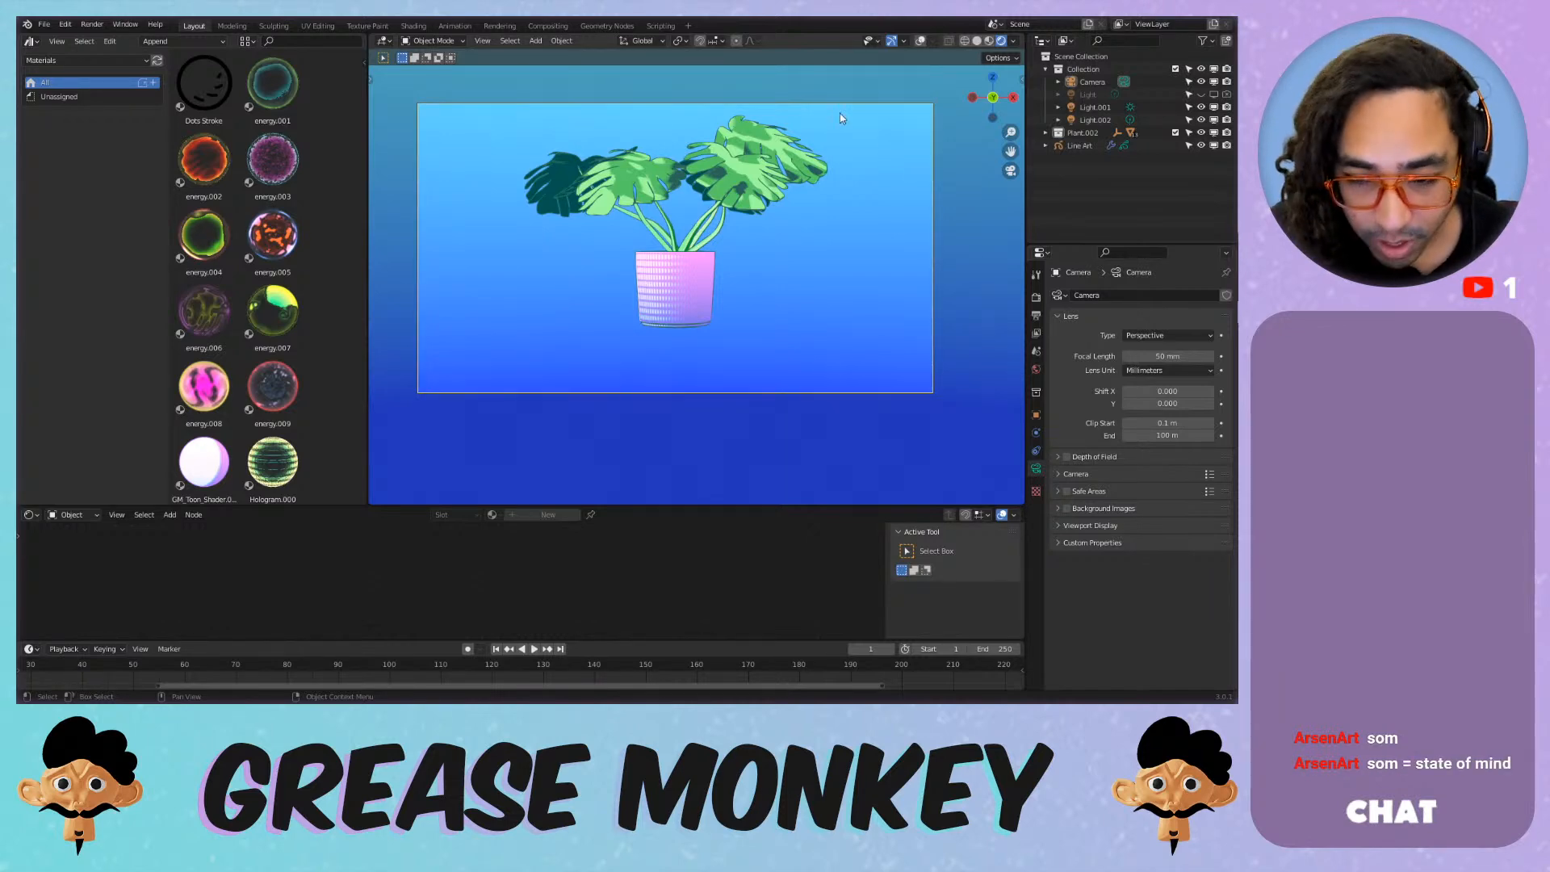
scroll(750, 182, "up", 5)
scroll(749, 181, "down", 3)
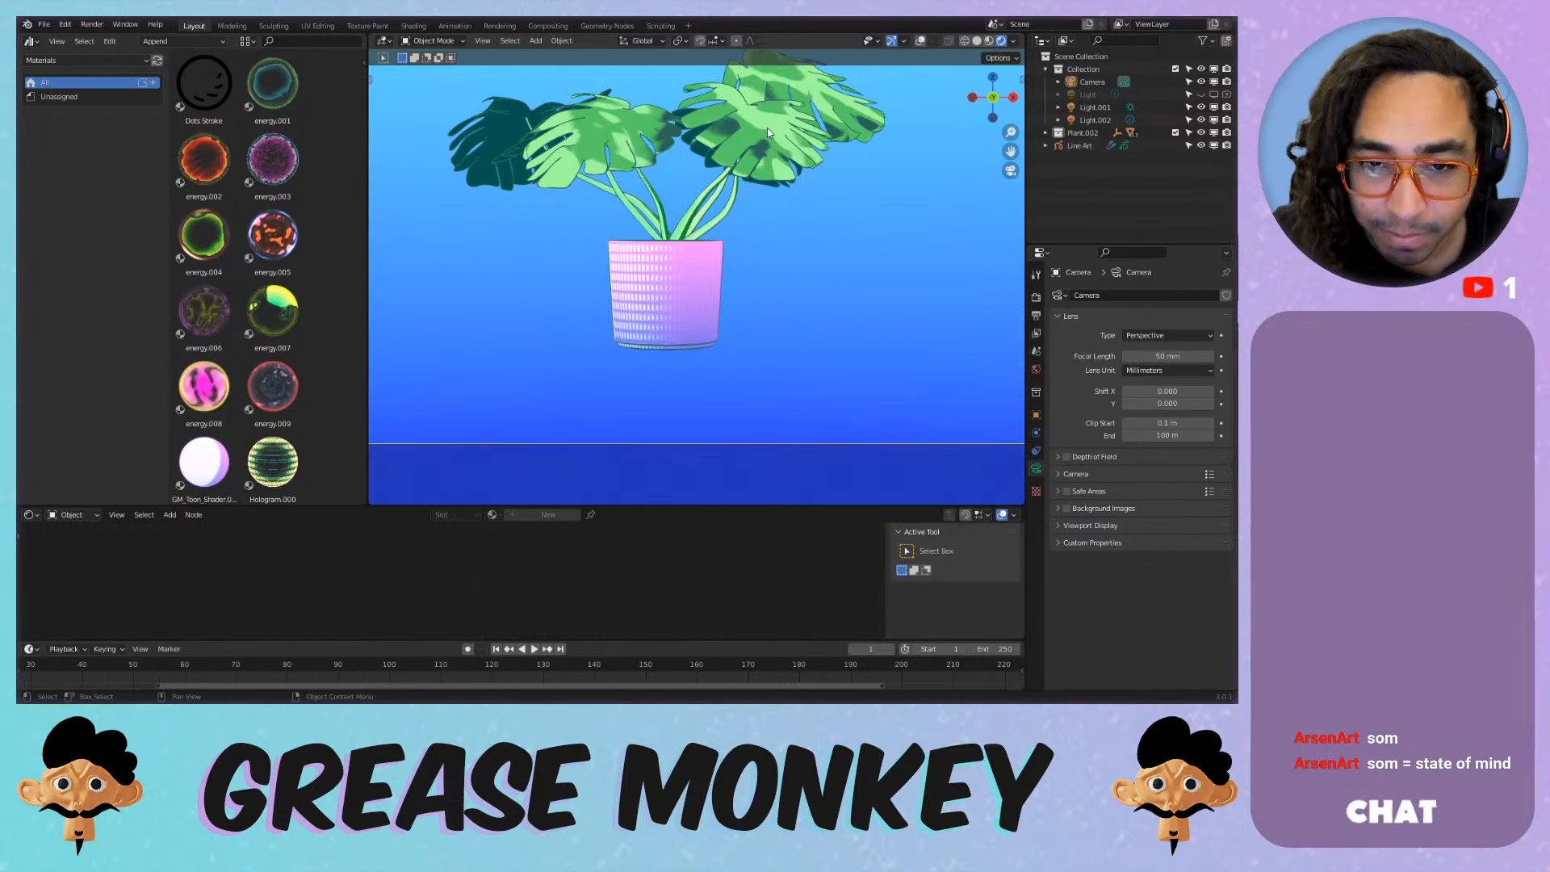
scroll(622, 221, "down", 2)
scroll(646, 159, "up", 4)
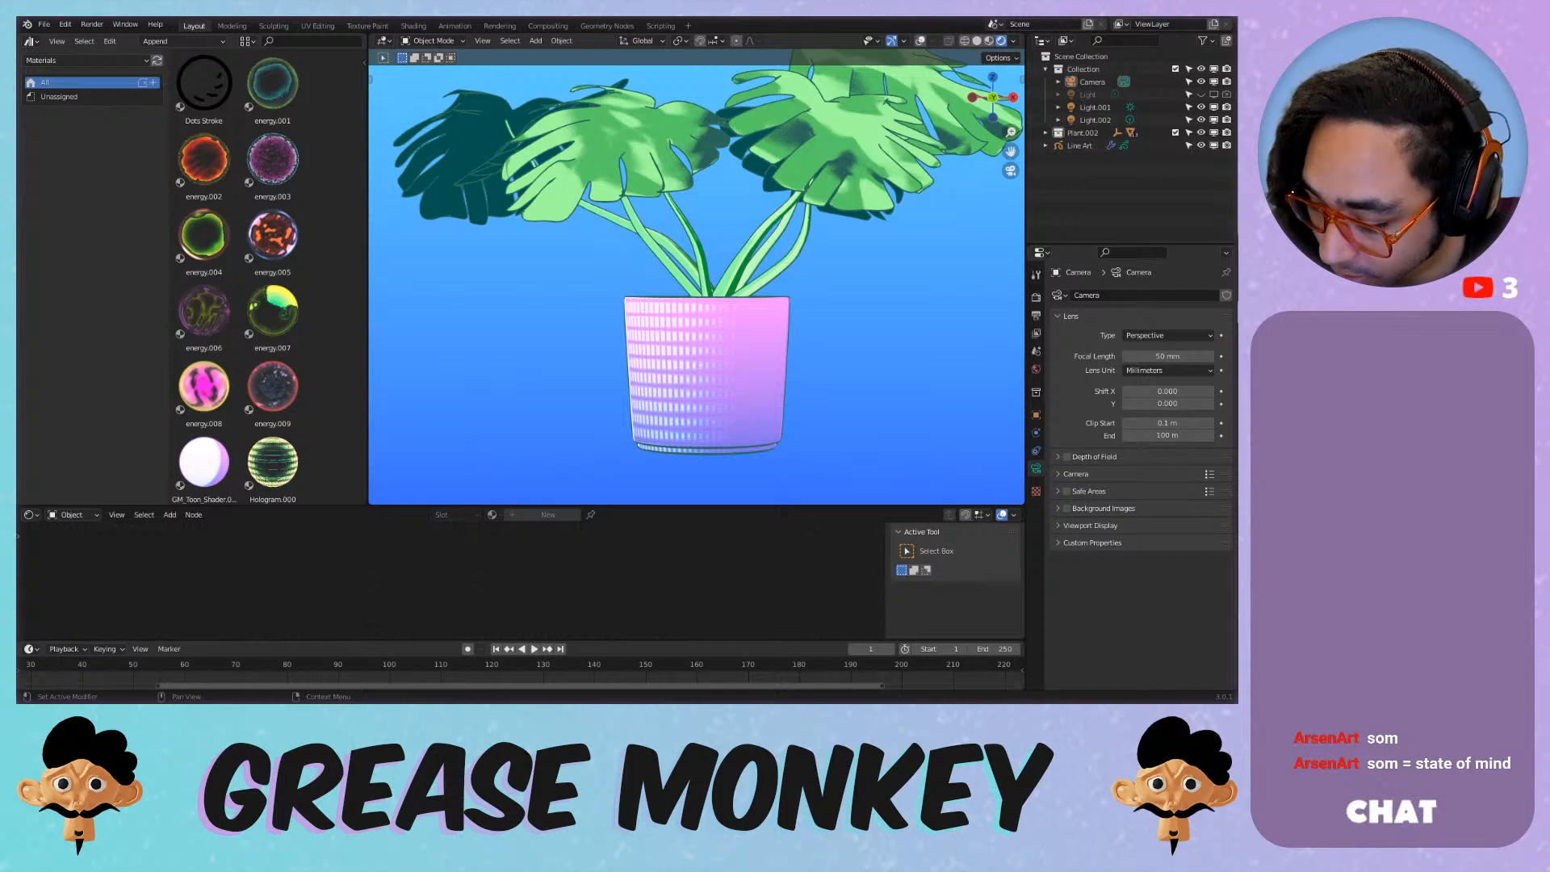
Switch to the web browser and look over the Toon Shader v2 product page on Gumroad.
key("alt+Tab")
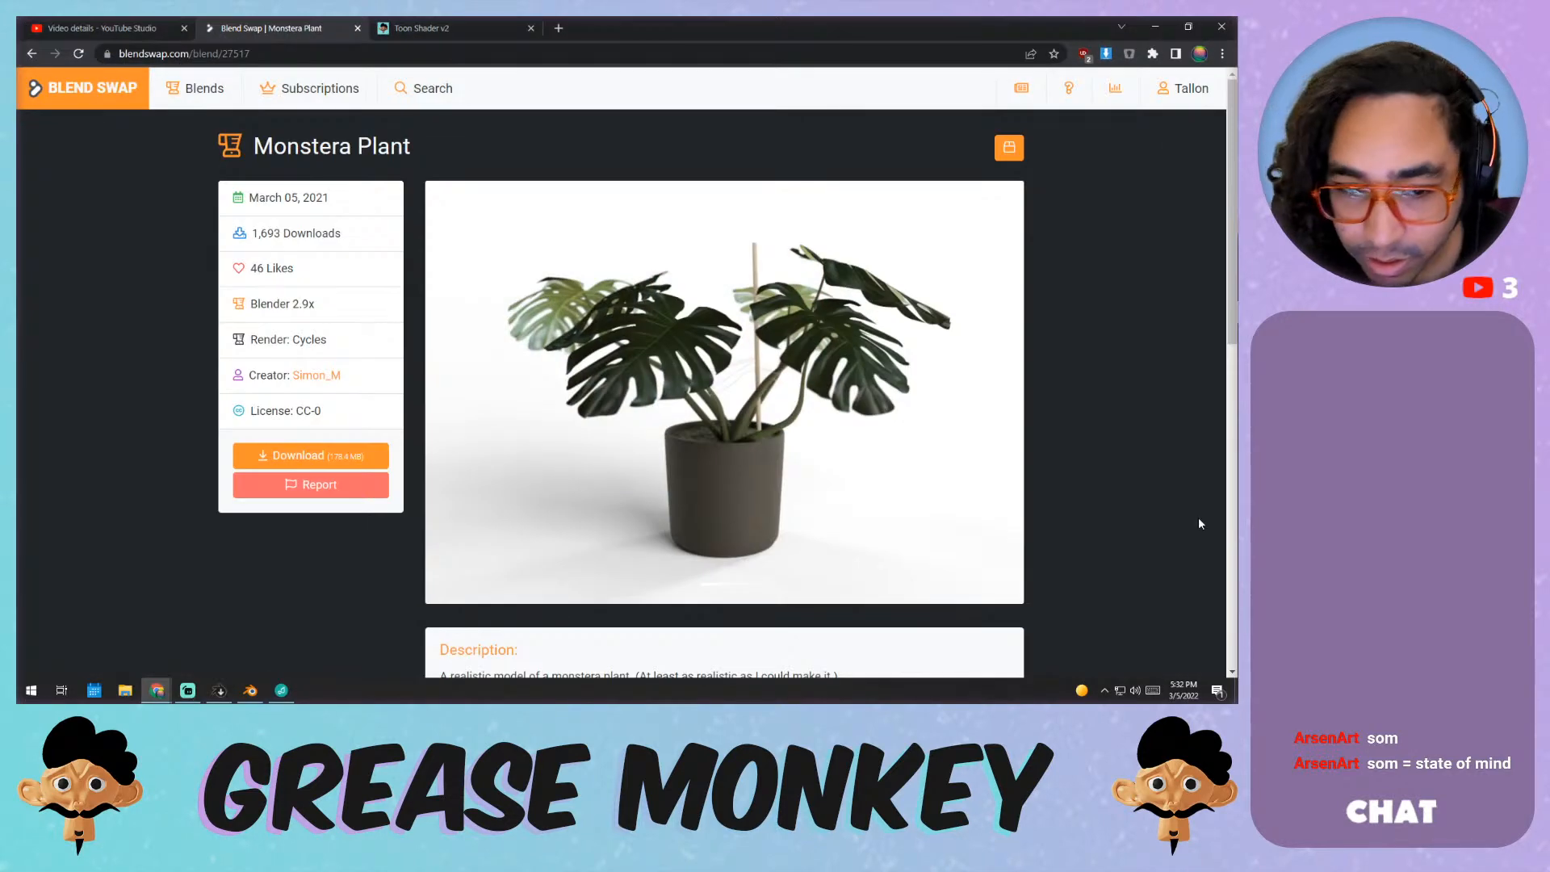
left_click(421, 27)
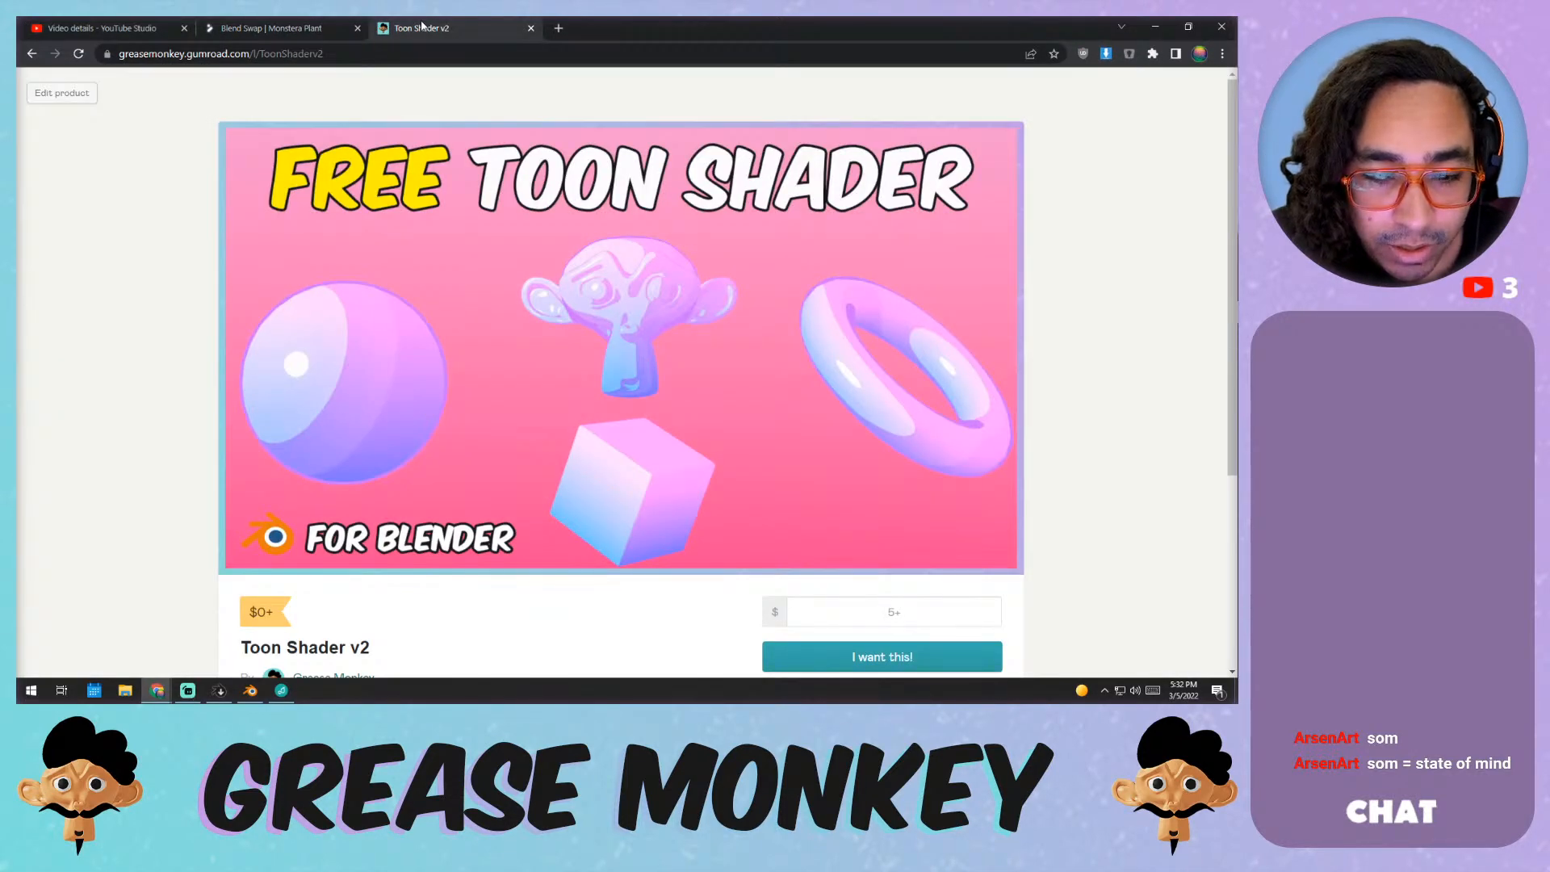
scroll(704, 199, "down", 4)
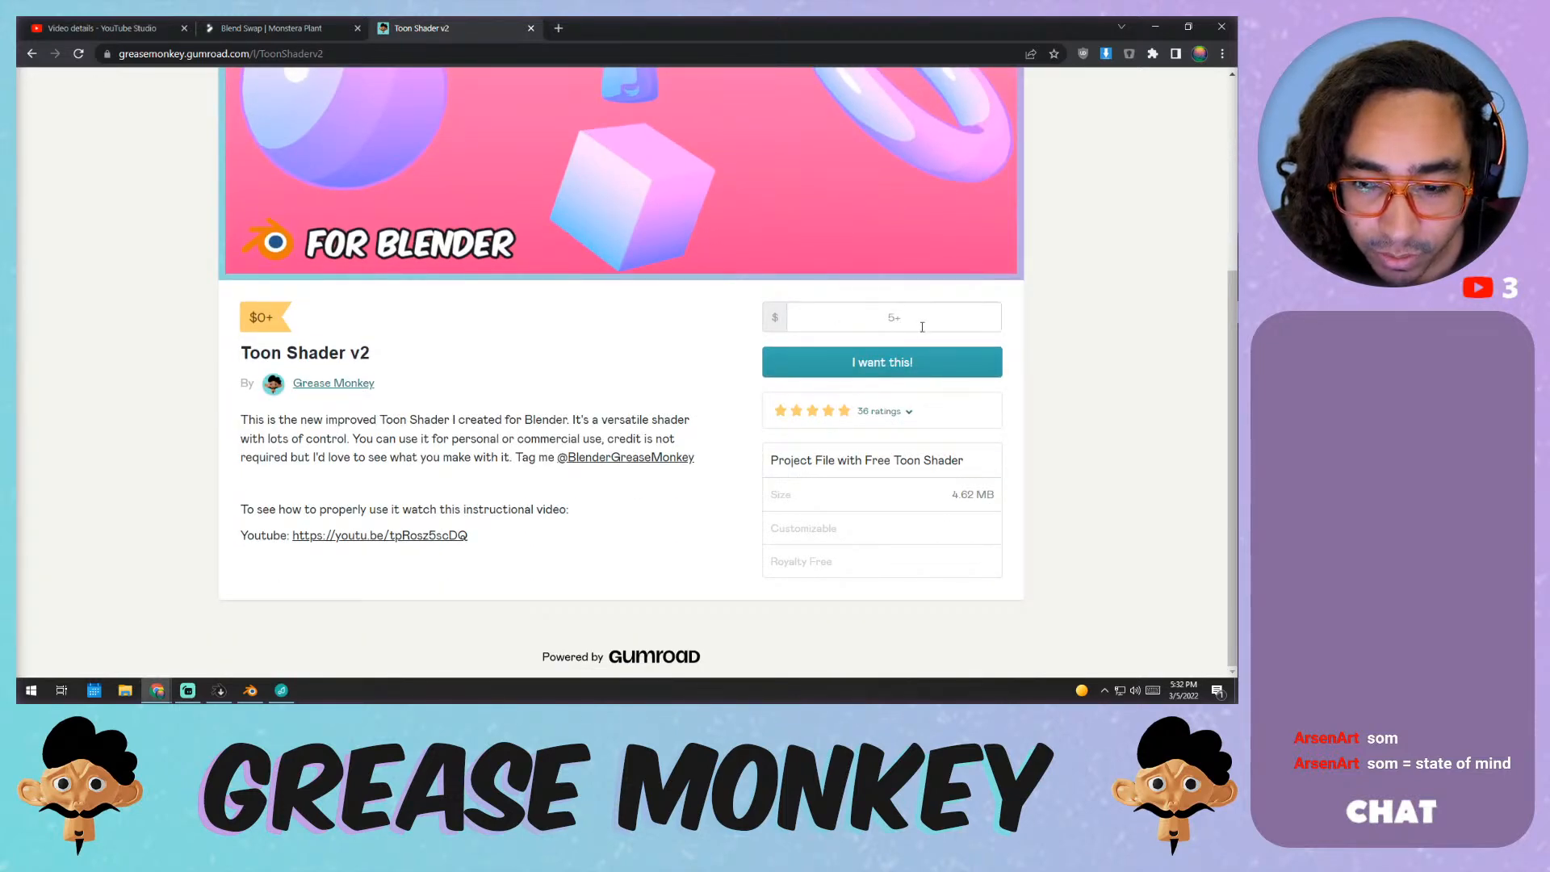
scroll(811, 300, "up", 4)
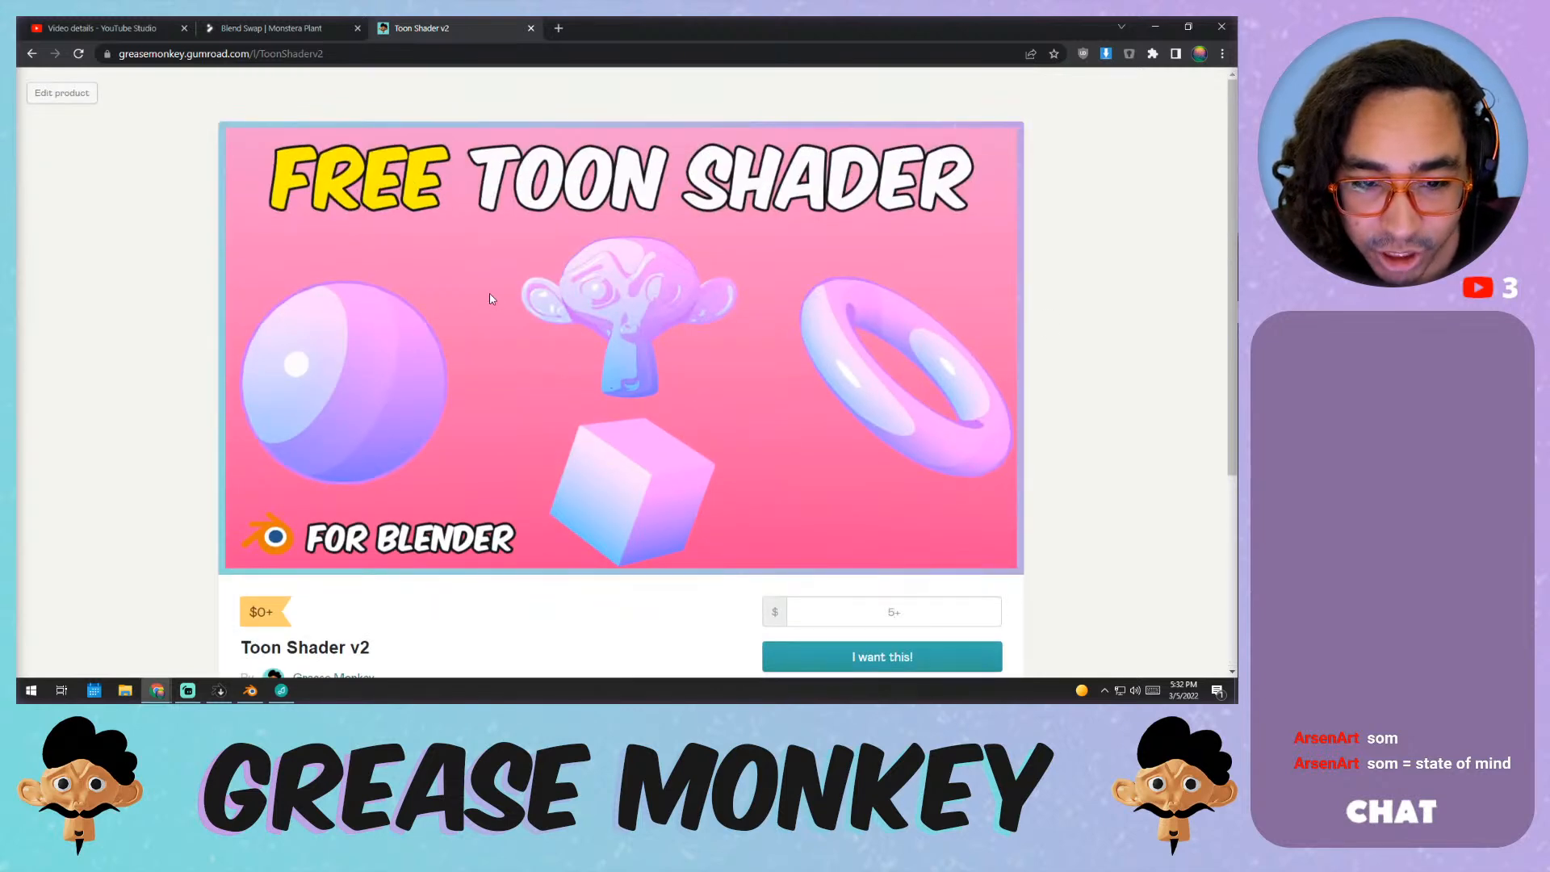
Review the Monstera Plant page on Blend Swap, including its description, creator and license, and return to Blender.
key("ctrl+shift+Tab")
scroll(548, 272, "down", 2)
scroll(111, 165, "up", 1)
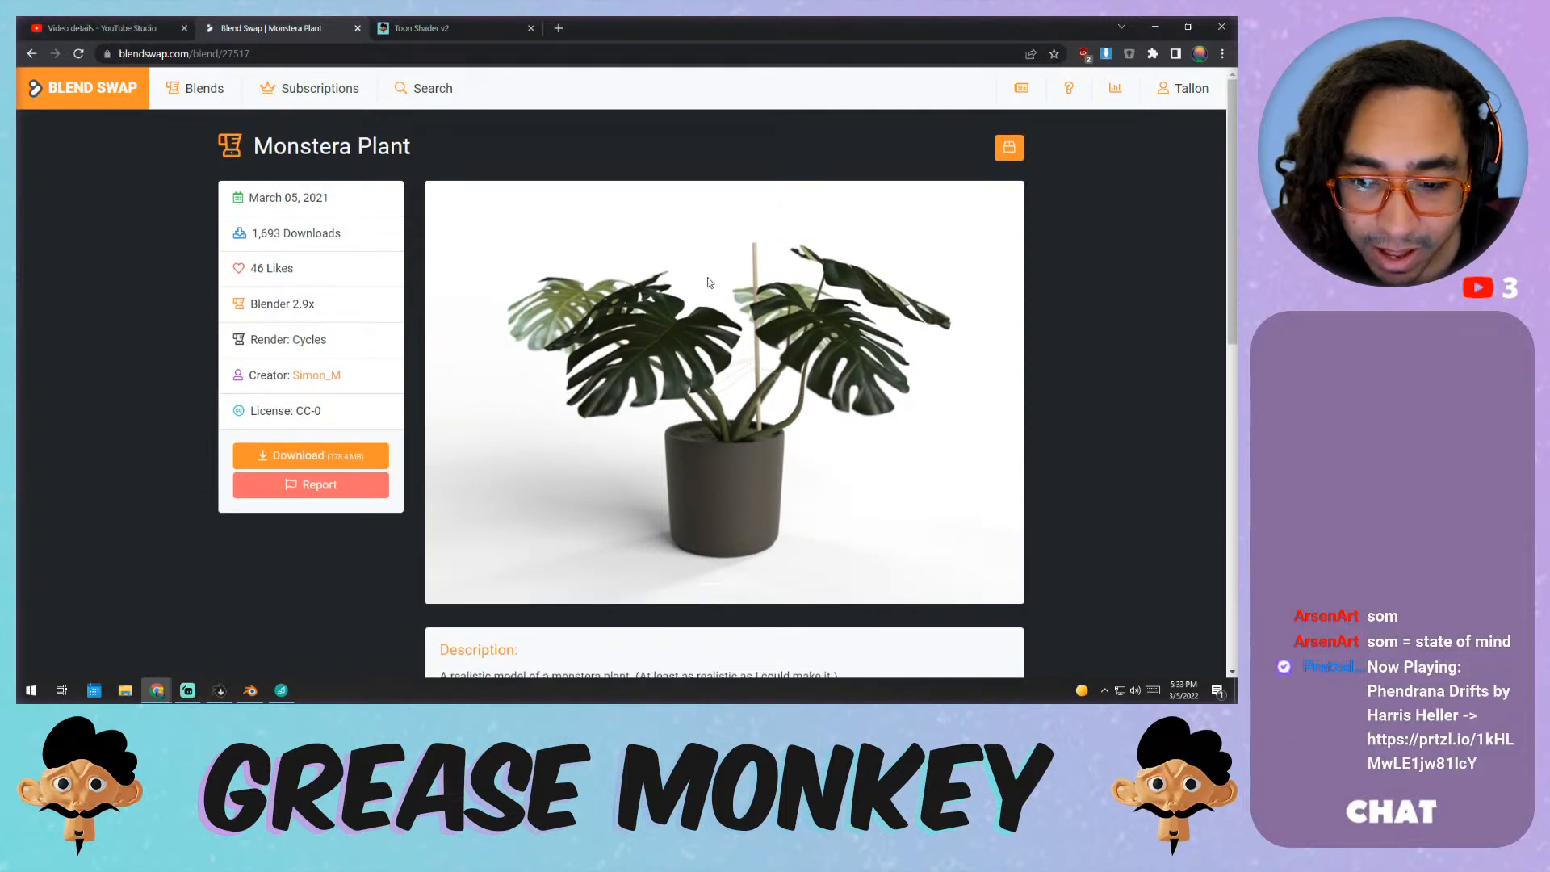
scroll(502, 250, "down", 5)
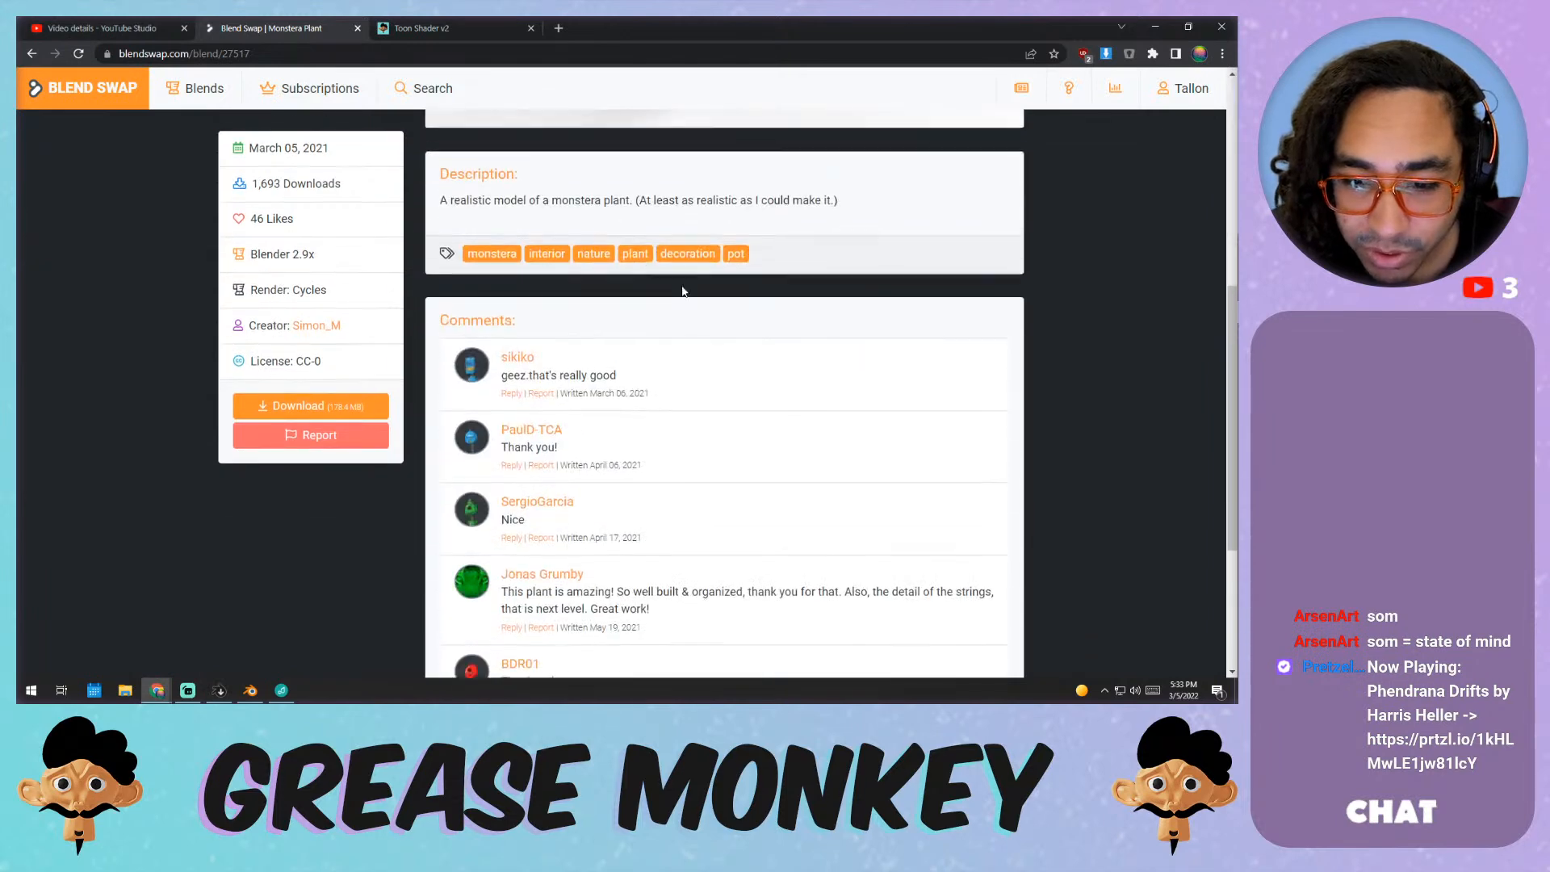
scroll(502, 250, "up", 5)
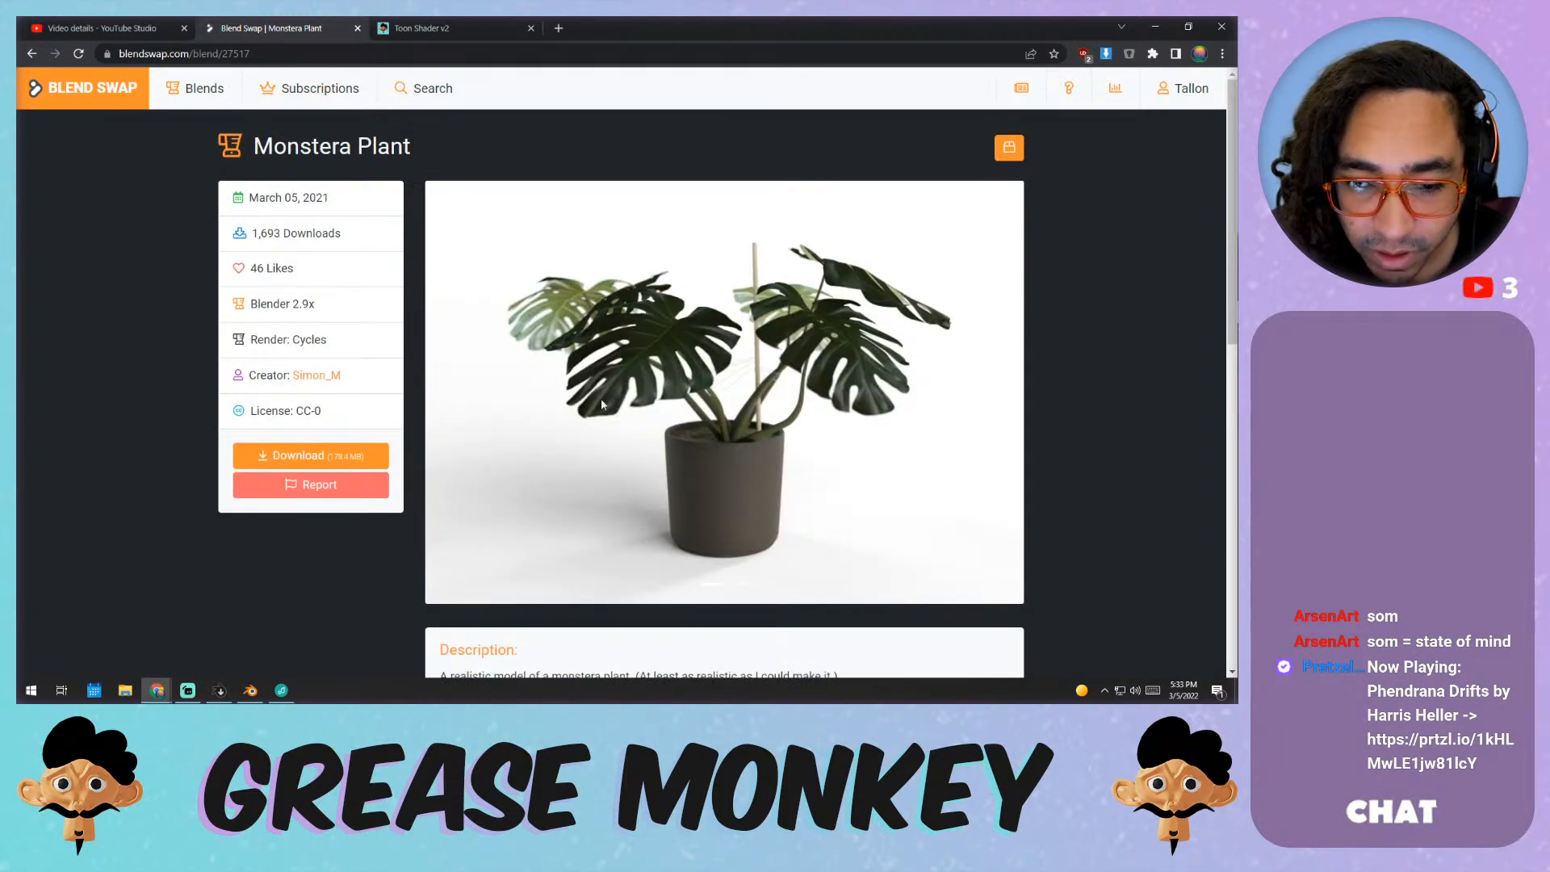
left_click_drag(370, 378, 291, 378)
left_click(324, 413)
left_click(313, 424)
left_click(328, 425)
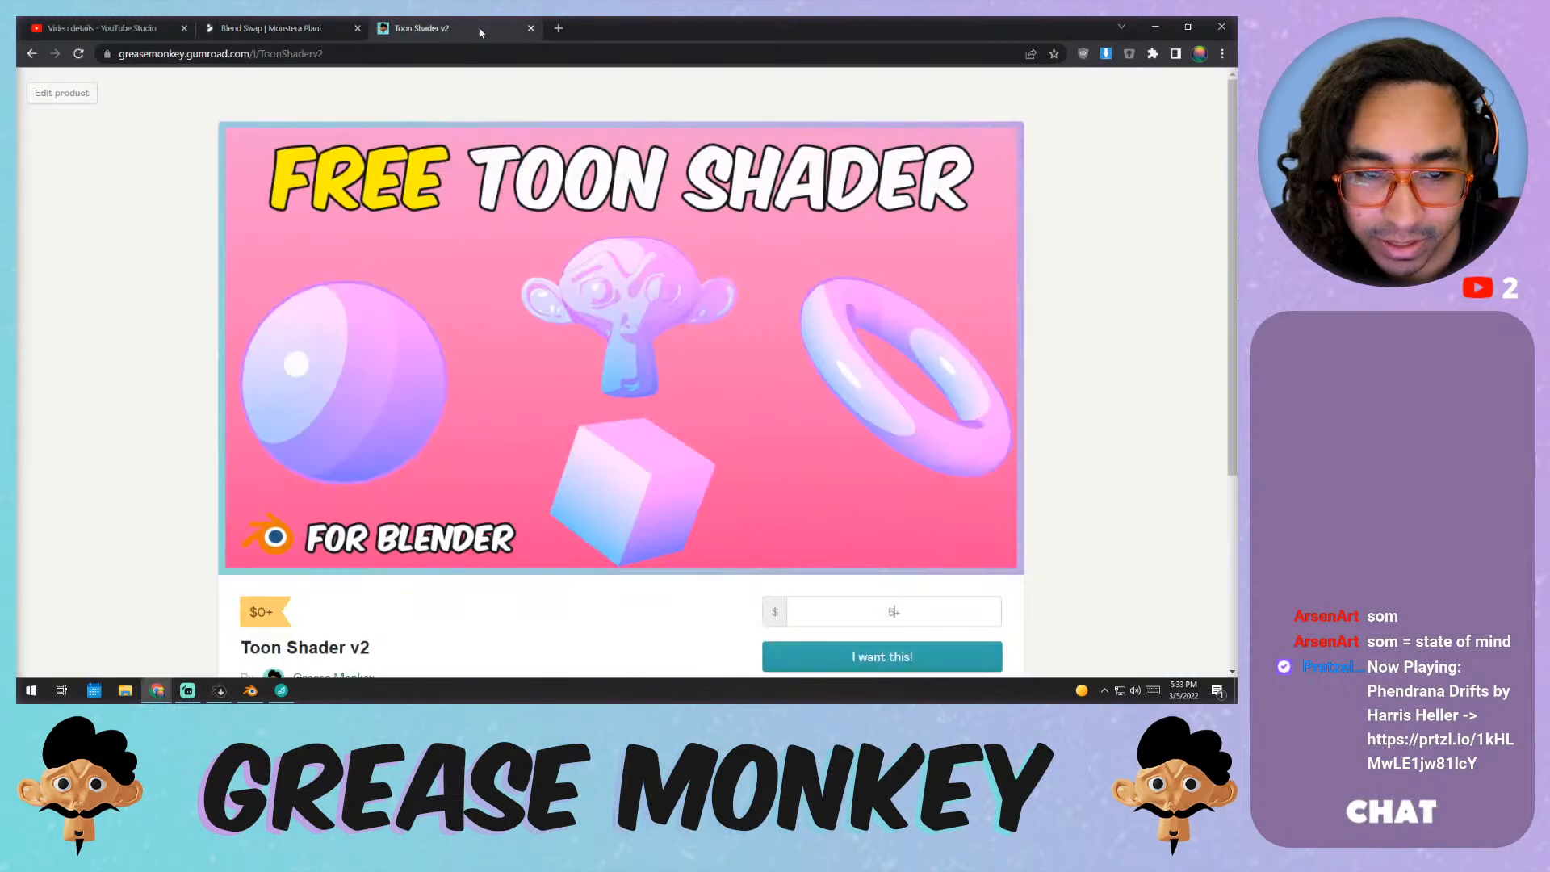
left_click(436, 29)
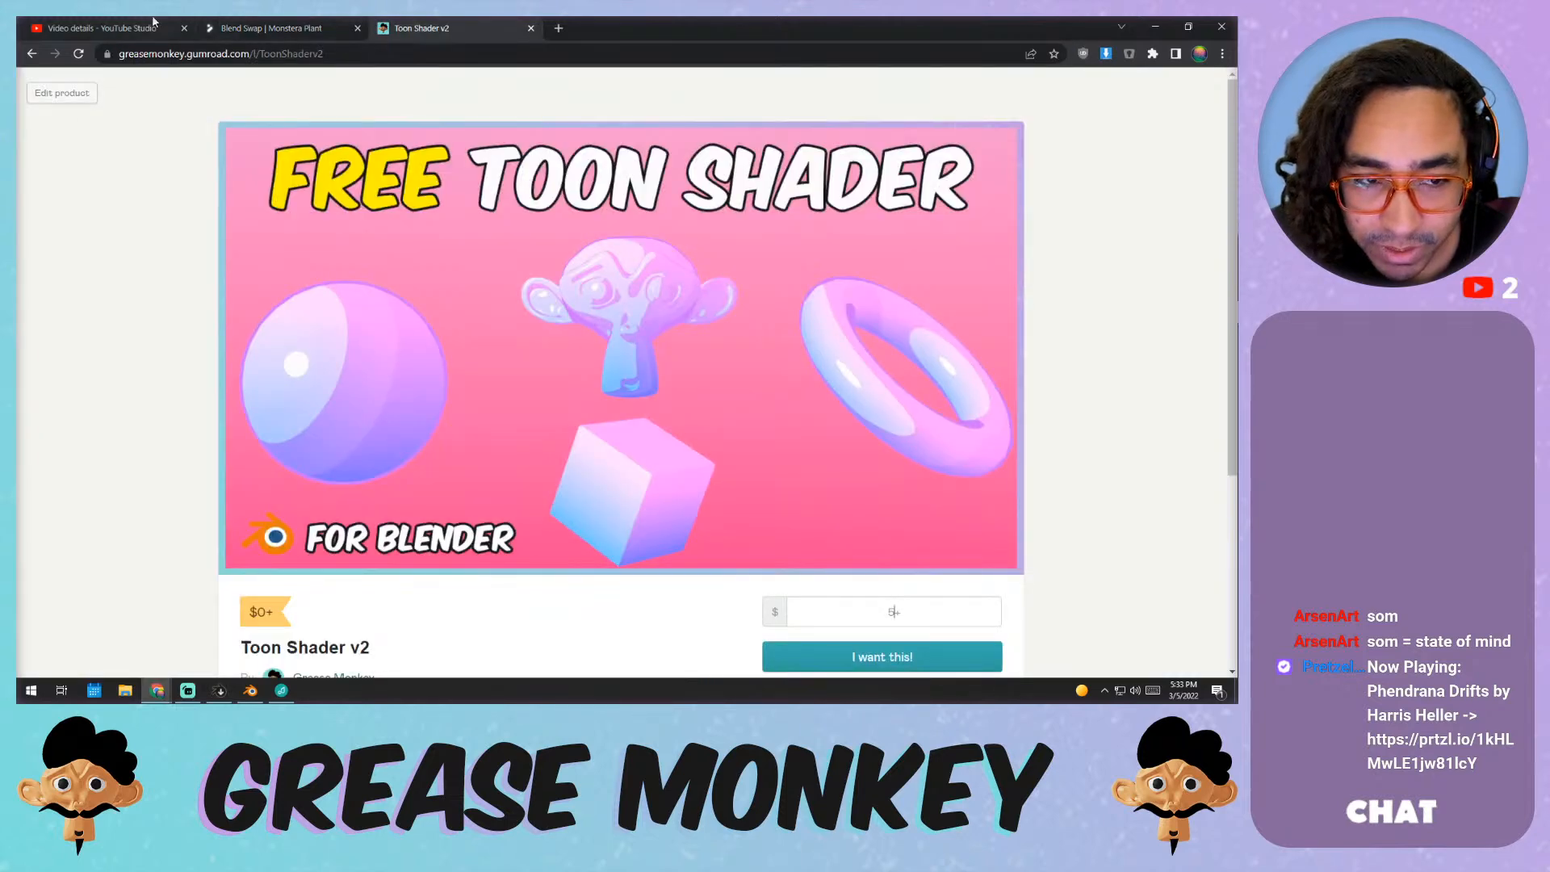
left_click(1155, 26)
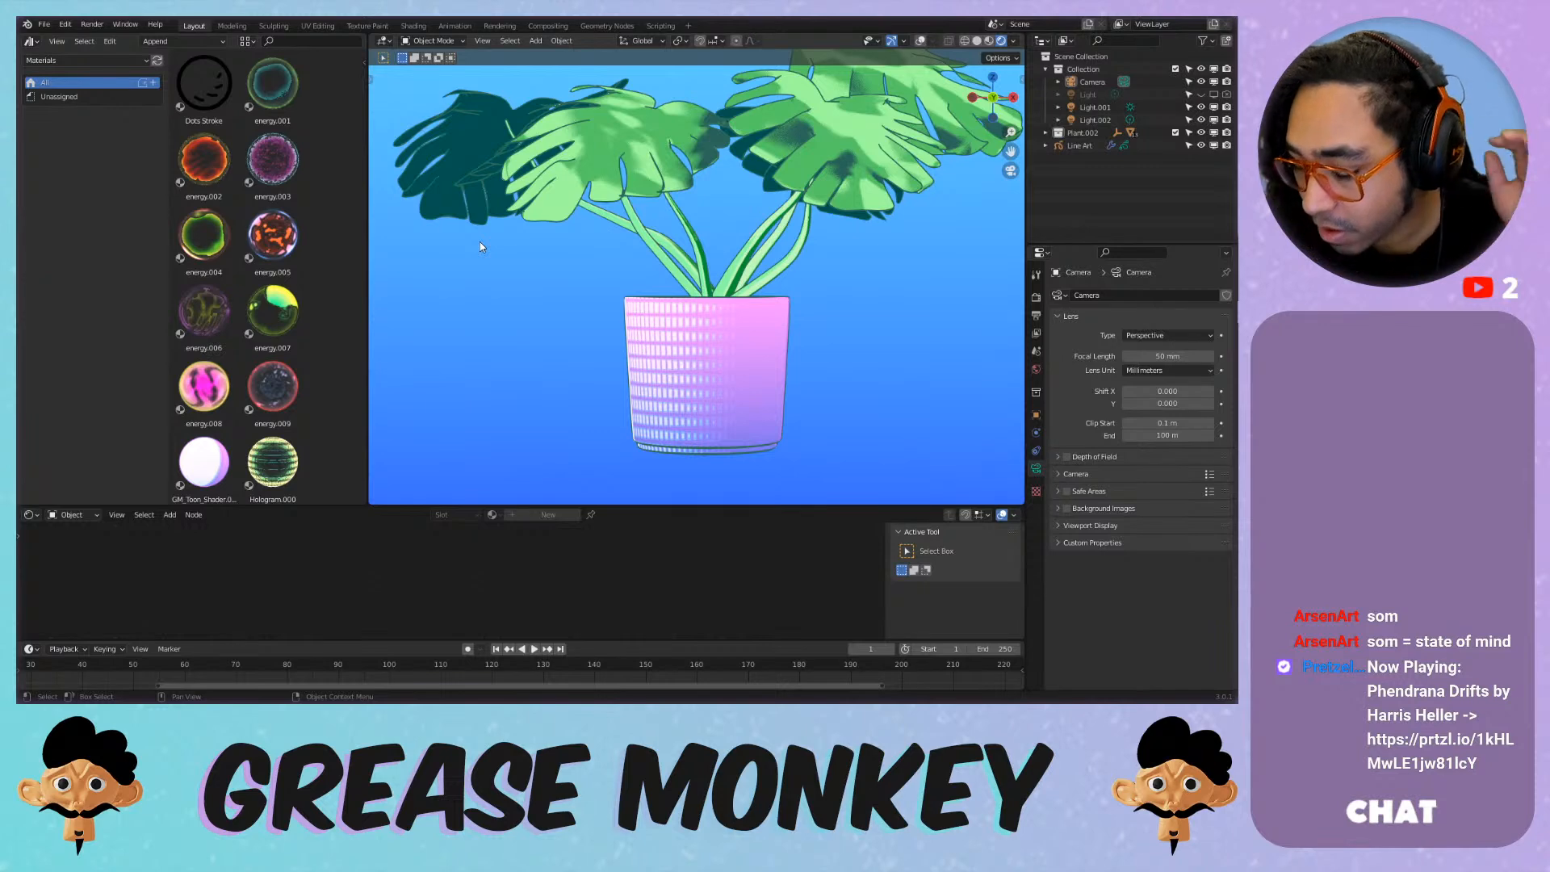
Turn on the Screencast Keys display in the 3D viewport and orbit to a closer view of the plant.
scroll(500, 242, "down", 2)
middle_click_drag(597, 231, 834, 183)
key("n")
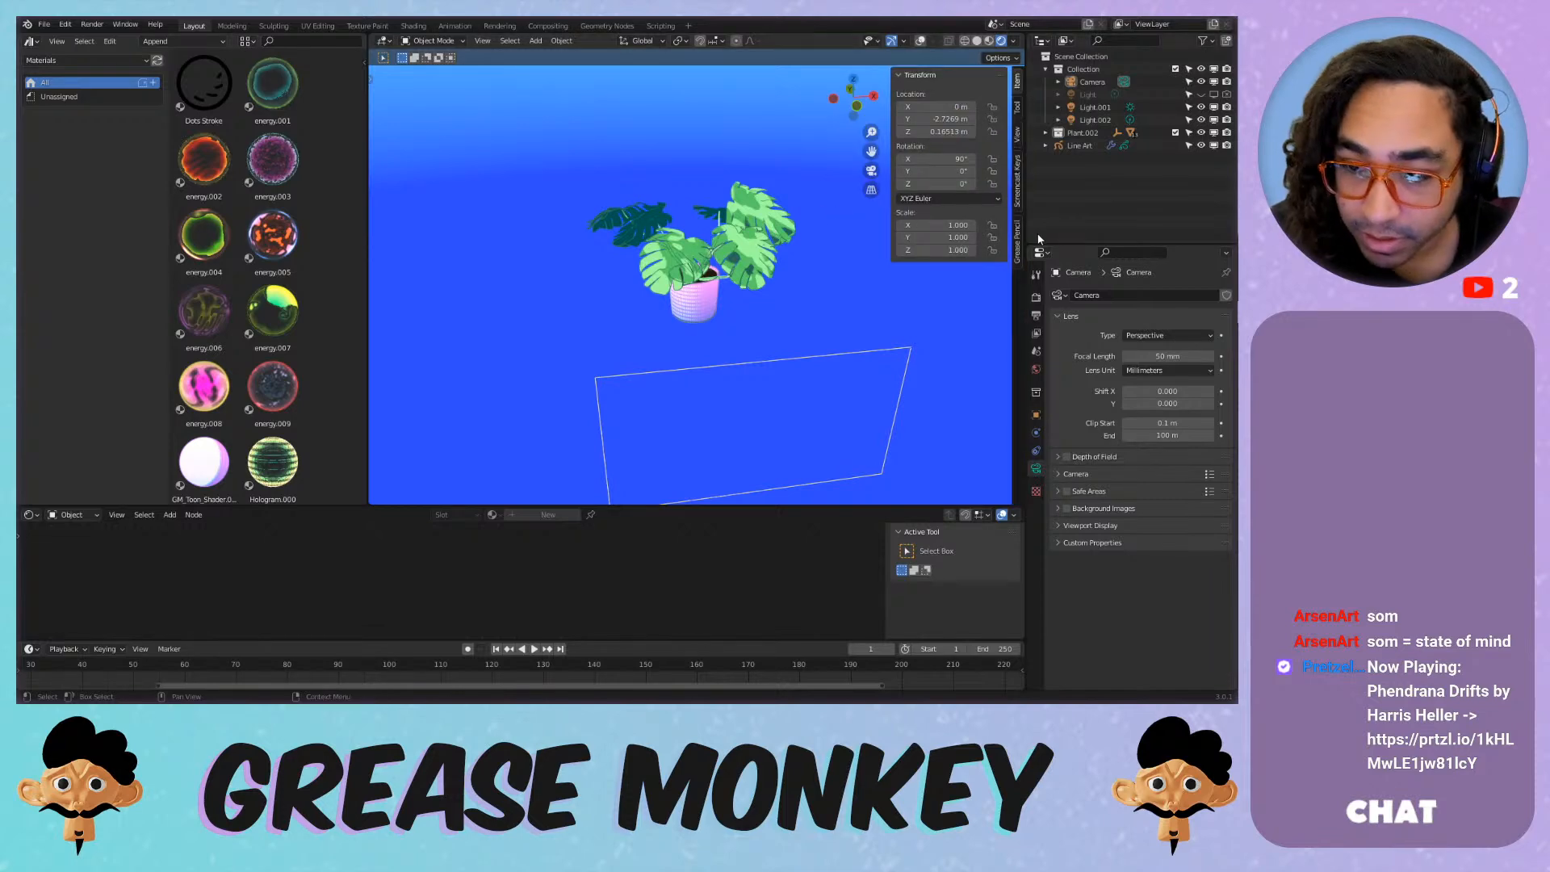
left_click(1019, 186)
key("n")
scroll(742, 233, "up", 2)
middle_click_drag(741, 225, 702, 201)
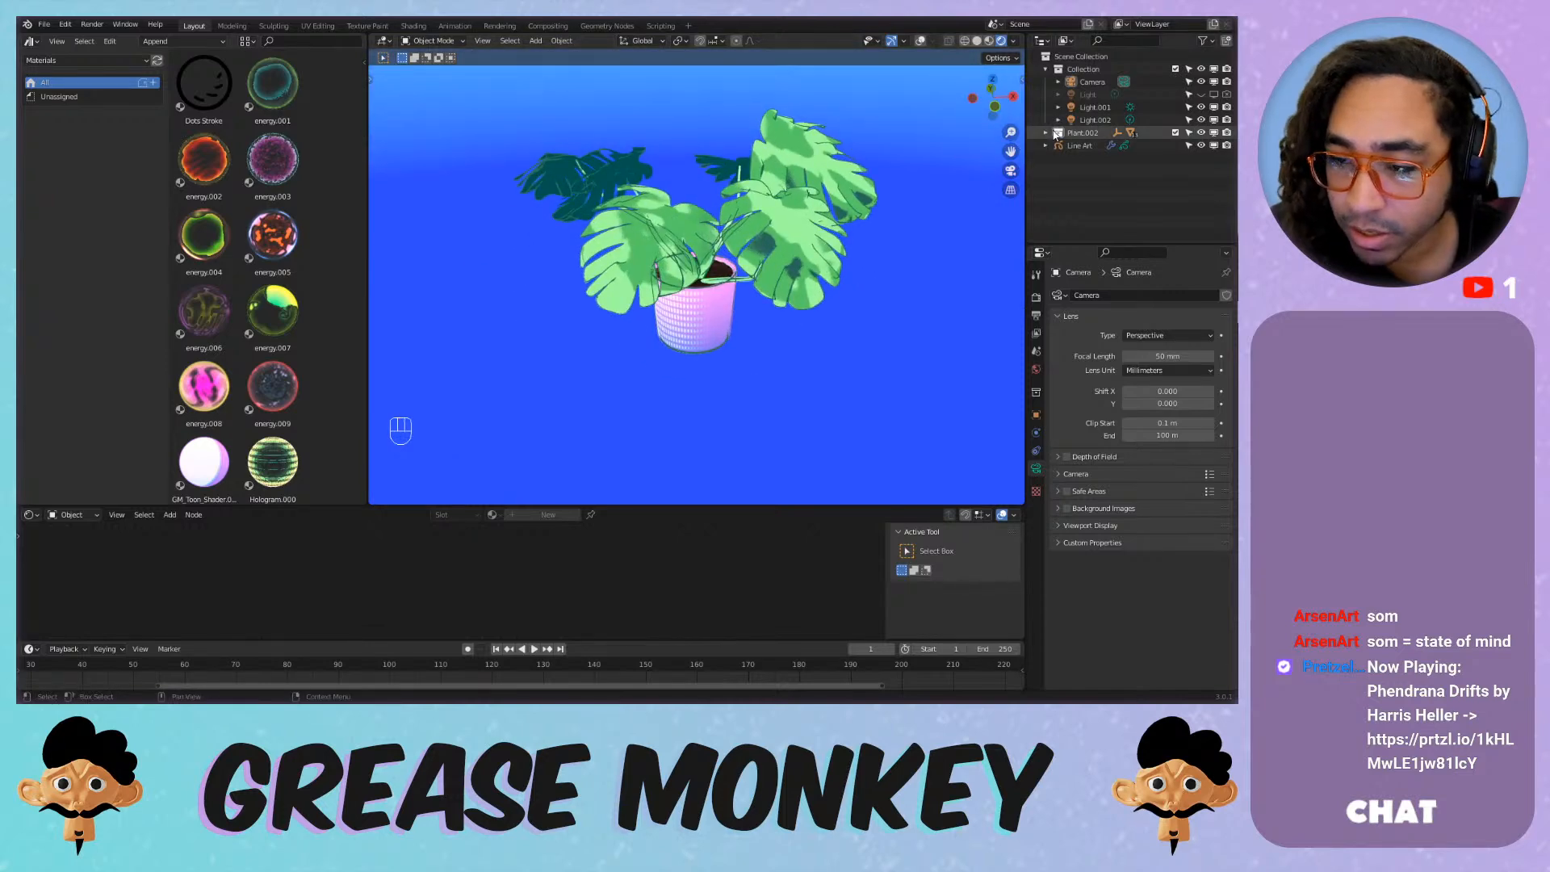
Hide the Line Art object in the viewport and view the plant through the camera.
left_click(1201, 146)
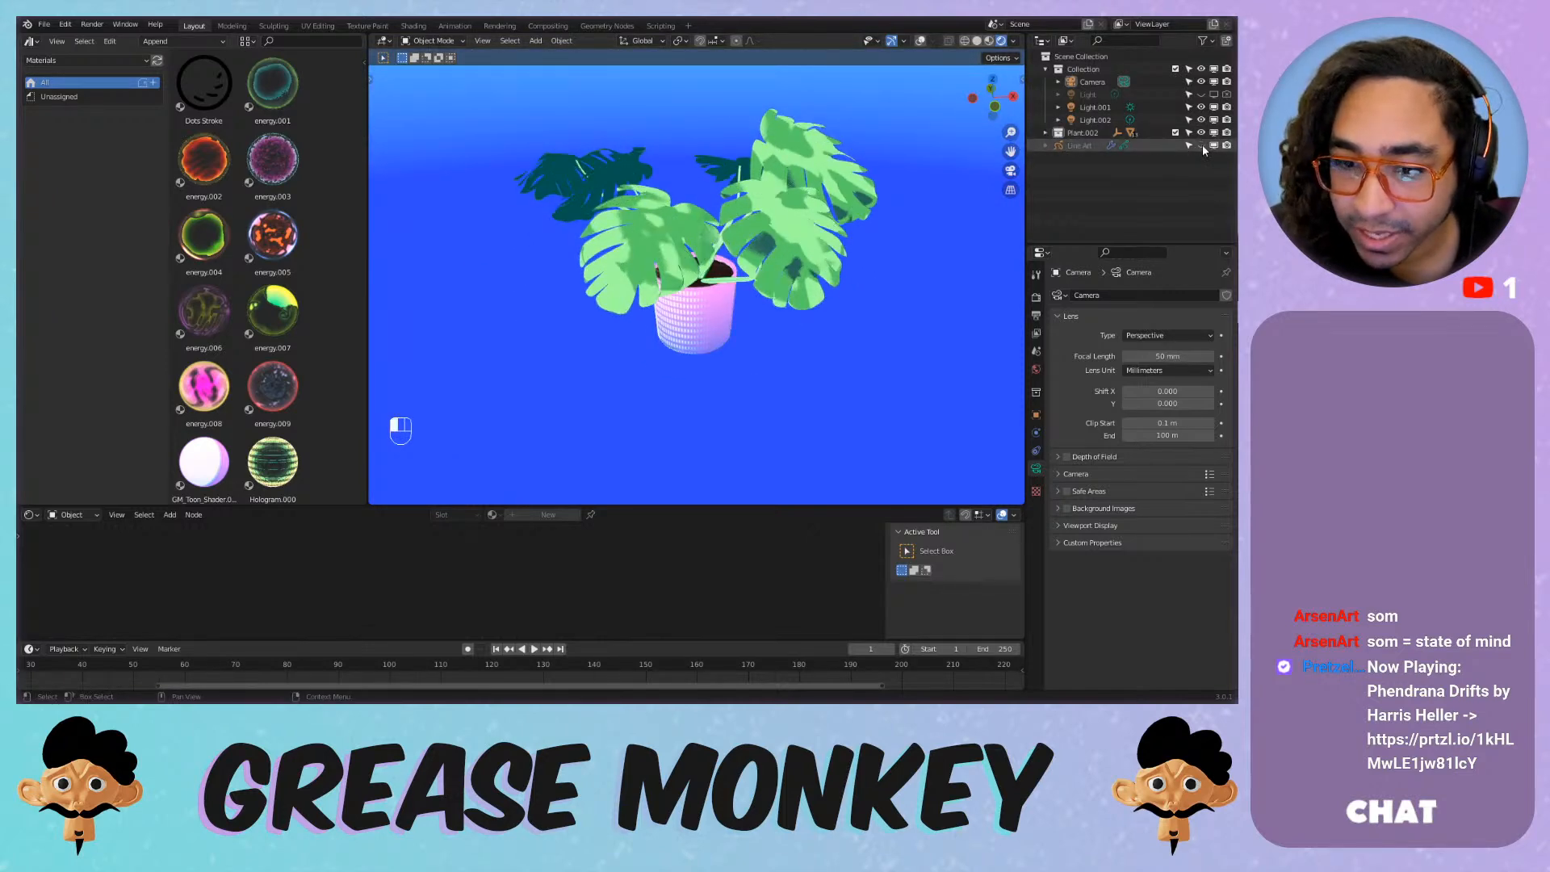
scroll(750, 234, "up", 3)
mouse_move(750, 234)
middle_mouse_down("shift")
mouse_move(912, 202)
mouse_move(792, 251)
mouse_move(733, 221)
middle_mouse_up("shift")
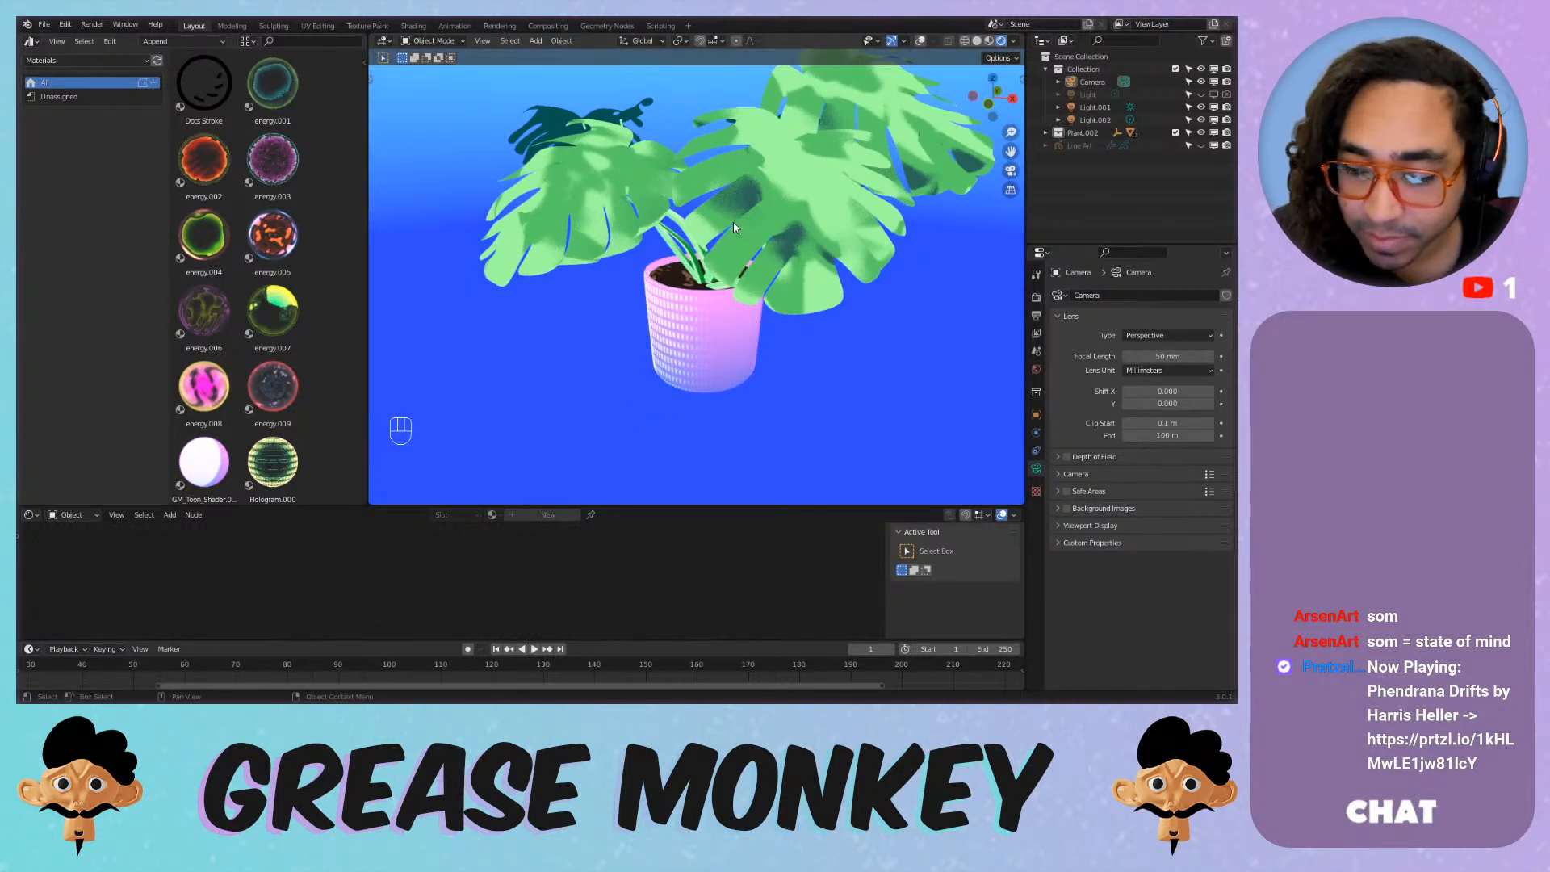
key("KP_0")
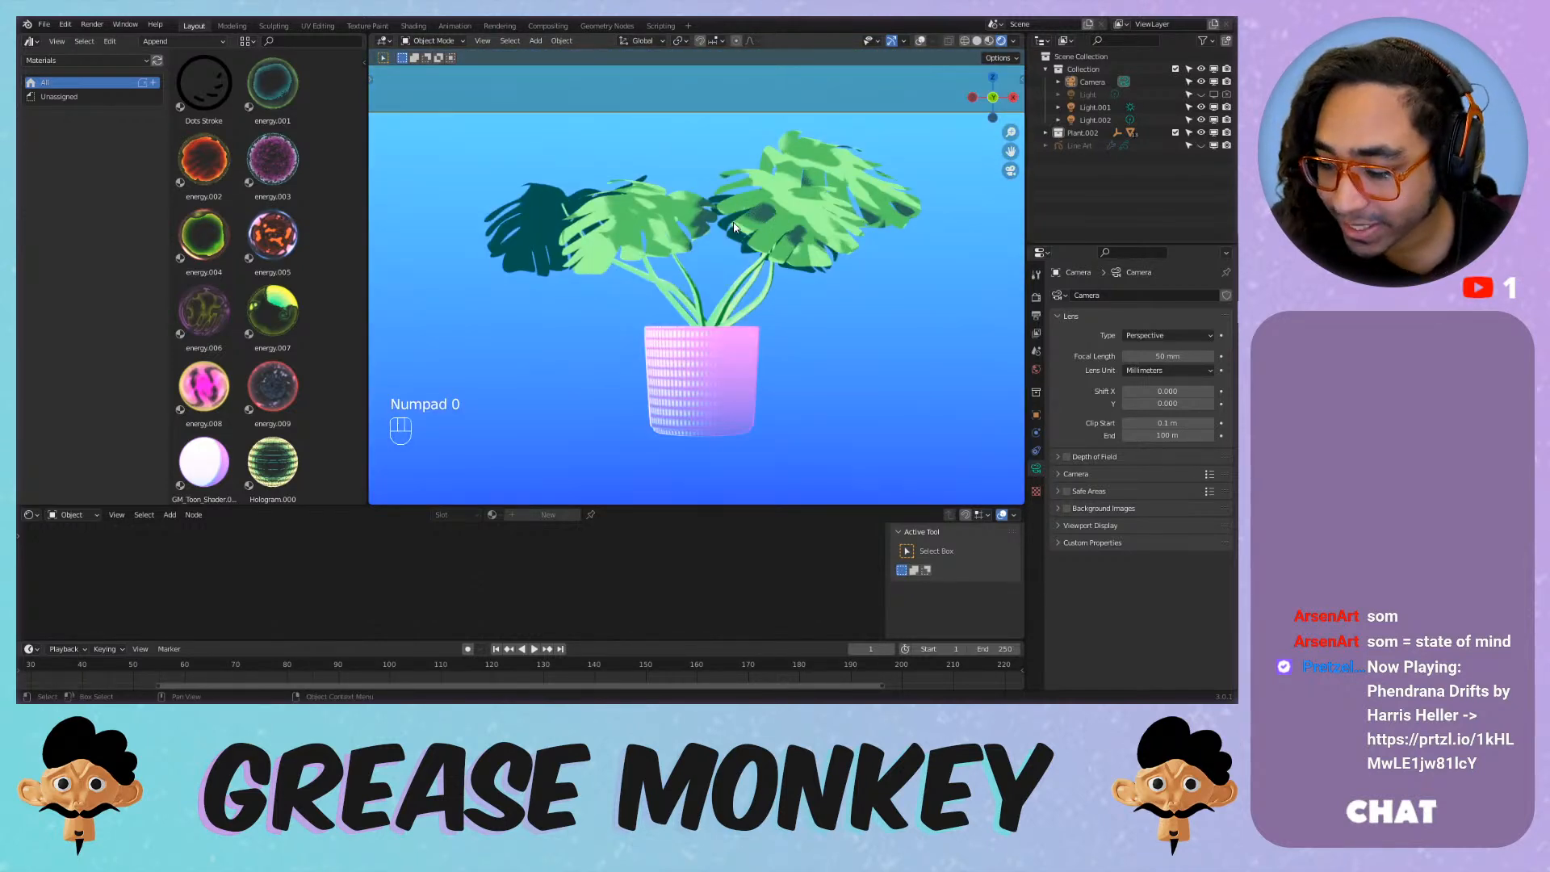
Select a leaf of the plant and enlarge the shader editor to show more of its material nodes.
left_click(537, 194)
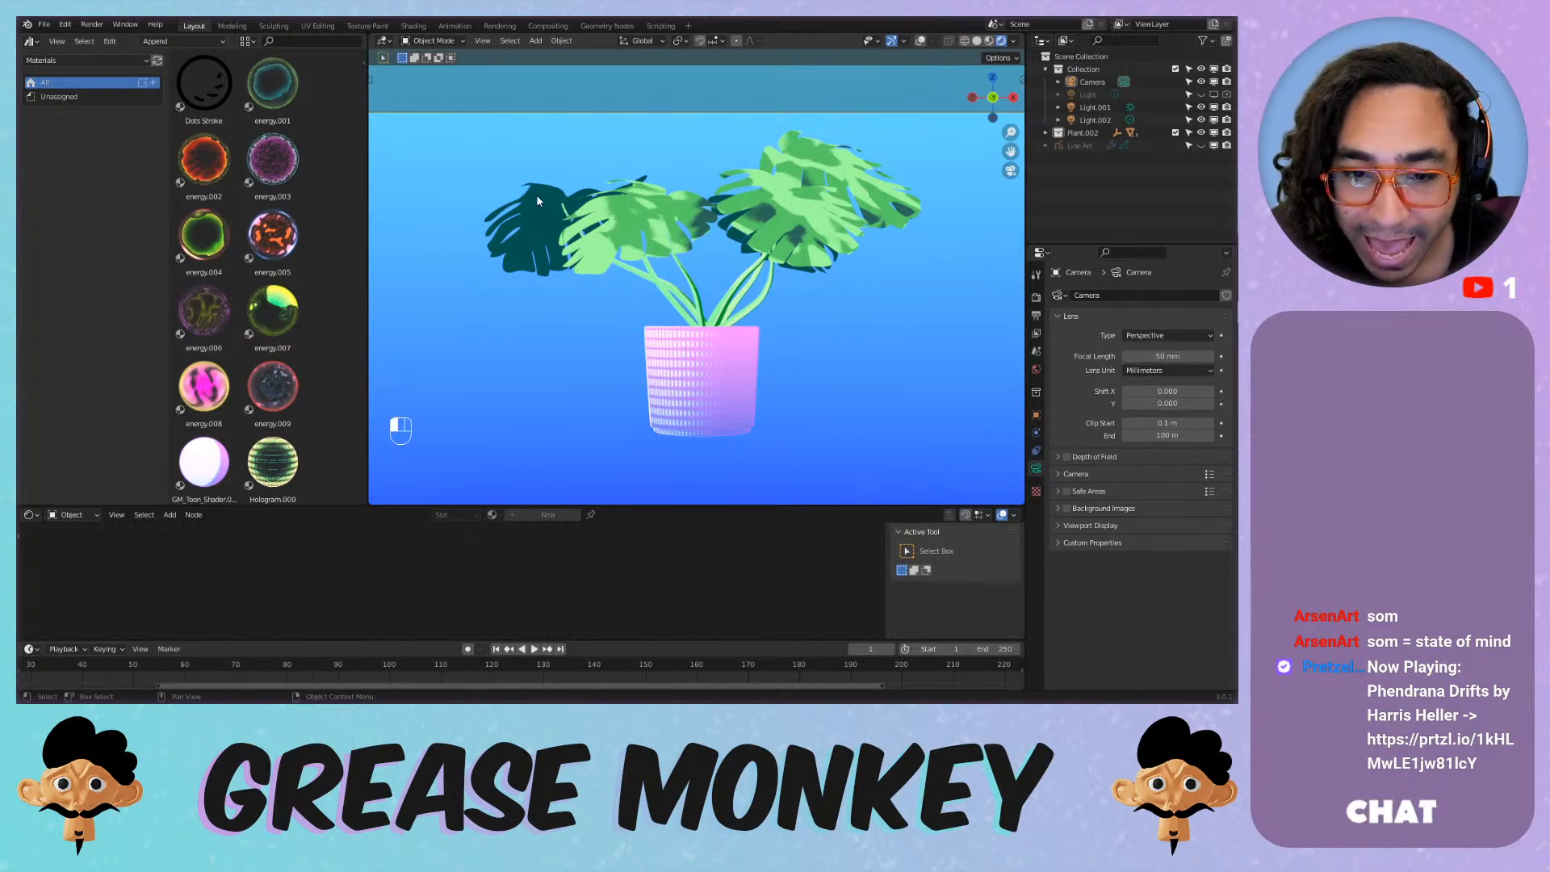
left_click(724, 202)
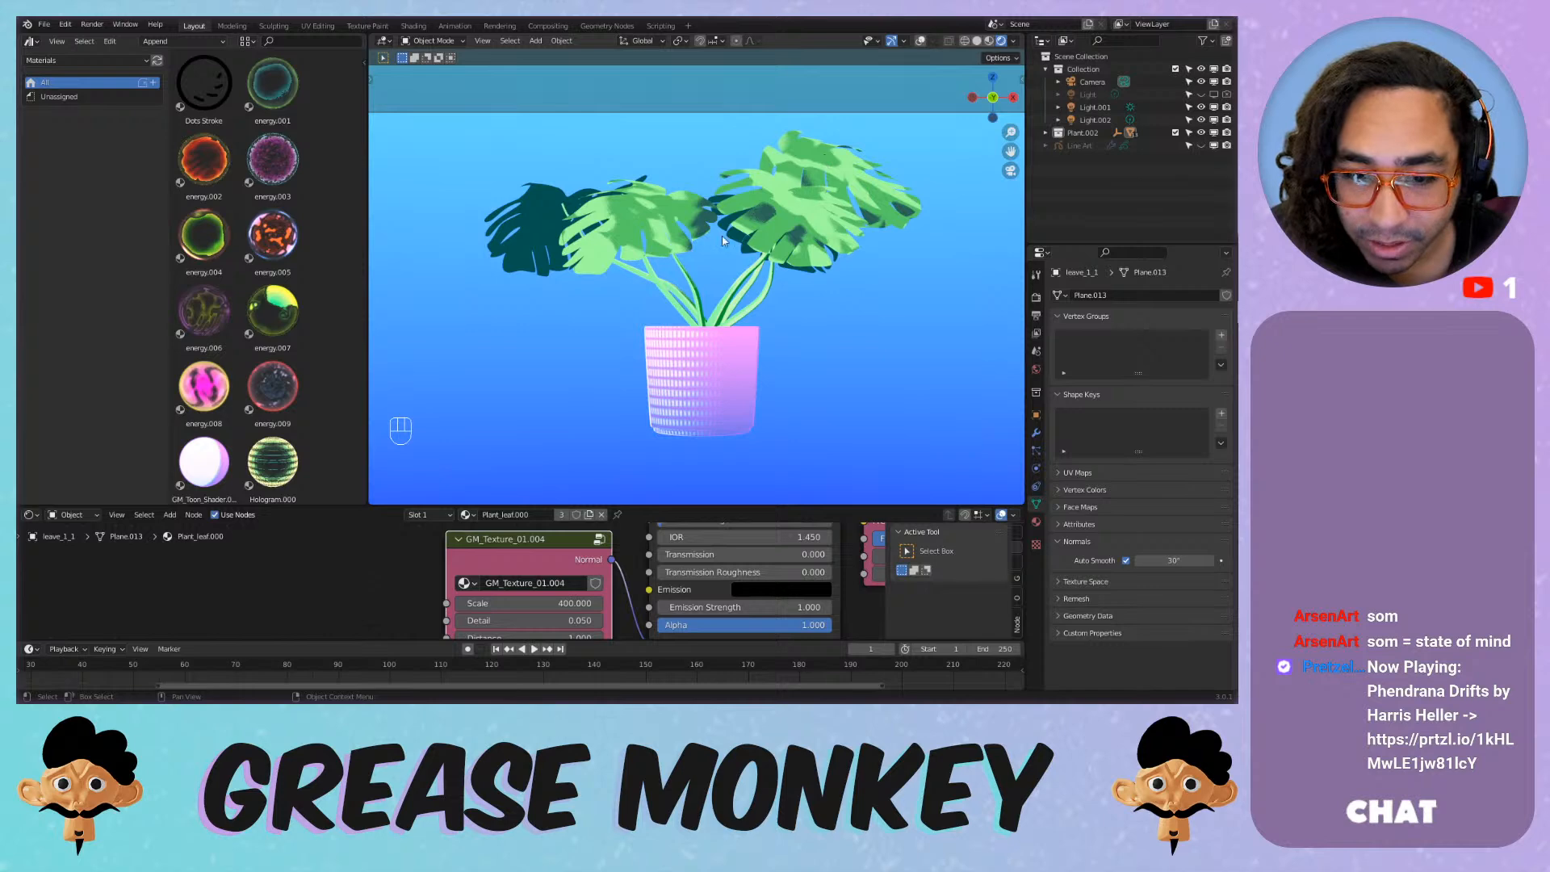
middle_click_drag(664, 132, 721, 400, "shift")
scroll(627, 263, "up", 4)
key("KP_0")
left_click_drag(700, 499, 704, 381)
scroll(807, 176, "up", 5)
scroll(808, 176, "down", 4)
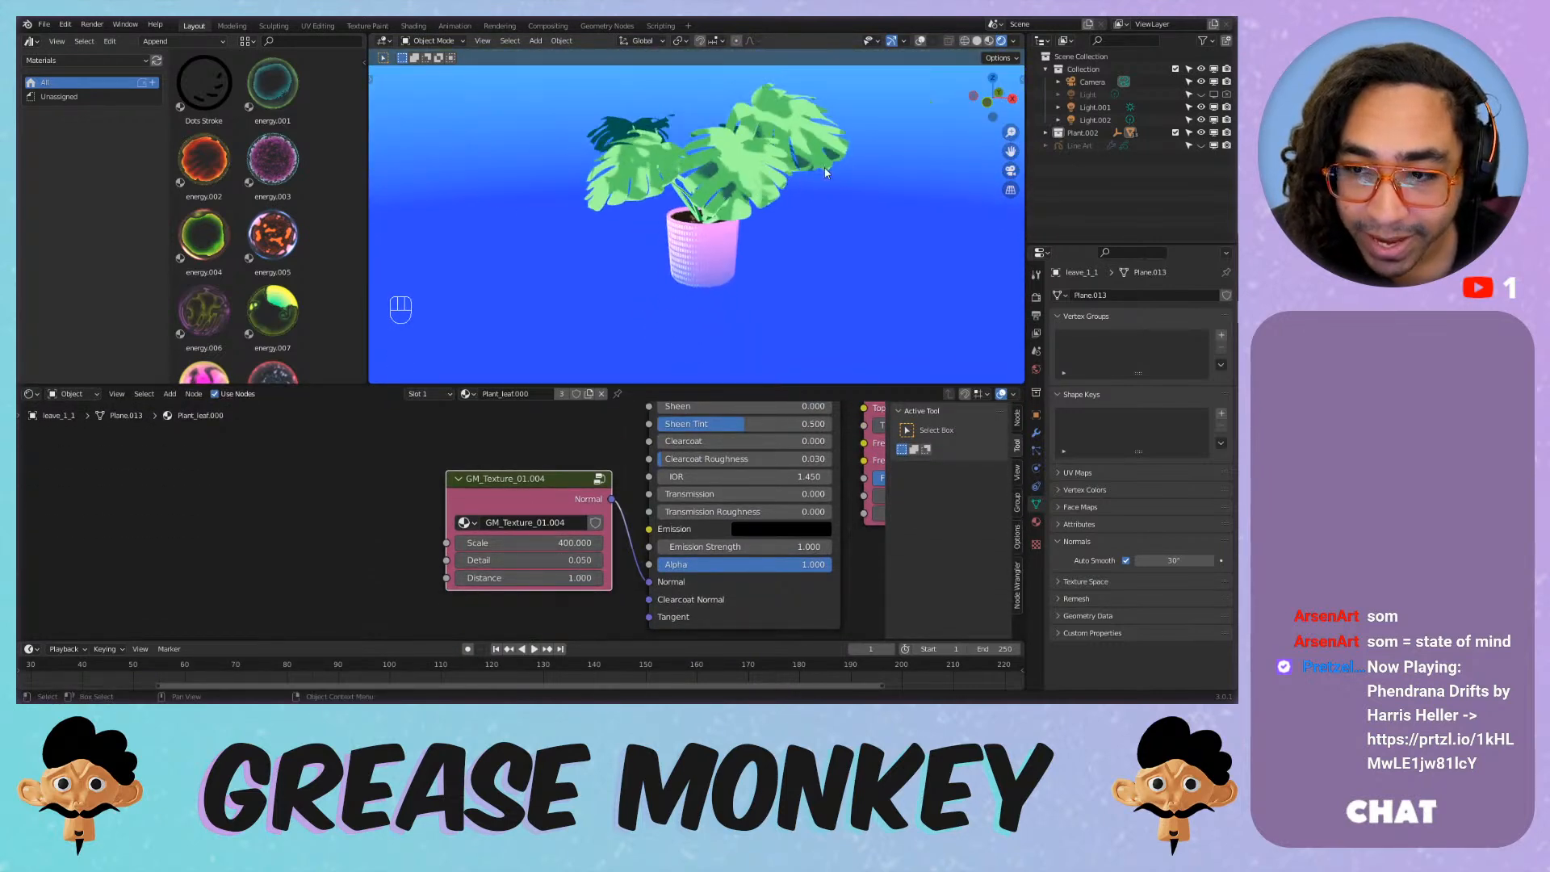
Show the viewport overlays and select both lights, Light.001 and Light.002.
scroll(808, 176, "down", 2)
left_click(920, 41)
middle_click_drag(826, 152, 775, 249)
middle_click_drag(740, 239, 823, 142)
left_click(1084, 109)
left_click(1086, 121, "shift")
scroll(795, 217, "up", 5)
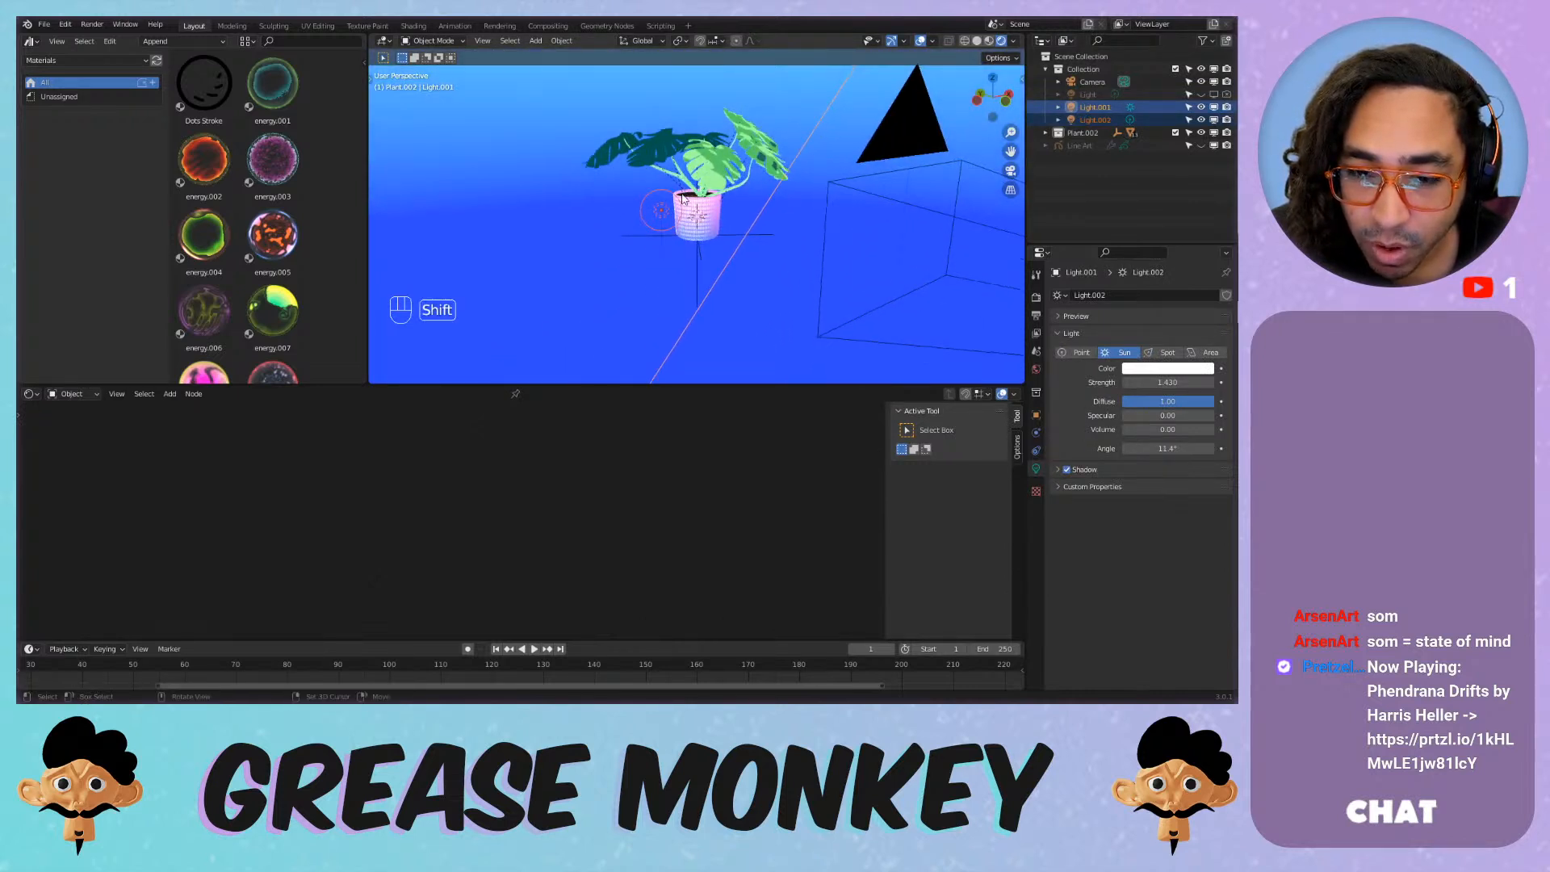
Open the World properties and switch the shader editor to the World node tree, framing its nodes.
left_click(1035, 369)
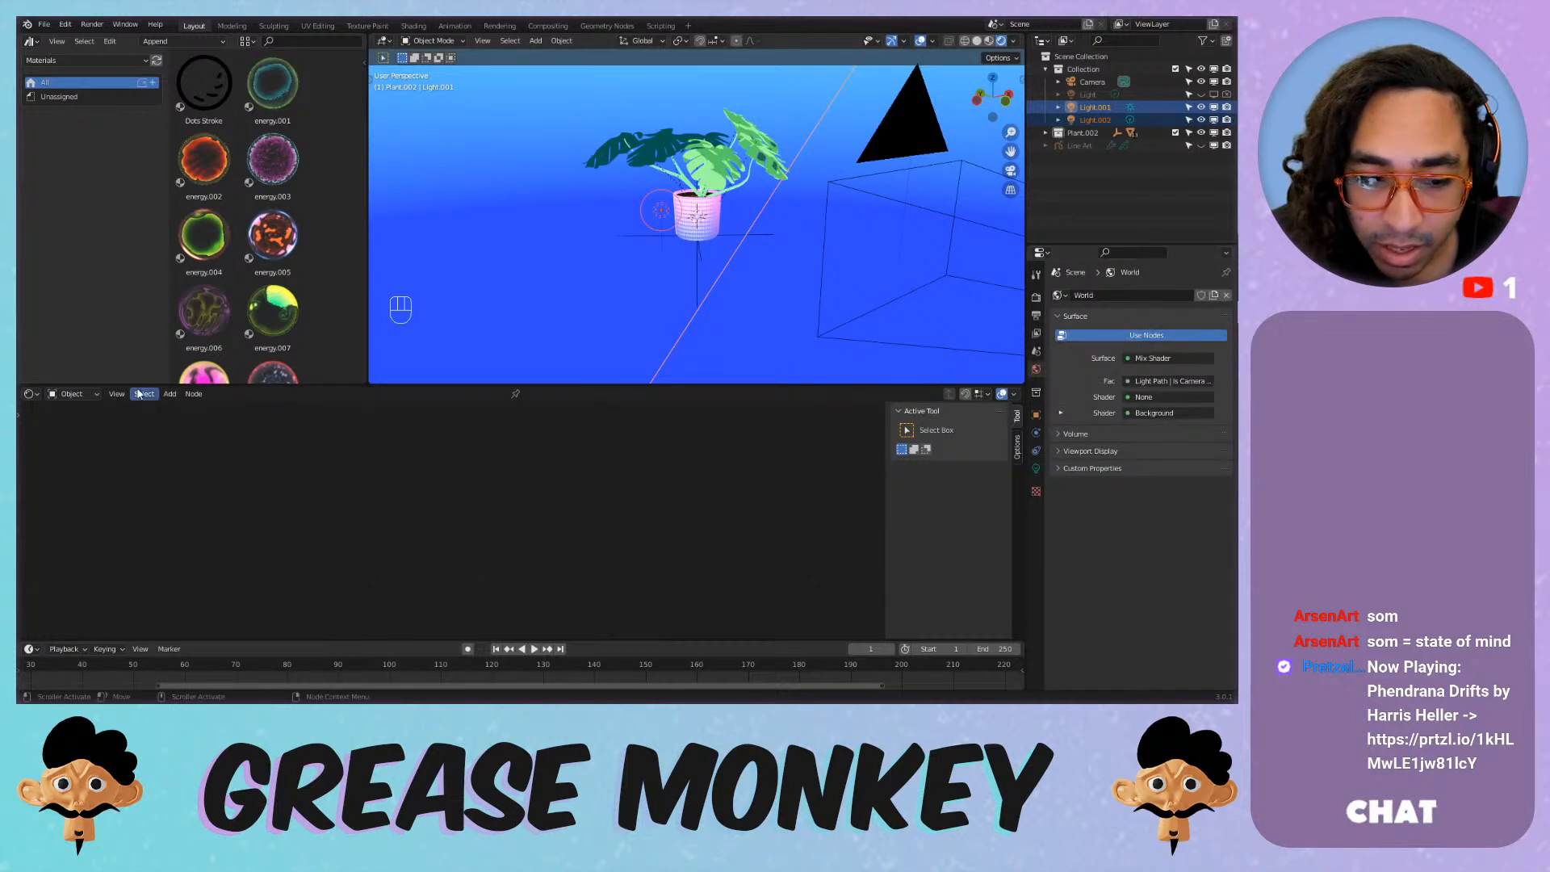
left_click(58, 394)
left_click(74, 422)
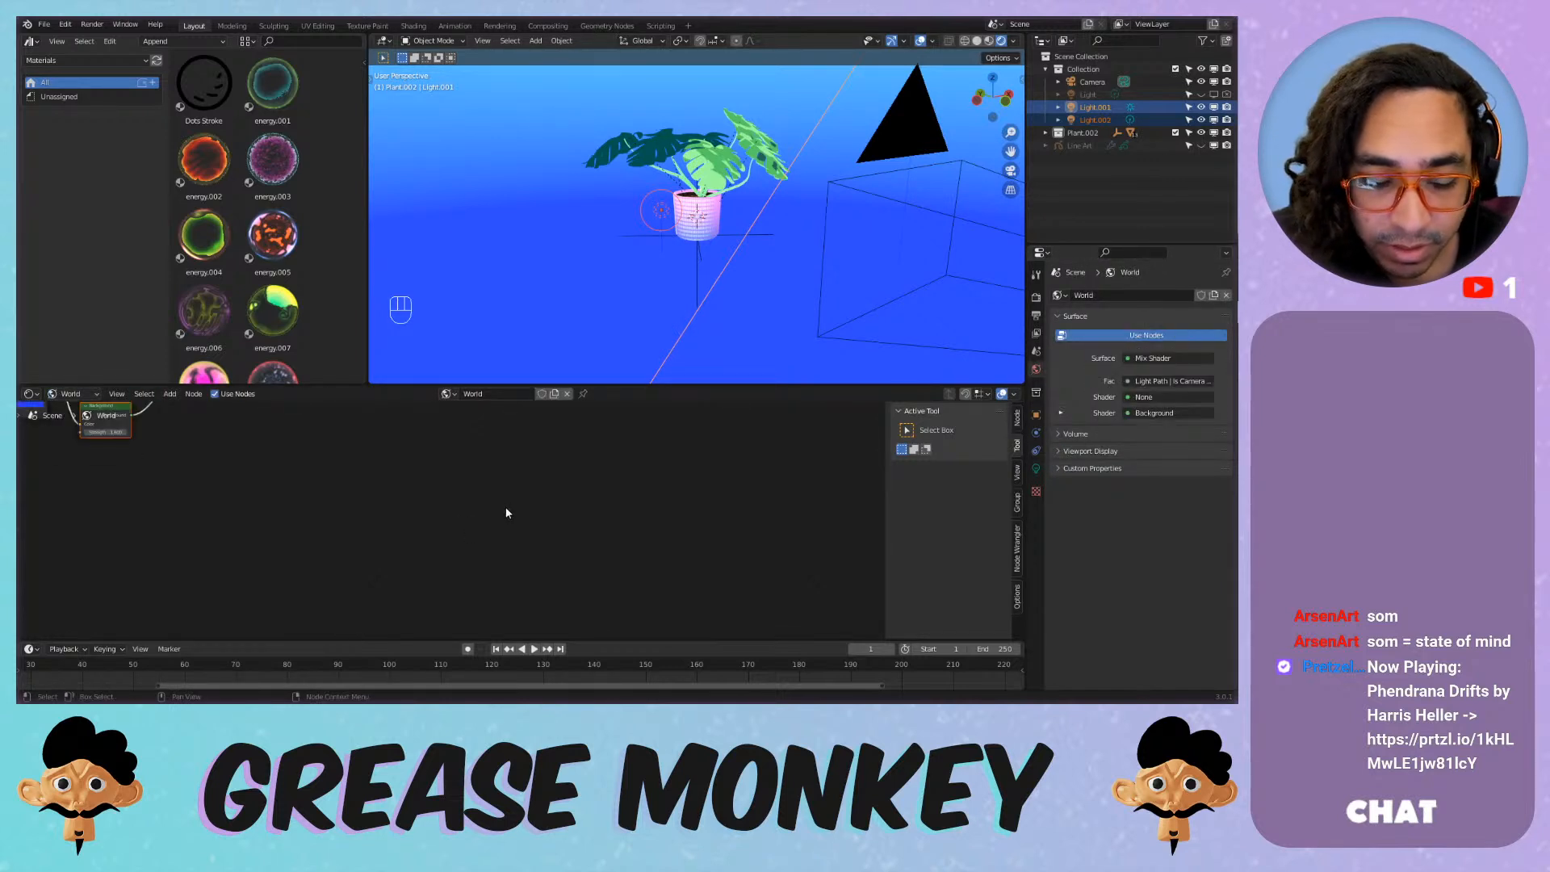
key("KP_Decimal")
scroll(526, 588, "up", 2)
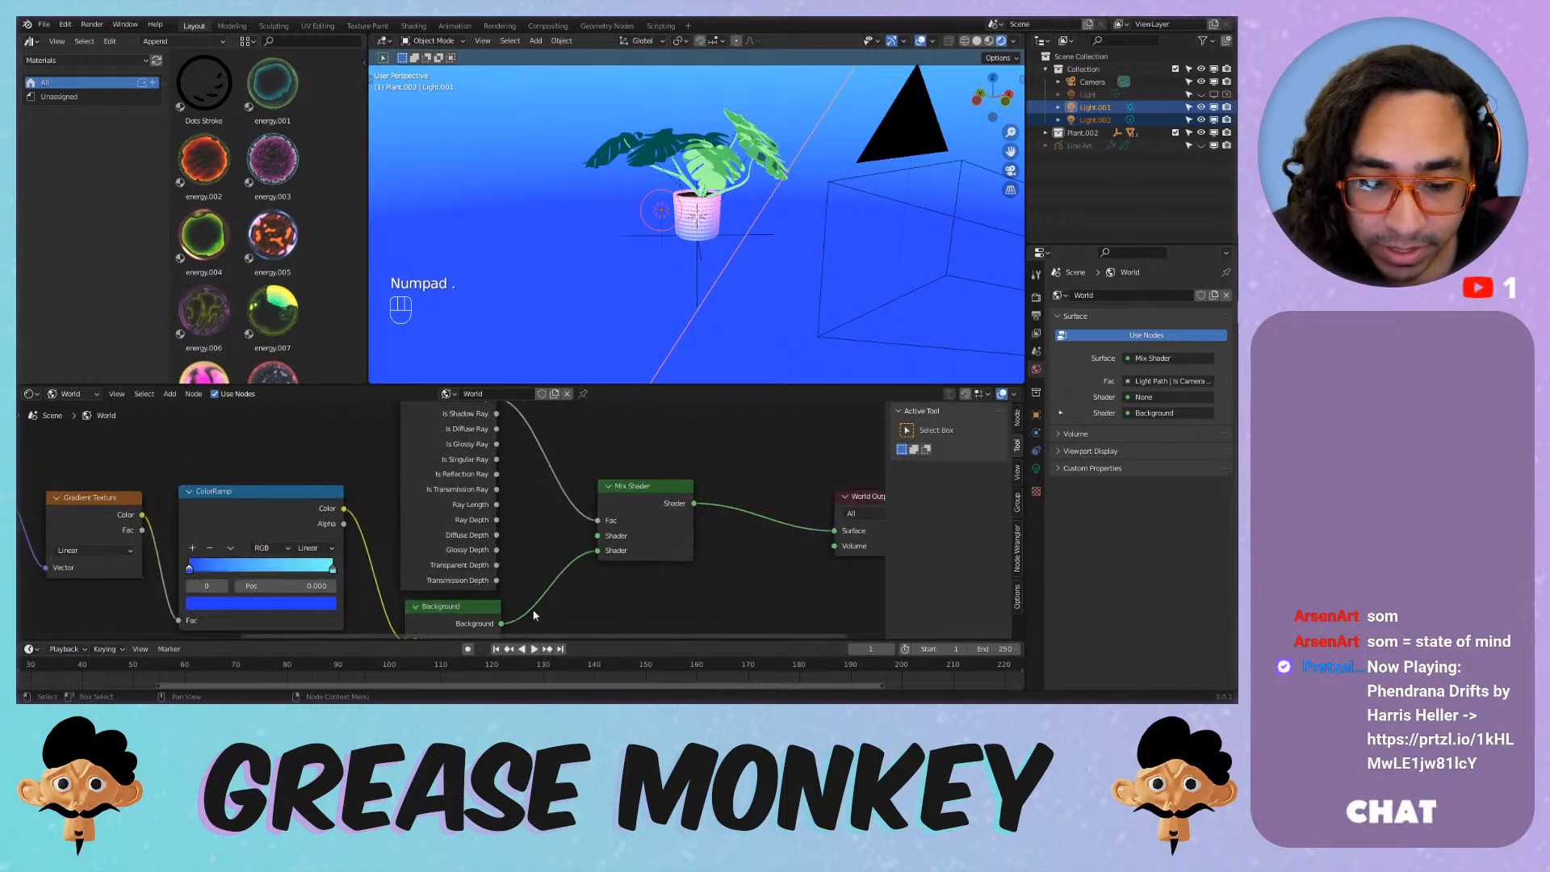
Try a World Background strength of 50.1 in camera view and set it back to 1.
scroll(619, 515, "up", 3)
left_click_drag(586, 565, 742, 565)
key("KP_0")
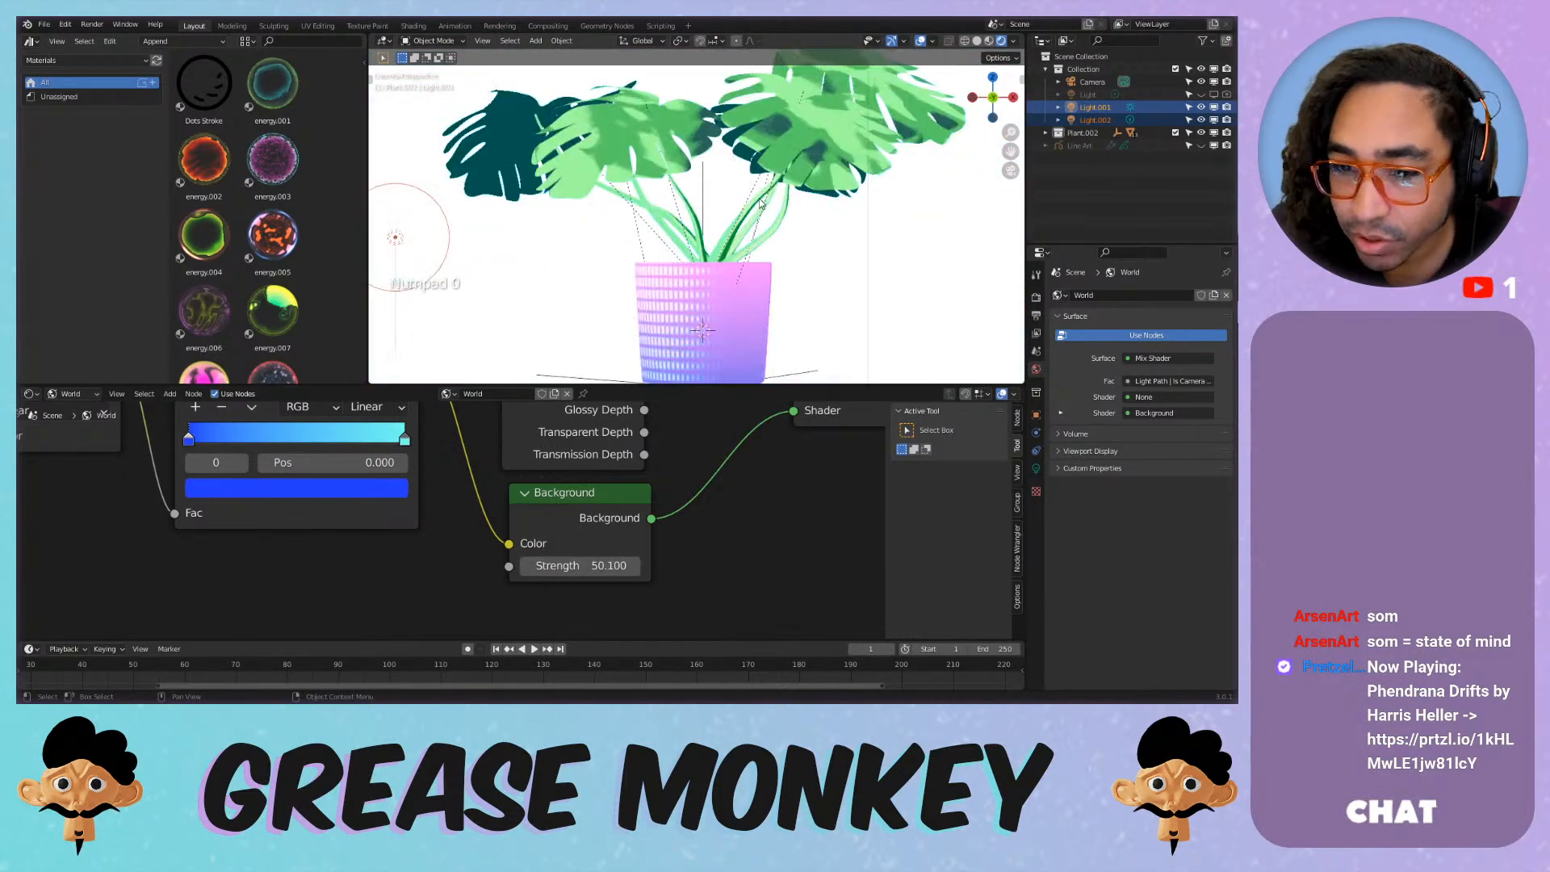
double_click(601, 566)
type("1")
key("Return")
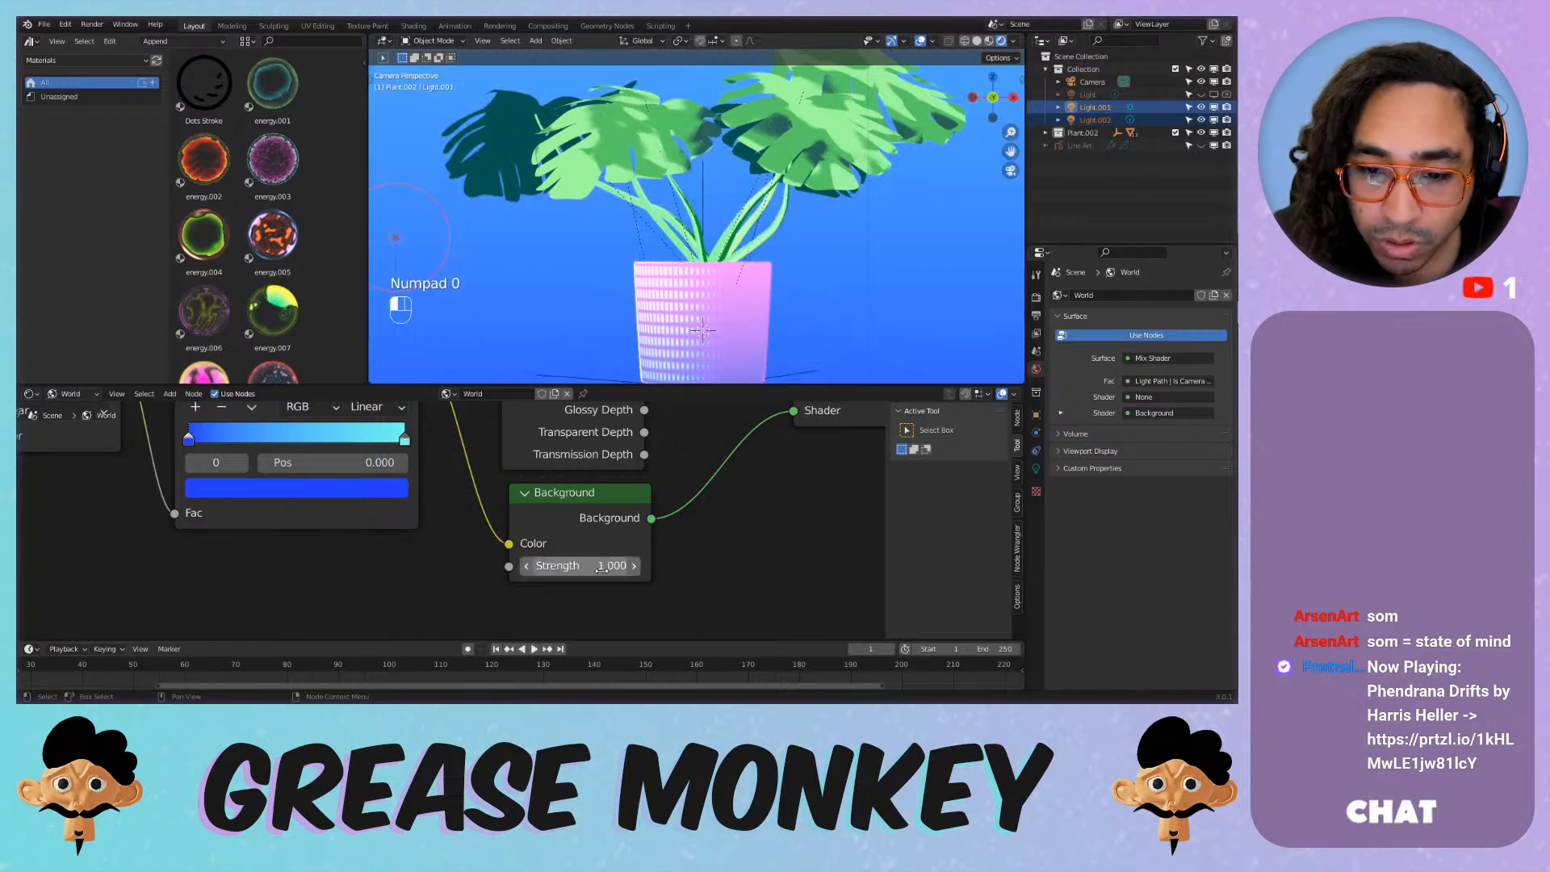
Try another strength value on the World Background node and undo the change.
scroll(688, 314, "down", 3)
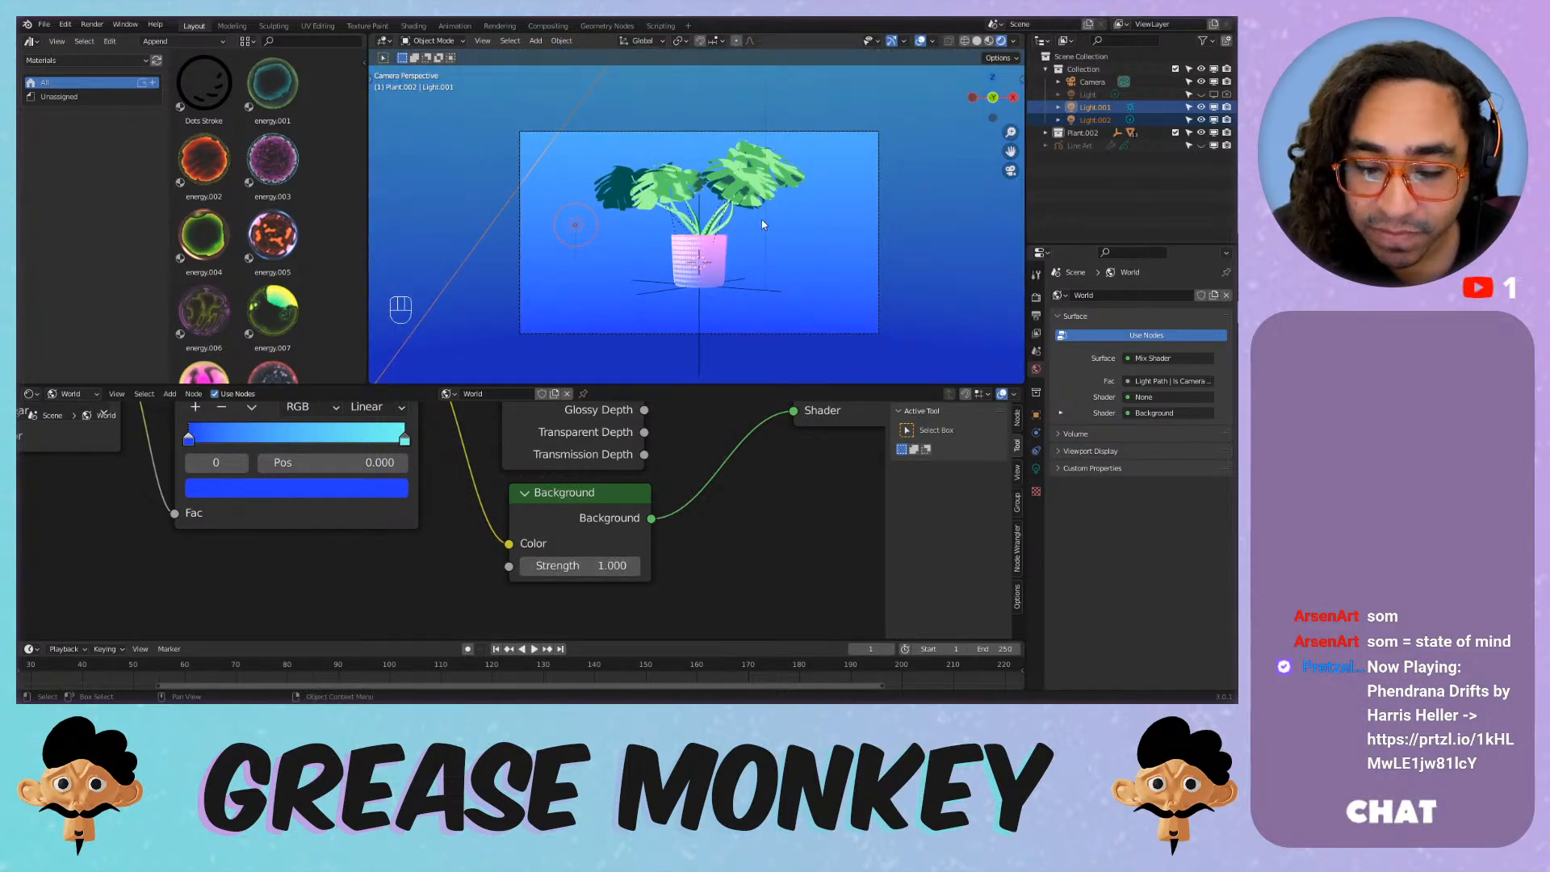
scroll(706, 173, "up", 4)
left_click_drag(582, 566, 688, 522)
key("ctrl+z")
scroll(754, 466, "down", 4)
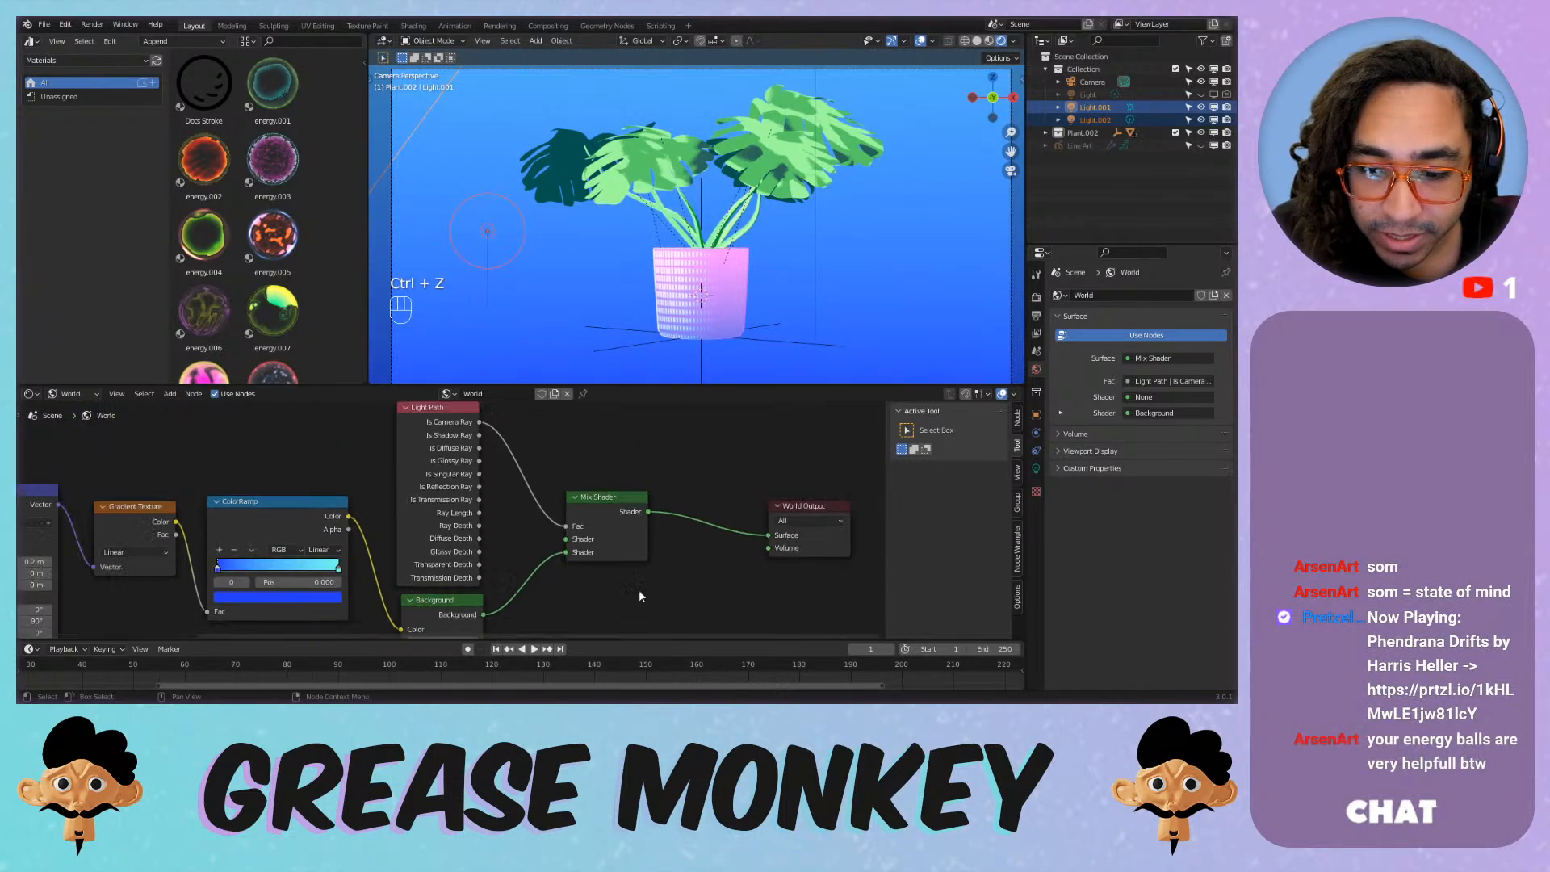
Connect the Background node directly to the World Output's Surface and raise its strength to 11.9.
left_click_drag(566, 553, 771, 536)
scroll(627, 605, "up", 3)
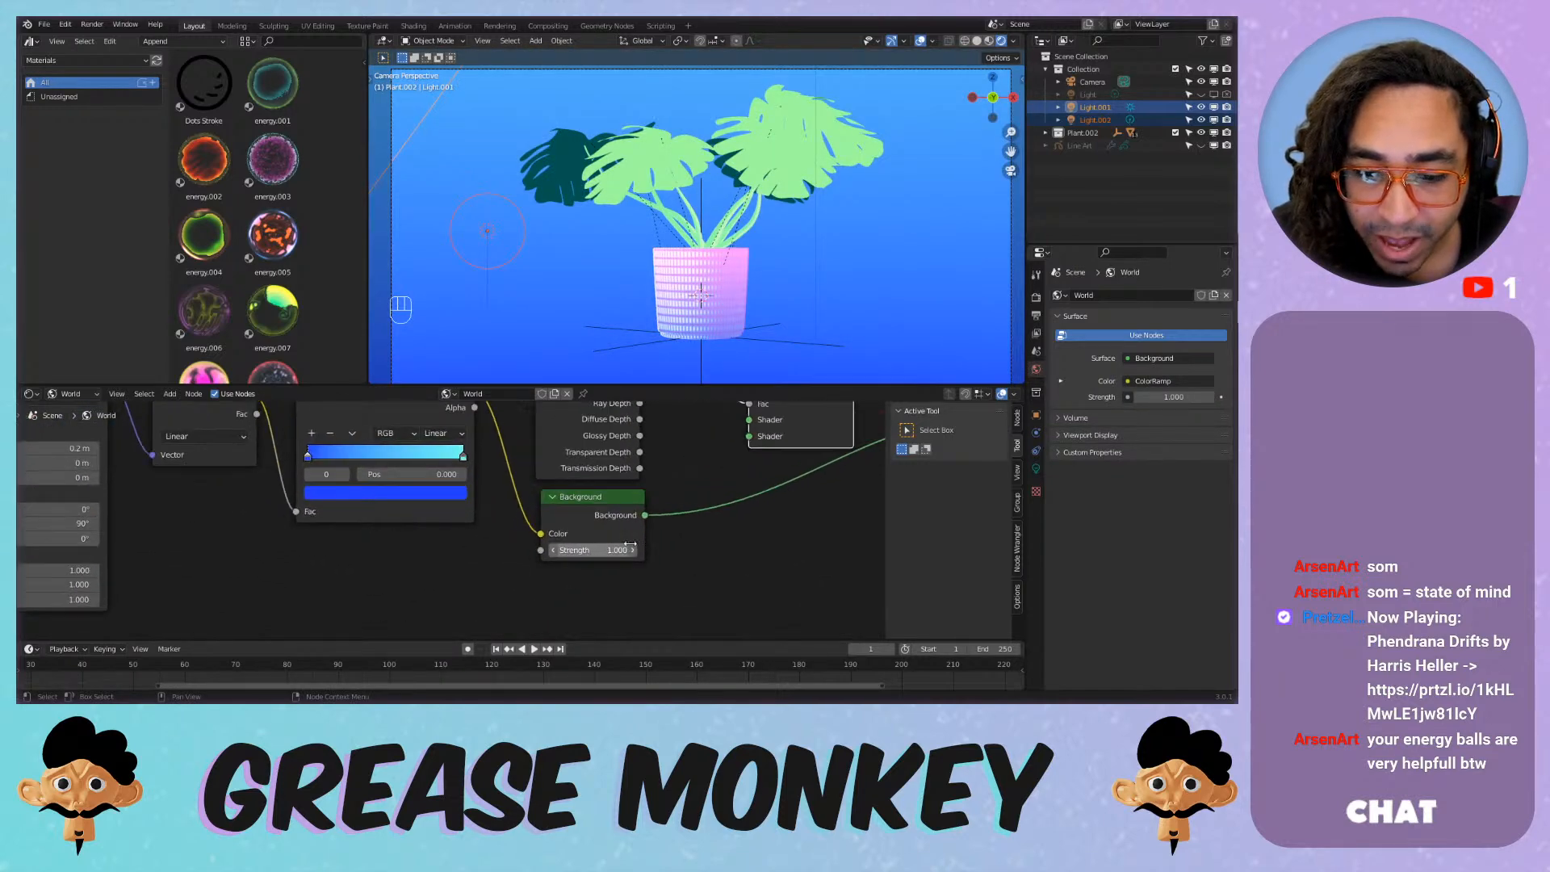
left_click_drag(617, 549, 778, 549)
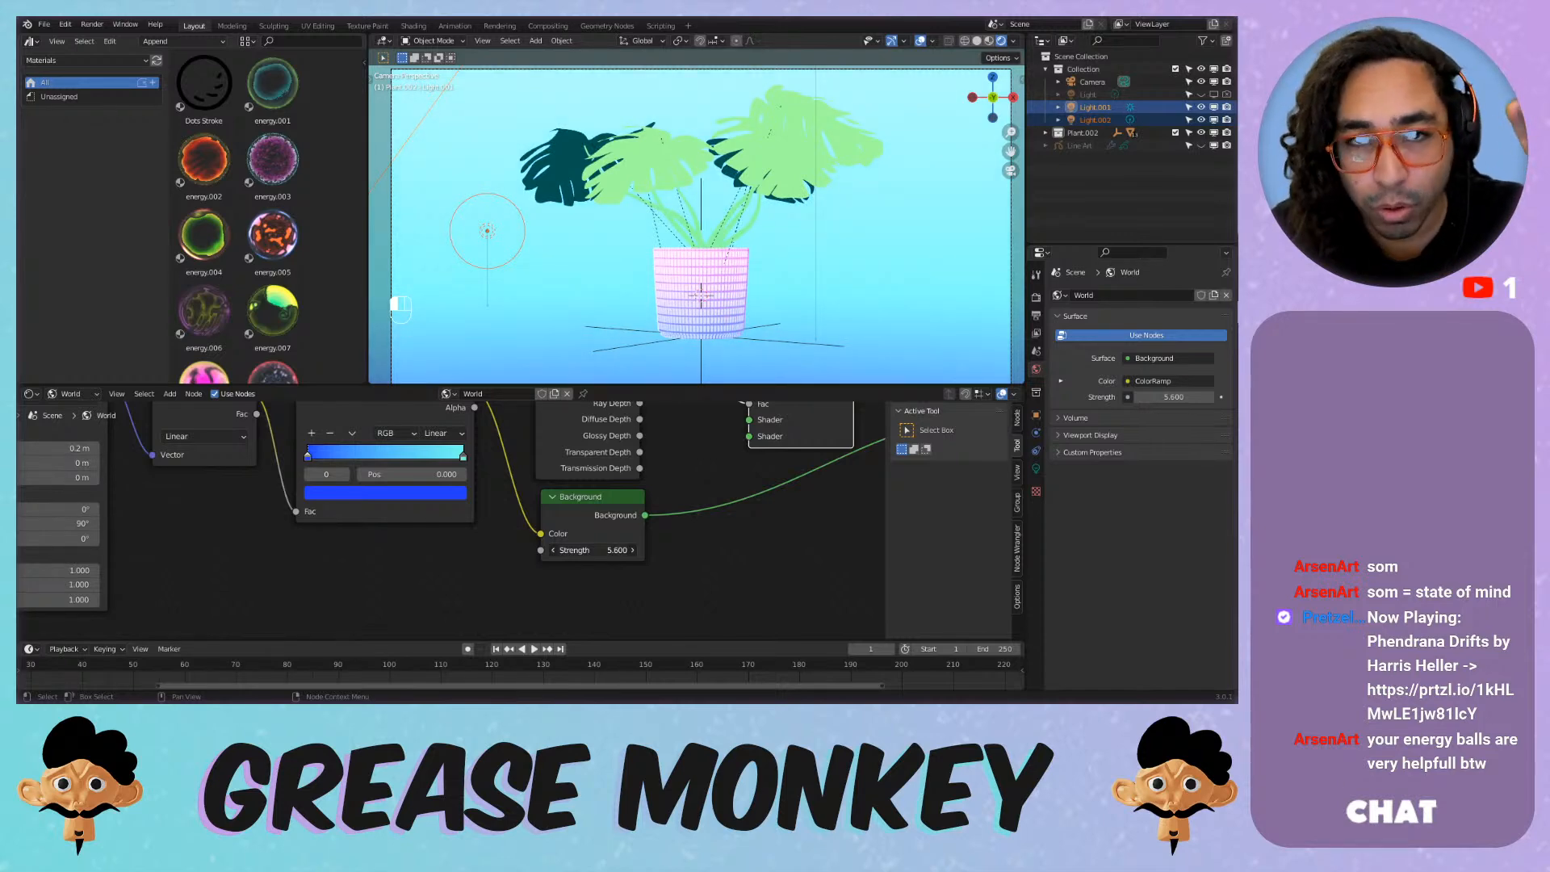
left_click_drag(803, 550, 1062, 550)
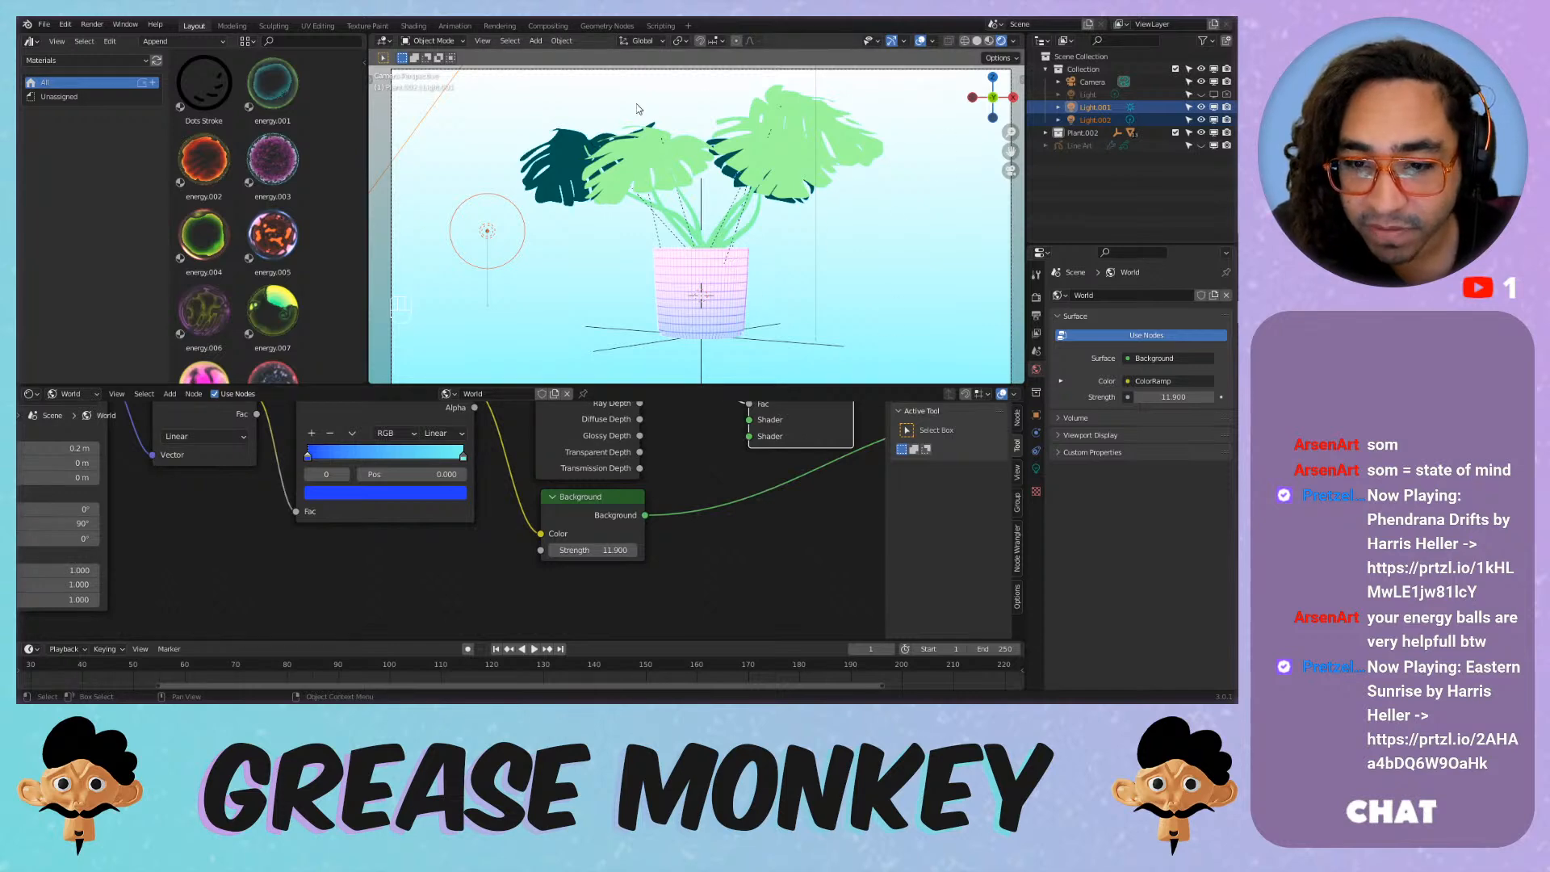
Route the Background node through the Mix Shader to the World Output again and set its strength to 1.
scroll(735, 497, "down", 4)
middle_click_drag(594, 521, 514, 560)
mouse_move(513, 557)
left_mouse_down()
mouse_move(595, 501)
mouse_move(592, 486)
mouse_move(775, 482)
left_mouse_up()
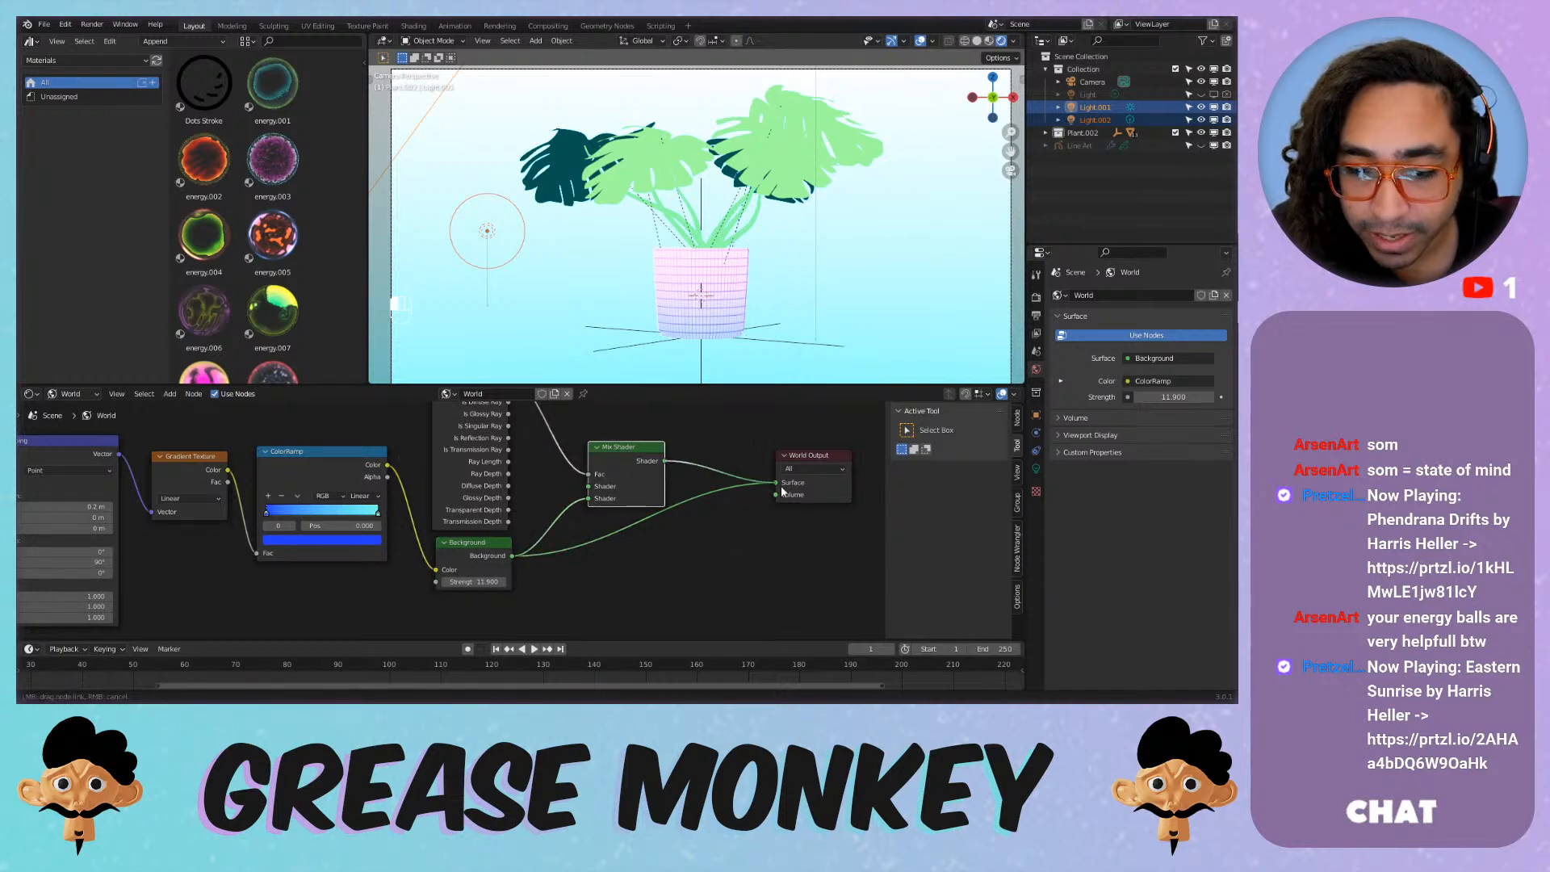
mouse_move(468, 583)
left_mouse_down()
mouse_move(654, 583)
mouse_move(488, 593)
left_mouse_up()
double_click(488, 586)
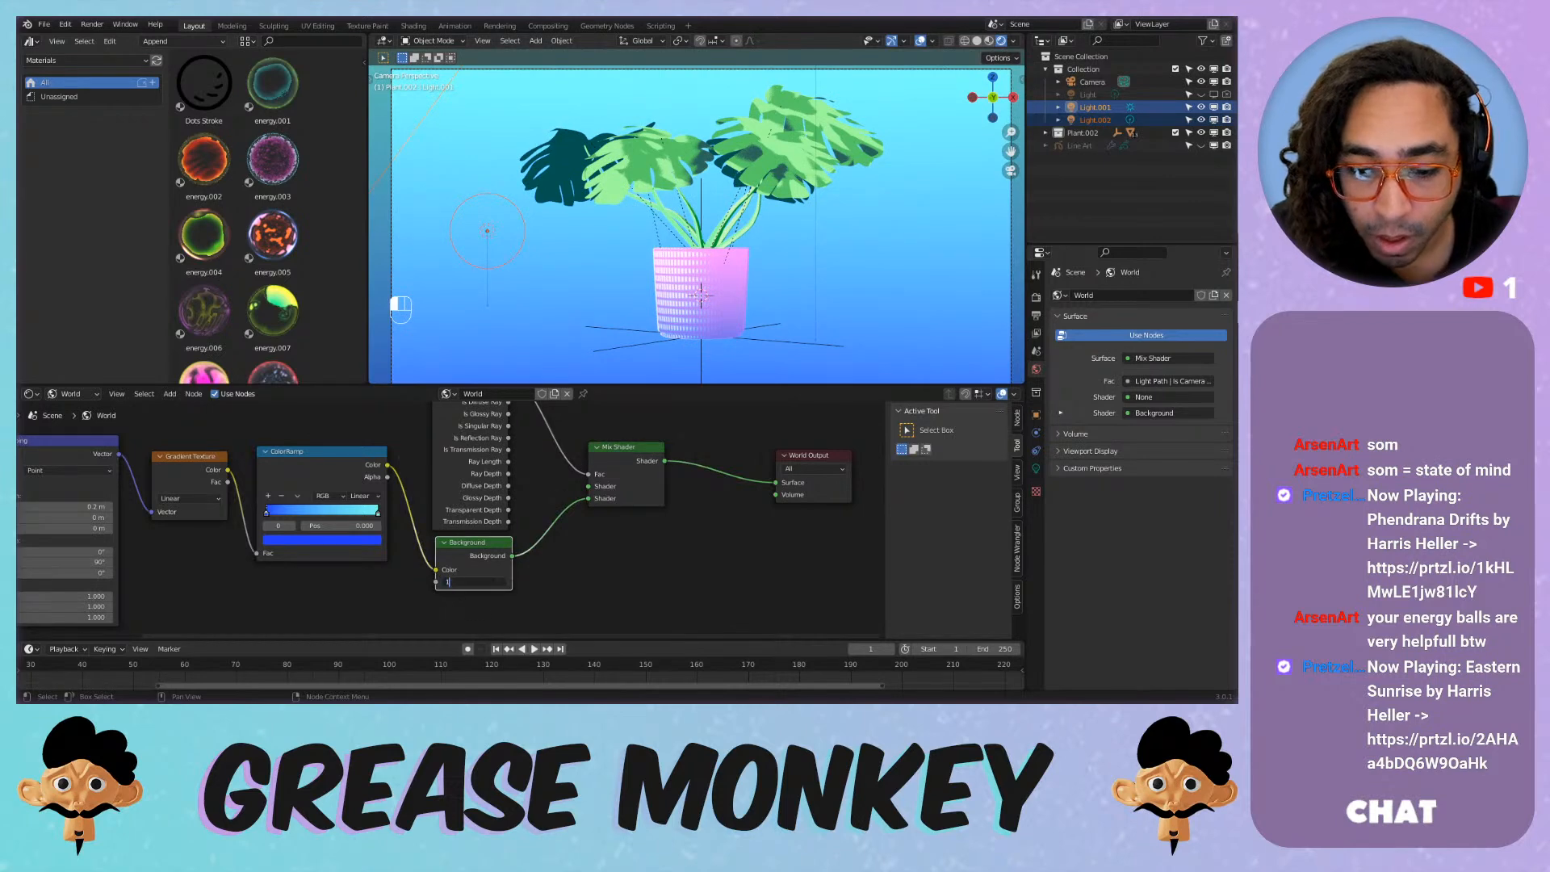
type("1")
key("Return")
scroll(730, 235, "up", 1)
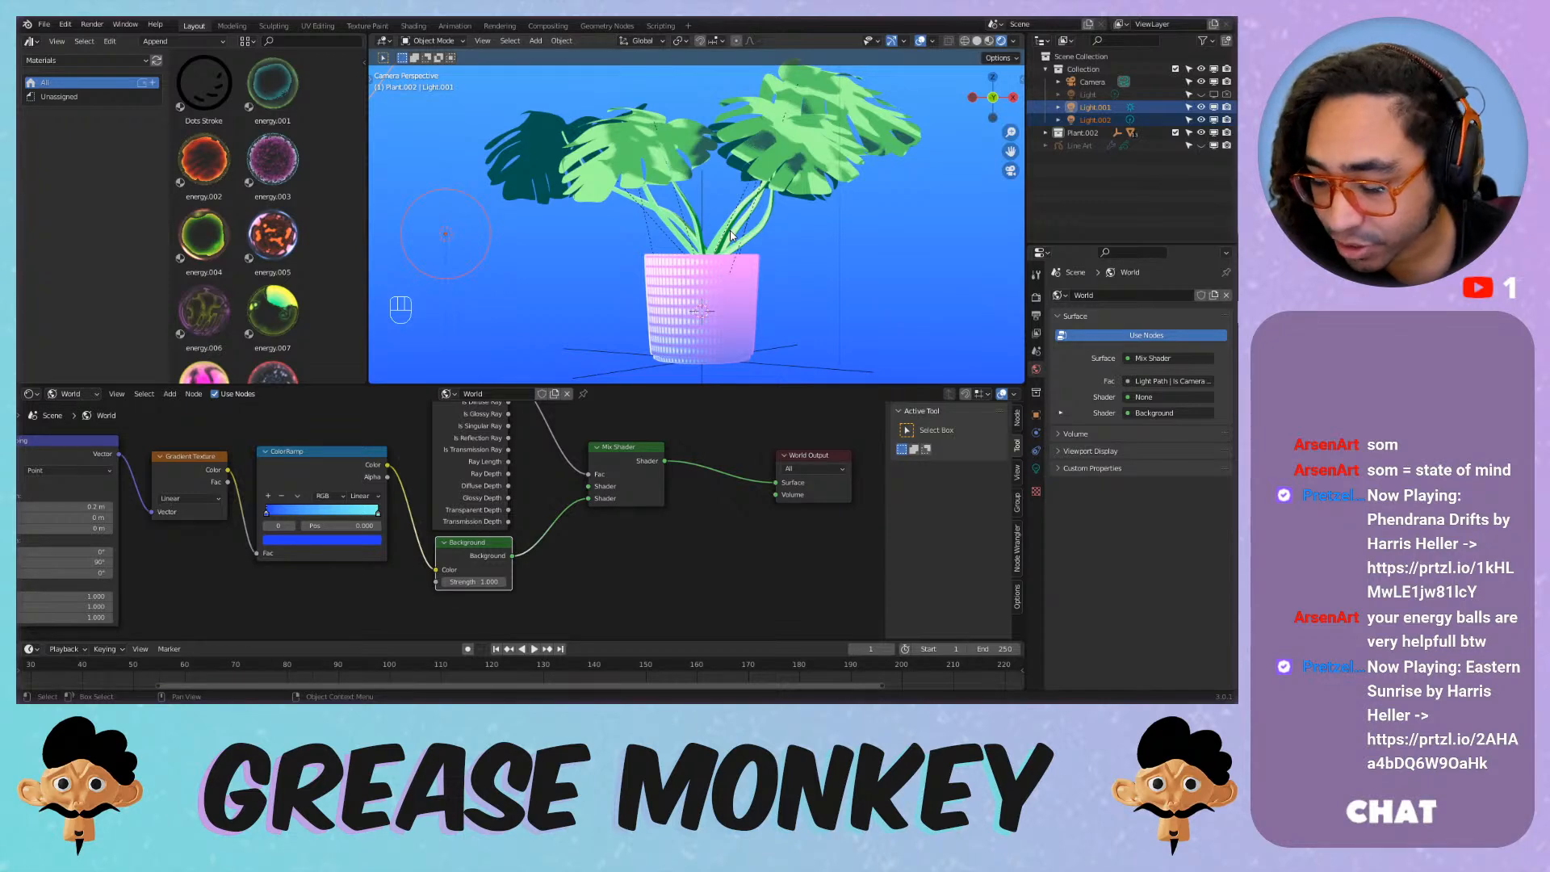
scroll(646, 171, "down", 2)
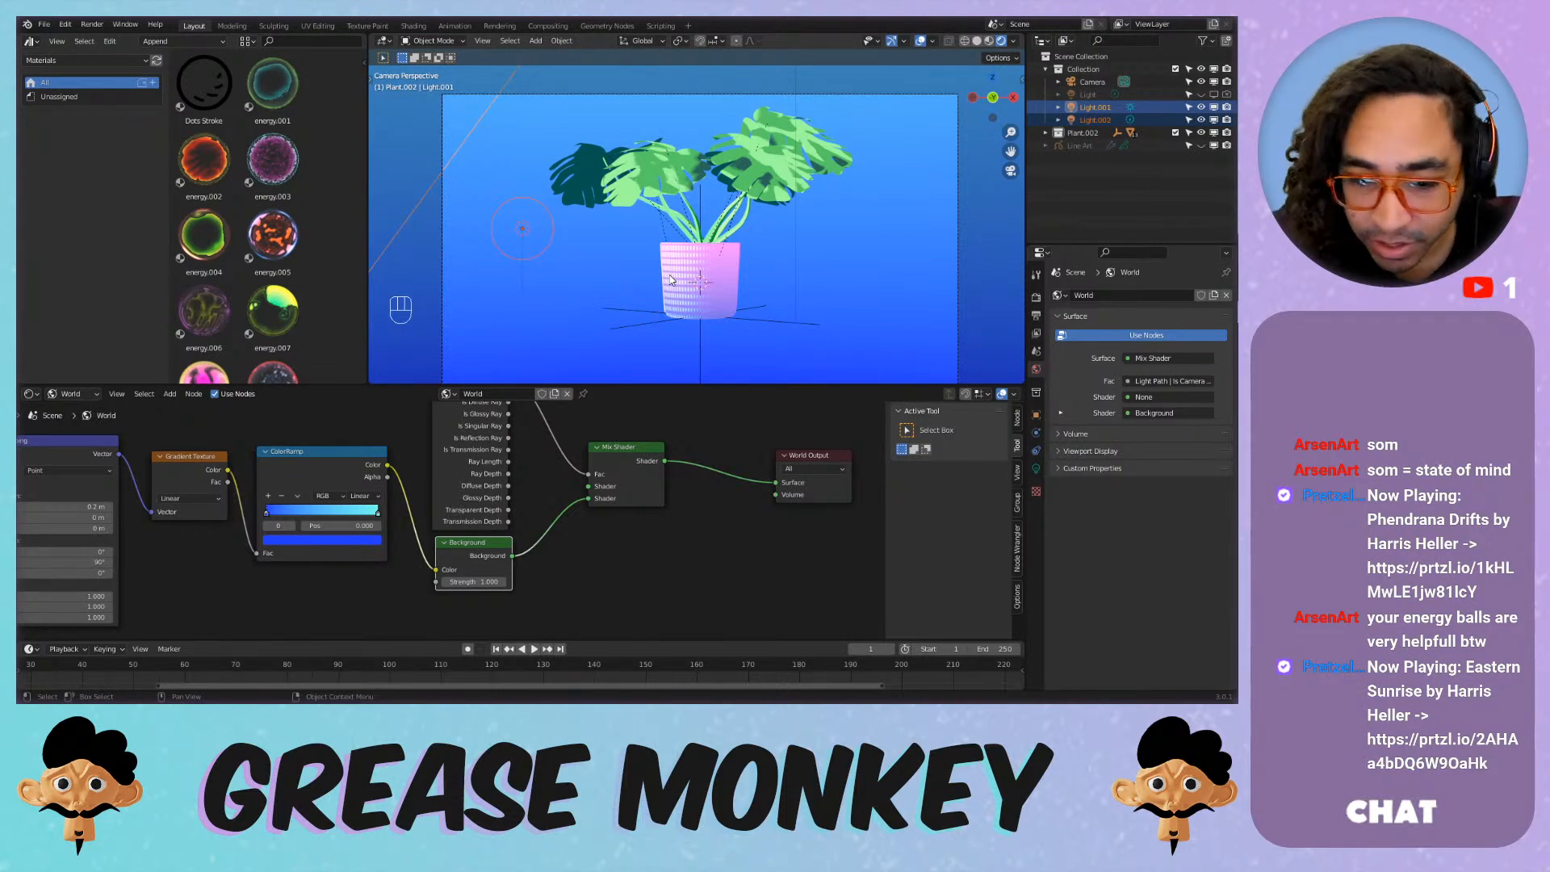
scroll(670, 278, "down", 3)
scroll(605, 409, "down", 2)
middle_click_drag(456, 484, 583, 467)
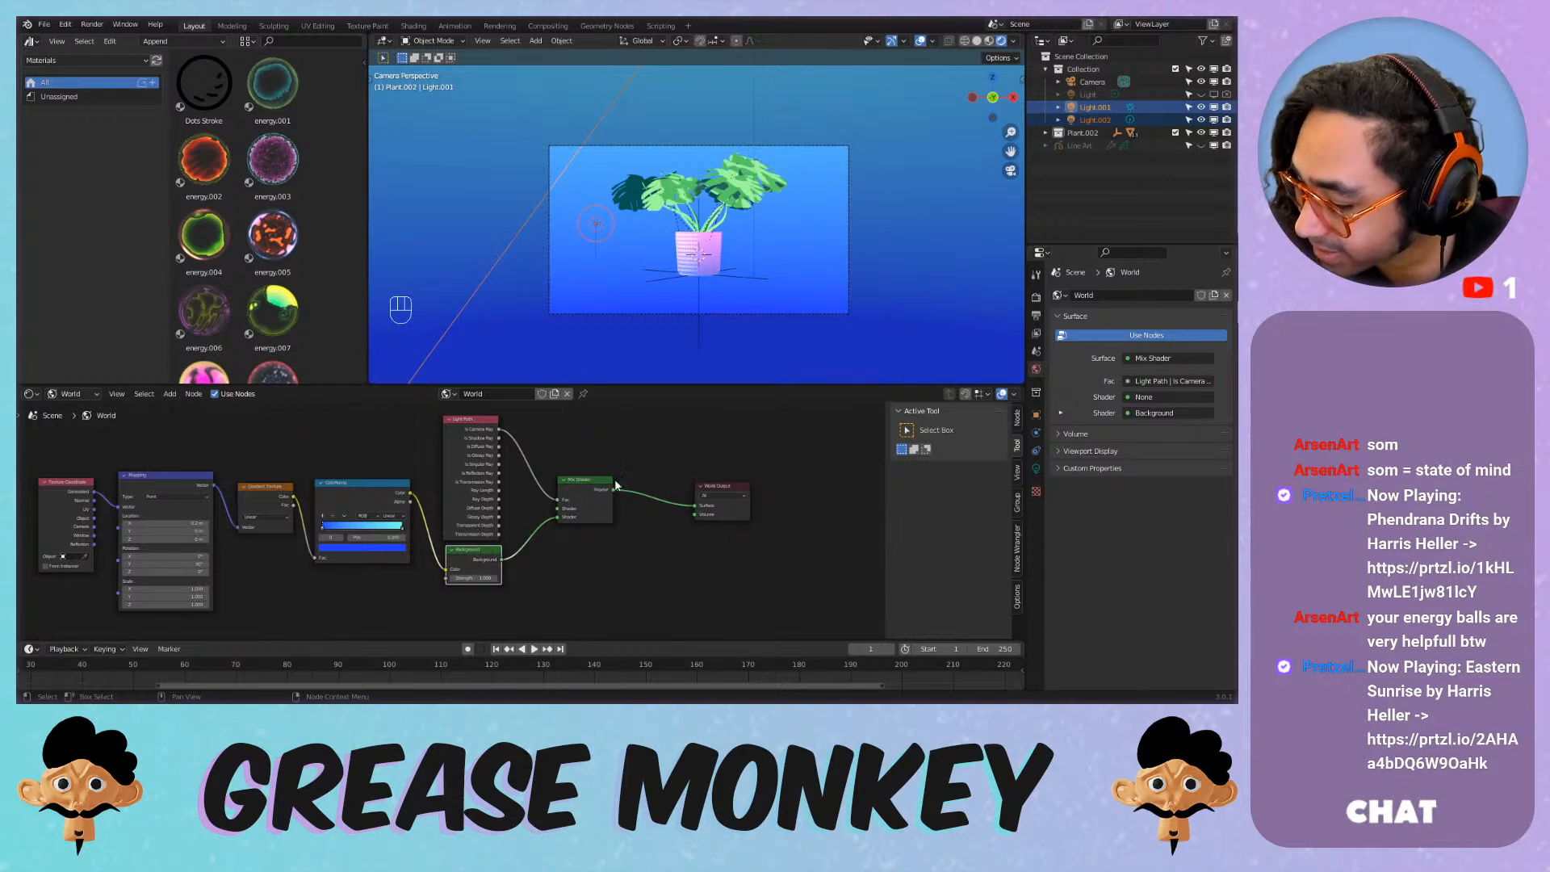
scroll(578, 538, "up", 1)
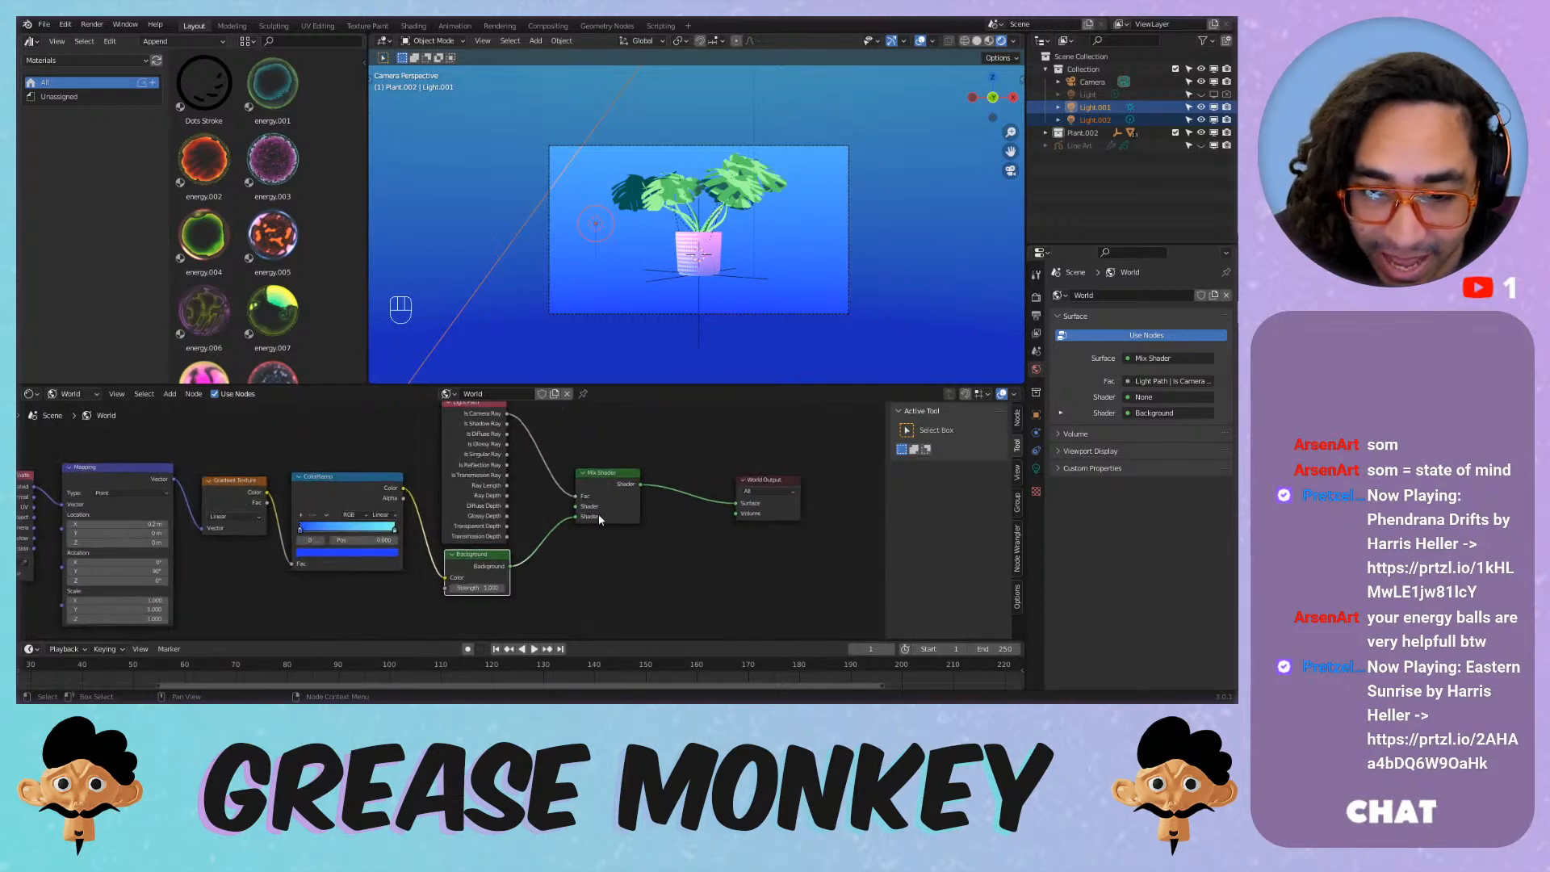
Select the plant pot and switch the shader nodes from World to Object to show its Soil material.
scroll(682, 264, "up", 5)
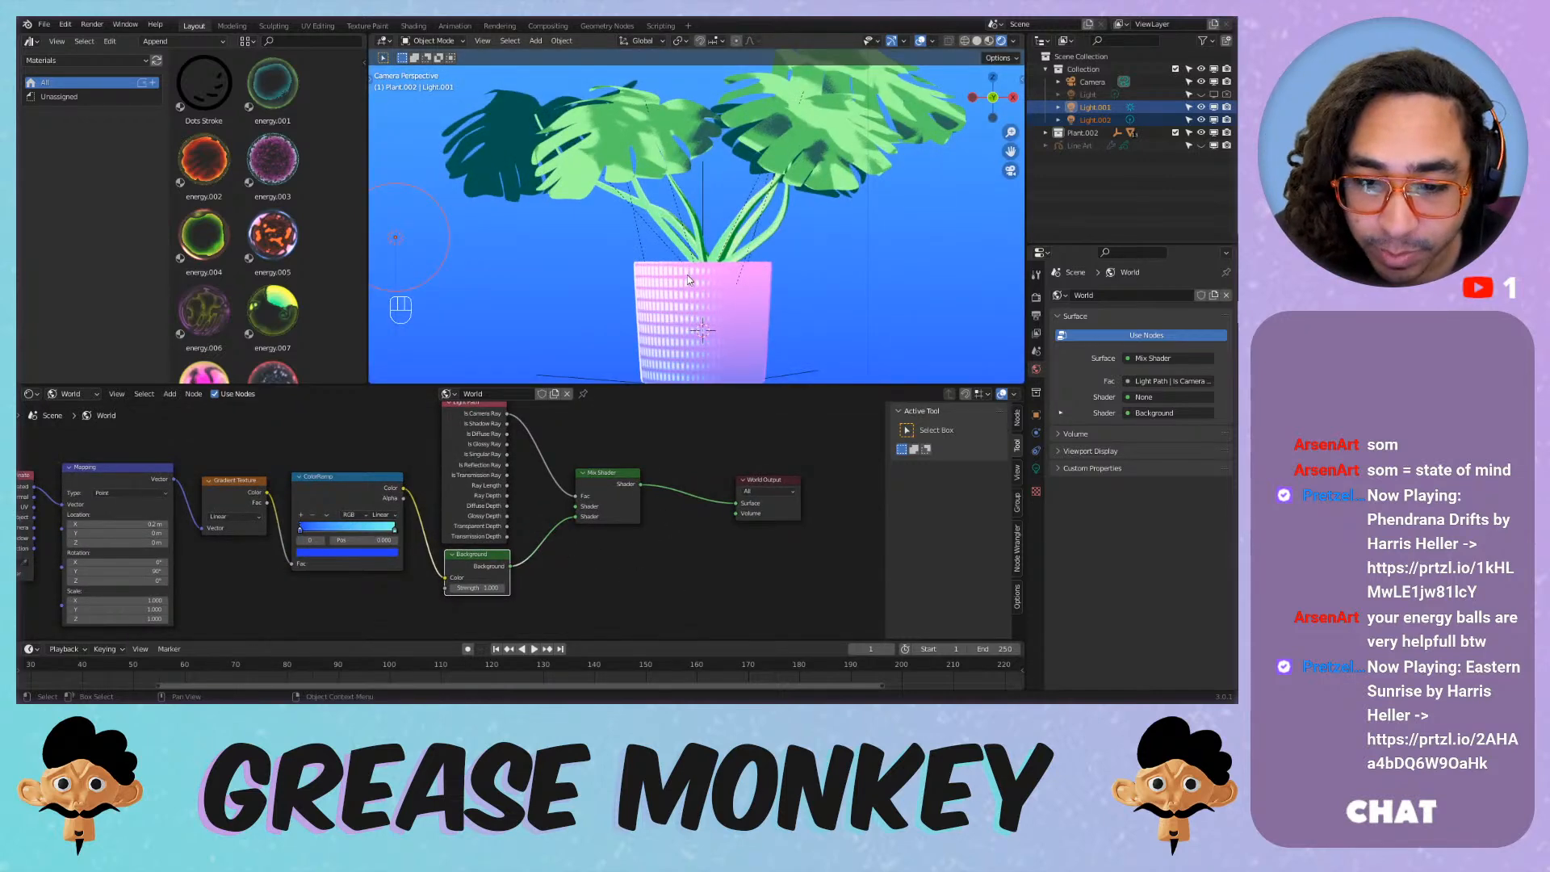
left_click(683, 290)
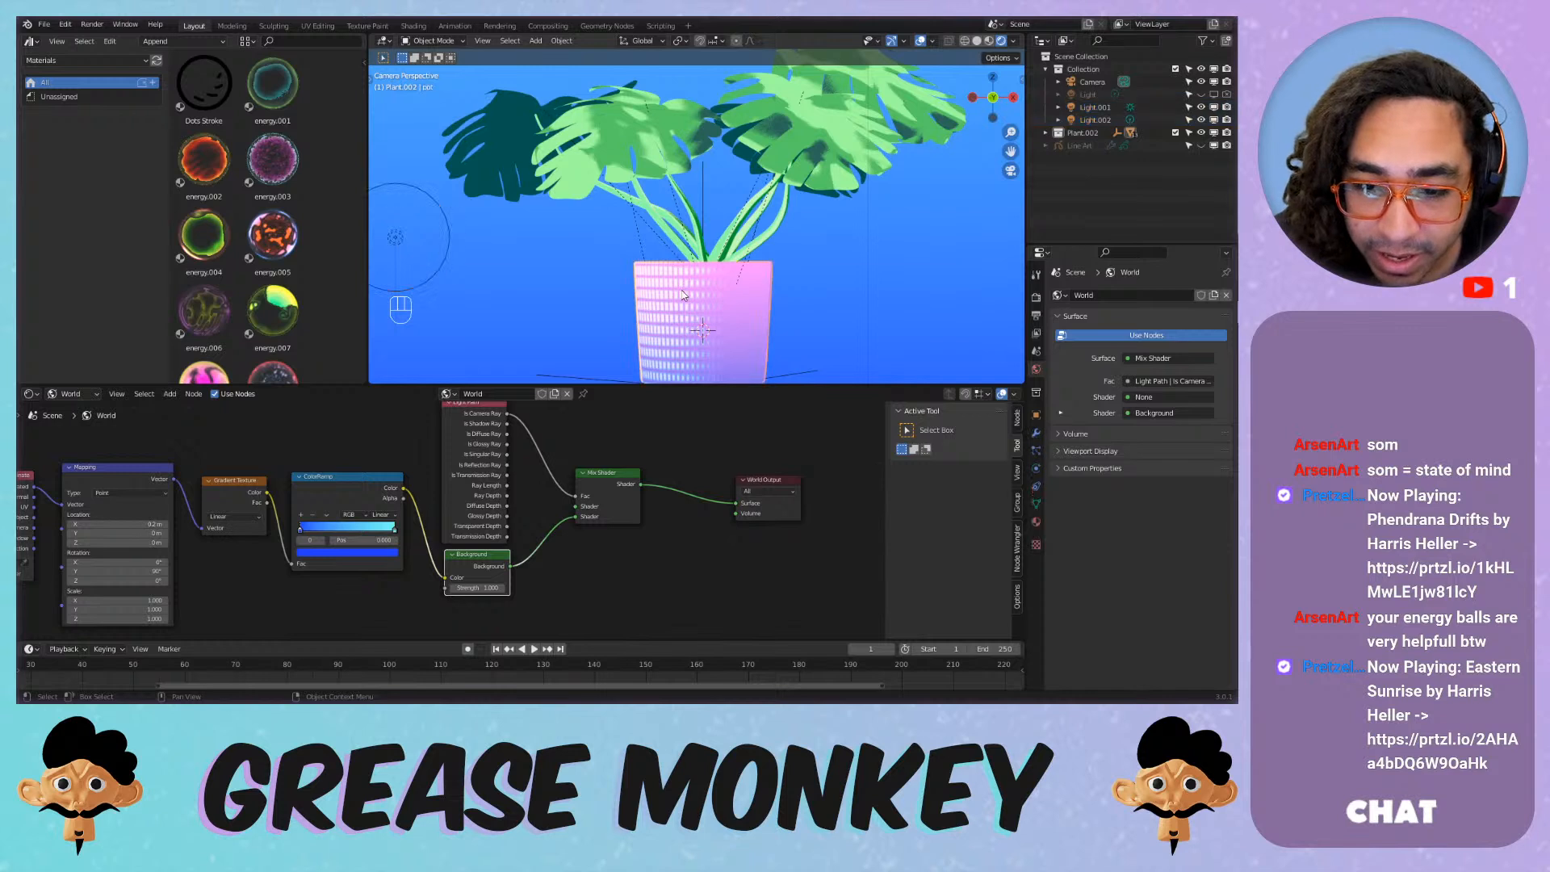
left_click(78, 395)
left_click(81, 410)
scroll(468, 488, "down", 6)
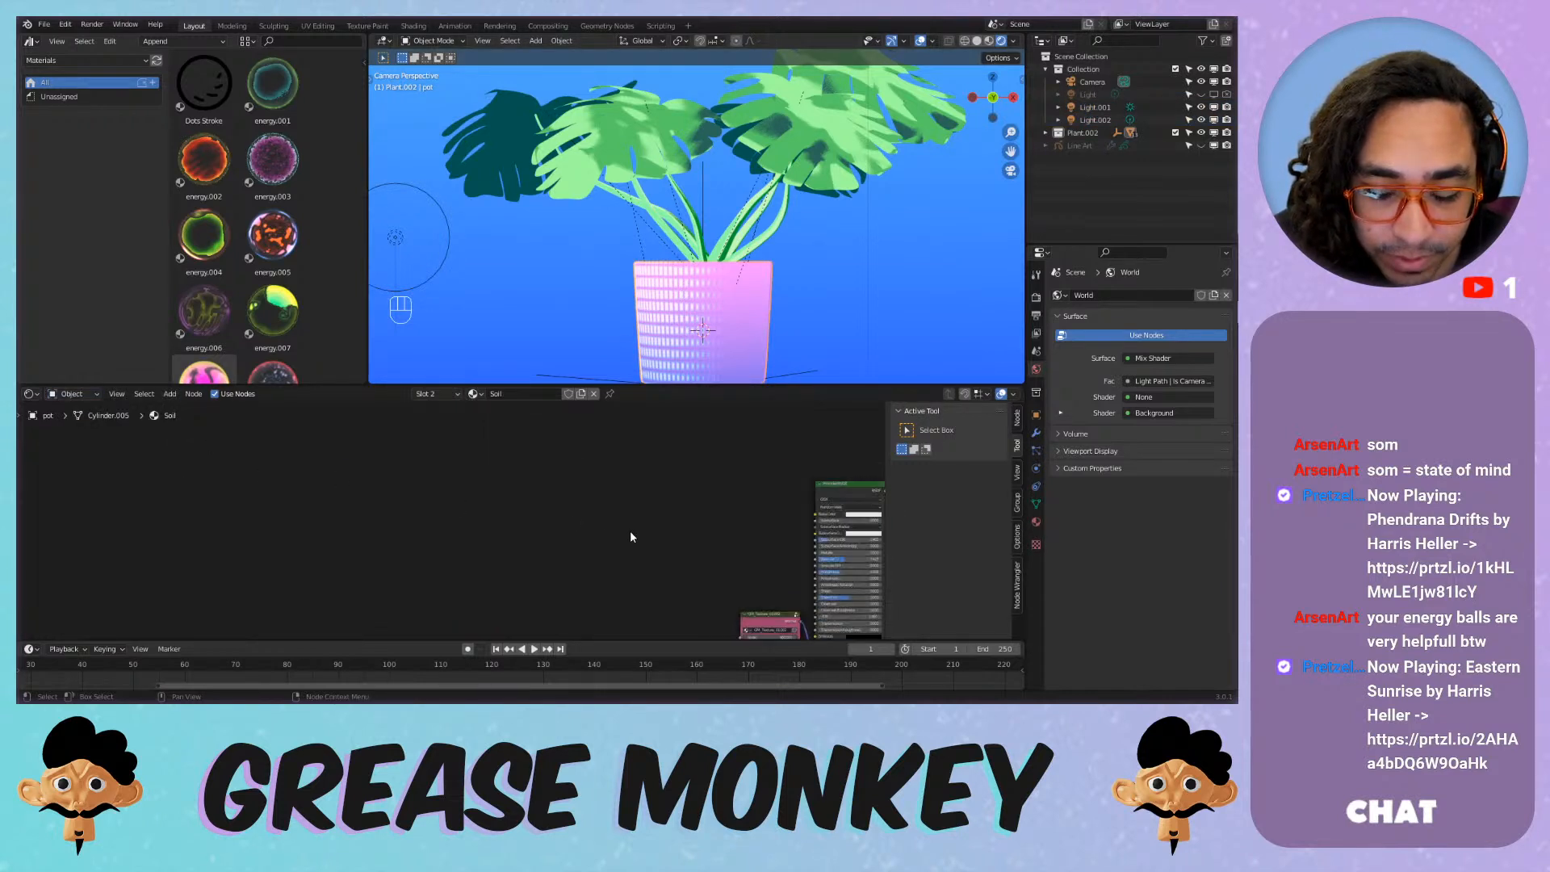
middle_click_drag(612, 527, 155, 476)
scroll(666, 507, "up", 6)
middle_click_drag(767, 534, 478, 535)
scroll(662, 508, "up", 2)
middle_click_drag(665, 513, 568, 602)
mouse_move(688, 305)
middle_mouse_down("shift")
mouse_move(708, 355)
mouse_move(703, 321)
middle_mouse_up("shift")
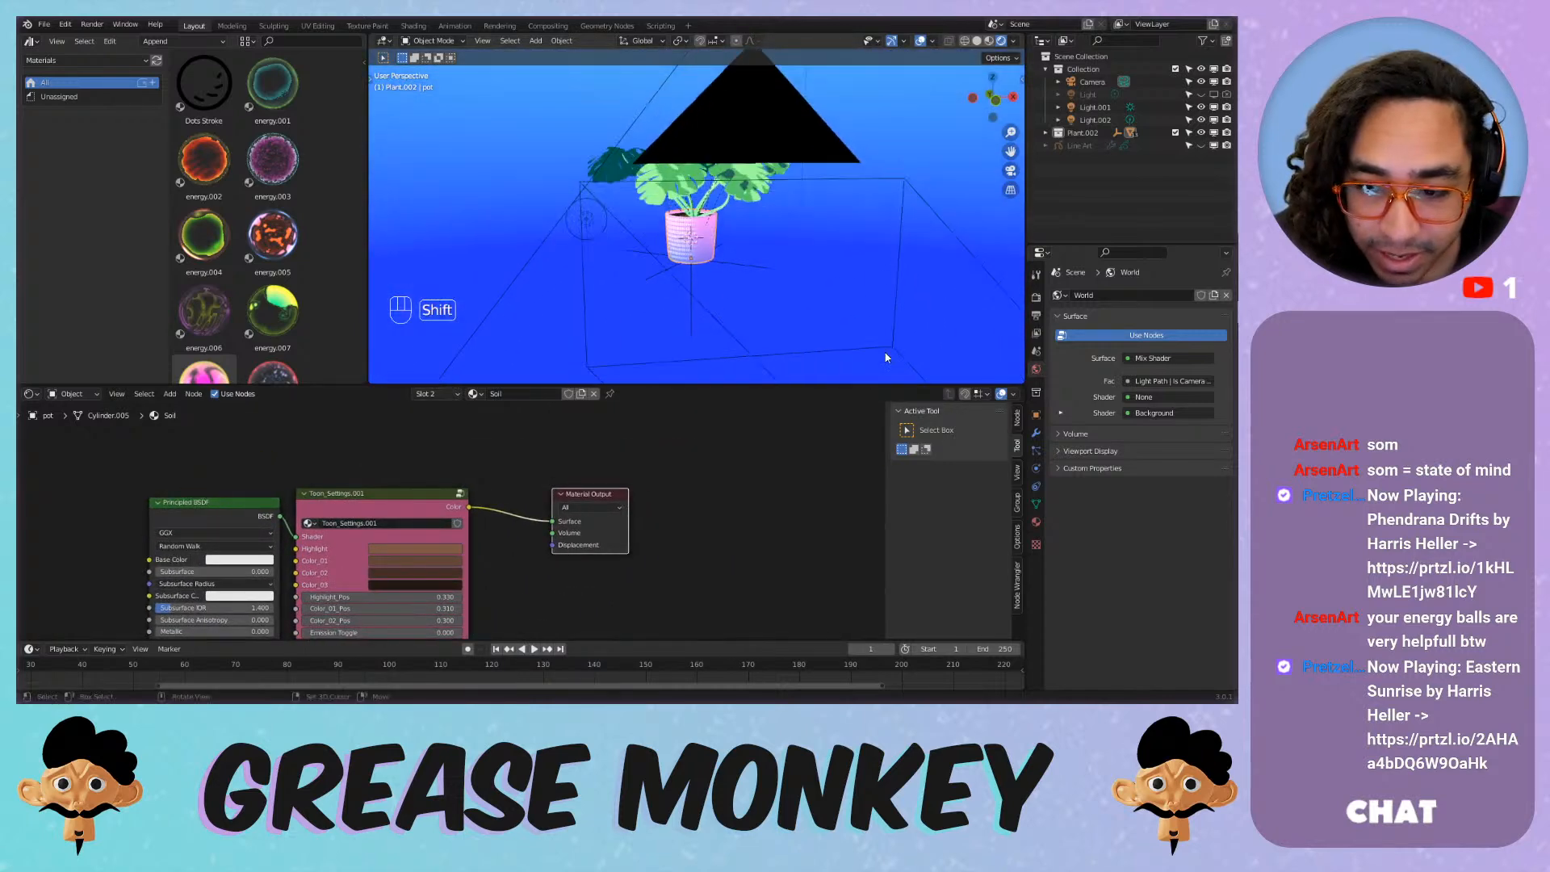
Make the Pot material slot active so its node tree is shown instead of the Soil material's.
left_click(1036, 521)
scroll(788, 280, "up", 5)
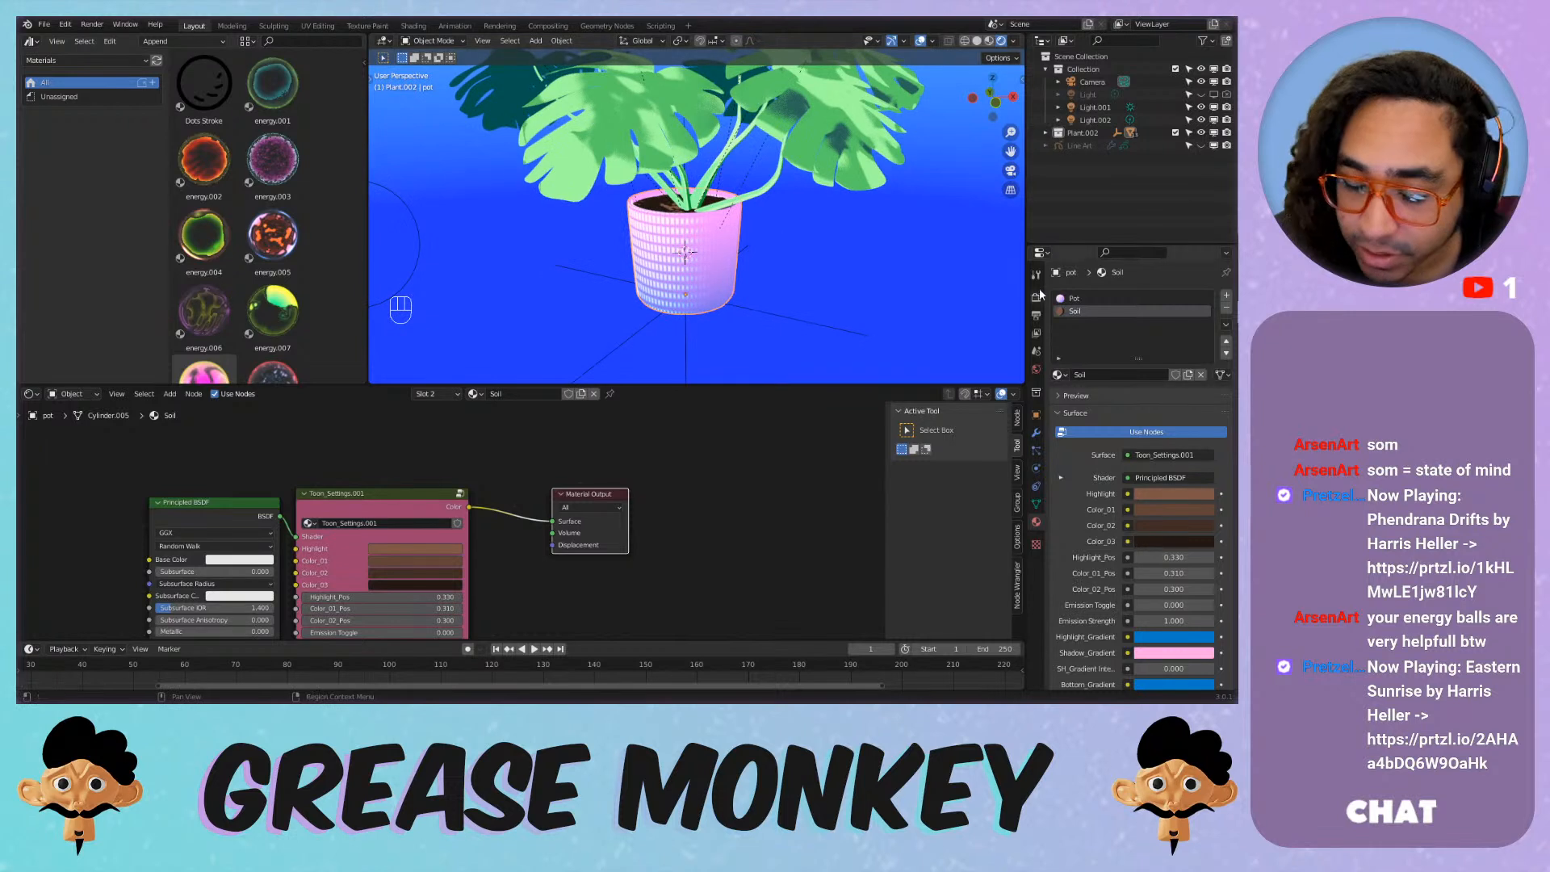
left_click(1073, 297)
middle_click_drag(609, 524, 655, 484)
Insert a Hue Saturation Value node between Toon_Settings and Material Output in the Pot material, moving the output farther away for room.
left_click_drag(565, 454, 740, 455)
key("shift+a")
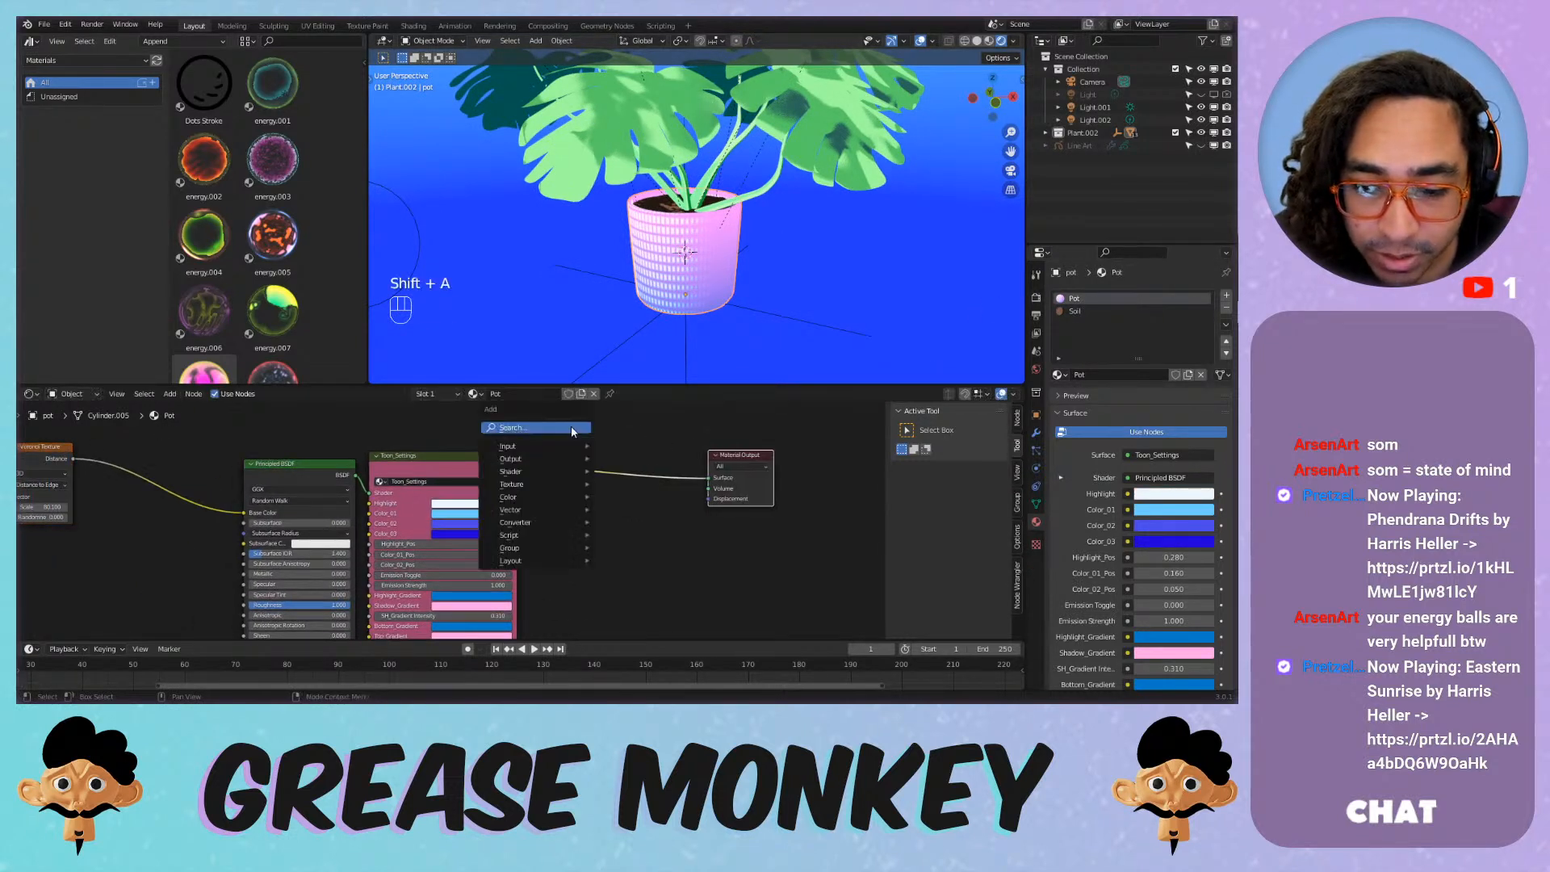
mouse_move(533, 502)
left_click(638, 521)
left_click(587, 447)
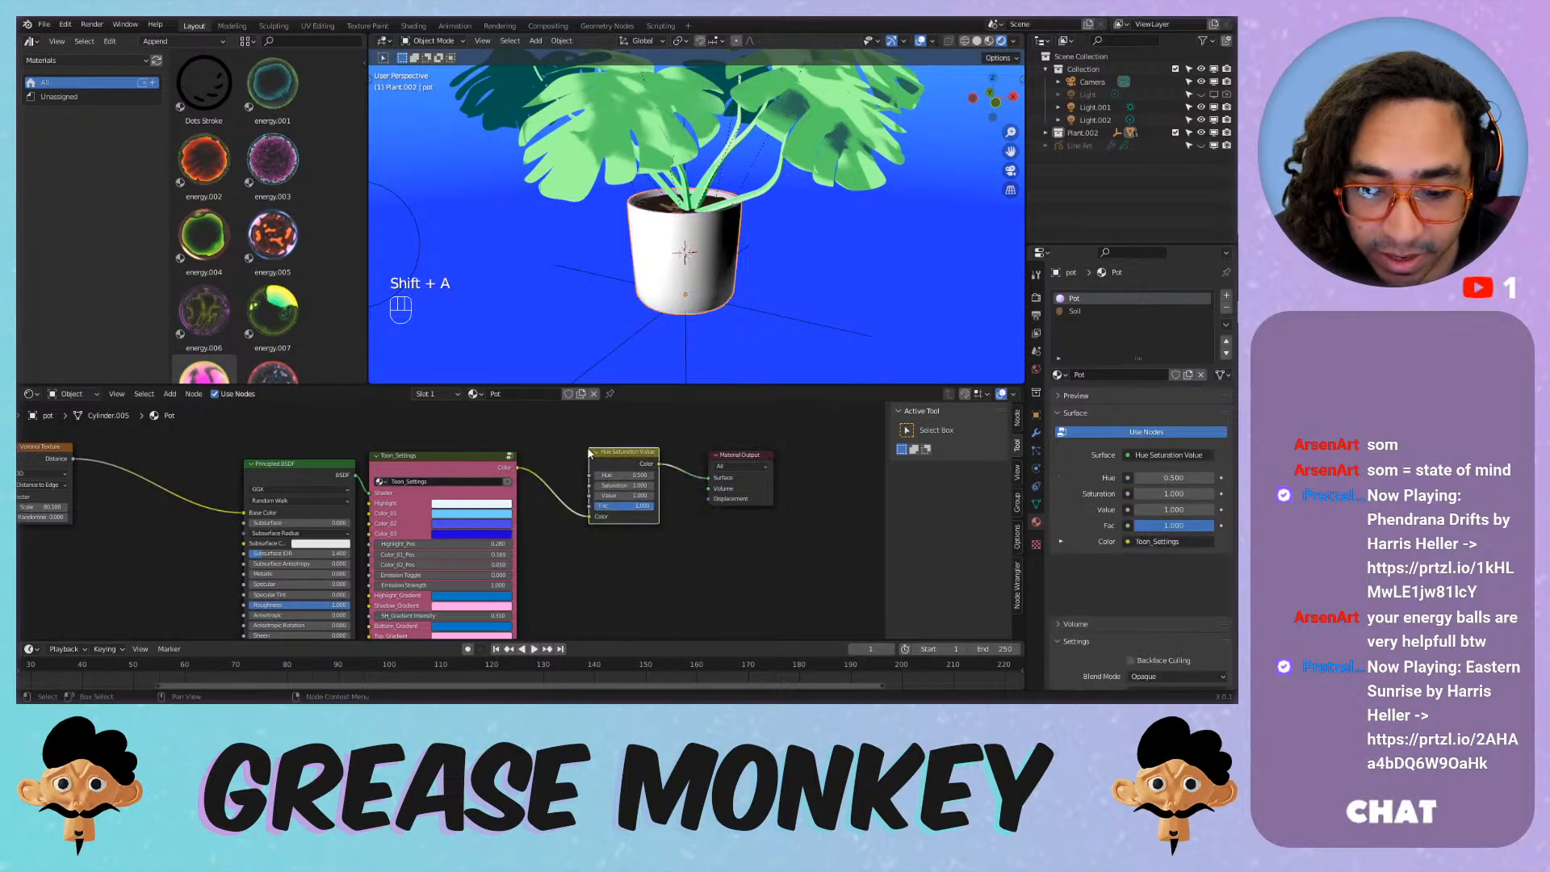
Set the Hue Saturation Value node's hue to 0.710 and view the pot through the camera.
scroll(739, 273, "up", 5)
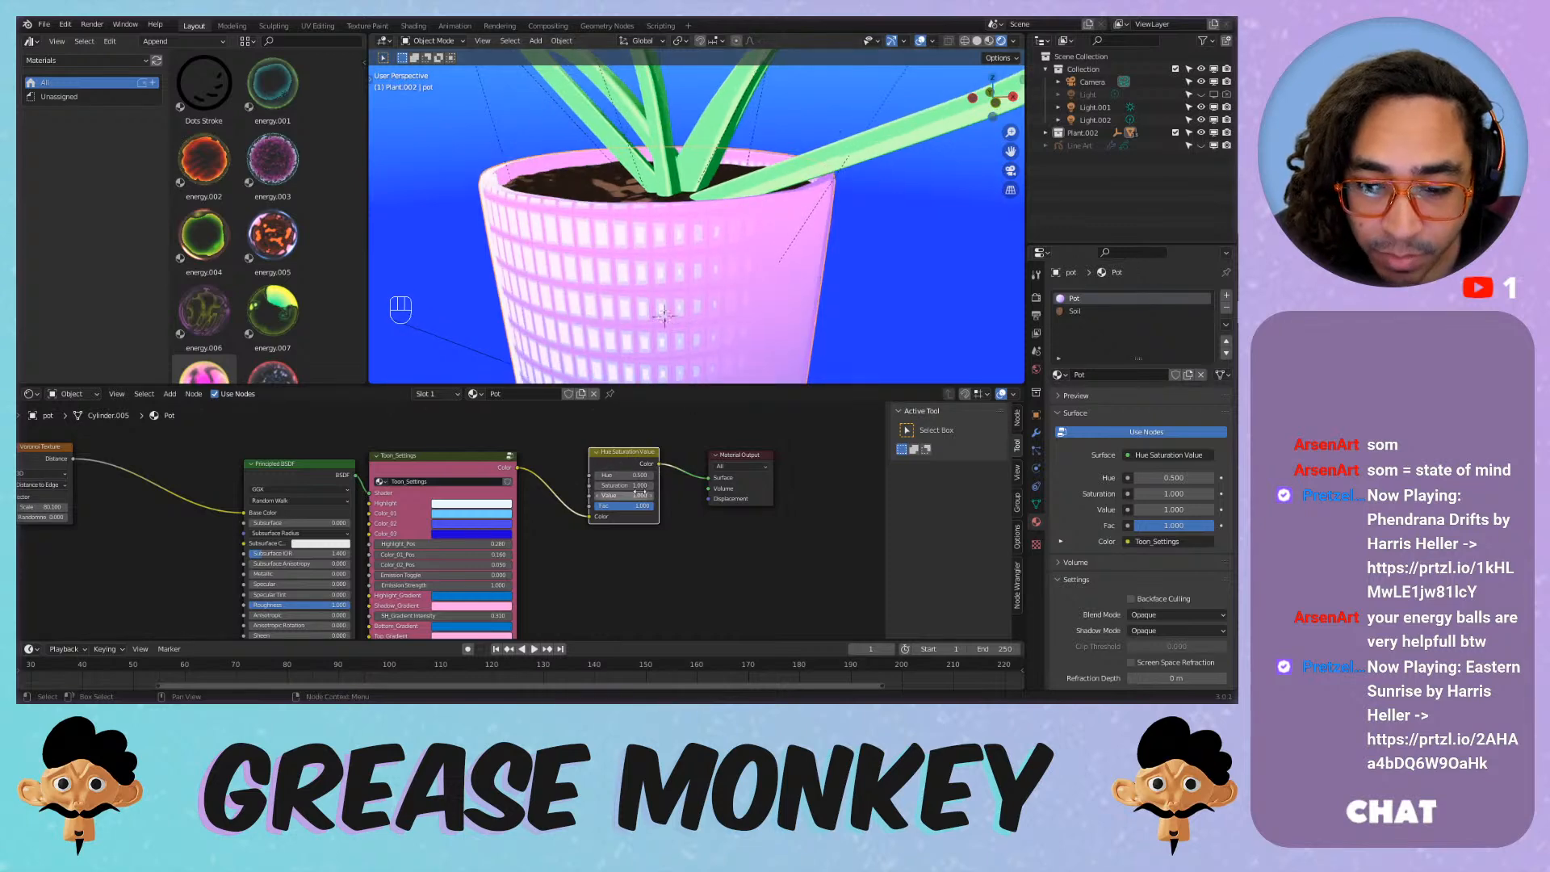
left_click_drag(623, 475, 670, 476)
key("KP_0")
scroll(667, 308, "down", 3)
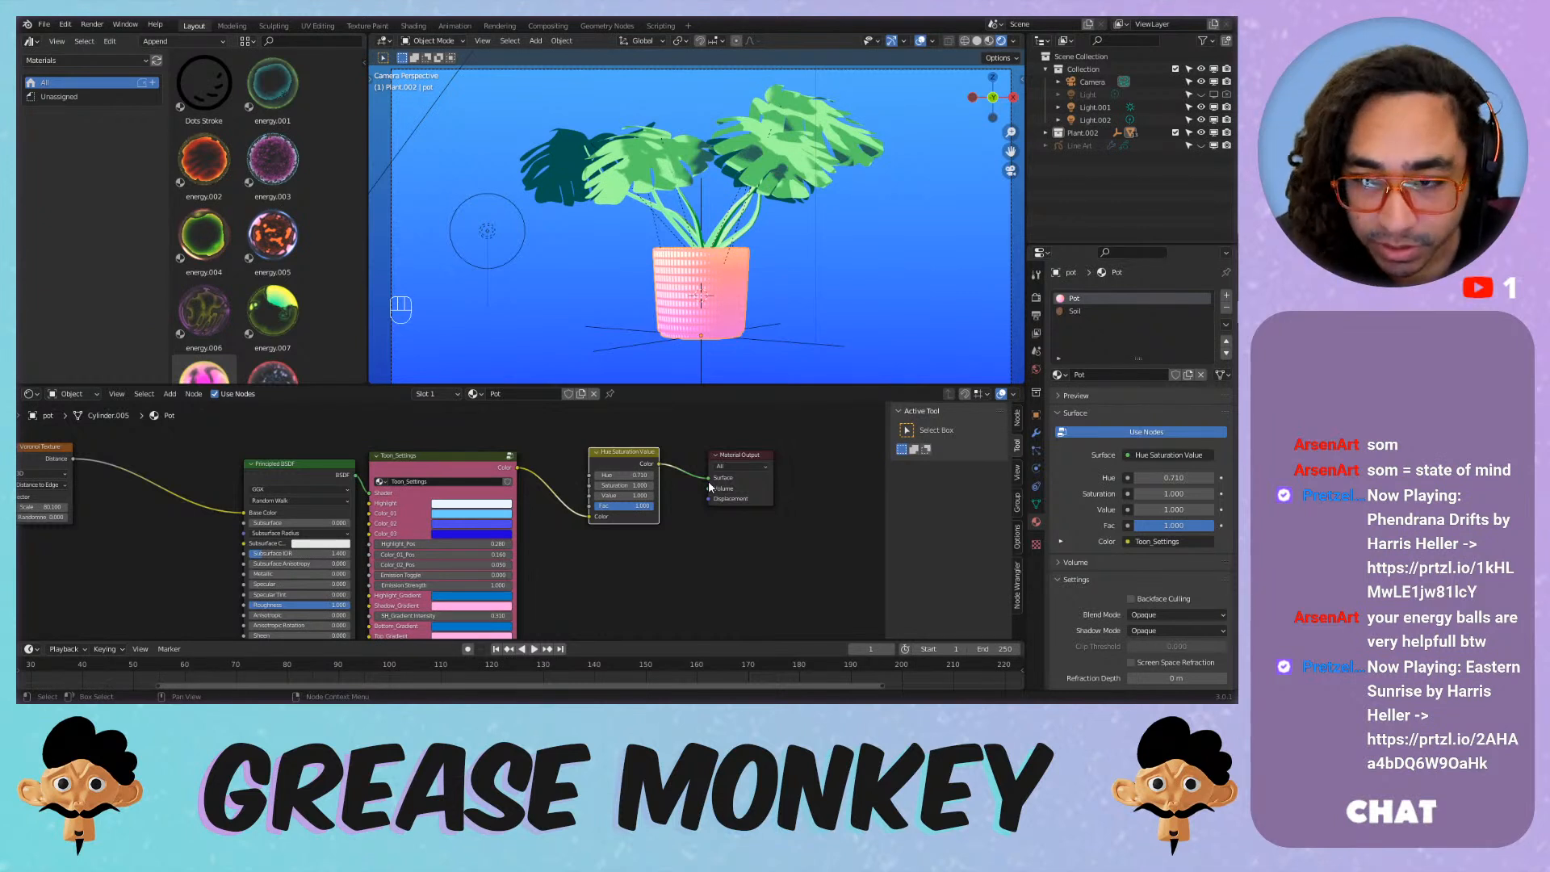
Start a new 2D Animation file without saving the plant scene.
left_click(44, 24)
mouse_move(80, 38)
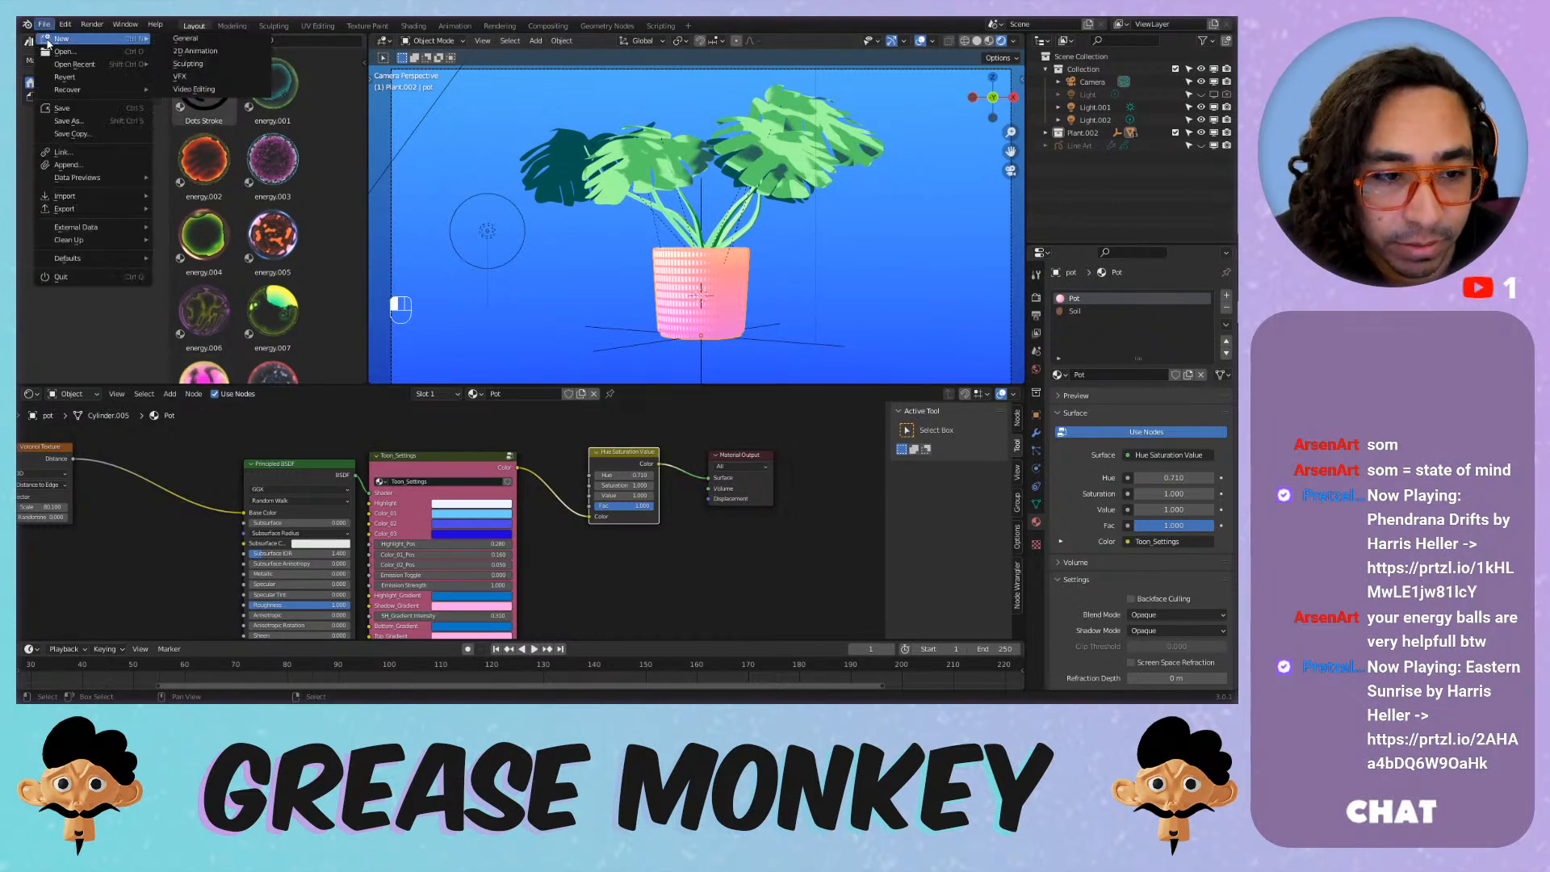
left_click(189, 51)
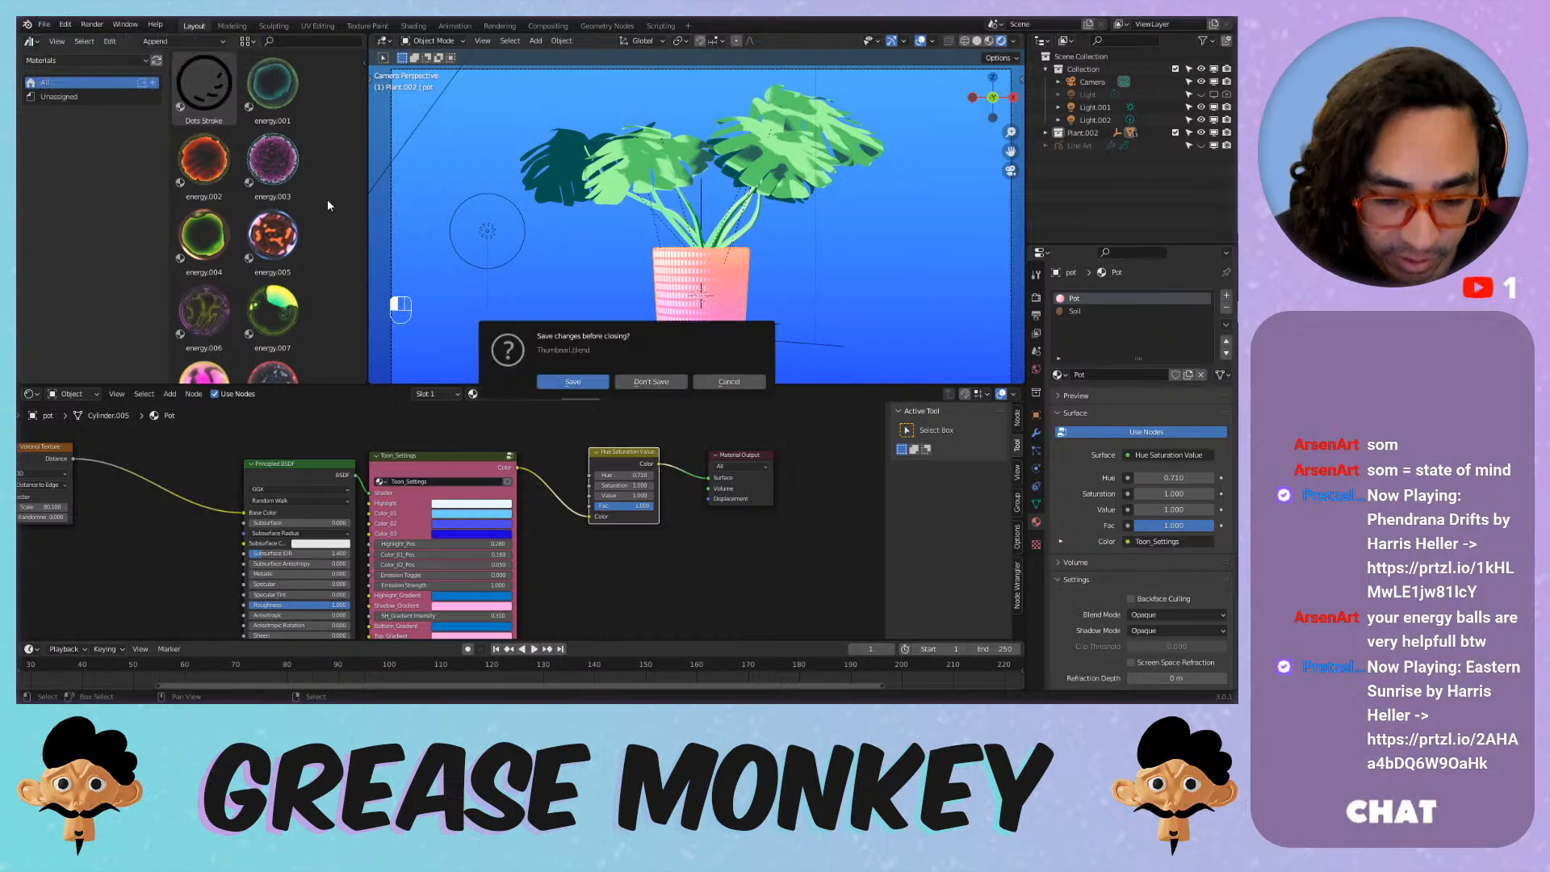
left_click(651, 381)
key("n")
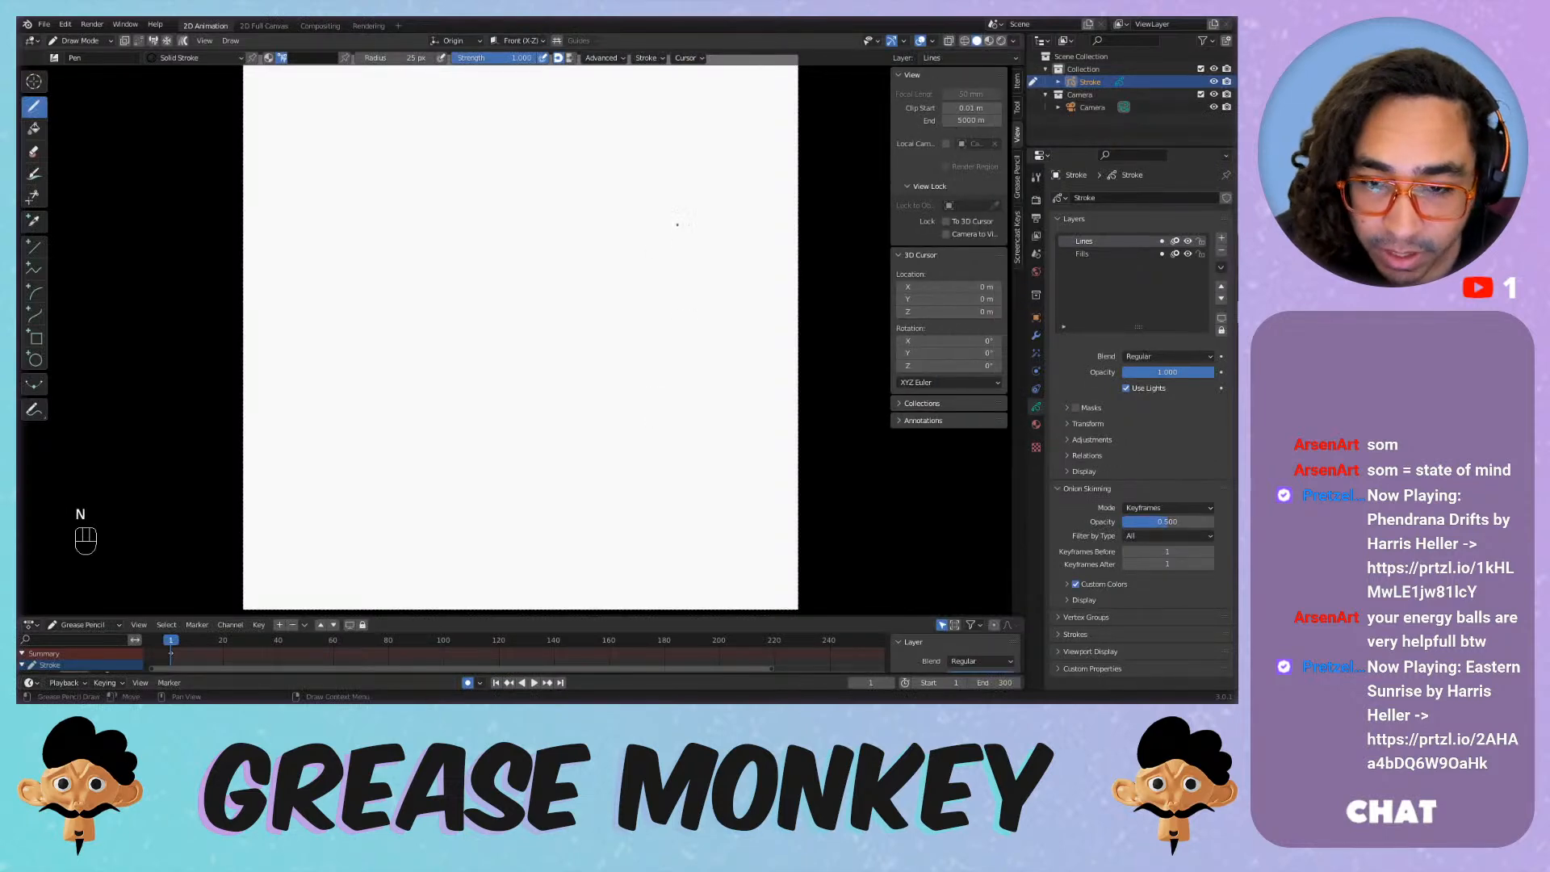
Start a new file from the General template.
left_click(43, 24)
mouse_move(50, 38)
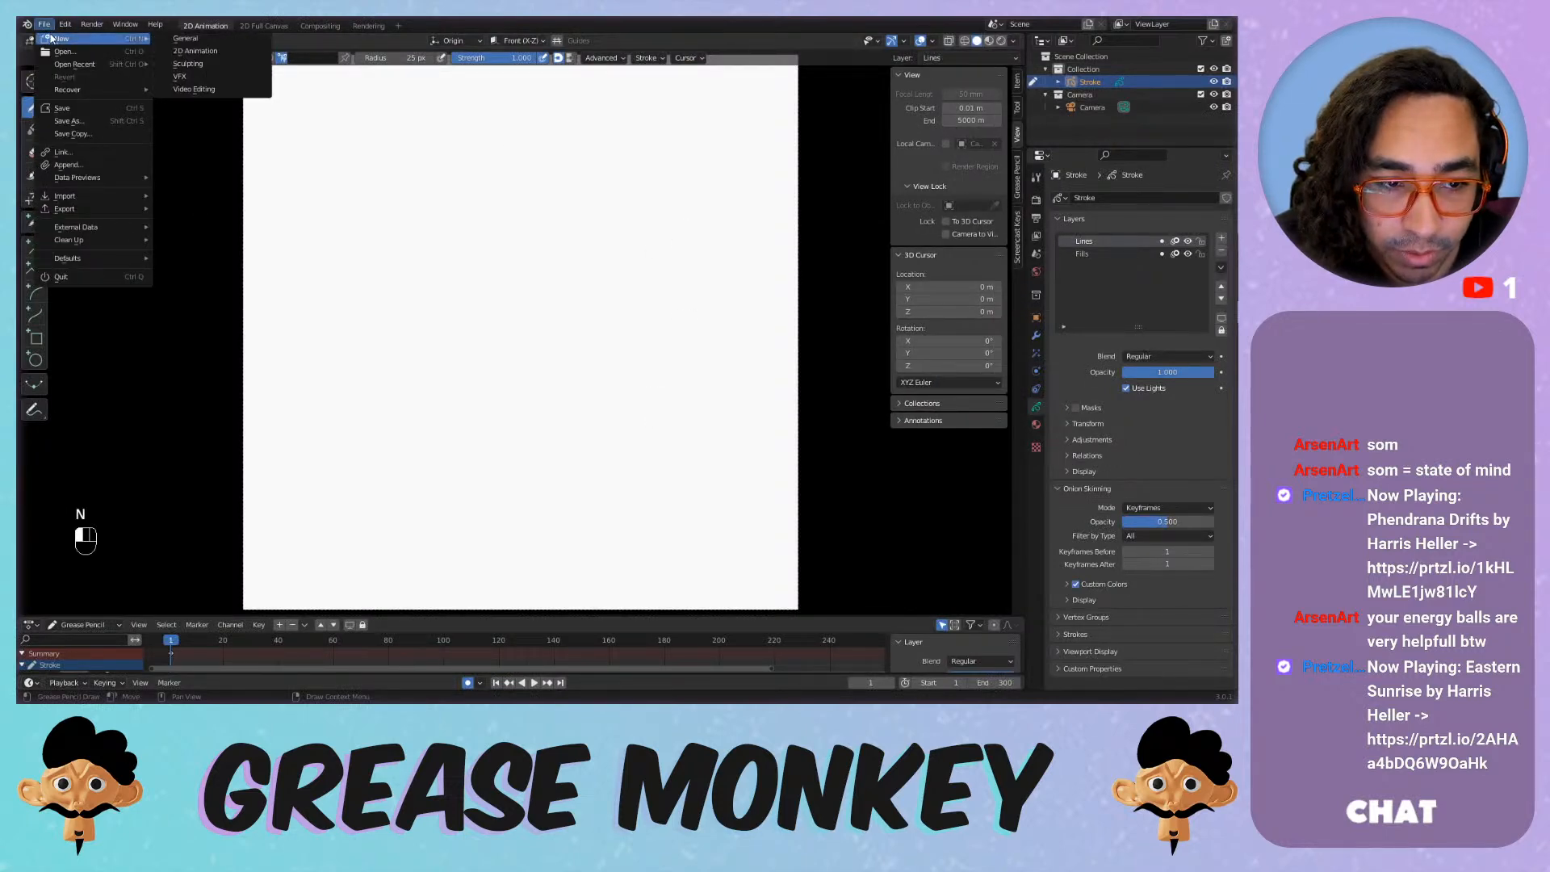
left_click(185, 38)
Enable the Screencast Keys display and hide the sidebar.
key("n")
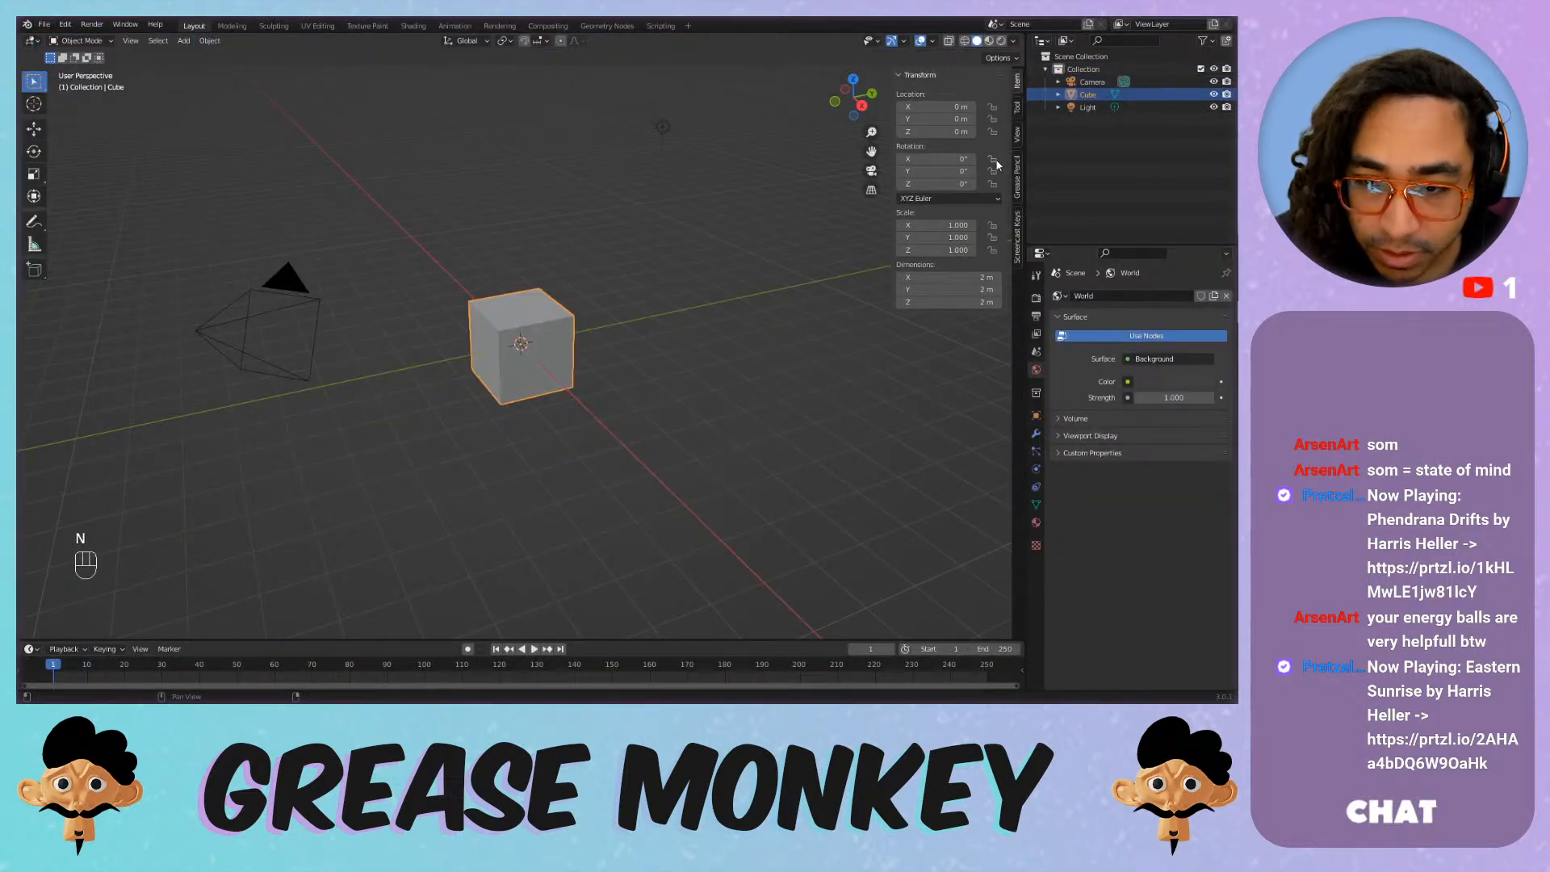
left_click(1016, 220)
left_click(908, 75)
key("n")
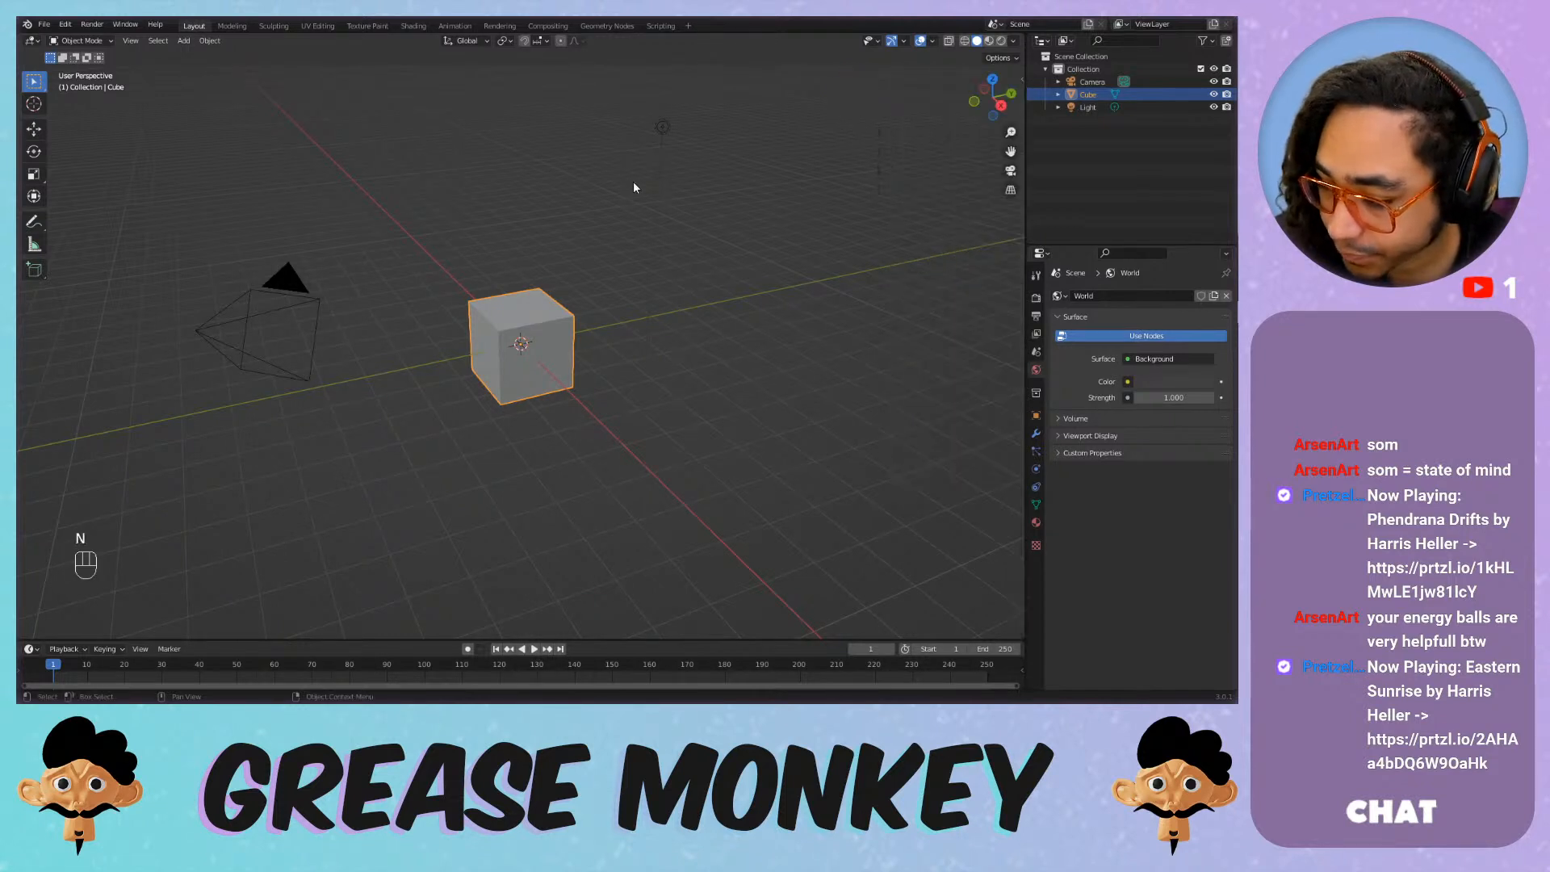
Set the Screencast Keys font size to 41 and mouse size to 46.
scroll(473, 277, "up", 3)
middle_click_drag(409, 303, 457, 343, "shift")
key("n")
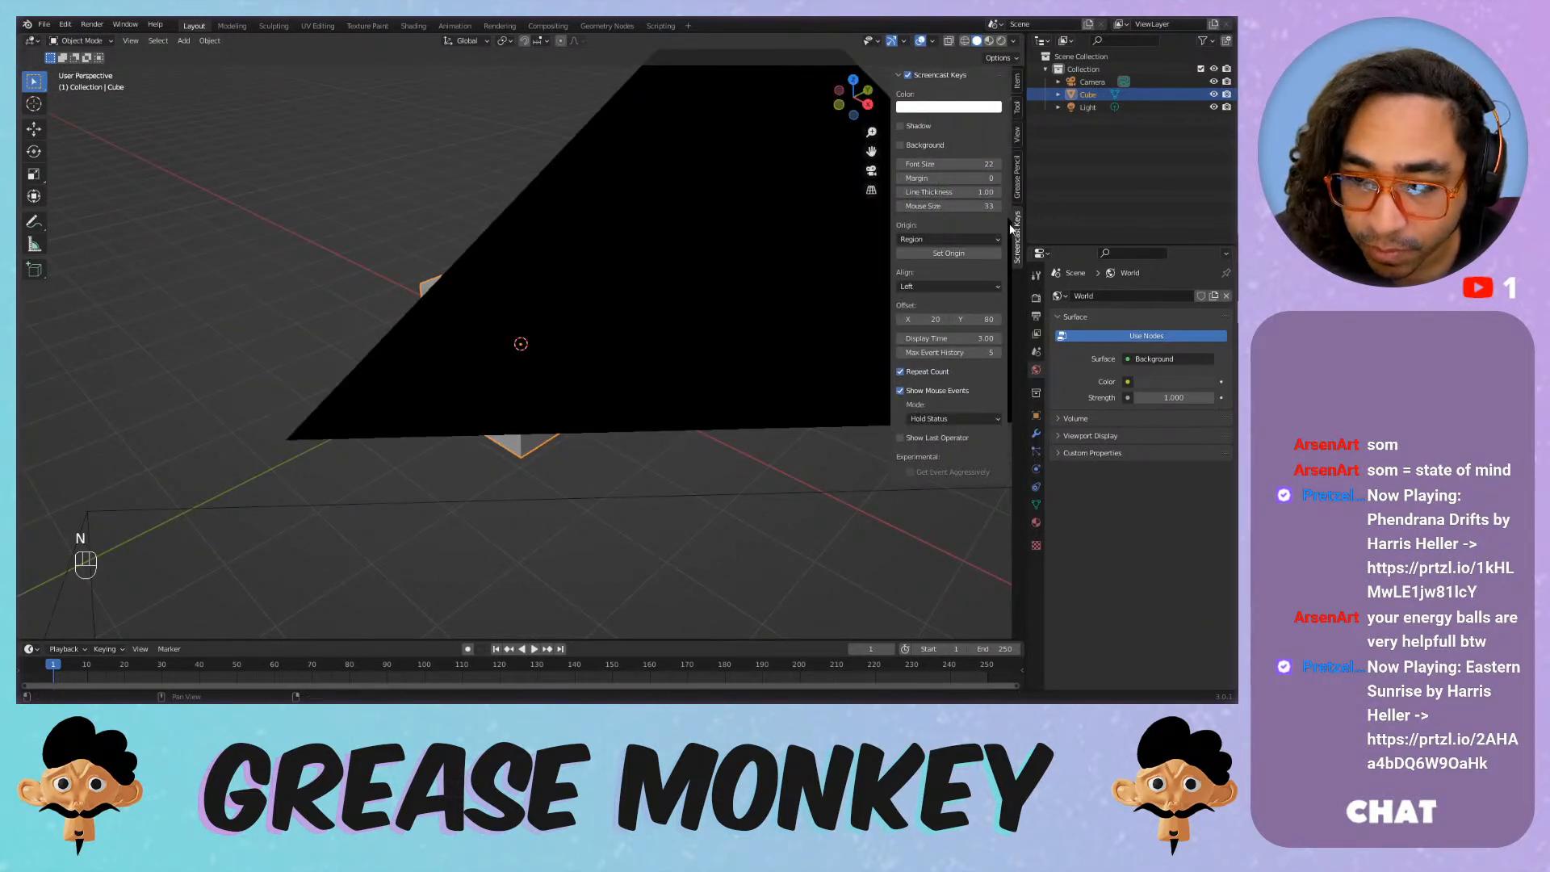
left_click_drag(949, 164, 981, 164)
key("n")
key("n")
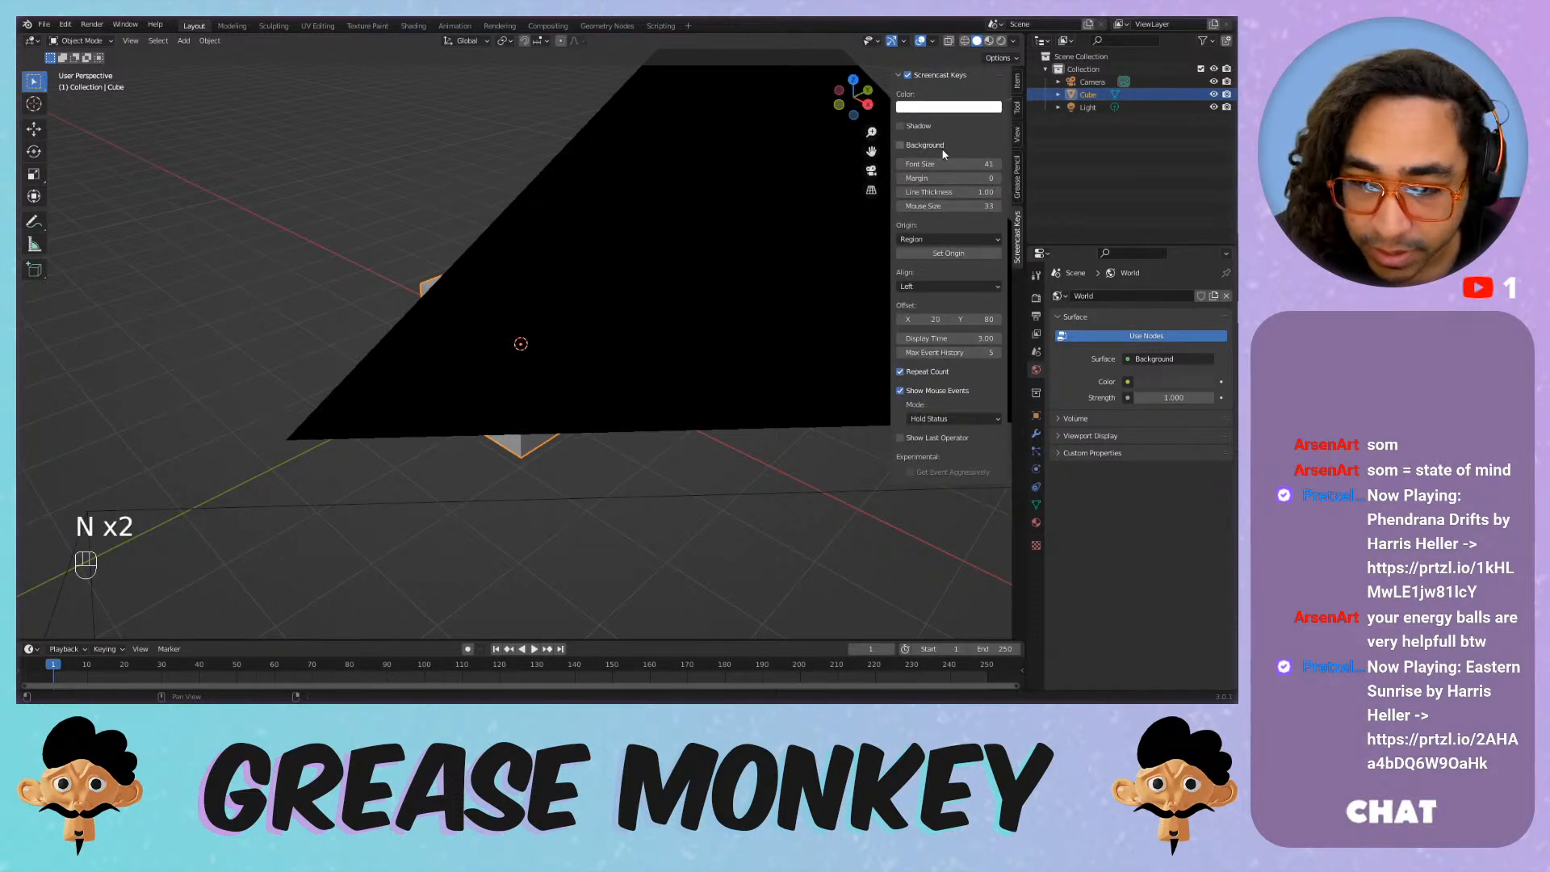
left_click_drag(955, 206, 981, 206)
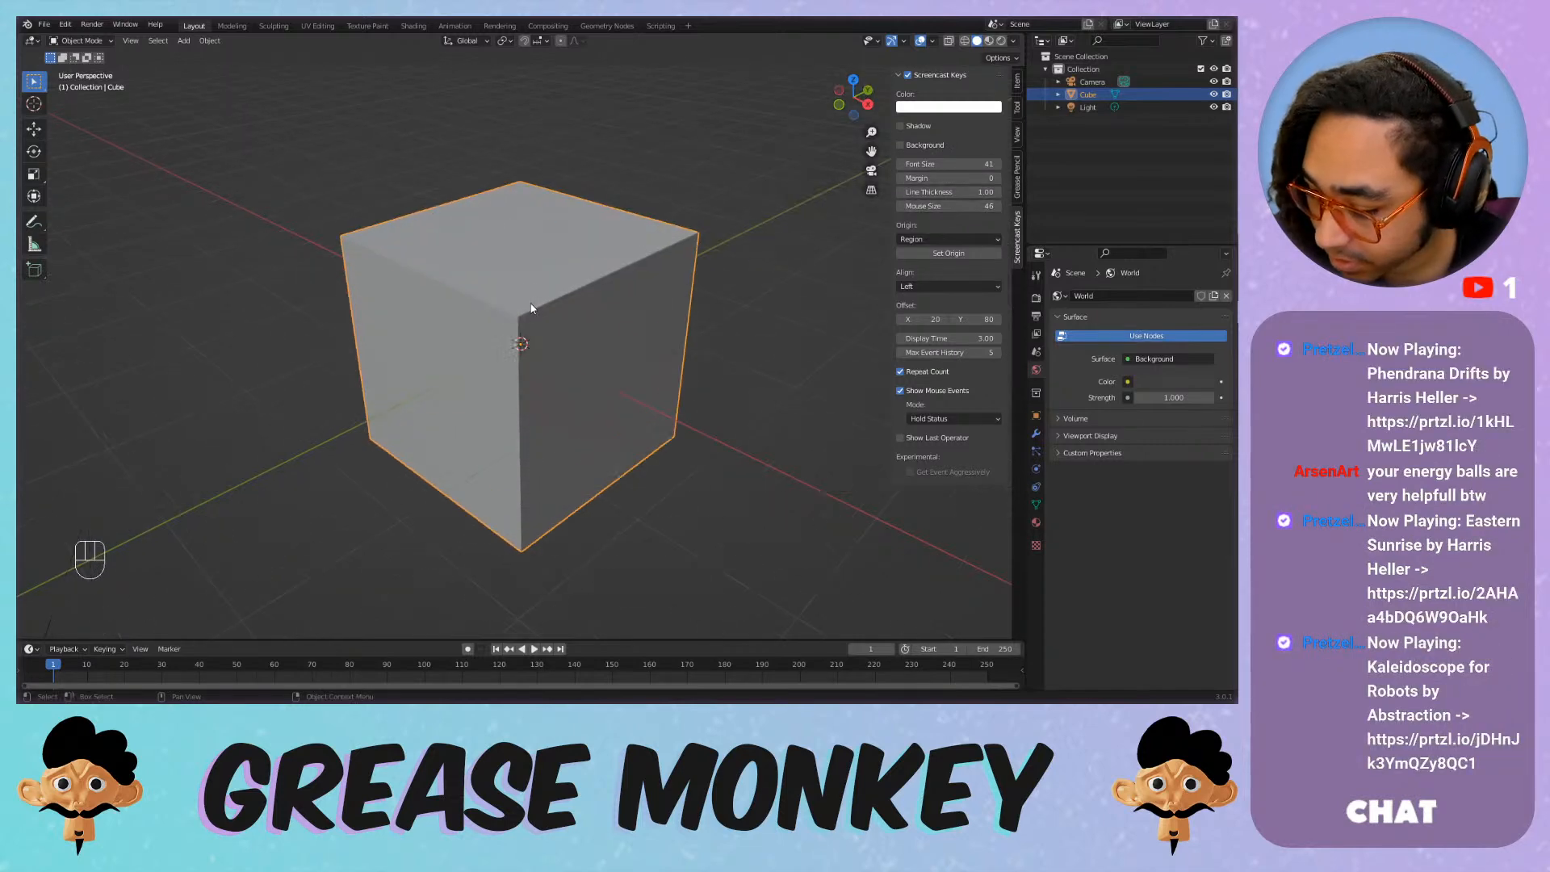
Test the enlarged Screencast Keys display with a few keystrokes and hide the sidebar.
key("t")
key("t")
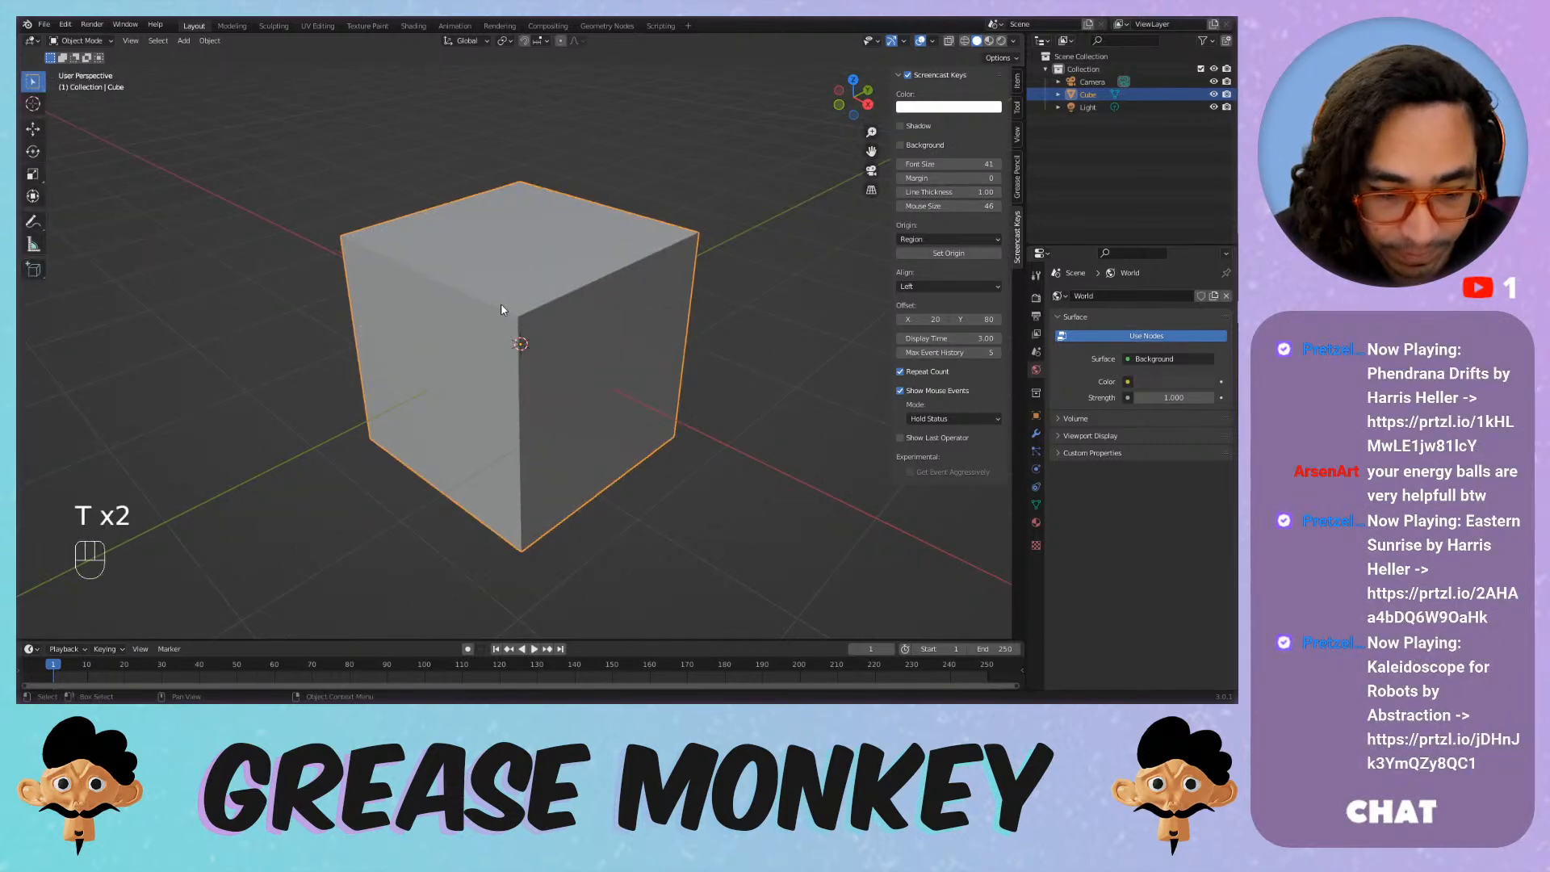
key("y")
key("n")
key("y")
key("y")
scroll(420, 212, "down", 4)
middle_click_drag(523, 239, 611, 257, "shift")
scroll(610, 256, "down", 5)
scroll(625, 268, "up", 3)
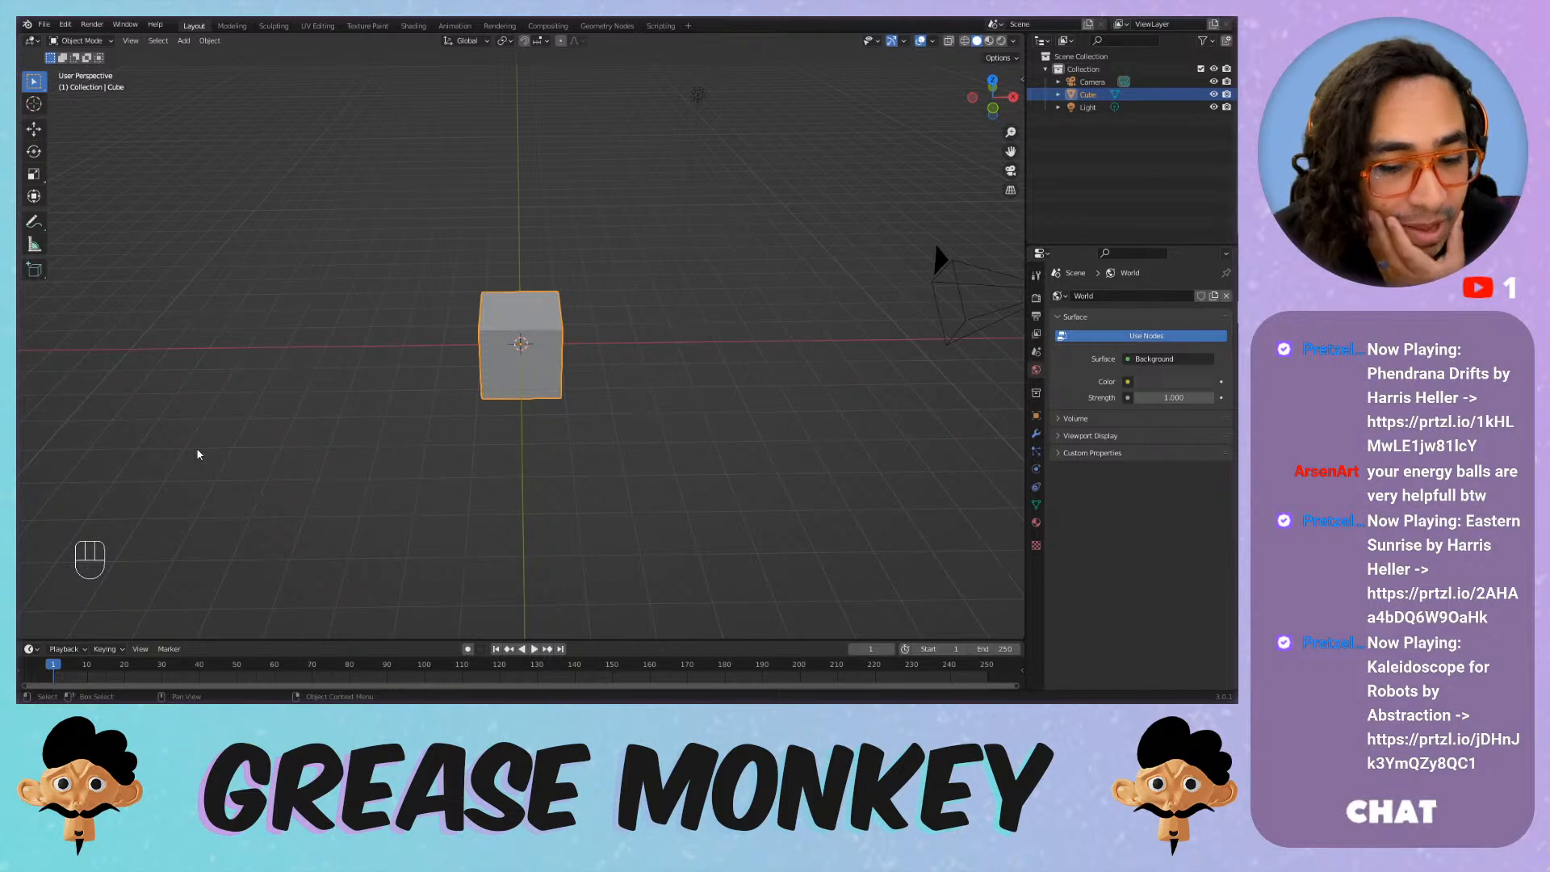
Split the 3D viewport into two side-by-side areas, turn the narrower one into an Asset Browser and open its library list.
left_click_drag(19, 36, 450, 40)
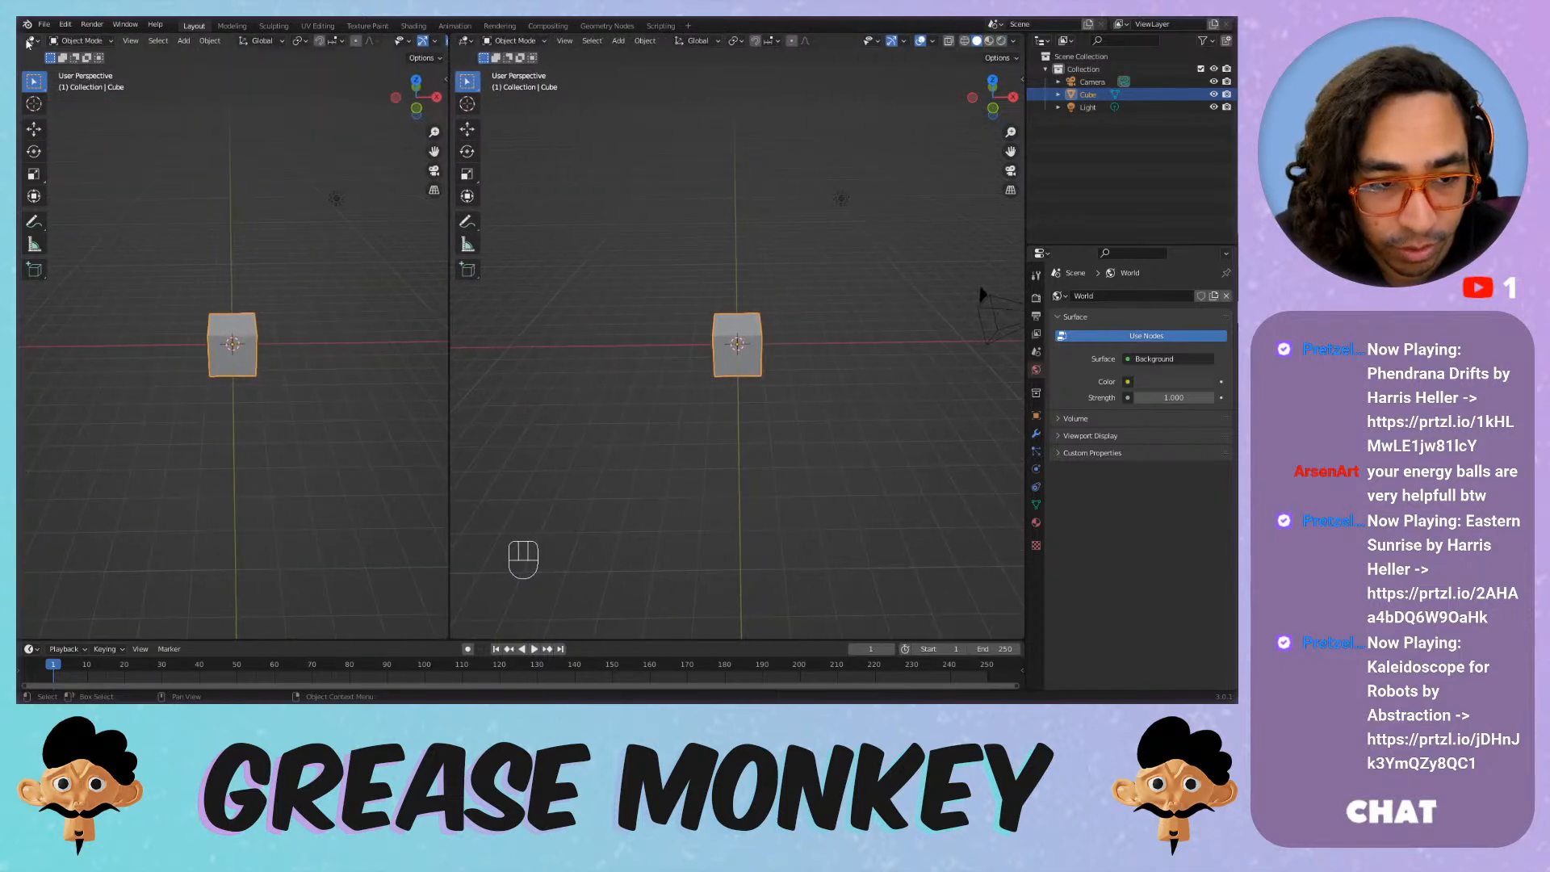
left_click(30, 42)
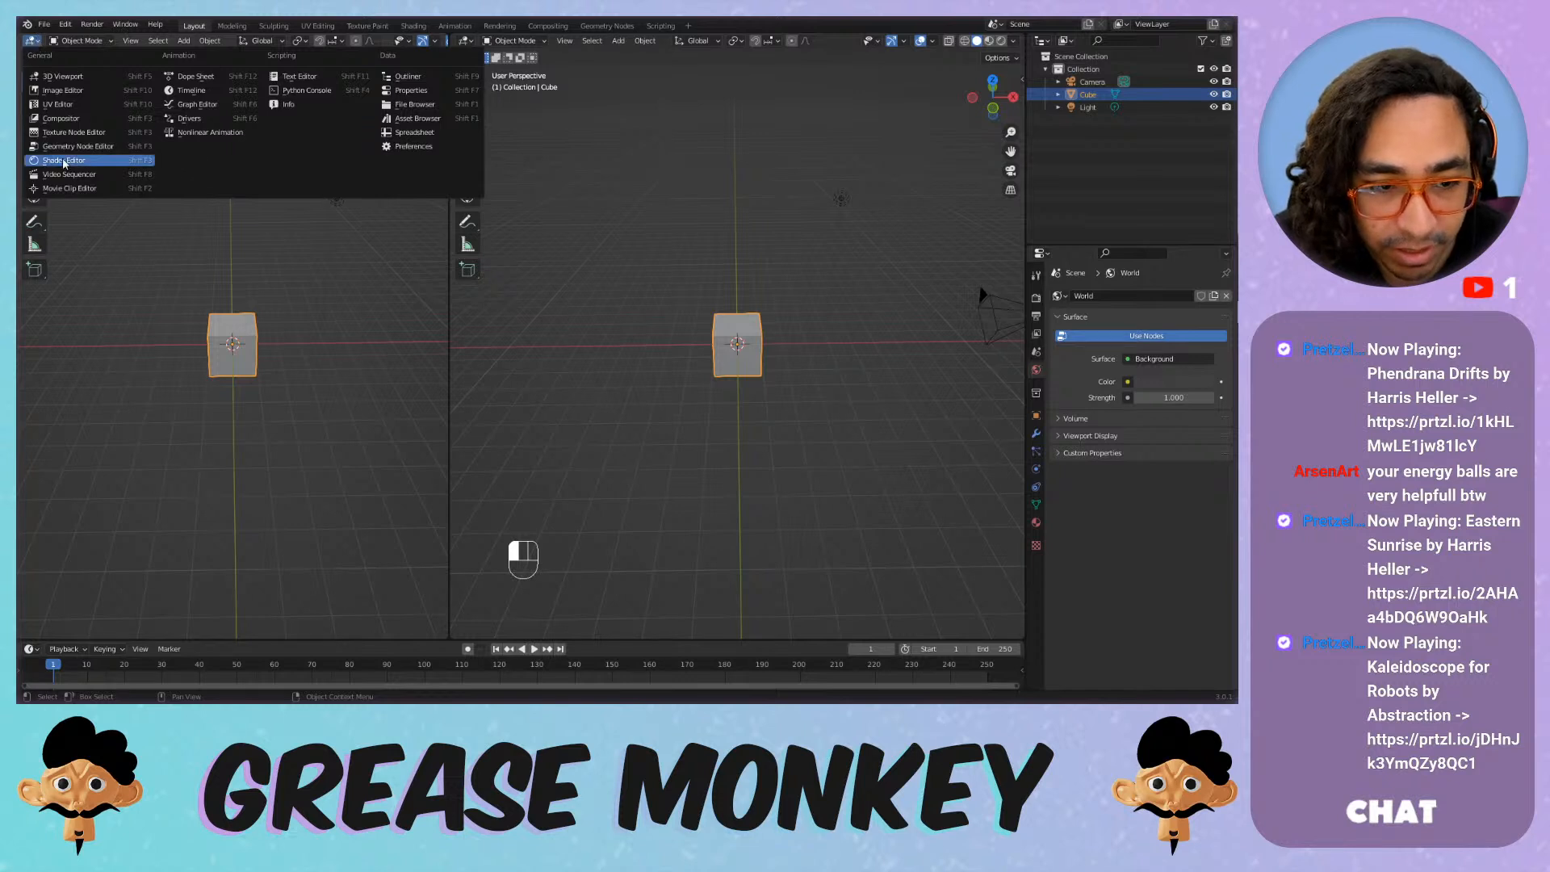
left_click(416, 118)
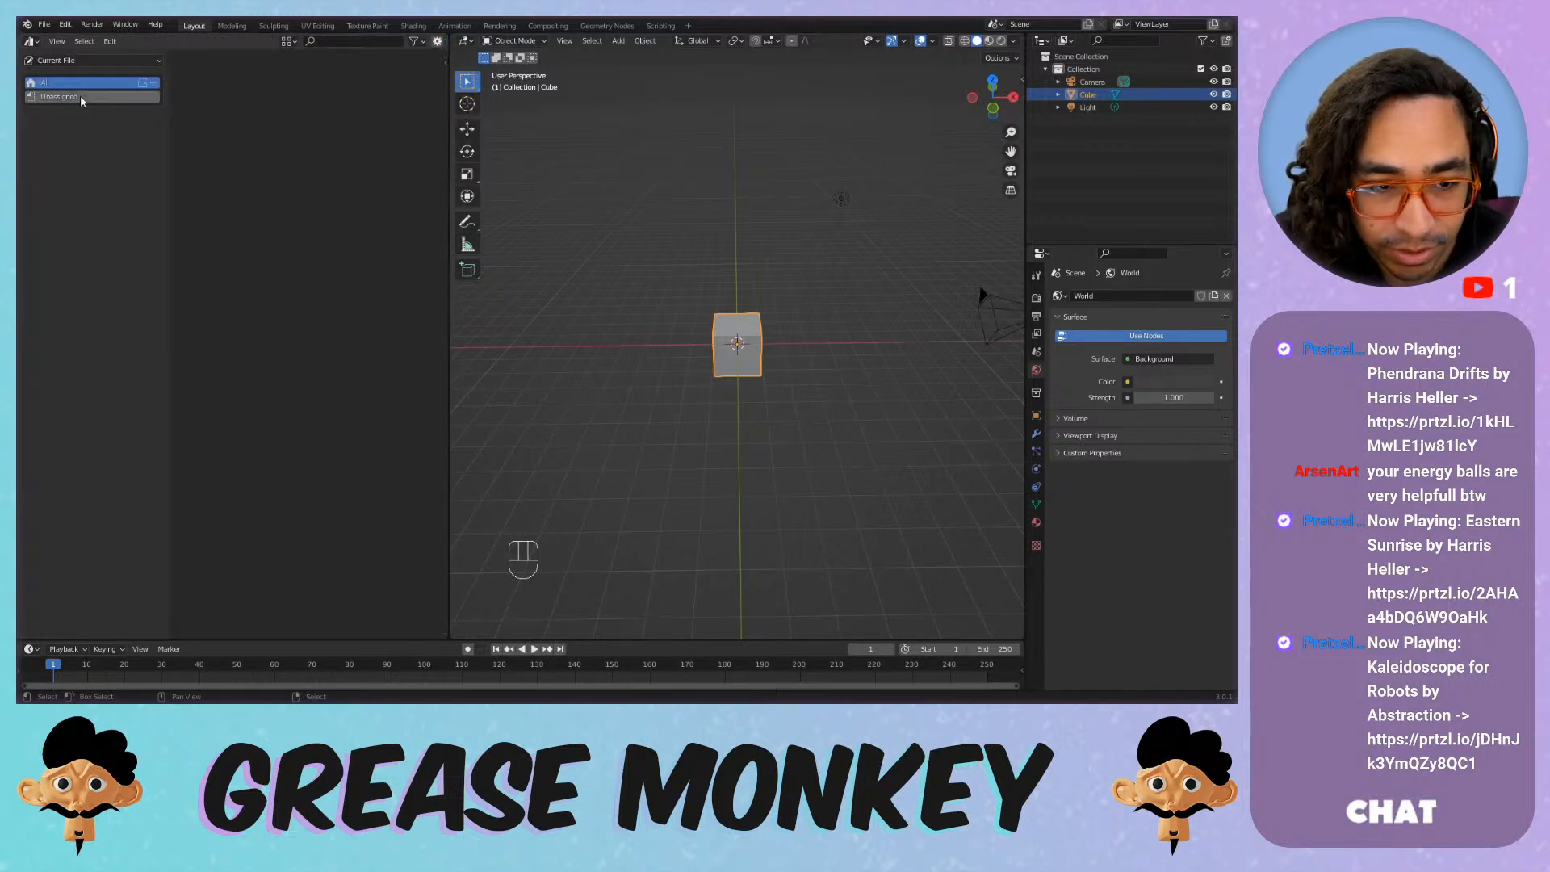
left_click(123, 59)
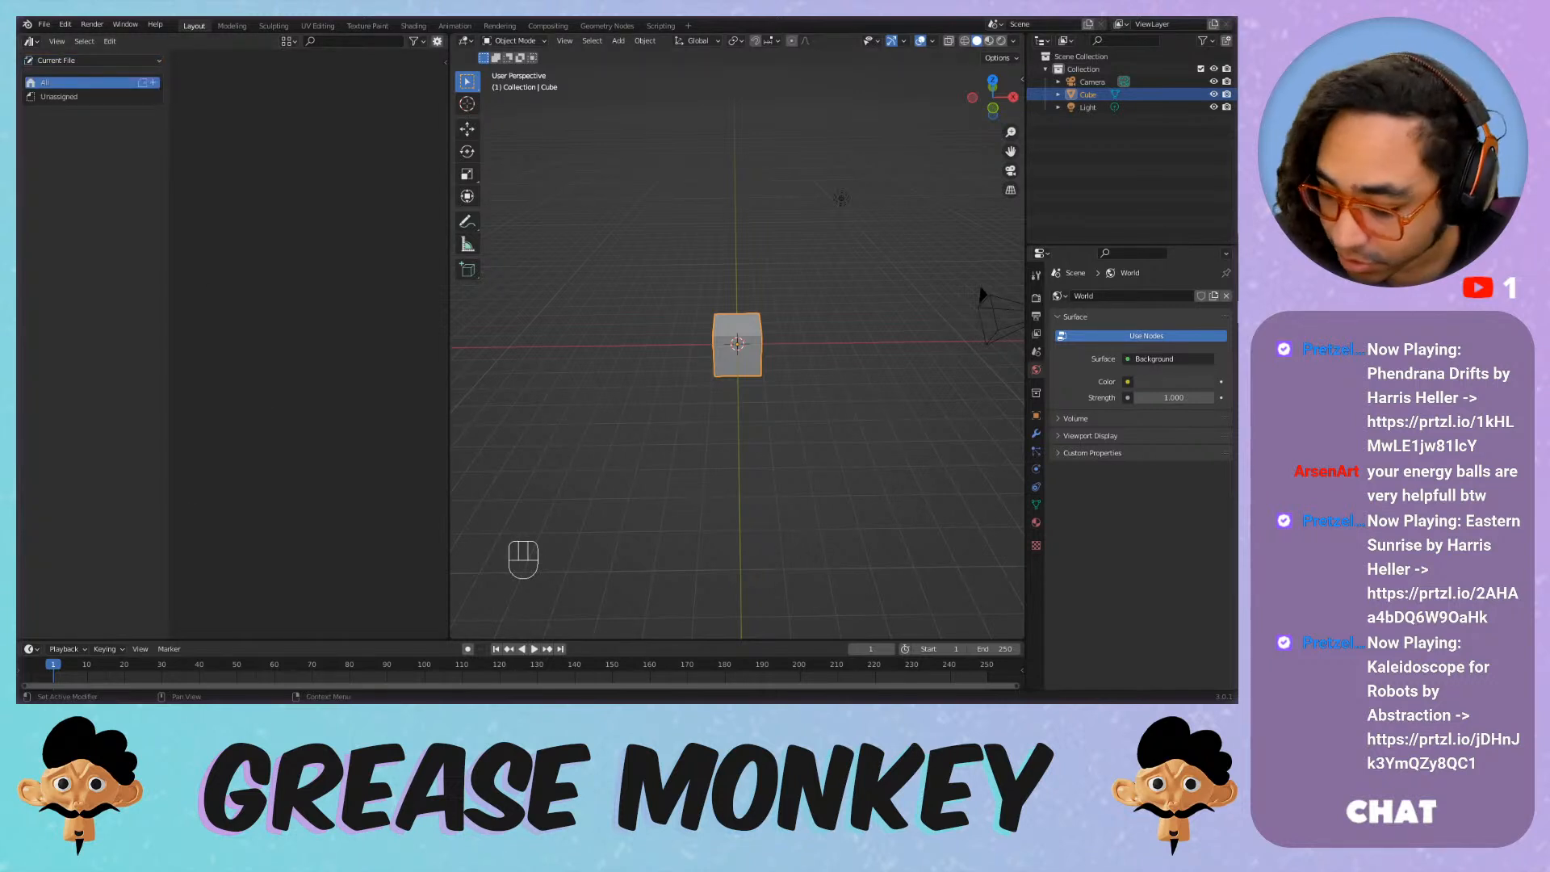
Switch to File Explorer and bring up the F:\Assets\Blender Materials folder.
key("super")
key("super+e")
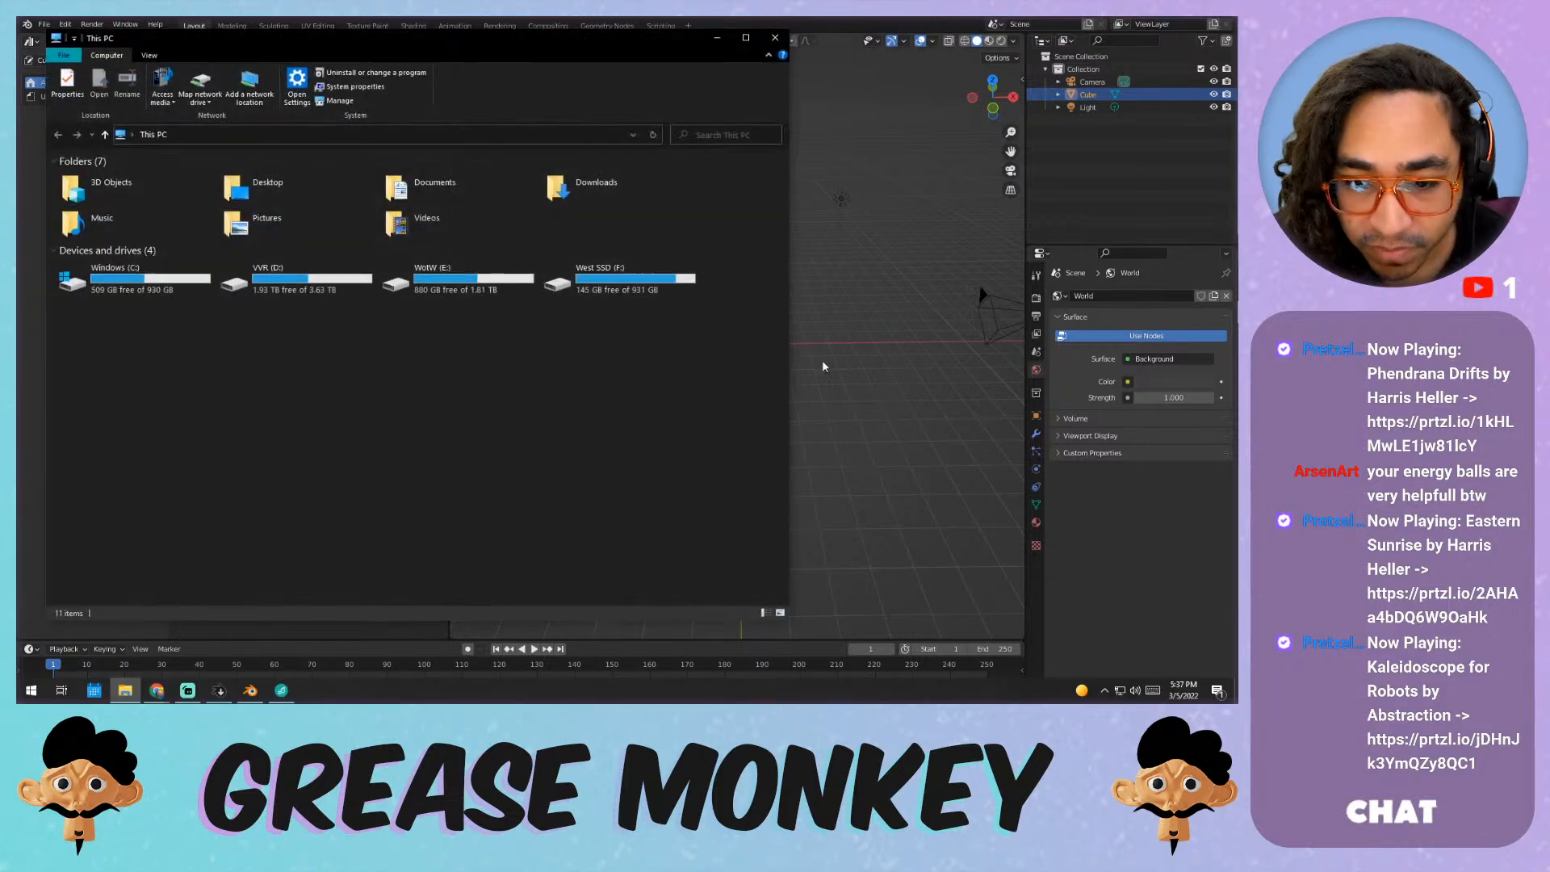
left_click_drag(615, 38, 1235, 142)
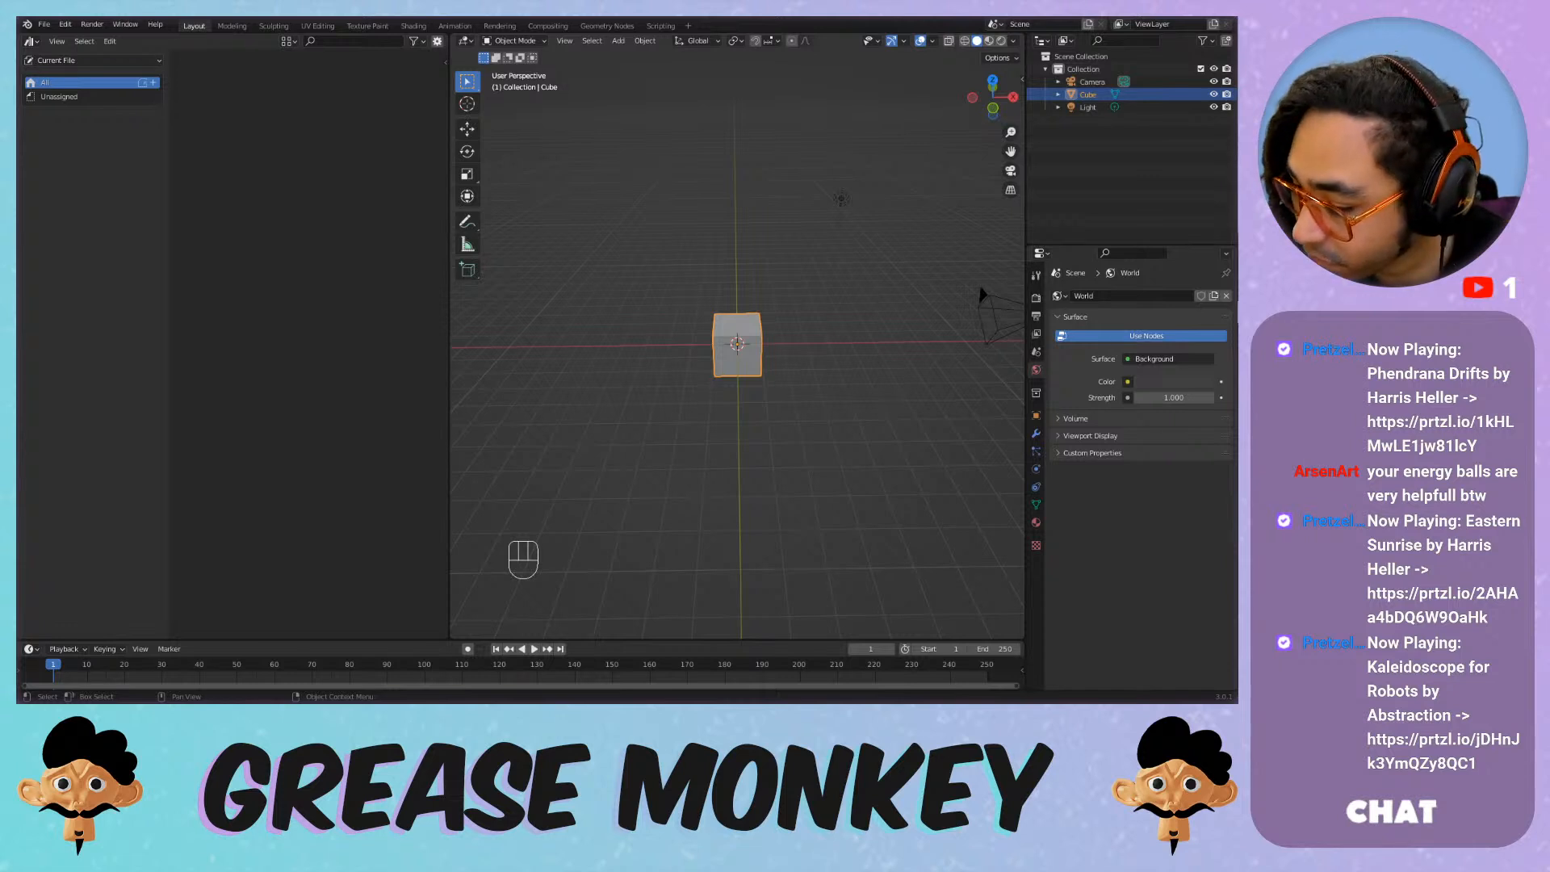
left_click_drag(1237, 79, 771, 92)
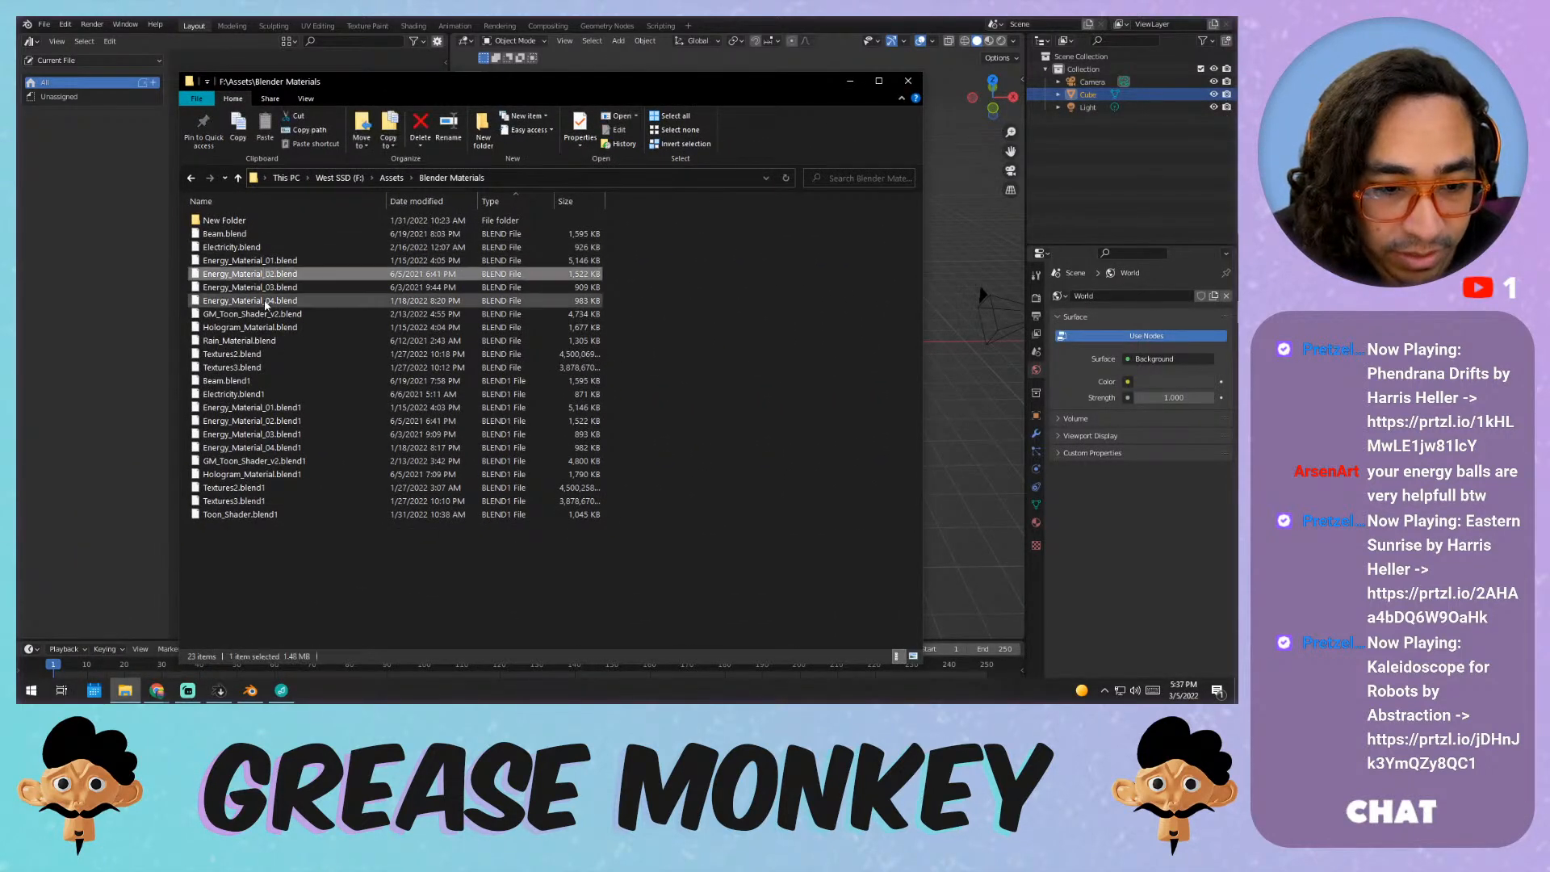
Locate GM_Toon_Shader_v2.blend among the files sorted by type and copy the Blender Materials folder path.
left_click(272, 329)
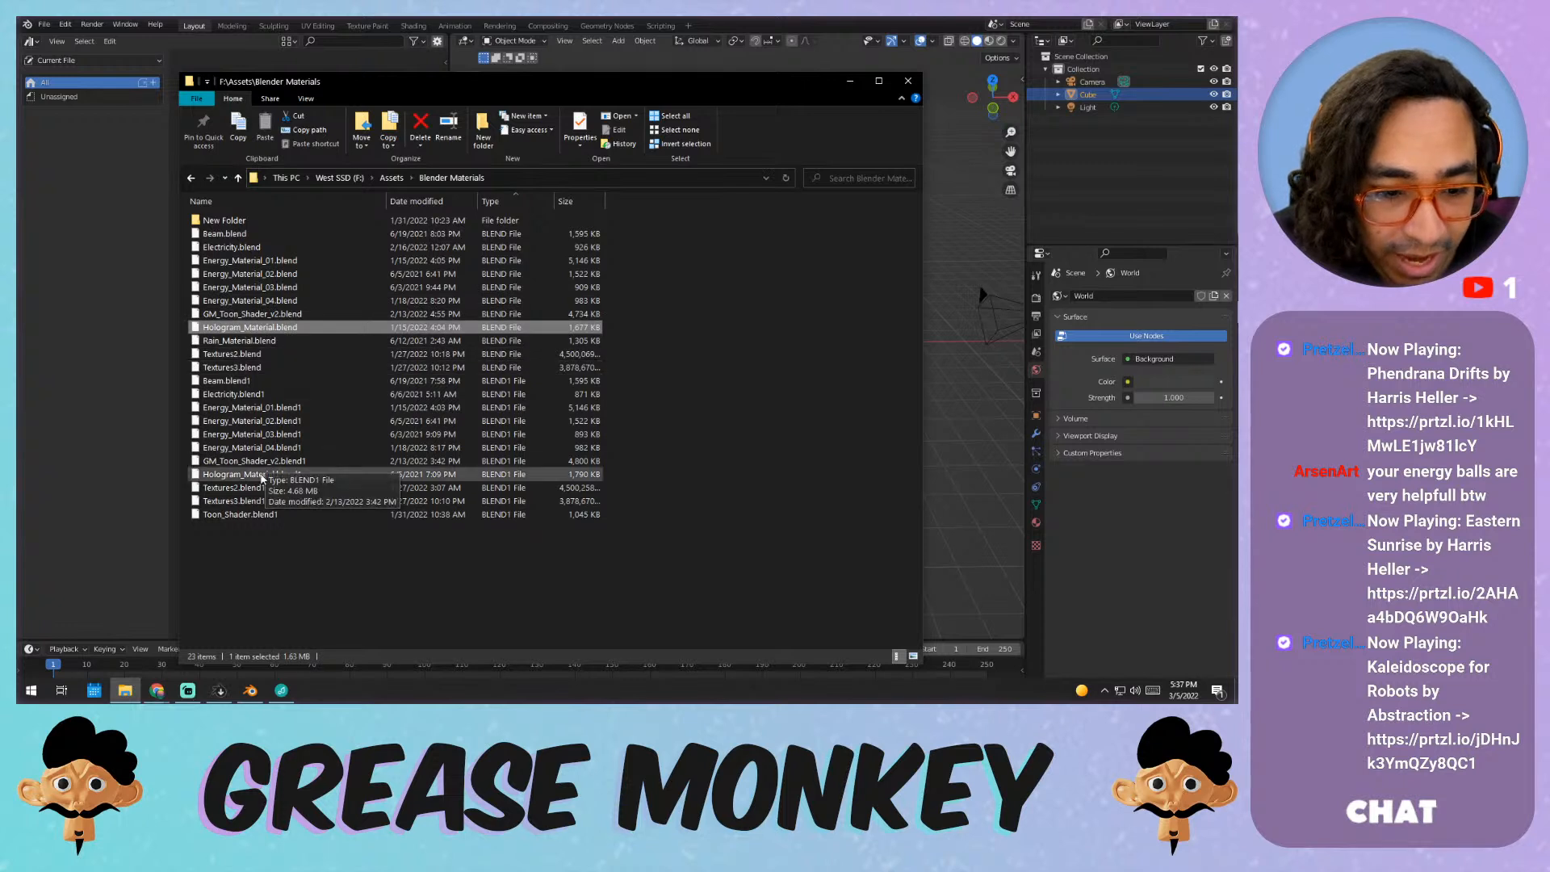
left_click(277, 462)
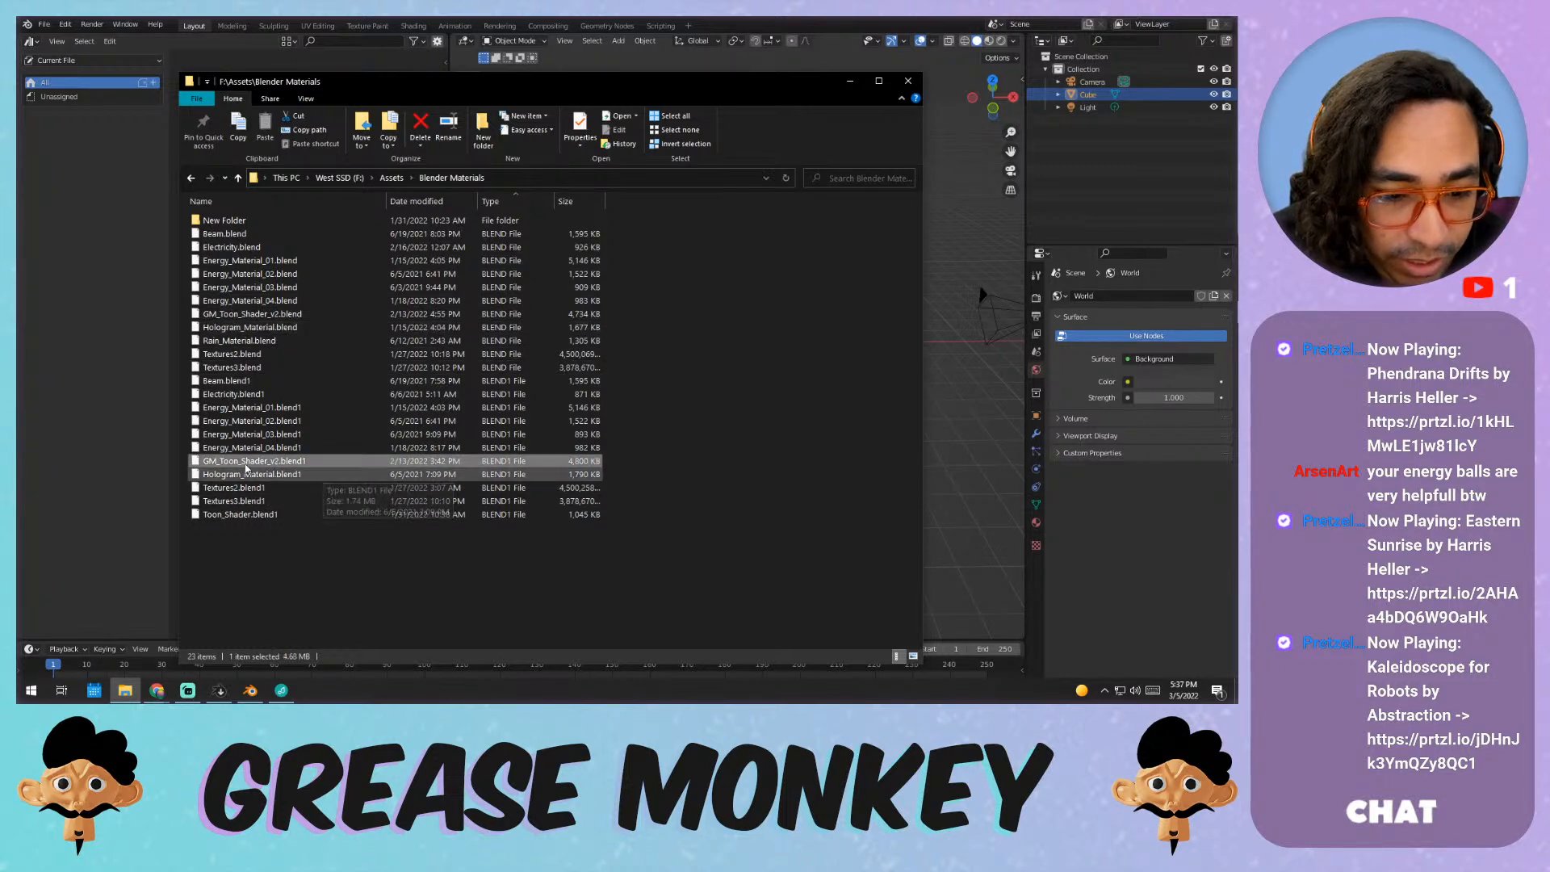
left_click(496, 201)
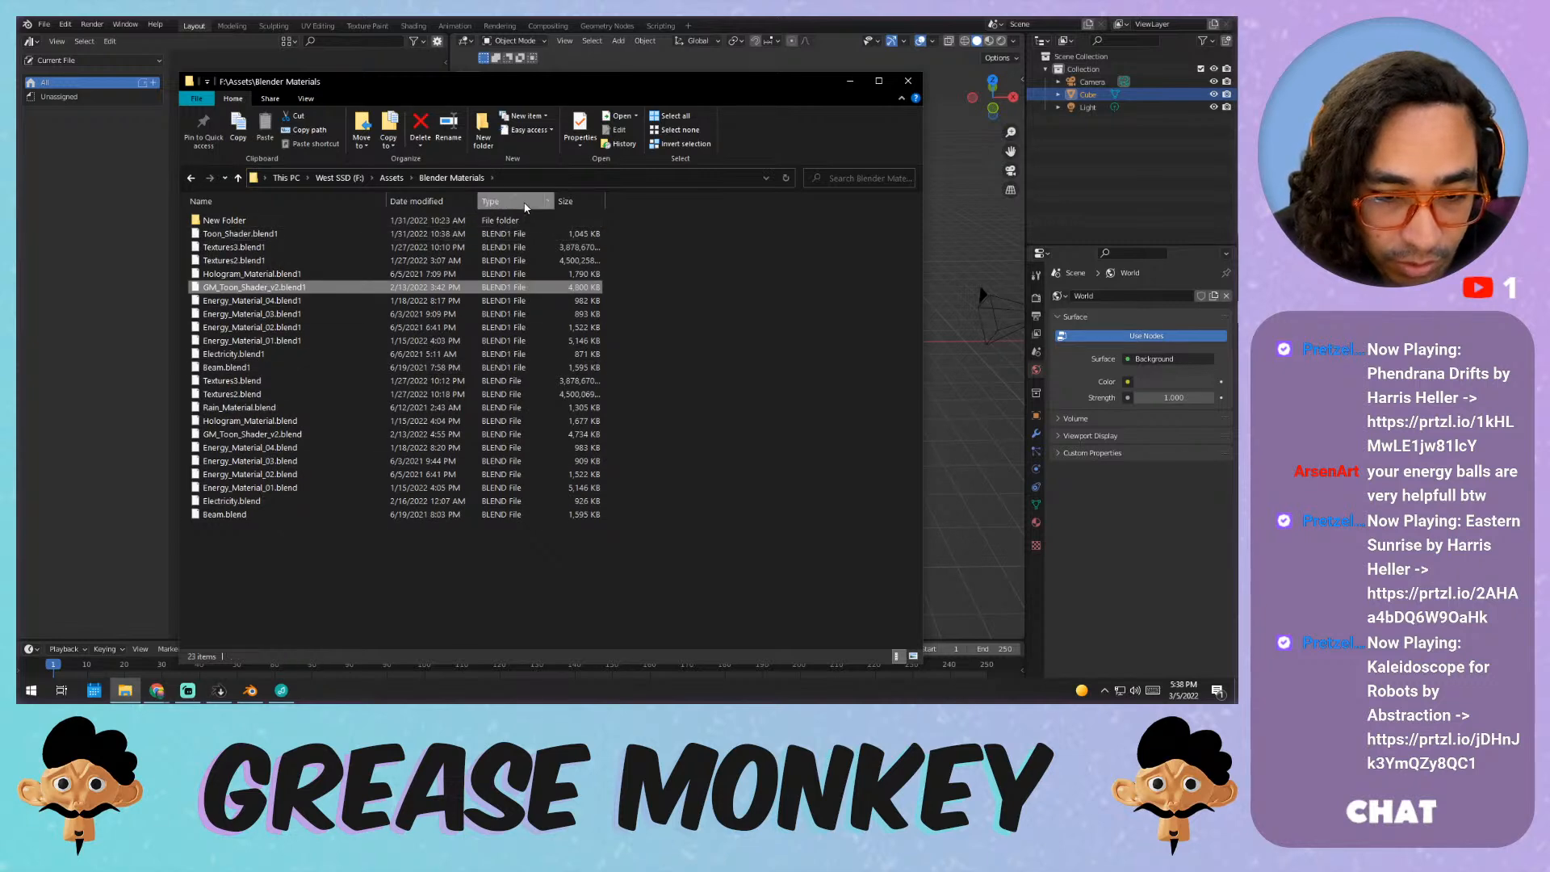
left_click(494, 201)
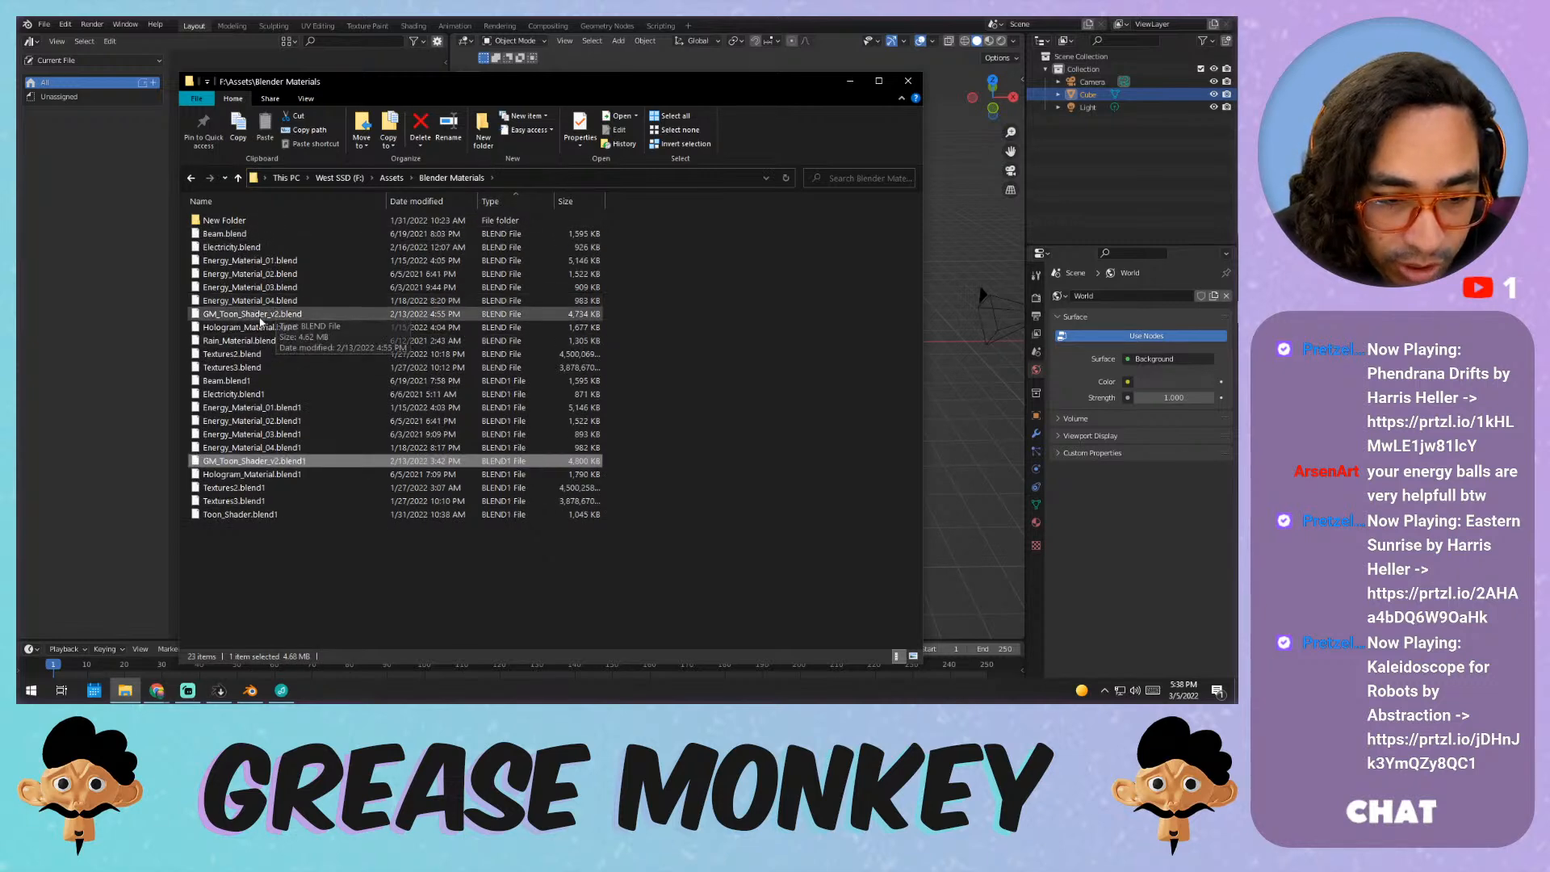
left_click(297, 314)
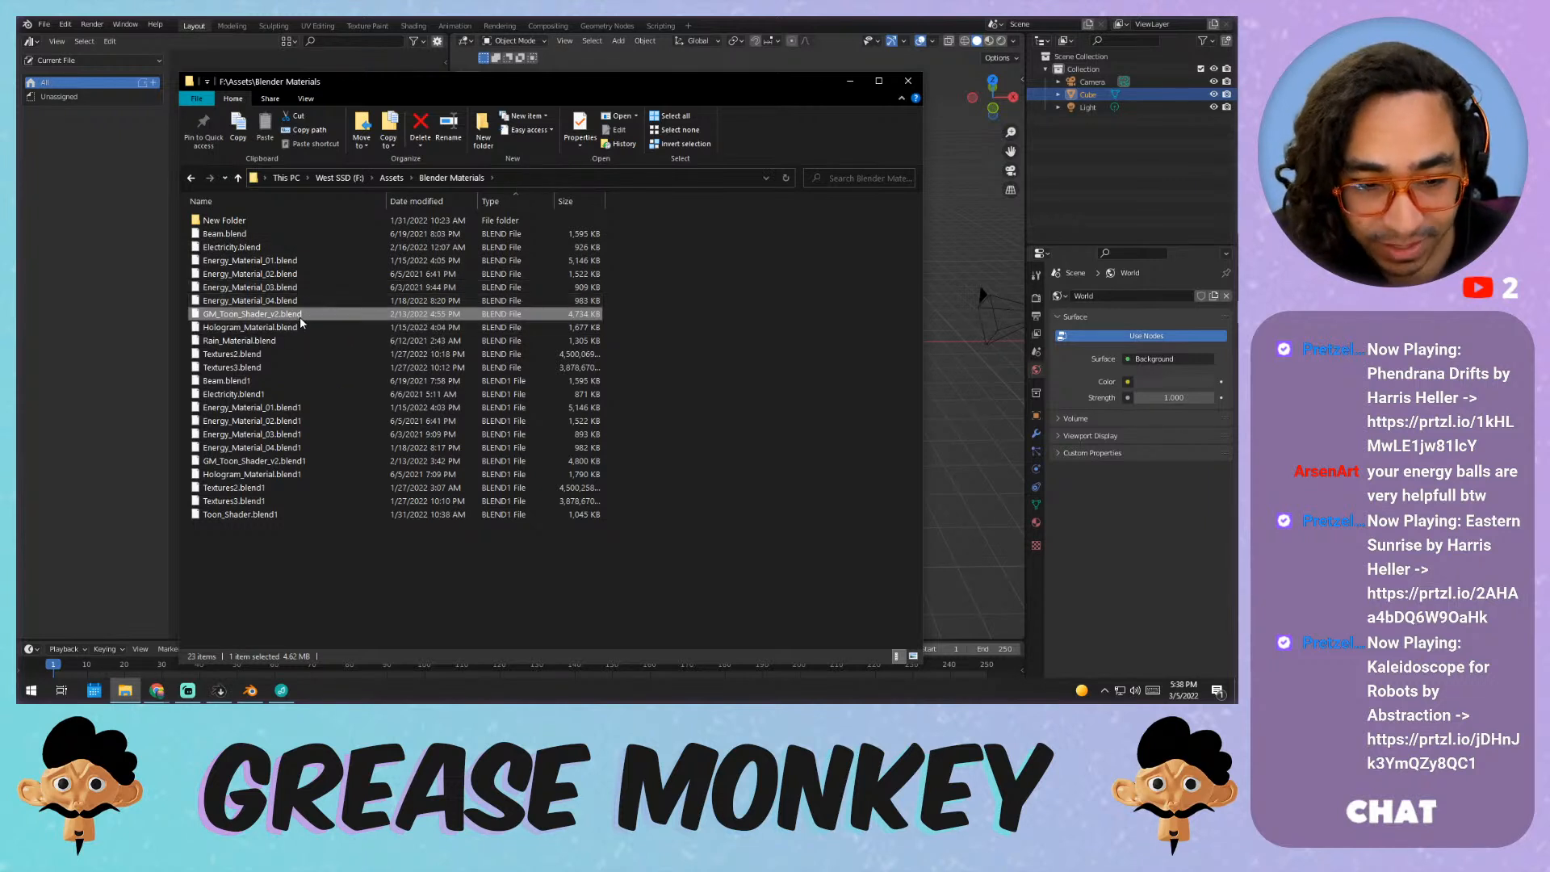
left_click(508, 179)
key("ctrl+c")
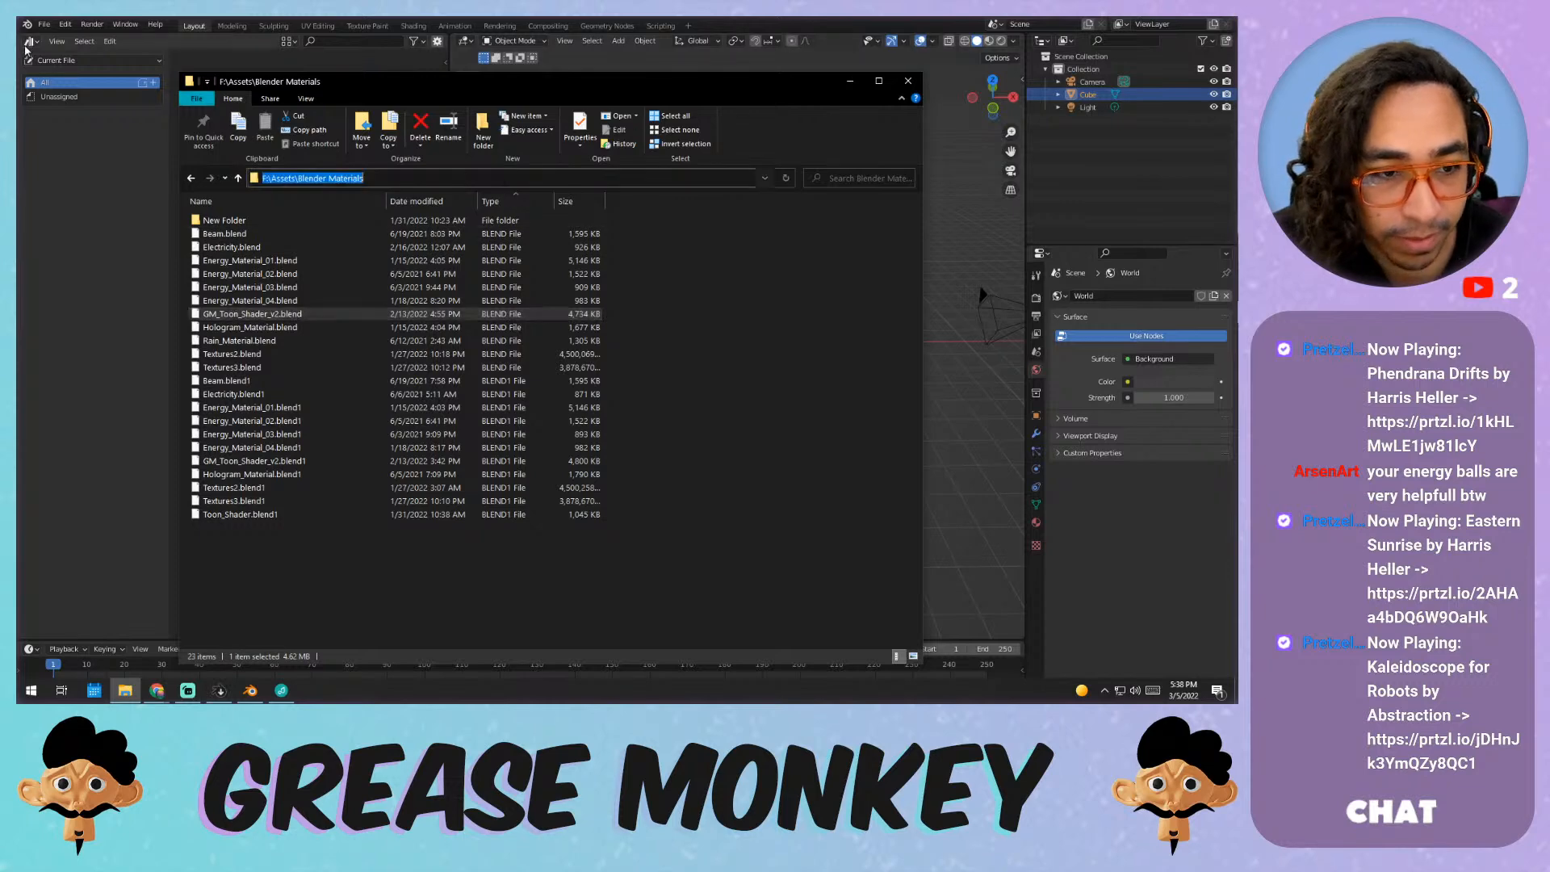
Open GM_Toon_Shader_v2.blend from the F:\Assets\Blender Materials folder, discarding the changes to the current file.
left_click(44, 25)
left_click(68, 53)
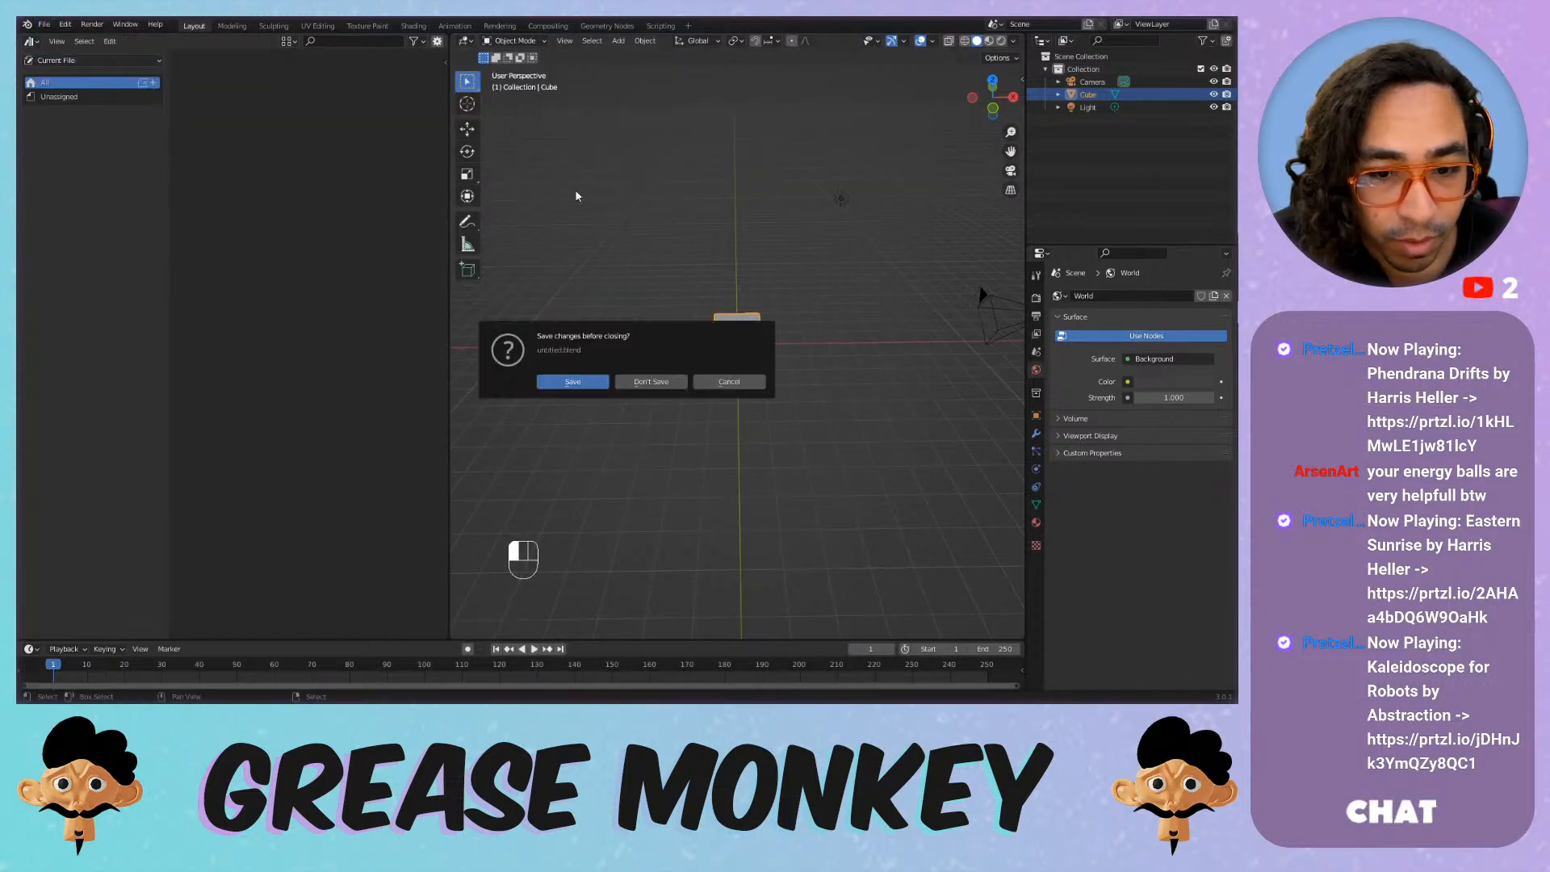
left_click(651, 381)
left_click(694, 187)
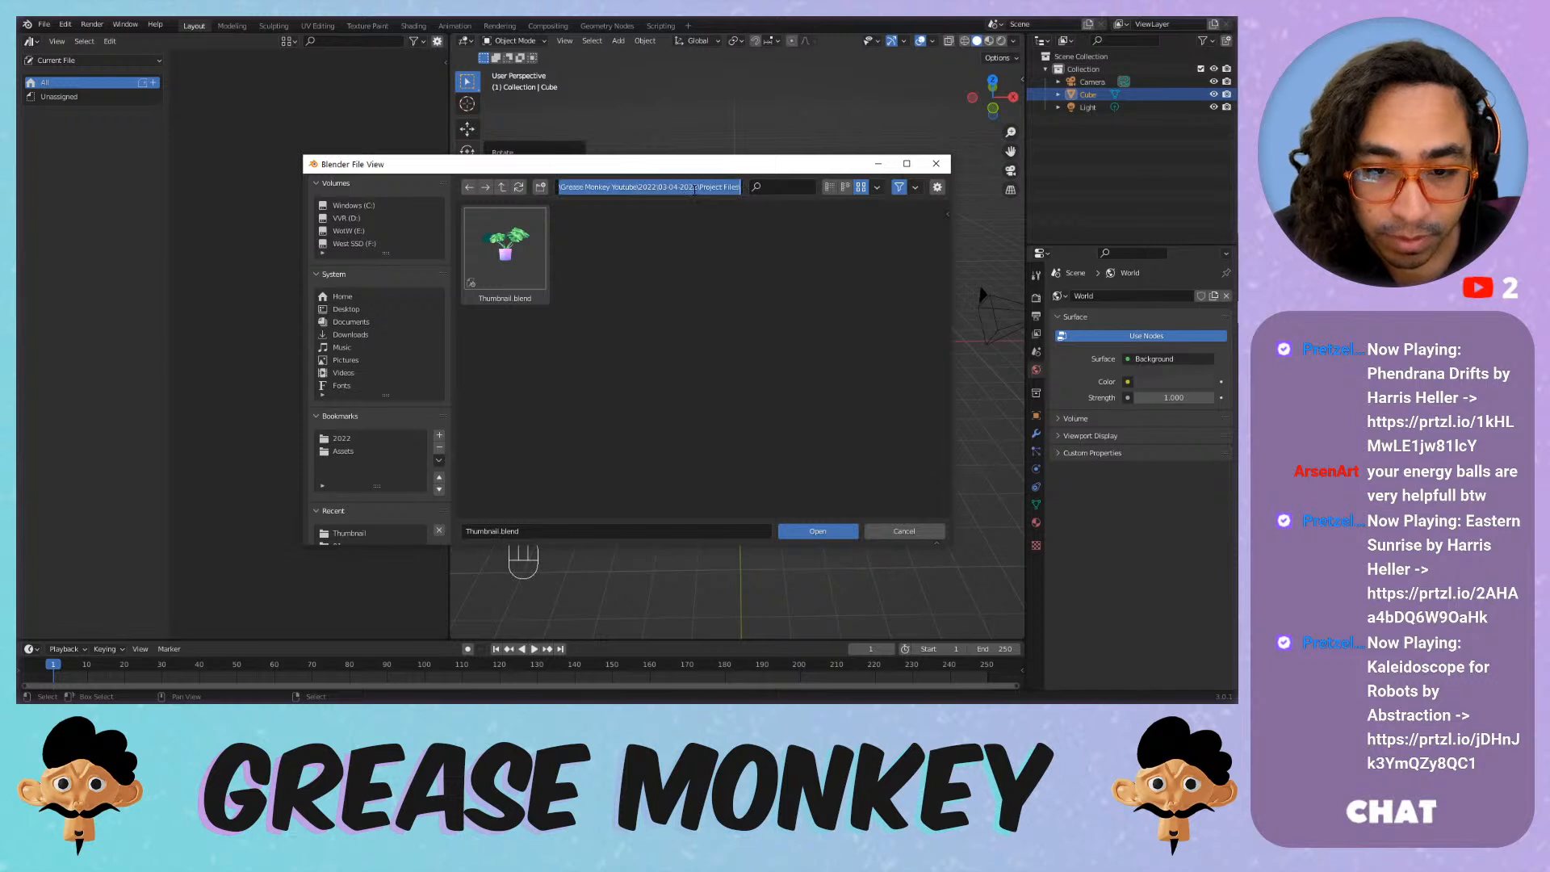
key("ctrl+v")
key("Return")
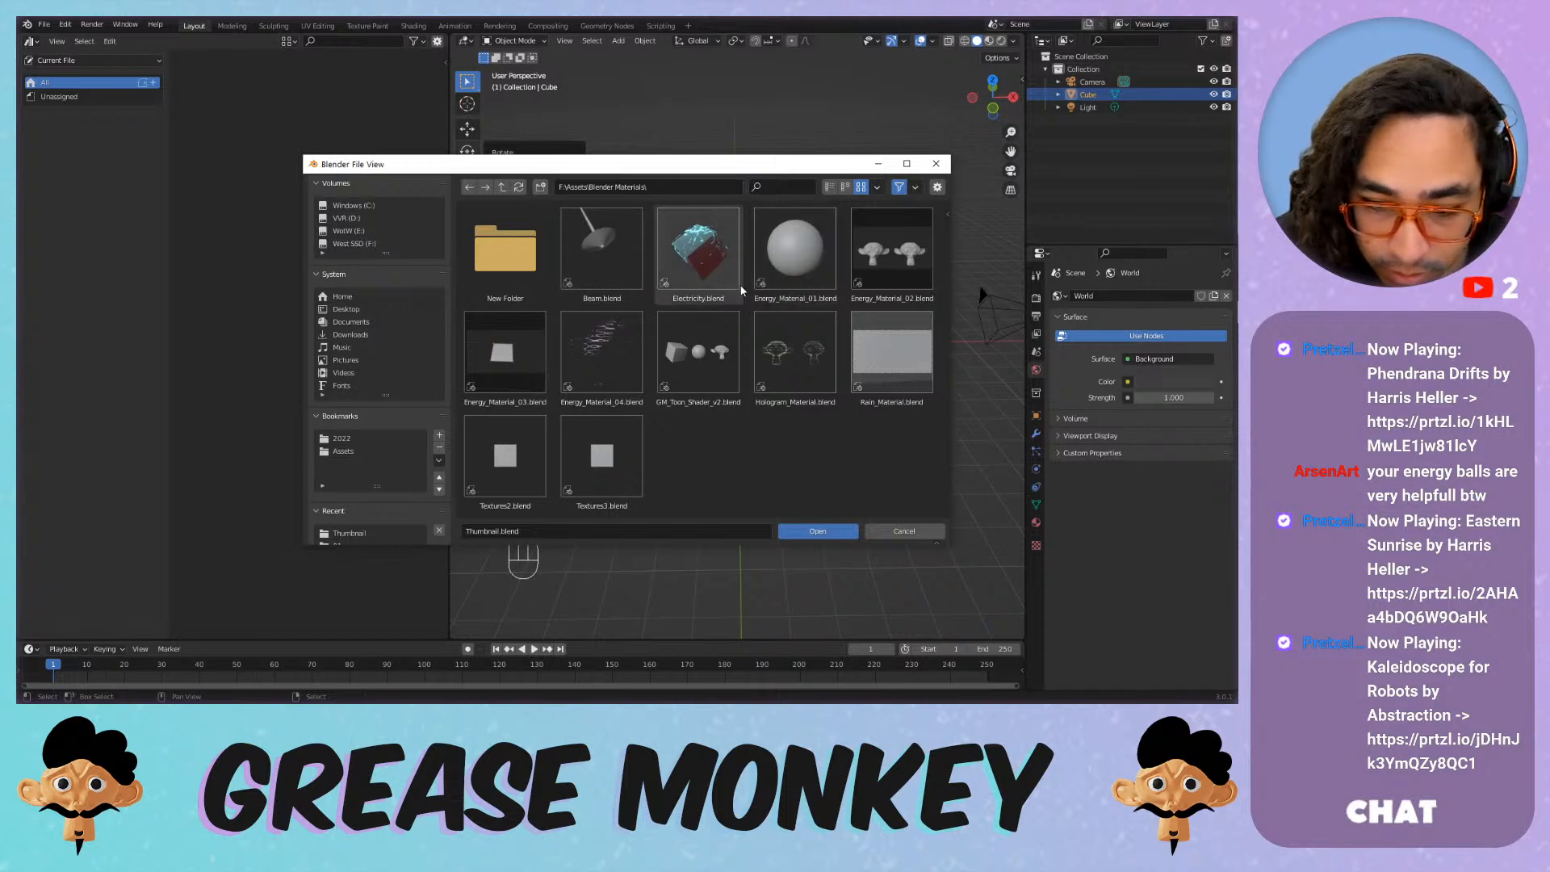
left_click(701, 357)
left_click(817, 531)
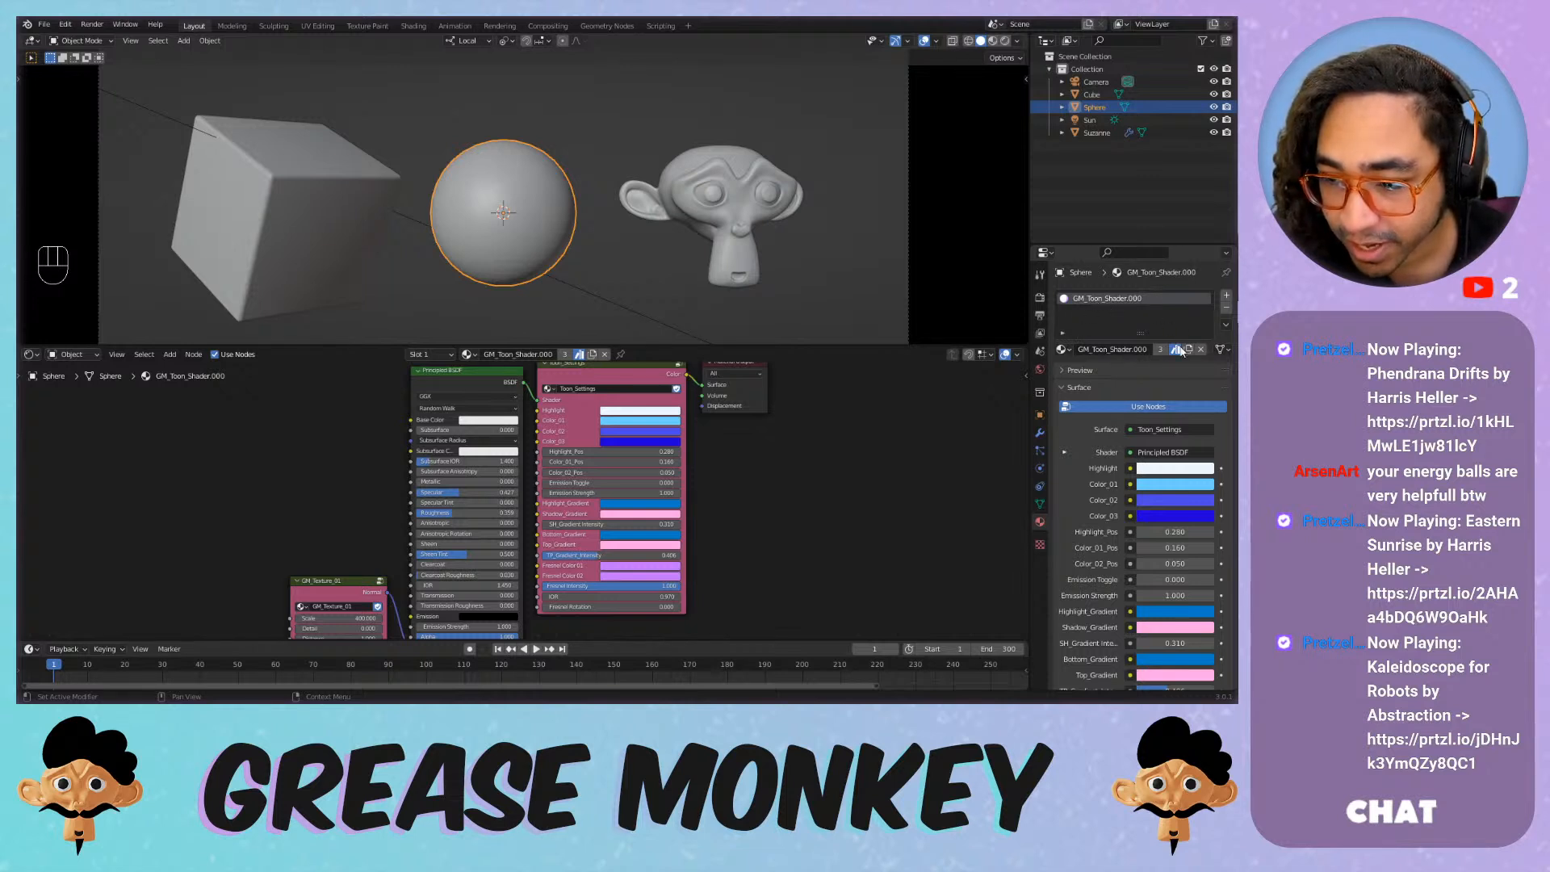
Check the asset-marking options for the GM_Toon_Shader.000 material and the sphere, looking over the cube and Suzanne as well.
right_click(1131, 307)
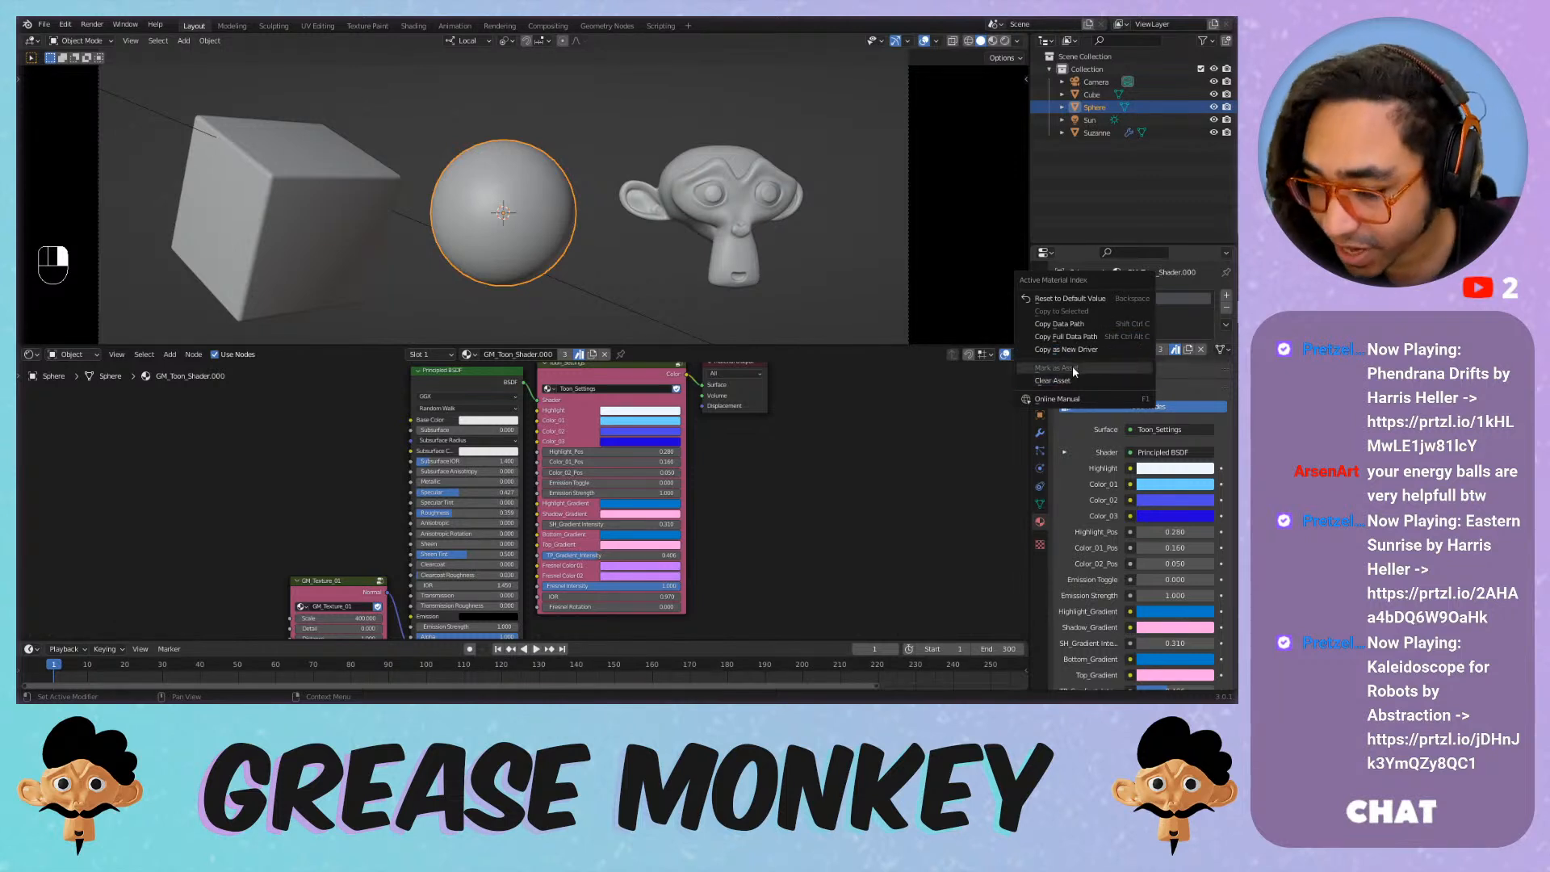
left_click(314, 200)
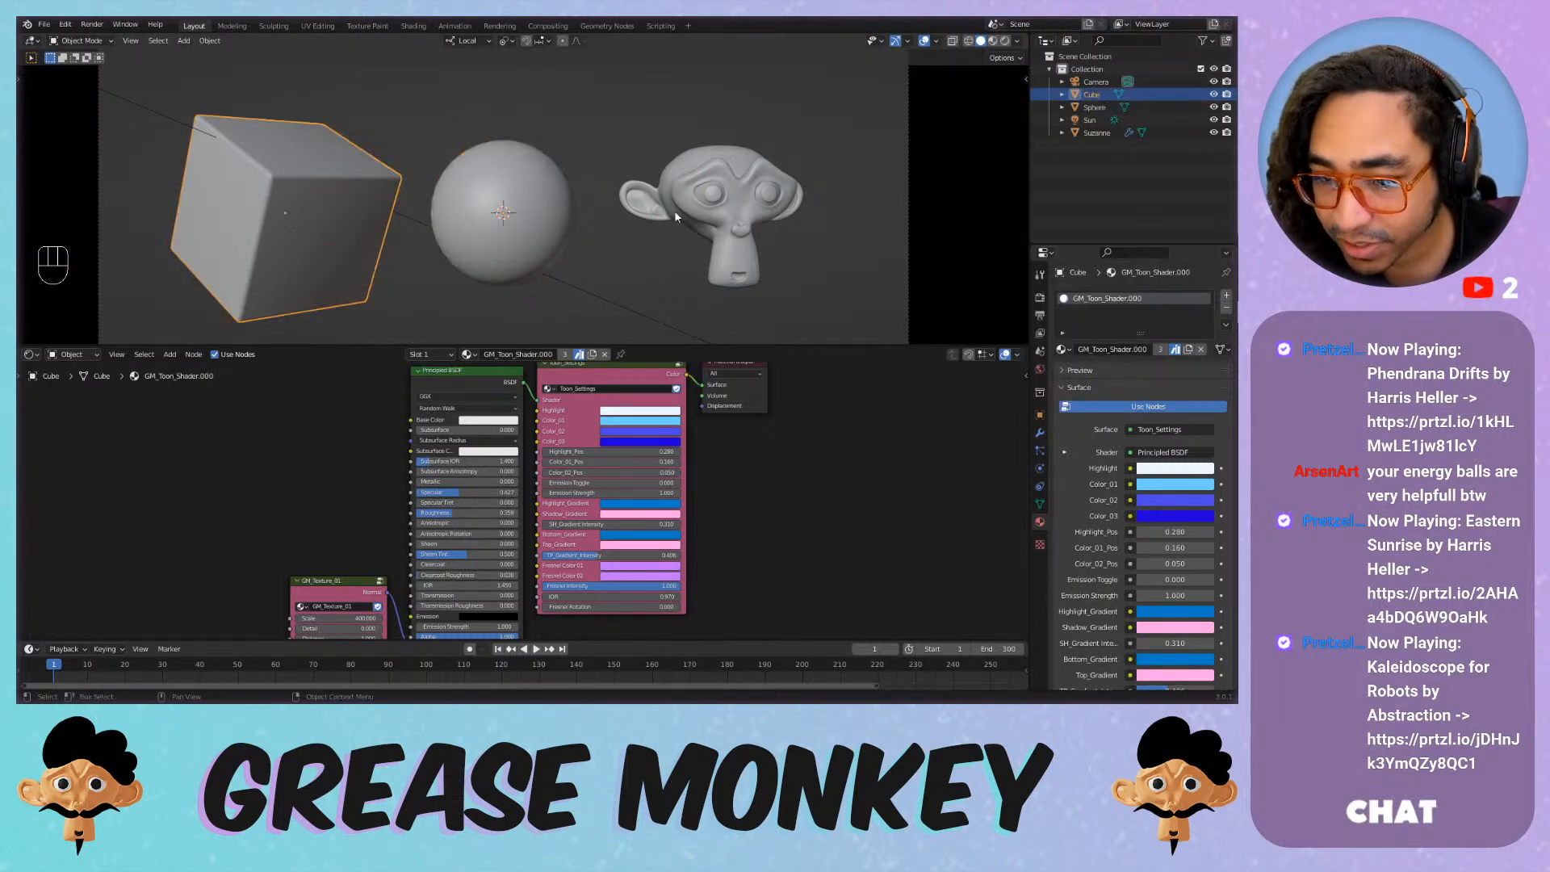
left_click(1114, 132)
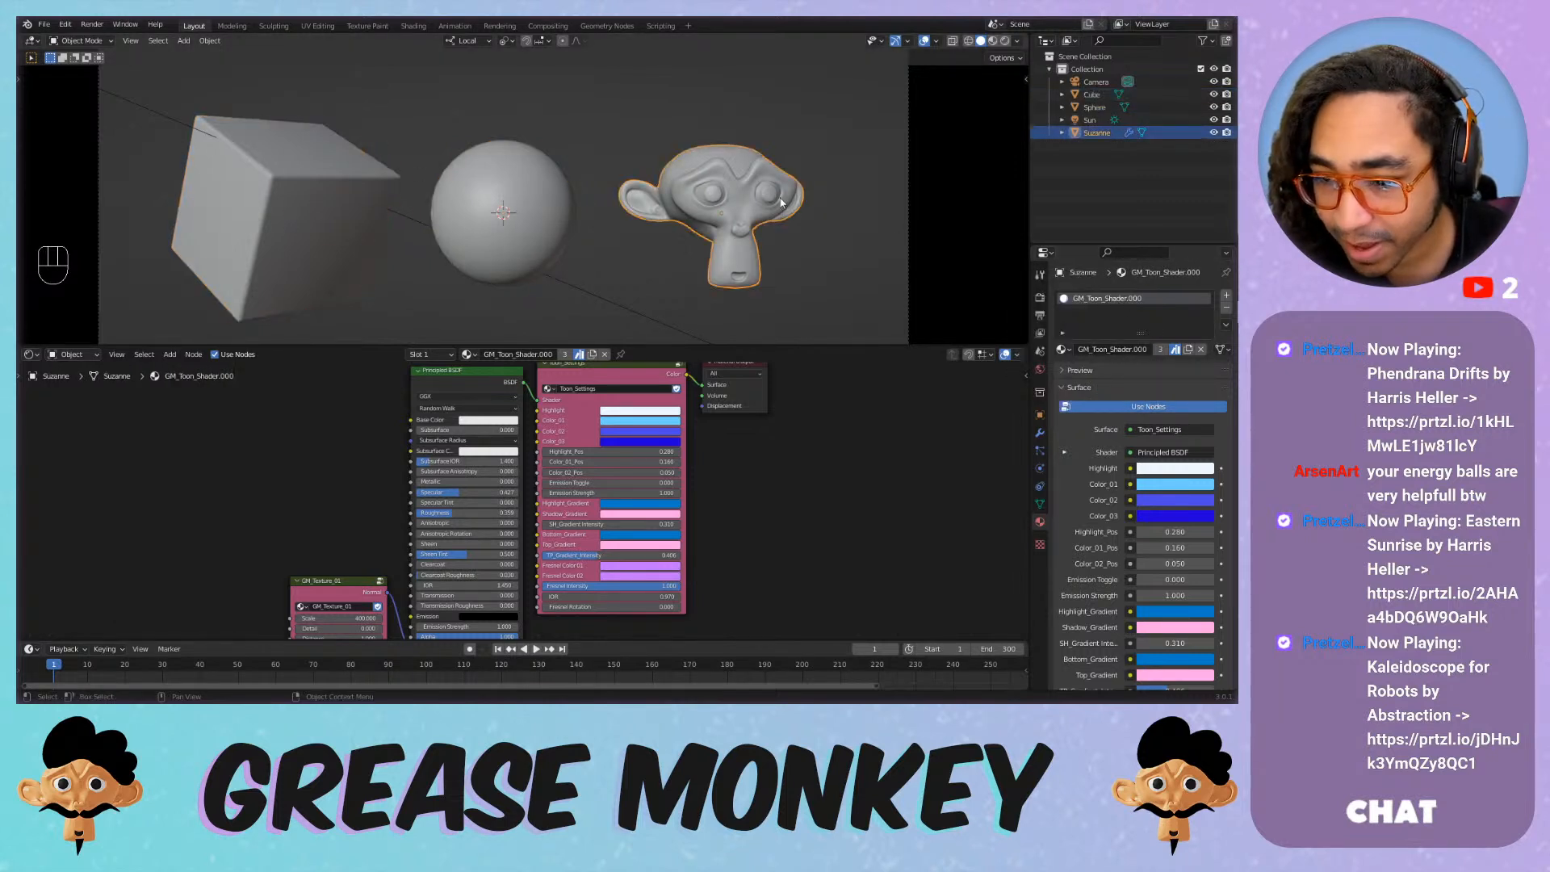
left_click(1095, 108)
right_click(1098, 111)
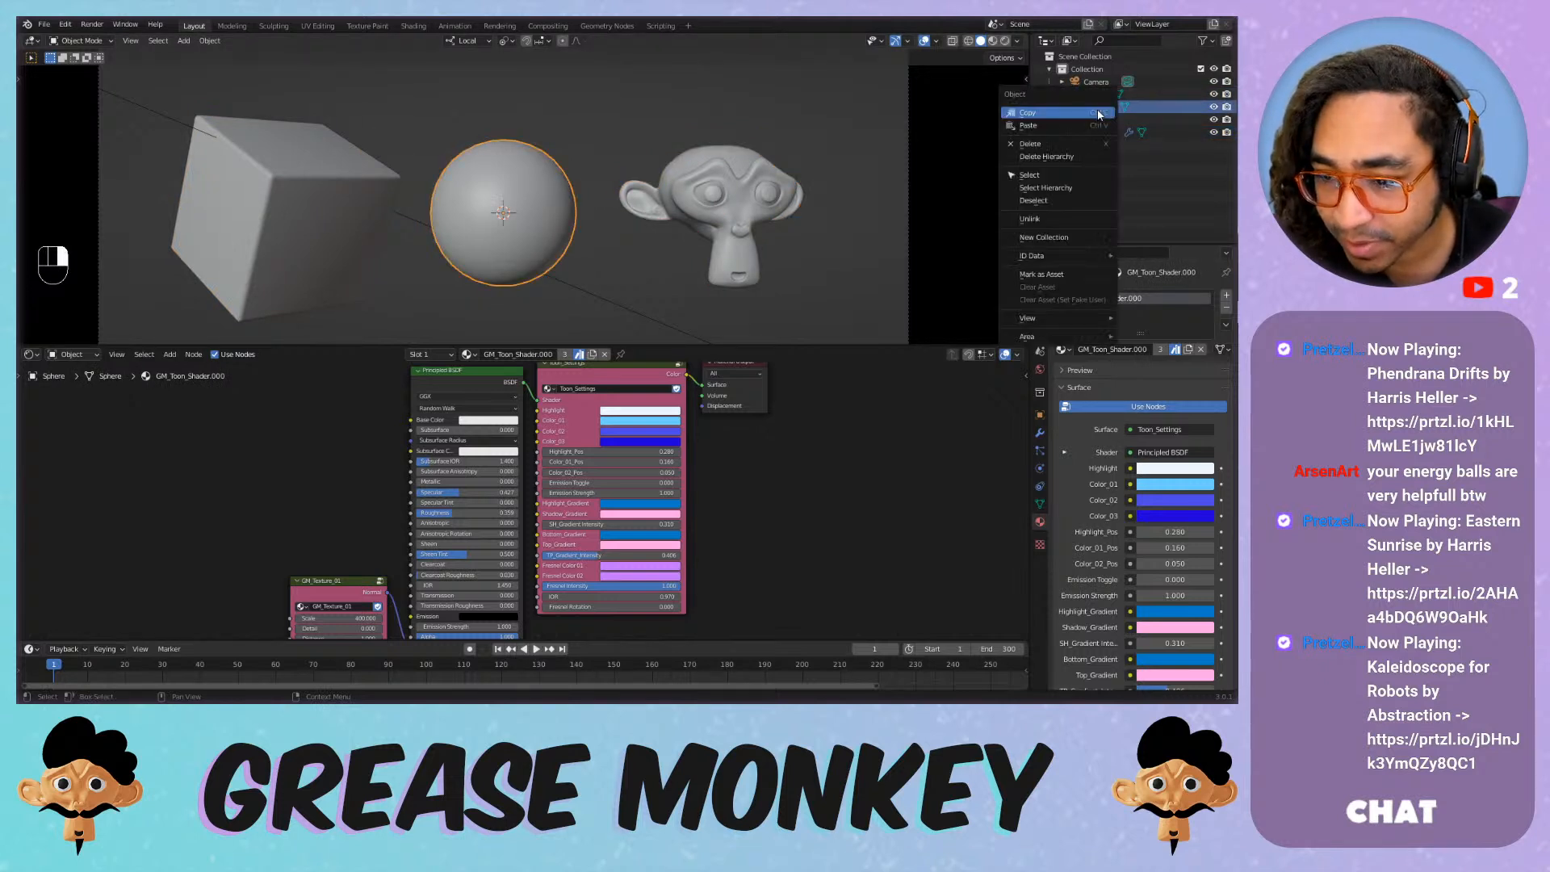
left_click(1052, 280)
right_click(1090, 303)
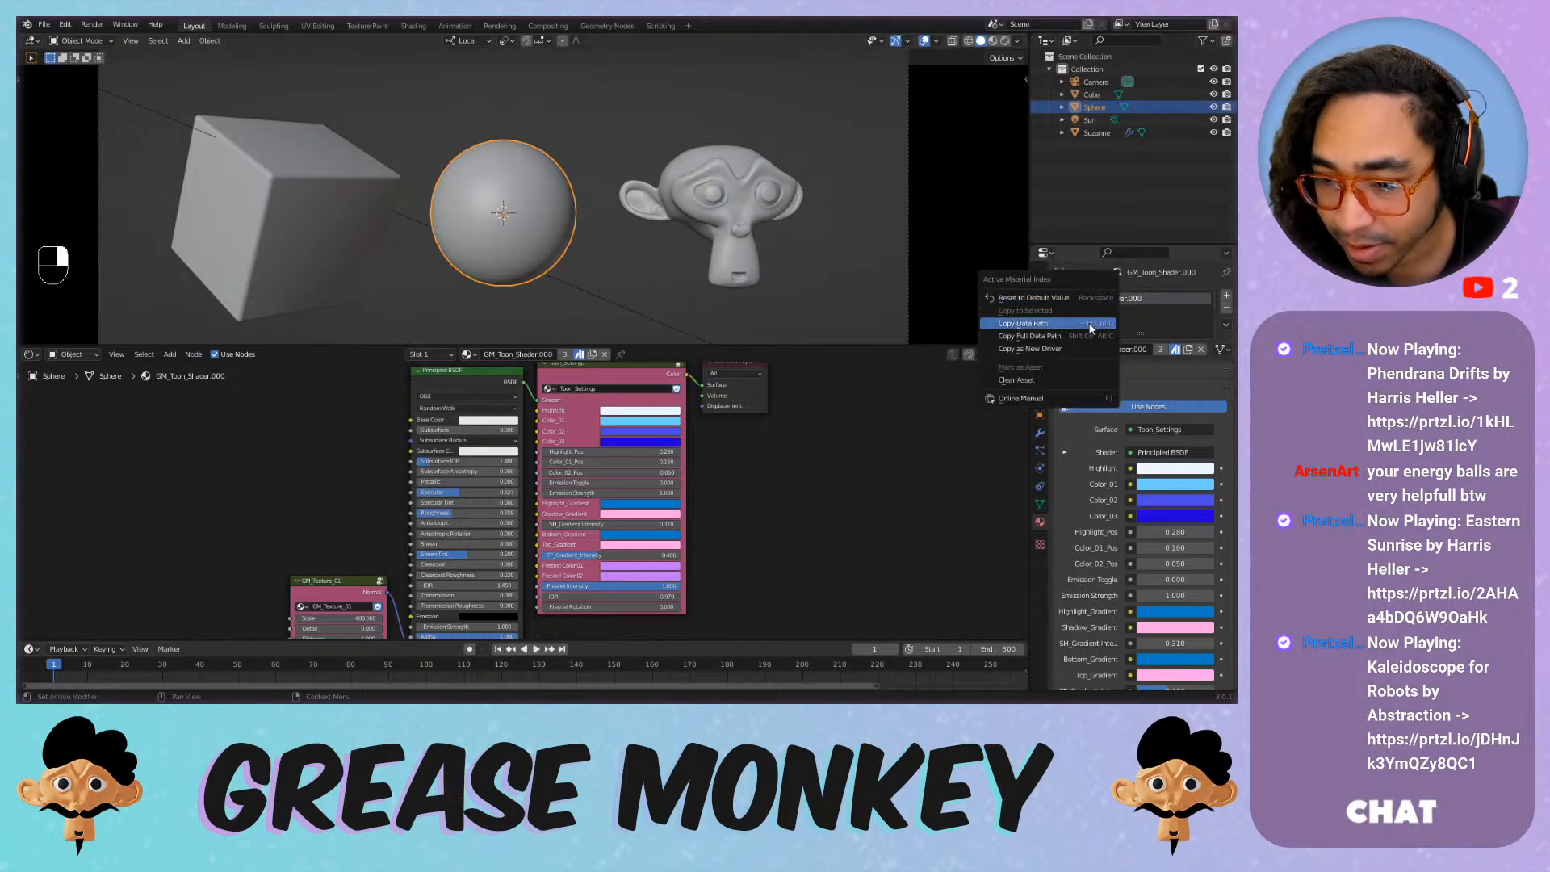
right_click(1085, 108)
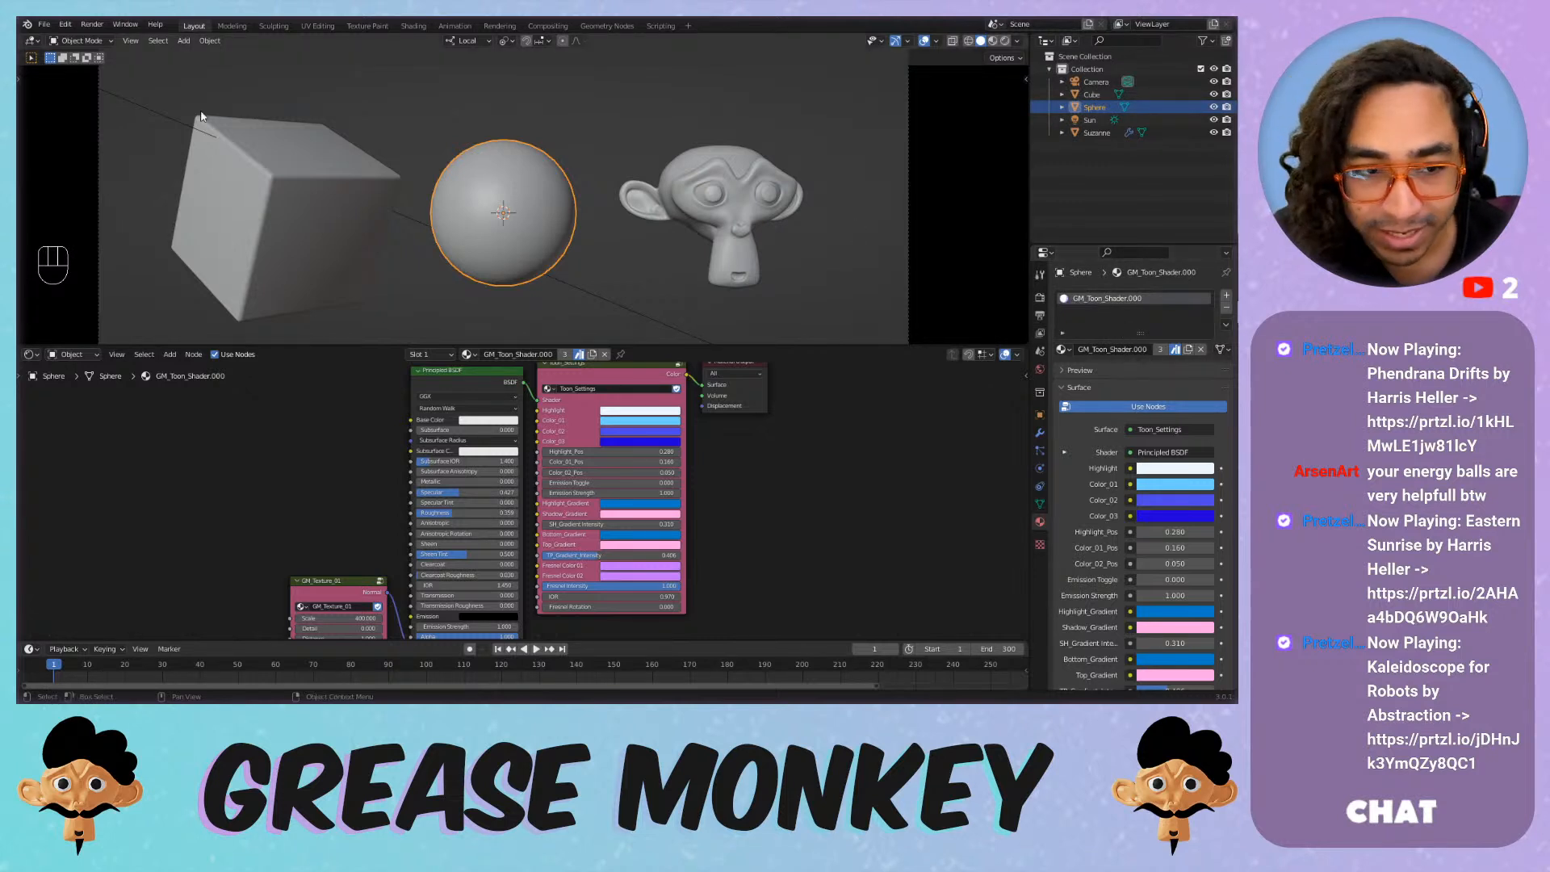
Start a new General file, saving the changes to GM_Toon_Shader_v2.blend.
left_click(43, 24)
mouse_move(63, 39)
left_click(218, 51)
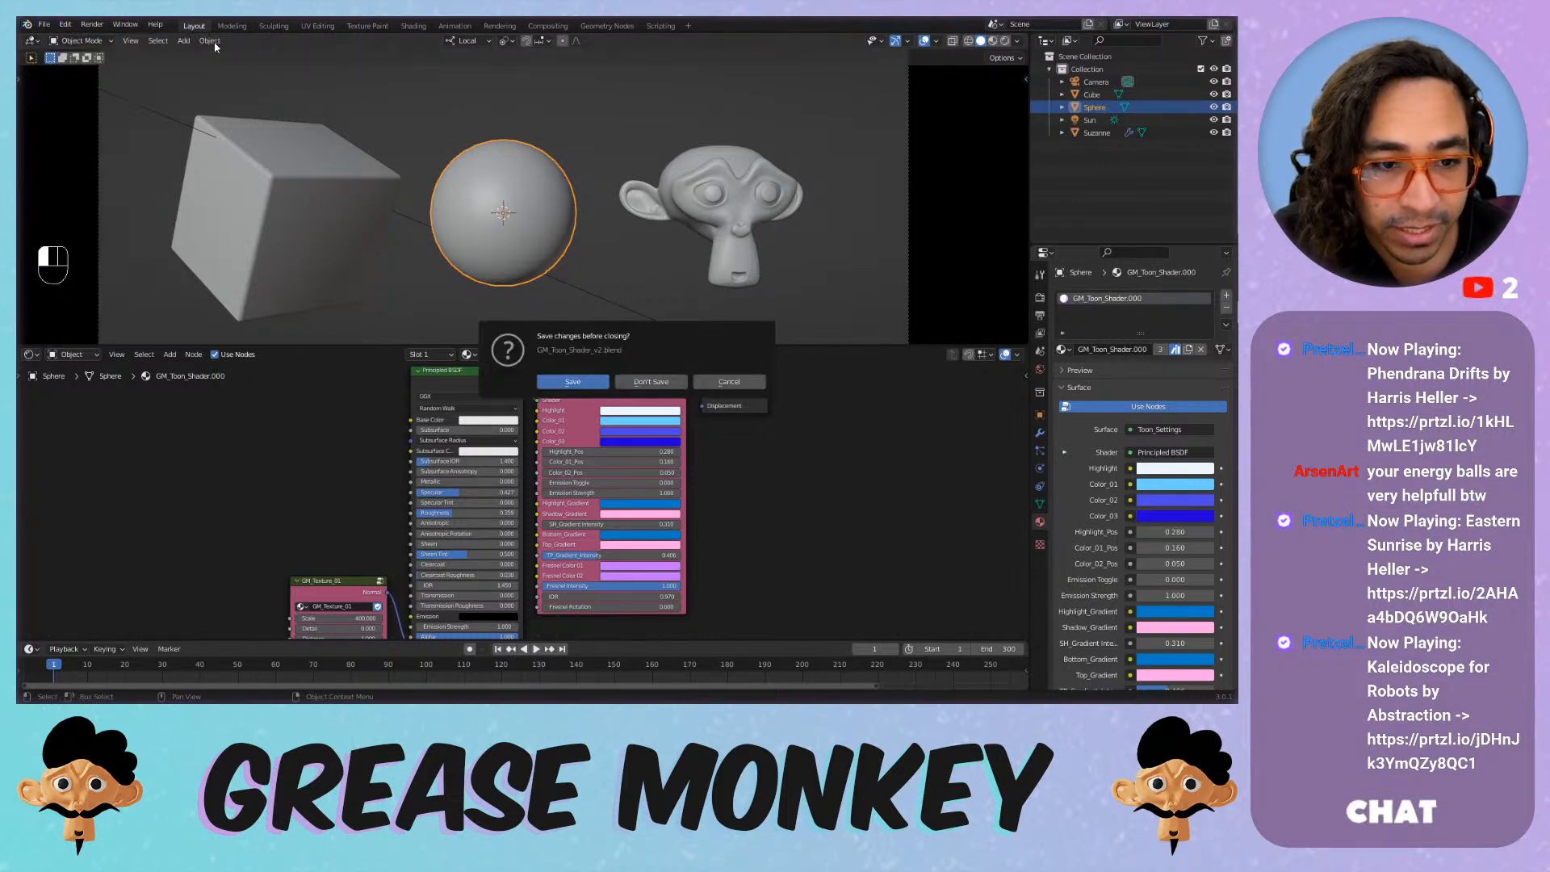
left_click(596, 378)
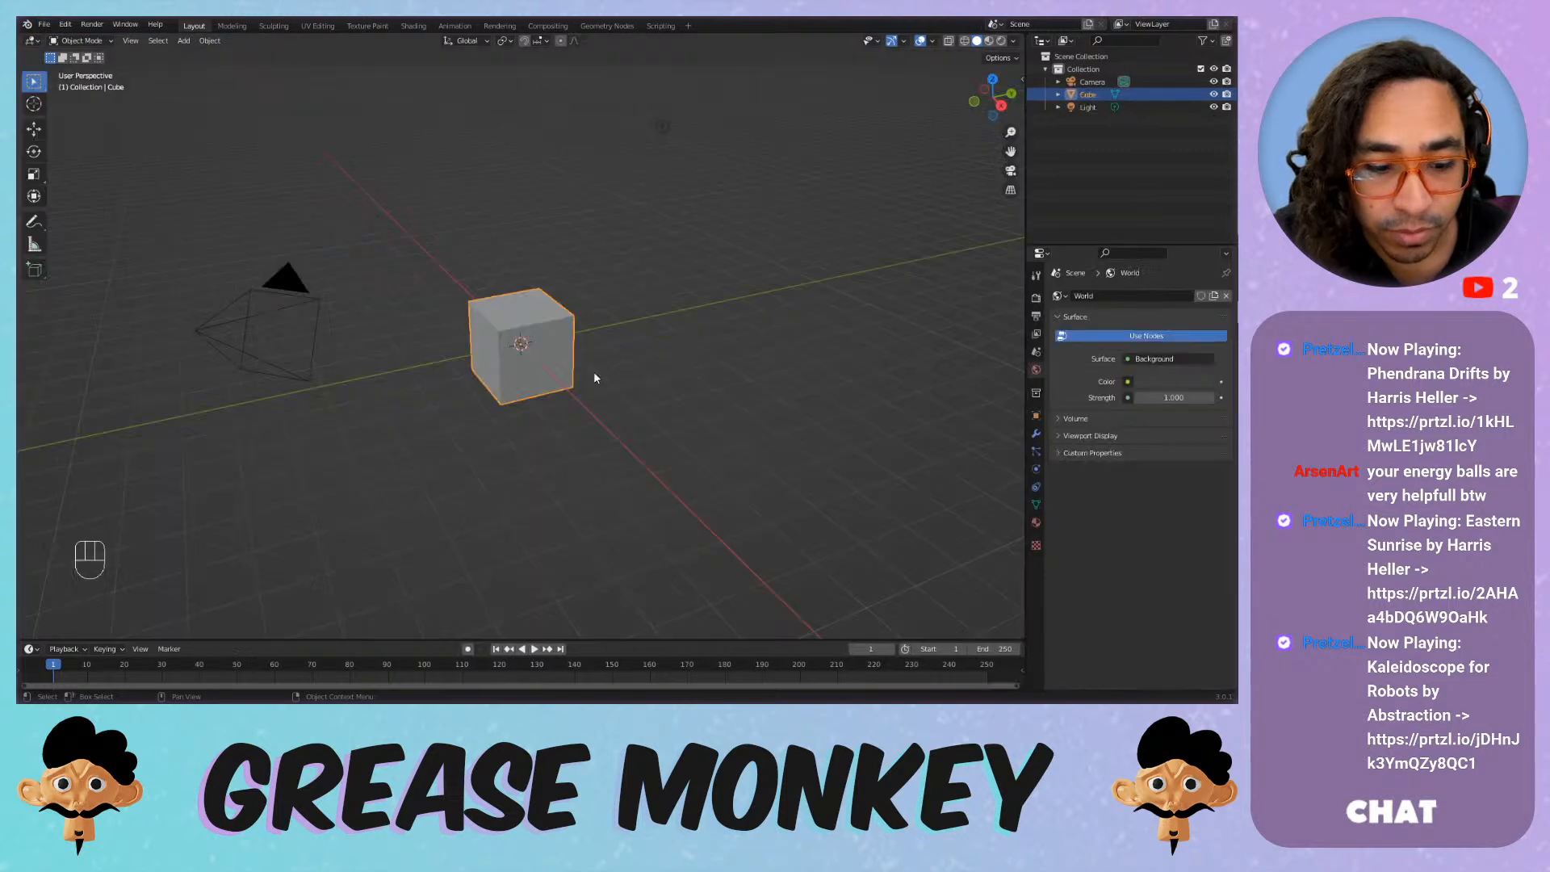
Open the preferences at the Asset Libraries file paths and enlarge the window to show the full paths.
left_click(42, 23)
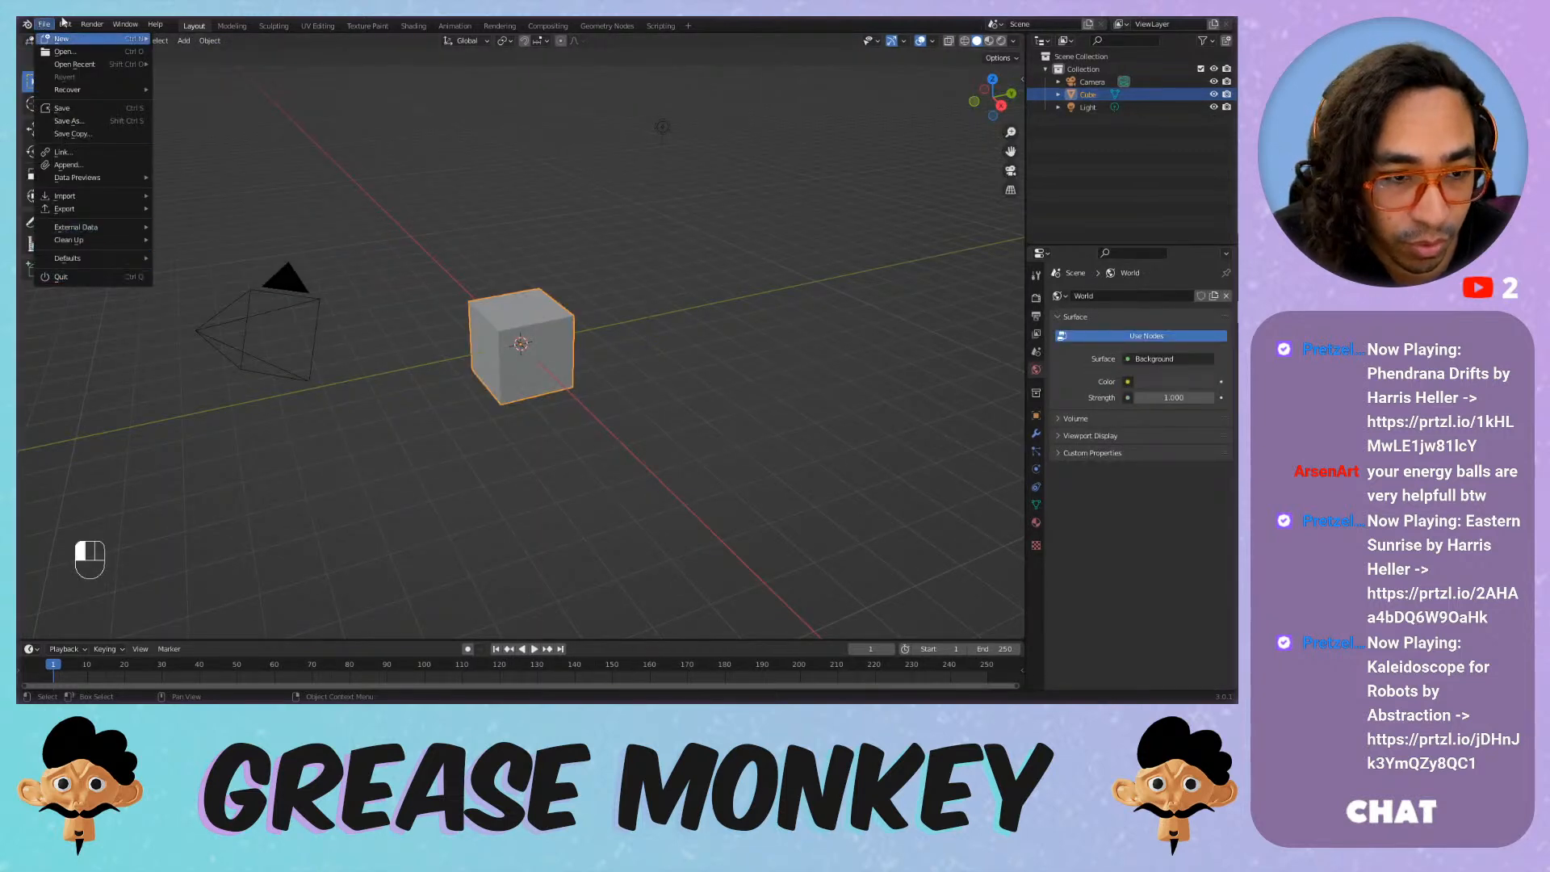
mouse_move(65, 24)
left_click(113, 205)
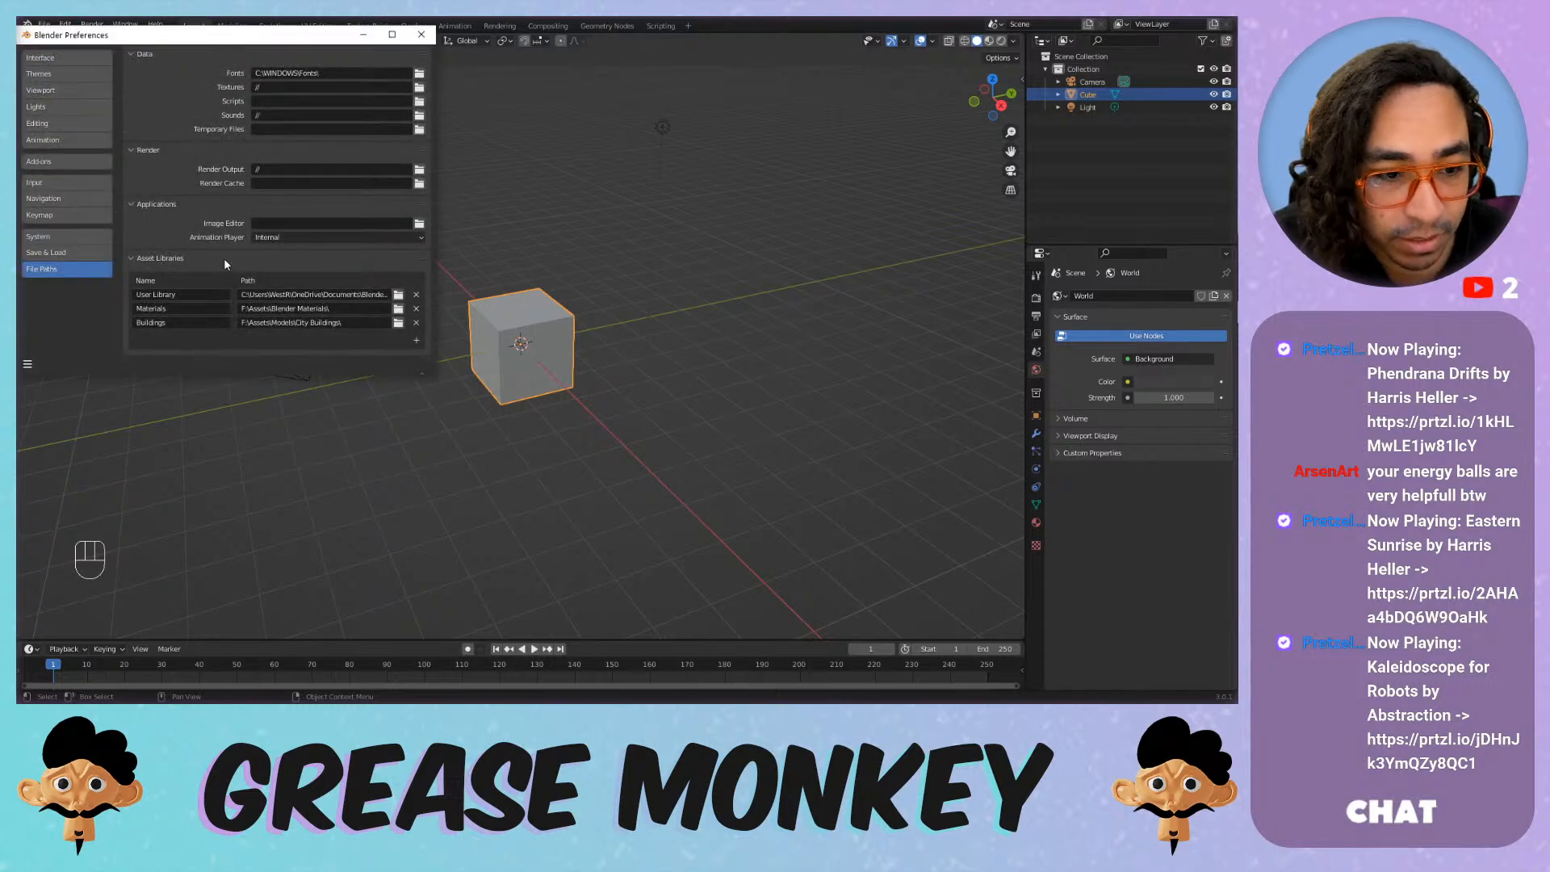
left_click(130, 258)
left_click(161, 256)
left_click_drag(432, 379, 656, 464)
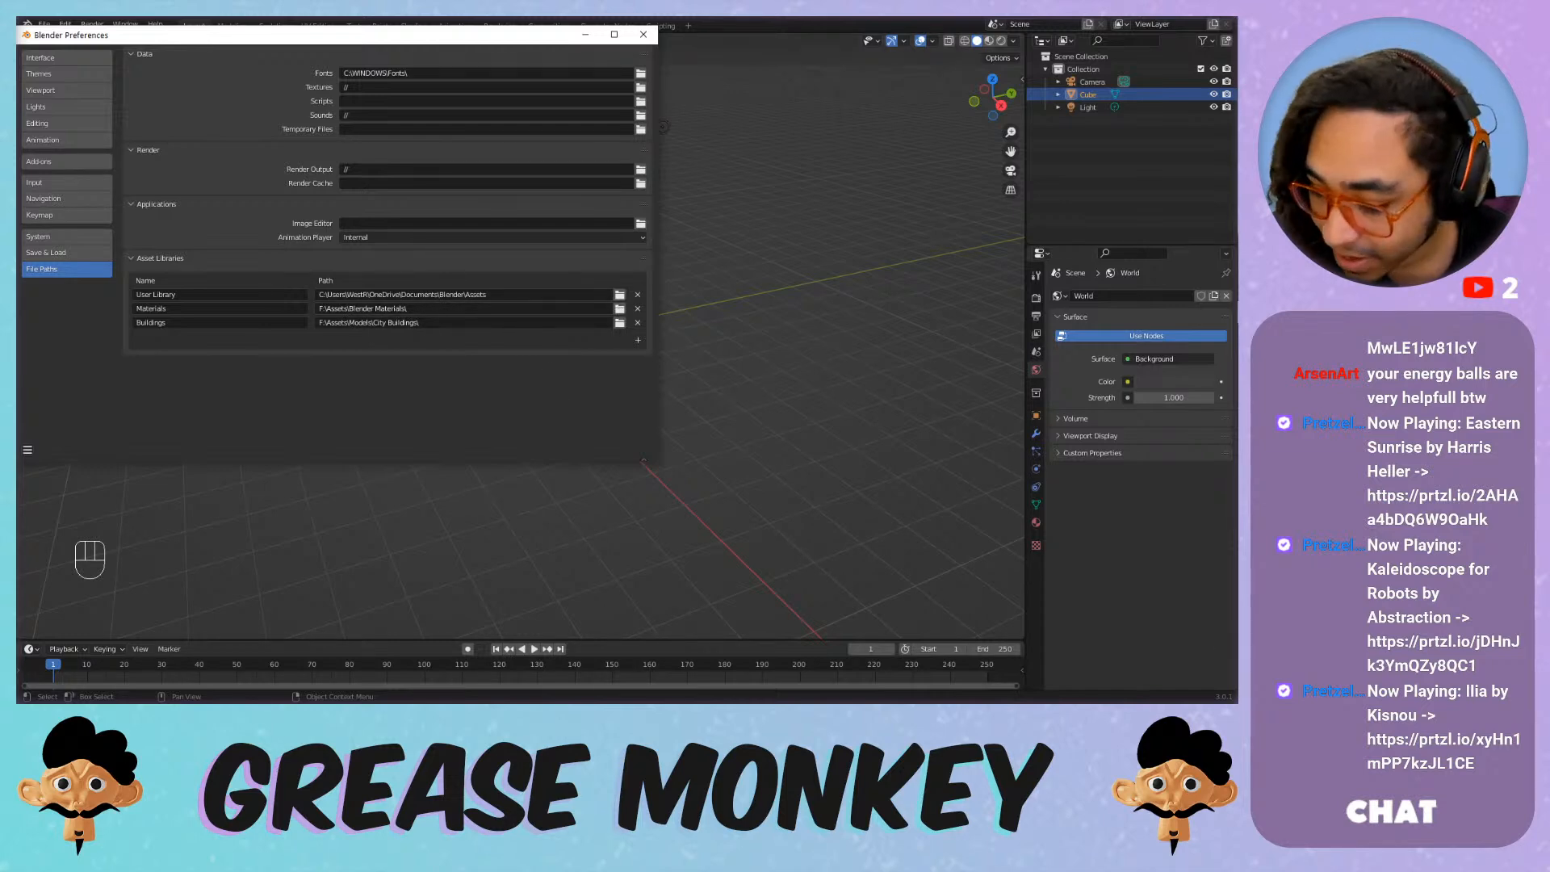
Compare the Materials library path with the Blender Materials folder in File Explorer, return to Blender and close the preferences.
key("alt+Tab")
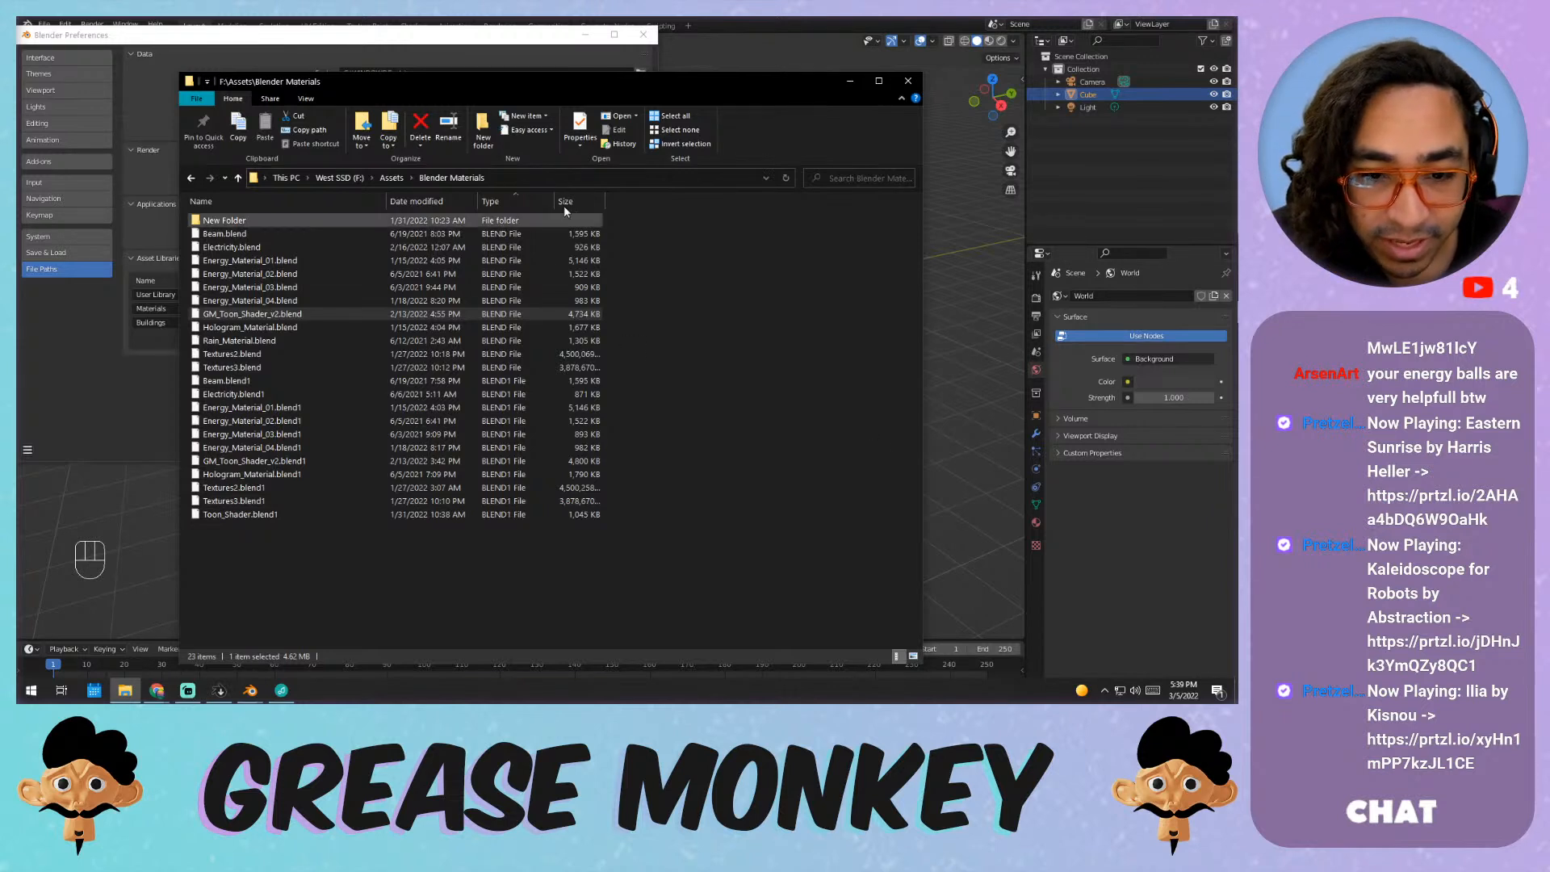
left_click(296, 261)
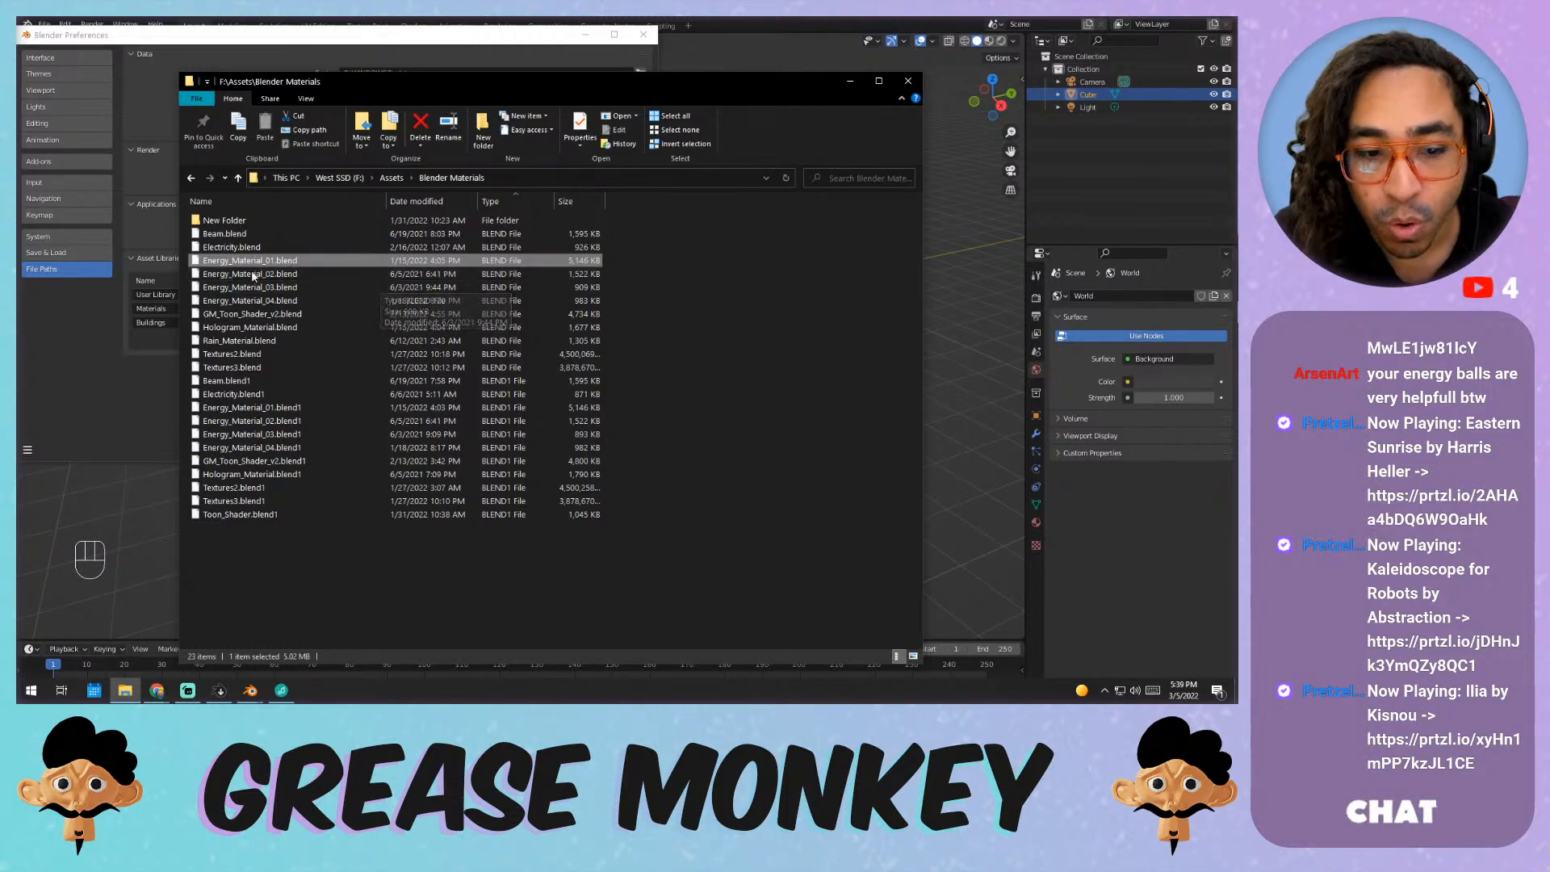
left_click(143, 385)
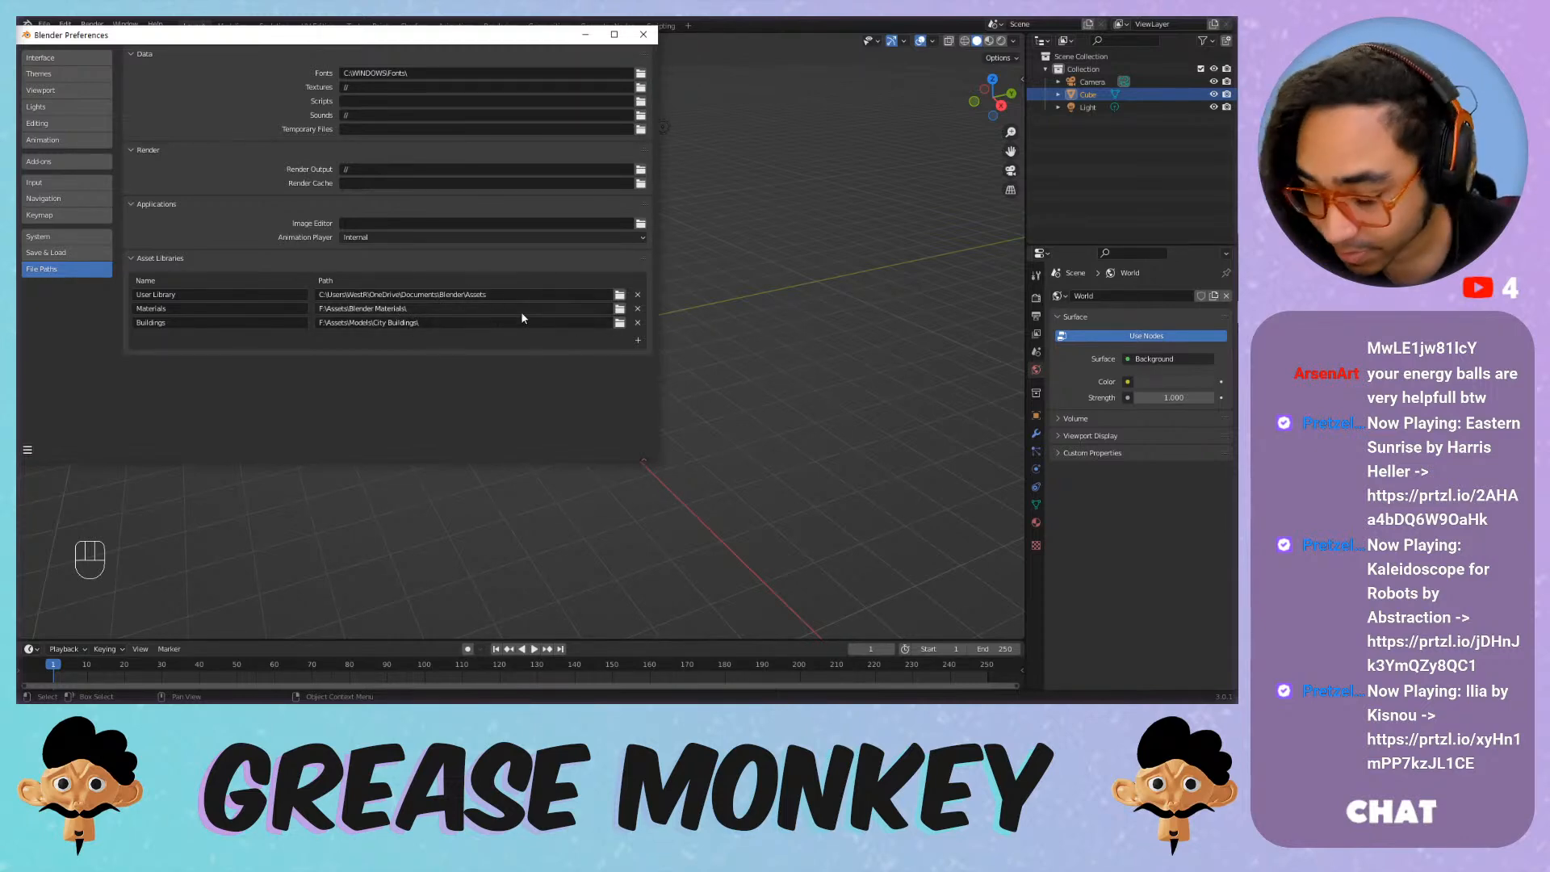
left_click(643, 35)
Split the 3D viewport into two side-by-side areas and turn one into an Asset Browser.
left_click_drag(20, 36, 539, 161)
left_click(30, 40)
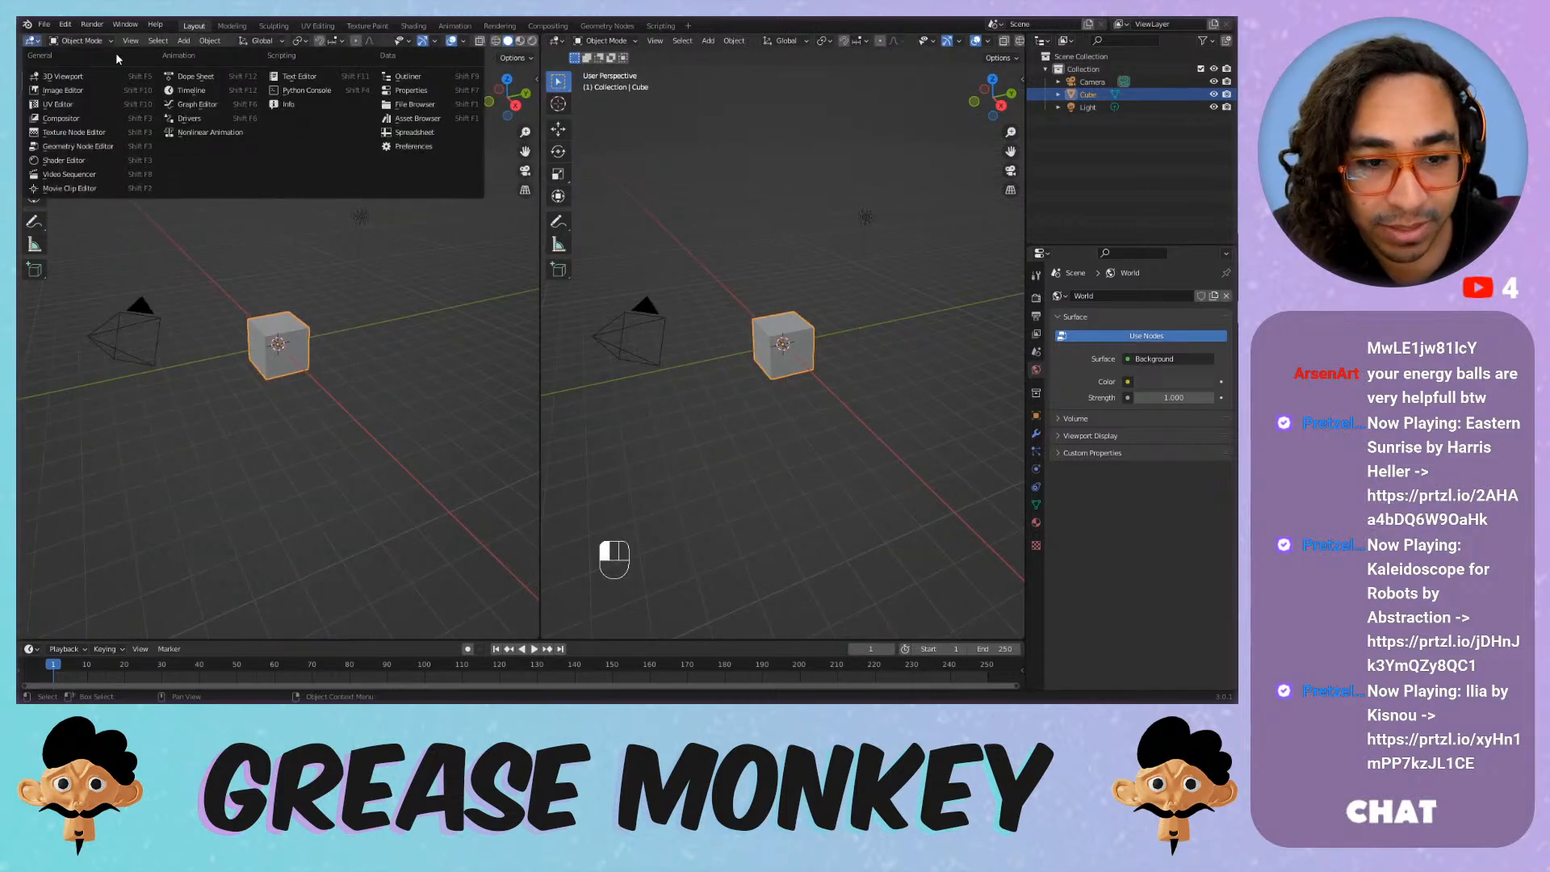
left_click(441, 119)
Switch the Asset Browser from the current file to the Materials library.
left_click(86, 60)
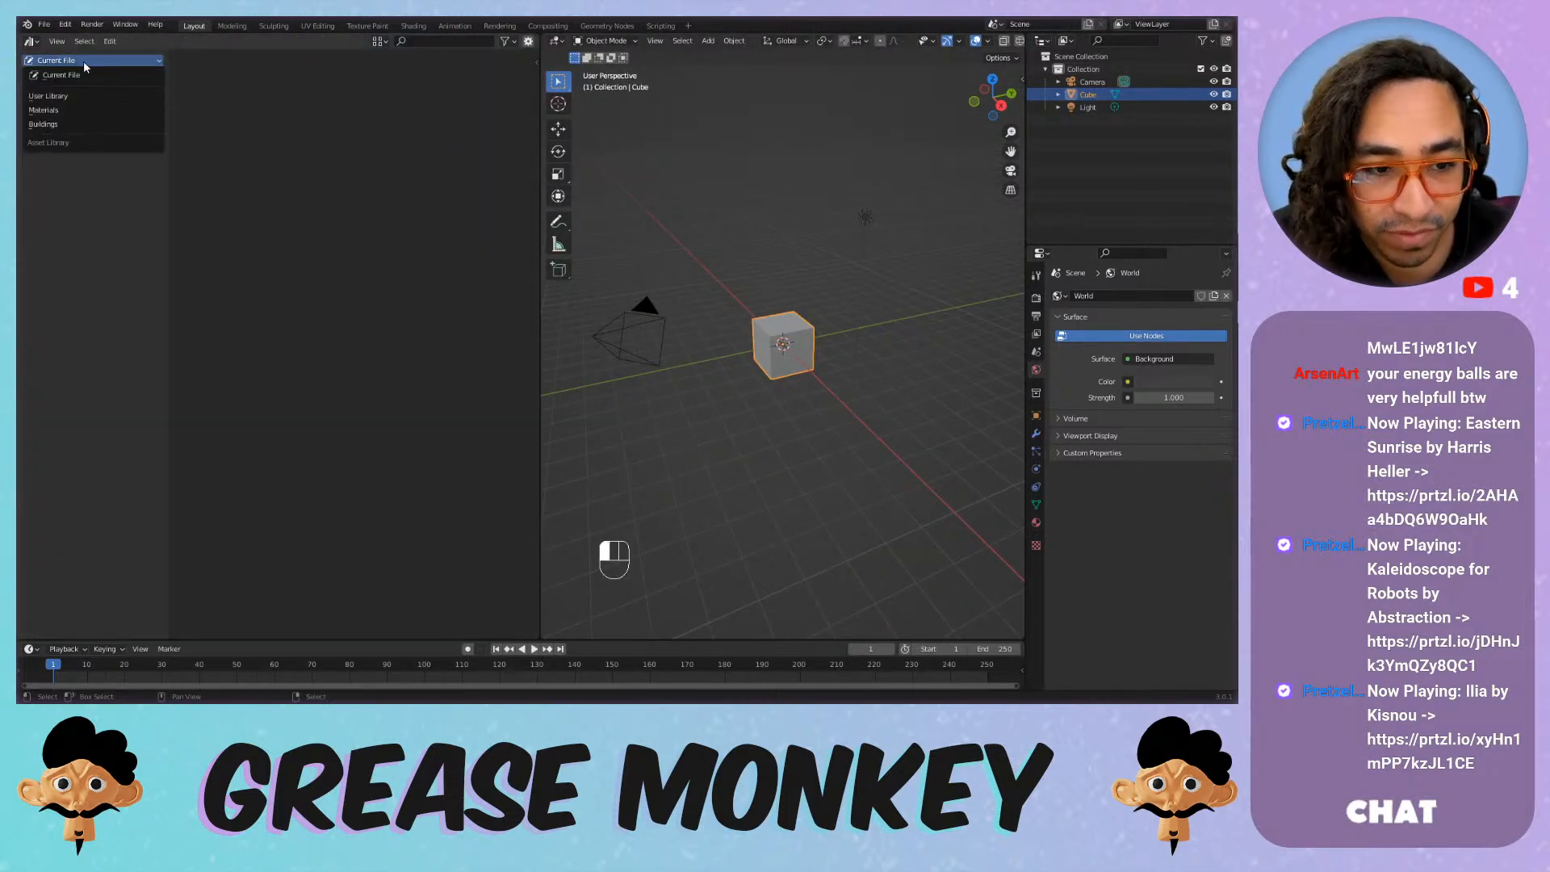
left_click(56, 75)
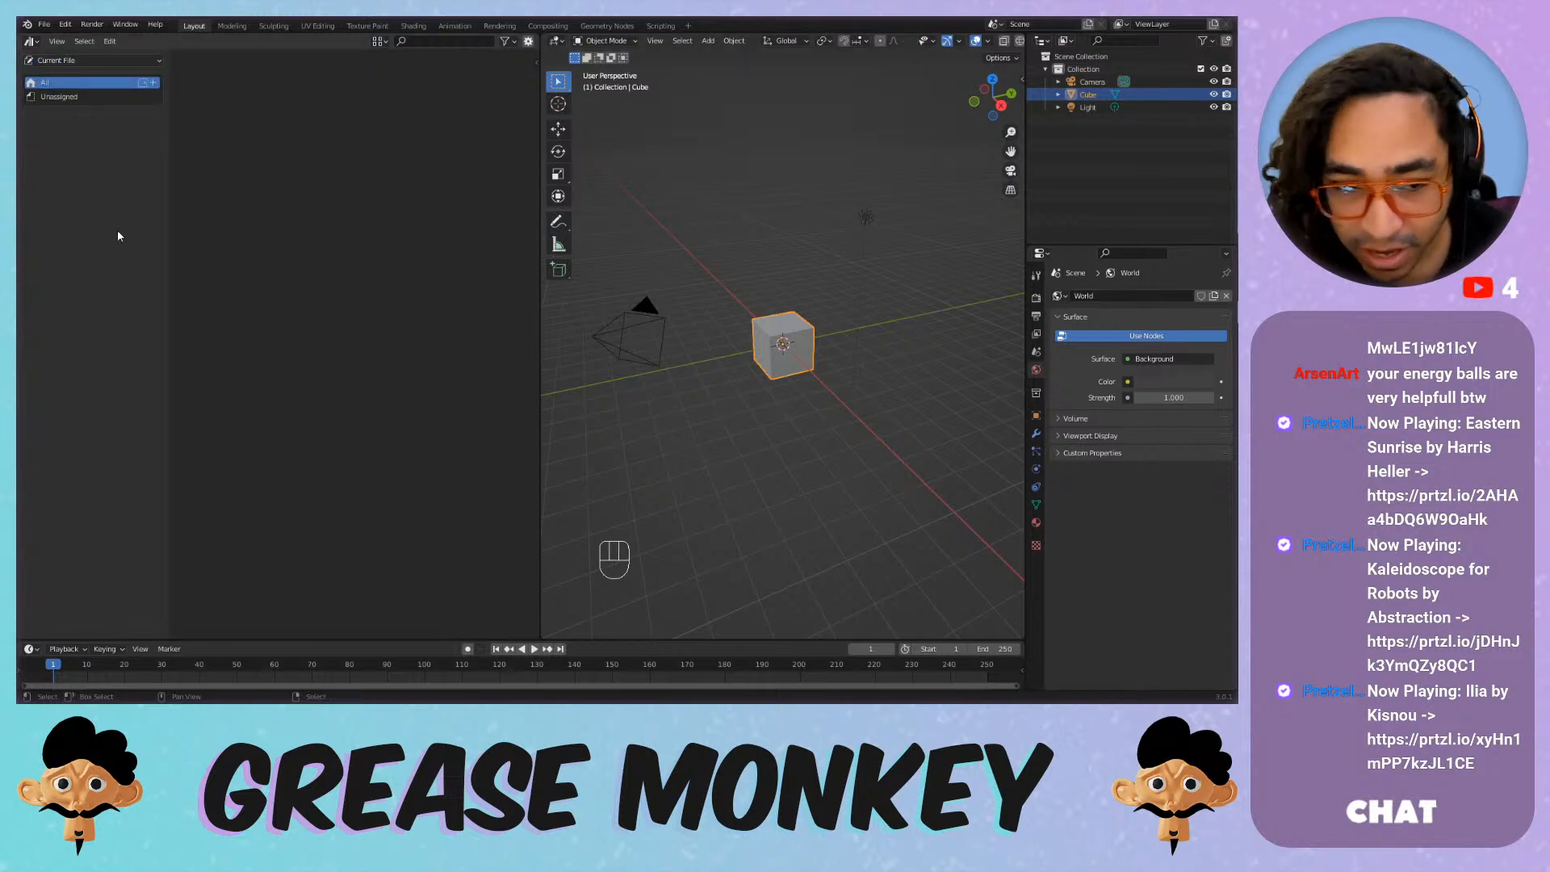
left_click(123, 59)
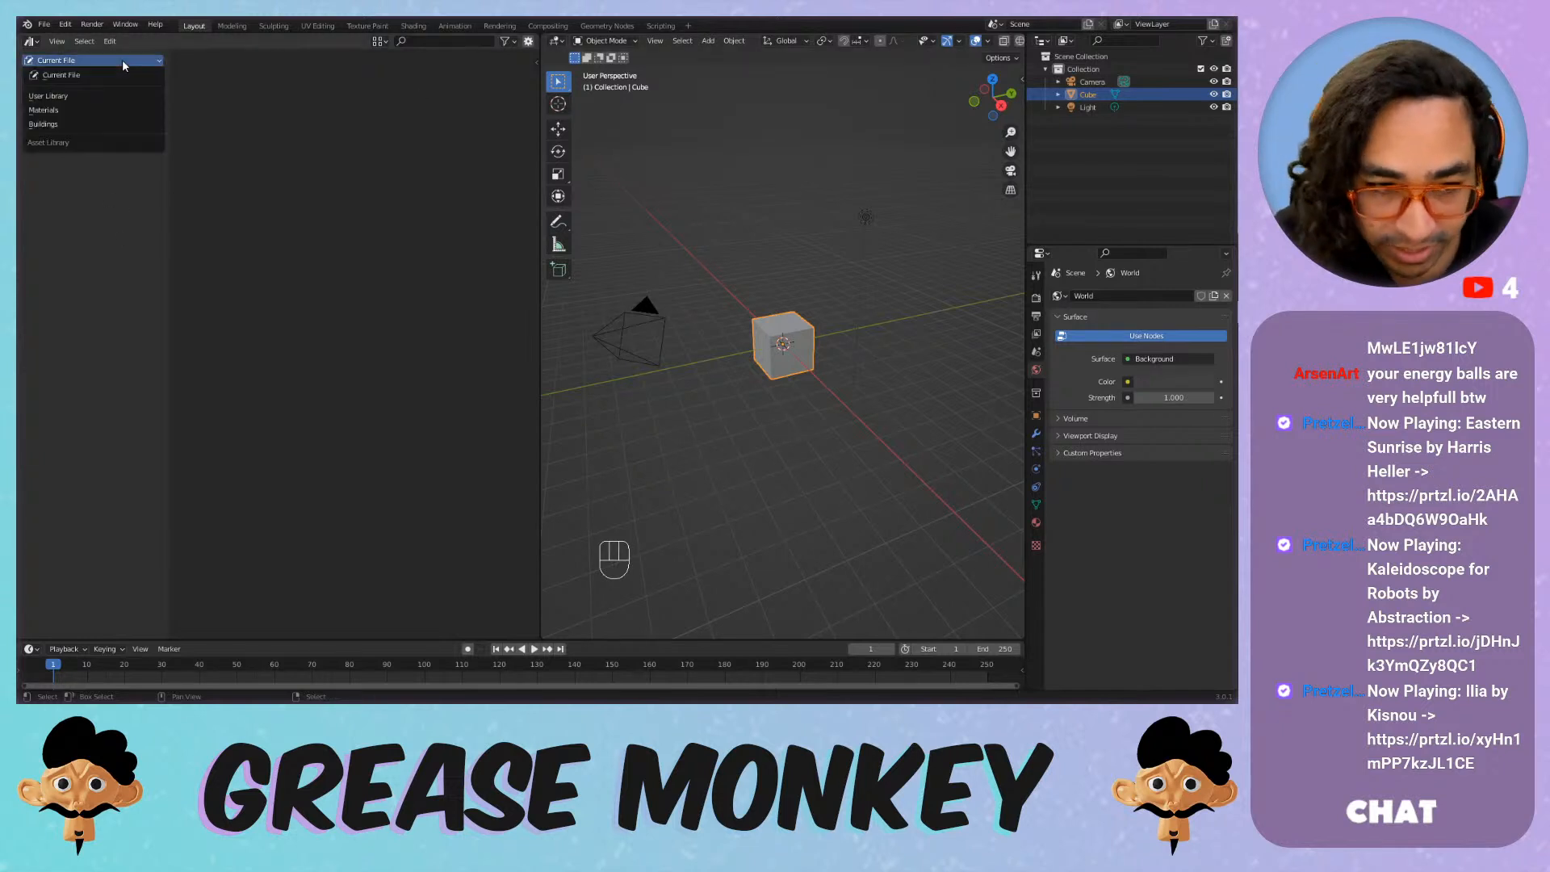
left_click(71, 108)
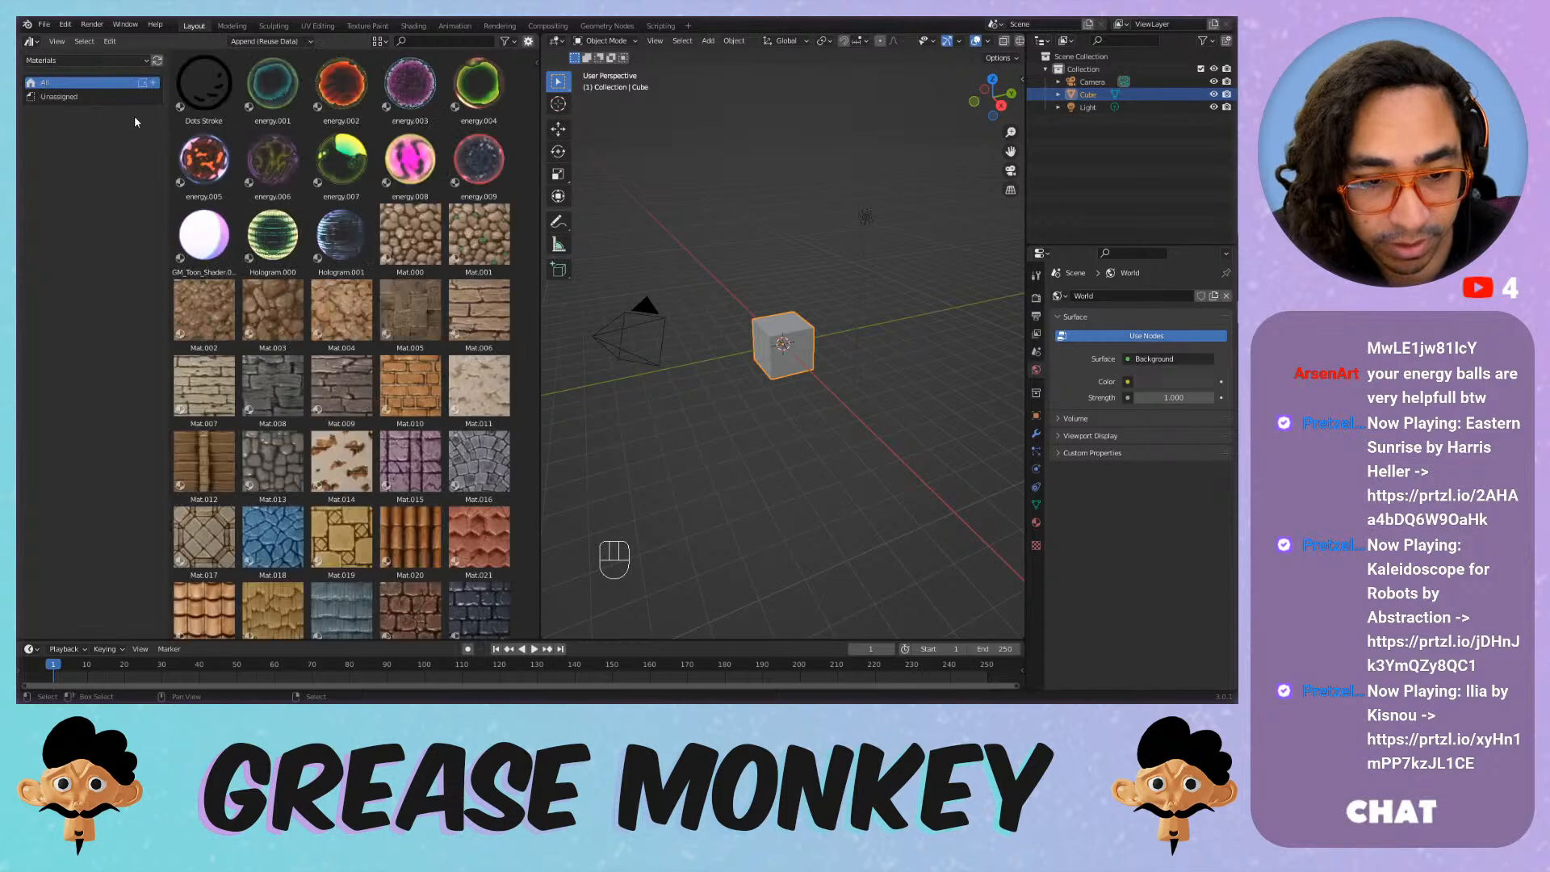
Reopen the preferences to check the name of the Materials asset library, and minimize the window.
left_click(65, 24)
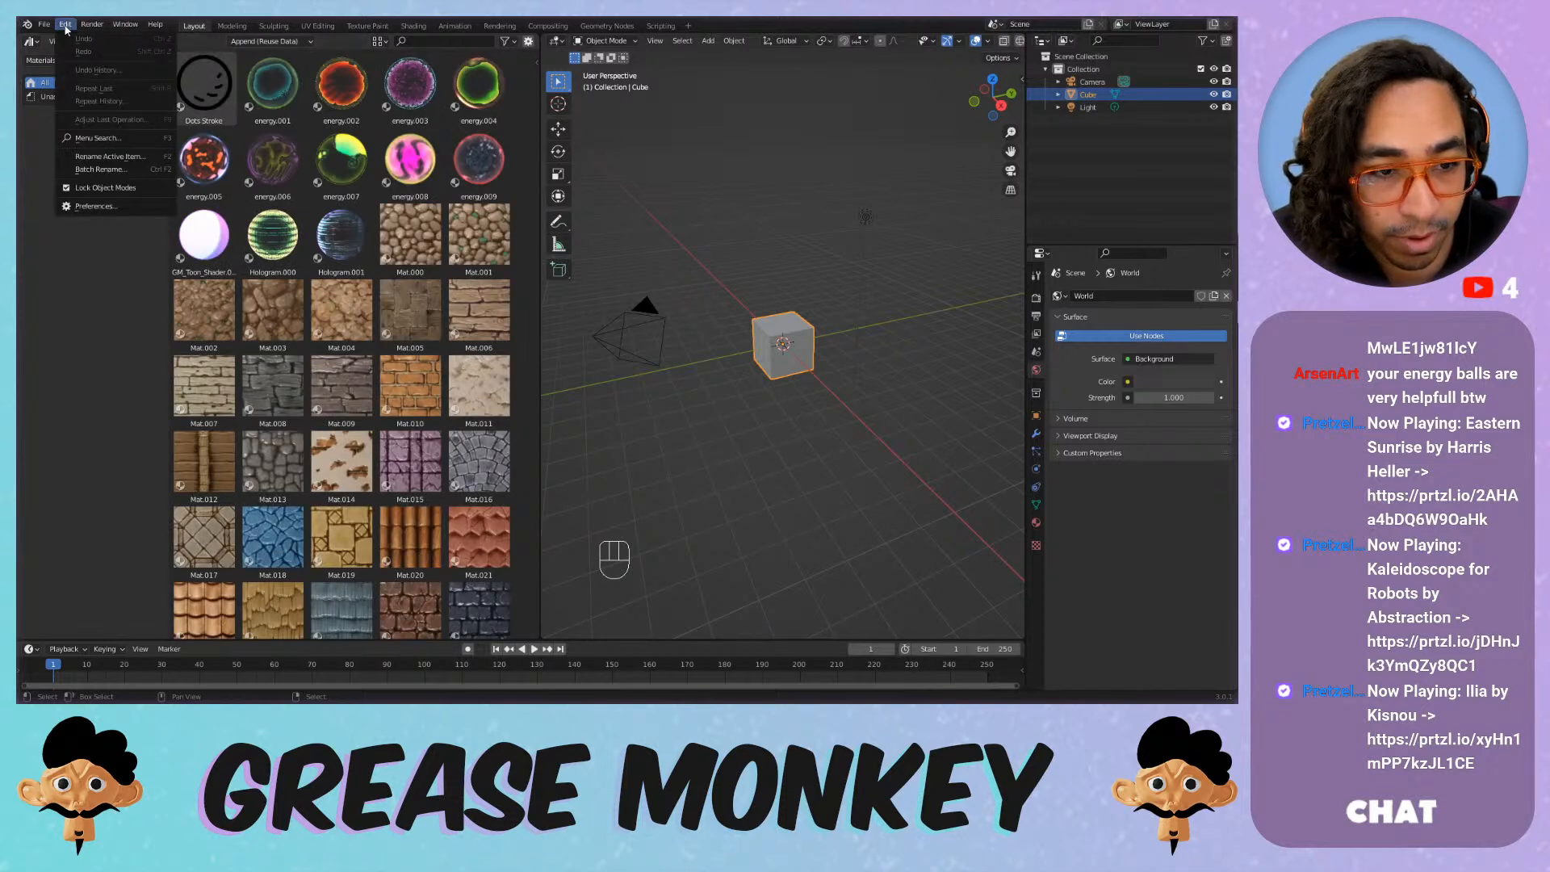
left_click(121, 208)
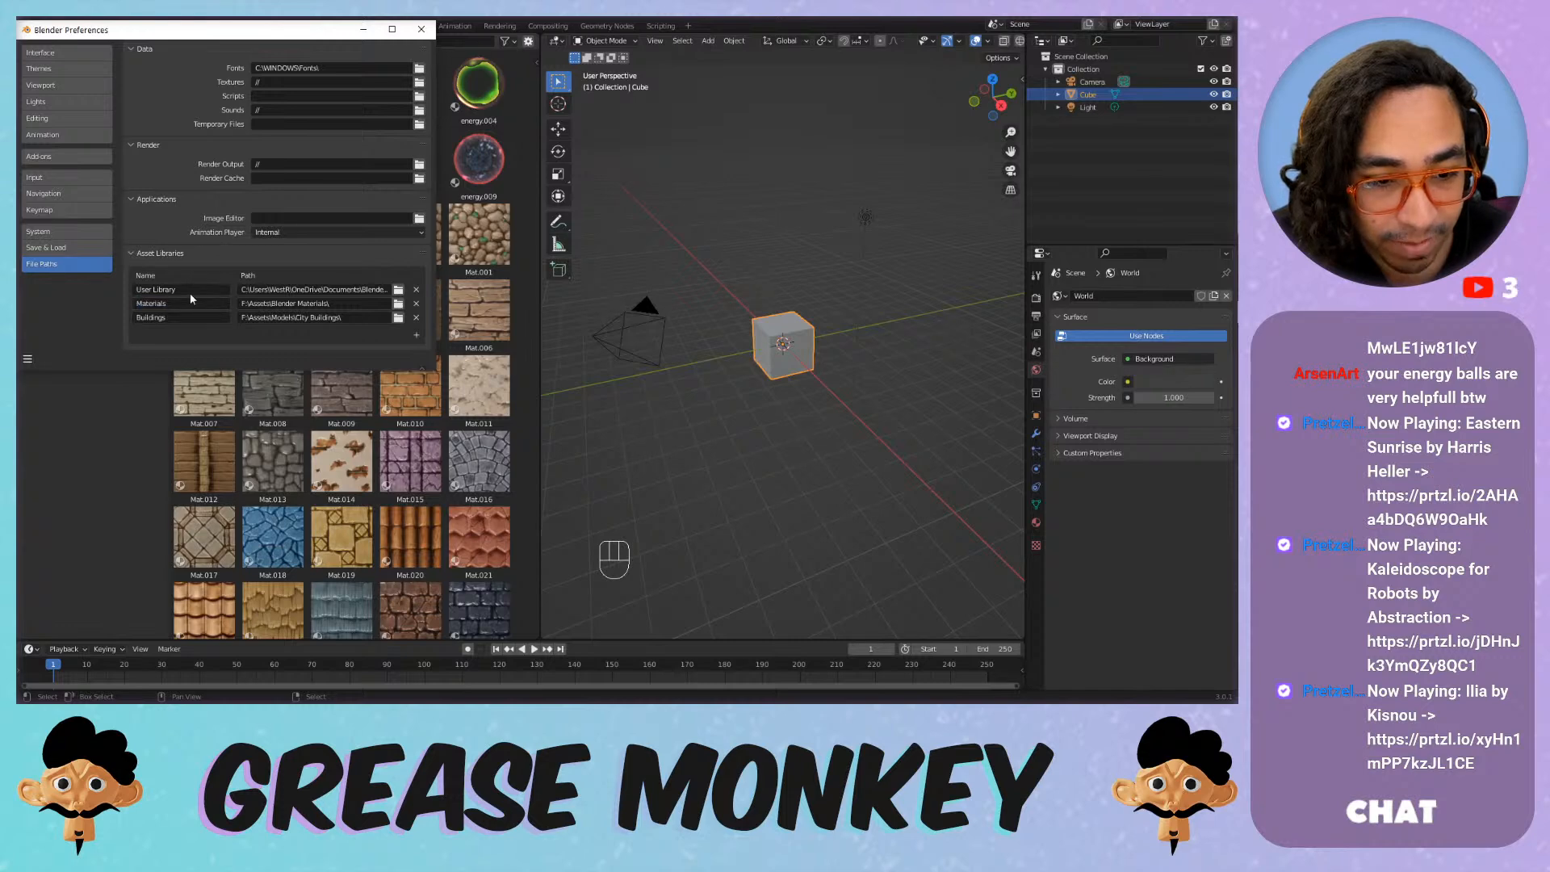
key("Return")
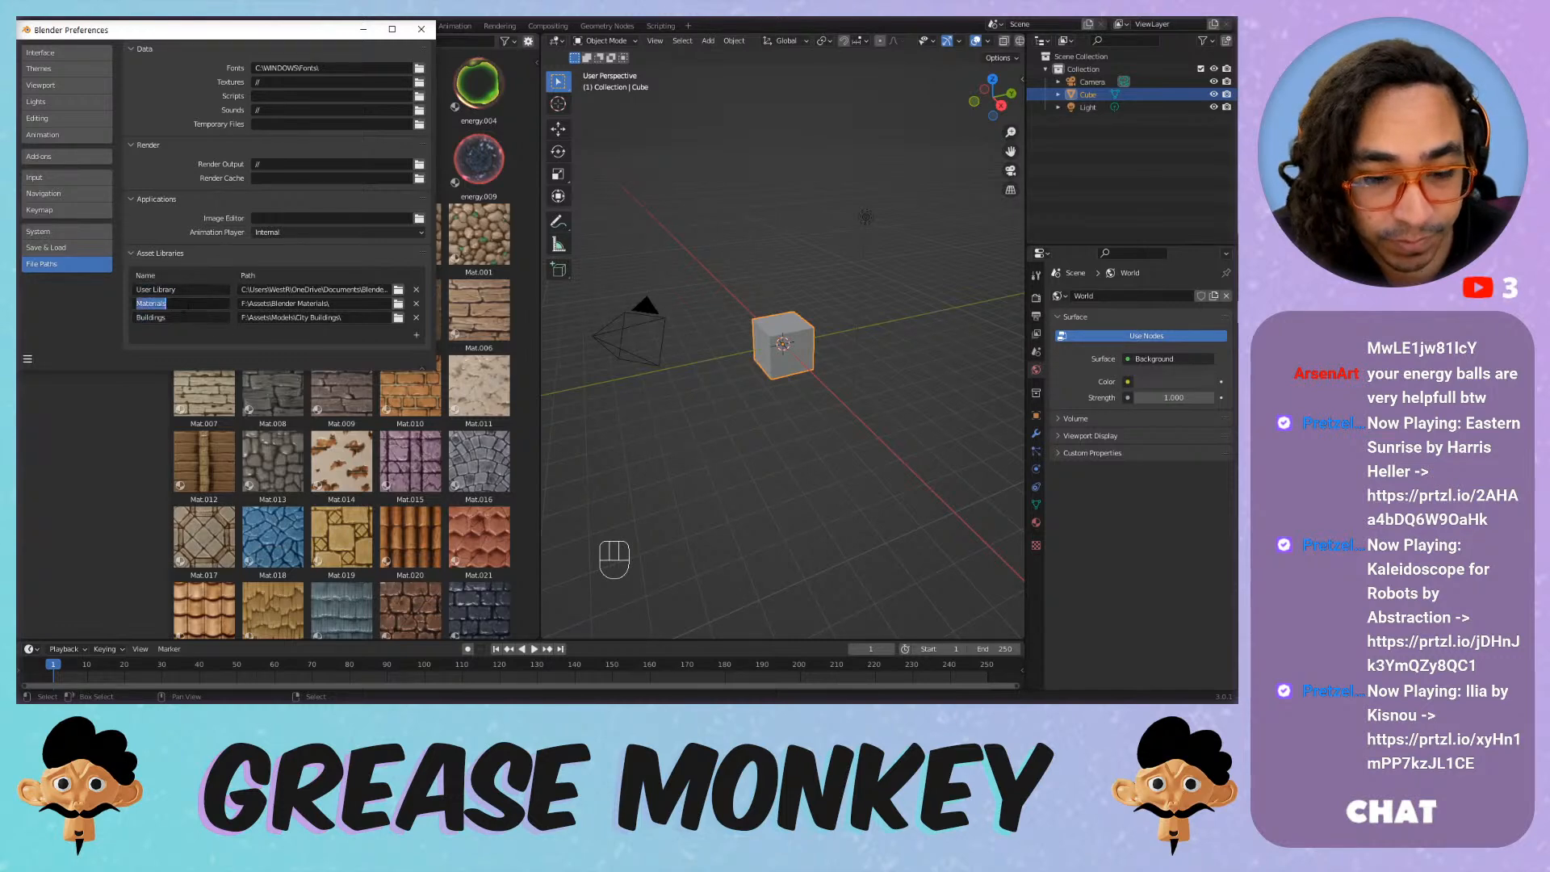
left_click(363, 30)
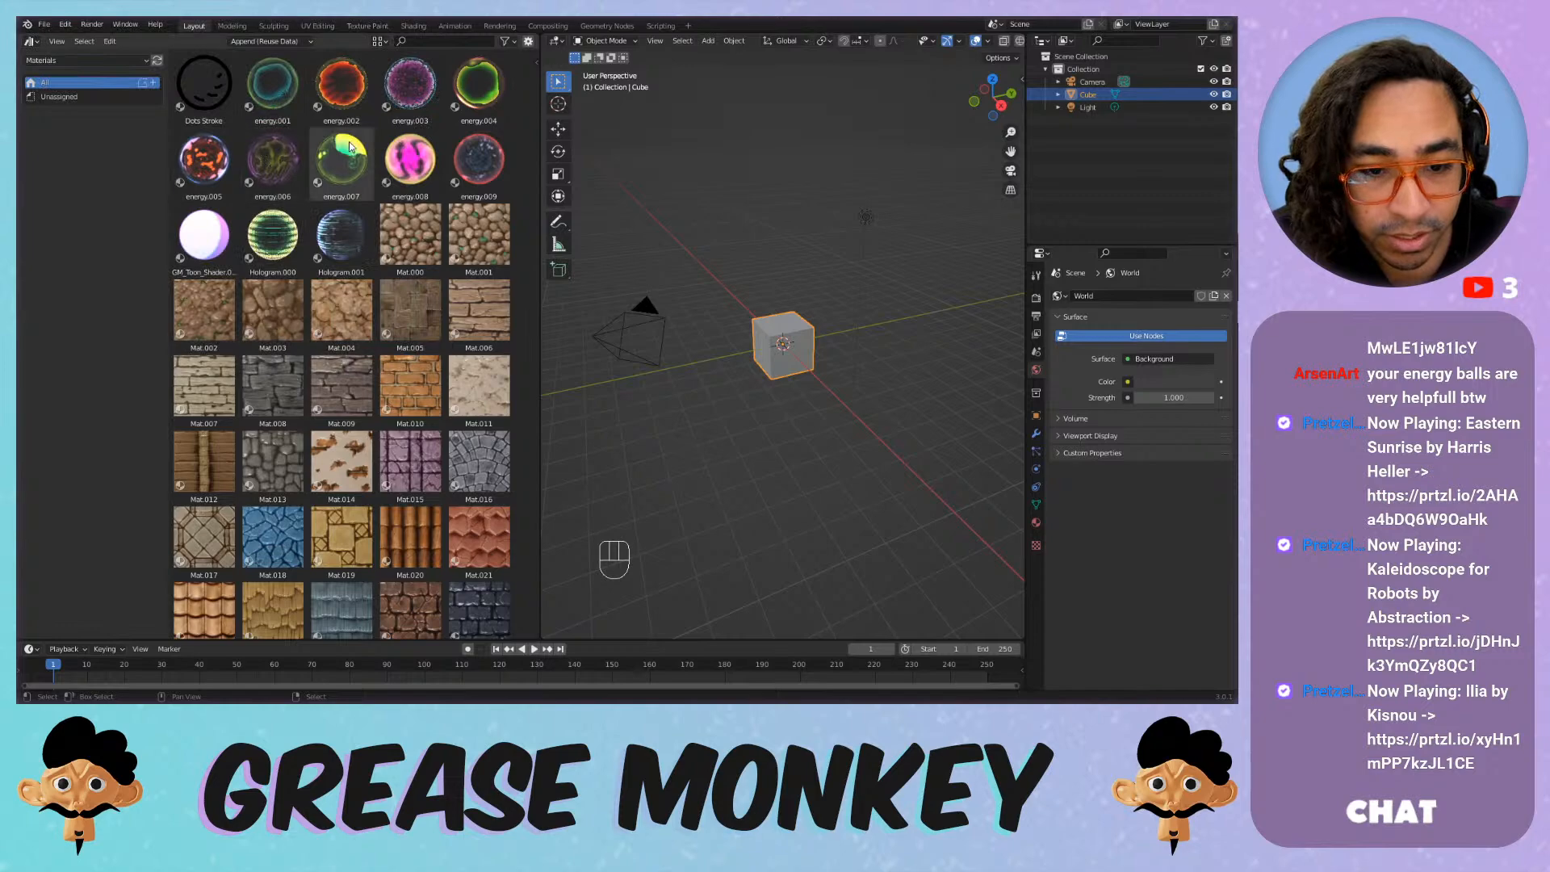
Browse the energy and stone materials in the Materials library and select the GM_Toon_Shader material.
scroll(485, 161, "down", 4)
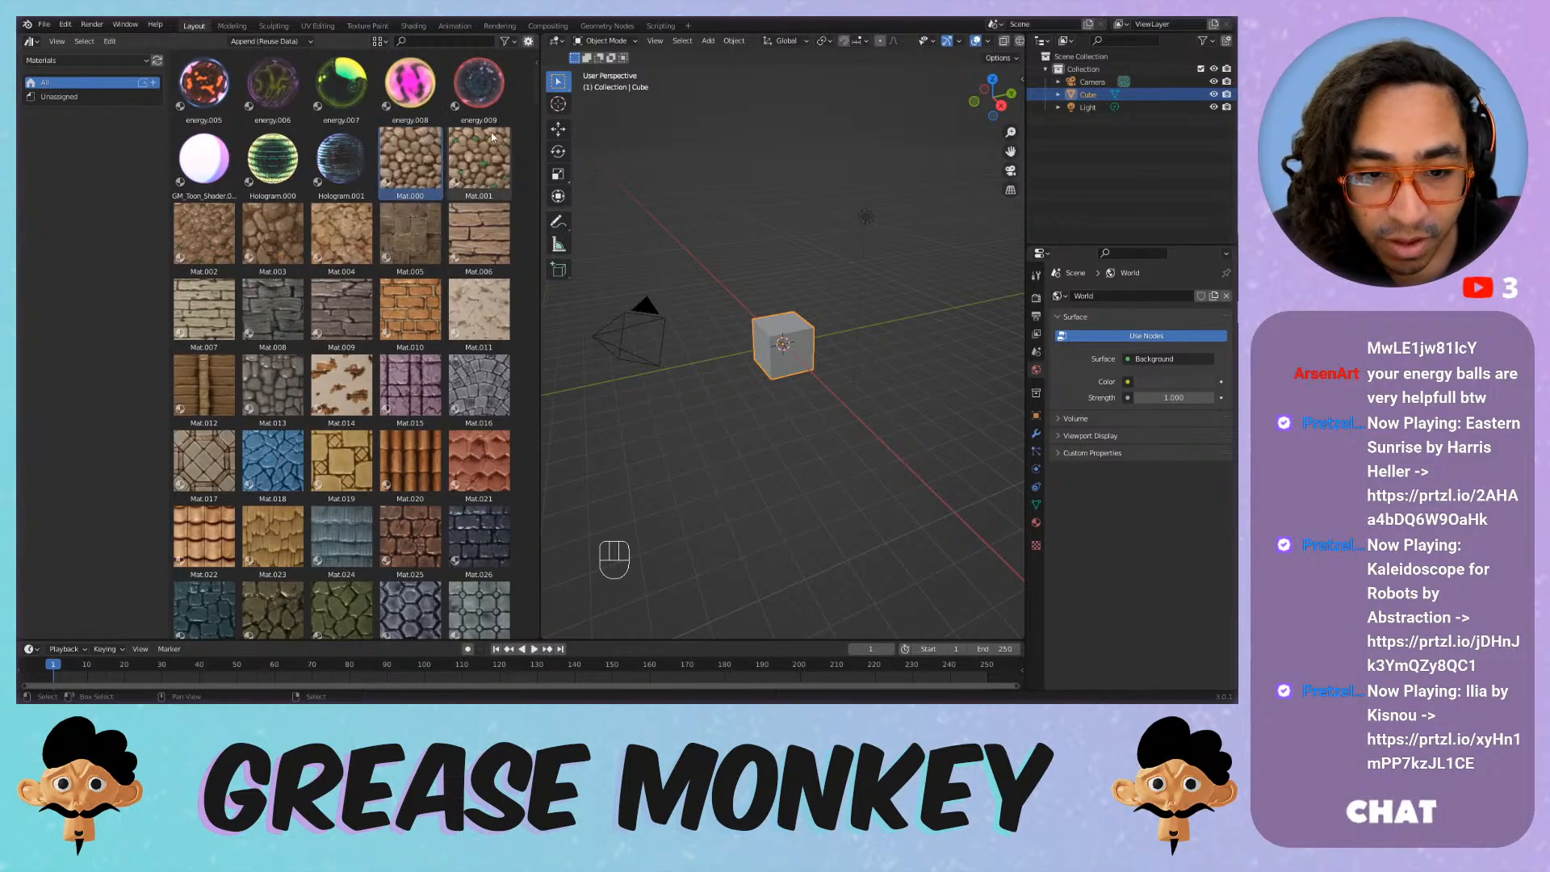
scroll(484, 133, "down", 4)
left_click_drag(534, 105, 549, 60)
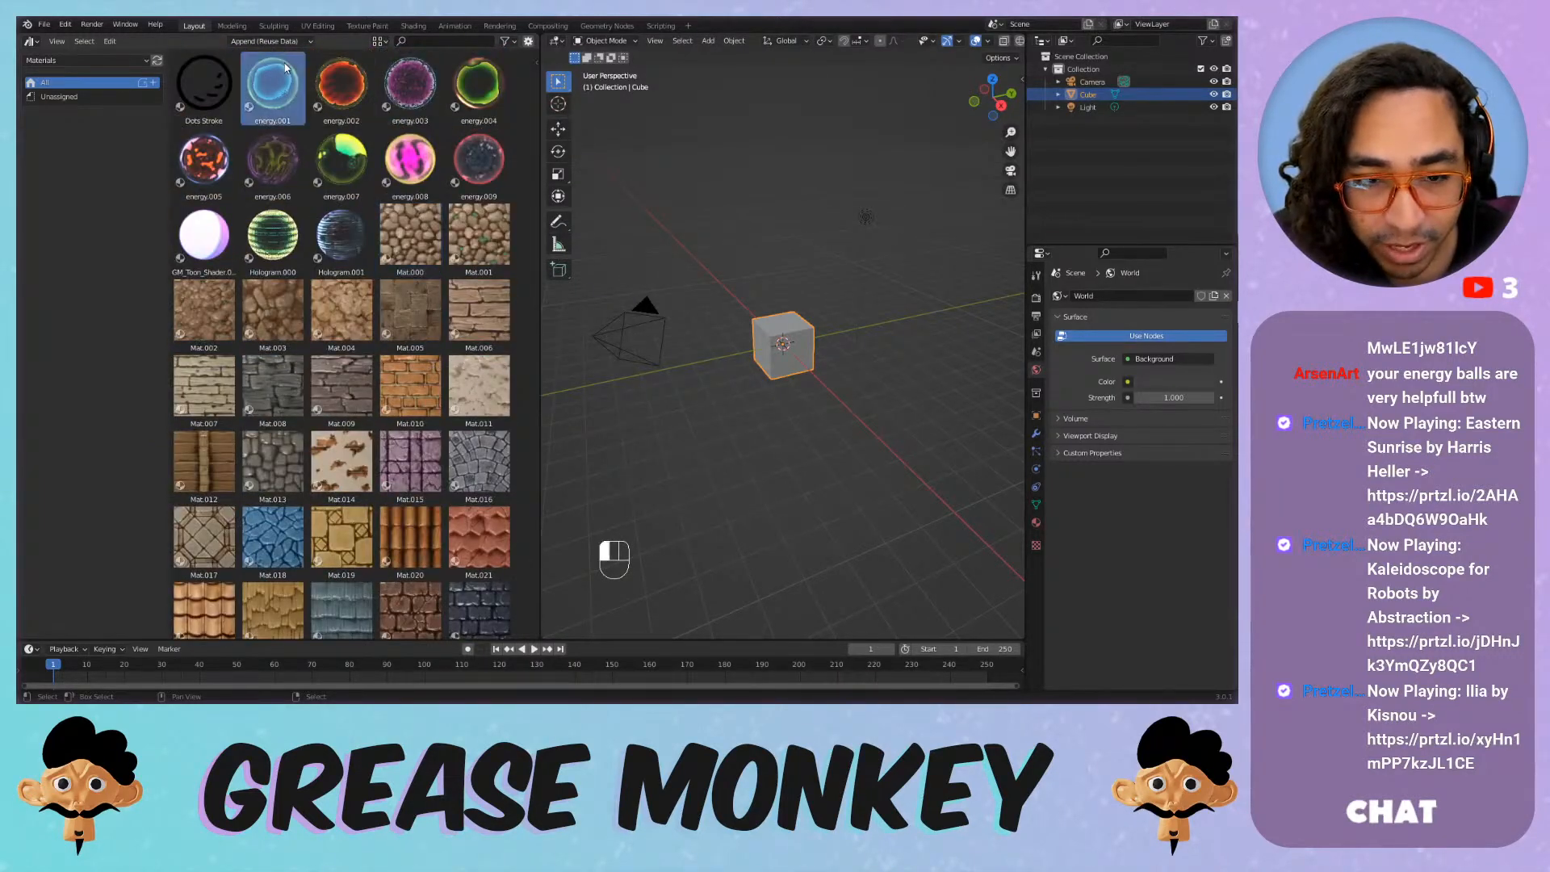
left_click(412, 81)
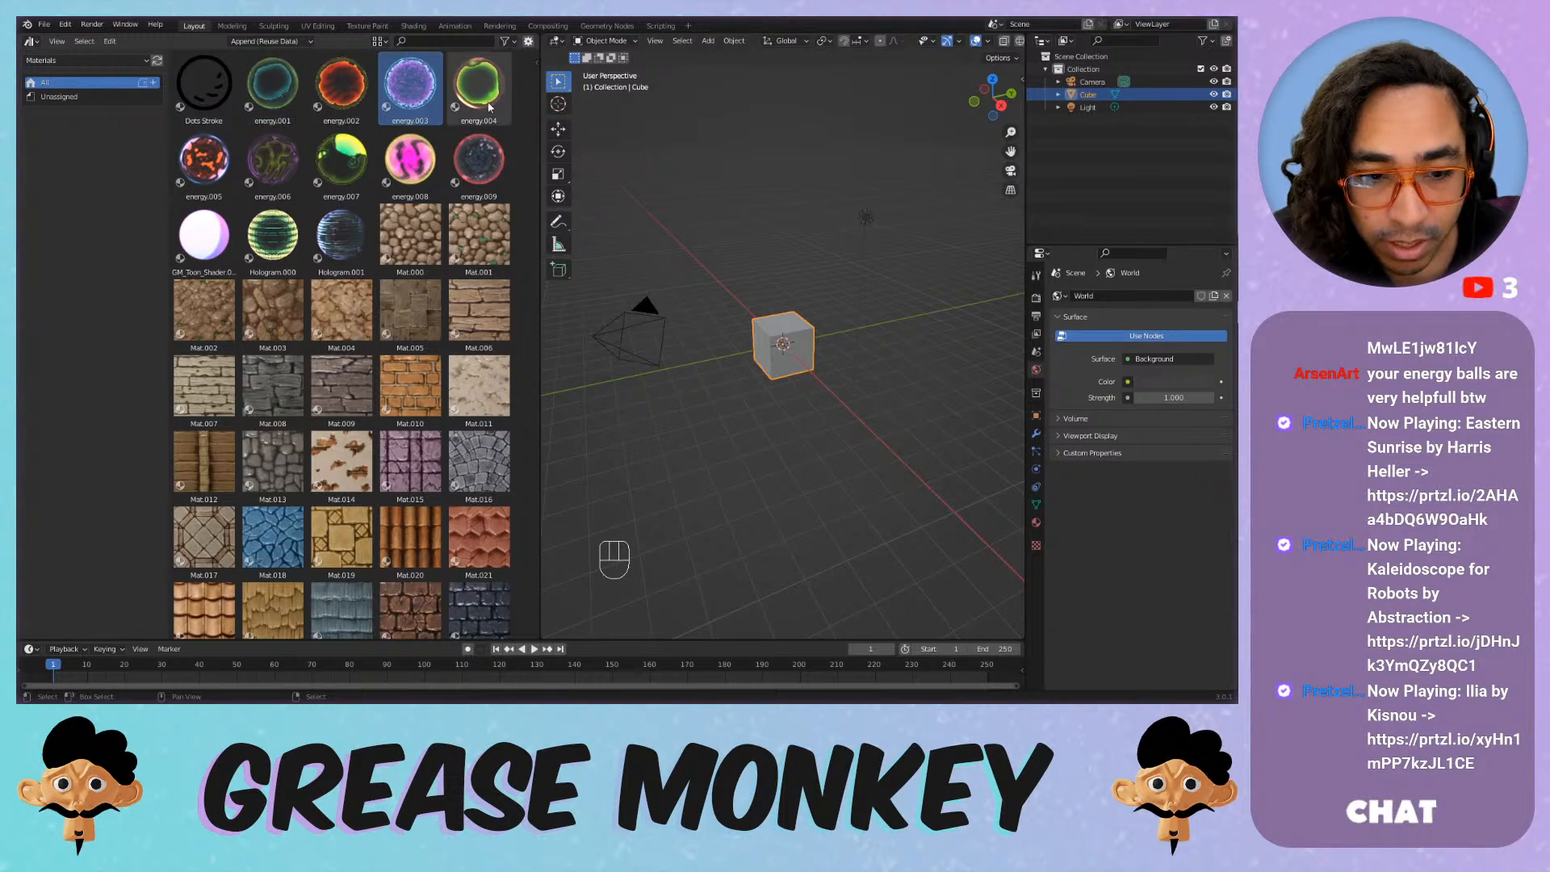
left_click(211, 240)
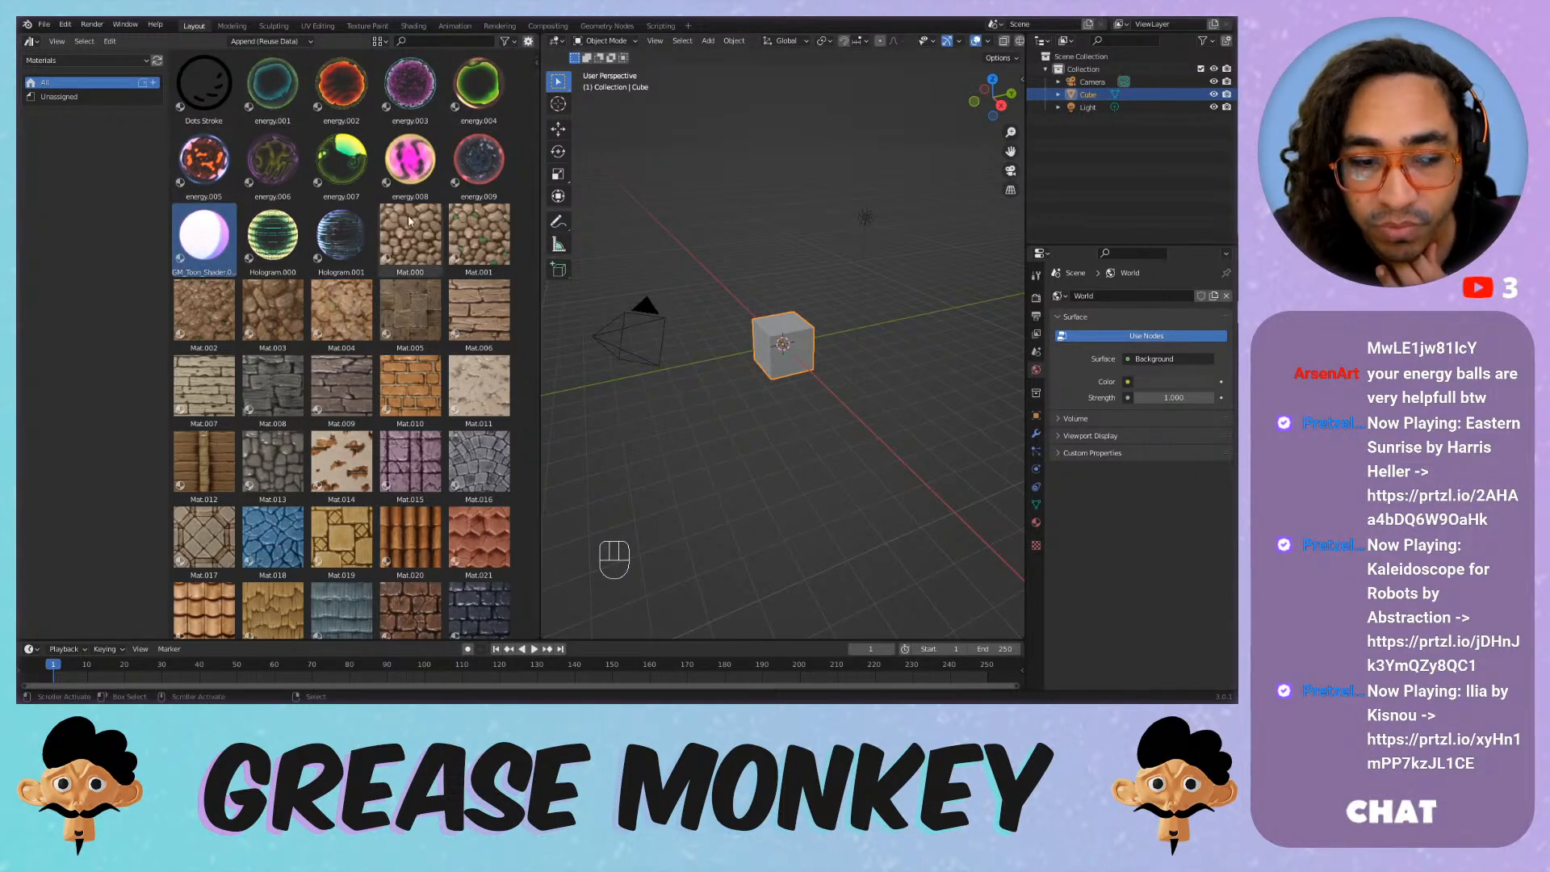
Hide the Asset Browser's library sidebar and narrow the area to three columns of thumbnails, keeping the toon shader material in view.
left_click_drag(540, 114, 80, 182)
key("t")
scroll(84, 182, "down", 10)
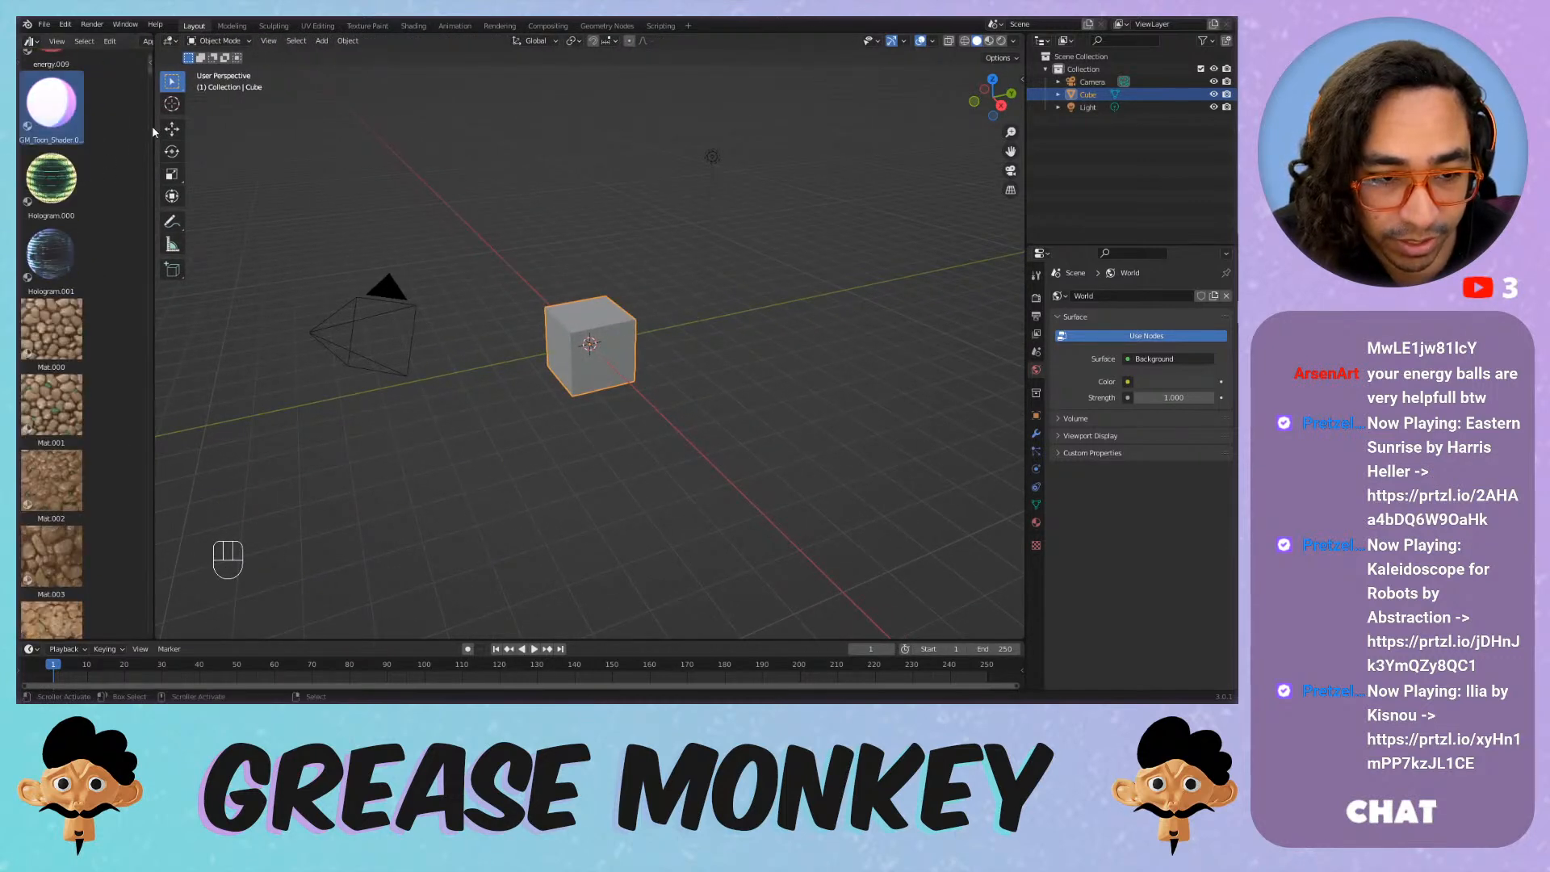
left_click_drag(154, 130, 241, 137)
scroll(143, 161, "up", 15)
left_click(148, 336)
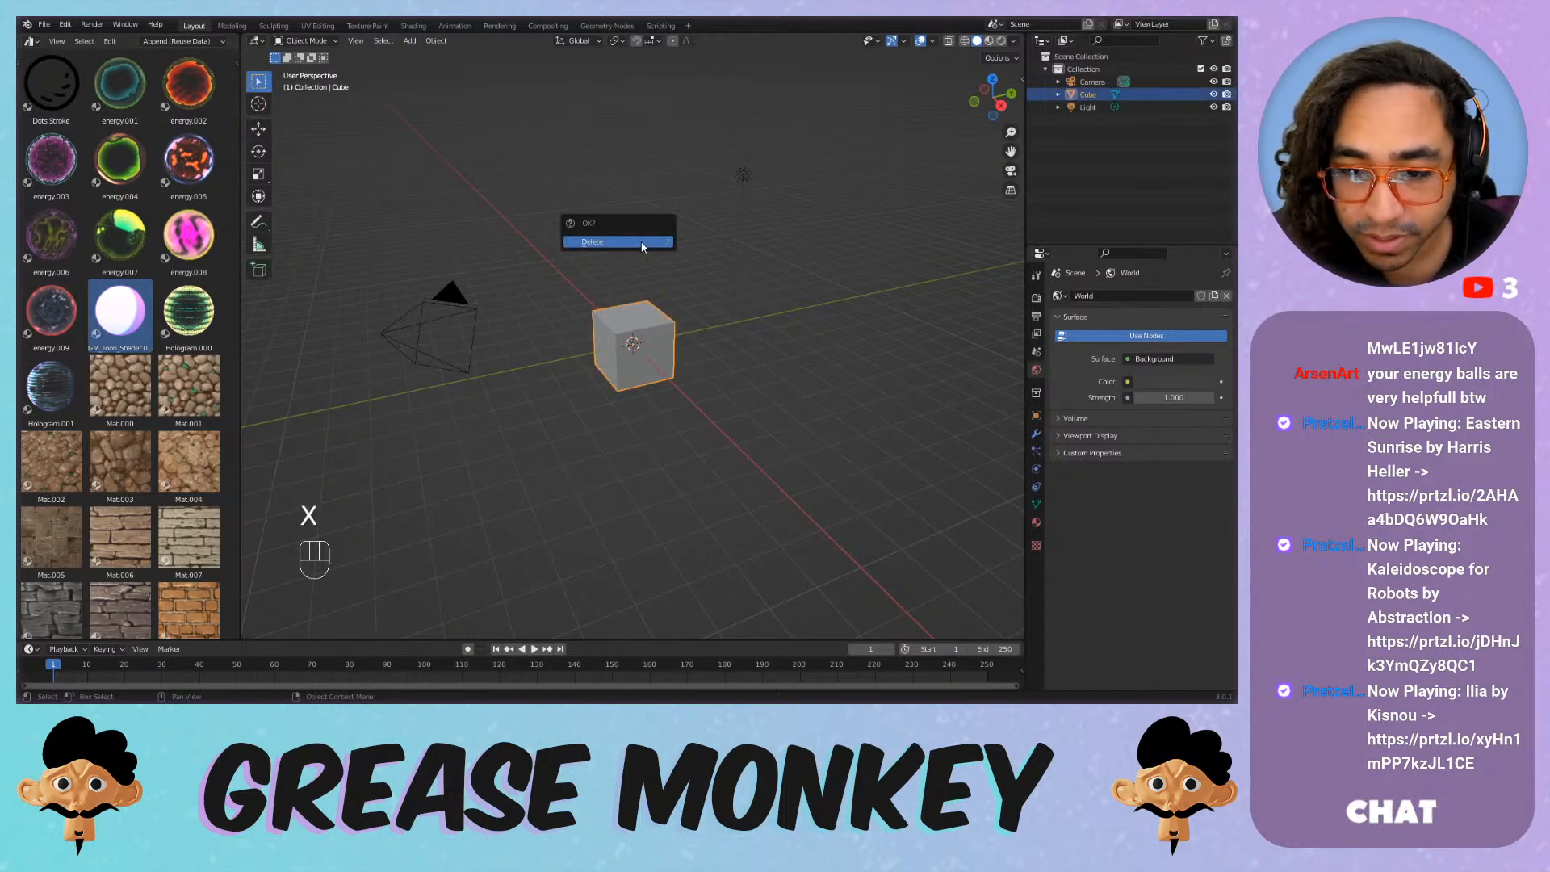
Delete the default cube and select the camera.
left_click(643, 244)
left_click(442, 297)
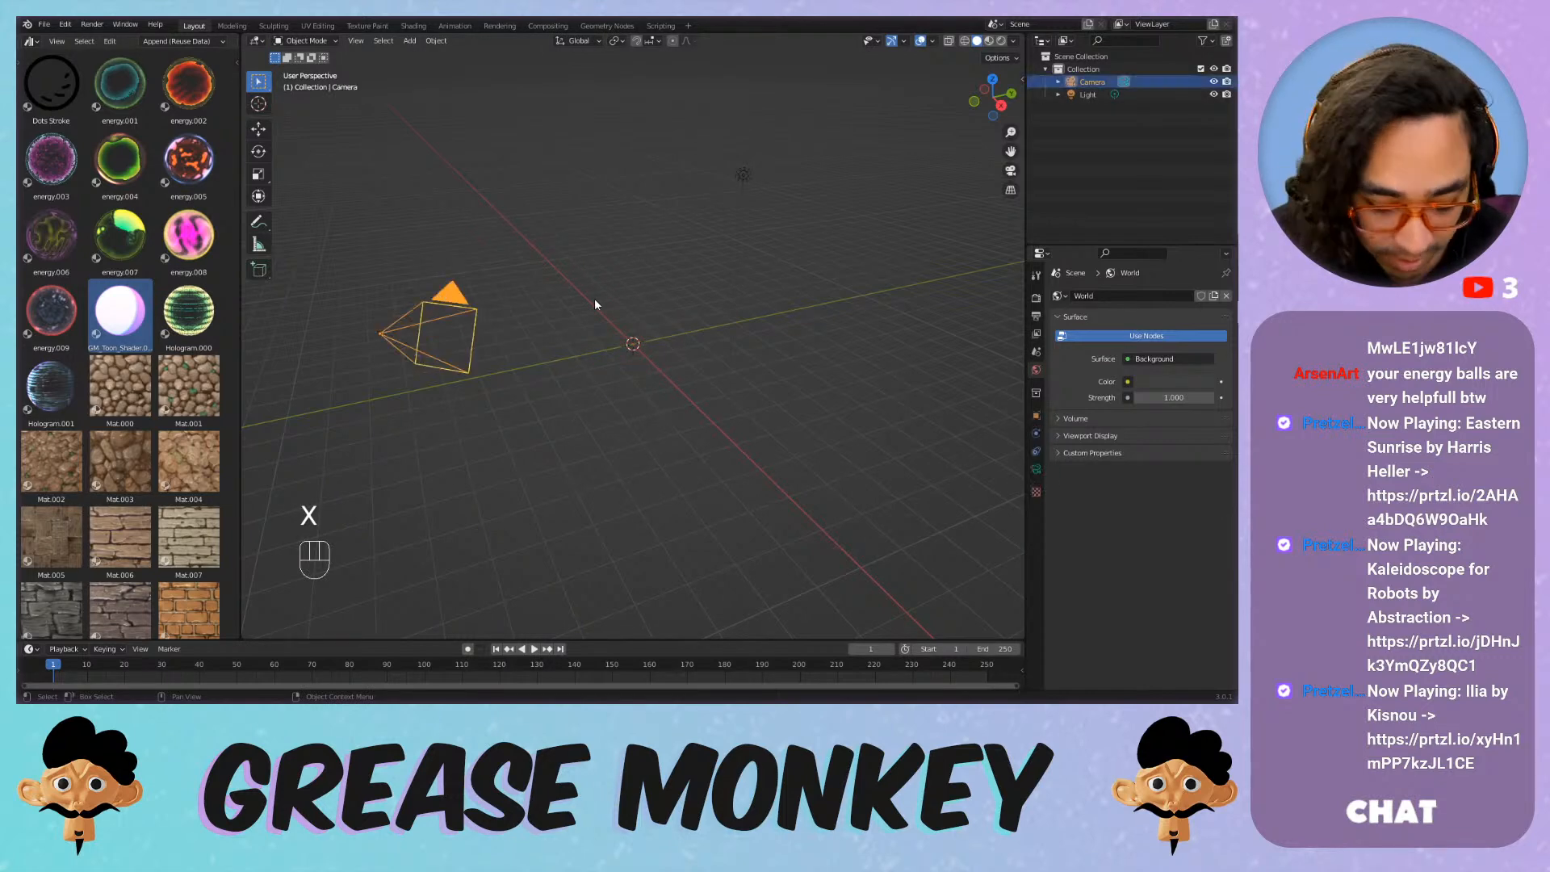
key("alt")
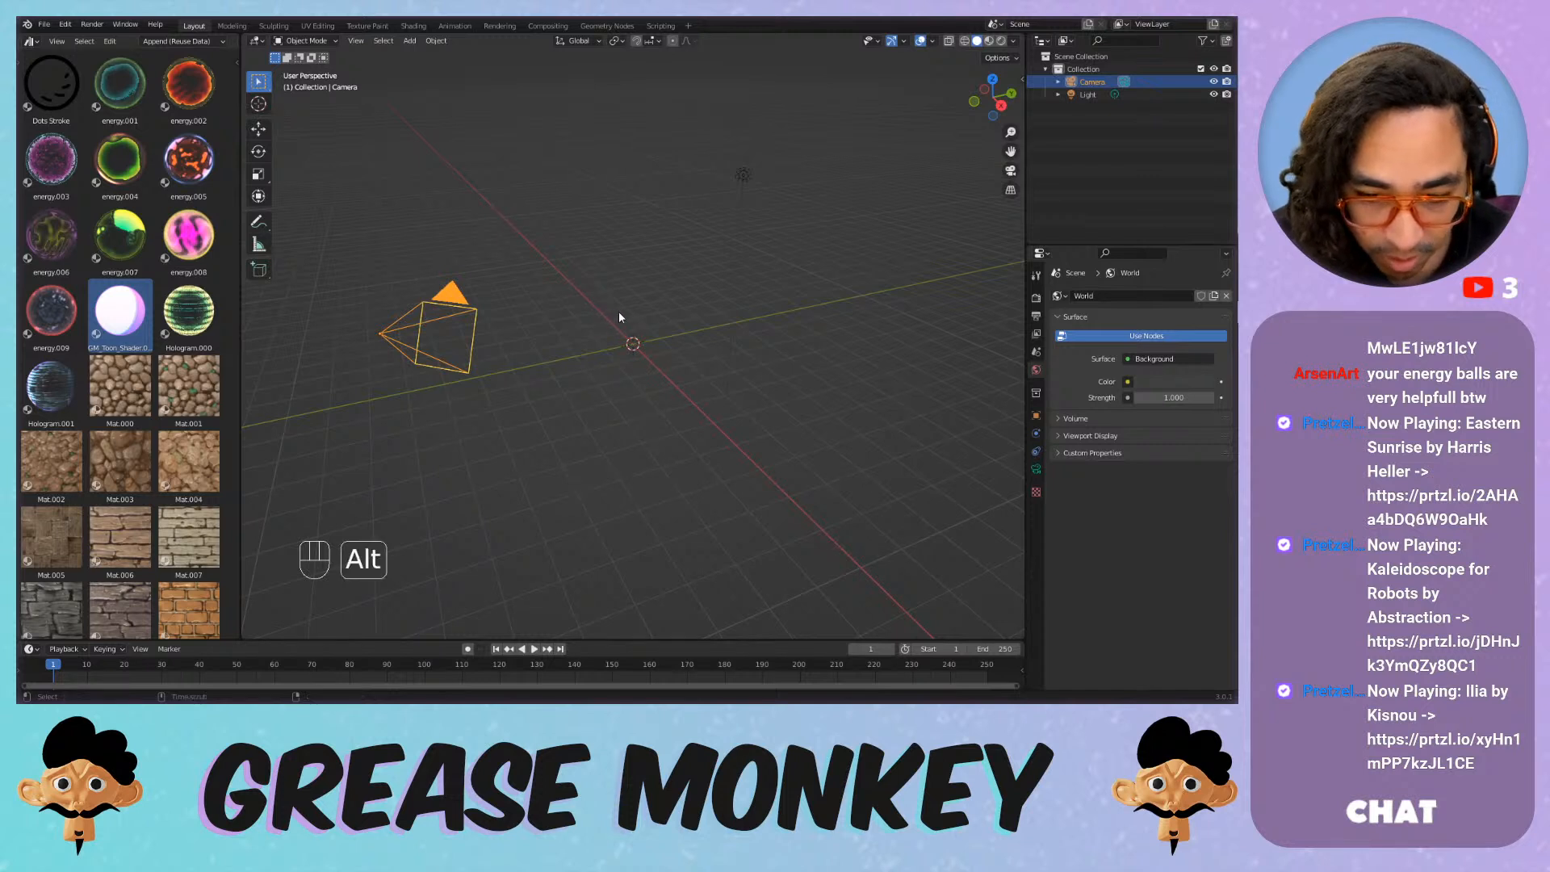
Clear the camera's location and rotation, rotate it upright about the global X axis, and move it back along the Y axis.
key("alt+g")
key("alt+r")
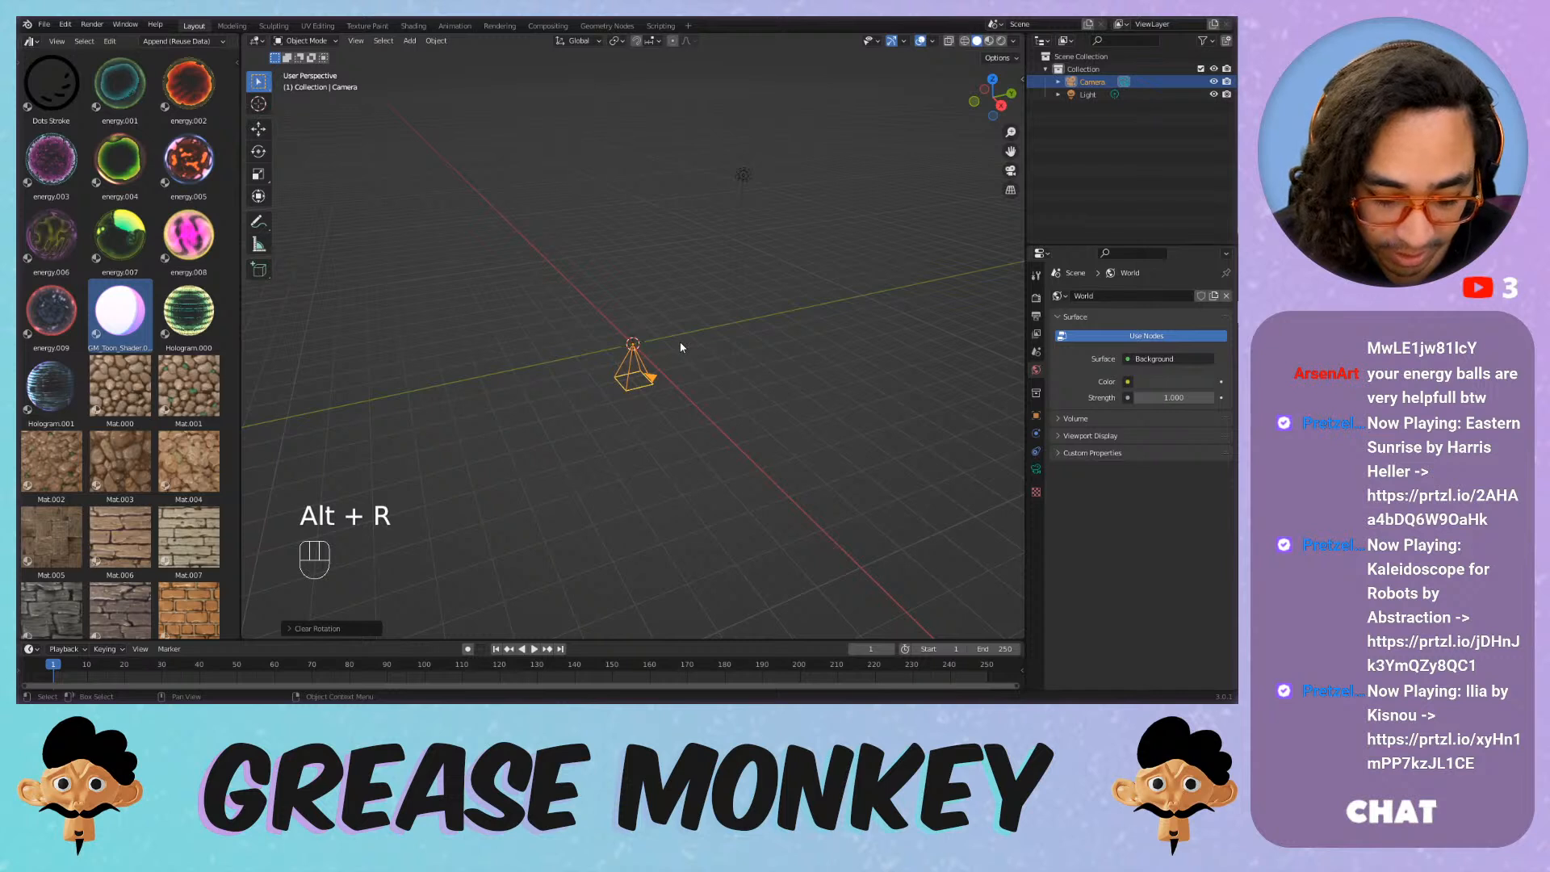
key("r")
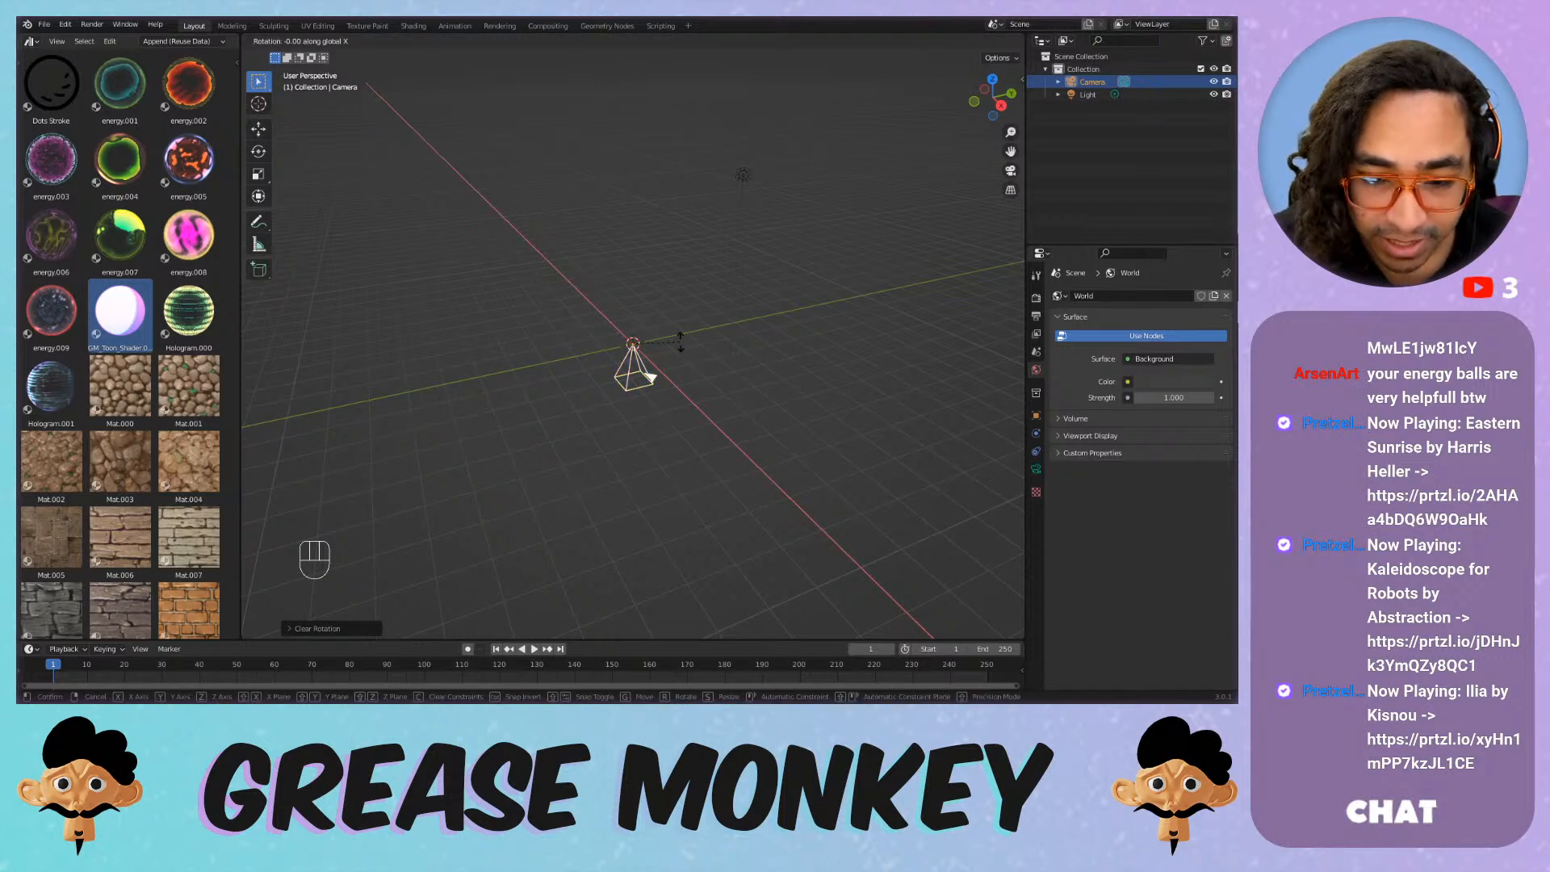
left_click(679, 341)
key("g")
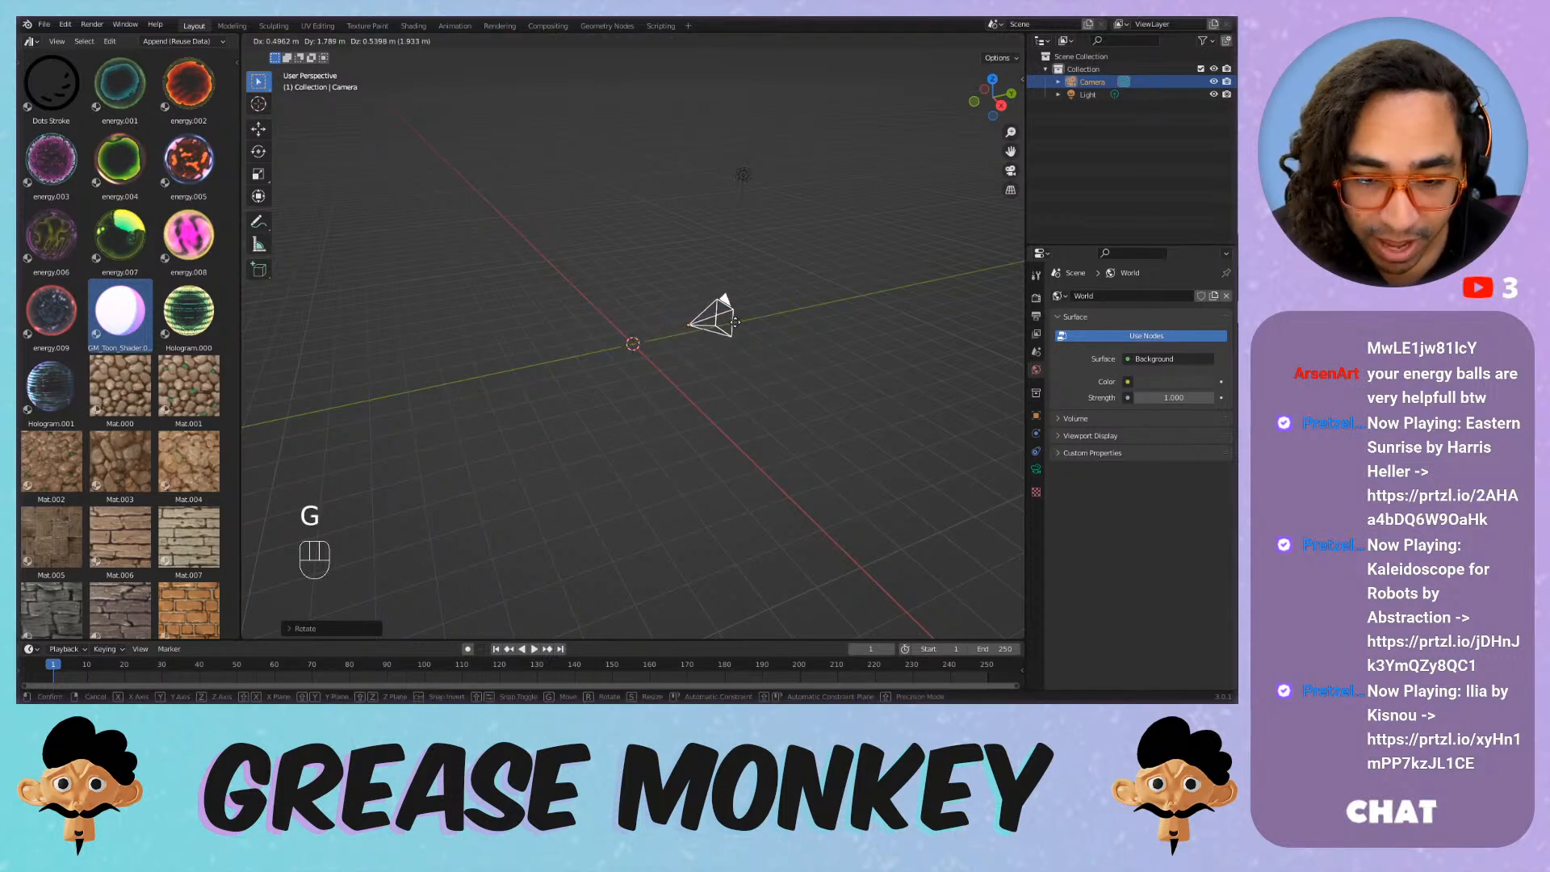
left_click(401, 358)
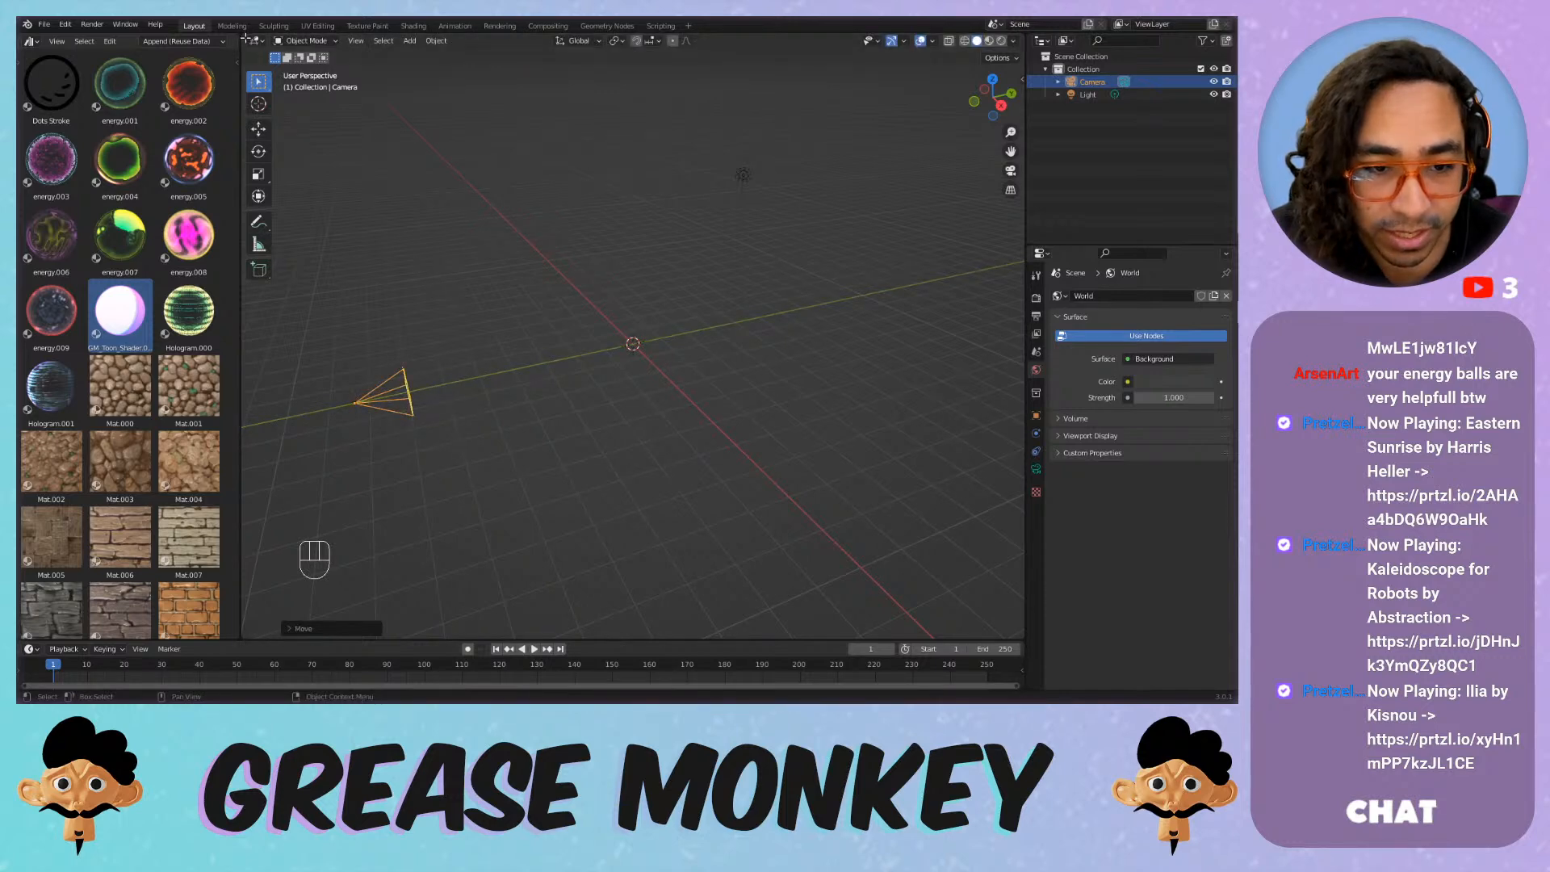
Split the Asset Browser area horizontally, turn the upper part into a 3D Viewport, and widen both areas to five columns of thumbnails.
left_click_drag(19, 38, 30, 271)
left_click(31, 41)
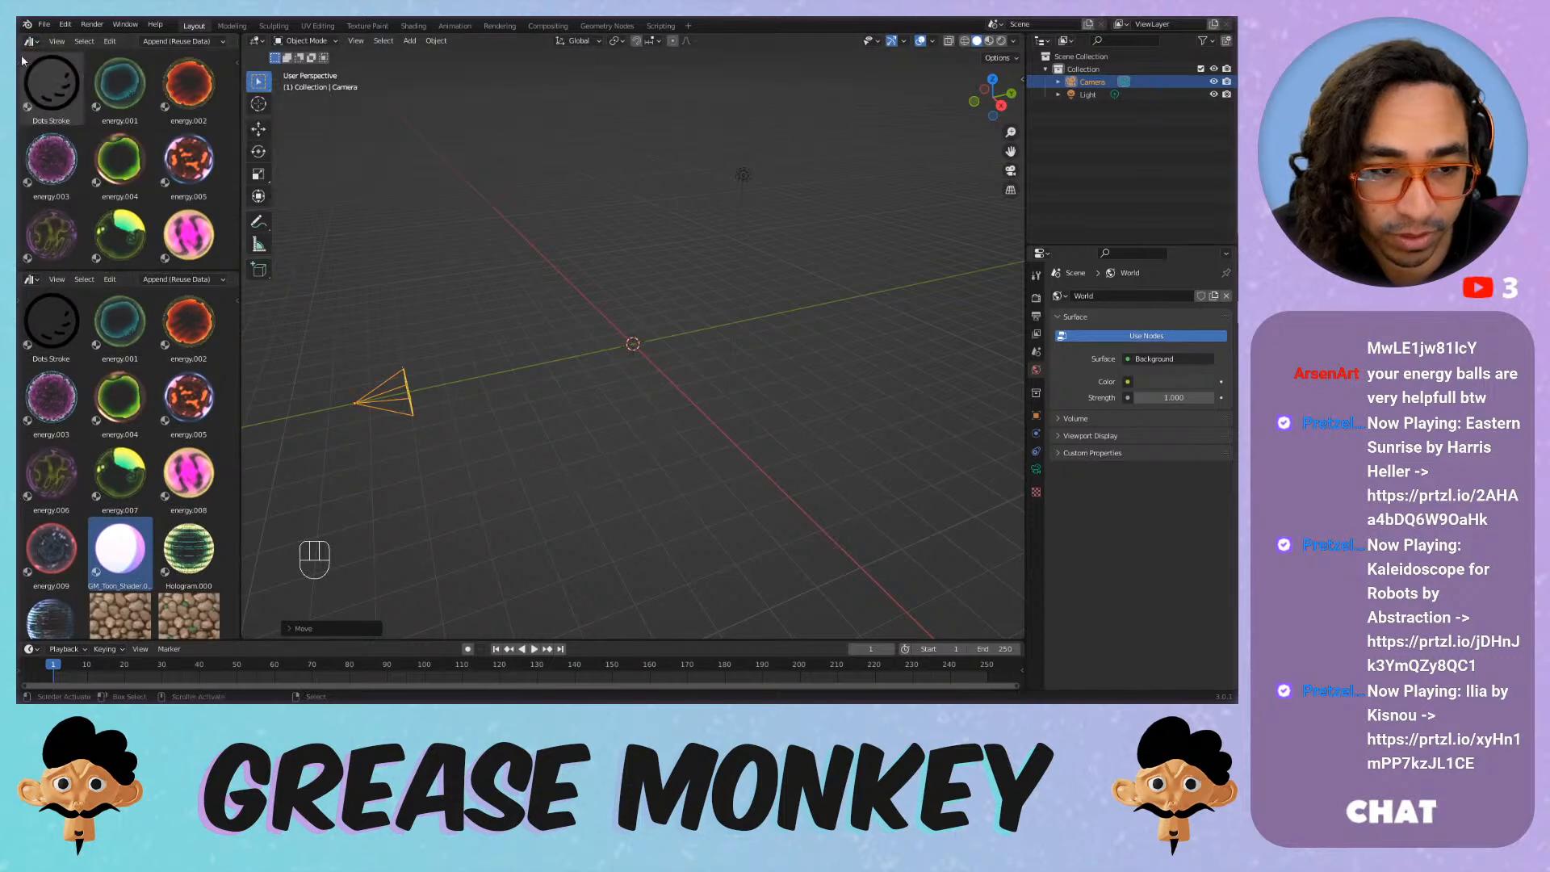
left_click(31, 42)
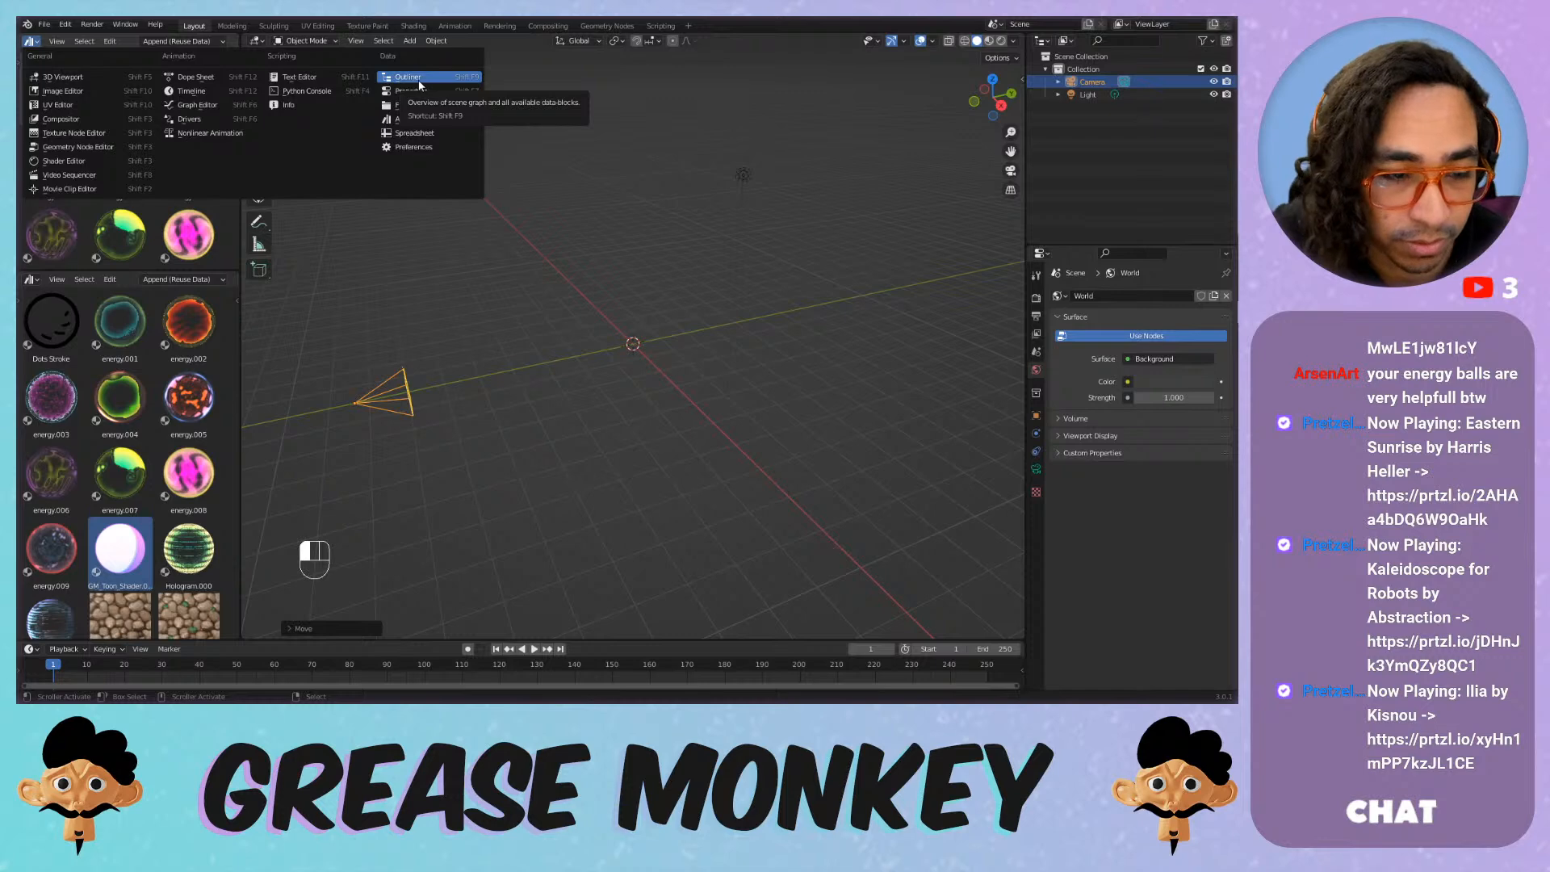
key("Escape")
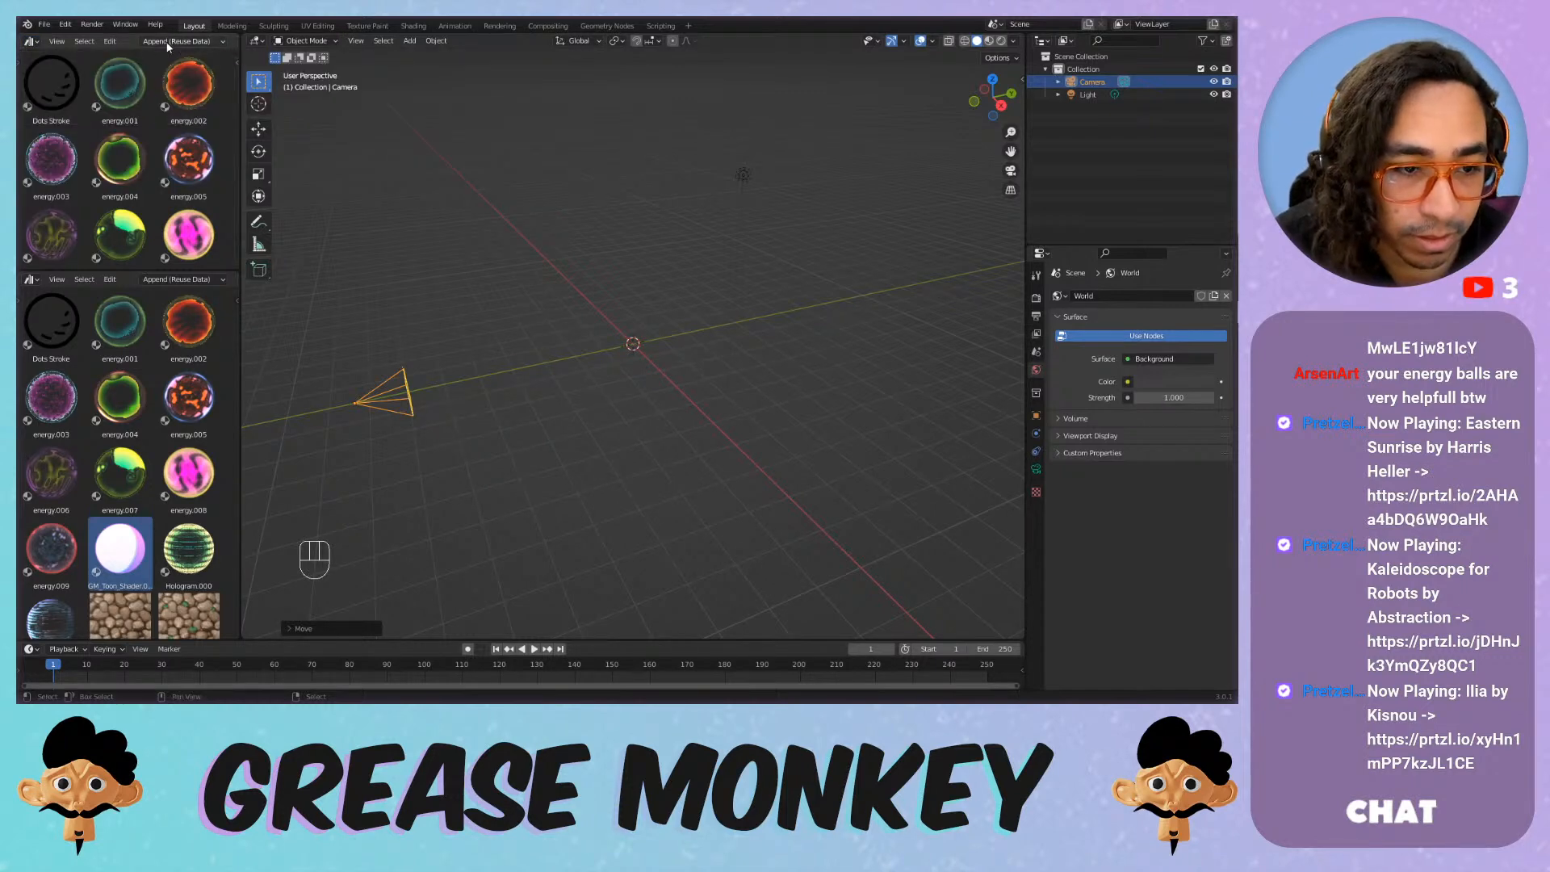
left_click(33, 41)
left_click(48, 63)
left_click_drag(240, 98, 398, 98)
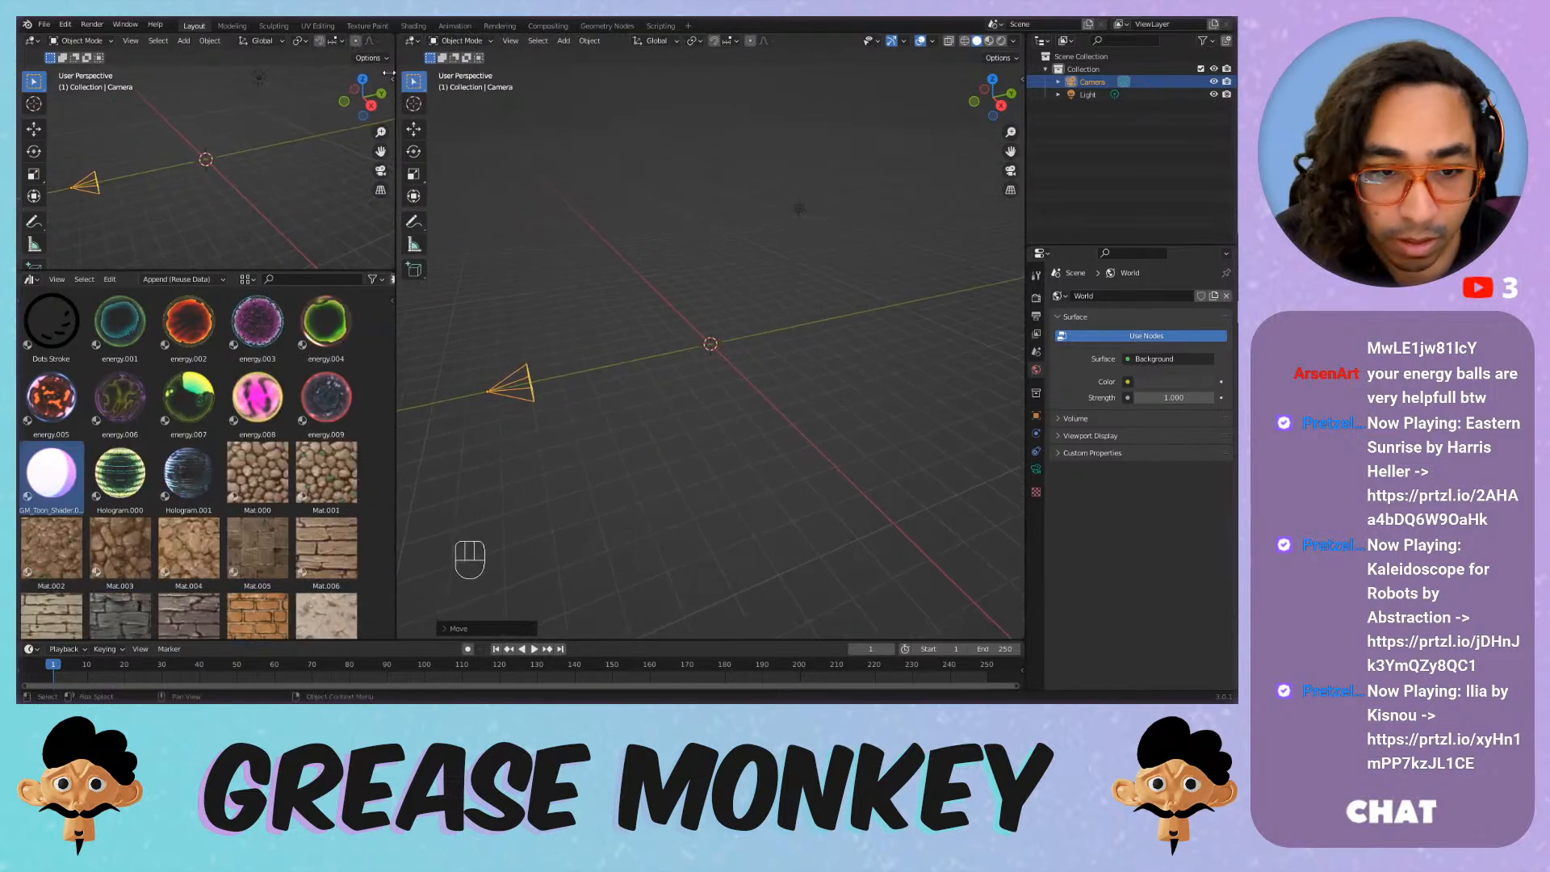
Set the small viewport above the Asset Browser to rendered shading and hide its overlays and gizmos.
scroll(360, 44, "down", 3)
left_click(360, 41)
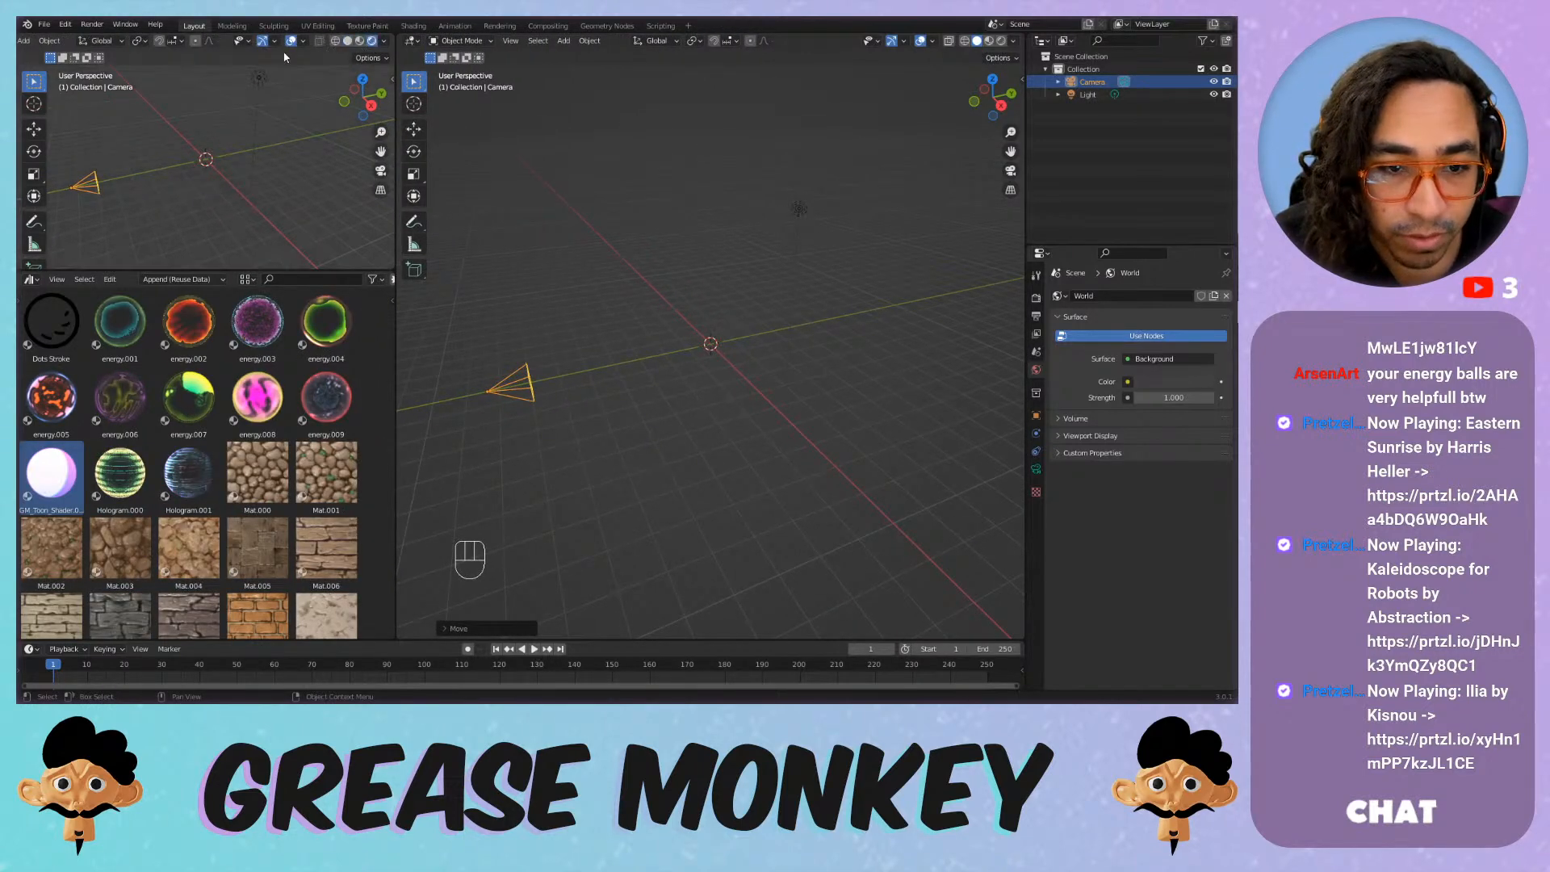
left_click(292, 42)
left_click(263, 41)
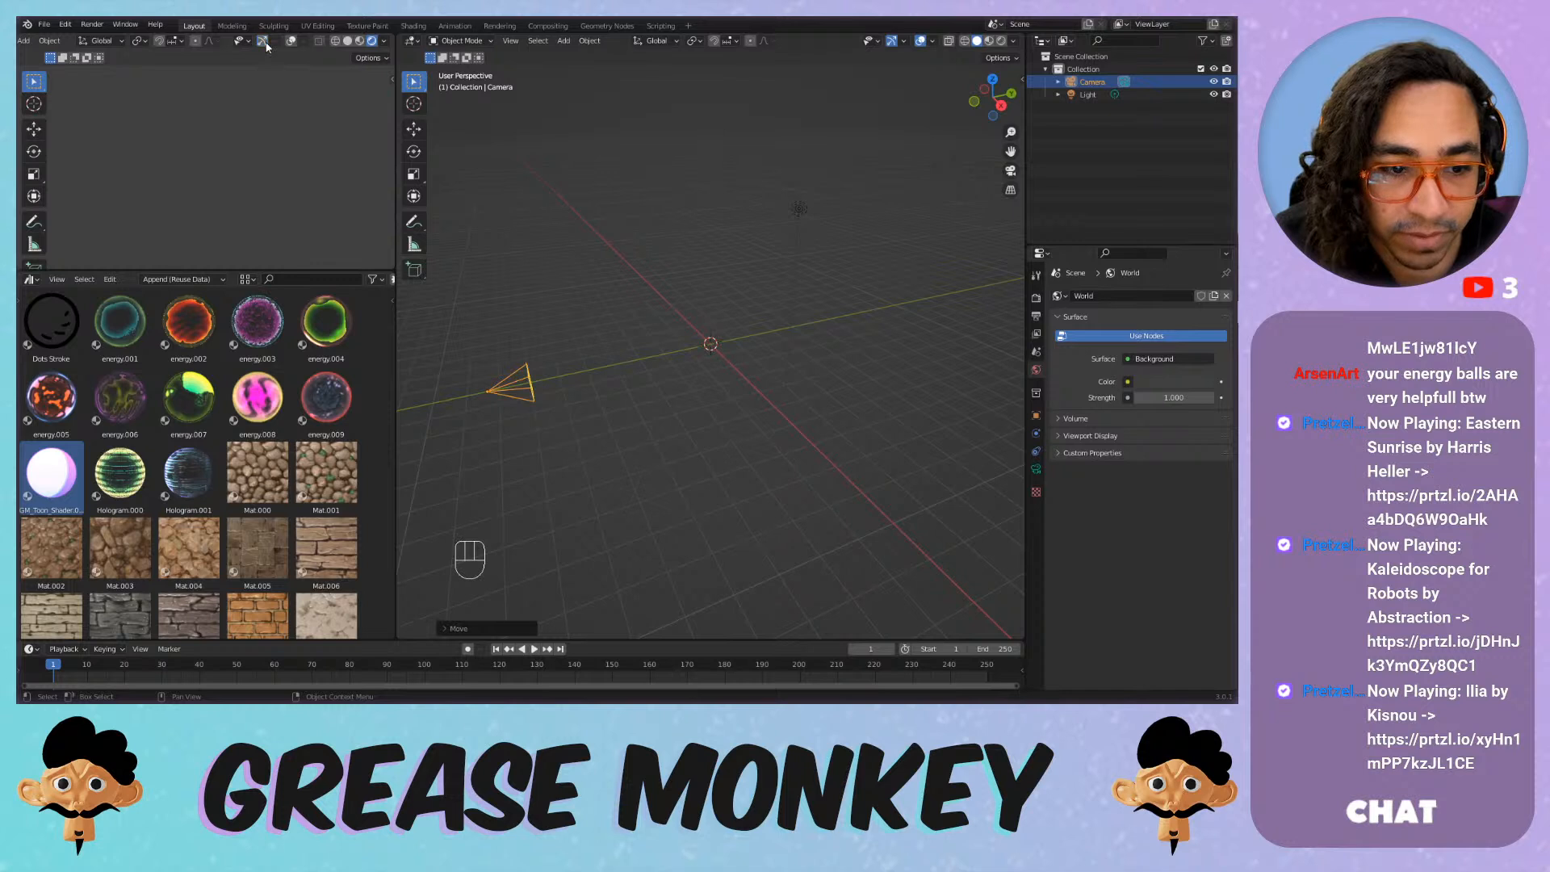
Show the camera view fitted to the small viewport and hide that viewport's toolbar and header.
key("KP_0")
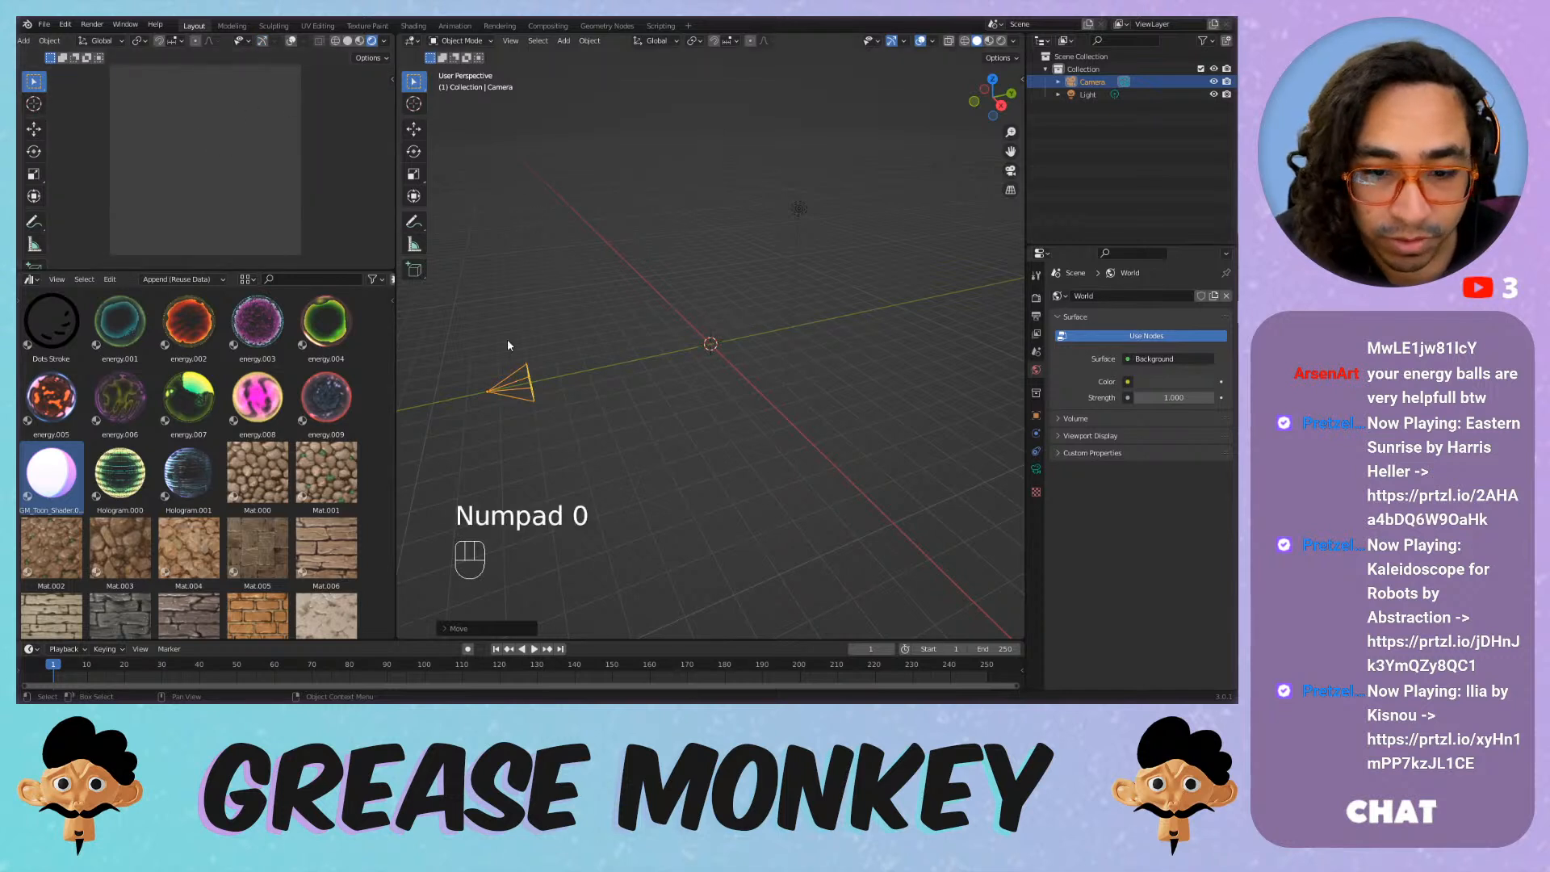
key("Home")
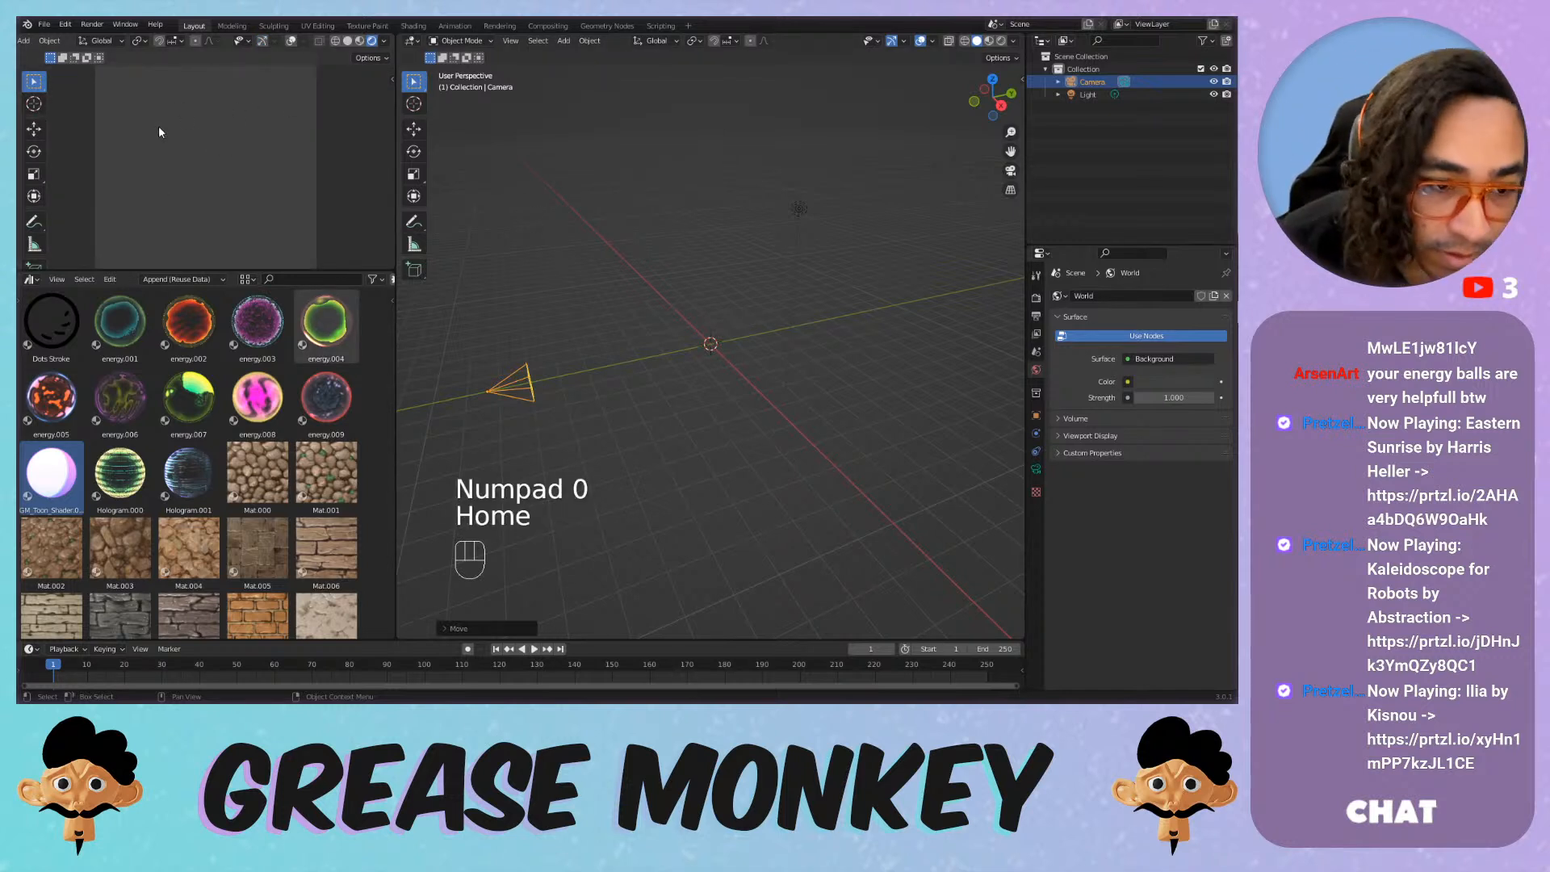
key("t")
right_click(292, 58)
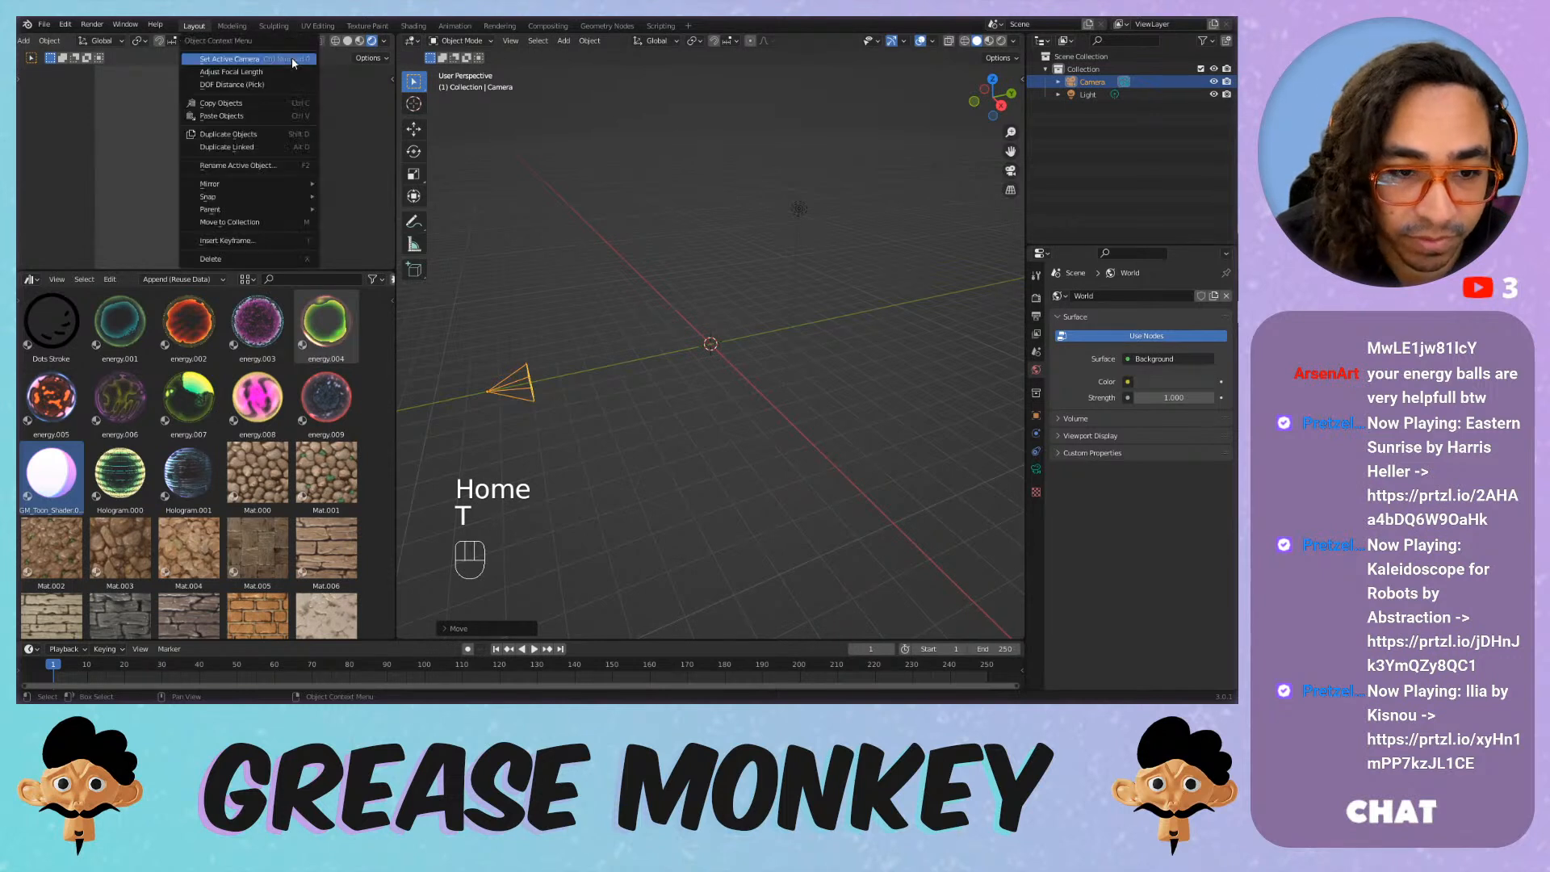
right_click(140, 54)
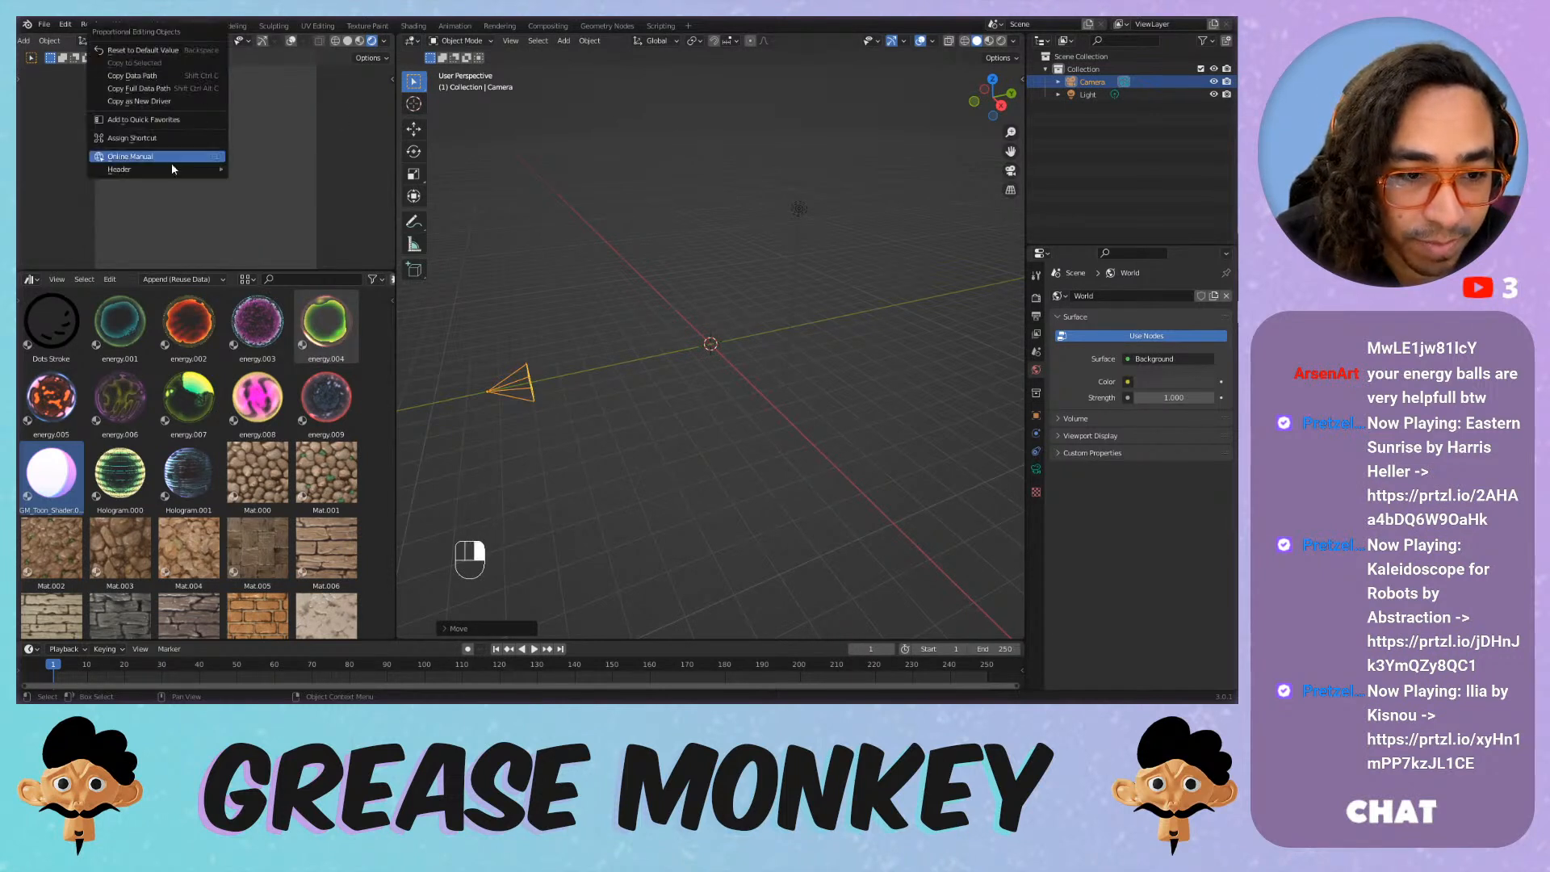
mouse_move(171, 166)
left_click(293, 170)
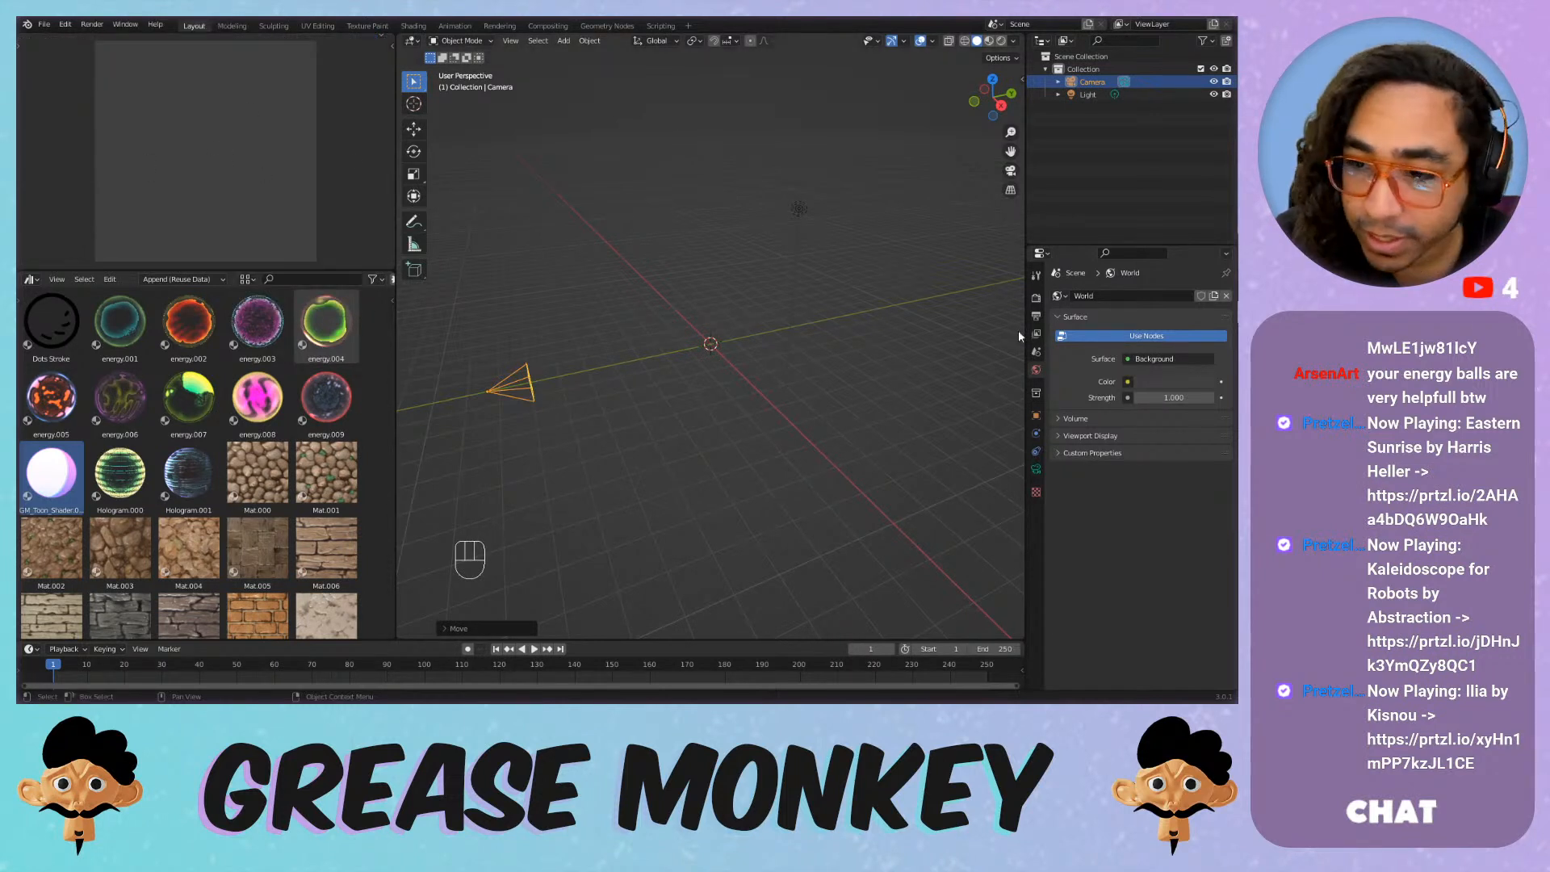
Set the camera's passepartout opacity to 1.000 in its viewport display settings.
left_click(1036, 469)
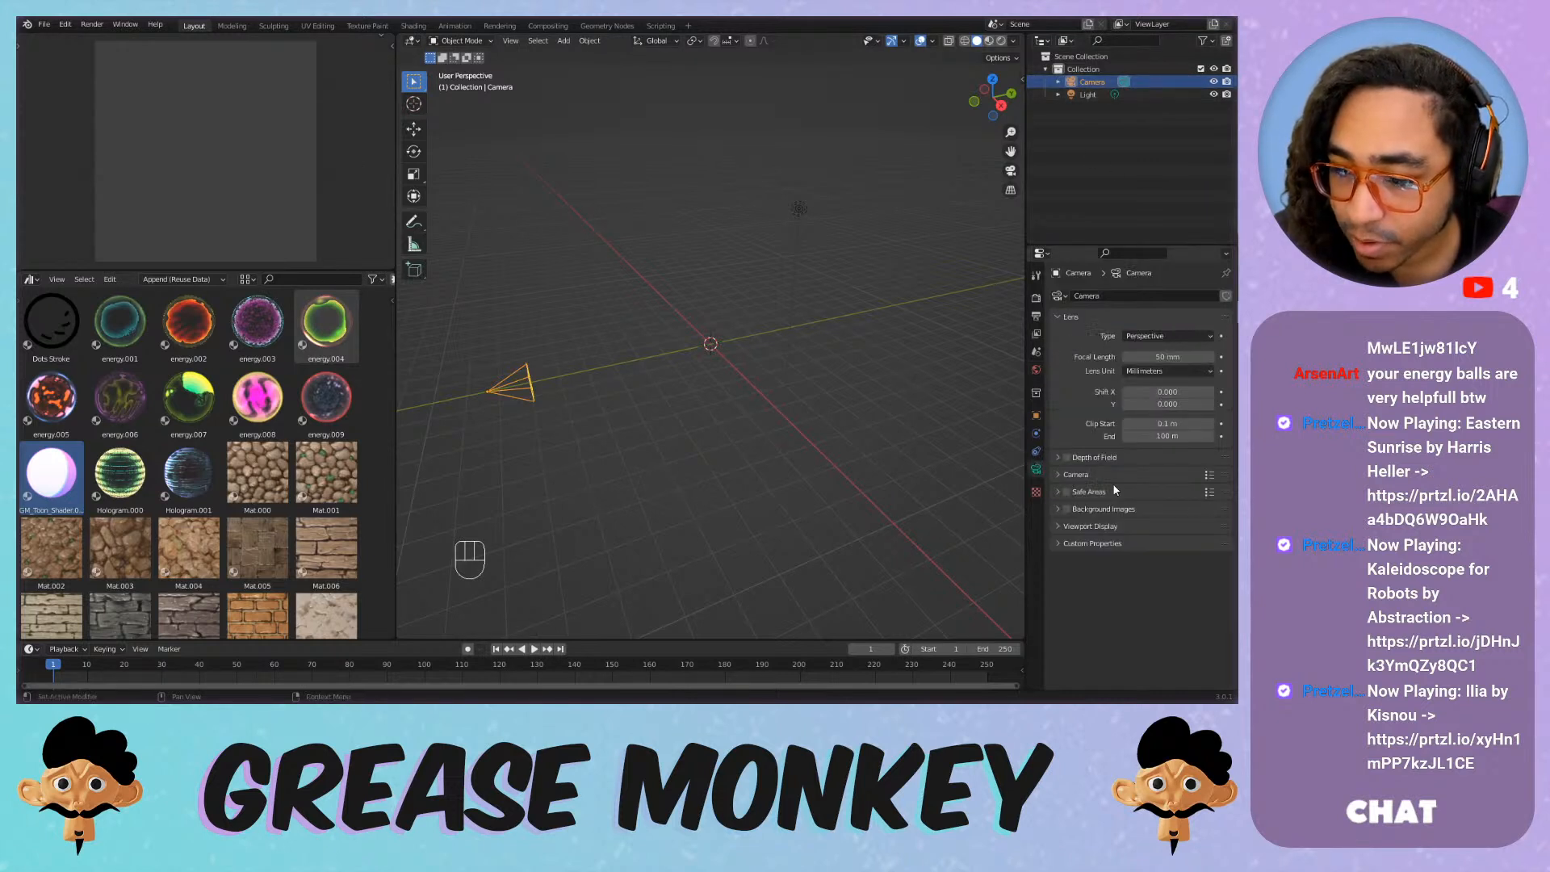
left_click(1089, 525)
left_click_drag(1175, 620, 1221, 622)
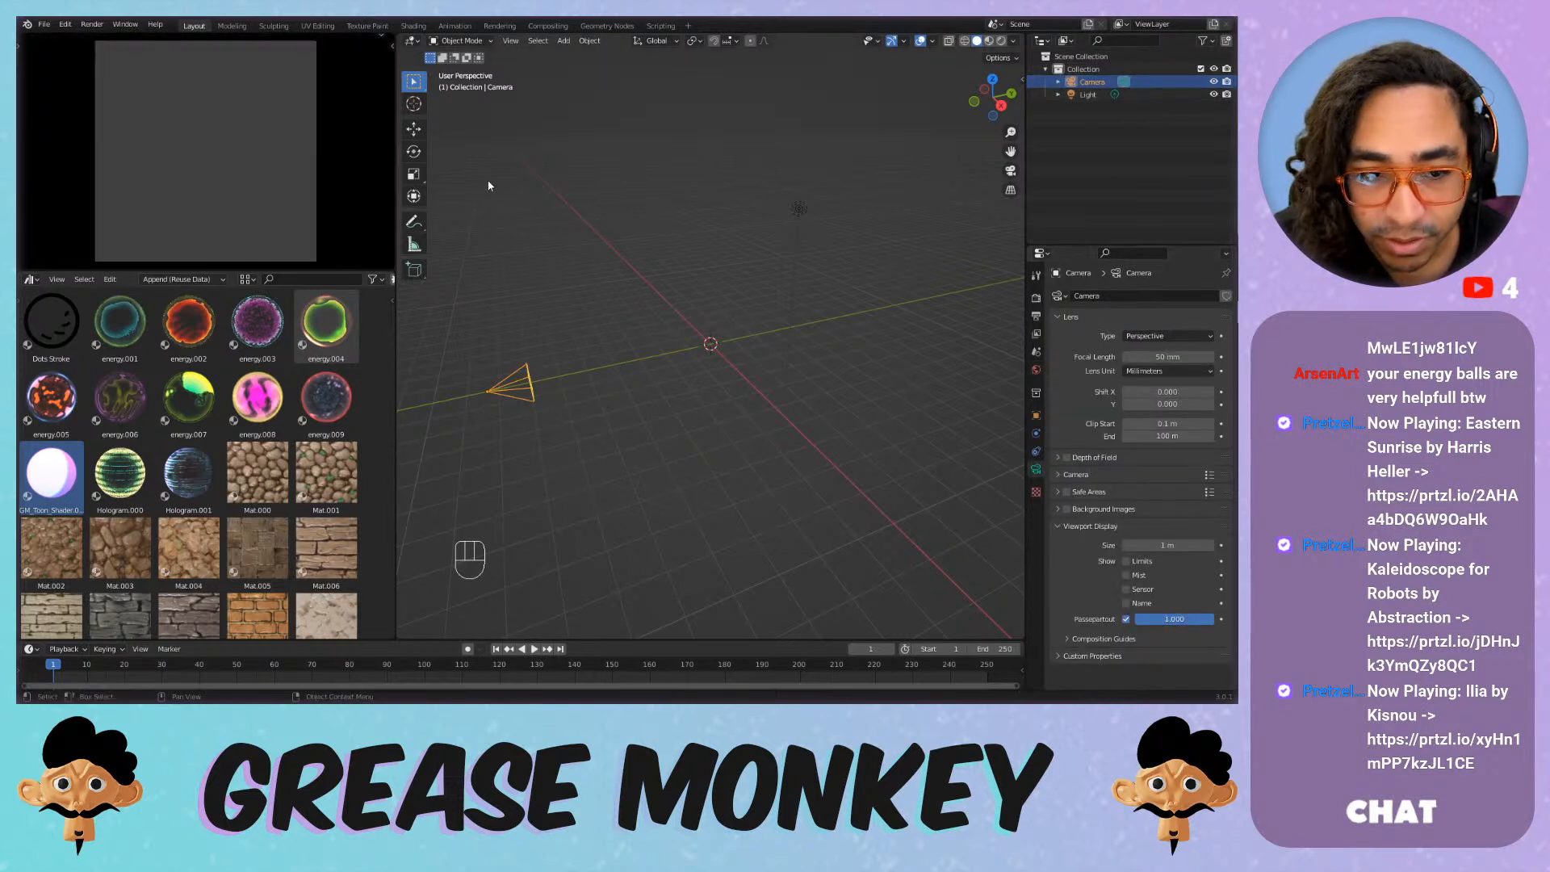
Add a monkey mesh at the origin and scale it up to fill most of the camera view.
left_click(733, 335)
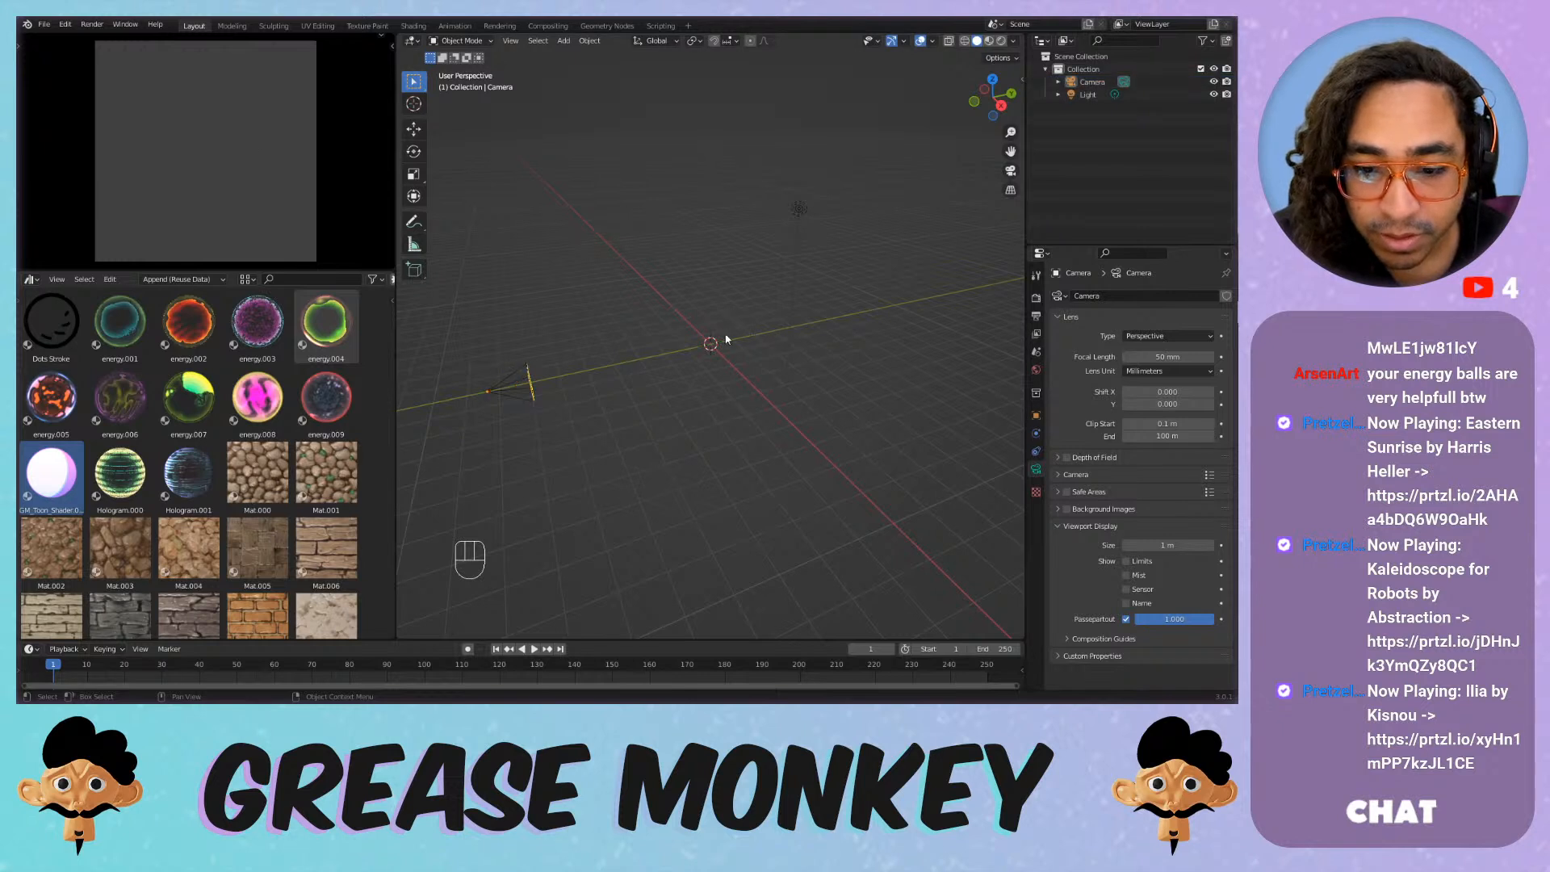
key("shift+a")
mouse_move(727, 326)
left_click(812, 457)
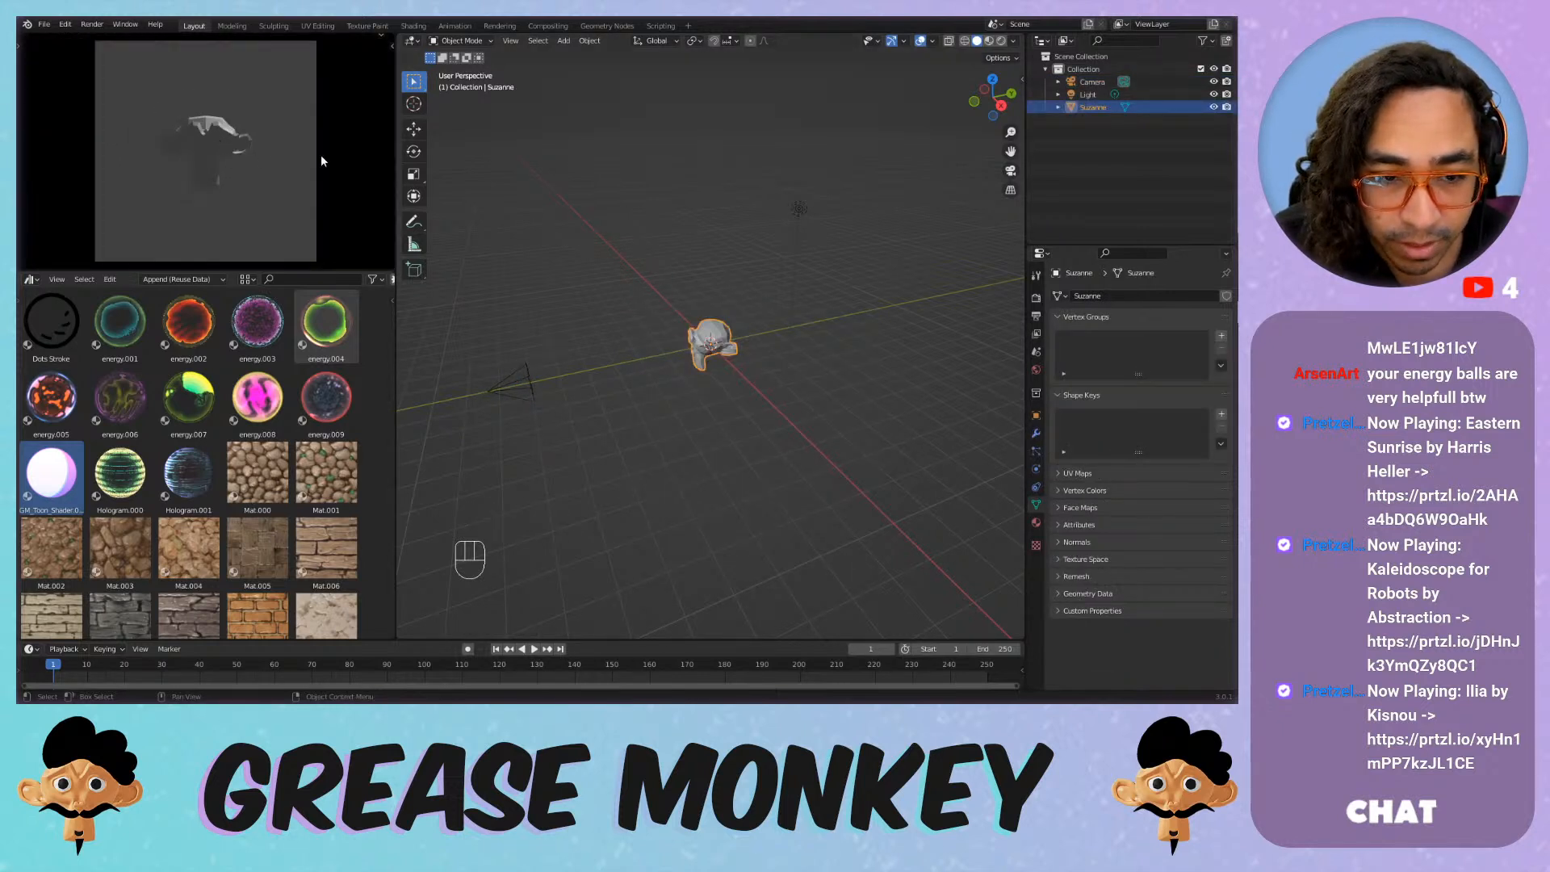
key("s")
left_click(800, 253)
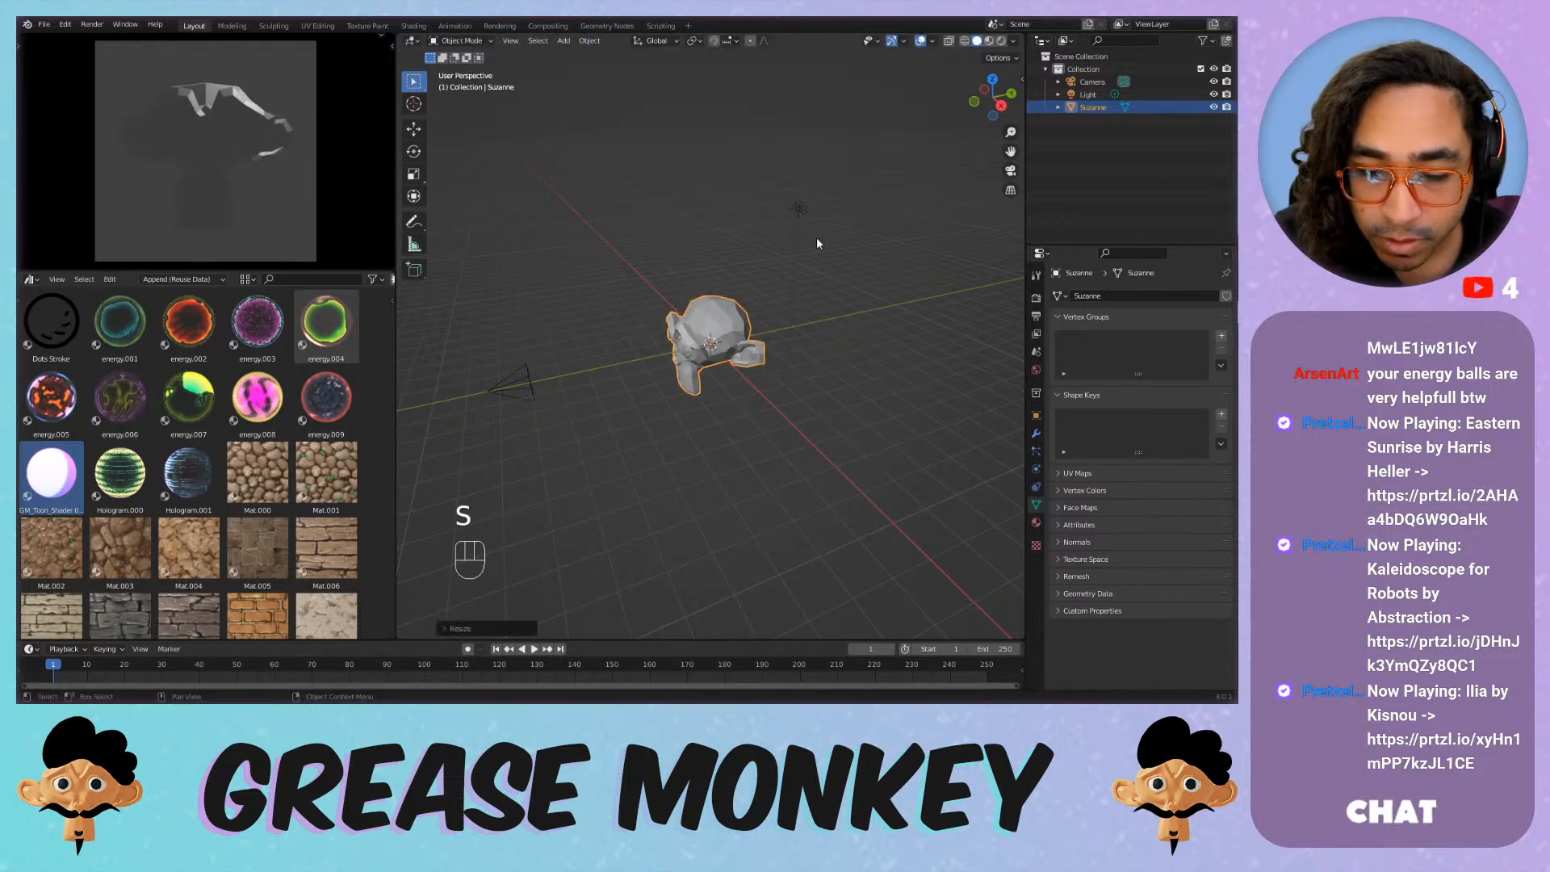
Move the point light above and toward the camera side of the monkey so that it lights the face.
left_click(799, 208)
key("g")
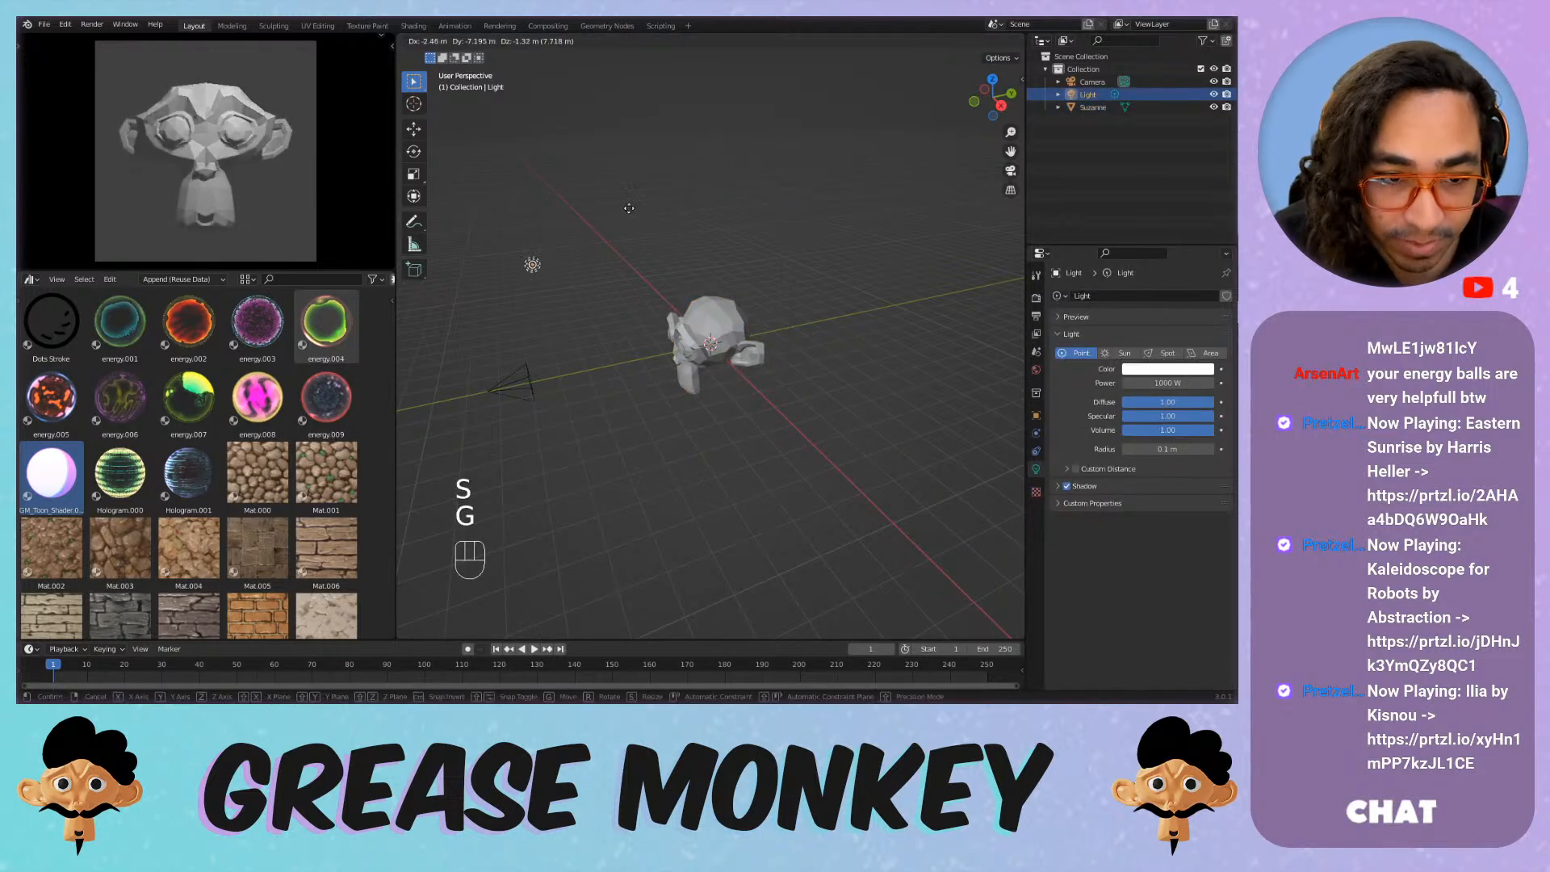
left_click(676, 165)
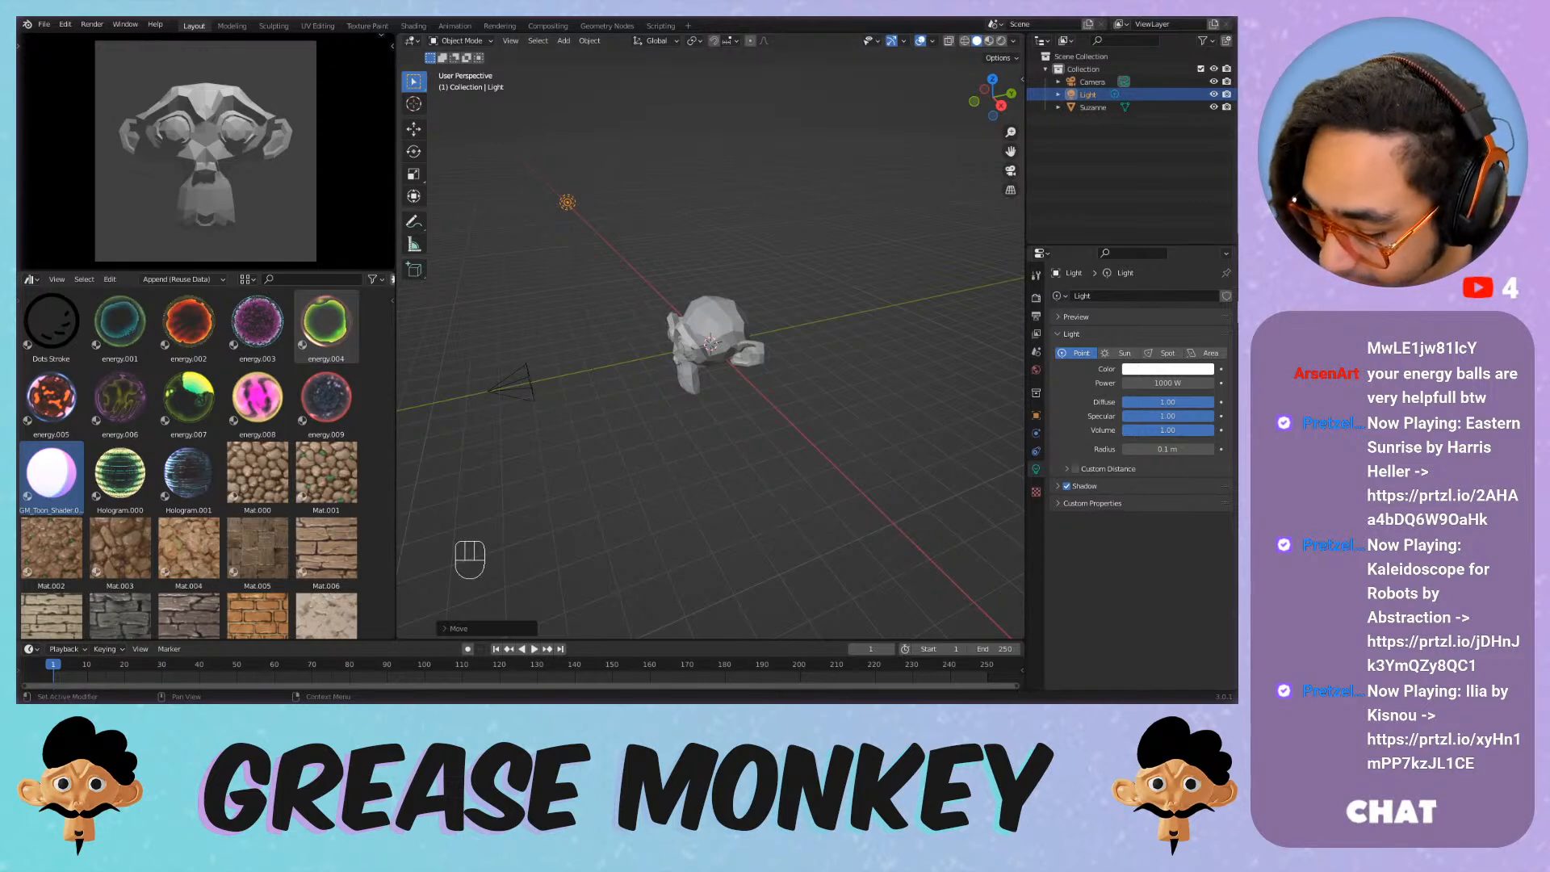
Switch to the browser to view the Monstera Plant model's page on Blend Swap, and return to Blender.
key("alt+Tab")
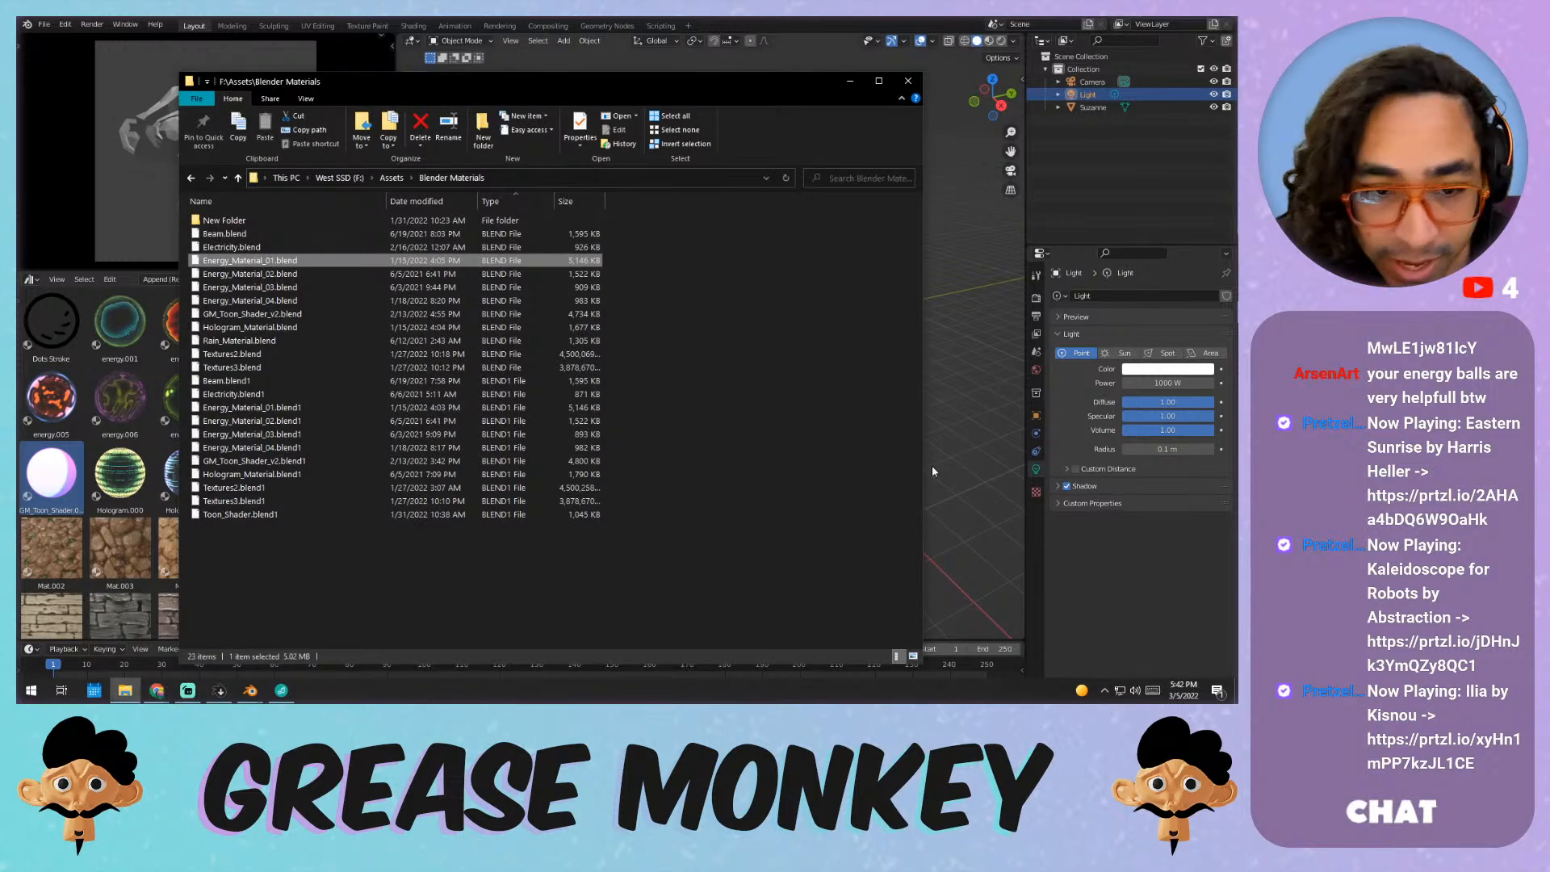
left_click(850, 81)
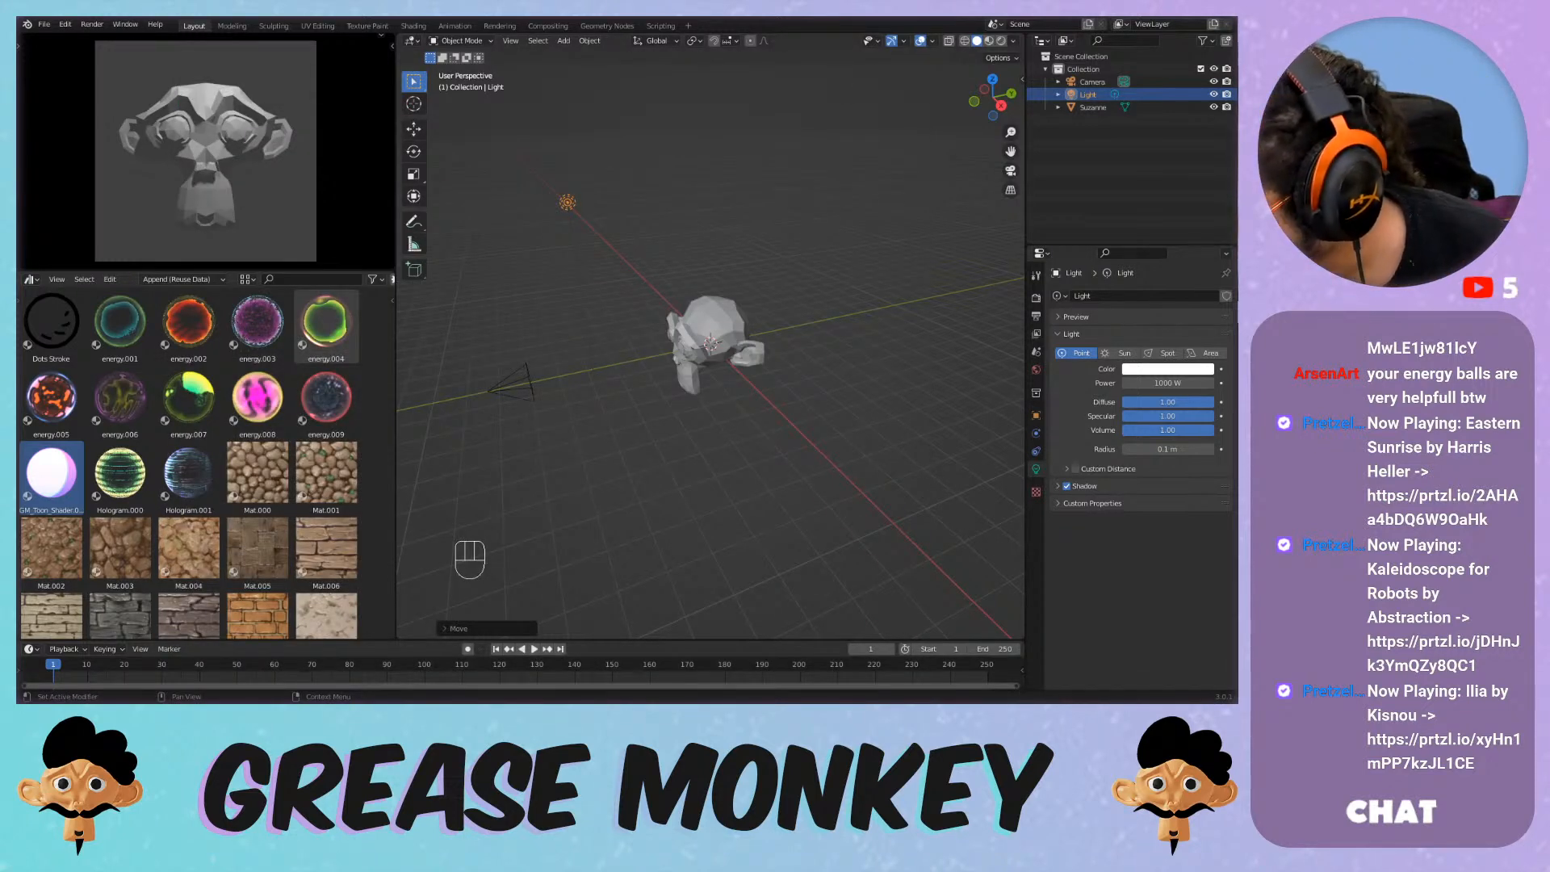
key("alt+Tab")
left_click(252, 24)
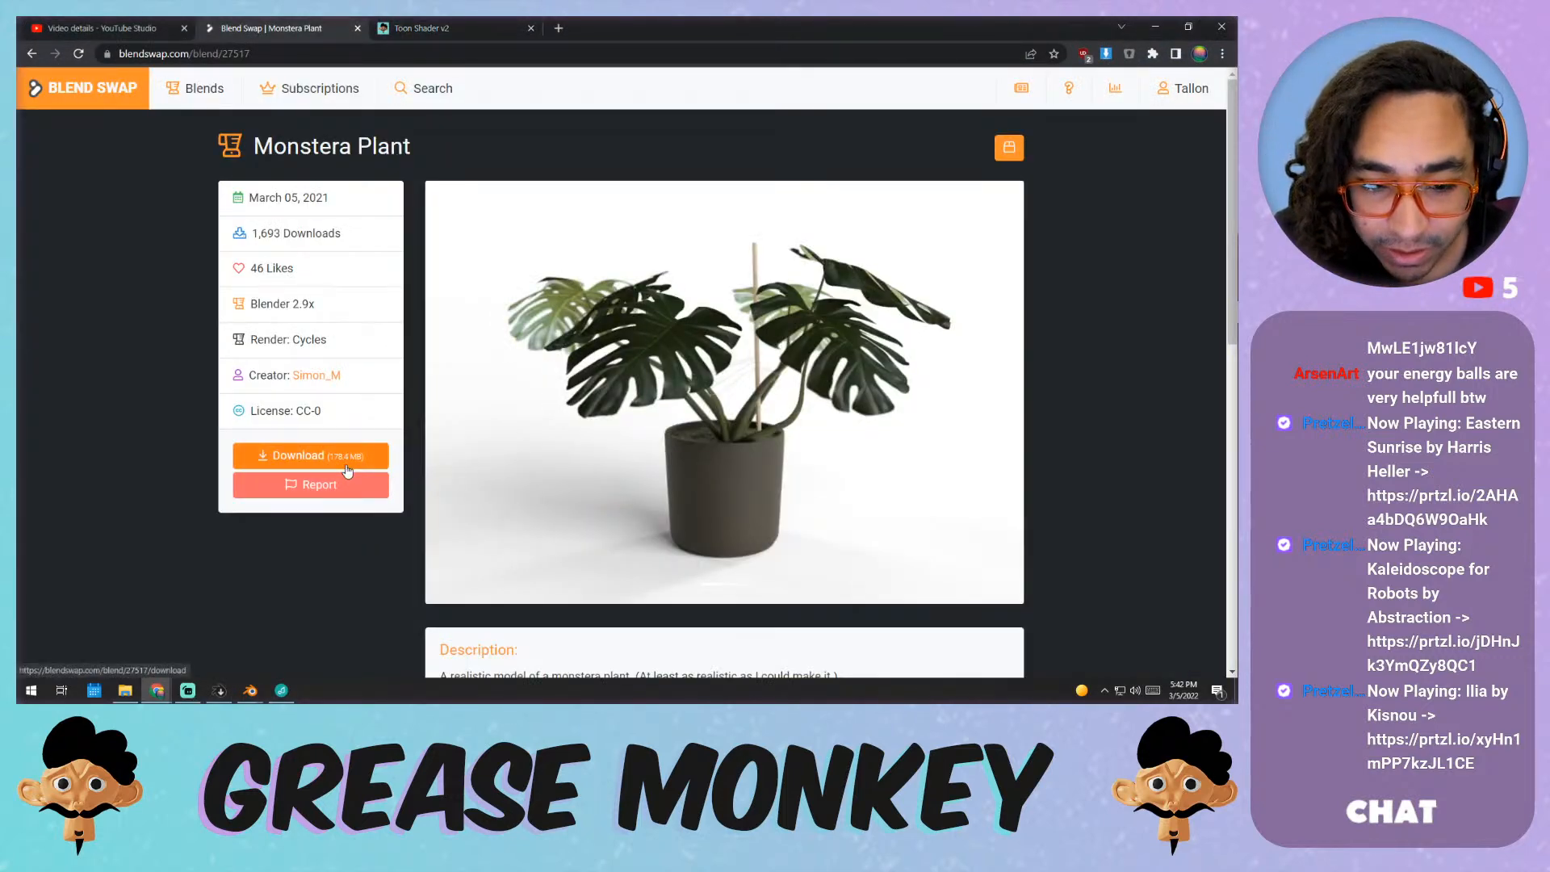
left_click(1154, 27)
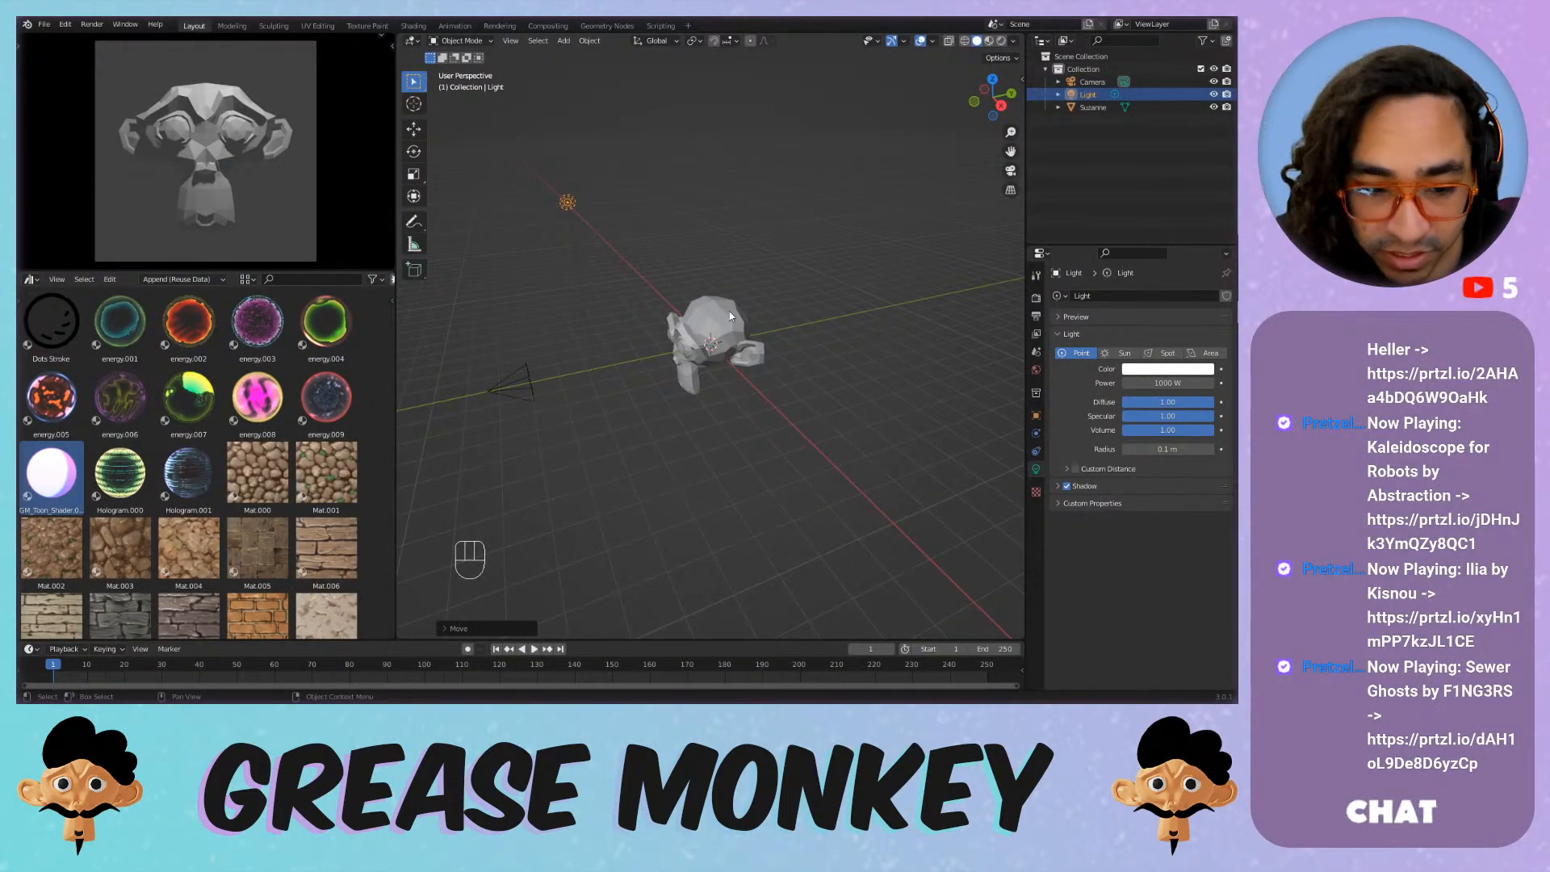
Delete the monkey mesh from the scene.
left_click(701, 318)
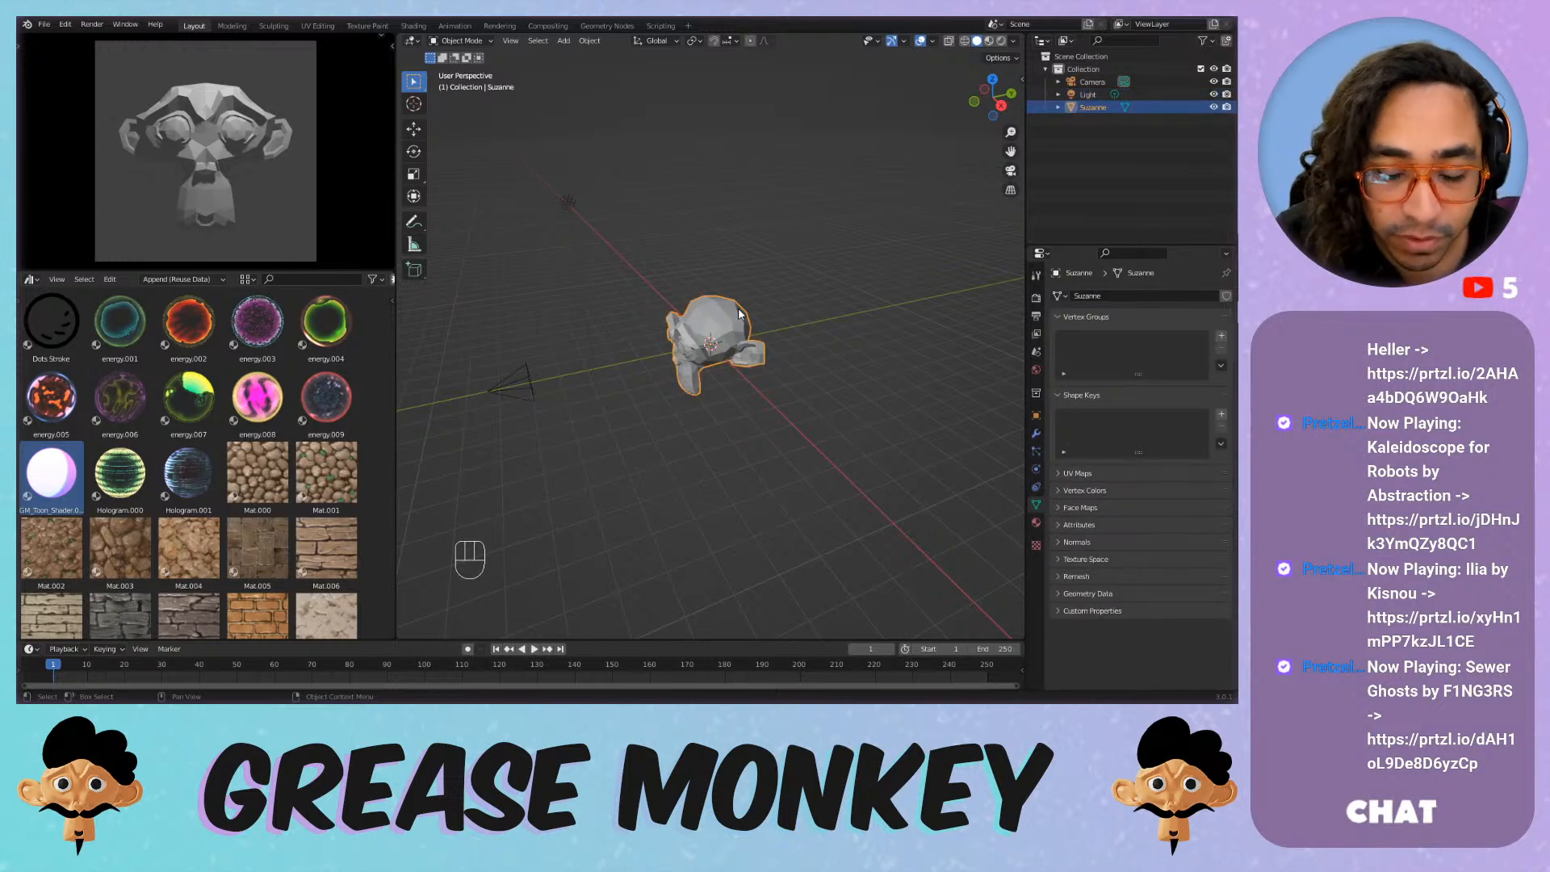
key("x")
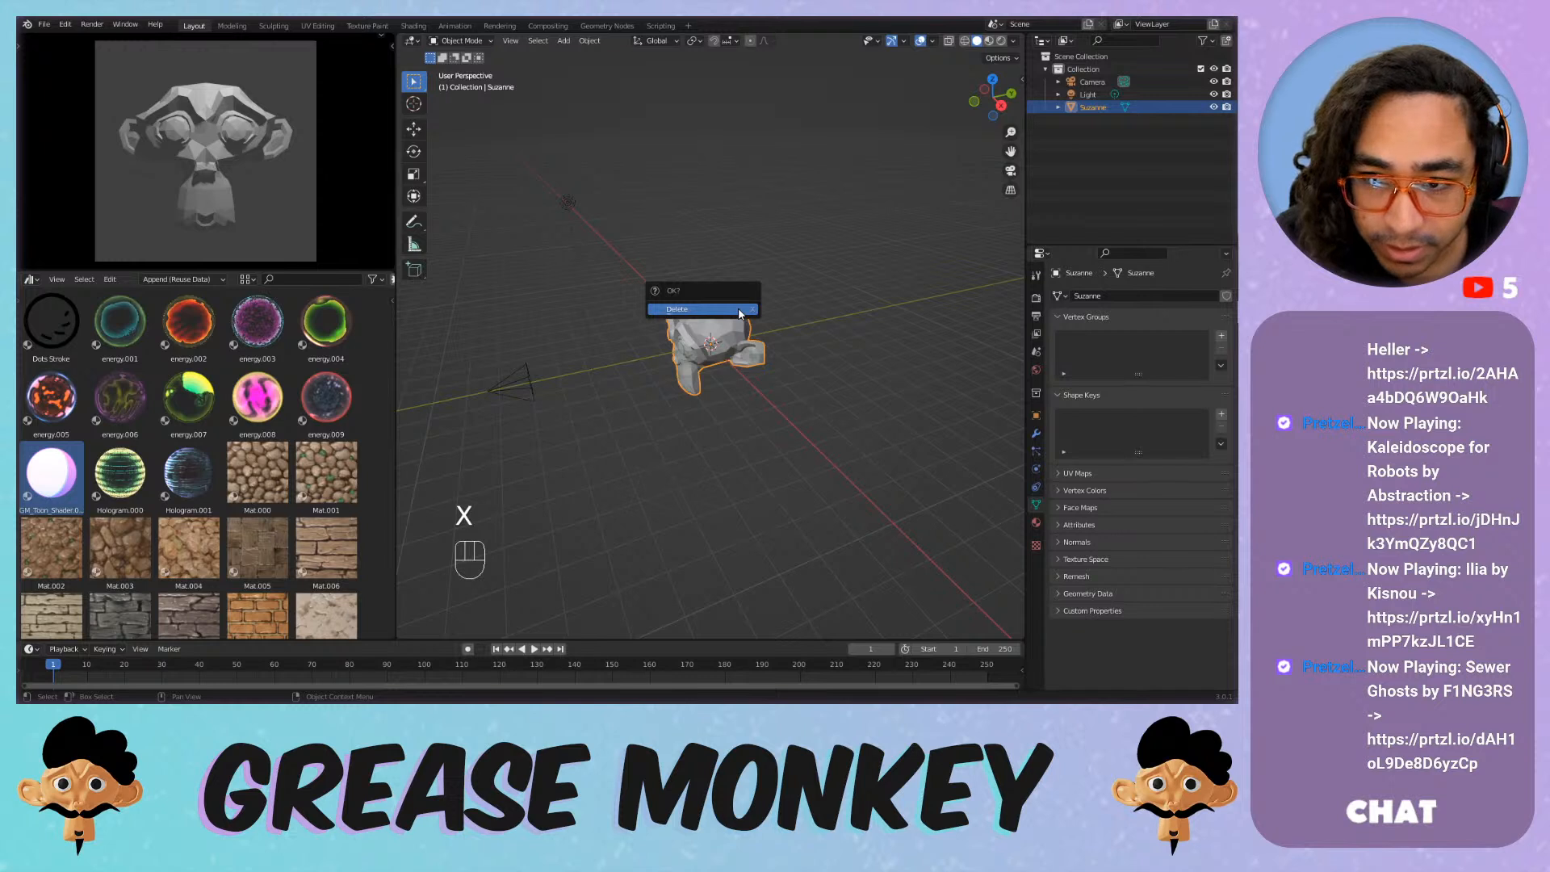
key("x")
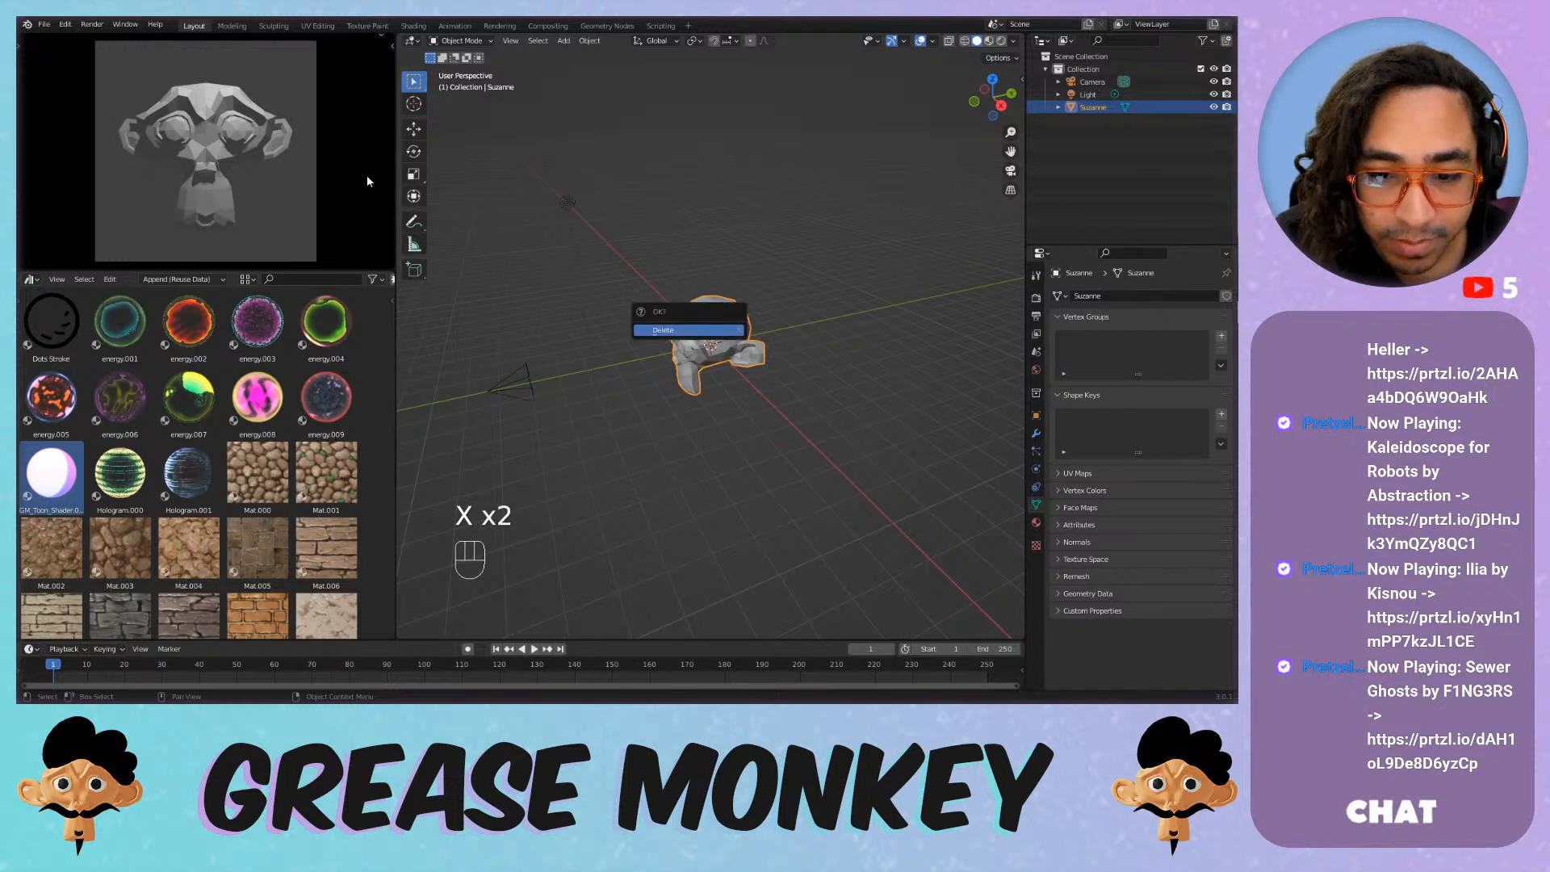
left_click(711, 315)
Append the Plant.002 collection from monstera-plant.blend, found in the MEDIA folder of the 03-04-2022 project under 2022.
left_click(44, 25)
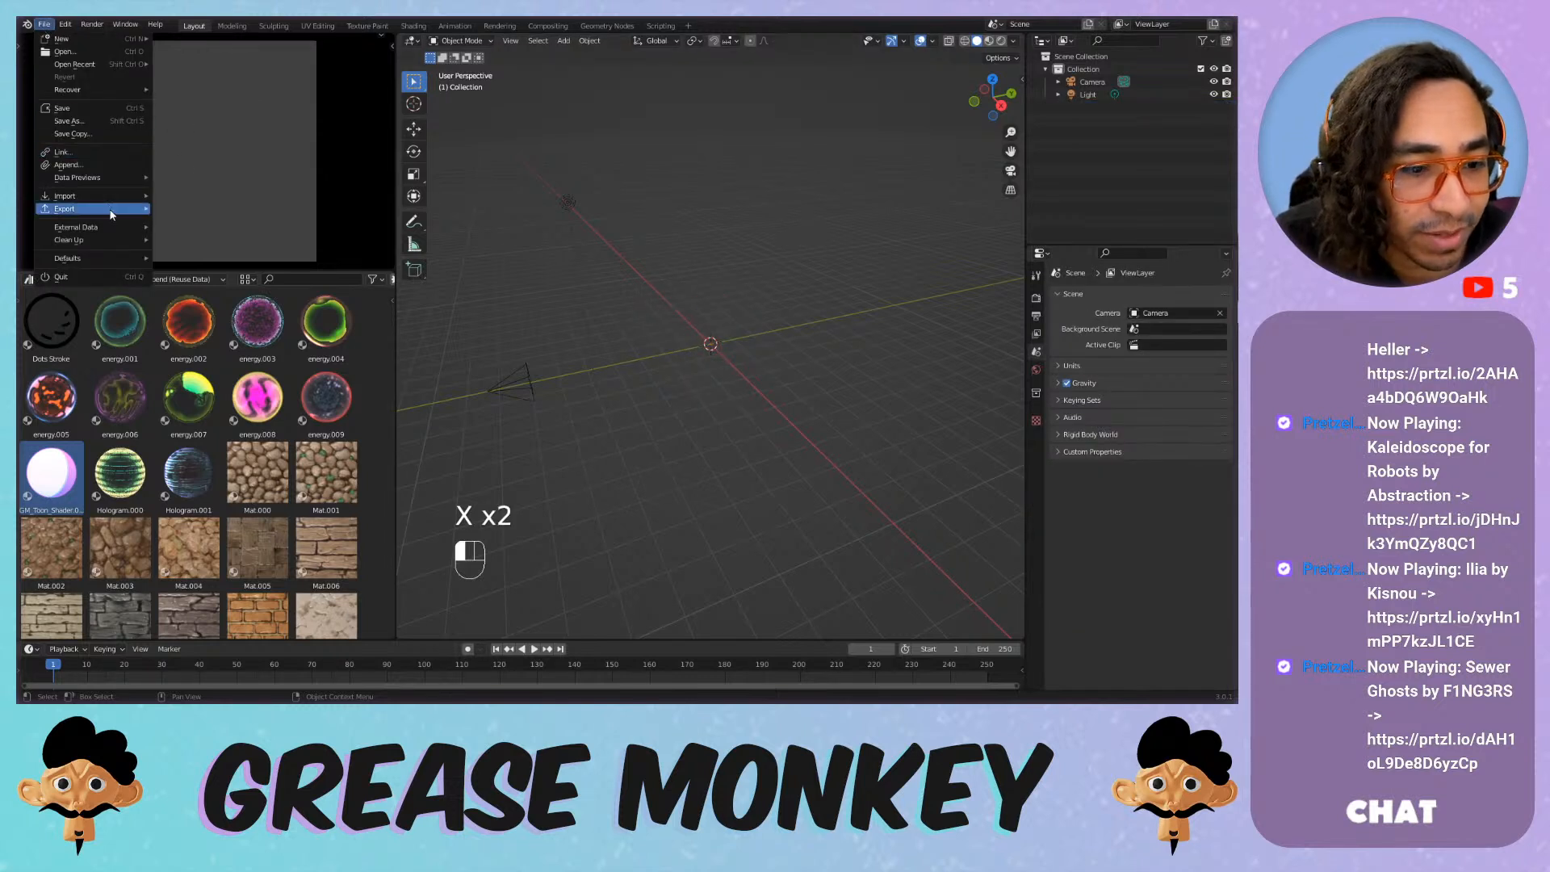
left_click(76, 161)
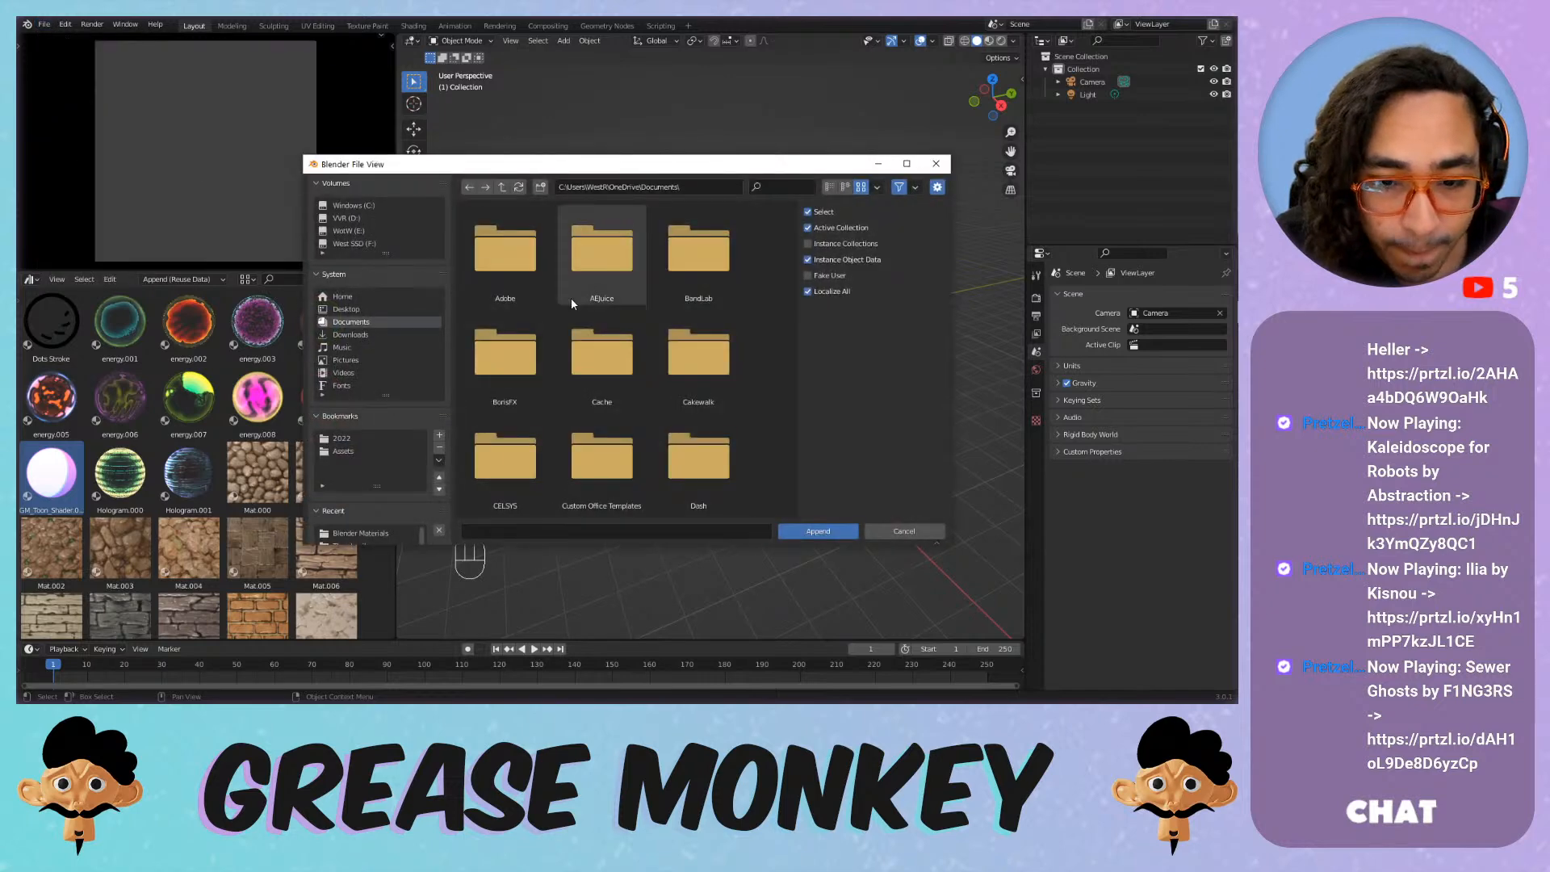
left_click(347, 438)
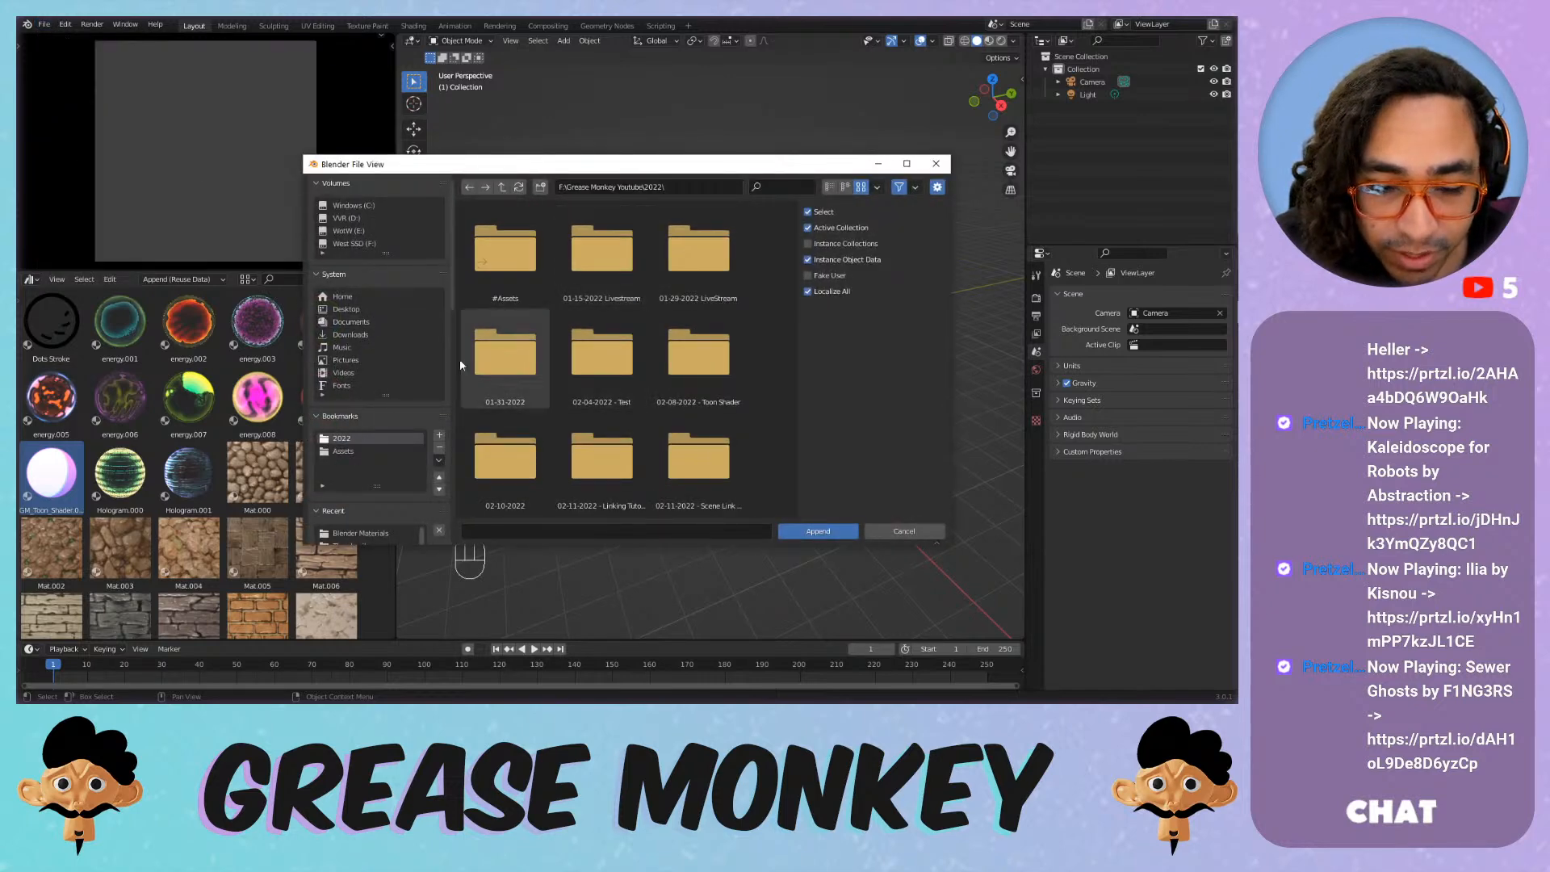
scroll(647, 391, "down", 1)
scroll(662, 395, "down", 3)
double_click(488, 464)
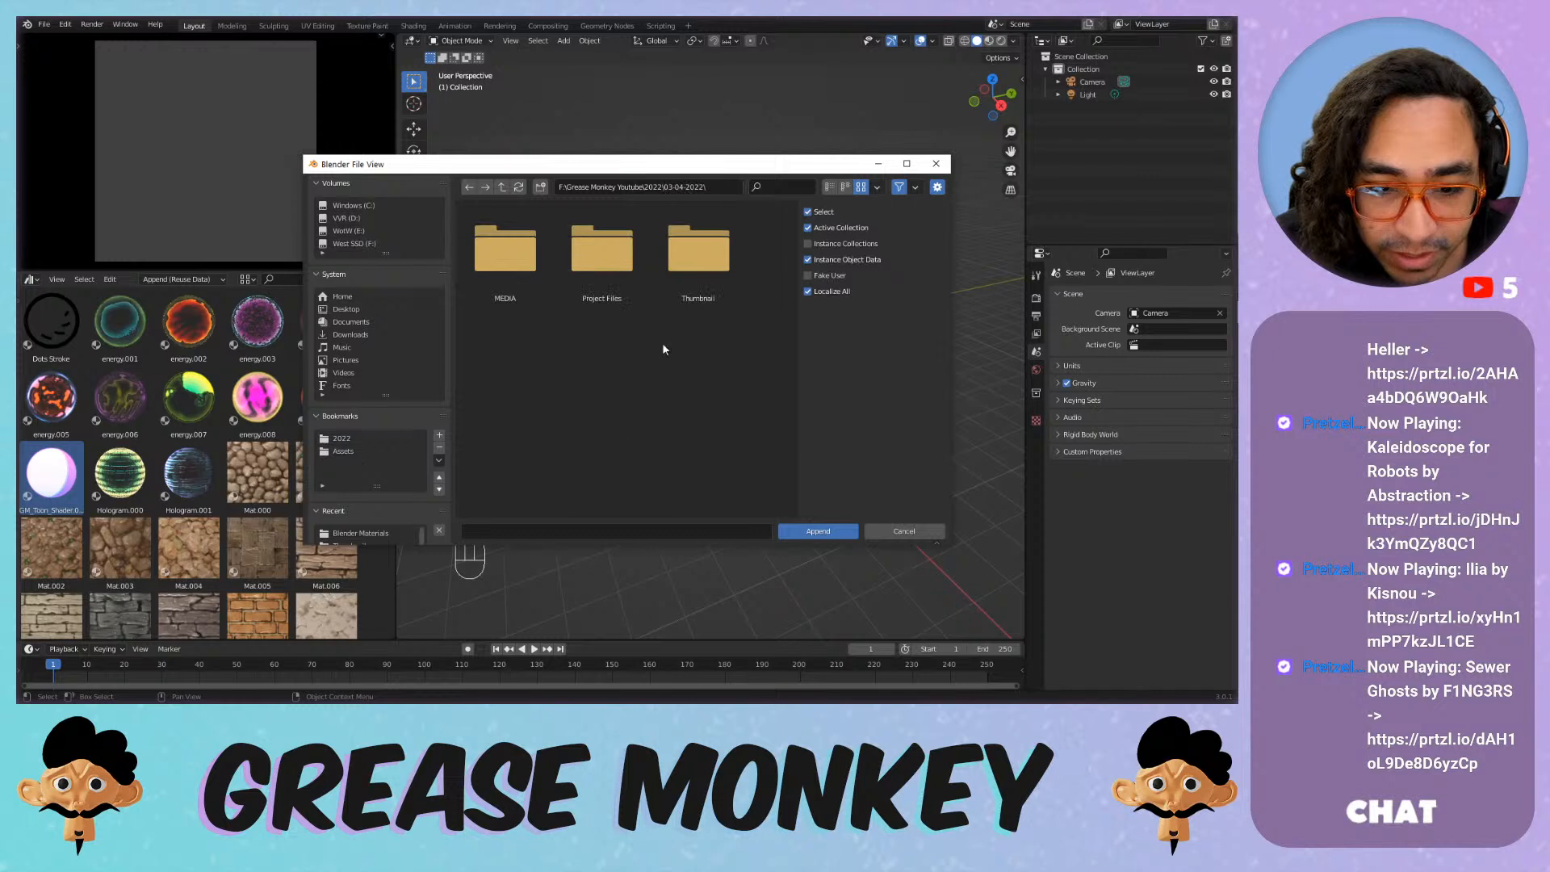
double_click(504, 266)
double_click(505, 252)
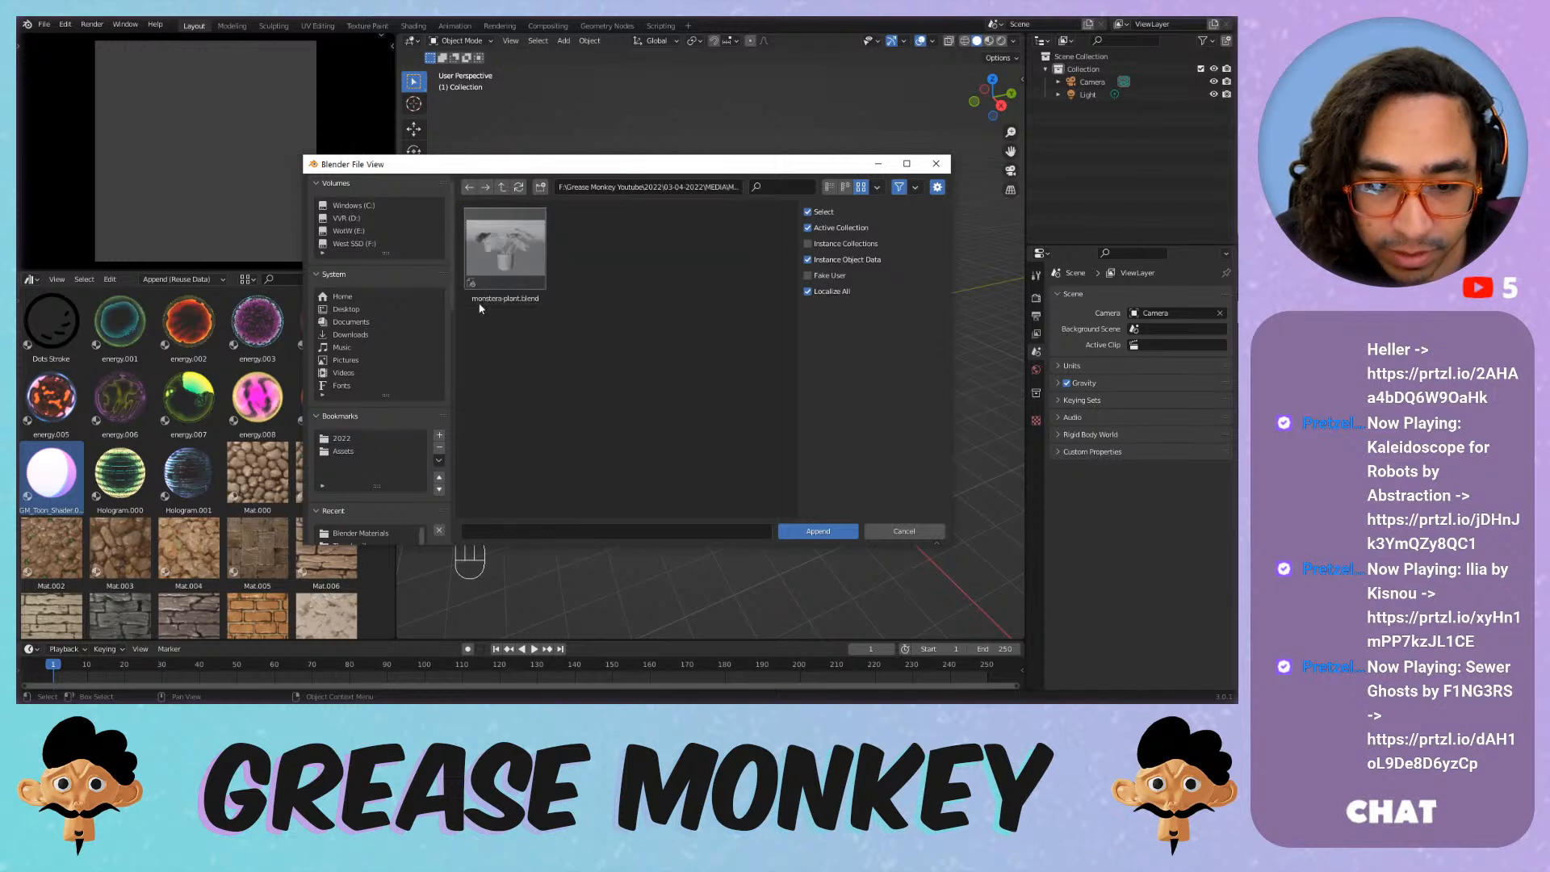
double_click(527, 270)
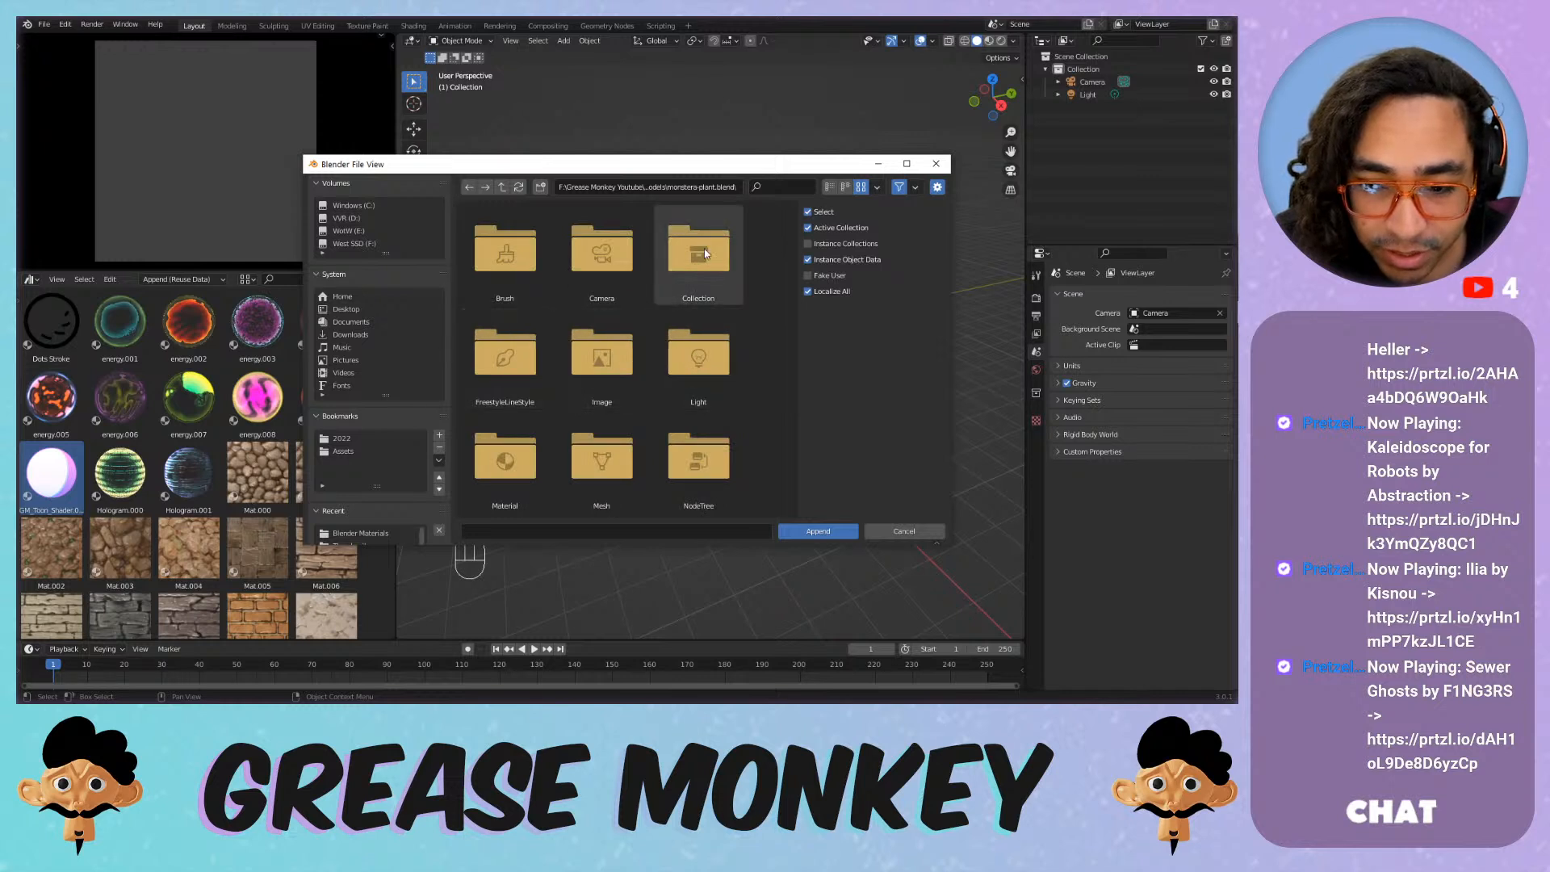
double_click(720, 257)
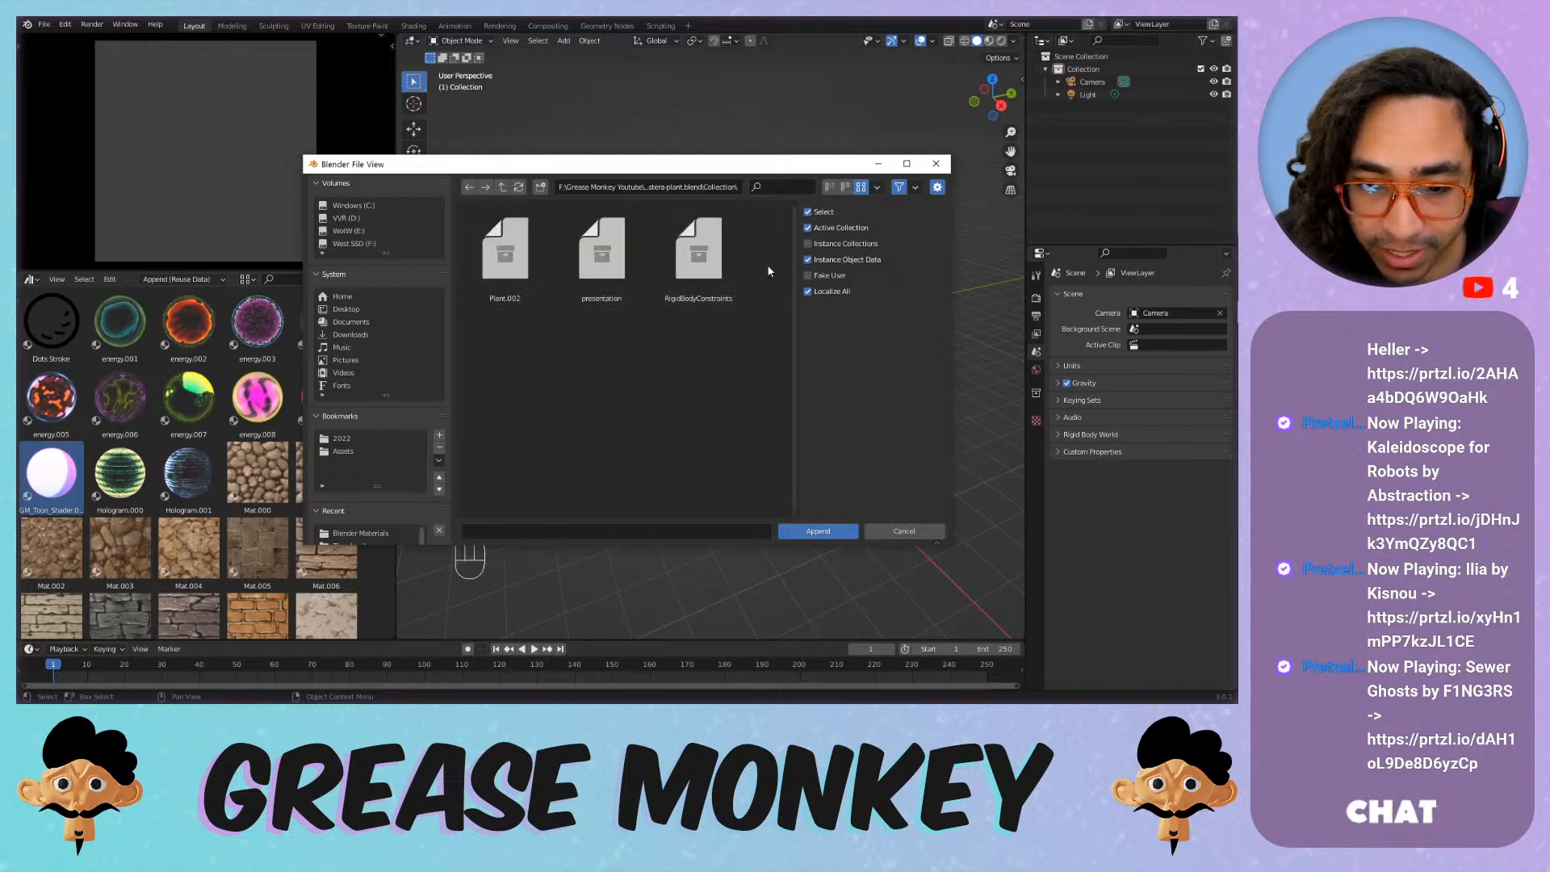
left_click(489, 274)
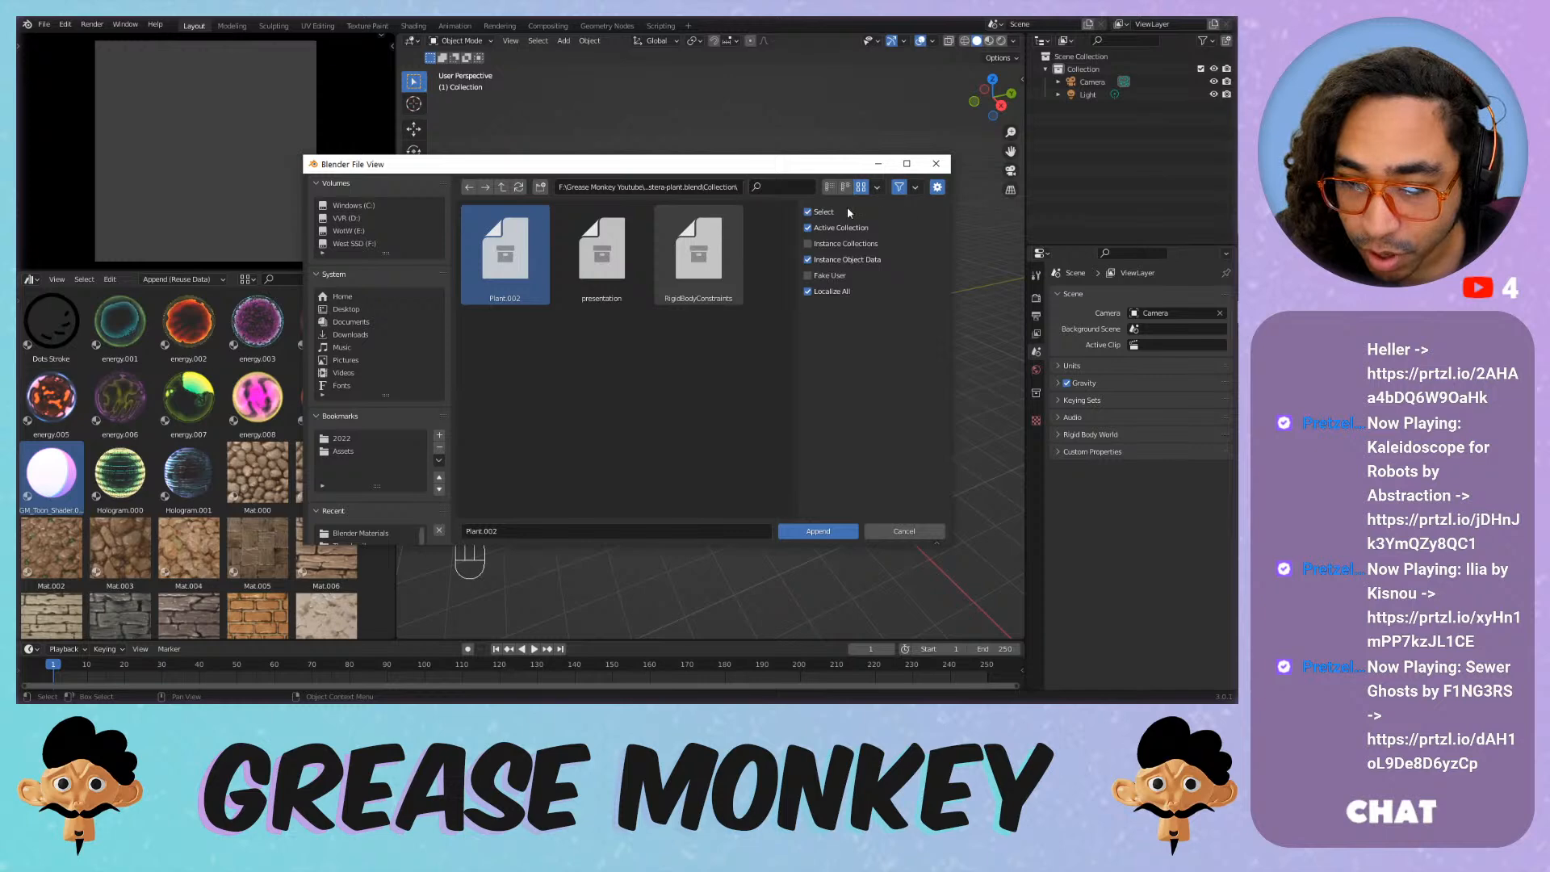
left_click(818, 531)
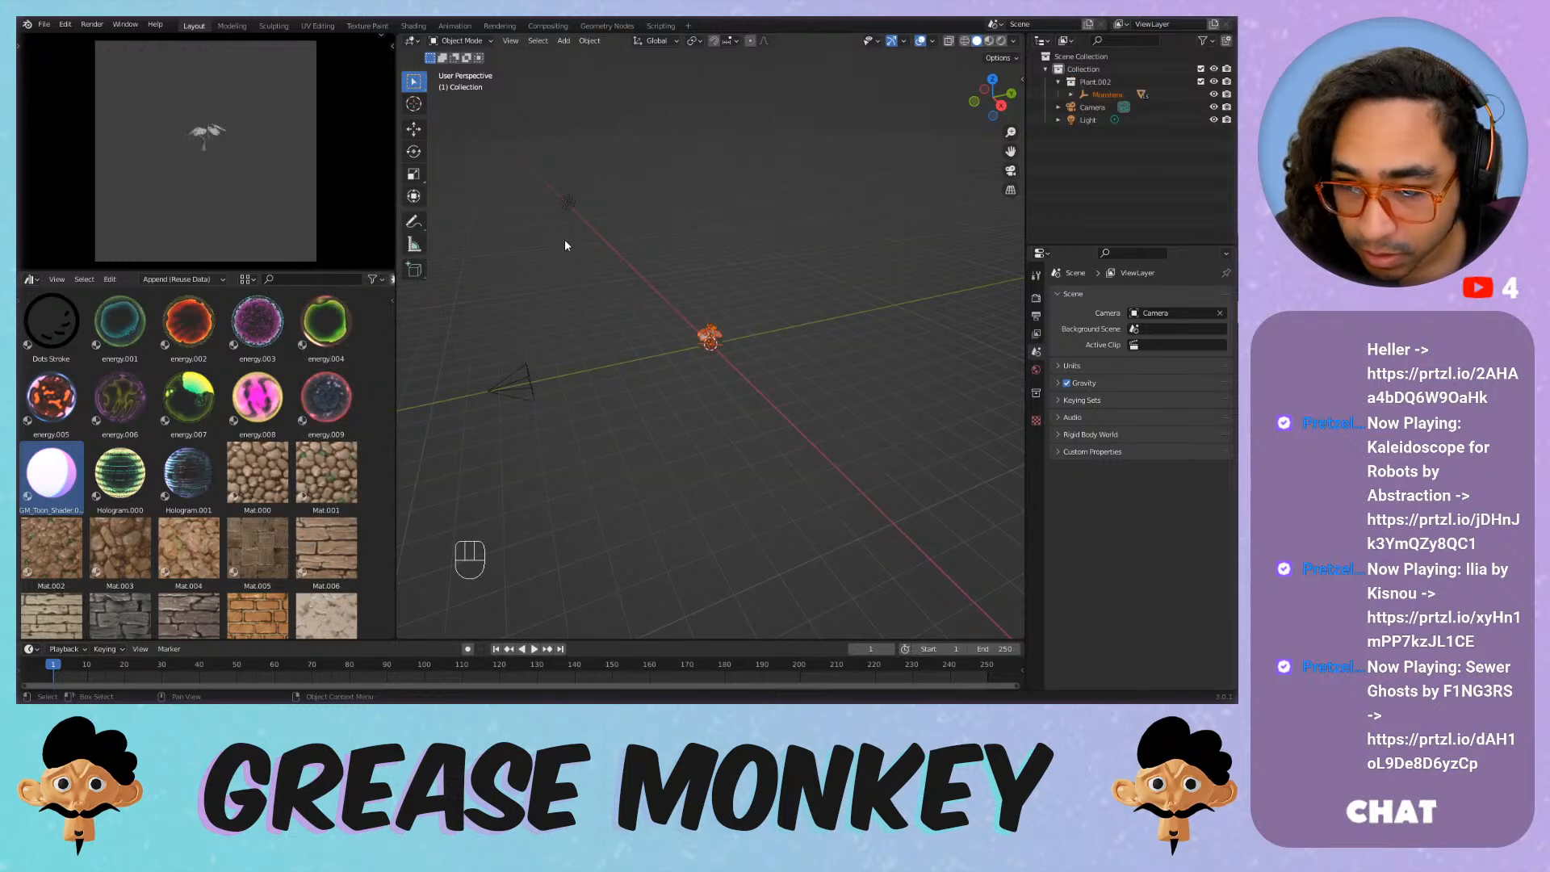
Set the camera's focal length to 120 mm so that the plant appears larger in the camera preview.
scroll(635, 302, "up", 7)
scroll(651, 334, "down", 3)
scroll(660, 324, "up", 11)
scroll(662, 322, "down", 7)
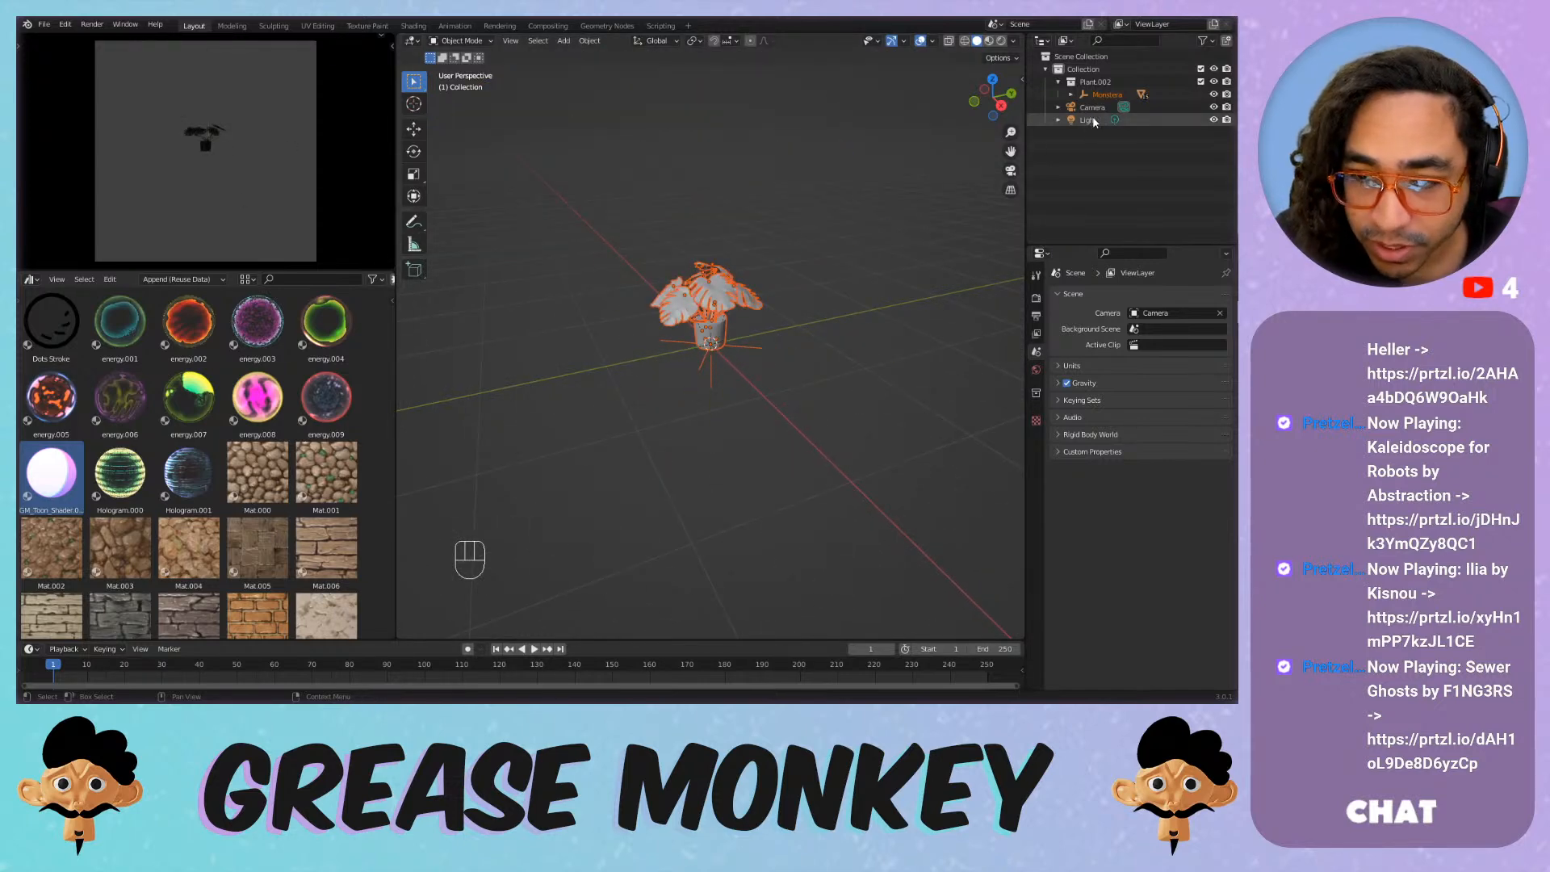
left_click(1123, 107)
left_click_drag(1167, 356, 1227, 356)
left_click(1169, 358)
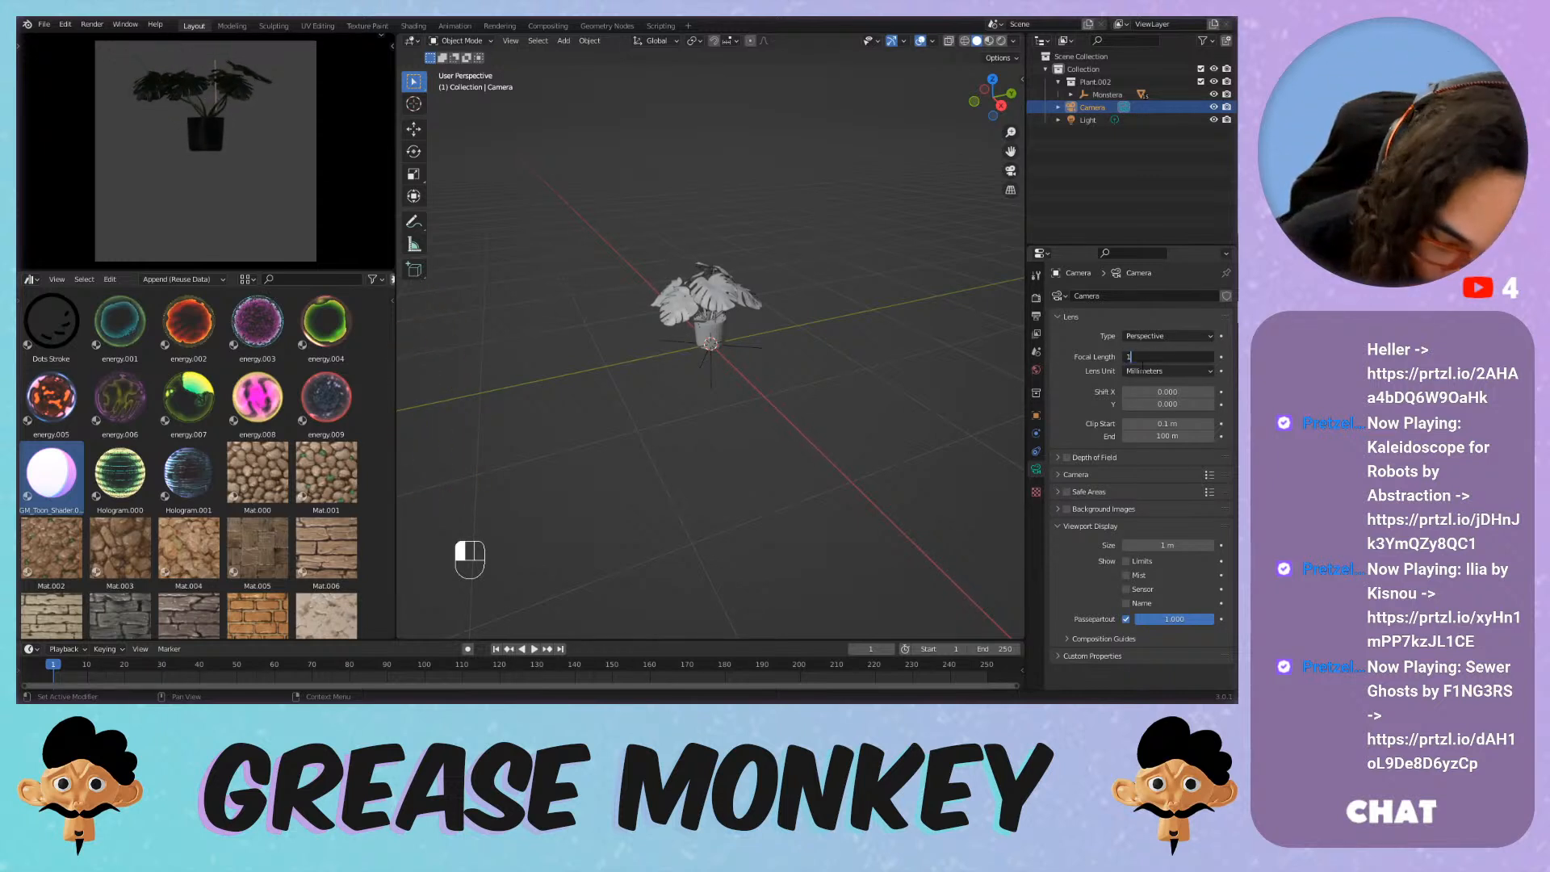
type("120")
key("Return")
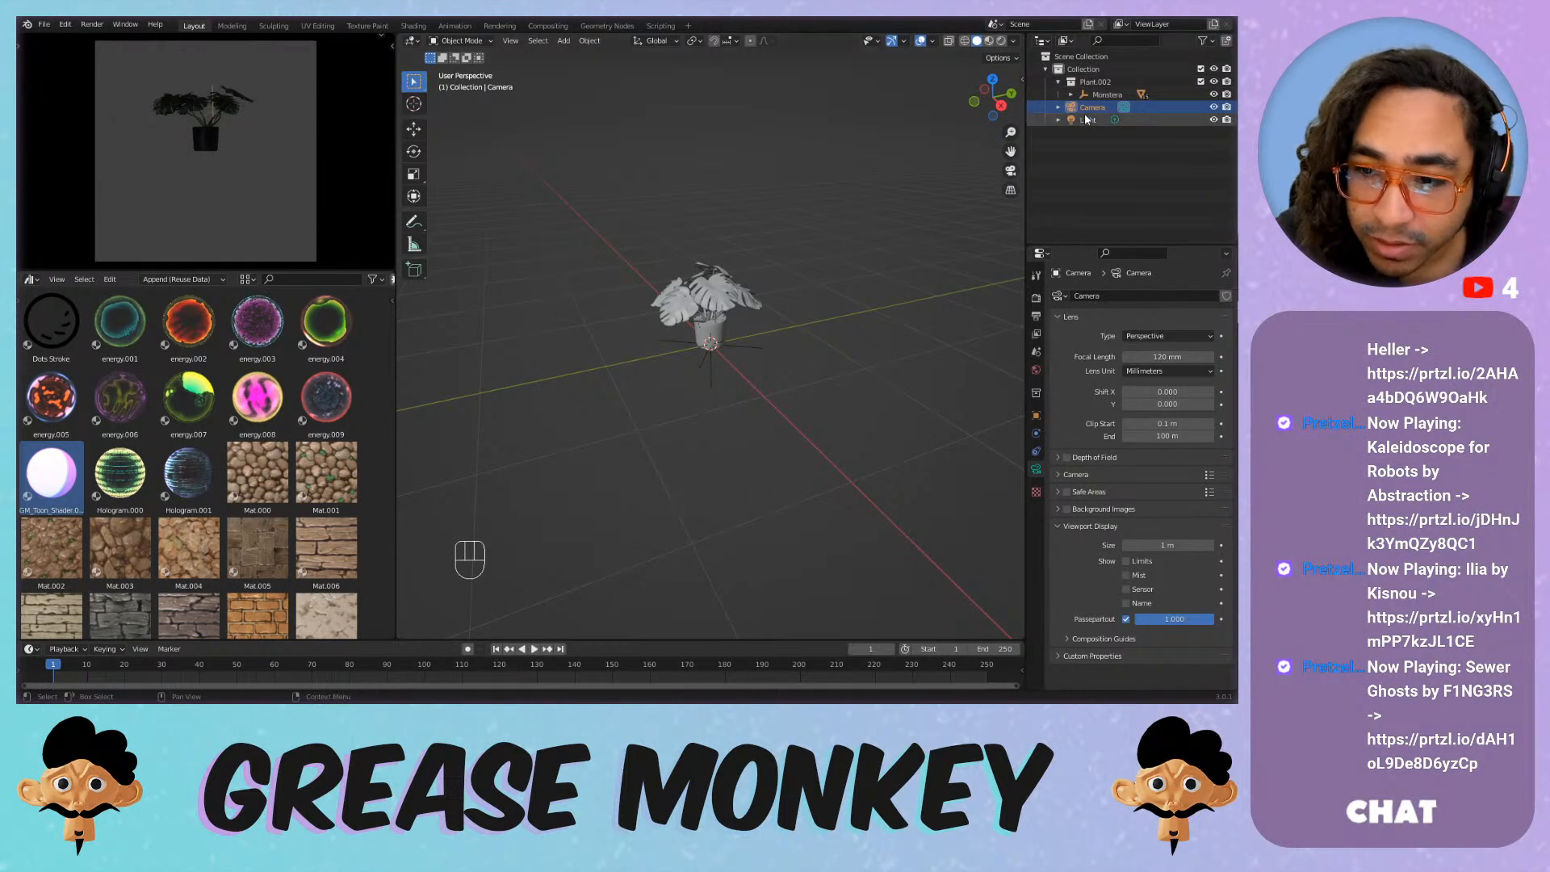
Move the camera about 4 m along Y toward the plant and raise it about 0.42 m along Z.
scroll(668, 237, "down", 5)
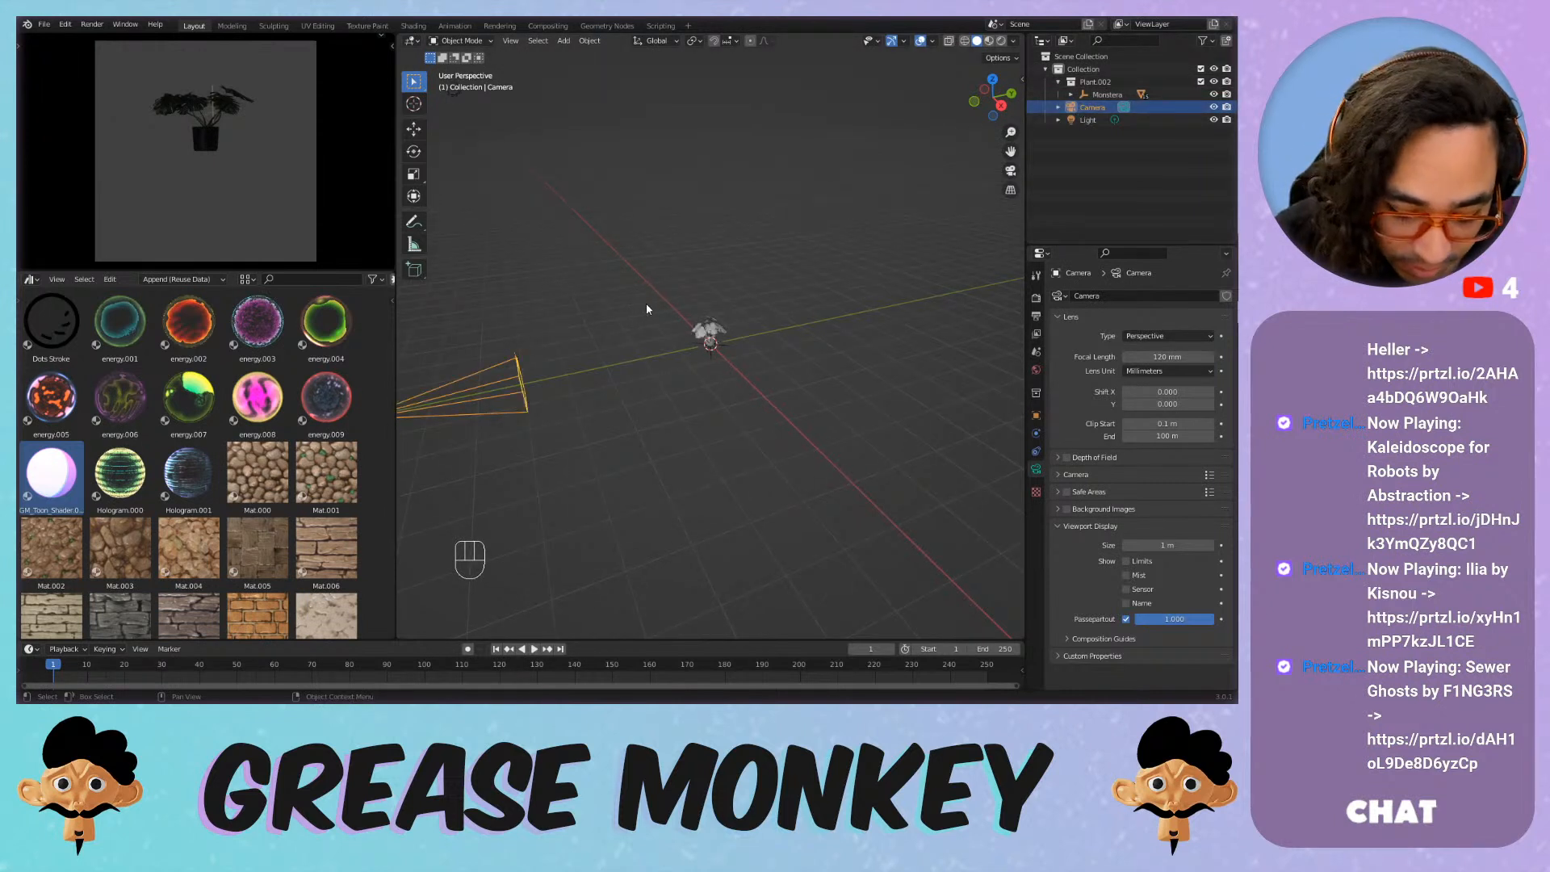
key("g")
key("y")
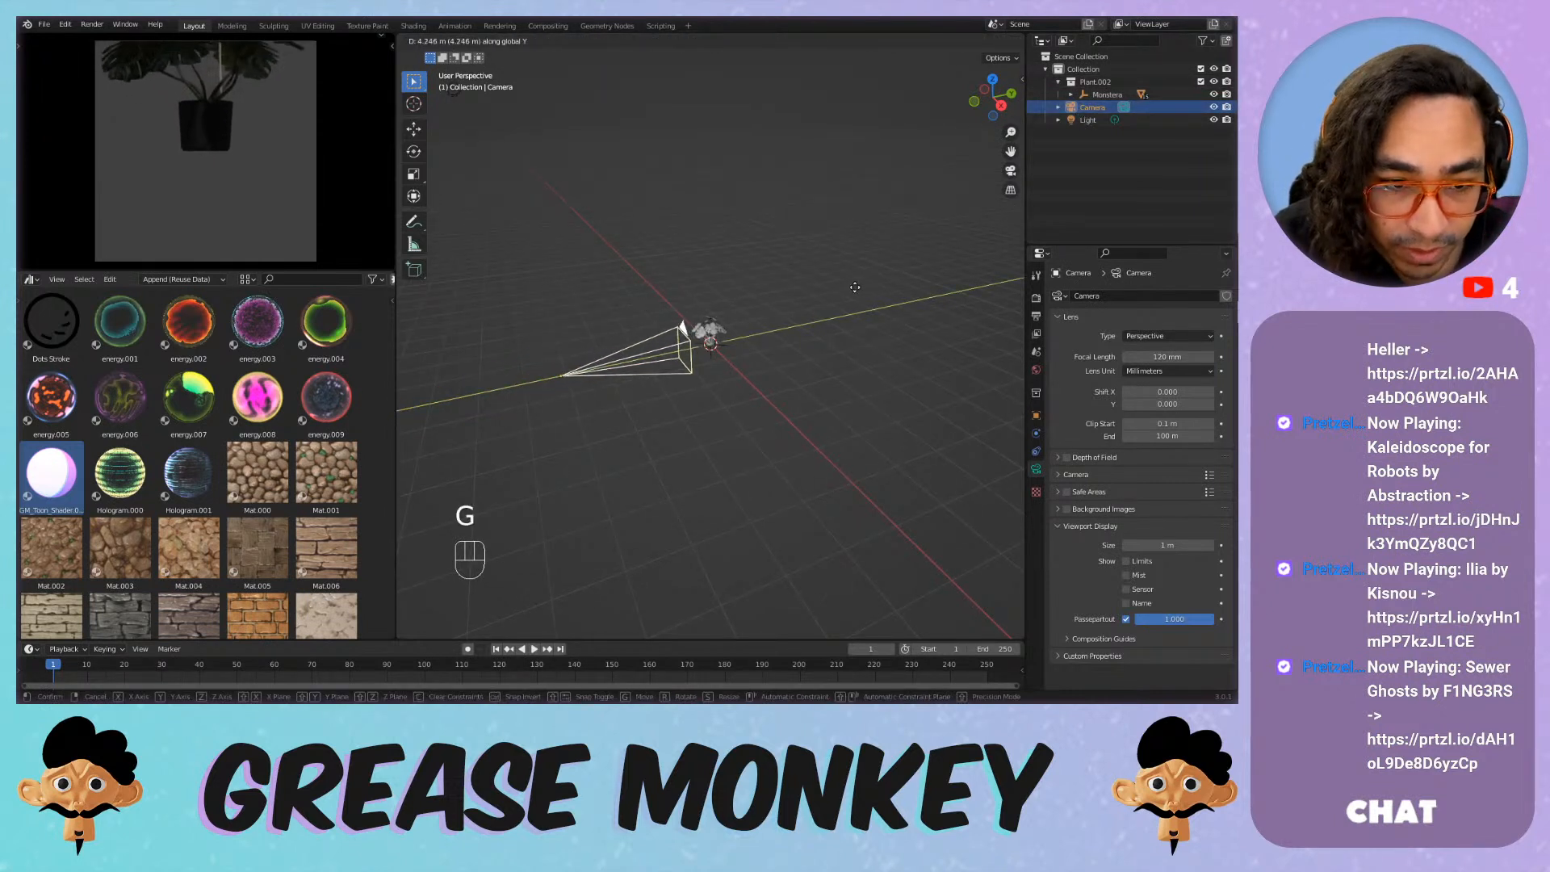
left_click(851, 282)
key("g")
key("z")
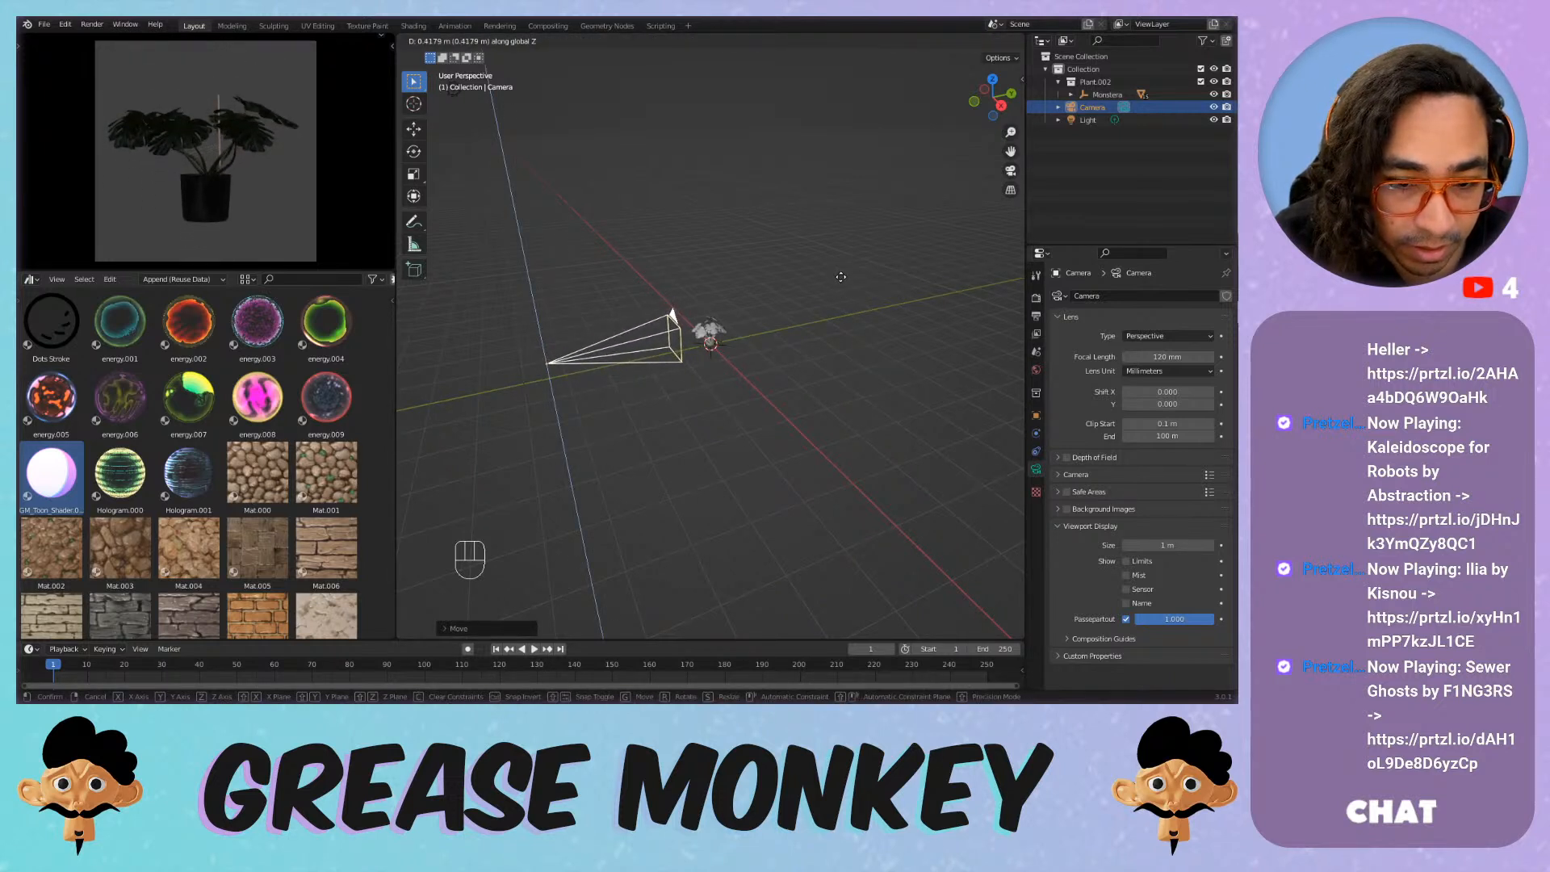
left_click(841, 277)
Delete the thin vertical stick object standing among the plant's stems.
scroll(738, 296, "up", 12)
middle_click_drag(735, 295, 788, 205)
key("x")
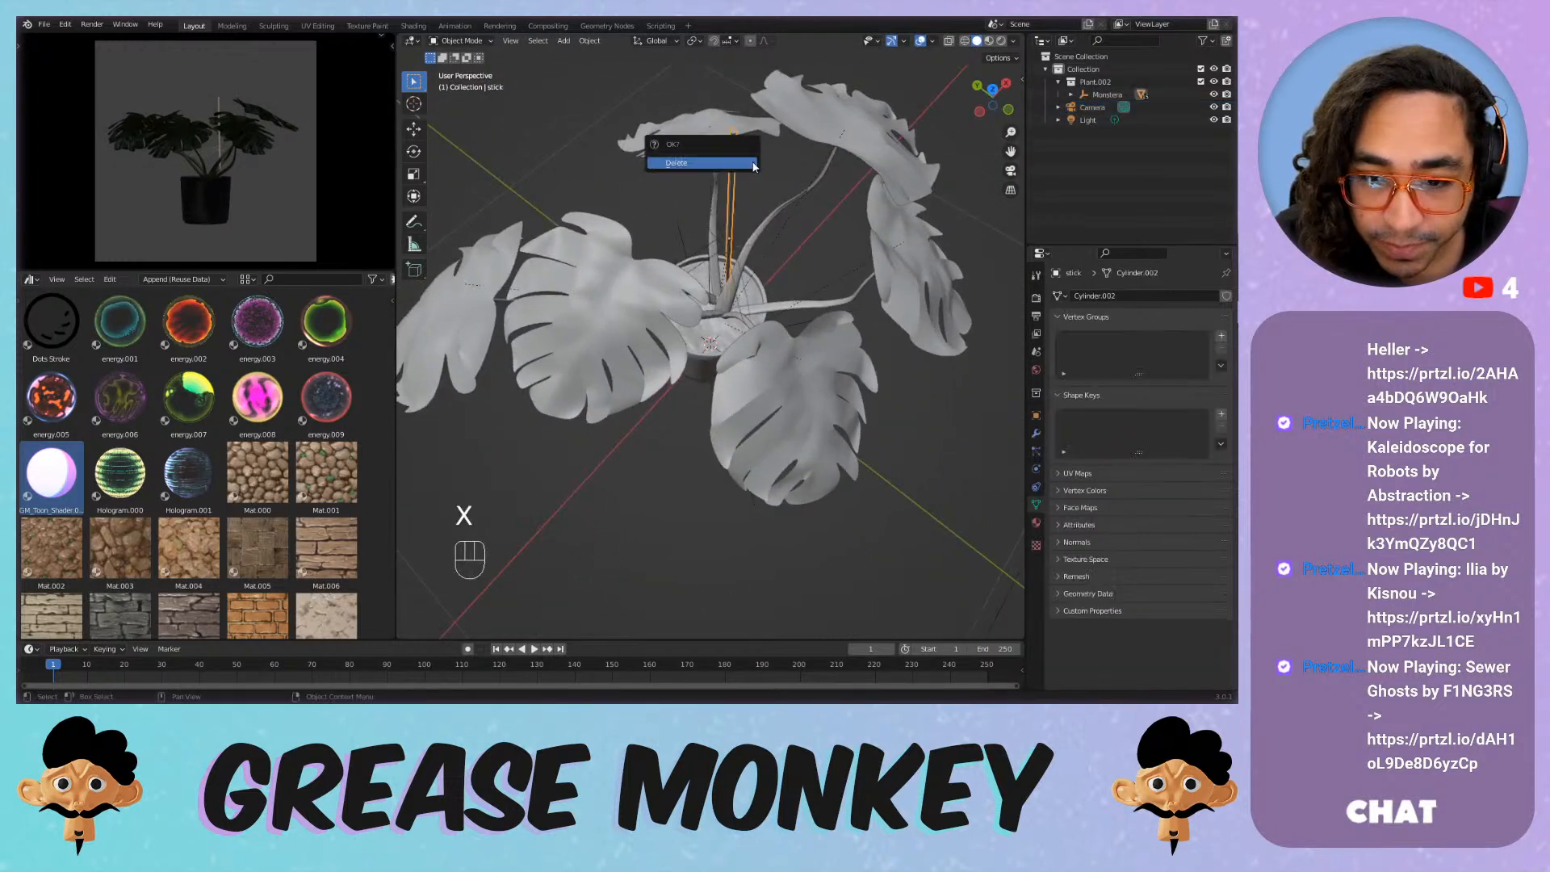
left_click(738, 162)
Delete the leftover looped curve objects around the stems above the pot.
scroll(735, 379, "up", 10)
scroll(734, 380, "down", 3)
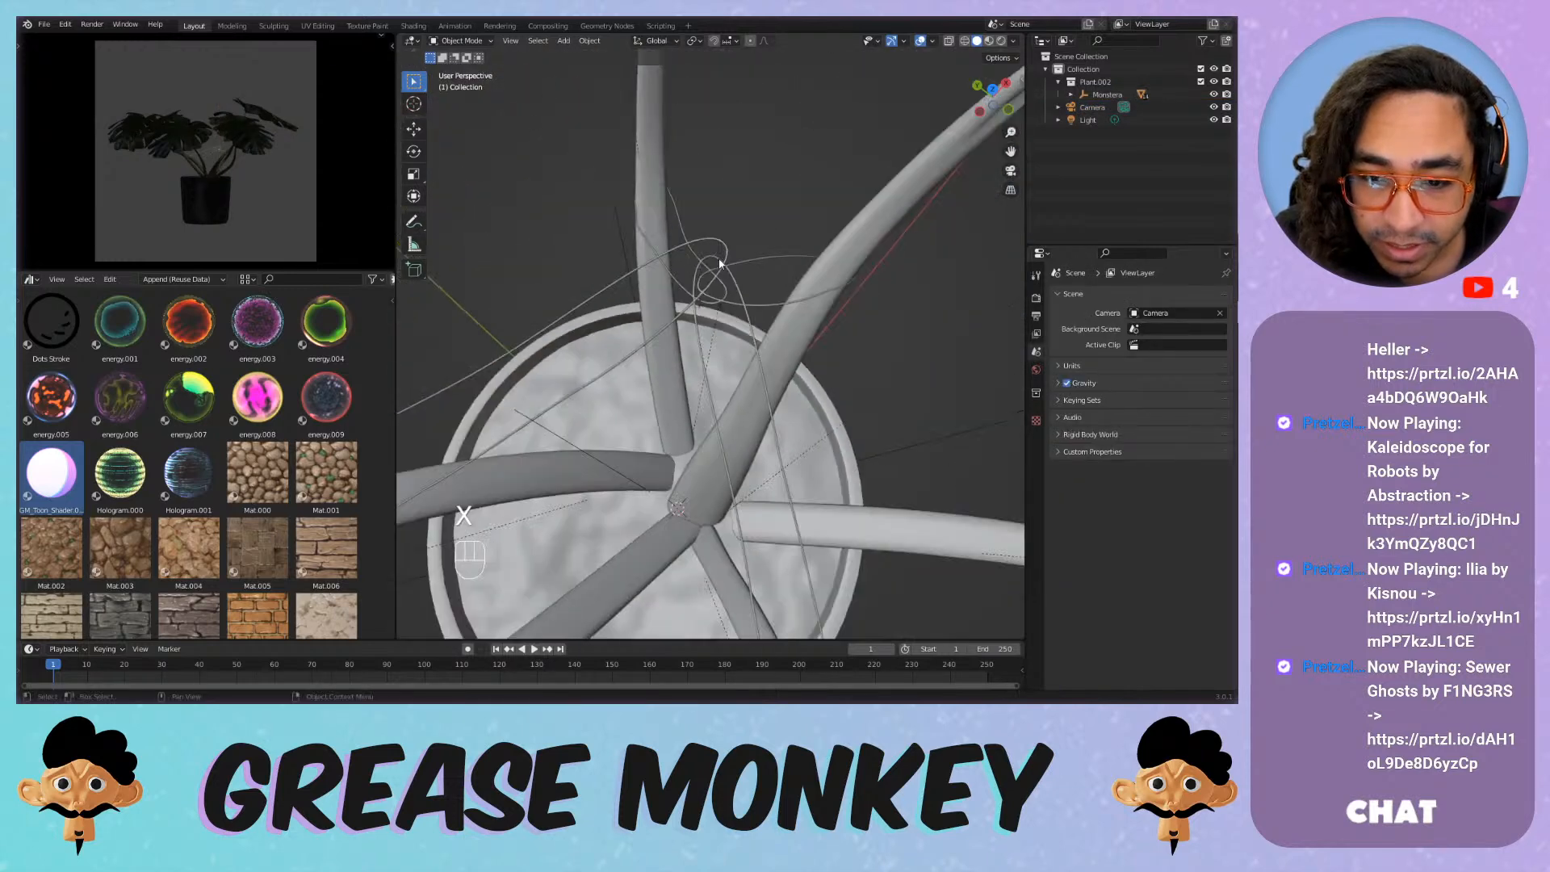
left_click(741, 343)
key("x")
key("x")
left_click(724, 268)
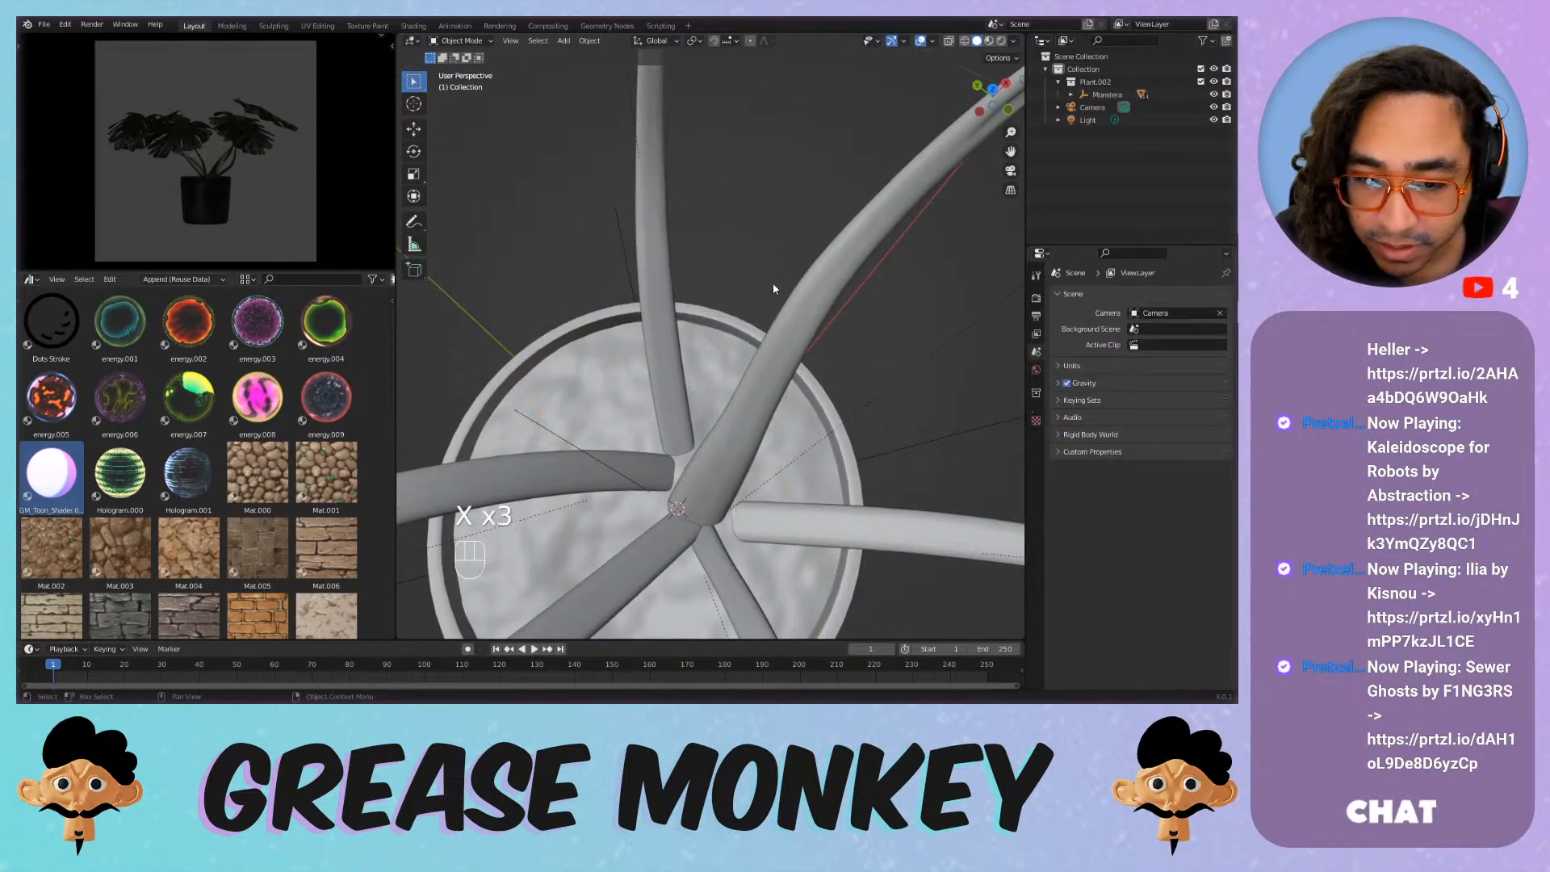
scroll(773, 283, "down", 10)
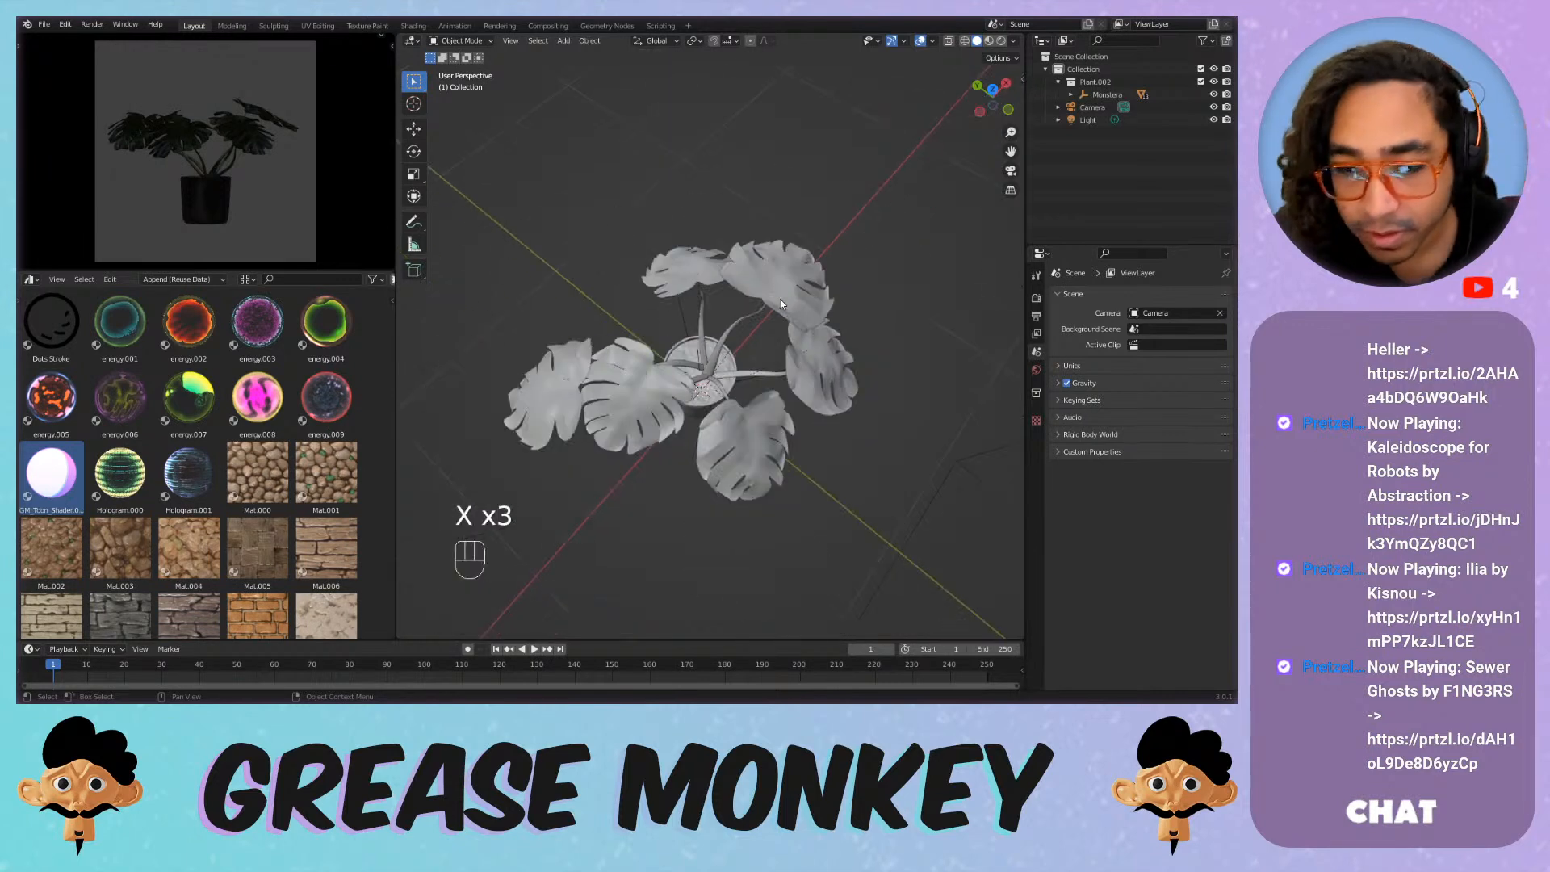
Move the point light in top view to the front of the plant, on the camera's left side.
scroll(835, 324, "down", 2)
middle_click_drag(836, 328, 717, 252)
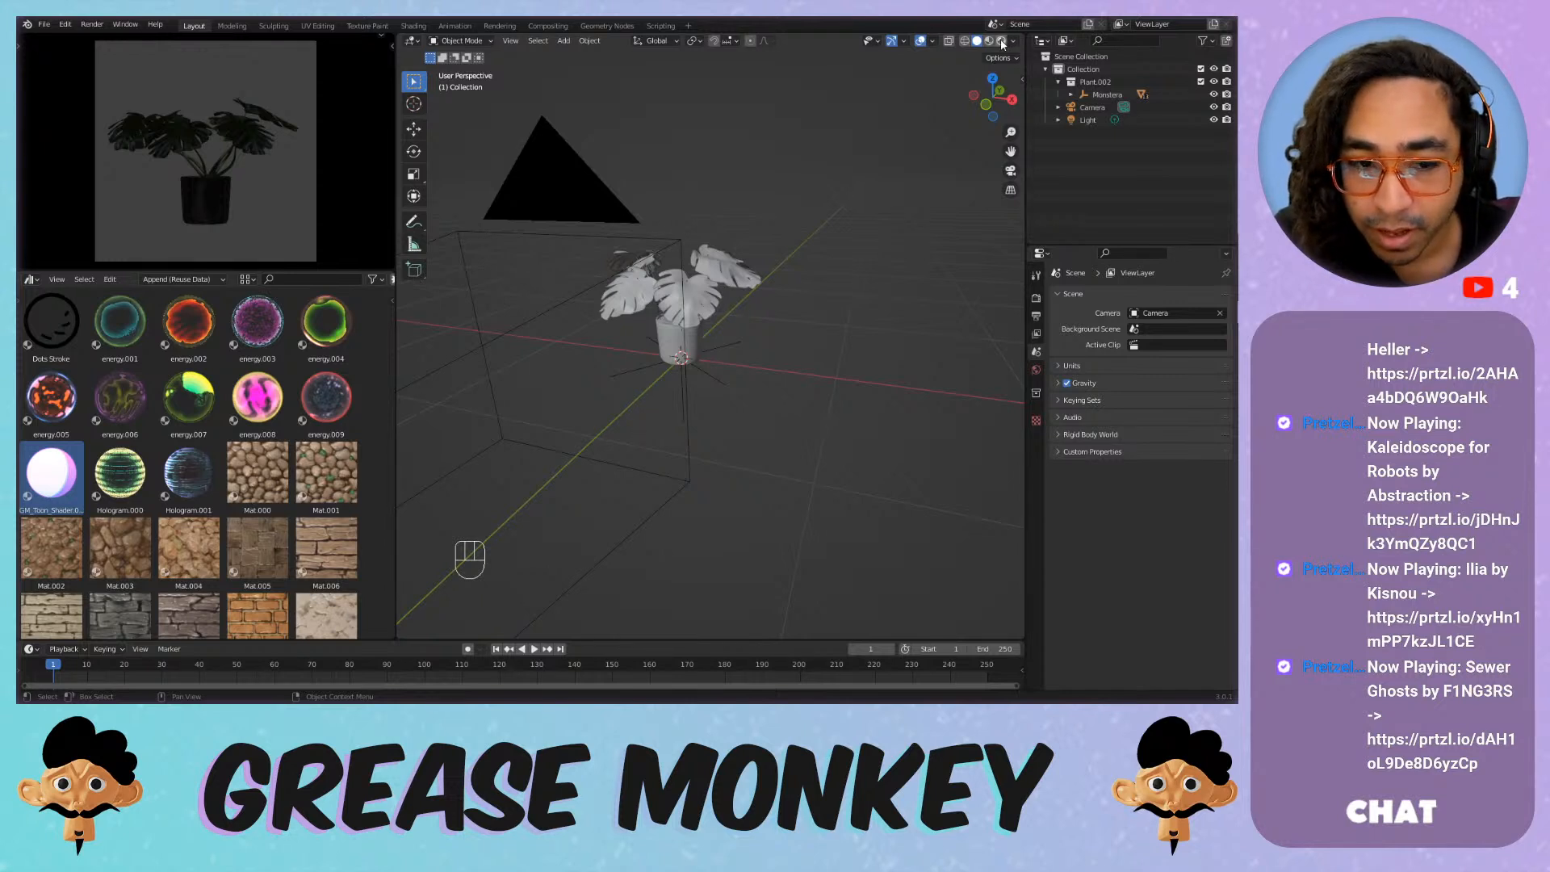
left_click(1098, 120)
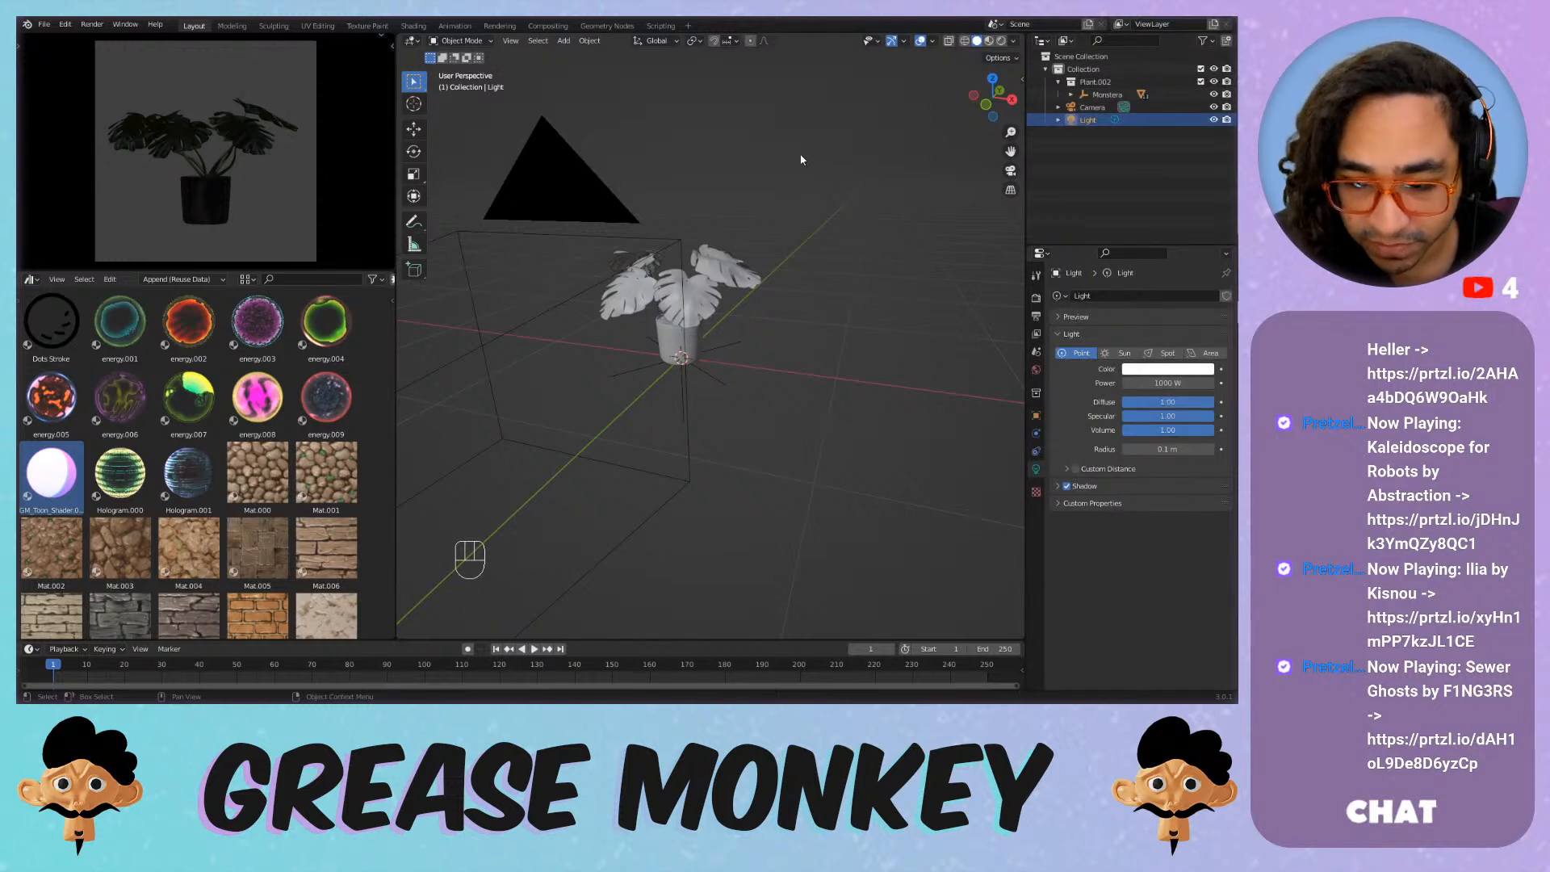
scroll(801, 154, "down", 3)
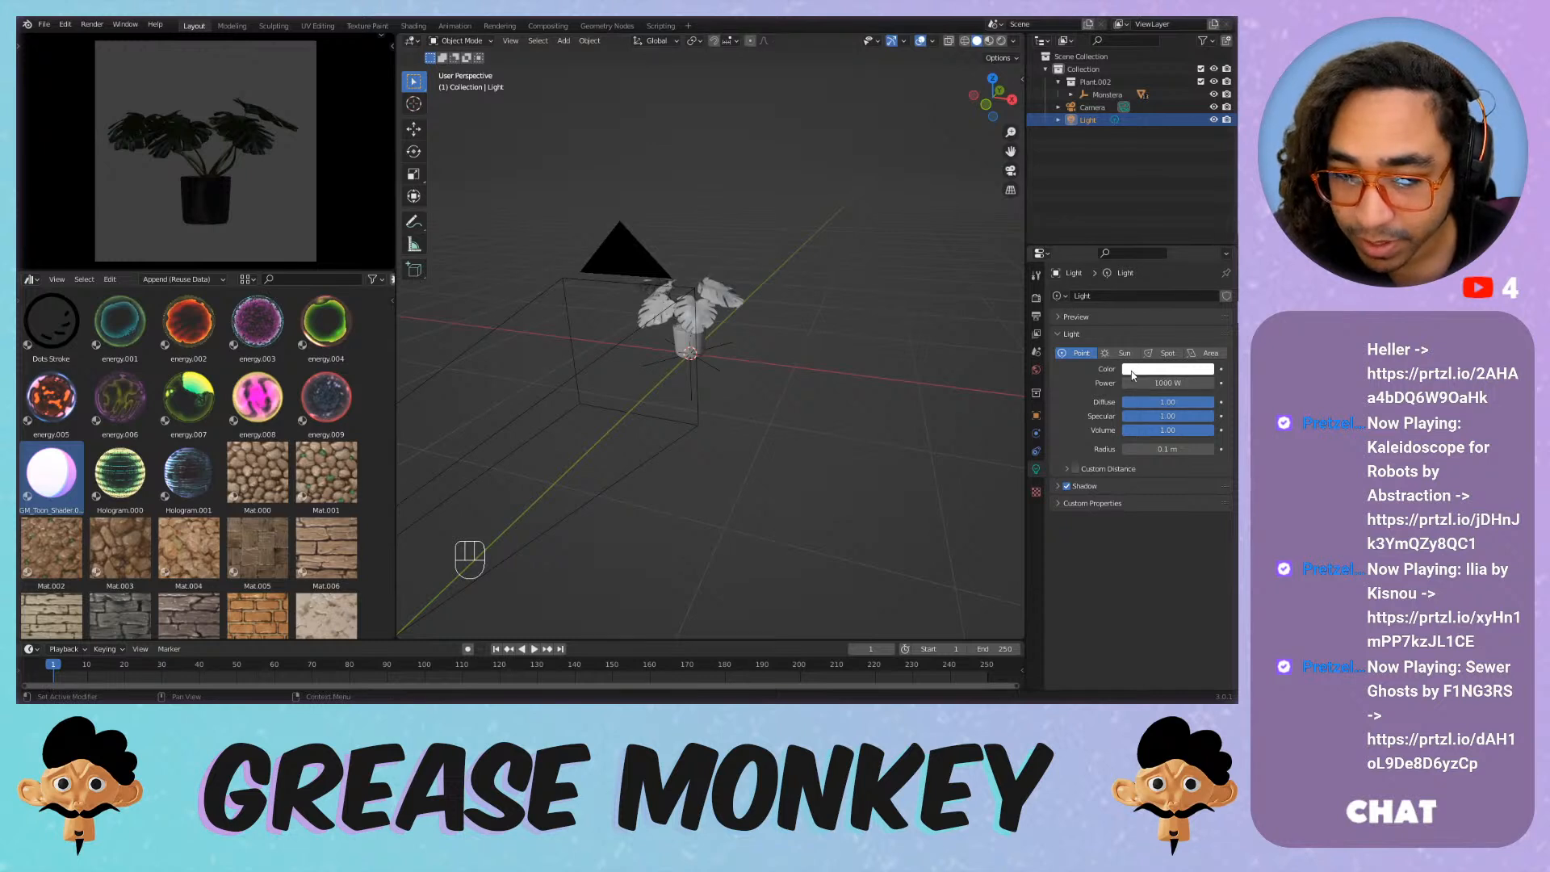
scroll(661, 294, "down", 3)
middle_click_drag(661, 290, 710, 392)
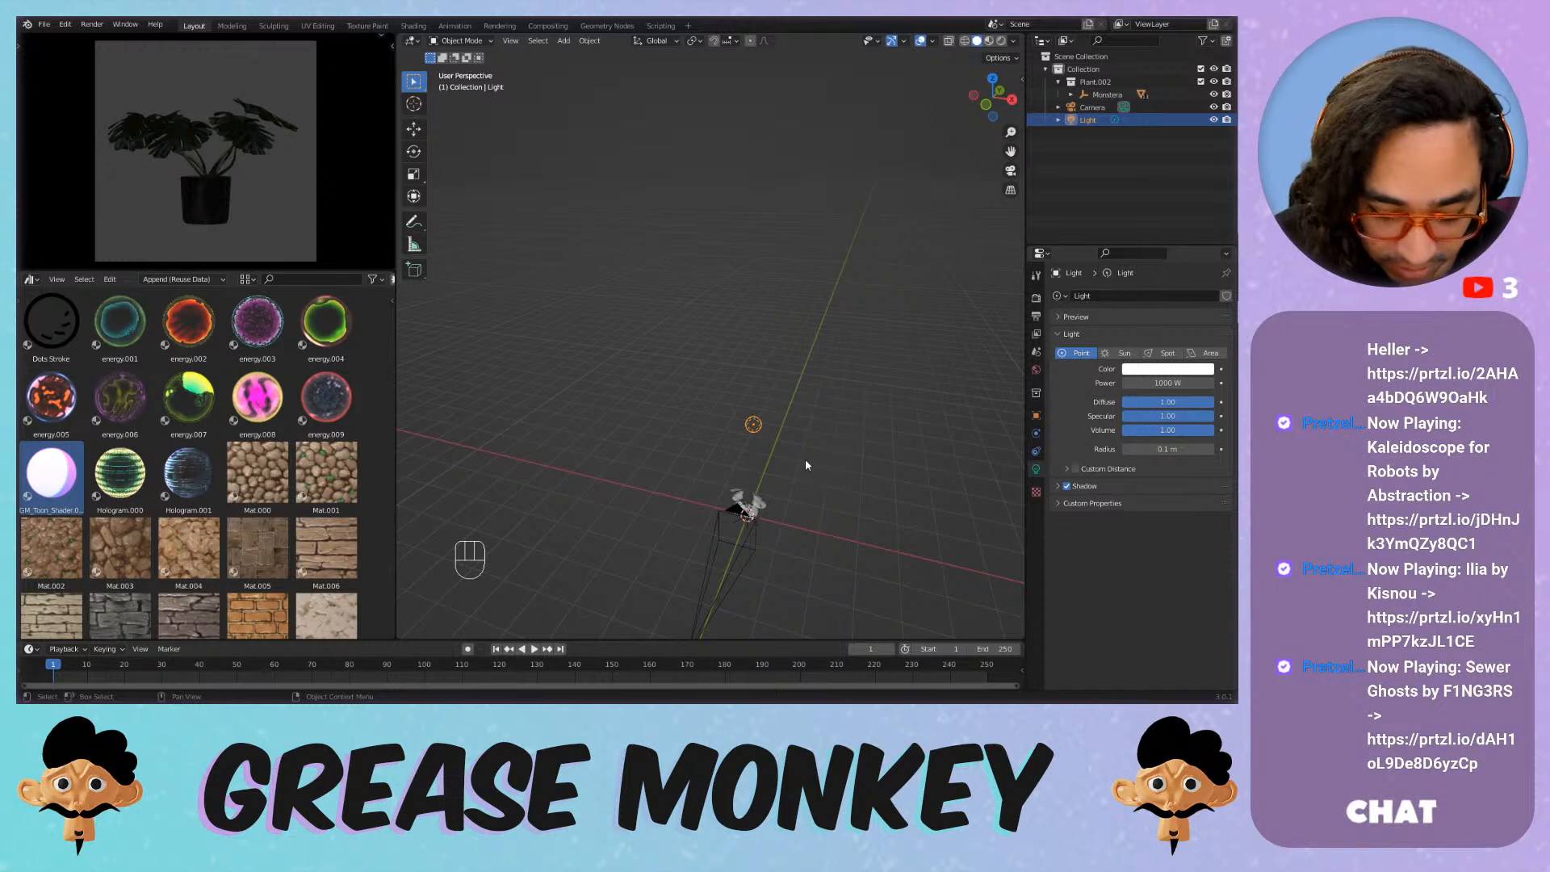
key("KP_7")
key("g")
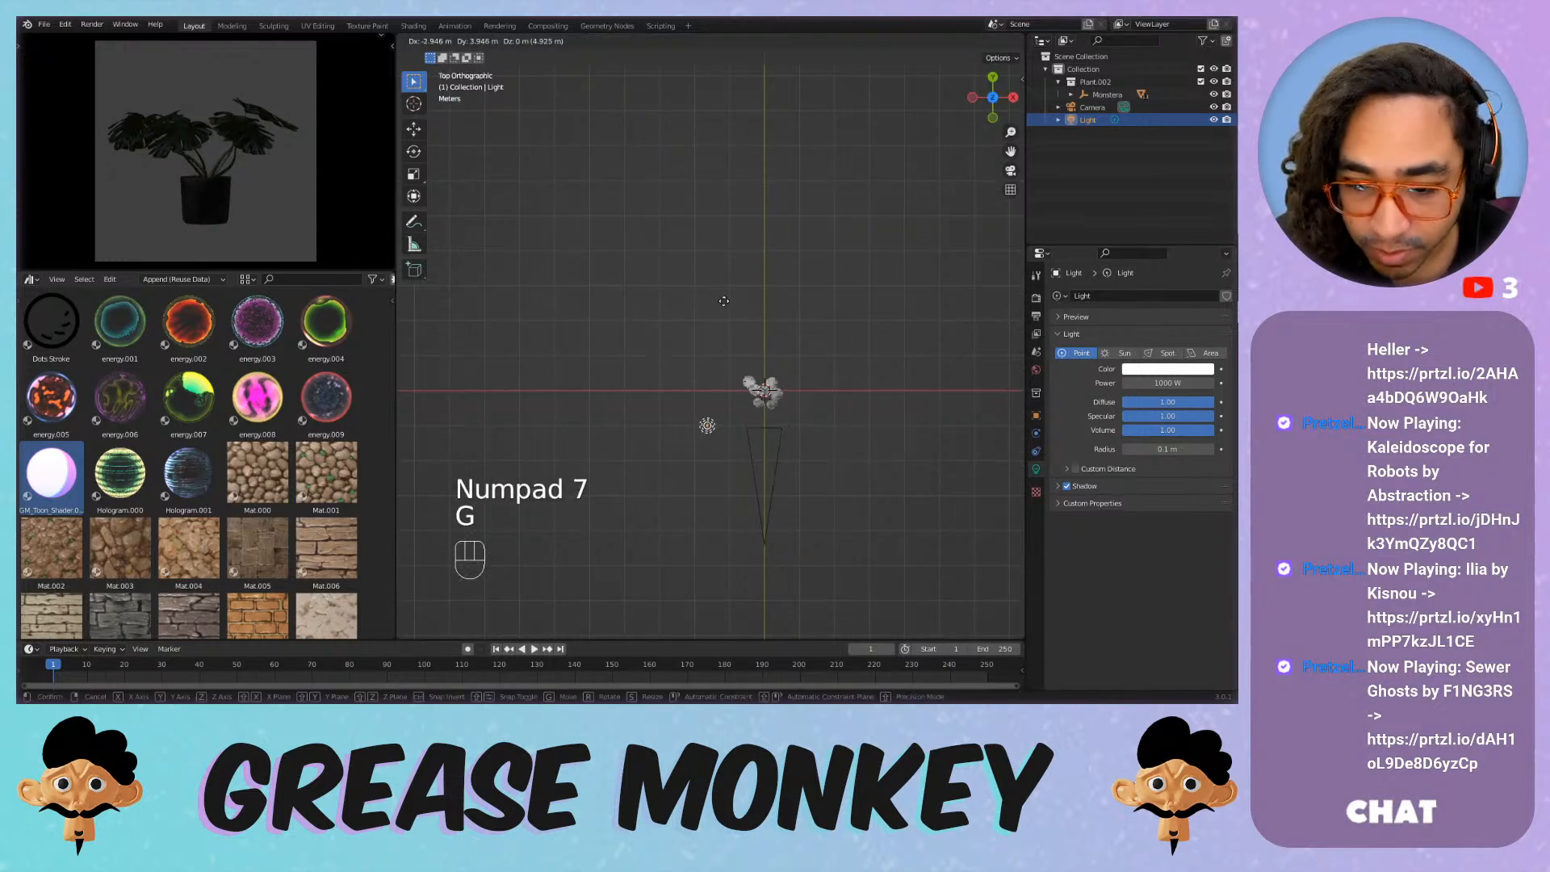
left_click(734, 299)
middle_click_drag(734, 299, 818, 294)
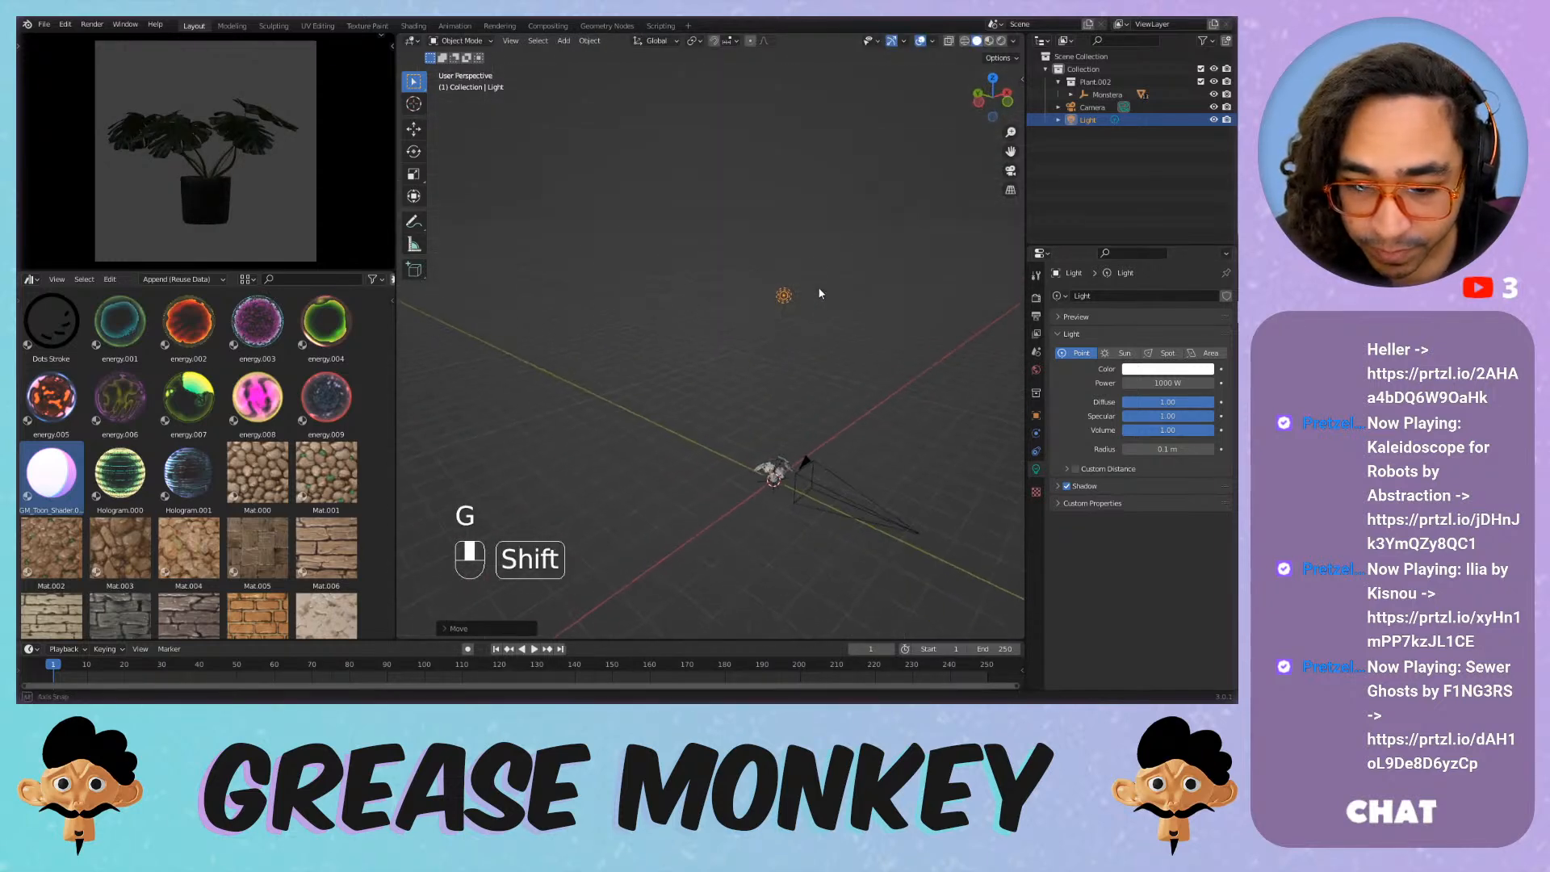
Lower the point light to roughly the plant's height, beside the plant on the camera's left.
key("g")
left_click(880, 418)
middle_click_drag(880, 419, 742, 430)
scroll(761, 478, "up", 3)
key("g")
left_click(769, 391)
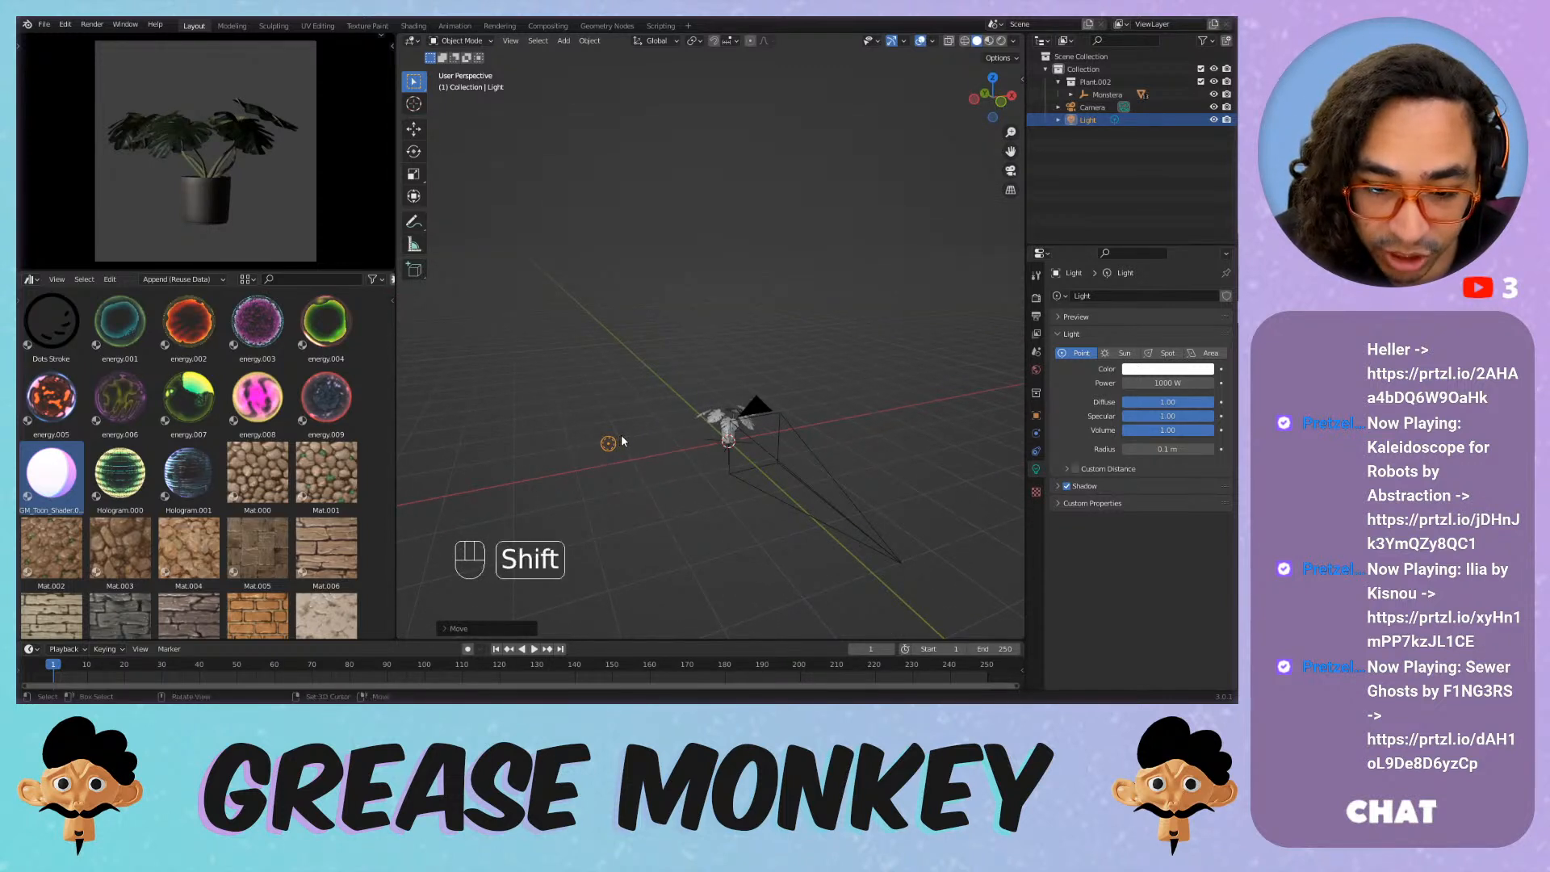
Duplicate the point light, placing the copy higher up on the plant's other side, and rename the original light Point.
key("shift+d")
left_click(847, 310)
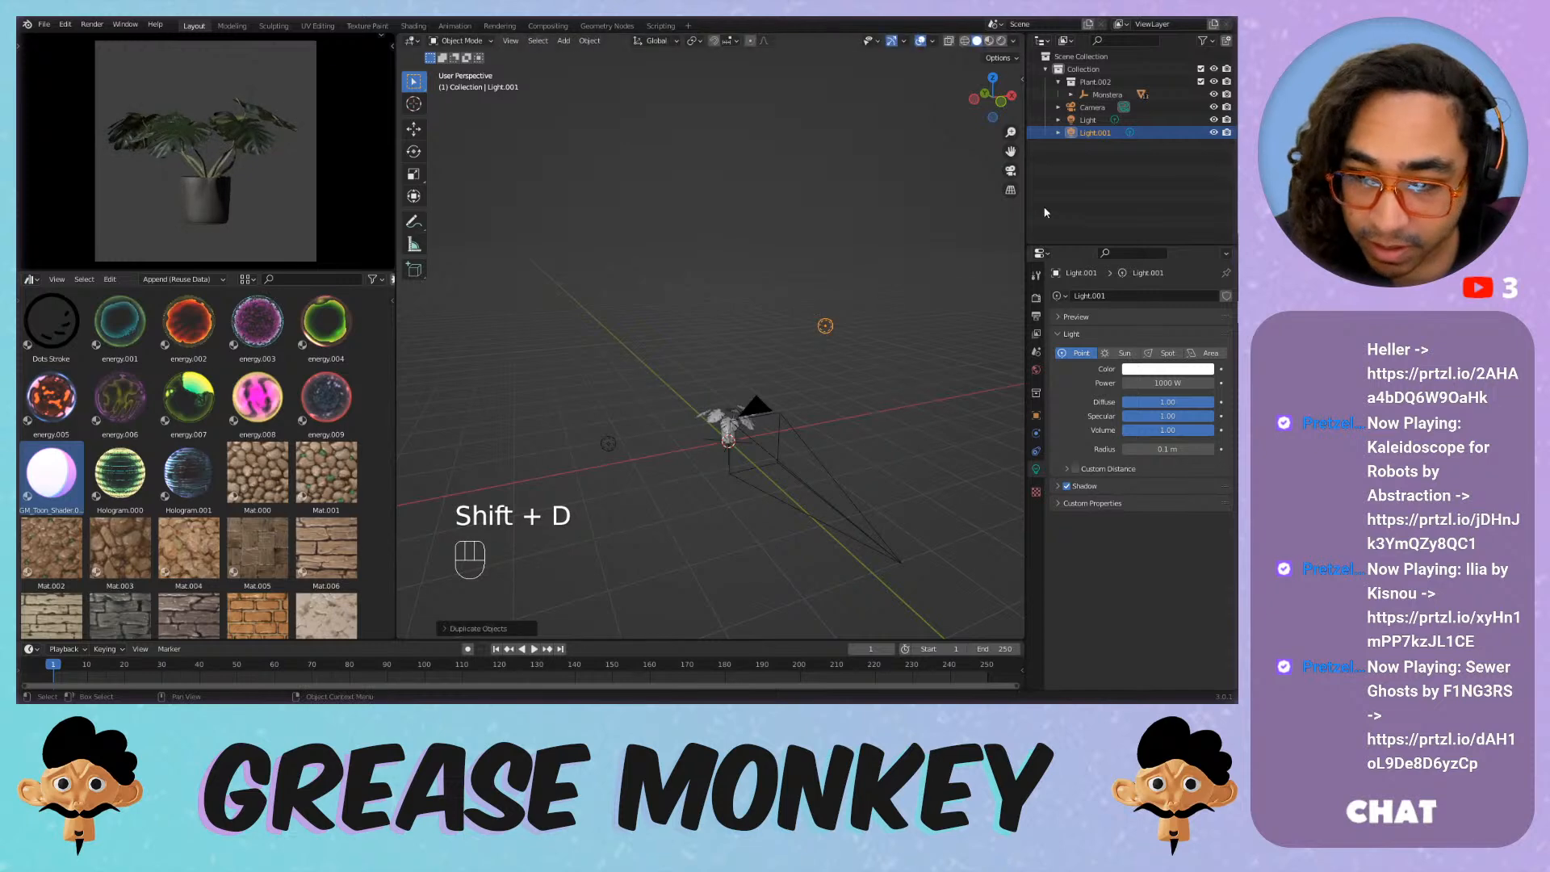
left_click(1085, 121)
double_click(1084, 120)
type("Point")
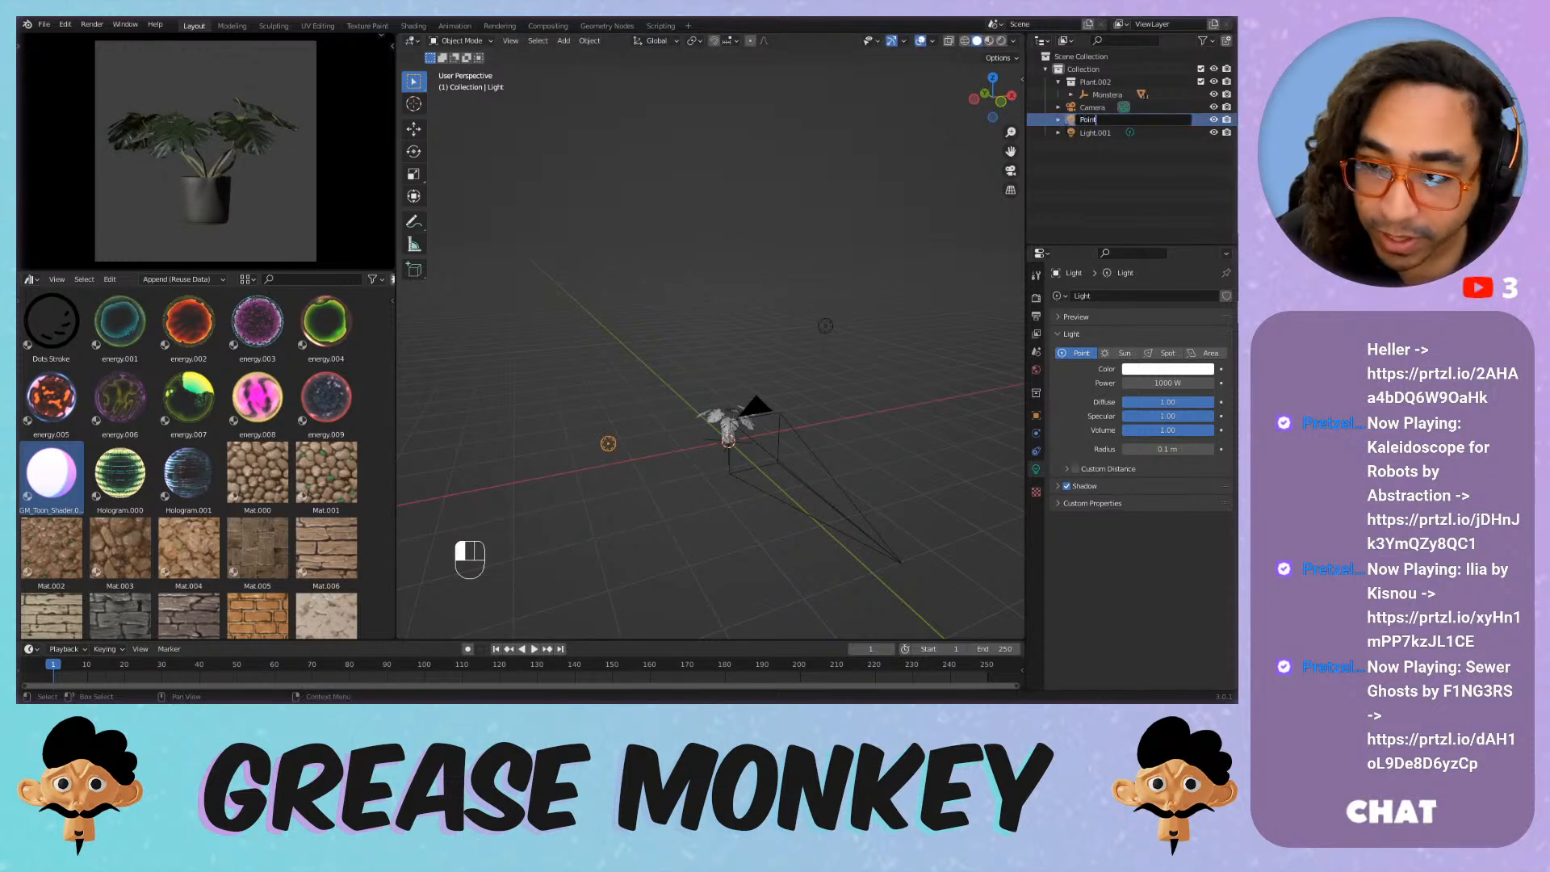
key("Return")
Rename the duplicated light Sun.
left_click(1086, 119)
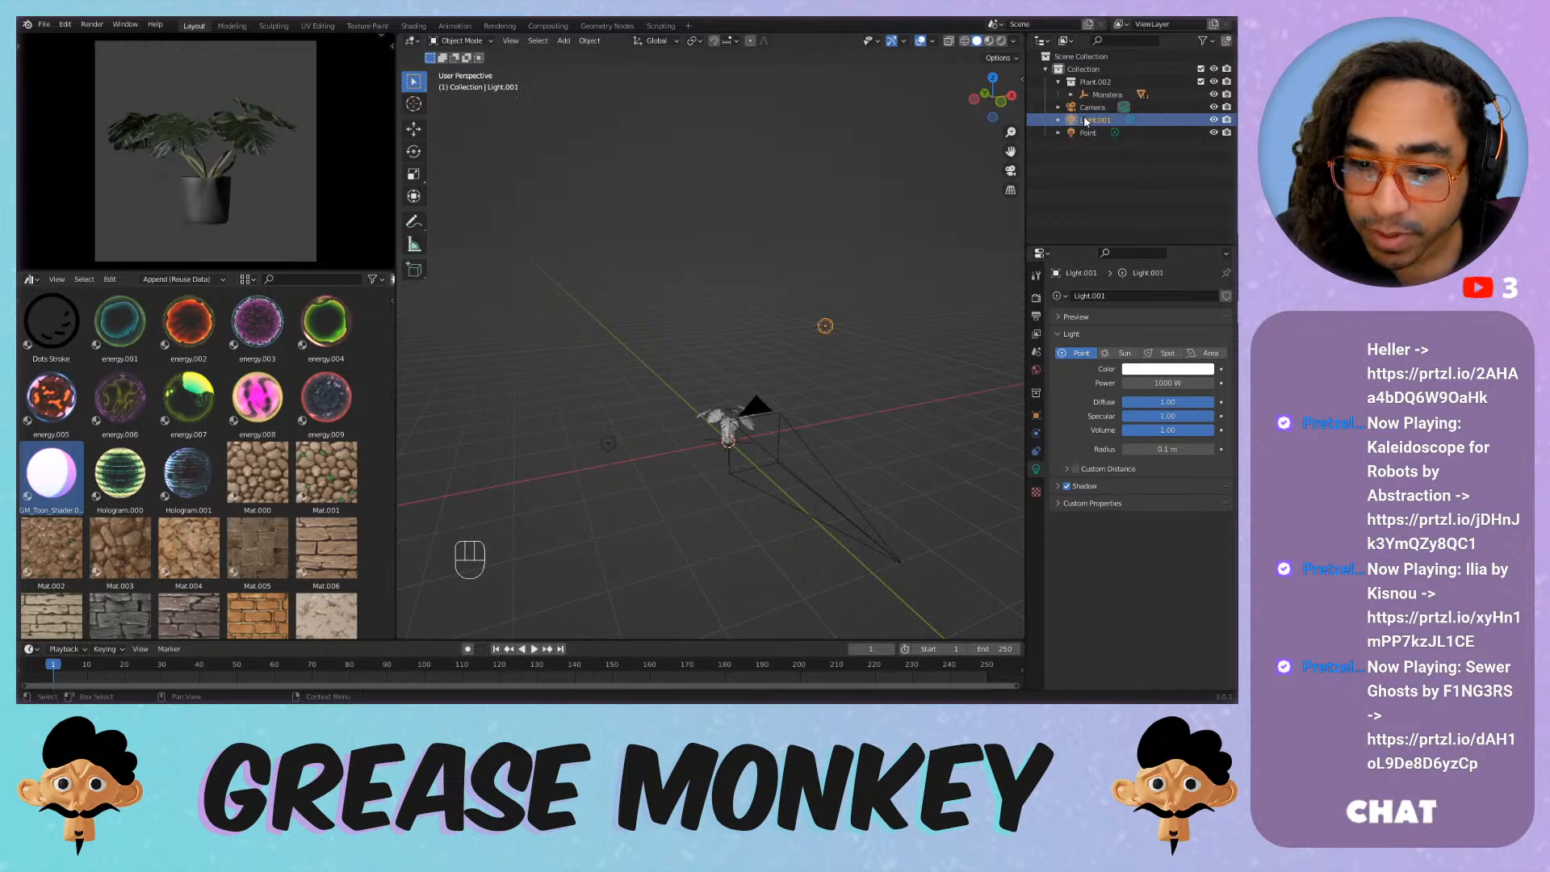
double_click(1086, 119)
type("Subn")
key("Return")
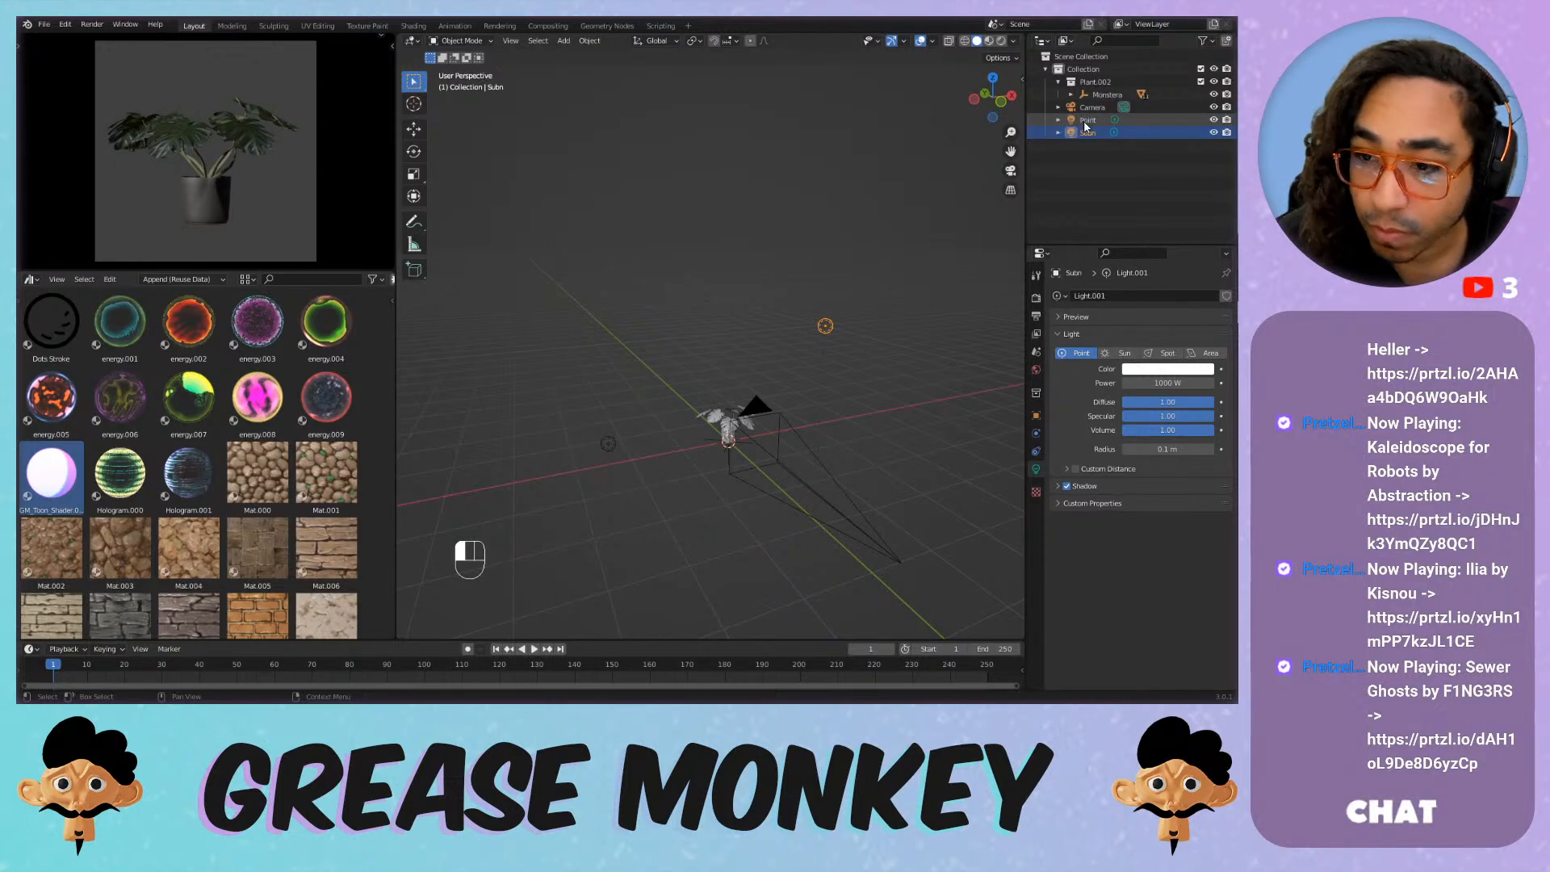
key("F2")
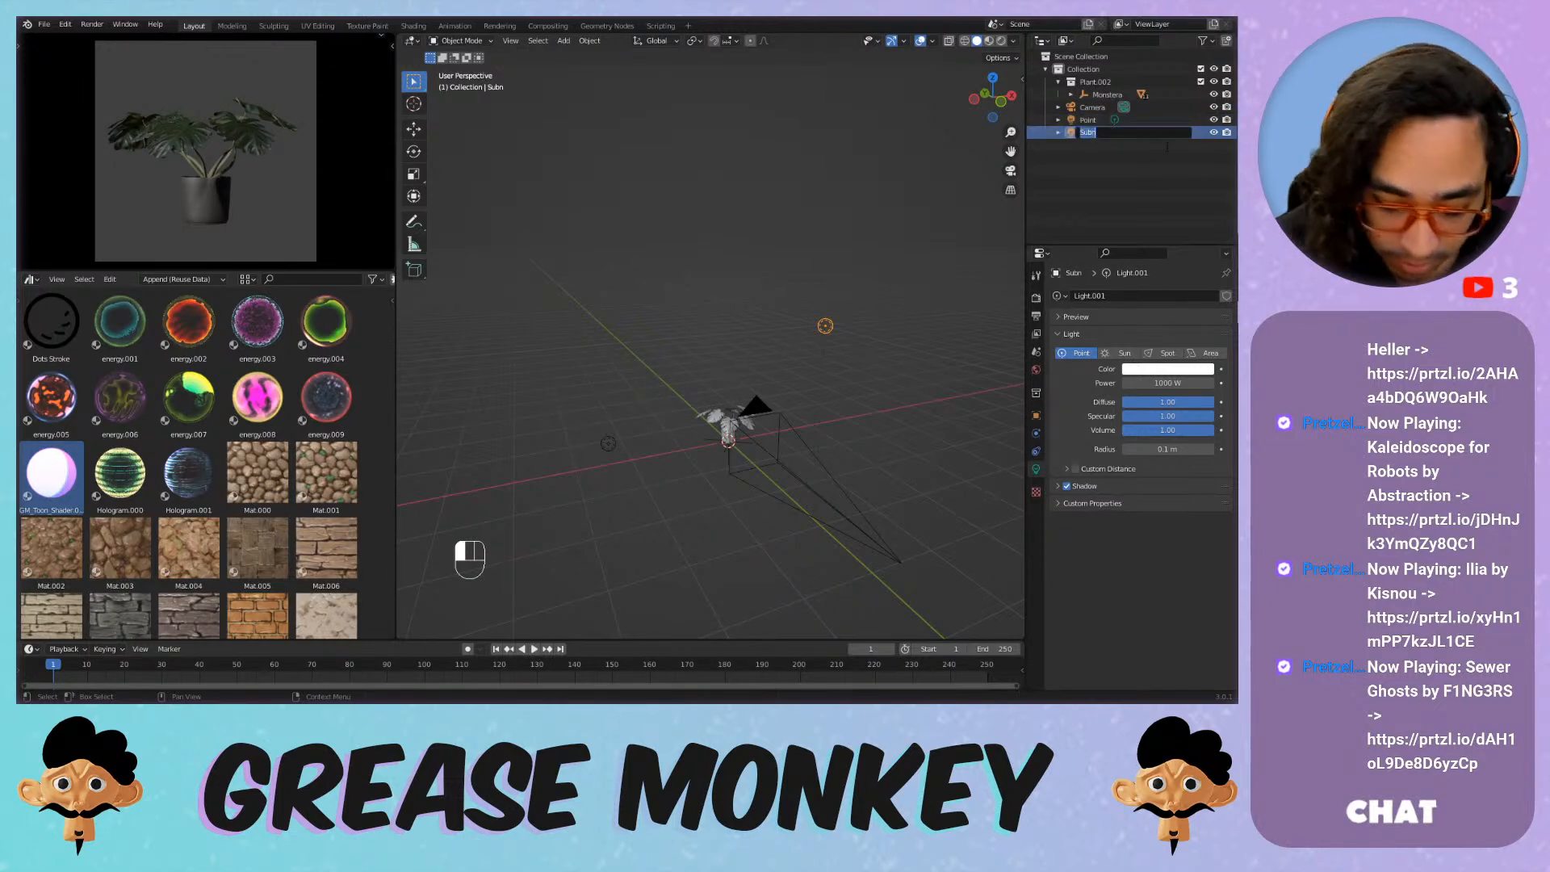
type("Sun")
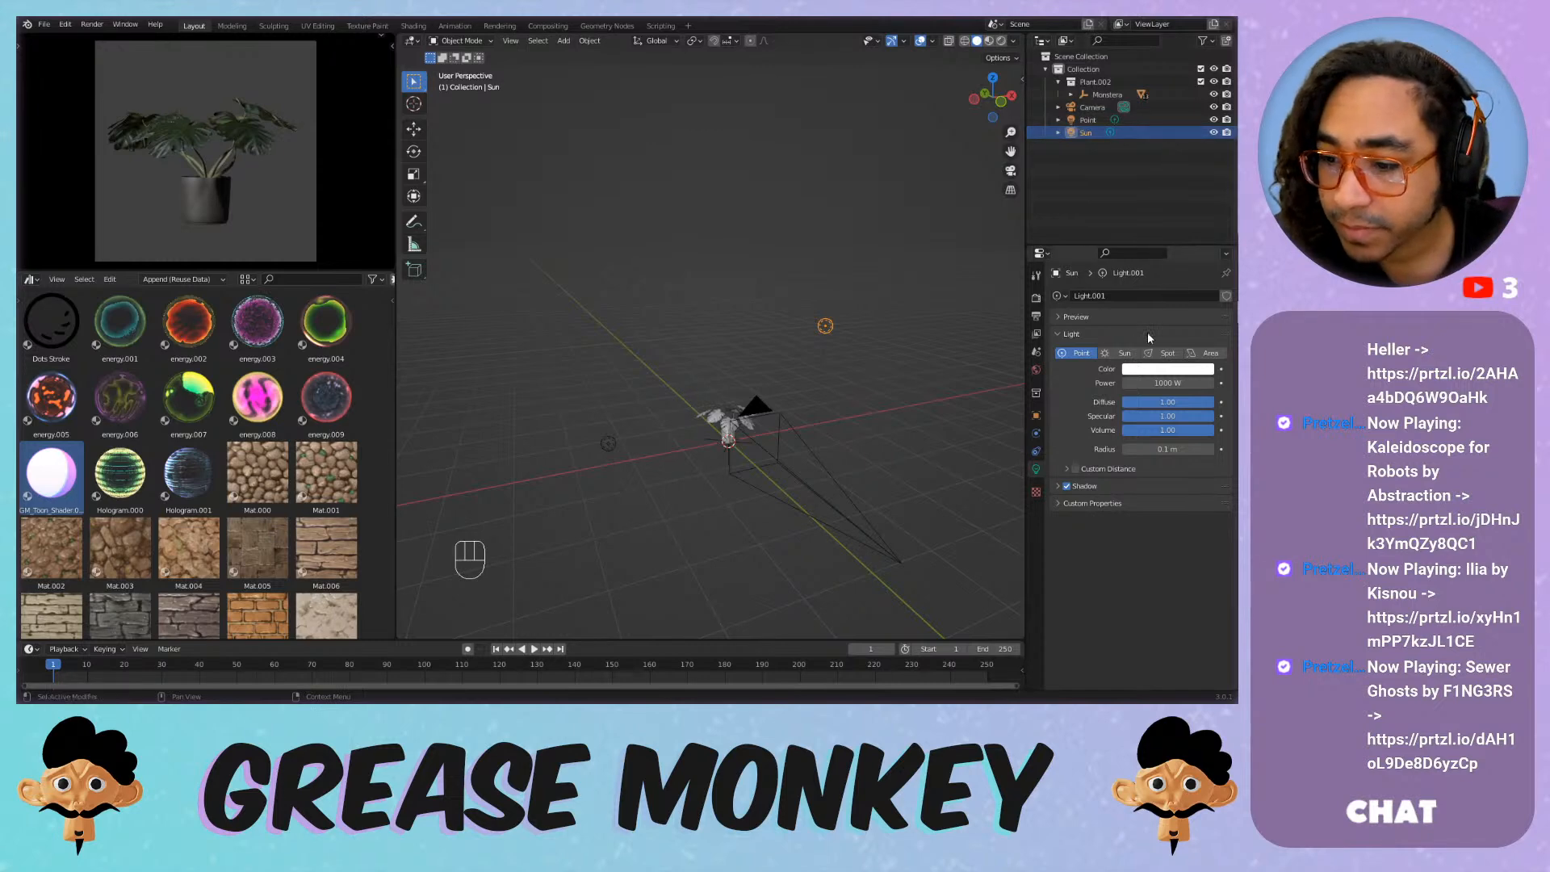
key("Return")
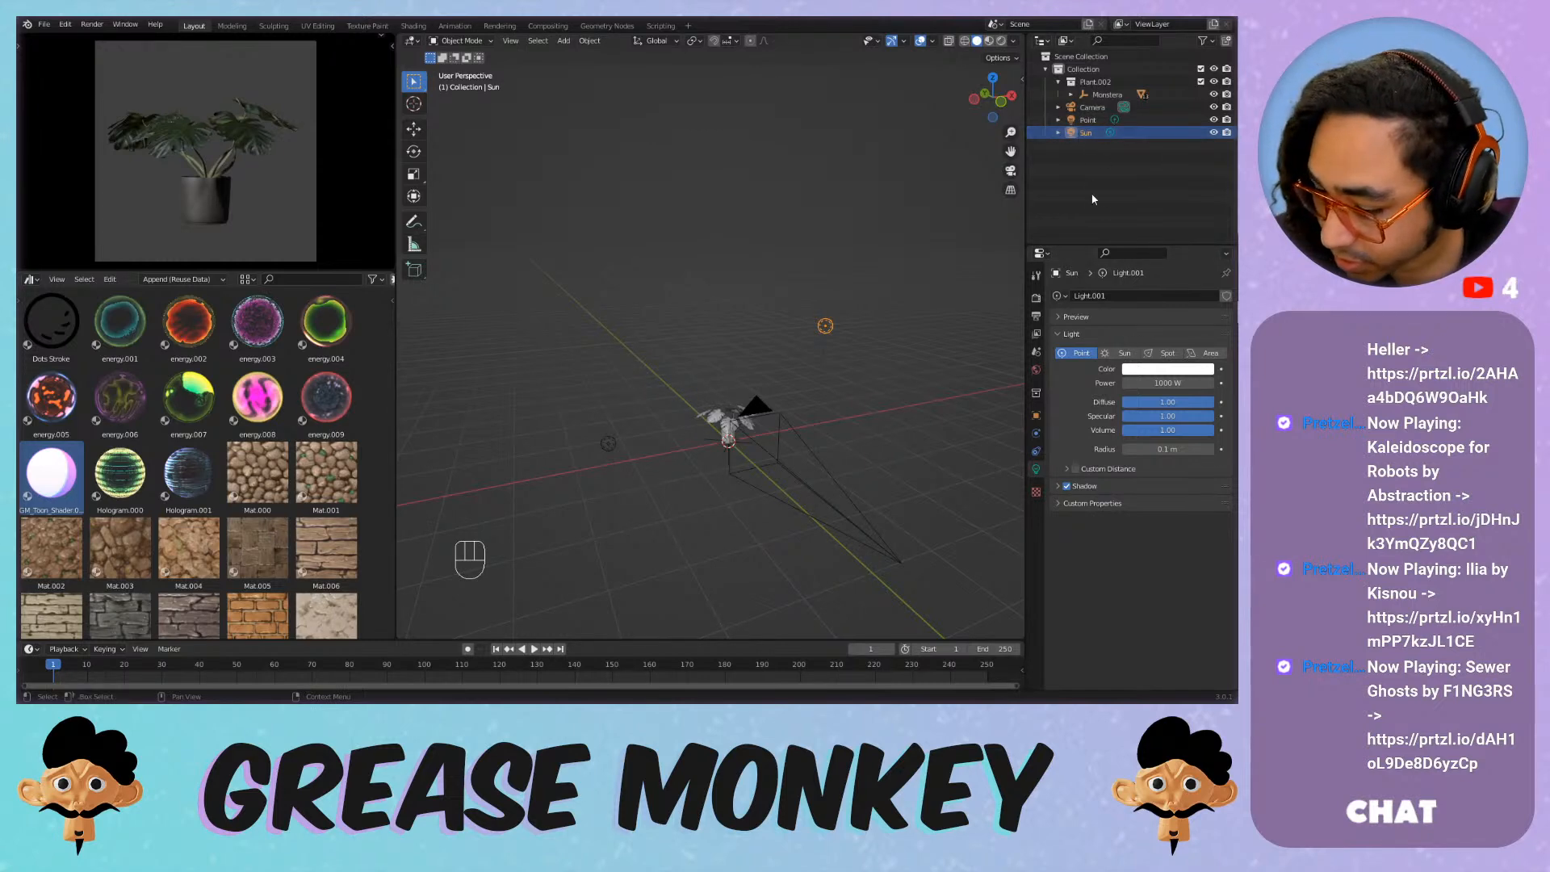
Change the duplicated light's type to Sun and set its strength to 3.650.
middle_click_drag(815, 380, 775, 307)
left_click(1154, 385)
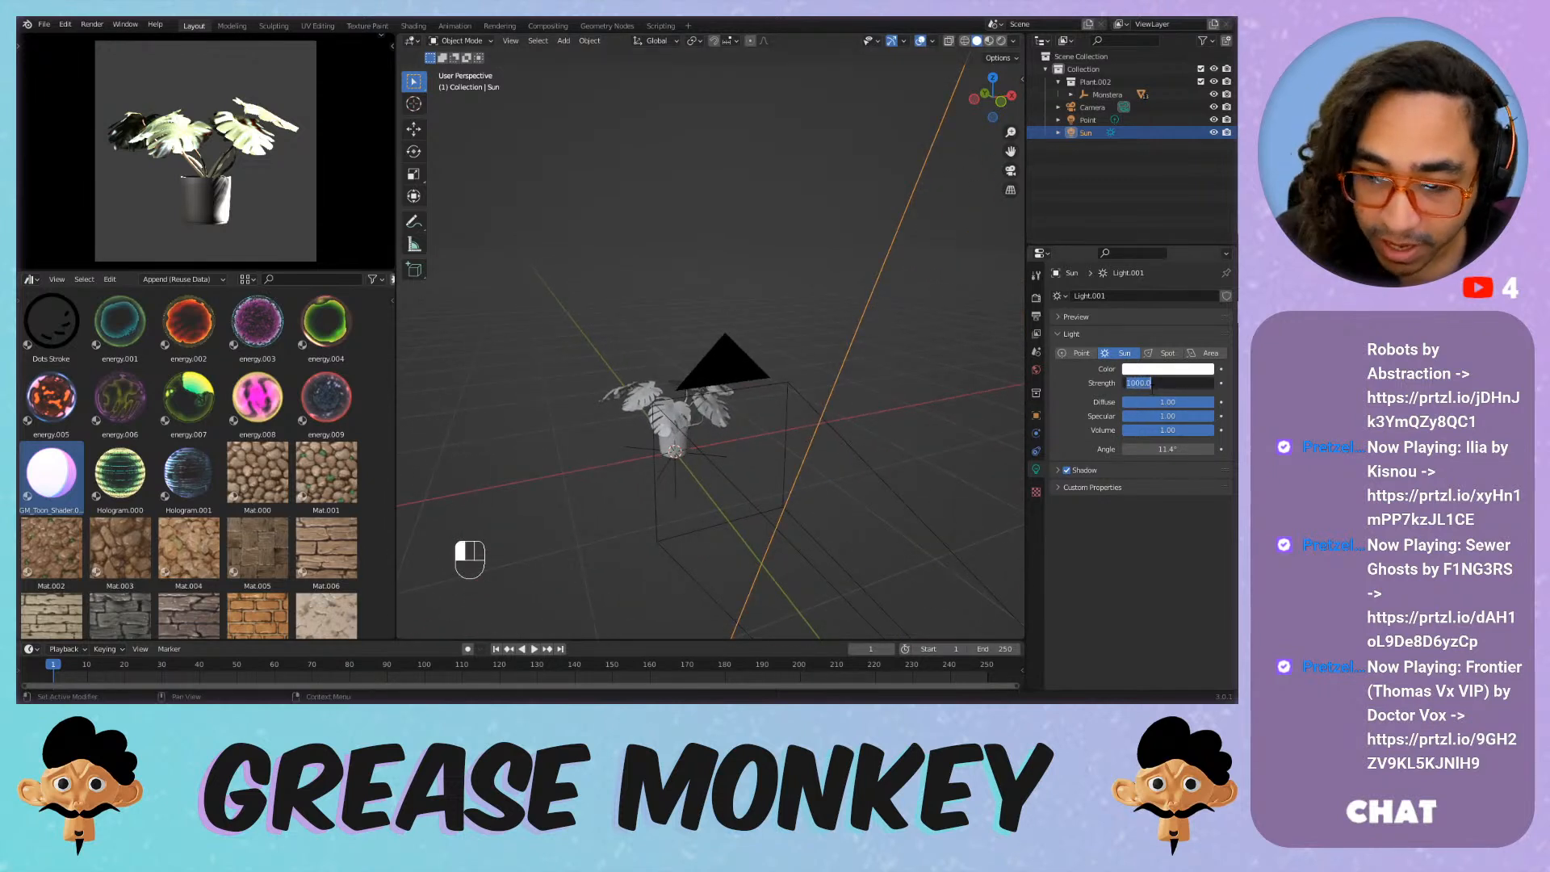
type("1")
key("Return")
mouse_move(1151, 385)
left_mouse_down()
mouse_move(1195, 385)
mouse_move(1166, 383)
left_mouse_up()
middle_click_drag(769, 241, 763, 361)
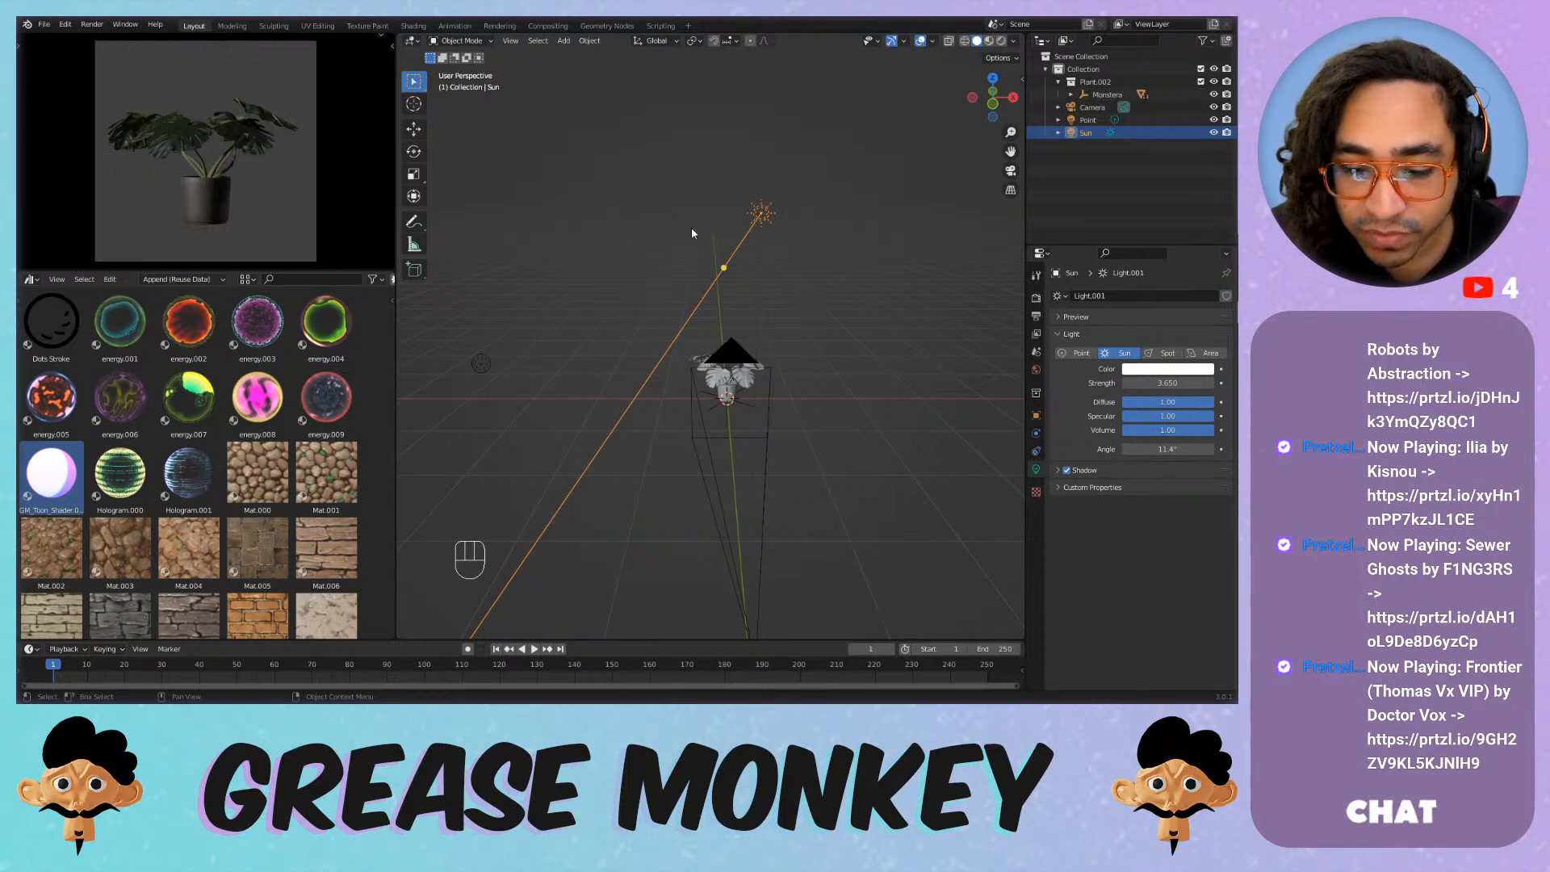
Split the 3D viewport into an upper and a lower area and open the editor type choices for the lower one.
middle_click_drag(761, 296, 487, 503)
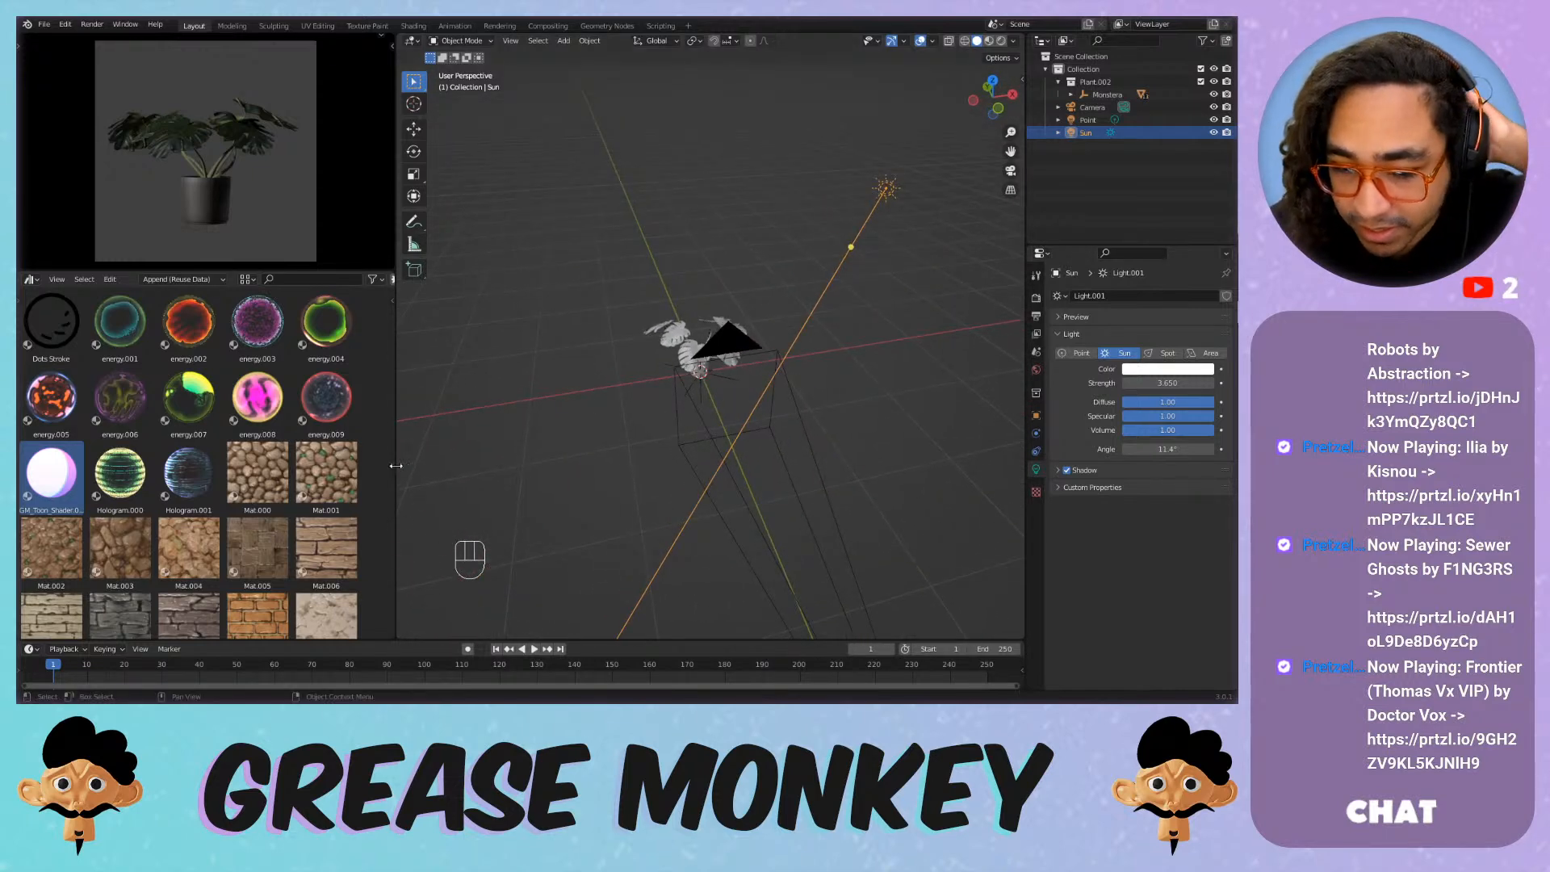
mouse_move(397, 432)
left_mouse_down()
mouse_move(362, 435)
mouse_move(381, 435)
left_mouse_up()
left_click_drag(381, 642, 395, 365)
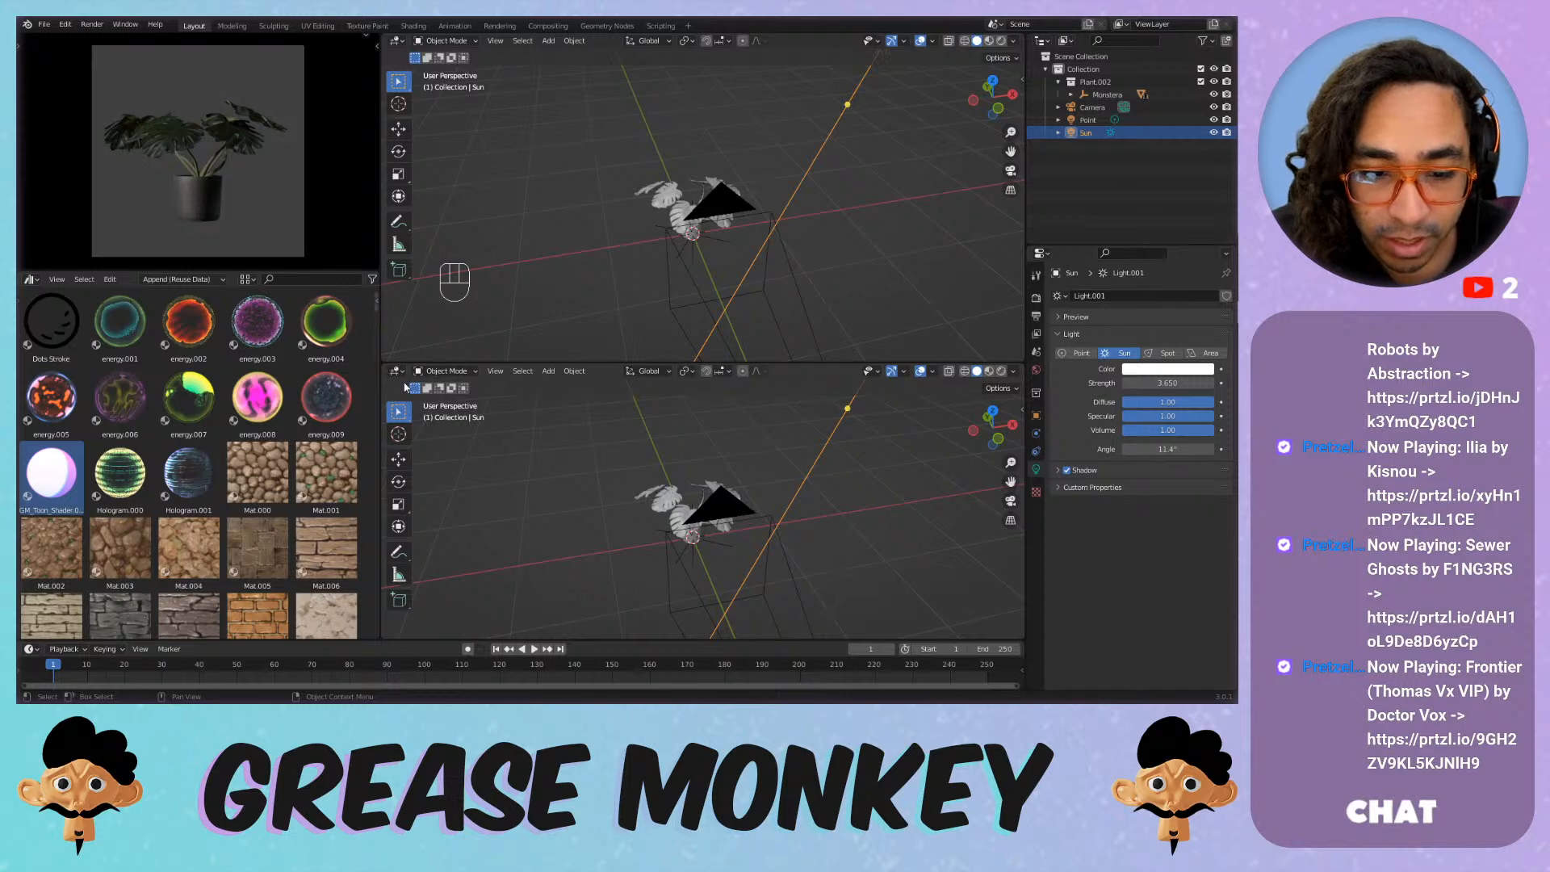
left_click(396, 372)
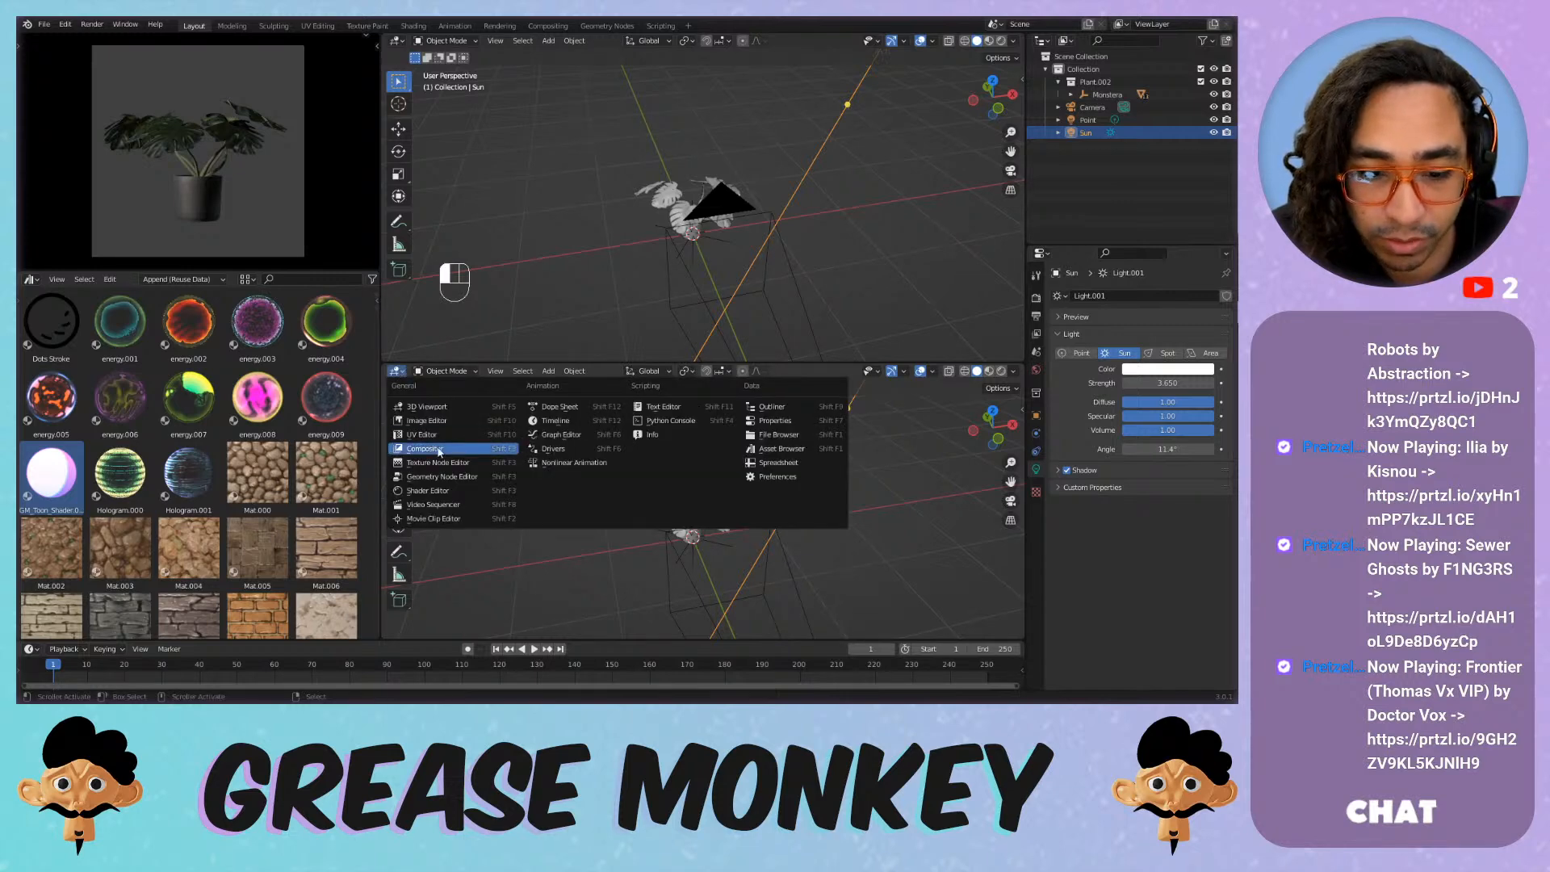
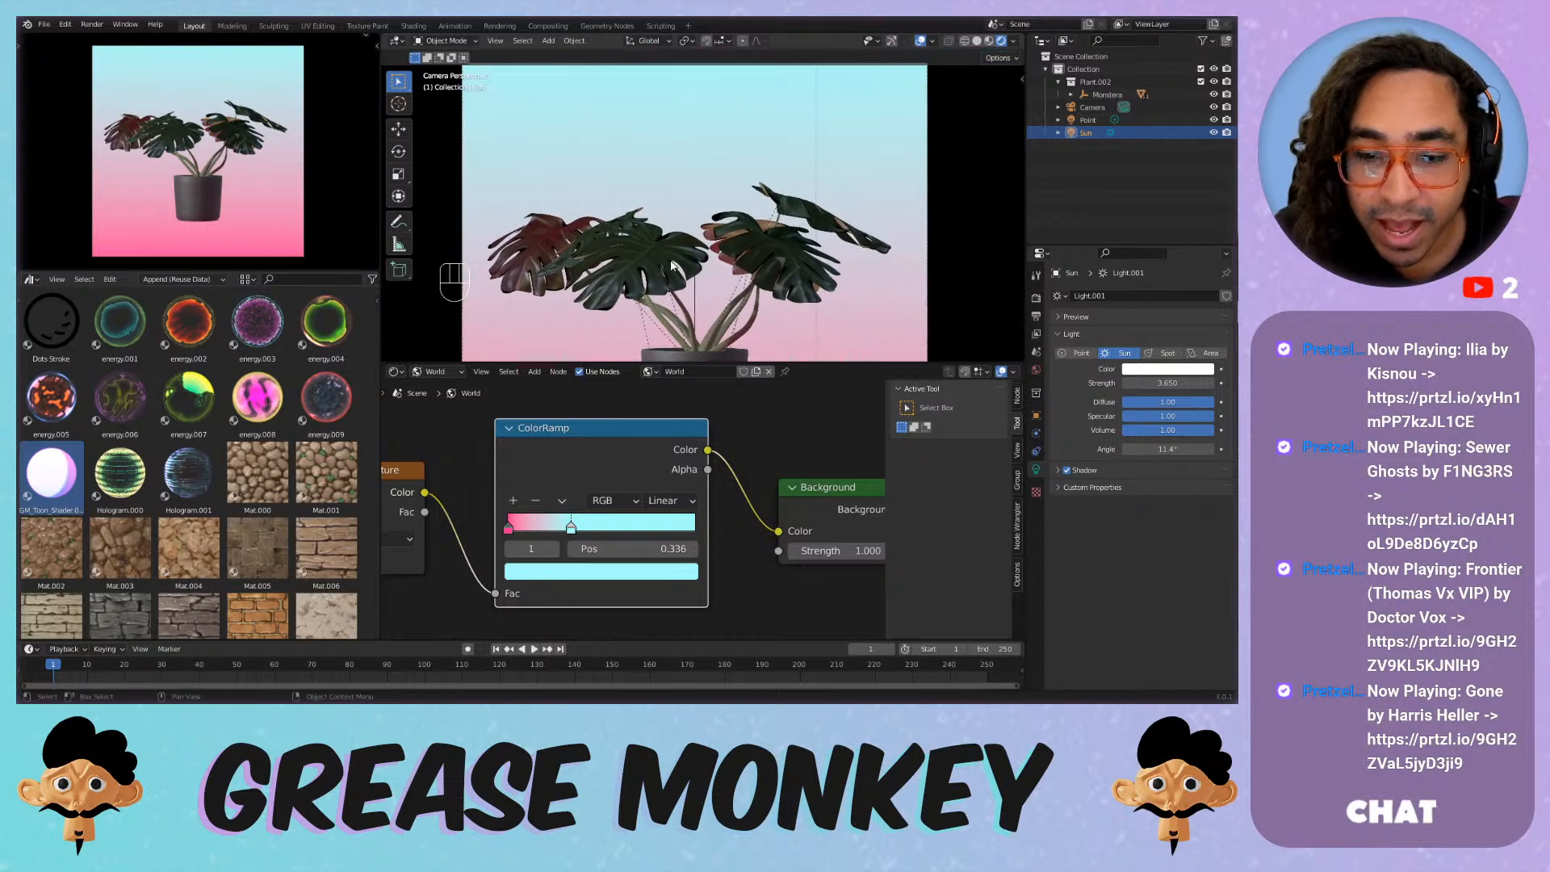
Try shifting the World ColorRamp's stops, undo the last shift, and examine the background color's reflection on the monstera leaves.
scroll(646, 211, "up", 2)
middle_click_drag(491, 188, 577, 166, "shift")
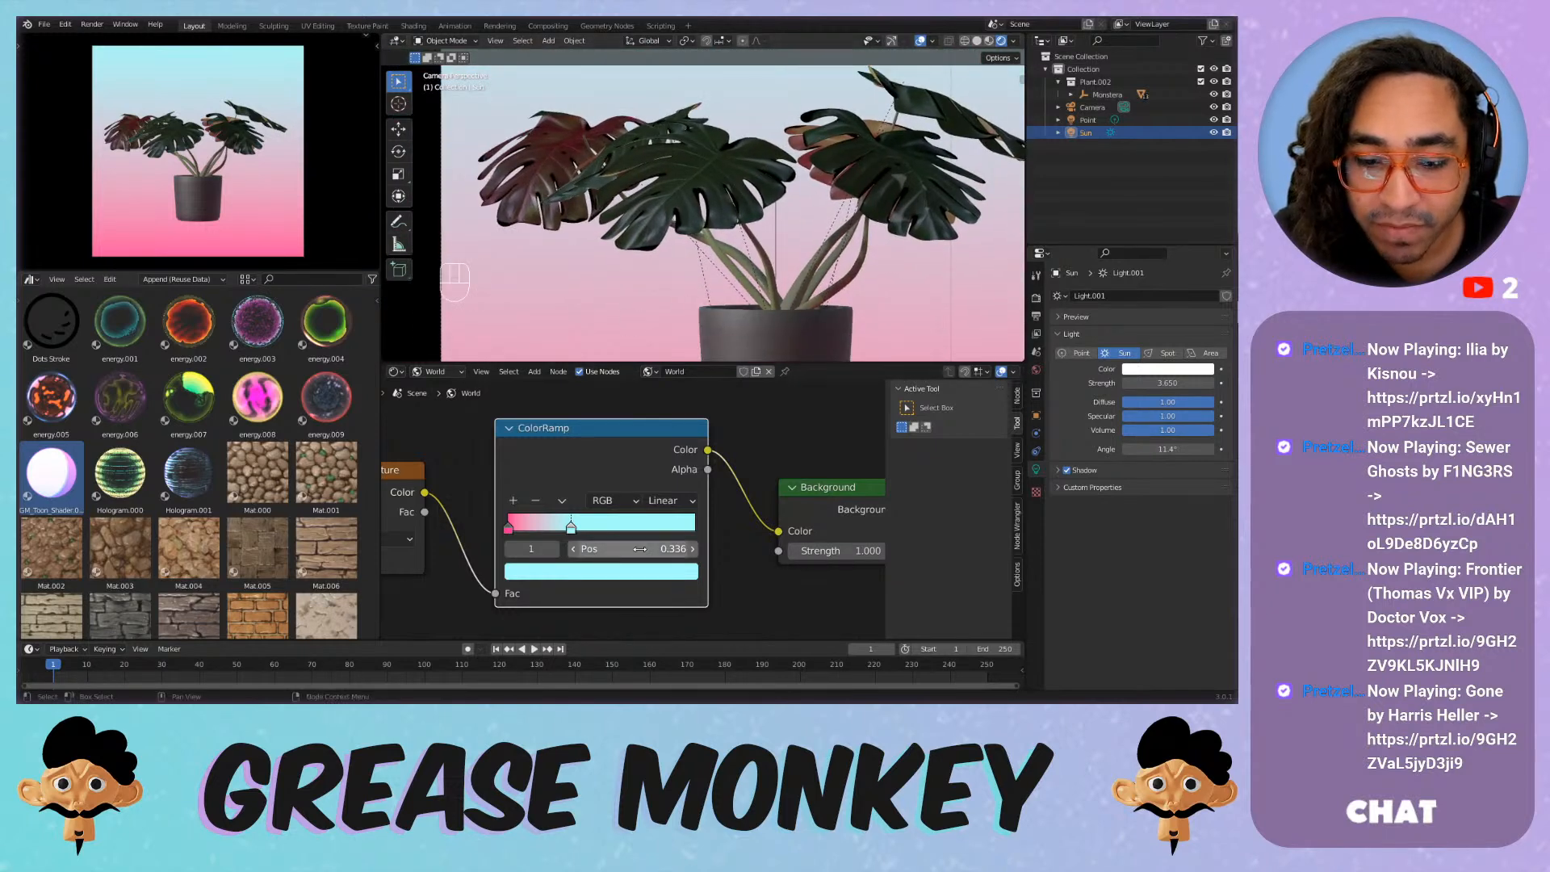
left_click_drag(571, 527, 516, 525)
key("ctrl+z")
scroll(646, 218, "up", 4)
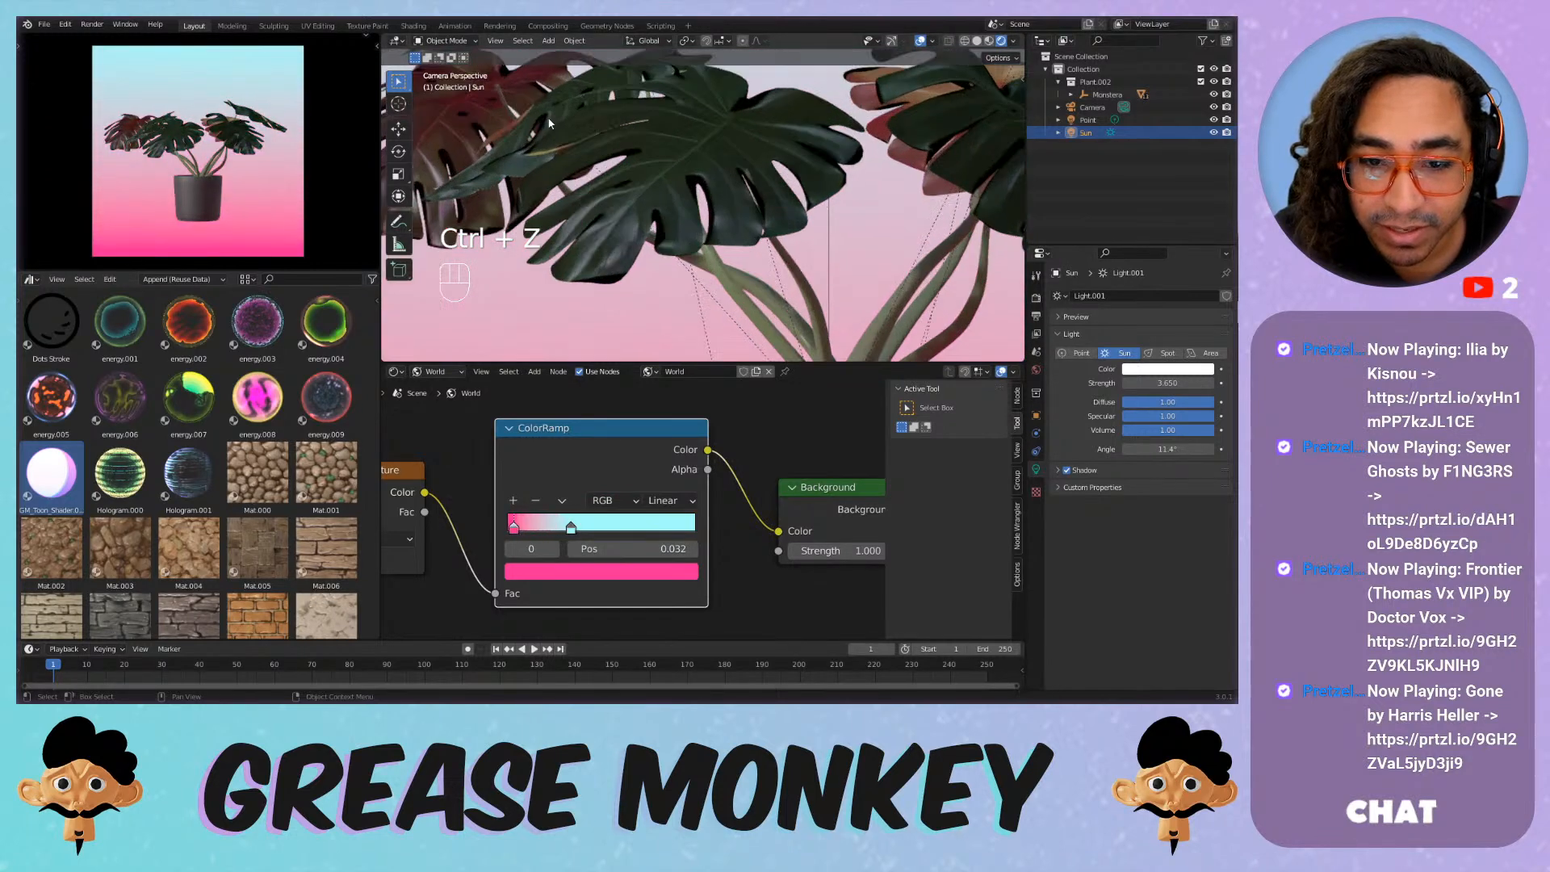
middle_click_drag(589, 210, 695, 226, "shift")
scroll(678, 226, "up", 4)
middle_click_drag(581, 201, 699, 229, "shift")
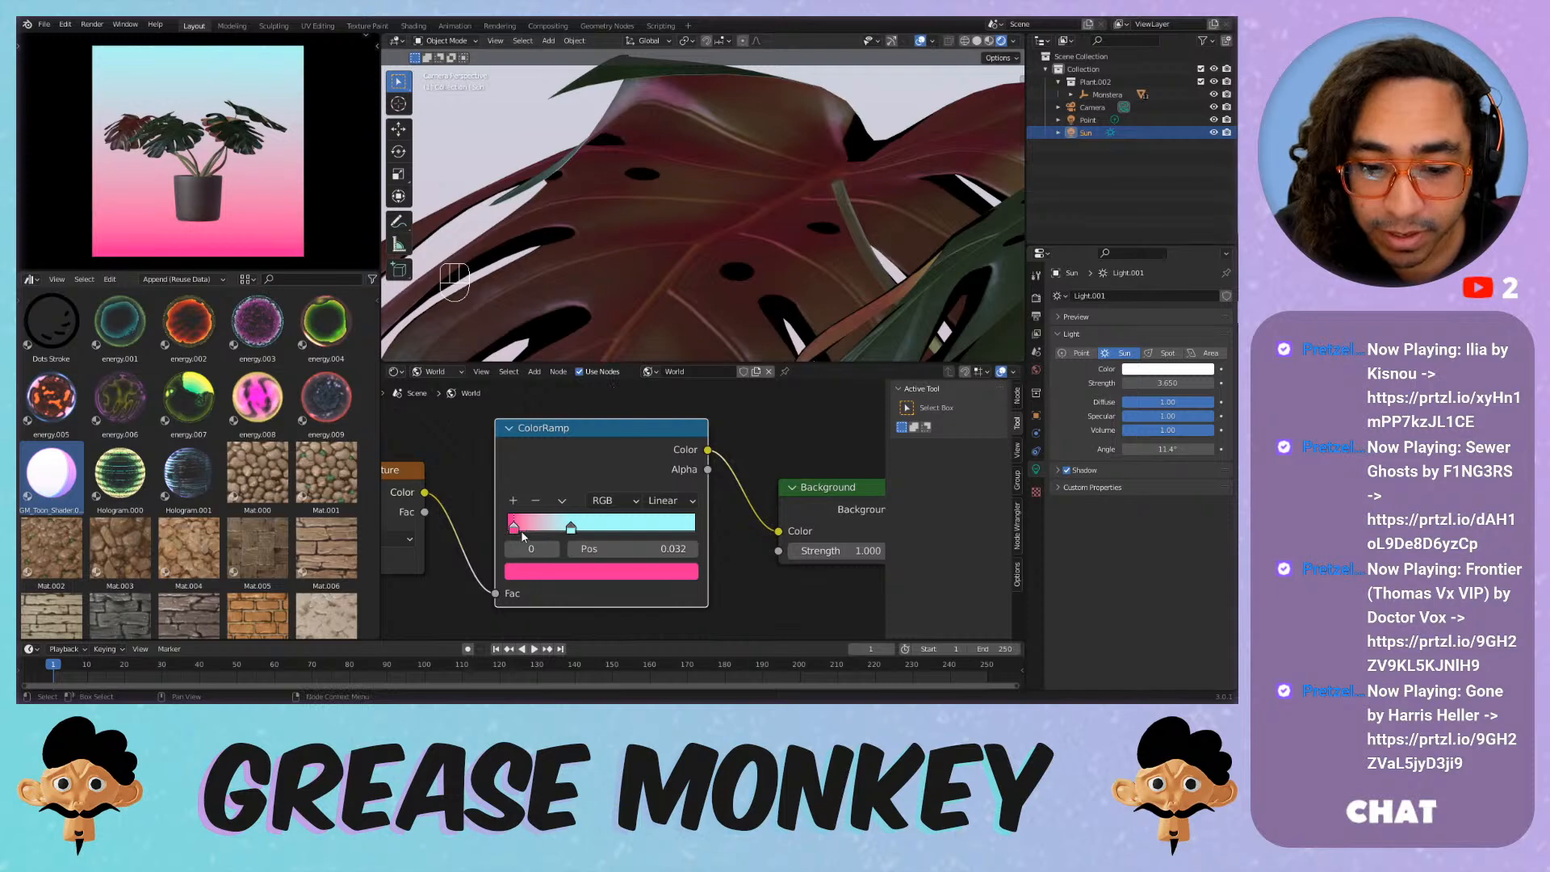
Try a purple with hue 0.702 for the ColorRamp's pink stop and undo the latest ramp changes.
left_click(601, 570)
left_click(646, 379)
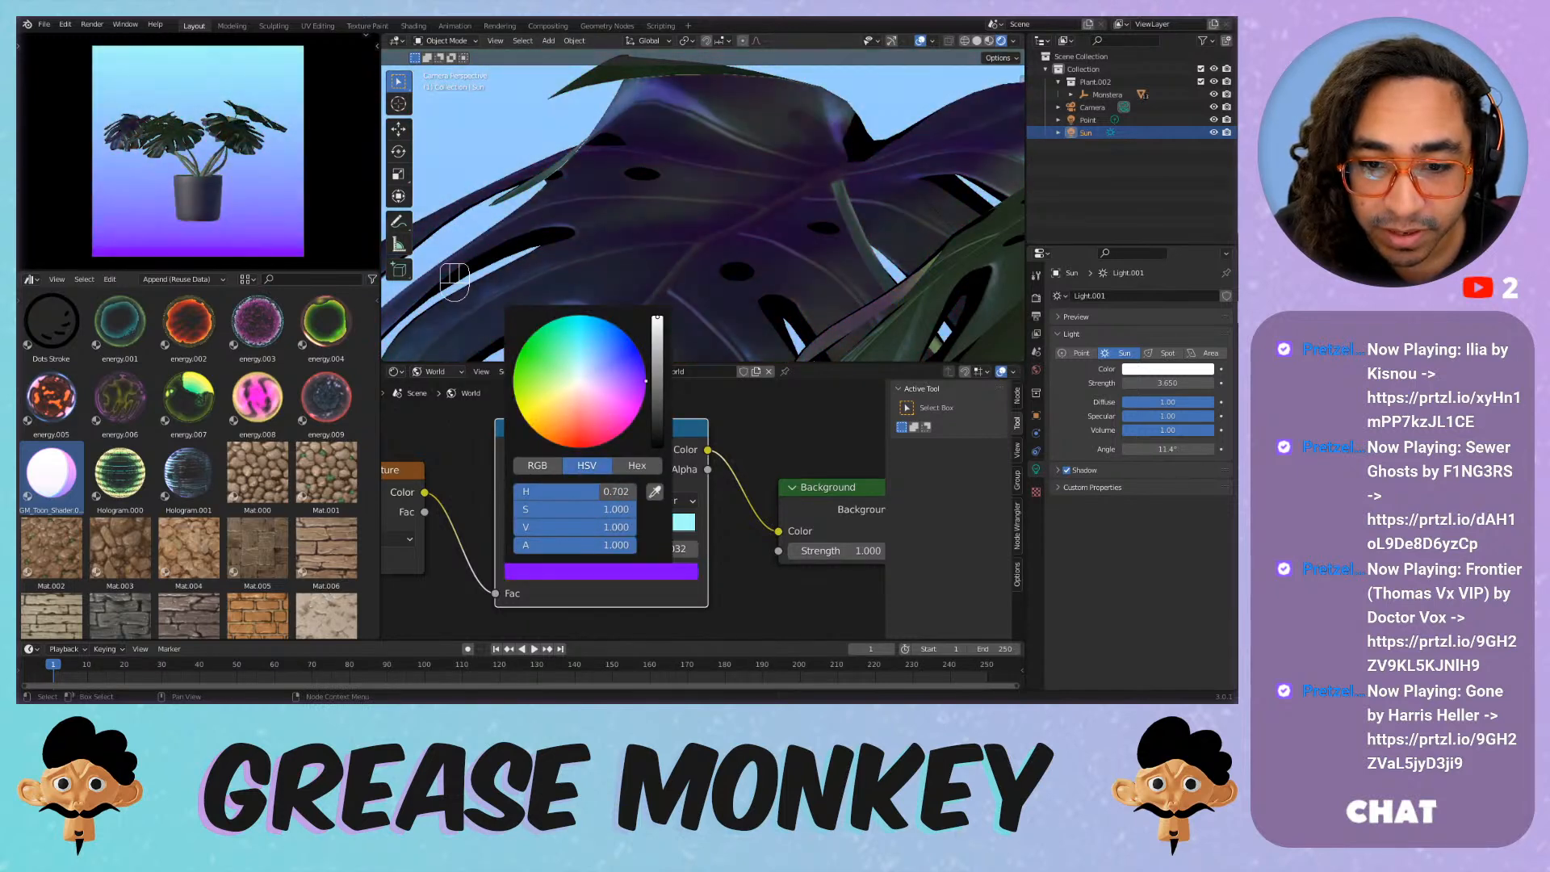
key("ctrl+z")
key("ctrl+z")
key("ctrl+z")
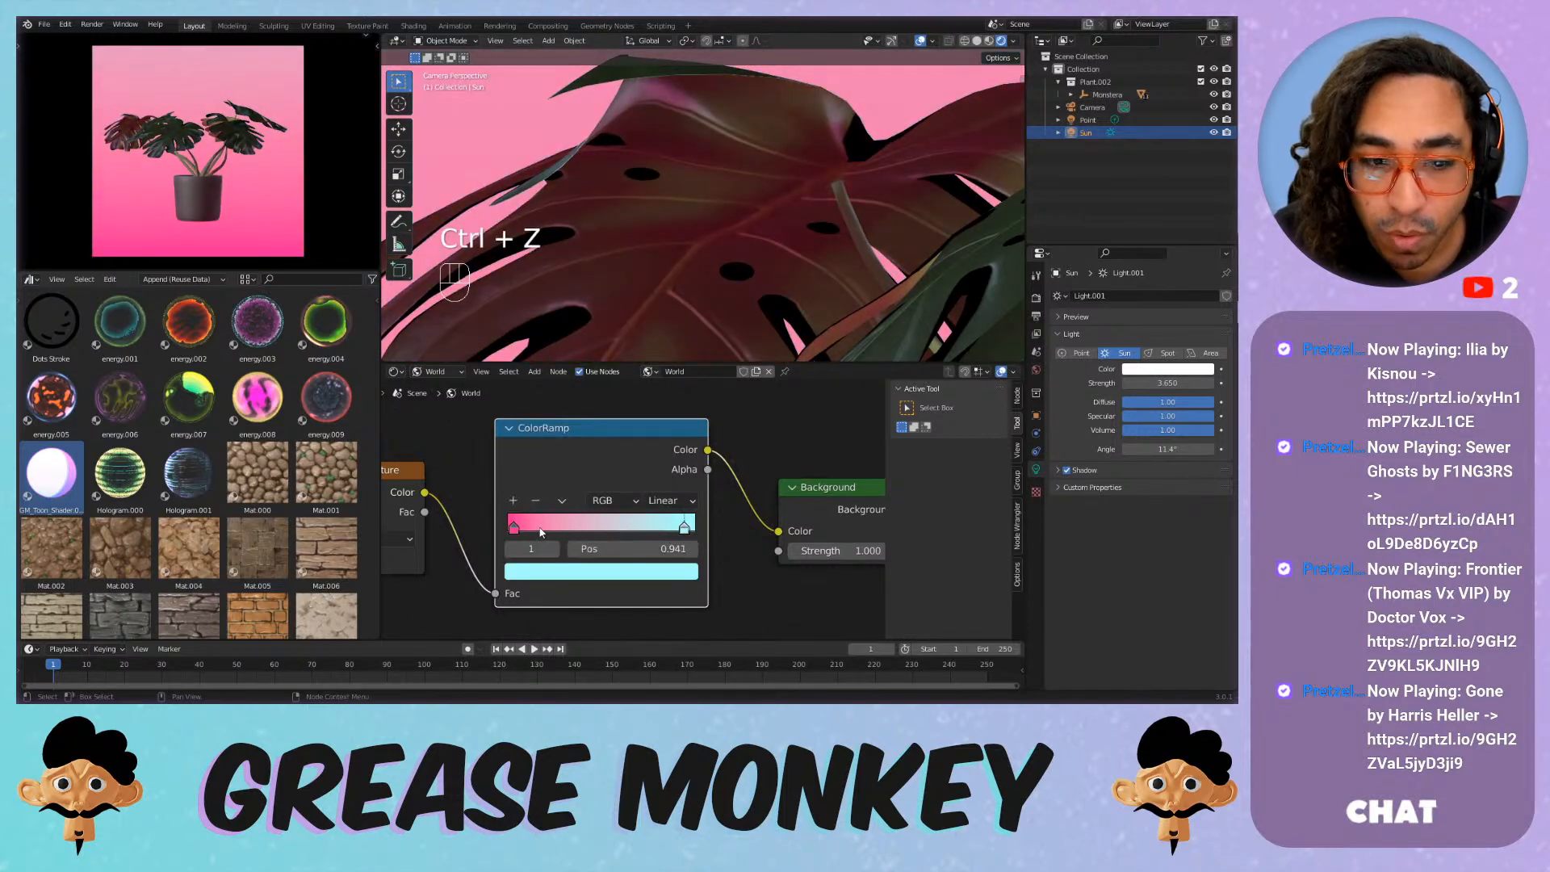
Reposition the ColorRamp's stops, with pink at 0.036 and cyan about a third of the way along the ramp.
left_click_drag(515, 531, 506, 539)
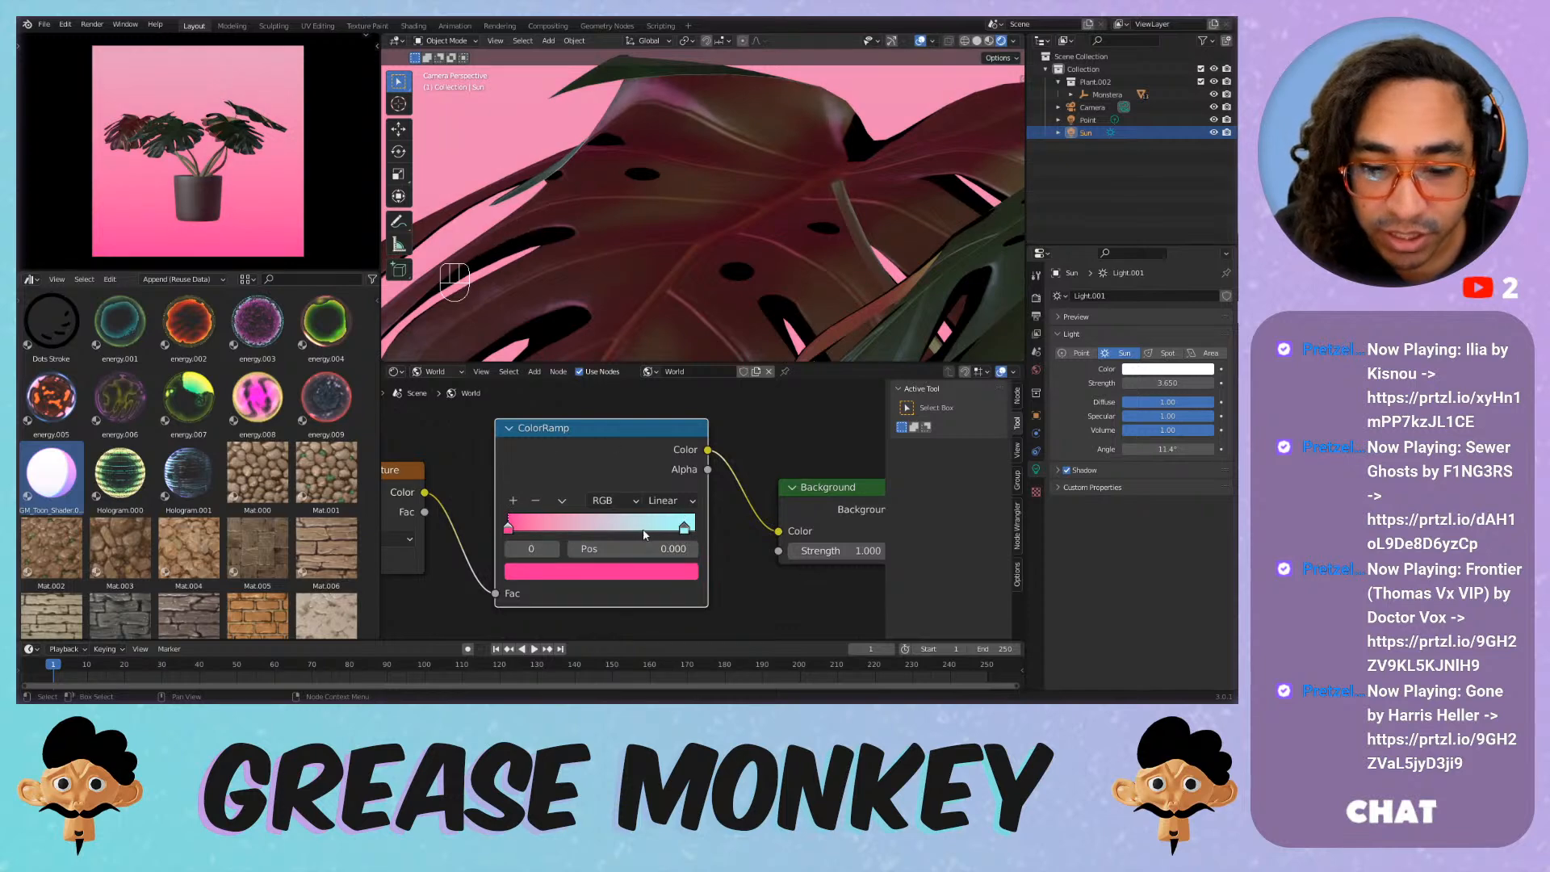
left_click_drag(685, 528, 525, 527)
Try a Background strength of 148.400 on the World shader while viewing the whole plant, and undo it.
scroll(825, 581, "down", 2)
middle_click_drag(834, 616, 634, 584)
scroll(634, 587, "up", 2)
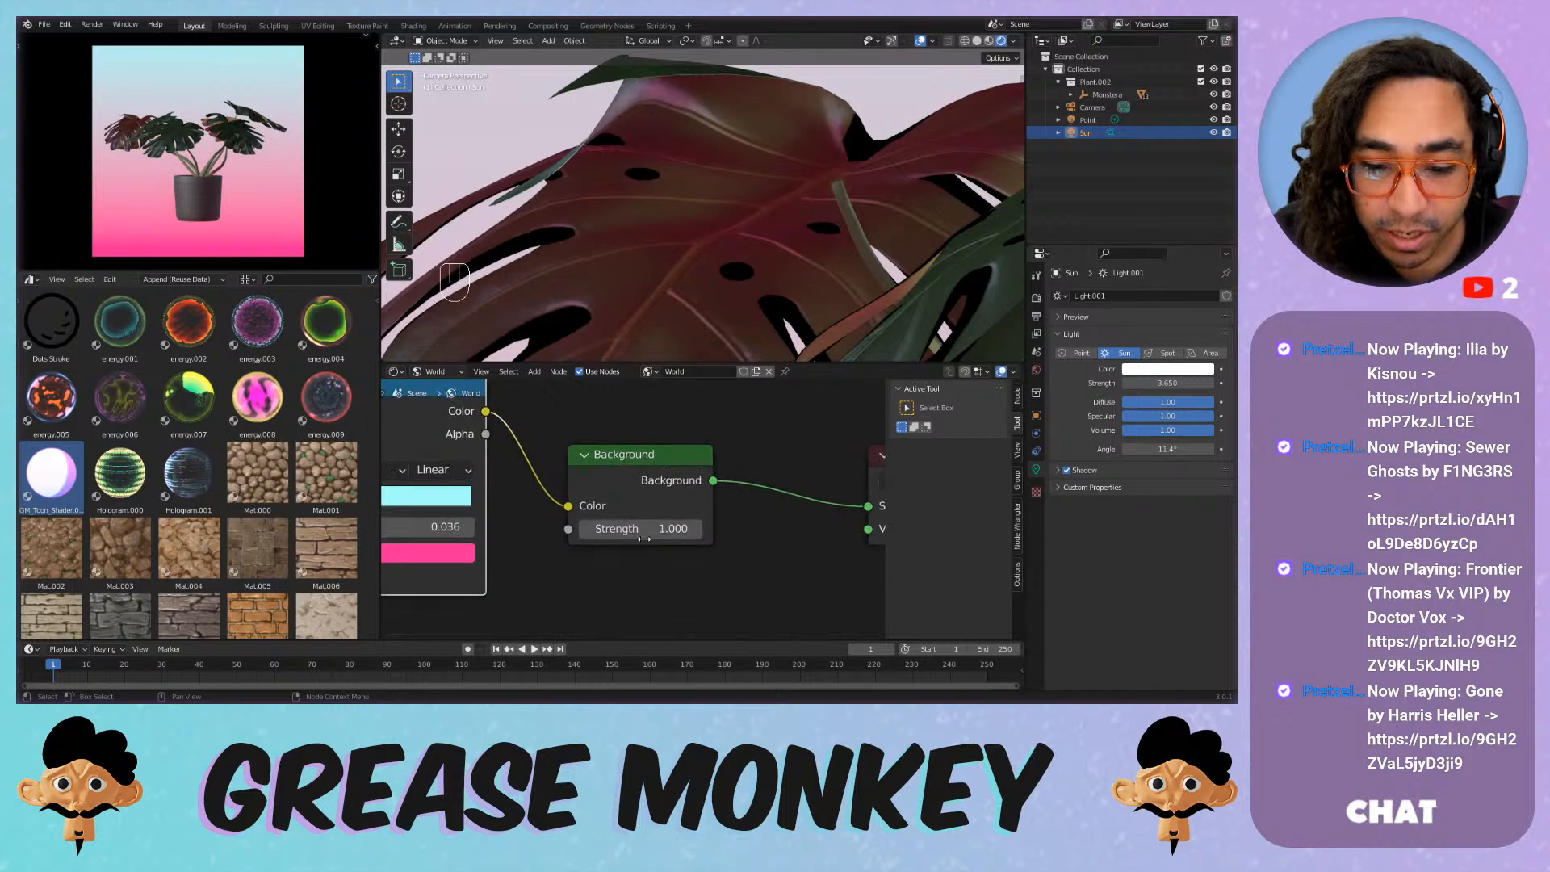
scroll(727, 264, "down", 5)
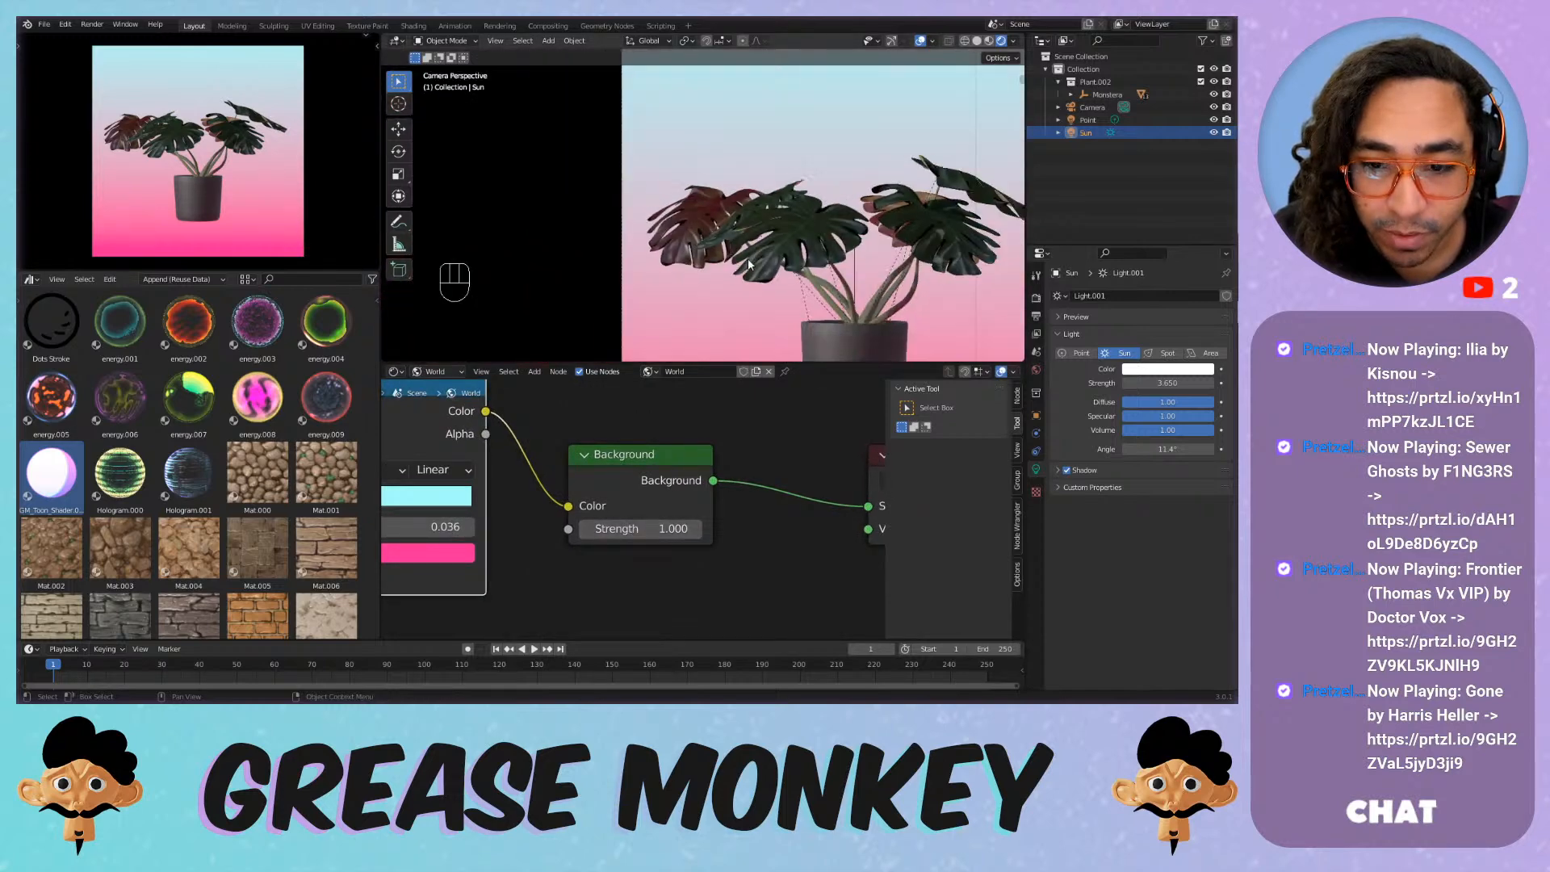
middle_click_drag(748, 265, 682, 233, "shift")
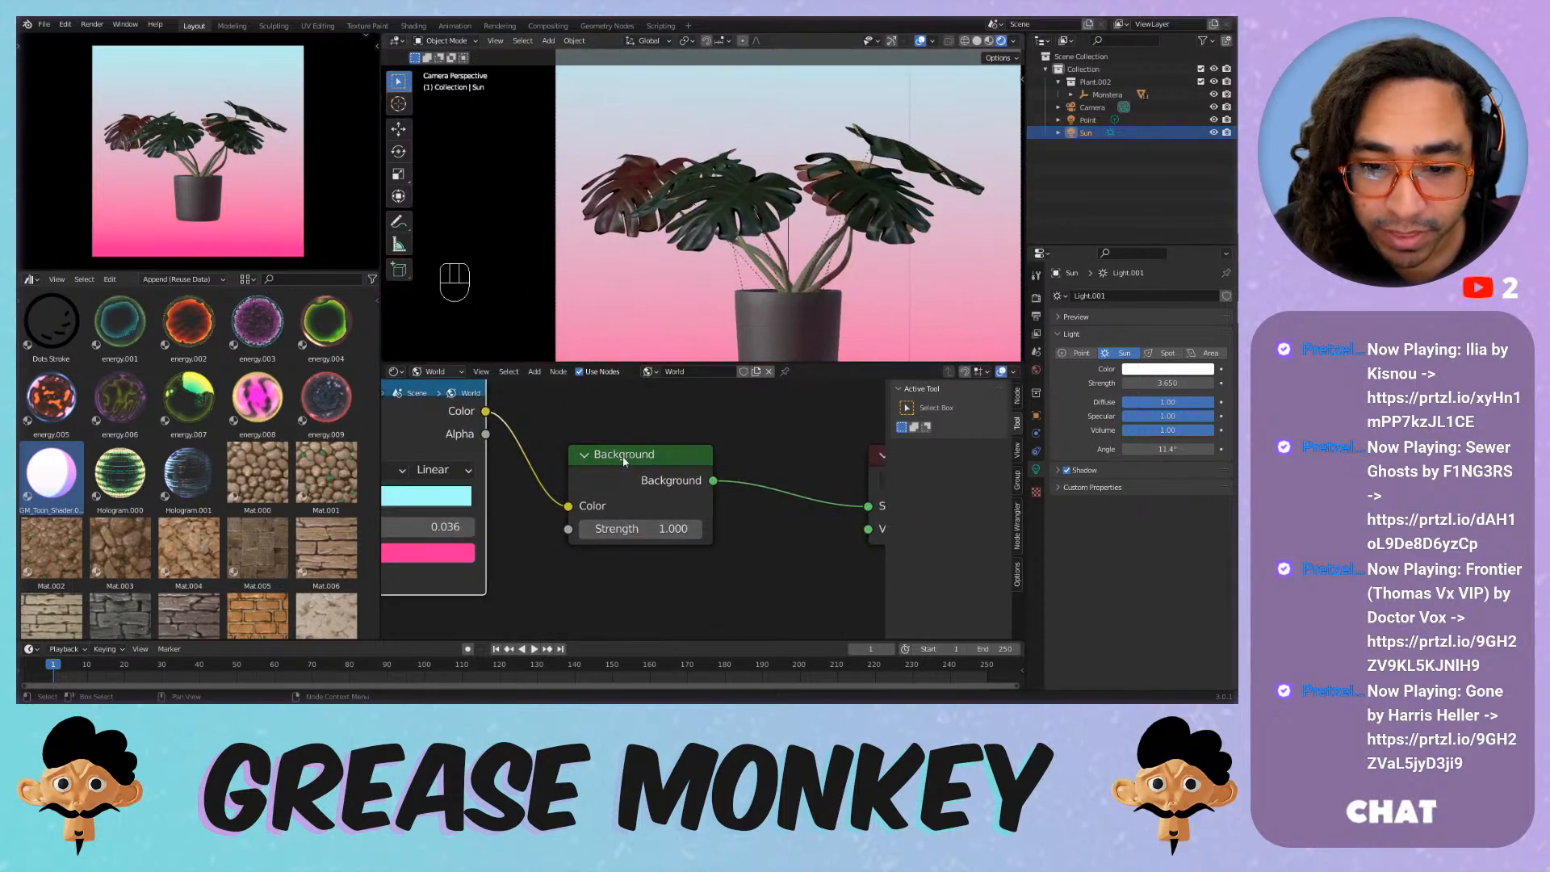
left_click_drag(634, 529, 608, 560)
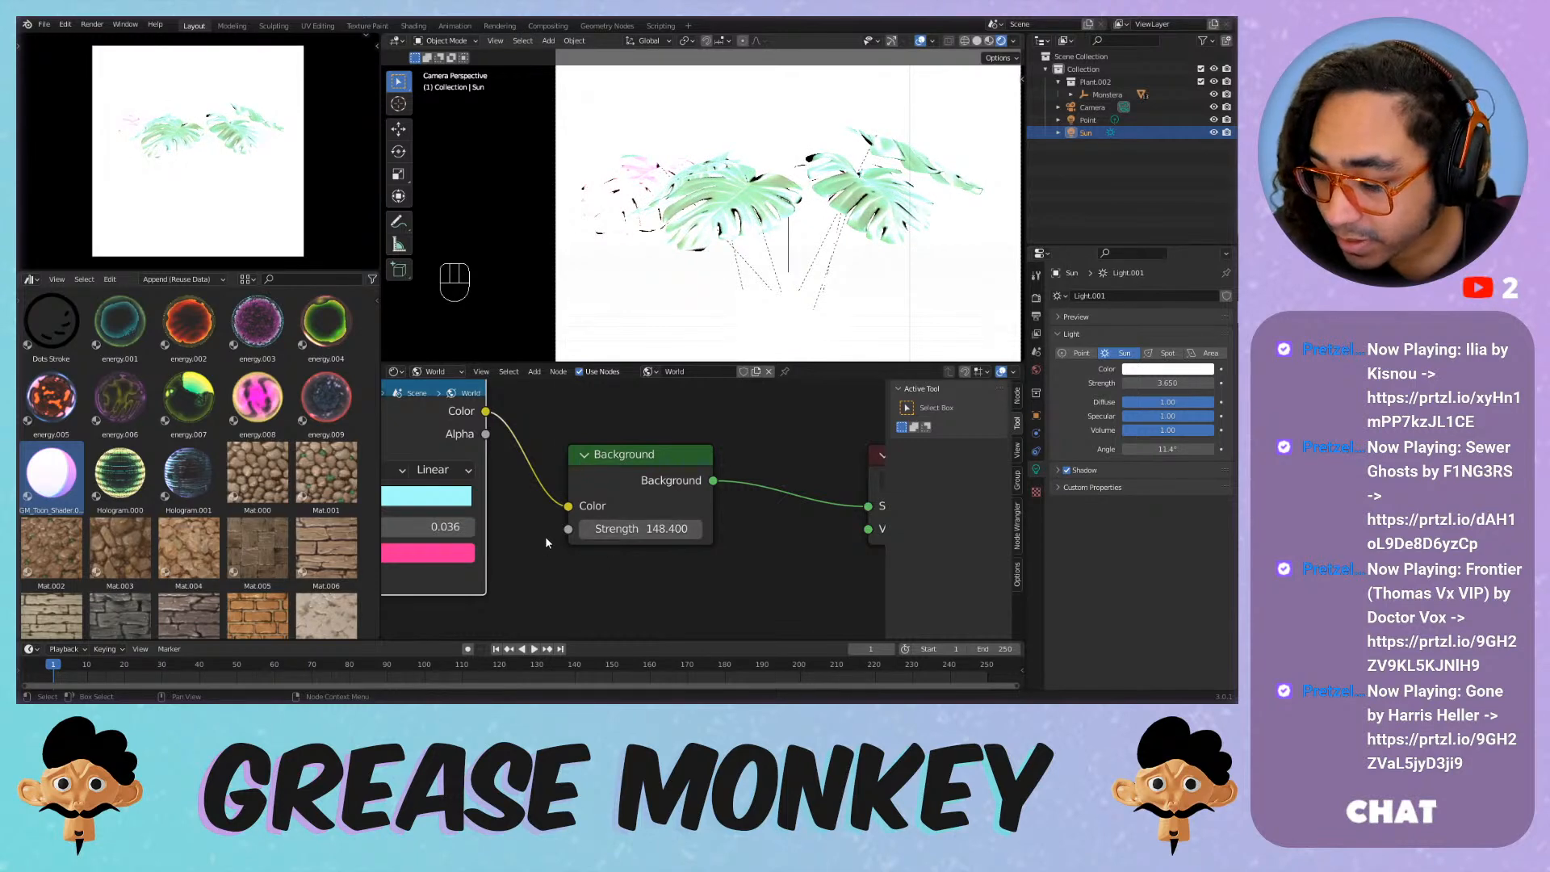
key("ctrl+z")
Move the Background and World Output nodes apart to make room for another node between them.
scroll(557, 501, "down", 3)
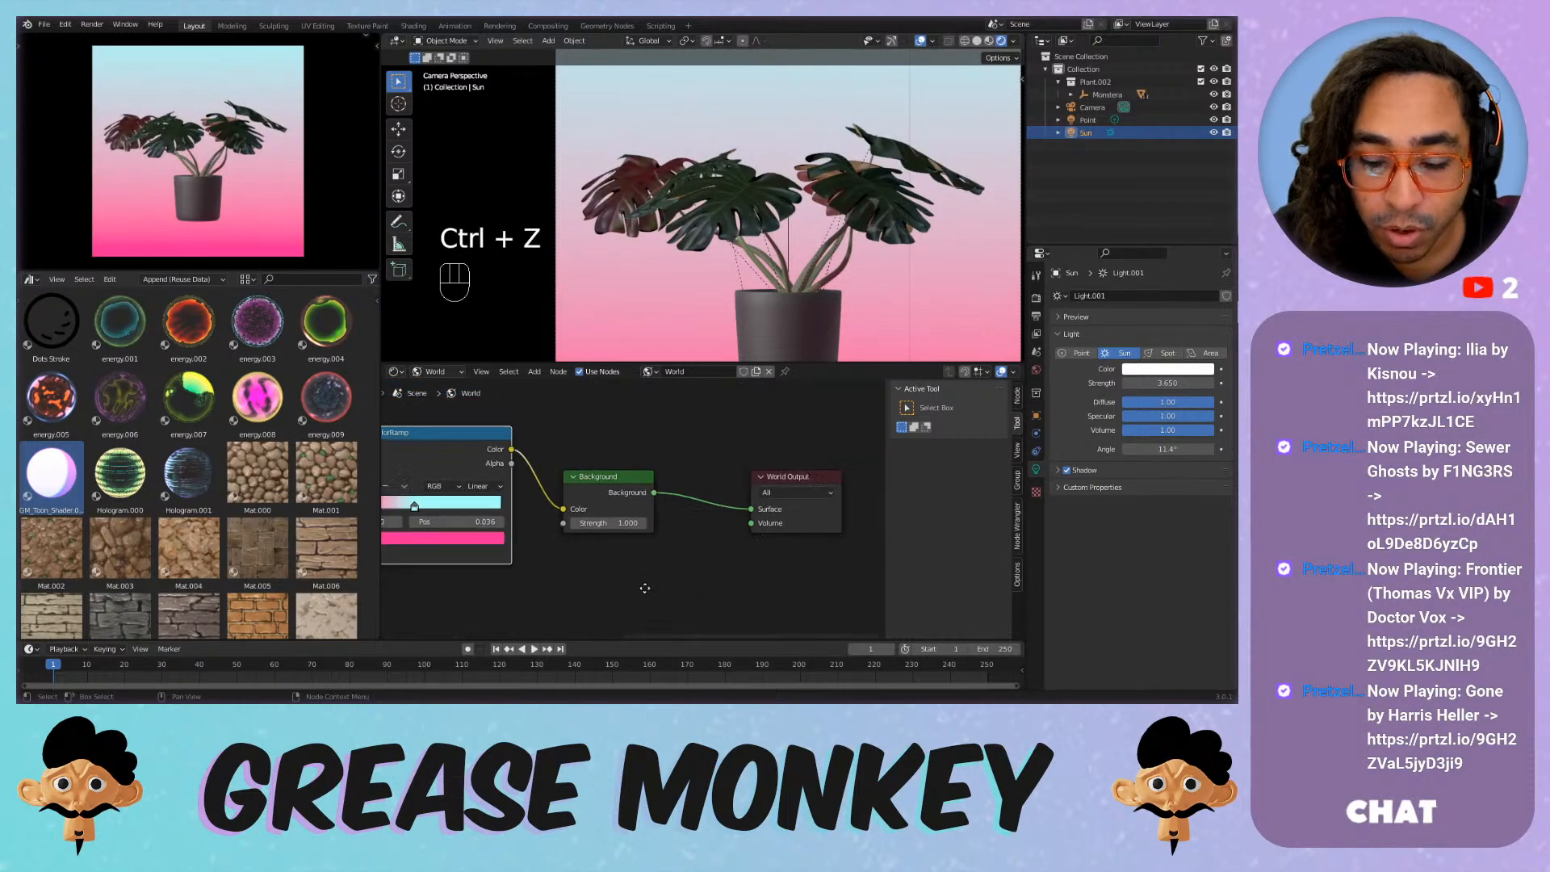
middle_click_drag(549, 509, 715, 522)
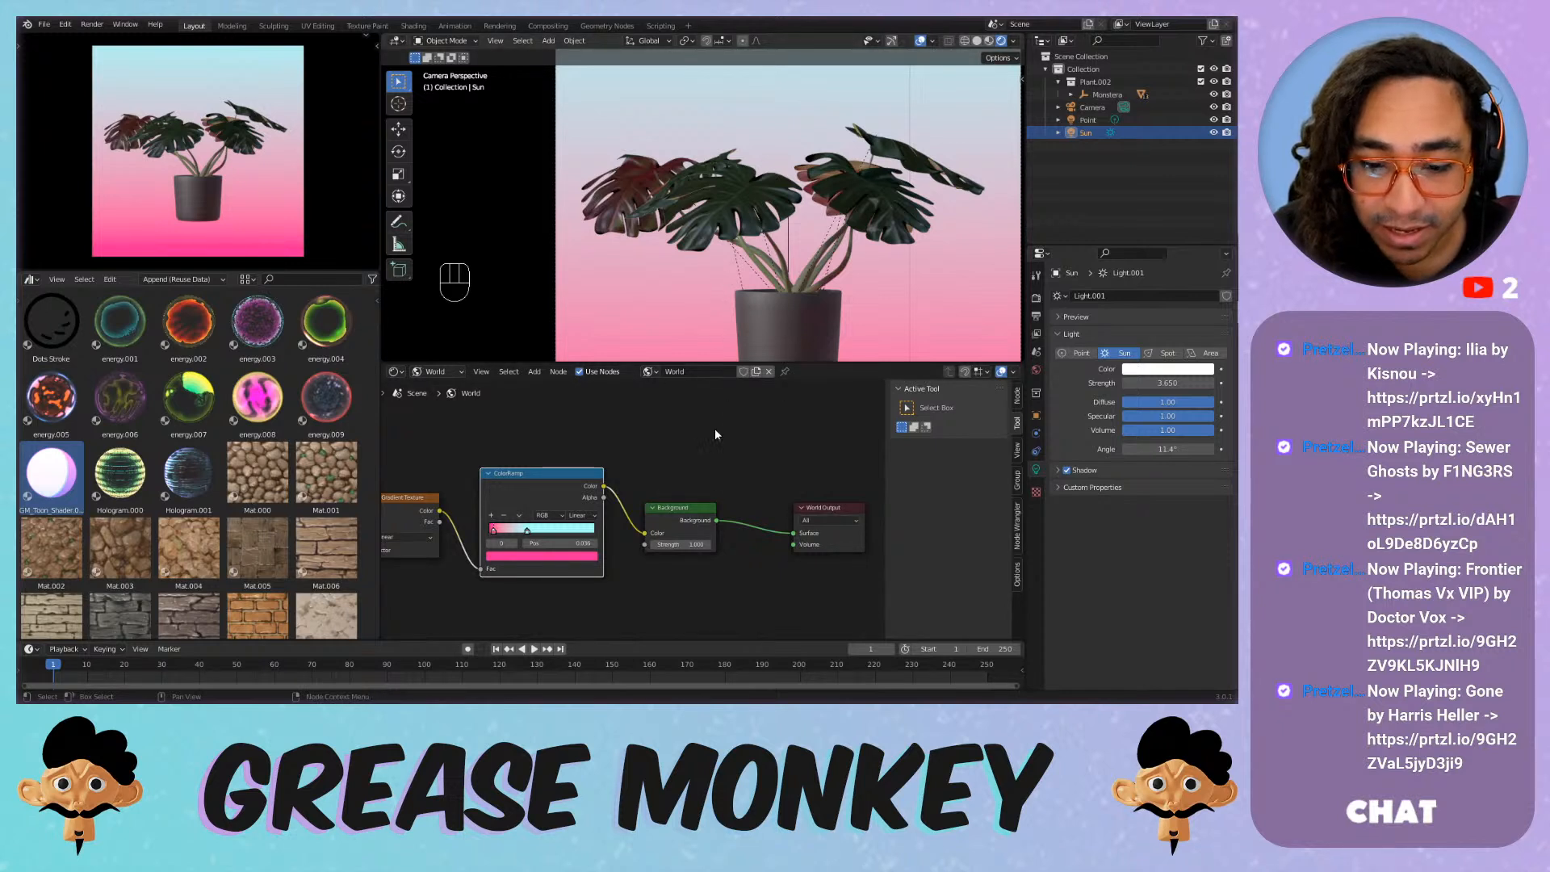
left_click_drag(678, 509, 644, 480)
middle_click_drag(734, 503, 604, 529)
left_click_drag(693, 537, 792, 518)
Insert a Mix Shader between the Background and World Output nodes, with the Background feeding its second shader input.
key("shift+a")
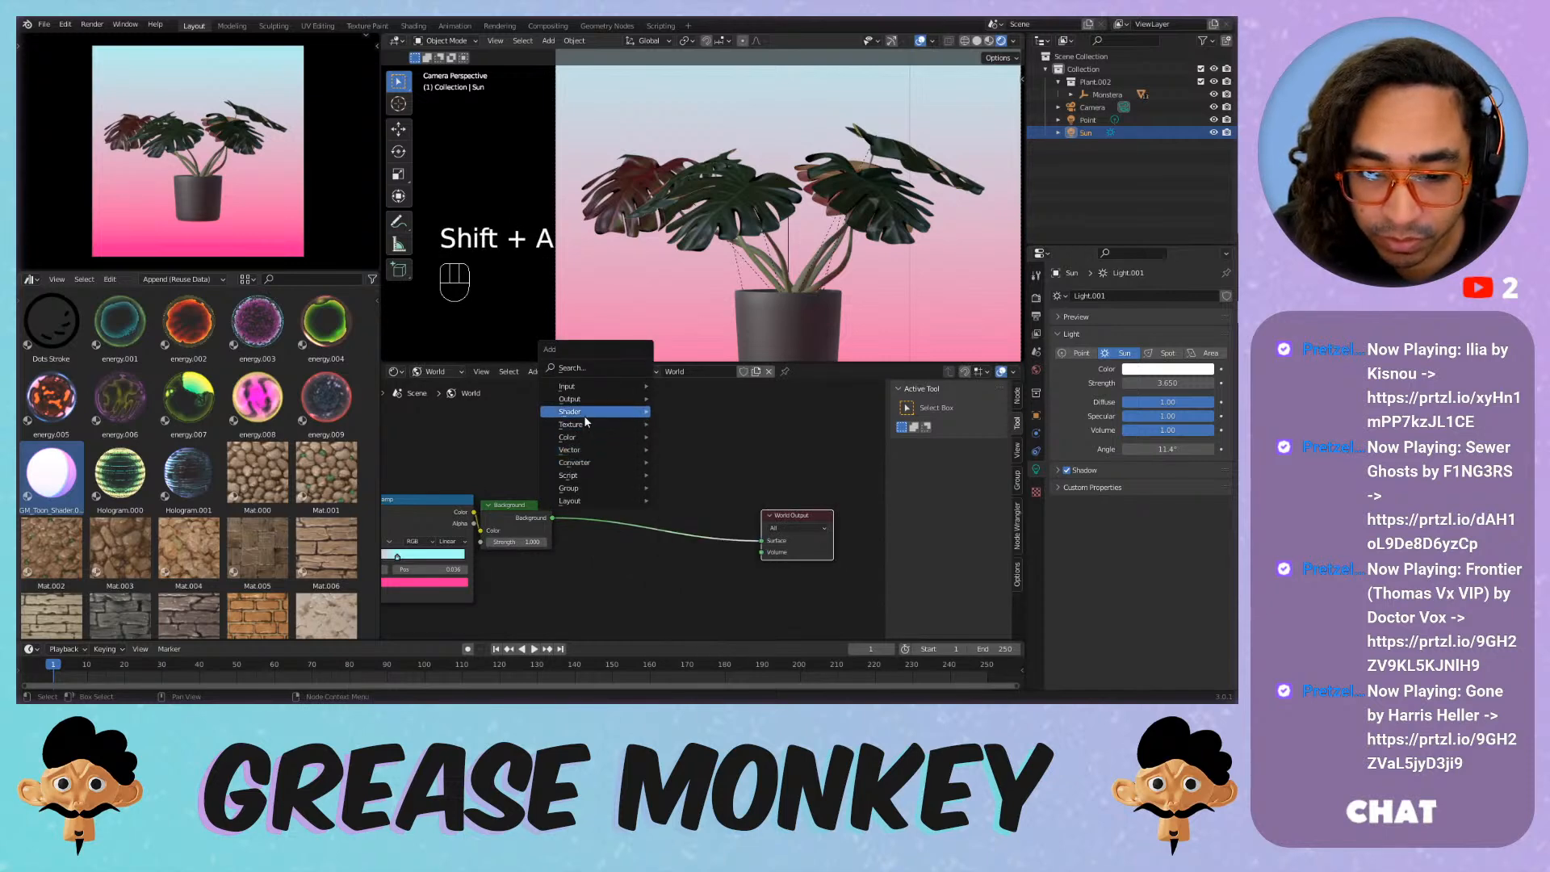
mouse_move(583, 413)
left_click(708, 451)
left_click(655, 548)
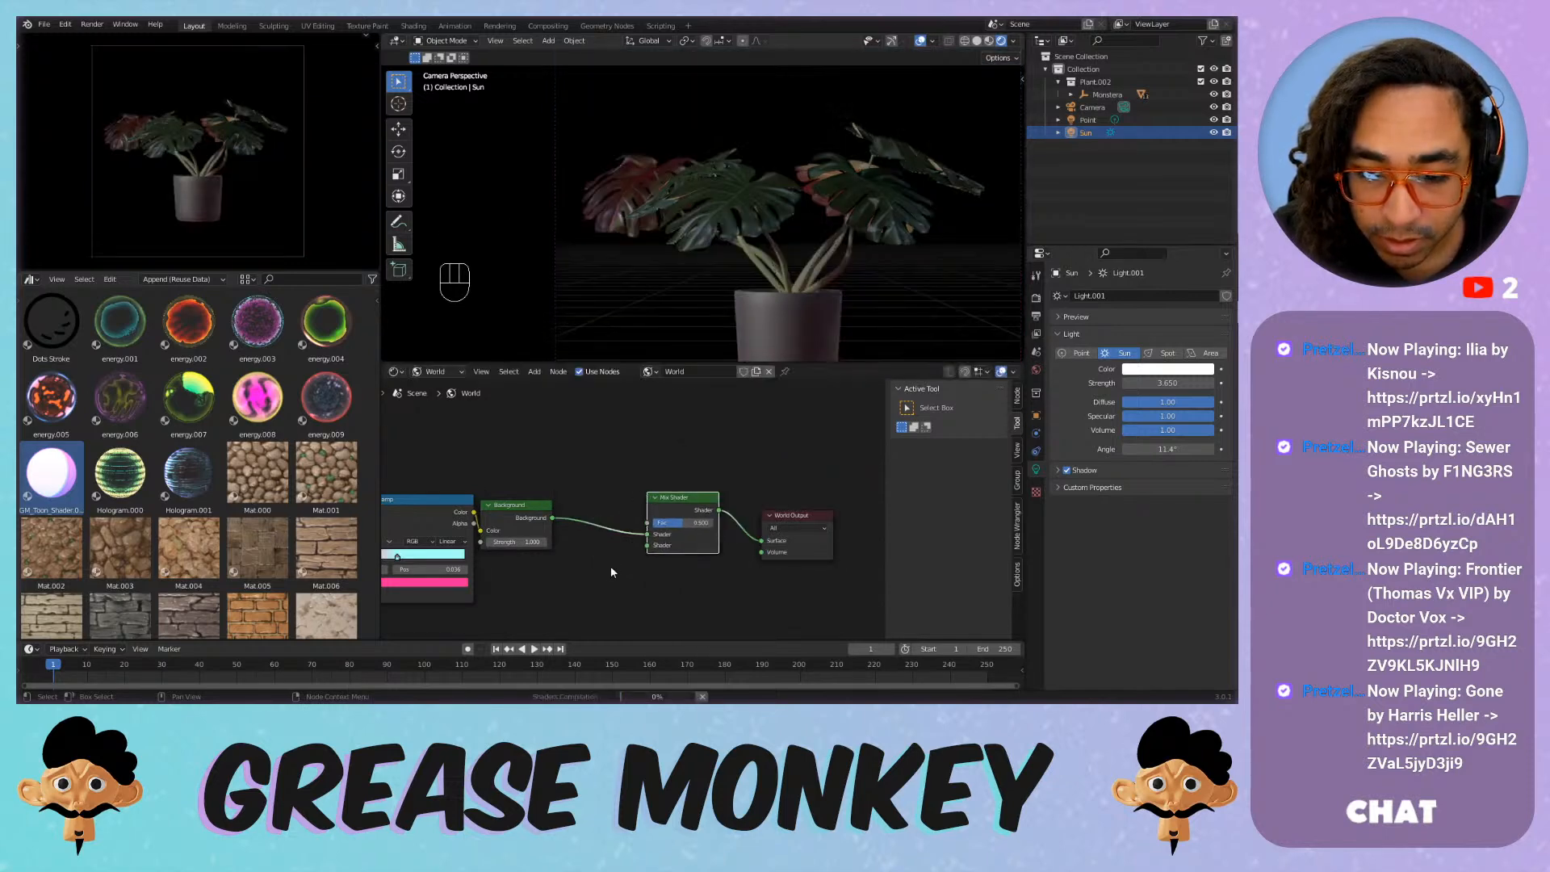
left_click_drag(645, 536, 647, 547)
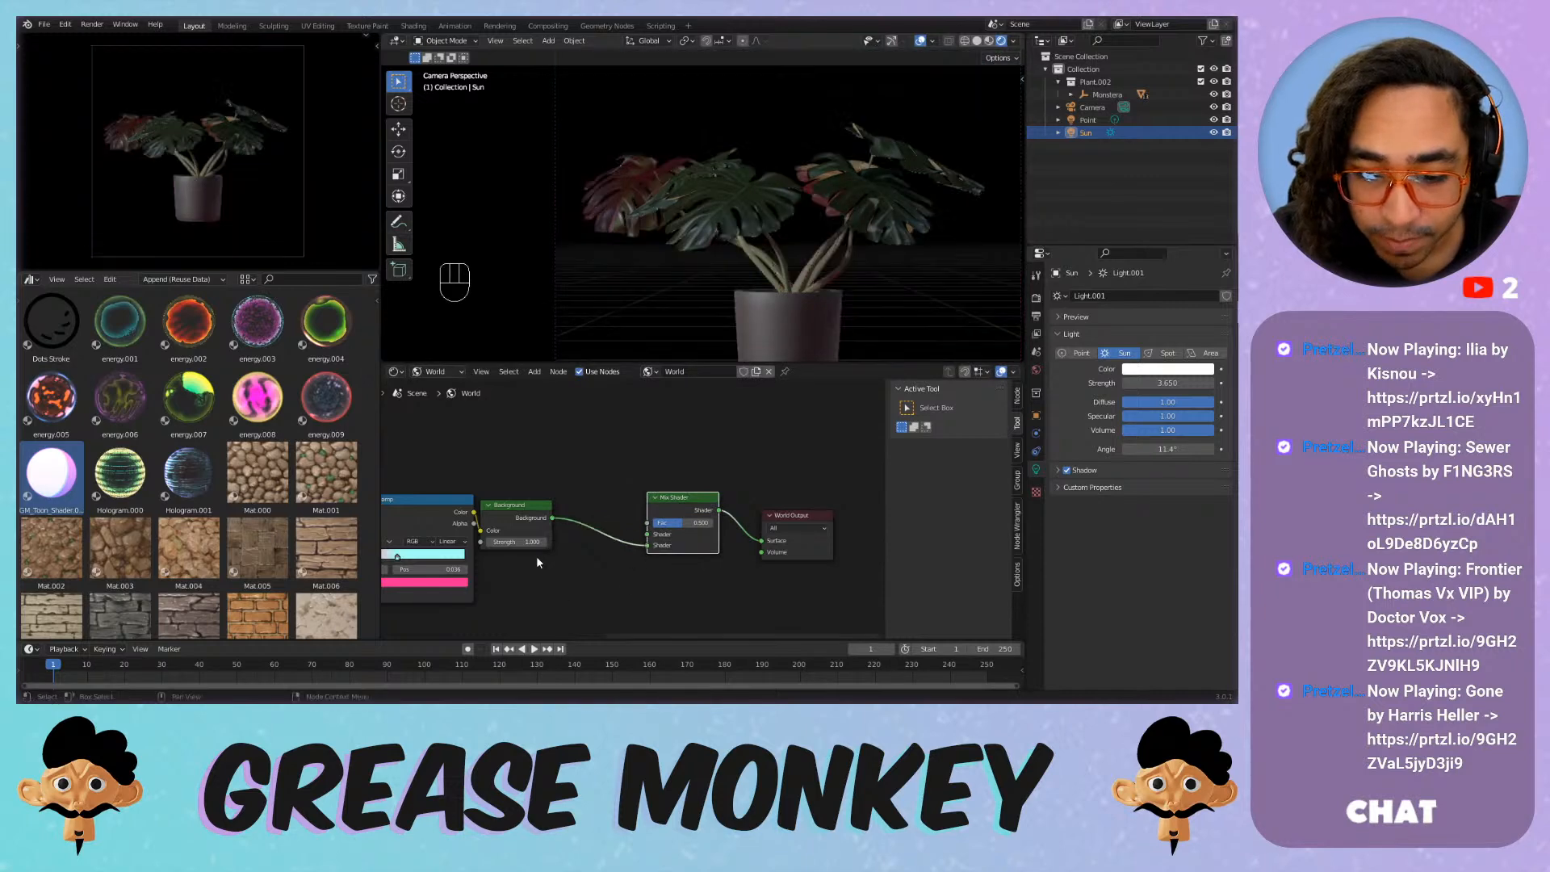
Add a Light Path input node to the World shader.
middle_click_drag(595, 550, 638, 531)
scroll(642, 534, "up", 2)
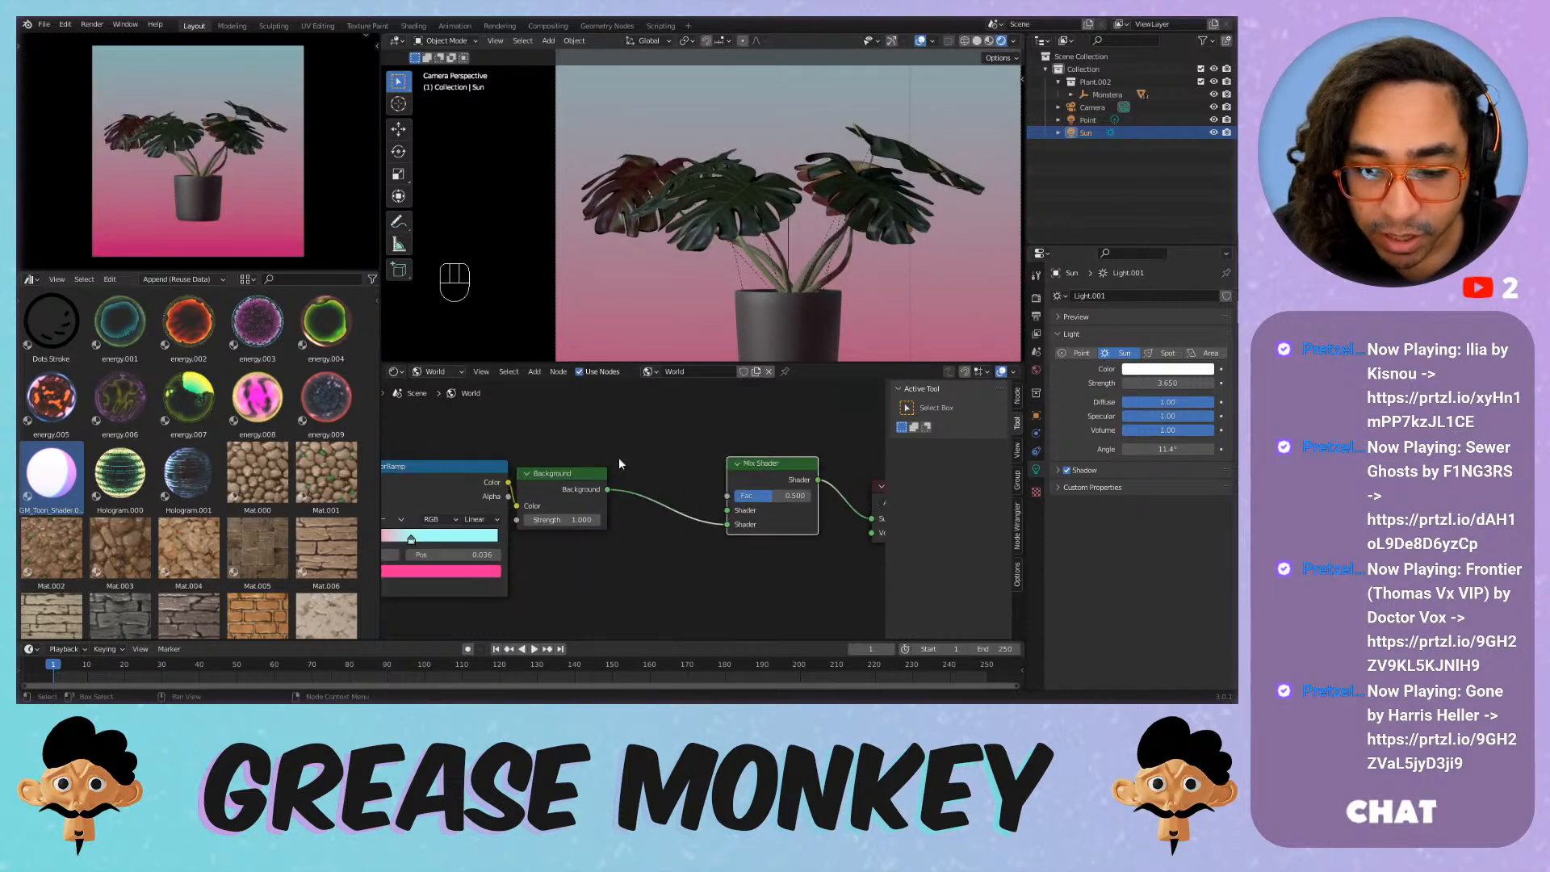
scroll(618, 457, "up", 3, "shift")
key("shift+a")
mouse_move(547, 415)
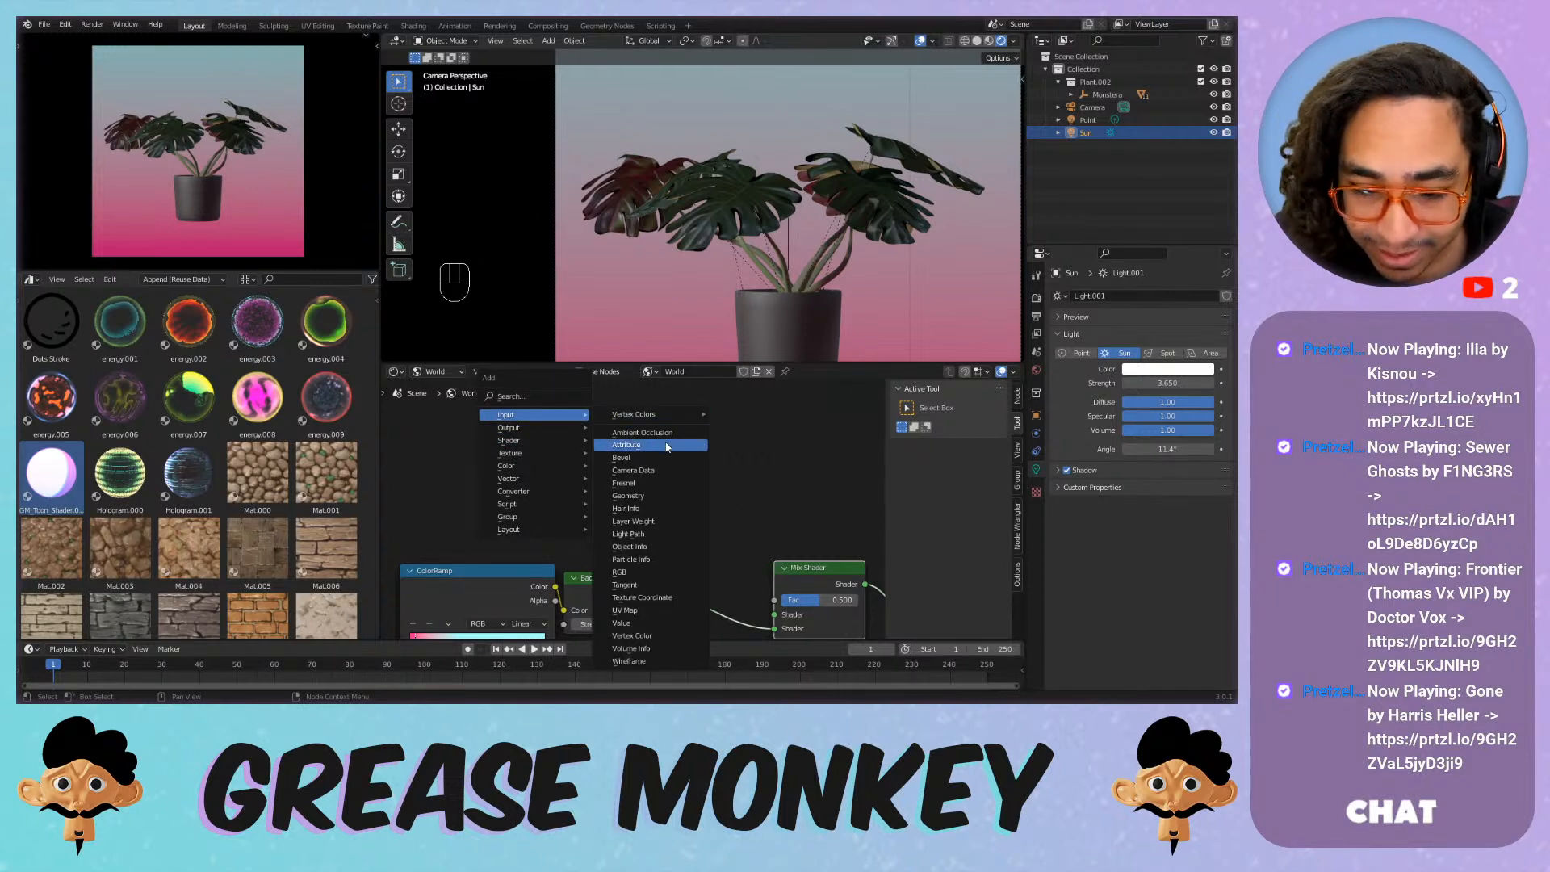
left_click(628, 533)
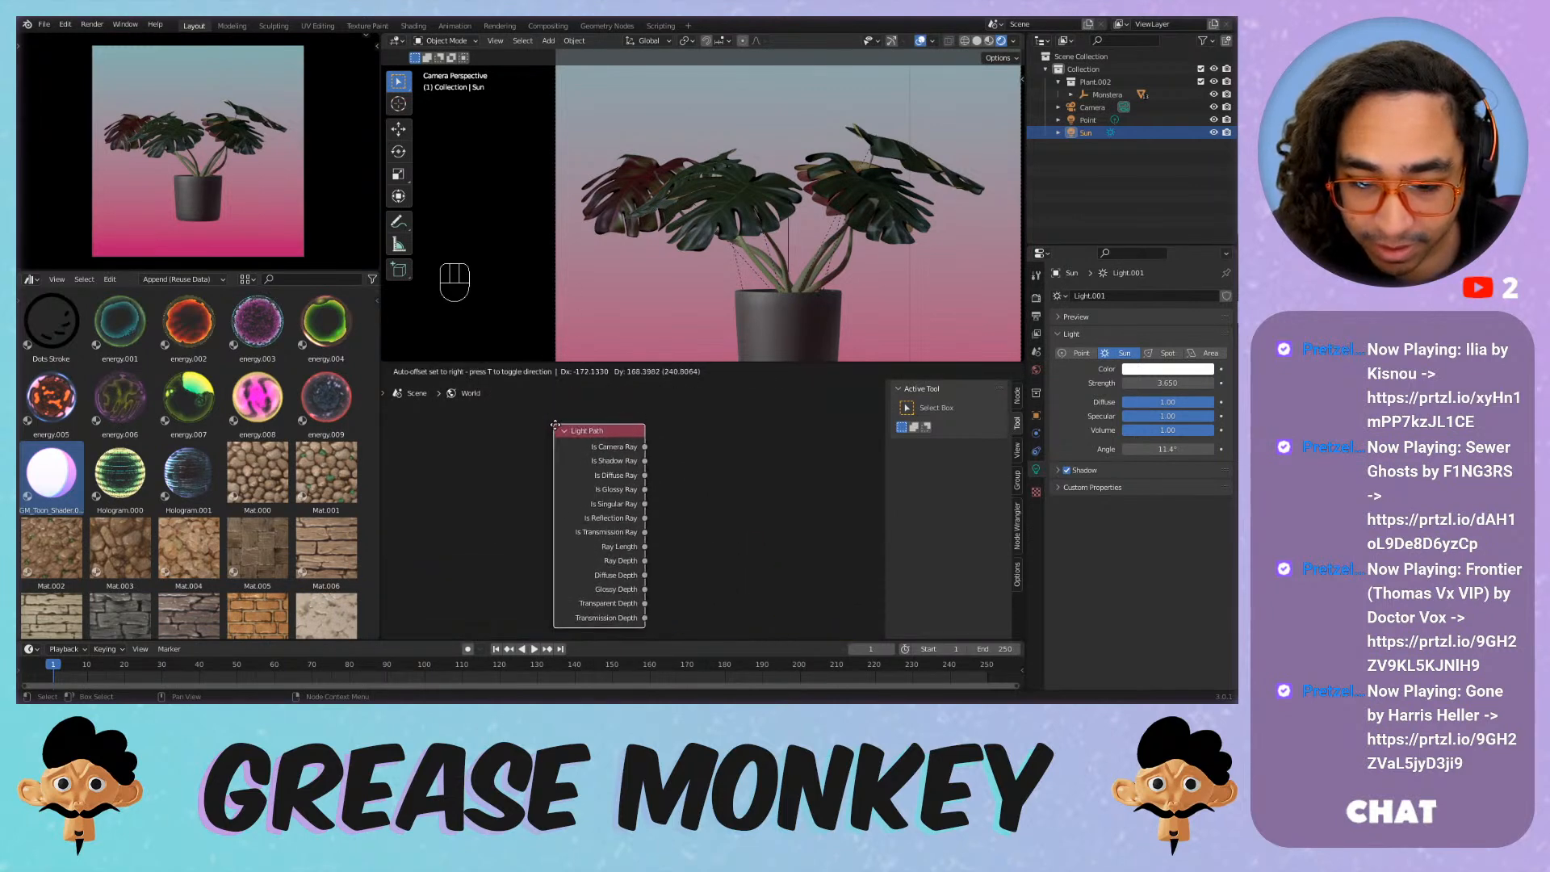
left_click(682, 498)
Position the Light Path node above the Background node and connect Is Camera Ray to the Mix Shader's Fac.
scroll(686, 507, "down", 2)
middle_click_drag(687, 507, 683, 497)
left_click_drag(611, 473, 612, 502)
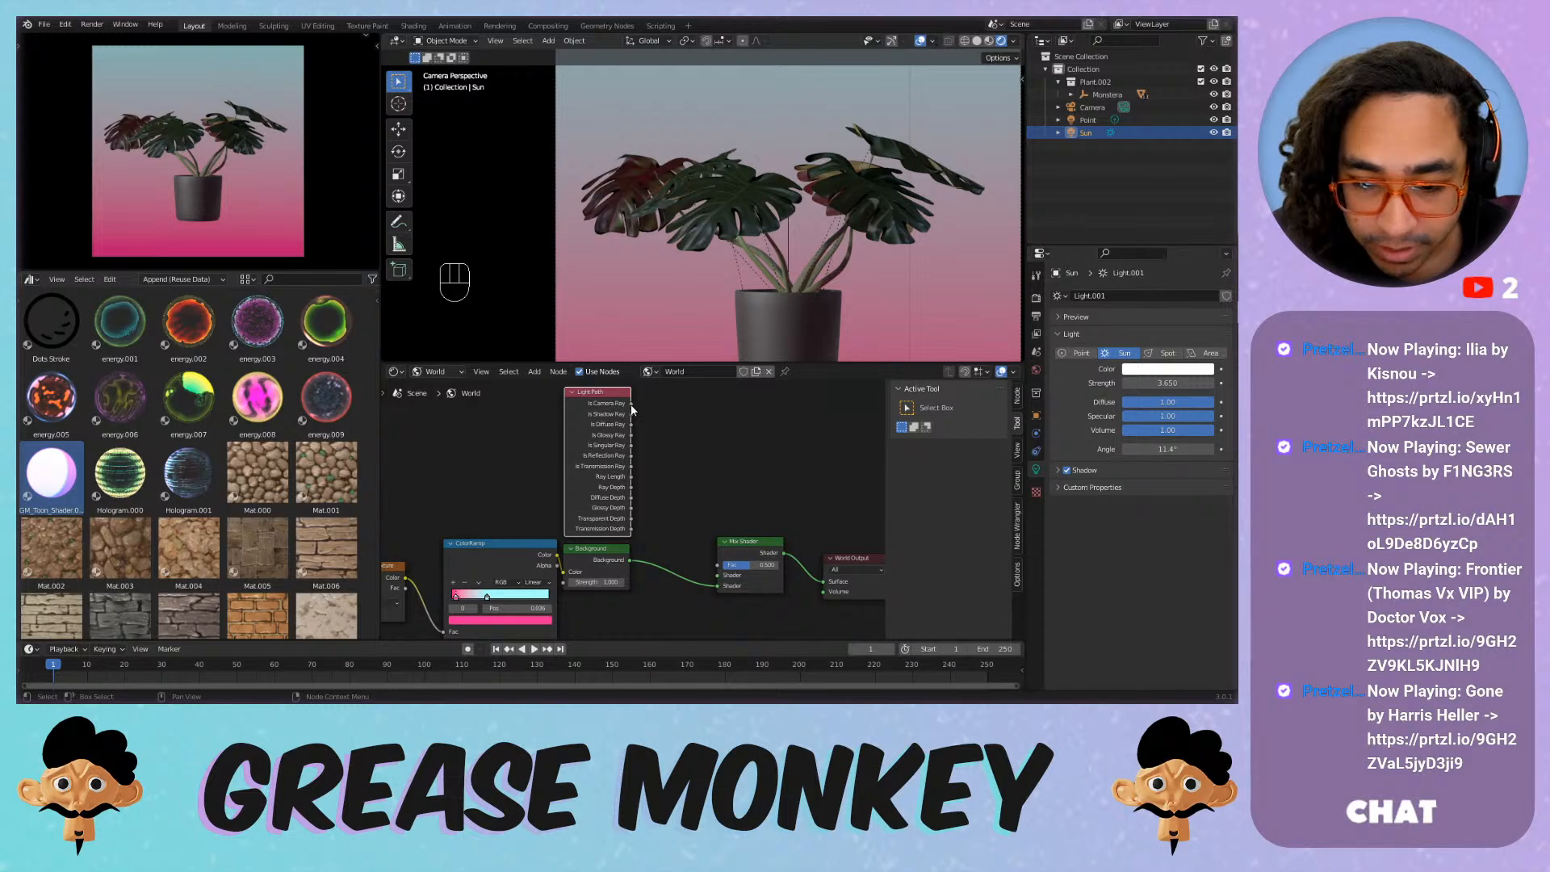
left_click_drag(631, 403, 715, 565)
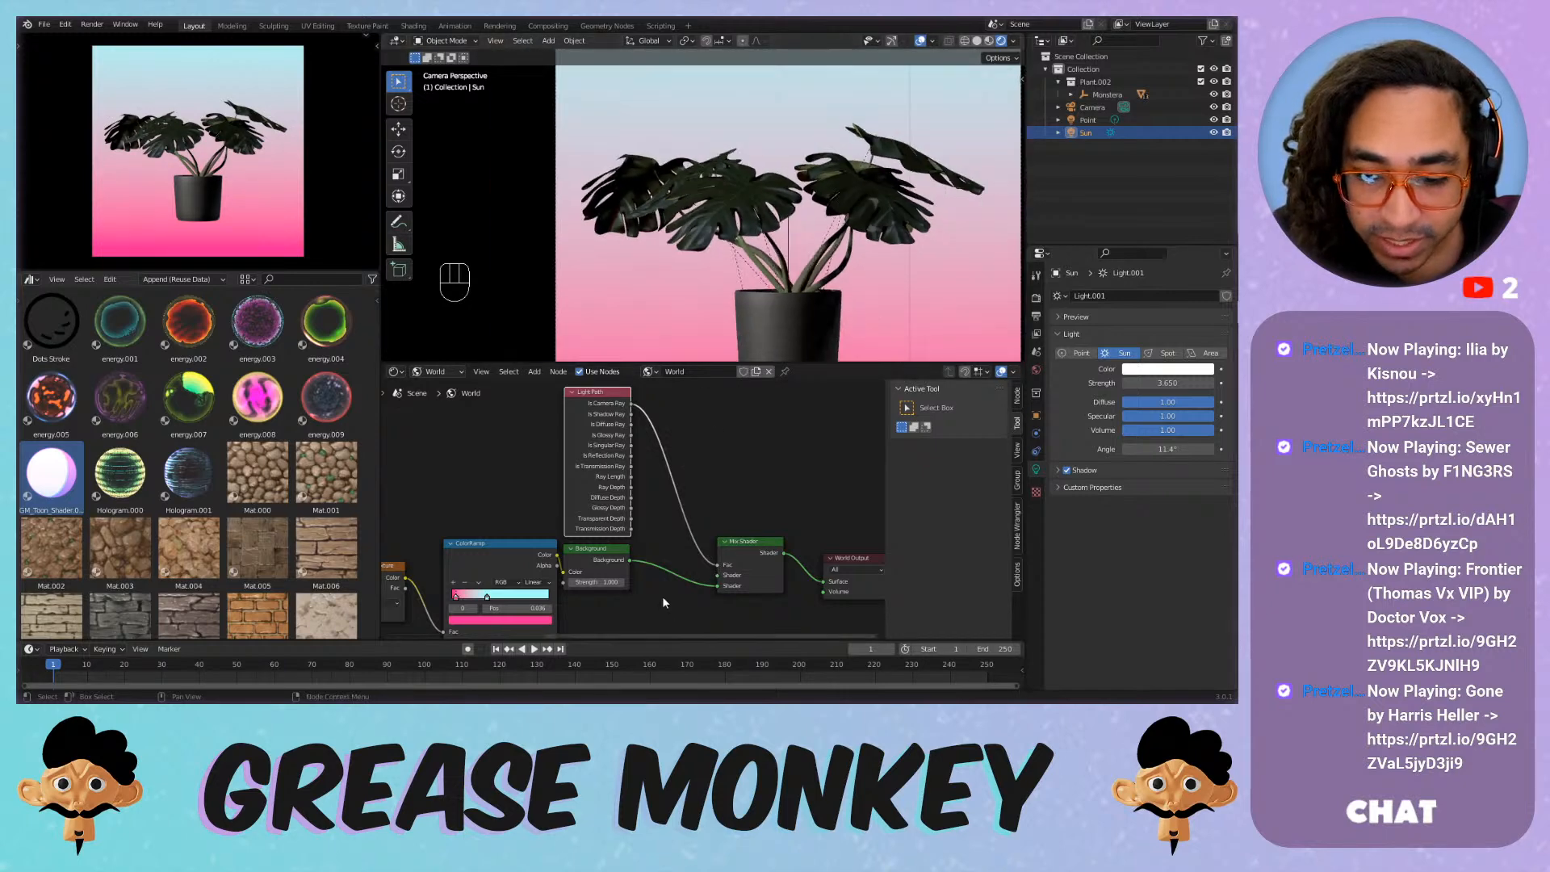
Try much higher Background strengths, examine the effect on the leaves up close, and undo the last increase.
middle_click_drag(662, 596, 678, 523)
left_click_drag(646, 518, 746, 519)
scroll(630, 94, "up", 8)
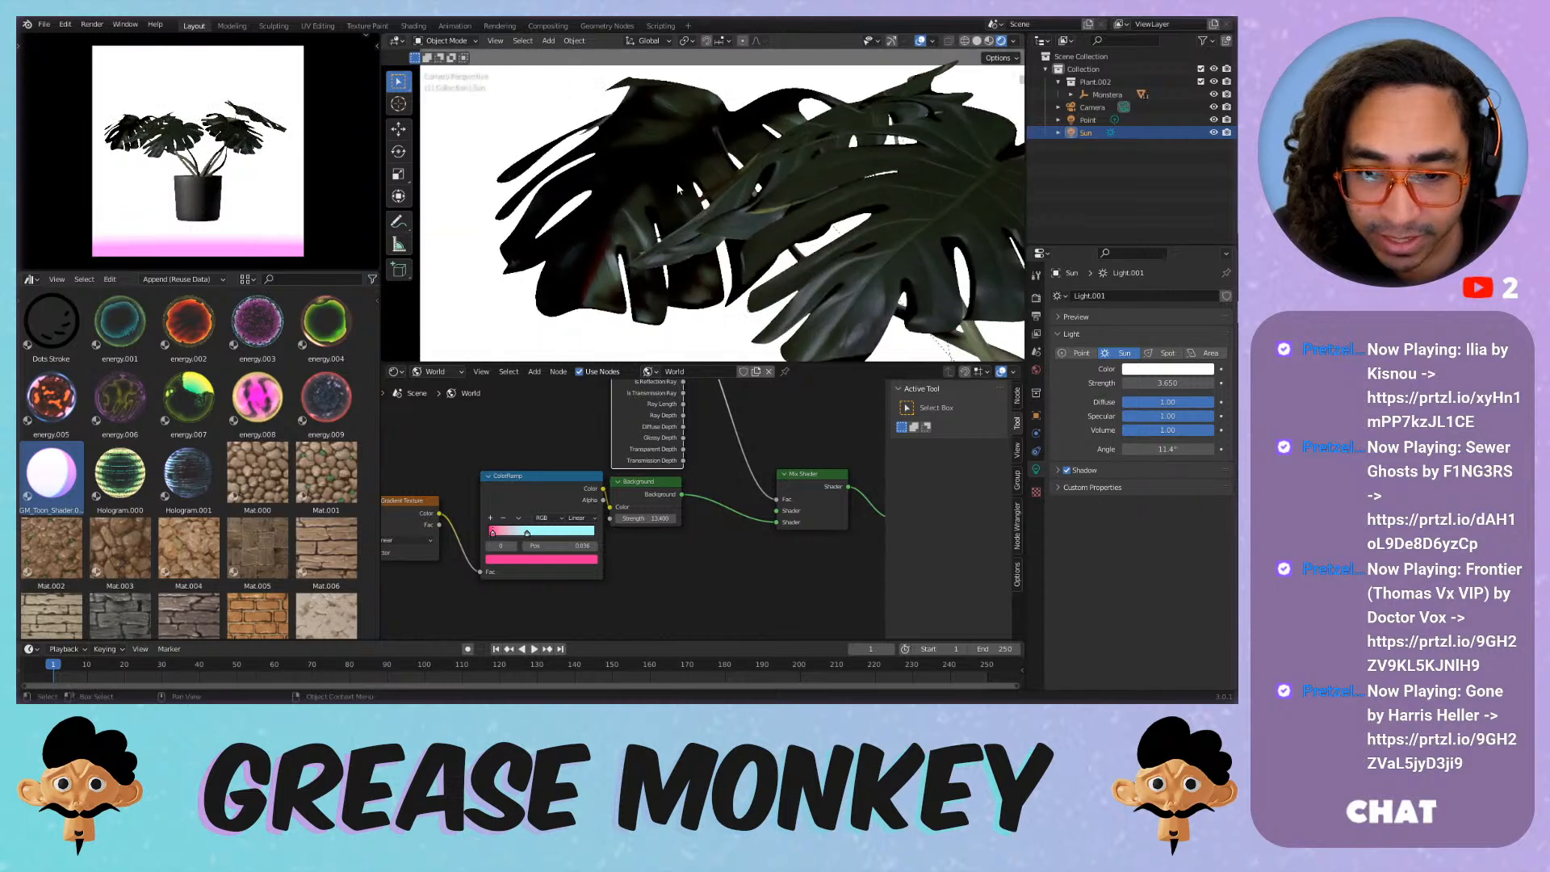
middle_click_drag(578, 163, 704, 273, "shift")
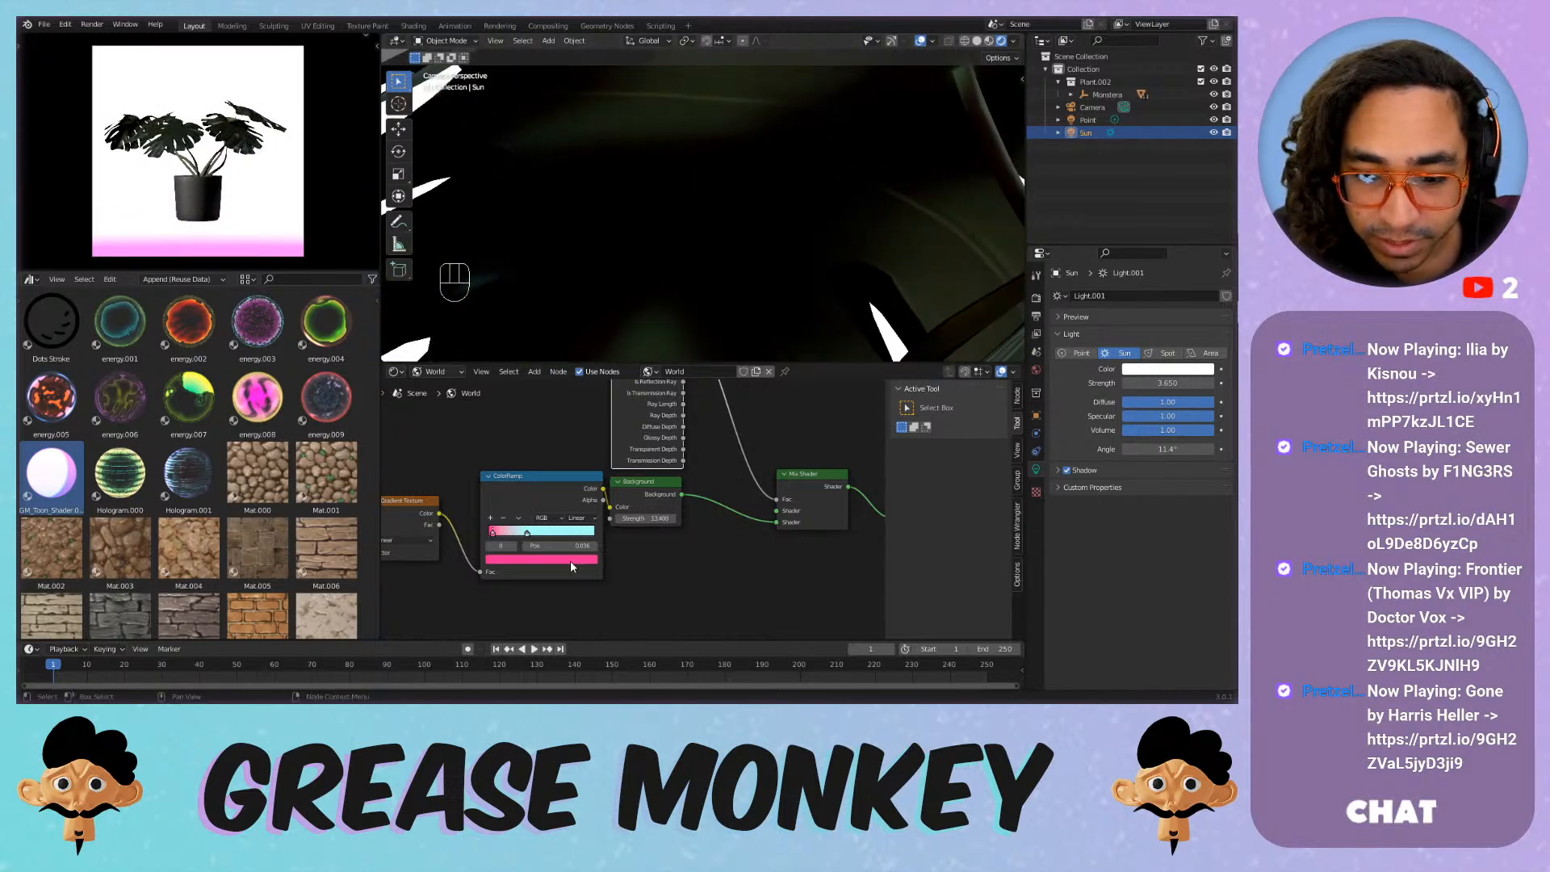
left_click_drag(649, 518, 701, 525)
key("ctrl+z")
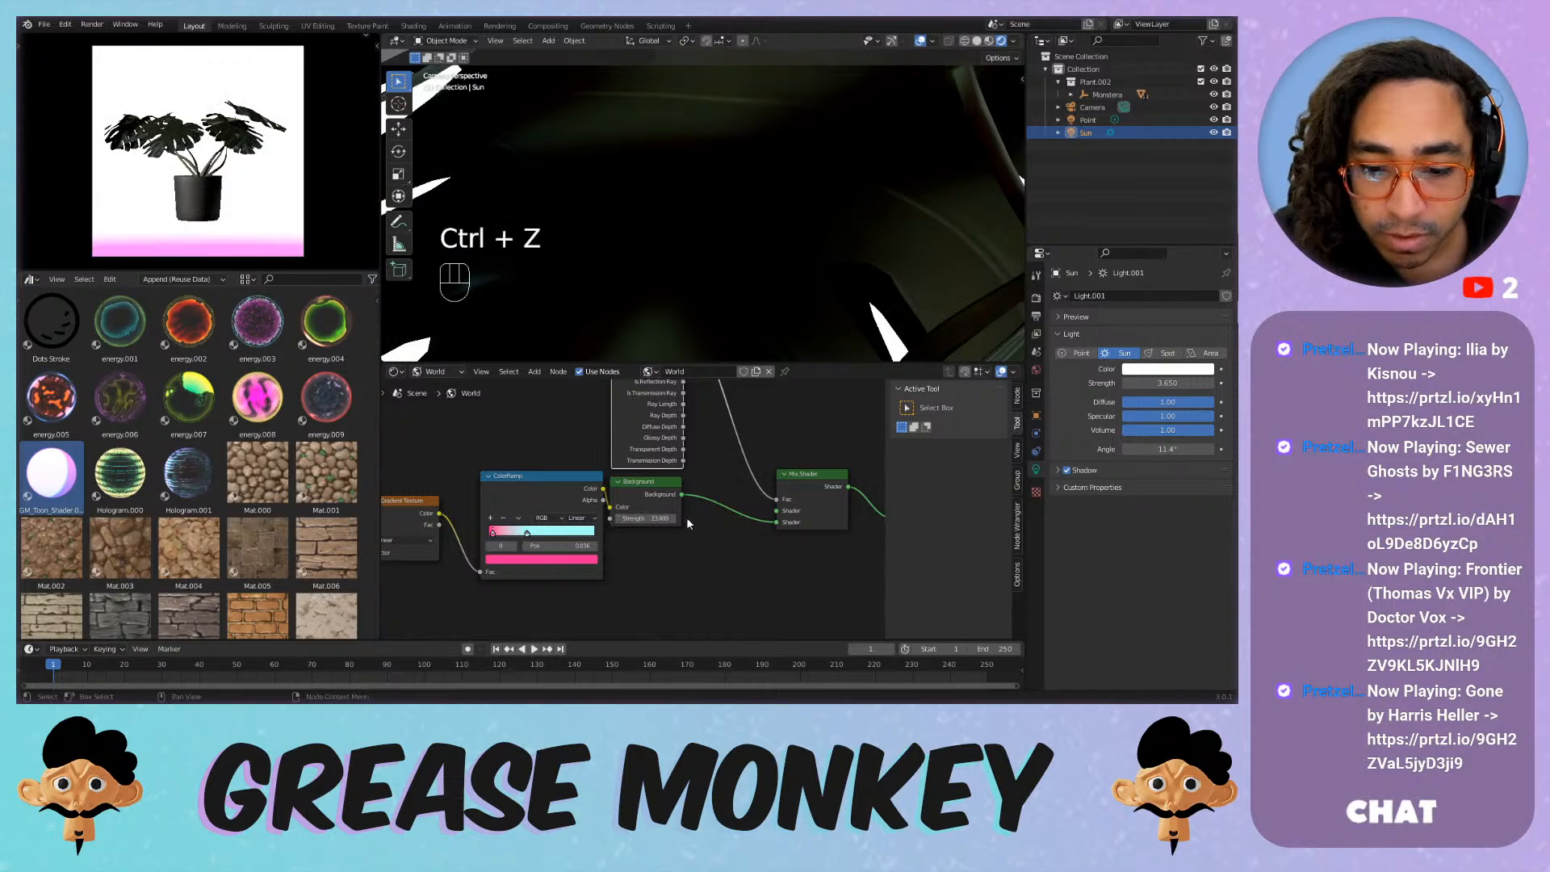
Set the Background node's strength to 1.000.
scroll(719, 254, "down", 4)
left_click_drag(648, 518, 522, 494)
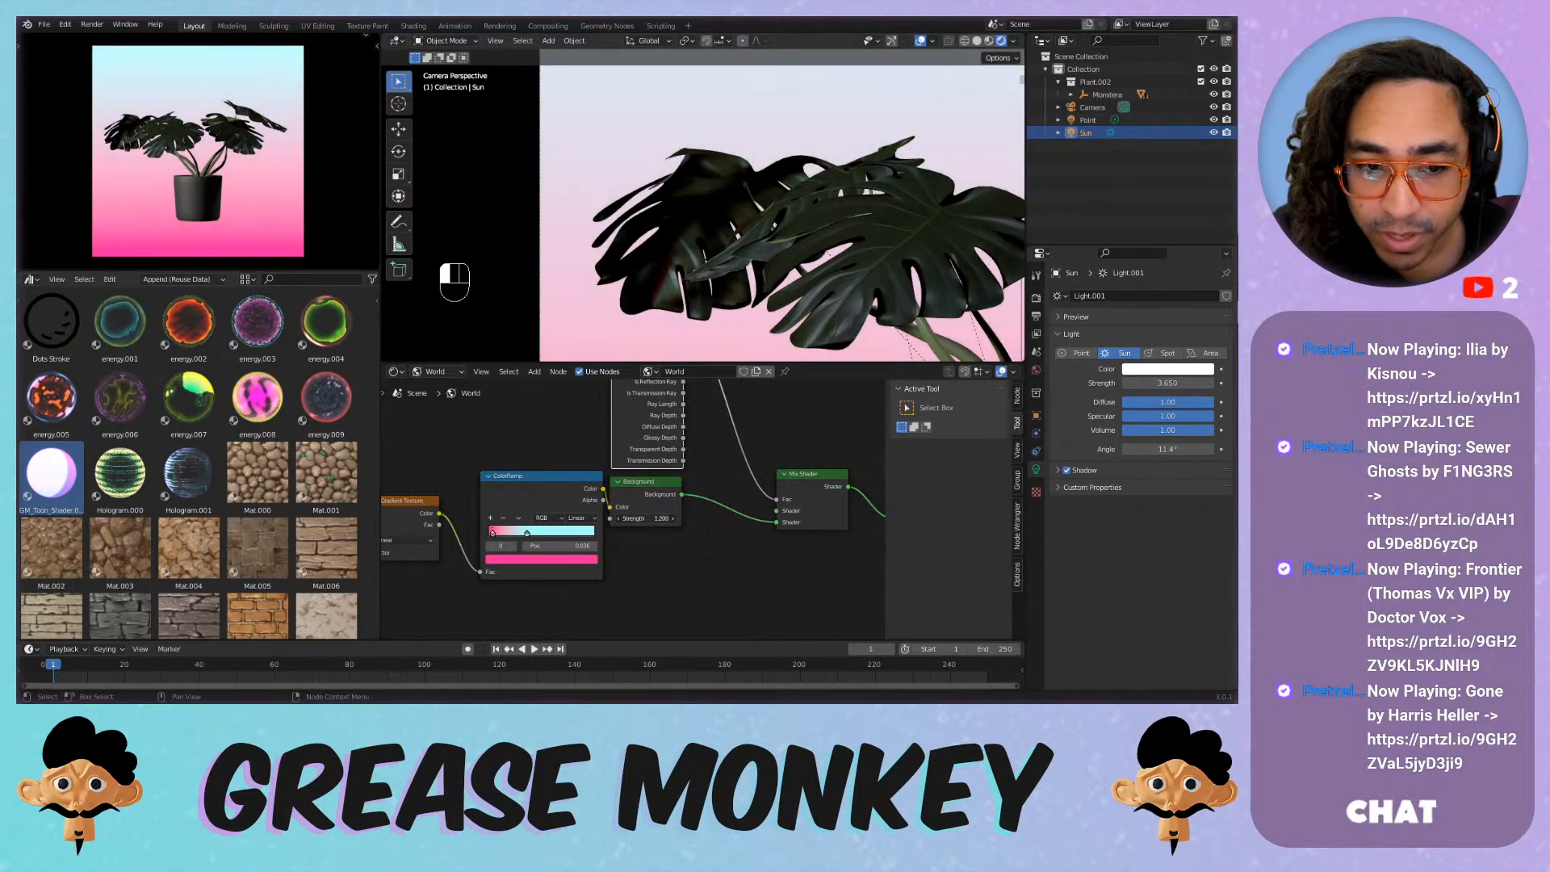
left_click(654, 518)
key("Return")
Make the ColorRamp's cyan stop more saturated at position 0.405, and space out the ColorRamp and Background nodes.
left_click(557, 562)
left_click_drag(645, 488, 646, 498)
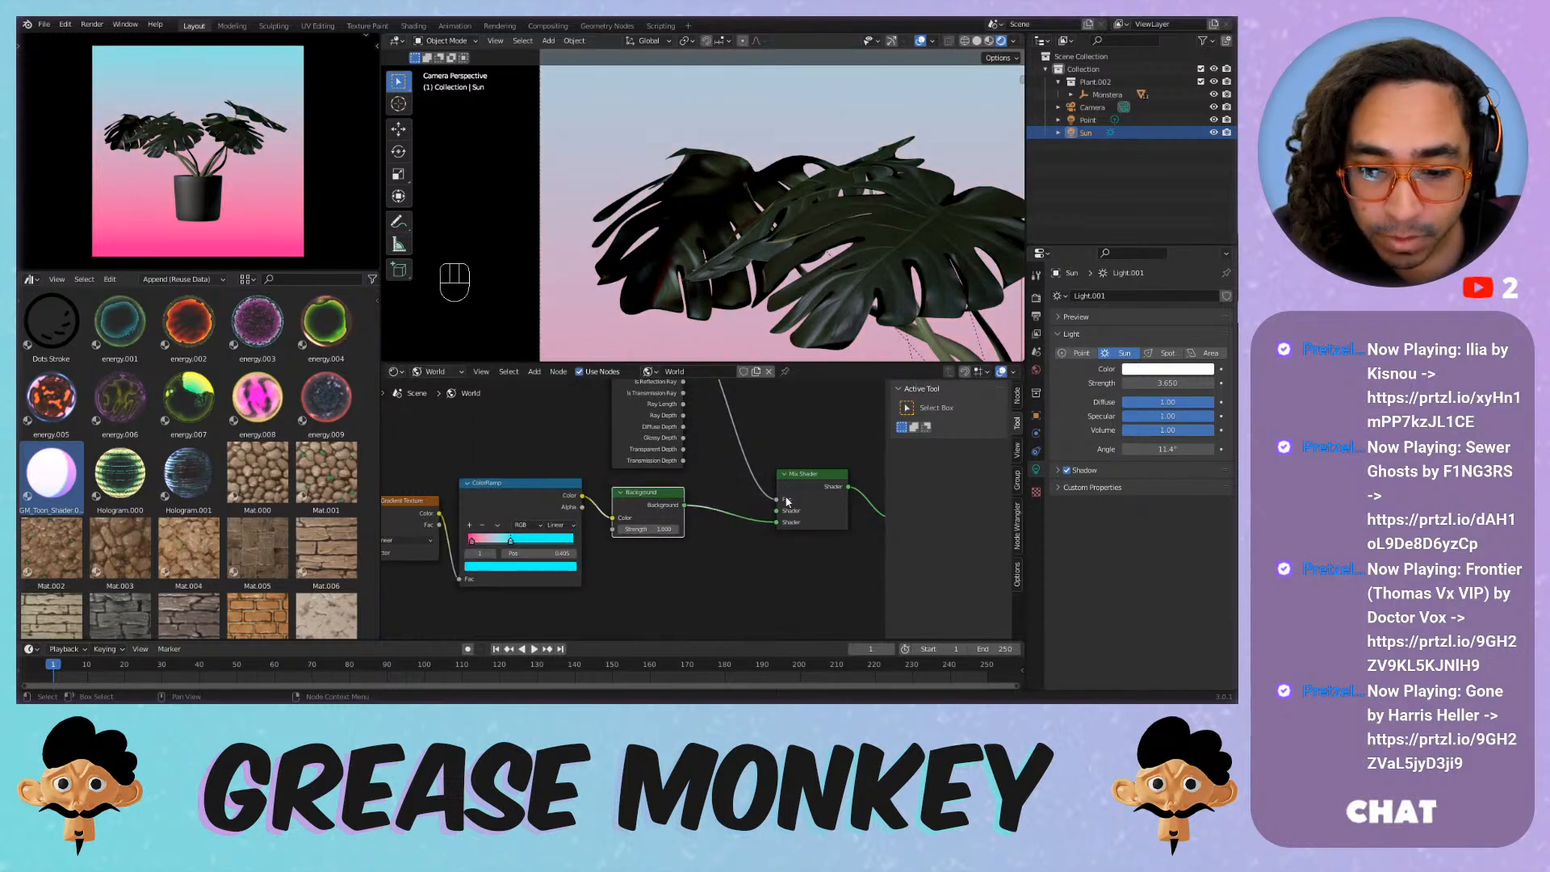
Adjust the Light Path node's placement above the Background node and make the Shader Editor area taller.
scroll(699, 561, "down", 3)
middle_click_drag(699, 561, 682, 556)
scroll(641, 476, "up", 5)
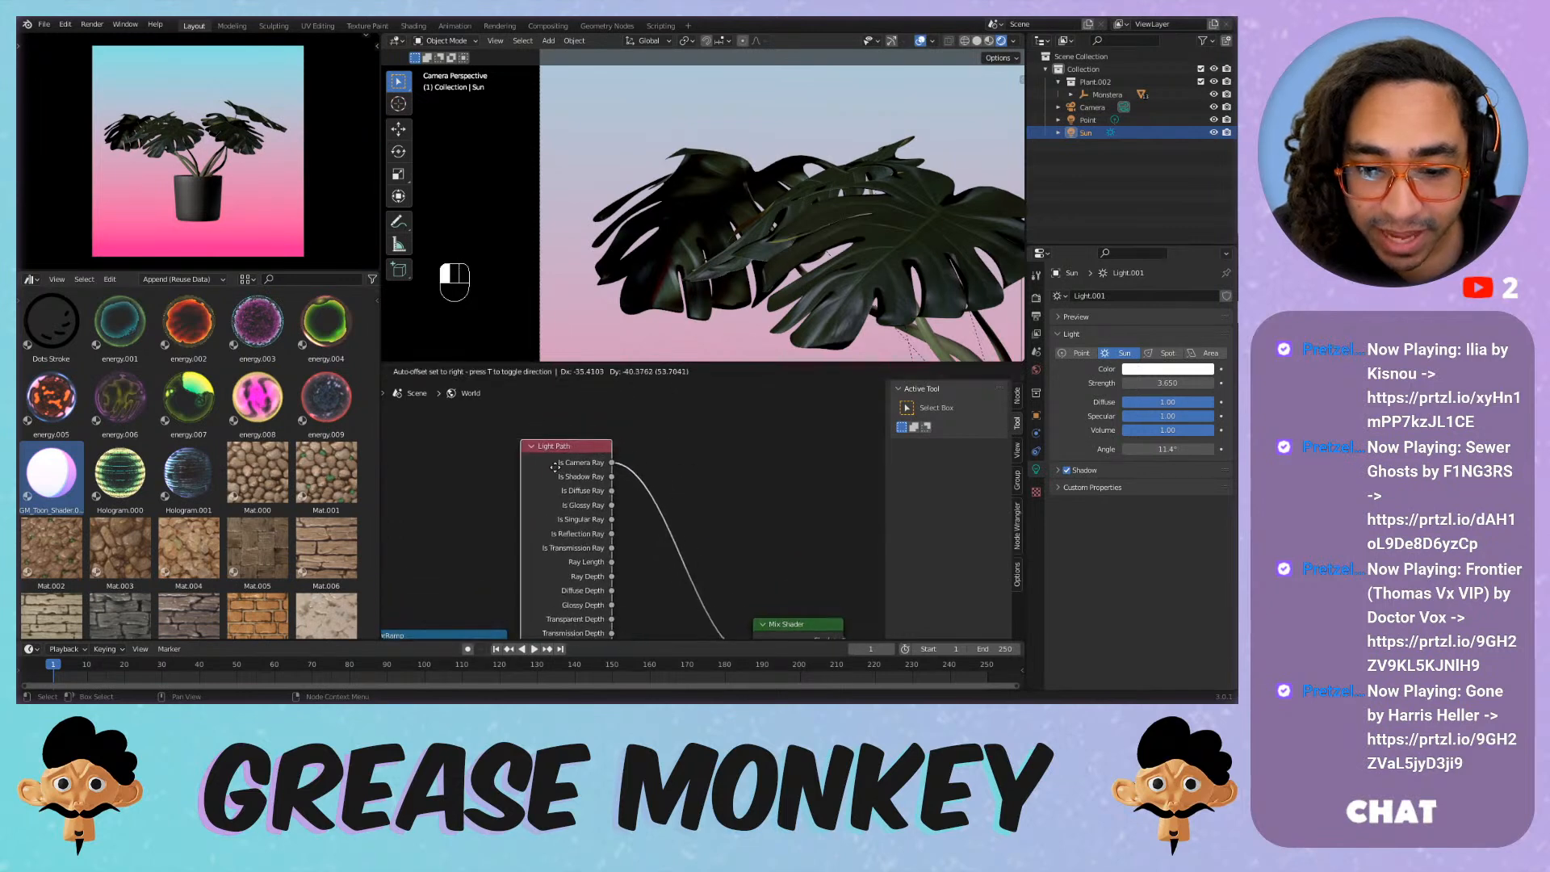
scroll(605, 496, "up", 2)
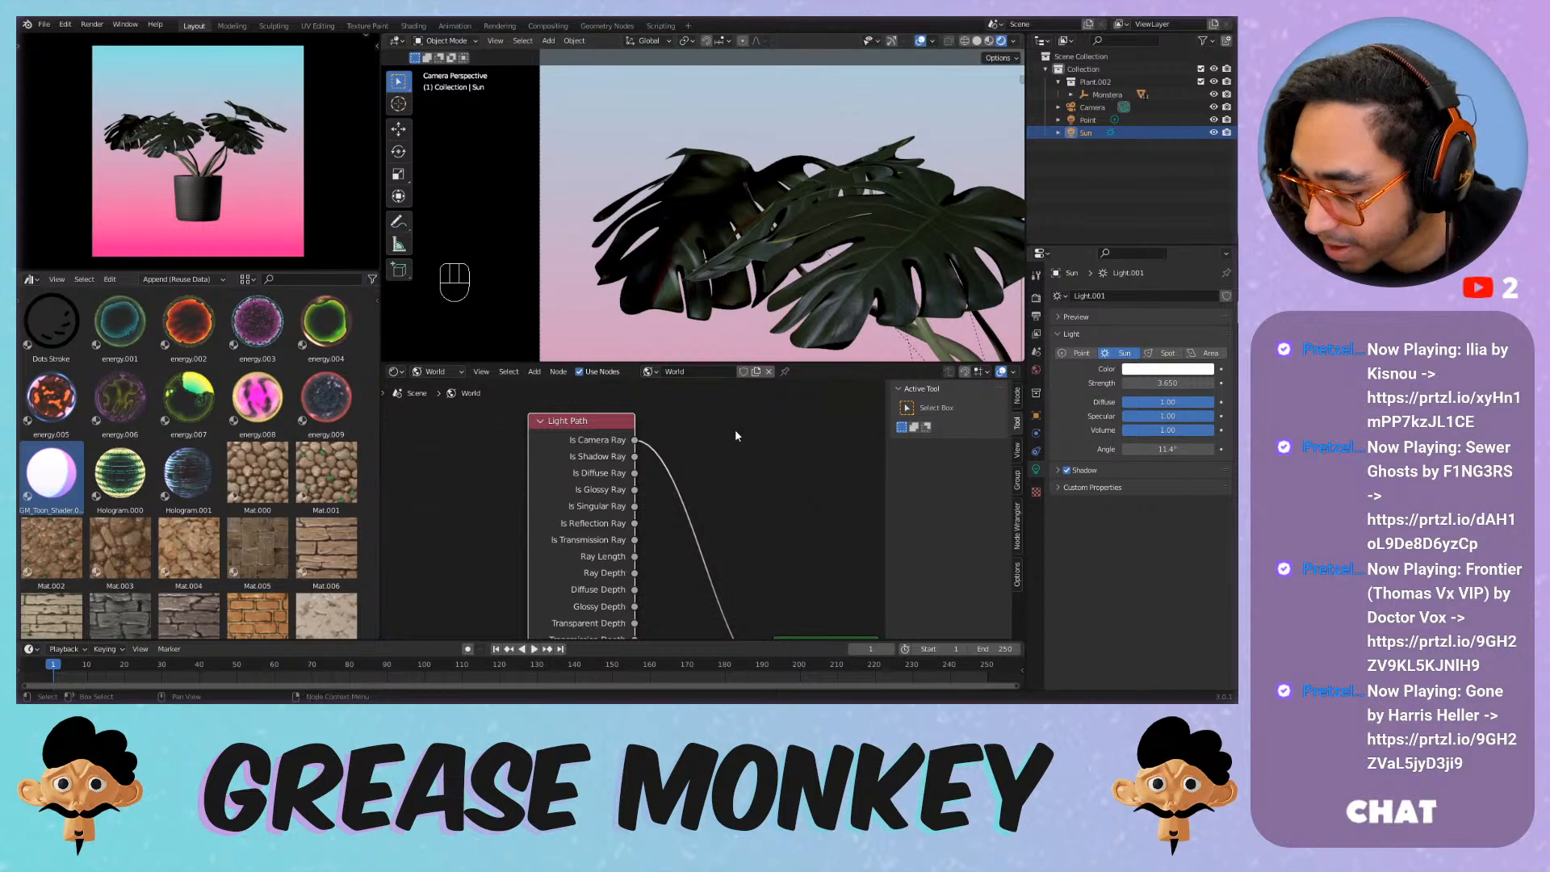
left_click_drag(811, 363, 811, 302)
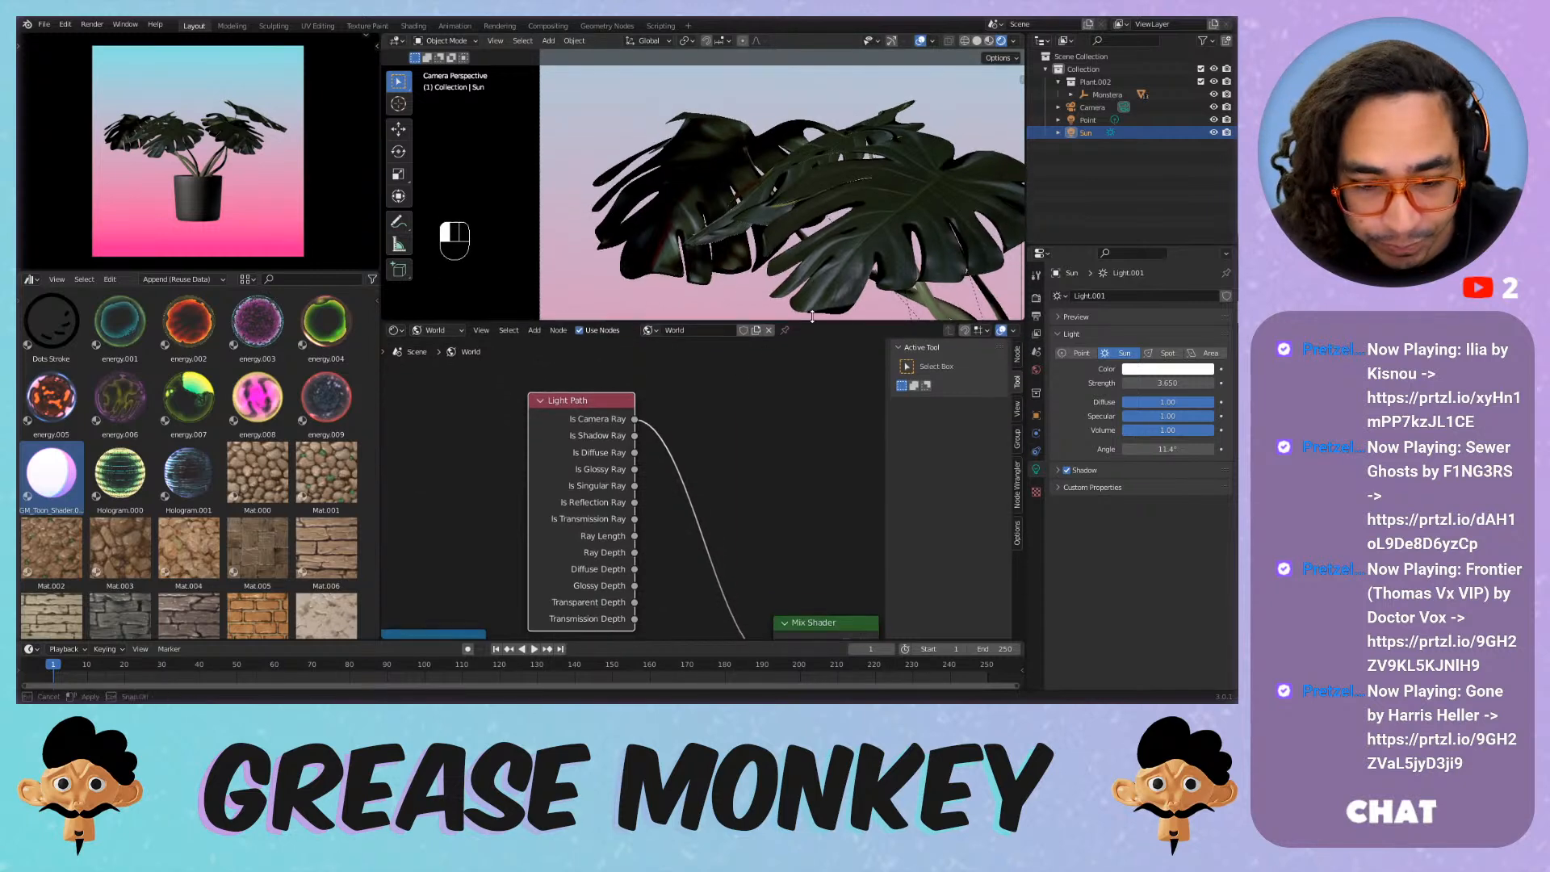
Examine the Light Path node's Is Camera Ray connection into the Mix Shader alongside the Background node.
scroll(657, 476, "up", 2)
scroll(660, 466, "down", 2)
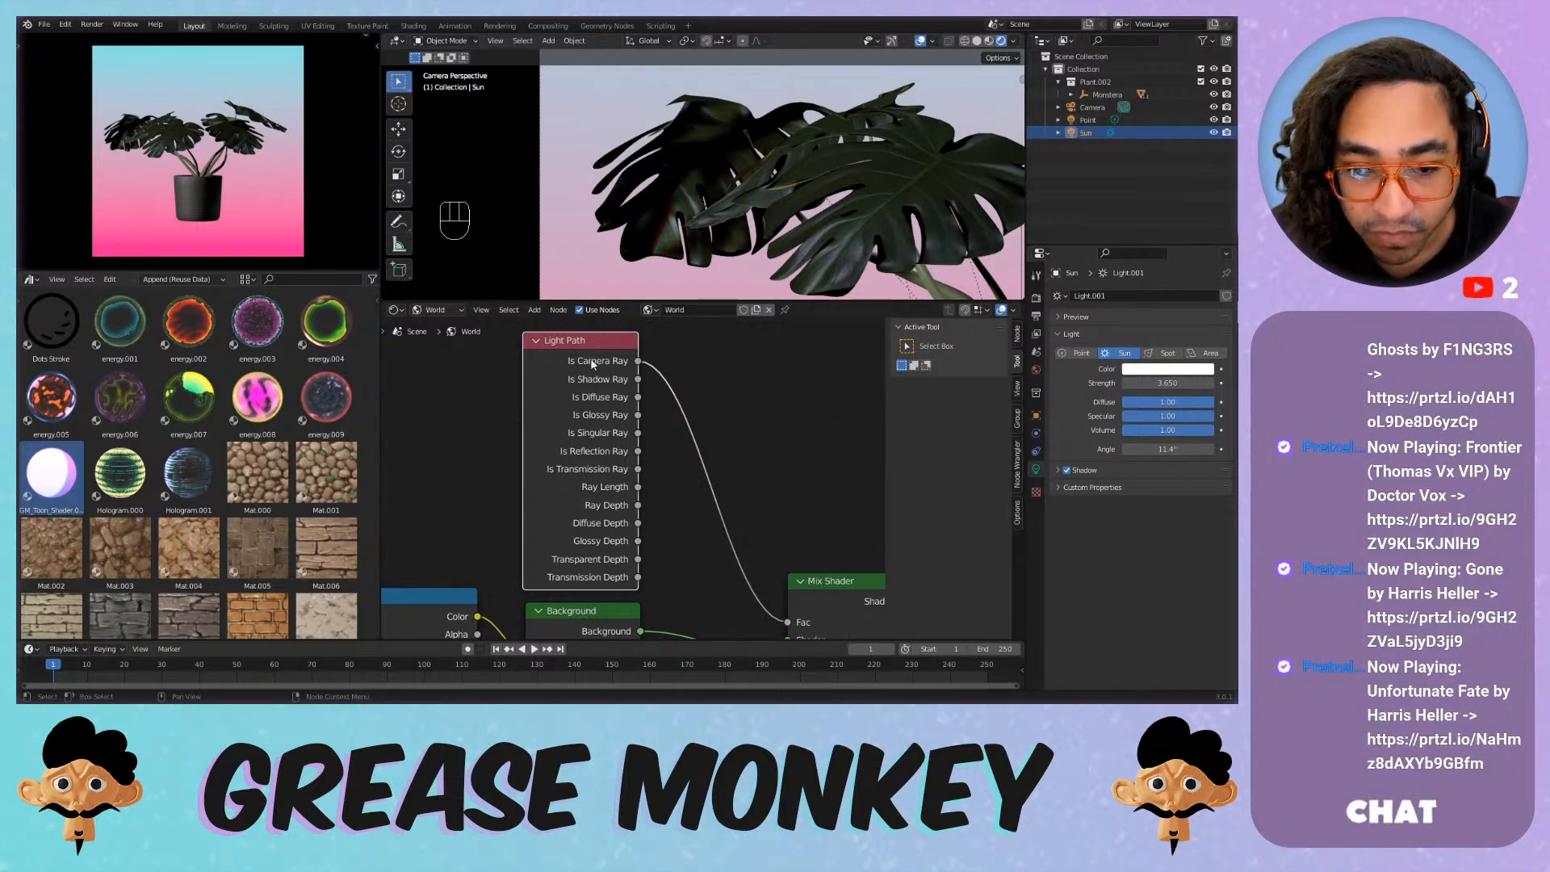
scroll(630, 460, "down", 3)
middle_click_drag(724, 539, 699, 478)
scroll(643, 461, "up", 2)
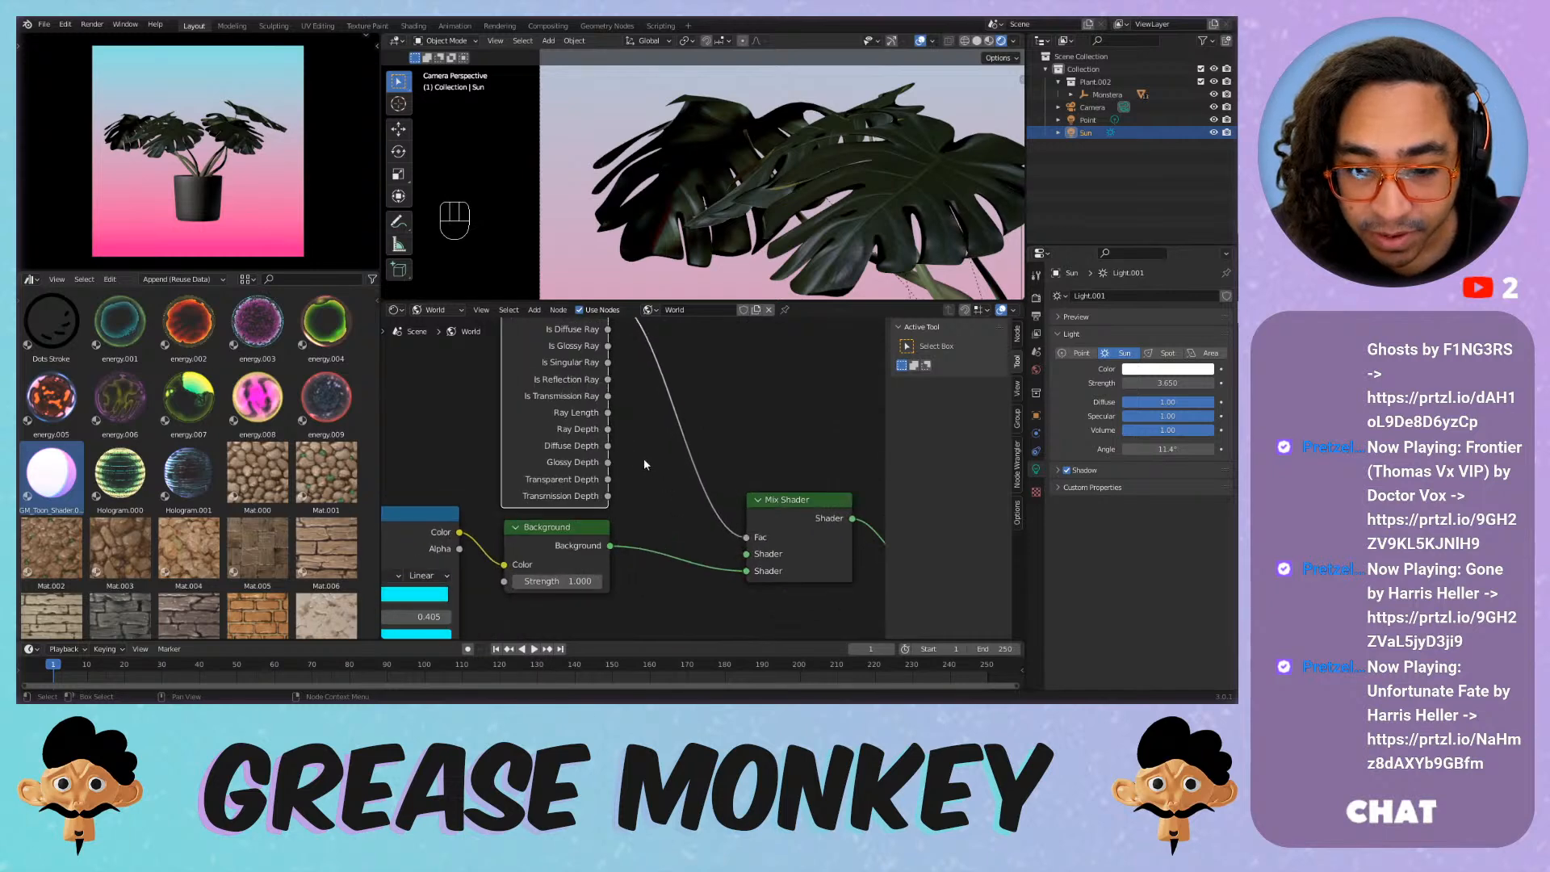
middle_click_drag(635, 424, 654, 464)
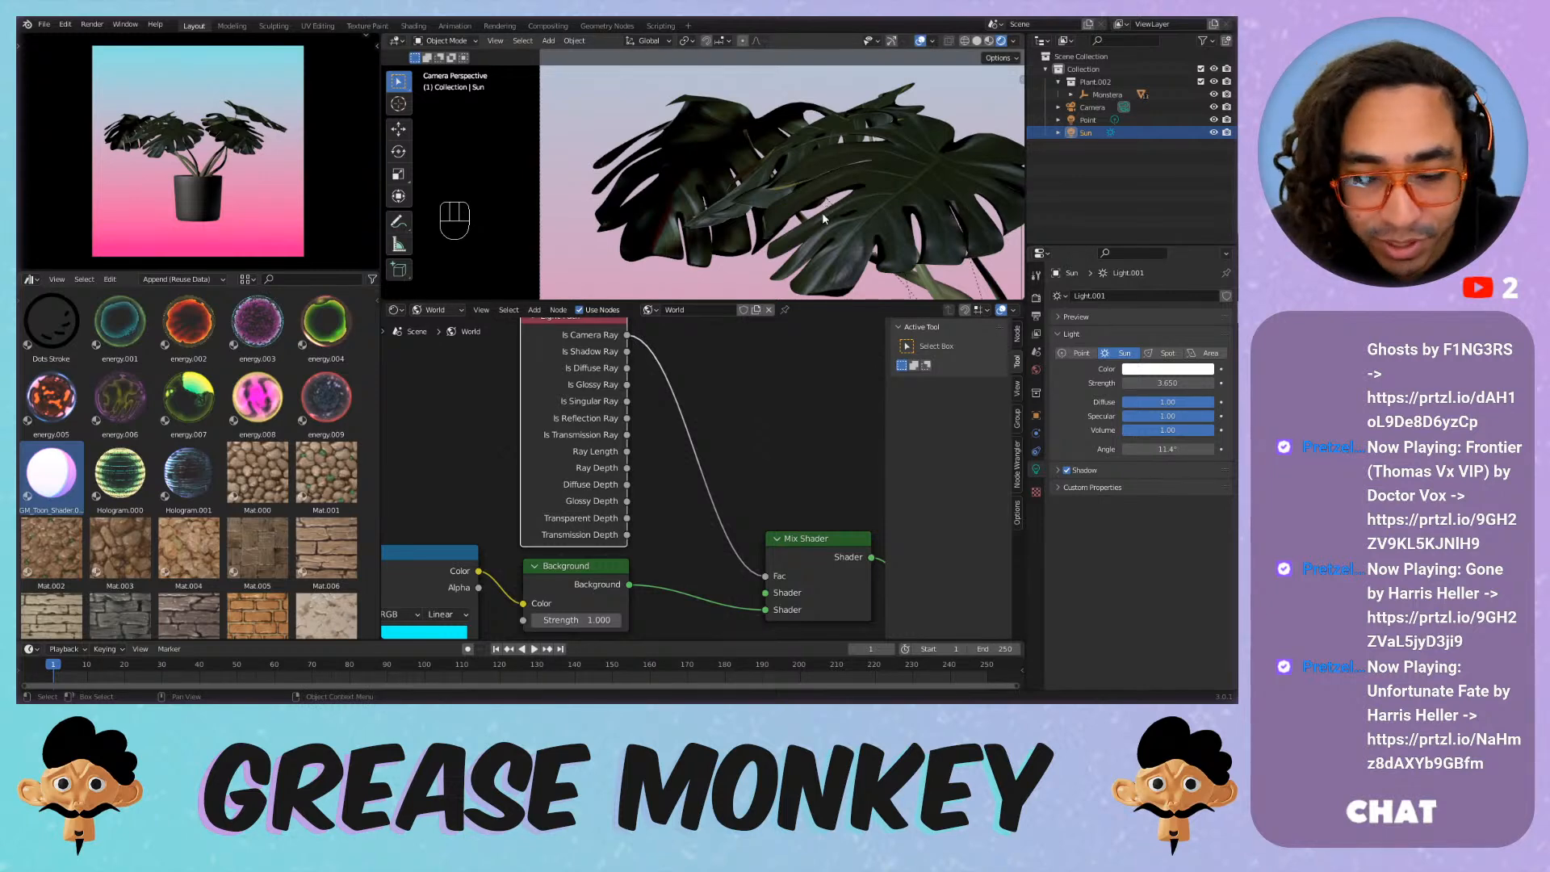
Hide the Shader Editor's sidebar, enlarge the 3D viewport over the Shader Editor and hide the viewport's toolbar.
scroll(822, 214, "down", 4)
scroll(634, 476, "down", 8)
middle_click_drag(668, 477, 772, 426)
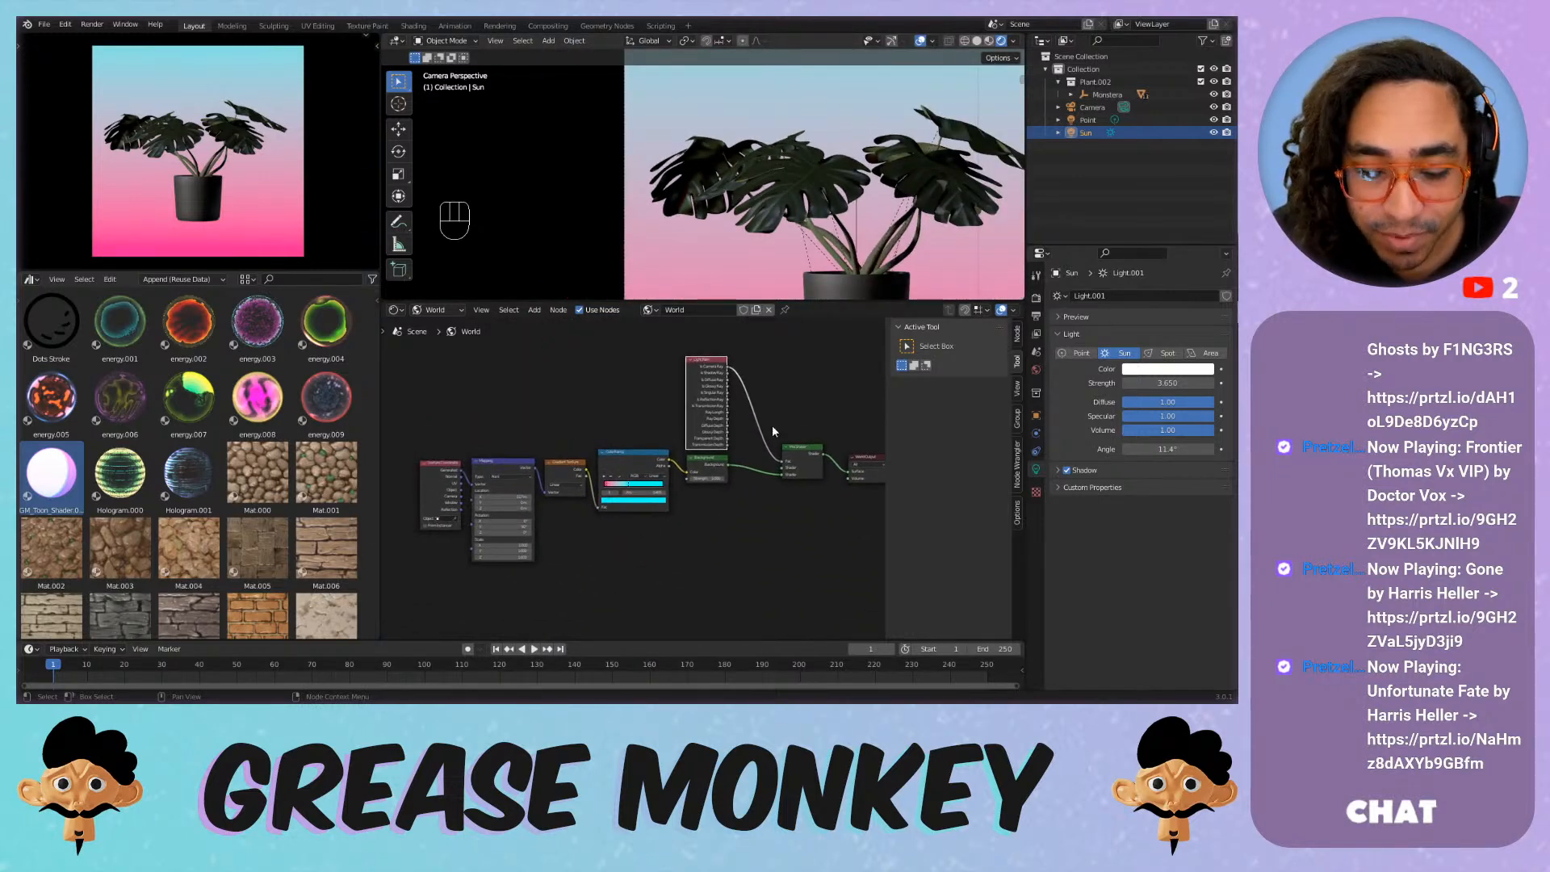
key("n")
scroll(821, 438, "up", 3)
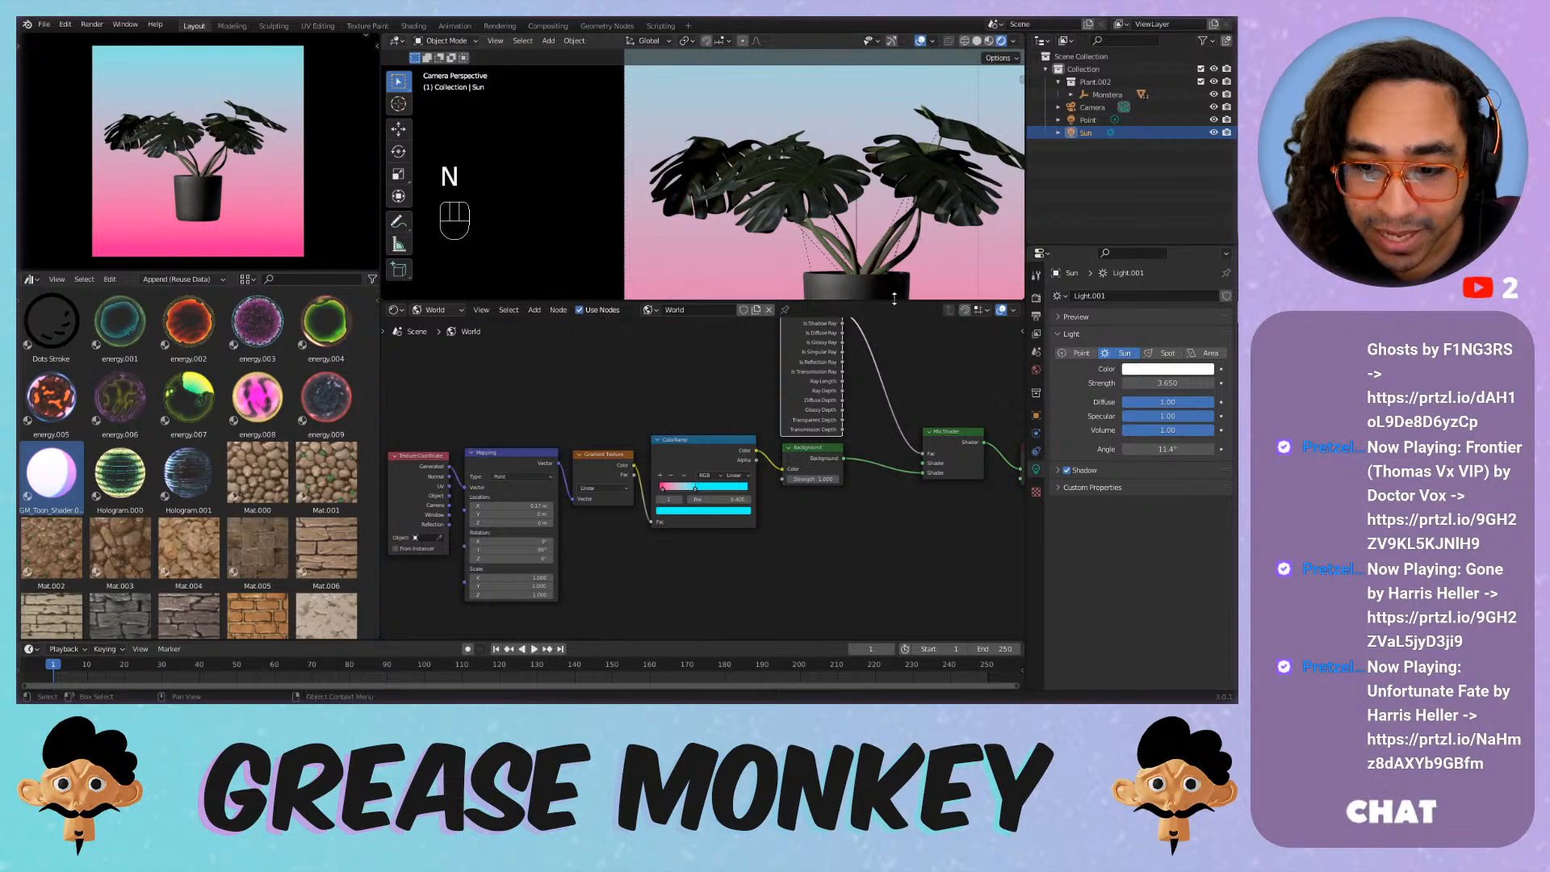
left_click_drag(893, 301, 957, 623)
key("Home")
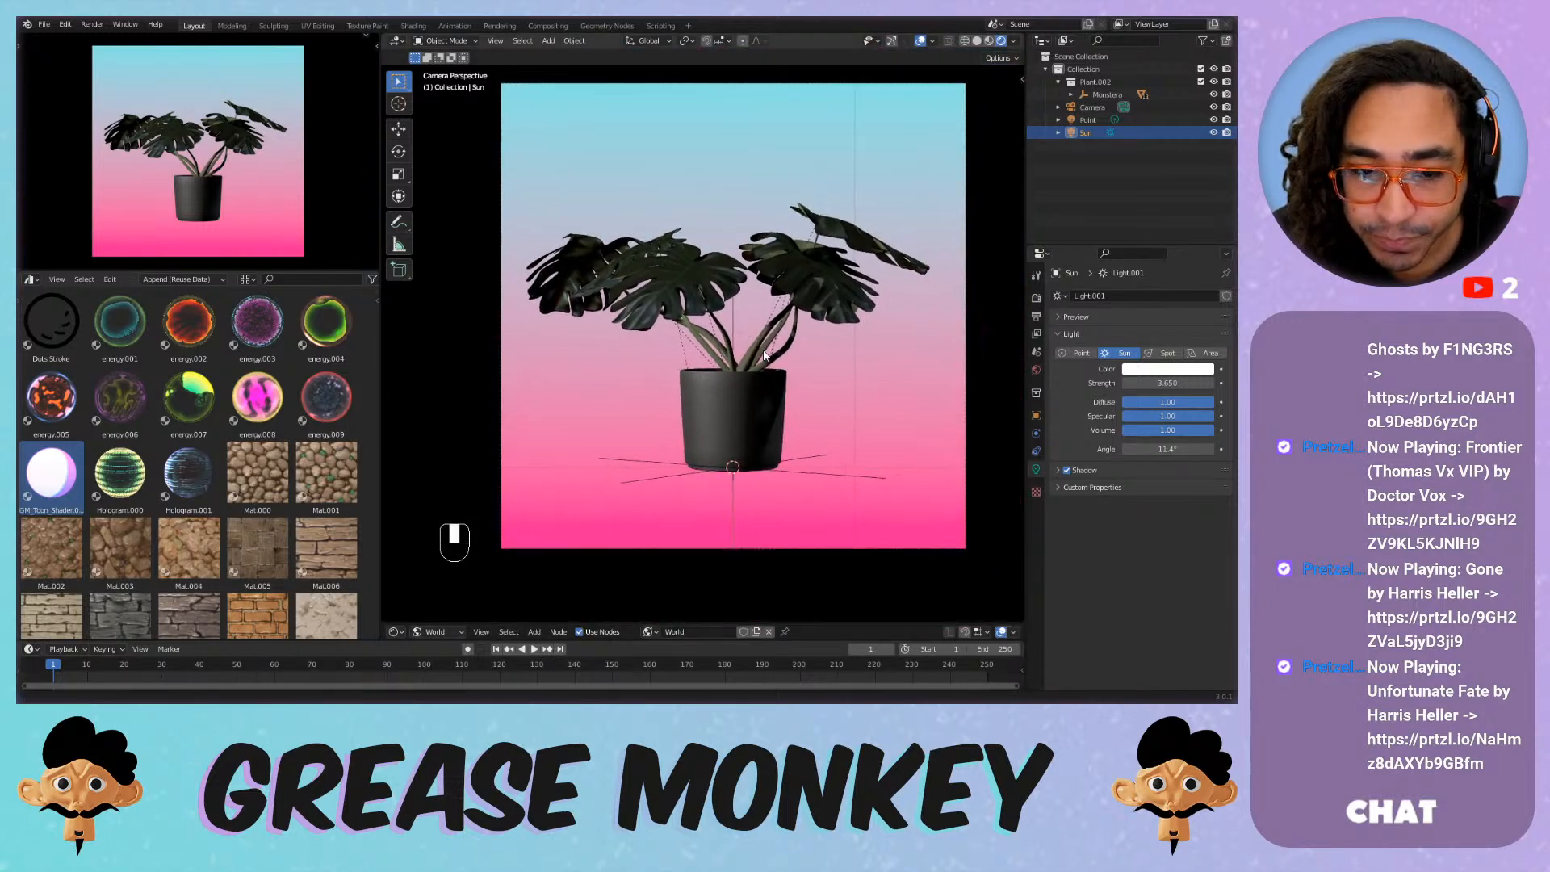
key("t")
scroll(799, 310, "up", 1)
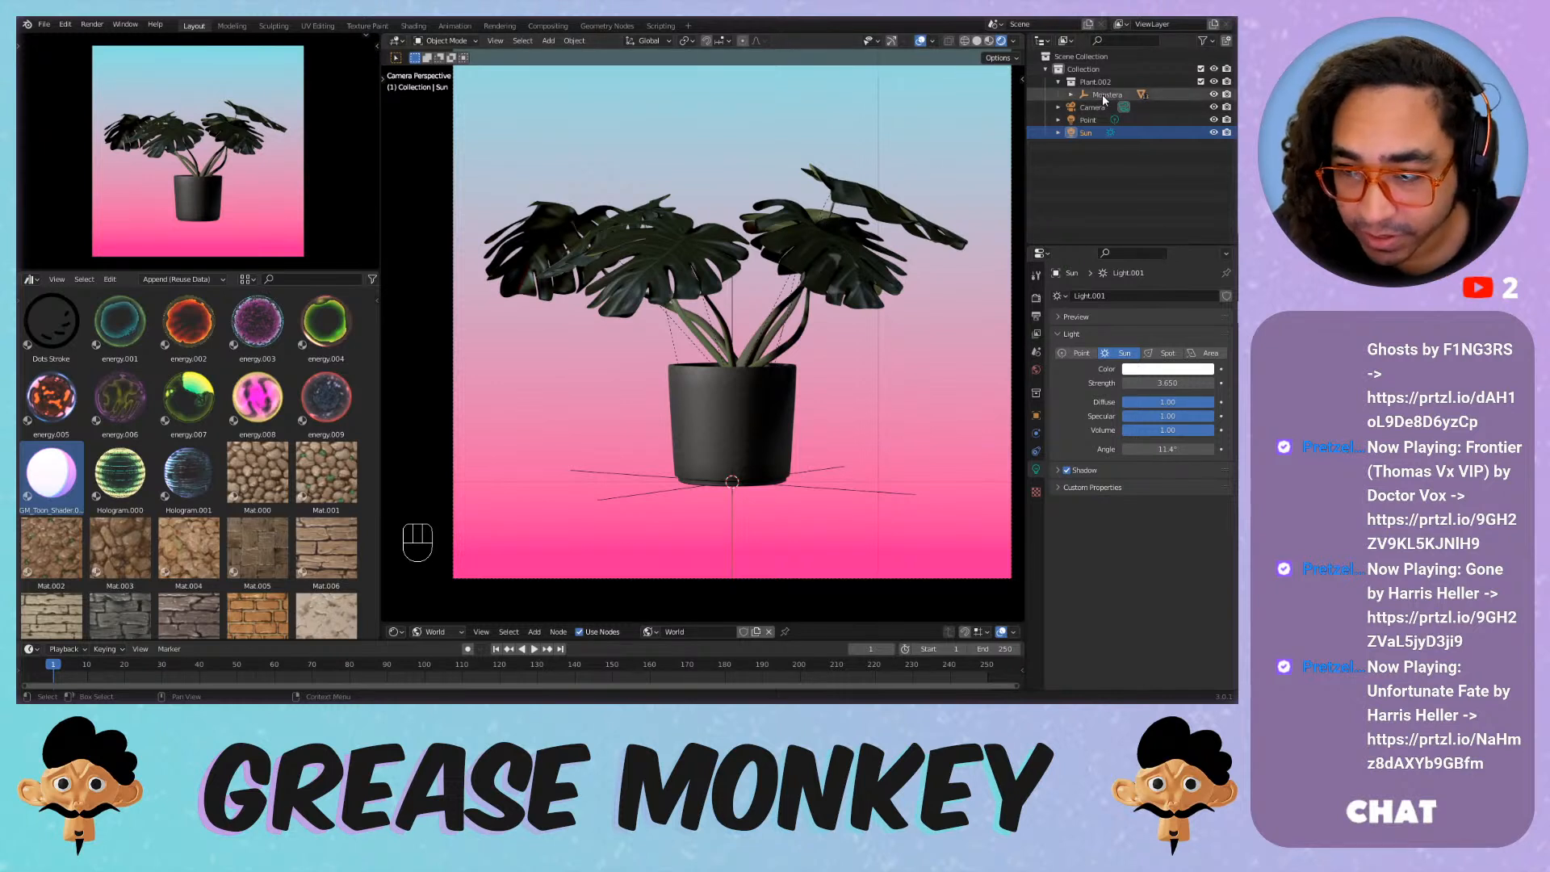
Select the pot, show its material slots and examine its clay surface up close.
left_click(741, 408)
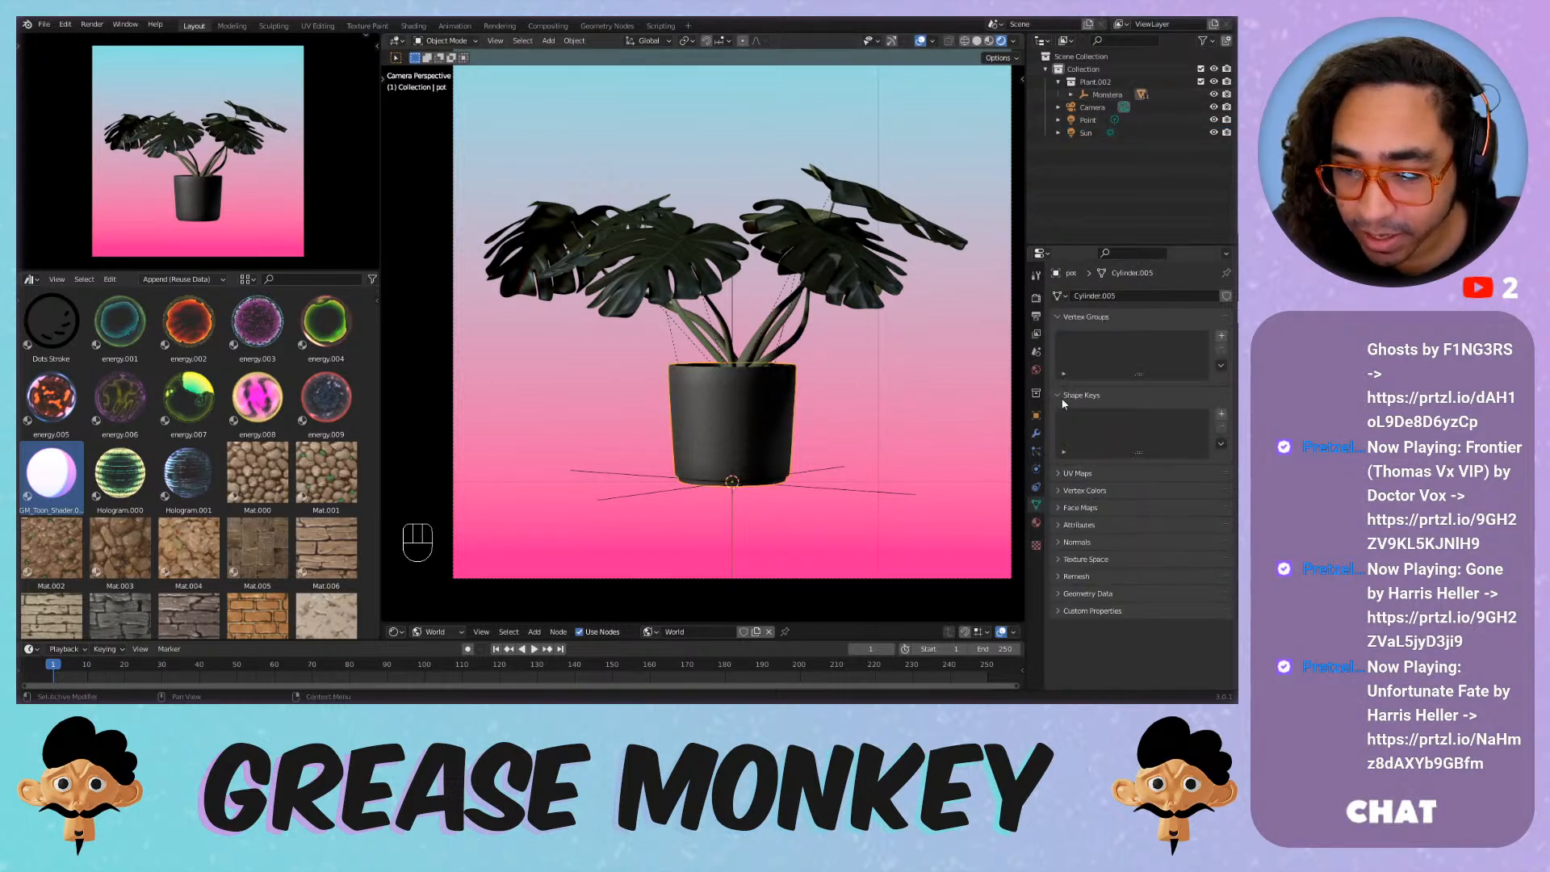
left_click(1037, 522)
scroll(820, 381, "up", 3)
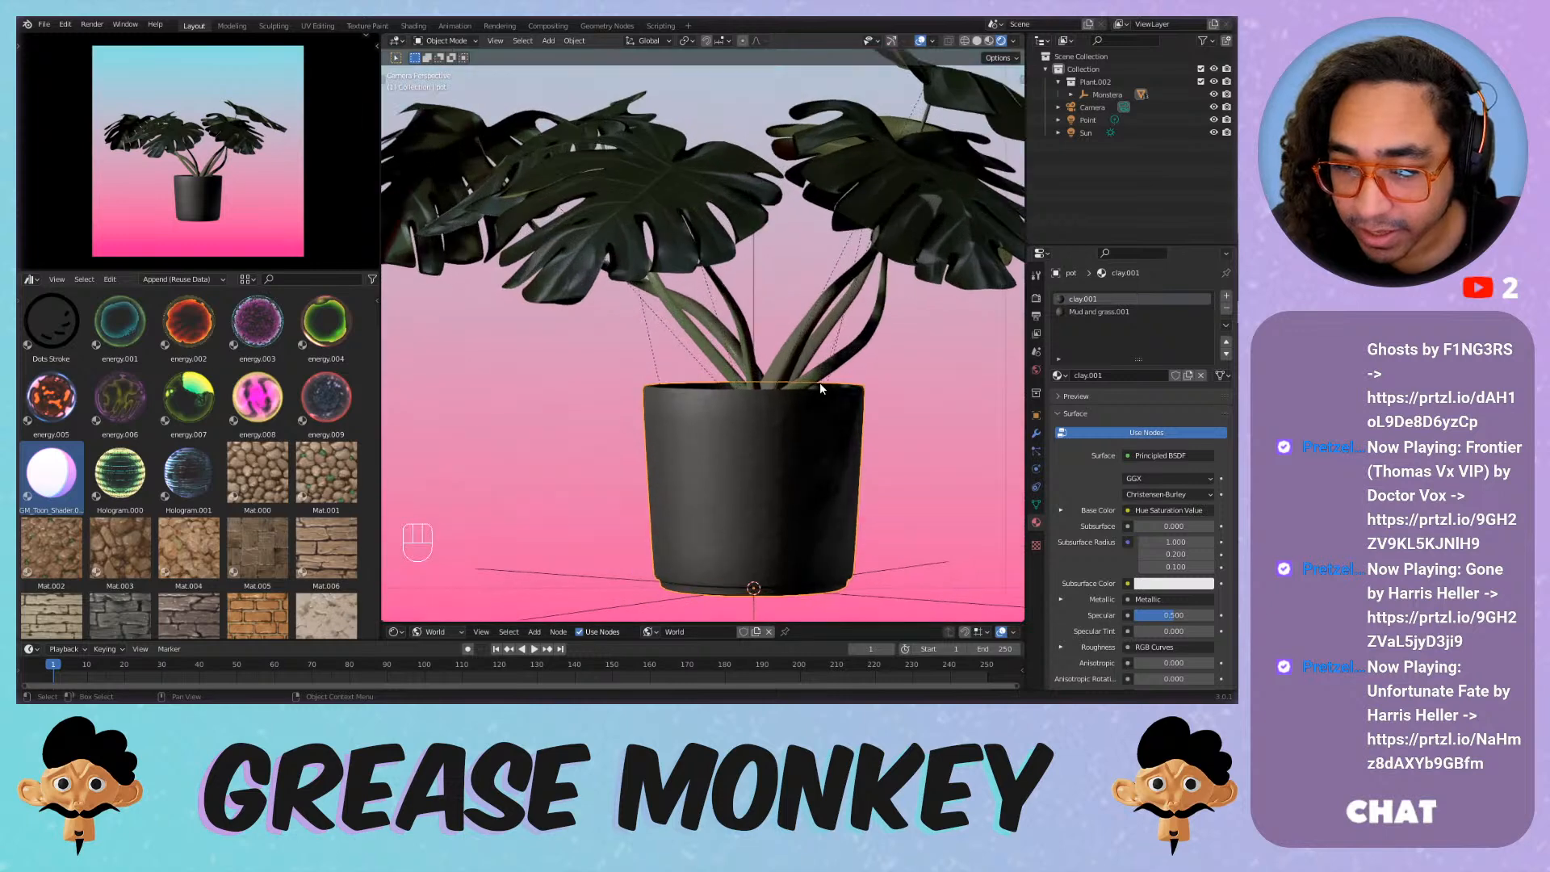
middle_click_drag(872, 336, 871, 390)
scroll(872, 390, "up", 5)
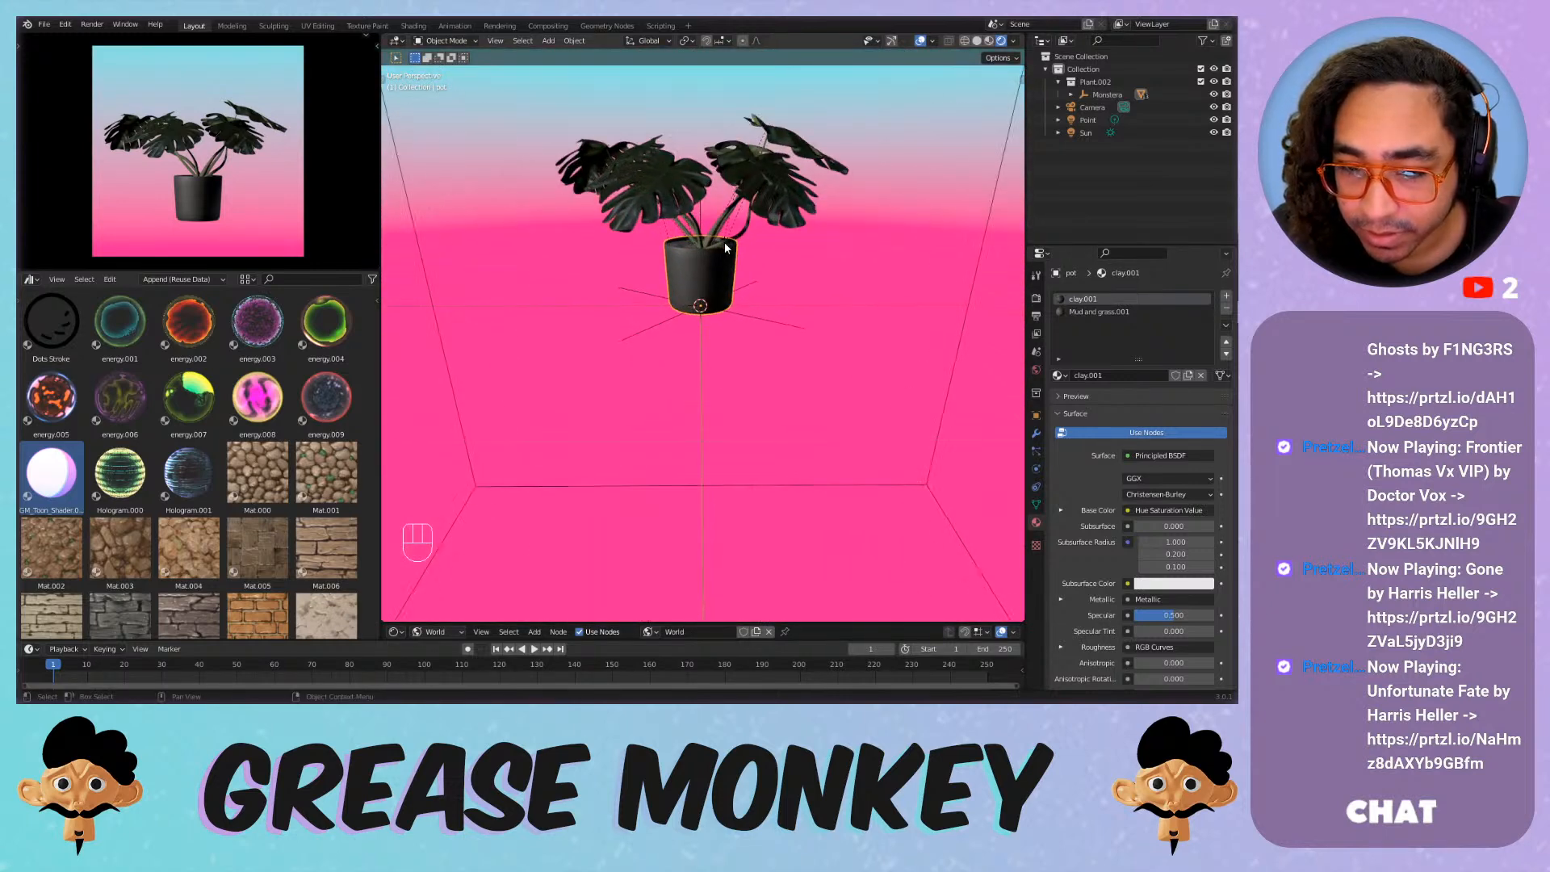
key("KP_Decimal")
scroll(724, 243, "down", 4)
middle_click_drag(673, 243, 709, 307)
scroll(715, 305, "up", 6)
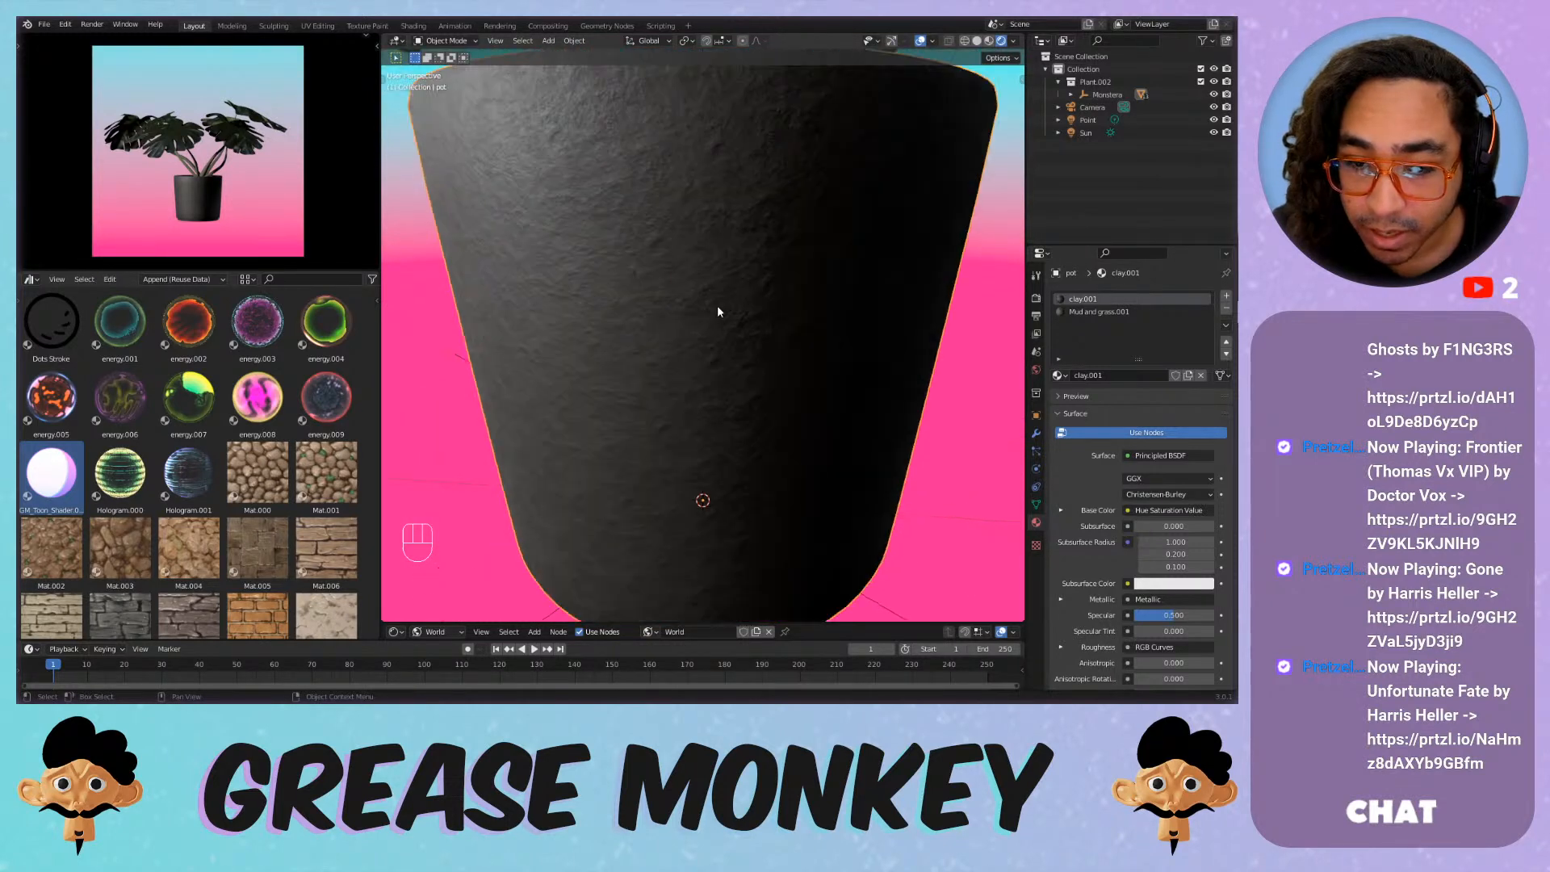
scroll(716, 305, "up", 2)
scroll(719, 303, "down", 6)
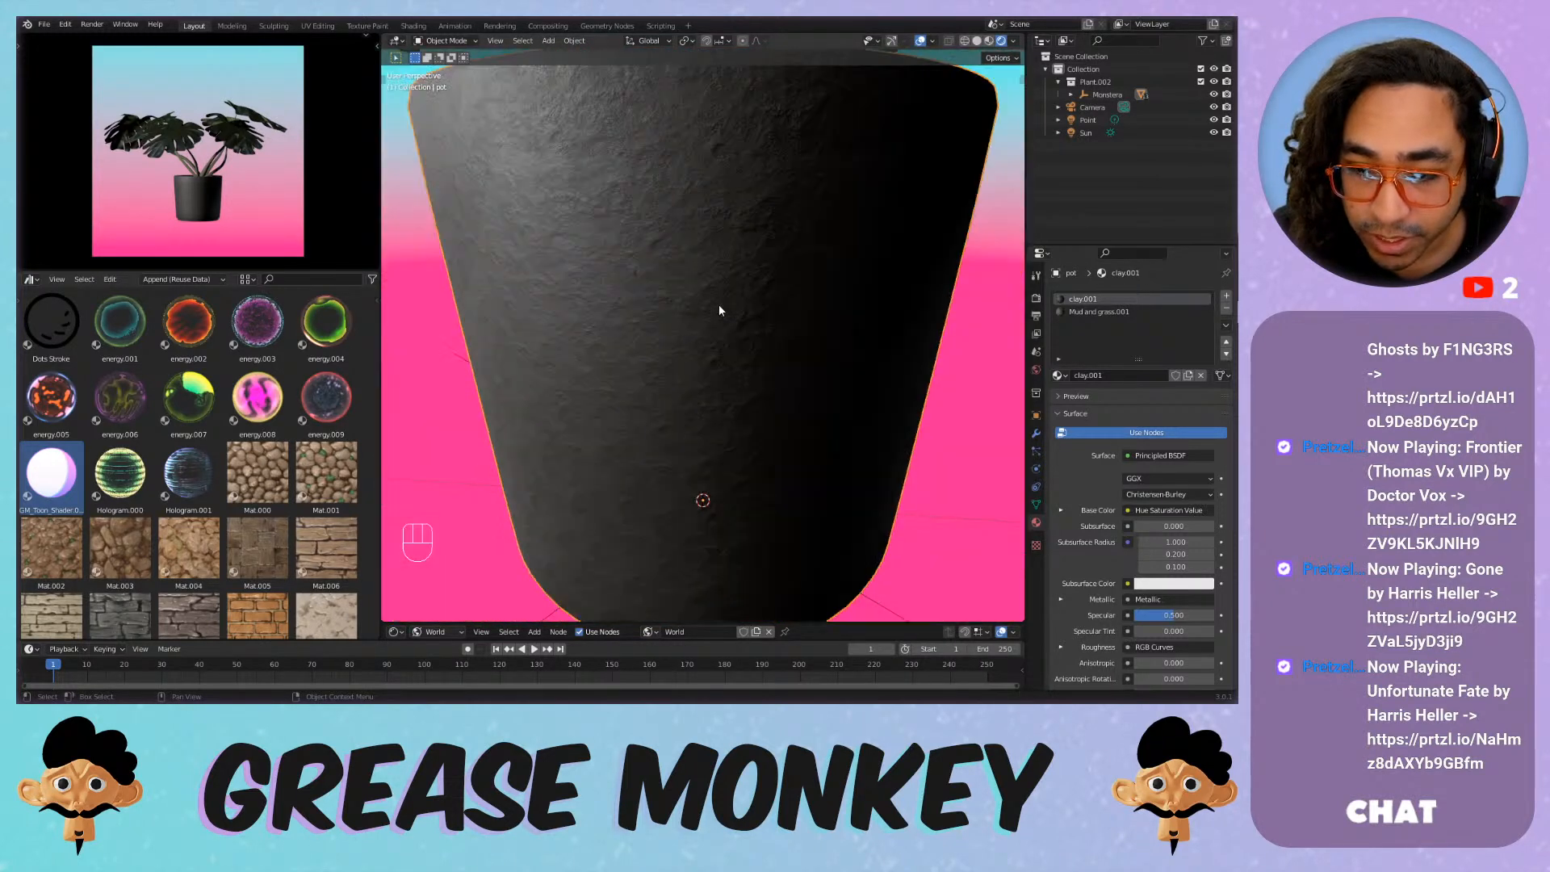
scroll(723, 312, "down", 6)
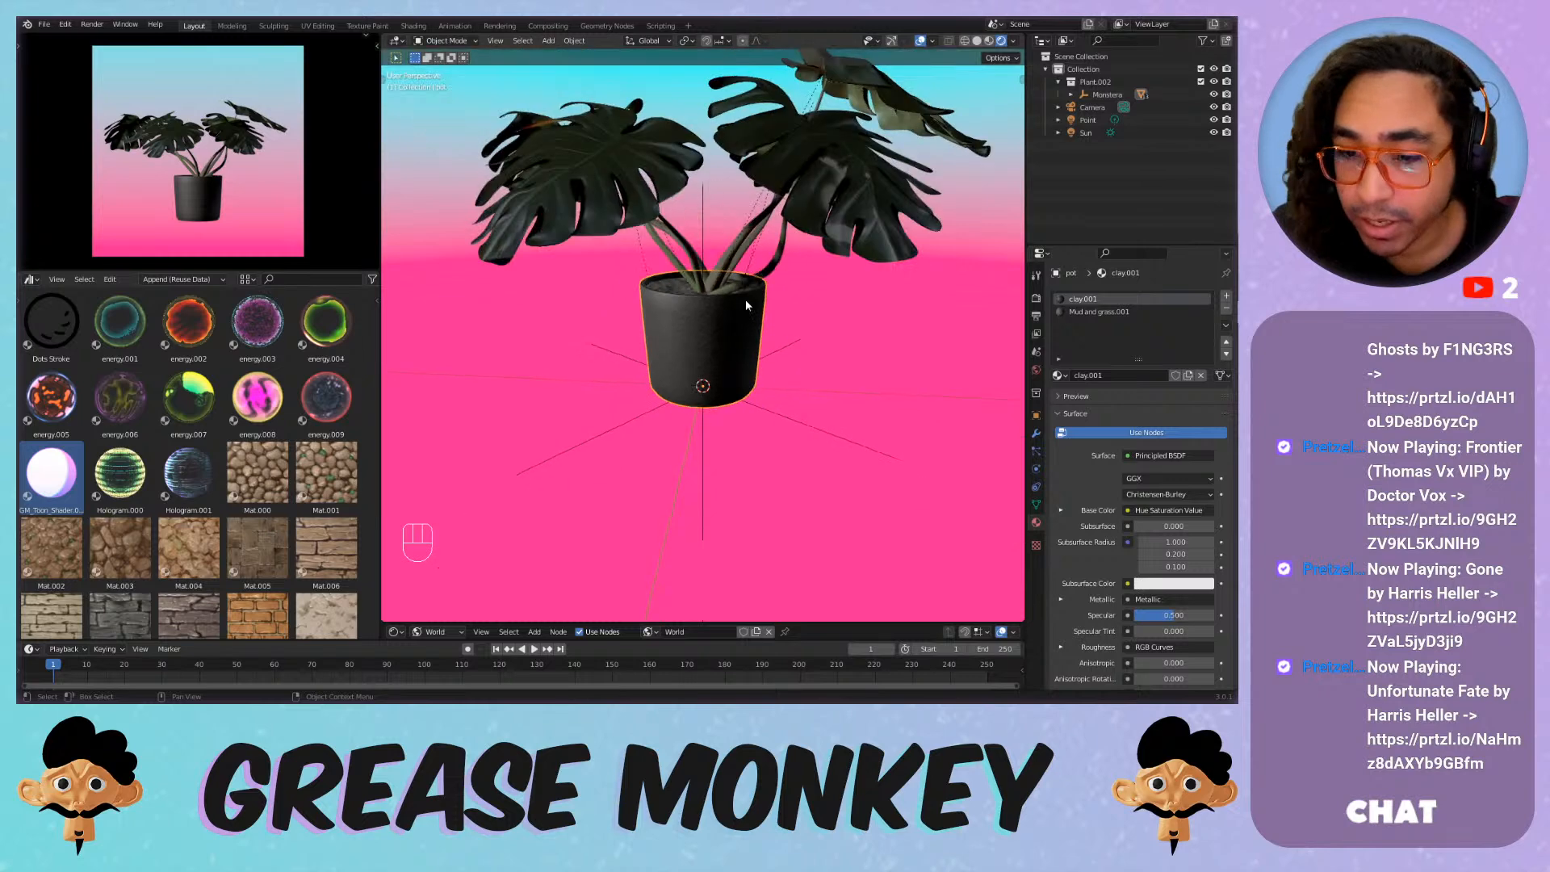
scroll(739, 320, "up", 2)
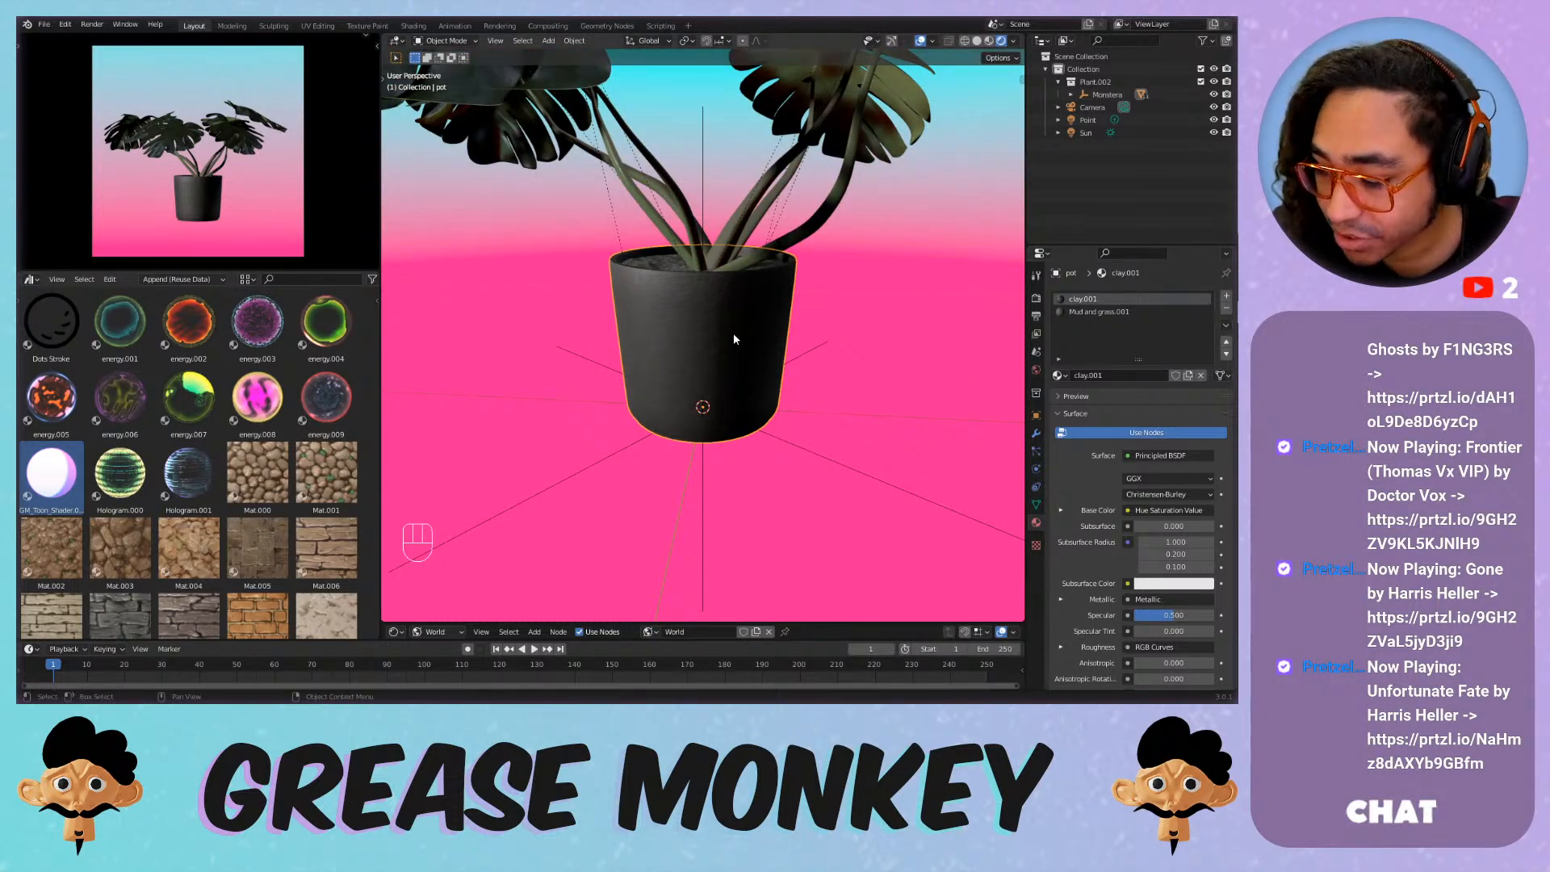
scroll(705, 343, "down", 4)
scroll(705, 343, "up", 4)
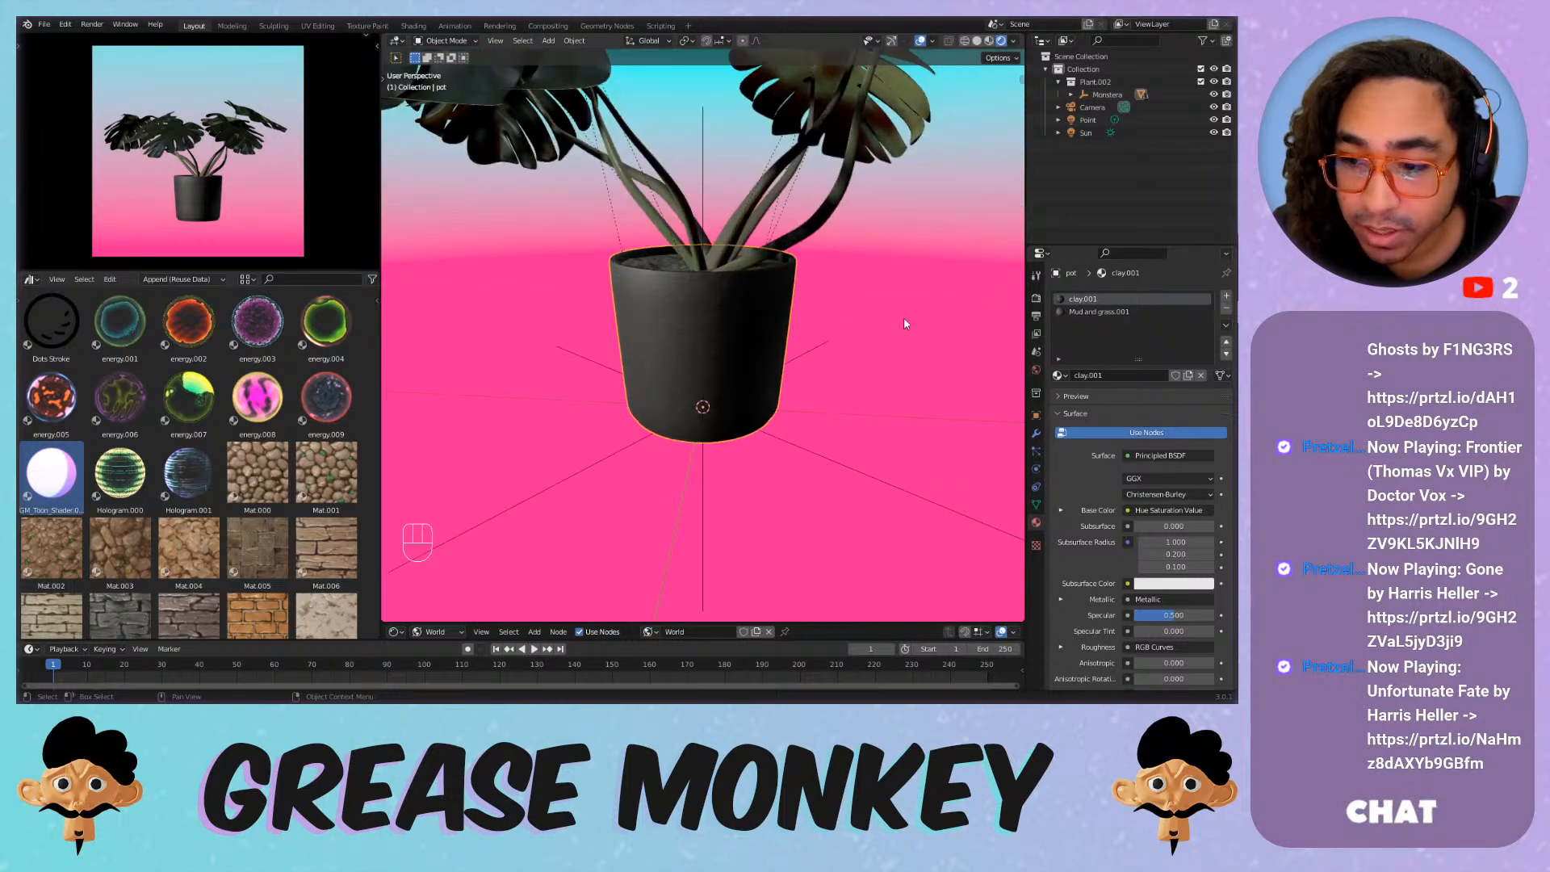
Remove all material slots from the pot and from the stems stem_2_2 and stem_1_1.
left_click(1227, 310)
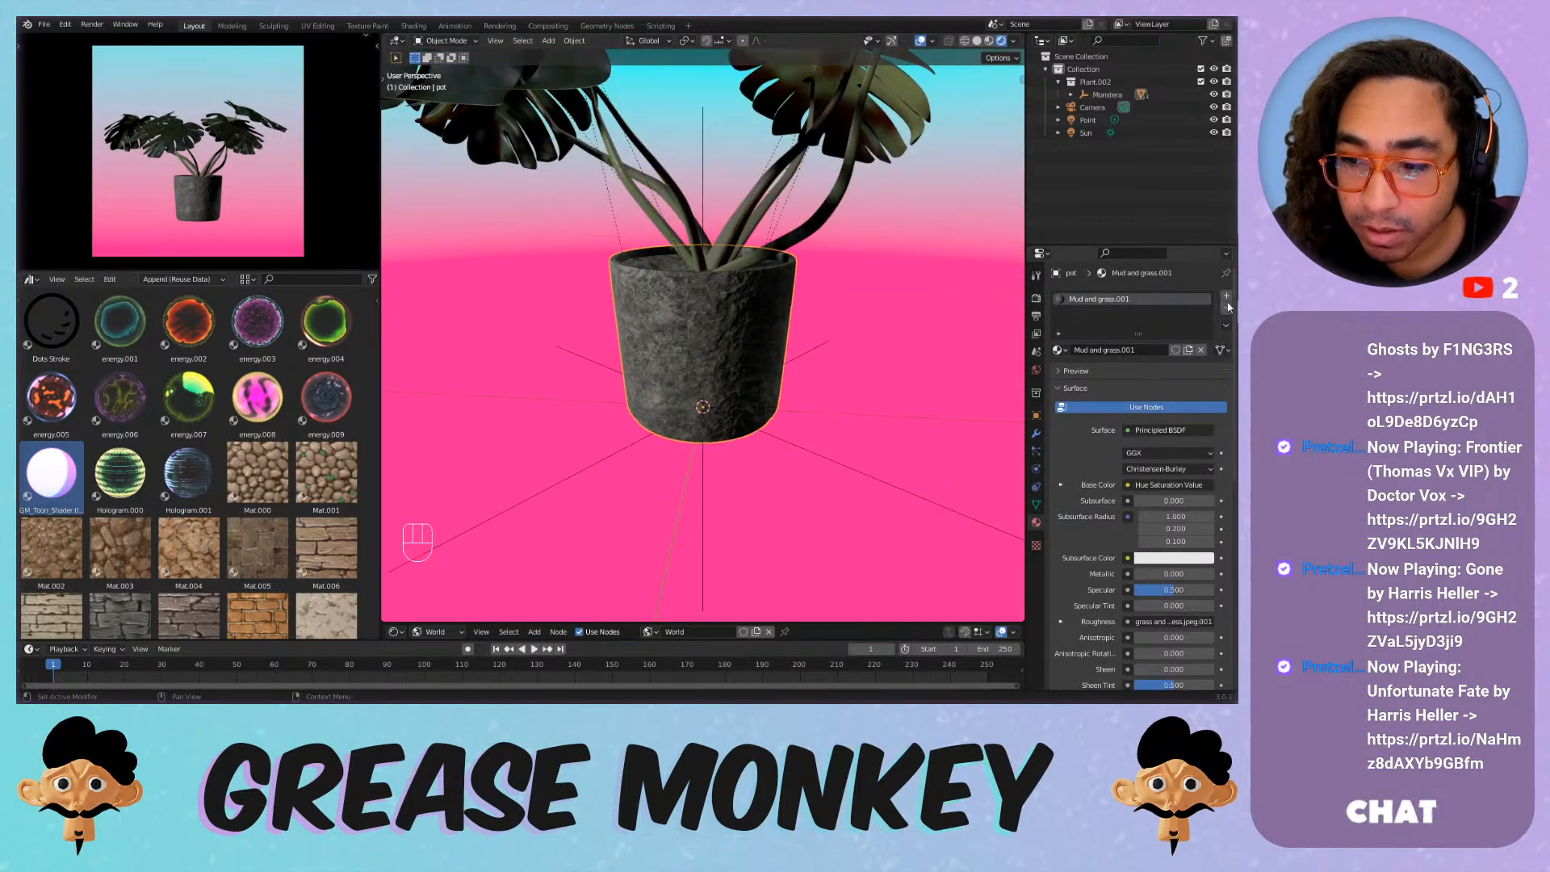
left_click(1227, 309)
left_click(780, 259)
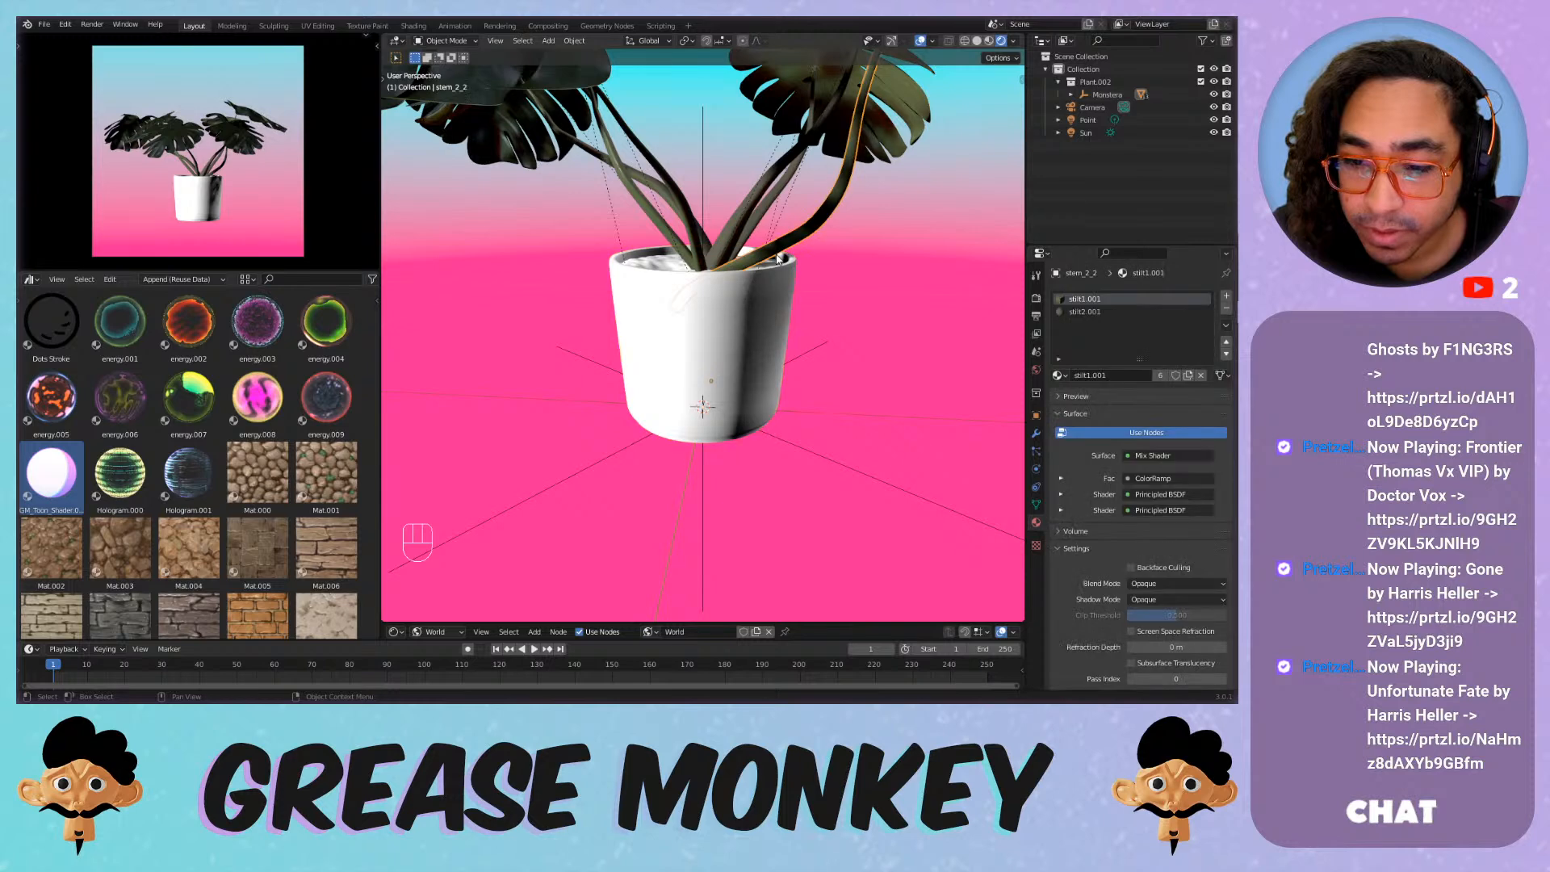
left_click(1227, 310)
left_click(771, 230)
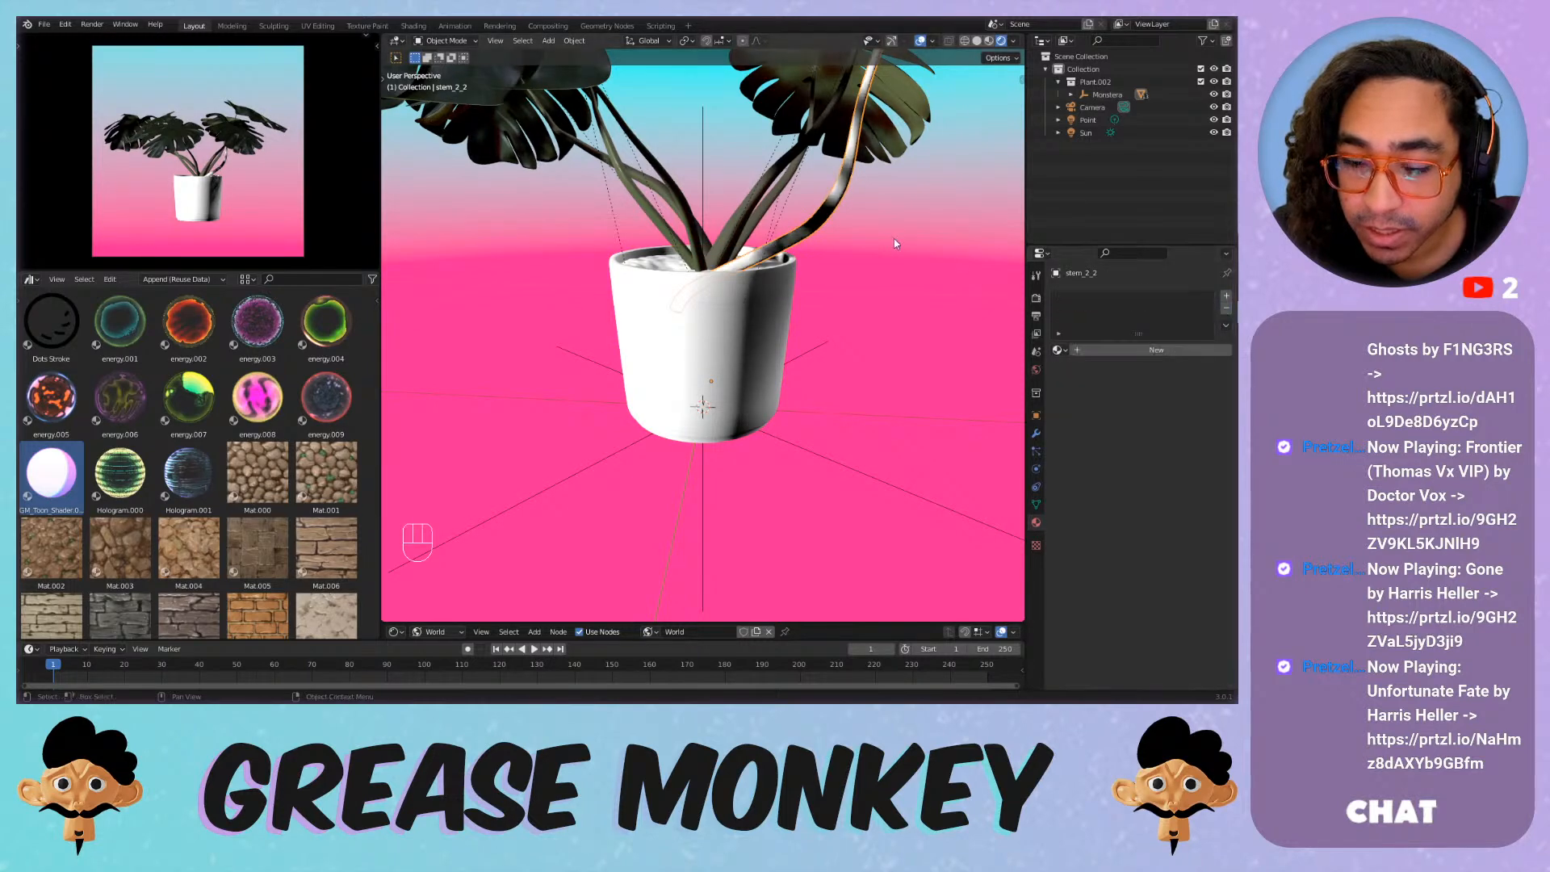
left_click(1226, 309)
left_click(1226, 309)
left_click(758, 218)
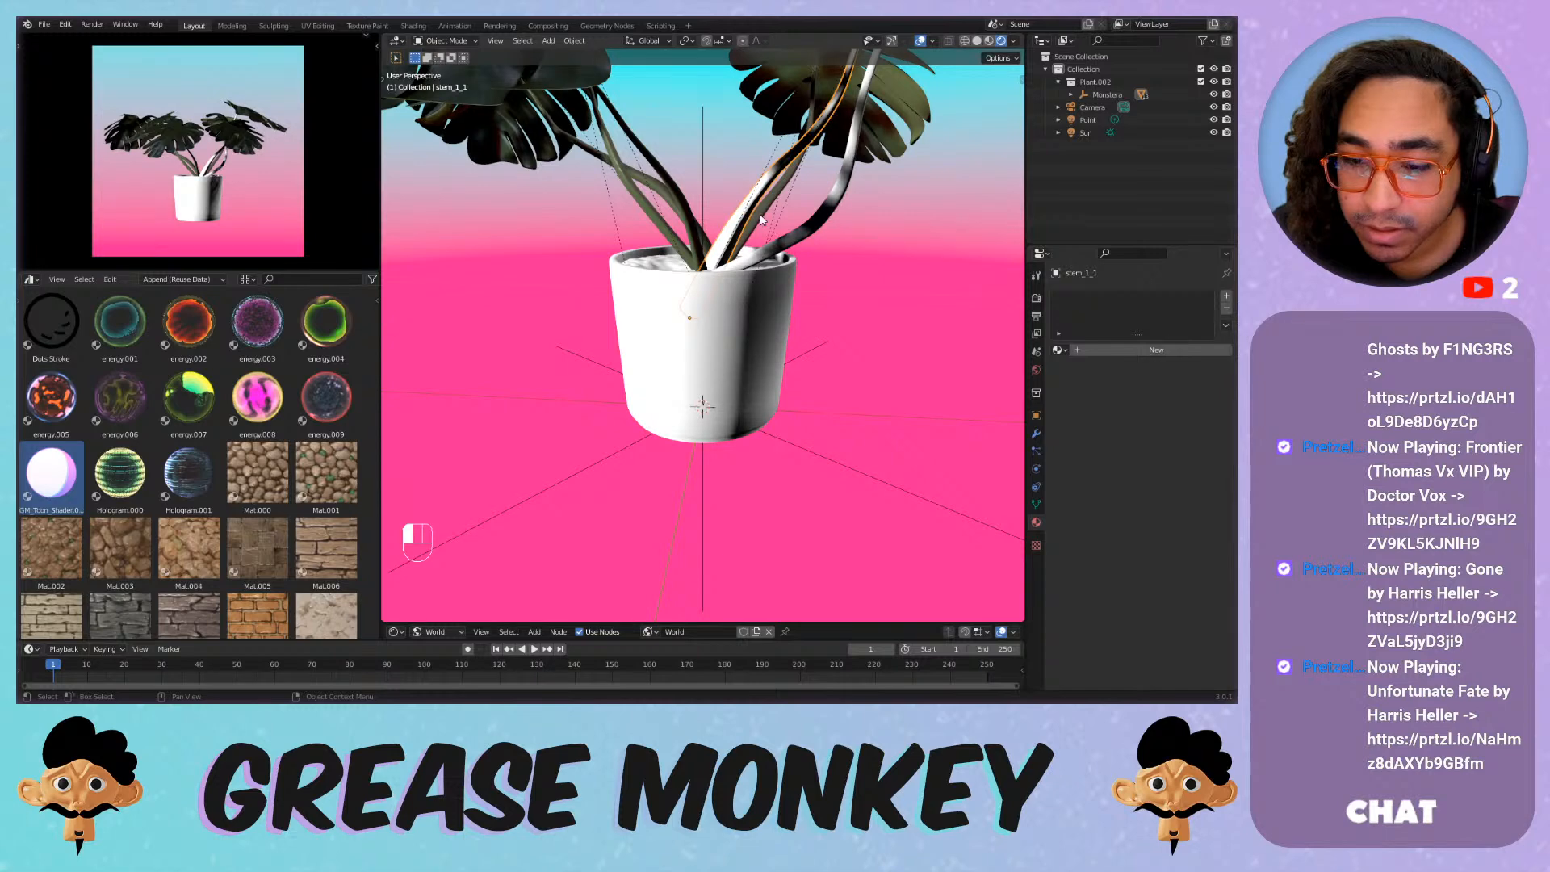
Select all the leaves and stems of the plant together with the pot, keeping the pot as the active object.
left_click(757, 309)
scroll(831, 251, "down", 5)
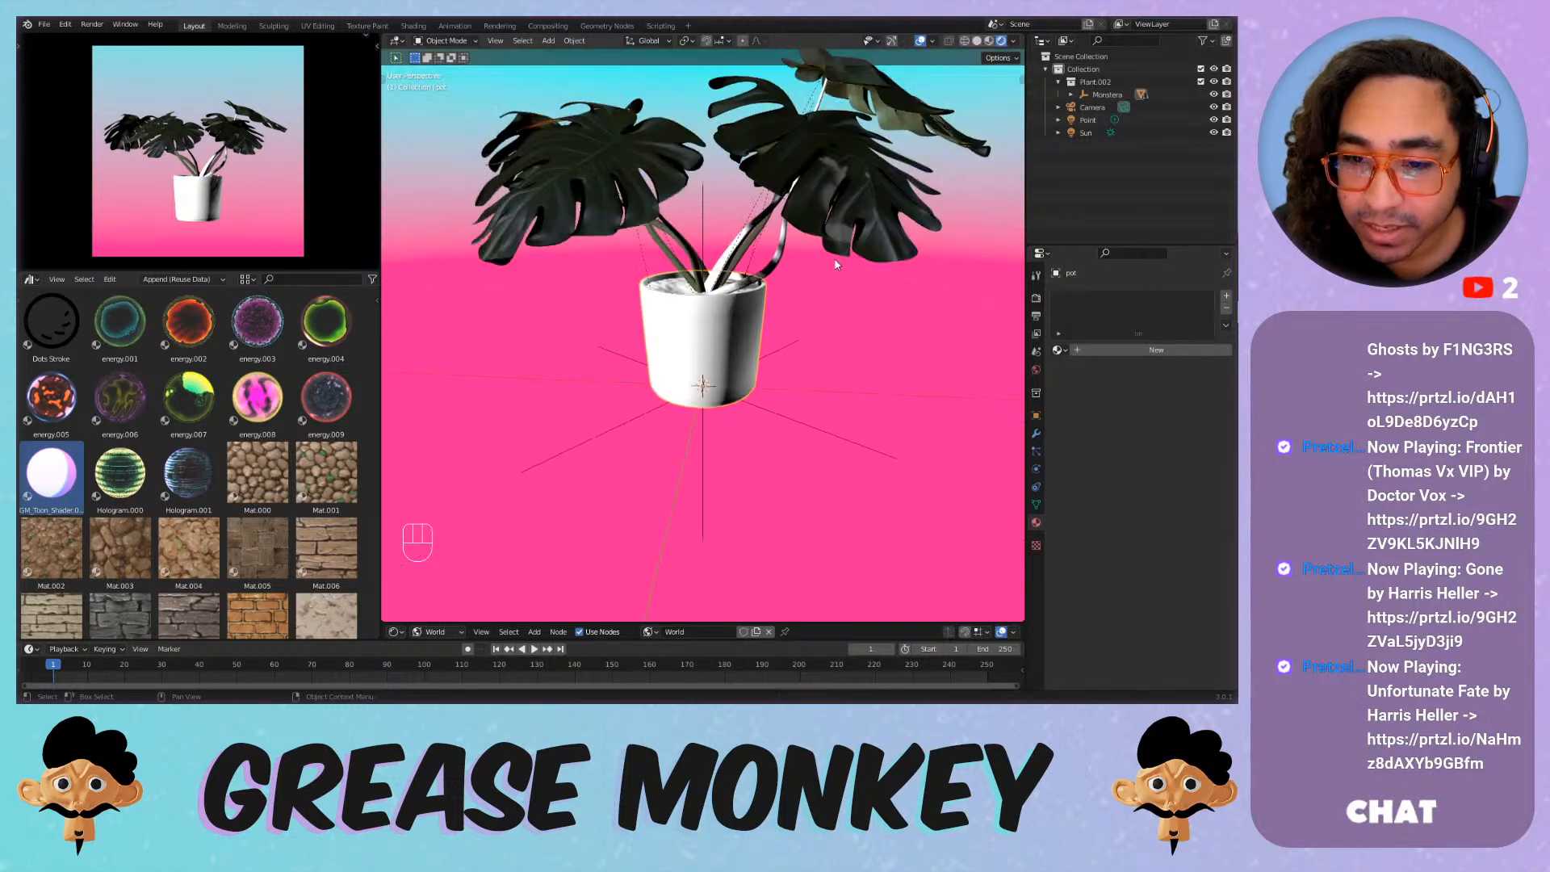
left_click_drag(961, 87, 525, 327)
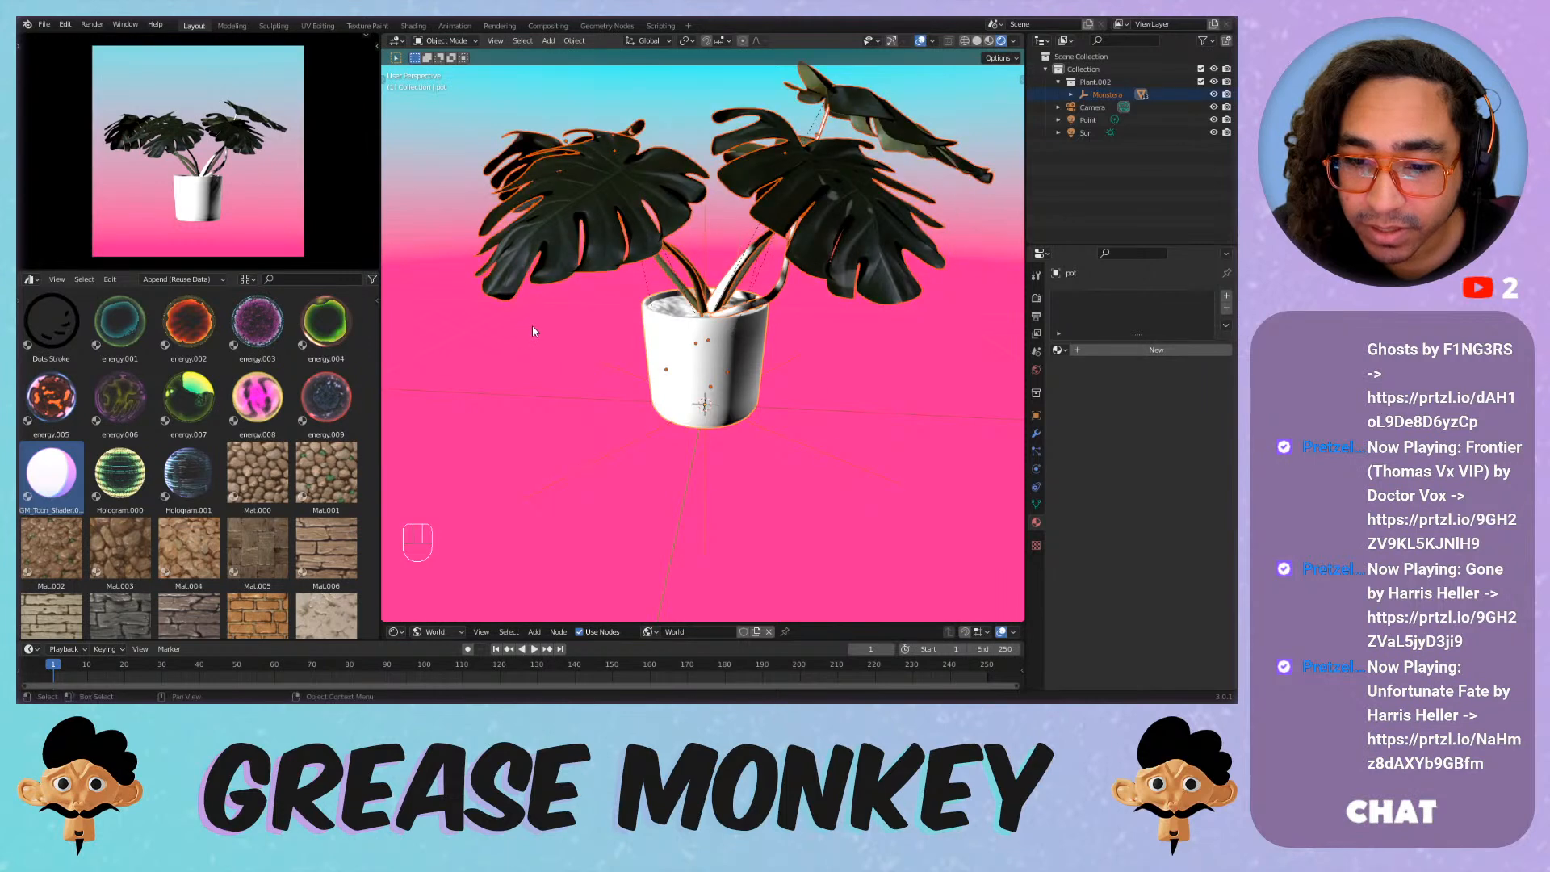
left_click(679, 307, "shift")
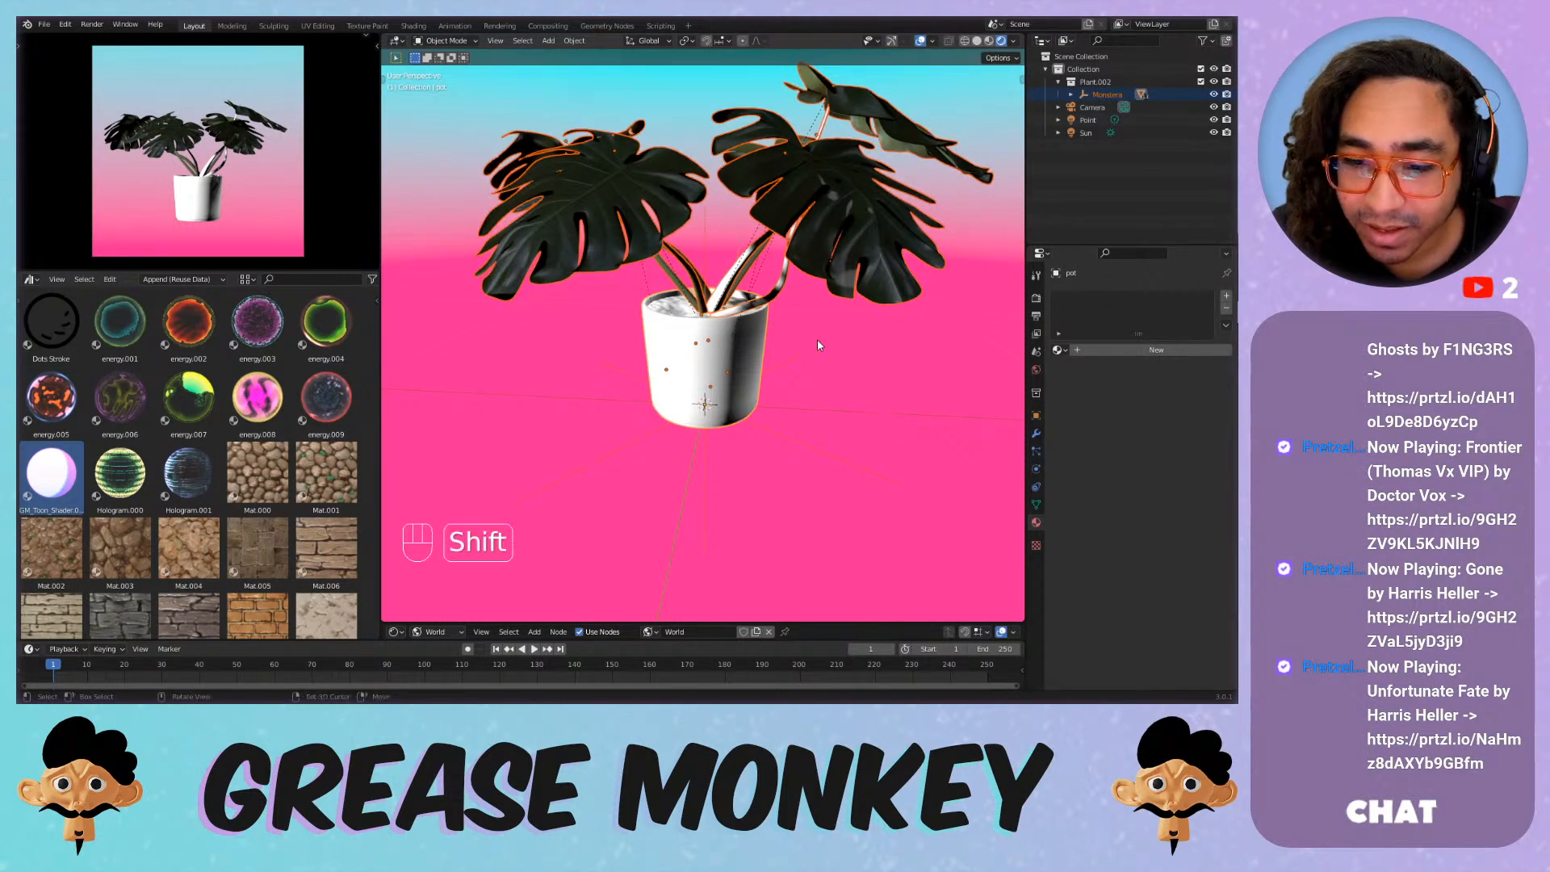
left_click(766, 341, "shift")
Try to copy the pot's empty material setup to the selected plant parts, and undo it.
left_click(1226, 325)
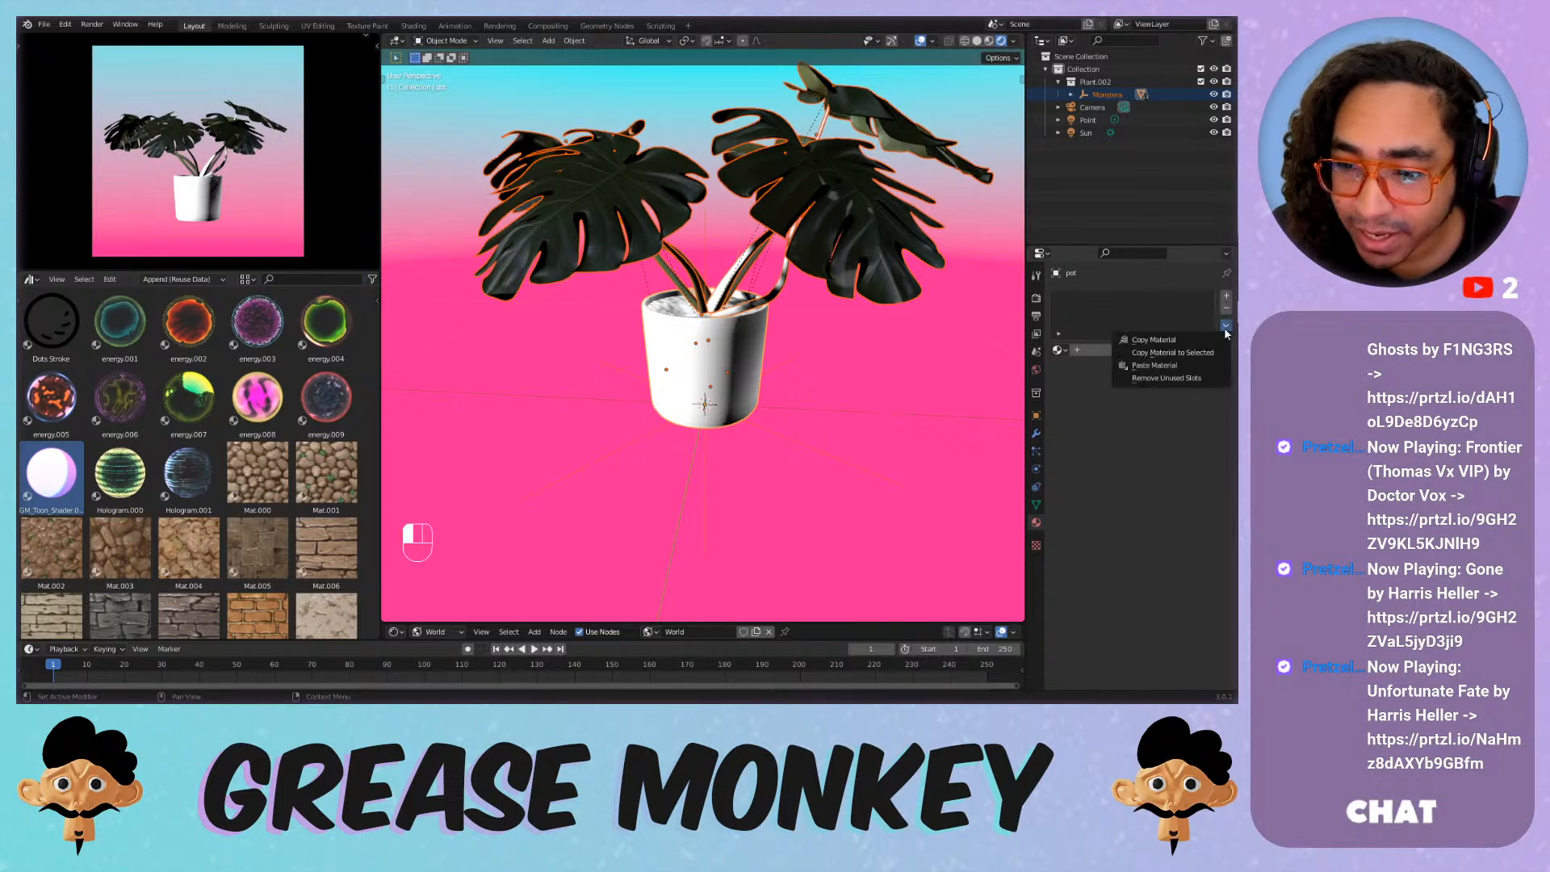
left_click(1207, 354)
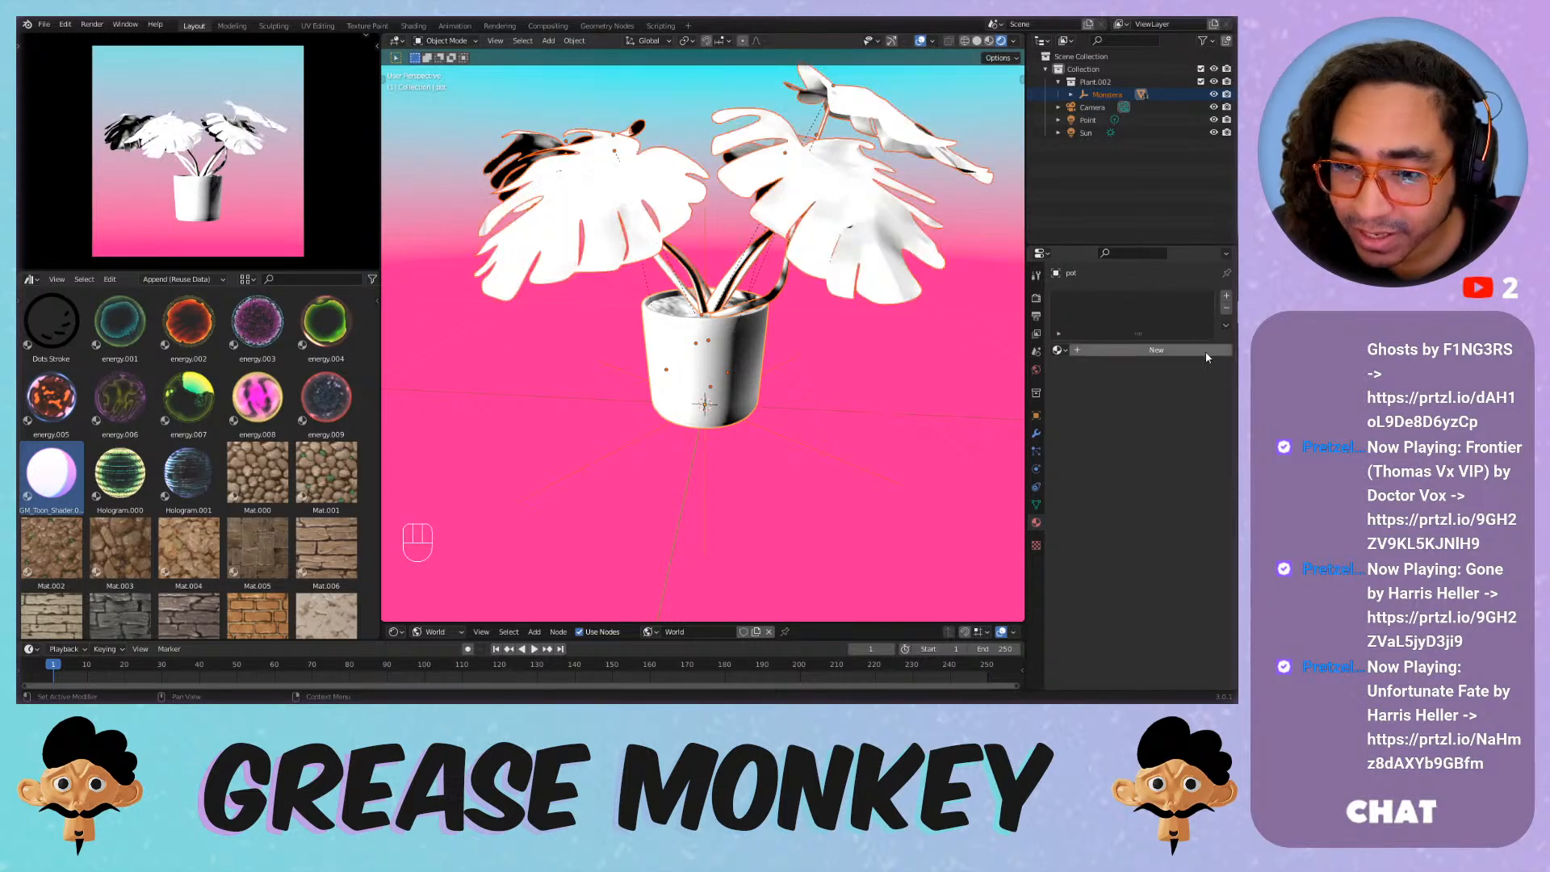
key("ctrl+z")
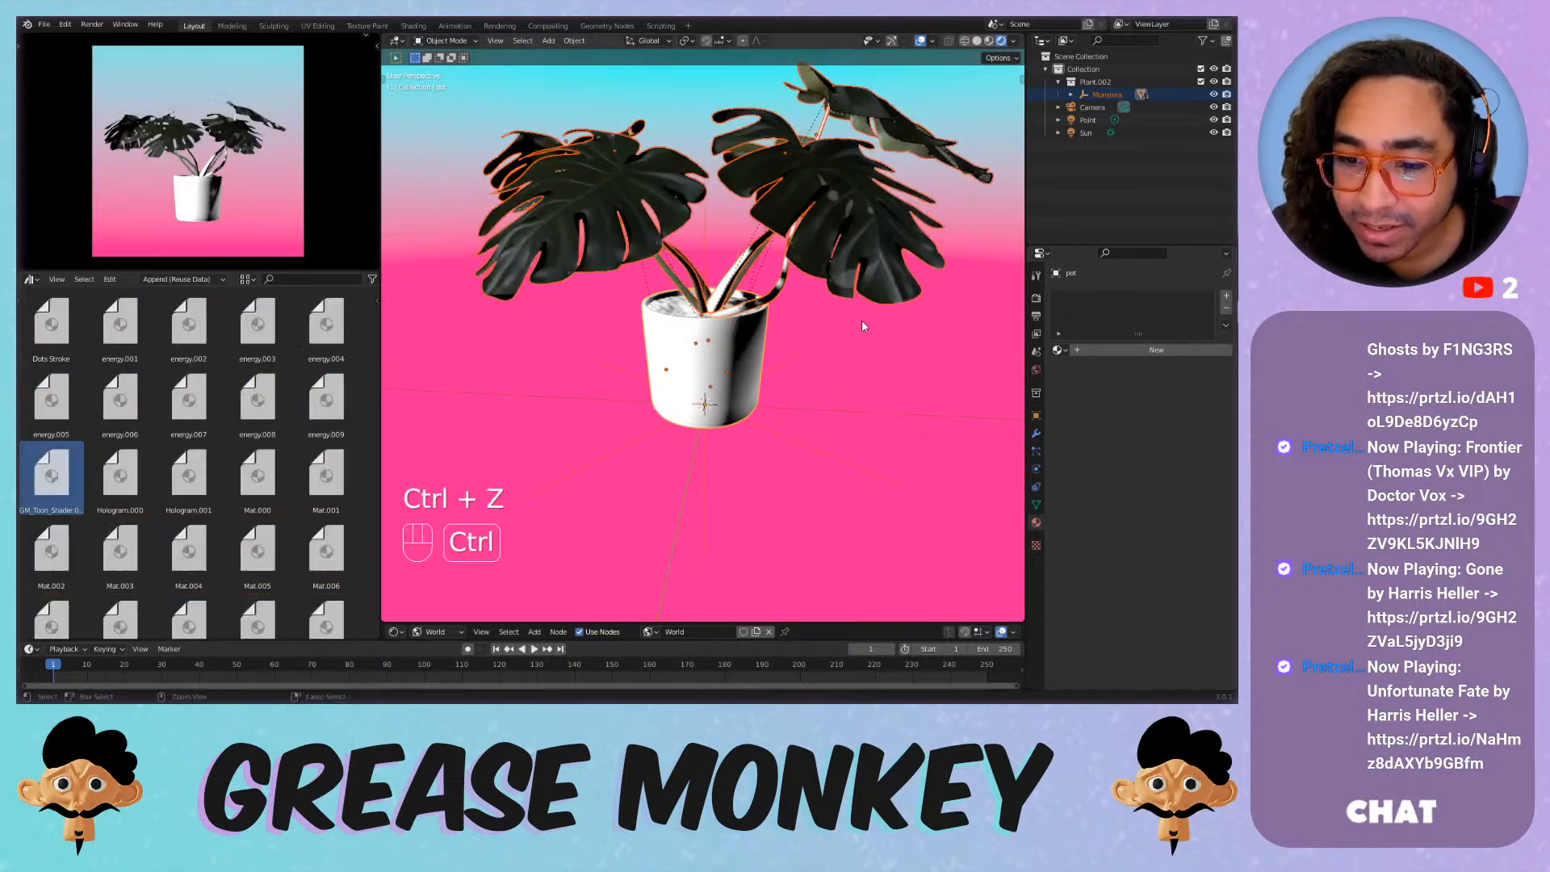
Switch the viewport to Material Preview shading and inspect the stems and leaves around the pot.
scroll(807, 351, "up", 5)
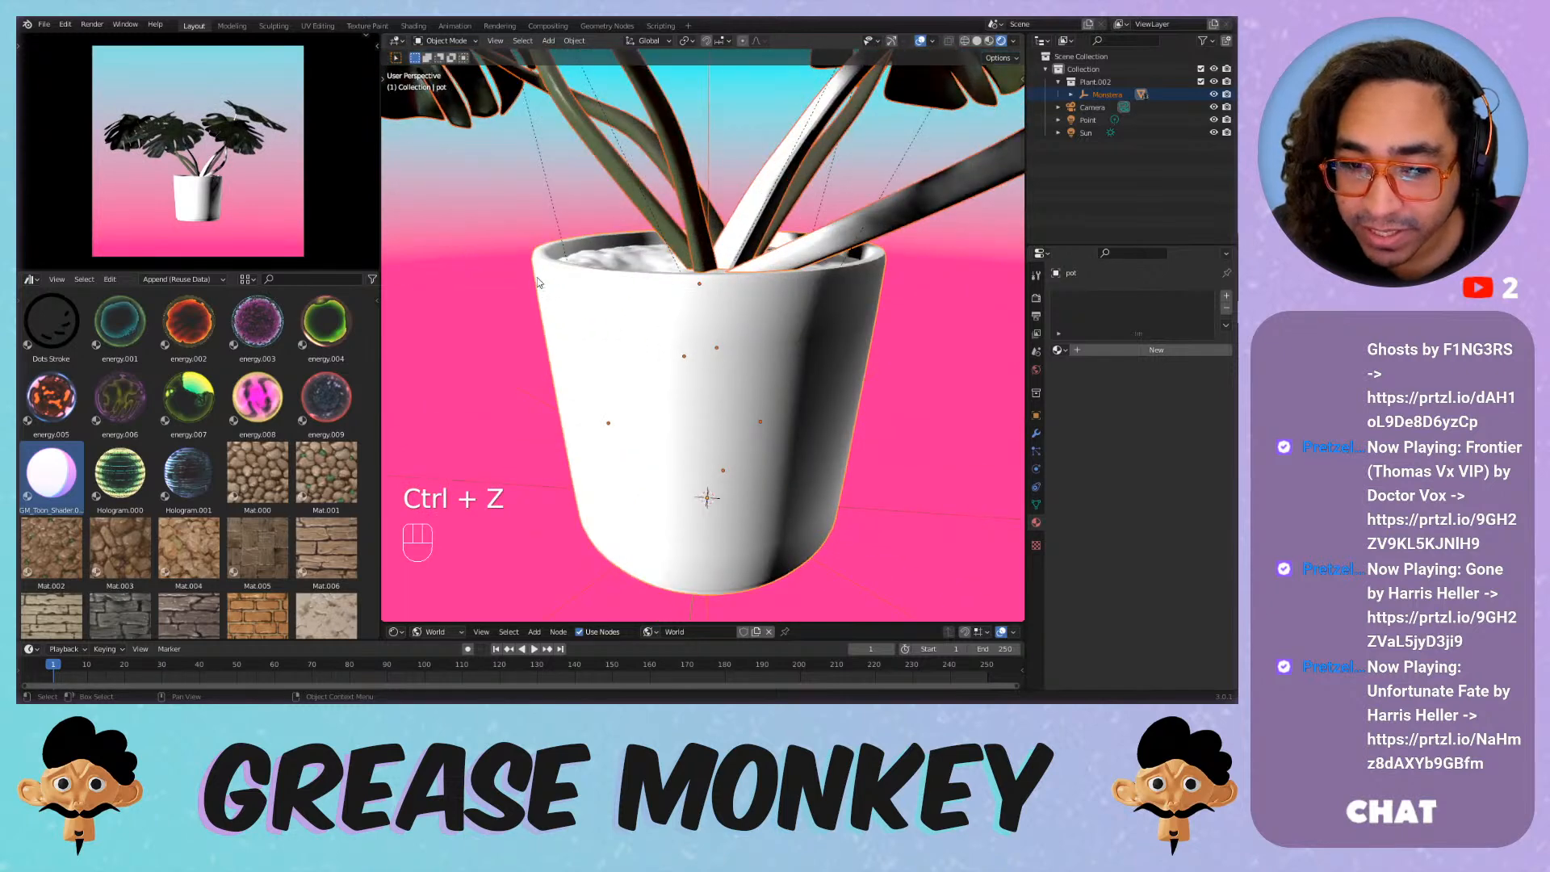
left_click(988, 42)
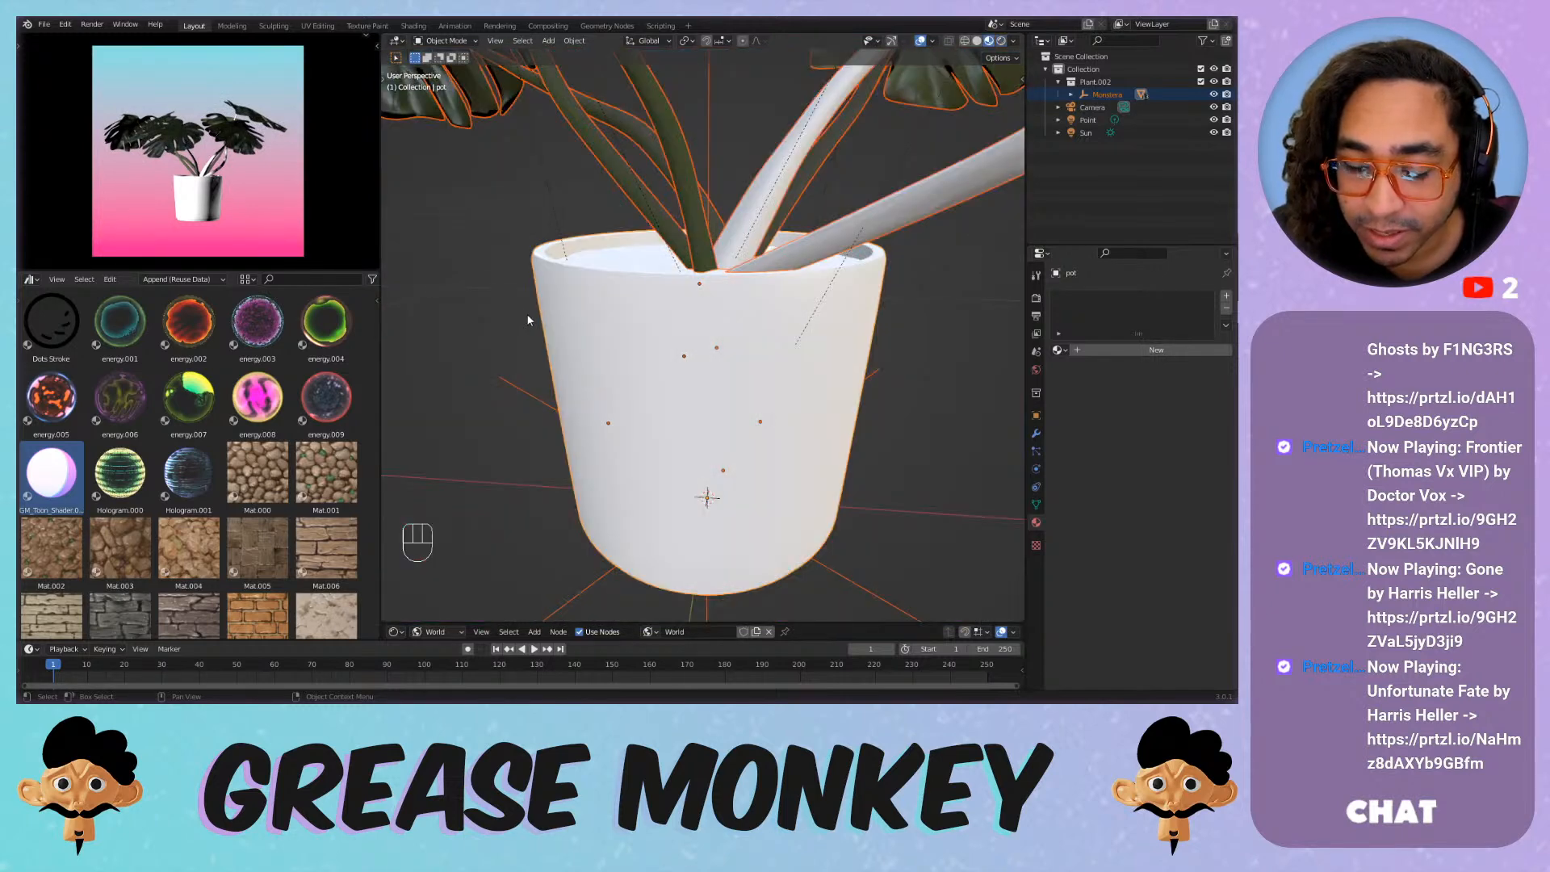
middle_click_drag(492, 148, 526, 175)
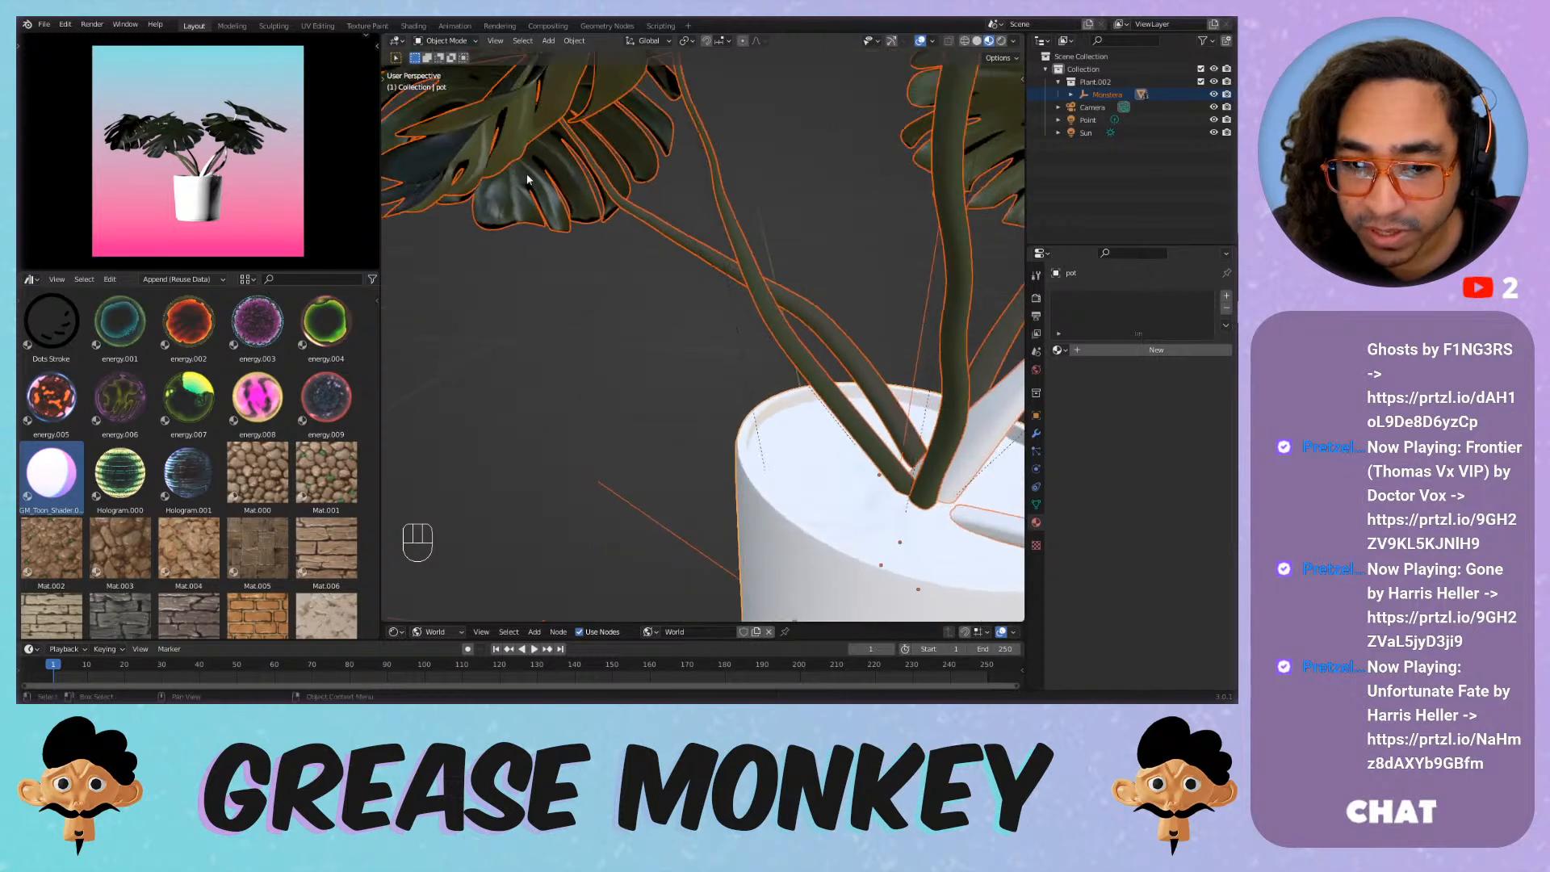
middle_click_drag(741, 391, 665, 250)
scroll(741, 194, "down", 5)
scroll(675, 294, "up", 3)
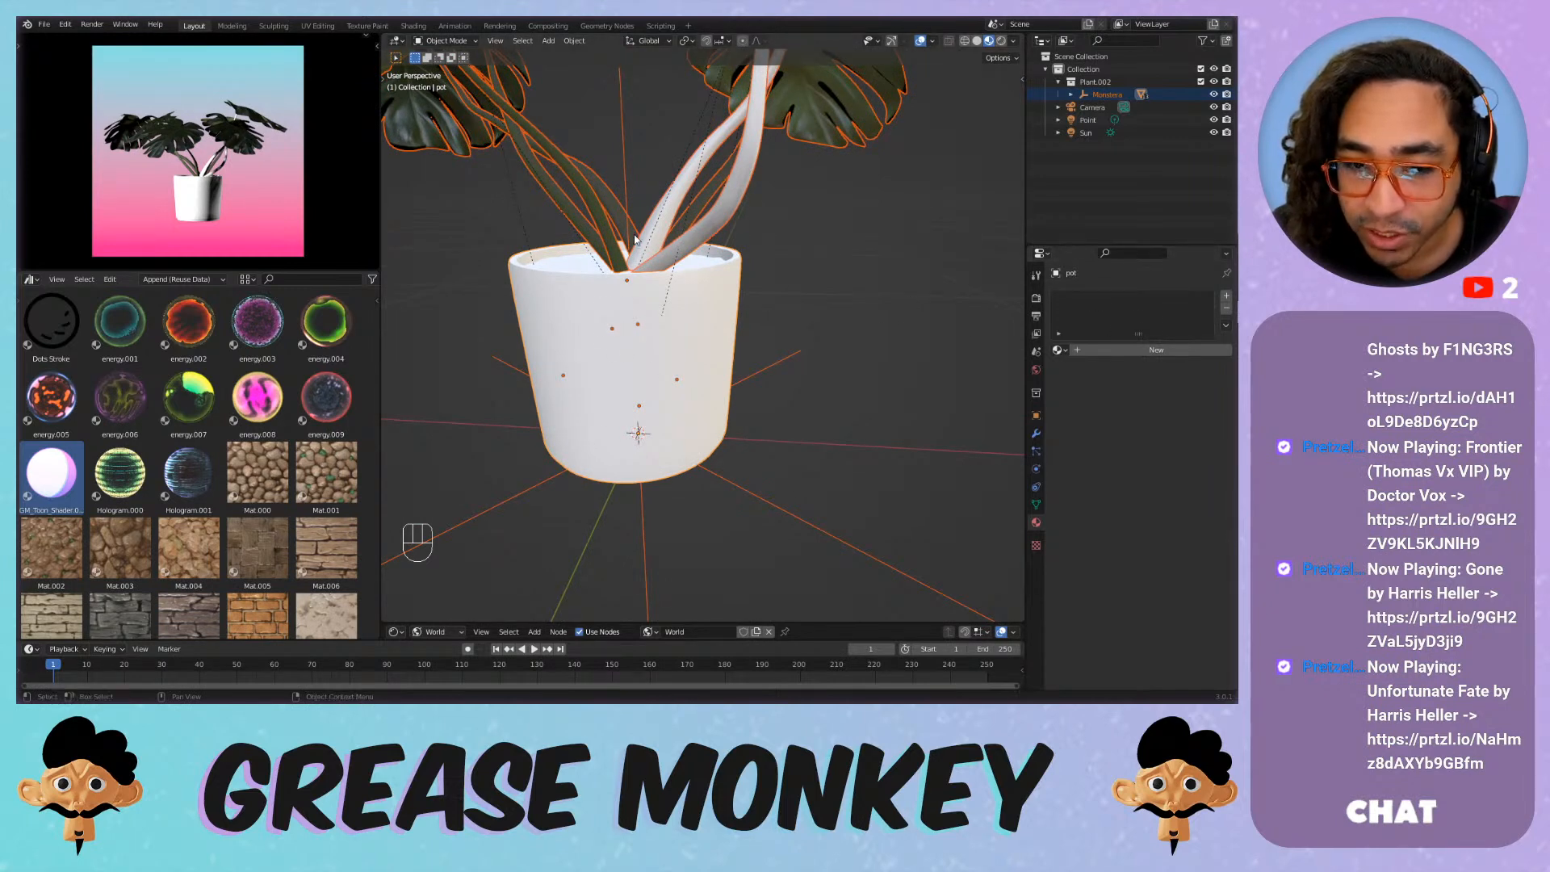
scroll(493, 181, "up", 2)
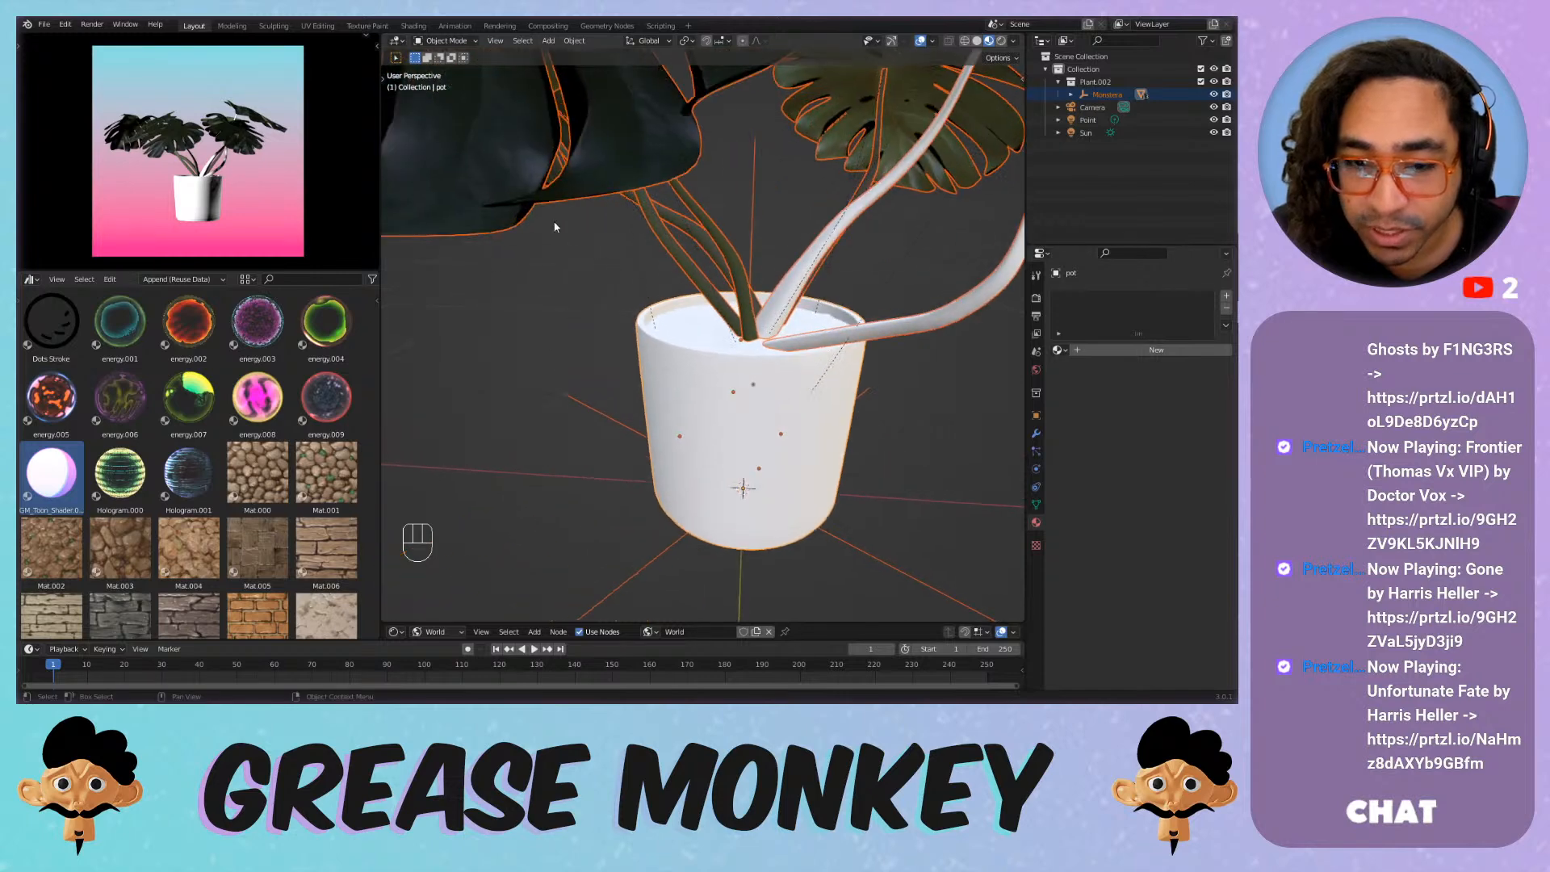
Make the pot active again within the plant selection and use Copy Material to Selected to clear the materials of all leaves and stems.
left_click(493, 177, "shift")
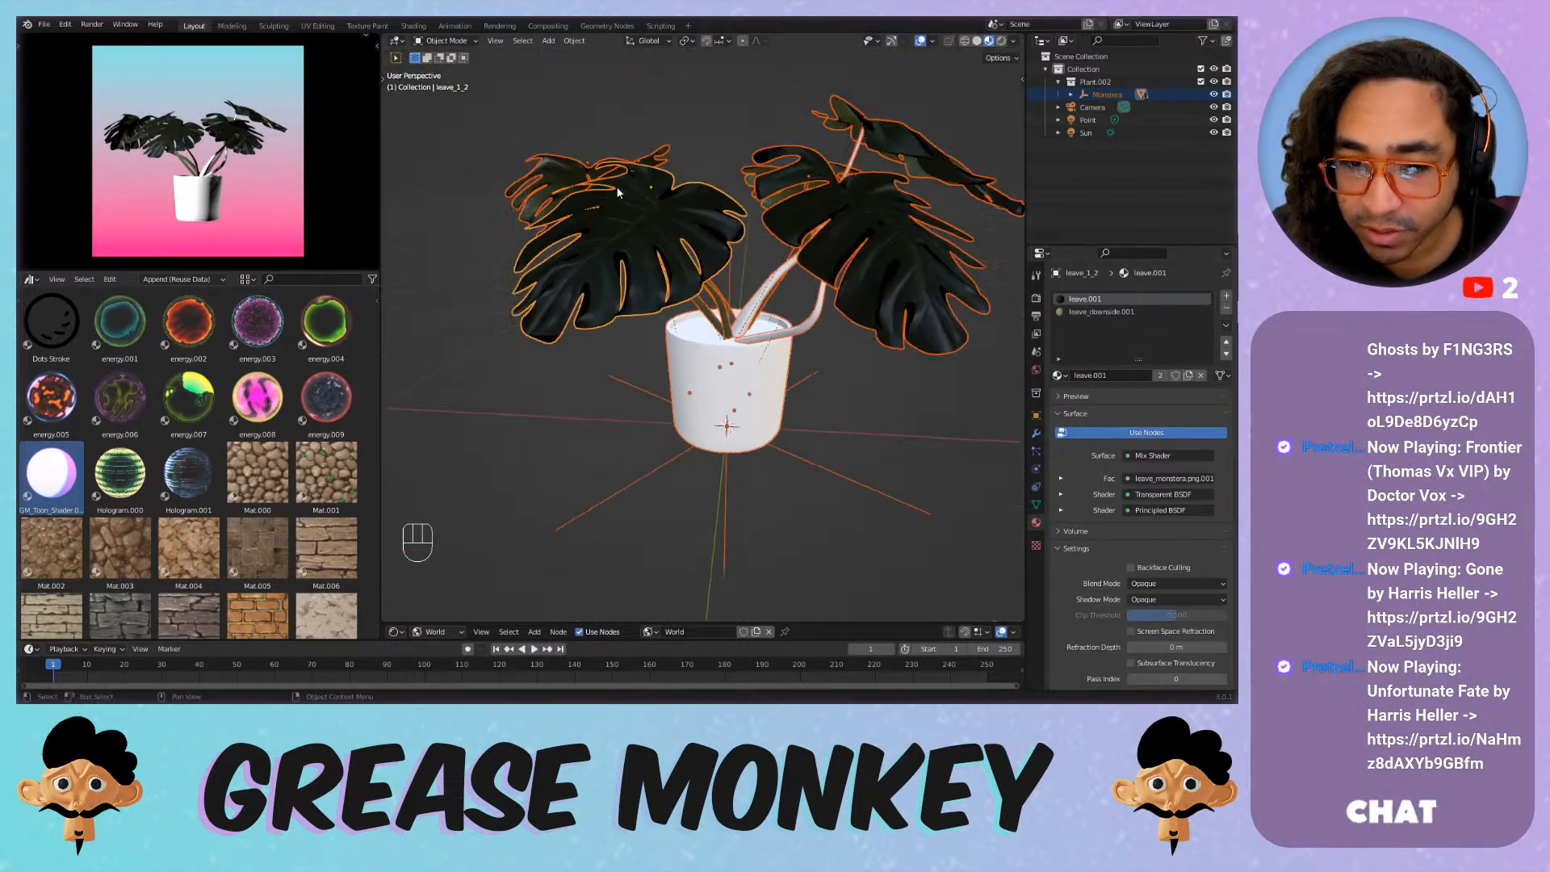
scroll(666, 221, "down", 5)
scroll(712, 334, "up", 4)
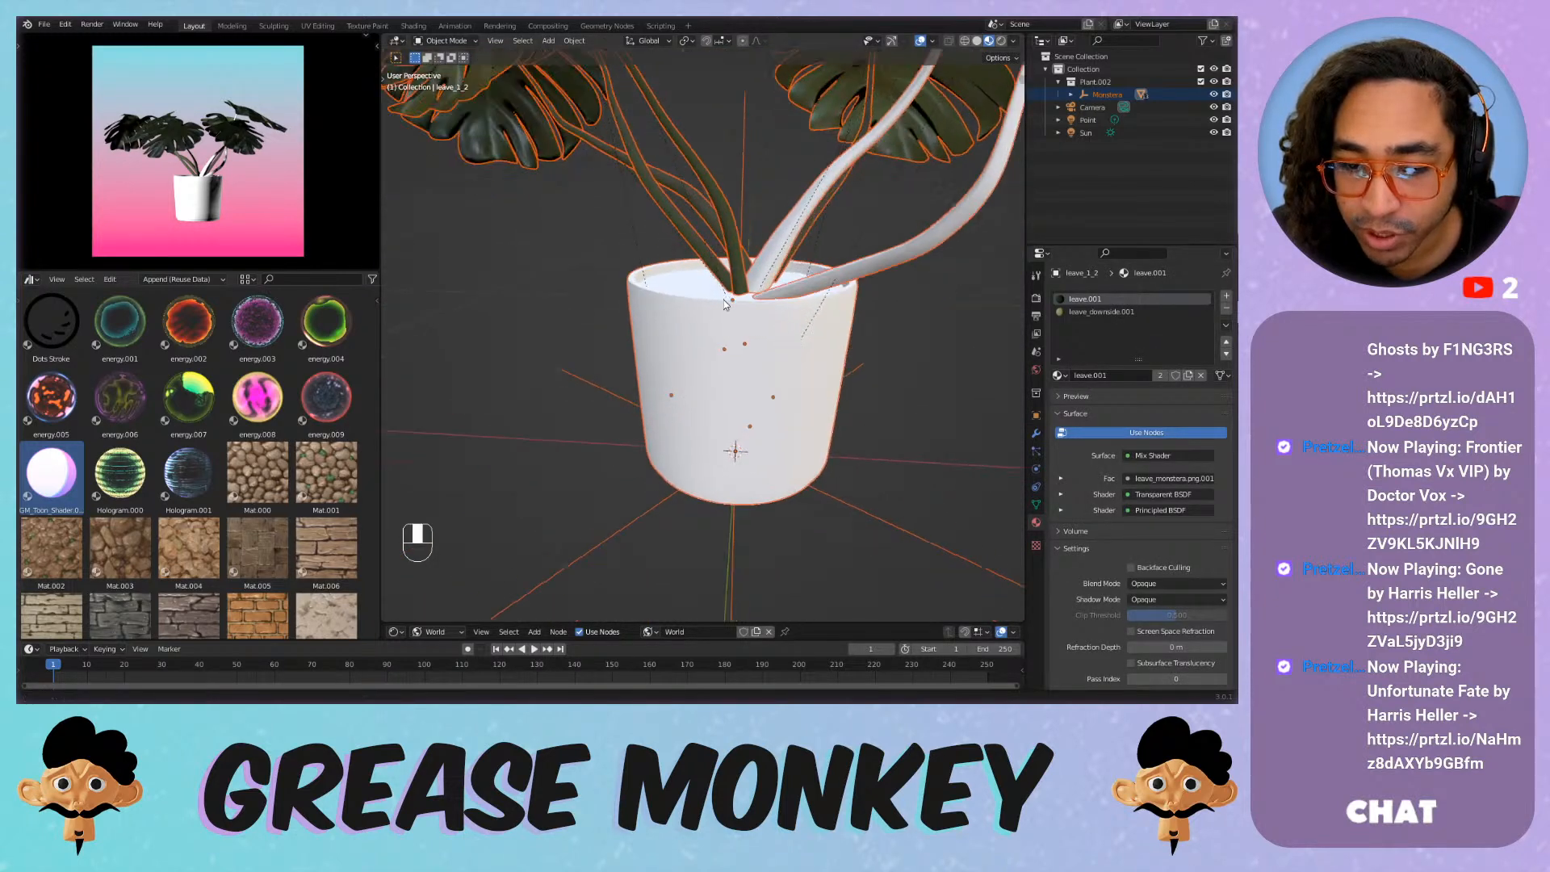
left_click(655, 289, "shift")
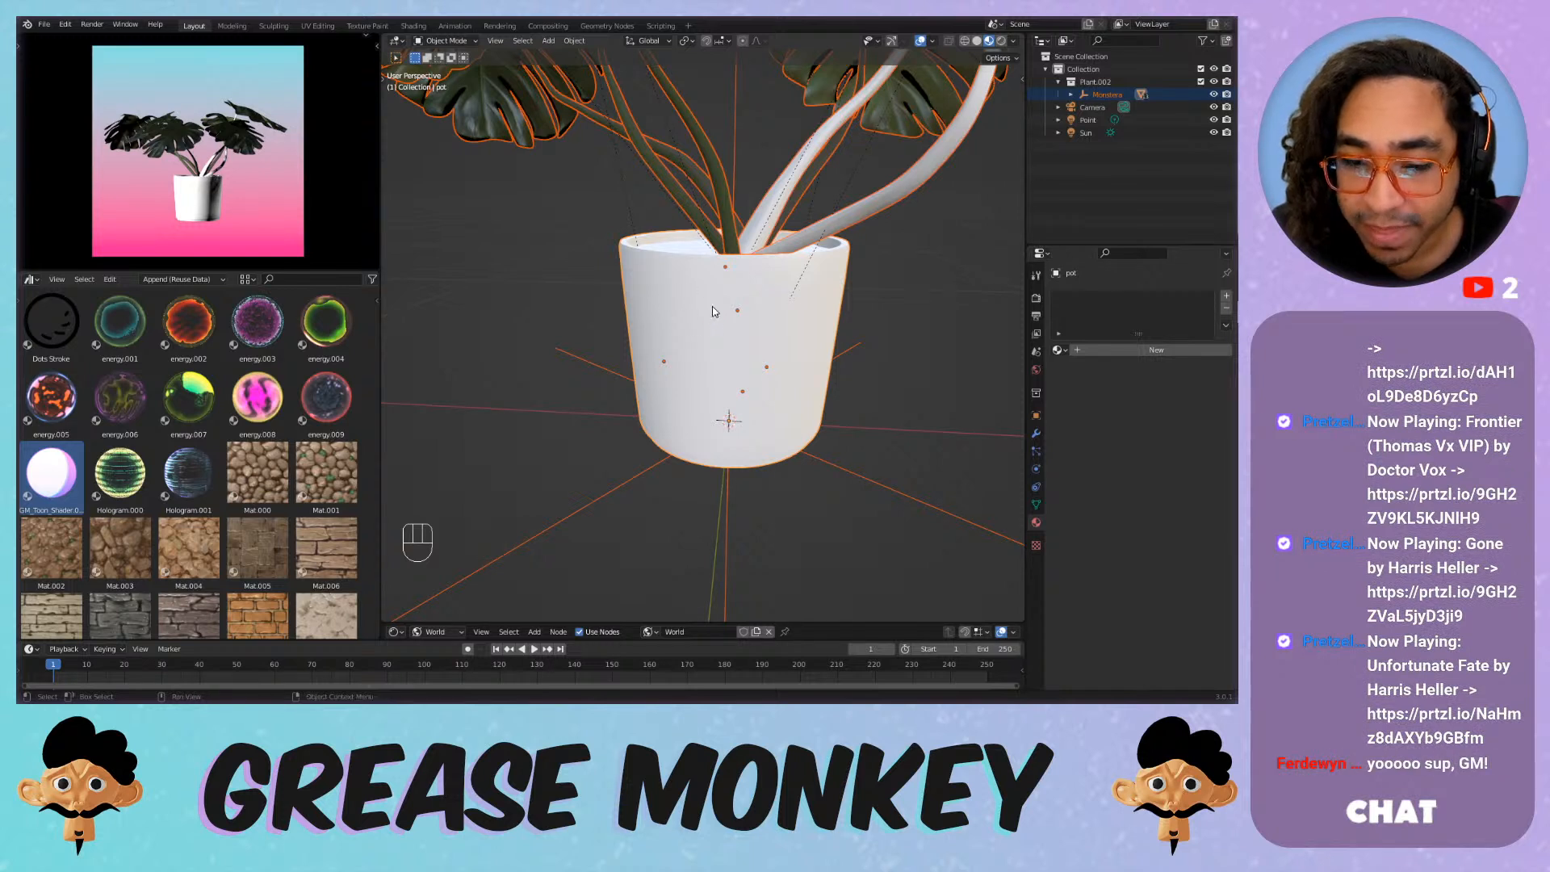
left_click(1225, 326)
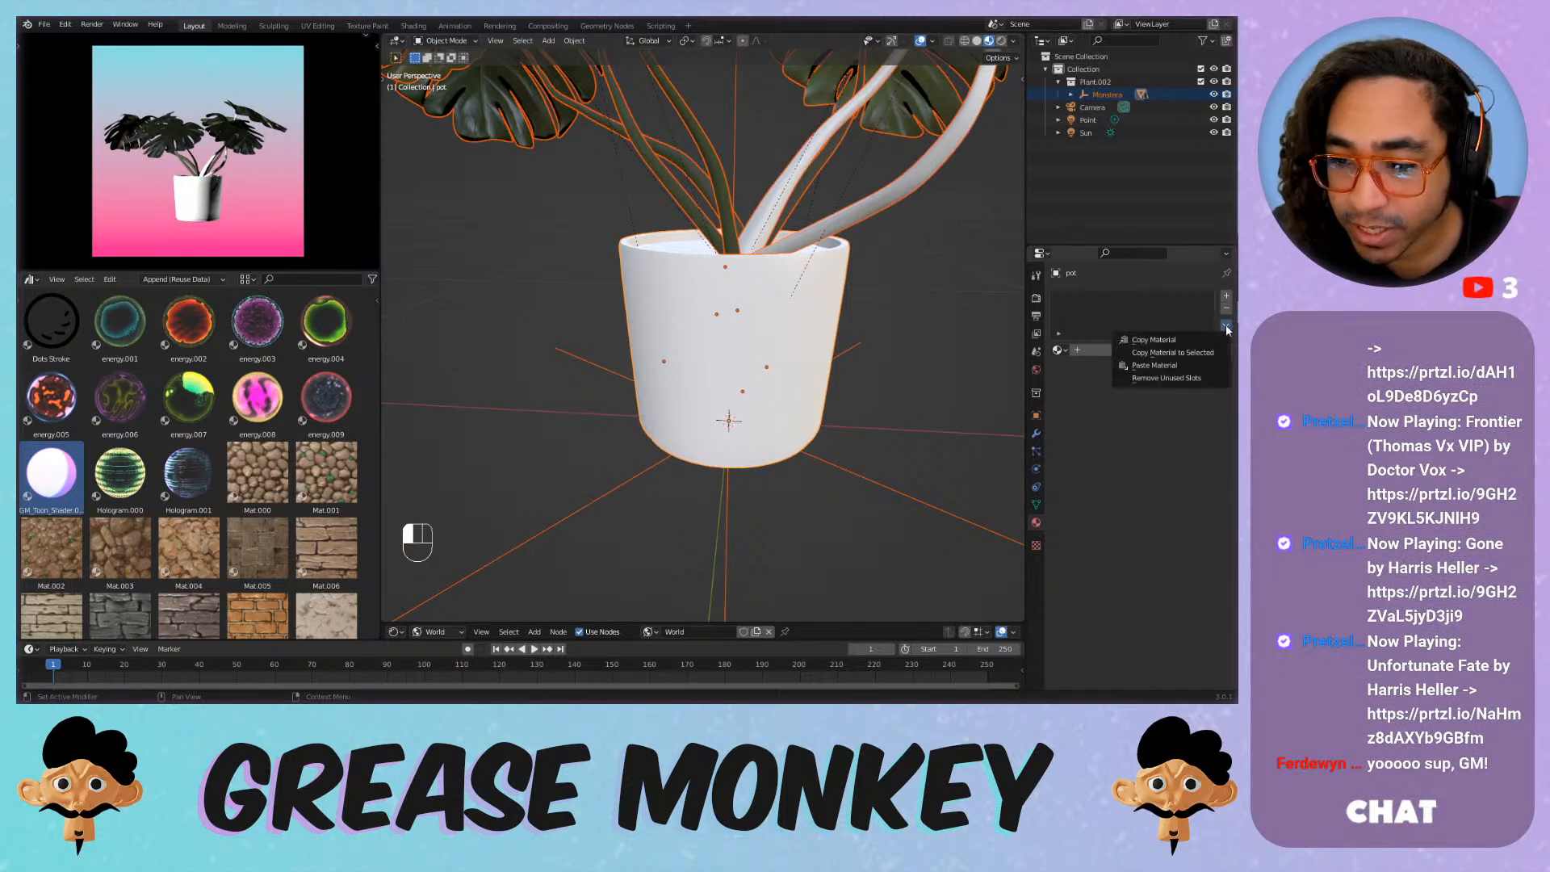
left_click(1207, 353)
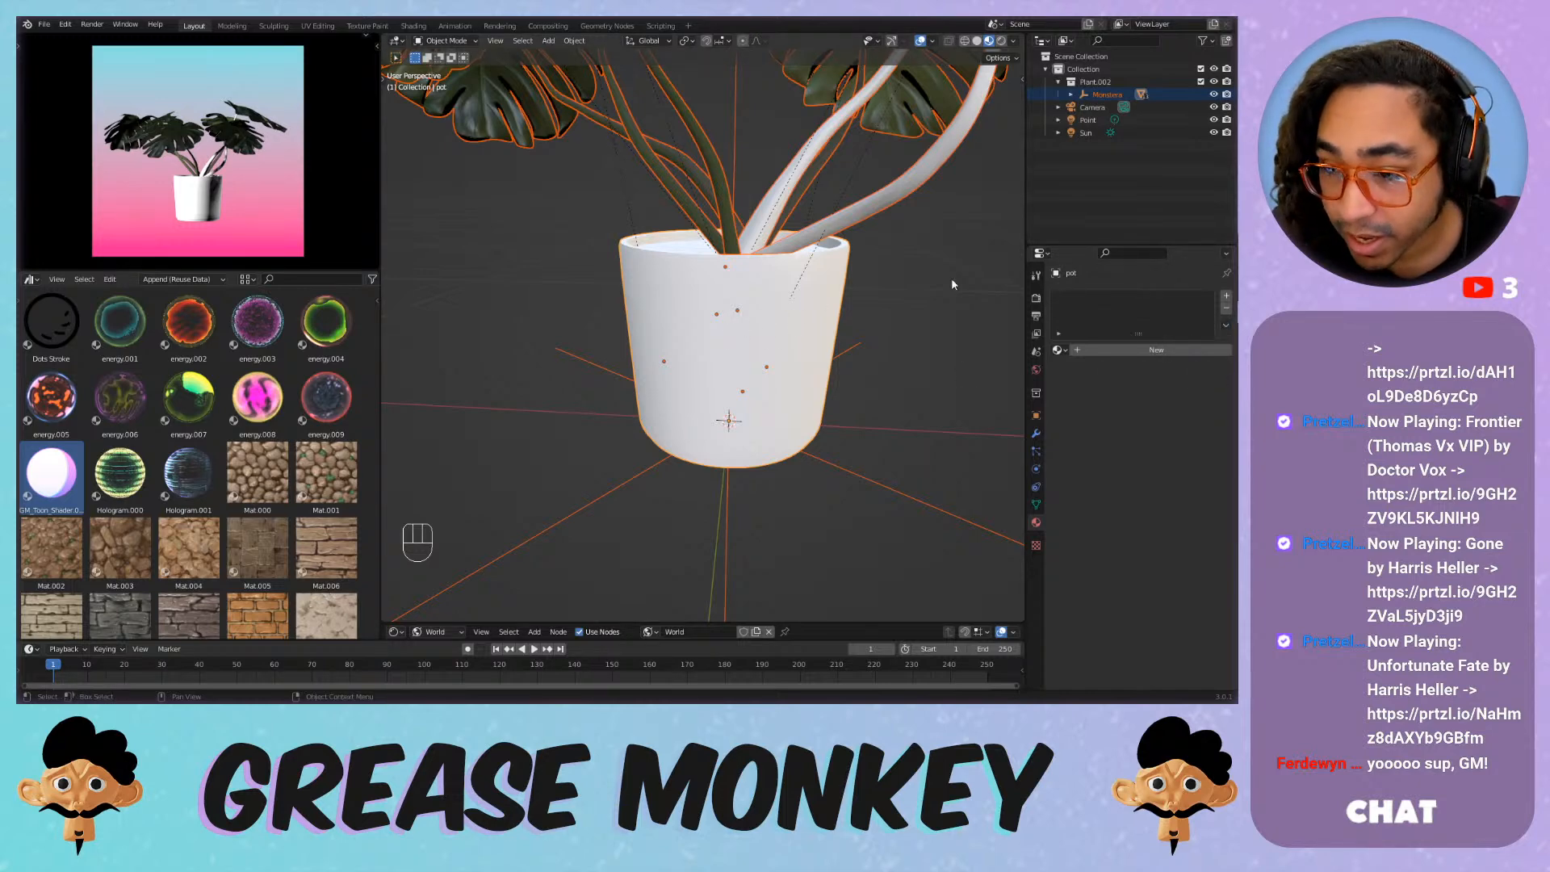
scroll(772, 194, "down", 3)
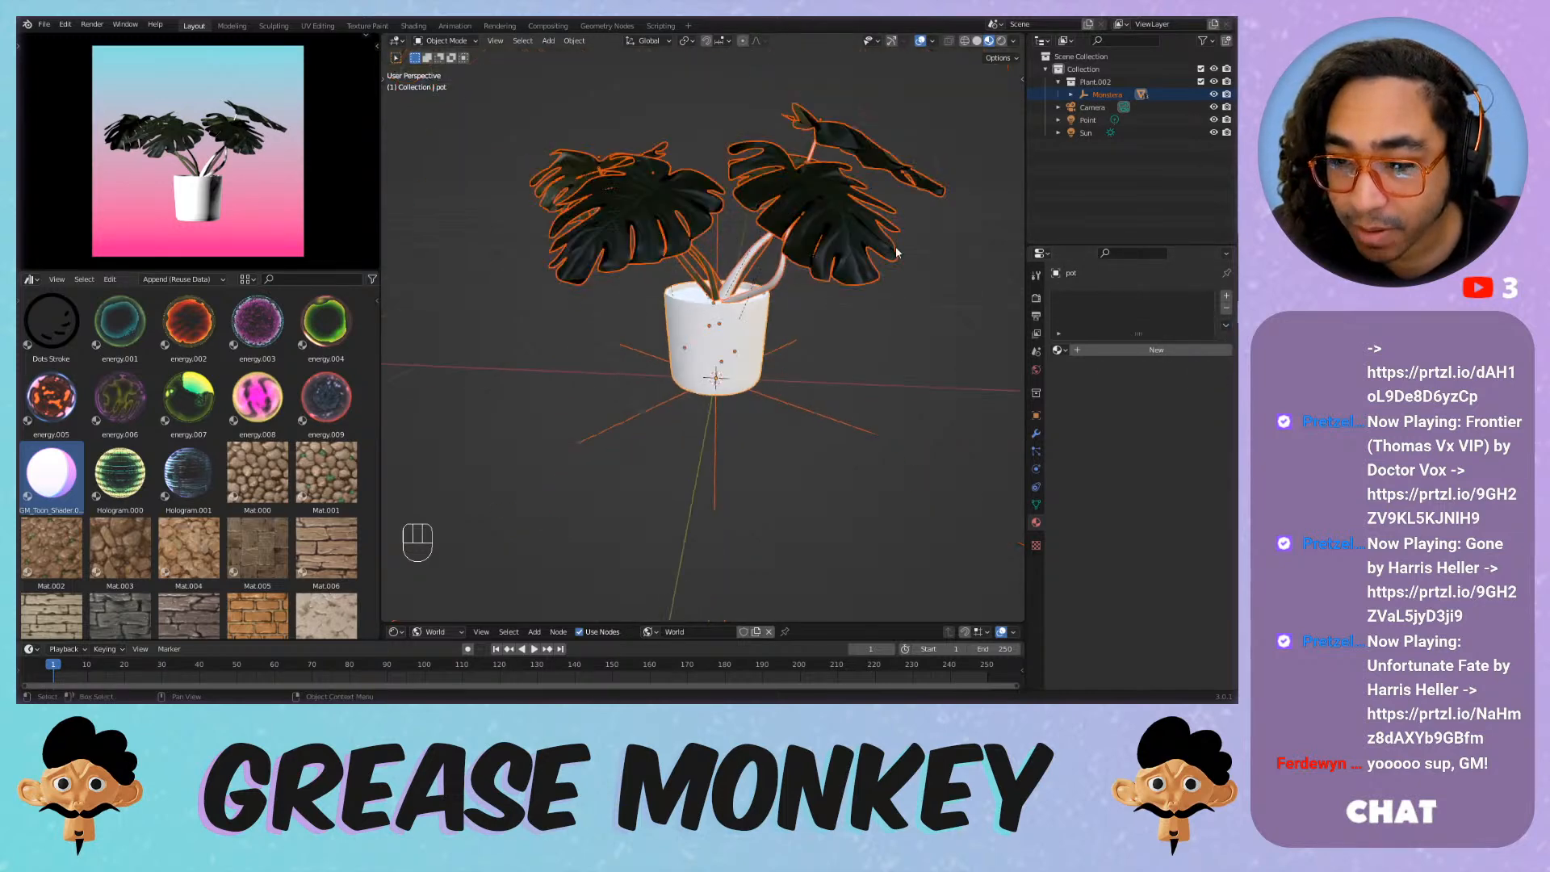
scroll(896, 249, "up", 1)
left_click(1222, 324)
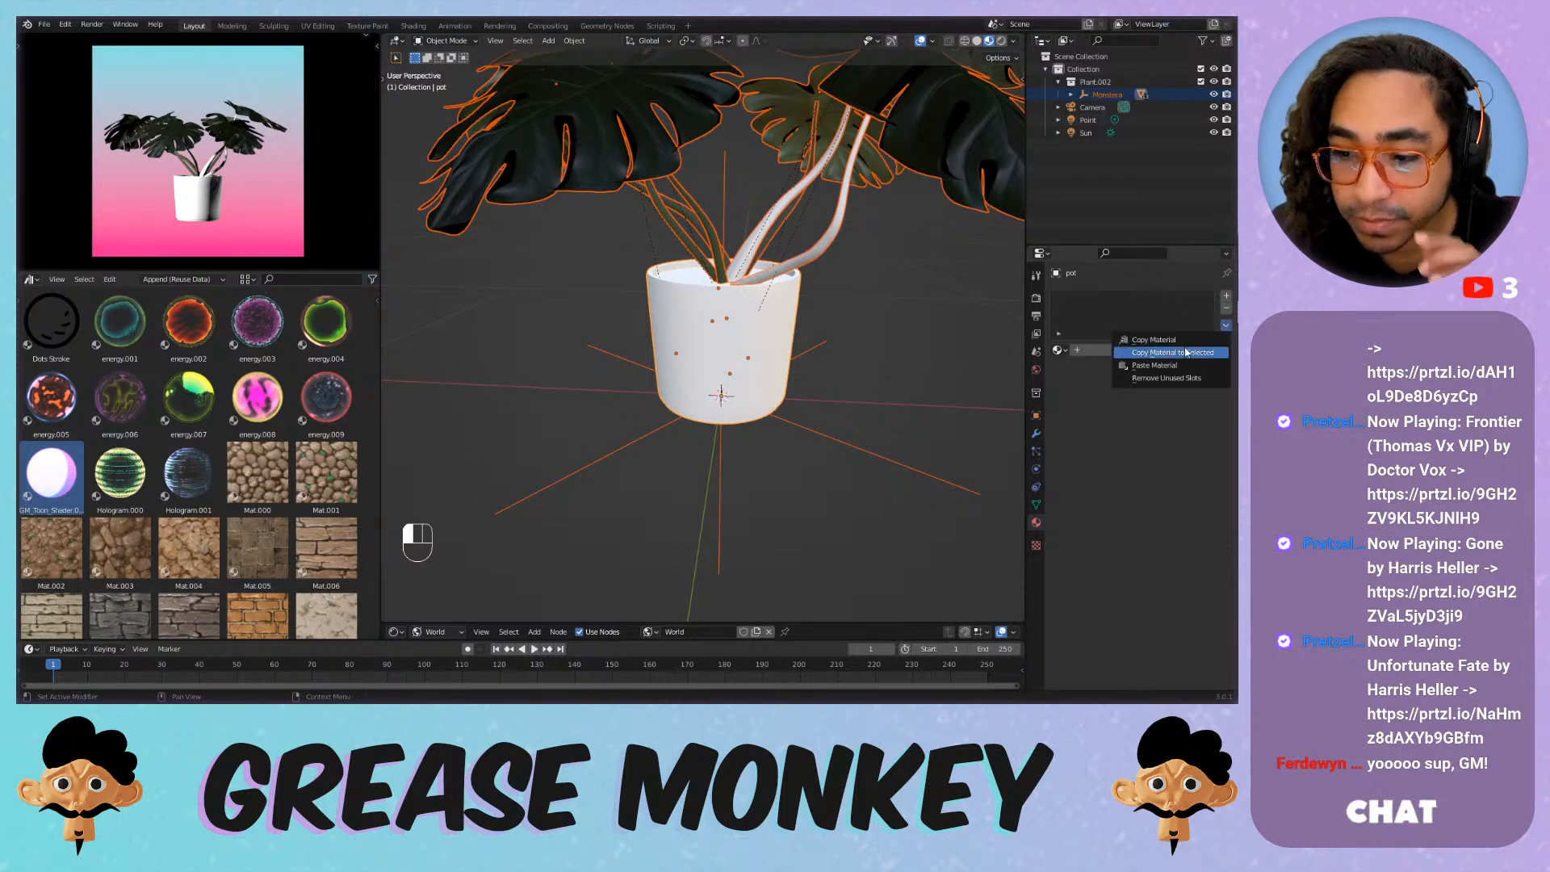
left_click(1217, 355)
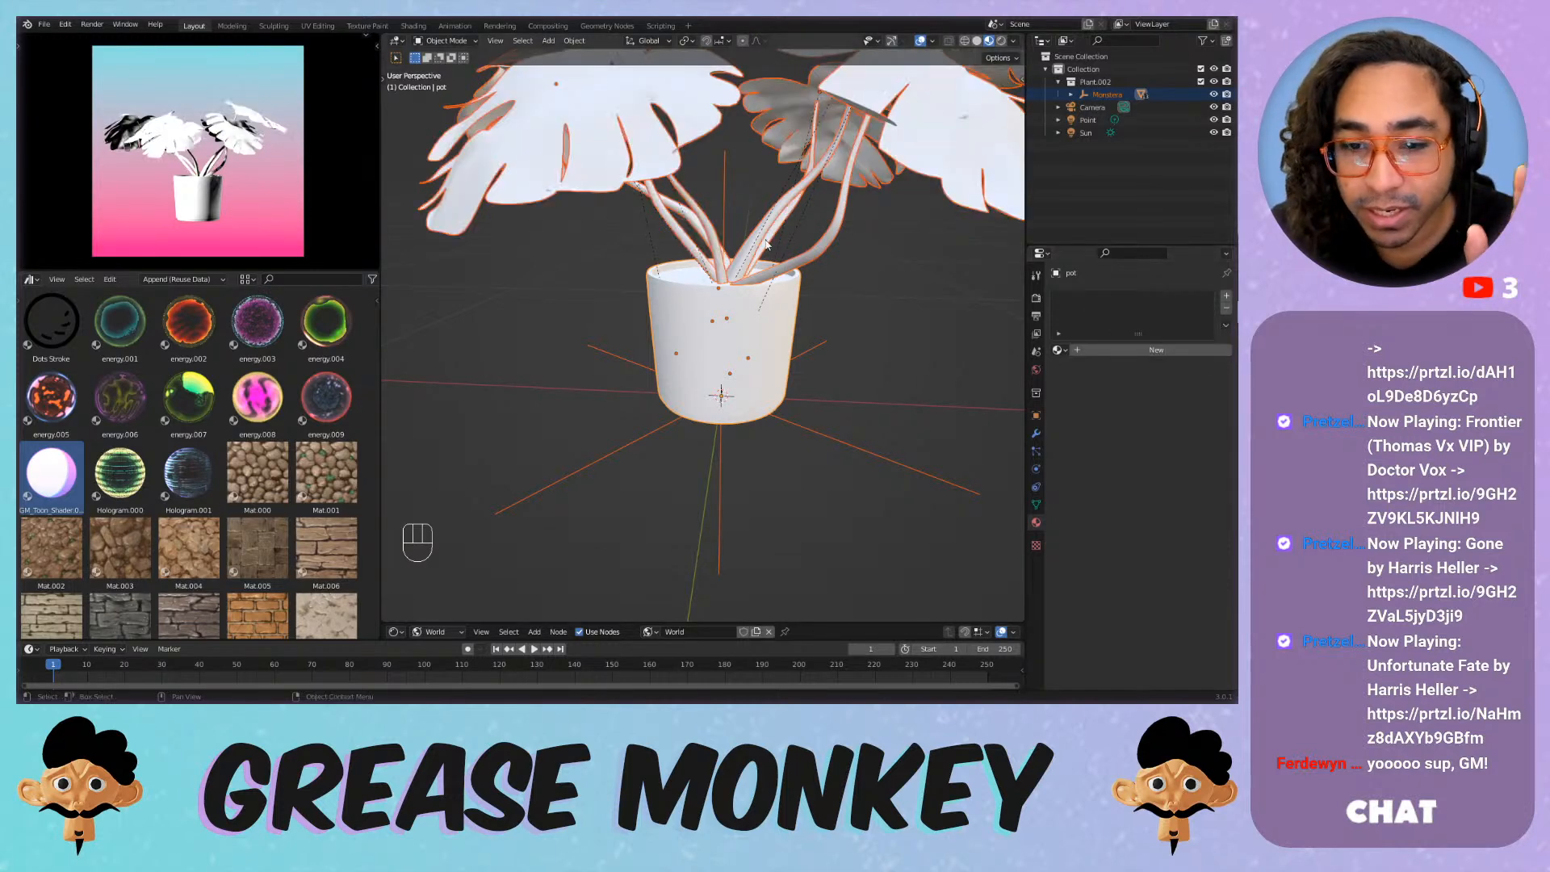
Check individual leaves of the plant for leftover material slots, finishing with the leaf leave_1_1 selected.
scroll(812, 222, "down", 2)
middle_click_drag(724, 209, 776, 208, "shift")
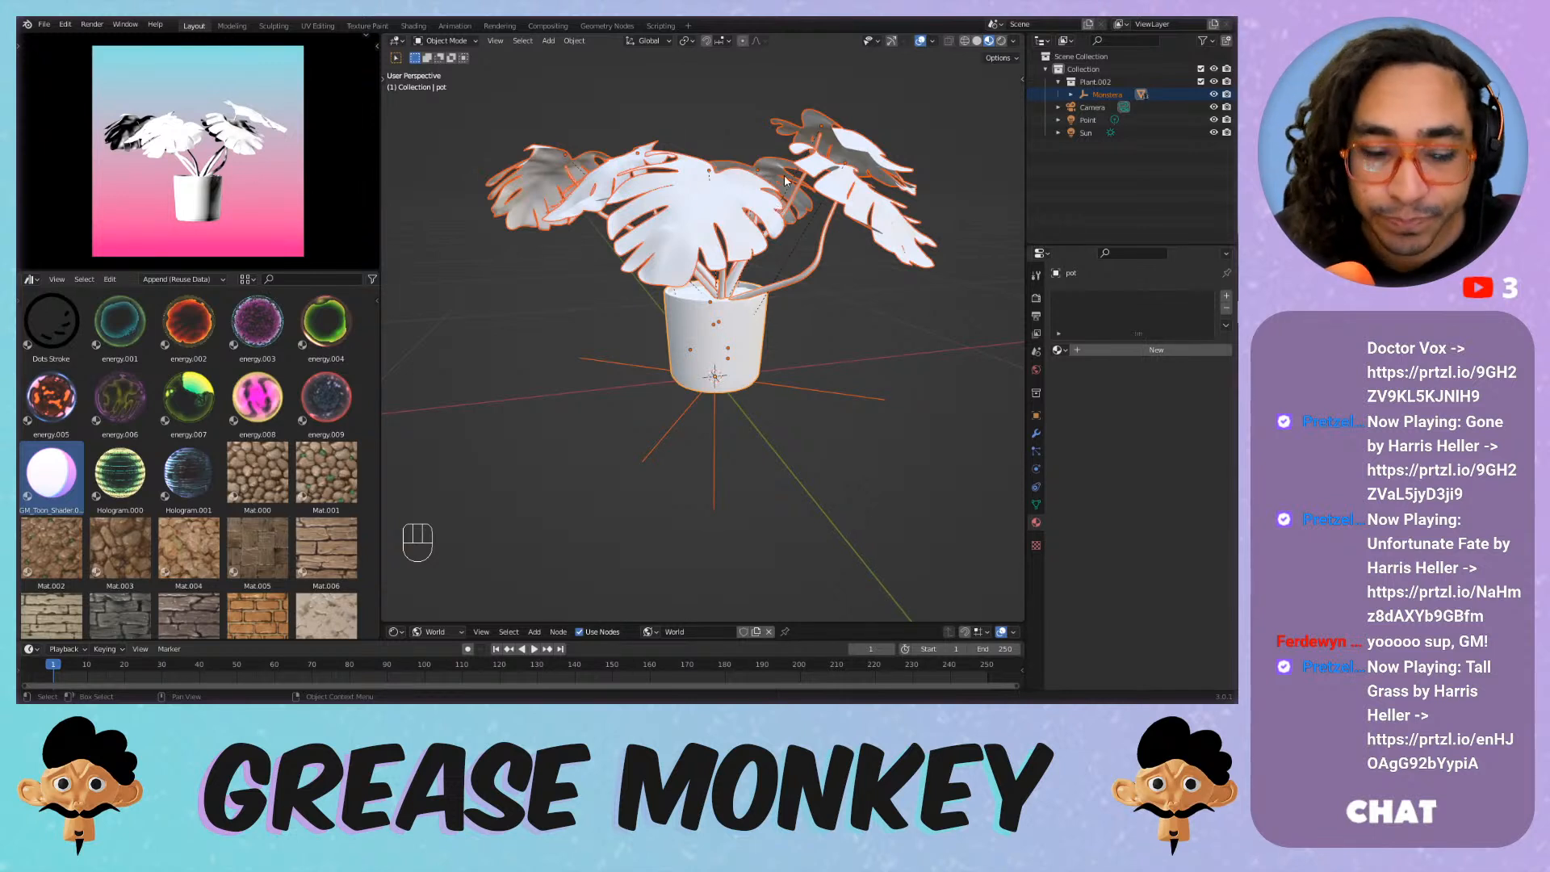
left_click(929, 122)
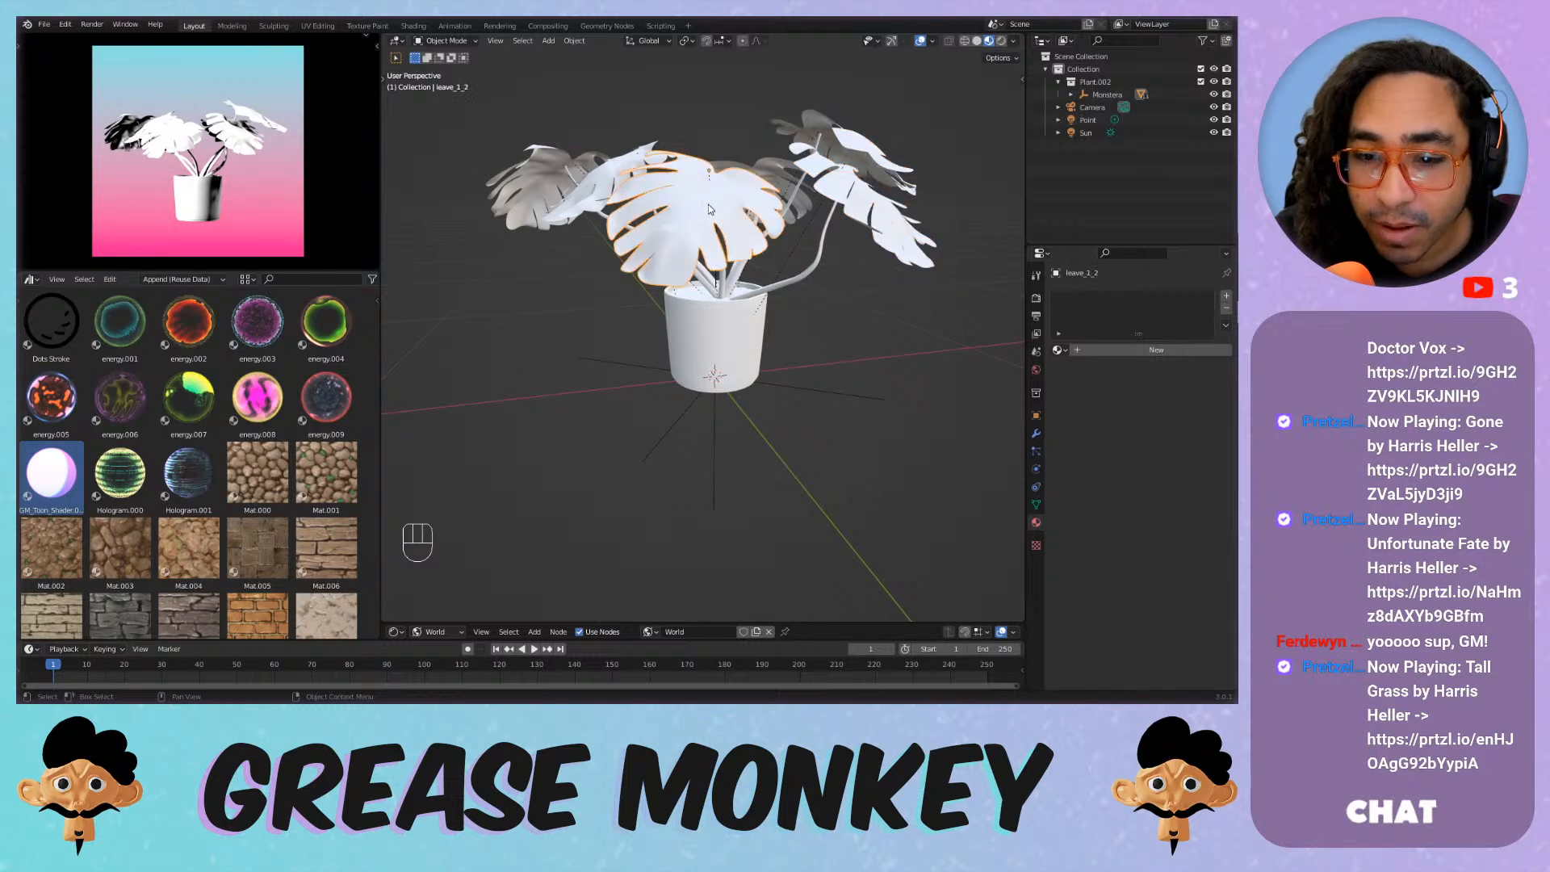
left_click(553, 169)
left_click(542, 184)
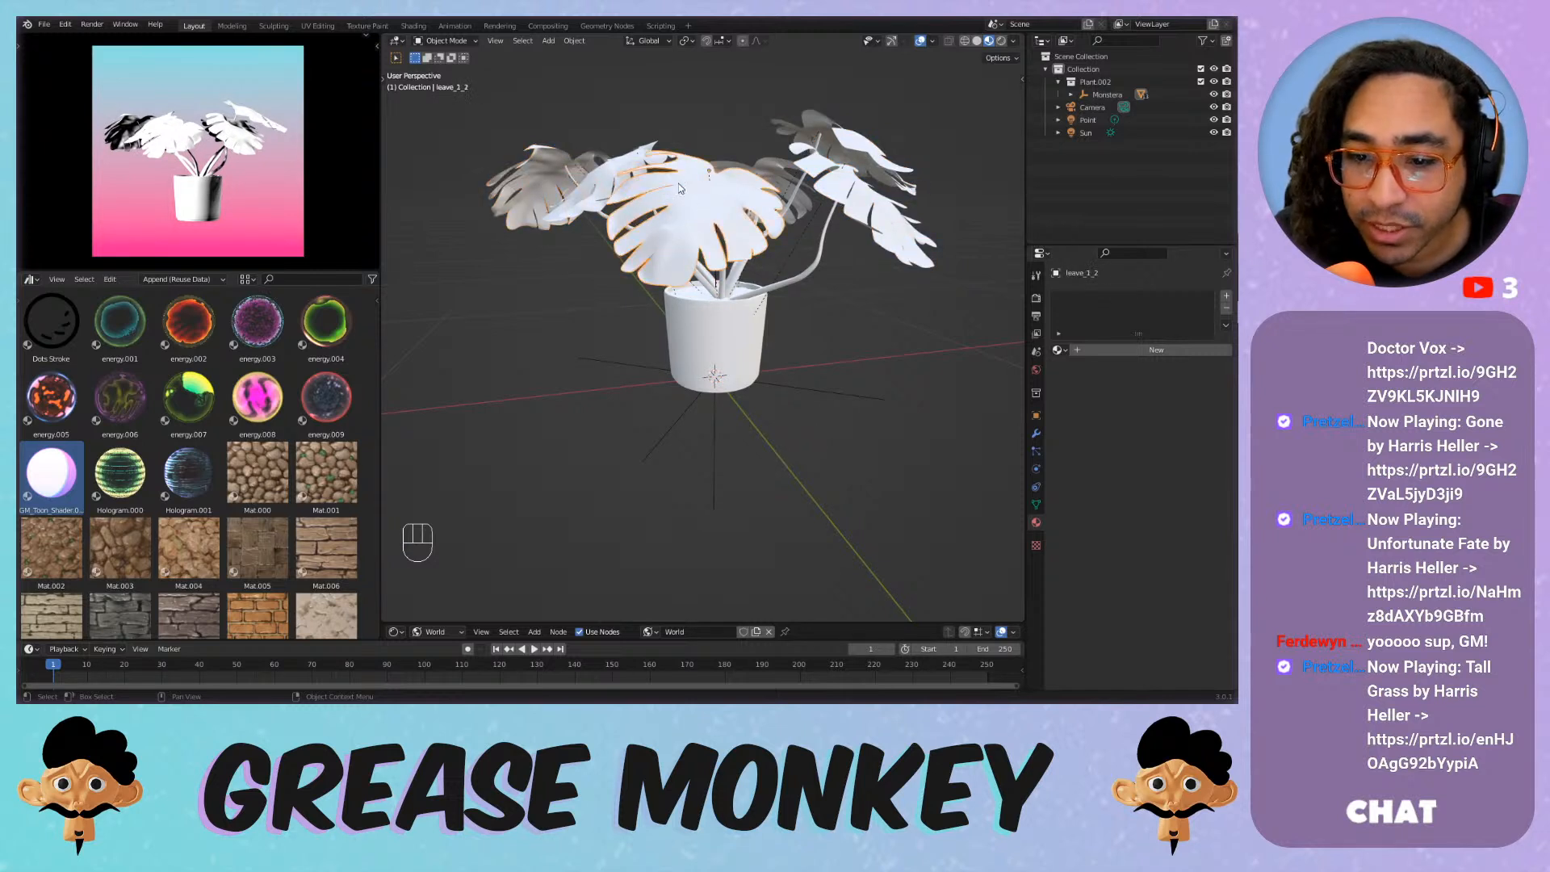
left_click(861, 139)
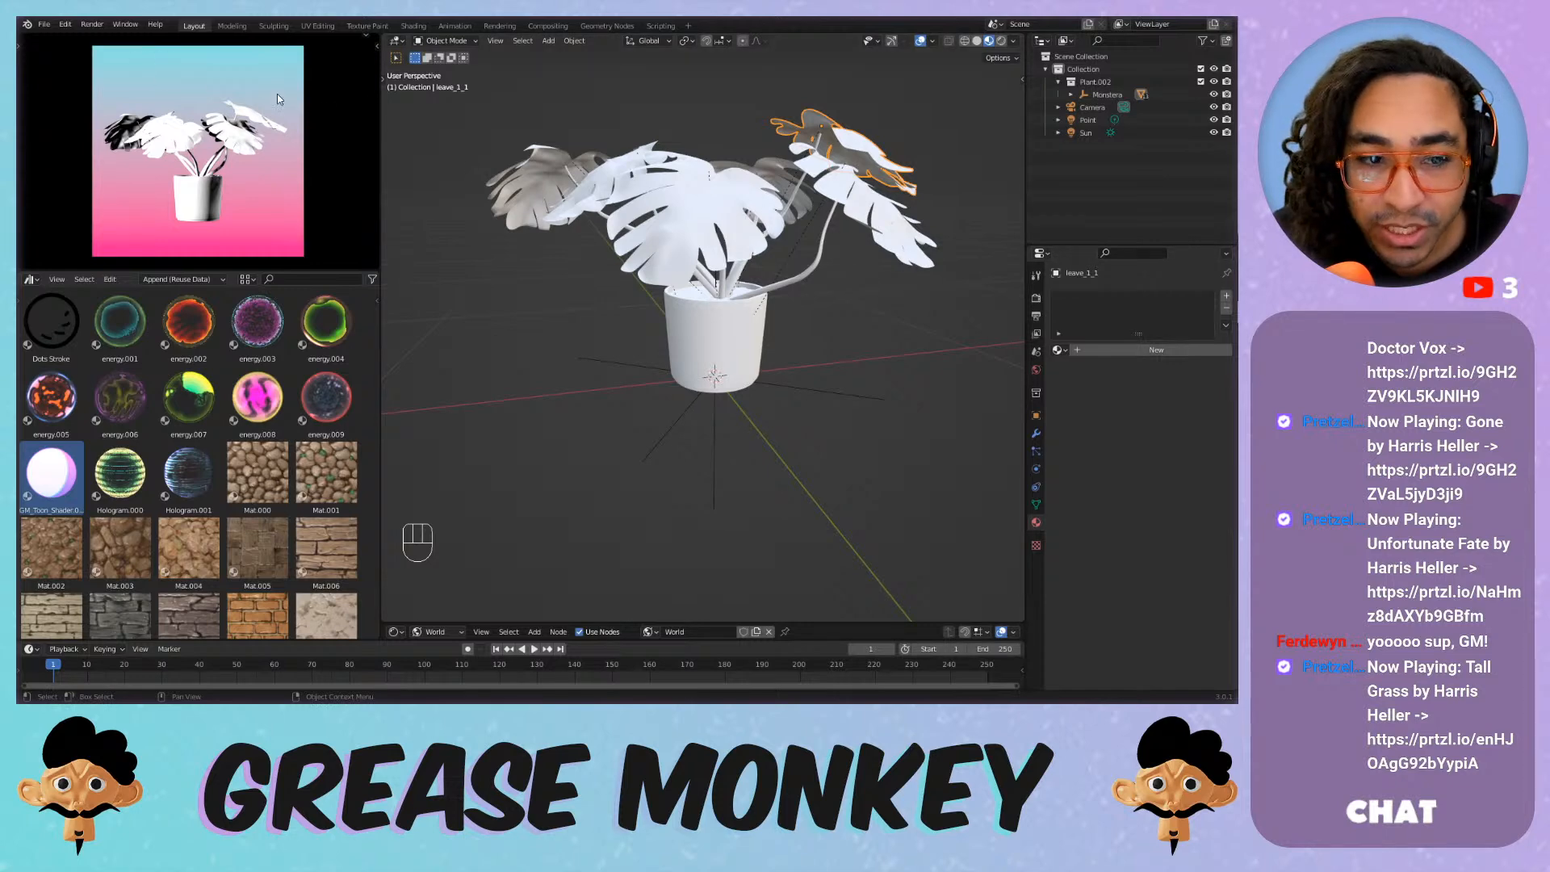
Save the scene as Livestream.blend in the project files folder inside the bookmarked 2022 folder's 03-04-2022 folder.
key("ctrl+s")
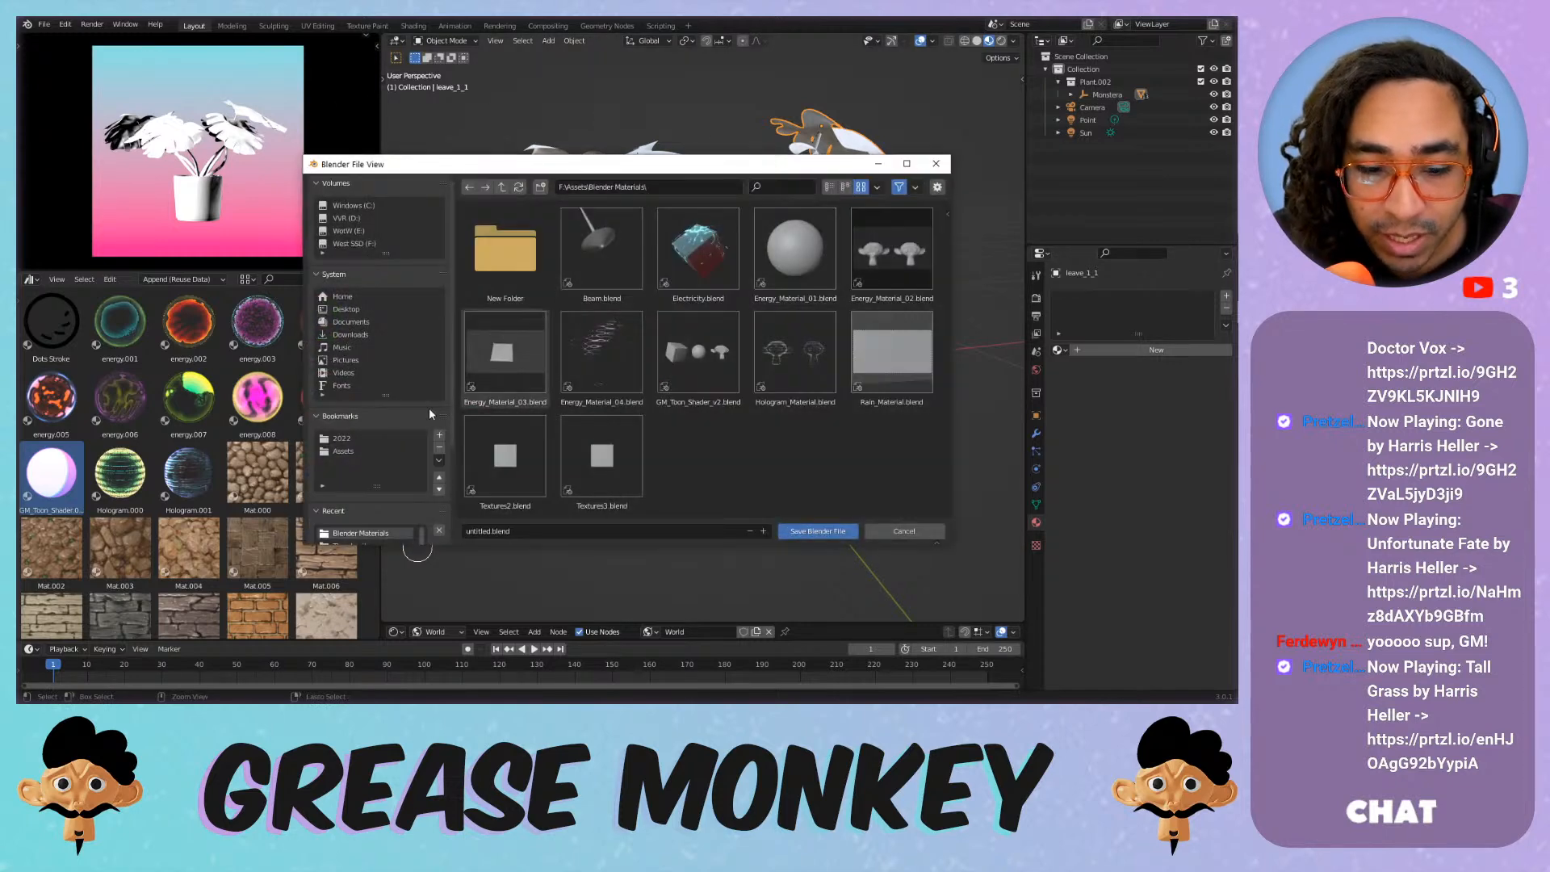
left_click(340, 438)
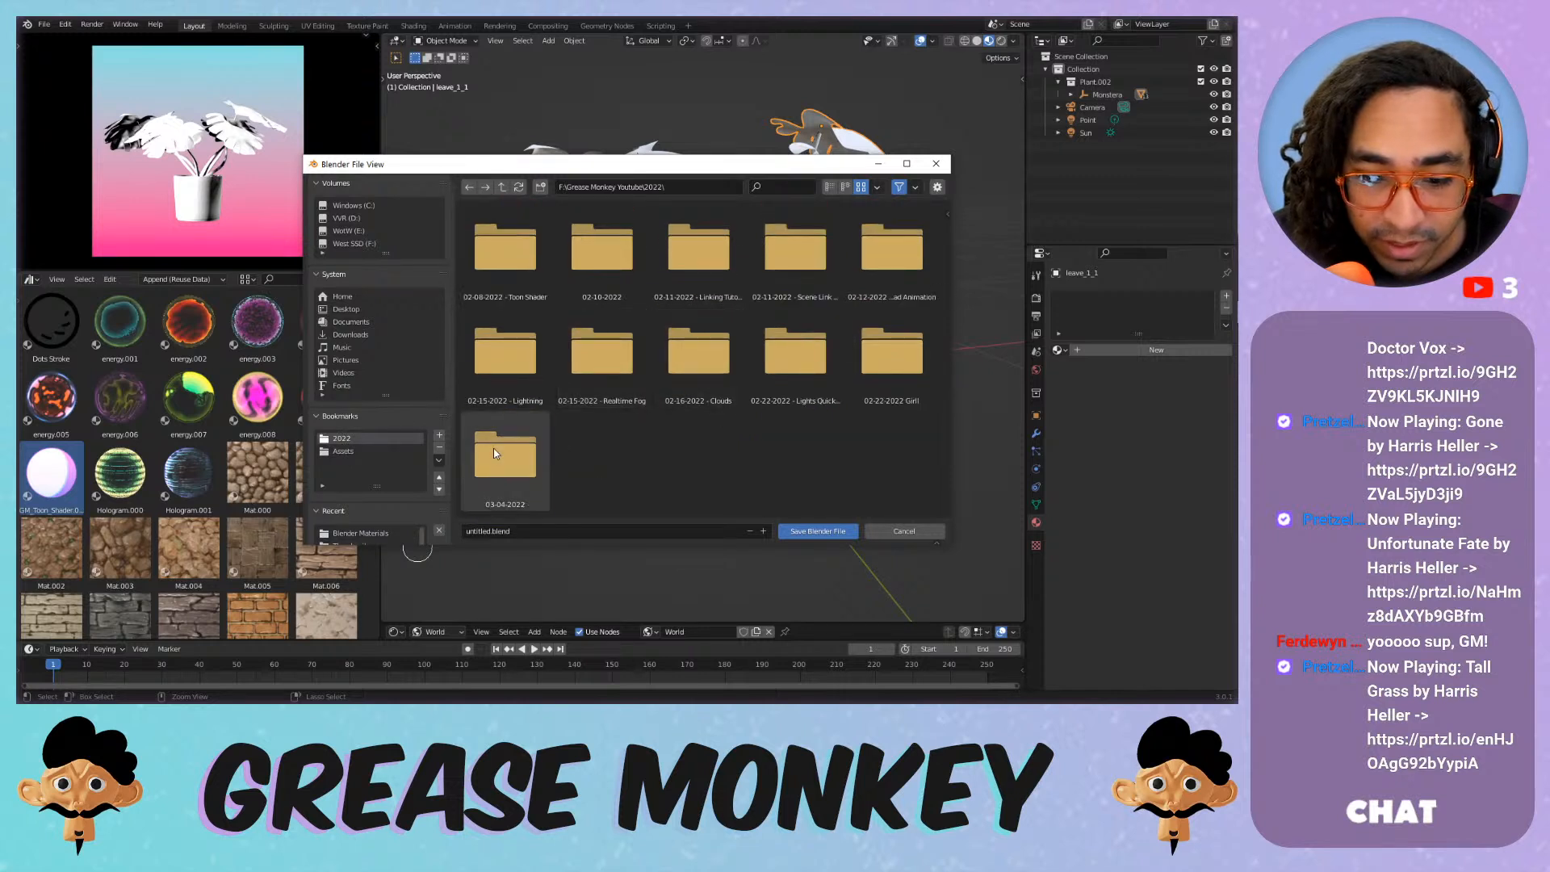
double_click(492, 448)
double_click(602, 251)
left_click(478, 531)
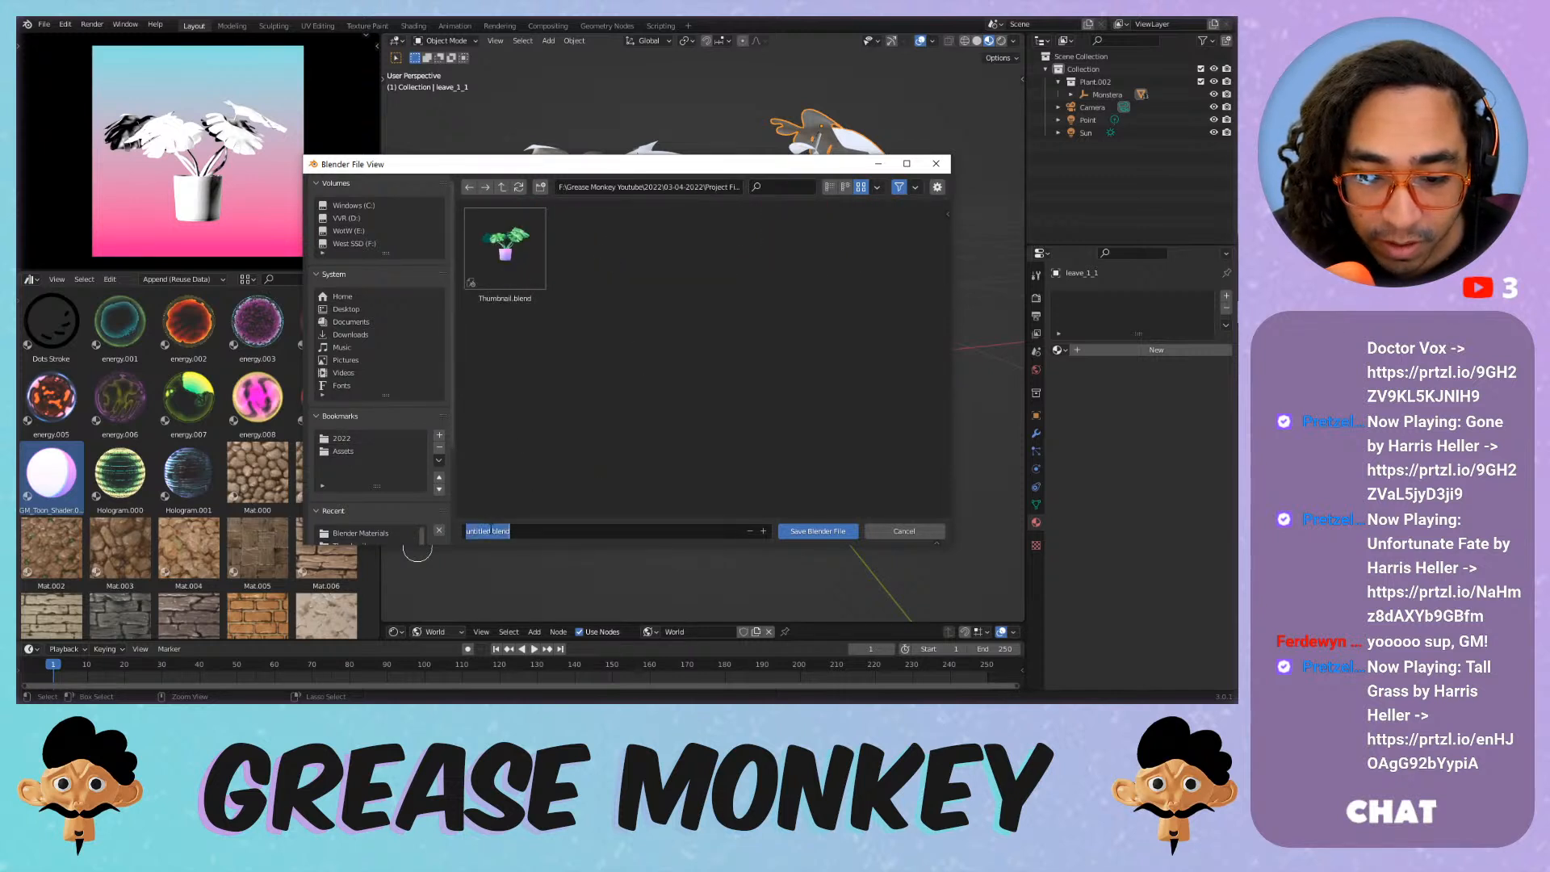
type("Lice")
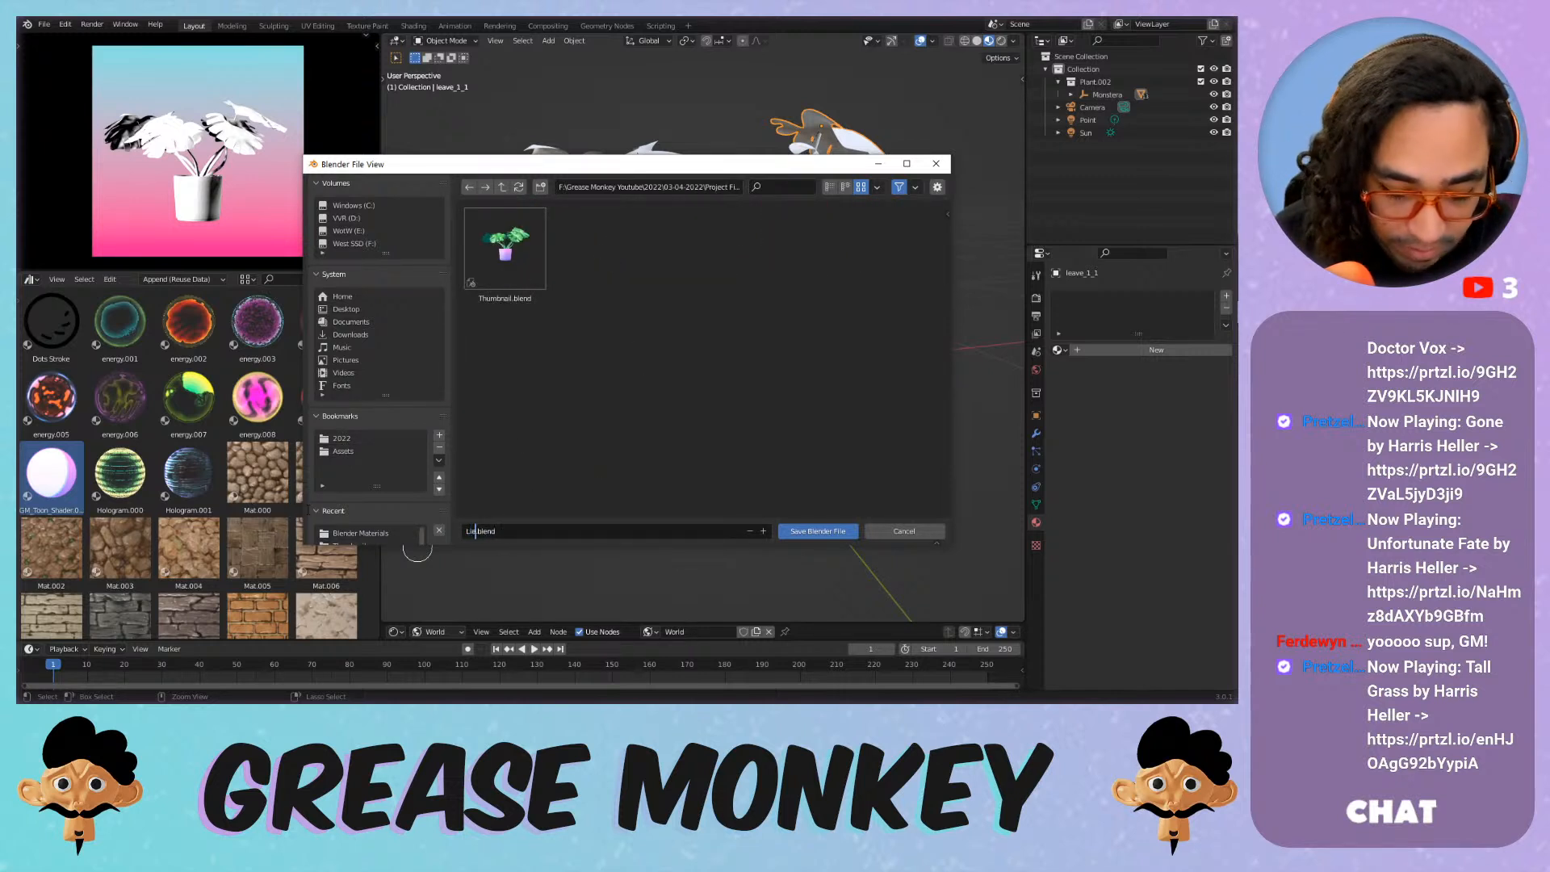
key("BackSpace")
key("BackSpace")
key("BackSpace")
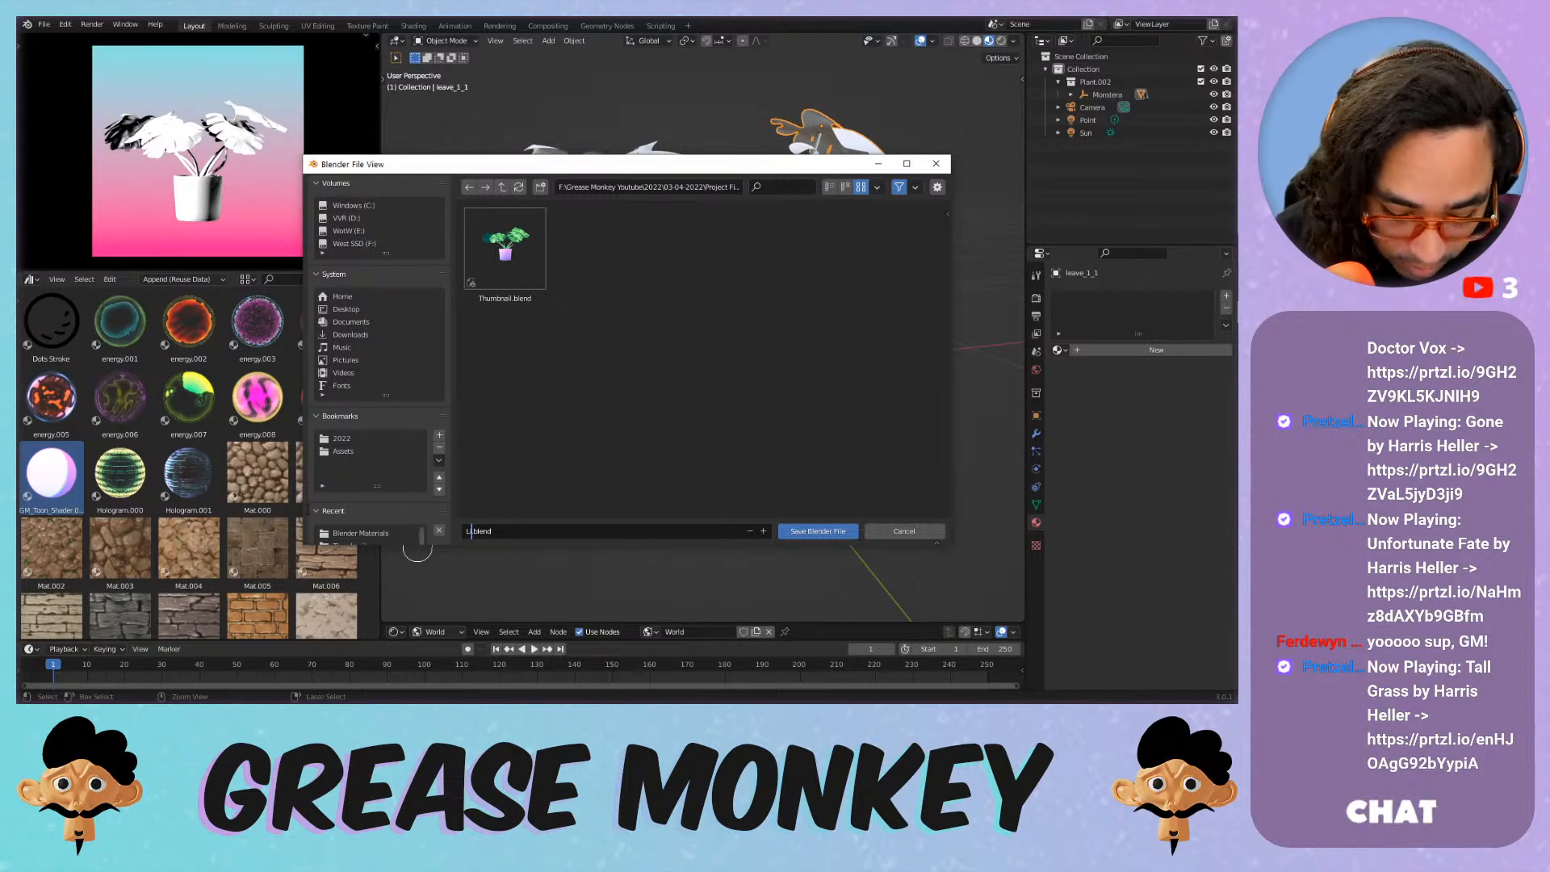
type("ivestream")
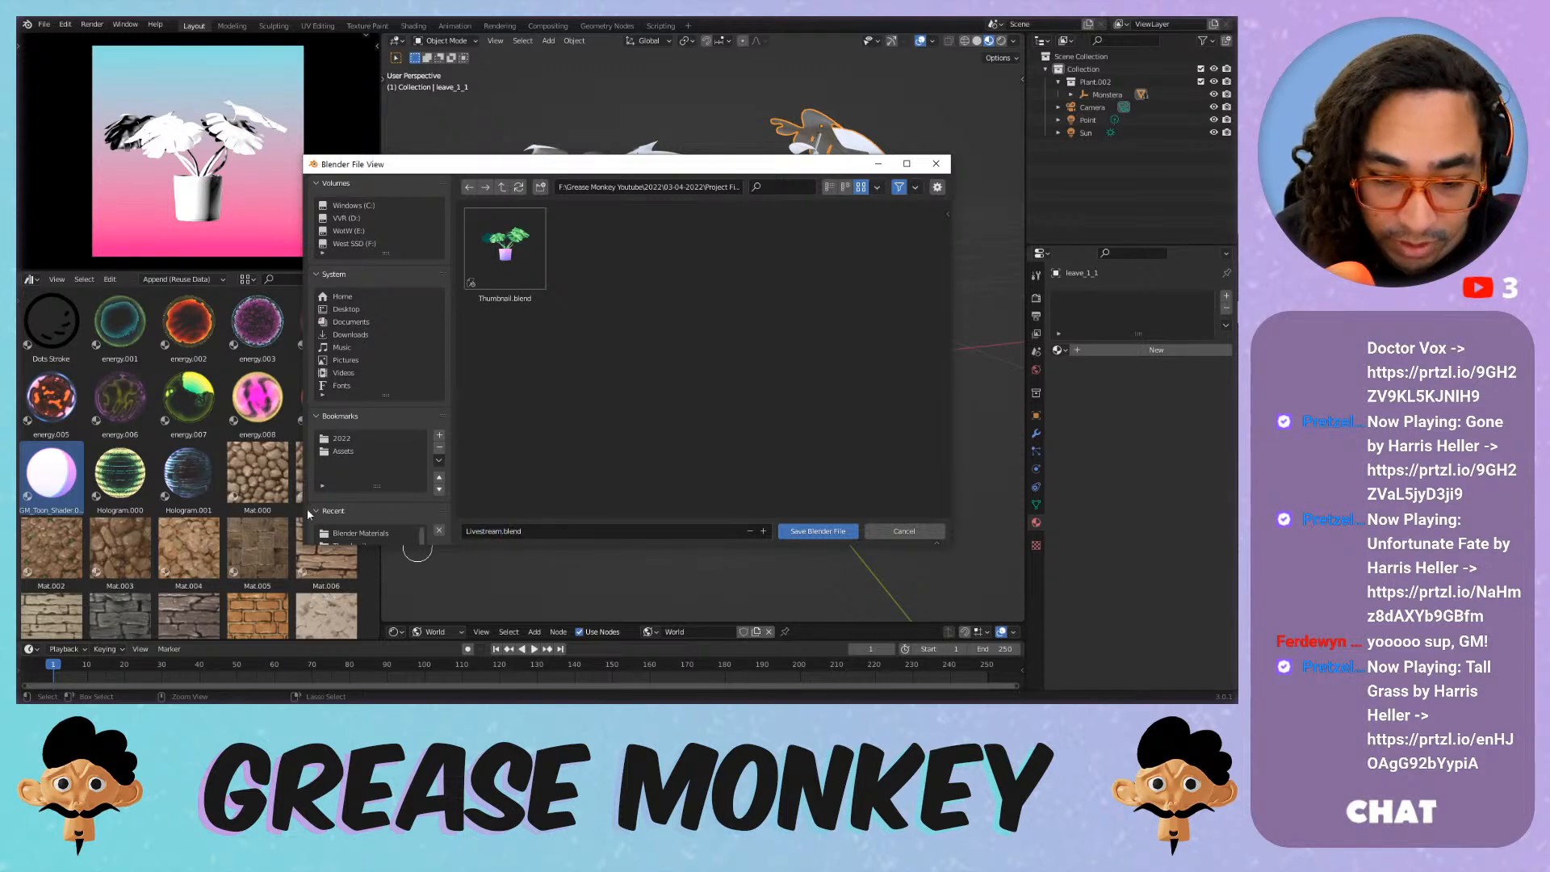
left_click(807, 530)
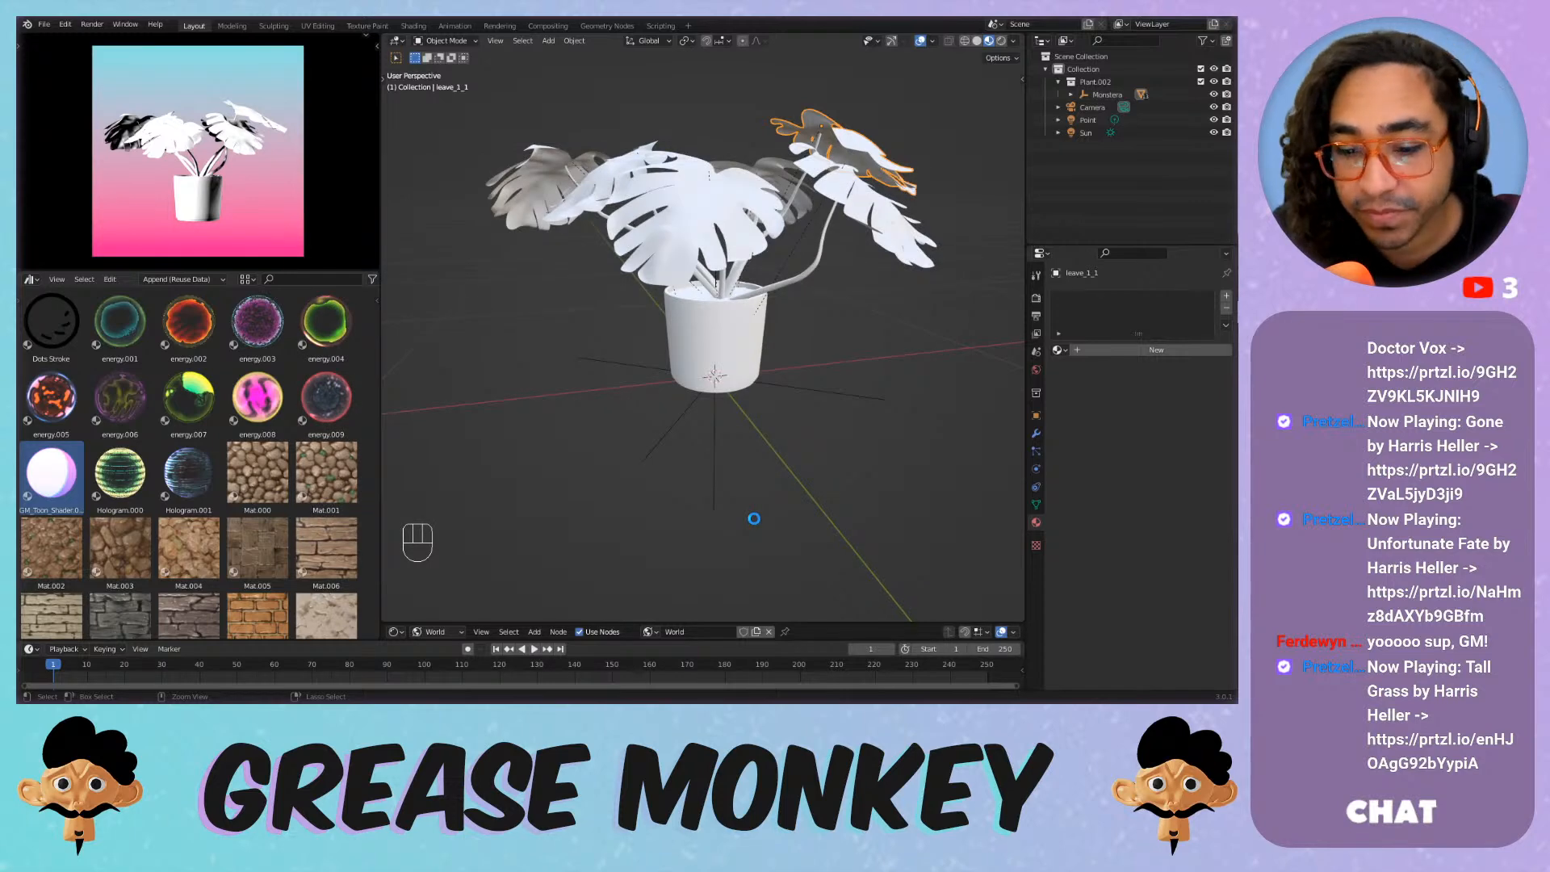
Review the leaf's list of available materials for leftovers and purge the unused data-blocks from the file.
left_click(1057, 350)
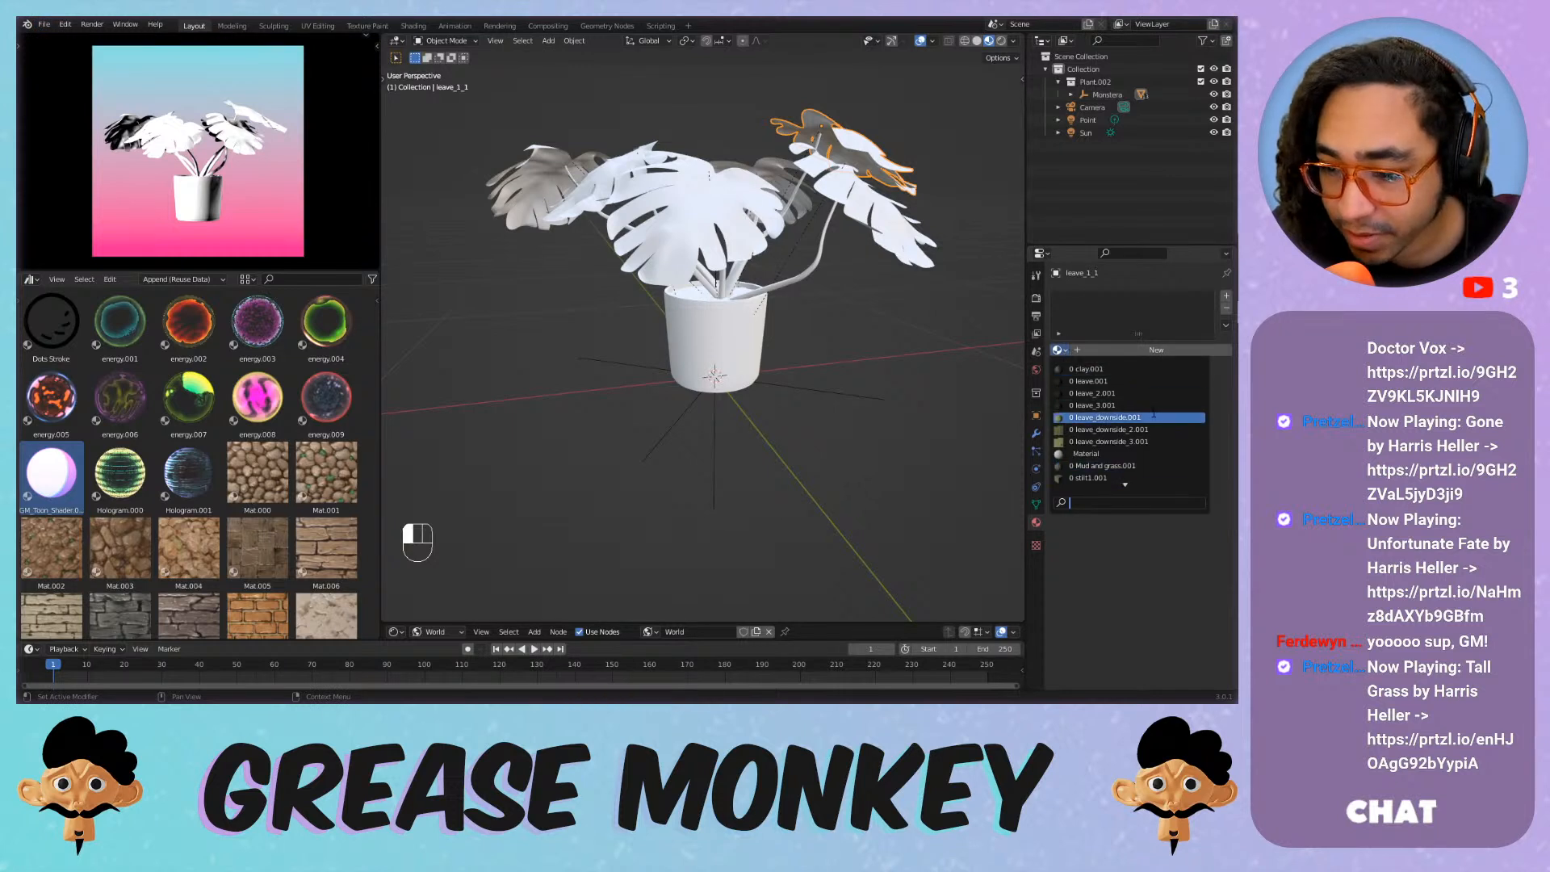
left_click(751, 277)
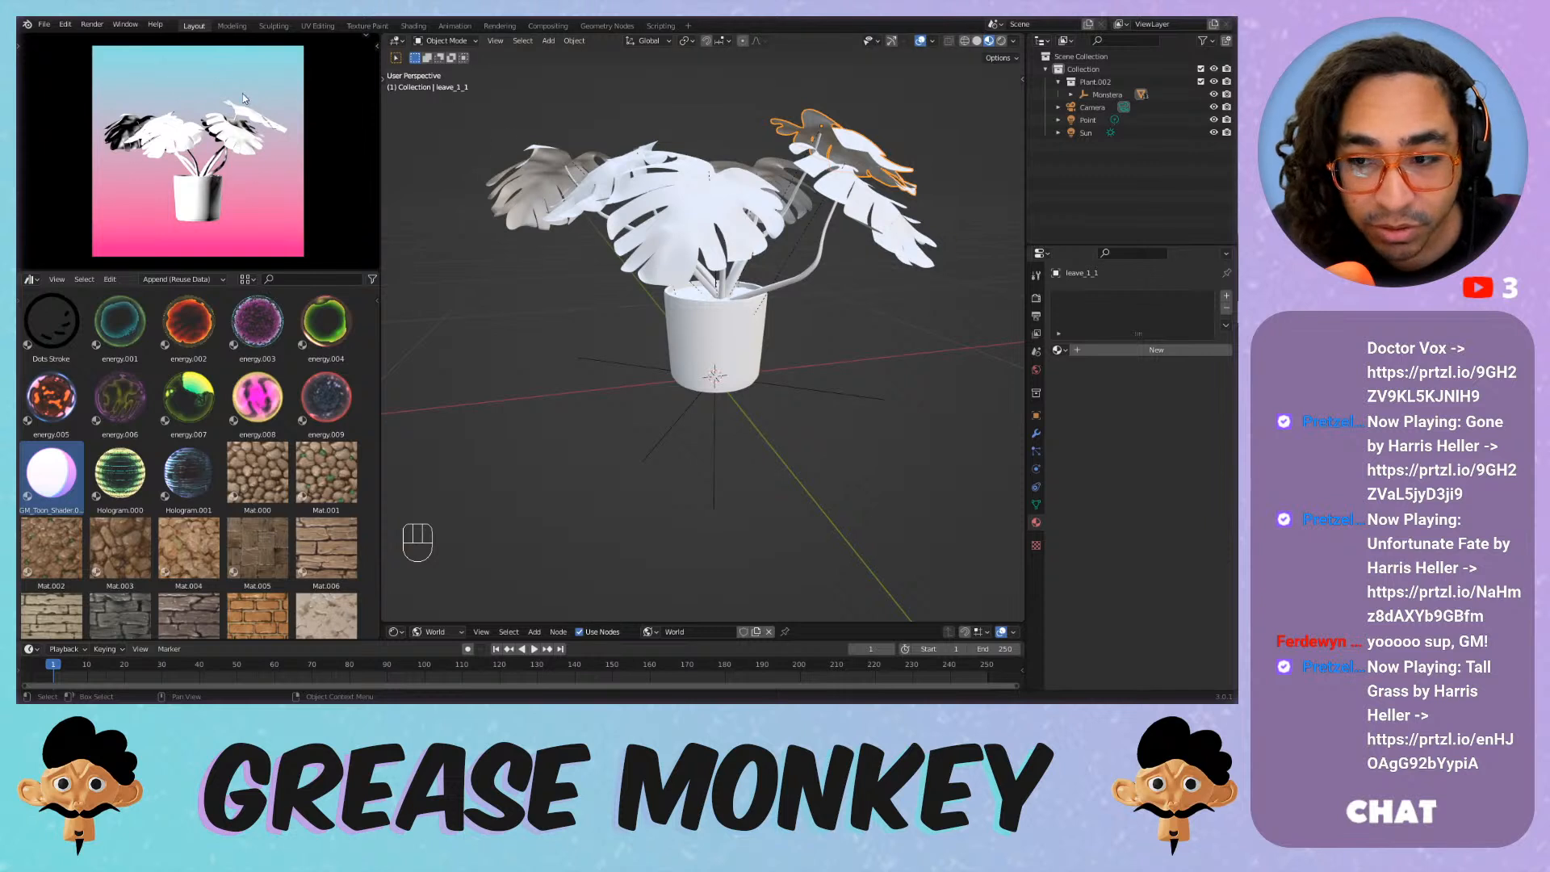
left_click(44, 24)
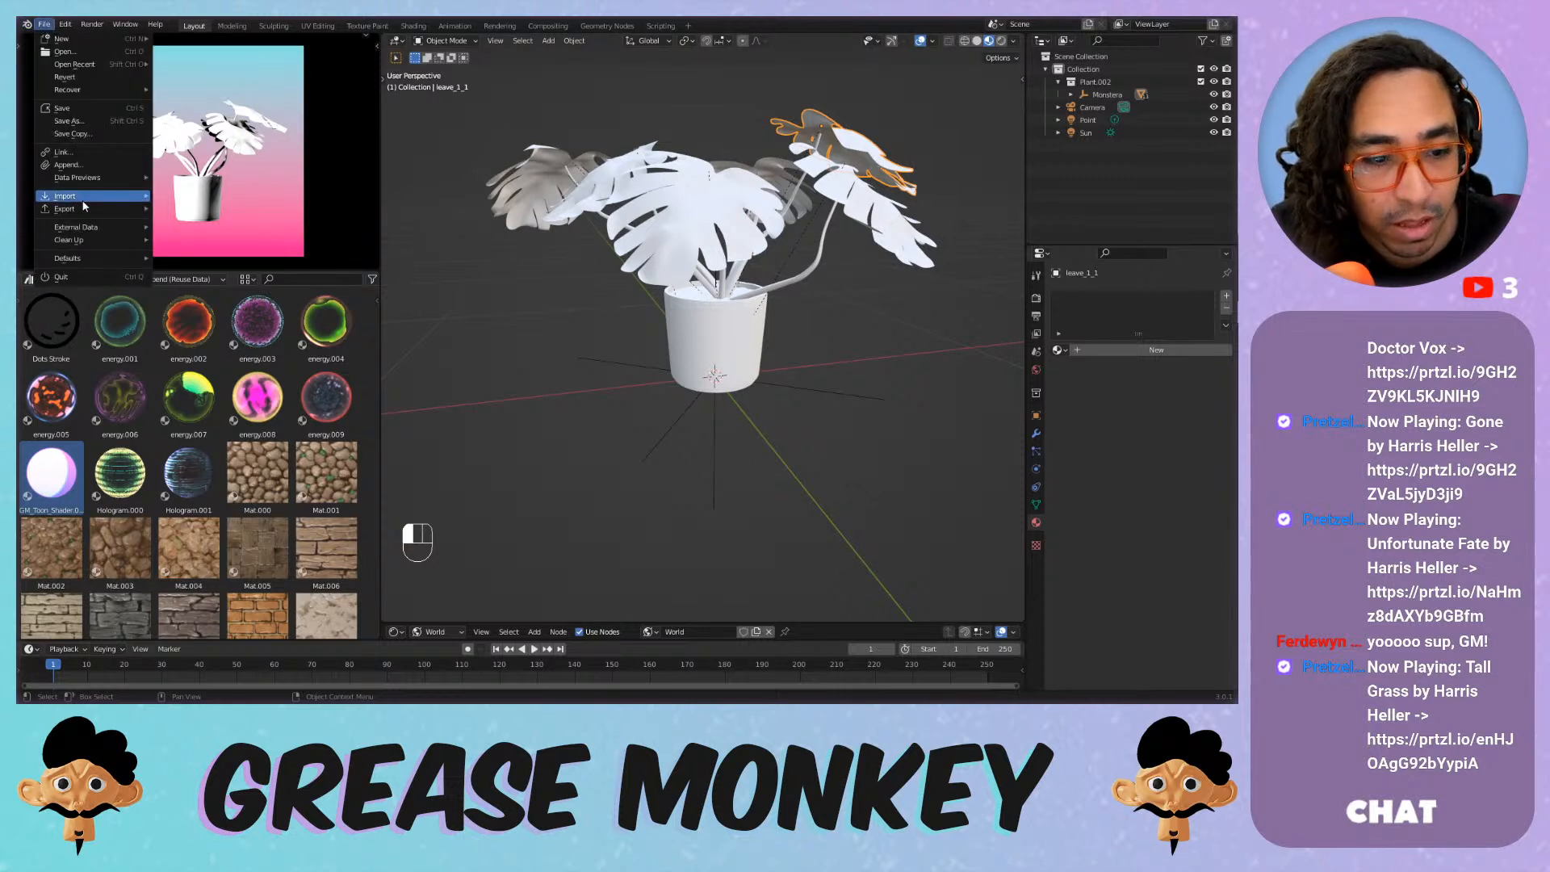
mouse_move(91, 240)
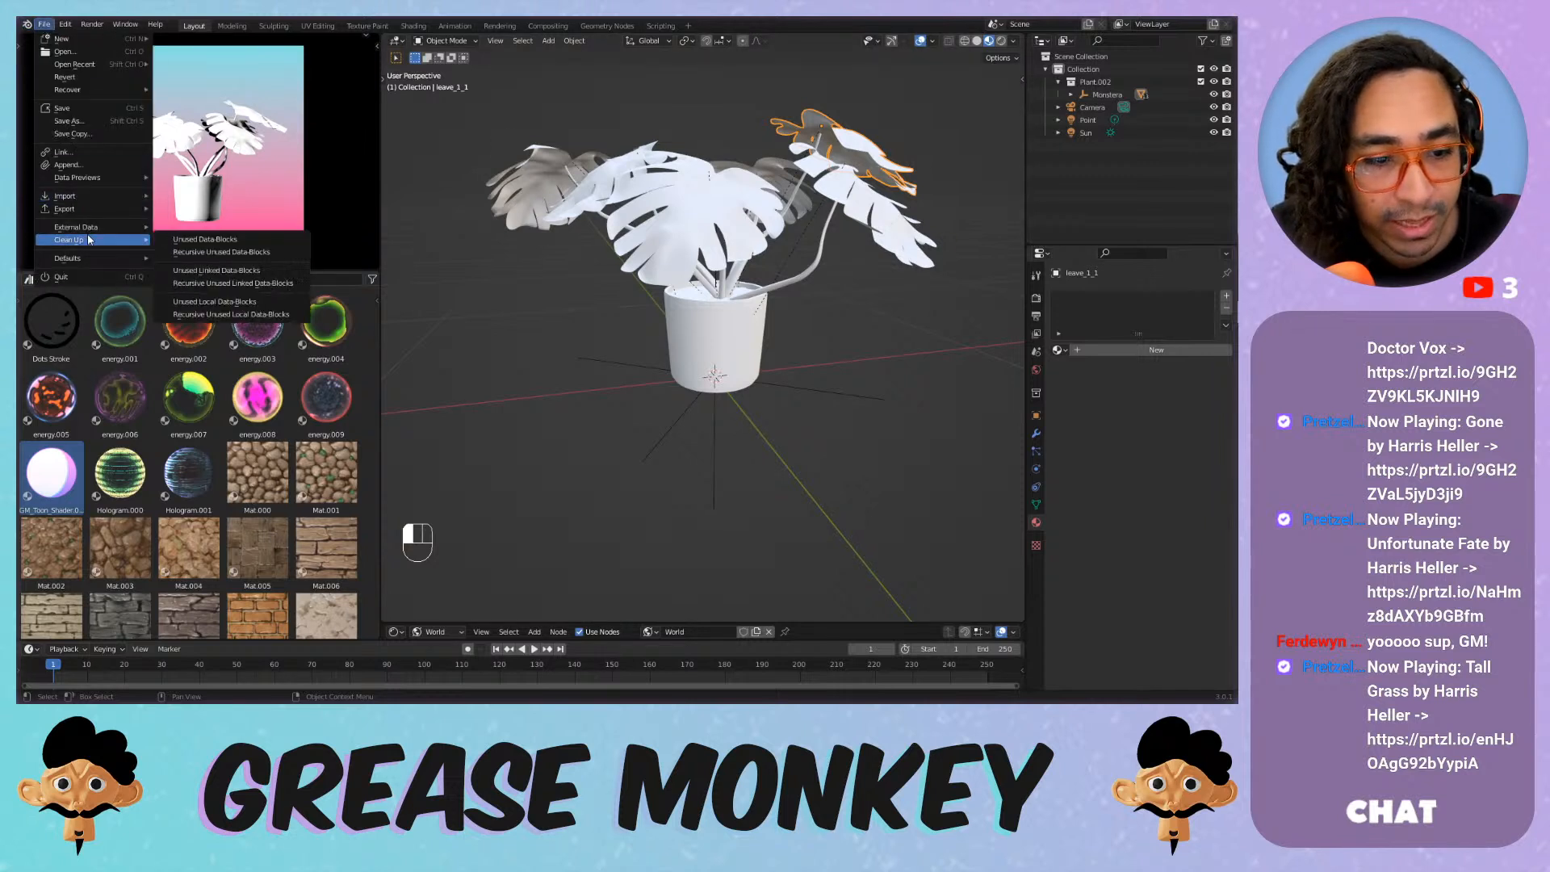
left_click(217, 240)
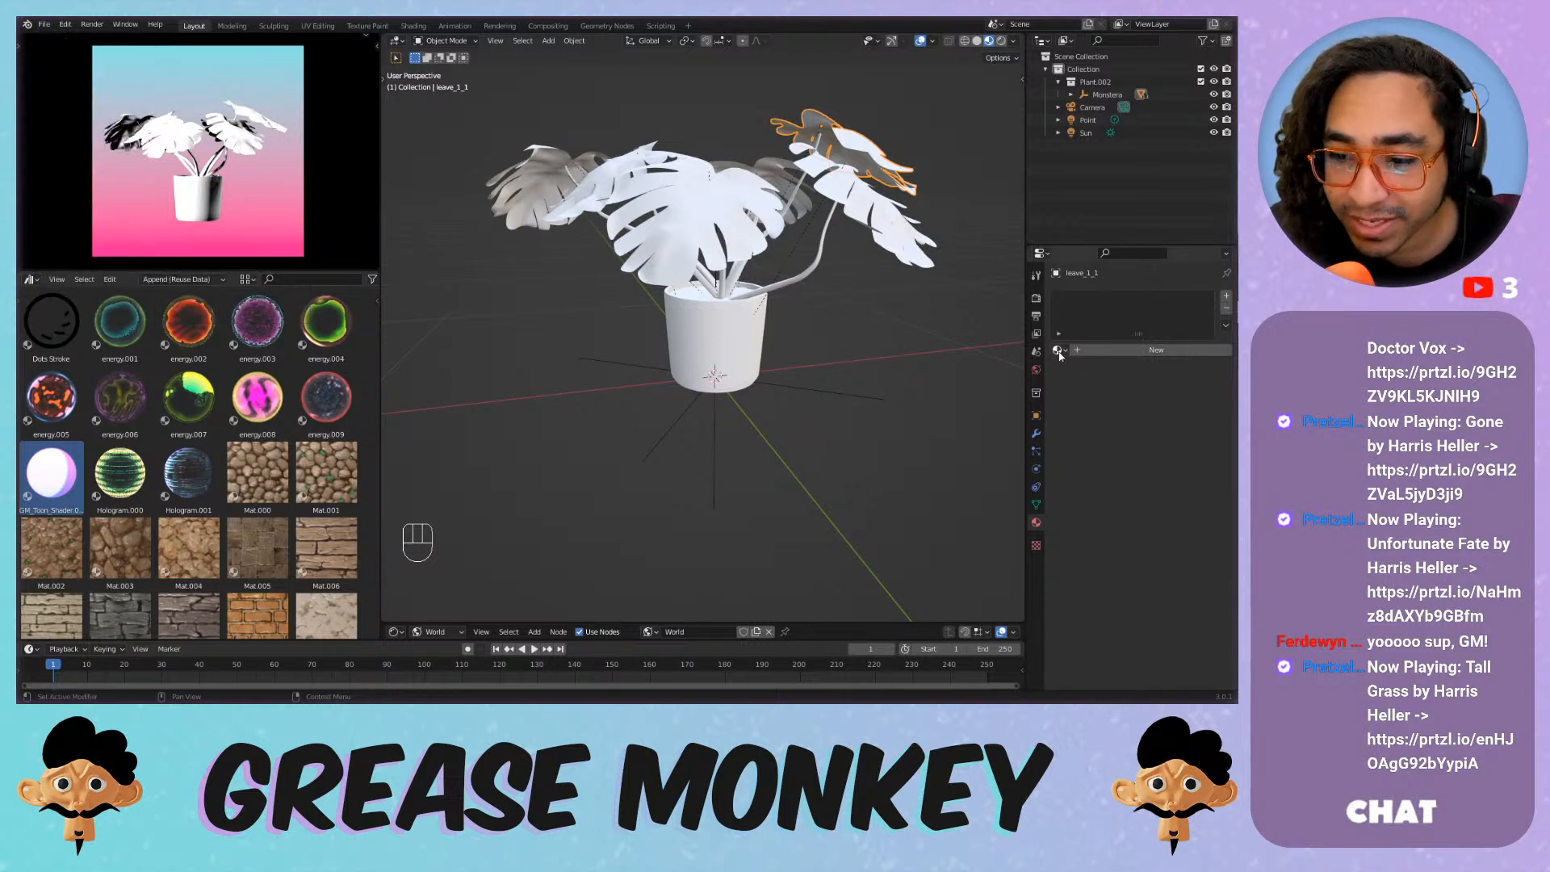
left_click(1057, 349)
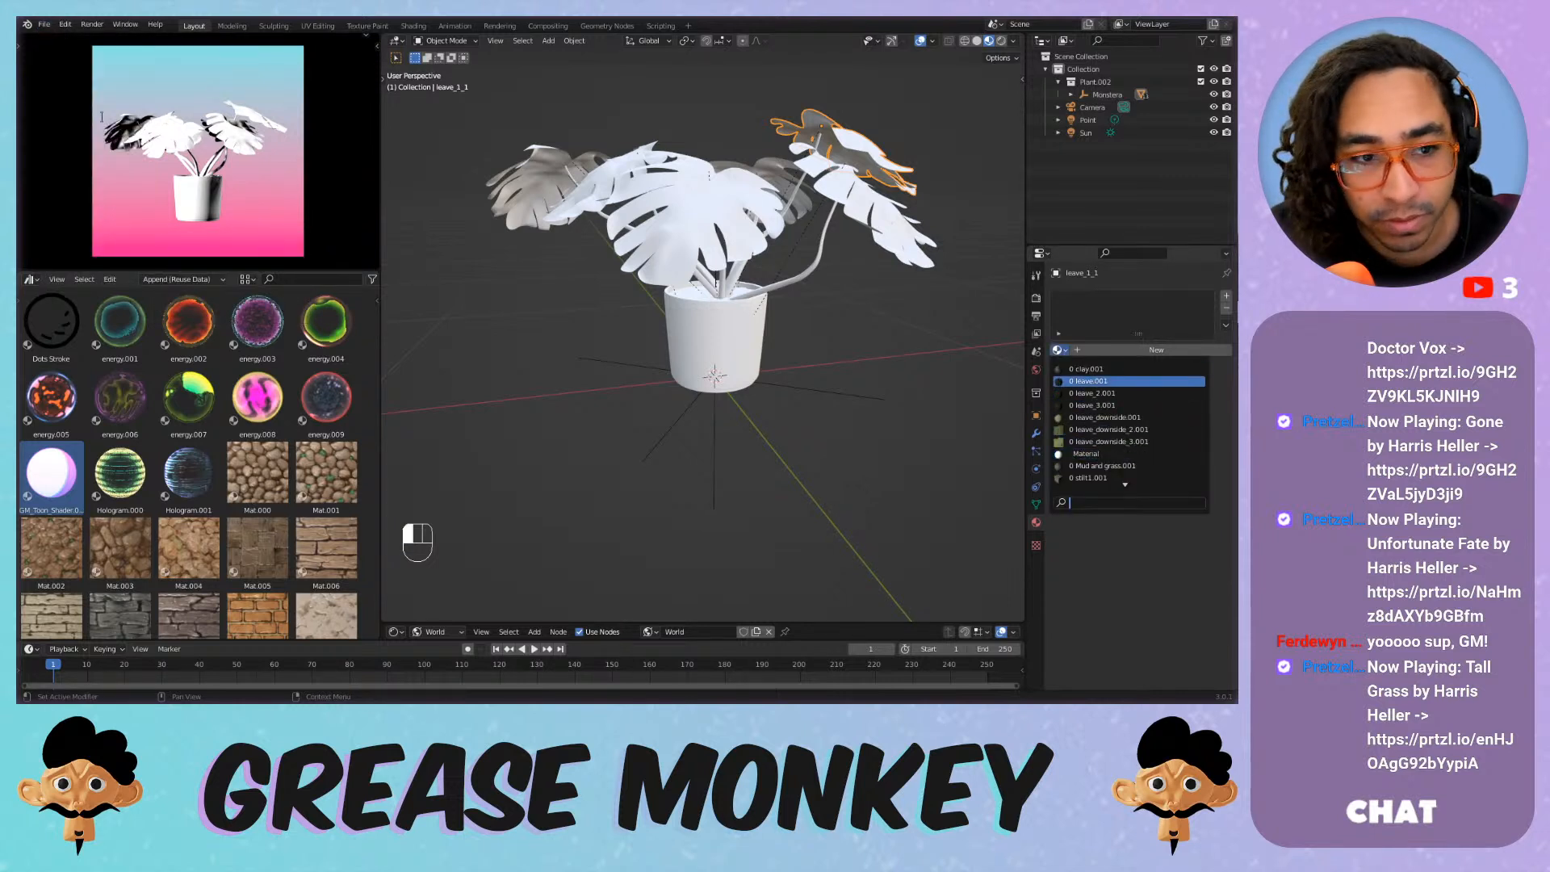
left_click(43, 24)
mouse_move(73, 246)
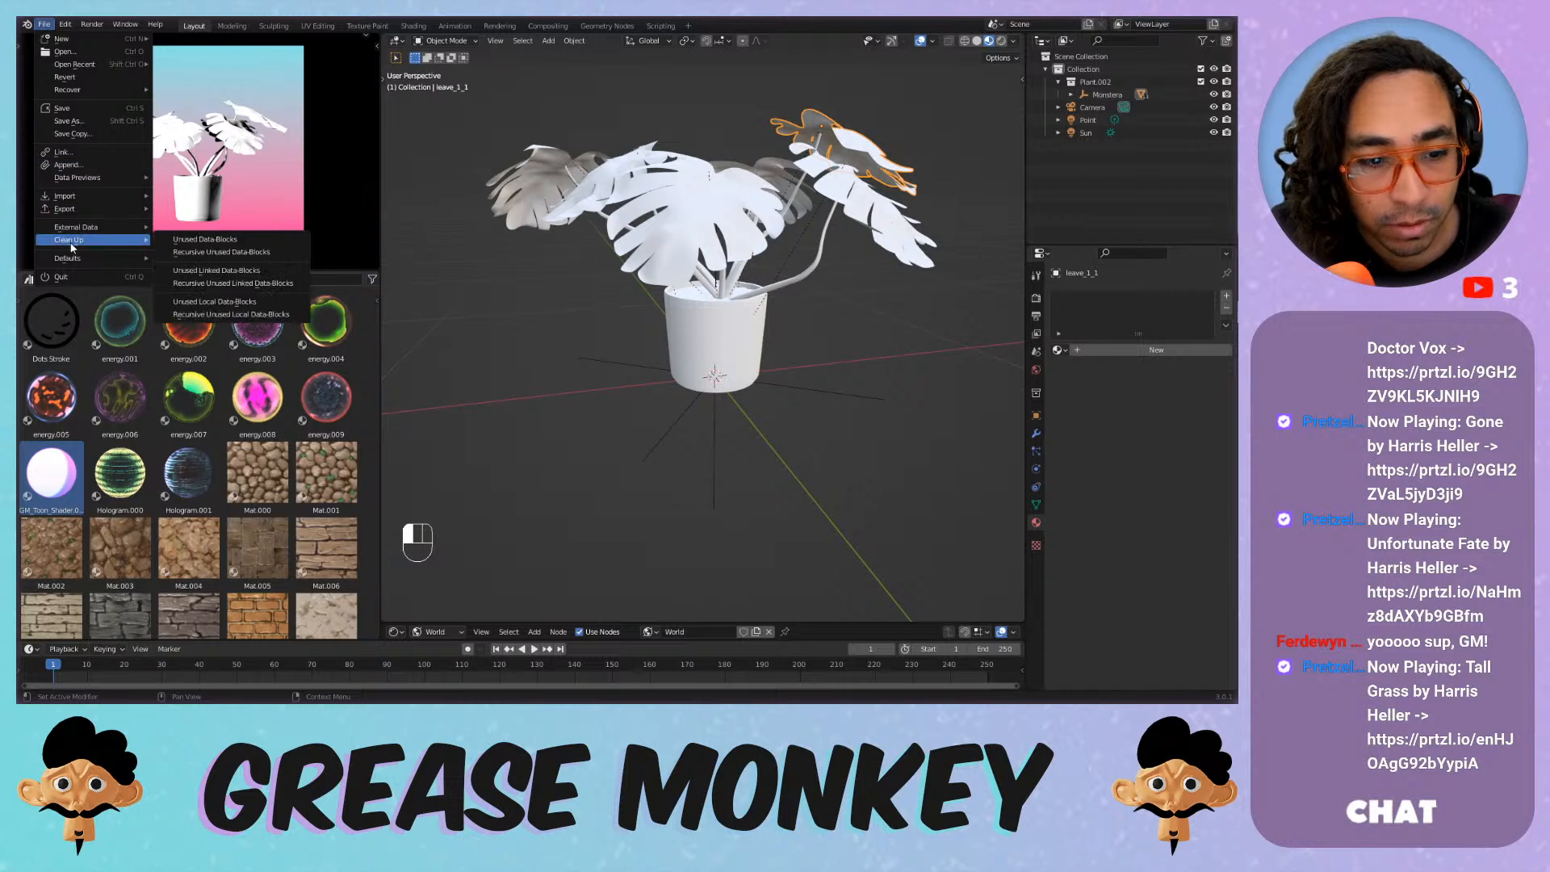
left_click(196, 243)
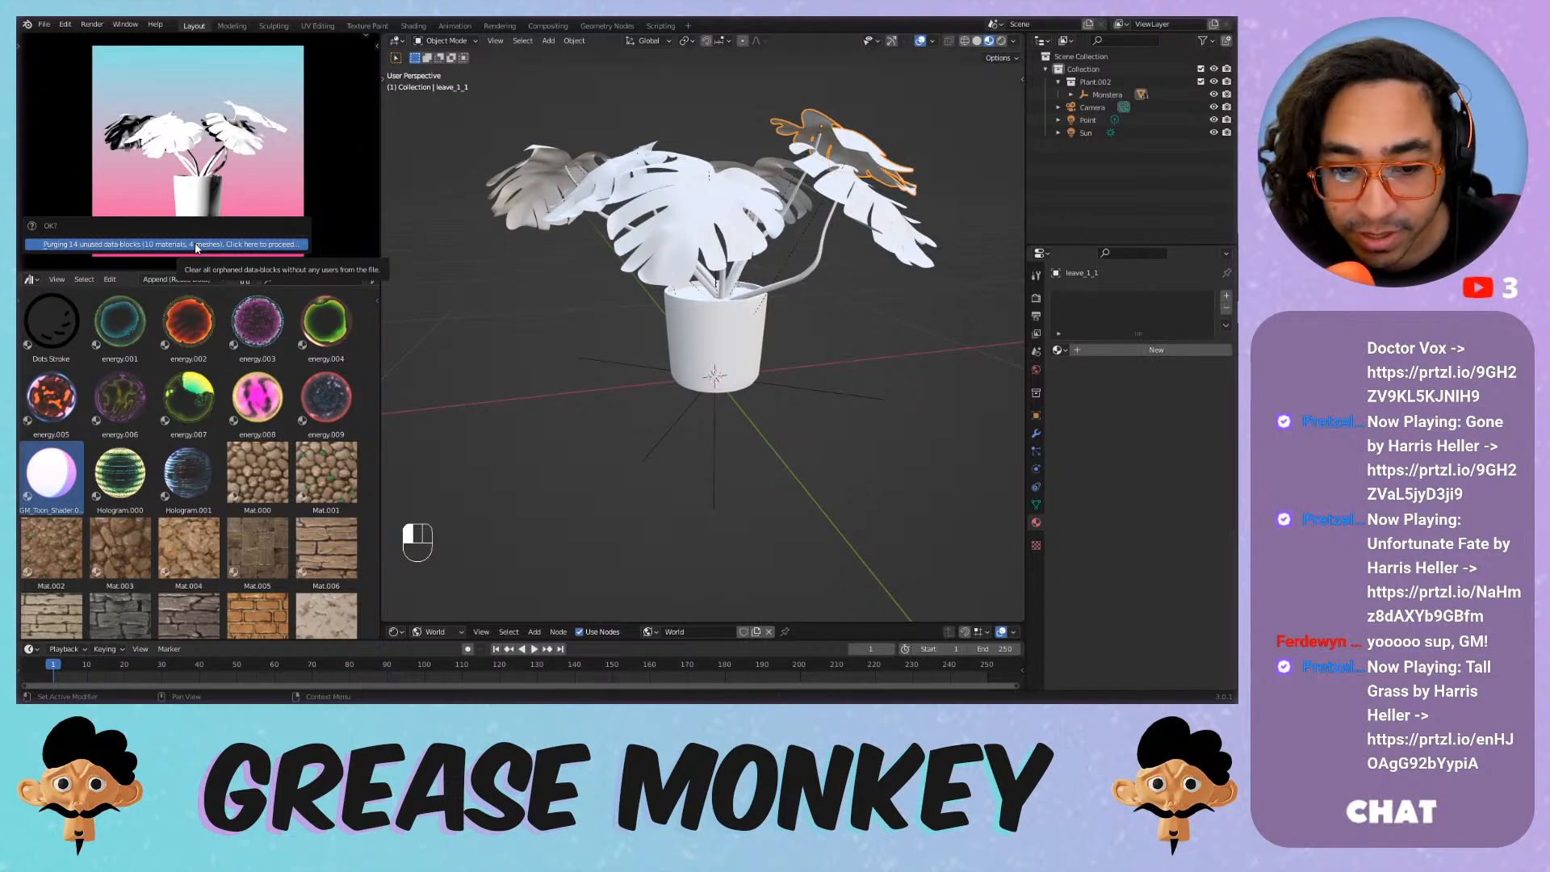
left_click(196, 244)
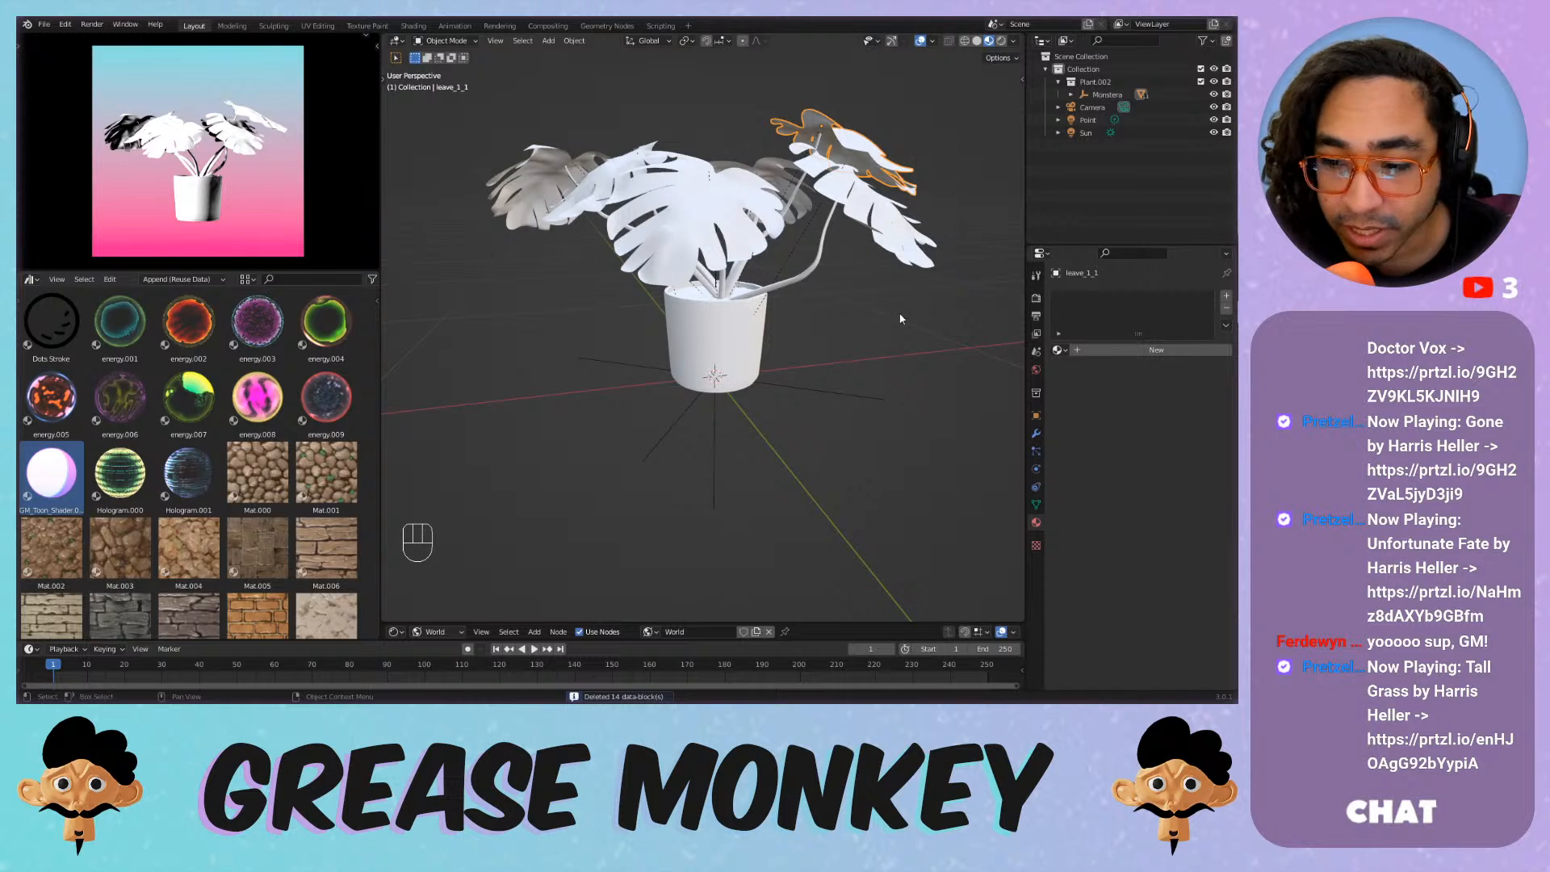
Assign the leftover materials Material, strings.001 and the wood material to the selected leaf in turn, removing each slot again.
left_click(1059, 350)
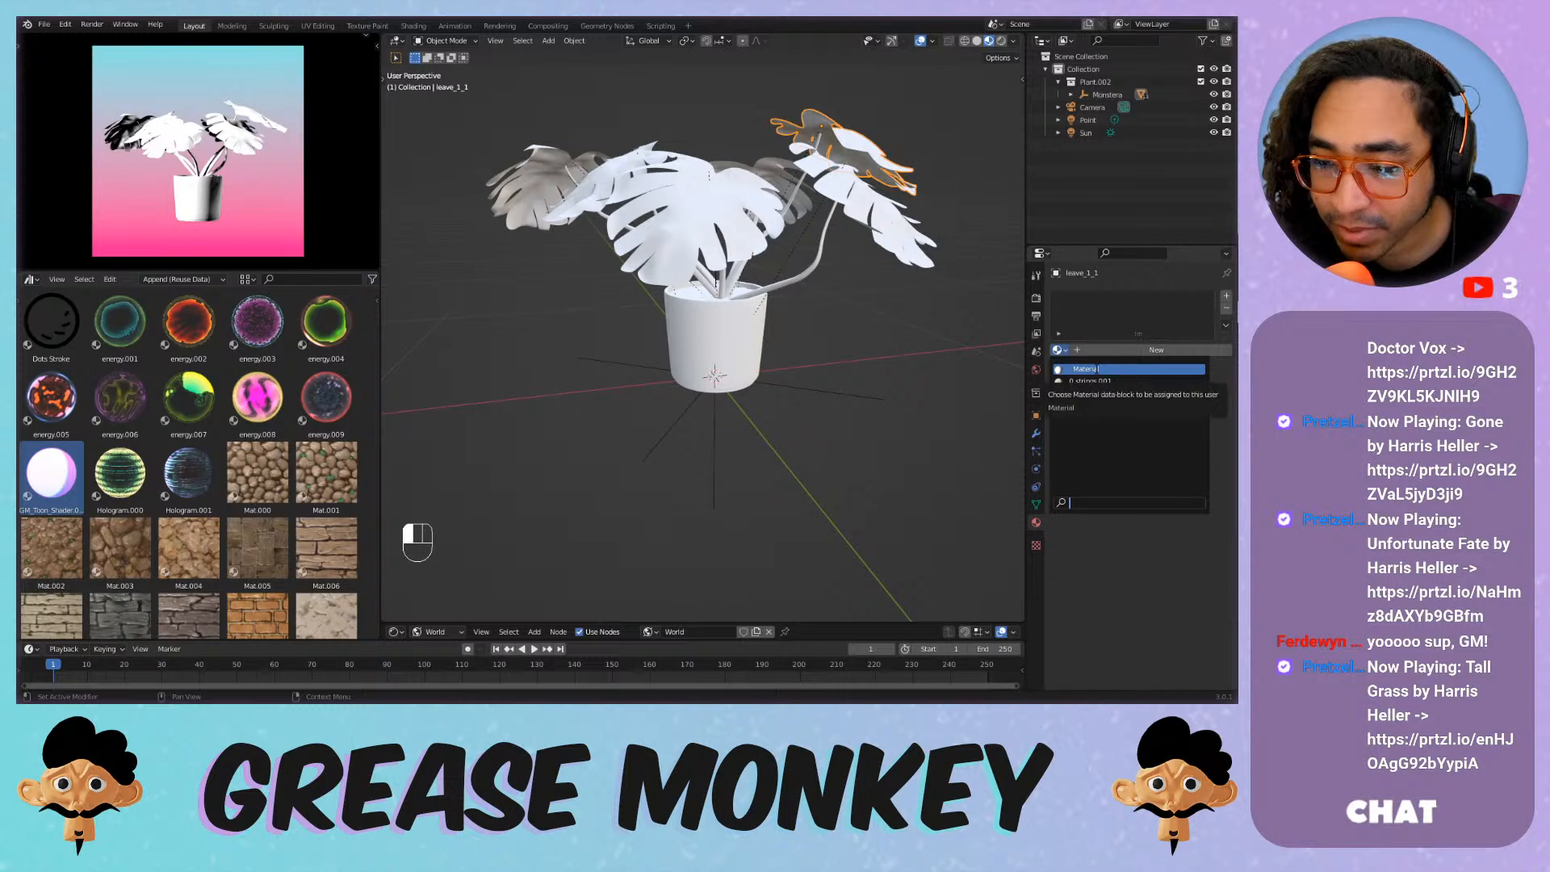
left_click(1099, 369)
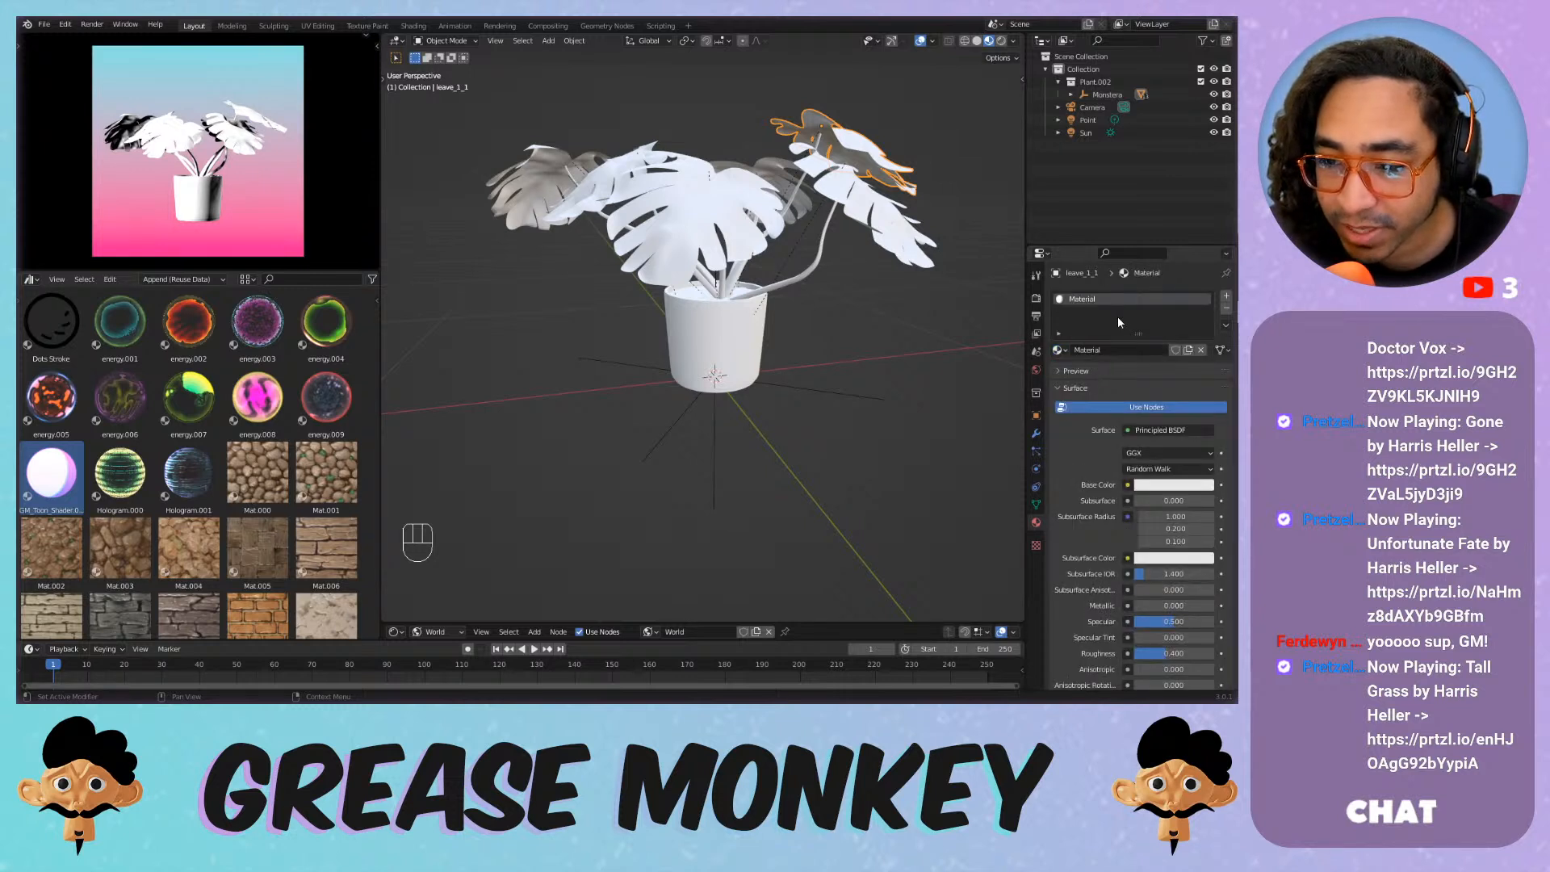
key("shift")
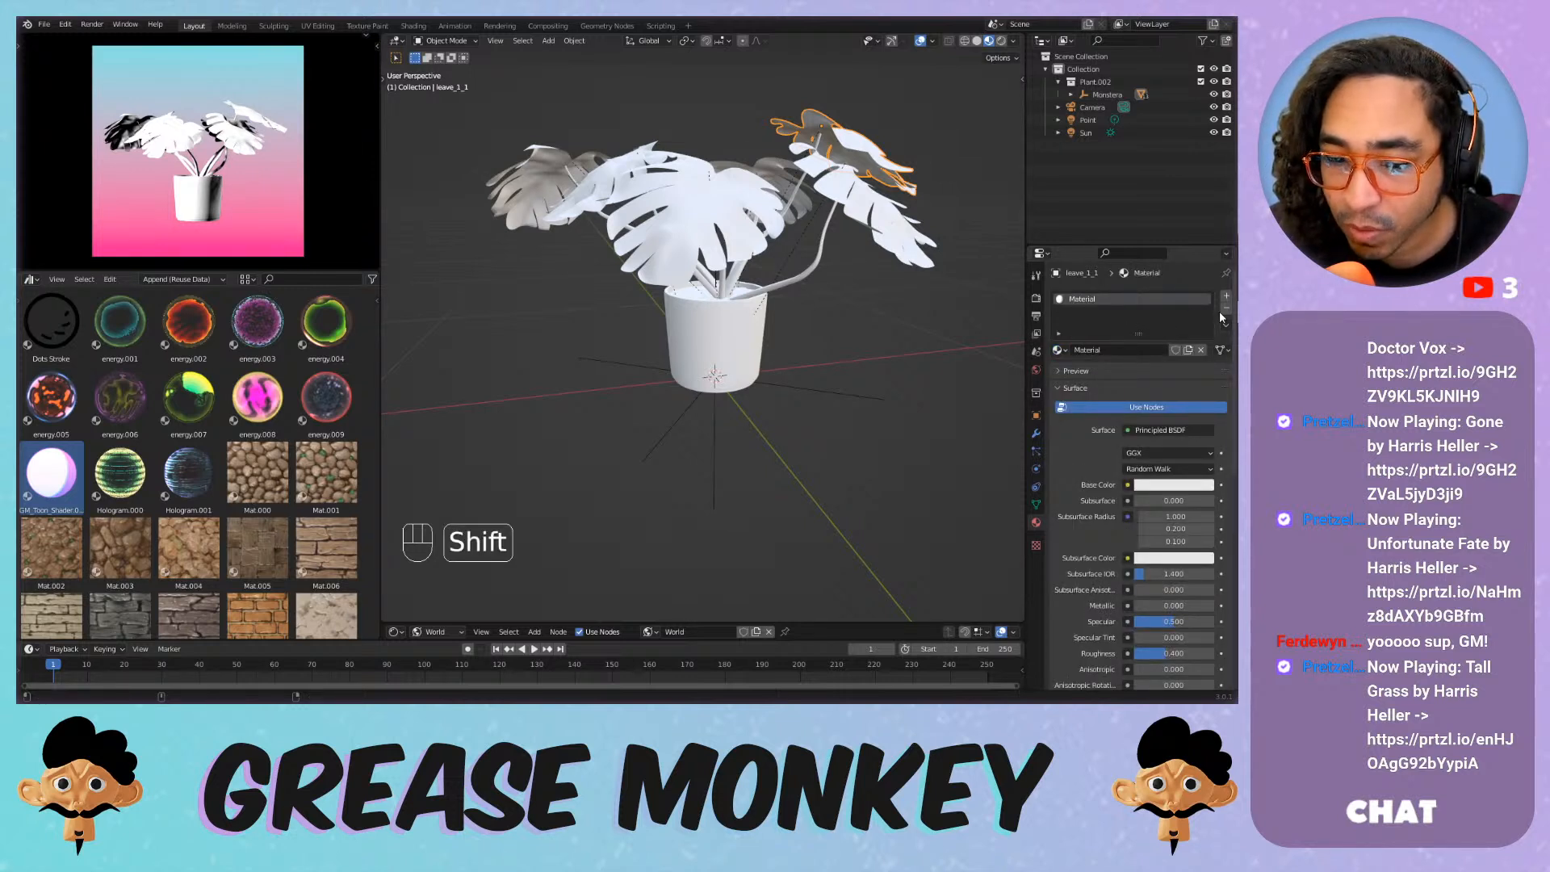
left_click(1226, 307, "shift")
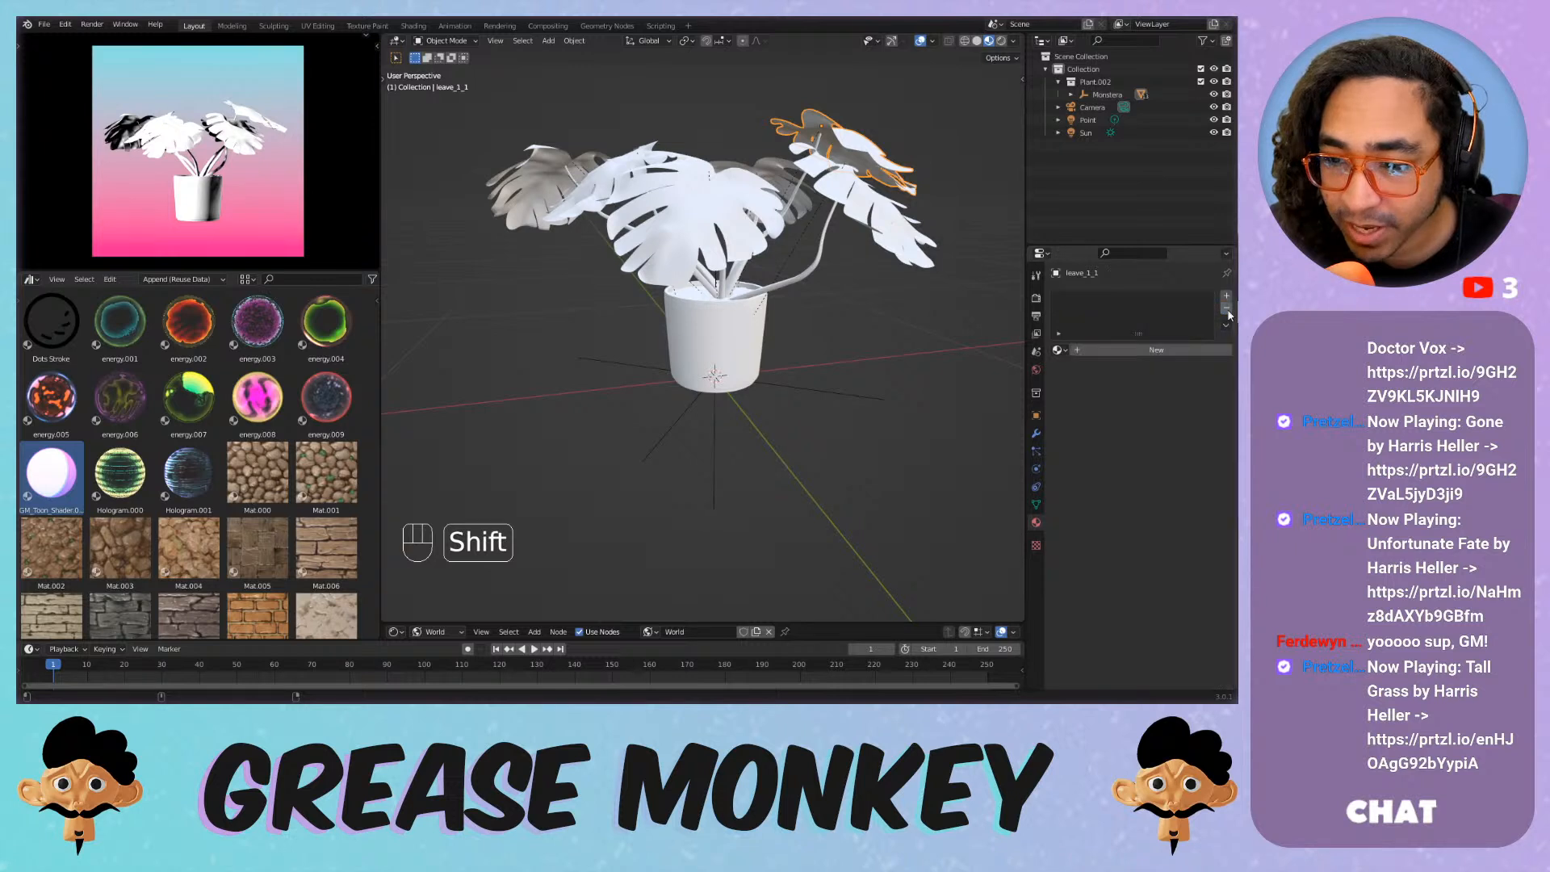
left_click(1060, 350)
left_click(1074, 382)
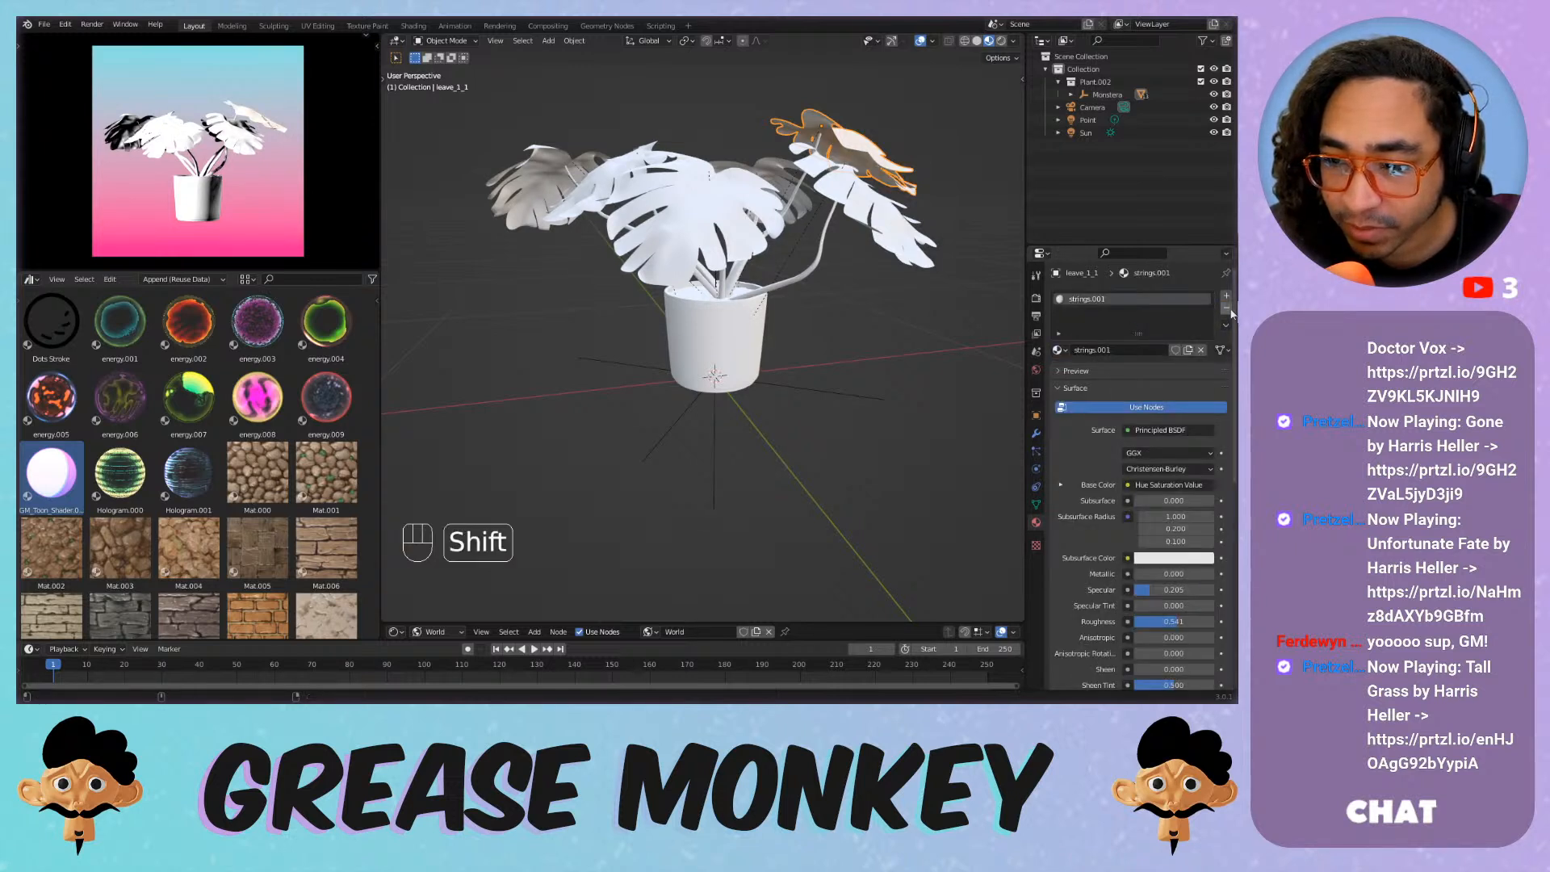
left_click(1227, 307, "shift")
left_click(1060, 350)
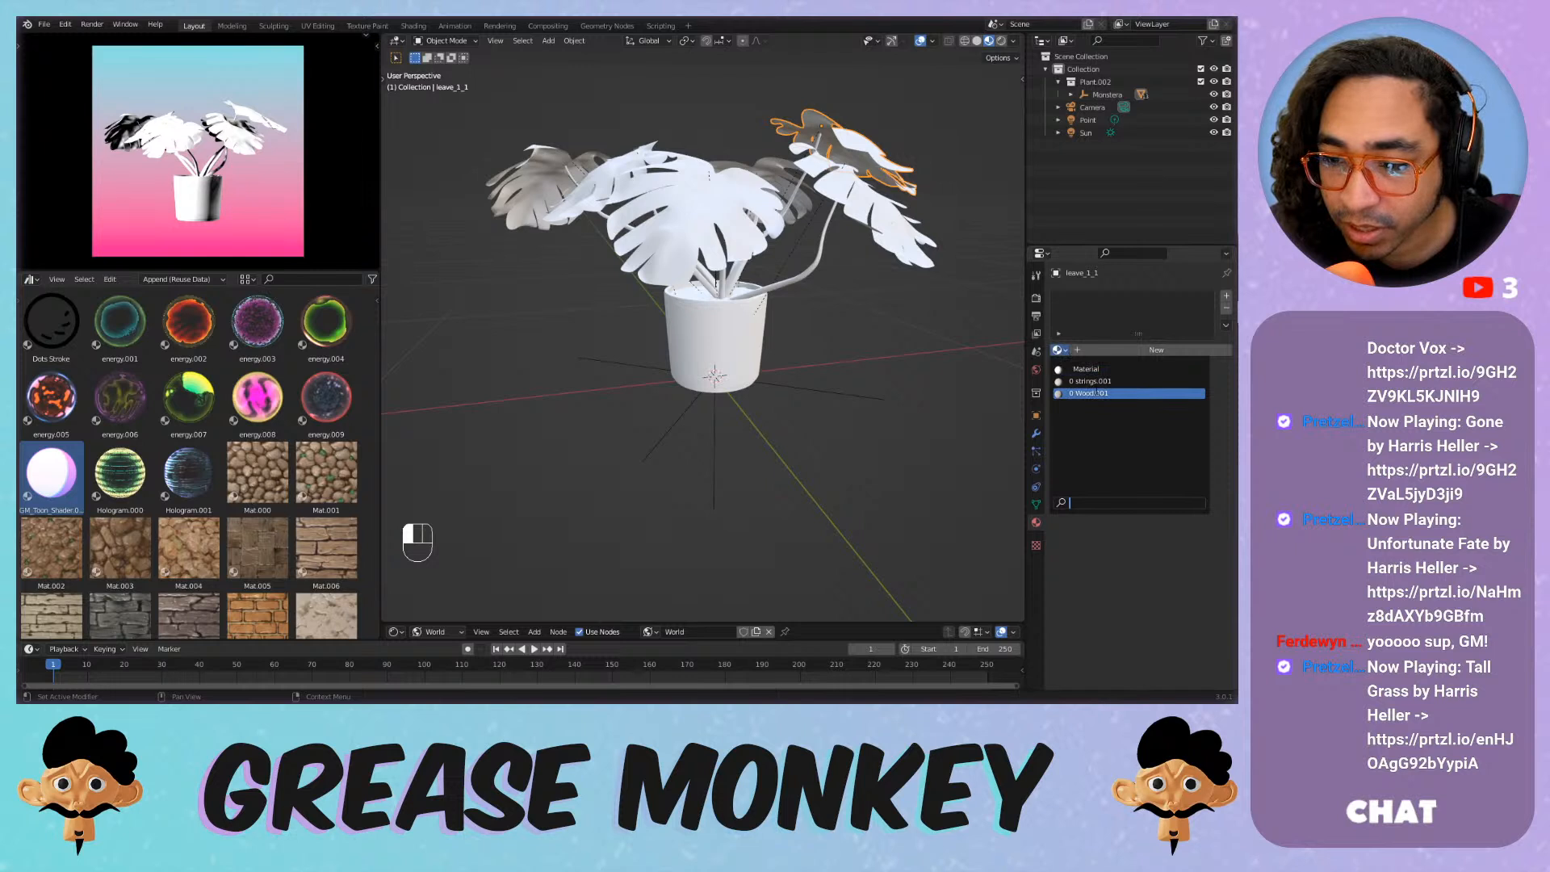
left_click(1090, 393)
left_click(1226, 308, "shift")
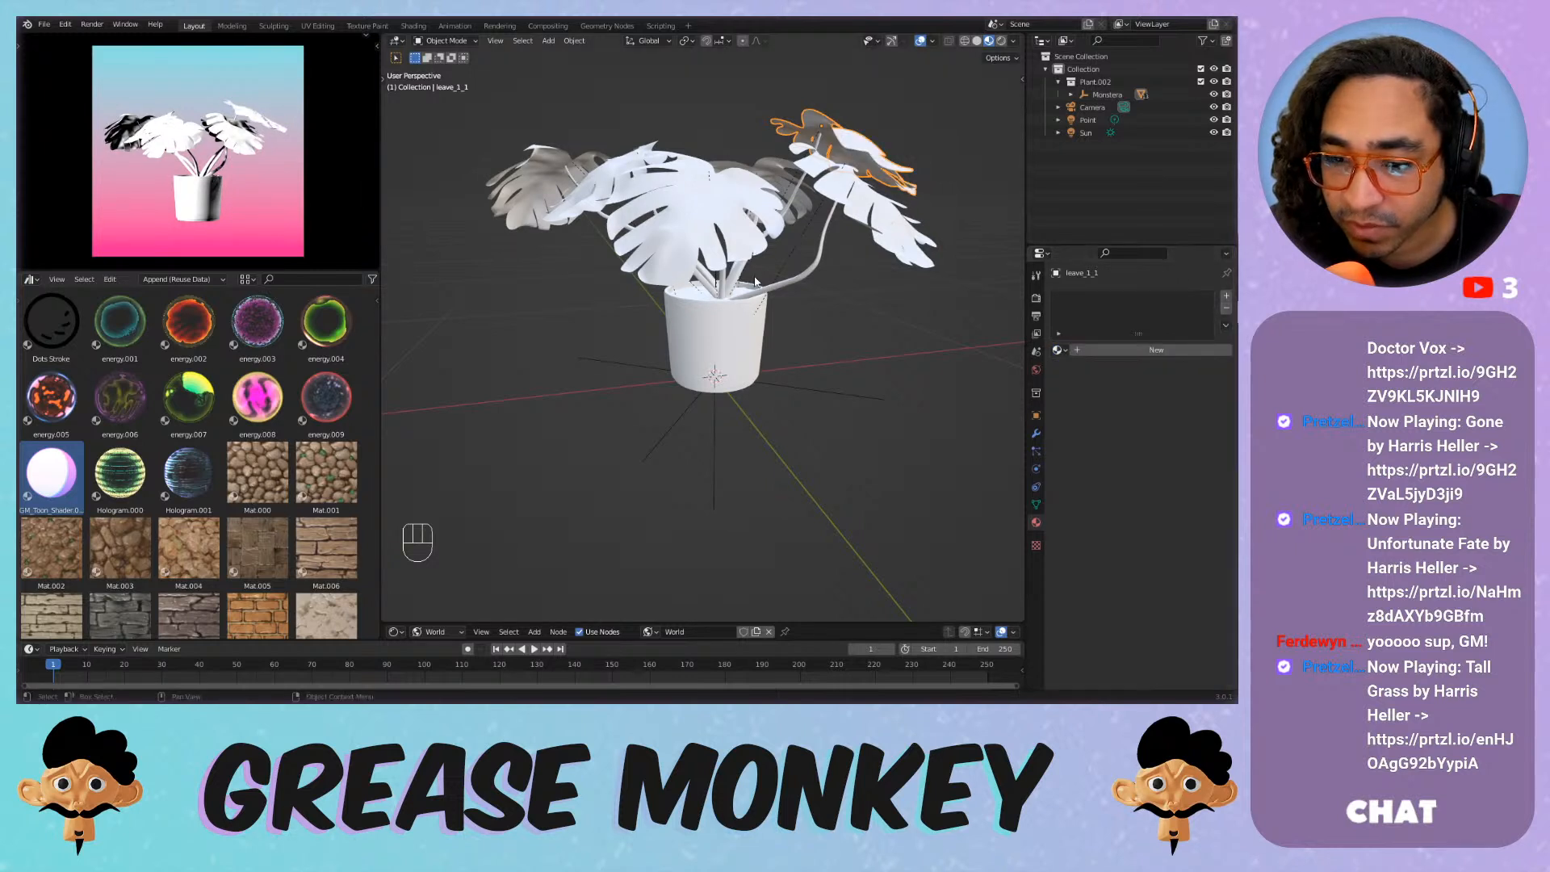
Purge the remaining unused data-blocks, including the orphaned node group, images and materials.
left_click(44, 25)
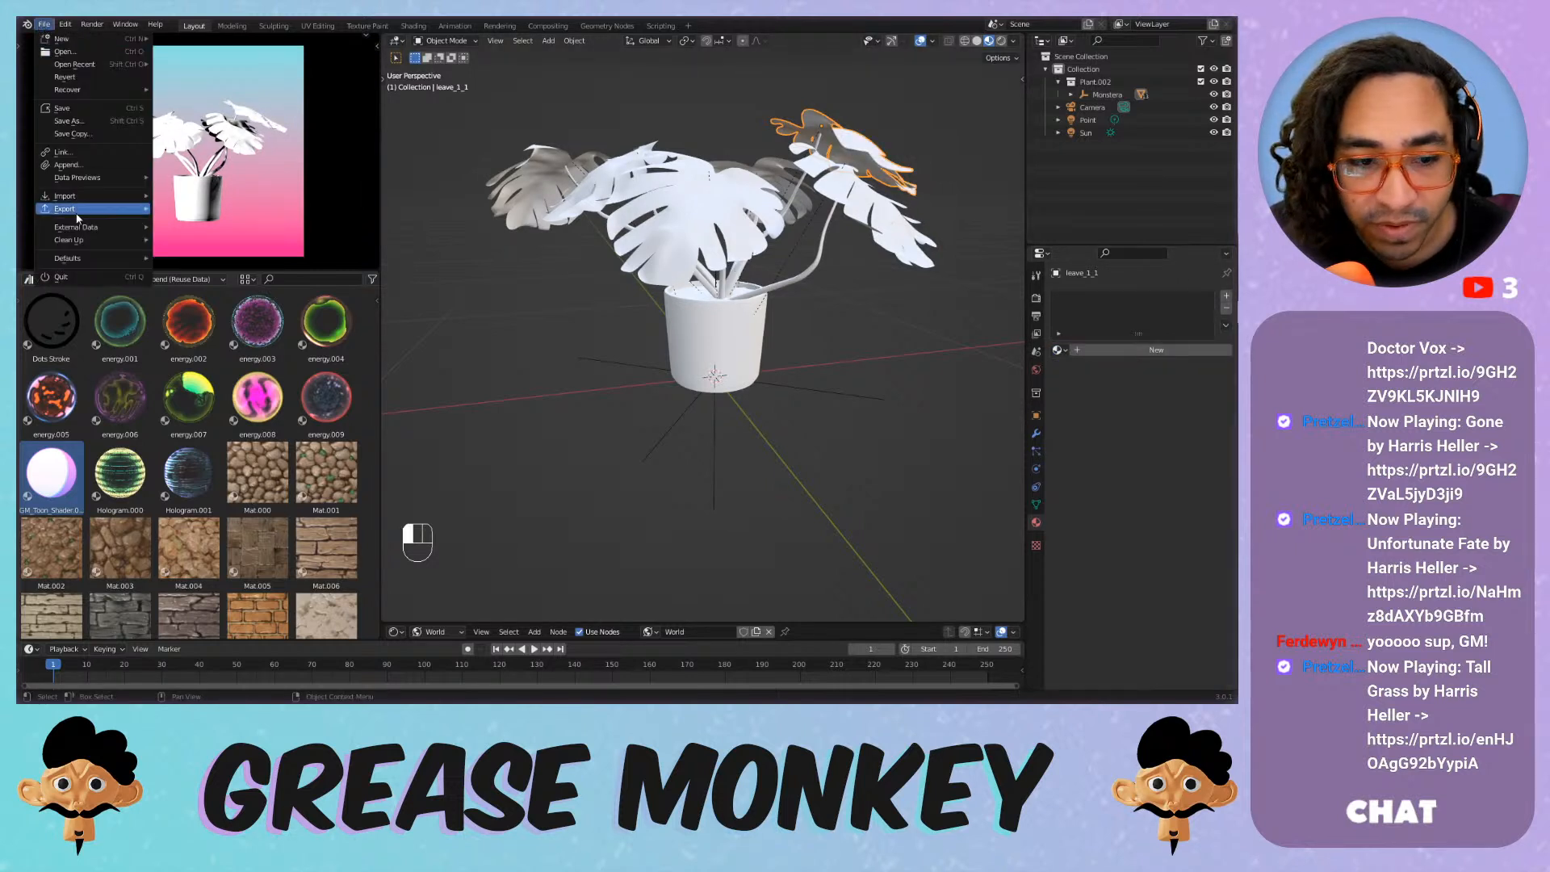
mouse_move(72, 240)
left_click(190, 244)
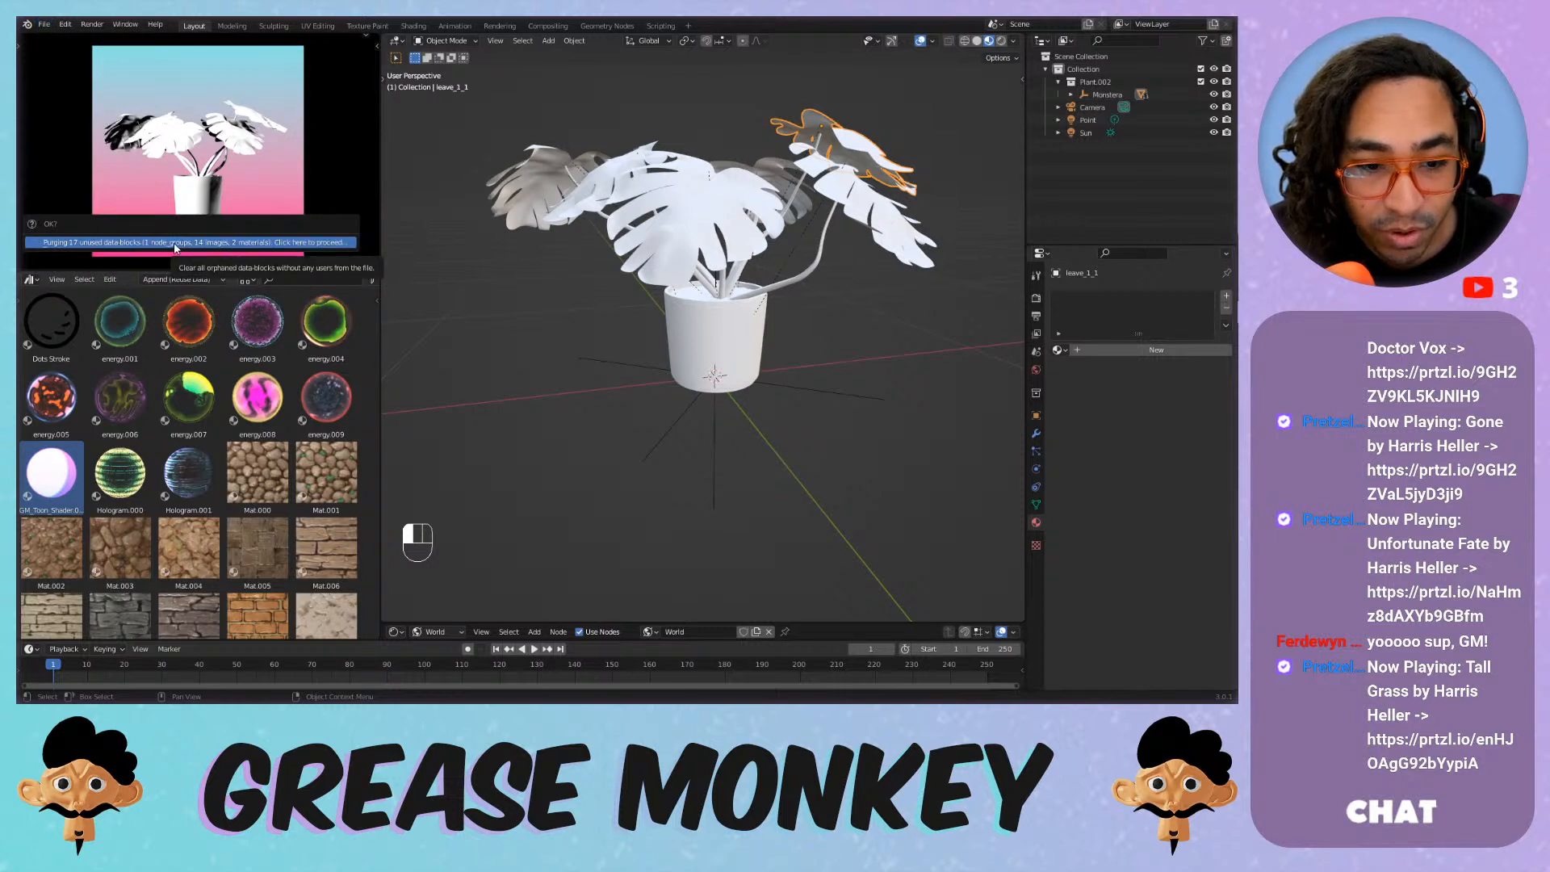
left_click(253, 243)
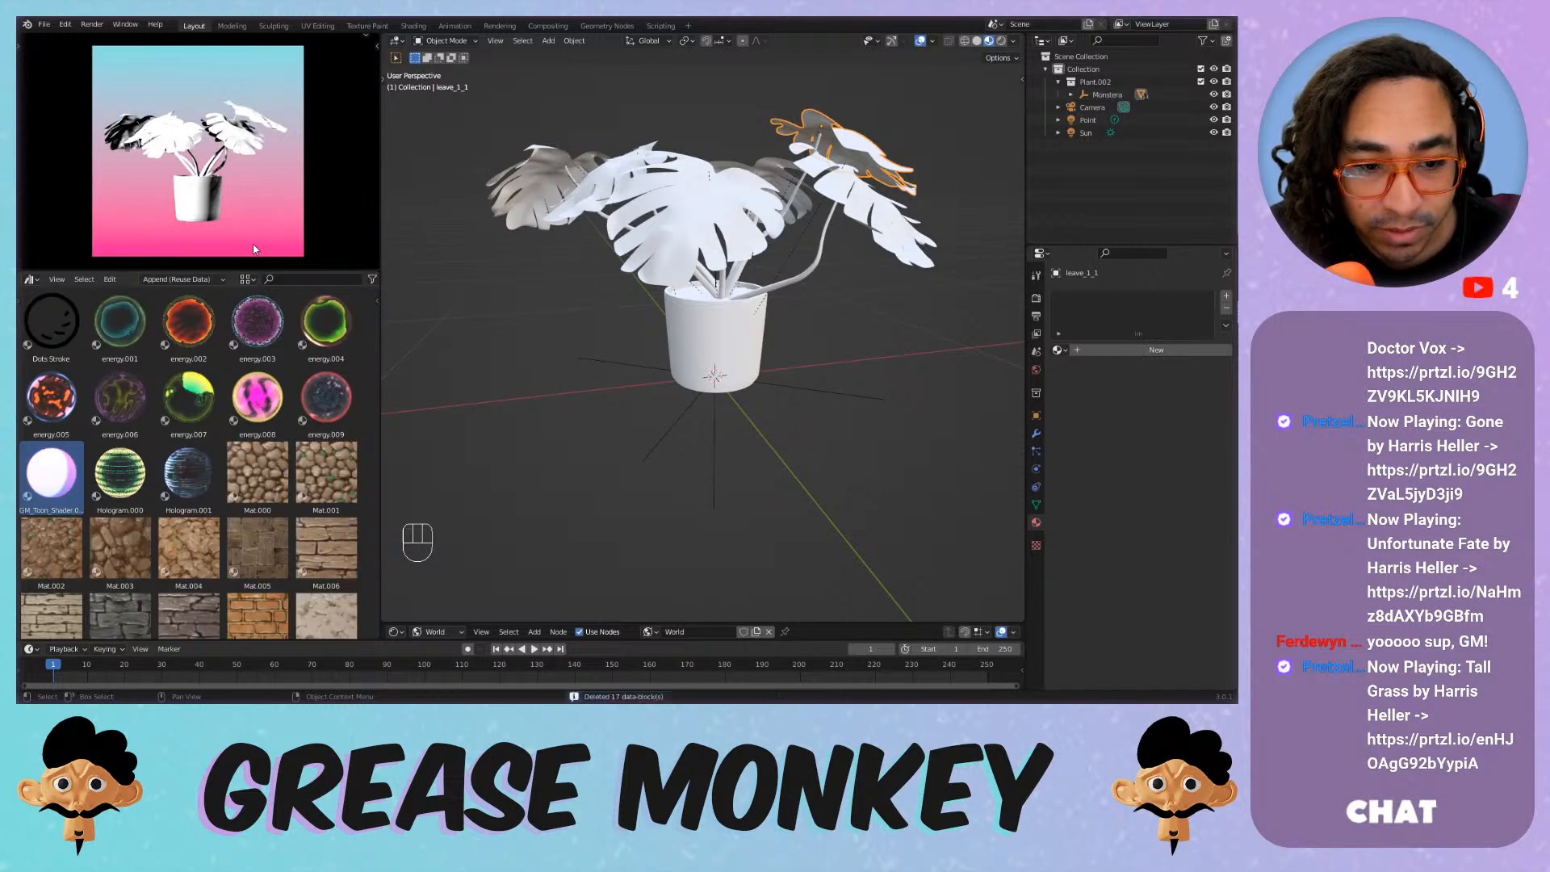
Try assigning the remaining default Material to the selected leaf, and undo the assignment.
left_click(1058, 349)
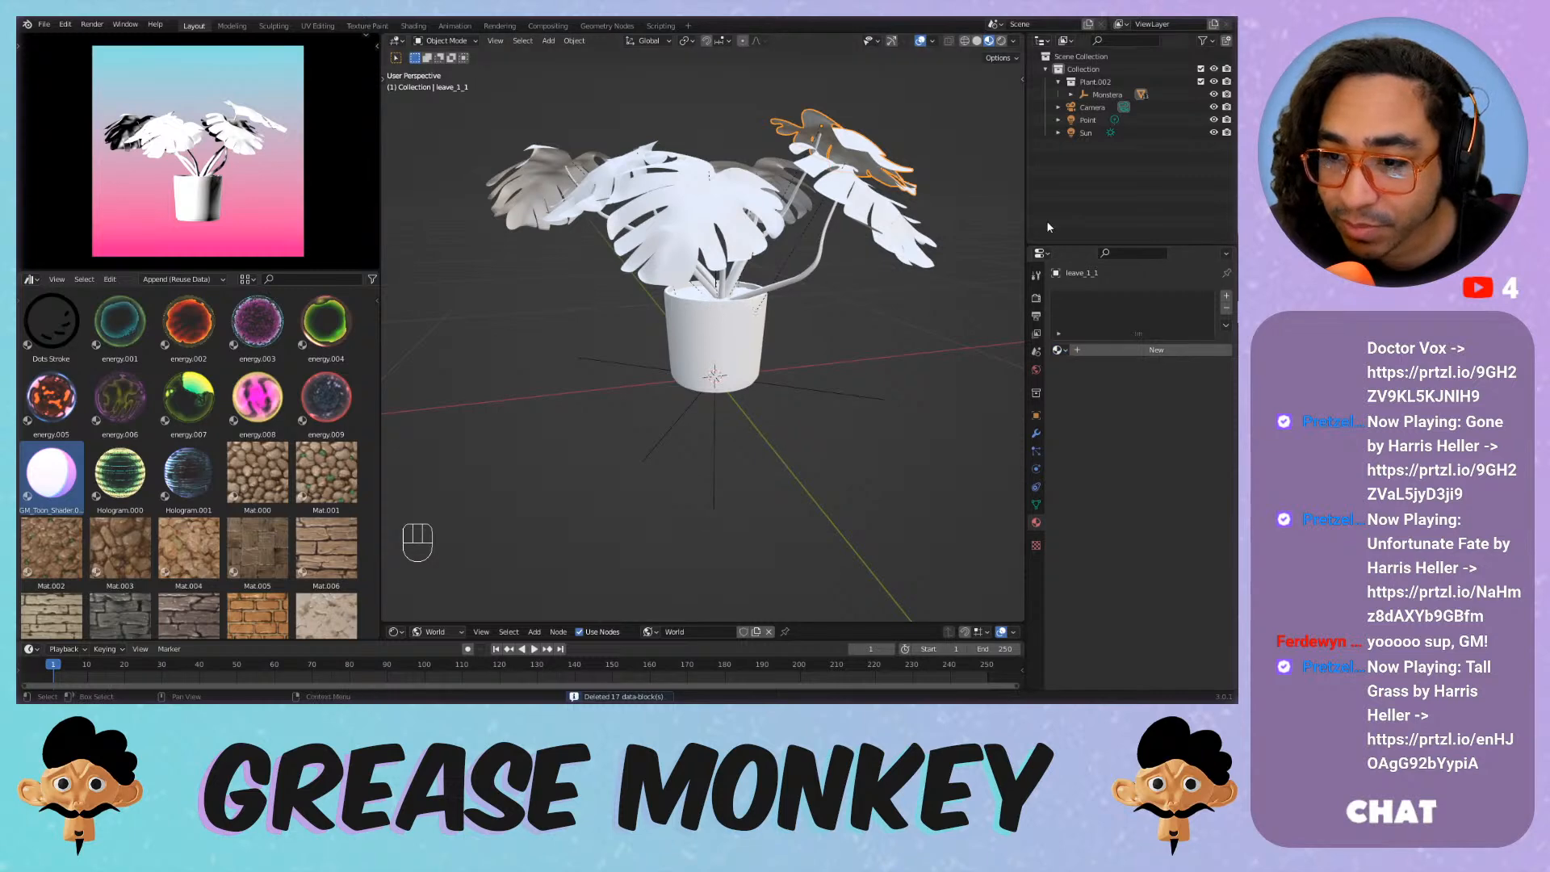
left_click(1057, 350)
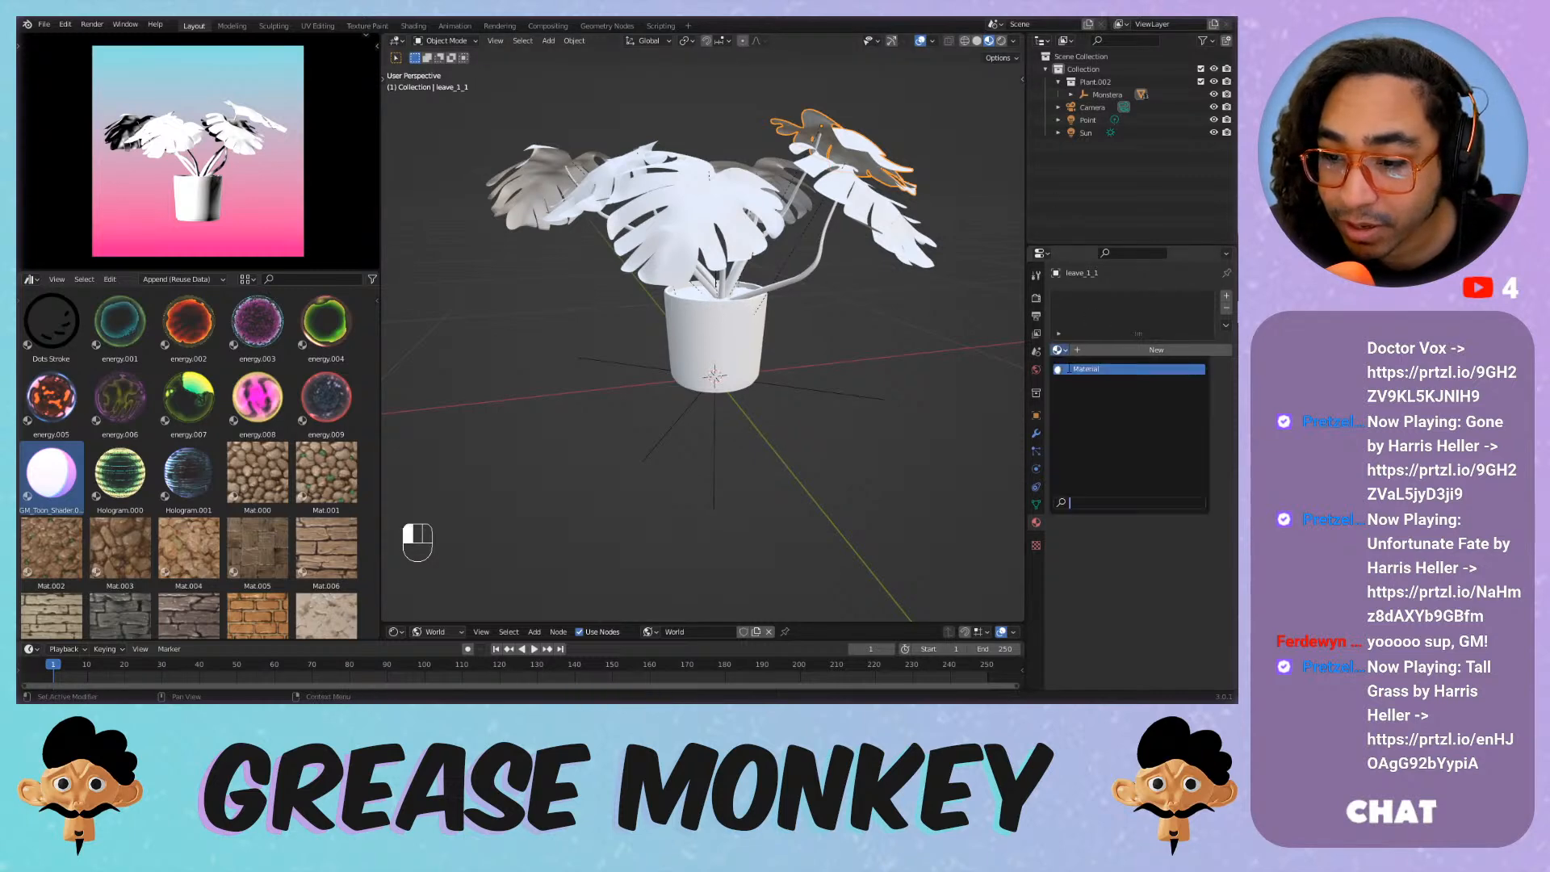
left_click(1086, 369)
key("ctrl+z")
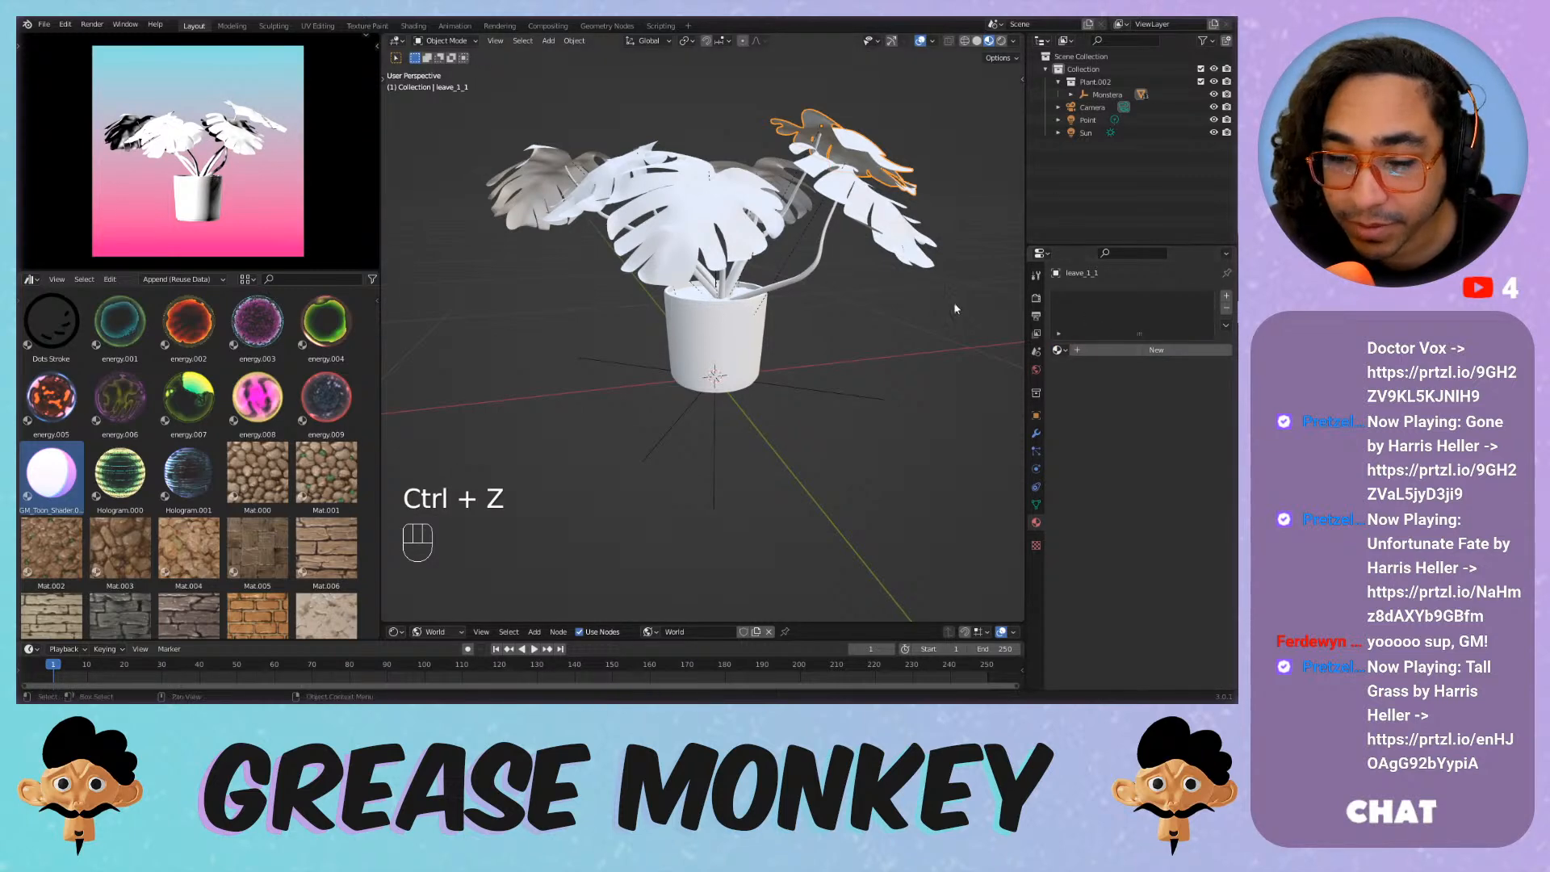
Save the cleaned-up scene to the existing Livestream file.
key("ctrl+s")
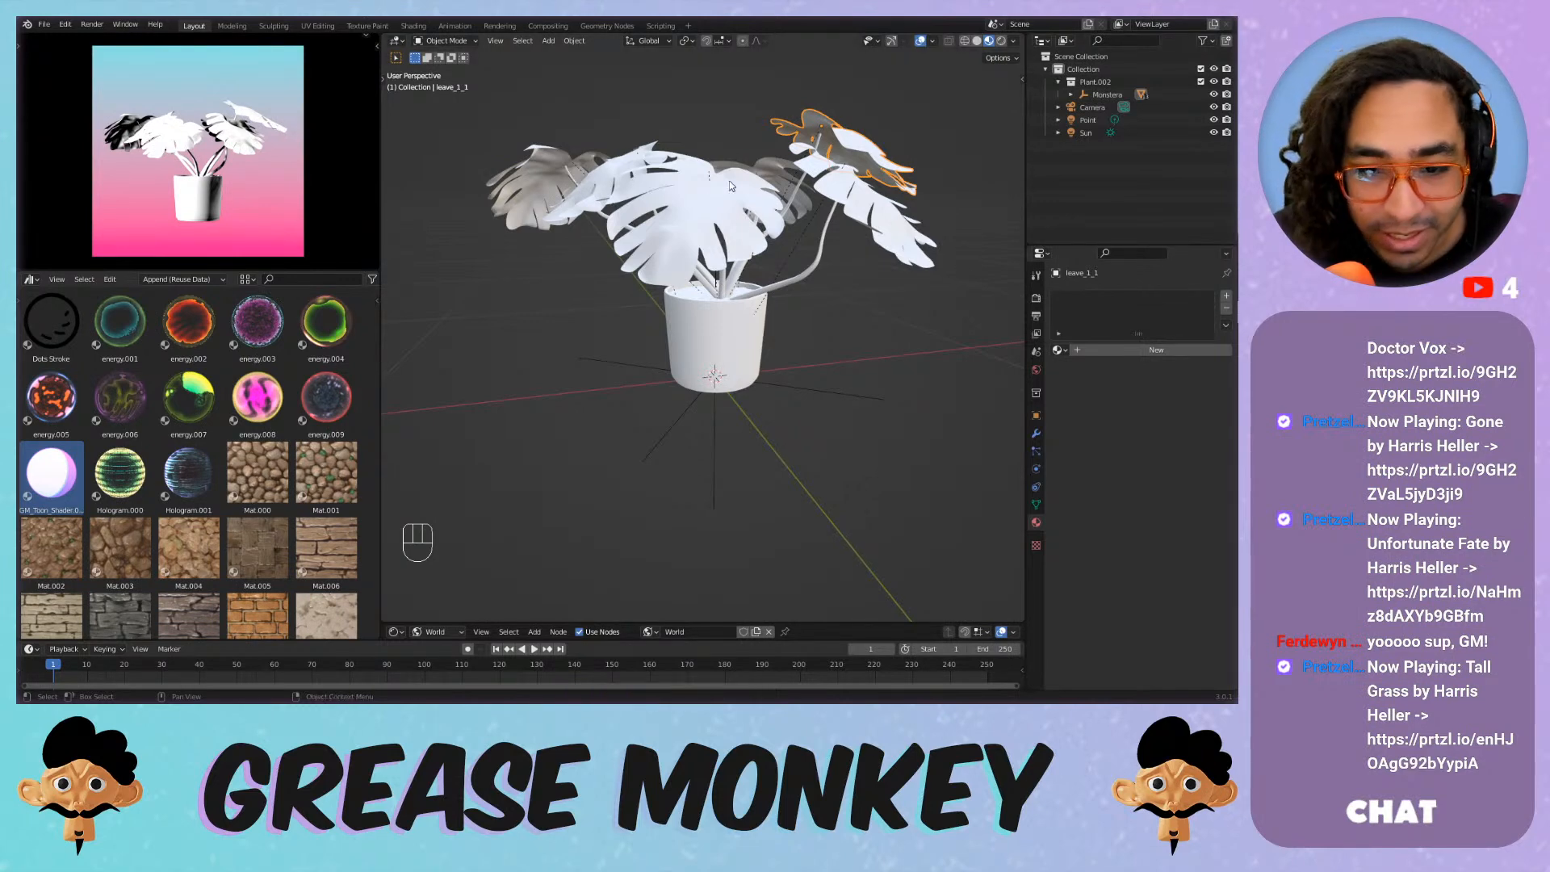
scroll(774, 269, "up", 2)
scroll(775, 265, "down", 4)
mouse_move(811, 252)
middle_mouse_down()
mouse_move(594, 220)
mouse_move(860, 273)
mouse_move(612, 318)
mouse_move(853, 259)
mouse_move(700, 295)
mouse_move(809, 261)
middle_mouse_up()
scroll(775, 237, "up", 2)
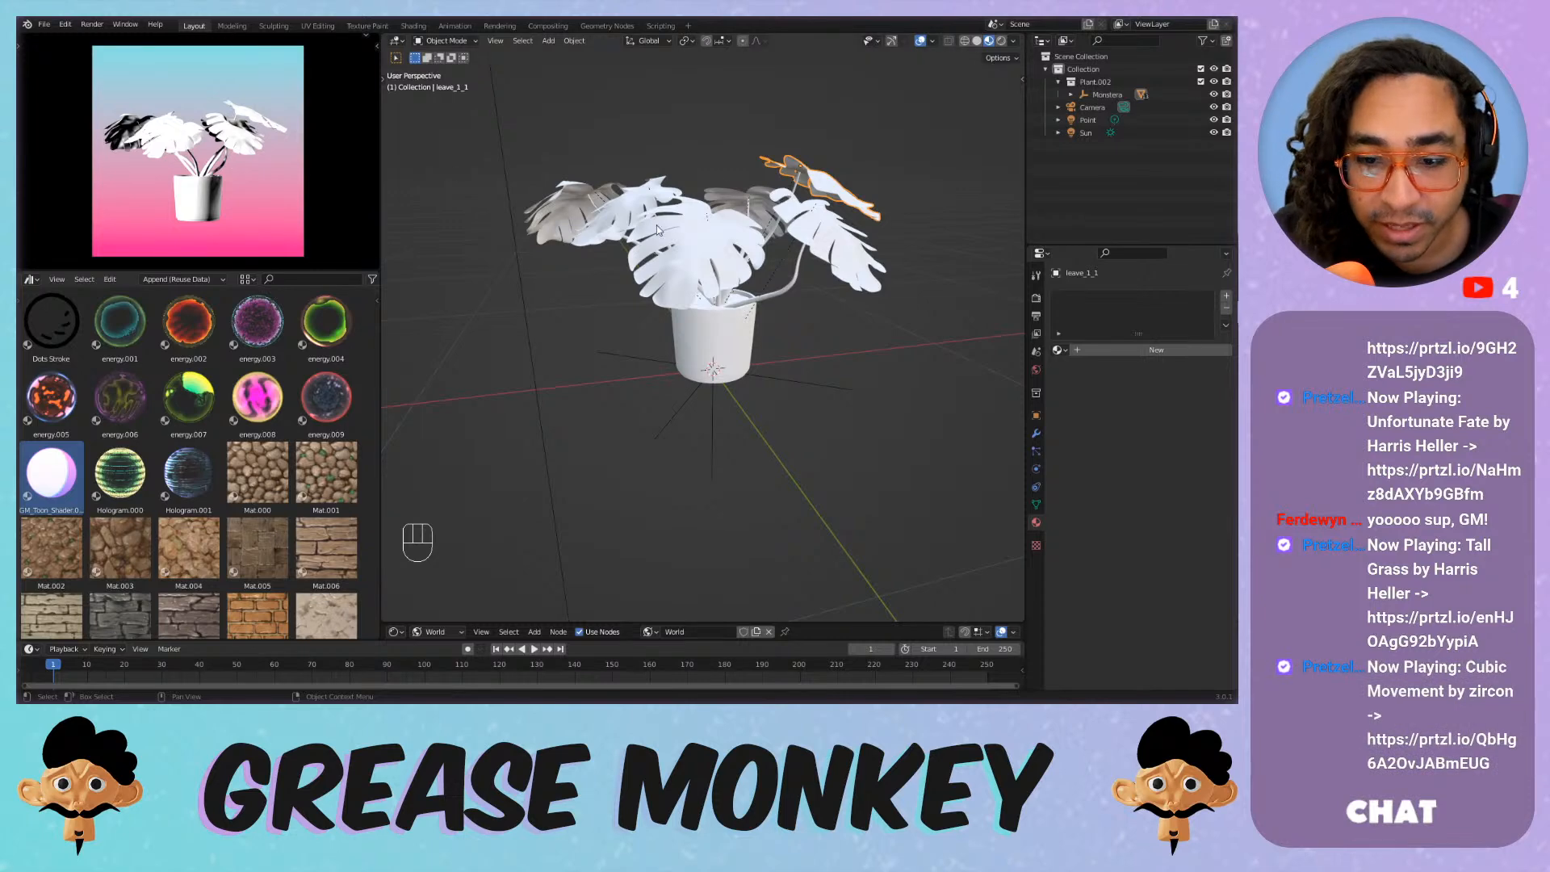
Select the Point light and test its power at 0 W, 20 W and 100 W.
middle_click_drag(695, 247, 670, 313)
scroll(738, 263, "down", 2)
left_click(1086, 120)
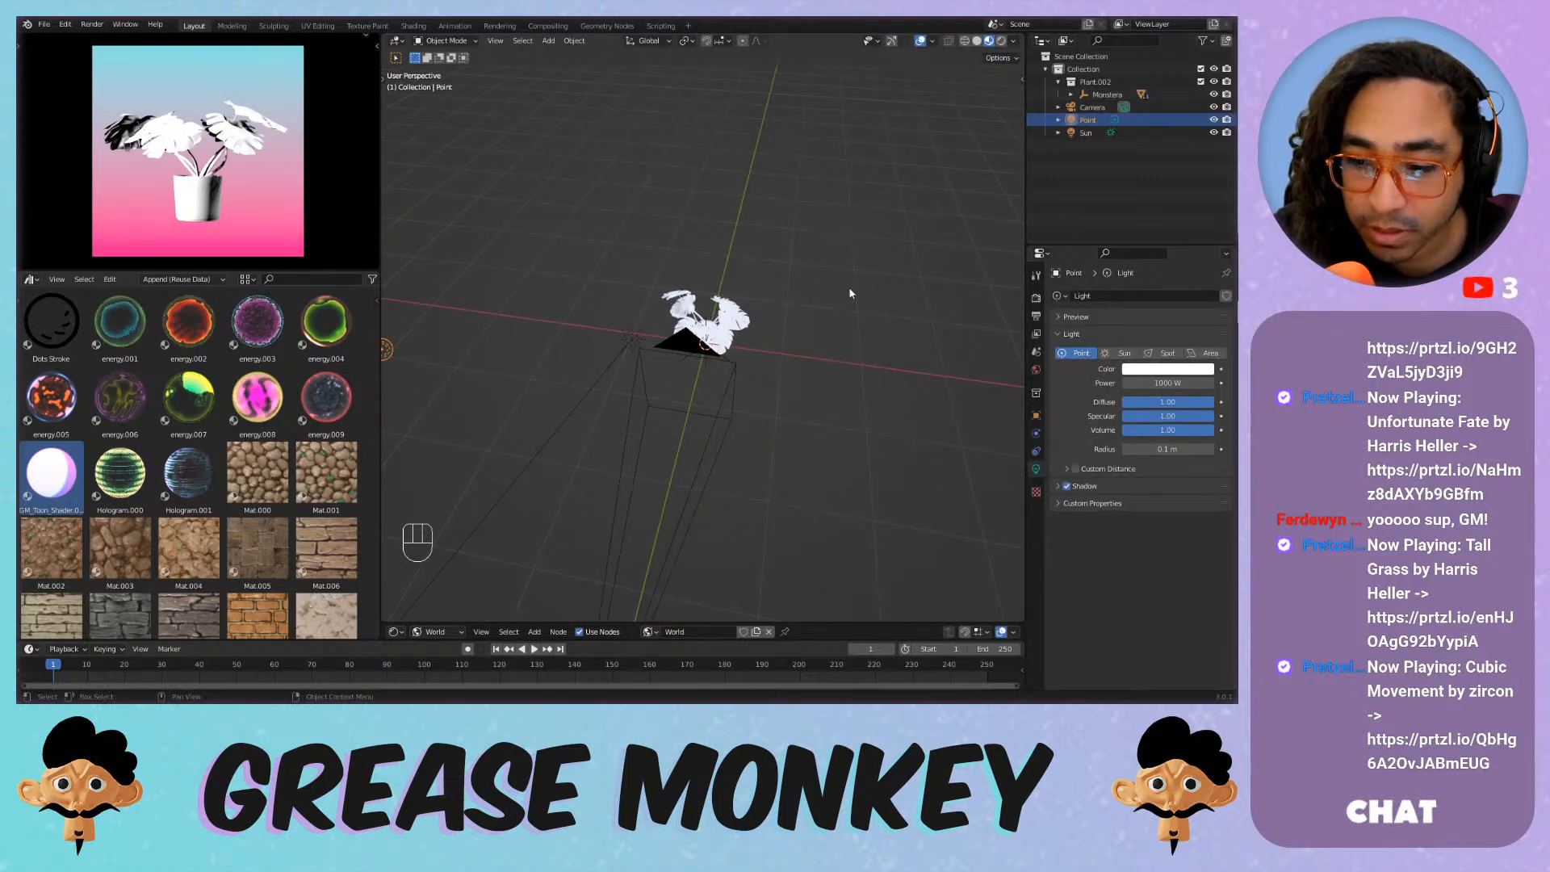
left_click_drag(1175, 382, 189, 386)
left_click(1174, 382)
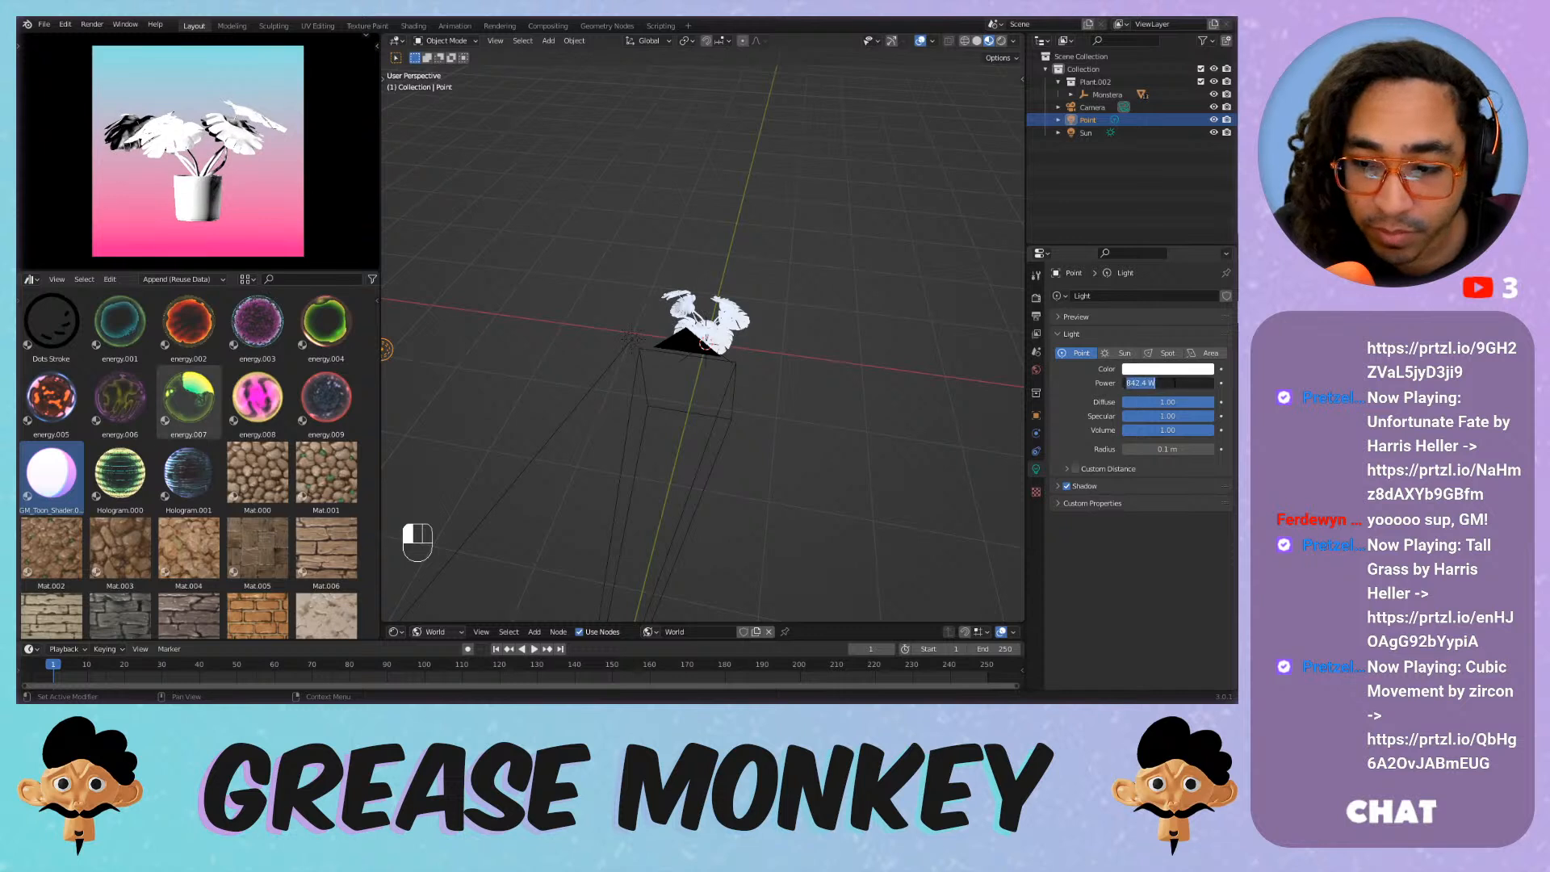
type("0")
key("Return")
left_click(1164, 381)
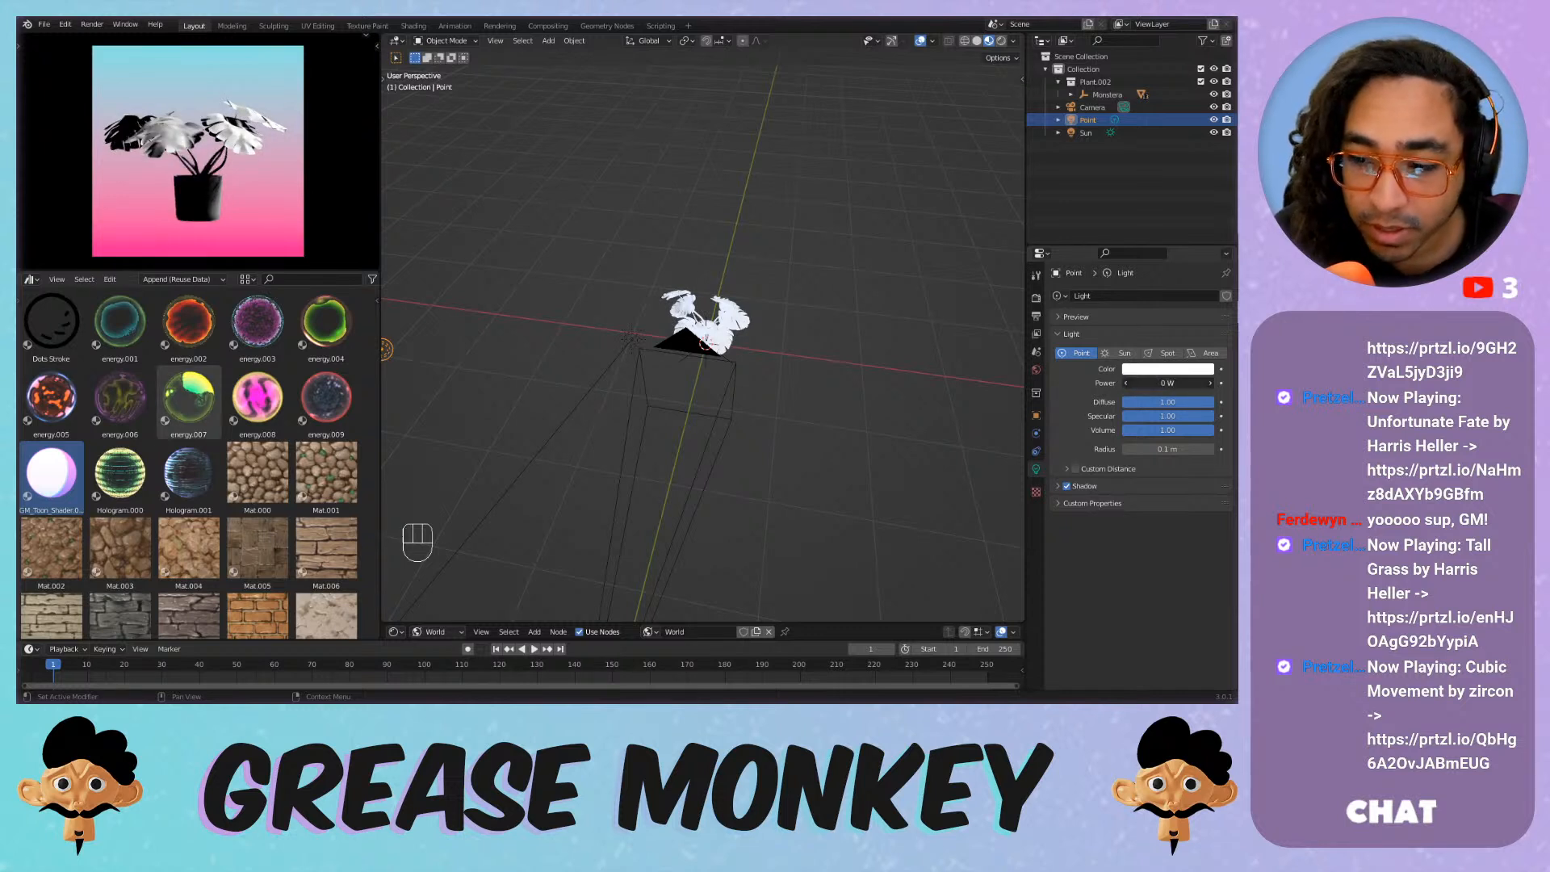
type("20")
key("Return")
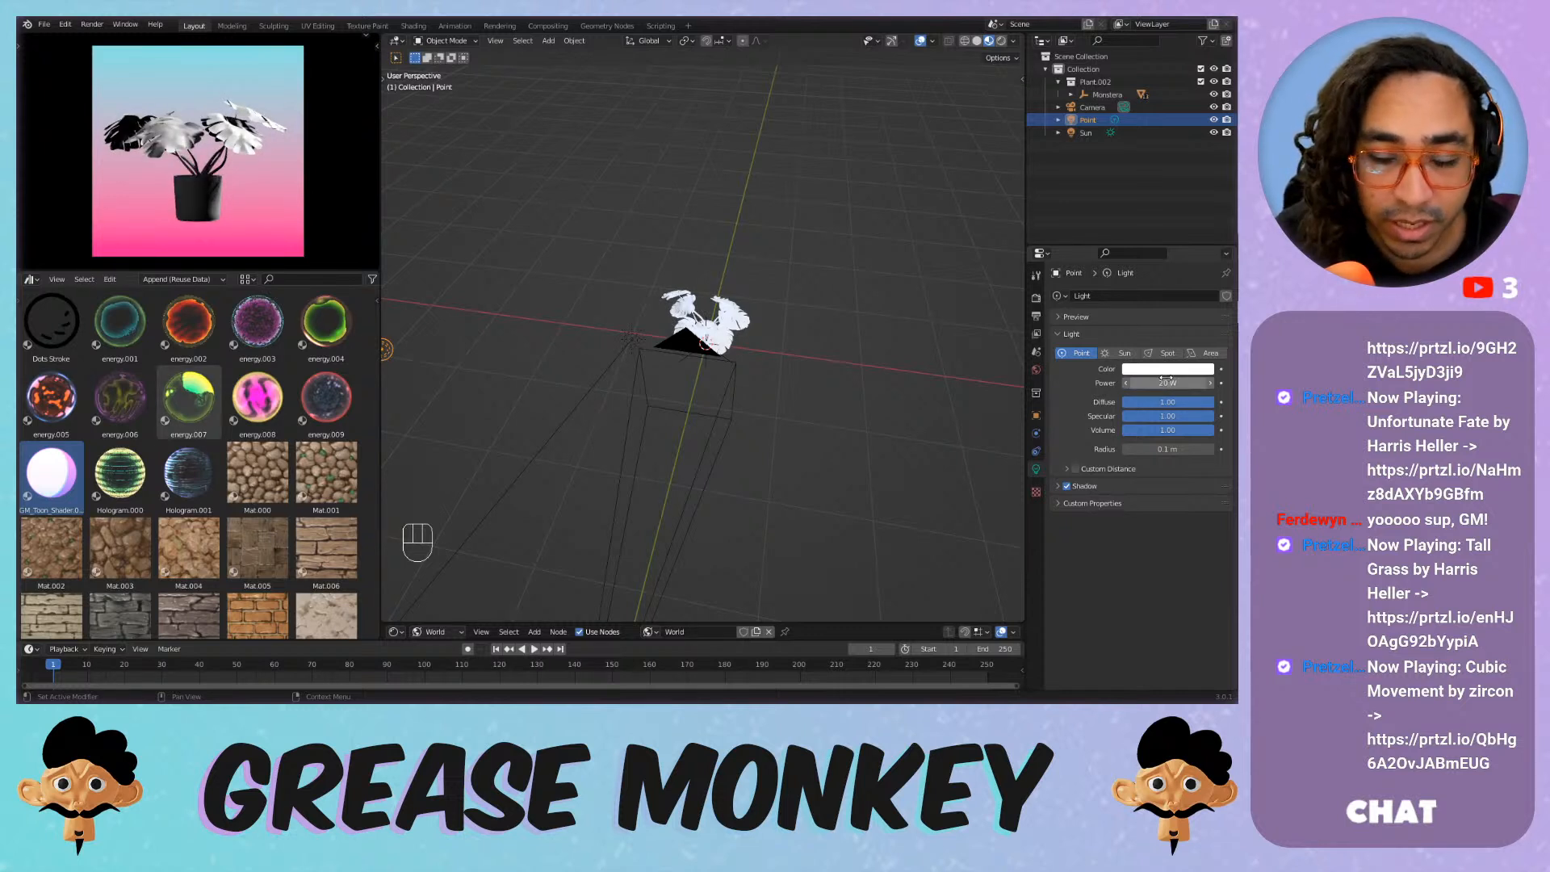
left_click(1152, 378)
type("100")
key("Return")
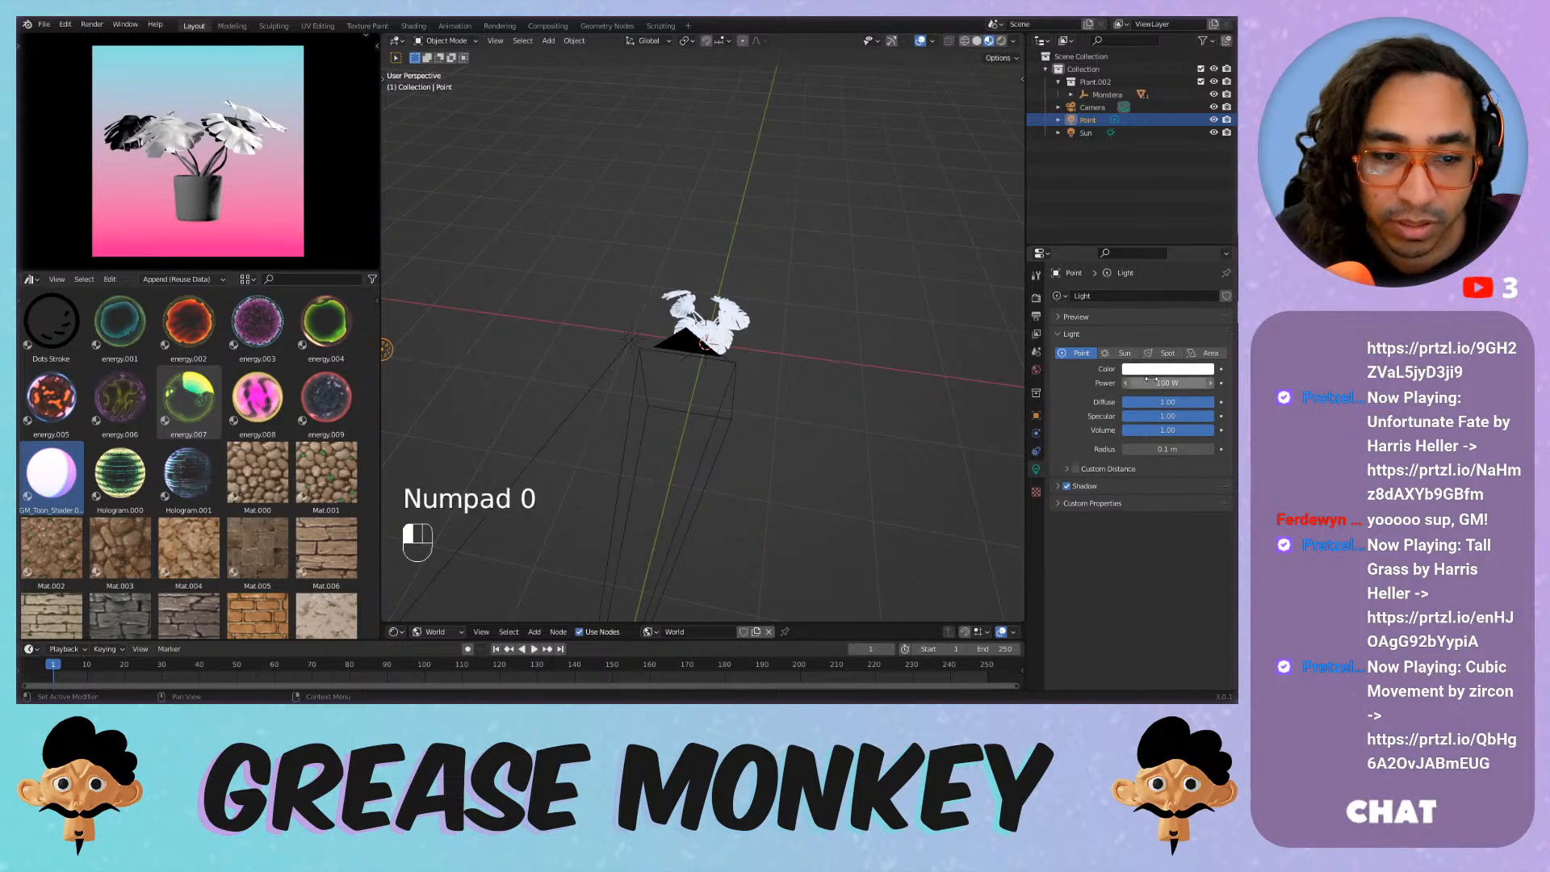
Set the Point light's power to 200 W.
scroll(182, 168, "up", 2)
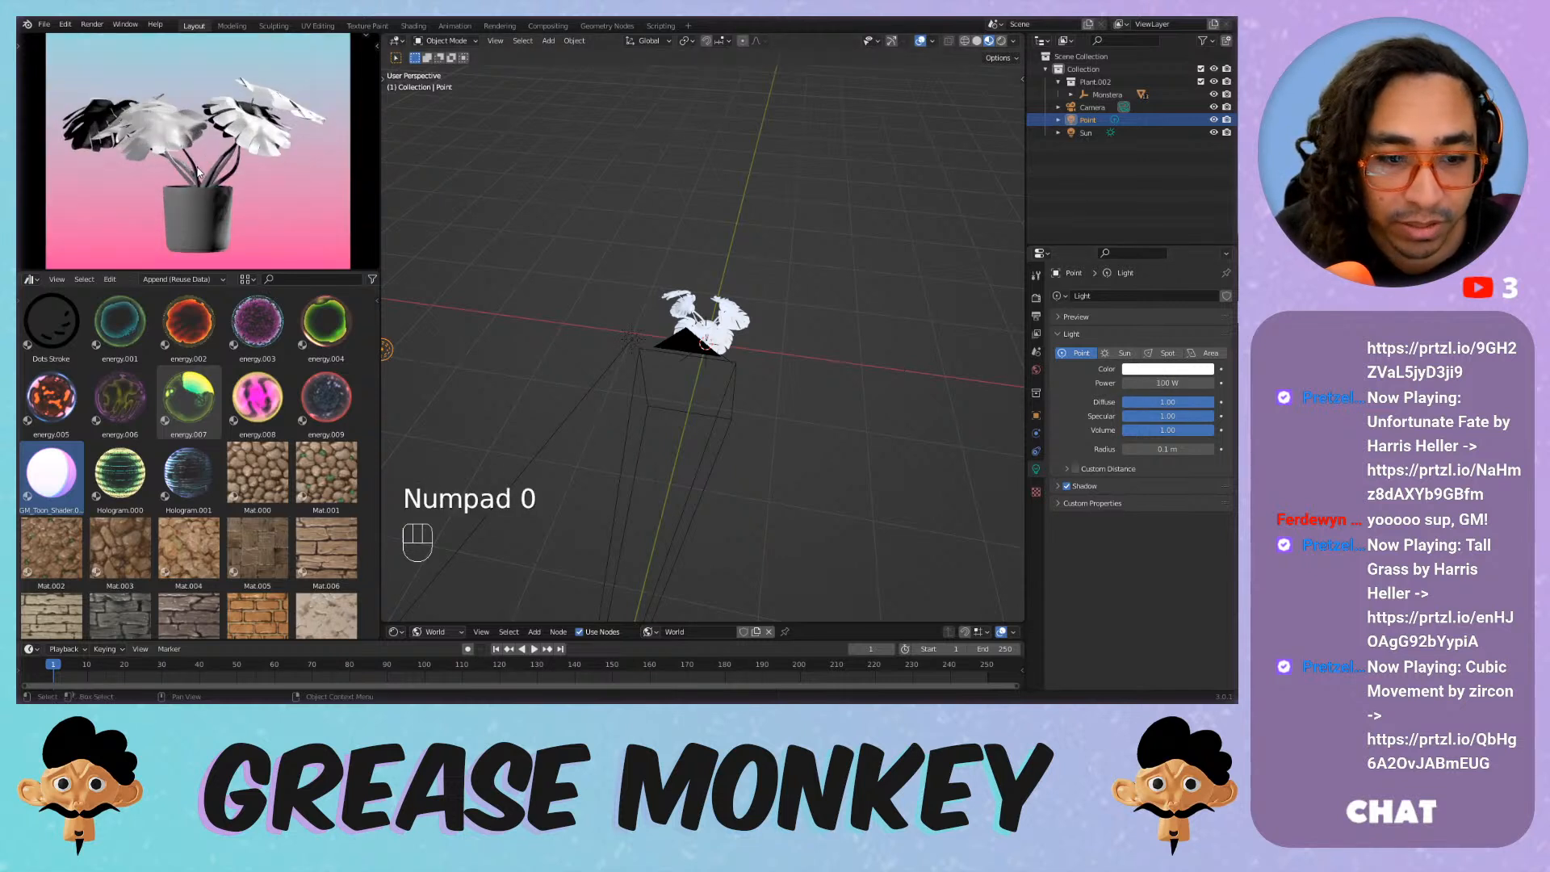
key("Home")
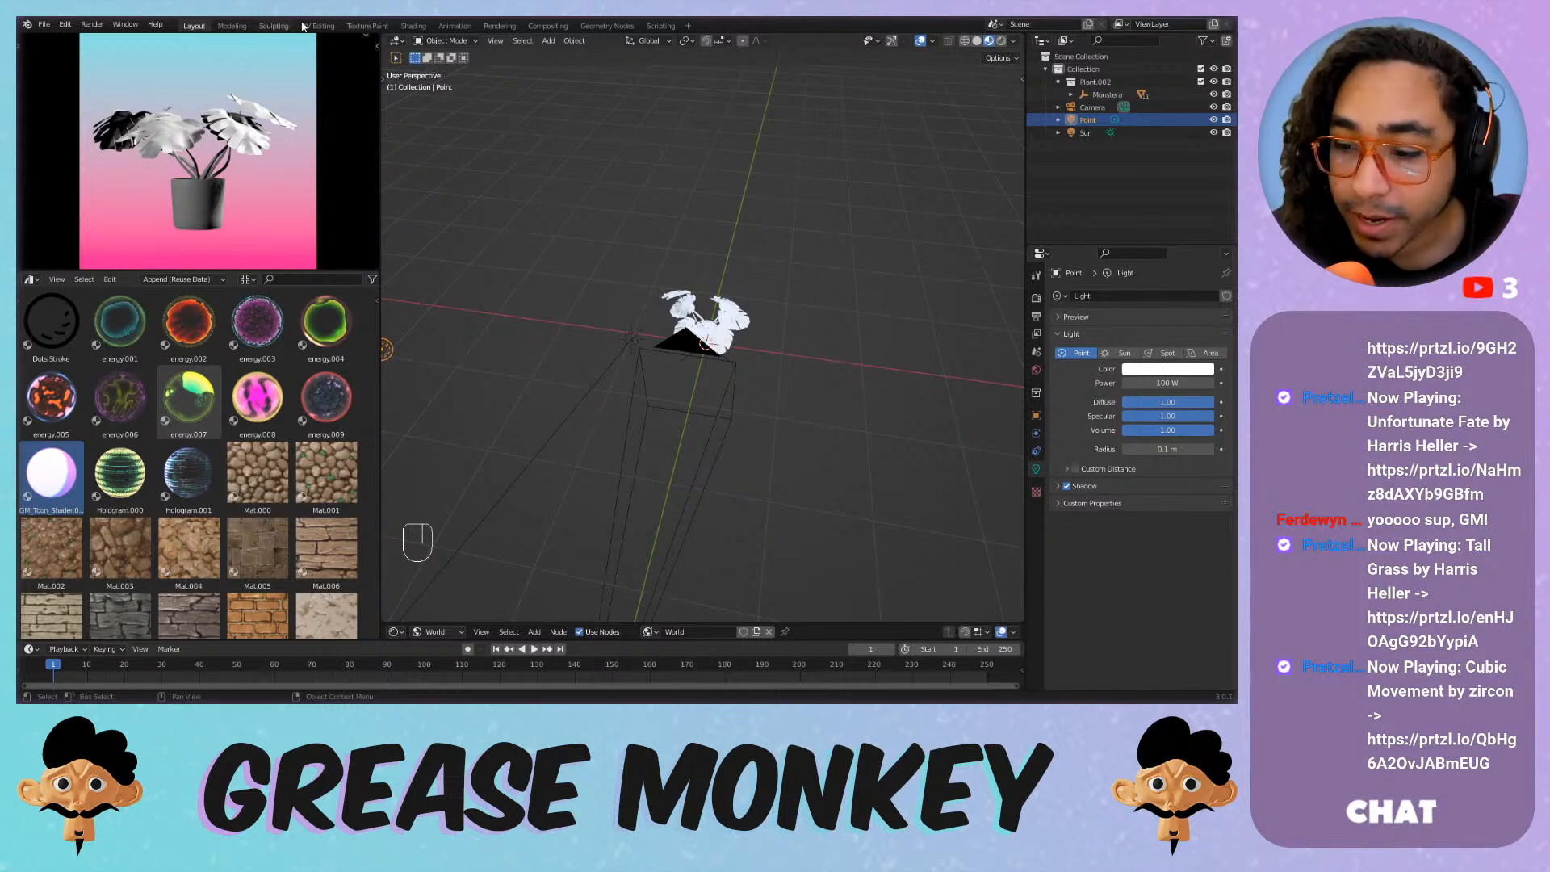
left_click(1150, 385)
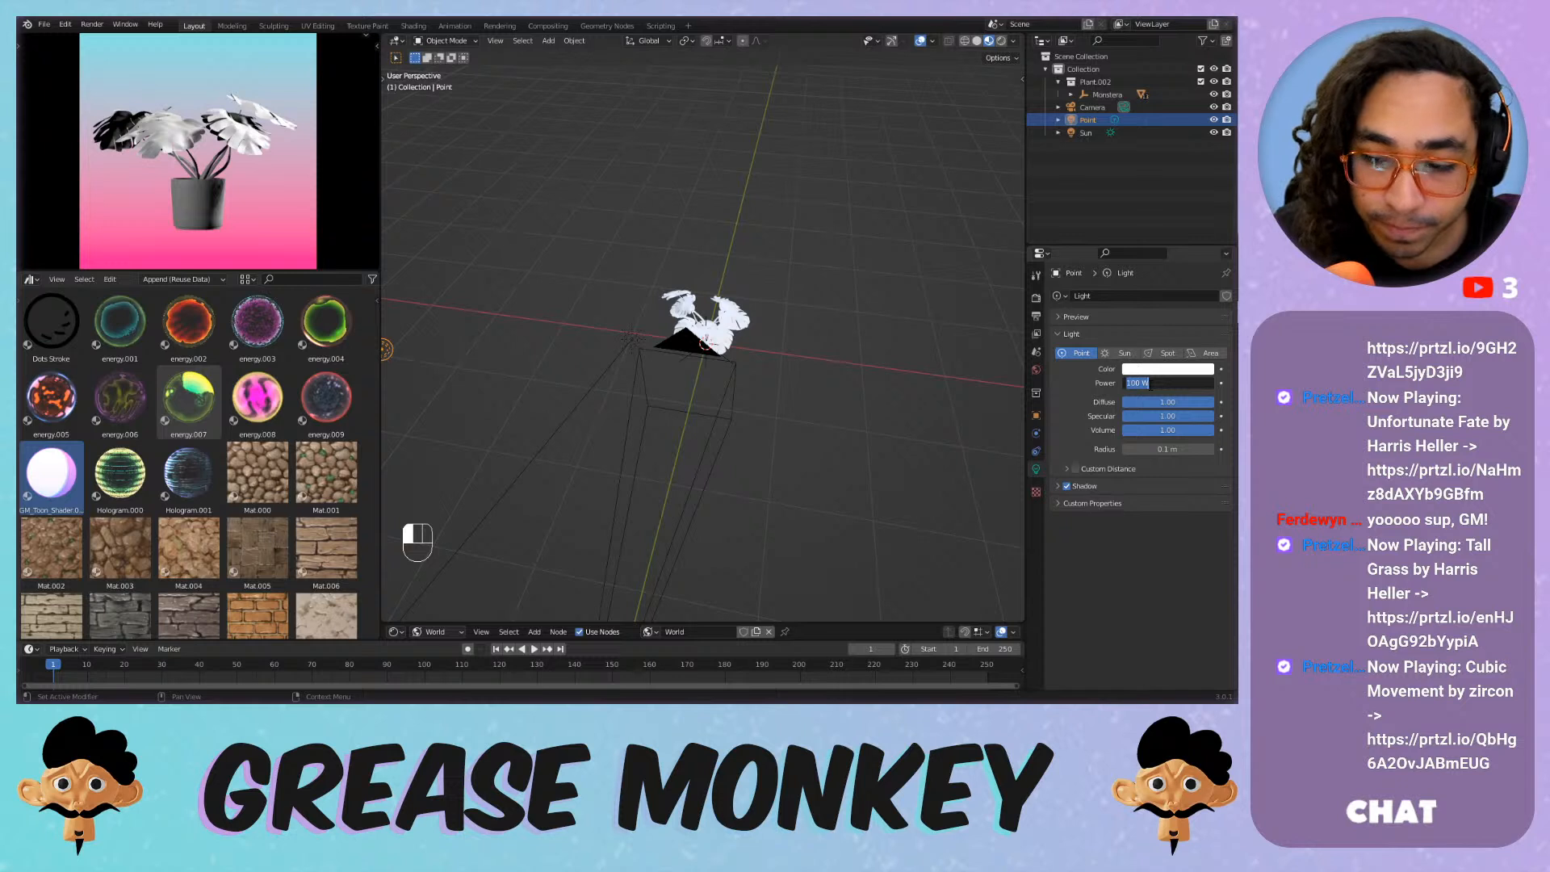
type("200")
key("Return")
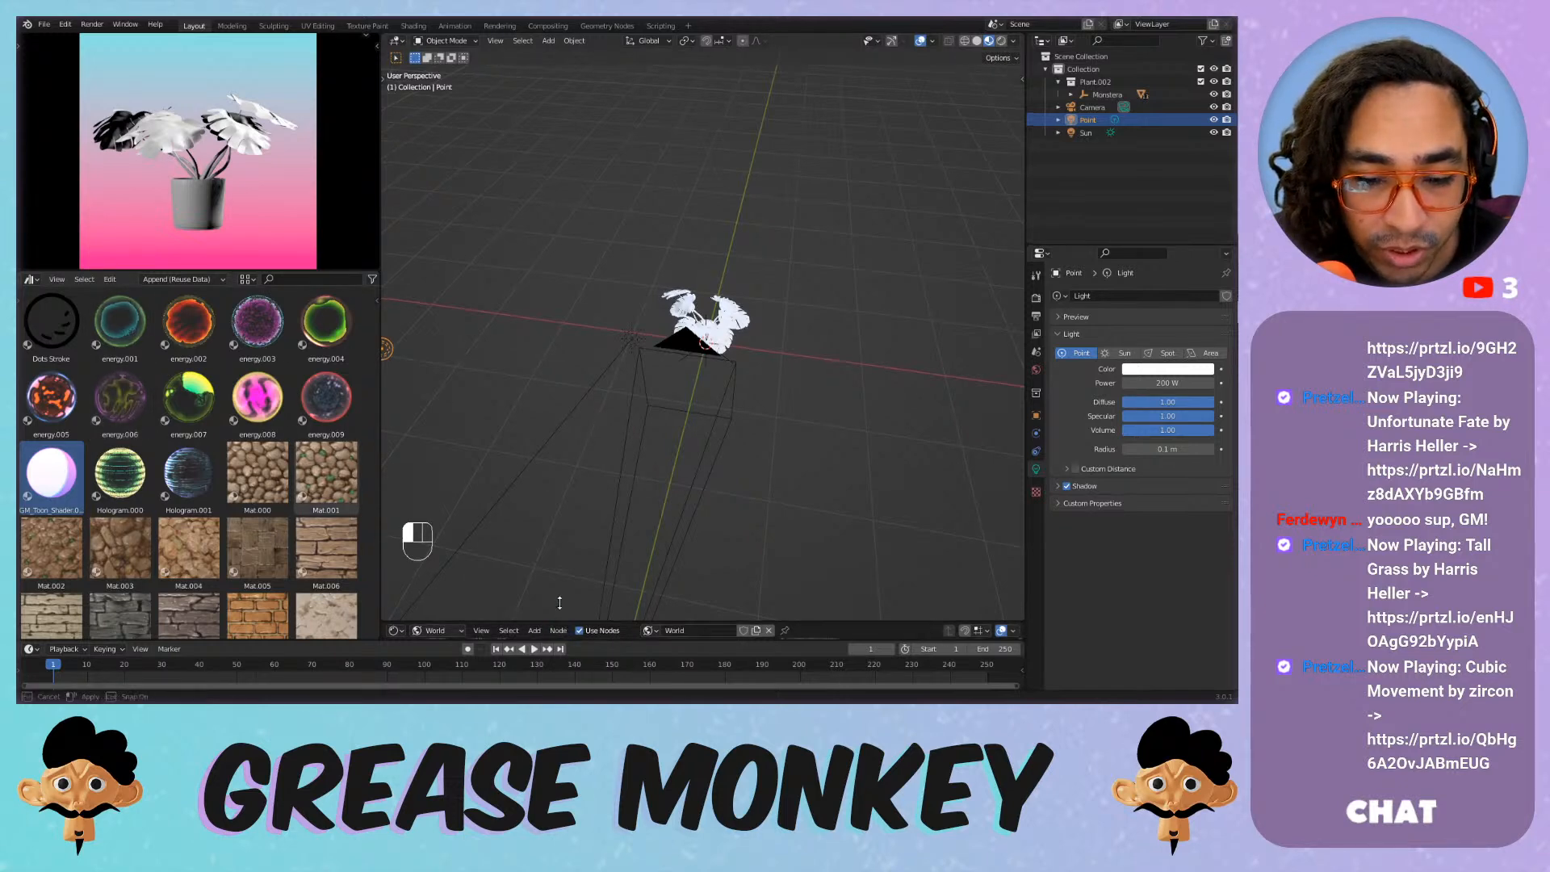
Enlarge the node editor area to show the world shader nodes, and select the plant's pot.
left_click_drag(559, 622, 565, 482)
scroll(622, 379, "up", 8)
left_click(698, 313)
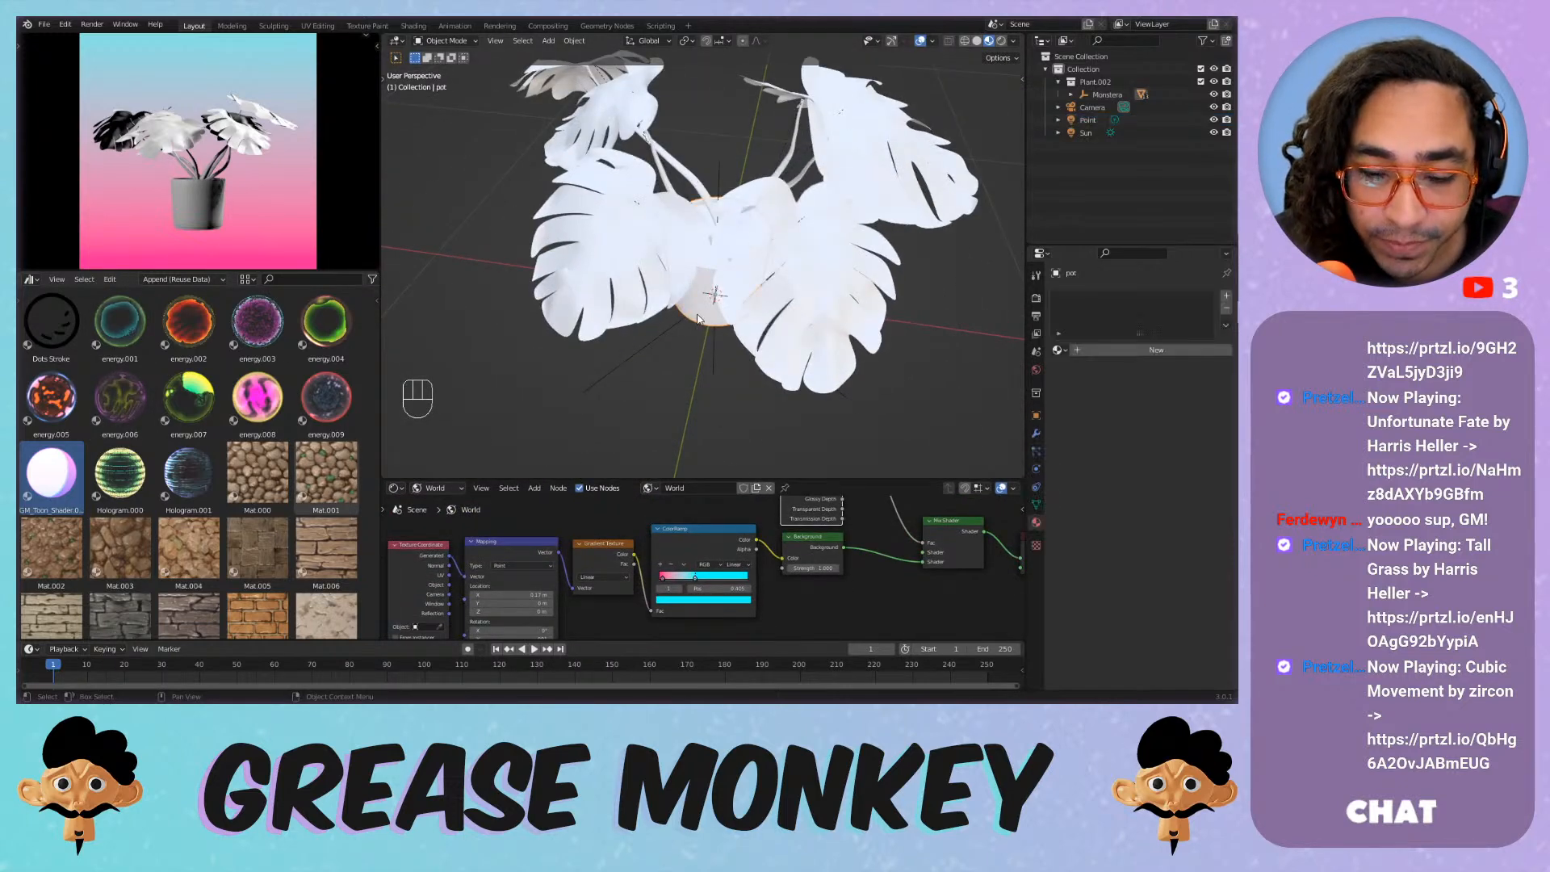
middle_click_drag(699, 314, 762, 225)
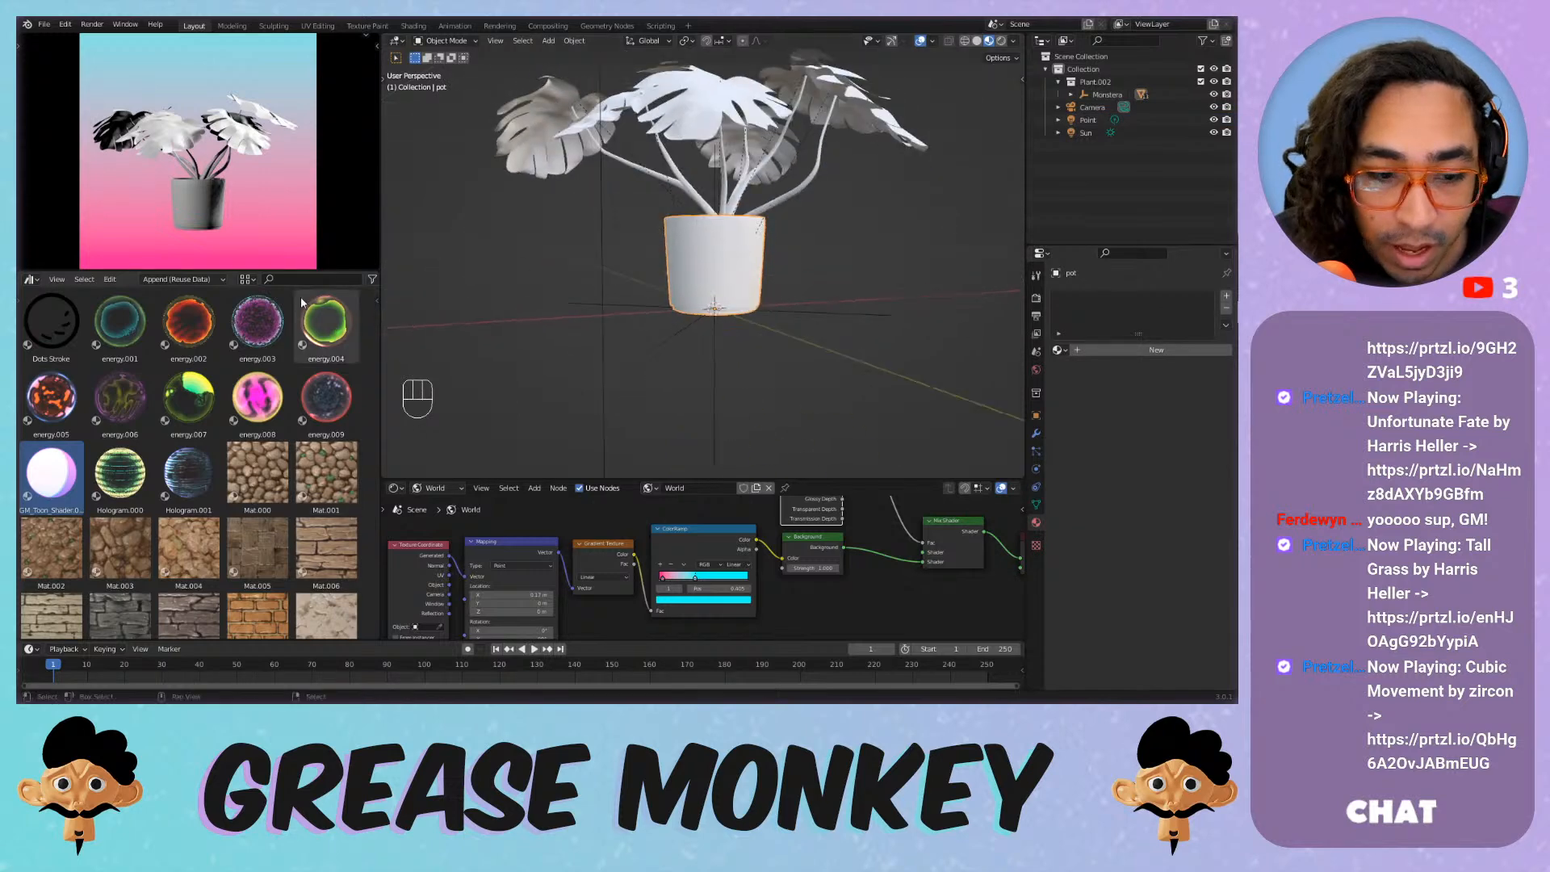
Set the asset library's import method to Append and select the GM_Toon_Shader material asset.
left_click(211, 280)
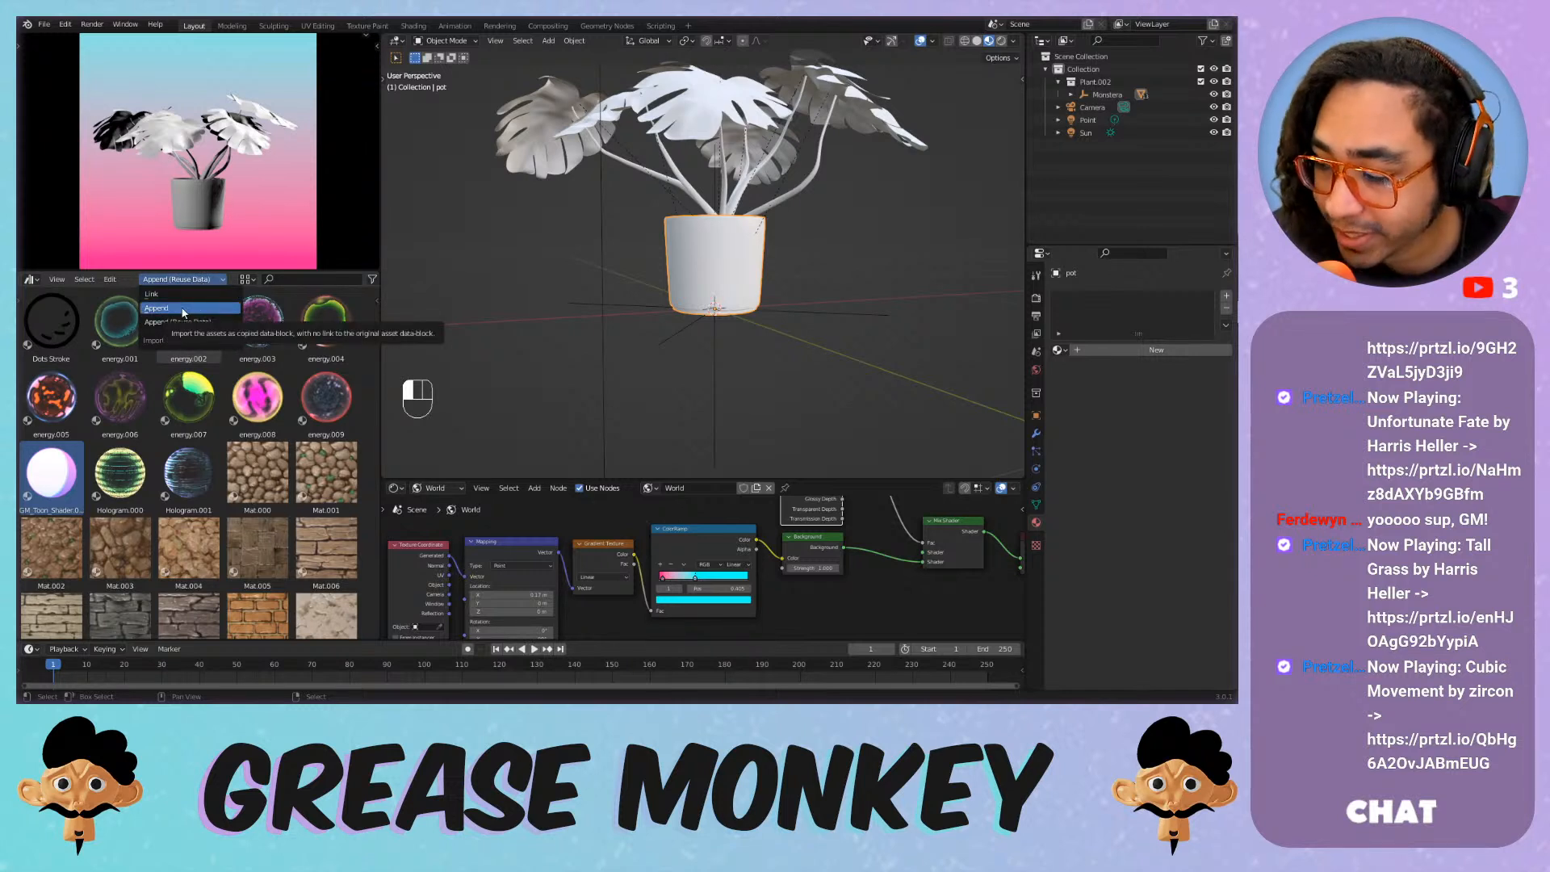
left_click(184, 312)
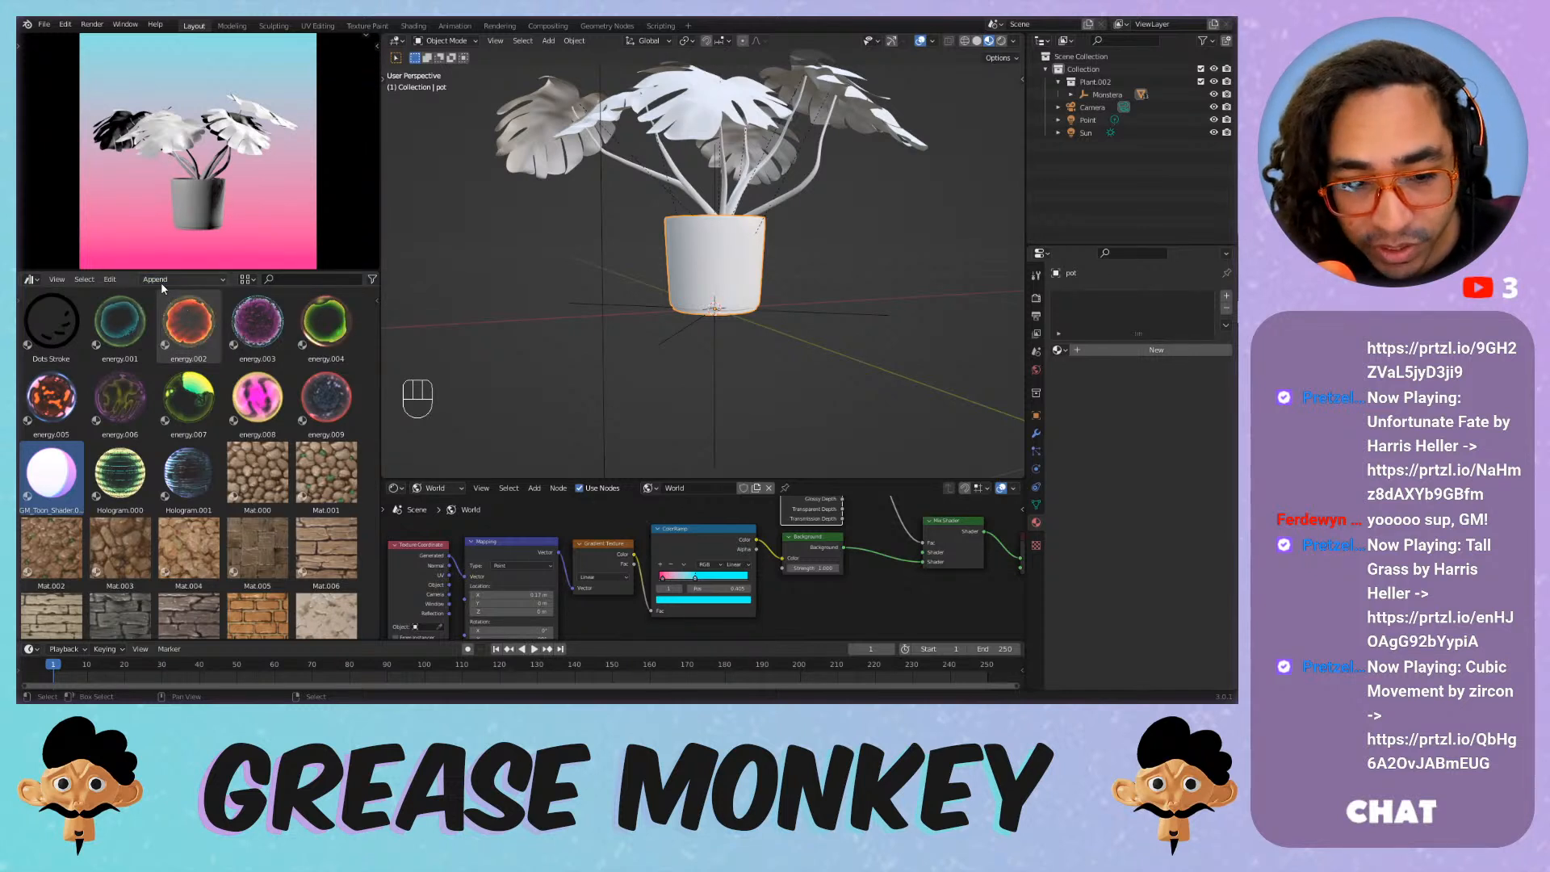
left_click(164, 280)
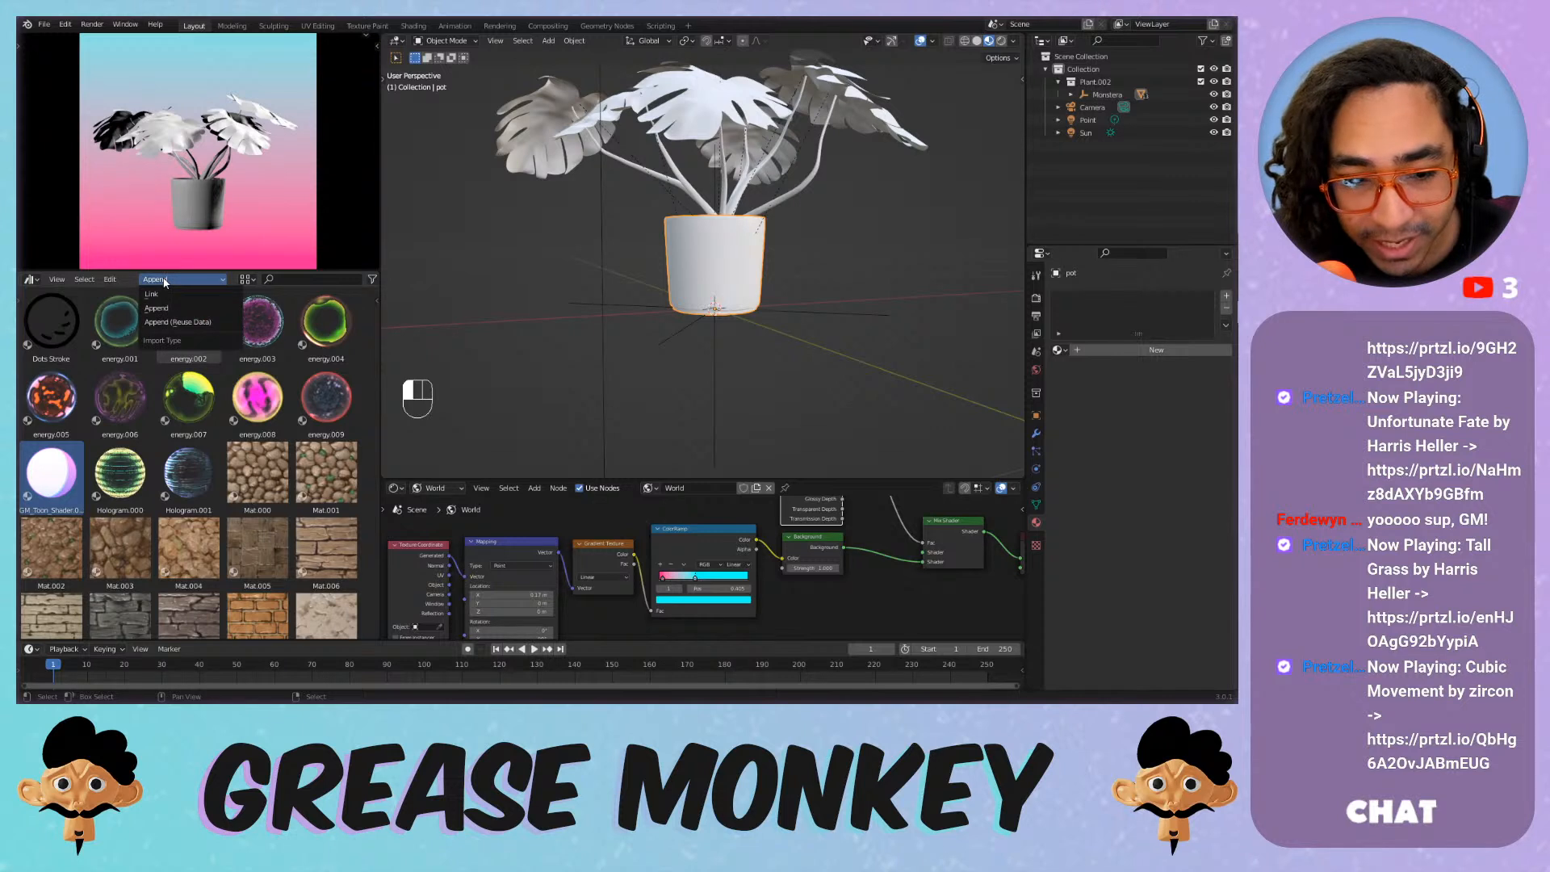
left_click(194, 324)
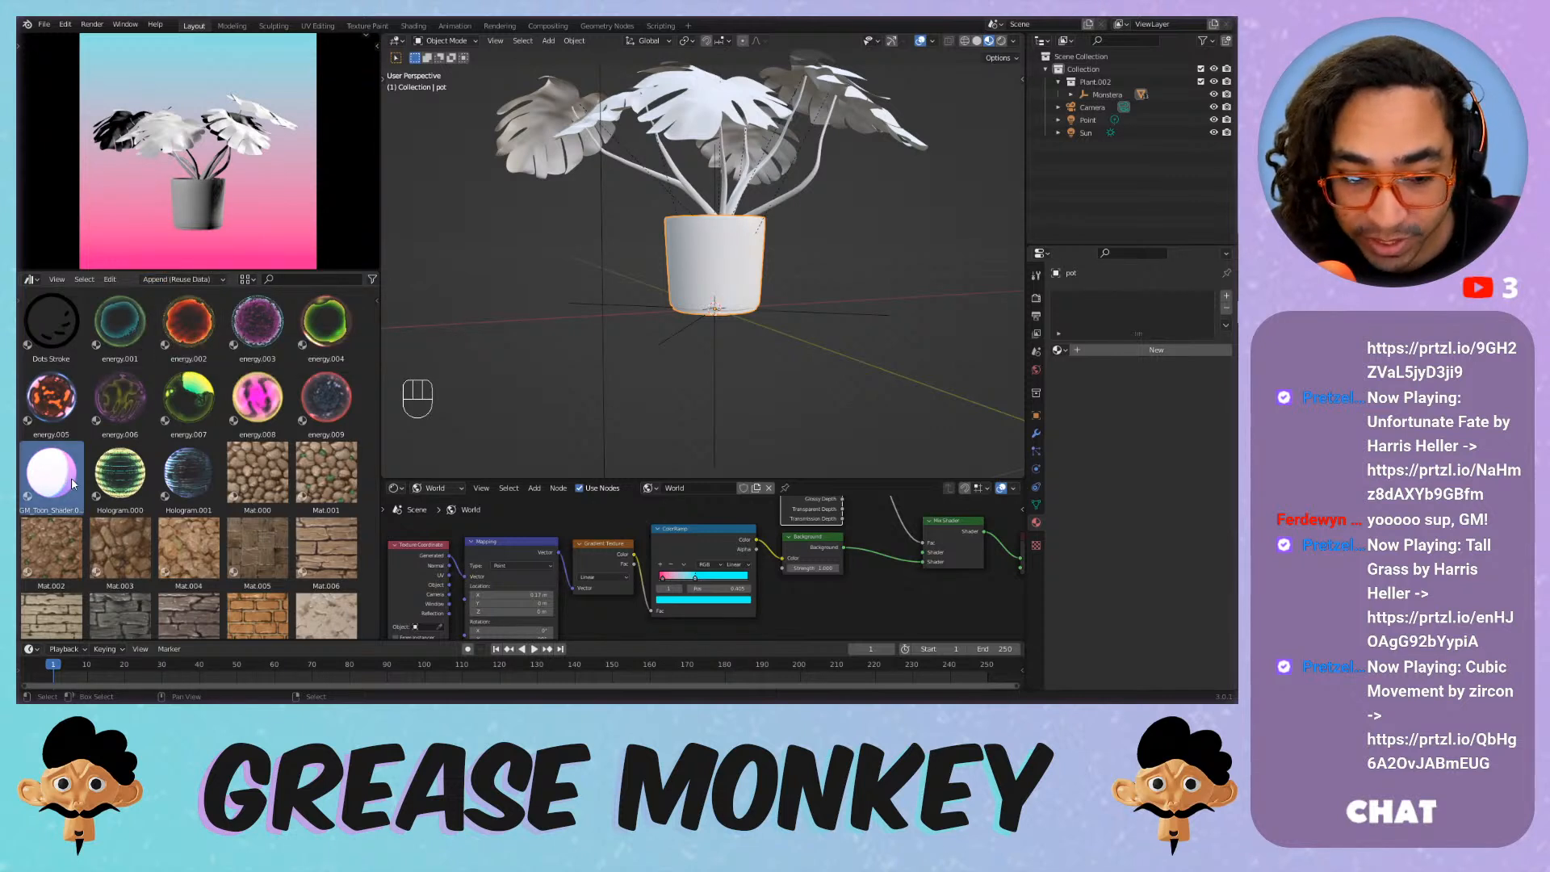
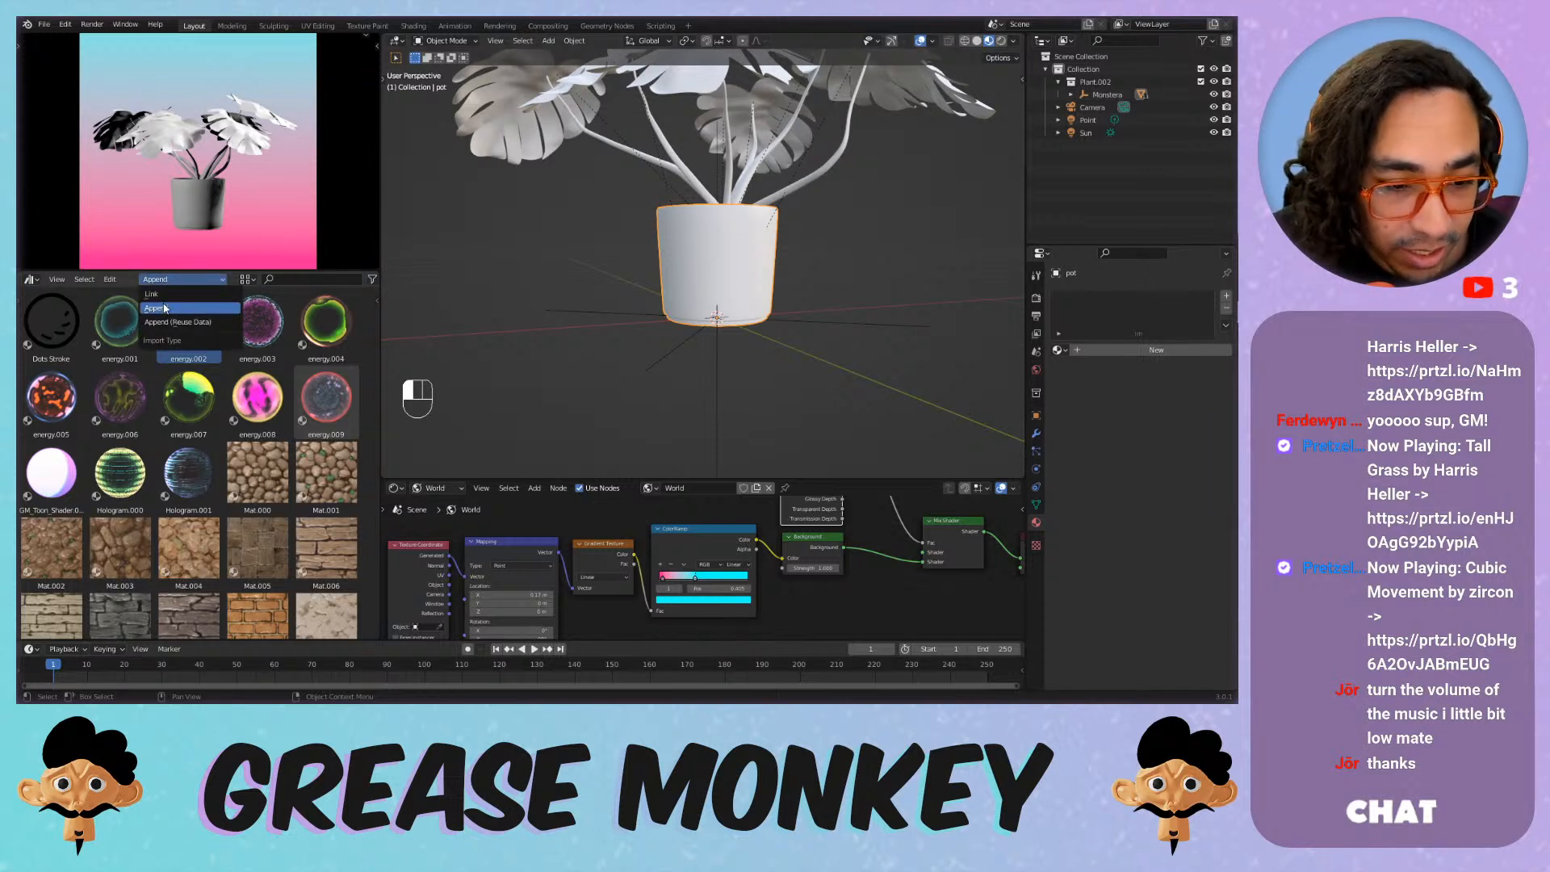
left_click(51, 475)
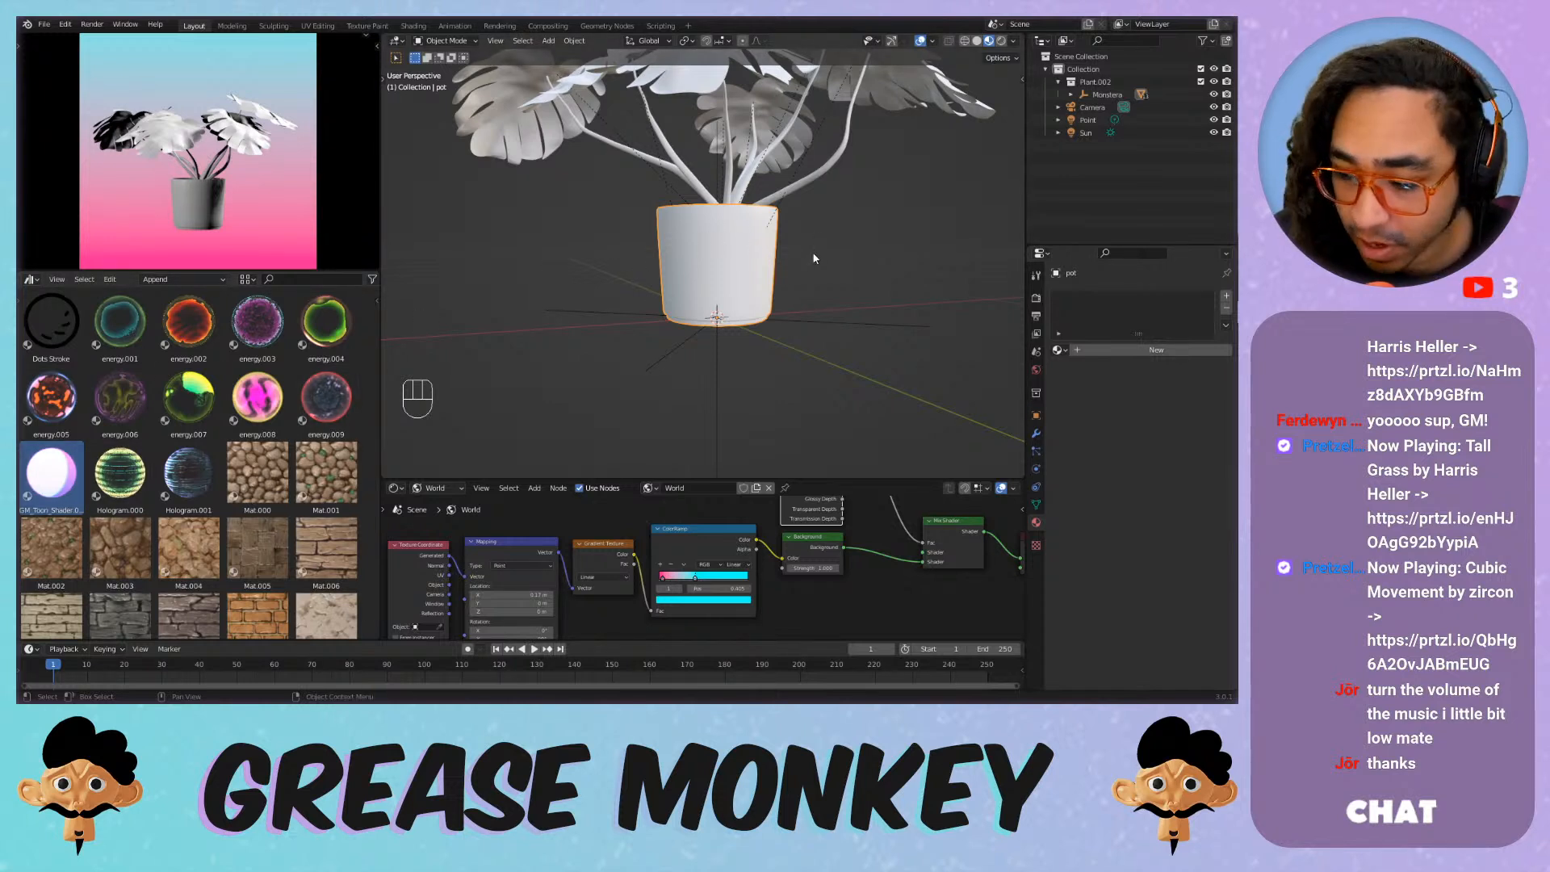
Apply the GM_Toon_Shader asset material to the pot and to one of the plant's stems.
middle_click_drag(840, 292, 642, 310)
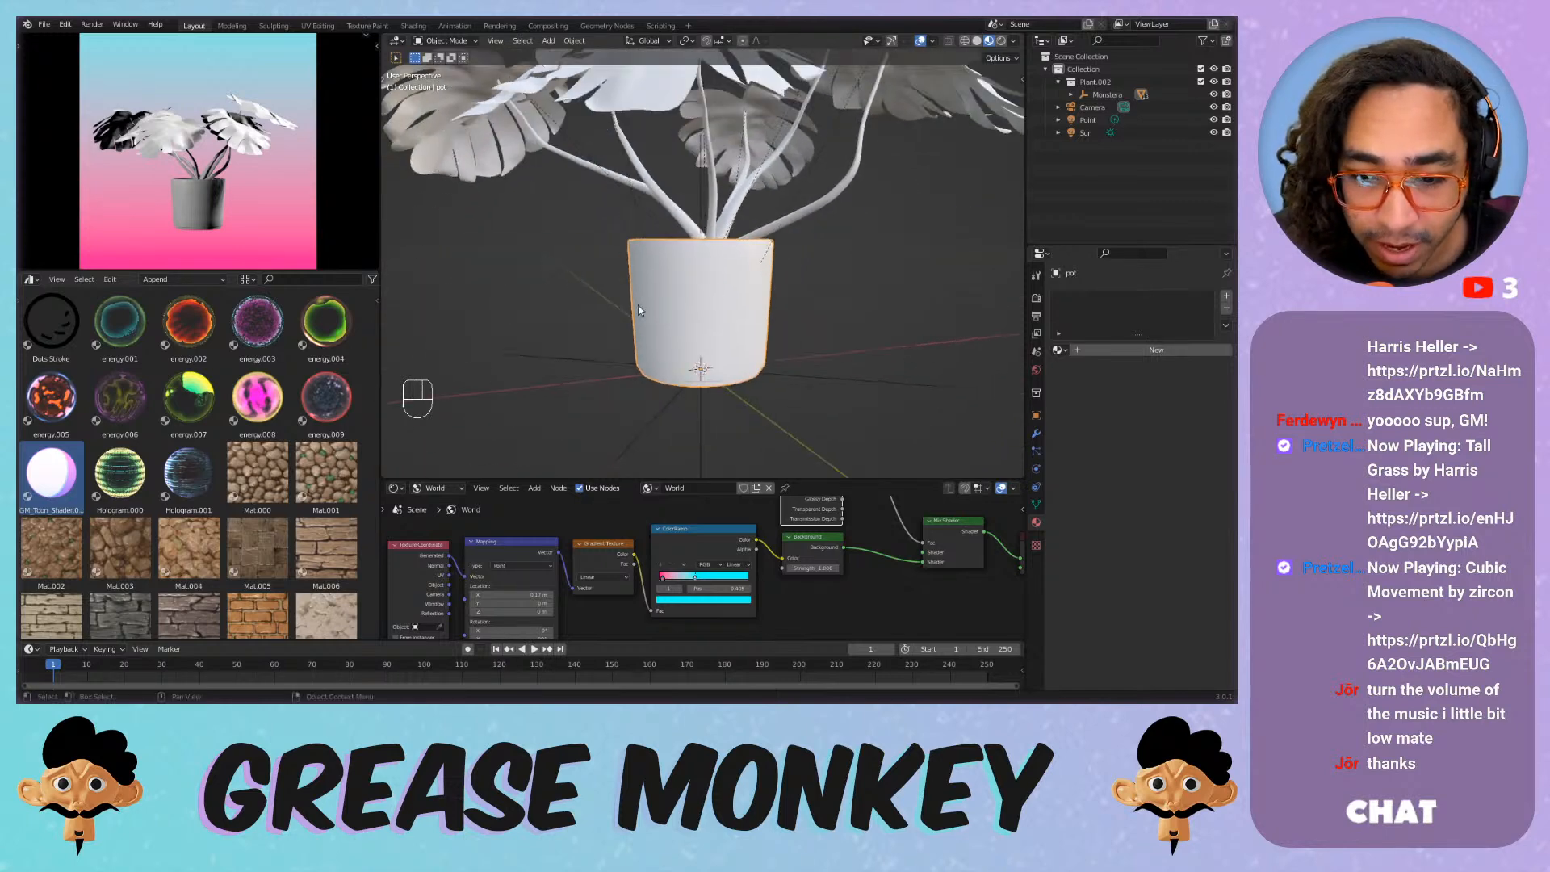
left_click_drag(68, 468, 701, 287)
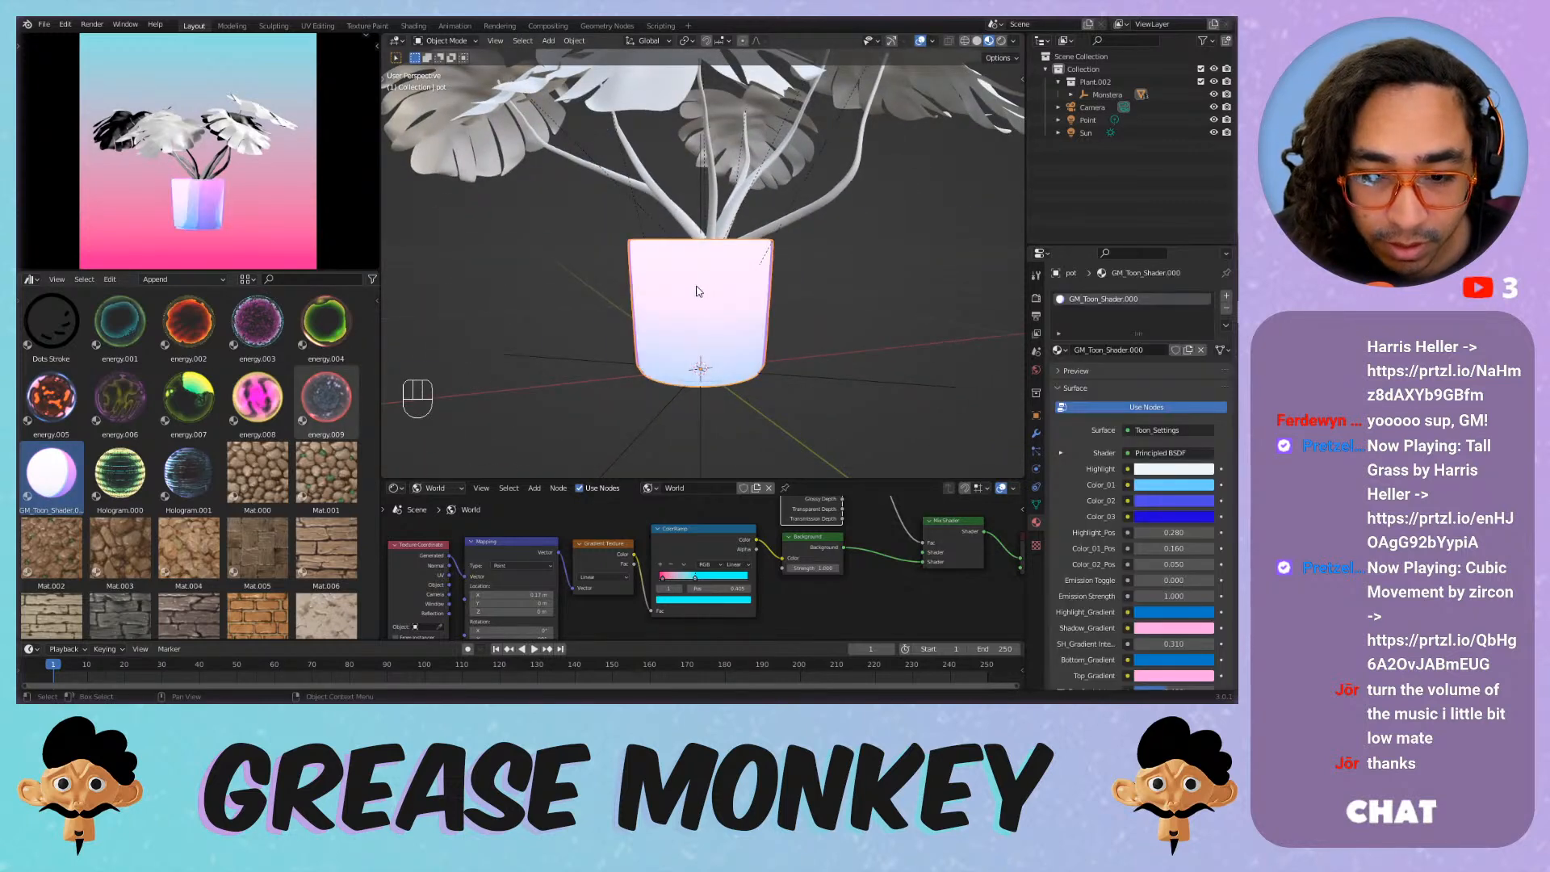
left_click_drag(65, 472, 628, 149)
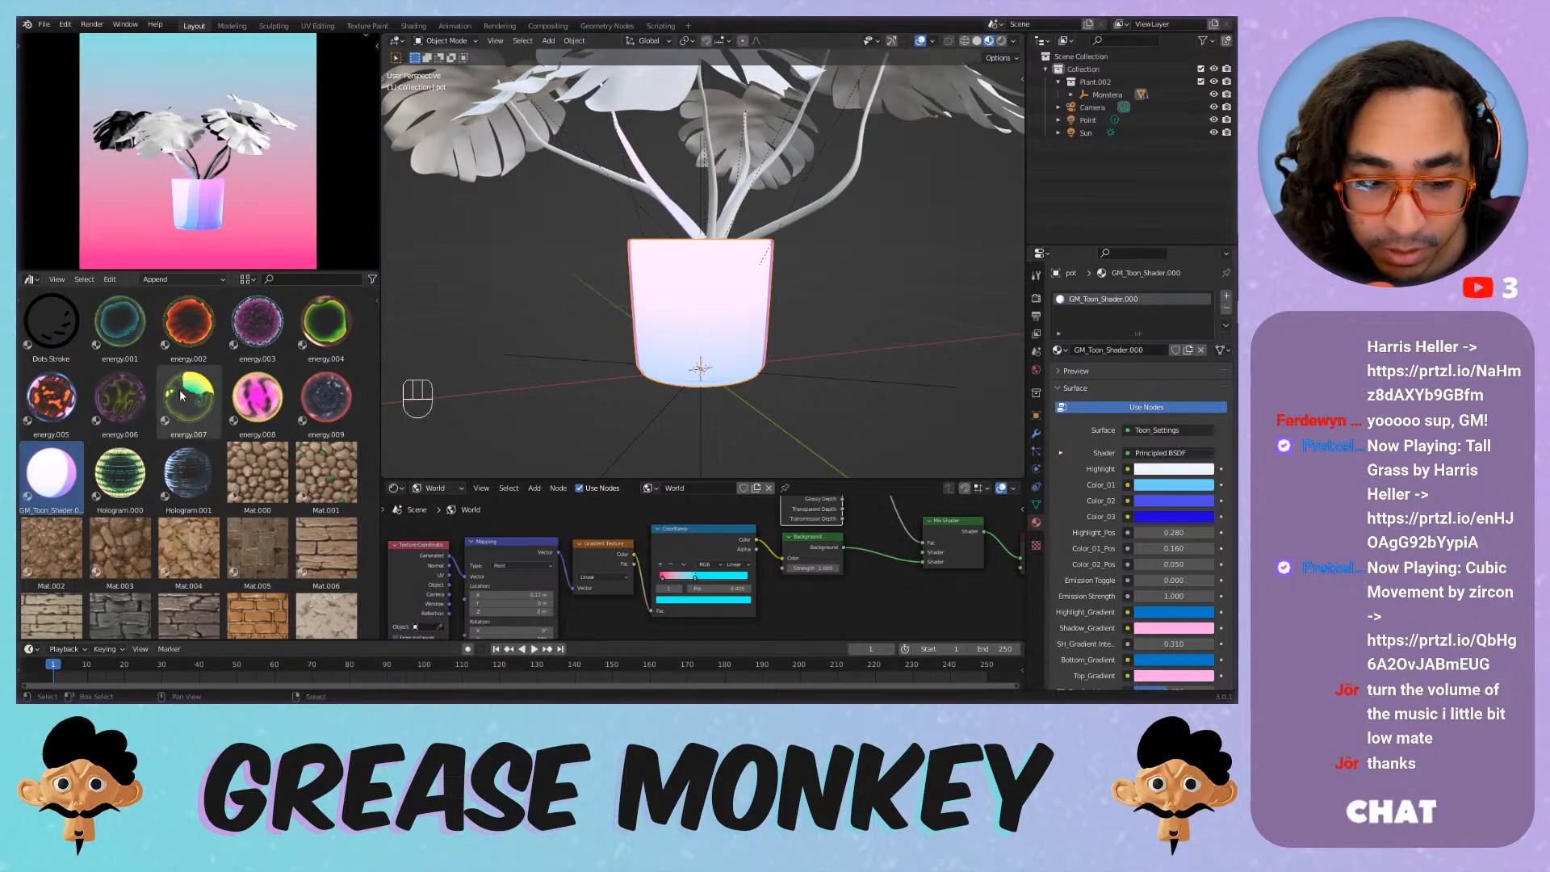
mouse_move(63, 477)
left_mouse_down()
mouse_move(517, 229)
mouse_move(53, 465)
left_mouse_up()
Rename the pot's toon shader material to Pot.
left_click(732, 292)
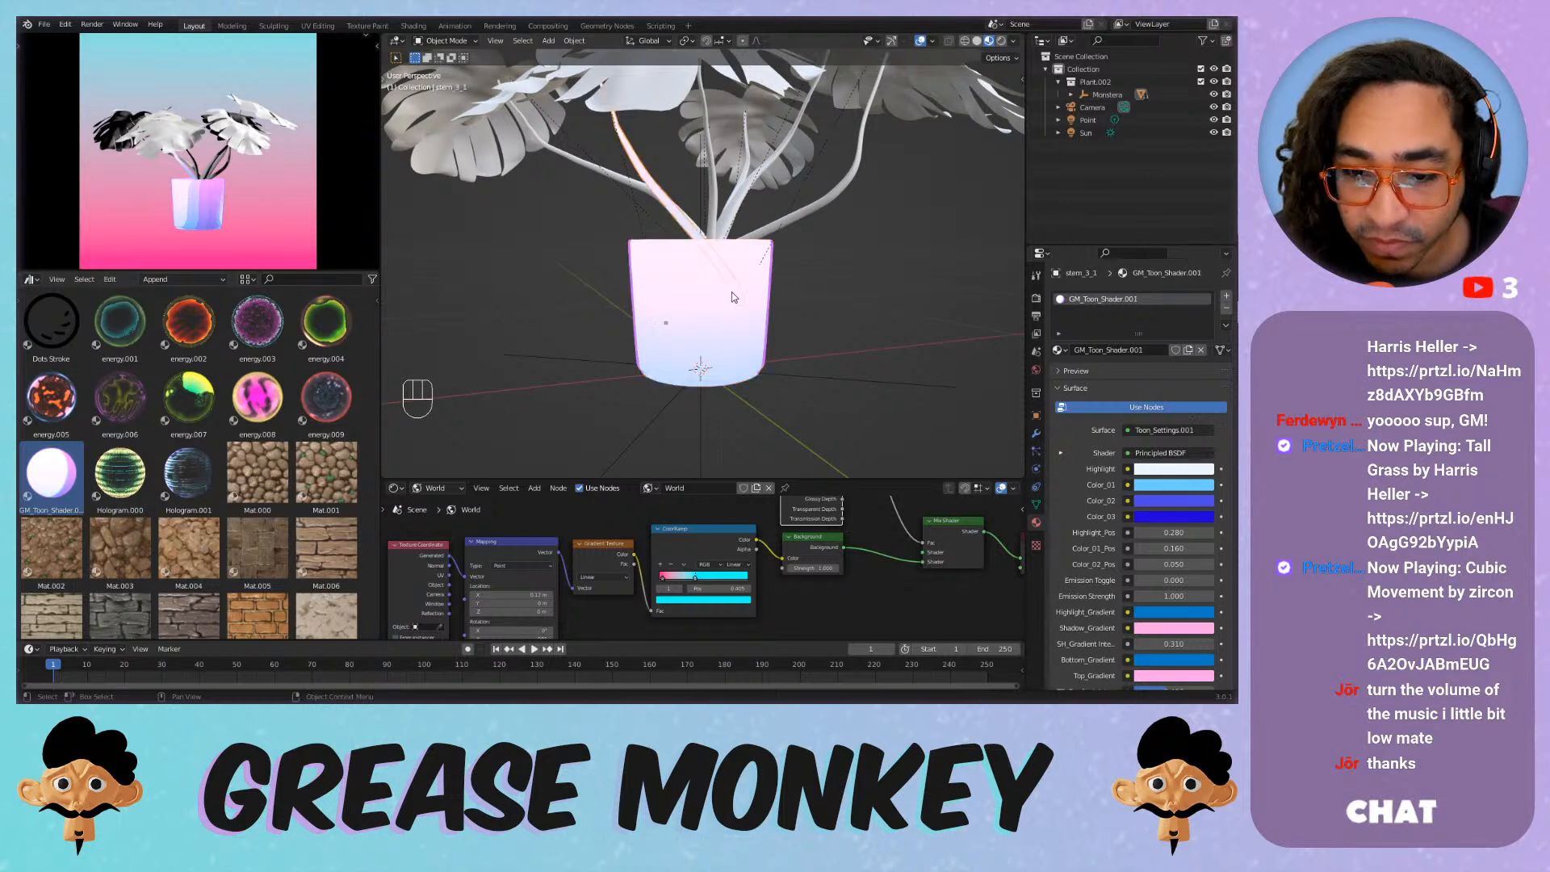
left_click(691, 339)
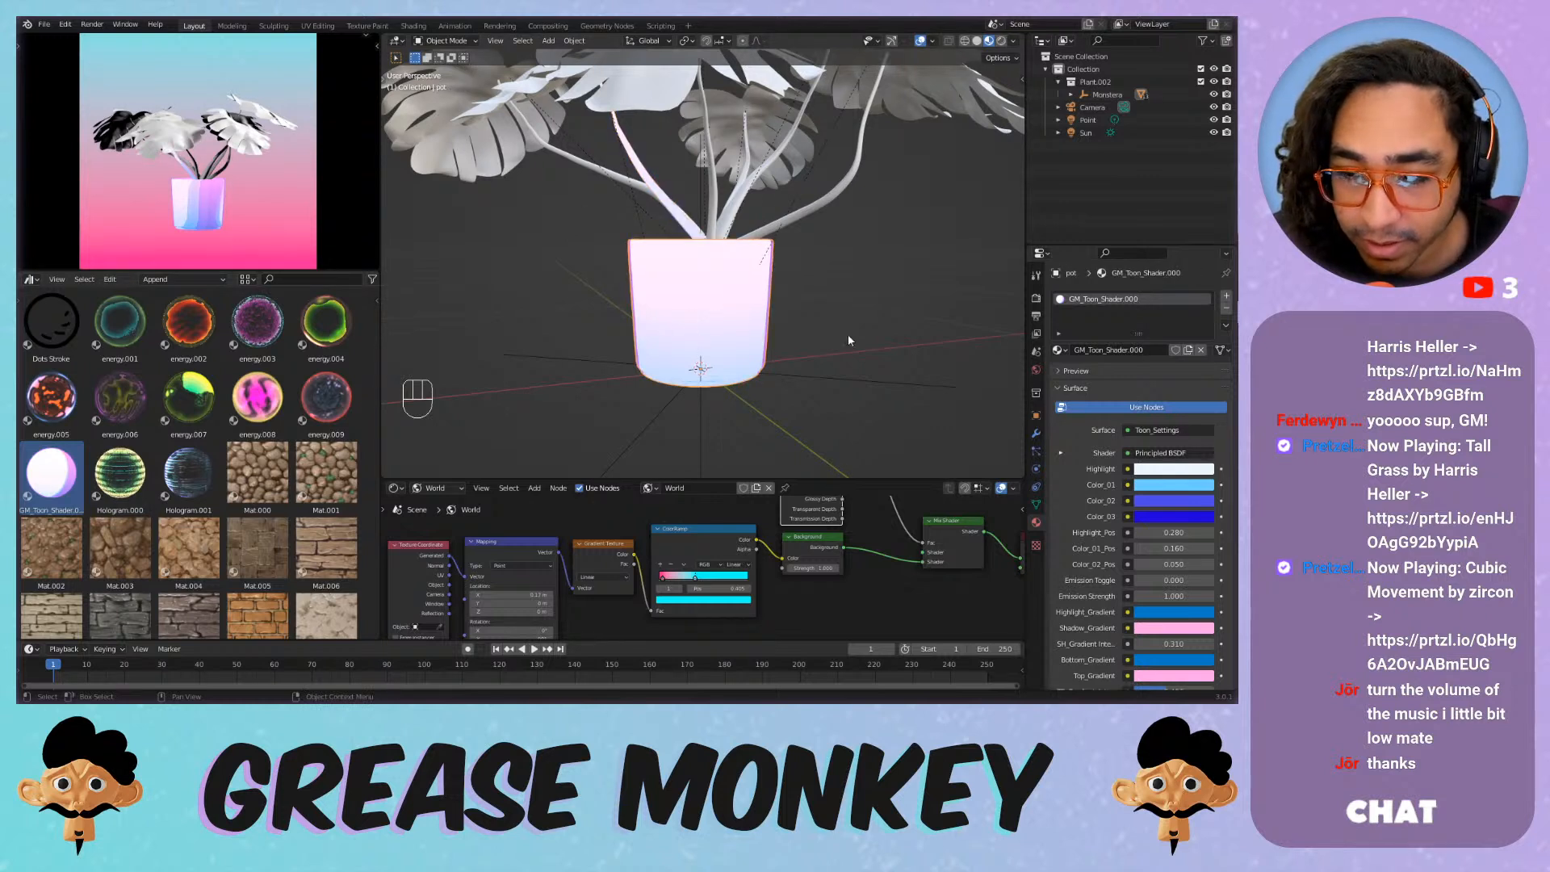
double_click(1112, 300)
type("P")
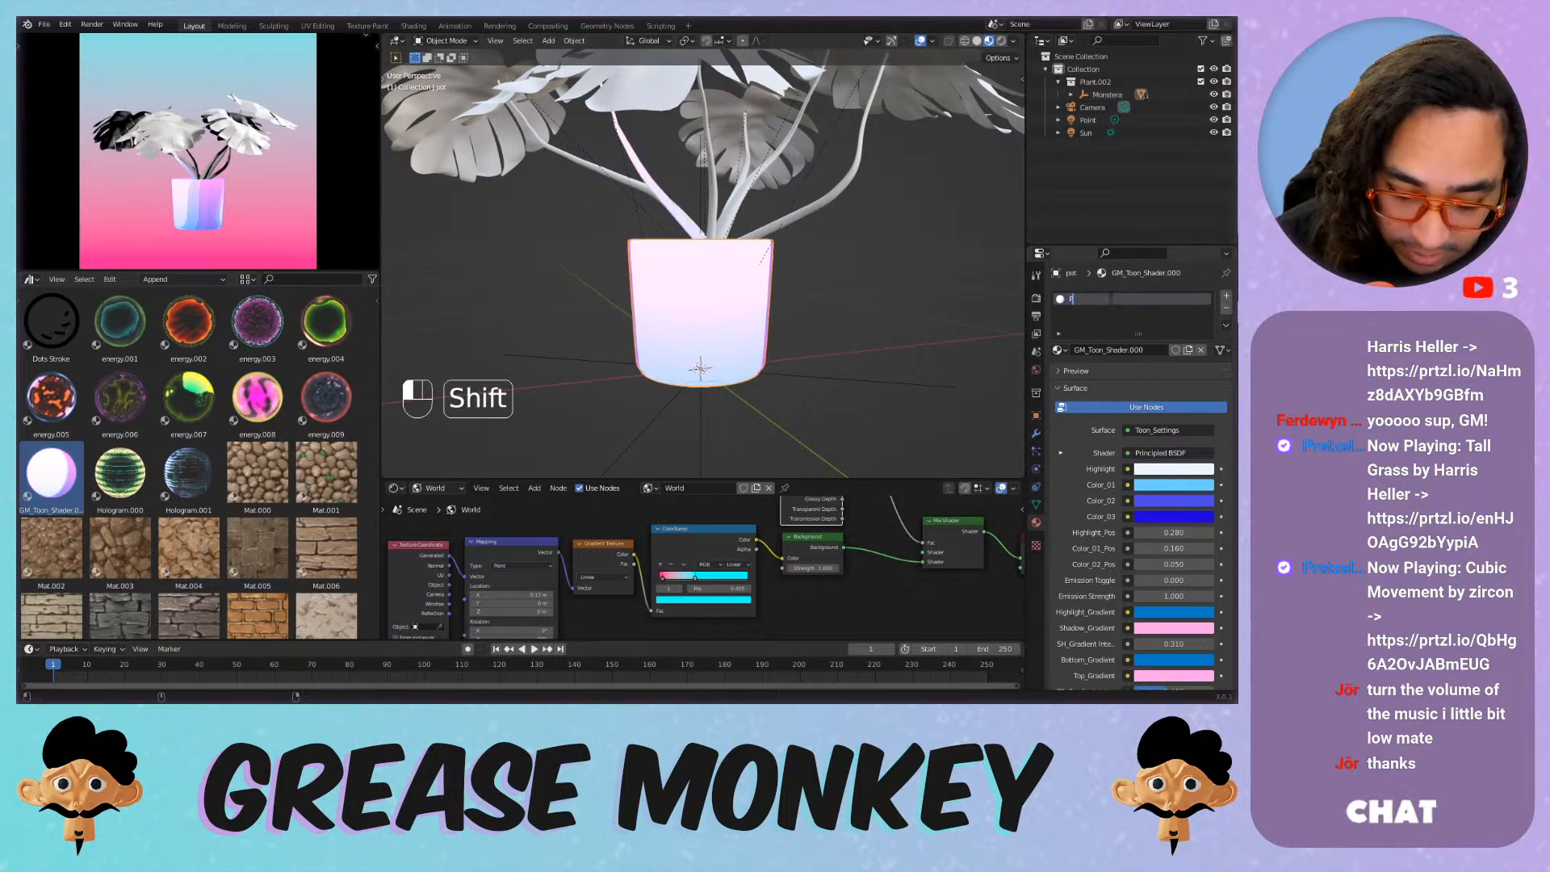
type("oint")
key("Return")
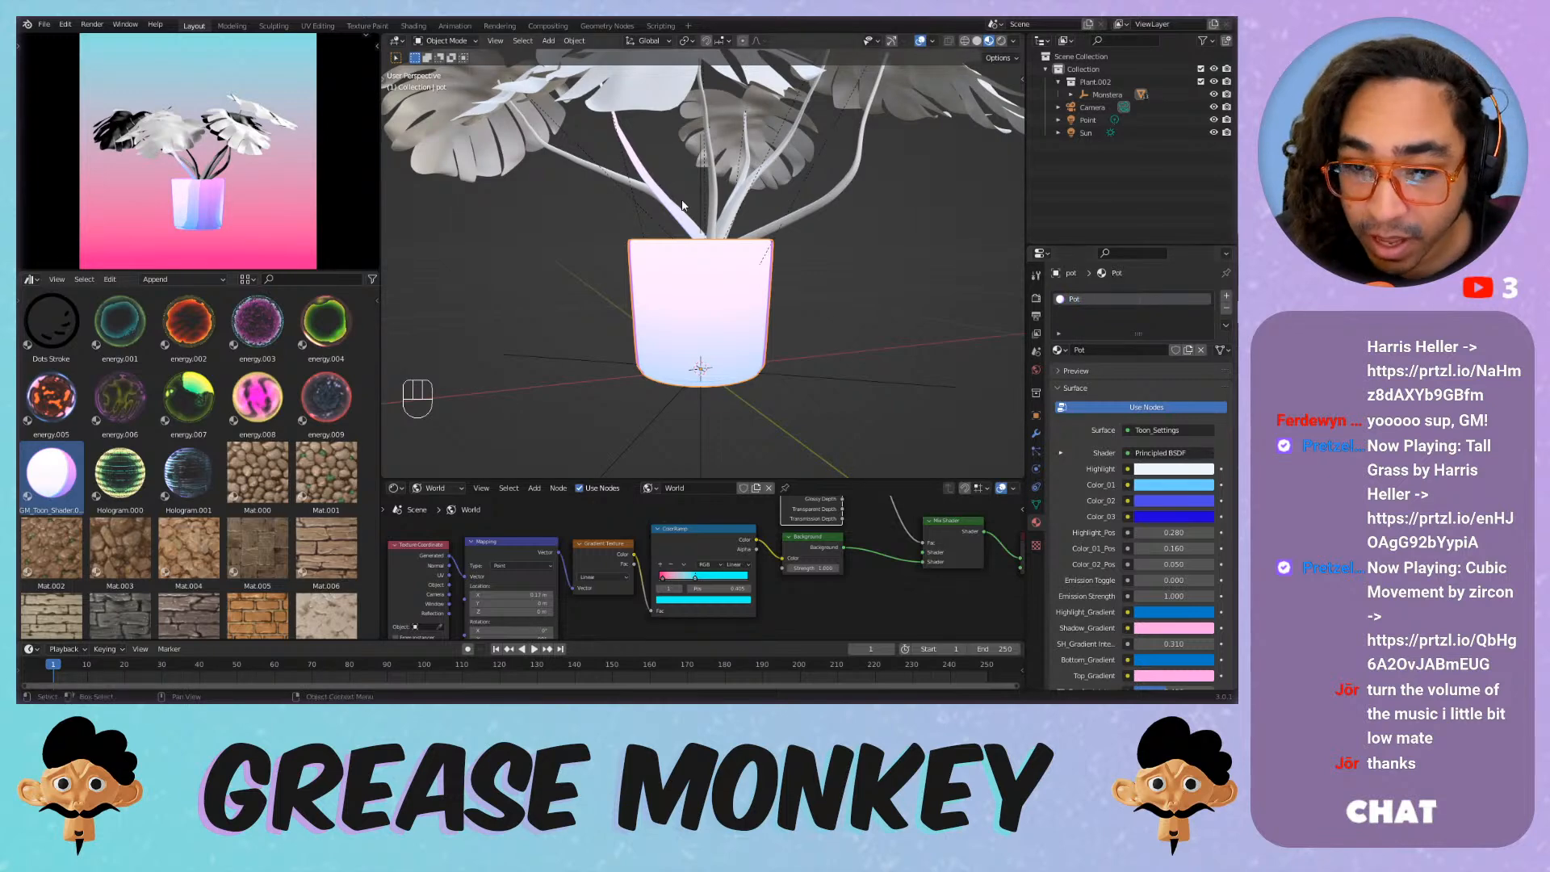
Rename the toon shader material on the shaded stem to Stem.
left_click(632, 165)
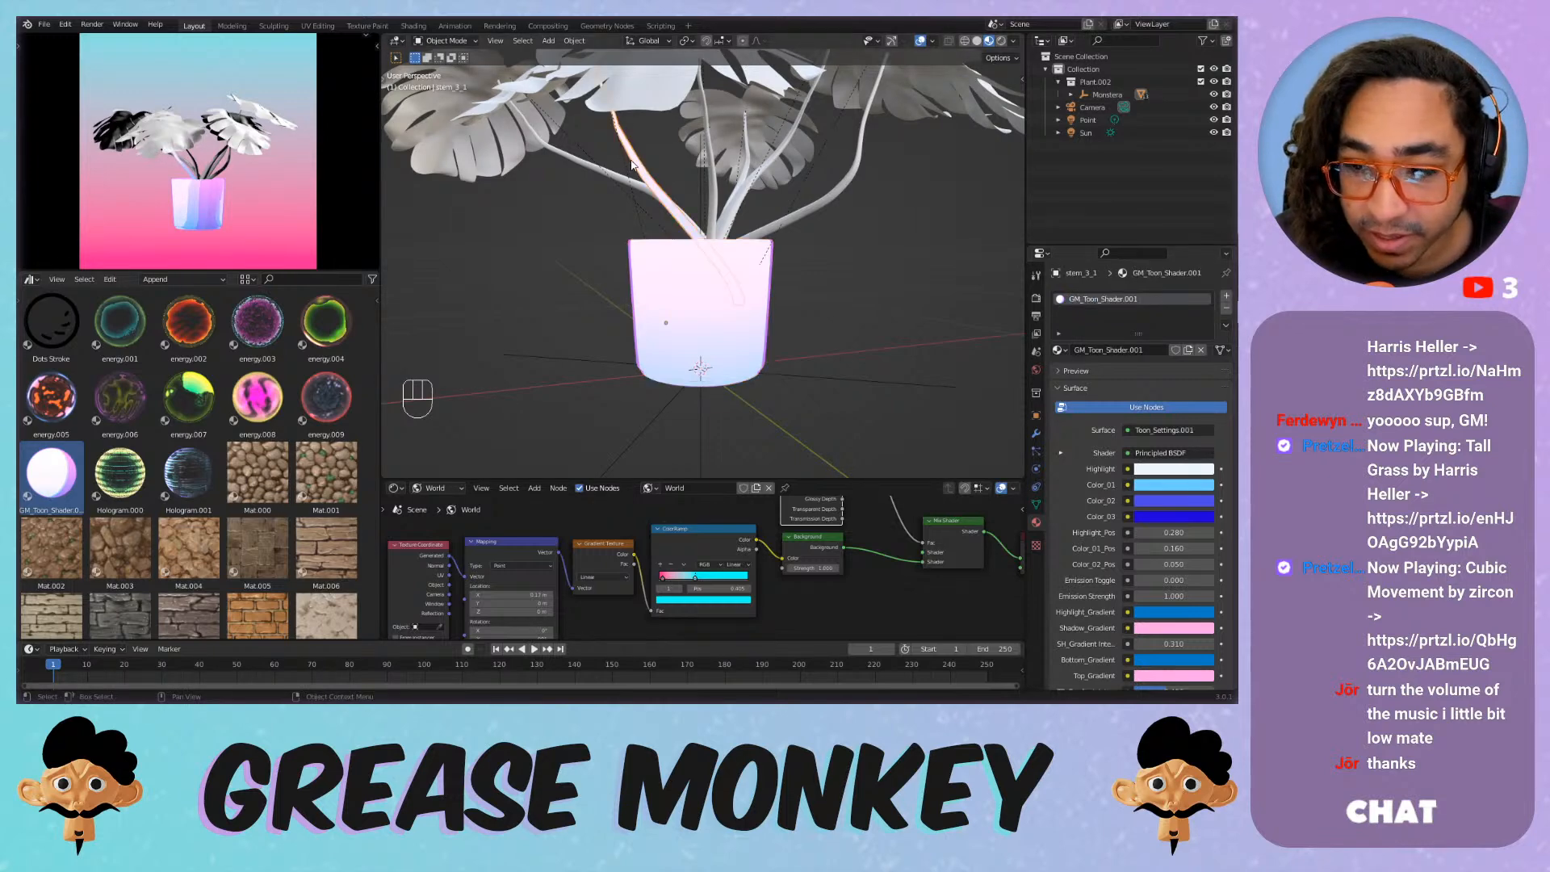
double_click(1112, 298)
type("Stem")
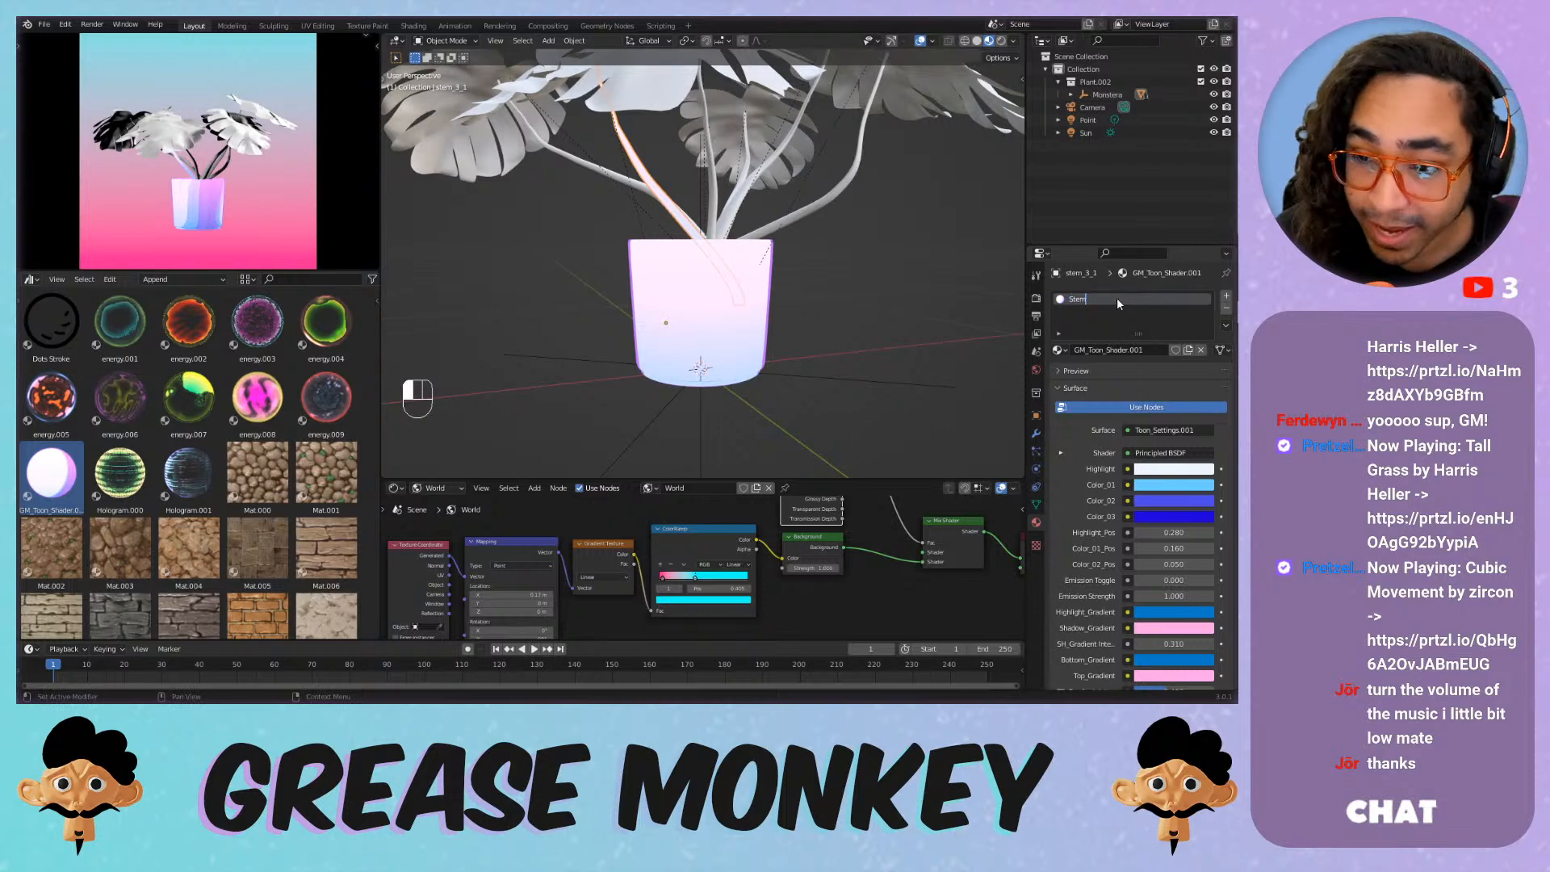
key("Return")
Assign the existing Stem material to the neighbouring stem that has no material.
left_click(662, 196)
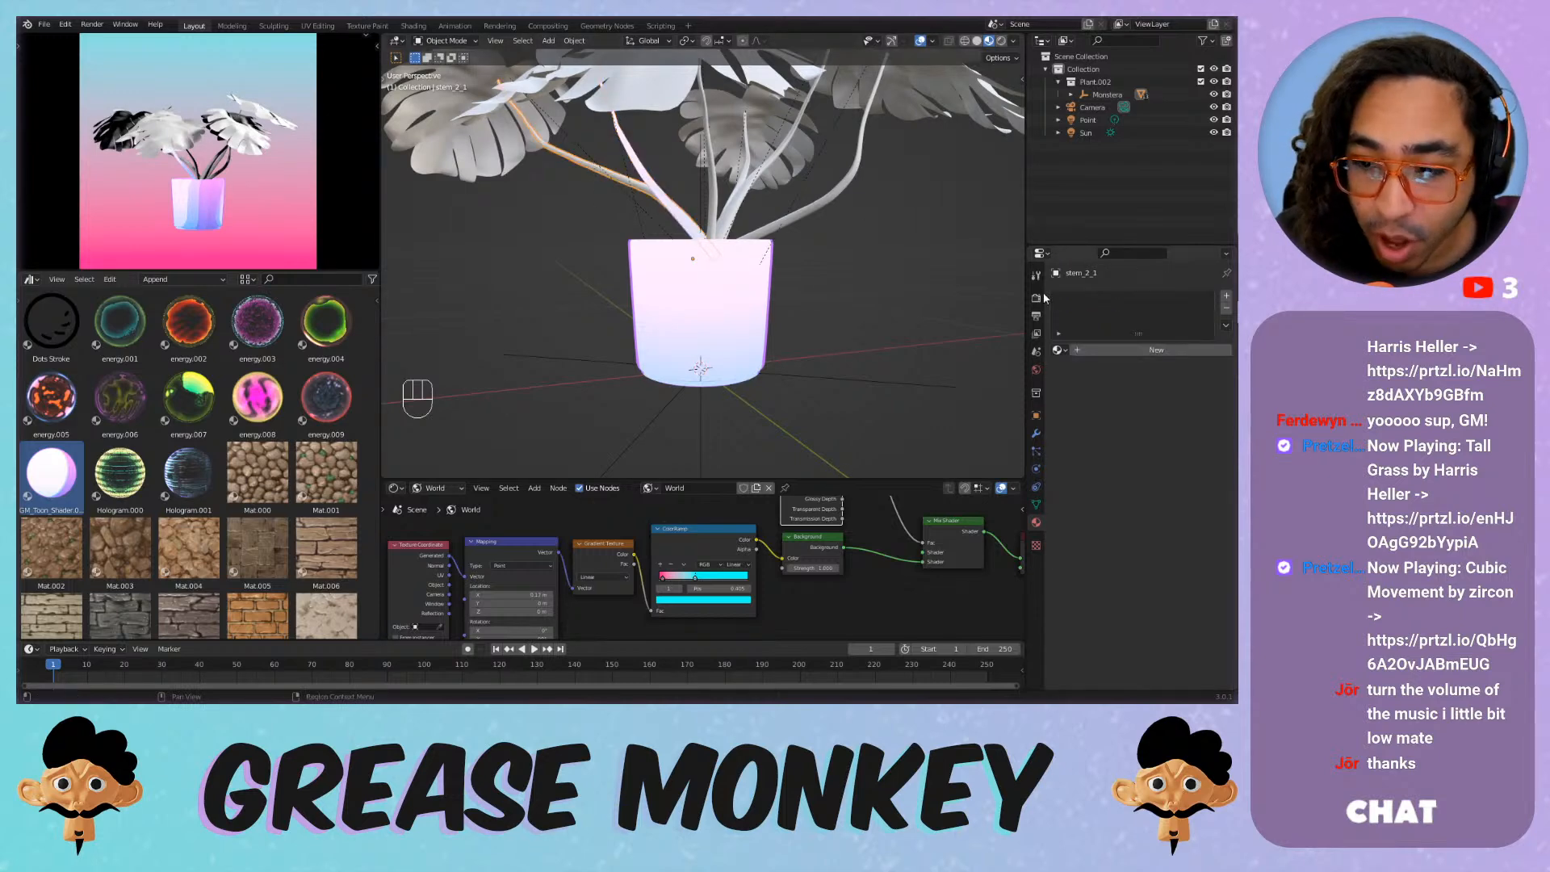
left_click(1059, 349)
left_click(1082, 393)
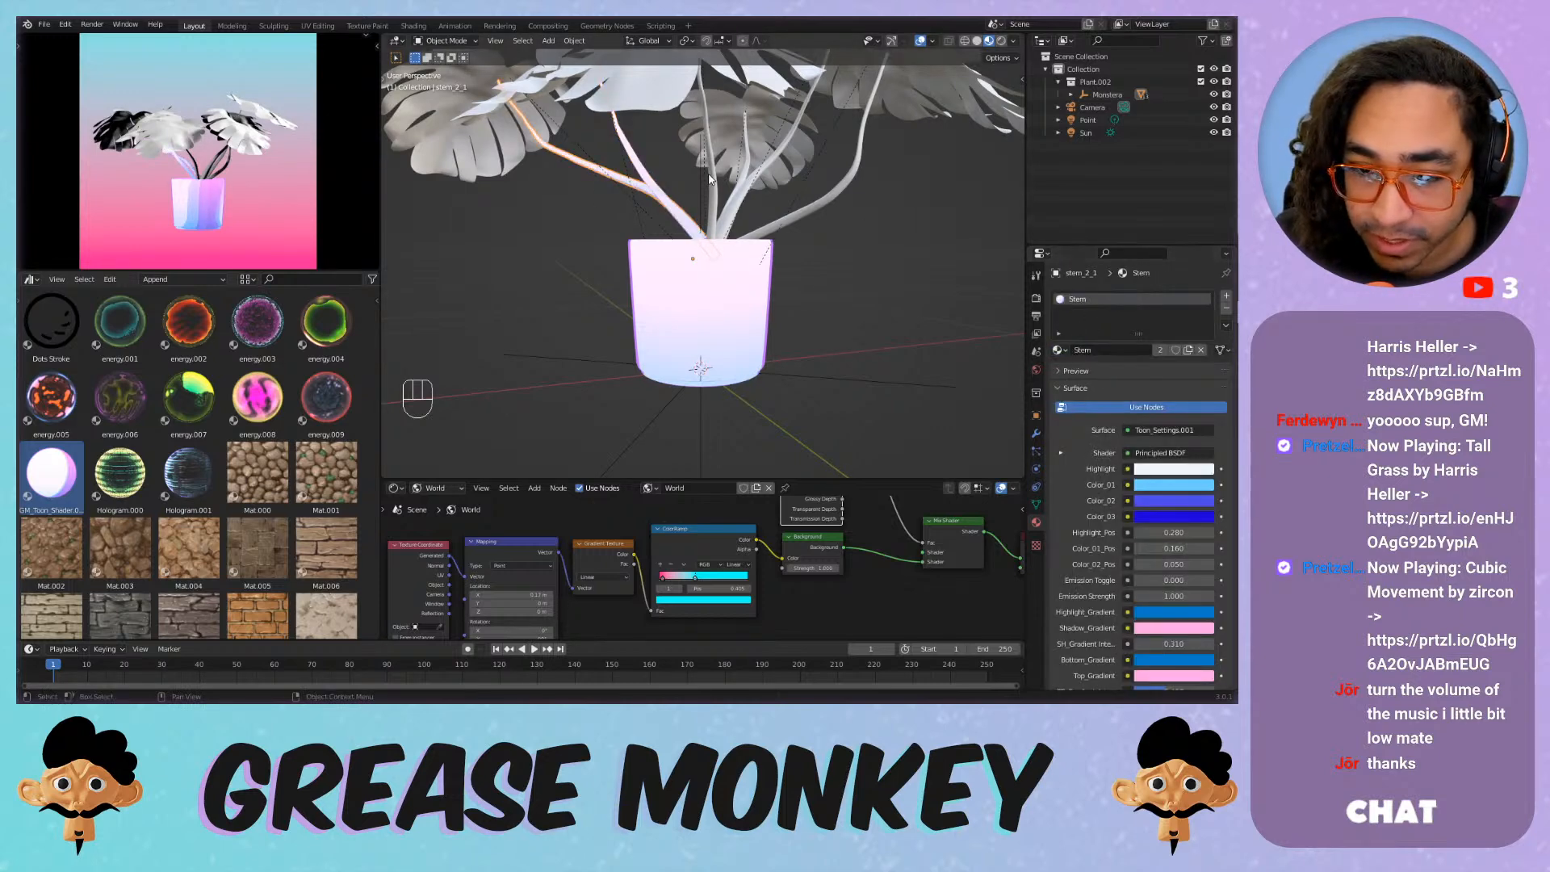
Select all the plant's stems with one using the Stem material as active, and open the material slot's special operations.
left_click(609, 179)
left_click(580, 166)
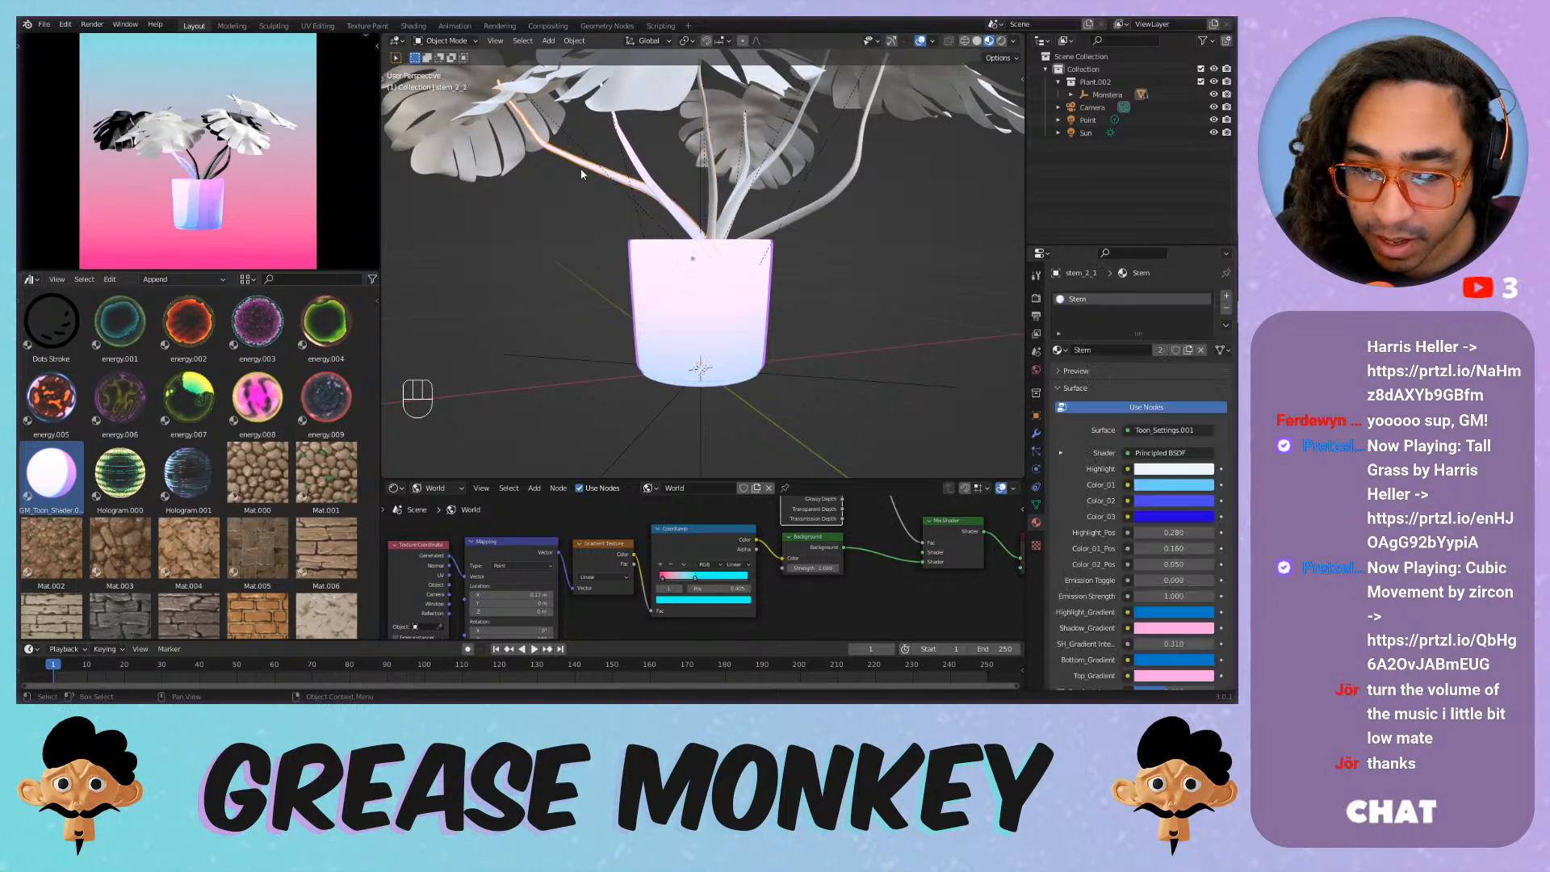
left_click(630, 162, "shift")
left_click(717, 193, "shift")
left_click(739, 173, "shift")
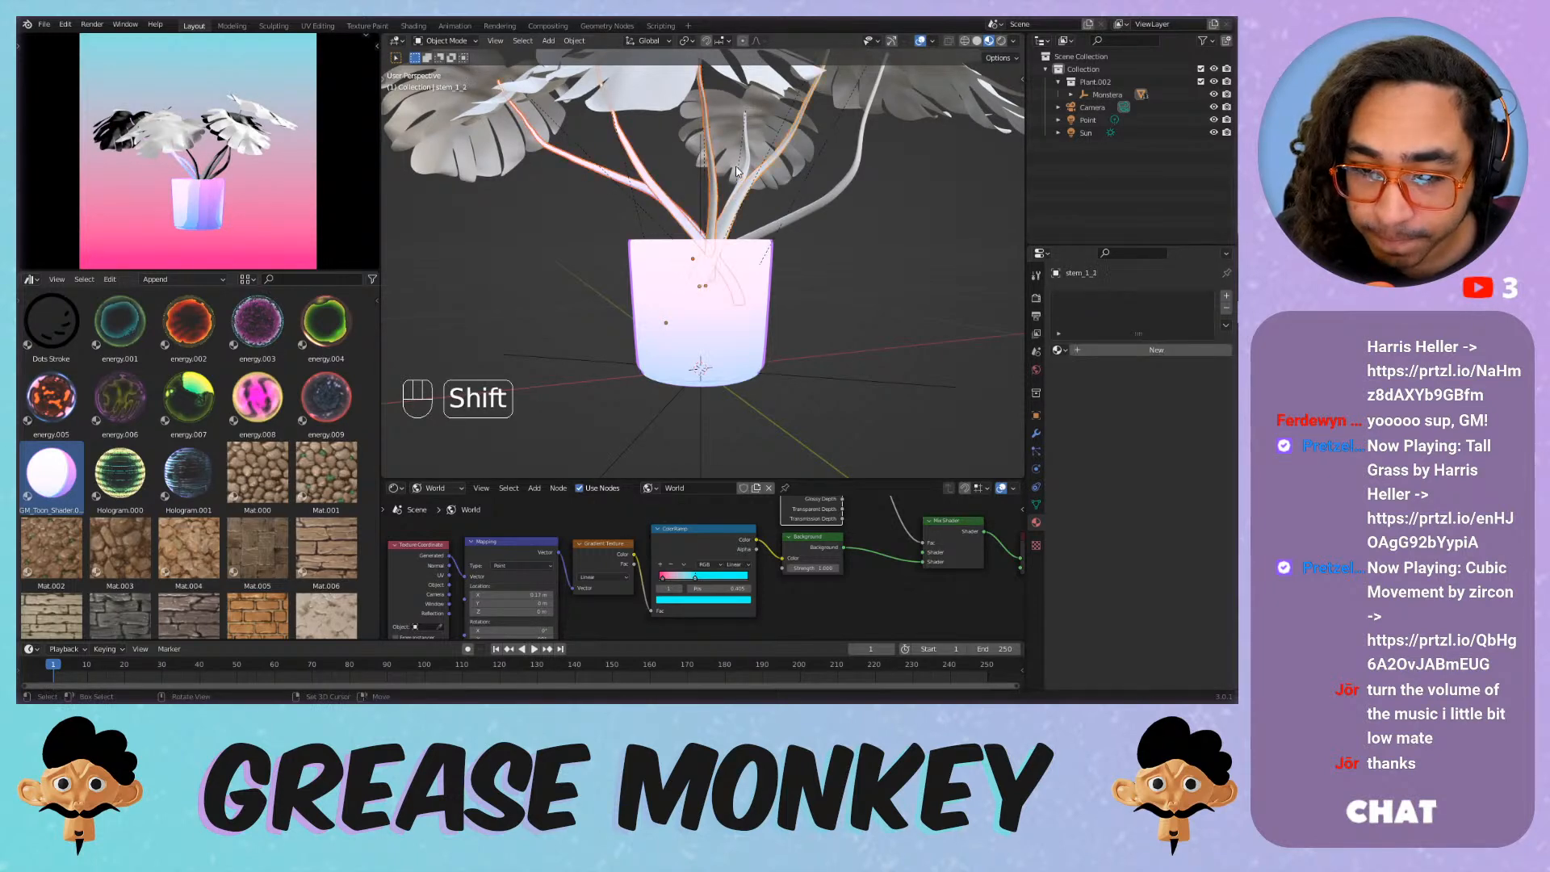
left_click(748, 167, "shift")
left_click(834, 202, "shift")
left_click(596, 191, "shift")
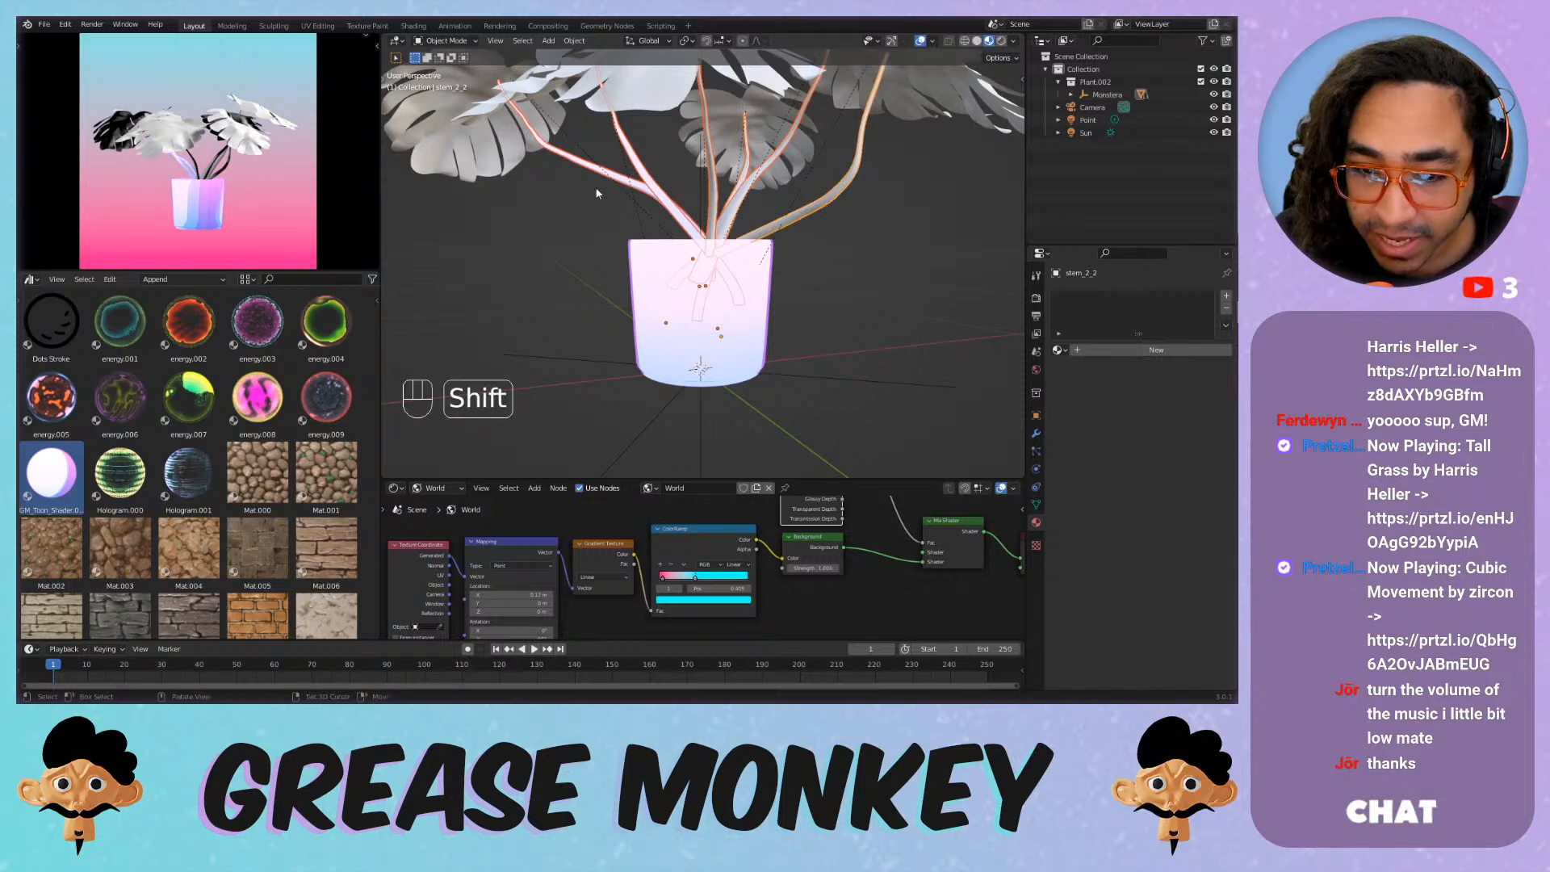
left_click(590, 169, "shift")
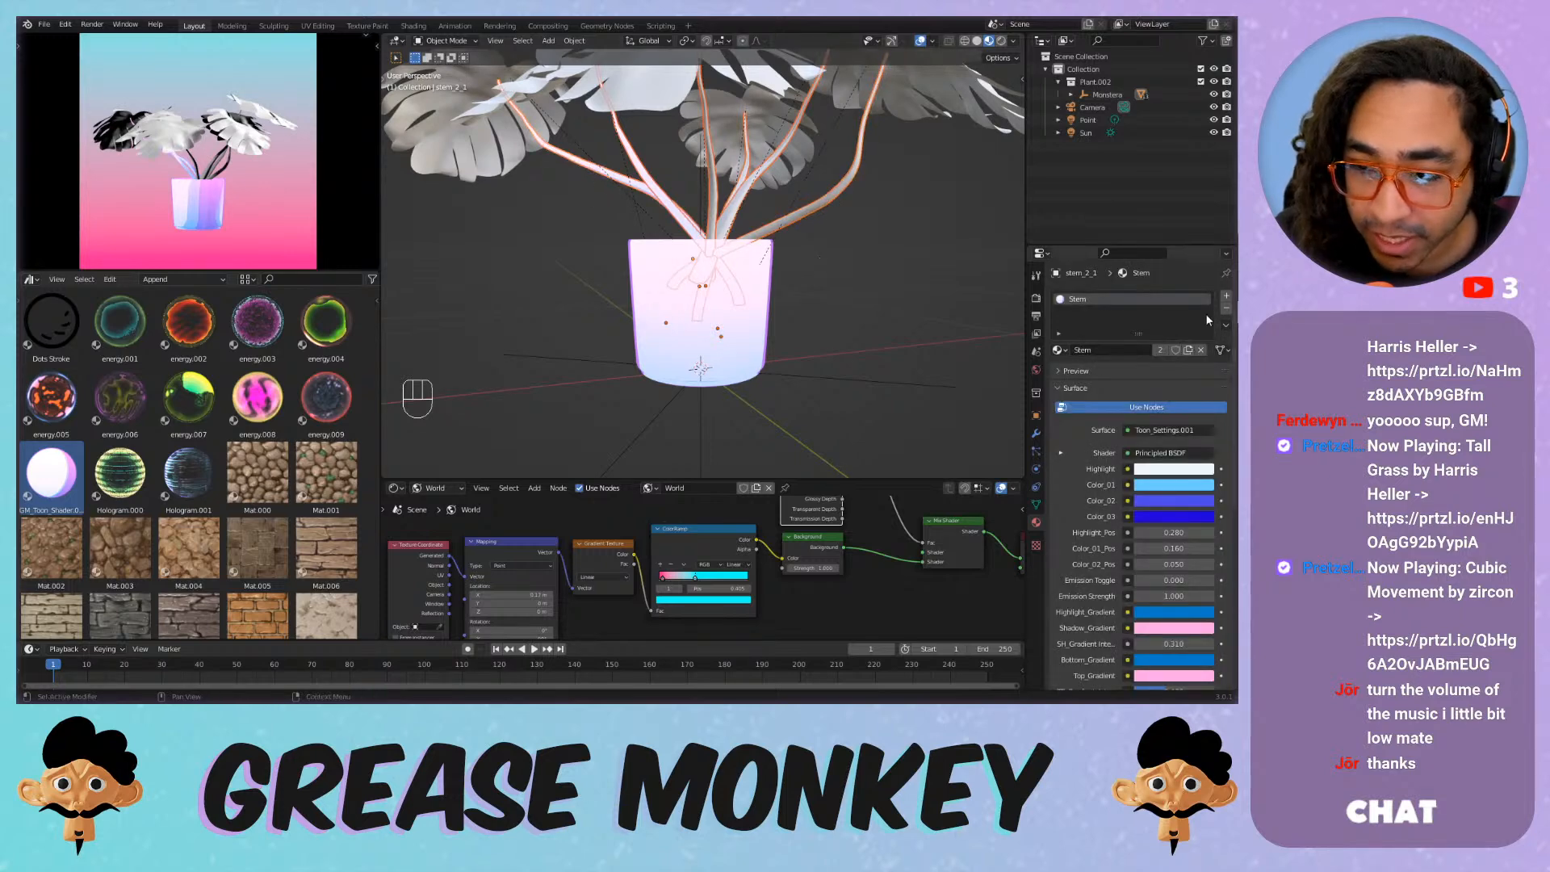
left_click(1225, 324)
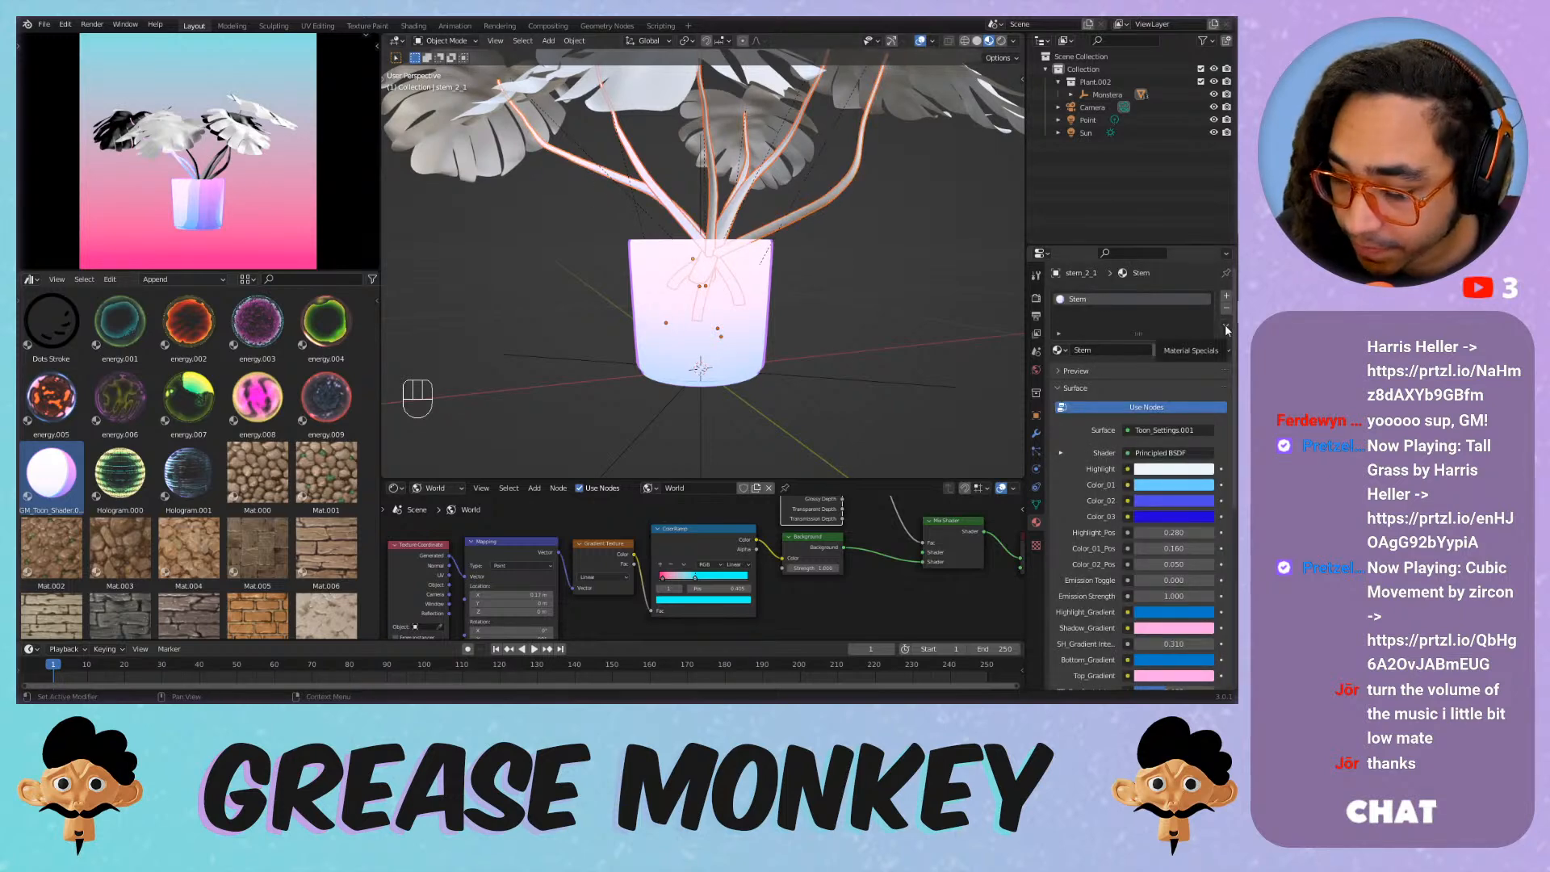
left_click(1226, 330)
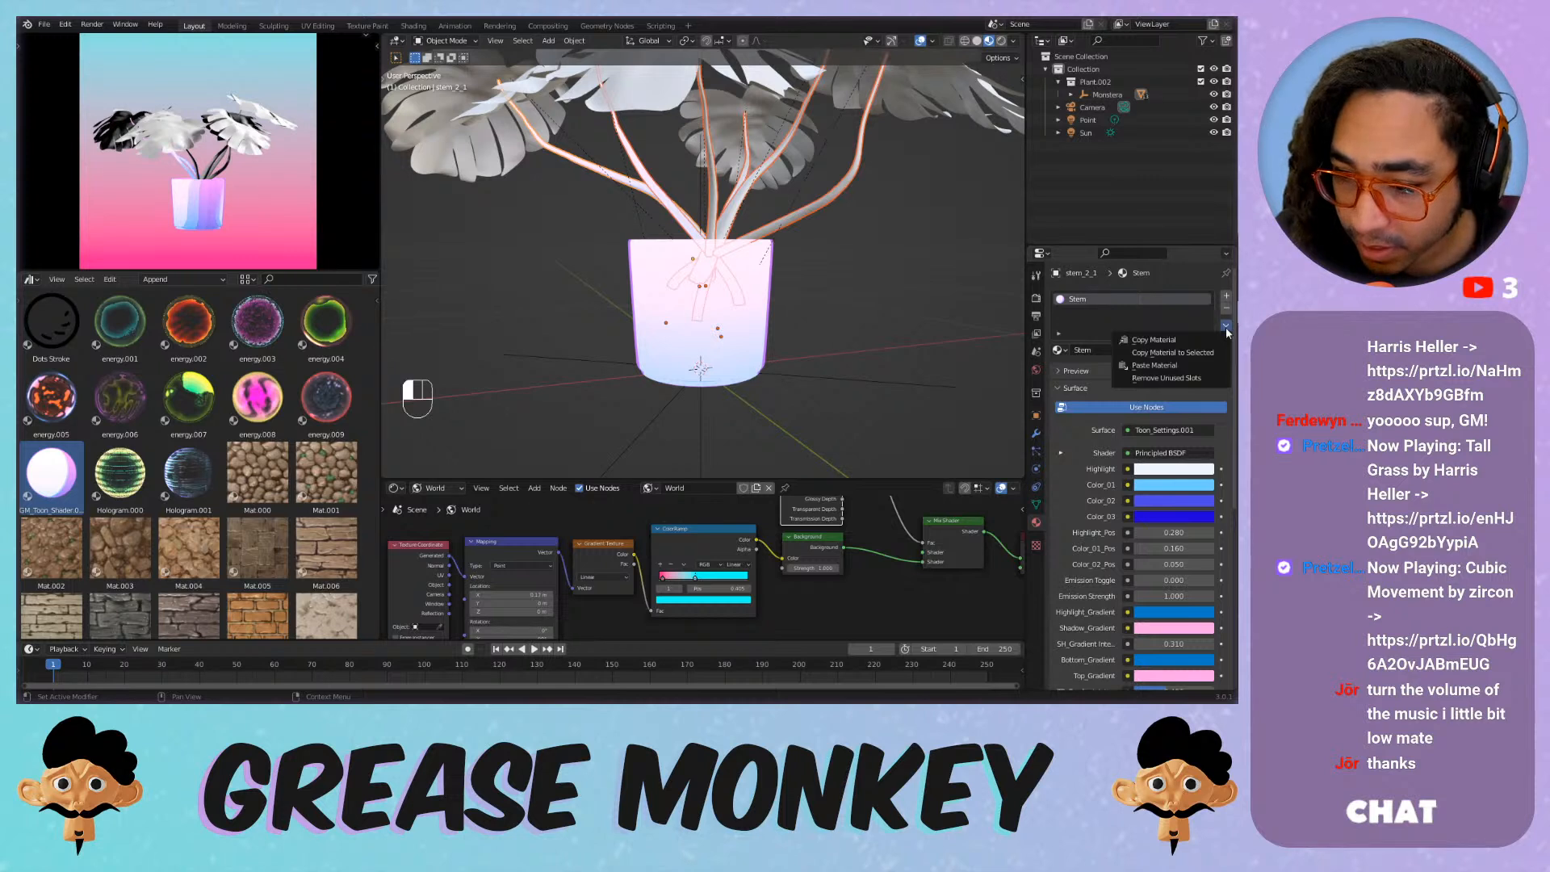
Copy the Stem material to all the selected stems.
left_click(1174, 366)
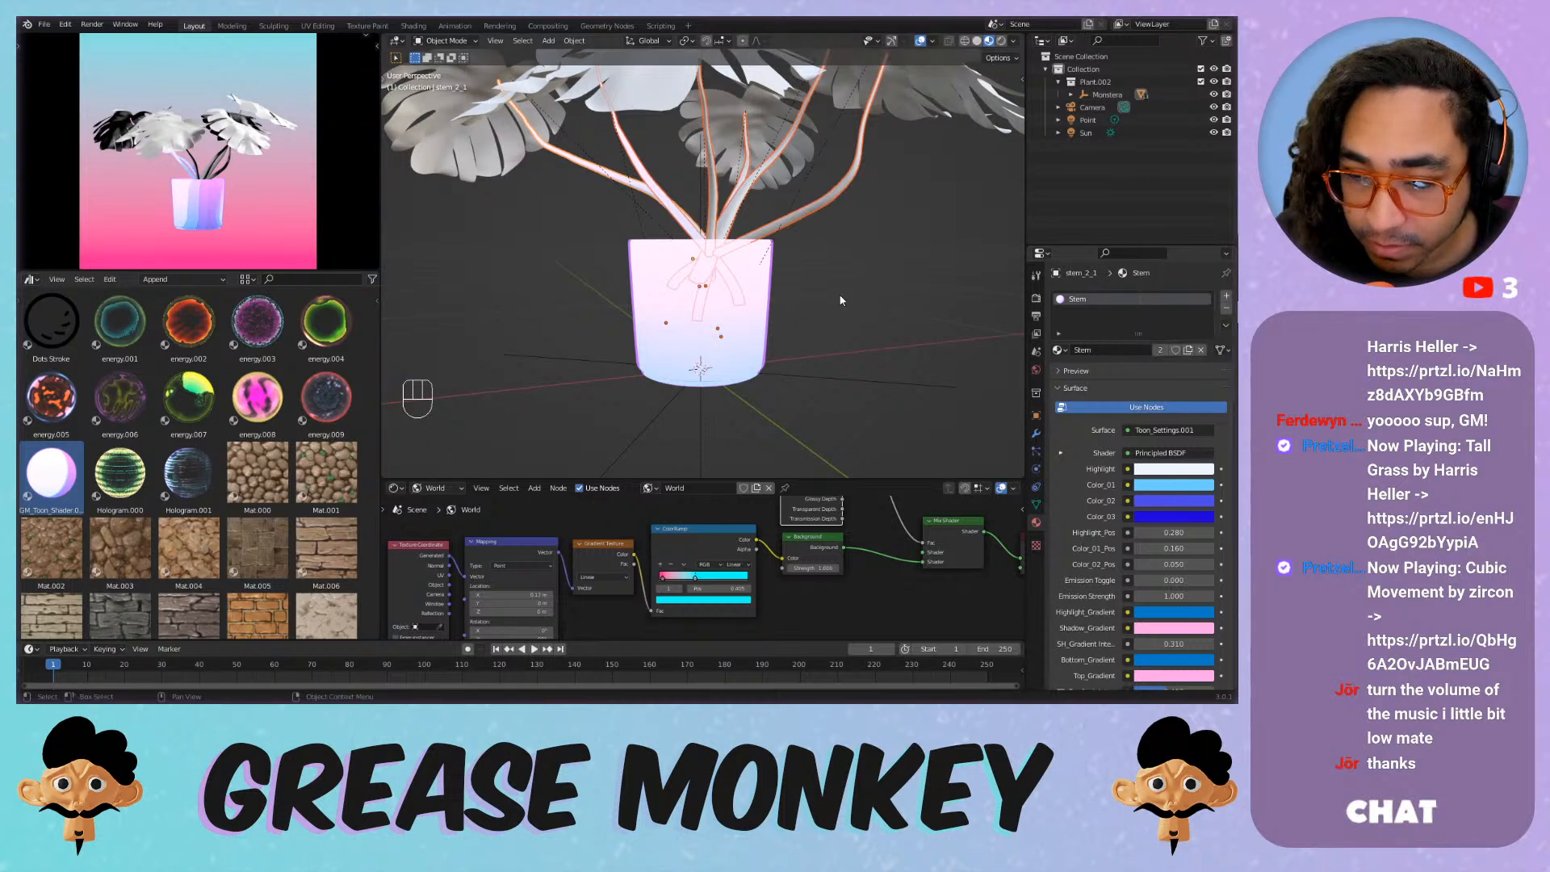
left_click(1226, 326)
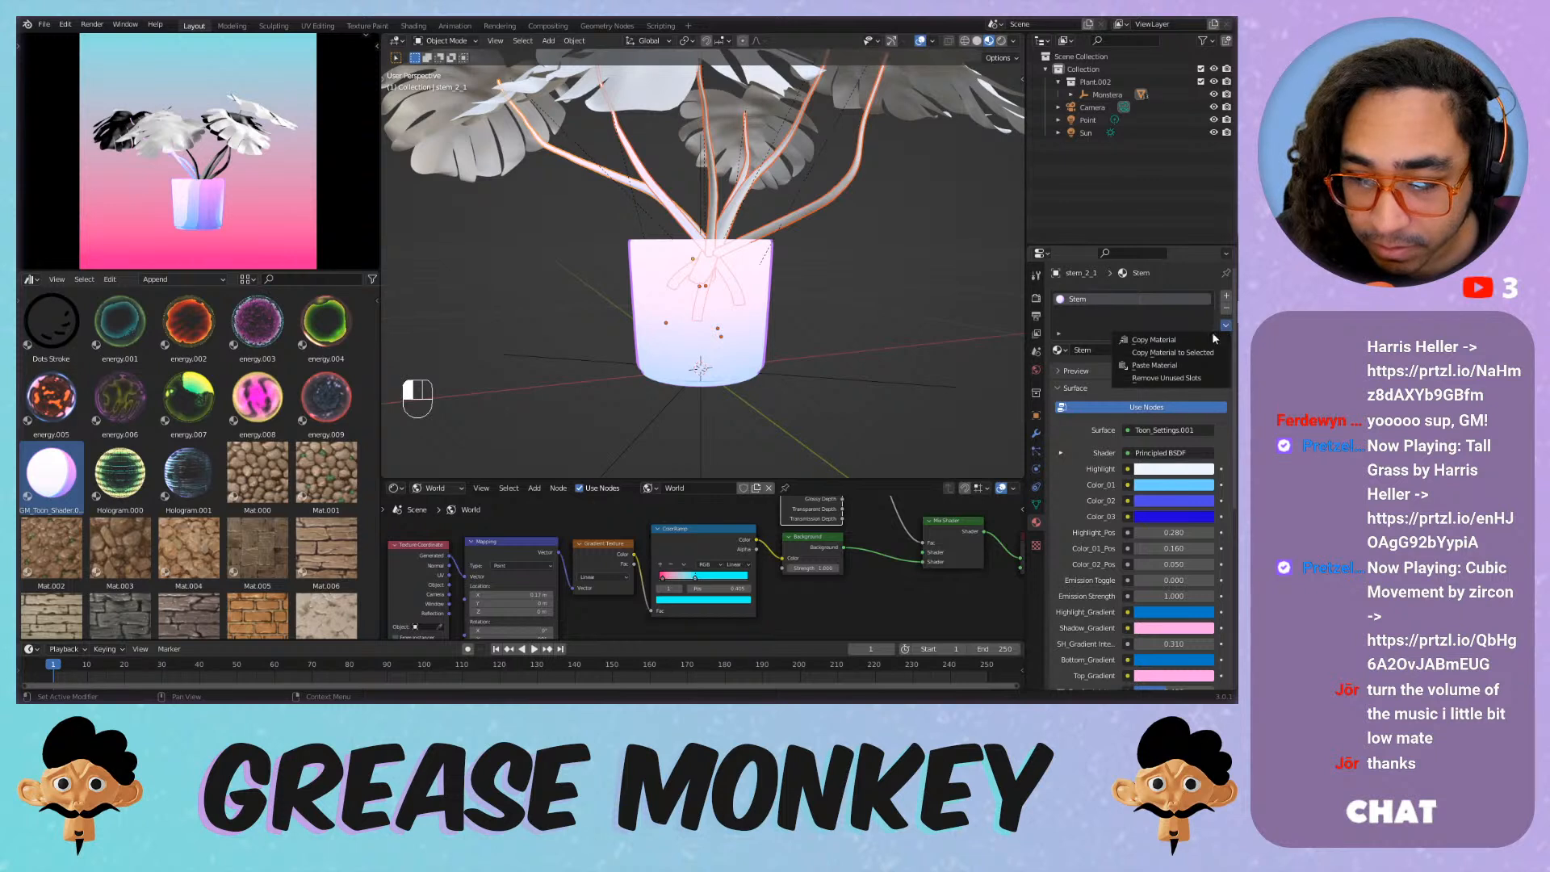
left_click(1208, 354)
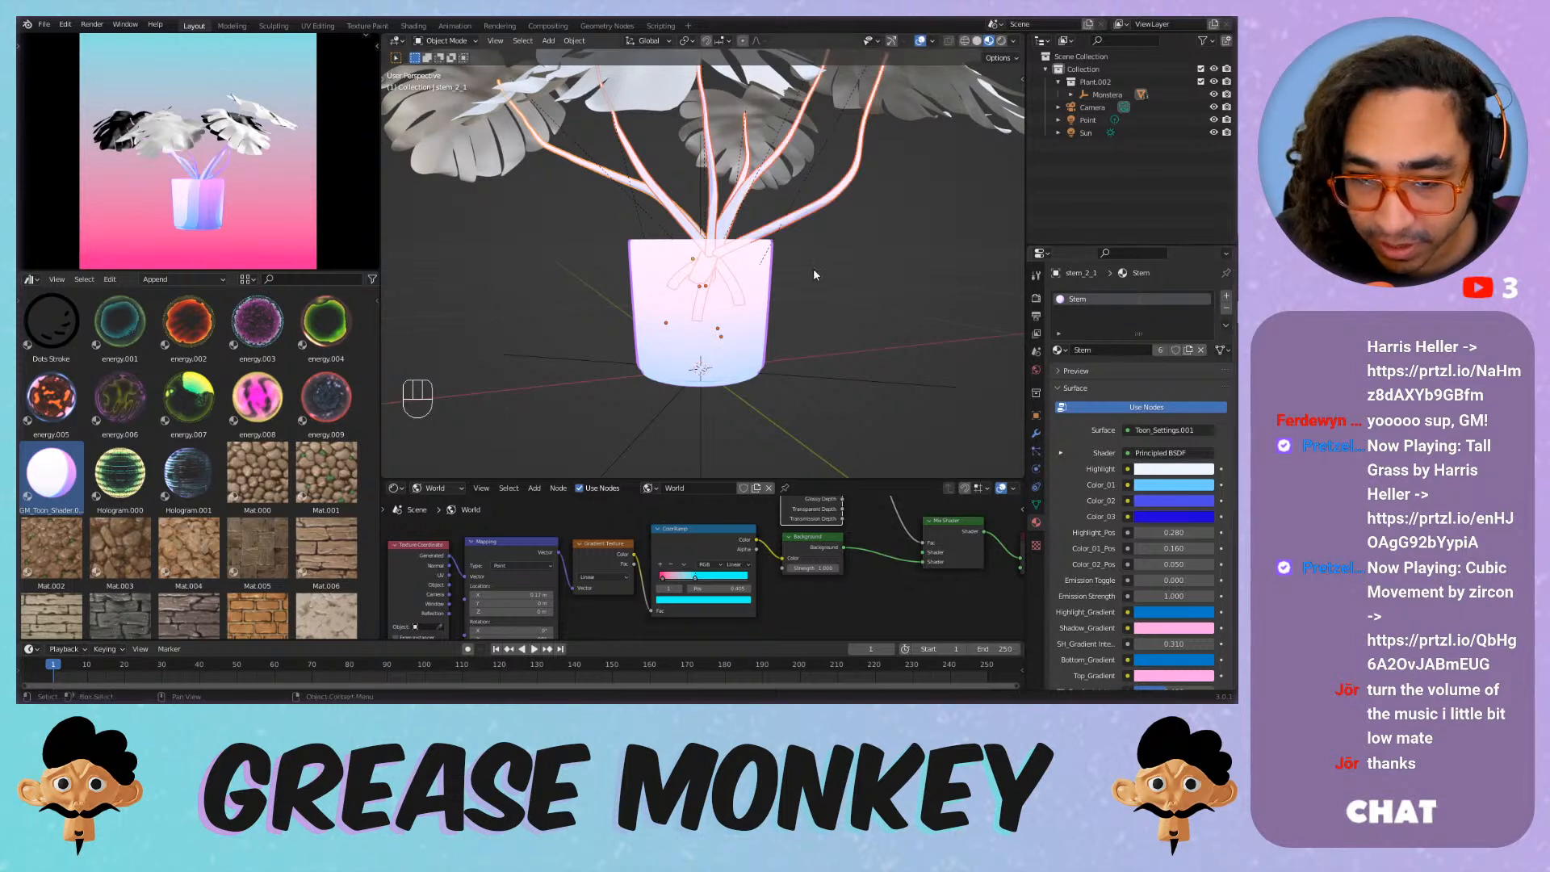
scroll(284, 162, "up", 4)
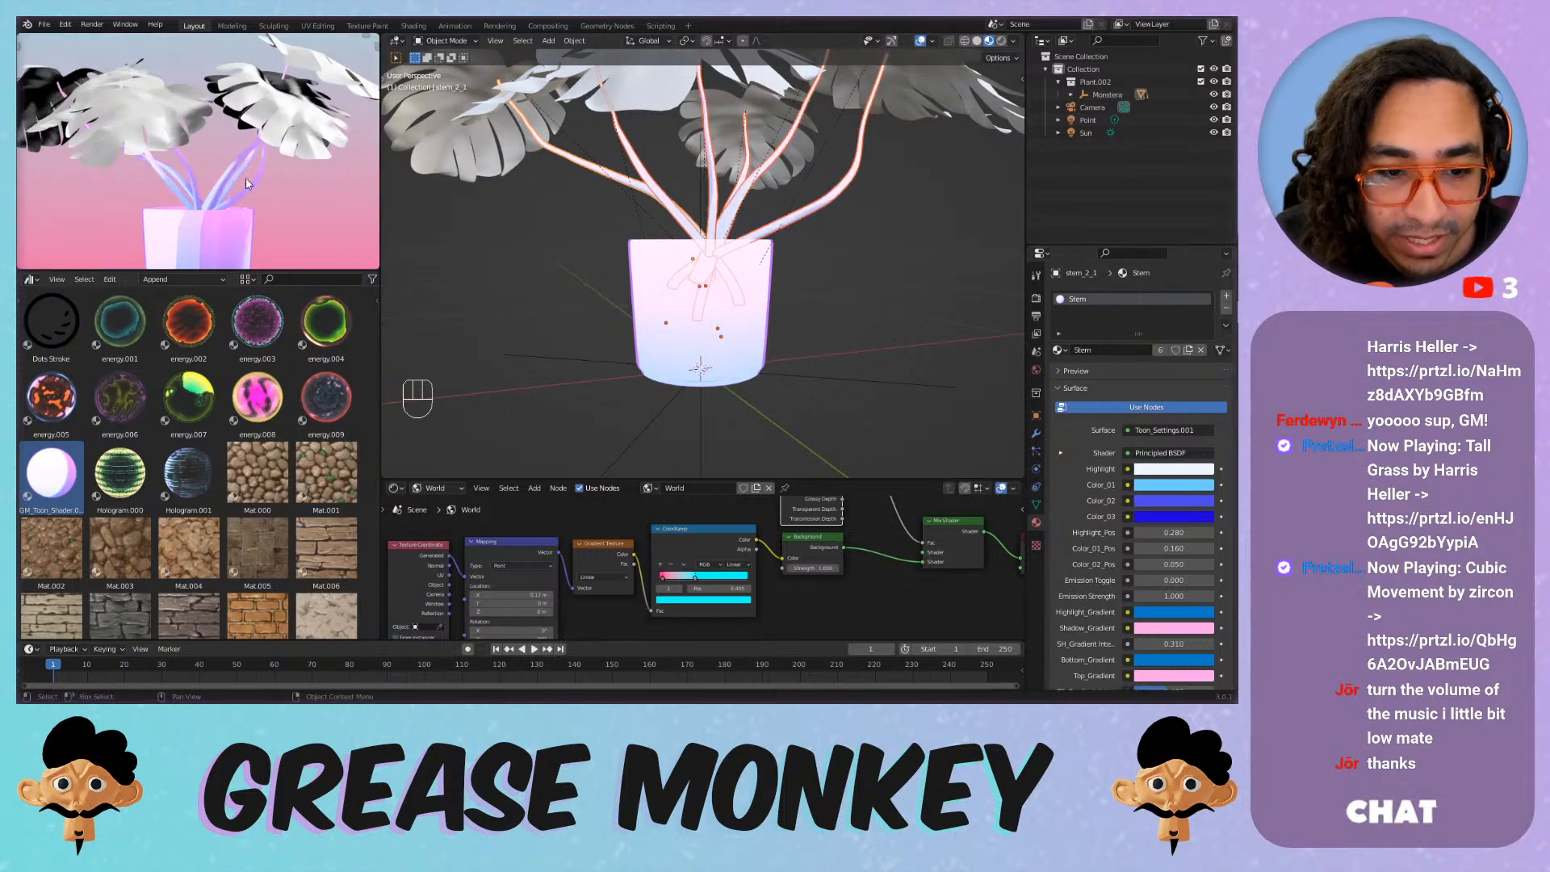
scroll(189, 195, "down", 4)
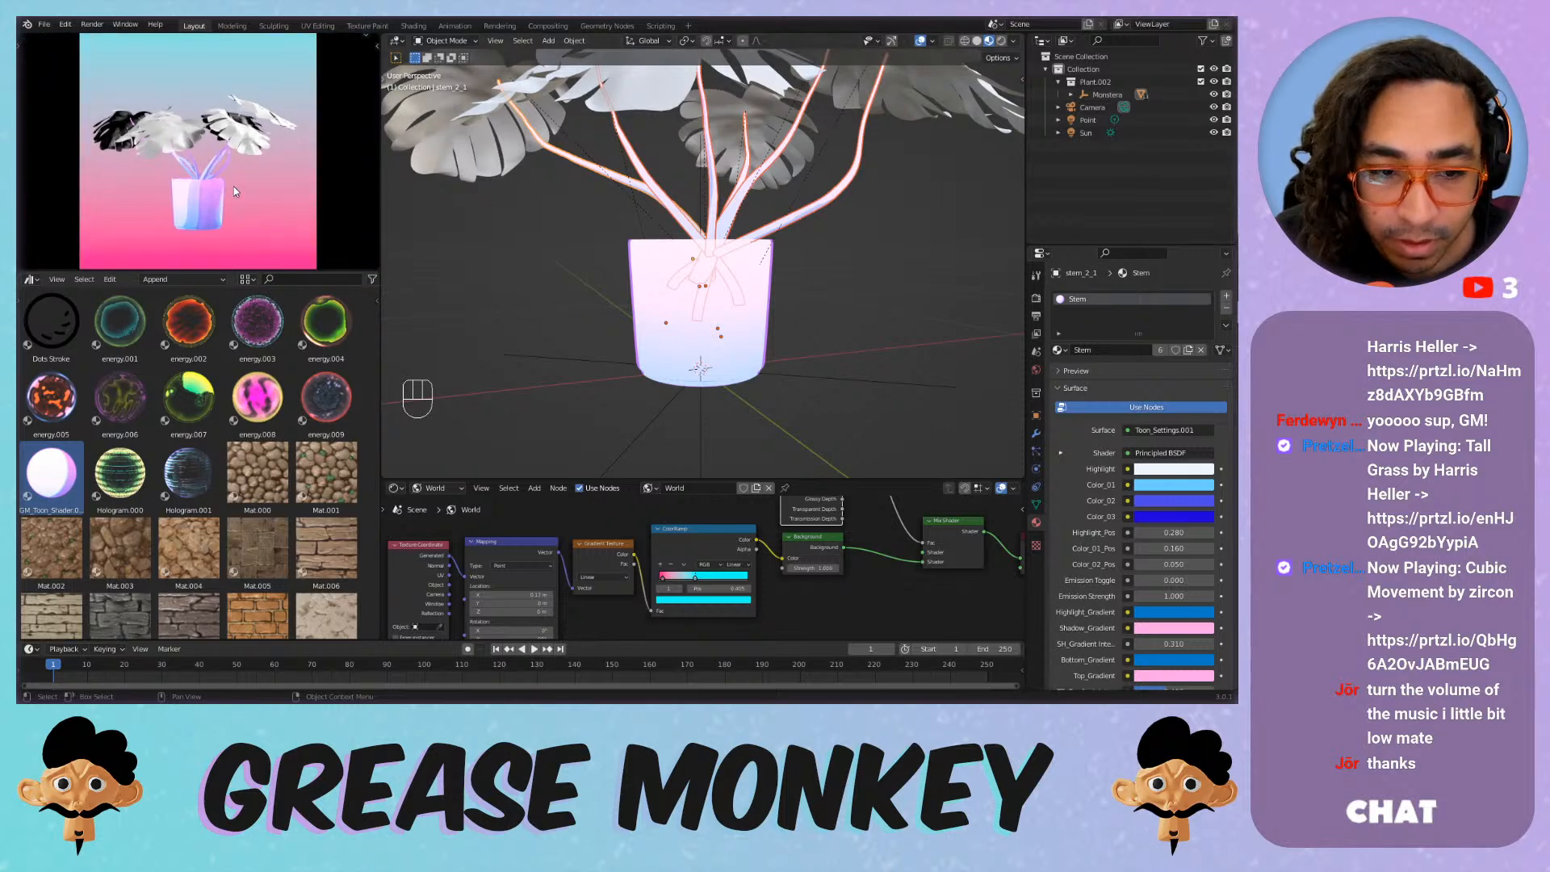
Apply the GM_Toon_Shader material from the asset library to the large front leaf.
middle_click_drag(682, 197, 633, 263)
left_click(52, 396)
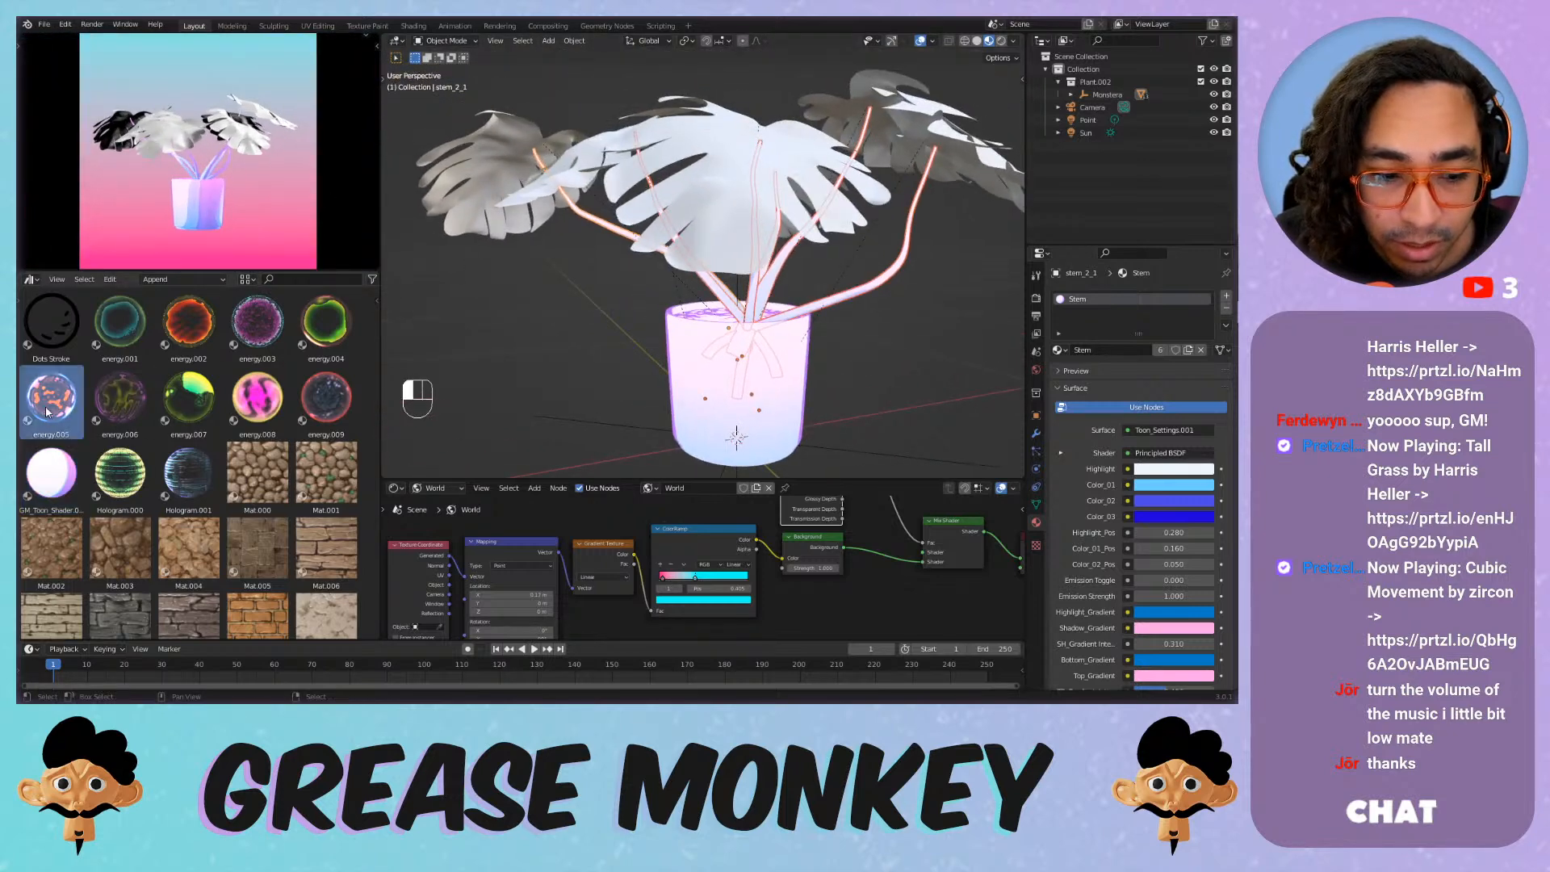
left_click(51, 473)
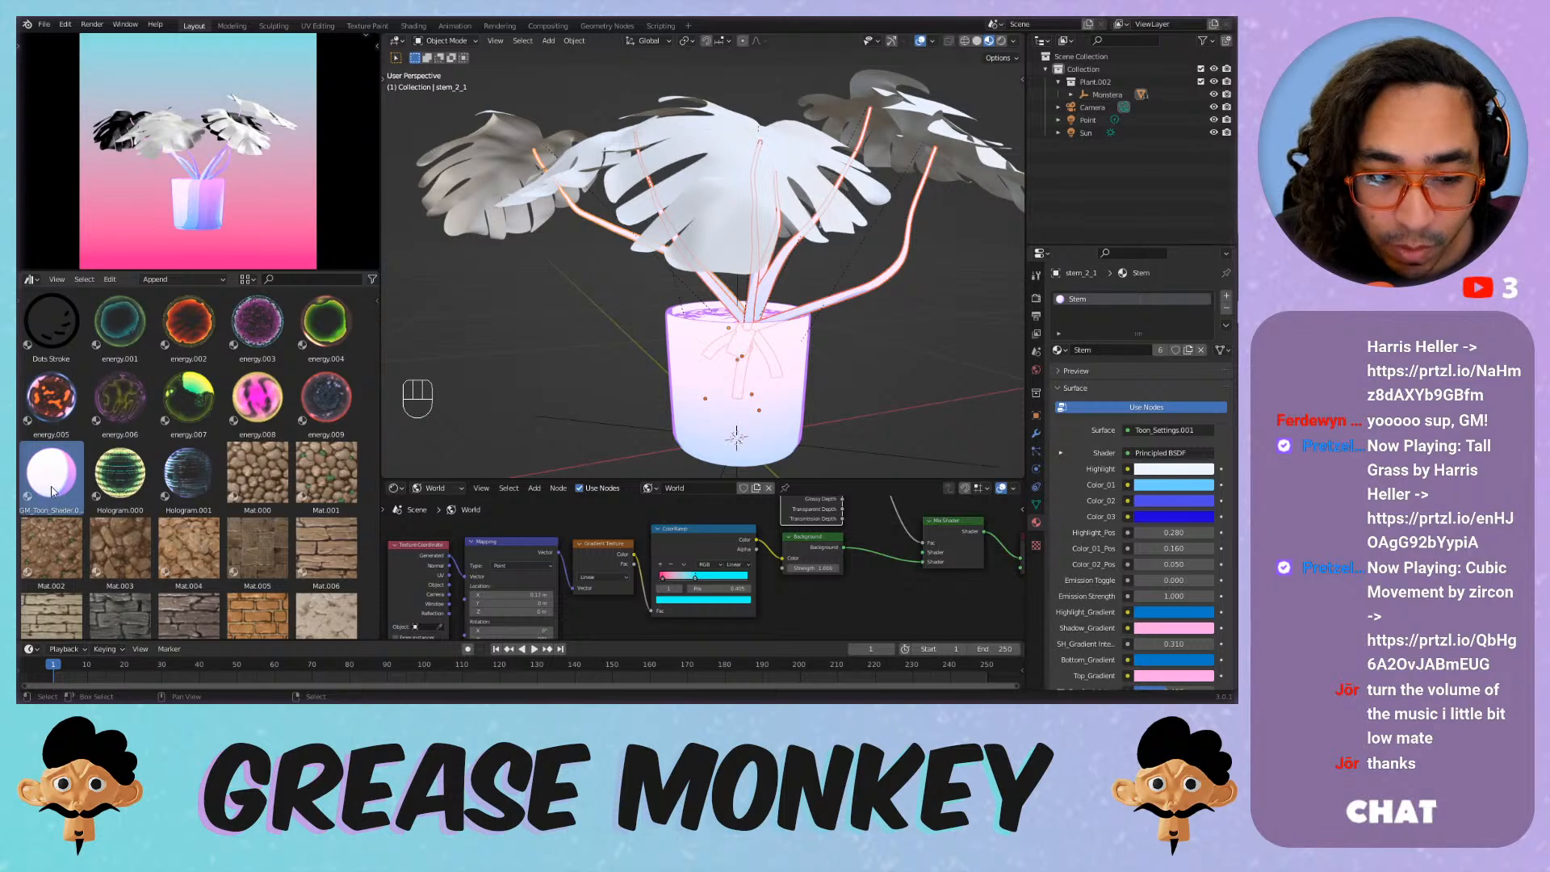
left_click_drag(49, 481, 739, 141)
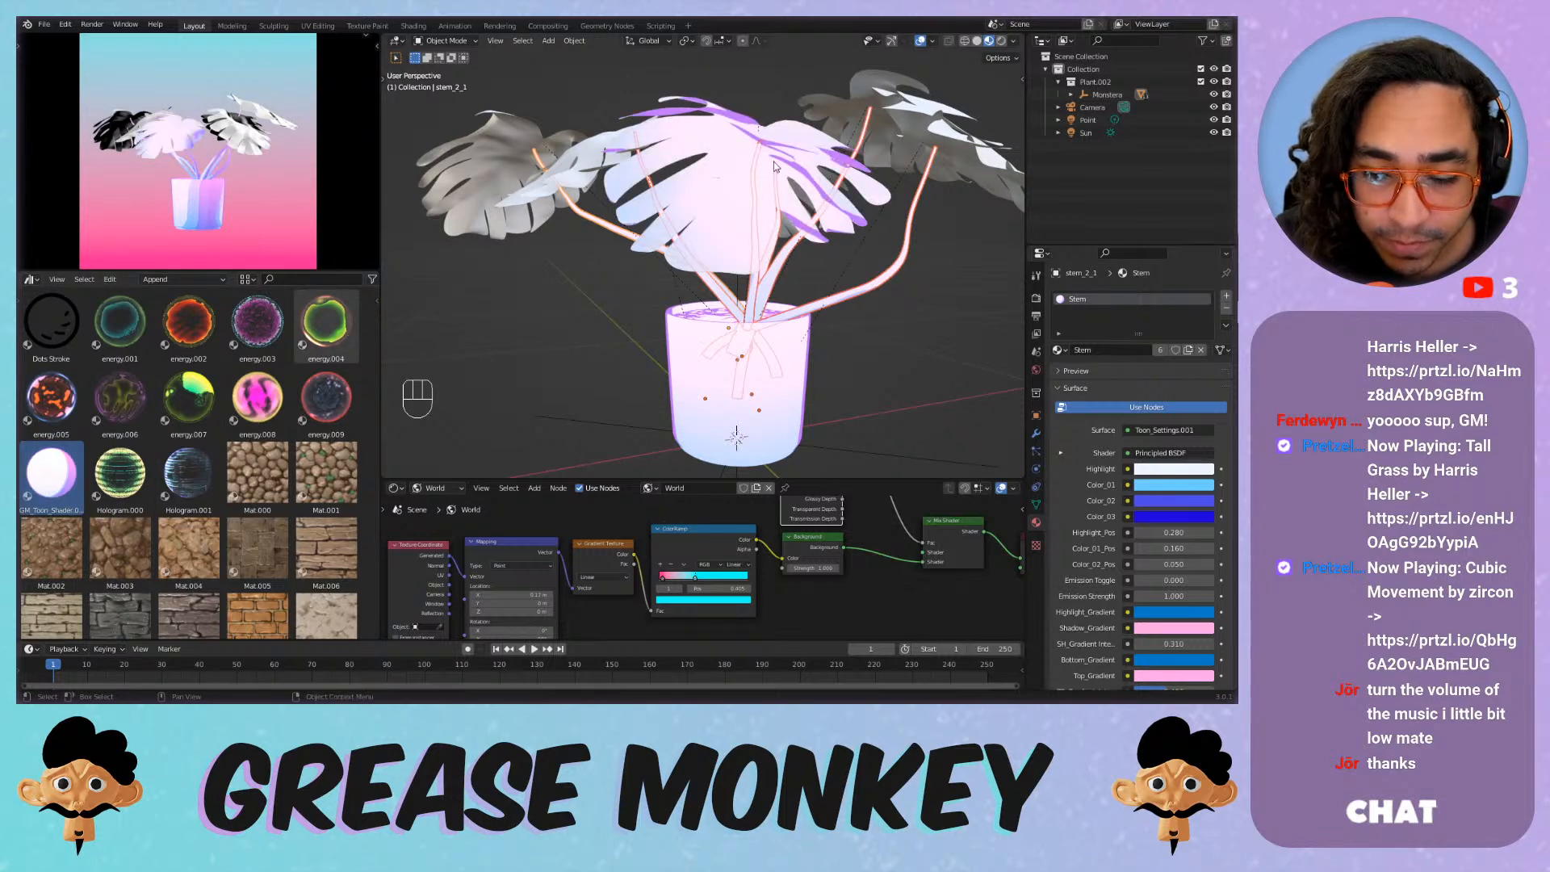
Rename the front leaf's toon shader material as Leaf.
middle_click_drag(773, 166, 543, 252)
left_click(535, 272)
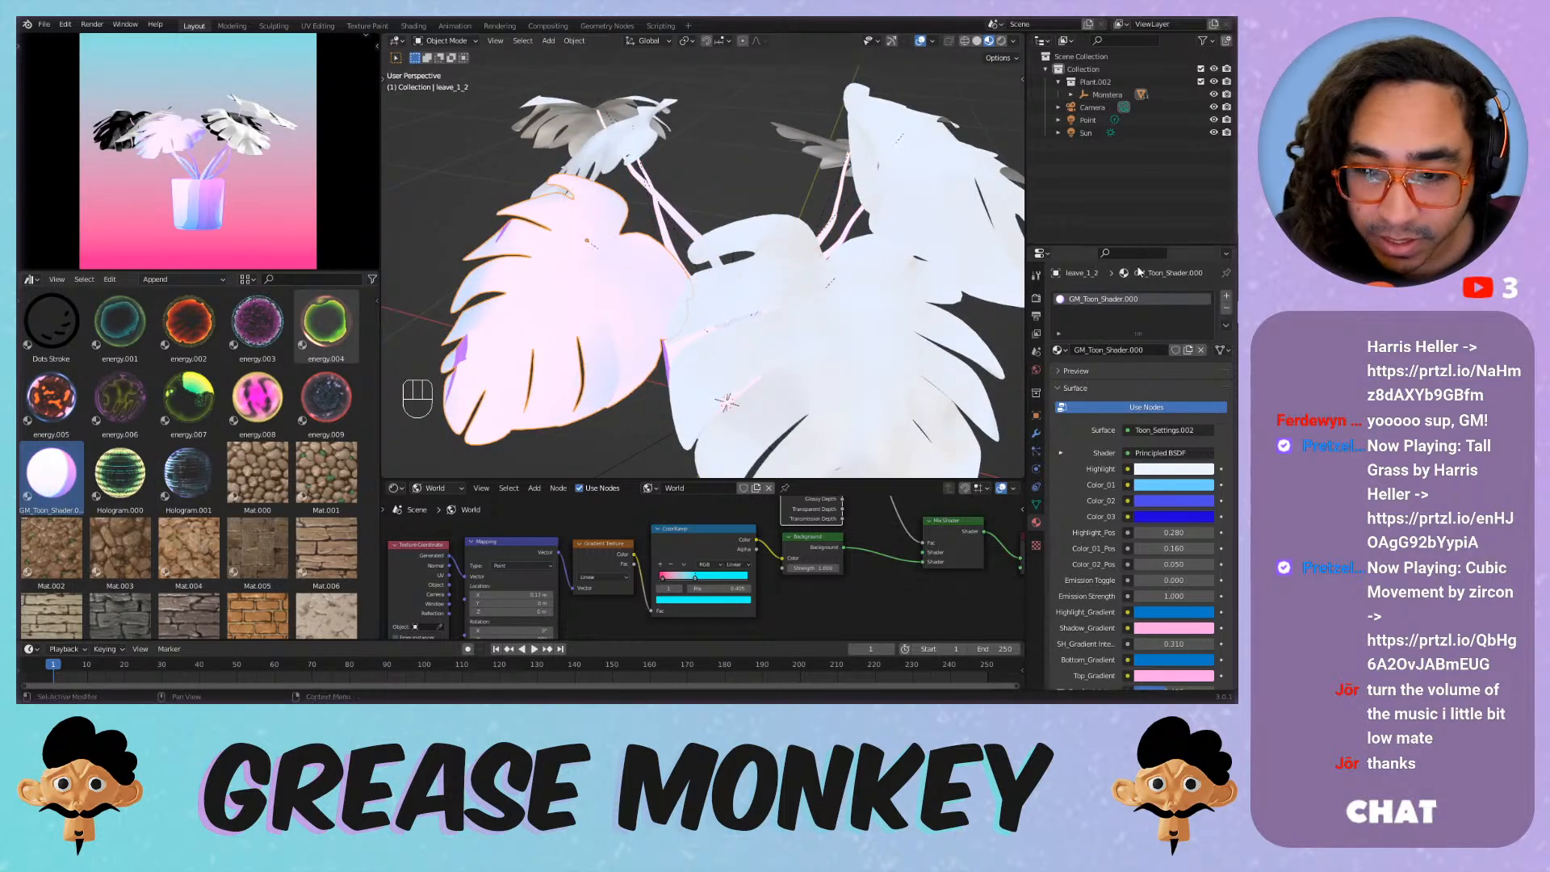
double_click(1104, 299)
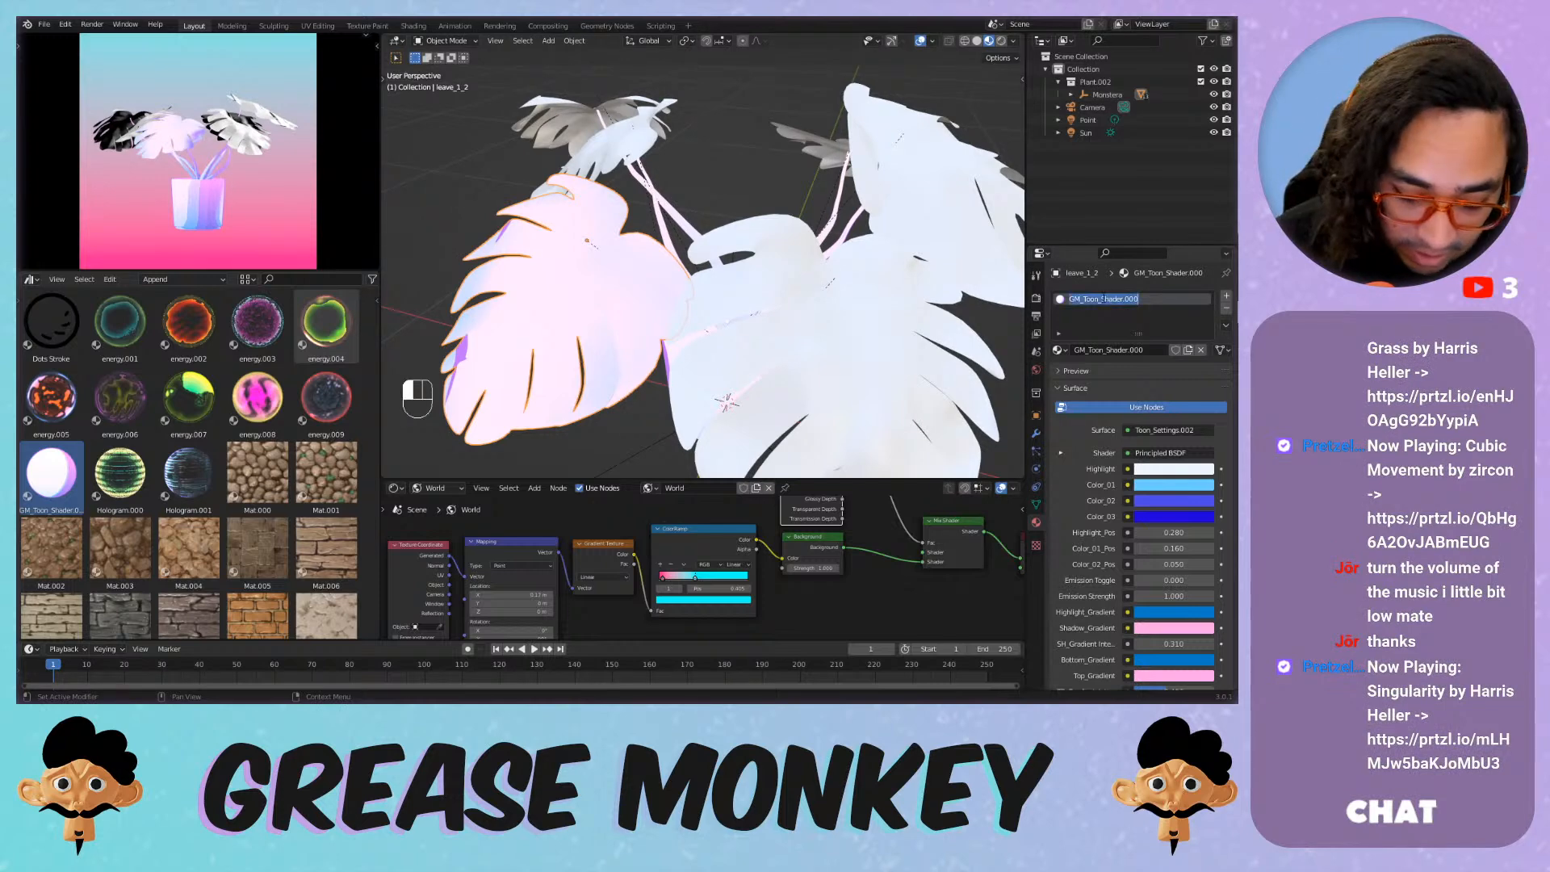
type("Leaf")
key("Return")
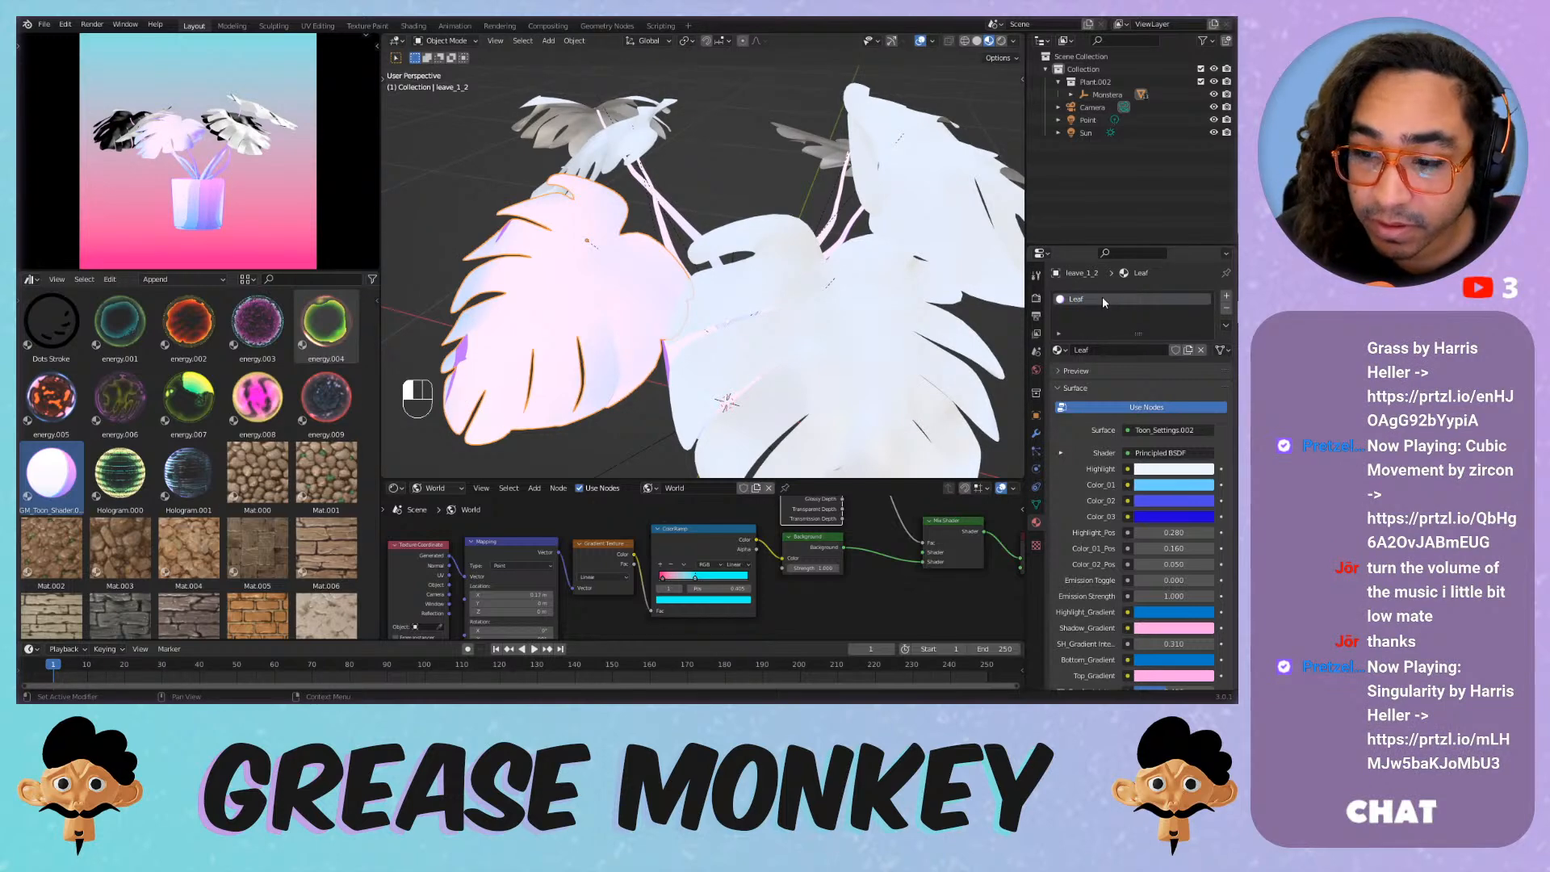
Select all the leaves with the Leaf-material one active, and copy its material to the others.
scroll(599, 216, "down", 4)
middle_click_drag(646, 236, 729, 270)
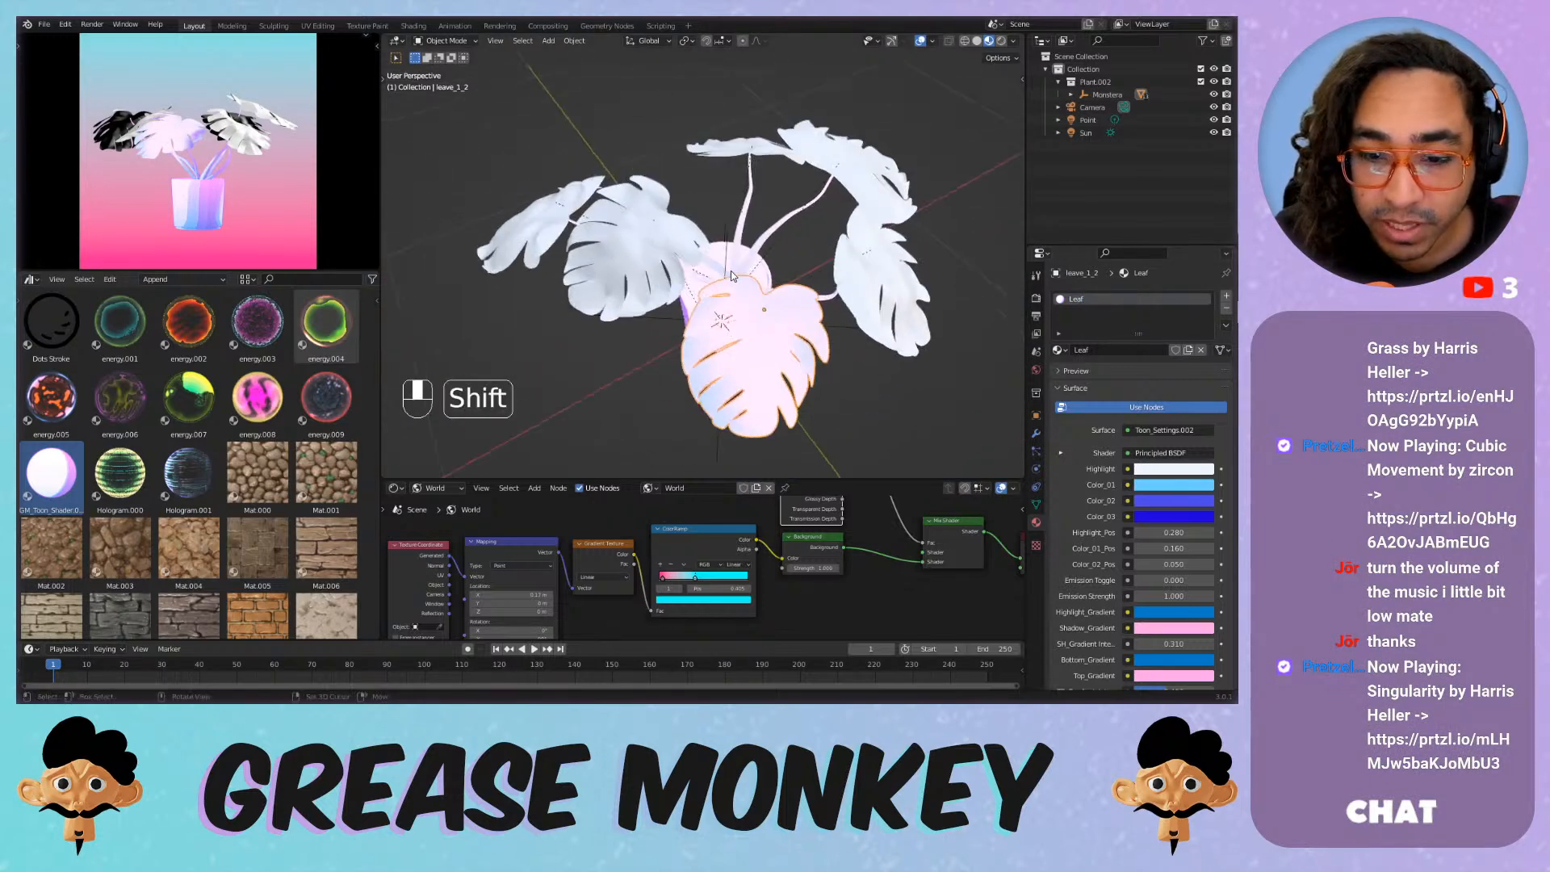
left_click(622, 244, "shift")
left_click(538, 208, "shift")
left_click(757, 155, "shift")
left_click(871, 170, "shift")
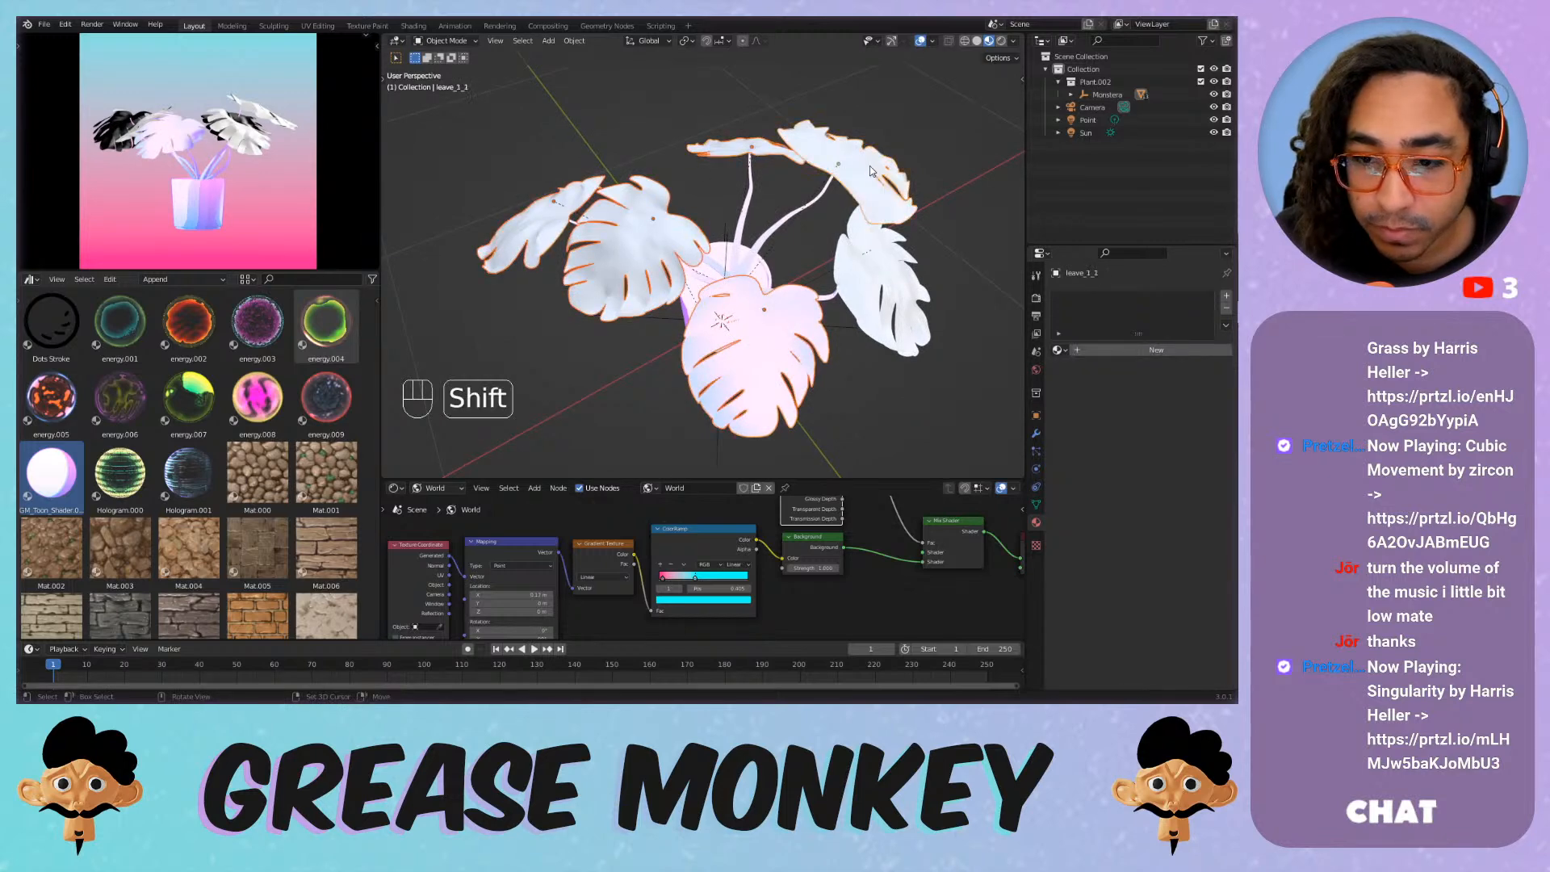
left_click(869, 276, "shift")
middle_click_drag(885, 317, 753, 249)
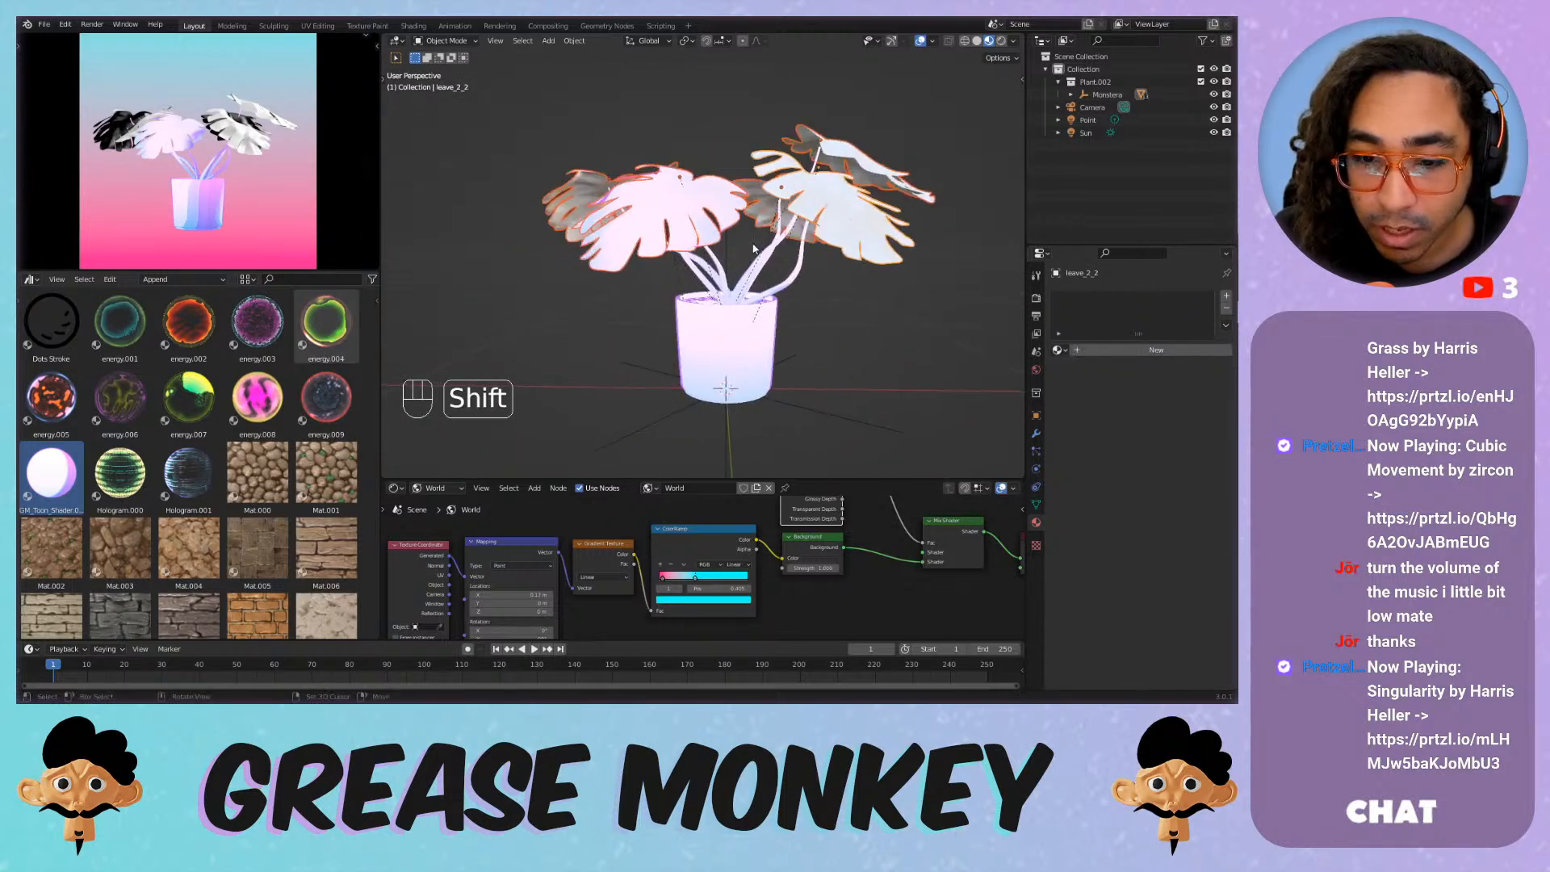
left_click(614, 249, "shift")
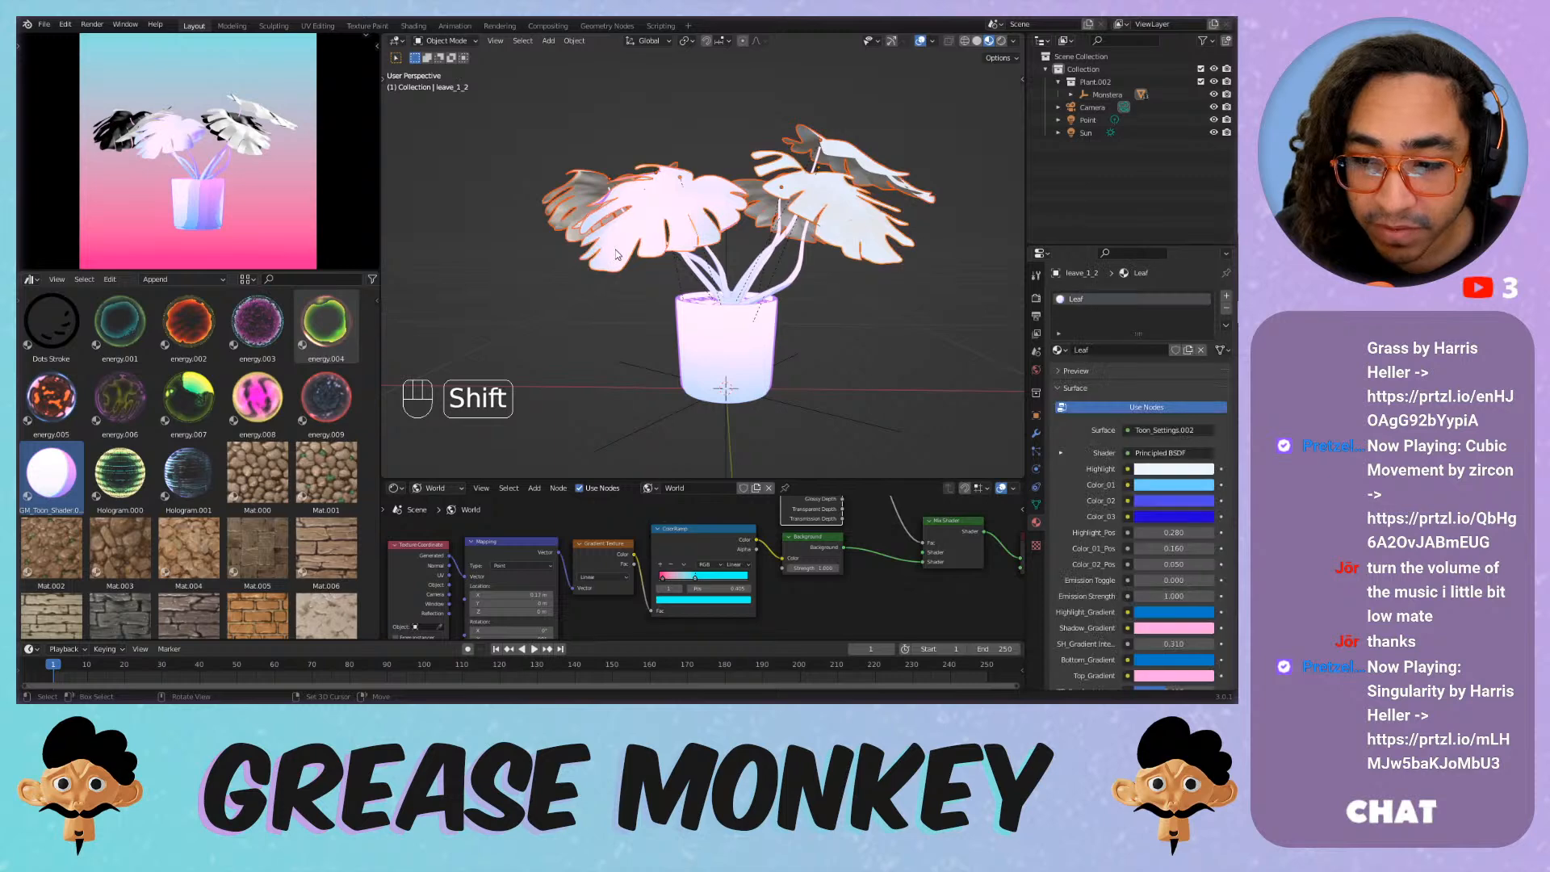
left_click(1225, 325)
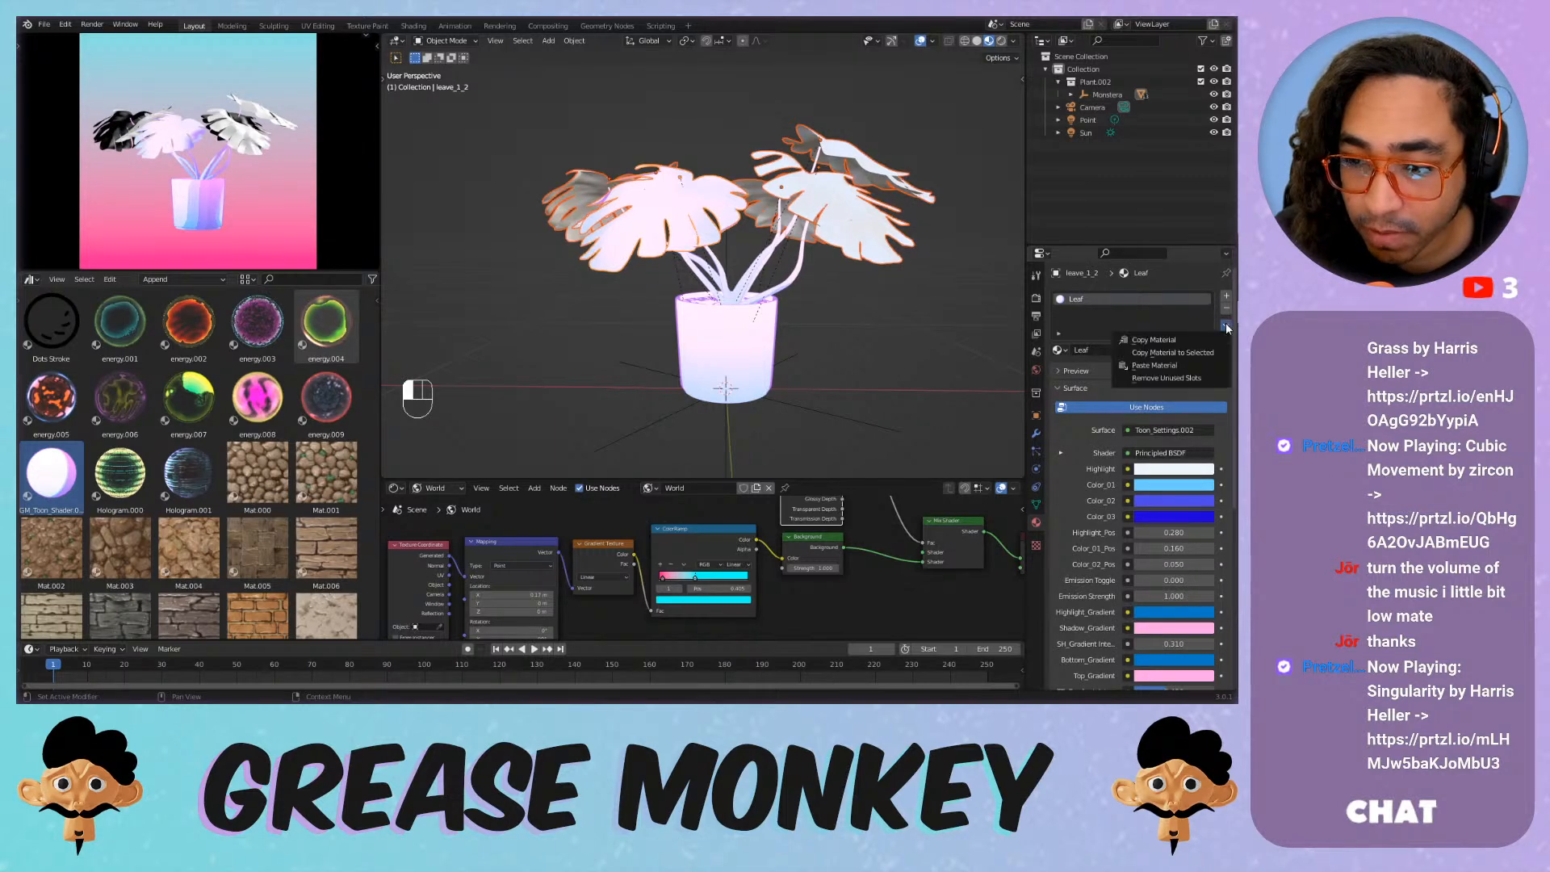
left_click(1184, 355)
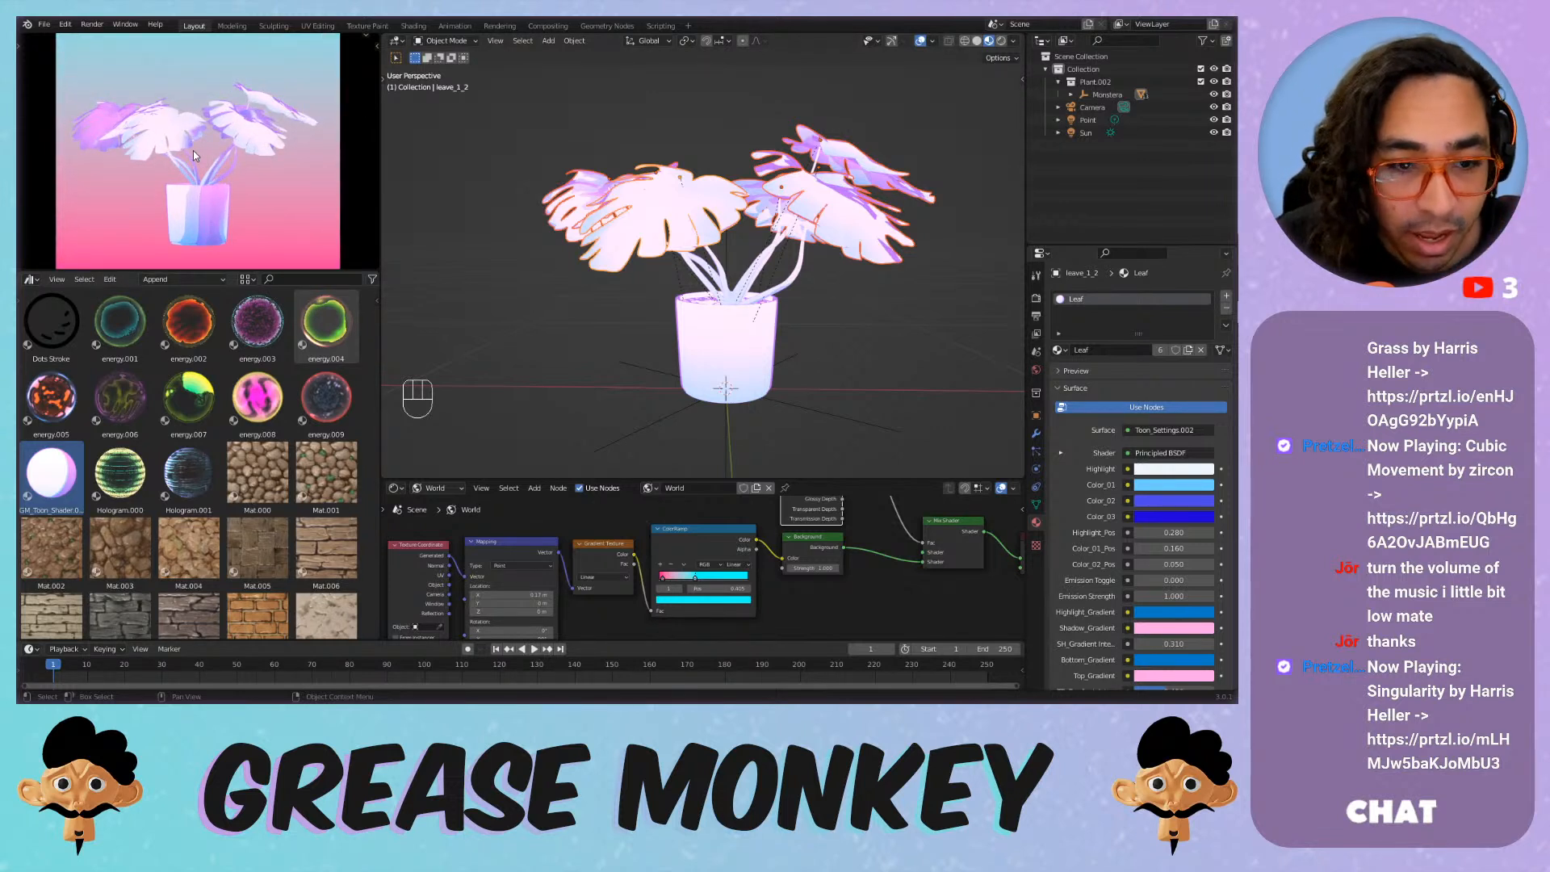
scroll(194, 156, "down", 1)
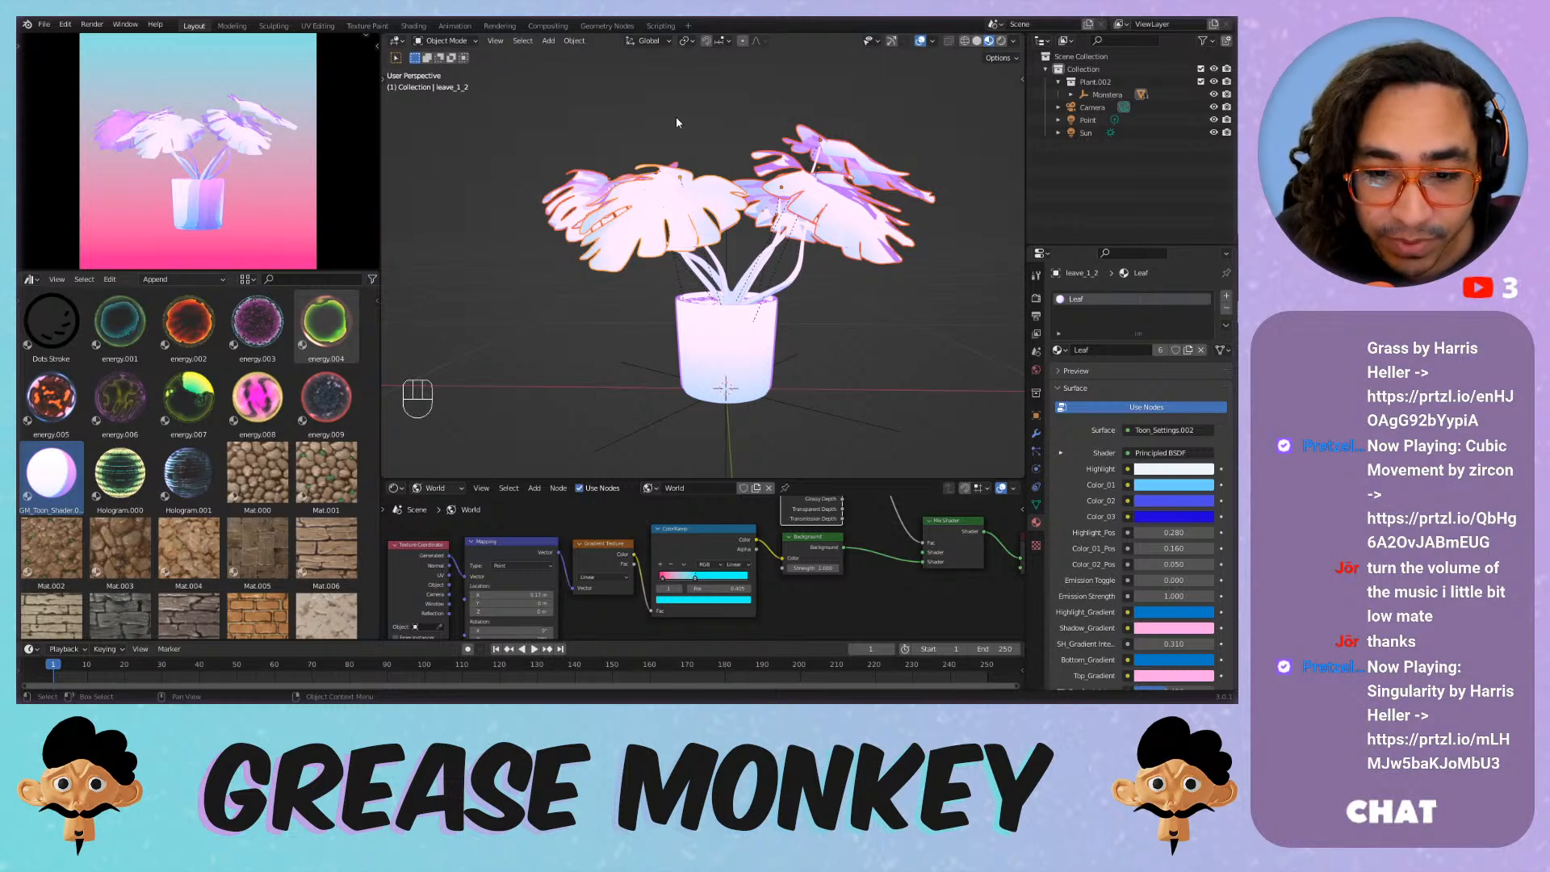
Expand the camera preview over the asset browser, fit the image in it, and enlarge the node editor upward.
middle_click_drag(677, 121, 677, 224)
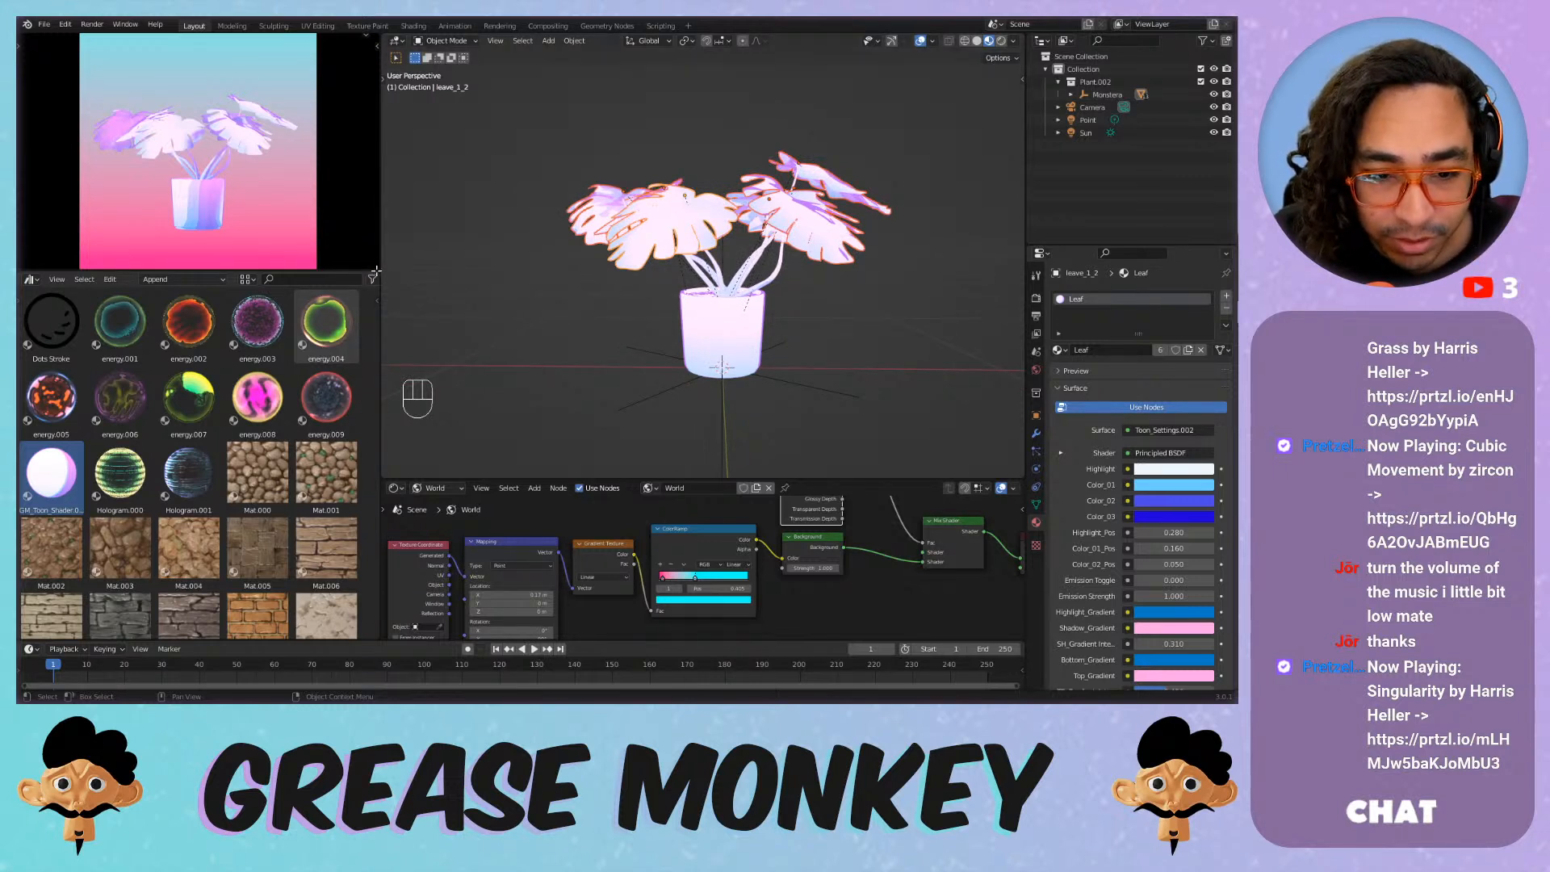
left_click_drag(377, 272, 343, 291)
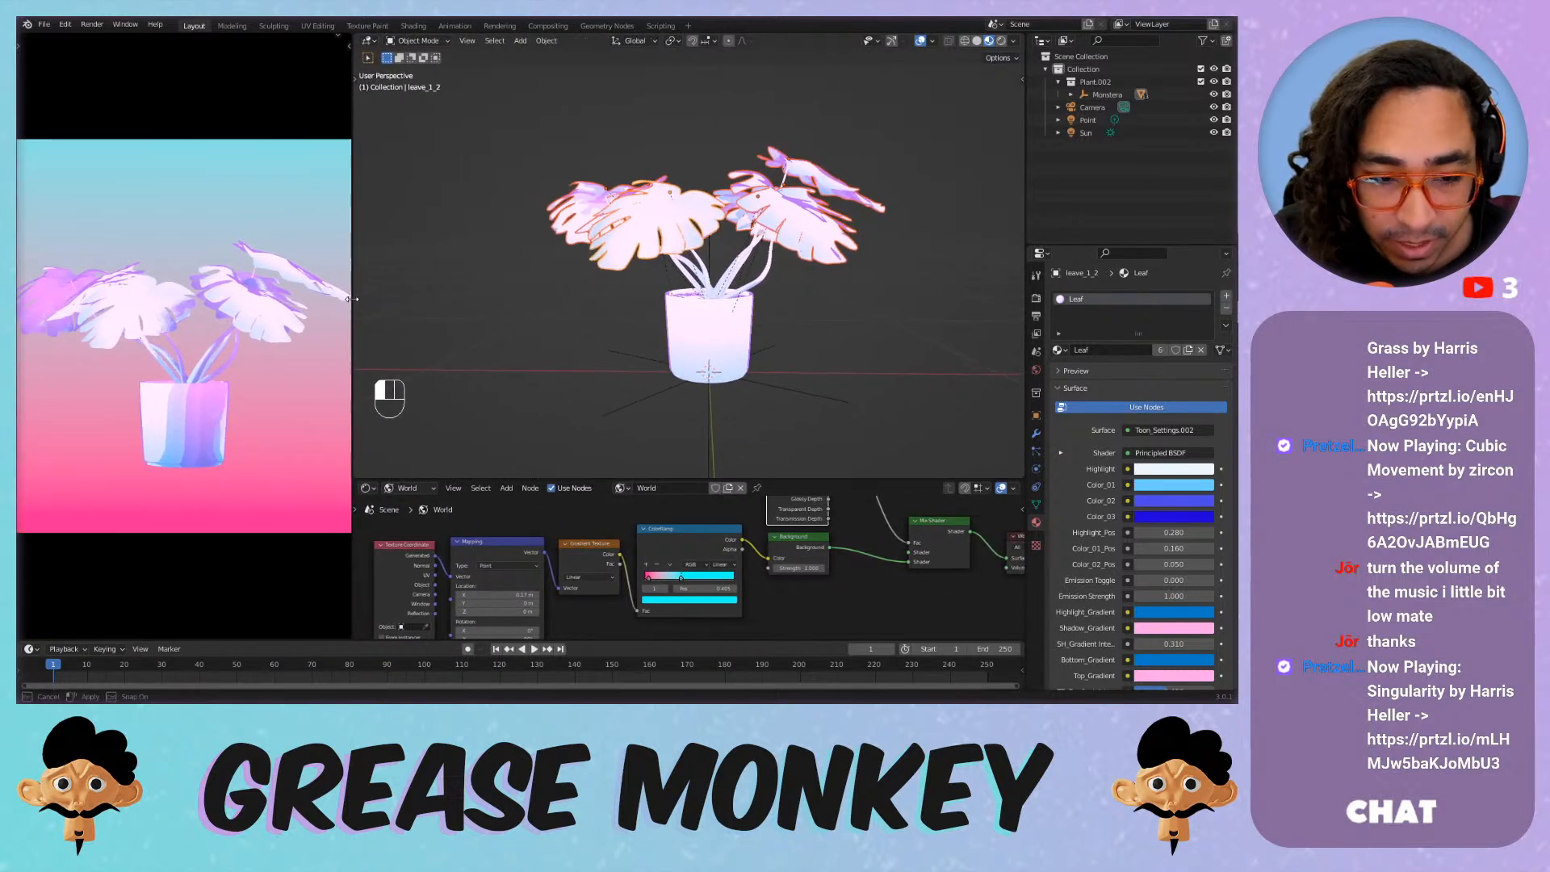
key("Home")
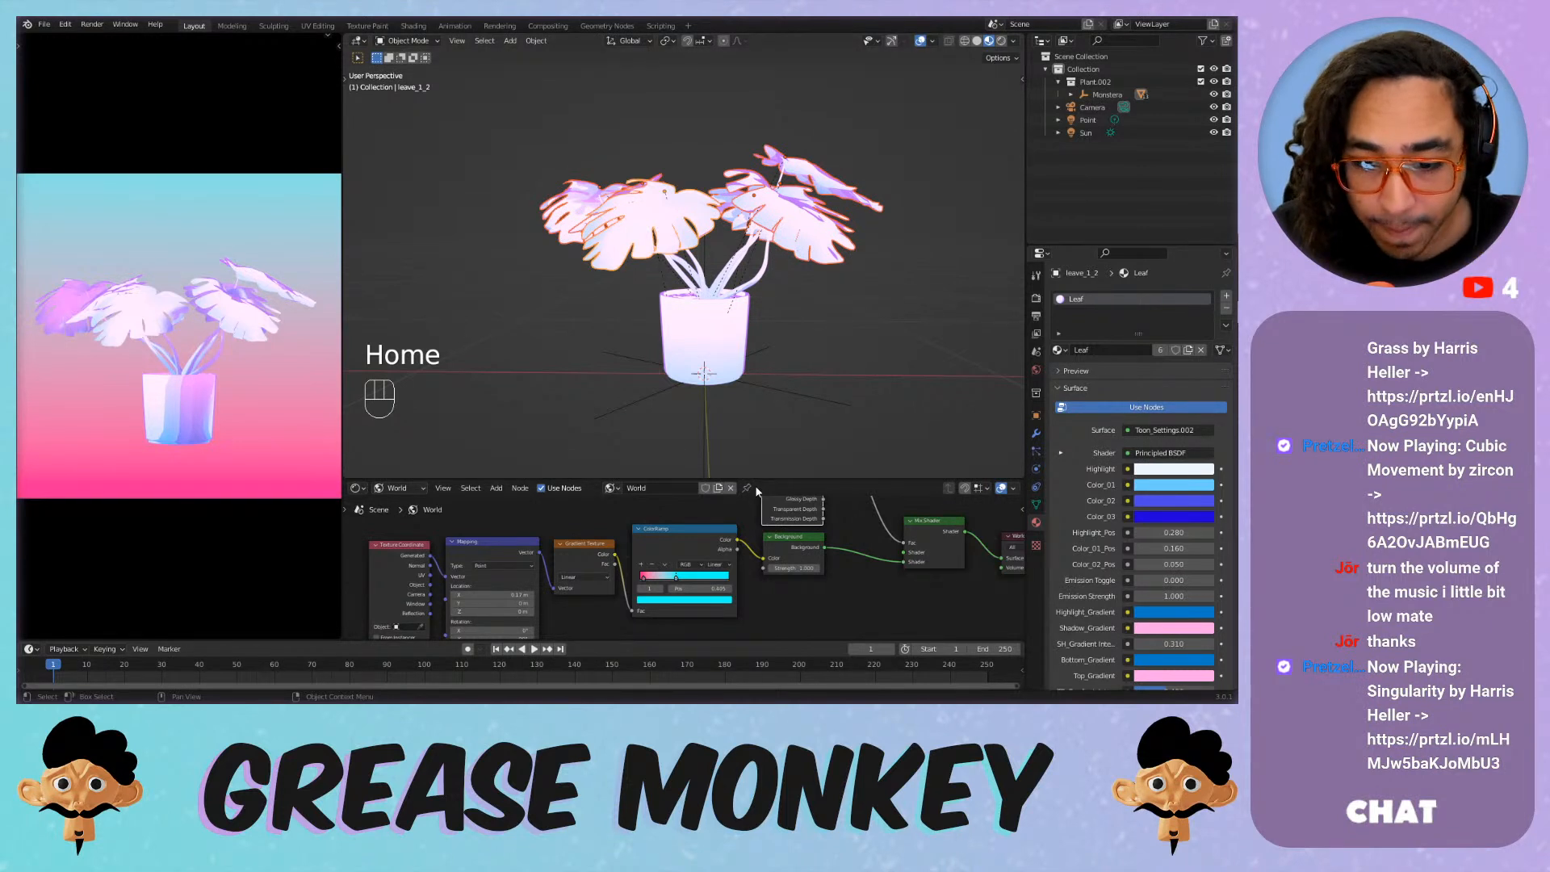
left_click_drag(698, 481, 710, 376)
scroll(782, 563, "up", 1)
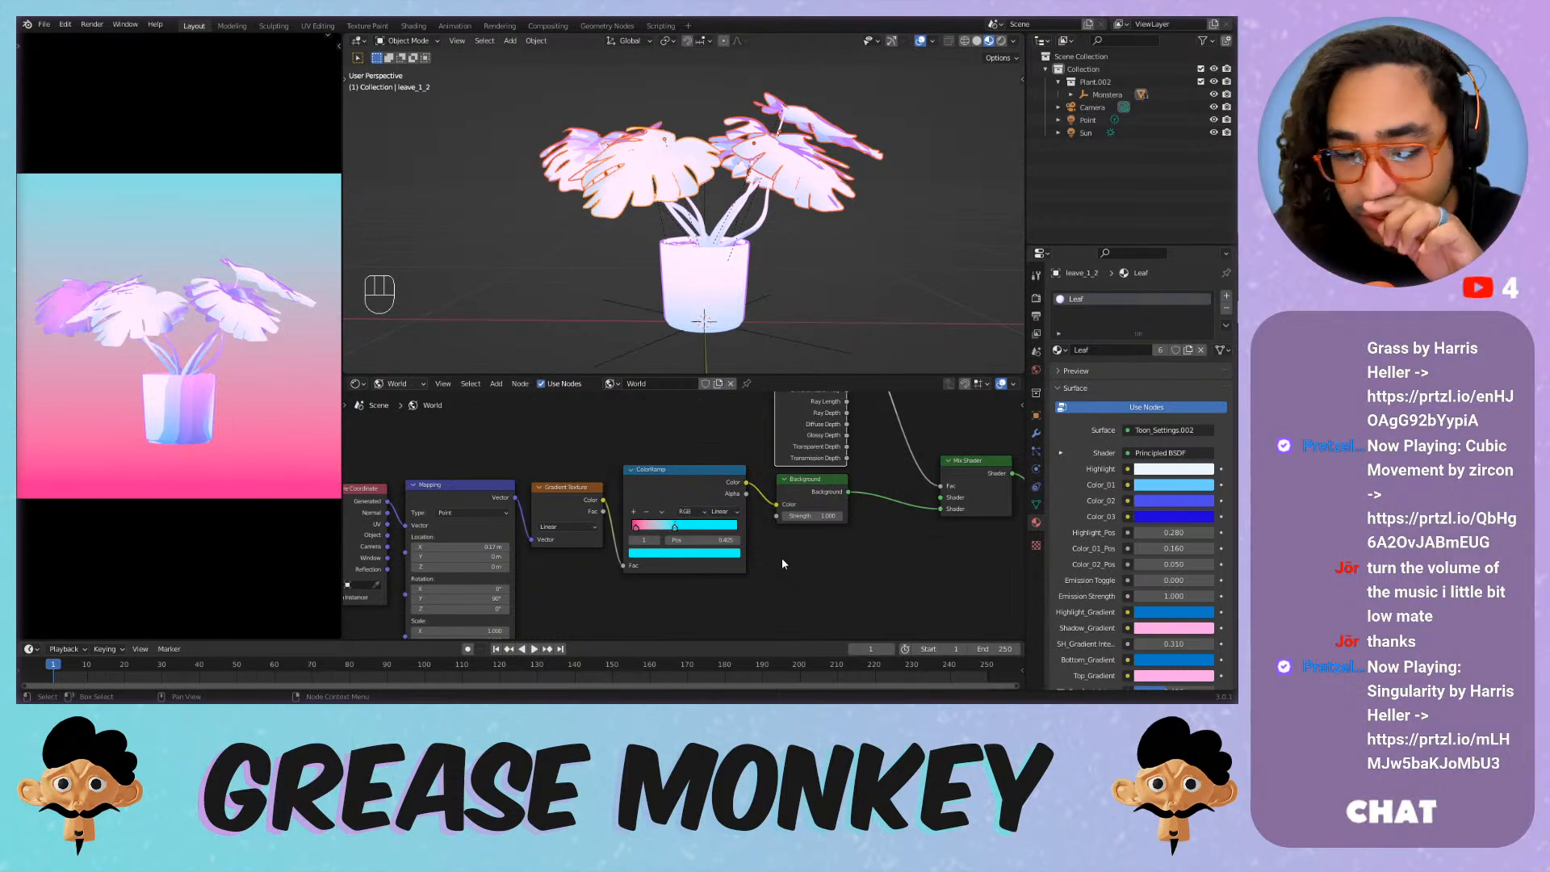
scroll(666, 280, "up", 1)
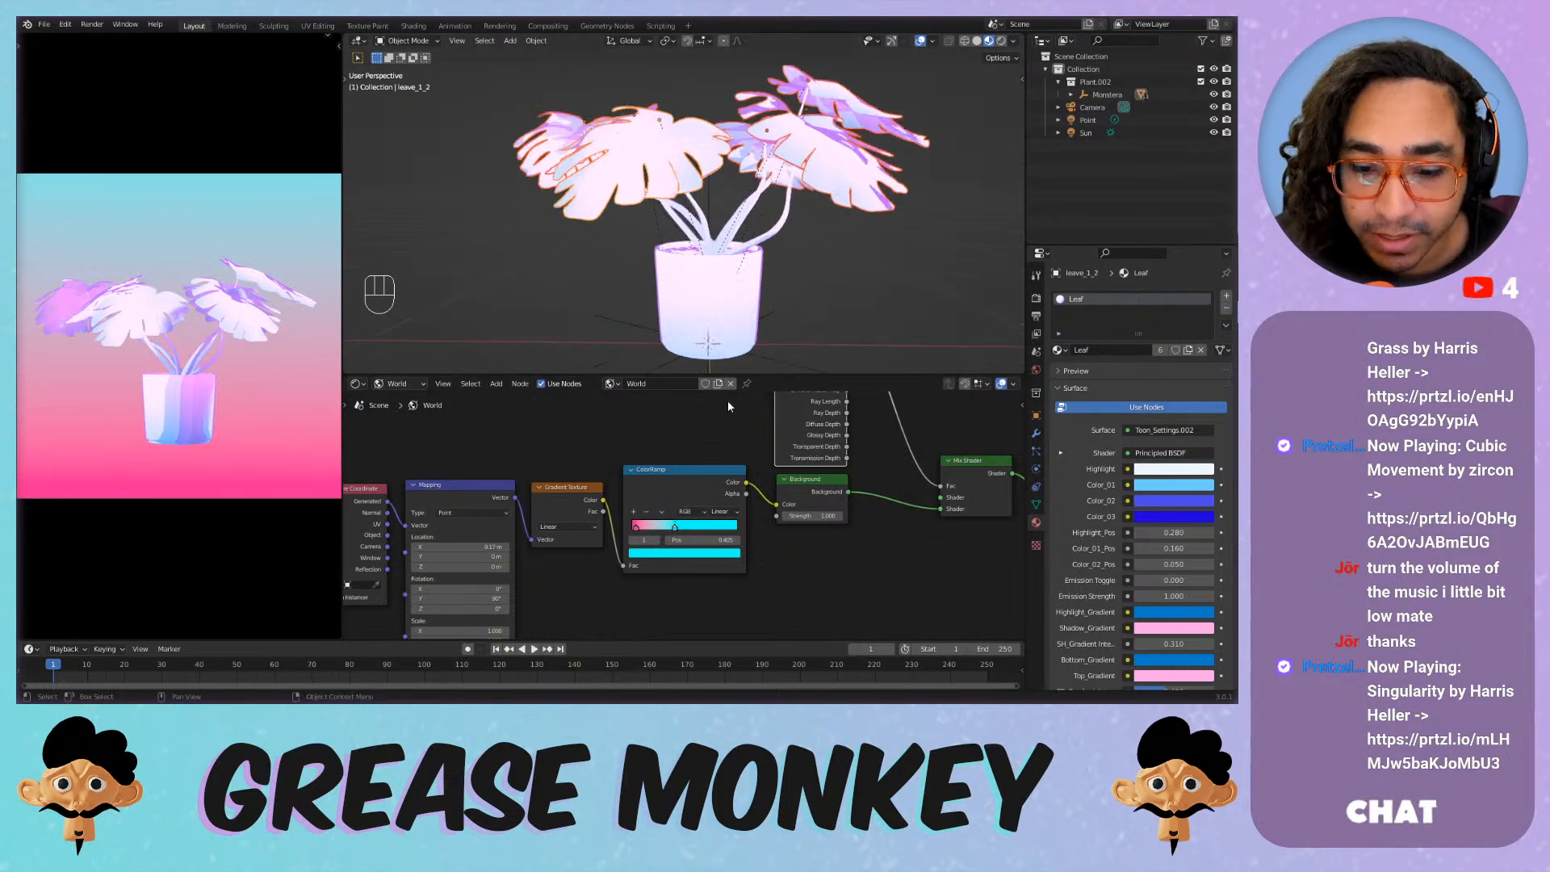
Isolate the pot by hiding every other object, and unhide everything again.
left_click(743, 284)
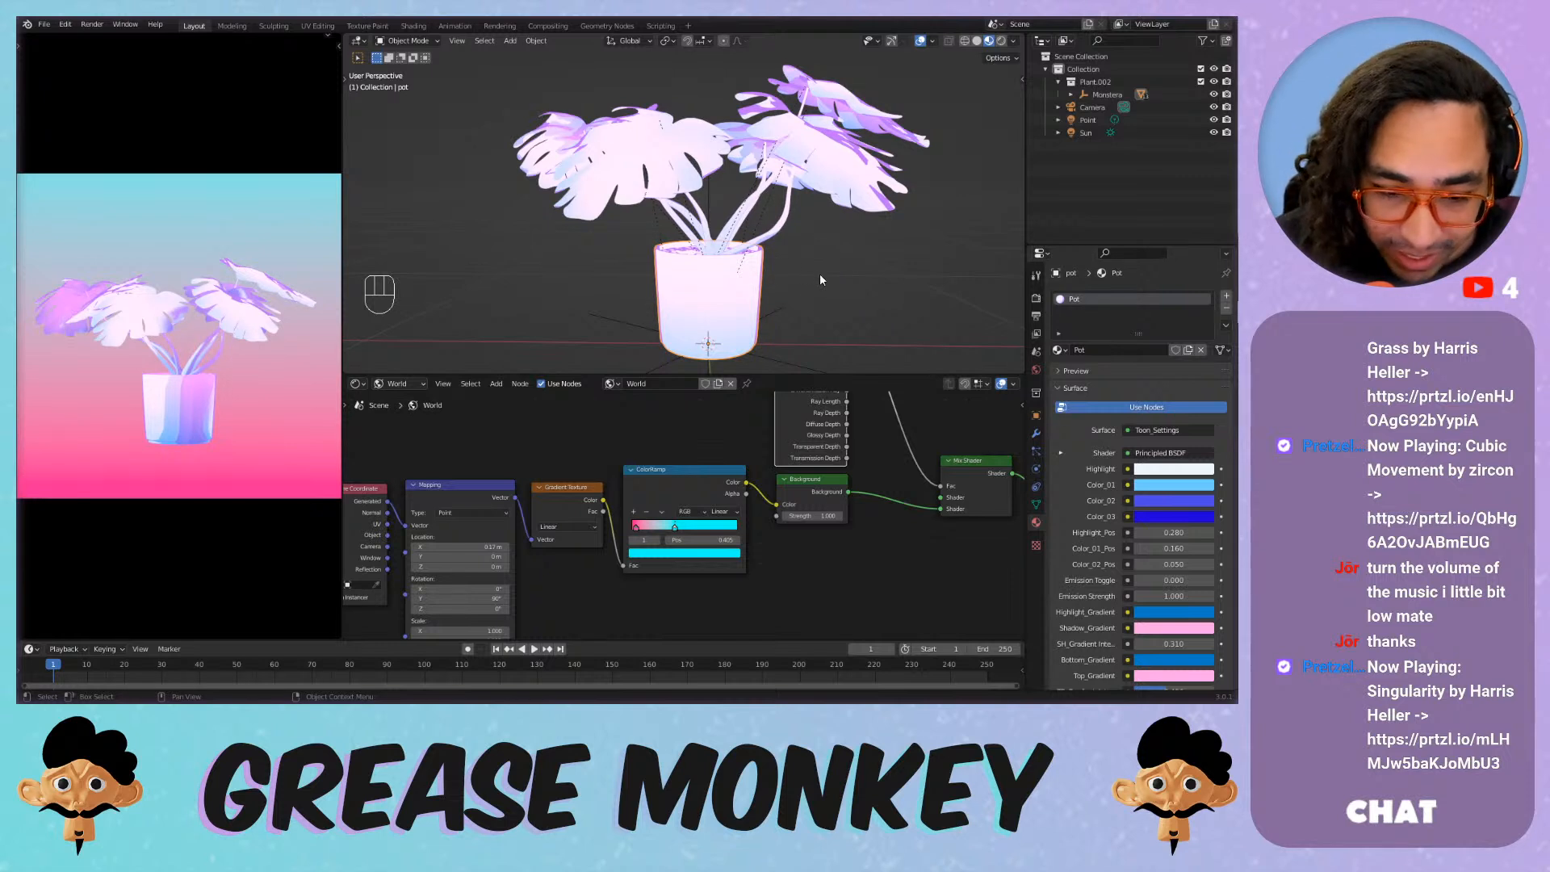
key("shift")
key("shift+h")
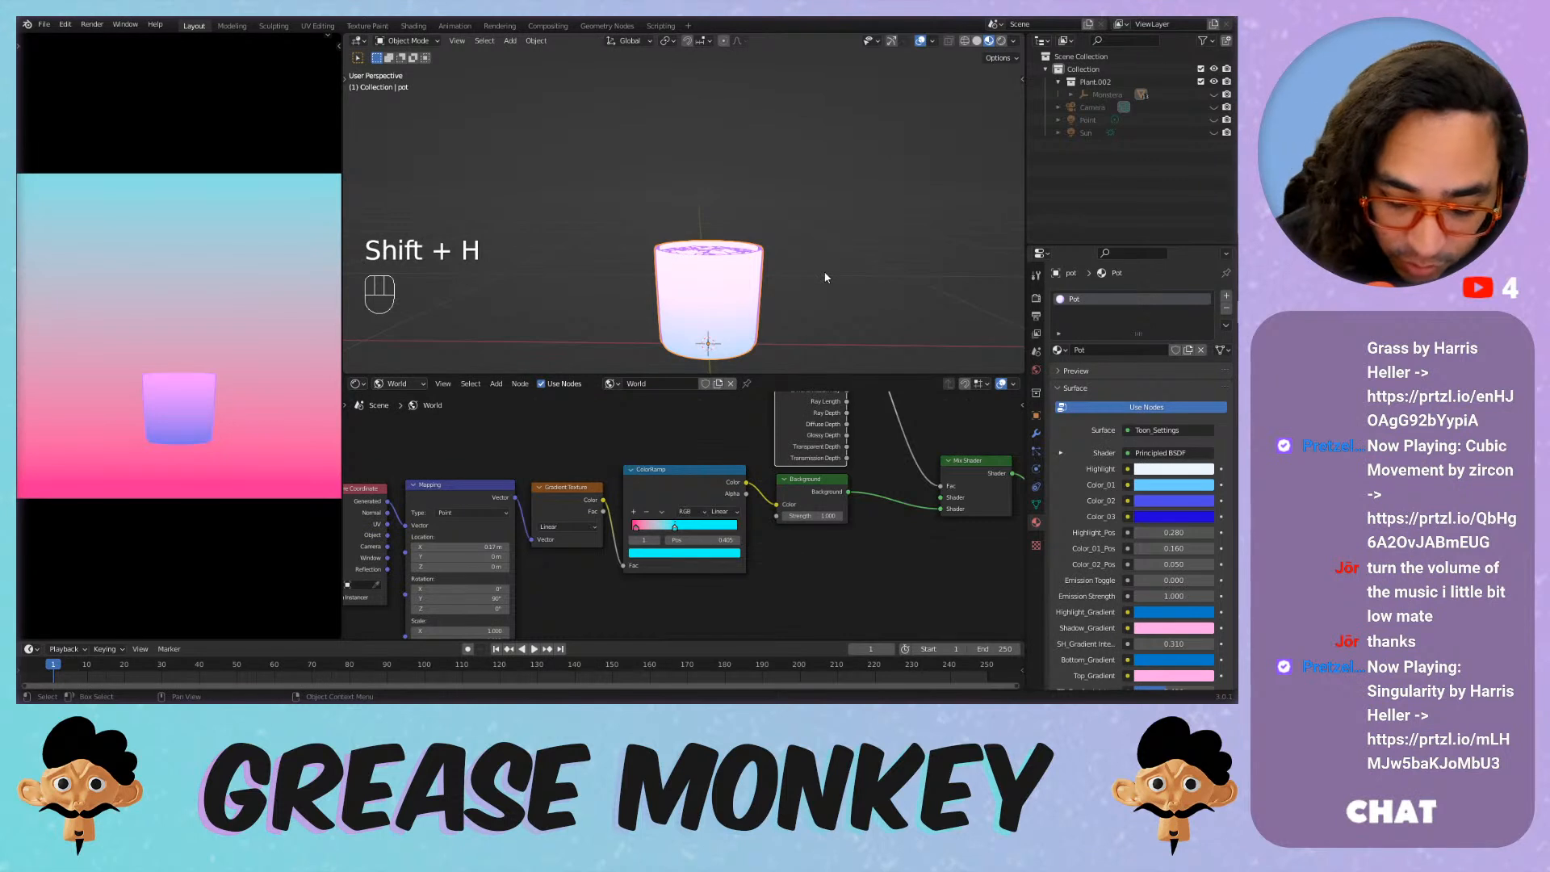
key("alt+h")
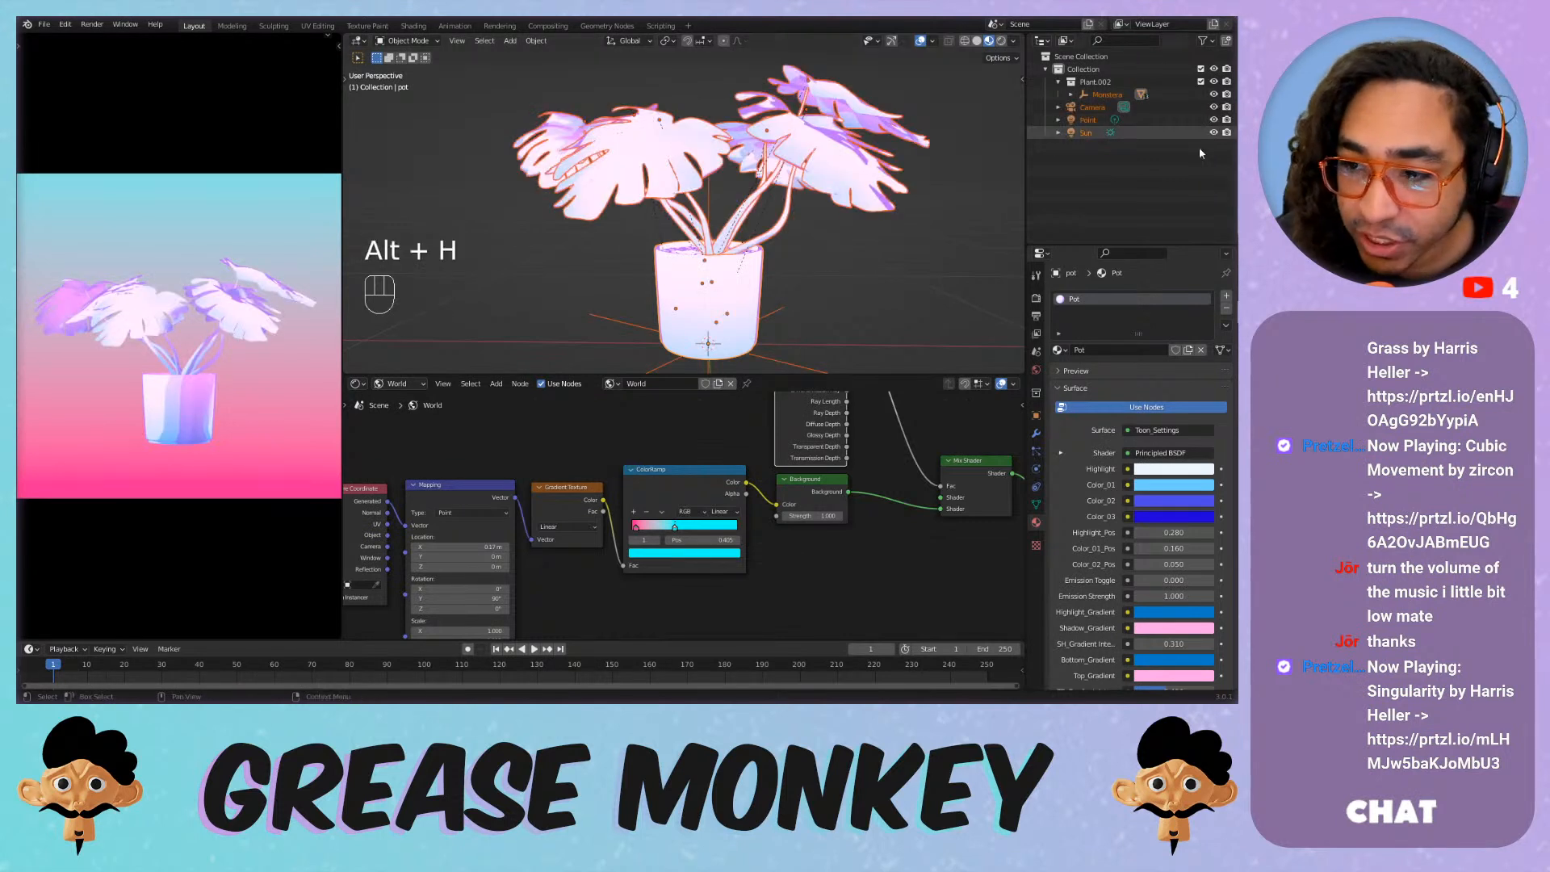
Show the selectable and disable-in-viewports toggles in the outliner, and switch the Plant.002 collection's visibility off and back on.
left_click(1202, 40)
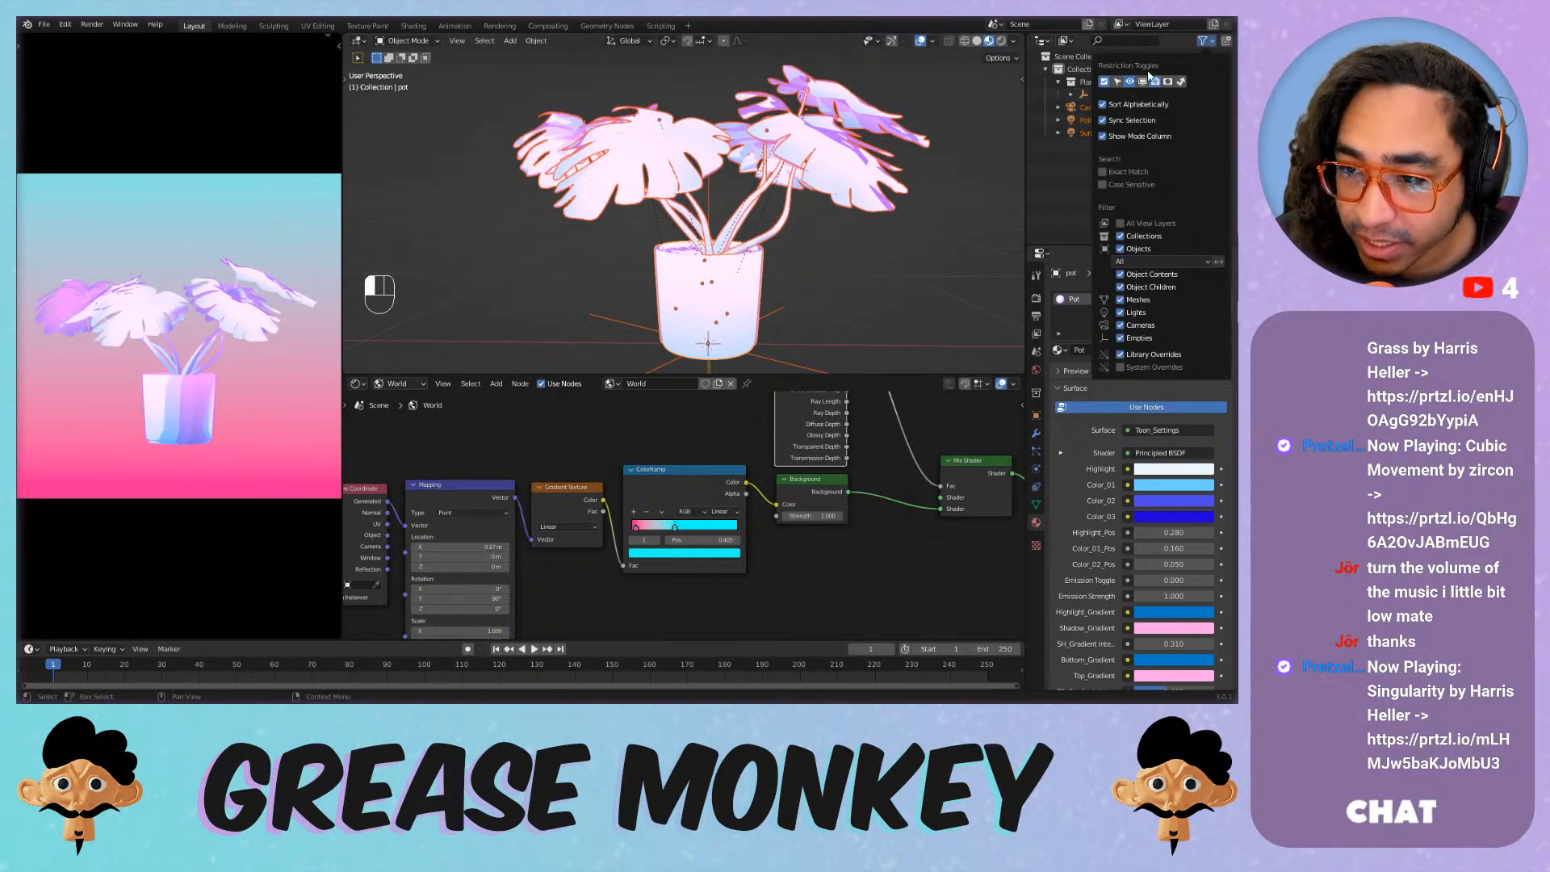
left_click(1132, 175)
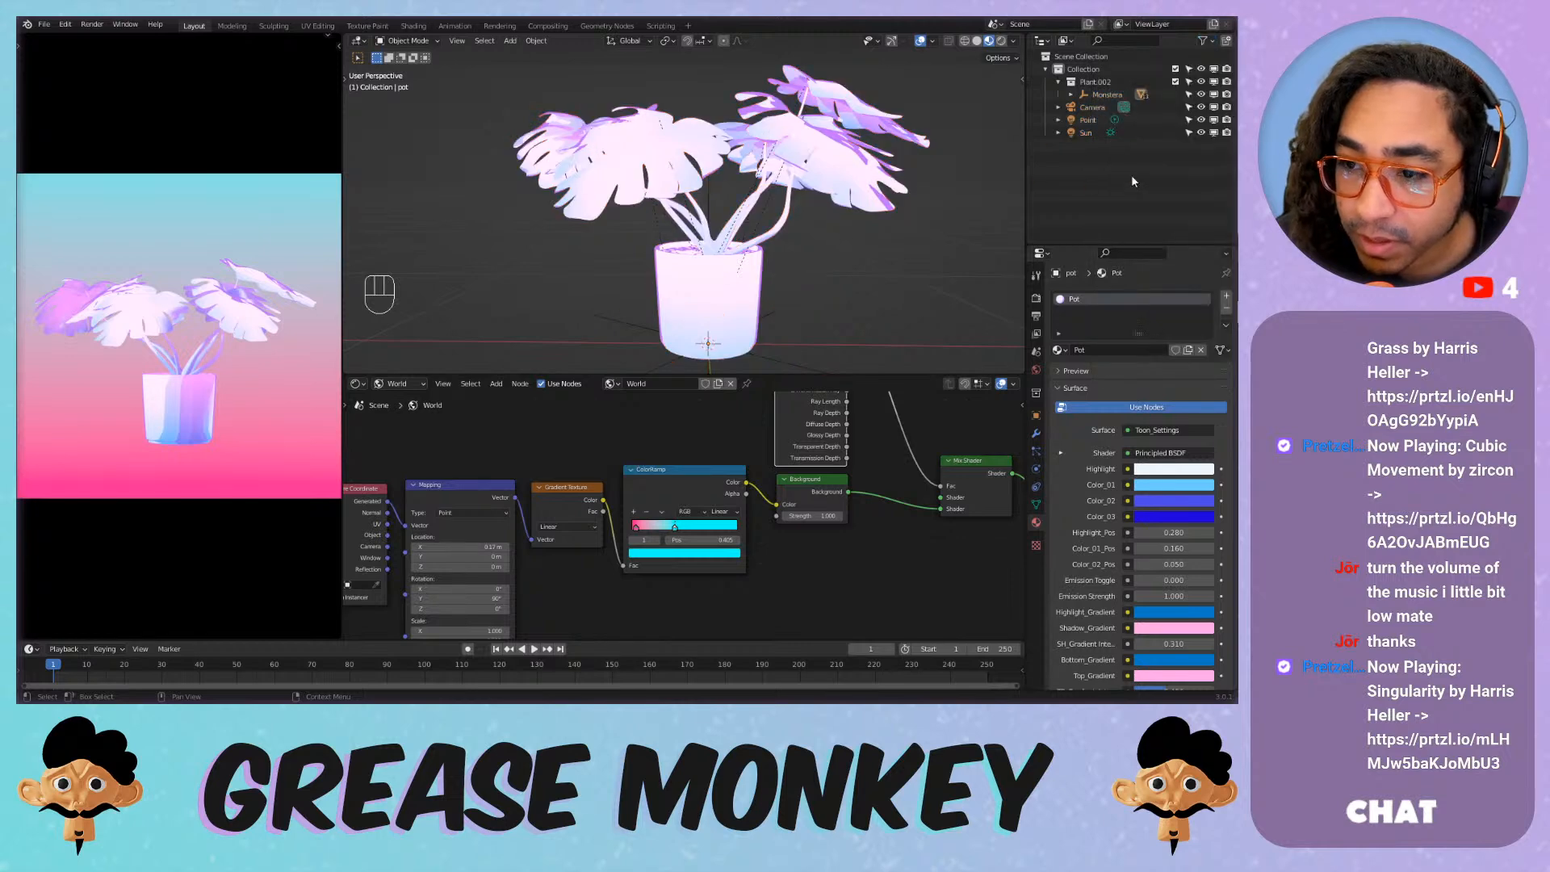
left_click(1201, 81)
left_click(1201, 81)
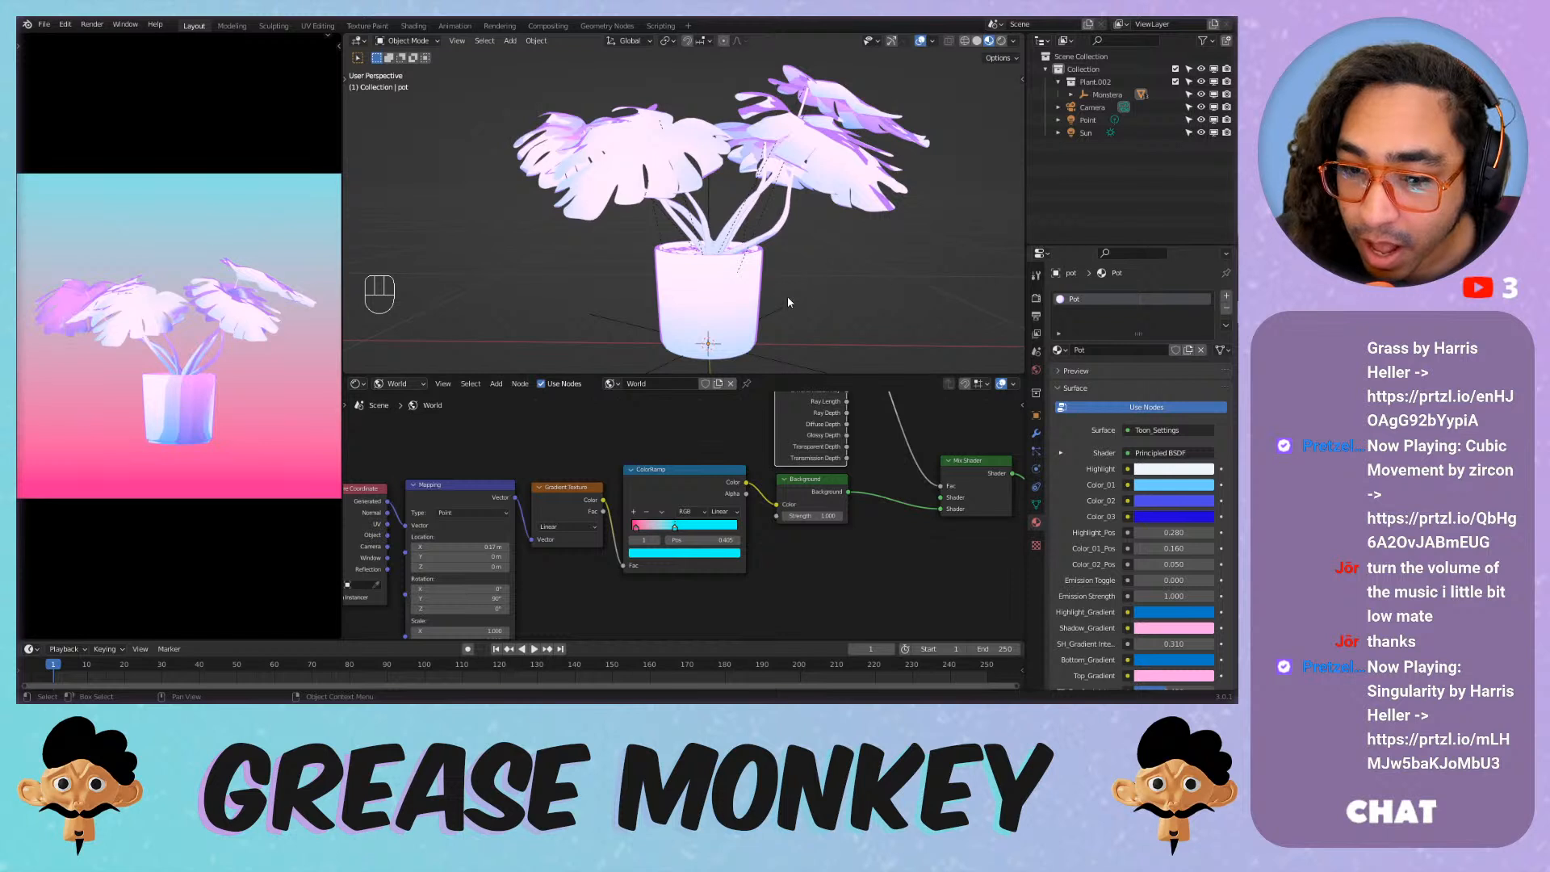
Hide the six leaves one by one to see the bare stems, unhide them all, and select the pot.
left_click(862, 112)
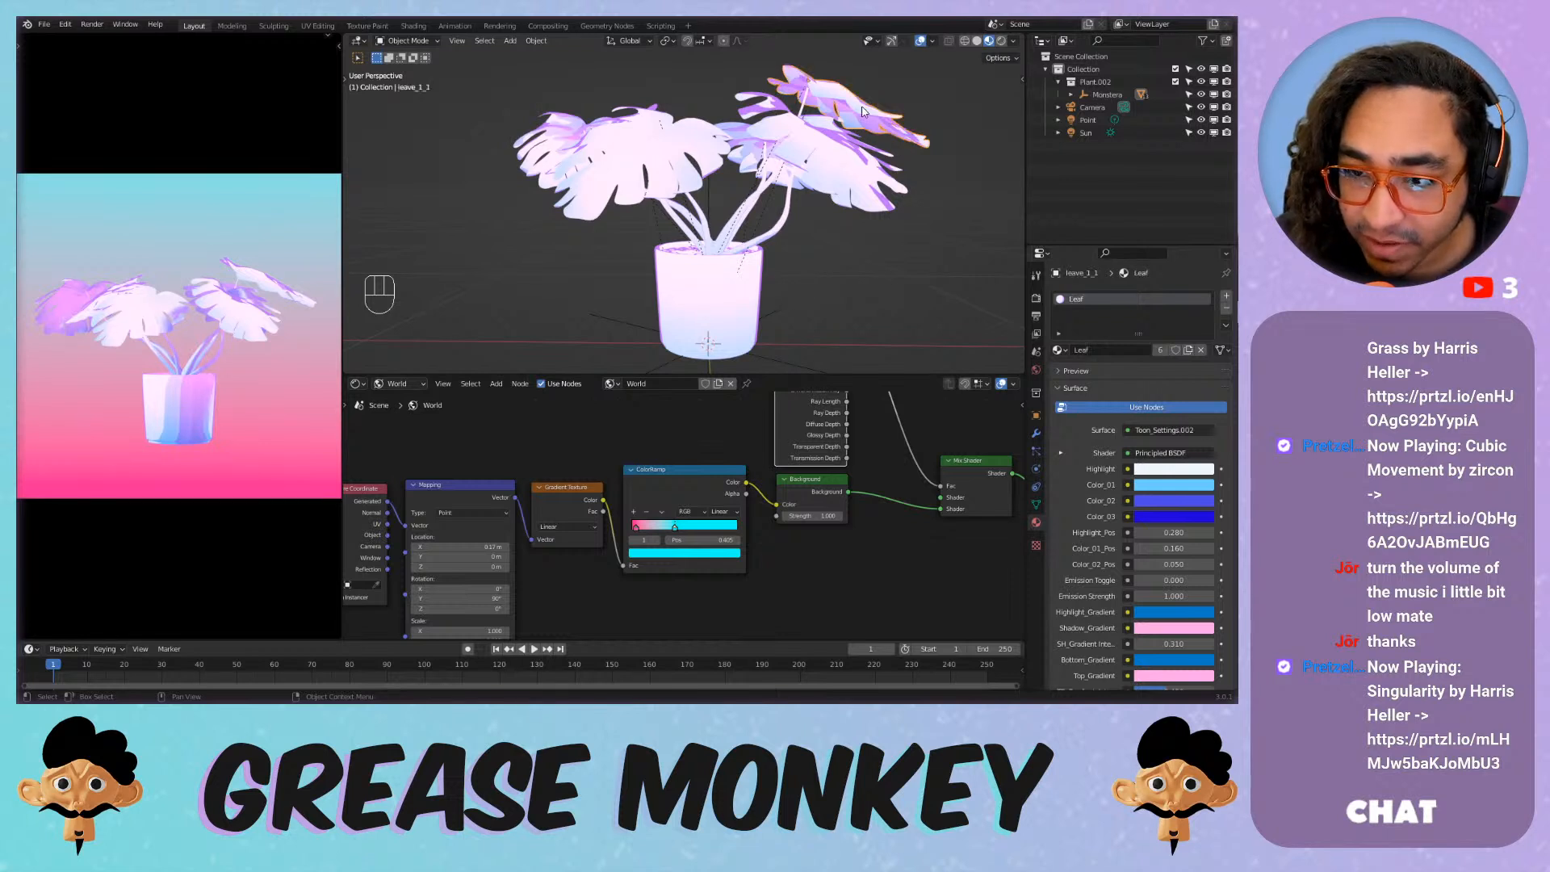
key("h")
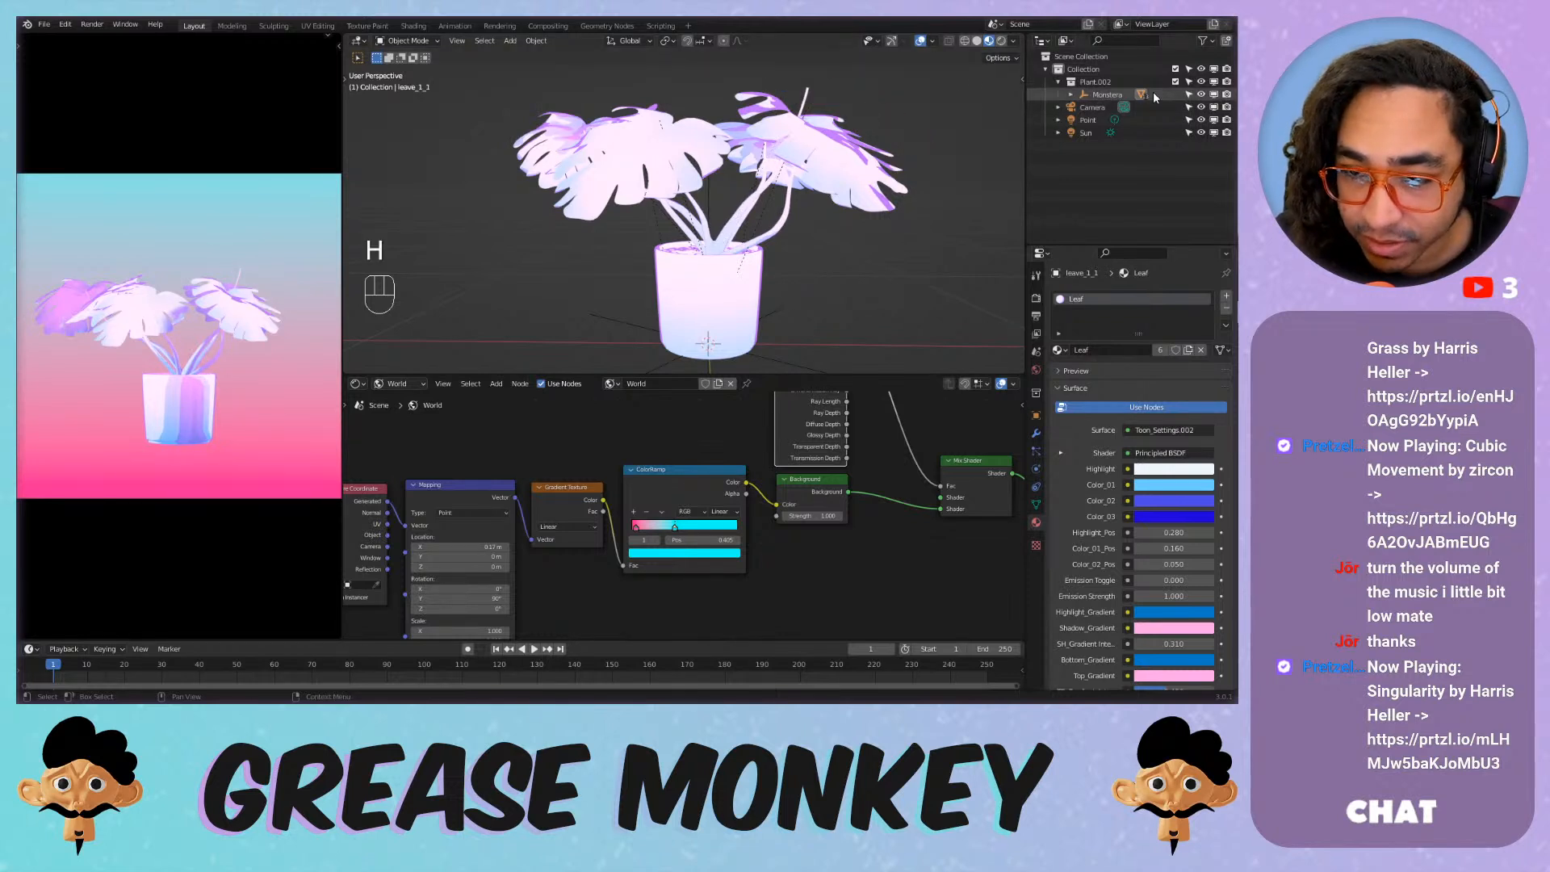
left_click(854, 185)
key("h")
left_click(667, 157)
key("h")
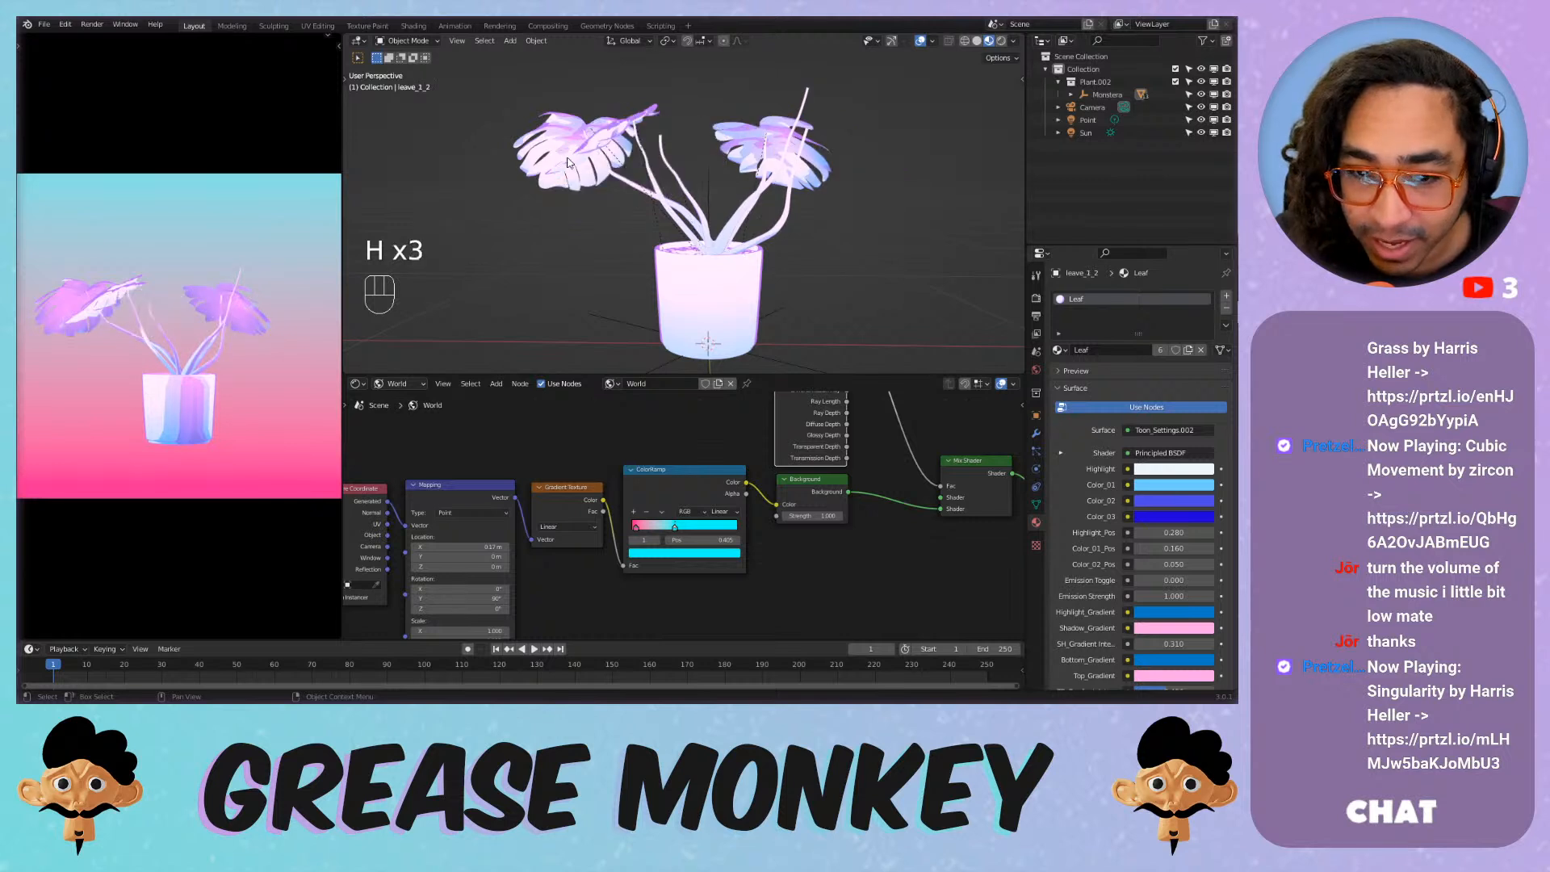
left_click(607, 149)
key("h")
left_click(618, 136)
key("h")
left_click(762, 144)
key("h")
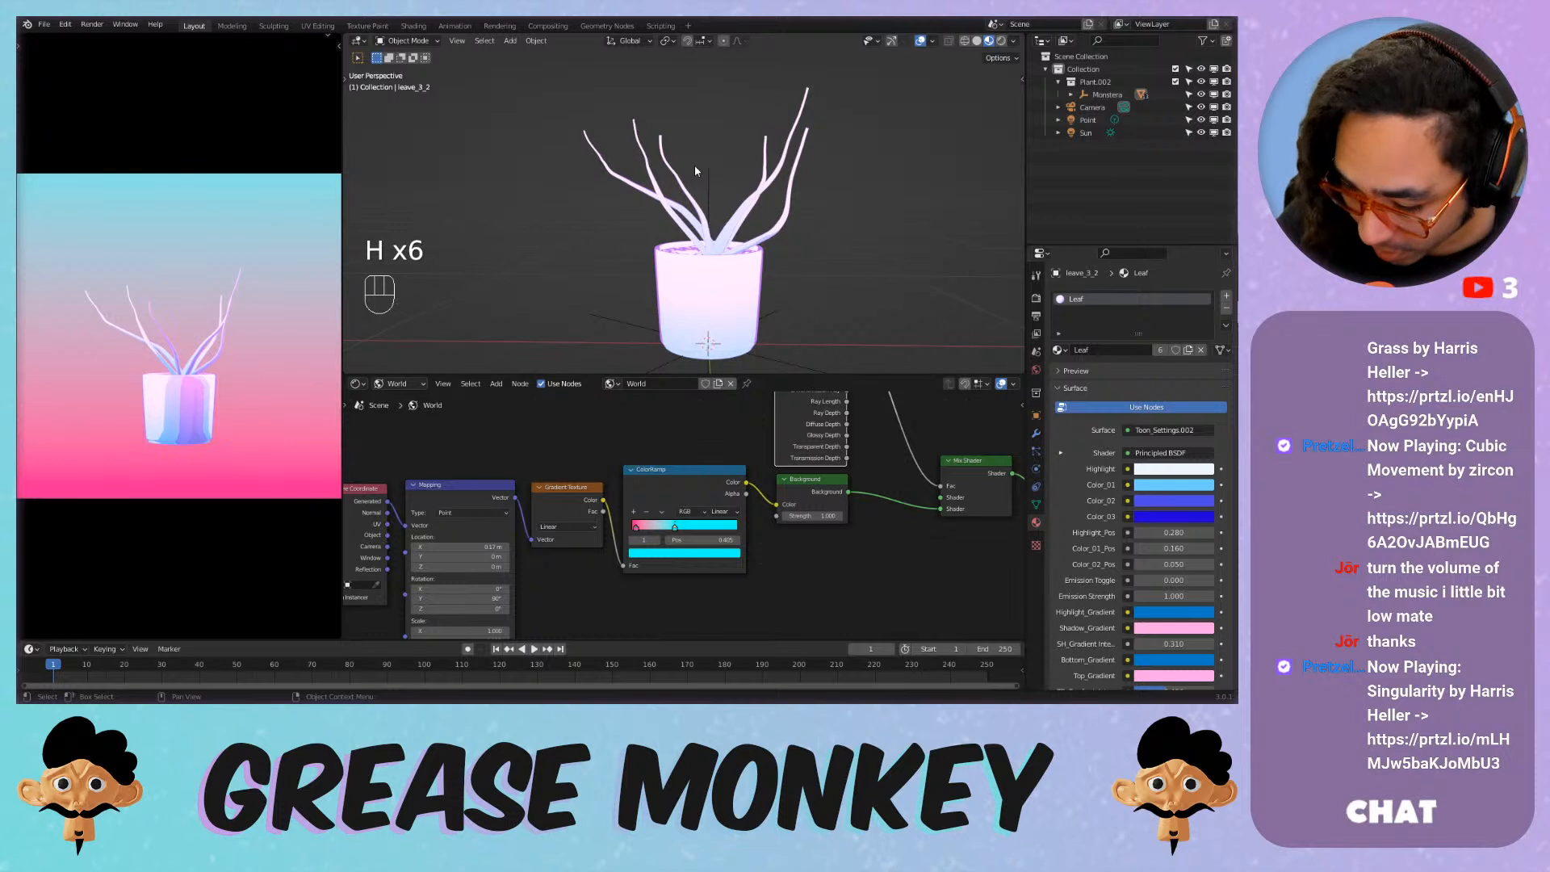
key("alt+h")
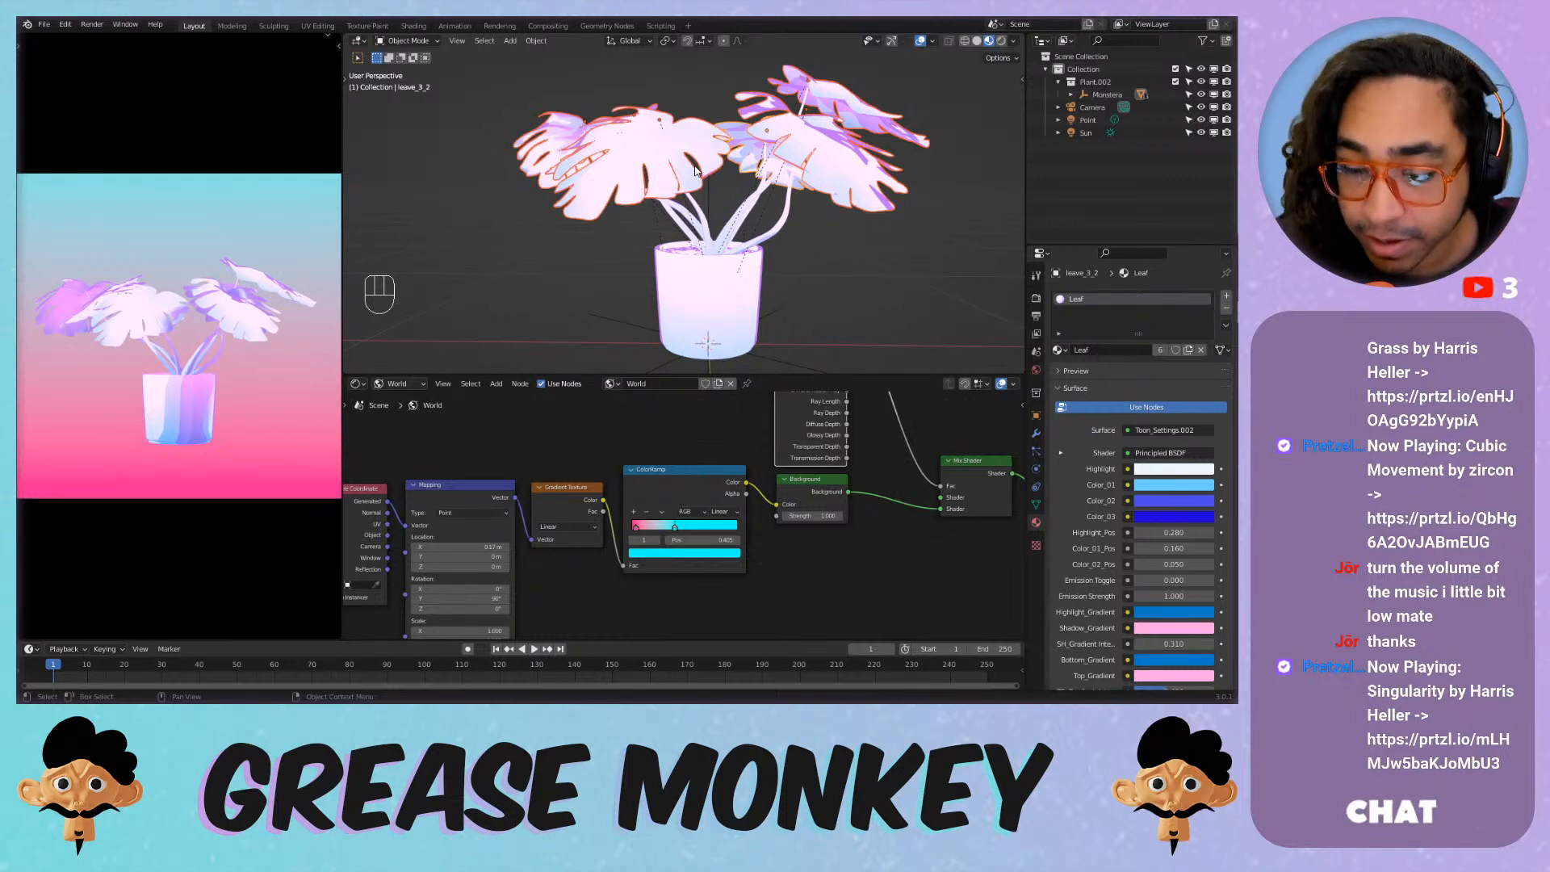
left_click(747, 302)
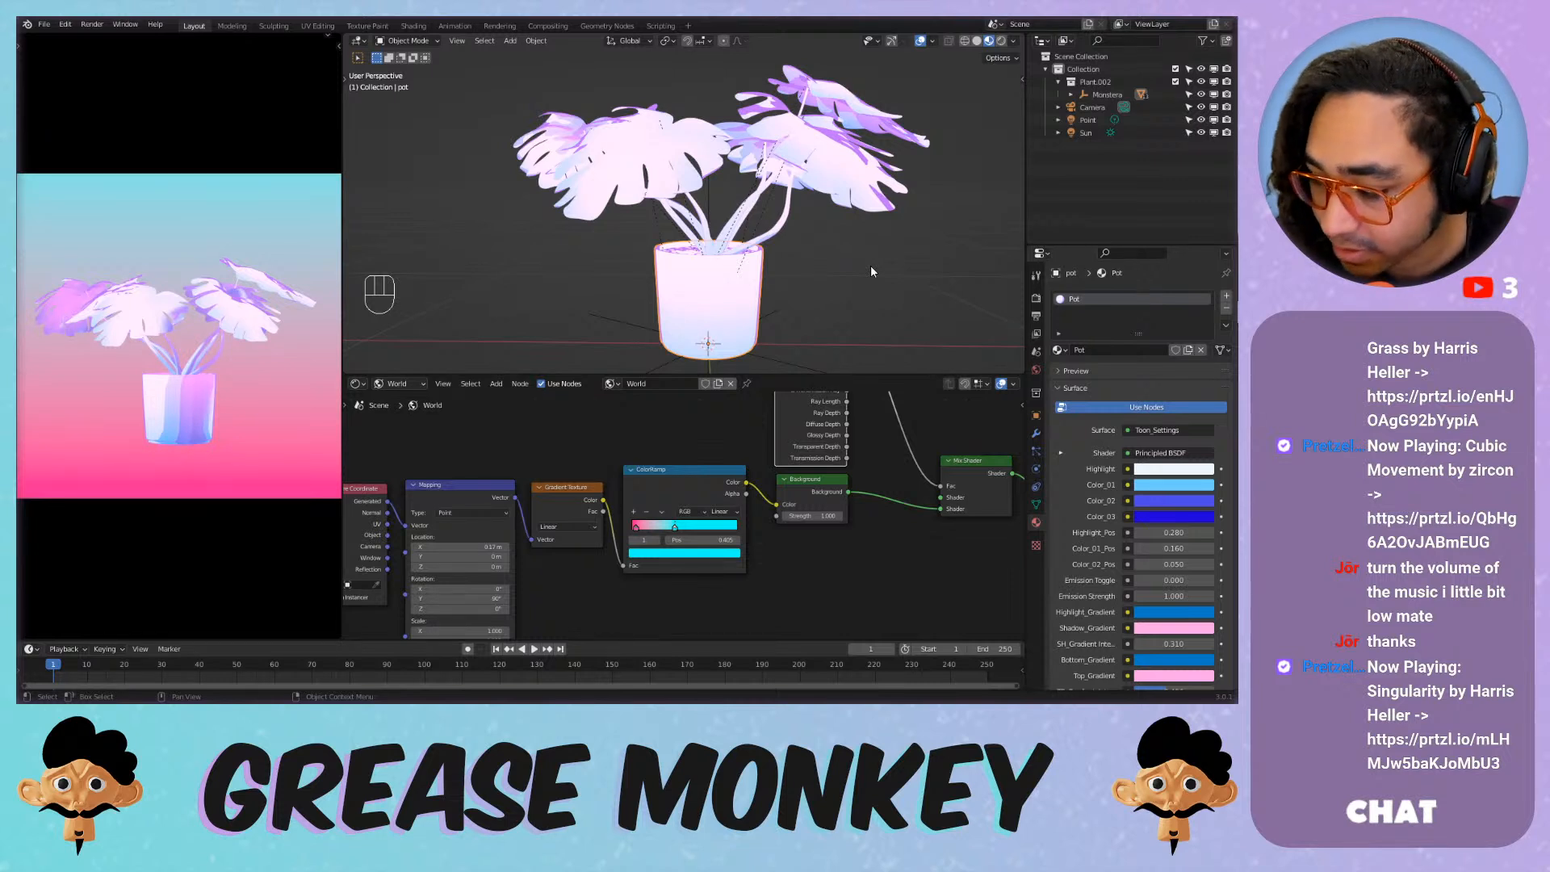
Hide every object except the pot, deselect it, and unhide the Point and Sun lights.
key("shift+h")
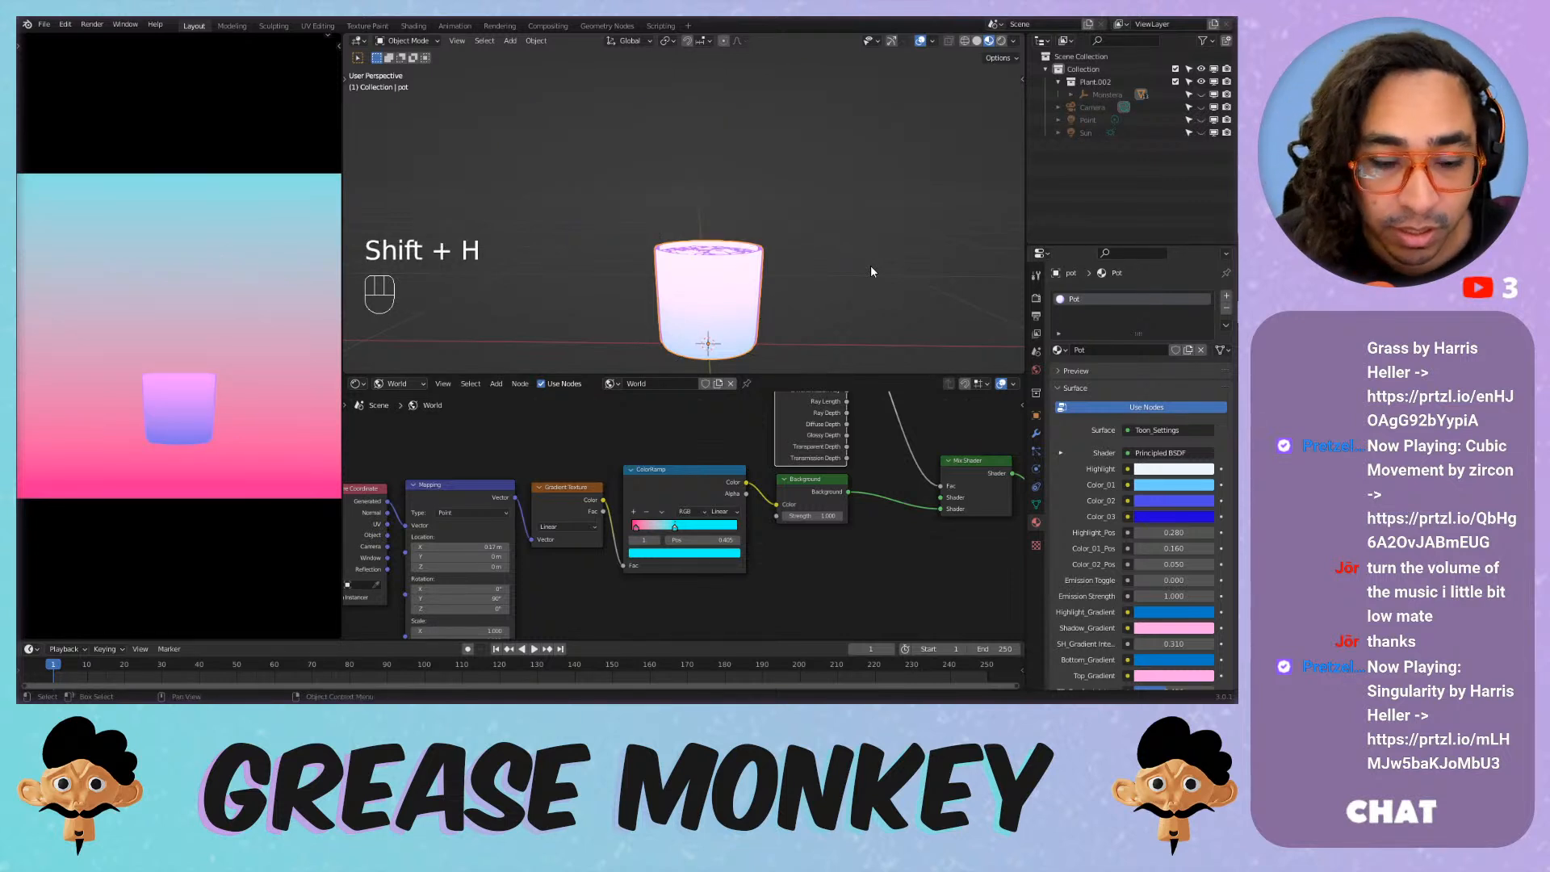
left_click(895, 228)
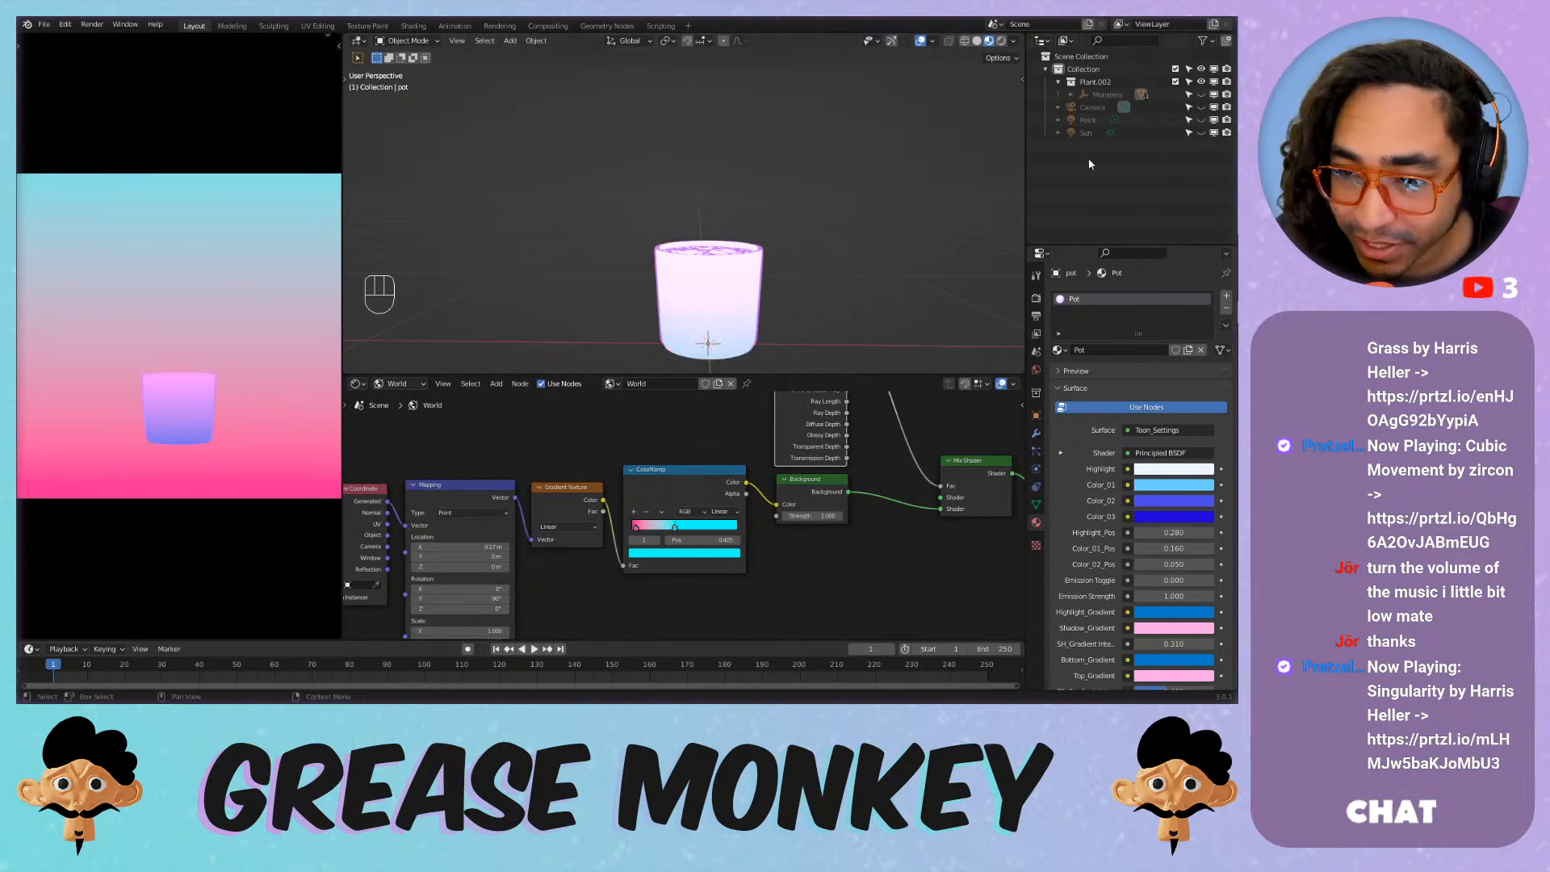
left_click_drag(1200, 120, 1201, 132)
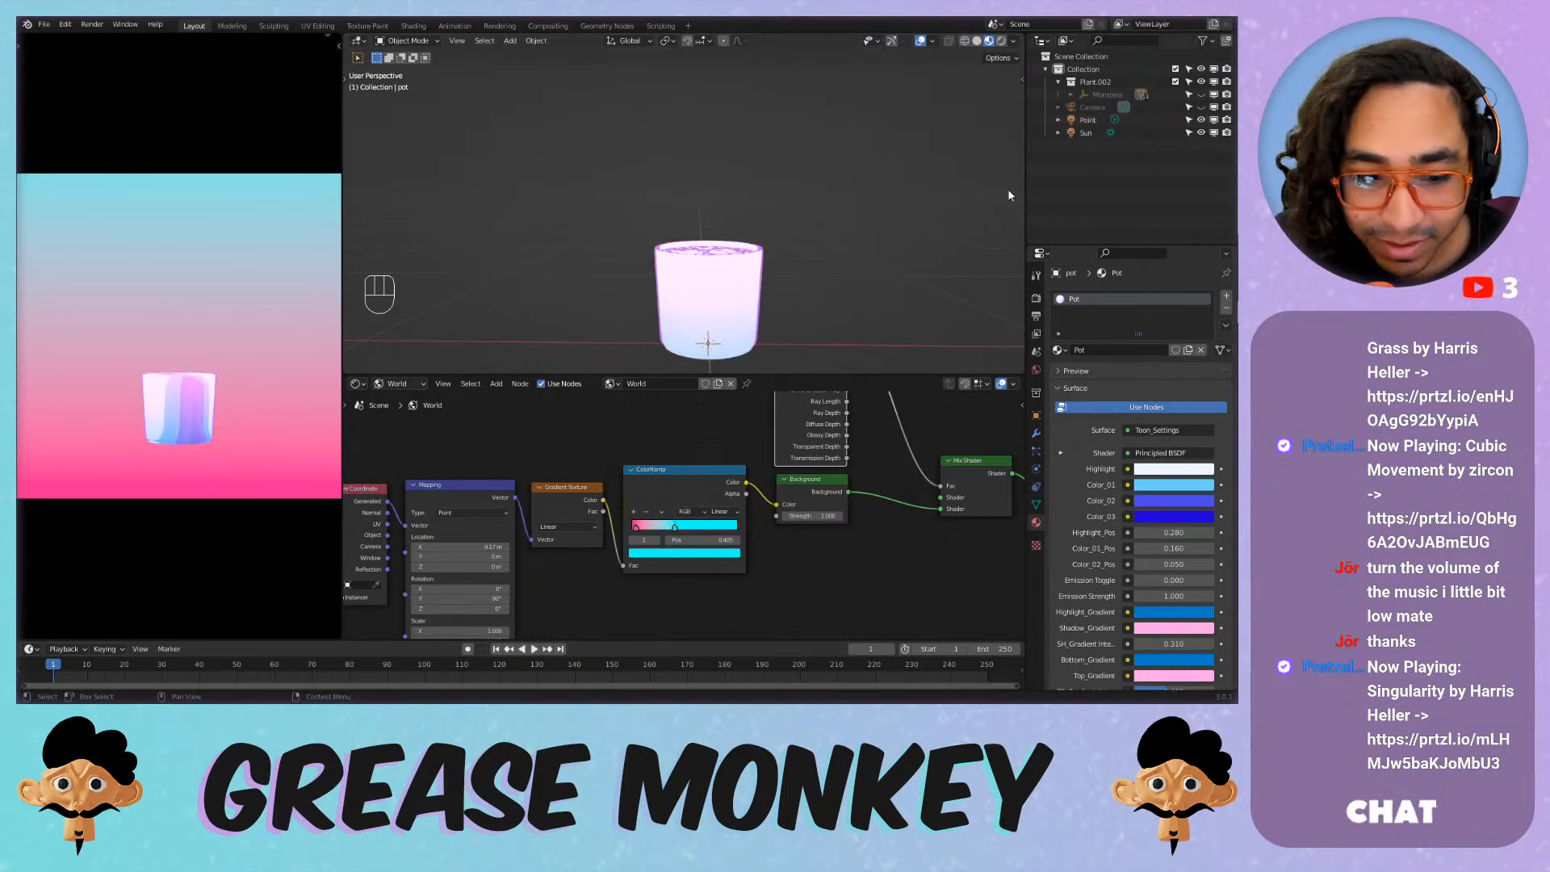
Get a close view of the pot and switch the 3D viewport to rendered shading.
scroll(709, 282, "up", 4)
mouse_move(710, 326)
middle_mouse_down("shift")
mouse_move(699, 138)
mouse_move(689, 290)
mouse_move(743, 181)
mouse_move(664, 200)
mouse_move(730, 163)
mouse_move(729, 197)
mouse_move(714, 176)
mouse_move(707, 192)
mouse_move(719, 168)
middle_mouse_up("shift")
left_click(1001, 40)
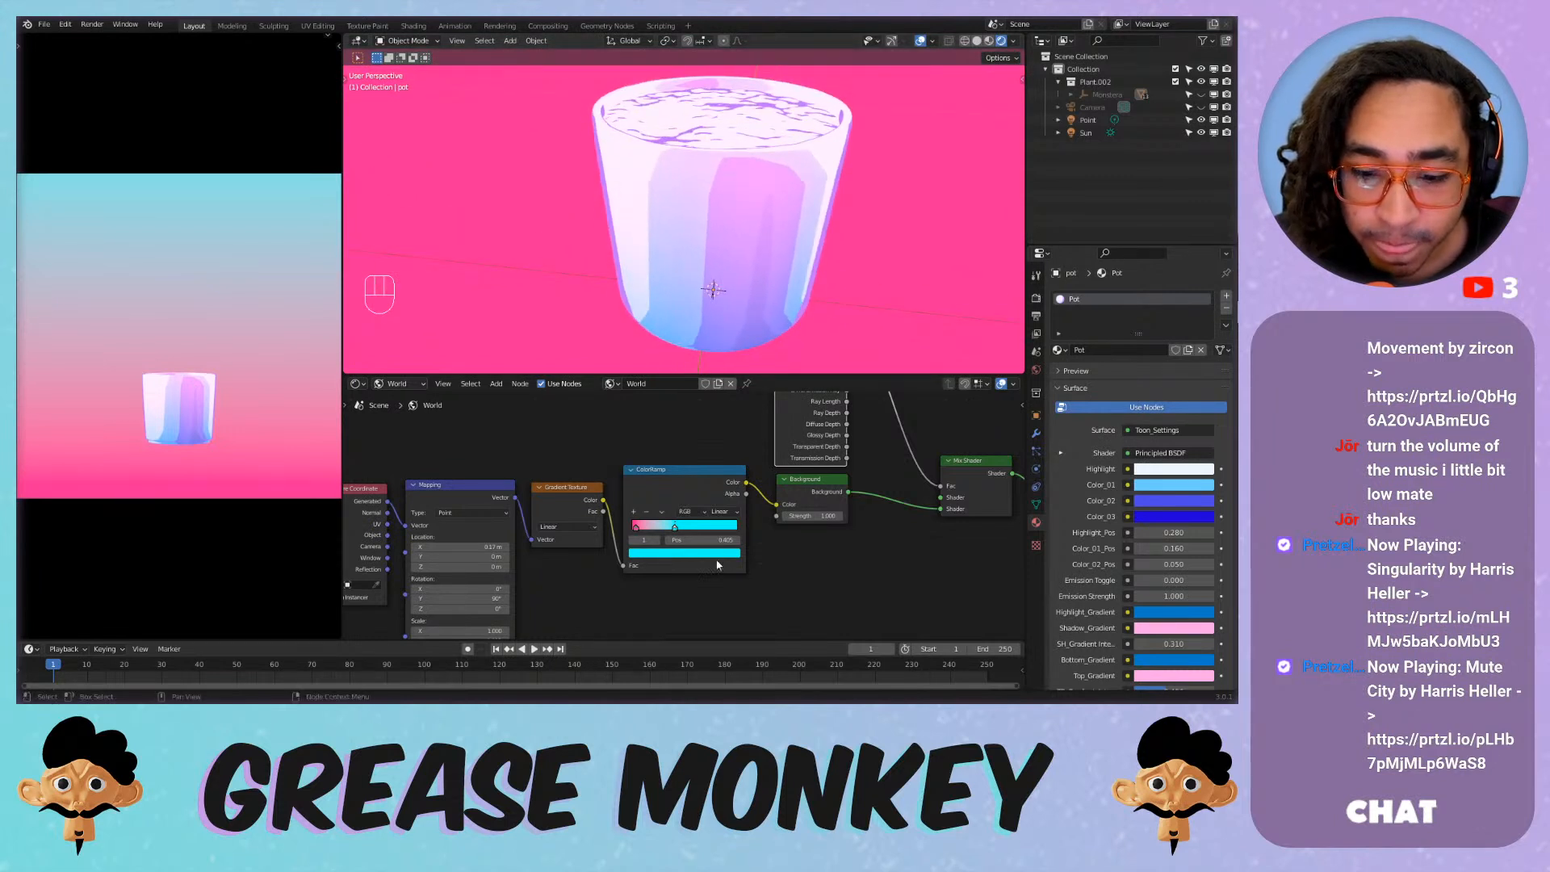
Switch the shader editor from World to Object, enlarge it upward, and zoom in on the pot's Toon_Settings node.
scroll(710, 561, "down", 1)
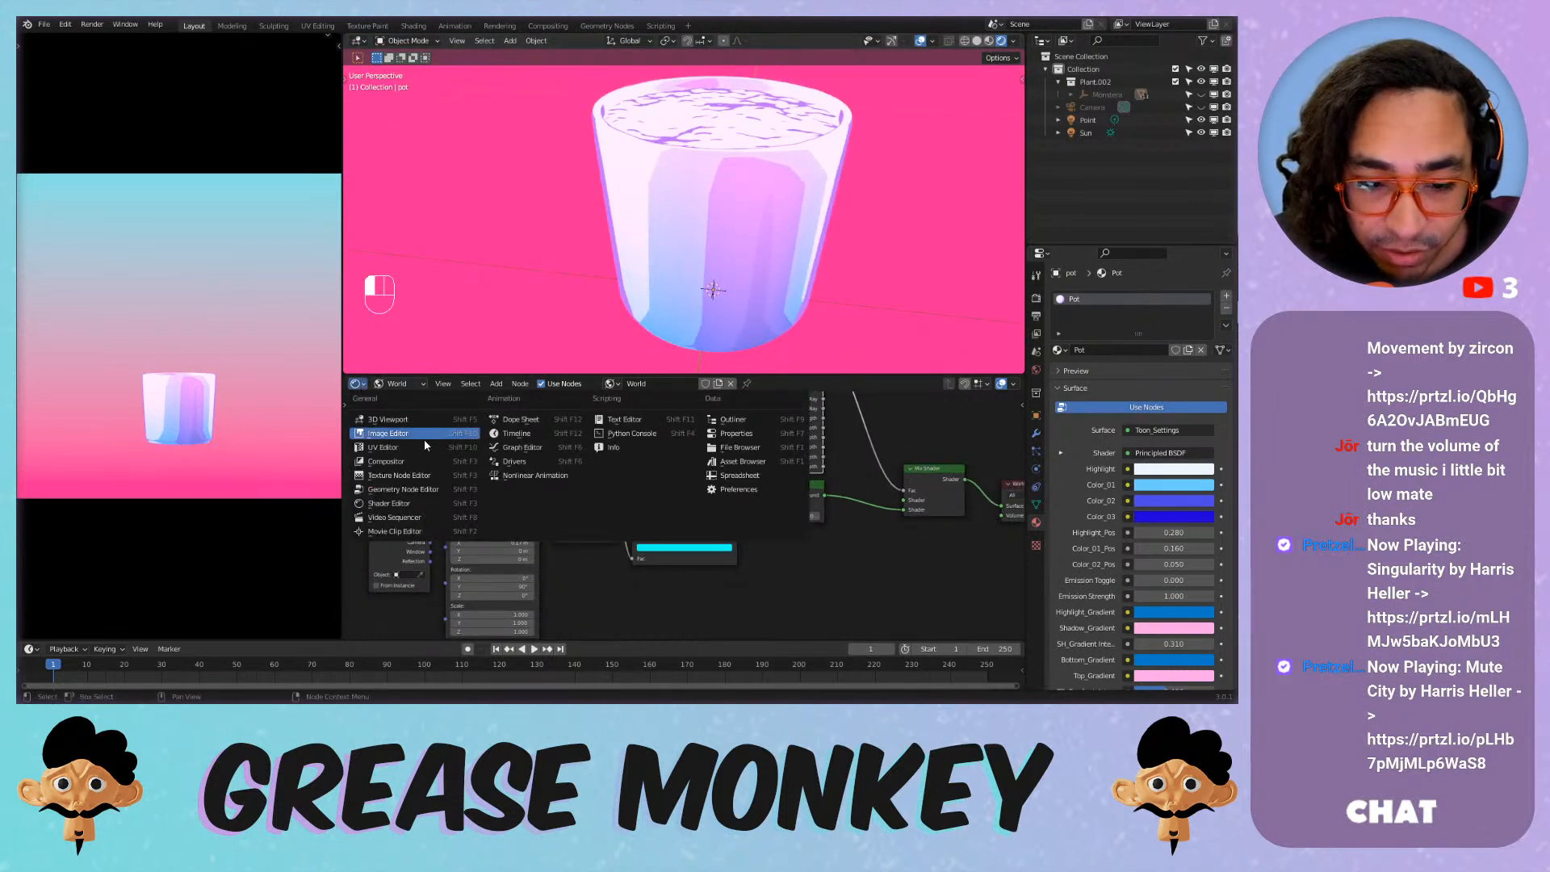
left_click(400, 383)
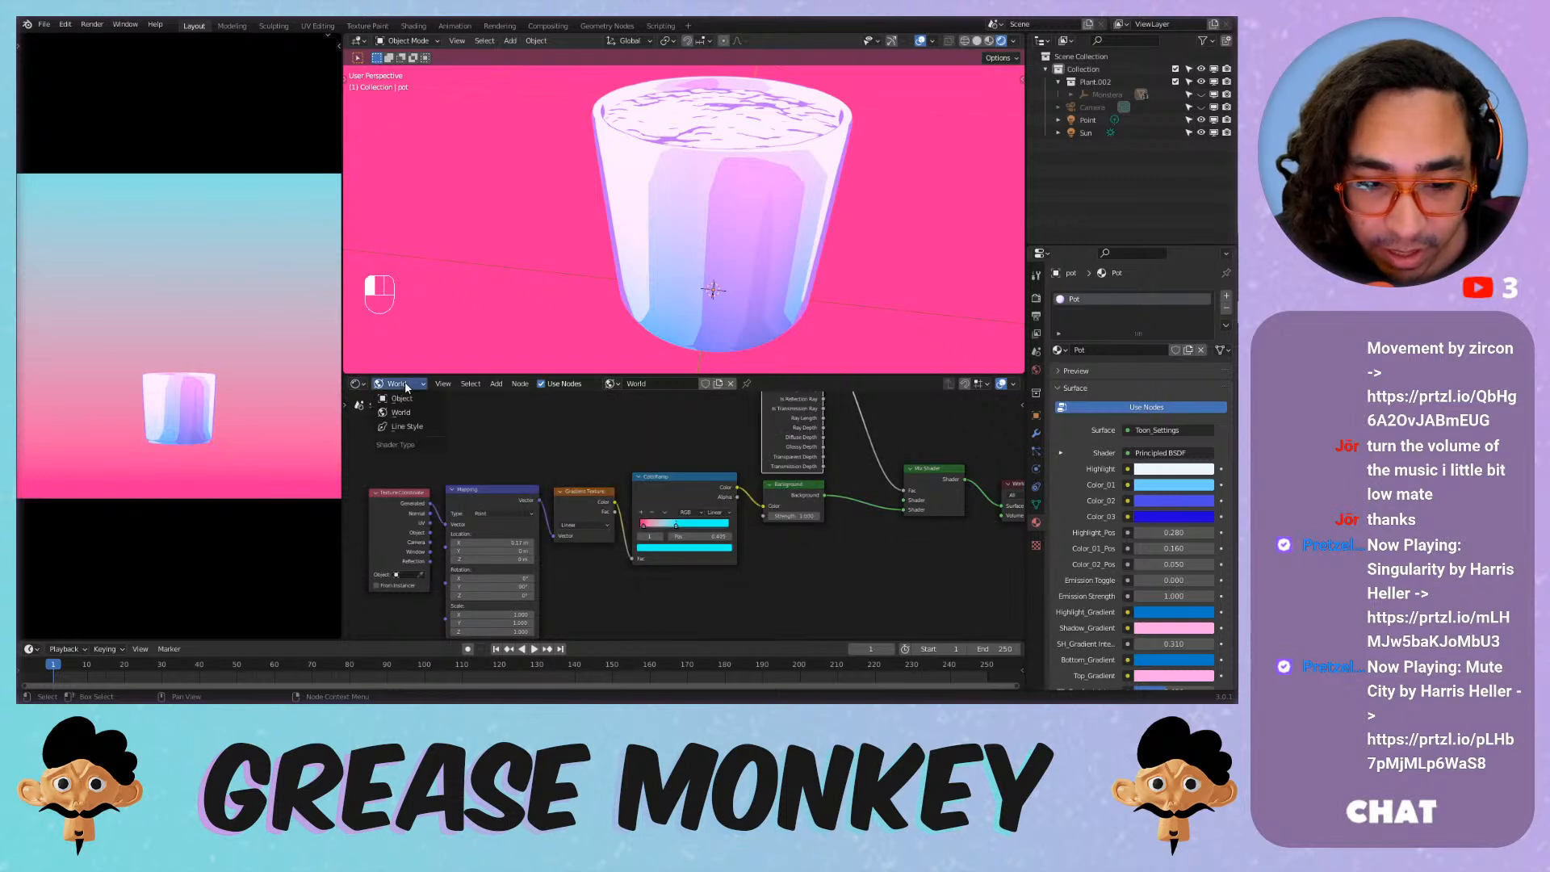
left_click(399, 401)
middle_click_drag(635, 485, 633, 514)
scroll(802, 552, "up", 5)
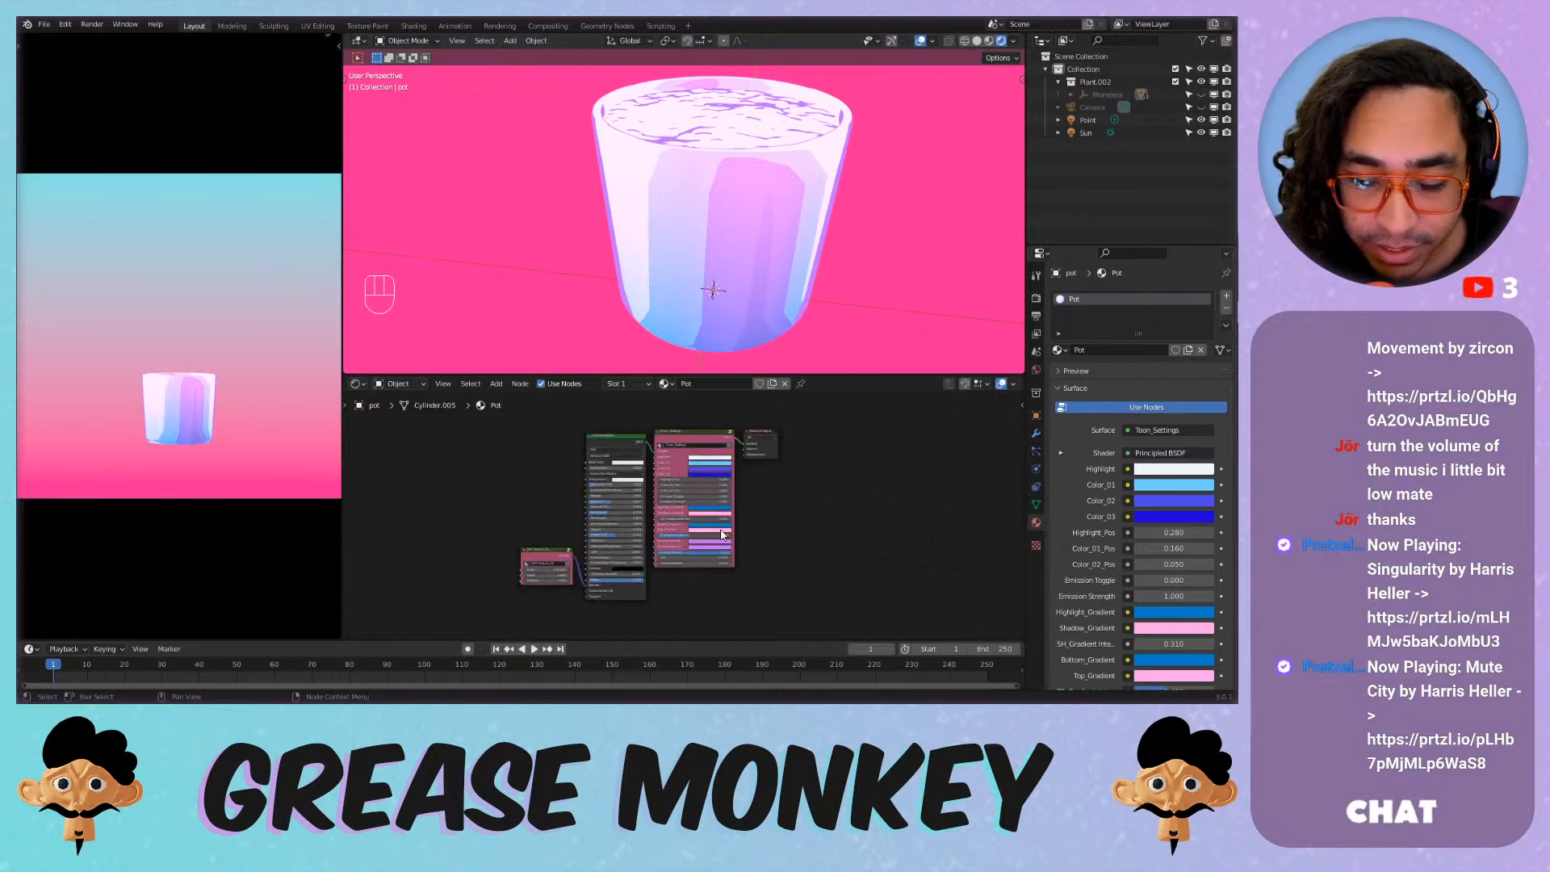
left_click_drag(832, 371, 832, 305)
scroll(810, 333, "up", 3)
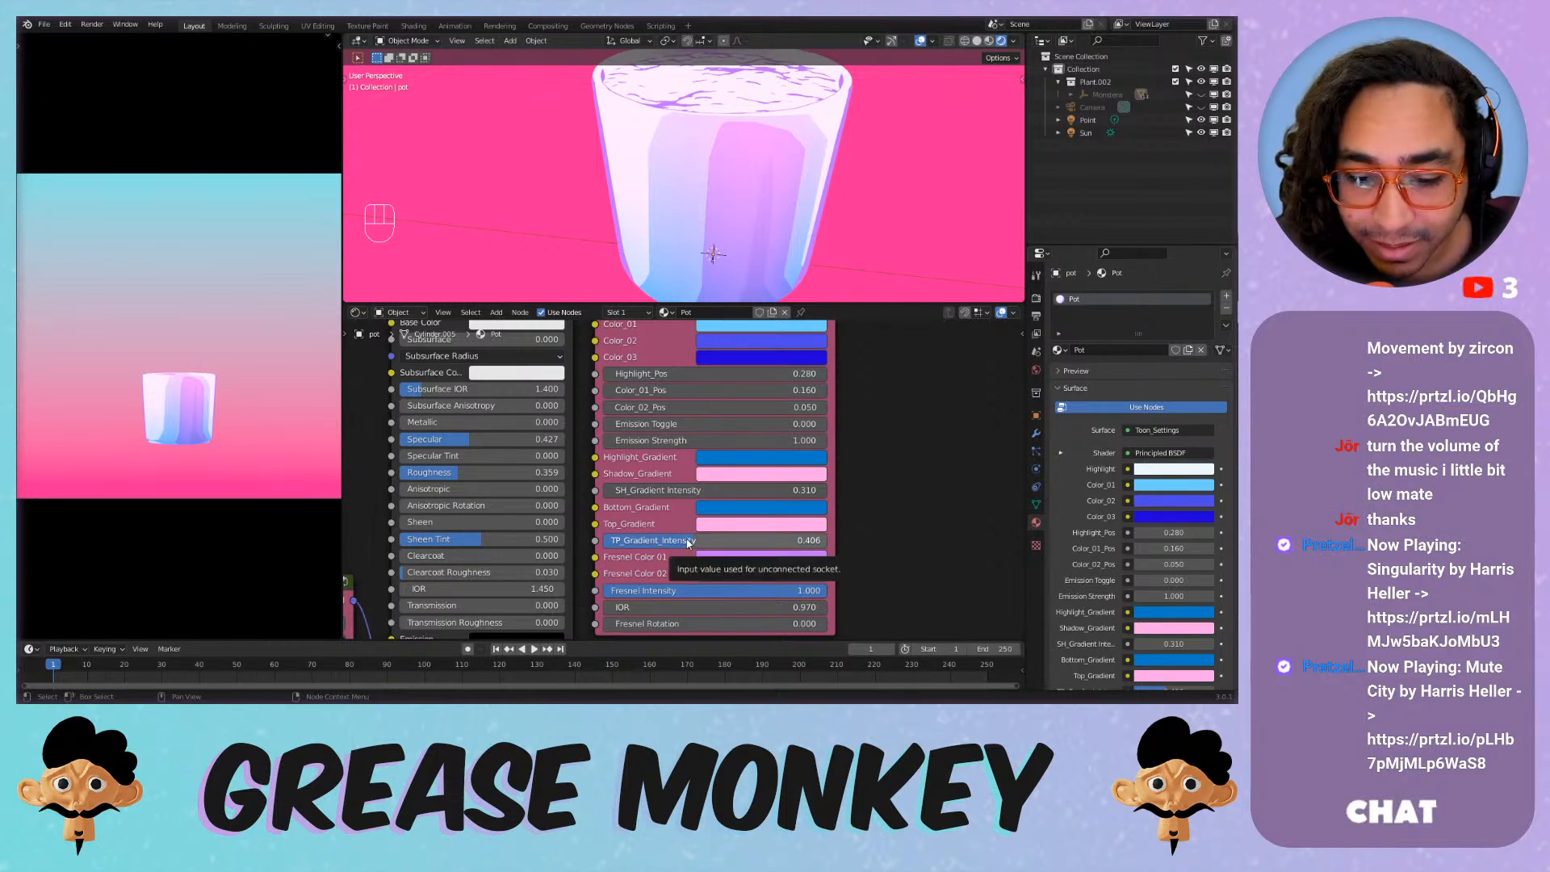
Set the pot material's TP_Gradient_Intensity to 0 and SH_Gradient_Intensity to 0.710.
left_click_drag(687, 542, 595, 541)
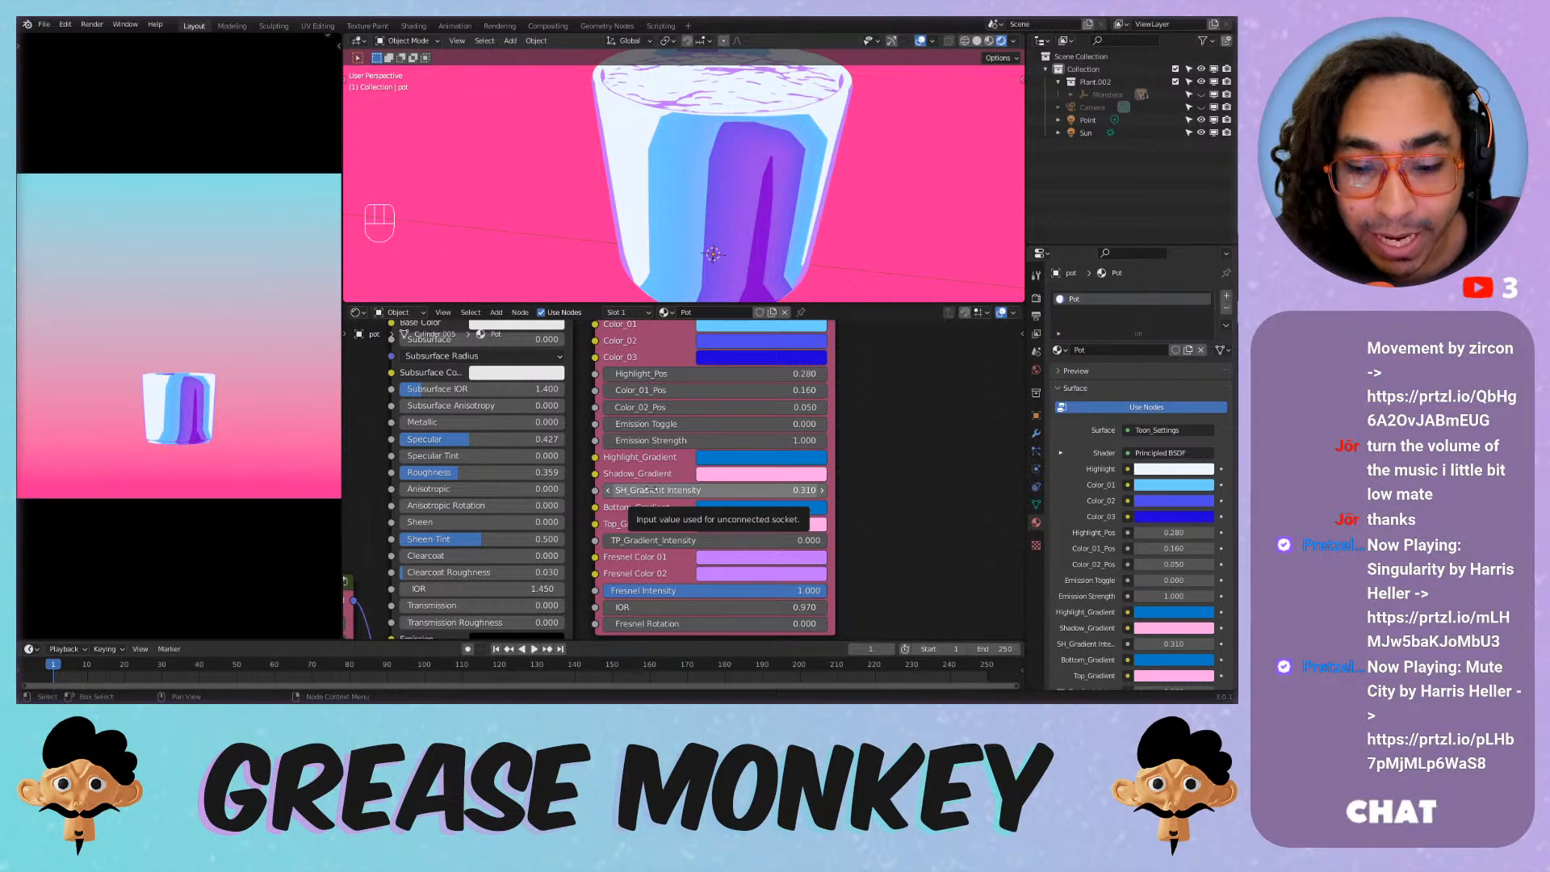
mouse_move(650, 492)
left_mouse_down()
mouse_move(726, 491)
mouse_move(626, 492)
mouse_move(692, 479)
left_mouse_up()
Change the pot's Shadow_Gradient colour to bright green and its Highlight_Gradient colour to teal.
left_click(728, 473)
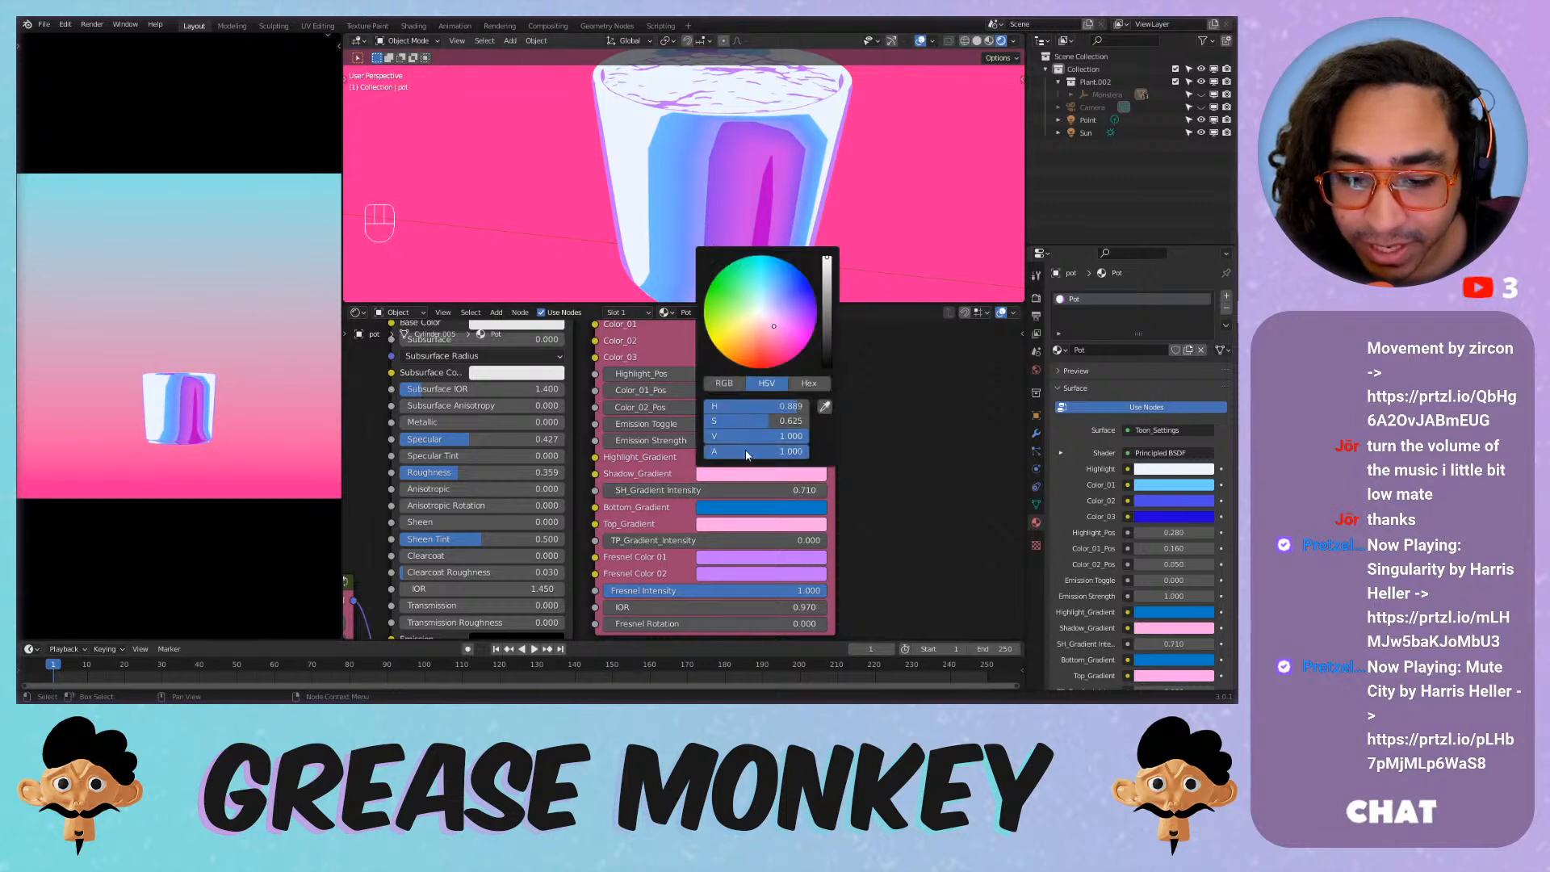
left_click_drag(763, 339, 711, 309)
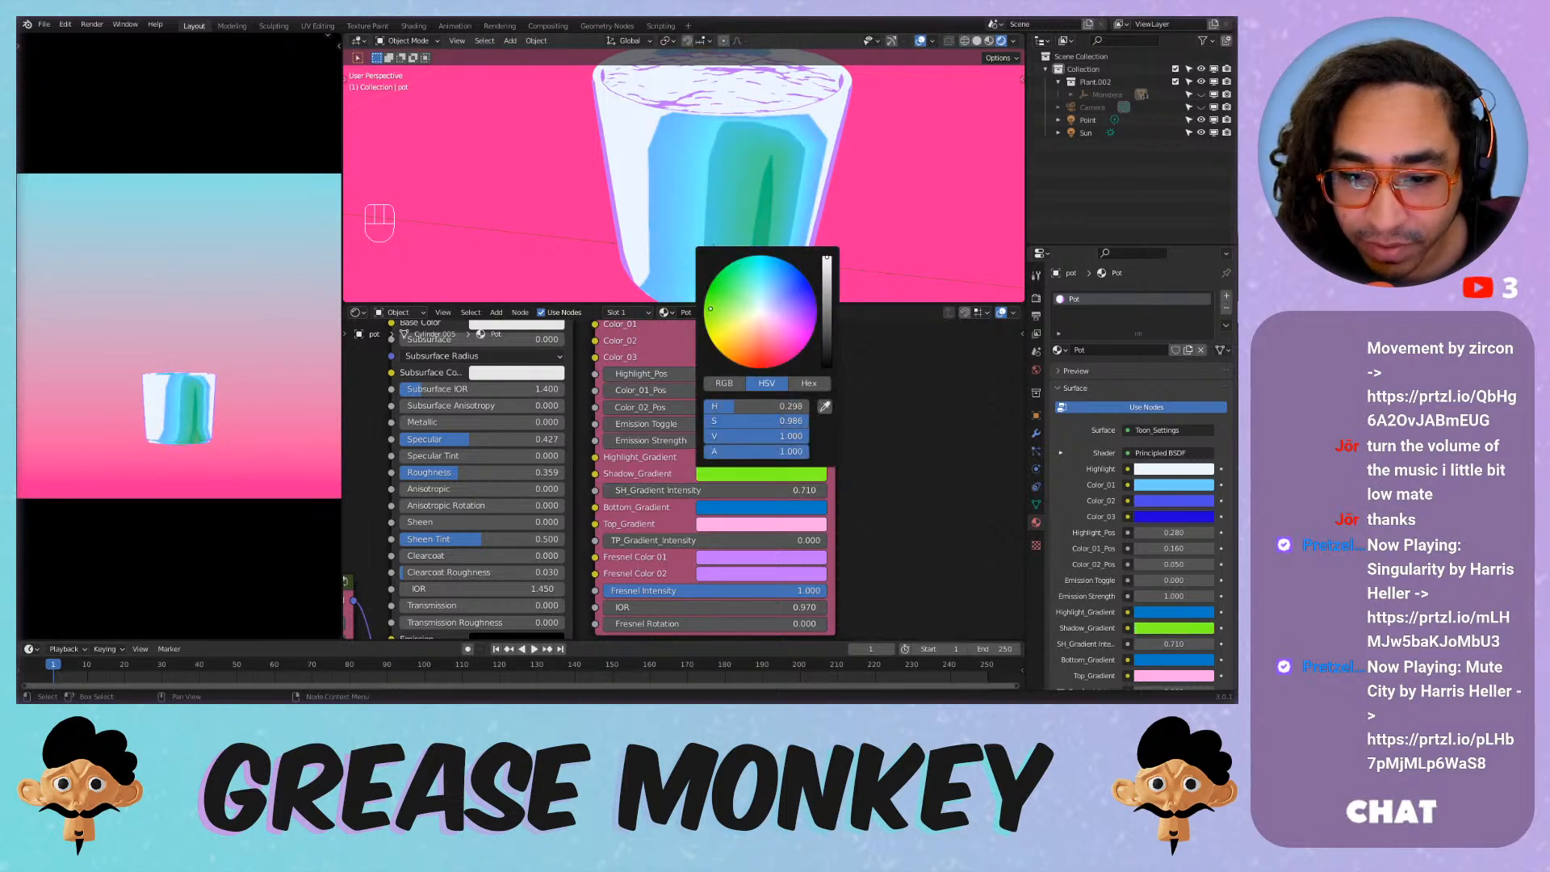
left_click(760, 457)
left_click(759, 245)
left_click_drag(759, 246, 773, 247)
Inspect the shadow gradient around the pot's side, and set SH_Gradient_Intensity to 0.
middle_click_drag(860, 87, 720, 103, "shift")
scroll(615, 141, "down", 6)
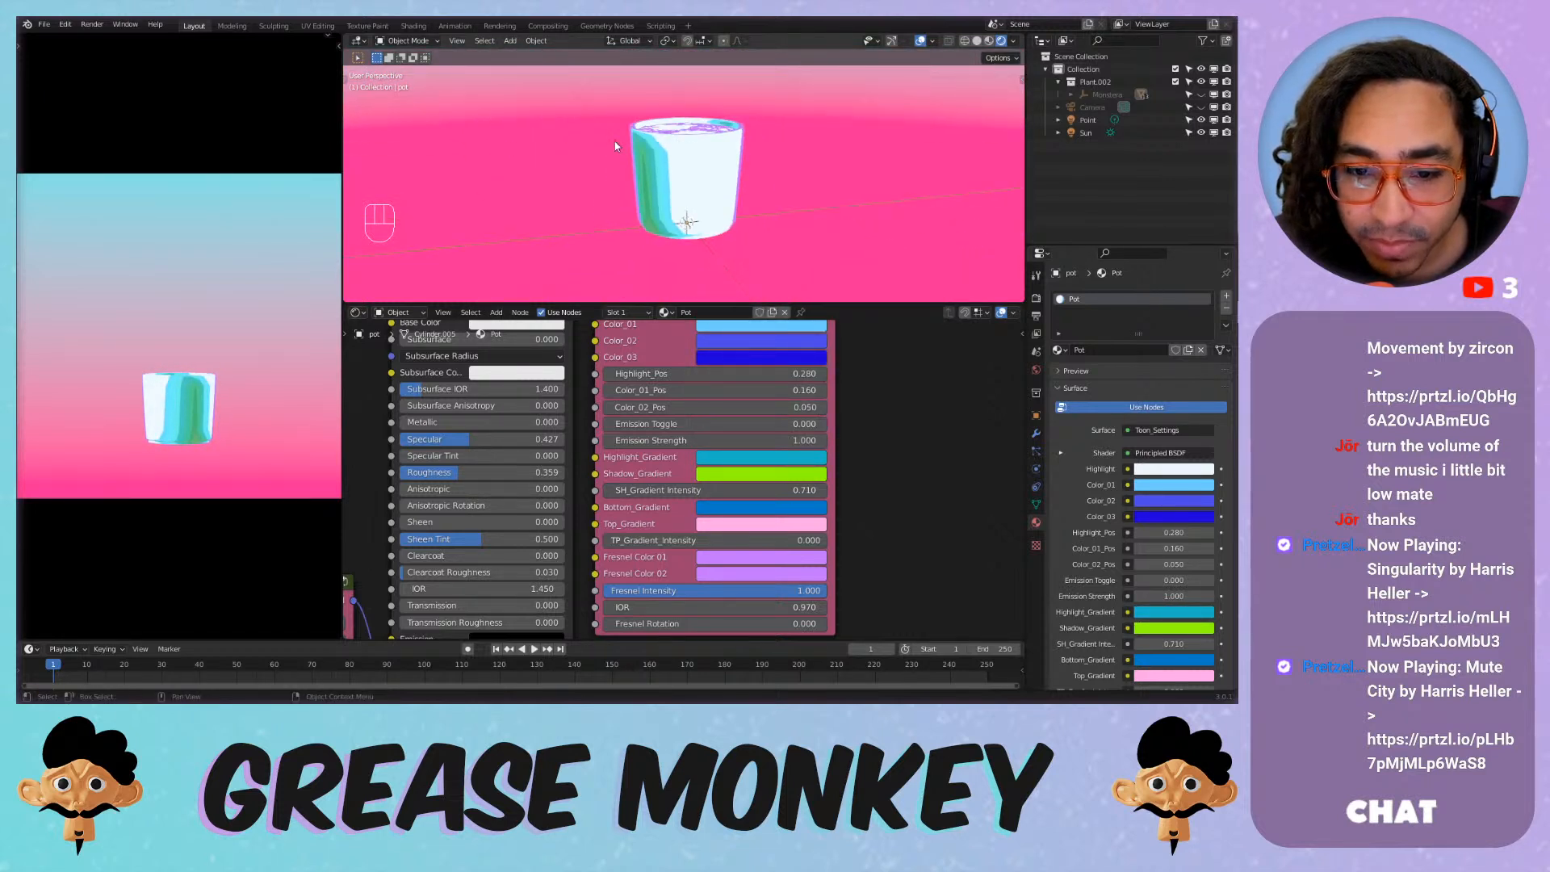
scroll(679, 169, "up", 2)
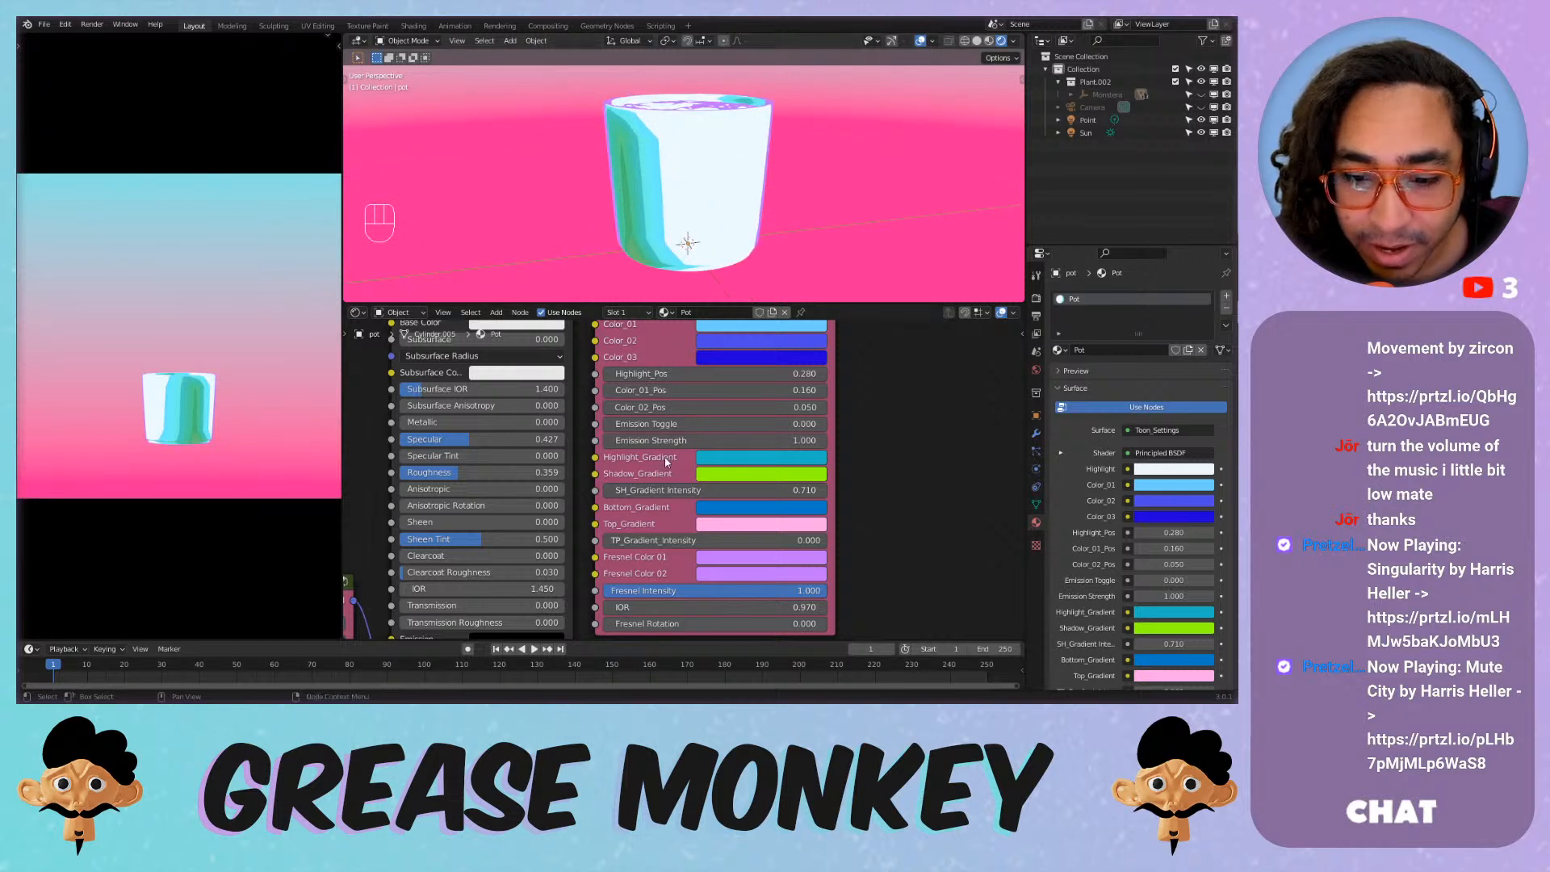
left_click_drag(691, 490, 618, 490)
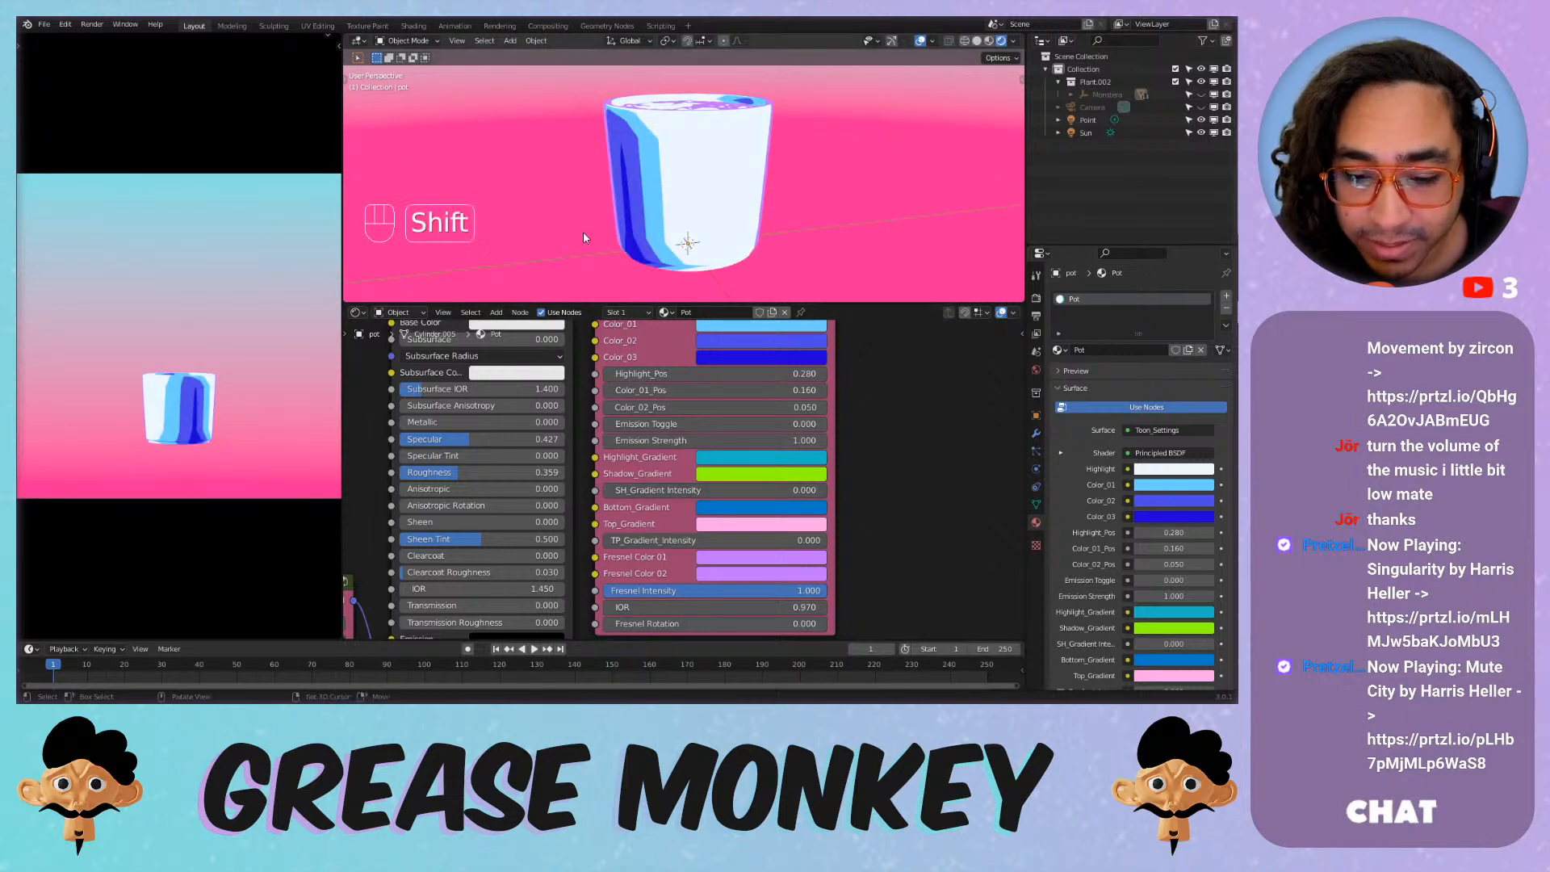
middle_click_drag(583, 230, 696, 251, "shift")
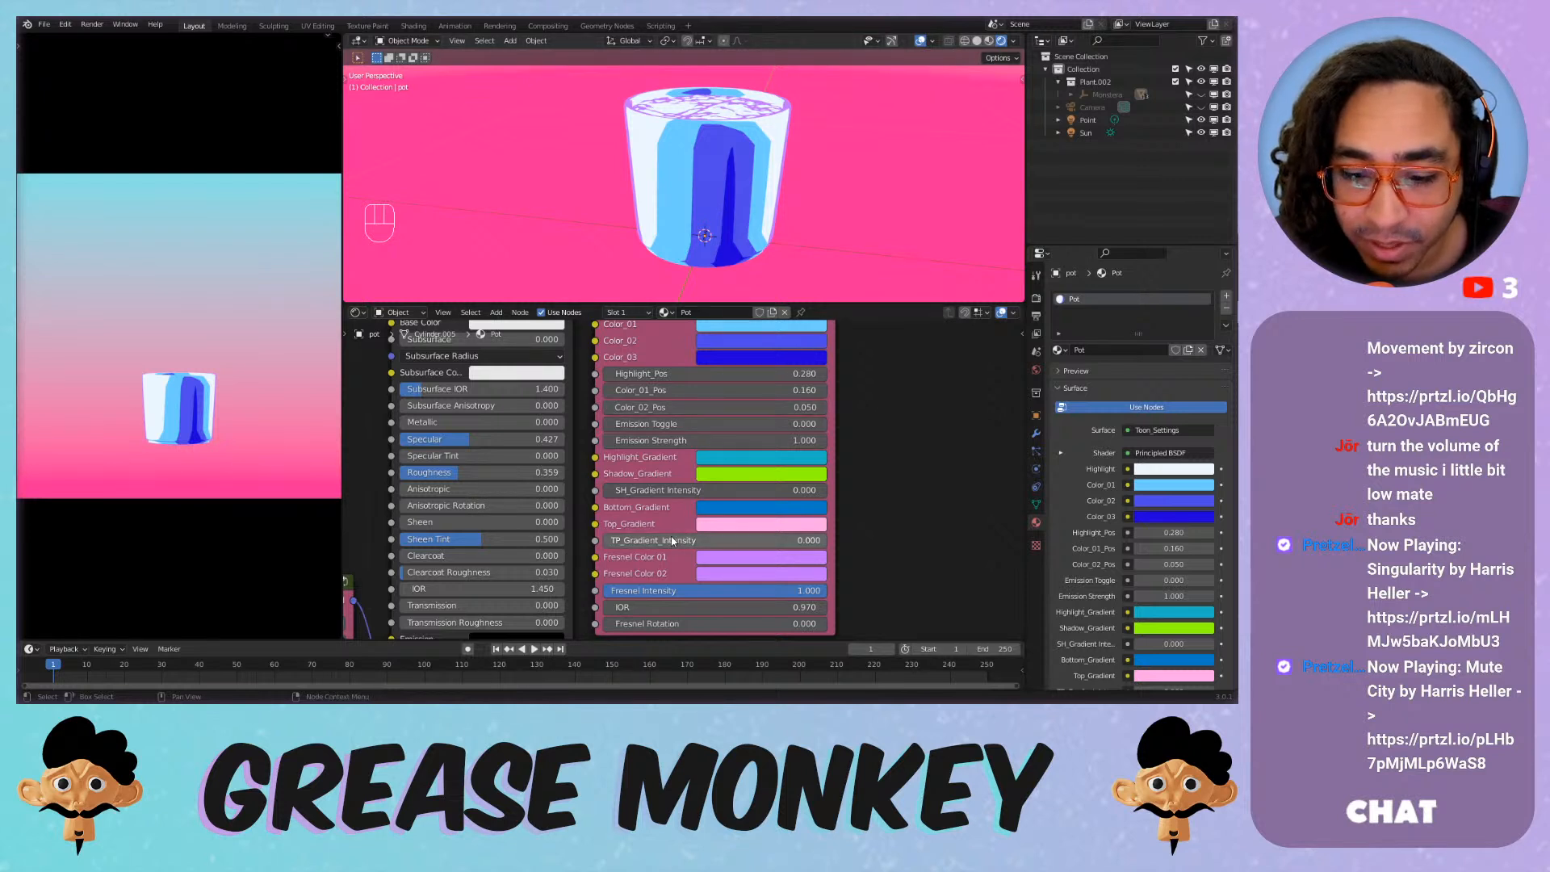
Raise TP_Gradient_Intensity to 1, and make the pot's Top_Gradient bright blue and its Bottom_Gradient red.
left_click_drag(673, 541, 791, 541)
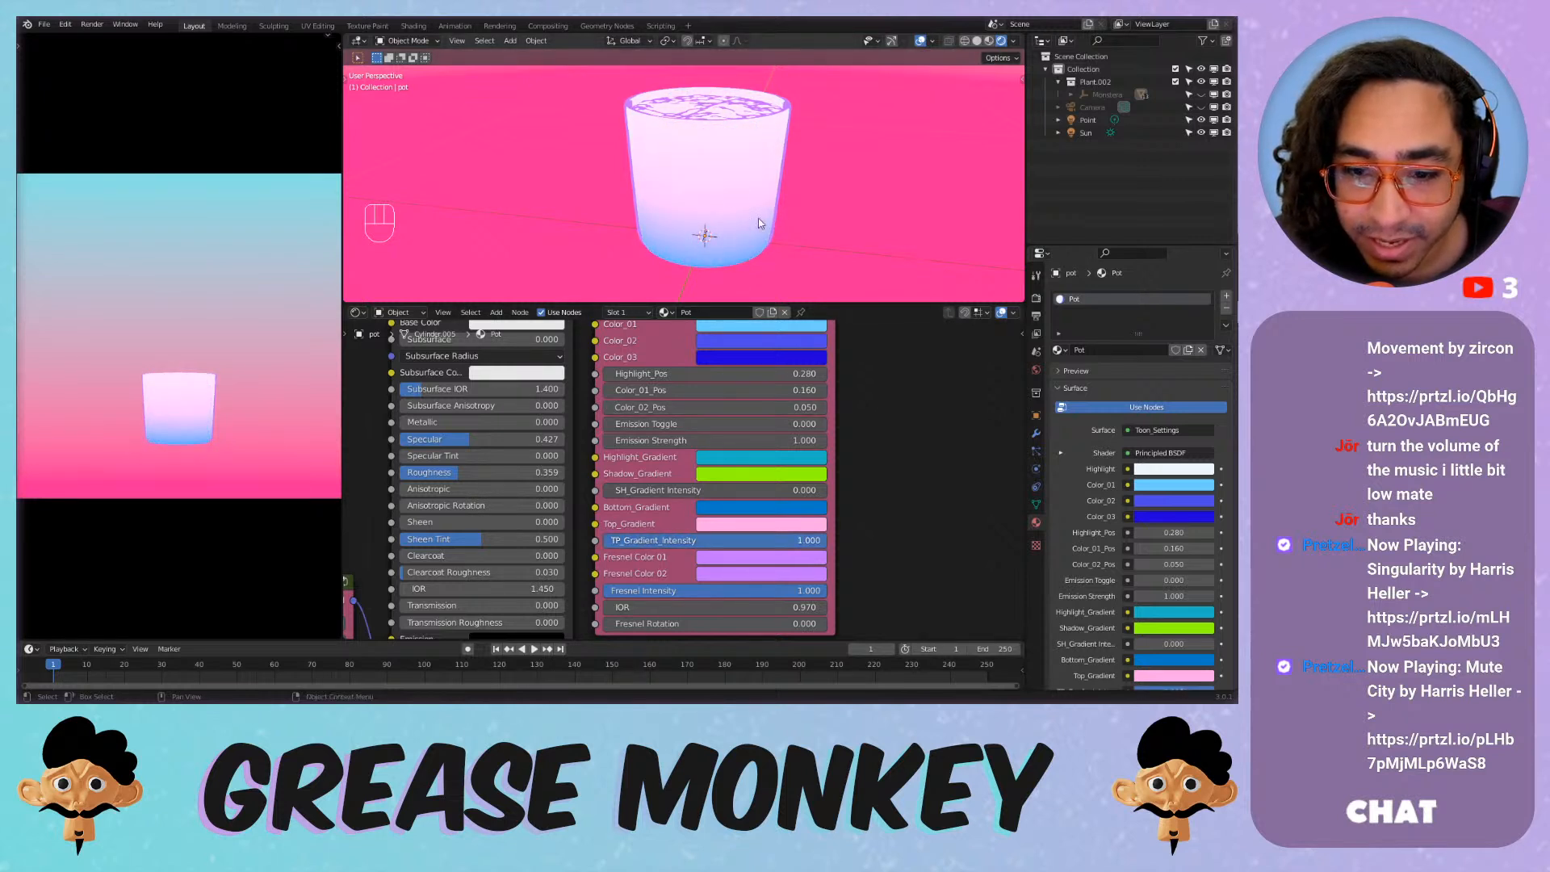
scroll(758, 223, "up", 2)
middle_click_drag(711, 231, 747, 205, "shift")
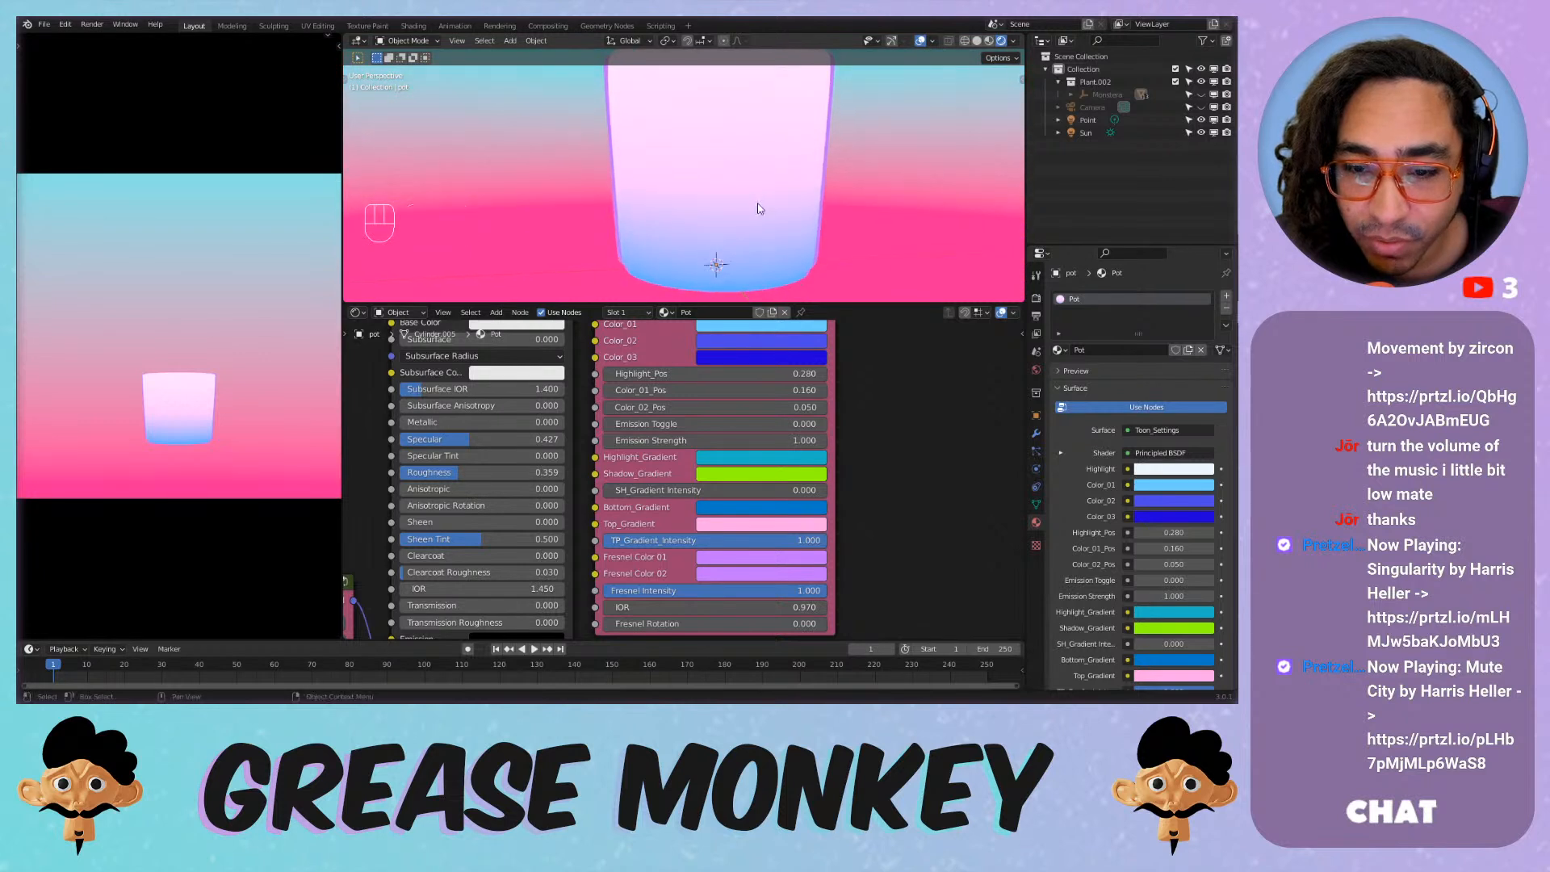
left_click(726, 525)
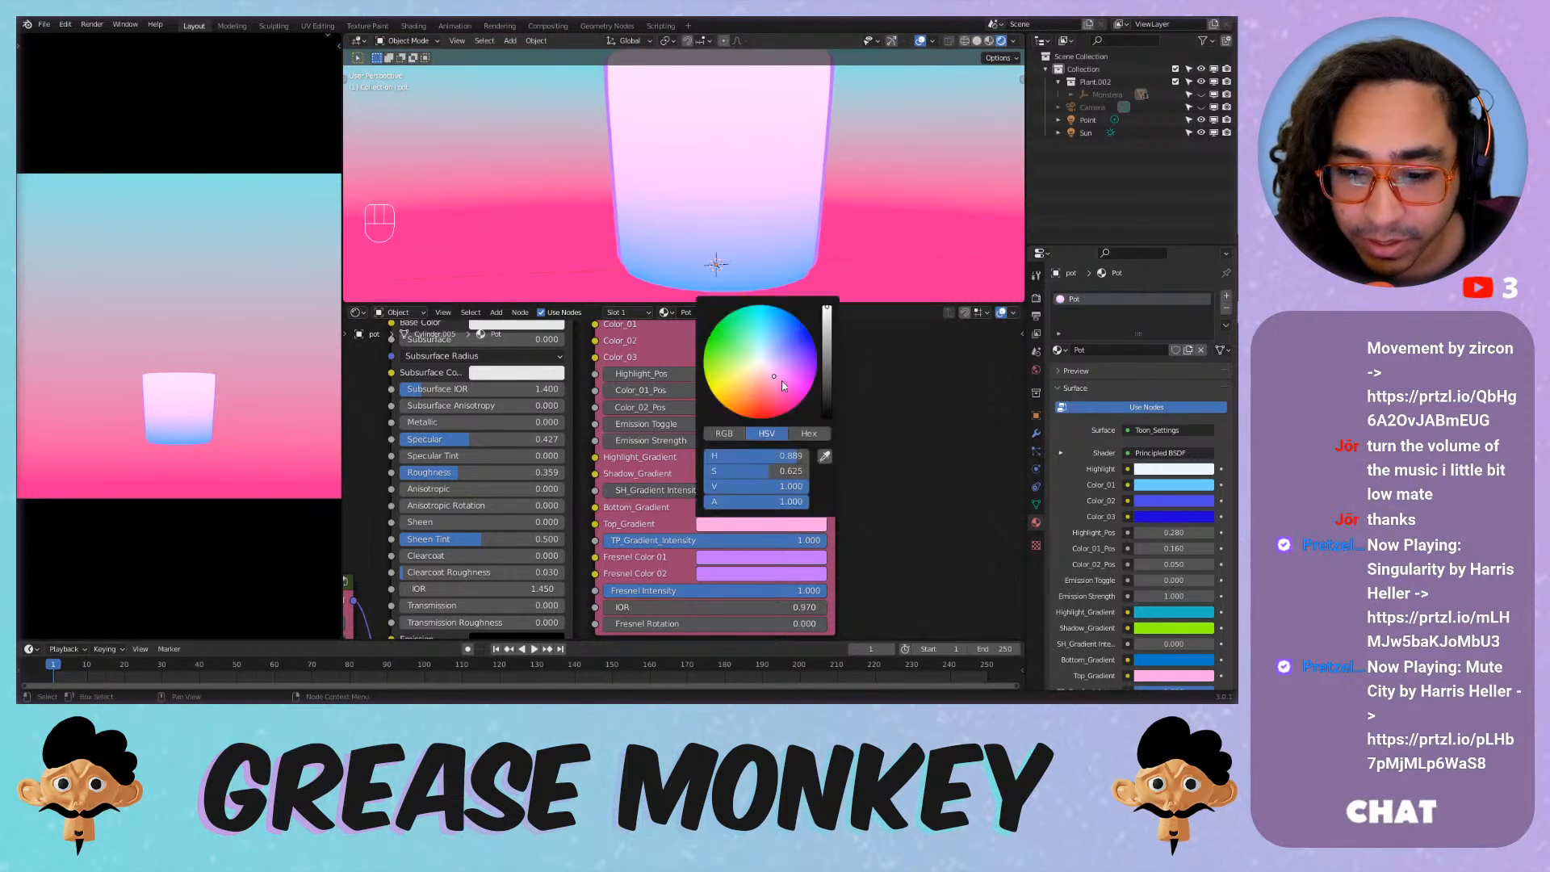
left_click_drag(777, 336, 777, 308)
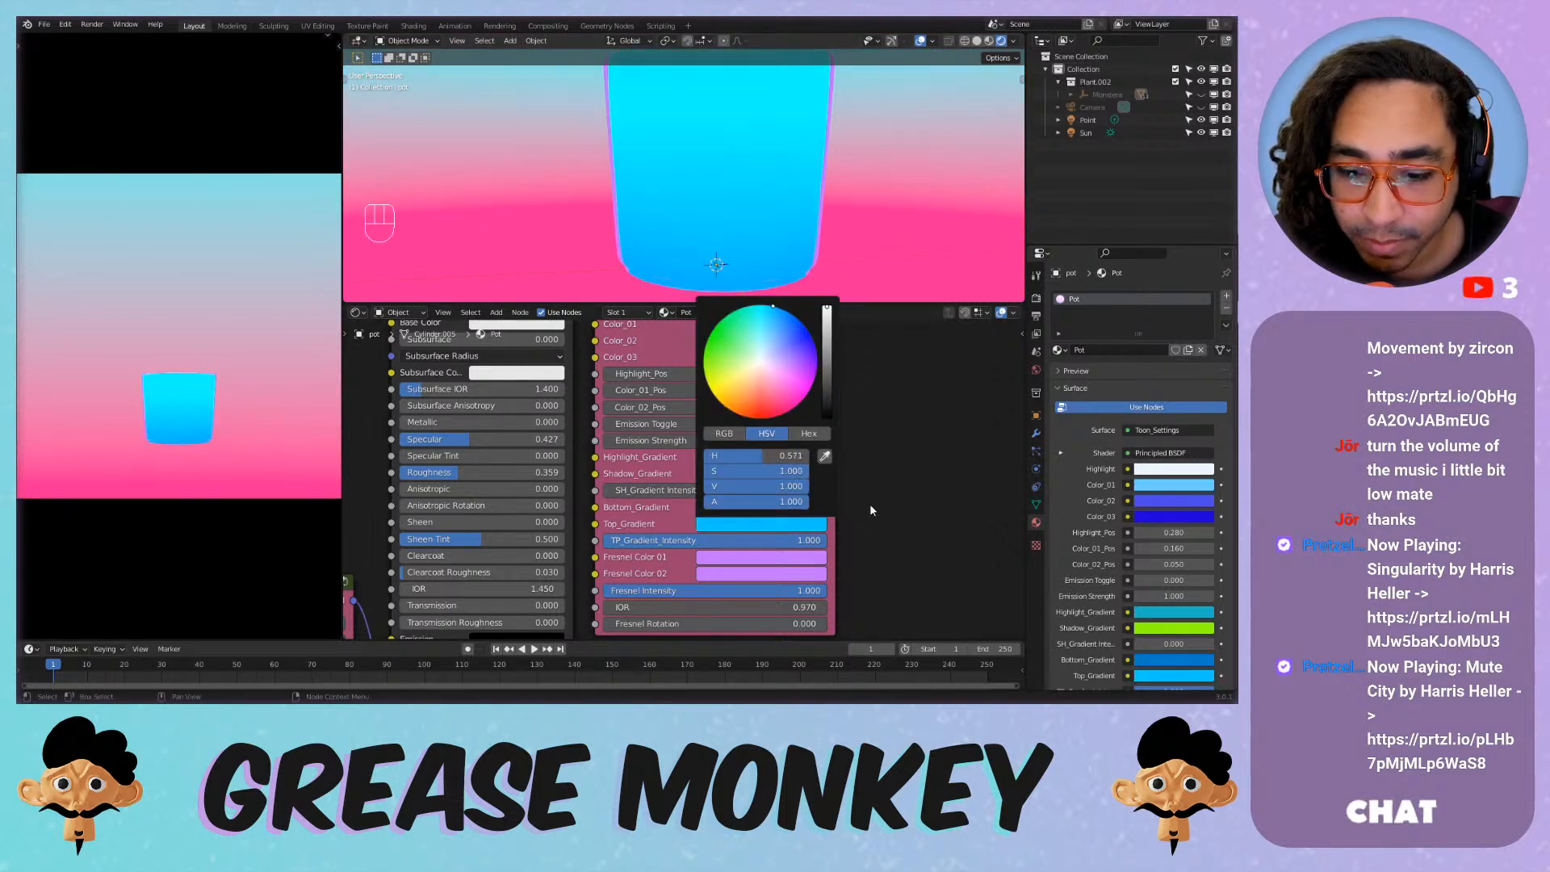
left_click(733, 507)
left_click(755, 380)
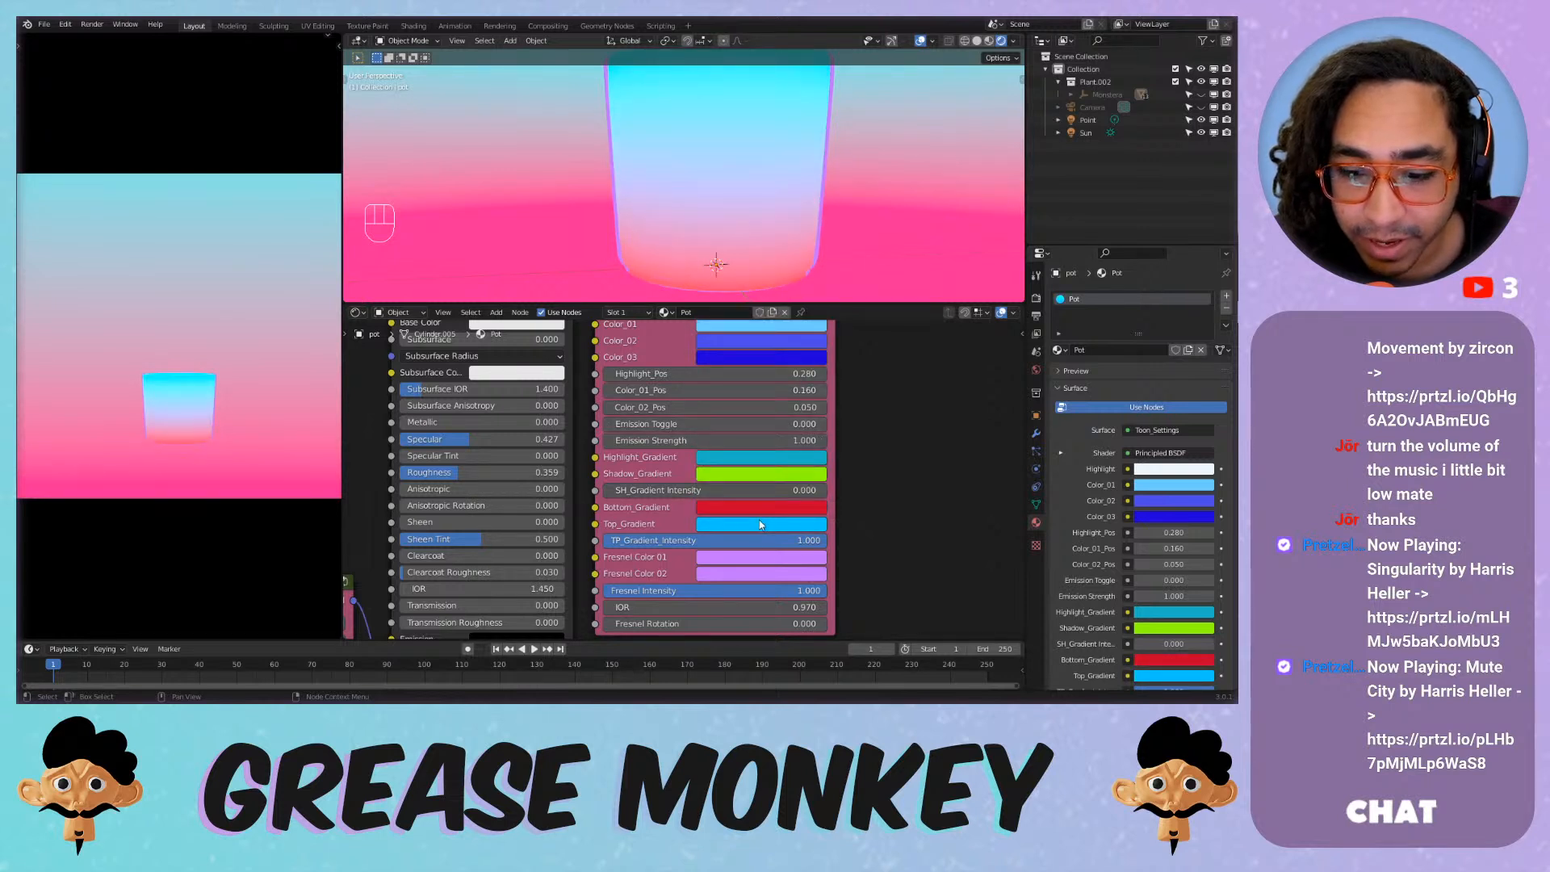
Darken the pot's Bottom_Gradient to black and shift its Top_Gradient to a slightly lighter blue.
scroll(749, 265, "down", 1)
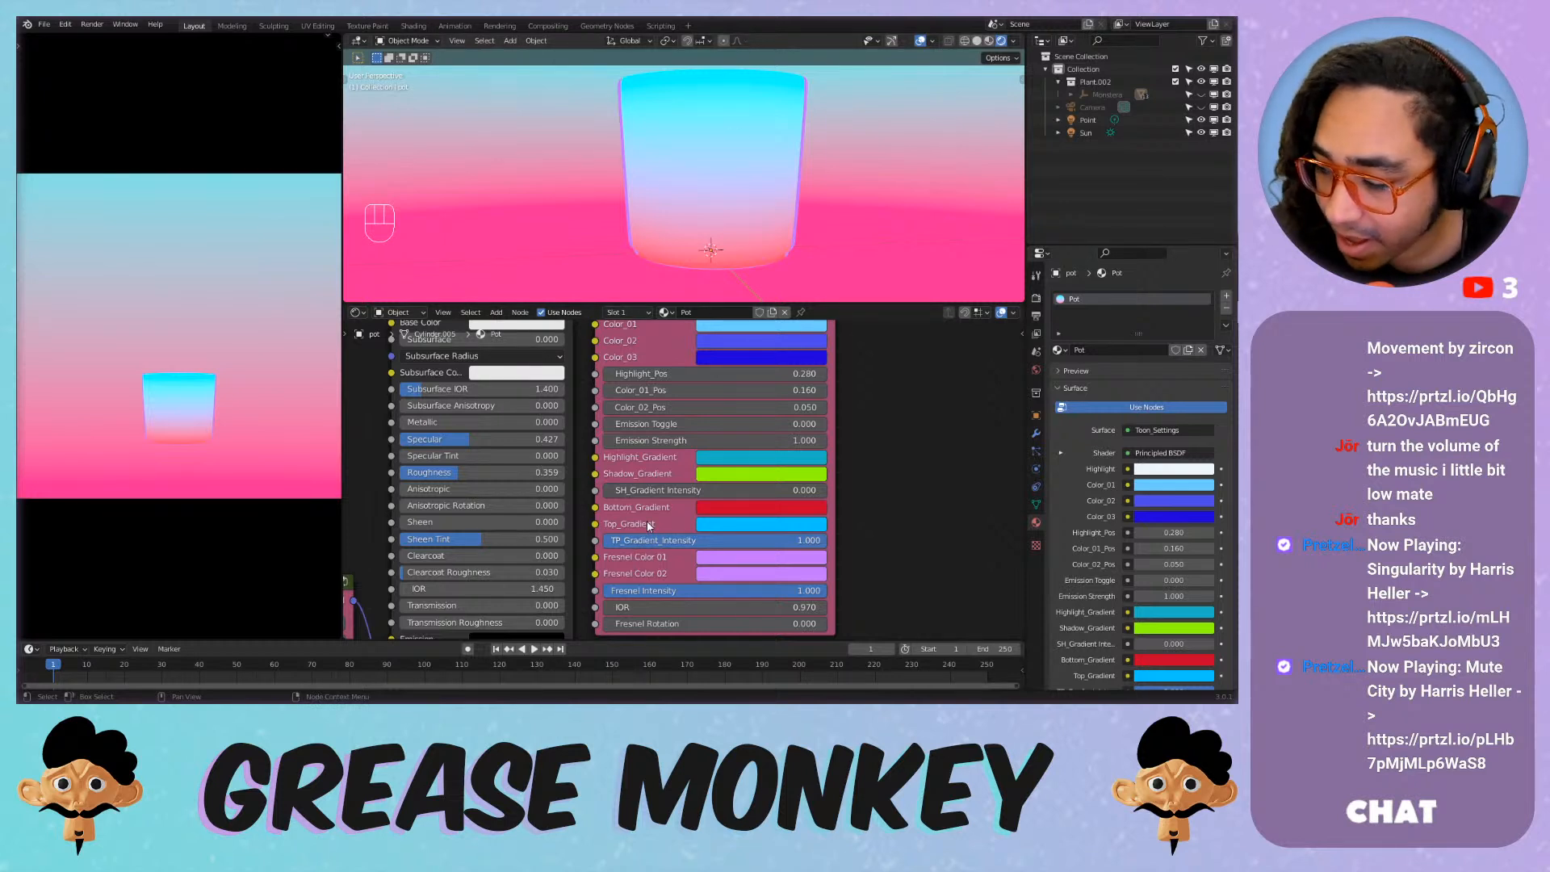
left_click(749, 510)
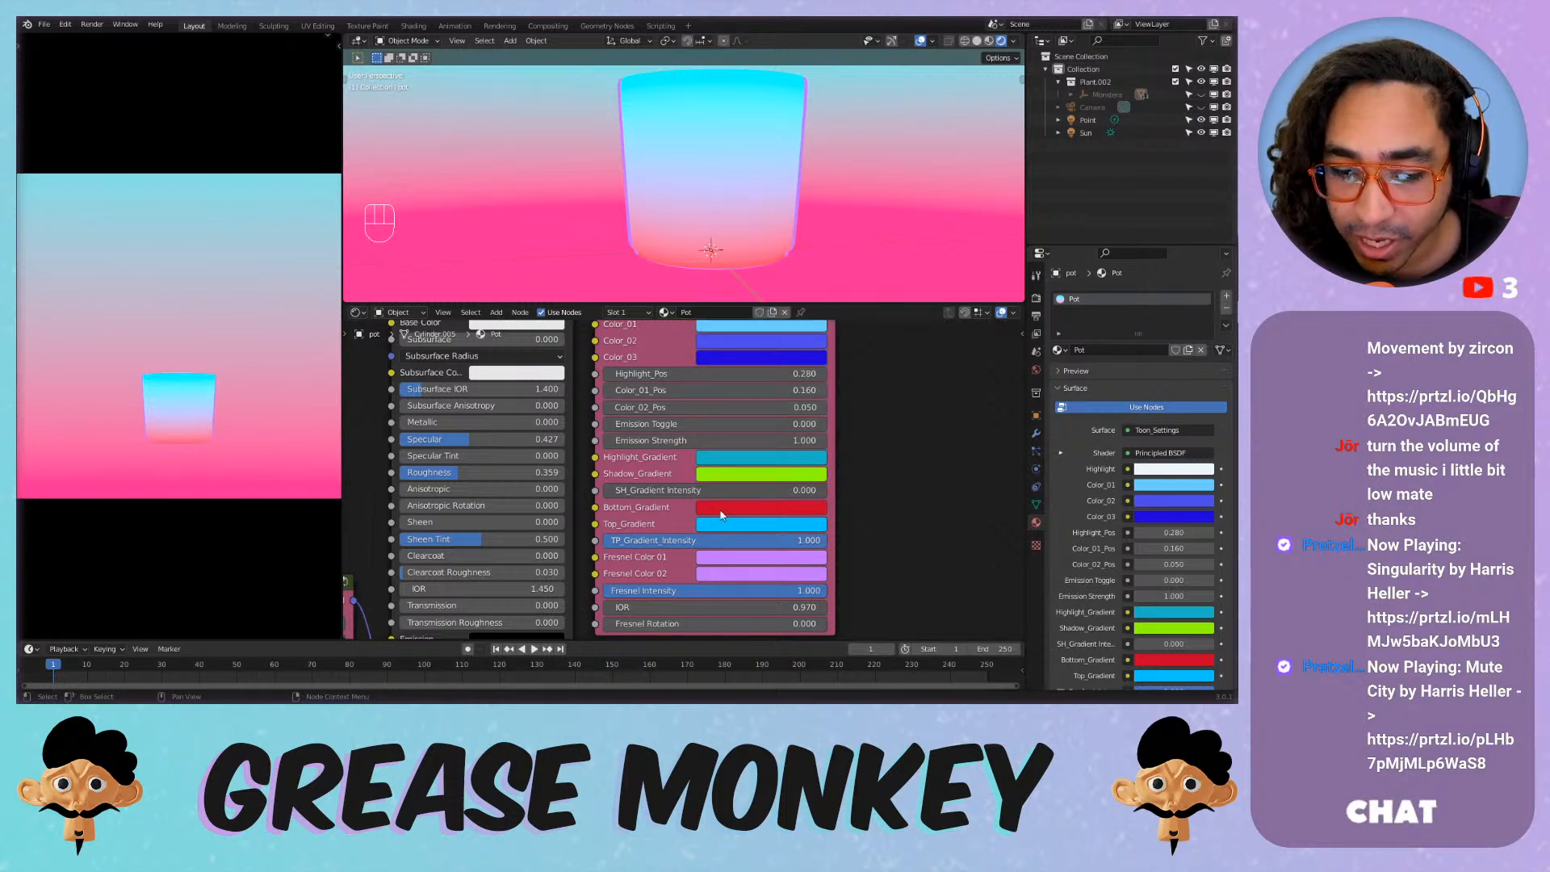
left_click(722, 510)
left_click_drag(825, 327, 817, 400)
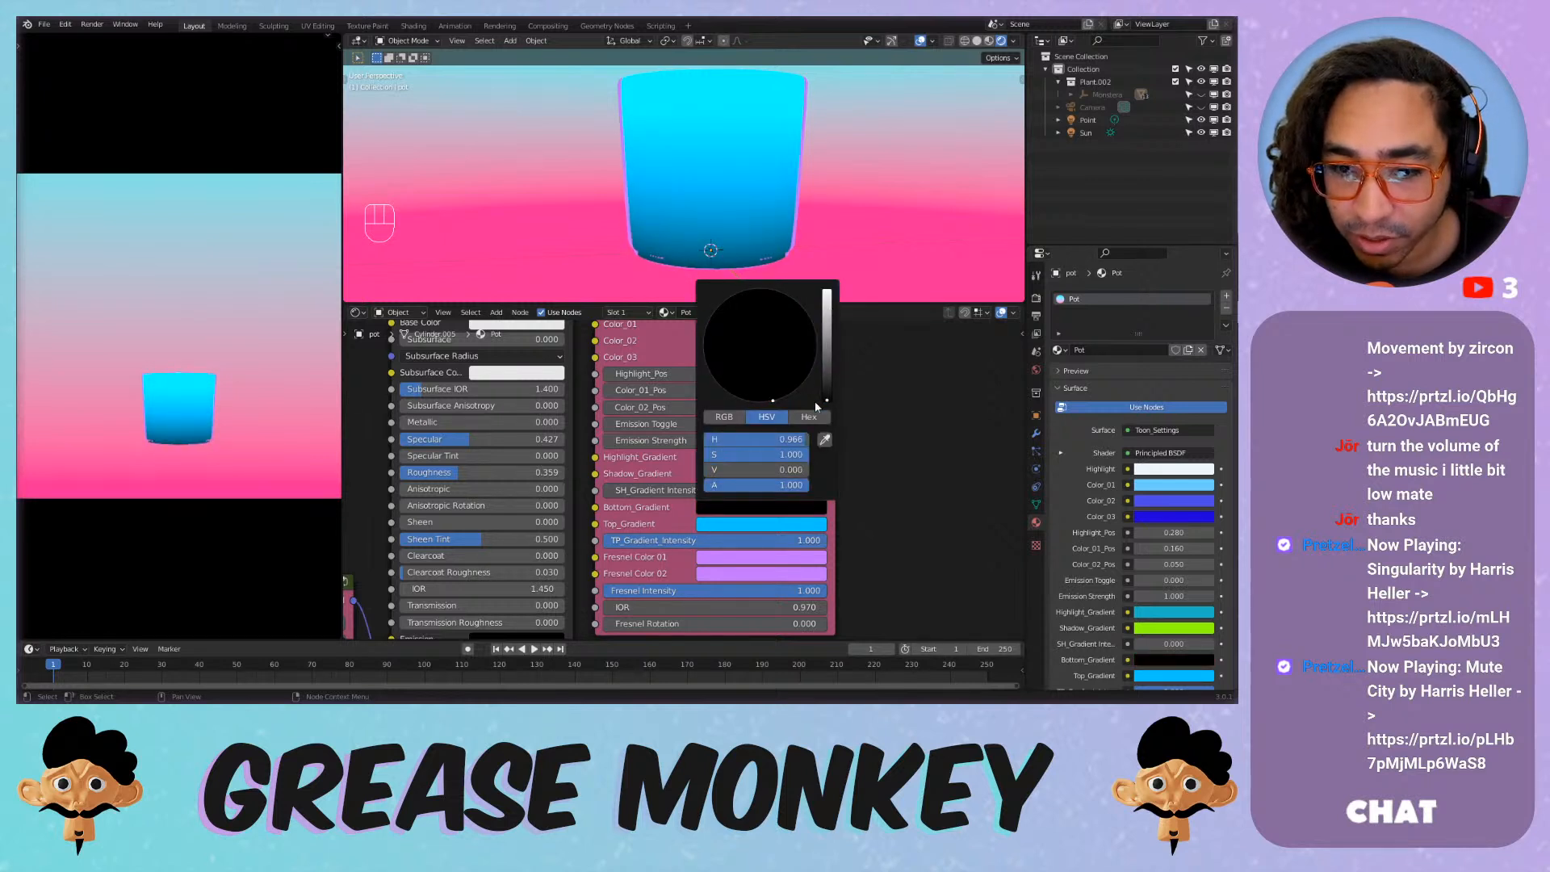
left_click(740, 526)
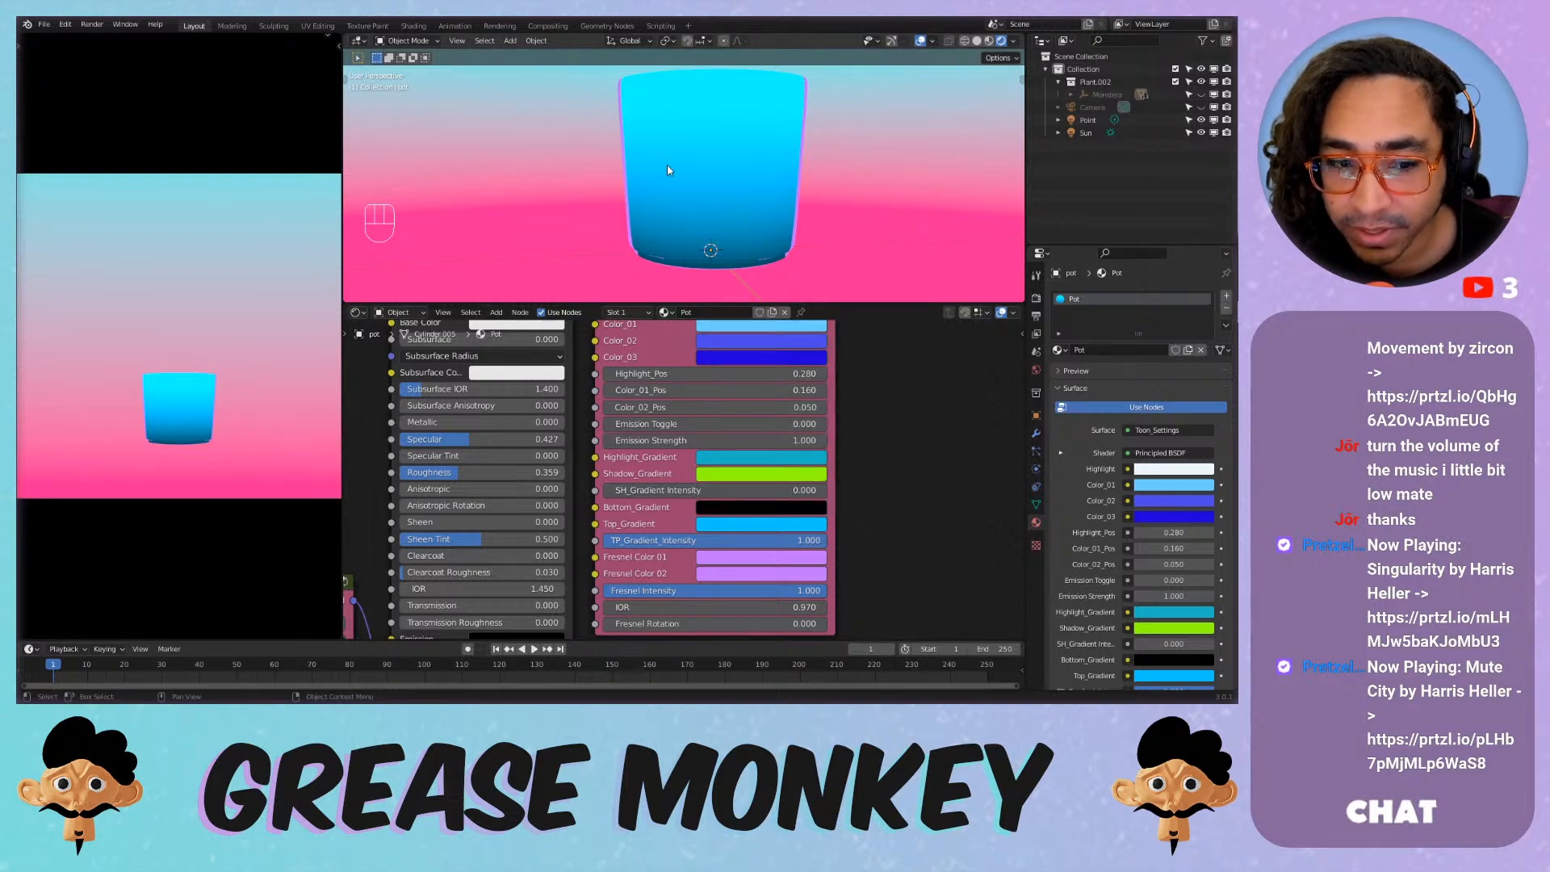
left_click(744, 525)
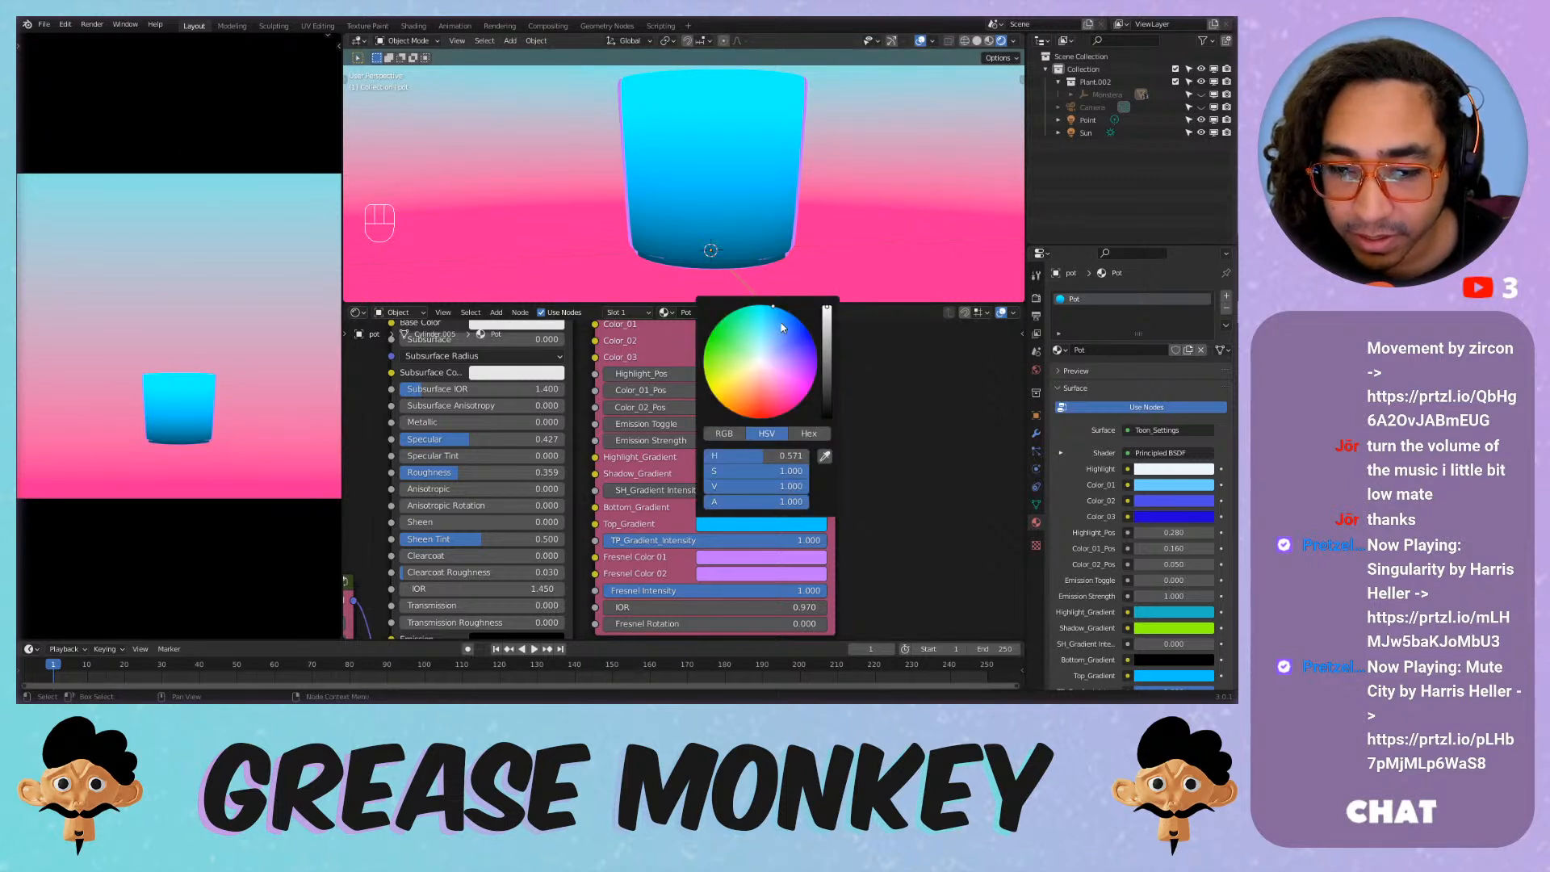
left_click_drag(781, 323, 769, 319)
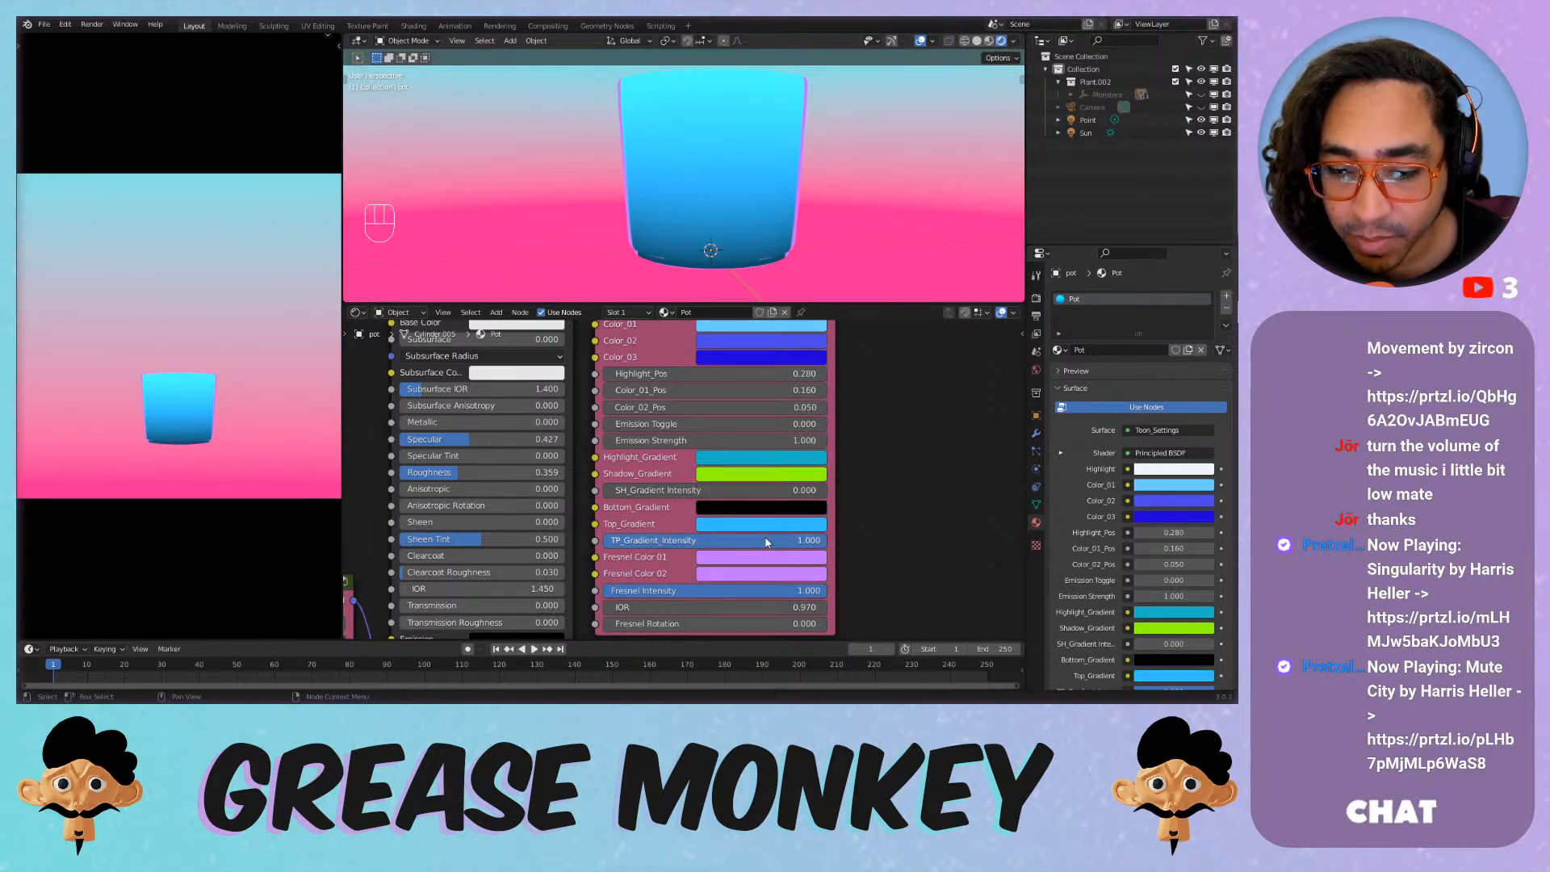
Lower the pot's TP_Gradient_Intensity to 0.327 and inspect the blended toon bands up close.
left_click_drag(746, 540, 595, 540)
scroll(763, 167, "up", 4)
middle_click_drag(891, 159, 746, 194, "shift")
scroll(734, 123, "down", 3)
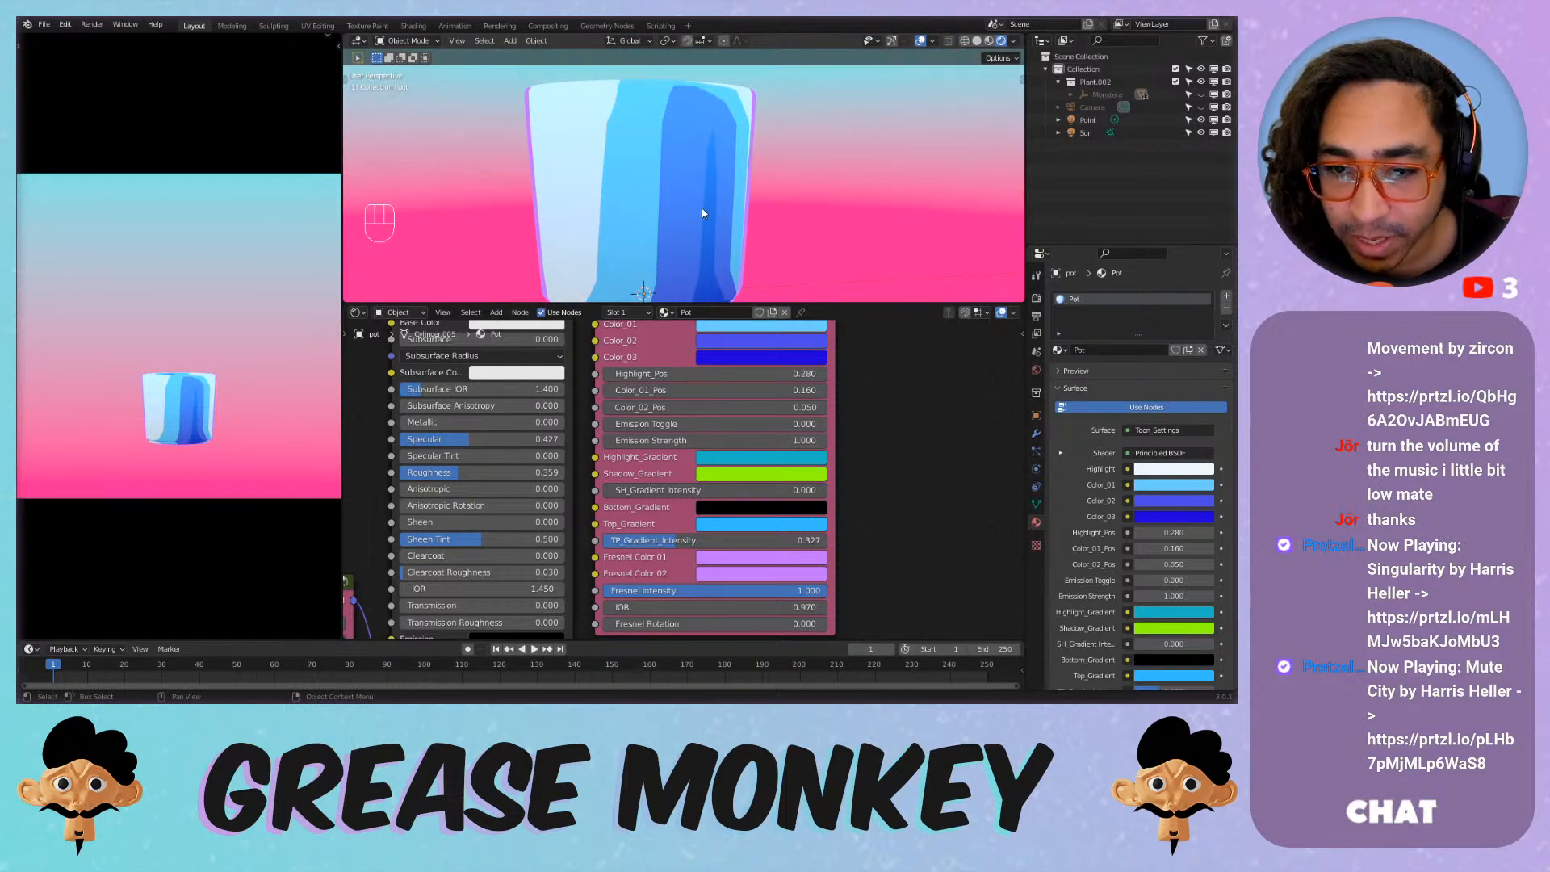
scroll(698, 216, "down", 2)
scroll(696, 218, "up", 1)
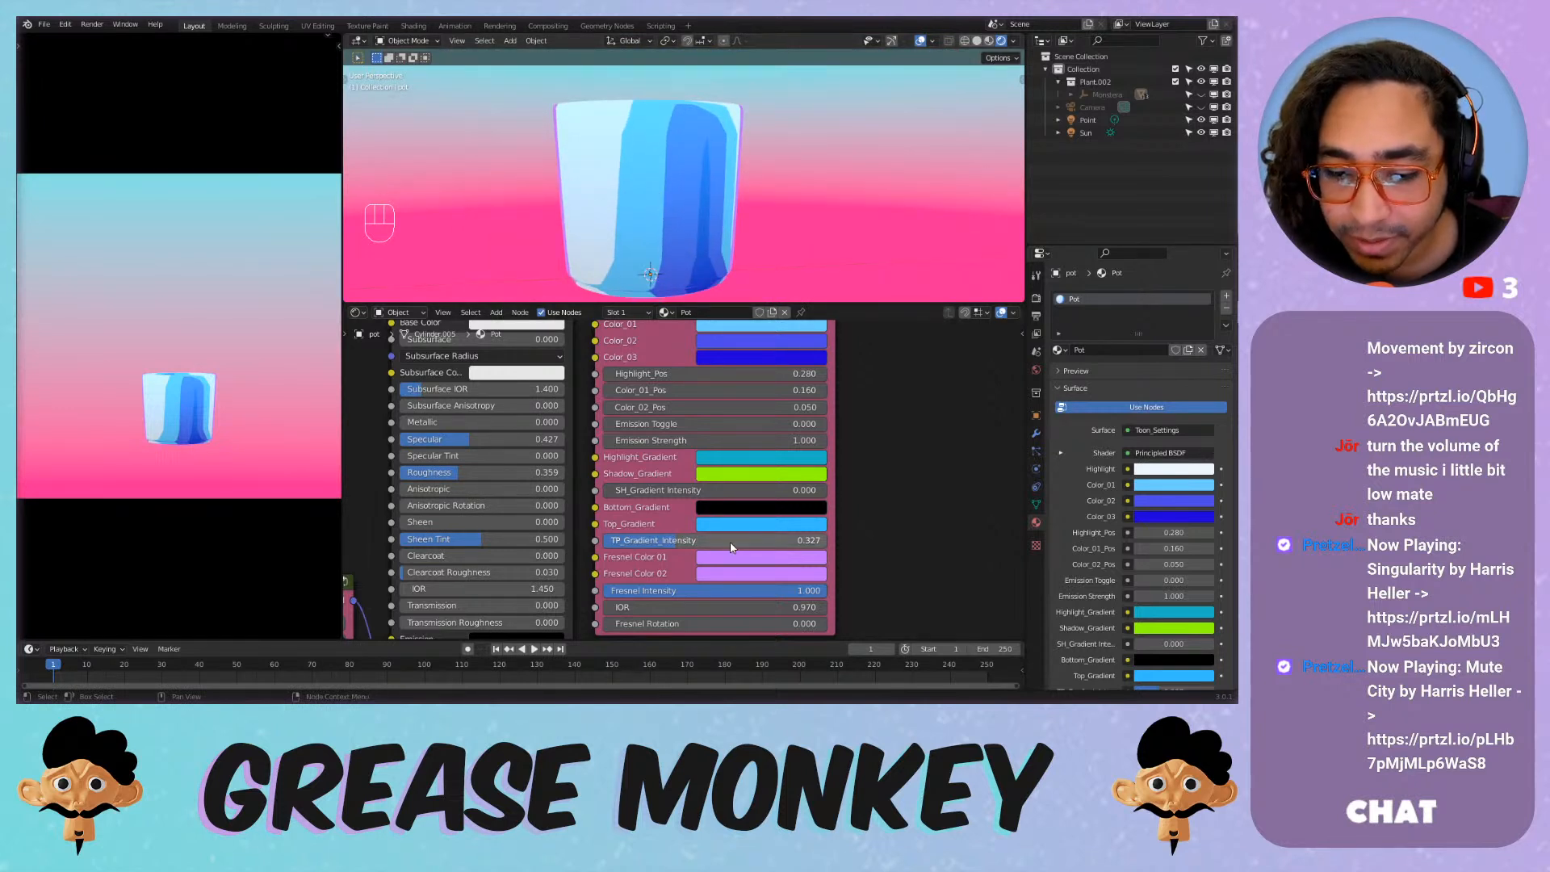
Set TP_Gradient_Intensity to 0 and examine the pot's plain toon bands from the side and above.
left_click_drag(730, 547, 583, 535)
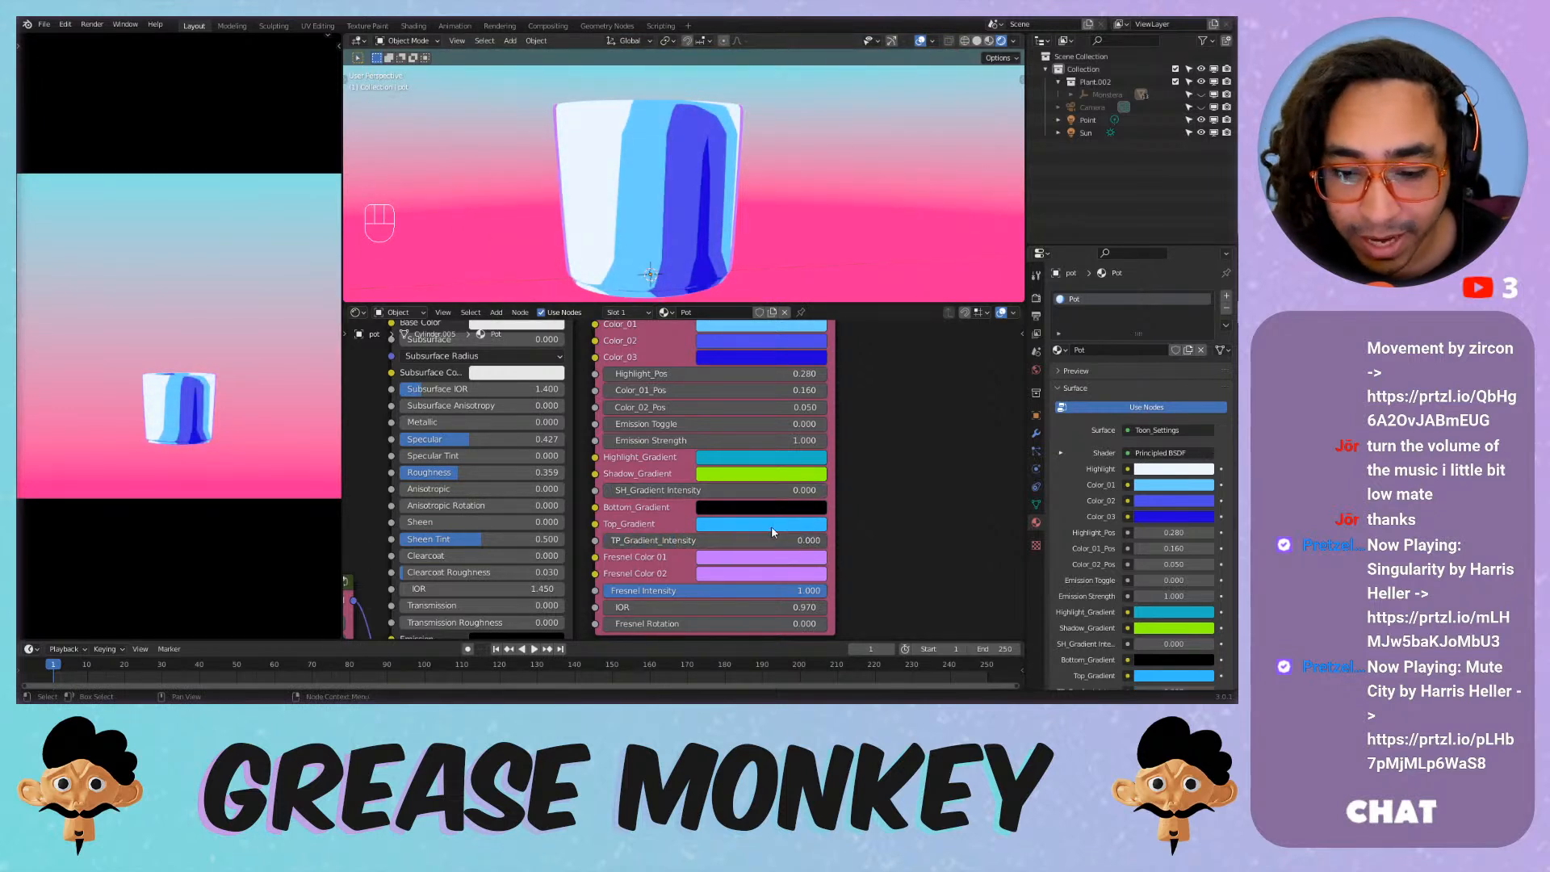
scroll(848, 382, "down", 1)
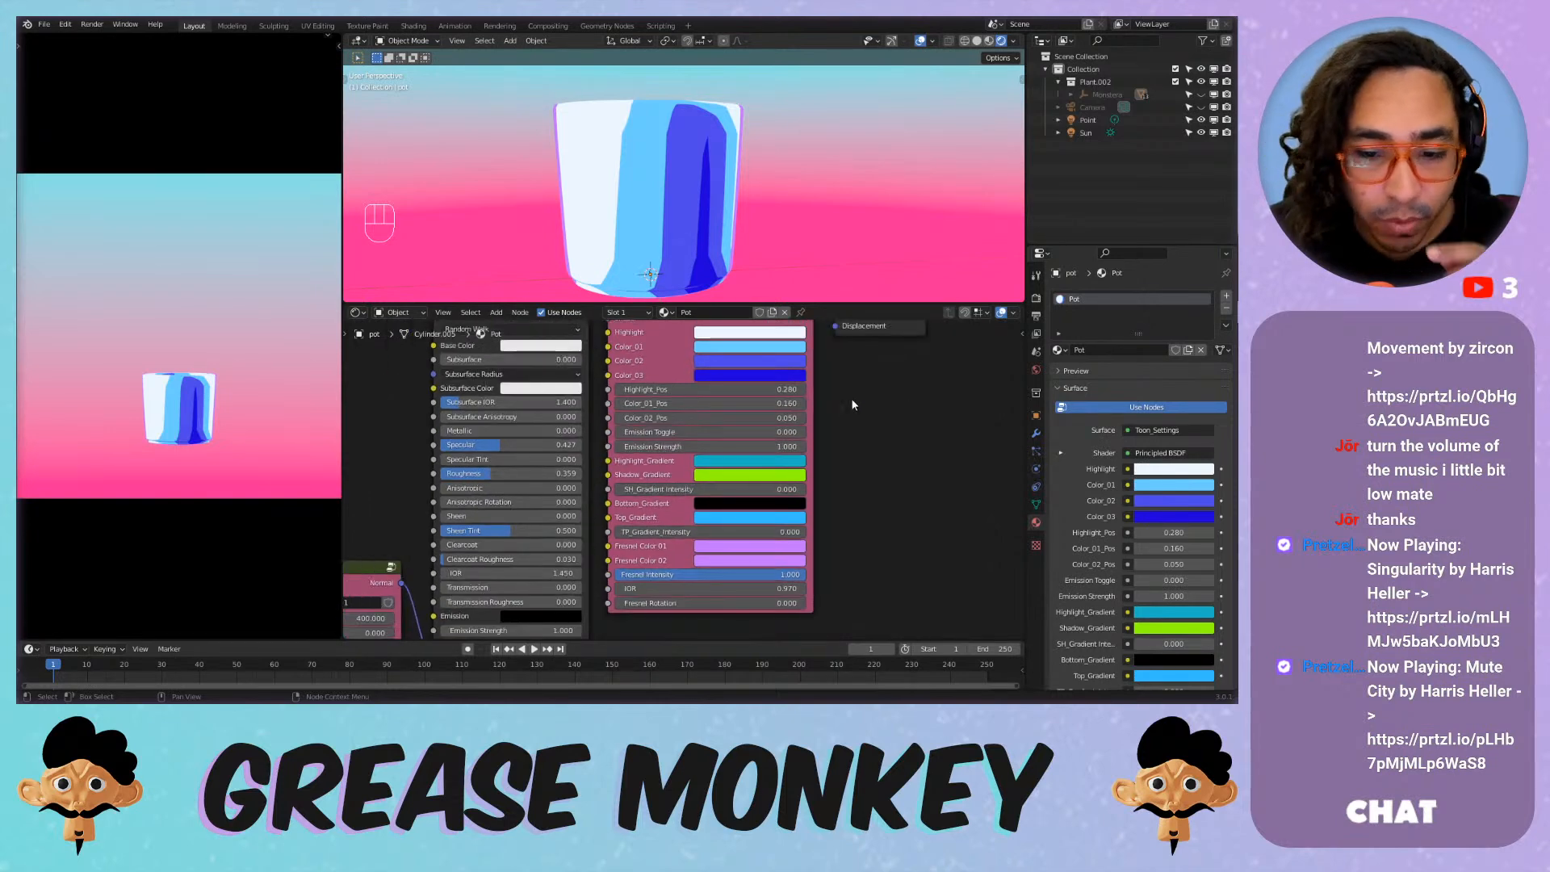
scroll(644, 181, "up", 3)
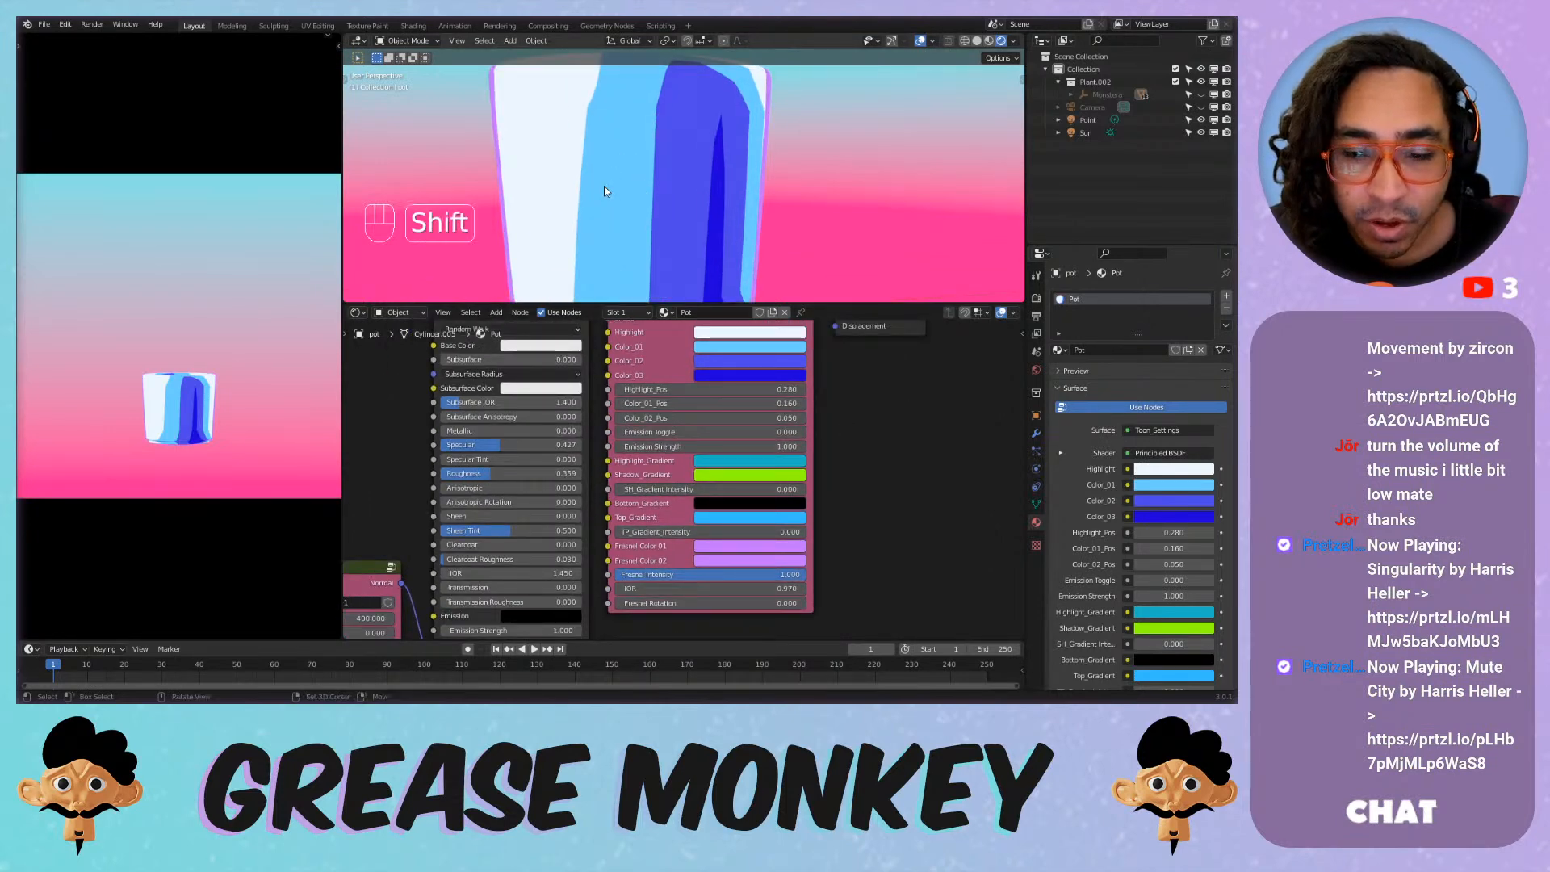
middle_click_drag(604, 186, 630, 212, "shift")
middle_click_drag(642, 101, 646, 205, "shift")
scroll(645, 204, "down", 1)
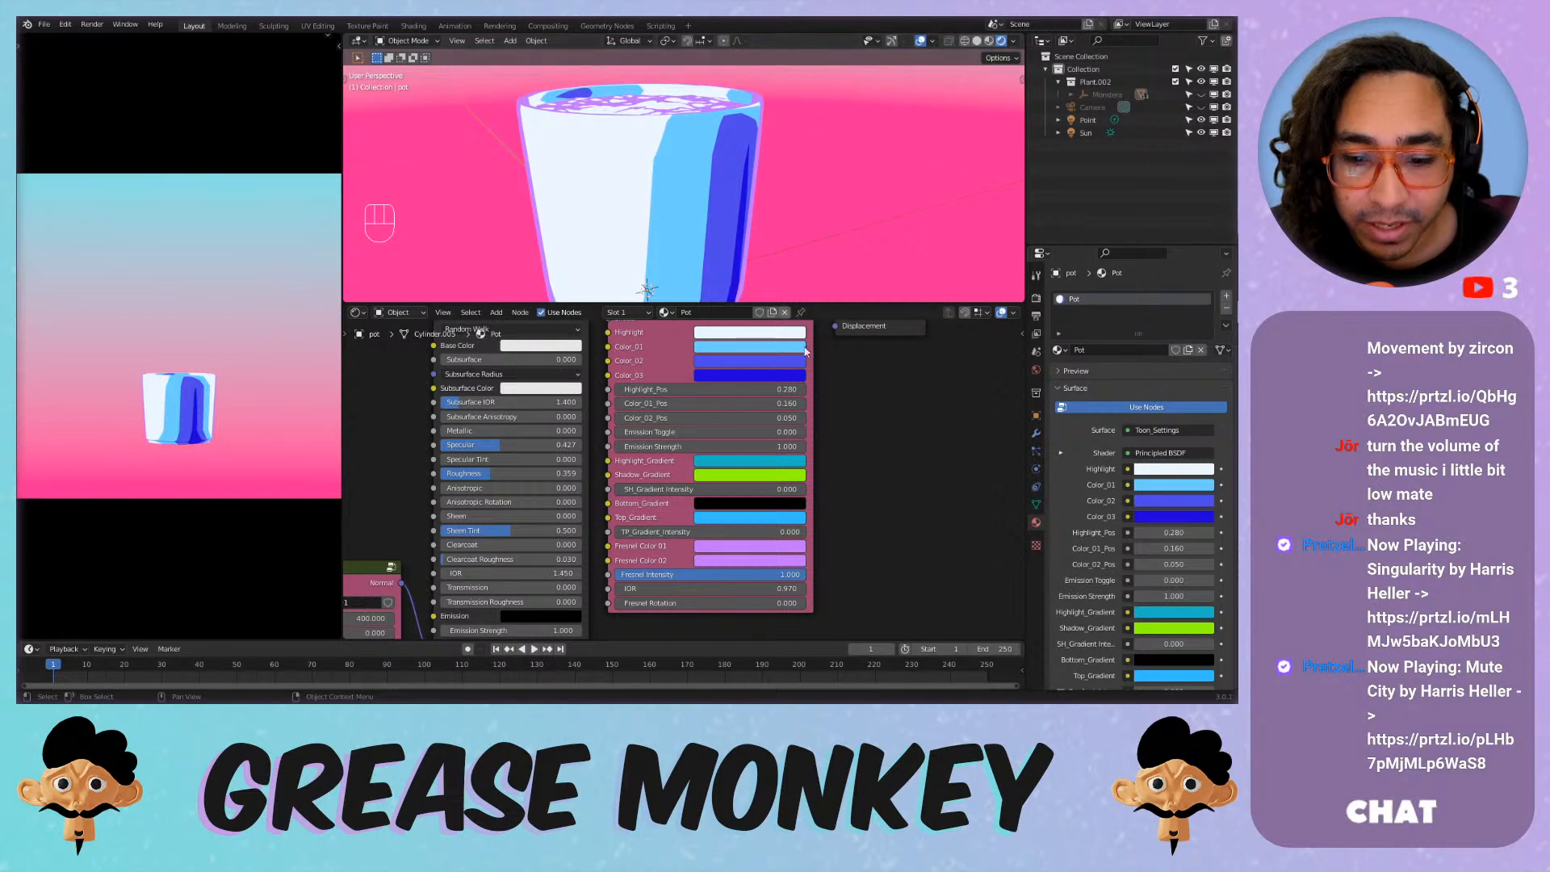
Move the Material Output node farther away from the Toon_Settings node to free up space between them.
middle_click_drag(860, 410, 841, 491)
scroll(906, 397, "down", 1)
middle_click_drag(898, 393, 842, 381)
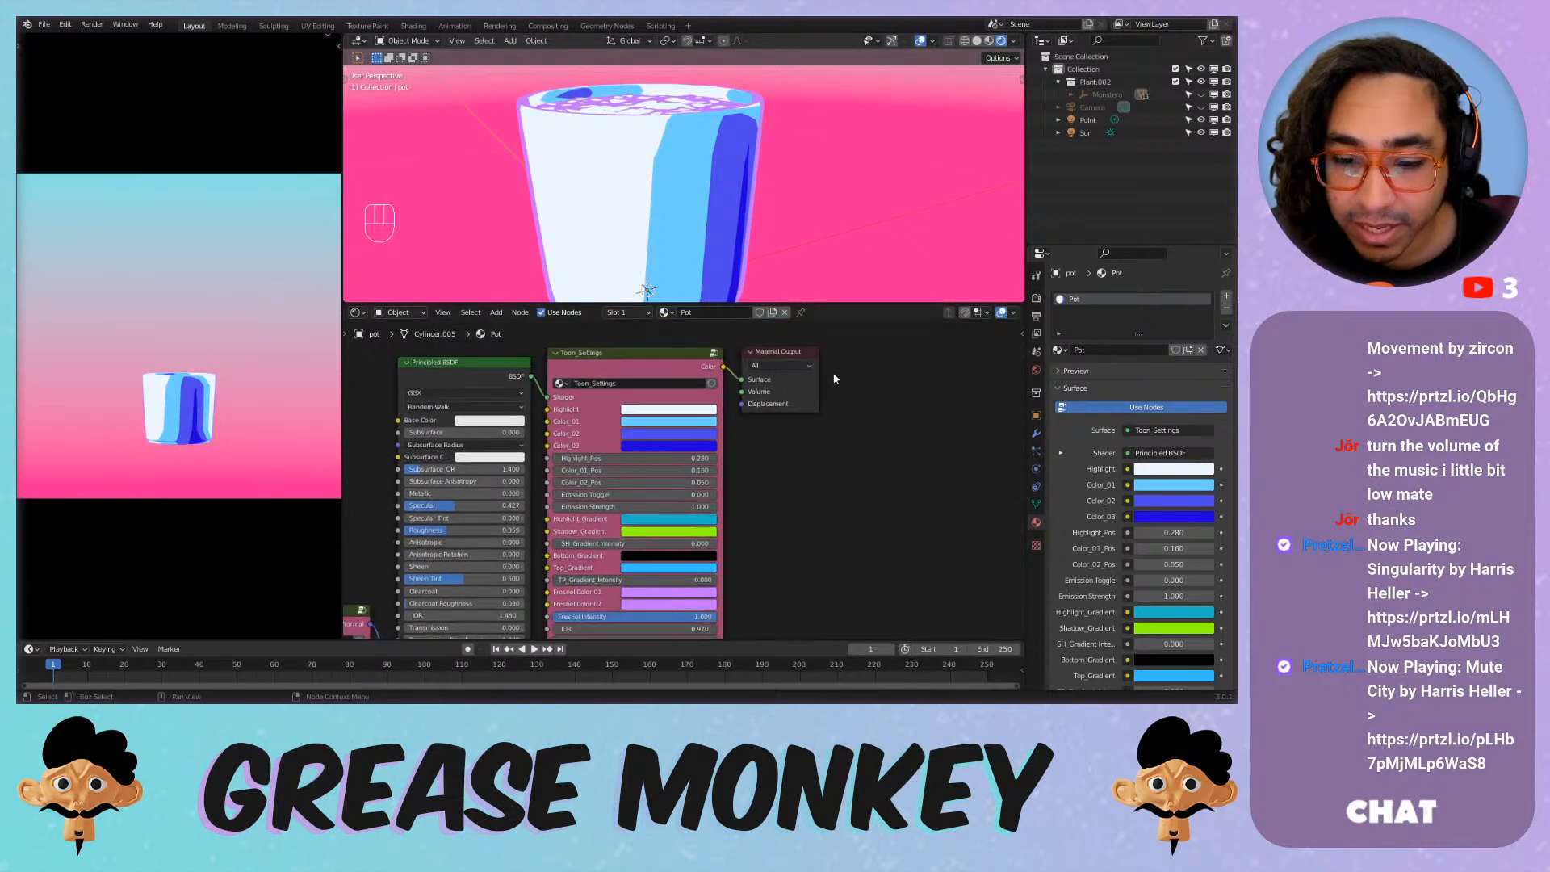
left_click_drag(788, 353, 919, 354)
Copy the light blue of Color_01 onto Color_02 in the pot's Toon_Settings node.
scroll(711, 440, "up", 2)
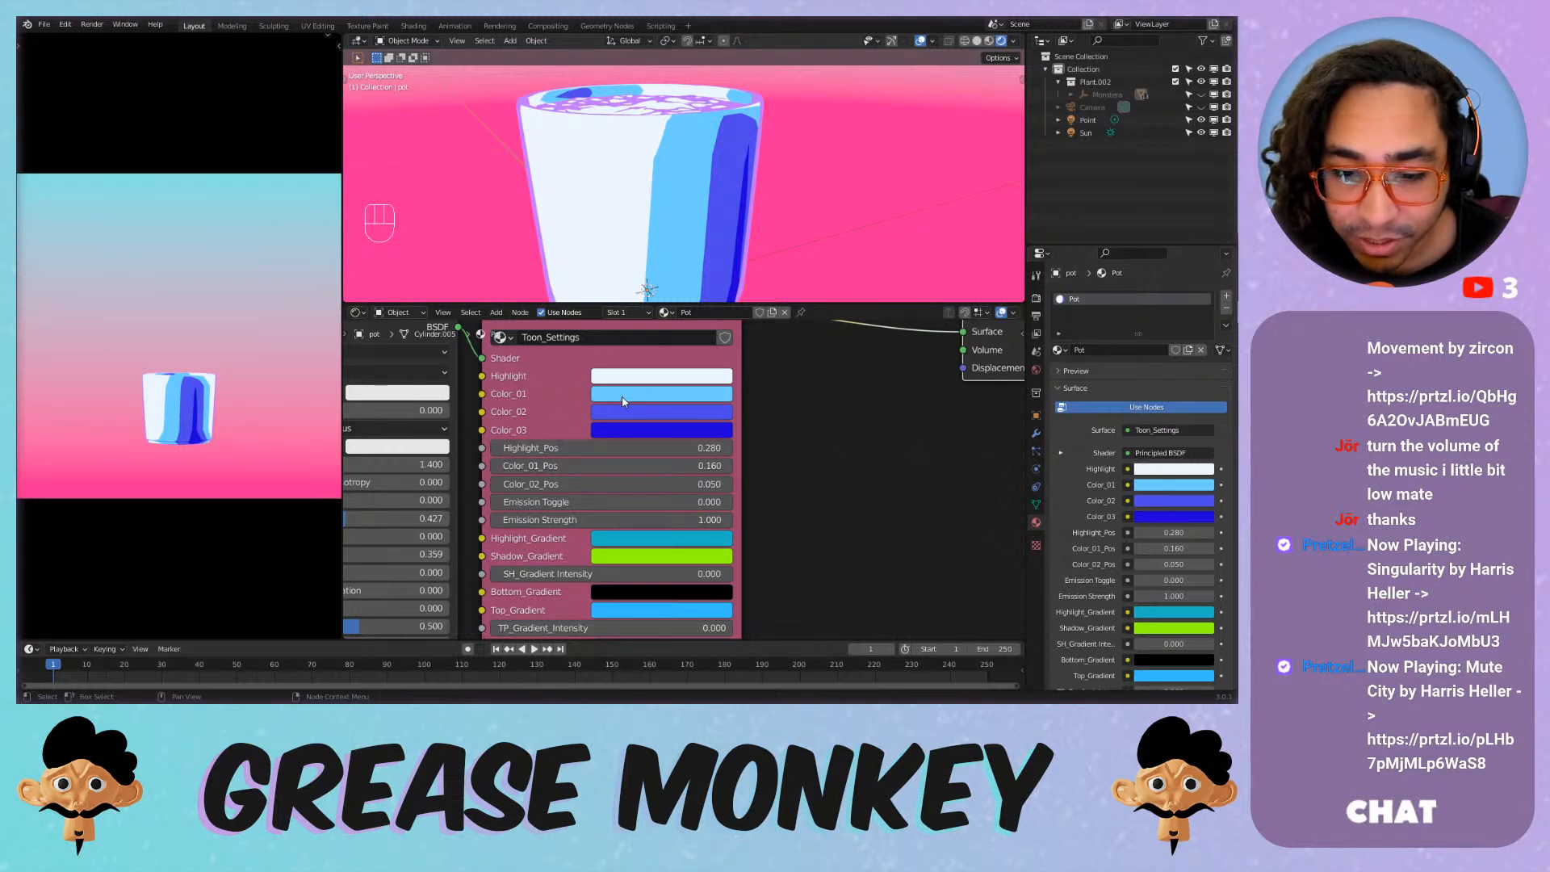
key("ctrl+c")
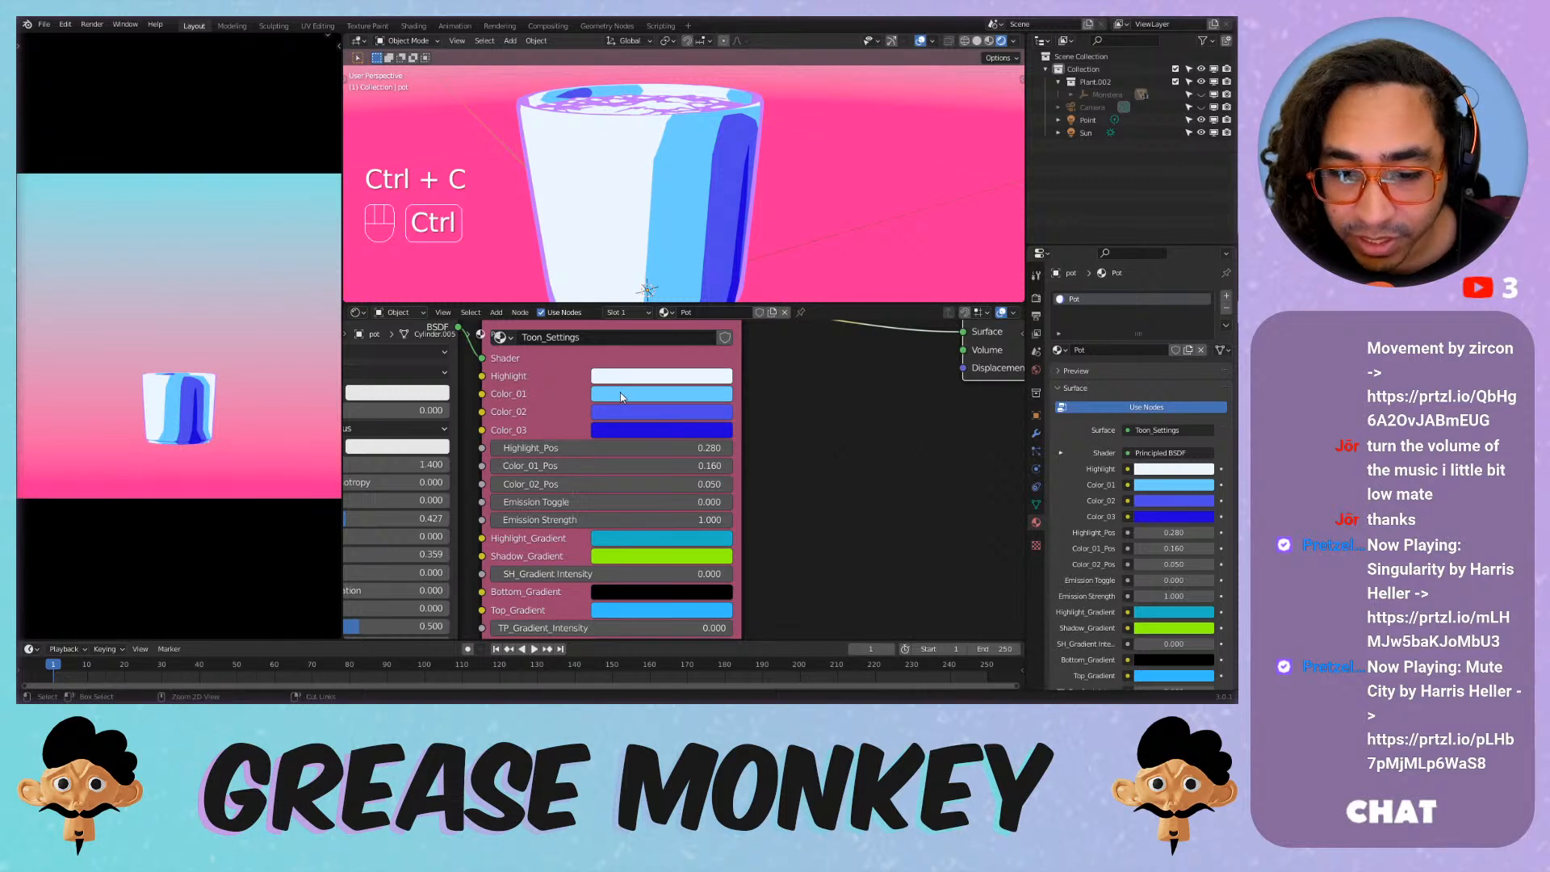
key("ctrl+c")
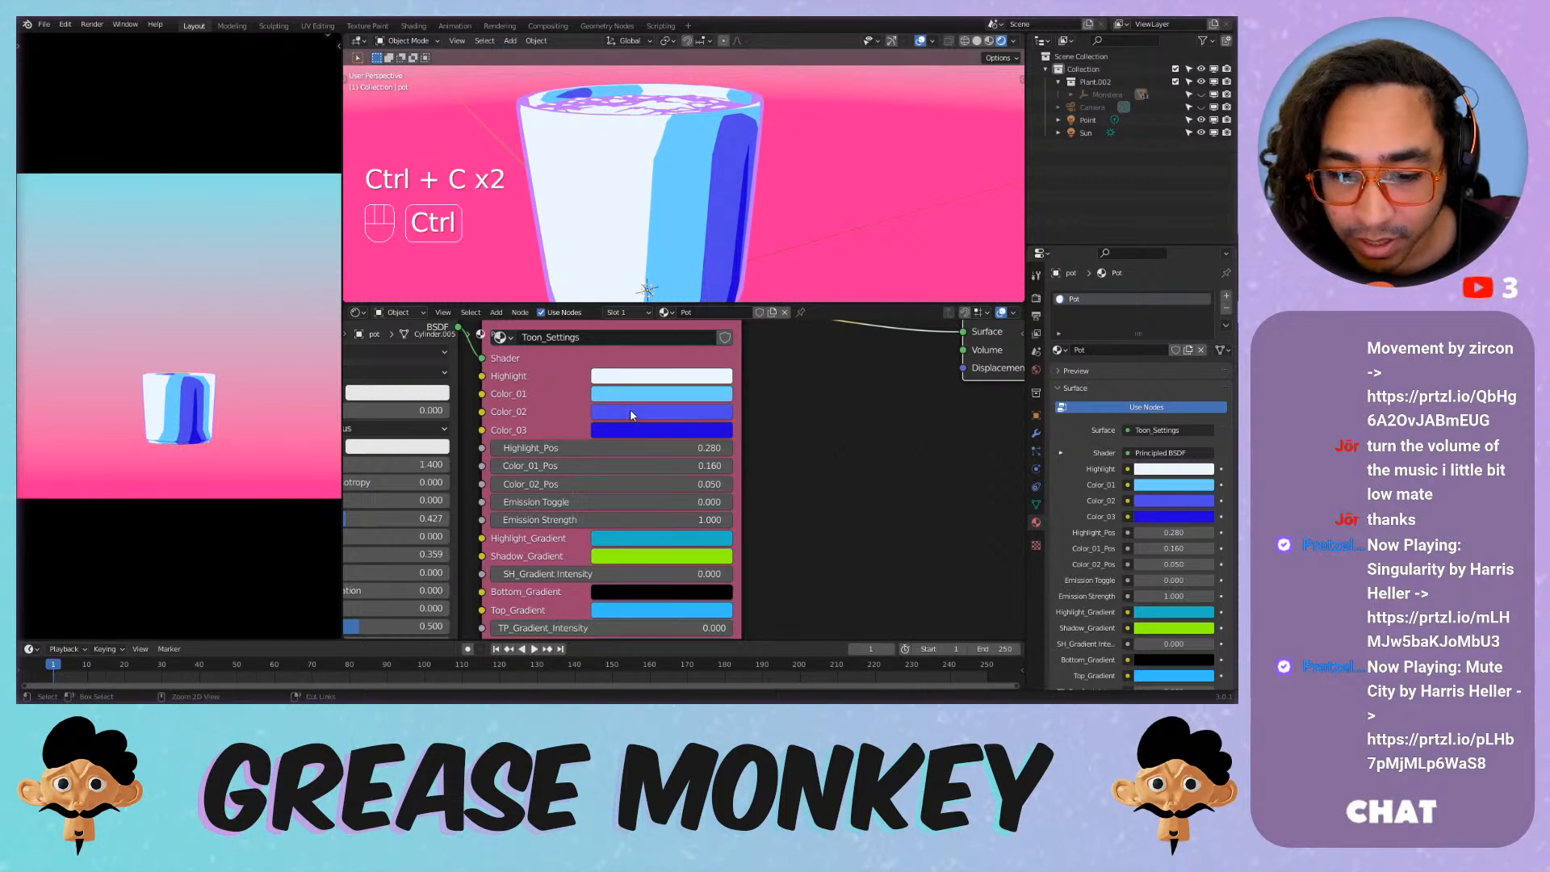
key("ctrl+v")
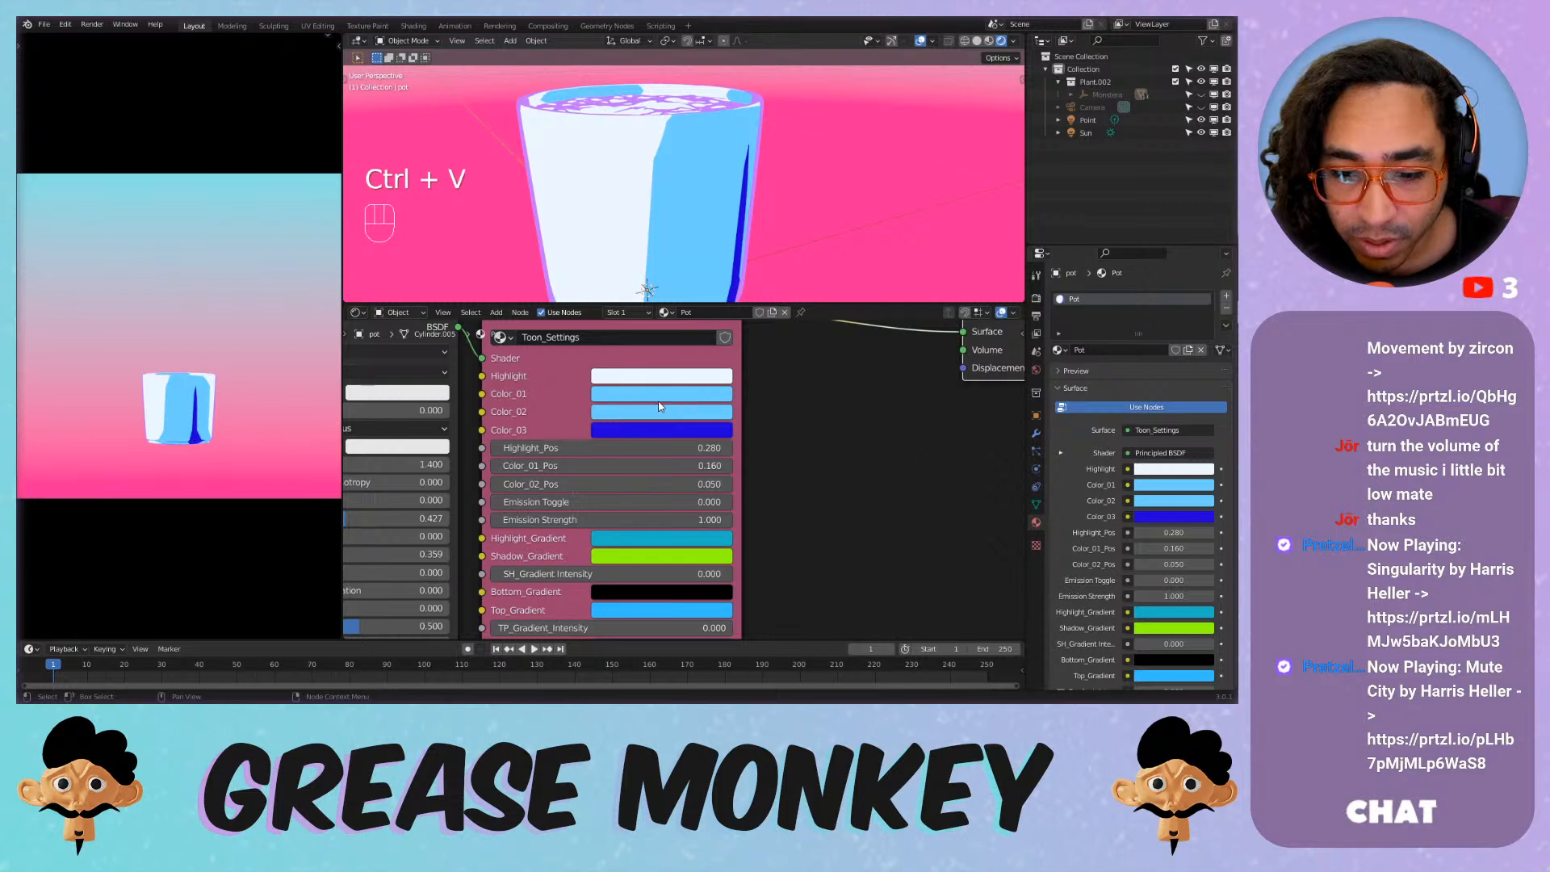
middle_click_drag(783, 387, 903, 416)
scroll(664, 176, "down", 1)
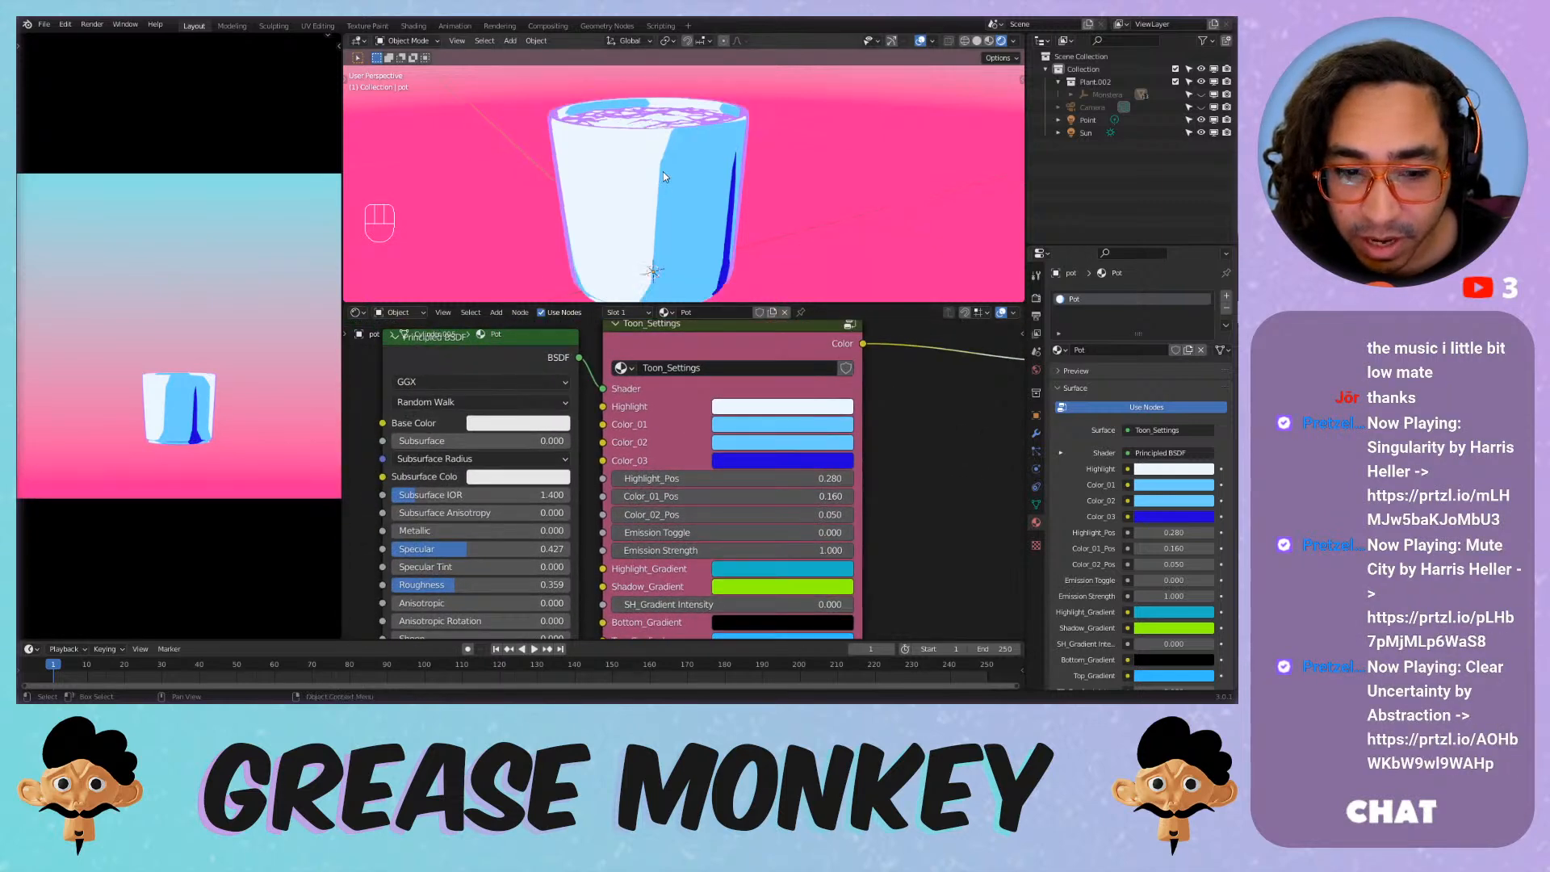
Change the pot's Color_01 to a light pink and copy that pink onto Color_02.
left_click(755, 423)
left_click_drag(771, 262, 797, 257)
left_click(759, 444)
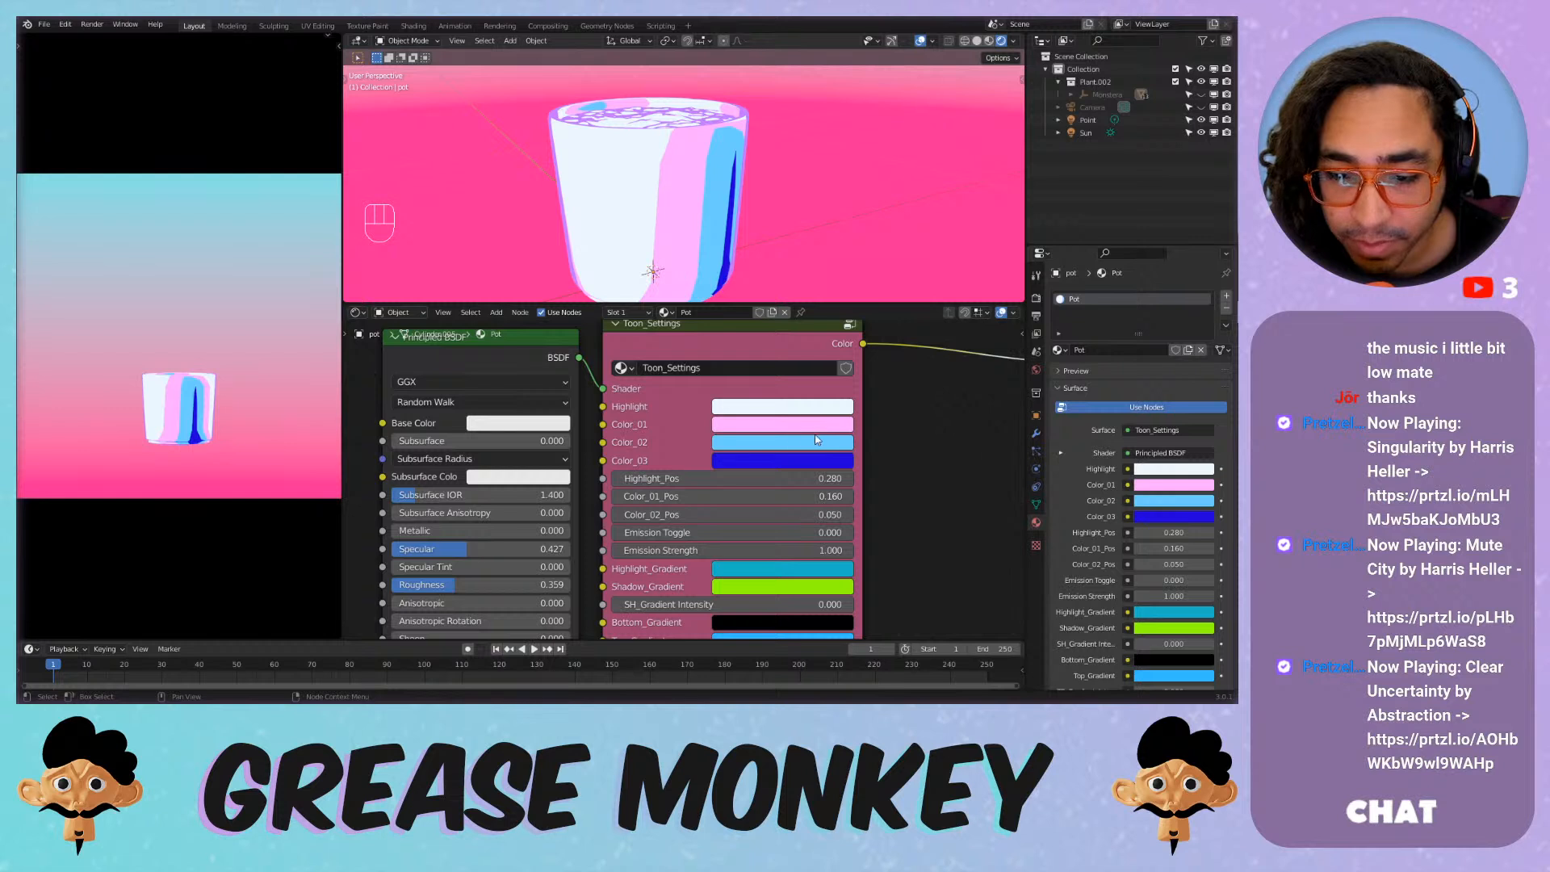
key("ctrl+c")
key("ctrl+v")
Change the pot's Color_03 to a deeper pink and tint its Highlight a warm, pale pink.
left_click(772, 465)
left_click_drag(786, 288, 814, 321)
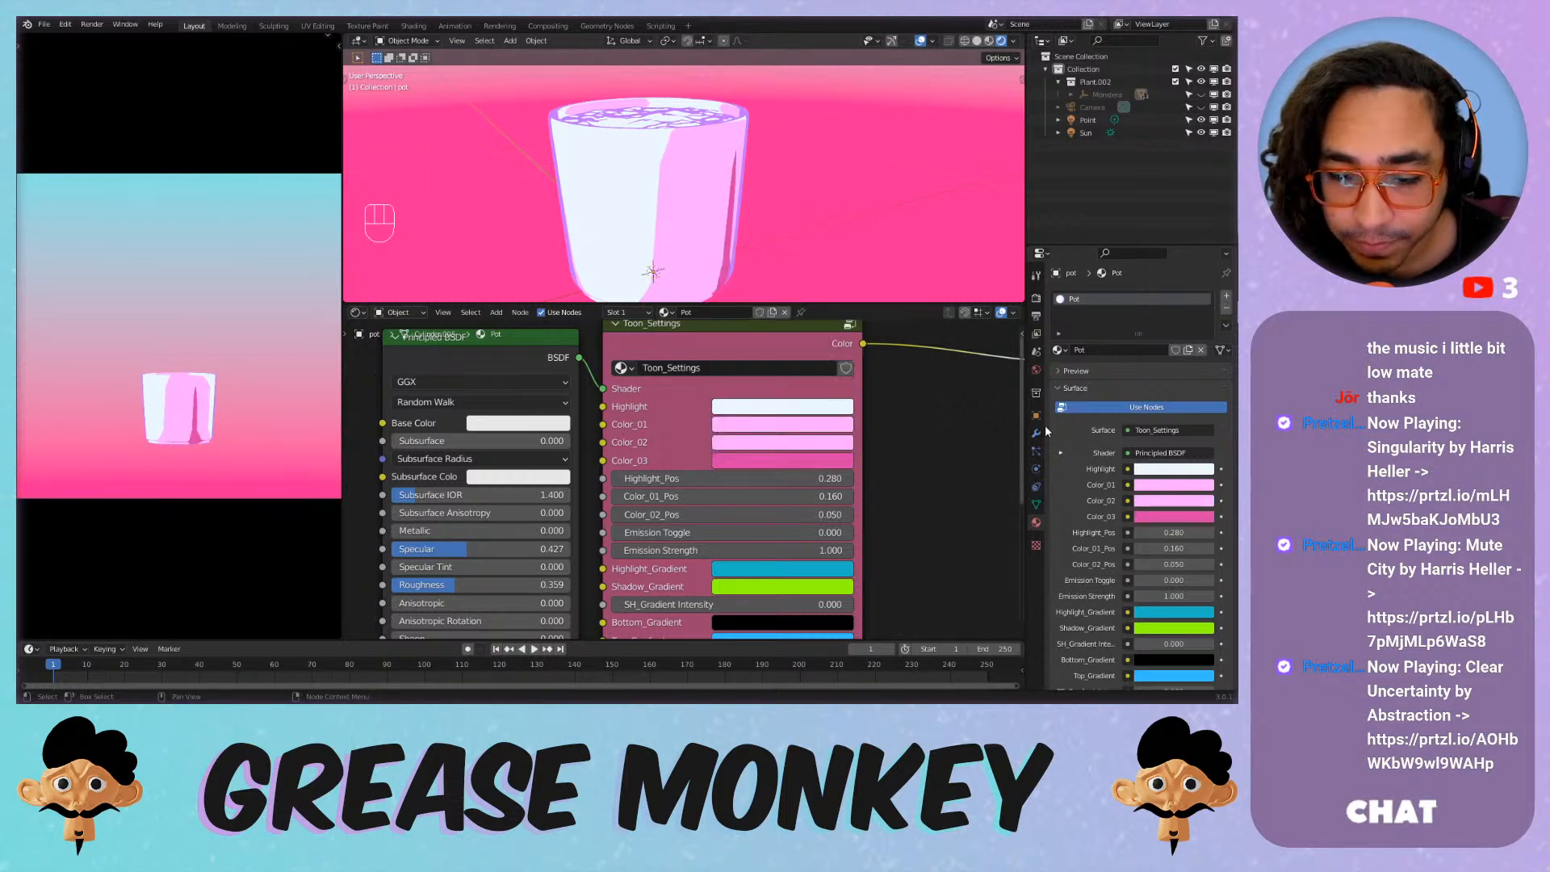
left_click(779, 407)
left_click_drag(791, 236, 783, 236)
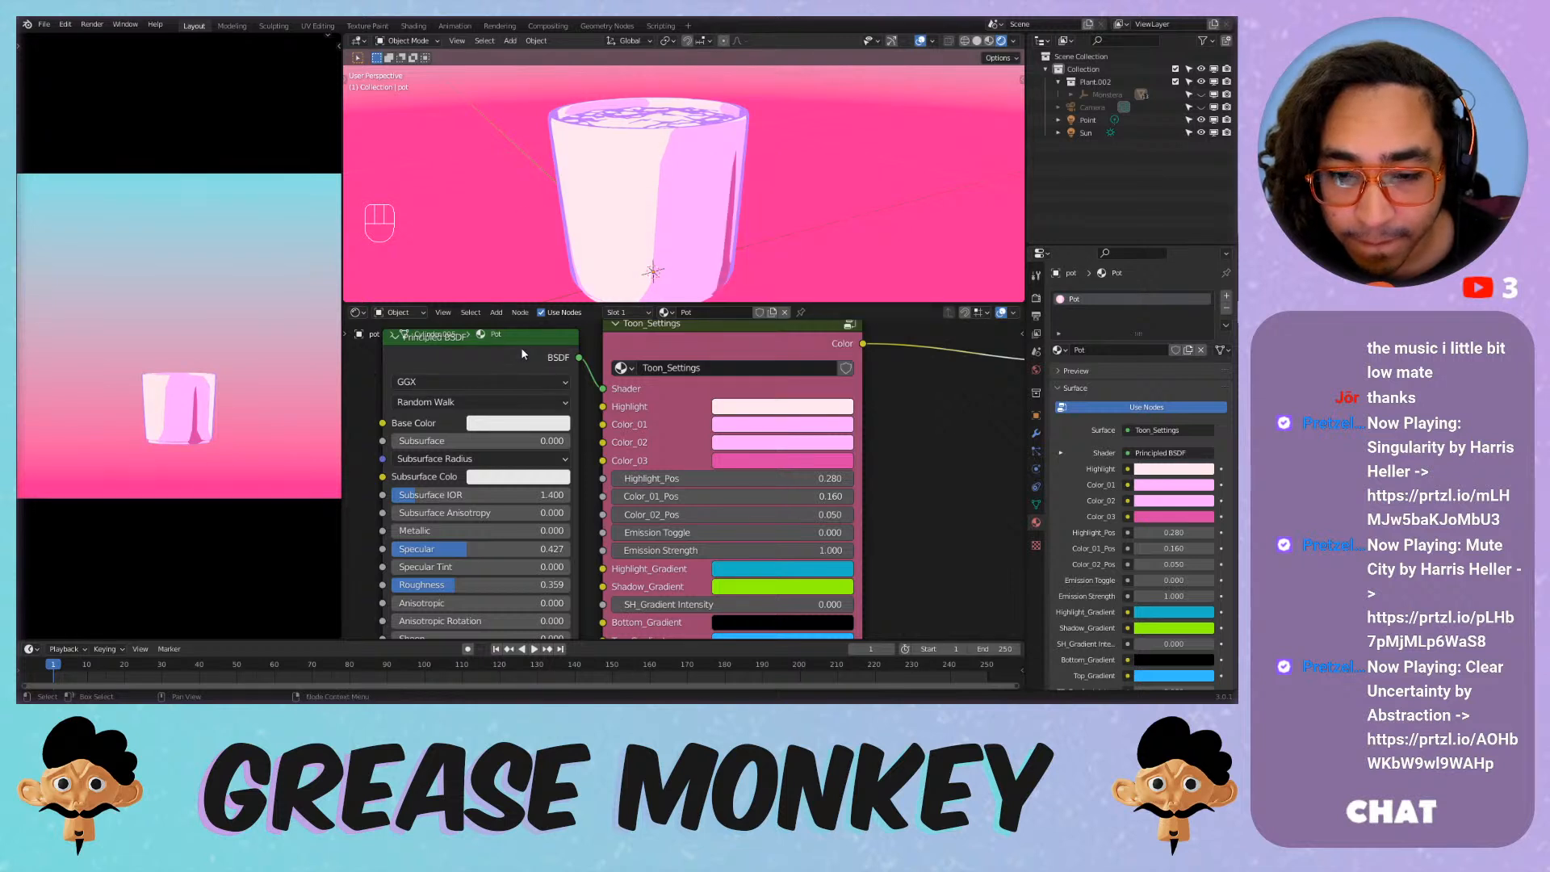
Examine the pot's pink toon bands through the camera and up close from the front.
scroll(540, 181, "down", 2)
key("KP_0")
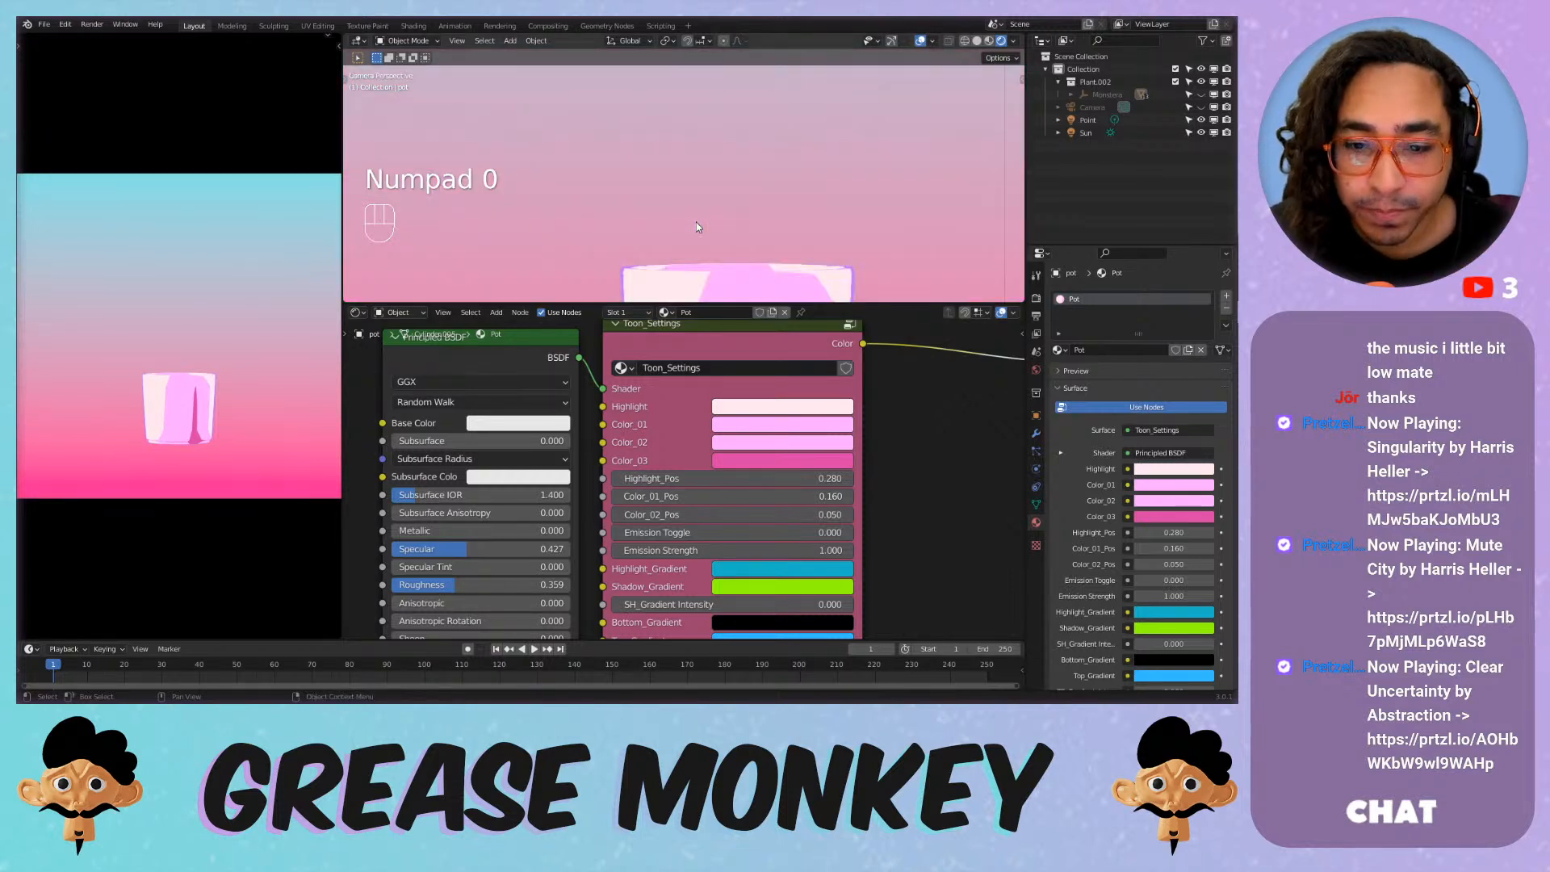
middle_click_drag(734, 258, 682, 174, "shift")
scroll(683, 176, "up", 7)
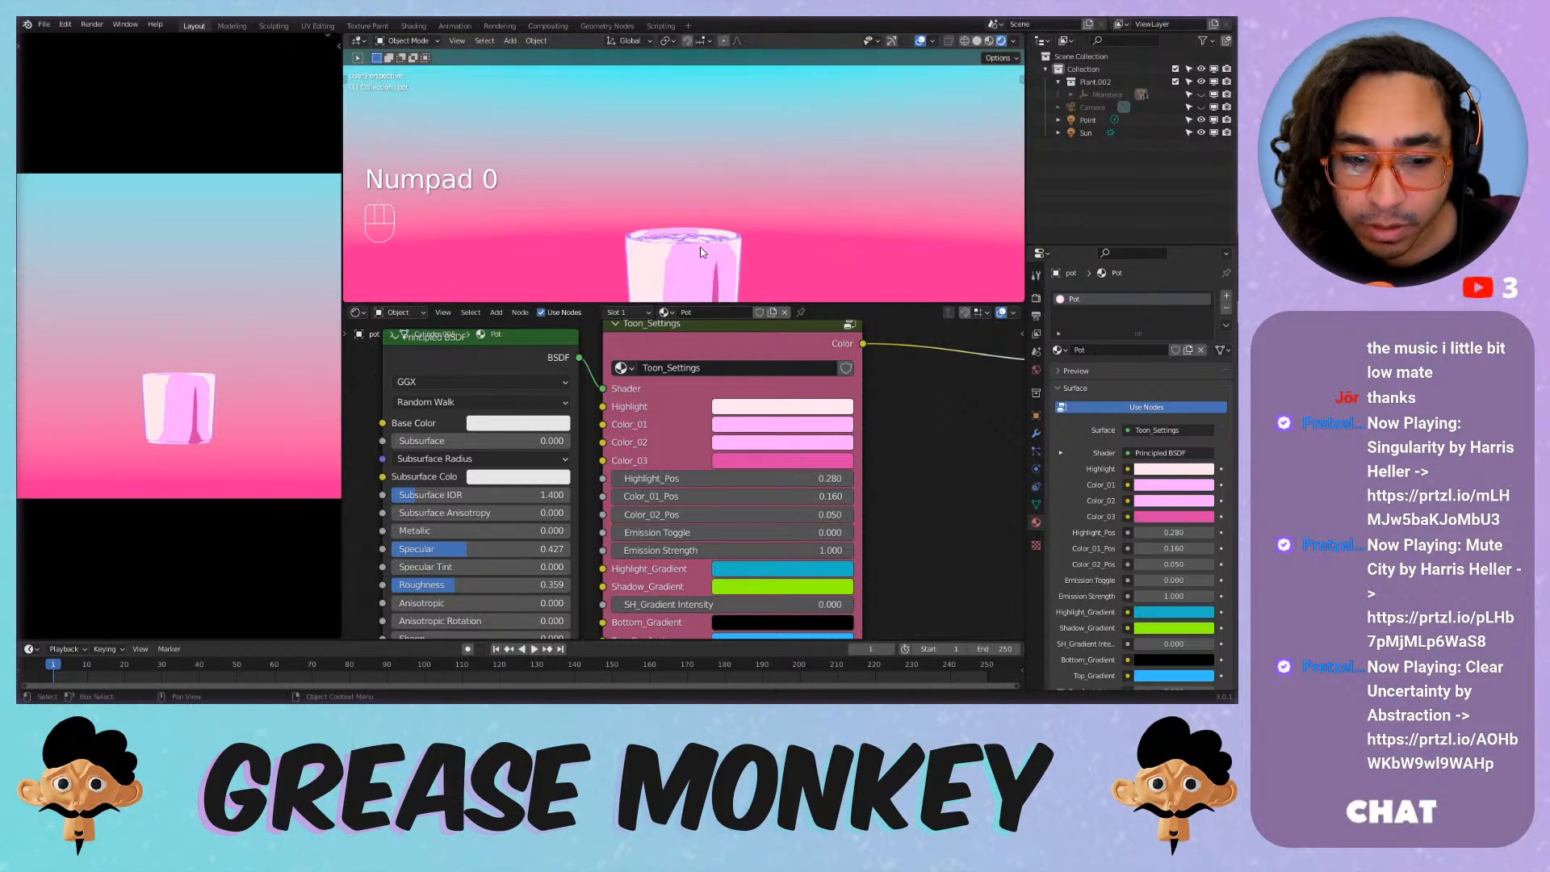
middle_click_drag(682, 265, 696, 67, "shift")
scroll(713, 142, "up", 1)
middle_click_drag(713, 142, 681, 196, "shift")
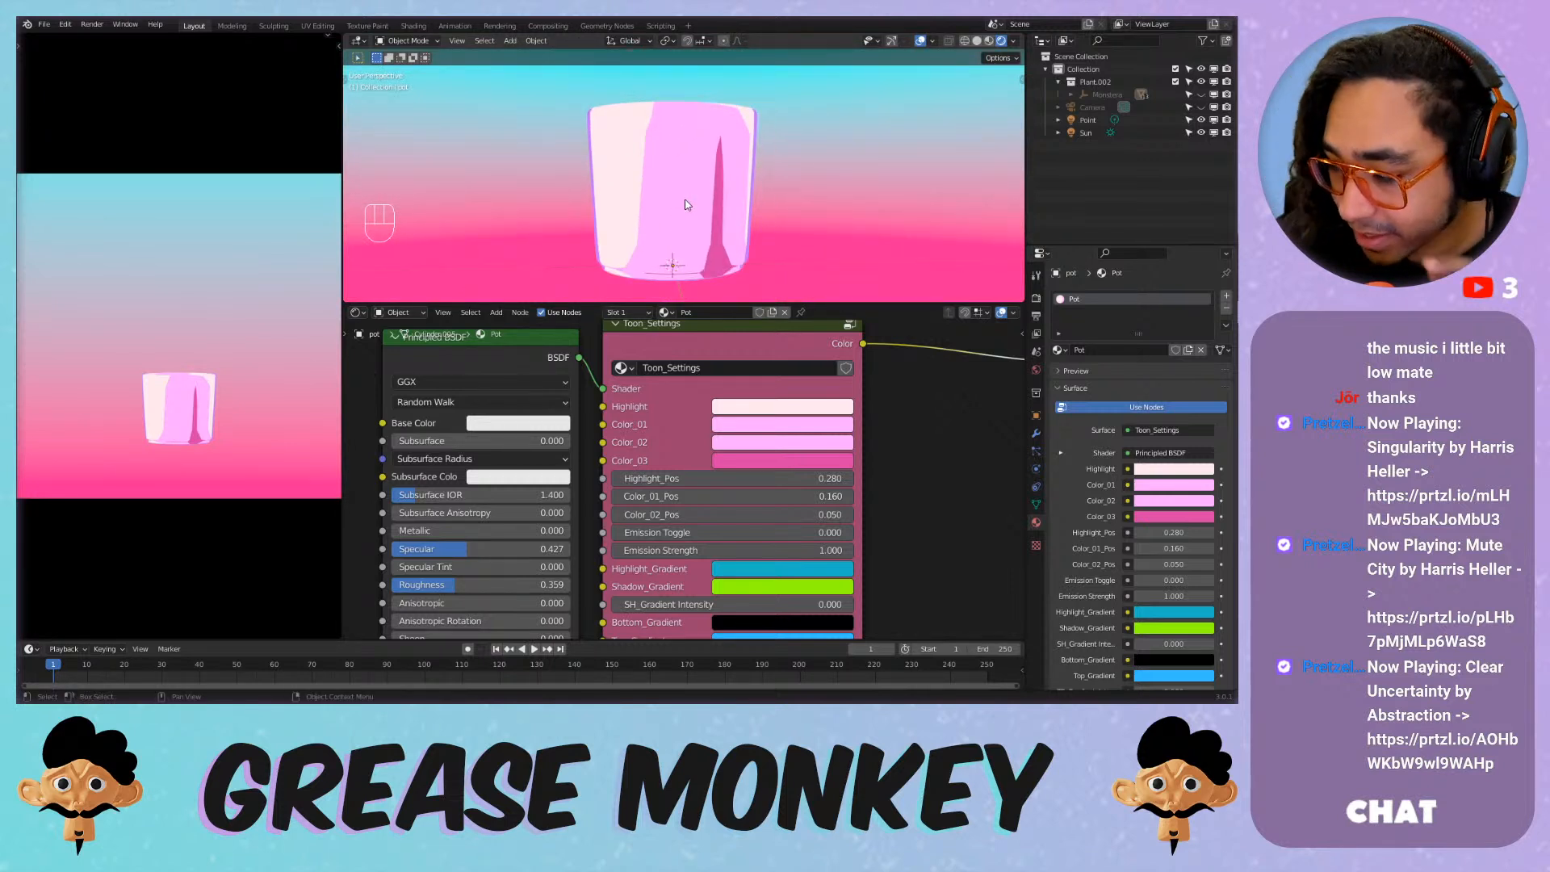
Add linked Texture Coordinate, Mapping and Image Texture nodes to the Principled BSDF's Base Color and place them beside the shader.
scroll(670, 395, "down", 3)
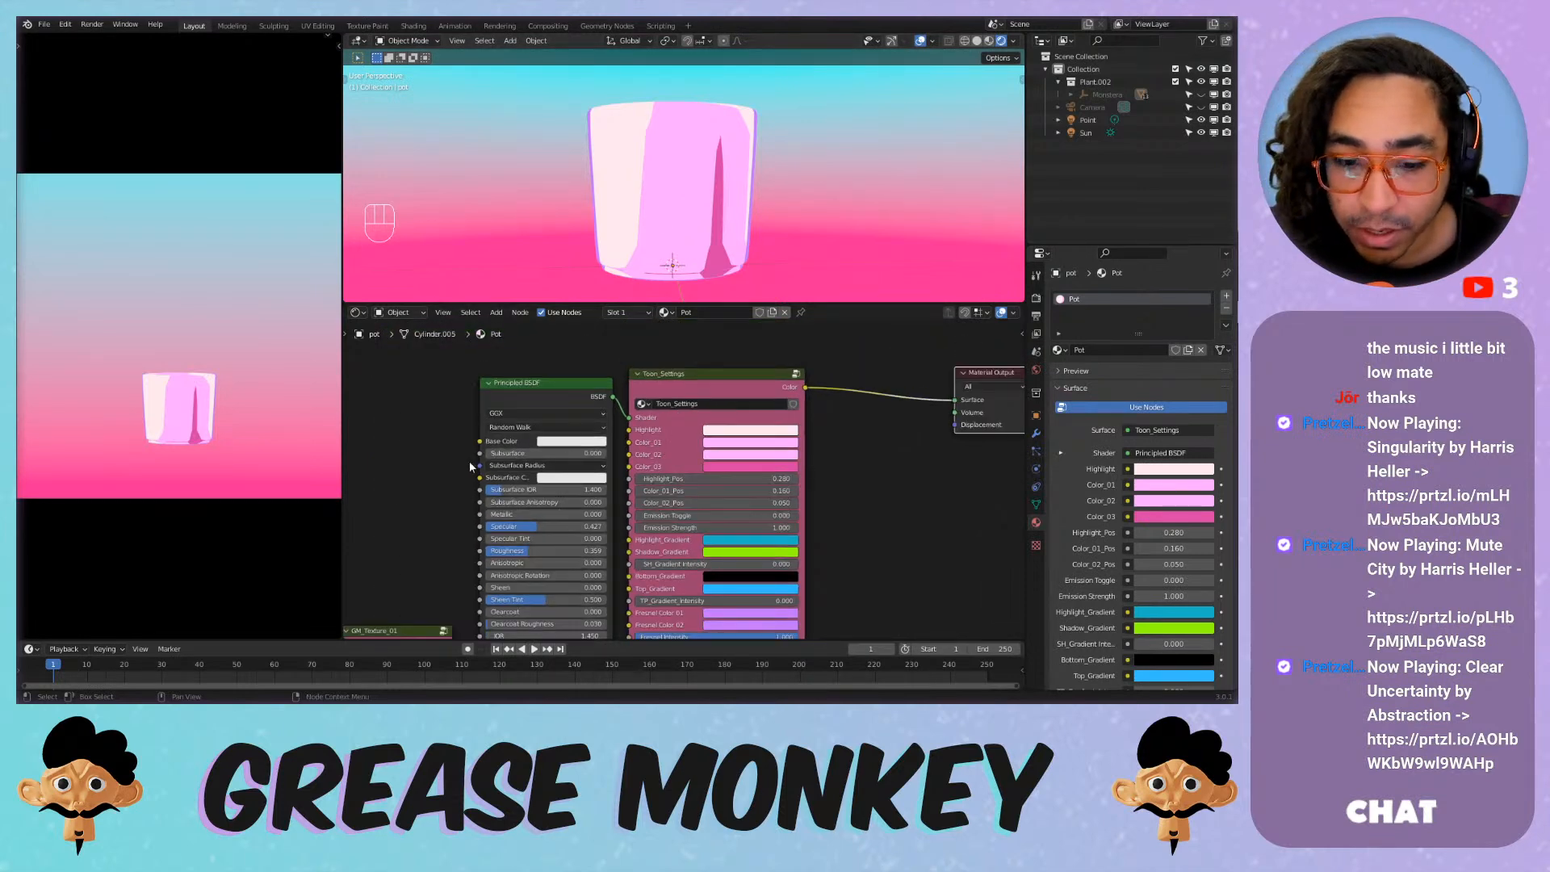
middle_click_drag(468, 462, 685, 412)
left_click(747, 415)
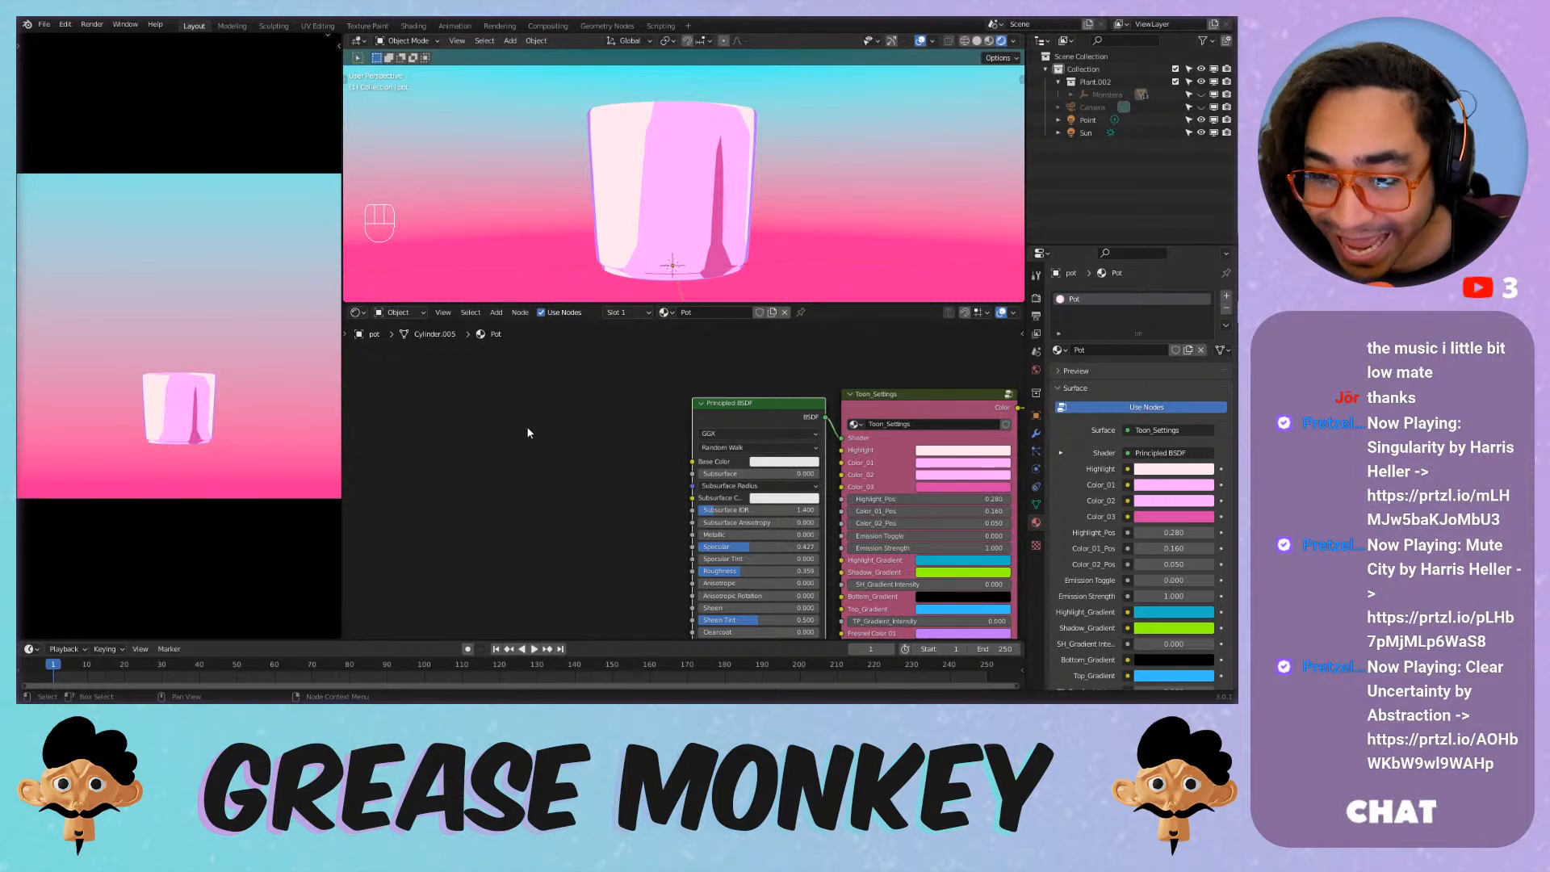
scroll(563, 420, "left", 3, "ctrl")
key("shift+a")
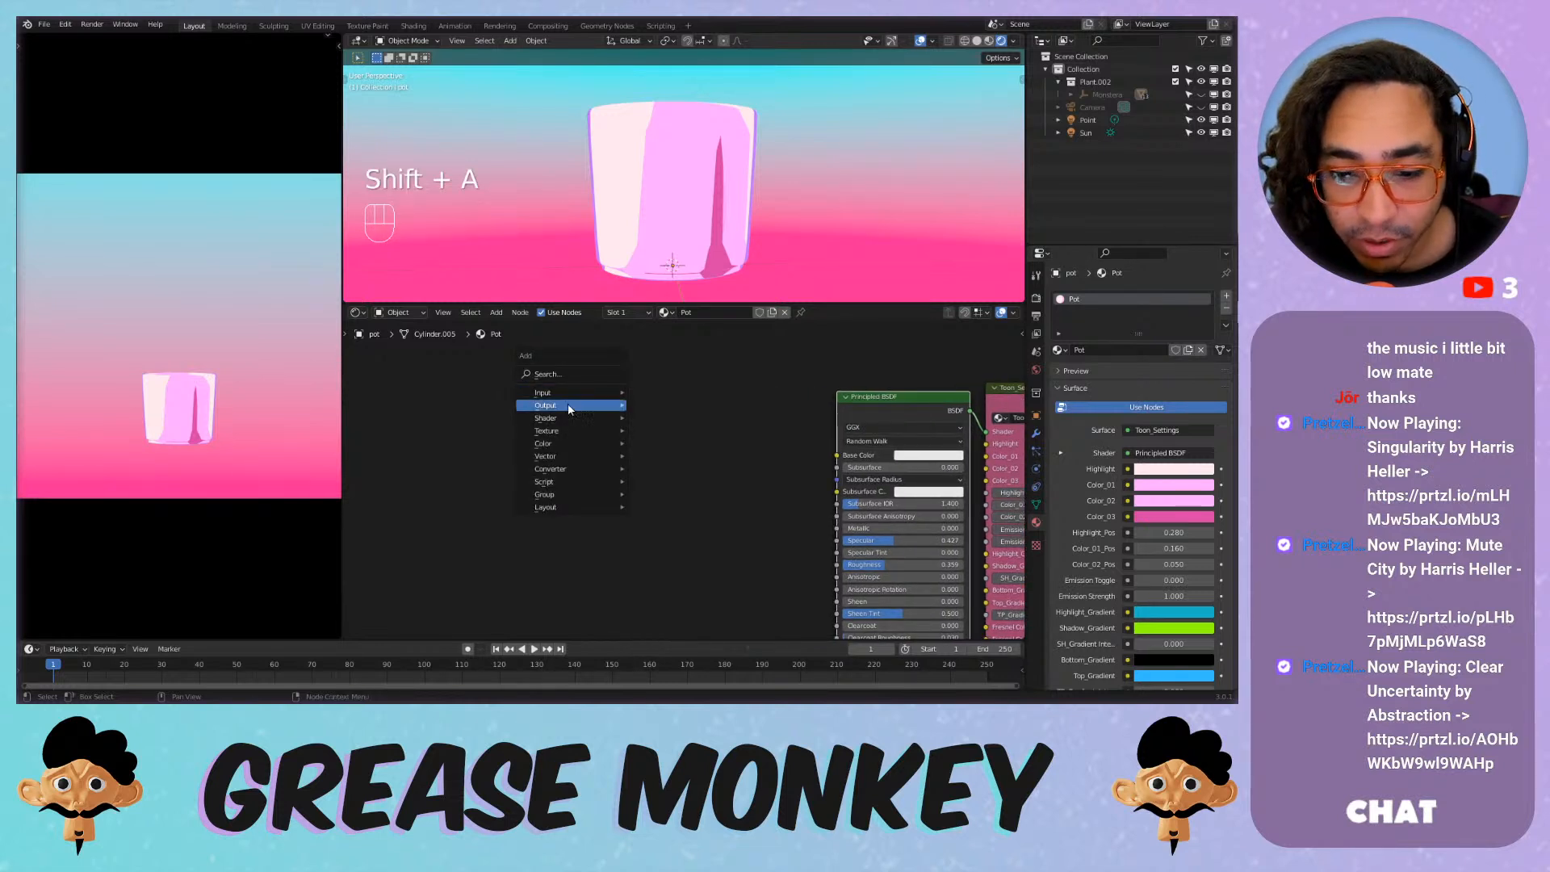
mouse_move(562, 413)
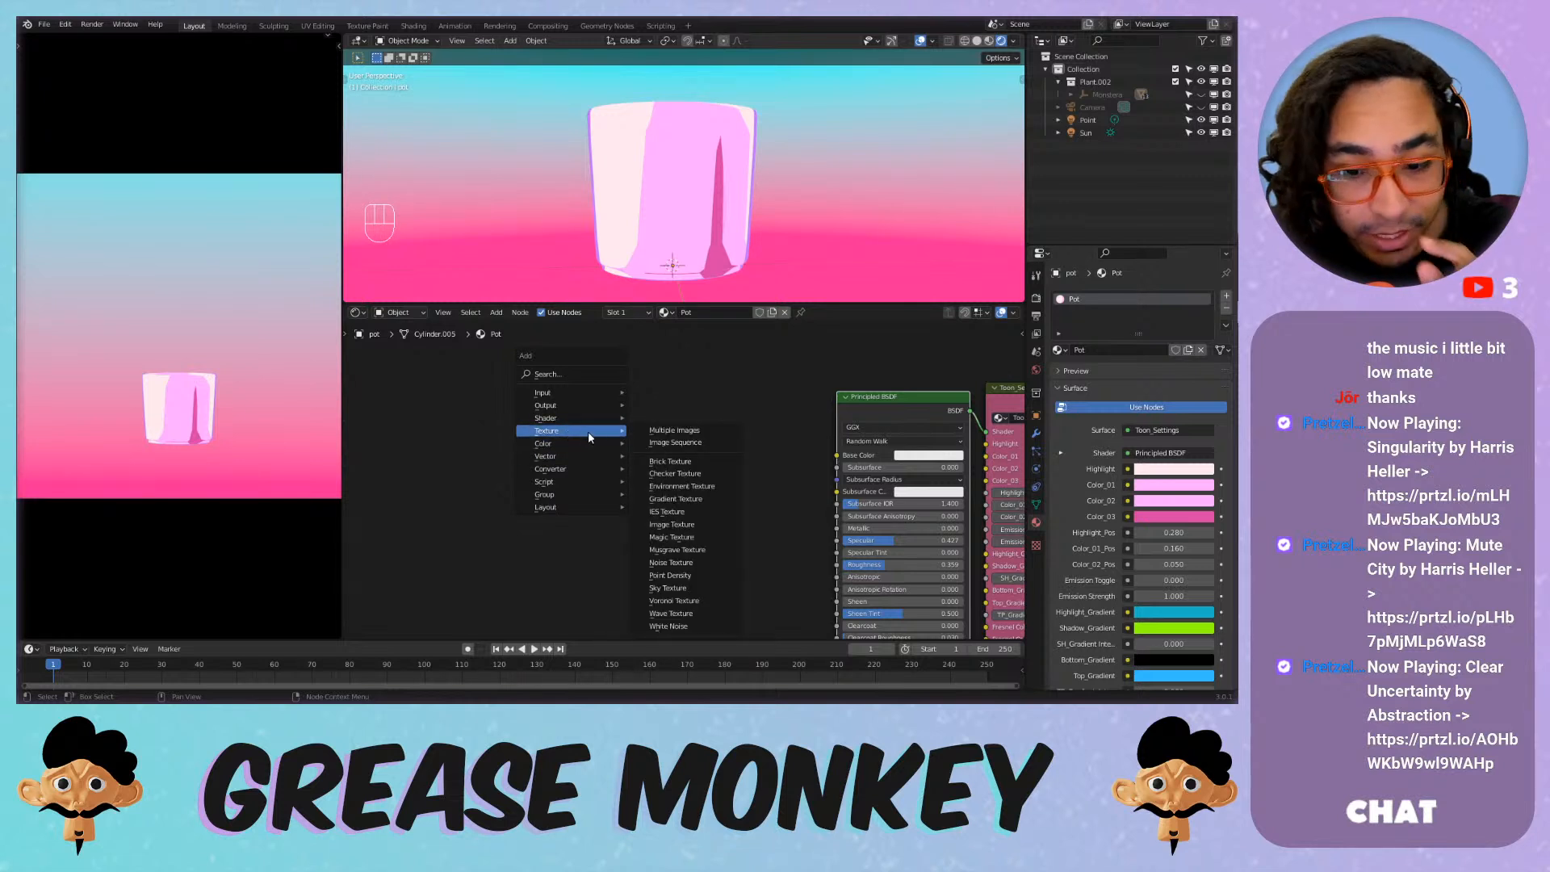
key("shift+a")
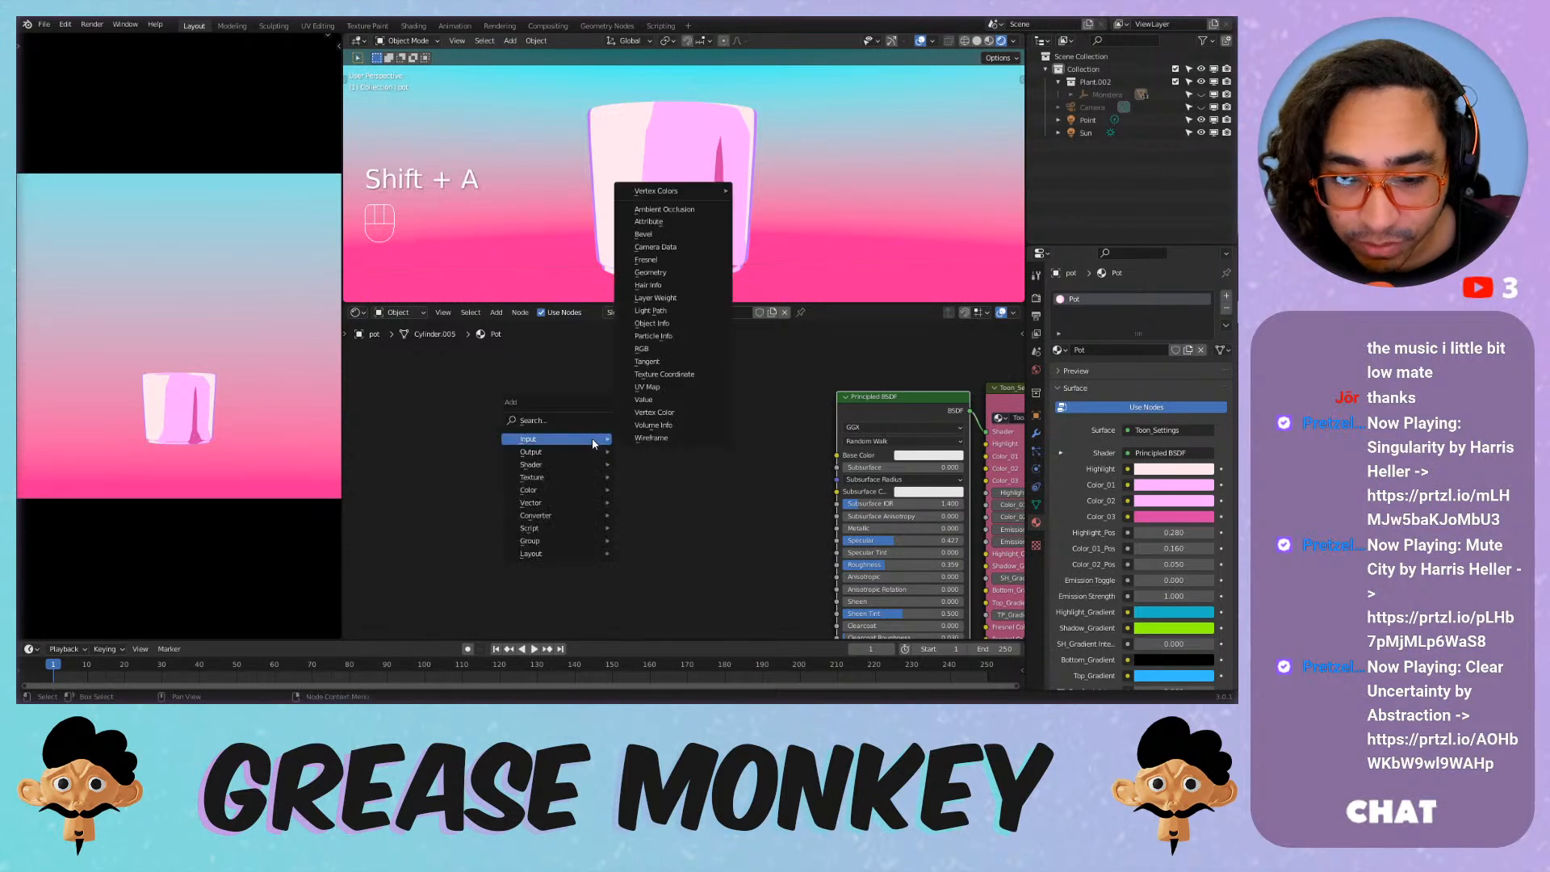
key("ctrl+t")
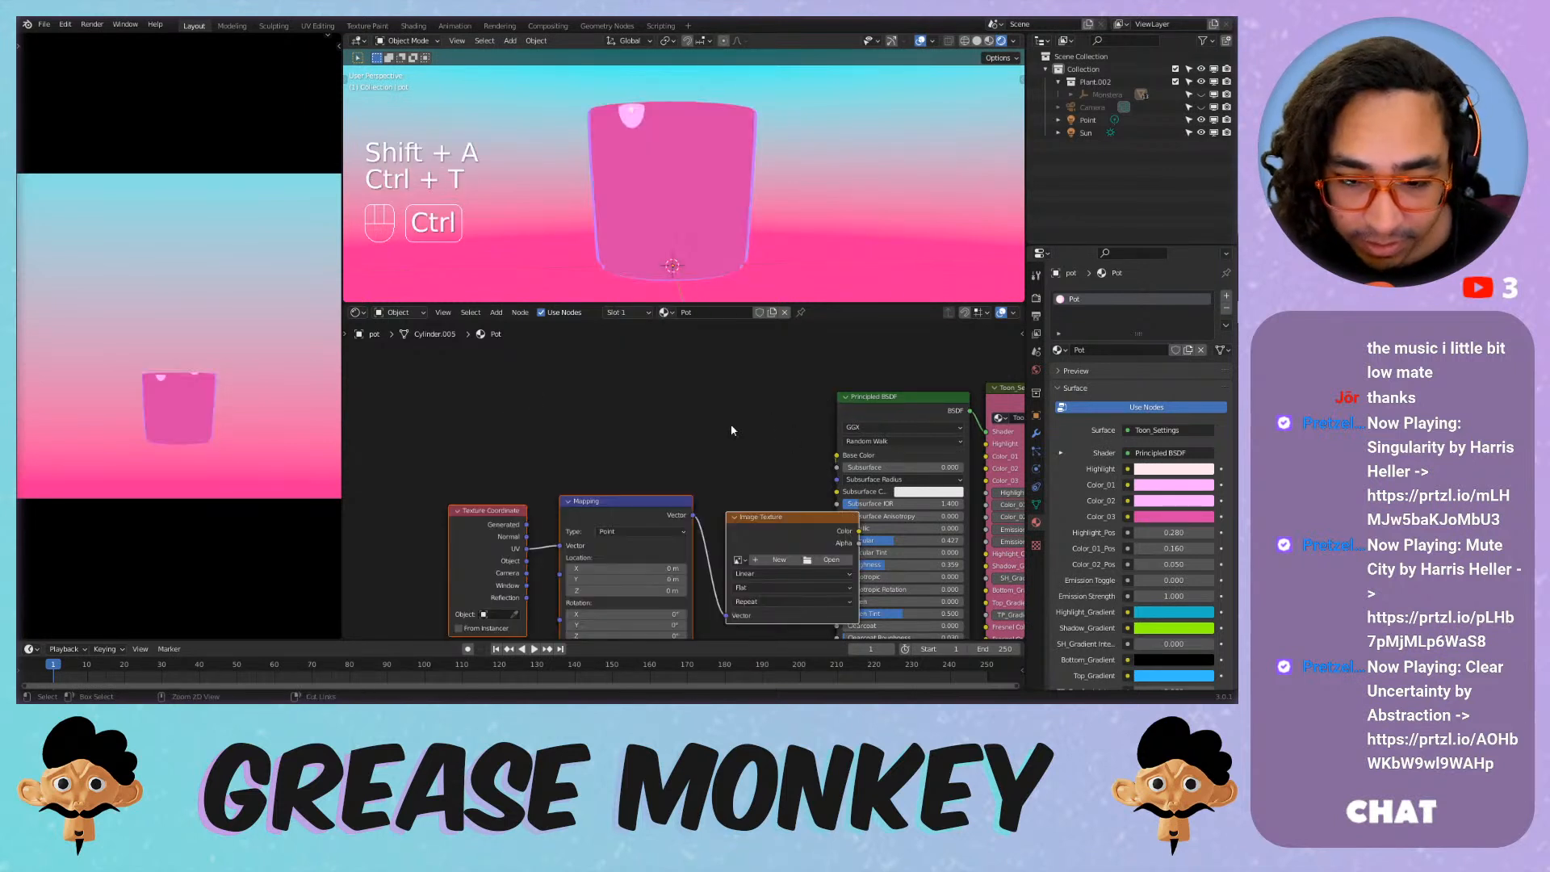
key("g")
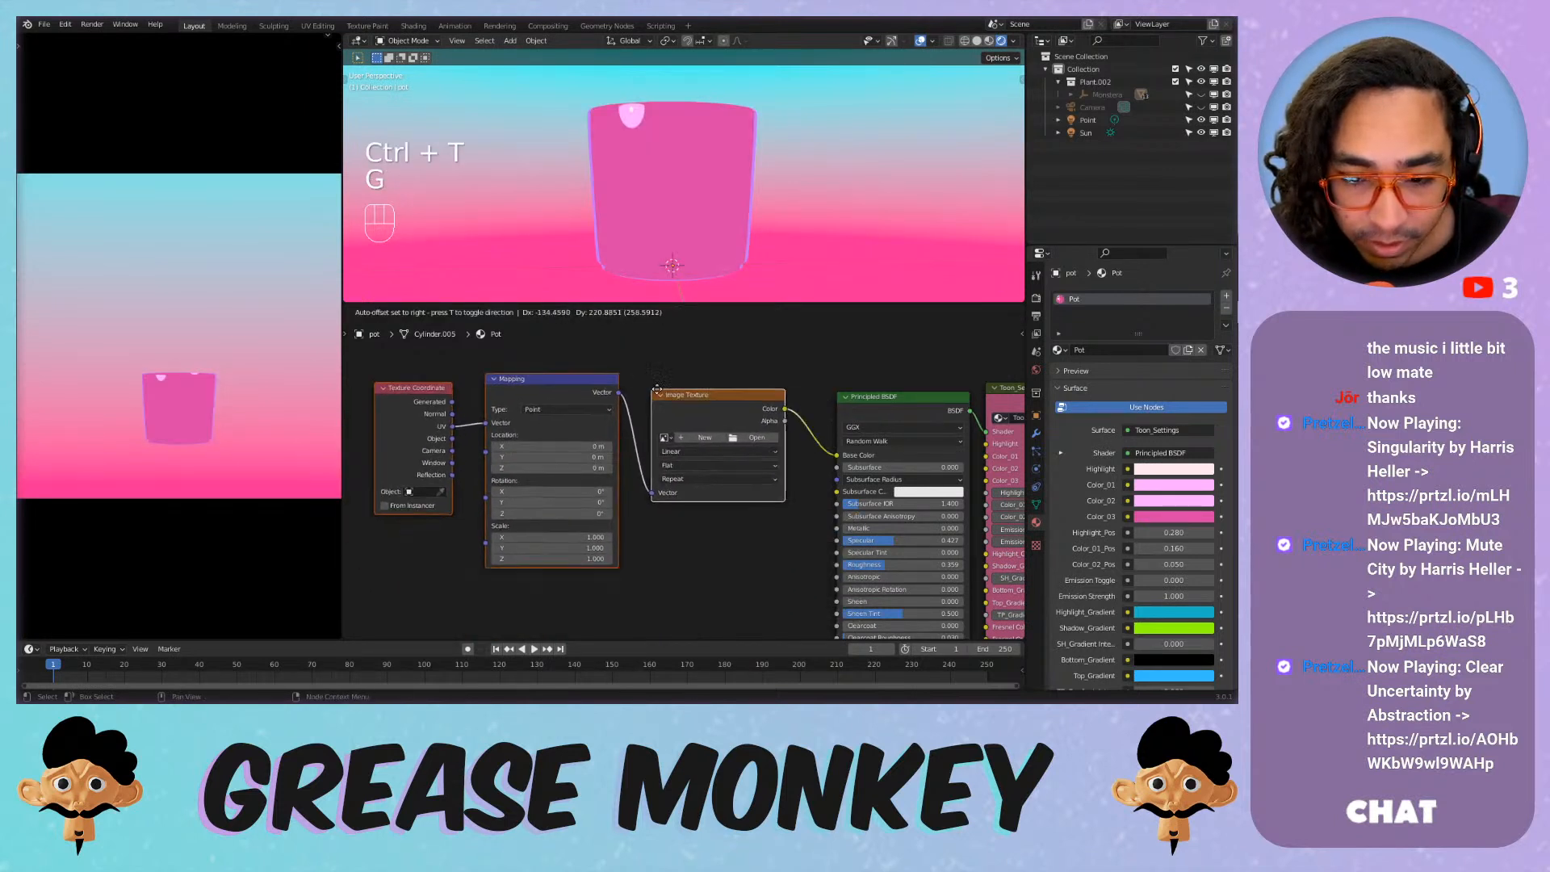
left_click(607, 394)
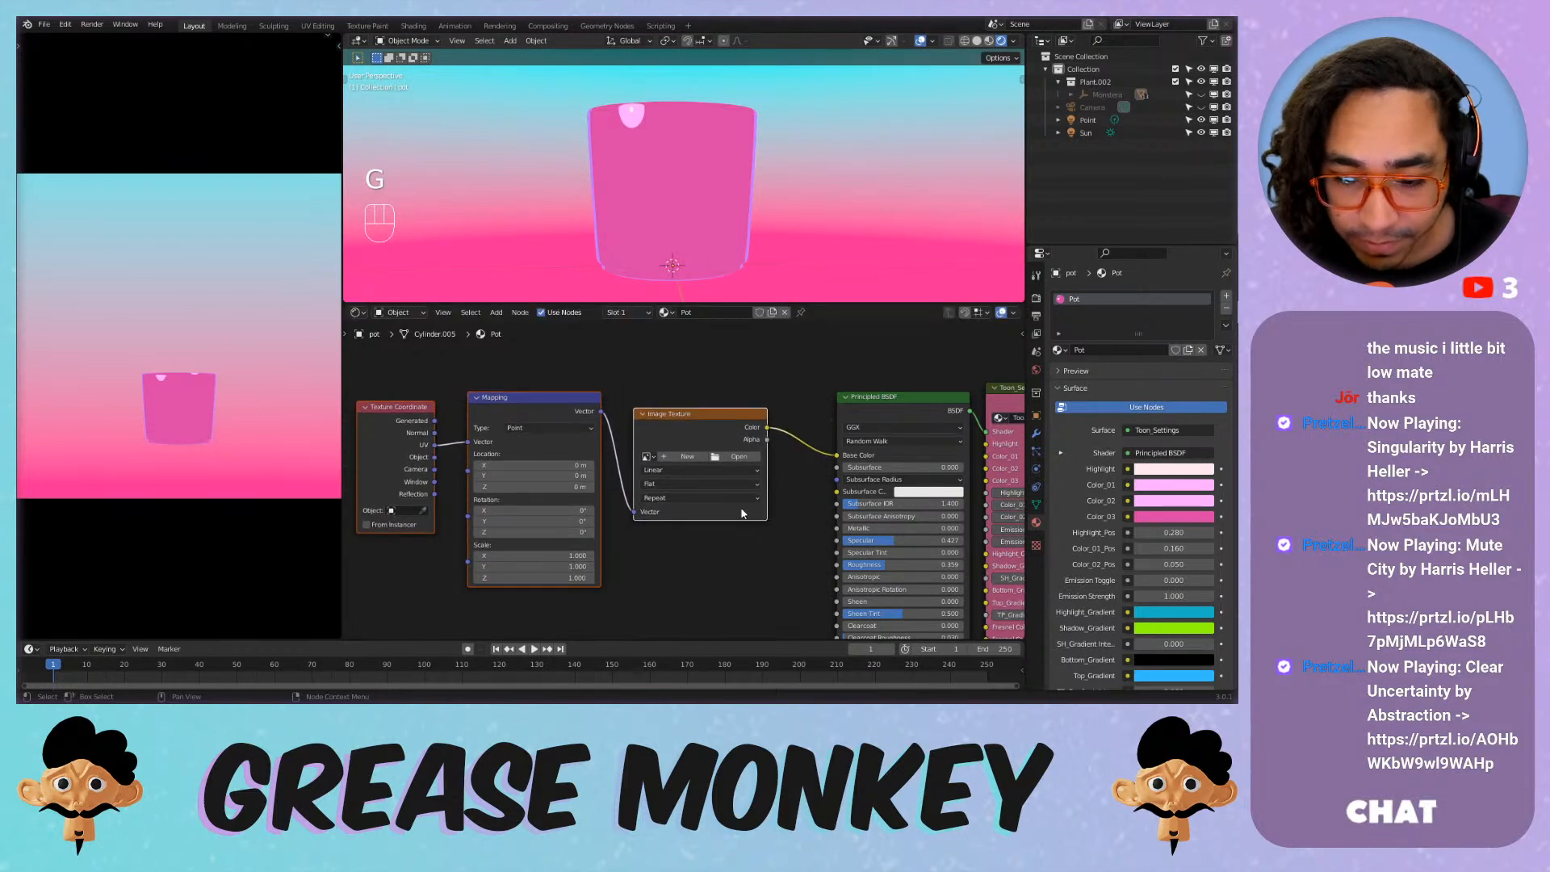
Load brick_5767.png from the Seamless folder under Assets > Textures into the Image Texture node.
left_click(734, 456)
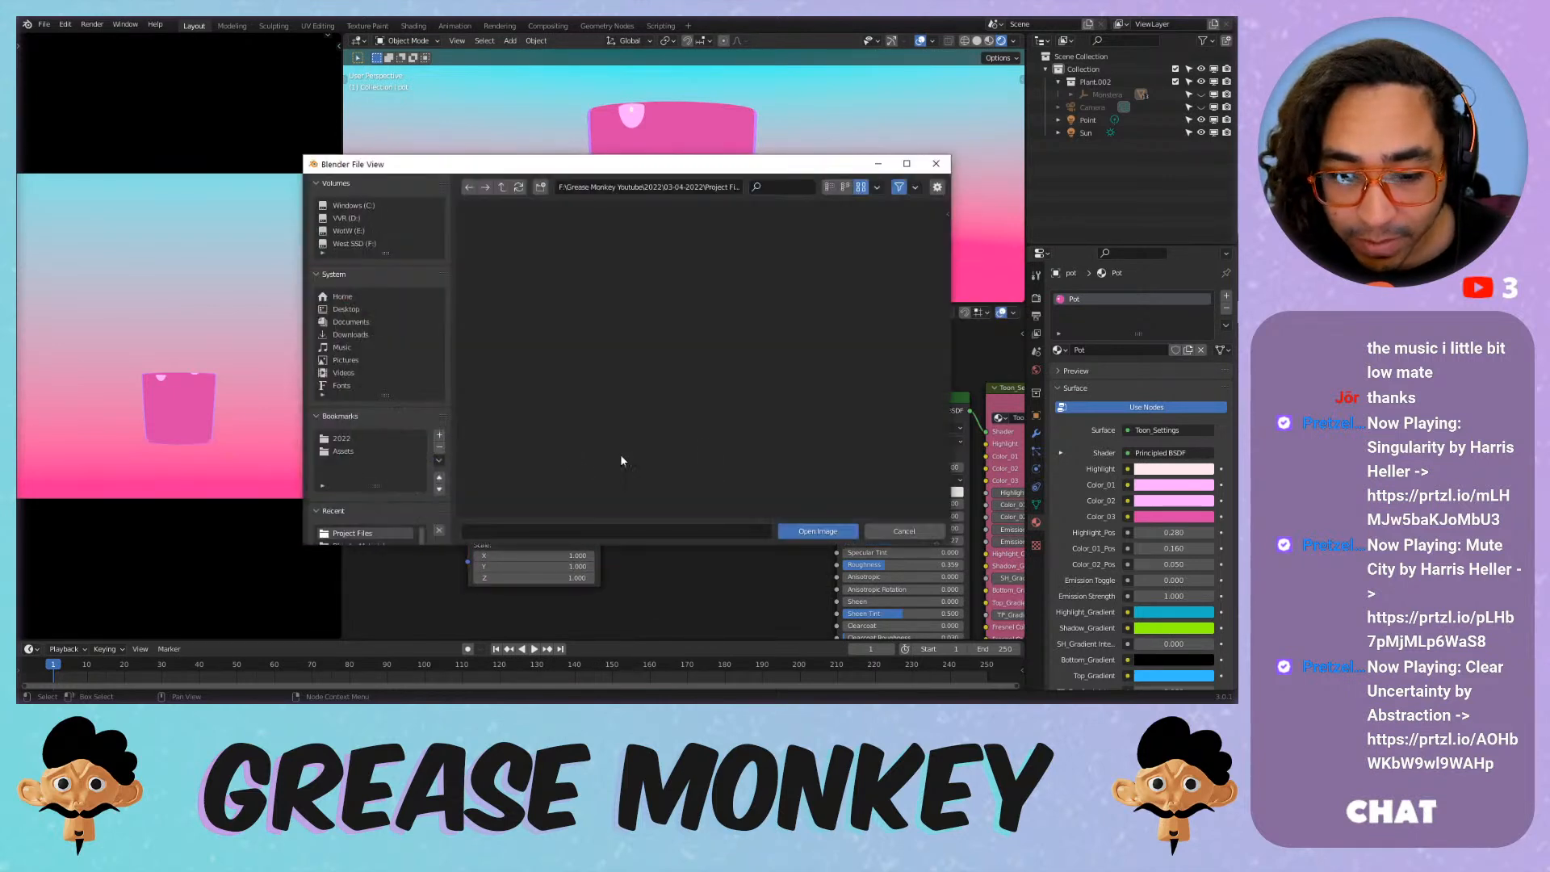
scroll(579, 381, "down", 4)
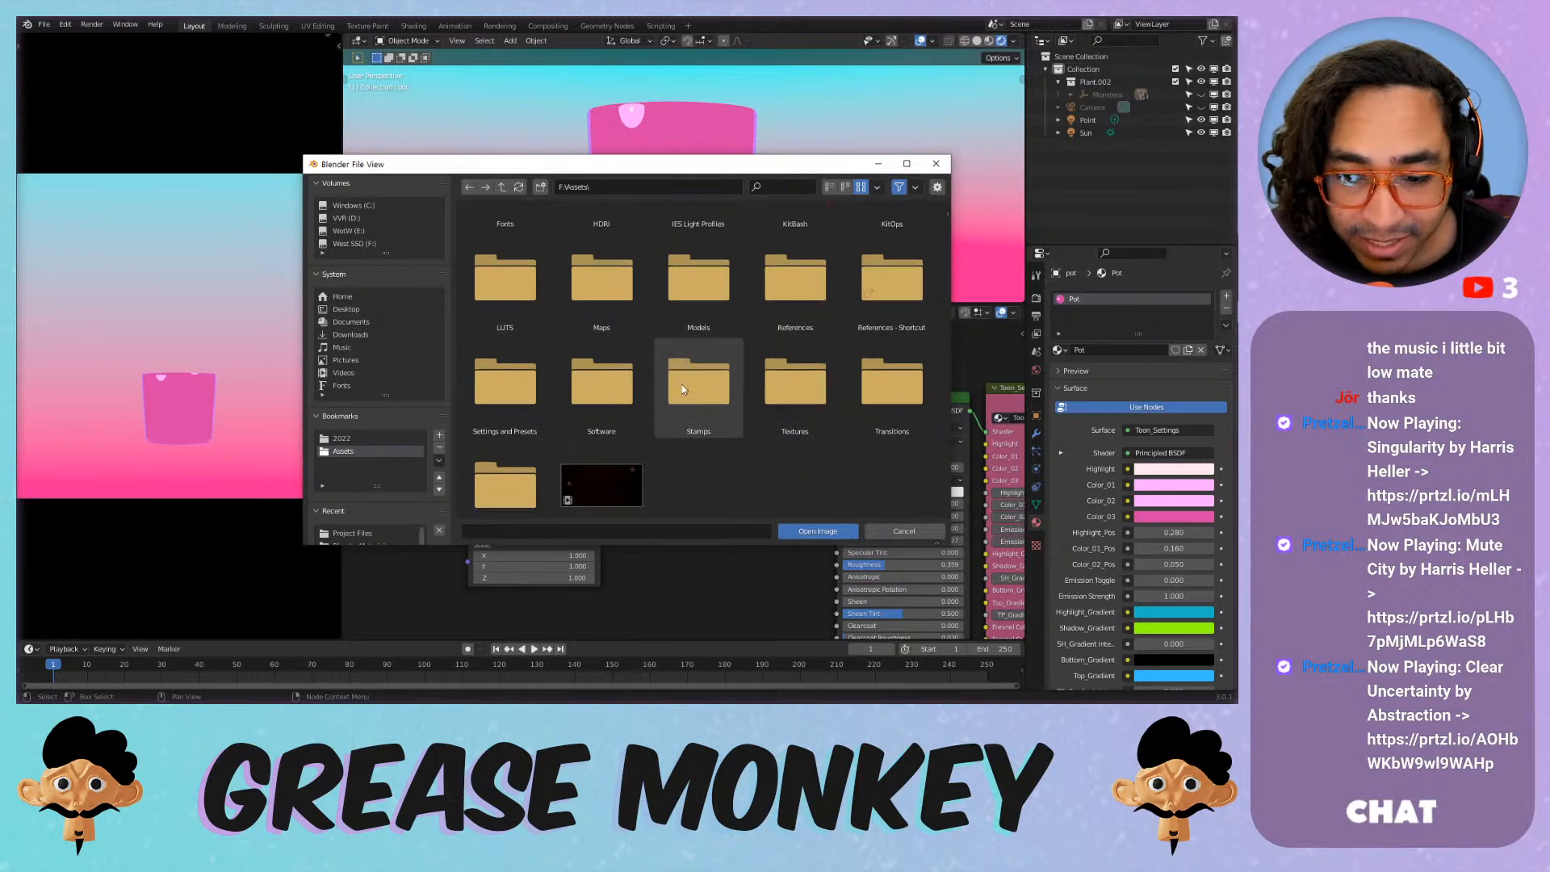
double_click(800, 409)
double_click(607, 372)
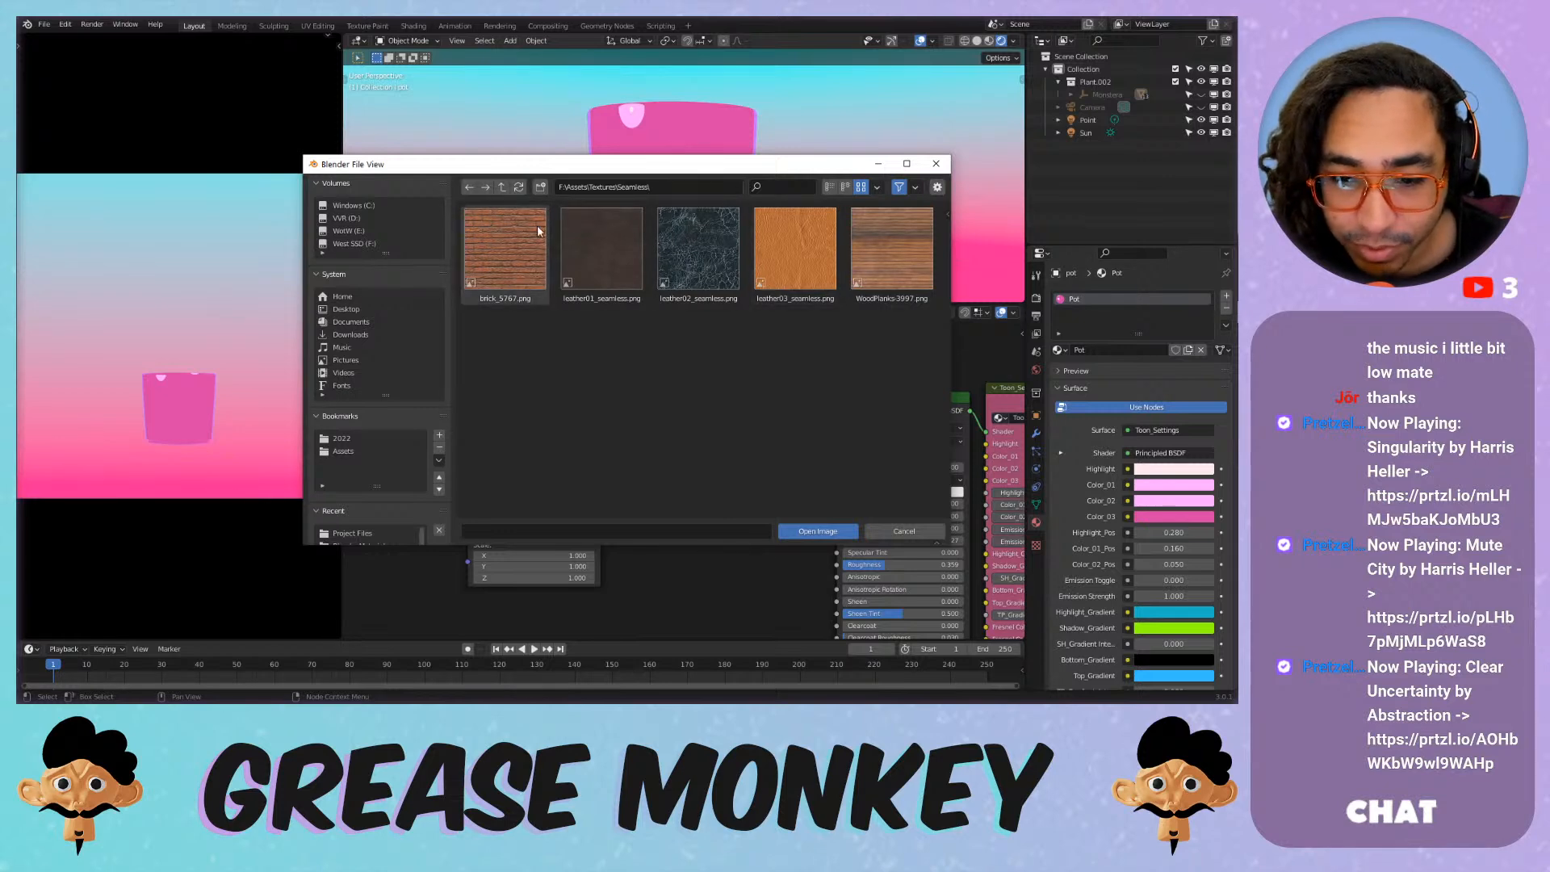
double_click(525, 248)
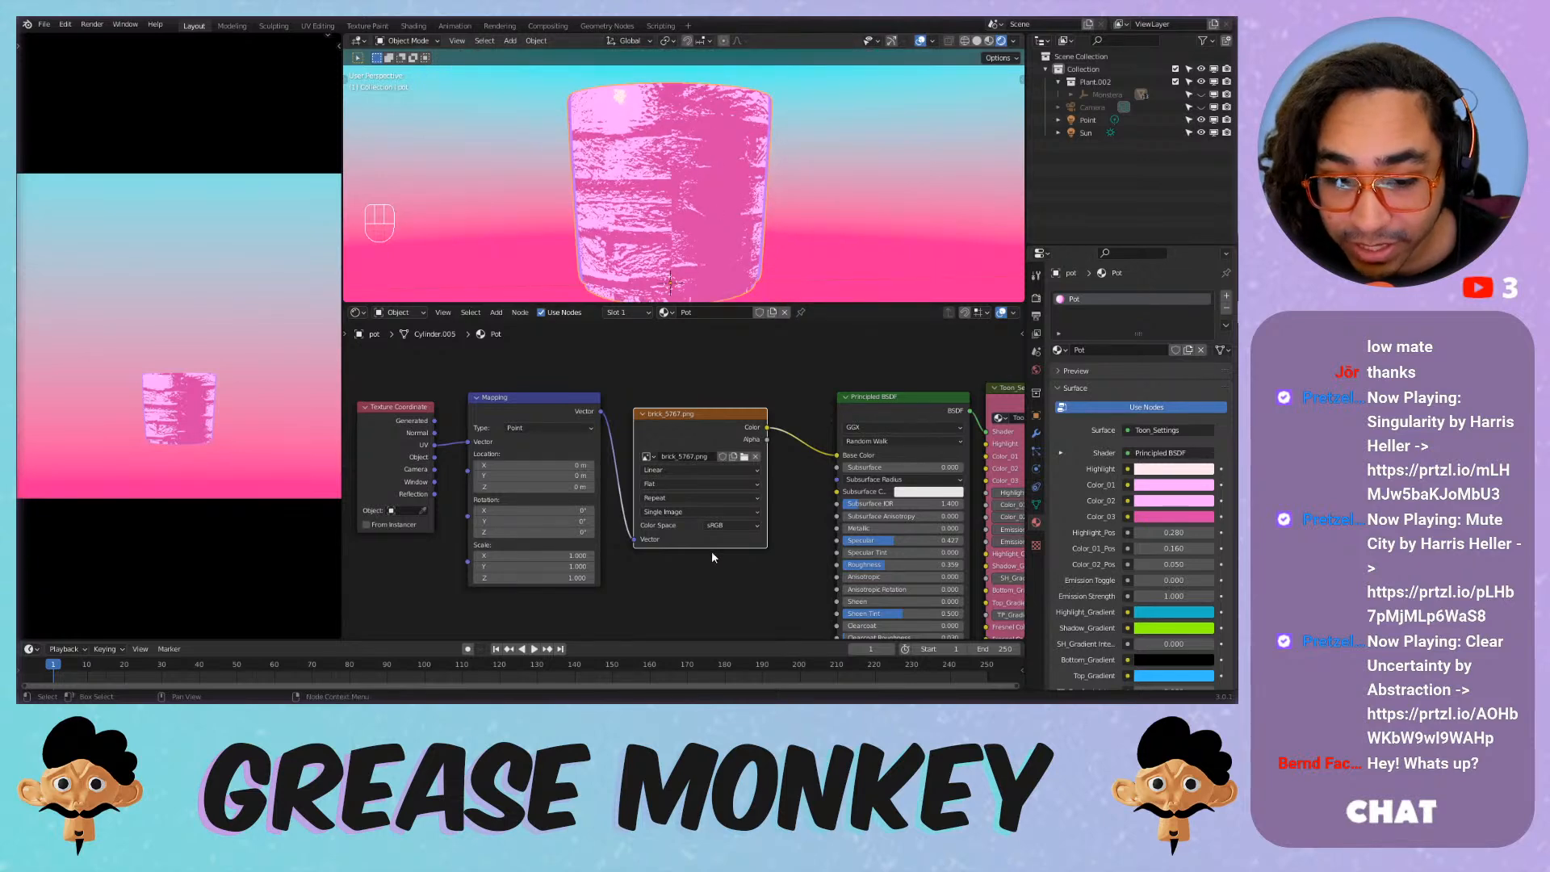
Set the Mapping node's Scale to -7.600 on X, Y and Z for the brick texture.
scroll(712, 557, "up", 2)
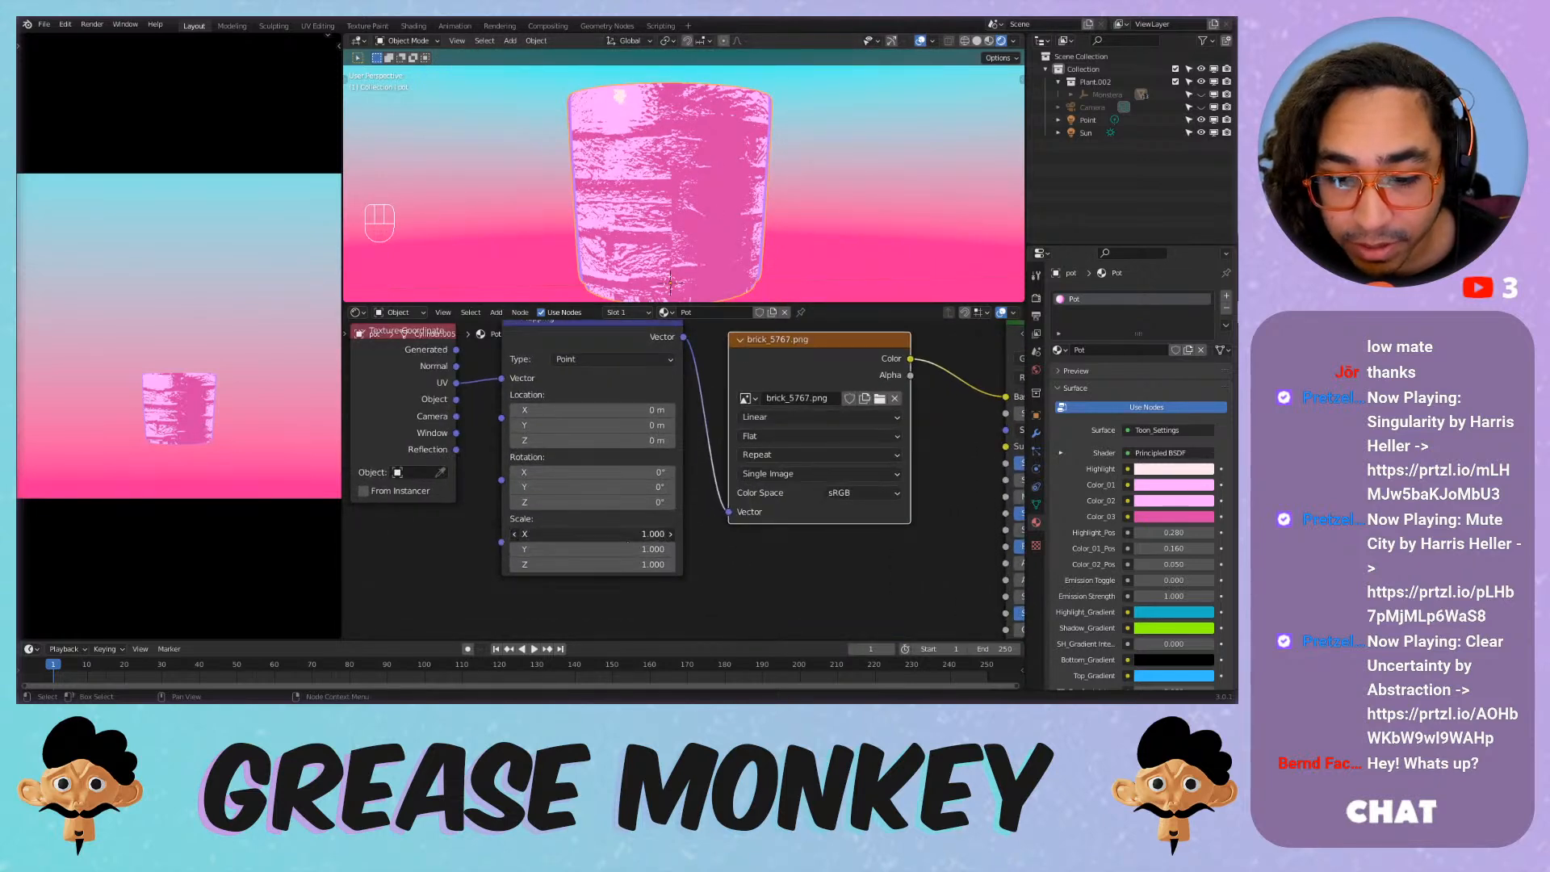
left_click_drag(628, 536, 569, 565)
mouse_move(593, 534)
left_mouse_down()
mouse_move(567, 534)
mouse_move(597, 534)
left_mouse_up()
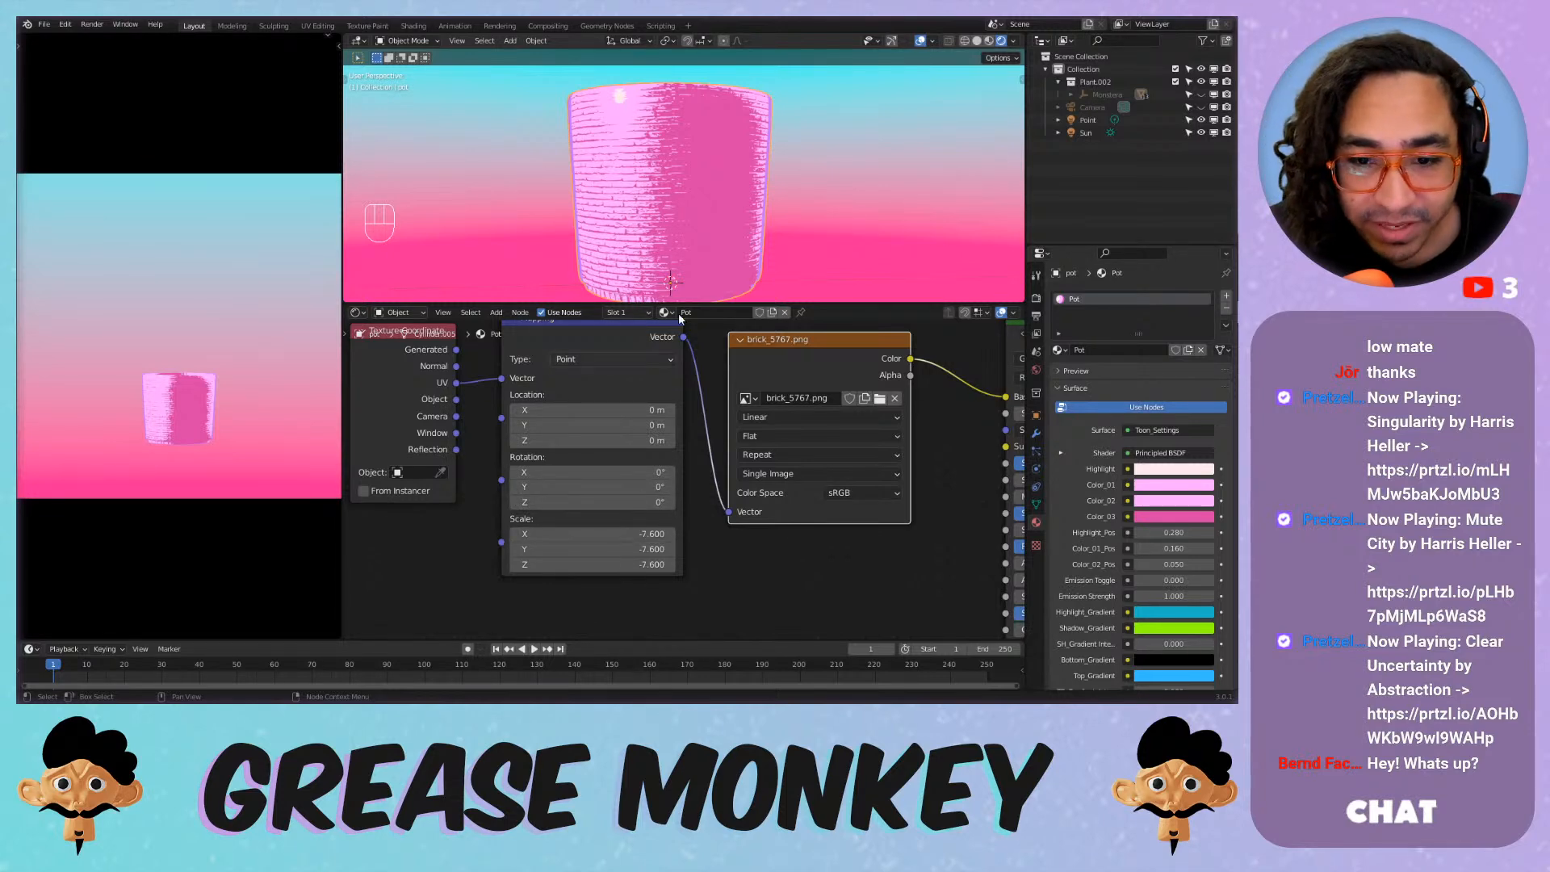
Examine the brick pattern in the pot's toon shading up close, in both the working view and the camera view.
scroll(698, 231, "up", 5)
scroll(657, 160, "down", 5)
middle_click_drag(657, 160, 731, 166, "shift")
middle_click_drag(731, 166, 685, 183)
scroll(685, 184, "up", 1)
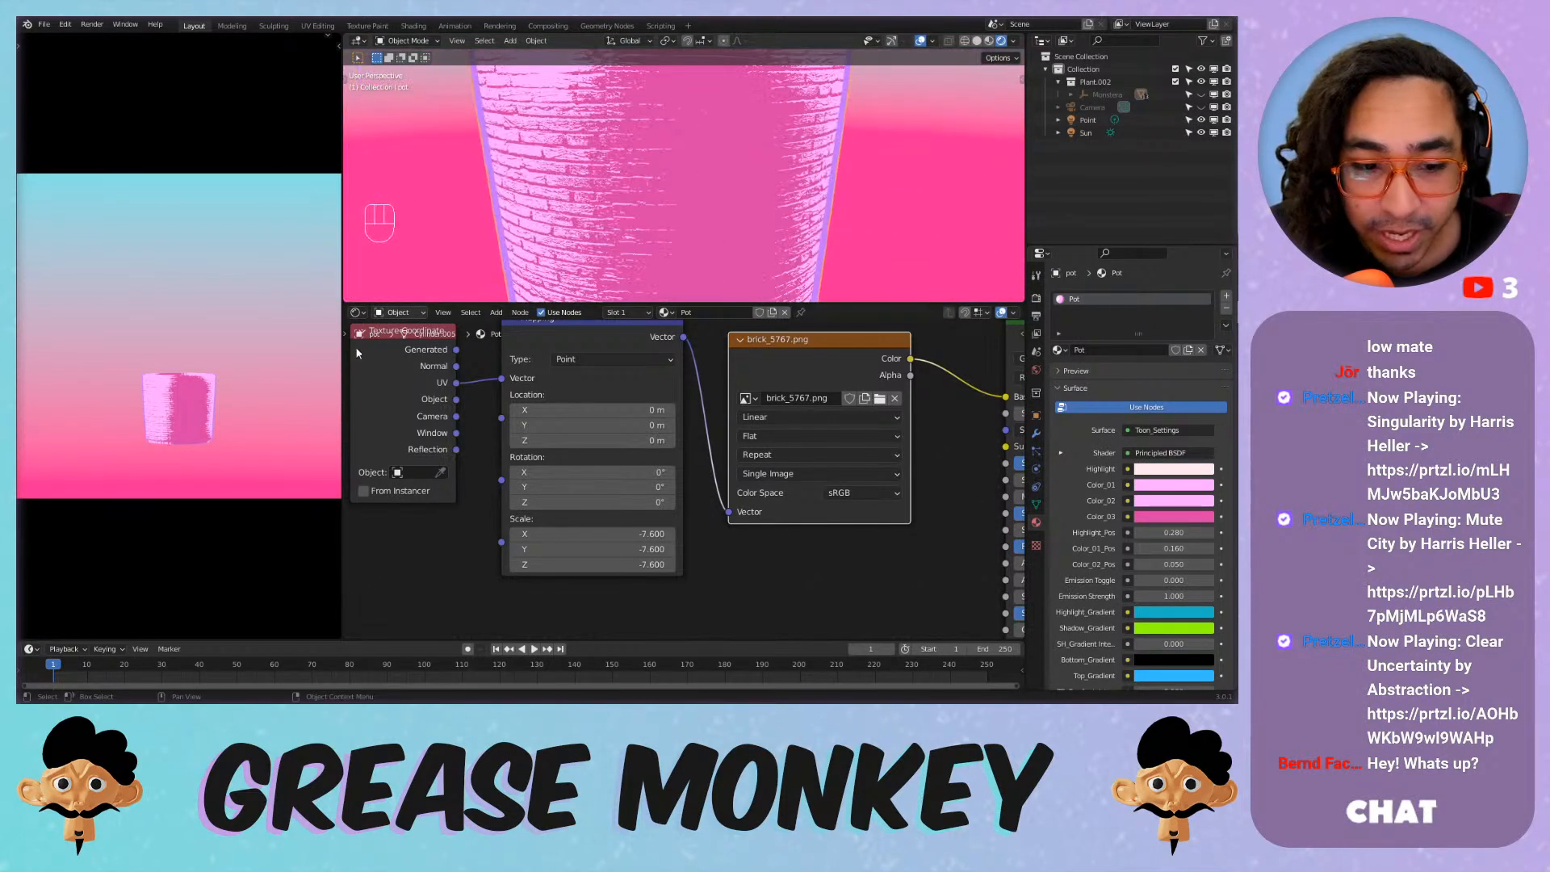
scroll(206, 492, "up", 8)
scroll(204, 517, "down", 2)
middle_click_drag(204, 516, 223, 344, "shift")
scroll(223, 345, "up", 3)
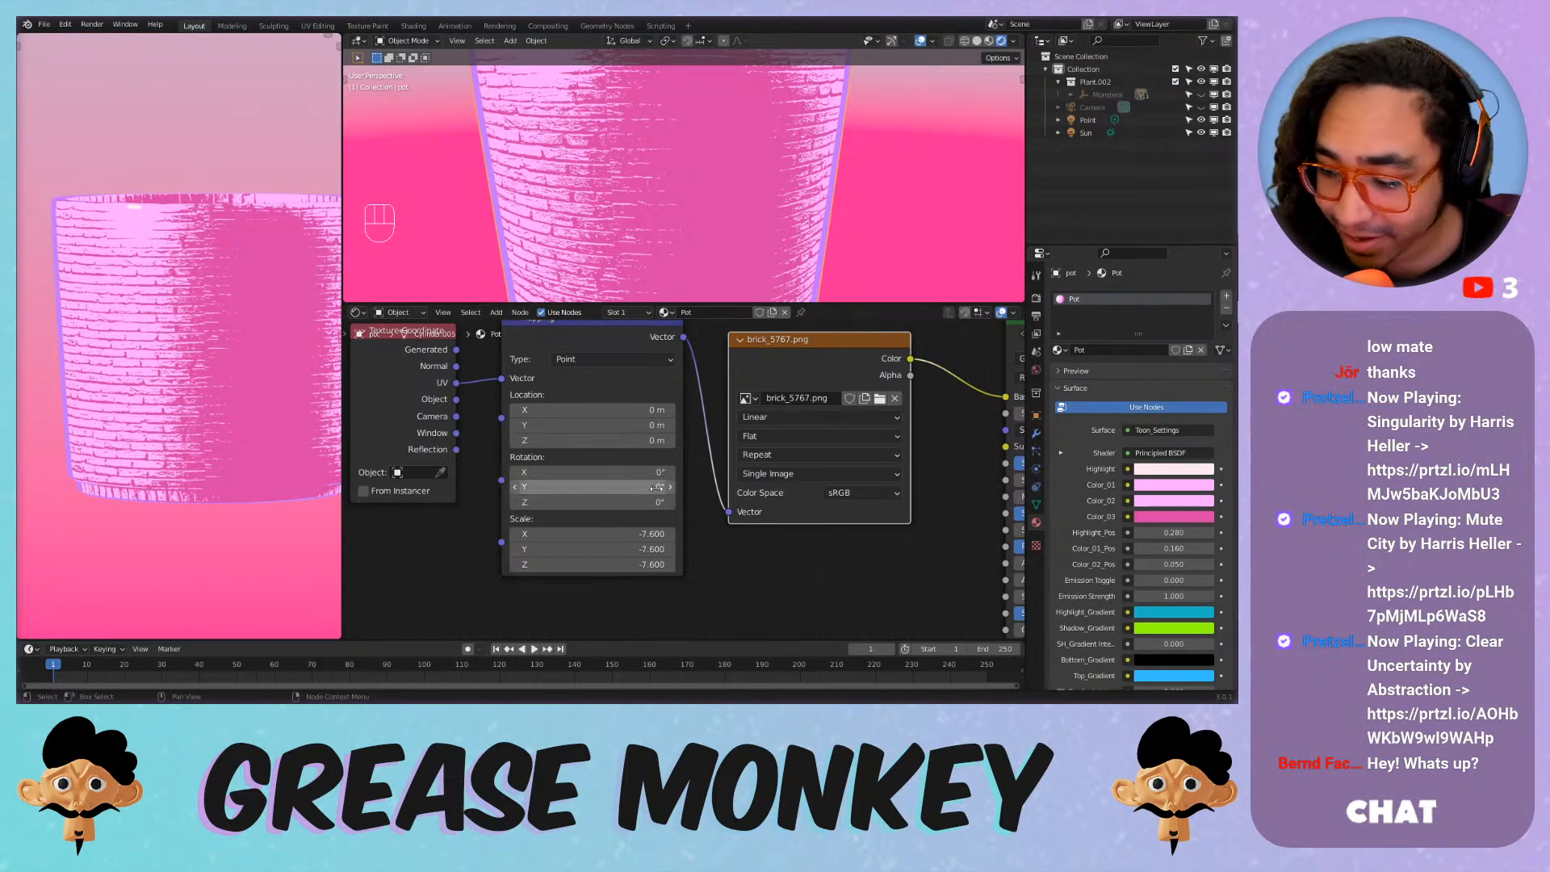
scroll(612, 197, "down", 1)
scroll(212, 274, "down", 5)
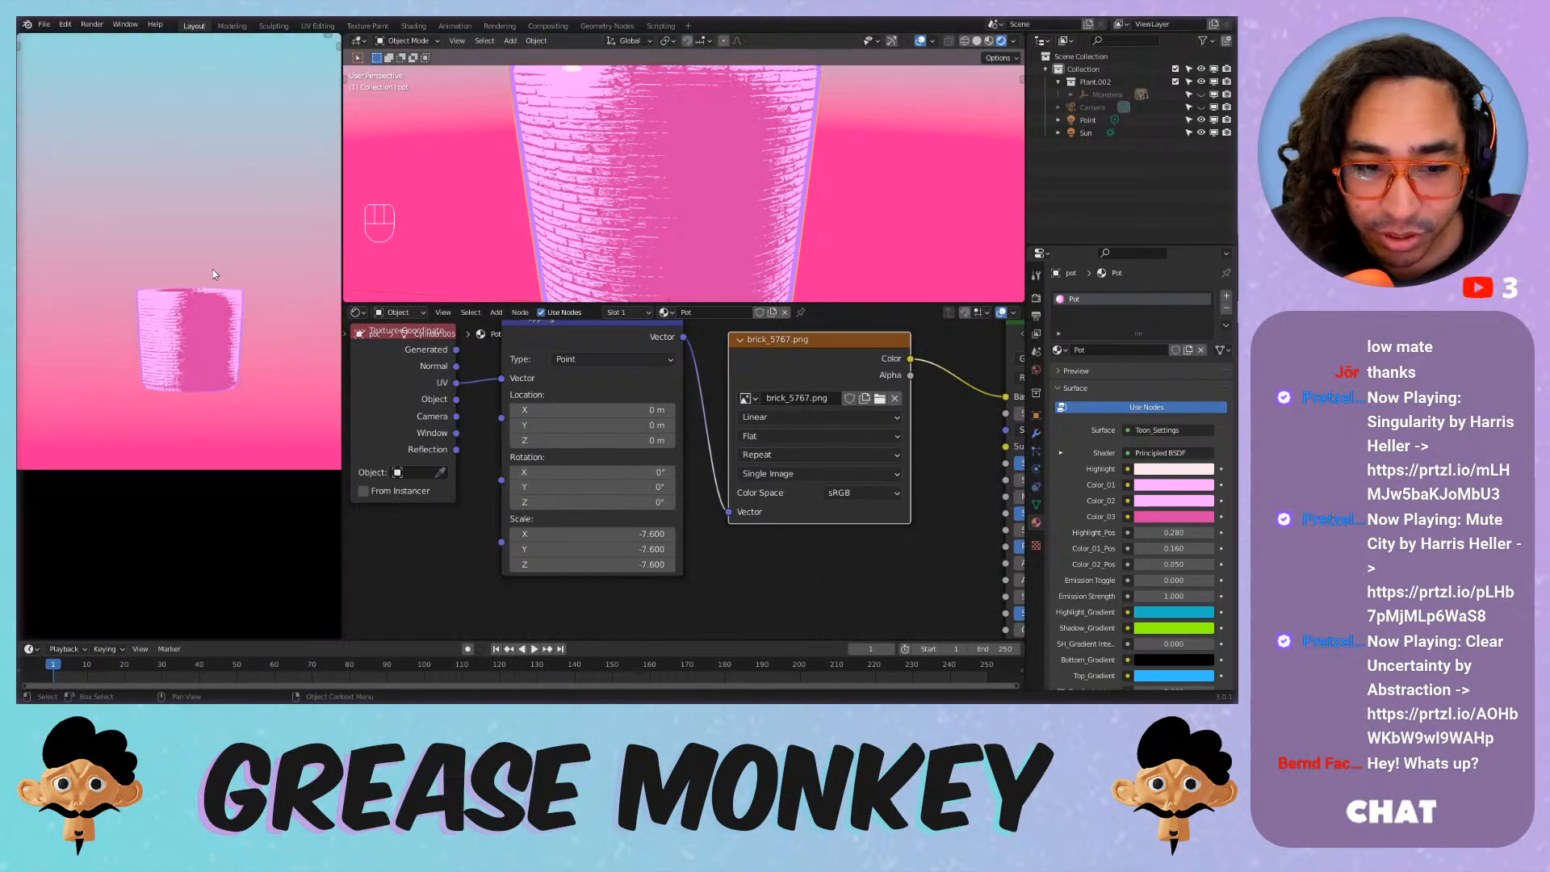
scroll(198, 292, "down", 3)
scroll(535, 231, "down", 3)
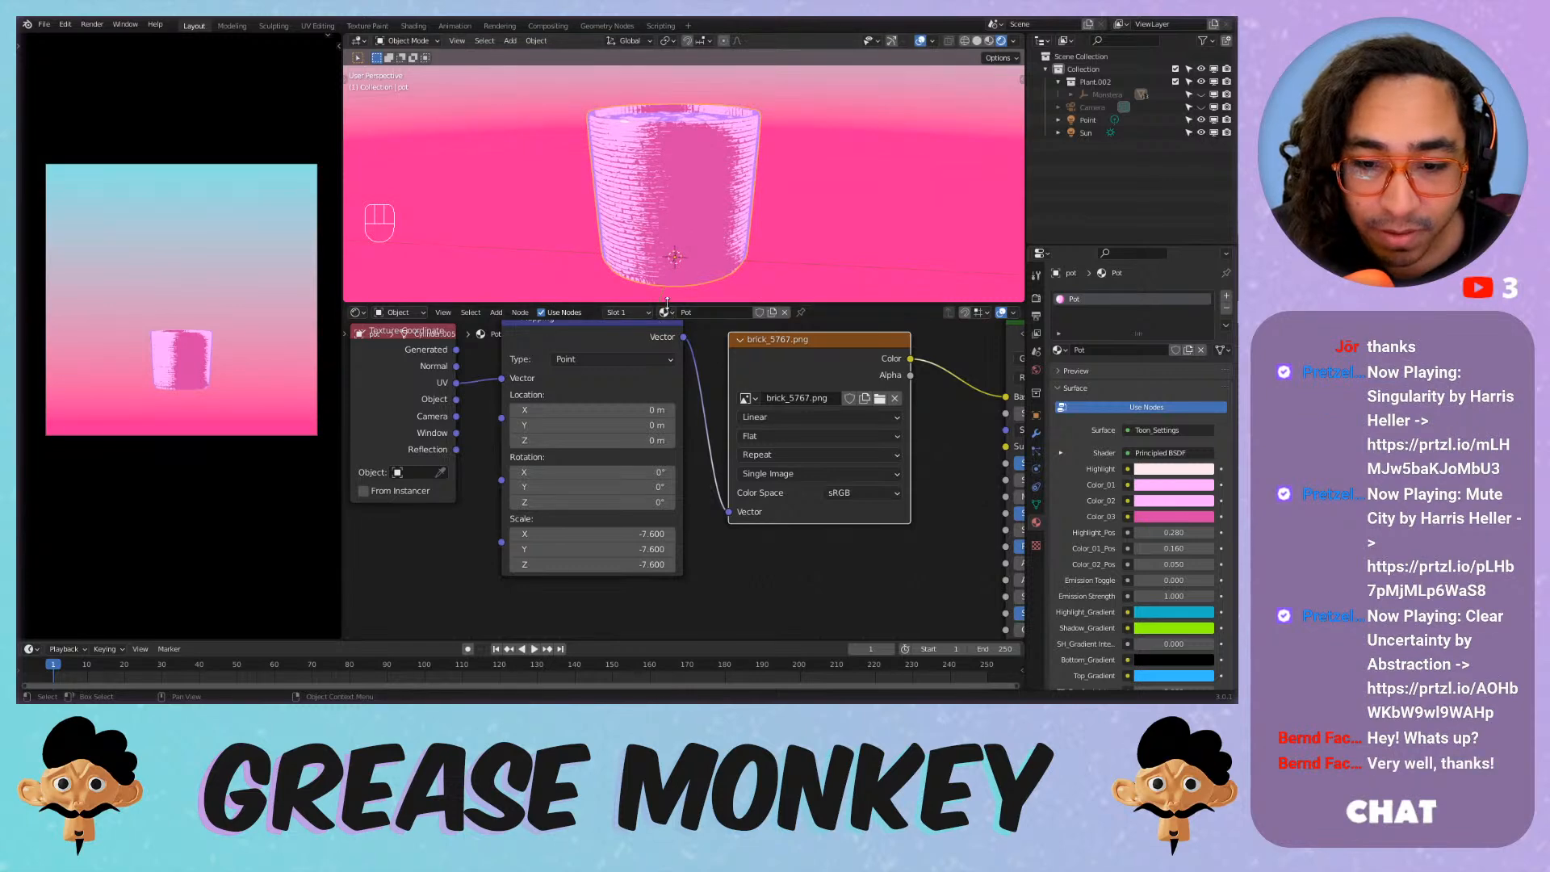
Make the 3D viewport taller and turn off its overlays to show the brick pot without guides.
left_click_drag(667, 302, 667, 382)
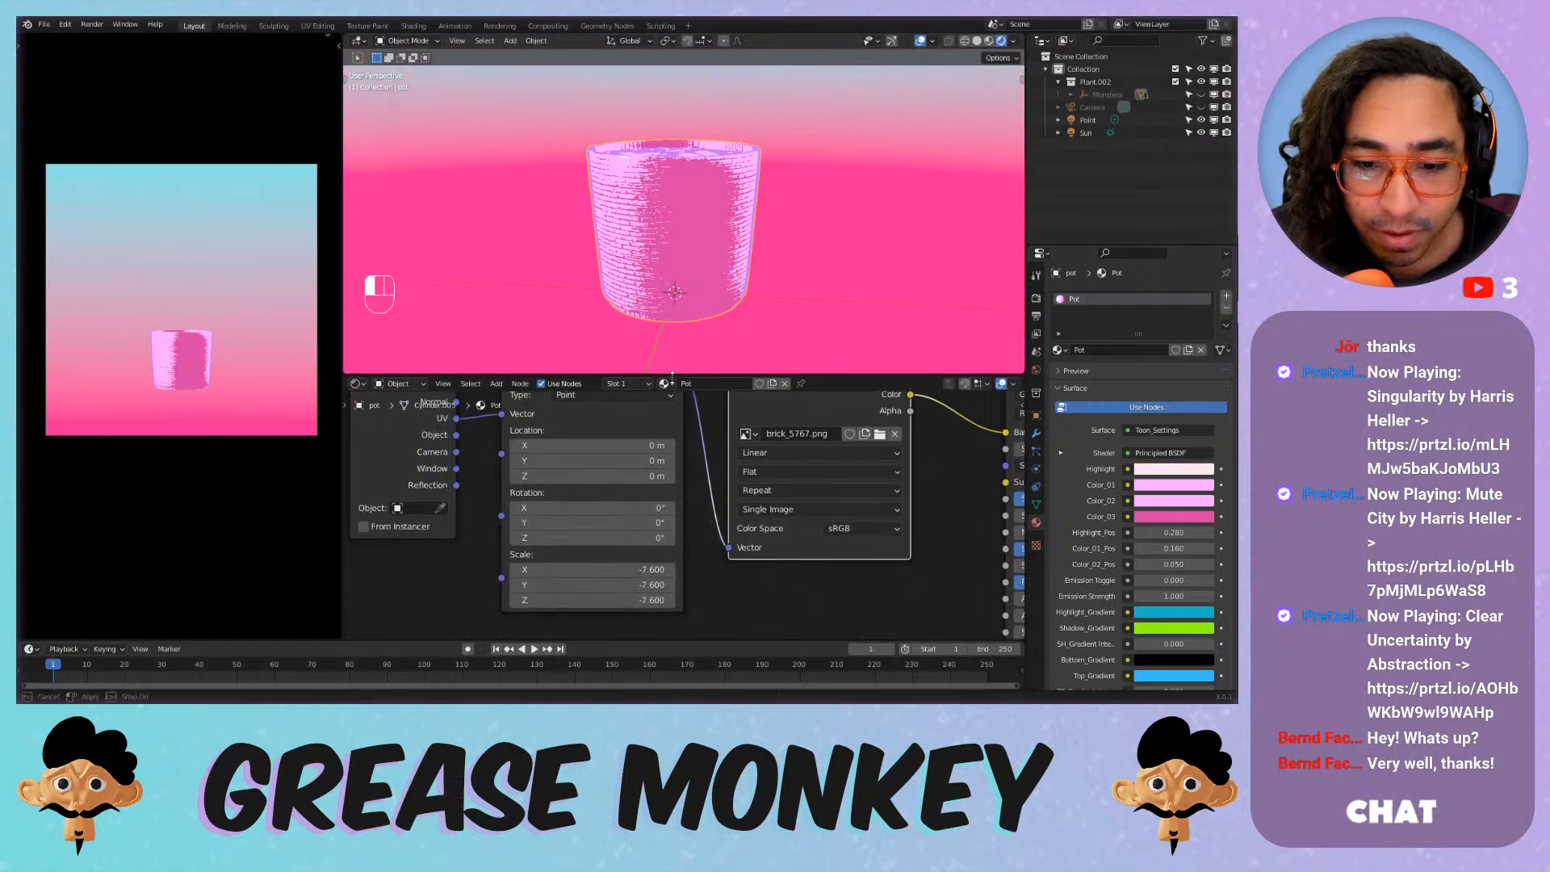
left_click(920, 40)
scroll(699, 245, "up", 4)
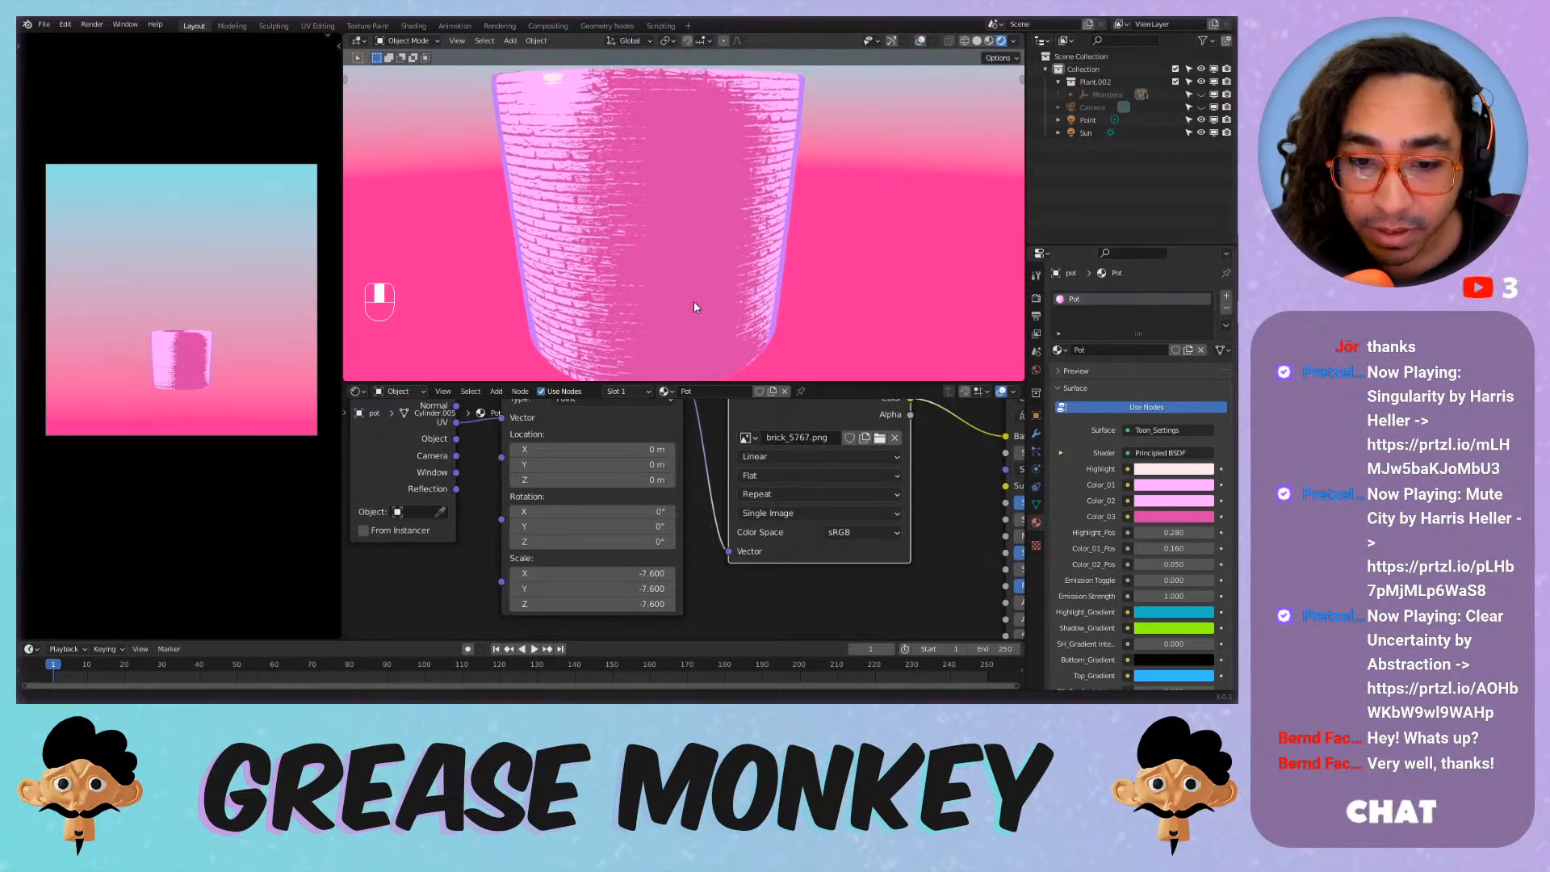
scroll(694, 301, "down", 2)
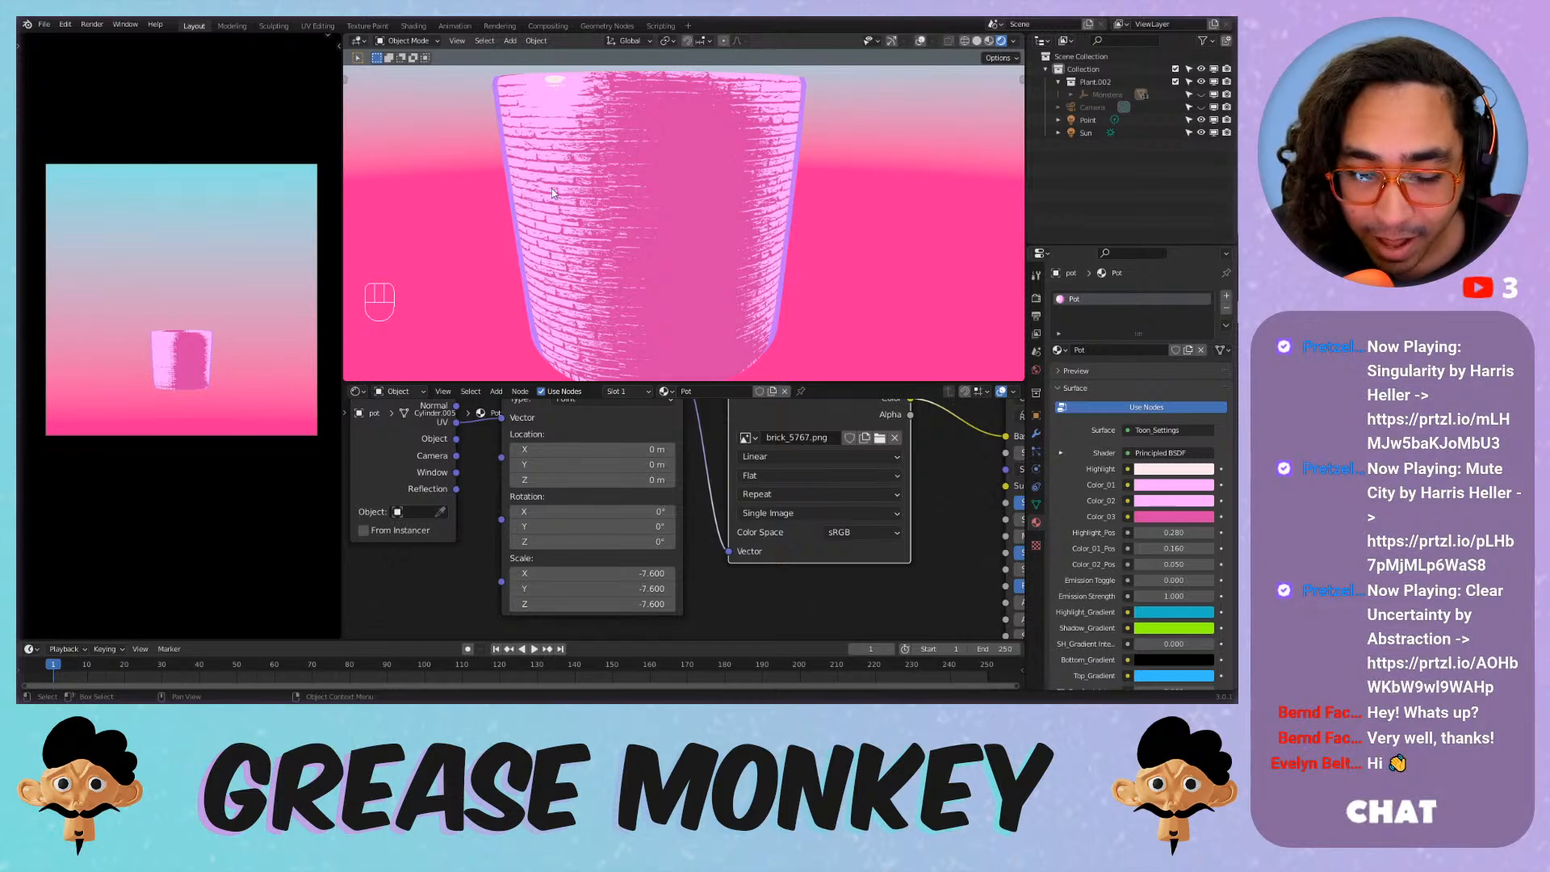
Set the pot's Fresnel Intensity to 0 in the Toon_Settings node to remove the purple rim.
scroll(895, 548, "down", 6)
middle_click_drag(895, 548, 599, 434)
scroll(878, 575, "up", 8)
scroll(830, 578, "down", 3)
middle_click_drag(829, 578, 715, 573)
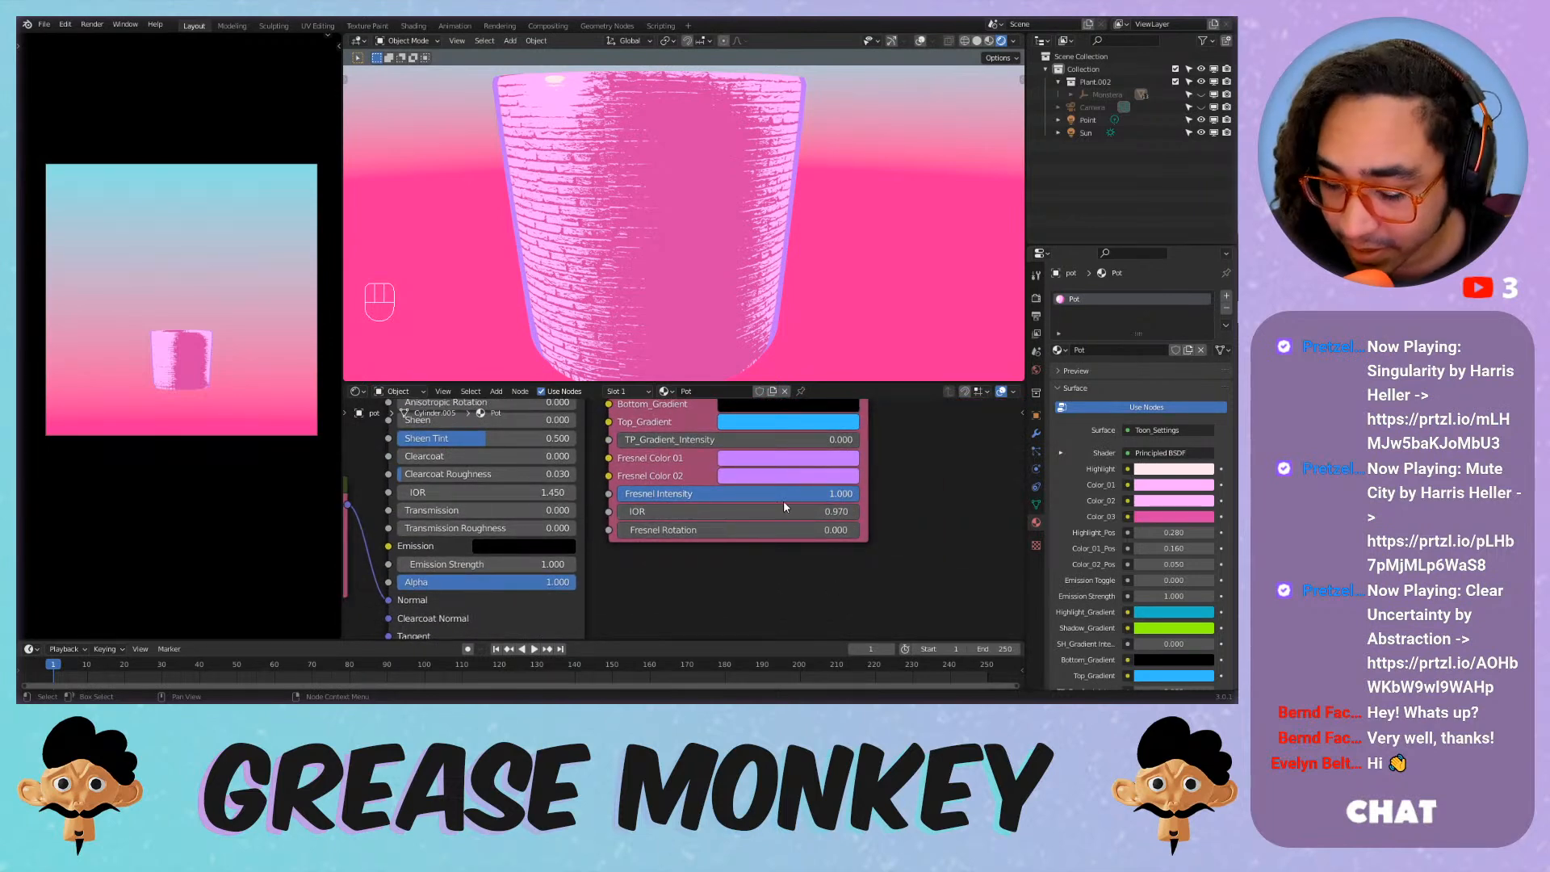
left_click_drag(823, 493, 609, 494)
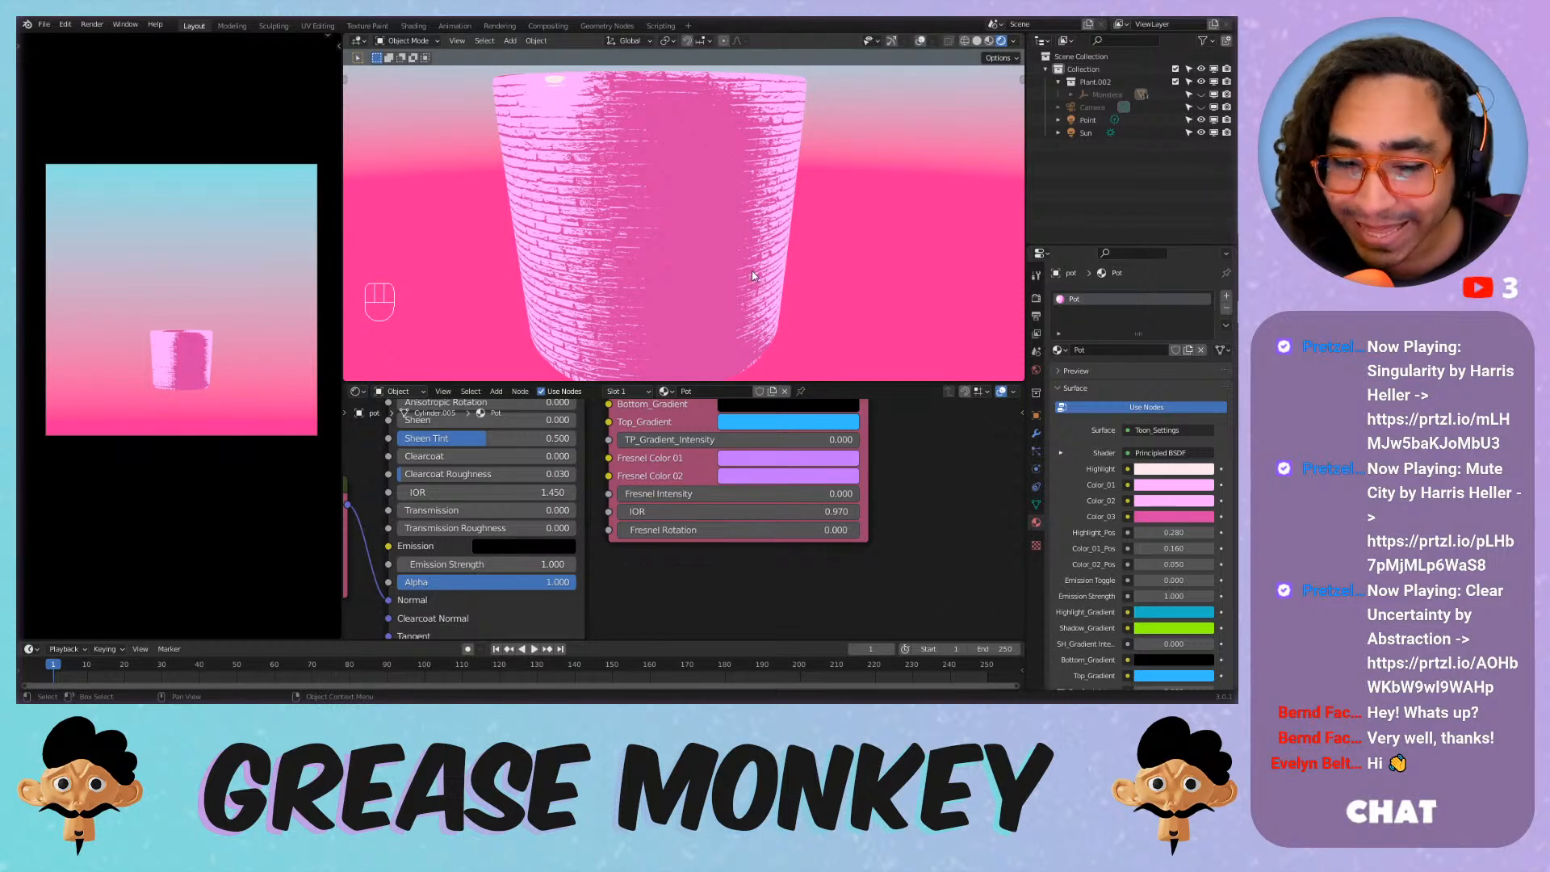
scroll(643, 178, "down", 2)
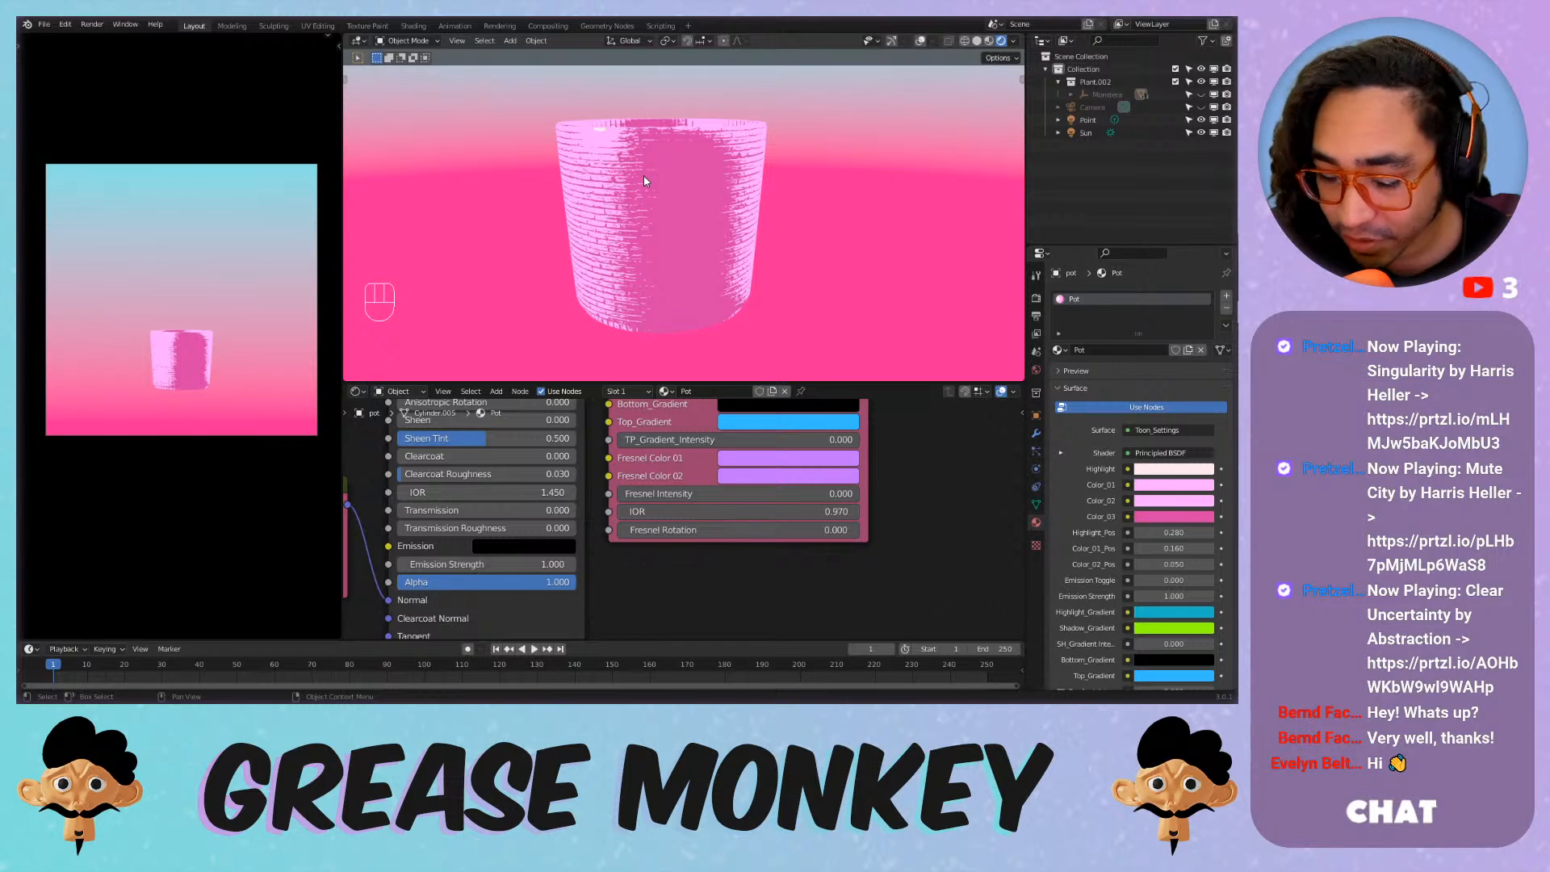
Replace the brick image in the pot's Image Texture node with leather02_seamless.png and inspect the leather pattern on the pot.
scroll(642, 293, "up", 2)
middle_click_drag(577, 483, 895, 512)
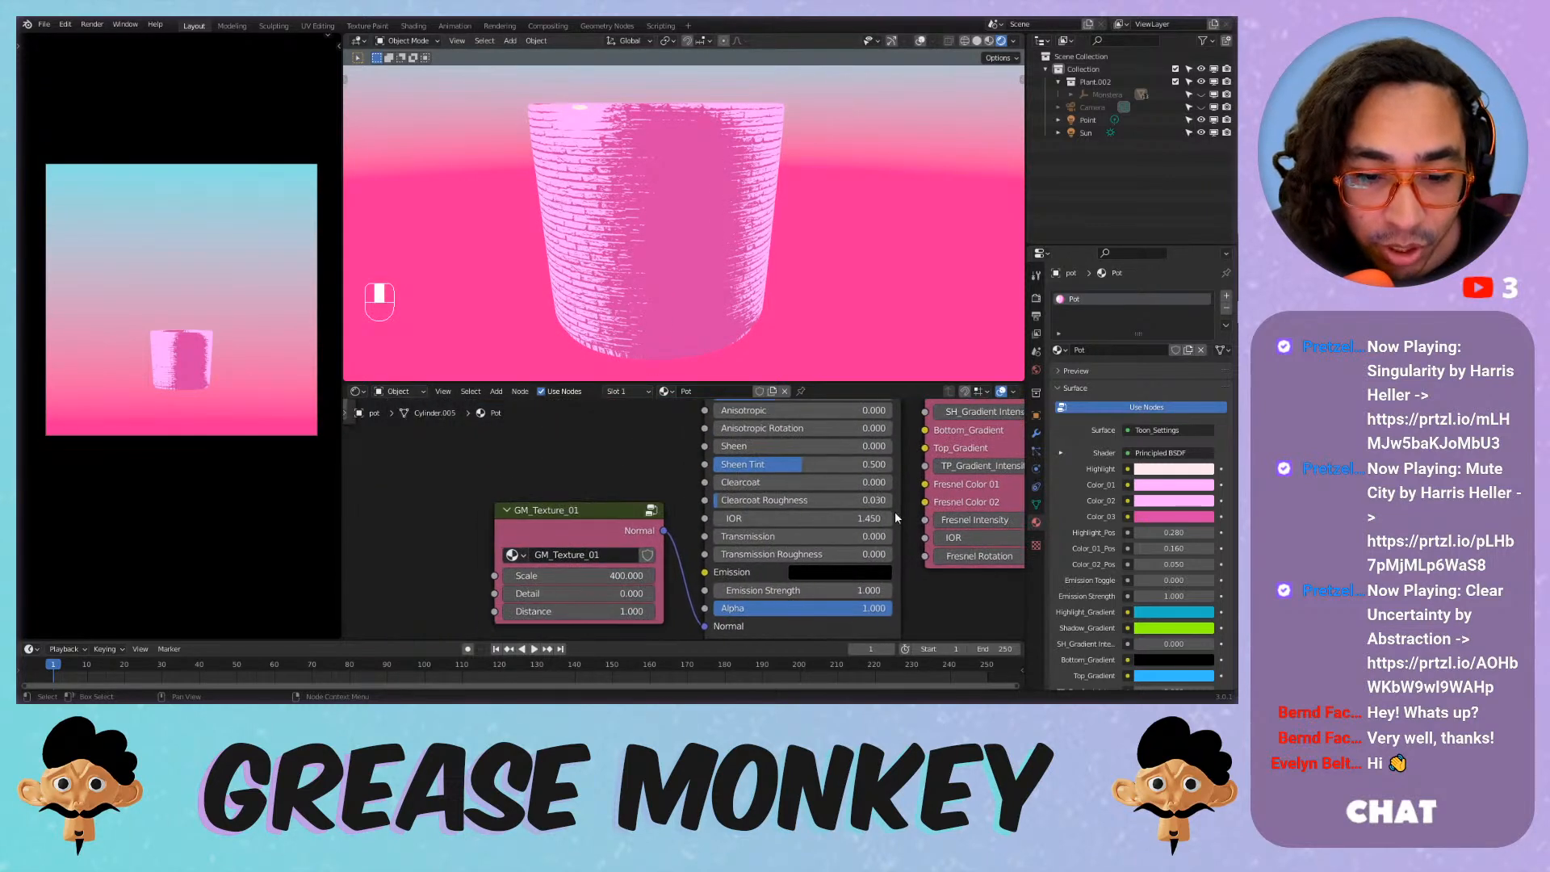
scroll(646, 545, "down", 1)
scroll(630, 537, "up", 1)
scroll(502, 487, "down", 1)
middle_click_drag(560, 476, 746, 636)
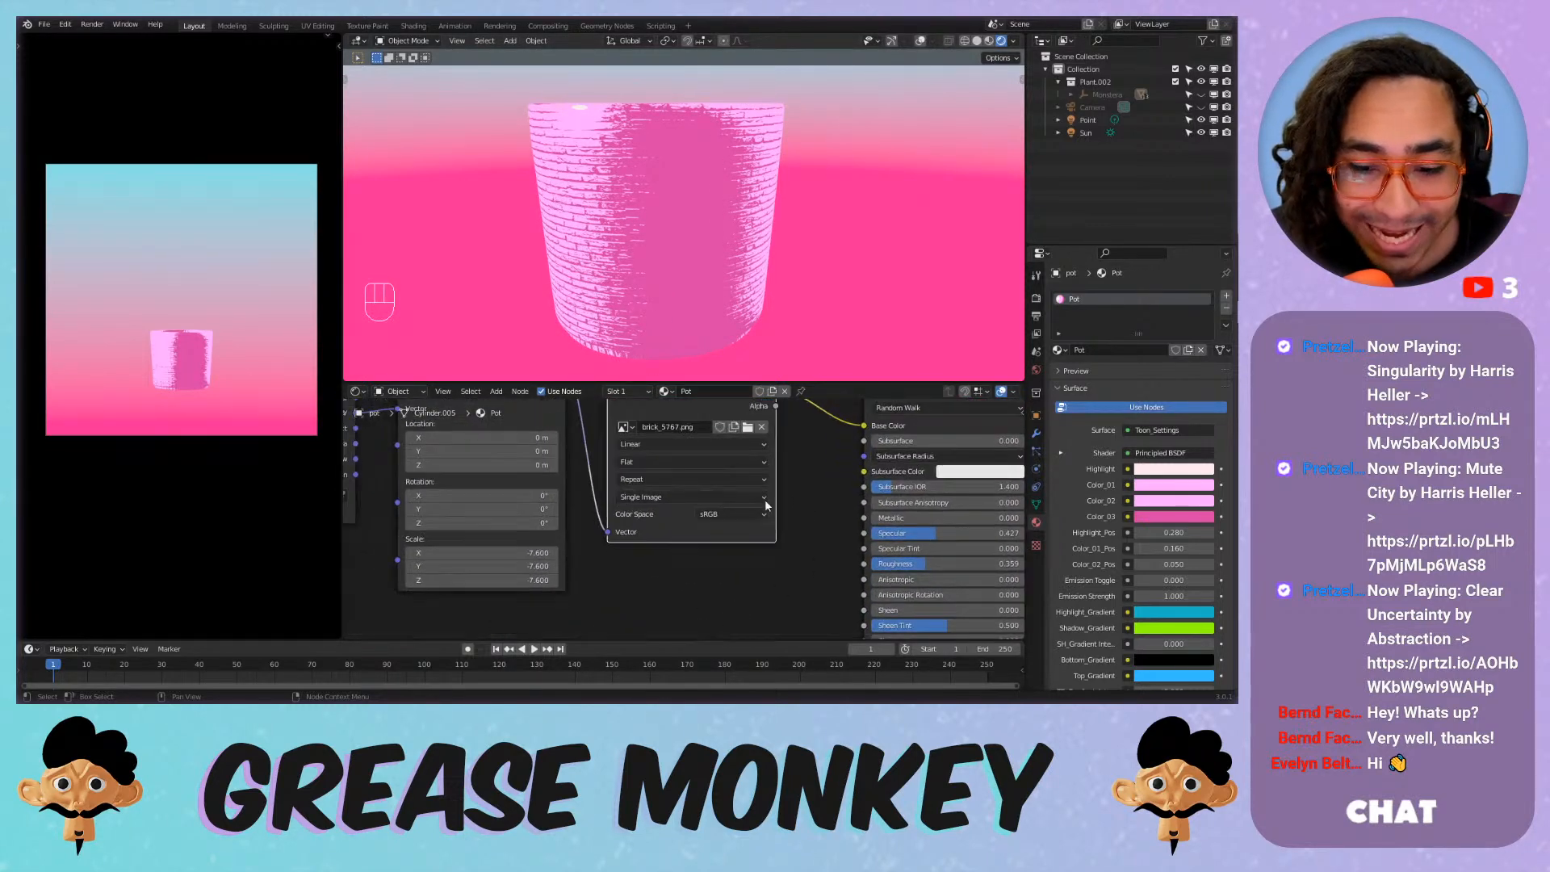
middle_click_drag(723, 428, 752, 504)
scroll(734, 487, "down", 2)
scroll(727, 496, "up", 2)
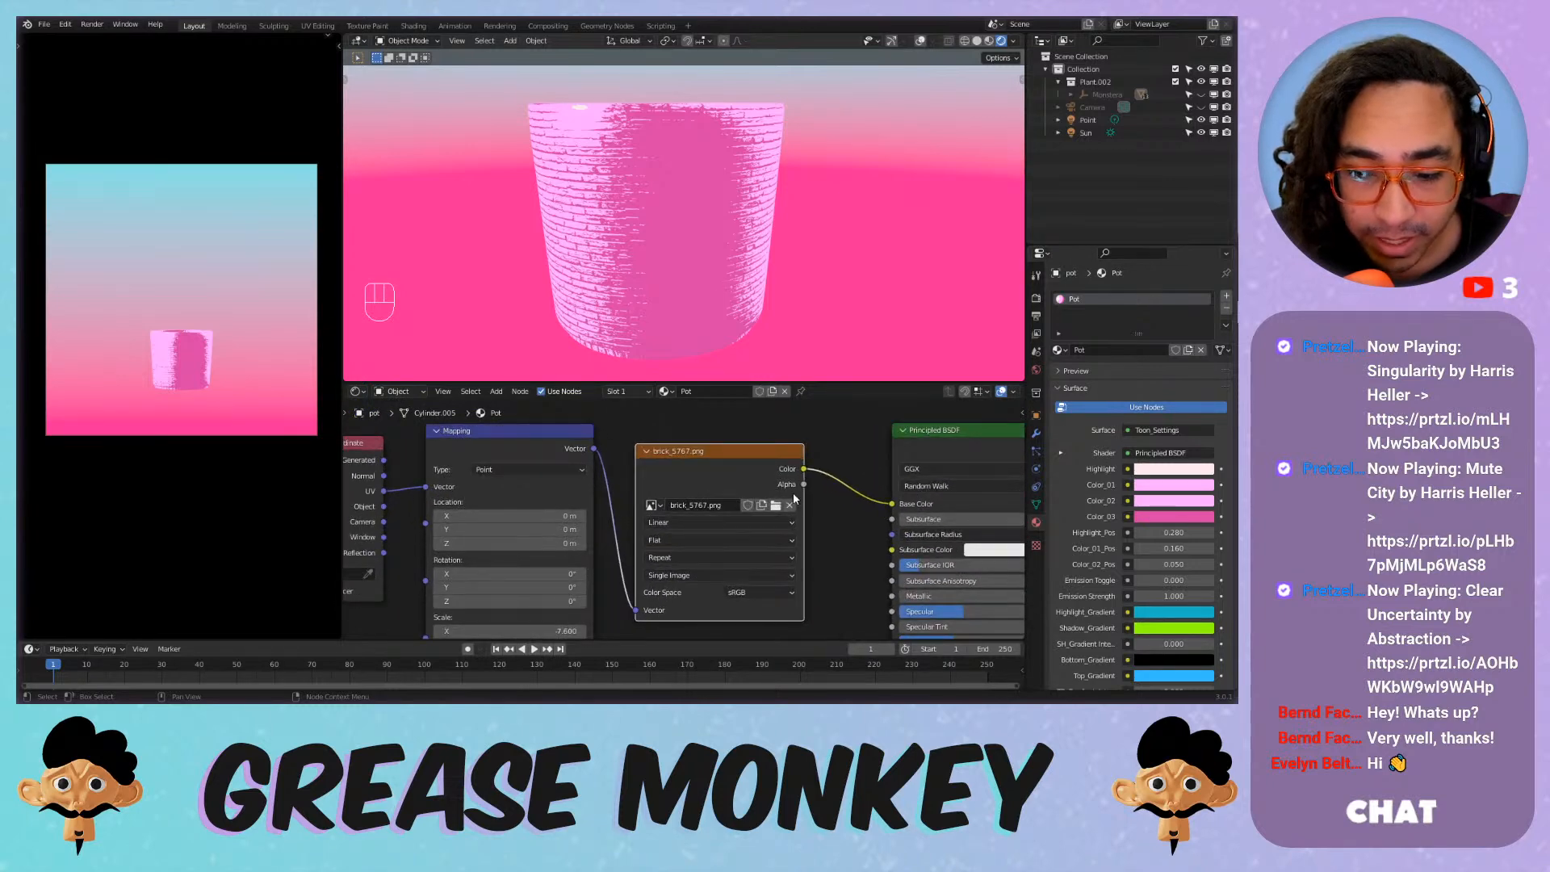
left_click(775, 505)
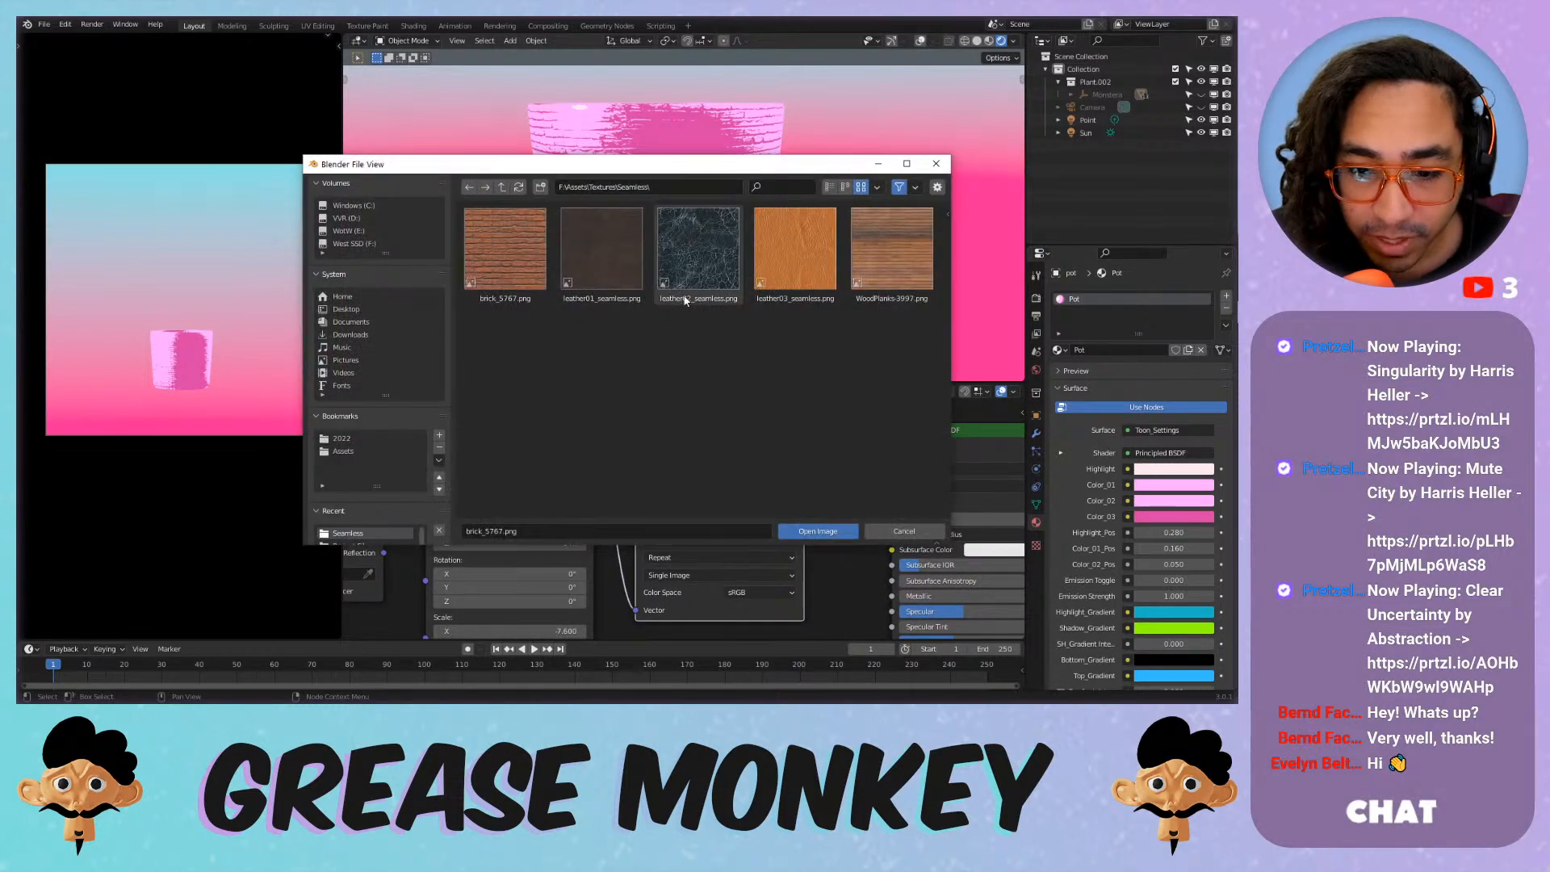
double_click(684, 300)
scroll(637, 256, "up", 4)
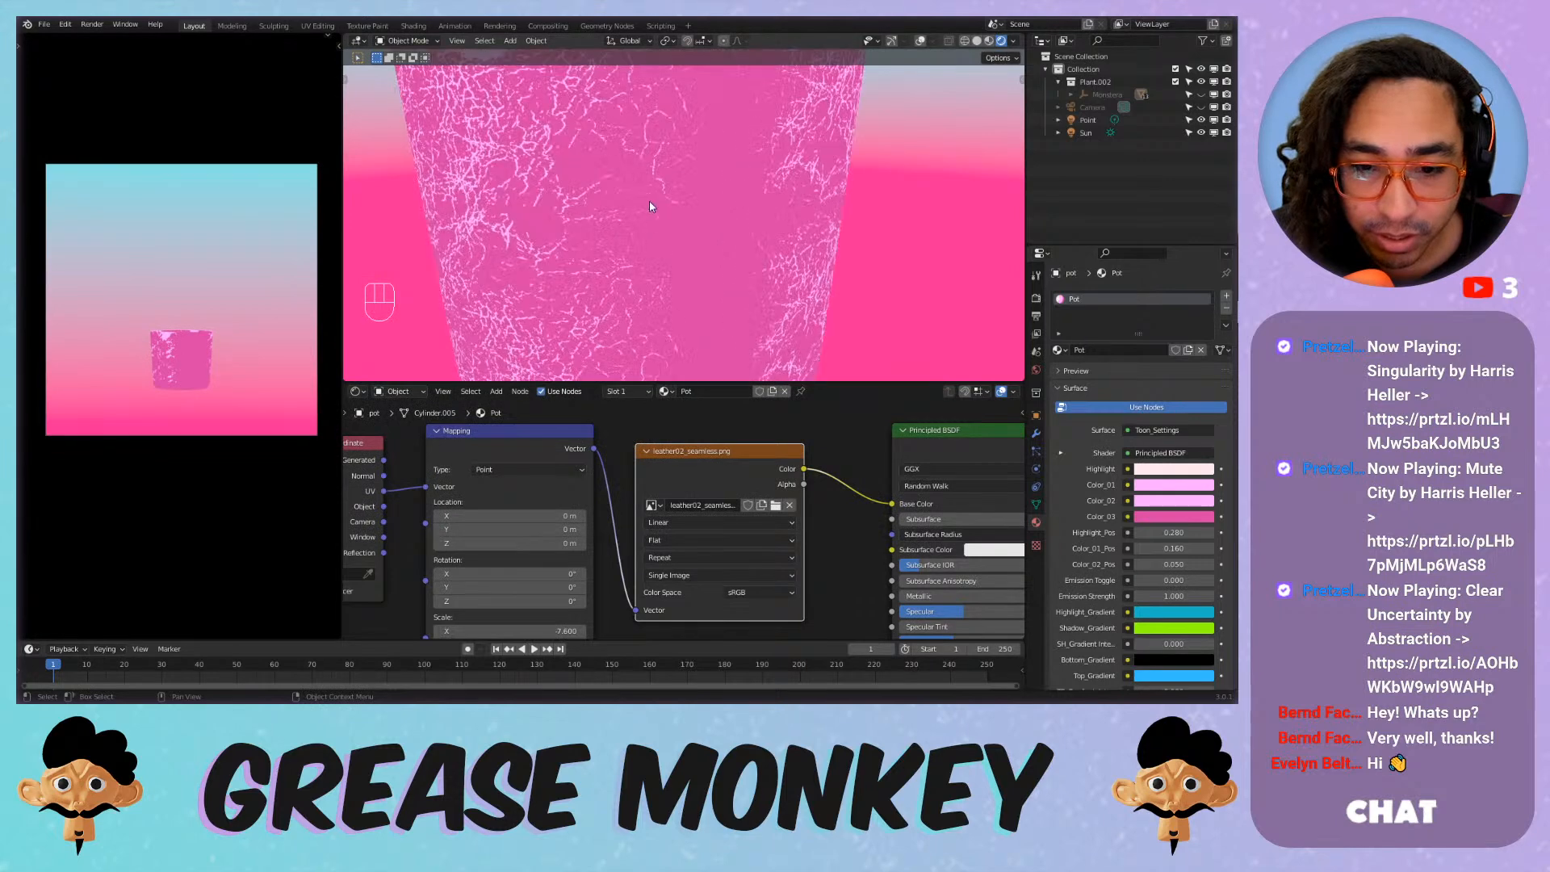
scroll(649, 201, "down", 3)
scroll(669, 494, "down", 2)
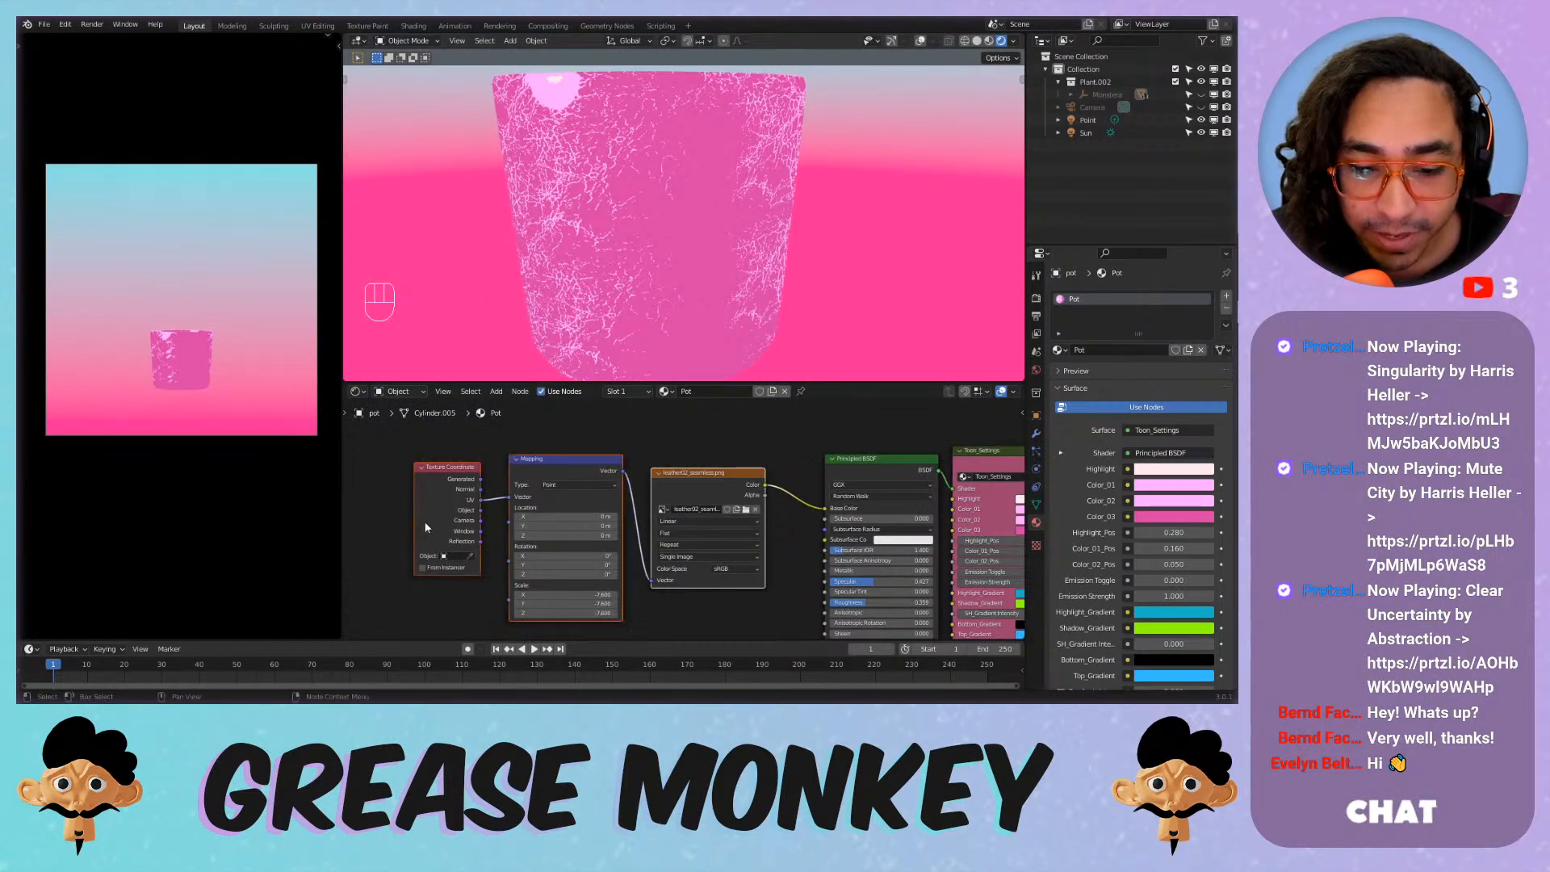
Move the texture nodes away from the Principled BSDF and insert a ColorRamp between the leather image and Base Color.
key("g")
left_click(471, 518)
scroll(670, 529, "up", 1)
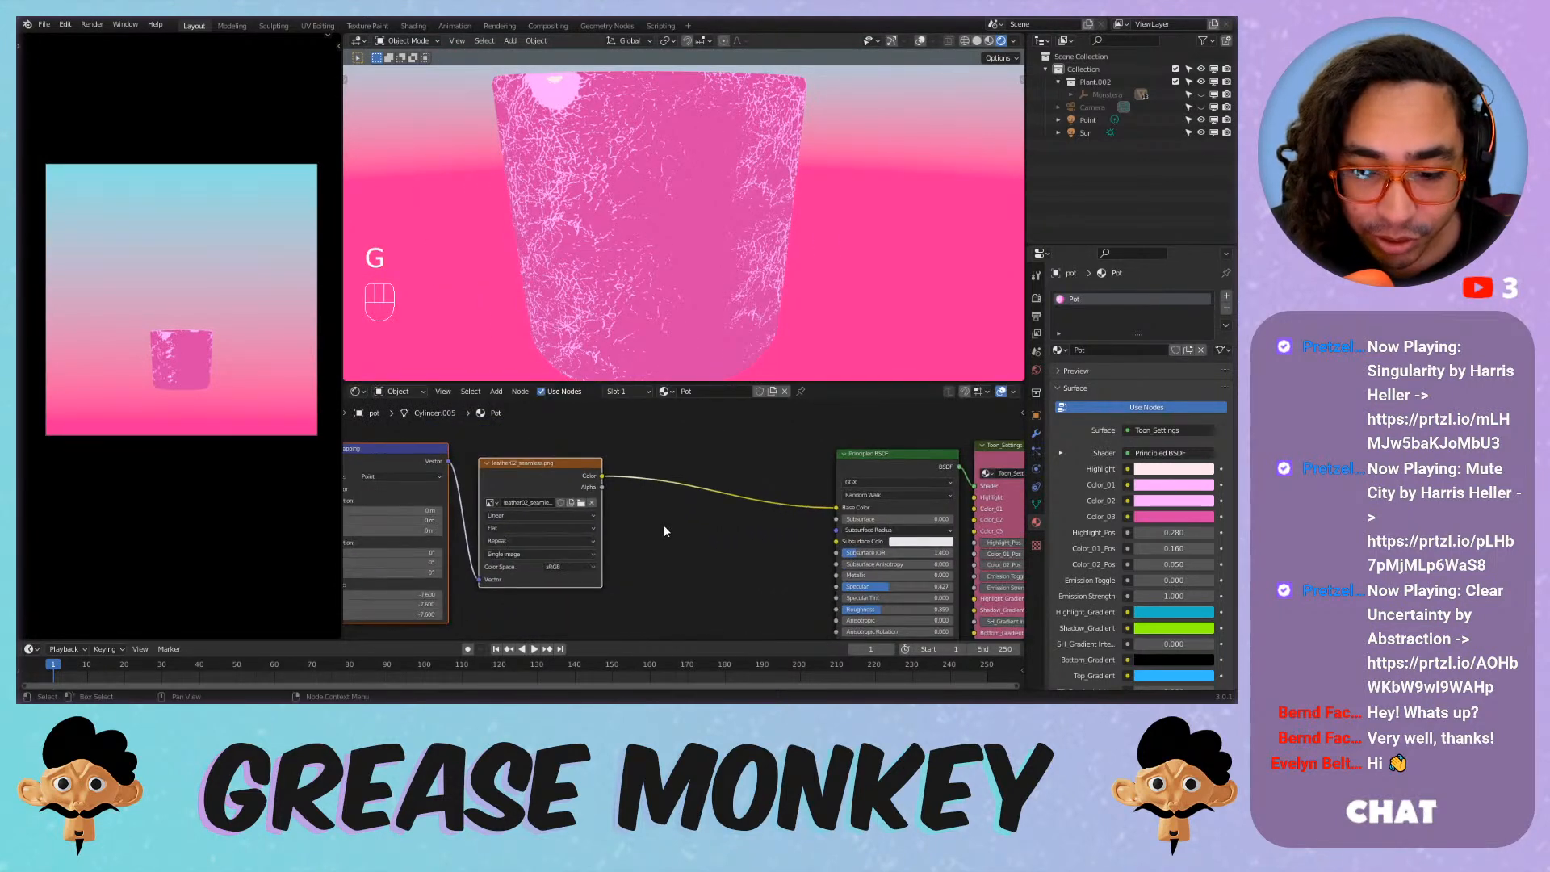
left_click(674, 533)
key("shift+a")
mouse_move(674, 604)
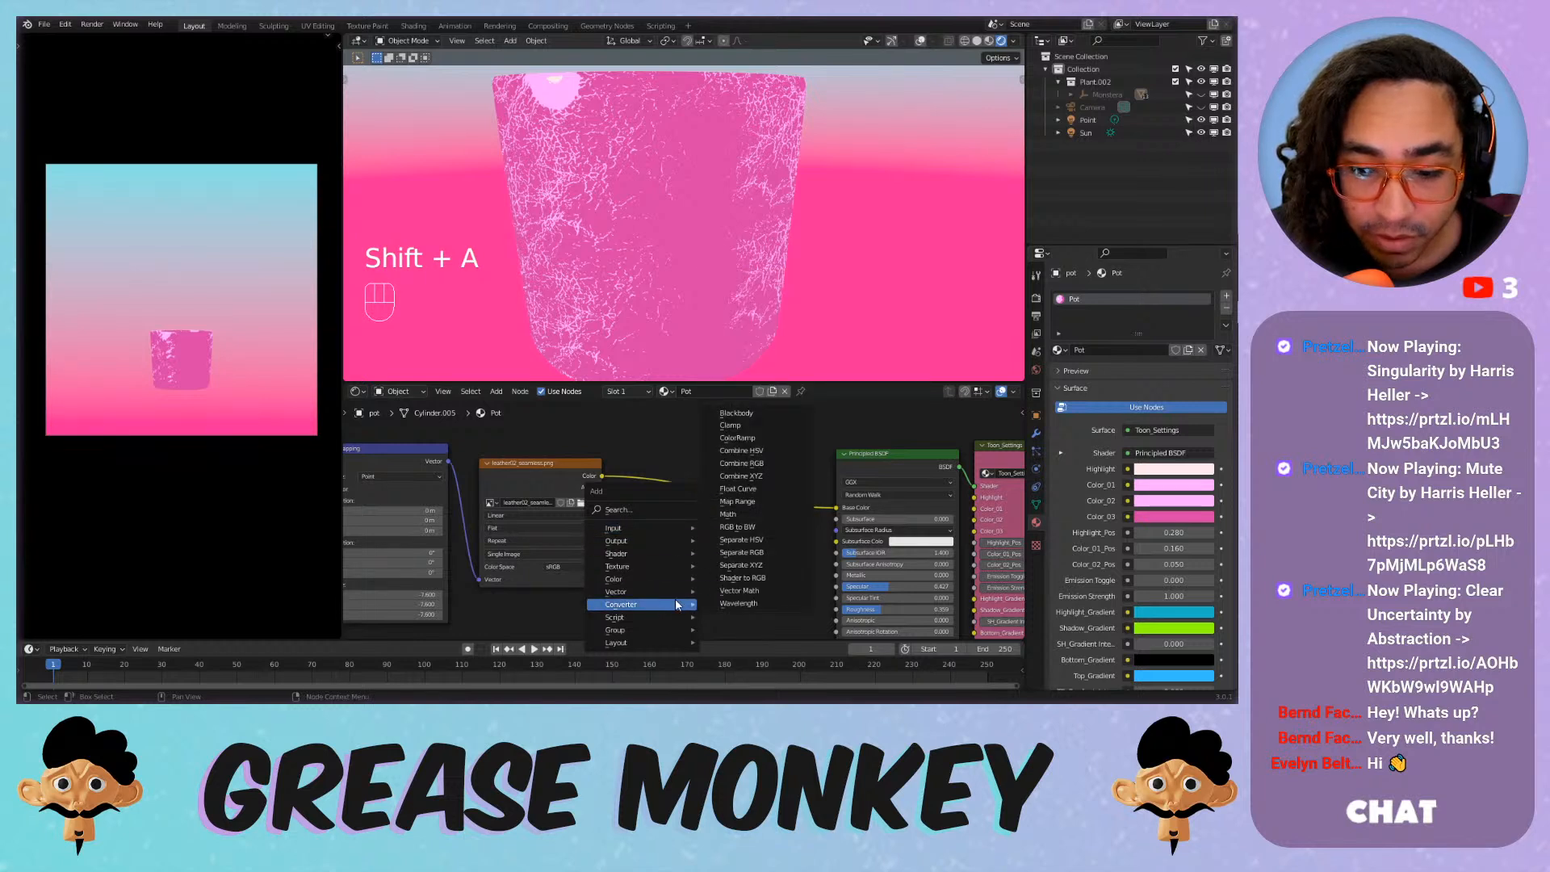
left_click(757, 438)
left_click(654, 434)
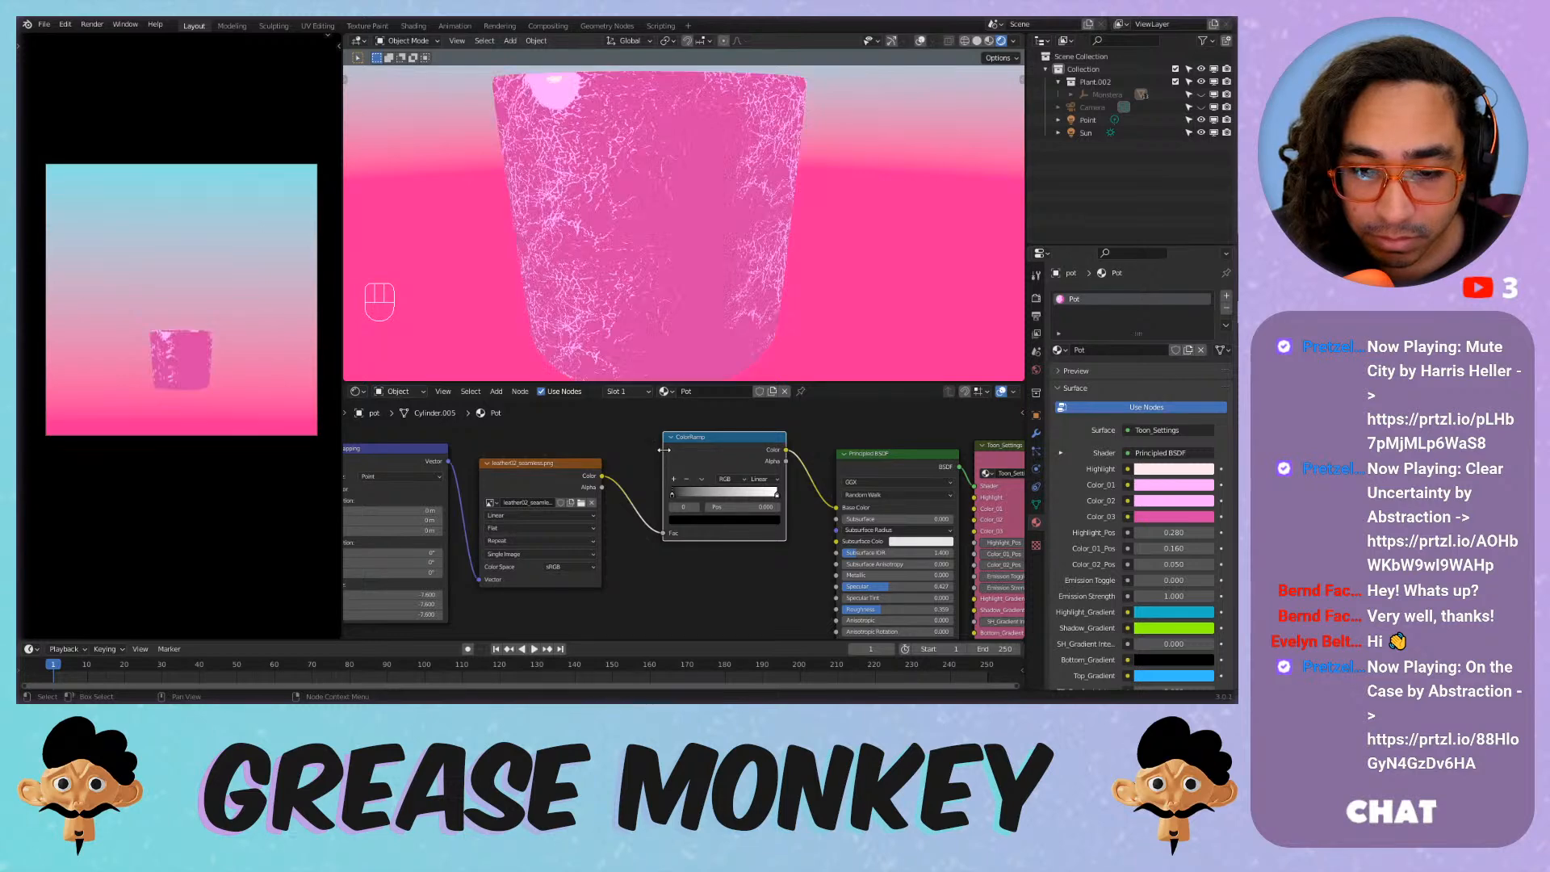
left_click_drag(702, 459, 674, 491)
Flip the ColorRamp and pull its black stop to a position of about 0.13 to invert the leather pattern.
left_click(674, 511)
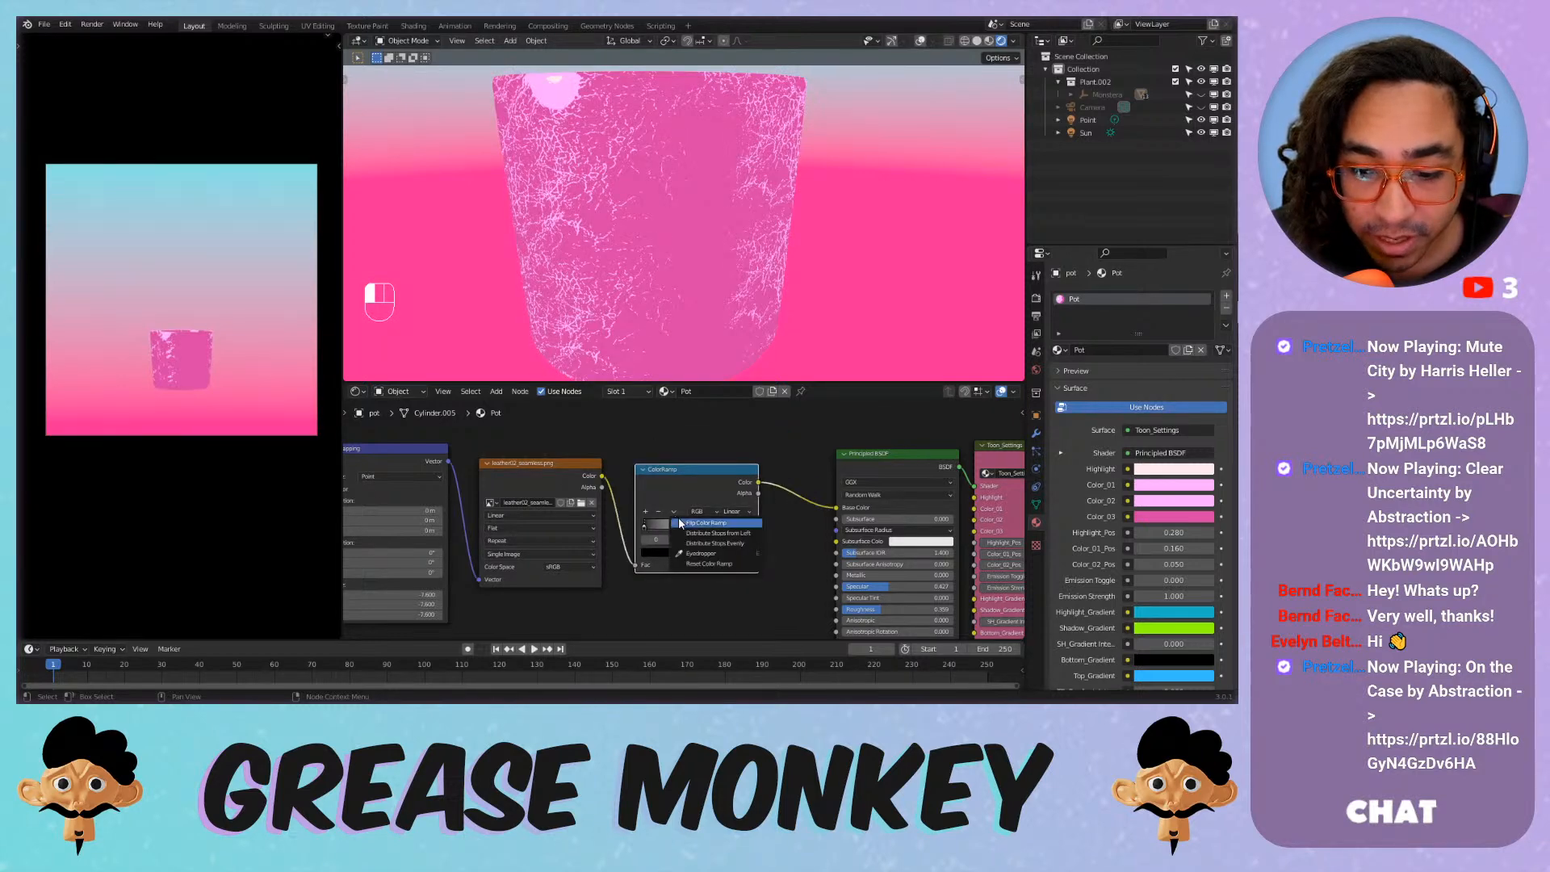
left_click(685, 523)
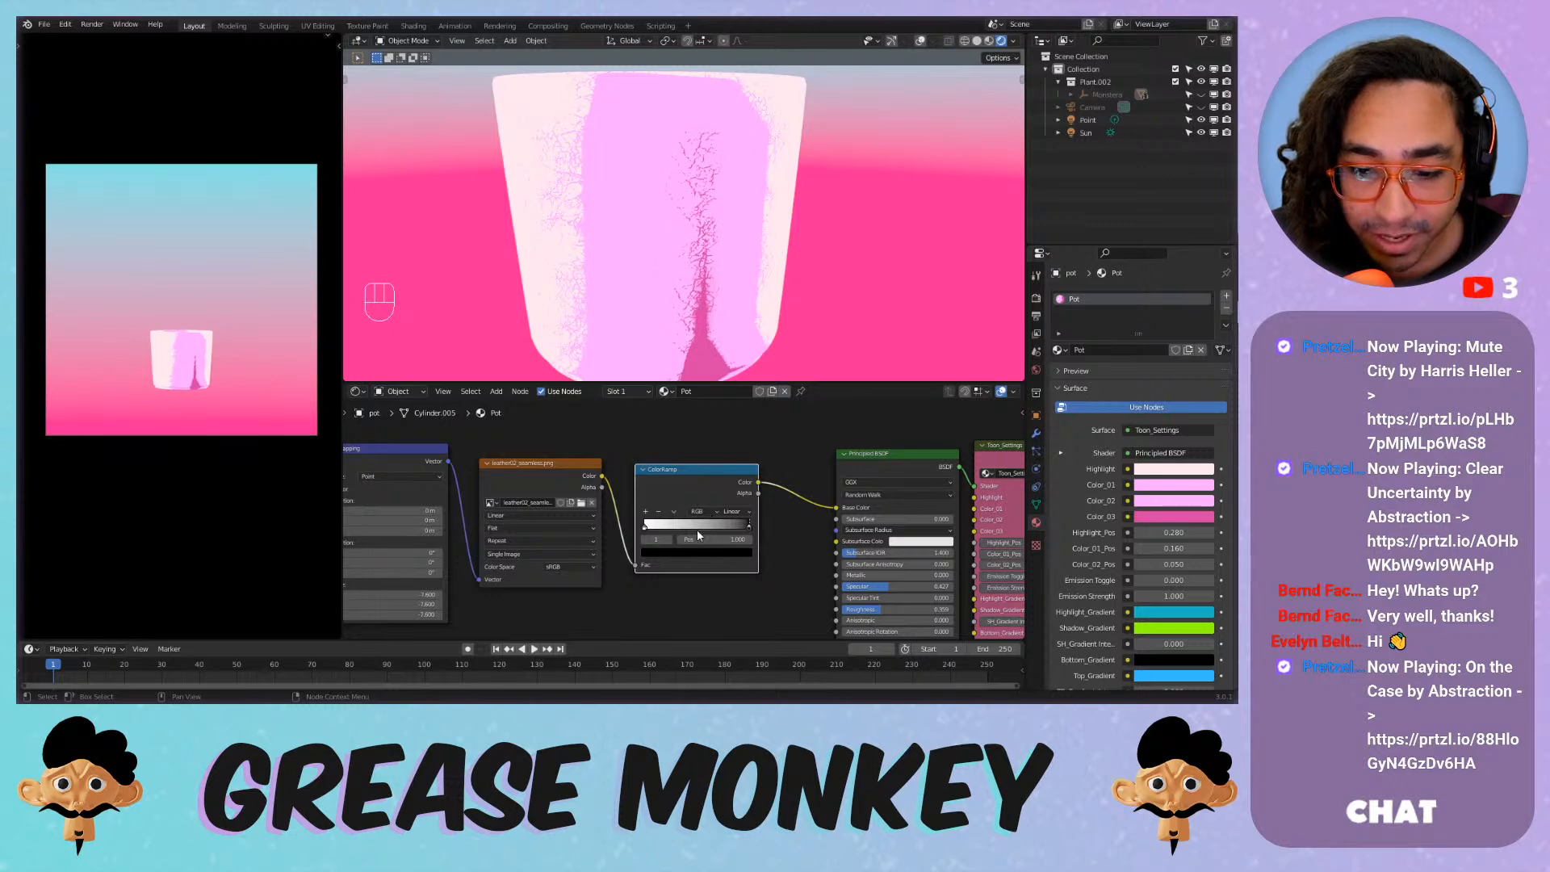
left_click_drag(698, 532, 632, 537)
scroll(652, 302, "down", 2)
scroll(652, 302, "up", 3)
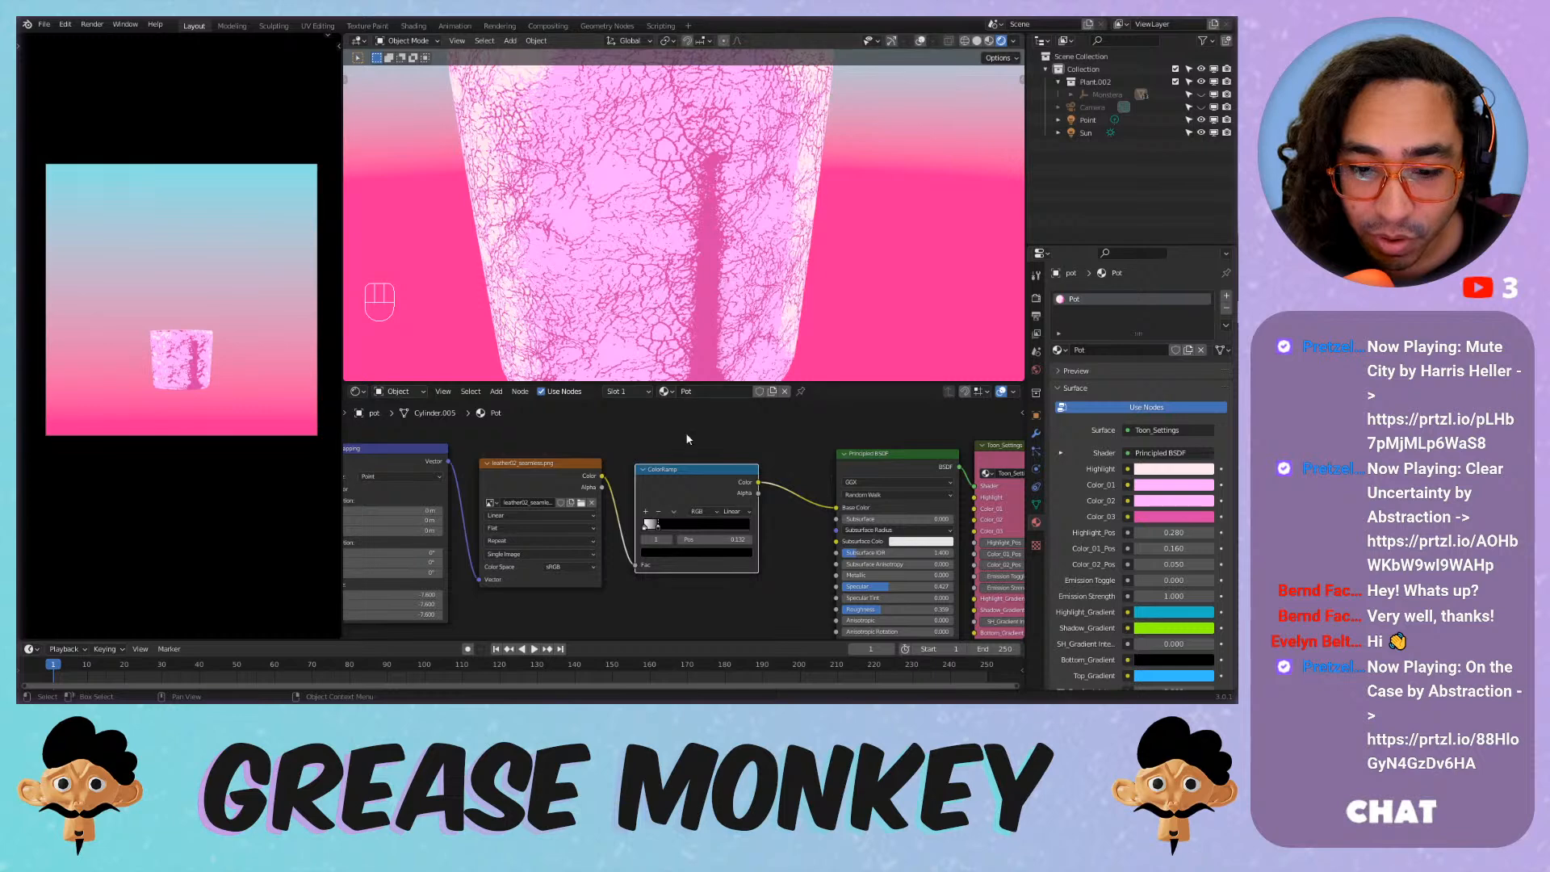
Restore the ColorRamp's black-to-white order and move the white stop to about 0.2 for stronger leather contrast.
key("ctrl+z")
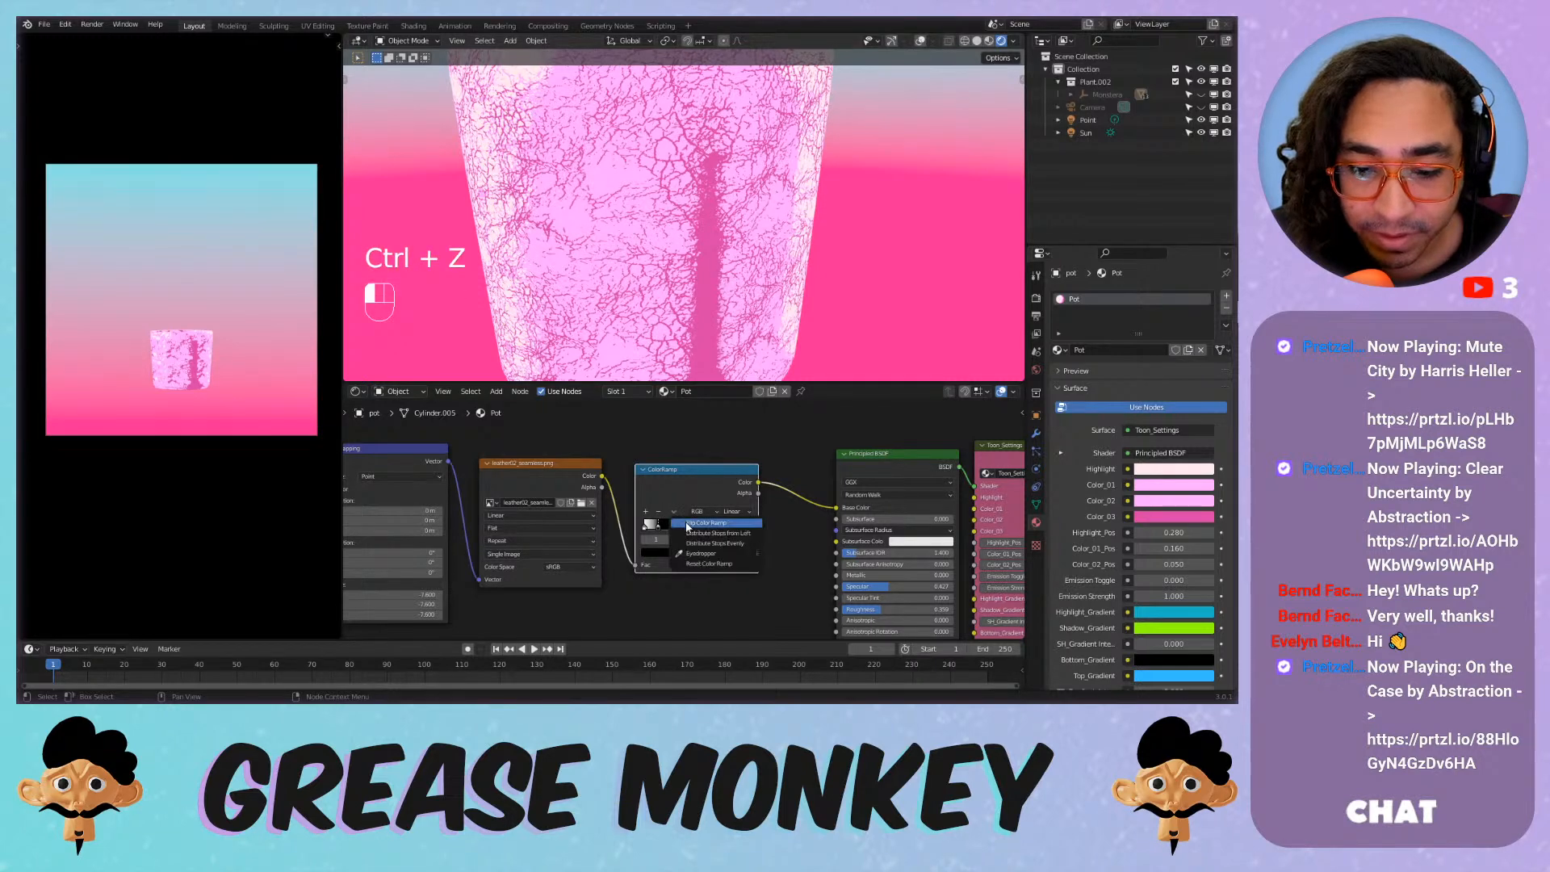
left_click_drag(739, 530, 651, 530)
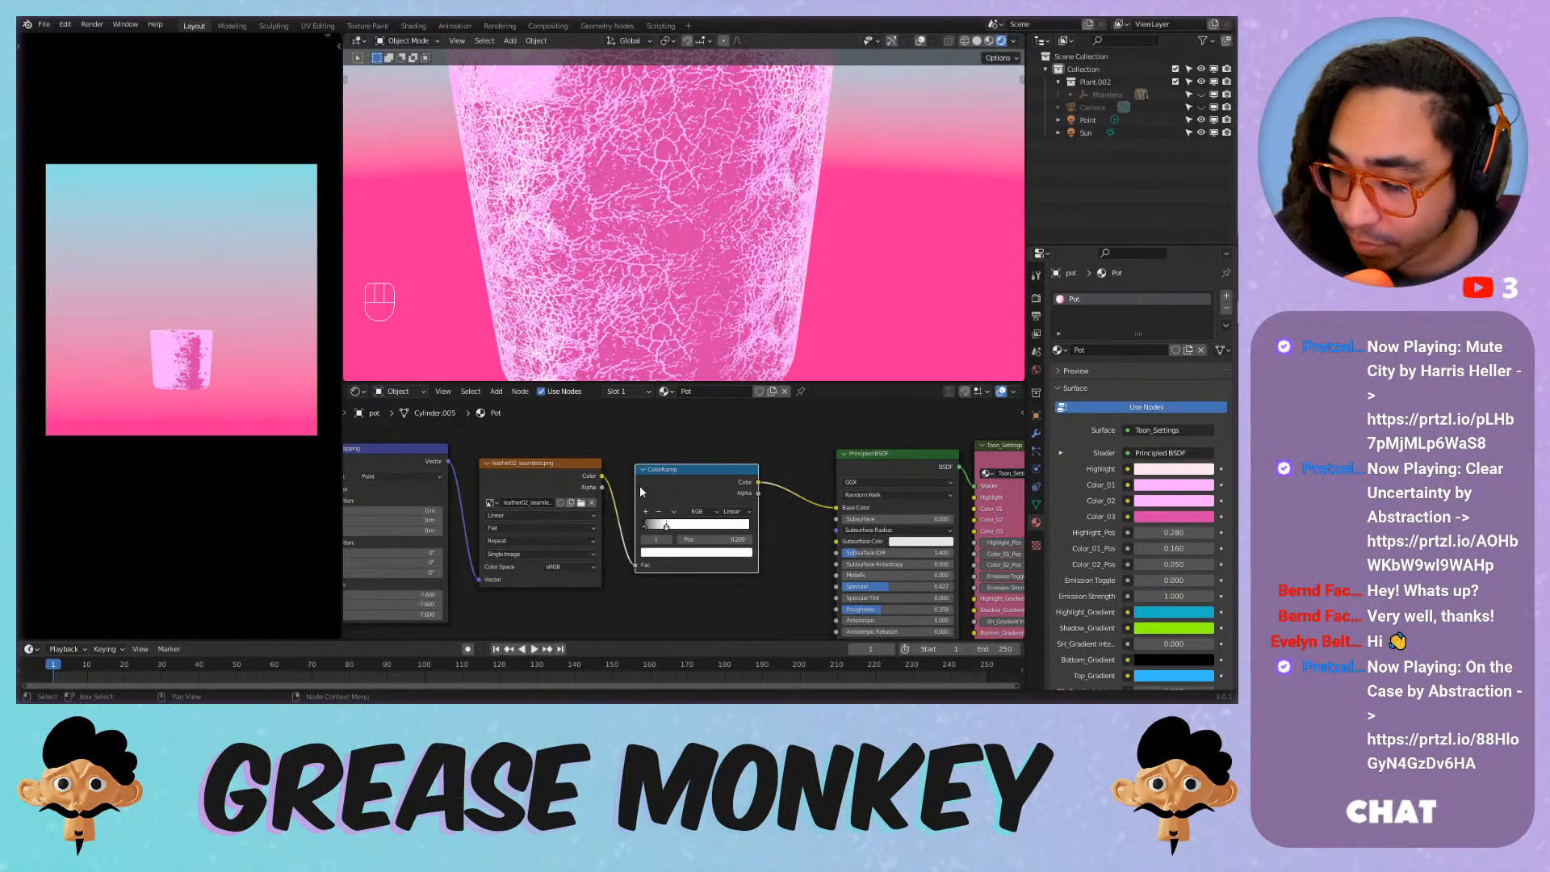
scroll(550, 209, "down", 2)
scroll(574, 242, "up", 3)
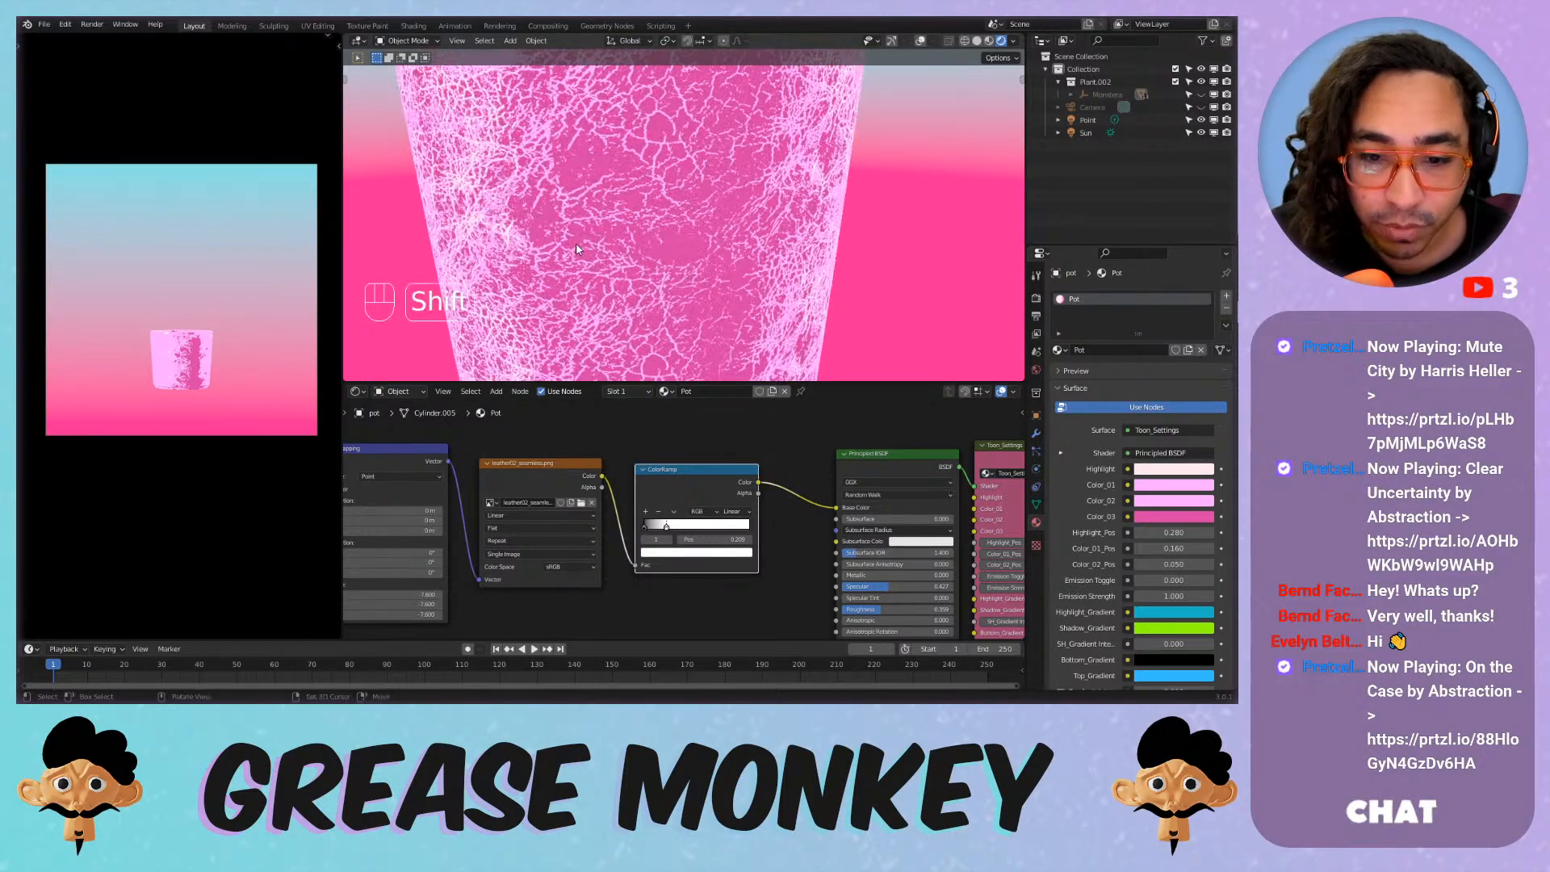
Change the Mapping node's Scale on X, Y and Z to enlarge the leather pattern on the pot.
middle_click_drag(574, 243, 637, 242)
middle_click_drag(436, 562, 602, 466)
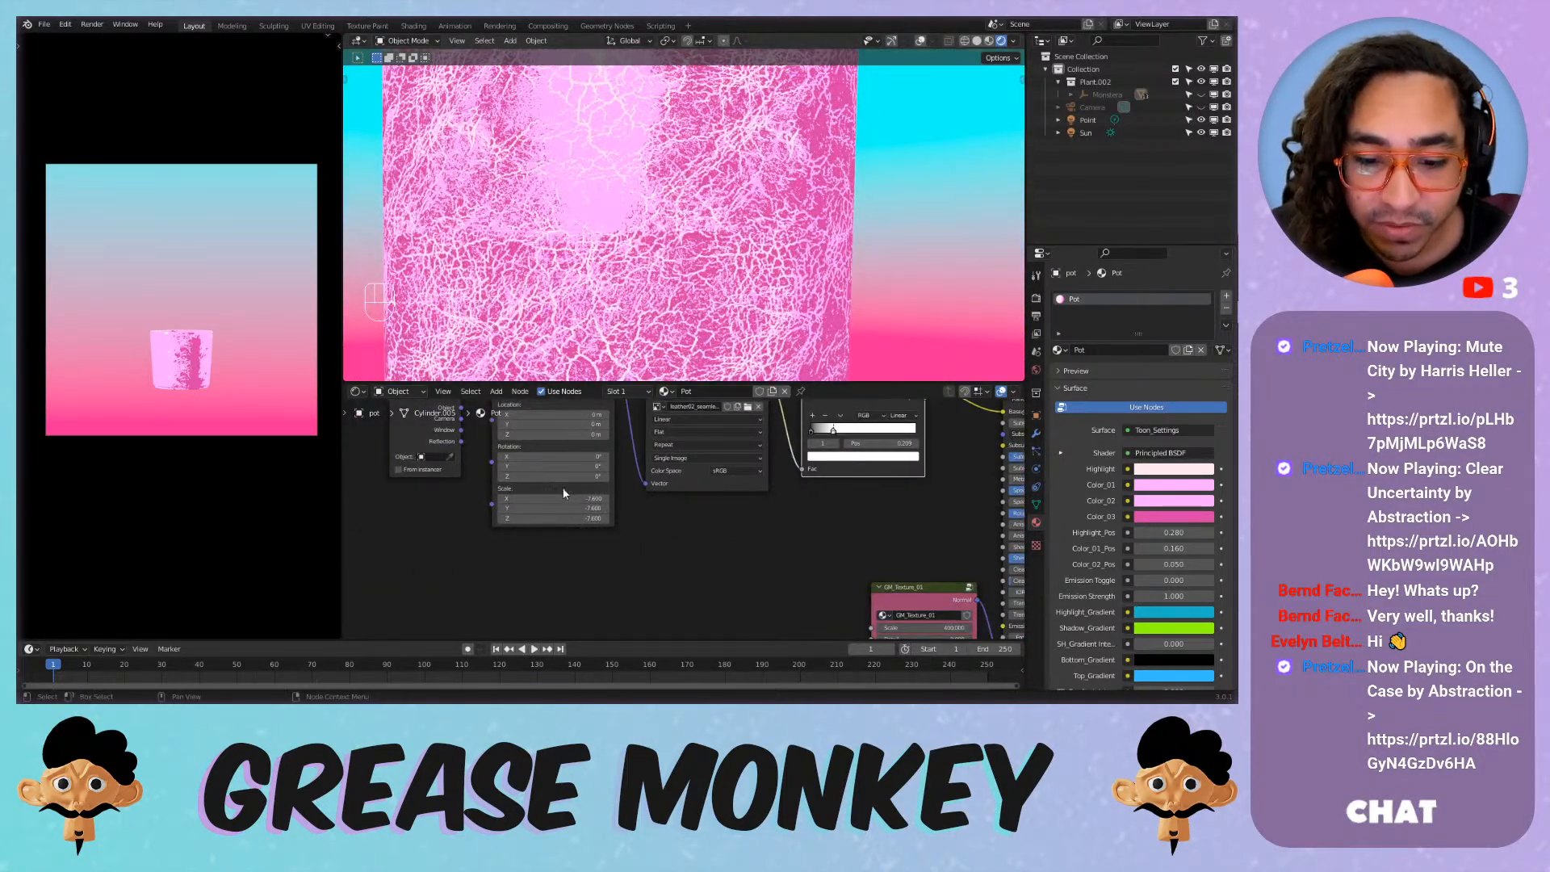
mouse_move(563, 498)
left_mouse_down()
mouse_move(563, 518)
mouse_move(633, 518)
mouse_move(549, 518)
left_mouse_up()
scroll(783, 525, "down", 1)
middle_click_drag(783, 524, 607, 572)
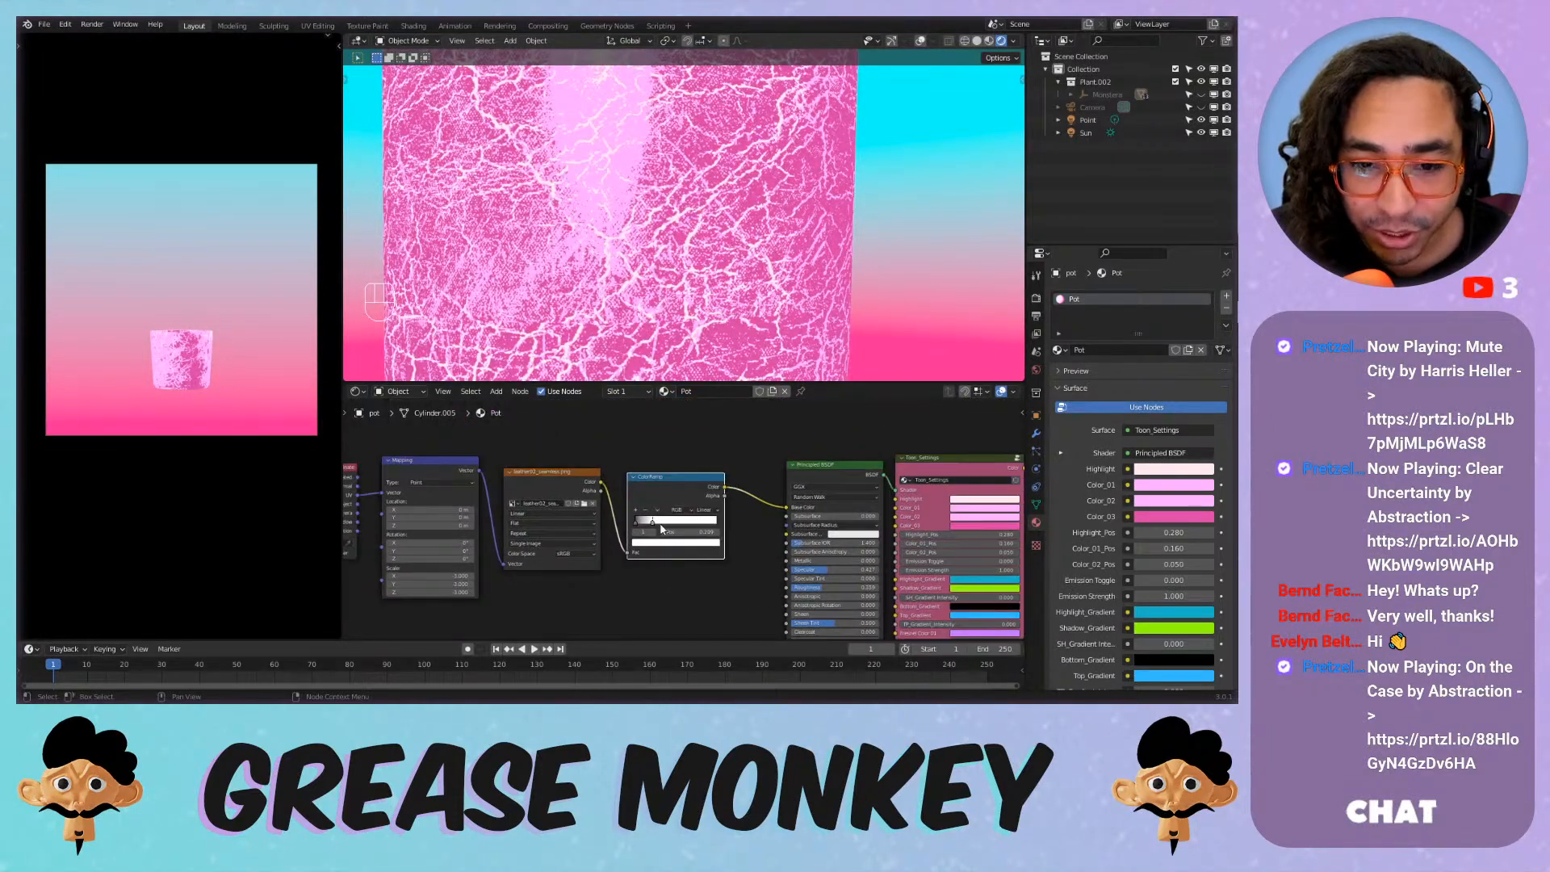
scroll(589, 194, "down", 3)
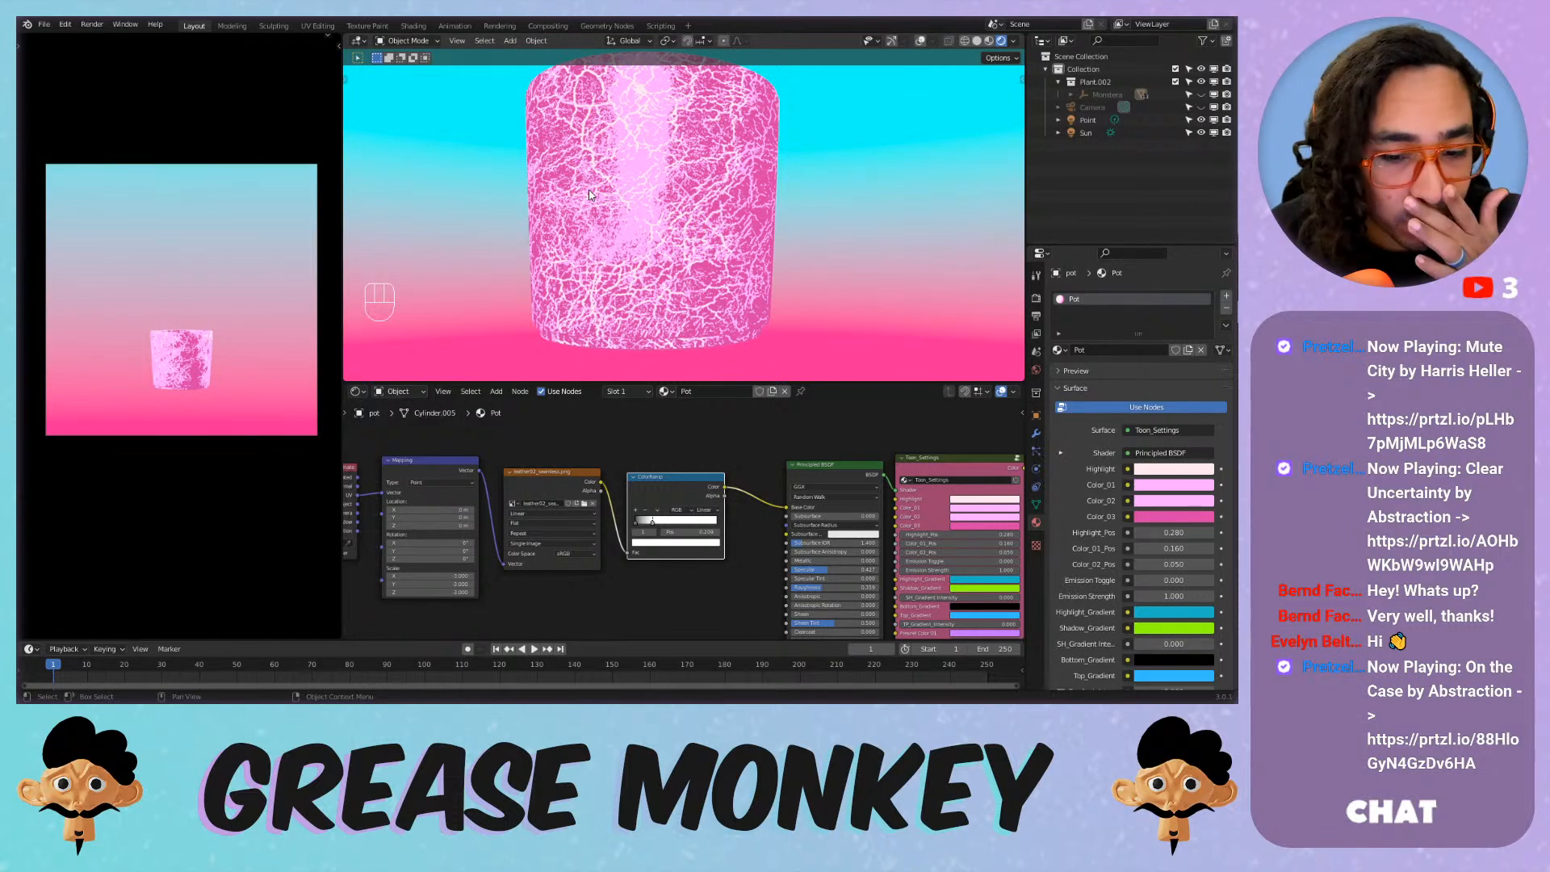
scroll(559, 500, "down", 1)
scroll(560, 576, "up", 2)
Delete the ColorRamp and the leather Image Texture node from the Pot material.
middle_click_drag(558, 596, 687, 585)
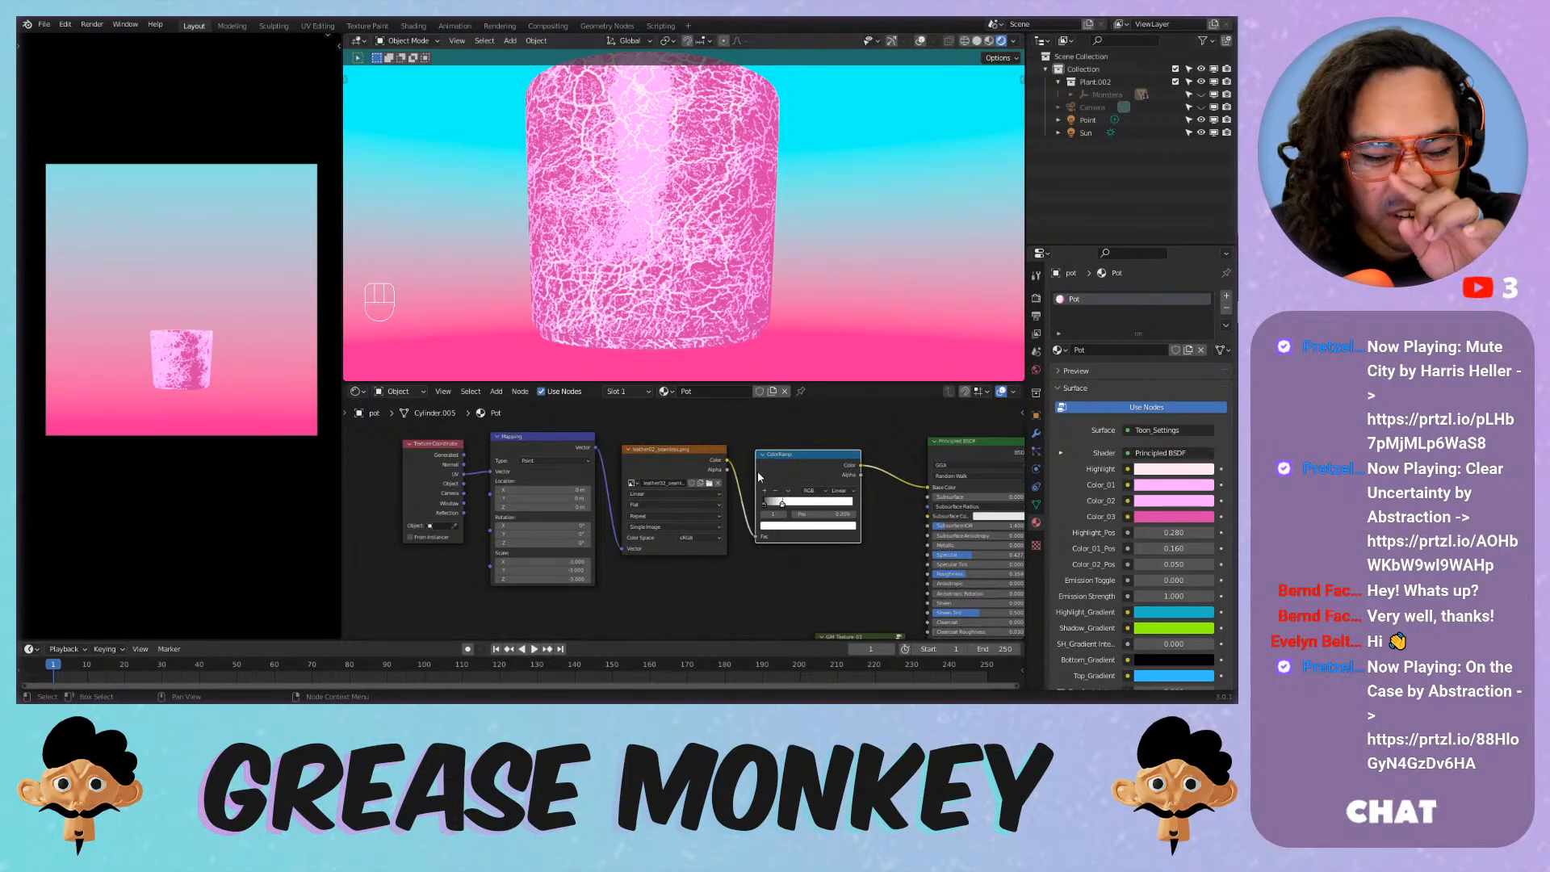
left_click(790, 454)
key("x")
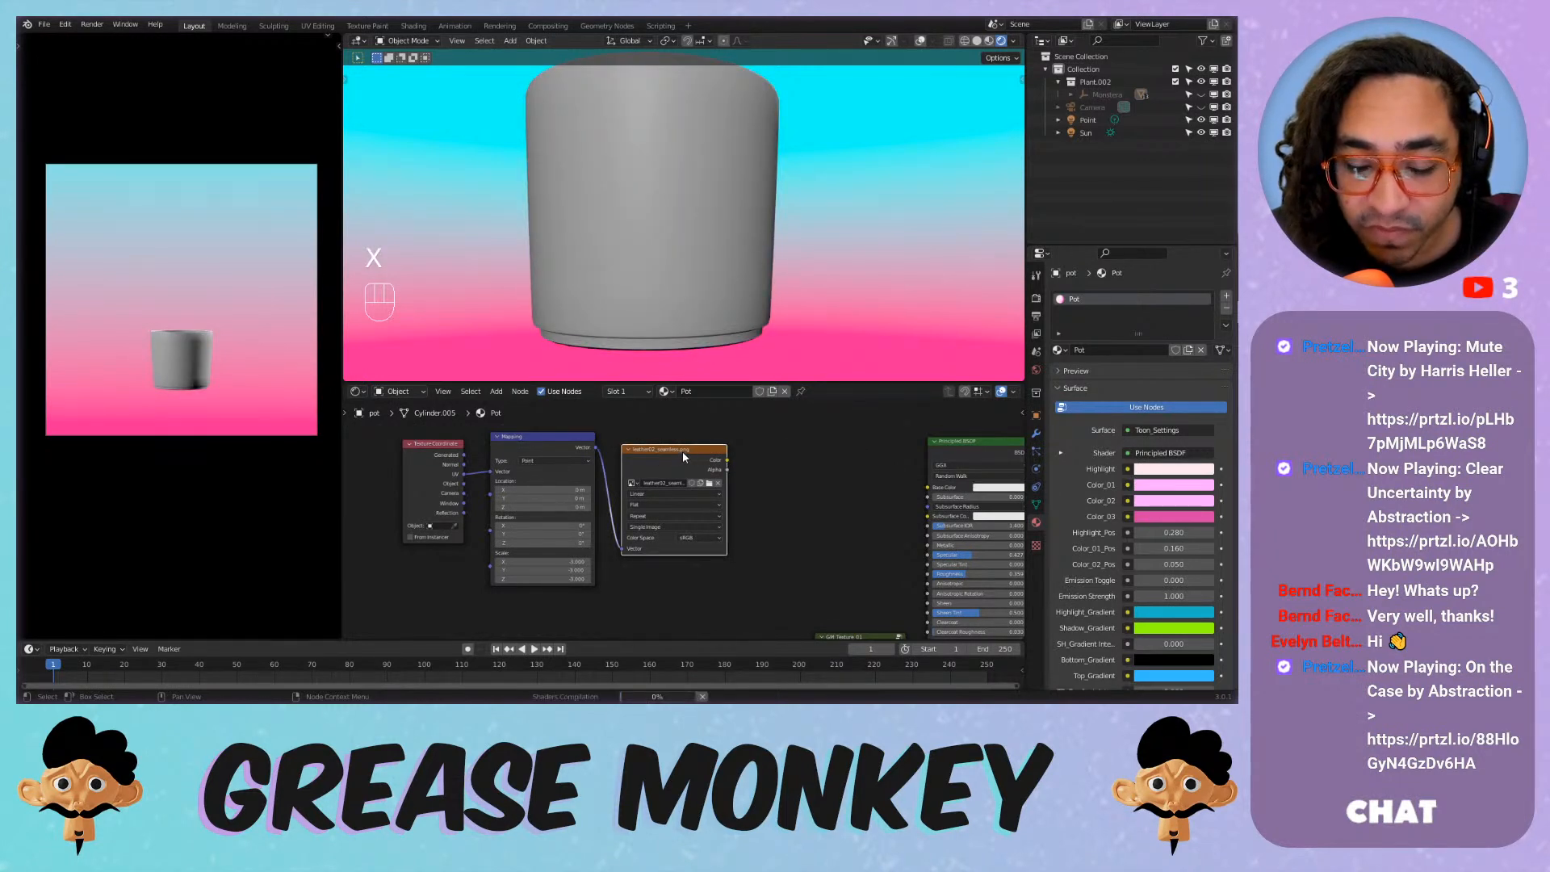
key("x")
key("x")
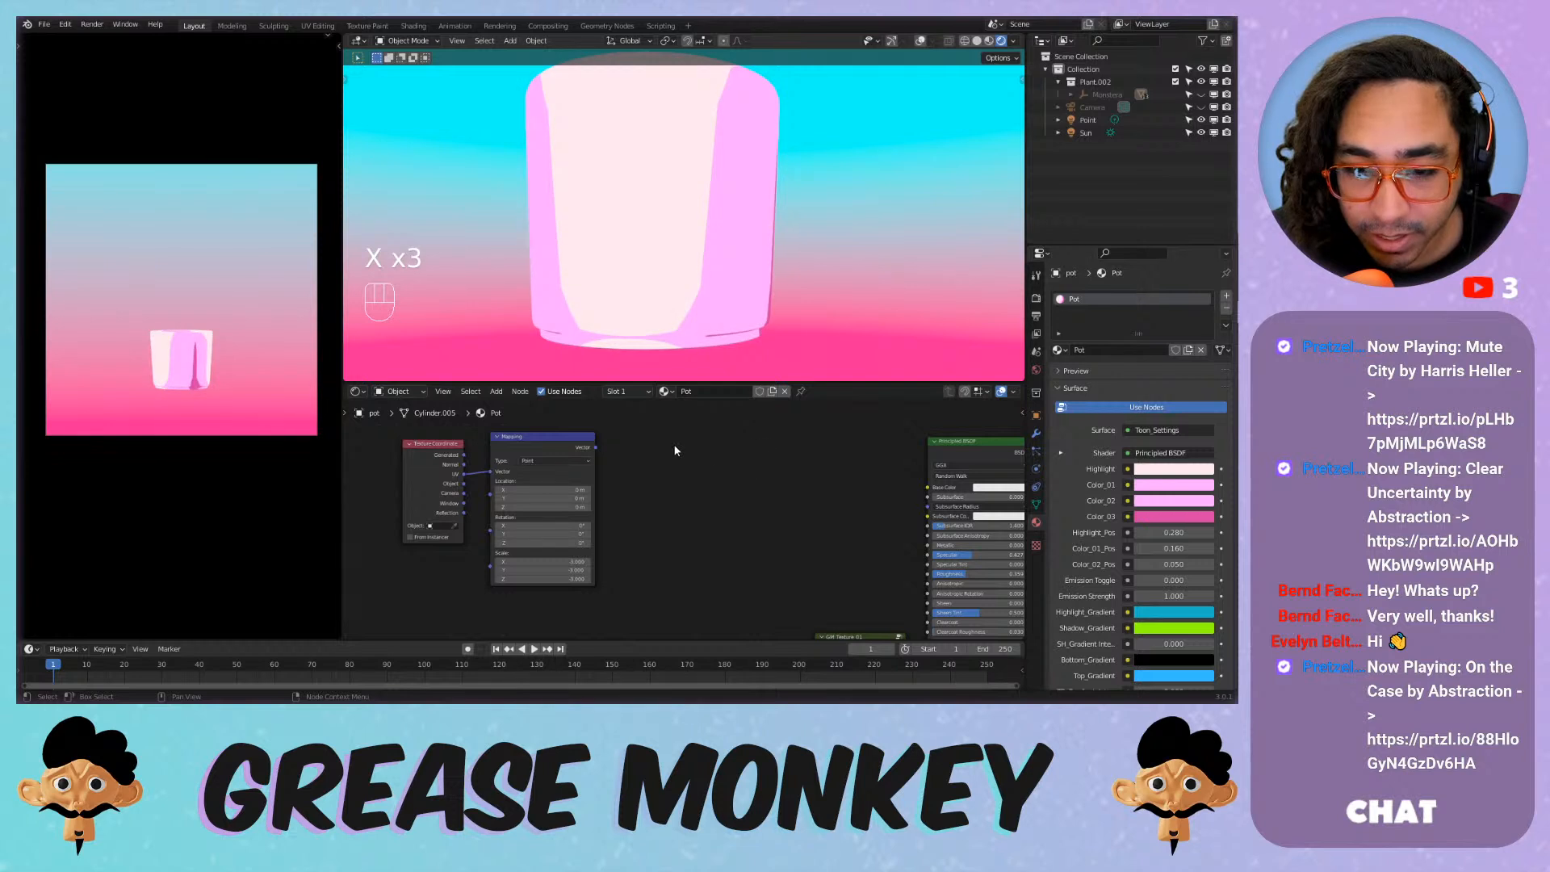
key("shift+a")
mouse_move(677, 449)
mouse_move(643, 425)
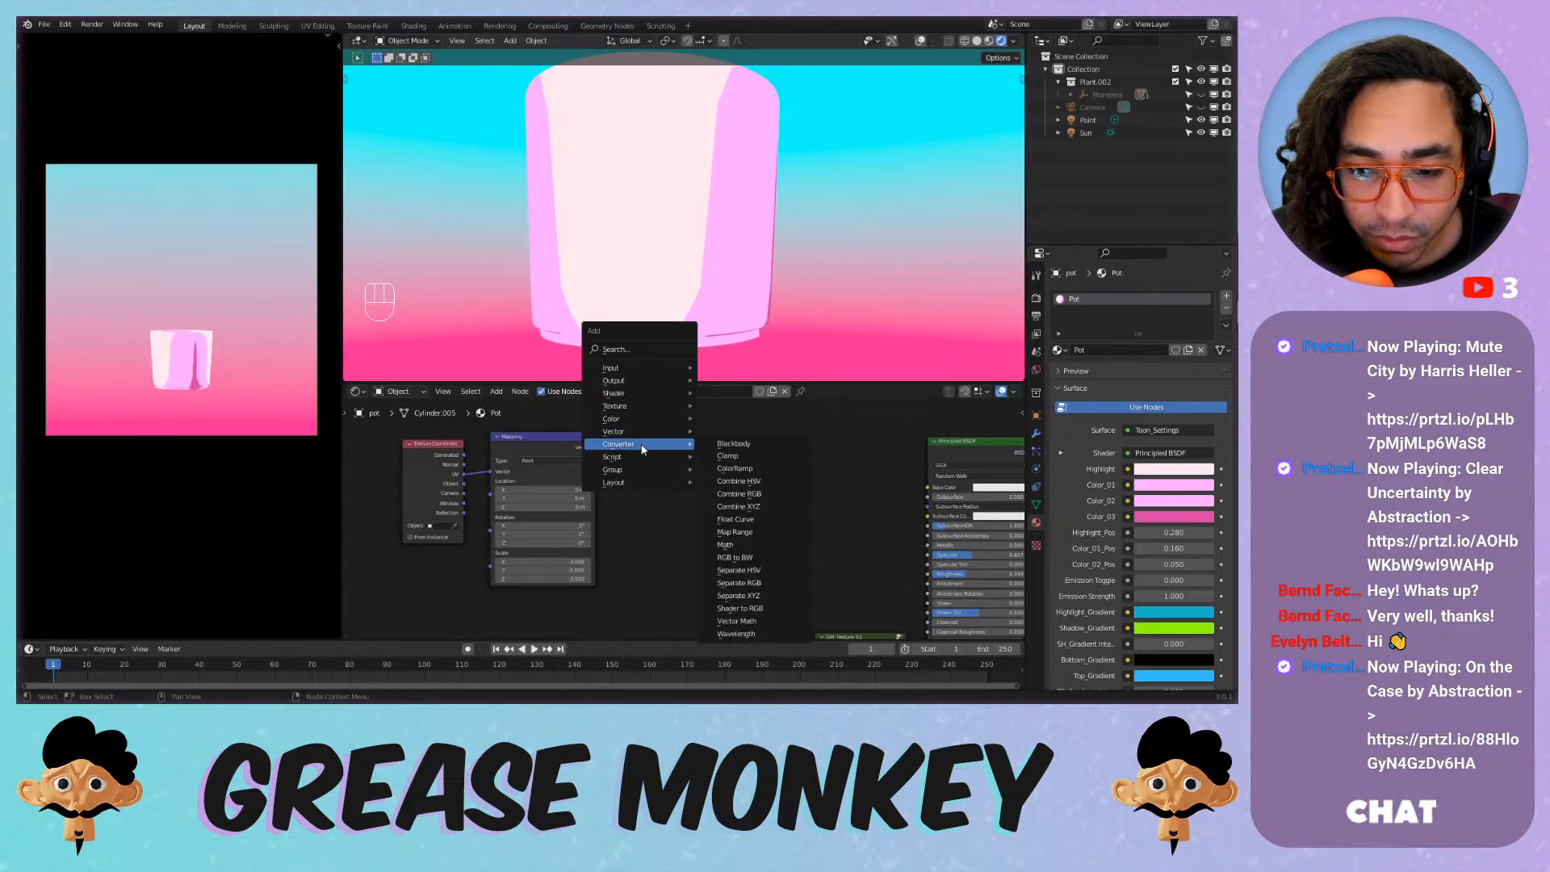
Set Detail to 0.700 in the GM_Texture_01 node and inspect the grainy shading on the pot through the camera.
scroll(806, 557, "down", 4)
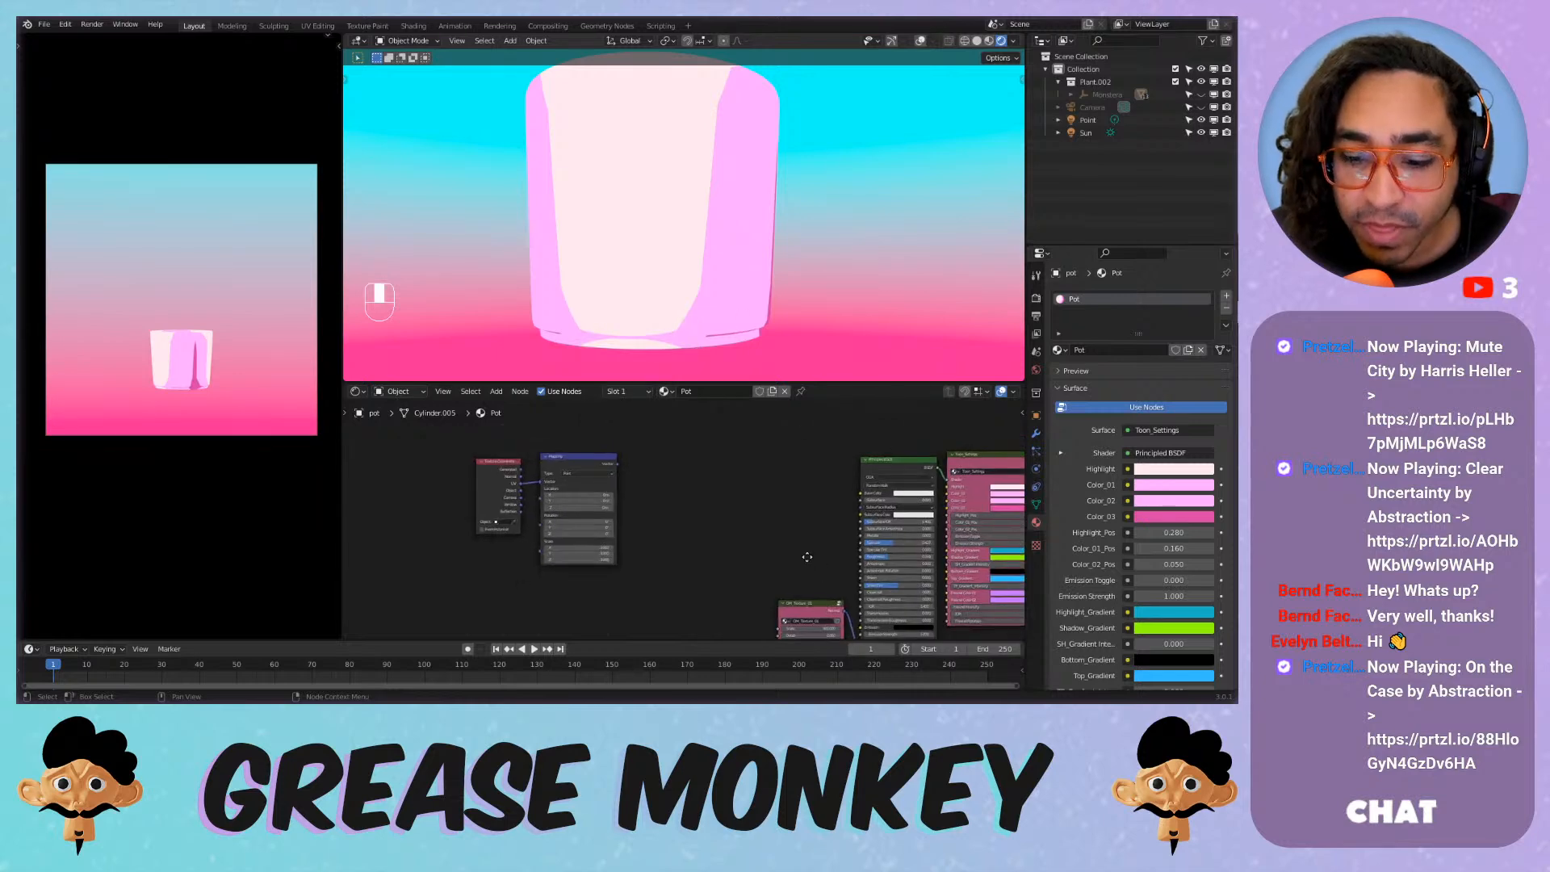
middle_click_drag(805, 557, 654, 424)
scroll(704, 494, "up", 9)
scroll(655, 535, "up", 1)
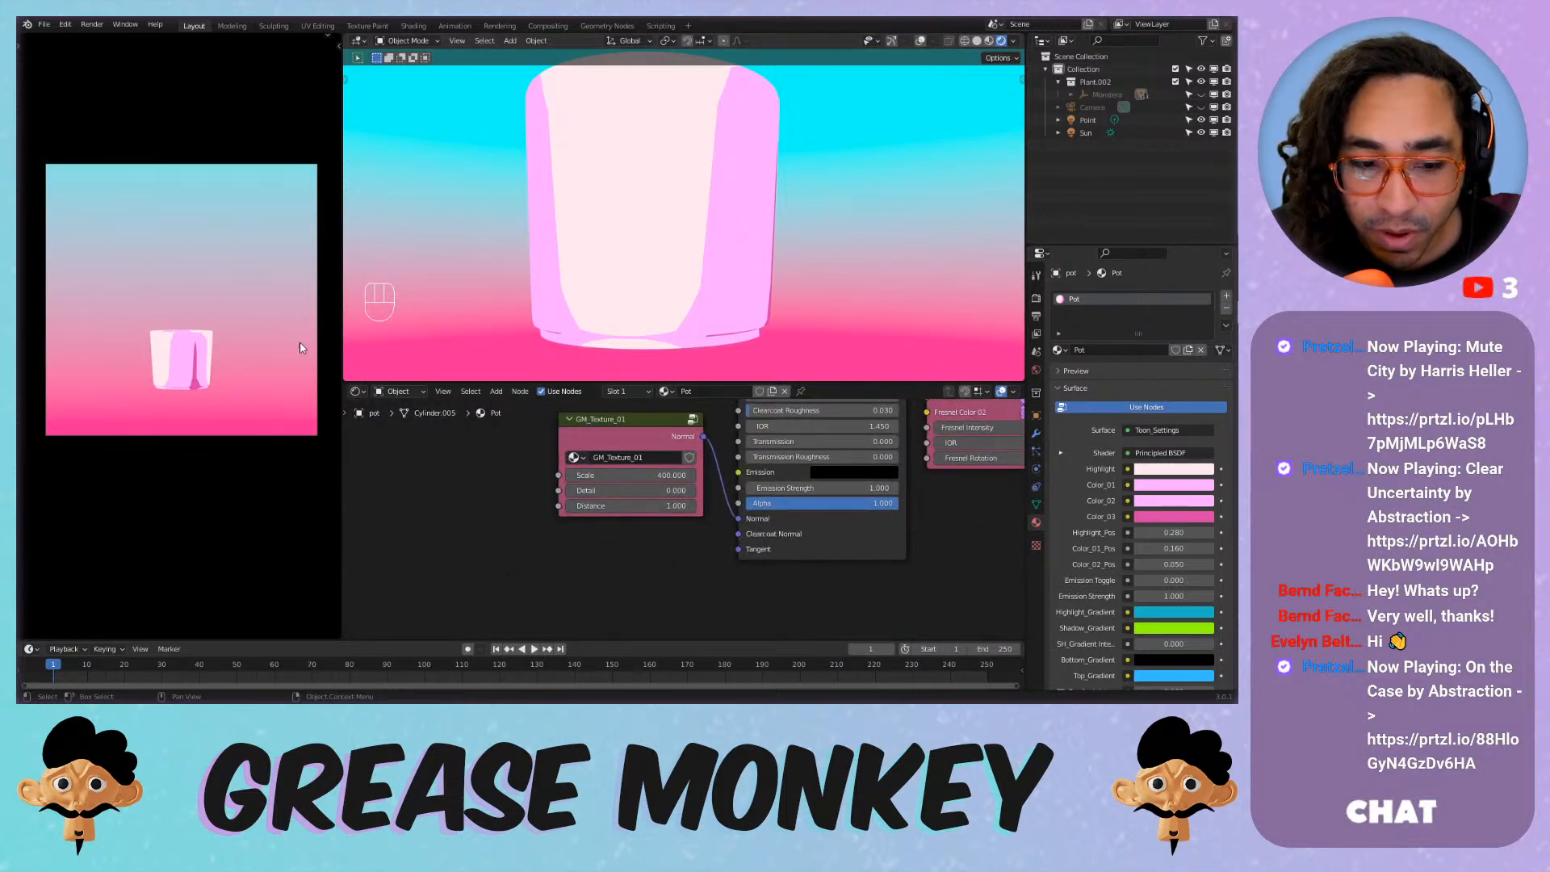
scroll(658, 189, "up", 1)
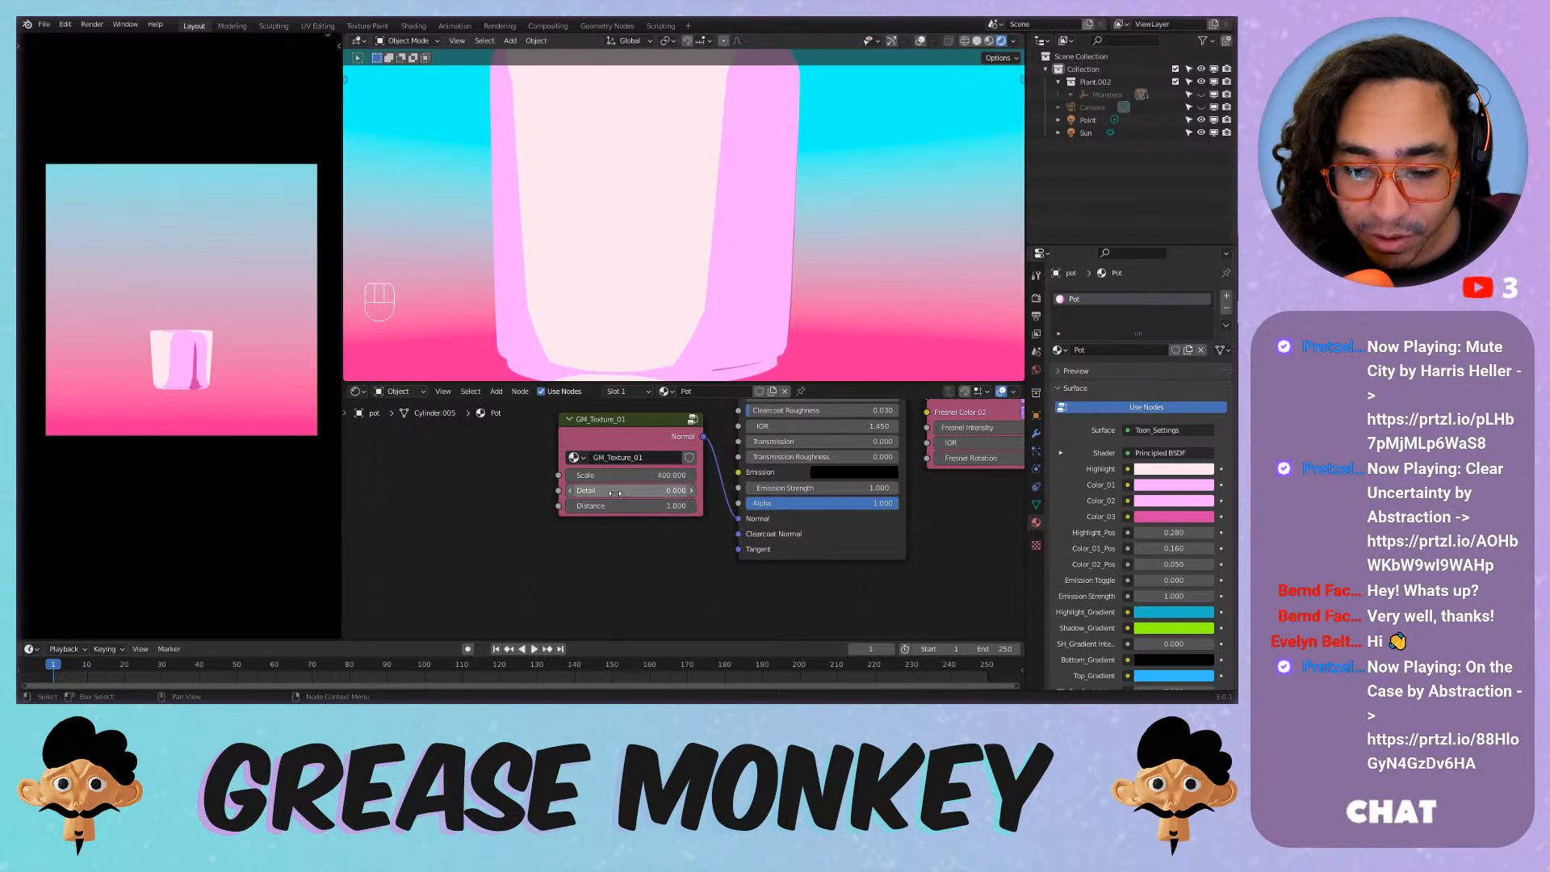
left_click_drag(615, 492, 678, 492)
scroll(687, 228, "down", 2)
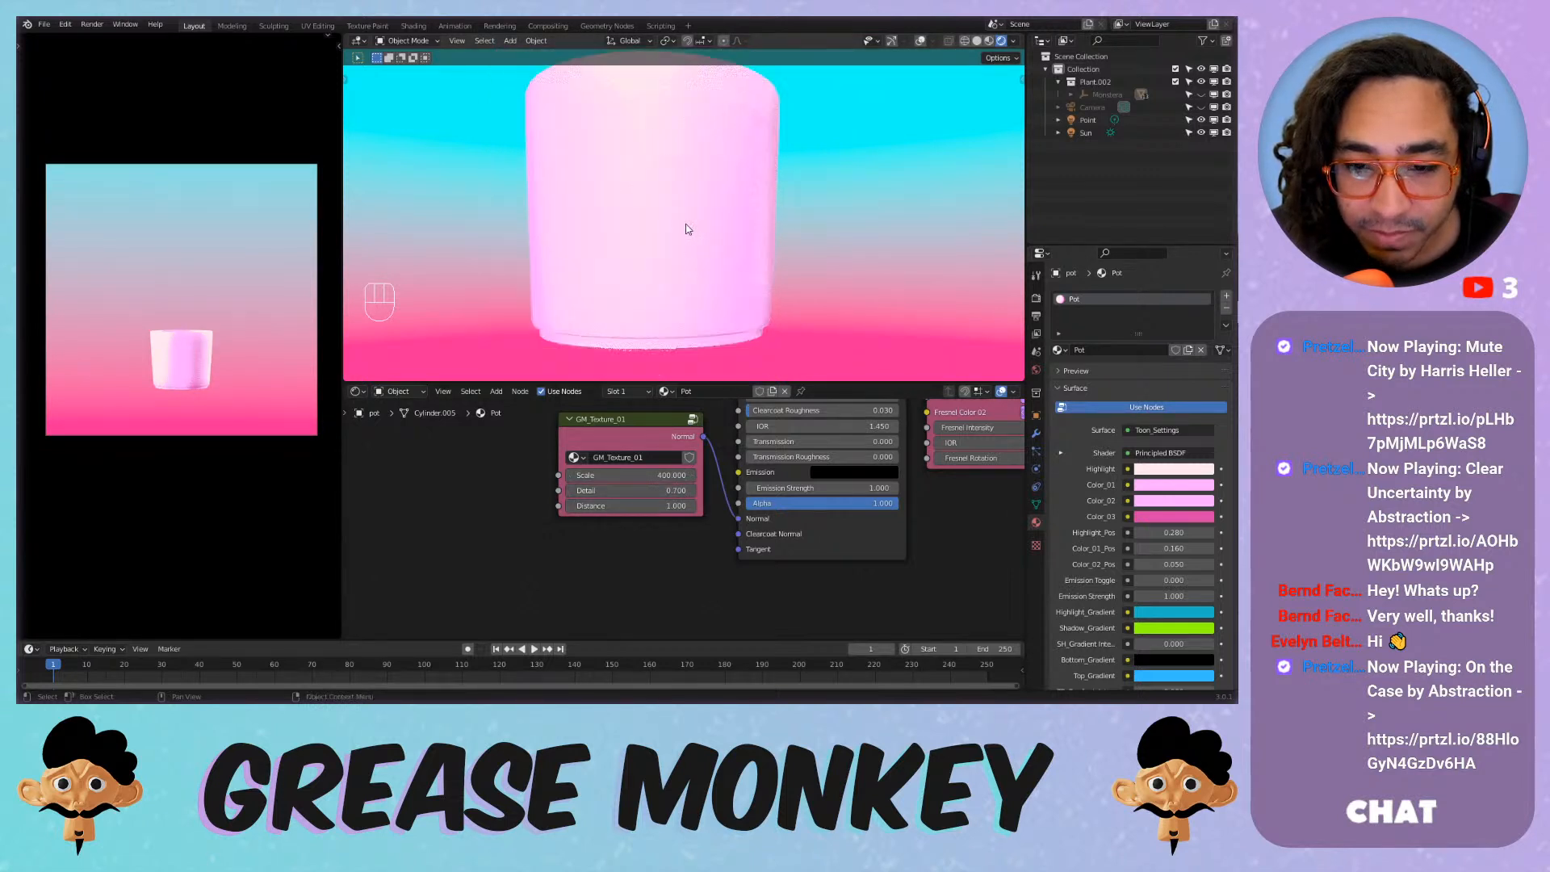
middle_click_drag(692, 230, 631, 240)
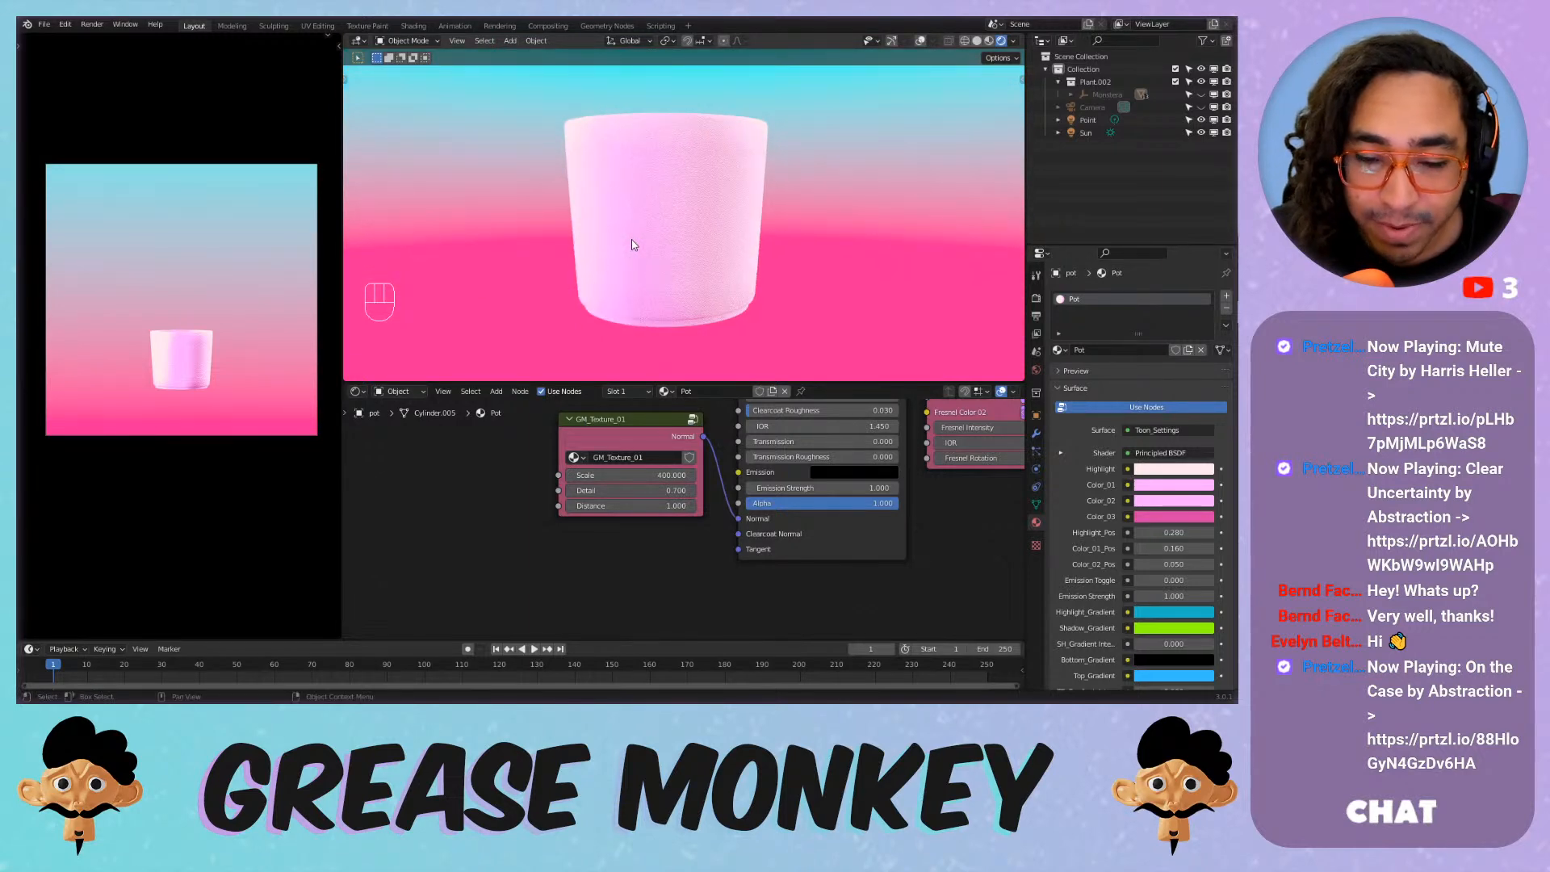
key("KP_0")
scroll(670, 276, "up", 6)
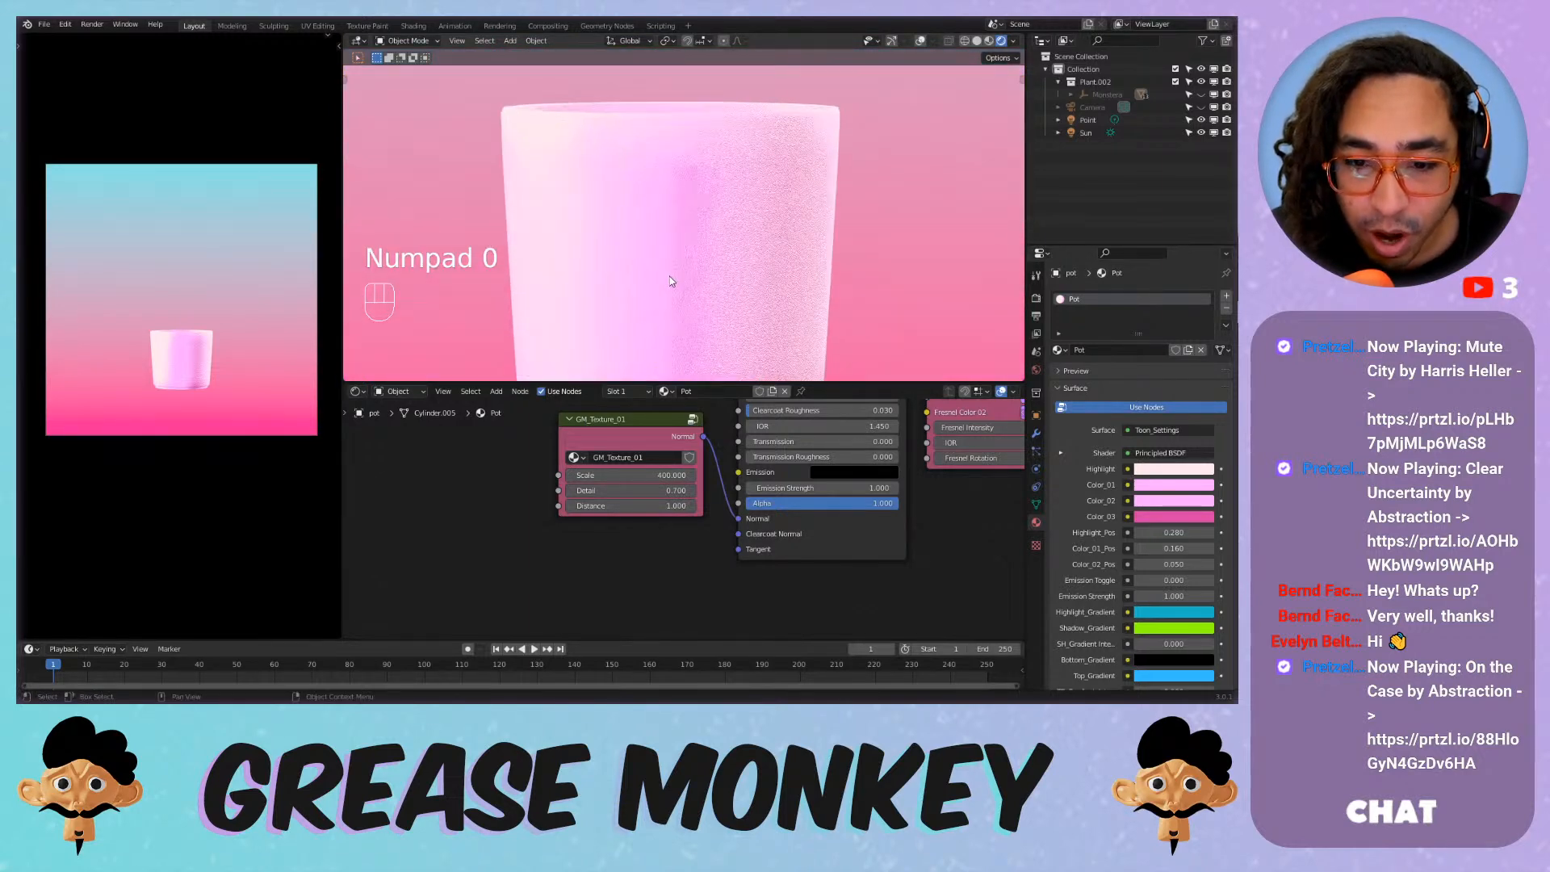
scroll(678, 279, "down", 5)
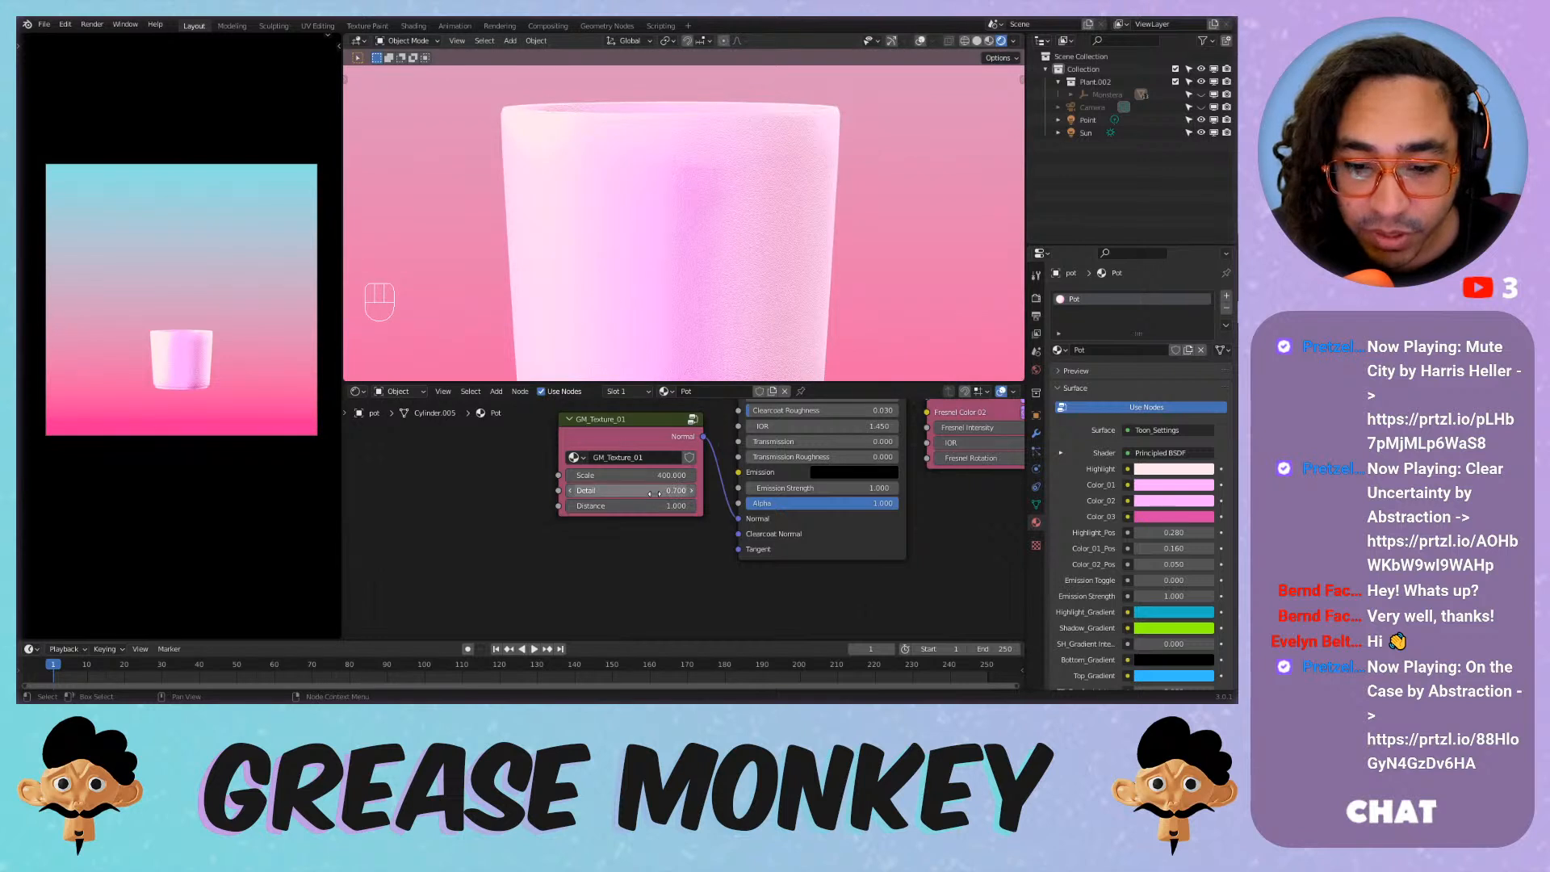
Lower the GM_Texture_01 Detail to 0.040 and inspect the softened shadow edges on the pot up close.
mouse_move(654, 491)
left_mouse_down("shift")
mouse_move(589, 492)
mouse_move(666, 491)
left_mouse_up("shift")
scroll(683, 260, "down", 2)
scroll(650, 252, "up", 4)
scroll(213, 405, "up", 4)
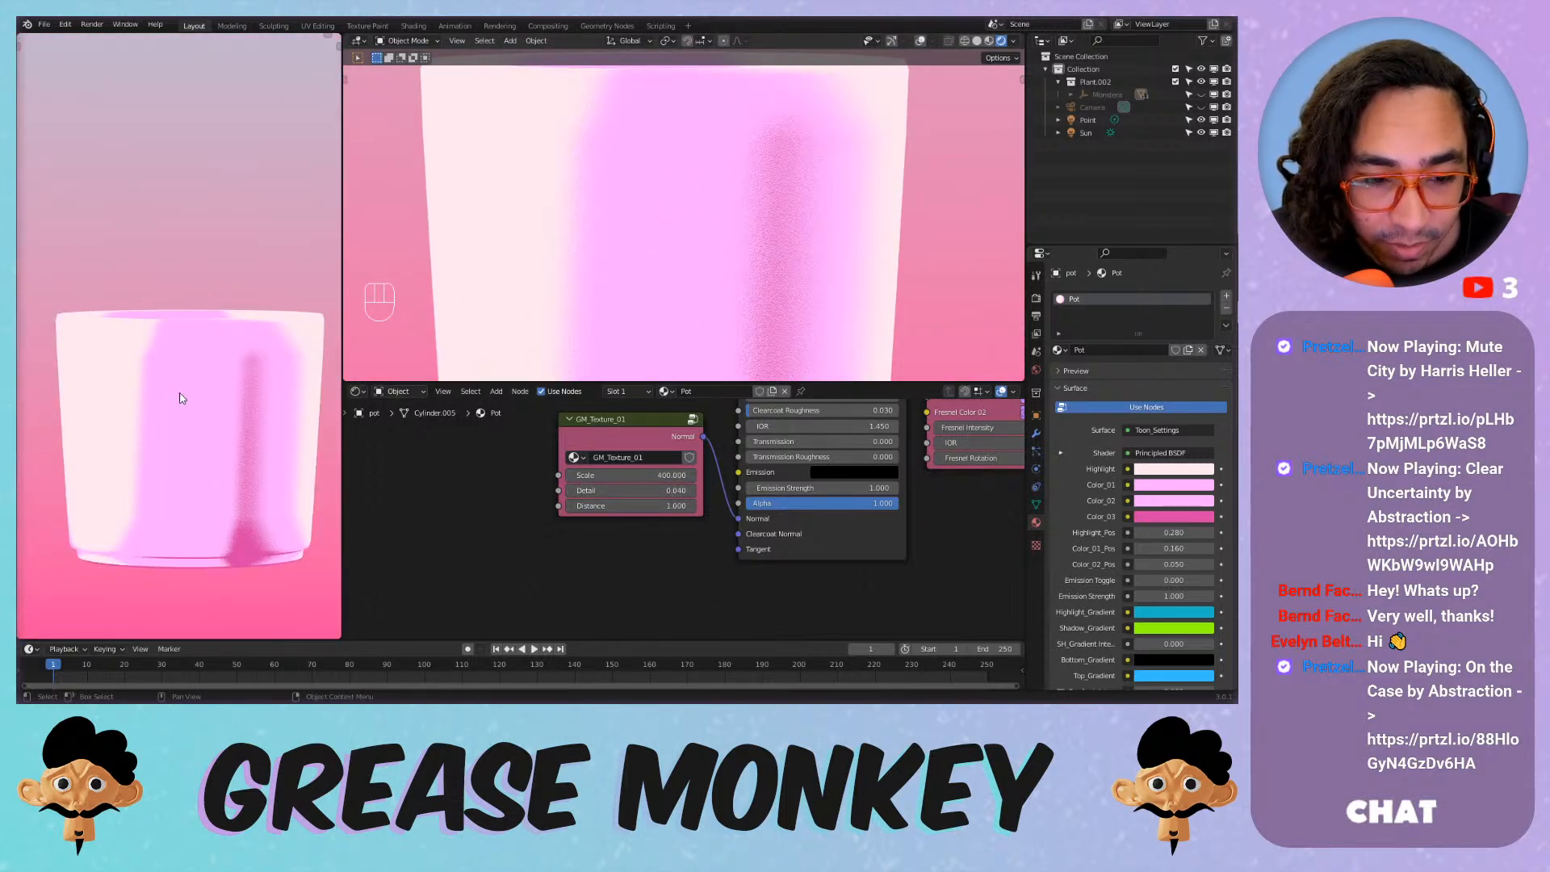
scroll(146, 470, "up", 3)
scroll(129, 513, "down", 3)
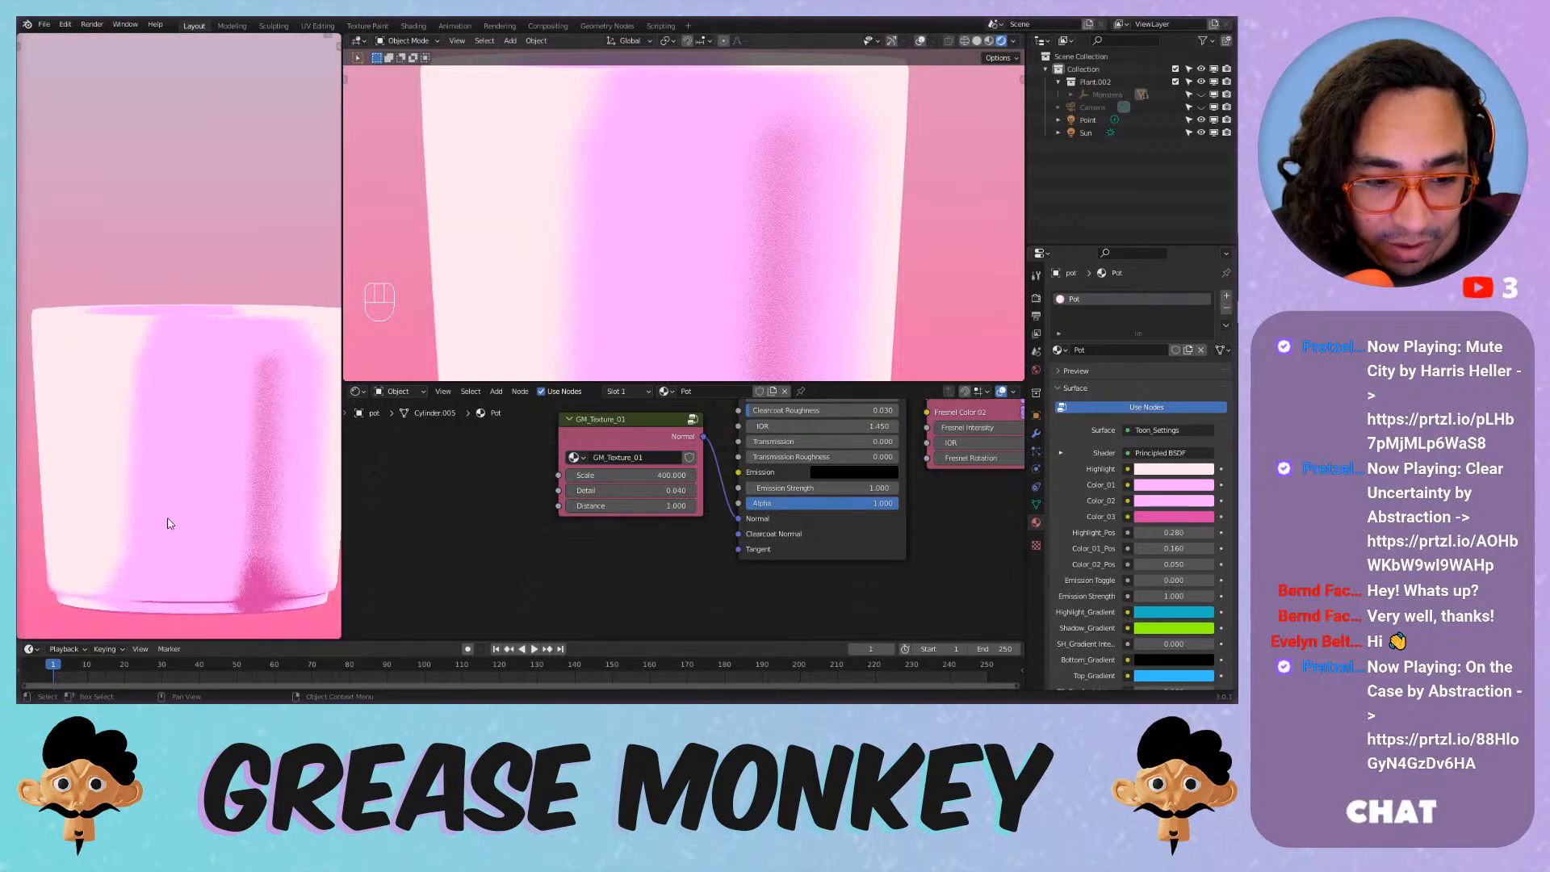
scroll(689, 309, "down", 3)
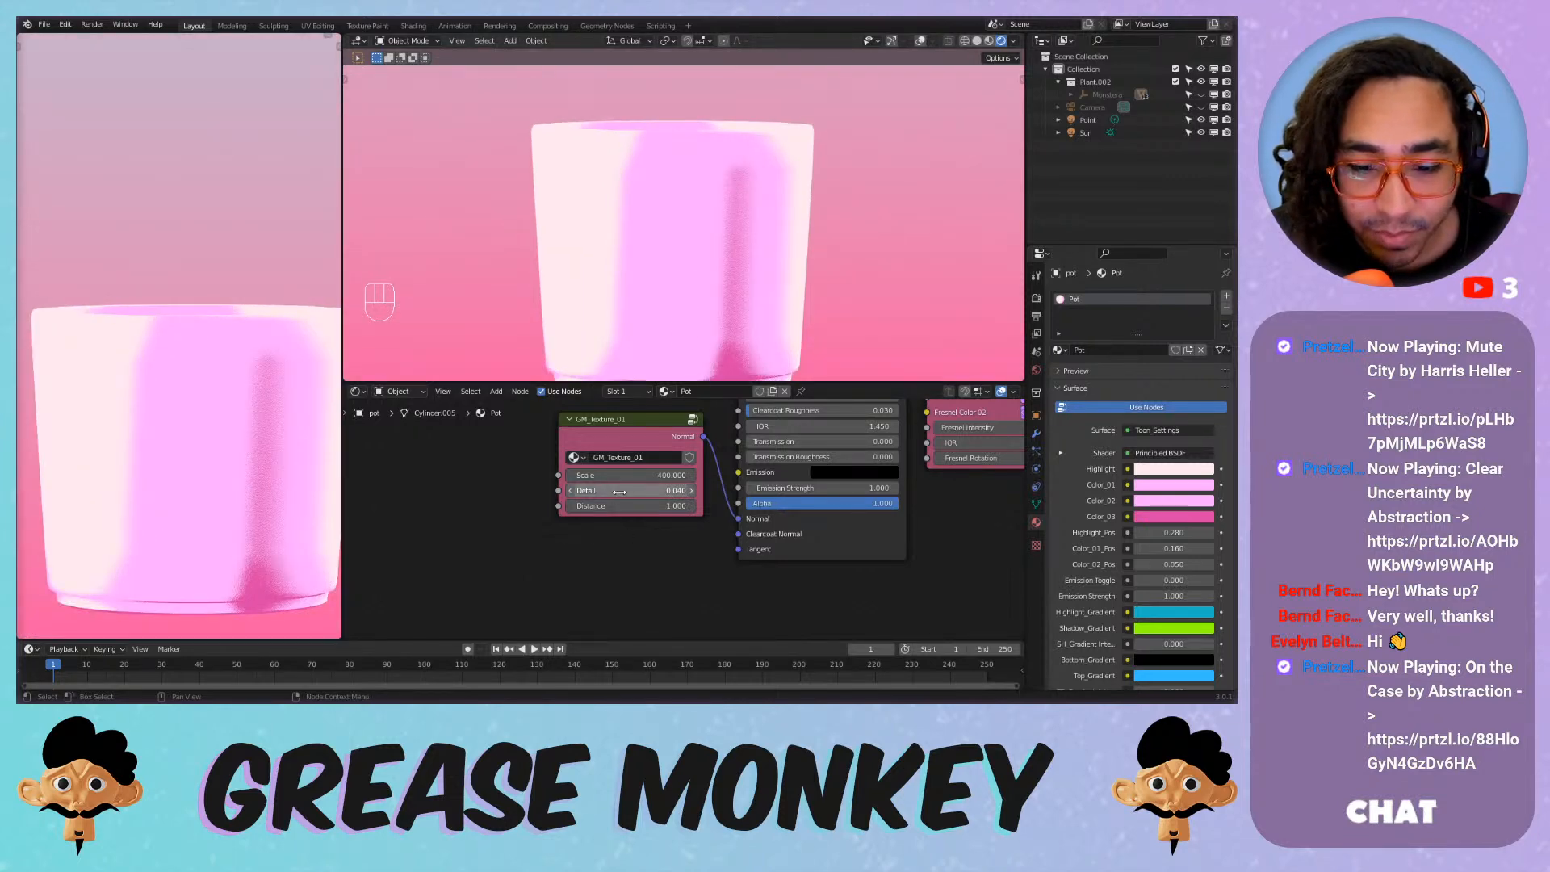
Try a stronger Detail in the GM_Texture_01 node and return it to 0.000 for clean toon edges.
mouse_move(621, 491)
left_mouse_down()
mouse_move(686, 491)
mouse_move(472, 490)
left_mouse_up()
scroll(617, 267, "down", 4)
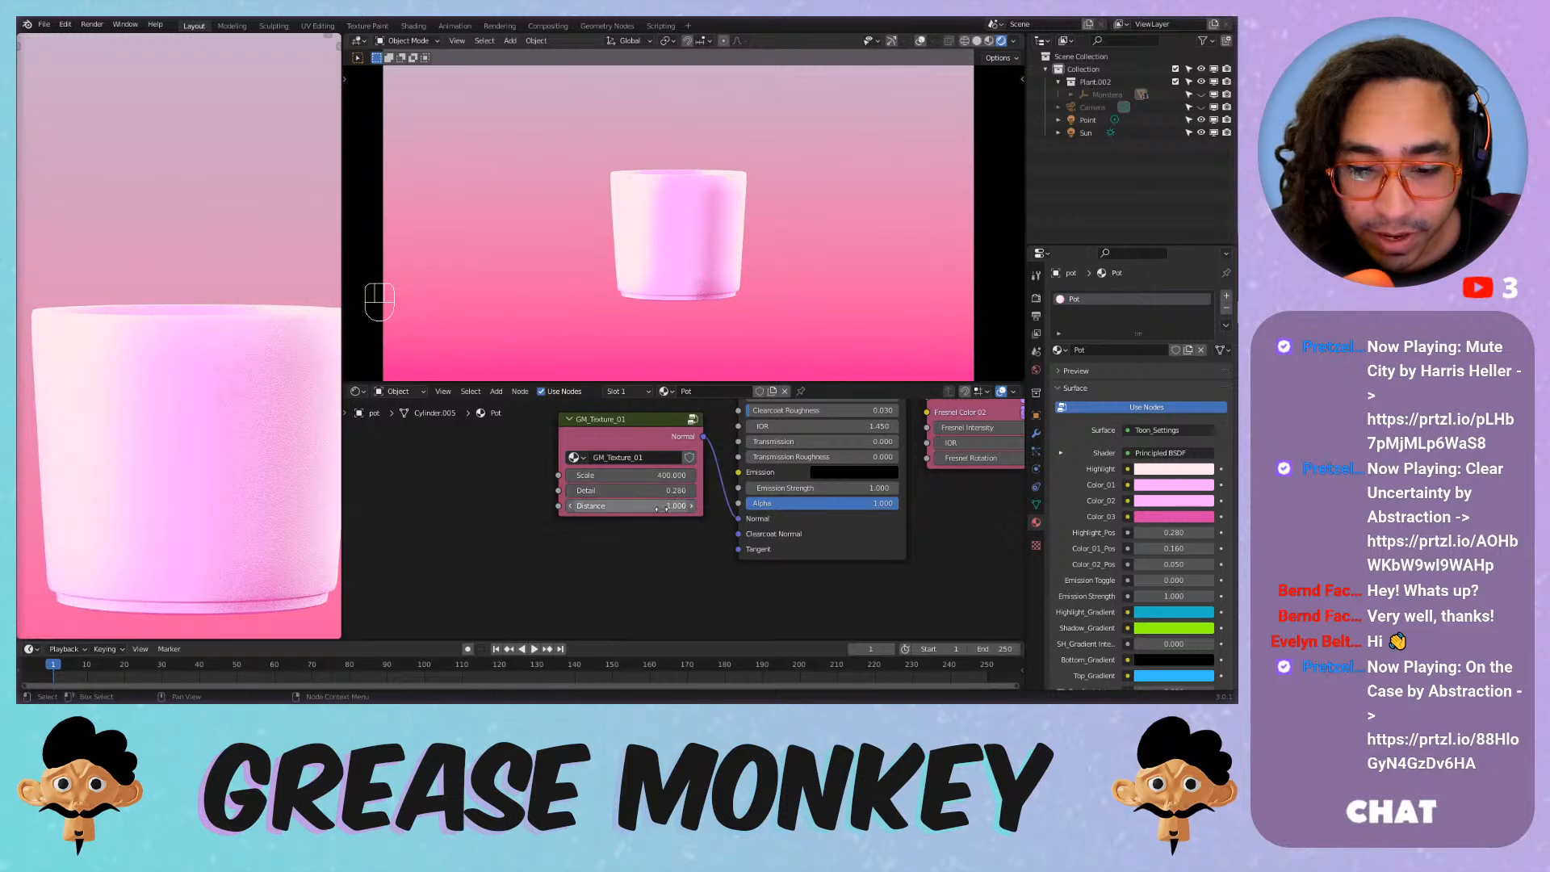
left_click_drag(660, 492, 620, 491, "shift")
scroll(598, 260, "down", 1)
scroll(533, 480, "down", 5)
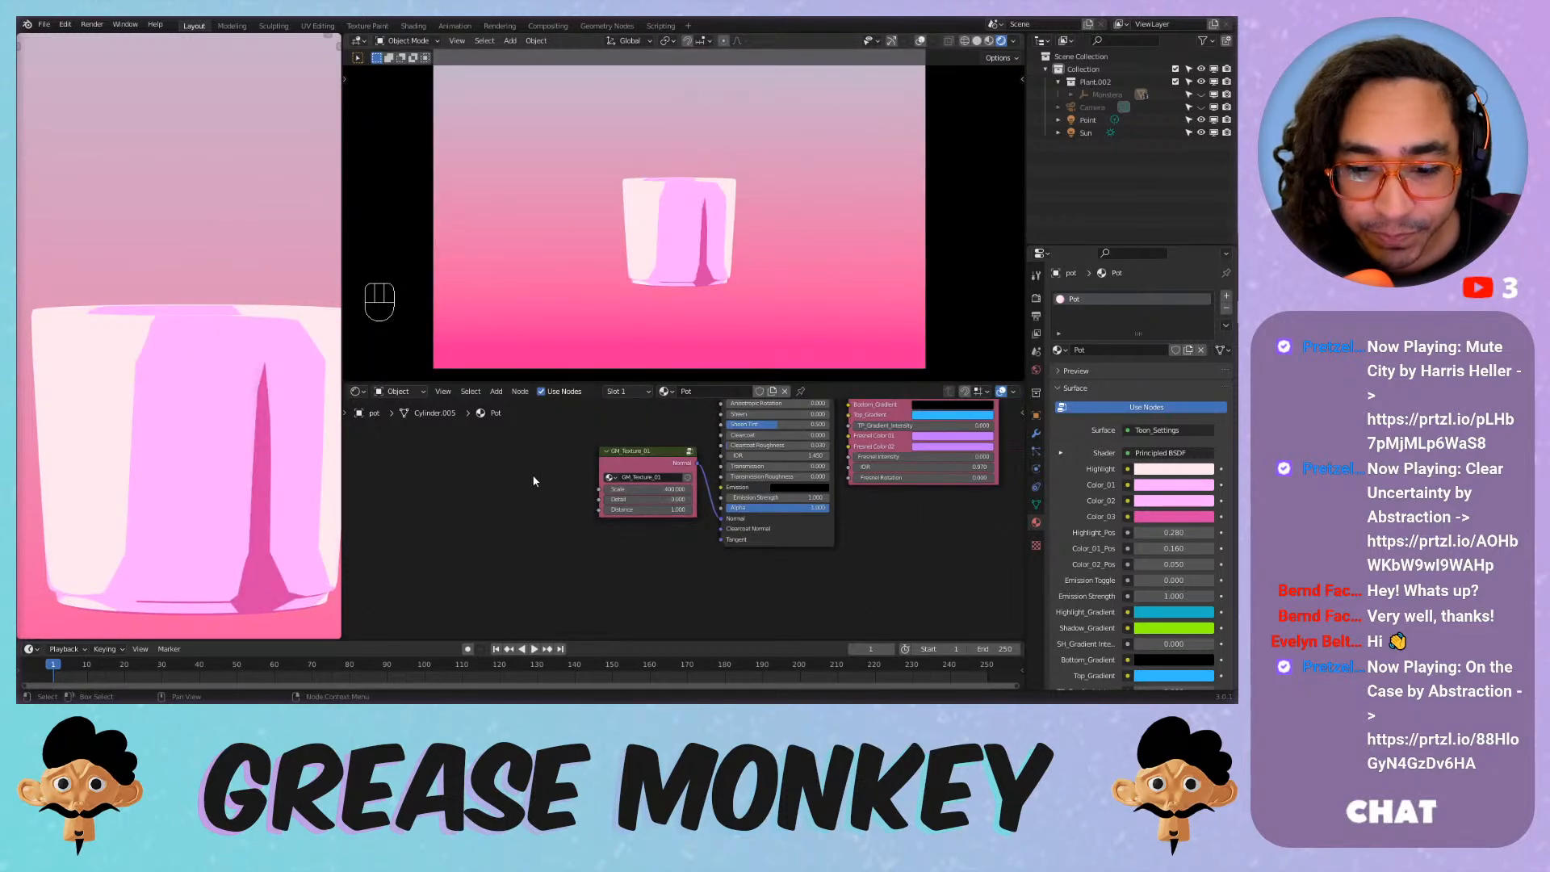
middle_click_drag(550, 494, 744, 619)
scroll(691, 525, "down", 4)
scroll(634, 513, "up", 6)
middle_click_drag(657, 414, 649, 473)
scroll(649, 473, "down", 2)
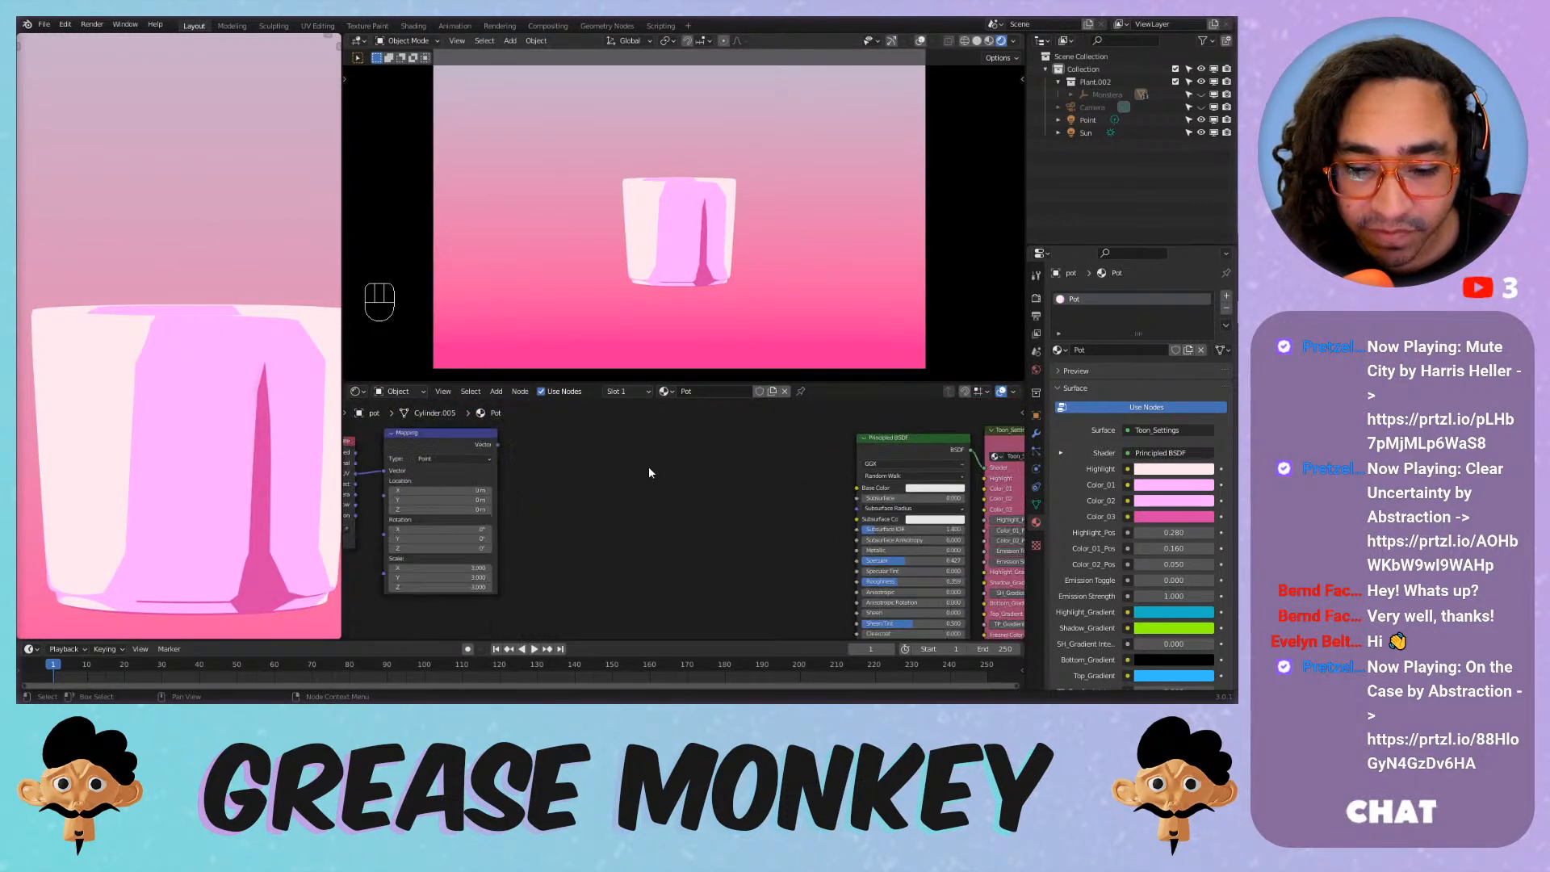
Add a Voronoi Texture node between the Mapping and Principled BSDF nodes of the Pot material.
scroll(649, 473, "down", 2)
key("shift+a")
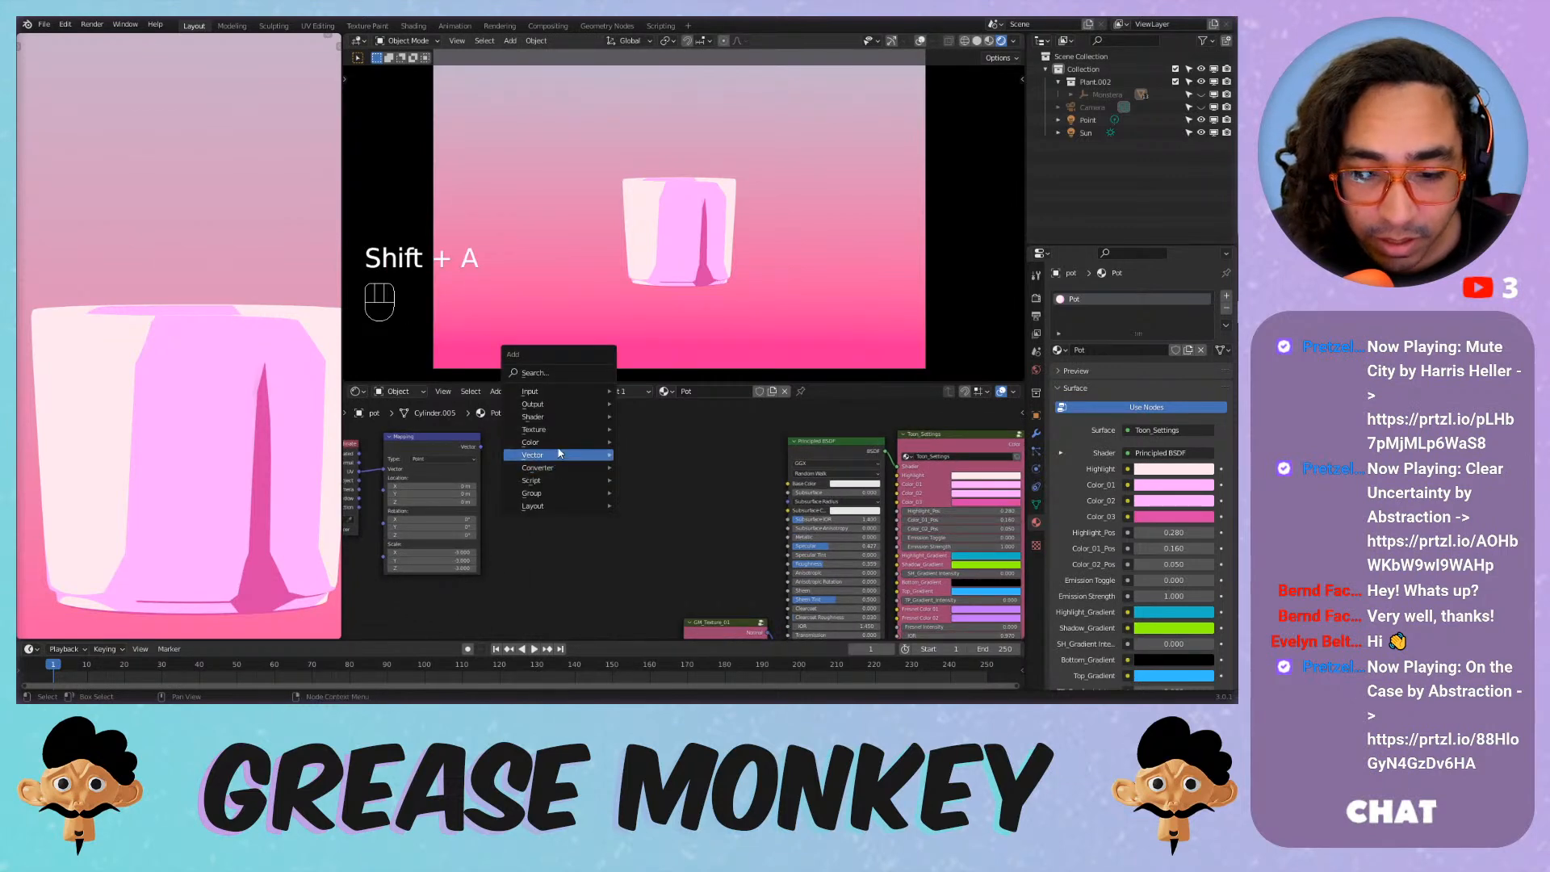
mouse_move(534, 429)
left_click(655, 602)
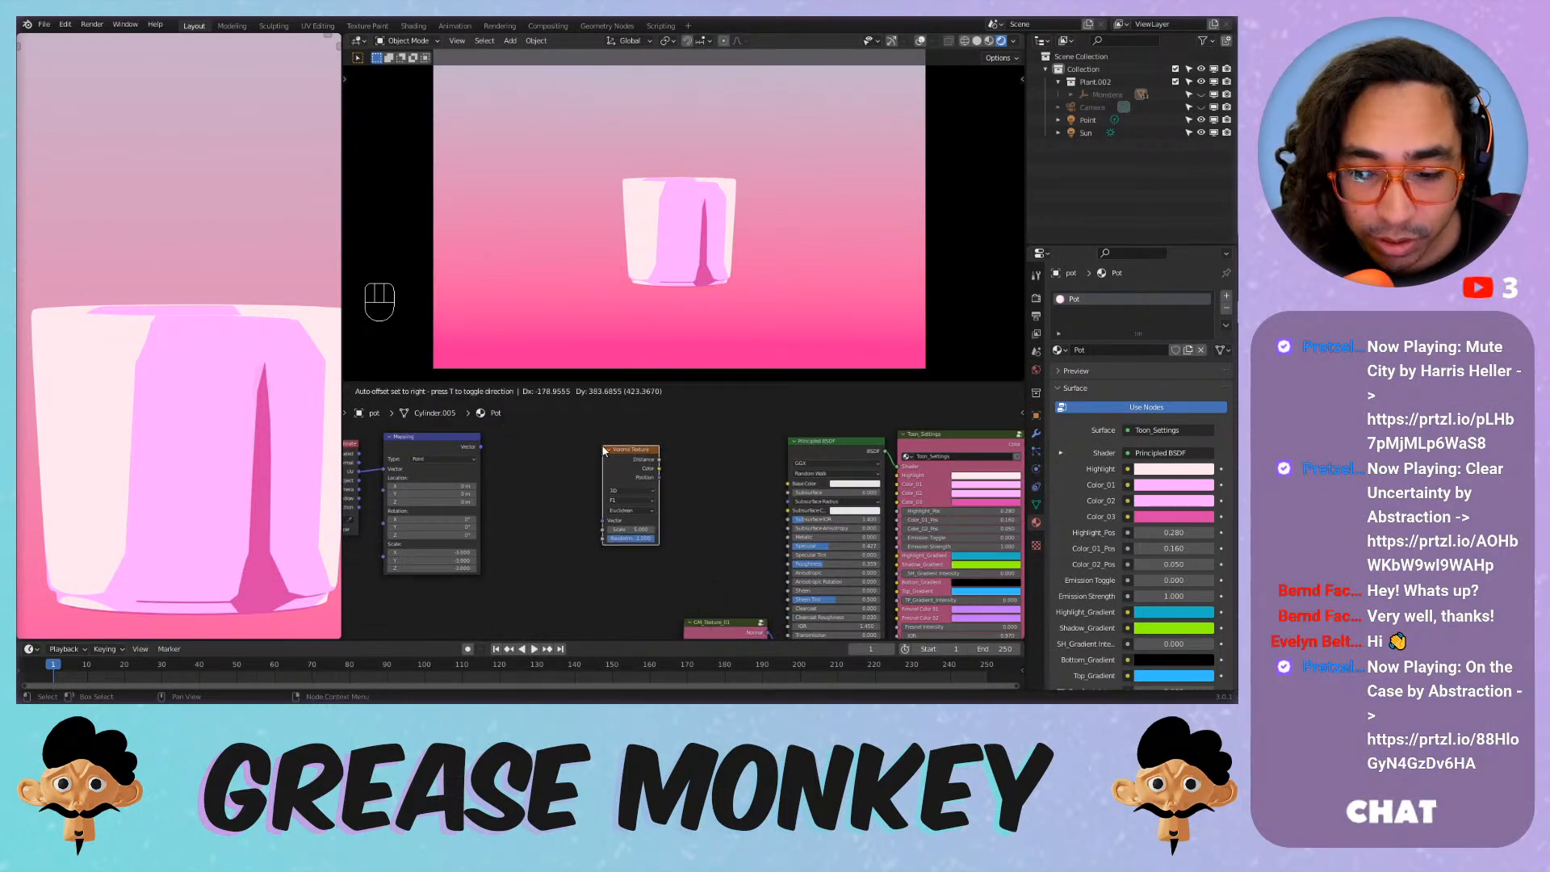
left_click(604, 451)
scroll(675, 482, "up", 2)
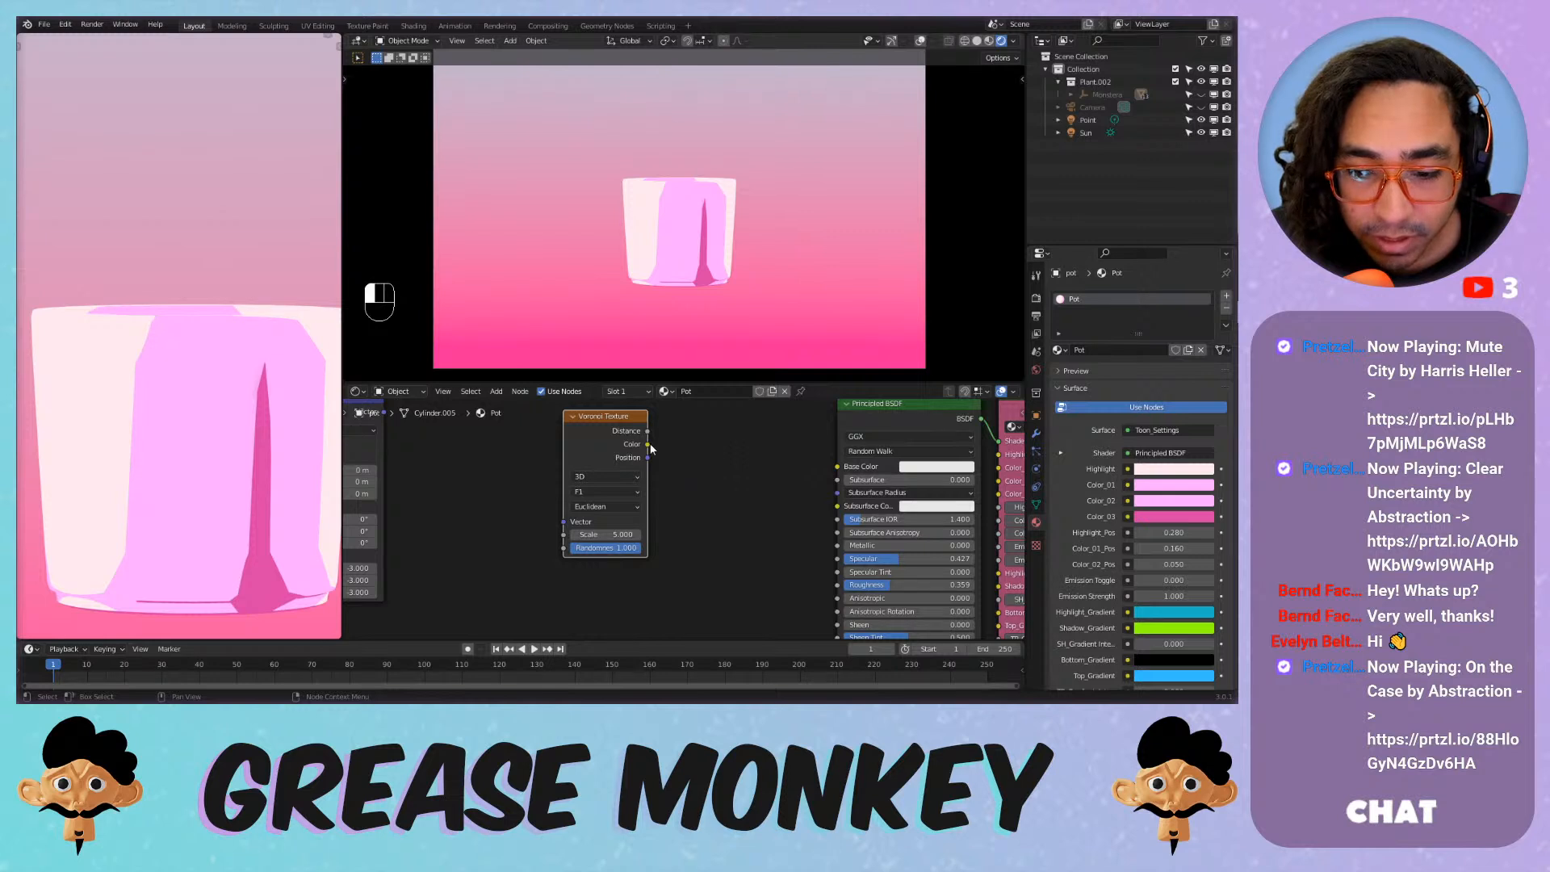
Set the Voronoi Texture to Distance to Edge with Randomness 0.000 and connect its Distance output to Base Color.
left_click(607, 493)
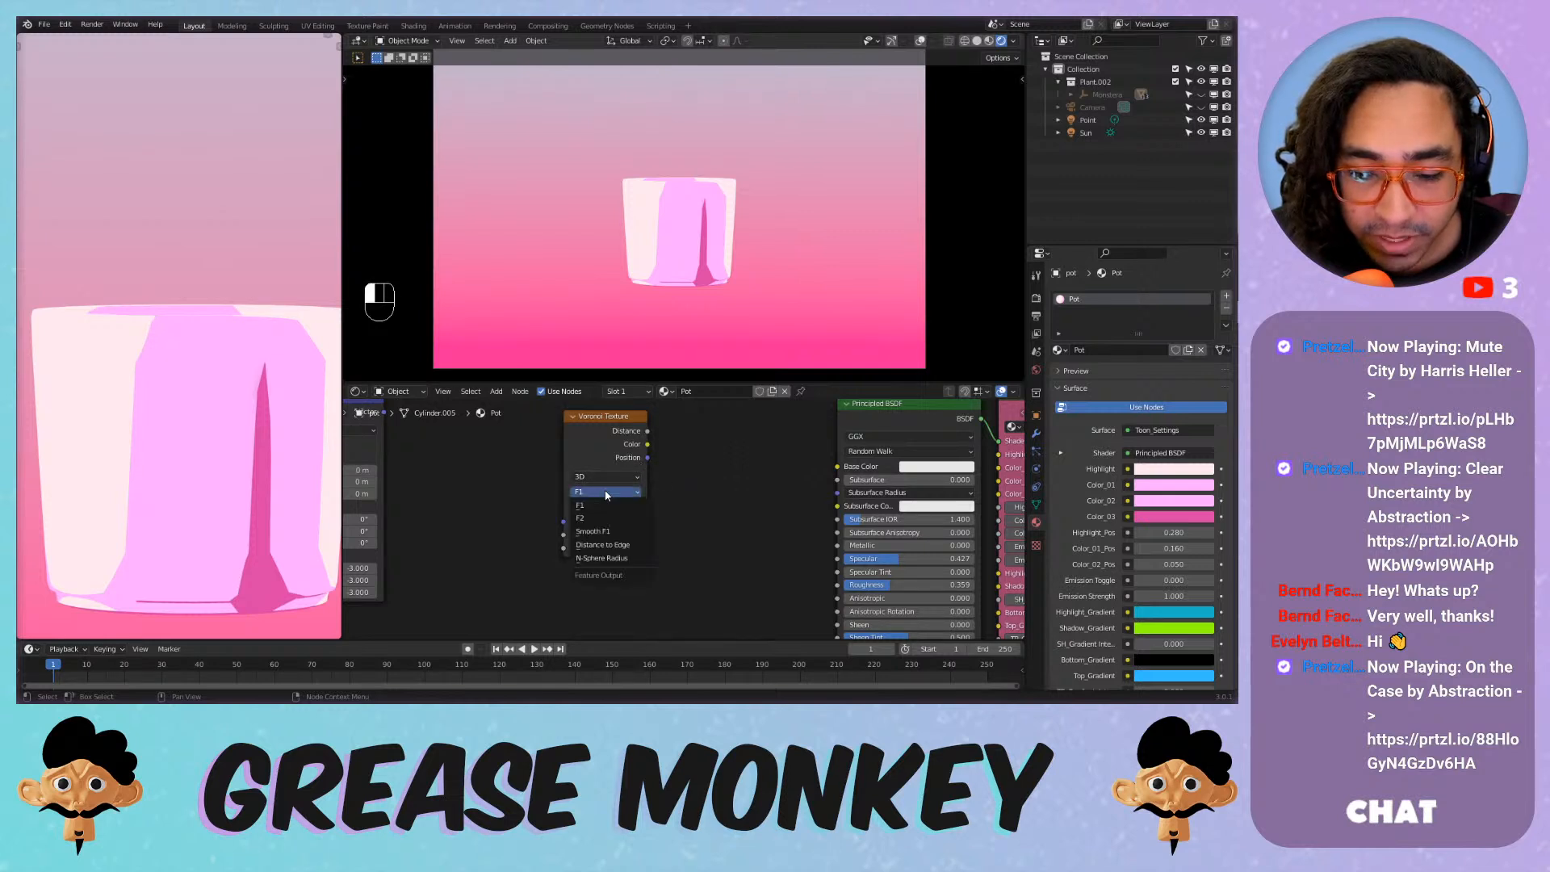
left_click(627, 545)
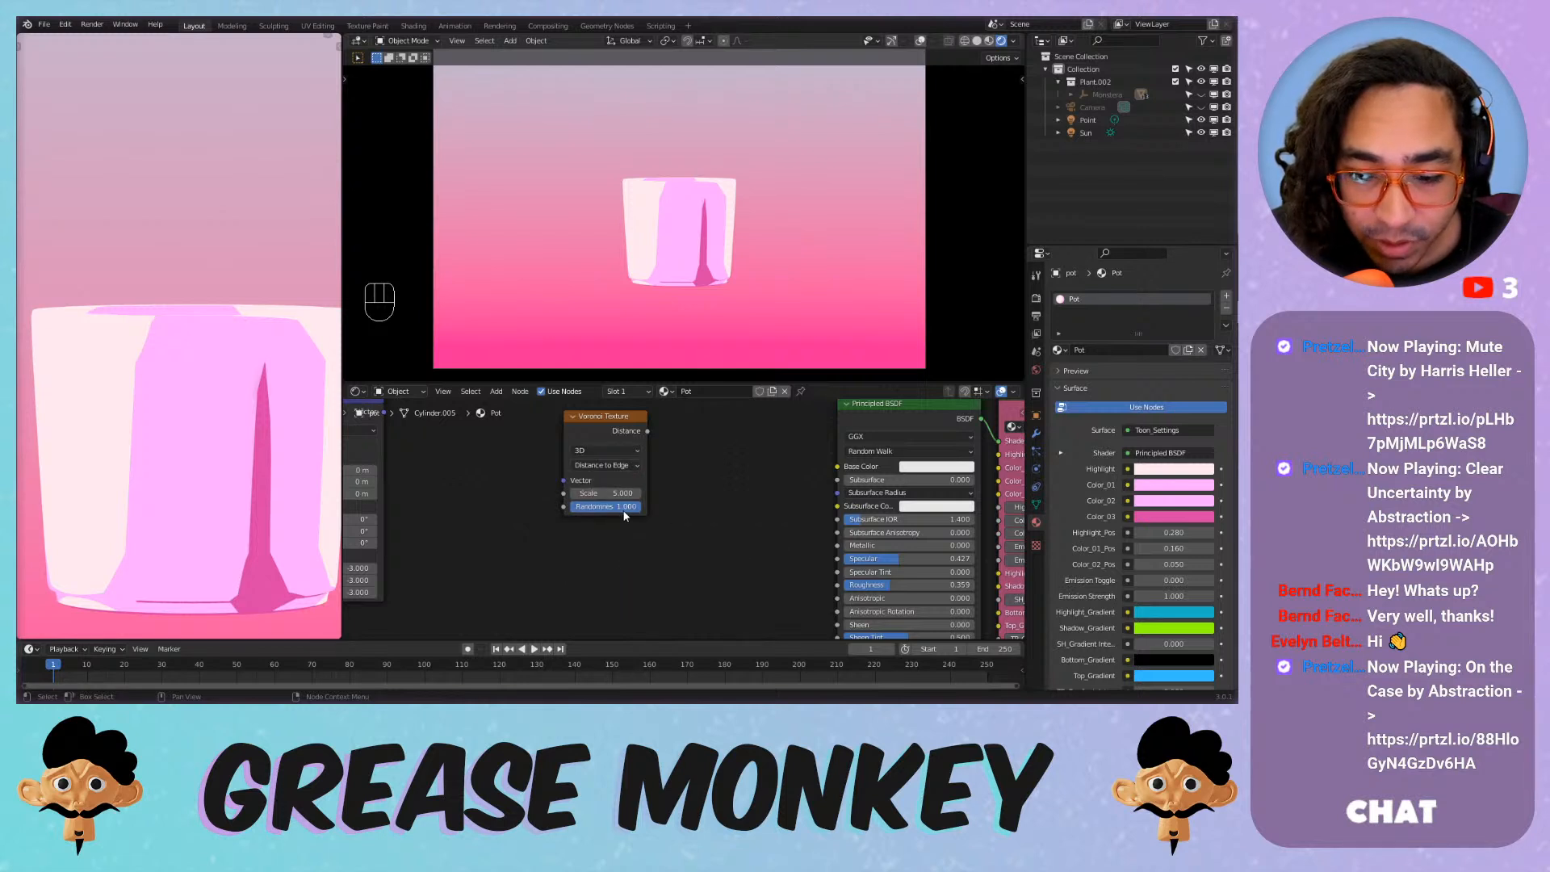
left_click_drag(624, 515, 569, 507)
left_click_drag(647, 431, 837, 466)
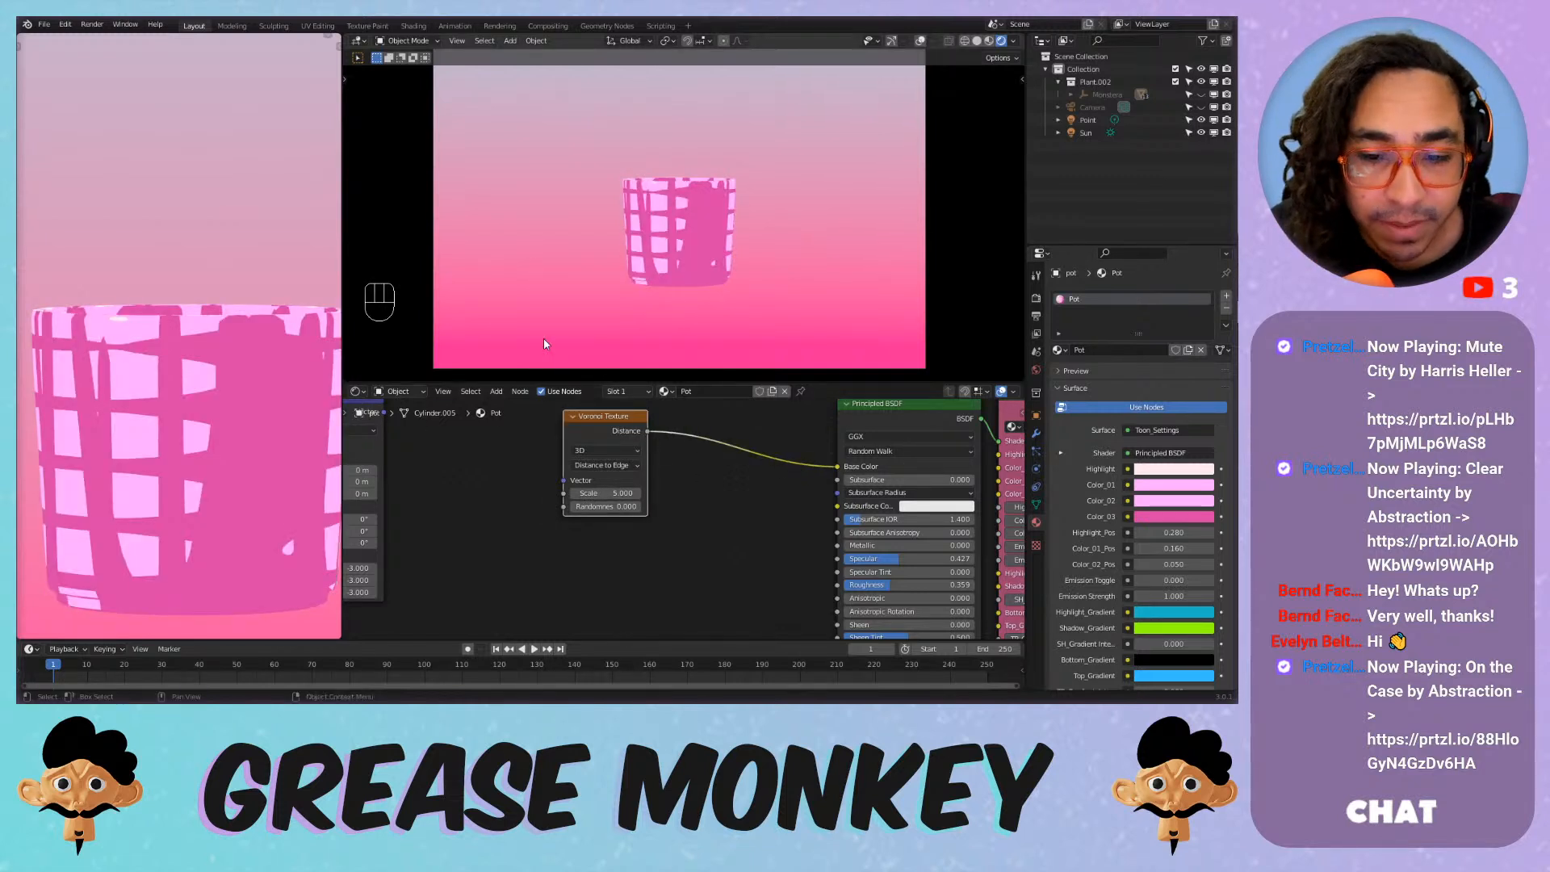
scroll(676, 216, "up", 2)
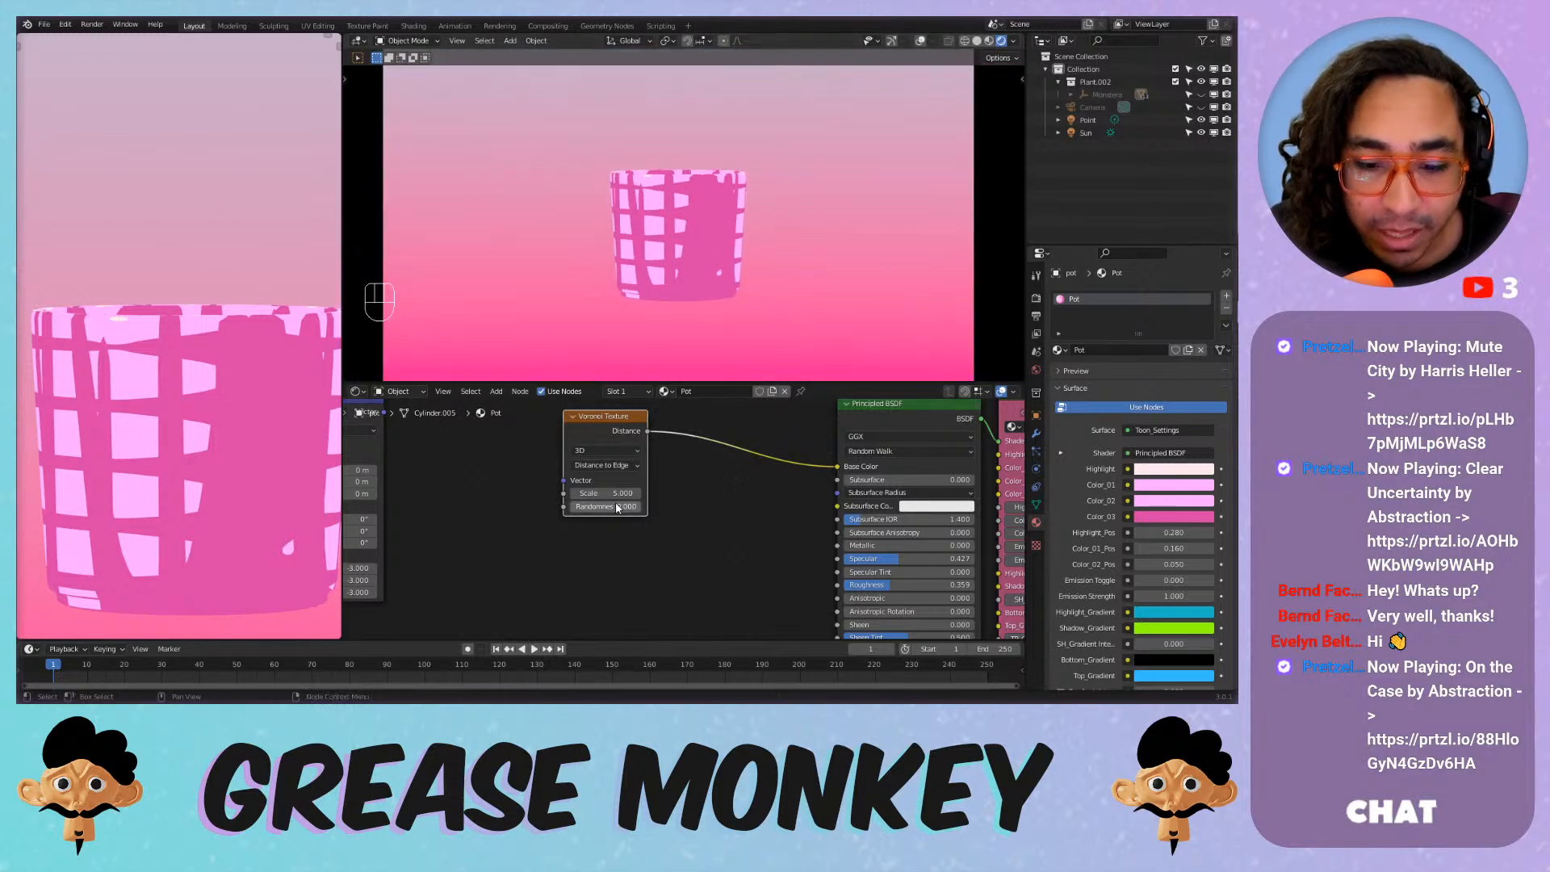
Connect the Mapping vector to the Voronoi Texture and set the Mapping scale to 25.100 on all axes.
scroll(621, 525, "down", 1)
middle_click_drag(598, 516, 733, 539)
left_click_drag(541, 443, 708, 506)
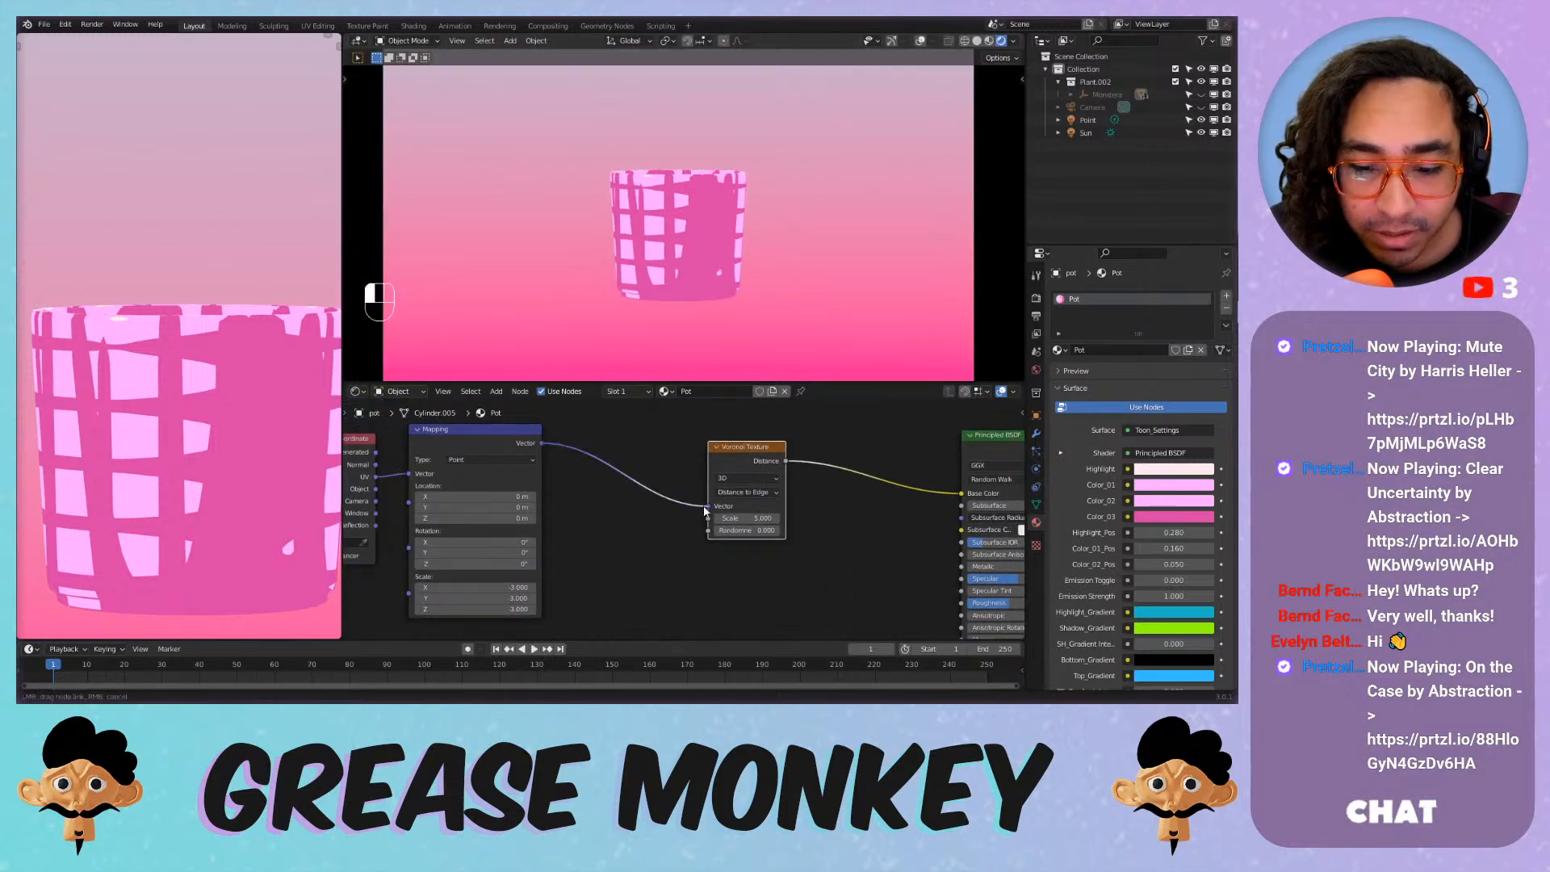
middle_click_drag(567, 546, 672, 498)
left_click_drag(596, 540, 767, 561)
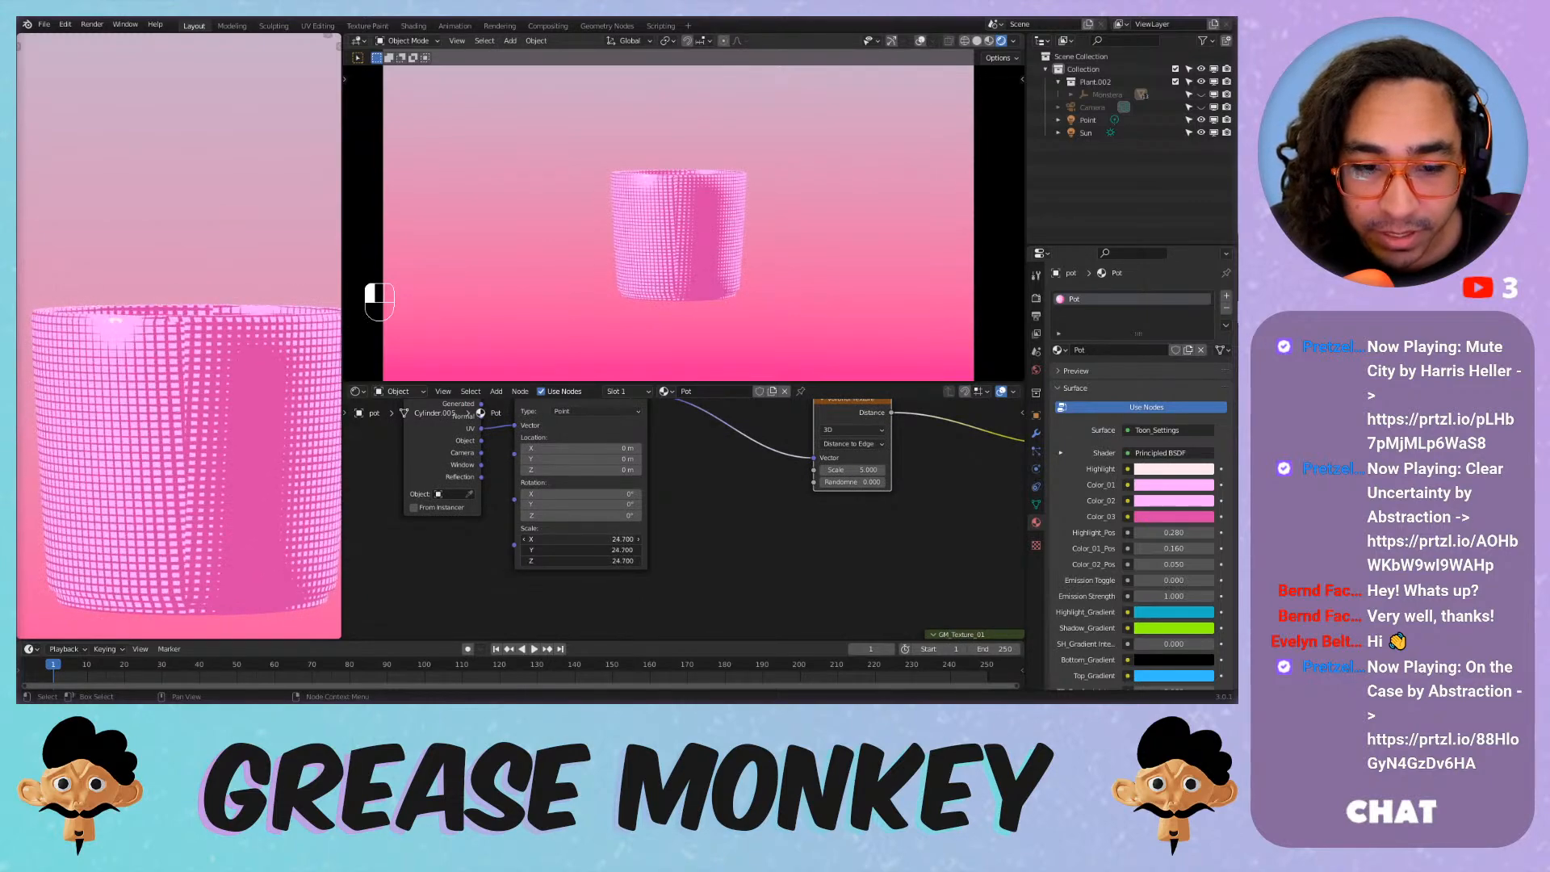
left_click_drag(581, 539, 663, 510)
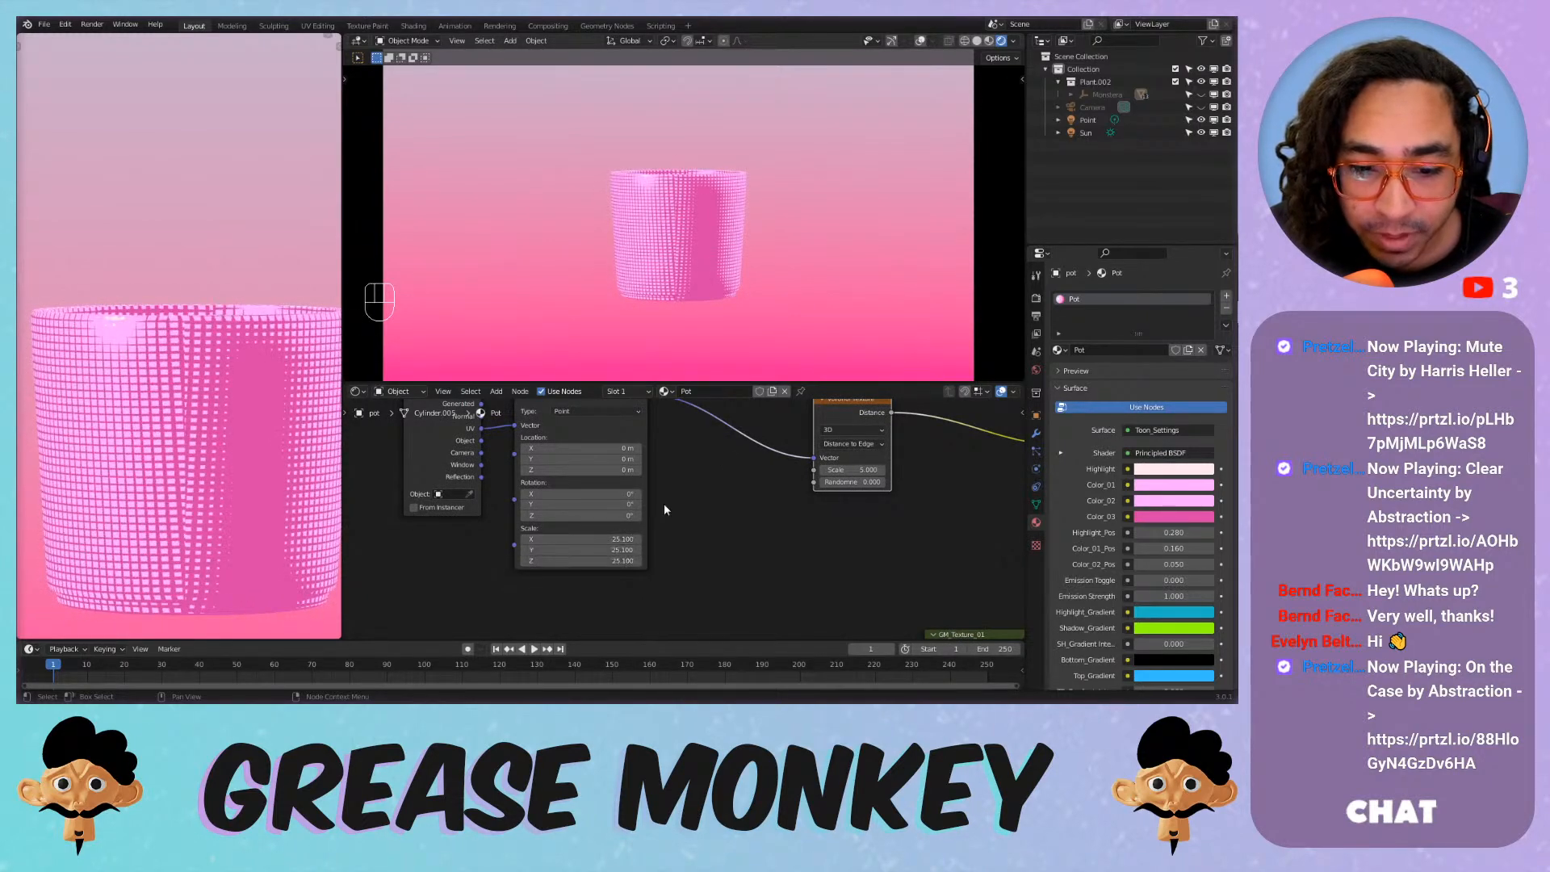
Inspect the grid on the pot, try Generated coordinates for the Mapping node, and connect the Object coordinates instead.
scroll(681, 234, "up", 5)
scroll(686, 240, "down", 3)
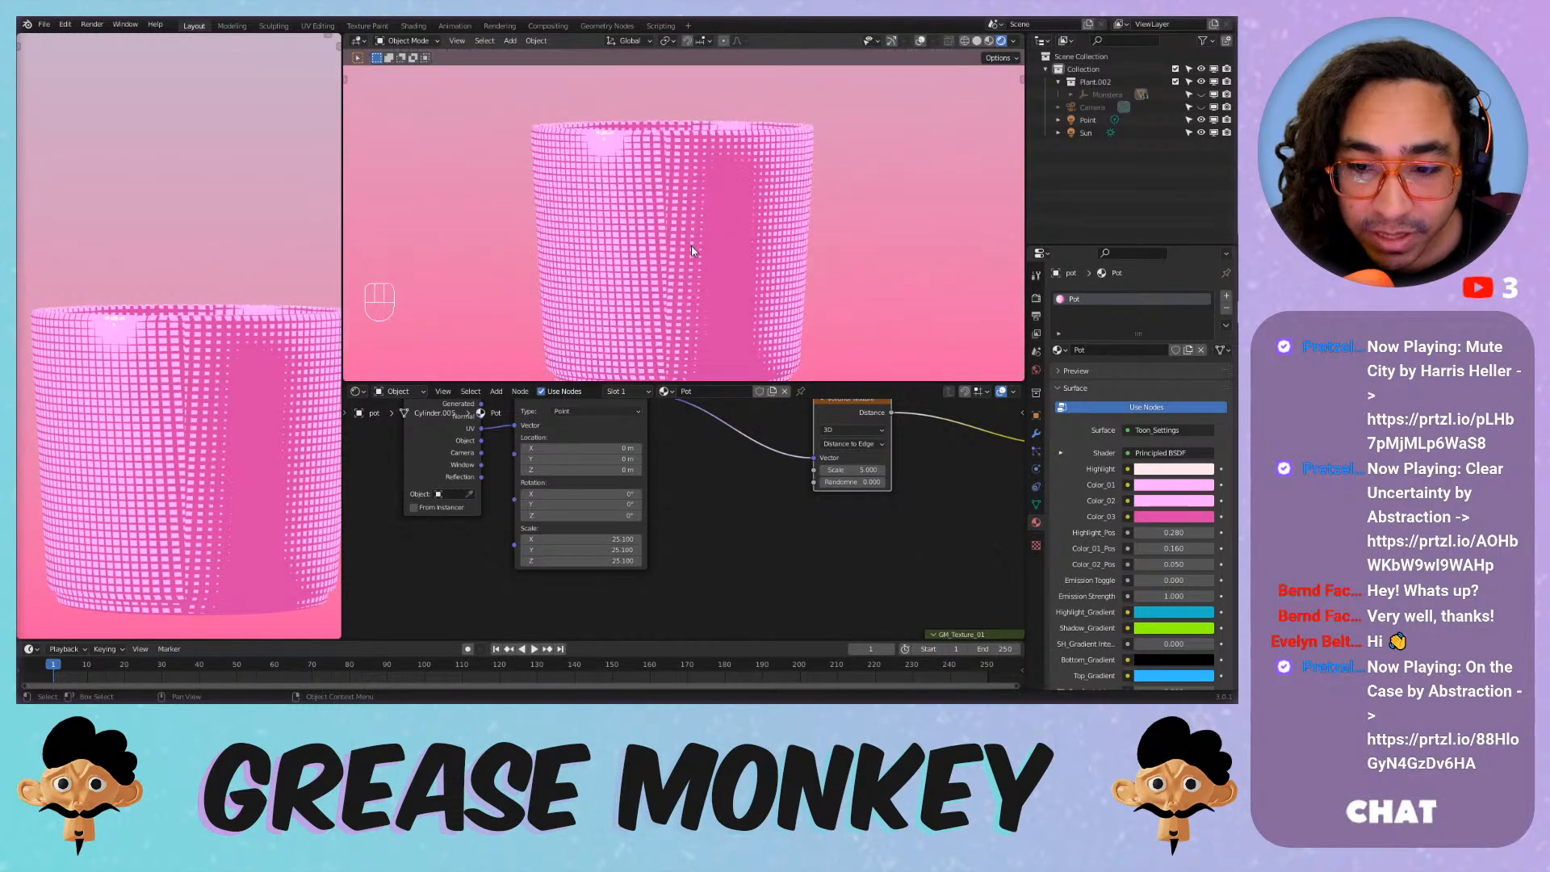
key("shift+c")
scroll(722, 234, "up", 8)
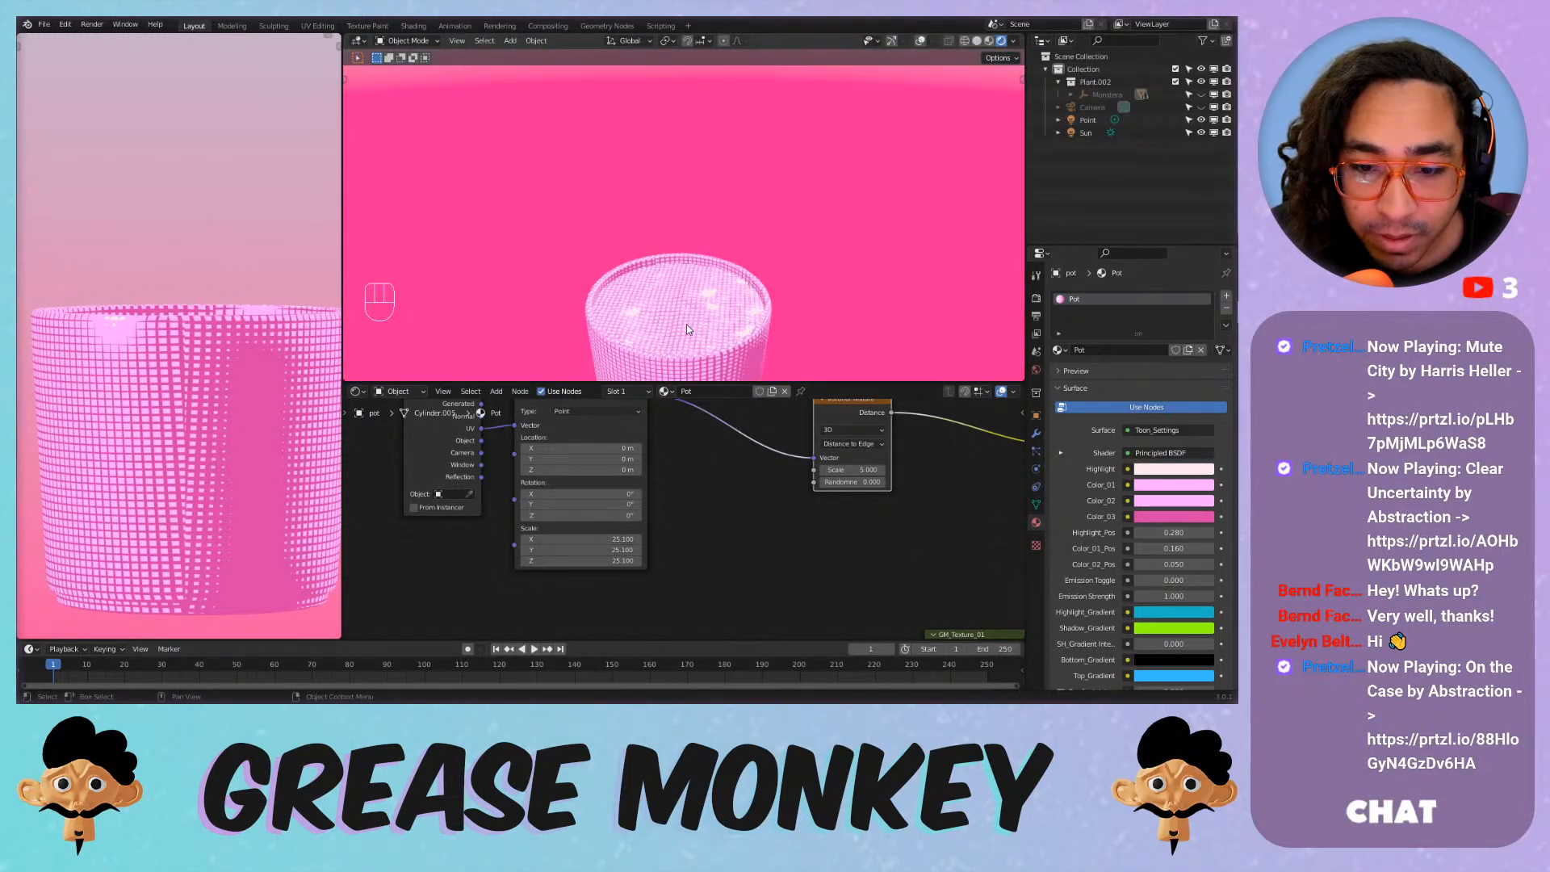
scroll(685, 301, "up", 1)
scroll(484, 474, "up", 3)
middle_click_drag(479, 474, 646, 555)
scroll(617, 536, "up", 5)
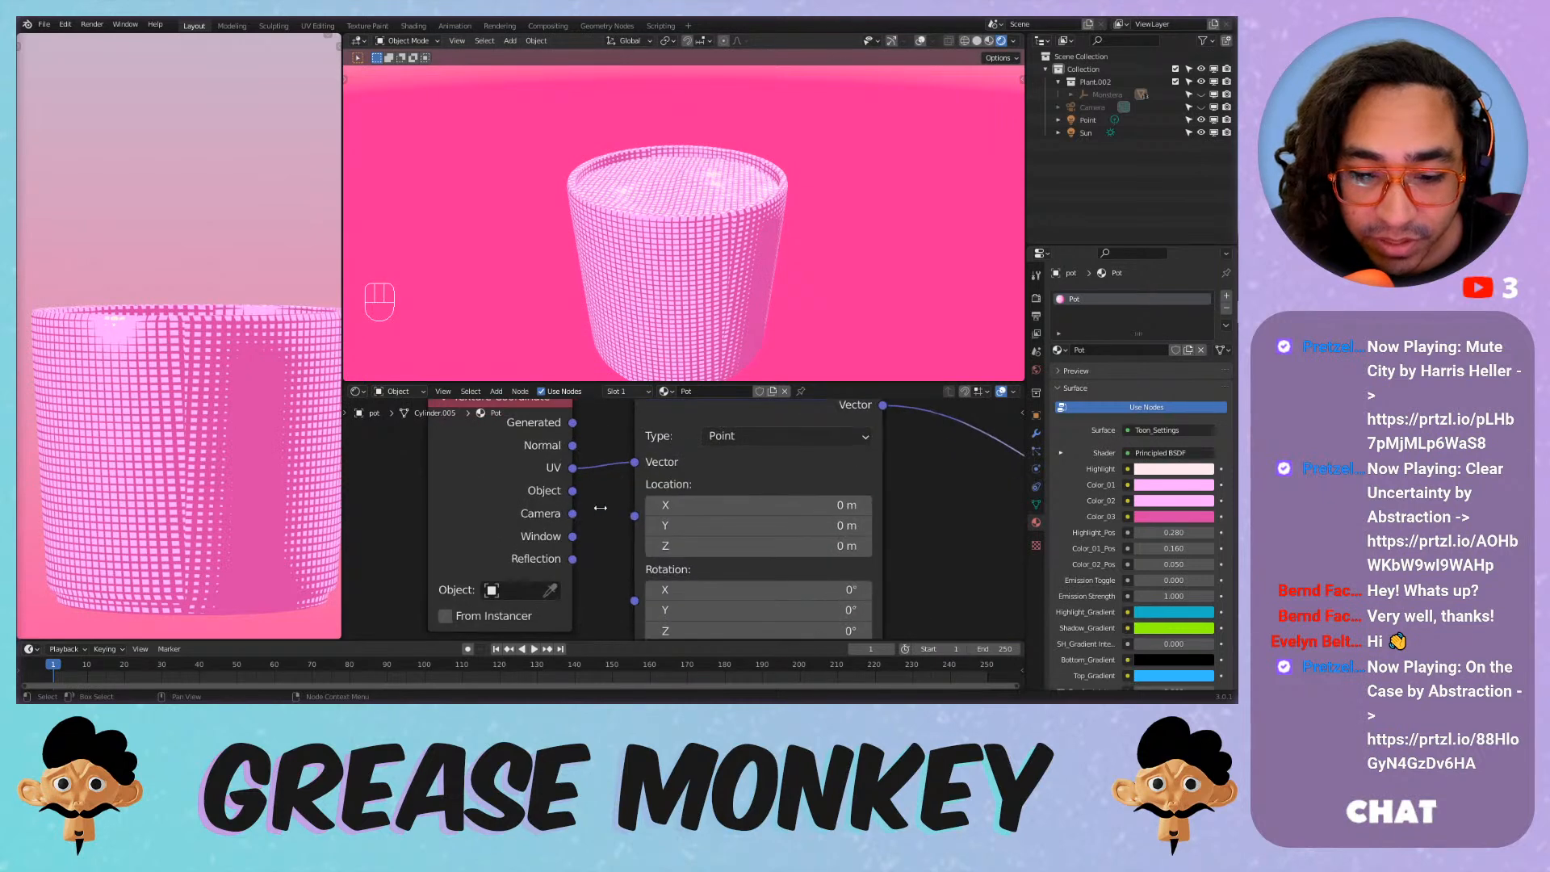
scroll(601, 504, "down", 2)
middle_click_drag(676, 282, 646, 194)
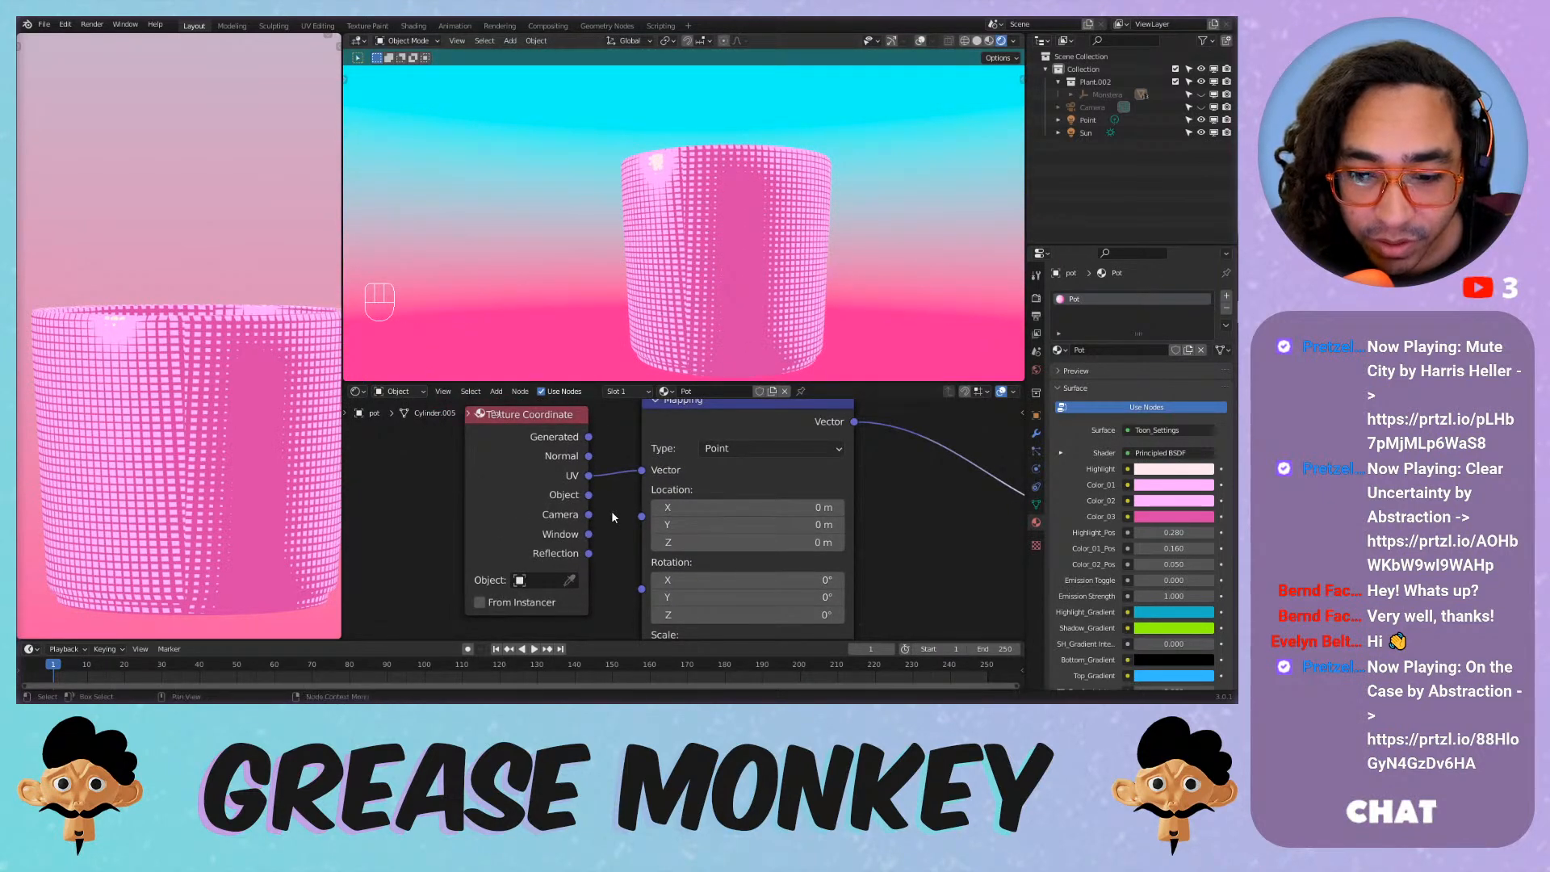
left_click_drag(588, 437, 642, 470)
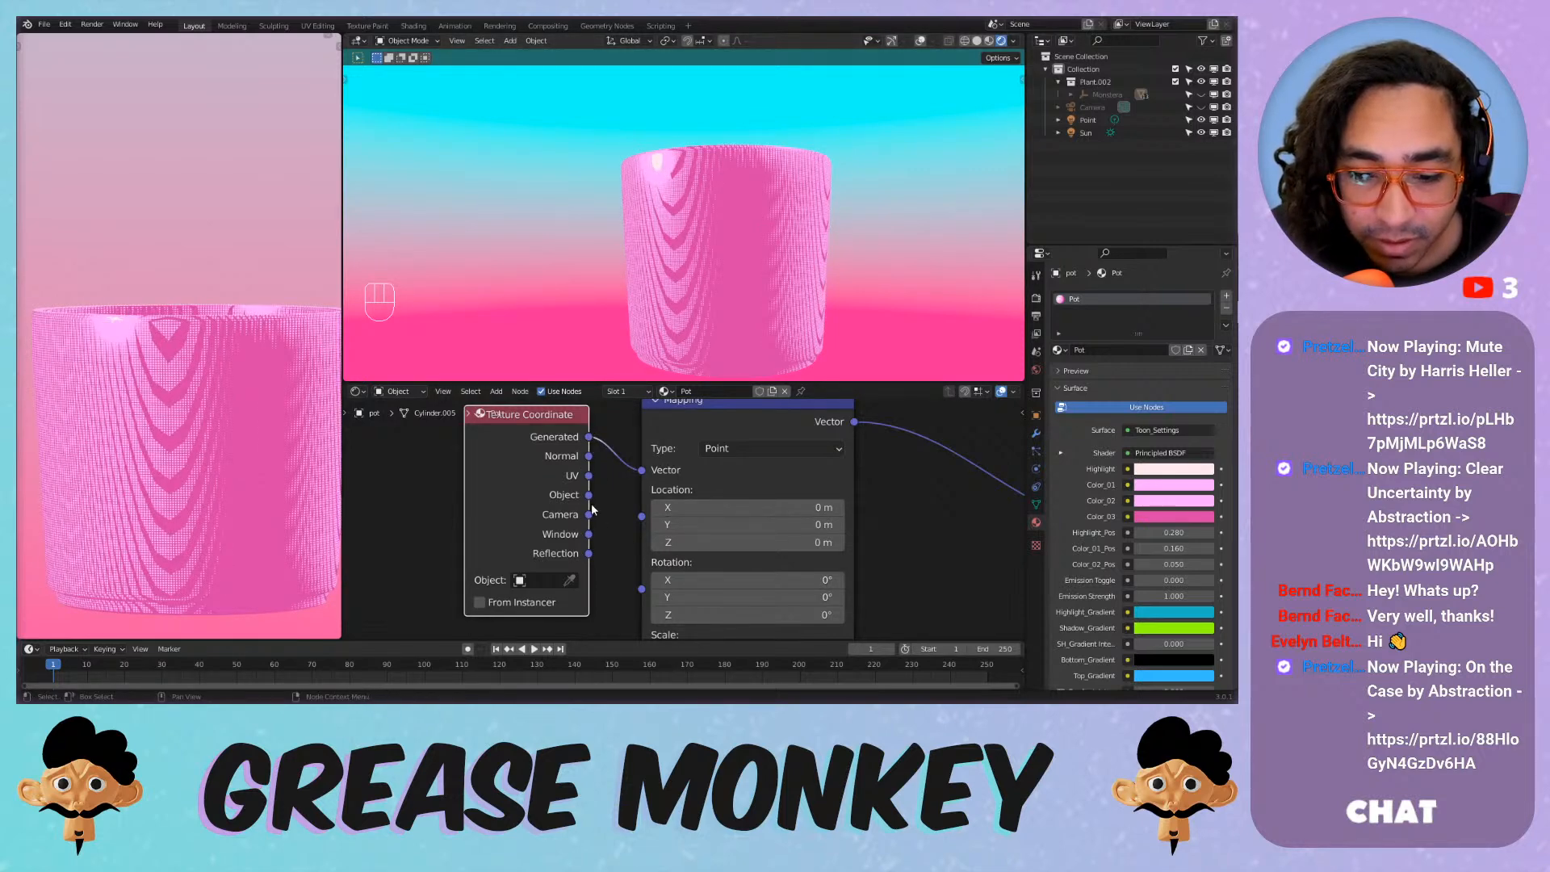
left_click_drag(589, 495, 642, 470)
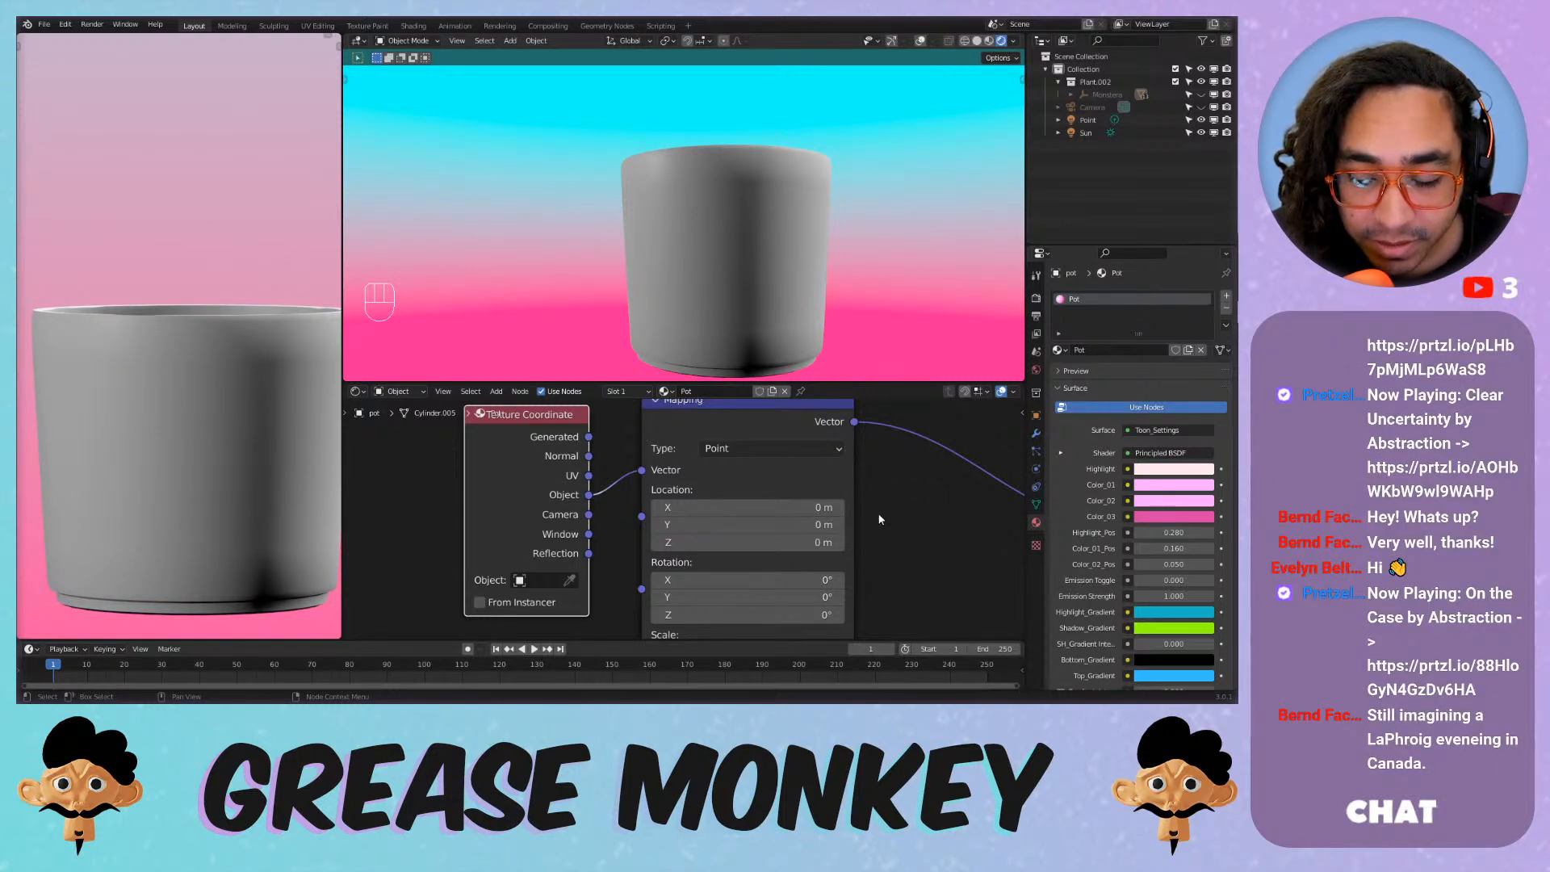
Set the Mapping node's scale to 2.000 on all axes.
scroll(877, 521, "down", 2)
middle_click_drag(873, 531, 879, 447)
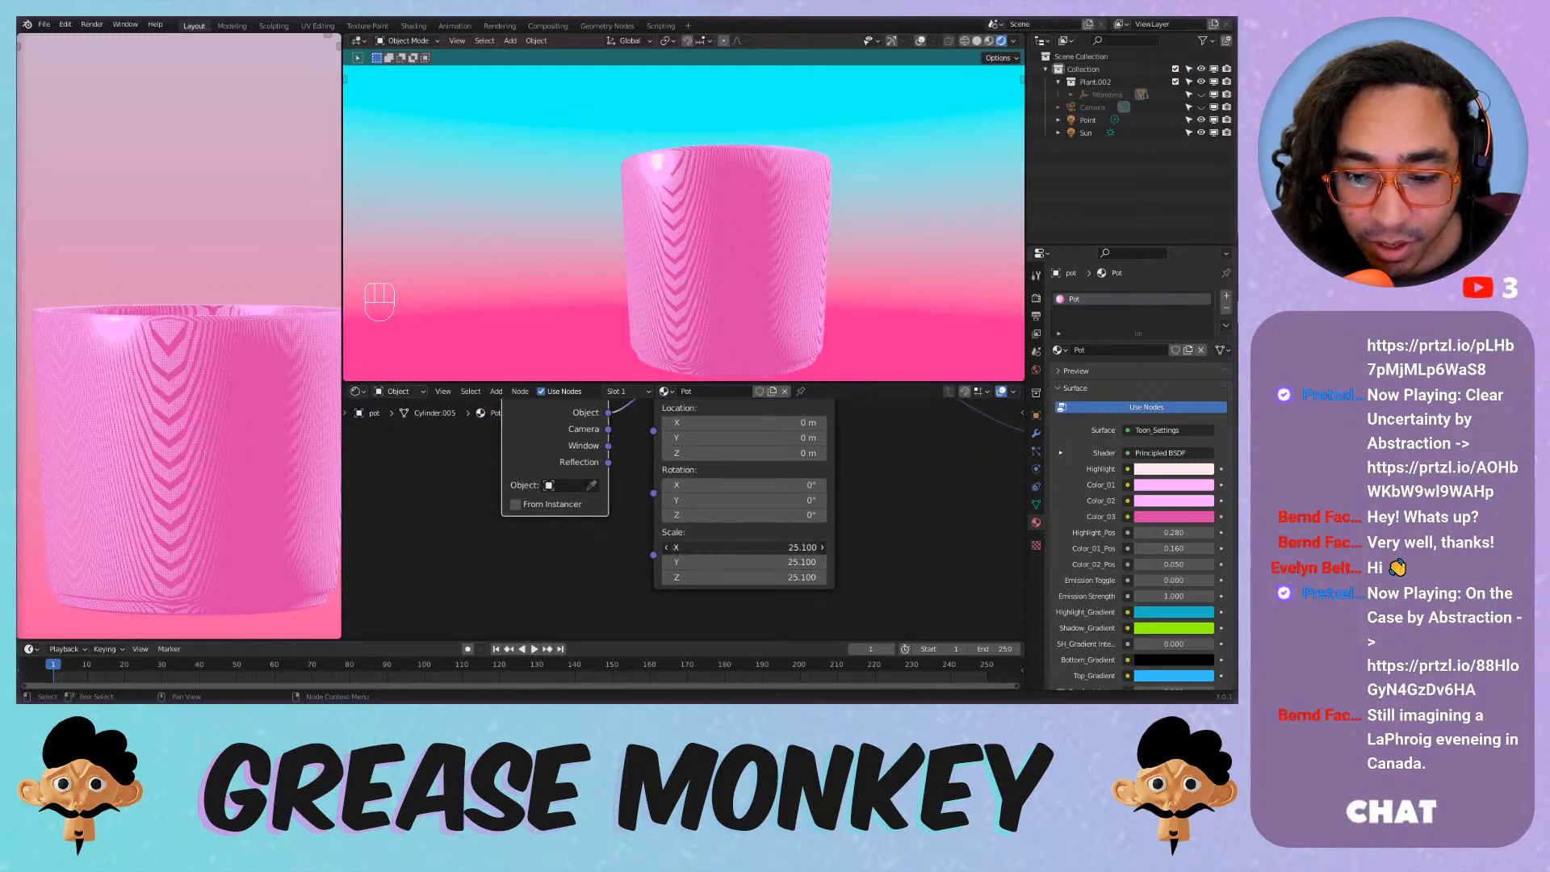
left_click_drag(744, 547, 780, 548)
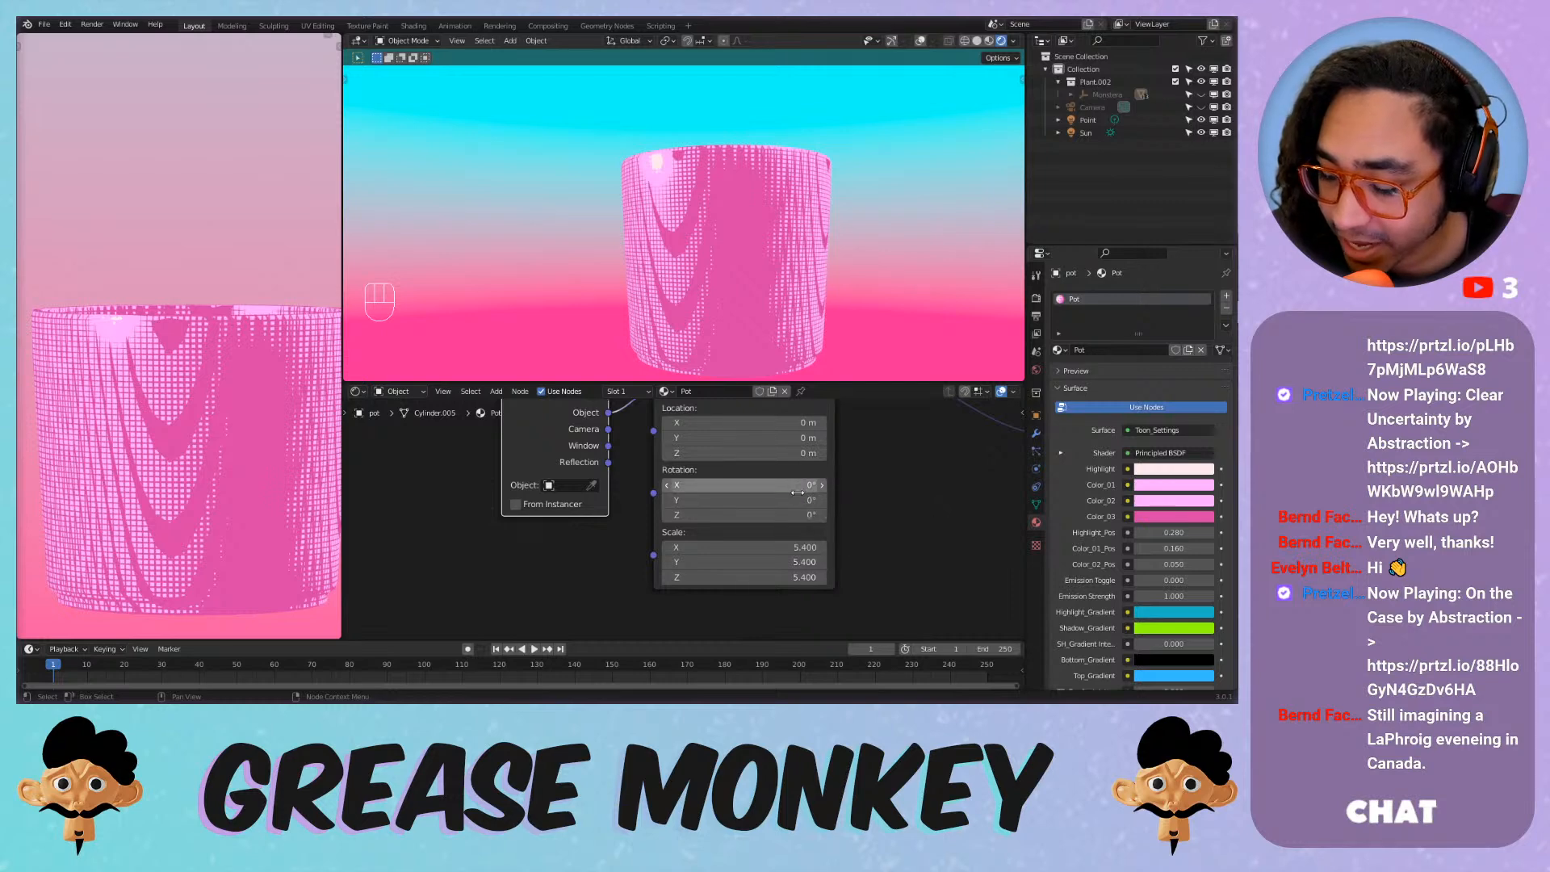
mouse_move(763, 562)
left_mouse_down()
mouse_move(787, 562)
mouse_move(731, 562)
mouse_move(771, 542)
left_mouse_up()
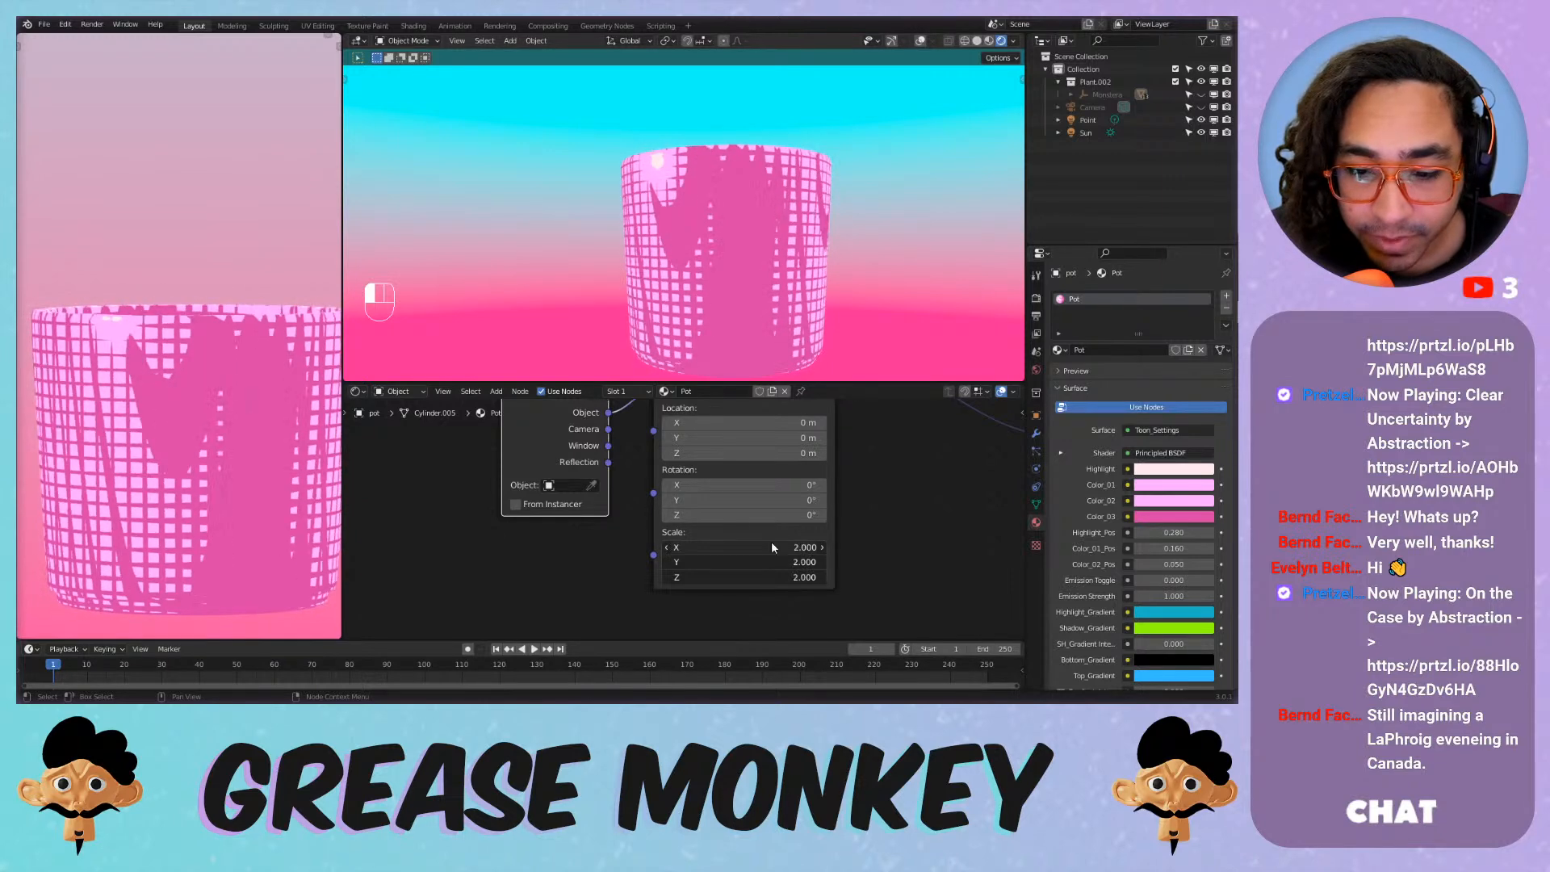
Move the Voronoi Texture node closer to the Mapping node to leave space before the Principled BSDF.
scroll(773, 541, "down", 6)
middle_click_drag(901, 473, 583, 491)
scroll(588, 446, "up", 3)
left_click_drag(593, 435, 493, 437)
scroll(504, 451, "down", 2)
middle_click_drag(611, 469, 762, 488)
scroll(762, 488, "up", 1)
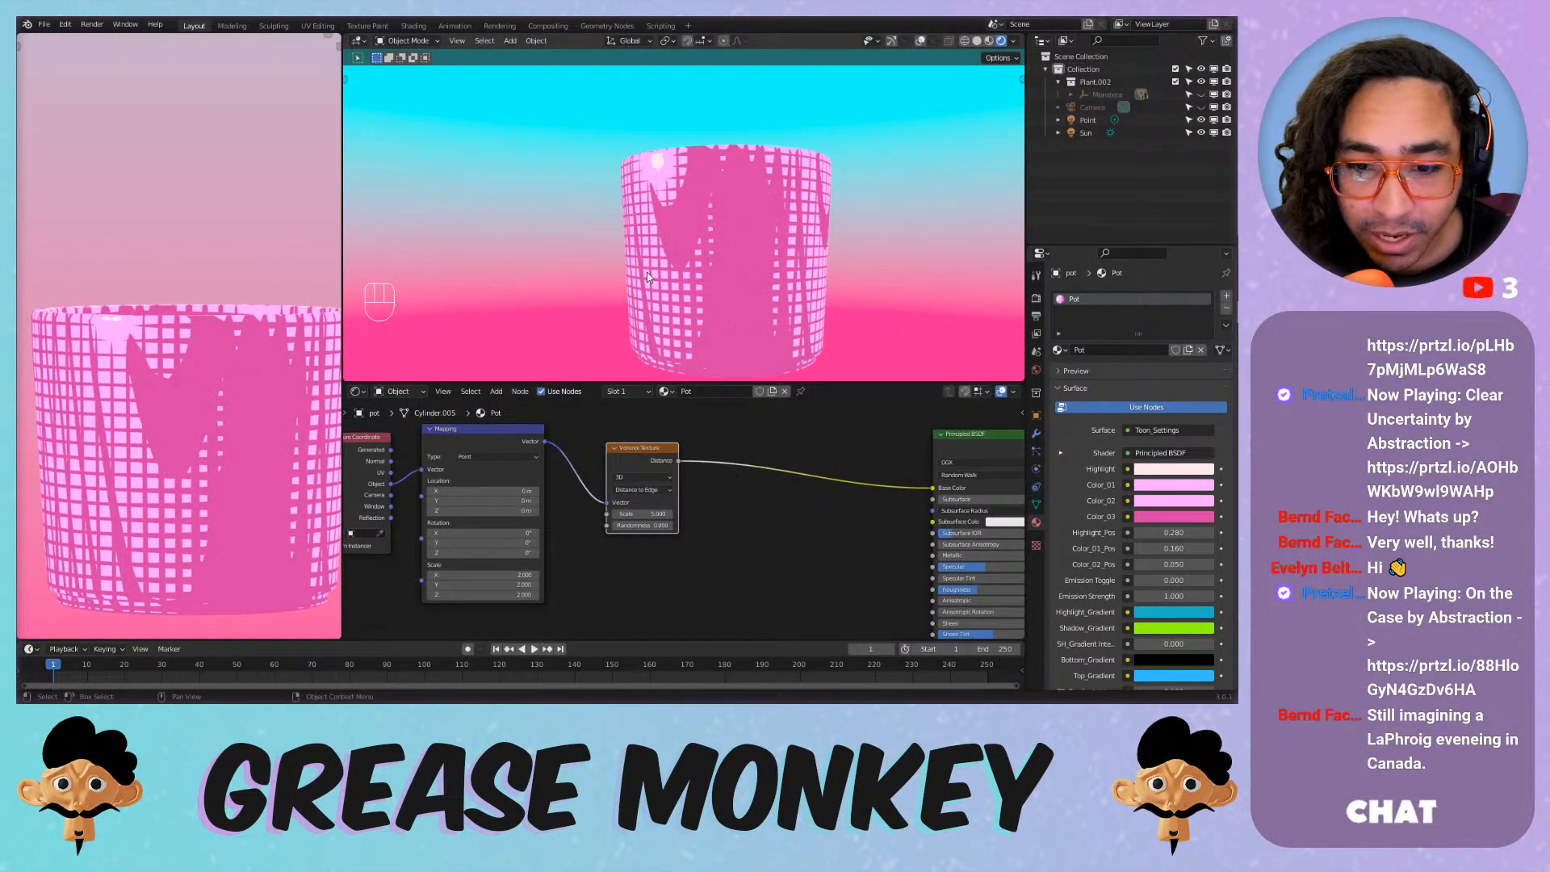
Return to the camera view and insert a ColorRamp between the Voronoi Texture's Distance output and Base Color.
middle_click_drag(647, 273, 720, 240)
key("KP_0")
middle_click_drag(674, 501, 787, 494)
scroll(839, 420, "up", 1)
middle_click_drag(847, 410, 769, 439)
key("shift+a")
mouse_move(768, 439)
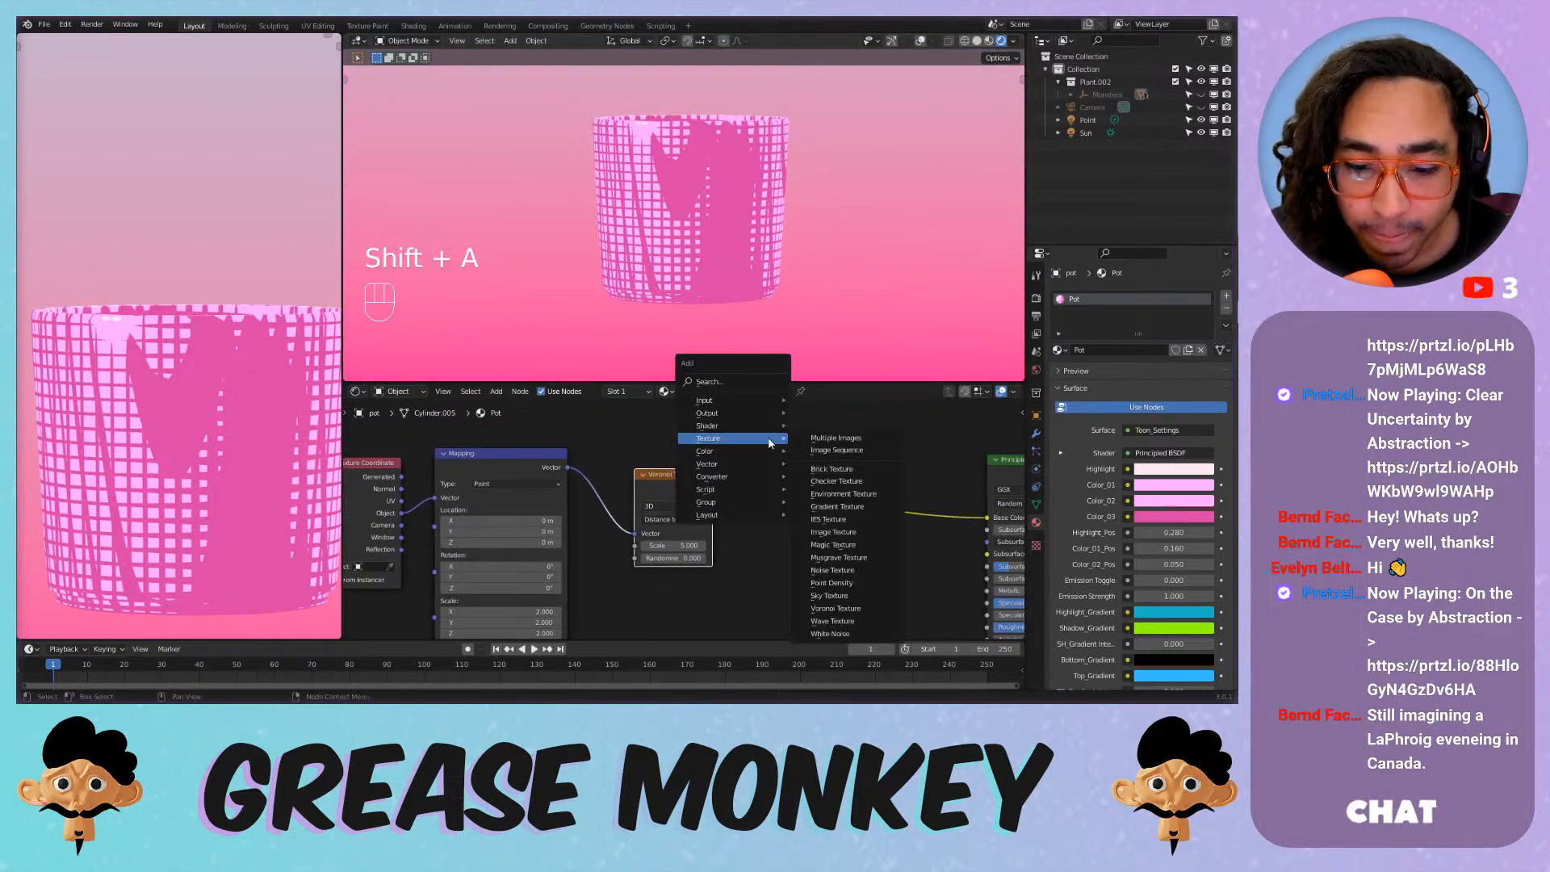
mouse_move(767, 477)
left_click(847, 507)
left_click(778, 468)
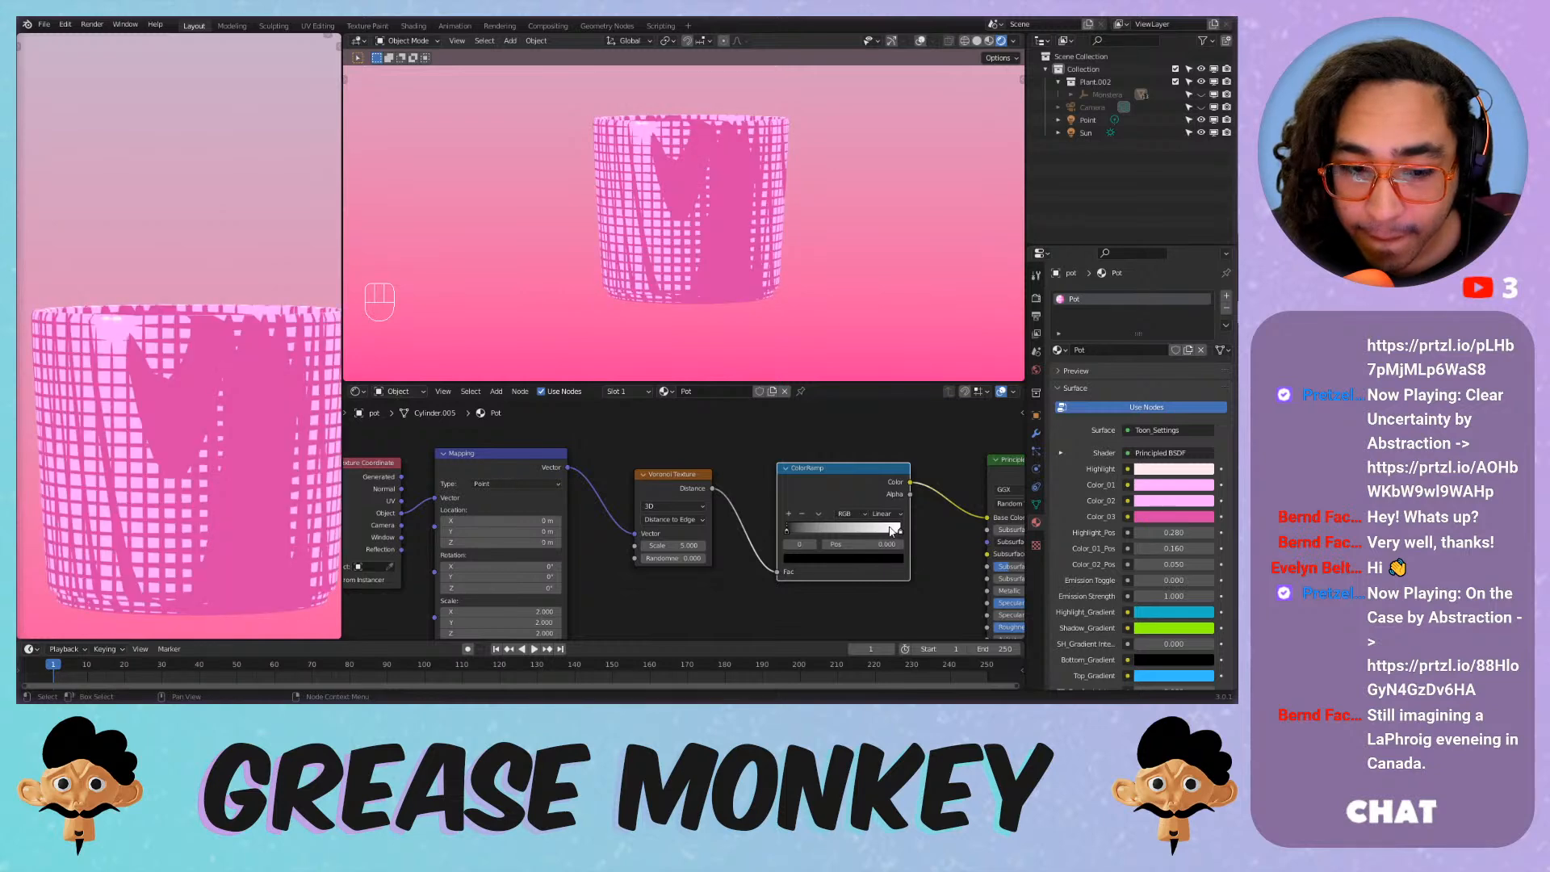
Move the ColorRamp's white stop to about a quarter of the gradient to thin the grid lines on the pot.
left_click_drag(891, 531, 771, 530)
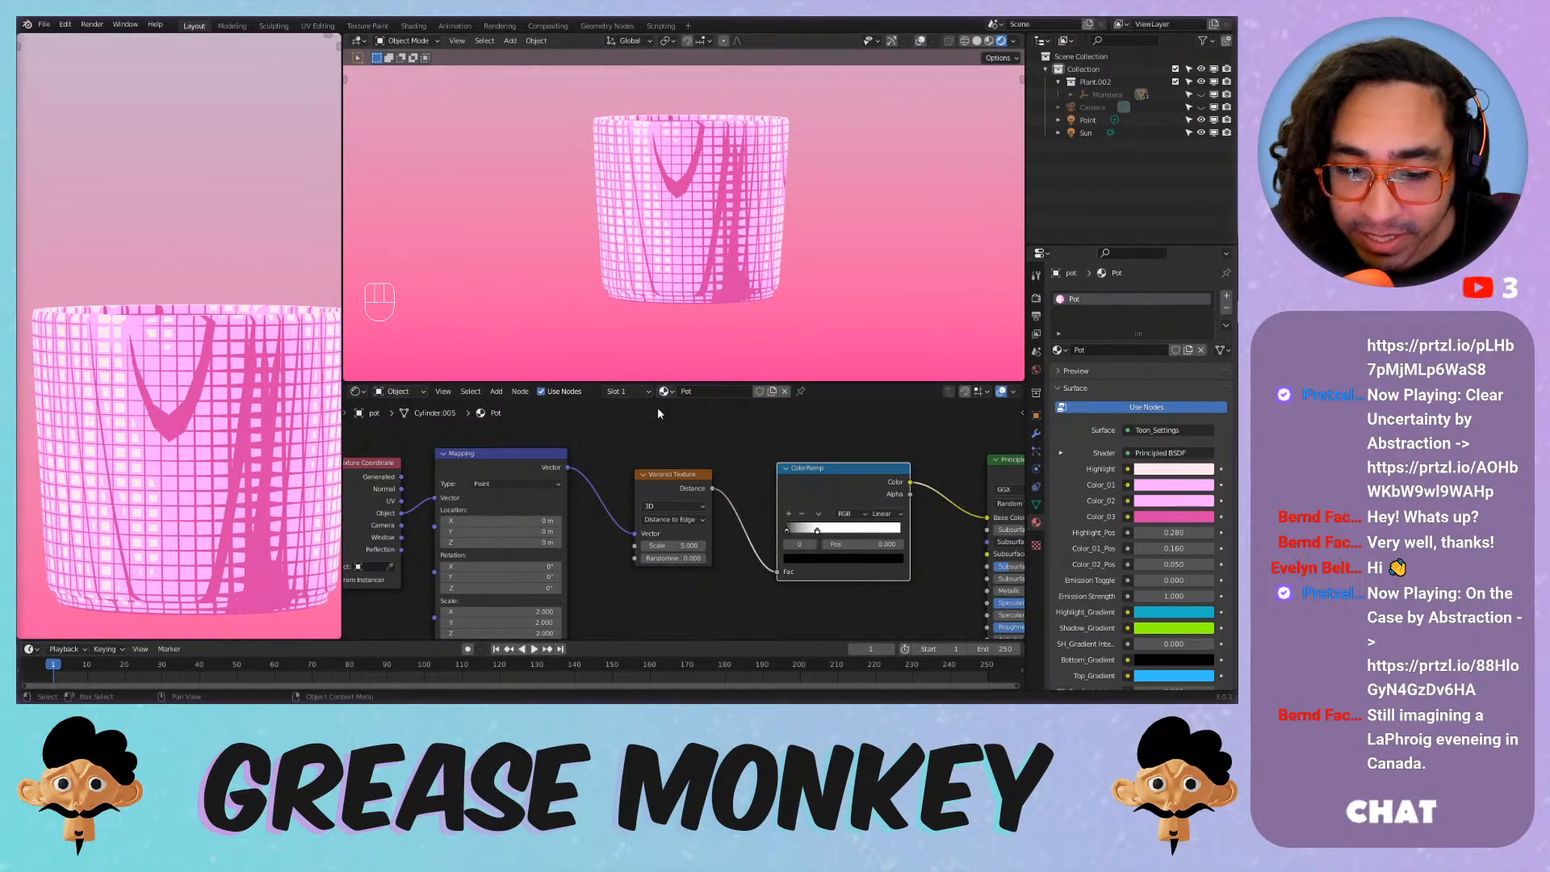
scroll(657, 413, "down", 2)
scroll(655, 378, "up", 2)
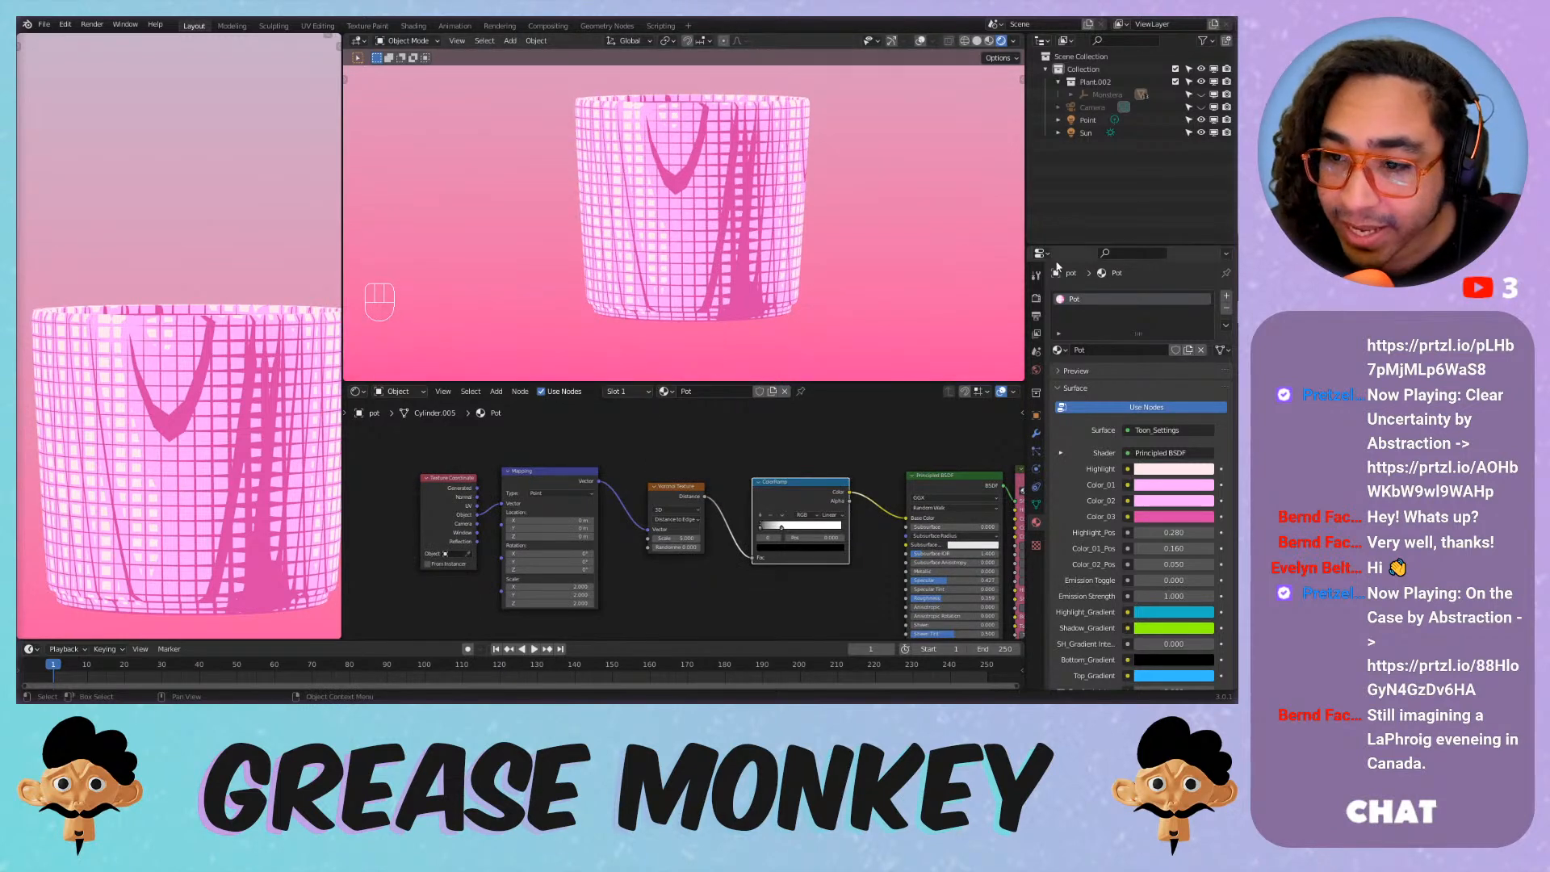
Check the Shadow settings of the Point and Sun lights and reselect the pot.
left_click(1084, 121)
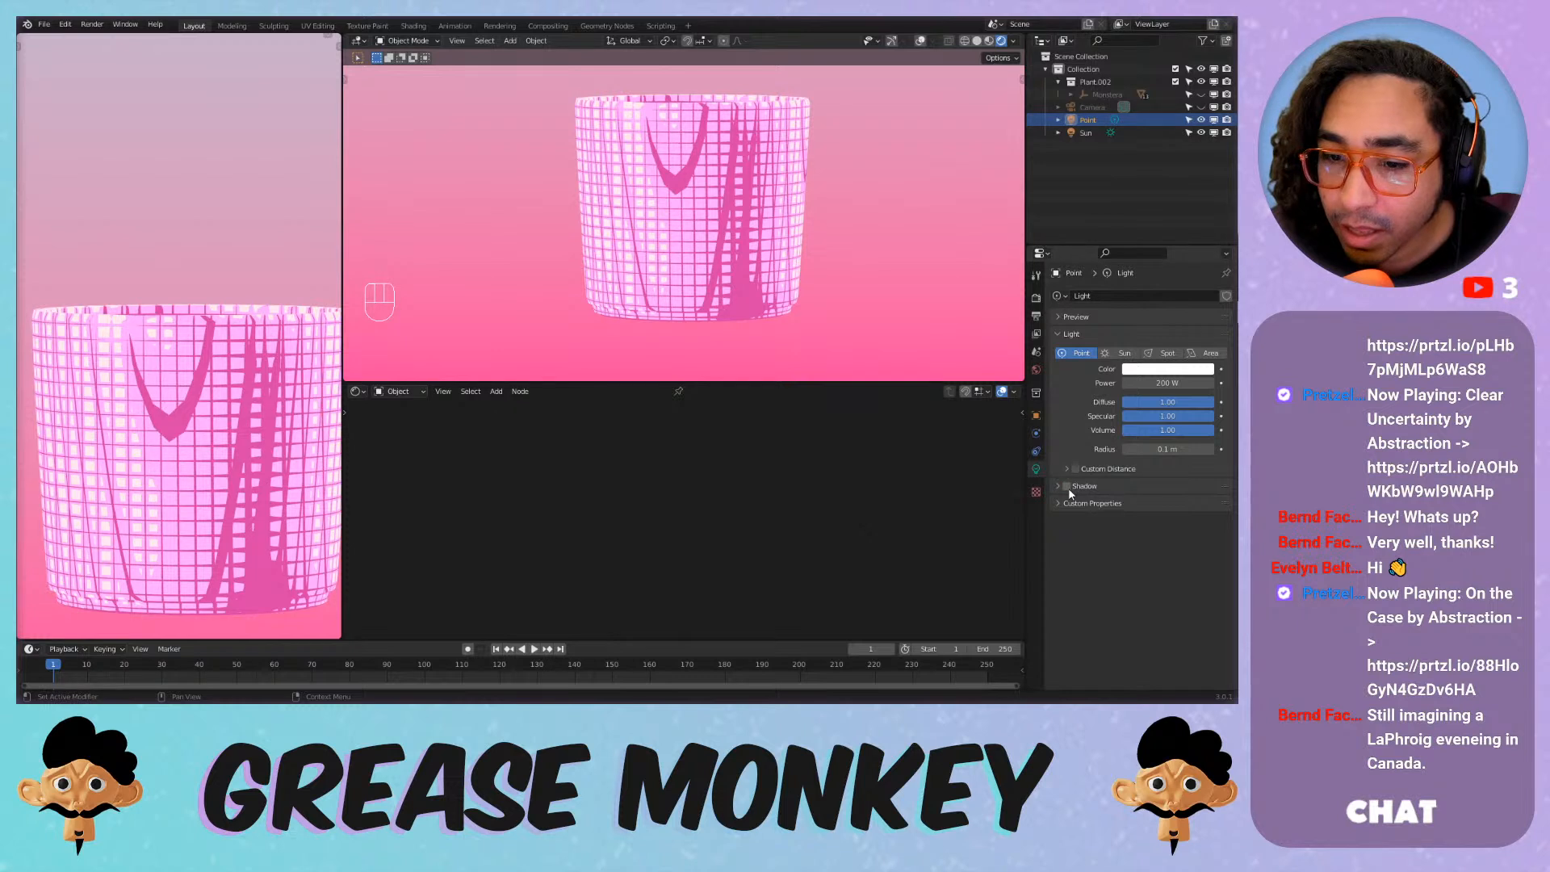
left_click(1090, 133)
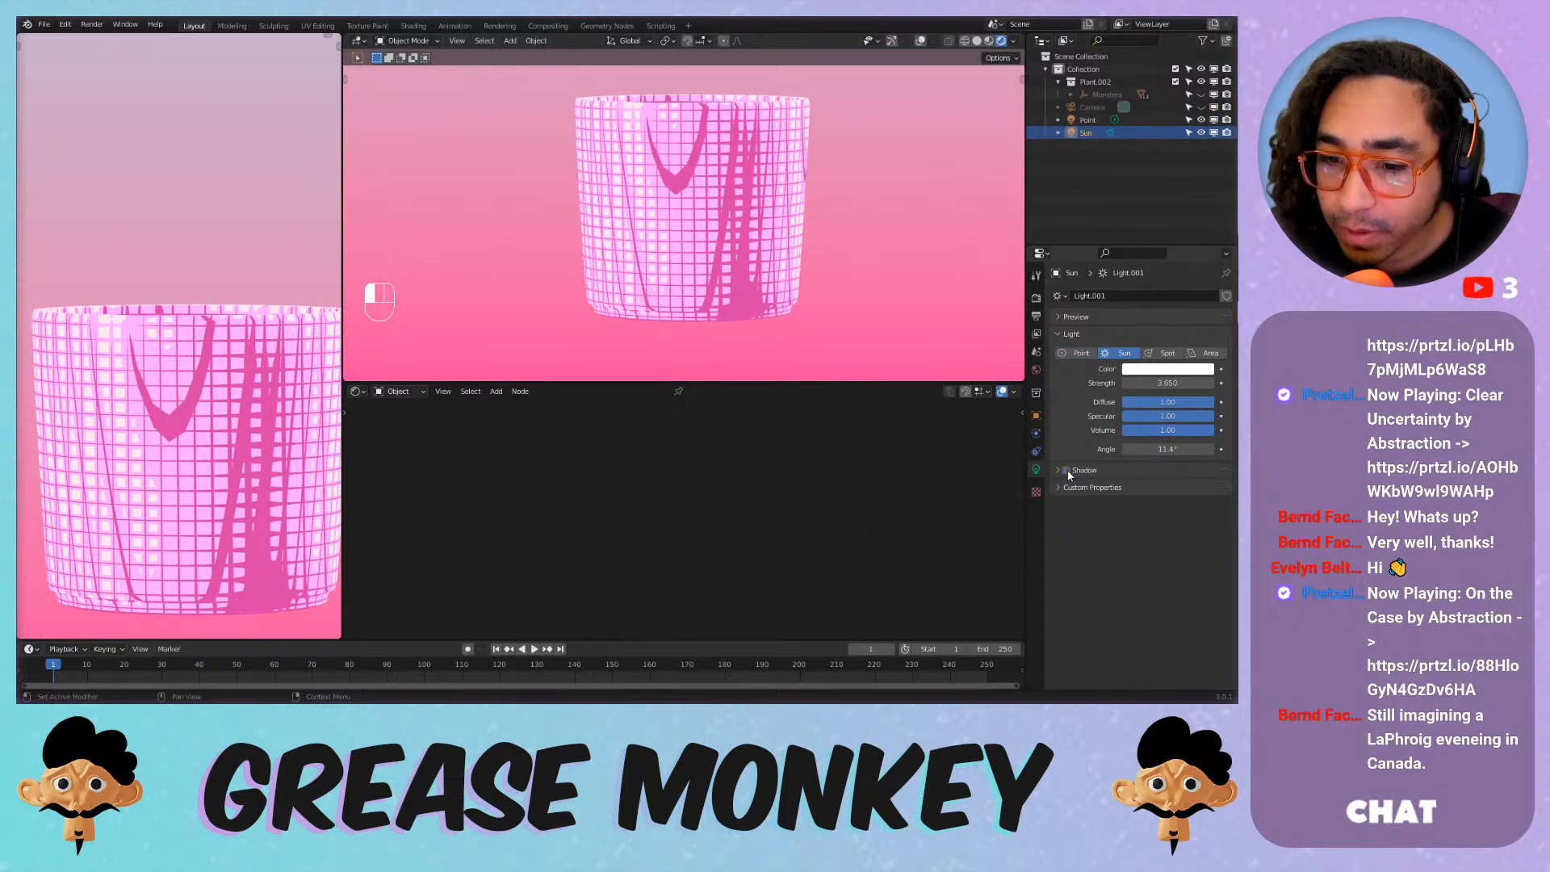
left_click(1087, 120)
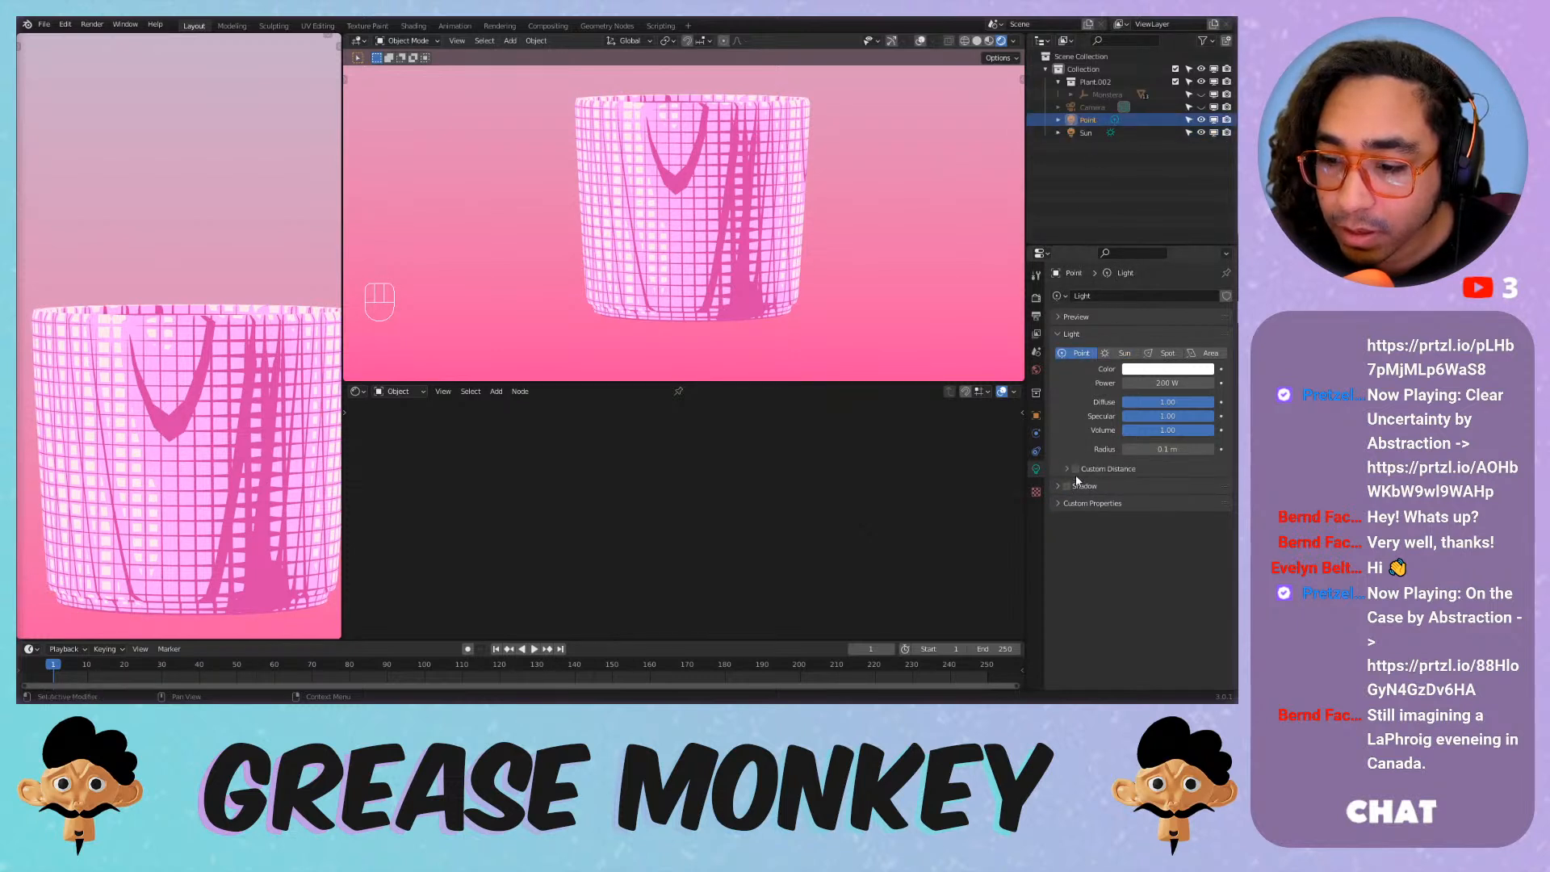
left_click(761, 166)
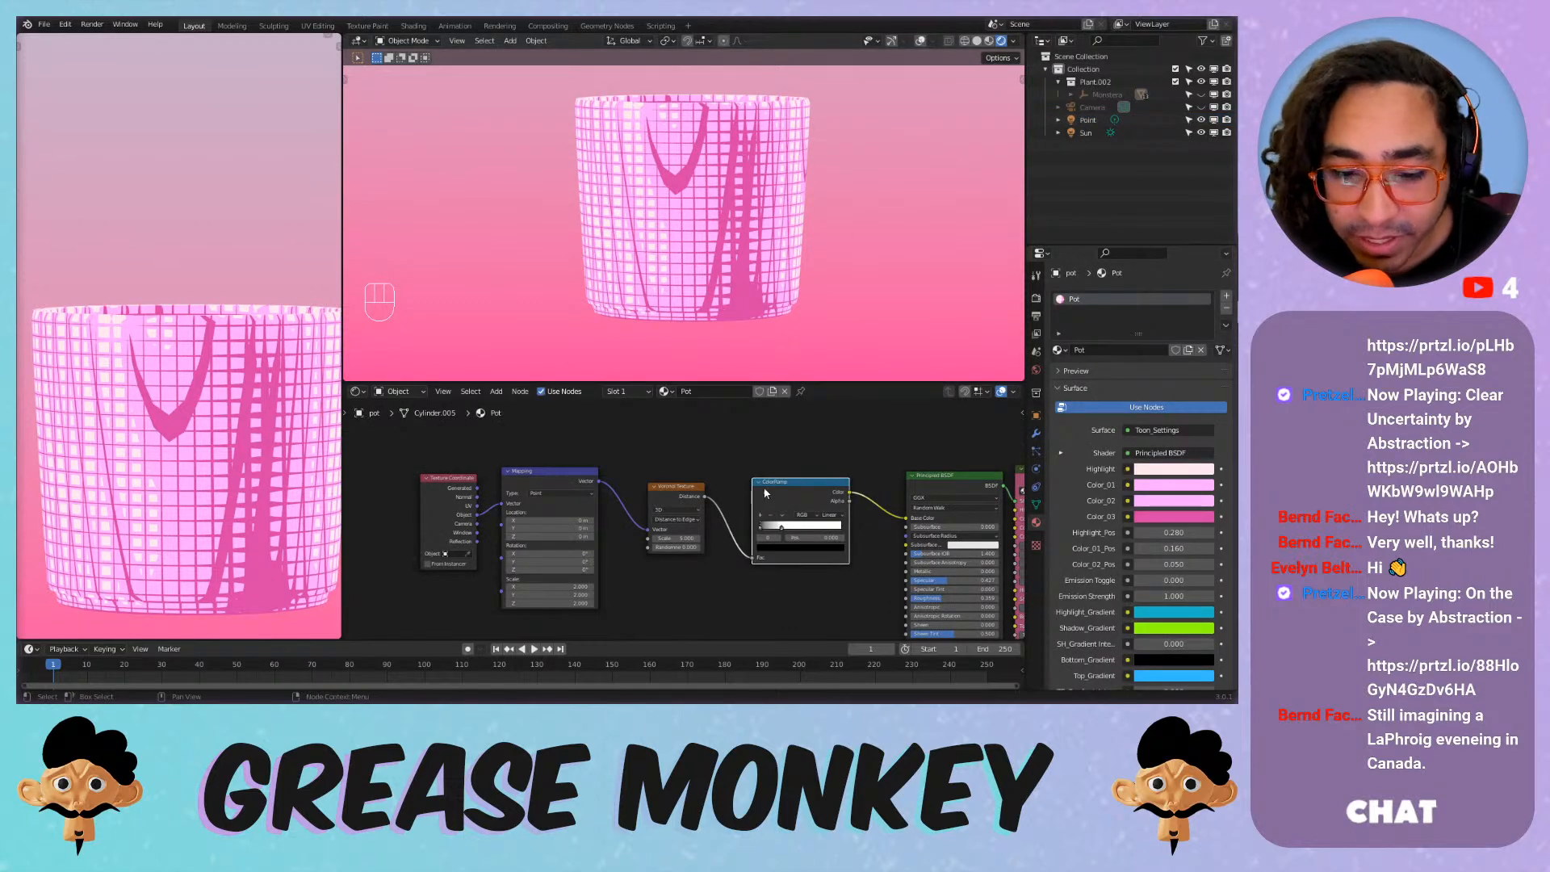
Change the Mapping node's type from Point to Texture.
left_click_drag(512, 459, 539, 468)
left_click(535, 496)
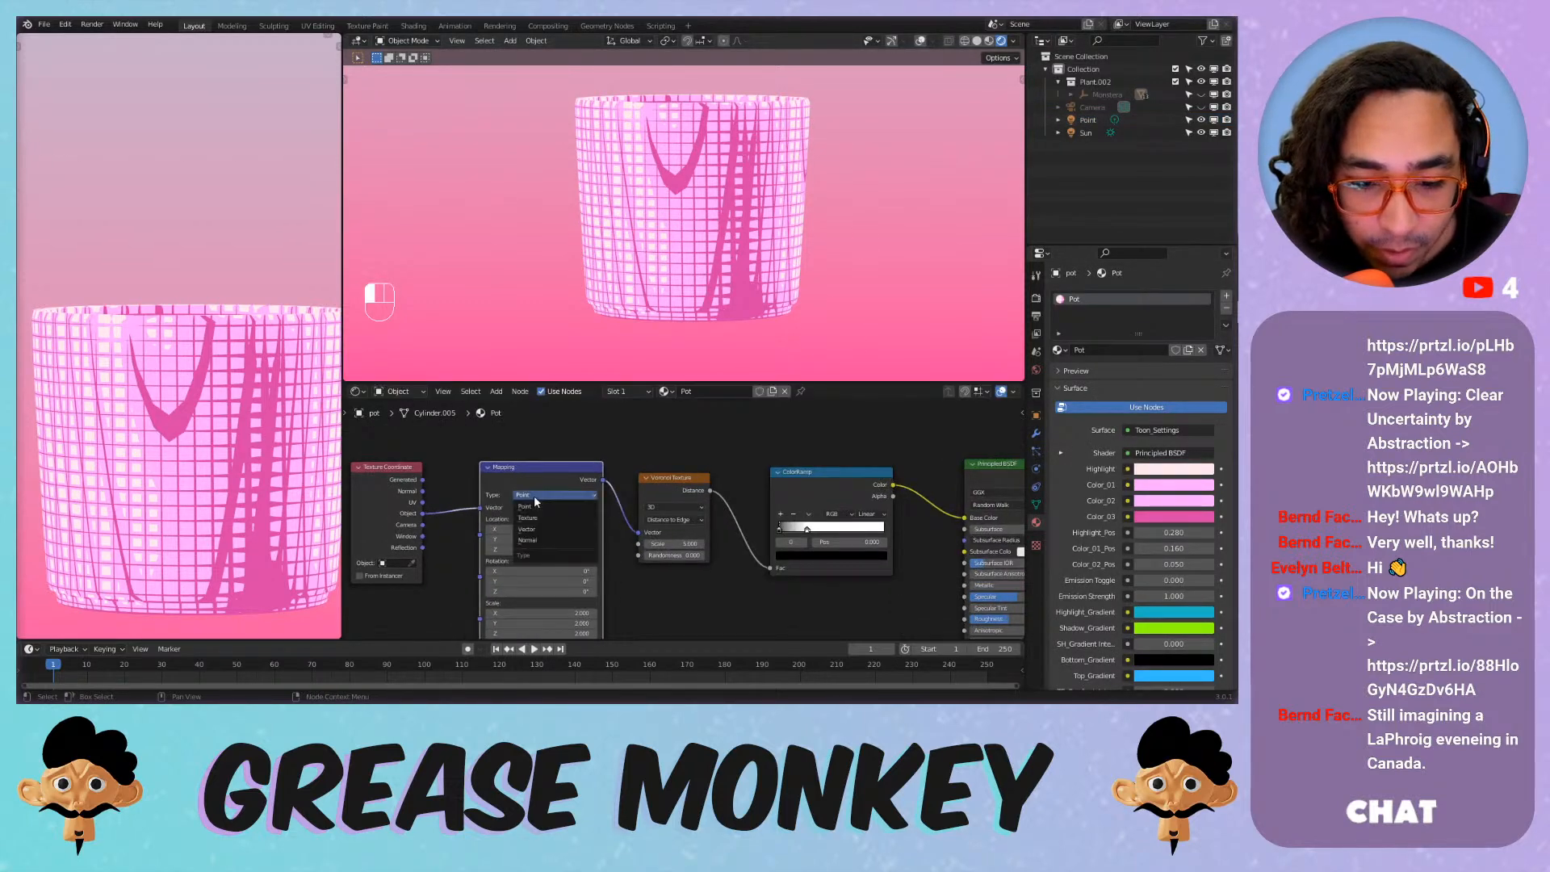
left_click(538, 517)
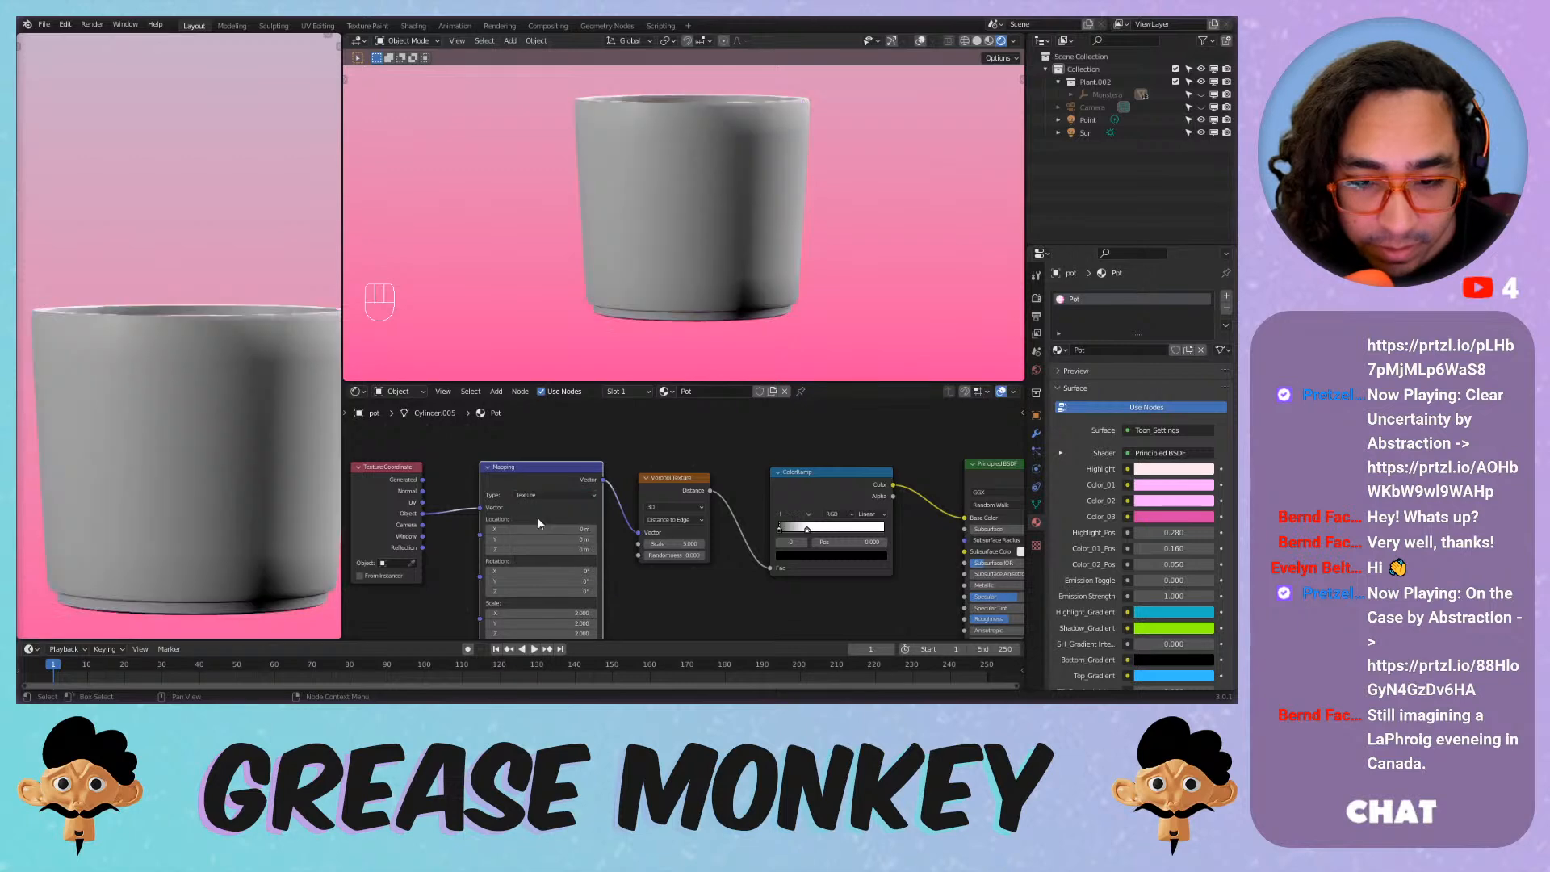
middle_click_drag(735, 578, 686, 527)
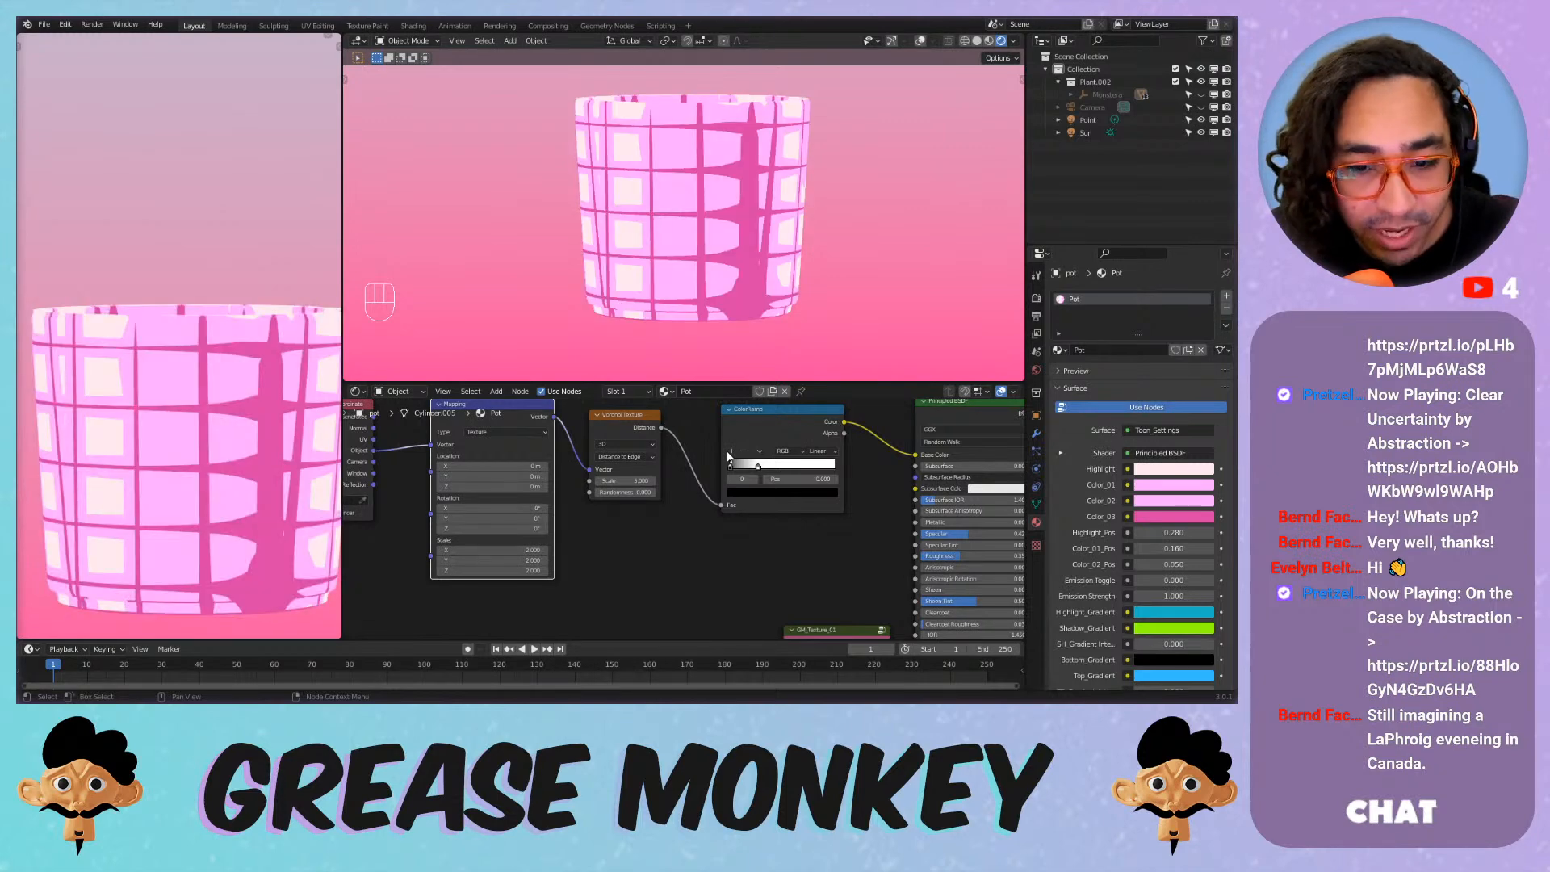
Shift the ColorRamp's white stop slightly outward and lower the Mapping scale uniformly on all axes for a denser grid.
scroll(624, 507, "up", 1)
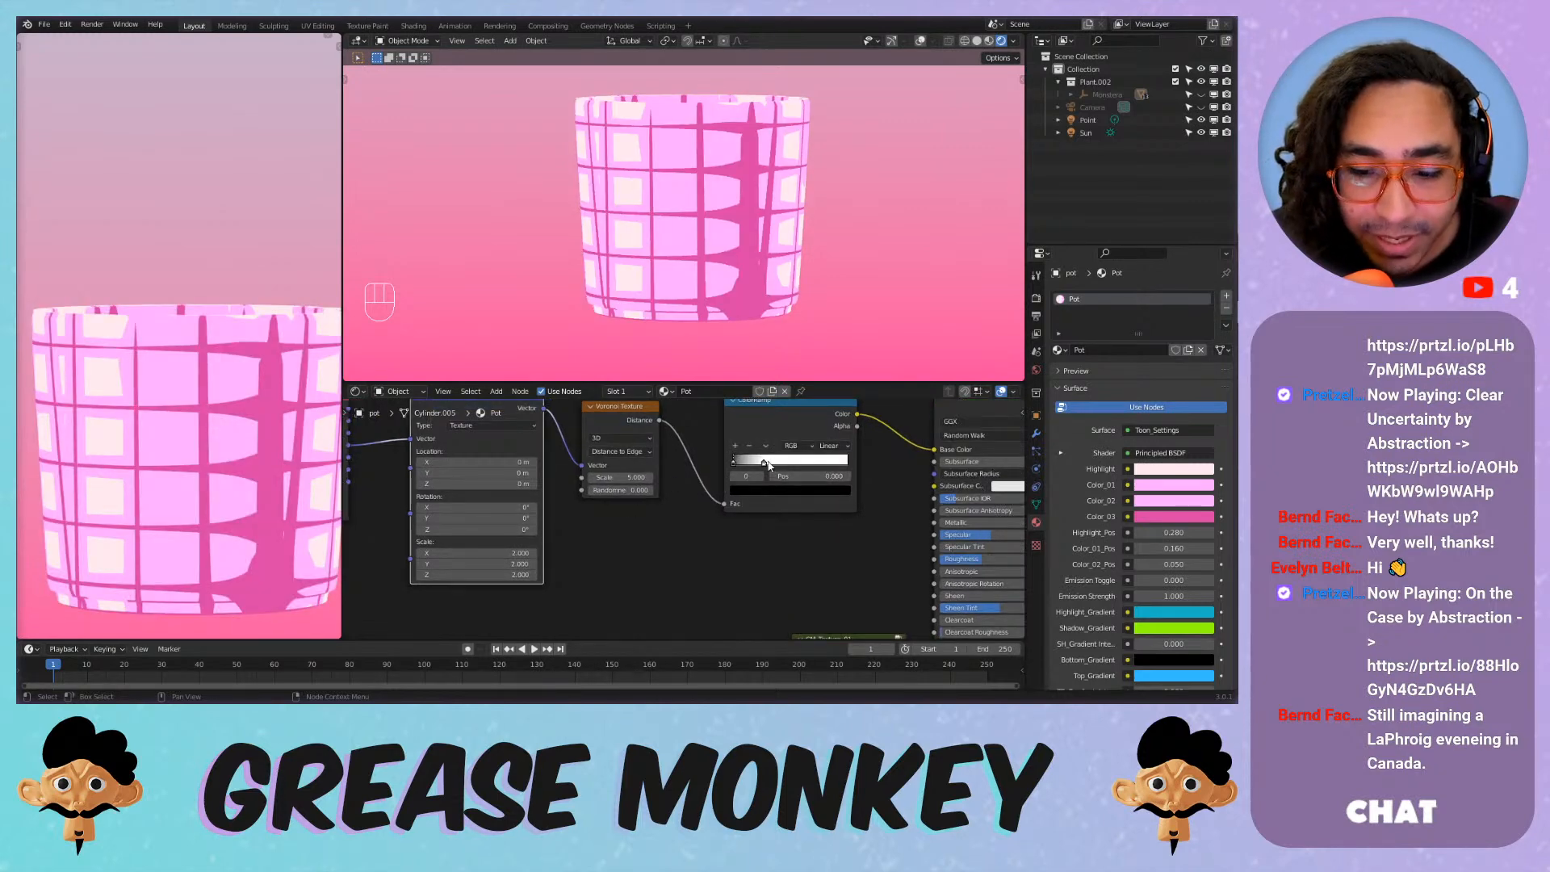
mouse_move(769, 465)
left_mouse_down()
mouse_move(848, 466)
mouse_move(773, 466)
left_mouse_up()
mouse_move(501, 553)
left_mouse_down()
mouse_move(500, 575)
mouse_move(451, 575)
mouse_move(489, 575)
left_mouse_up()
middle_click_drag(861, 592, 653, 487)
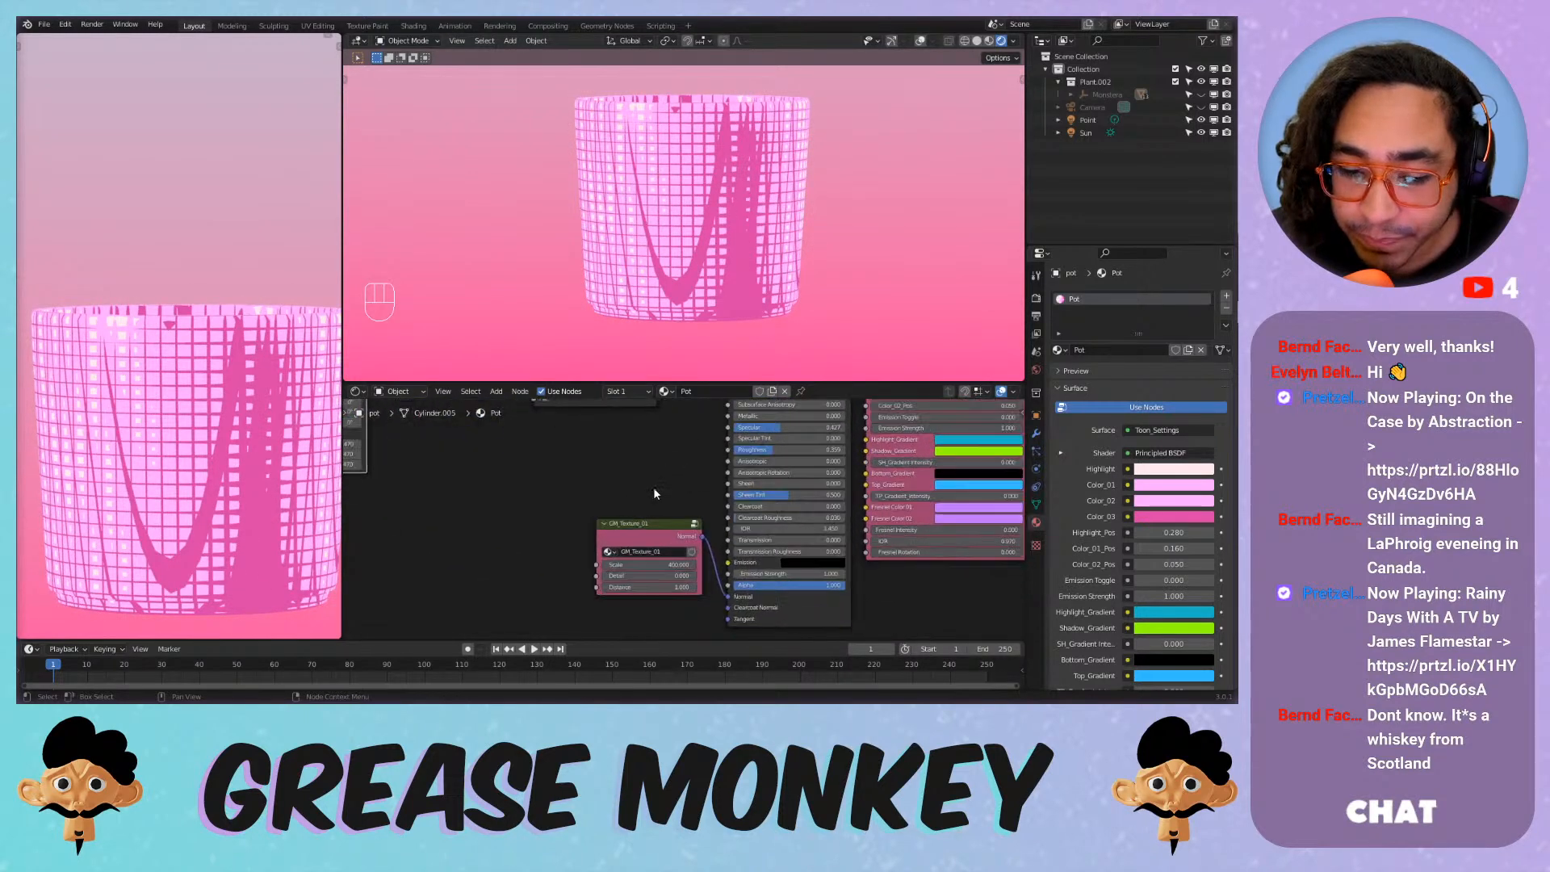
scroll(657, 487, "up", 1)
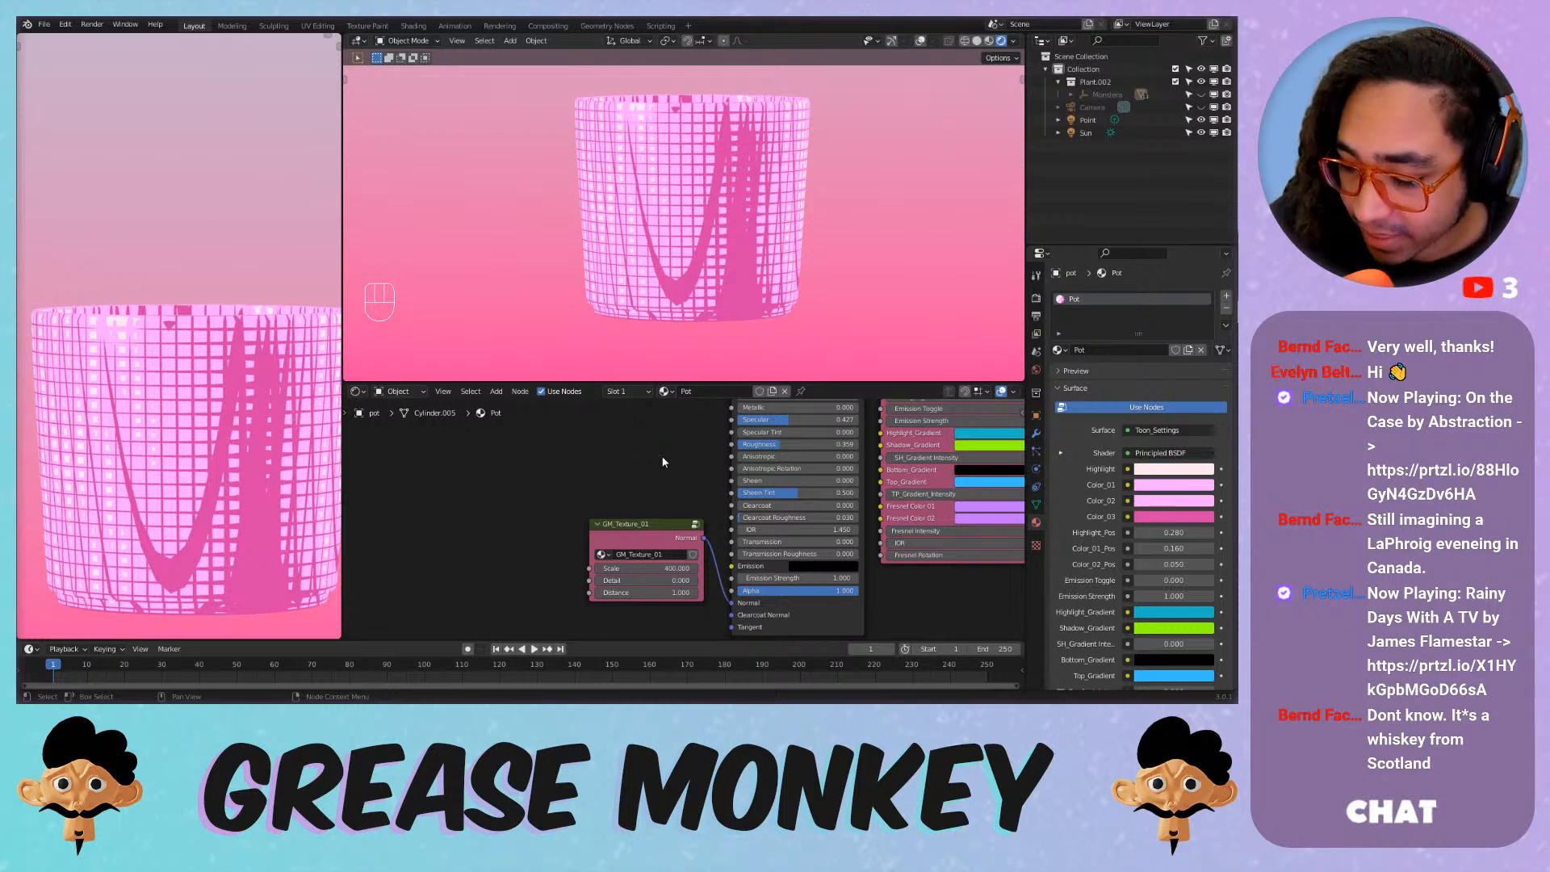
scroll(558, 447, "down", 2)
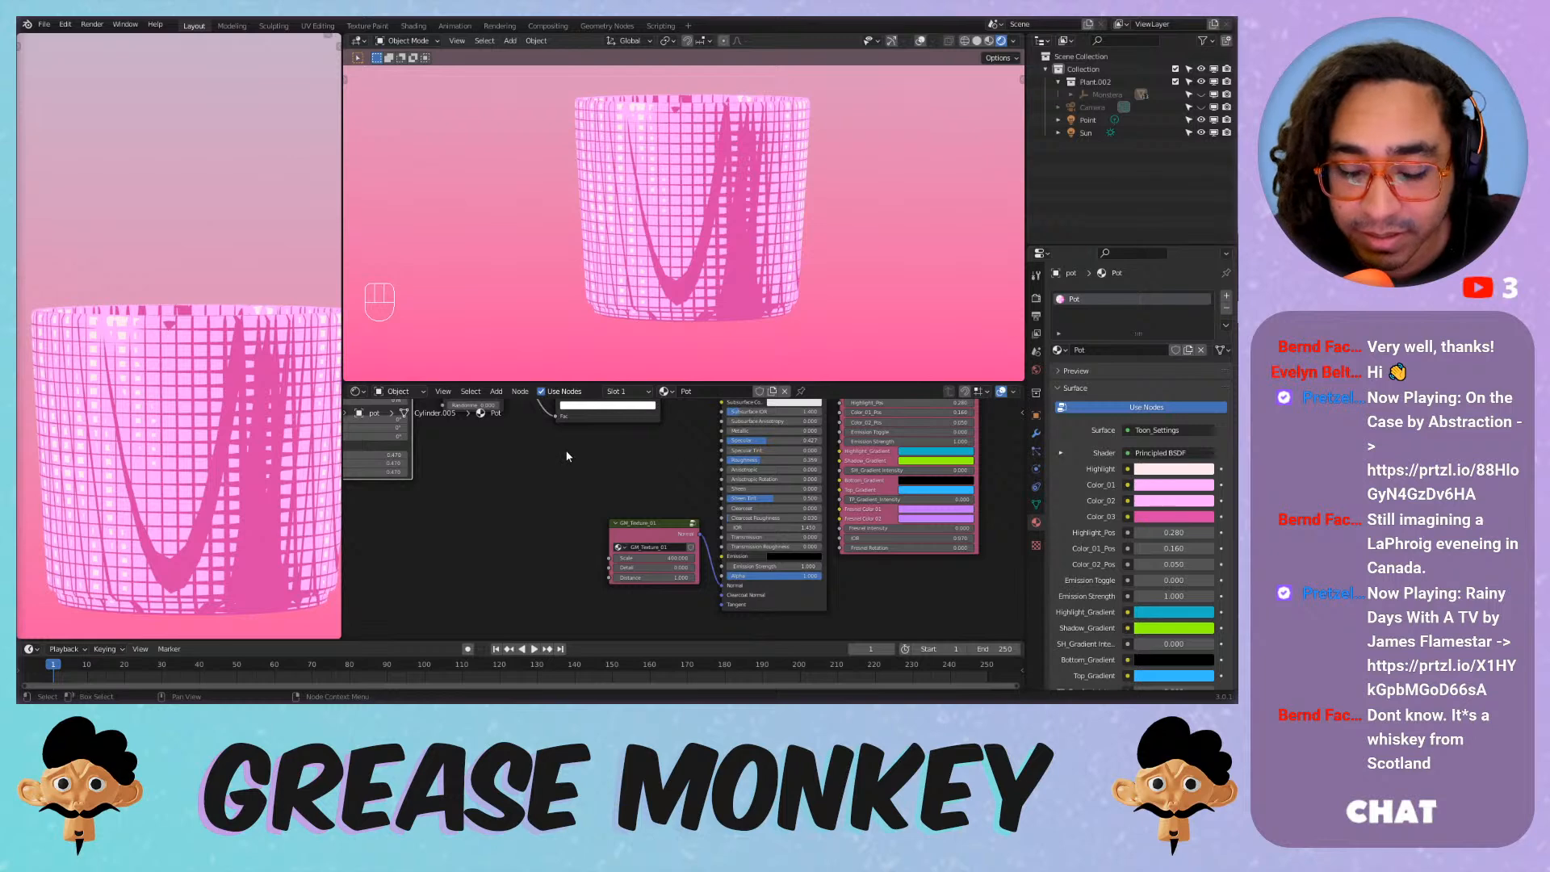
Change Color_02 of the pot's Toon_Settings node to a more saturated medium pink.
middle_click_drag(662, 517, 621, 461)
scroll(625, 468, "up", 4)
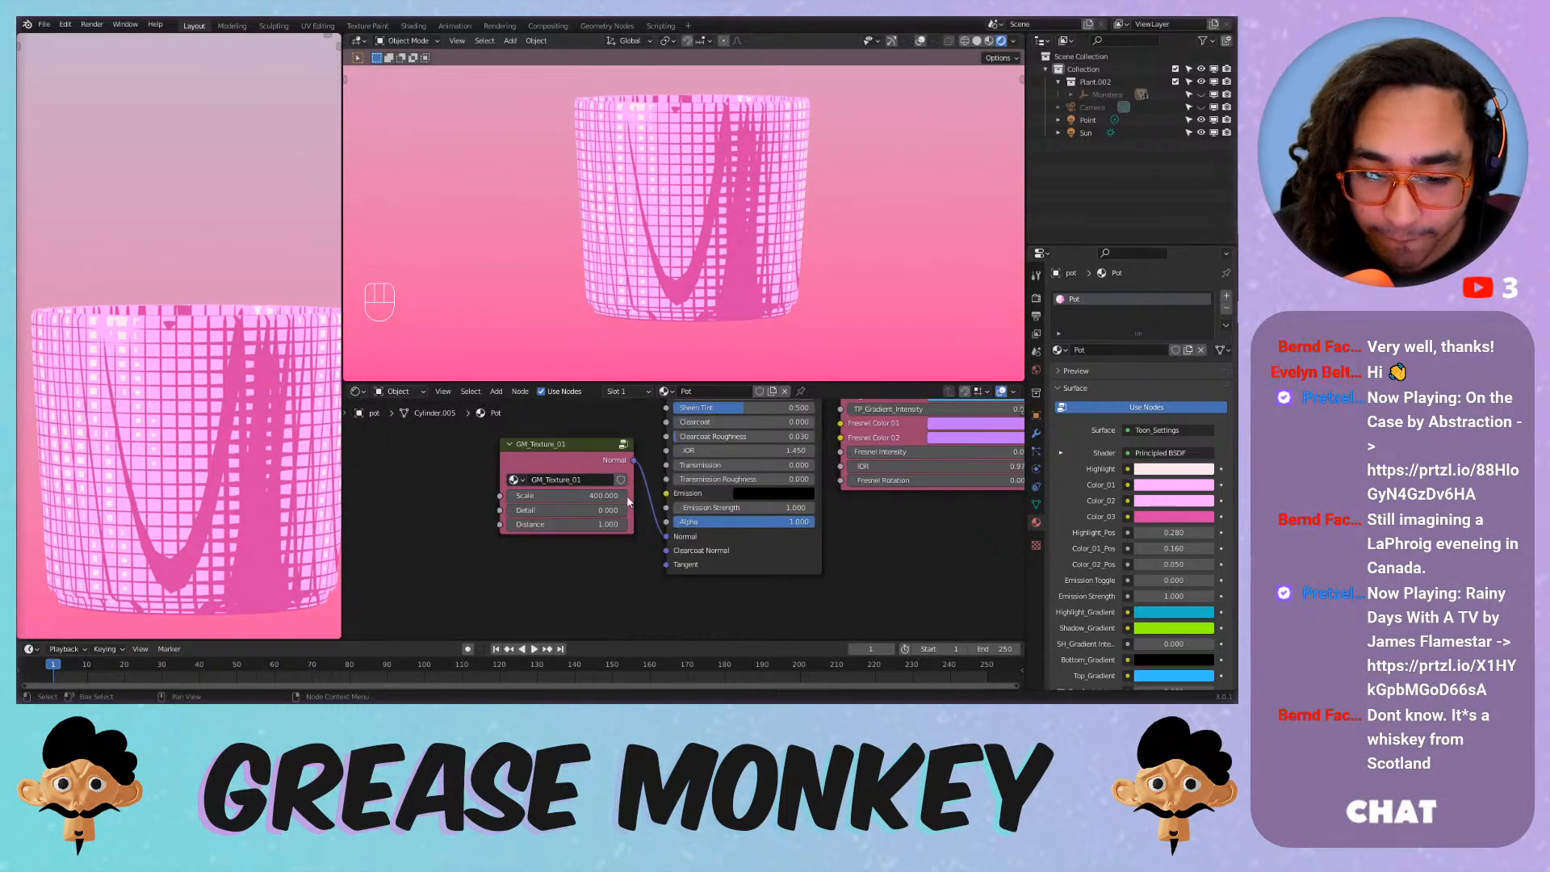
middle_click_drag(880, 514, 742, 621)
middle_click_drag(926, 479, 929, 626)
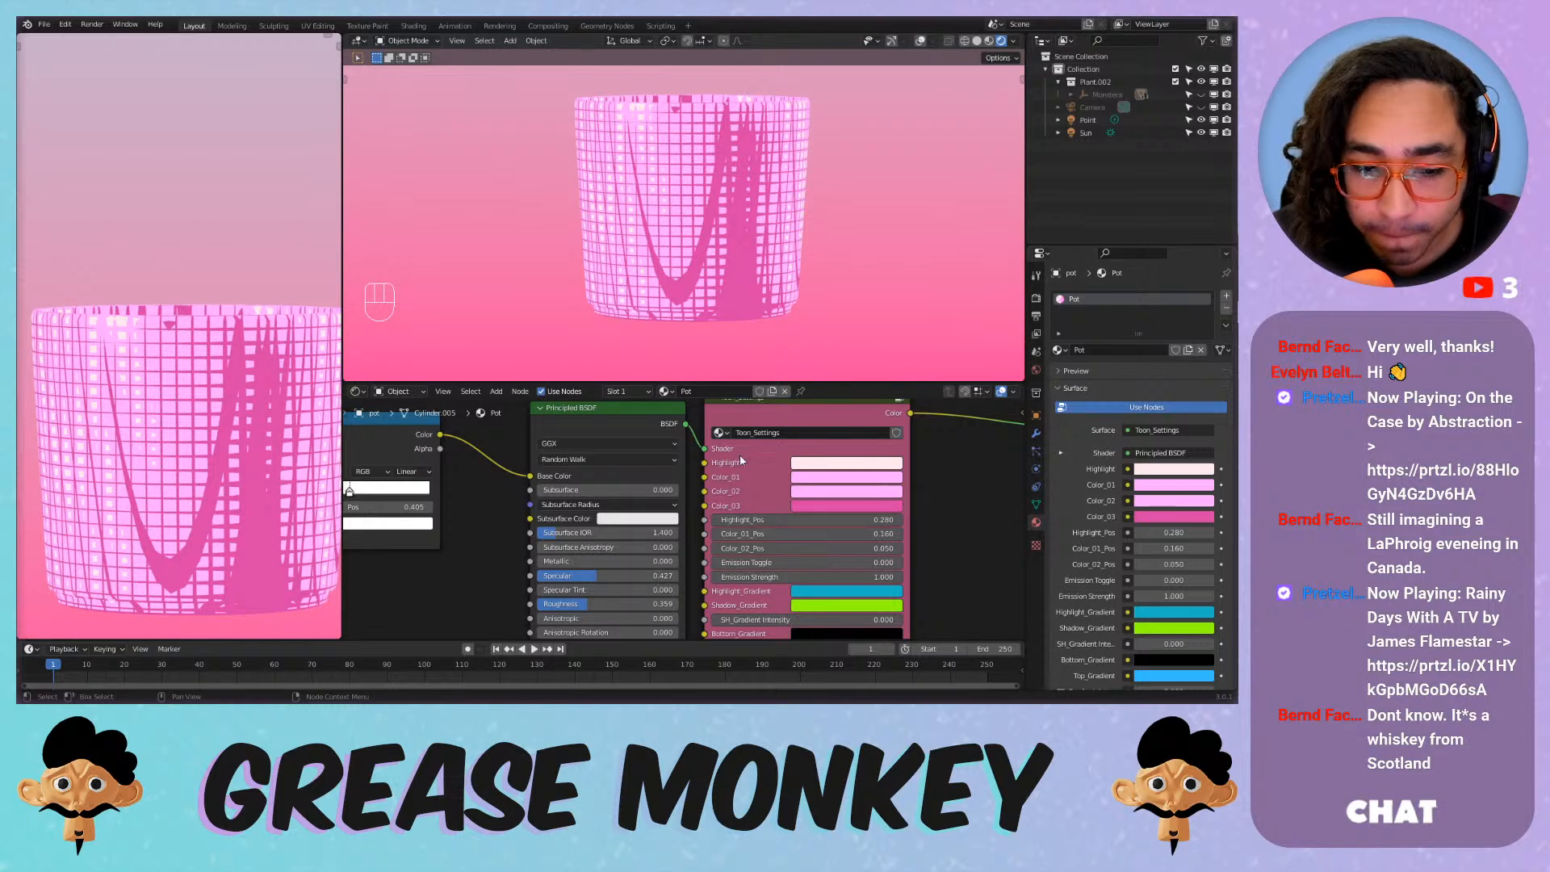
left_click(835, 491)
left_click_drag(835, 357, 868, 360)
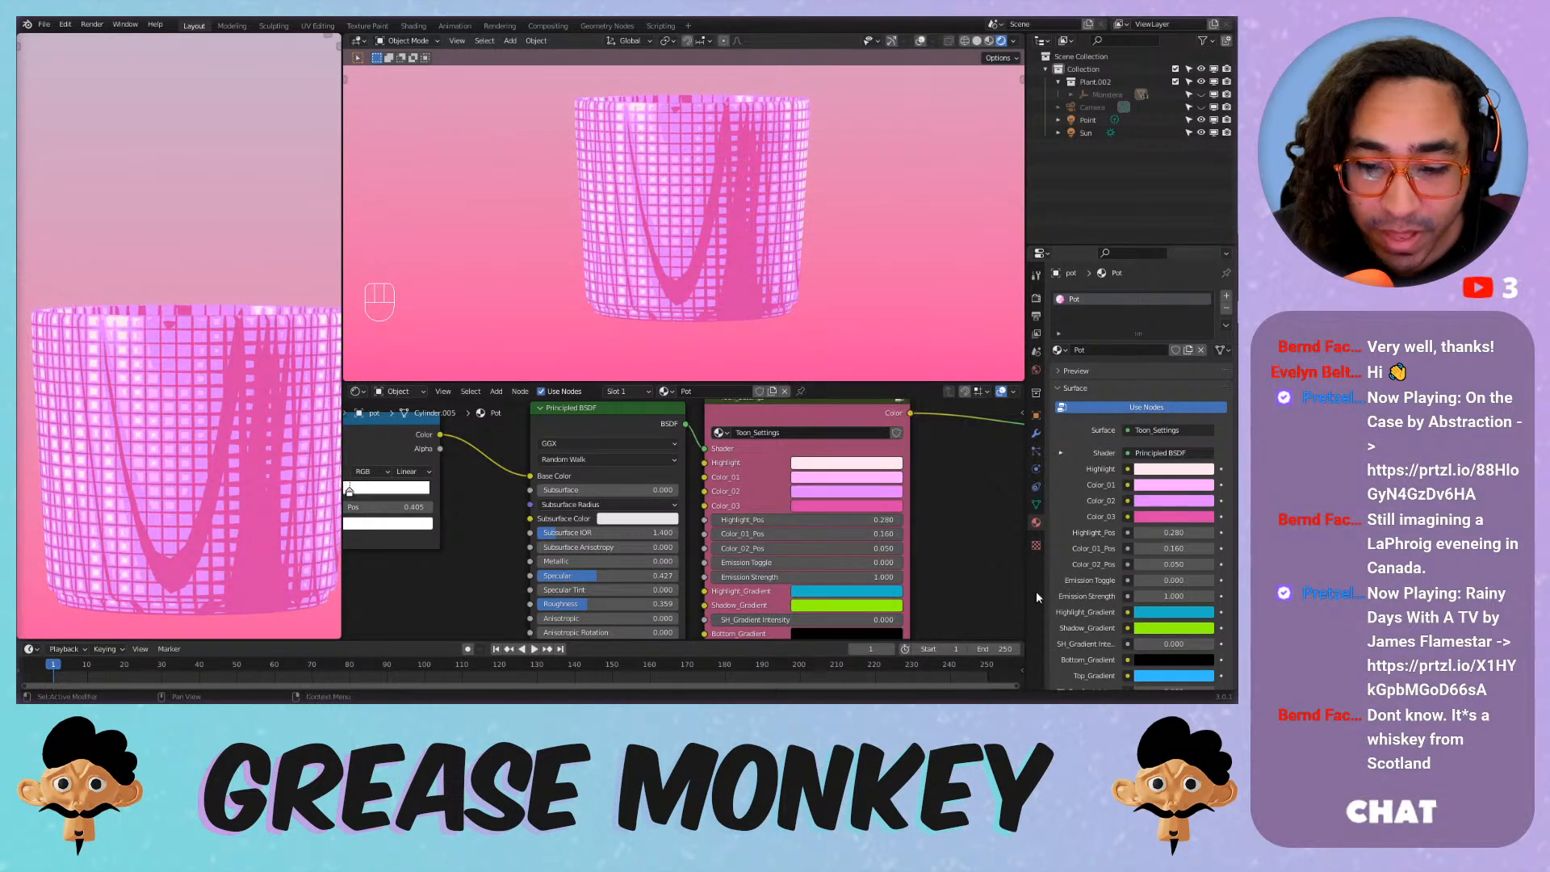
key("ctrl+z")
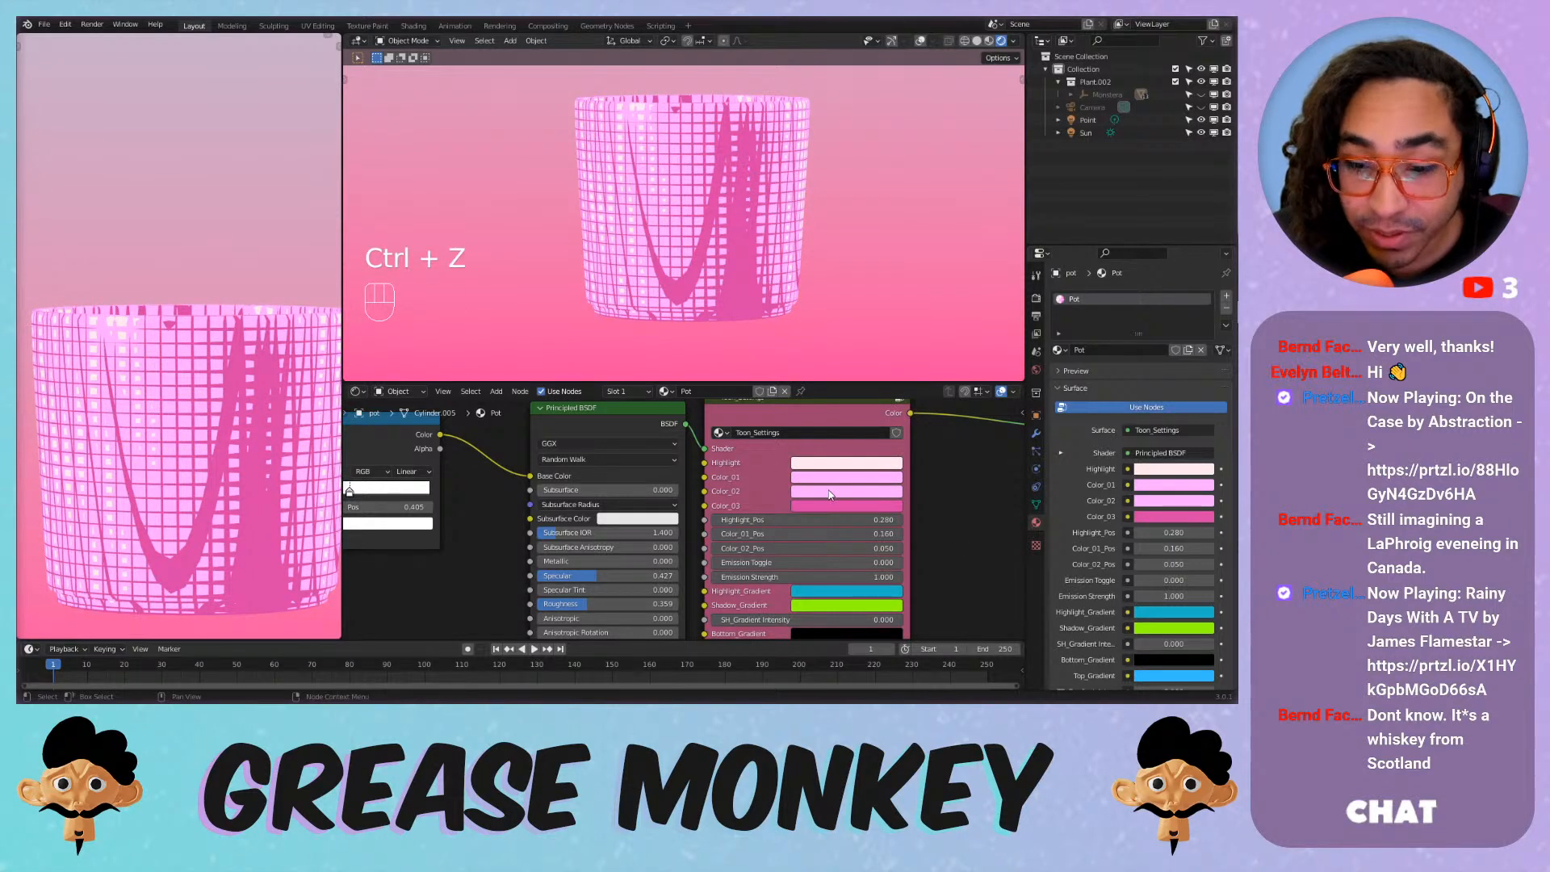
left_click(830, 493)
left_click_drag(851, 366, 862, 371)
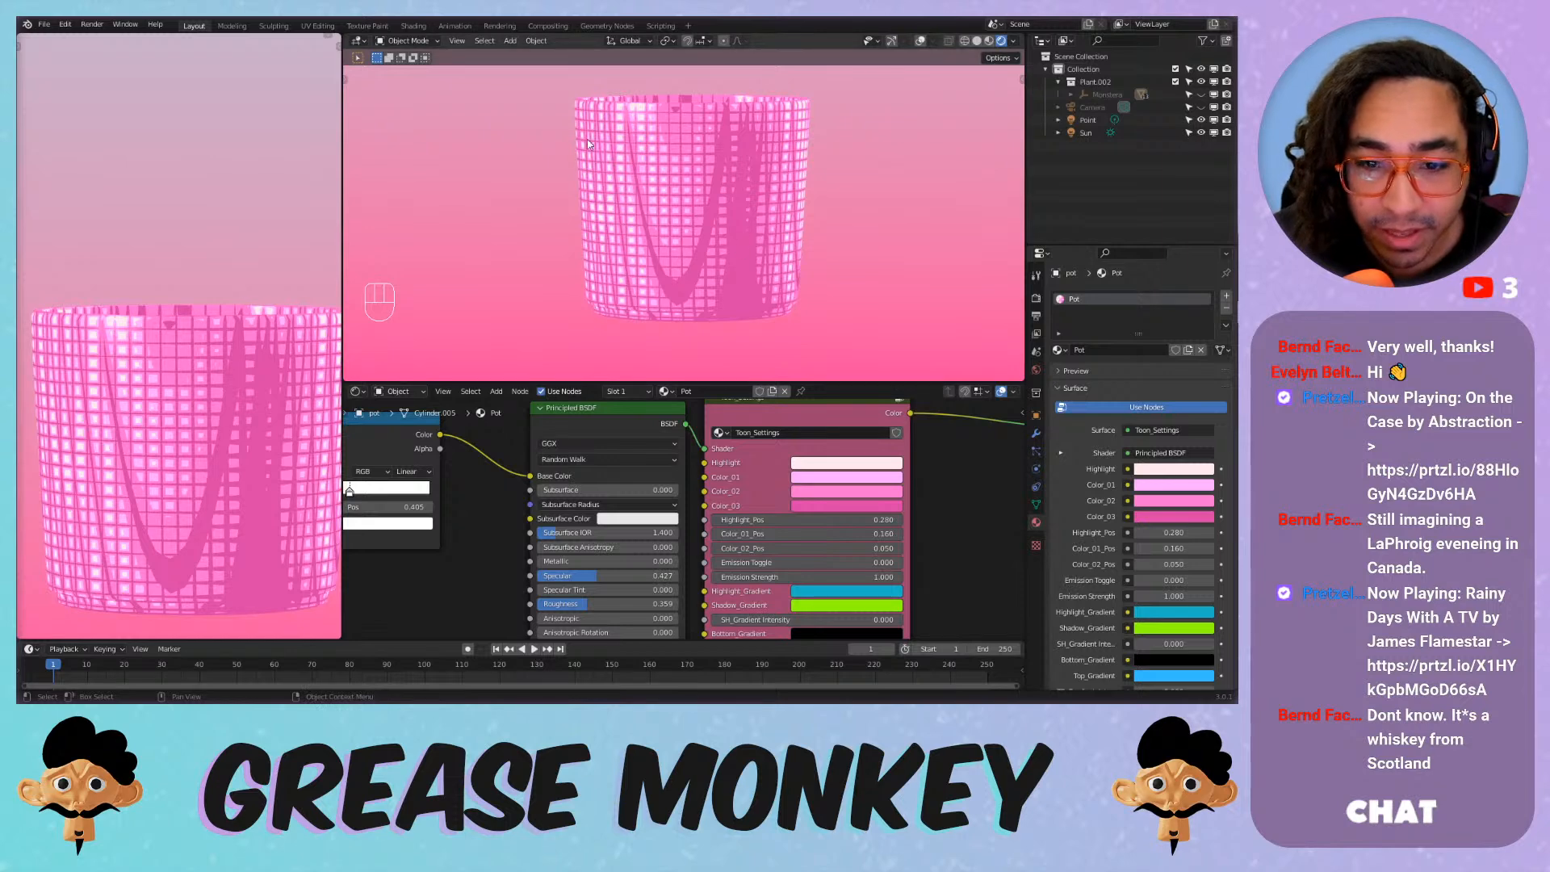
Set the IOR below Fresnel Intensity on the pot's Toon_Settings node to 1.000.
middle_click_drag(914, 550, 914, 501)
scroll(915, 484, "up", 2)
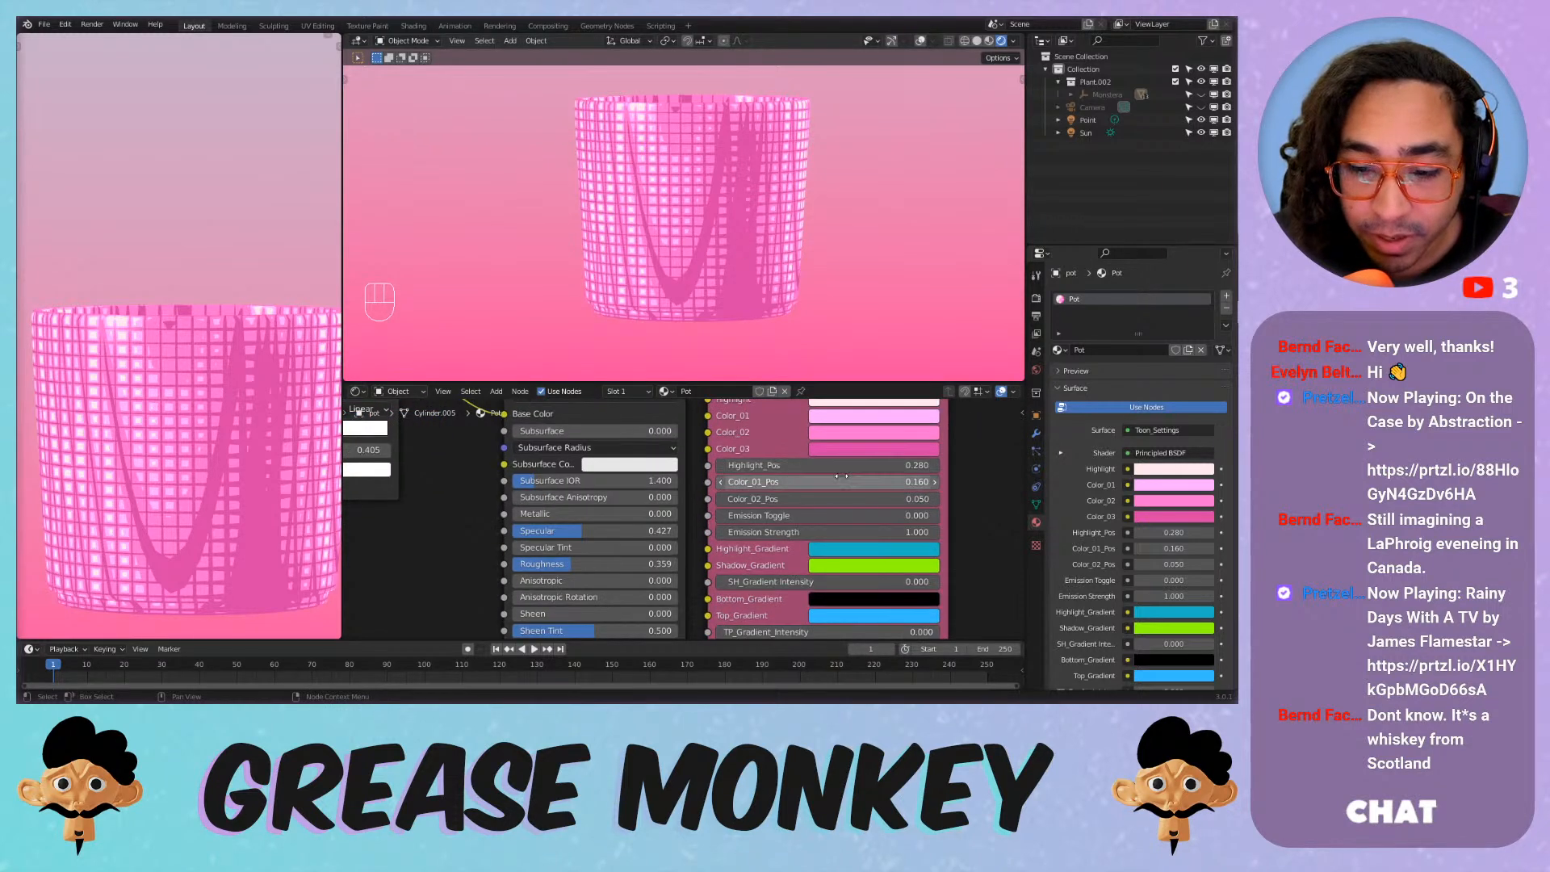
middle_click_drag(926, 607, 792, 460)
left_click_drag(736, 548, 686, 549)
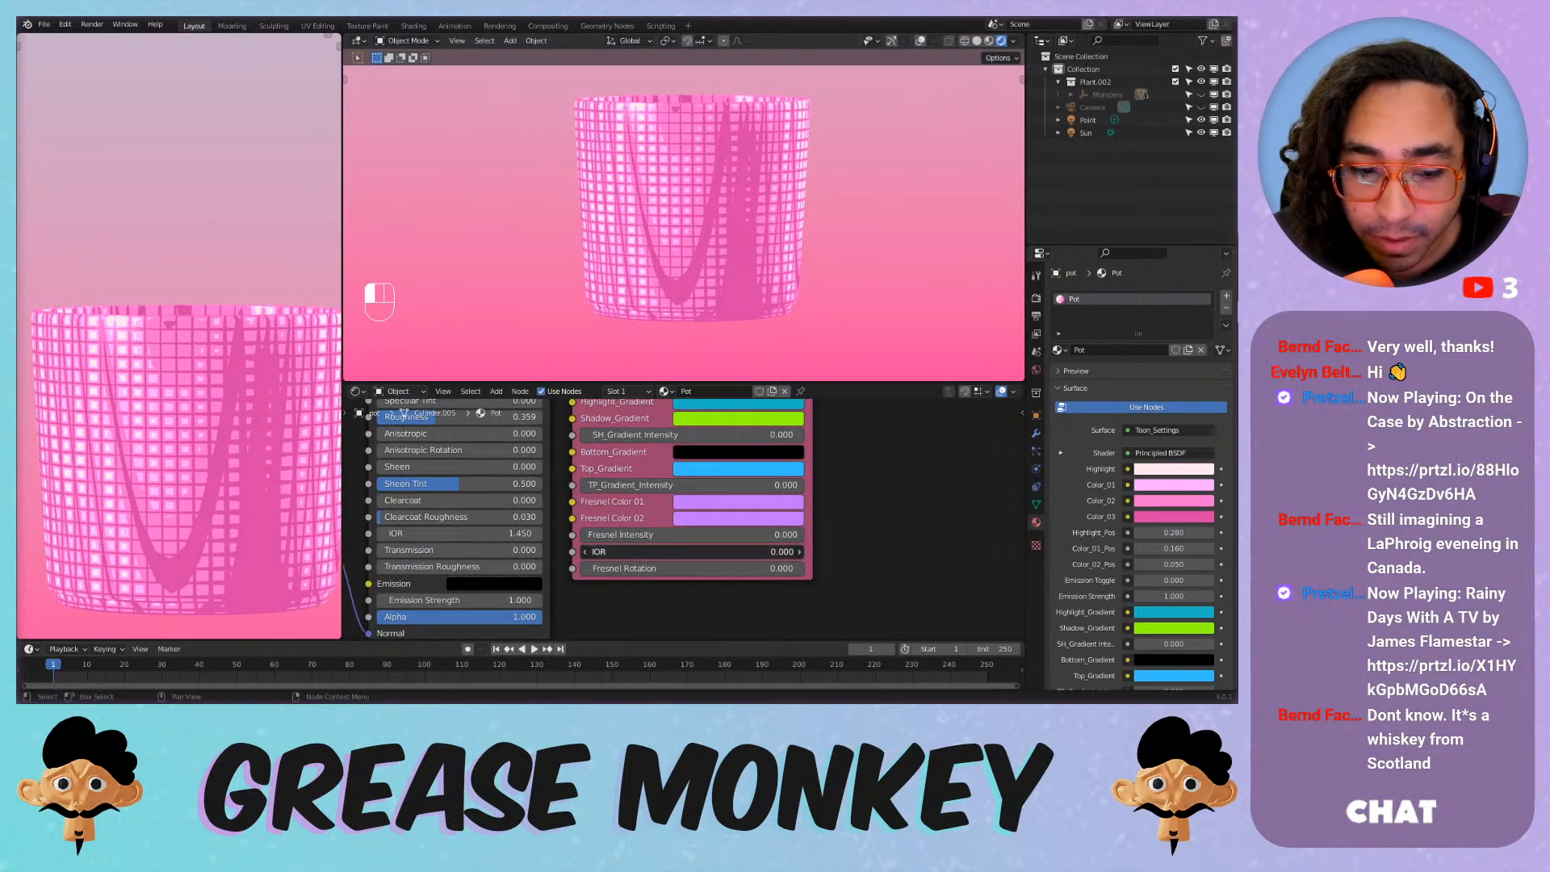
middle_click_drag(839, 461, 881, 537)
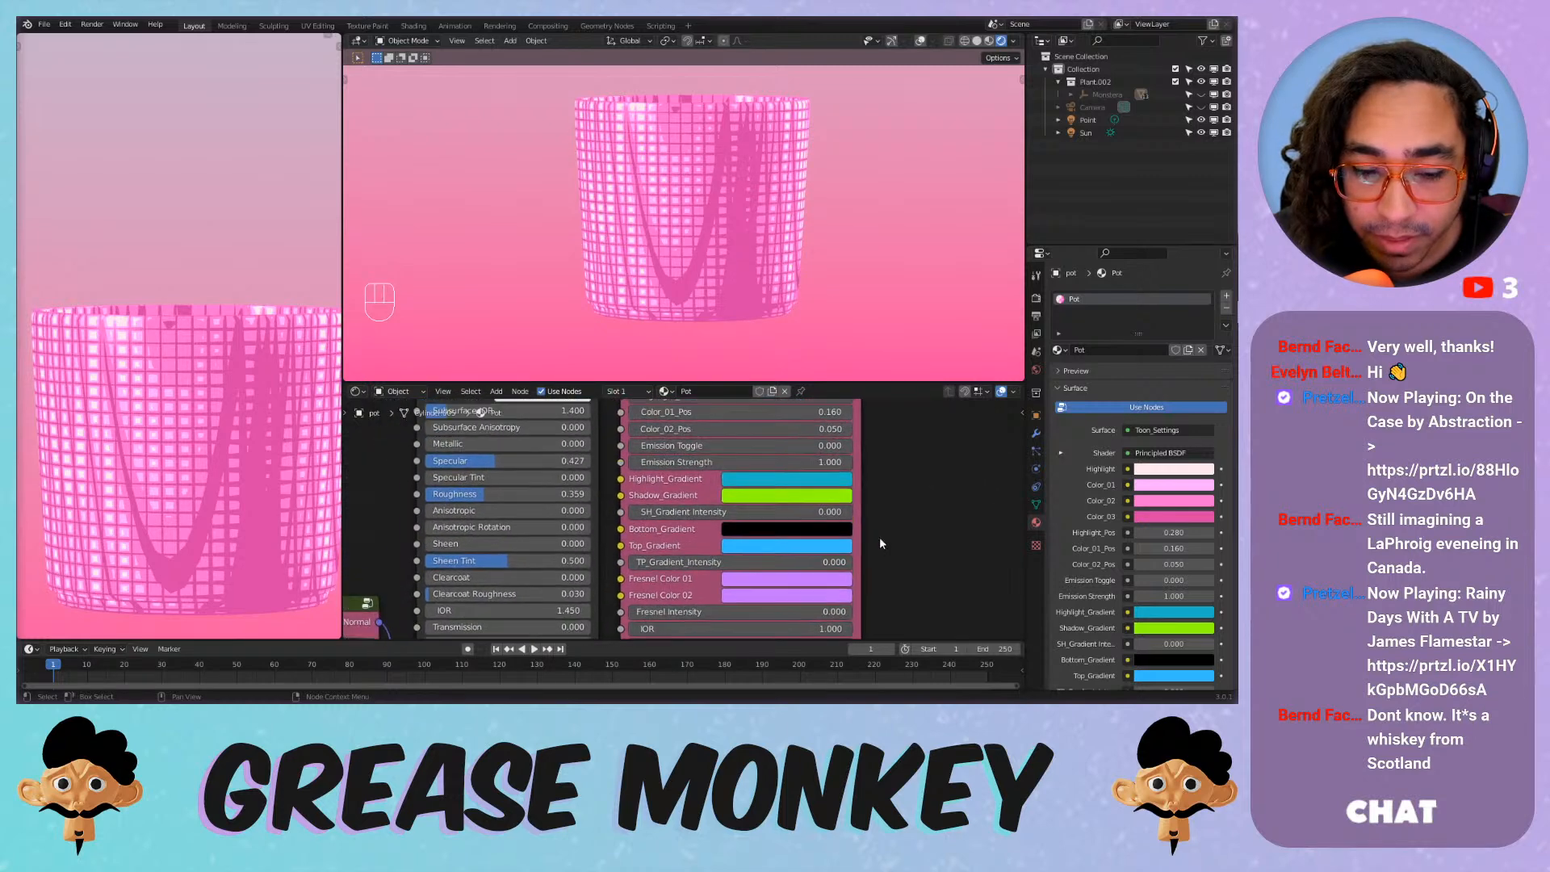
middle_click_drag(819, 442, 852, 531)
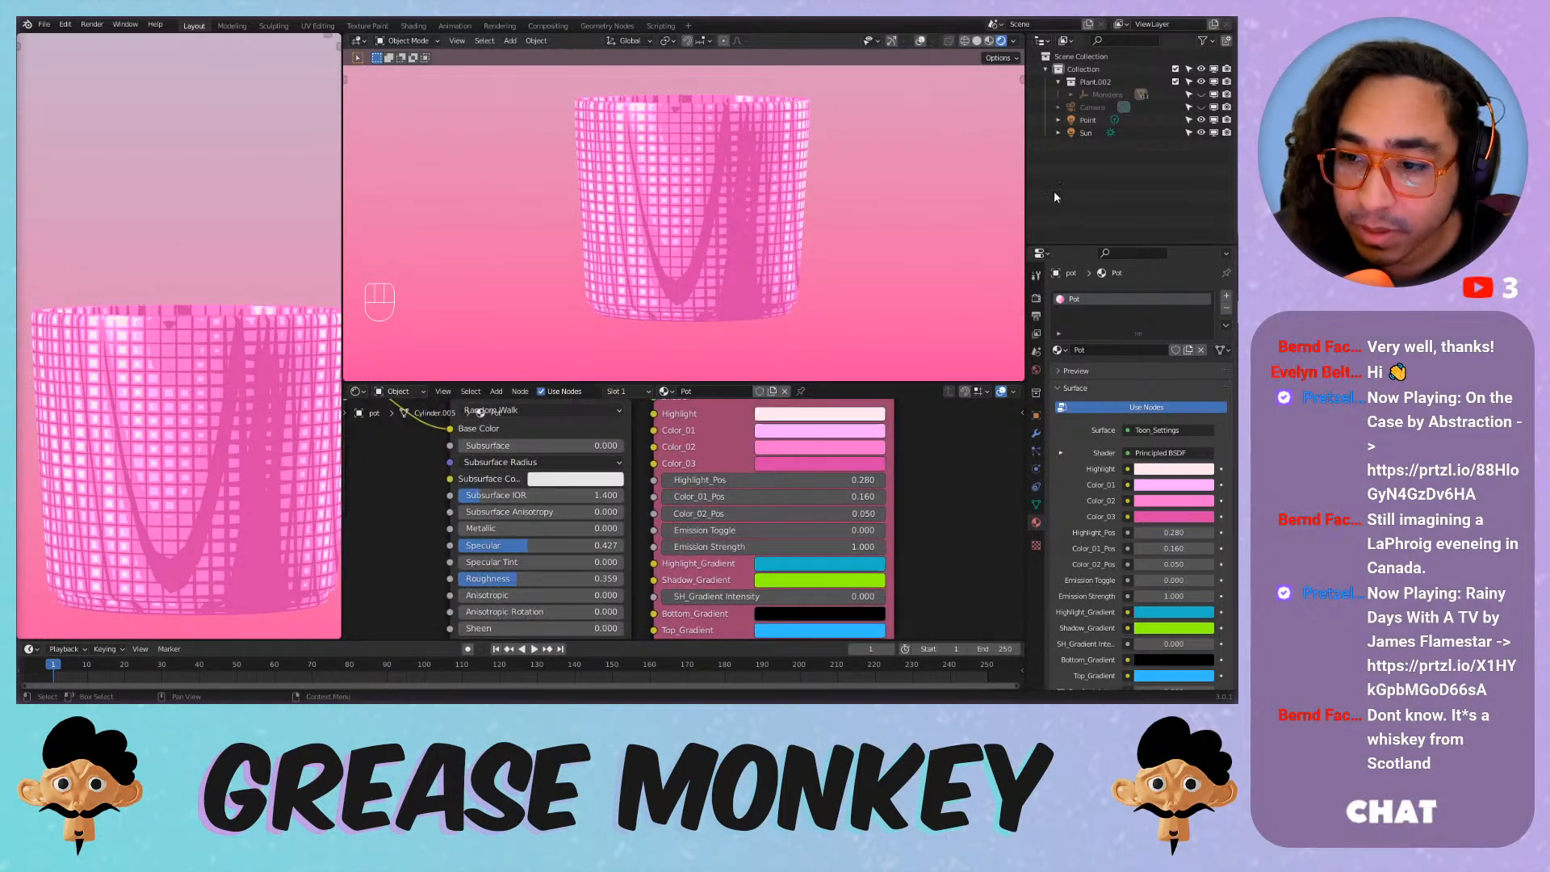
Select the Point light and turn on the viewport overlays to show the lights around the pot.
left_click(1088, 120)
scroll(709, 168, "down", 10)
middle_click_drag(668, 178, 687, 221, "shift")
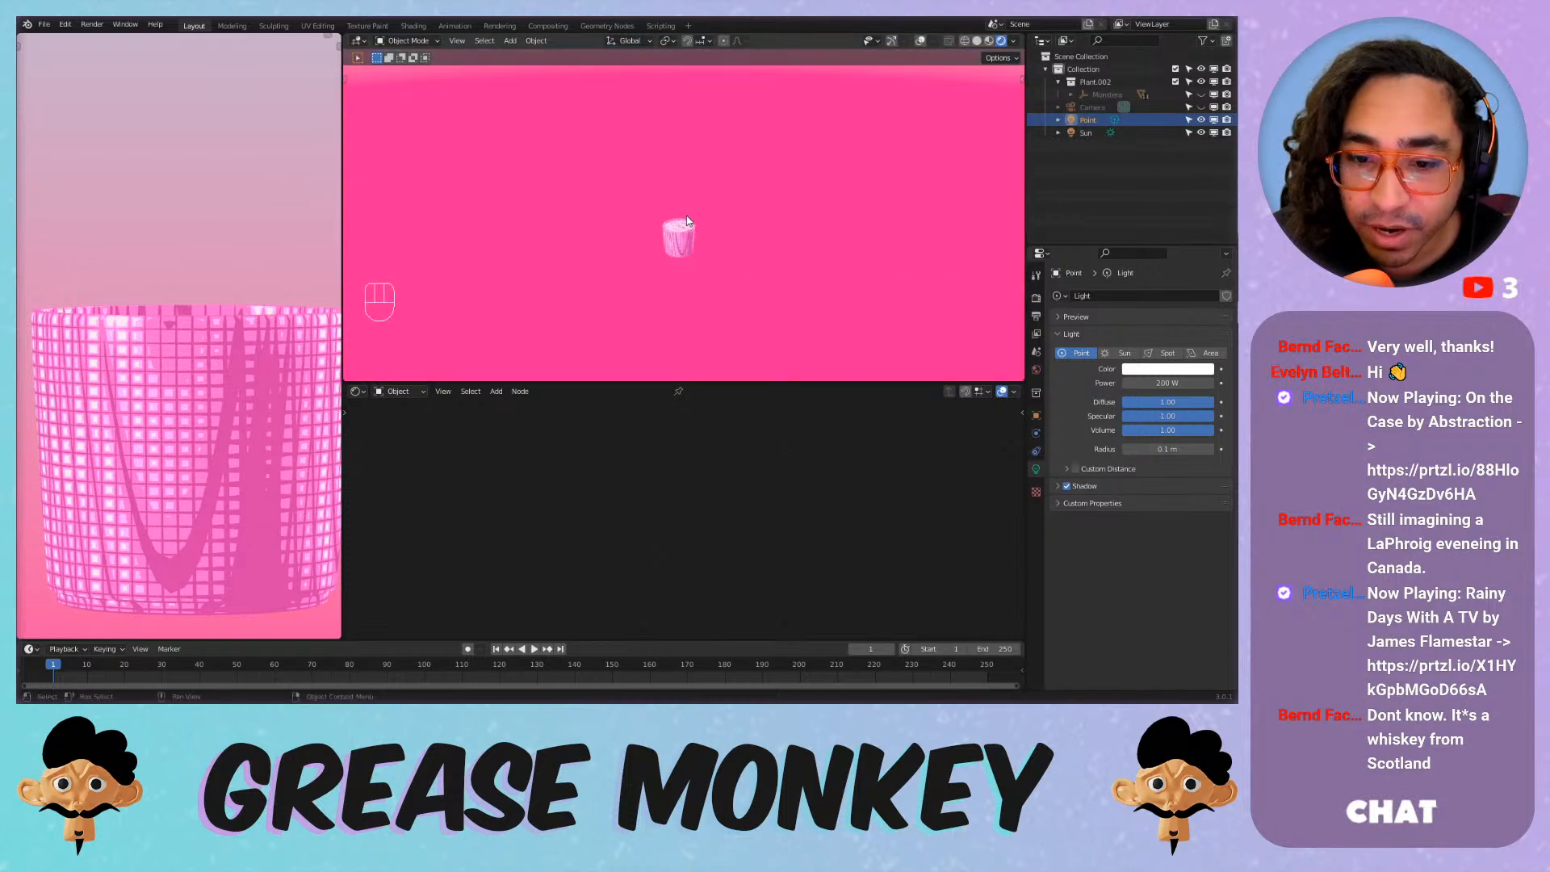
left_click(921, 40)
middle_click_drag(777, 204, 723, 210)
Try moving the Point light and freely rotating the Sun light to test the shading on the pot.
key("g")
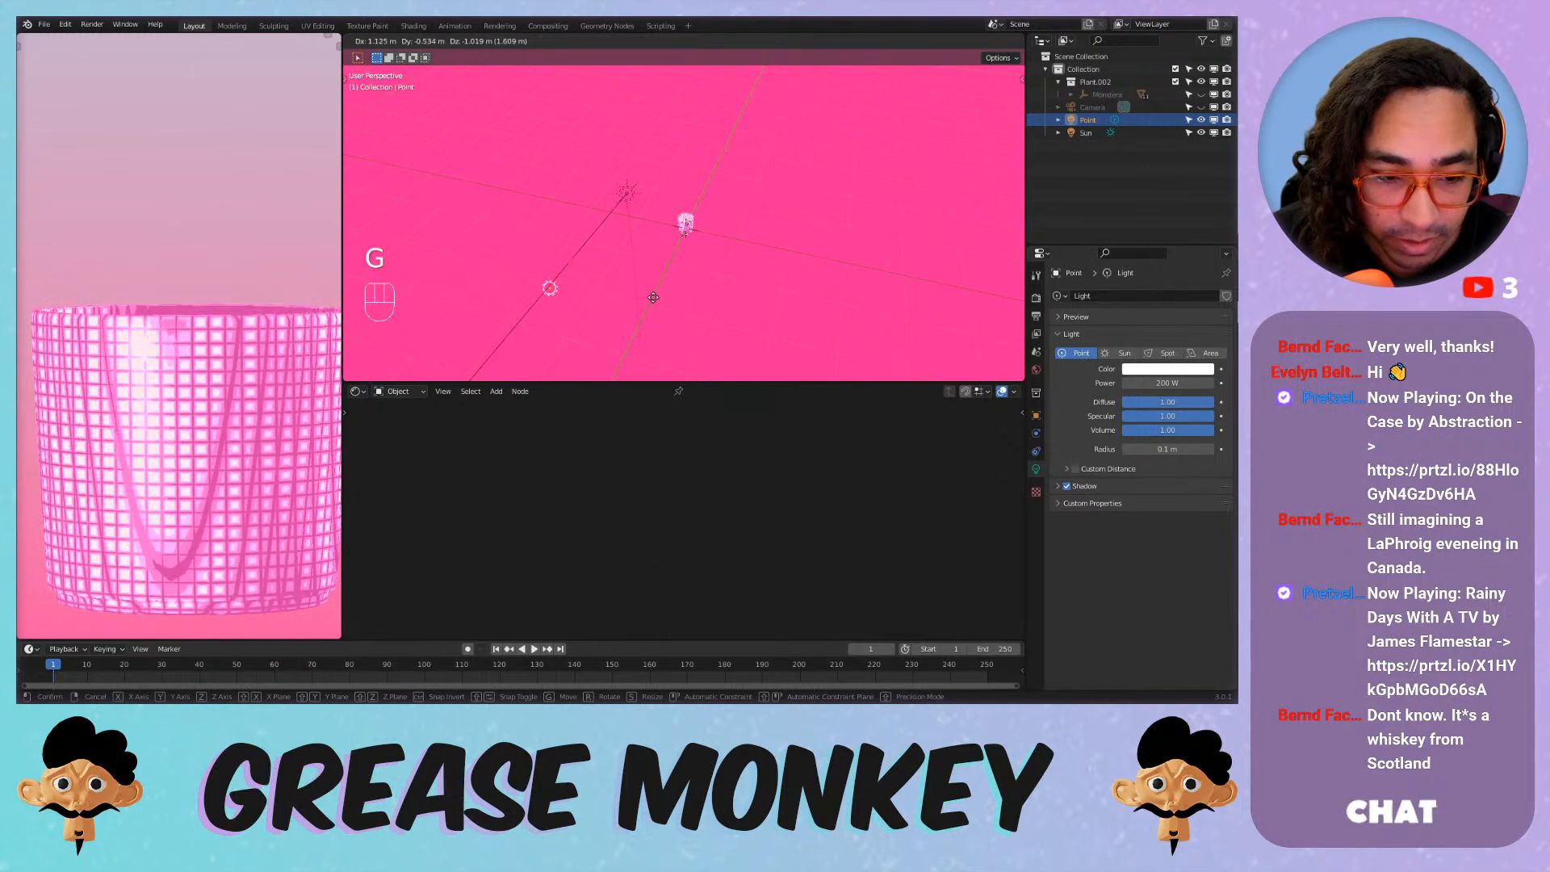
left_click(633, 196)
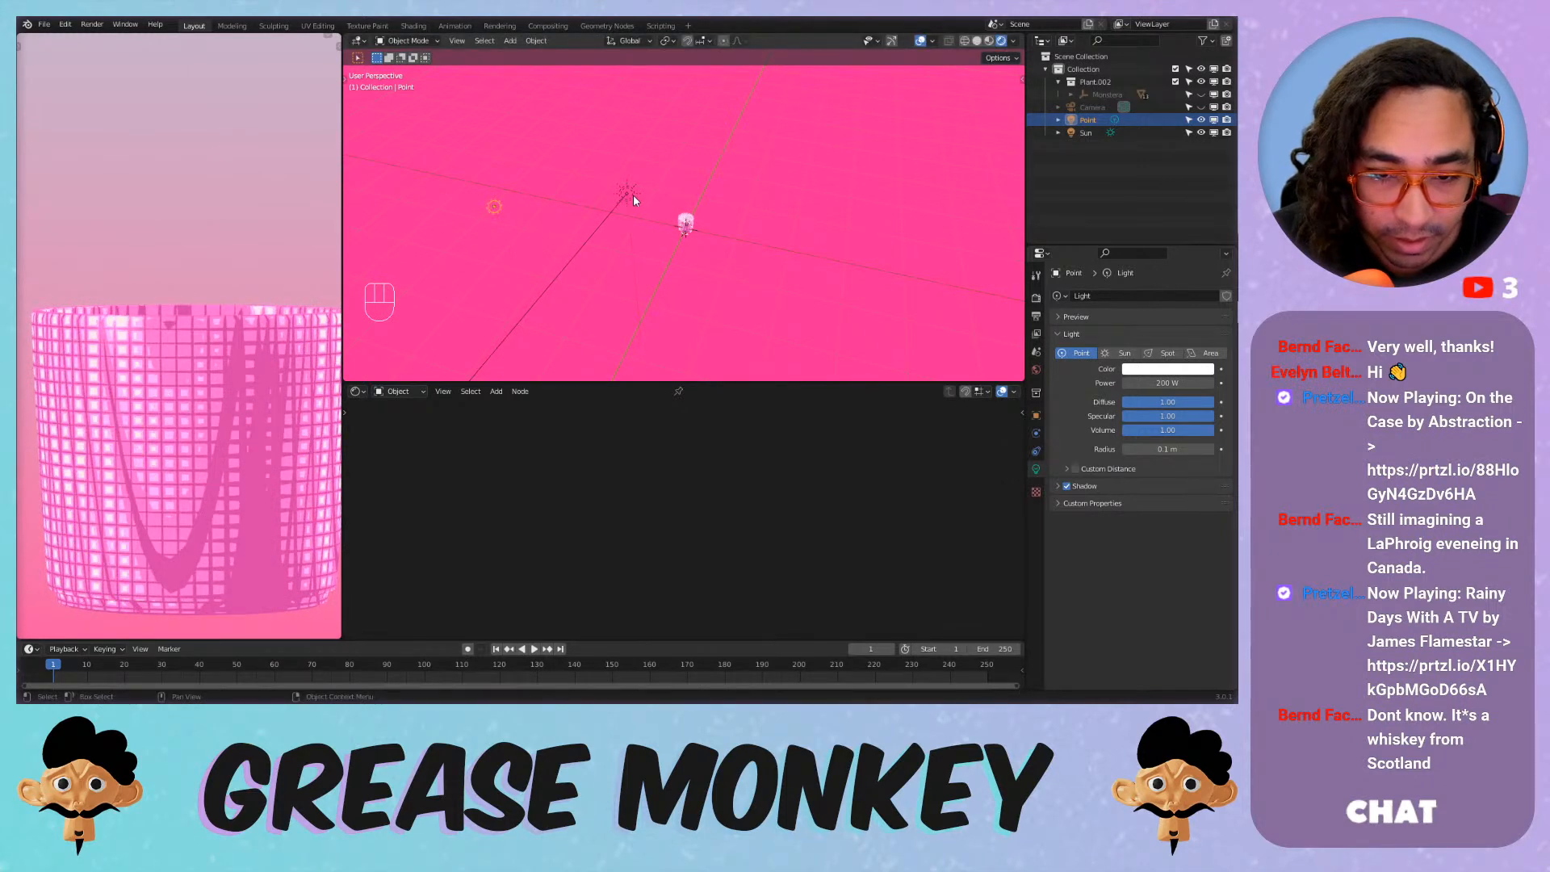
left_click(629, 192)
key("r")
key("r")
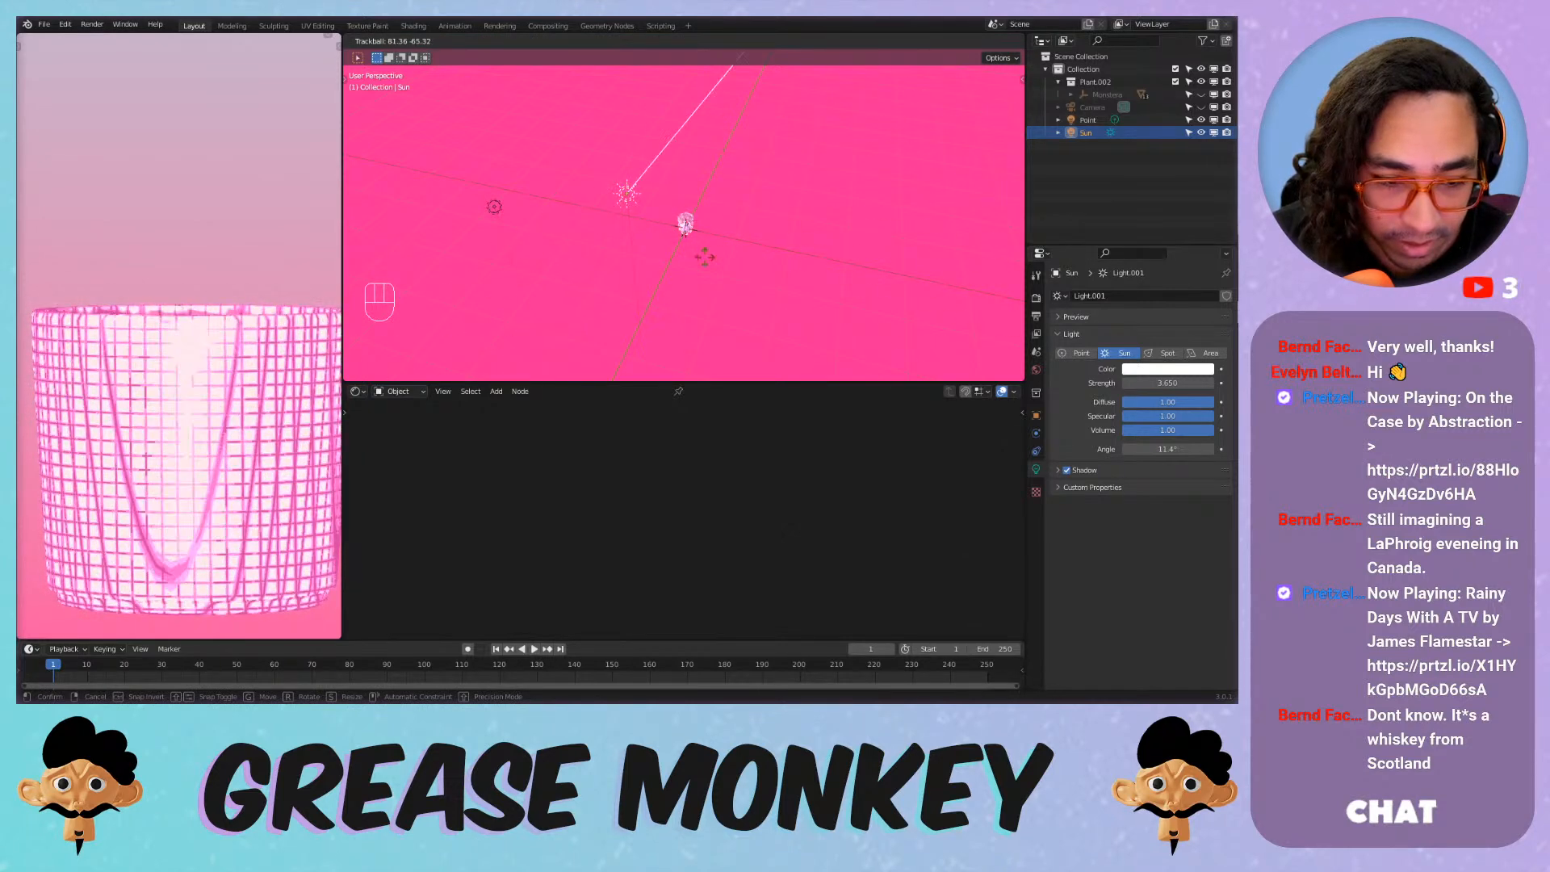
left_click(633, 180)
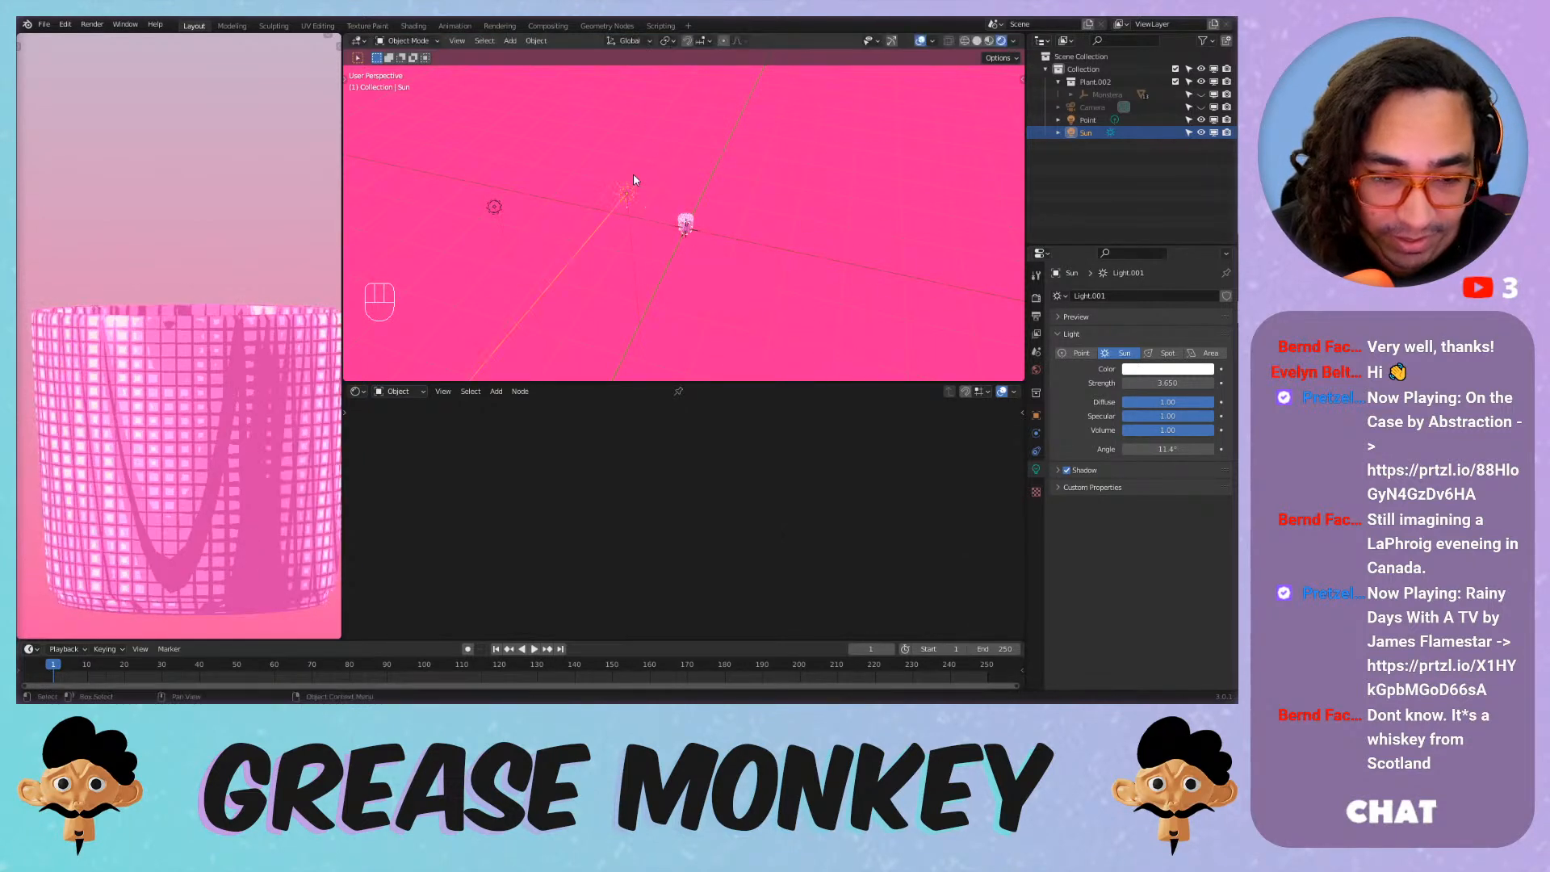
Set Specular and Roughness on the pot's Principled BSDF to 0.000, trying Metallic at 1.000 and returning it to 0.000.
scroll(662, 240, "up", 4)
middle_click_drag(662, 239, 726, 166)
left_click(685, 258)
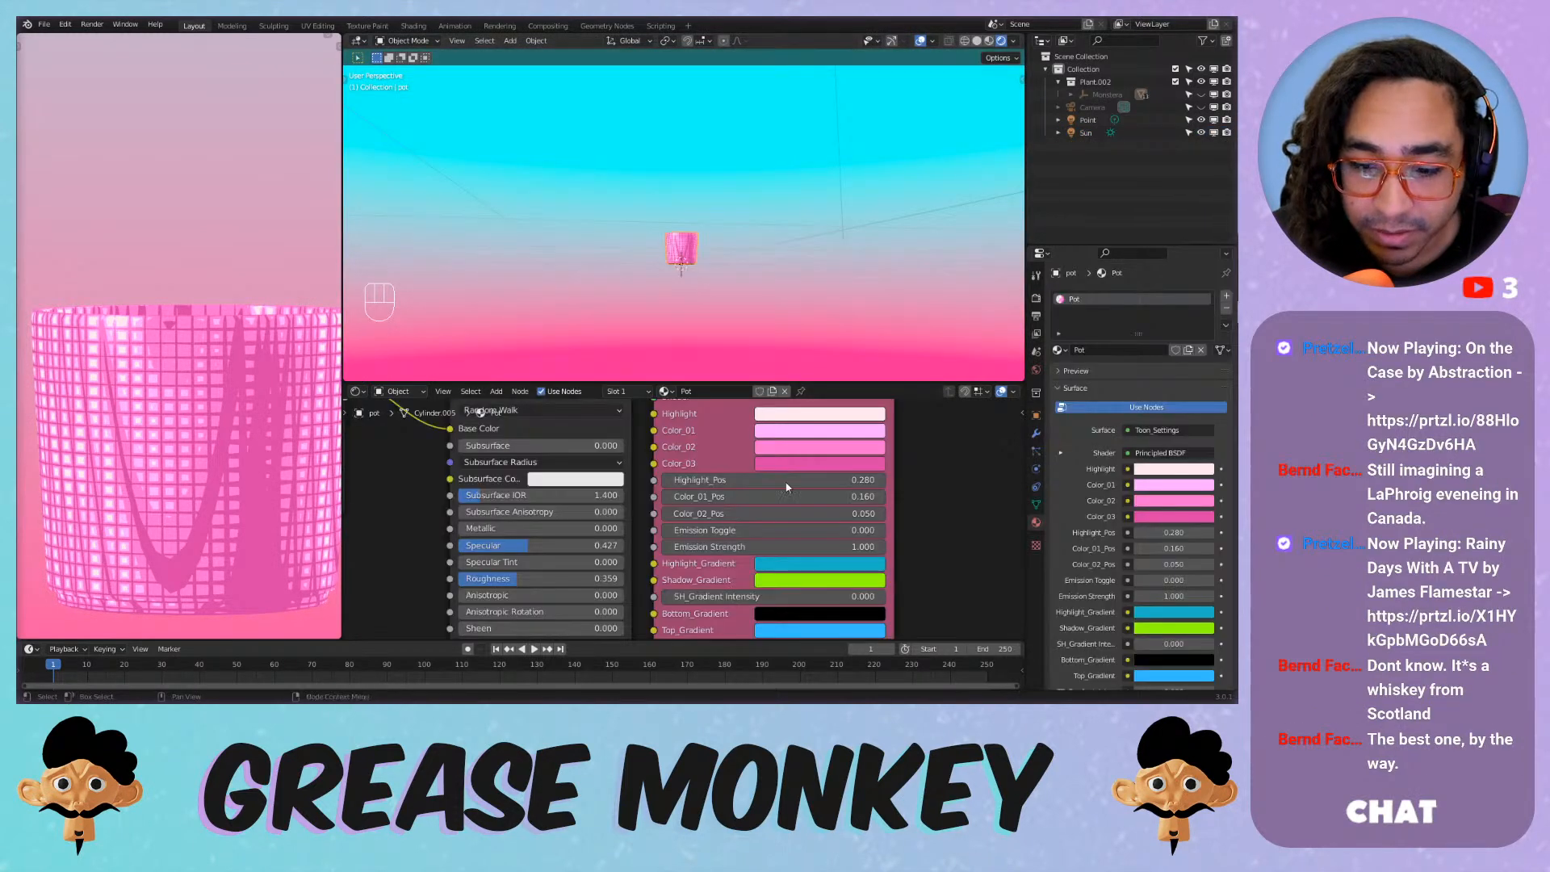
scroll(895, 547, "down", 1)
scroll(894, 546, "down", 1)
middle_click_drag(894, 546, 871, 482)
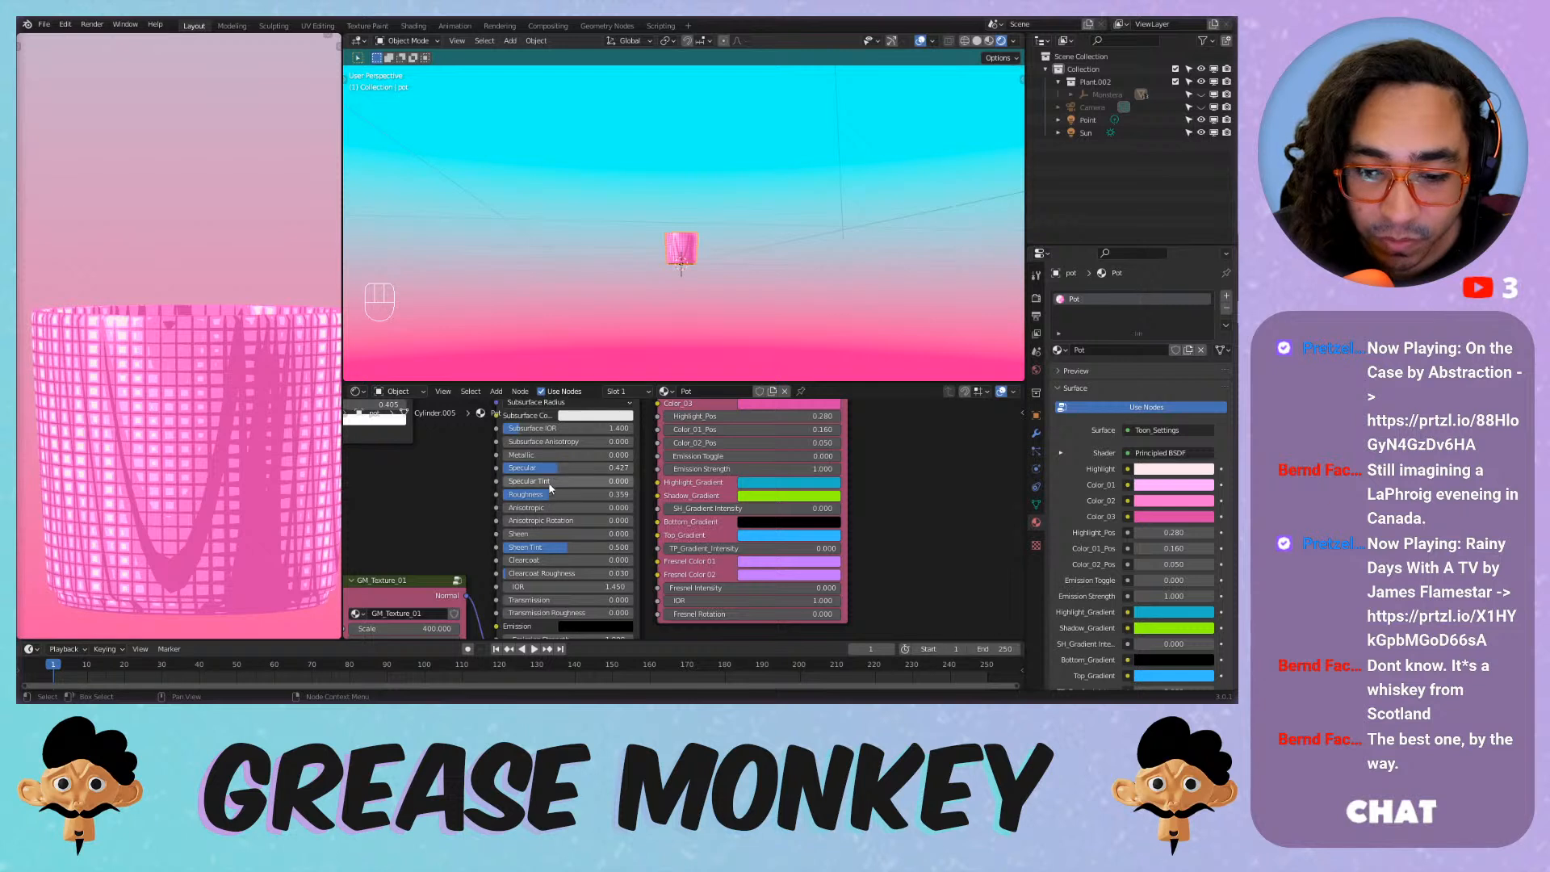
left_click_drag(549, 494, 581, 455)
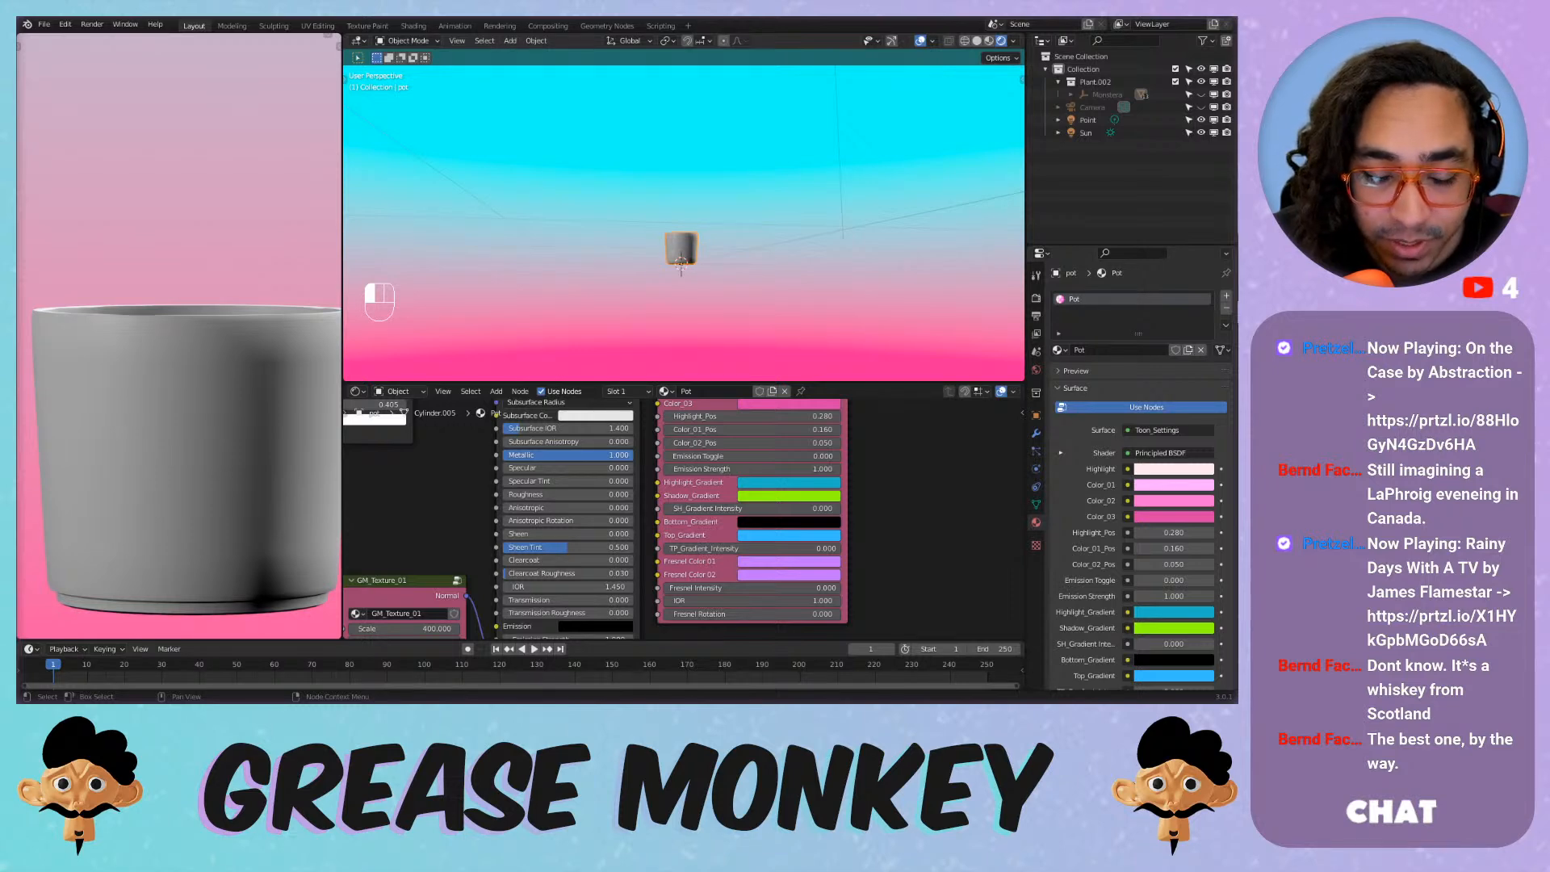
left_click_drag(582, 455, 533, 459)
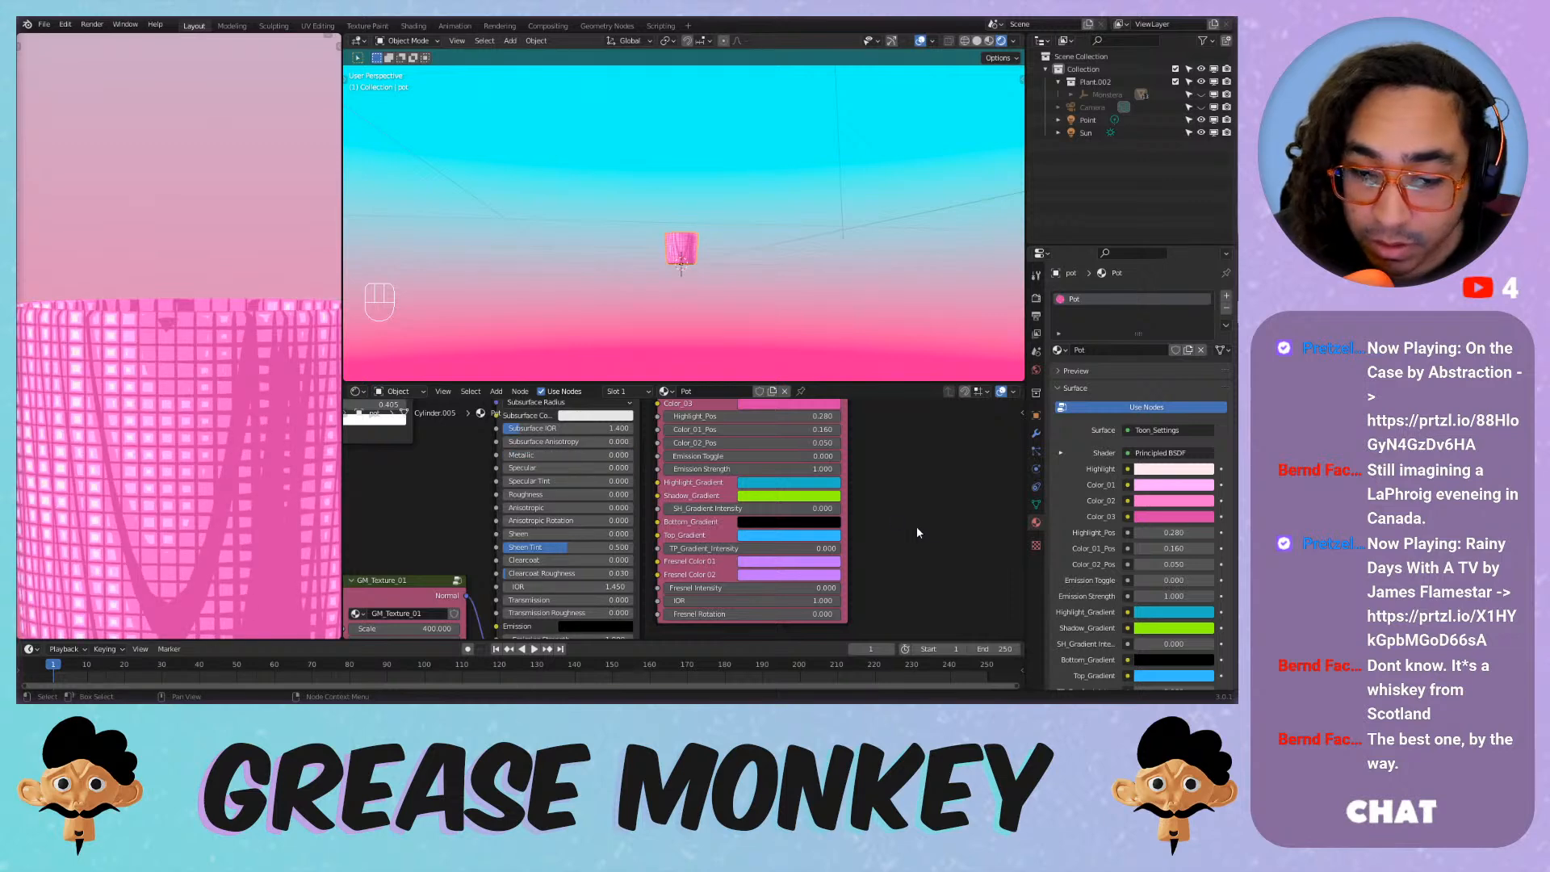
Try other Highlight_Pos and Color_01_Pos values on the pot's Toon_Settings node and undo the changes.
scroll(888, 460, "up", 1)
middle_click_drag(888, 461, 859, 521)
scroll(825, 491, "up", 3)
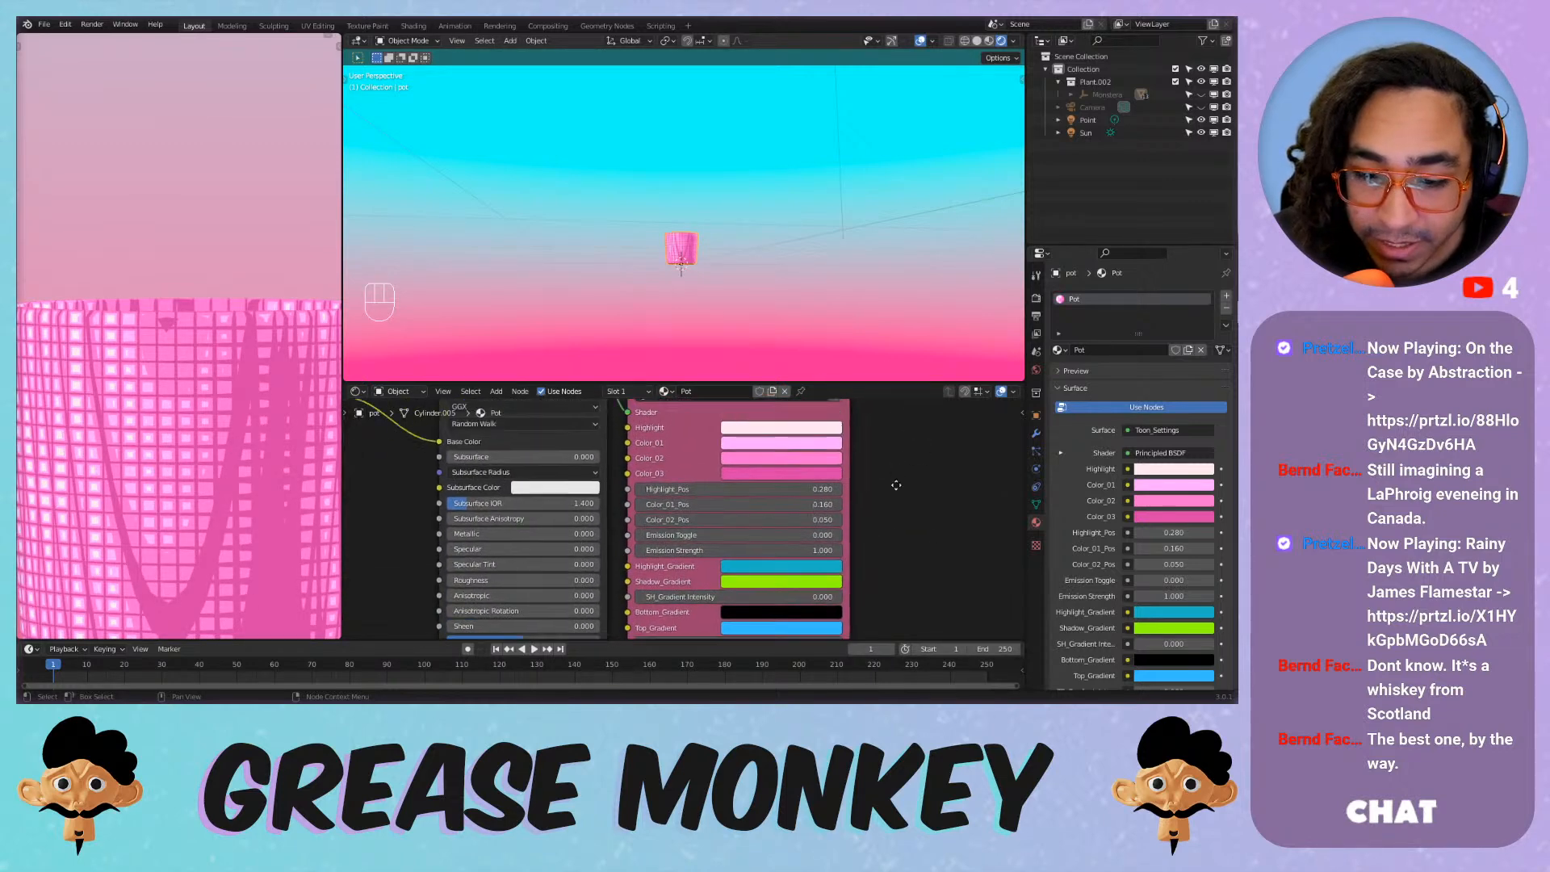
scroll(274, 394, "down", 4)
scroll(275, 394, "up", 1)
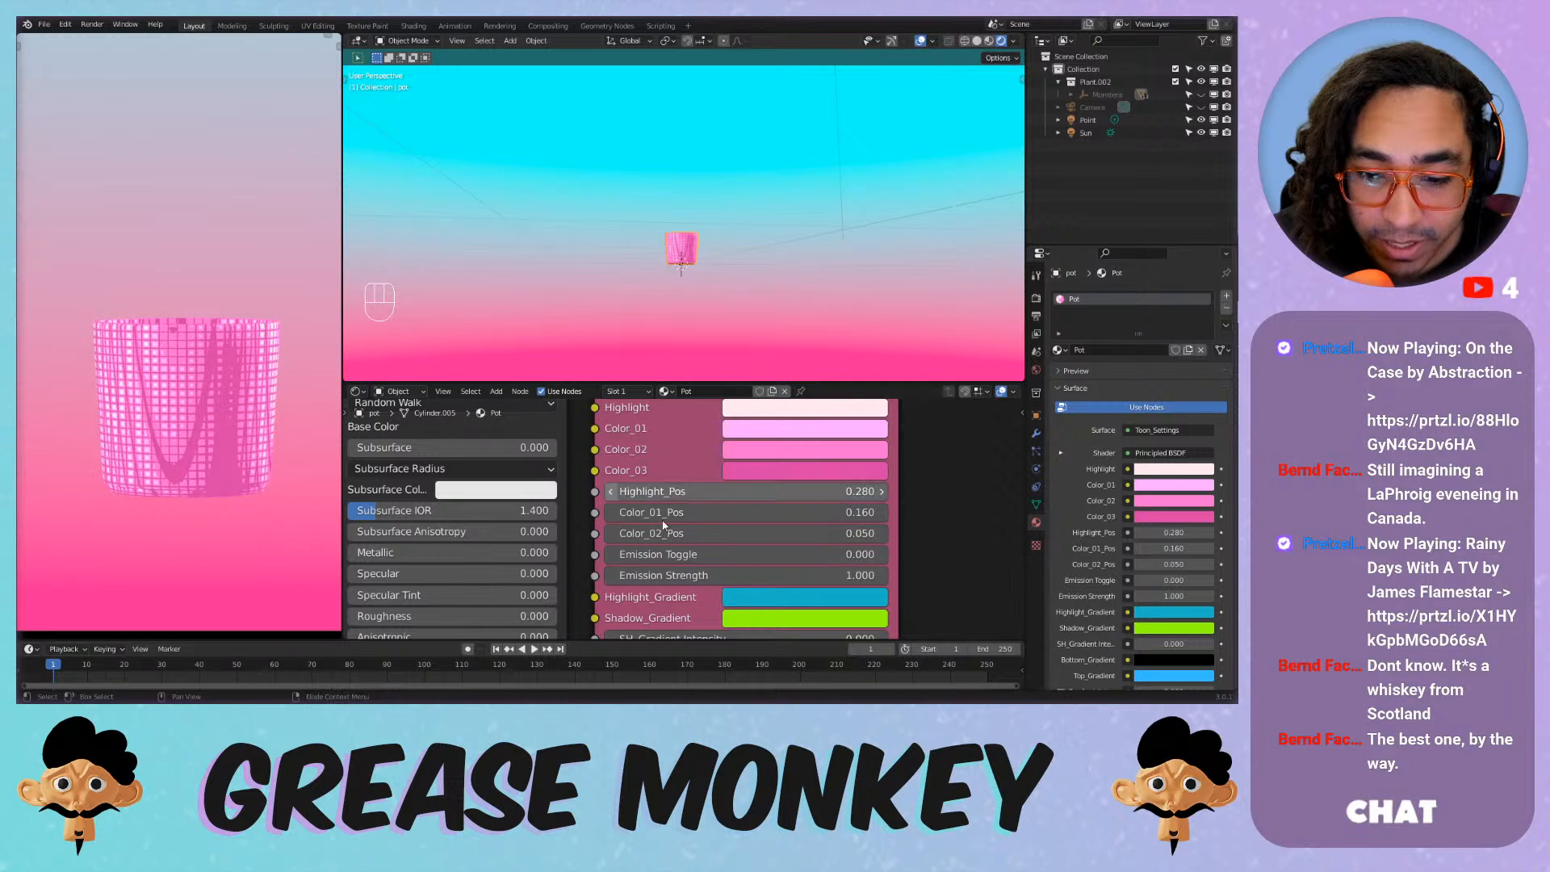
scroll(657, 283, "up", 3)
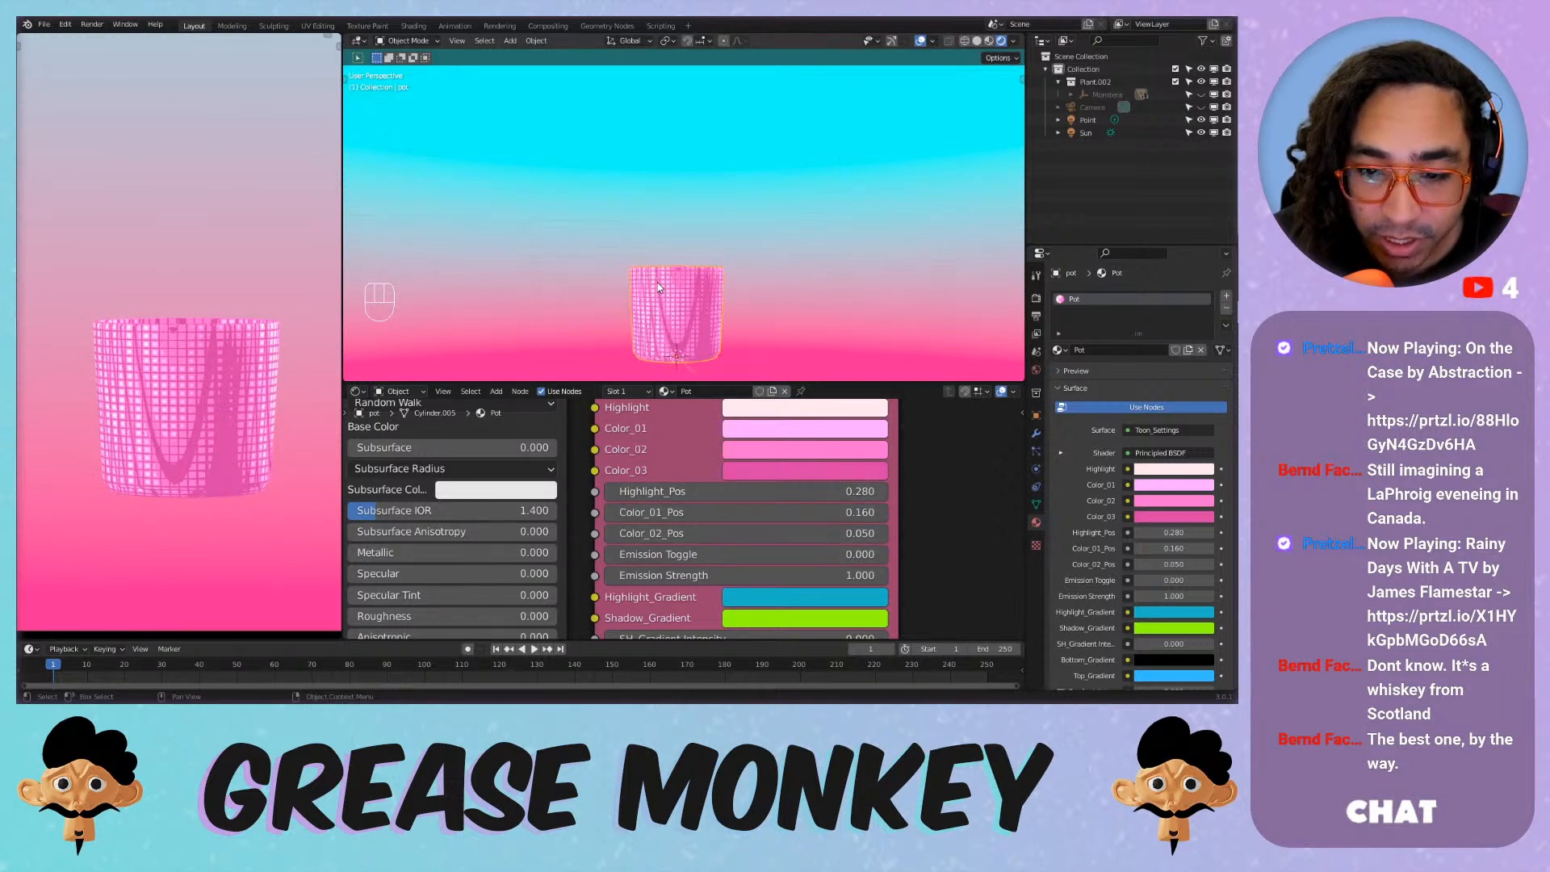
middle_click_drag(680, 263, 702, 221)
scroll(699, 226, "up", 4)
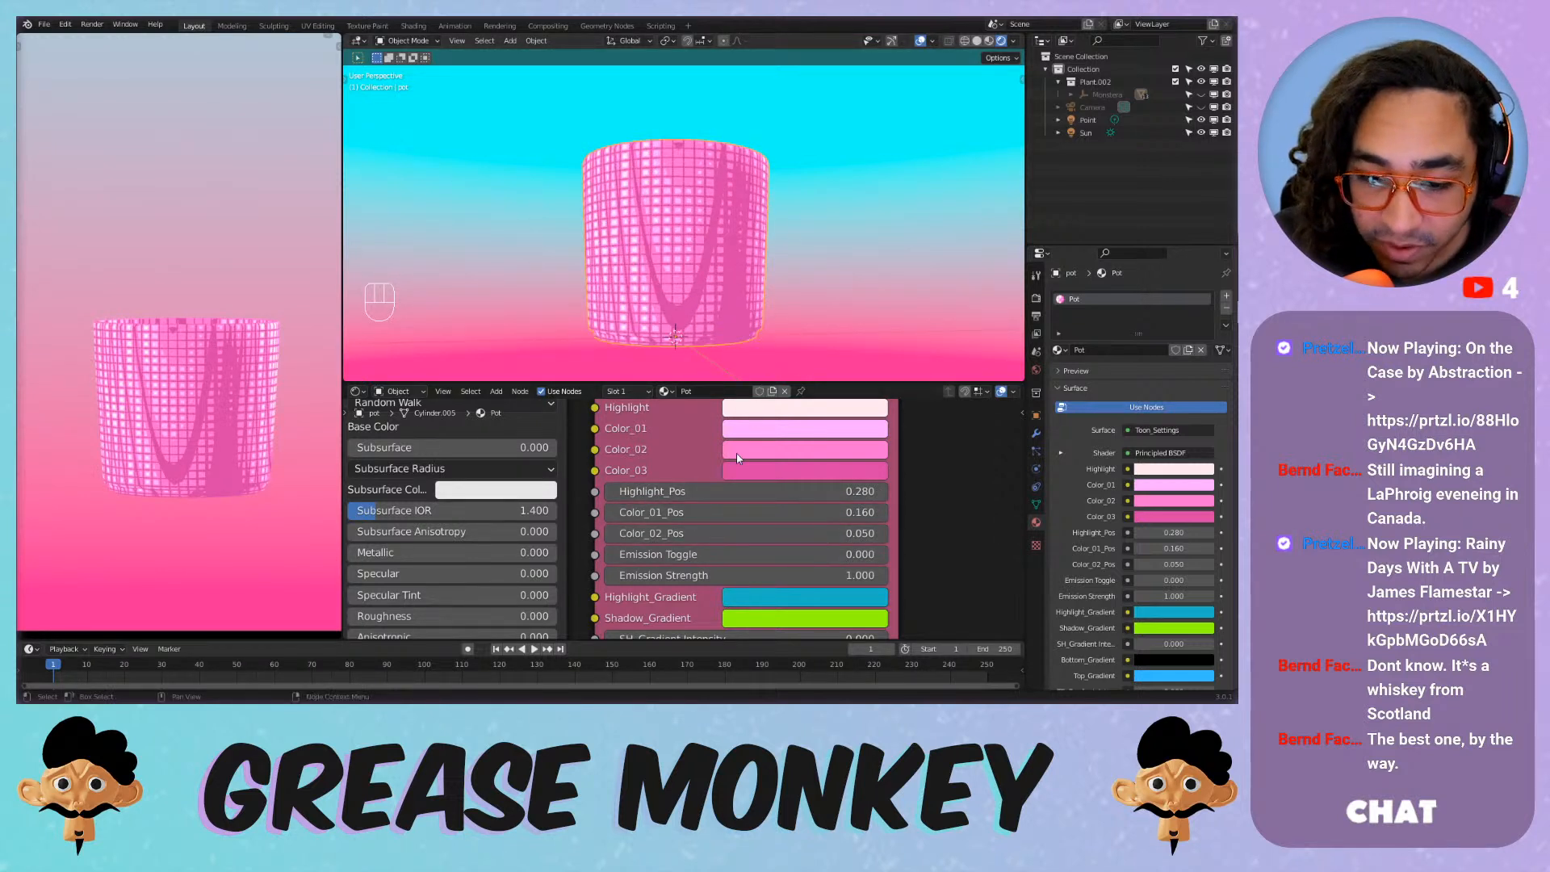
left_click_drag(706, 498, 649, 498)
key("ctrl+z")
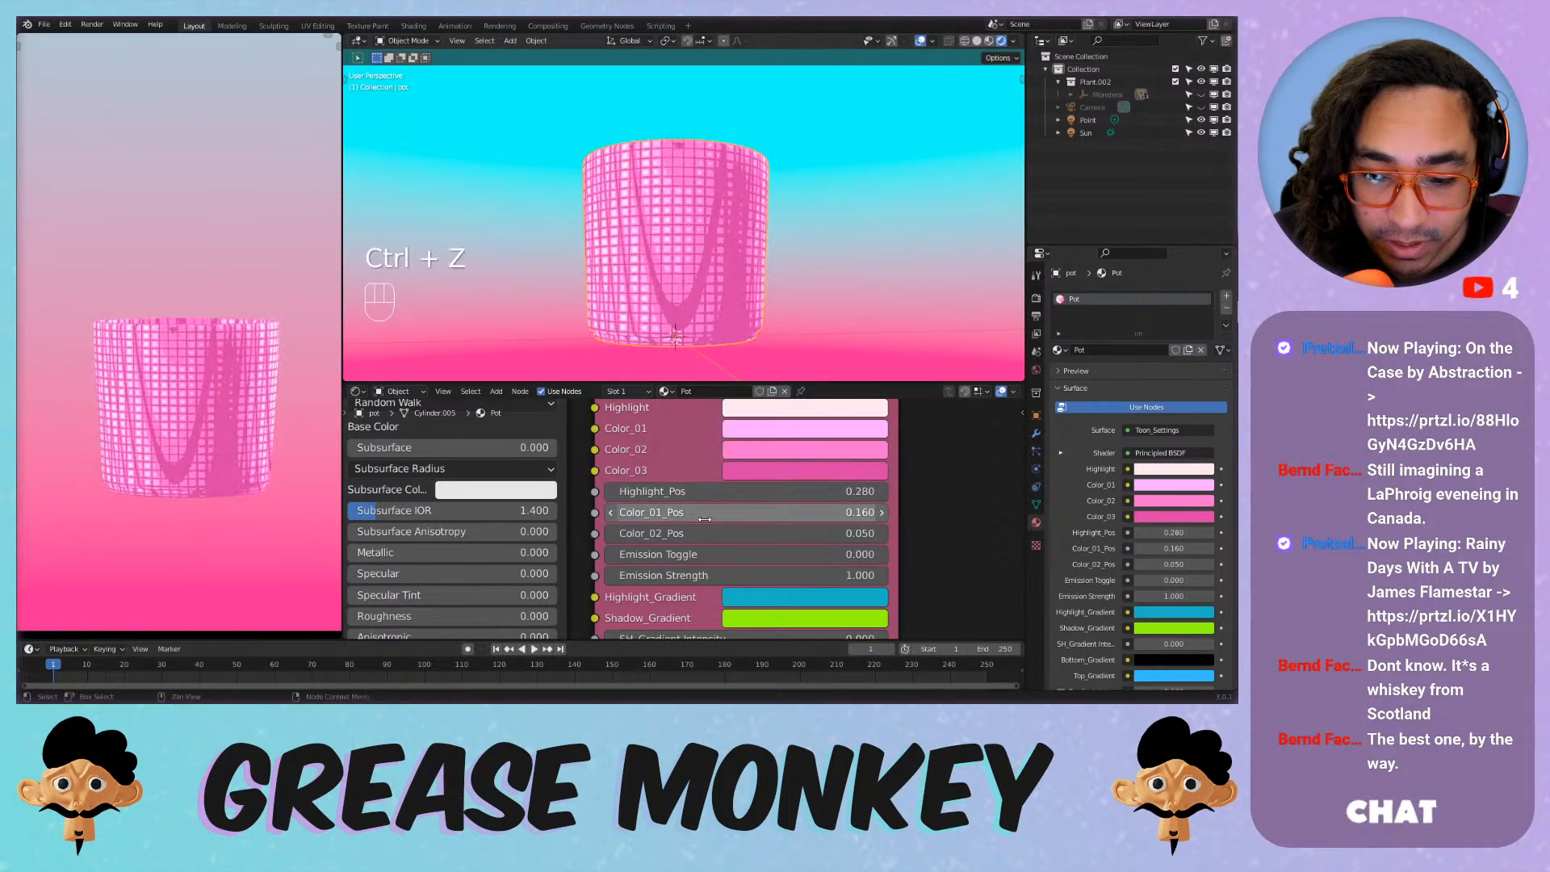
mouse_move(750, 512)
left_mouse_down()
mouse_move(686, 512)
mouse_move(711, 533)
mouse_move(783, 533)
left_mouse_up()
key("ctrl+z")
key("ctrl+z")
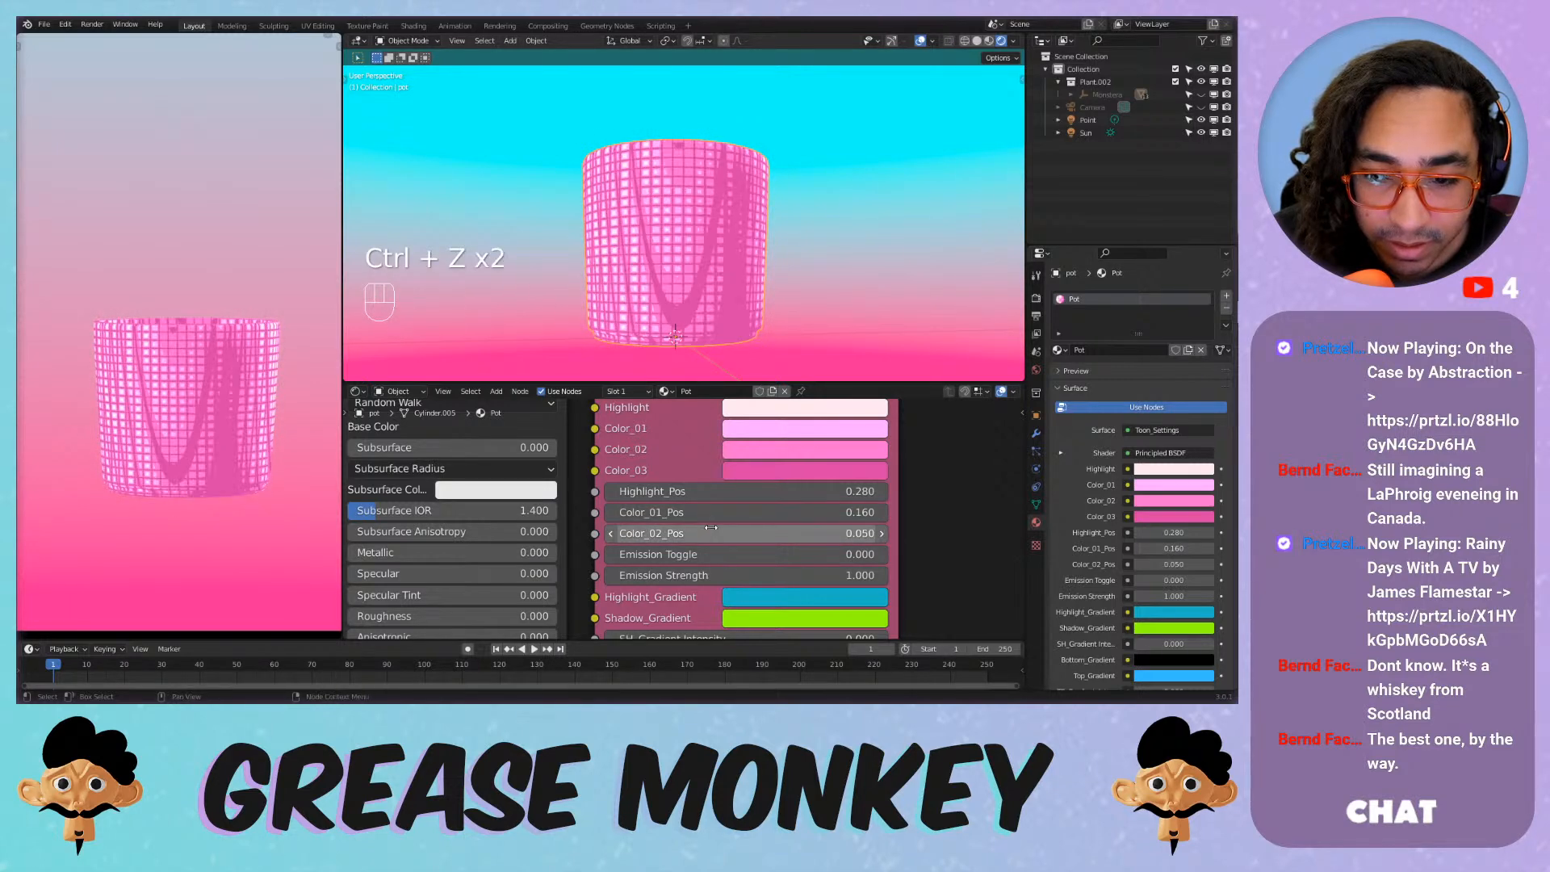
Check the light settings of the Point and Sun lights against the shading on the pot.
scroll(643, 235, "down", 3)
middle_click_drag(643, 235, 662, 262)
scroll(670, 297, "down", 2)
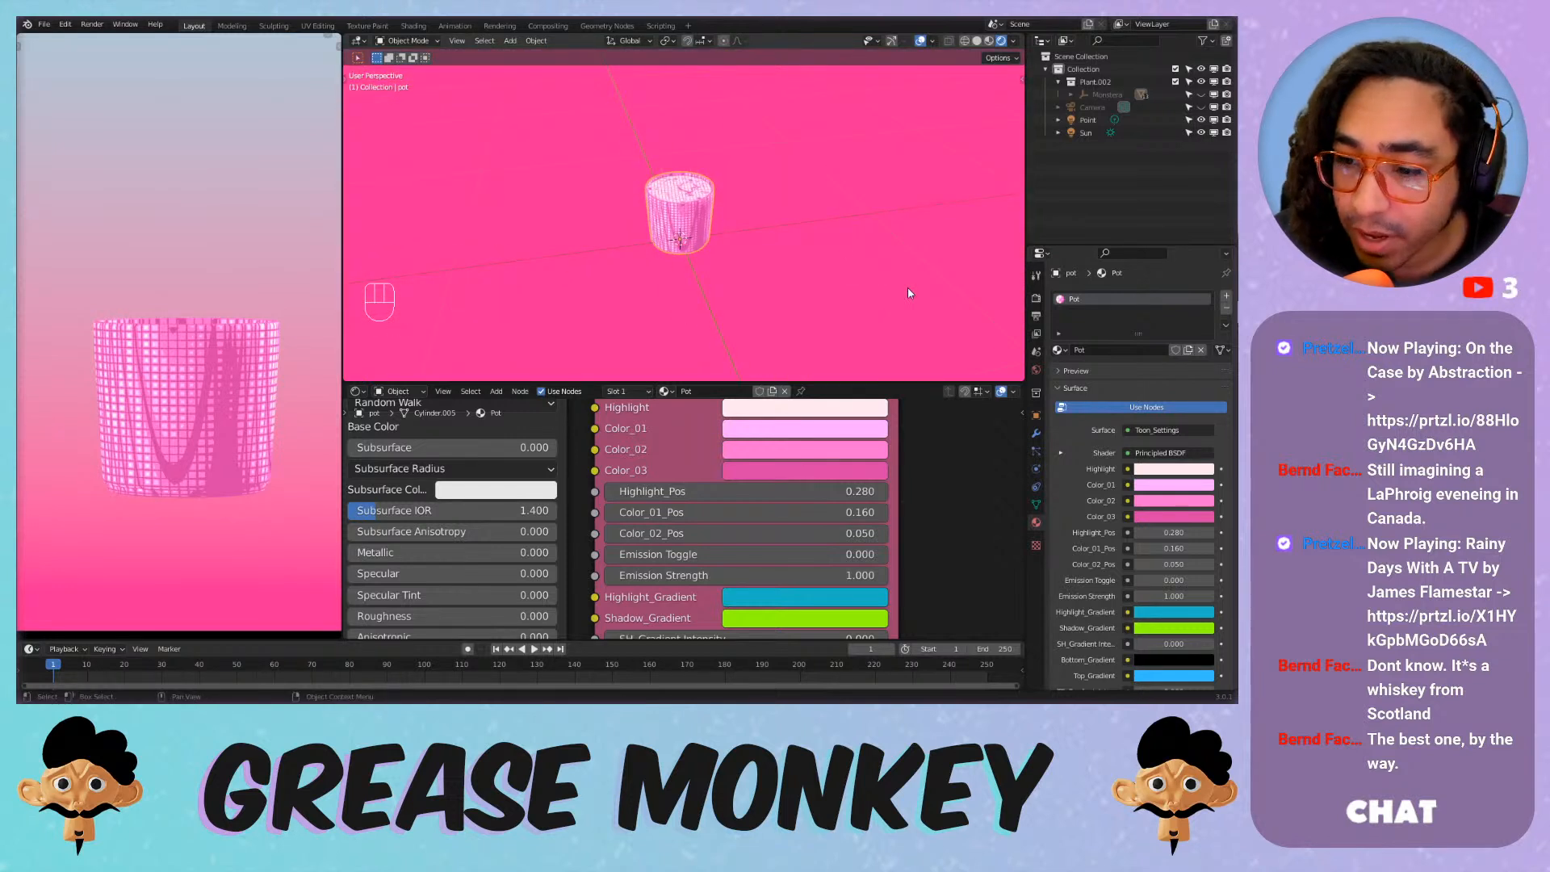
left_click(1102, 119)
left_click(689, 196)
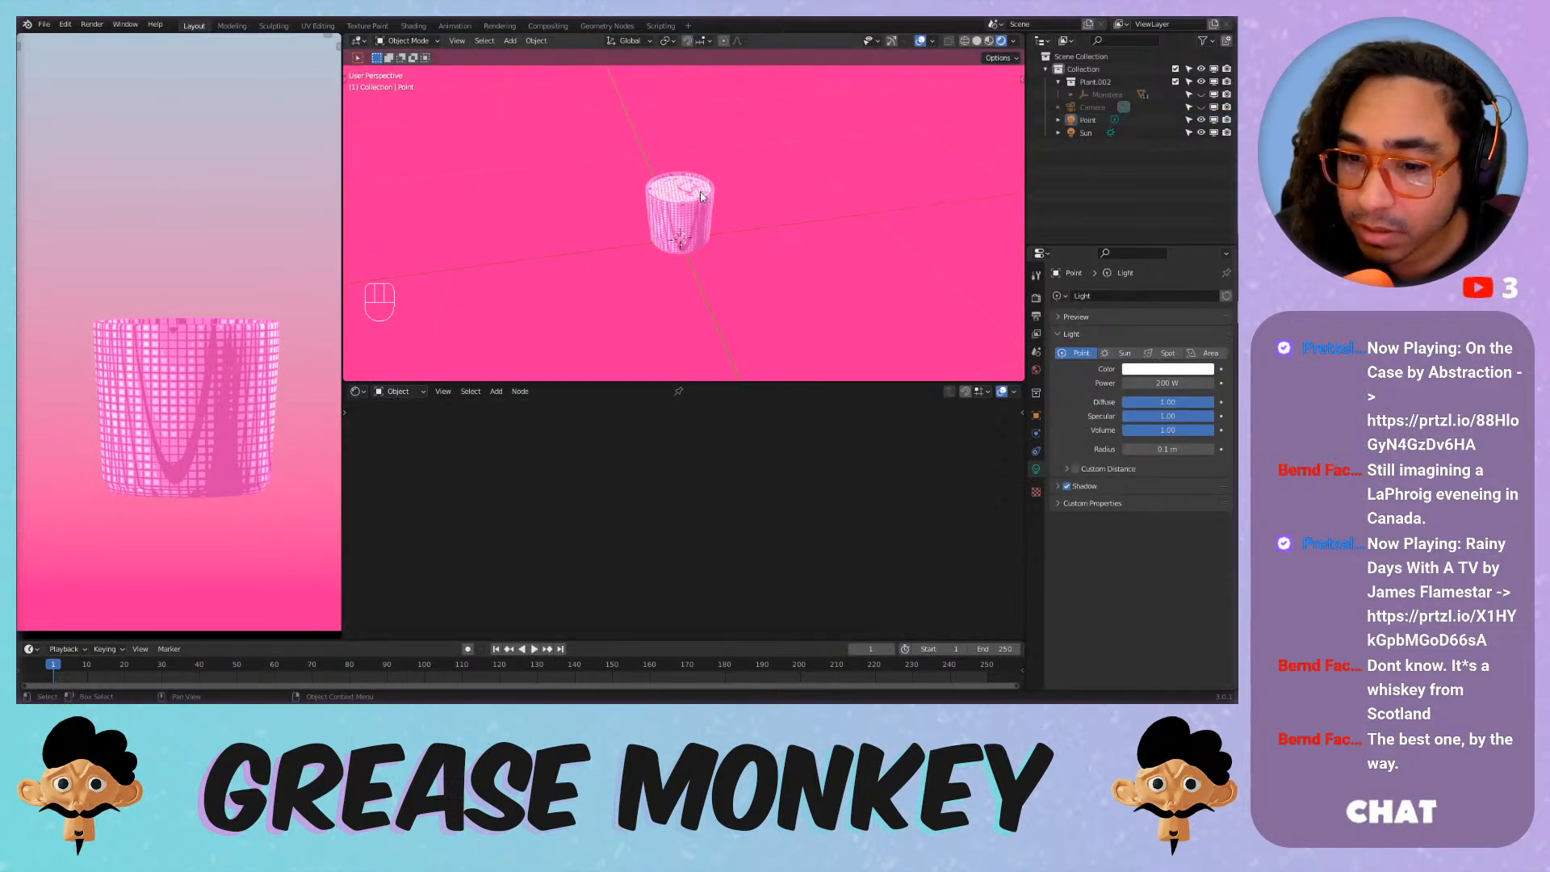
left_click(1082, 121)
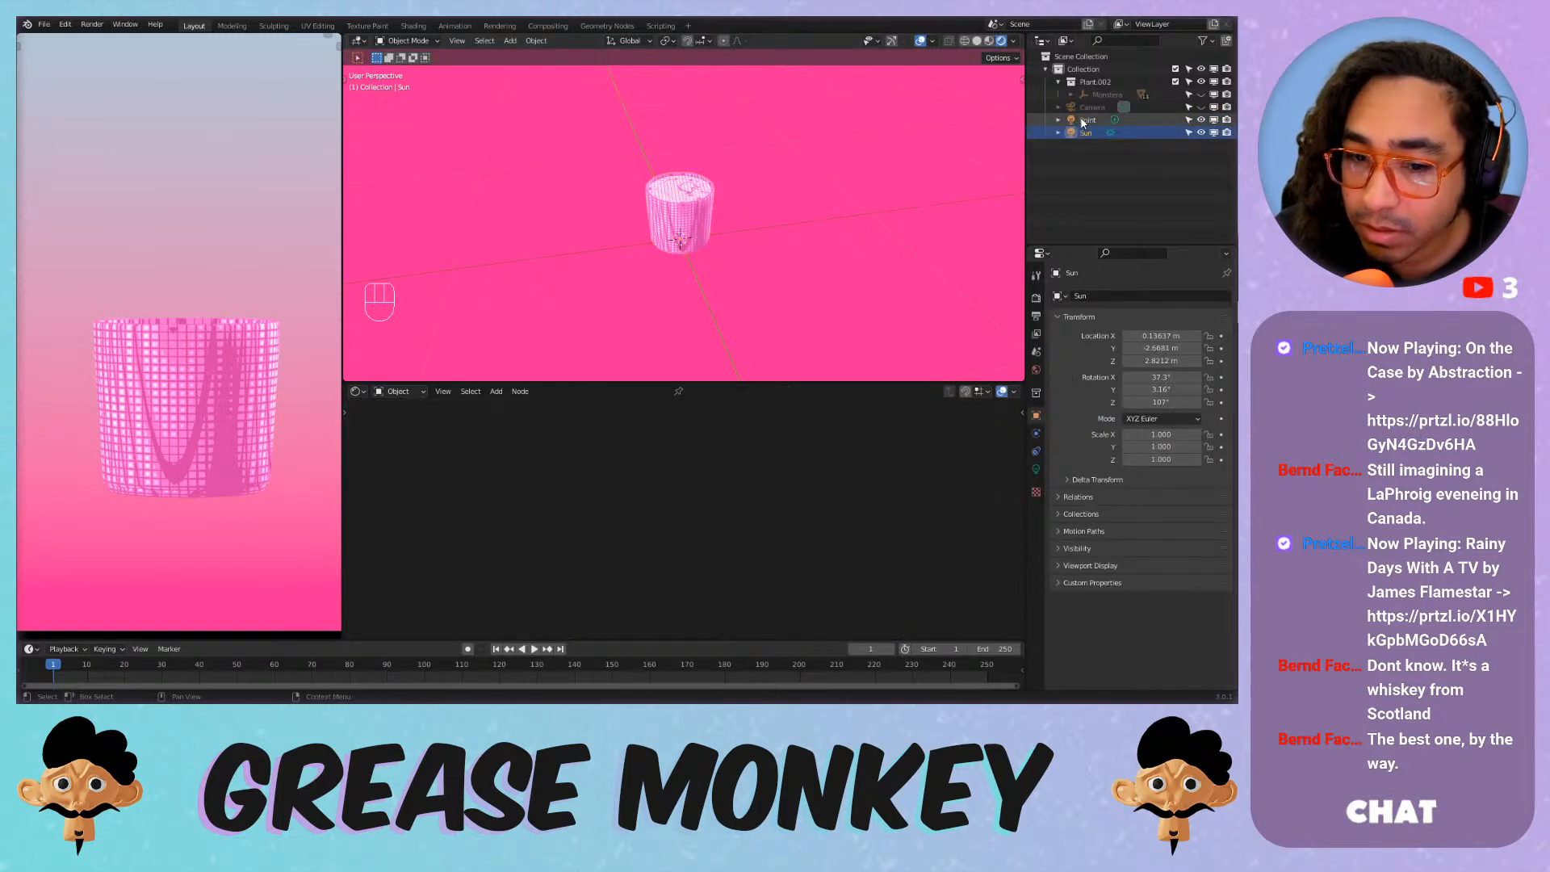
left_click(1084, 133)
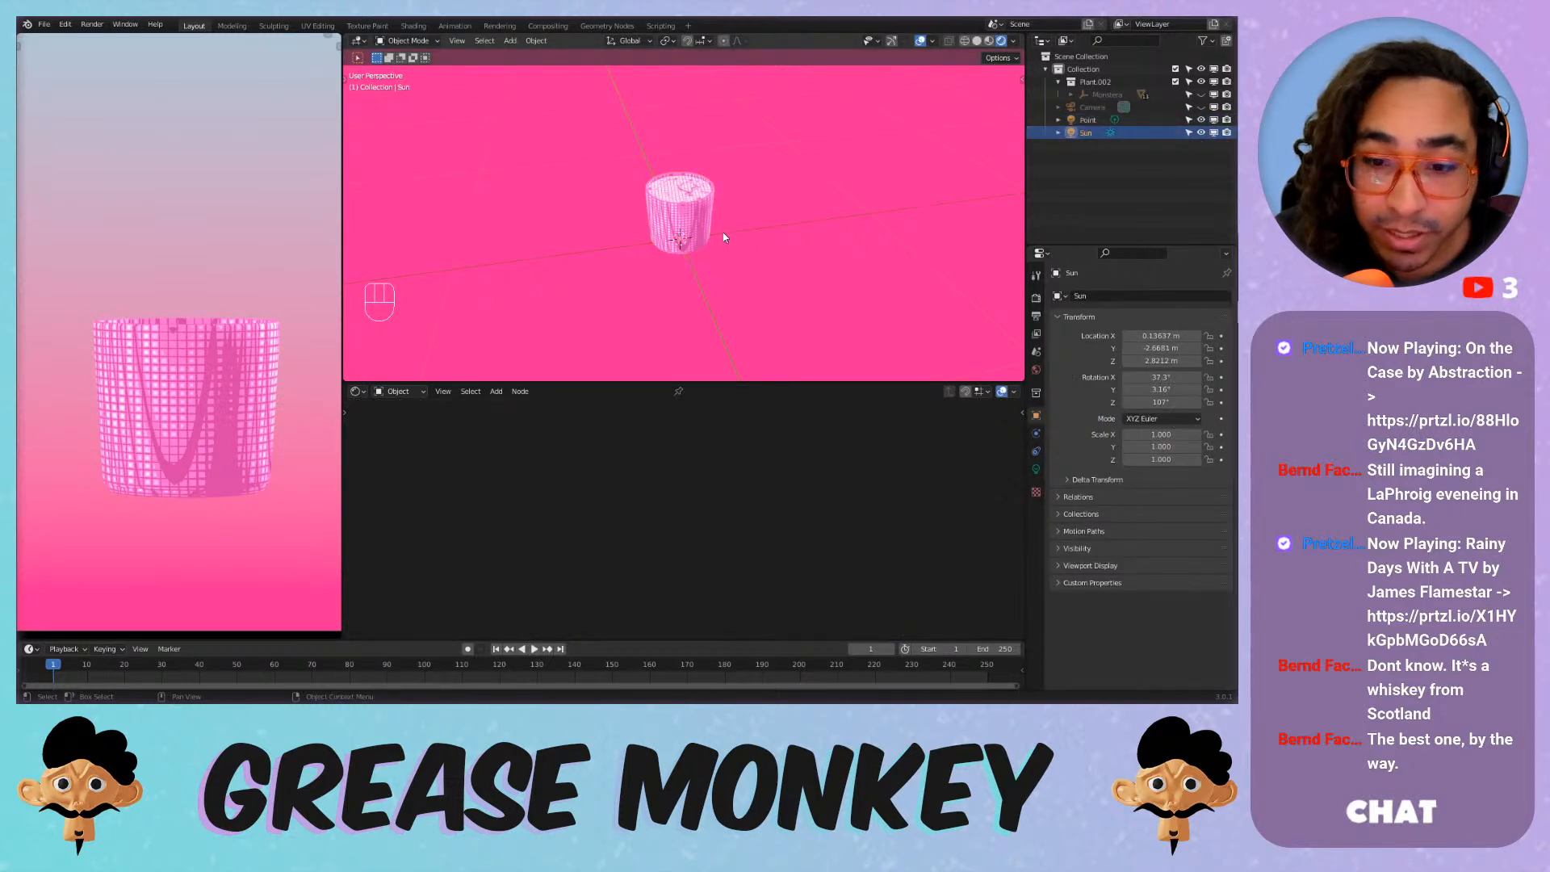
scroll(712, 224, "up", 6)
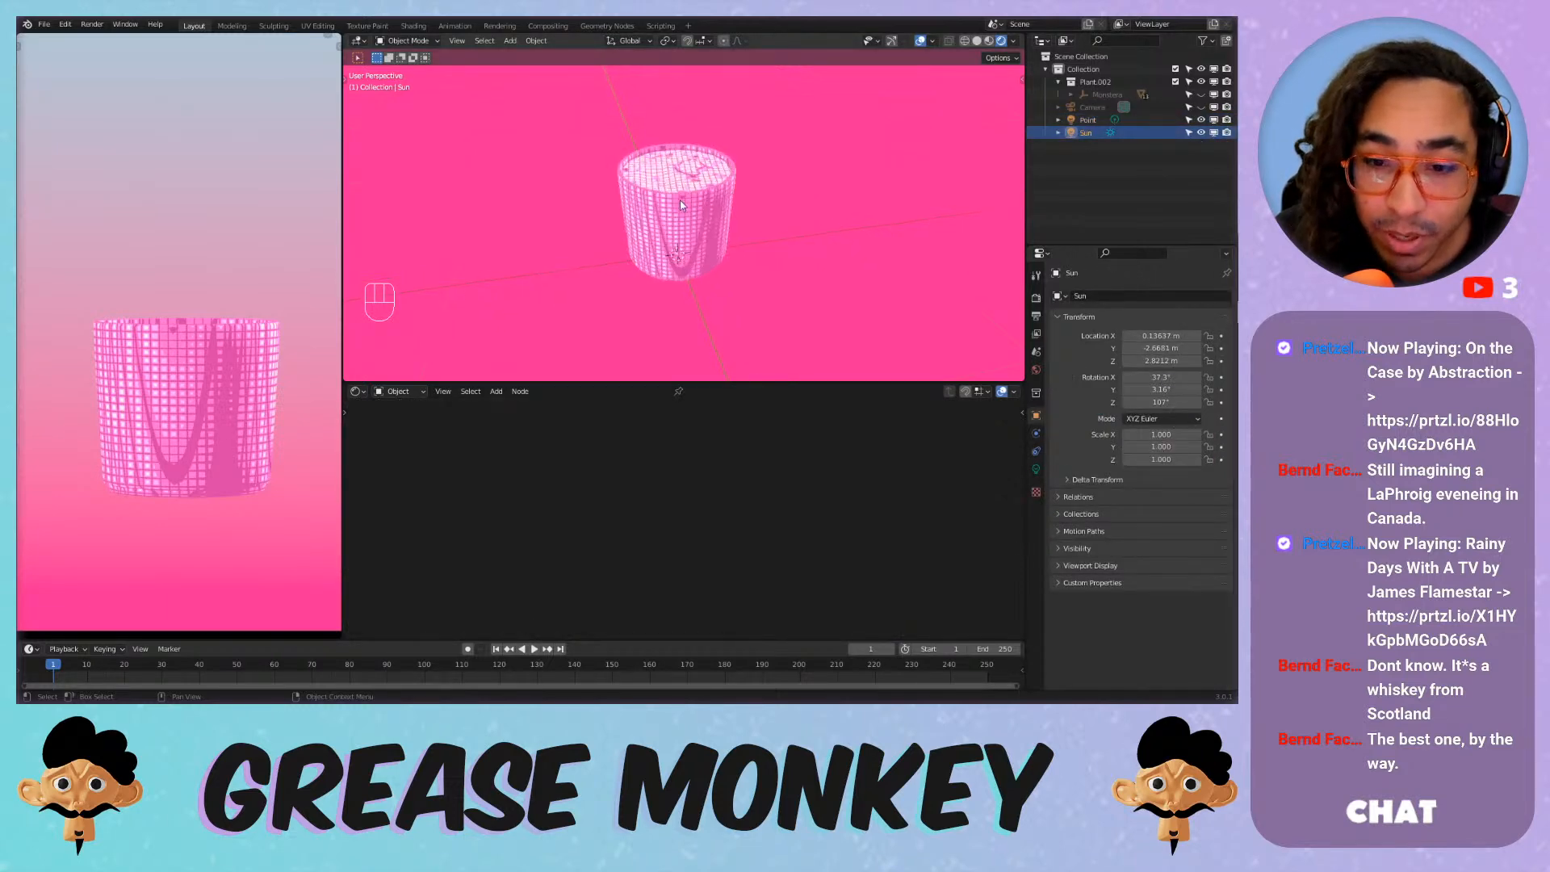
left_click(1036, 469)
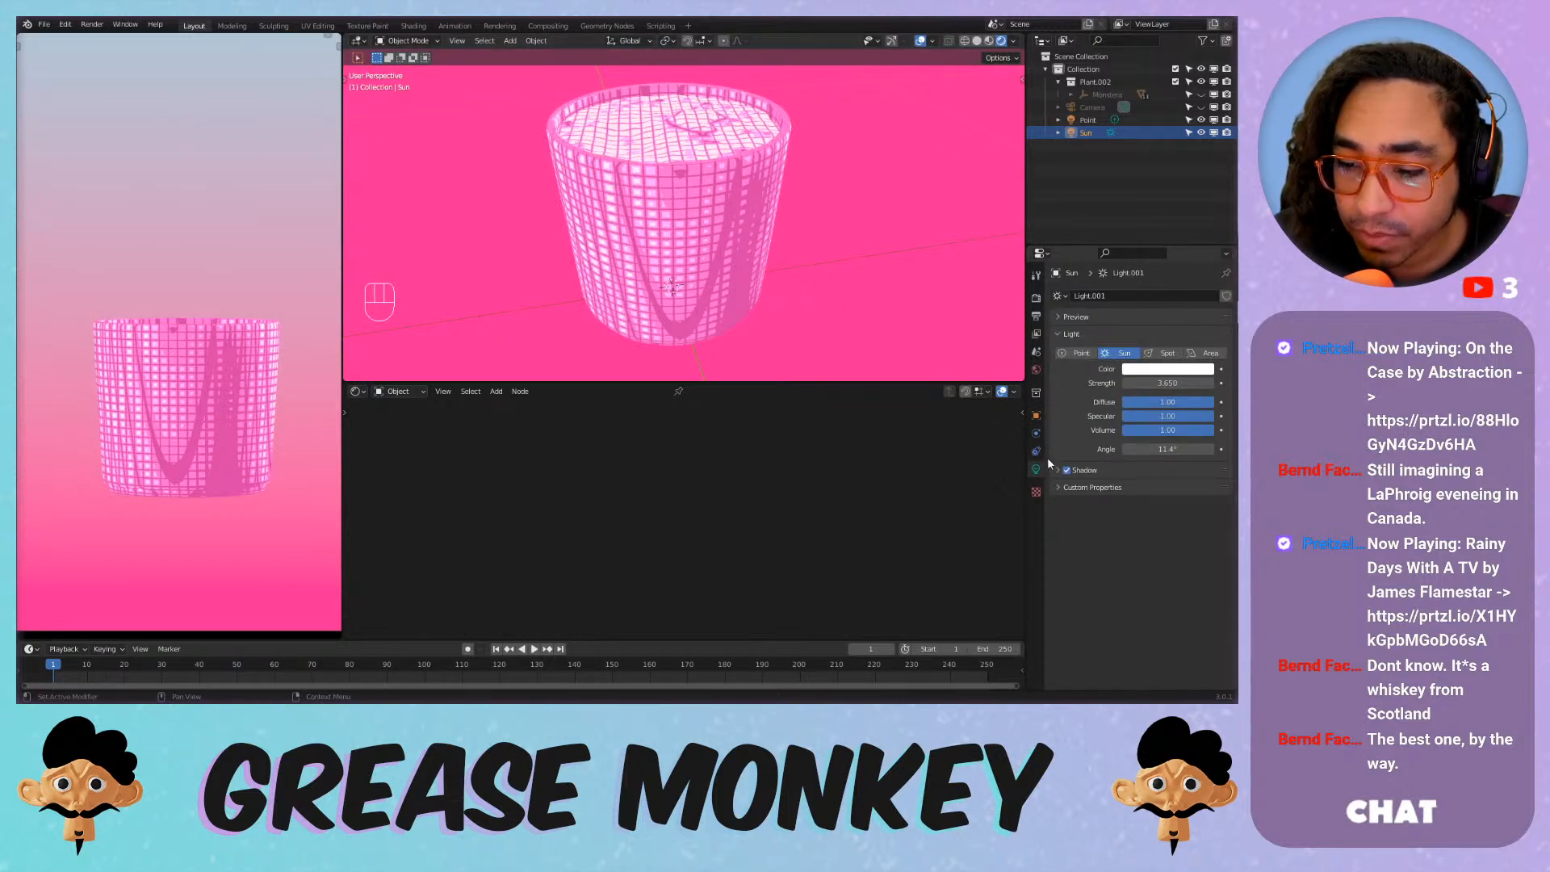
Reselect the pot and add a second, empty material slot to it.
left_click(715, 224)
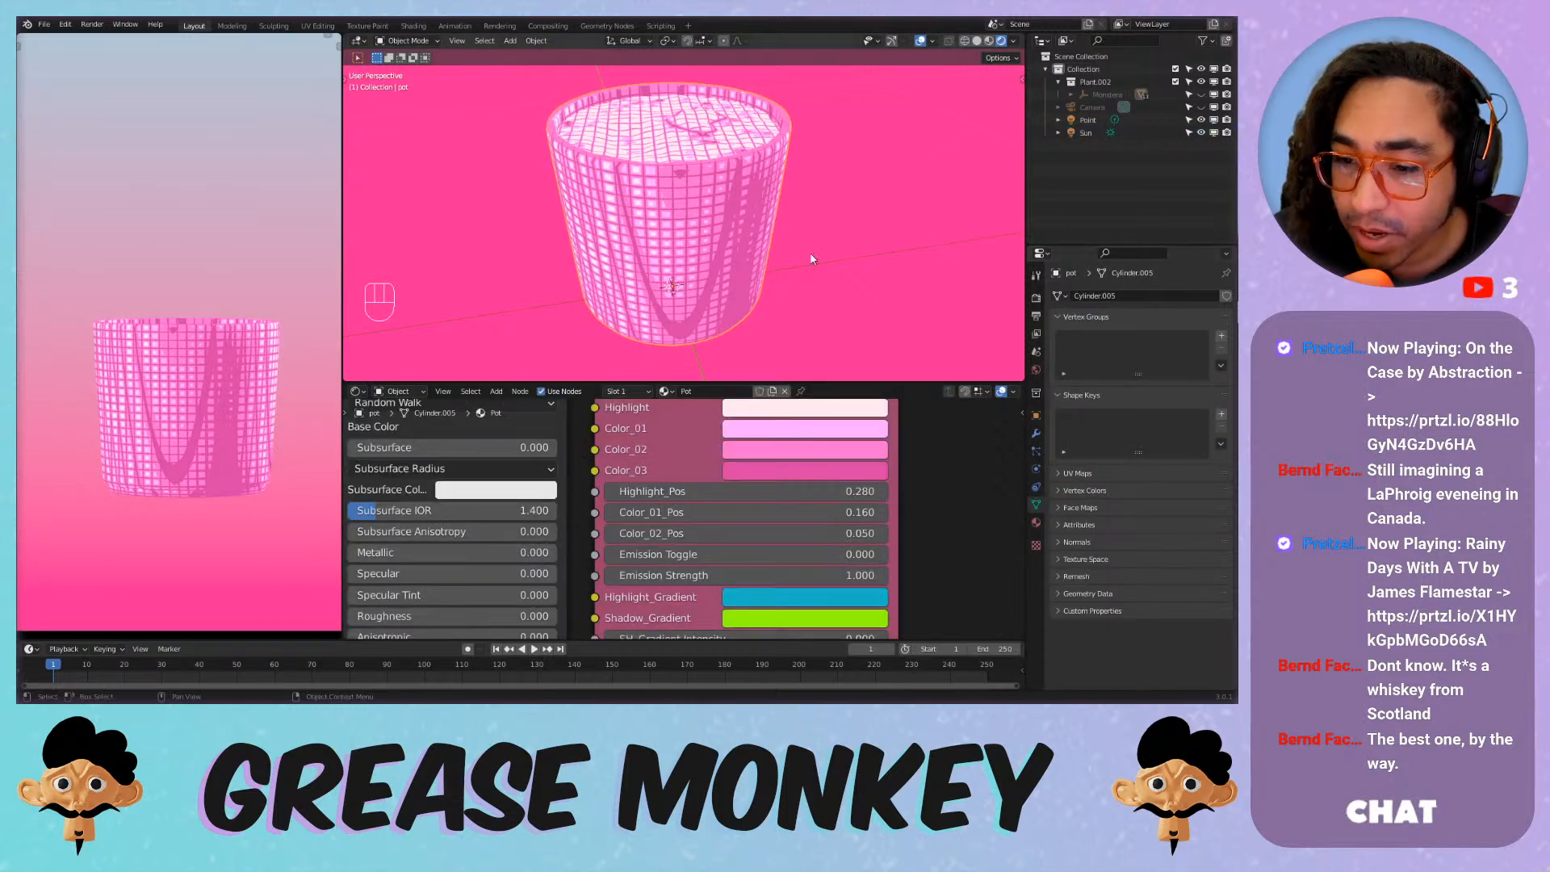
scroll(654, 143, "up", 3)
middle_click_drag(662, 139, 674, 234, "shift")
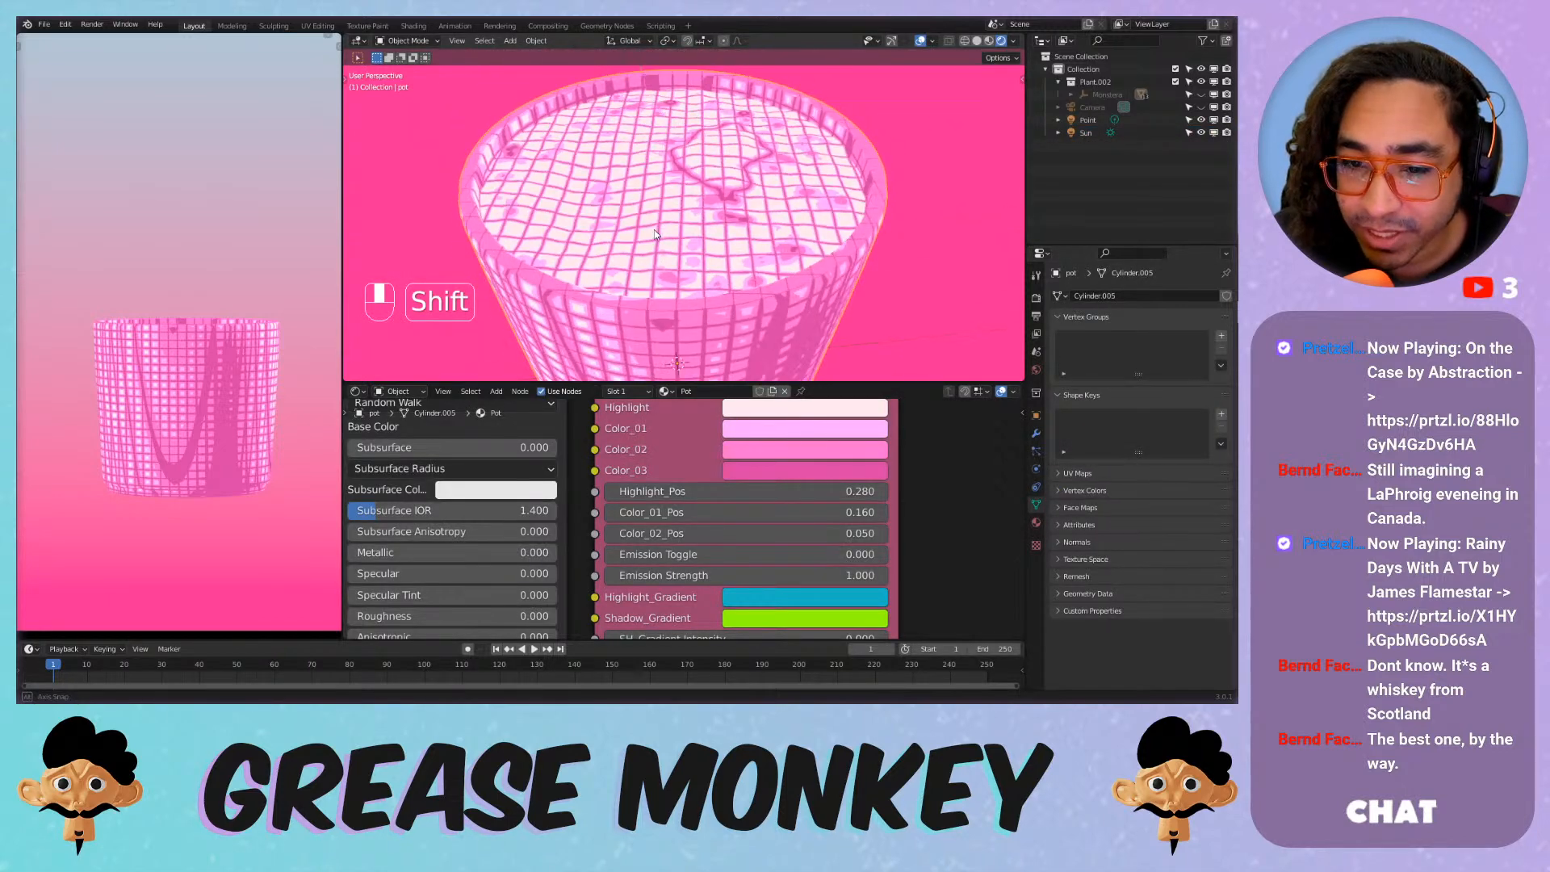
left_click(1036, 523)
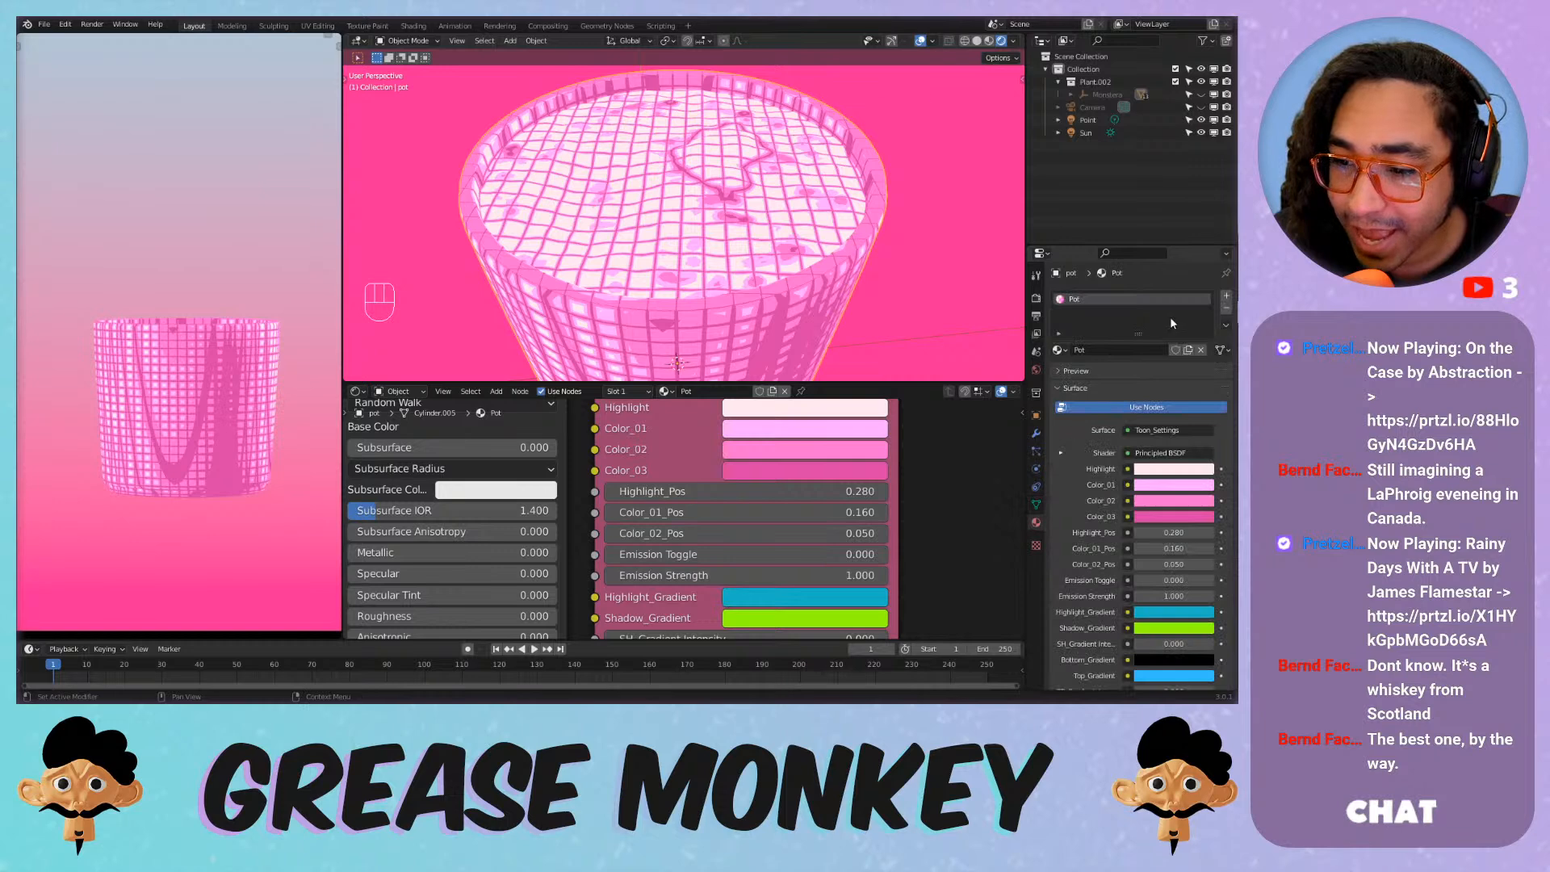
left_click(1226, 298)
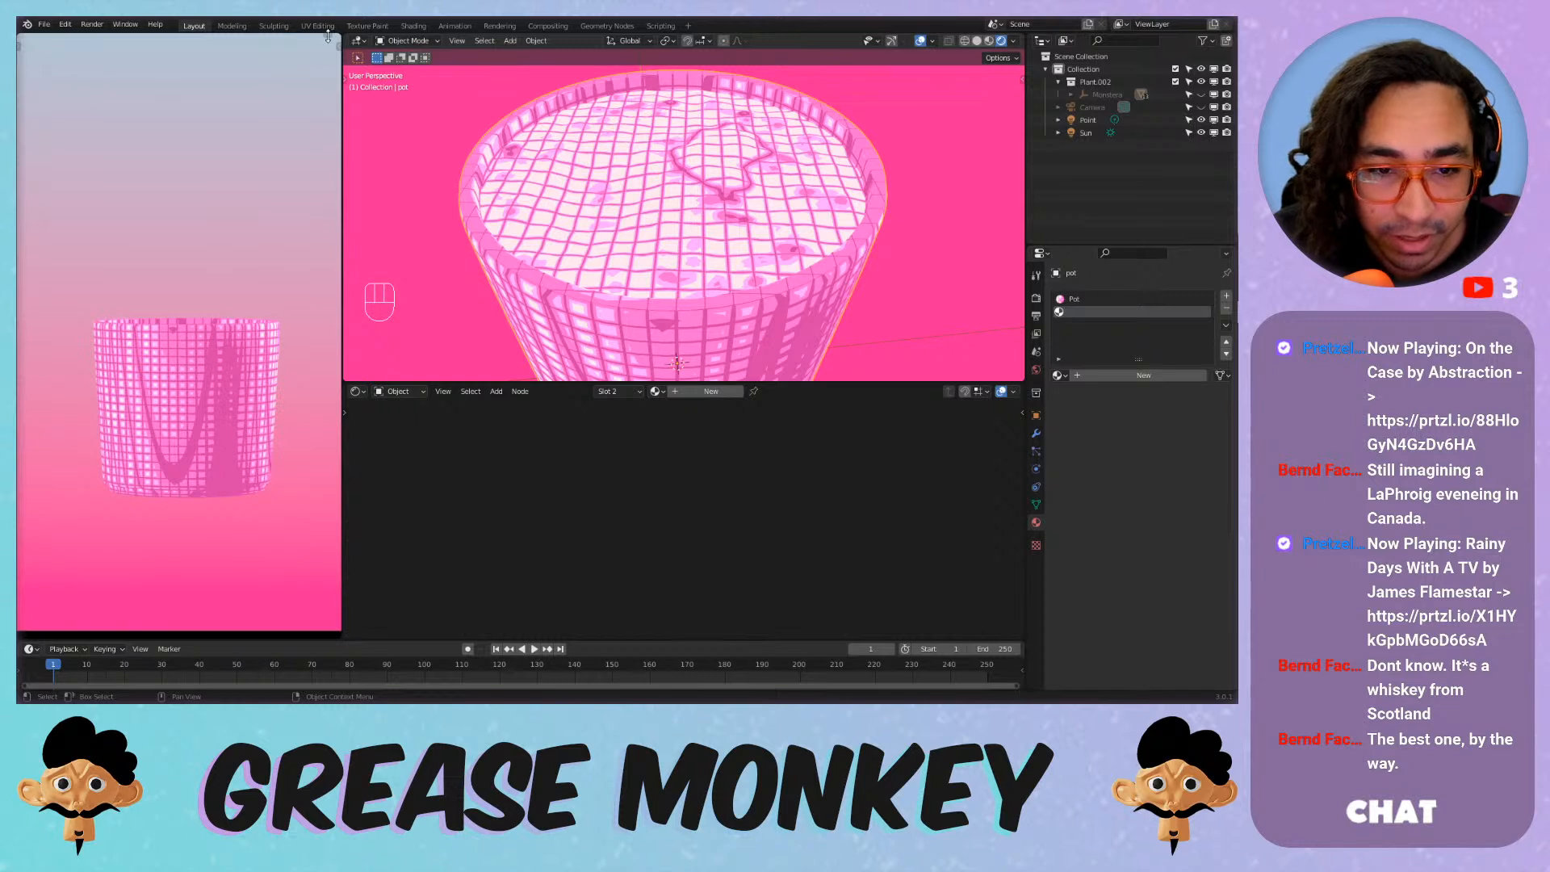
Split the camera viewport horizontally to create an additional 3D viewport.
left_click_drag(335, 42, 331, 260)
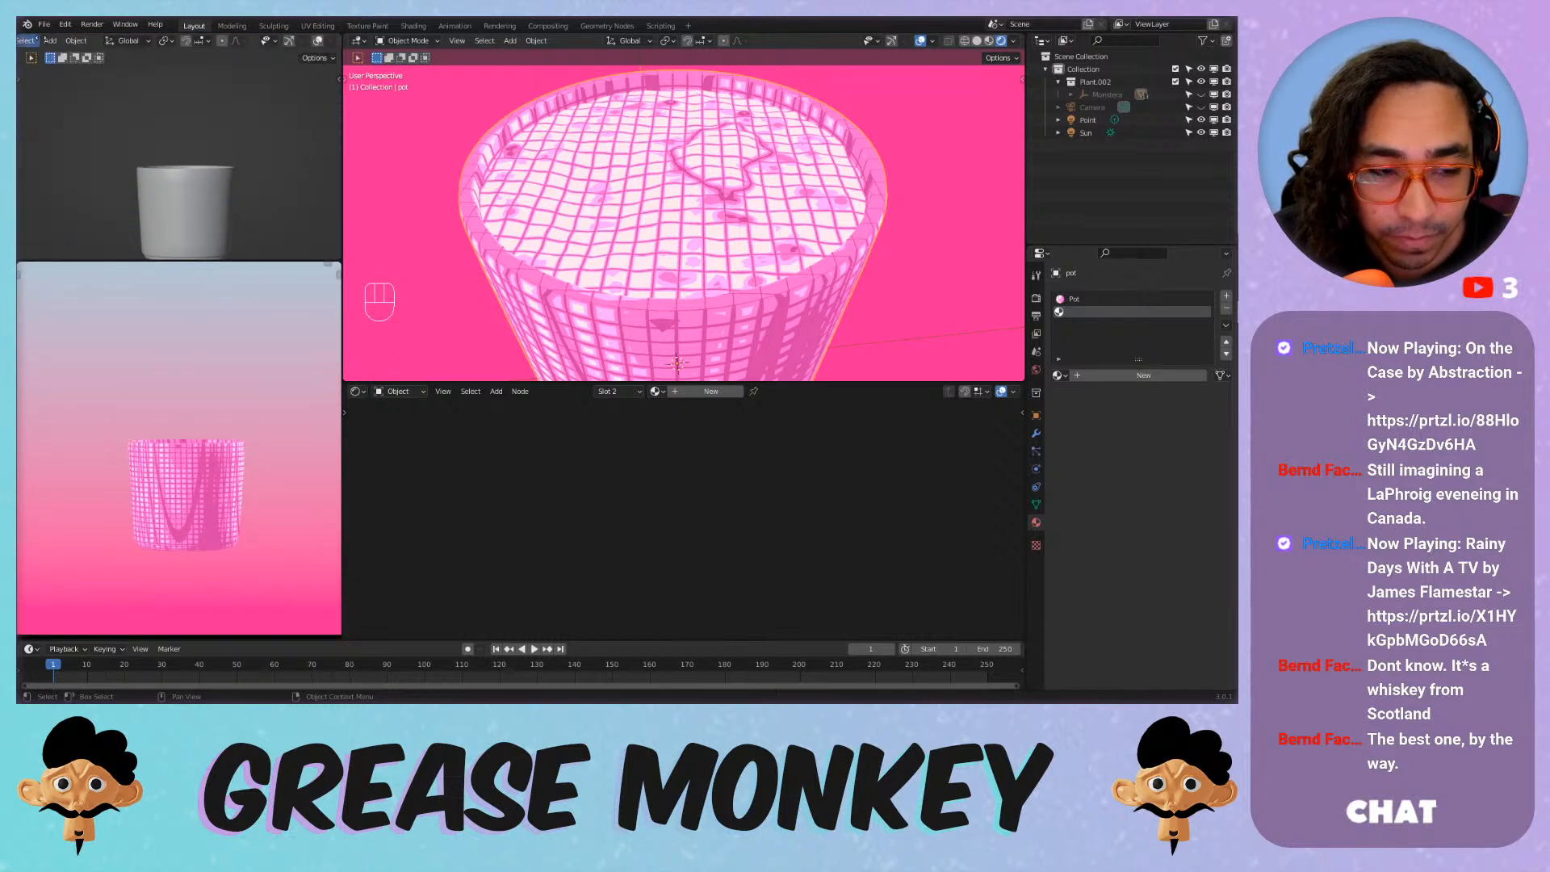
Switch the small extra 3D viewport above the camera view to the Asset Browser.
left_click(30, 41)
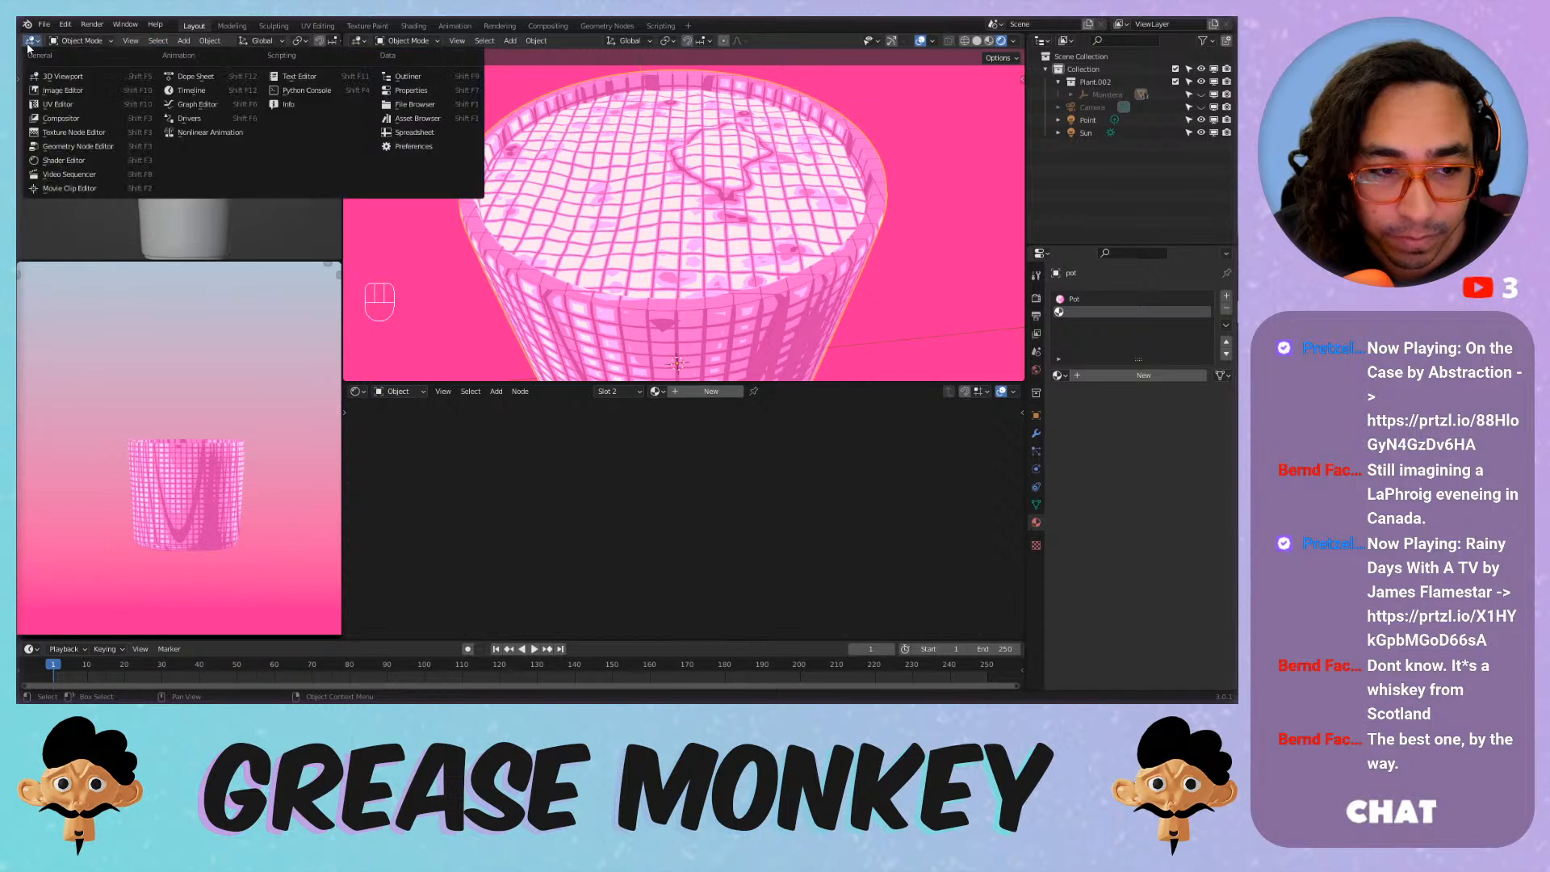
left_click(408, 119)
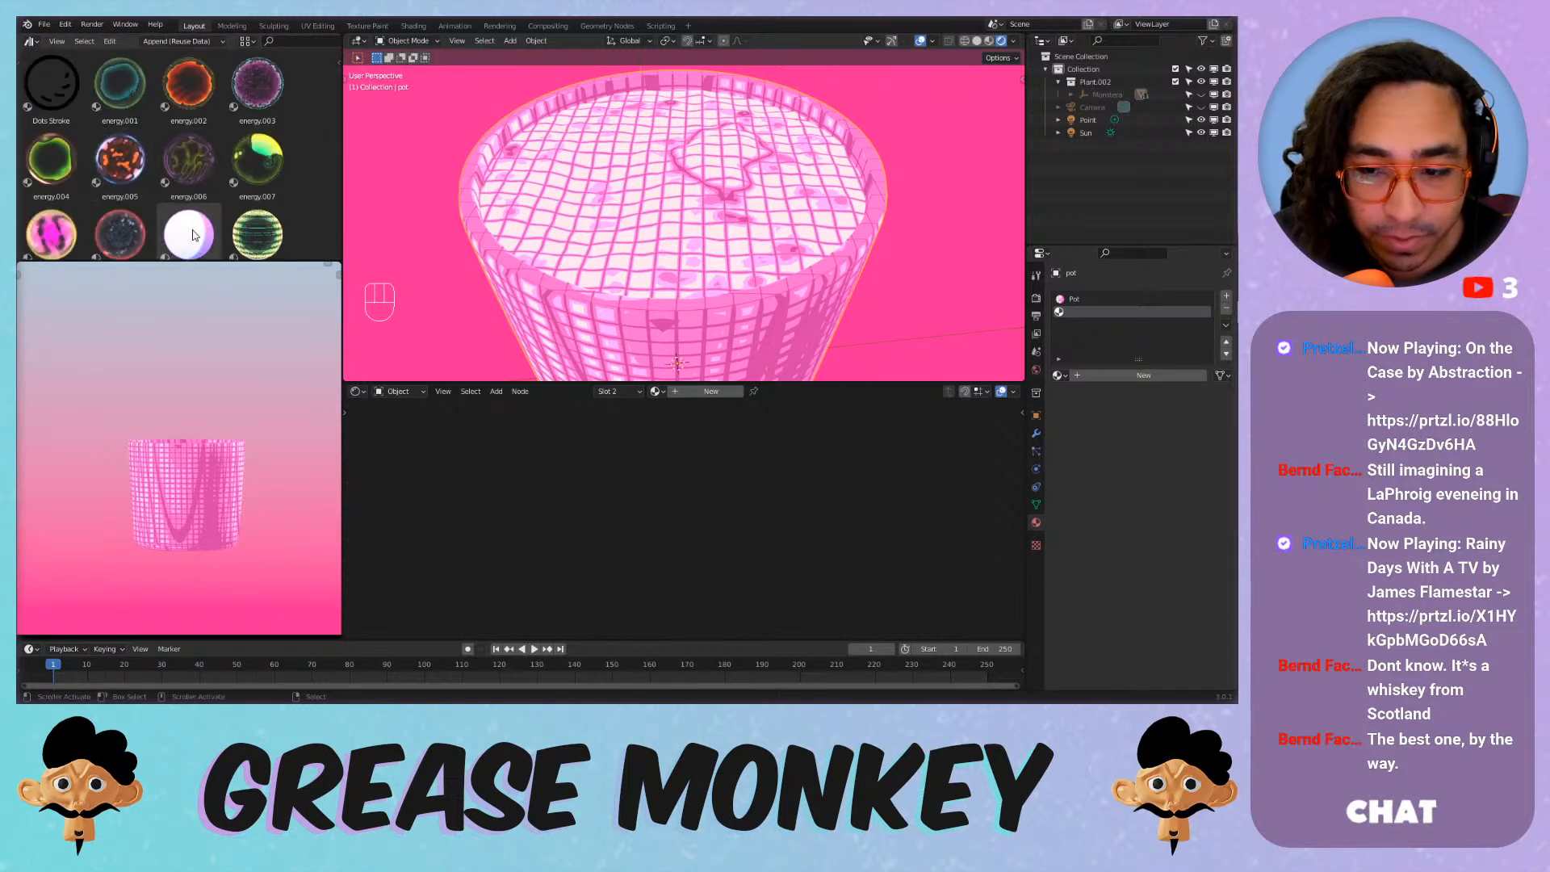
Try to apply the GM_Toon_Shader asset to the pot's empty second material slot, undo it, and reselect the empty slot.
left_click_drag(194, 235, 1106, 323)
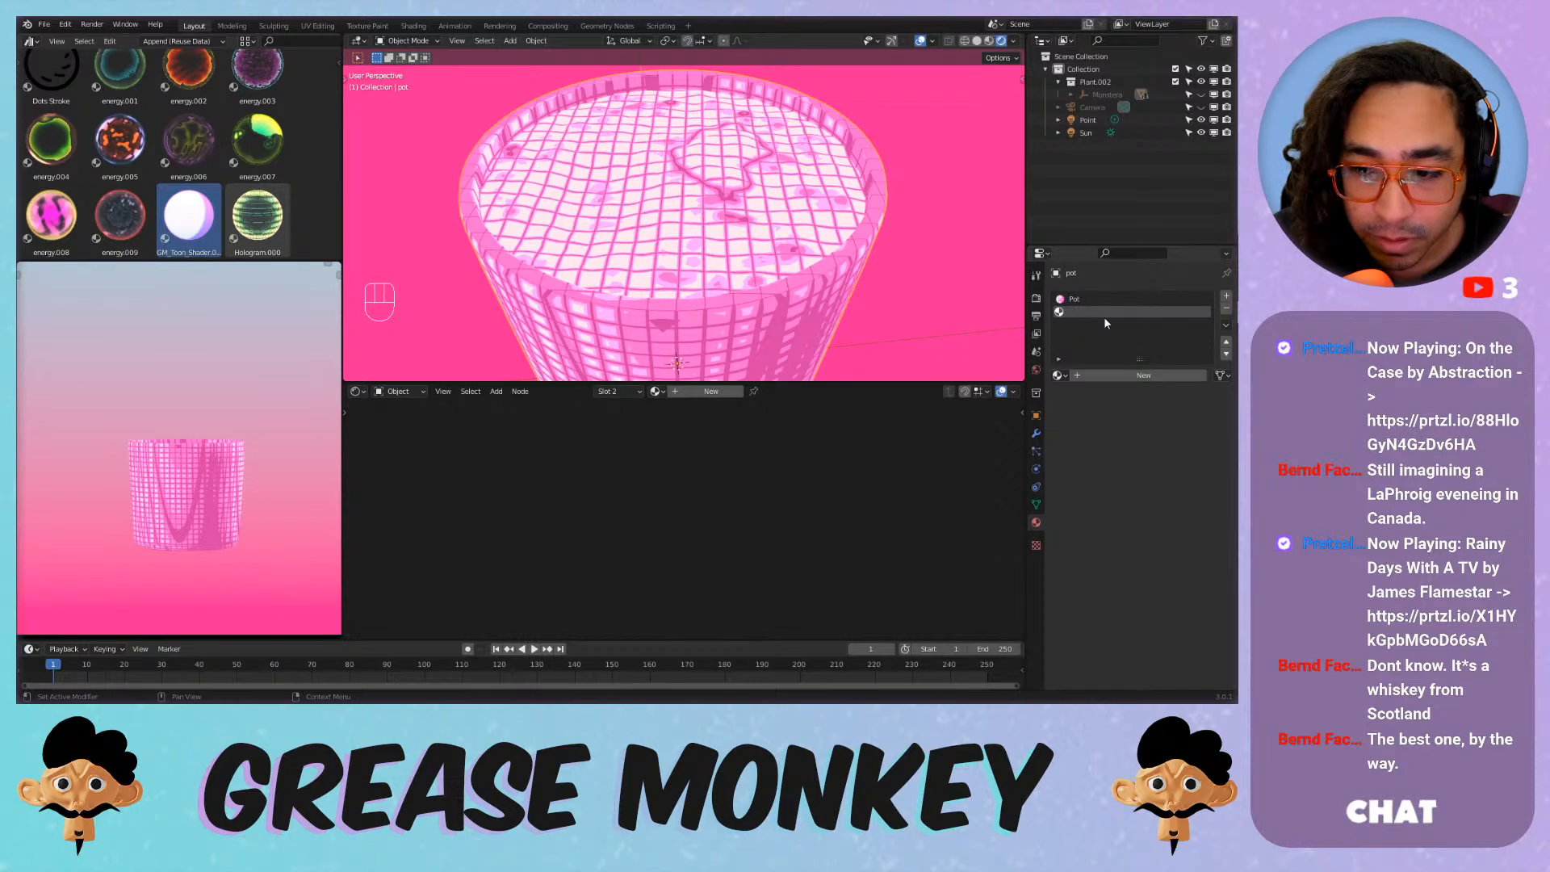
left_click_drag(188, 216, 606, 208)
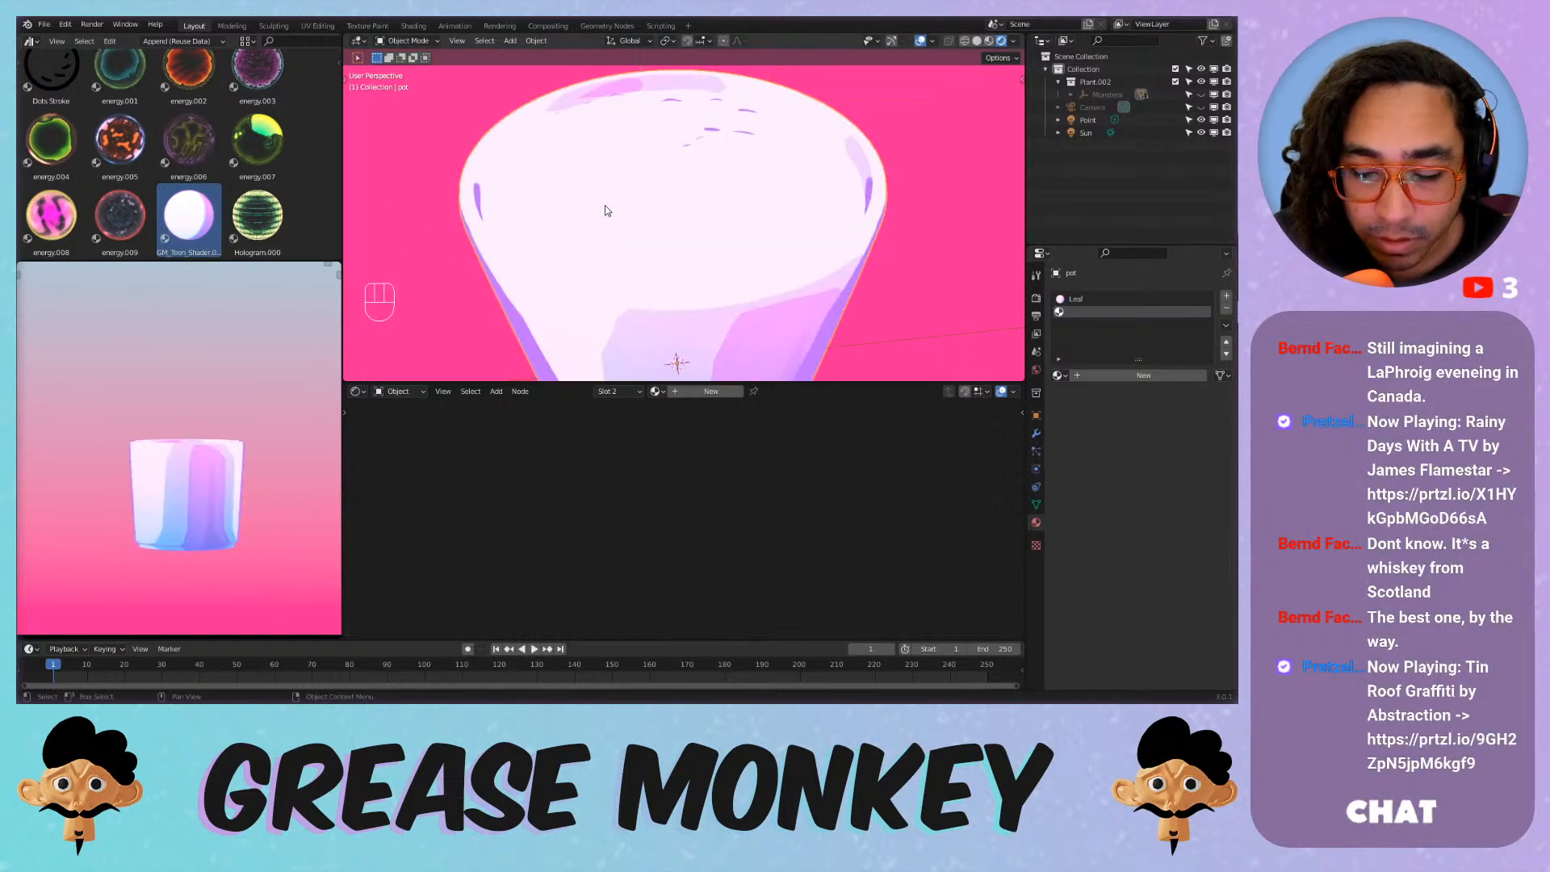
key("ctrl+z")
left_click(1102, 299)
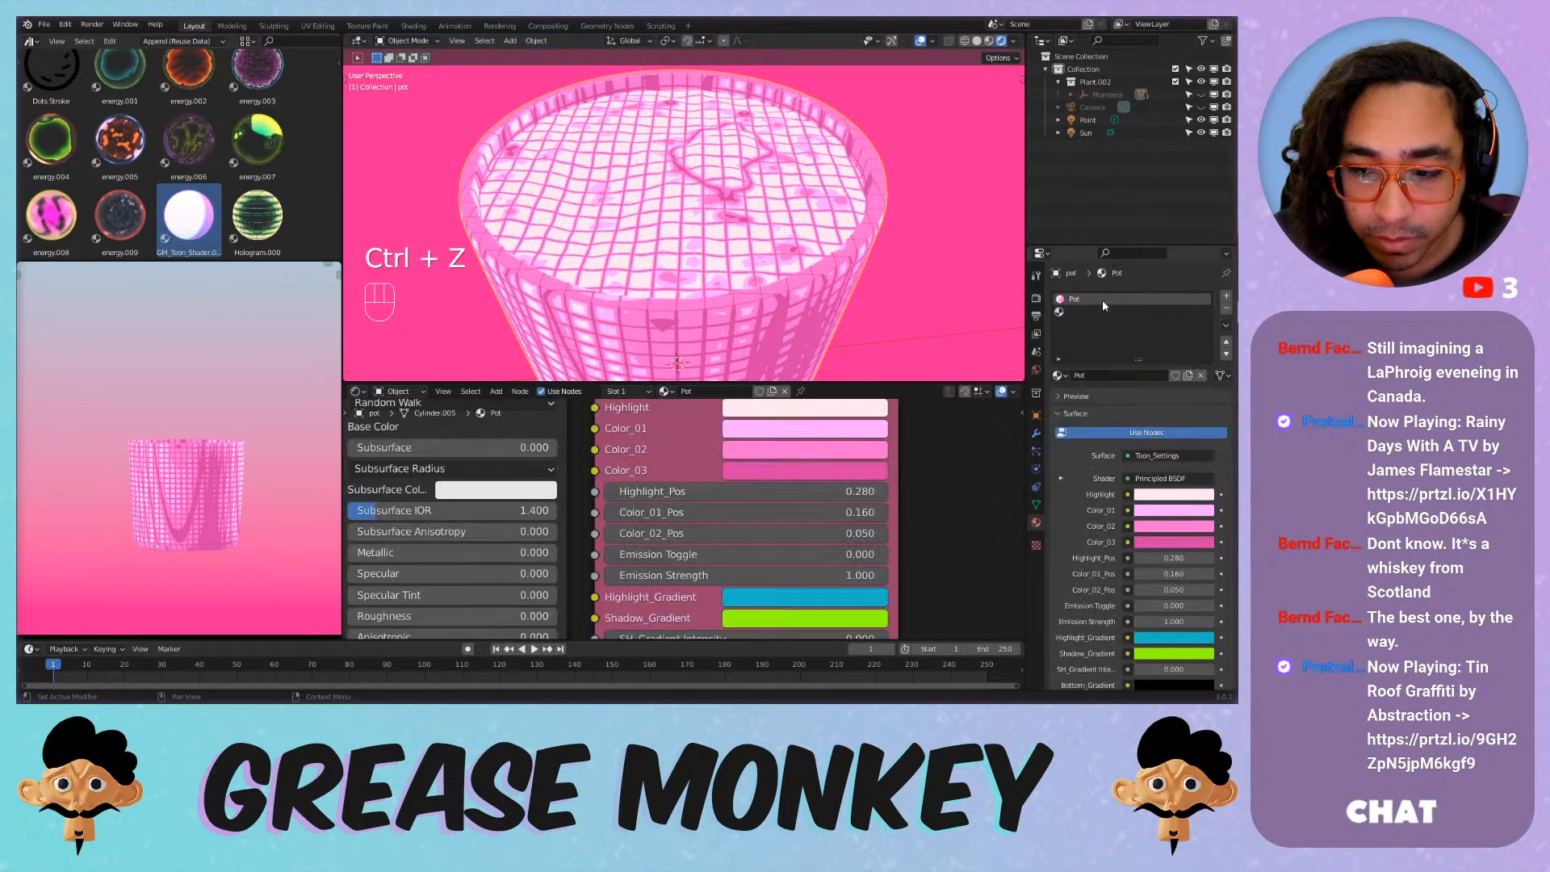
left_click(1103, 317)
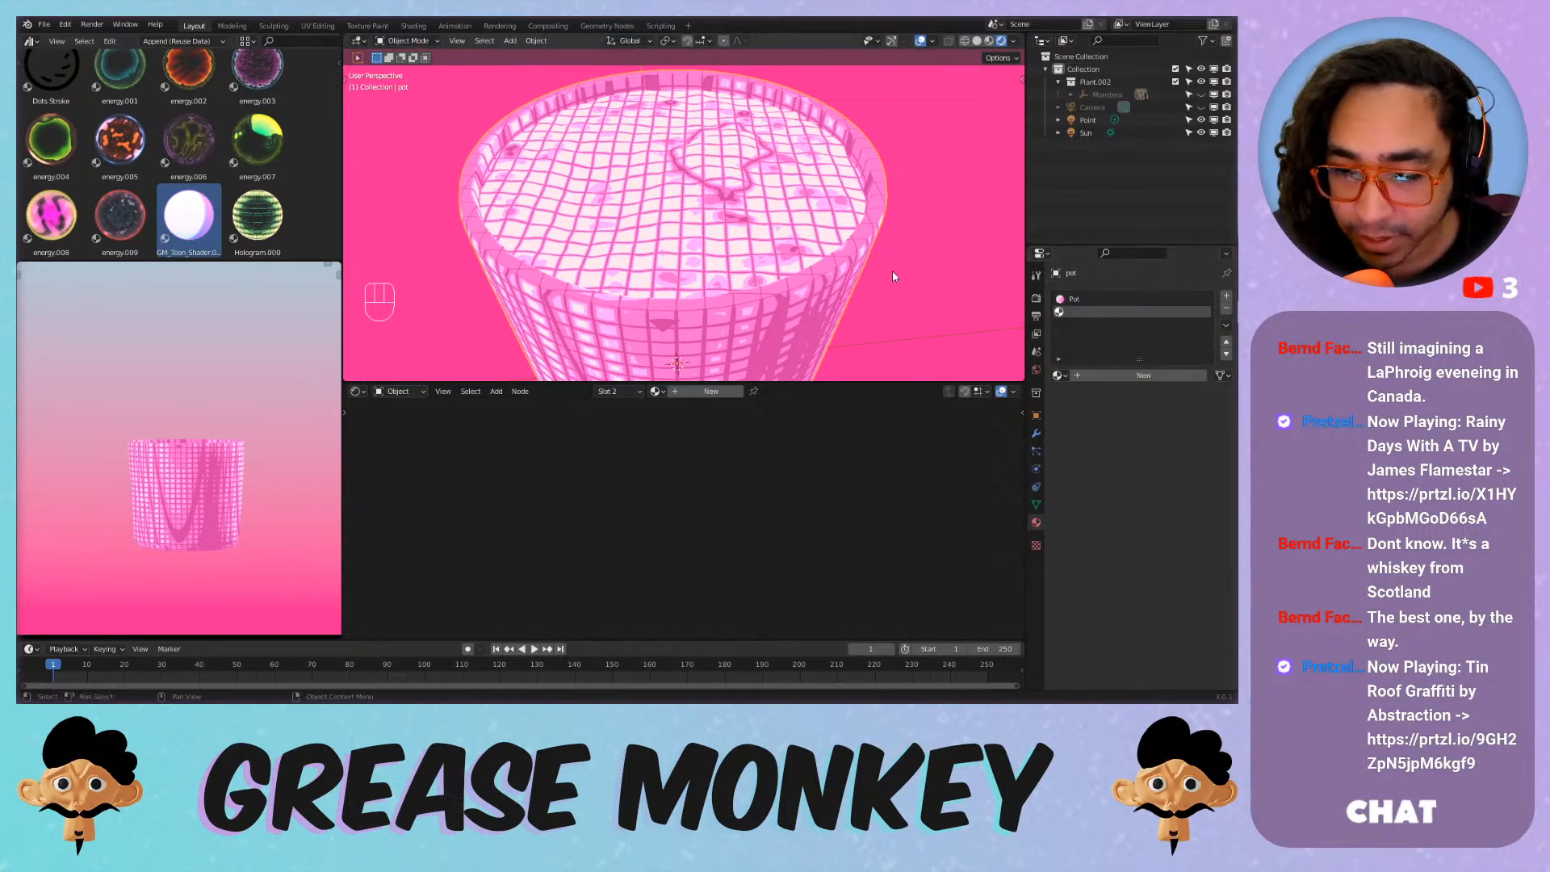
Assign the existing Pot material to the pot's second material slot.
left_click(1057, 374)
left_click(1066, 418)
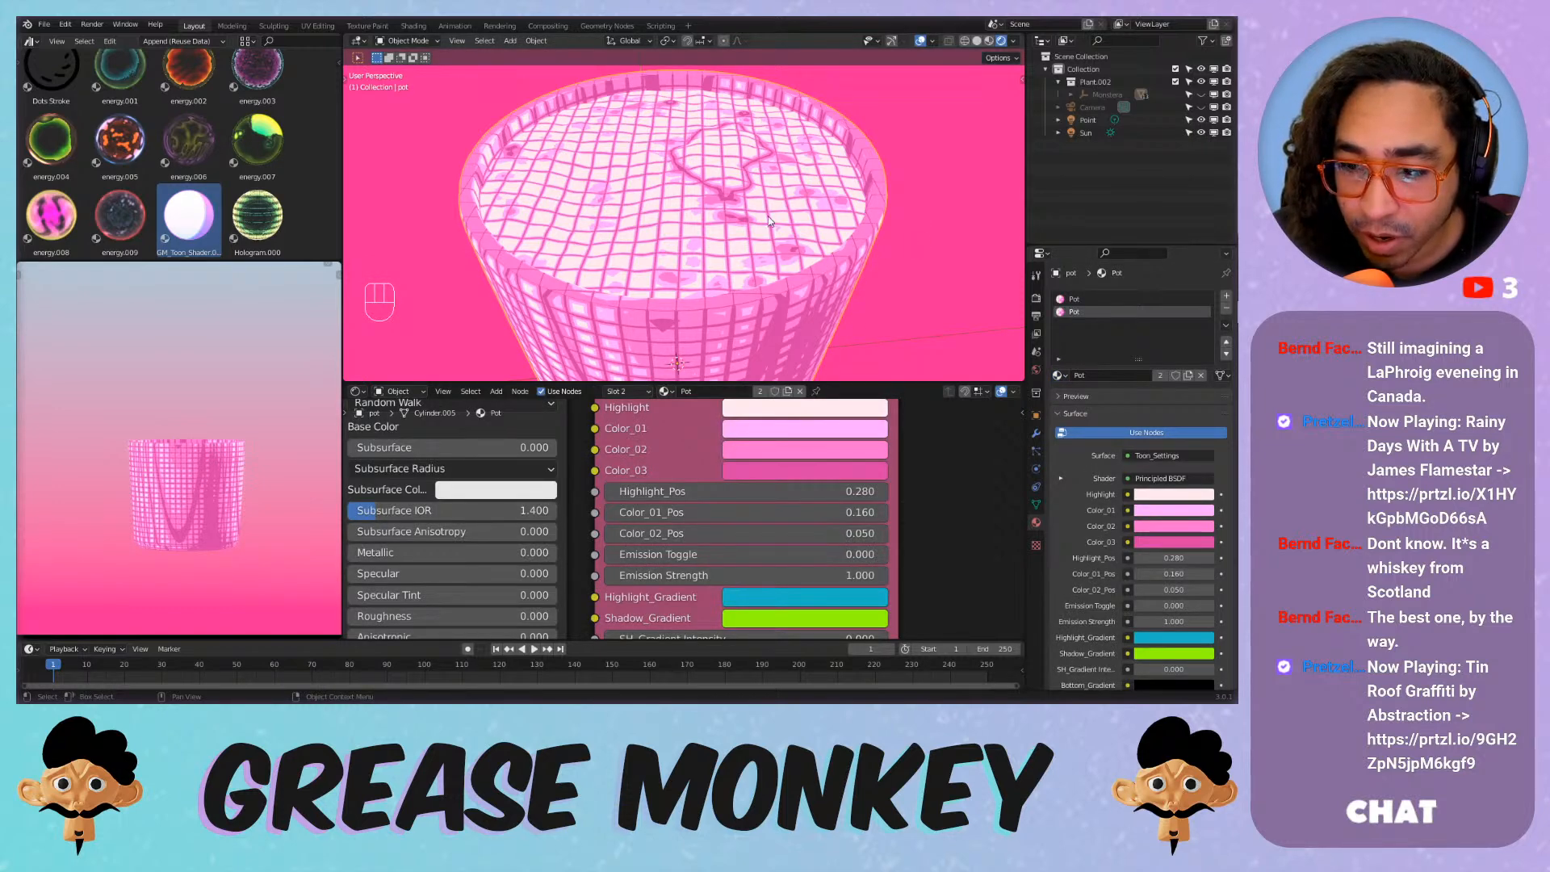
left_click(1087, 301)
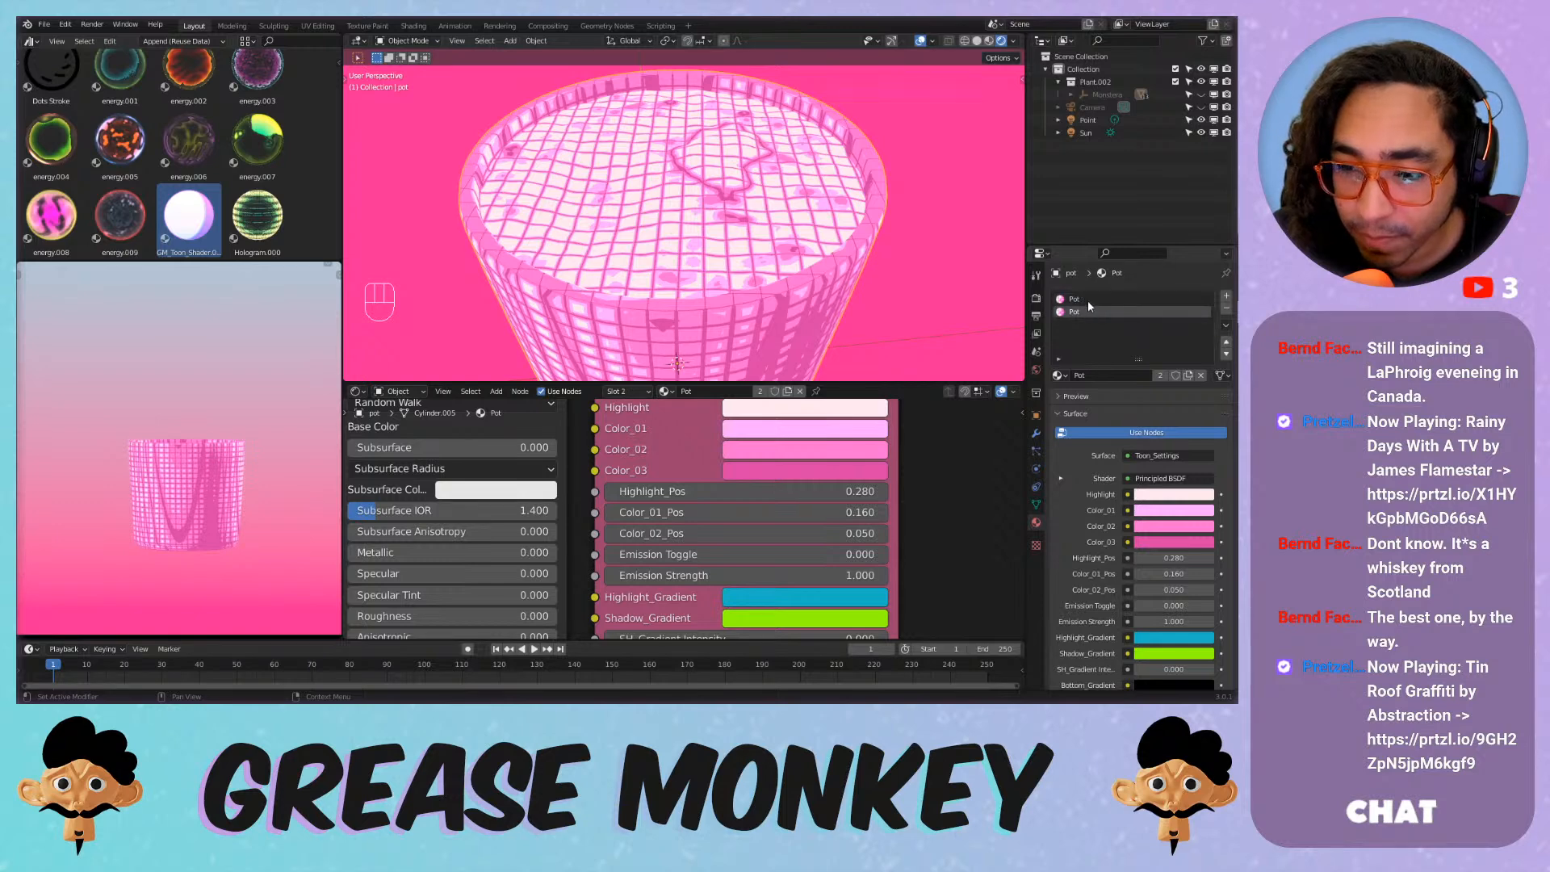
left_click(1082, 312)
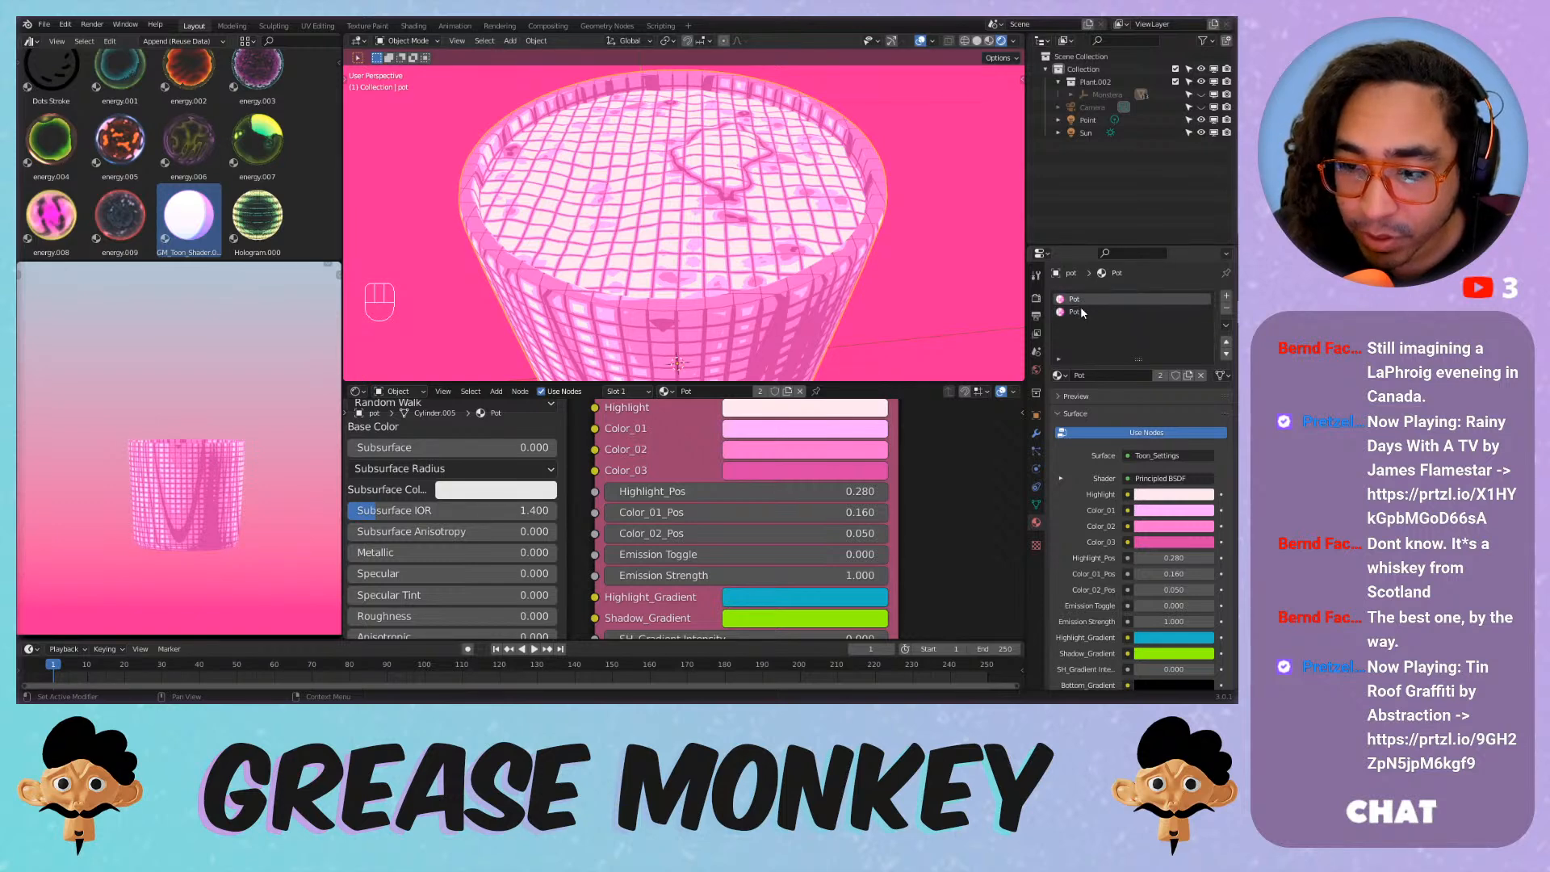
Select the linked soil surface in Edit Mode and check that it is separate from the pot with a cancelled move.
key("Tab")
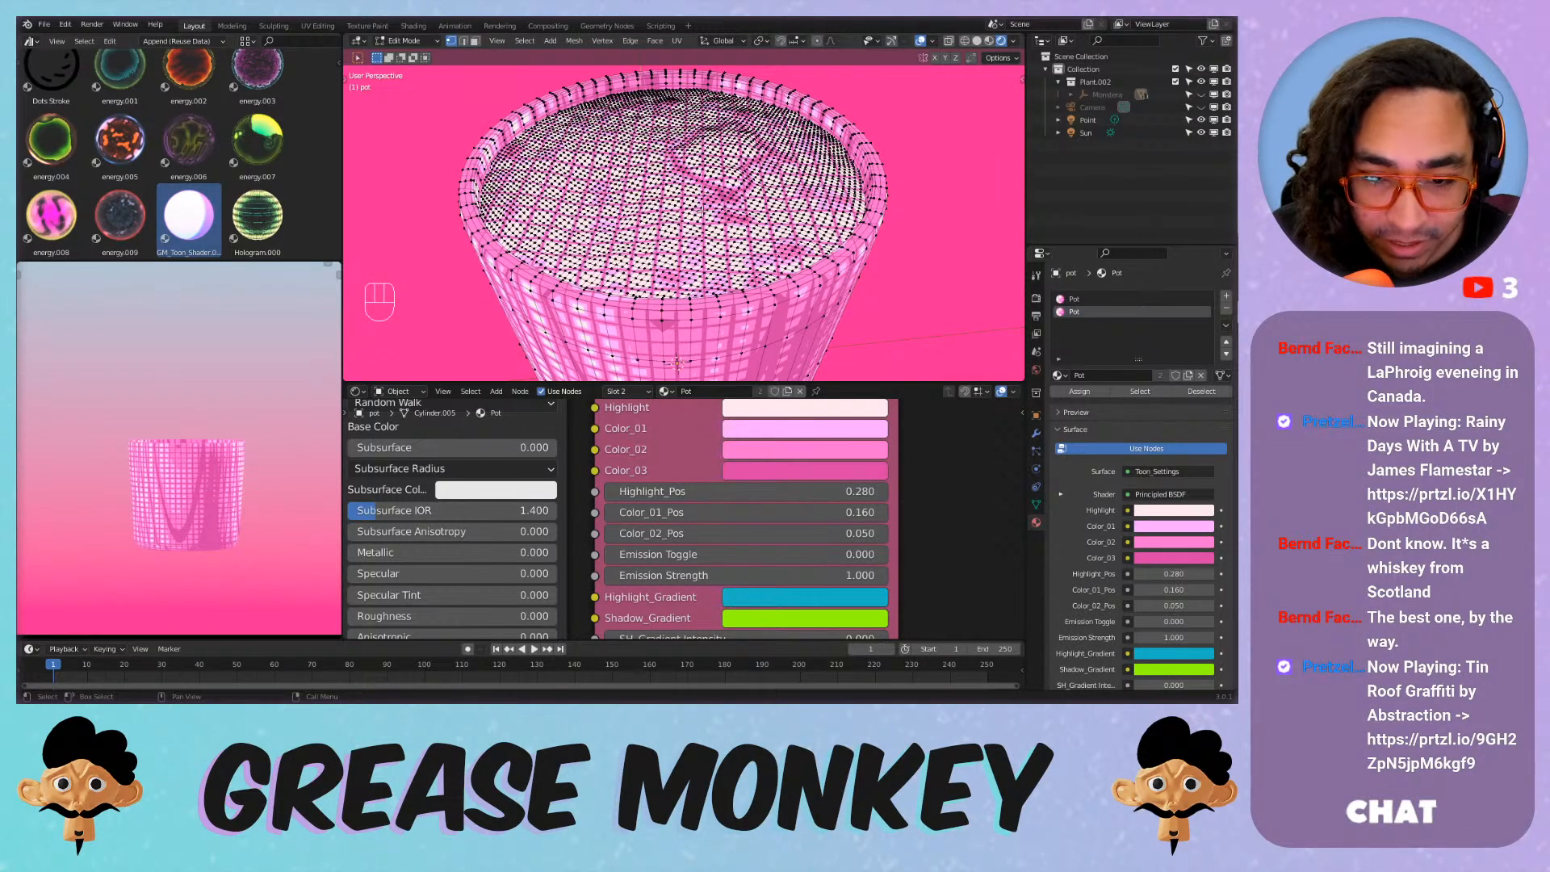
key("2")
key("l")
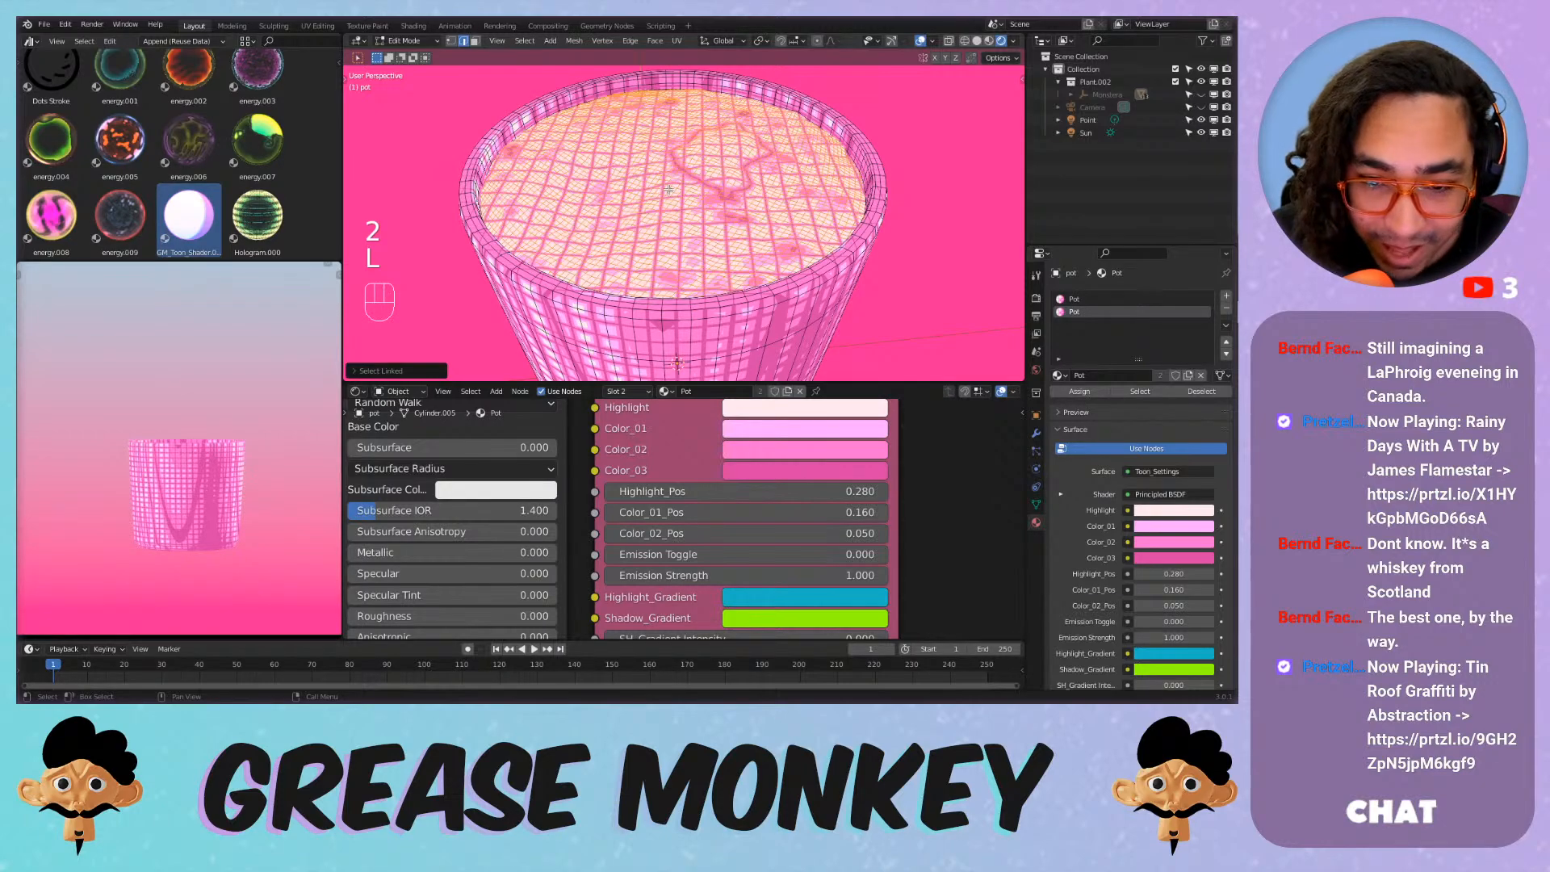
key("g")
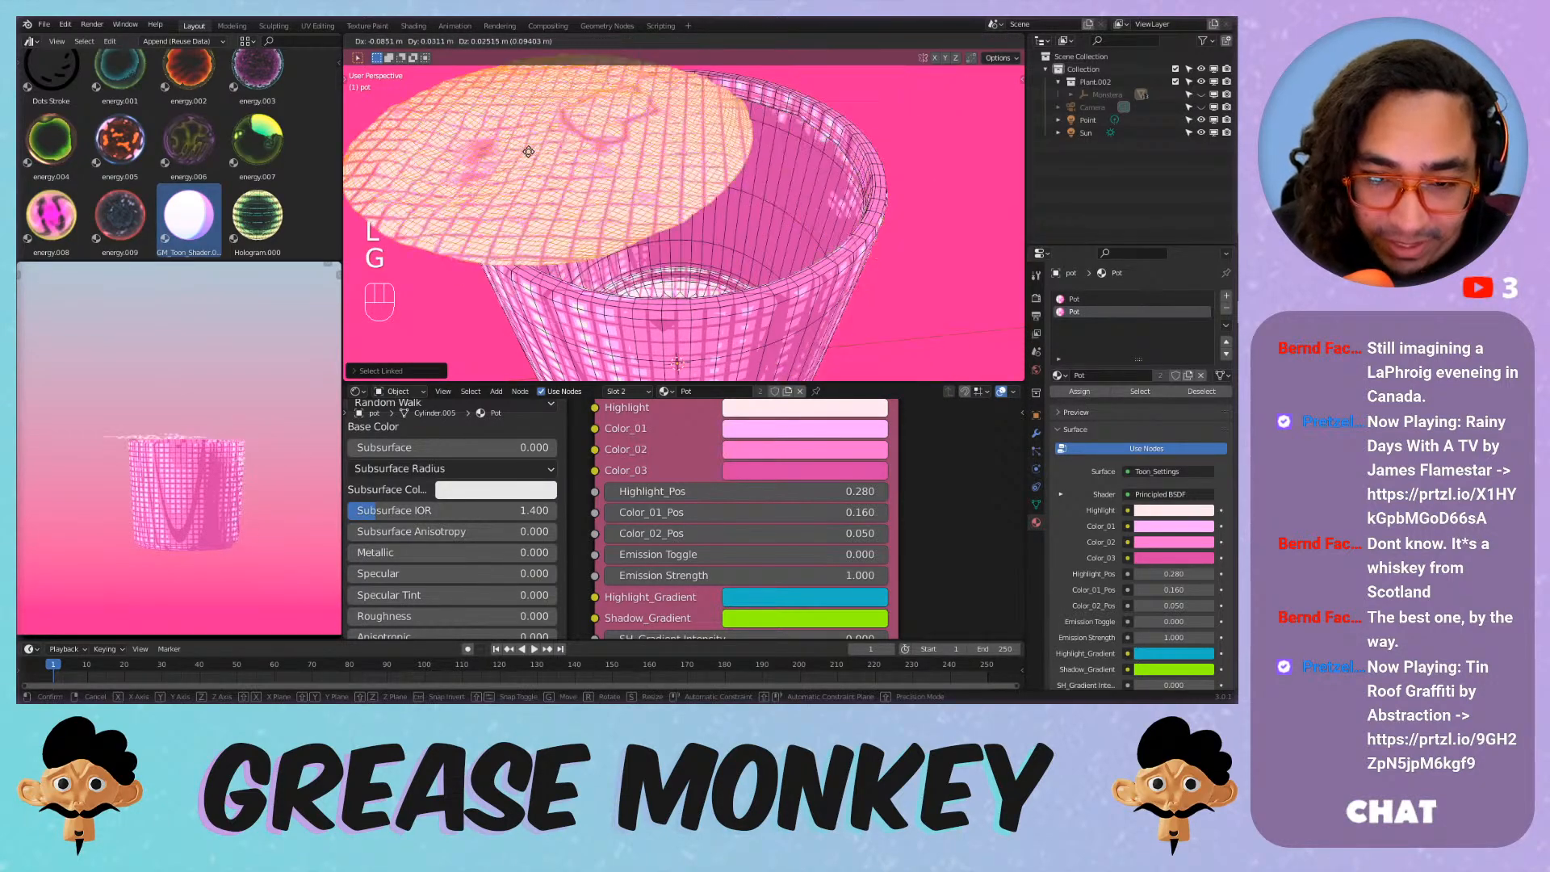
right_click(804, 219)
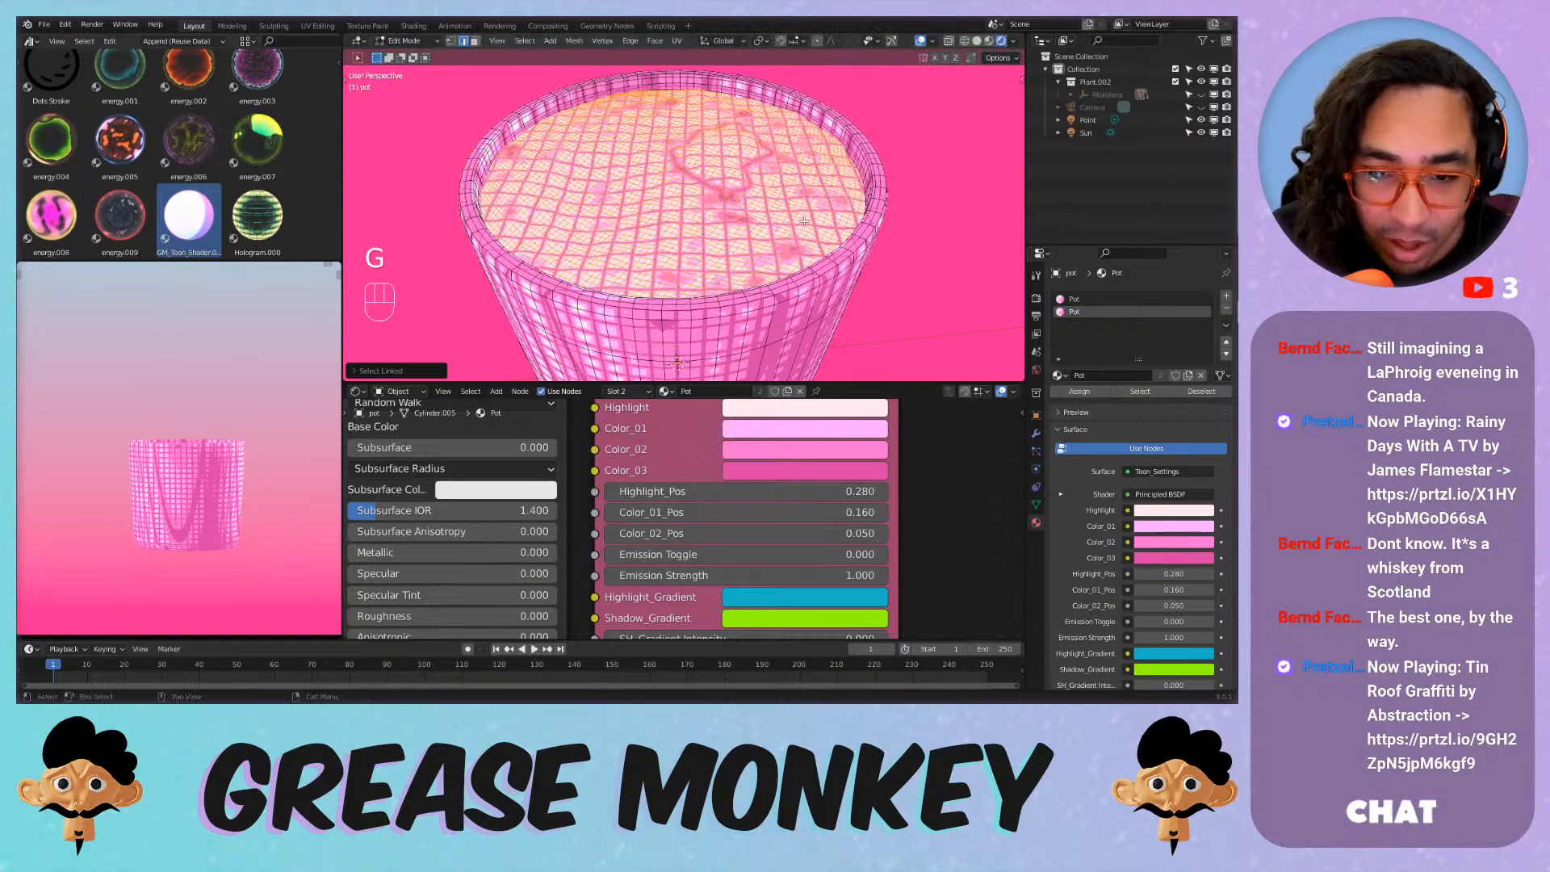
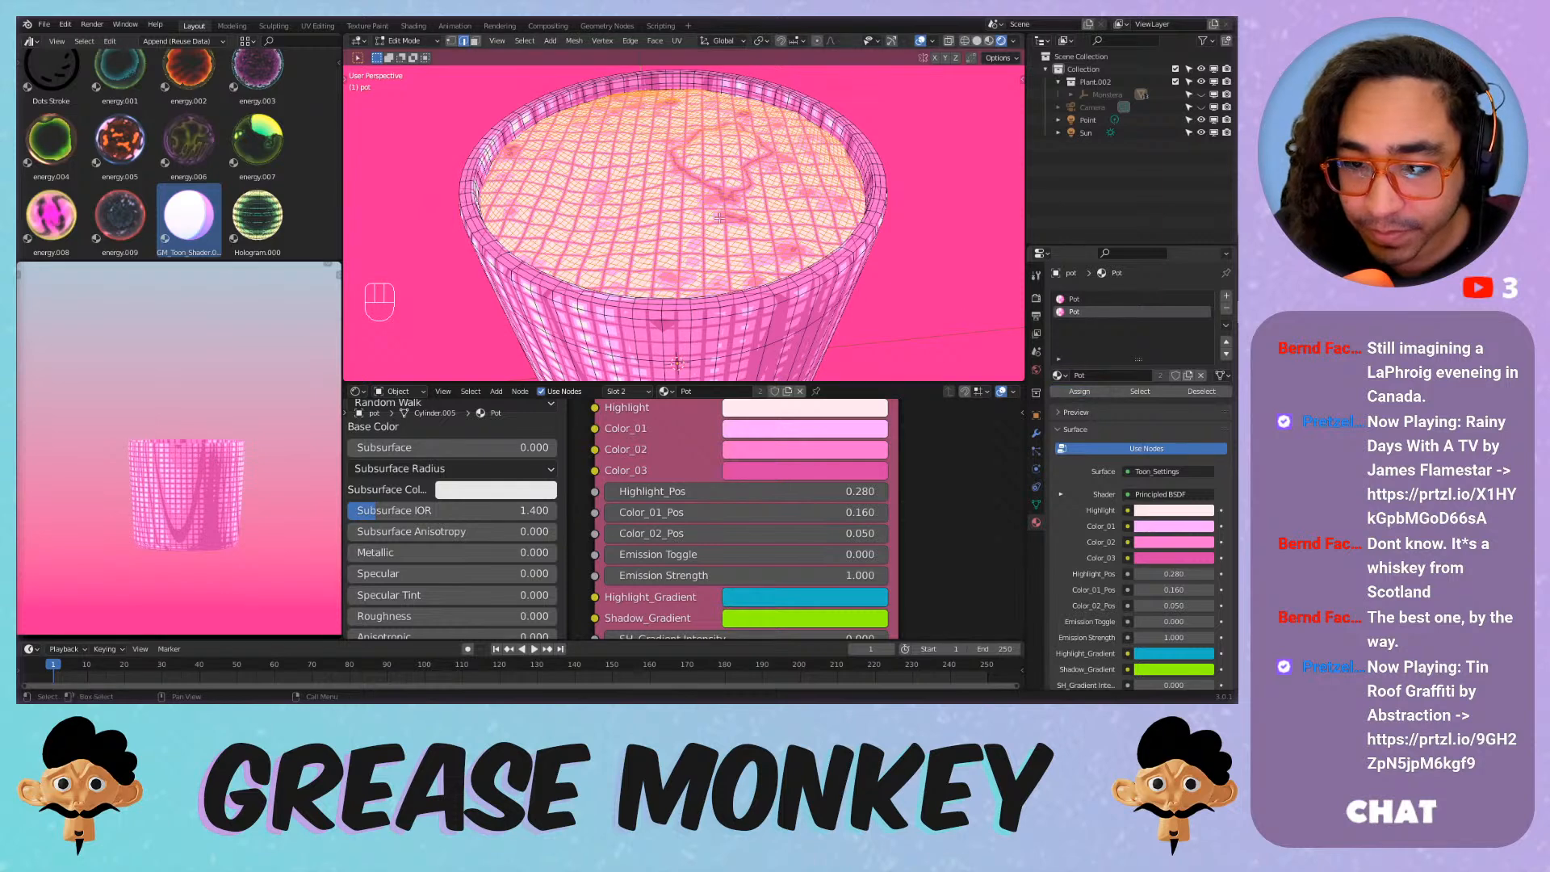
Try applying the GM_Toon_Shader asset to the soil surface with Append (Reuse Data) and undo it.
left_click_drag(178, 222, 682, 196)
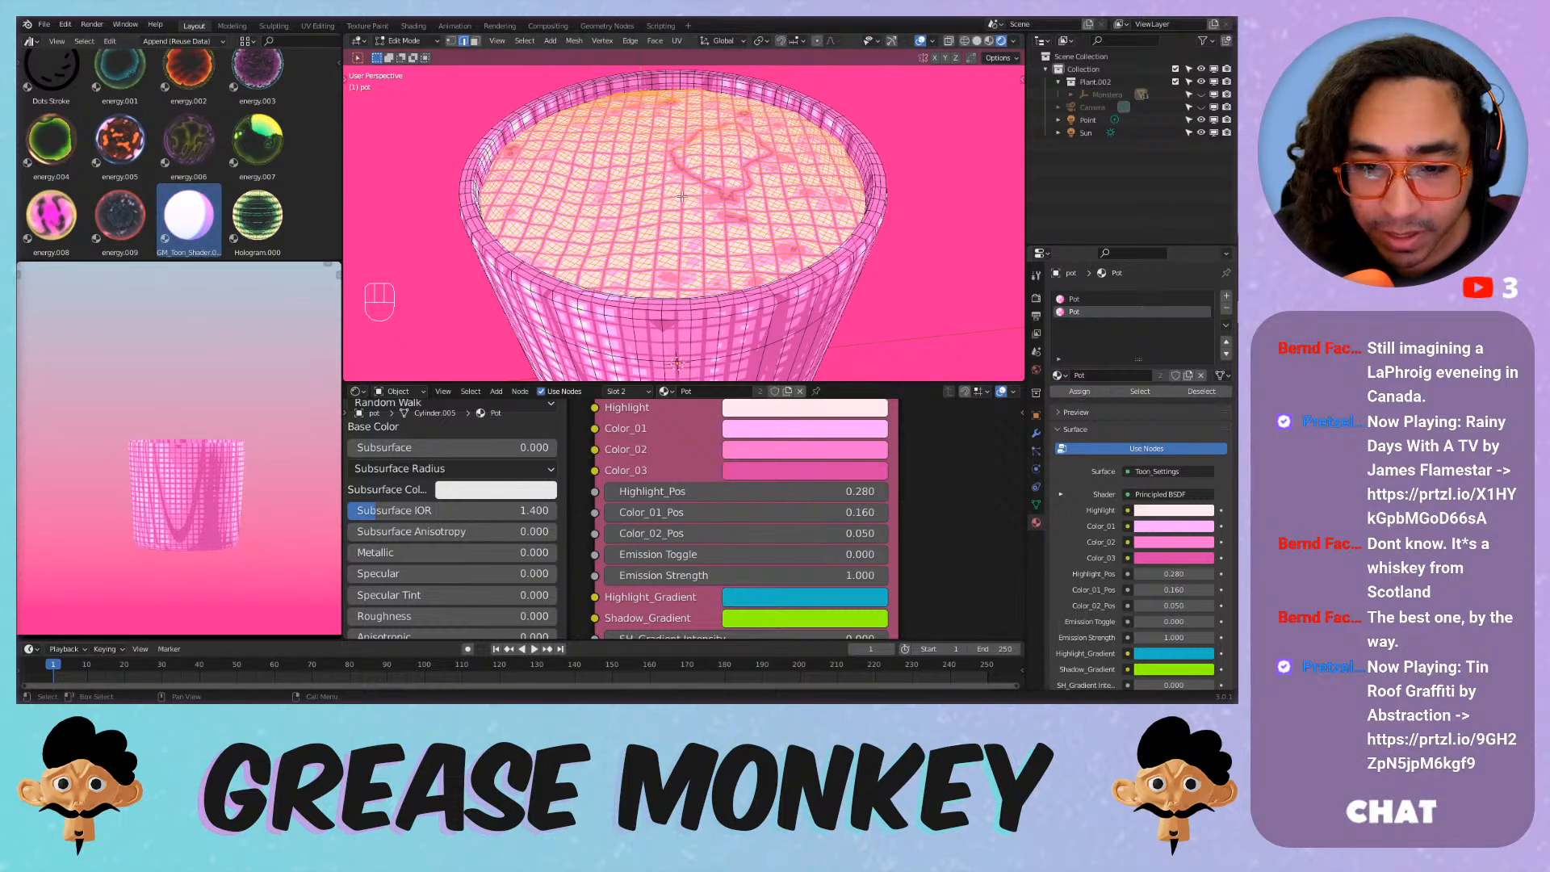
key("Tab")
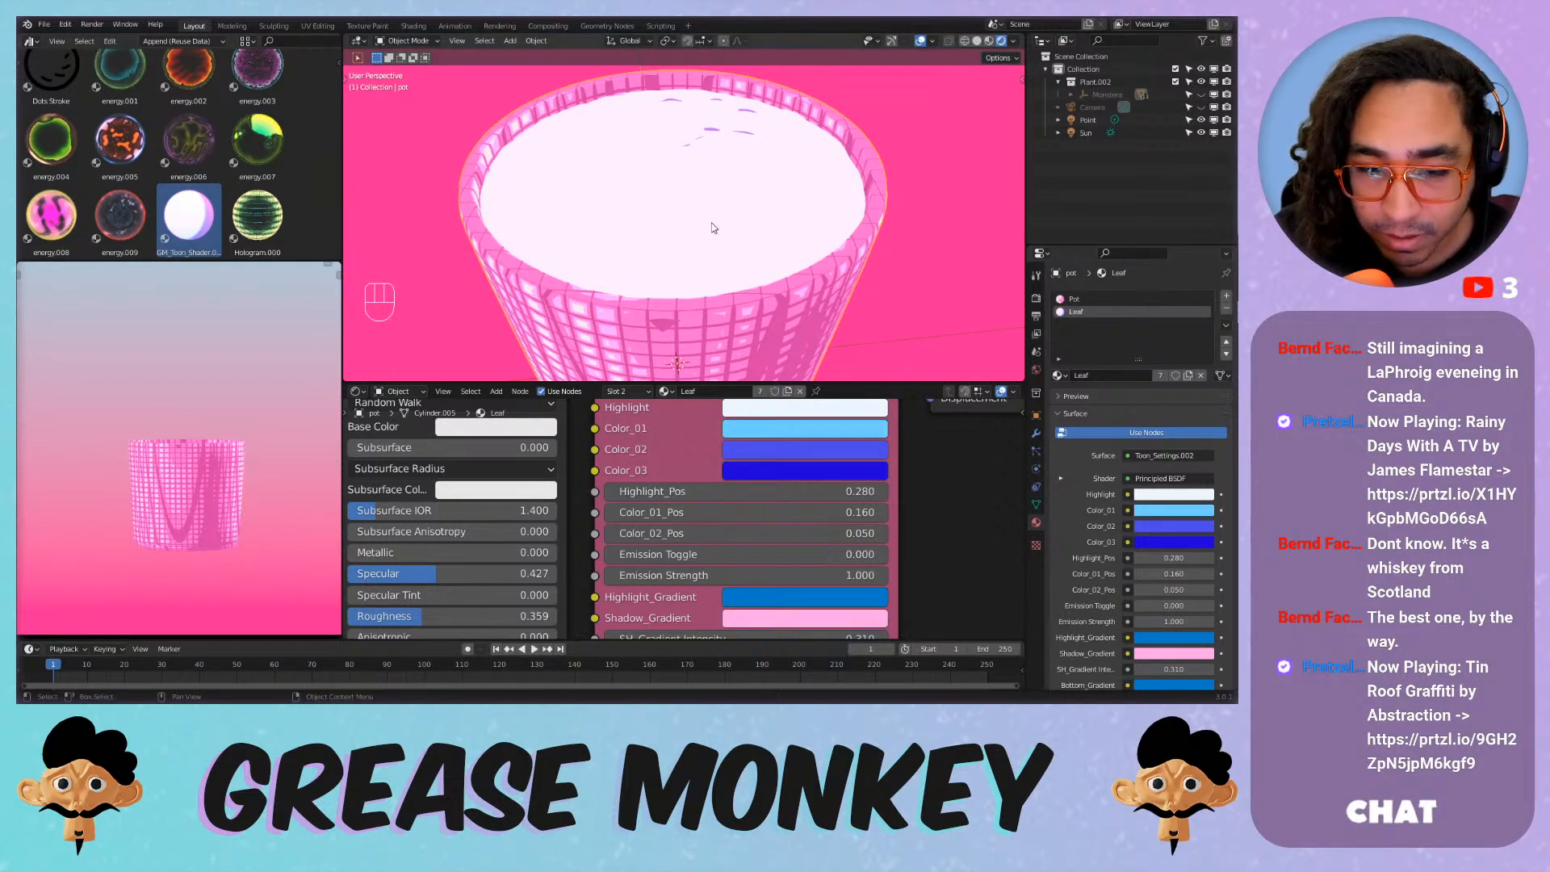
key("ctrl+z")
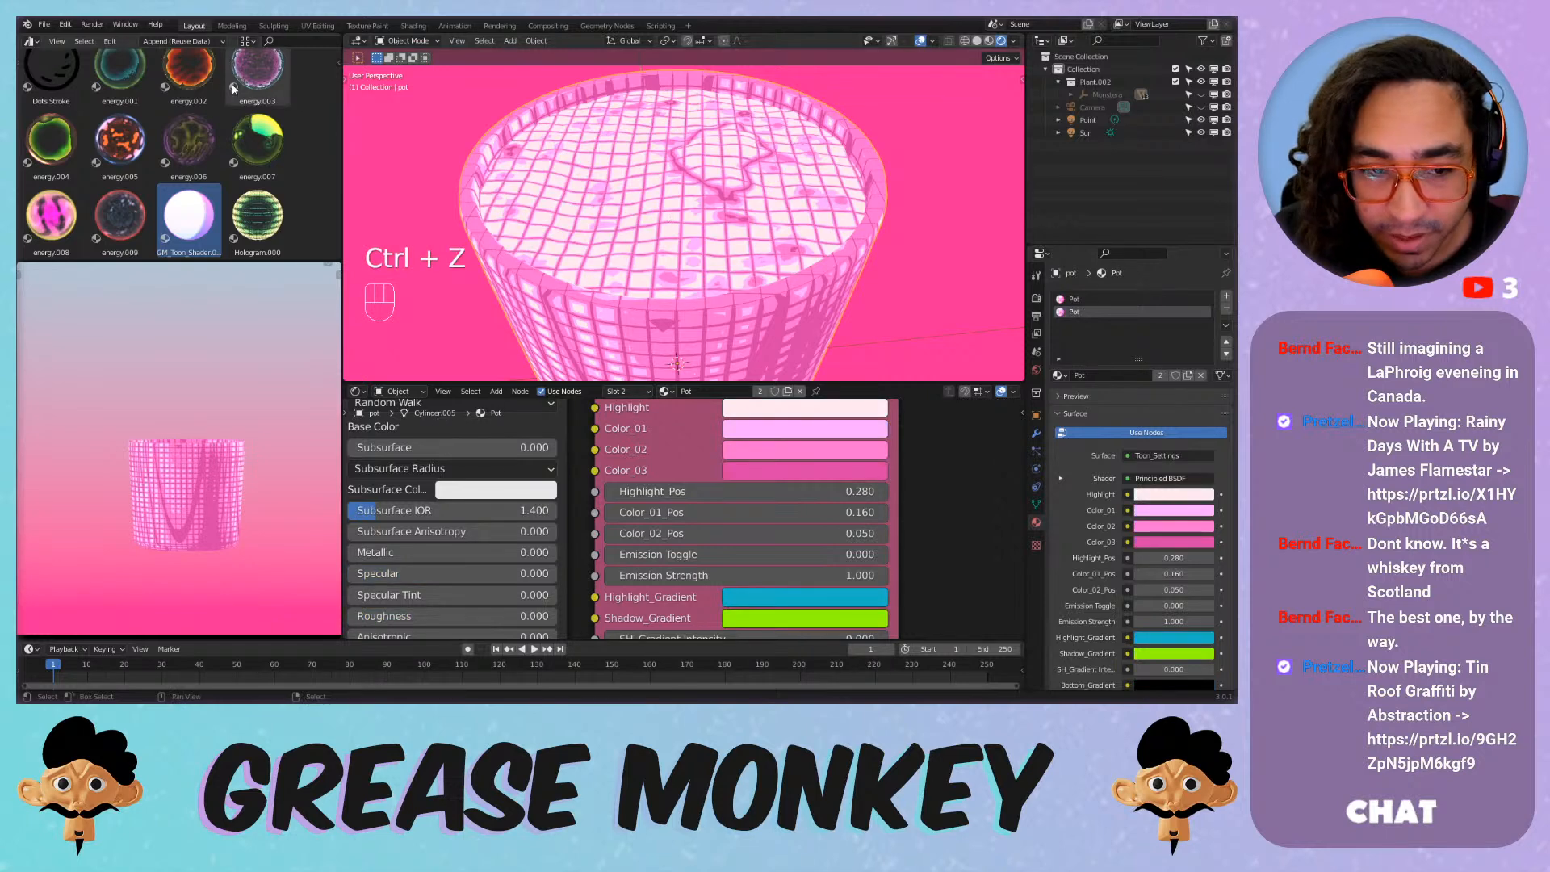
Set the asset import method to Append and apply the GM_Toon_Shader asset to the soil surface.
left_click(160, 44)
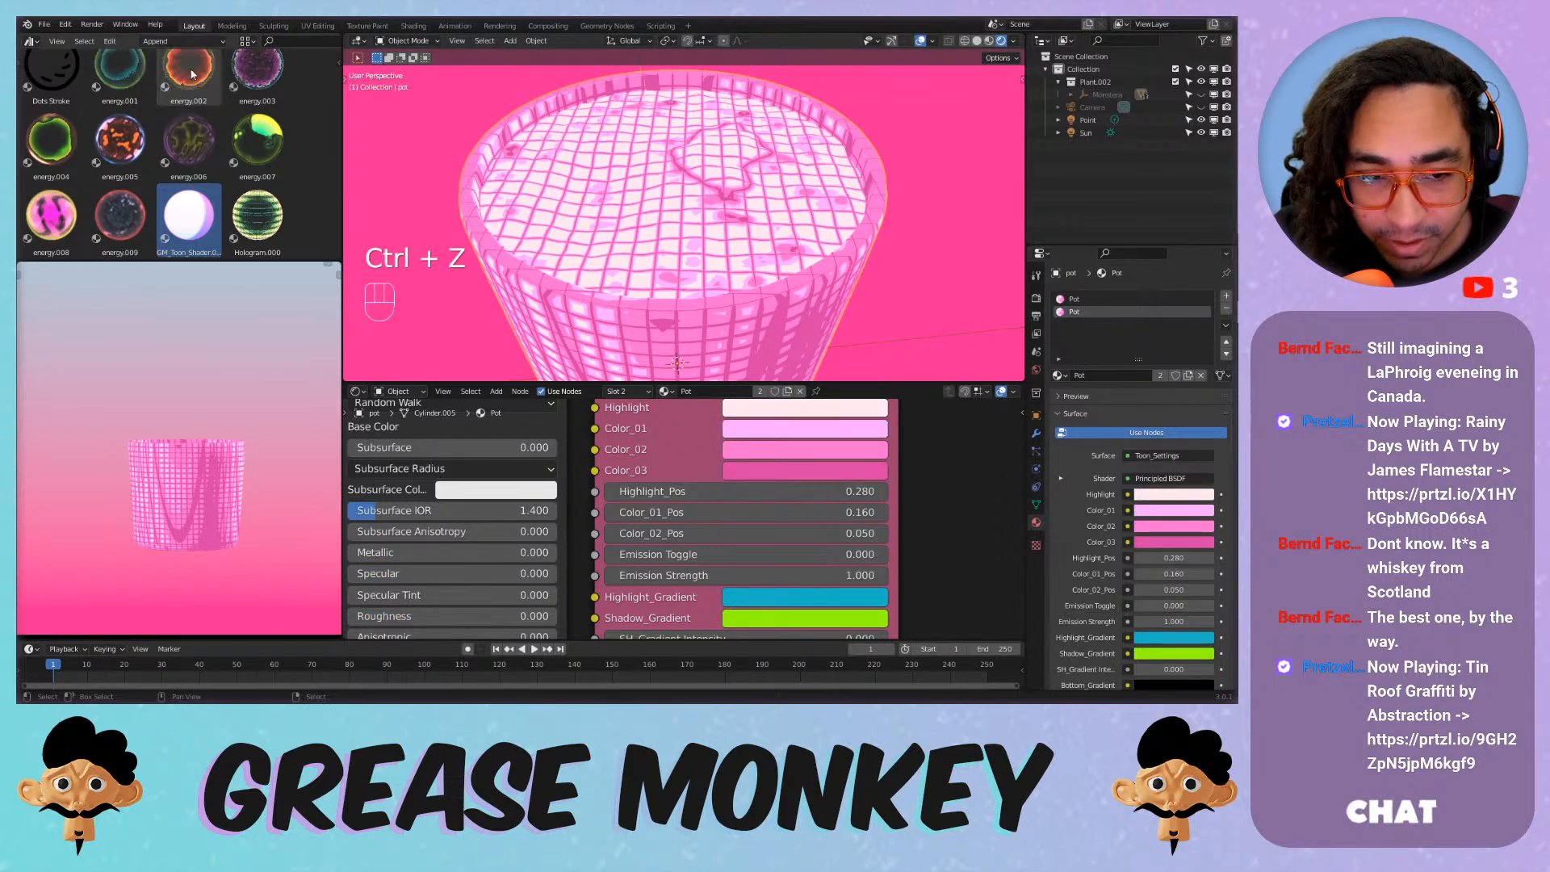
left_click(166, 71)
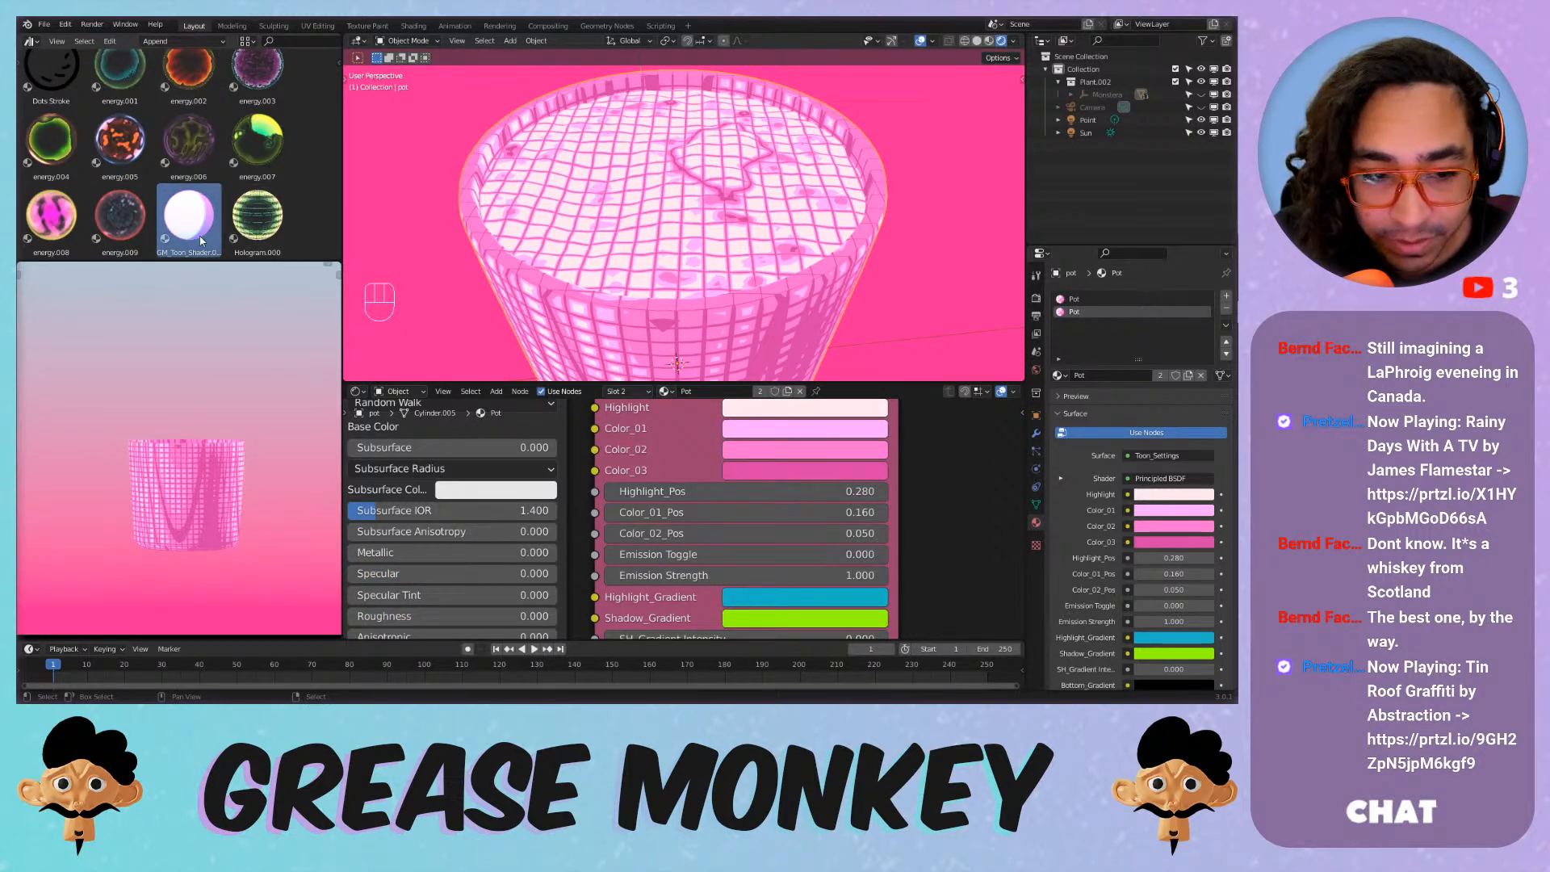
left_click_drag(188, 216, 681, 203)
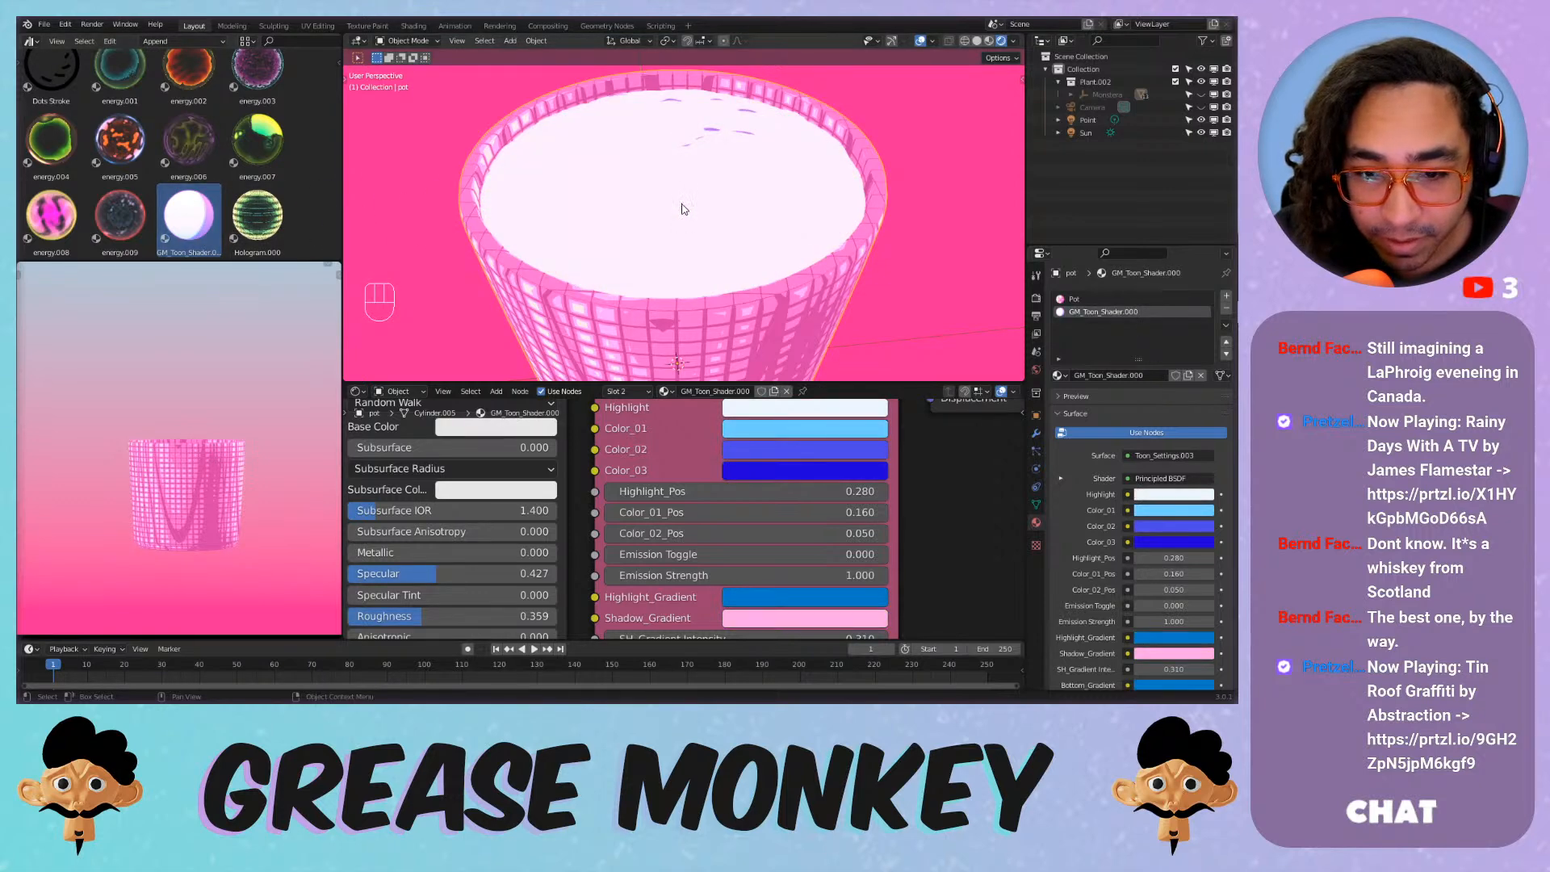
Rename the material in the pot's second slot to Soil.
double_click(1105, 311)
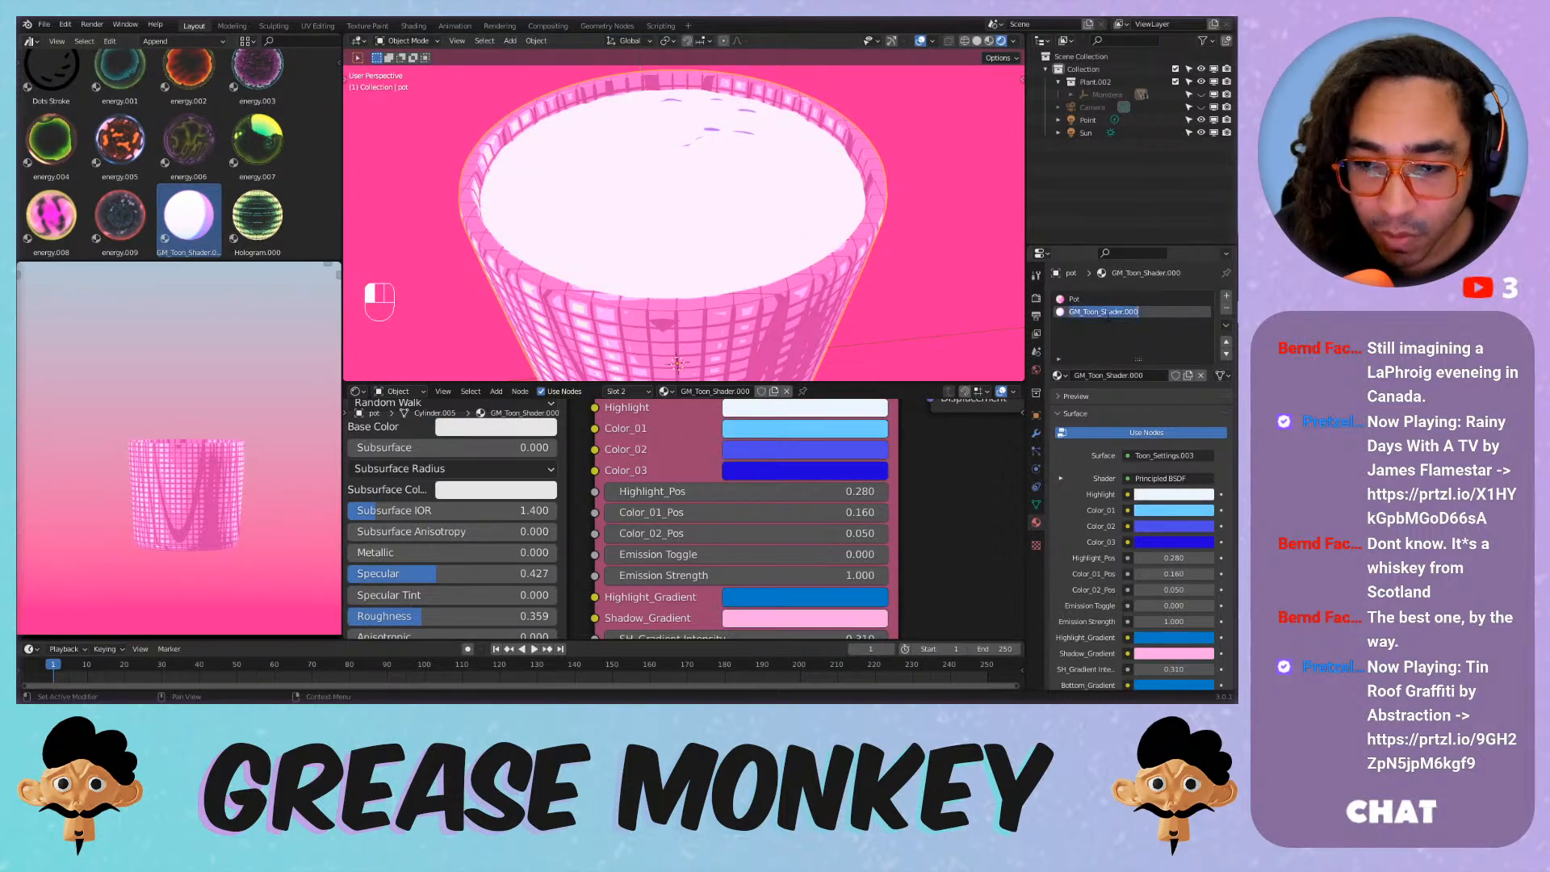
type("Soi")
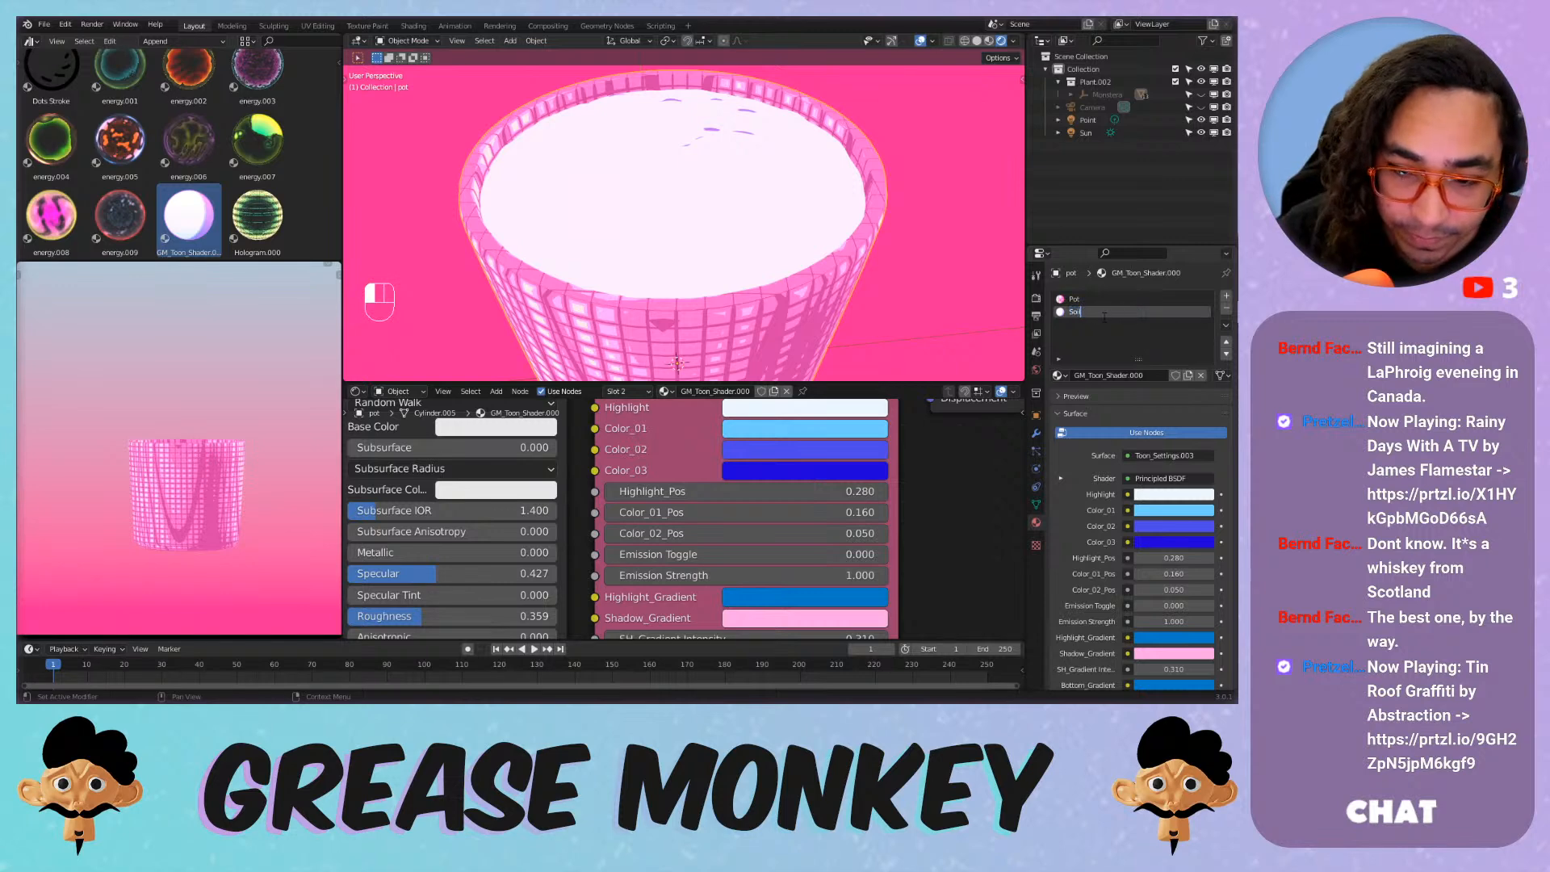
type("l")
key("Return")
Examine the soil surface's shading from several angles and the Soil material's node setup.
key("Home")
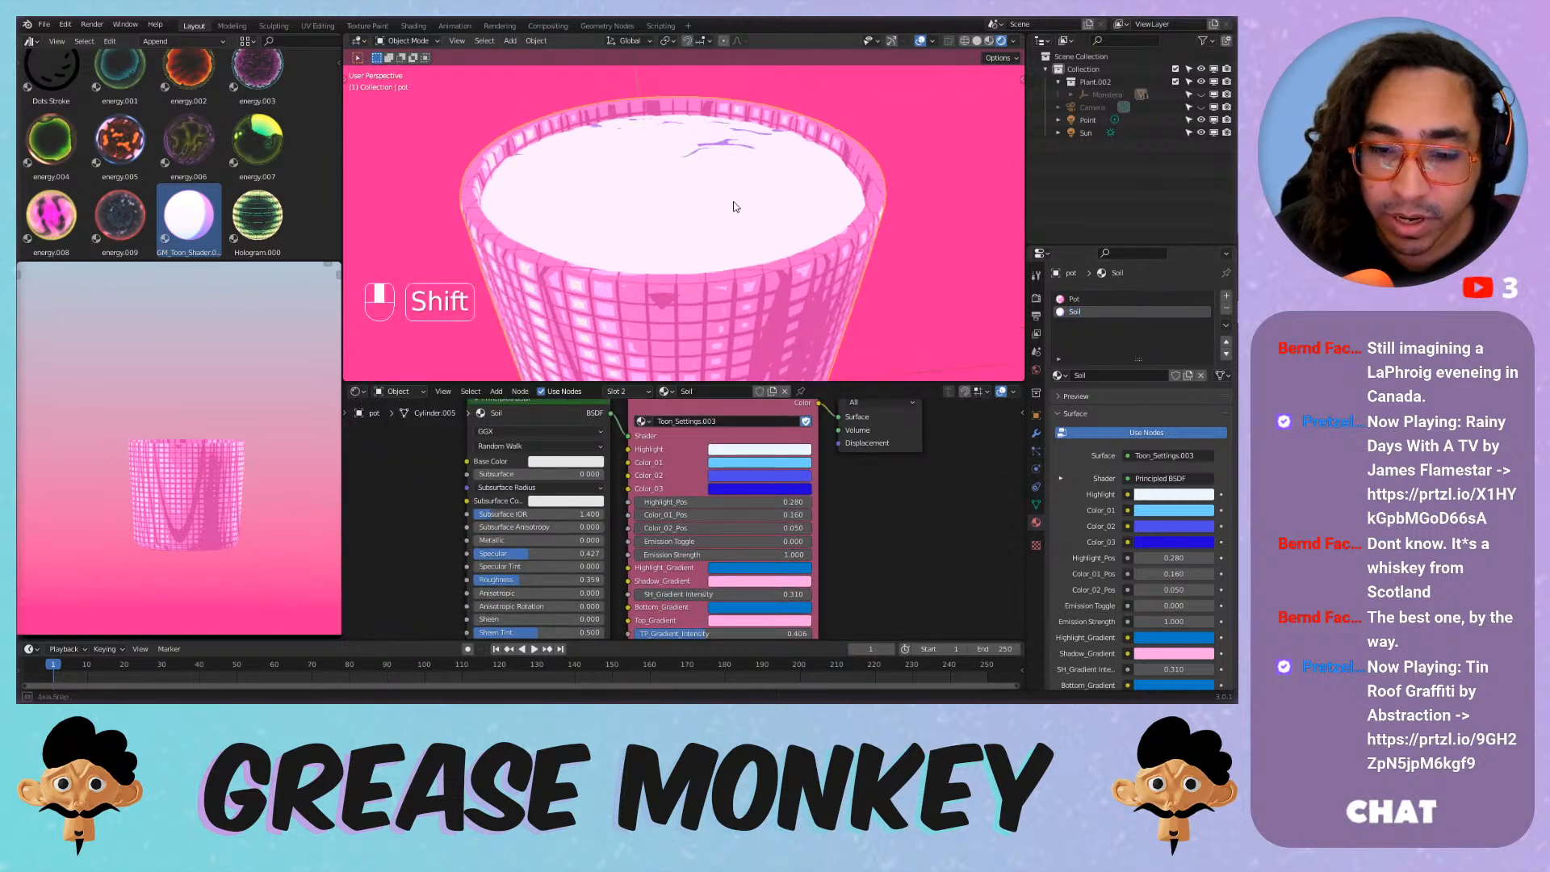
middle_click_drag(733, 202, 722, 182)
scroll(845, 482, "down", 2)
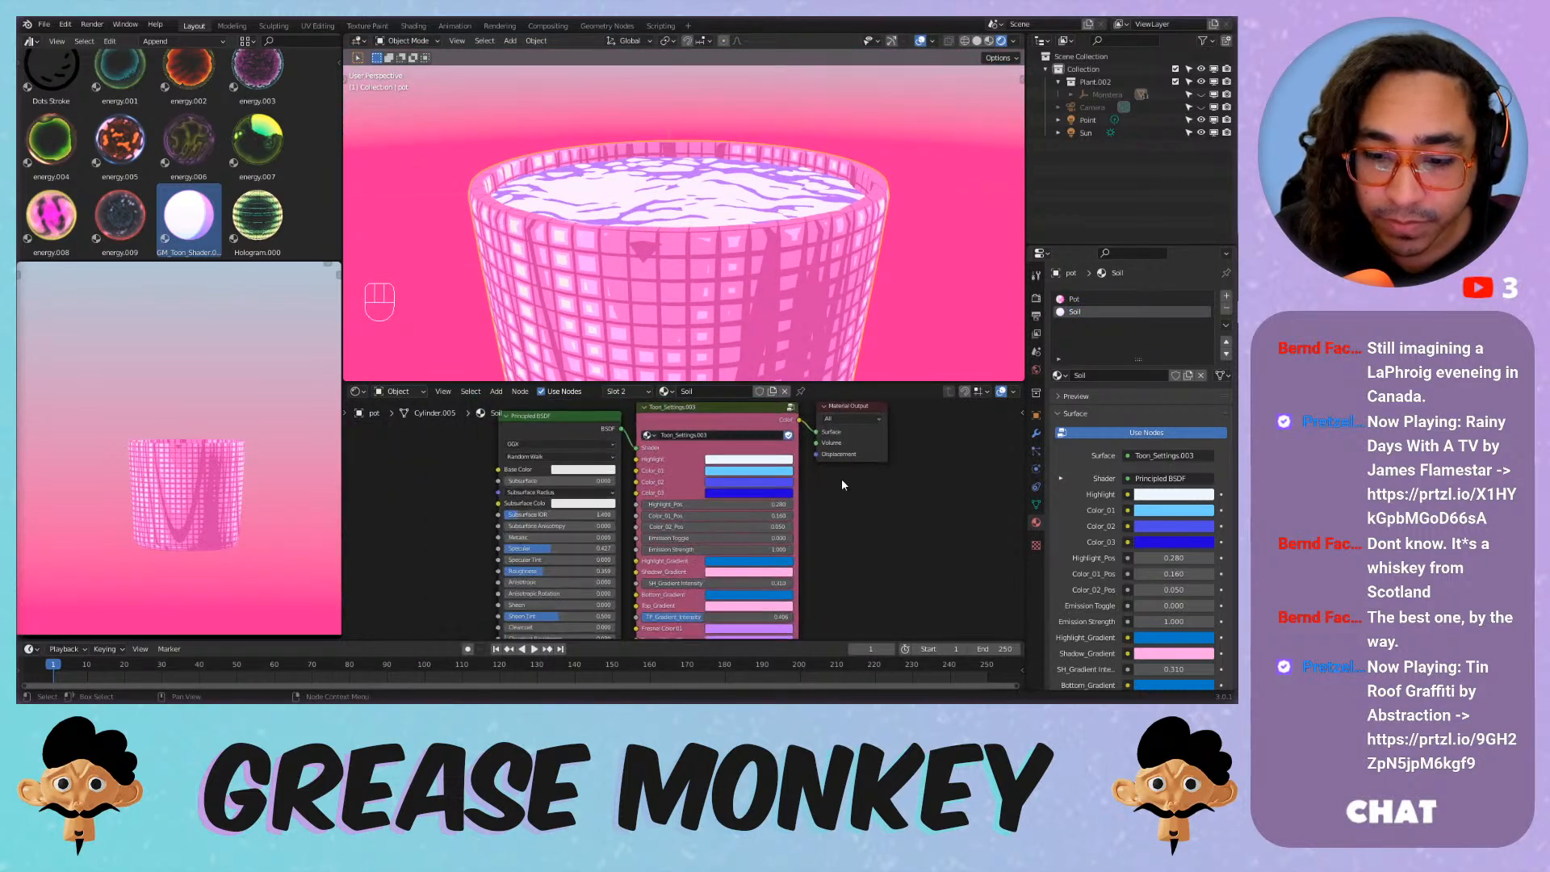
middle_click_drag(759, 518, 745, 518)
scroll(744, 241, "up", 1)
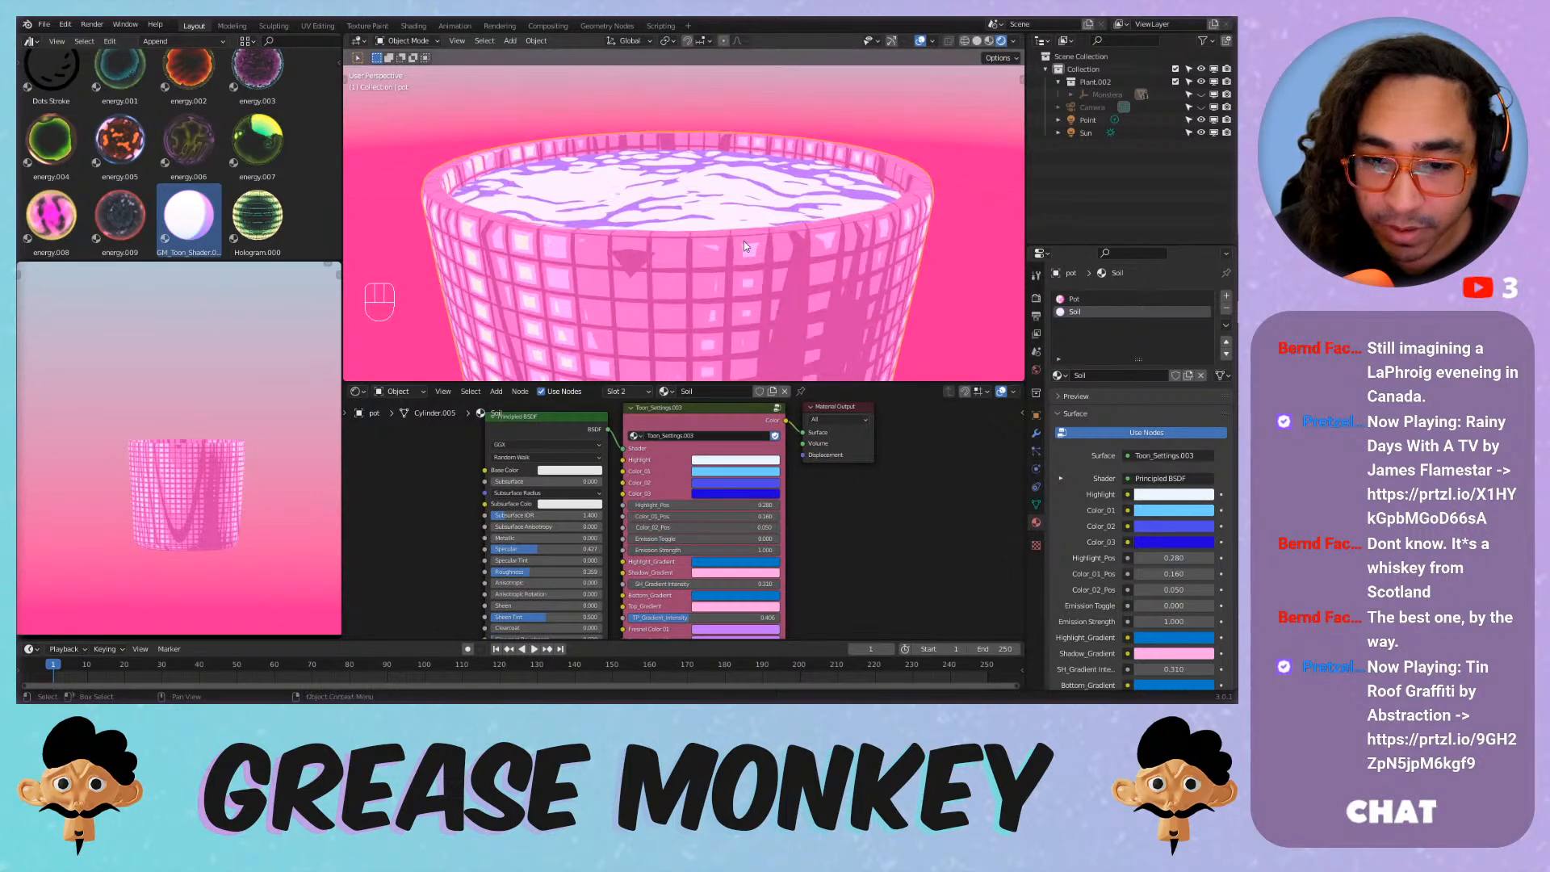
scroll(746, 248, "down", 1)
mouse_move(744, 241)
middle_mouse_down()
mouse_move(743, 217)
mouse_move(758, 270)
mouse_move(860, 205)
mouse_move(743, 239)
mouse_move(744, 226)
middle_mouse_up()
scroll(744, 238, "down", 2)
scroll(744, 226, "up", 4)
middle_click_drag(744, 226, 714, 174)
scroll(807, 533, "down", 2)
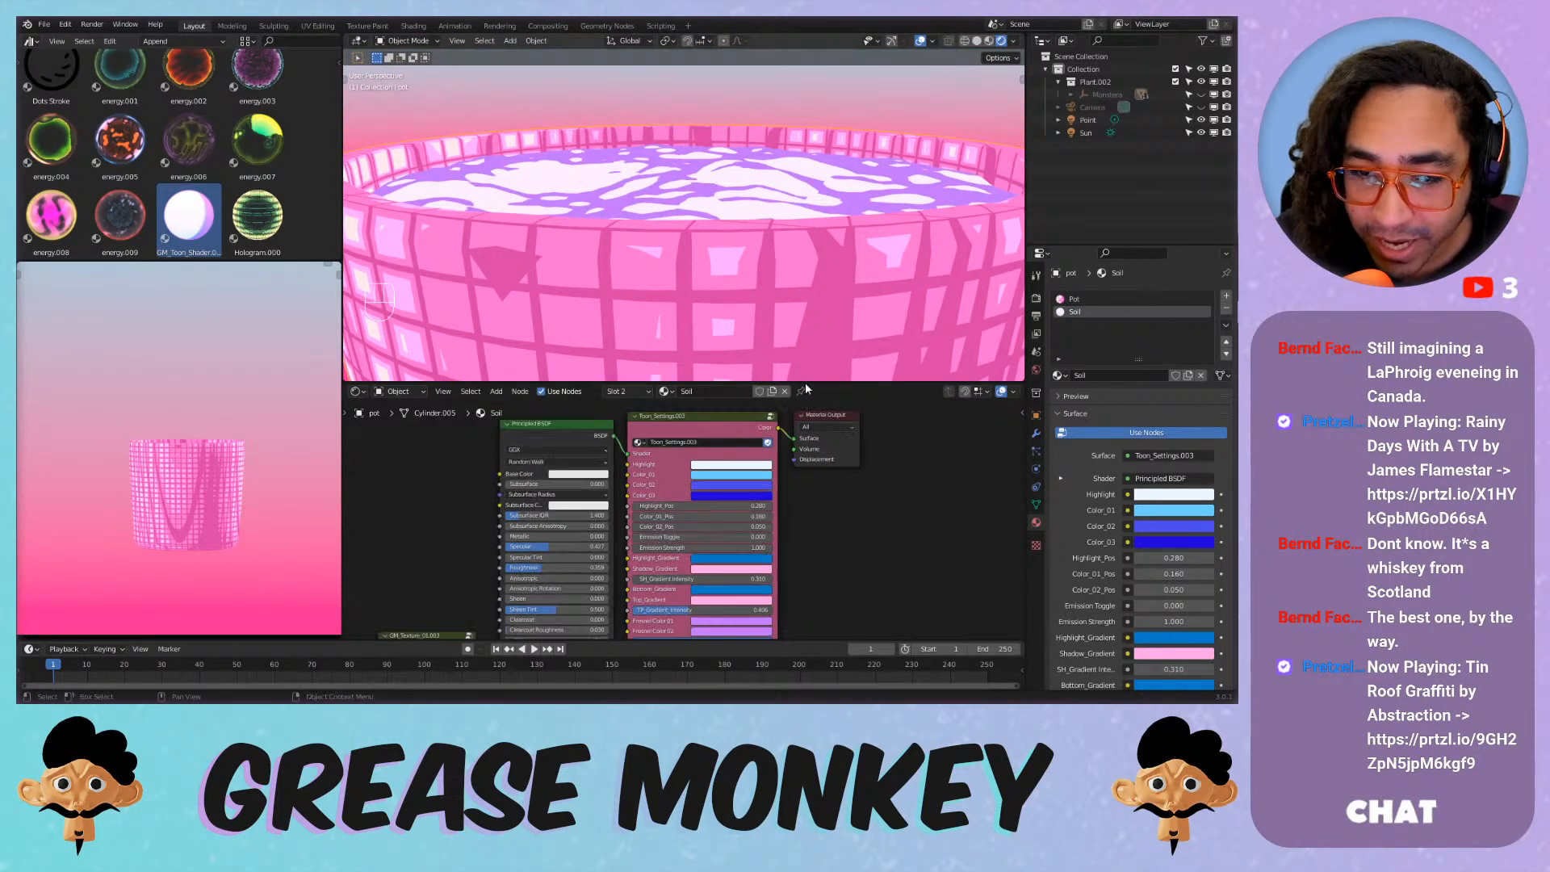
middle_click_drag(807, 559, 796, 425)
scroll(694, 479, "up", 7)
left_click_drag(695, 482, 568, 470)
middle_click_drag(765, 149, 686, 156)
scroll(685, 546, "down", 4)
scroll(684, 545, "up", 3)
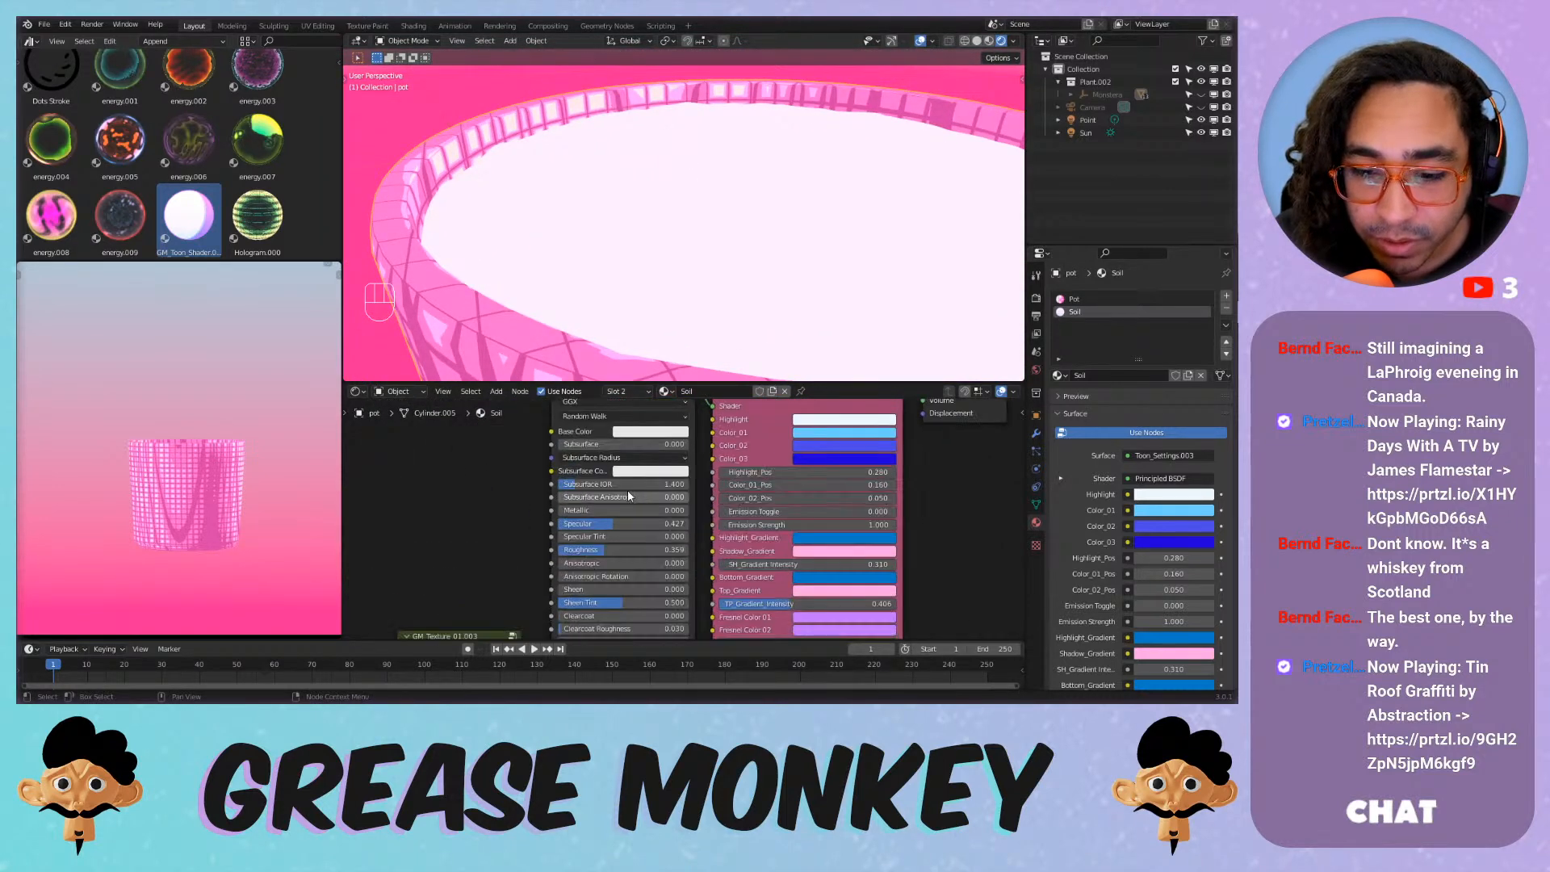
Try a darker gray and a blue Base Color on the Soil material's Principled BSDF and undo both changes.
left_click(643, 525)
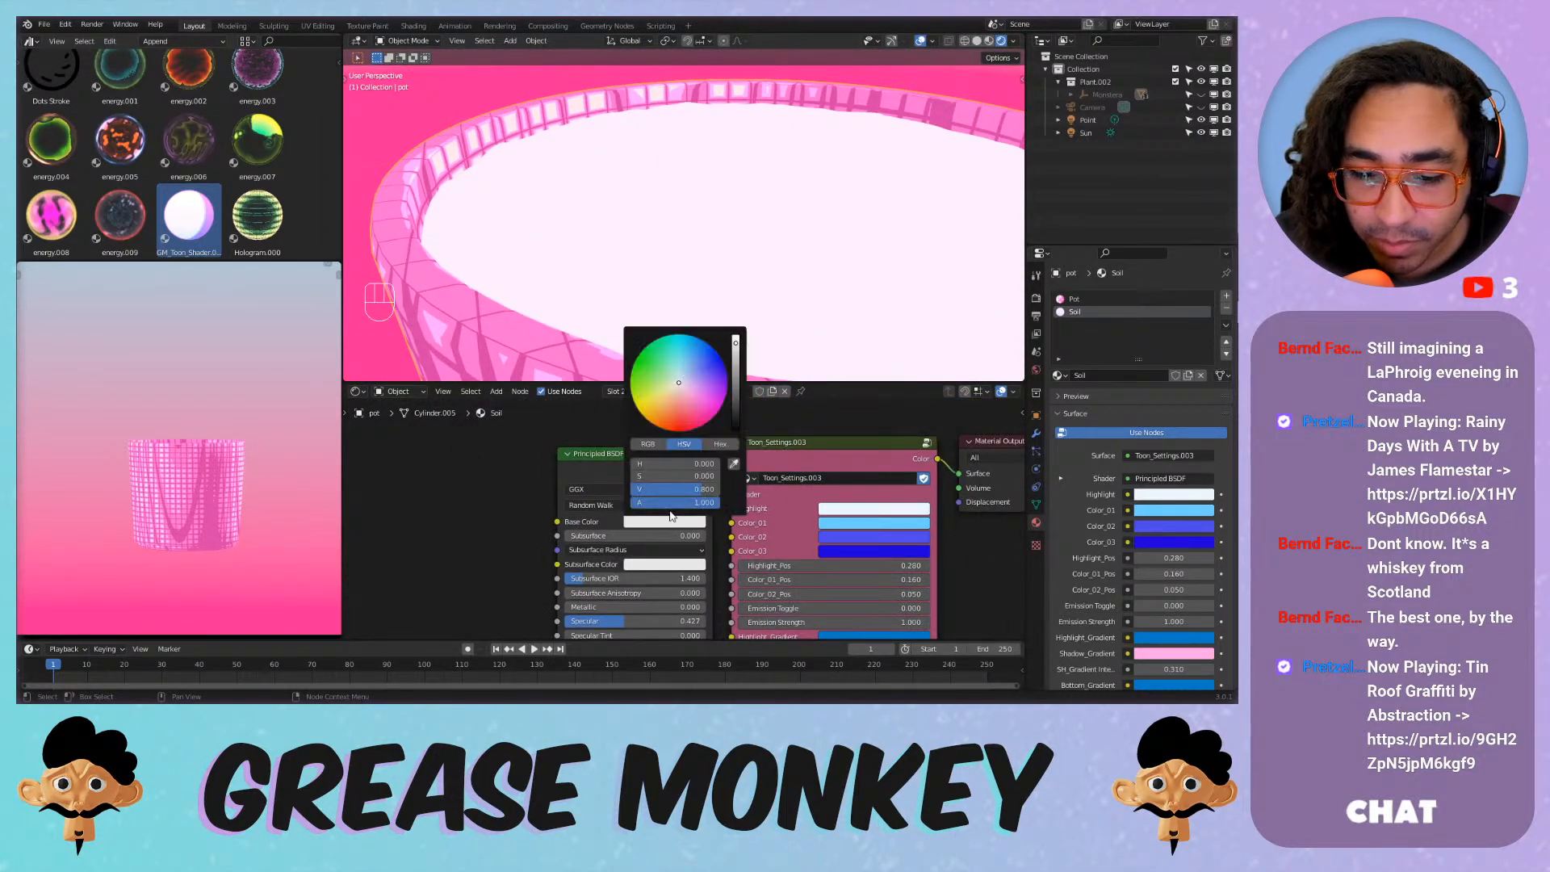
mouse_move(737, 360)
left_mouse_down()
mouse_move(737, 430)
mouse_move(736, 369)
left_mouse_up()
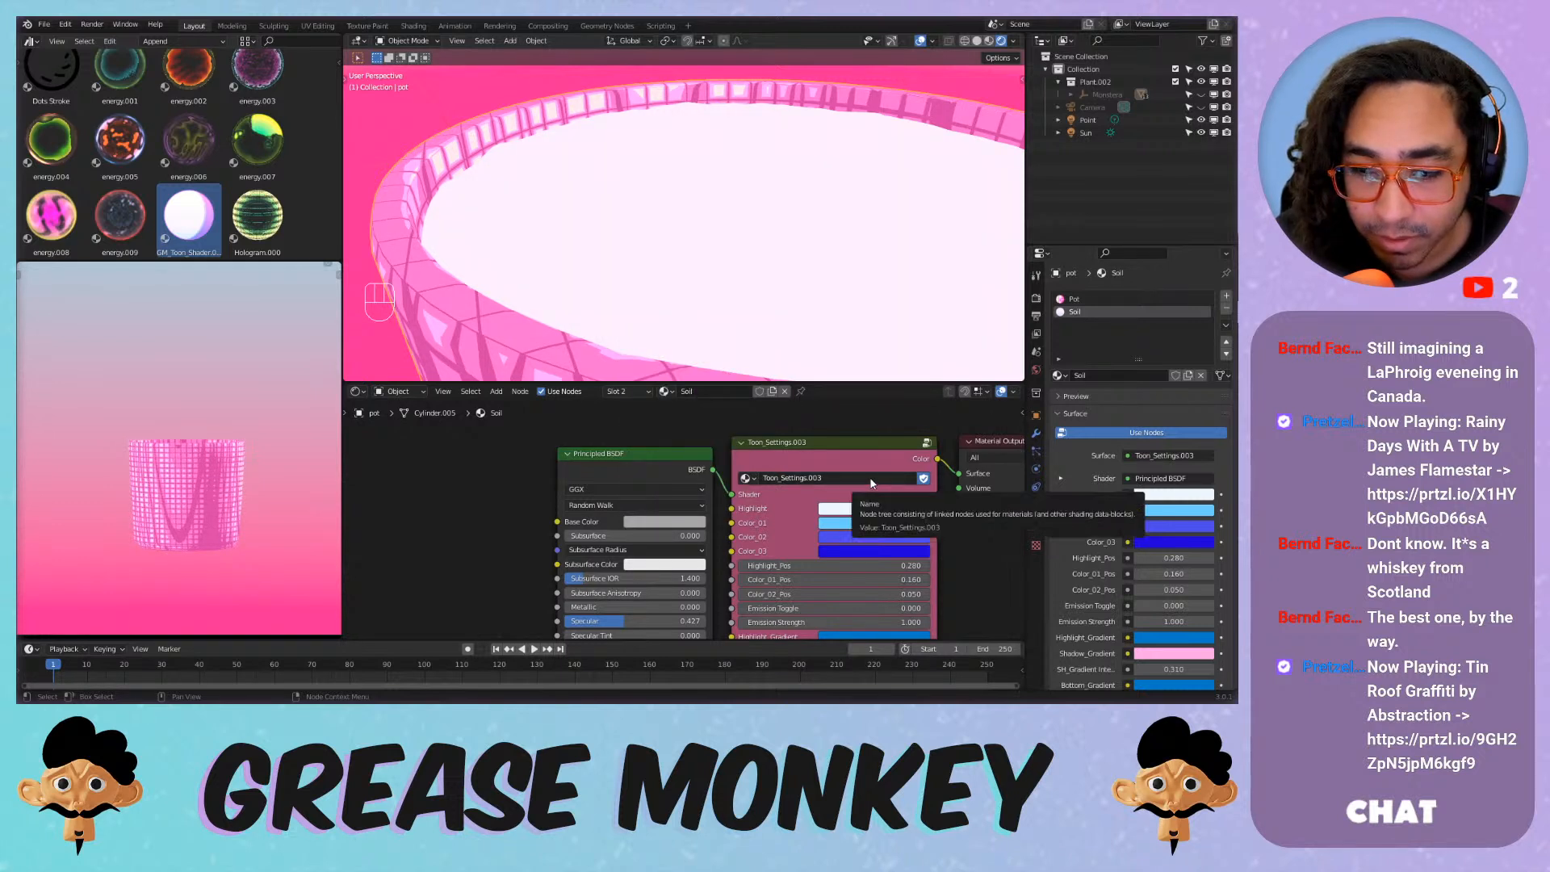
key("ctrl+z")
left_click(663, 523)
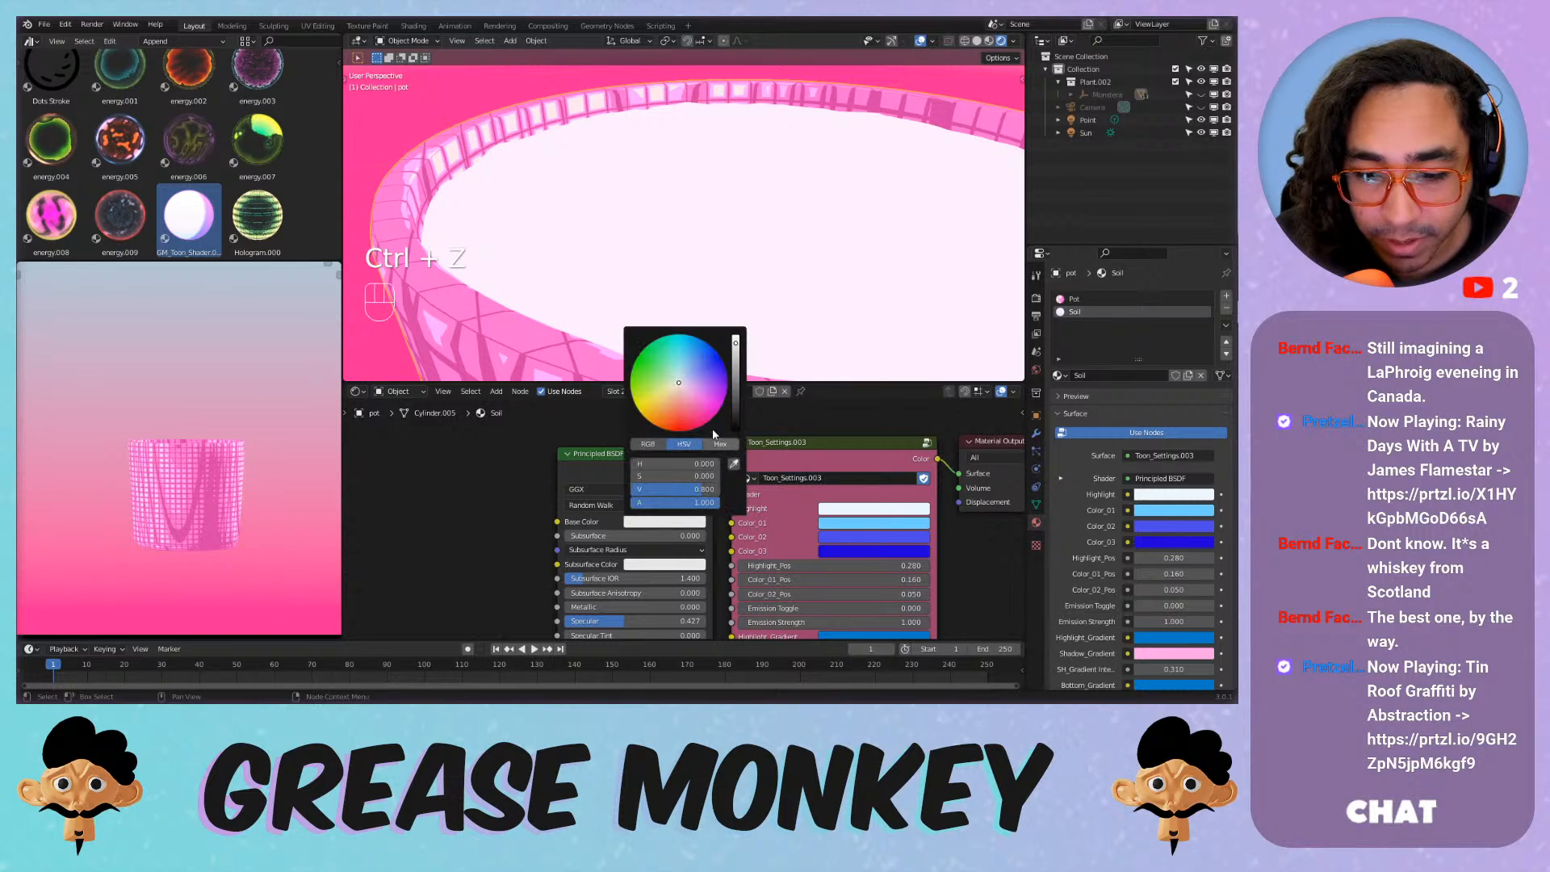
left_click_drag(709, 378, 686, 353)
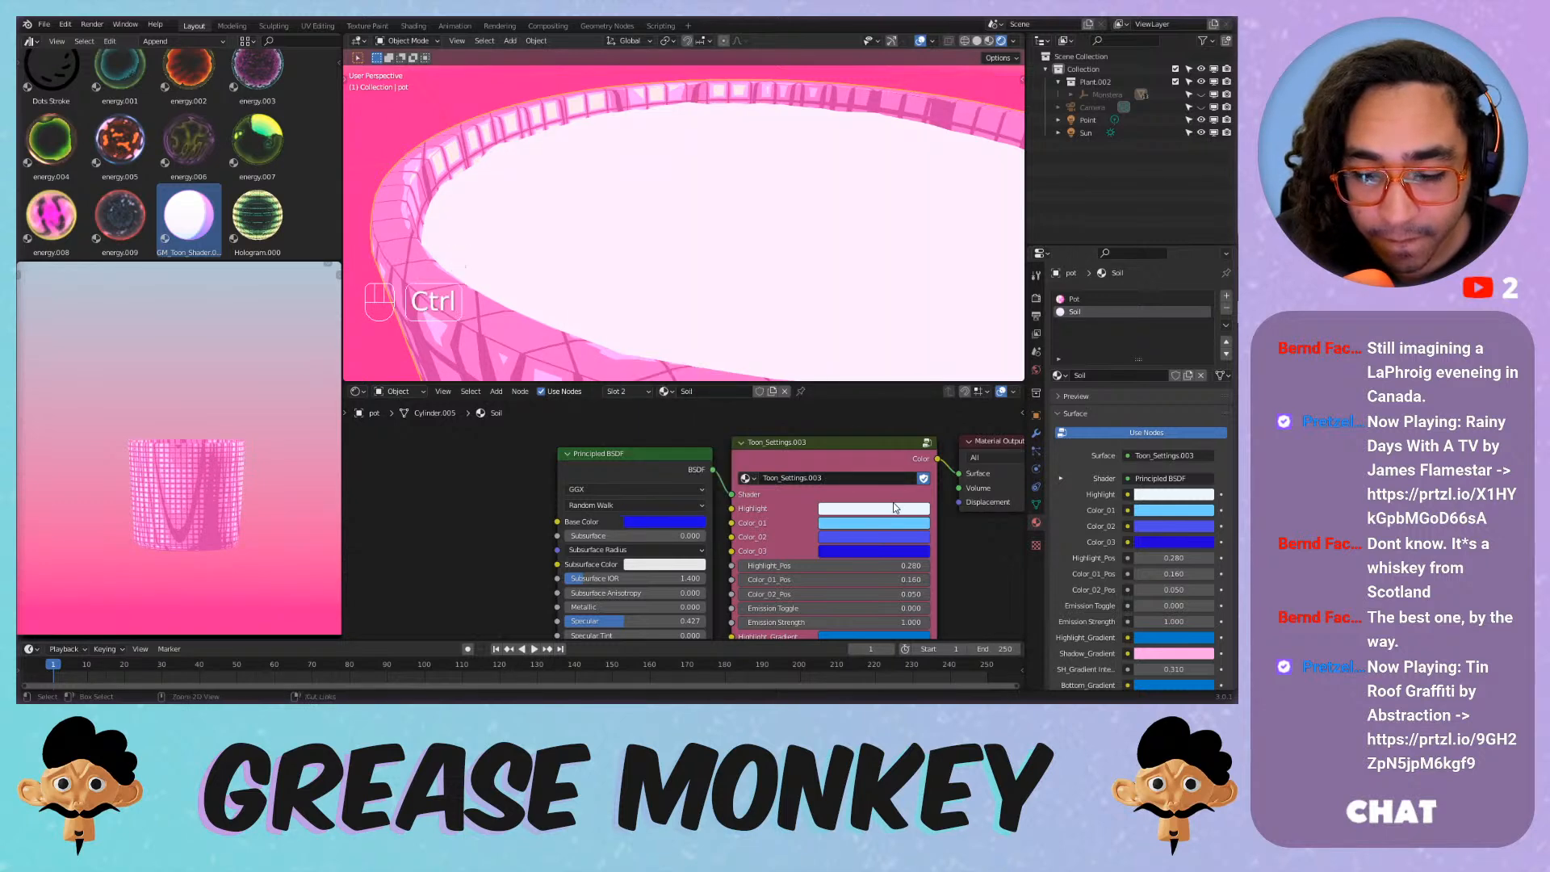
key("ctrl+z")
Set the Highlight color of the Soil material's Toon_Settings node to dark brown.
middle_click_drag(871, 508, 710, 453)
left_click(710, 452)
left_click_drag(767, 300, 708, 340)
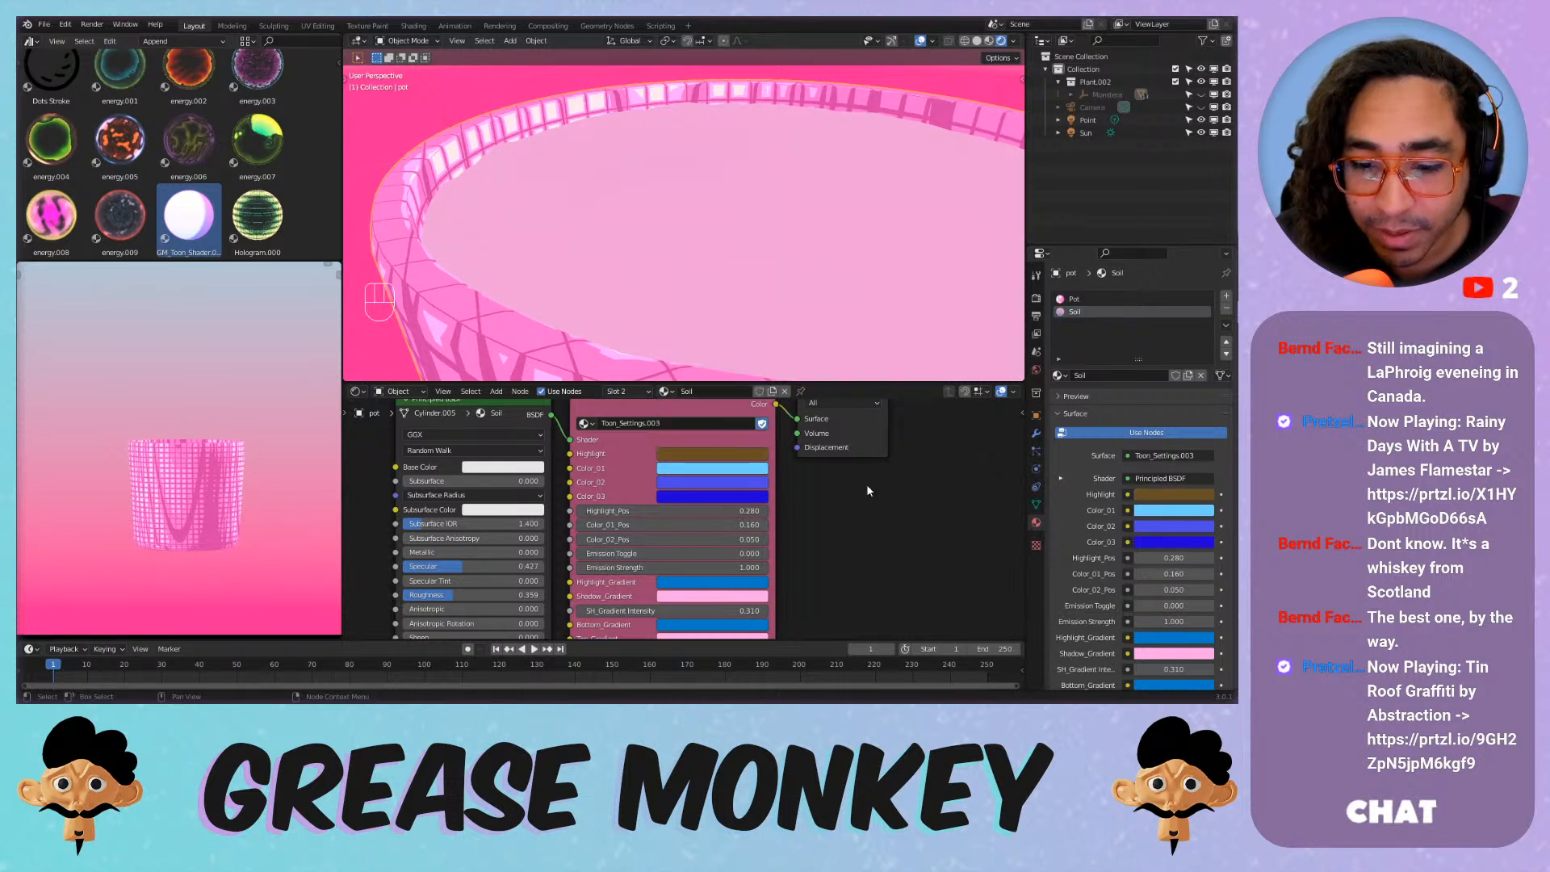
Copy the brown Highlight color to Color_01, Color_02 and Color_03 on the soil's Toon_Settings node, and darken Color_03.
key("ctrl+c")
key("ctrl+c")
key("ctrl+v")
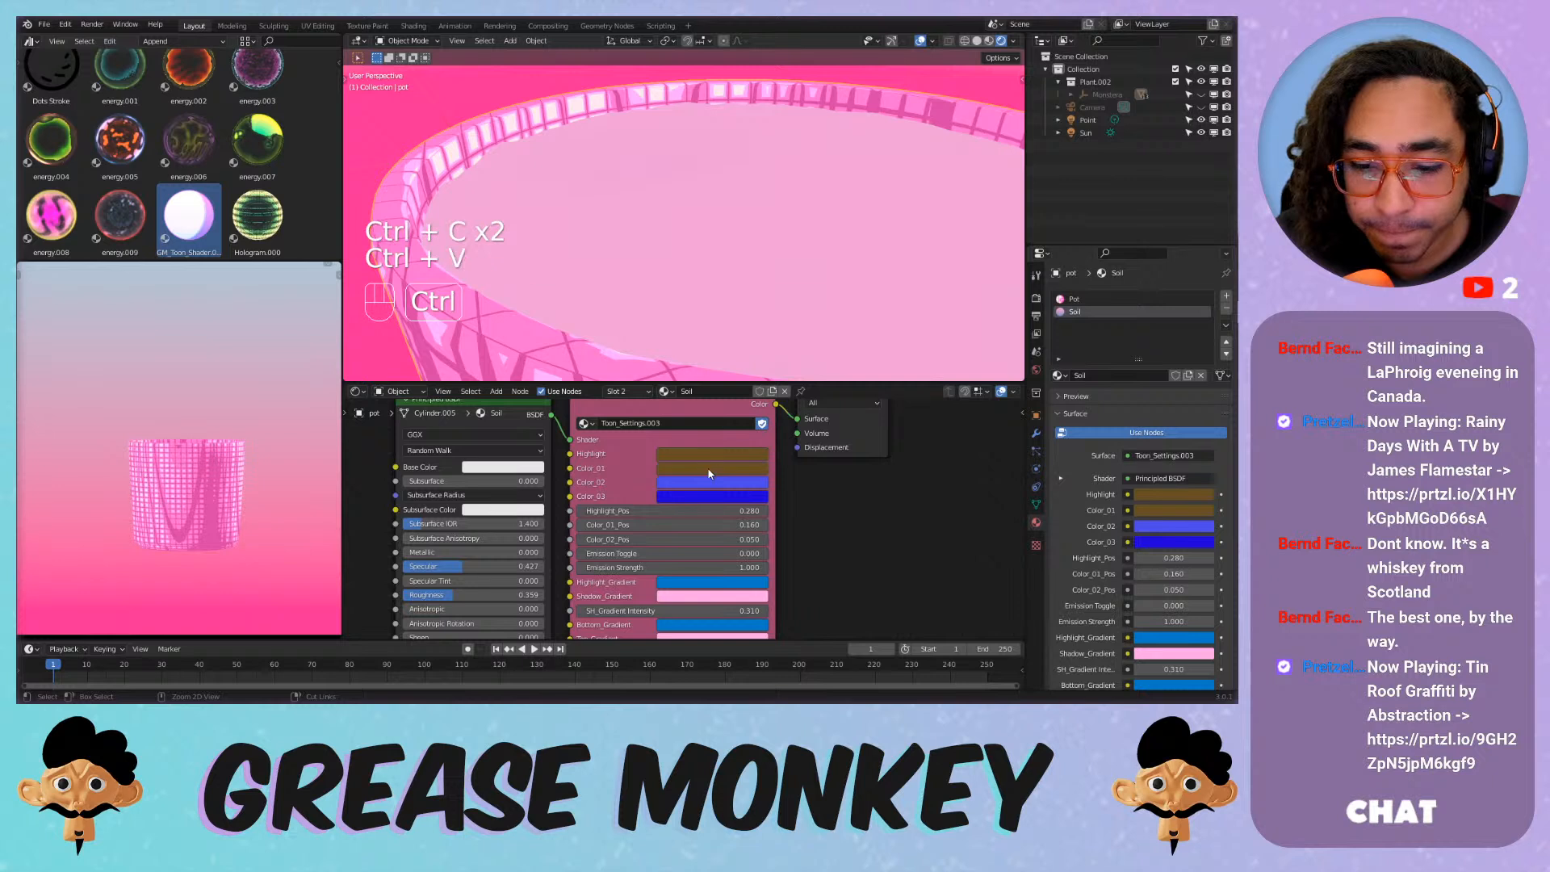
key("ctrl+v")
key("ctrl+v")
left_click(709, 496)
left_click_drag(768, 368, 767, 383)
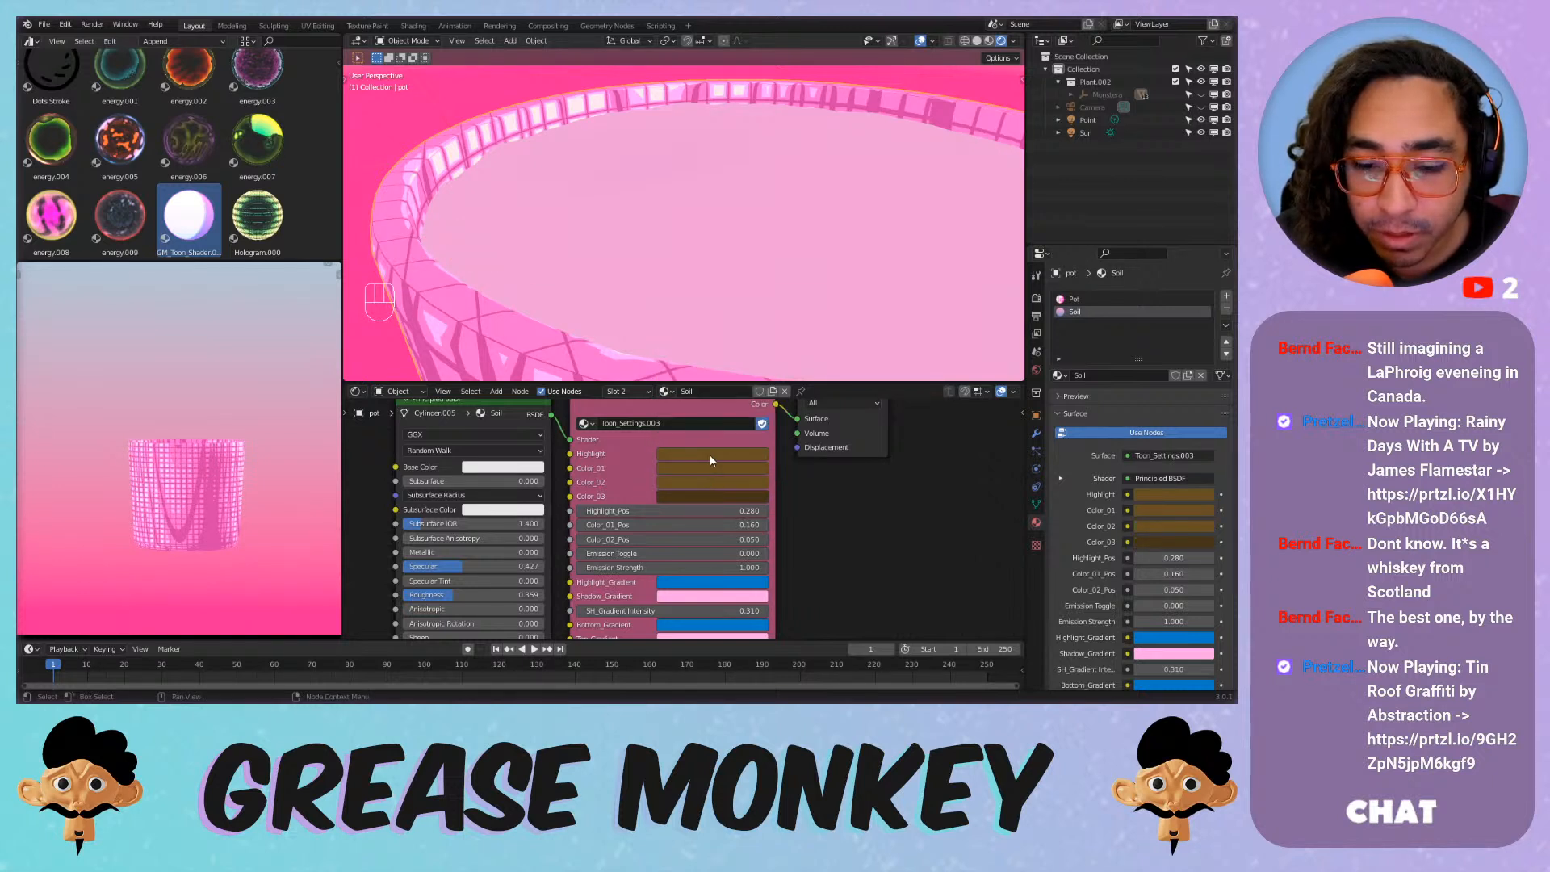
Lighten the Highlight color of the soil's Toon_Settings node to a light tan brown.
left_click(709, 454)
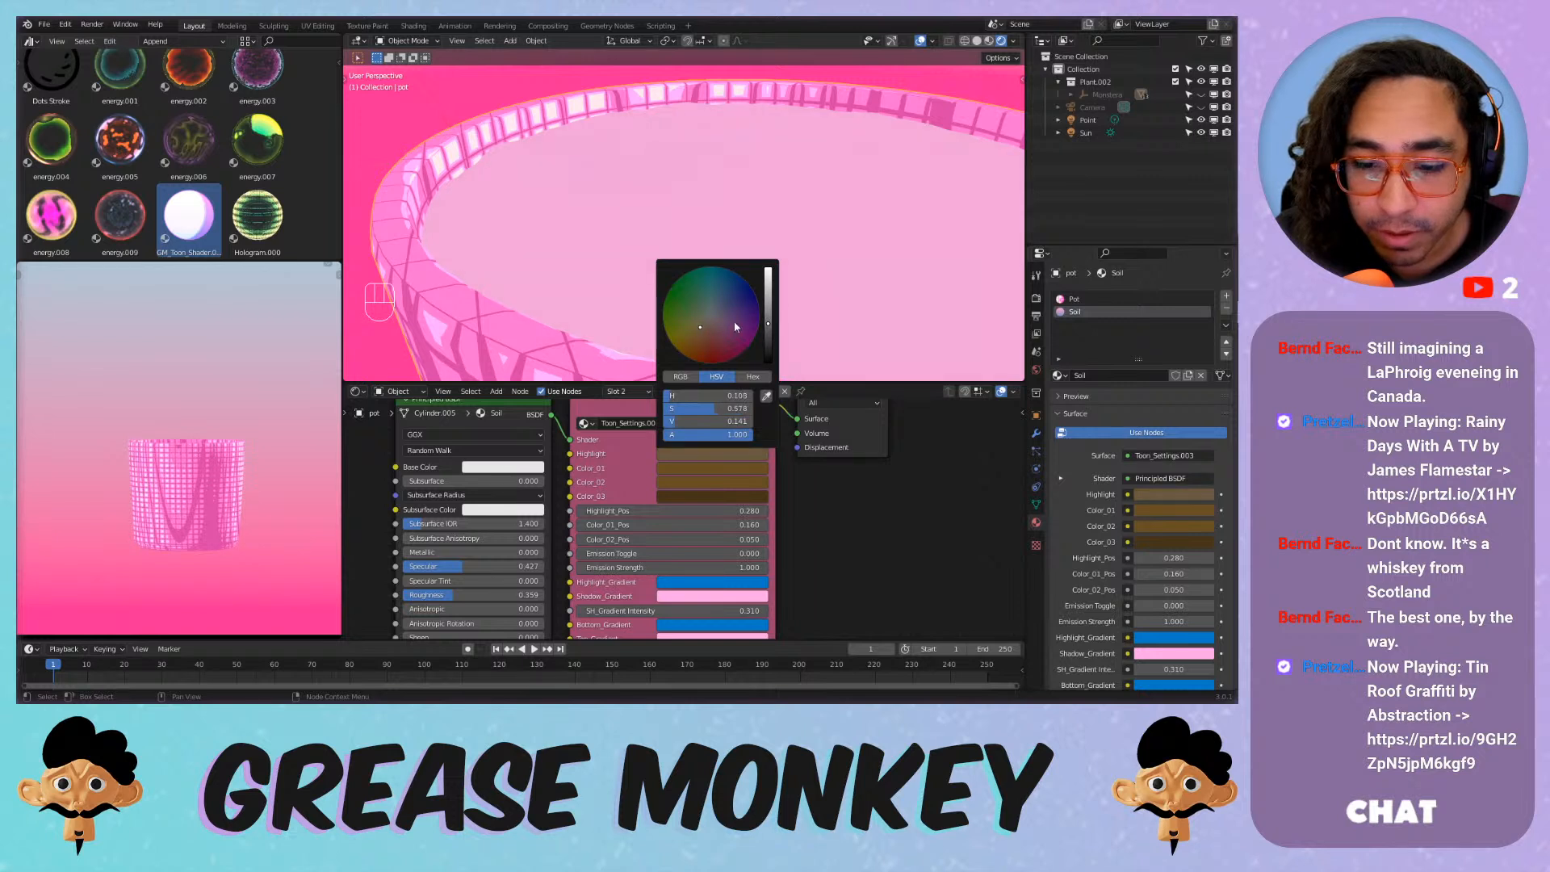
mouse_move(736, 327)
left_mouse_down()
mouse_move(758, 323)
mouse_move(691, 333)
mouse_move(767, 303)
left_mouse_up()
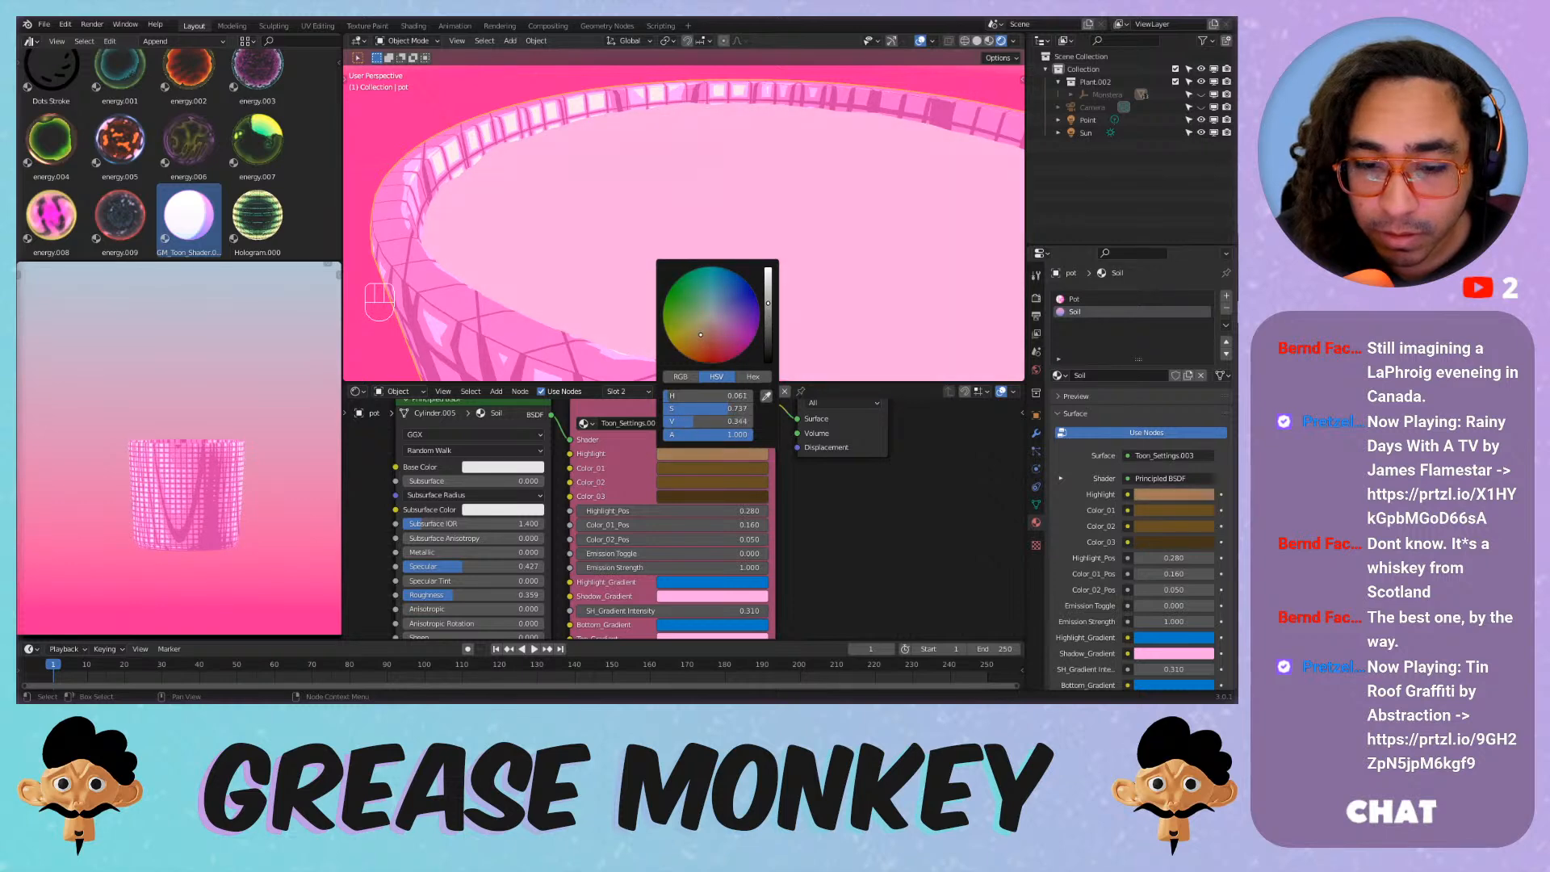
scroll(806, 214, "down", 4)
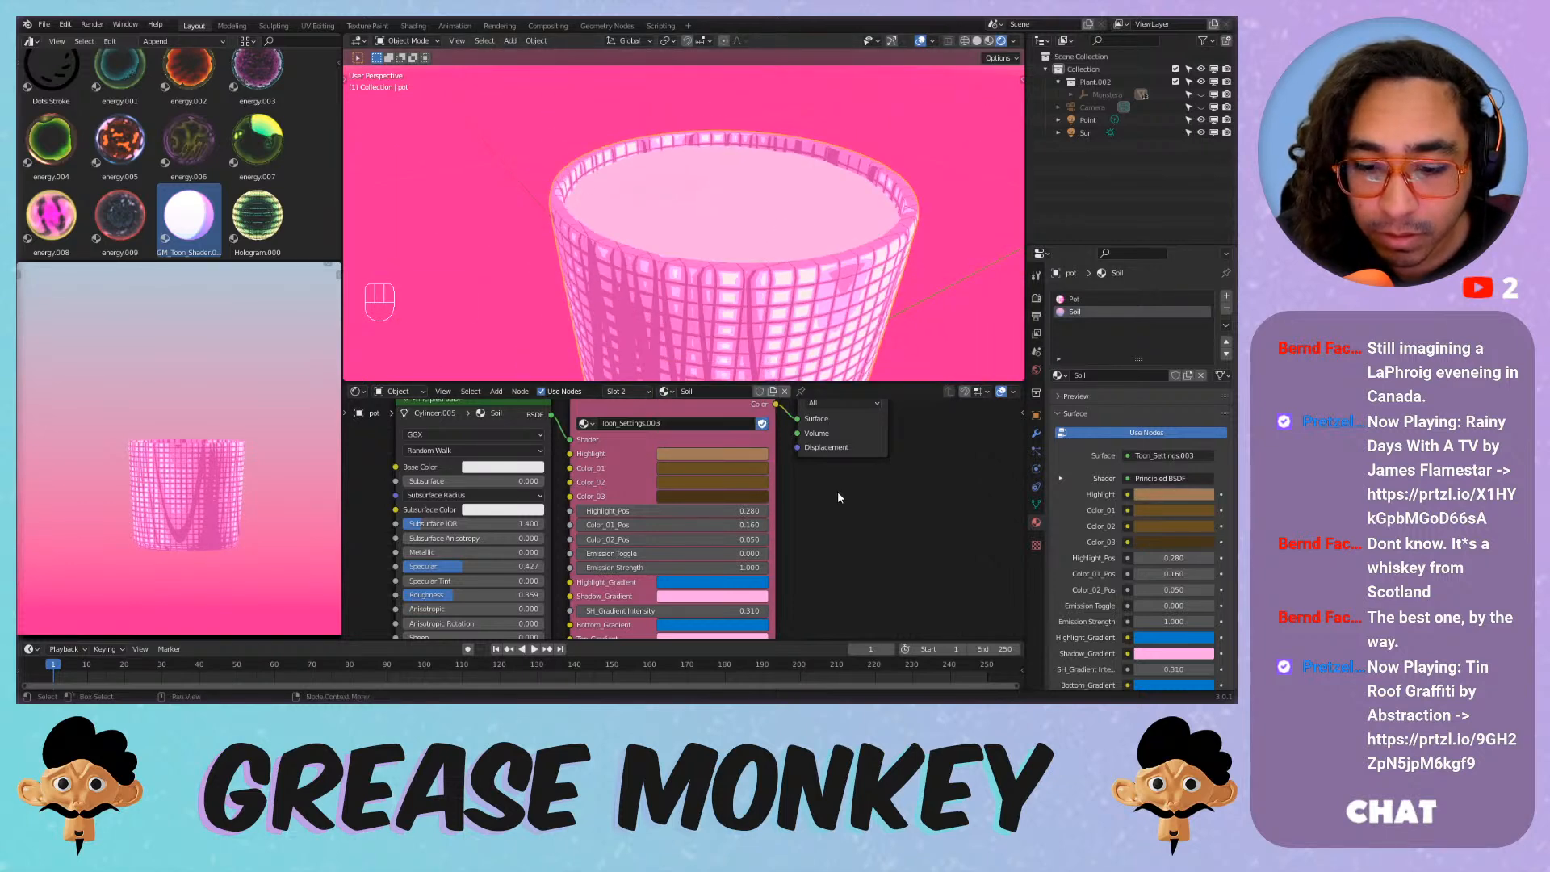
Set the SH_Gradient Intensity of the soil's Toon_Settings node to 0.
middle_click_drag(863, 549, 873, 414)
left_click_drag(701, 476, 604, 519)
scroll(792, 191, "down", 3)
scroll(788, 230, "up", 4)
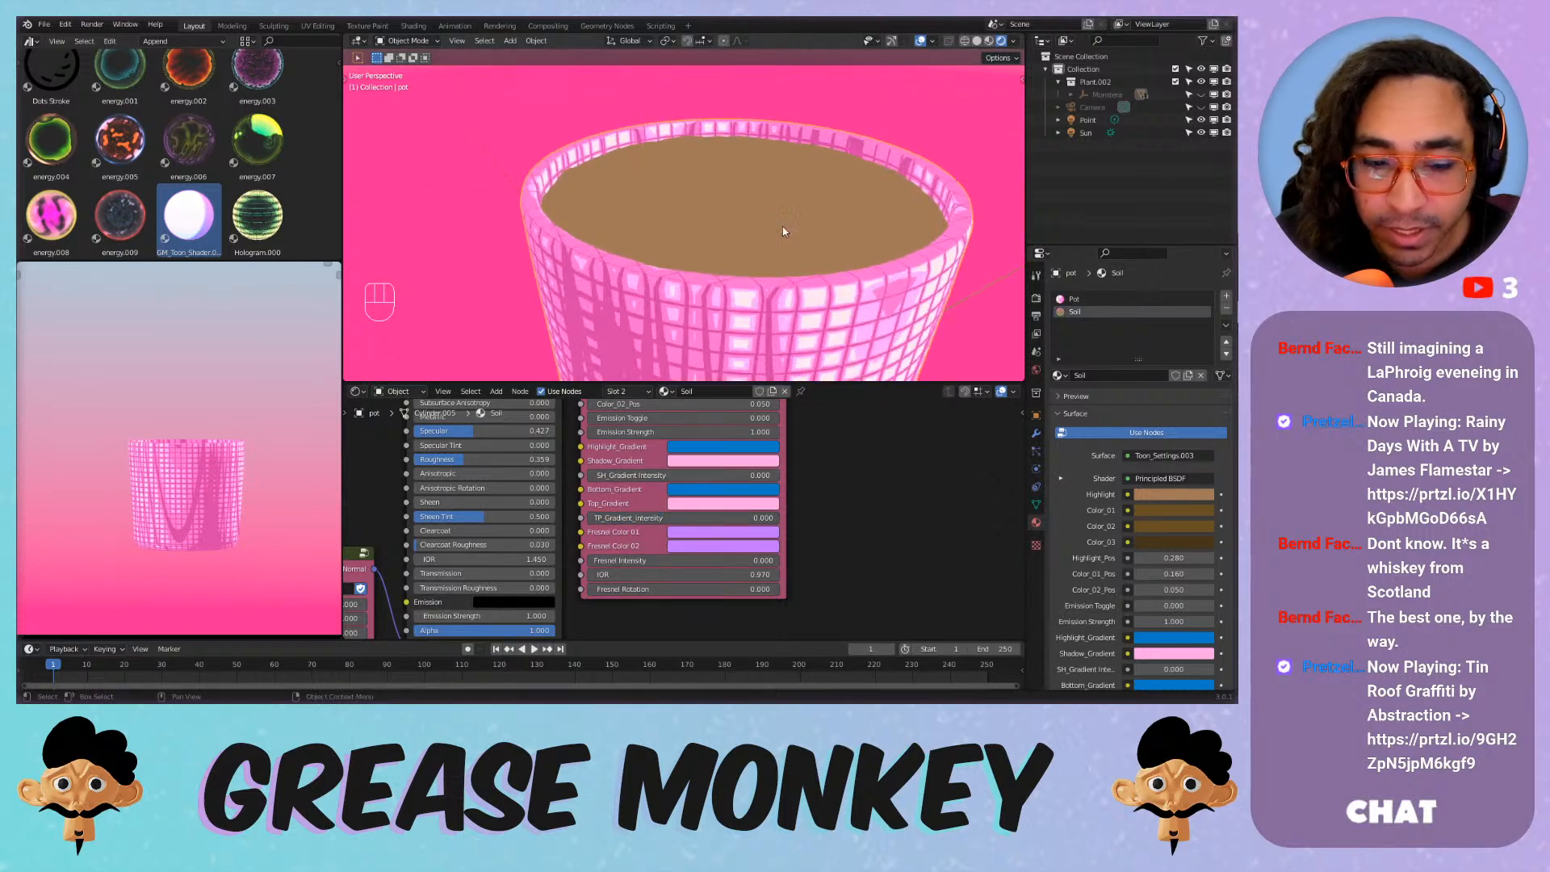
mouse_move(836, 283)
middle_mouse_down()
mouse_move(813, 264)
mouse_move(831, 271)
mouse_move(798, 299)
mouse_move(856, 263)
mouse_move(846, 287)
middle_mouse_up()
scroll(566, 445, "down", 2)
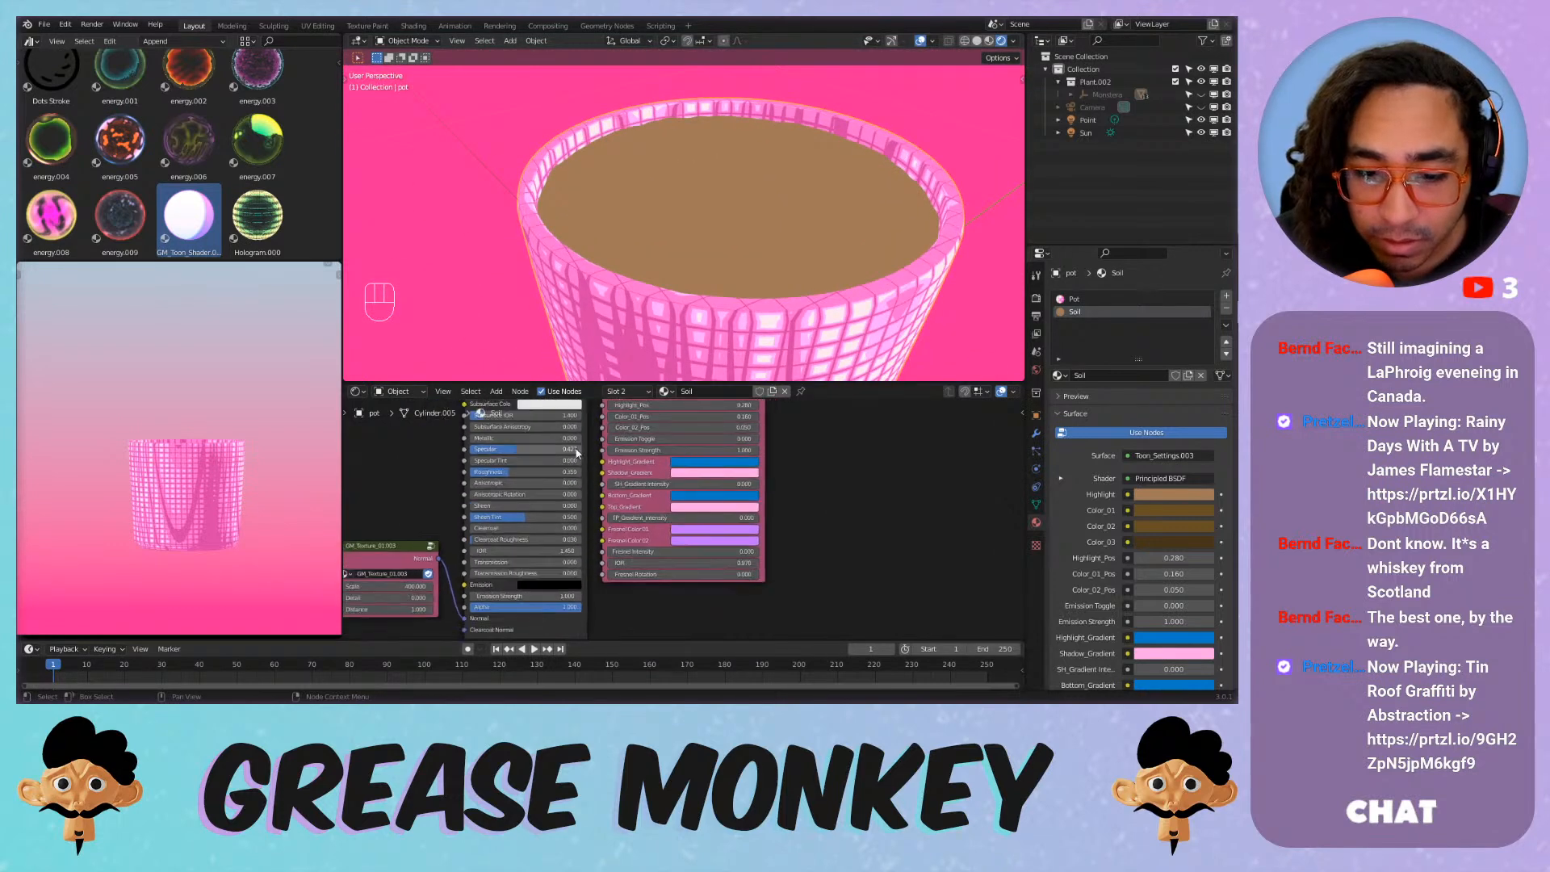
Try a Highlight_Pos of 0.580 and an Emission Toggle change on the soil's Toon_Settings node, and undo the changes.
middle_click_drag(567, 444, 676, 509)
scroll(676, 509, "up", 1)
left_click_drag(787, 448, 731, 448, "ctrl")
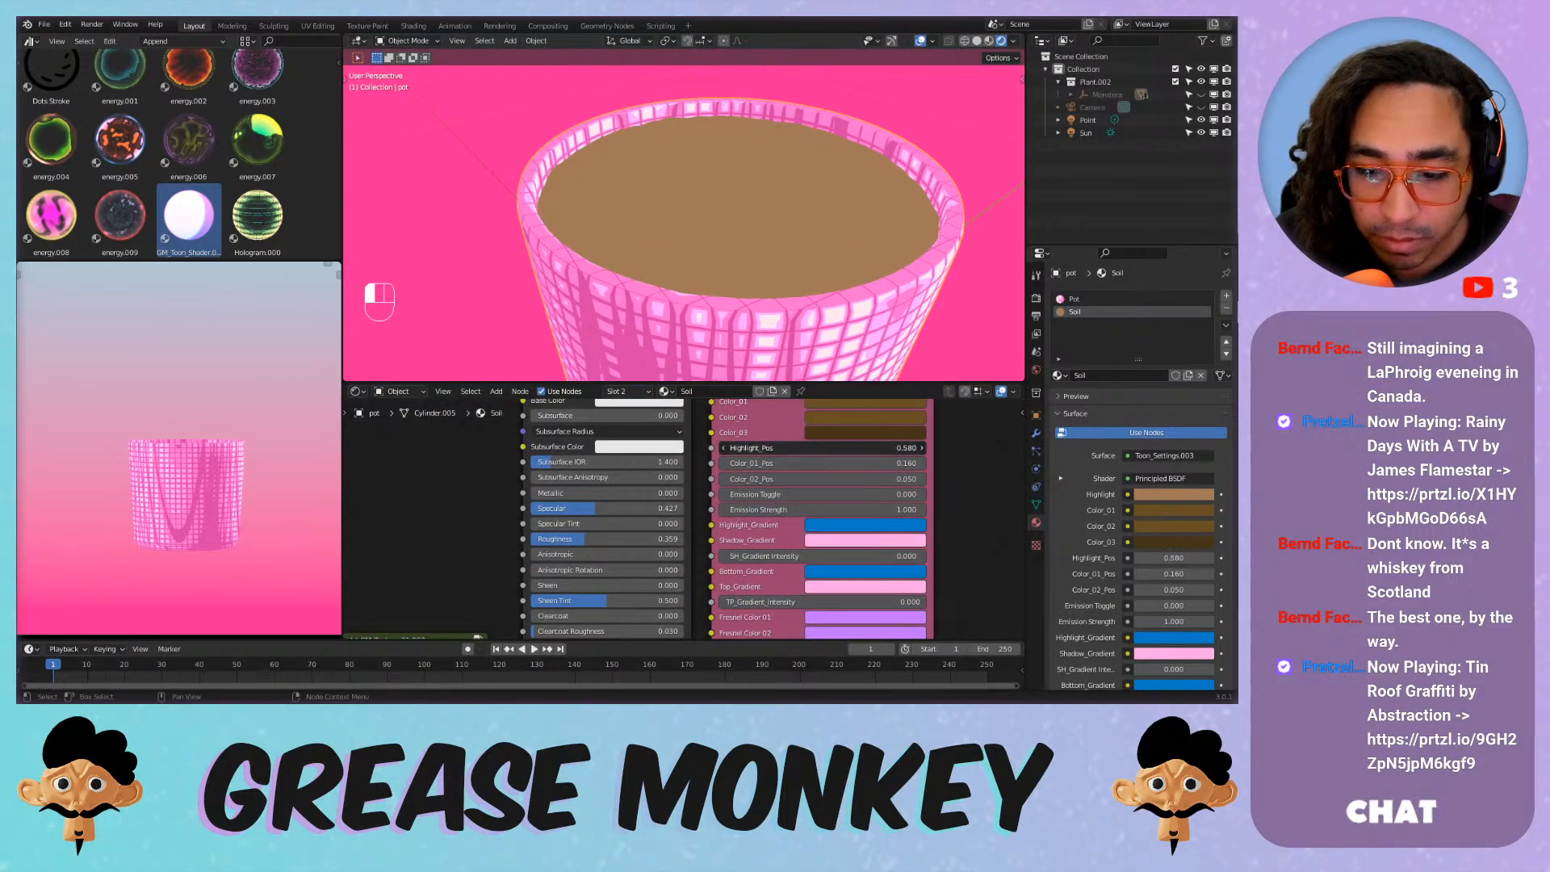
key("ctrl+z")
key("ctrl+z")
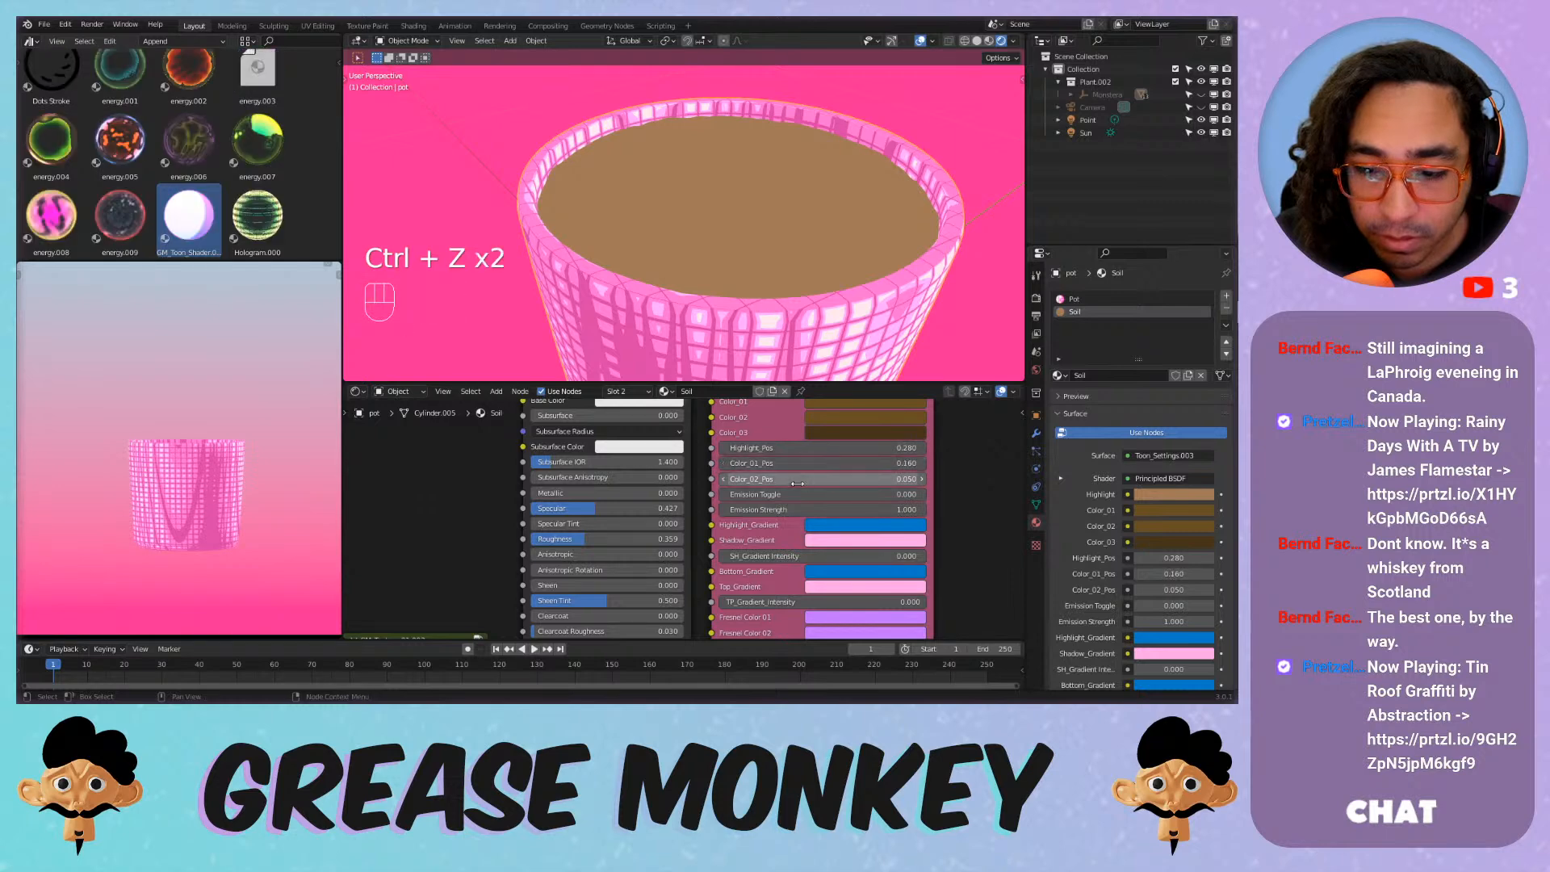
key("ctrl+z")
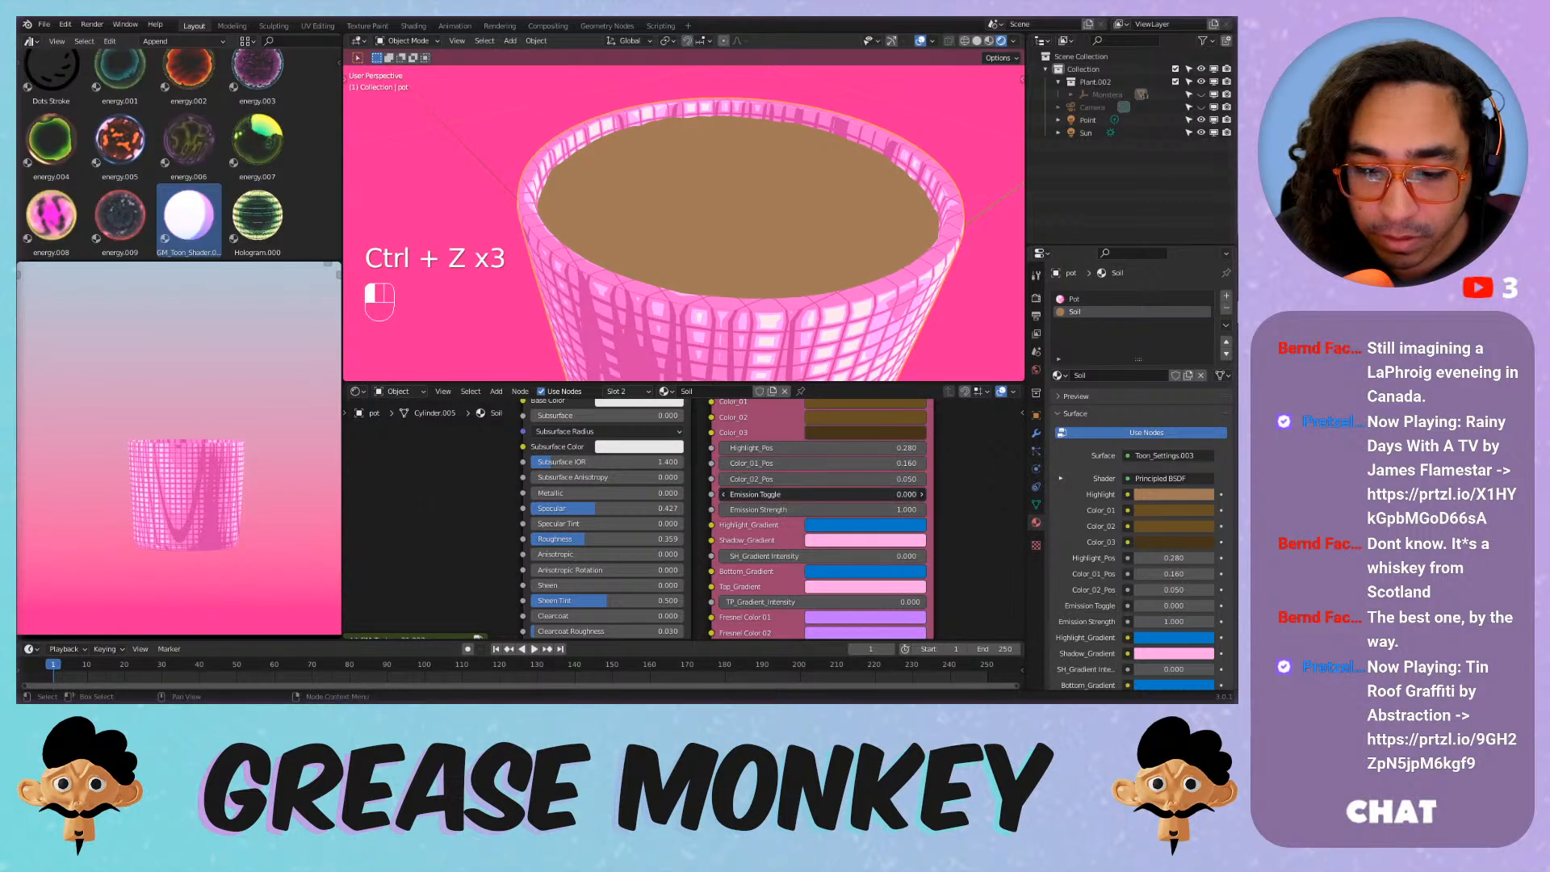
key("ctrl+z")
key("ctrl+z")
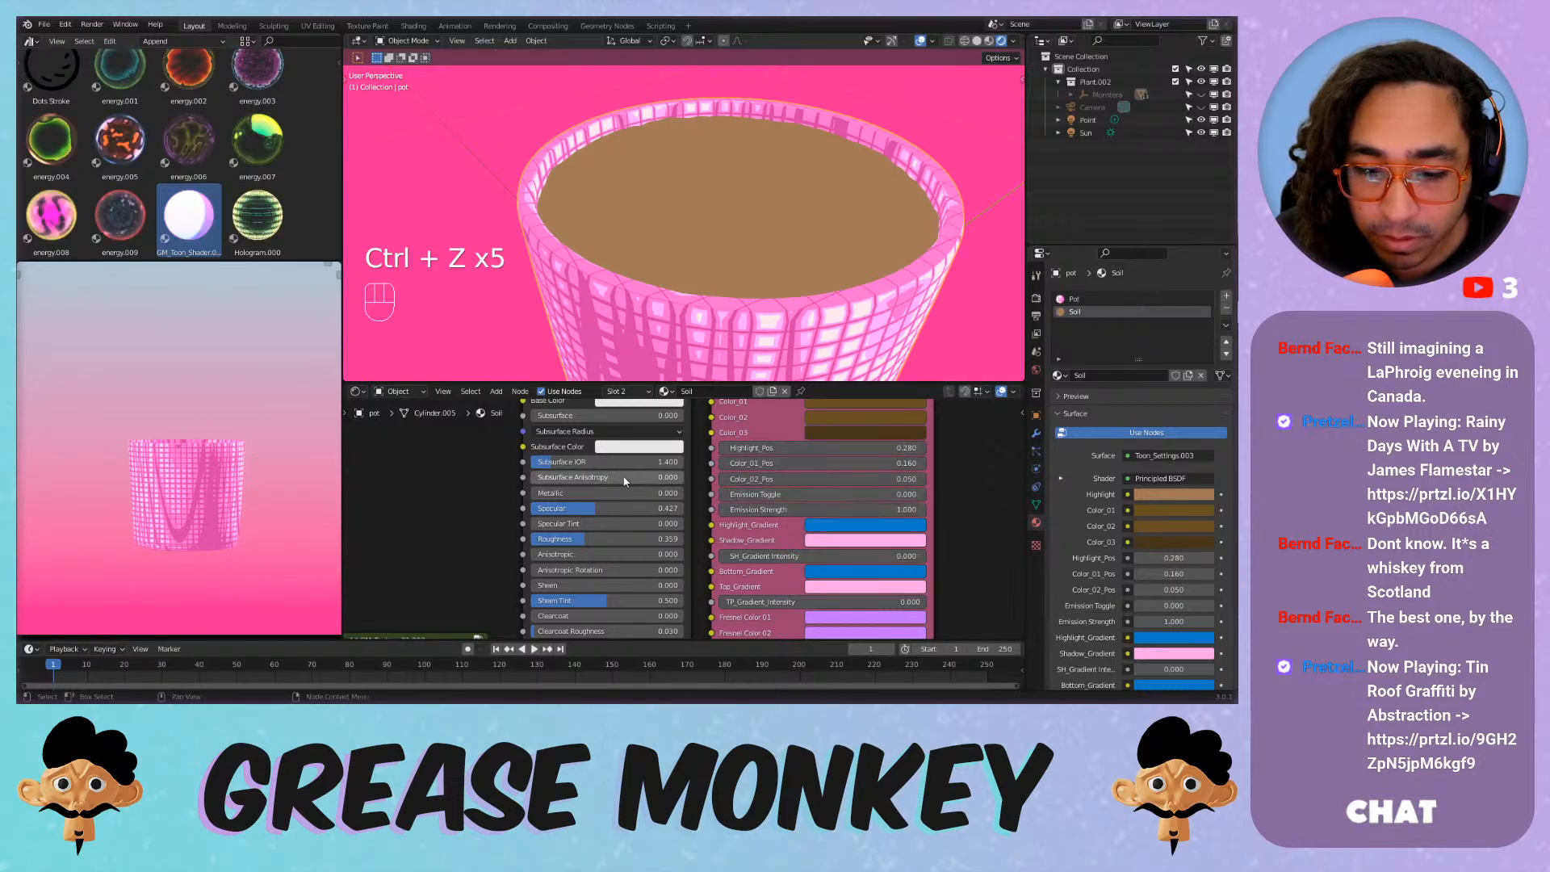
Examine the Soil material's Principled BSDF, GM_Texture and Toon_Settings nodes alongside the shaded soil surface.
middle_click_drag(482, 457, 594, 532)
scroll(647, 289, "down", 2)
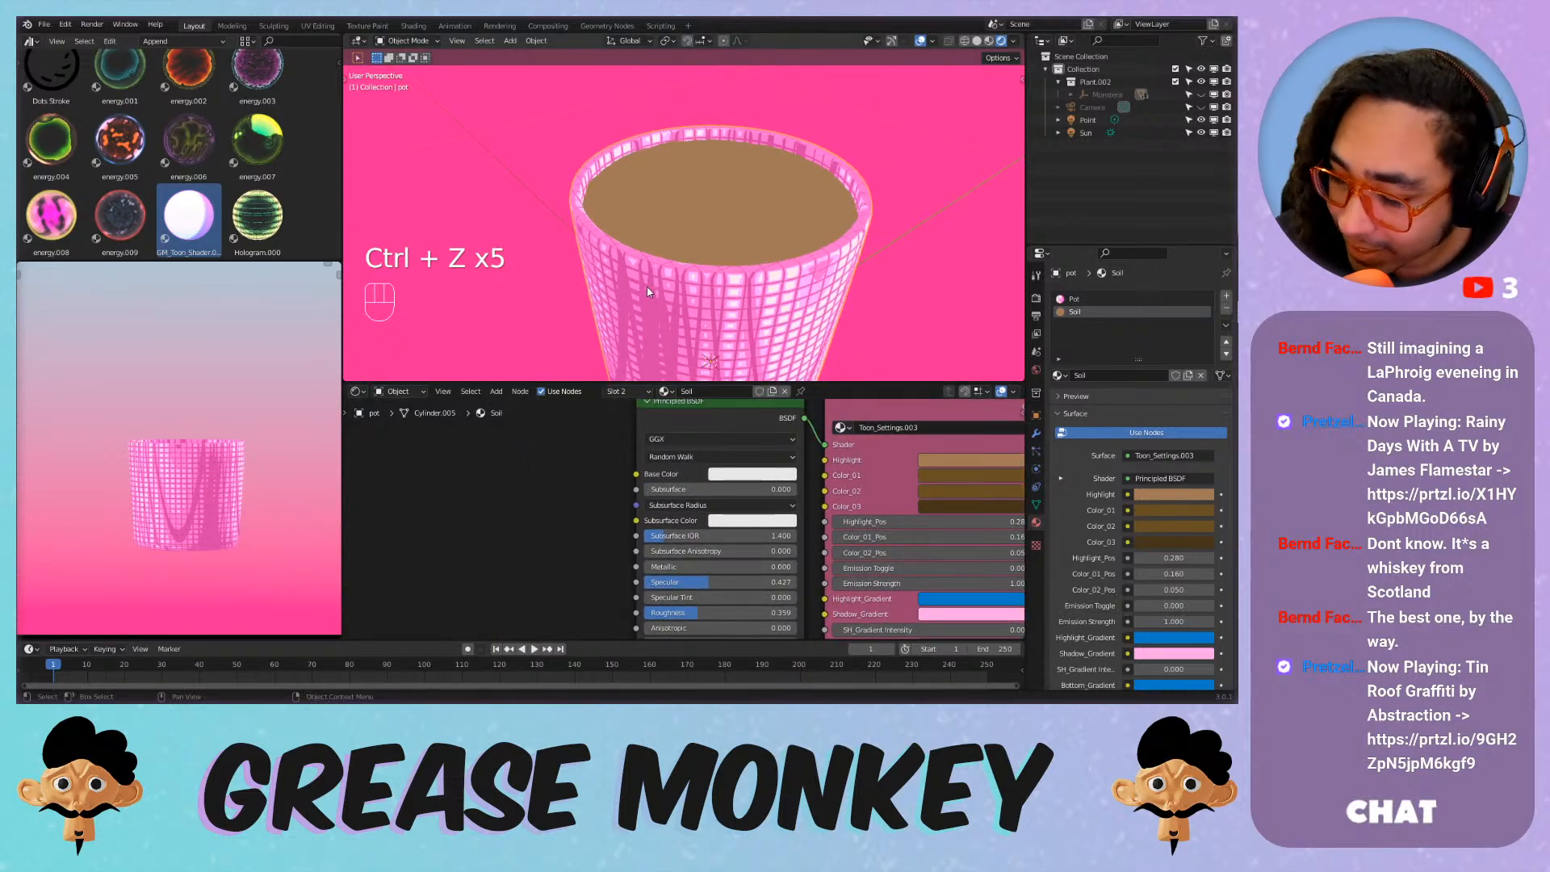
scroll(602, 470, "up", 2)
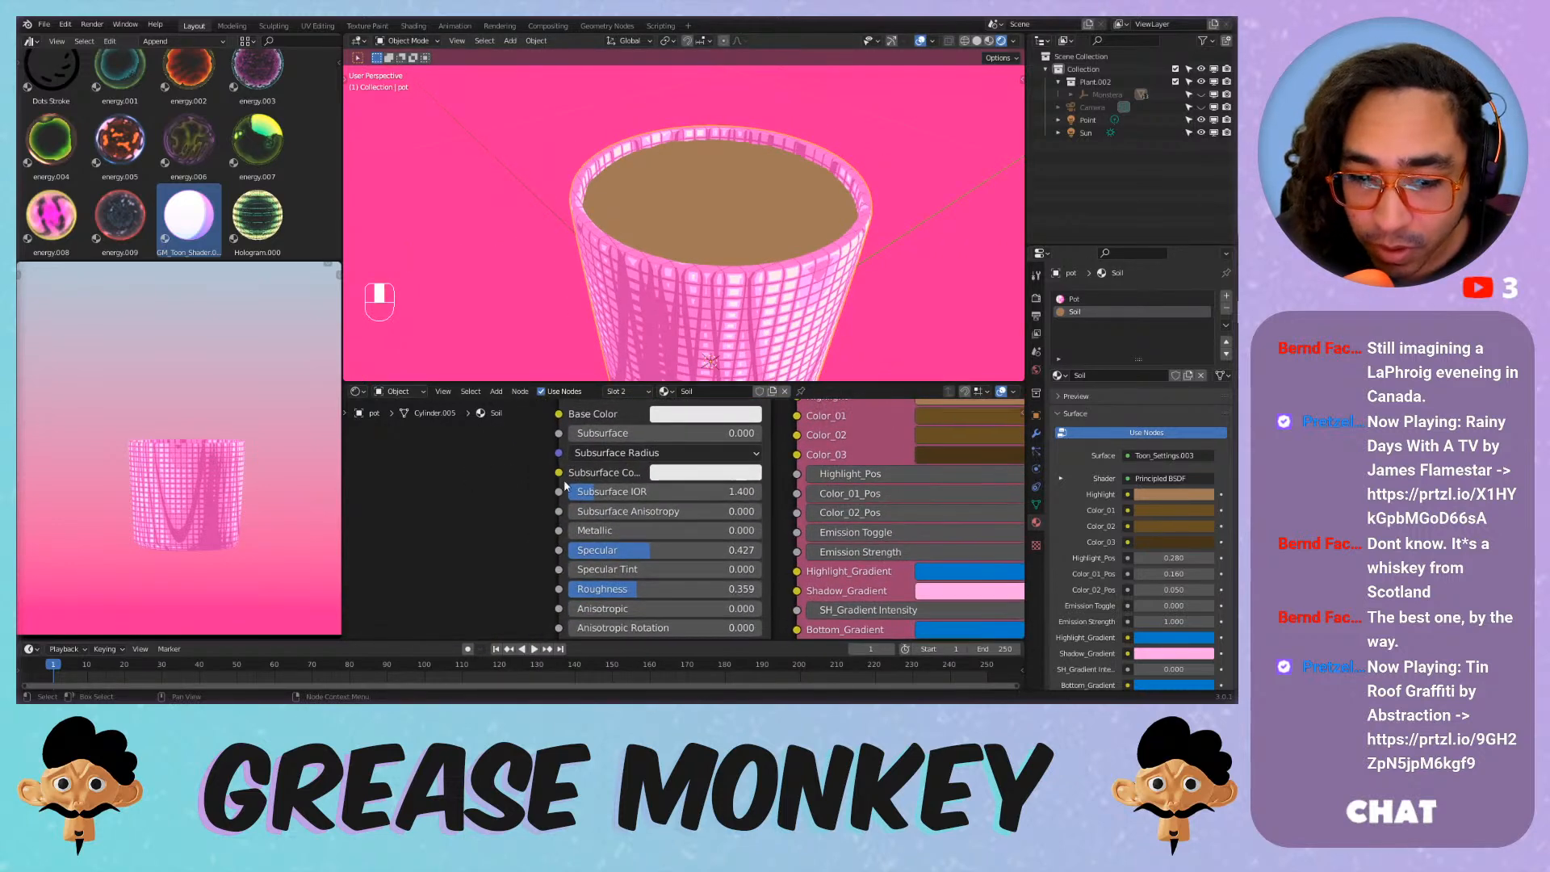
scroll(540, 448, "down", 2)
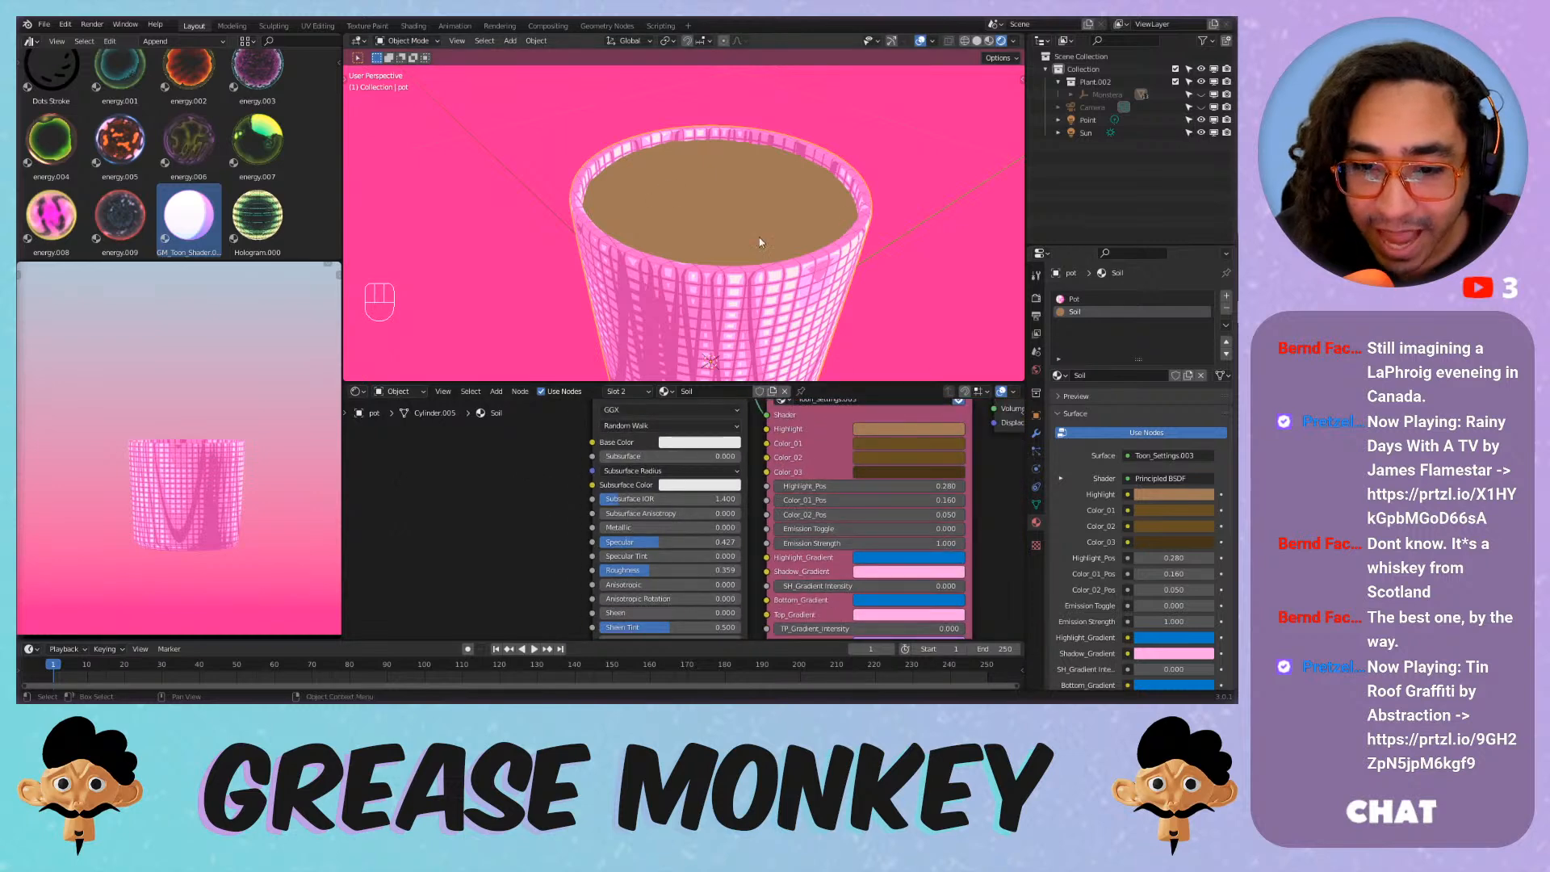
scroll(623, 471, "down", 1)
scroll(637, 466, "up", 2)
scroll(684, 435, "down", 3)
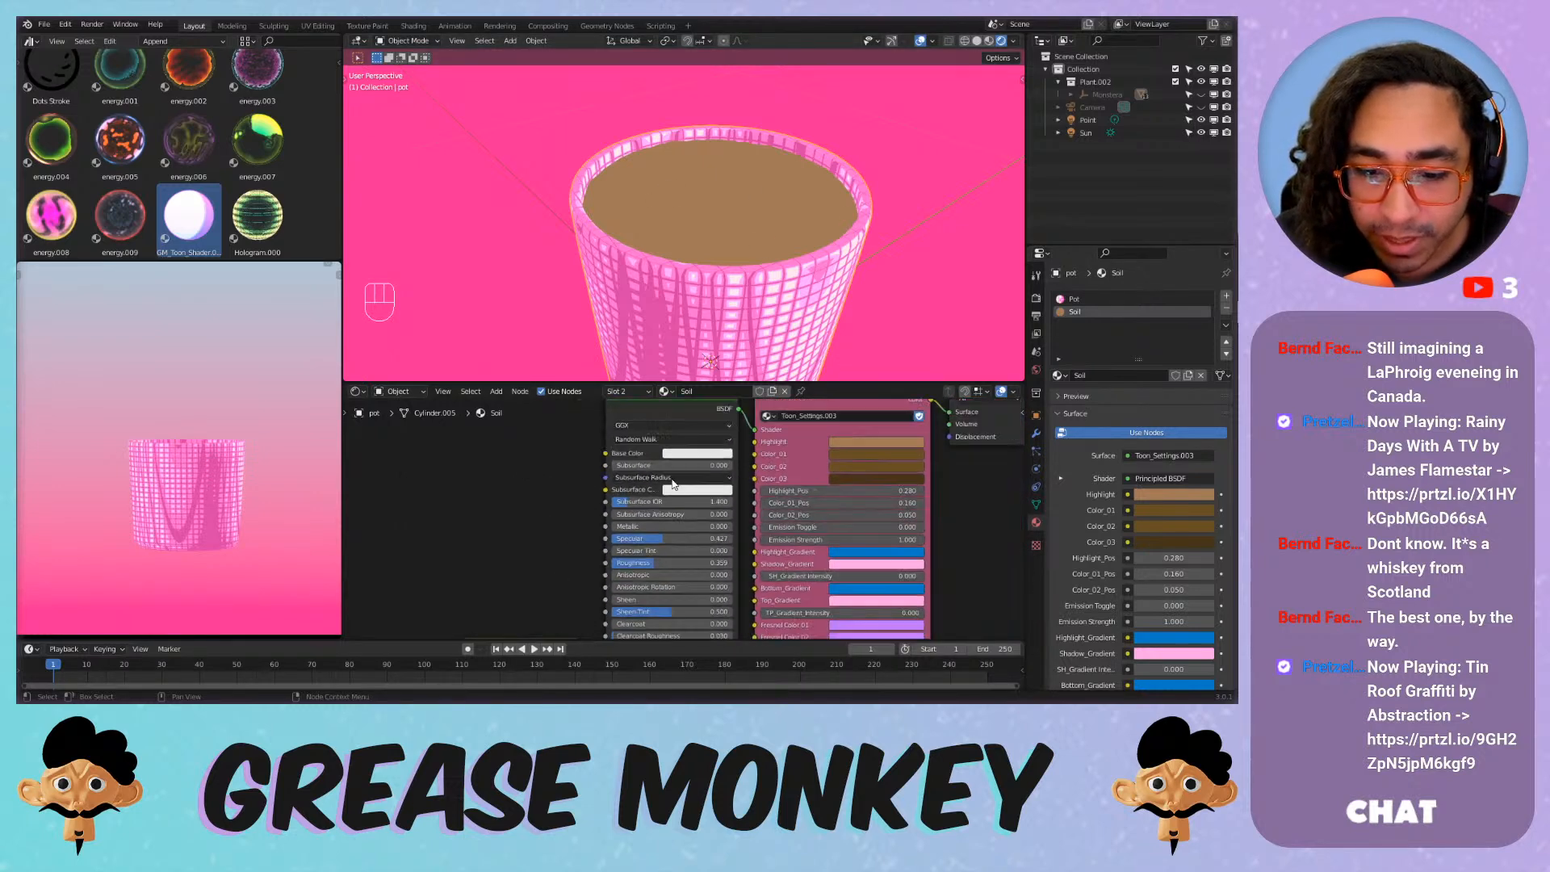
middle_click_drag(681, 529, 691, 415)
scroll(807, 460, "up", 1)
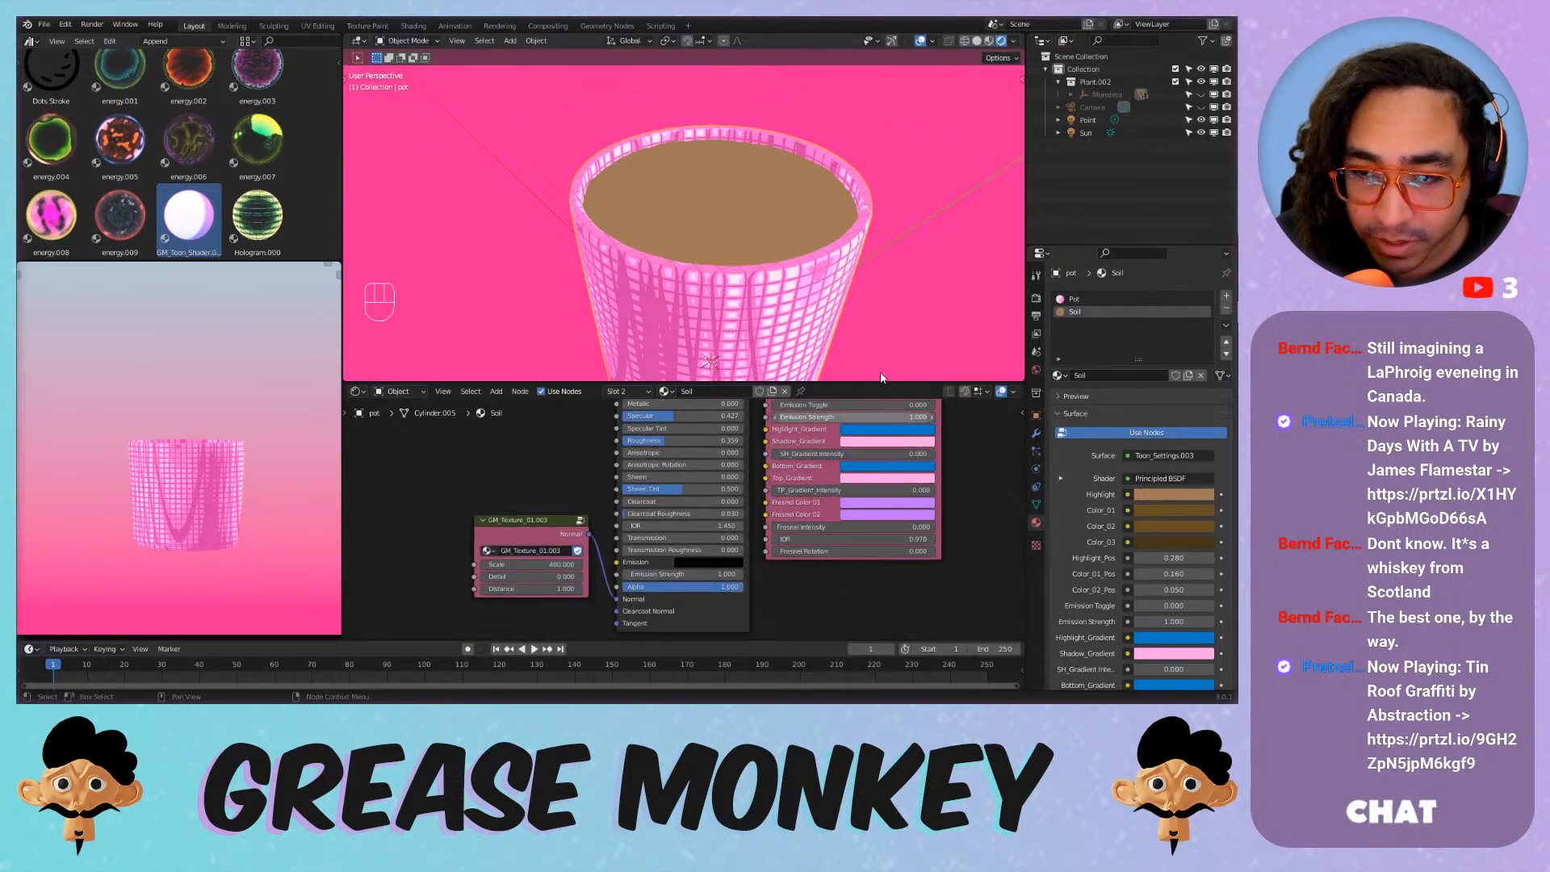
scroll(904, 282, "down", 2)
Hide and restore the scene lights to compare the shading, and reposition the Point light around the pot.
left_click(1200, 119)
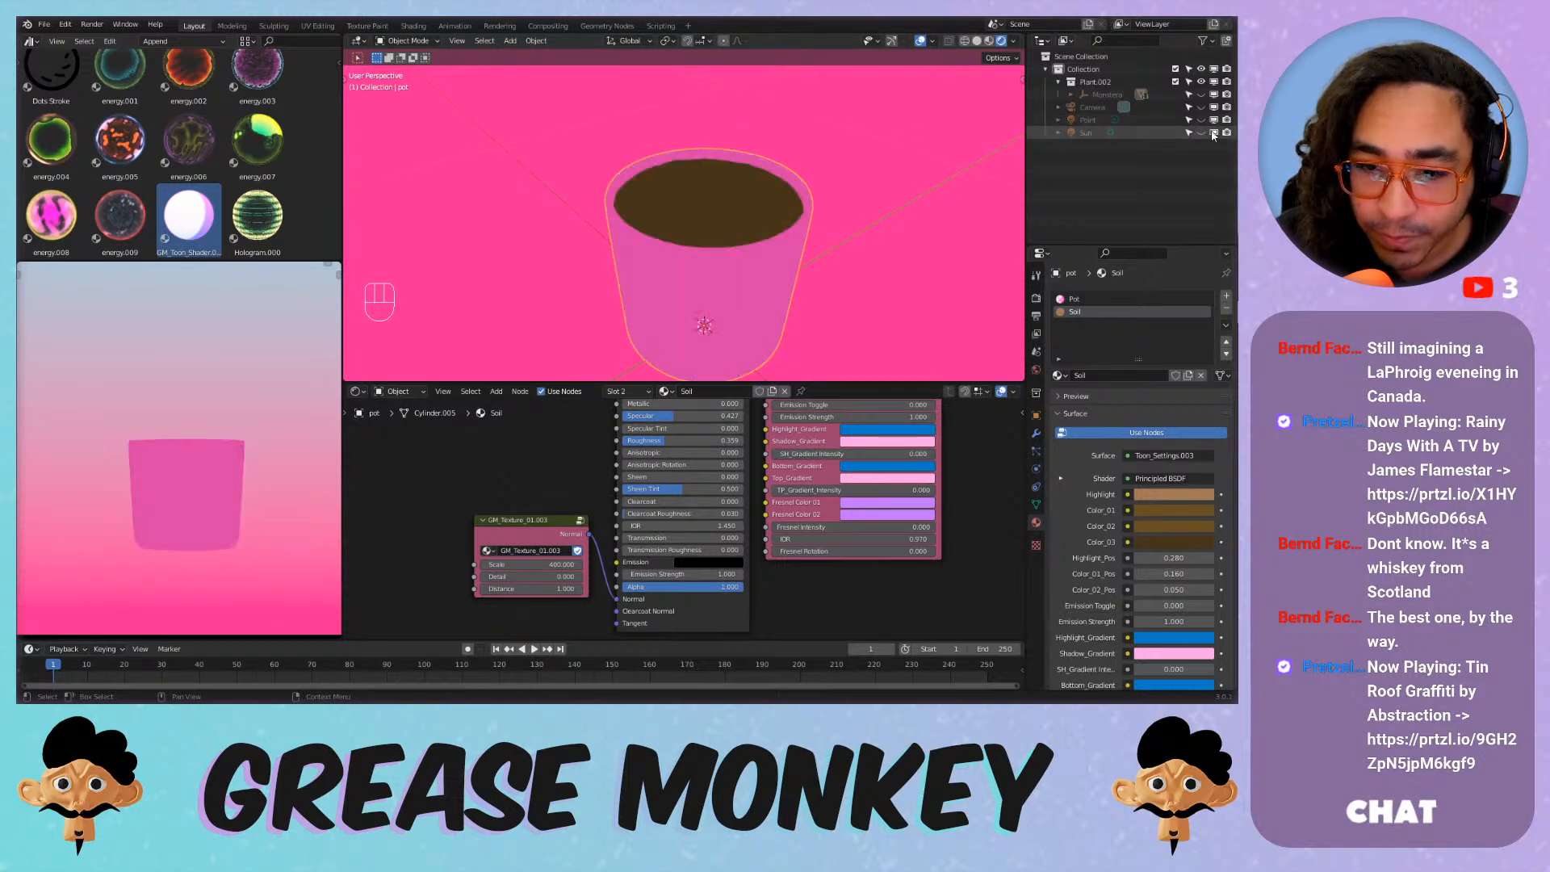
left_click(1200, 120)
left_click(1085, 121)
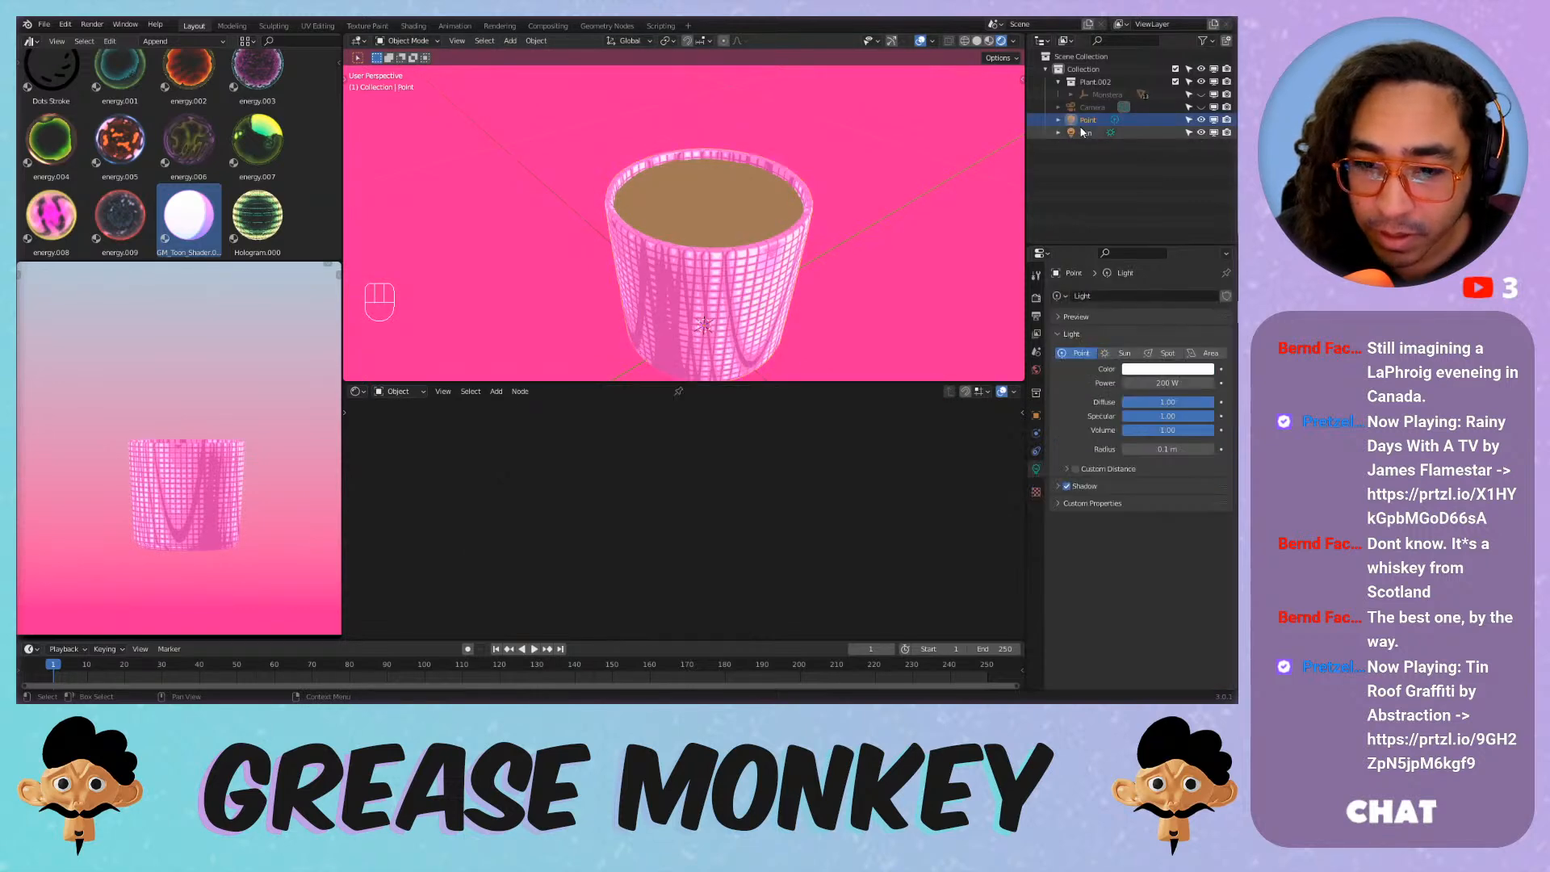
scroll(759, 191, "down", 10)
middle_click_drag(641, 177, 737, 166)
key("g")
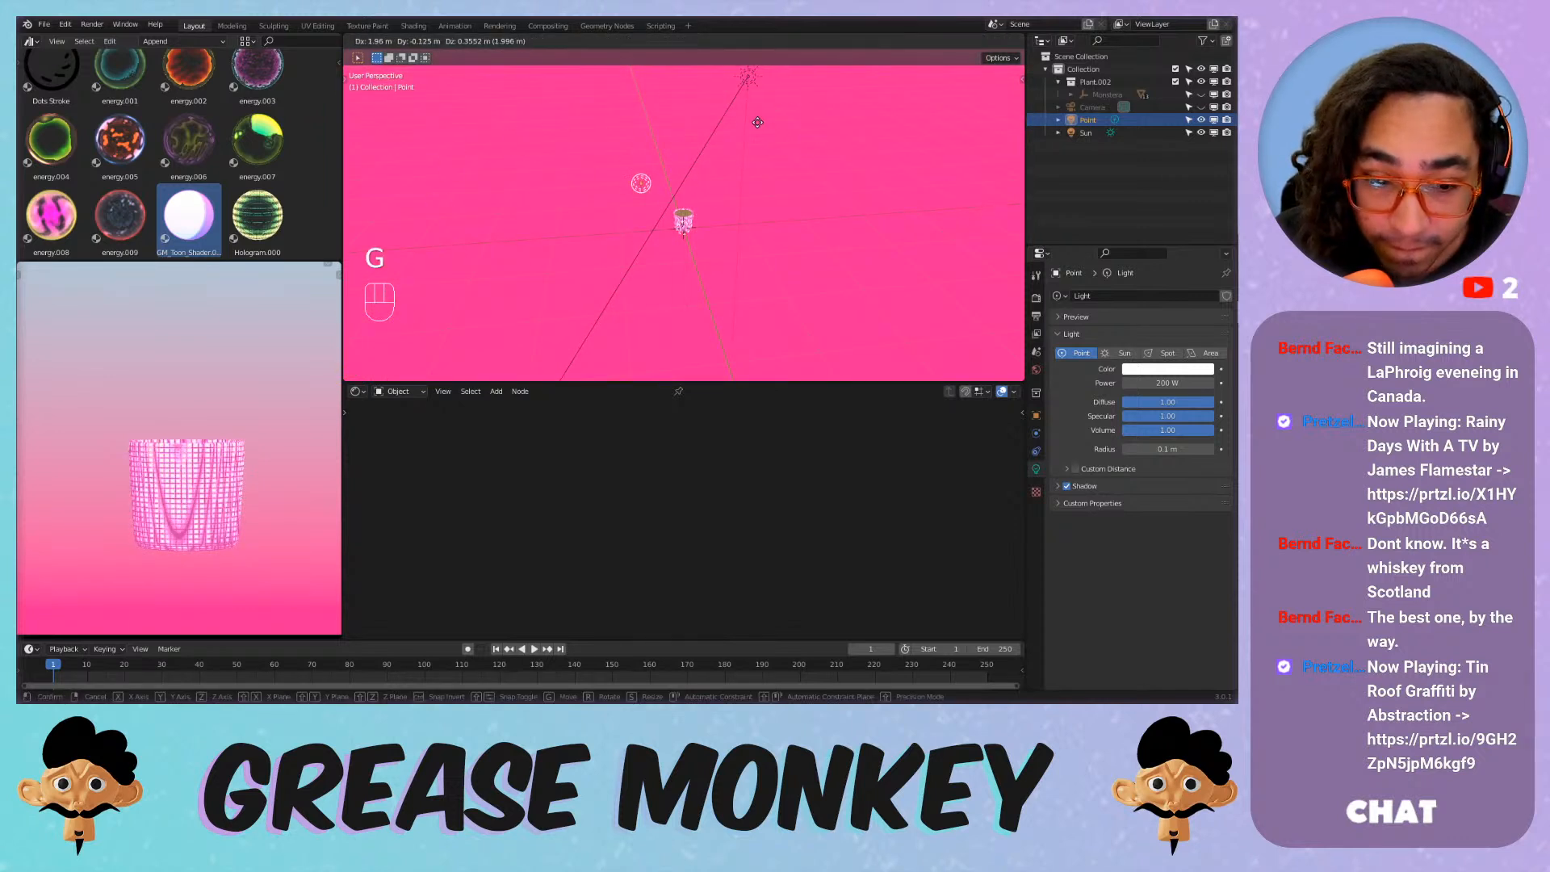
left_click(758, 124)
scroll(759, 125, "up", 5)
key("g")
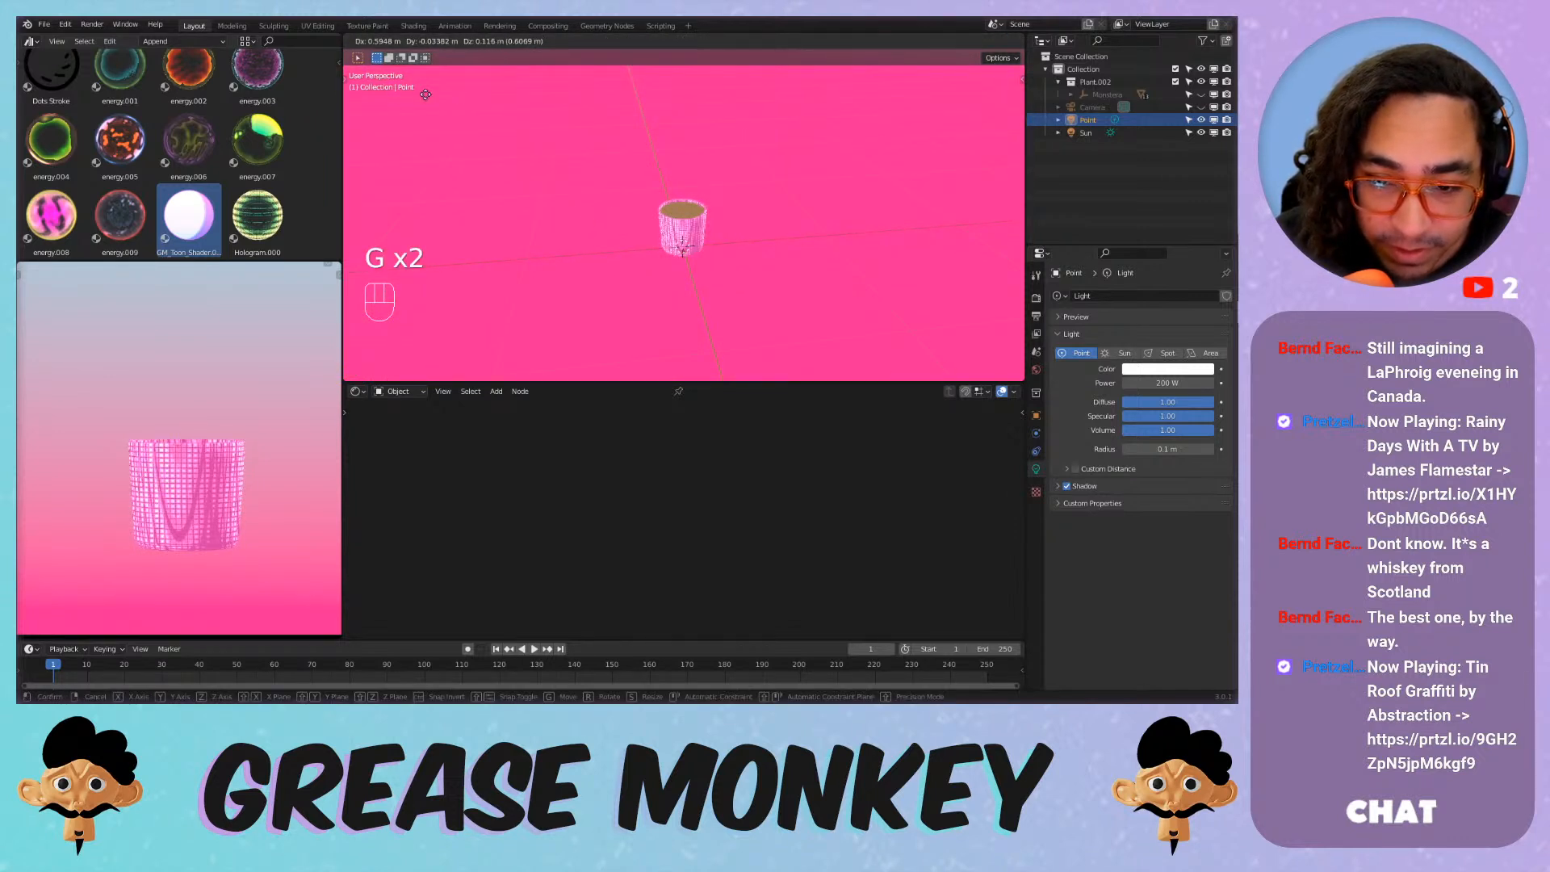
left_click(613, 177)
Move the Point light horizontally in the top view so it sits diagonally beside the pot.
middle_click_drag(613, 179, 644, 250, "shift")
key("KP_7")
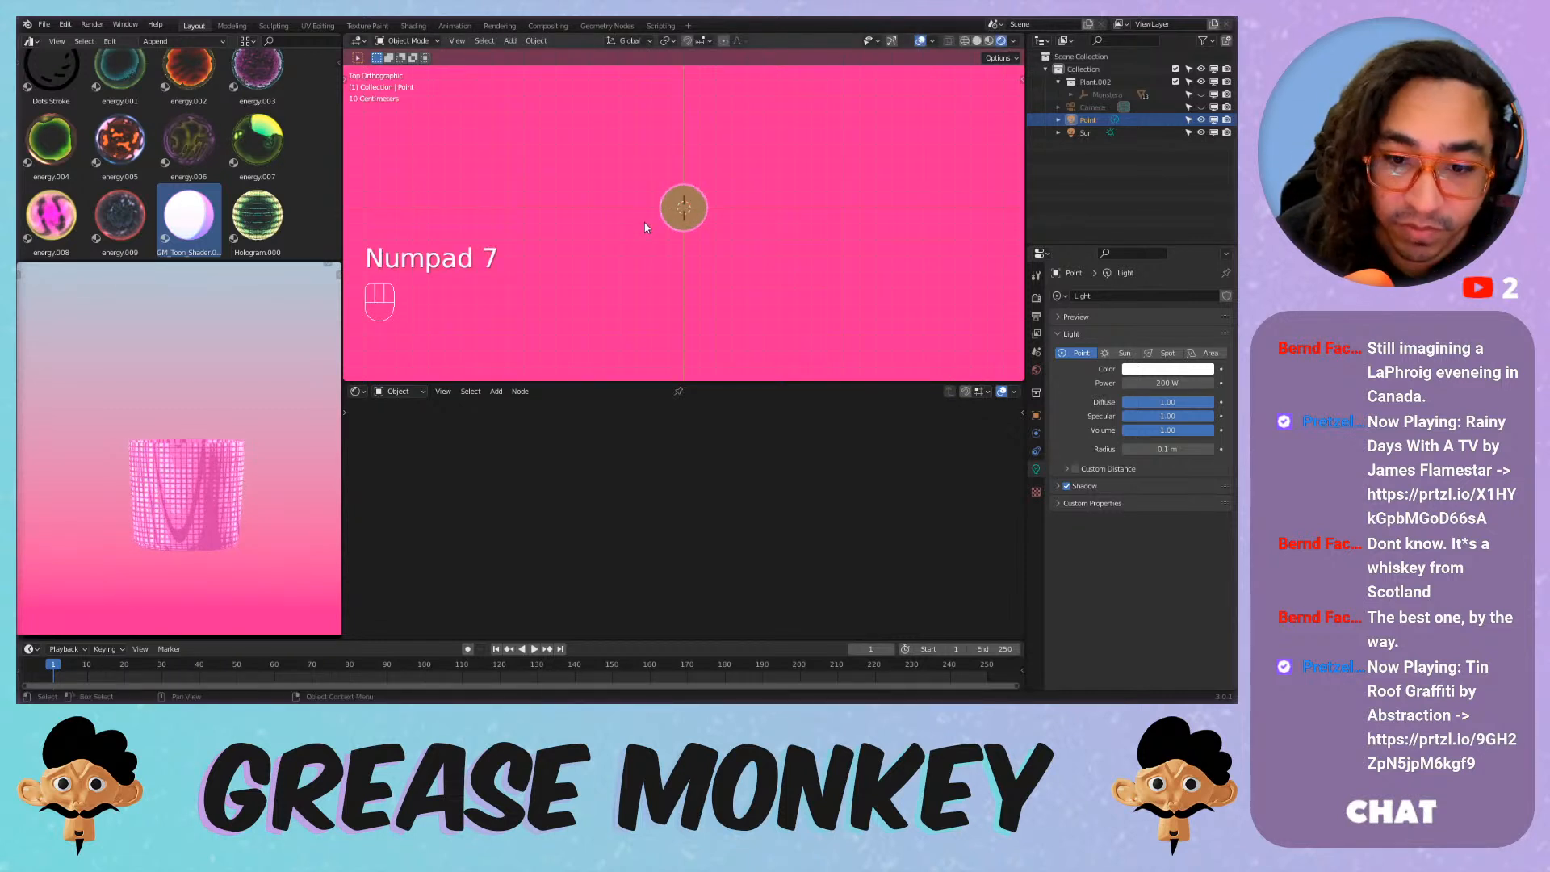
key("g")
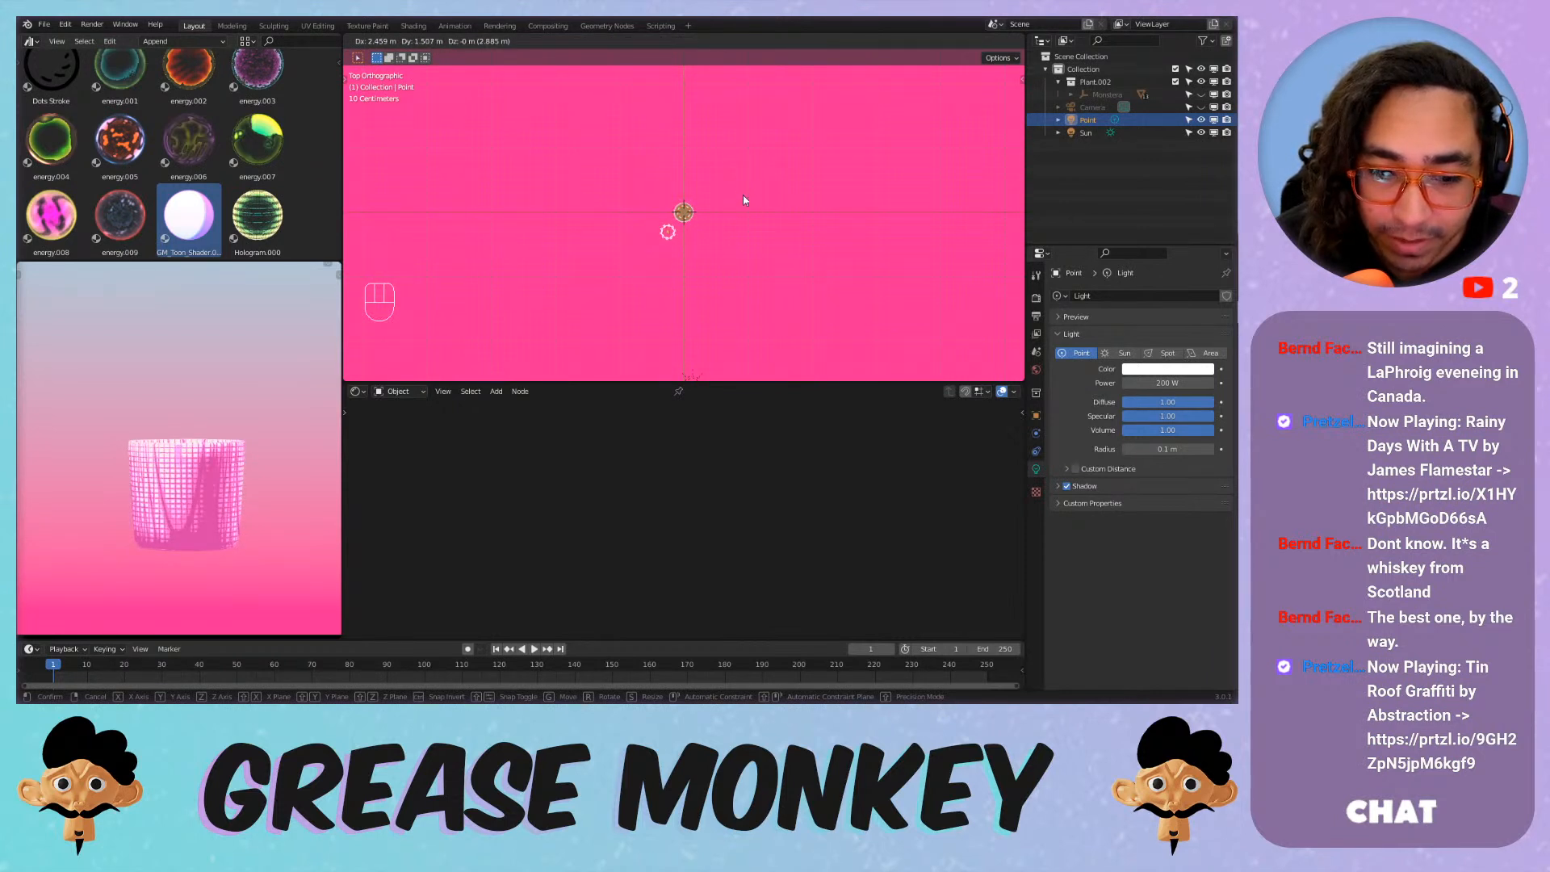
left_click(743, 195)
scroll(690, 220, "up", 6)
Try to rotate the pot about the global Z axis.
left_click(721, 237)
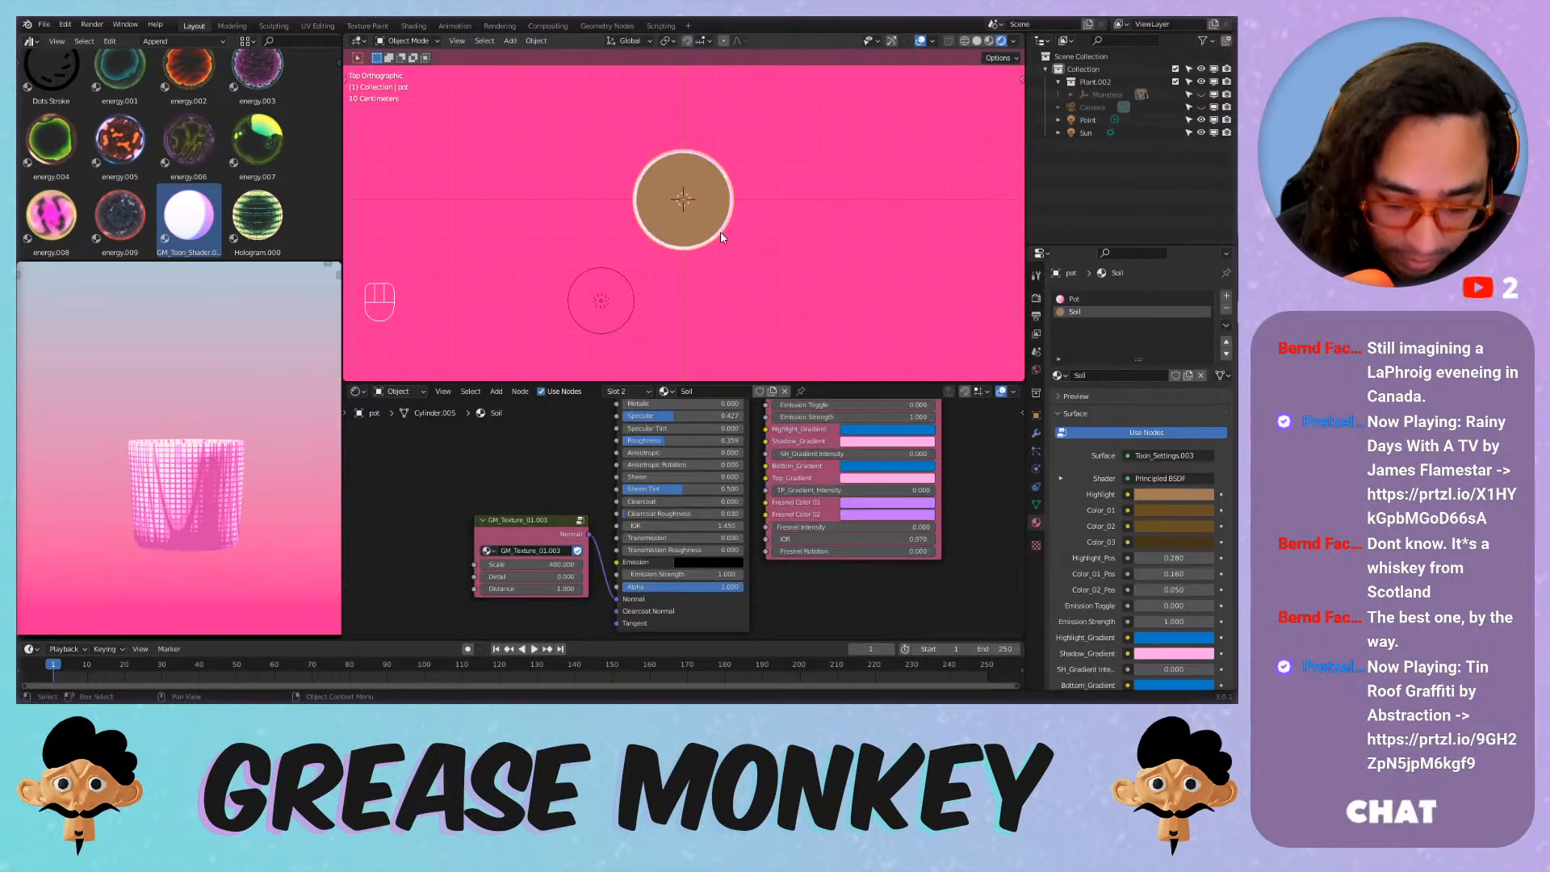
key("r")
key("r")
right_click(720, 241)
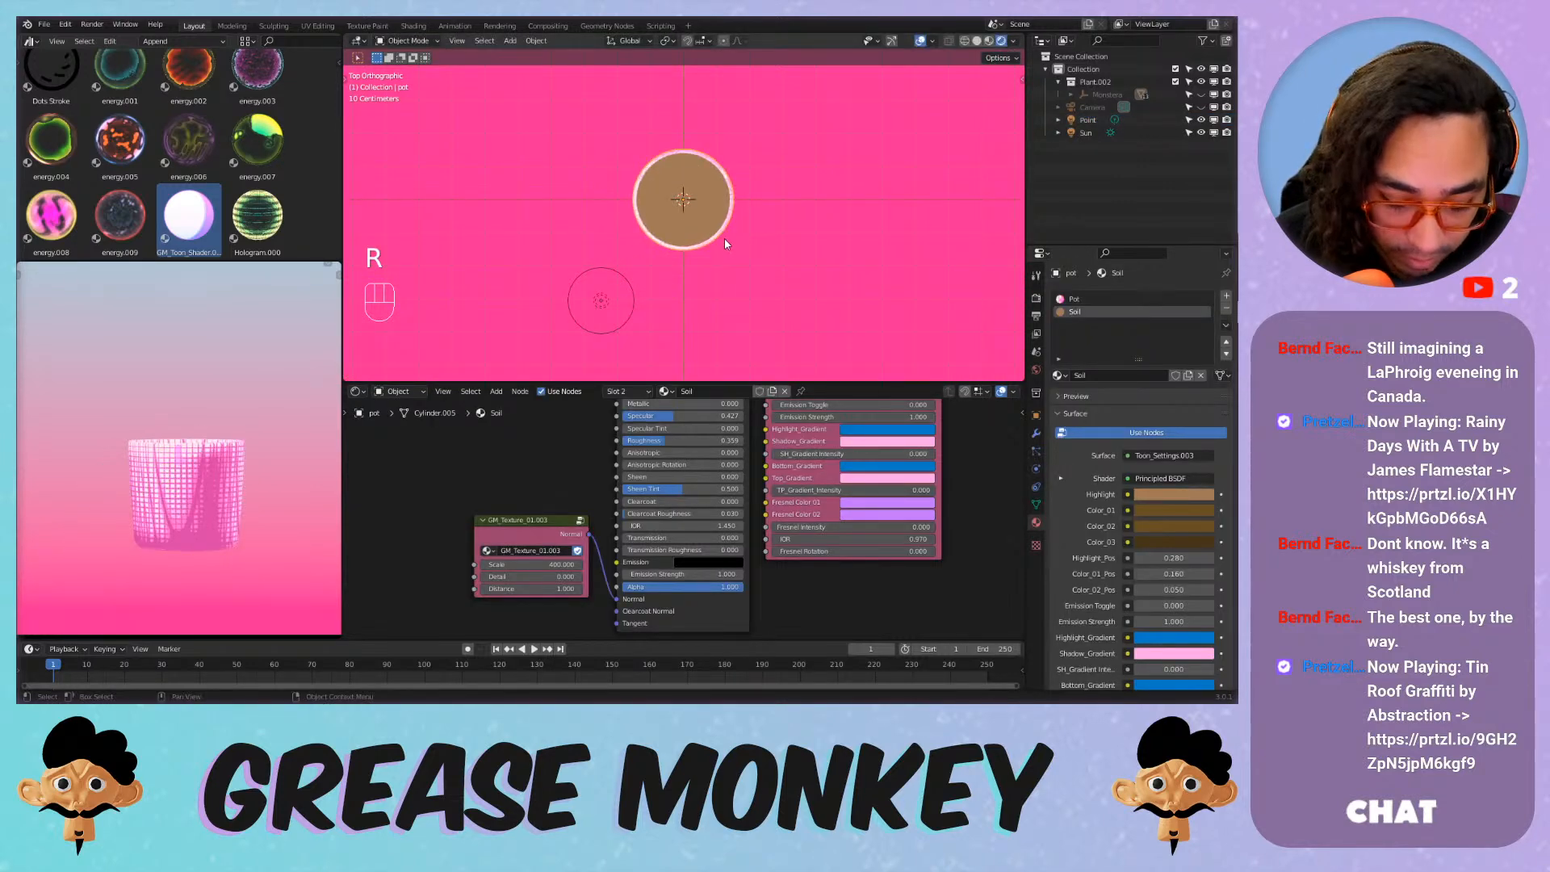
key("r")
key("z")
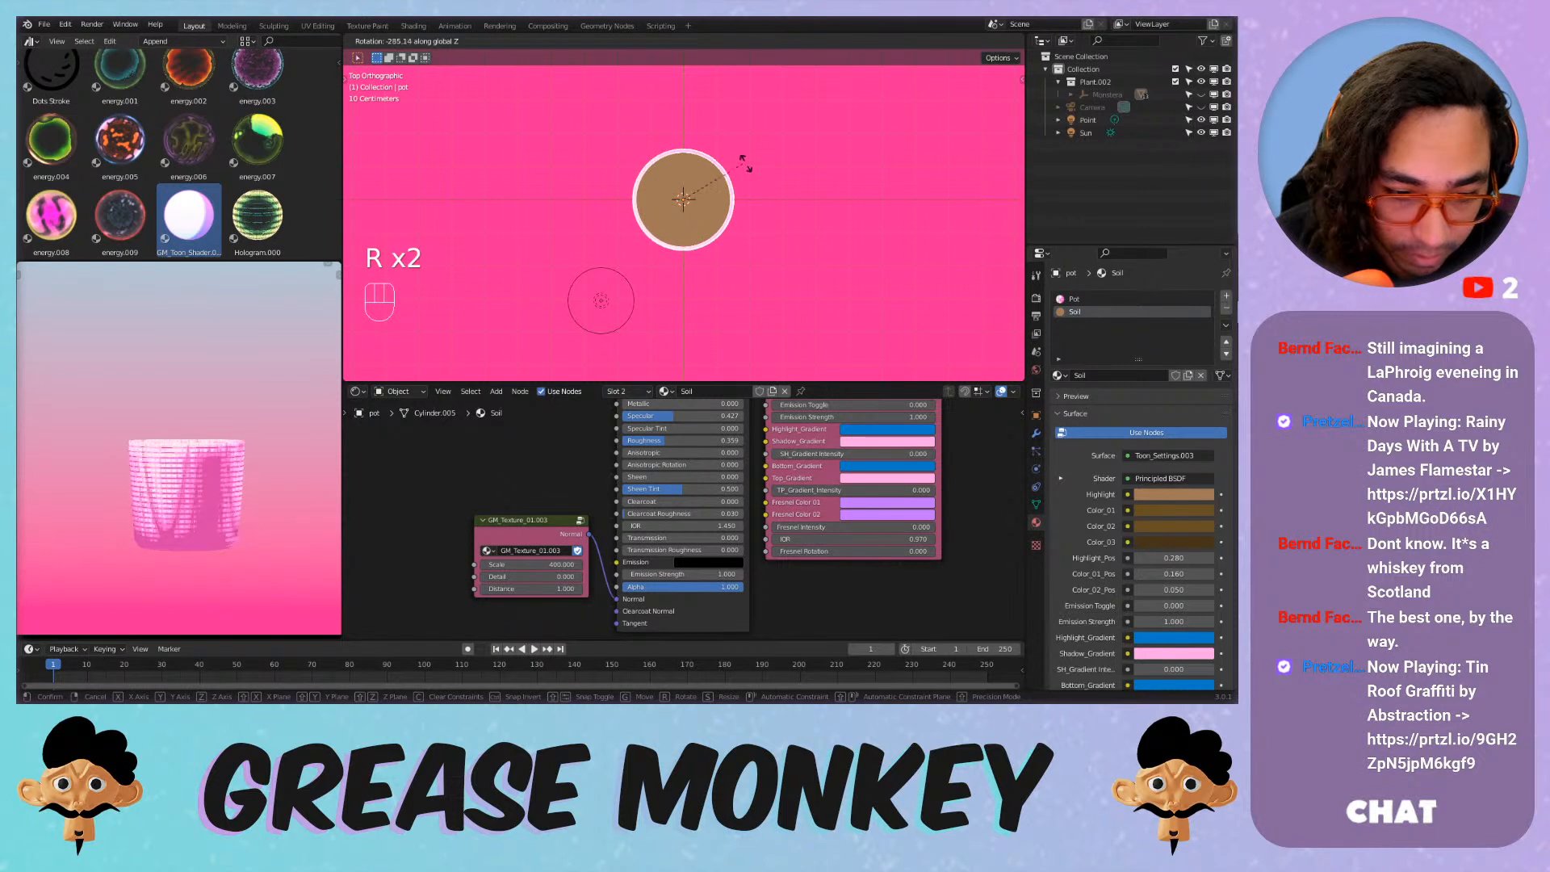
right_click(732, 167)
Inspect the soil's shading and the Point light's position relative to the pot from above and from an angled view.
scroll(683, 206, "up", 4)
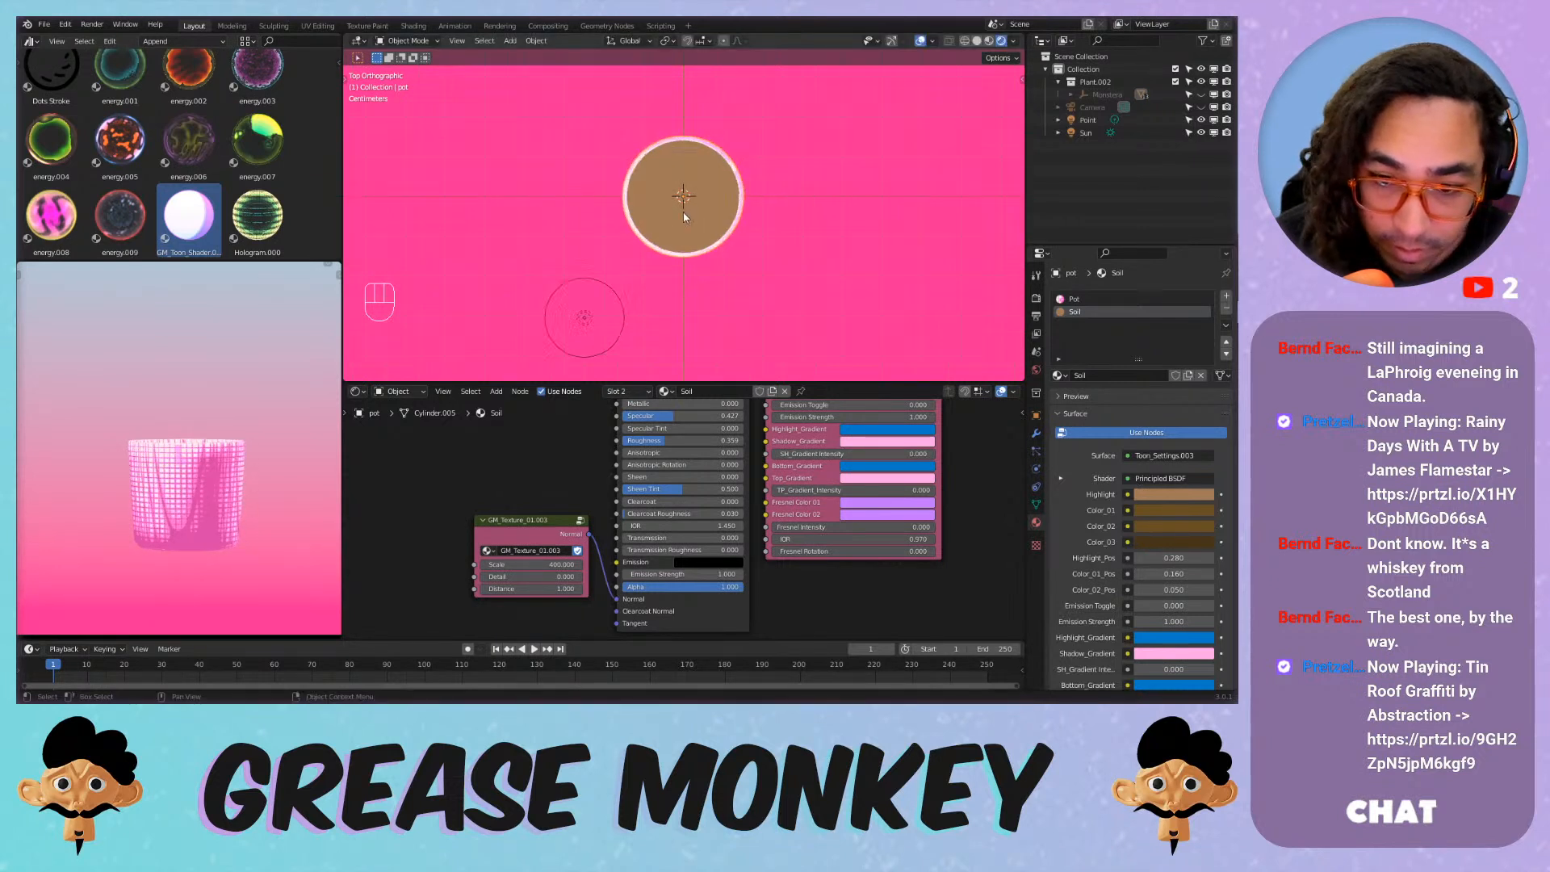
middle_click_drag(683, 208, 680, 258, "shift")
mouse_move(679, 258)
middle_mouse_down()
mouse_move(669, 150)
mouse_move(671, 270)
middle_mouse_up()
scroll(662, 165, "down", 3)
scroll(650, 177, "down", 2)
scroll(655, 226, "down", 3)
left_click(646, 115)
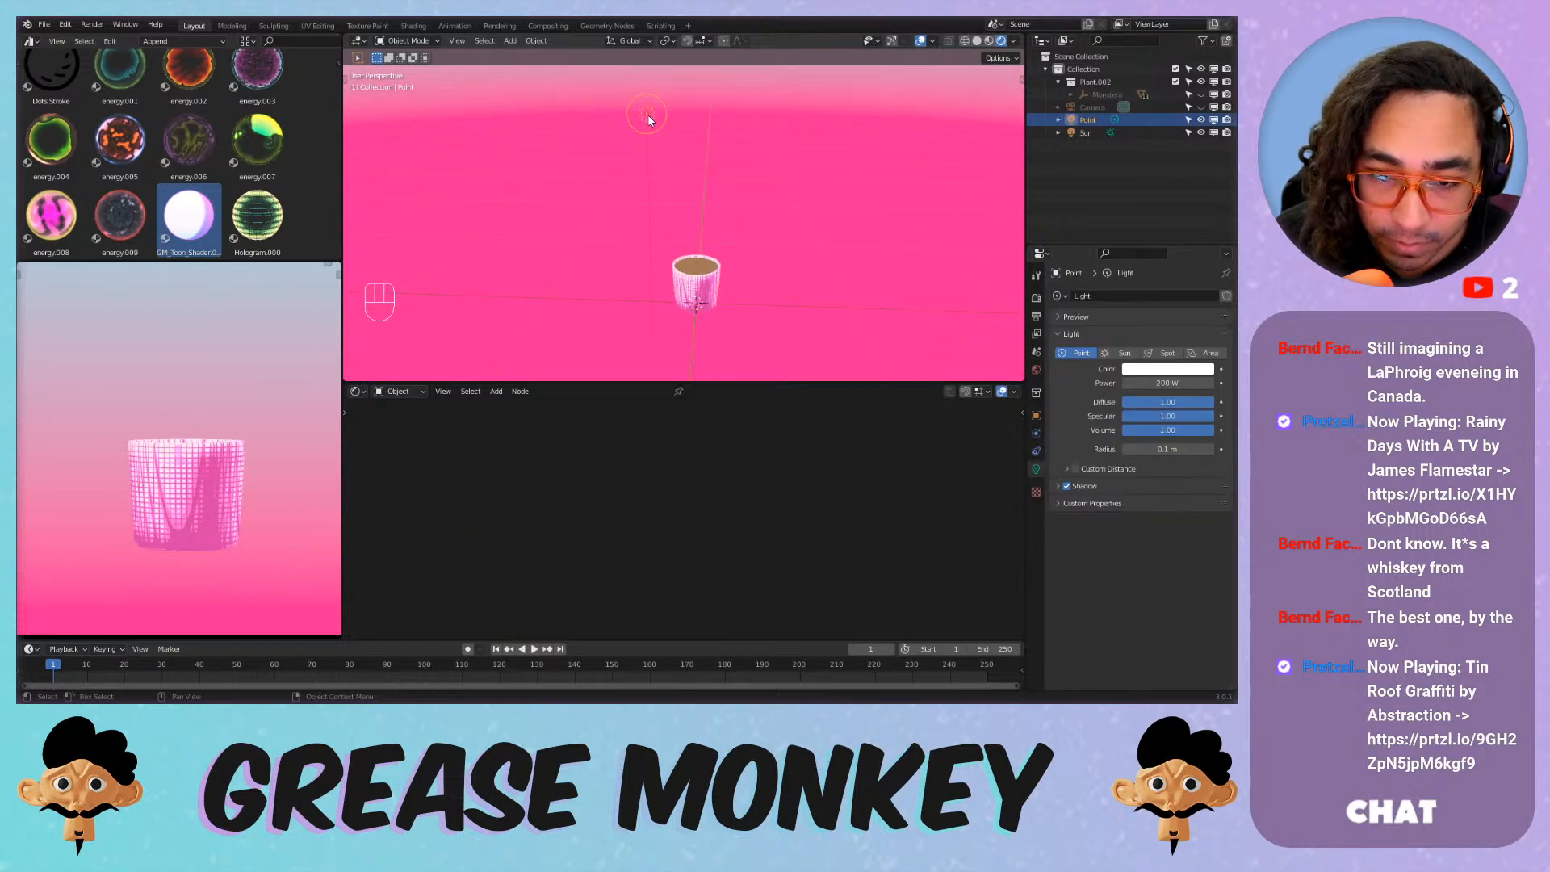
Unwrap the UVs of the pot's selected soil surface in Edit Mode and return to Object Mode.
left_click(697, 262)
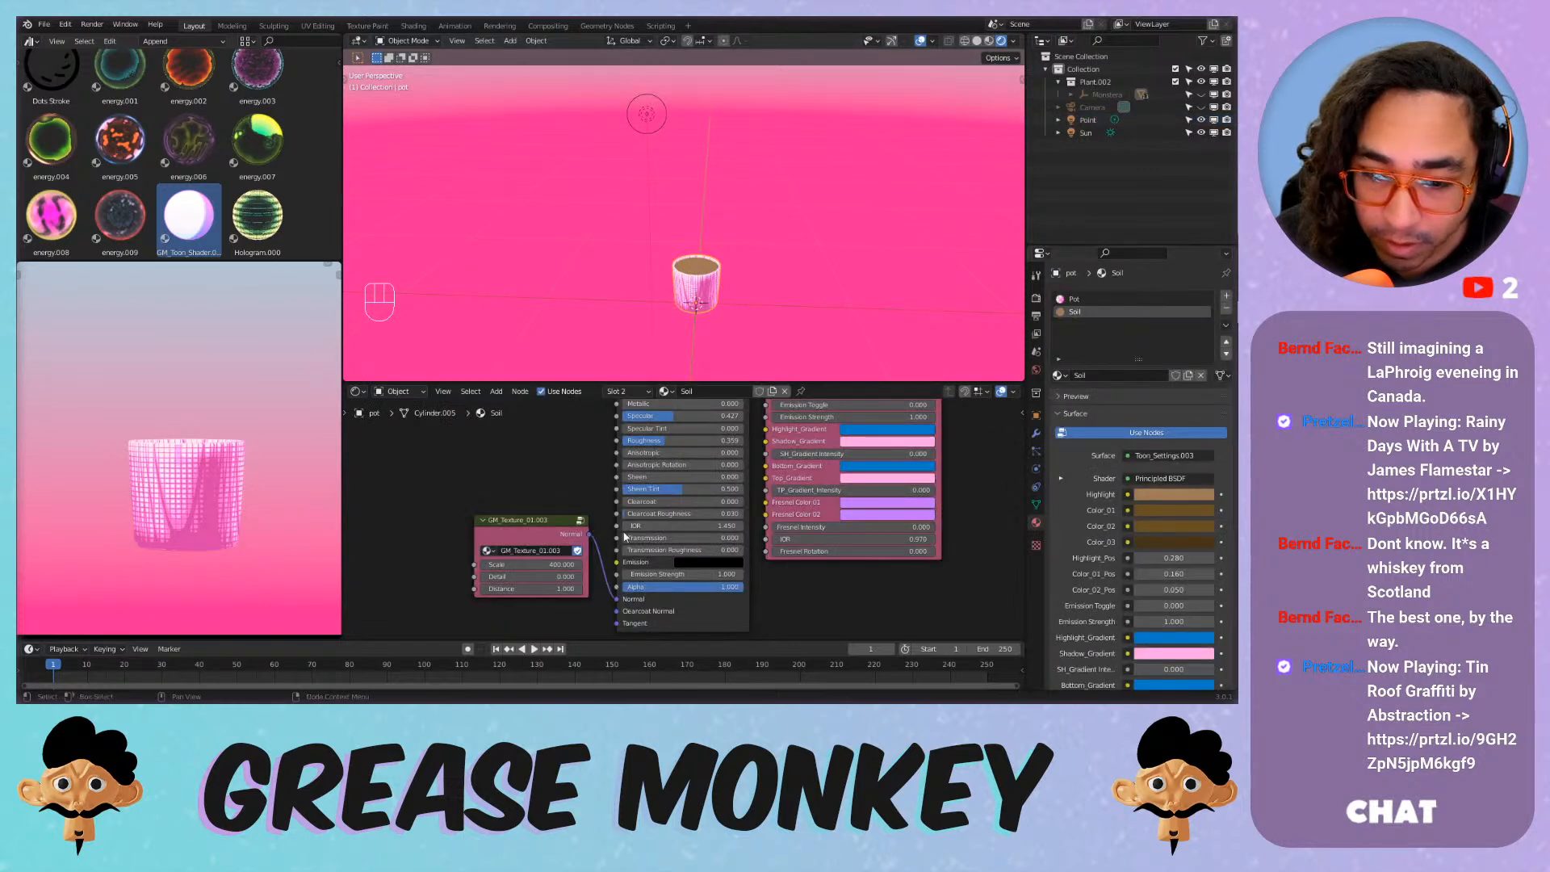
scroll(642, 505, "down", 3)
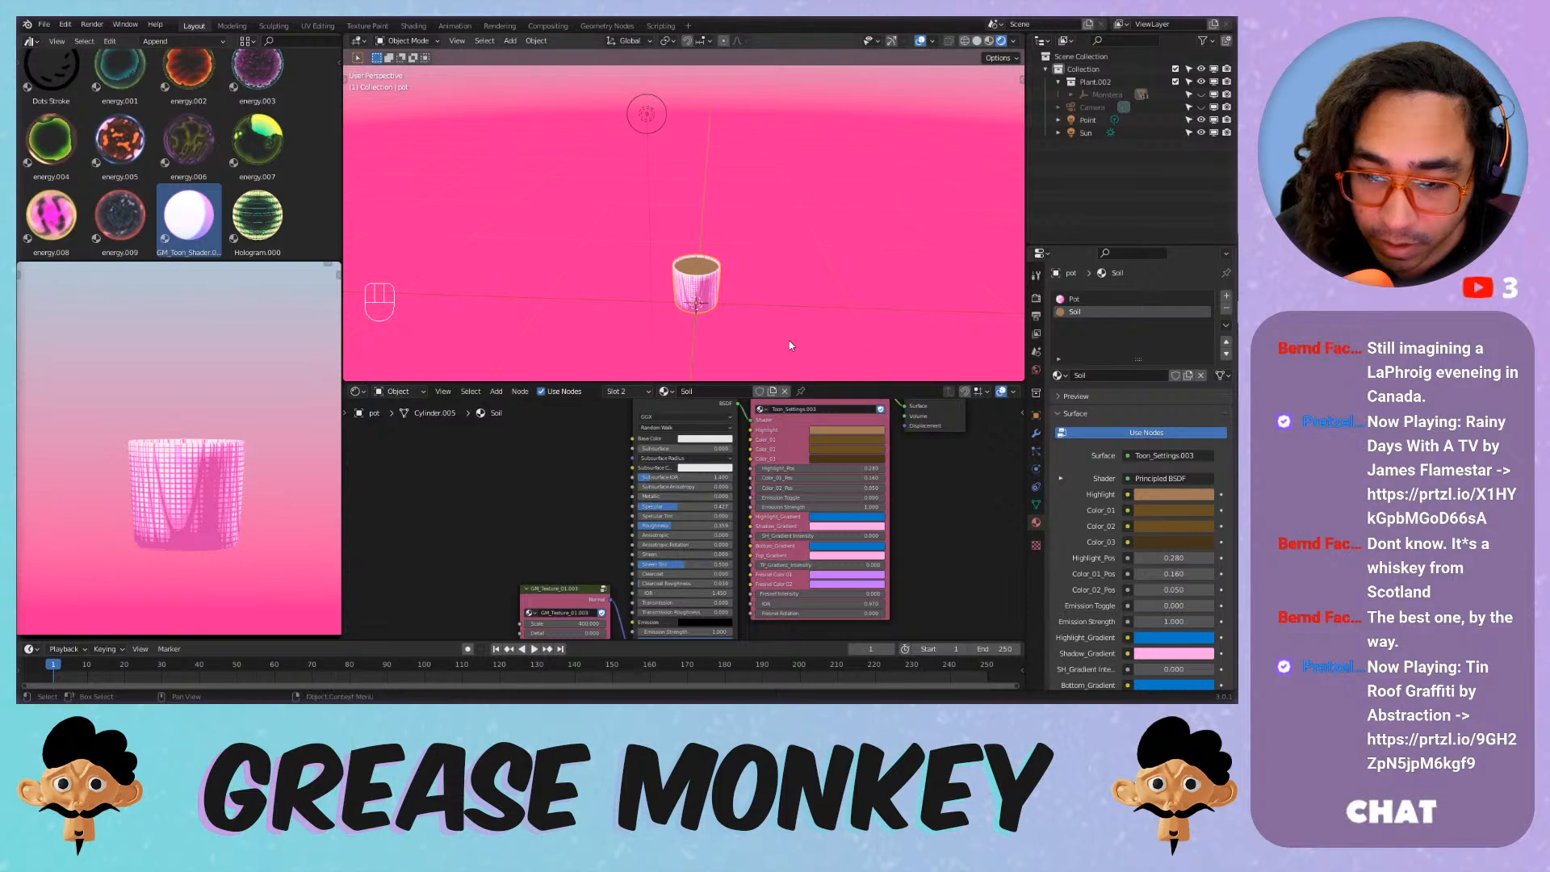
scroll(790, 346, "up", 3)
key("Tab")
scroll(771, 240, "up", 4)
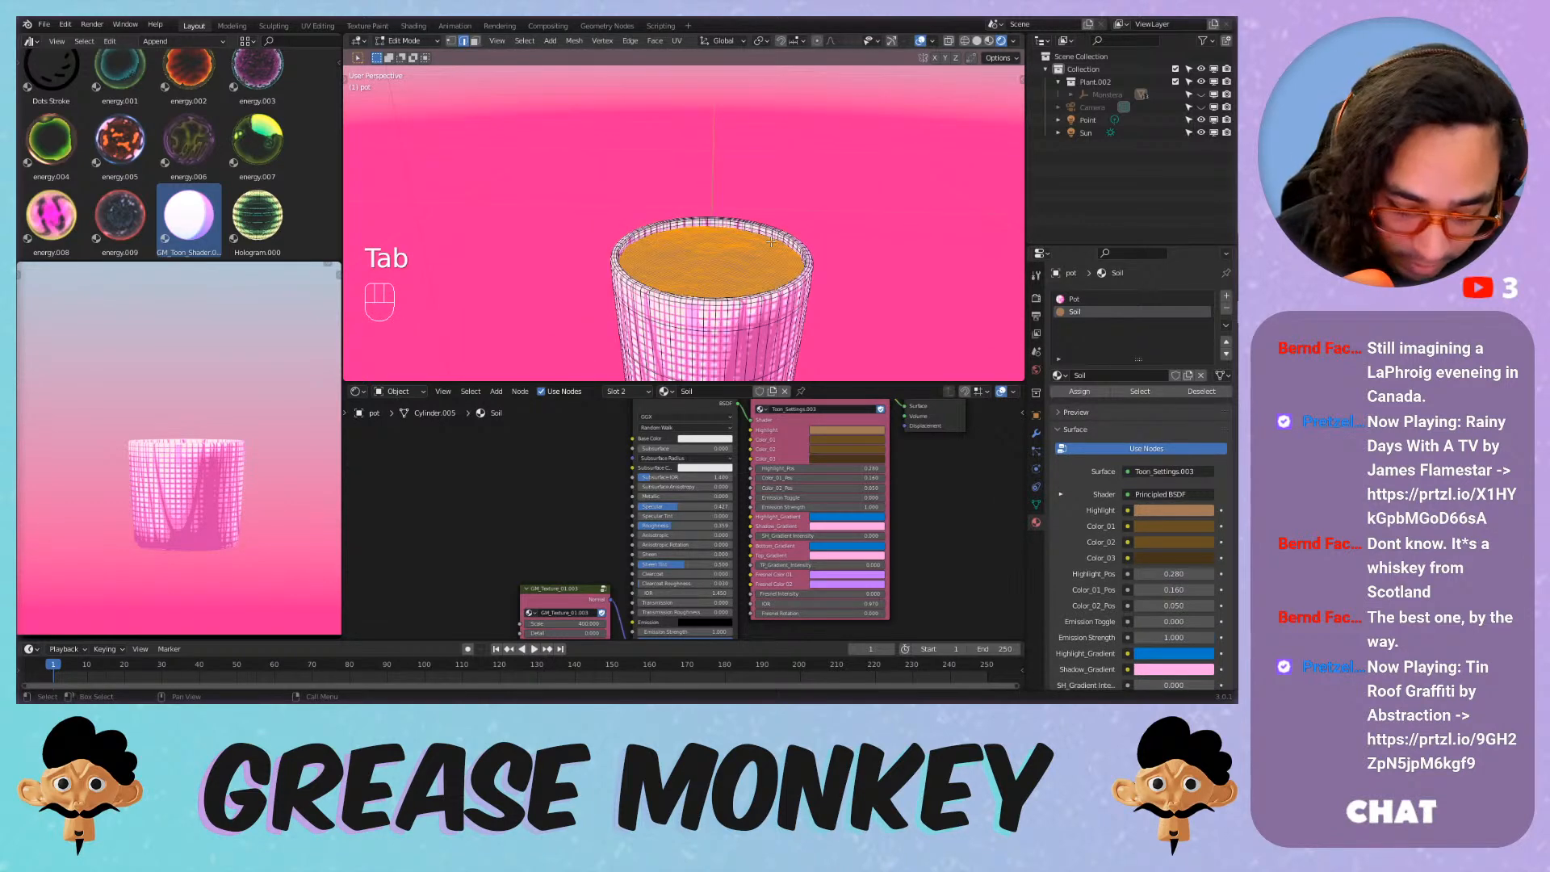
key("u")
left_click(772, 241)
key("Tab")
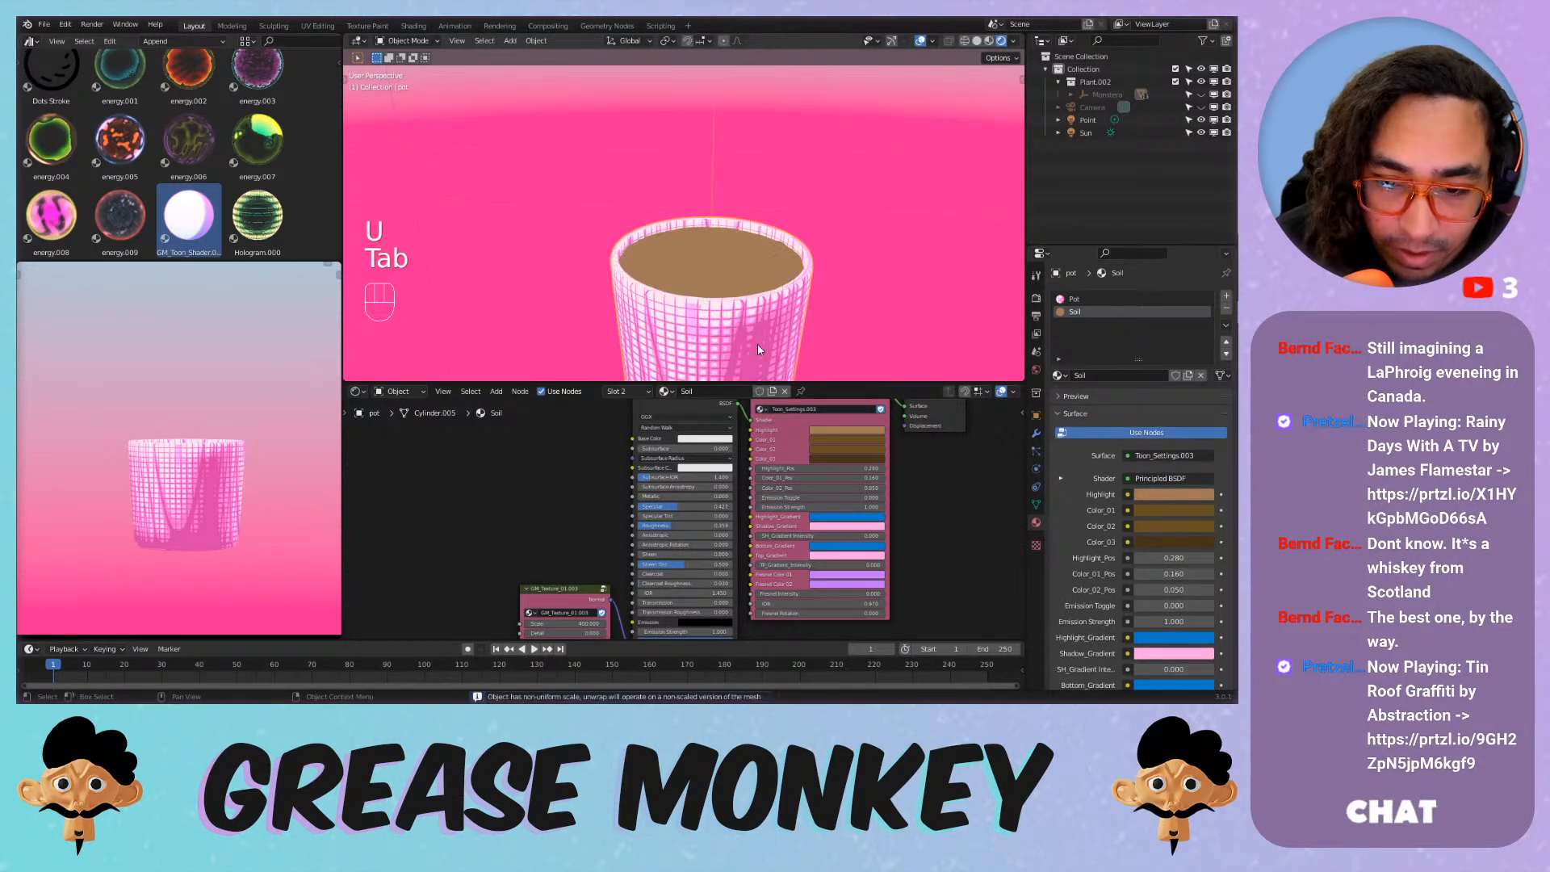
Compare the soil's shading with both the Point and Sun lights hidden and with only the Point light shown.
scroll(667, 457, "down", 2)
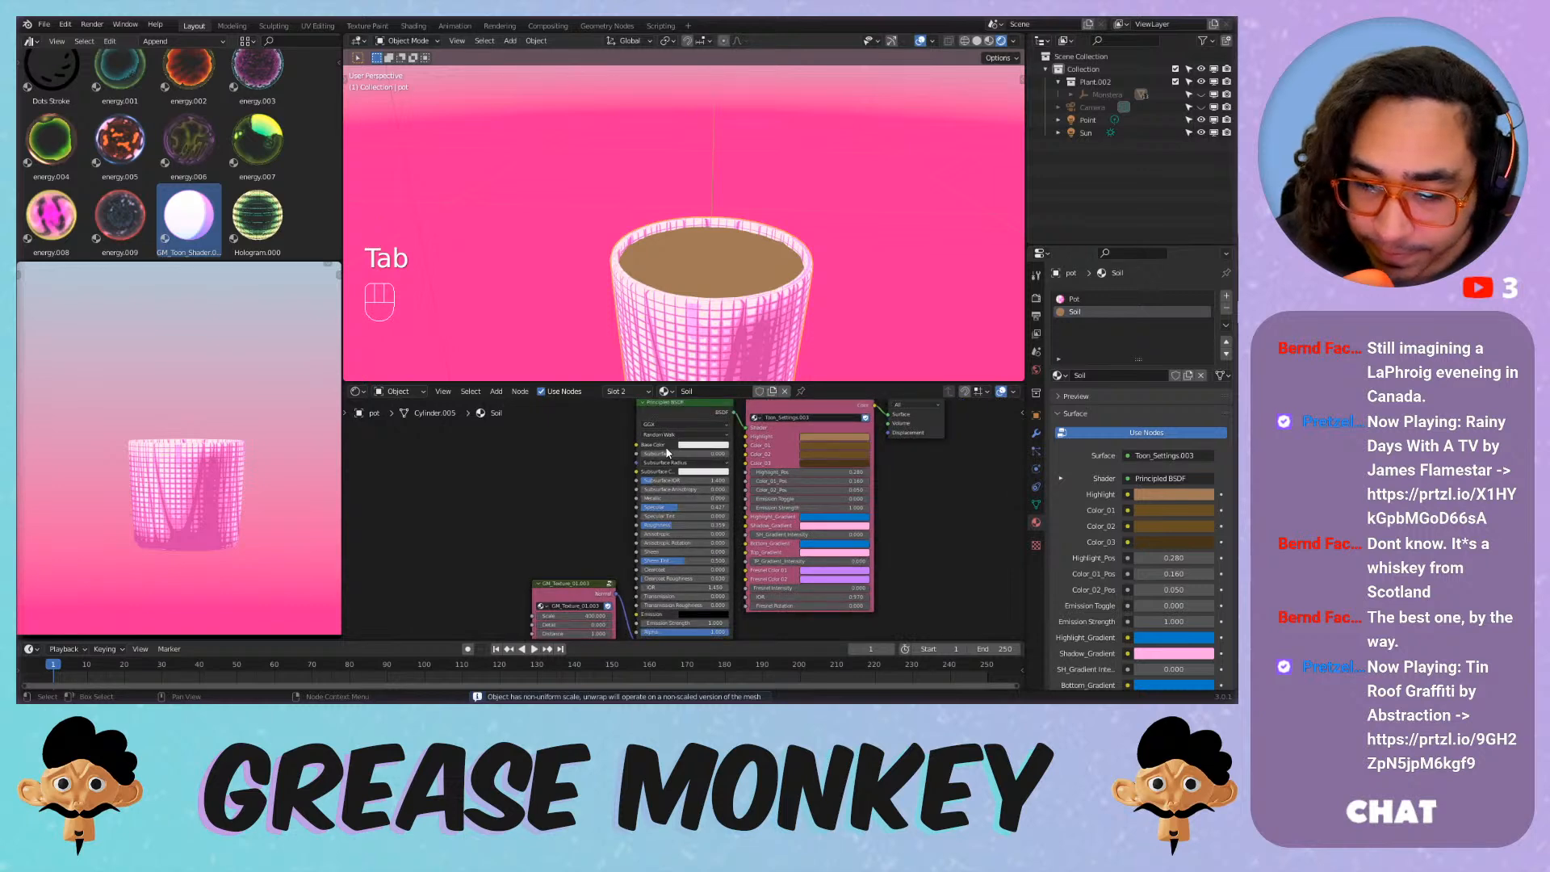
scroll(670, 454, "up", 4)
scroll(701, 217, "down", 3)
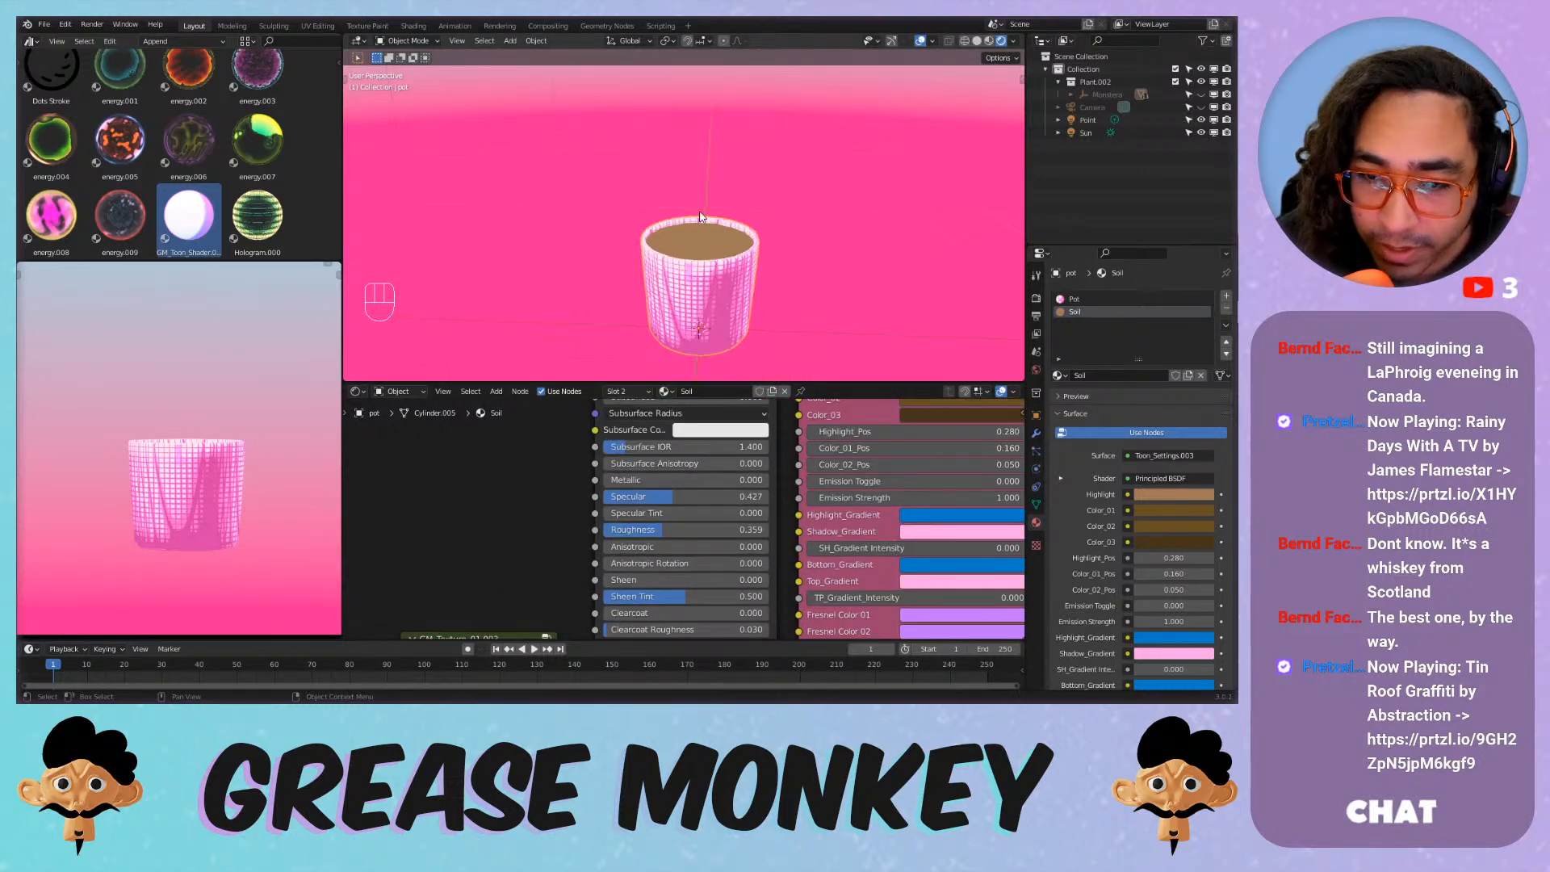
left_click(1201, 119)
left_click(1200, 132)
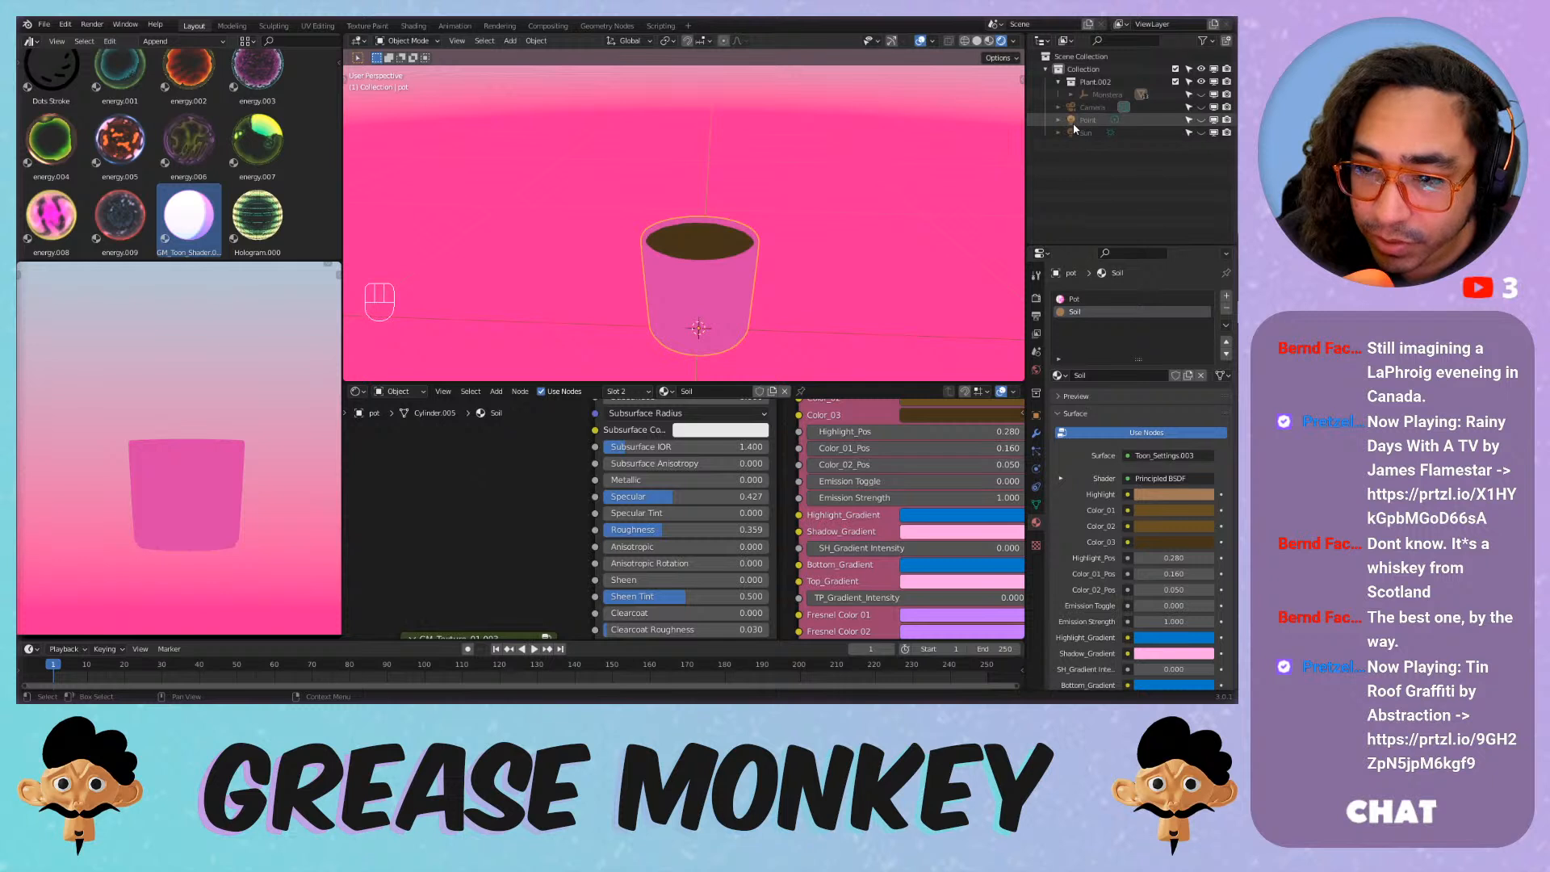
left_click(1201, 120)
Try lowering the Point light's power to about 138 W, and undo the light changes.
left_click(1087, 119)
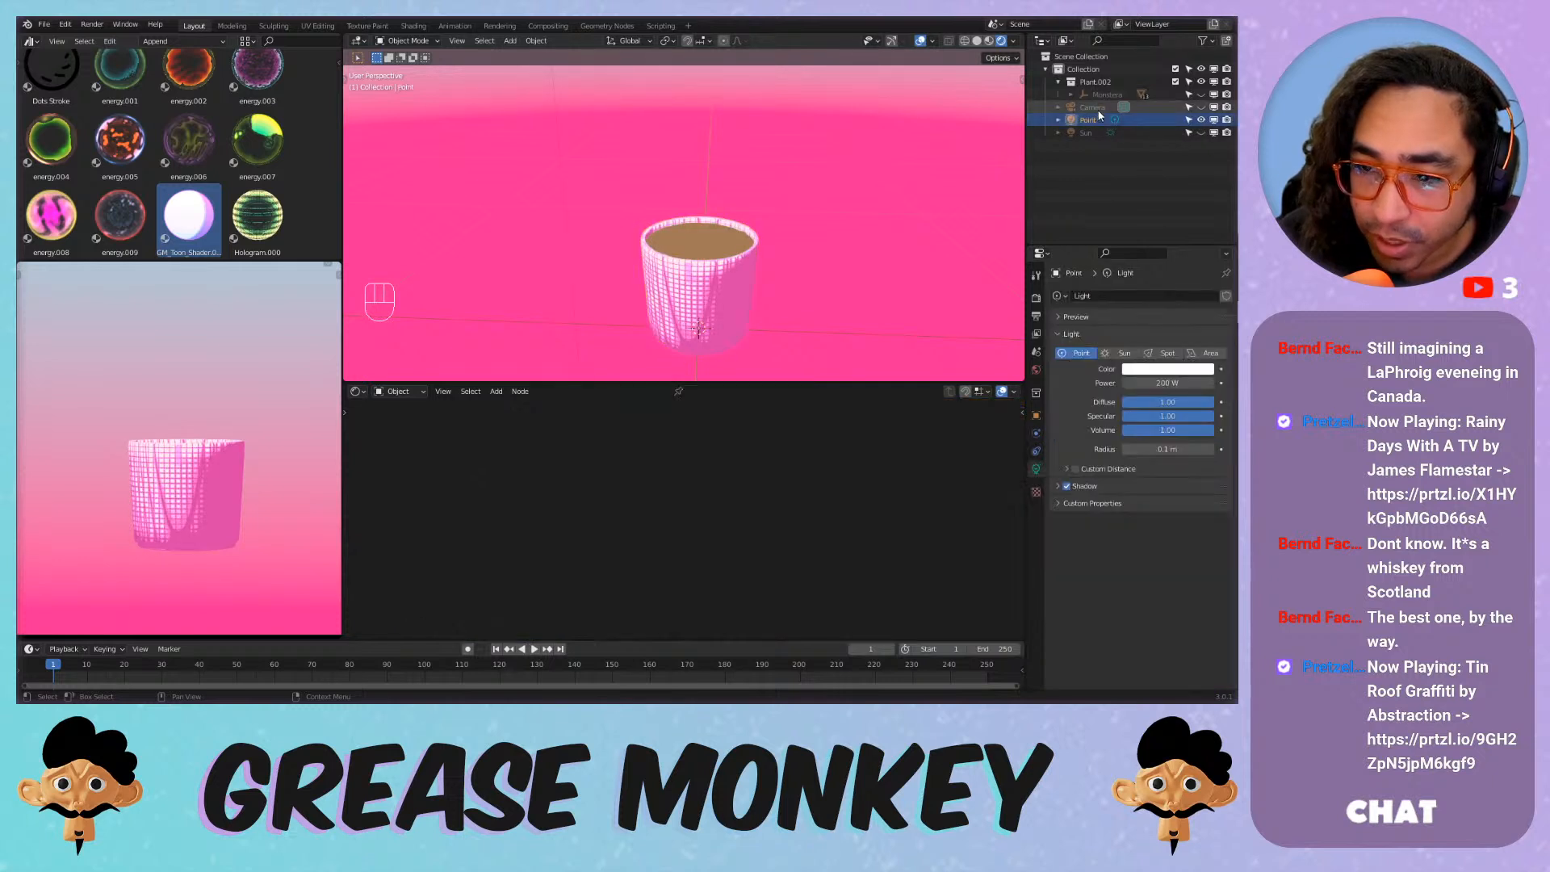
left_click_drag(1163, 381, 1126, 381)
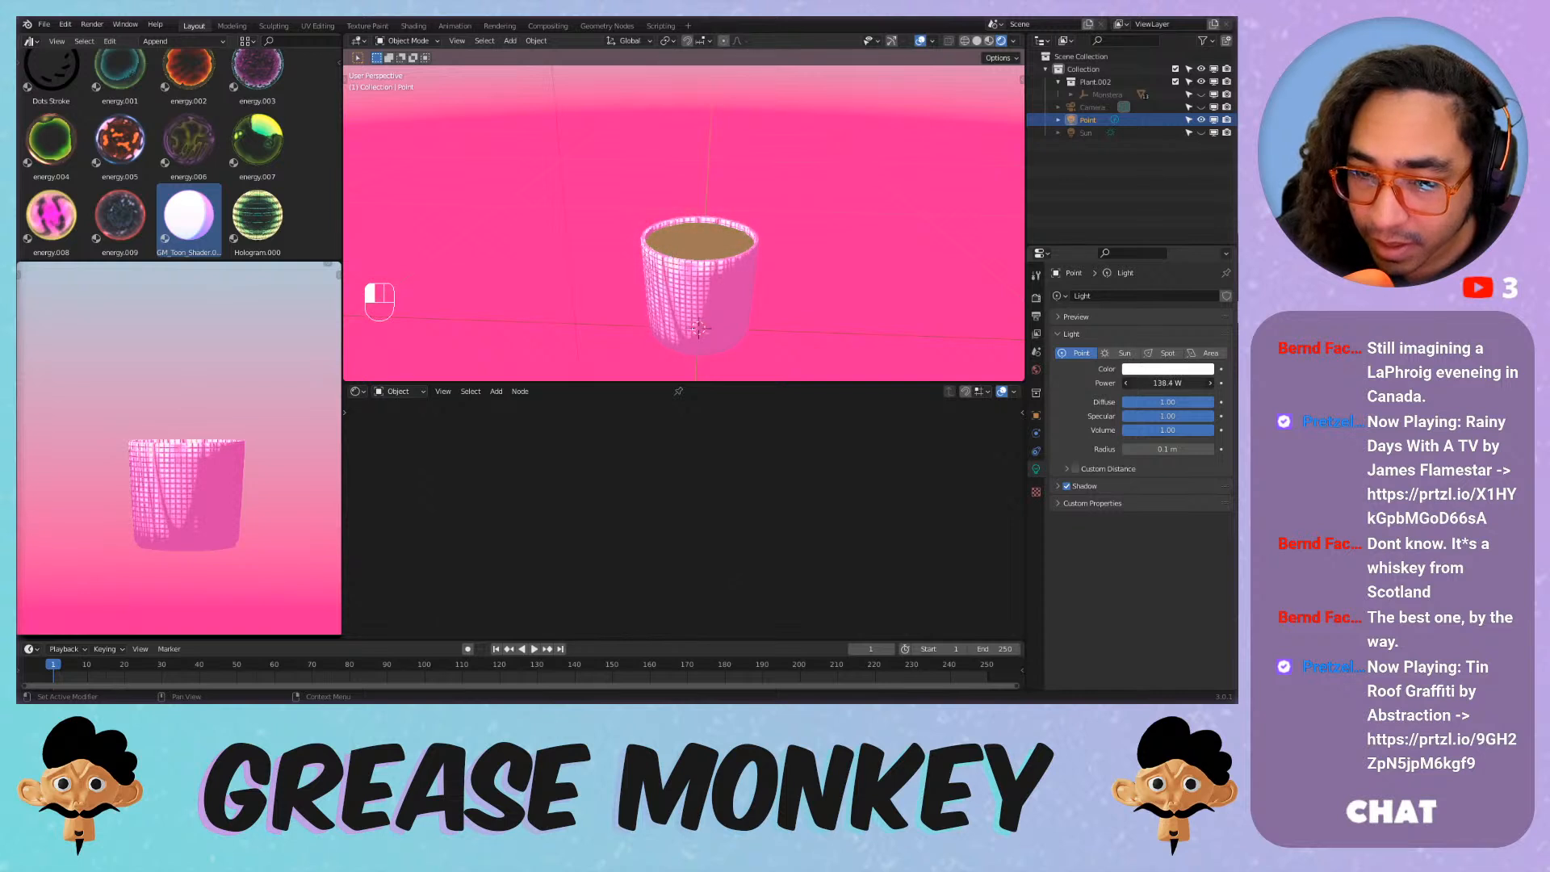
key("ctrl+z")
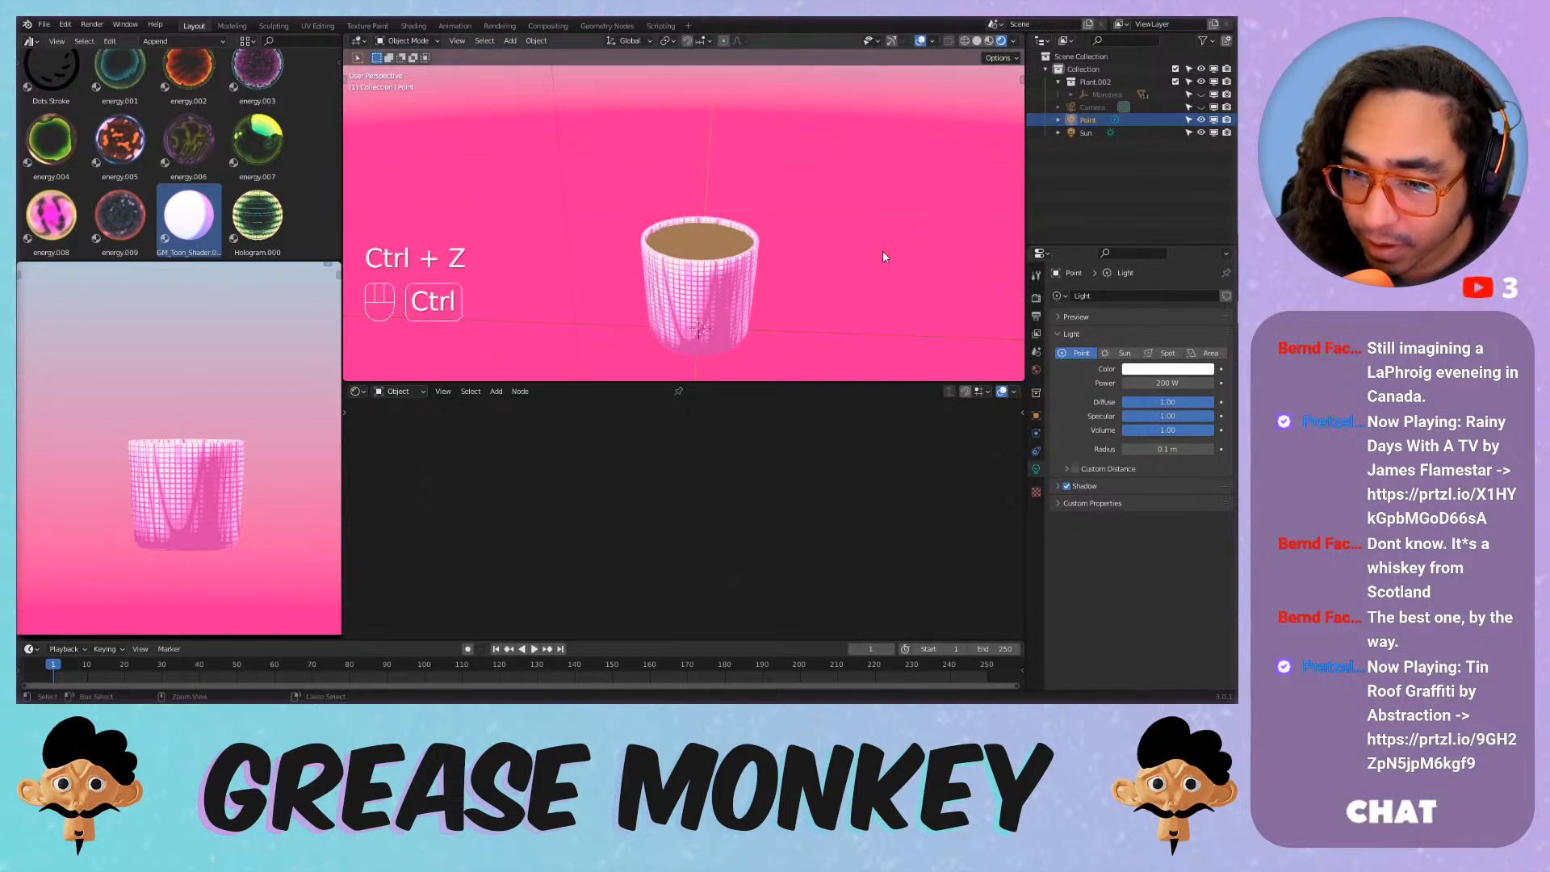
Undo the remaining recent changes until the pot with its Soil material is selected again.
key("ctrl+z")
key("ctrl+z")
key("ctrl+z")
key("ctrl+z")
key("ctrl+z")
key("ctrl+z")
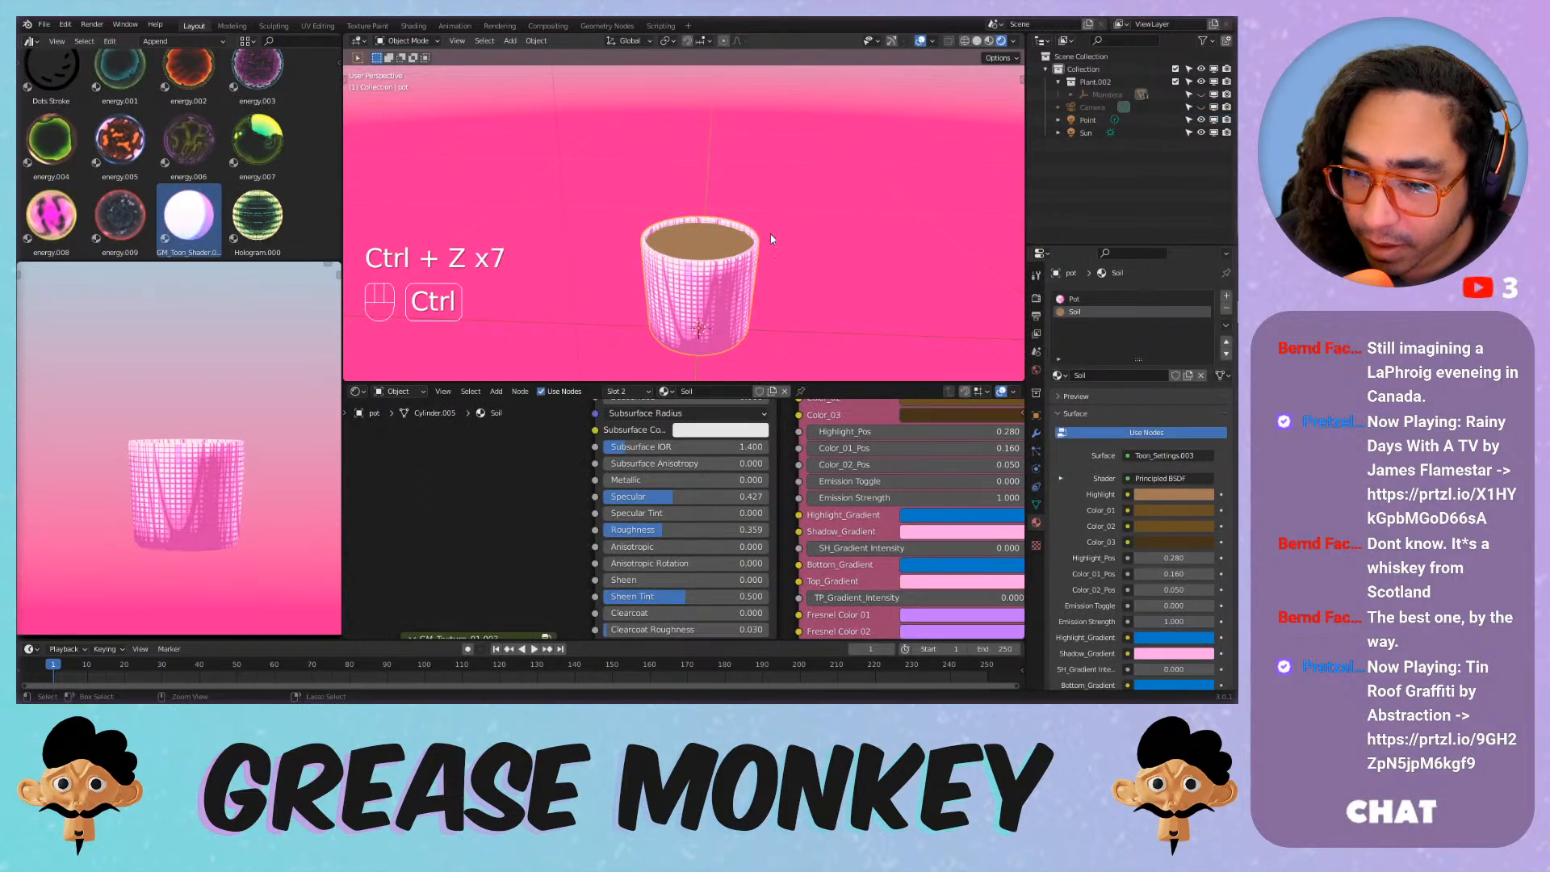
Set the Base Color of the Soil material's Principled BSDF node to black.
middle_click_drag(707, 441, 541, 501)
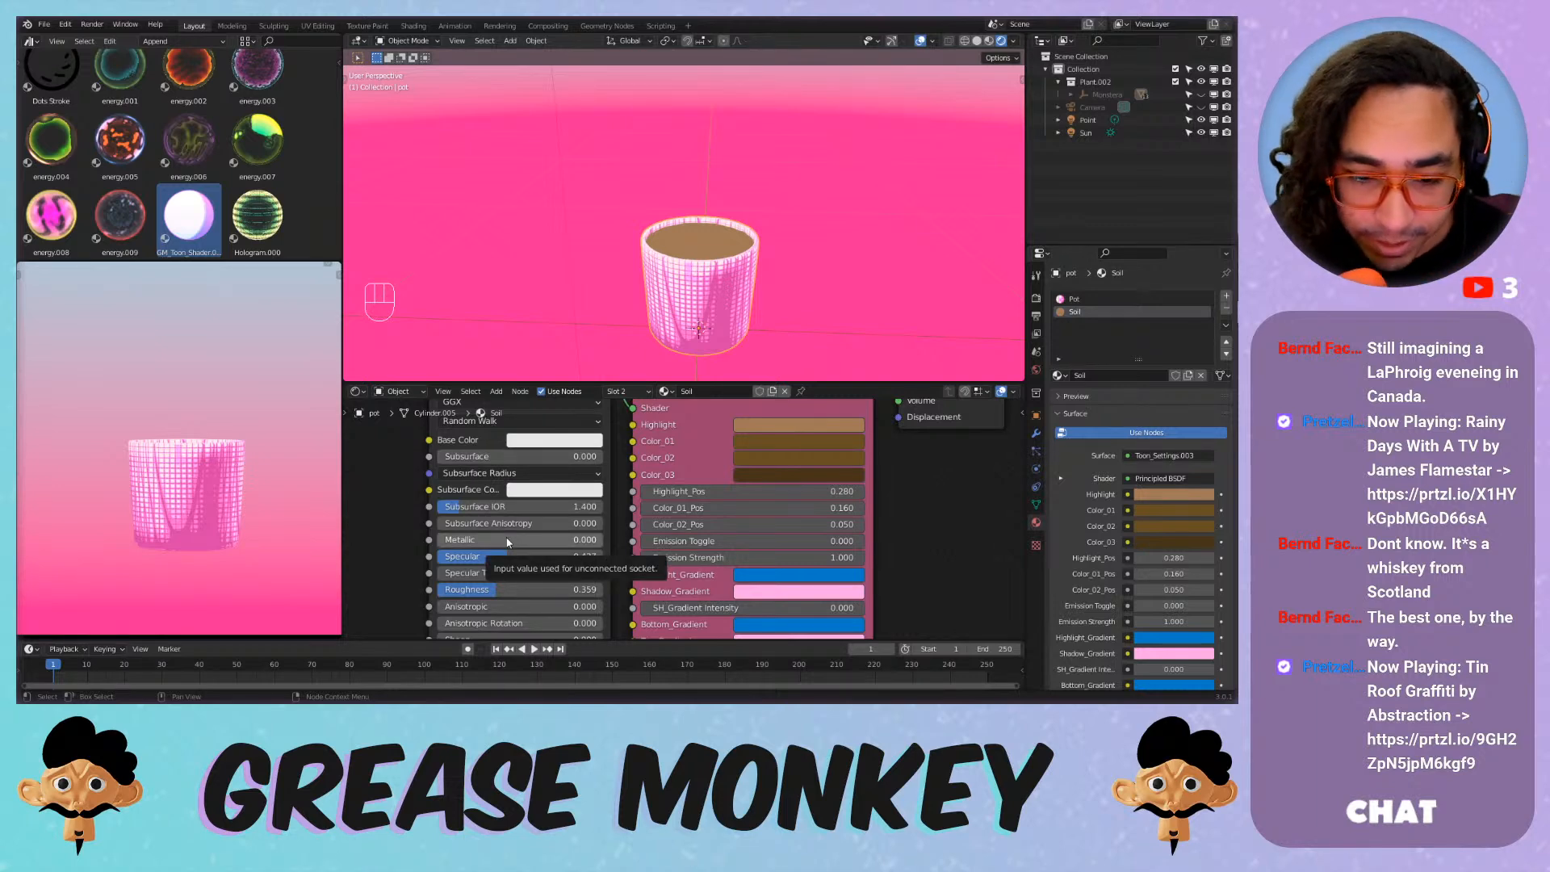
middle_click_drag(394, 493, 414, 569)
scroll(484, 529, "up", 1)
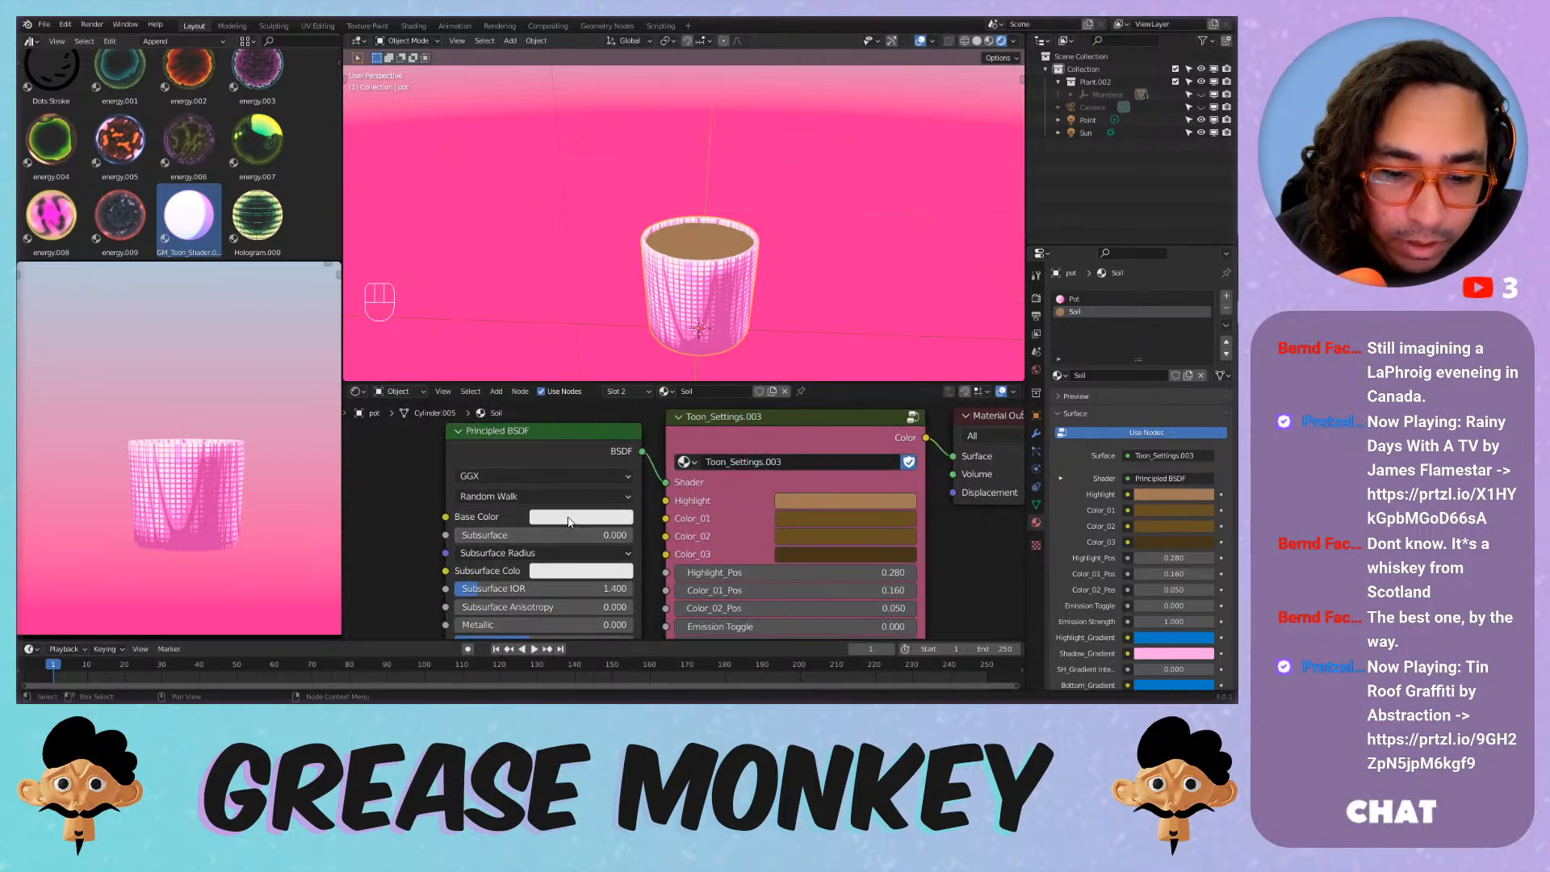
left_click(611, 518)
left_click_drag(669, 303, 670, 398)
scroll(913, 525, "down", 6)
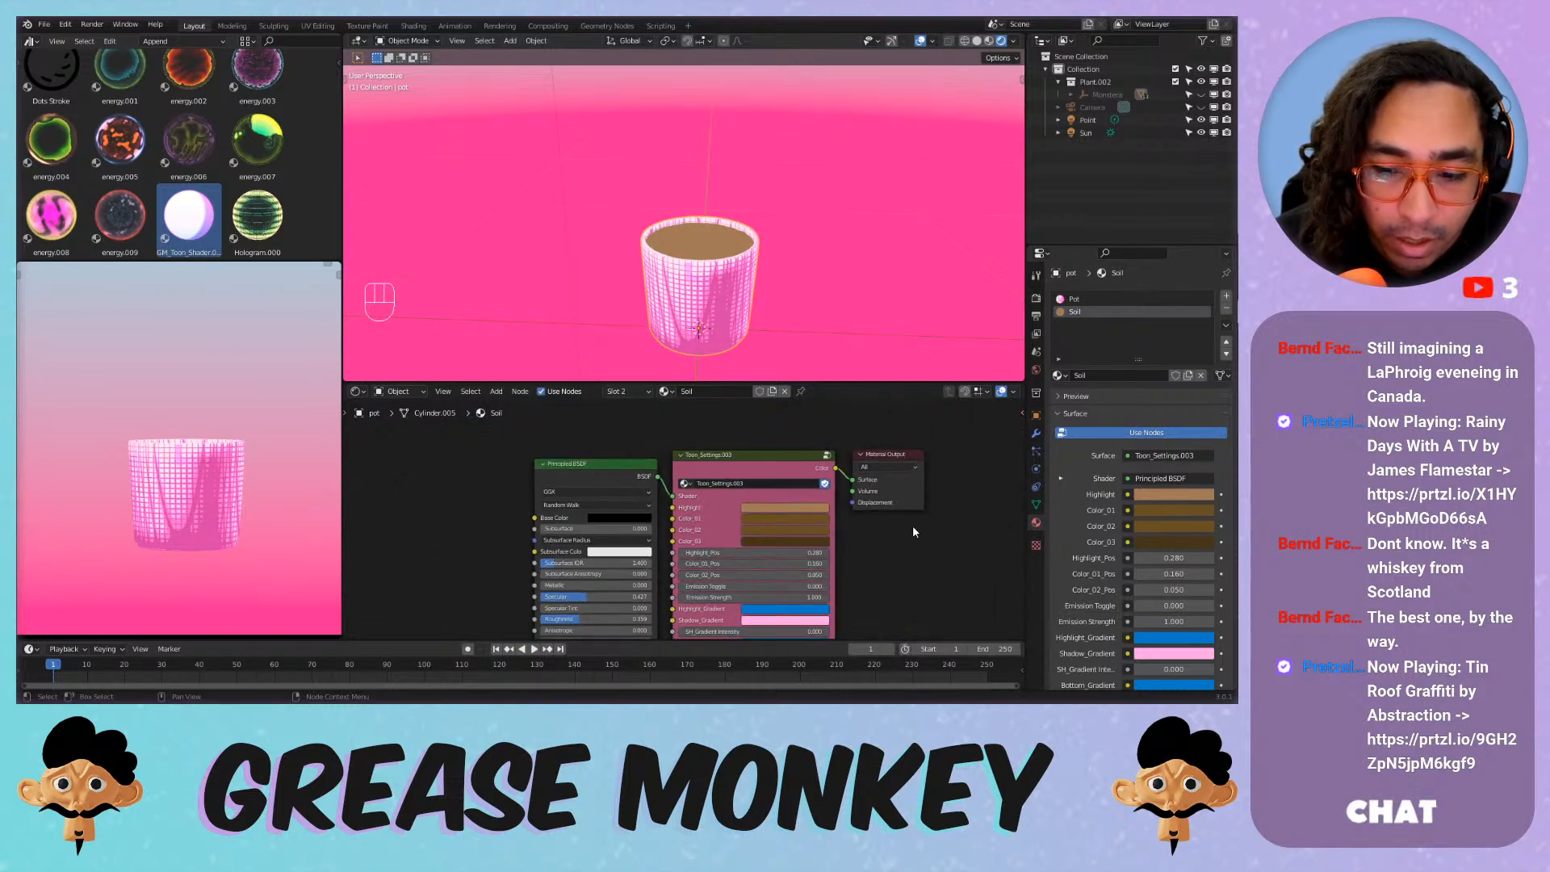
Try changing the texture node's Detail and setting the Toon_Settings IOR to 1.000, and undo the changes.
middle_click_drag(886, 569, 879, 401)
scroll(435, 592, "up", 5)
left_click_drag(379, 601, 412, 601)
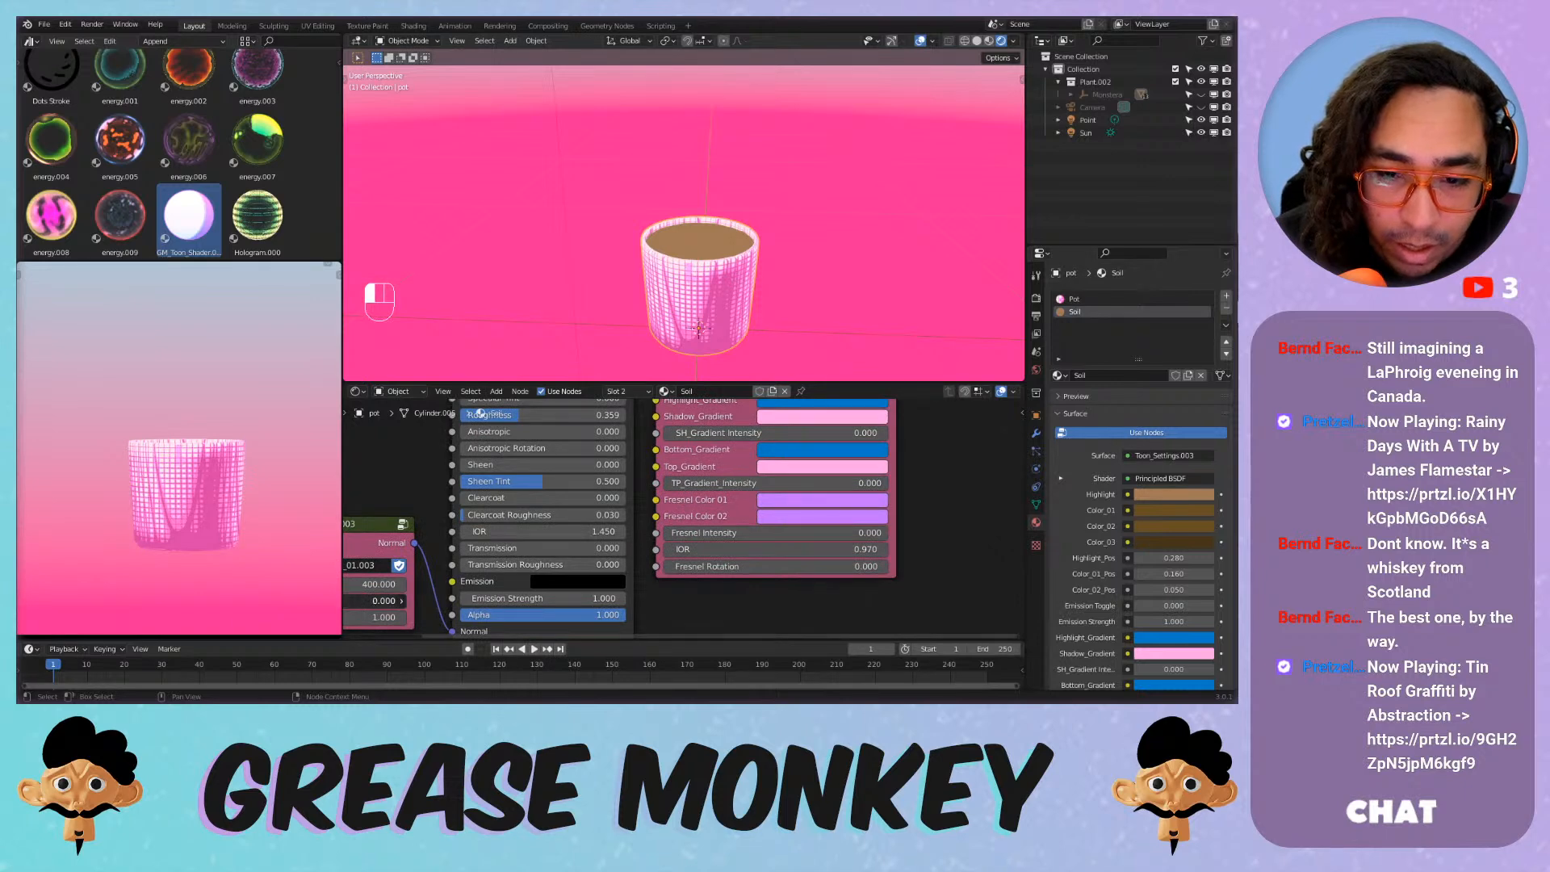
key("ctrl+z")
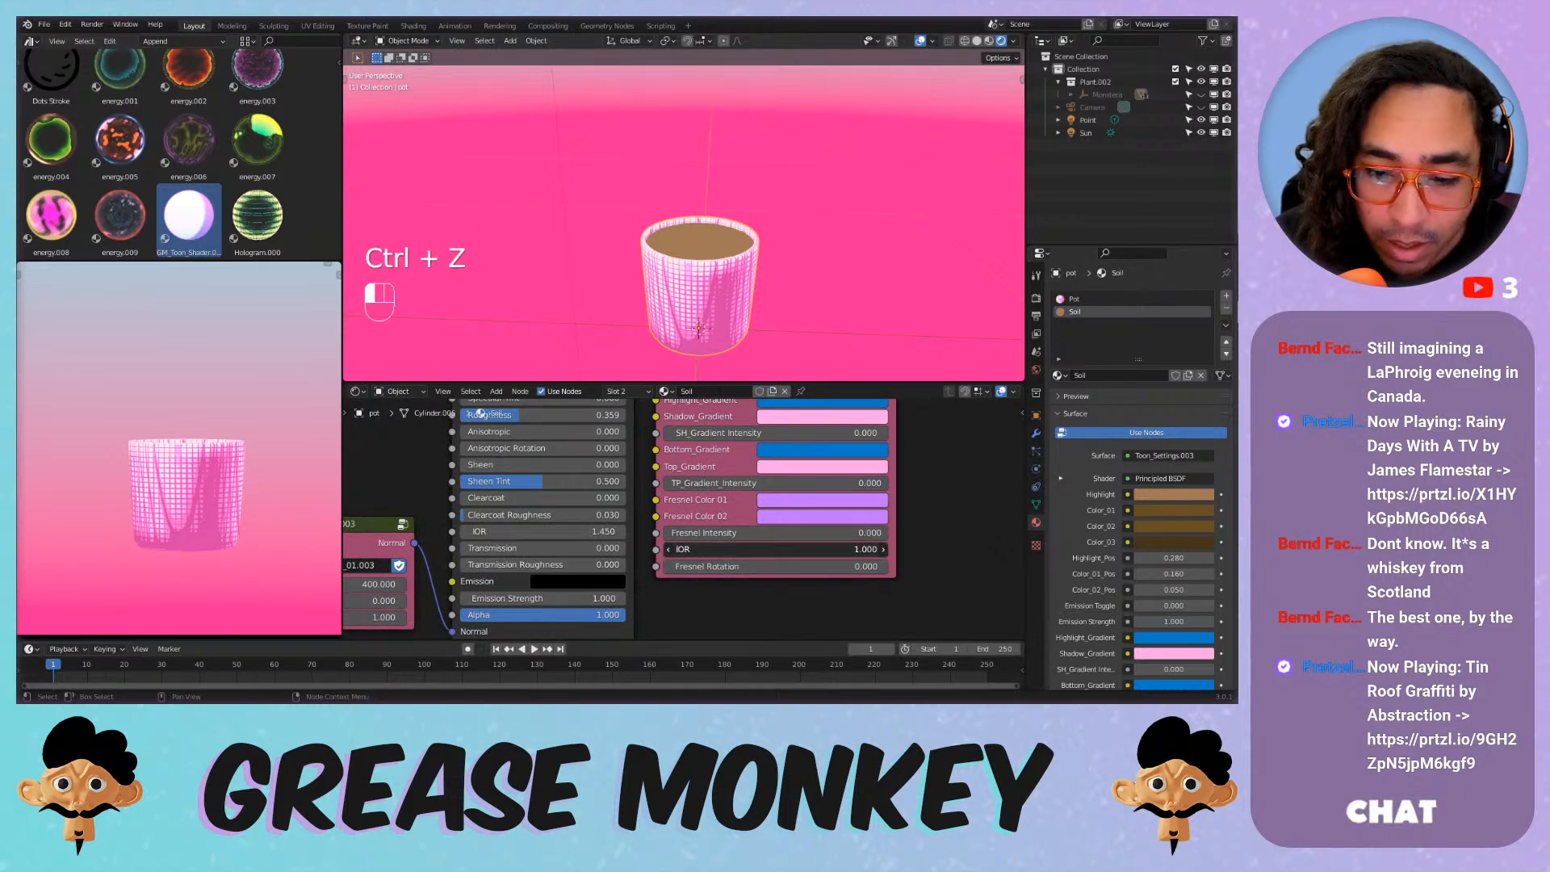
key("ctrl+z")
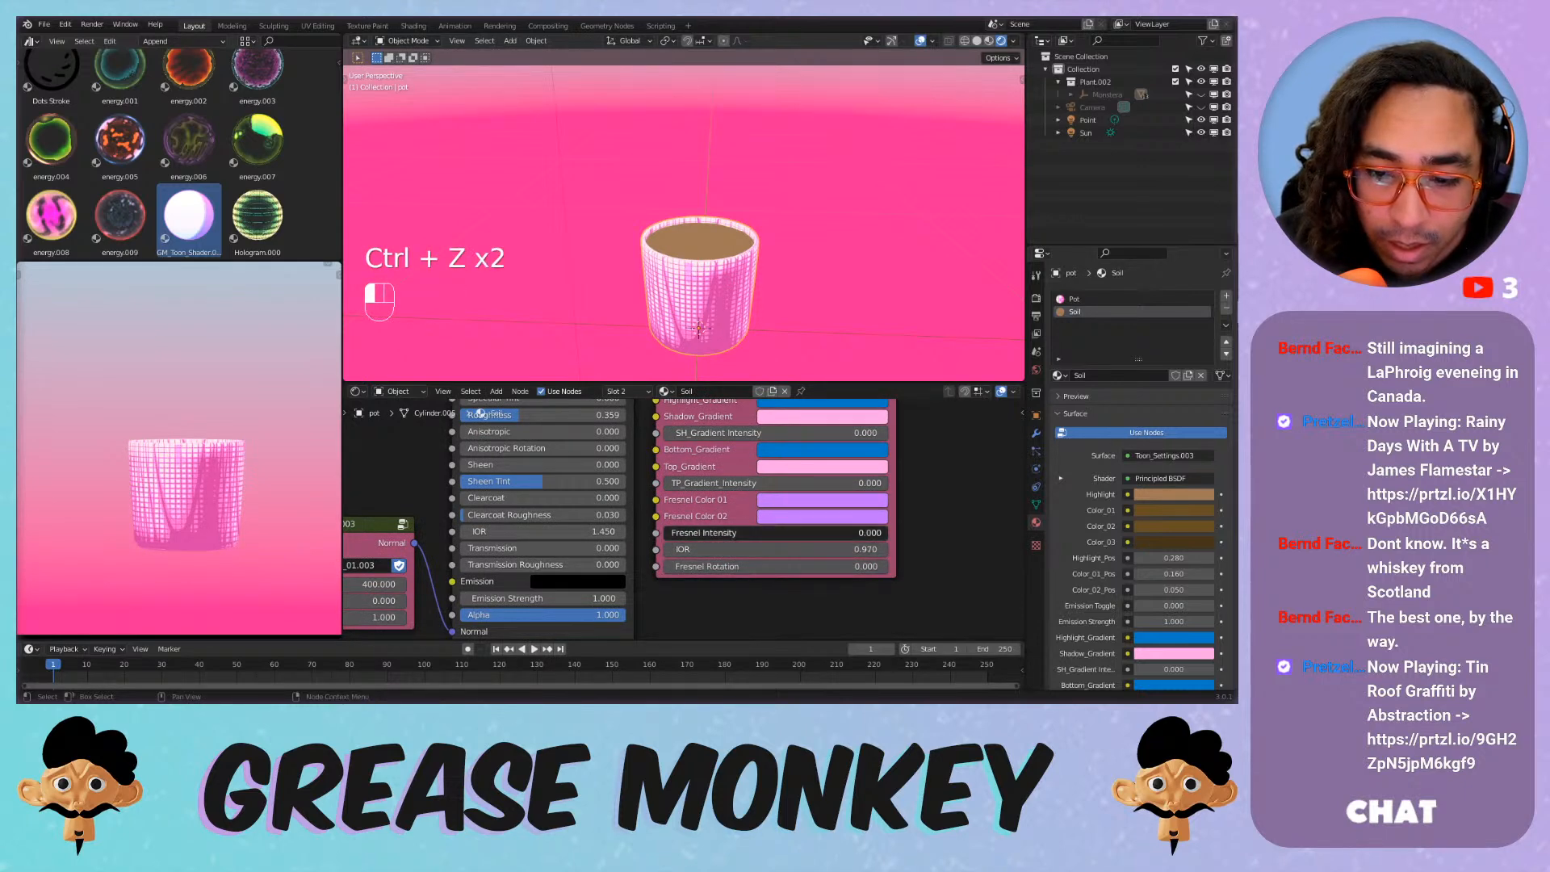
Set the Soil toon shader's Fresnel Intensity to 1.000 and check the effect on the soil up close.
left_click_drag(729, 533, 887, 533)
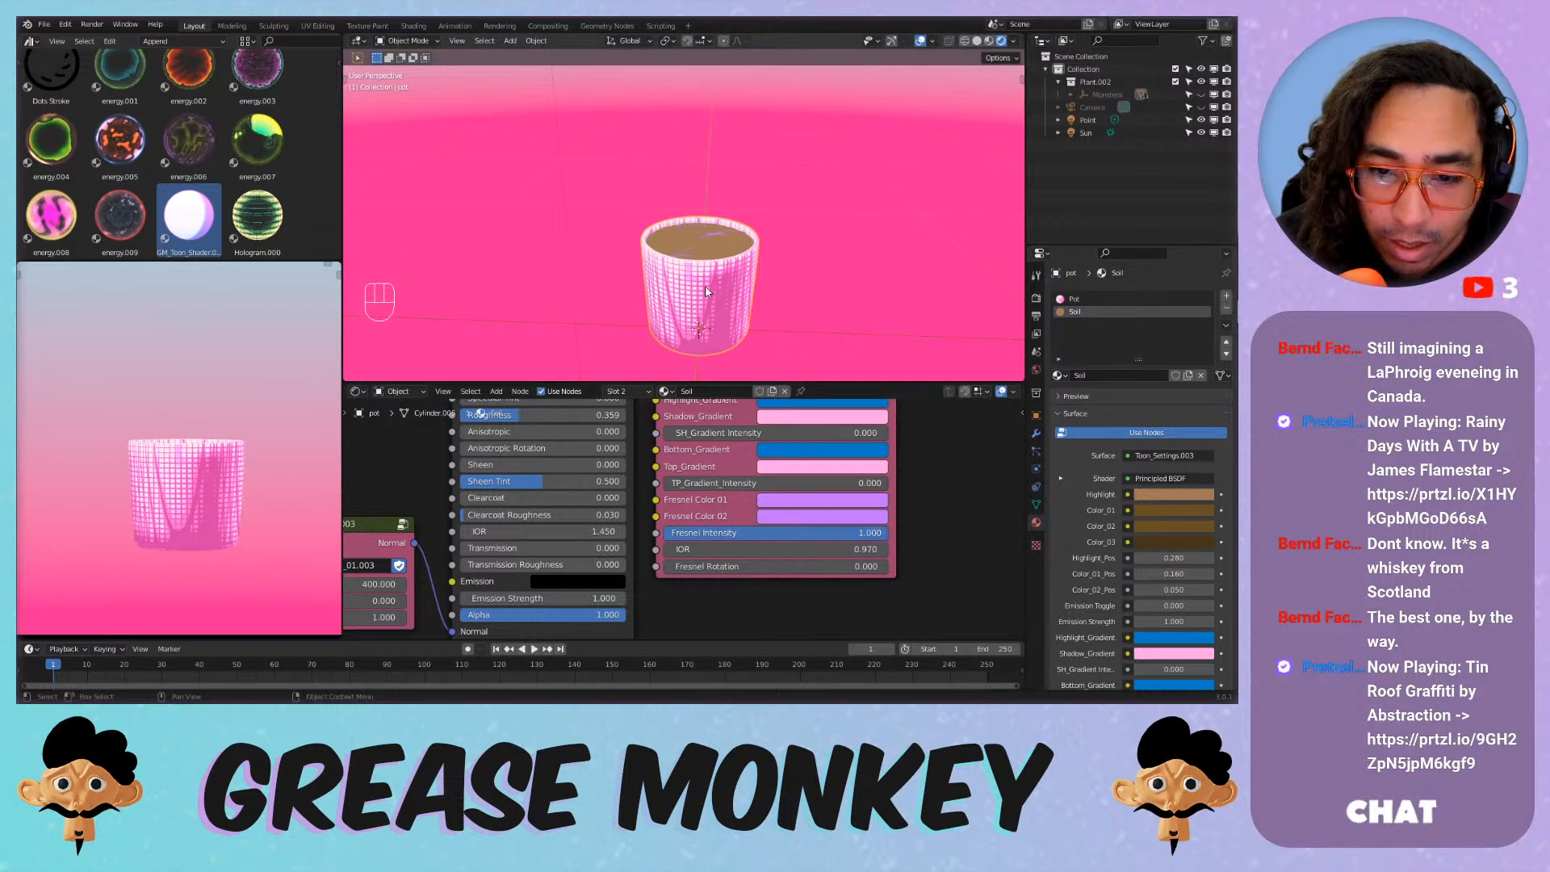
scroll(707, 293, "up", 5)
middle_click_drag(713, 310, 722, 326, "shift")
middle_click_drag(722, 327, 757, 274)
middle_click_drag(757, 275, 769, 282)
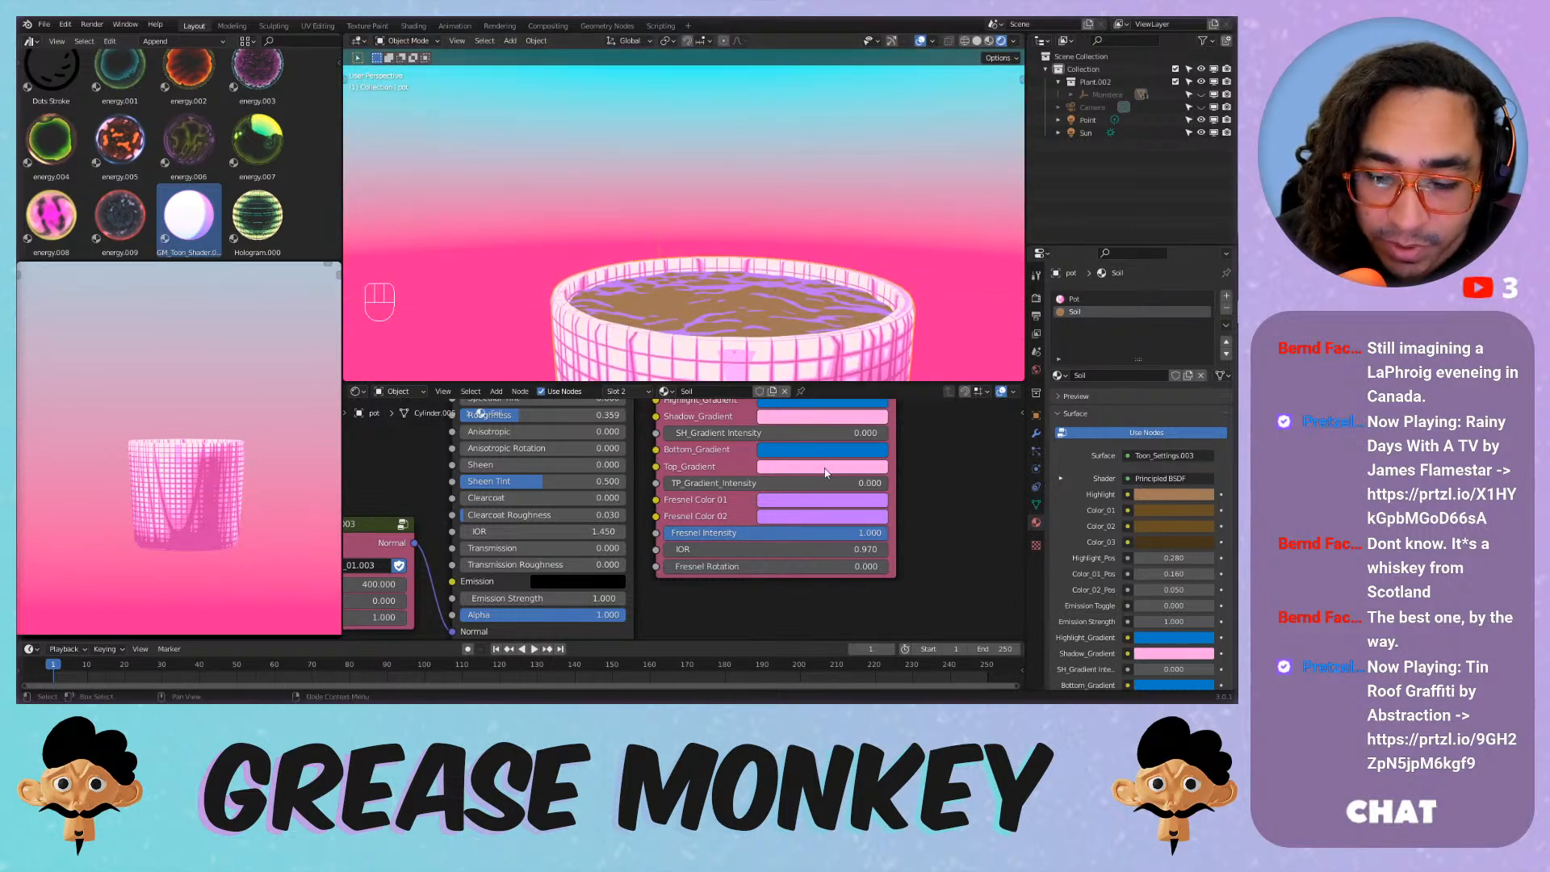
Copy the dark brown Color_03 onto both Fresnel Color 01 and Fresnel Color 02 of the Soil toon shader.
middle_click_drag(903, 520, 828, 617)
scroll(828, 617, "down", 3)
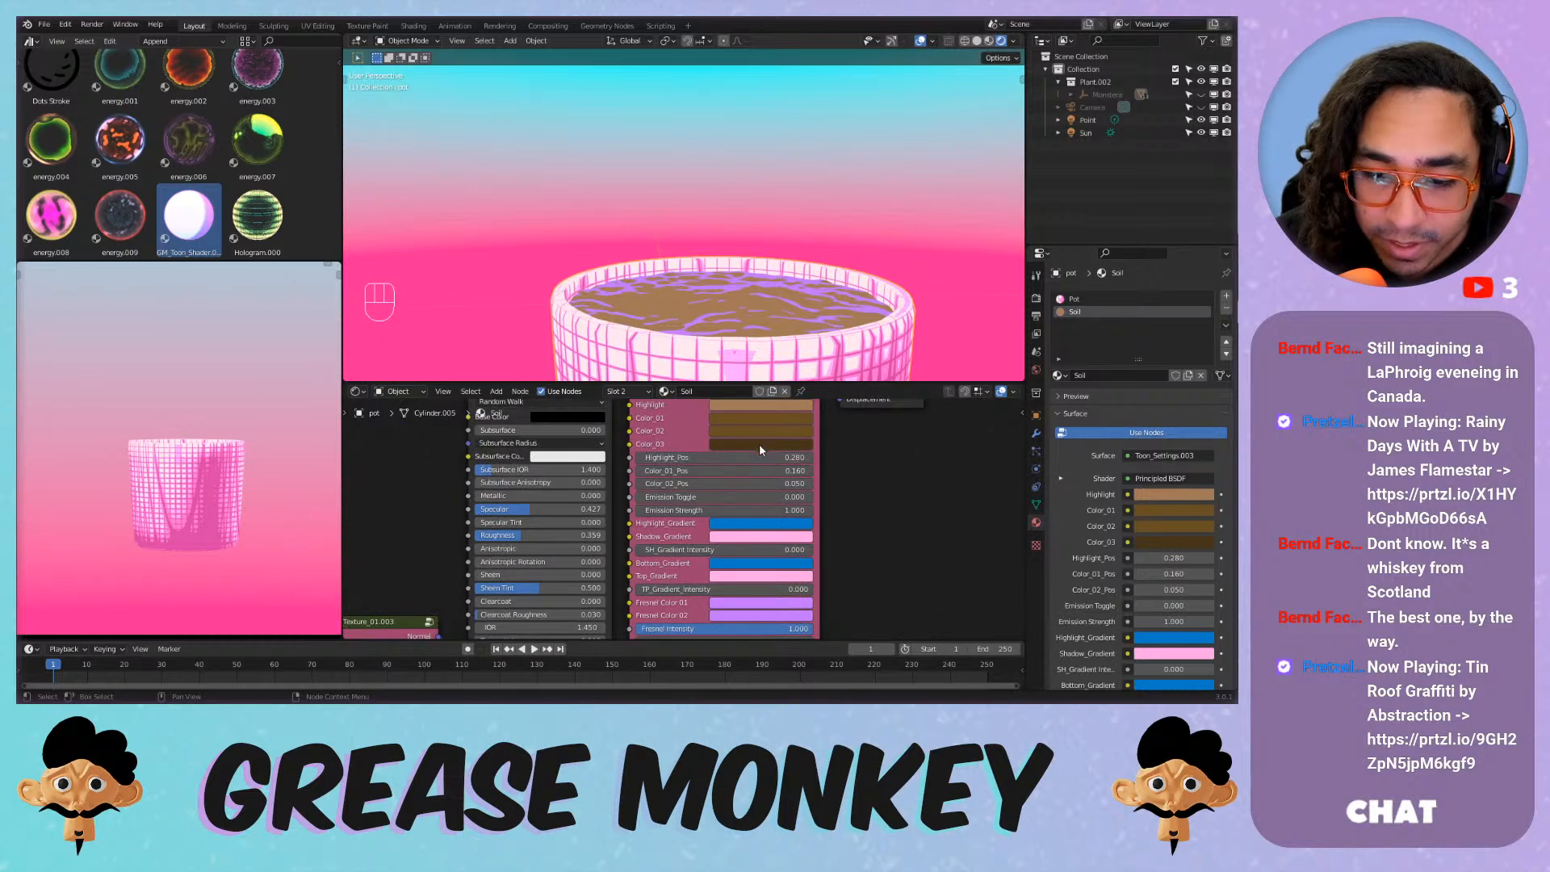
key("ctrl+c")
key("ctrl+v")
key("ctrl+v")
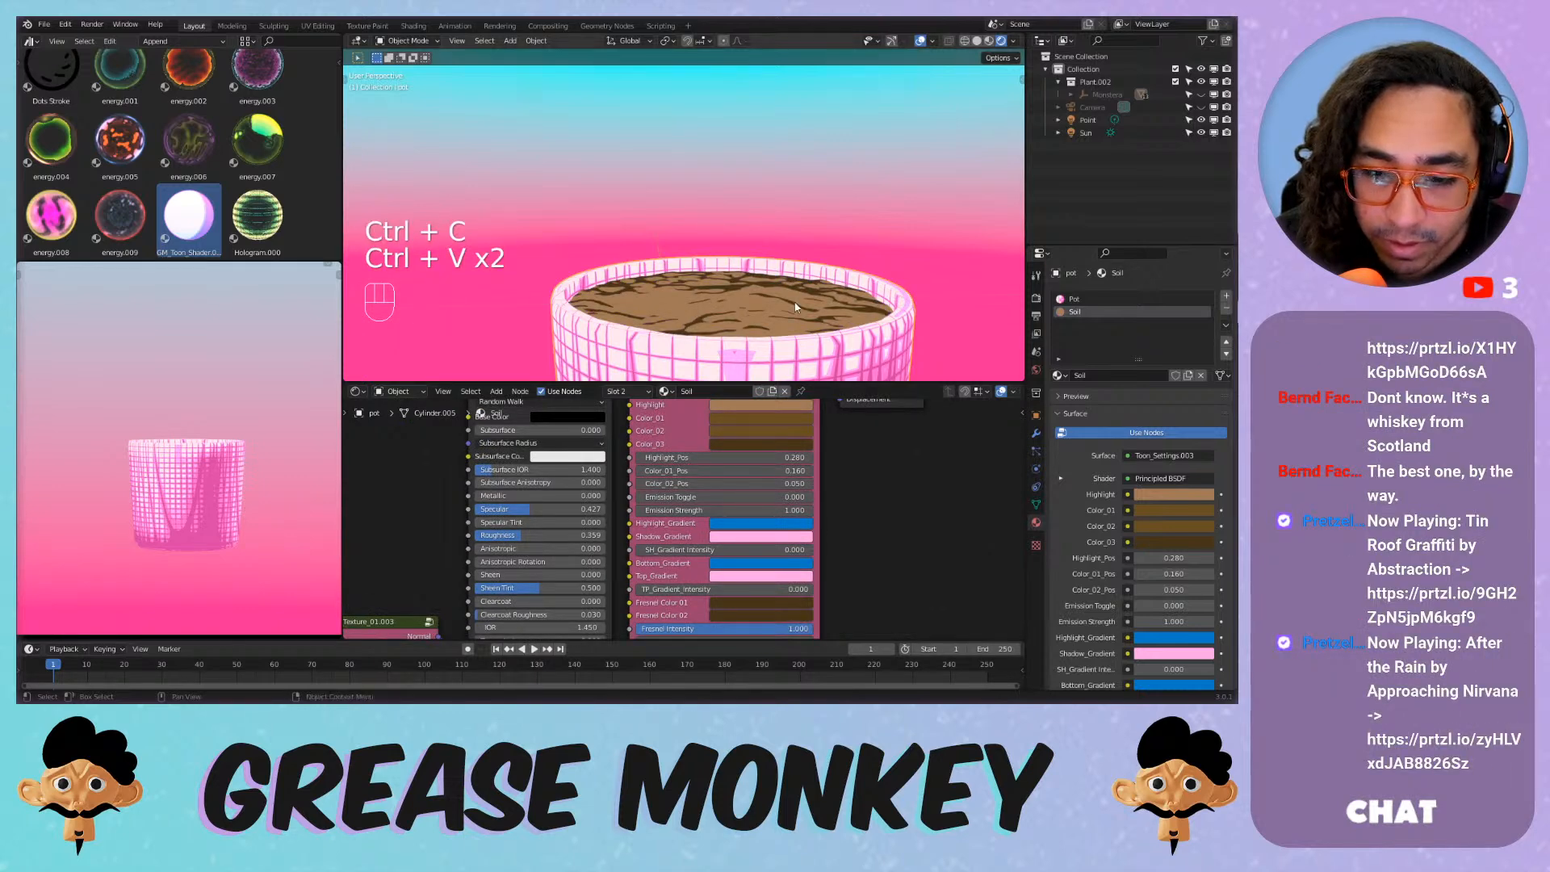
Set both Specular and Roughness to 0 on the Soil material's Principled BSDF node.
scroll(795, 307, "down", 4)
mouse_move(793, 278)
middle_mouse_down()
mouse_move(787, 299)
mouse_move(783, 256)
mouse_move(767, 291)
mouse_move(771, 258)
middle_mouse_up()
scroll(857, 417, "up", 2)
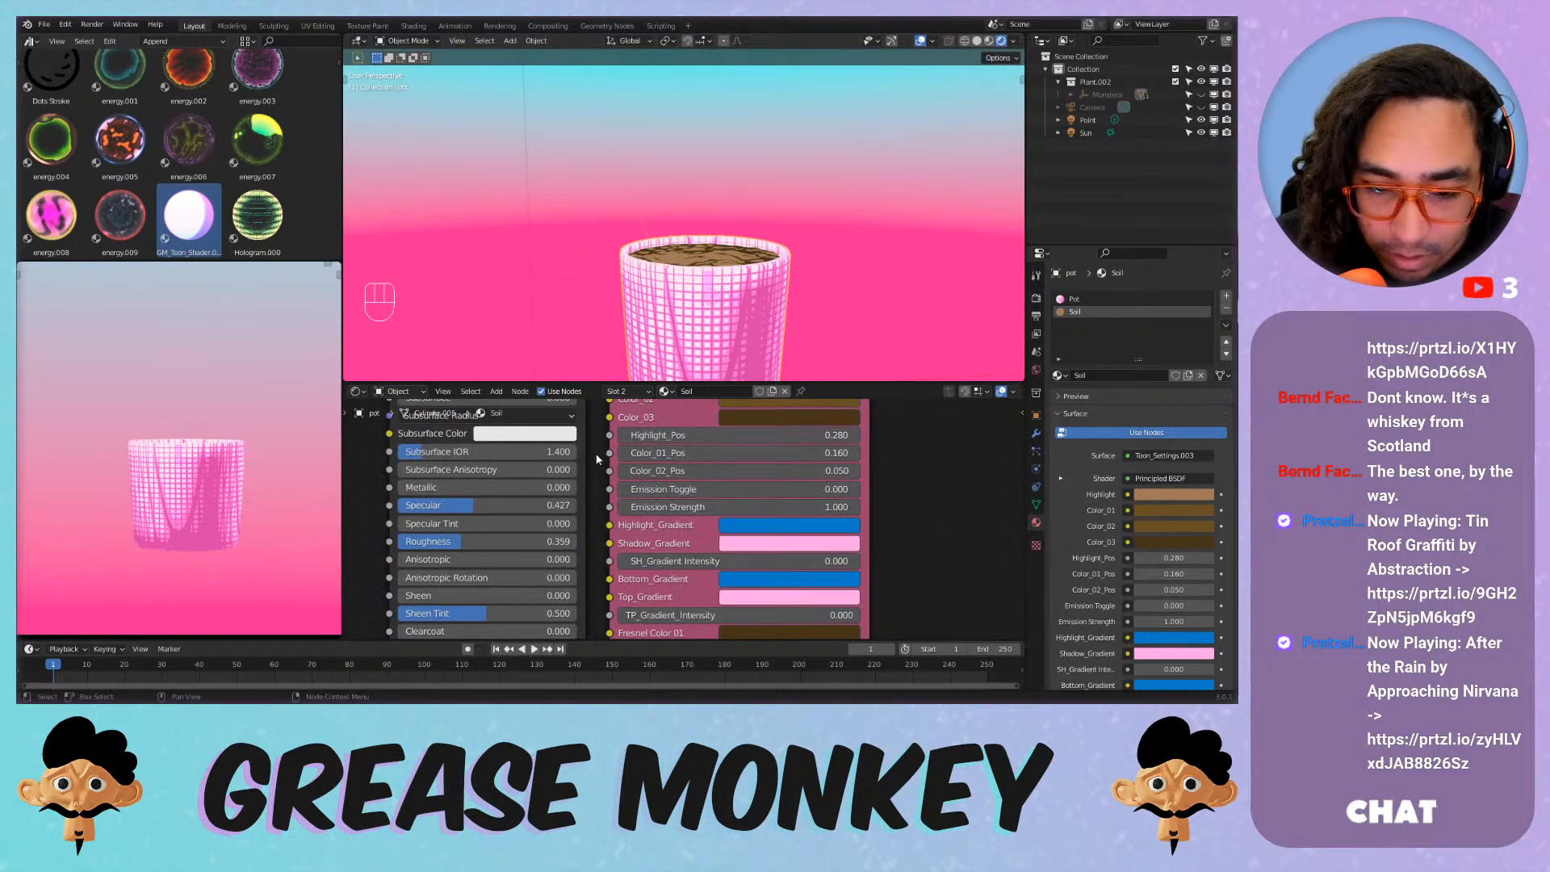
scroll(598, 458, "down", 1)
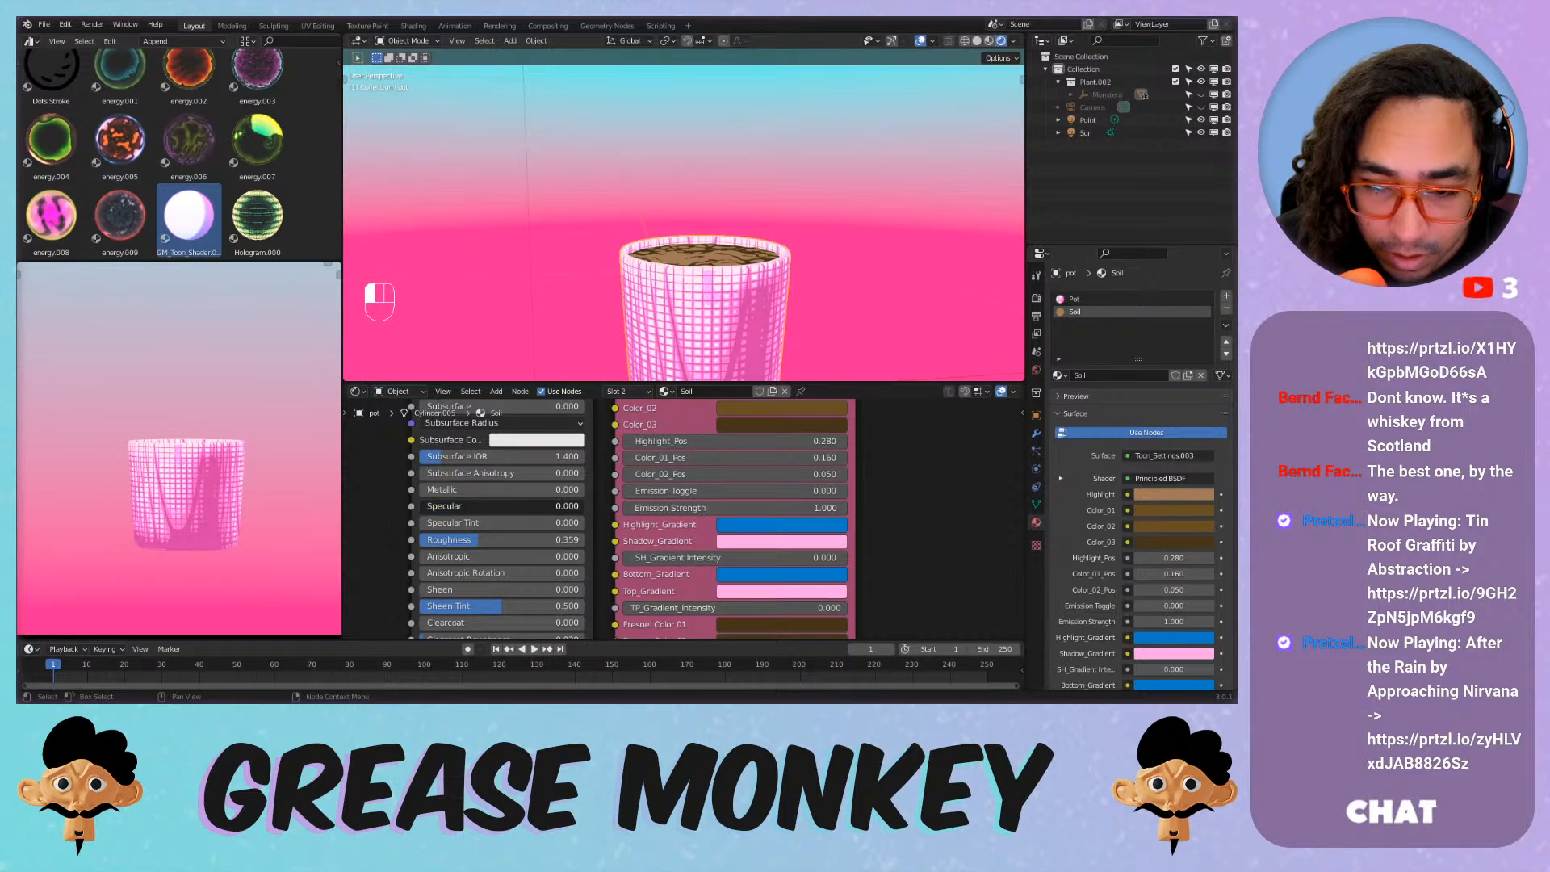
left_click_drag(510, 506, 406, 540)
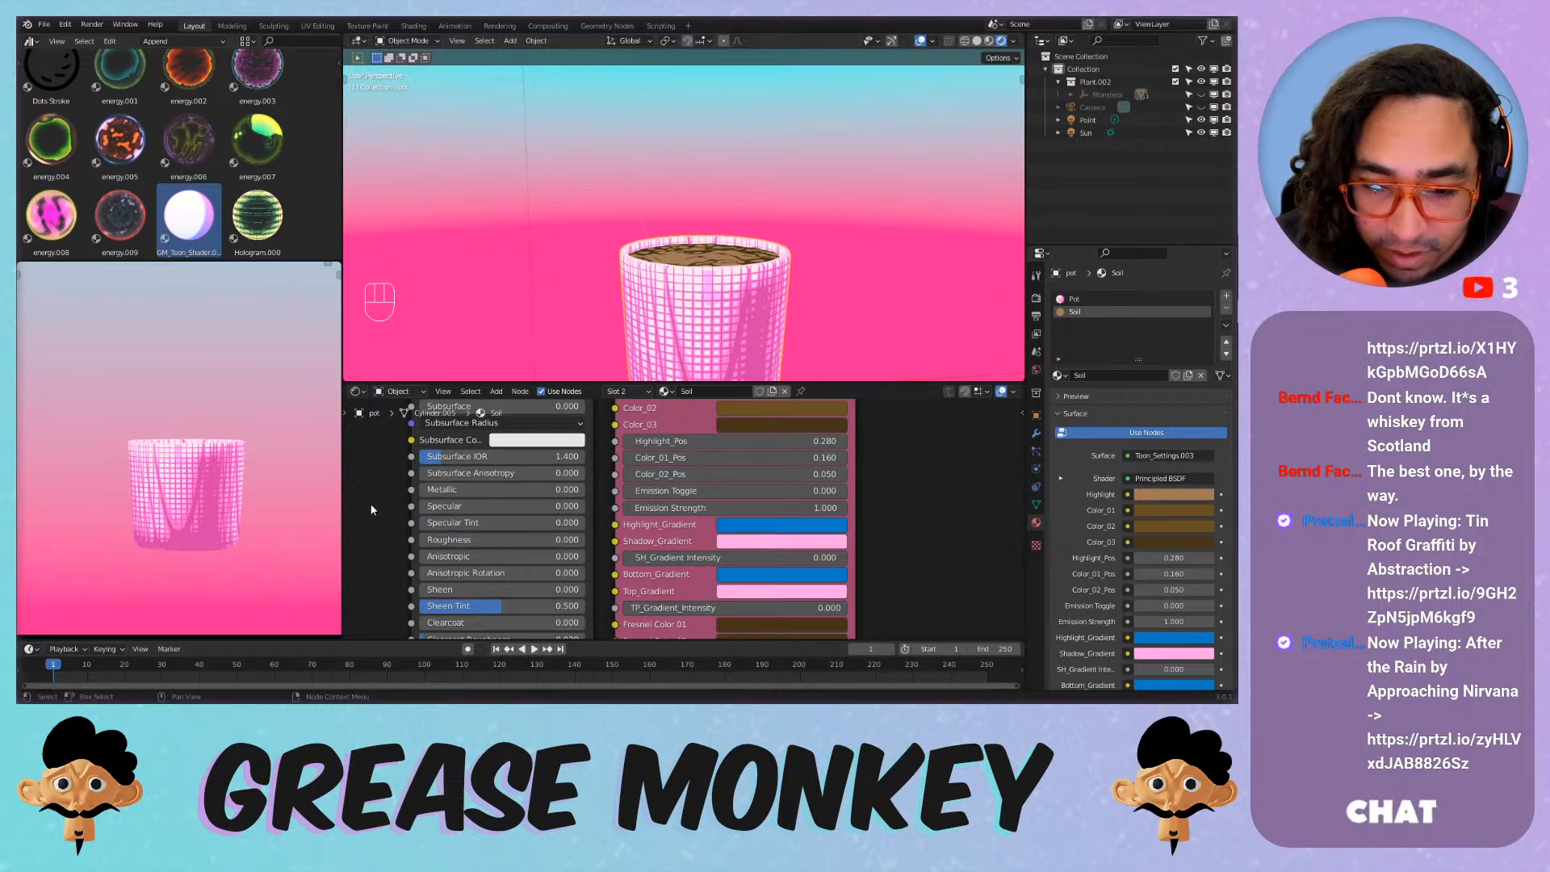
Examine the Soil shader's node settings and the soil's shading from above and from a low angle.
middle_click_drag(376, 510, 433, 611)
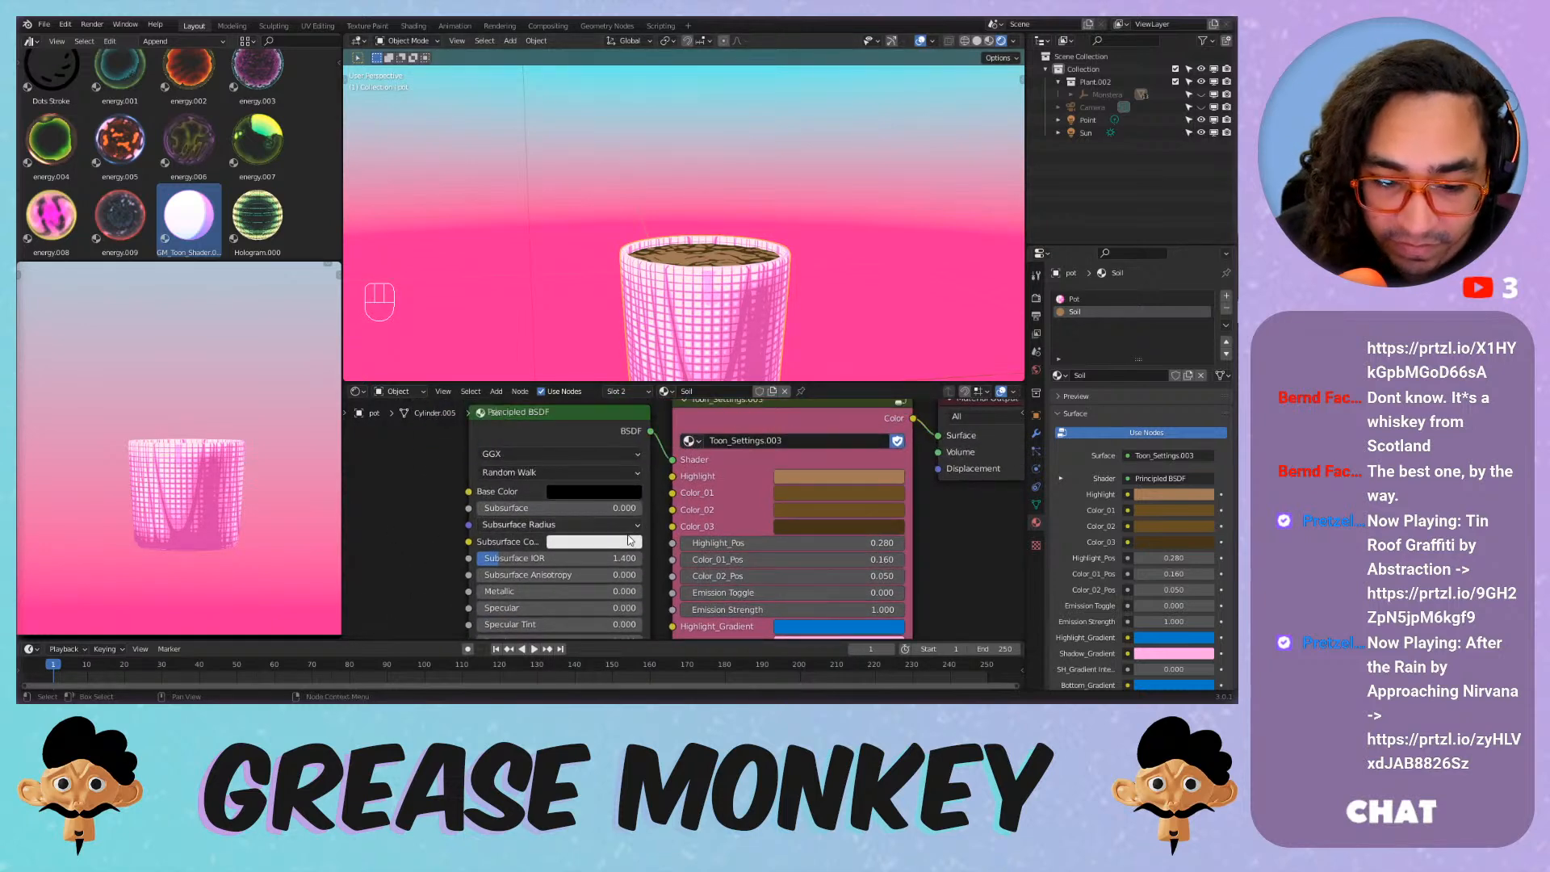
middle_click_drag(946, 568, 840, 383)
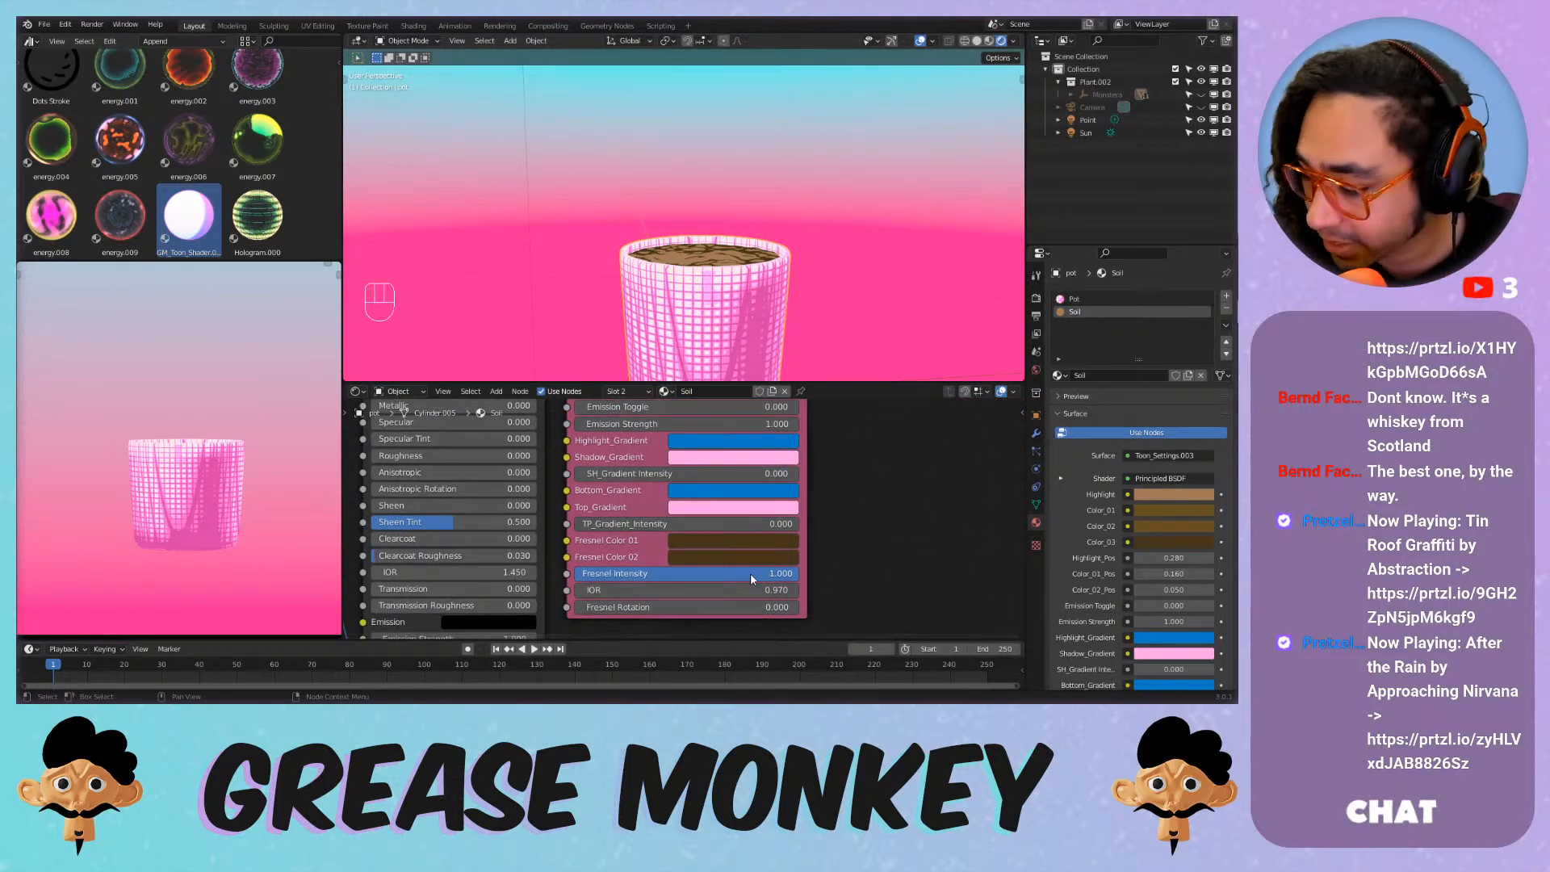
scroll(679, 289, "up", 3)
middle_click_drag(680, 289, 655, 365)
scroll(706, 259, "up", 5)
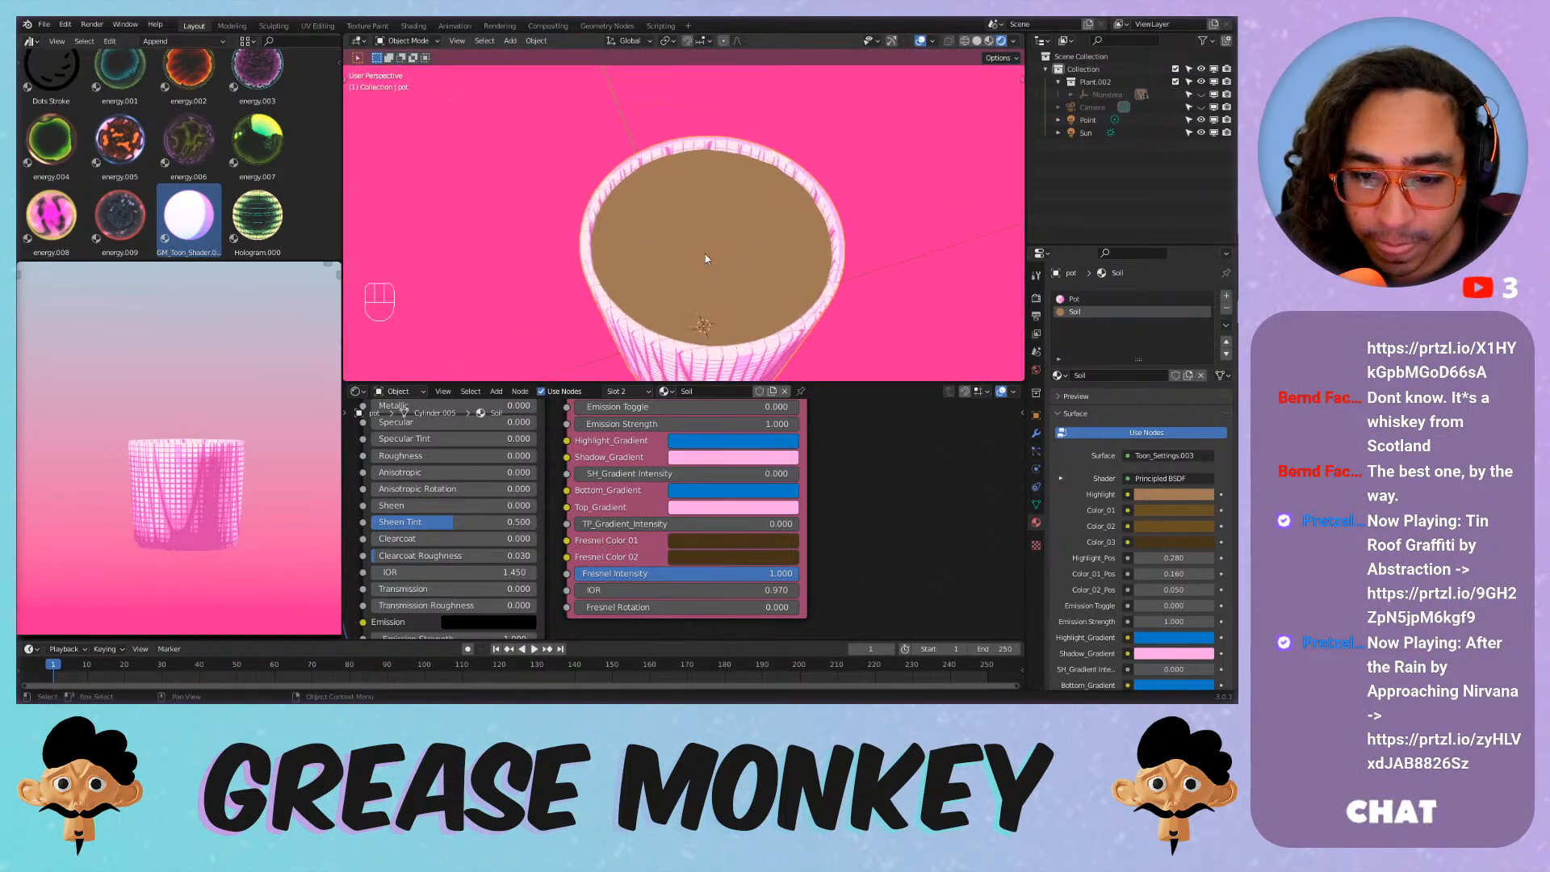
middle_click_drag(737, 279, 753, 217)
scroll(822, 455, "down", 1)
Try different color position values in the Soil toon settings, including Color_01_Pos at 1.000, and undo the changes.
middle_click_drag(832, 454, 831, 567)
left_click_drag(757, 482, 759, 482)
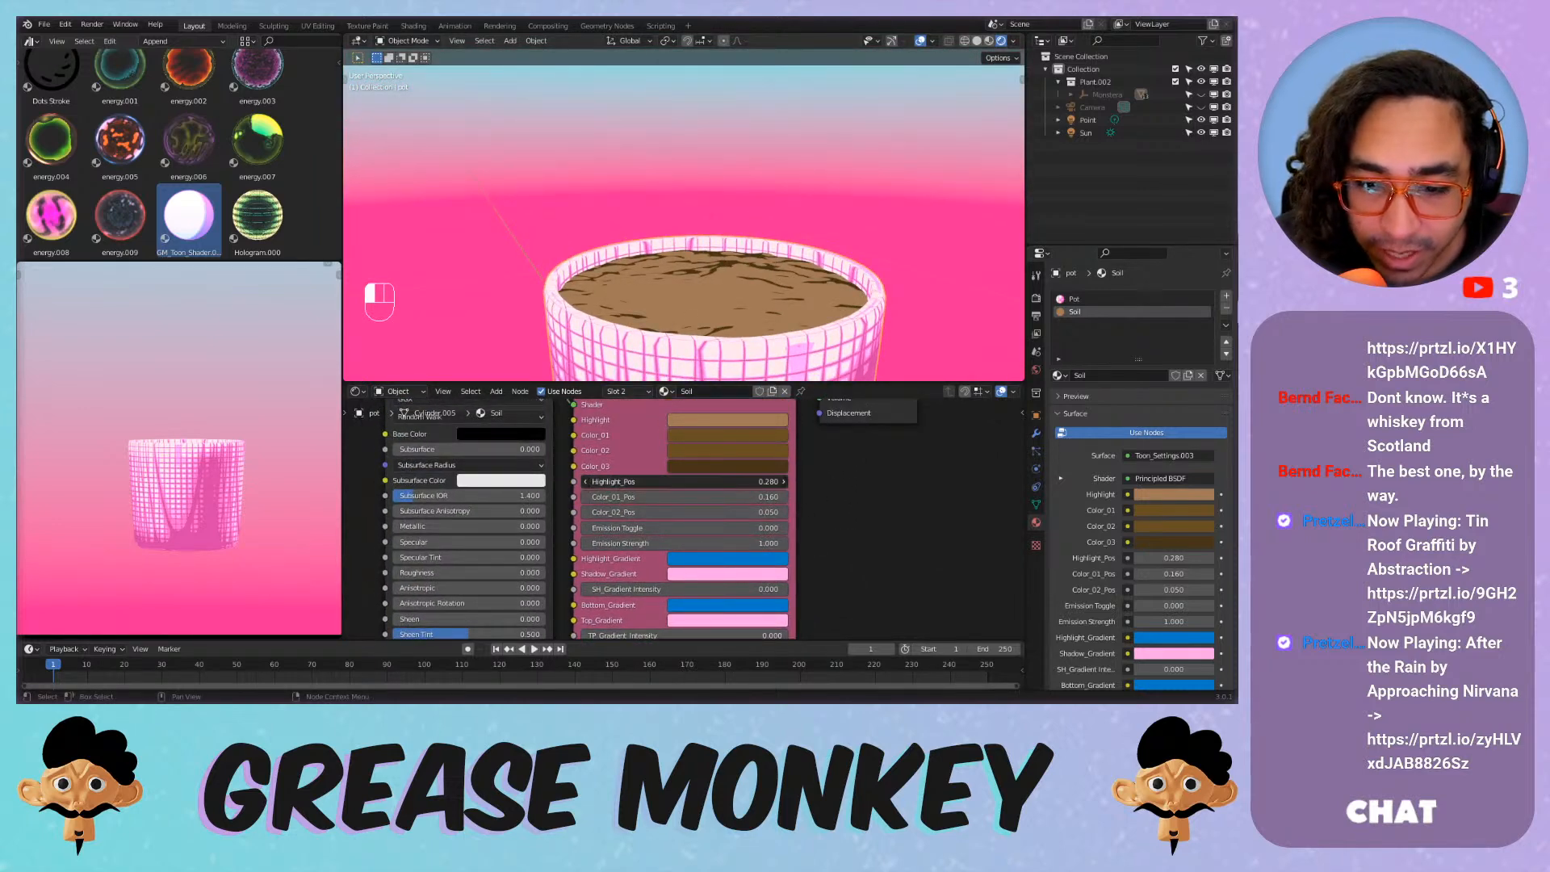
key("ctrl+z")
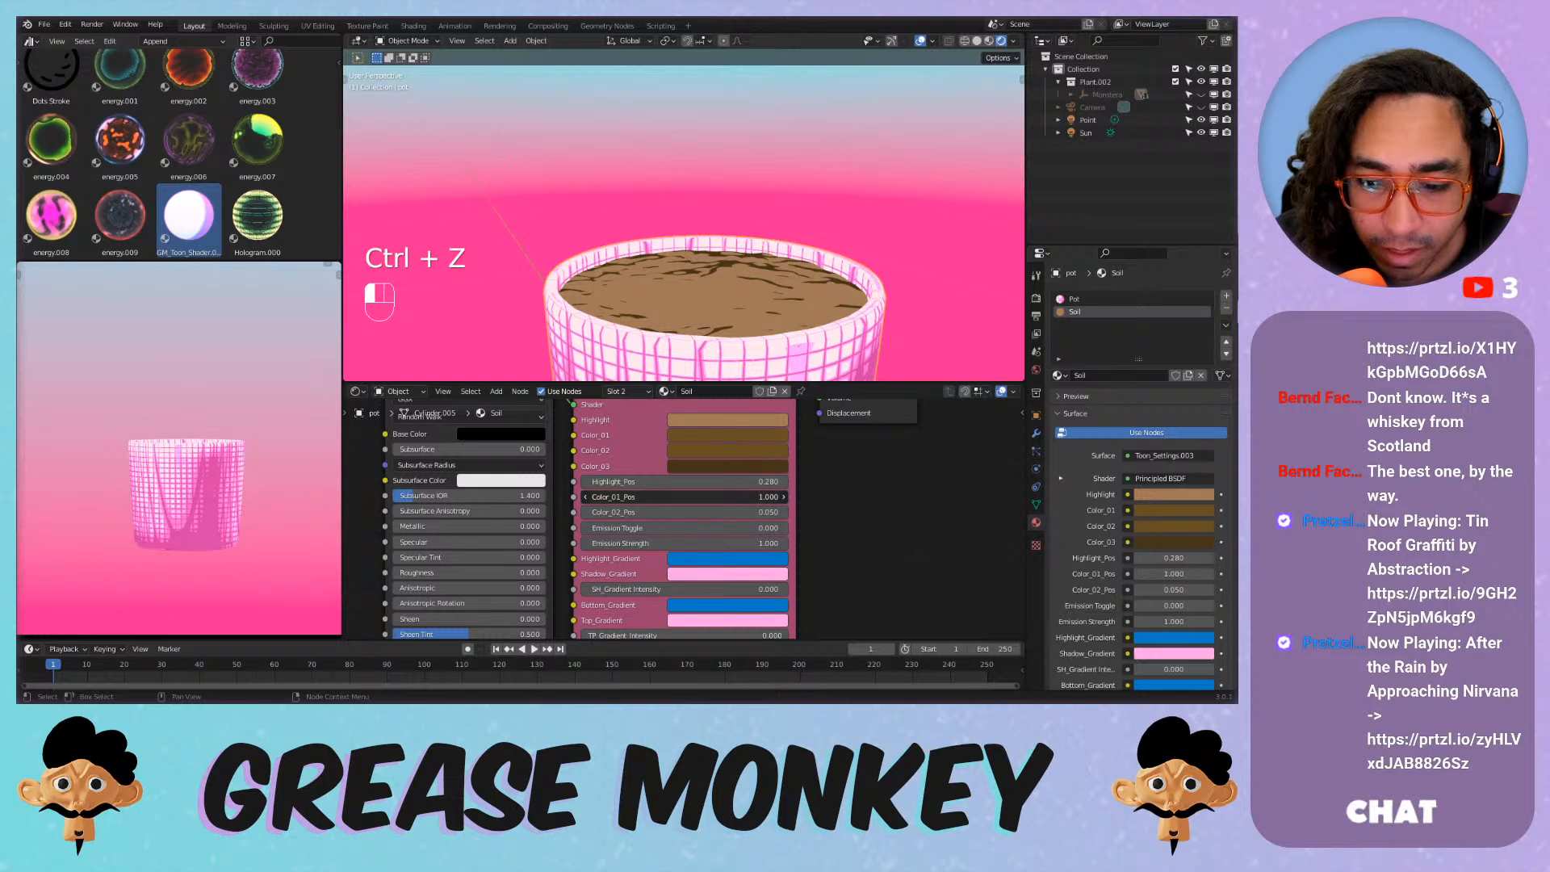
key("ctrl+z")
key("ctrl+z")
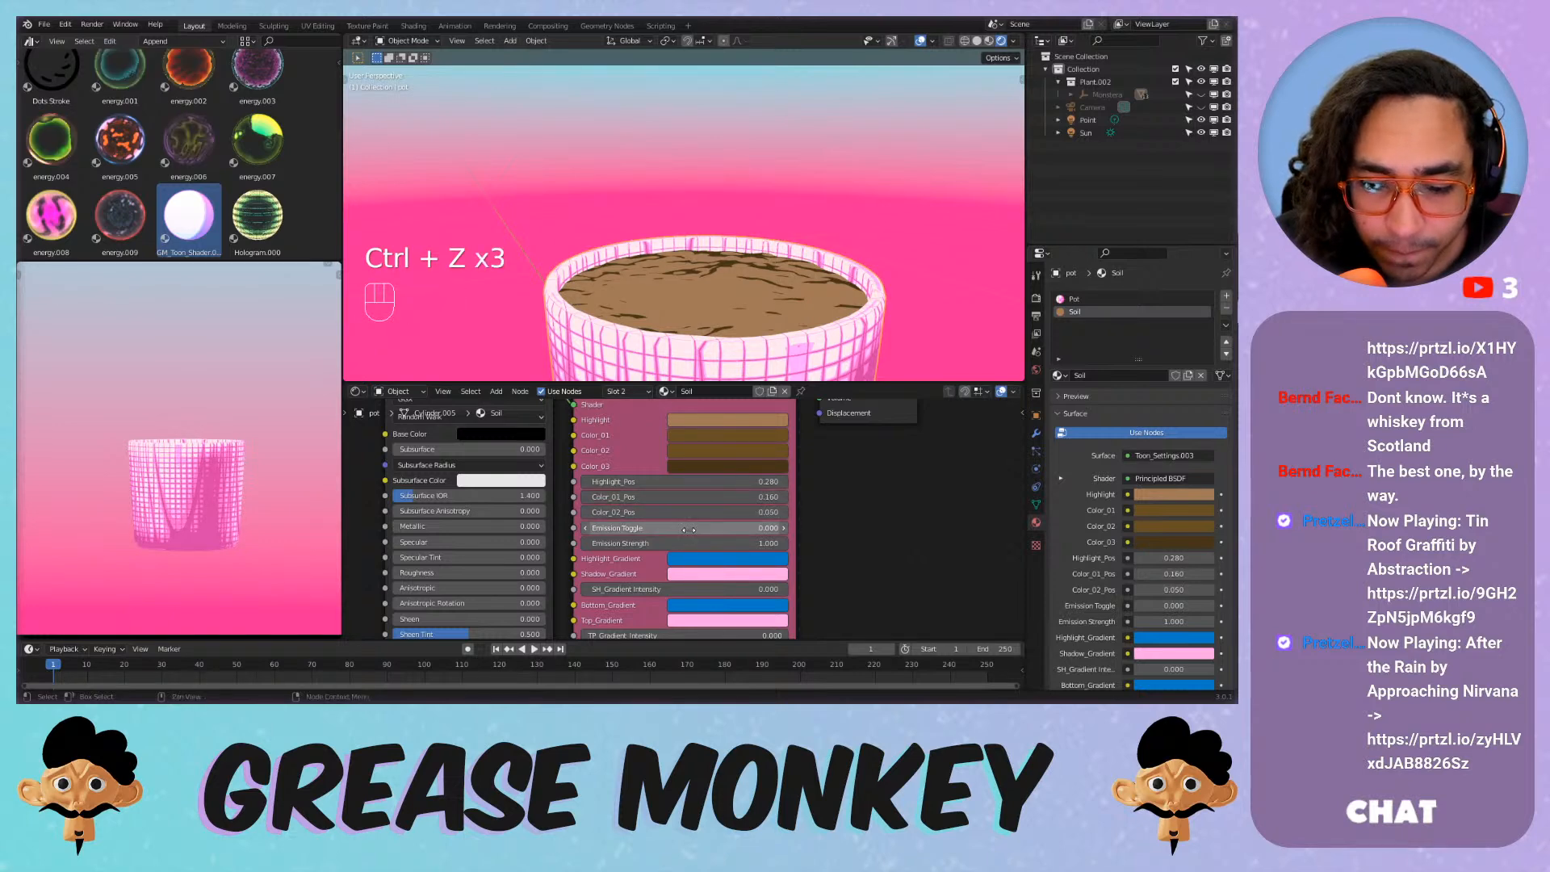
Try adjusting the Detail value of the GM_Texture_01.003 node and undo the change.
scroll(770, 532, "down", 1)
middle_click_drag(513, 610, 596, 502)
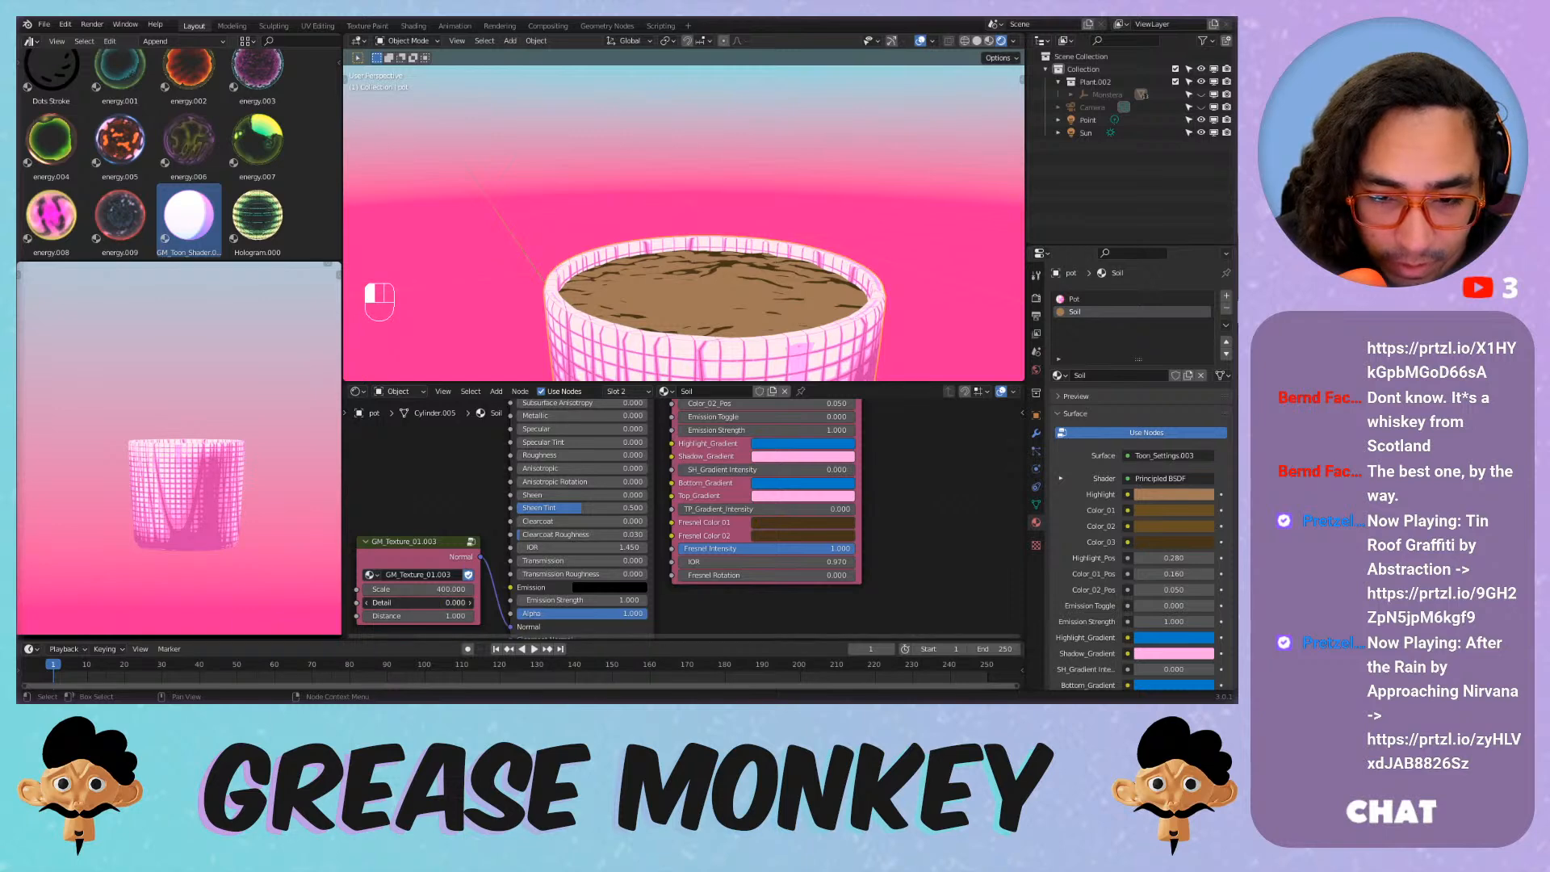
key("ctrl+z")
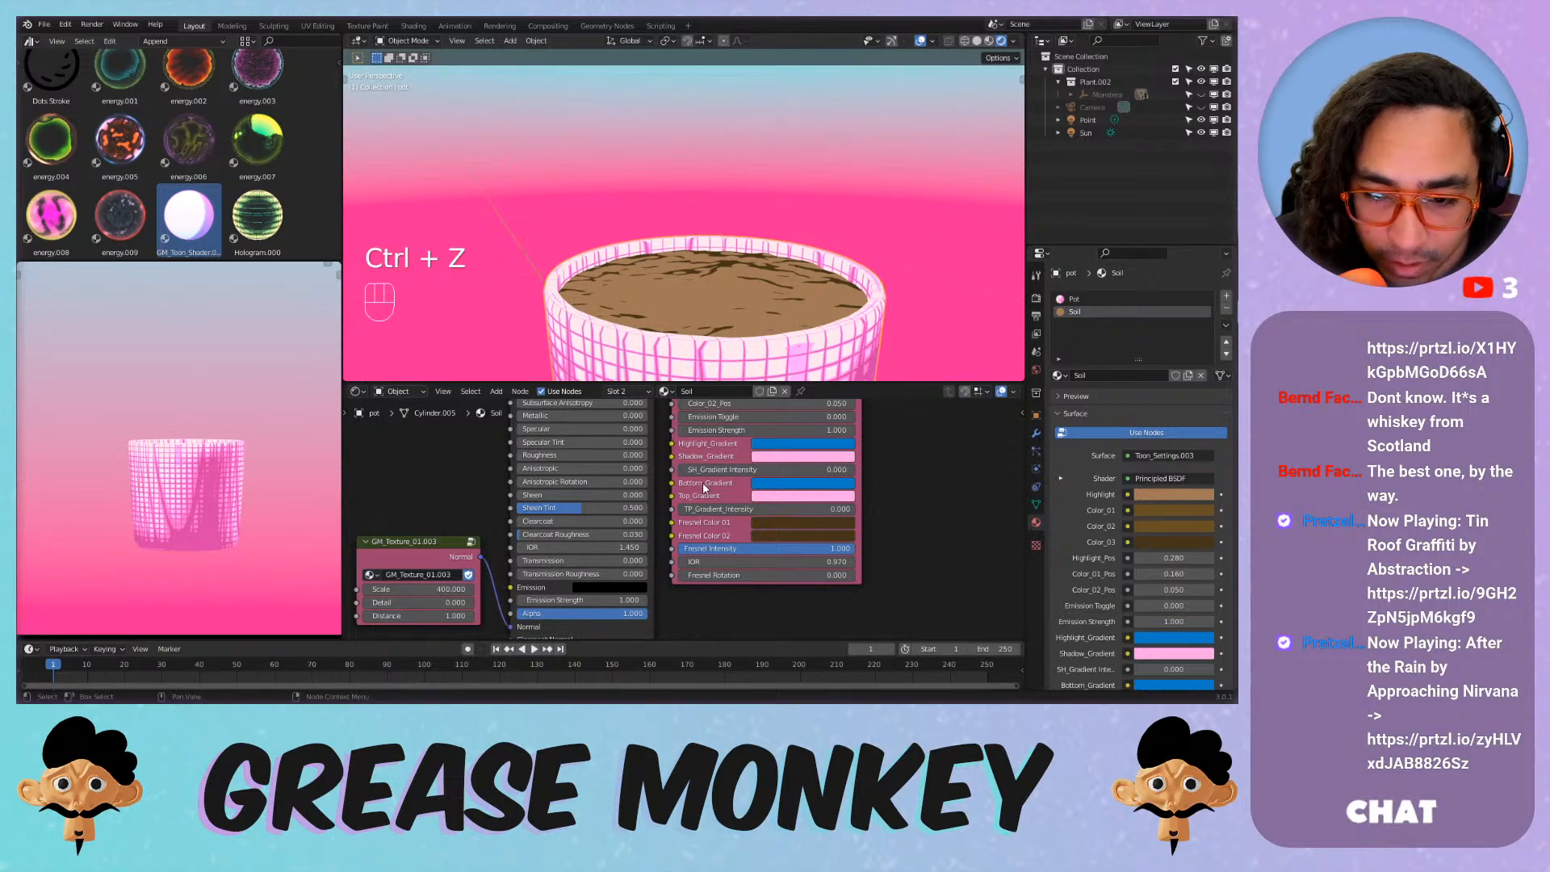
Try different power and radius values on the Point light and undo the changes.
scroll(711, 314, "down", 4)
left_click(1087, 120)
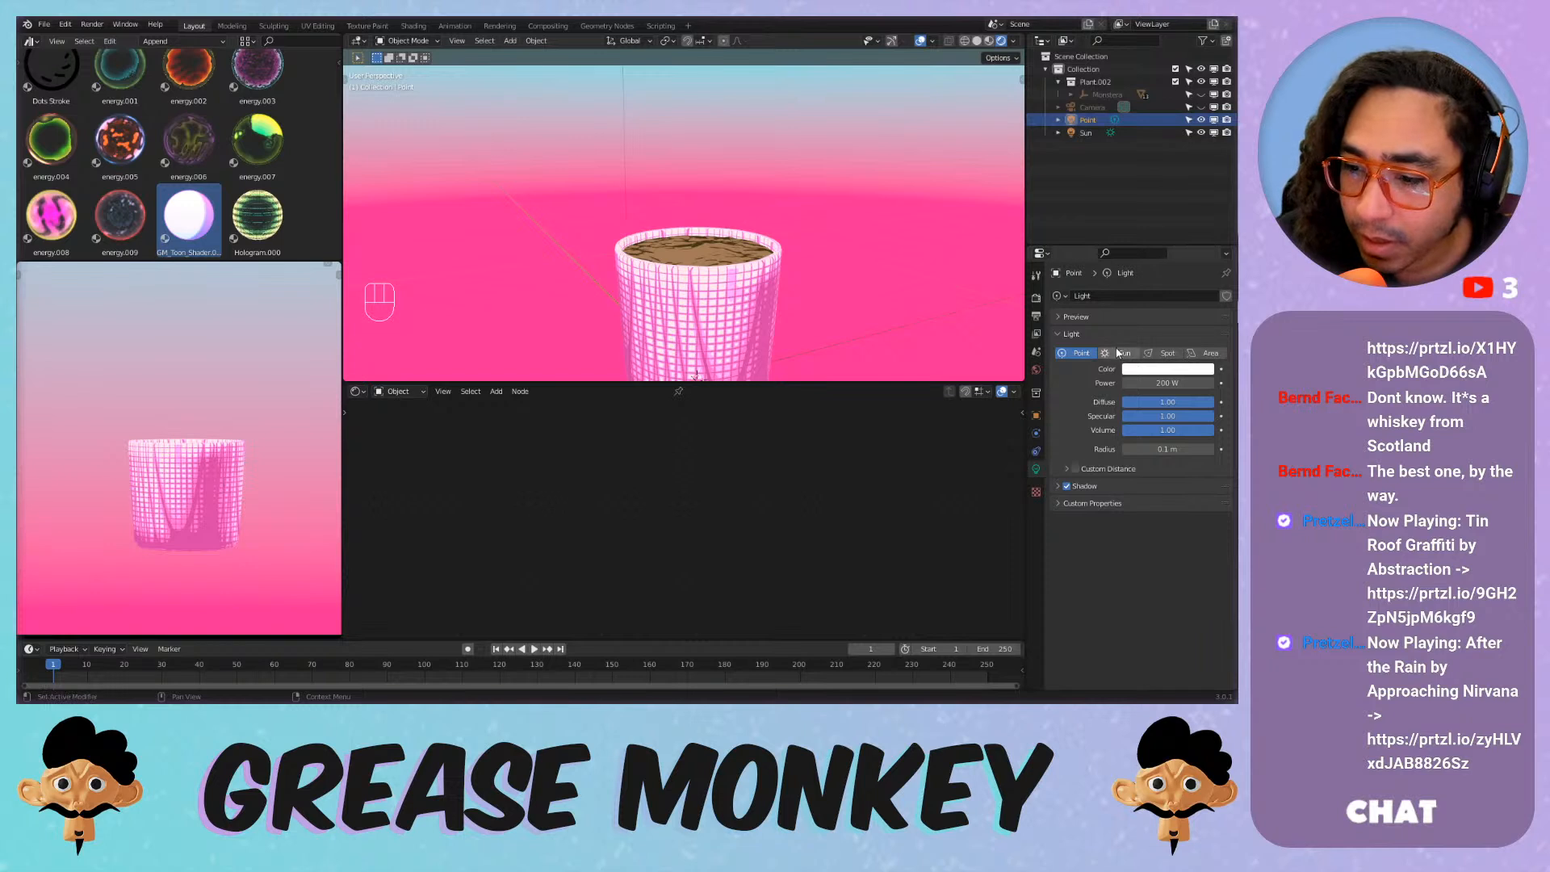
left_click_drag(1151, 387, 1087, 387)
key("ctrl+z")
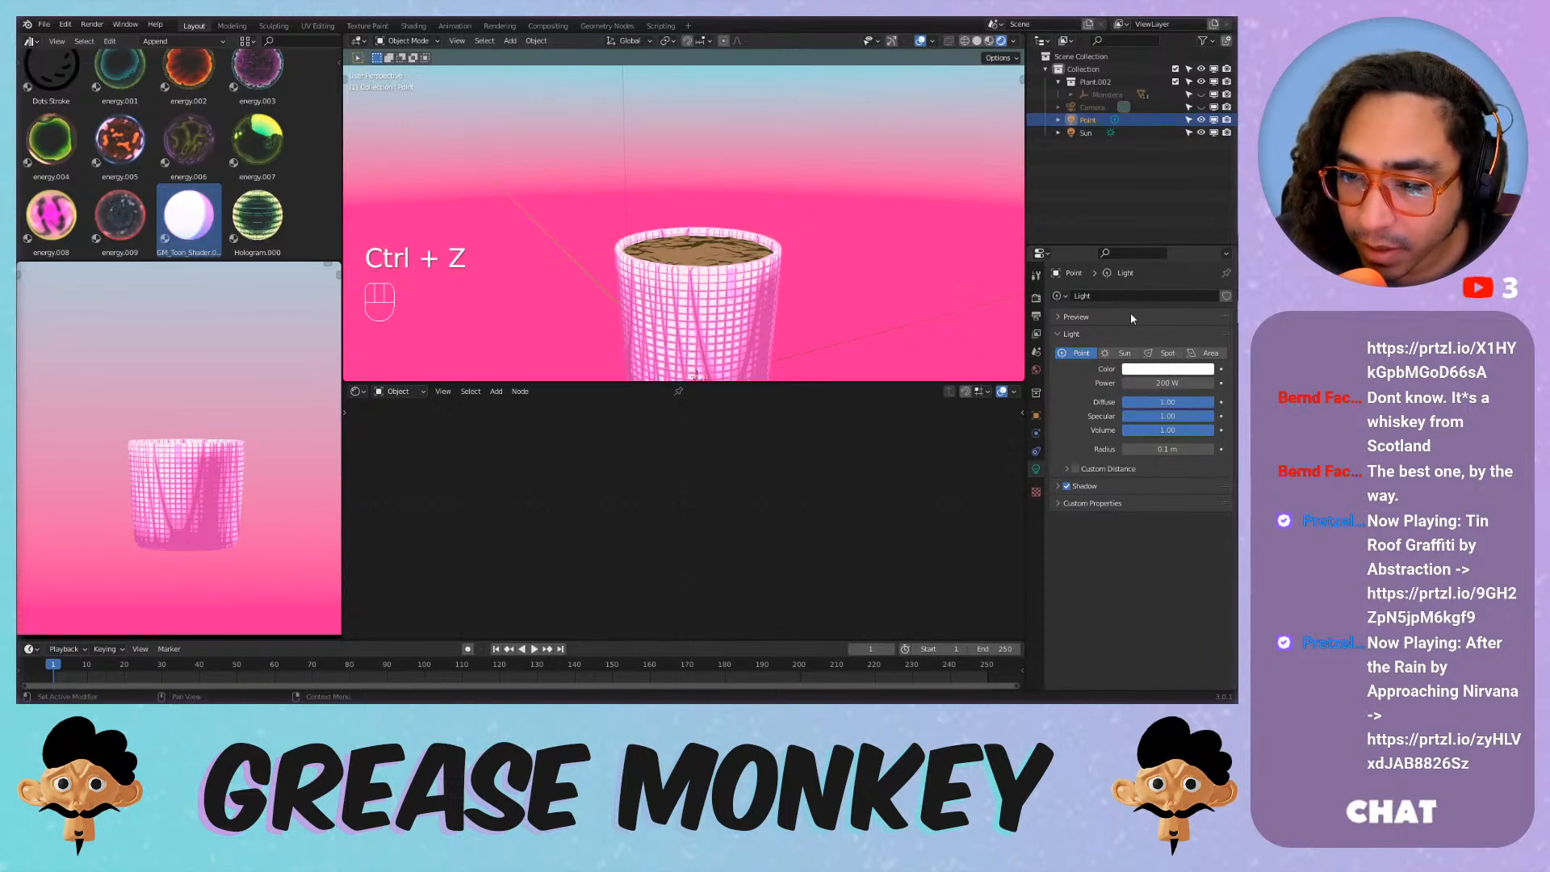
mouse_move(1139, 450)
left_mouse_down()
mouse_move(1235, 450)
mouse_move(1143, 450)
left_mouse_up()
key("ctrl+z")
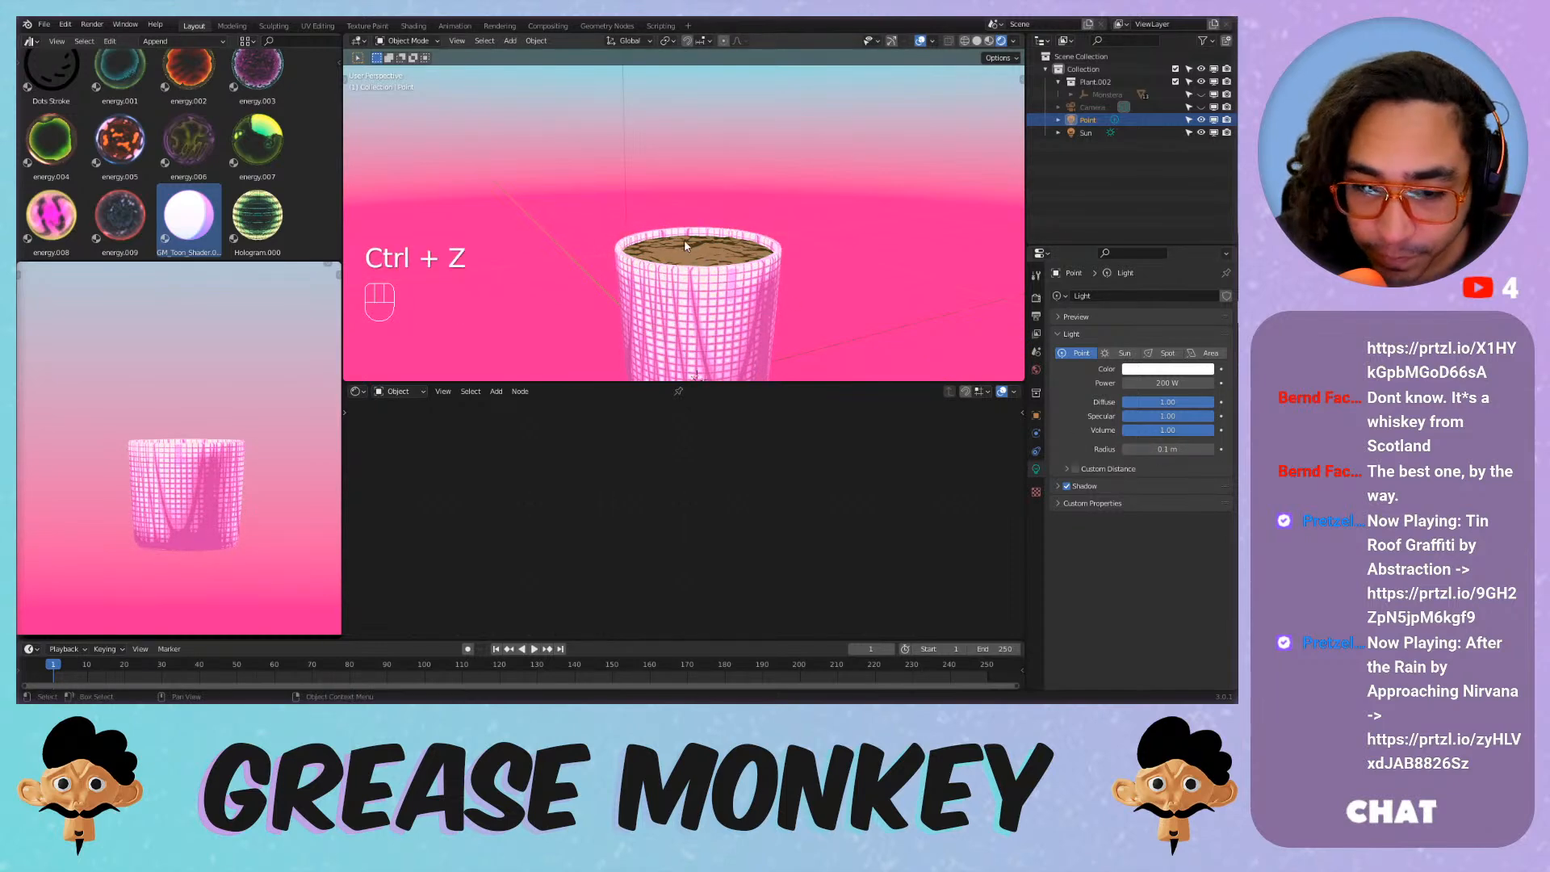
Reselect the pot and examine the soil's texture up close together with its toon and texture node settings.
left_click(684, 241)
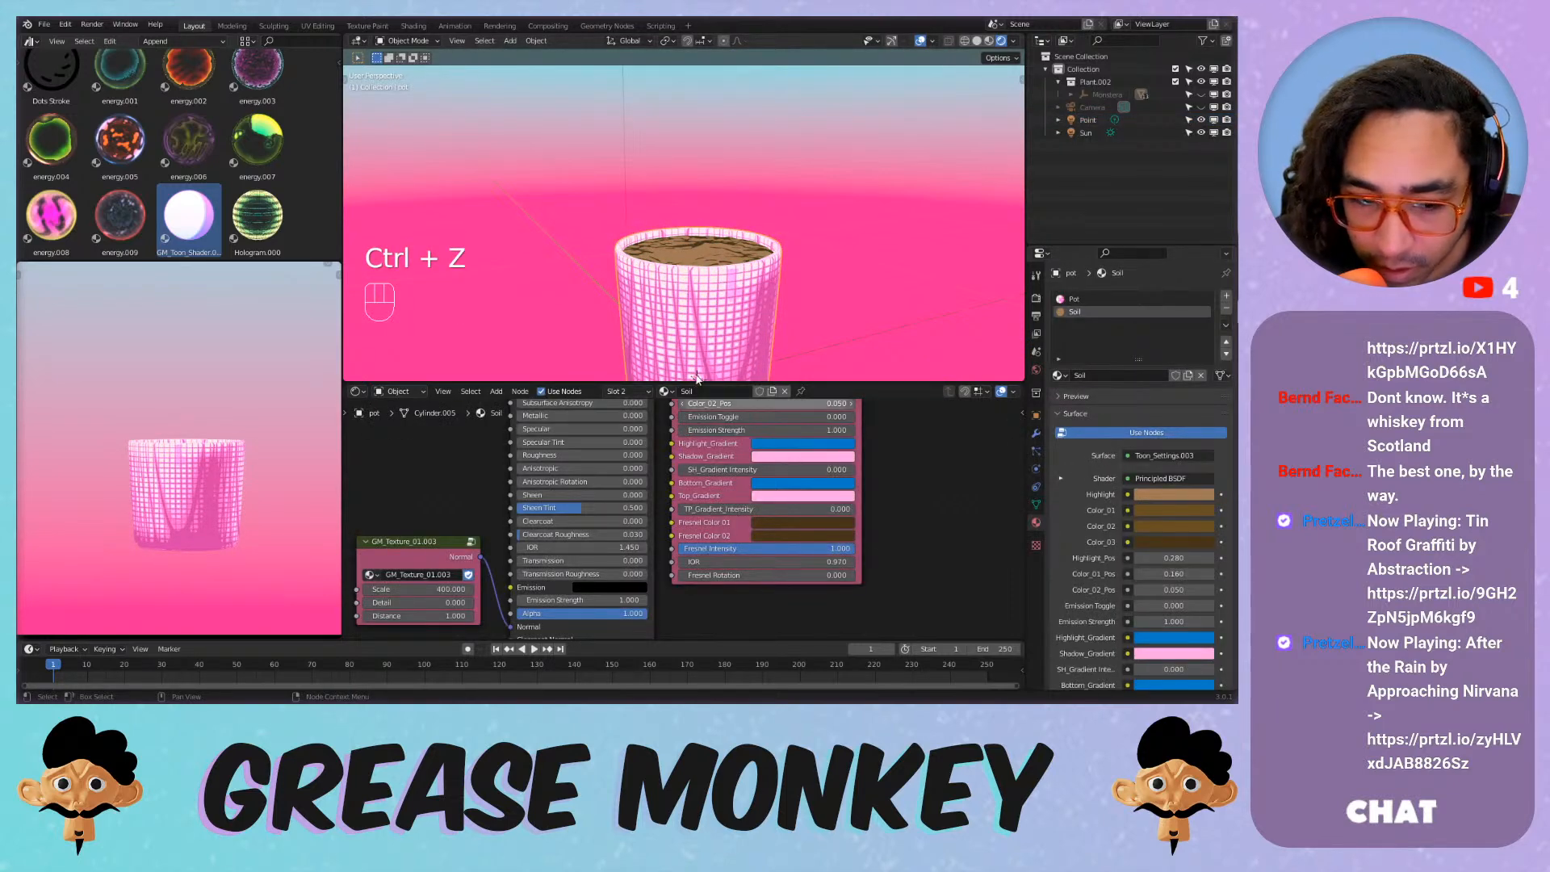
scroll(698, 254, "up", 5)
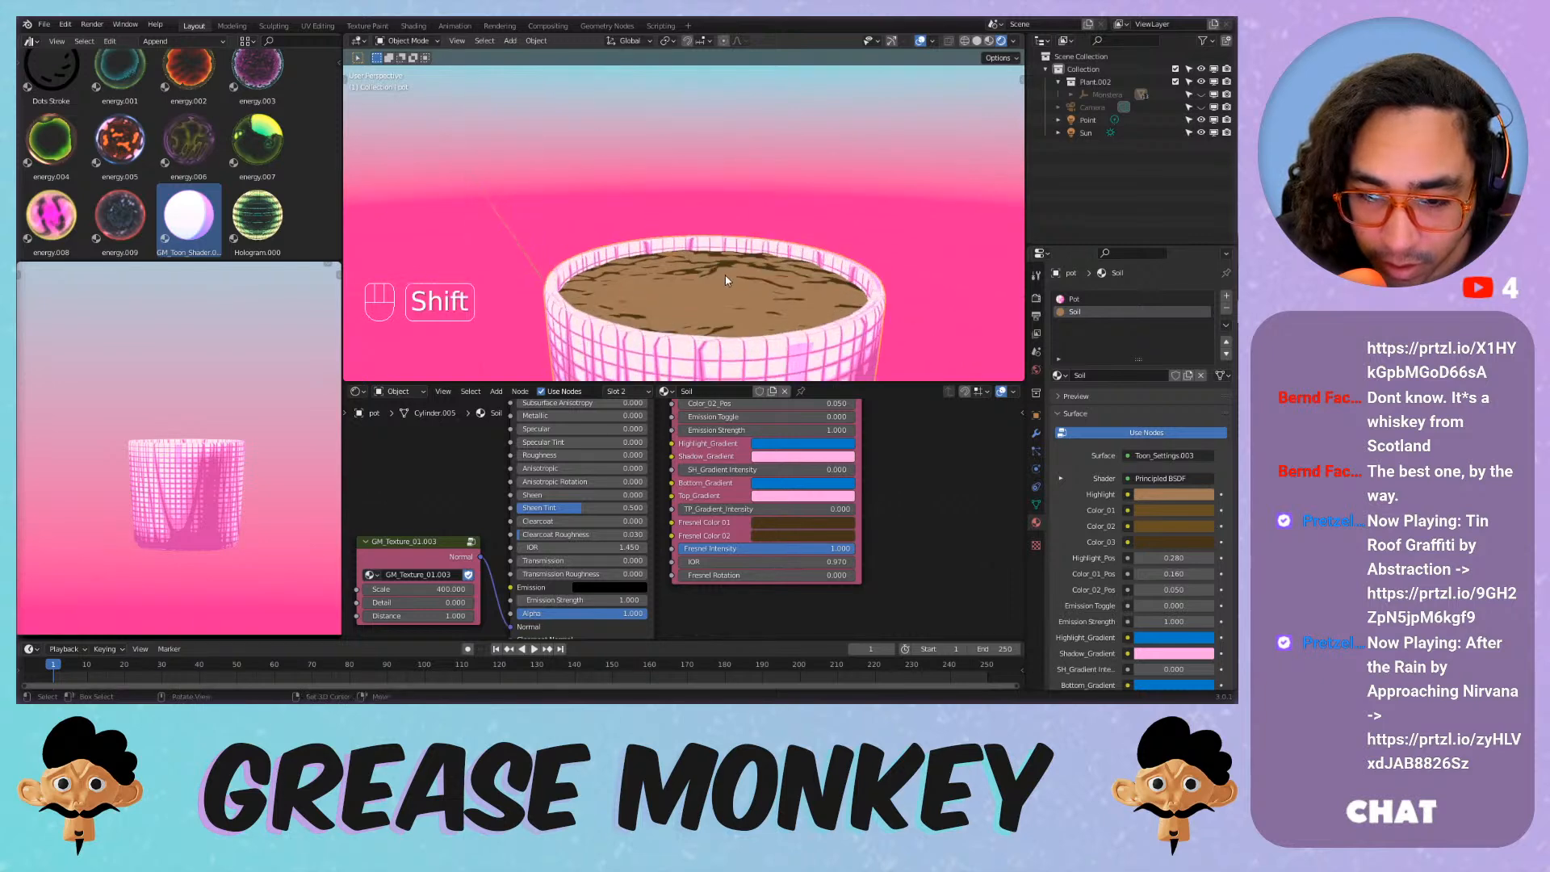
middle_click_drag(722, 216, 721, 212)
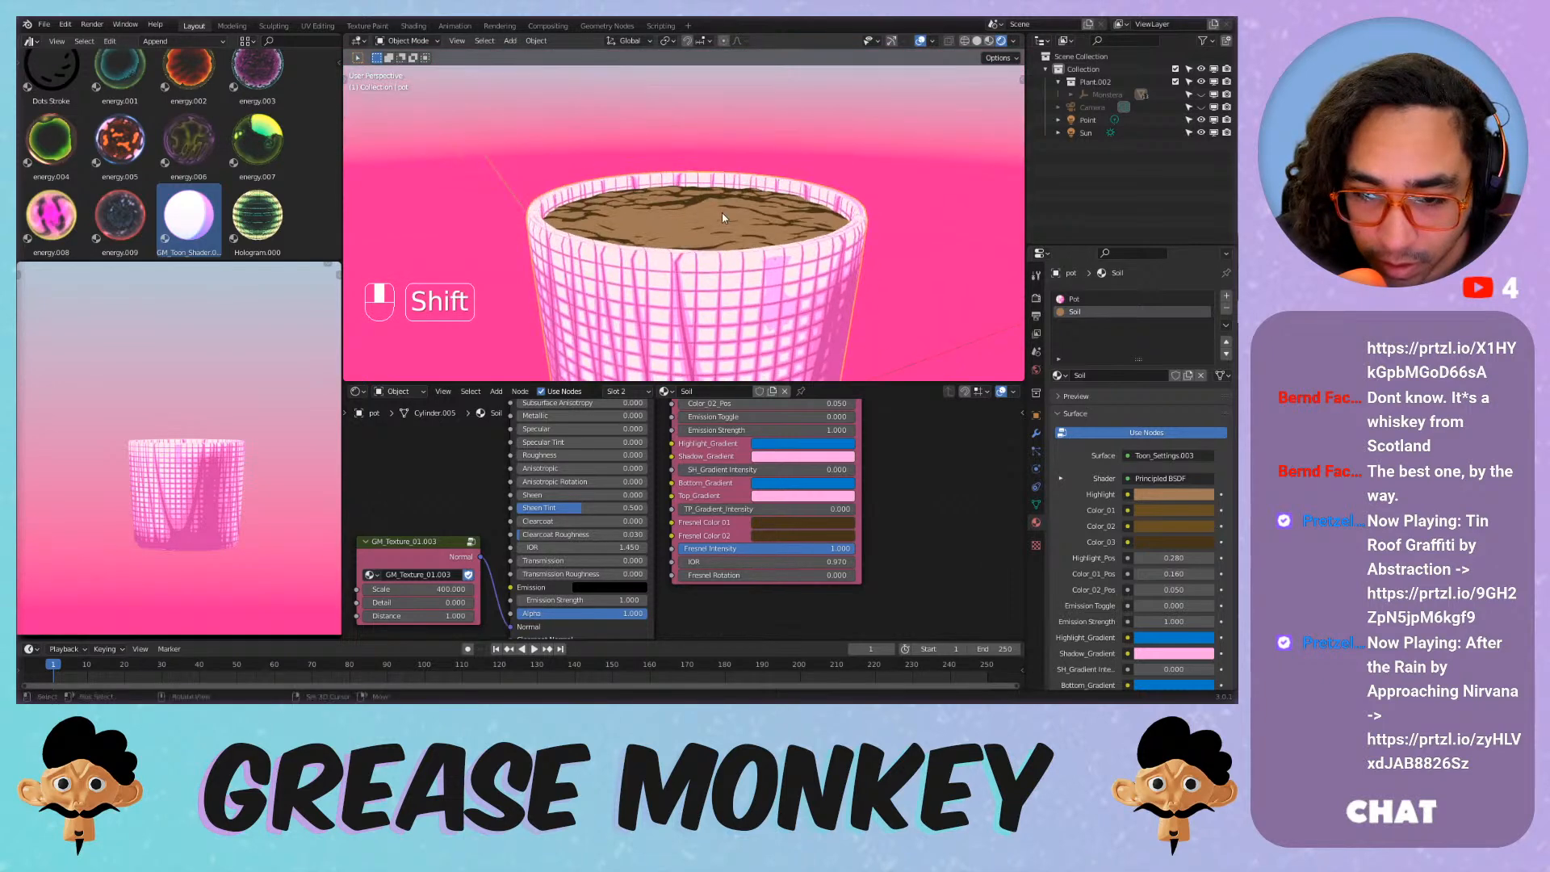
scroll(904, 459, "down", 2)
middle_click_drag(906, 455, 883, 534)
scroll(690, 509, "up", 1)
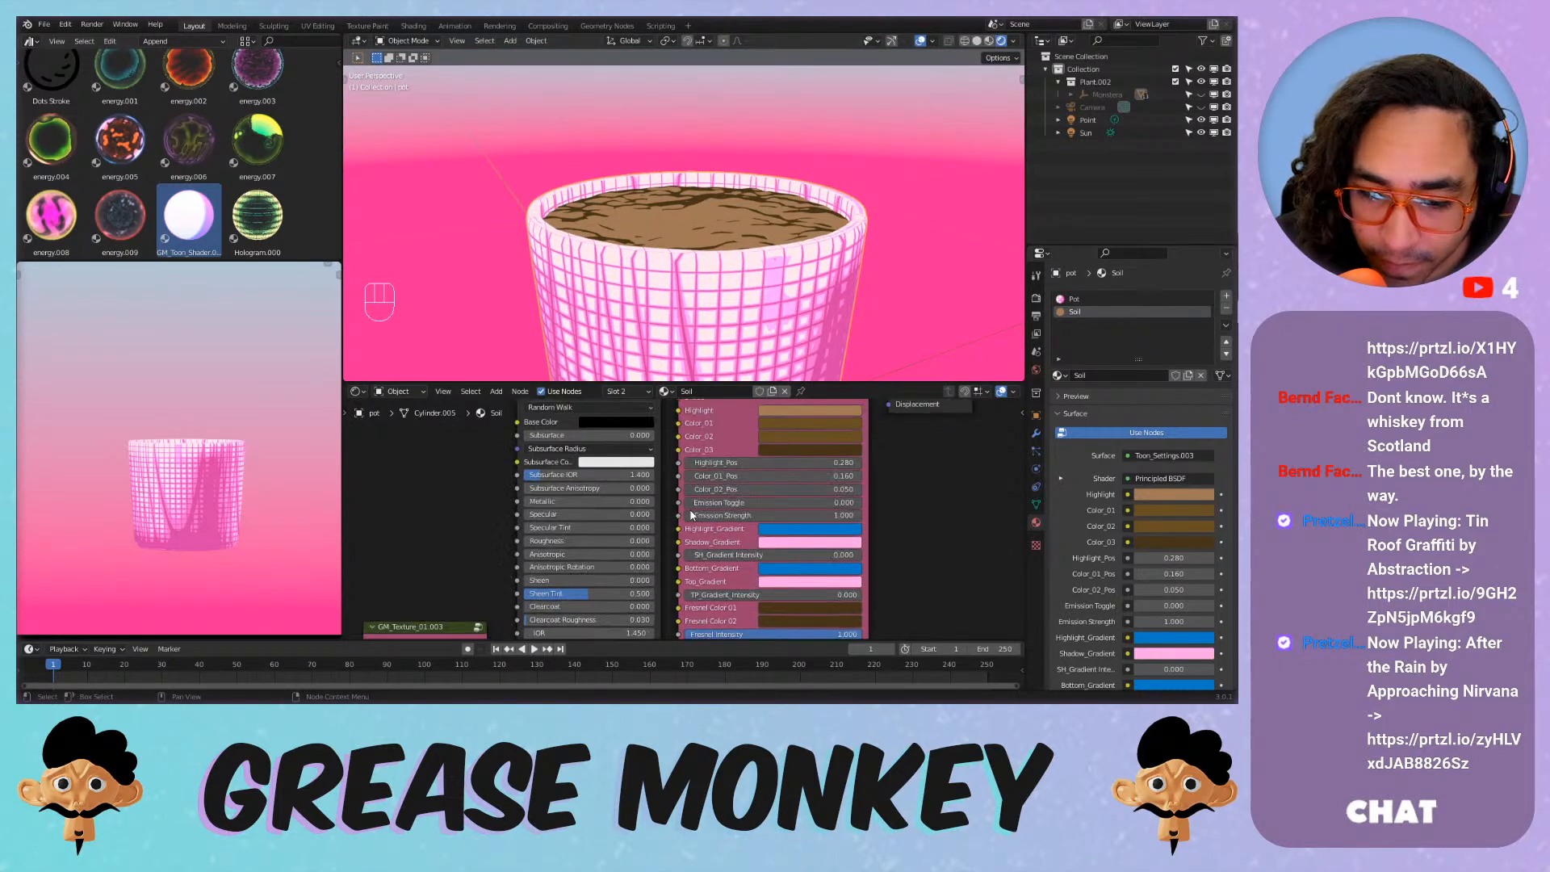
middle_click_drag(689, 508, 755, 418)
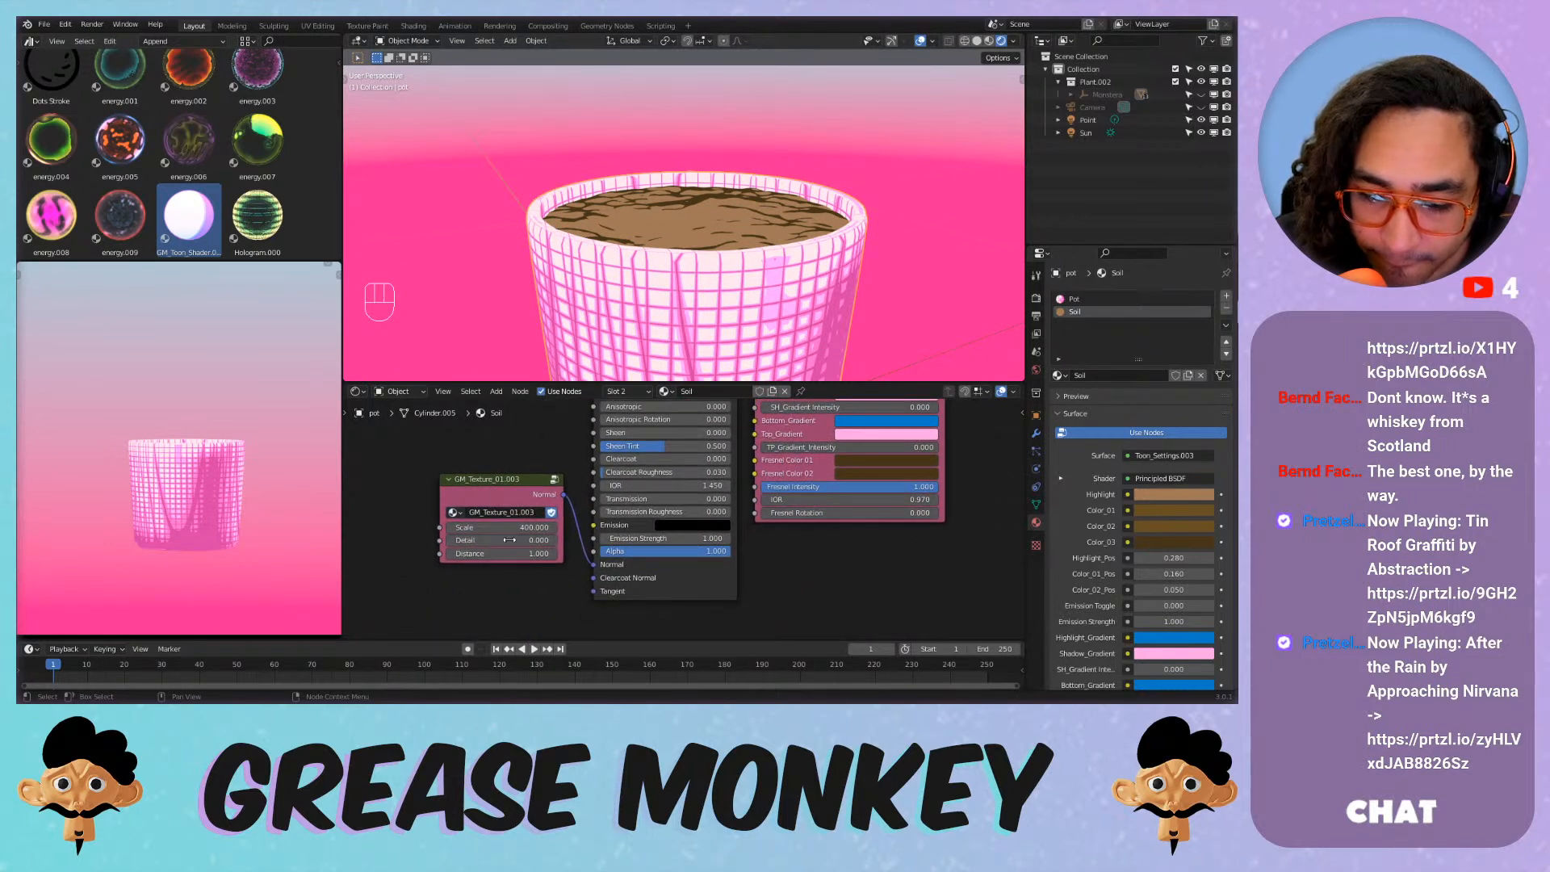
key("ctrl+z")
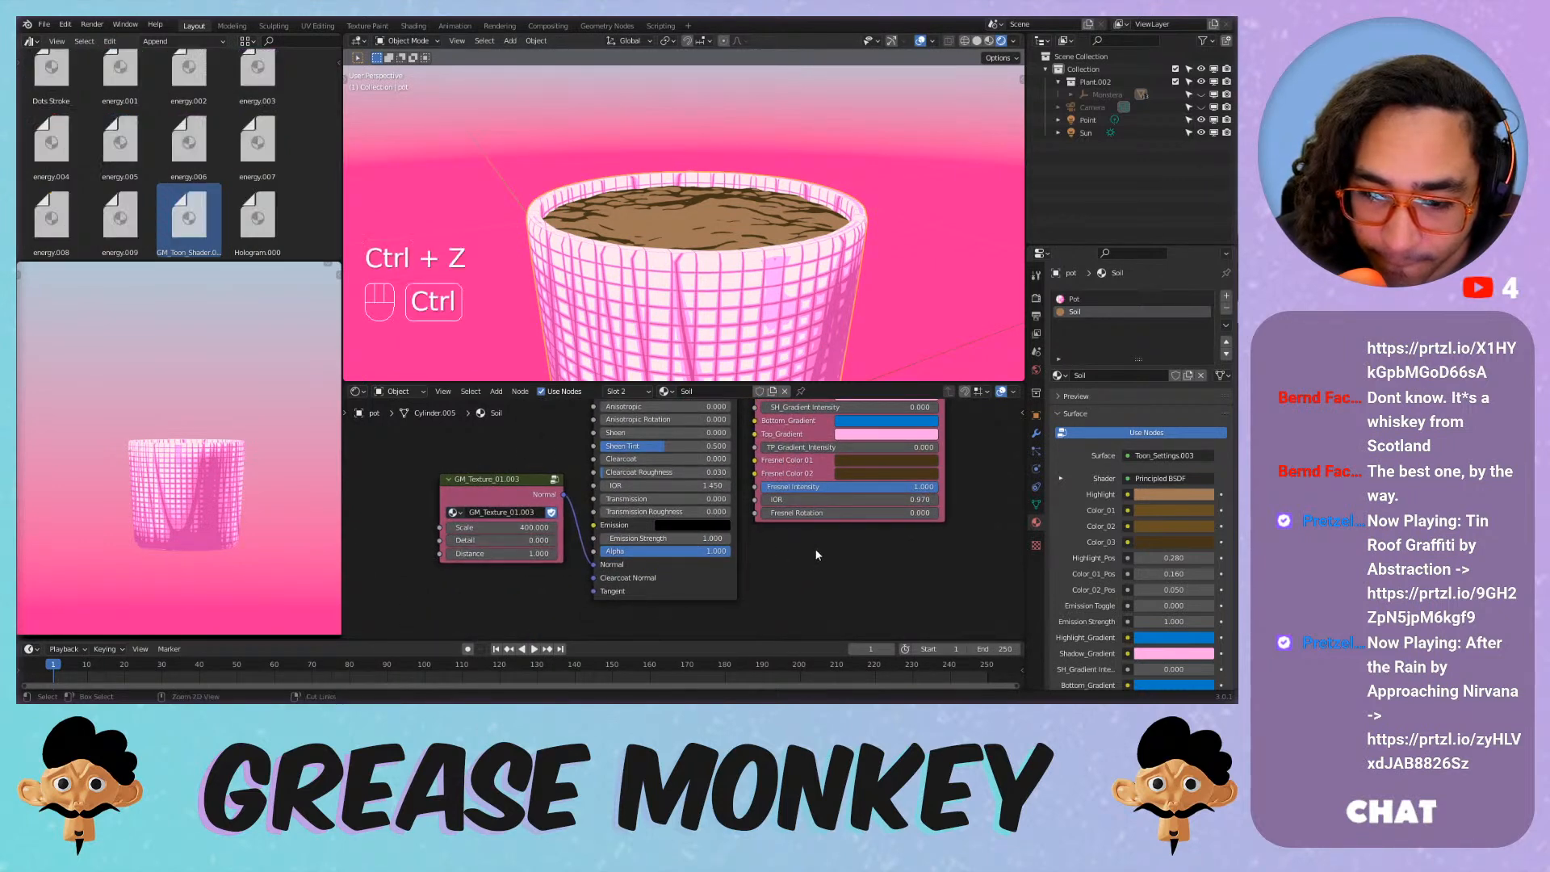
Open the Soil material's Toon_Settings.003 node group to show its internal nodes.
key("Tab")
scroll(581, 505, "down", 3)
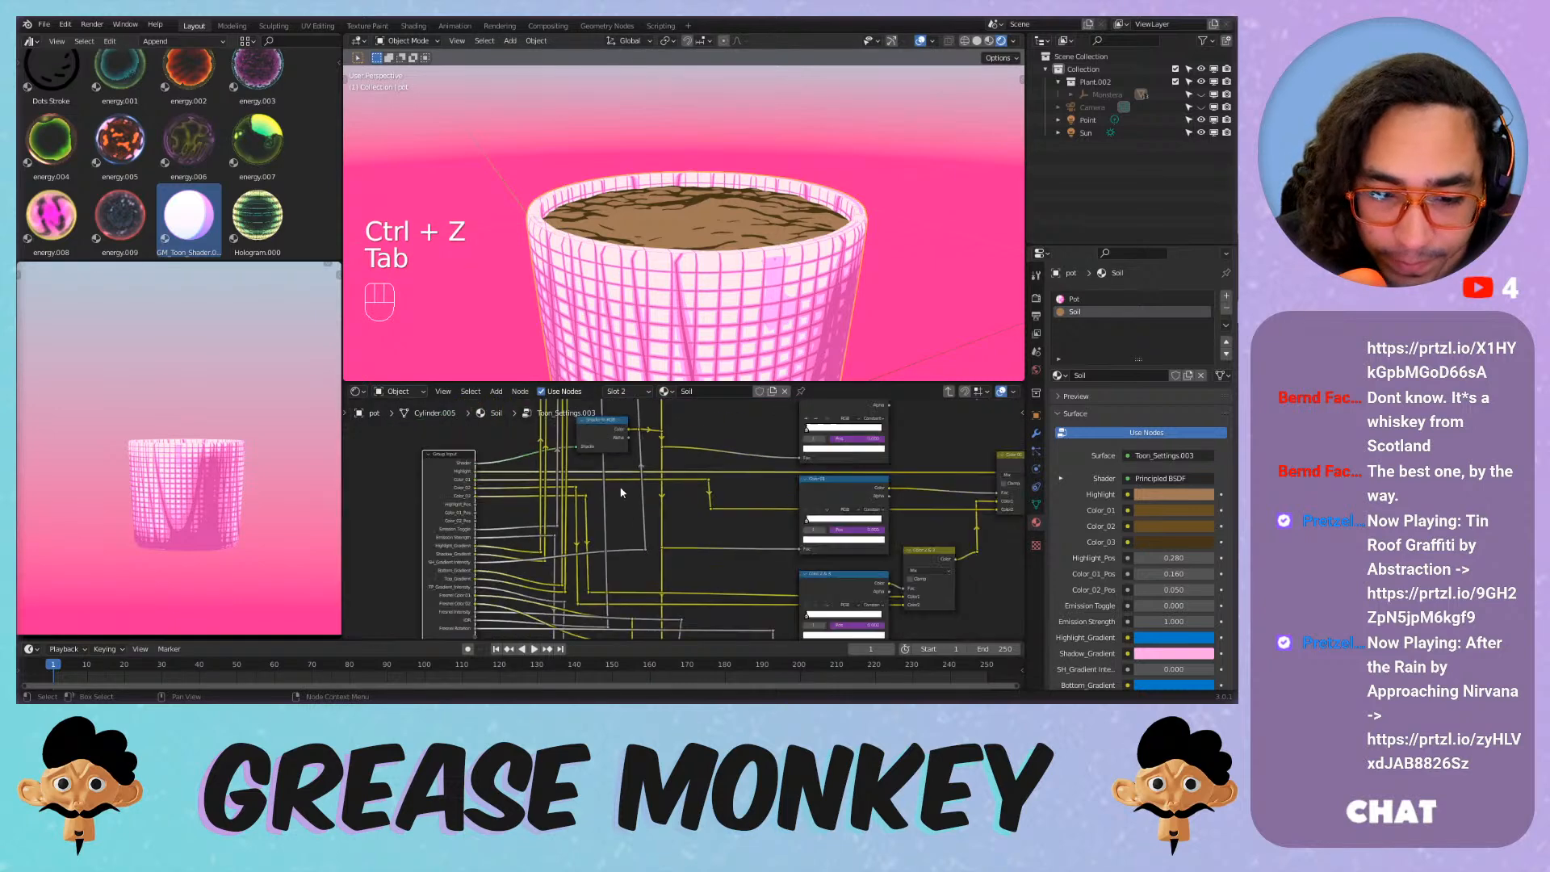
Repair the driver on the Highlight color ramp's position inside Toon_Settings.003 by setting its target property to the Soil material.
scroll(670, 488, "down", 3)
middle_click_drag(666, 488, 796, 452)
scroll(612, 508, "up", 6)
scroll(796, 452, "up", 6)
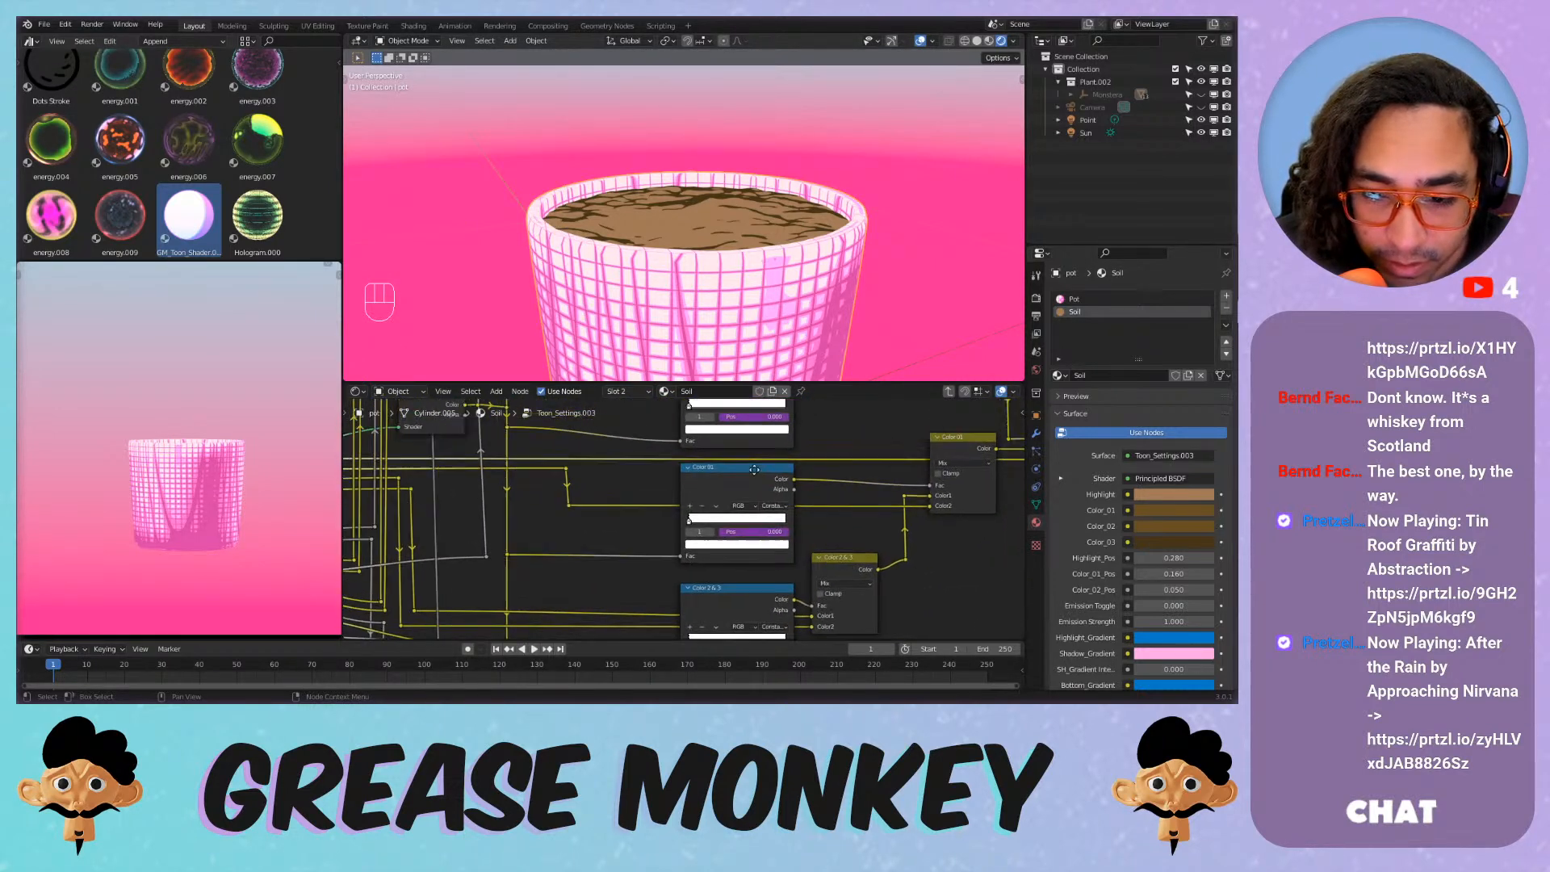
right_click(634, 467)
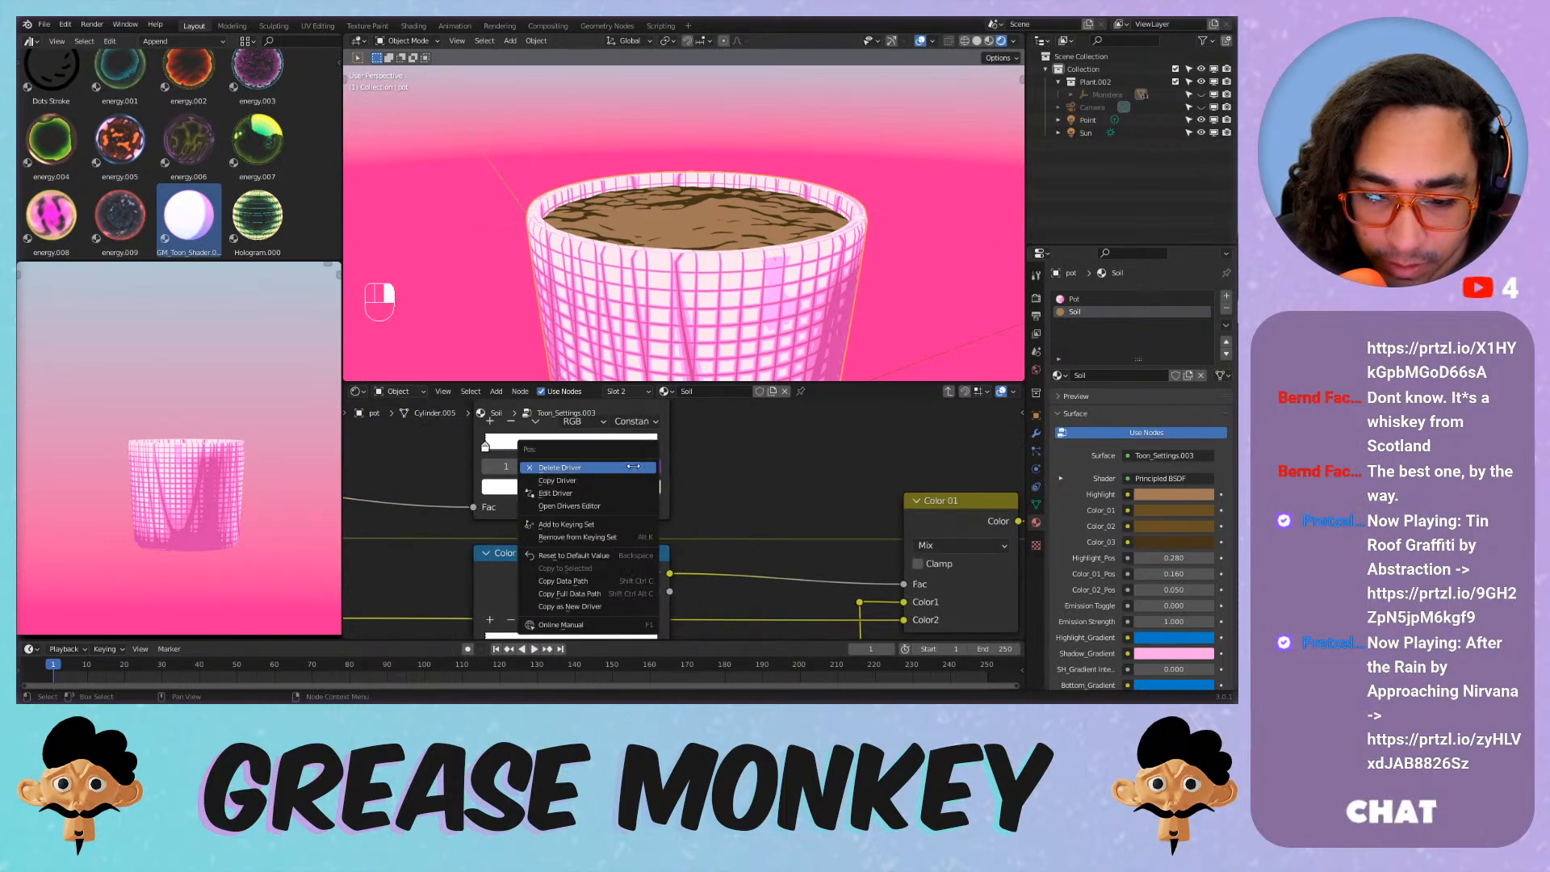
left_click(604, 507)
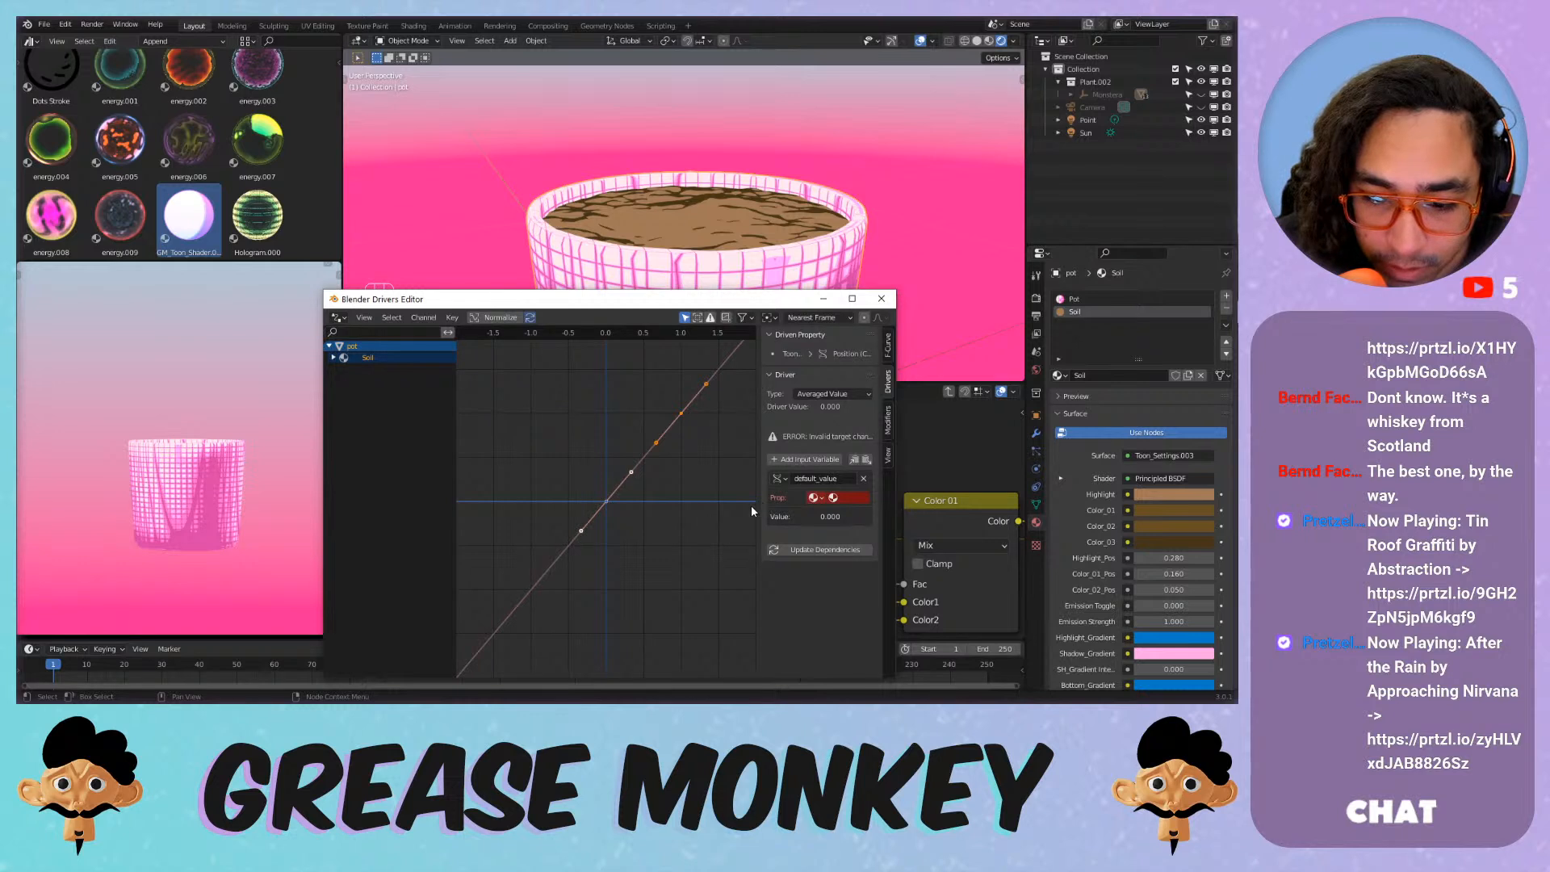
left_click_drag(755, 506, 643, 511)
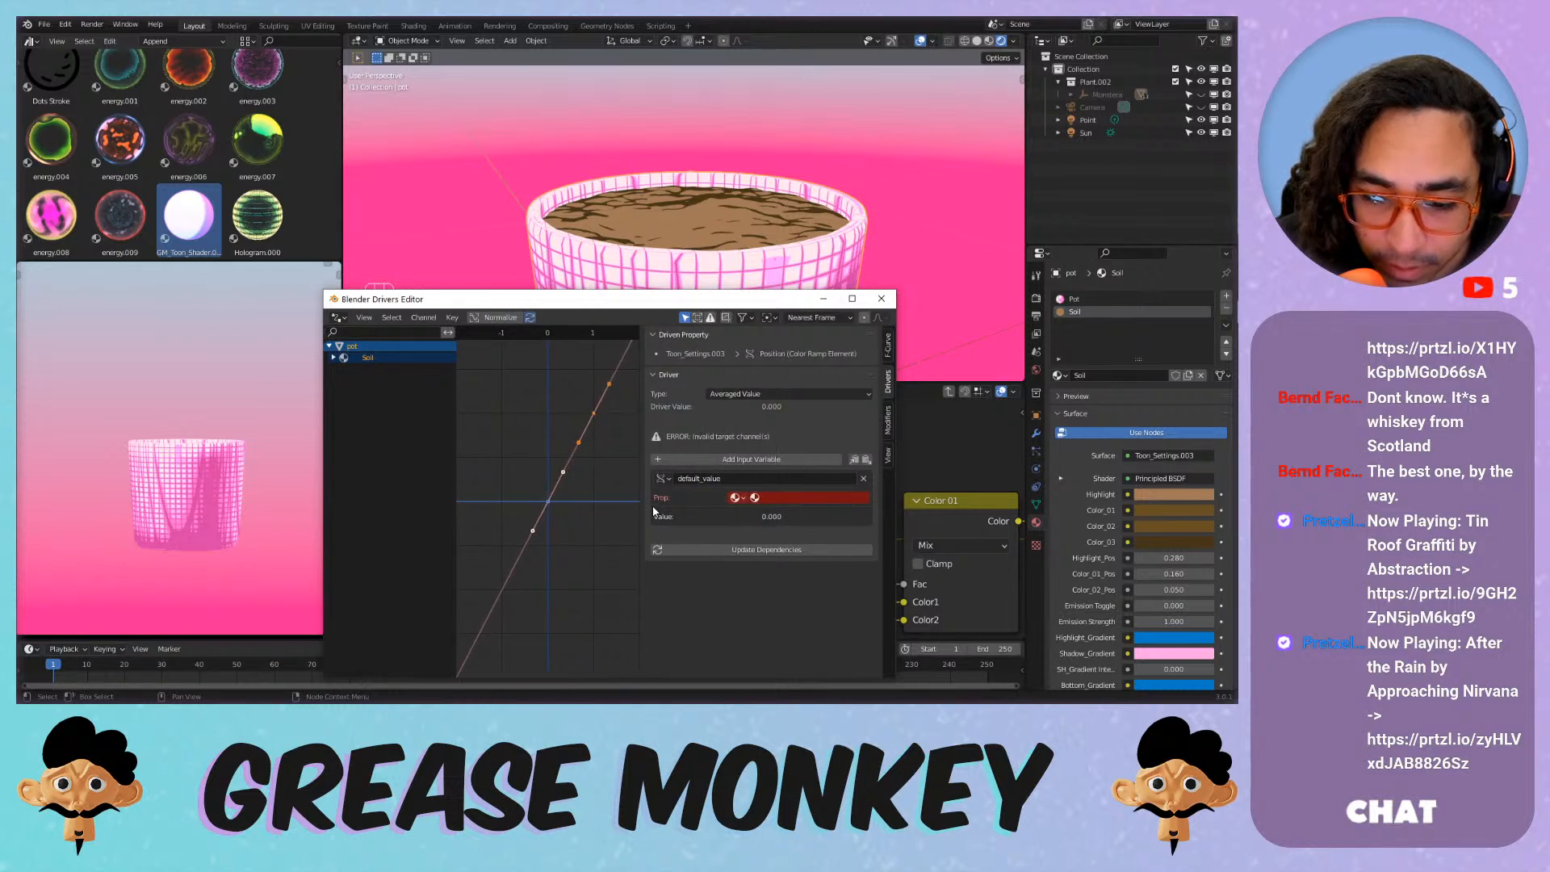
left_click(772, 499)
left_click(771, 569)
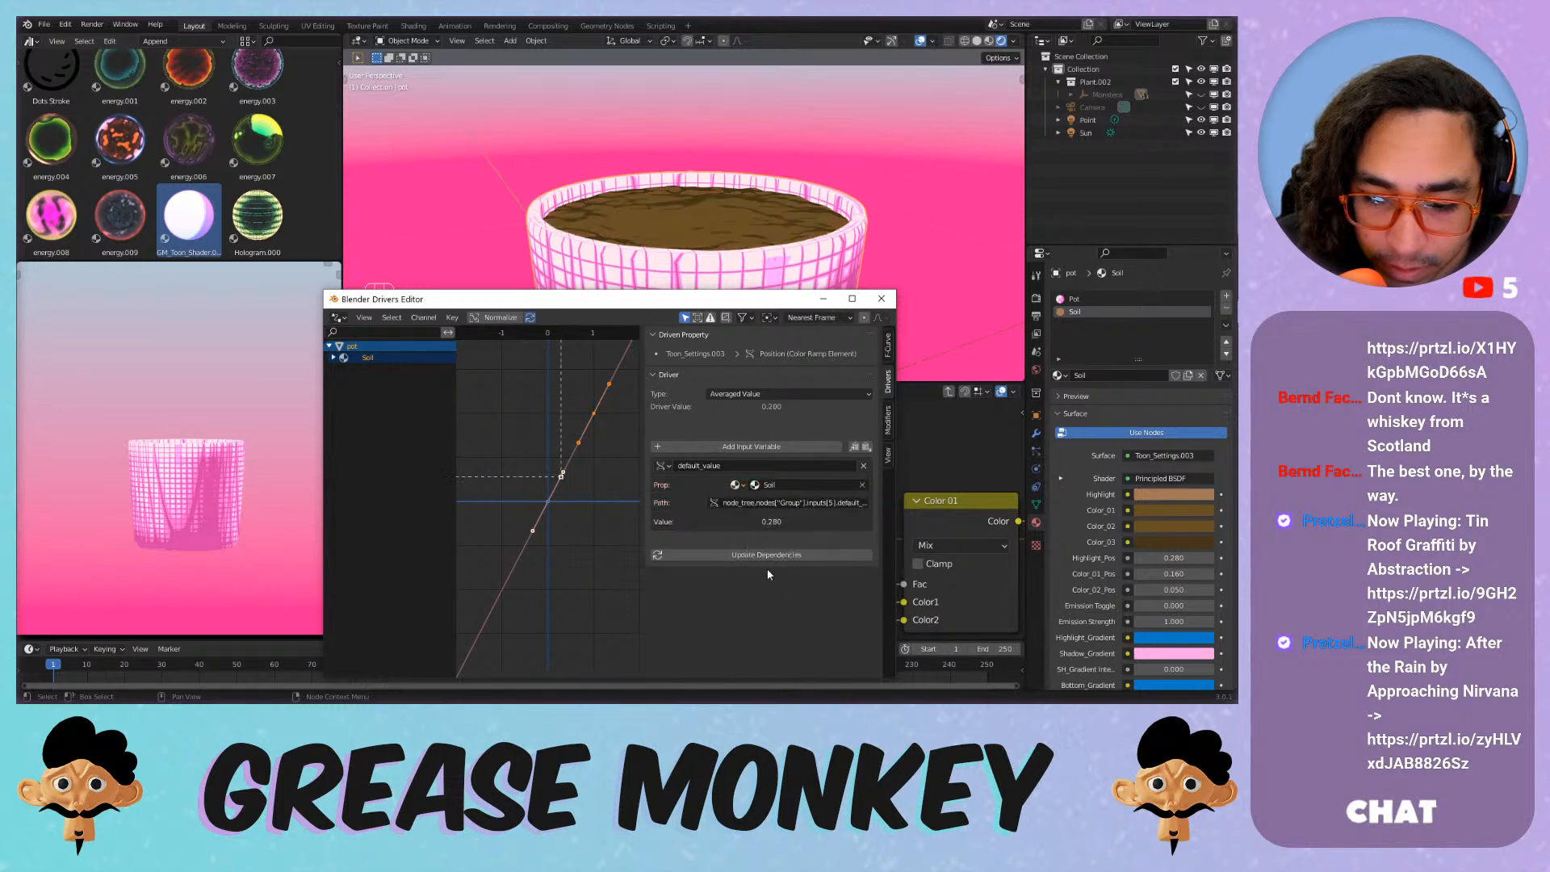
left_click(880, 300)
Repair the driver on the Color 01 ramp's position by pointing its target property to the Soil material.
scroll(696, 501, "down", 6)
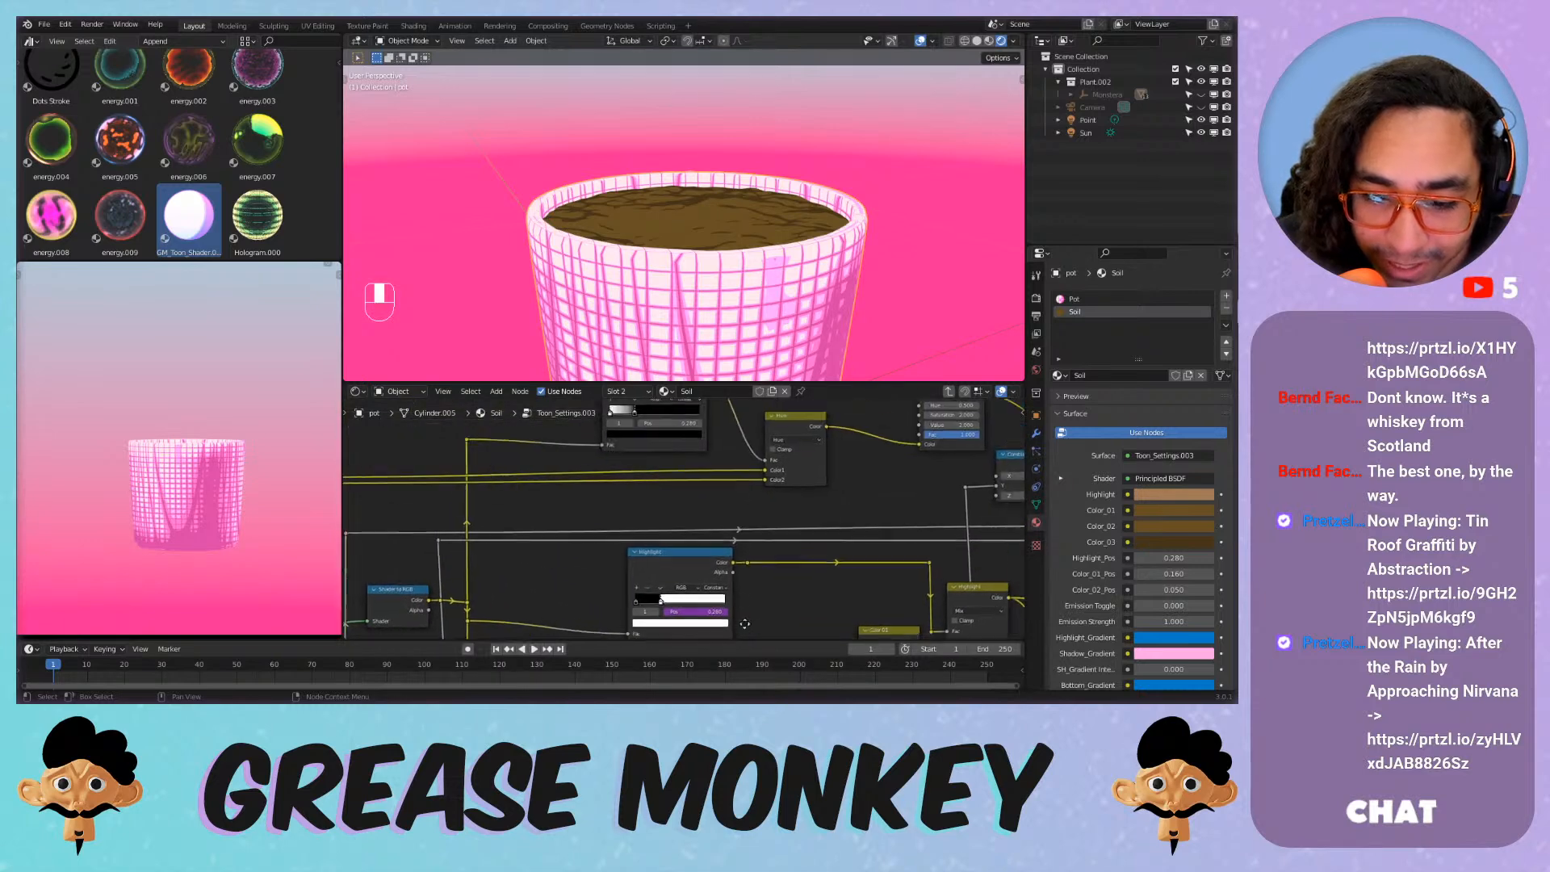
middle_click_drag(738, 432, 729, 483)
scroll(729, 484, "down", 3)
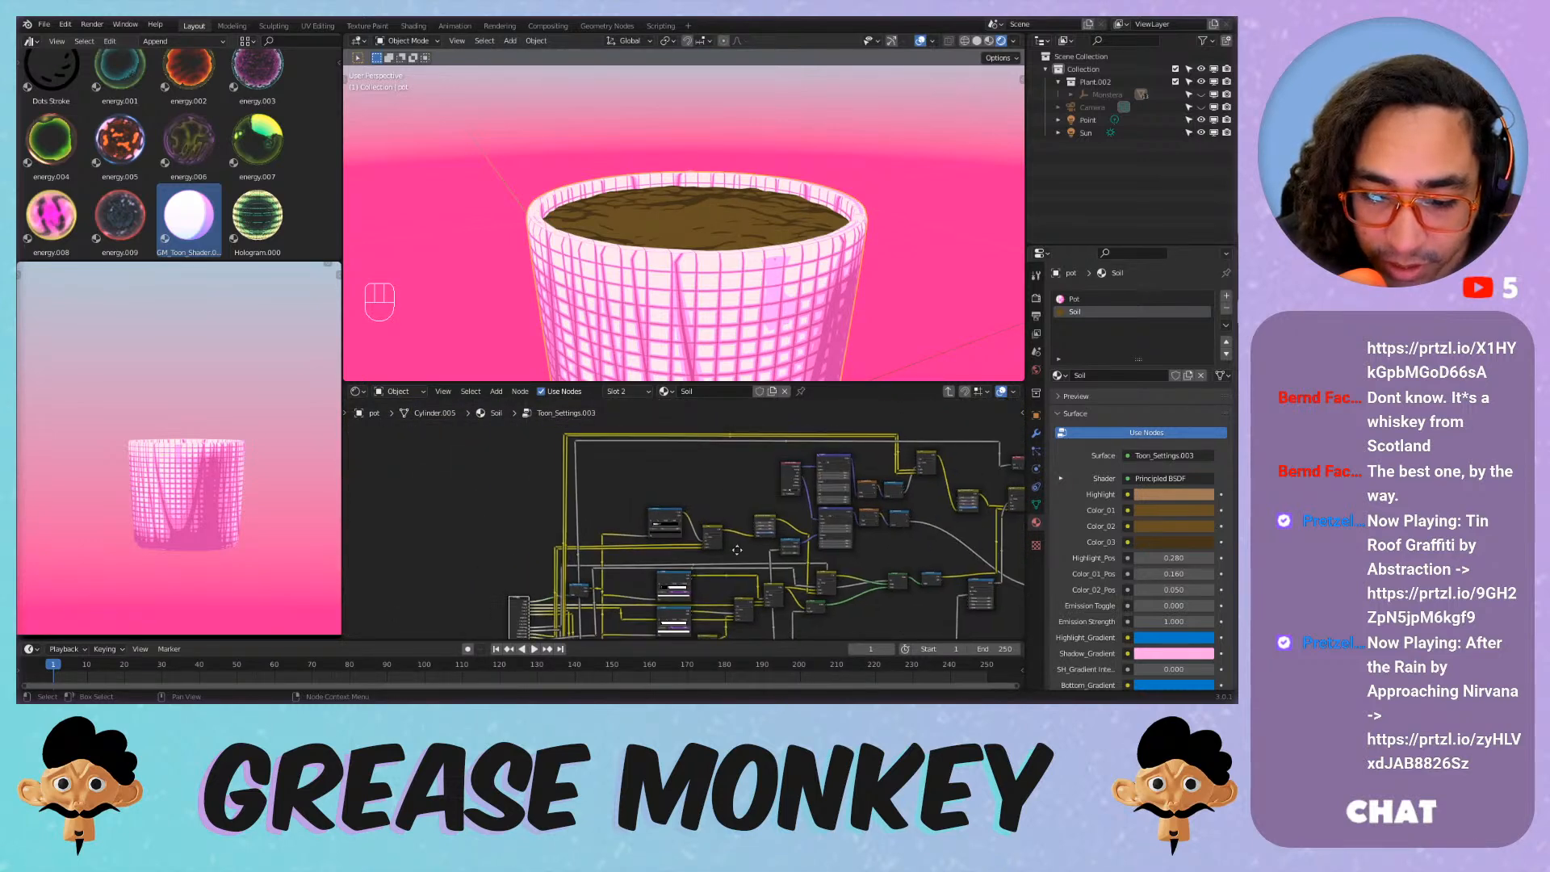
middle_click_drag(737, 551, 733, 407)
scroll(723, 424, "up", 5)
right_click(707, 442)
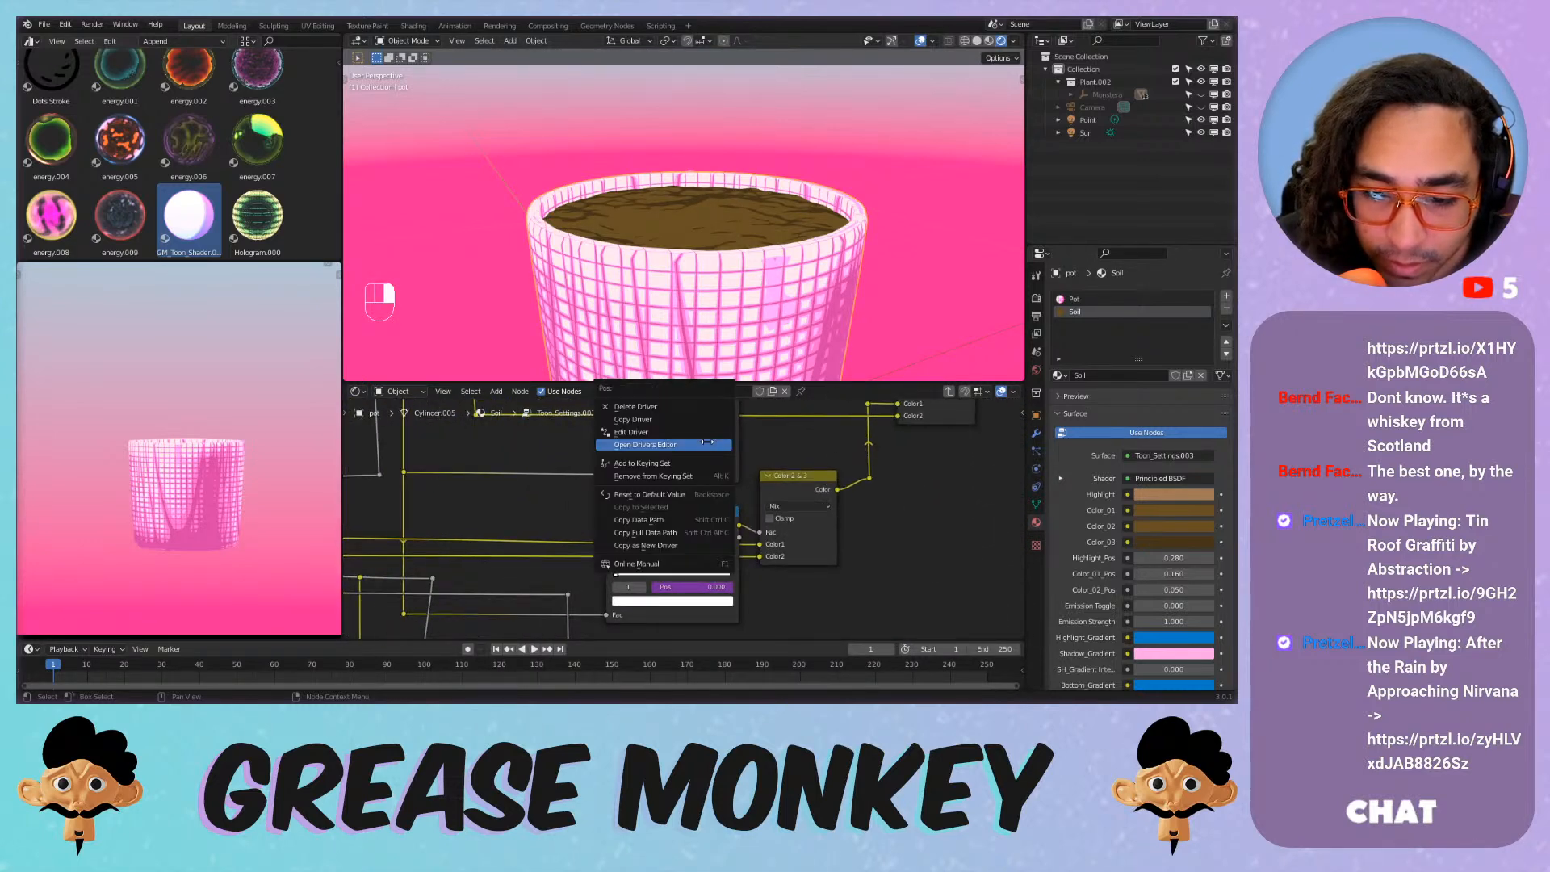
left_click(707, 444)
left_click(943, 446)
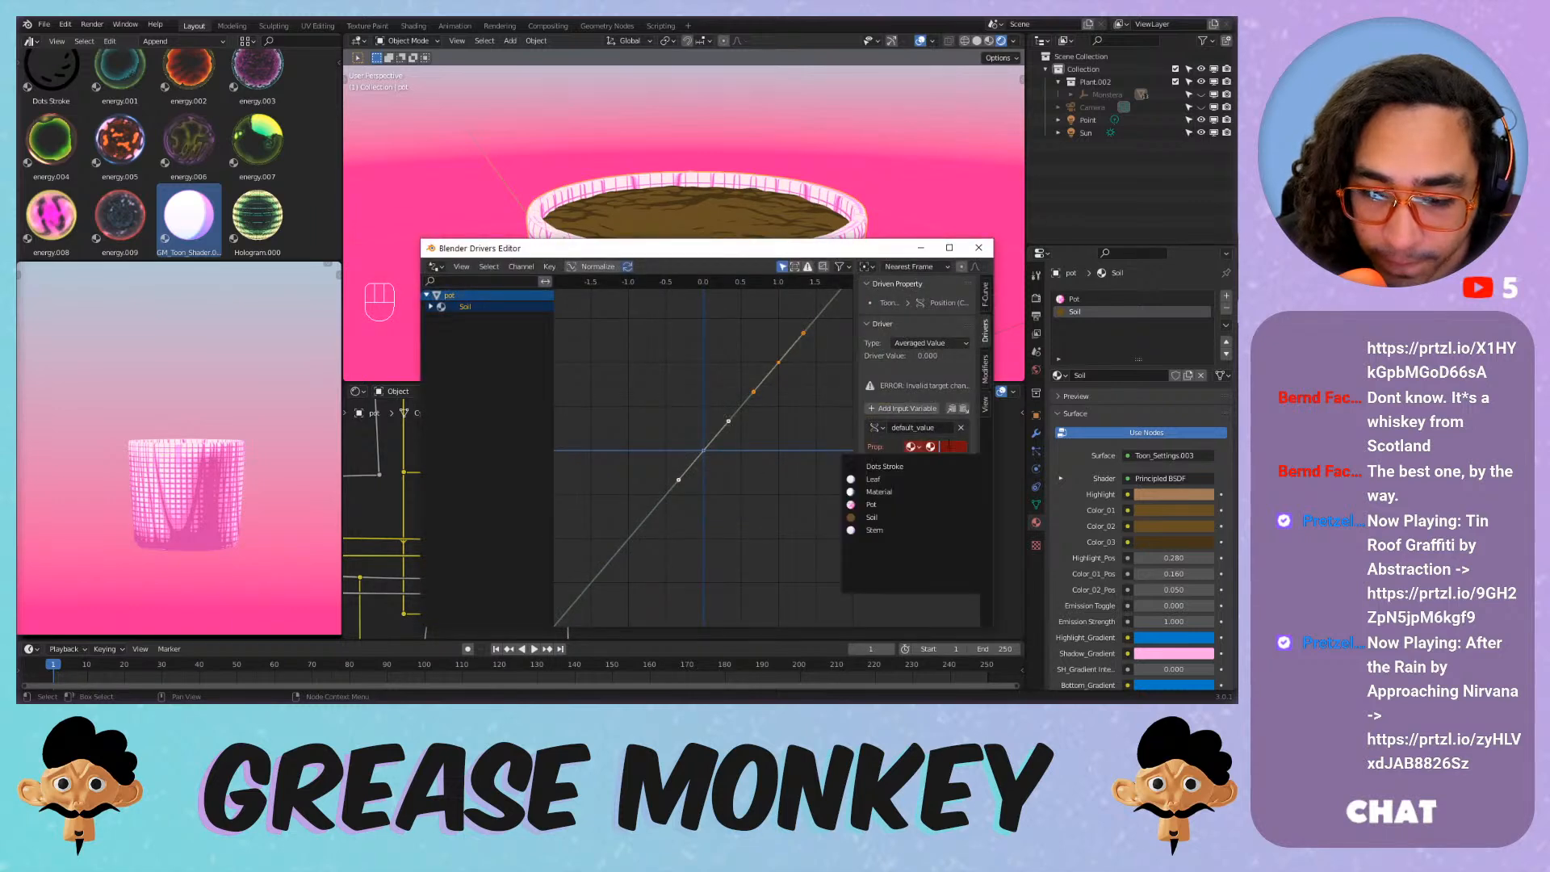
left_click(892, 518)
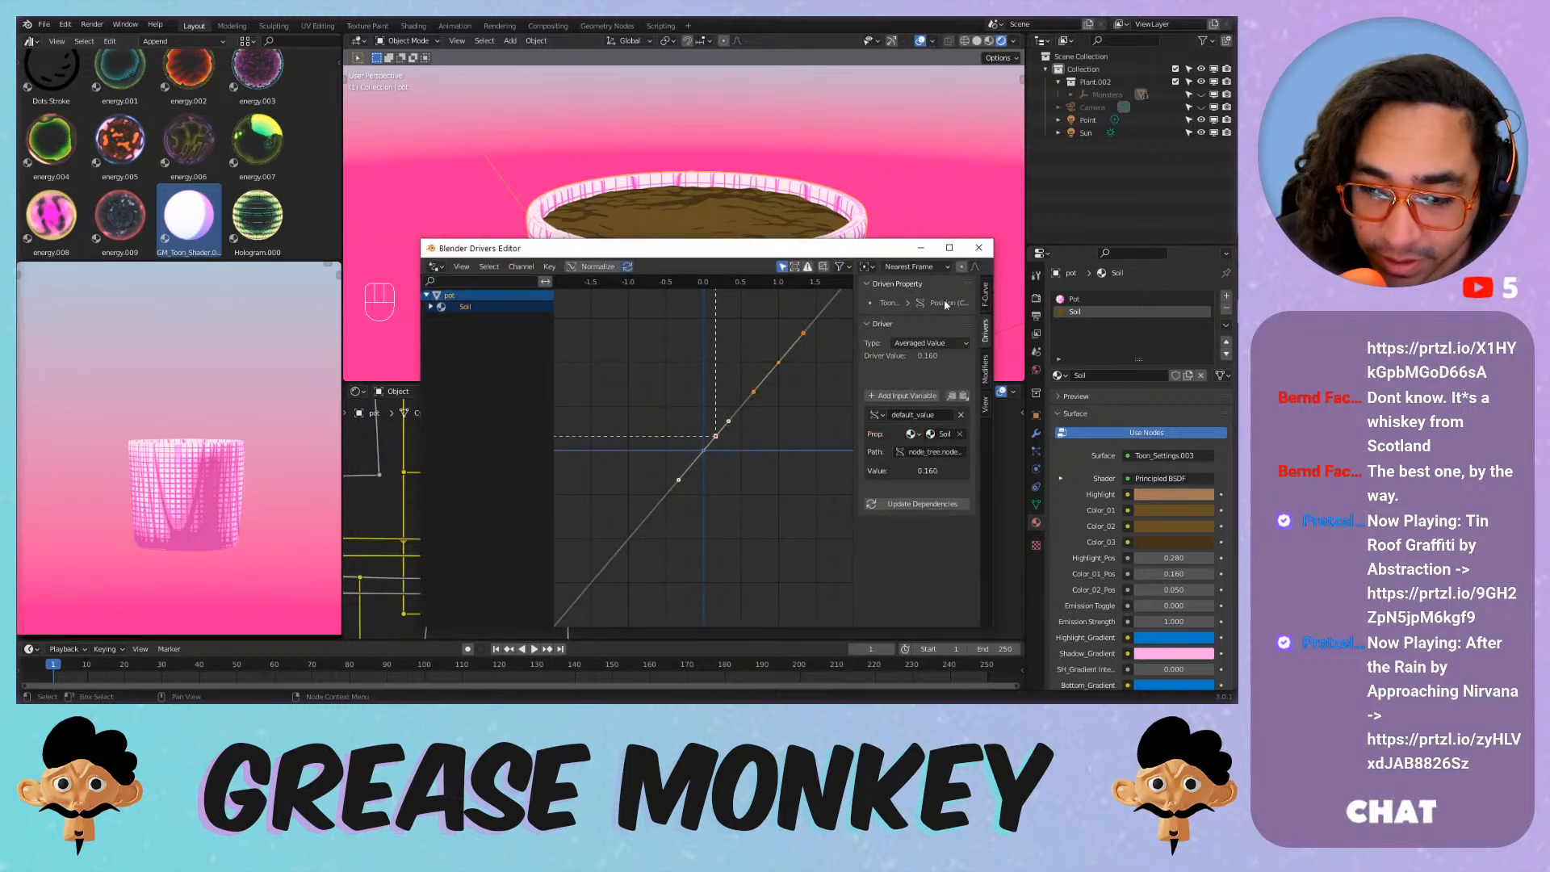
left_click(979, 248)
Point the position driver of the Color 2 & 3 ramp to the Soil material and leave the node group.
right_click(729, 496)
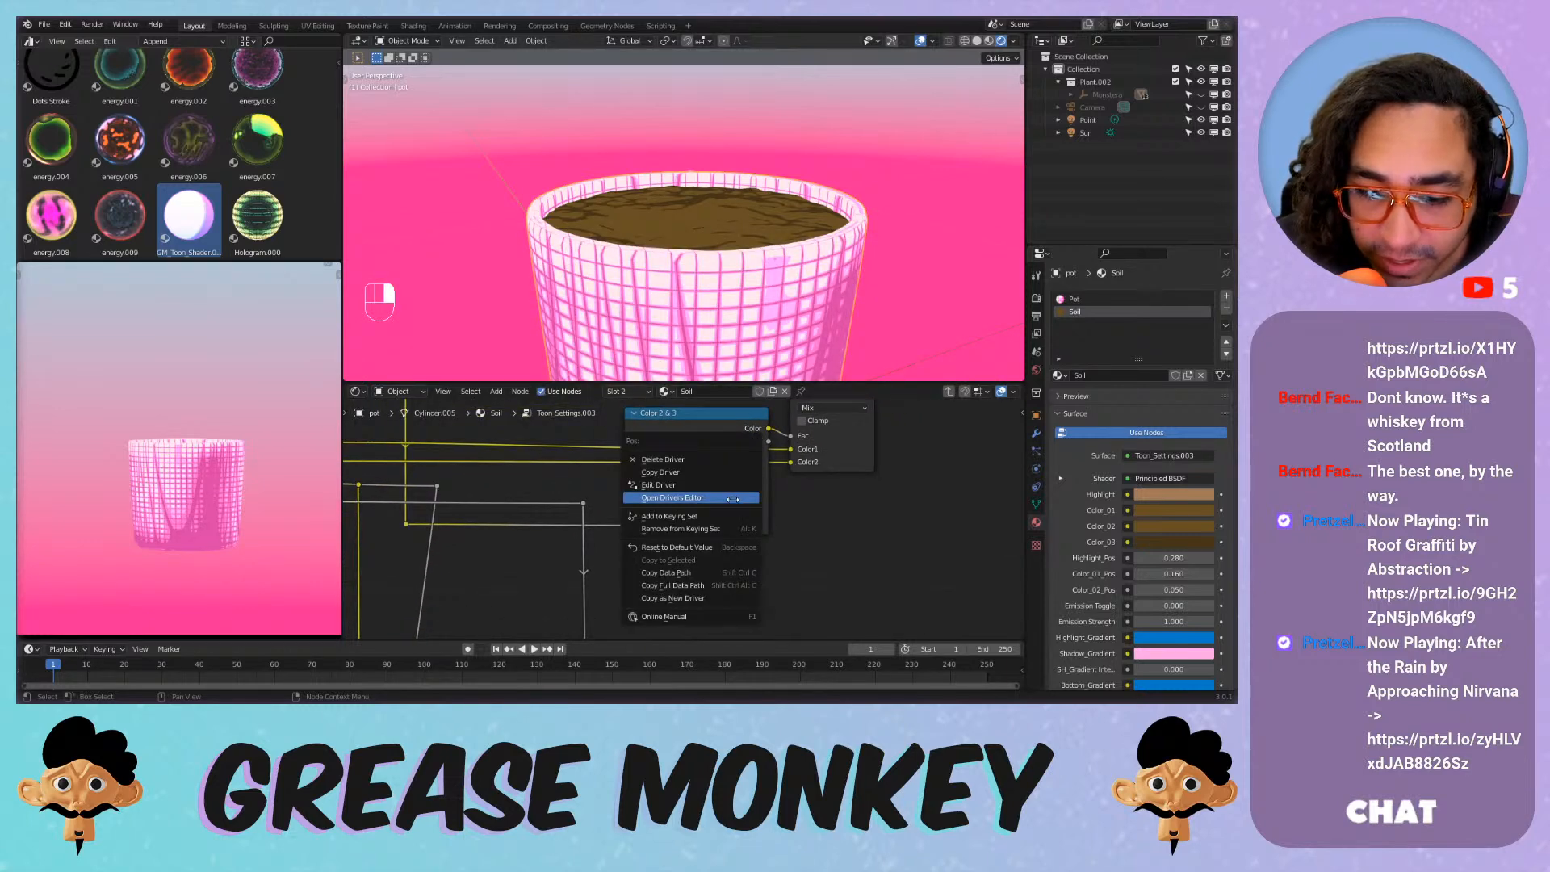
left_click(798, 496)
left_click(979, 497)
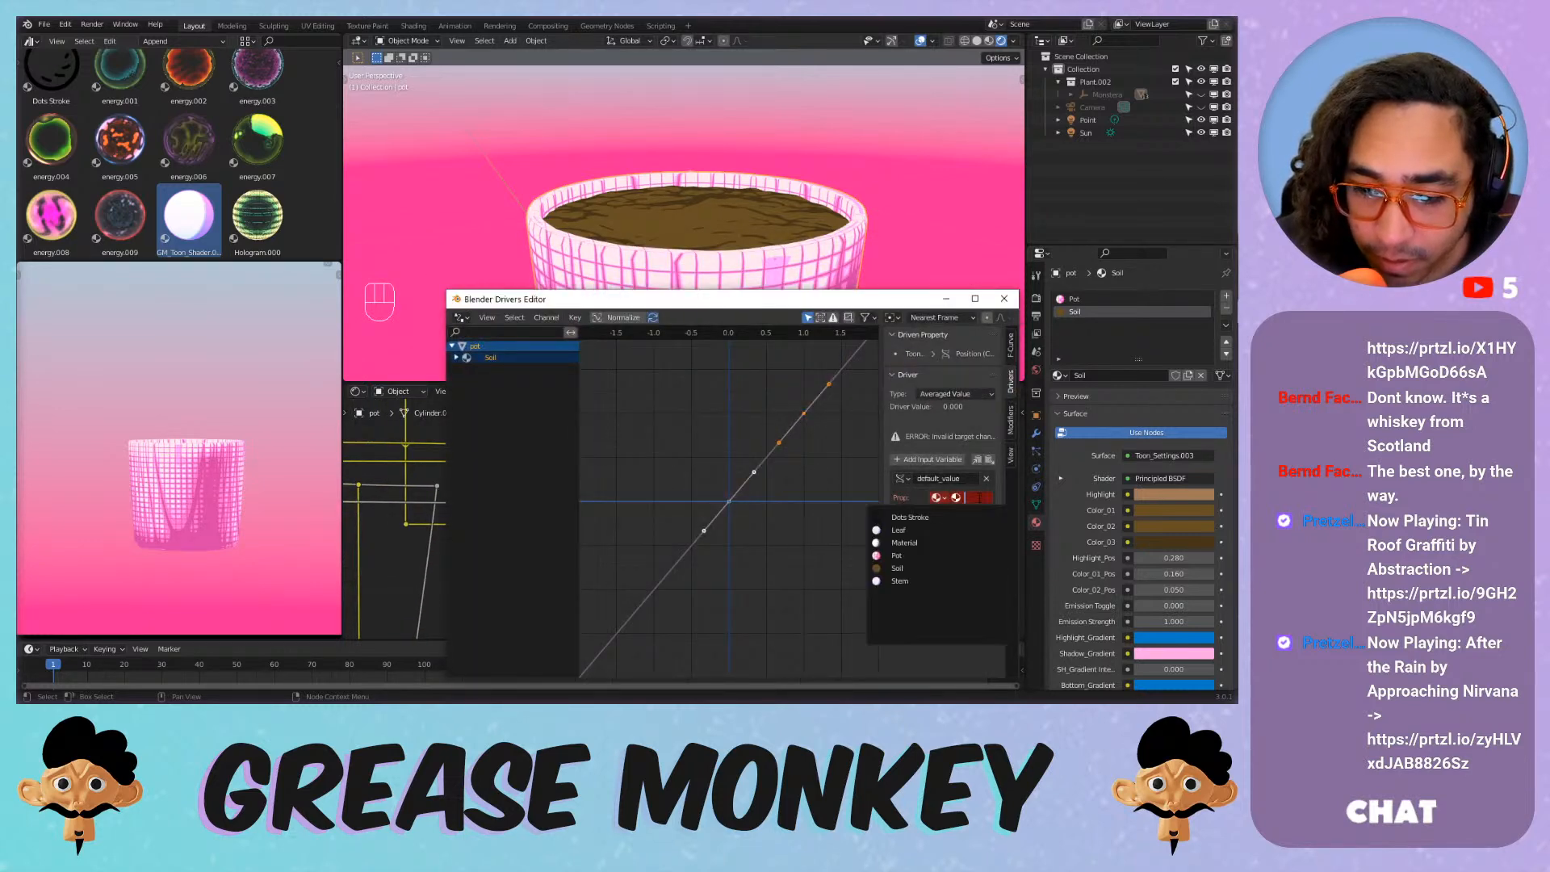
left_click(919, 569)
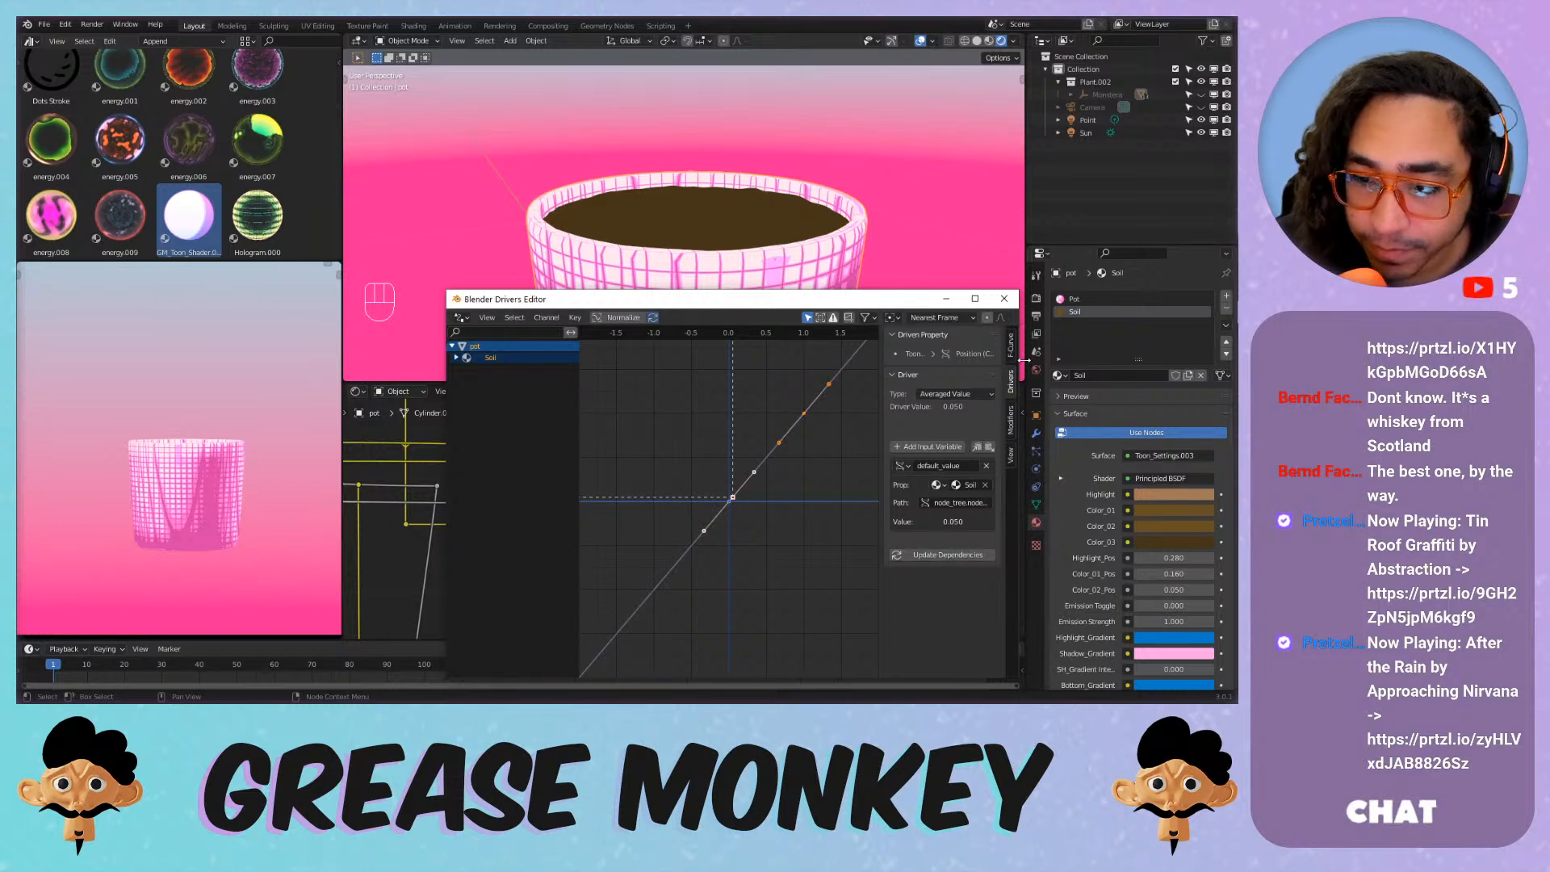
left_click(1008, 301)
key("Tab")
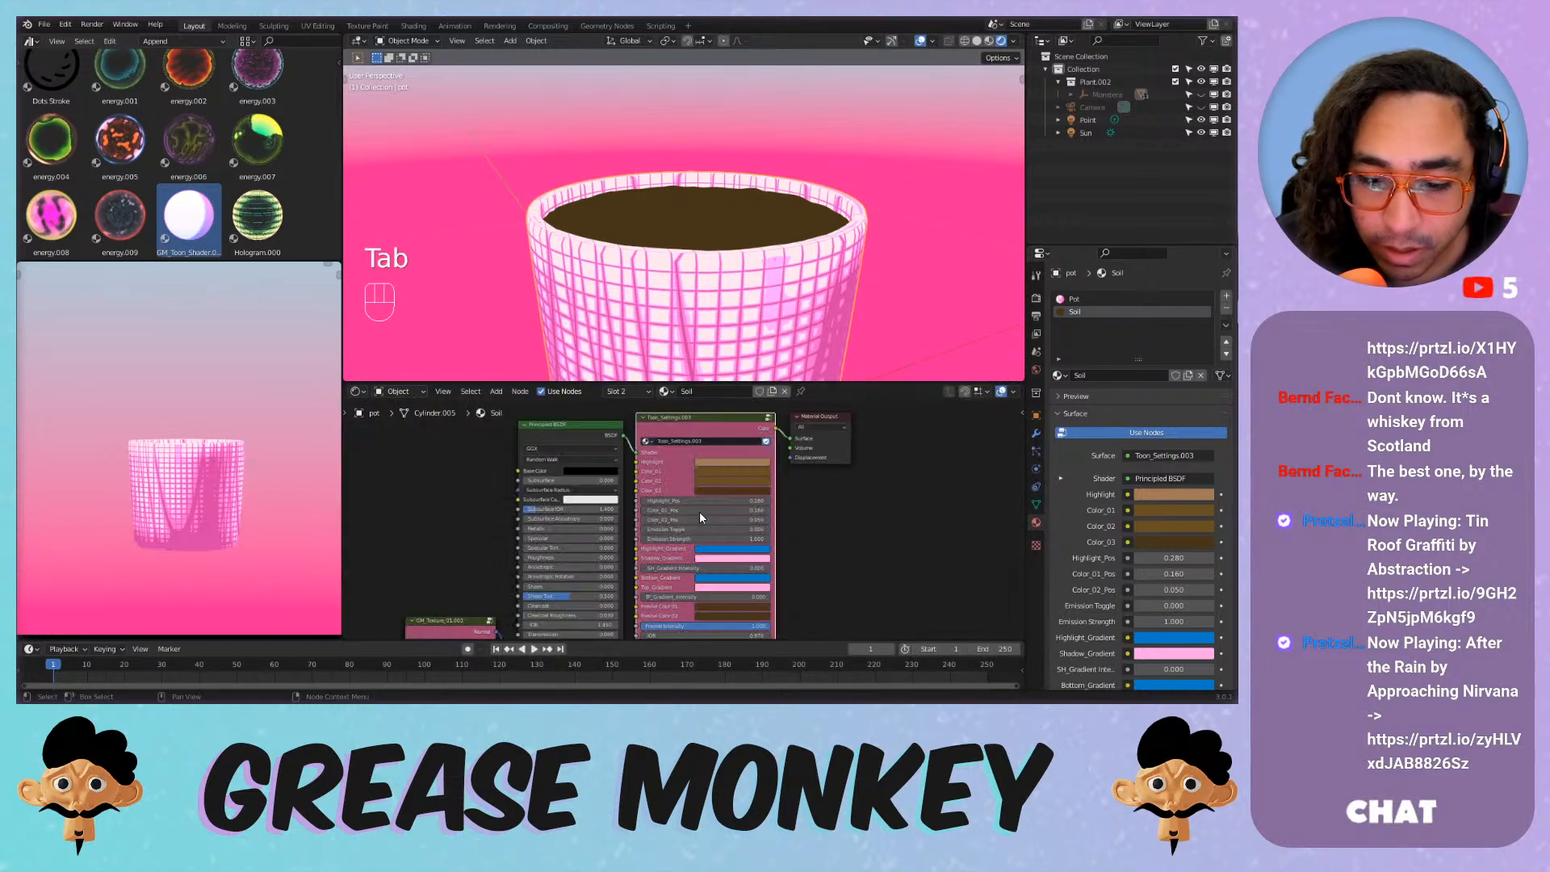
Try a different Highlight_Pos value on the Toon_Settings.003 group node, and undo it.
scroll(724, 498, "up", 6)
mouse_move(747, 494)
left_mouse_down()
mouse_move(775, 495)
mouse_move(728, 494)
left_mouse_up()
key("ctrl+z")
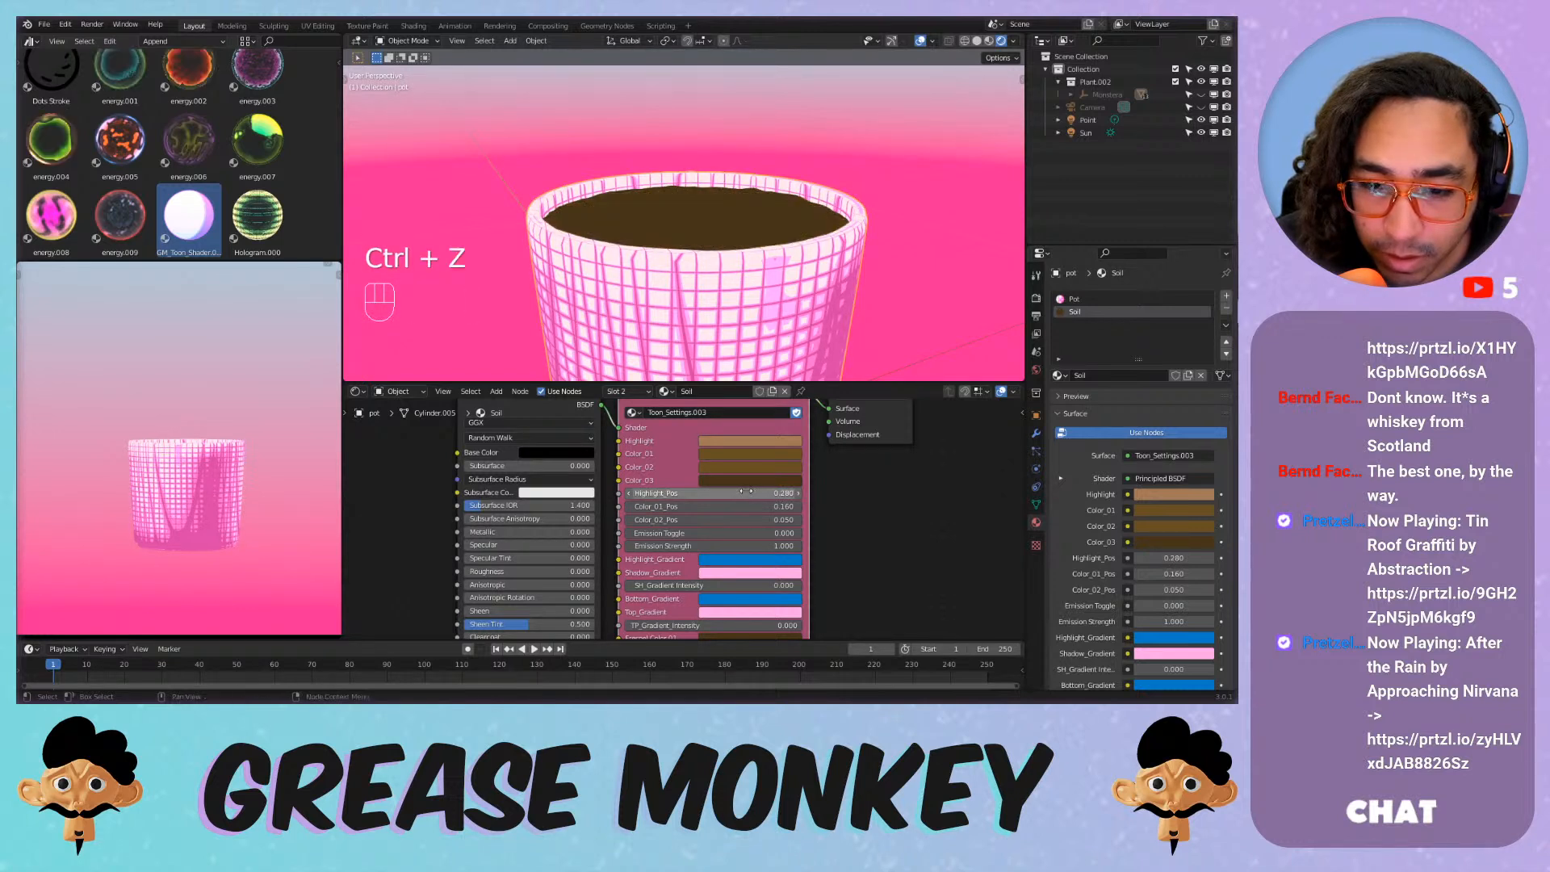
Set Color_02_Pos on the Toon_Settings.003 group node to 0.000.
scroll(778, 484, "down", 3)
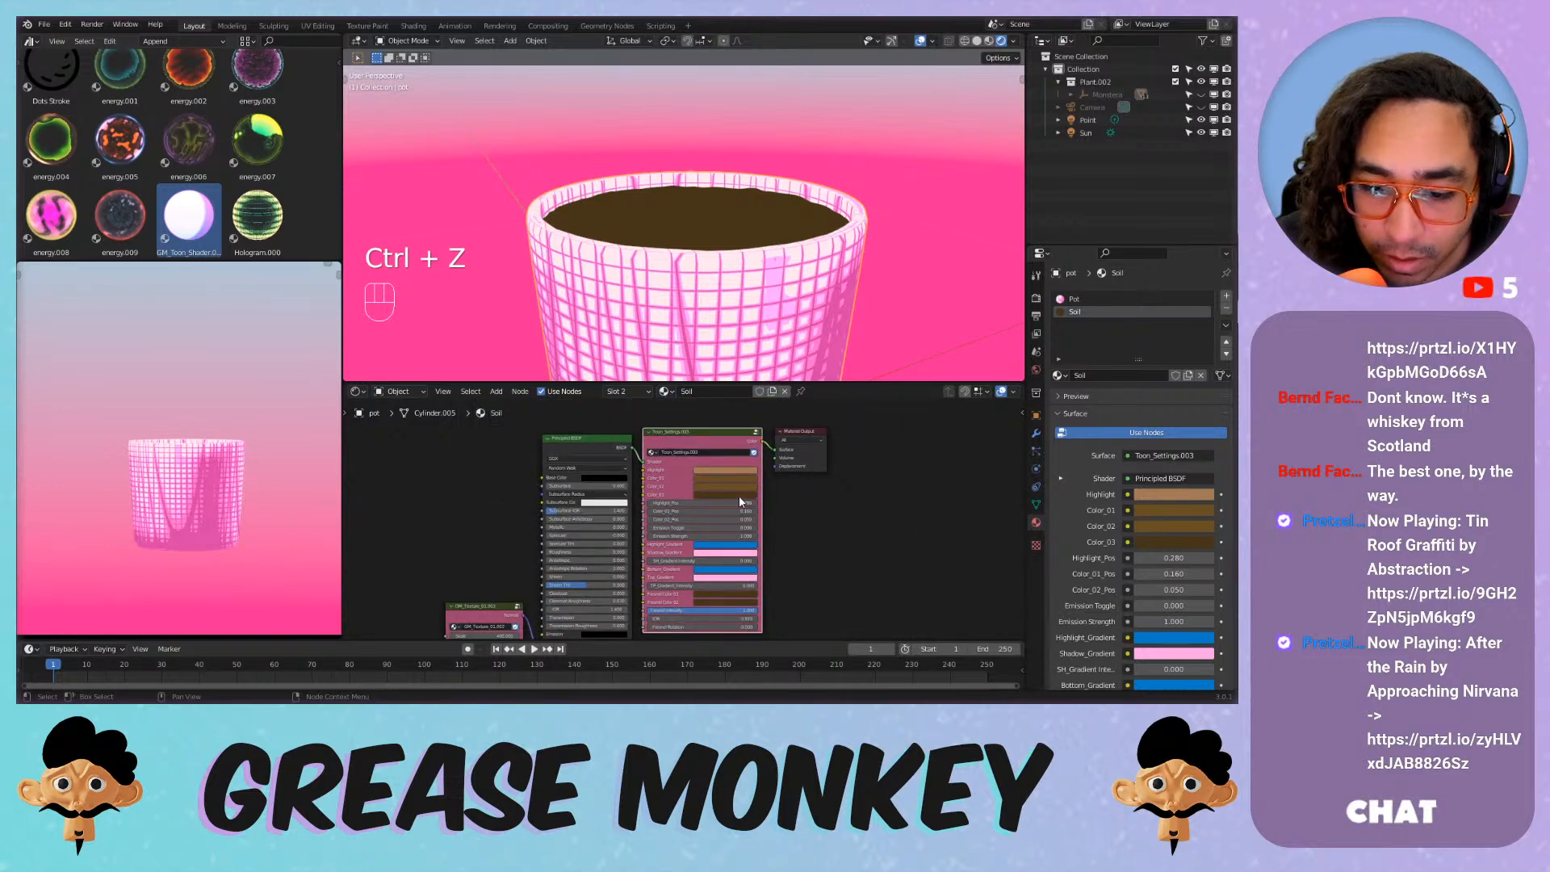
scroll(686, 517, "up", 7)
mouse_move(686, 520)
left_mouse_down()
mouse_move(743, 520)
mouse_move(681, 519)
left_mouse_up()
scroll(692, 282, "down", 5)
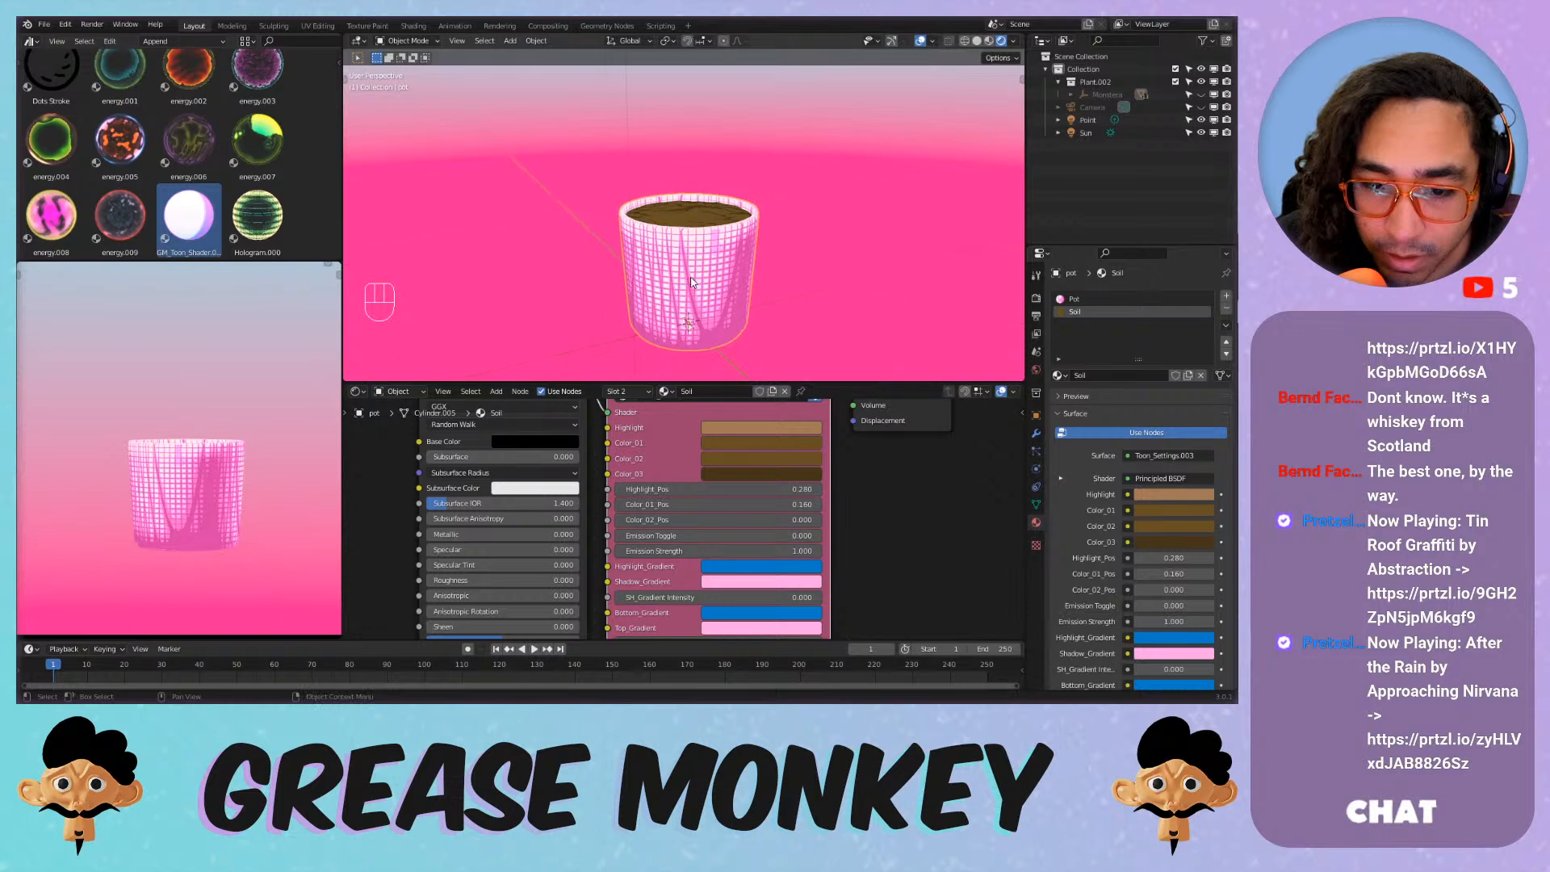
mouse_move(692, 283)
middle_mouse_down("shift")
mouse_move(723, 335)
mouse_move(687, 270)
mouse_move(699, 286)
middle_mouse_up("shift")
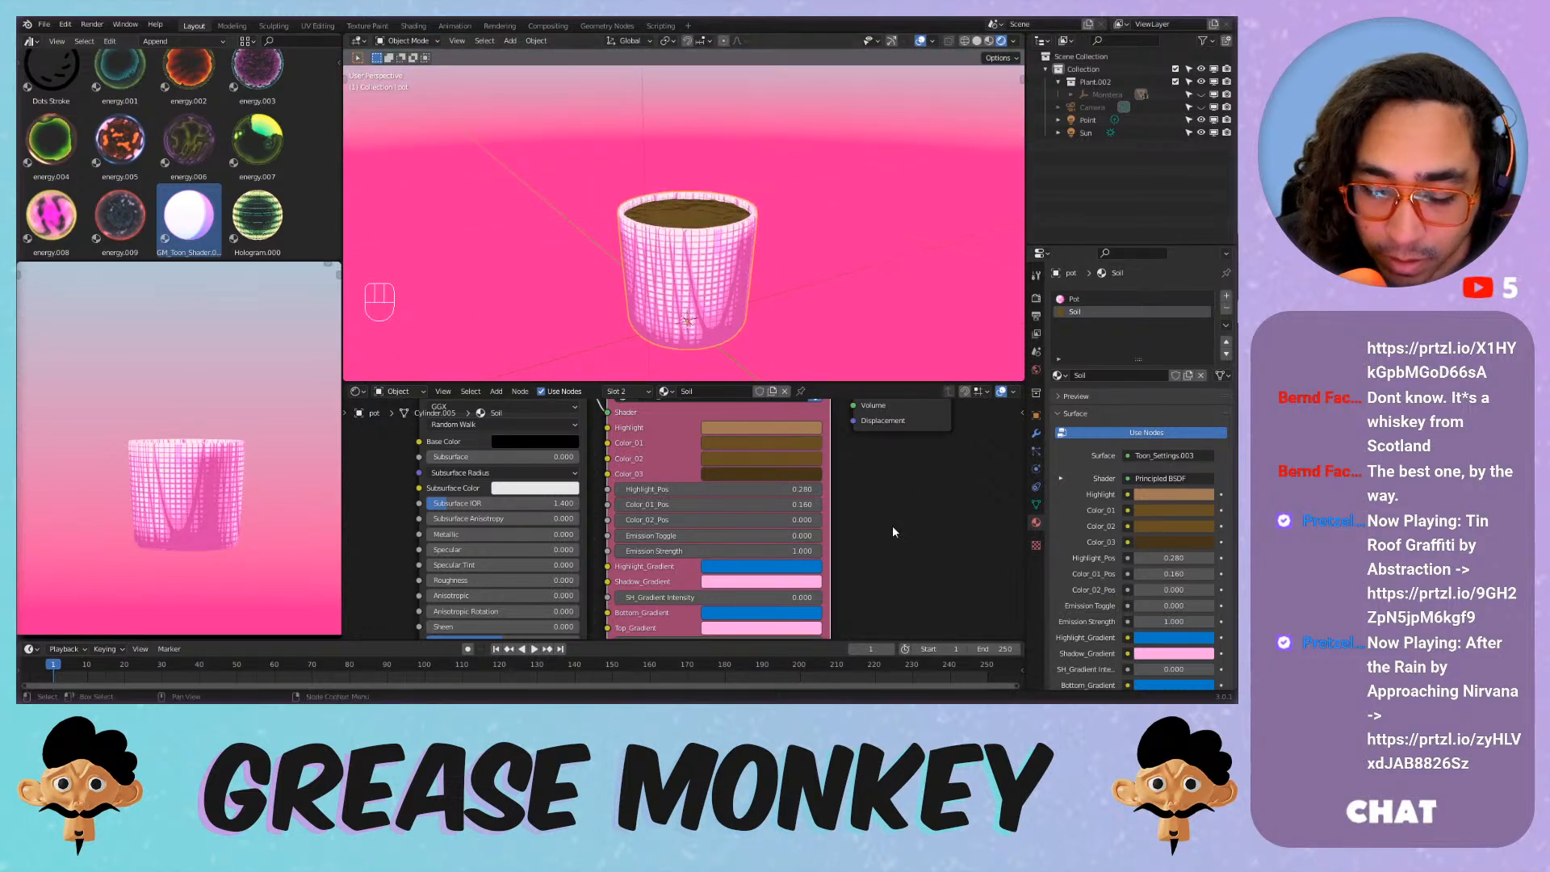
Set Fresnel Intensity on the Toon_Settings.003 group node to 0.000.
middle_click_drag(892, 527, 845, 436)
scroll(807, 438, "down", 2)
scroll(688, 529, "up", 3)
left_click_drag(688, 590, 583, 588)
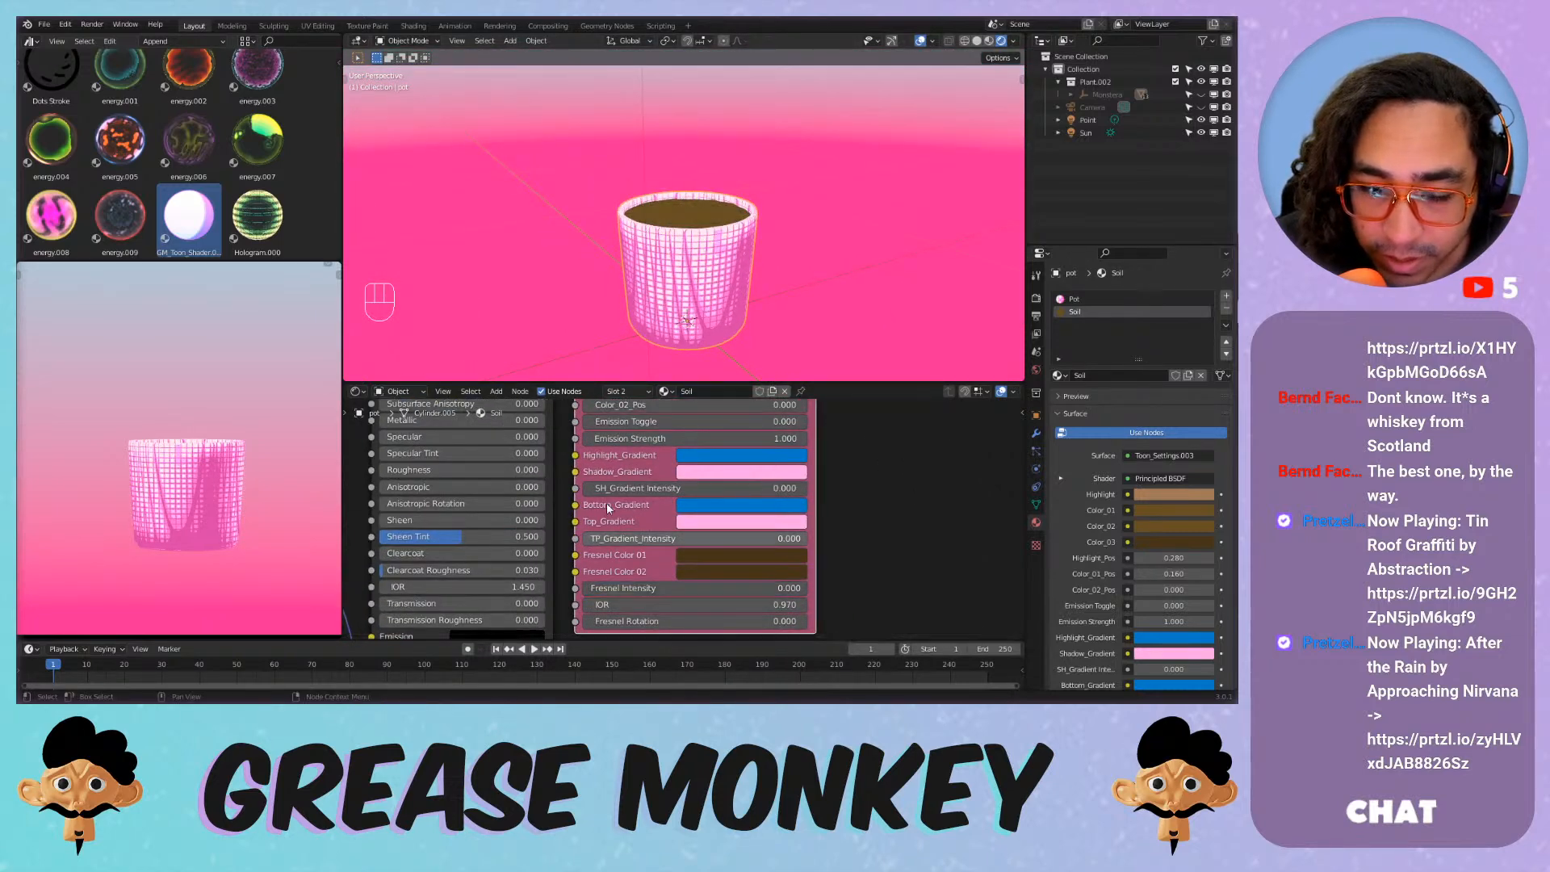
Try adjusting the Color_02 swatch on the soil's toon group node, and undo the changes.
scroll(691, 239, "up", 5)
mouse_move(691, 239)
middle_mouse_down("shift")
mouse_move(723, 318)
mouse_move(709, 258)
middle_mouse_up("shift")
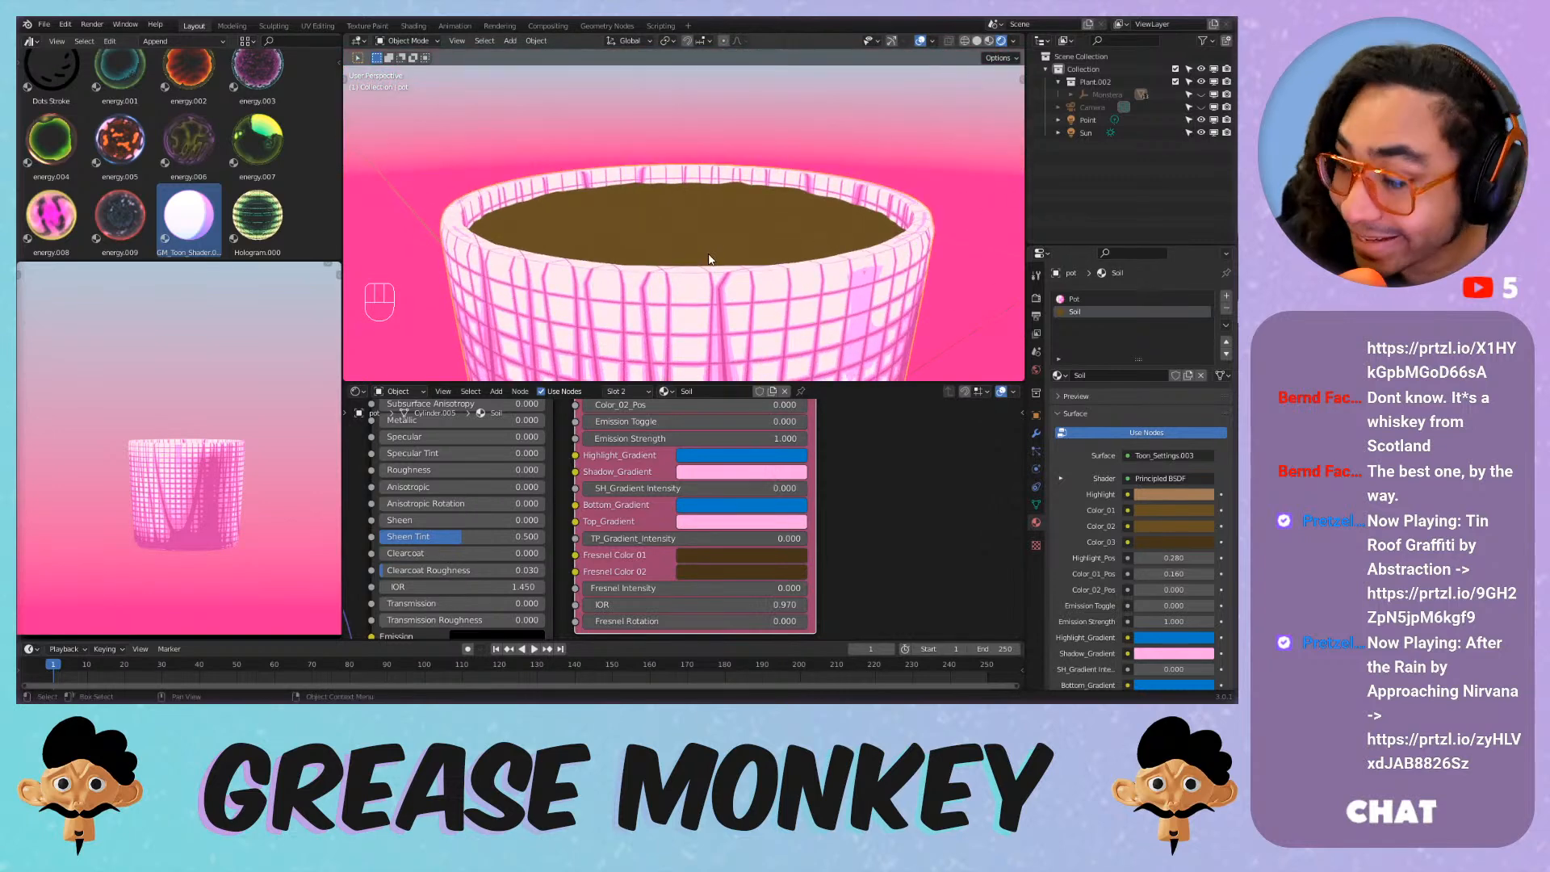
scroll(834, 469, "up", 1)
middle_click_drag(843, 484, 912, 413)
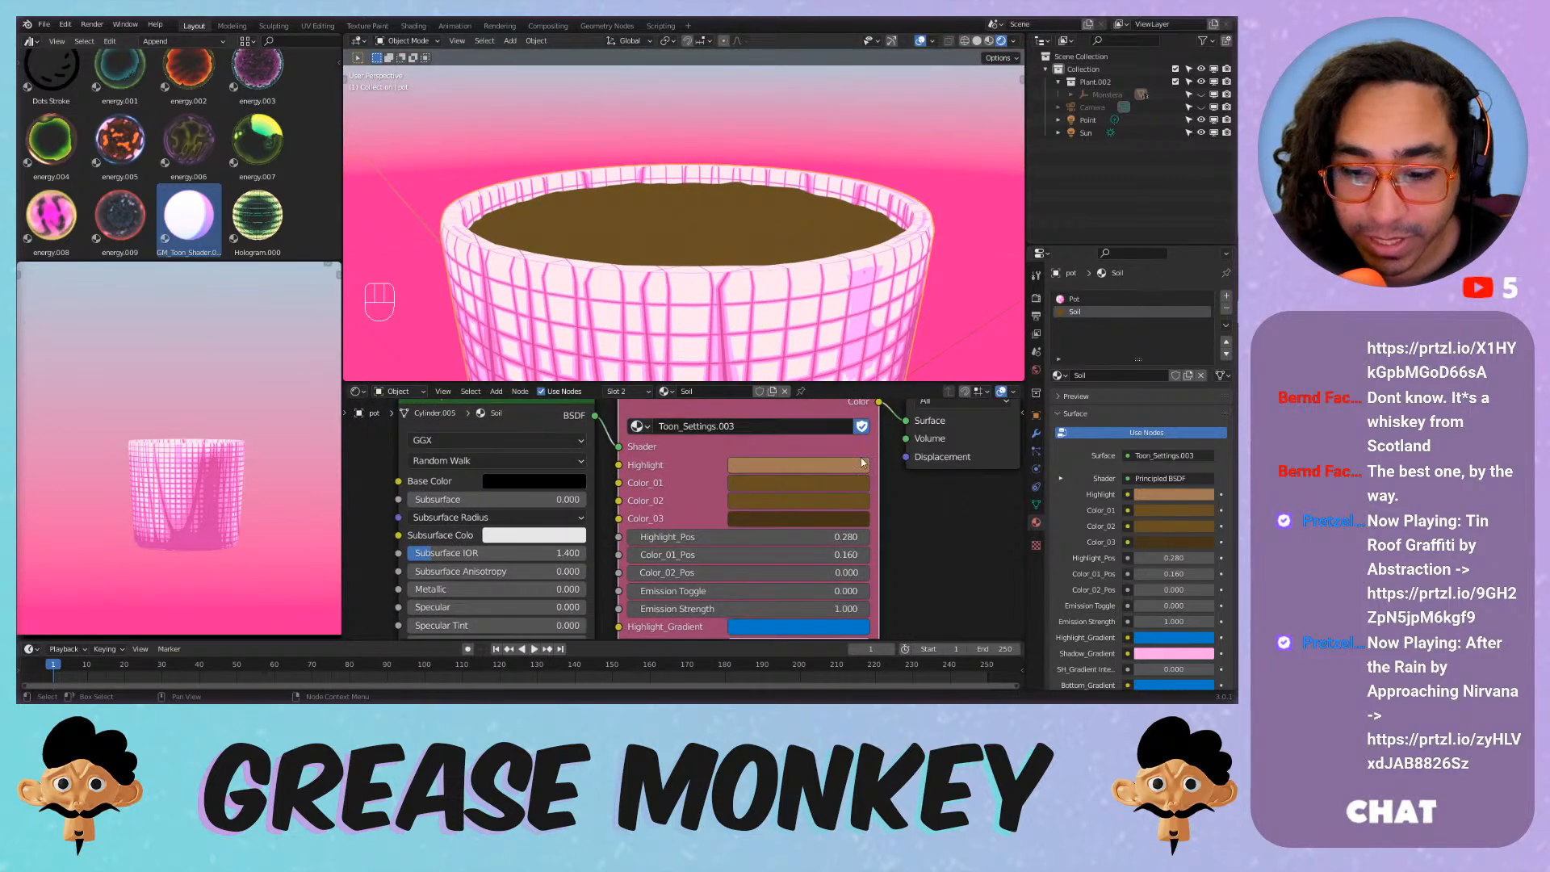
left_click(774, 501)
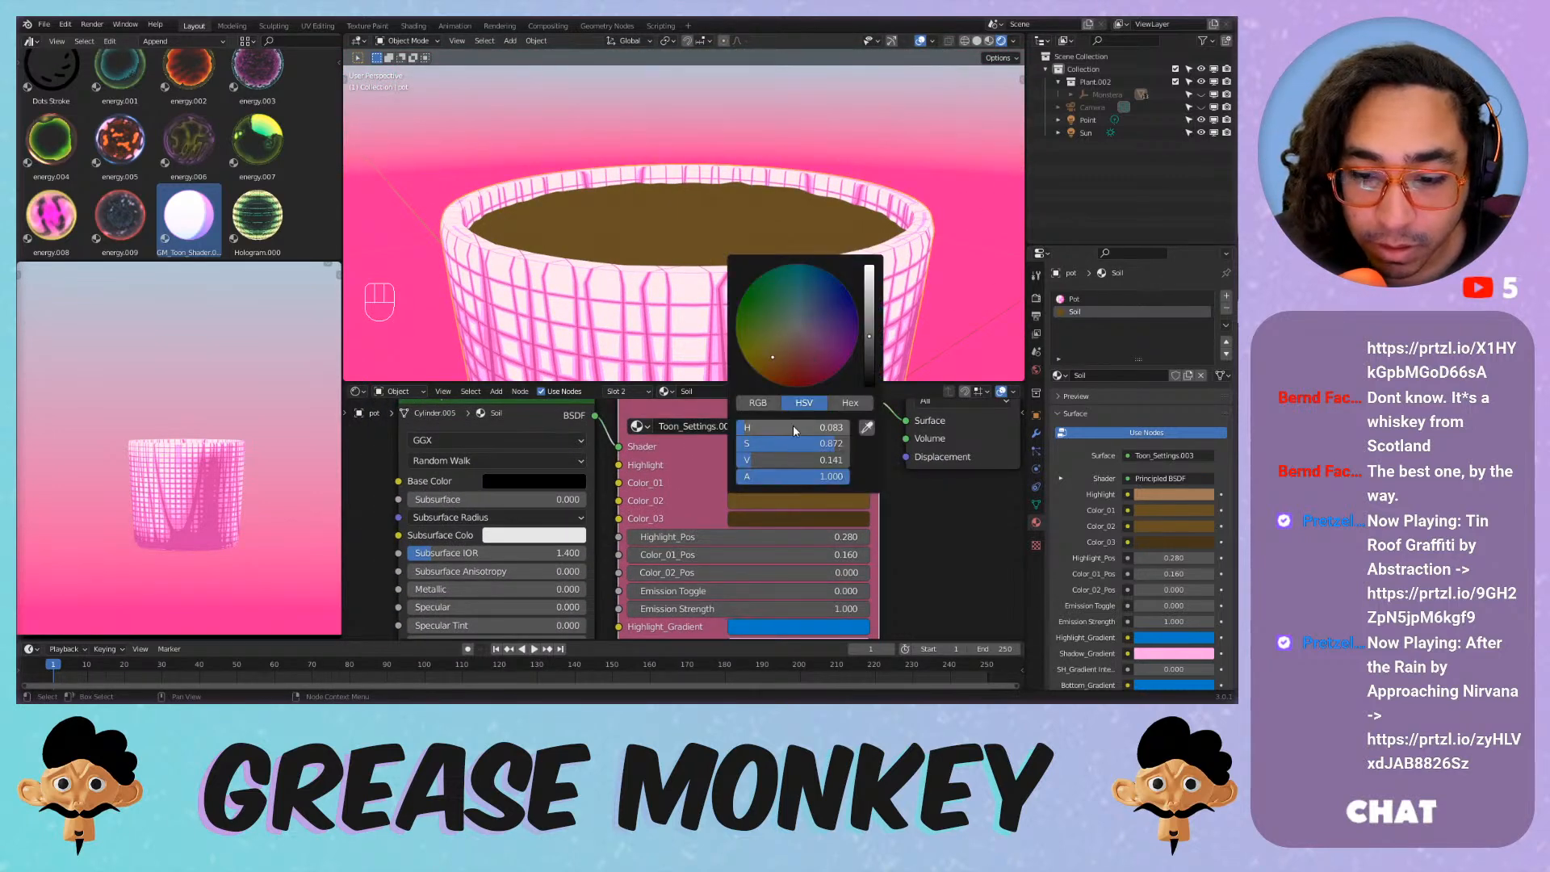
left_click_drag(796, 539, 782, 574)
key("ctrl+z")
key("ctrl+z")
key("ctrl+z")
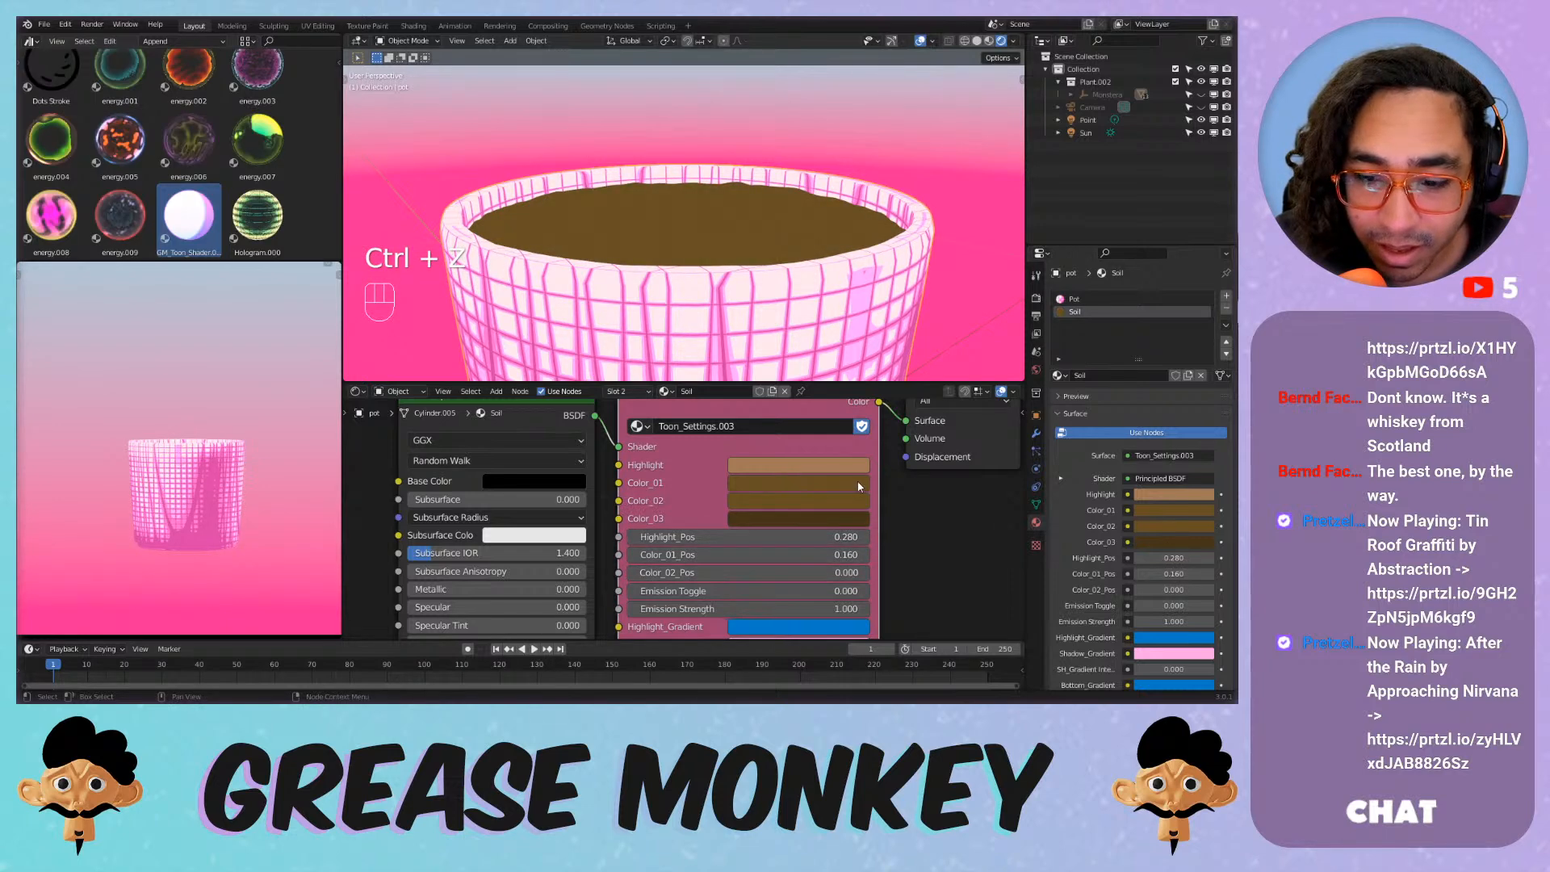
Inspect the driver of the Color 01 ramp's position inside the soil's Toon_Settings.003 group.
key("Tab")
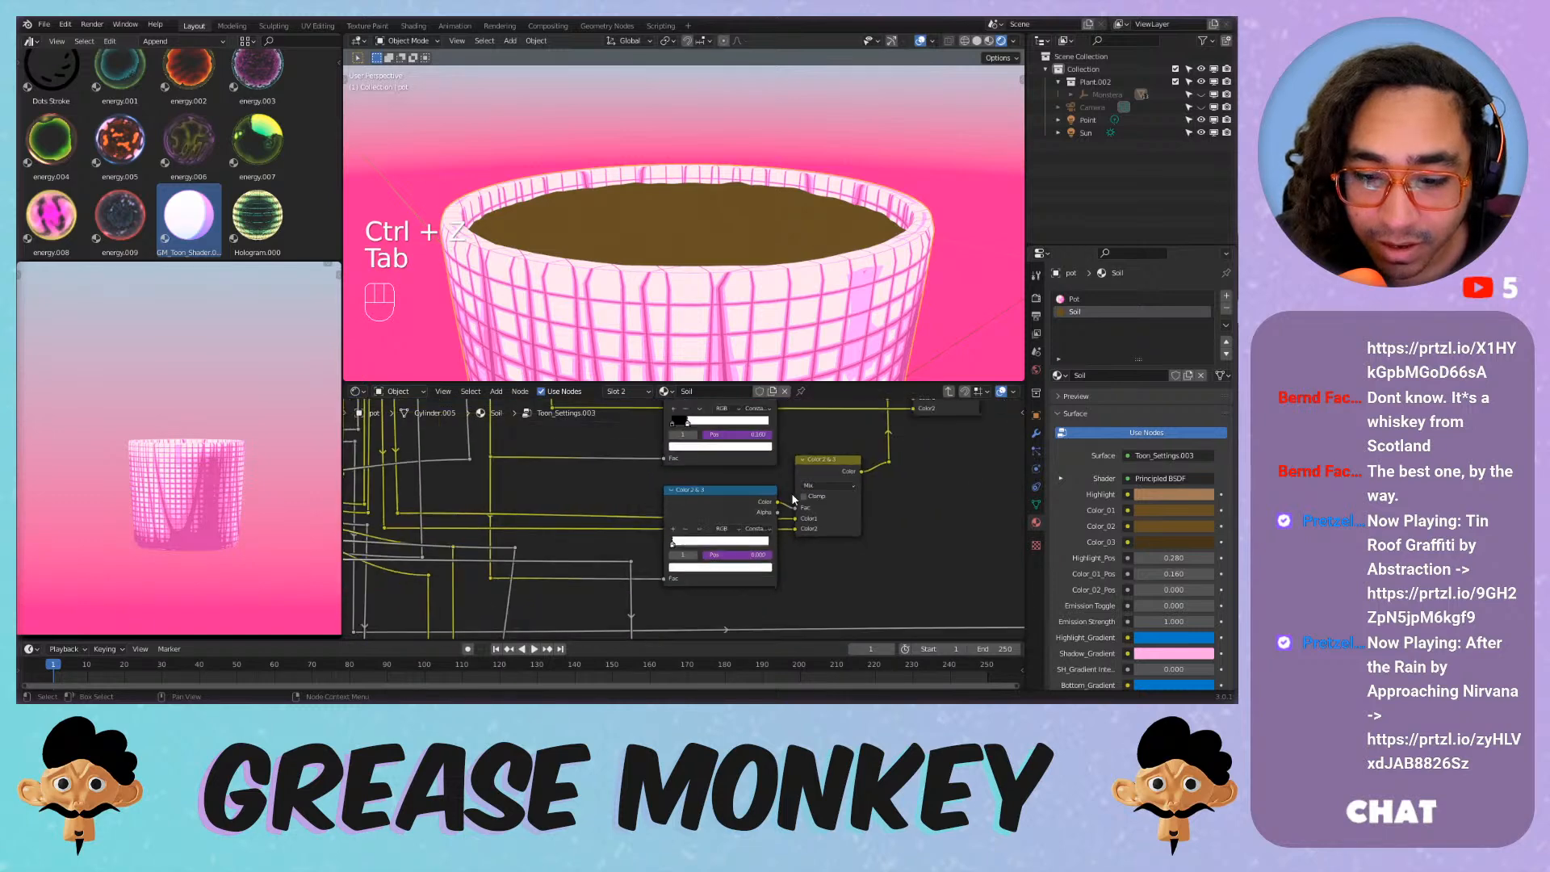
right_click(737, 436)
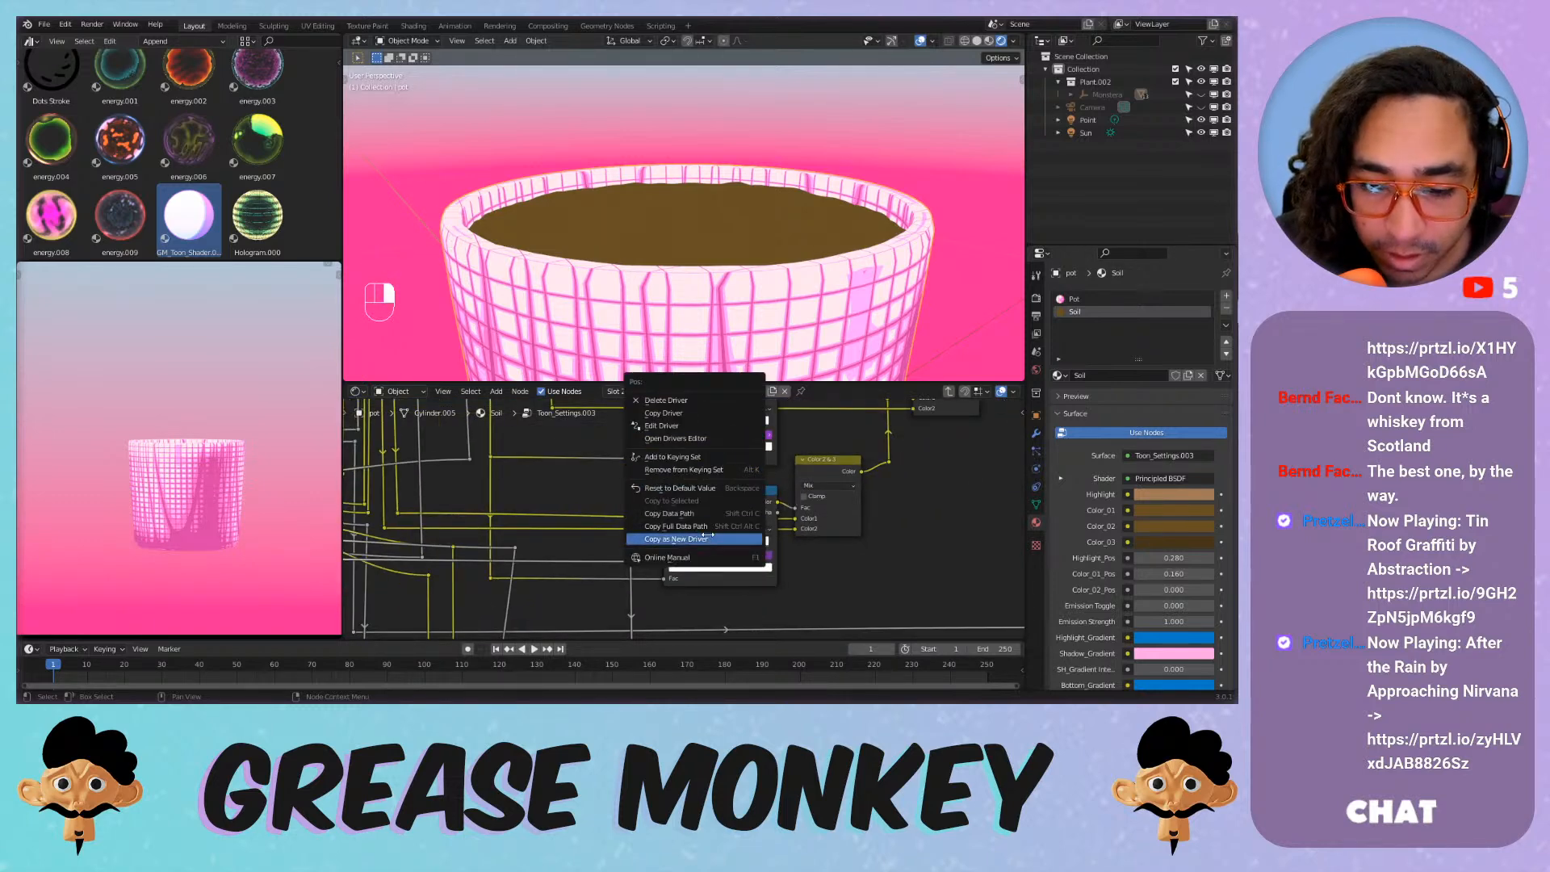
left_click(723, 438)
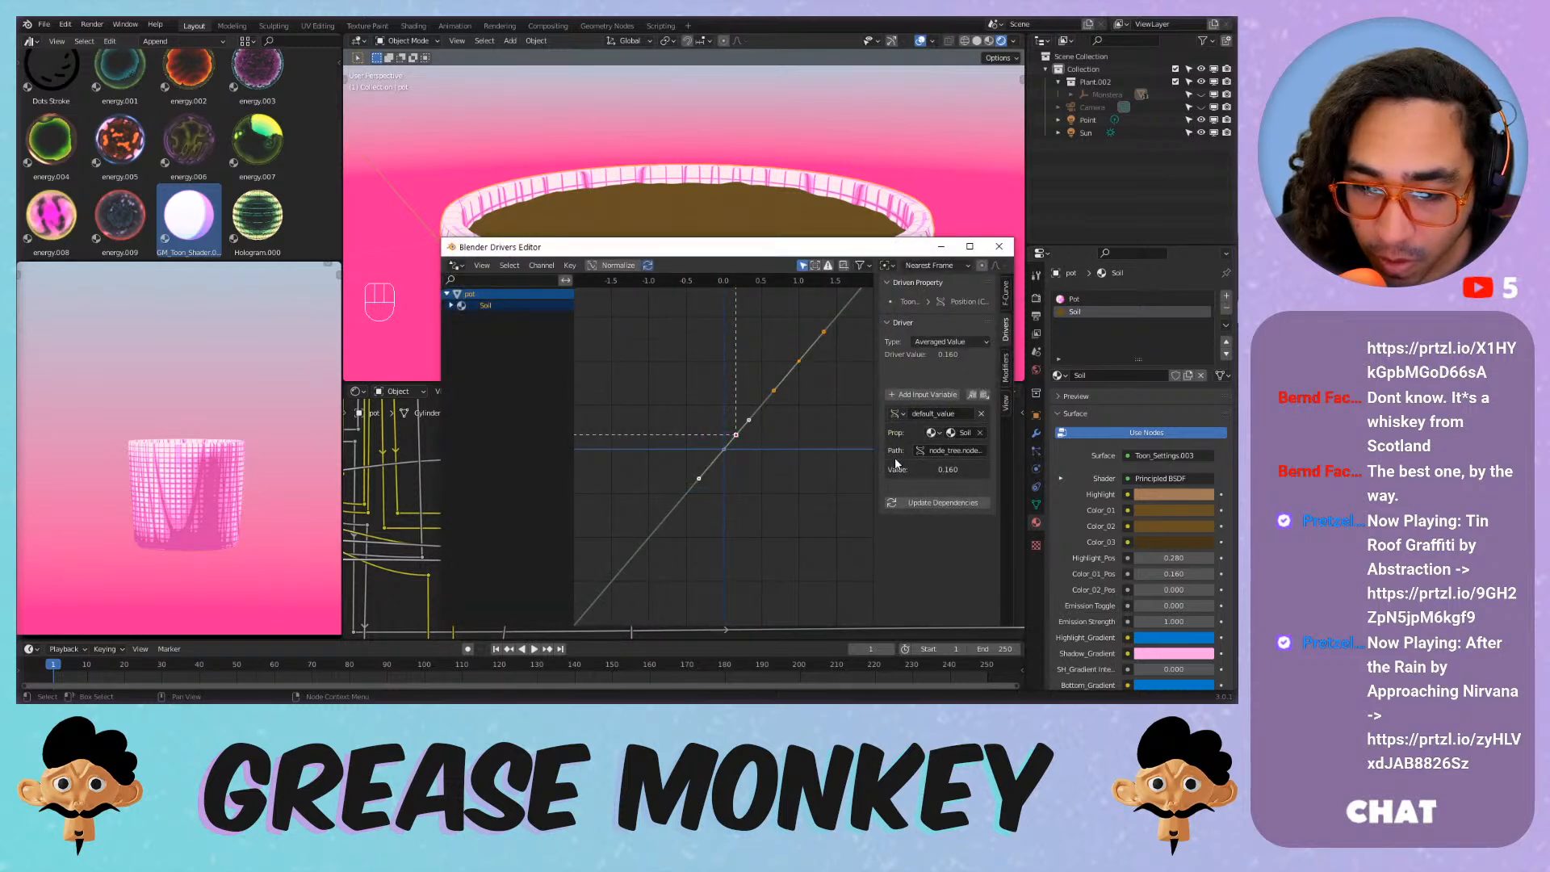
Examine the pot and soil shading from several angles and distances, leaving the node group.
scroll(789, 244, "down", 4)
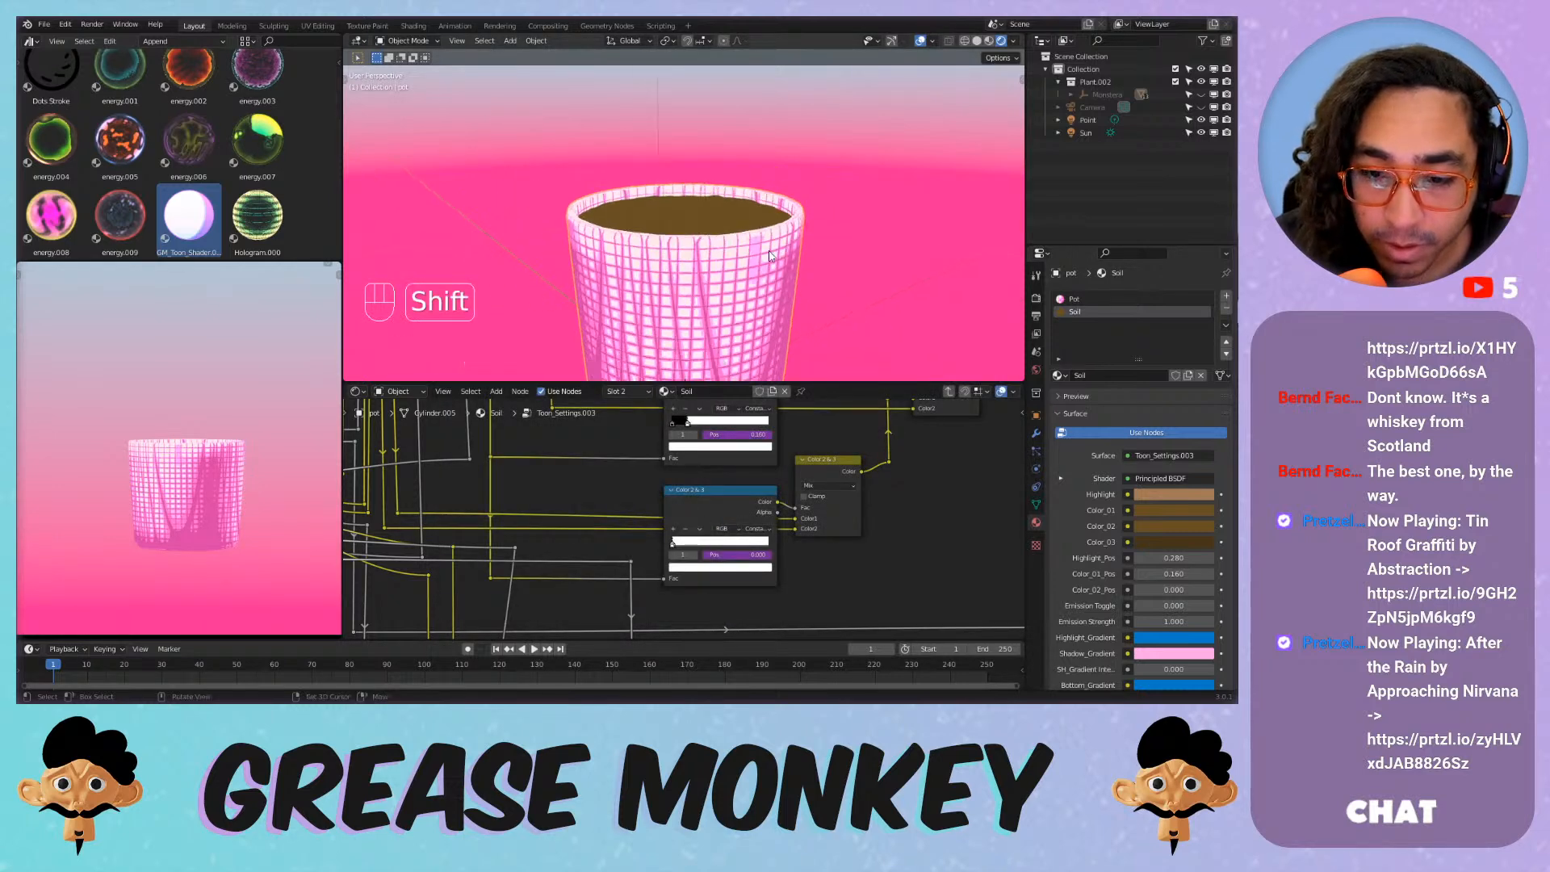
mouse_move(787, 241)
middle_mouse_down()
mouse_move(733, 246)
mouse_move(767, 230)
middle_mouse_up()
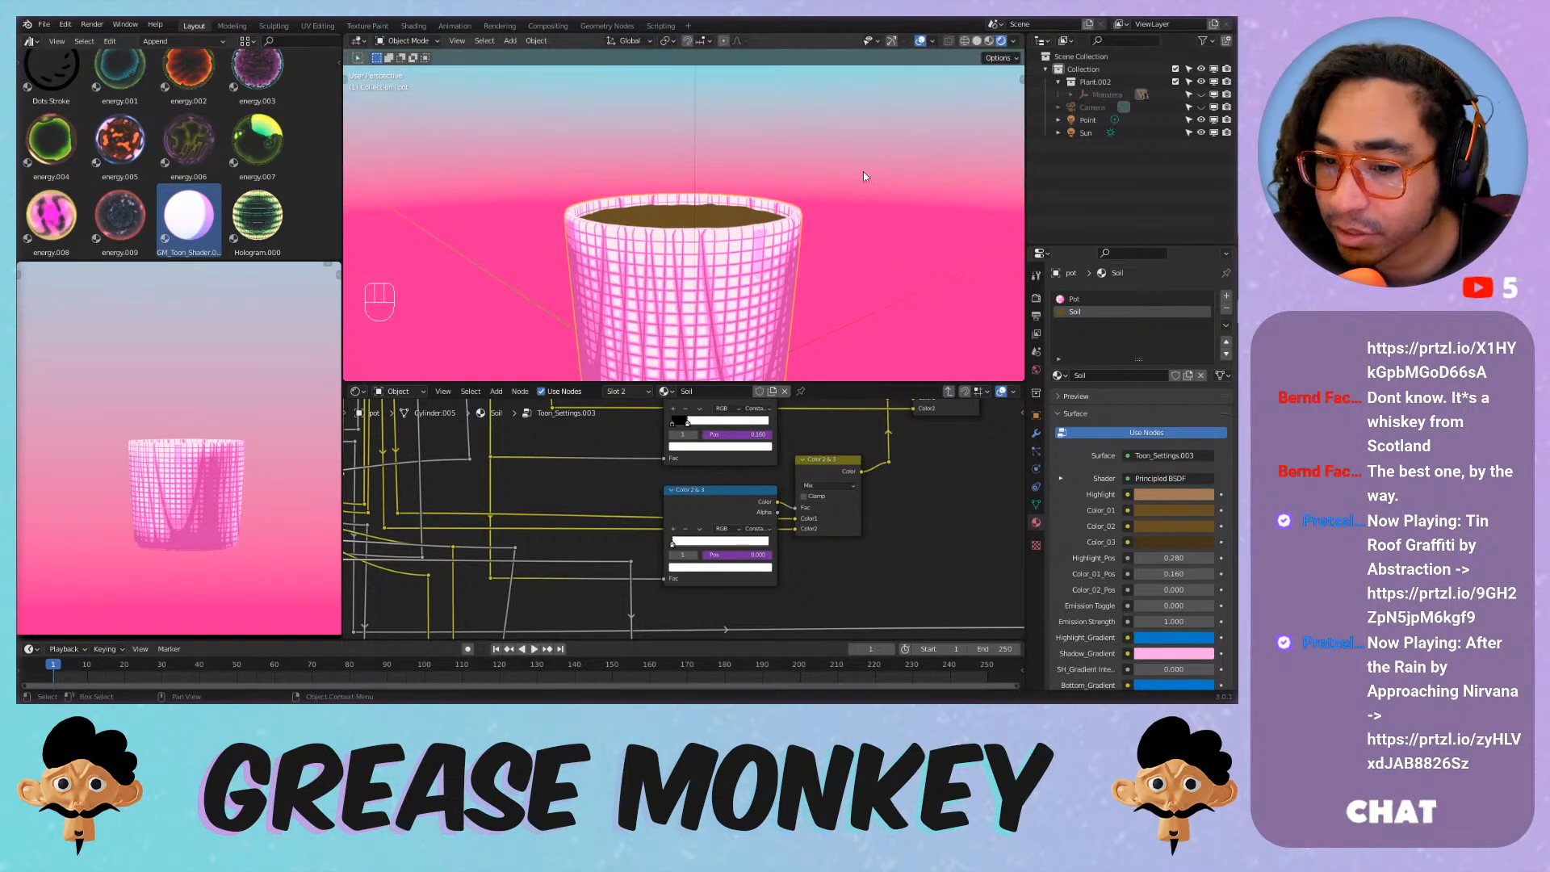
scroll(712, 220, "down", 4)
scroll(727, 230, "up", 3)
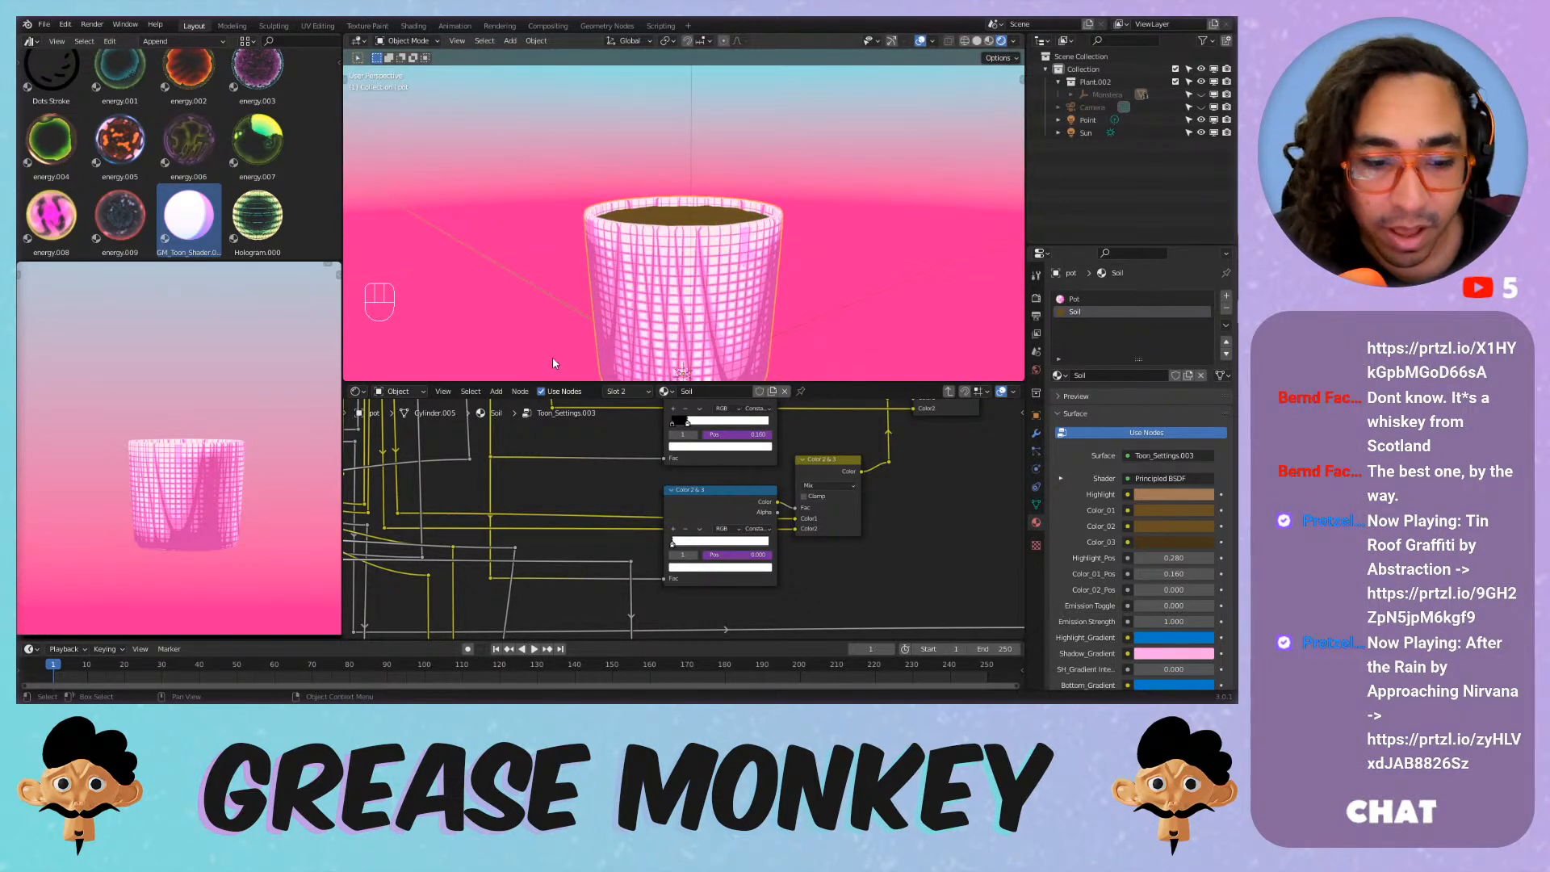
scroll(672, 285, "down", 3)
scroll(642, 476, "down", 2)
key("Tab")
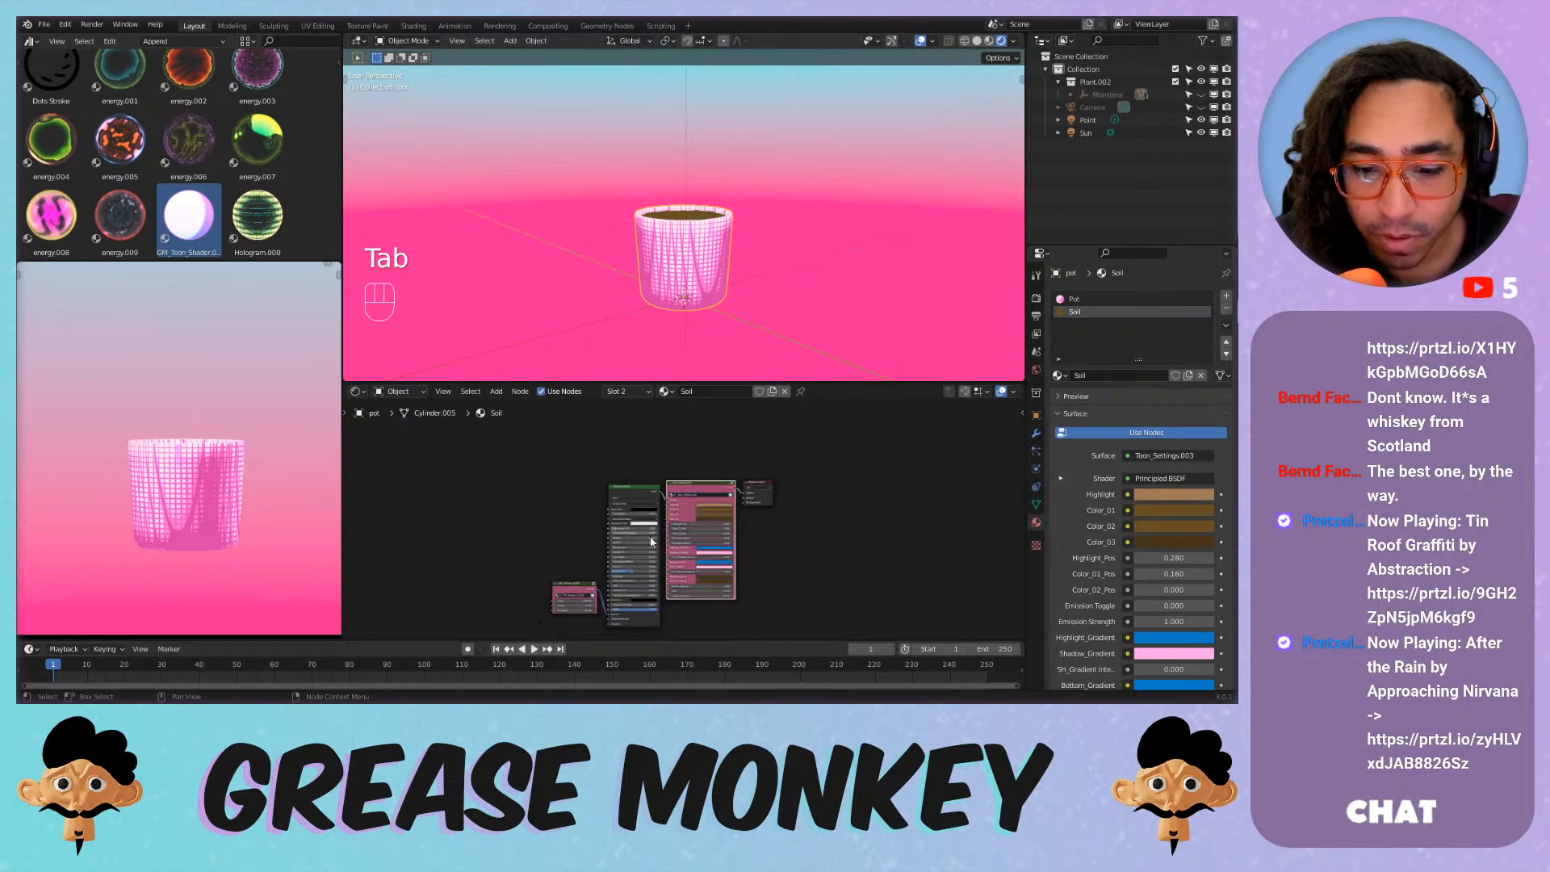
scroll(652, 541, "up", 1)
scroll(694, 361, "up", 8)
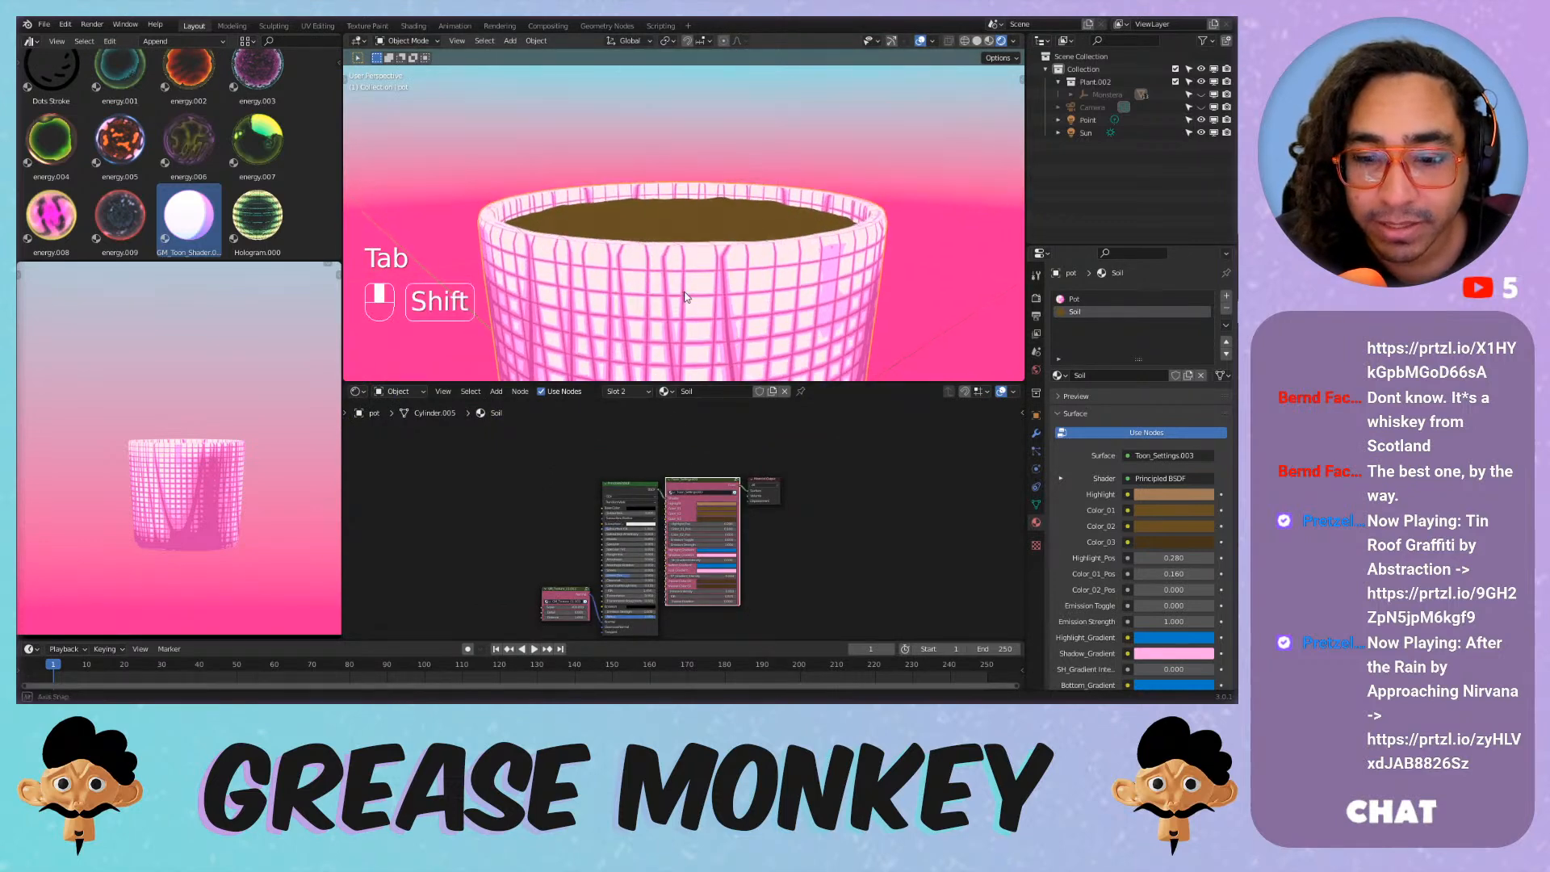
mouse_move(684, 297)
middle_mouse_down()
mouse_move(691, 348)
mouse_move(702, 317)
middle_mouse_up()
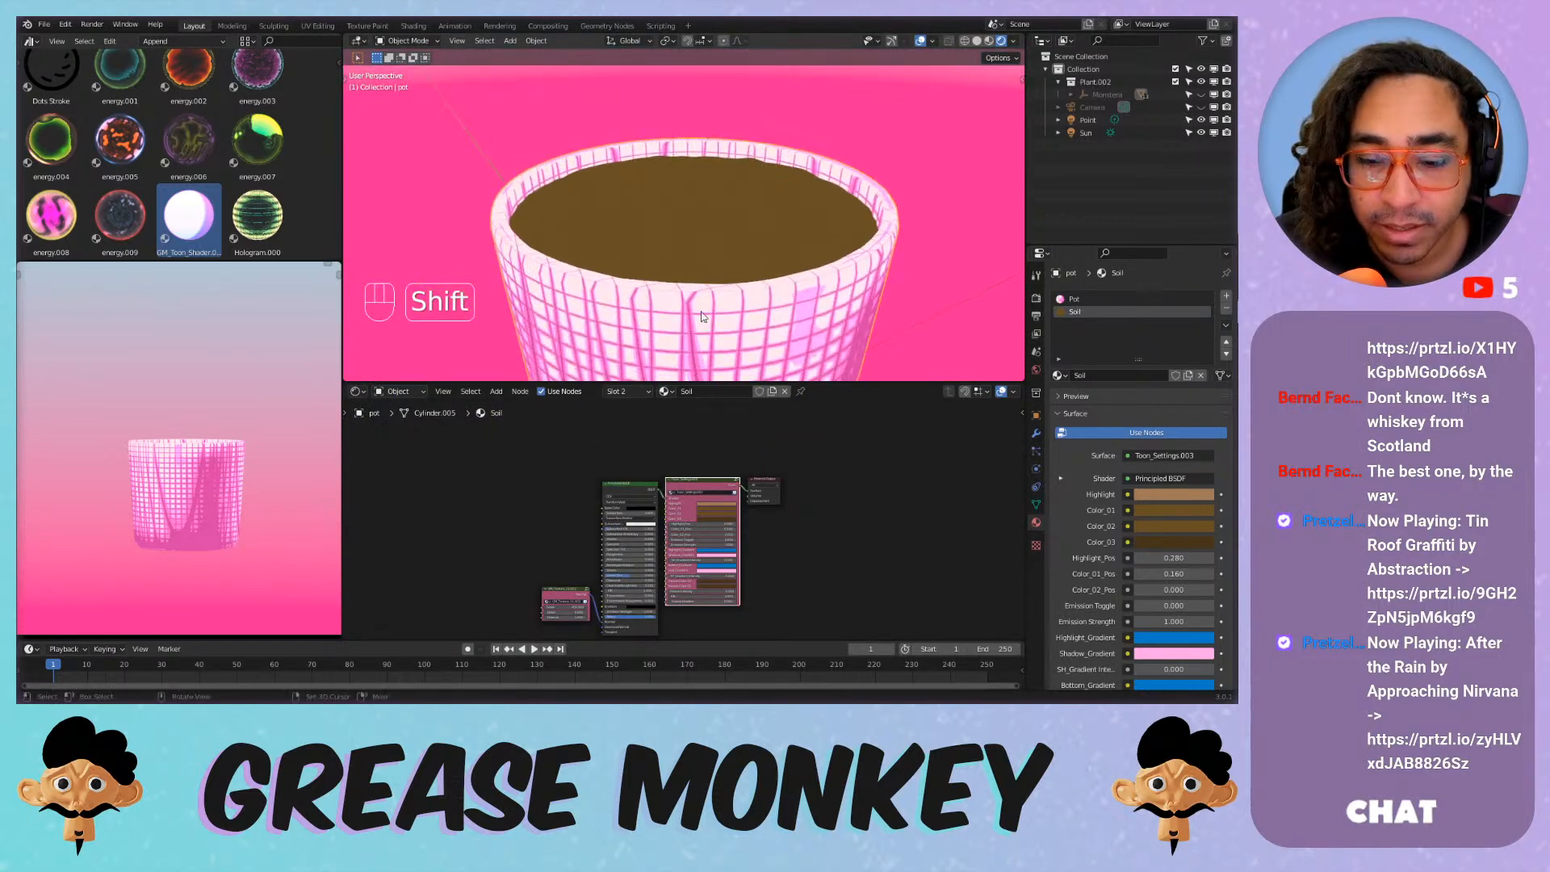
scroll(780, 274, "down", 4)
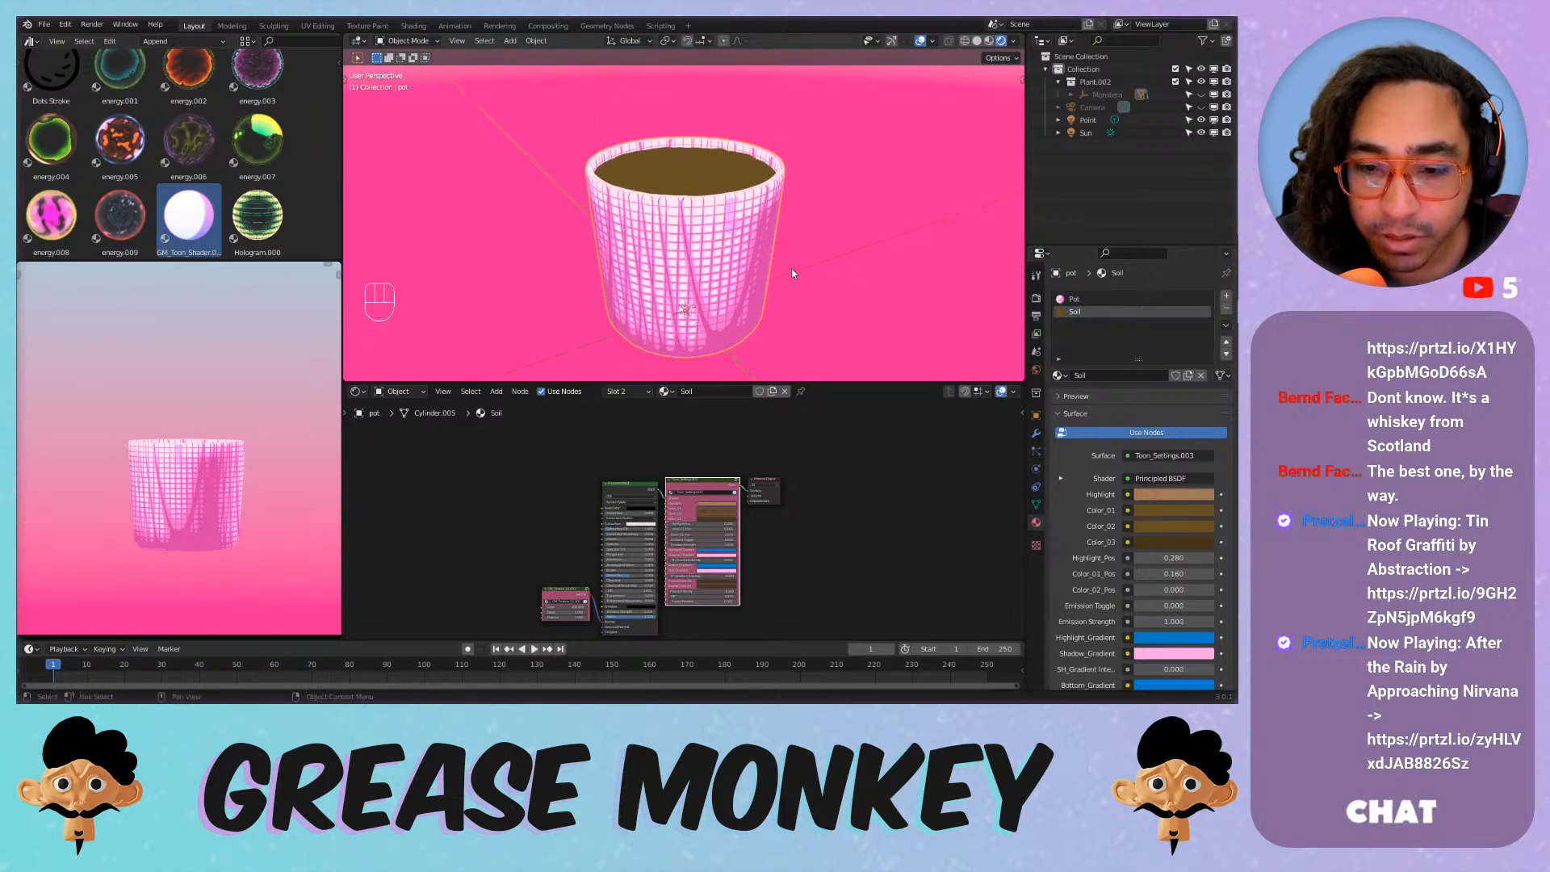
Unhide all hidden objects in the scene, including the plant and the camera.
scroll(697, 250, "up", 1)
left_click(700, 243)
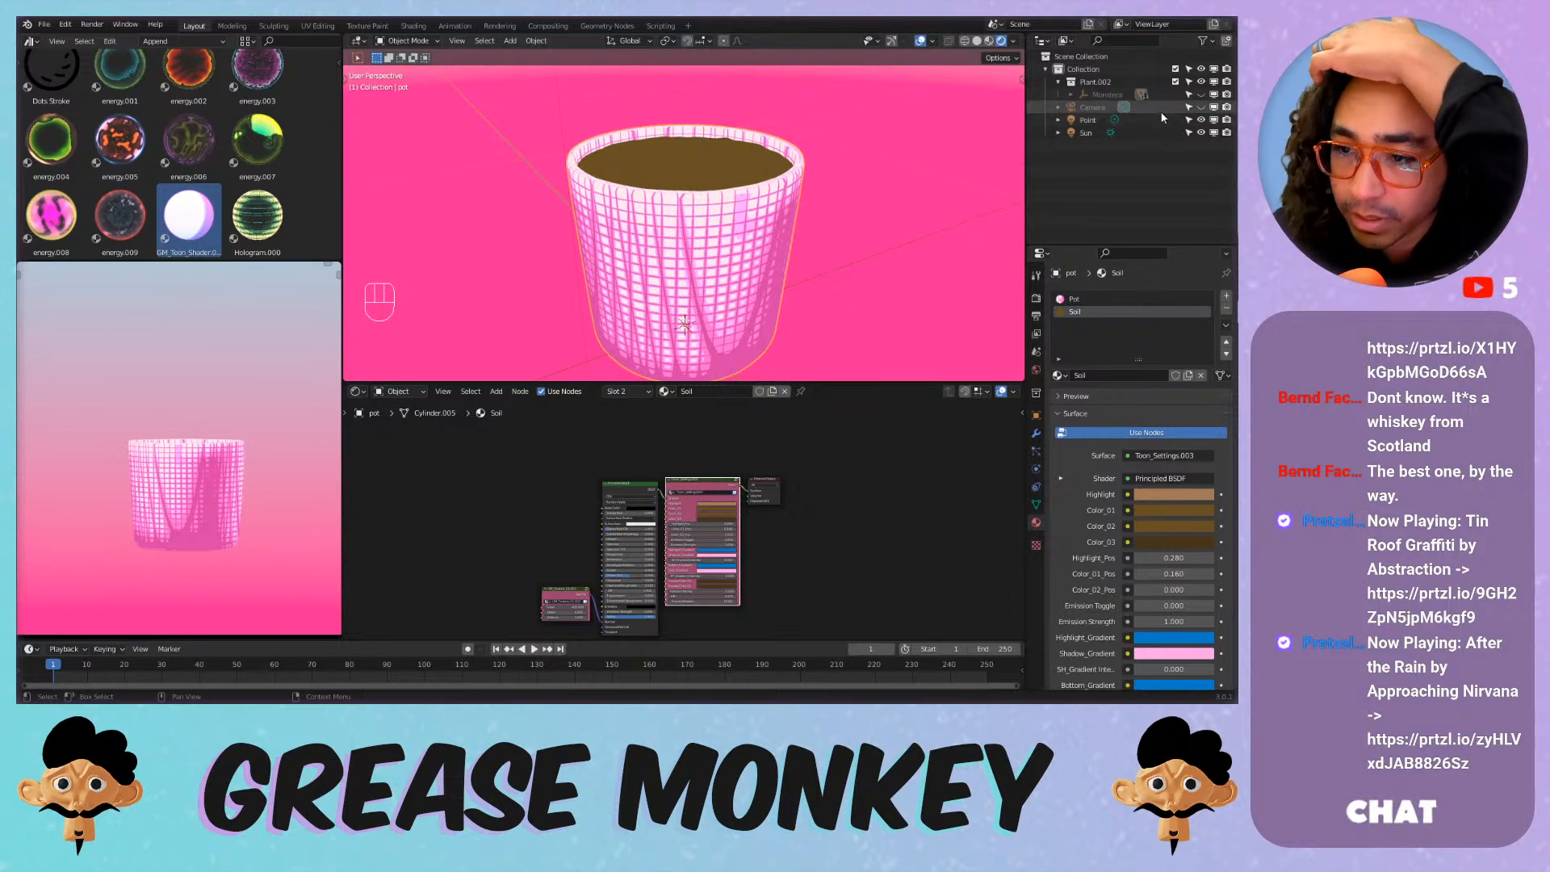
key("alt+h")
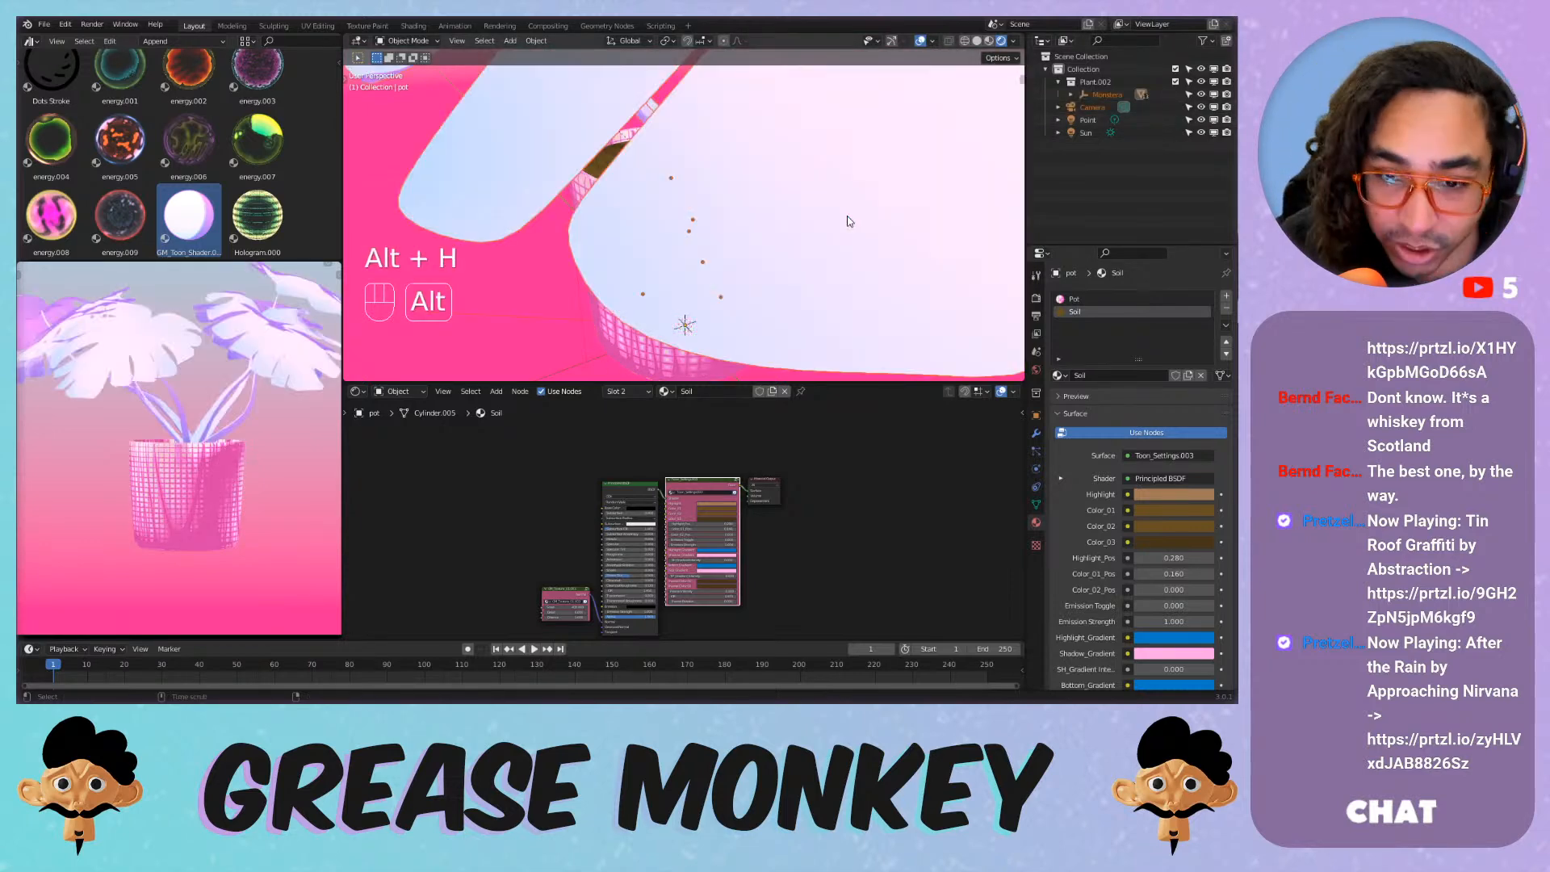
Look through the camera and select the plant's front right stem to show its Stem material.
scroll(765, 240, "down", 4)
middle_click_drag(696, 250, 751, 248, "shift")
key("KP_0")
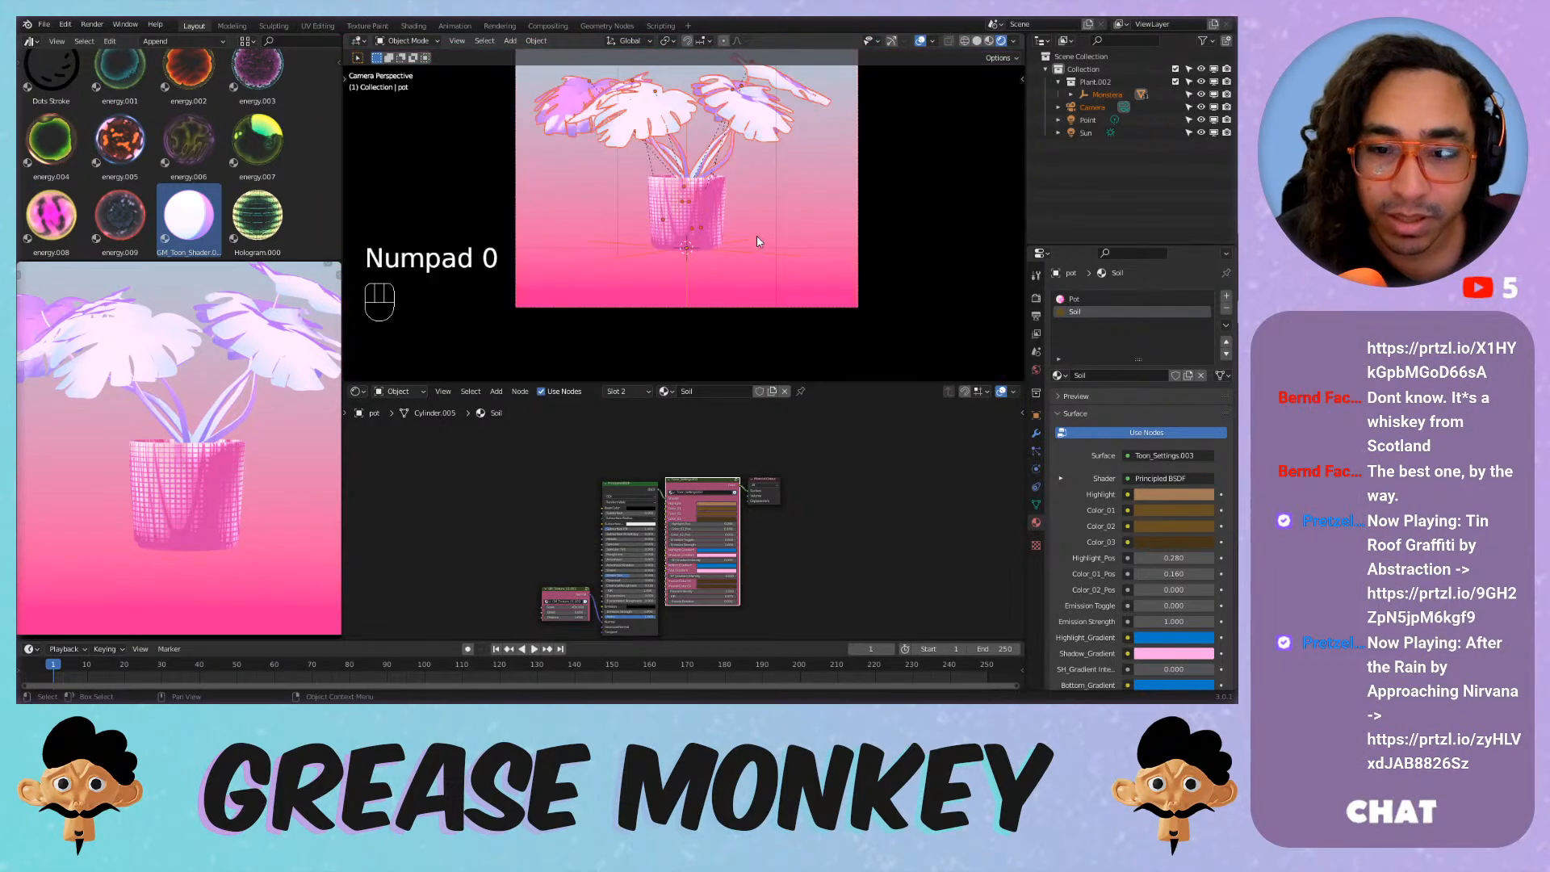
left_click(800, 183)
scroll(765, 196, "up", 2)
scroll(762, 197, "down", 2)
scroll(759, 196, "up", 1)
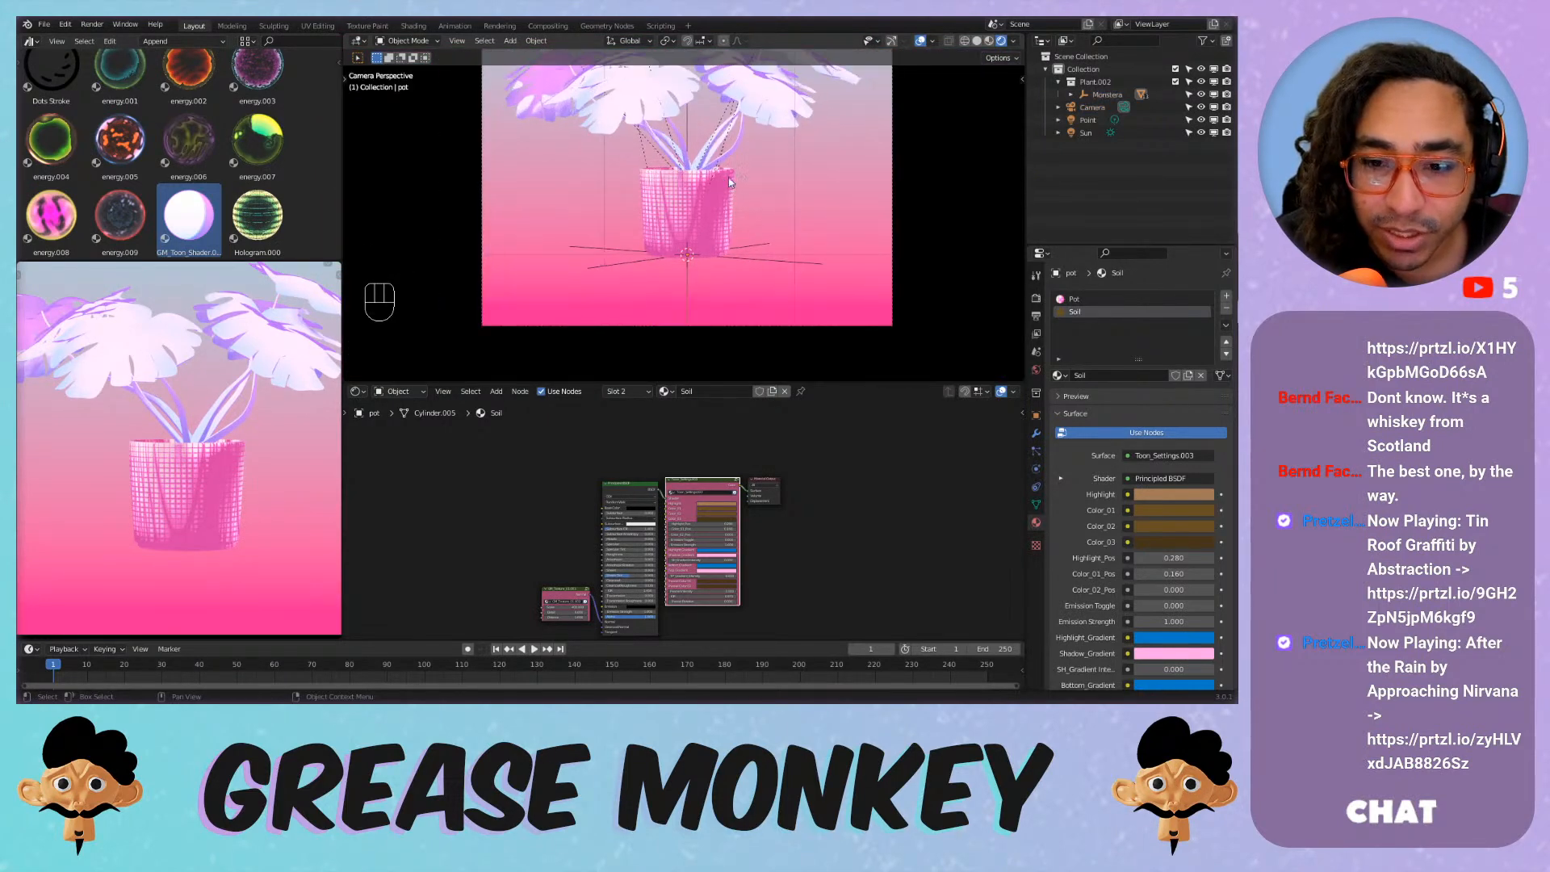
scroll(759, 201, "up", 4)
left_click(821, 164)
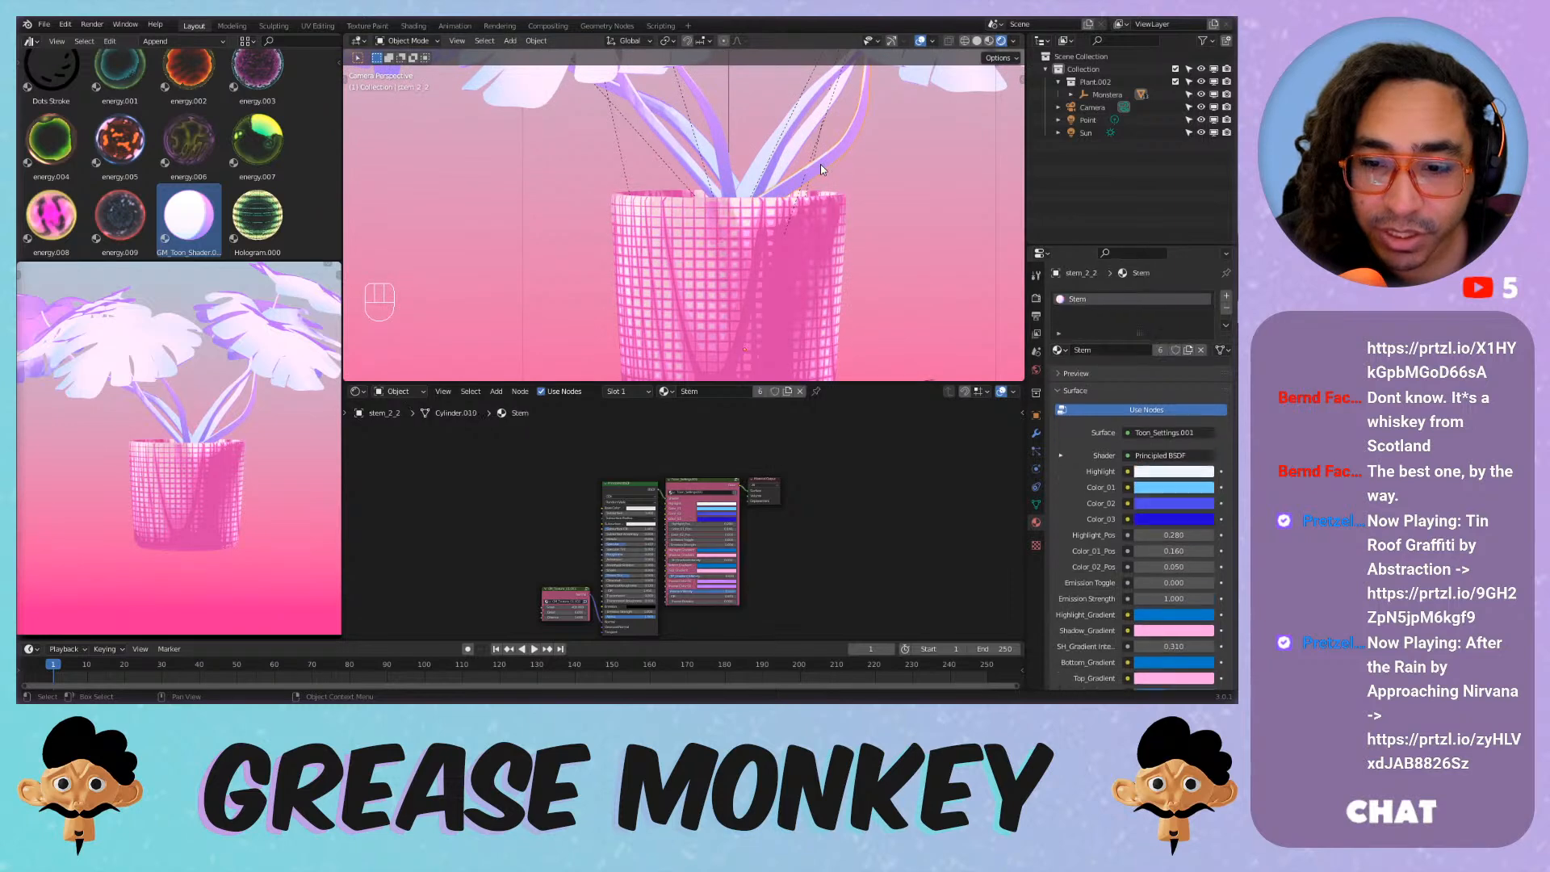
Move the Stem material's Material Output node farther away from the Toon_Settings.001 group node.
scroll(823, 484, "up", 4)
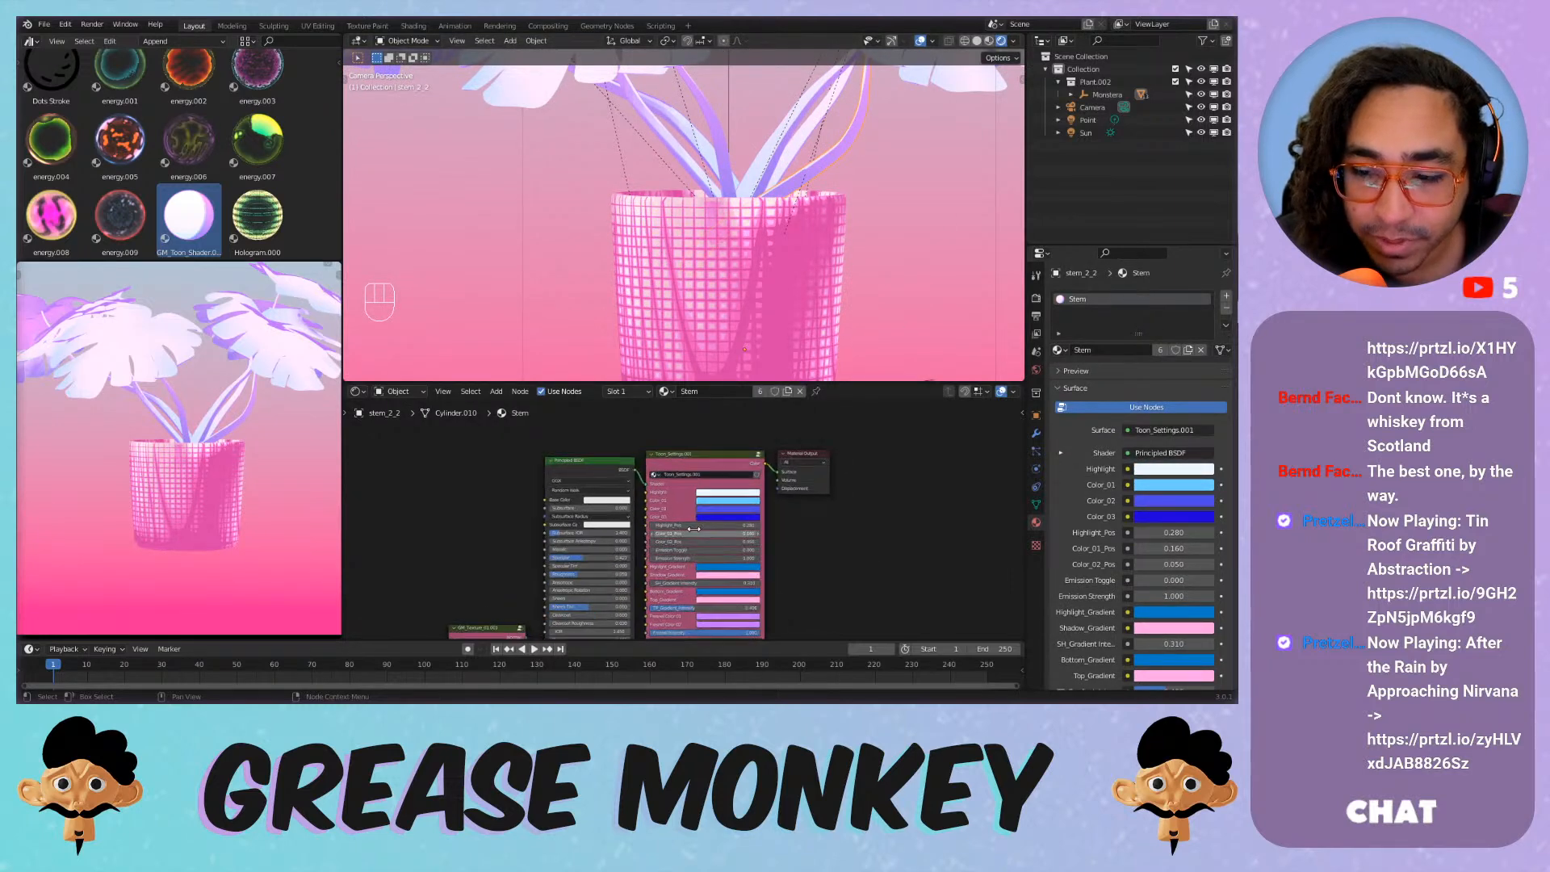
scroll(662, 492, "up", 2)
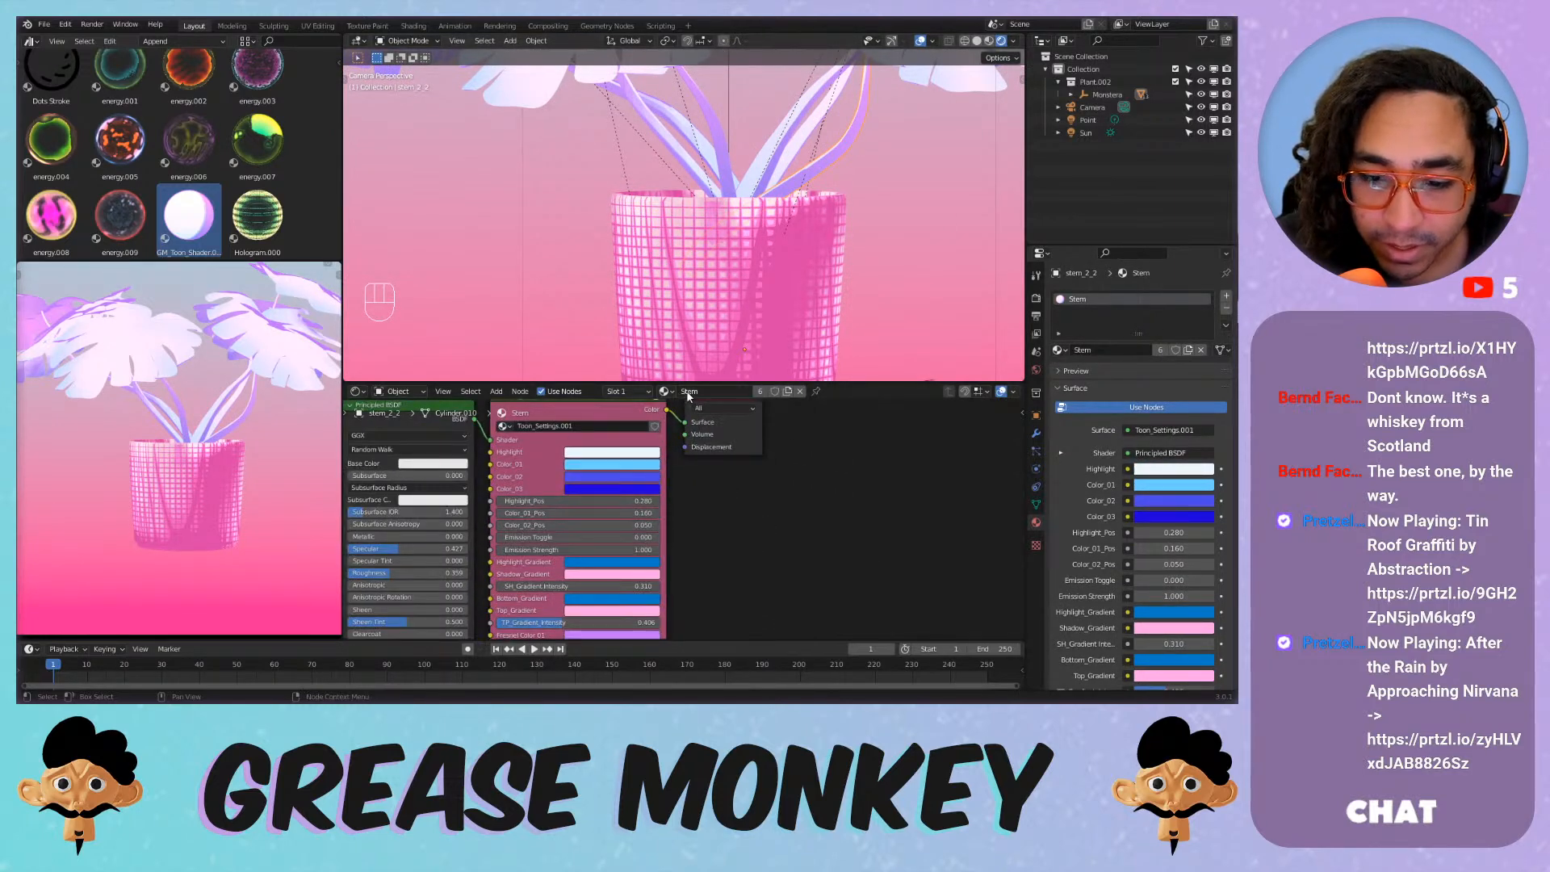
middle_click_drag(796, 524, 799, 604)
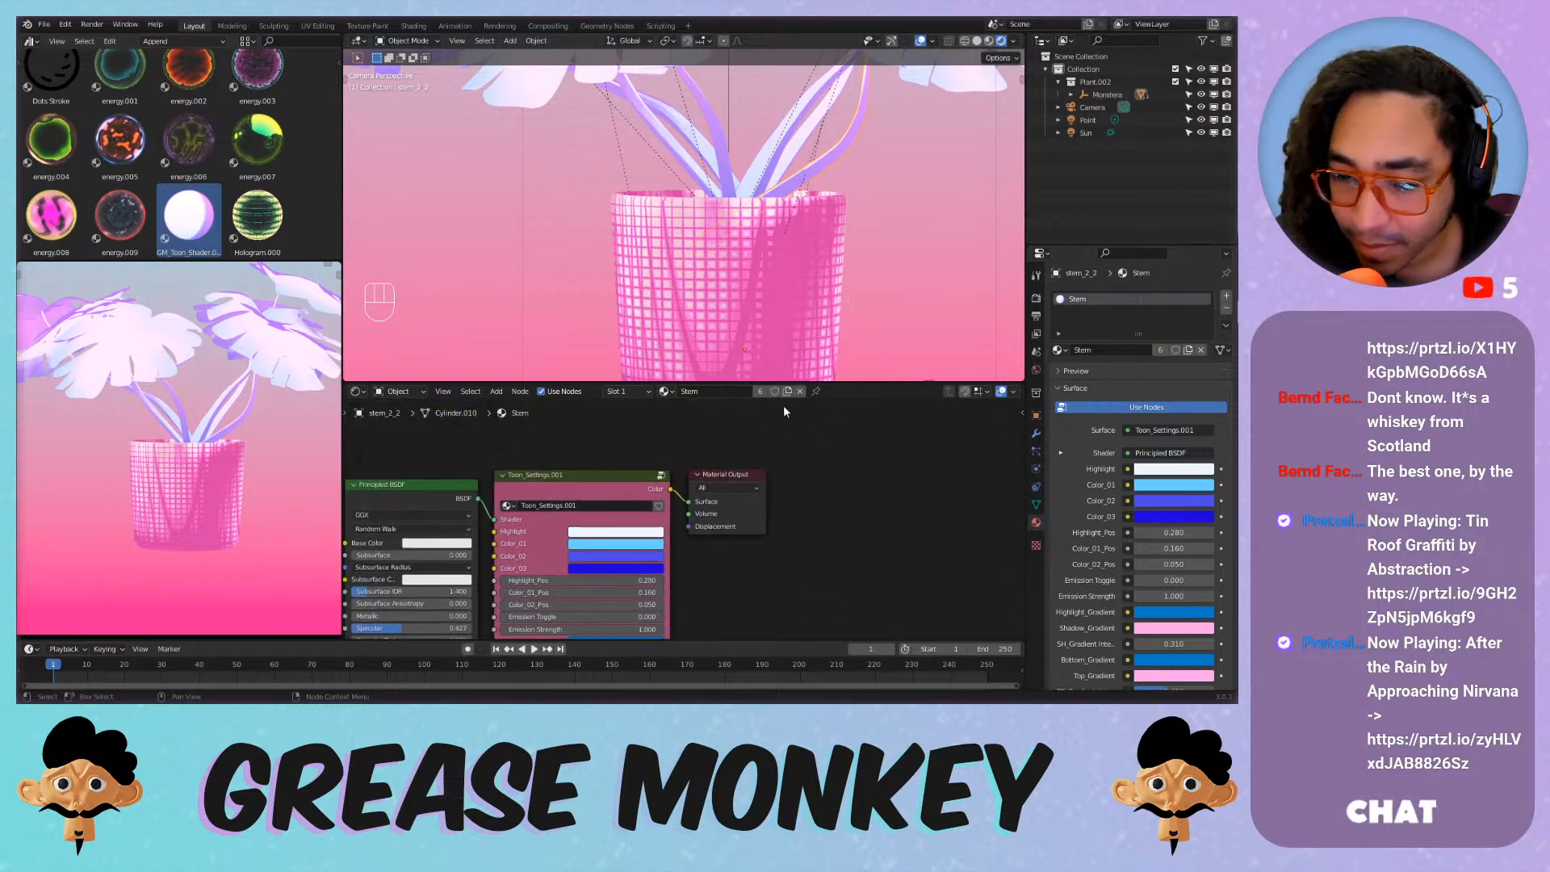
left_click_drag(743, 478, 931, 478)
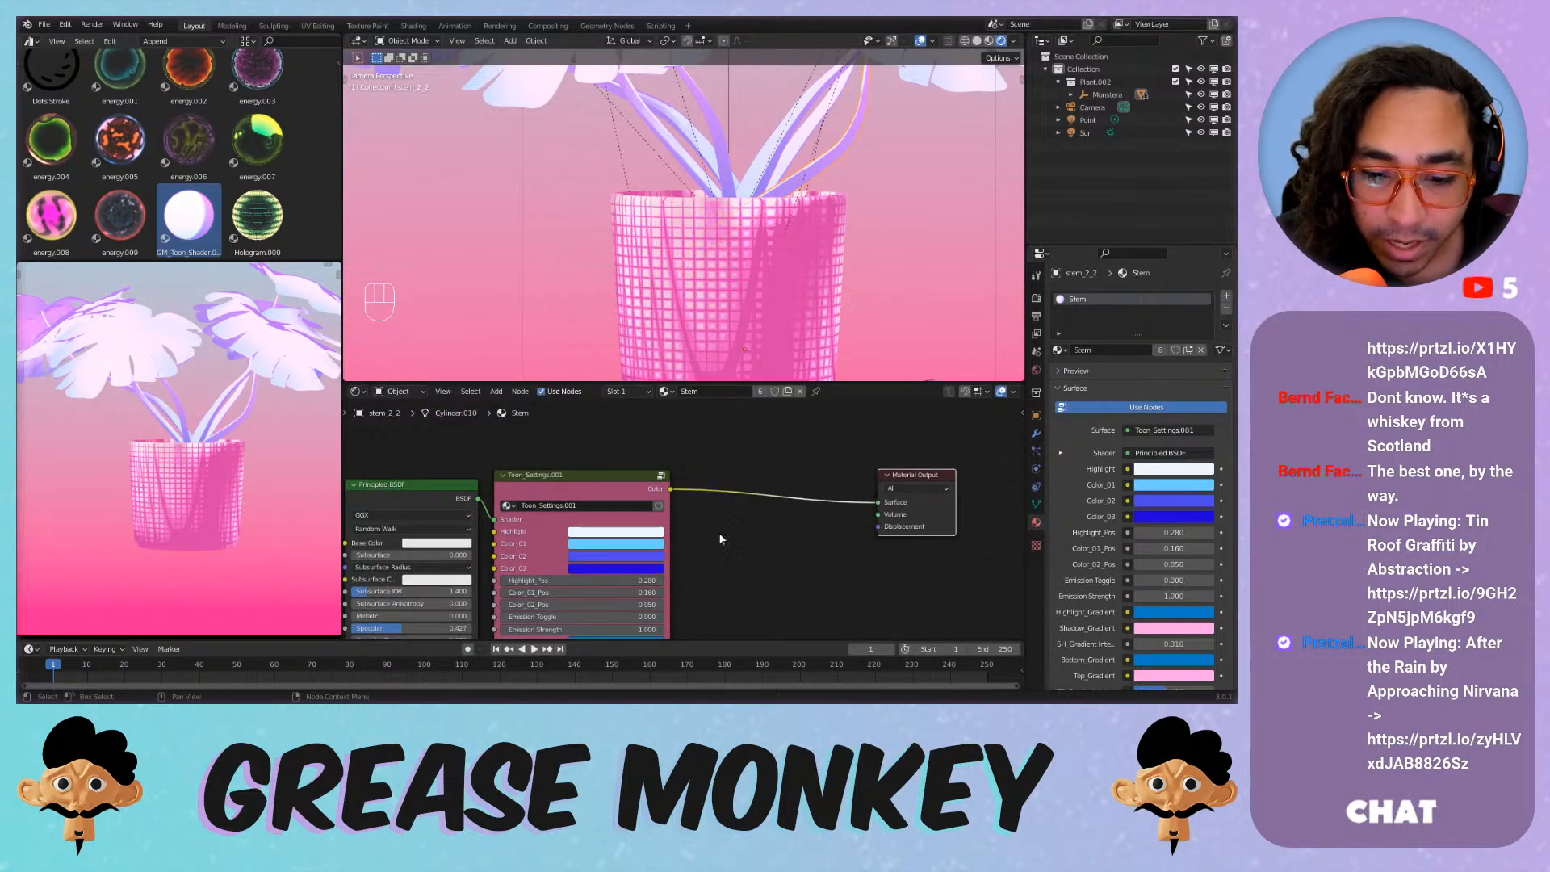
Hide the viewport overlays with the whole plant framed in the camera view.
scroll(711, 549, "up", 3)
scroll(705, 233, "down", 2)
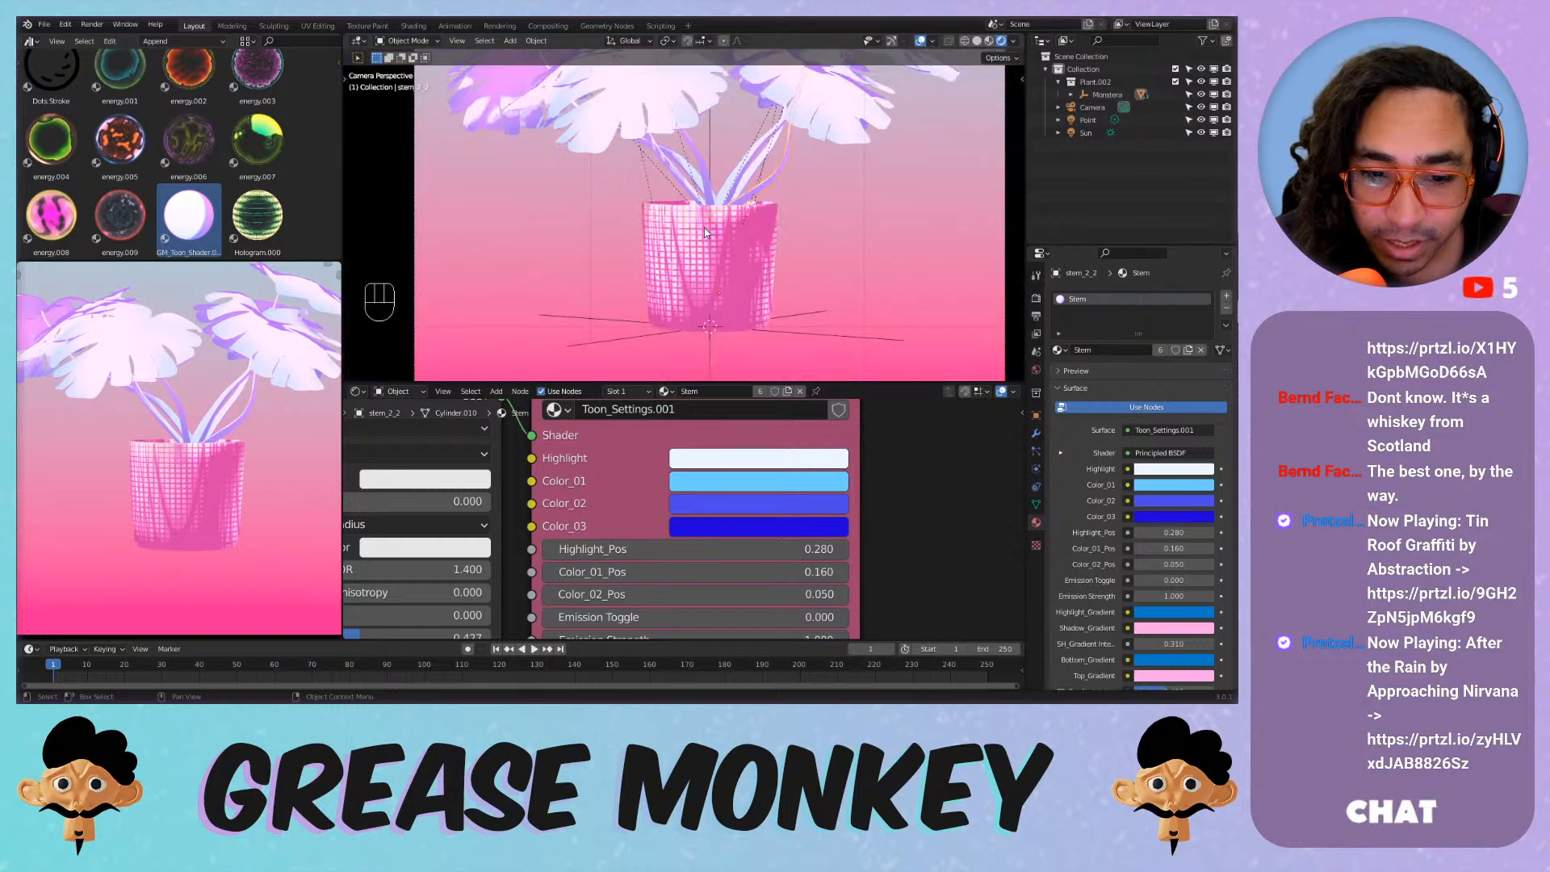
scroll(704, 233, "down", 1)
scroll(734, 221, "down", 1)
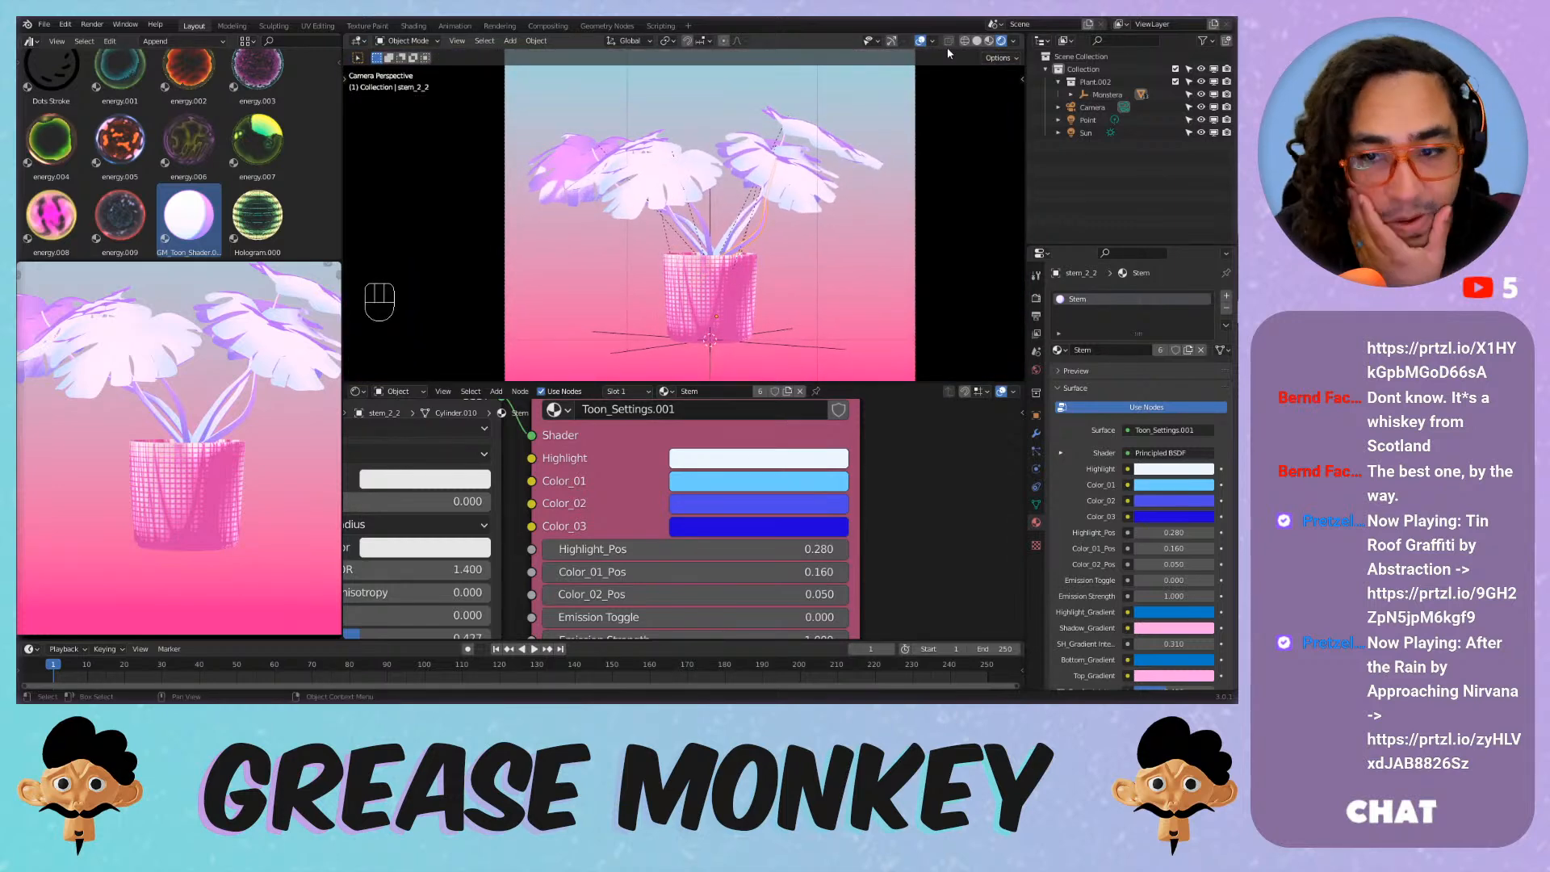
left_click(921, 41)
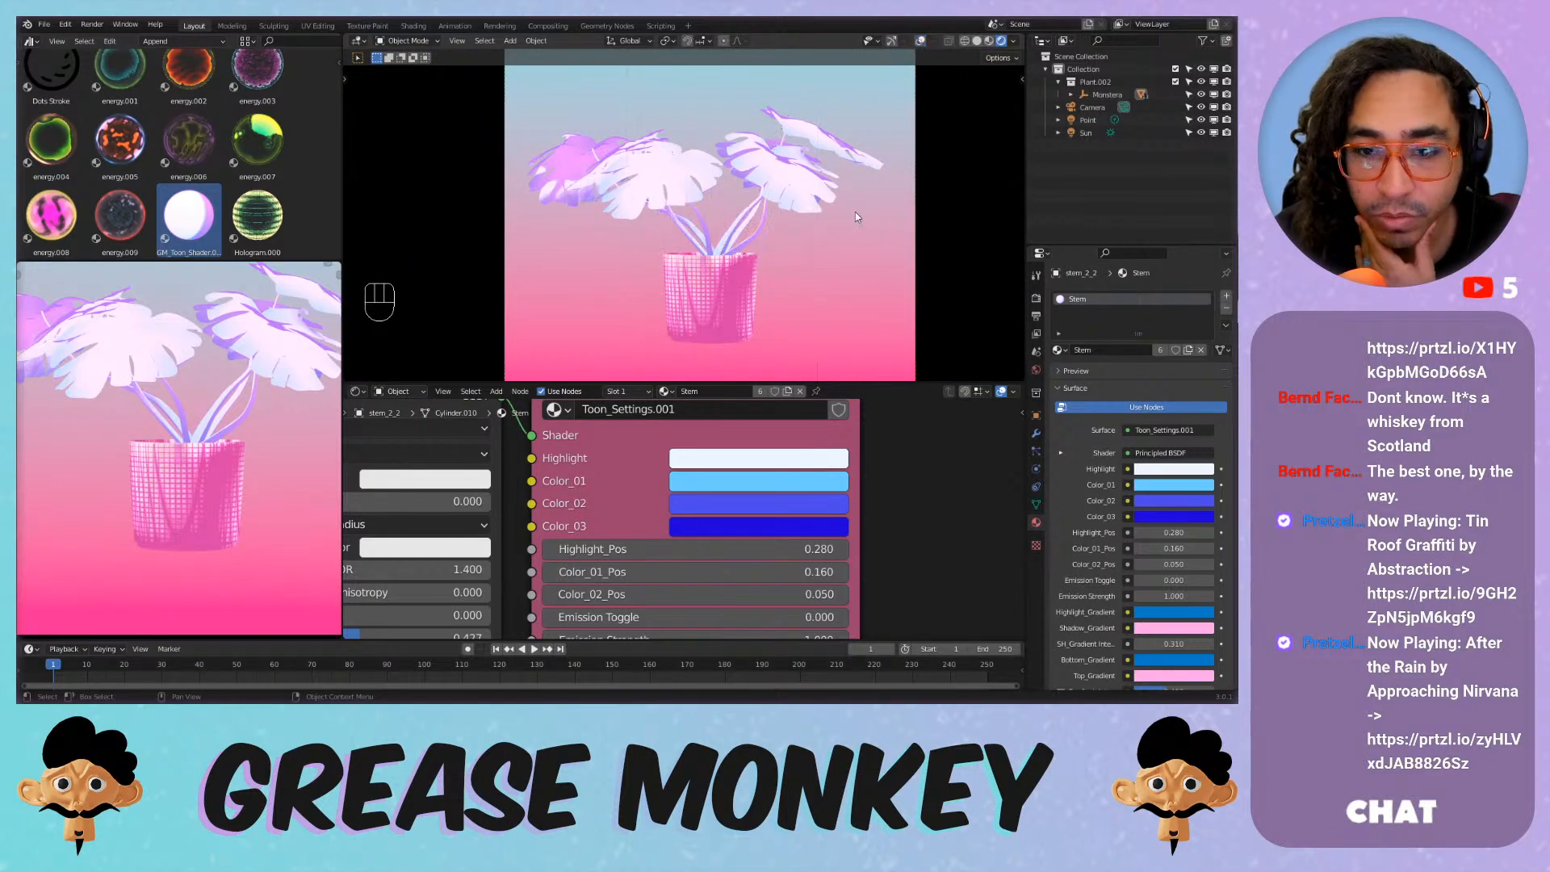
Recolor the Stem material's Highlight and Color_01 swatches to light mint greens on the toon group node.
left_click(740, 467)
left_click_drag(748, 232, 749, 214)
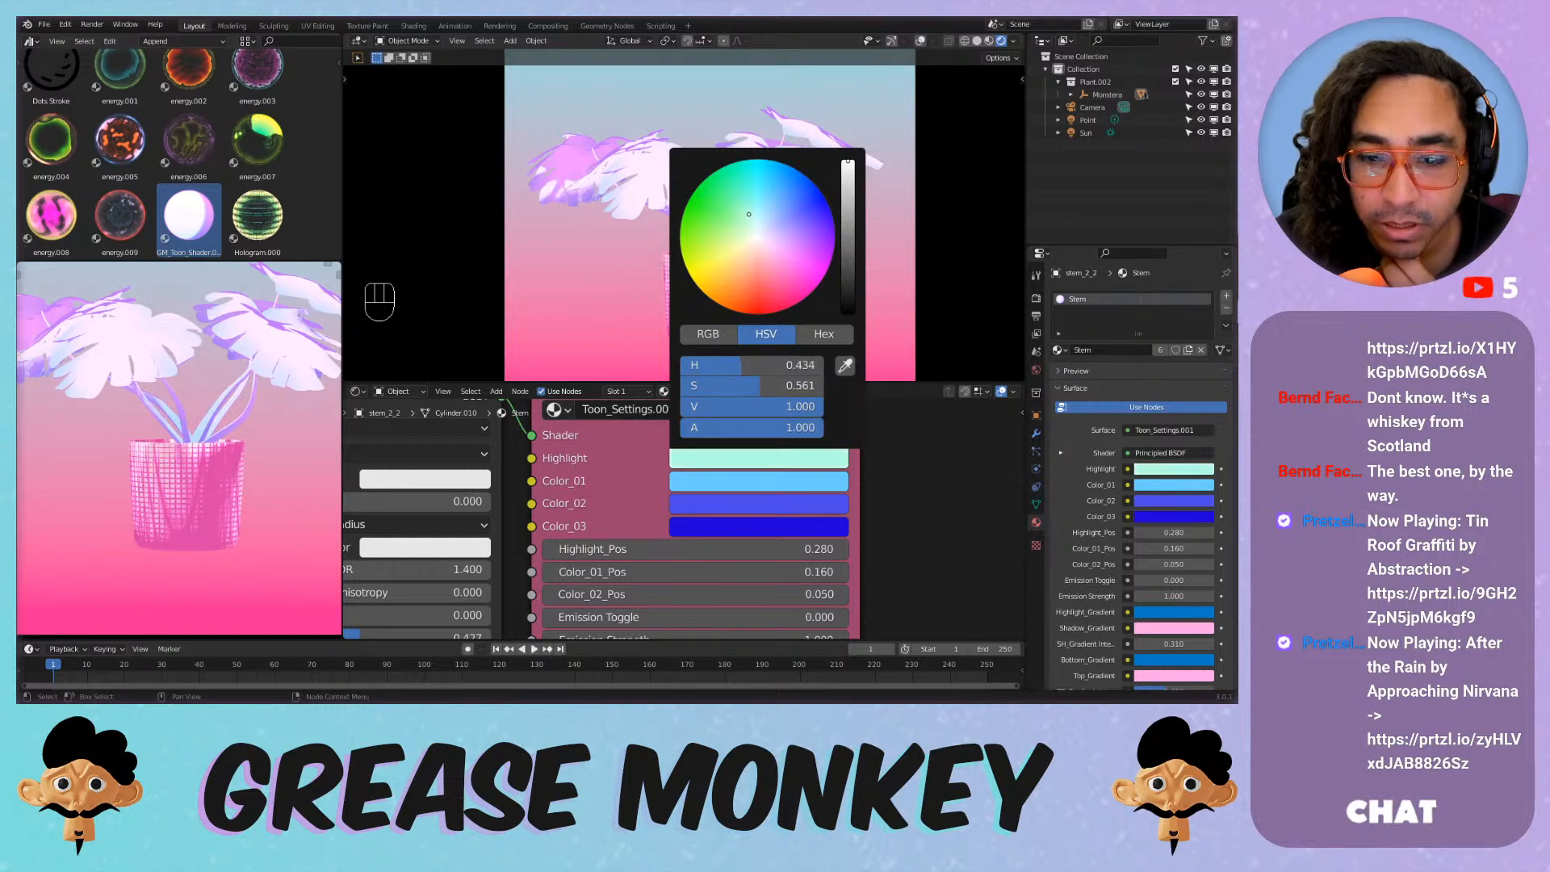
left_click(746, 485)
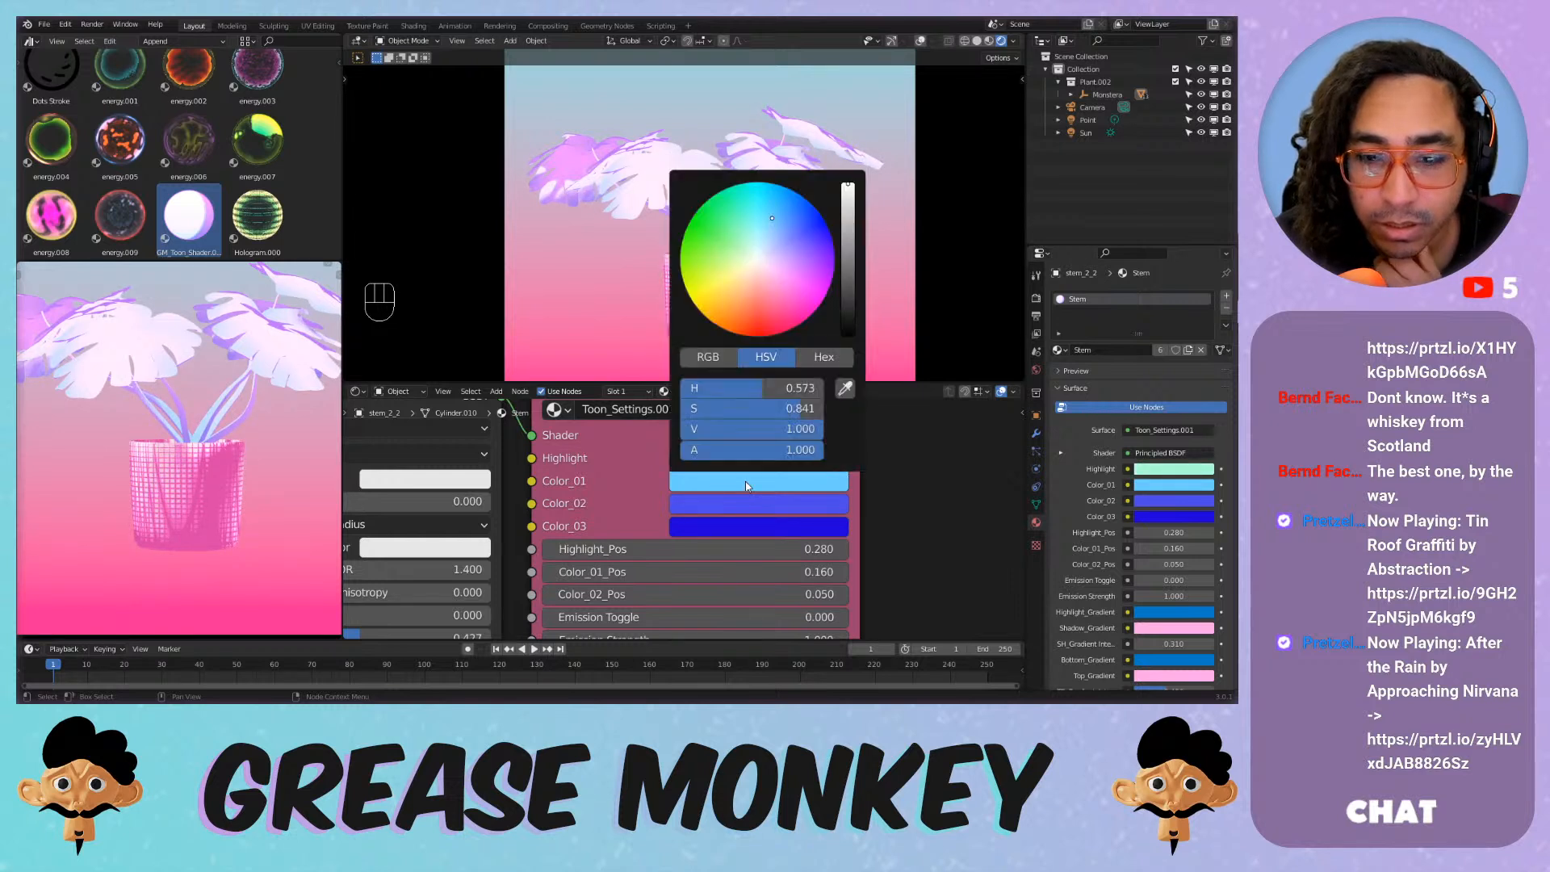
left_click_drag(757, 236, 748, 214)
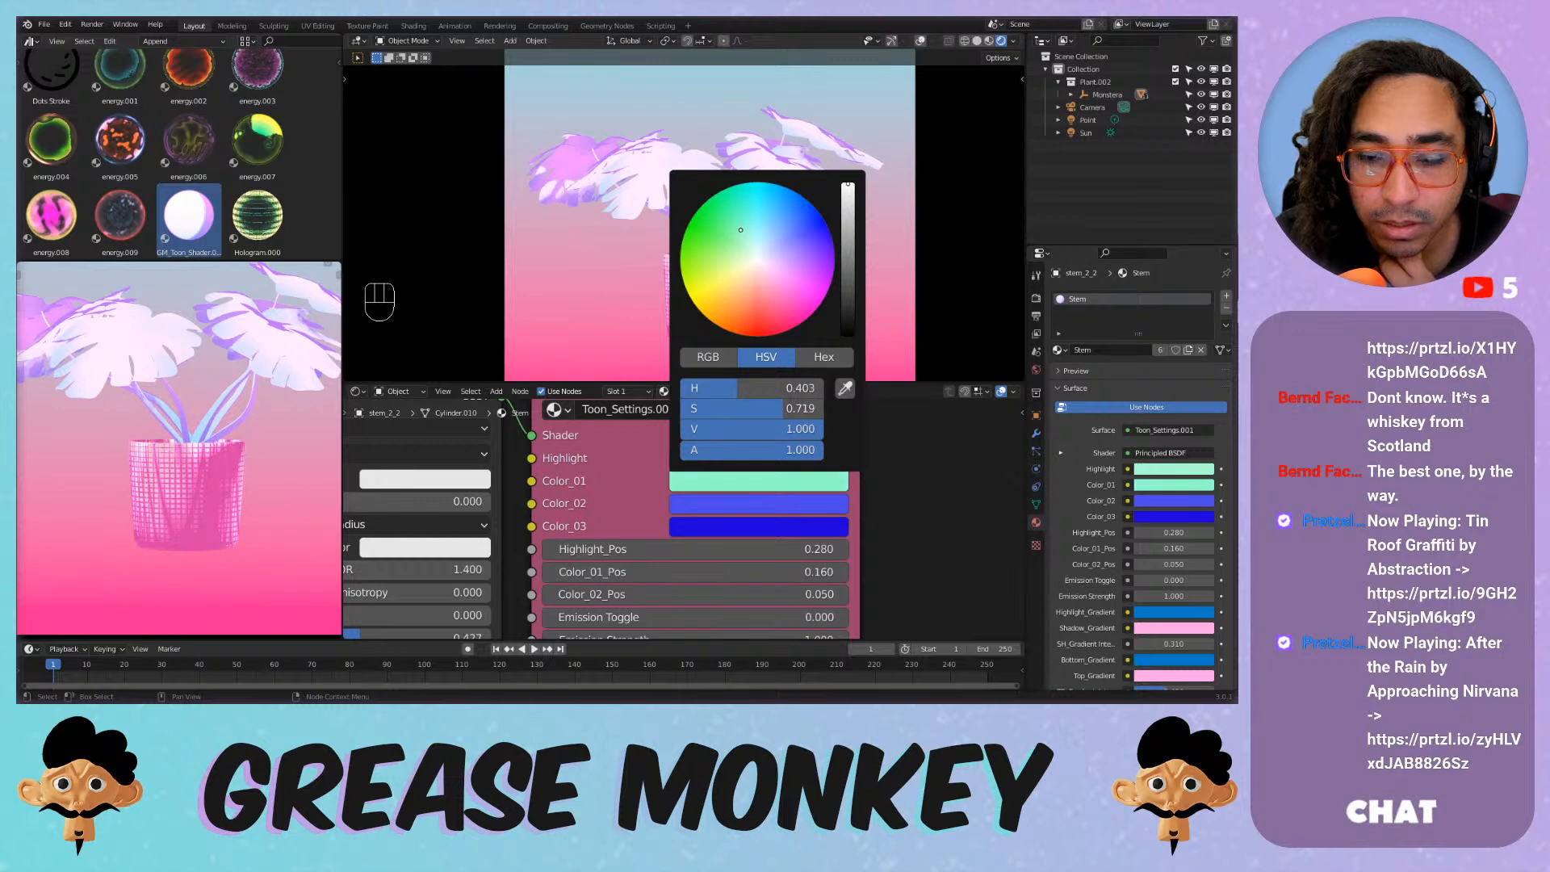
Recolor the Stem material's Color_02 and Color_03 swatches to a medium green, hue 0.321, saturation 0.738, value 0.692.
left_click(766, 509)
mouse_move(751, 292)
left_mouse_down()
mouse_move(727, 259)
mouse_move(731, 302)
mouse_move(747, 297)
mouse_move(725, 289)
left_mouse_up()
left_click(755, 524)
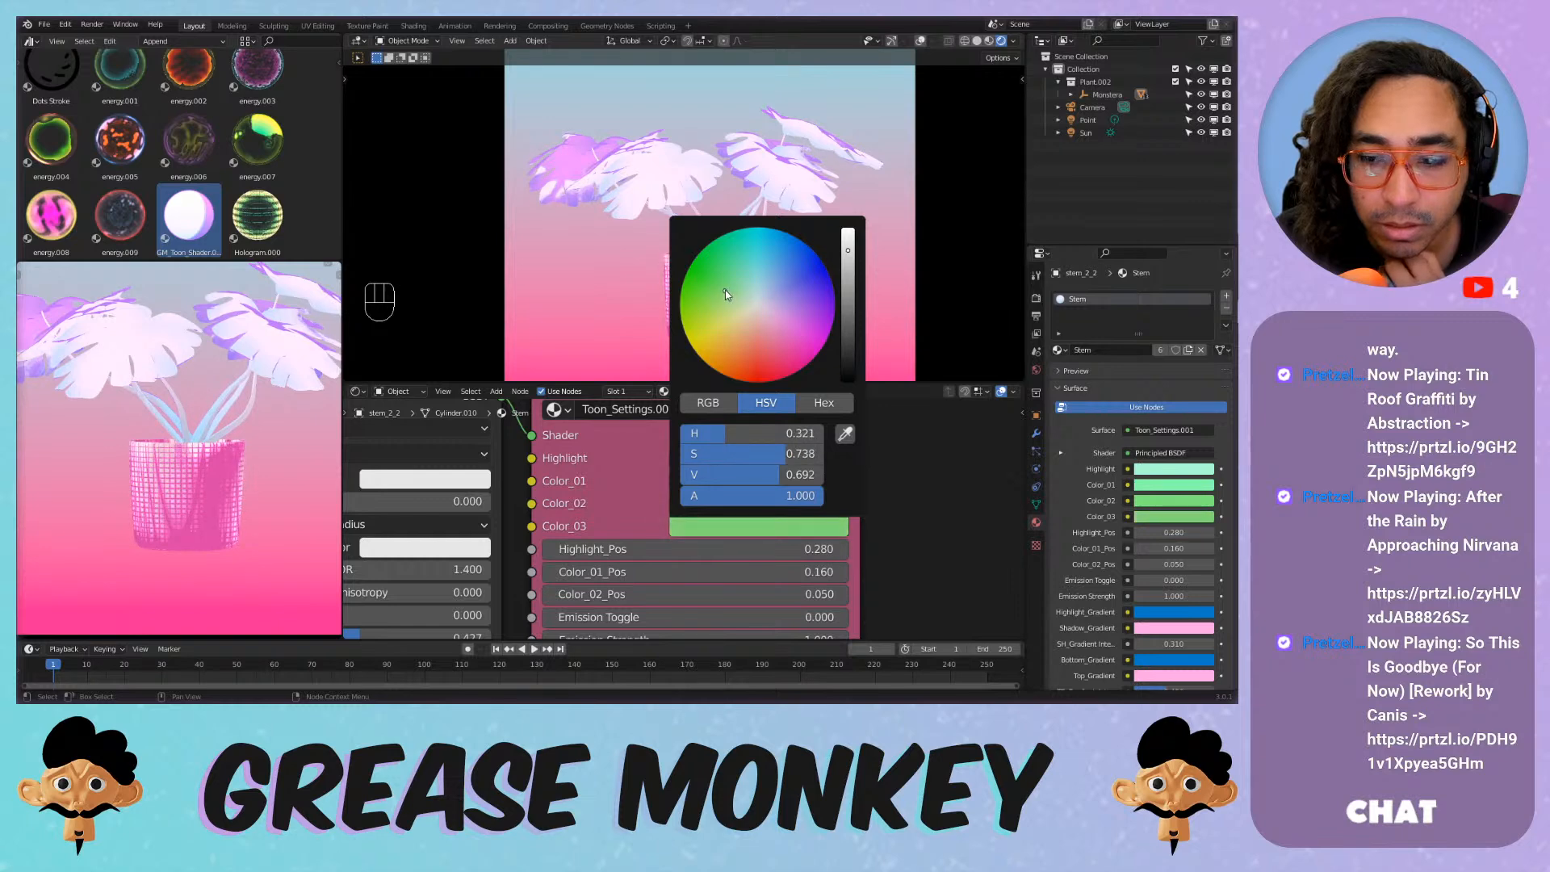
Set both SH_Gradient Intensity and TP_Gradient_Intensity to 0 on the Stem material's toon group node.
scroll(864, 486, "down", 4)
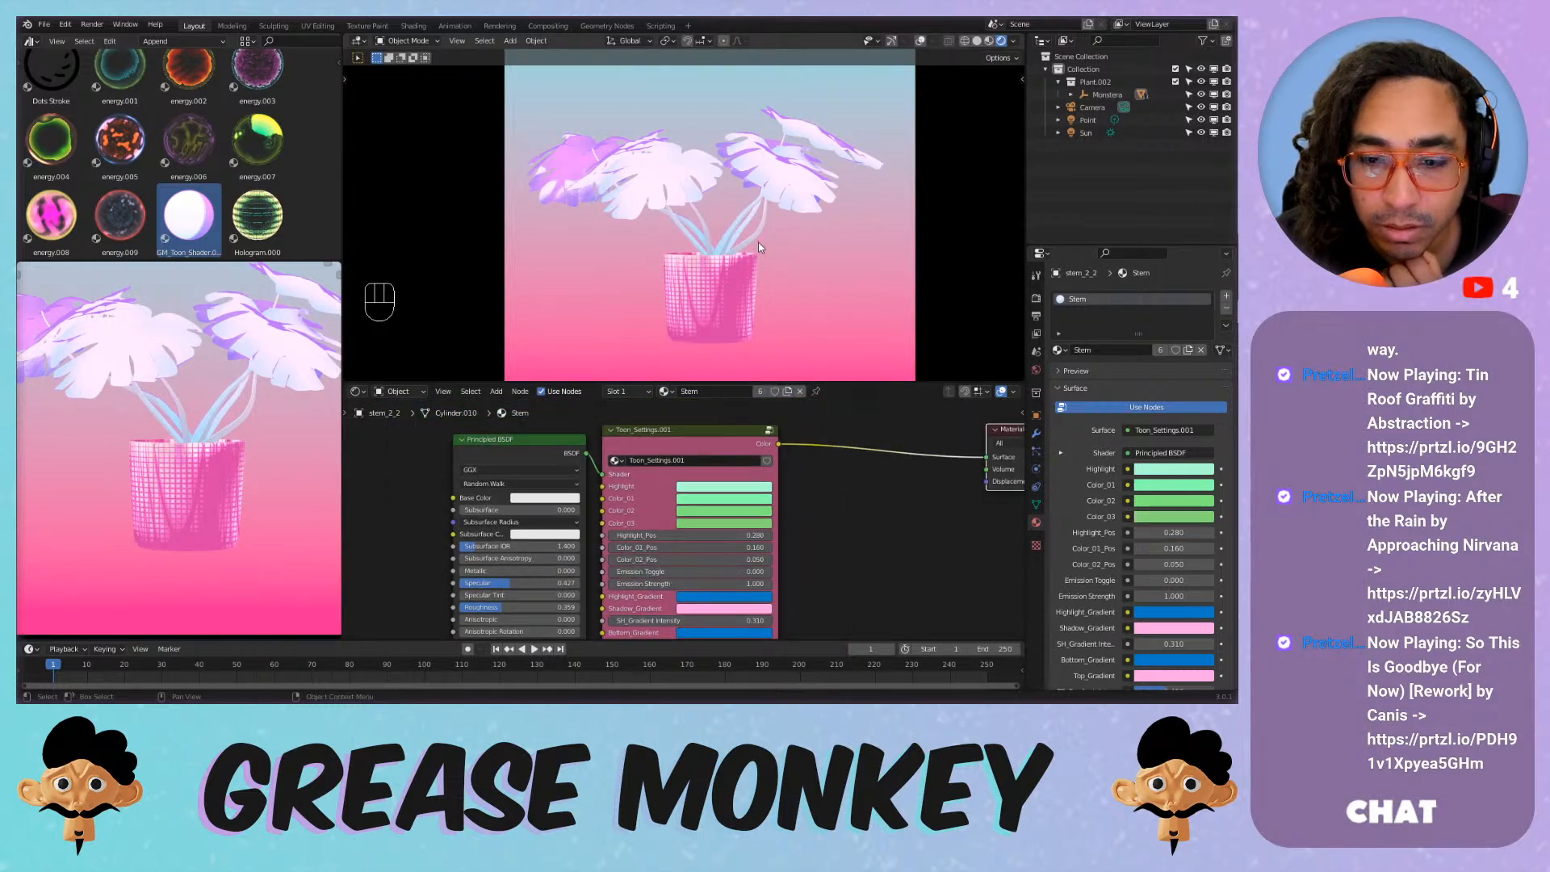
scroll(758, 242, "up", 8)
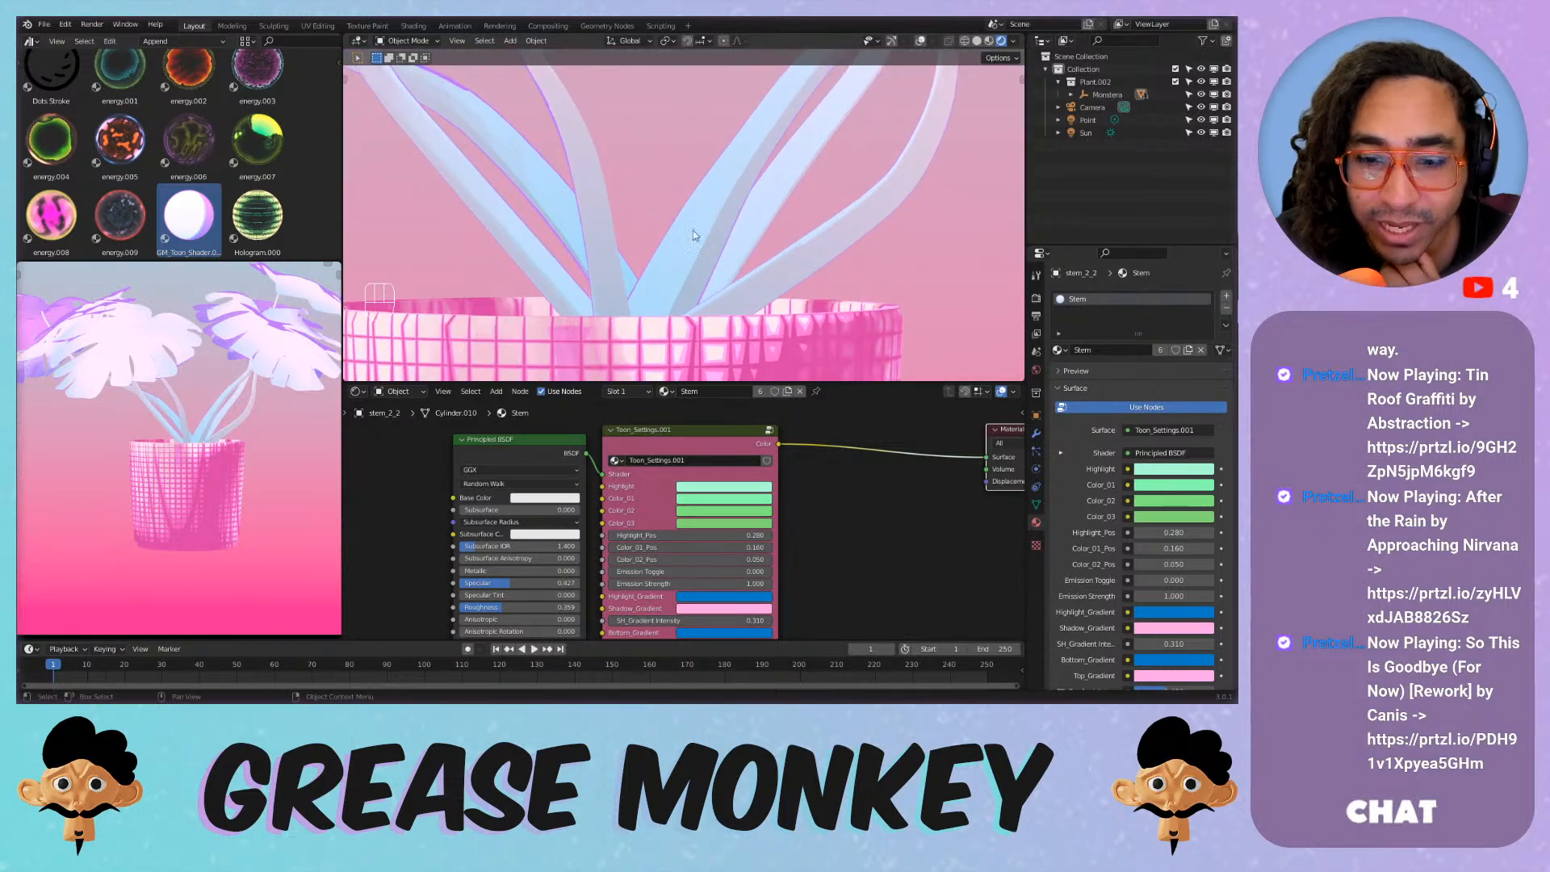
scroll(731, 501, "up", 2)
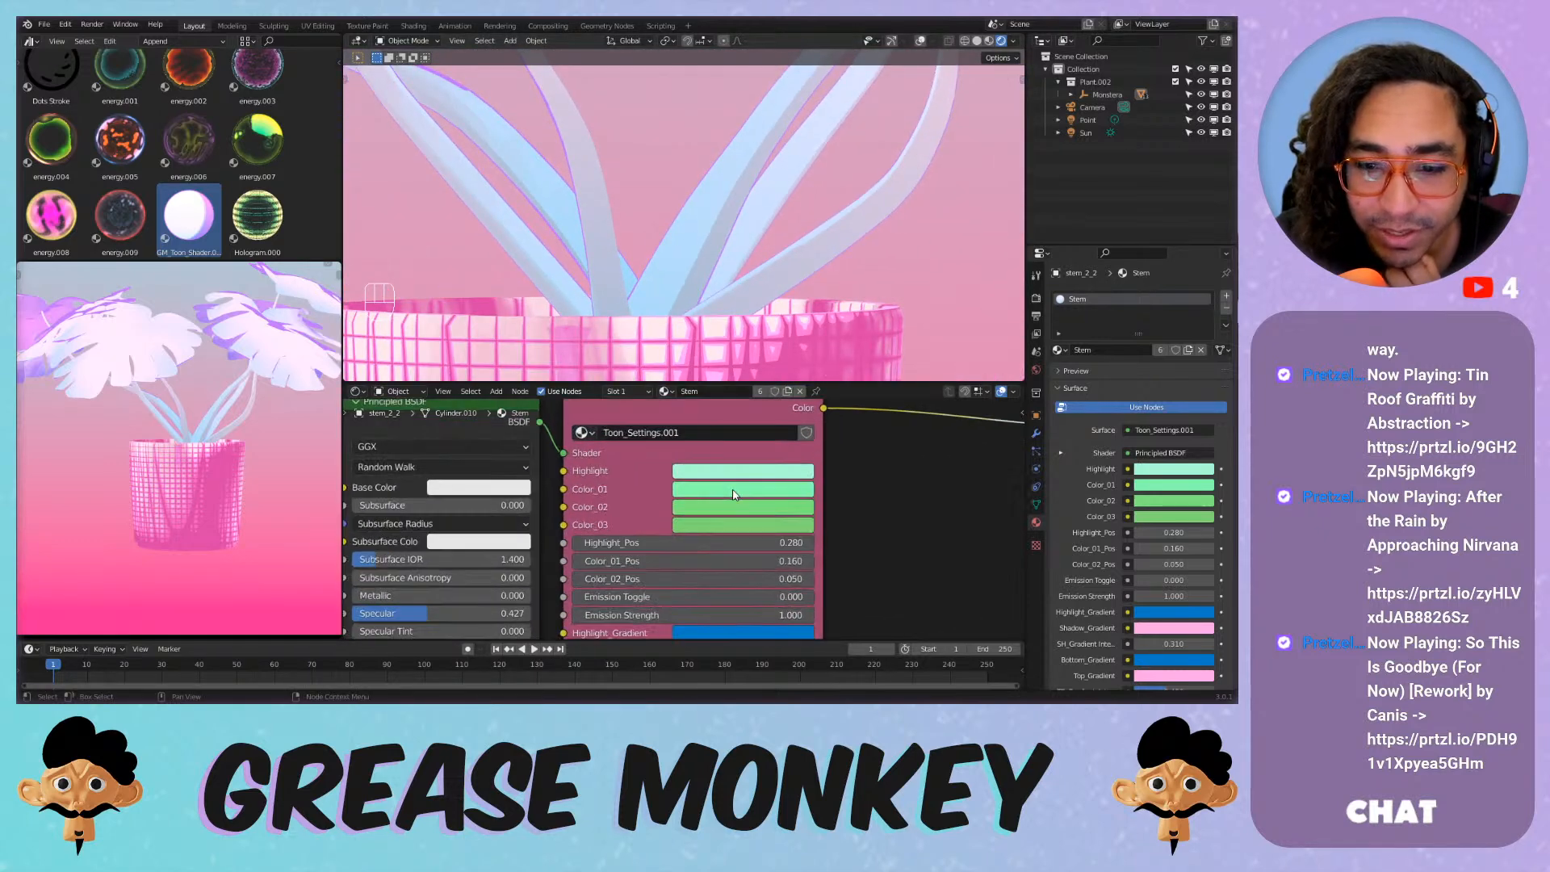
scroll(841, 495, "down", 6, "shift")
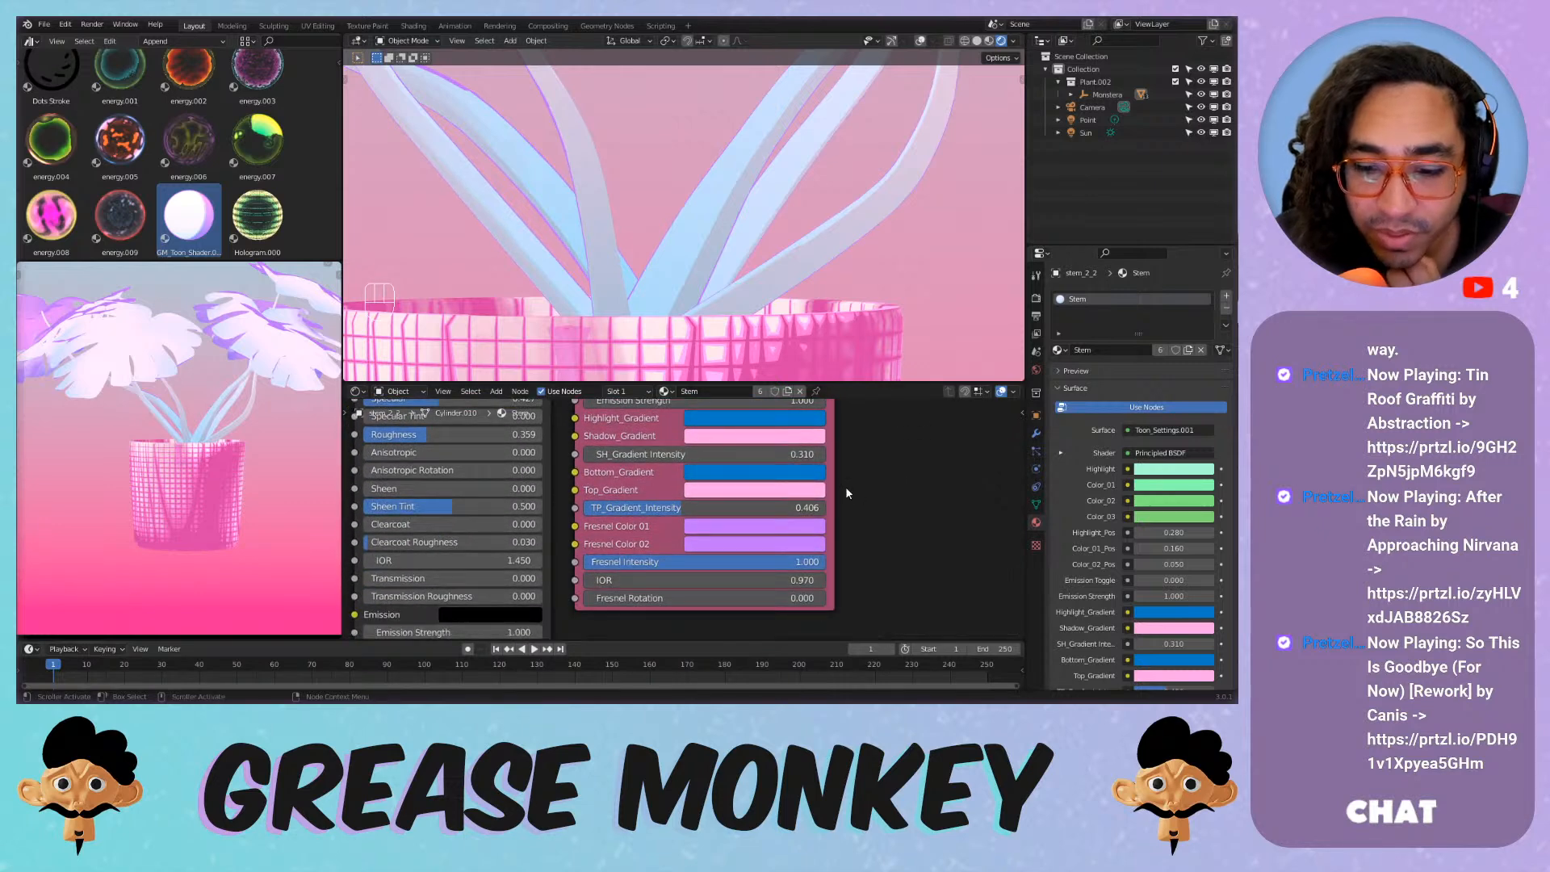
left_click_drag(761, 456, 710, 456)
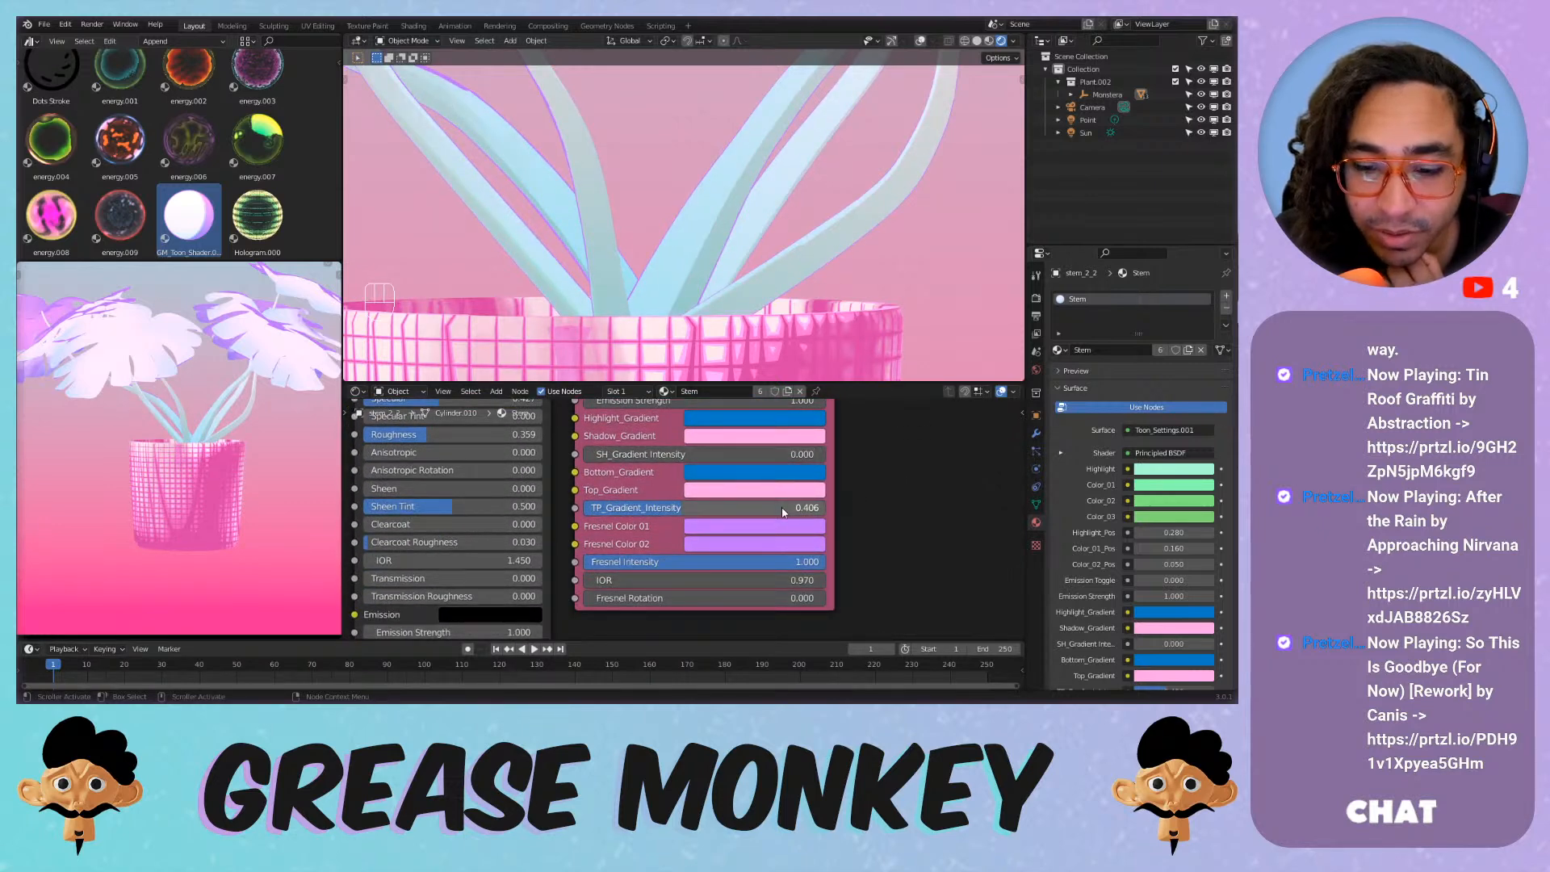
left_click_drag(778, 507, 711, 507)
scroll(674, 217, "down", 2)
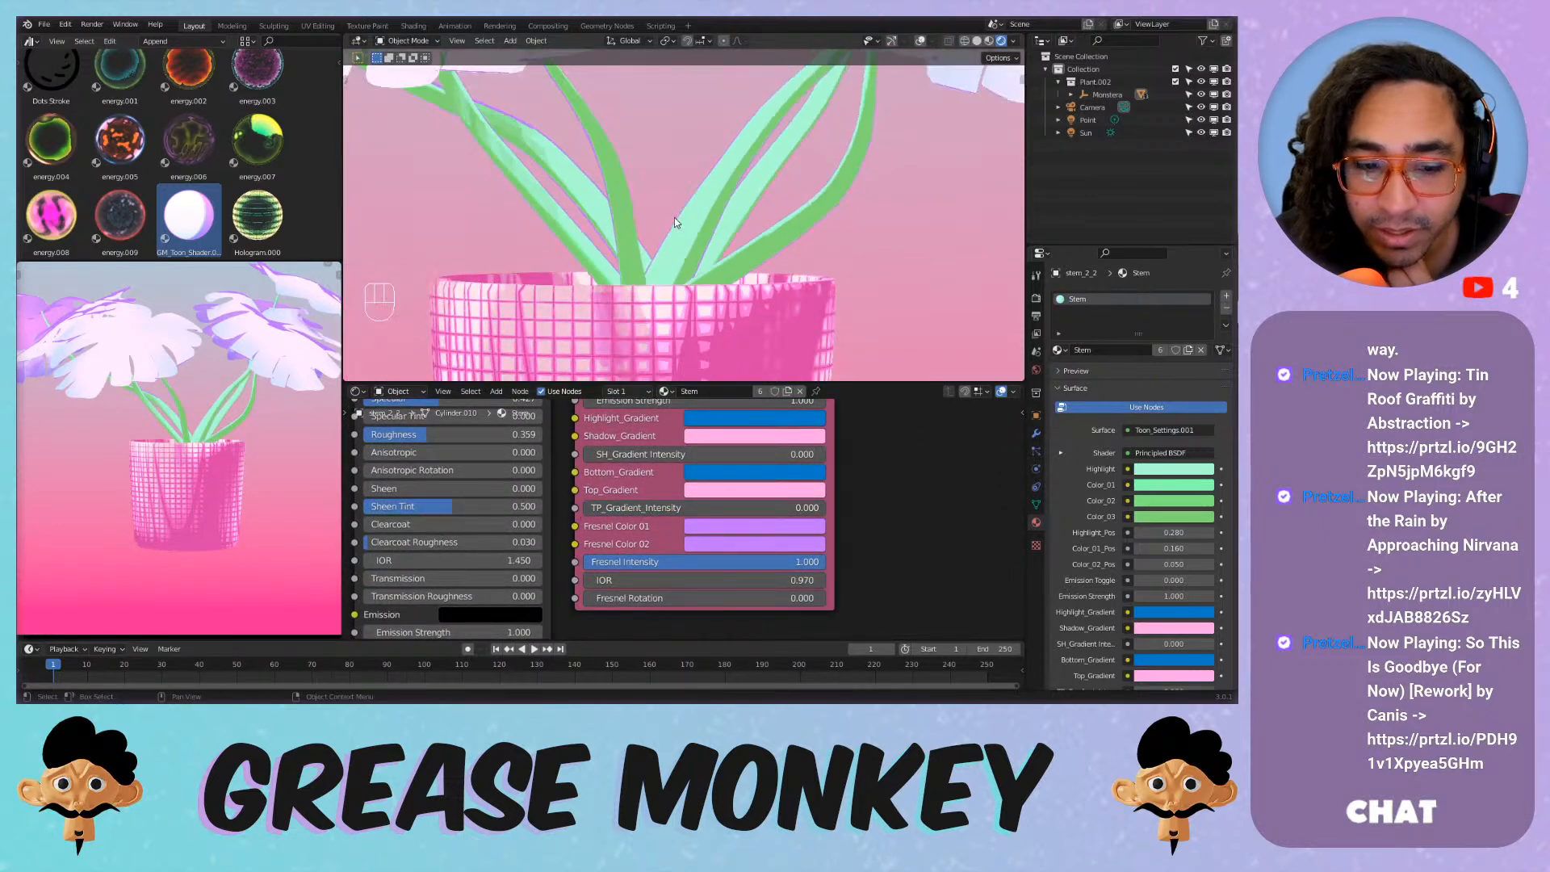
Darken the Stem material's Color_03 swatch to a deep green.
scroll(828, 423, "up", 6, "shift")
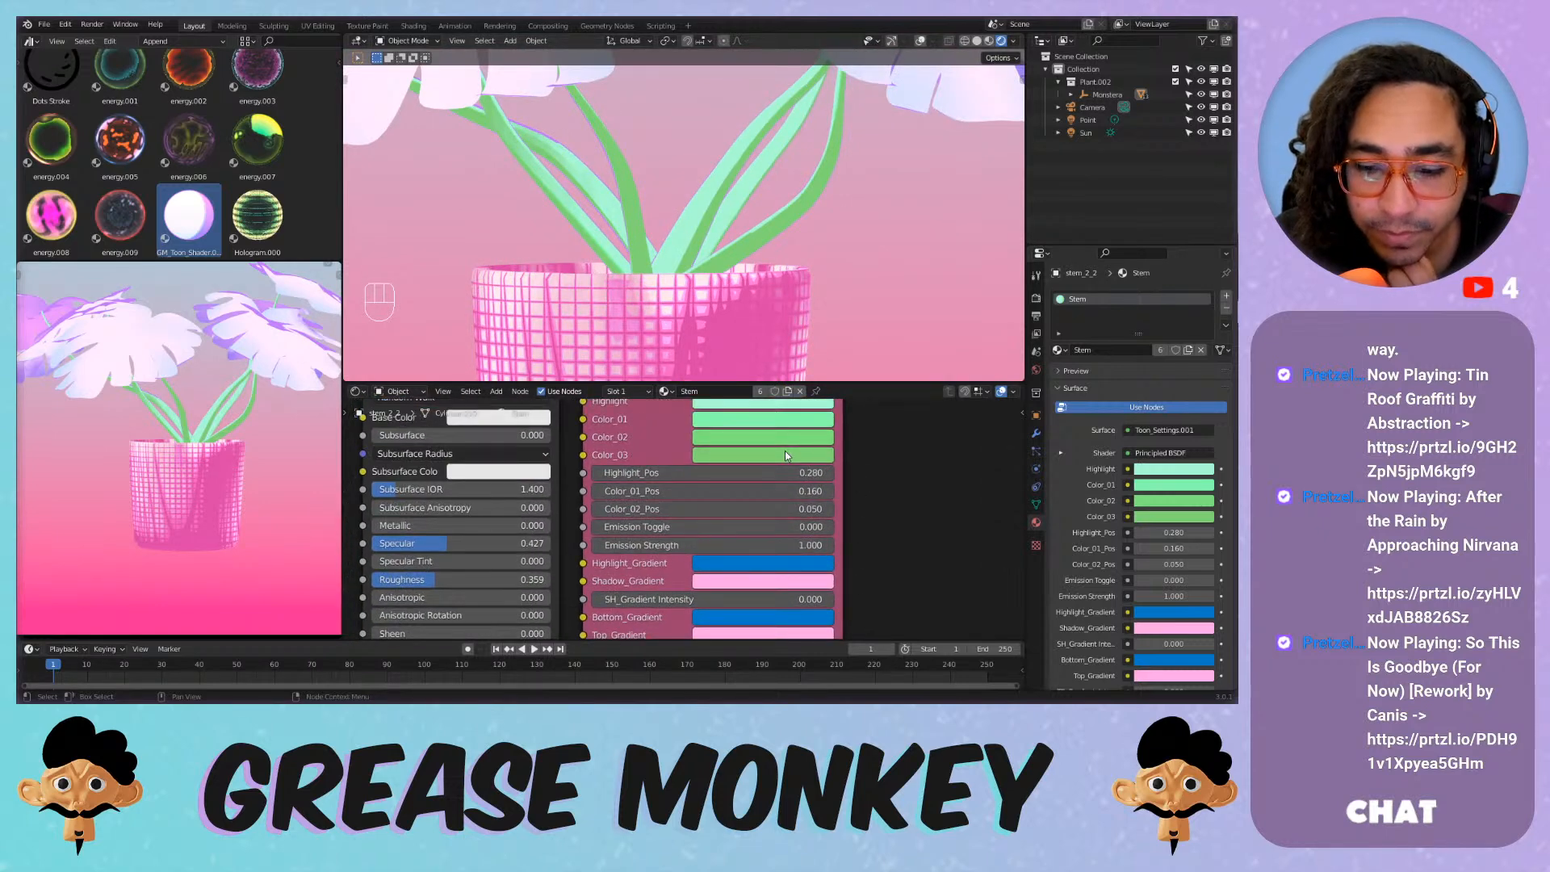
left_click(786, 452)
left_click_drag(833, 271, 833, 290)
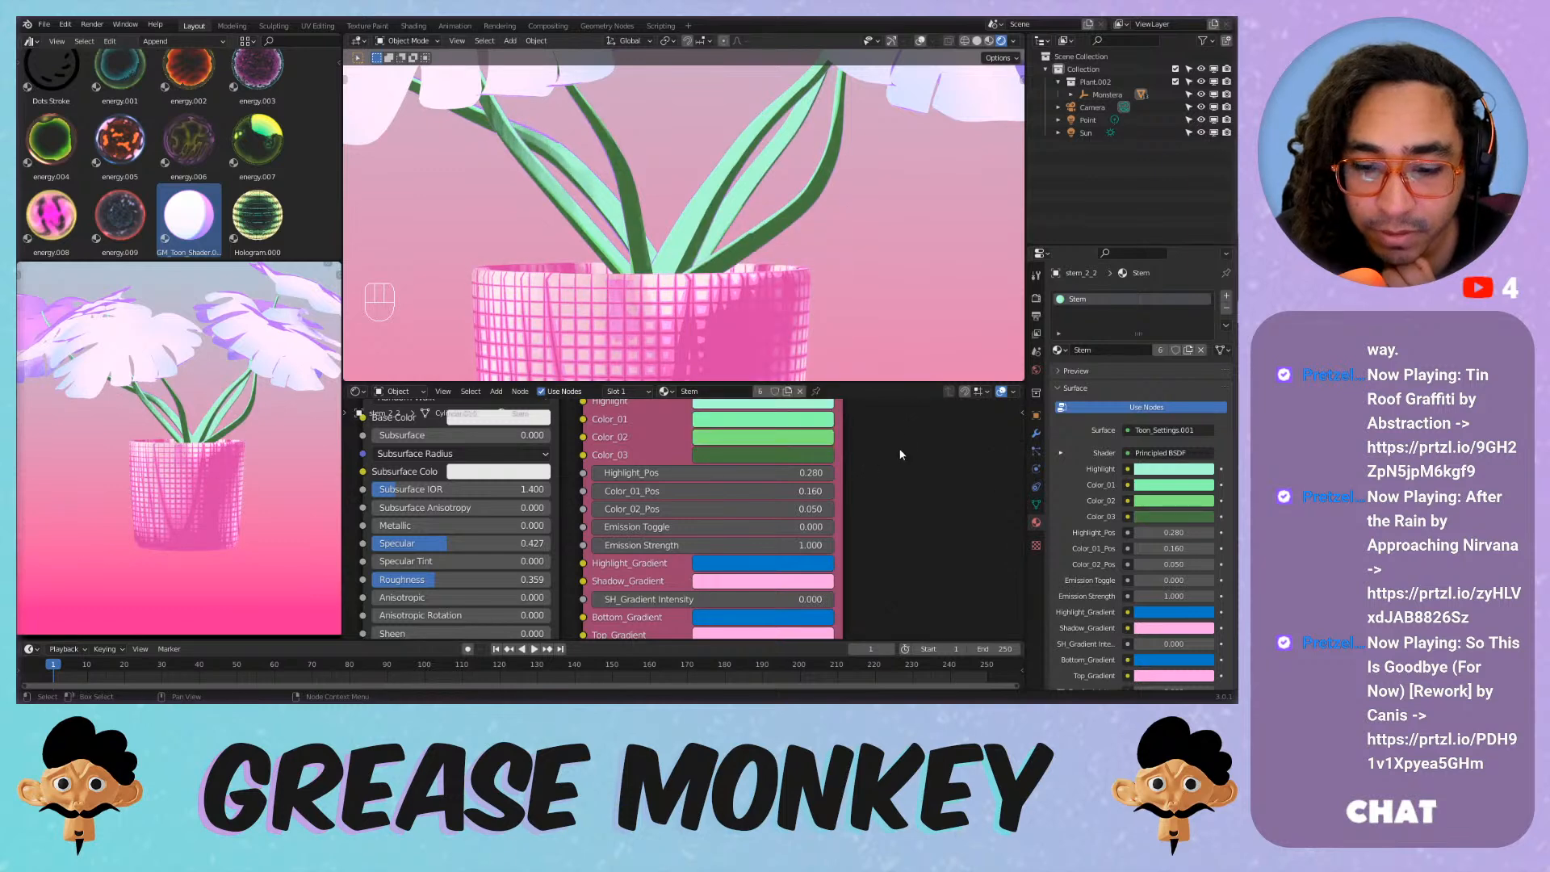
Shift the Stem material's Highlight swatch to a pale yellow-green and check the stems at a wider view.
scroll(788, 493, "up", 3, "shift")
left_click(734, 461)
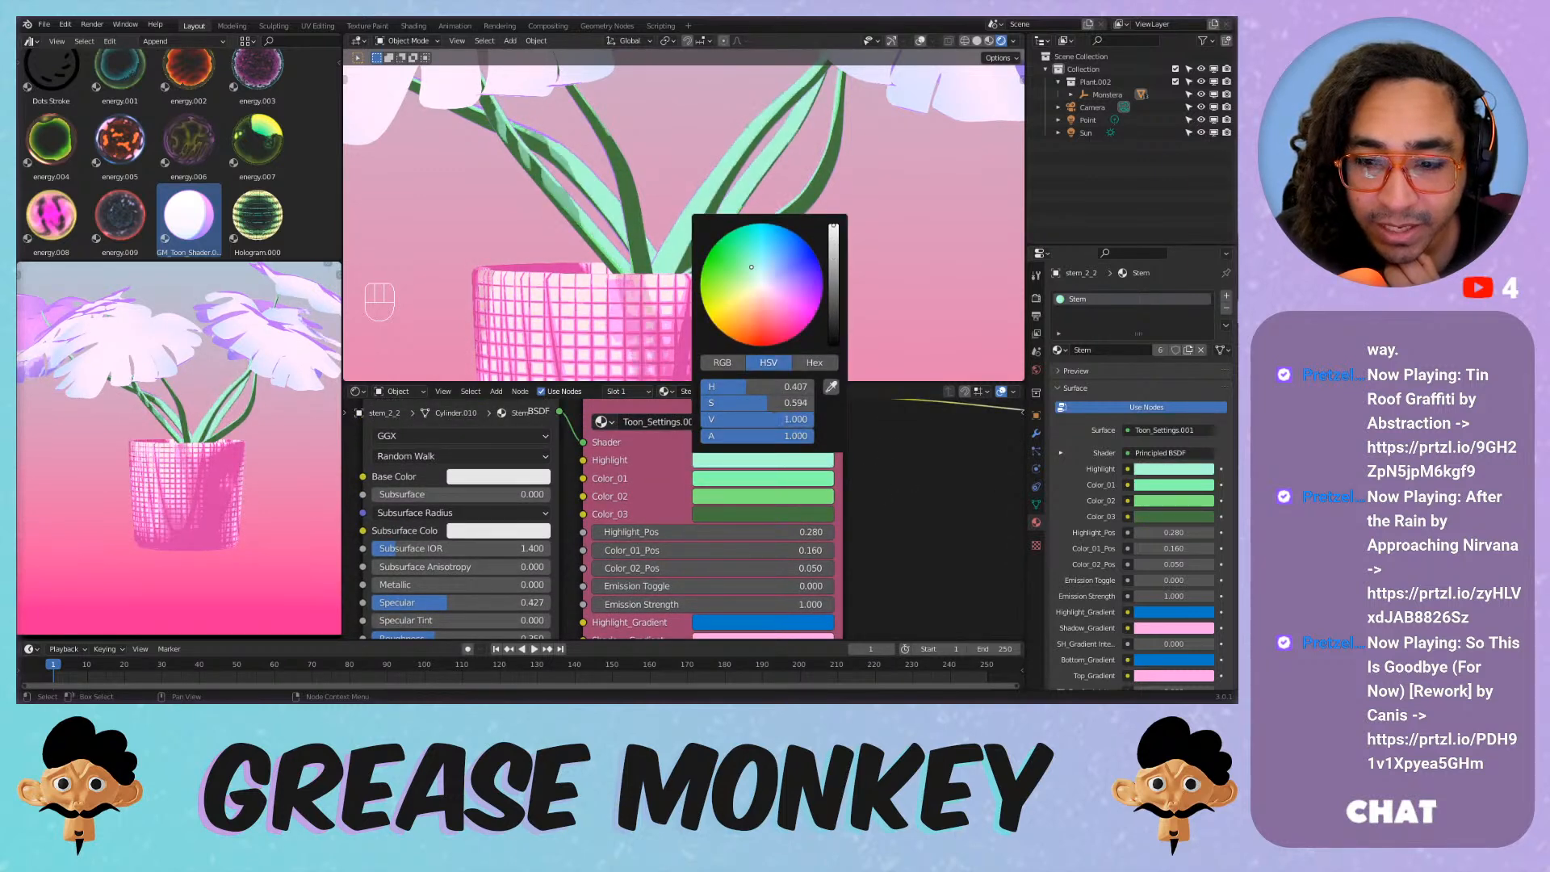
mouse_move(752, 267)
left_mouse_down()
mouse_move(749, 254)
mouse_move(737, 285)
left_mouse_up()
scroll(814, 223, "down", 7)
scroll(814, 224, "up", 3)
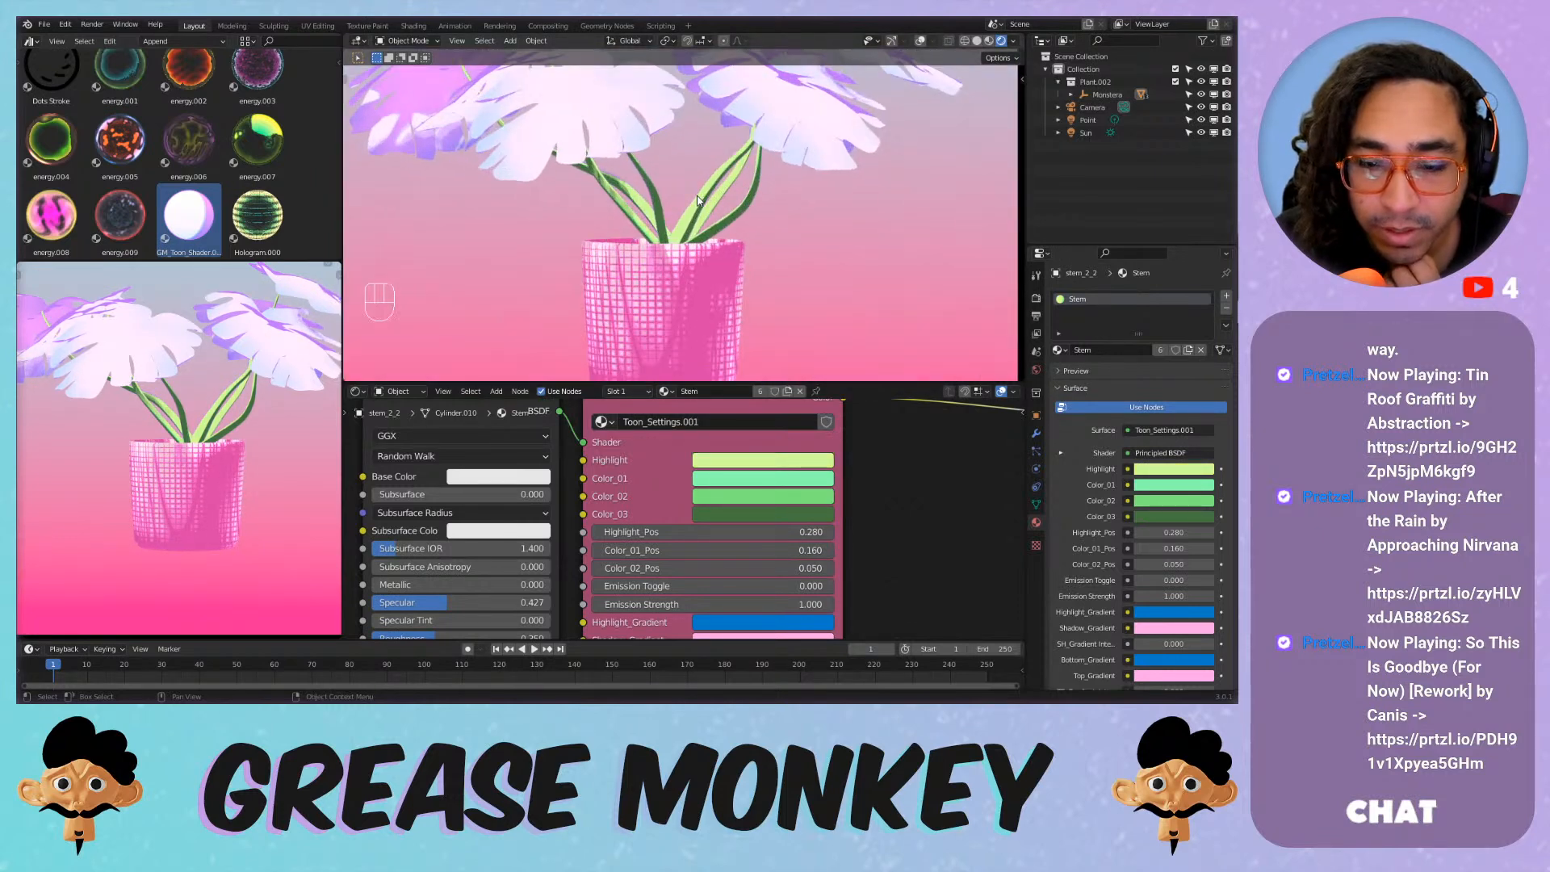
Select the front right leaf and set its Leaf material's SH_Gradient Intensity and TP_Gradient_Intensity to 0.
left_click(806, 139)
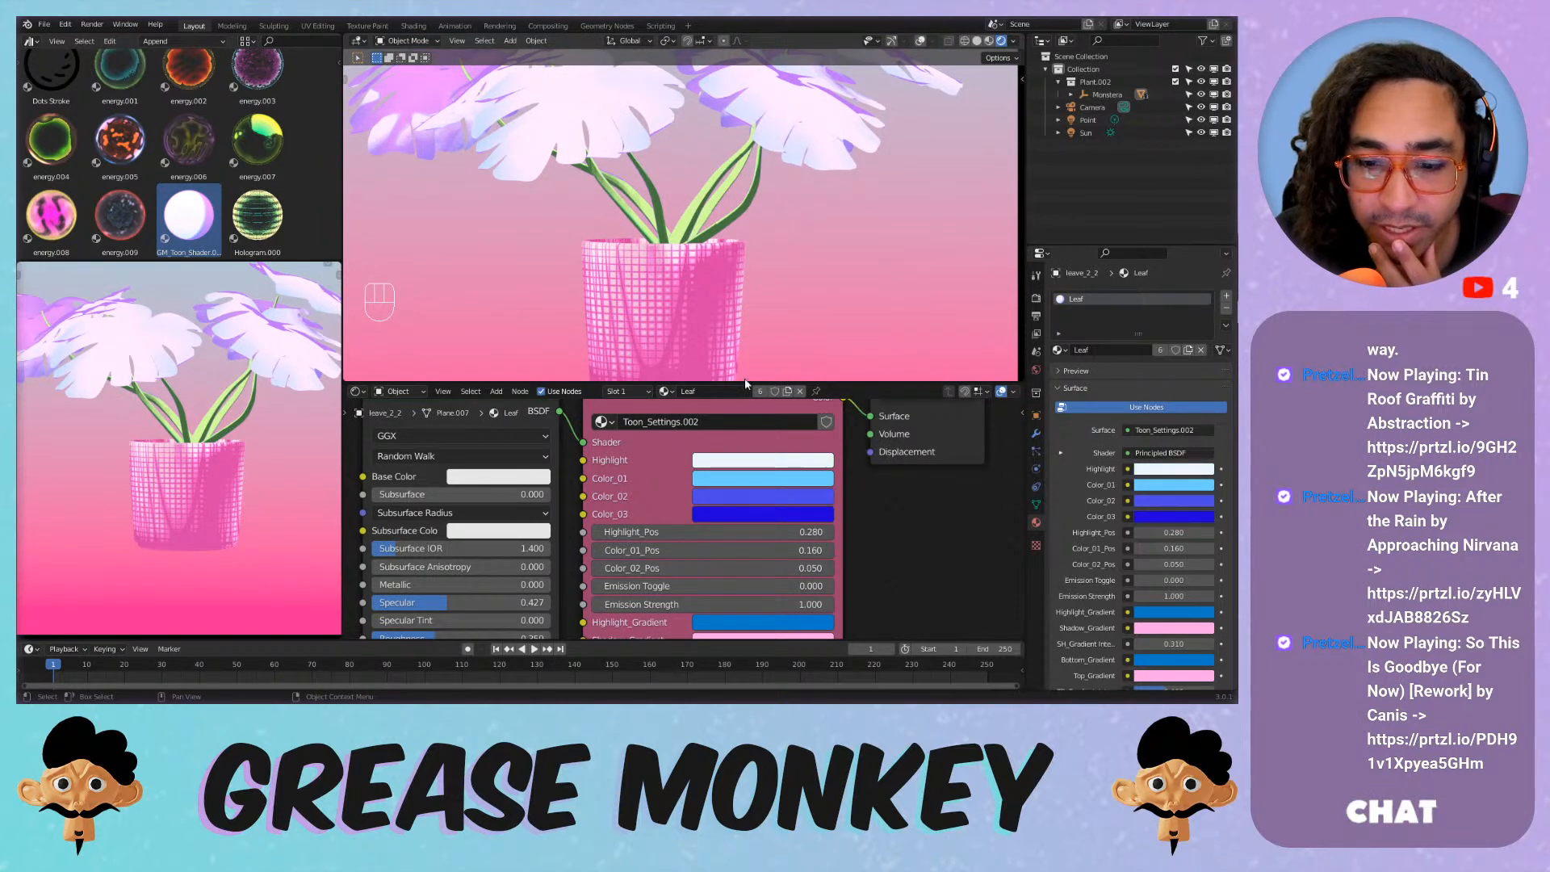
scroll(848, 494, "down", 3)
middle_click_drag(921, 553, 928, 424)
scroll(791, 496, "up", 5)
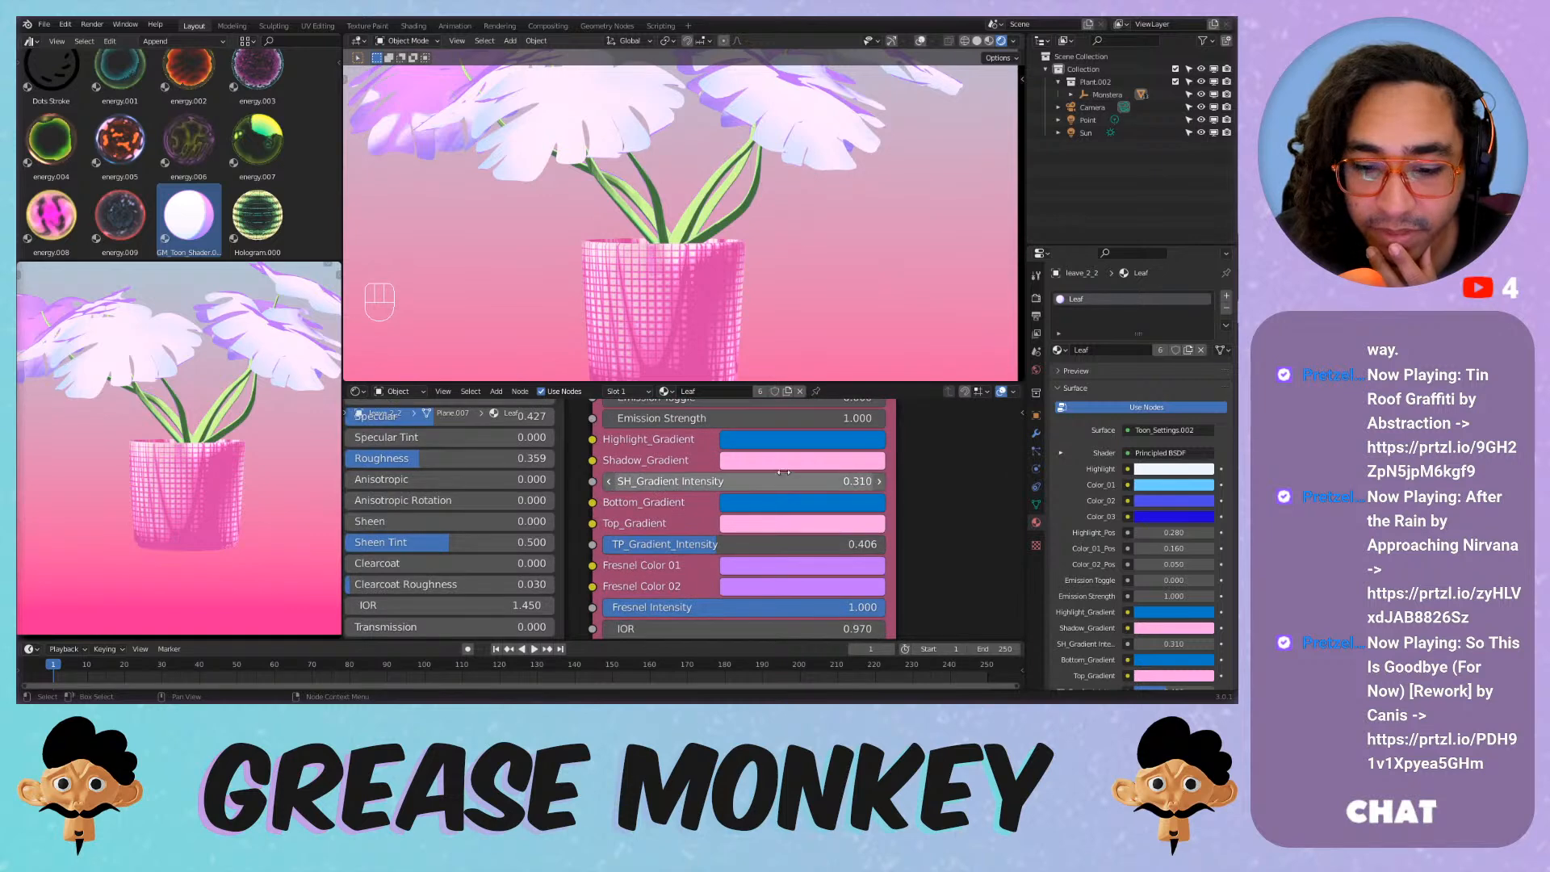
left_click_drag(777, 478, 743, 481)
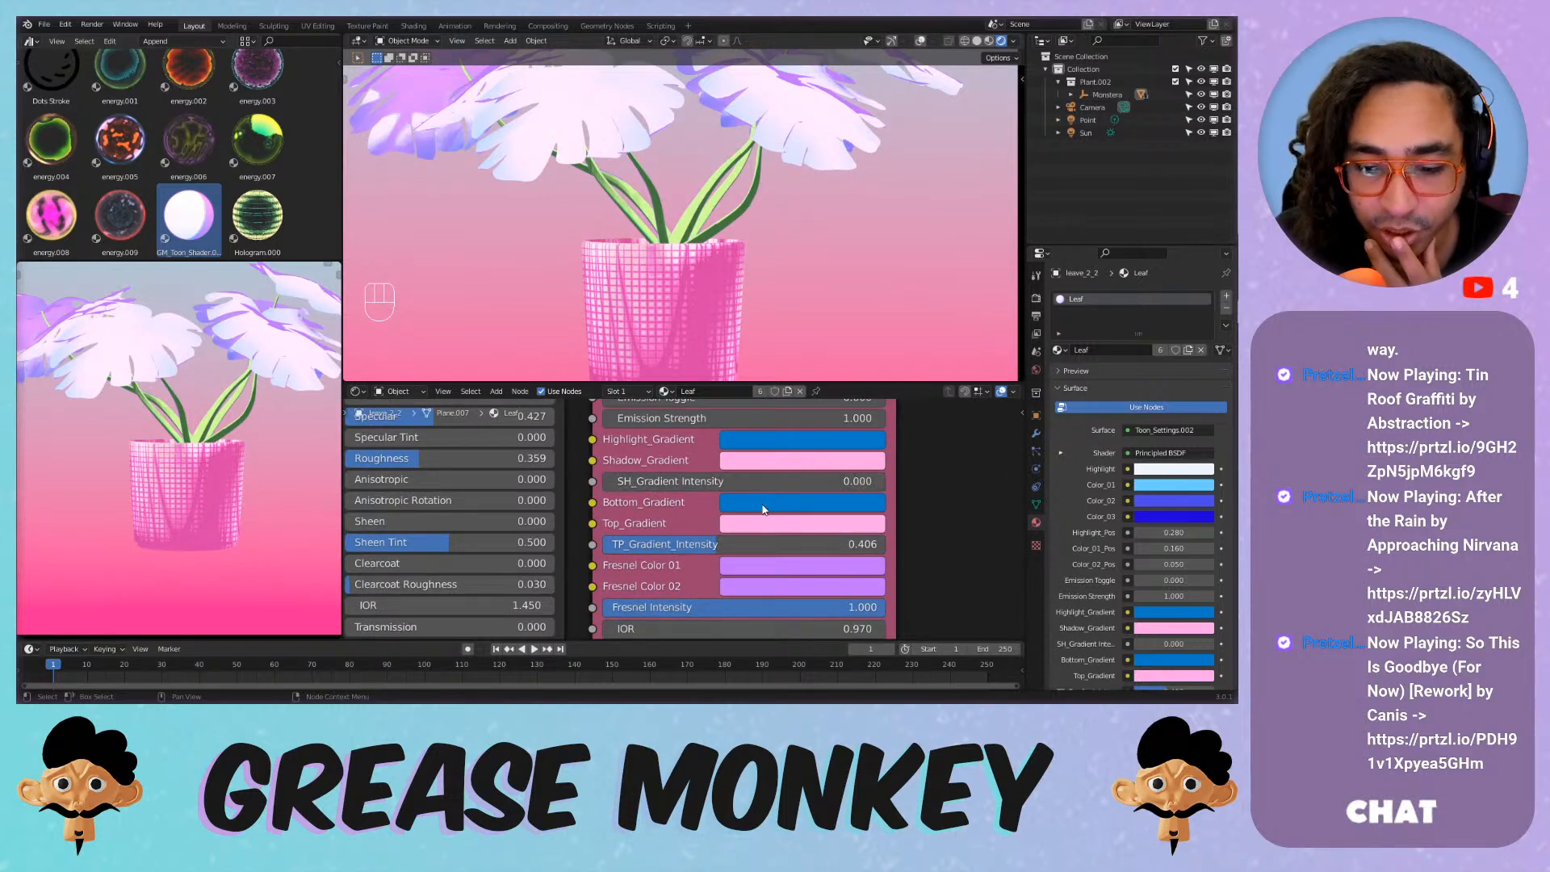
left_click_drag(778, 552, 657, 551)
scroll(665, 268, "down", 3)
scroll(665, 268, "up", 1)
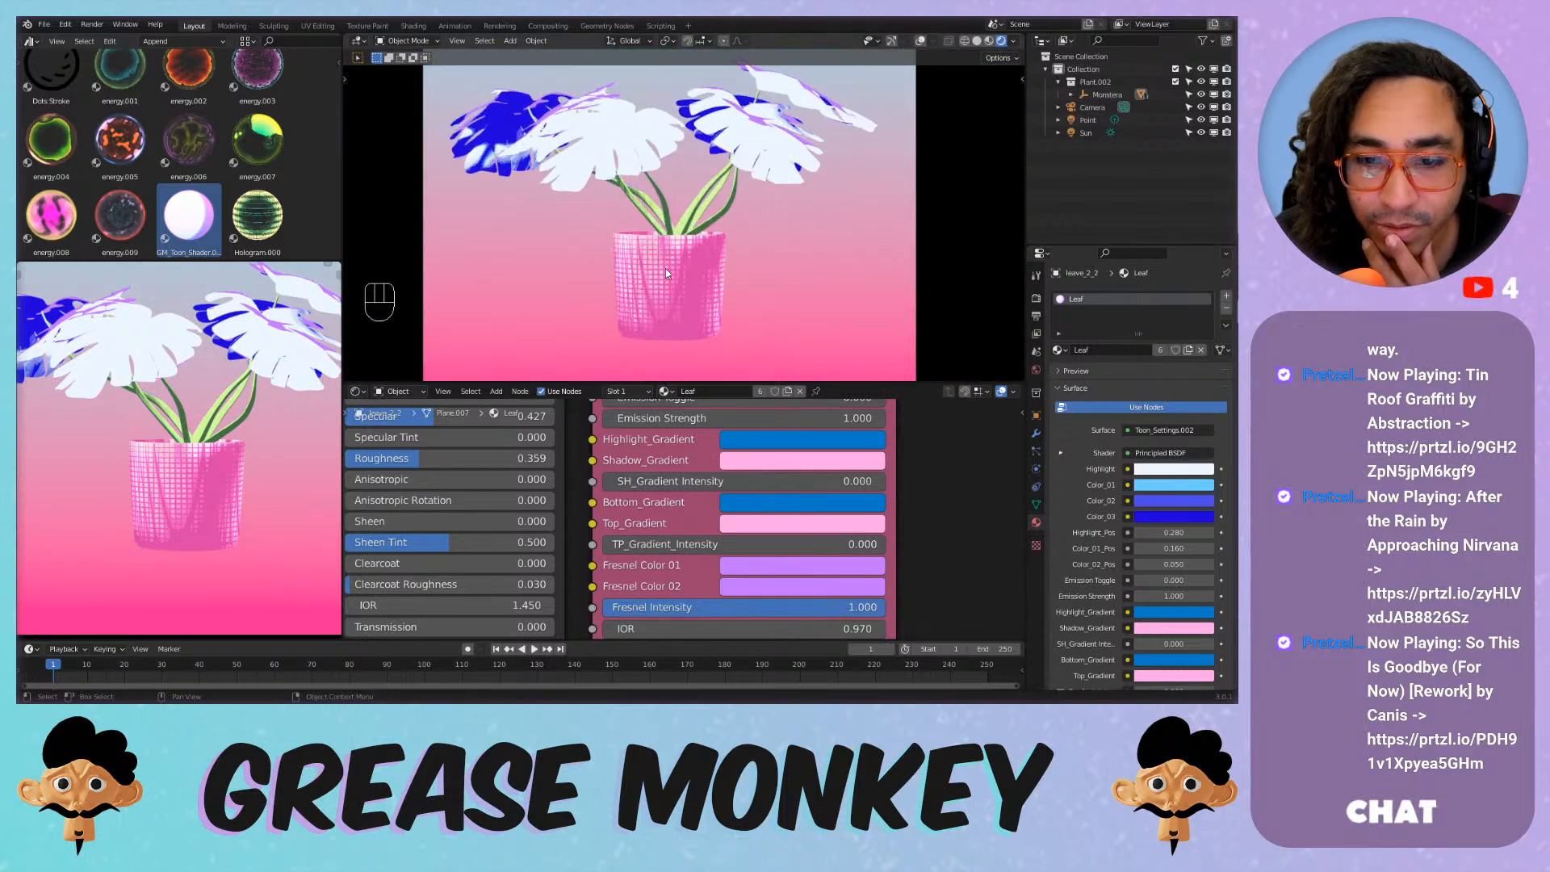
Copy the Stem material's green Color_03 and Color_02 to the matching swatches of the Leaf material on the front right leaf.
middle_click_drag(865, 570, 854, 529)
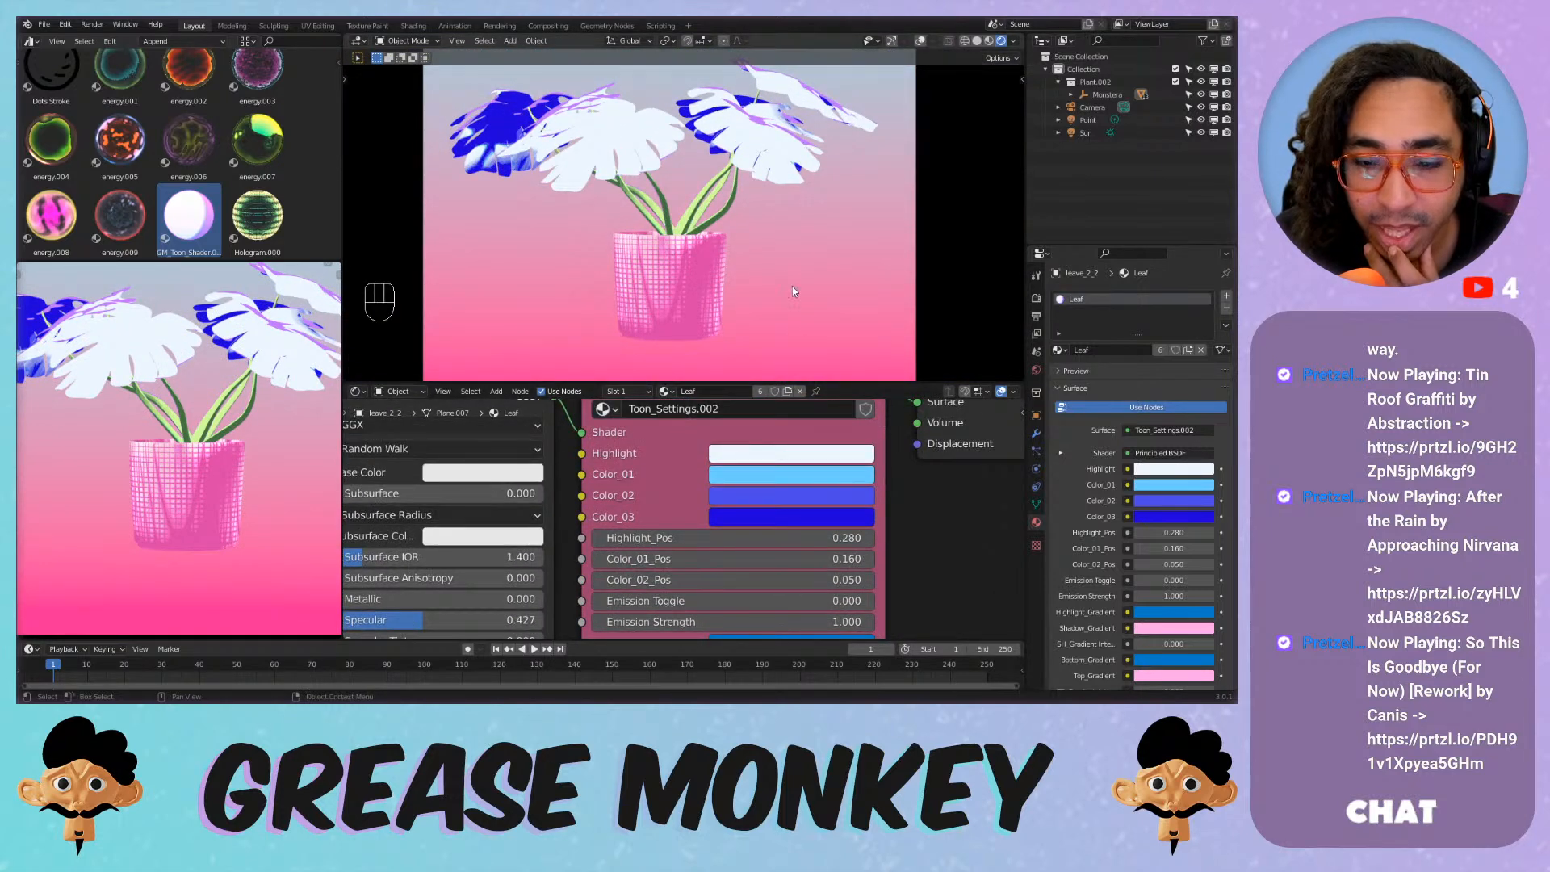
left_click(714, 219)
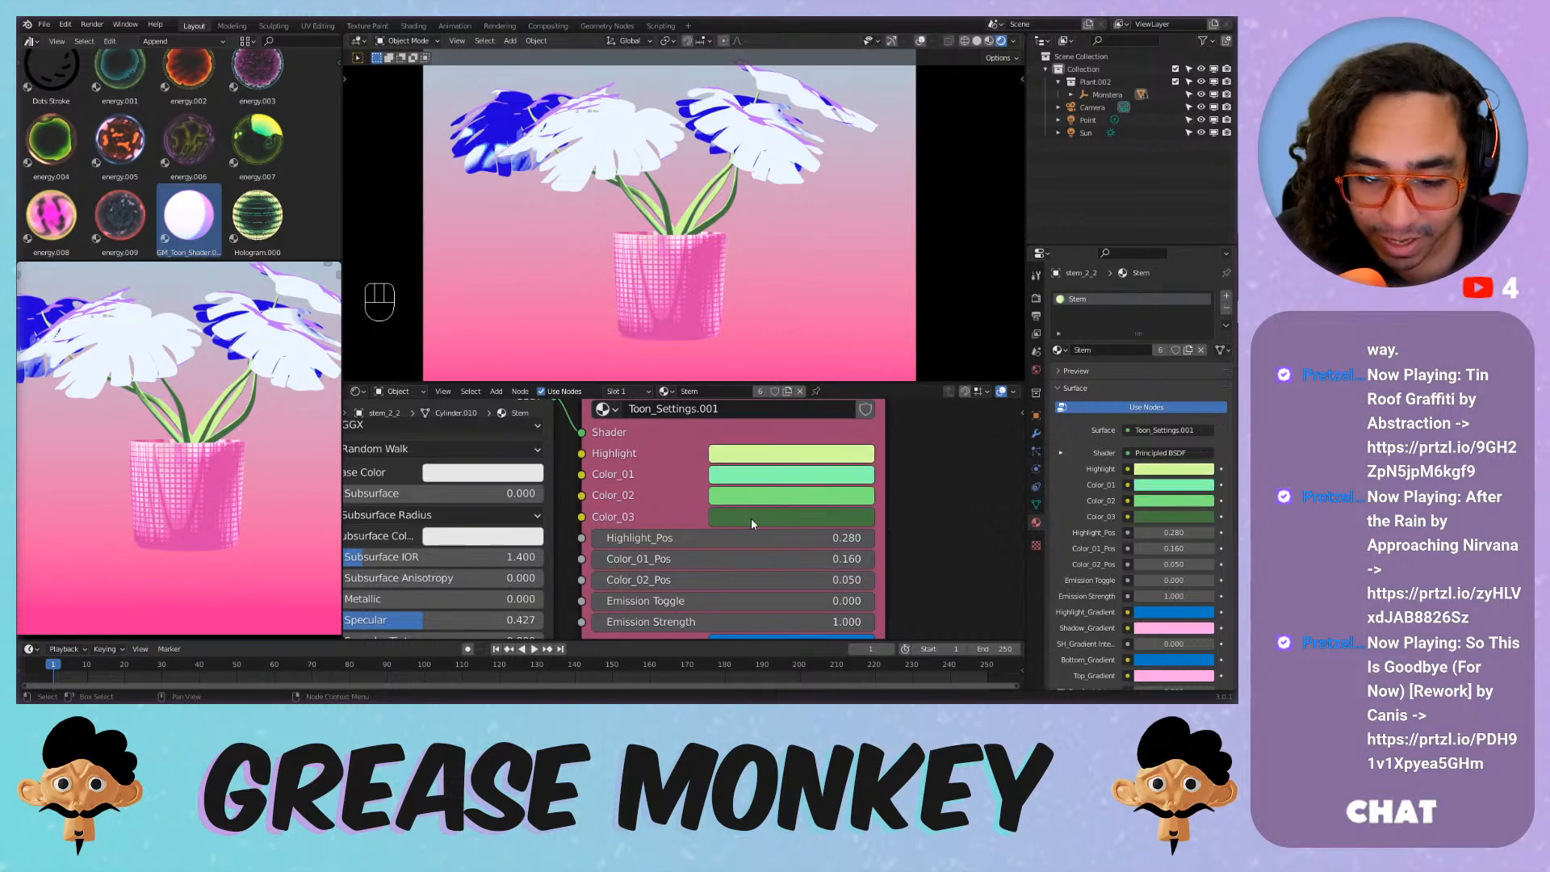
key("ctrl+c")
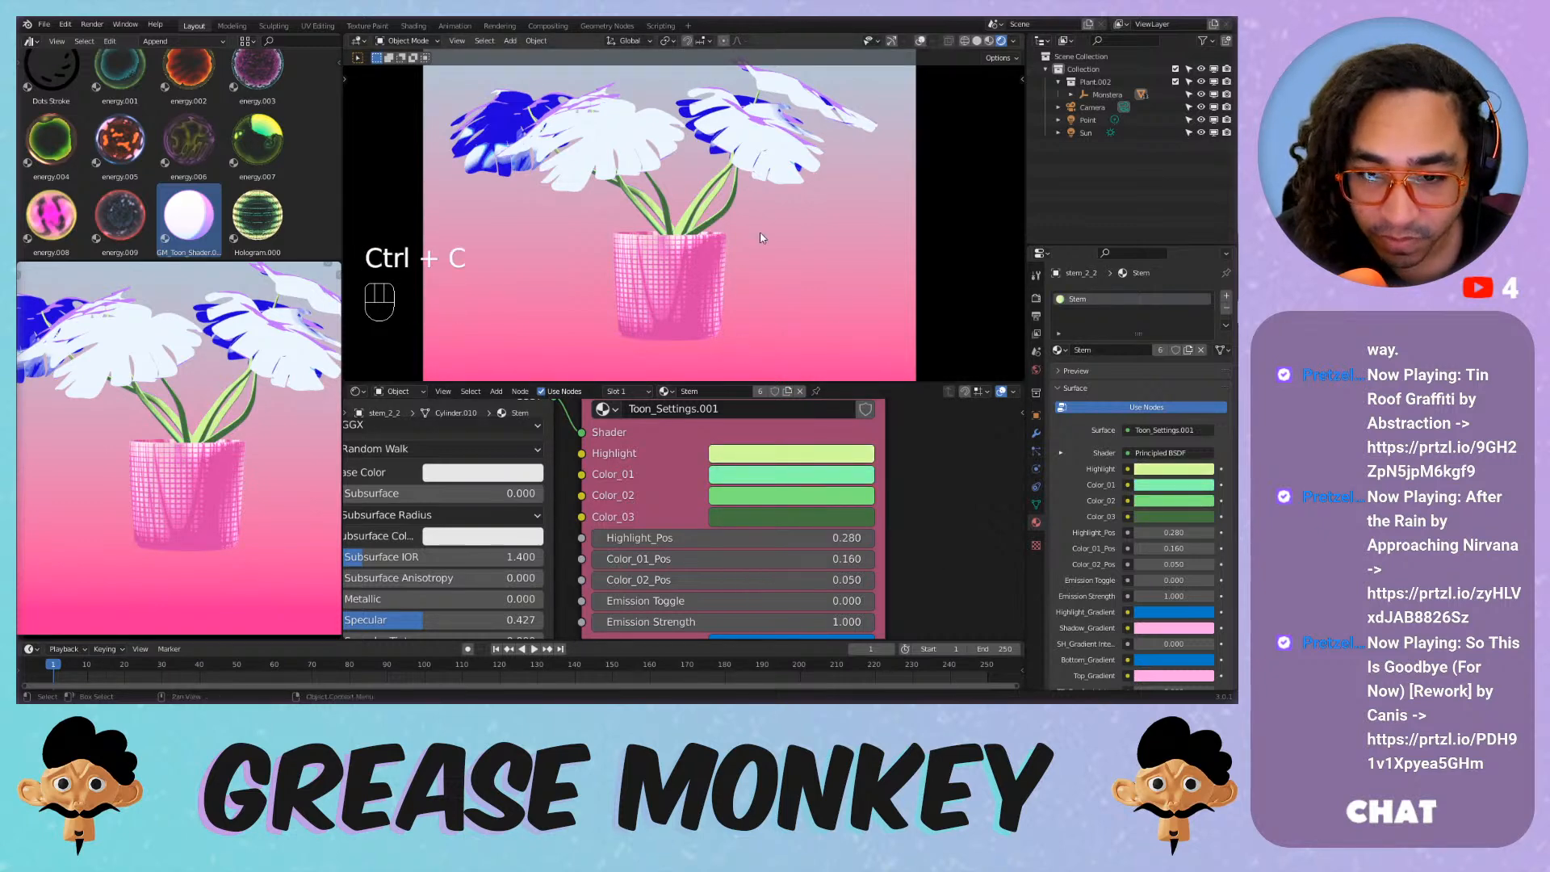
left_click(758, 157)
key("ctrl+v")
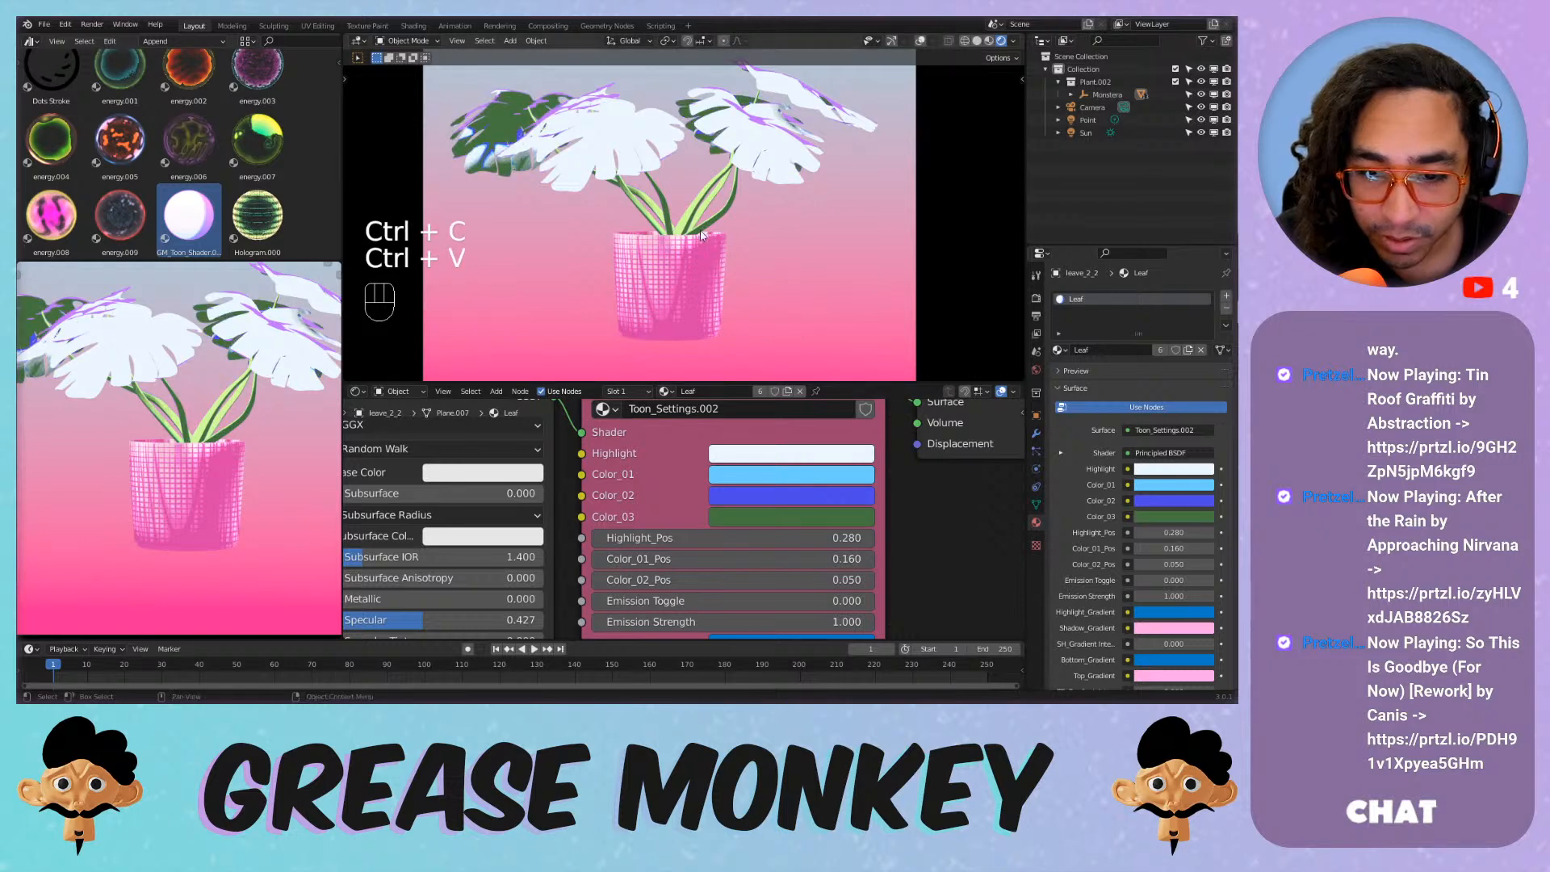
key("ctrl+c")
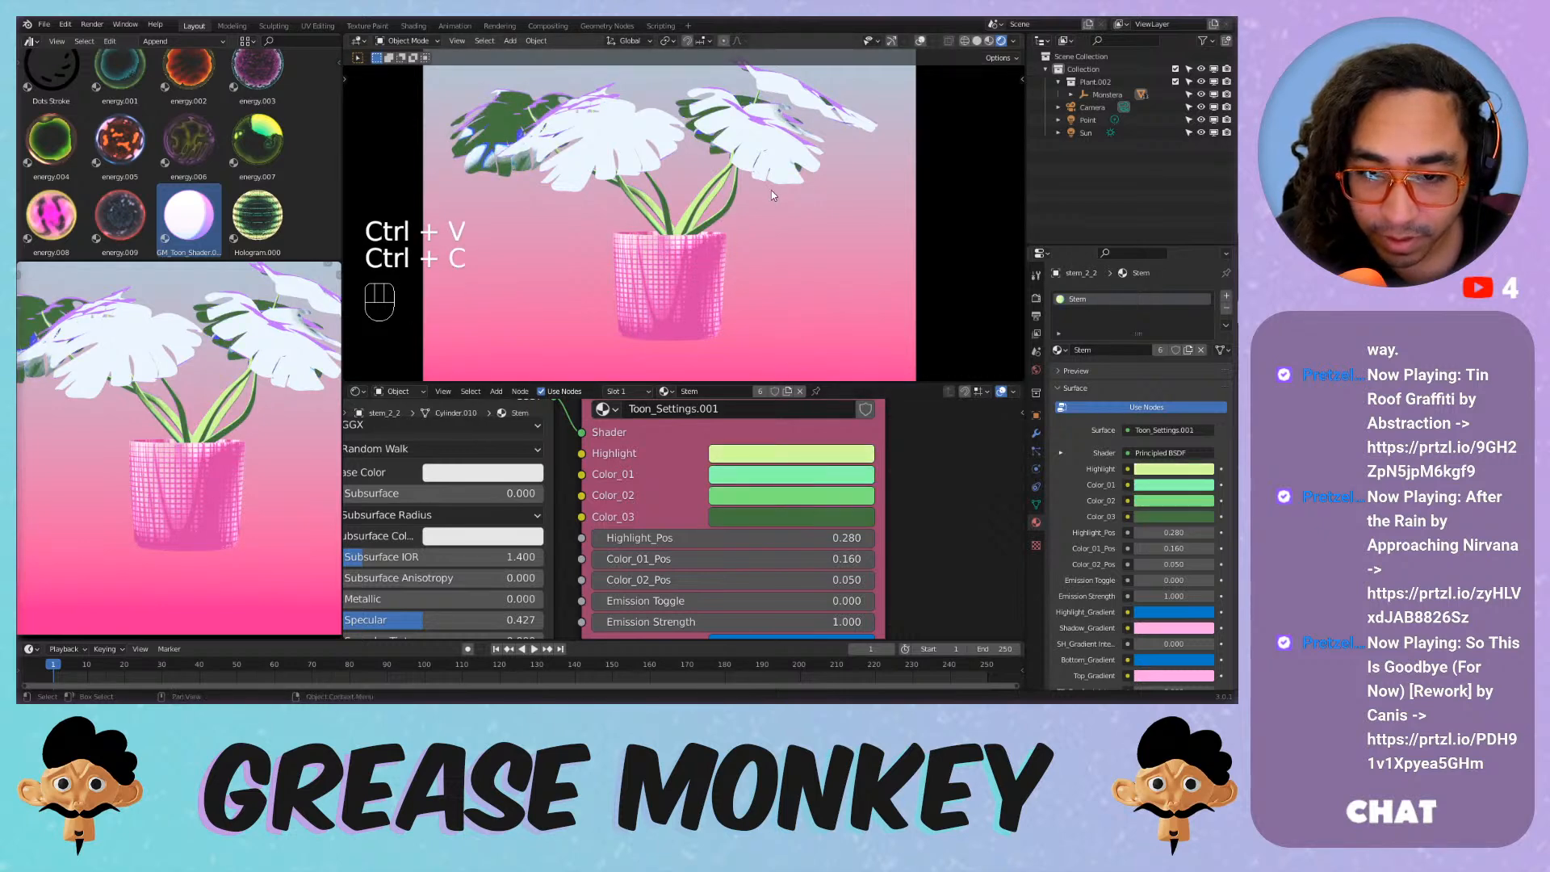
key("ctrl+v")
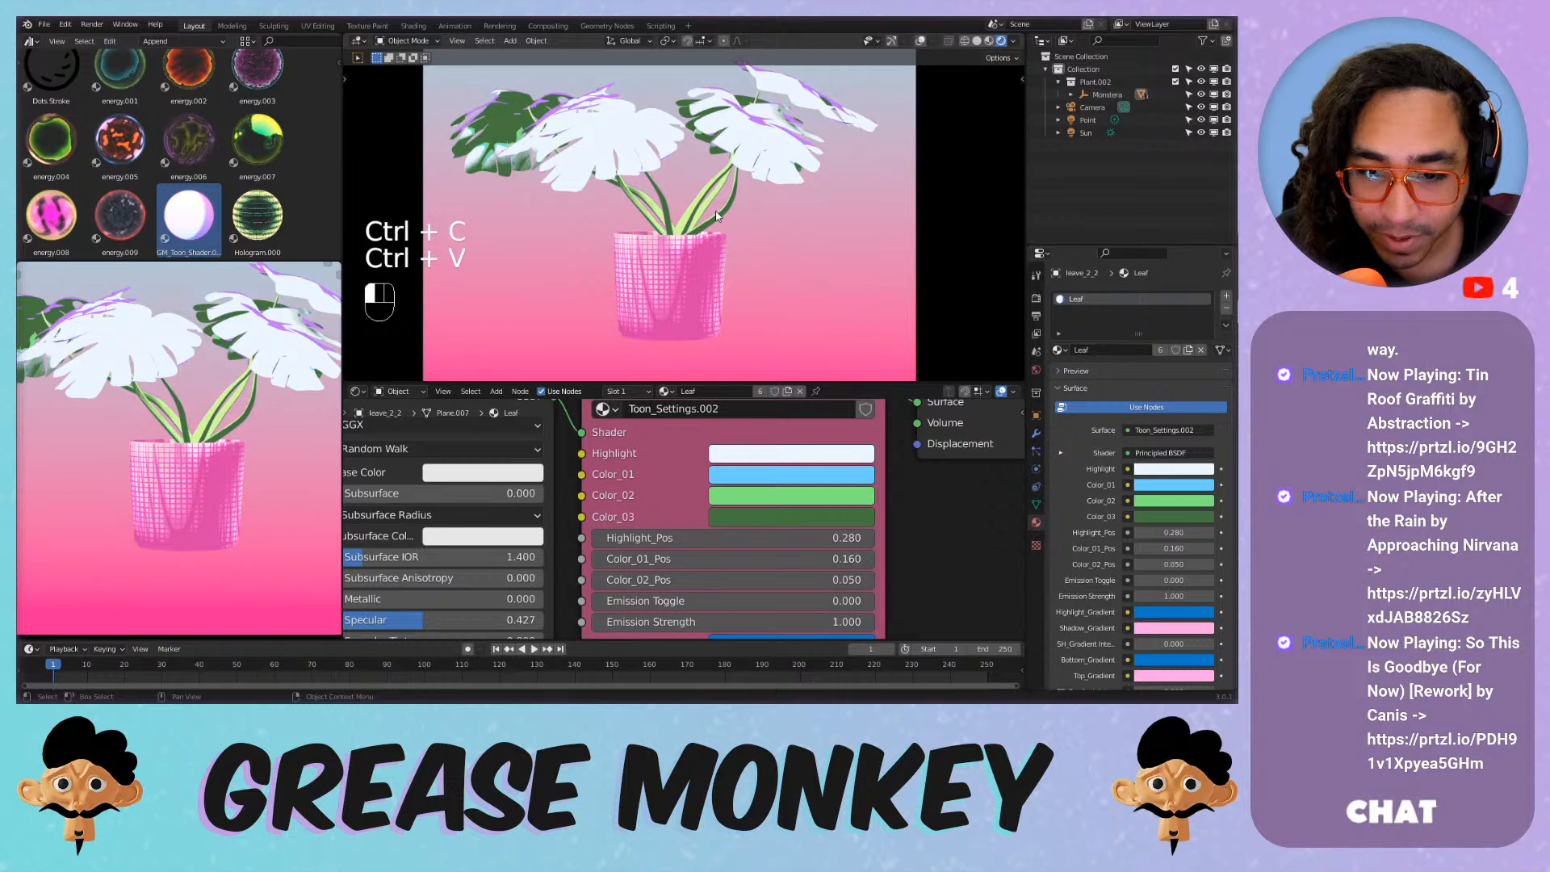
Copy the Stem material's mint Color_01 and pale yellow-green Highlight to the matching Leaf material swatches.
key("ctrl+c")
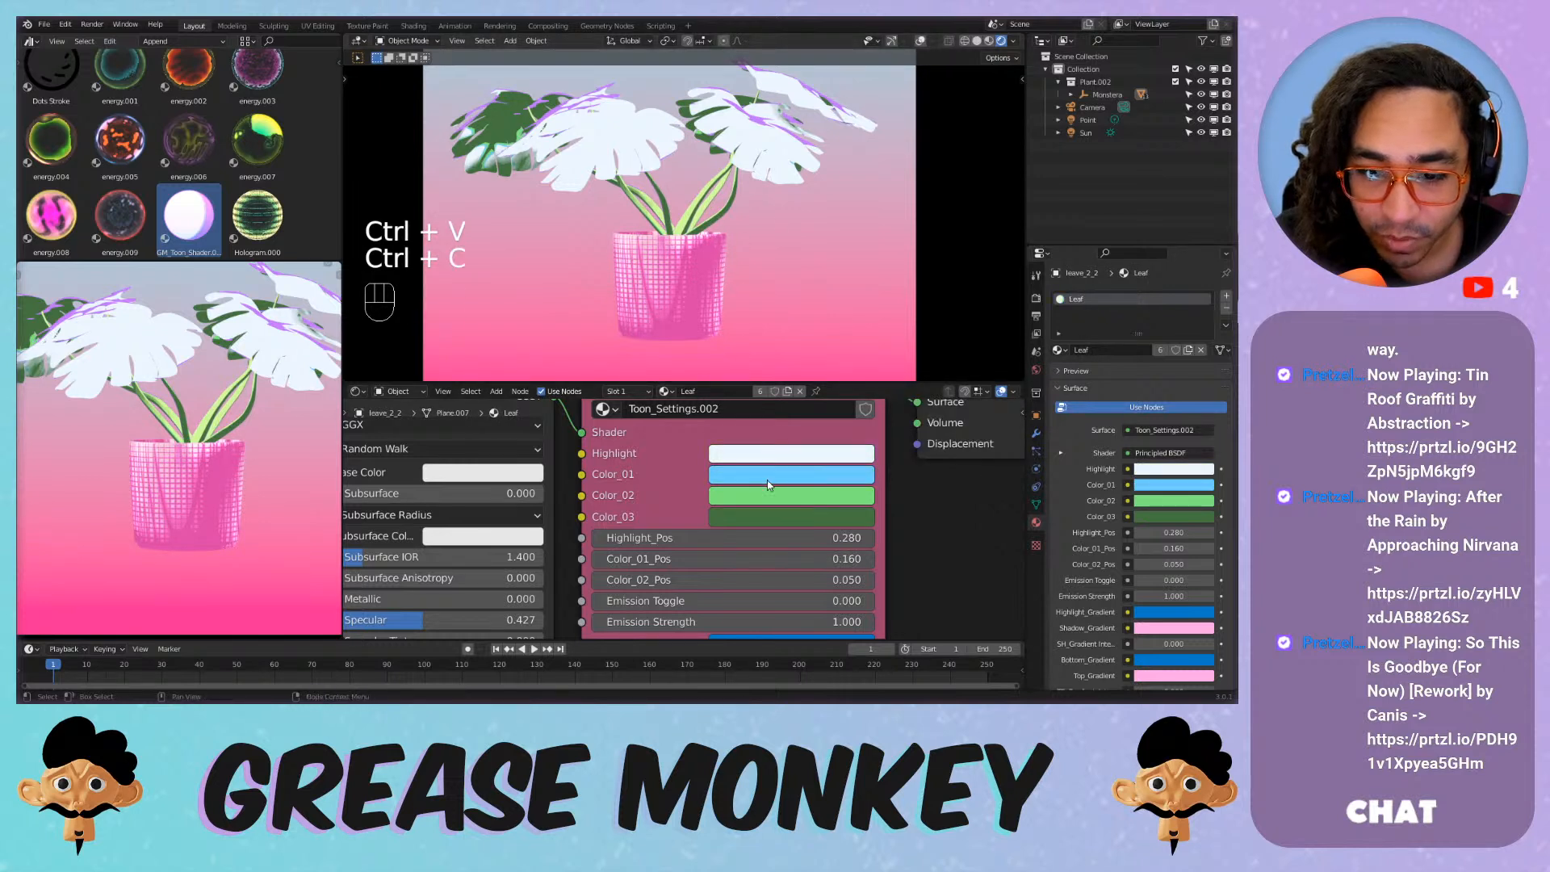
key("ctrl+v")
left_click(701, 205)
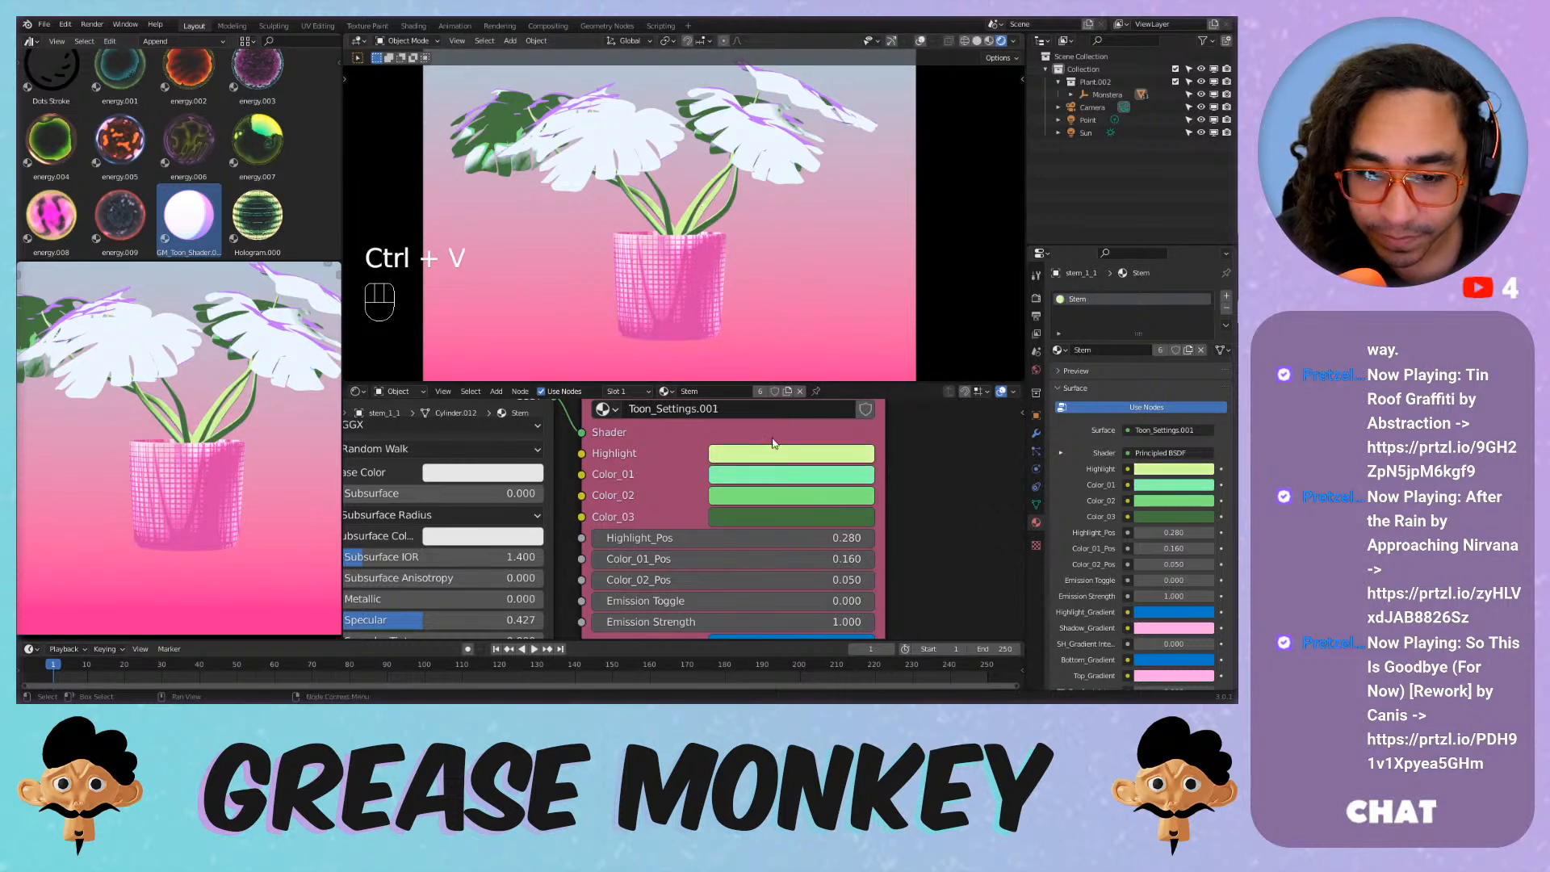
key("ctrl+c")
left_click(779, 179)
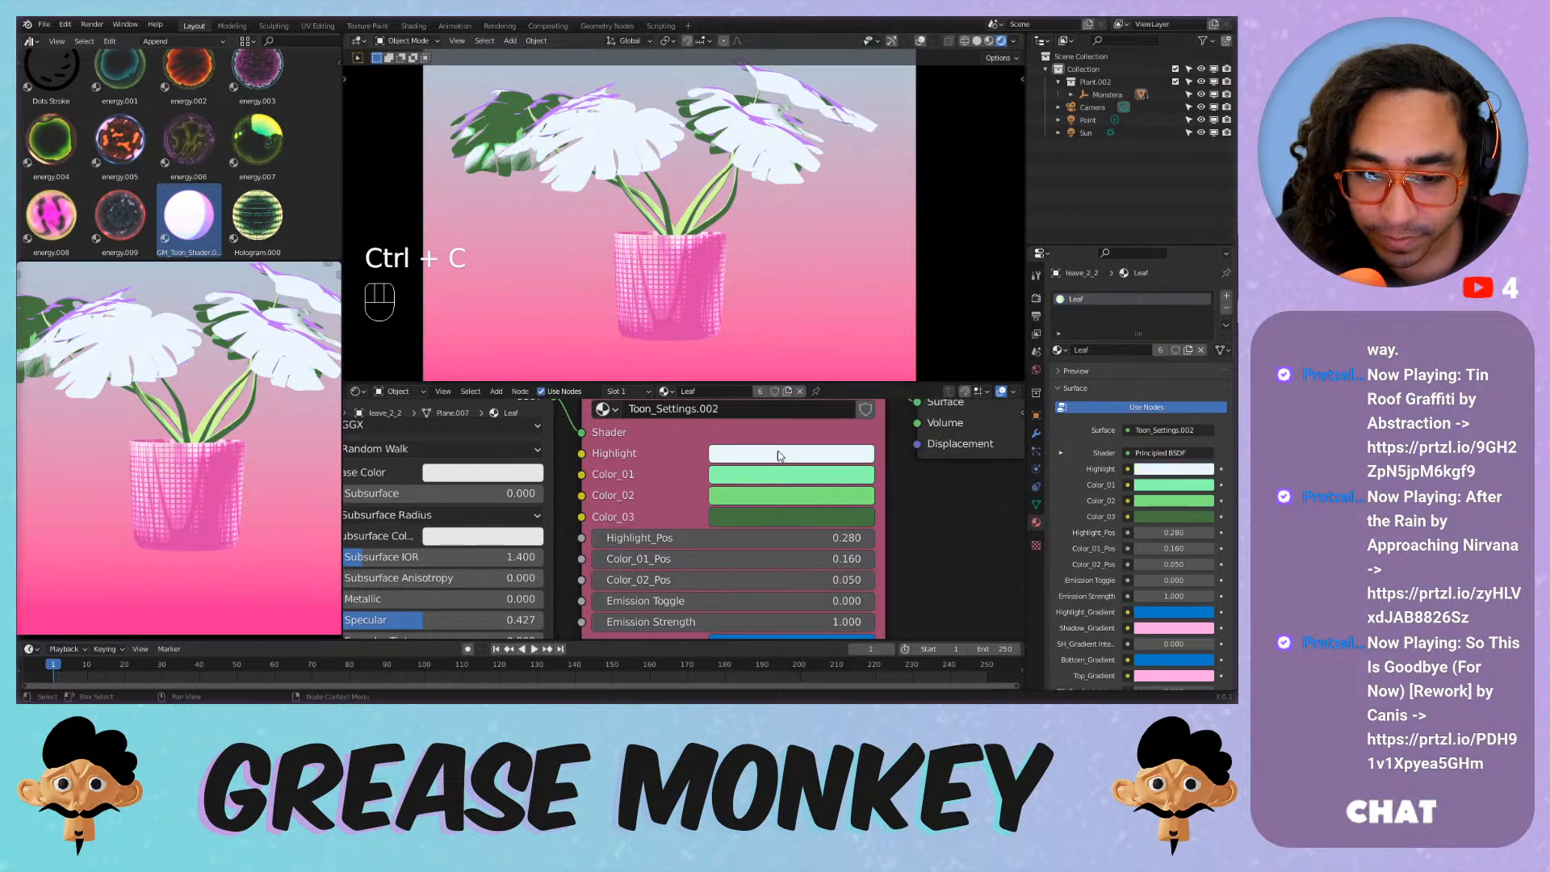
key("ctrl+v")
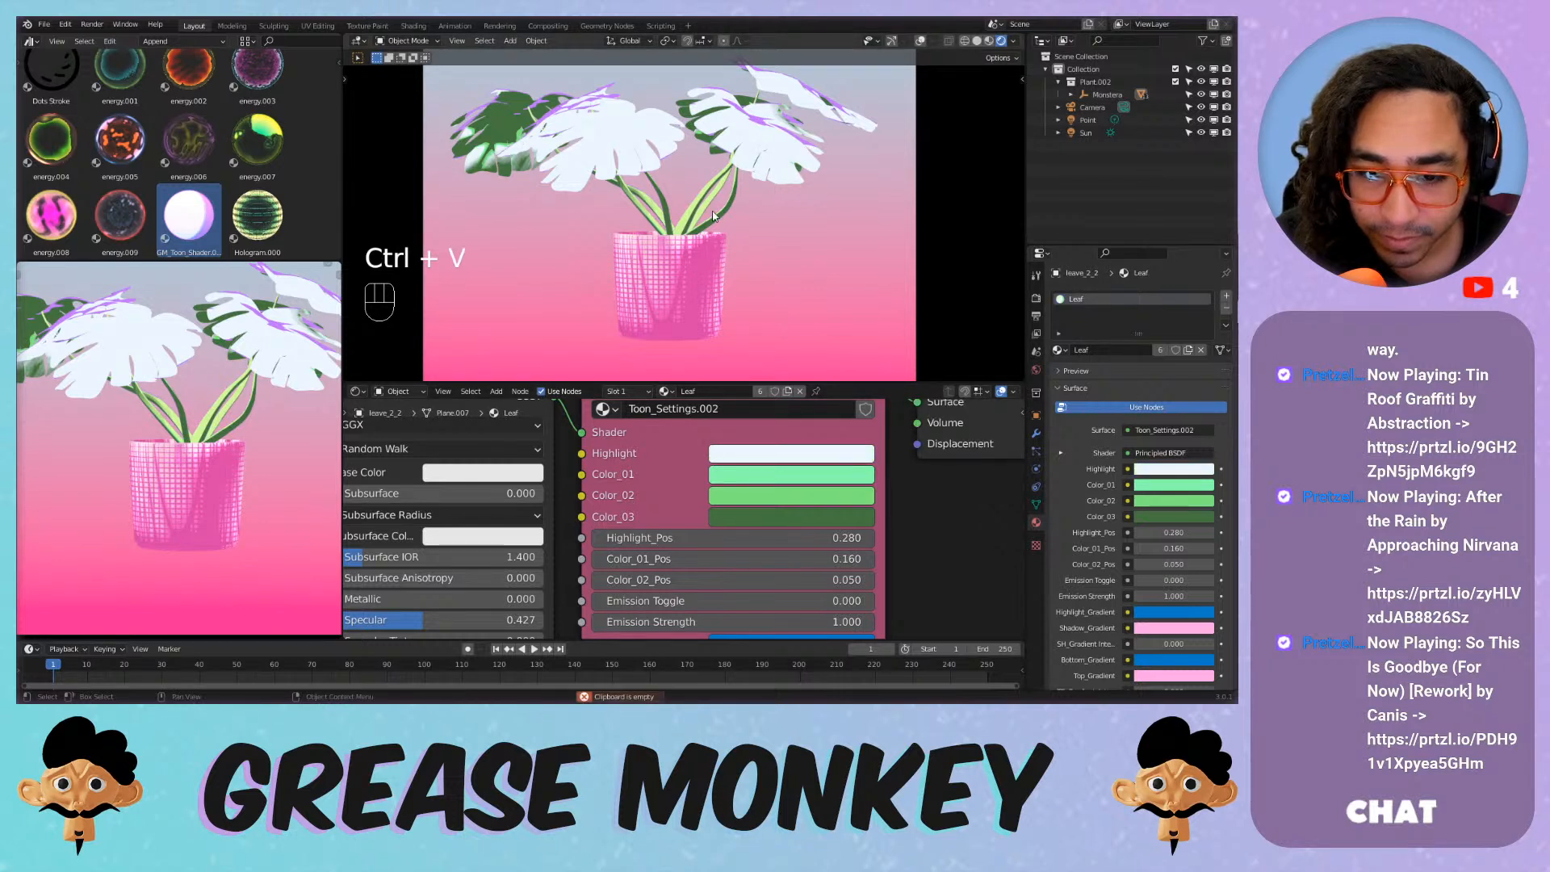
left_click(714, 217)
key("ctrl+c")
left_click(771, 163)
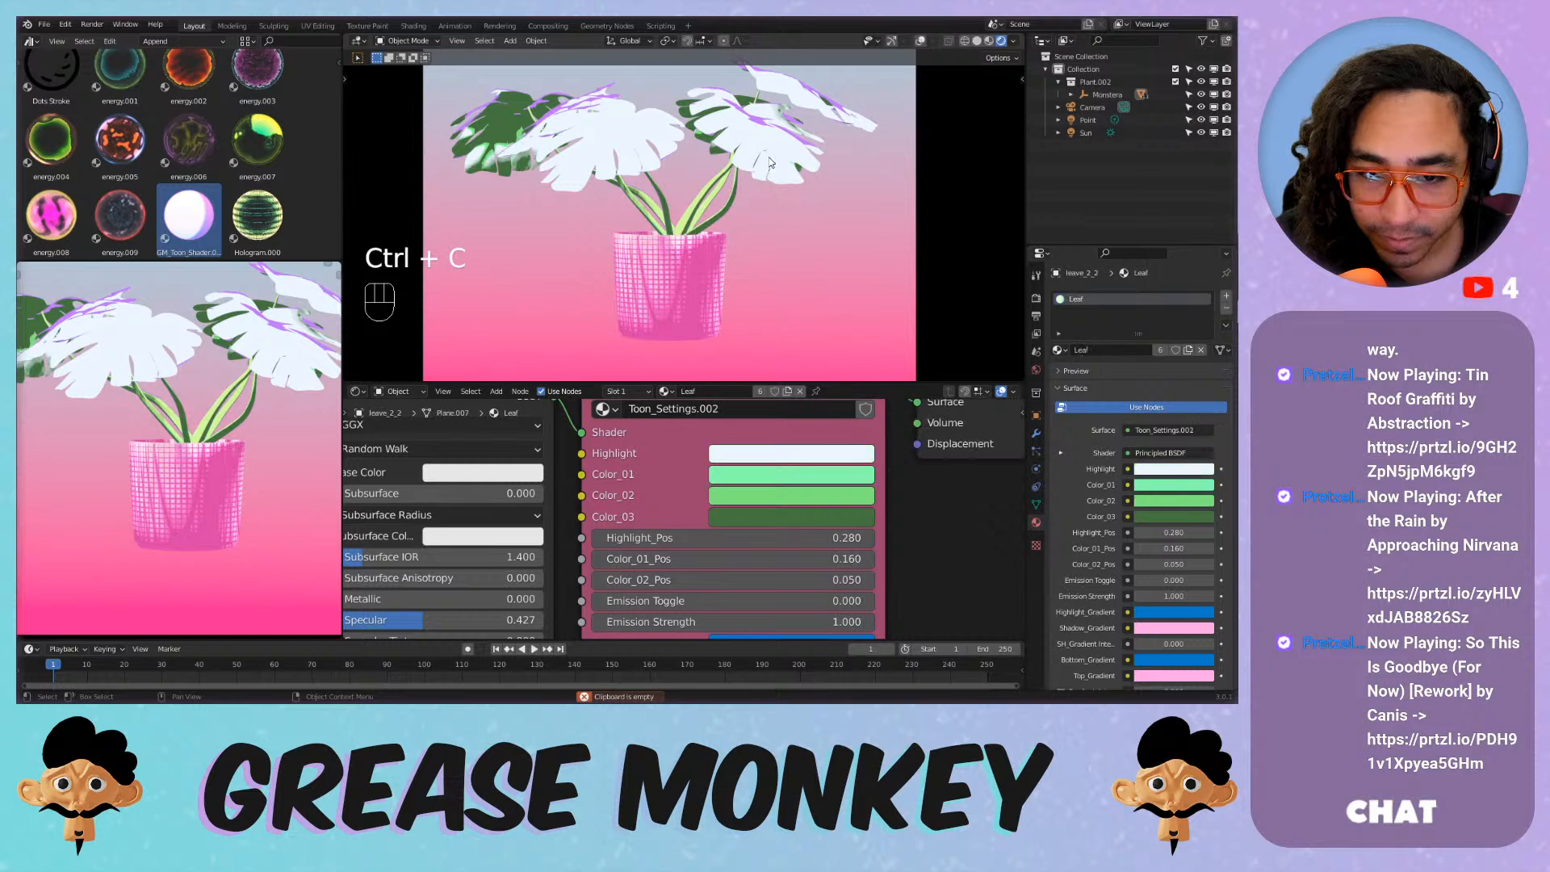
key("ctrl+v")
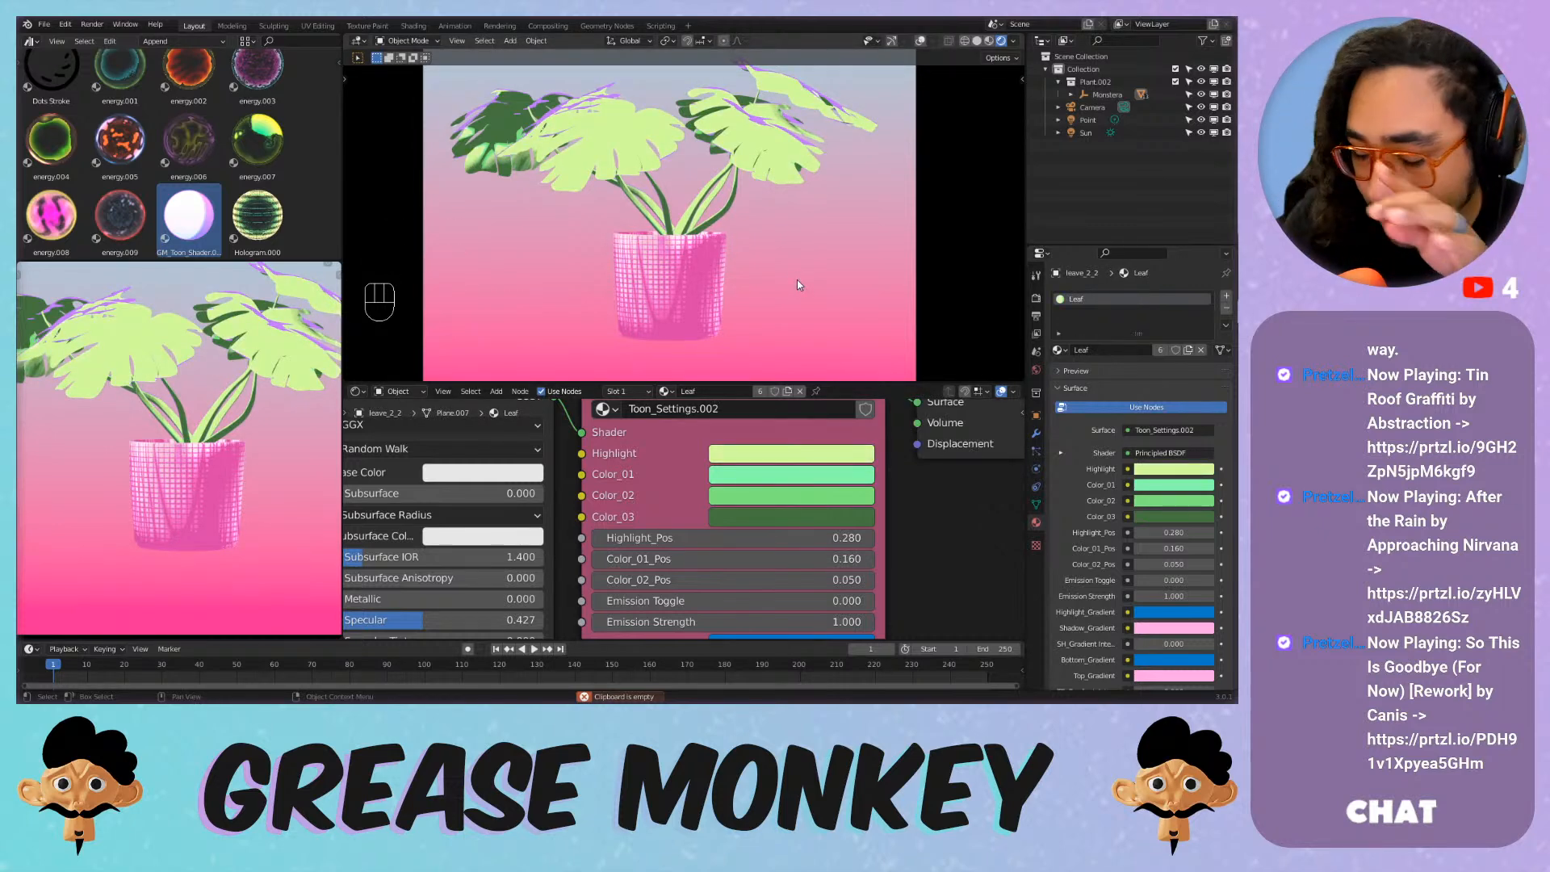
Make the Leaf material's Color_01 a more saturated green and shift its Highlight to a similar bright green.
scroll(632, 185, "down", 2)
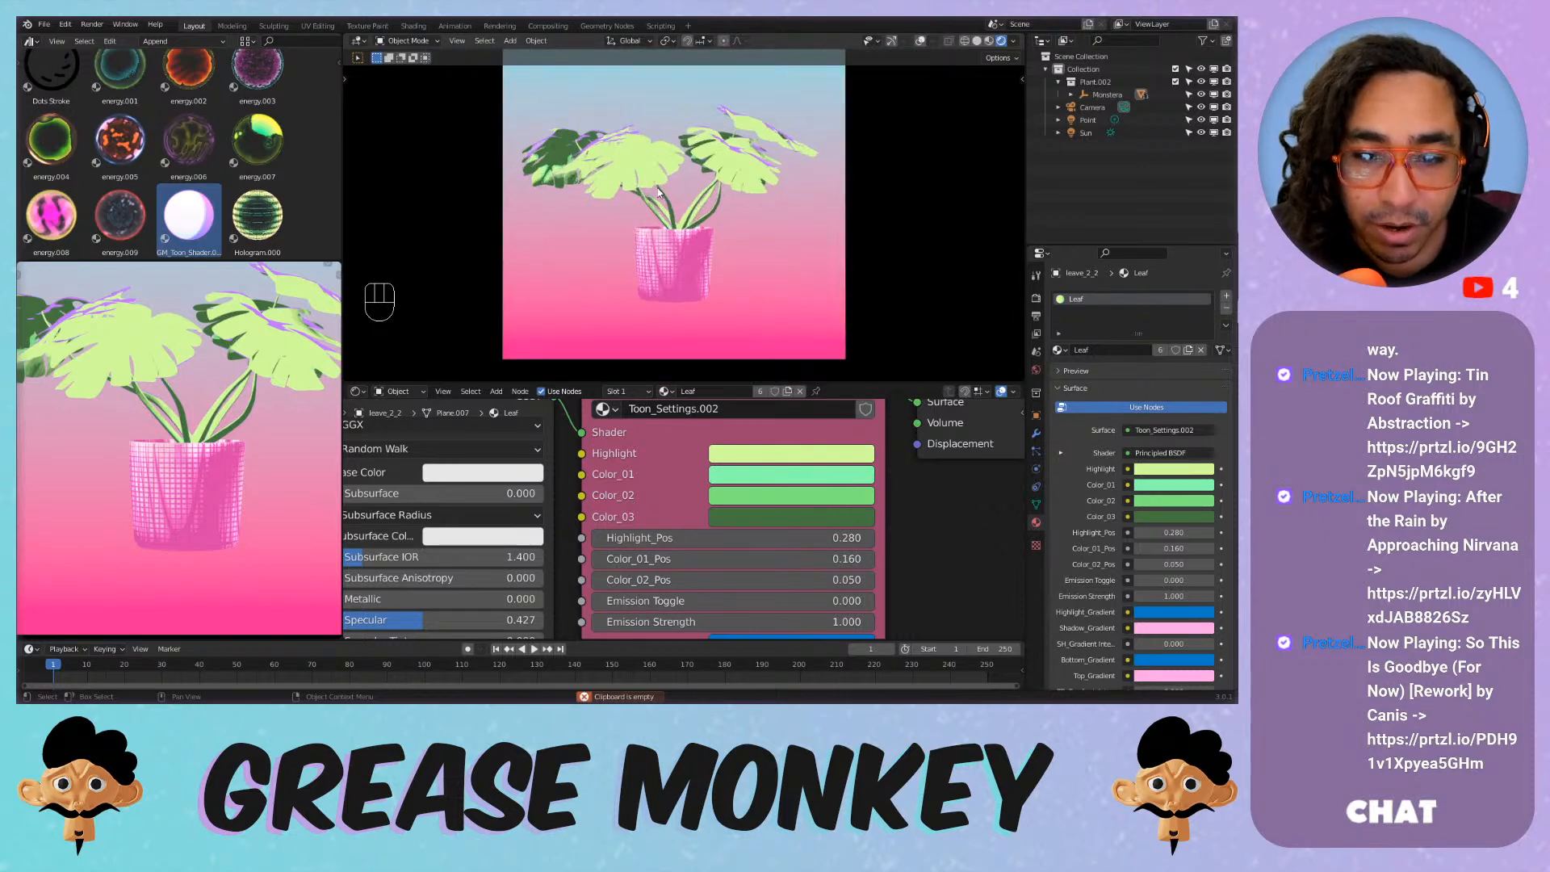
scroll(908, 511, "down", 2)
middle_click_drag(926, 507, 741, 559)
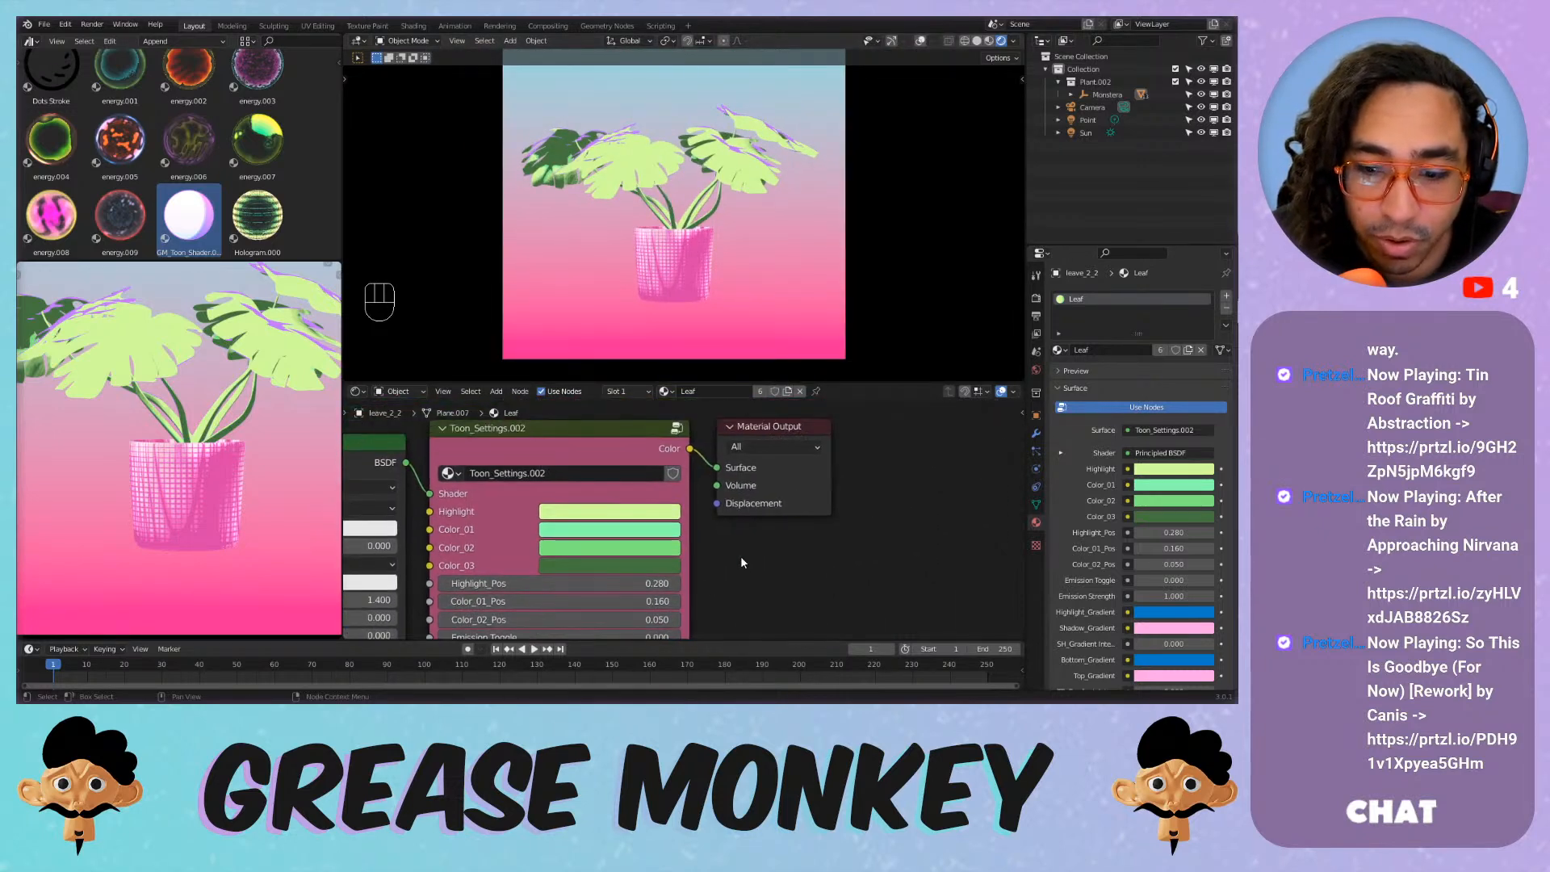
scroll(622, 550, "up", 1)
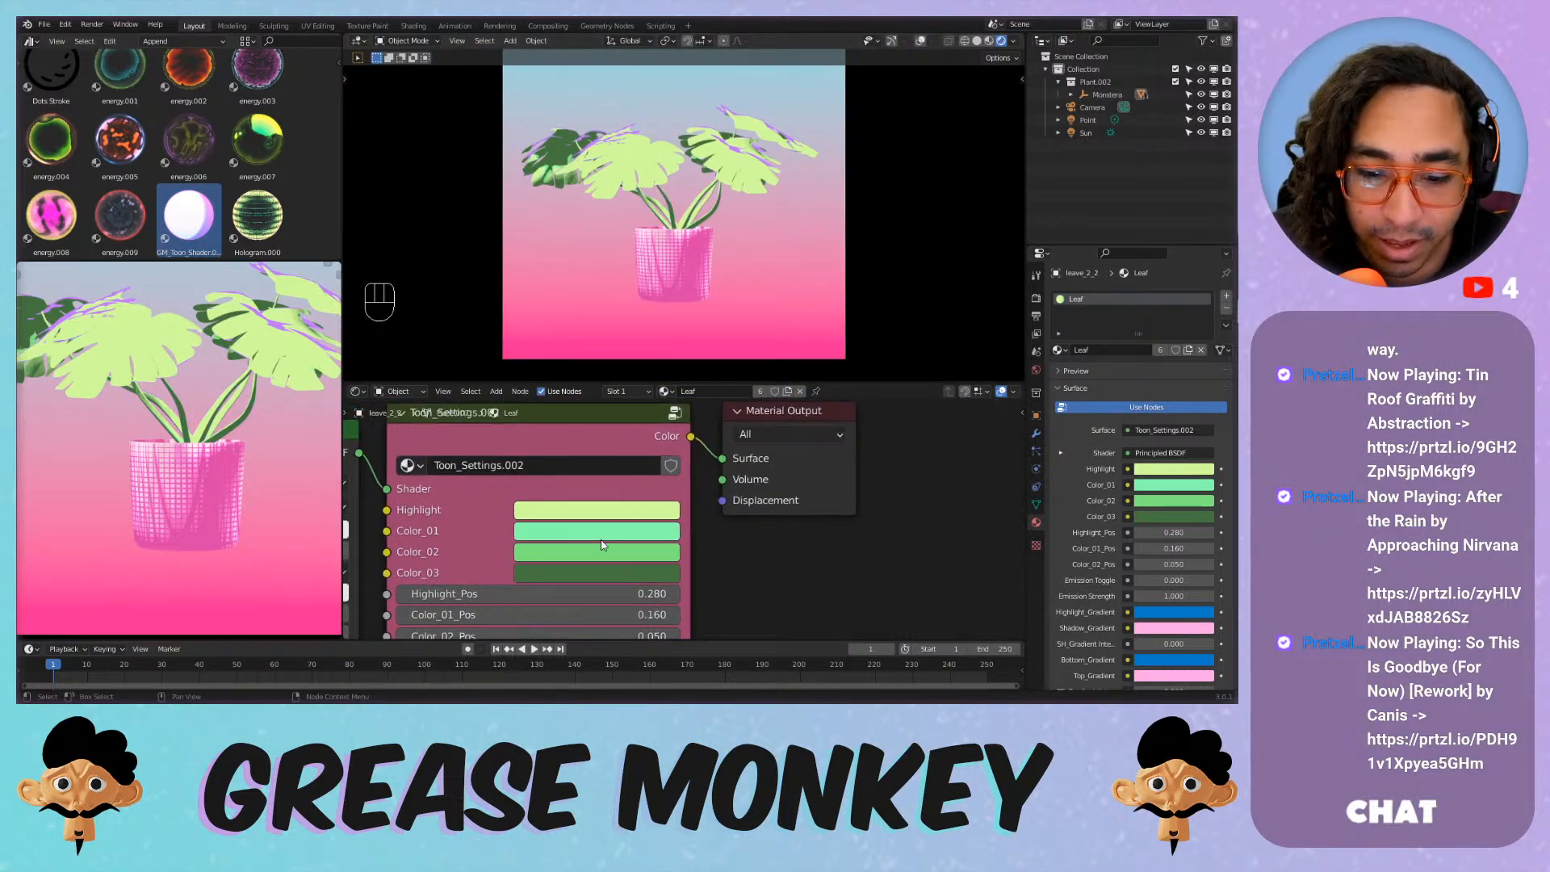
left_click(591, 529)
mouse_move(568, 298)
left_mouse_down()
mouse_move(592, 315)
mouse_move(564, 297)
left_mouse_up()
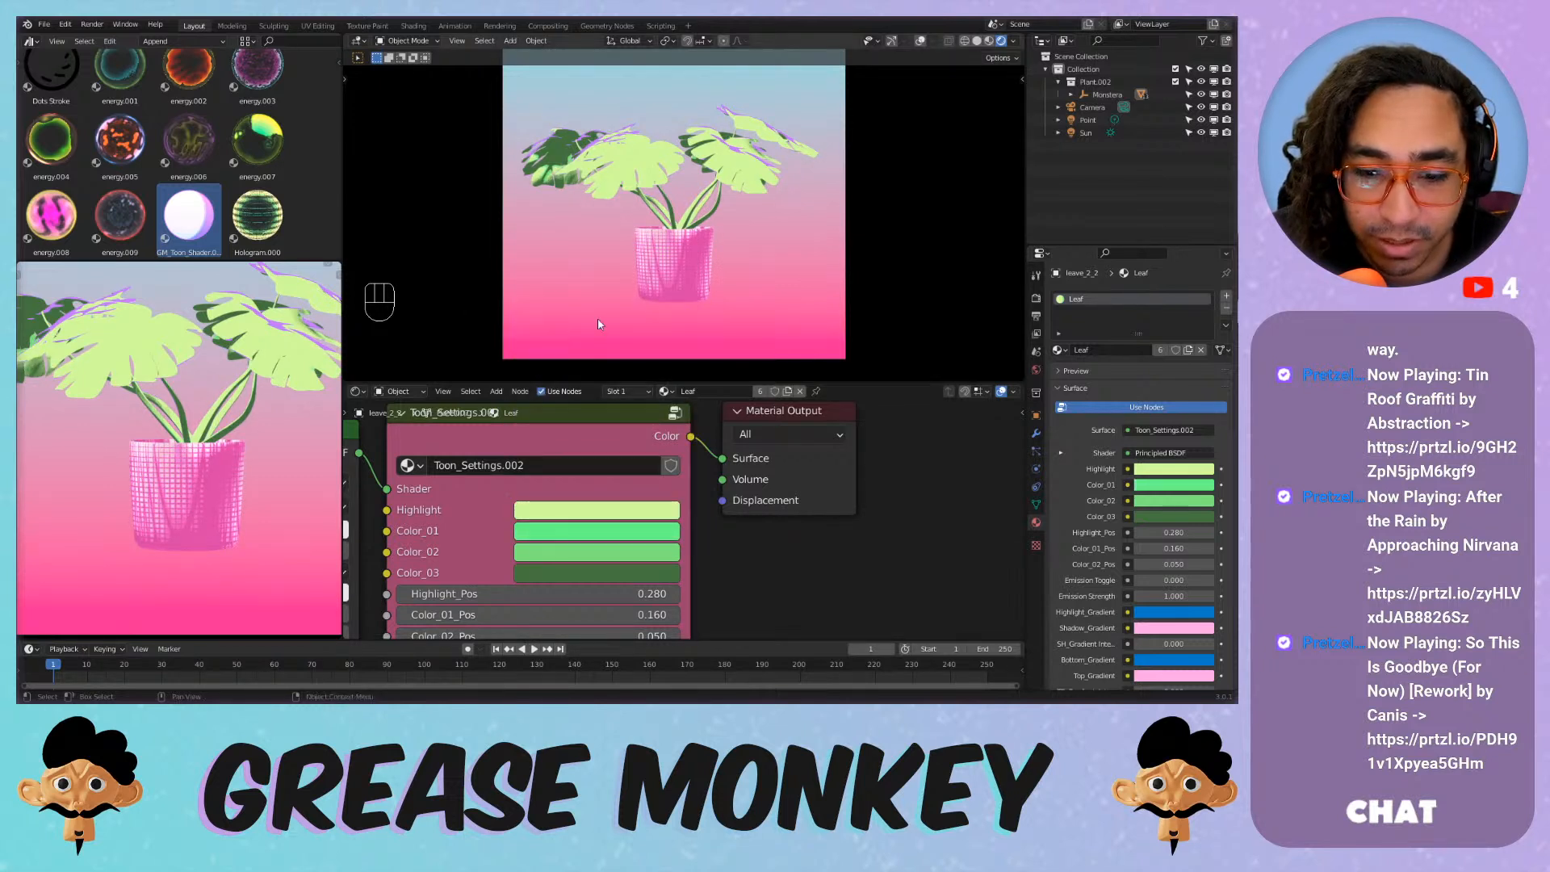
left_click(569, 510)
left_click_drag(575, 327, 567, 276)
mouse_move(679, 242)
left_mouse_down()
mouse_move(679, 278)
mouse_move(678, 236)
left_mouse_up()
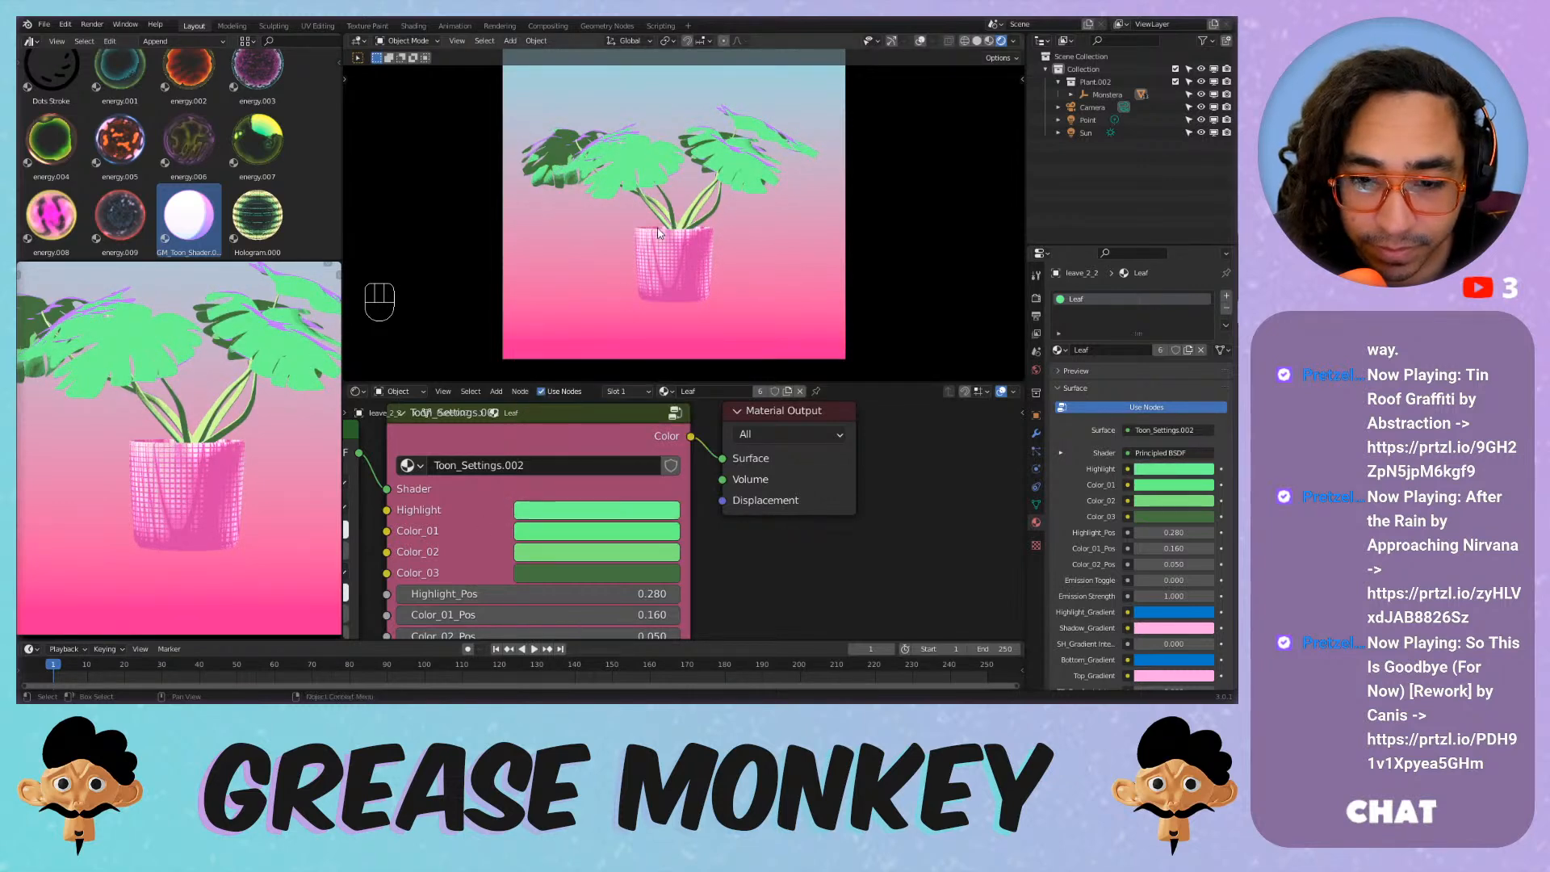
Examine the recolored leaves up close and from above the plant.
scroll(655, 231, "down", 1)
scroll(656, 230, "up", 2)
middle_click_drag(656, 231, 734, 230)
scroll(735, 231, "up", 8)
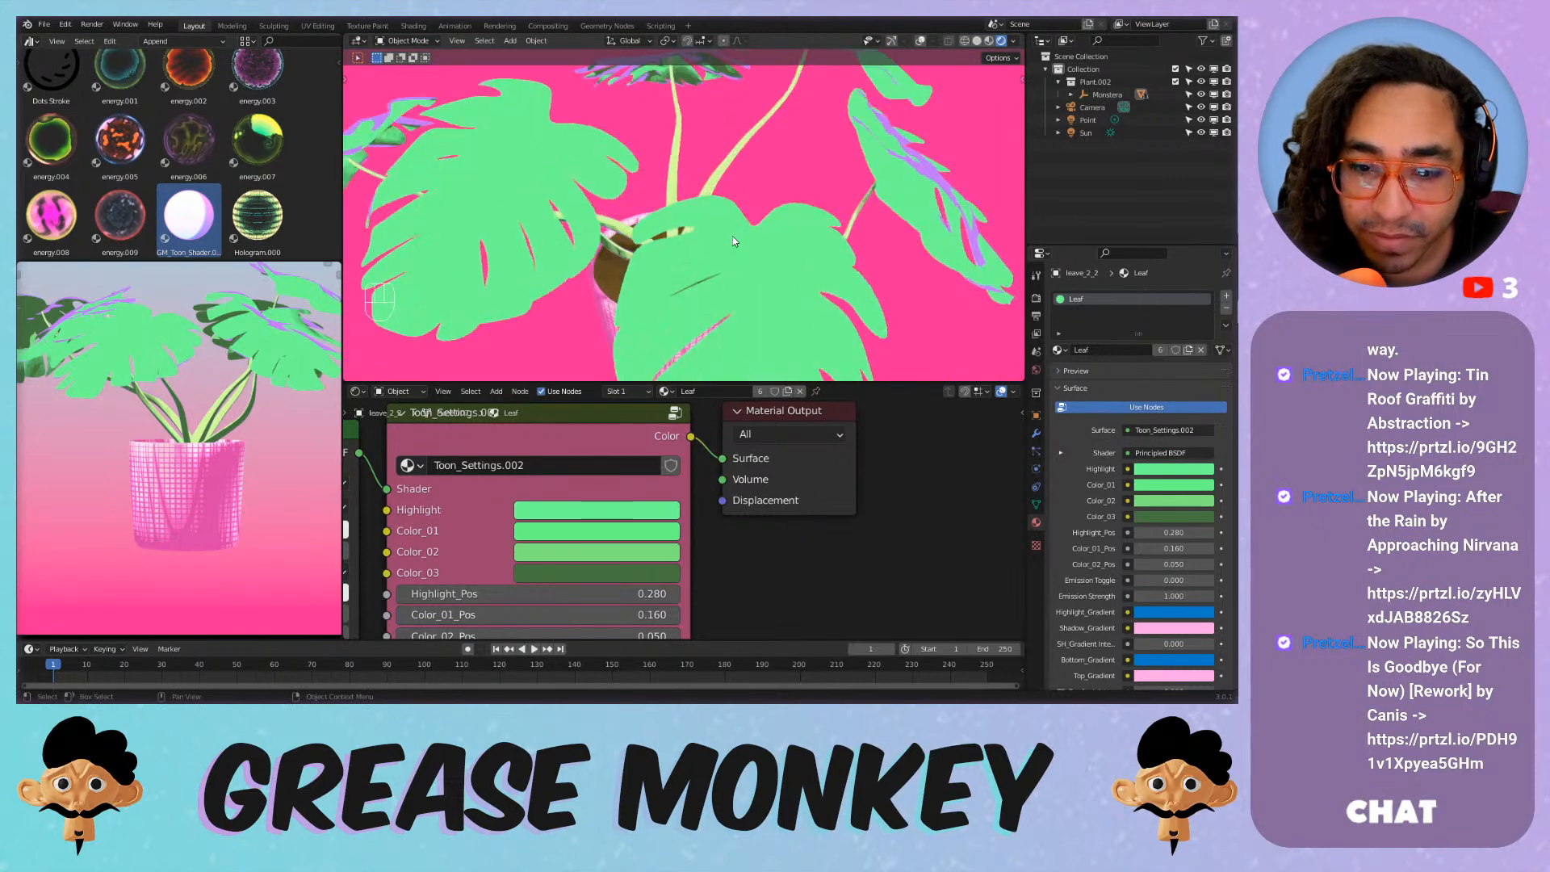
scroll(788, 231, "down", 7)
scroll(766, 290, "up", 7)
middle_click_drag(767, 291, 634, 141, "shift")
scroll(632, 141, "down", 5)
Select the Point light and turn on the viewport overlays to locate it relative to the plant and camera.
left_click(1088, 120)
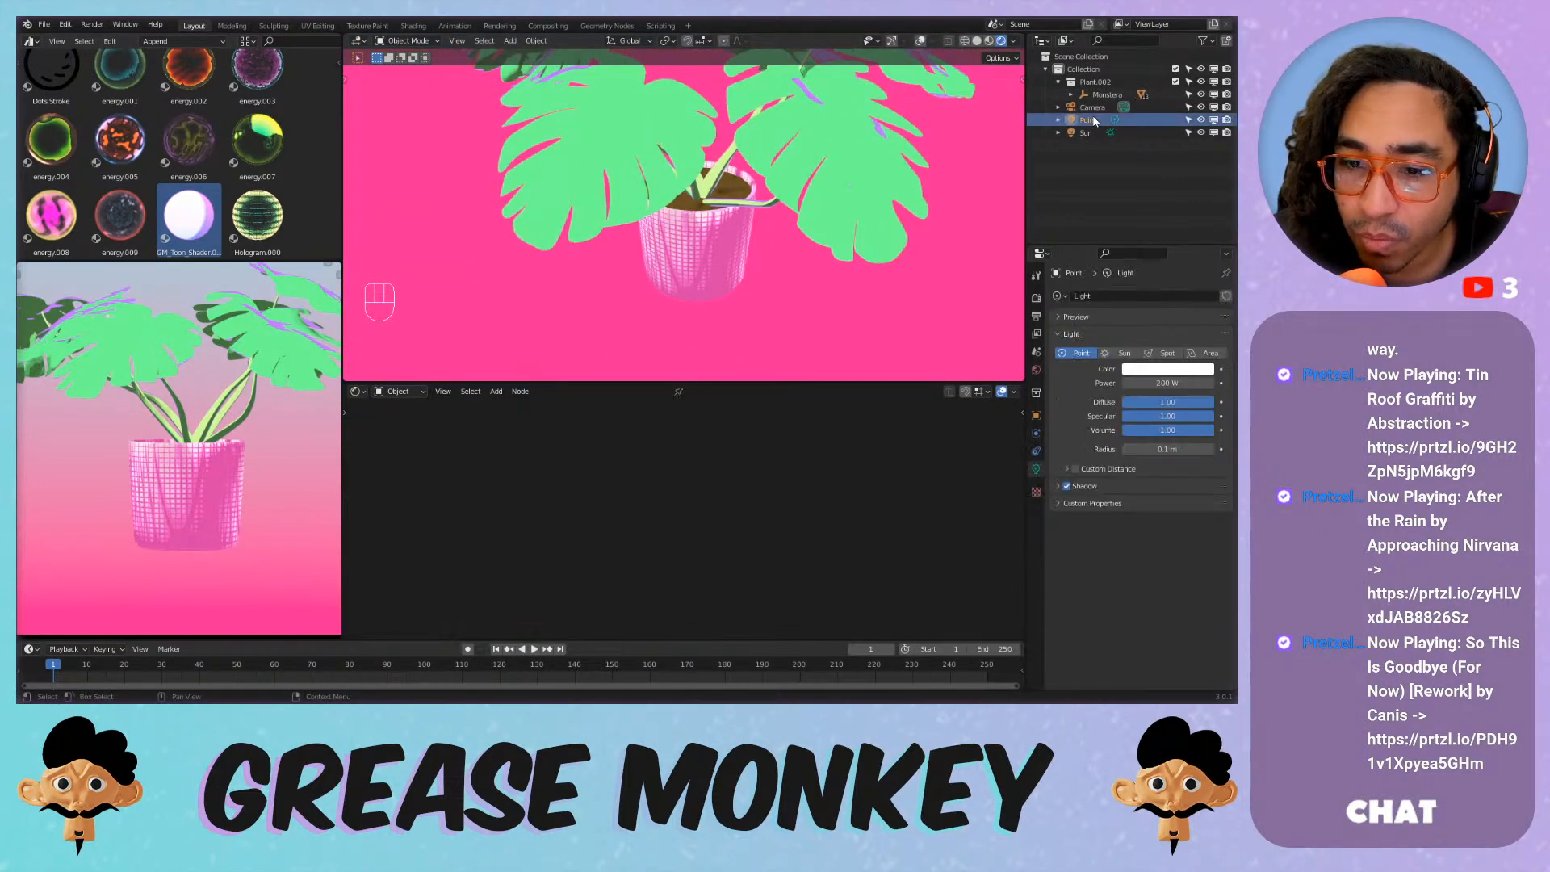
scroll(750, 176, "down", 3)
key("KP_Decimal")
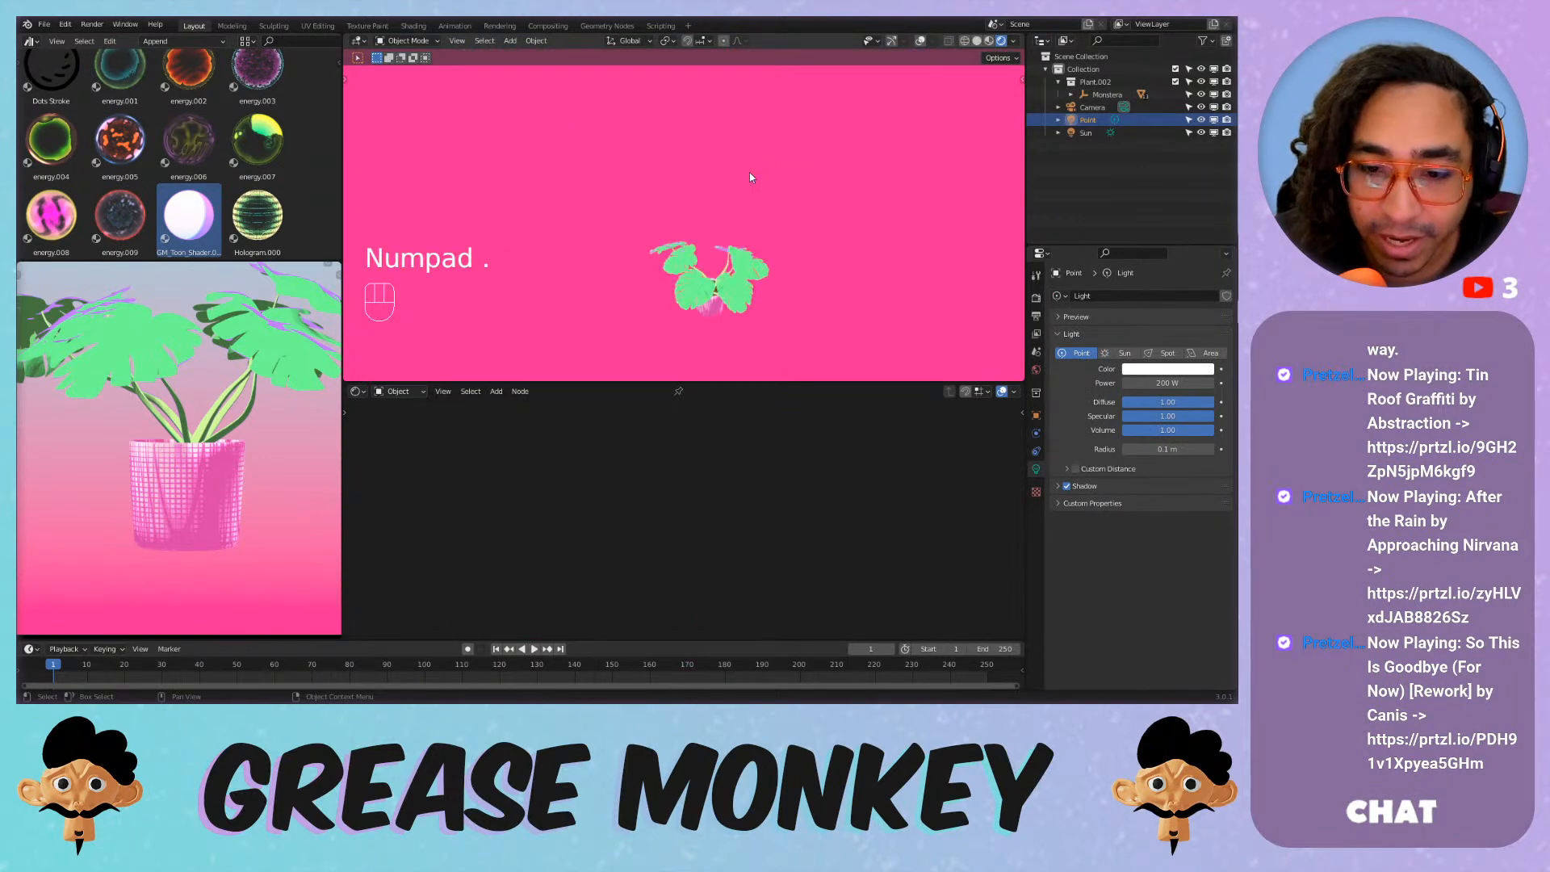
key("KP_0")
scroll(641, 217, "down", 3)
middle_click_drag(641, 217, 648, 222)
middle_click_drag(647, 222, 652, 230, "shift")
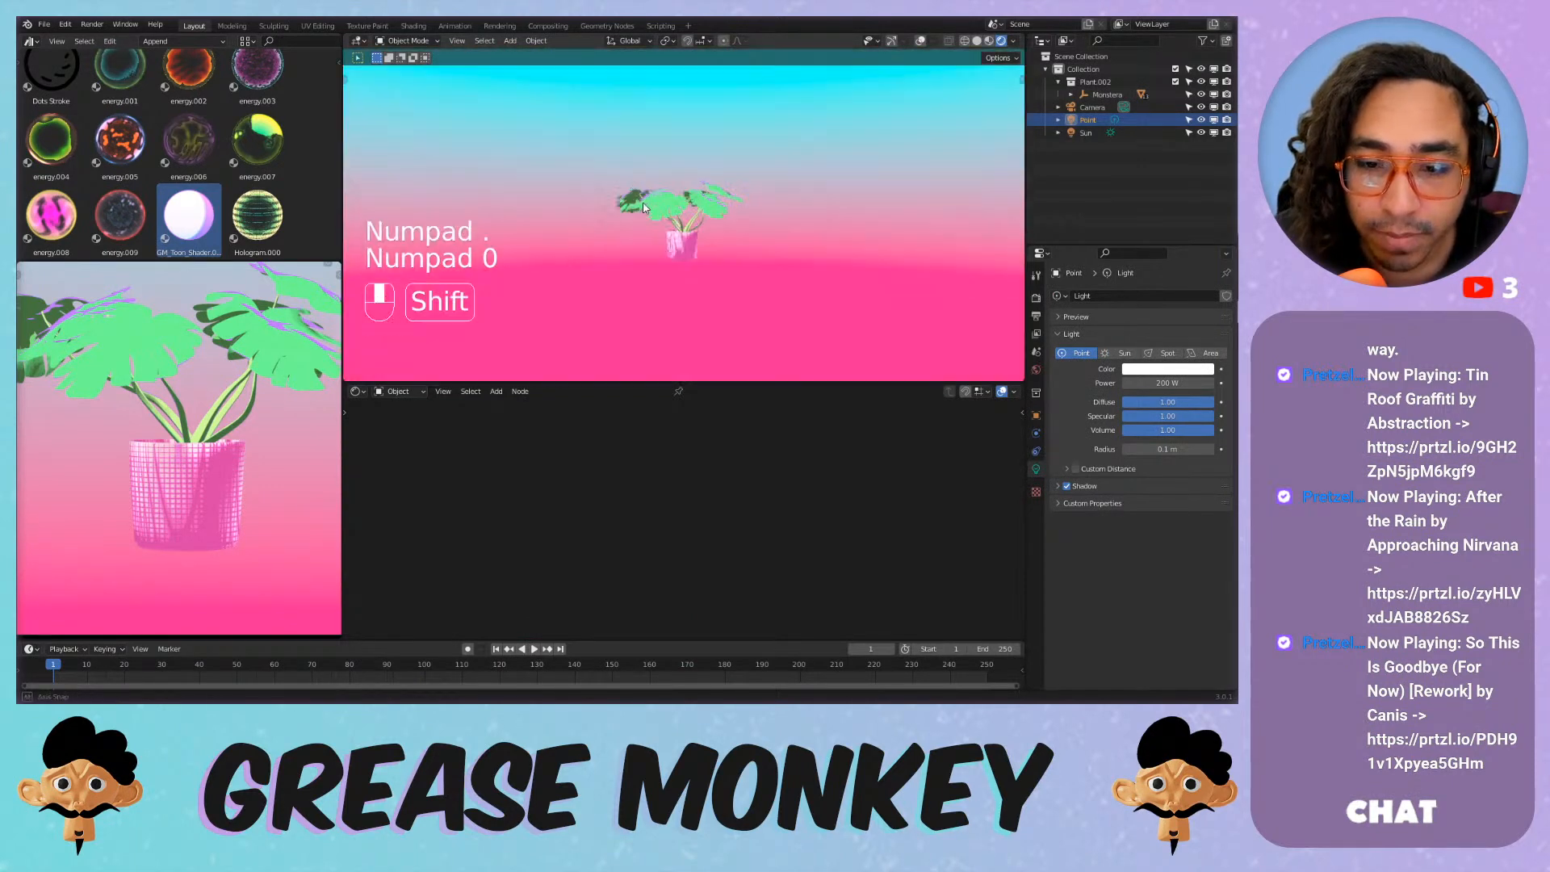
scroll(653, 231, "down", 1)
left_click(920, 41)
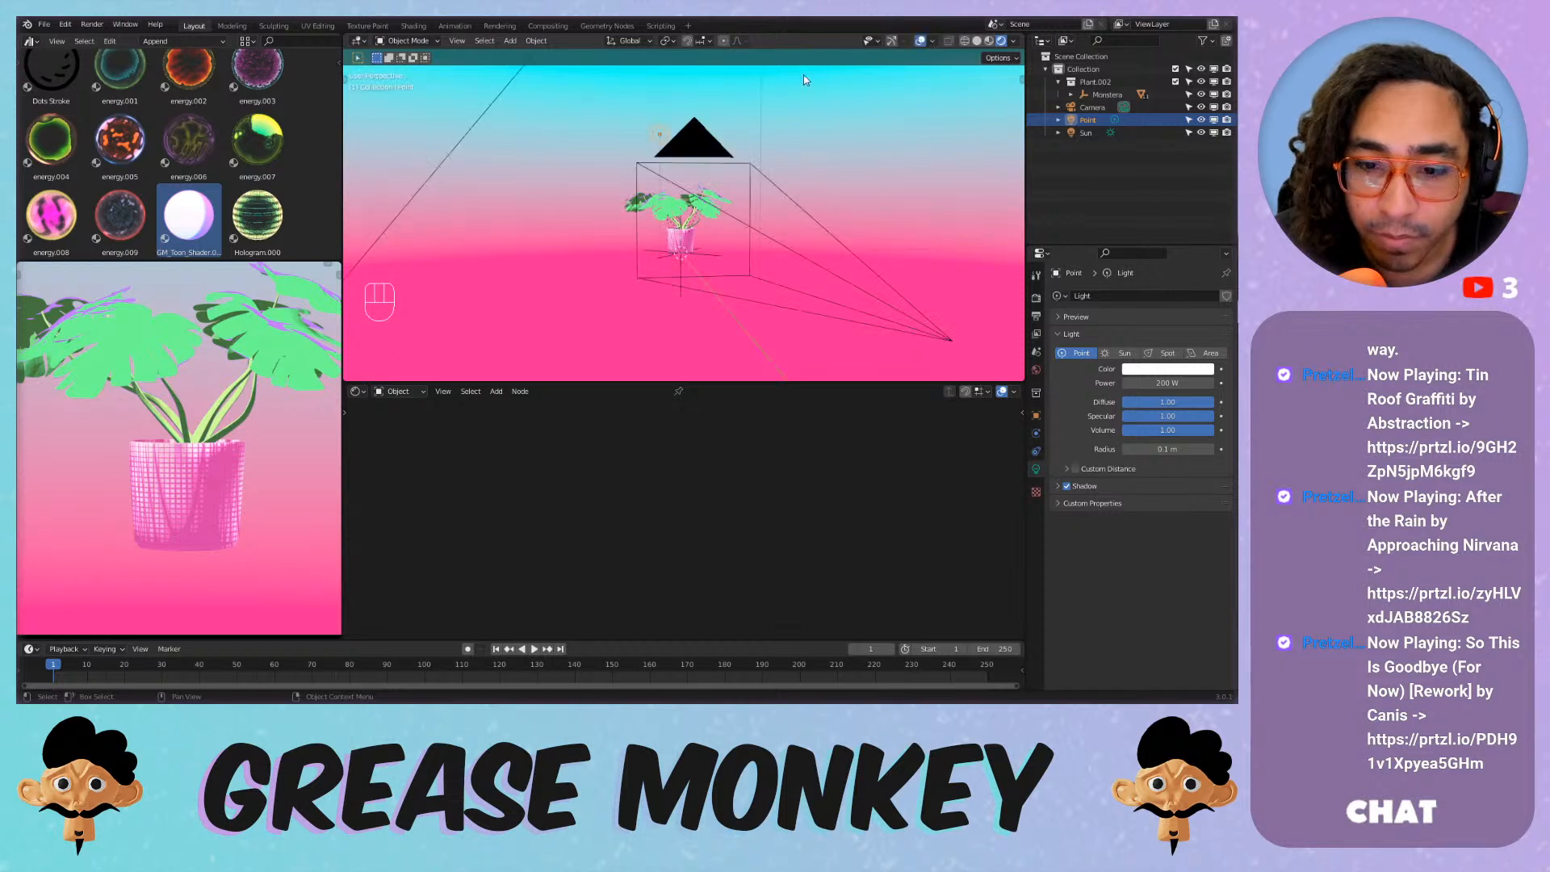
Reposition the Point light near the plant, testing its placement from the top view as well.
key("g")
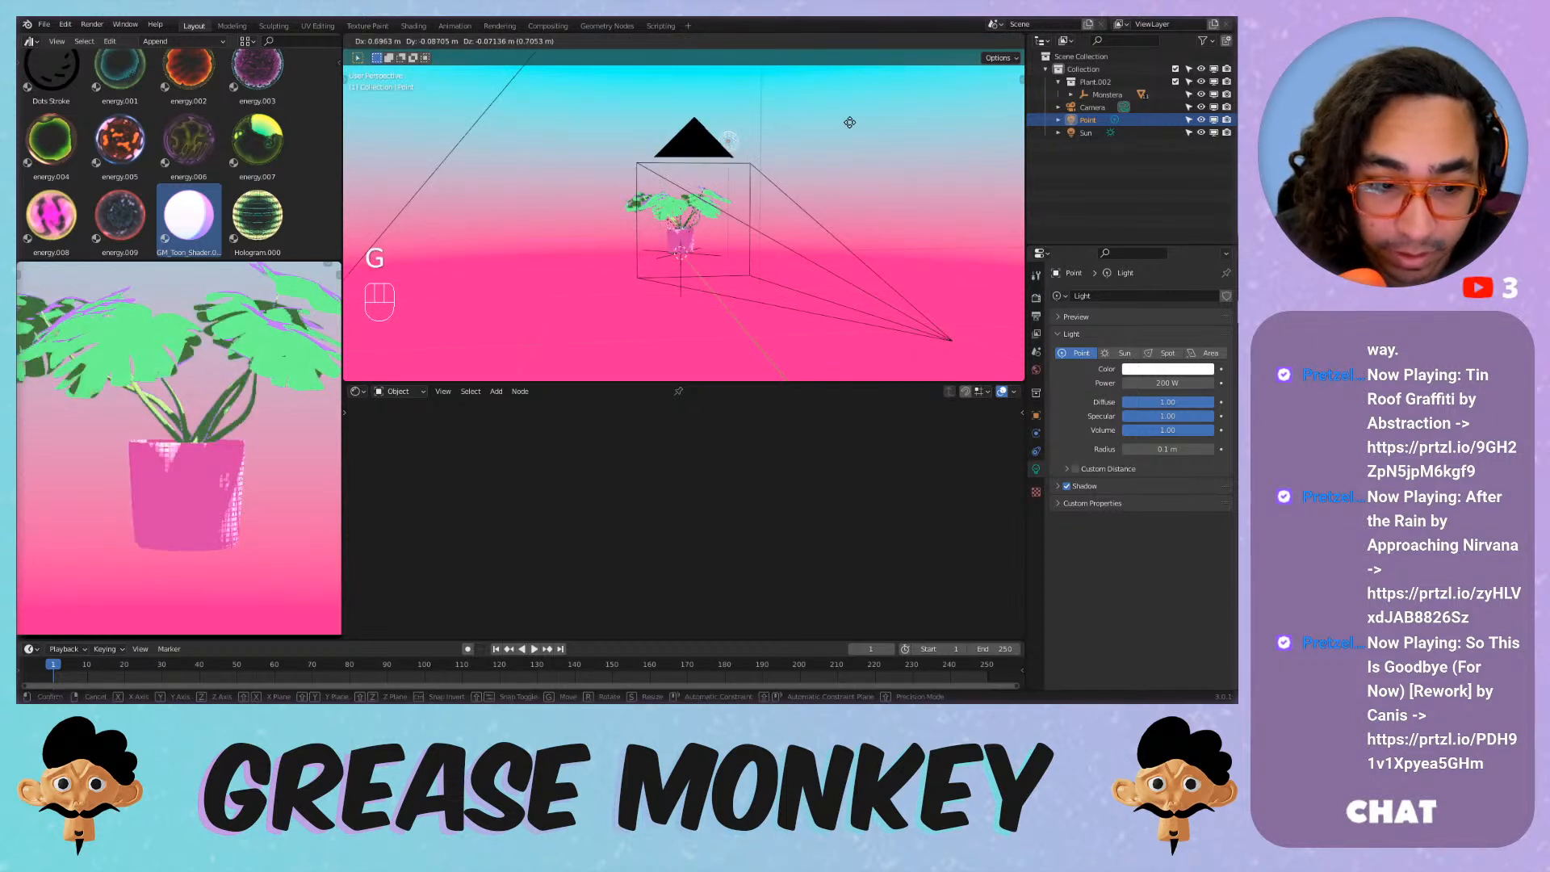
left_click(753, 108)
key("KP_7")
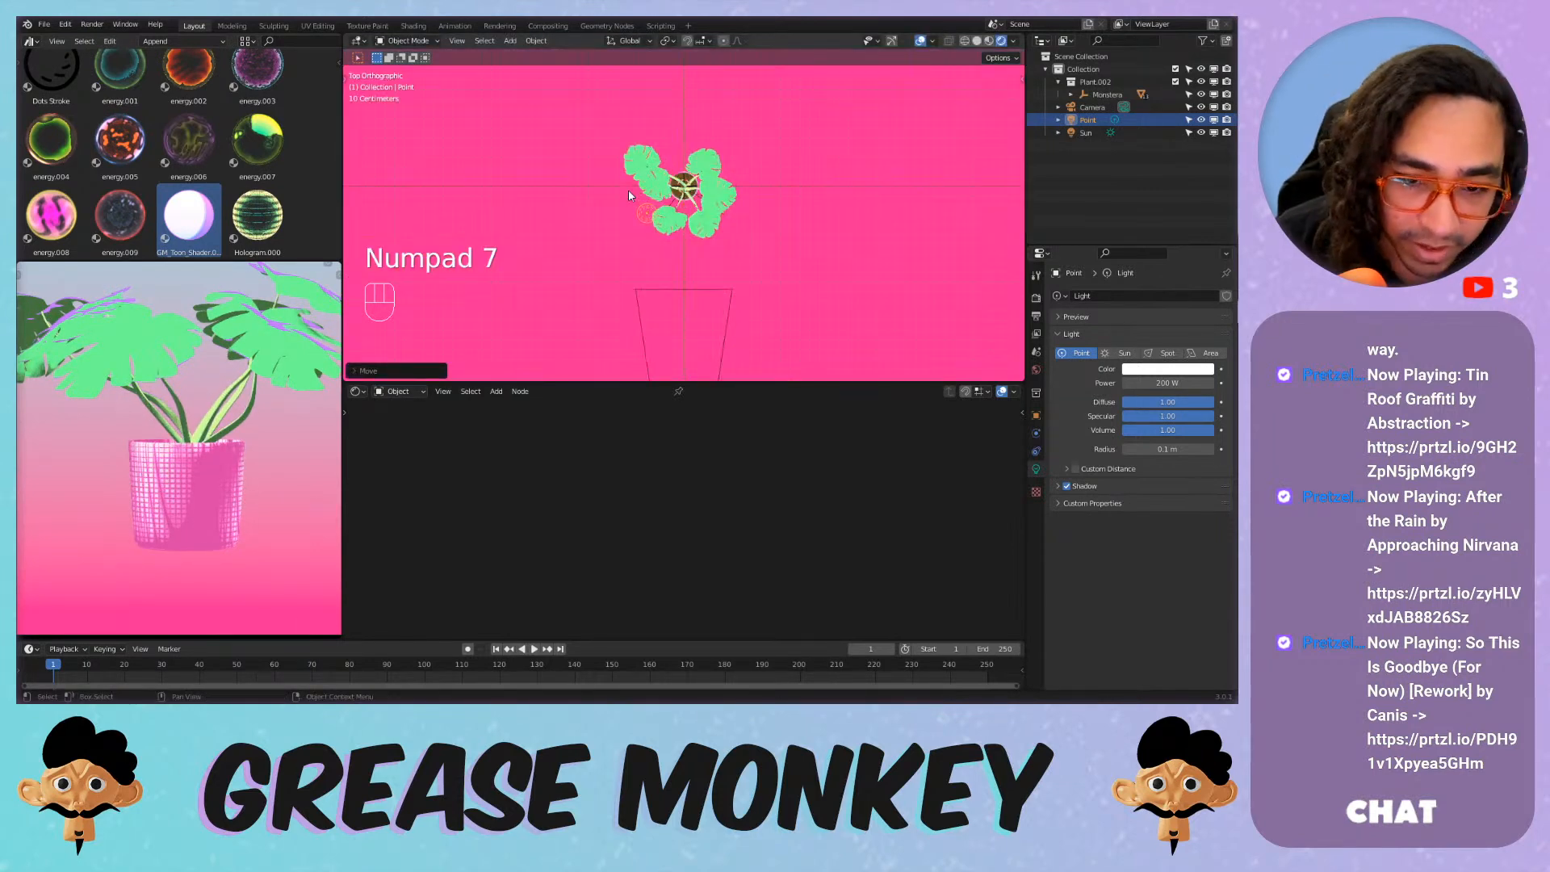
key("g")
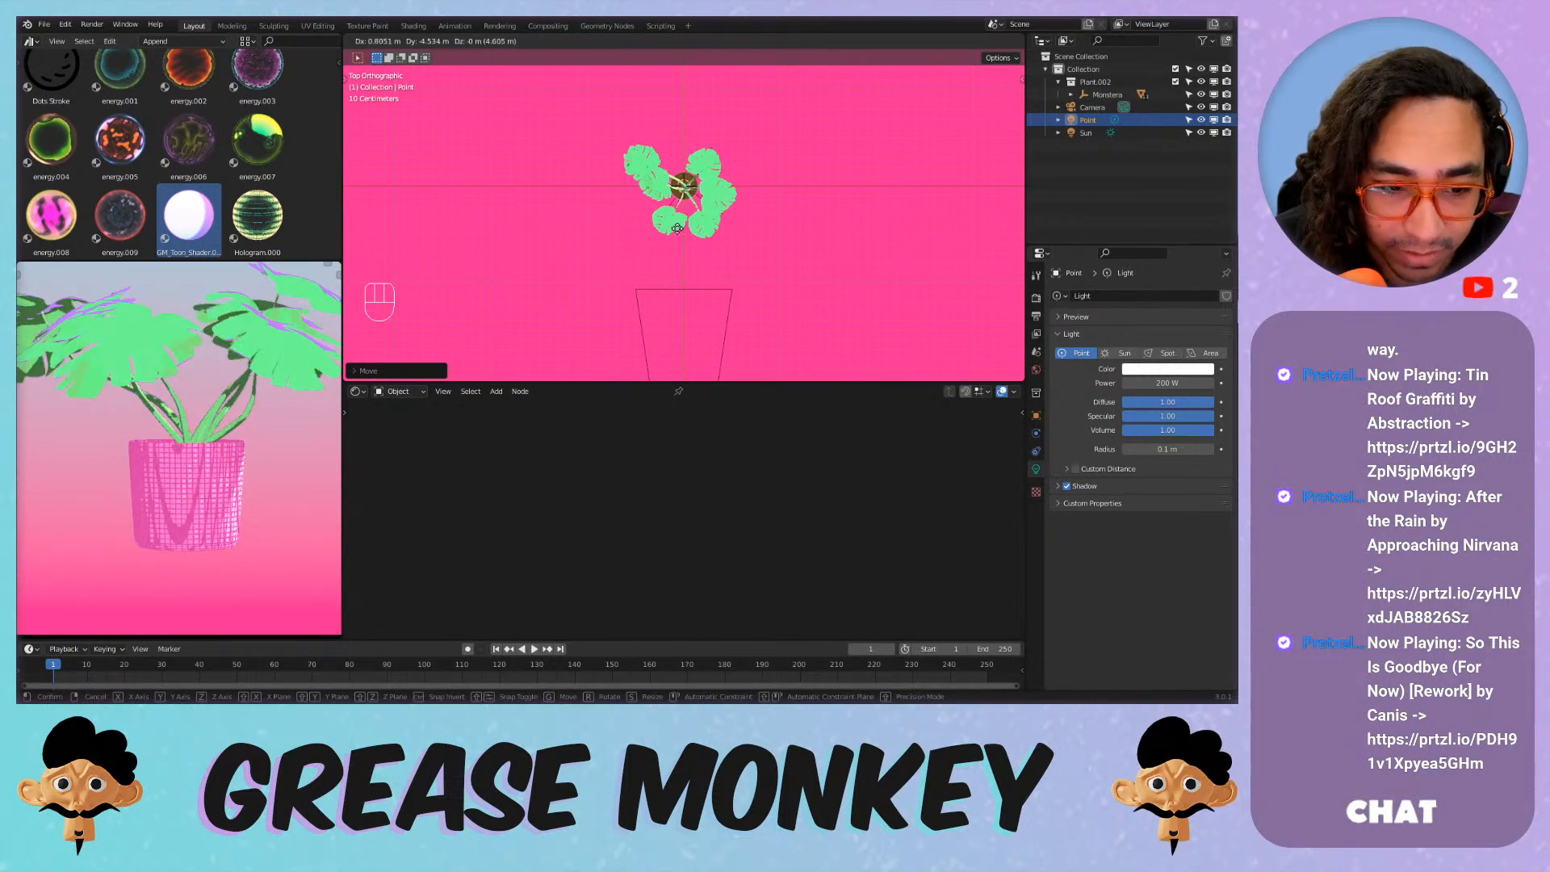
left_click(793, 124)
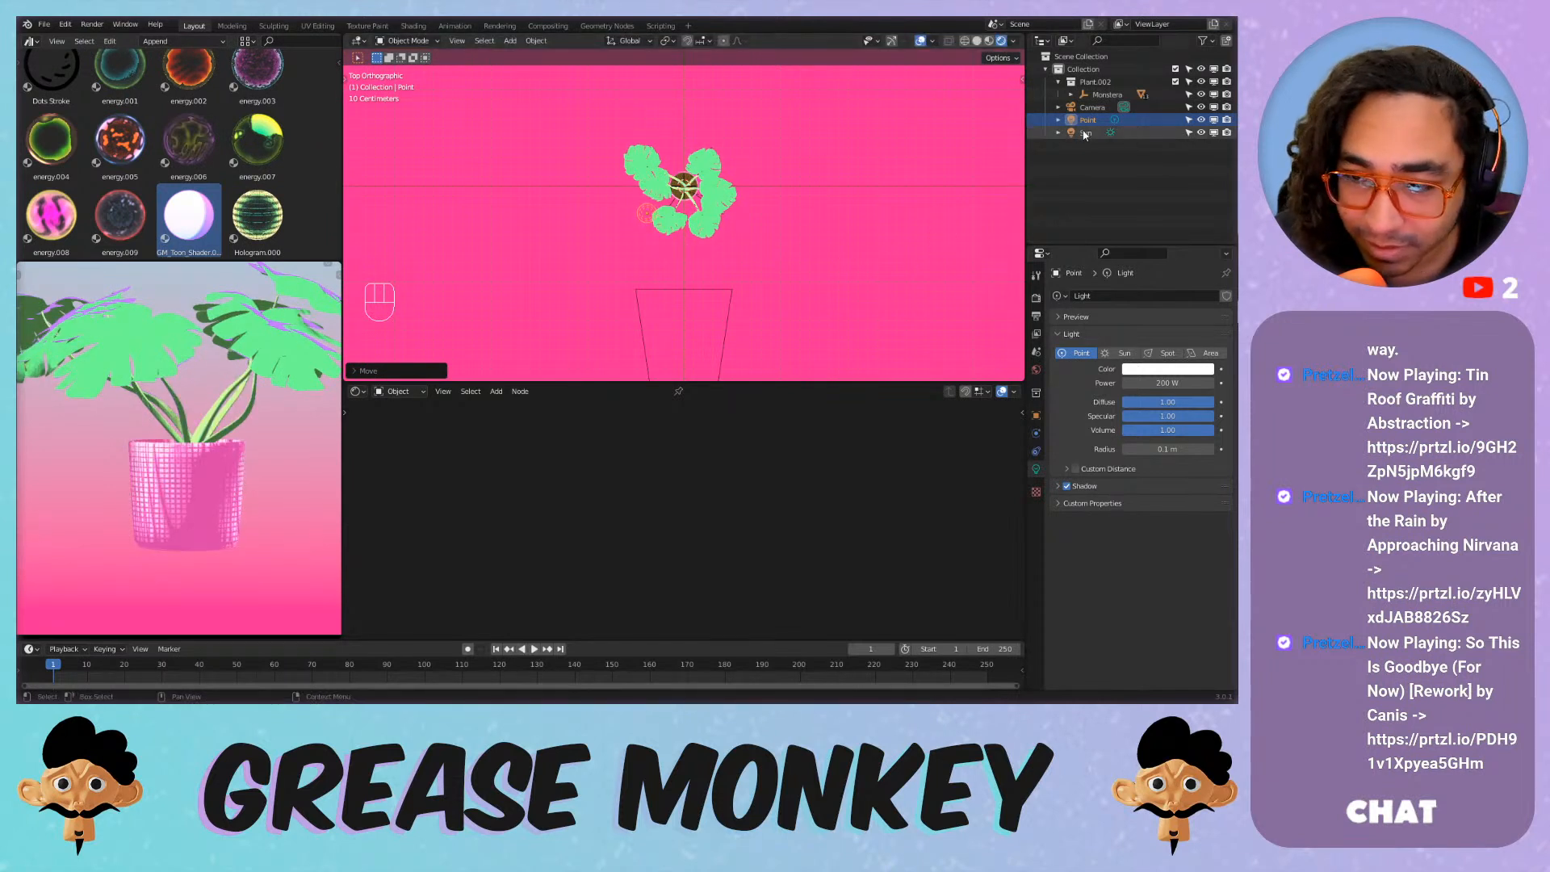
Set the Sun light's Strength to 0 and the Point light's Power to 0 W.
left_click(1087, 132)
left_click_drag(1147, 382, 1058, 383)
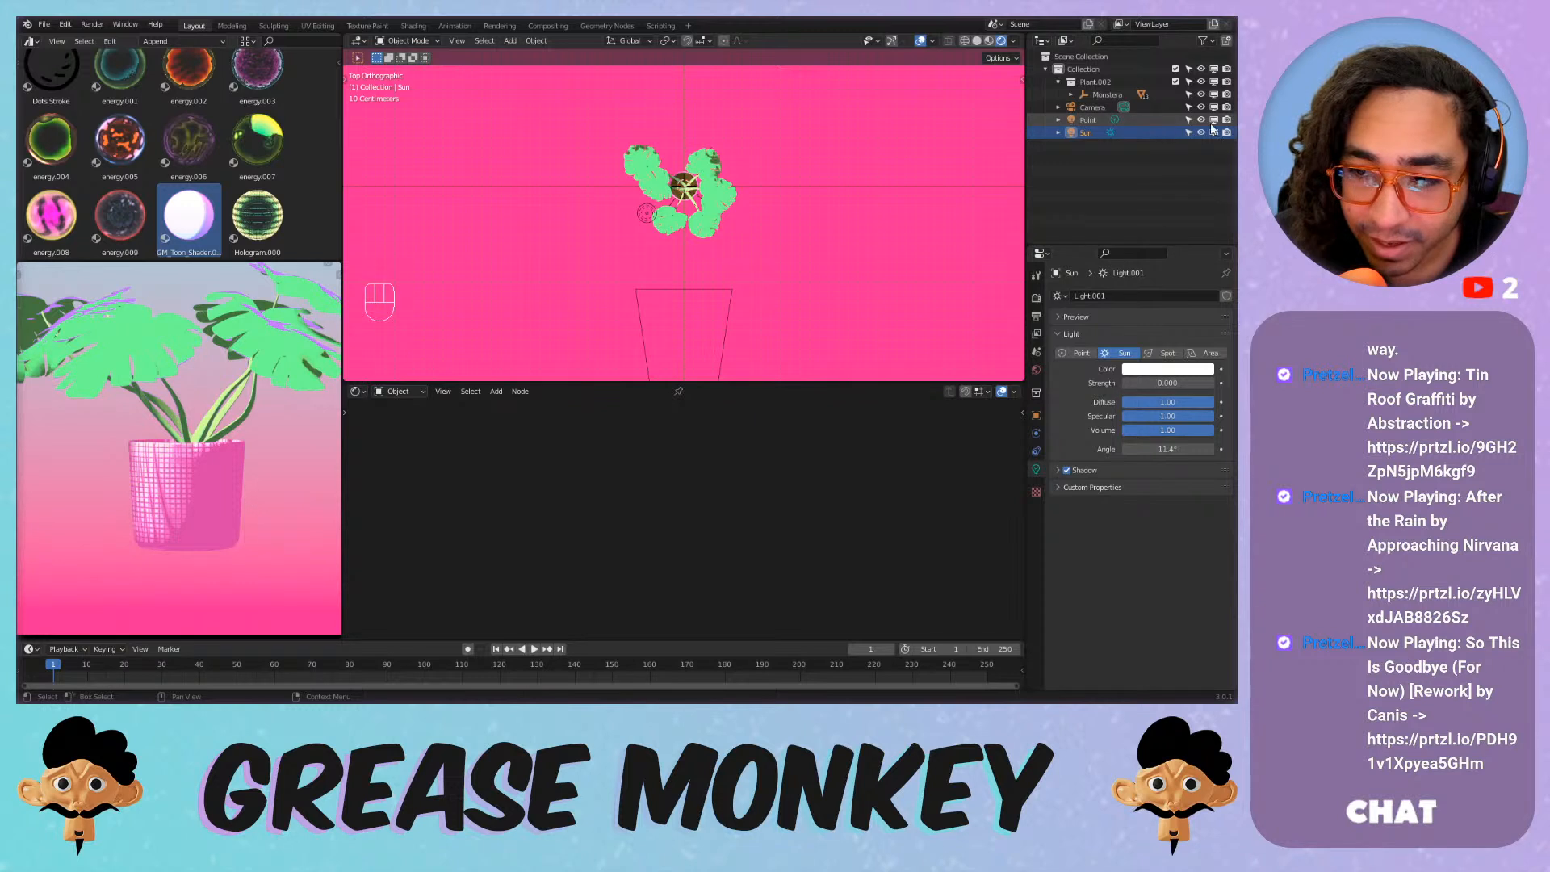
left_click(1086, 124)
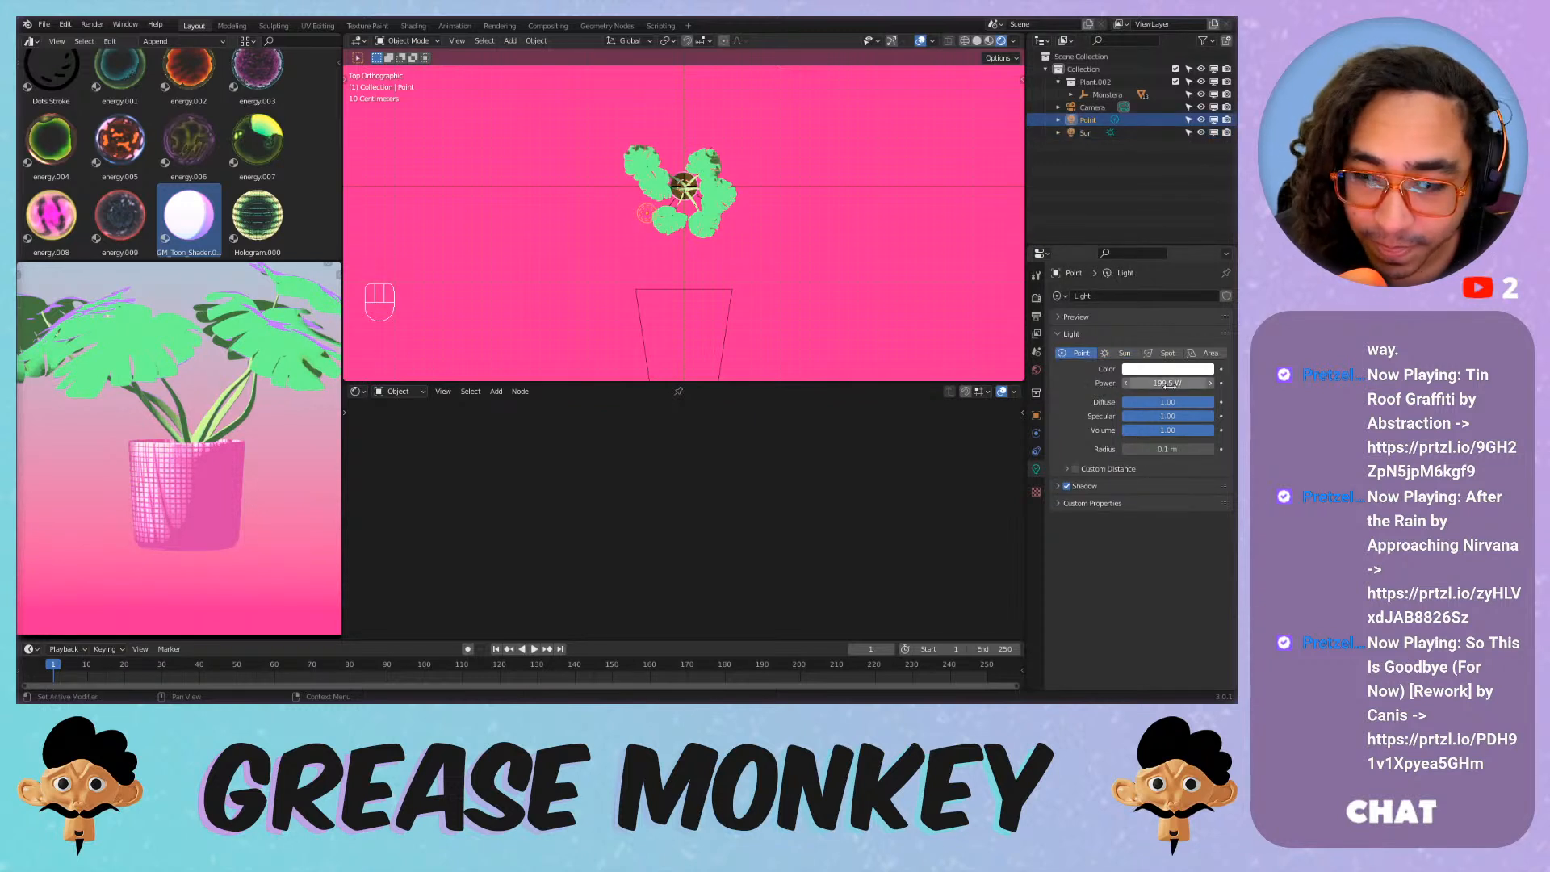
left_click(1170, 382)
type("0")
key("Return")
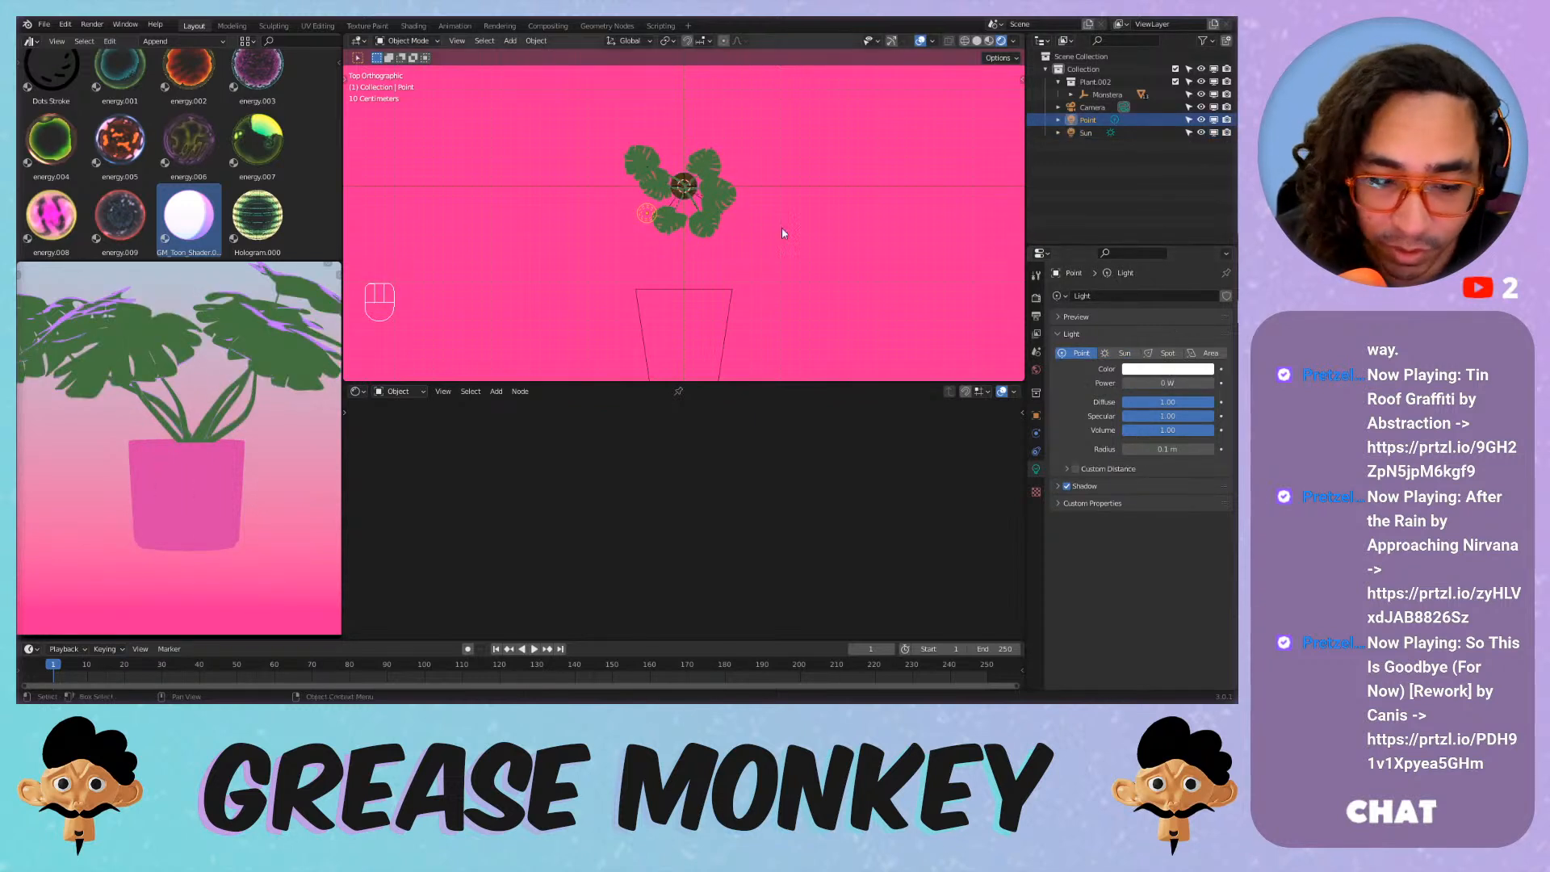
From the camera view, select the front right leaf and test its Leaf material's Fresnel Intensity, ending at 1.000.
middle_click_drag(751, 82, 757, 145)
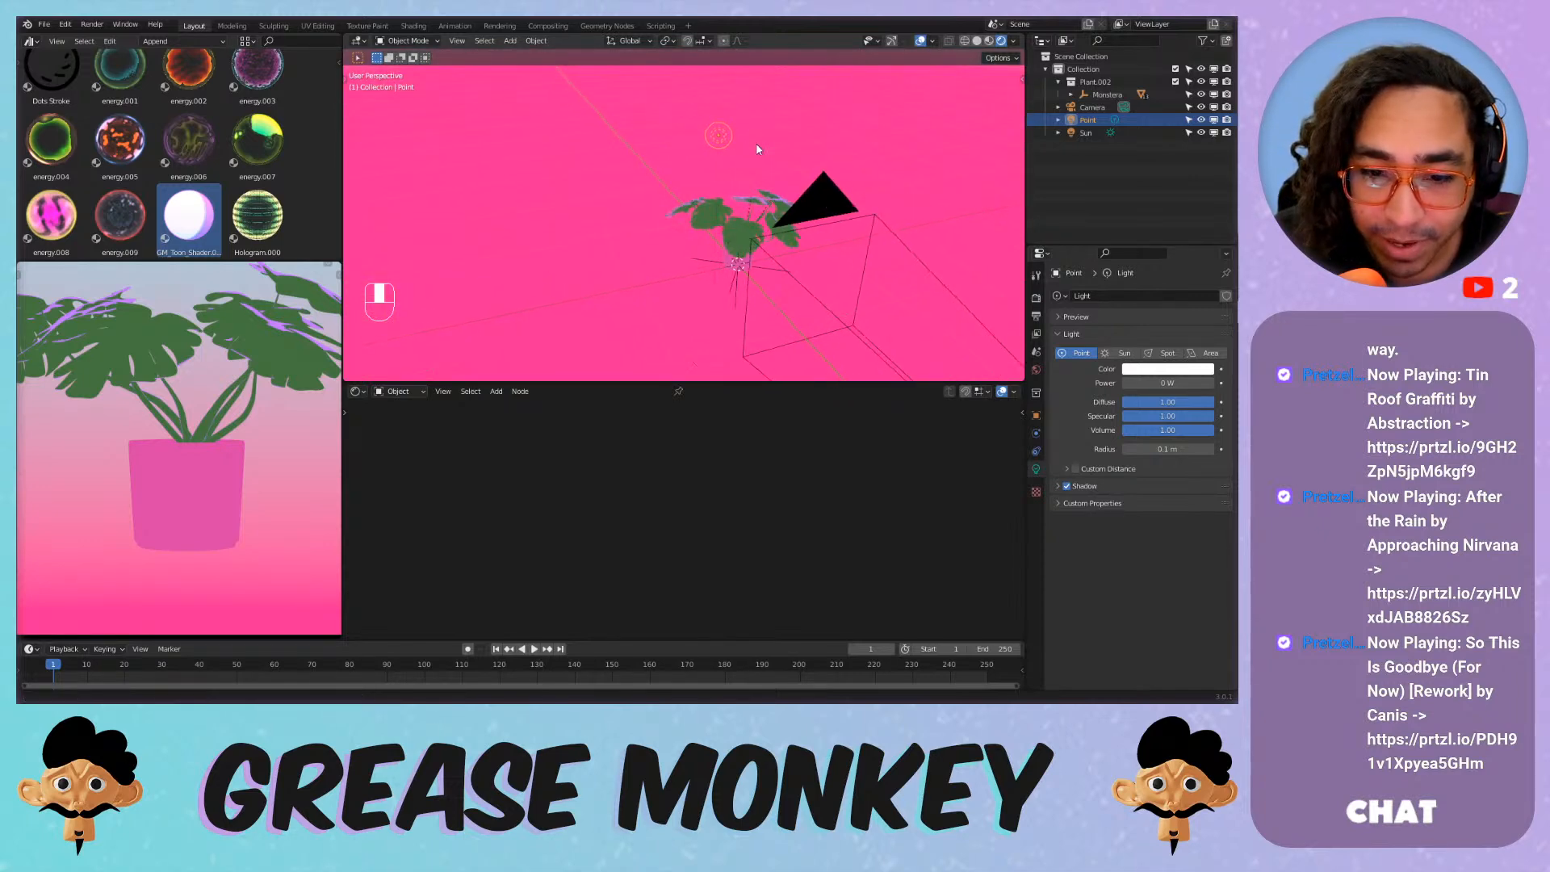
scroll(739, 210, "up", 6)
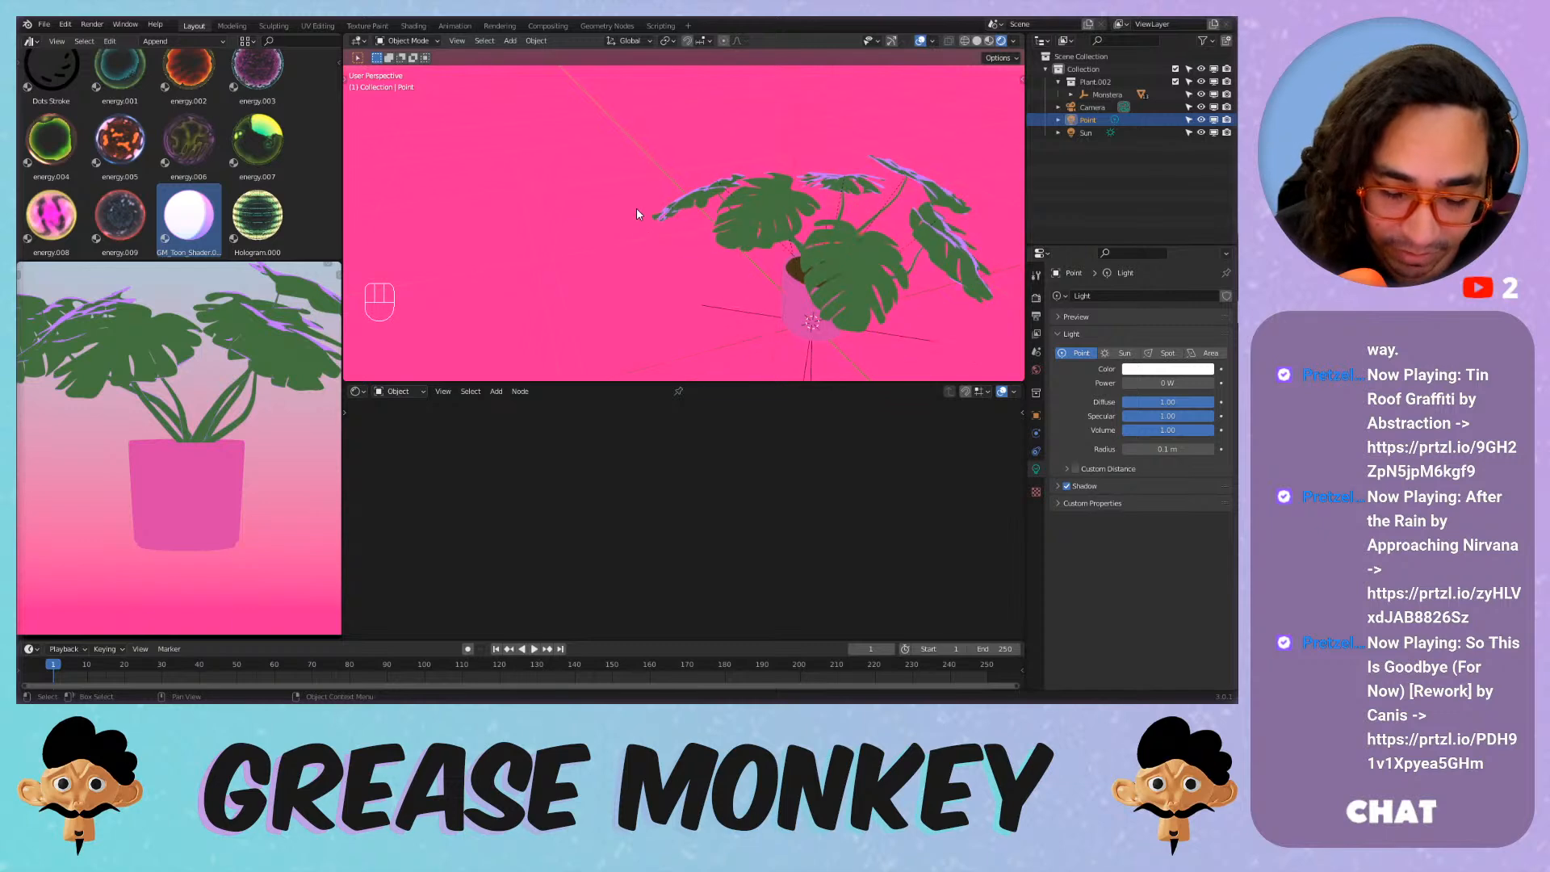
key("KP_0")
scroll(747, 124, "up", 5)
scroll(698, 239, "up", 5)
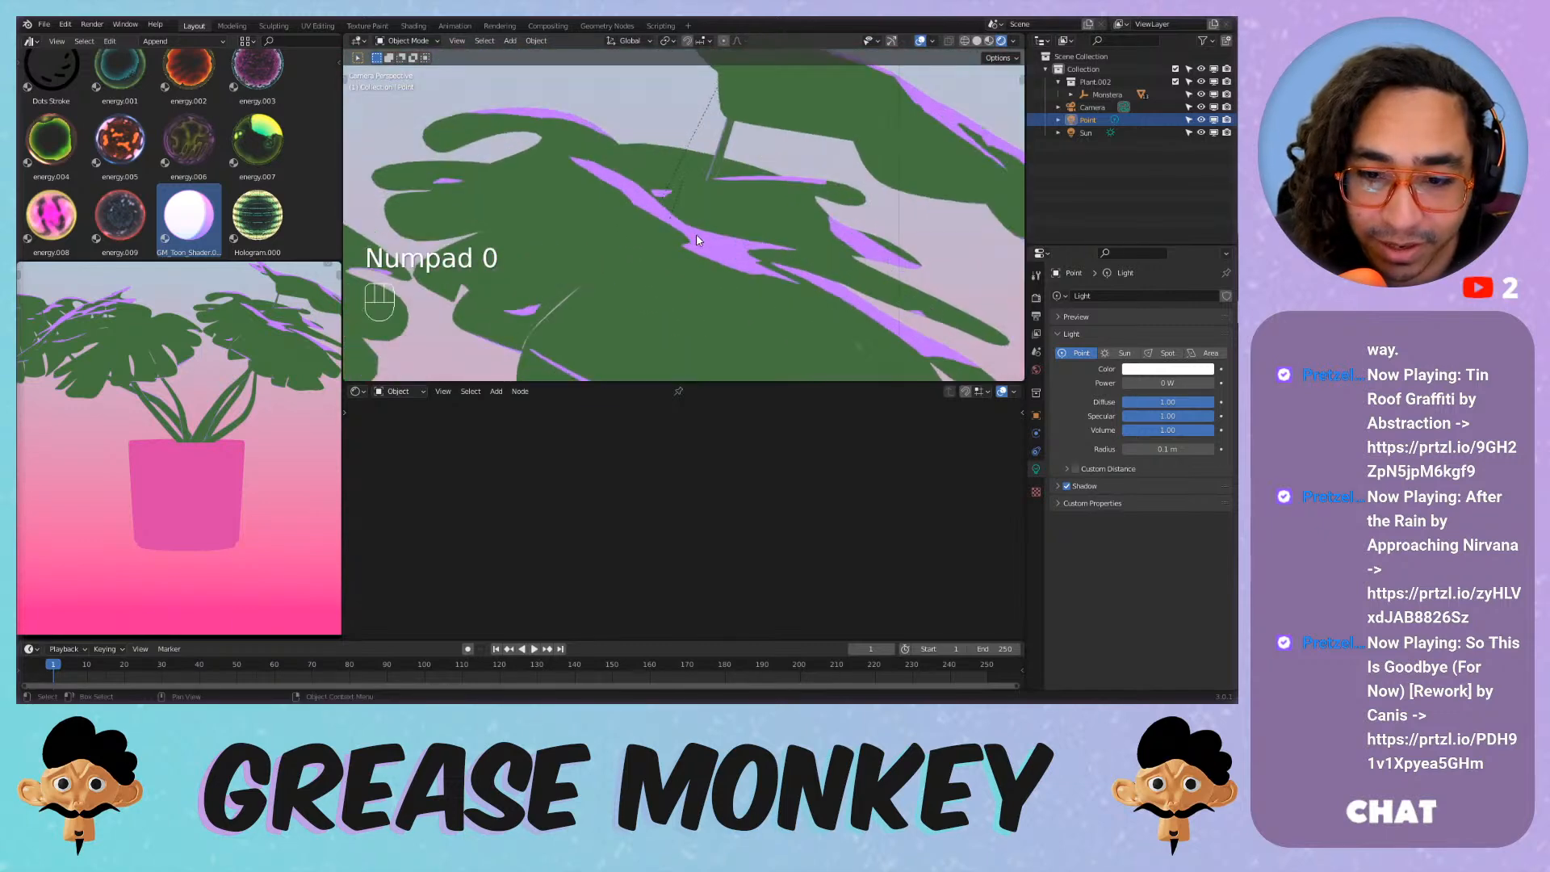
scroll(715, 245, "down", 5)
left_click(715, 246)
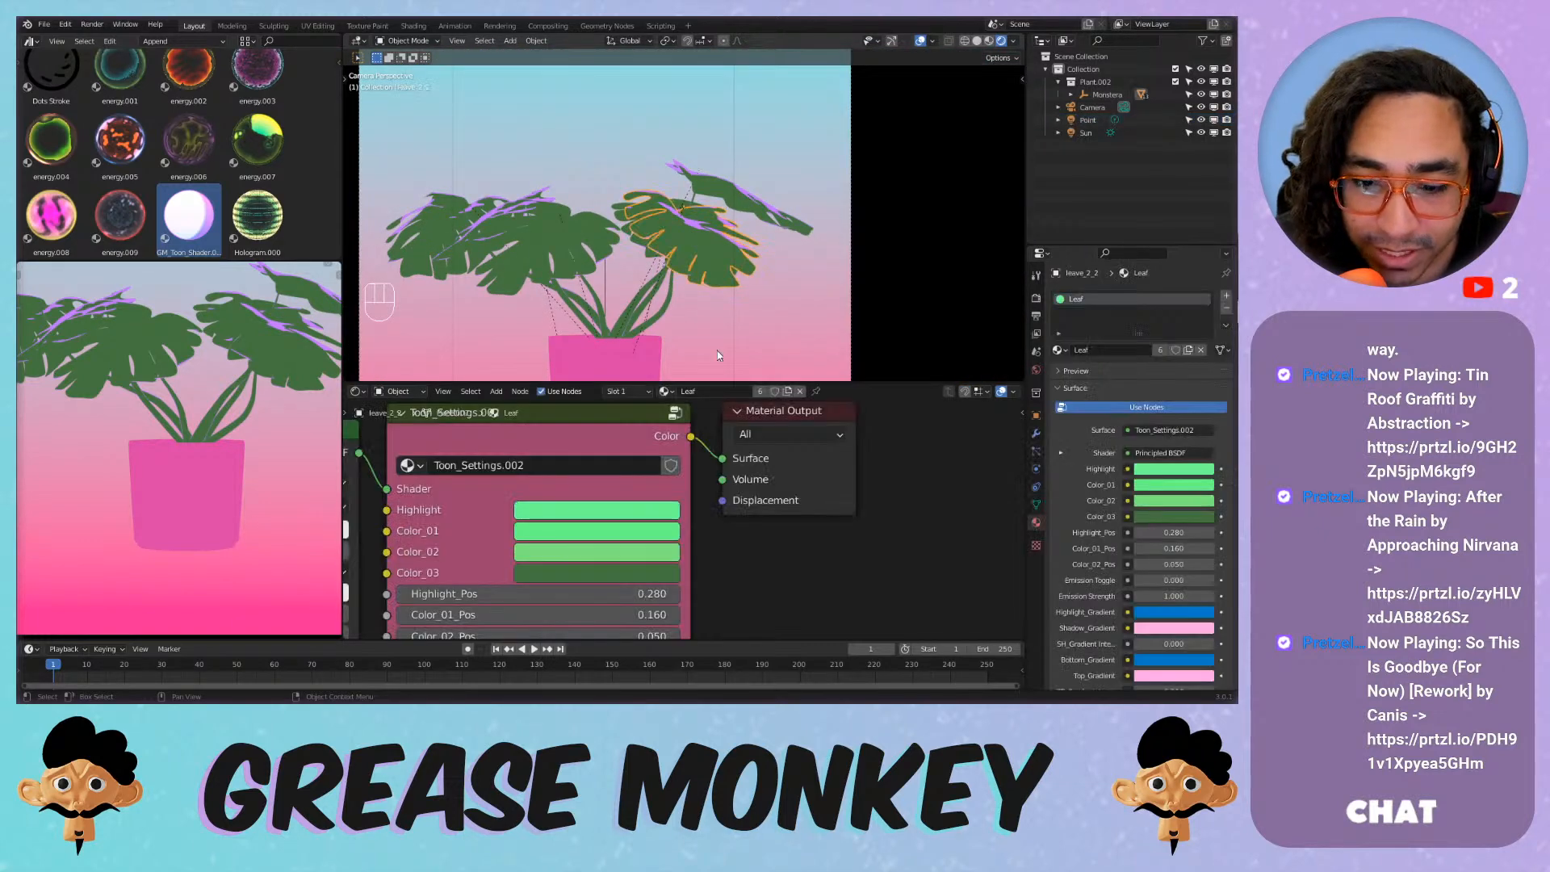
scroll(727, 533, "down", 2)
middle_click_drag(731, 568, 794, 366)
scroll(680, 523, "up", 4)
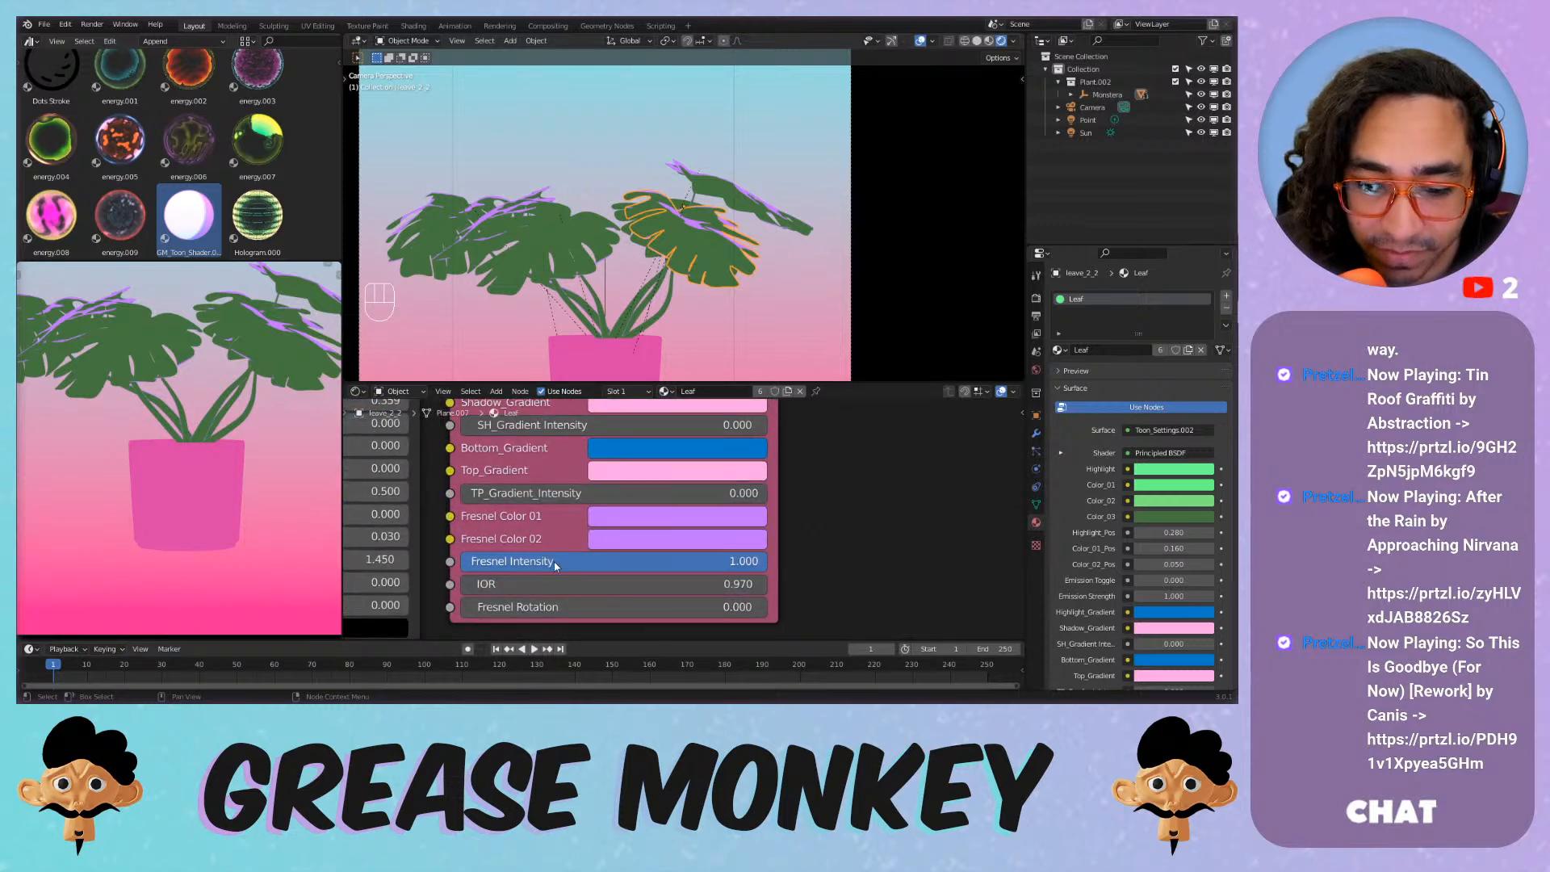
left_click_drag(726, 561, 766, 561)
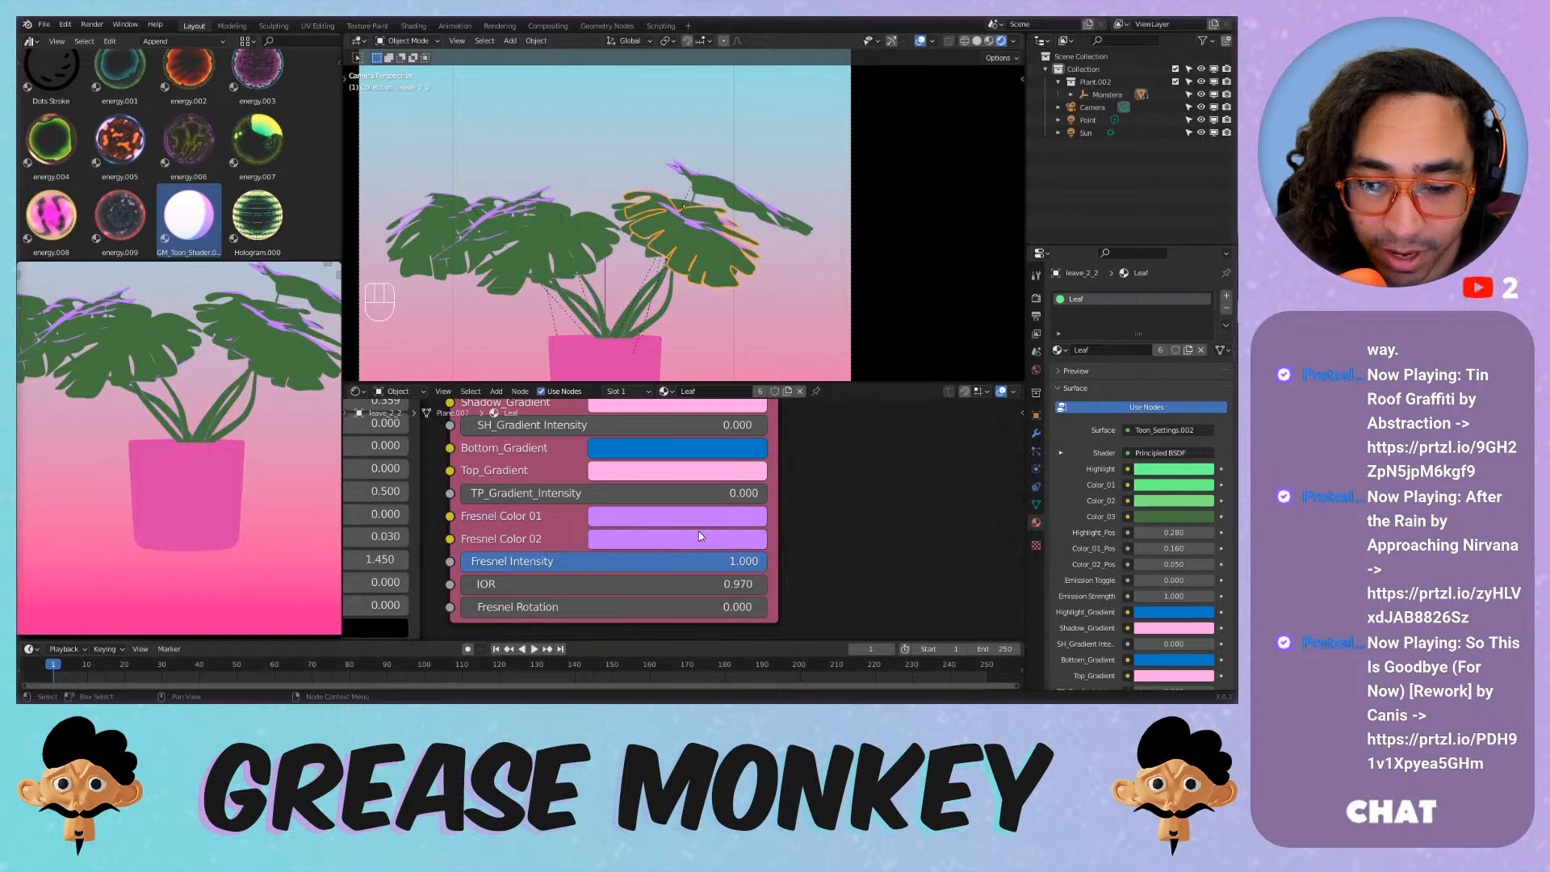
Copy the Leaf material's light green onto Fresnel Color 01 and Fresnel Color 02, and inspect the rim on the leaves.
scroll(699, 535, "down", 3)
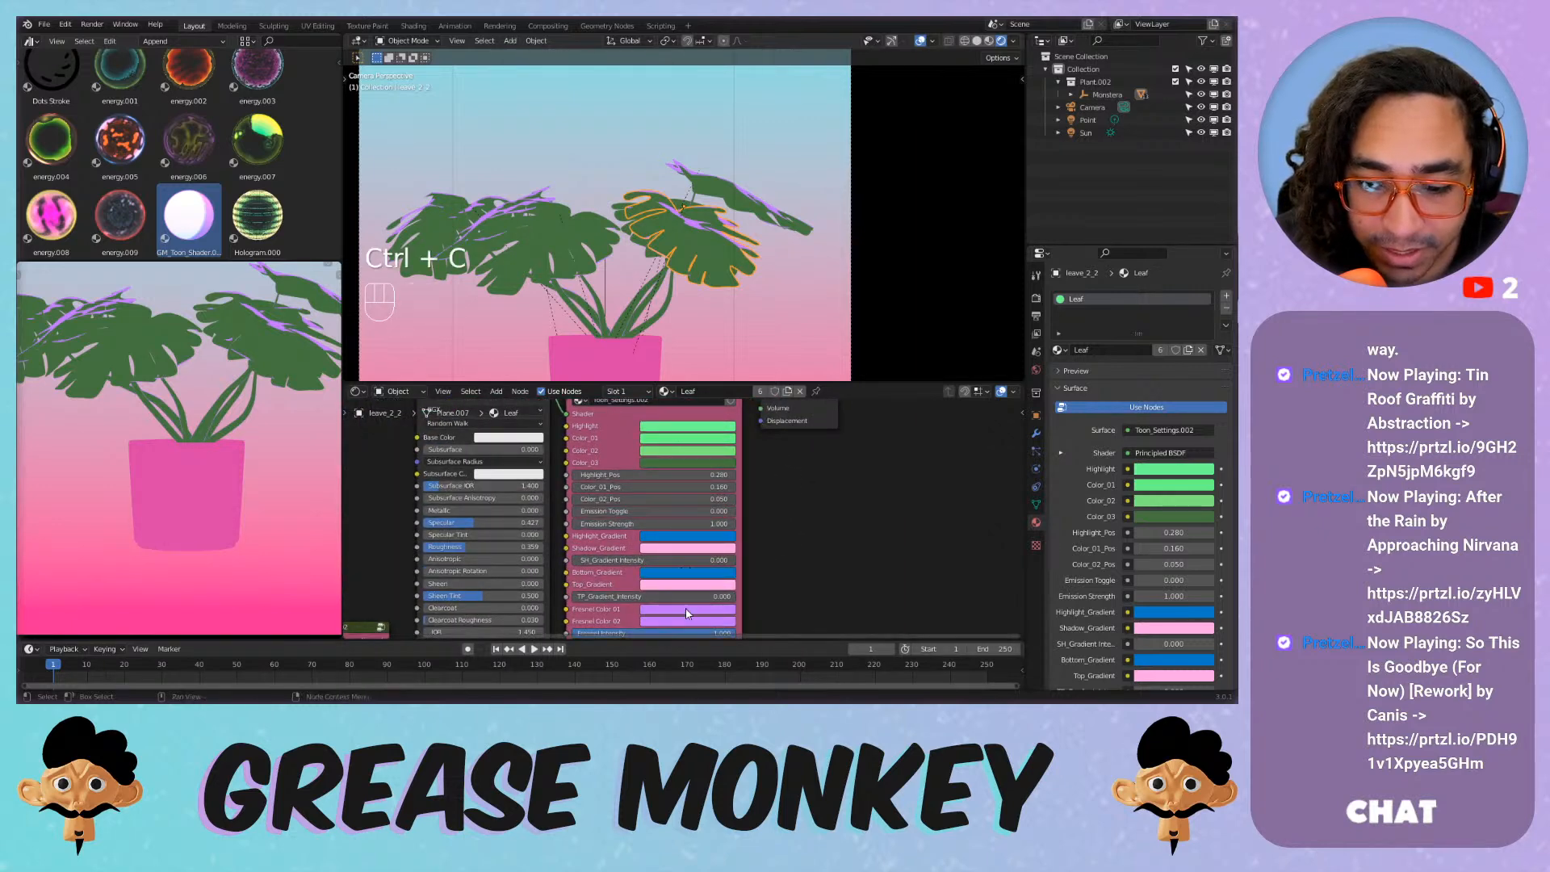
key("ctrl+v")
key("ctrl+v")
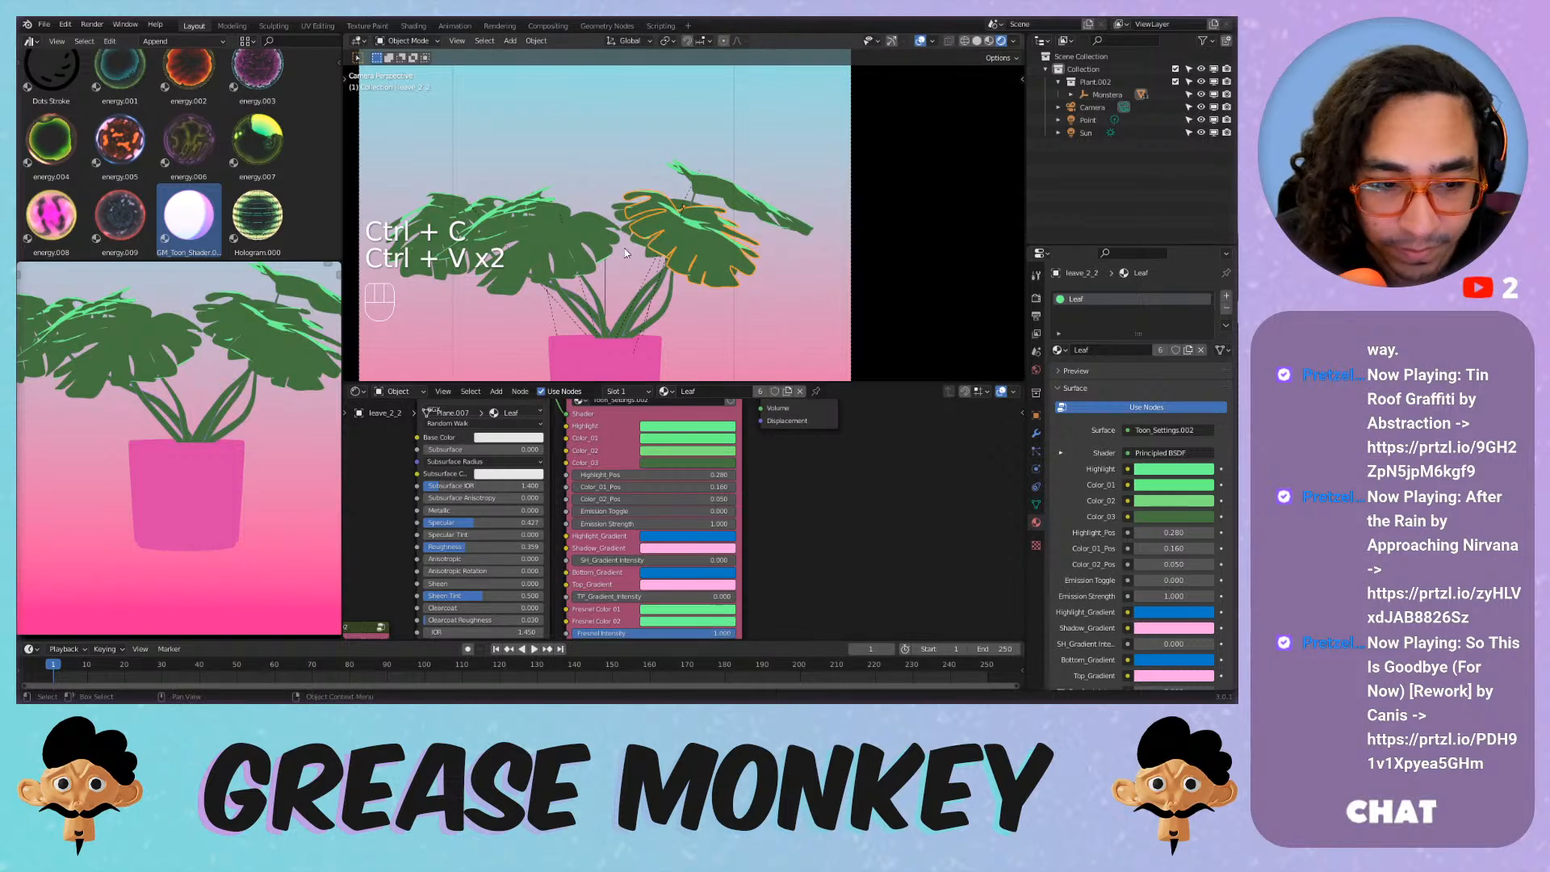
middle_click_drag(789, 584, 828, 496)
scroll(707, 205, "up", 1)
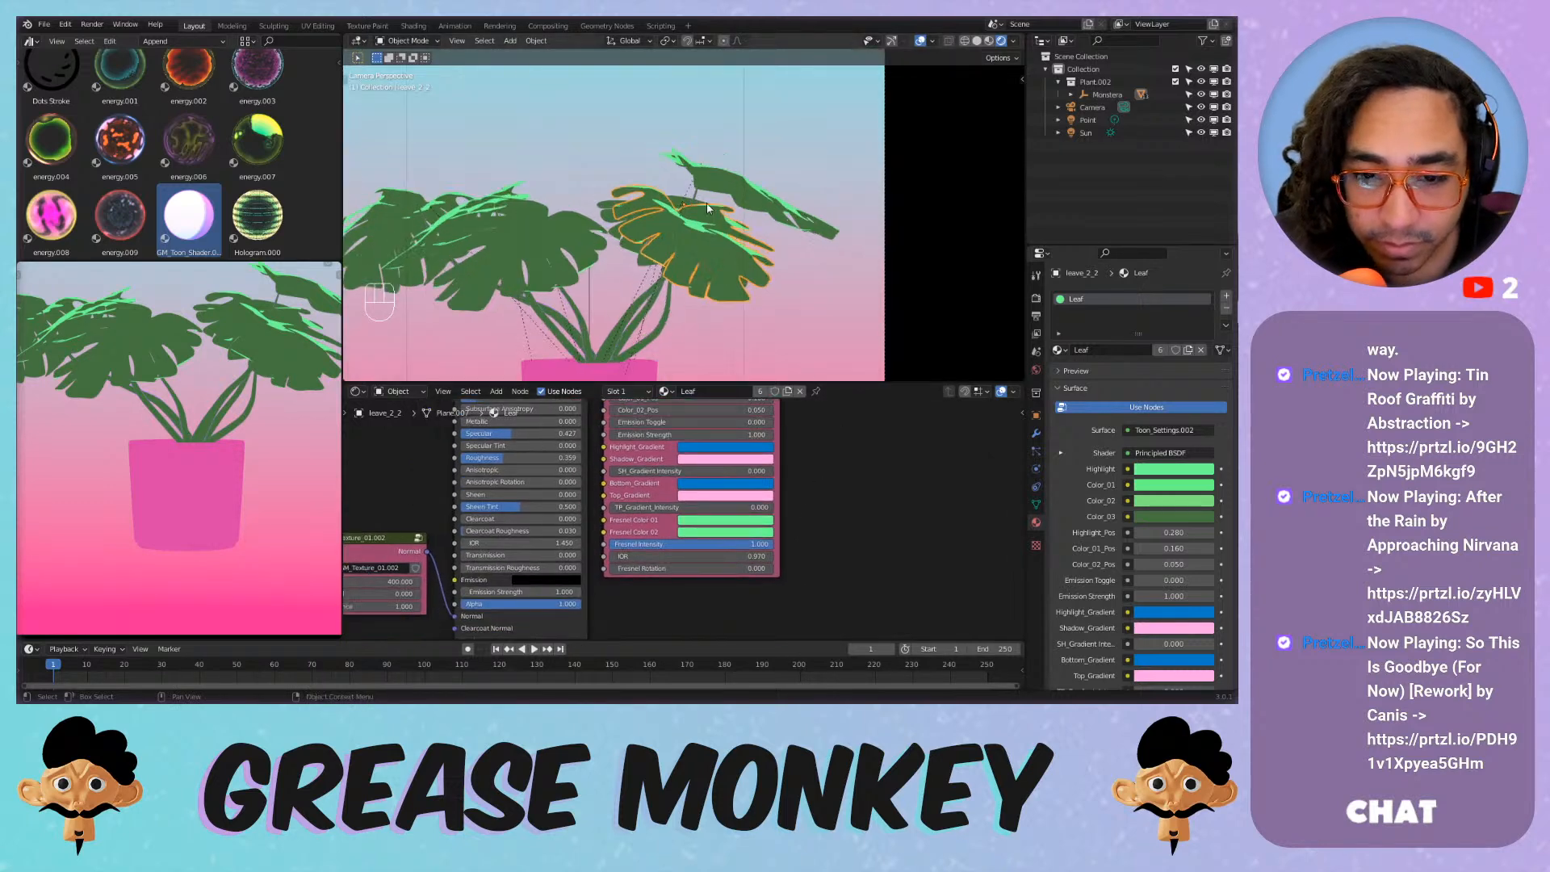
scroll(694, 197, "down", 1)
scroll(646, 176, "up", 2)
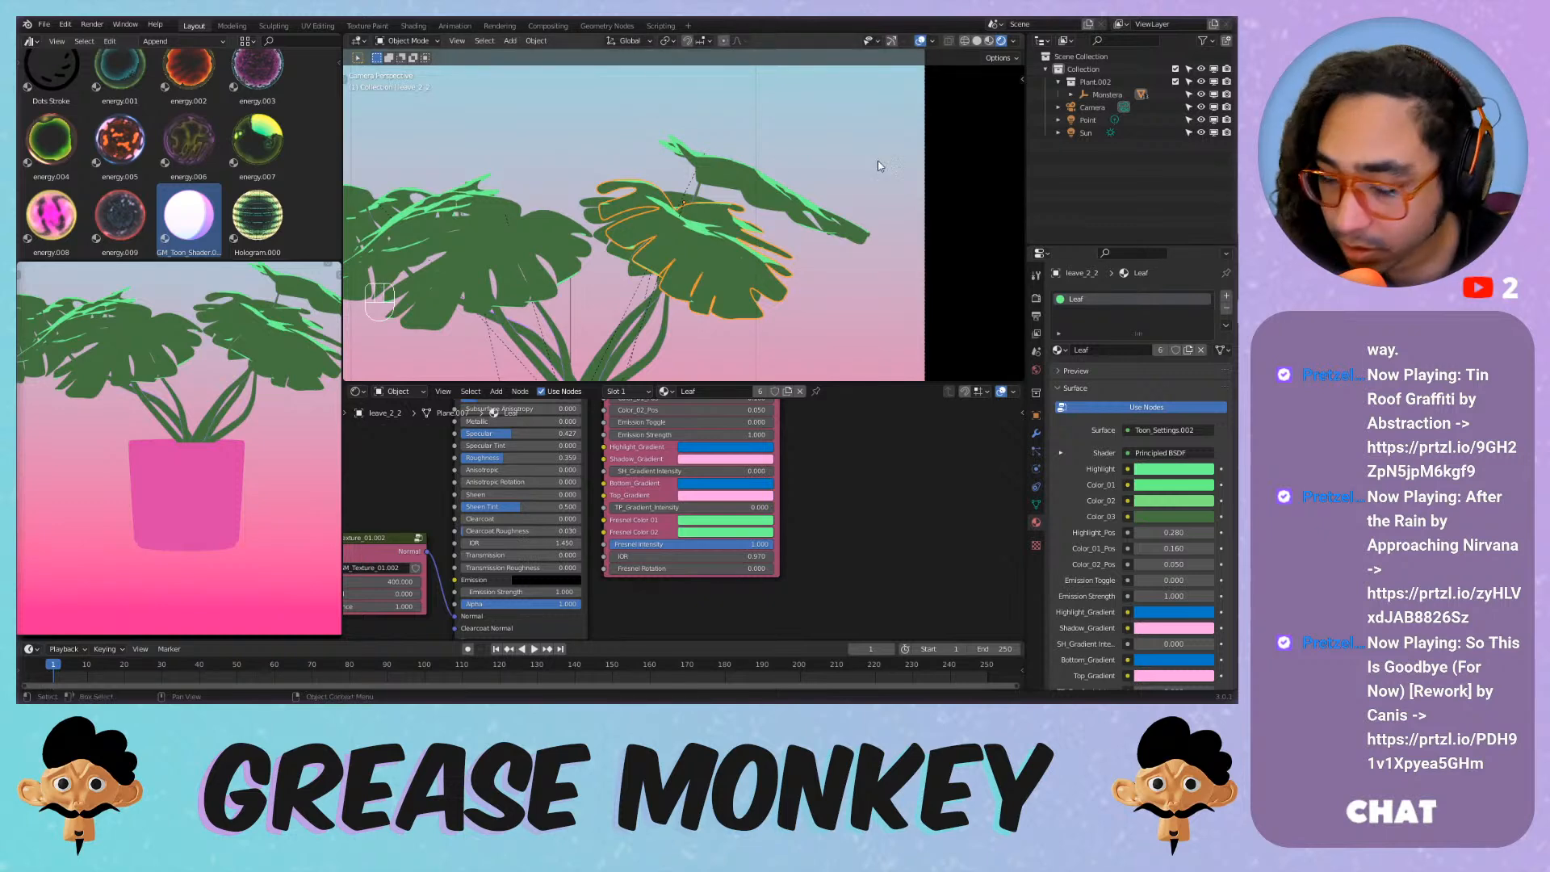
Select the Point light above the plant and raise its Power to 2.7 W.
key("shift+c")
left_click(653, 118)
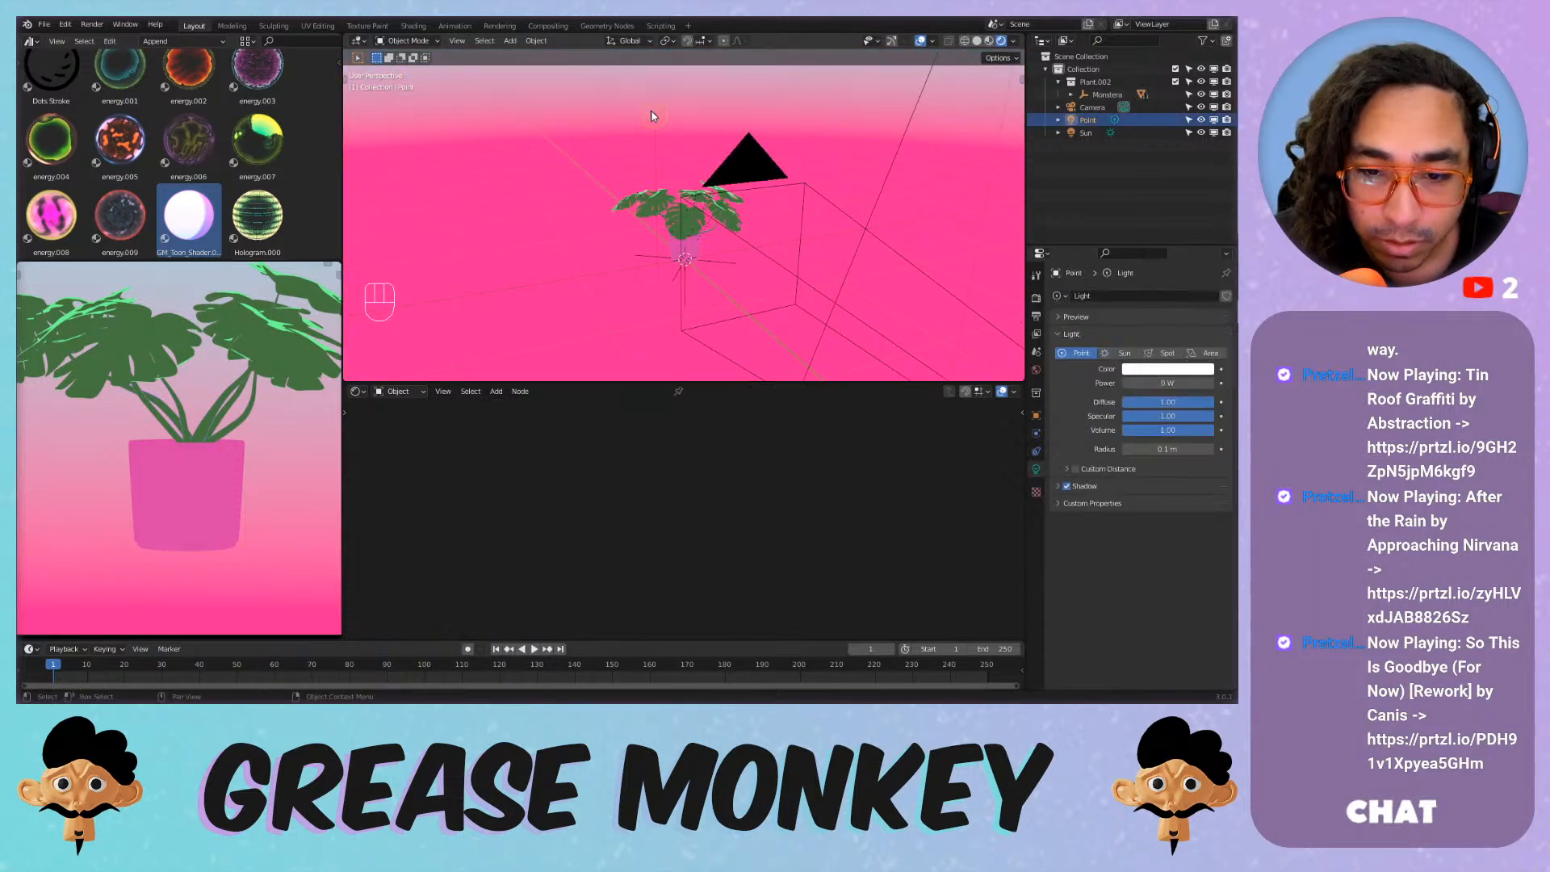
key("g")
right_click(698, 182)
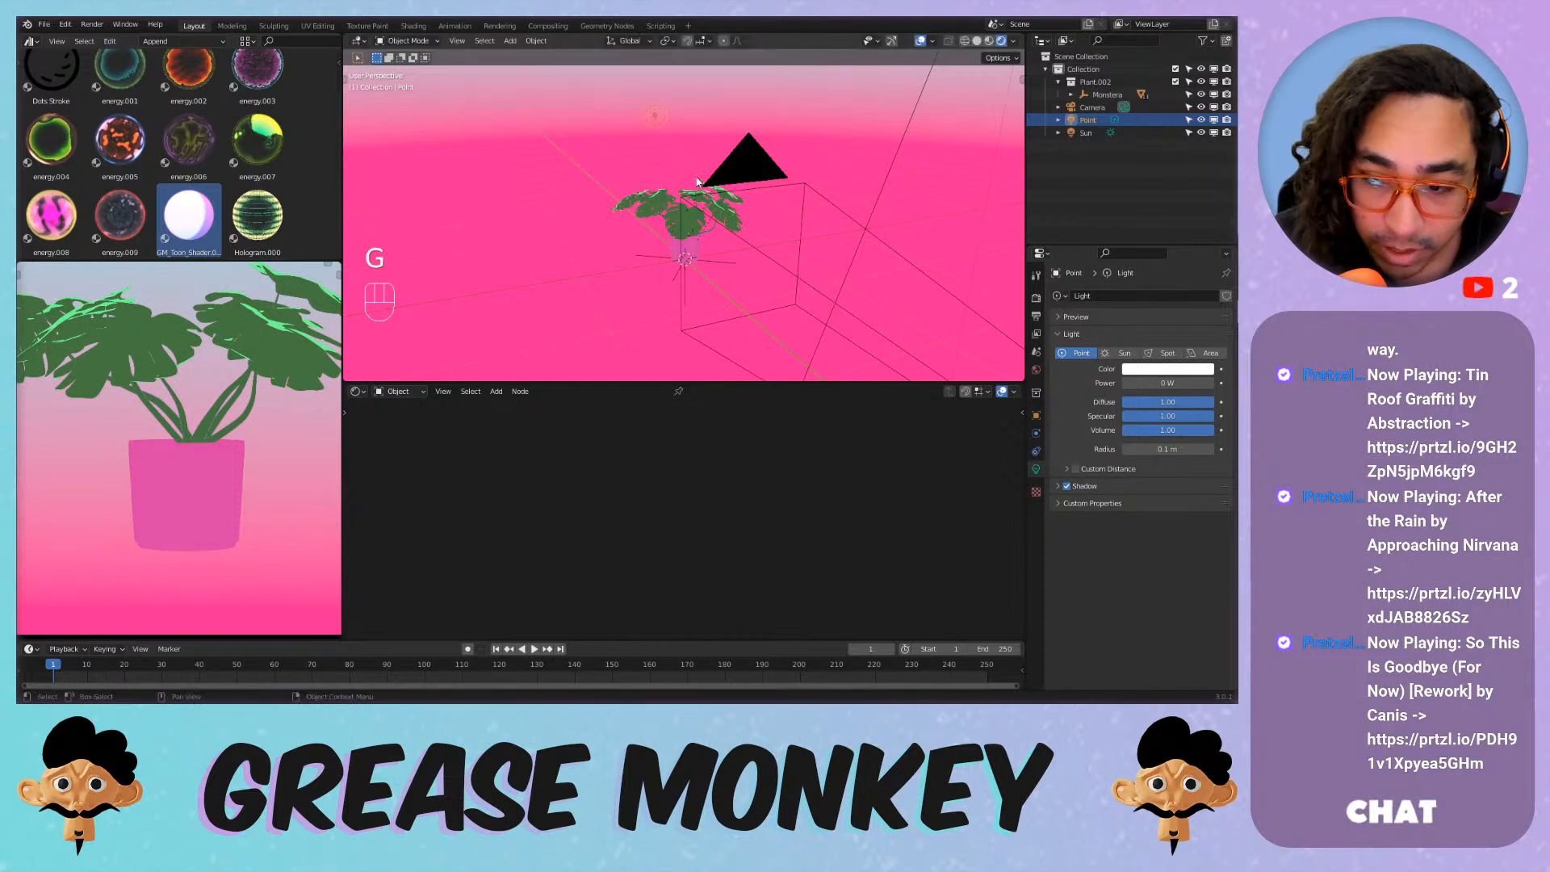
mouse_move(1167, 382)
left_mouse_down()
mouse_move(1211, 383)
mouse_move(1174, 382)
left_mouse_up()
Reposition the Point light above the plant, adjusting its placement from two viewing angles.
key("g")
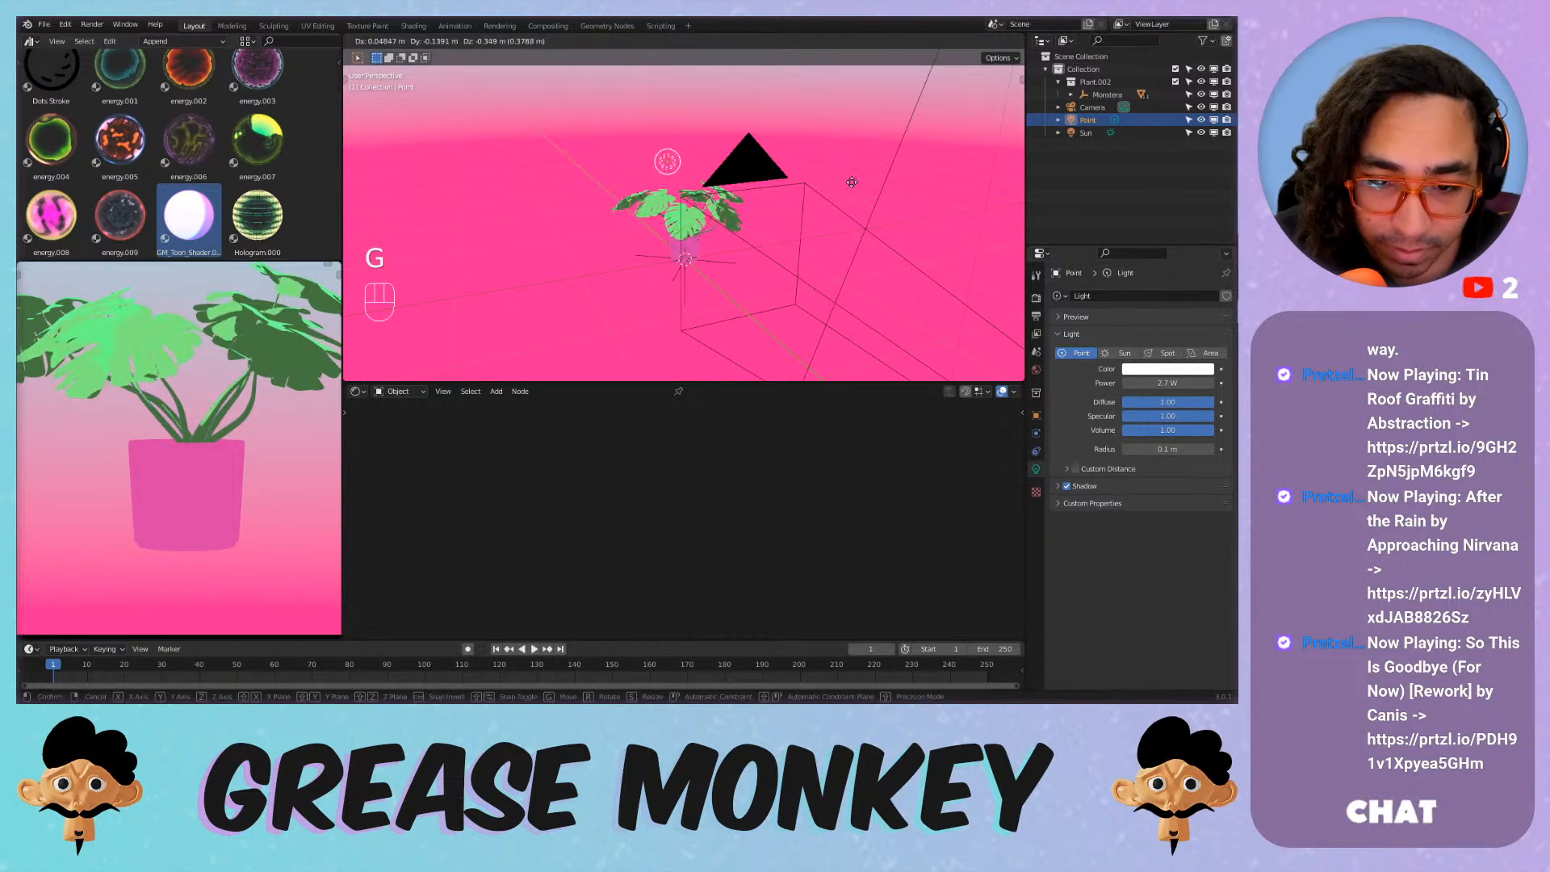
left_click(849, 171)
middle_click_drag(847, 165, 687, 138, "shift")
key("g")
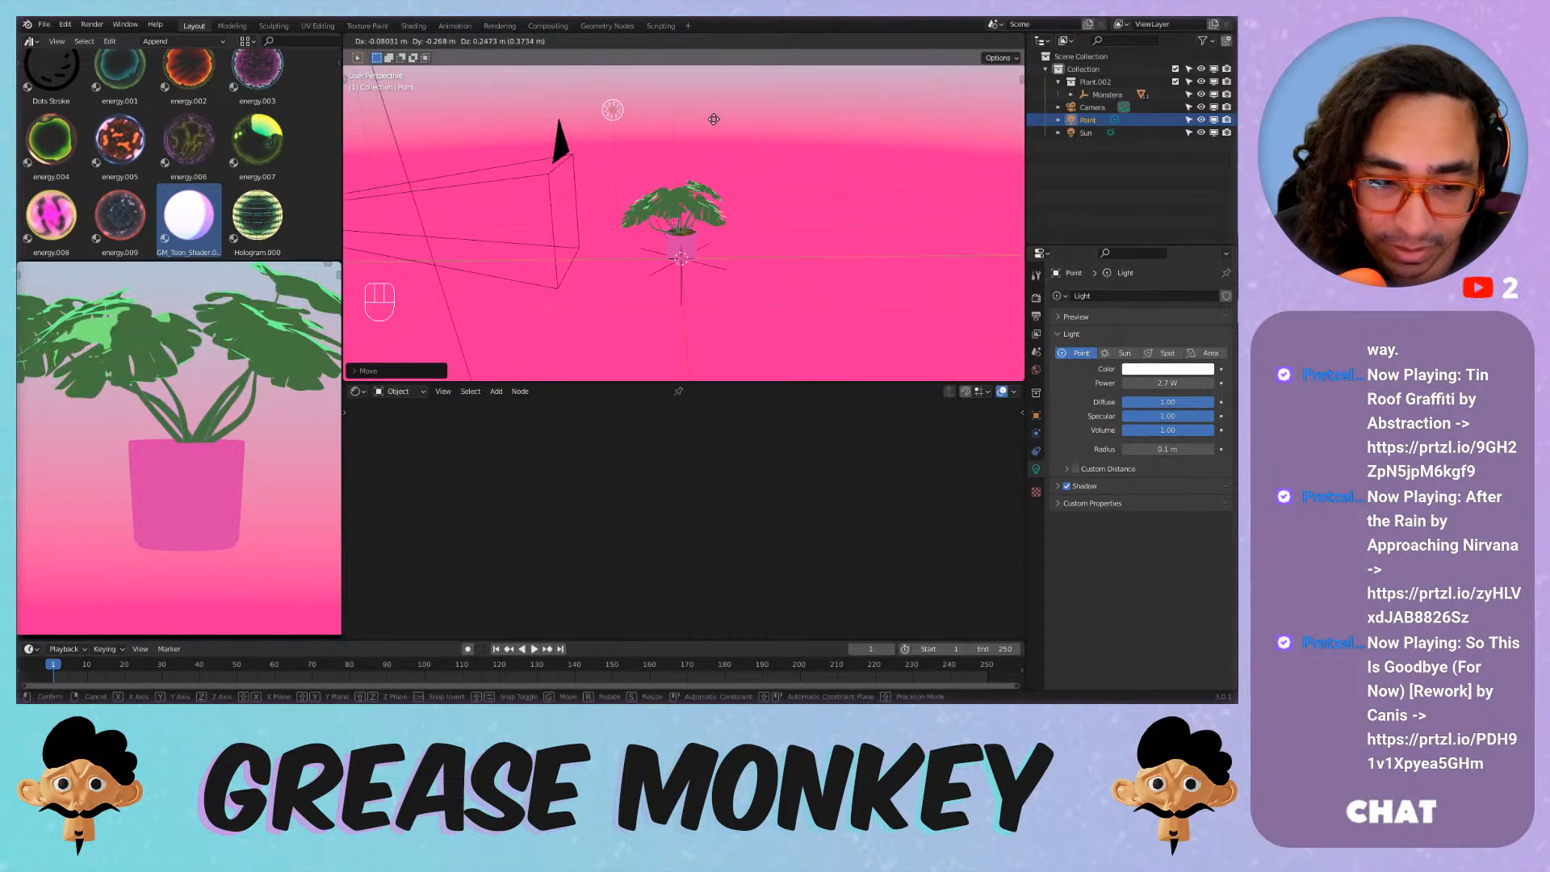
left_click(715, 121)
middle_click_drag(715, 122, 792, 149, "shift")
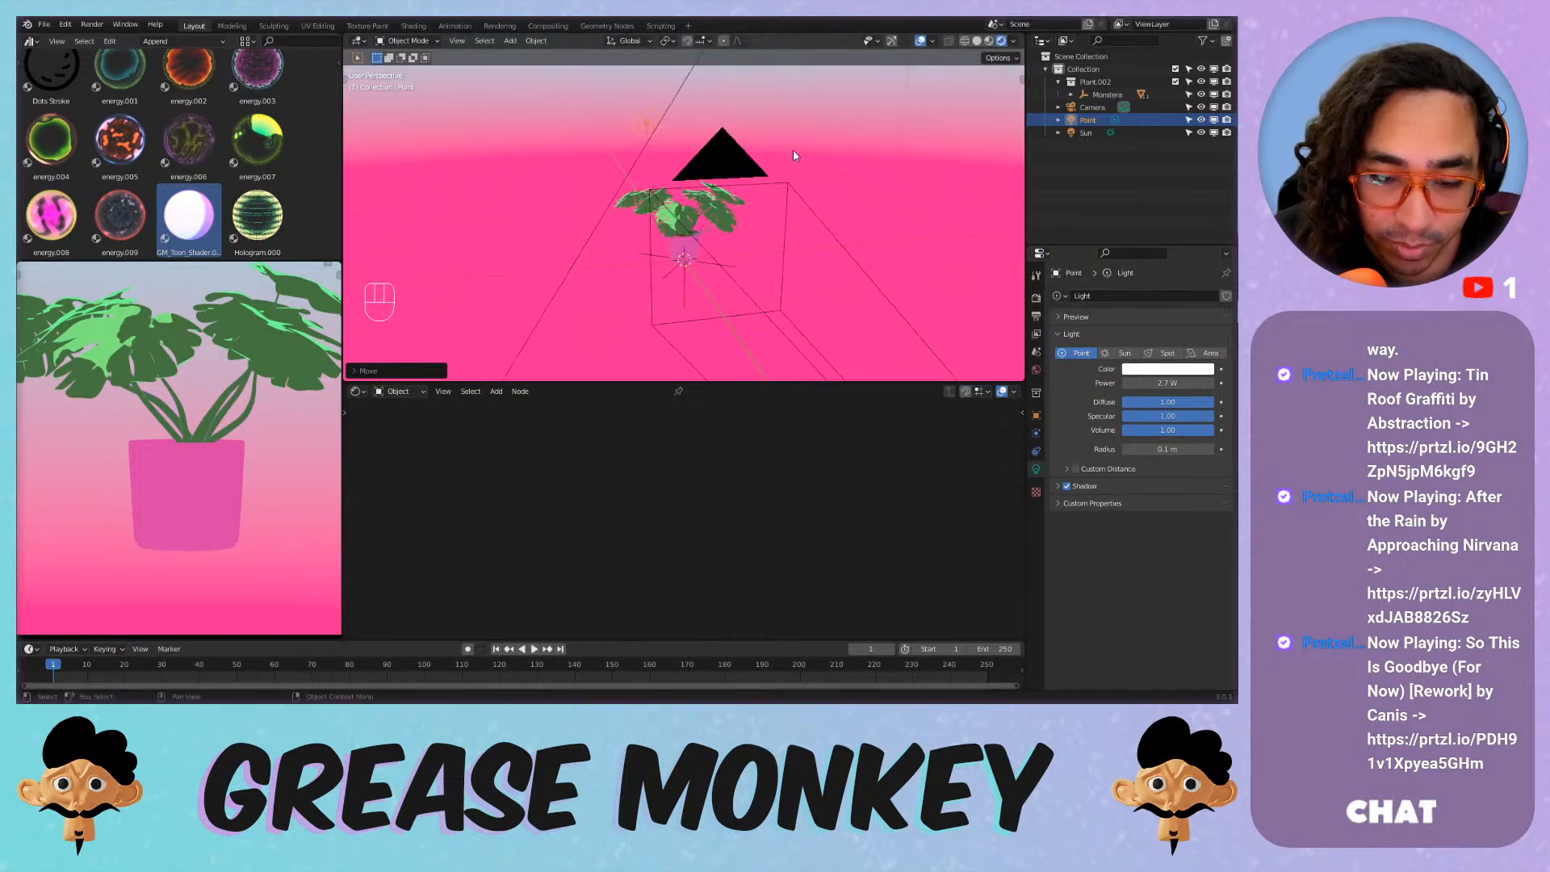
Duplicate the Point light and place the copy on the opposite side of the plant.
key("shift+d")
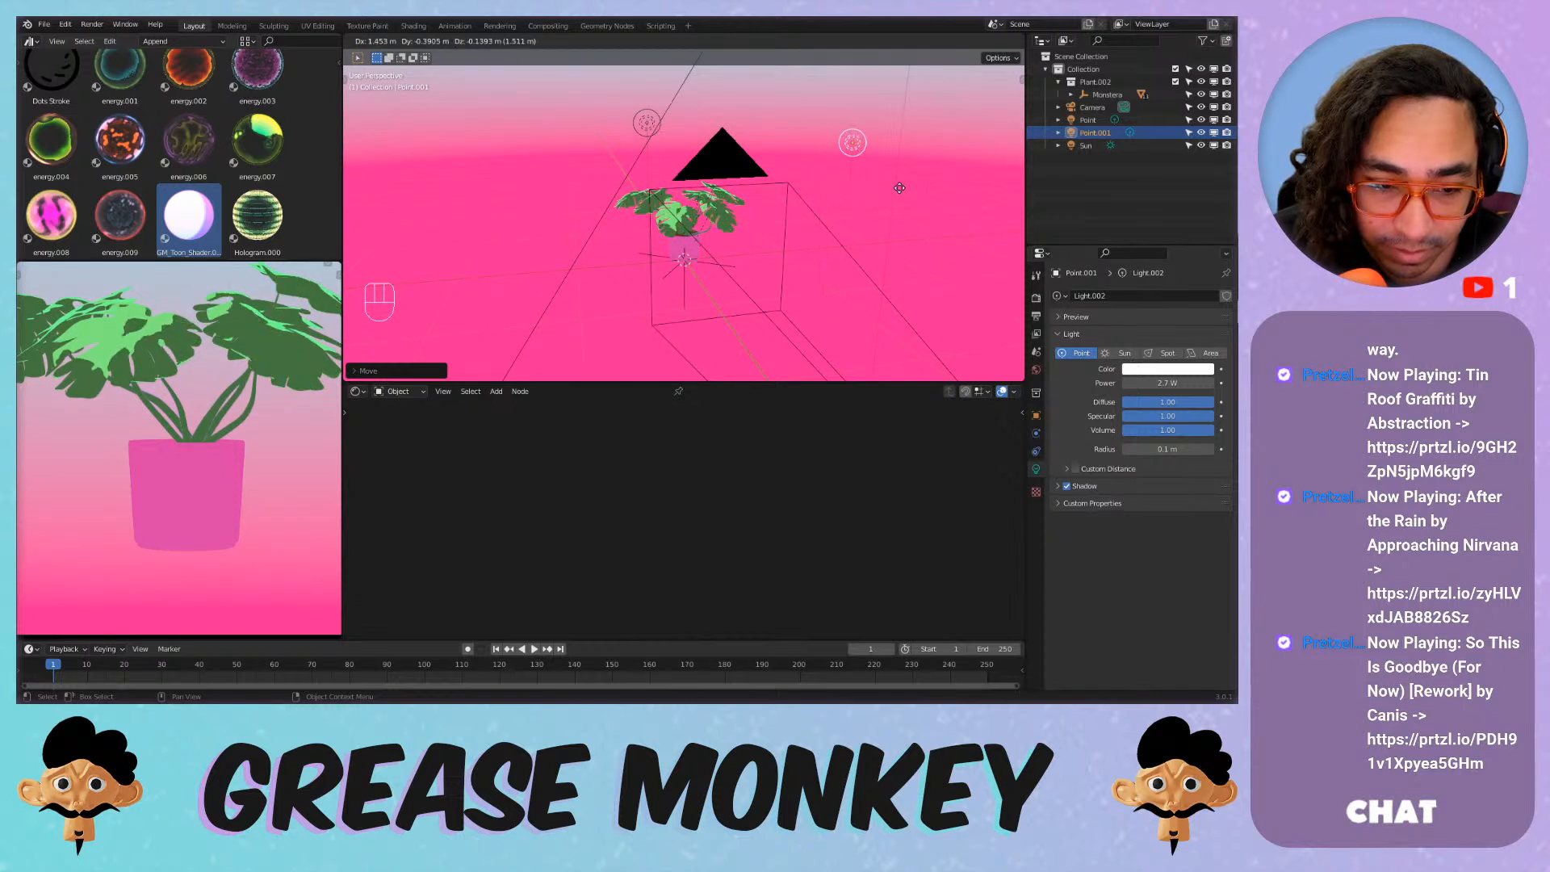
left_click(886, 193)
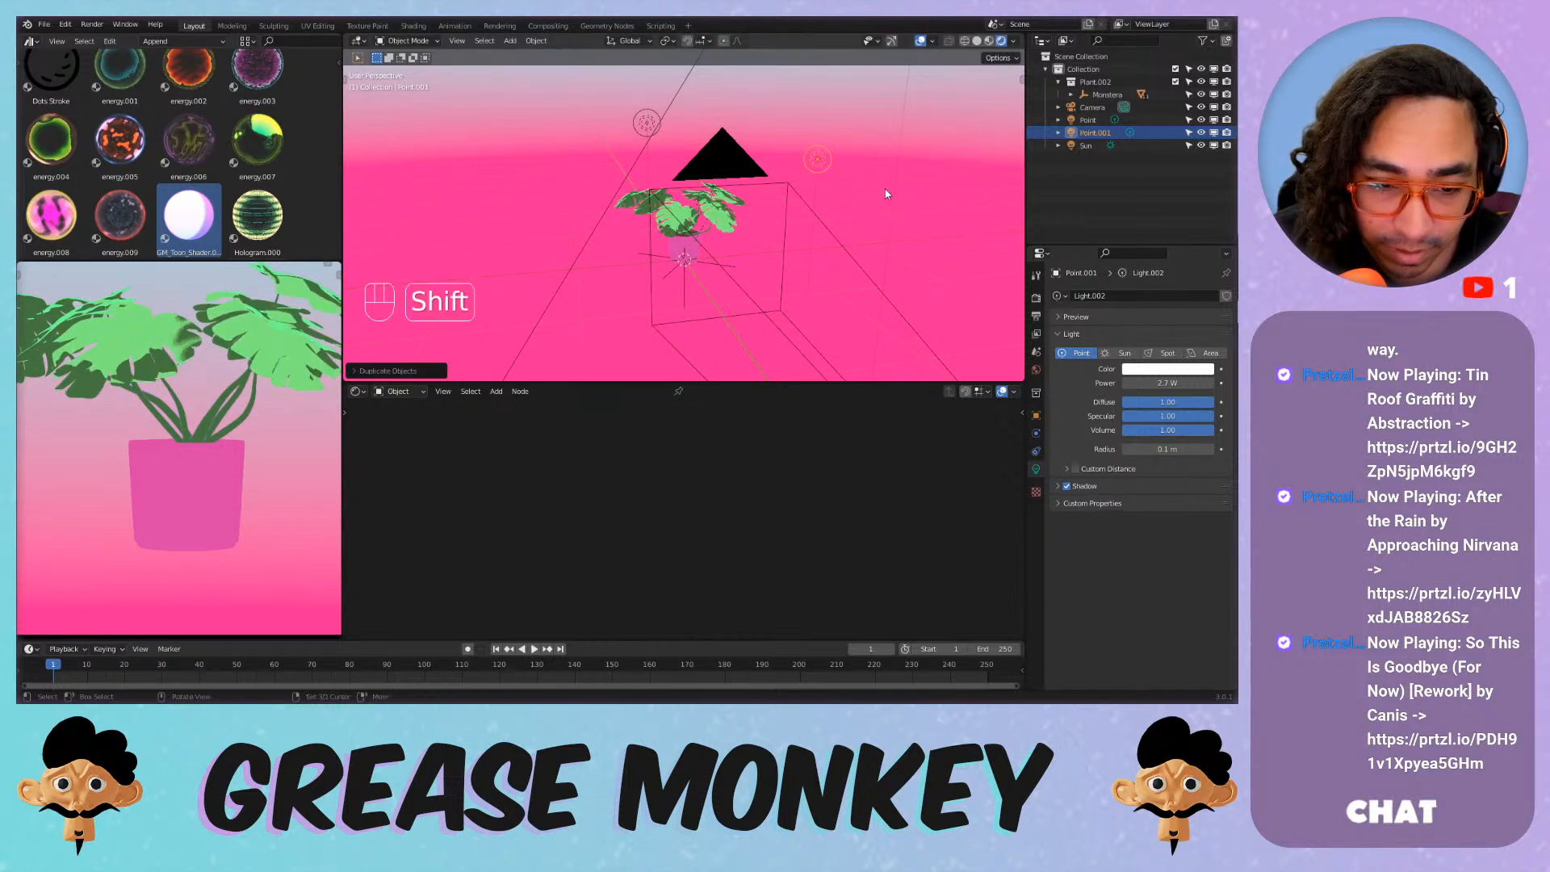
middle_click_drag(886, 194, 771, 226)
scroll(439, 336, "down", 1)
scroll(274, 336, "down", 2)
middle_click_drag(682, 247, 633, 322, "shift")
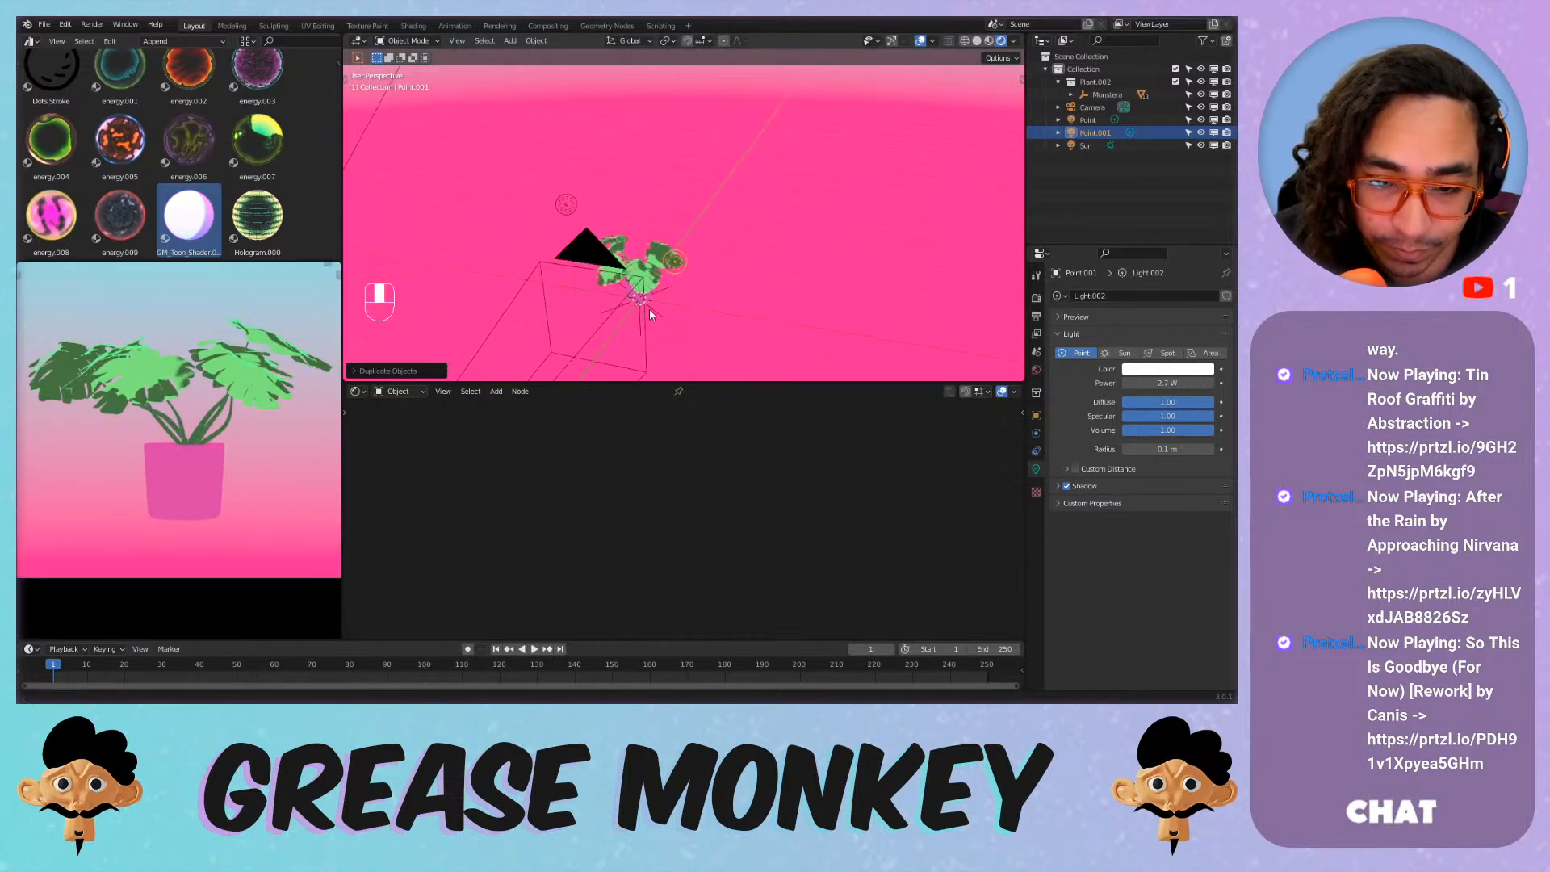
Move the duplicated point light beside the plant, refining its position from a raised angle and from near the camera's side.
middle_click_drag(737, 256, 680, 310)
middle_click_drag(679, 310, 675, 281, "shift")
key("g")
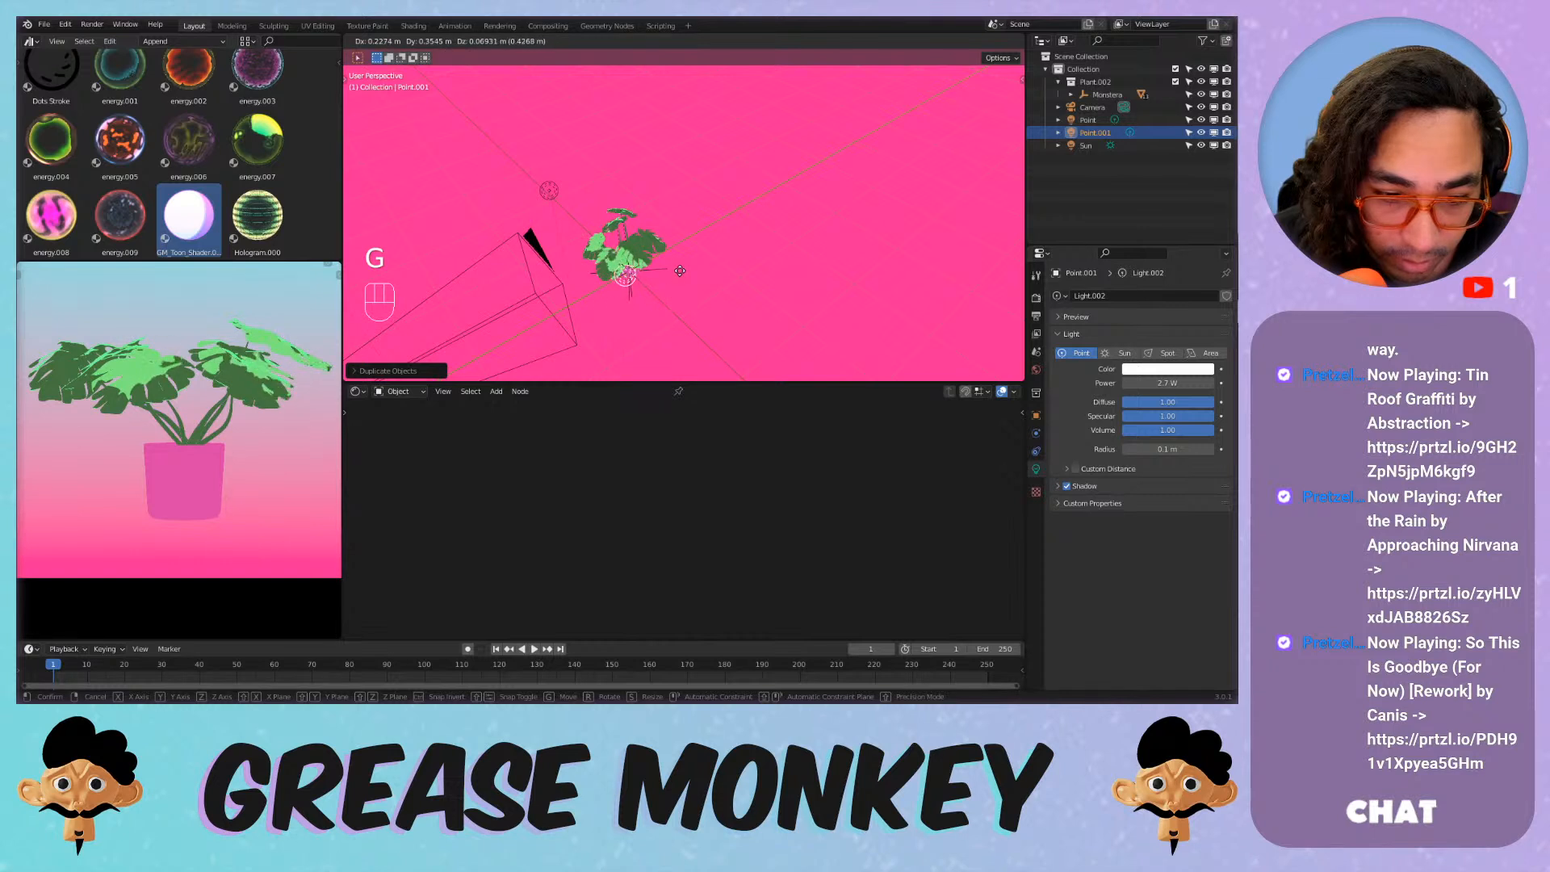
left_click(679, 269)
middle_click_drag(658, 288, 763, 226)
middle_click_drag(763, 226, 764, 245, "shift")
key("g")
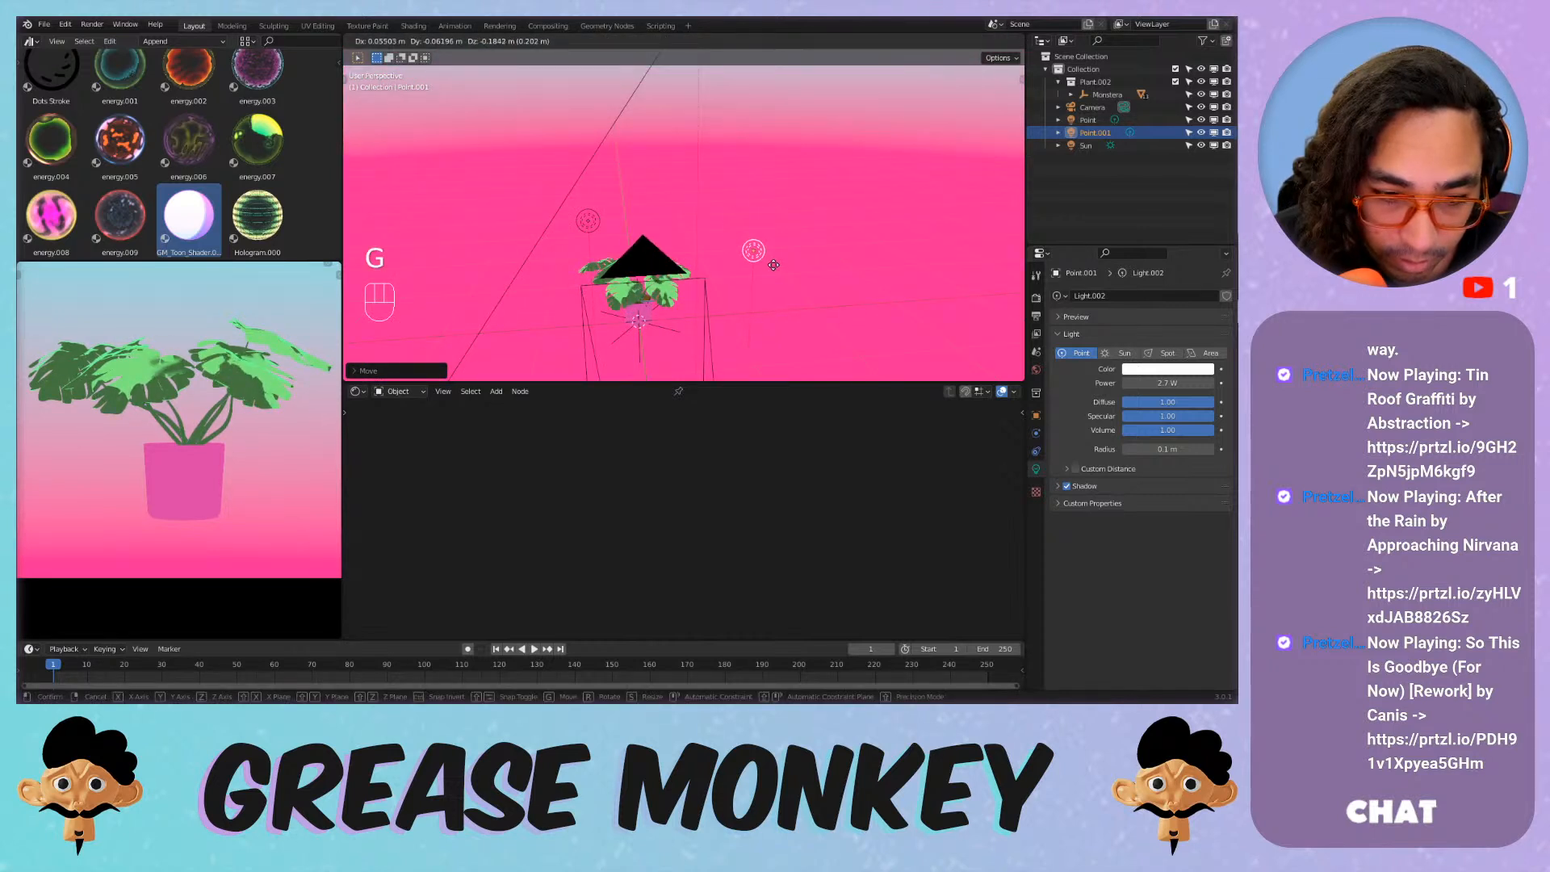
left_click(771, 266)
Select the large dark leaf at the back of the plant and make its Leaf material a single-user copy.
scroll(594, 278, "up", 5)
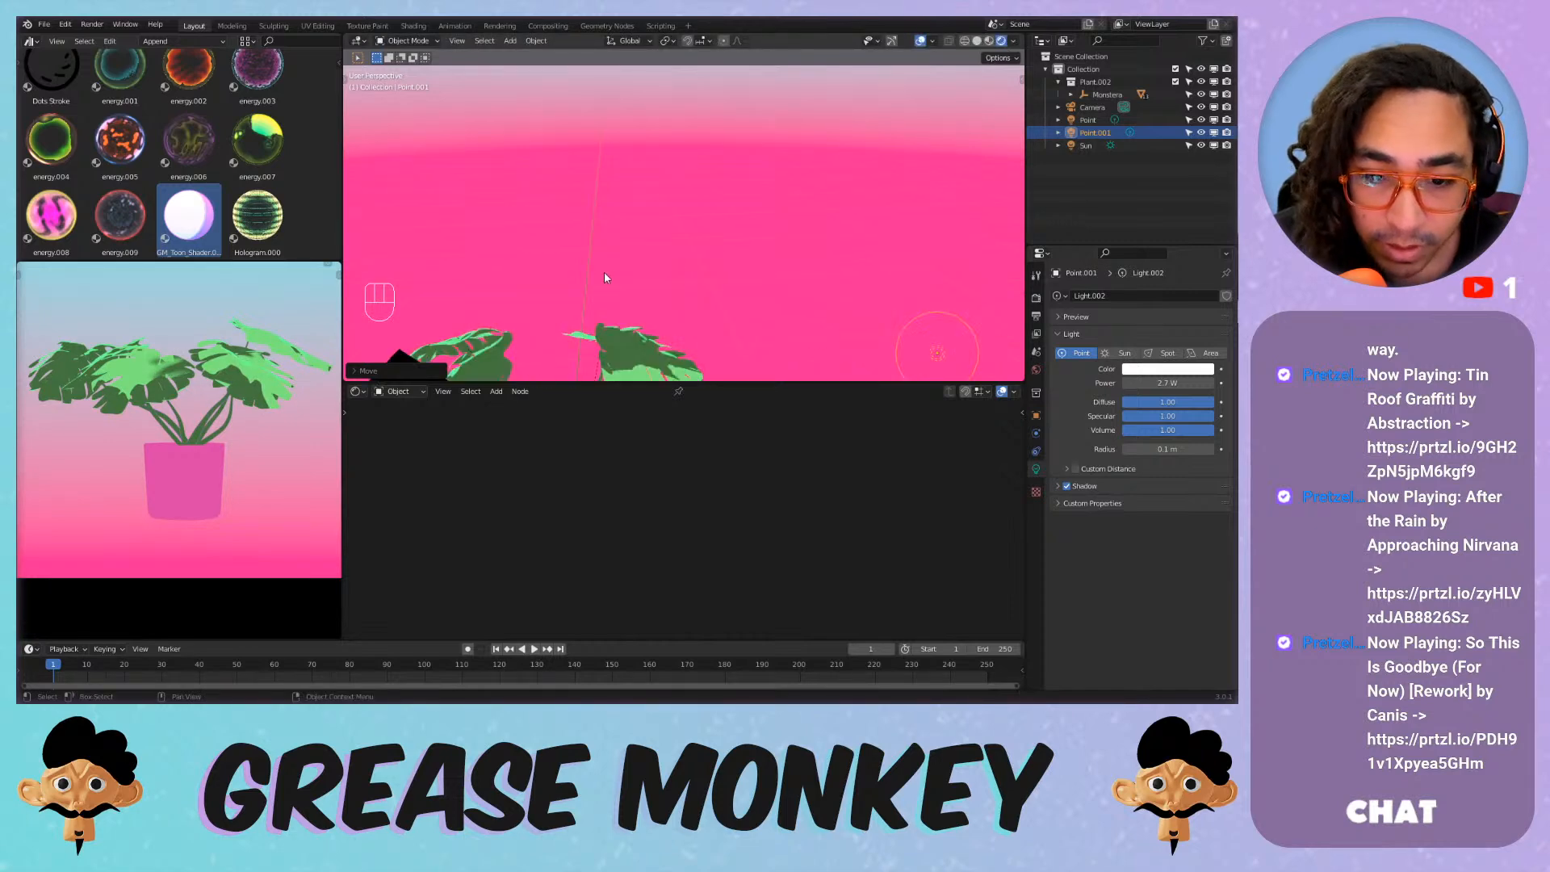
middle_click_drag(604, 275, 758, 217, "shift")
middle_click_drag(758, 216, 723, 196, "shift")
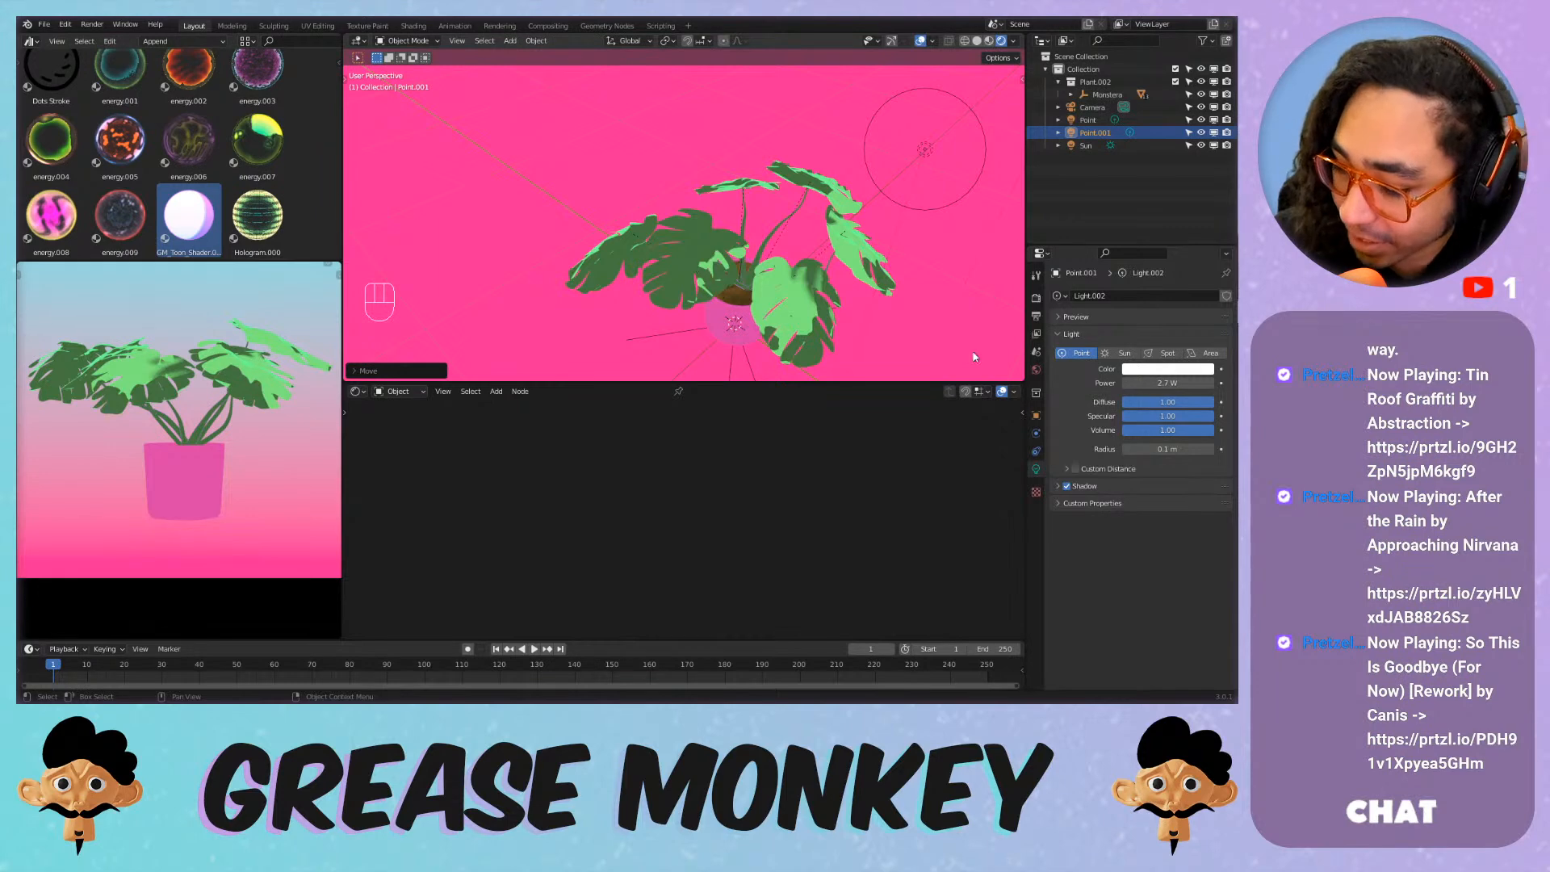
scroll(700, 251, "up", 2)
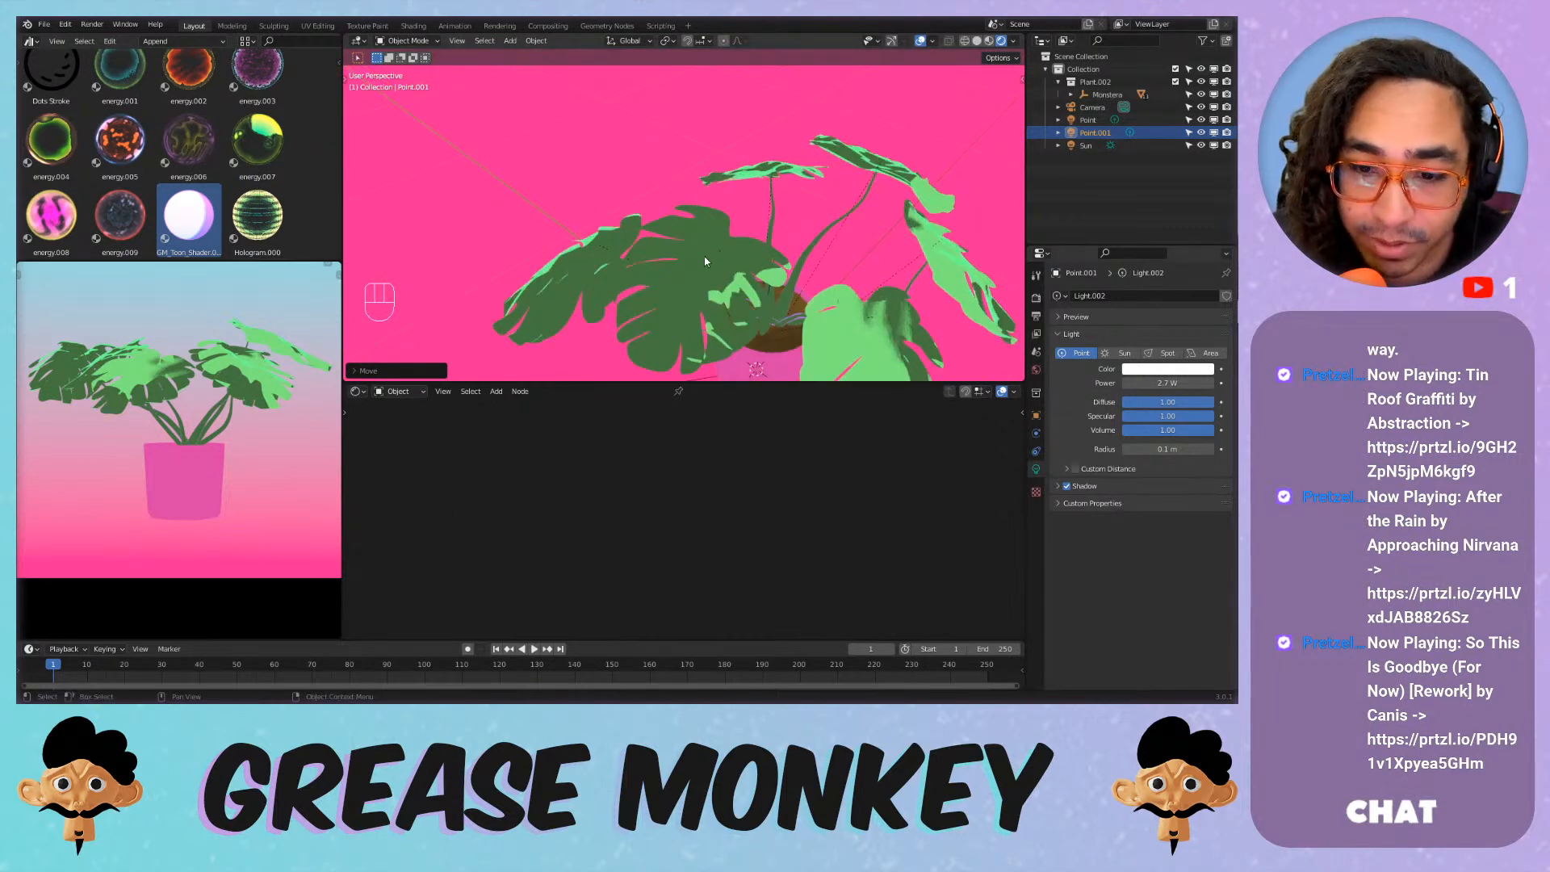
left_click(833, 285)
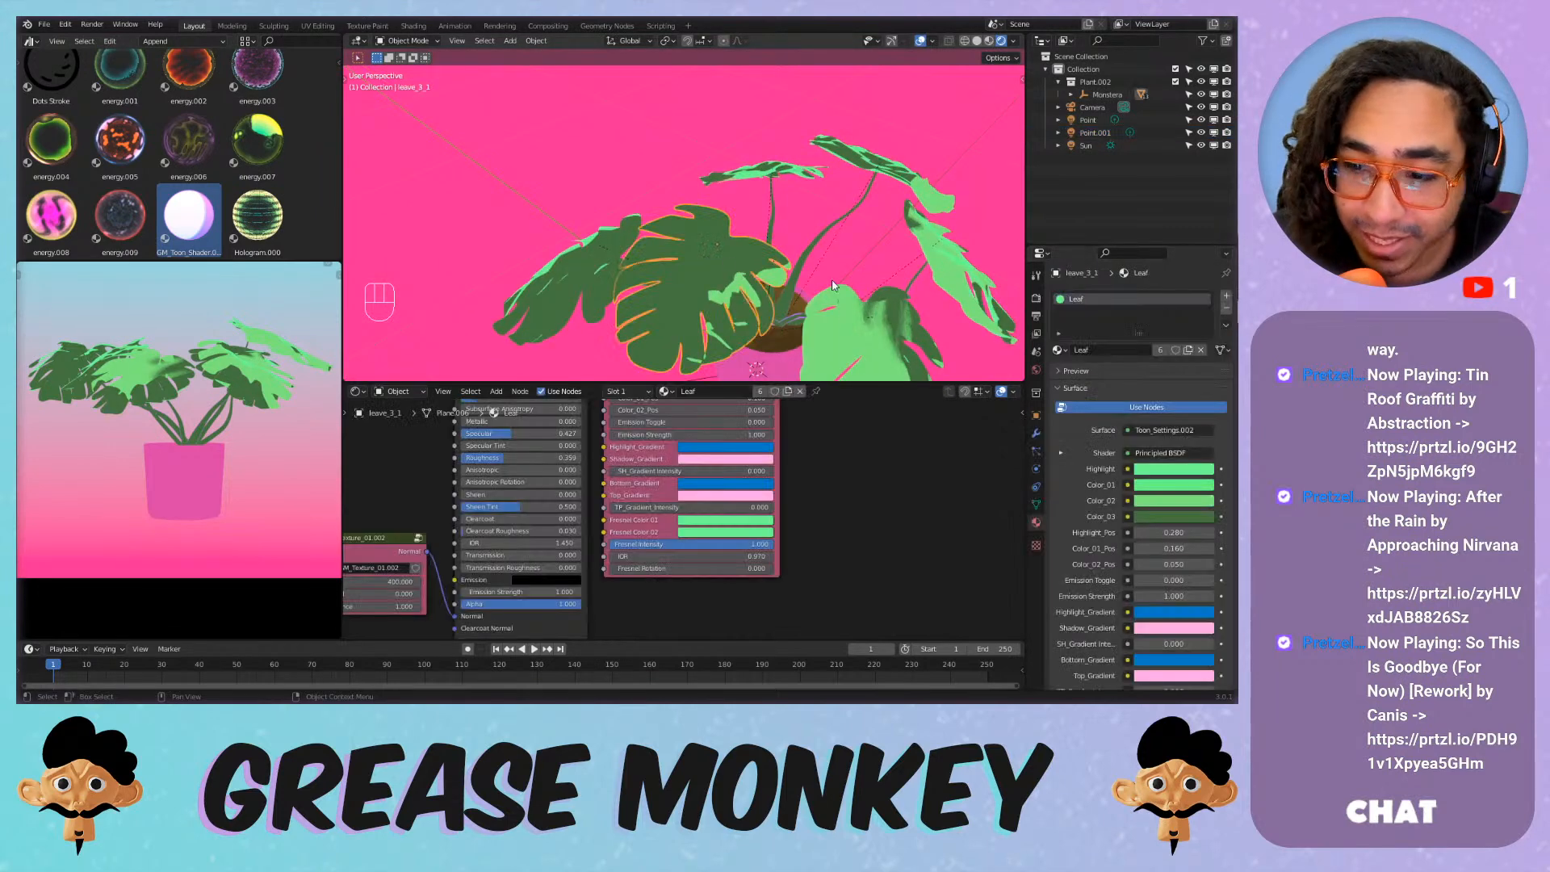
left_click(1188, 350)
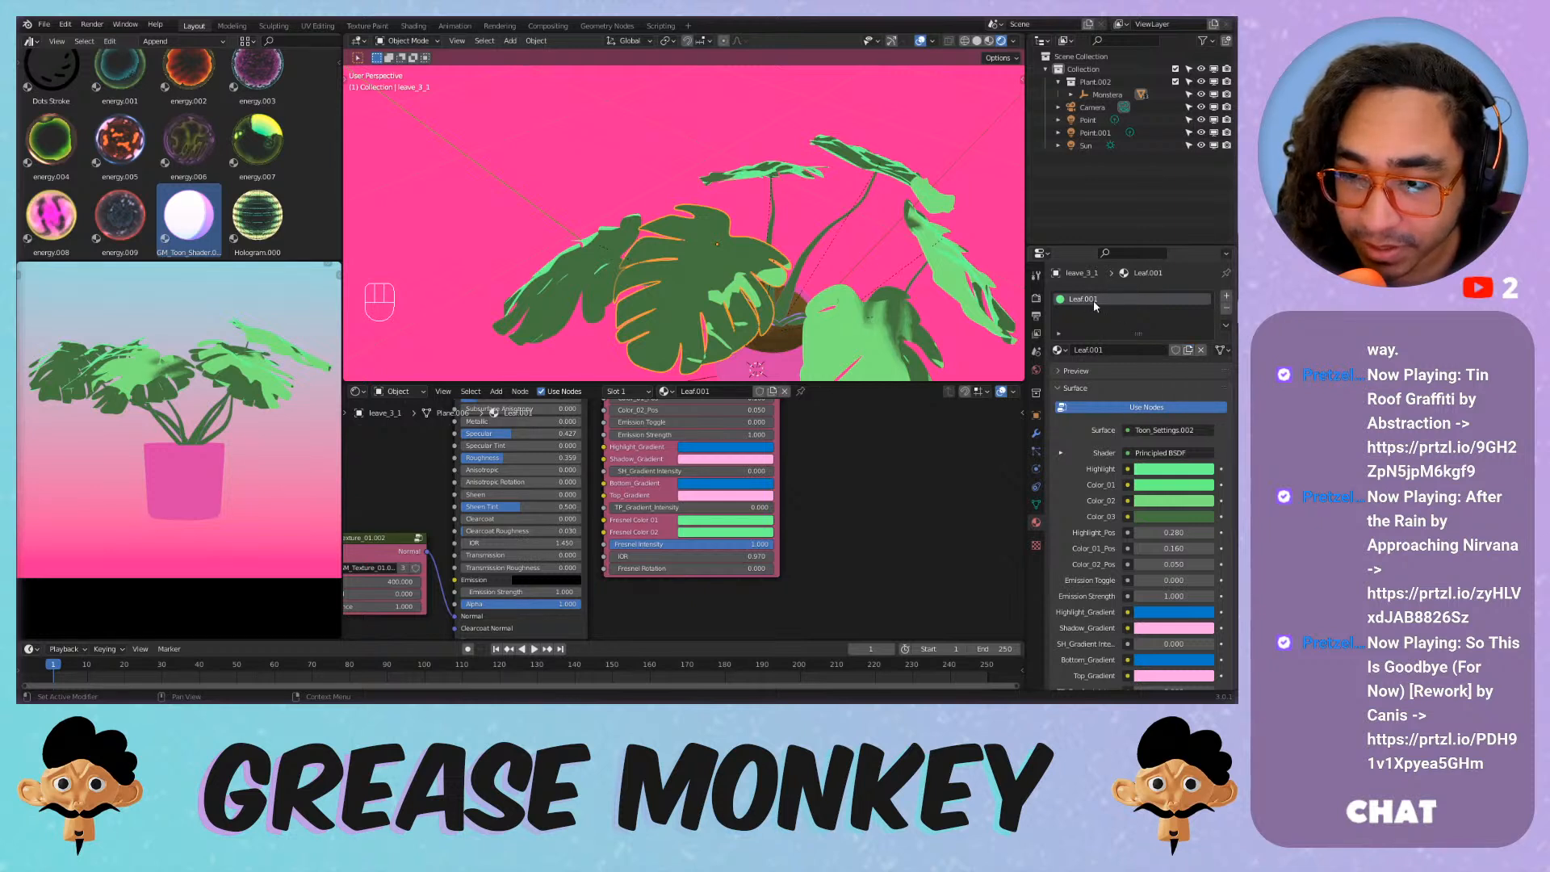
Assign the Leaf.001 material to the two other back leaves.
left_click(604, 270)
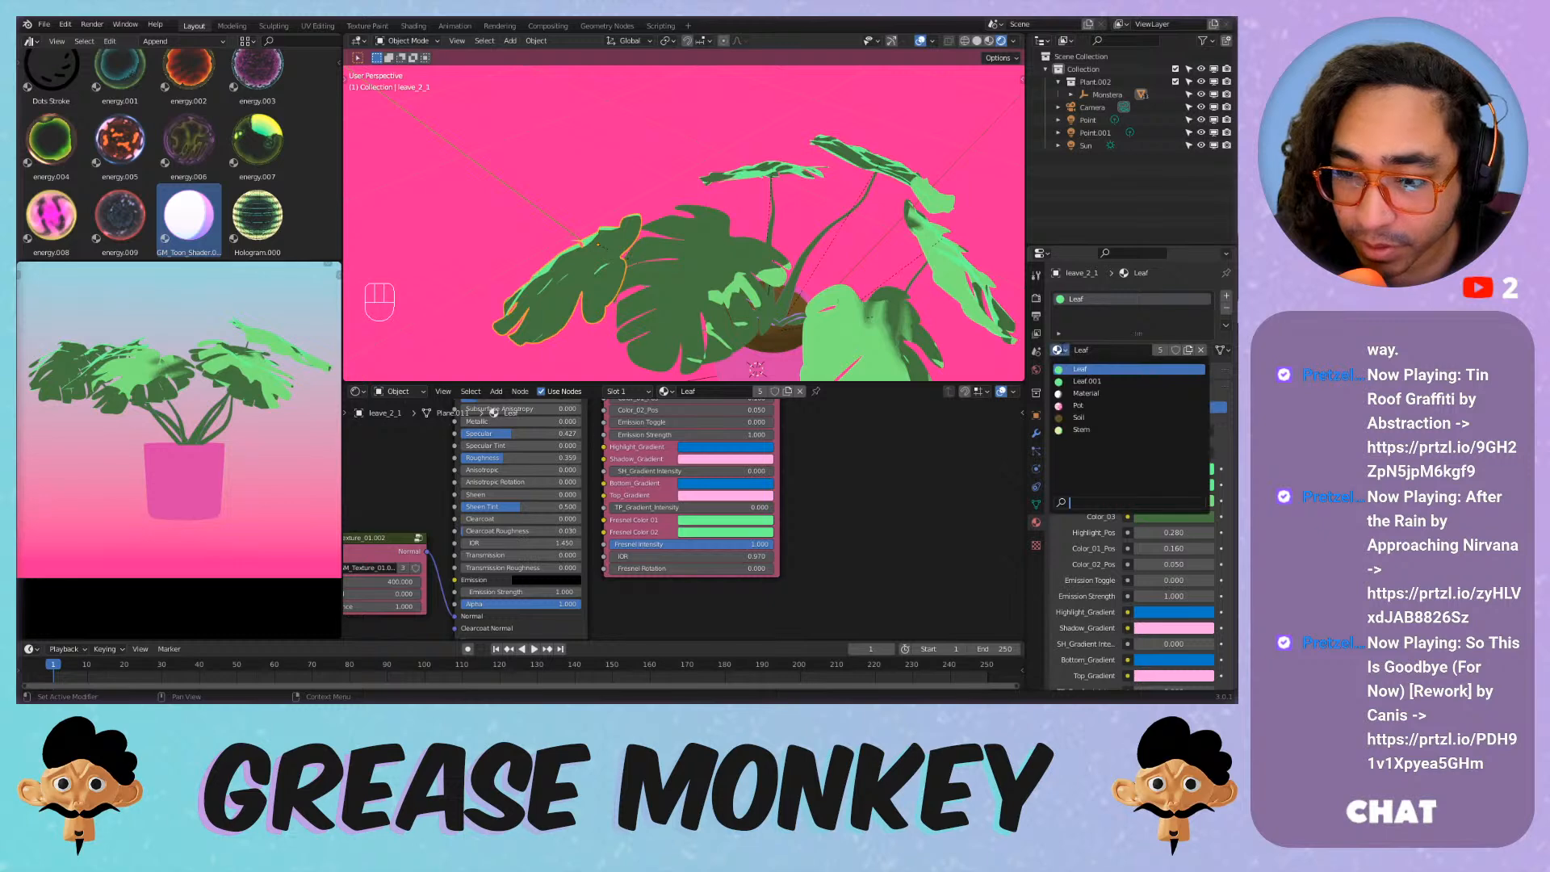
left_click(769, 164)
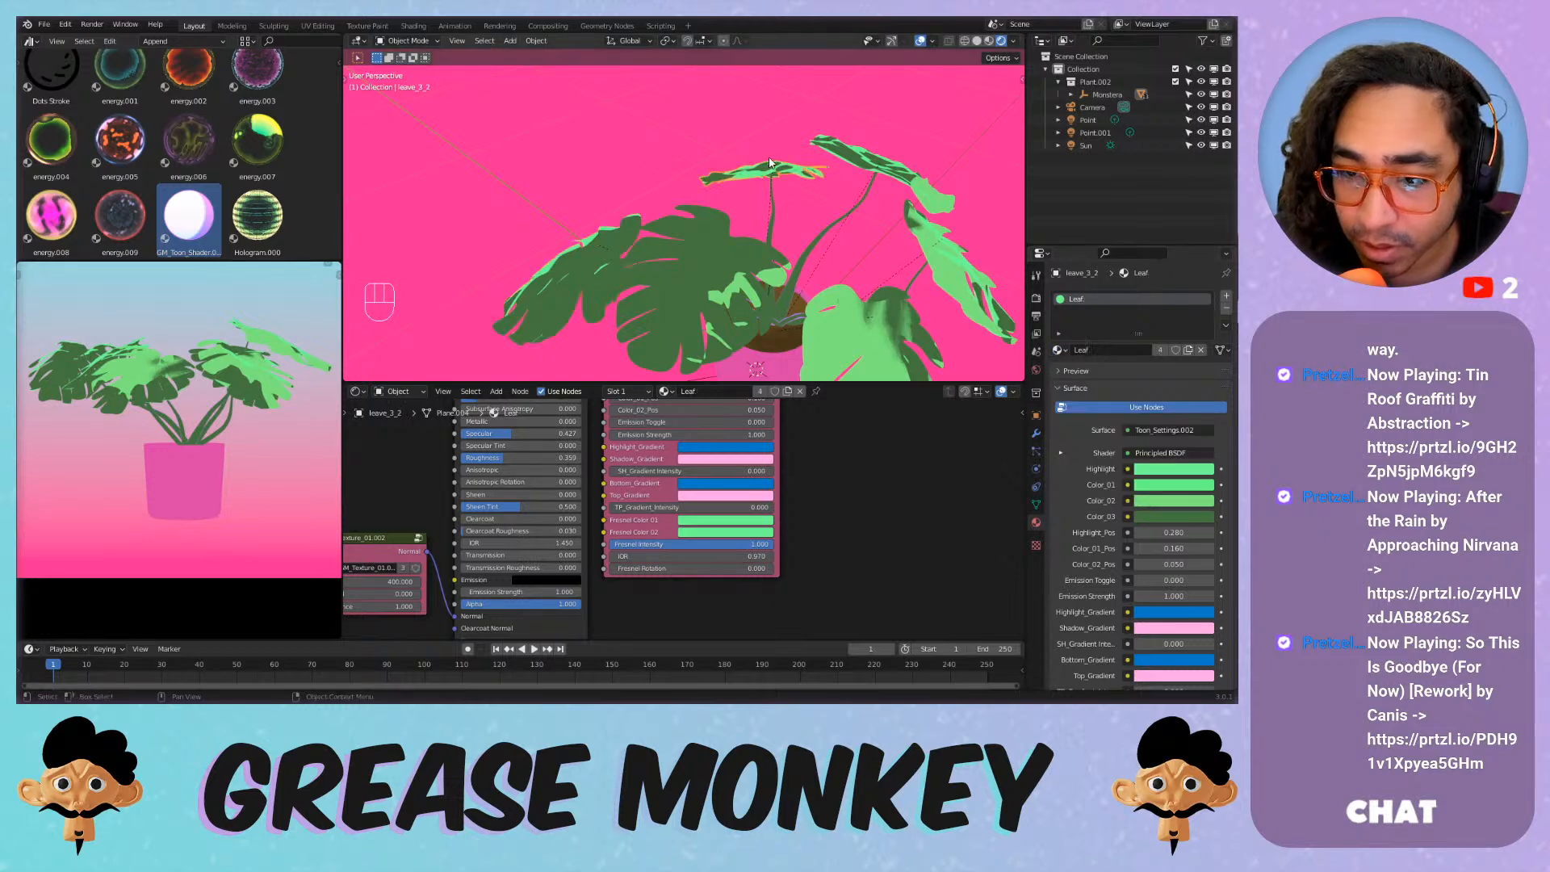
left_click(1056, 350)
left_click(1098, 393)
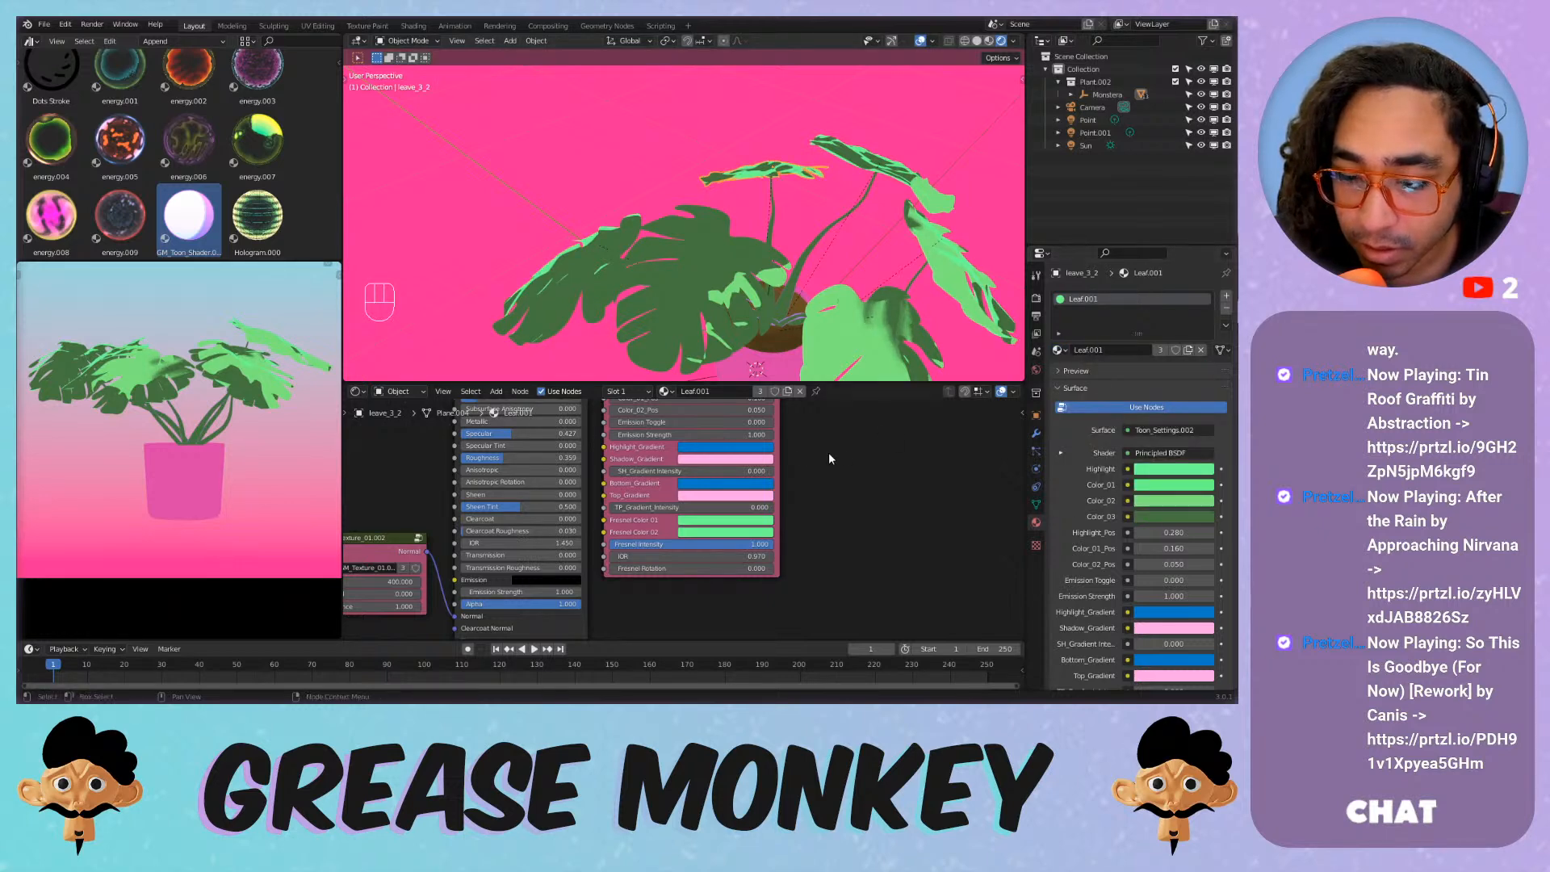
Copy Leaf.001's dark green Color_03 onto Highlight, Color_01 and Color_02, and set its Fresnel Intensity to 0.
key("Home")
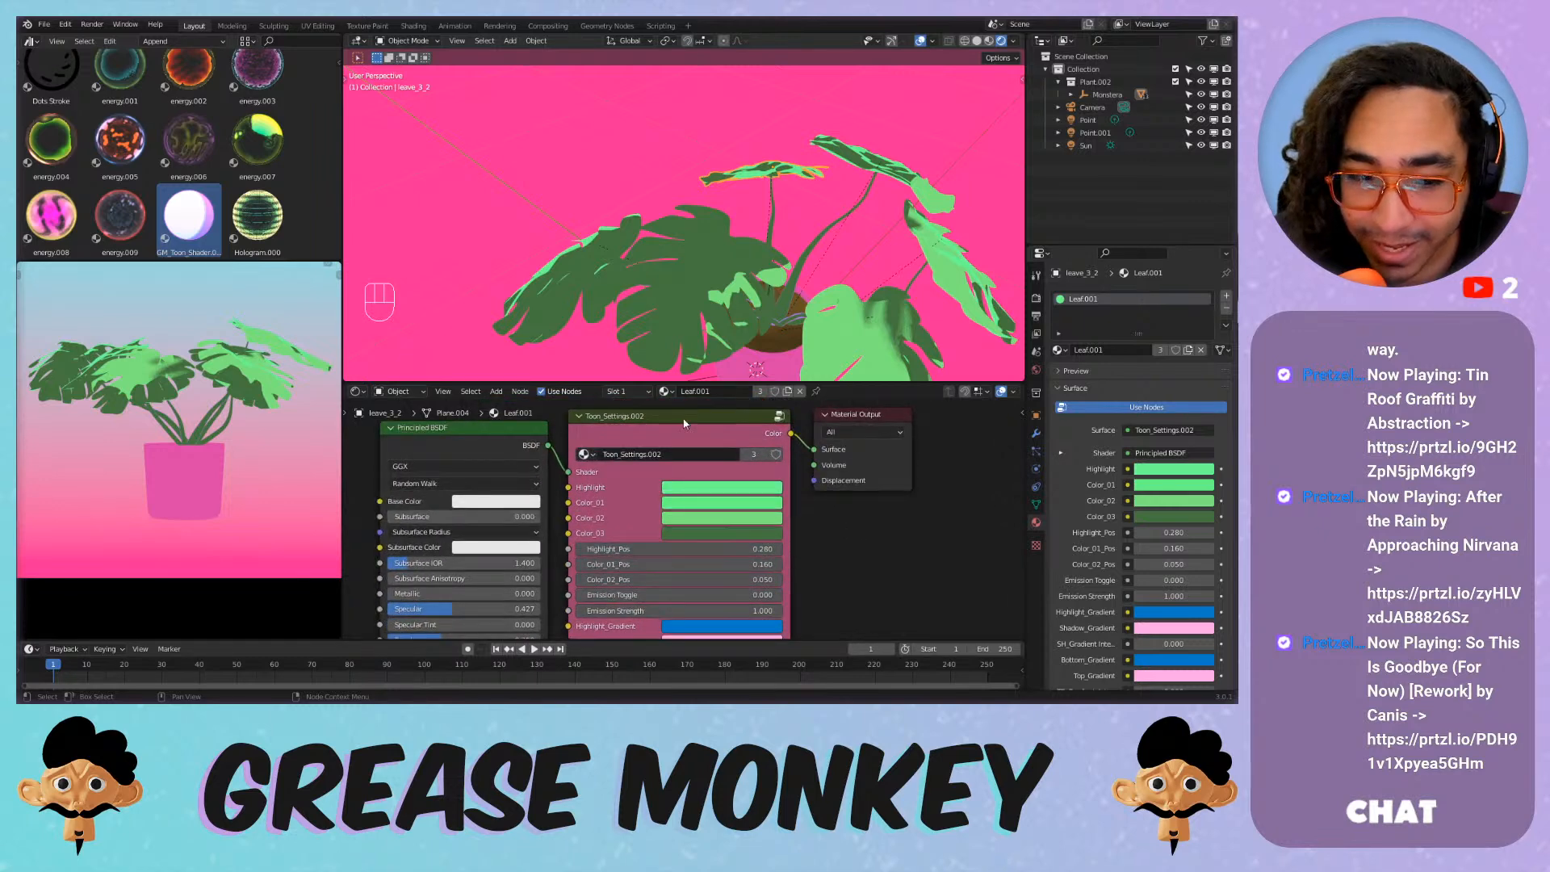
left_click(705, 536)
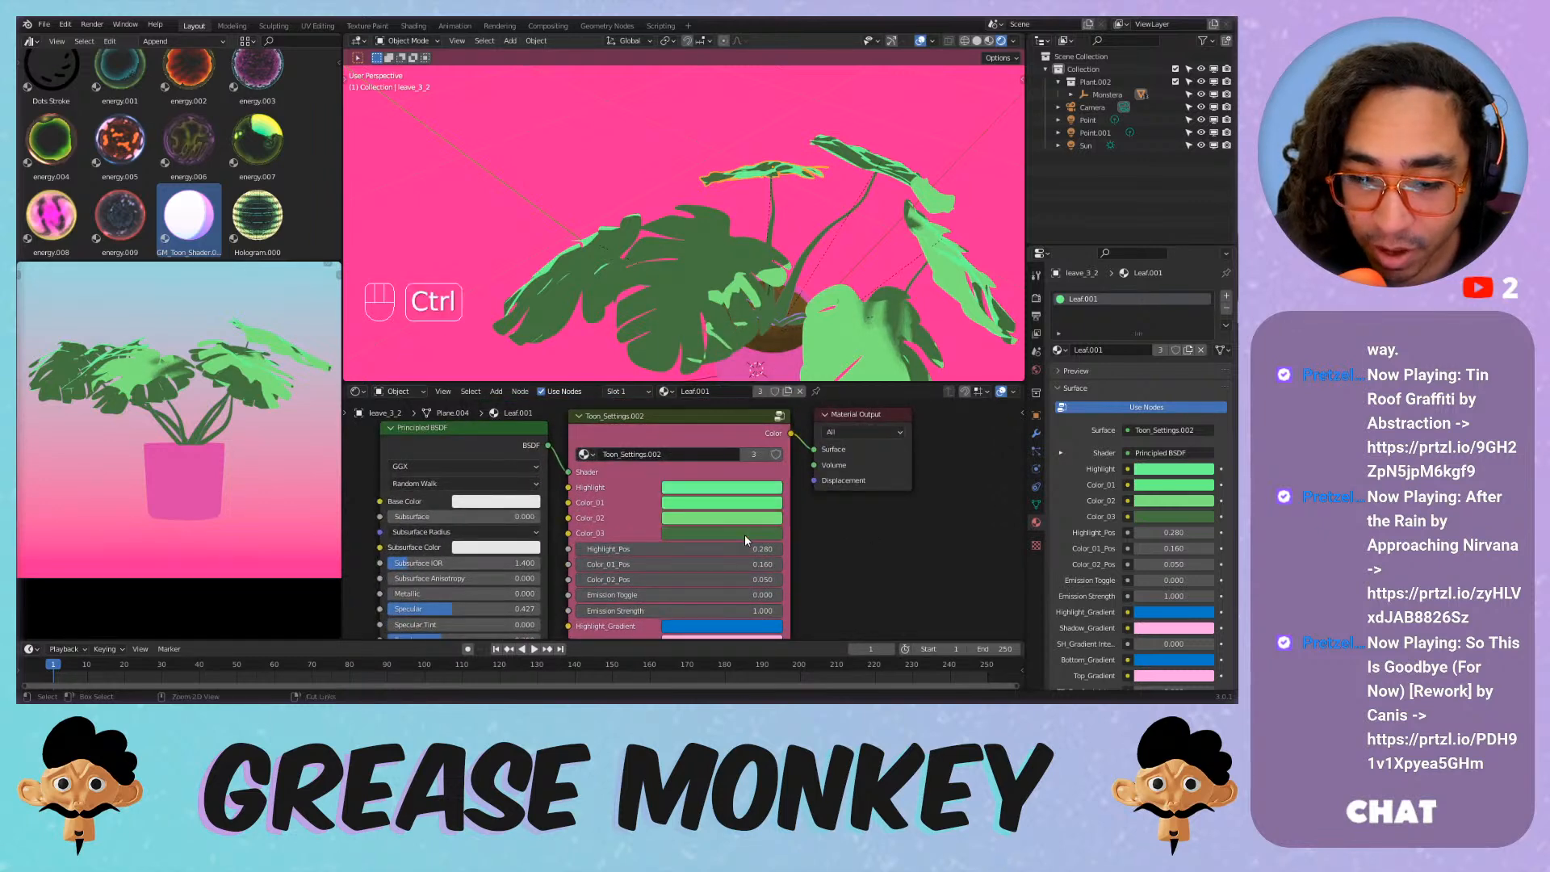
key("ctrl+c")
key("ctrl+v")
key("ctrl+v")
key("ctrl+v")
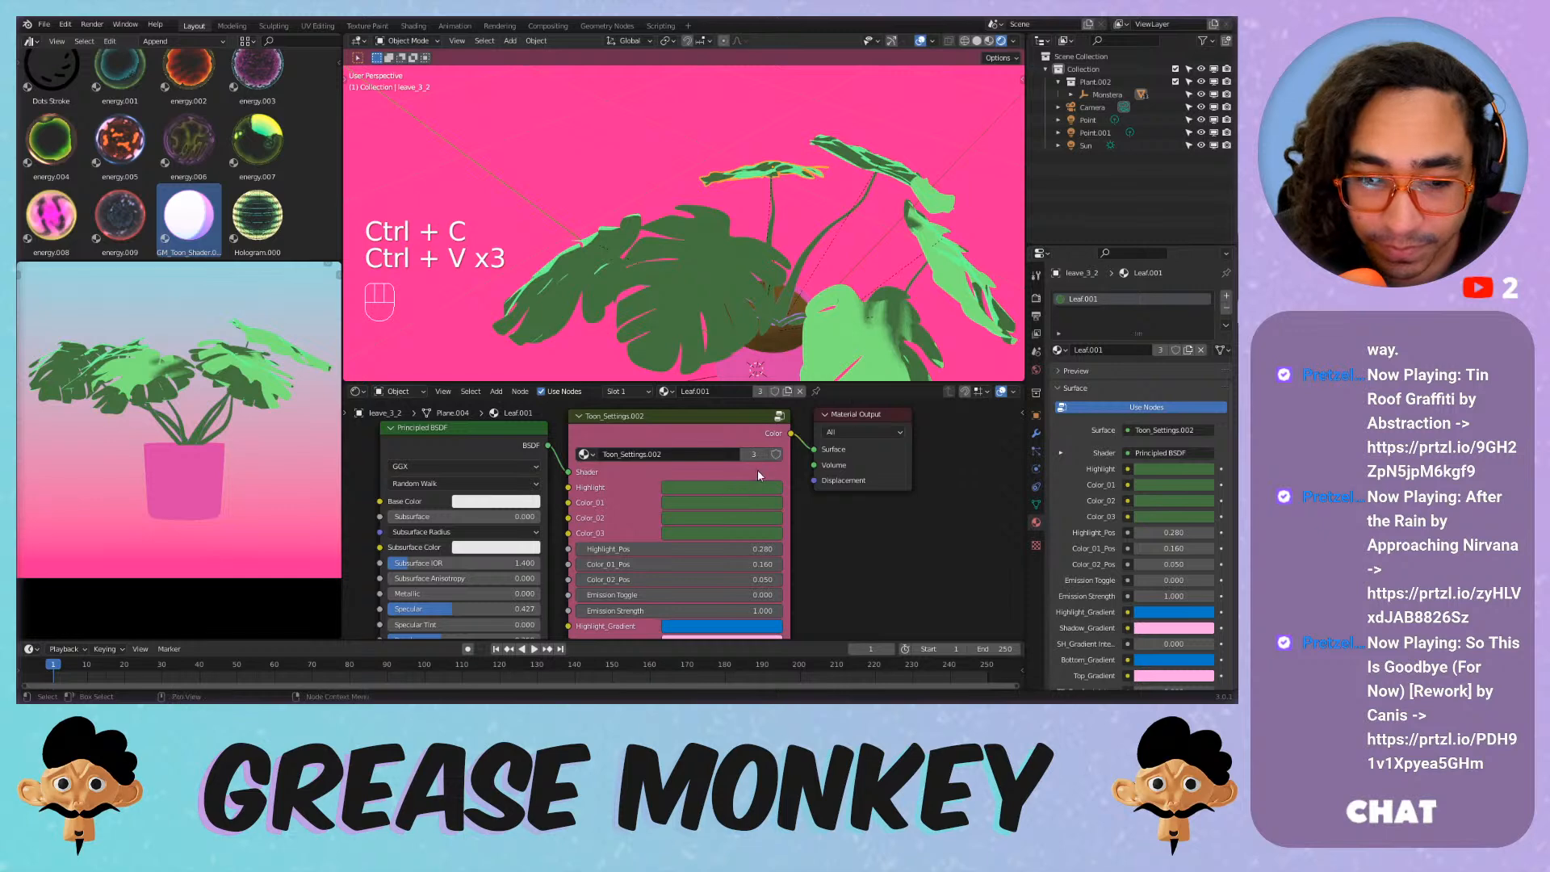
middle_click_drag(853, 561, 838, 328)
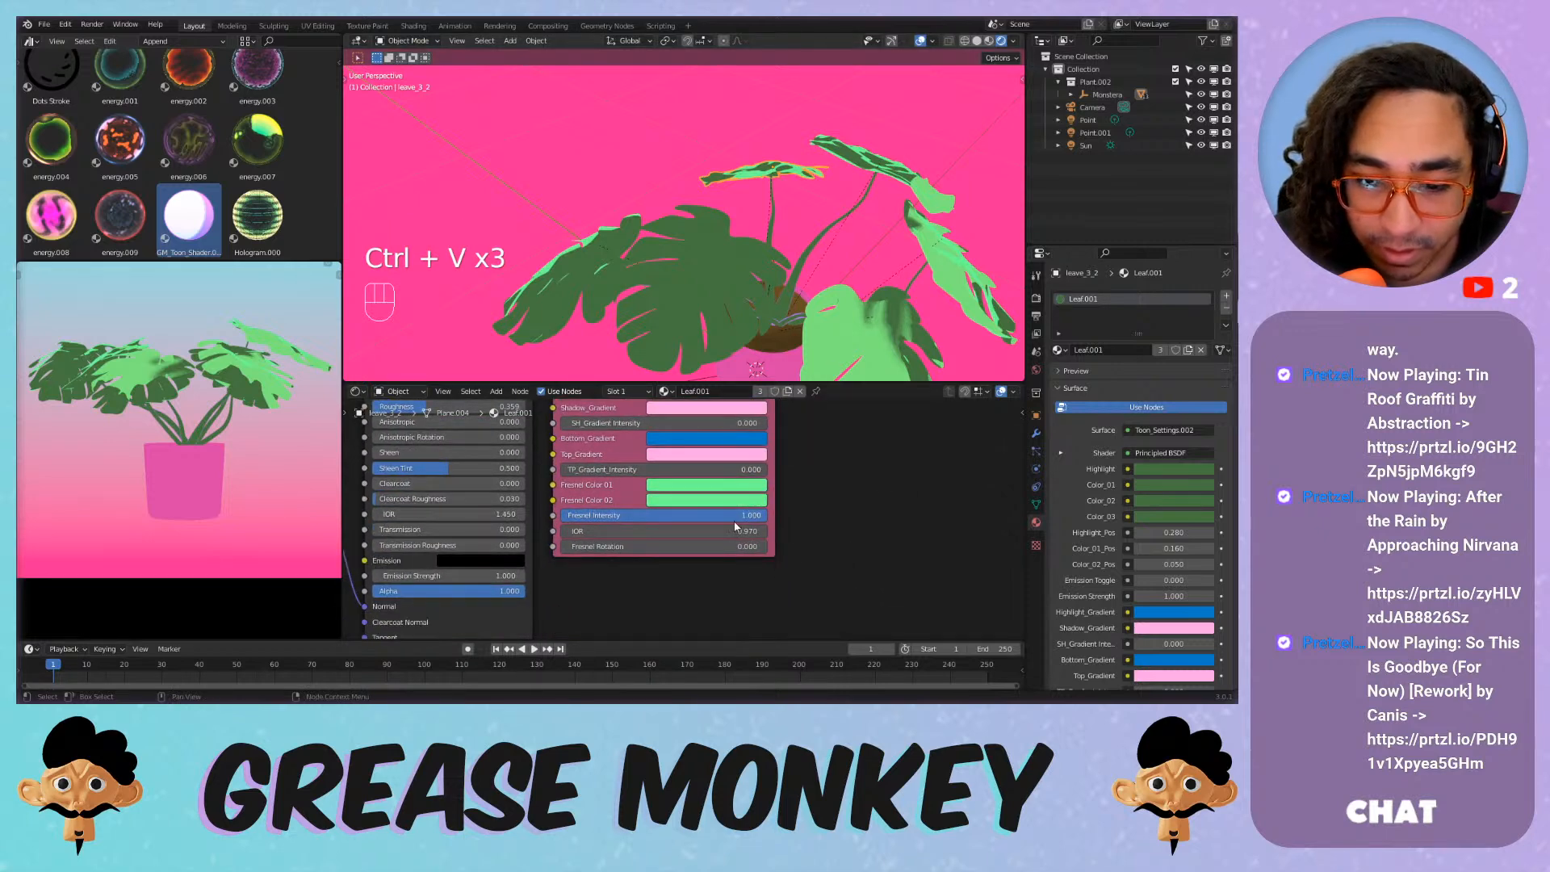
left_click_drag(614, 515, 404, 515)
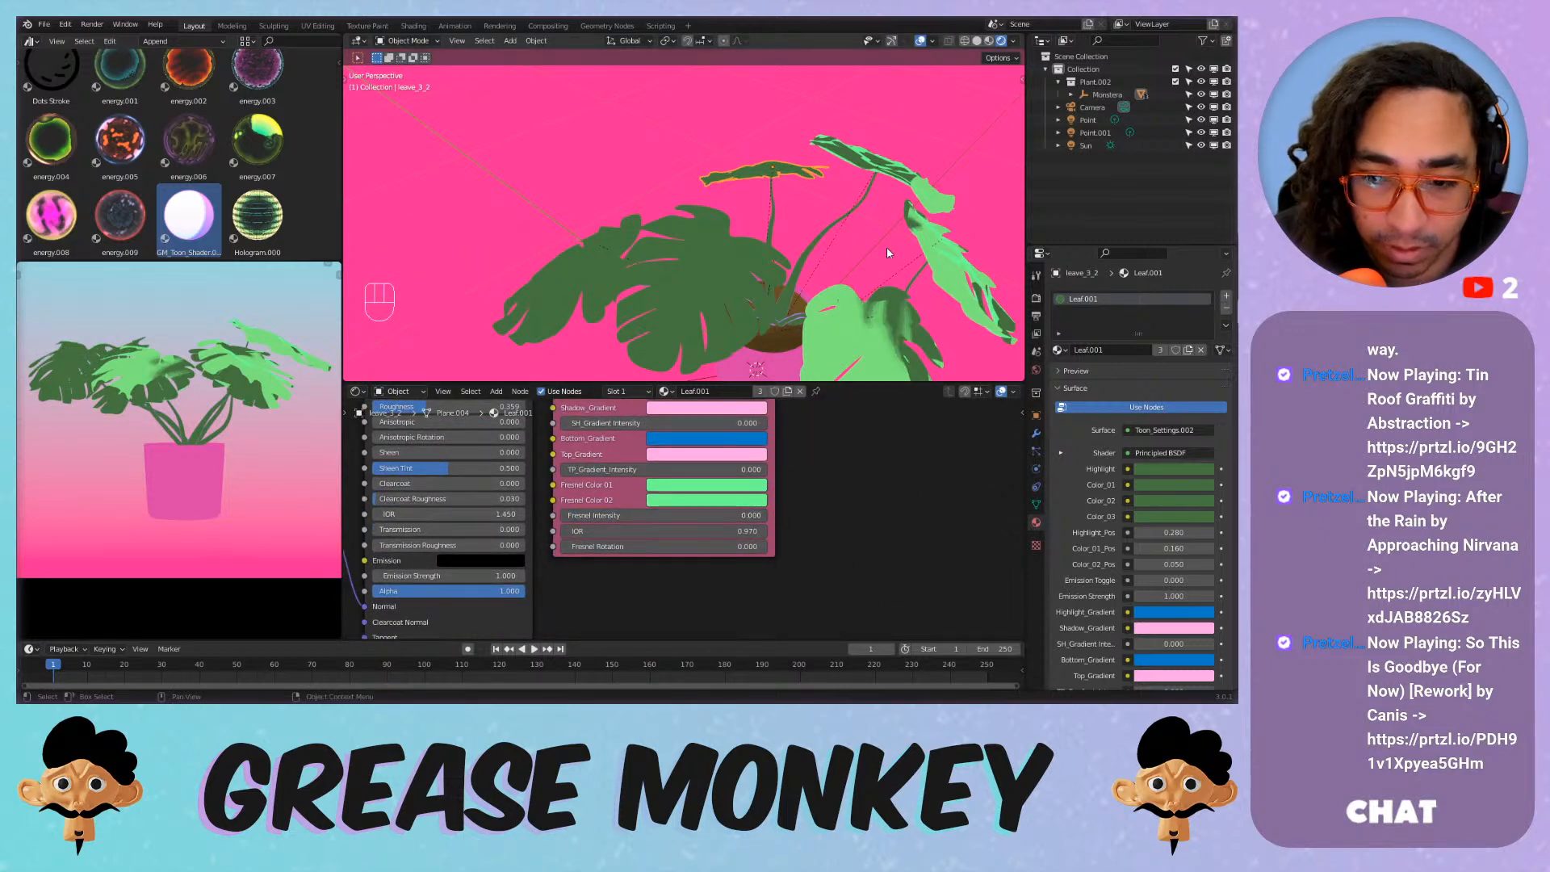
Select a front leaf and change its Leaf material's Color_03 to a brighter, bluish green.
middle_click_drag(886, 247, 771, 186)
left_click(683, 263)
scroll(787, 502, "down", 2)
middle_click_drag(787, 503, 840, 602)
left_click(756, 498)
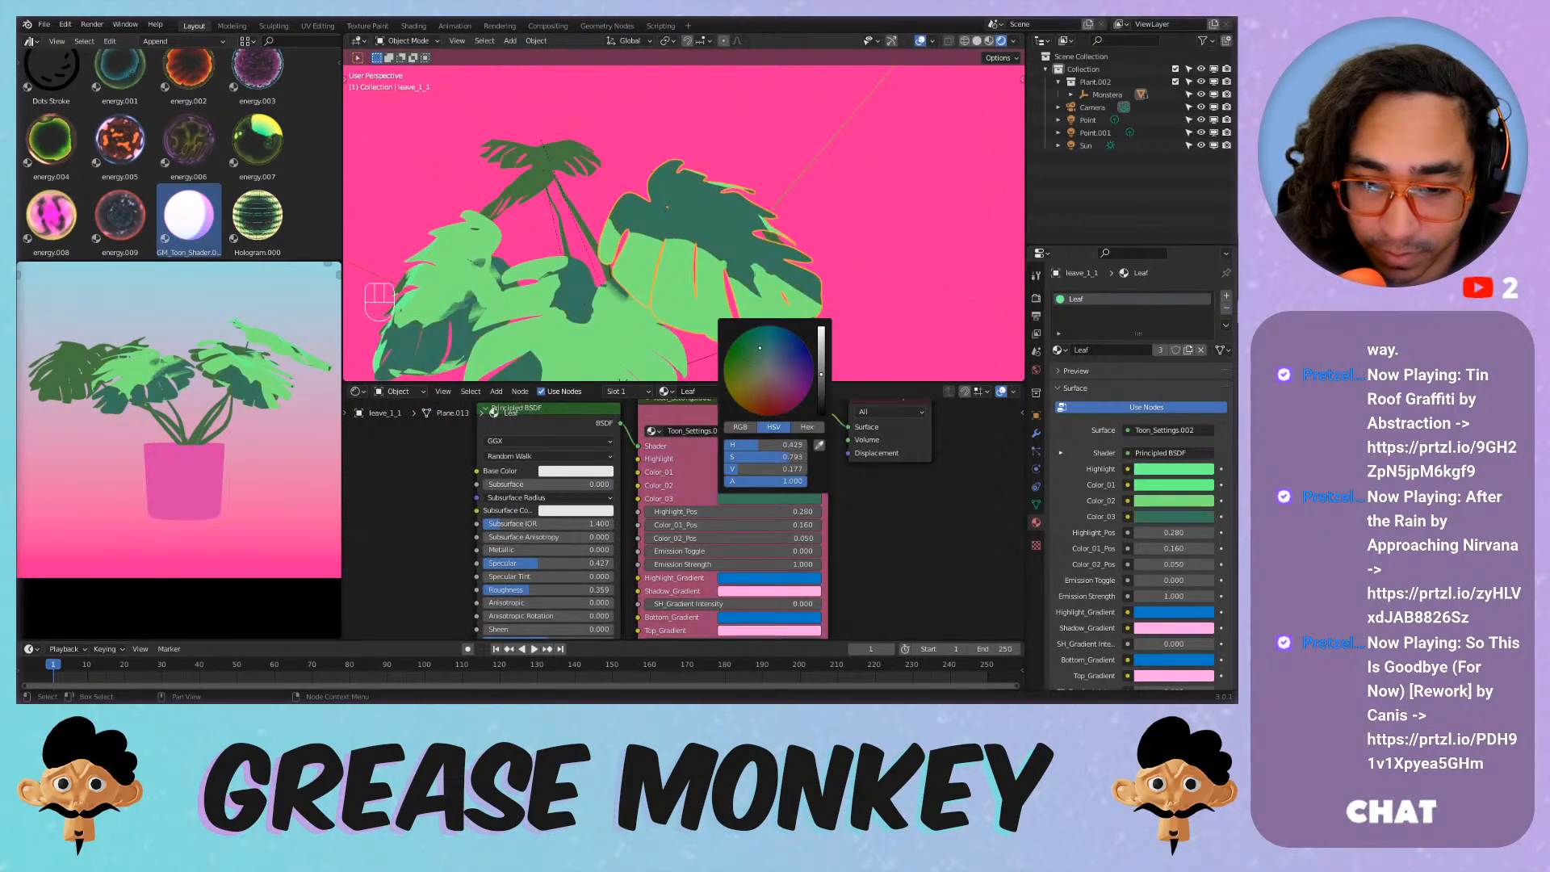
mouse_move(746, 353)
left_mouse_down()
mouse_move(821, 356)
mouse_move(821, 340)
left_mouse_up()
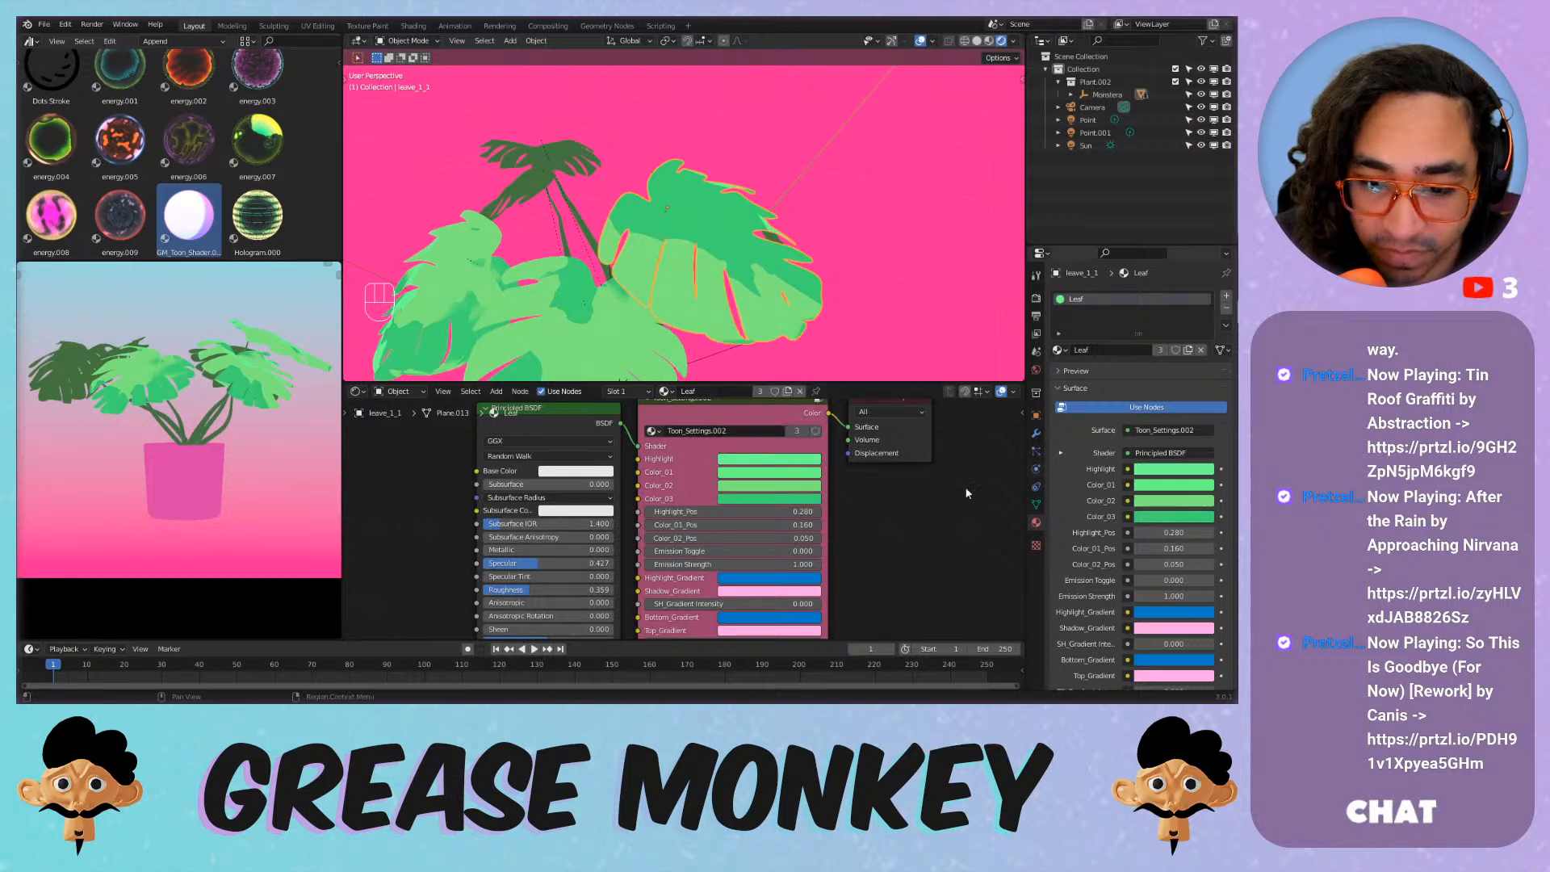
Select the duplicated point light beside the plant and shift it slightly lower.
scroll(692, 225, "down", 5)
left_click(762, 246)
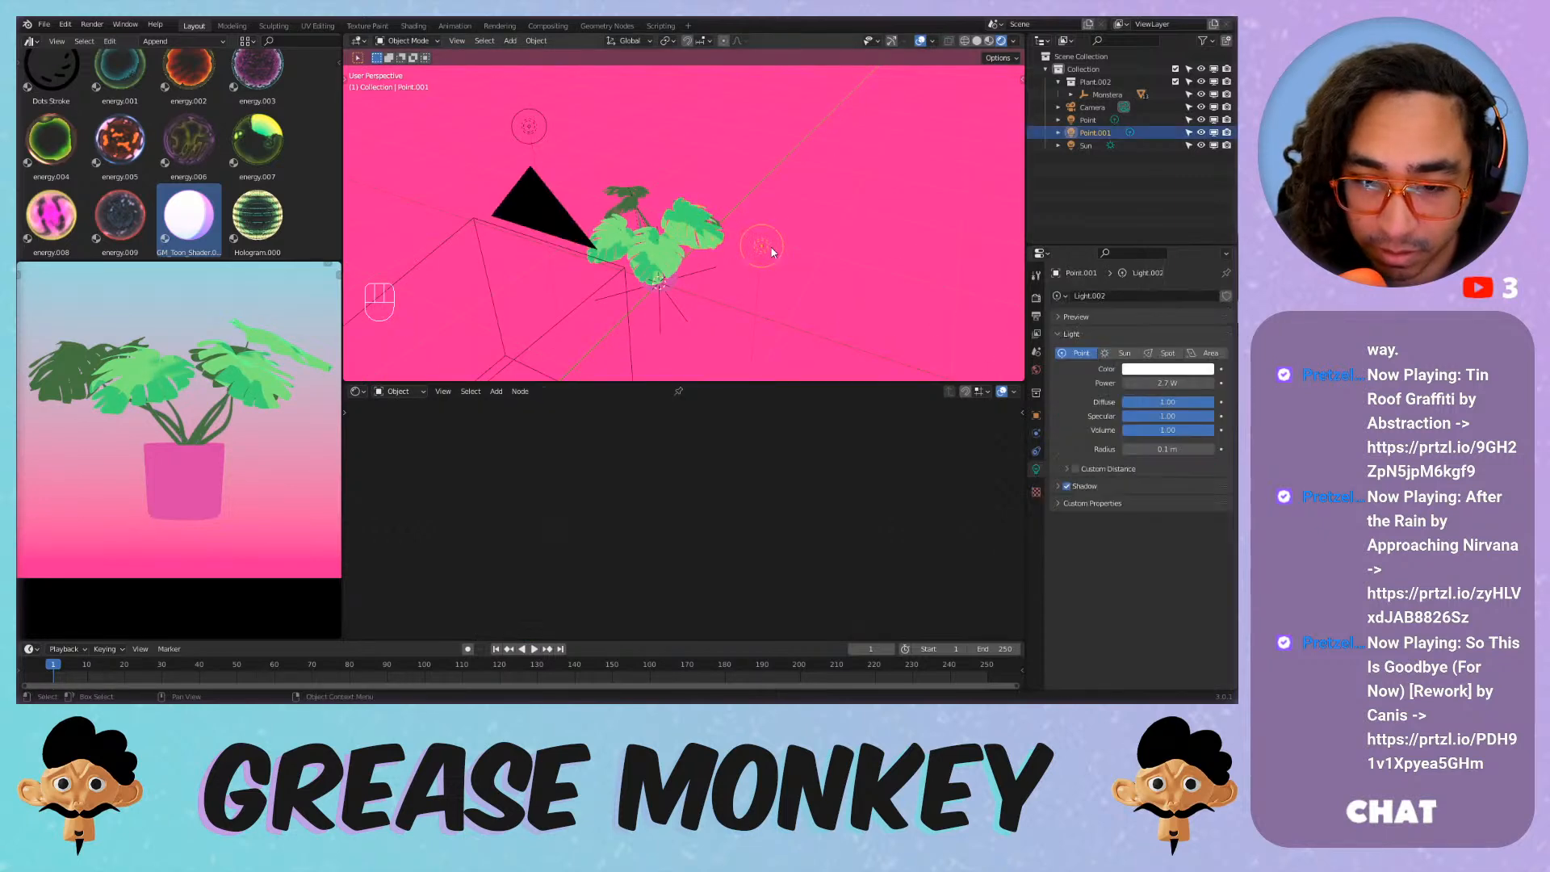
key("g")
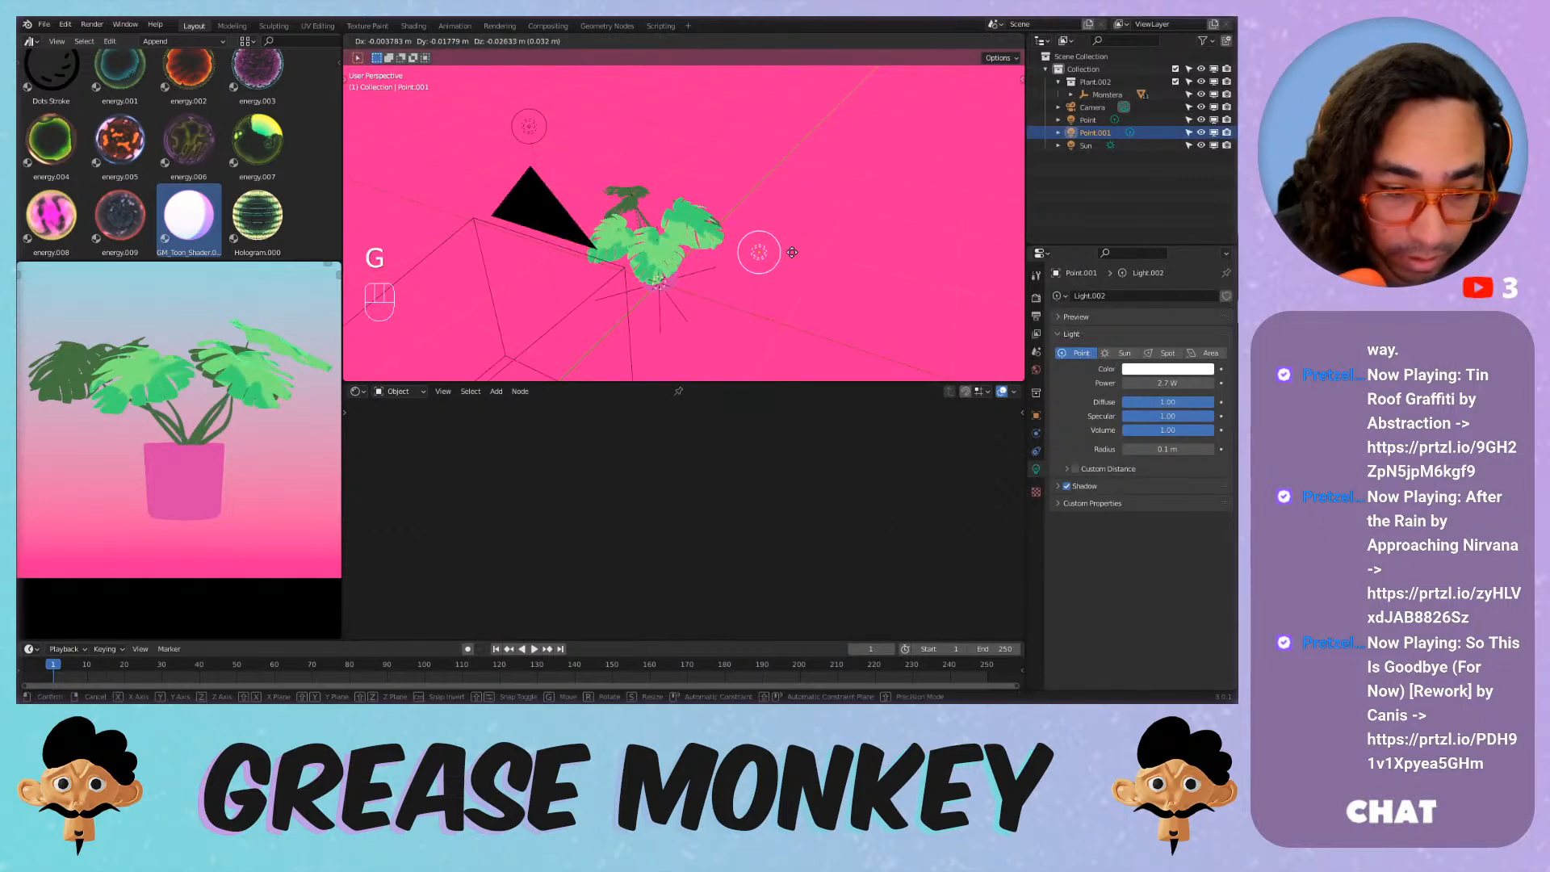
left_click(791, 264)
Select a front leaf and set the Detail of its Leaf material's GM_Texture_01.002 node to 0.5.
scroll(622, 252, "up", 7)
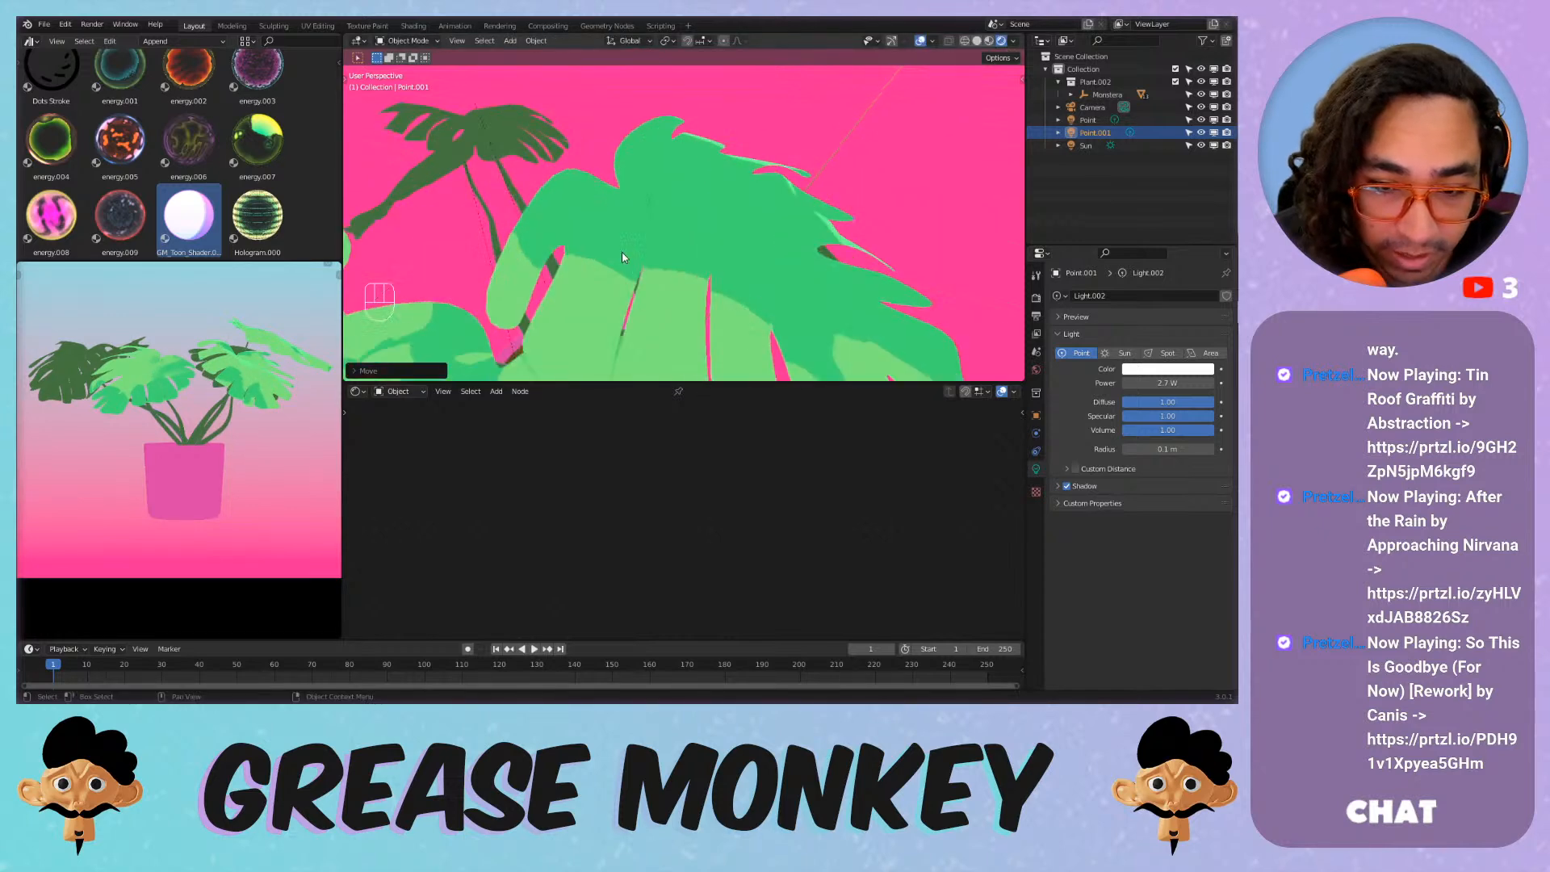
middle_click_drag(622, 252, 694, 229)
scroll(695, 229, "down", 5)
left_click(709, 232)
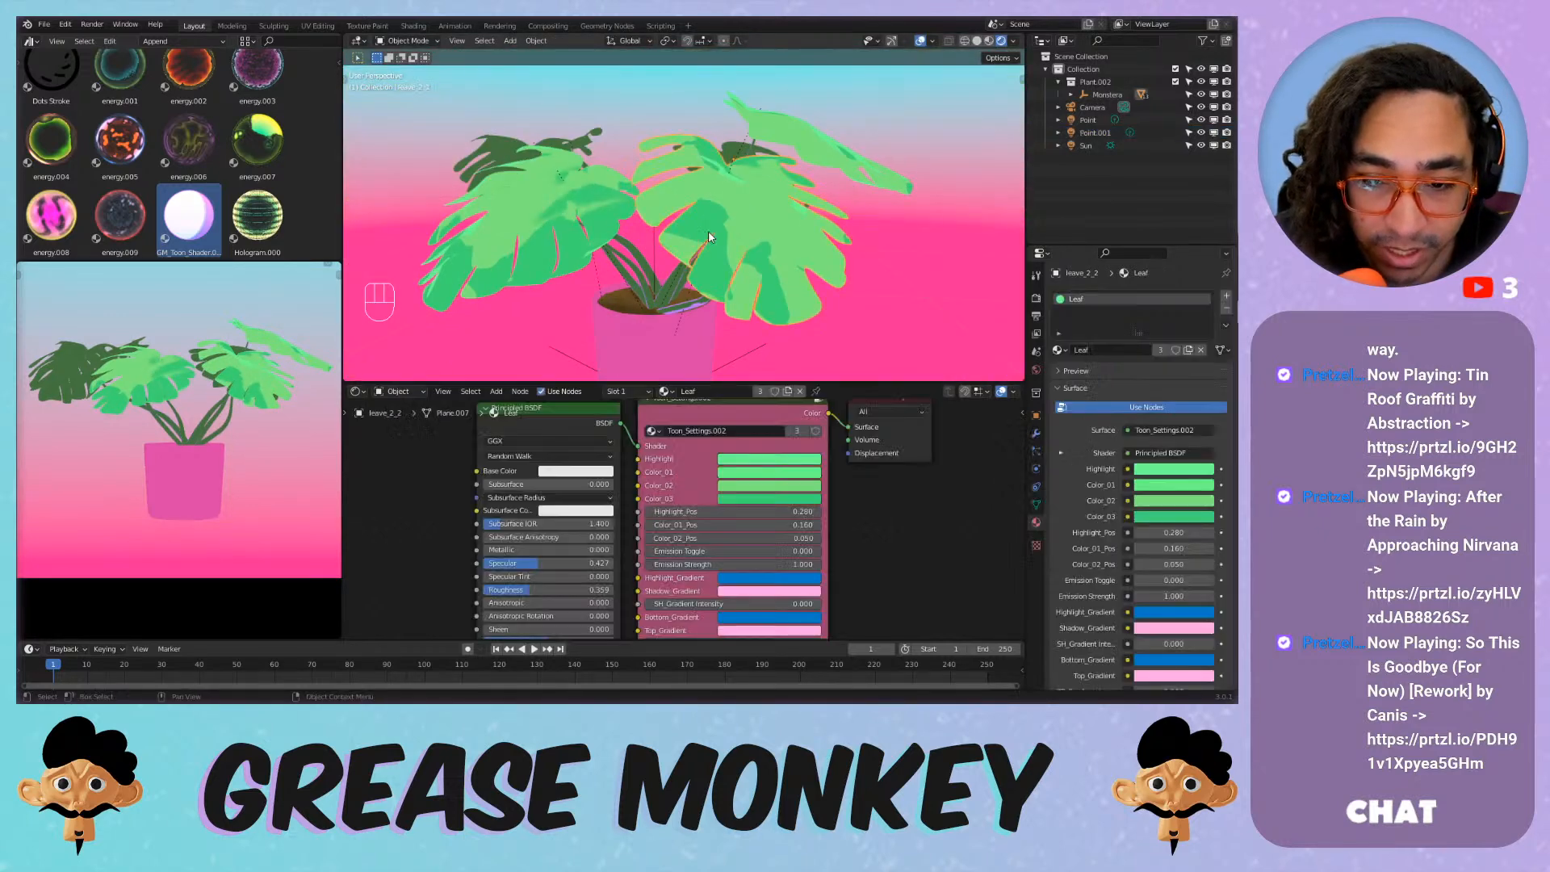
middle_click_drag(714, 563, 899, 616)
scroll(710, 489, "down", 7)
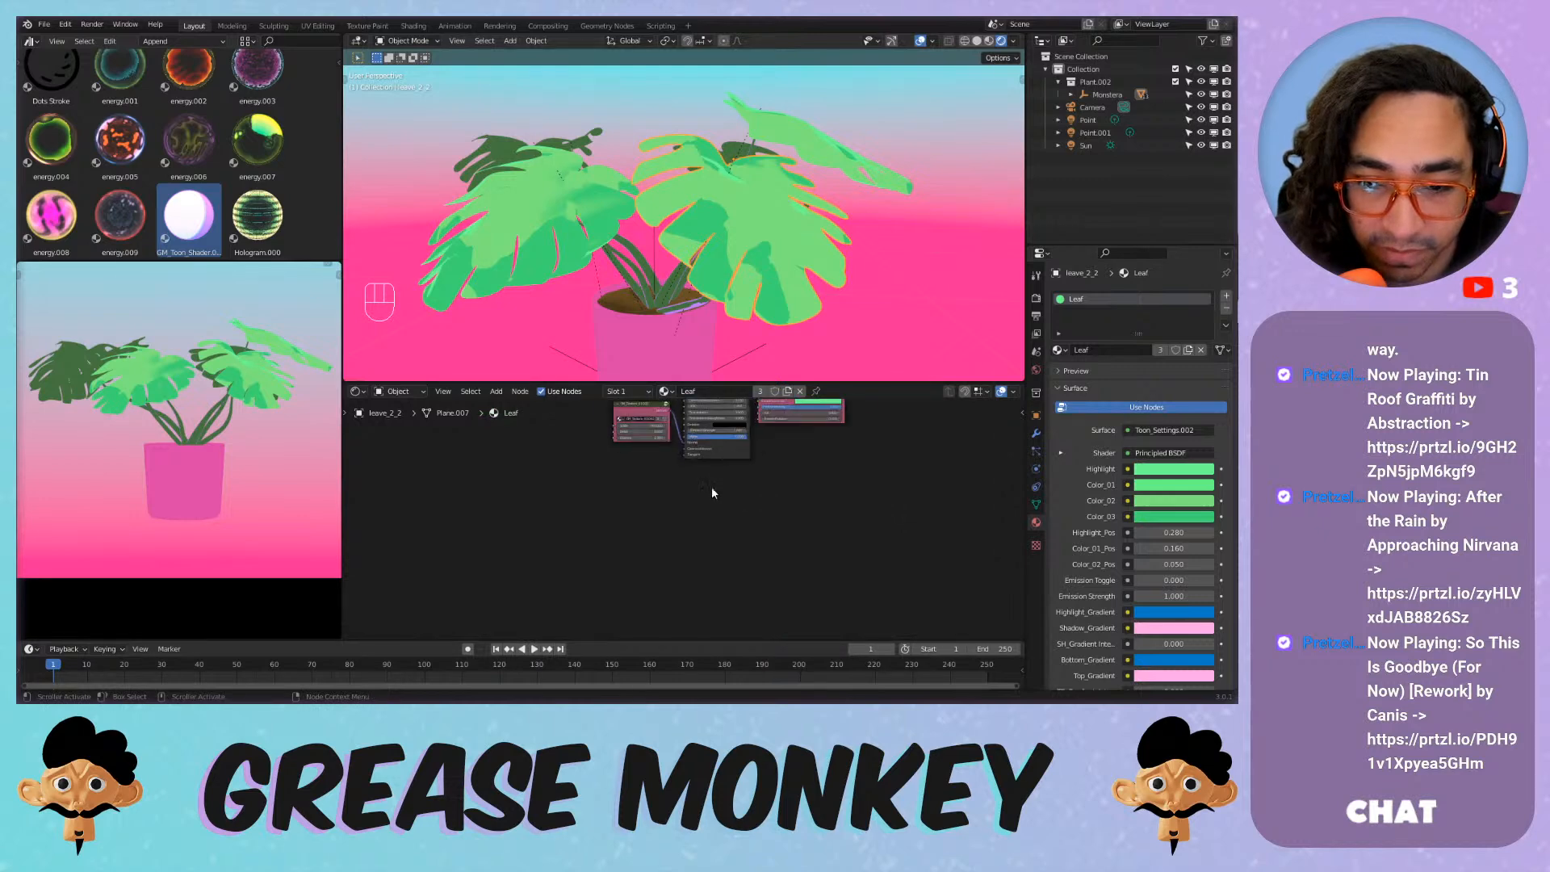
mouse_move(642, 493)
middle_mouse_down()
mouse_move(657, 529)
mouse_move(656, 490)
mouse_move(661, 529)
middle_mouse_up()
scroll(692, 476, "up", 10)
scroll(660, 525, "up", 9)
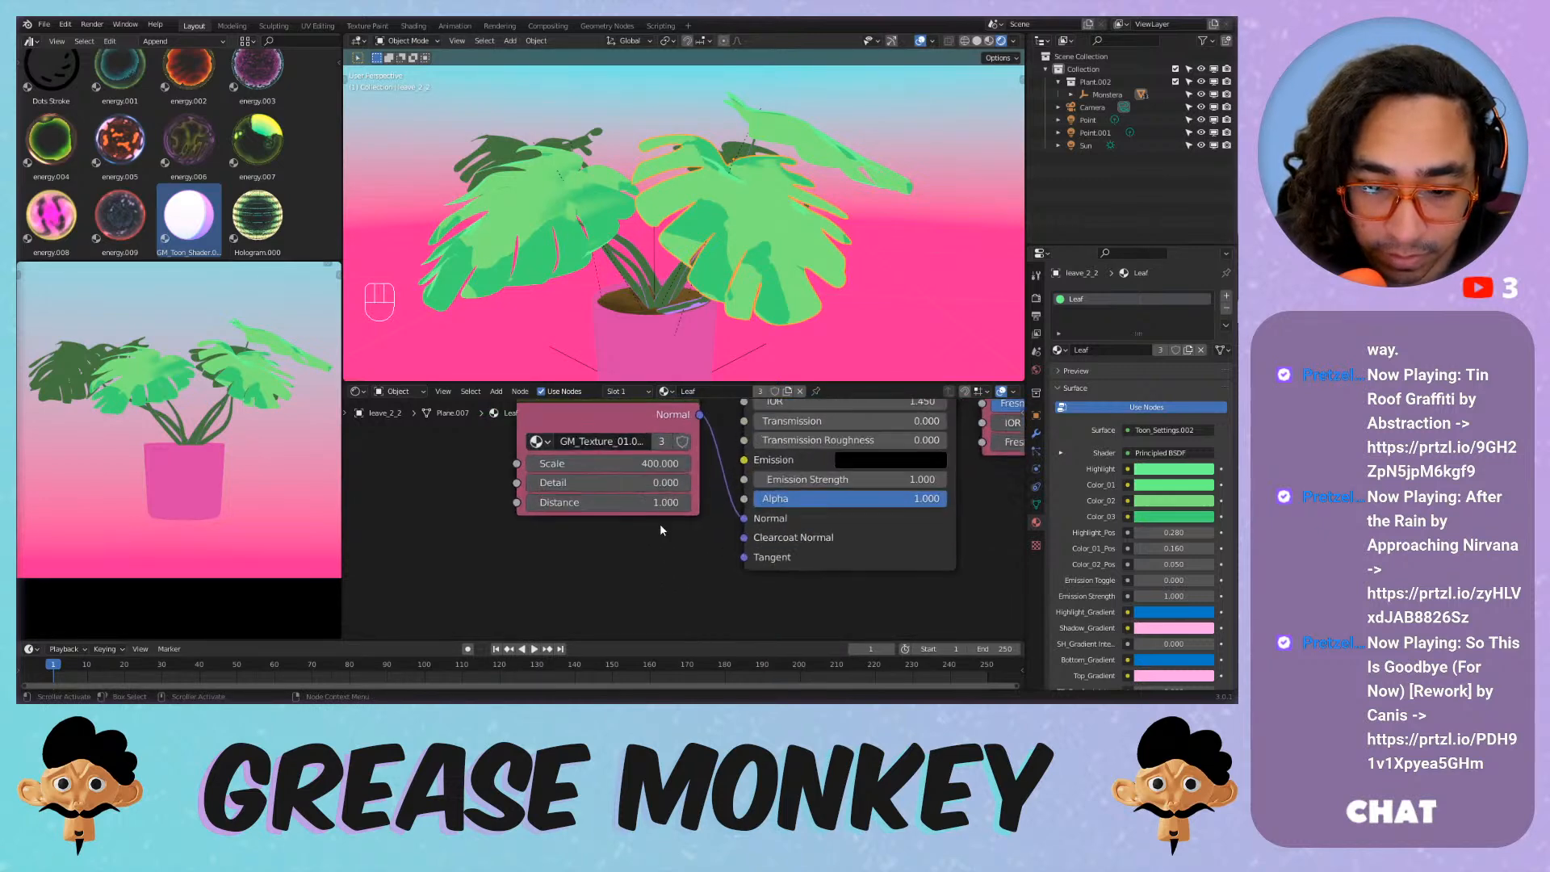
mouse_move(569, 476)
left_mouse_down()
mouse_move(637, 476)
mouse_move(603, 476)
mouse_move(619, 477)
left_mouse_up()
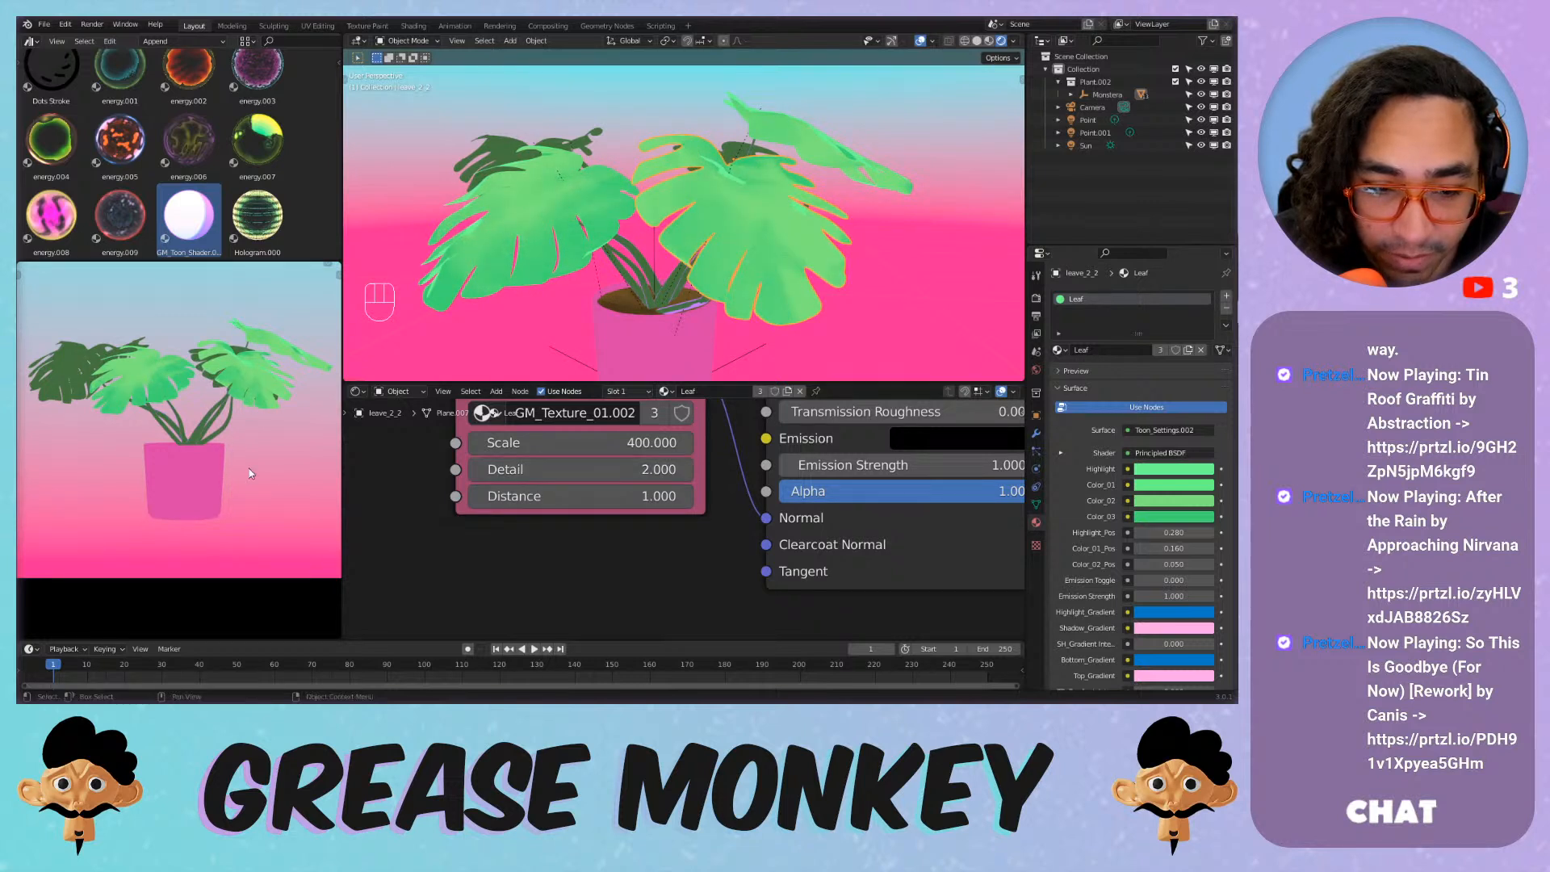
scroll(129, 393, "up", 6)
scroll(164, 400, "down", 5)
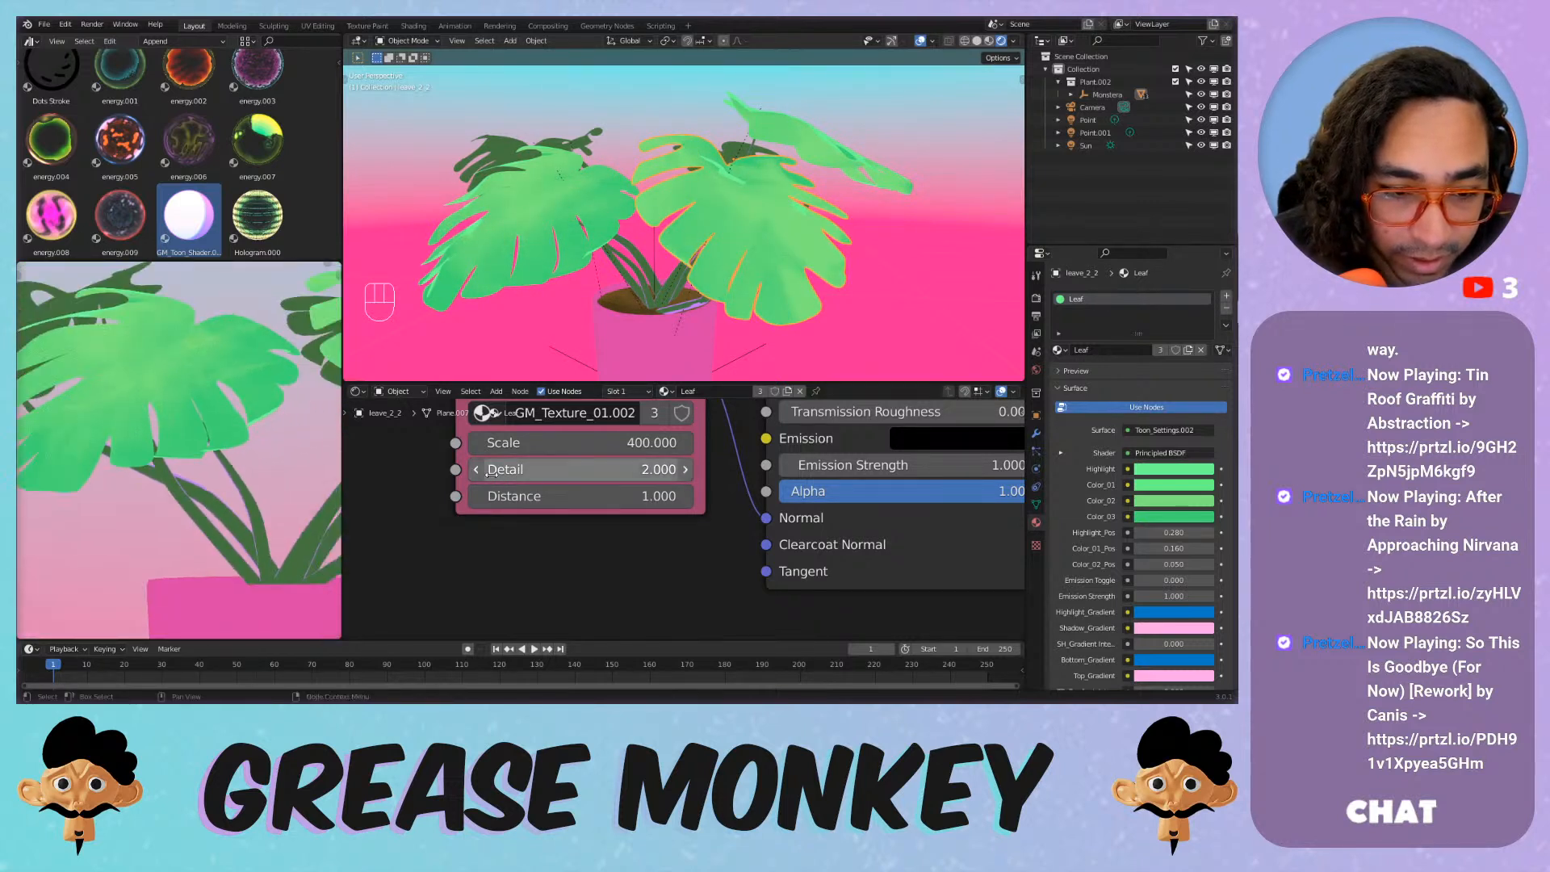
left_click_drag(565, 472, 501, 473)
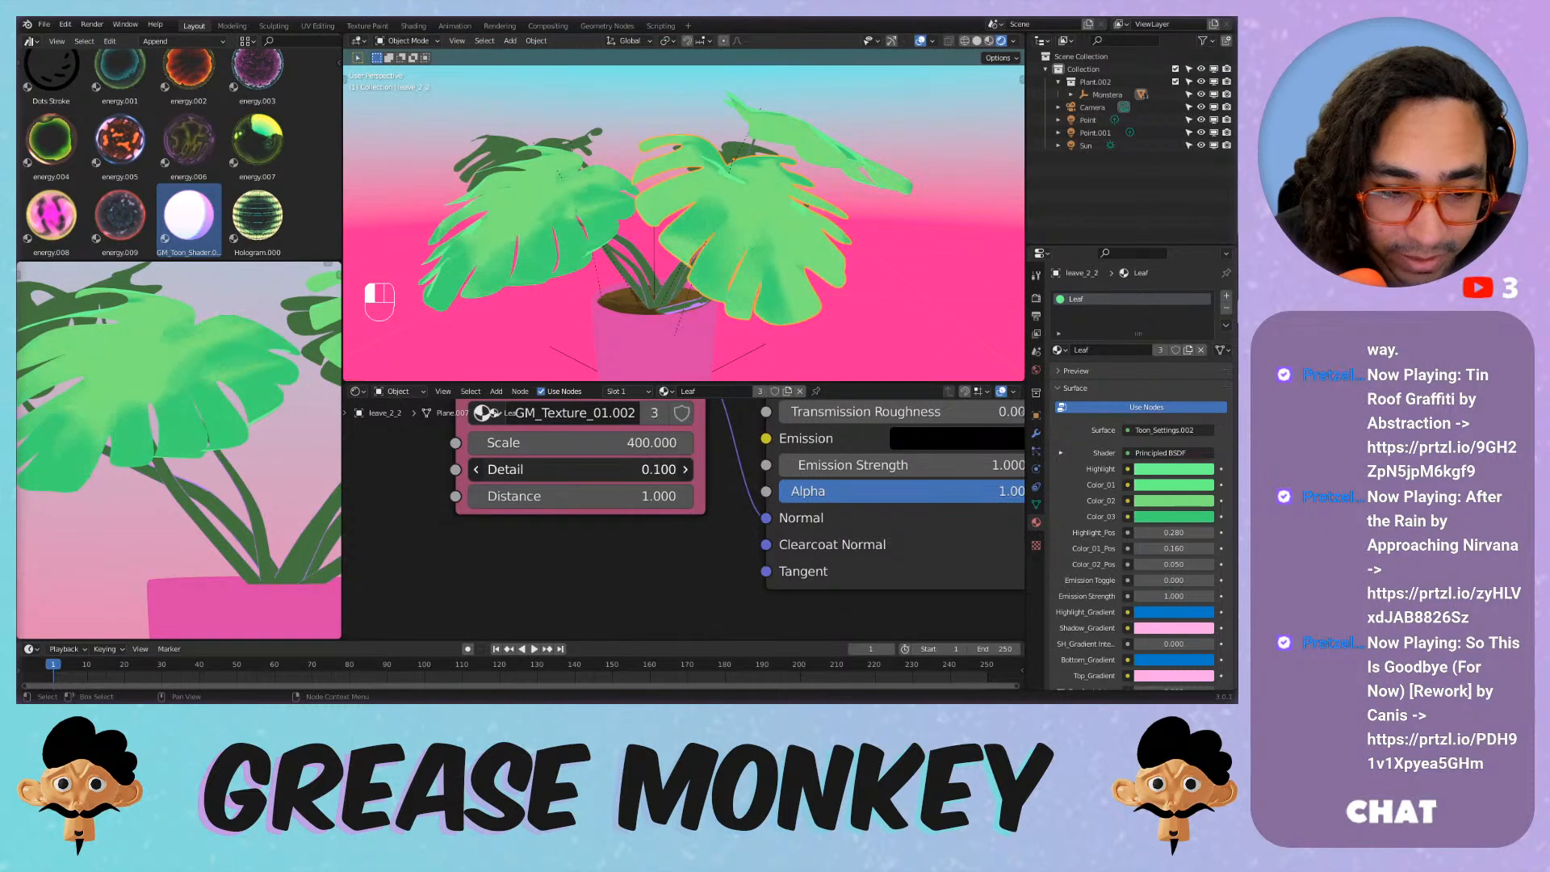
Select the original point light above the plant, set its Power to 3.3 W, and check the front leaves' shading.
scroll(769, 233, "down", 6)
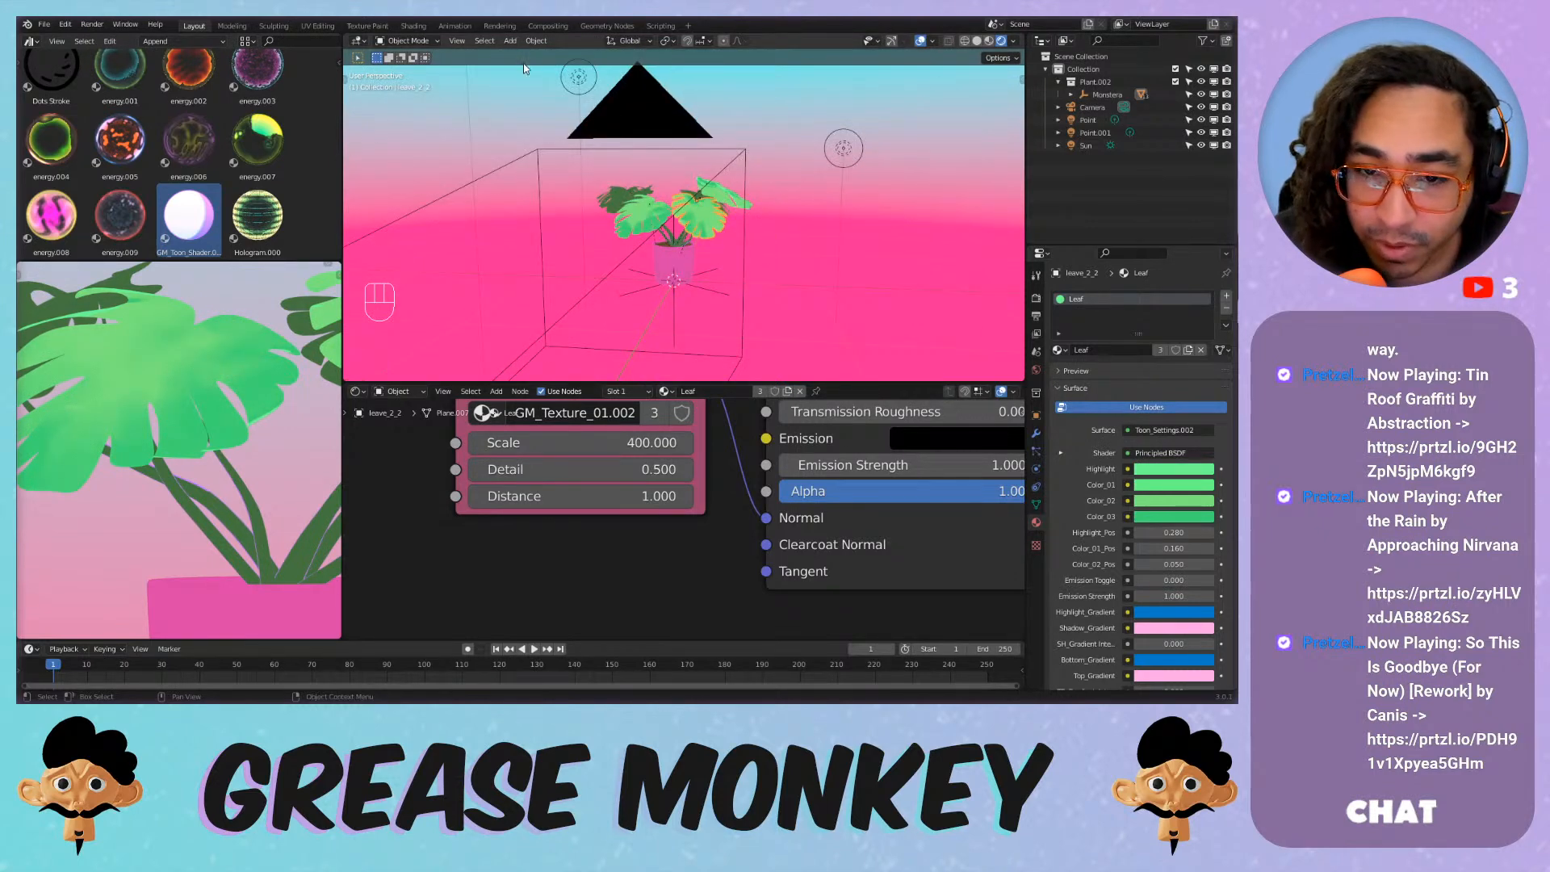
left_click(578, 81)
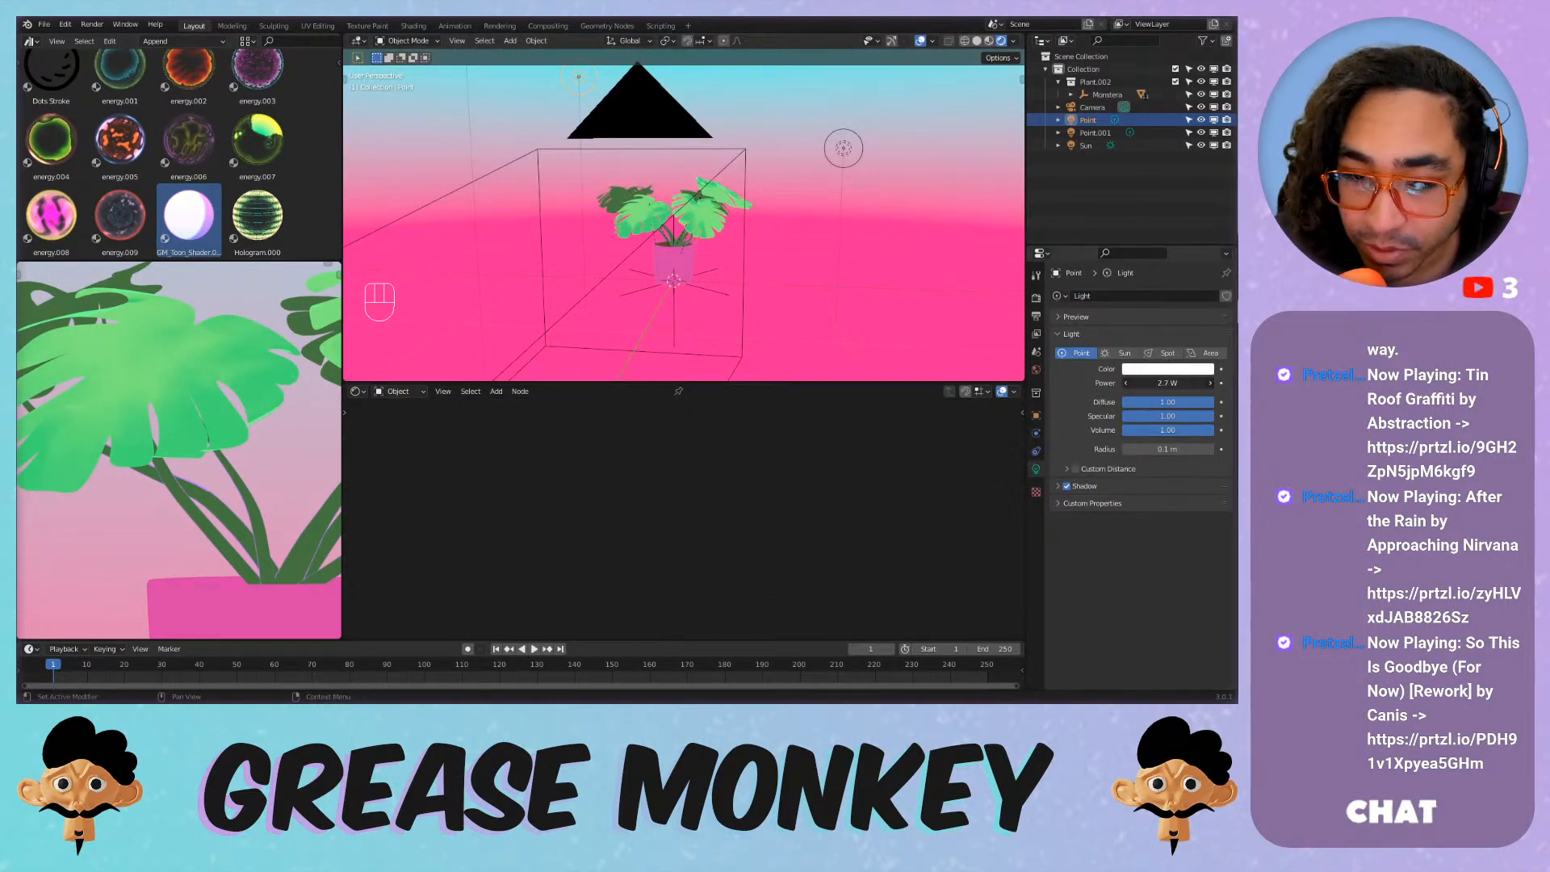
left_click_drag(1167, 382, 1177, 383)
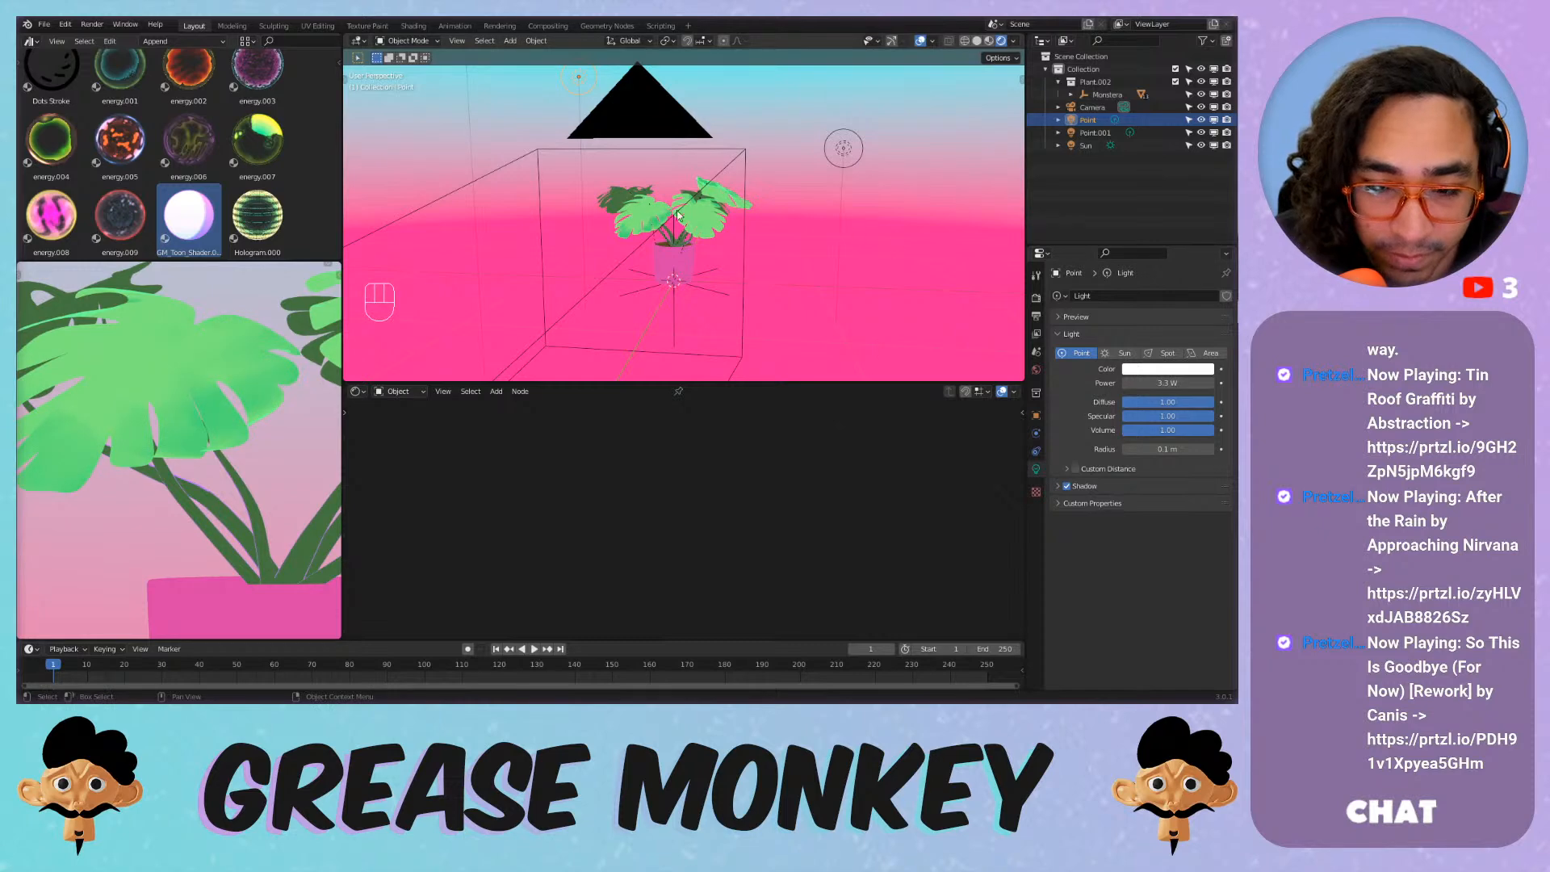
scroll(644, 202, "up", 5)
scroll(618, 202, "up", 6)
scroll(609, 202, "down", 3)
middle_click_drag(609, 202, 833, 212)
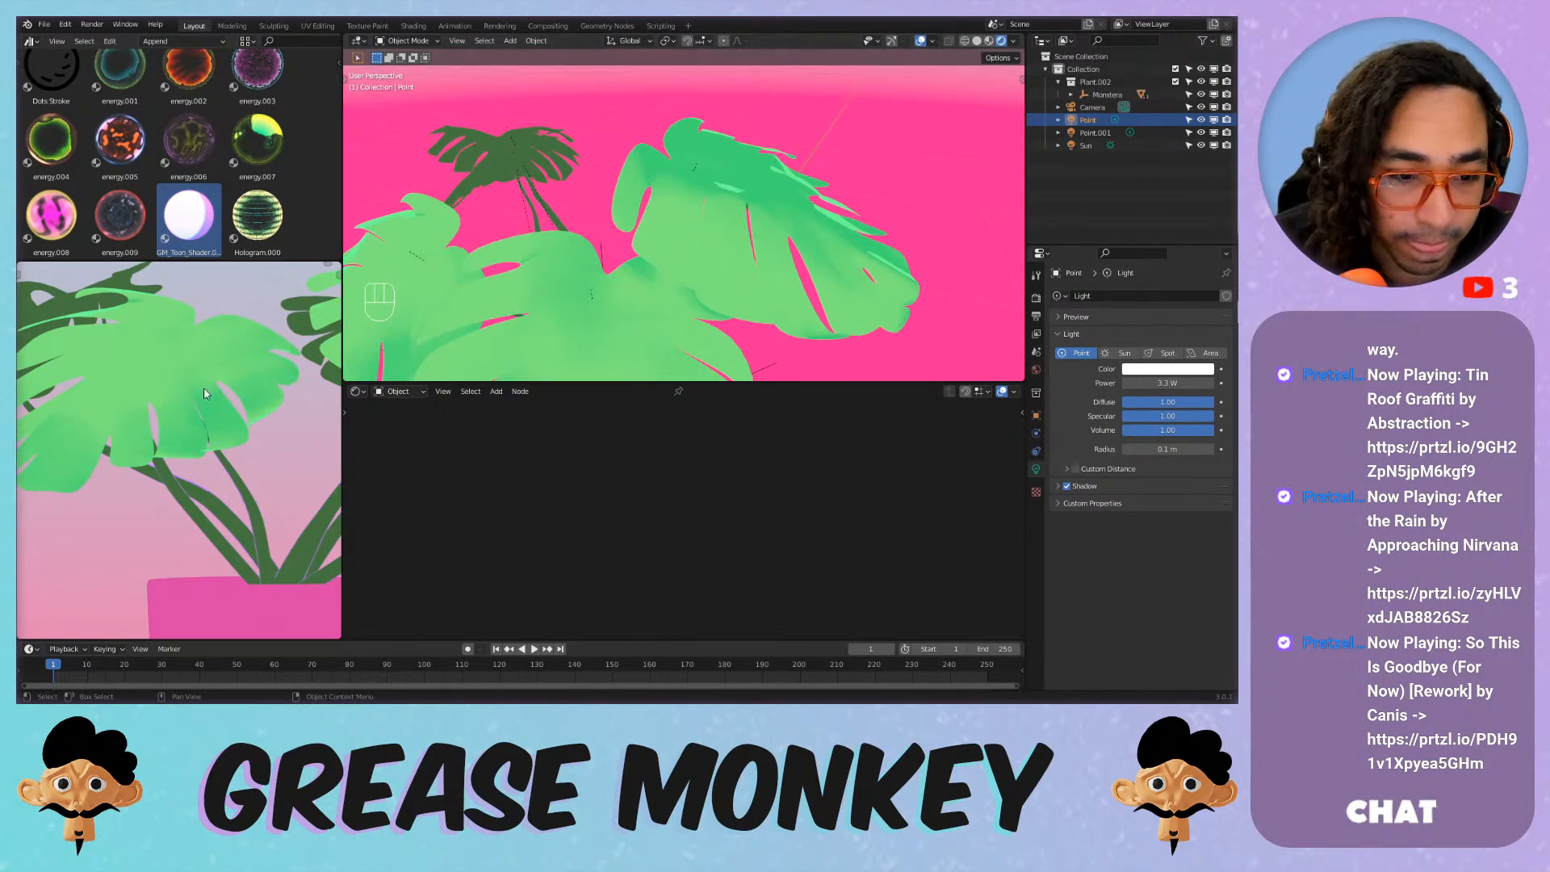
scroll(204, 393, "down", 3)
scroll(677, 227, "down", 6)
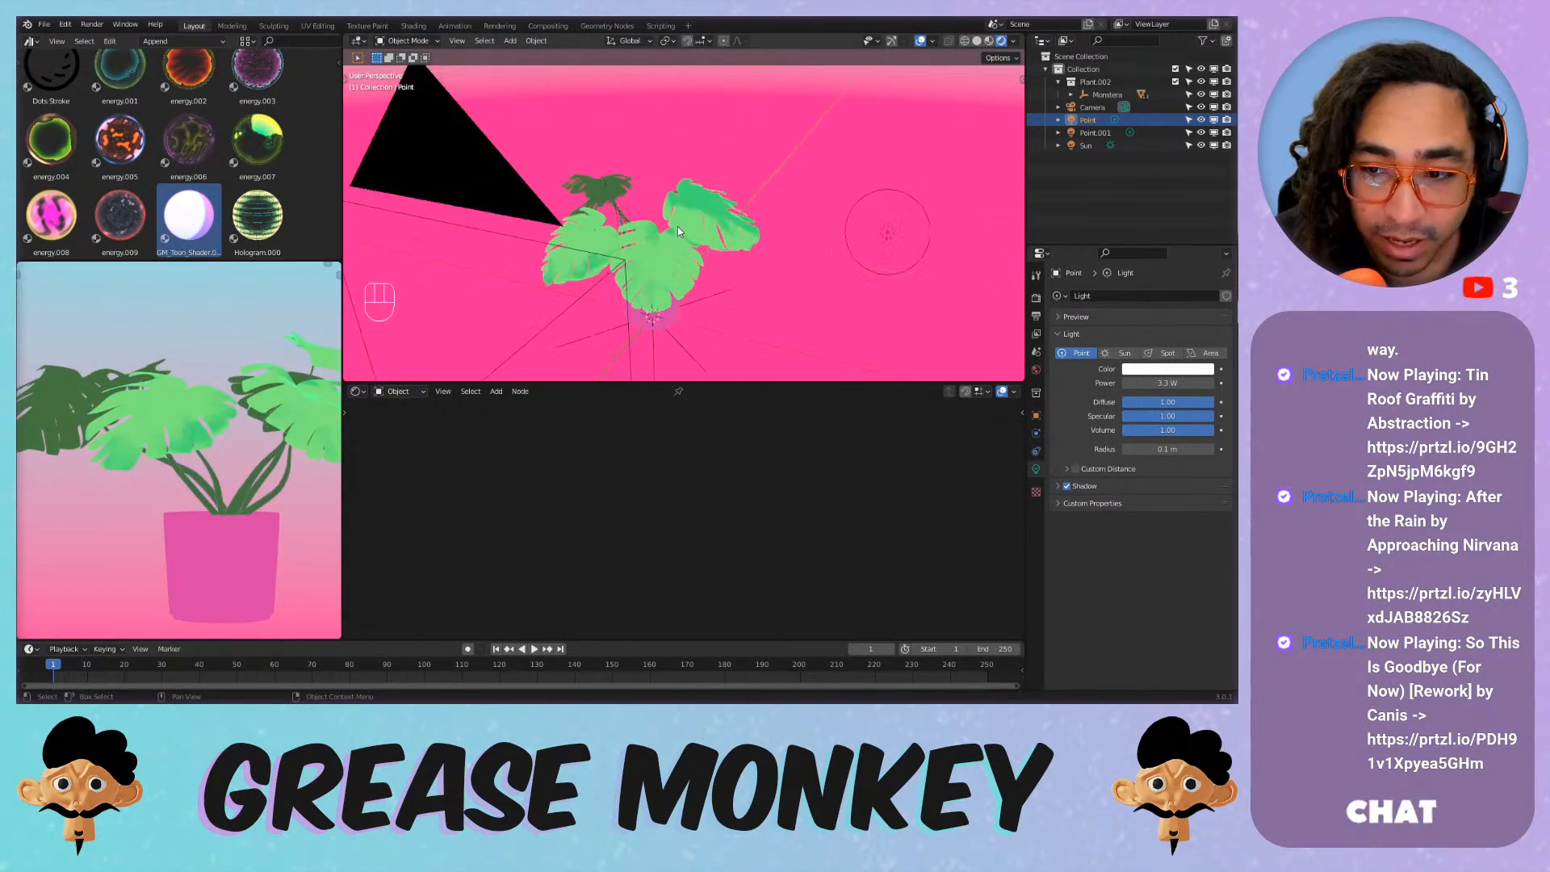
Duplicate the Point.001 light and place the copy low beside the pot.
middle_click_drag(699, 323, 709, 292)
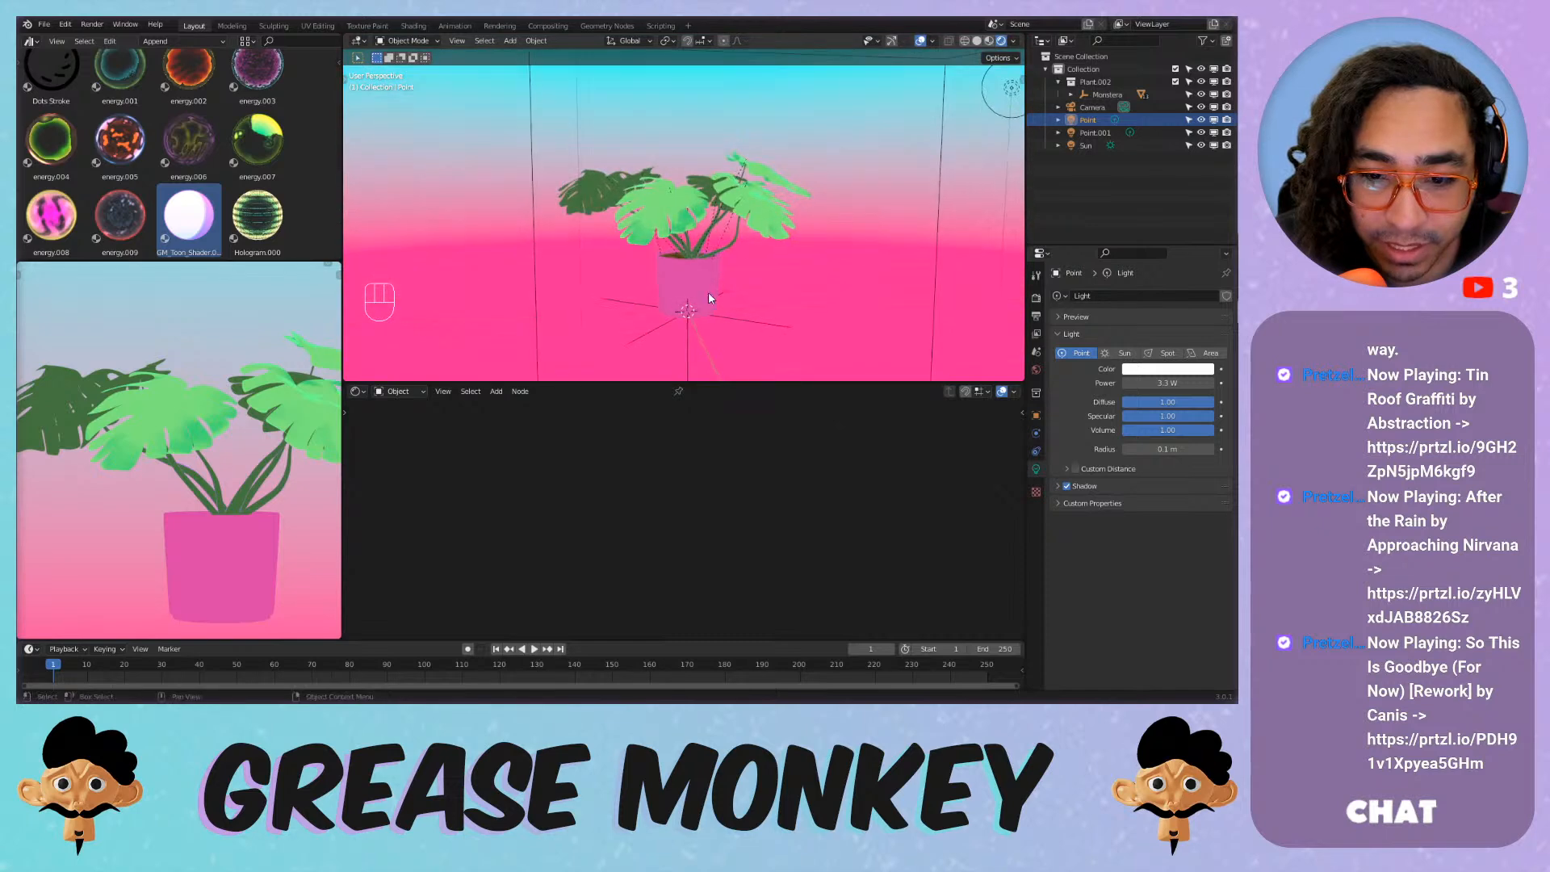
left_click(690, 301)
scroll(729, 177, "down", 3)
mouse_move(697, 185)
middle_mouse_down()
mouse_move(704, 238)
mouse_move(725, 175)
middle_mouse_up()
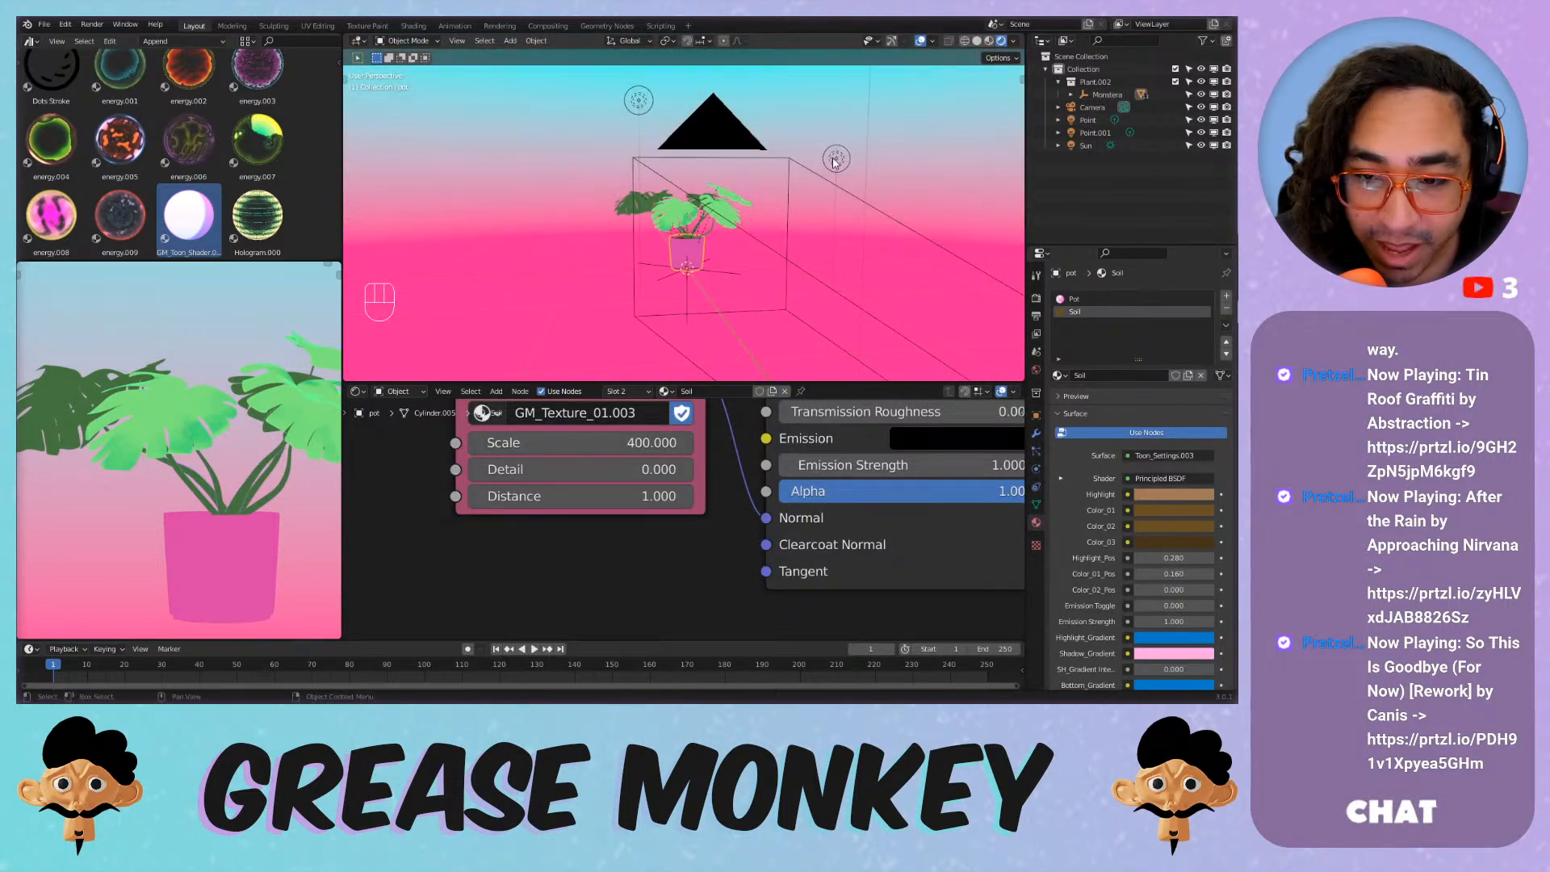
left_click(838, 161)
key("shift")
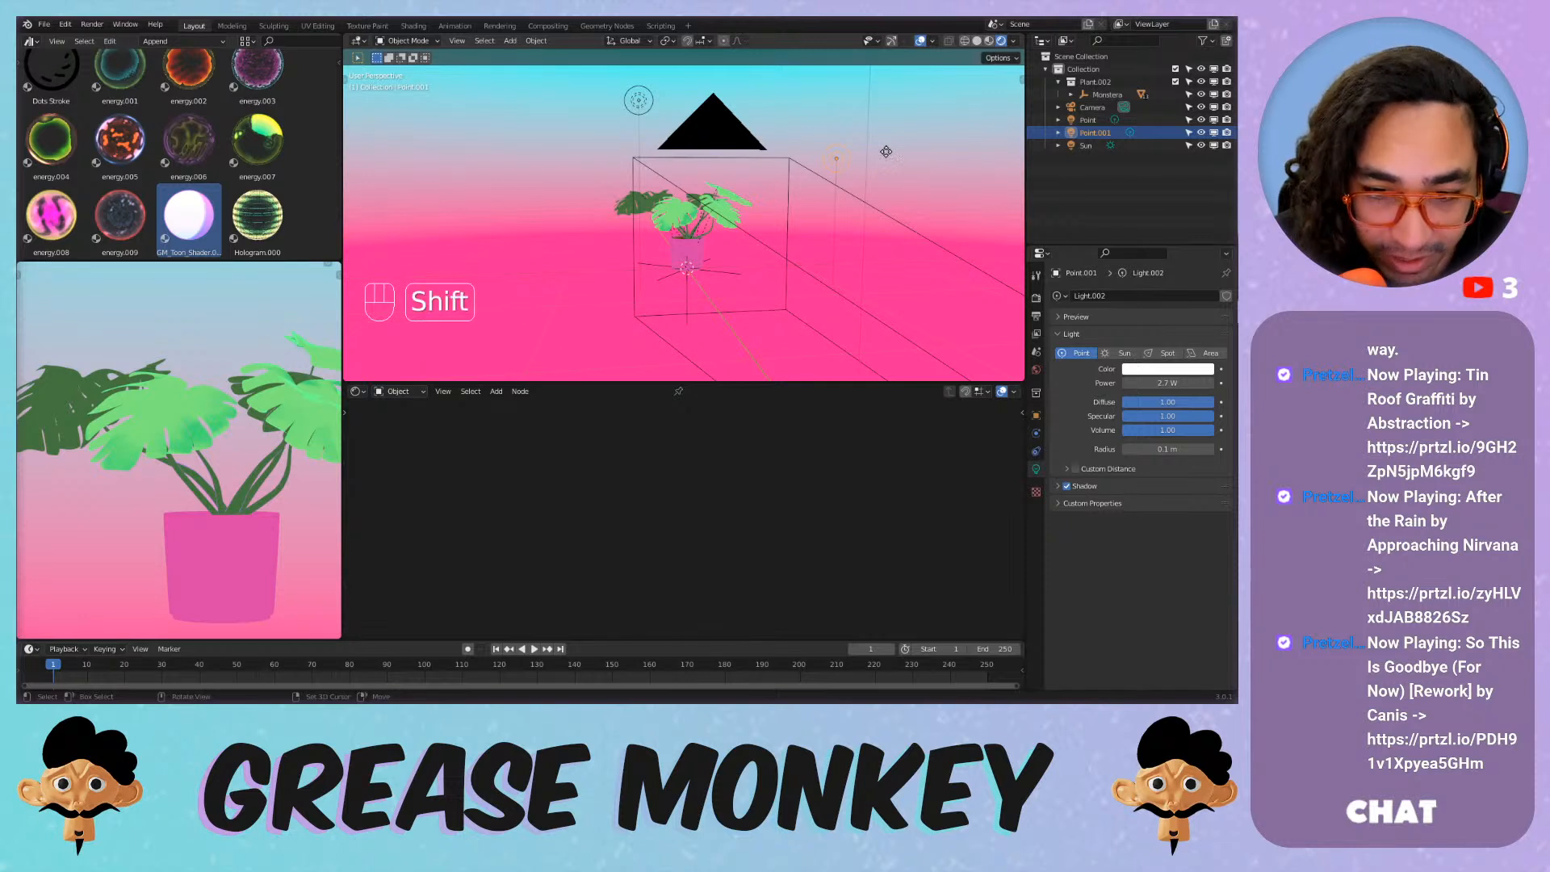
key("shift+d")
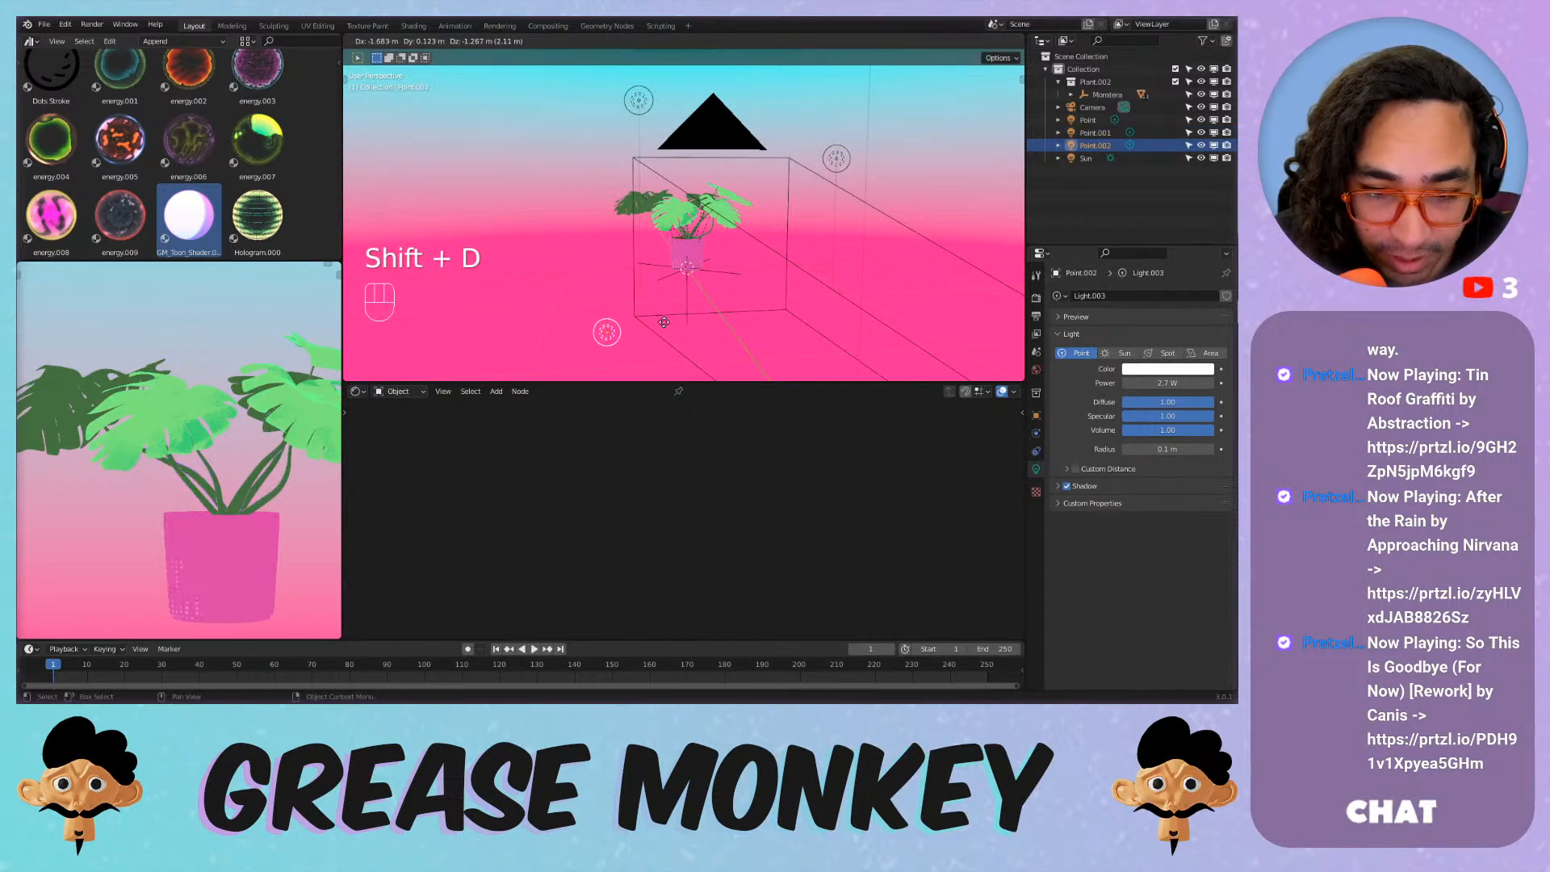
left_click(642, 274)
scroll(638, 279, "up", 5)
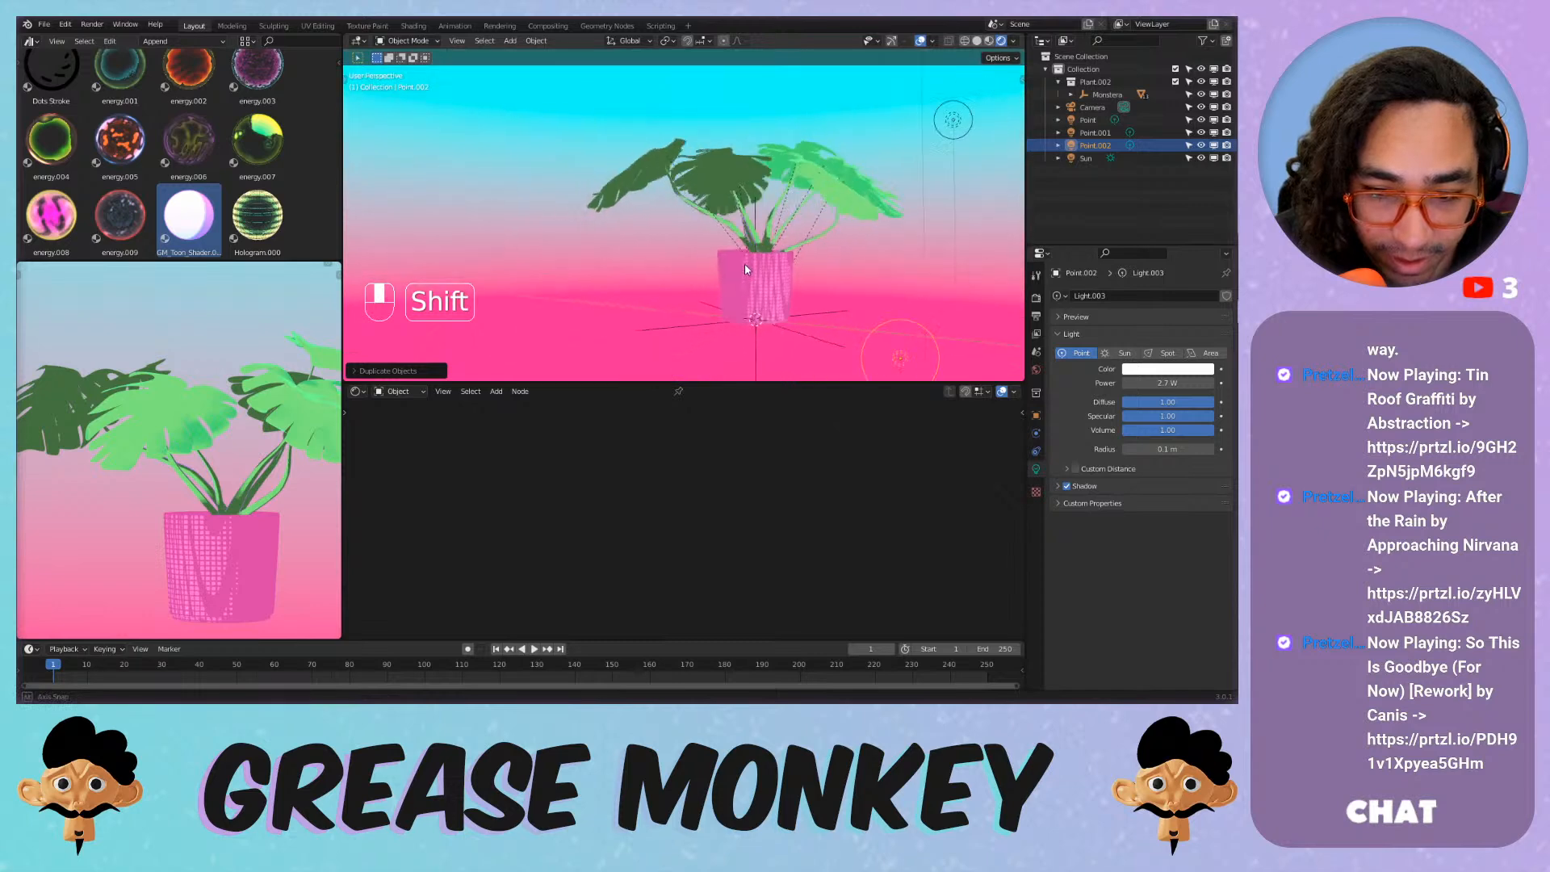
middle_click_drag(745, 263, 928, 327)
Reposition the new low point light so it lights the front side of the pot.
key("g")
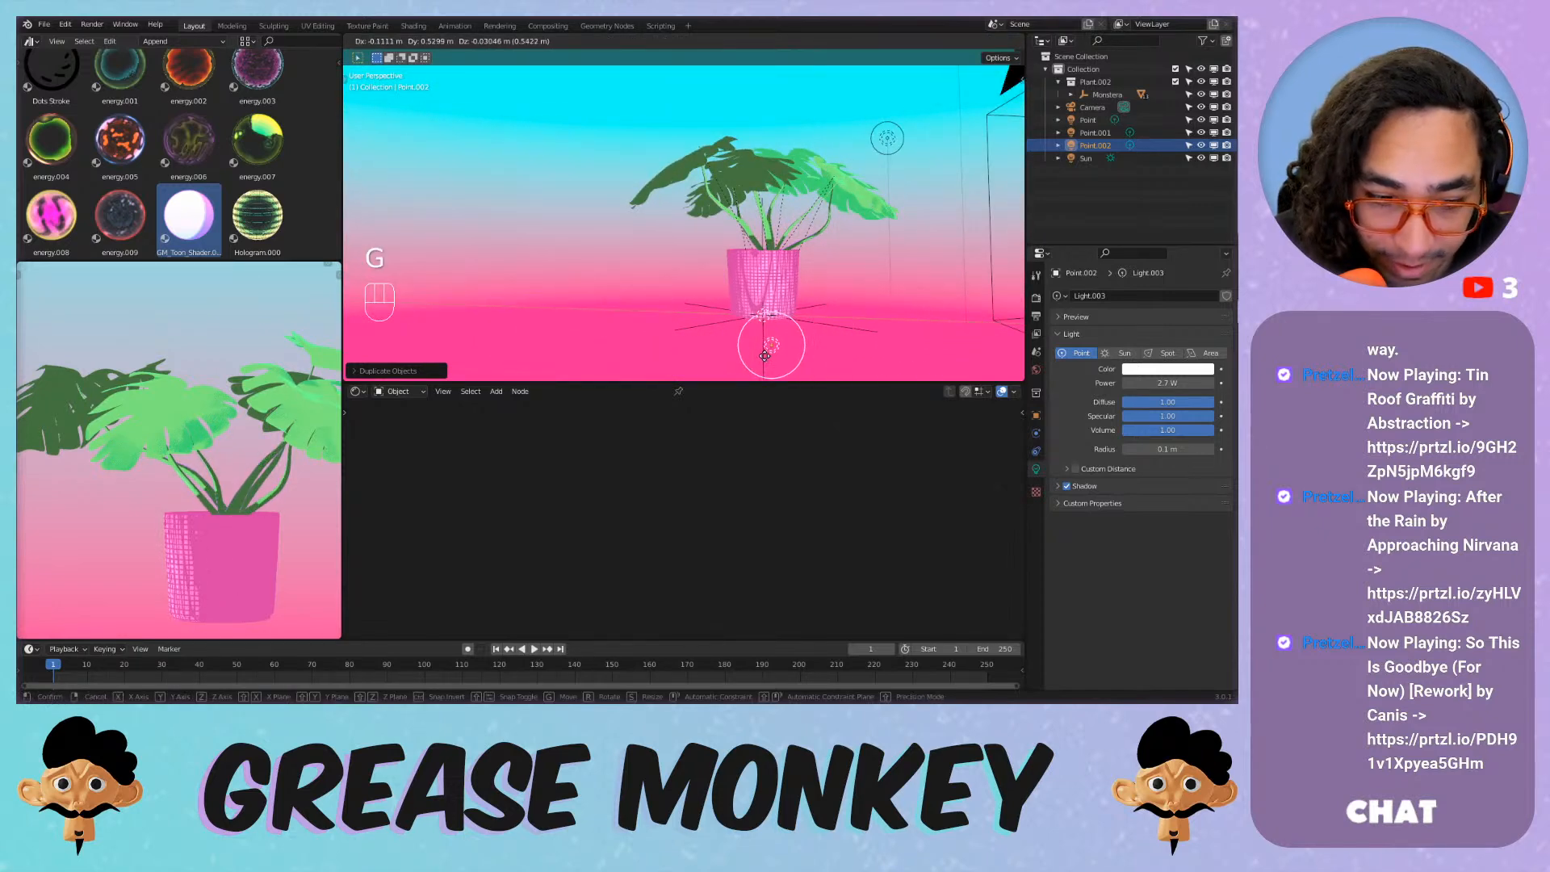
left_click(869, 339)
middle_click_drag(868, 339, 721, 330)
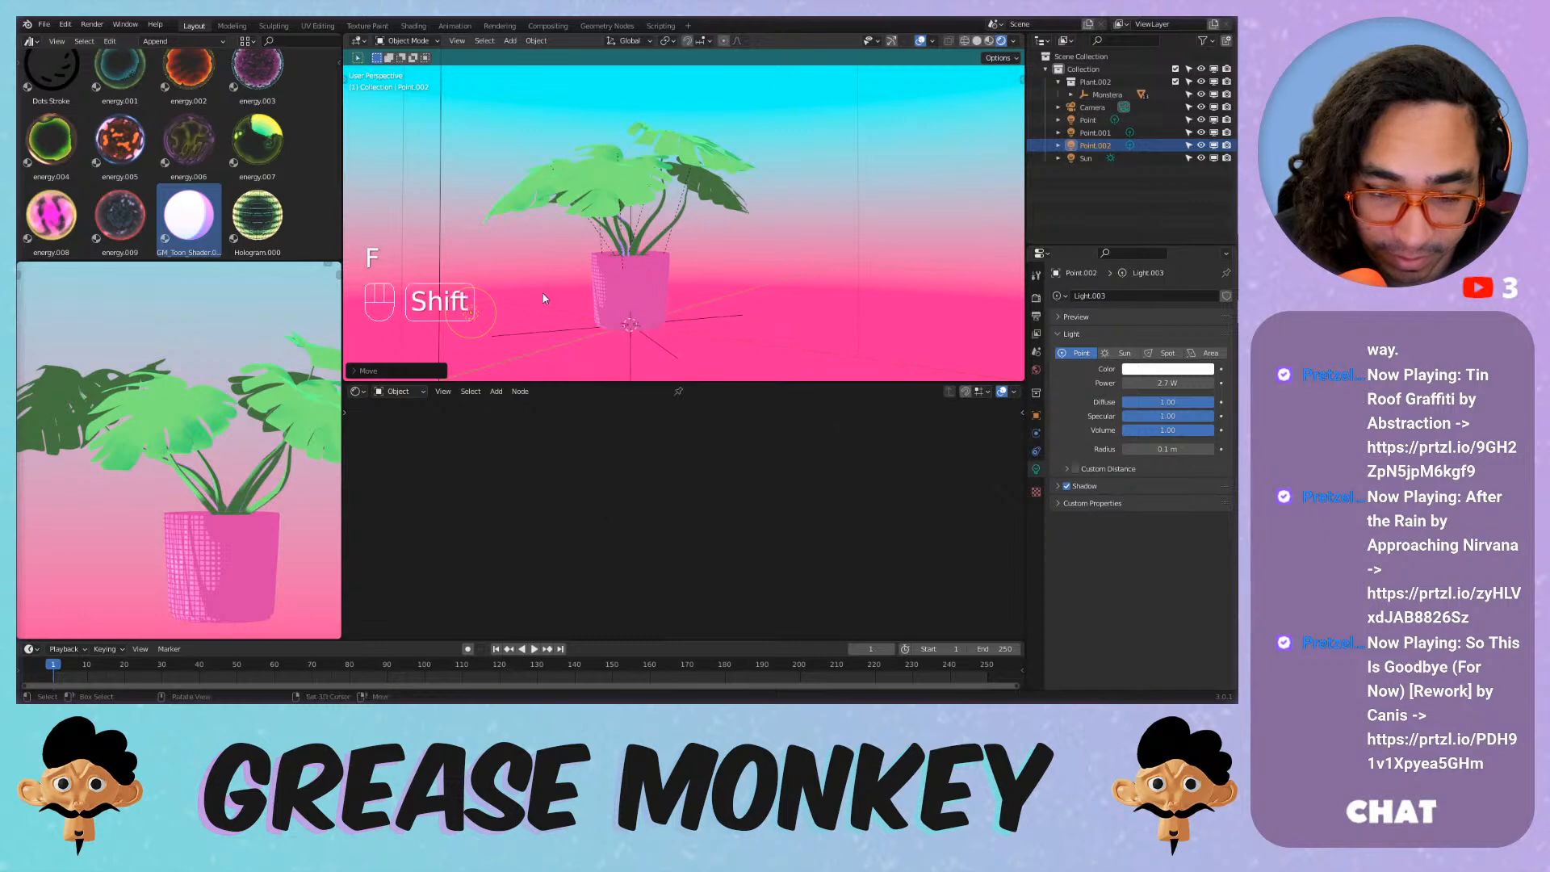
middle_click_drag(543, 298, 628, 312)
scroll(635, 331, "down", 2)
key("f")
left_click(620, 313)
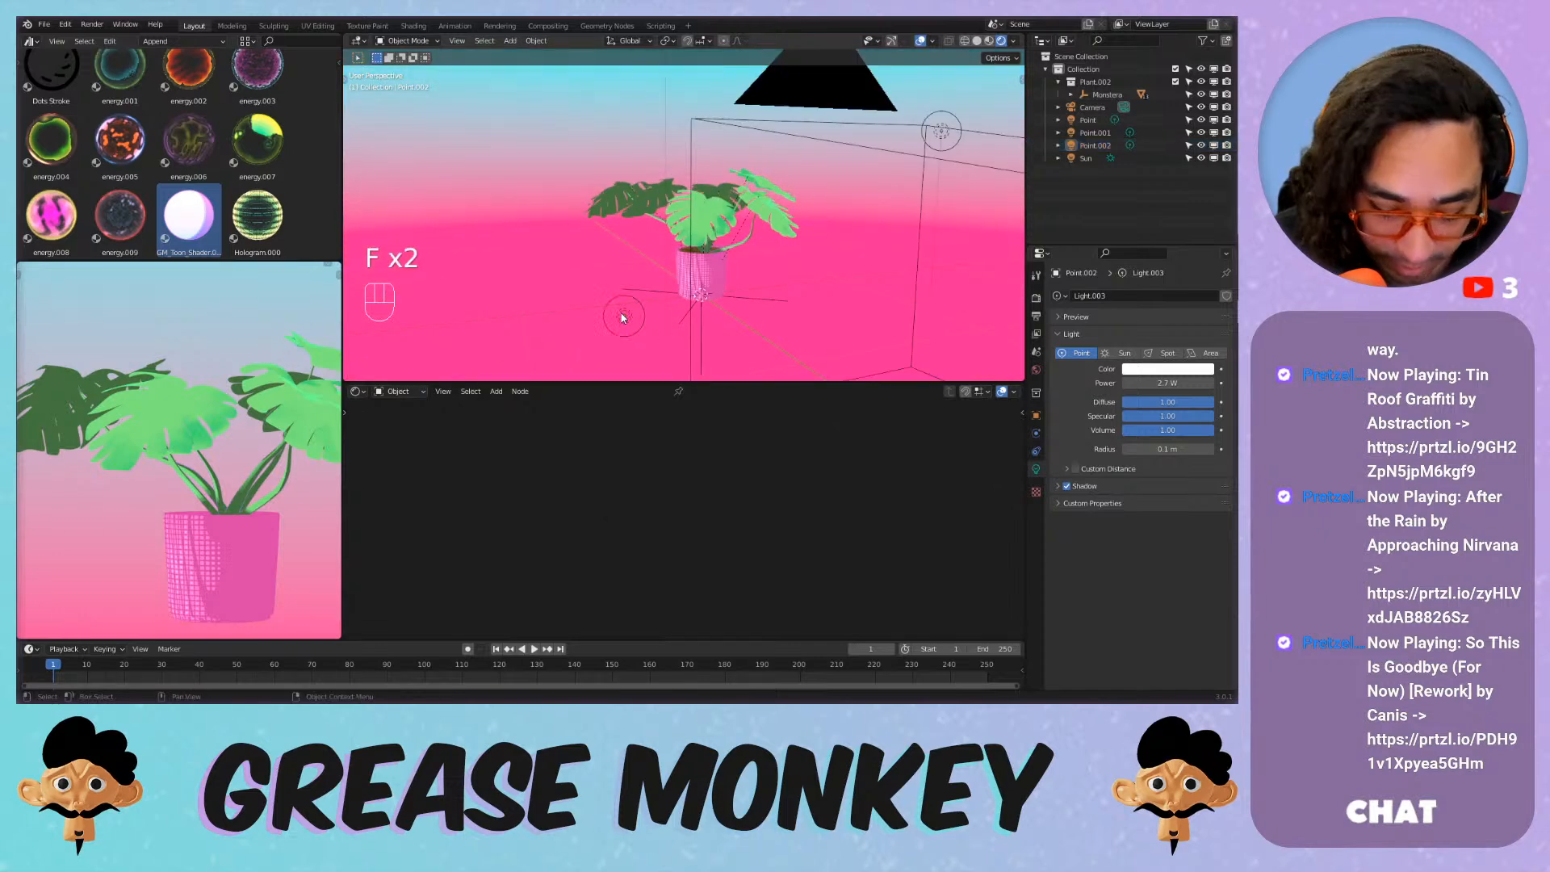
left_click(626, 318)
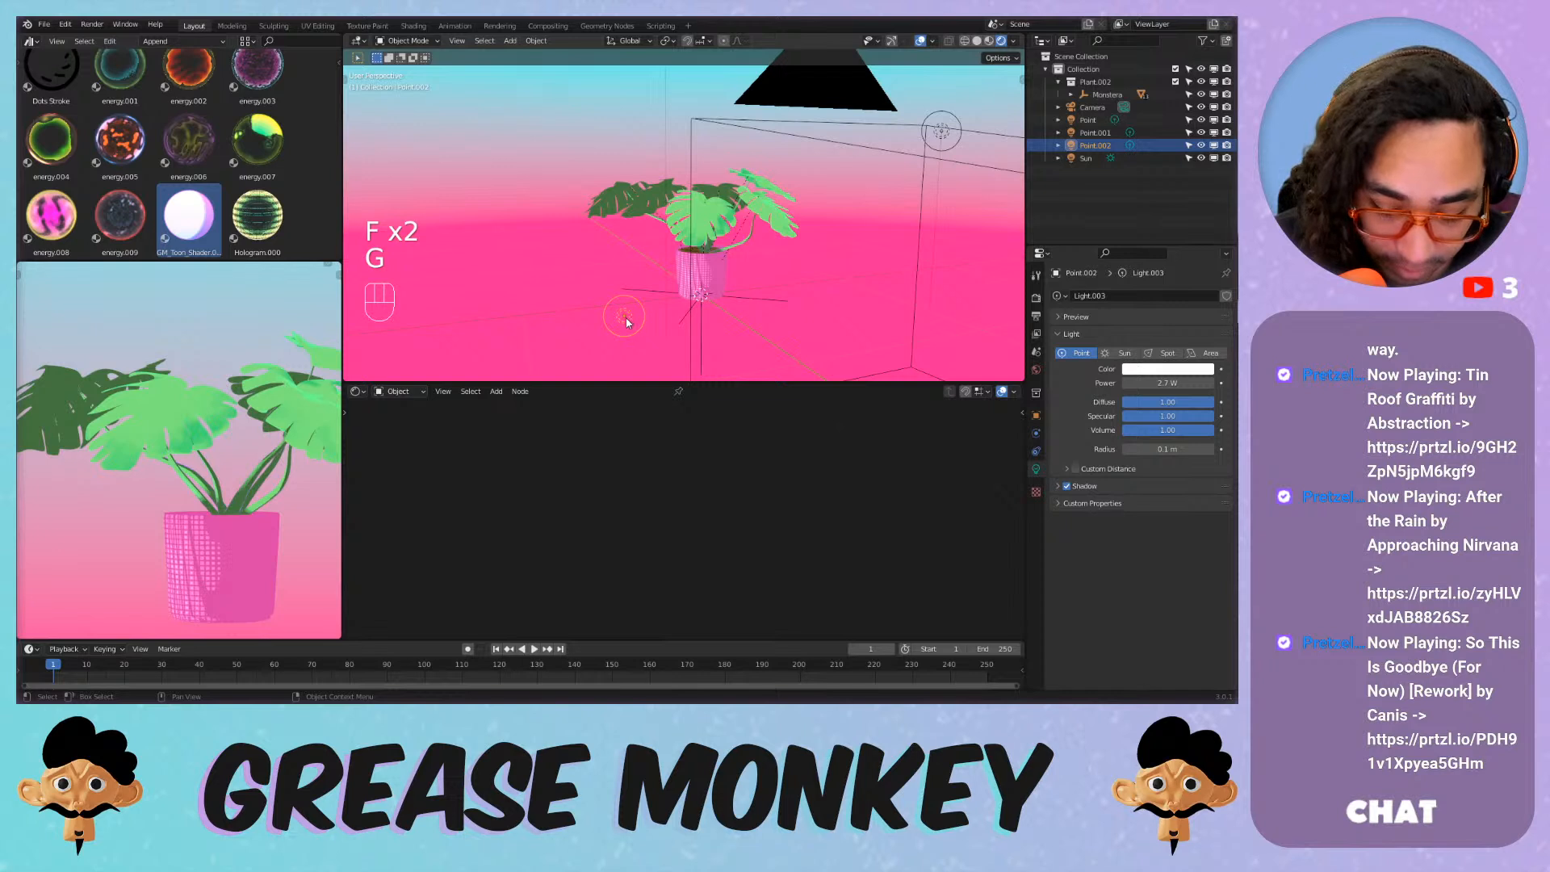
key("g")
left_click(653, 335)
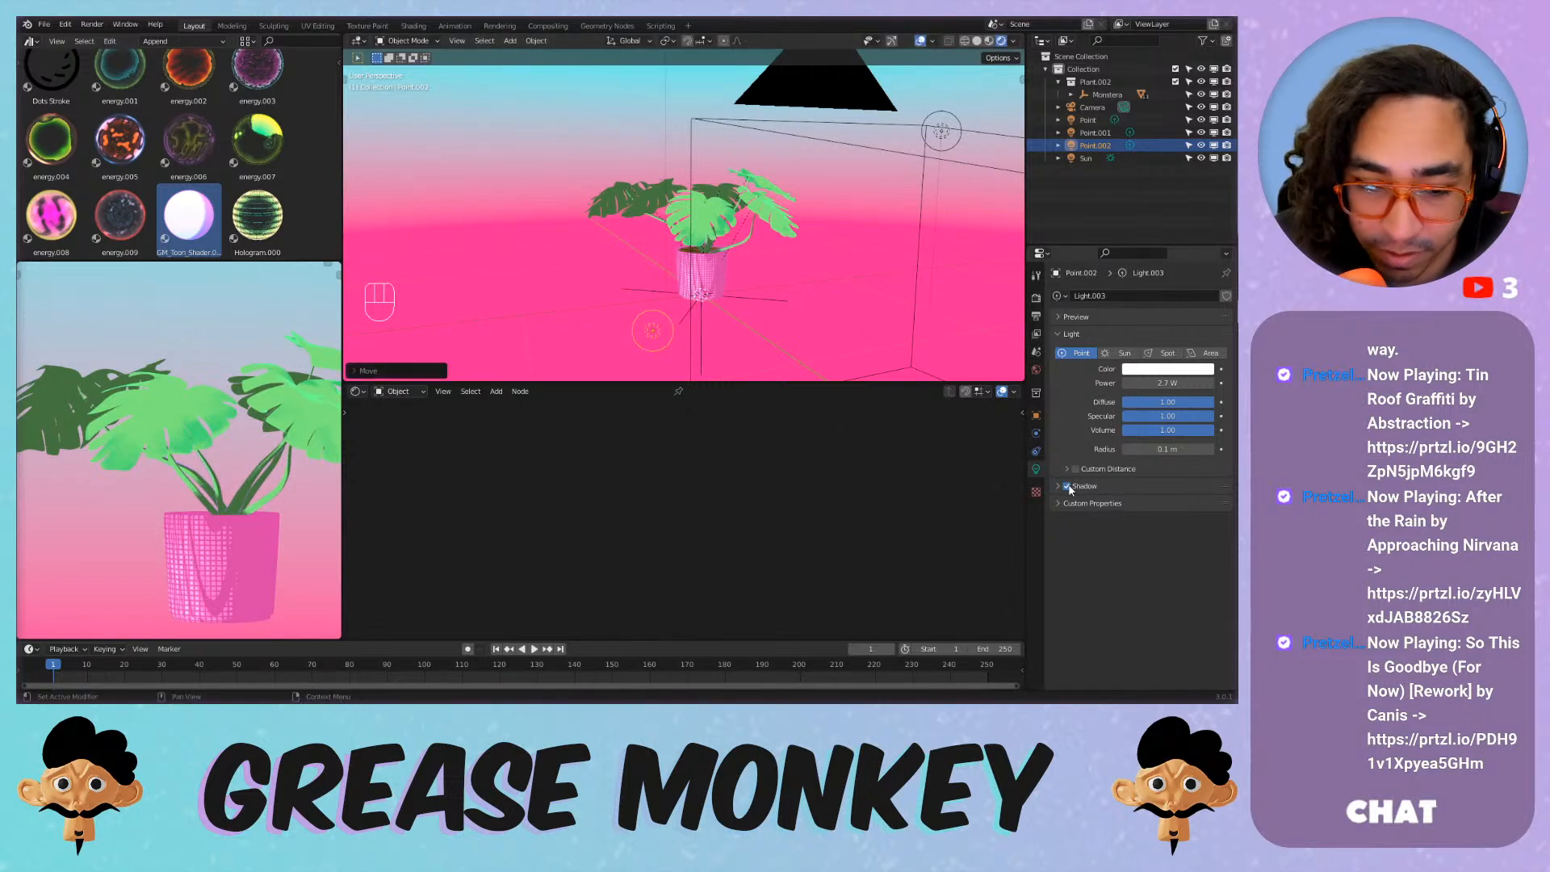
Turn off Shadow for the new low point light and nudge it slightly lower beside the pot.
middle_click_drag(775, 314, 647, 313, "shift")
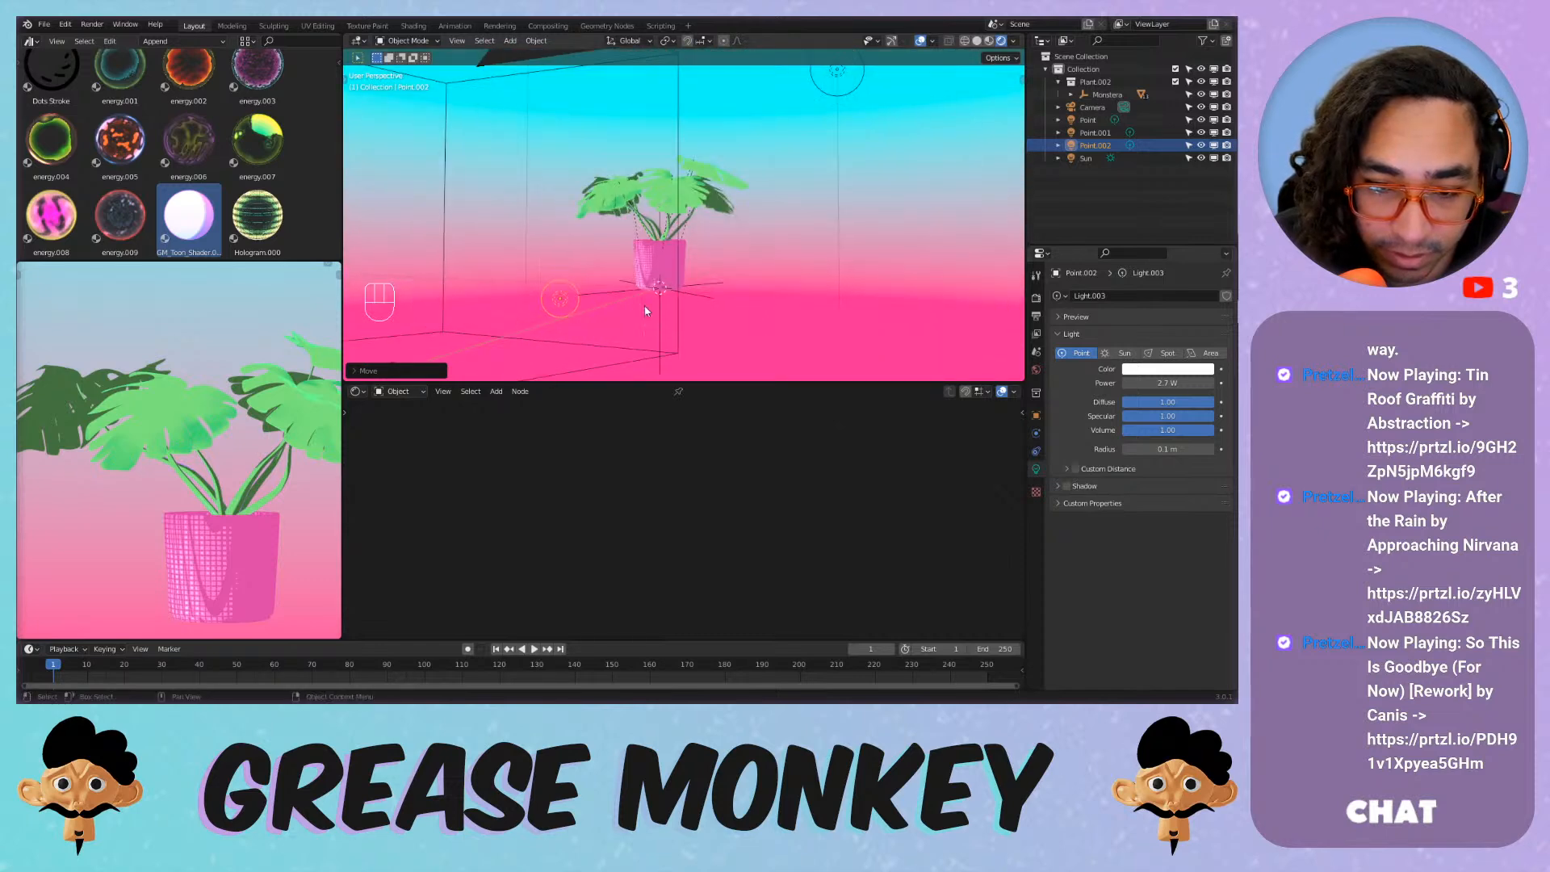
key("g")
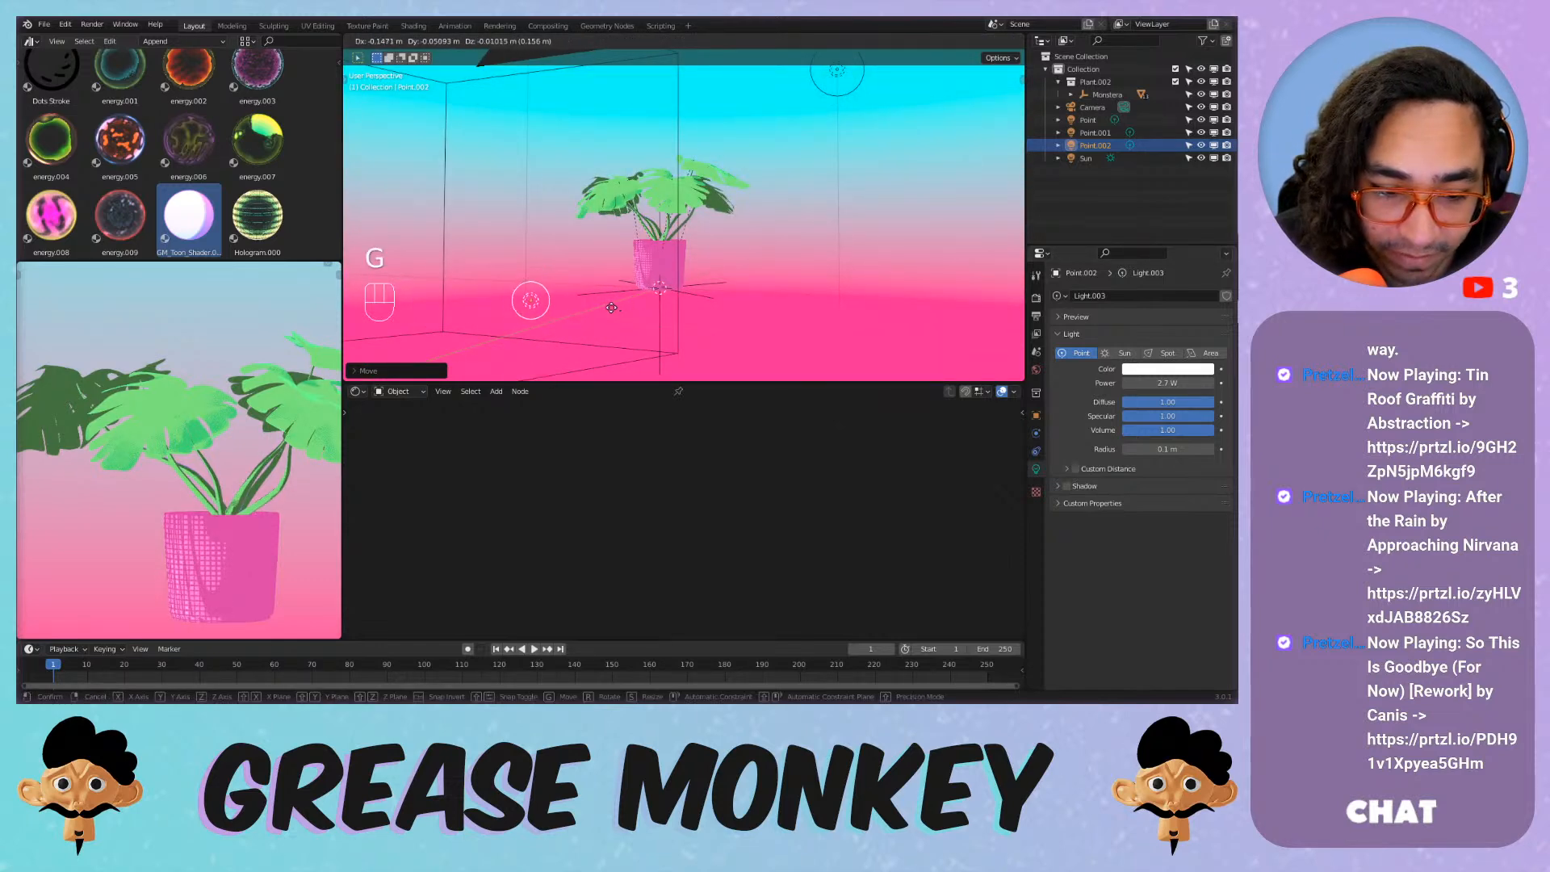
left_click(639, 322)
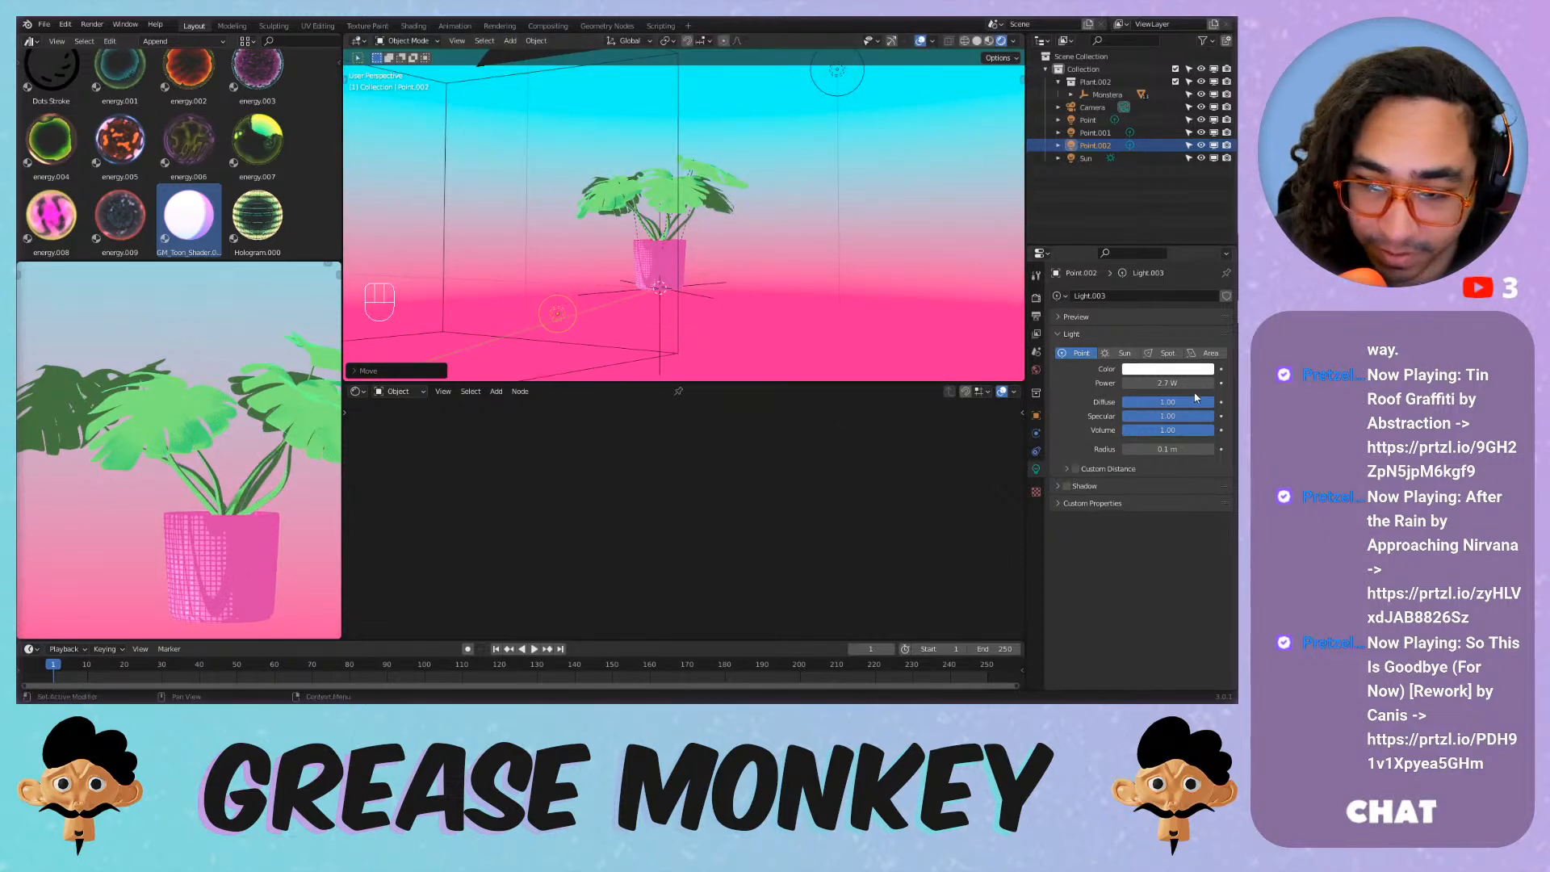
Set the low point light's Power to 5.1 W.
mouse_move(1170, 383)
left_mouse_down()
mouse_move(1209, 384)
mouse_move(1152, 383)
left_mouse_up()
scroll(393, 368, "down", 1)
scroll(253, 353, "down", 2)
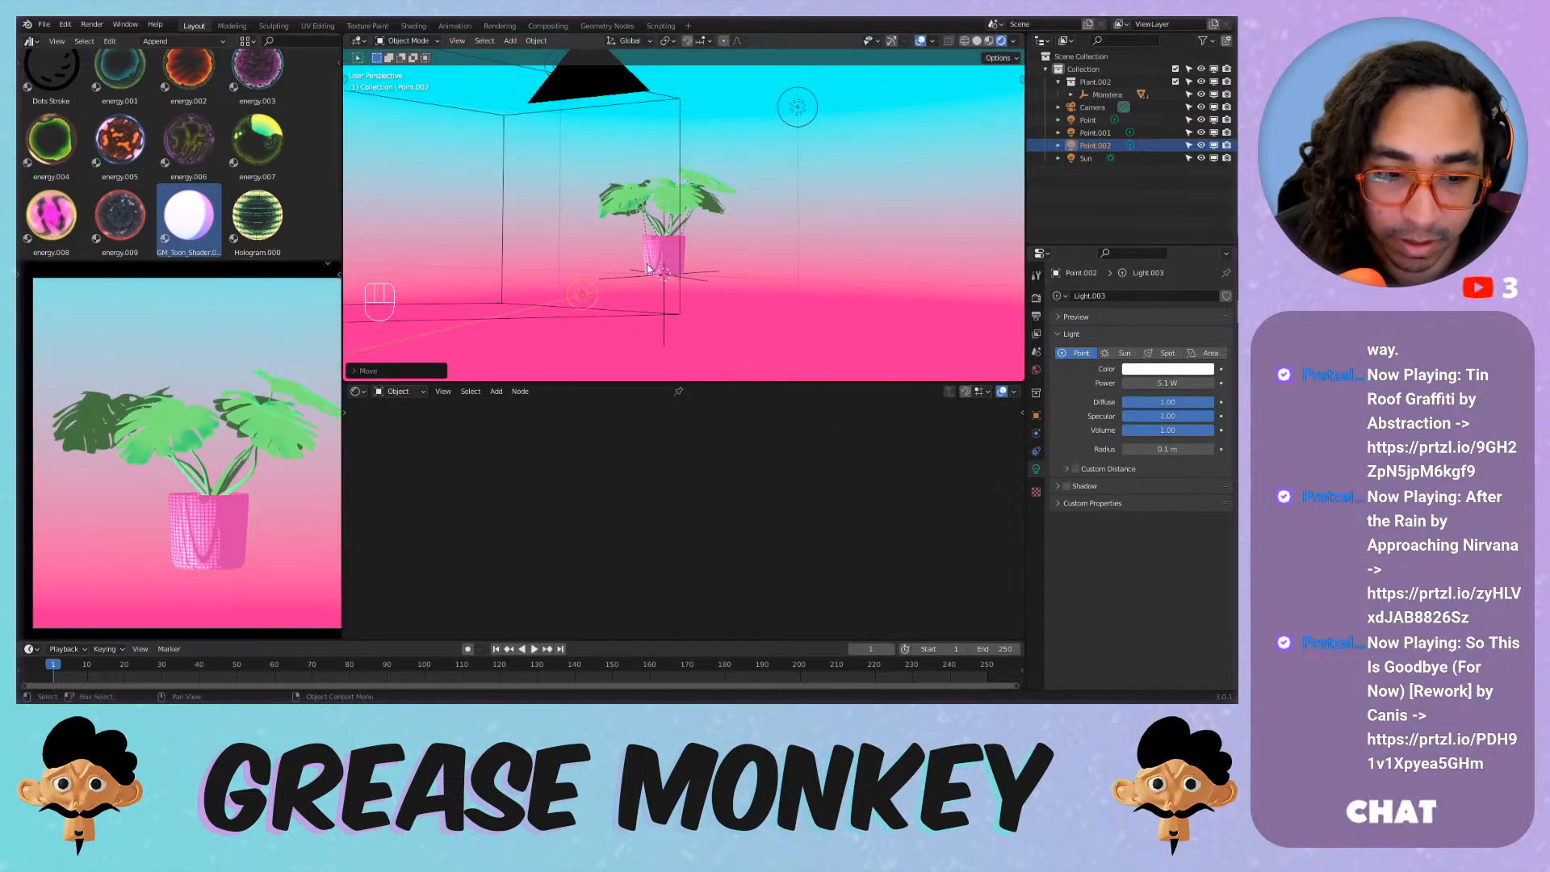
From the camera view, select the pot, activate its Pot material and set the Voronoi Texture Randomness to 1.
key("KP_0")
scroll(668, 237, "up", 4)
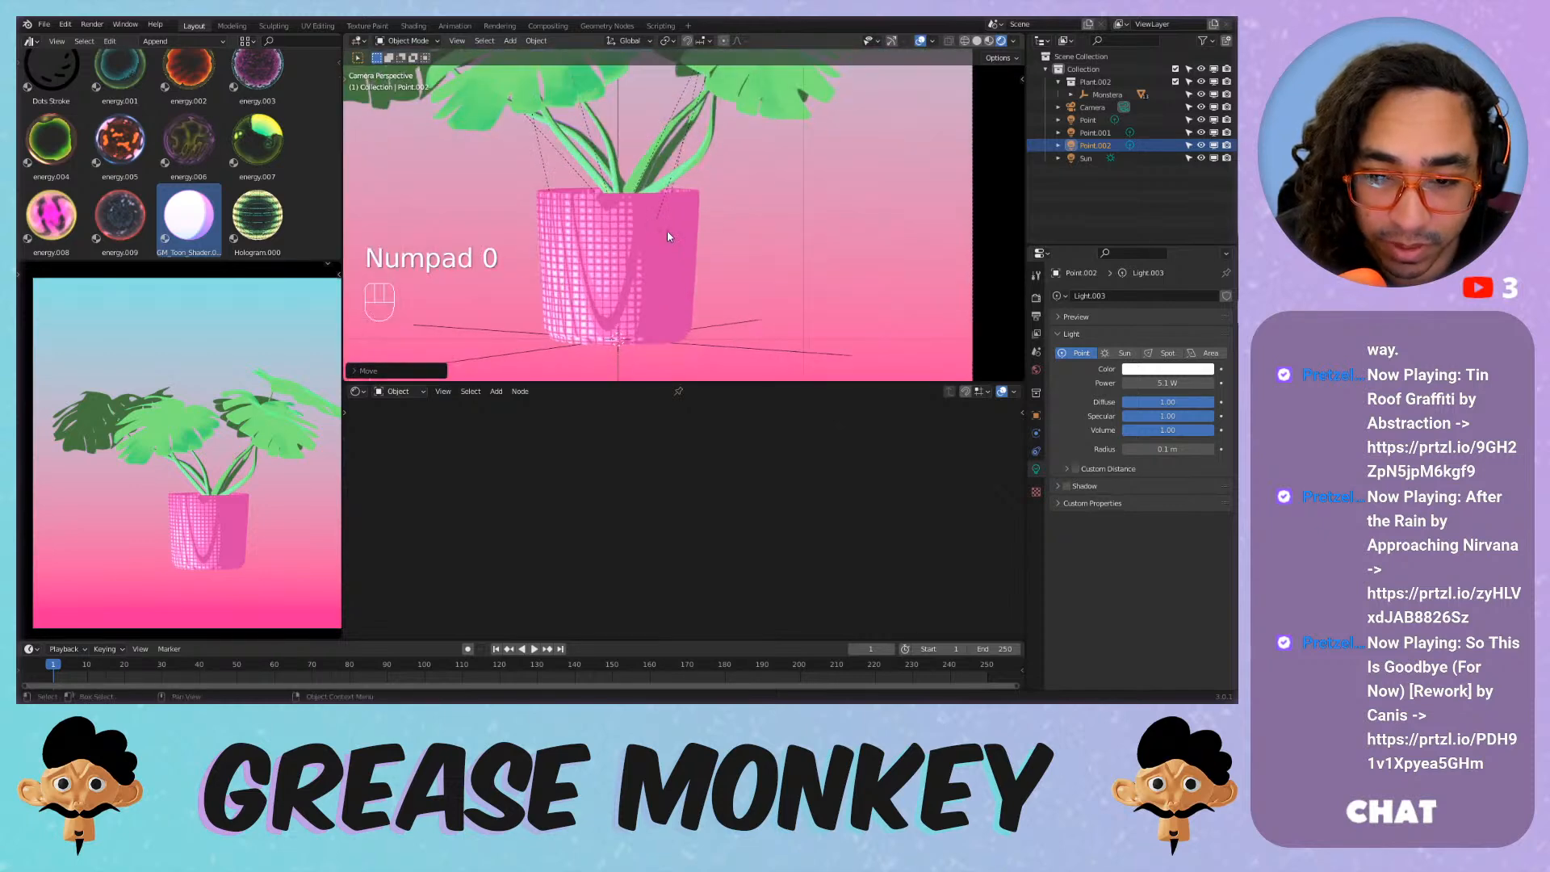
left_click(667, 230)
scroll(611, 545, "down", 3)
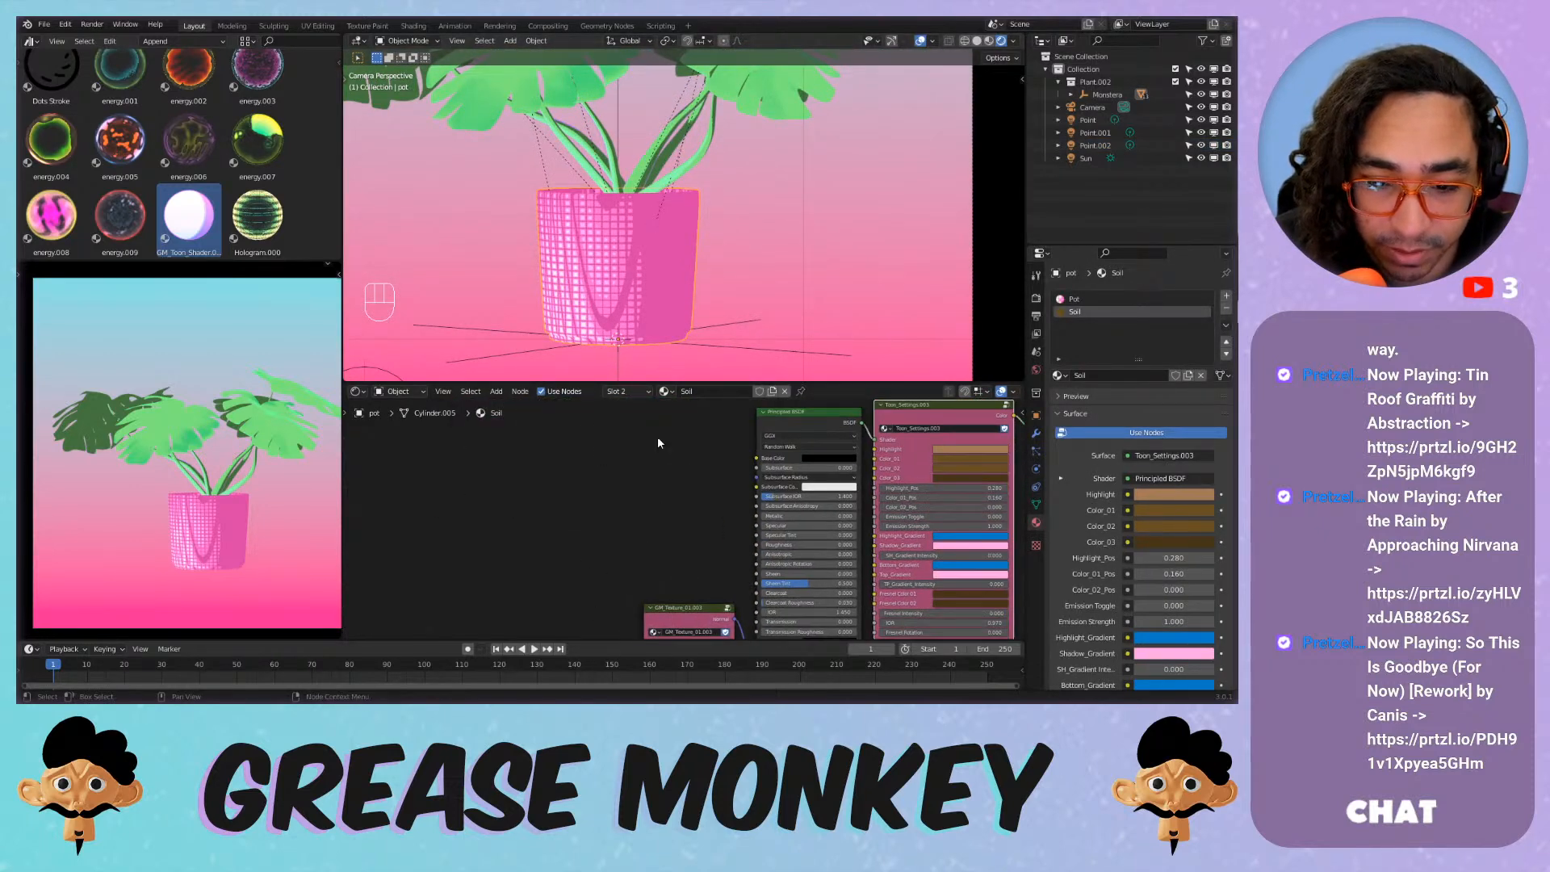
scroll(658, 442, "down", 3)
scroll(658, 452, "up", 1)
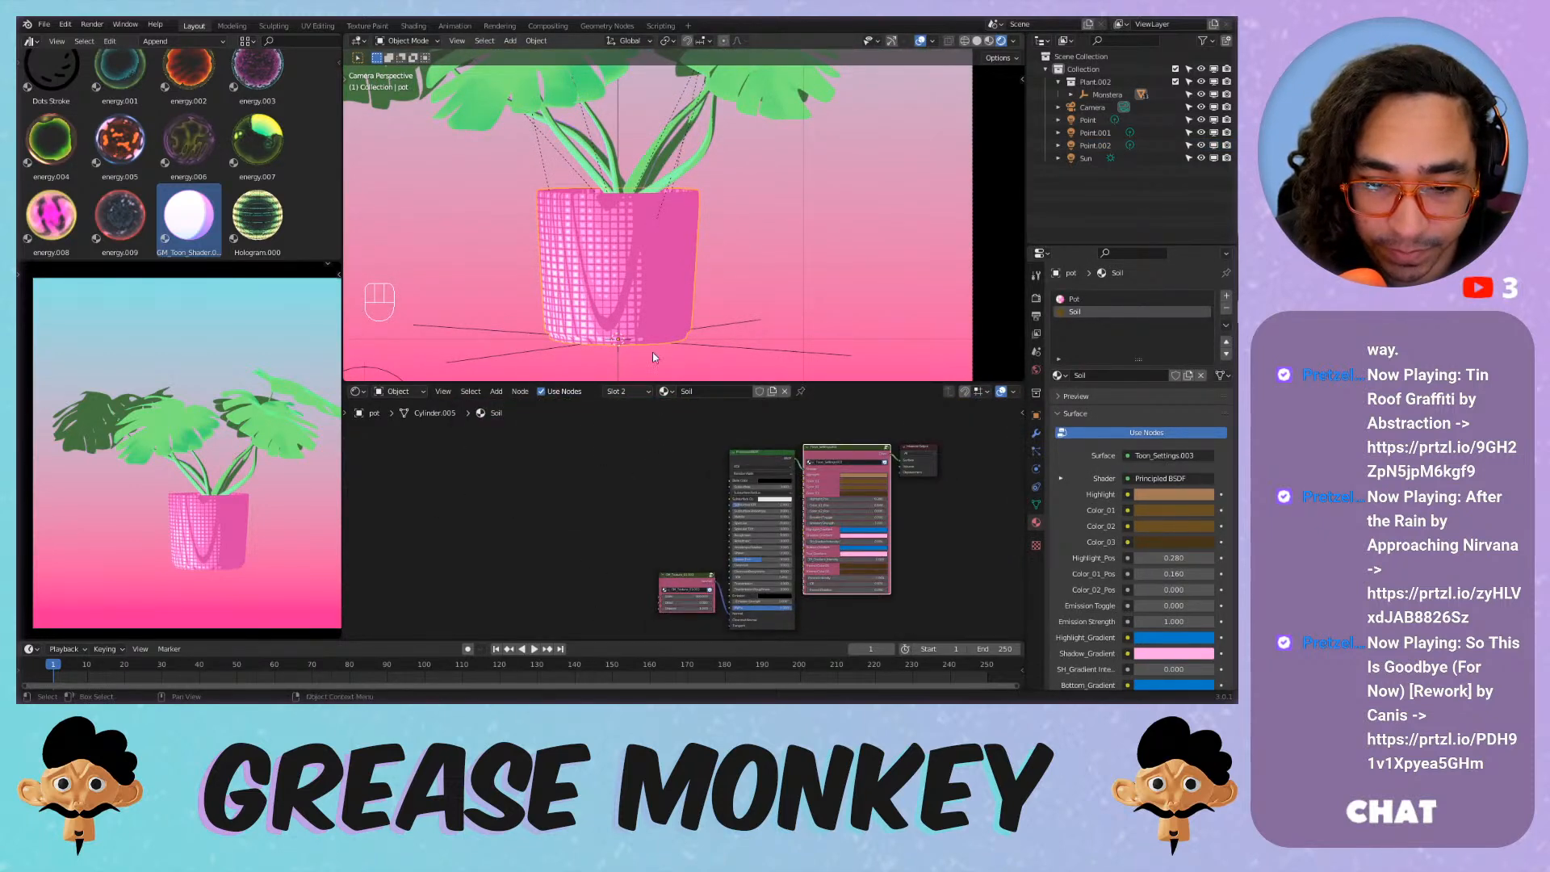
left_click(1074, 299)
scroll(527, 506, "up", 3)
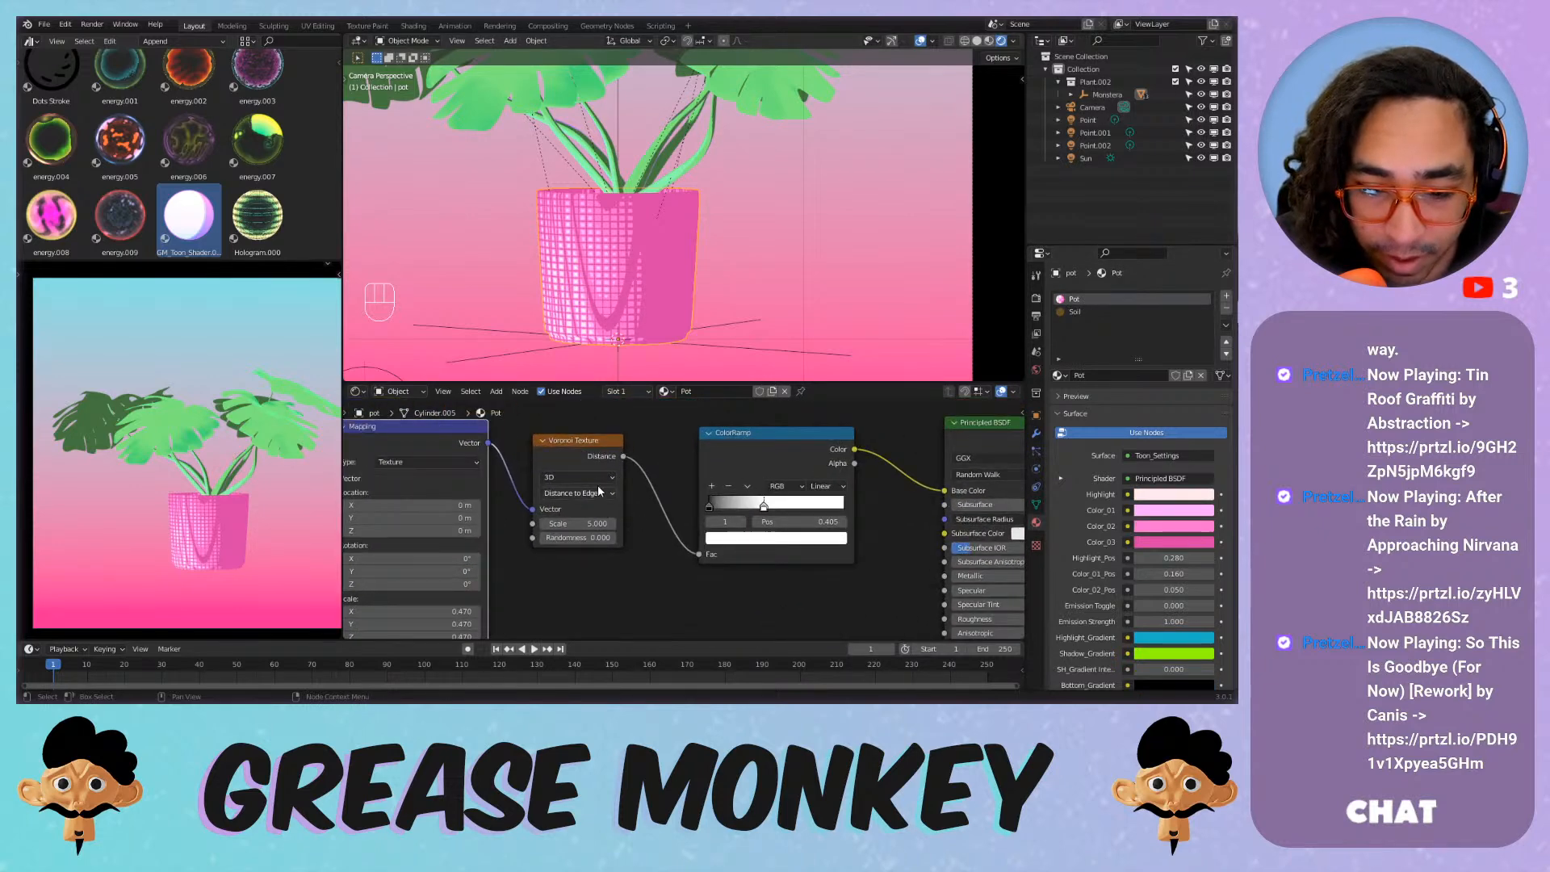
left_click_drag(588, 537, 638, 538)
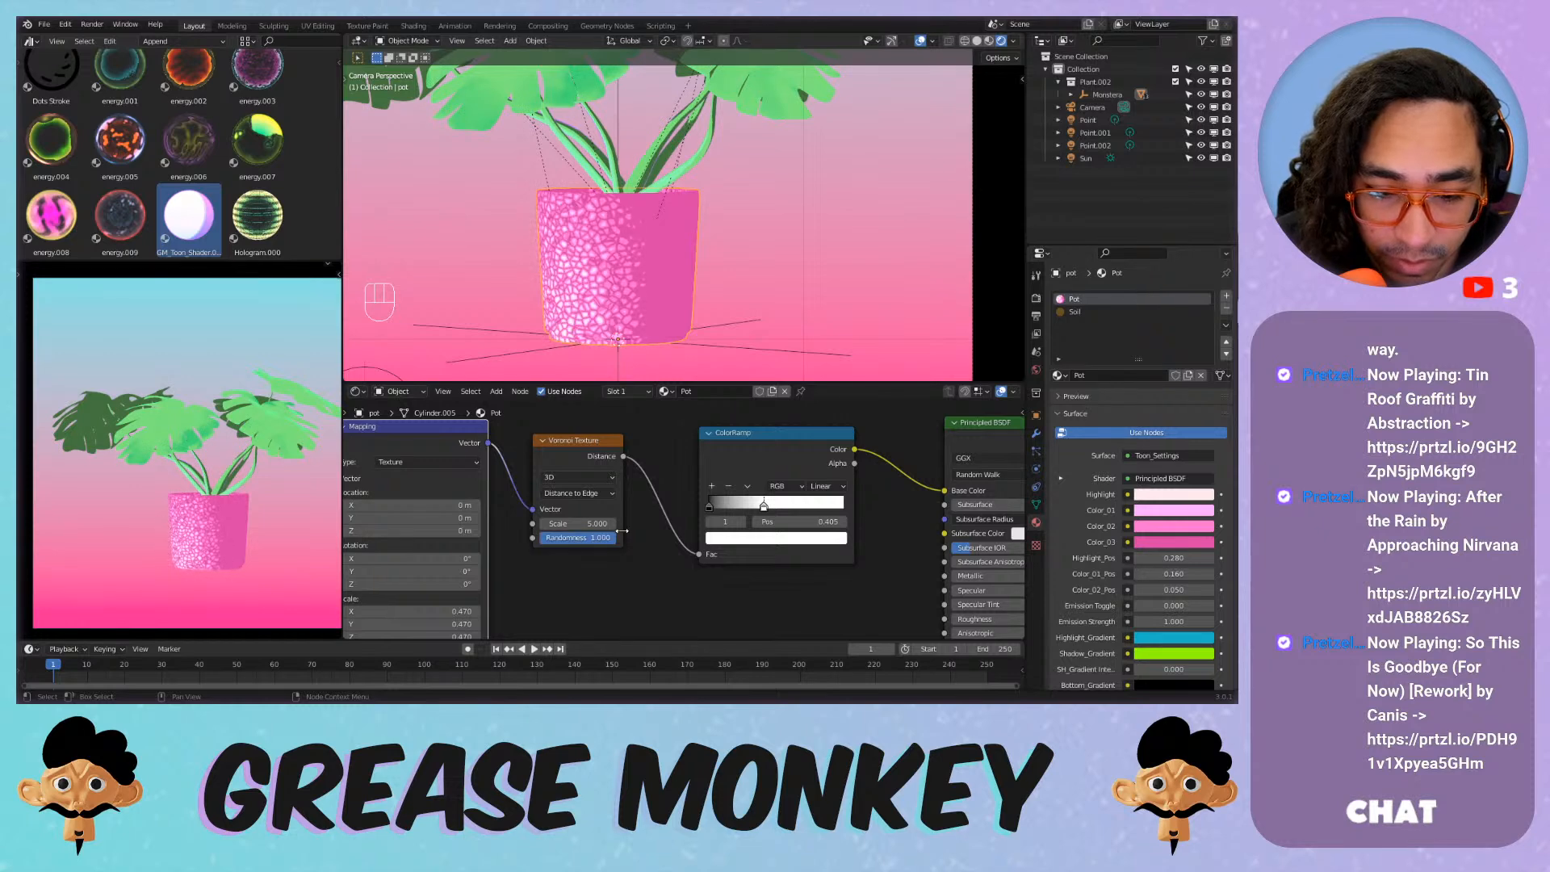
Change the pot's Voronoi Texture feature output from Distance to Edge to F1.
scroll(593, 484, "up", 2)
left_click(565, 483)
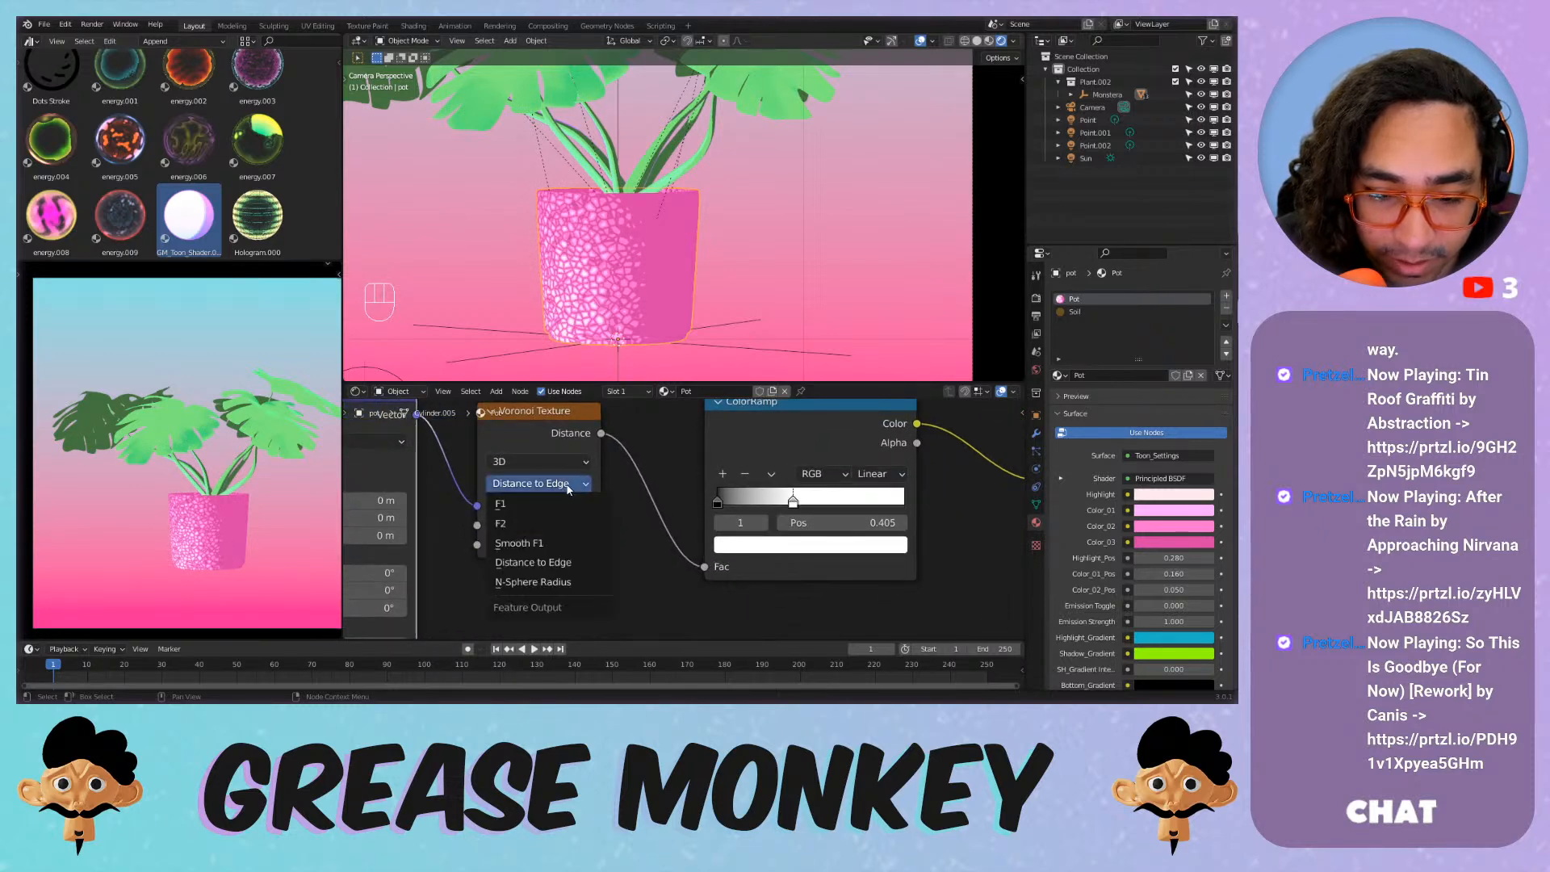
left_click(549, 502)
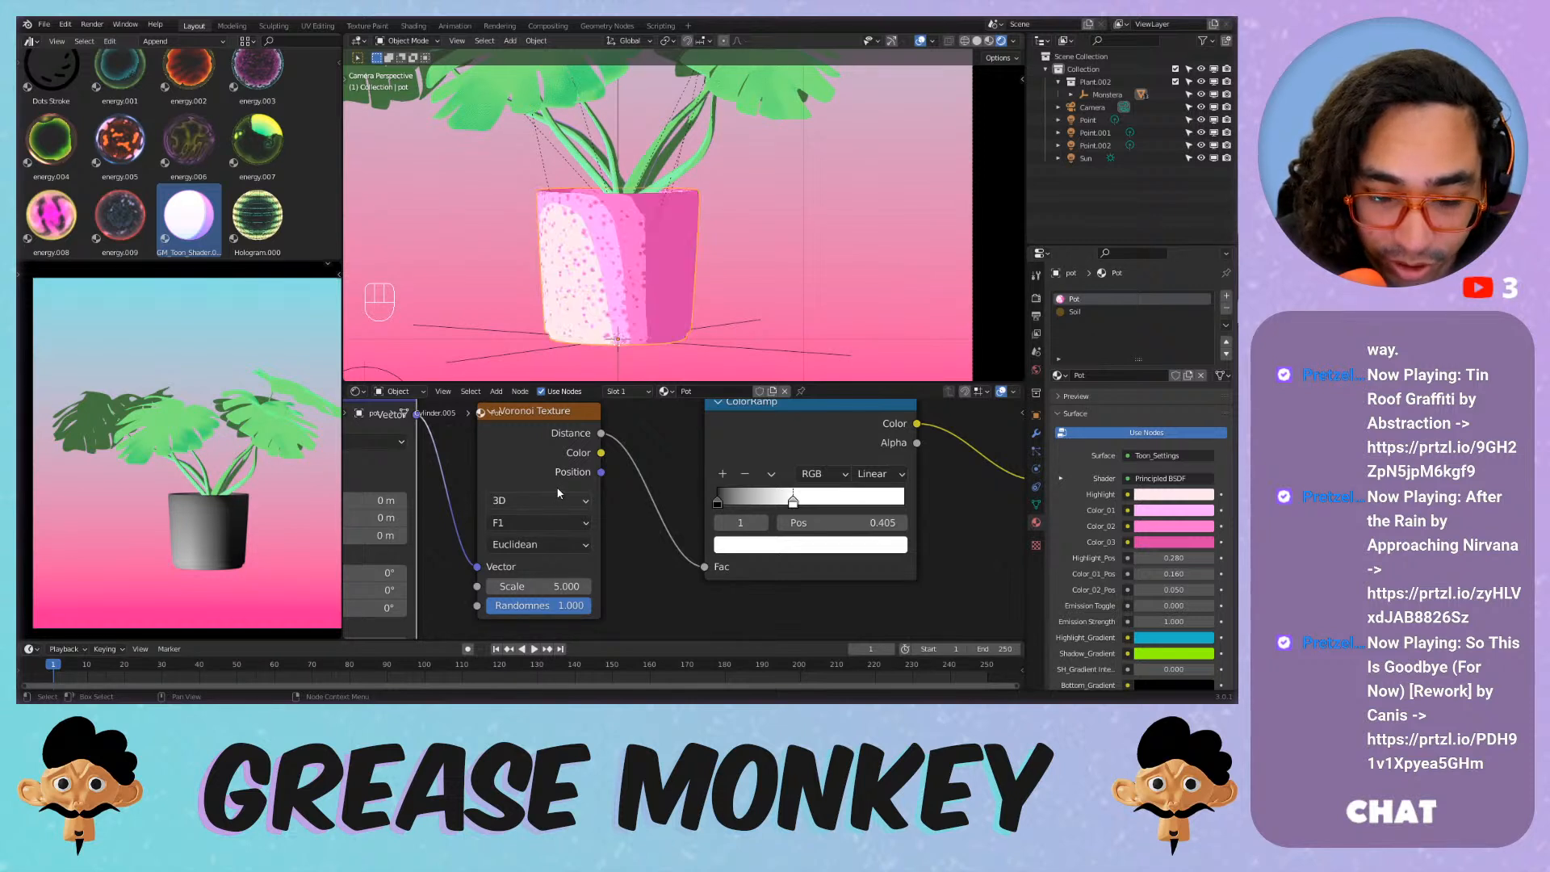
Set the pot's Voronoi Texture Scale to 13.9 and Randomness to 0.117.
left_click_drag(559, 606, 474, 605)
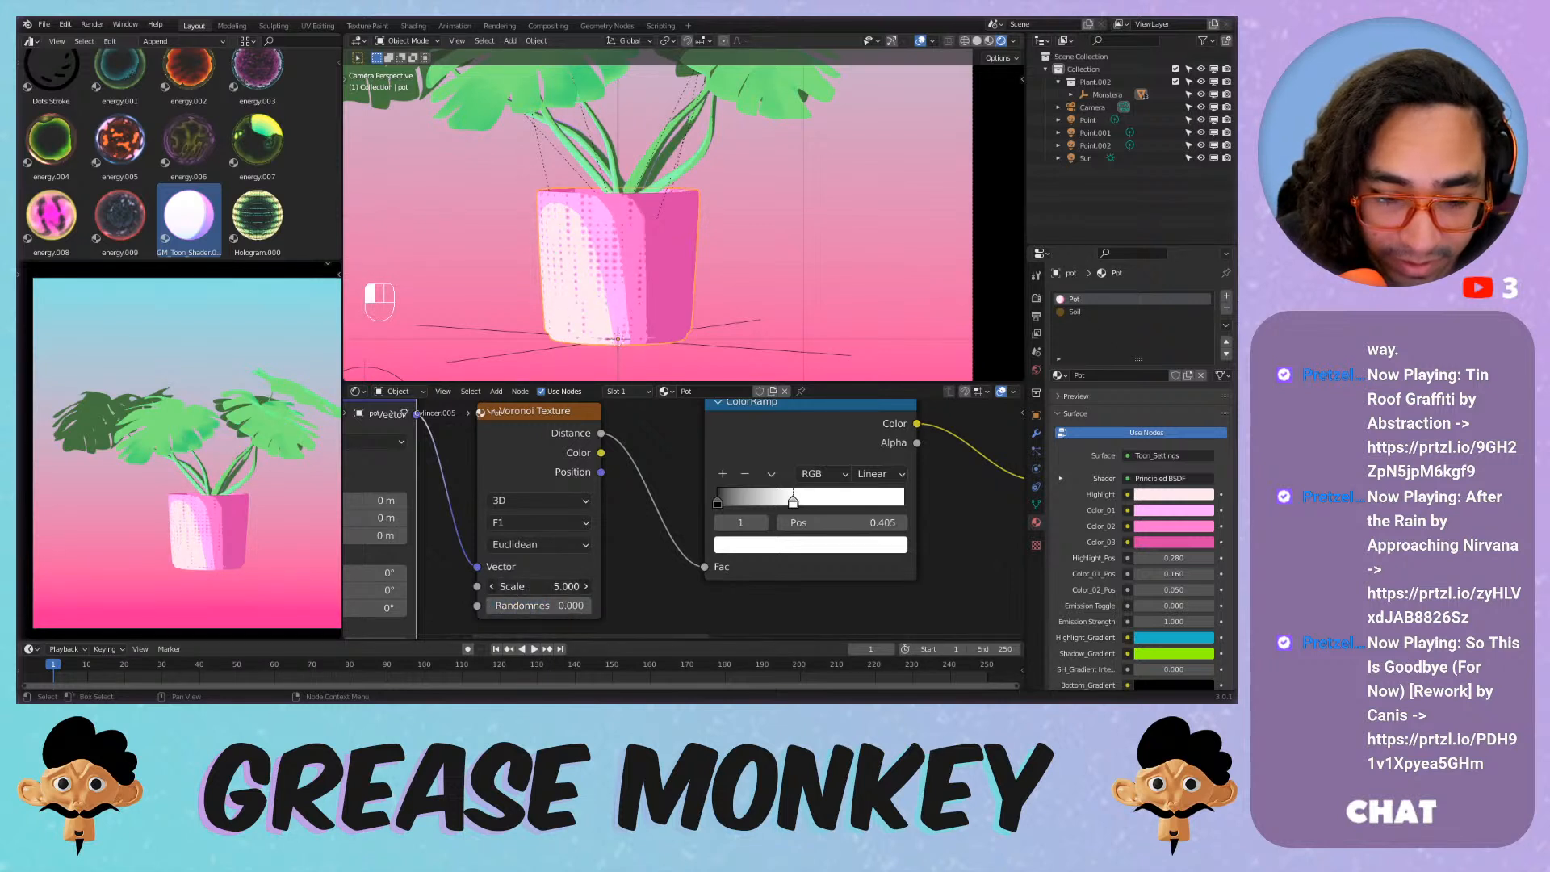
mouse_move(533, 586)
left_mouse_down()
mouse_move(601, 586)
mouse_move(532, 586)
mouse_move(578, 612)
mouse_move(532, 606)
left_mouse_up()
scroll(567, 302, "up", 8)
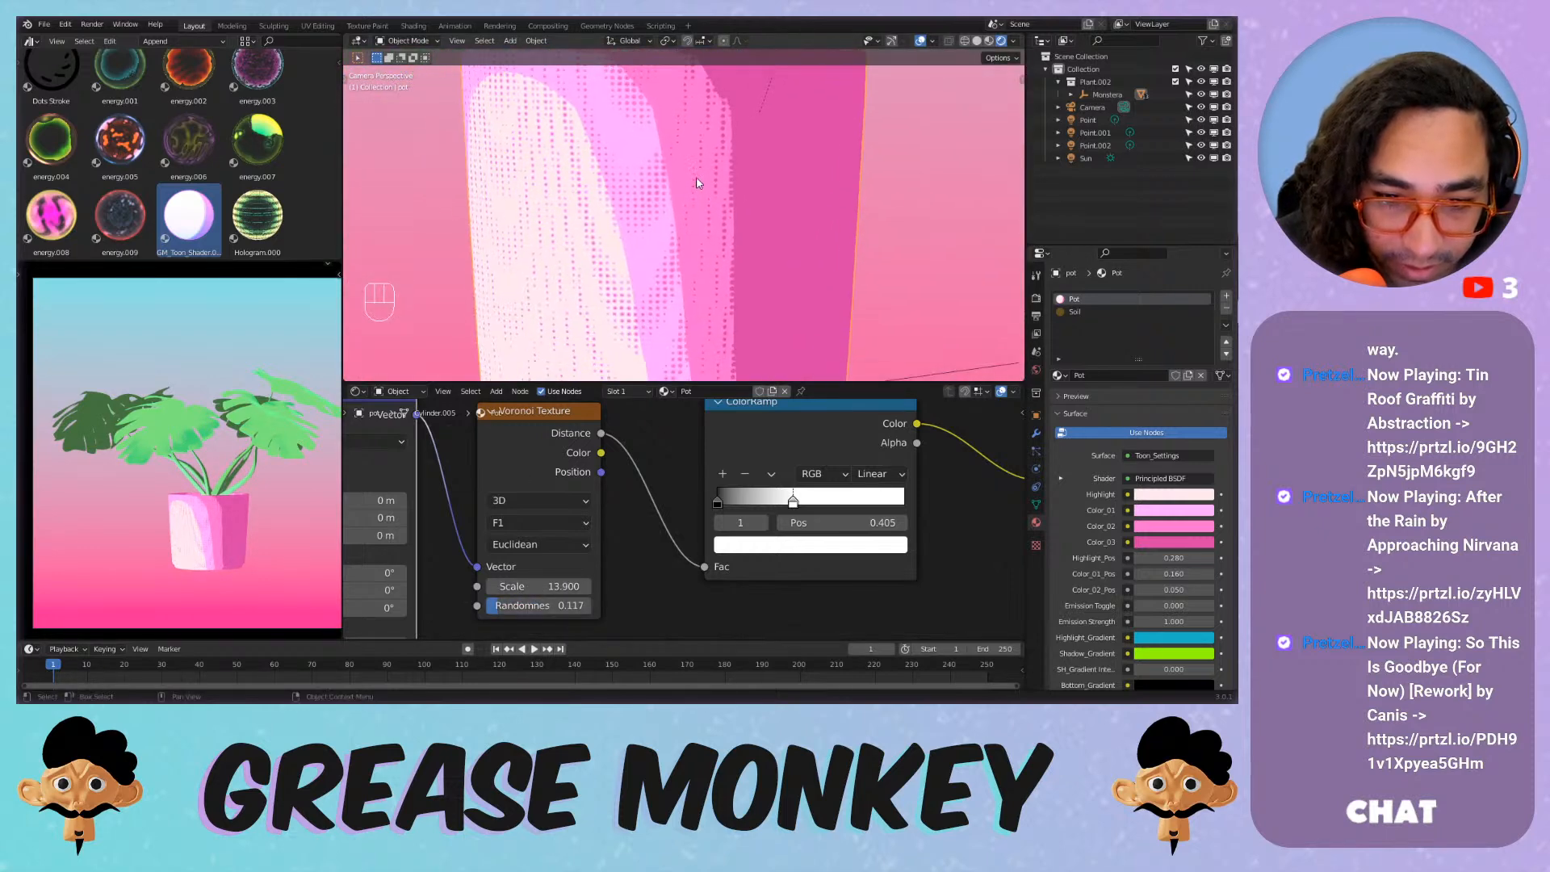
Set the Detail of the pot's GM_Texture_01 node to 0.3.
scroll(601, 213, "down", 8)
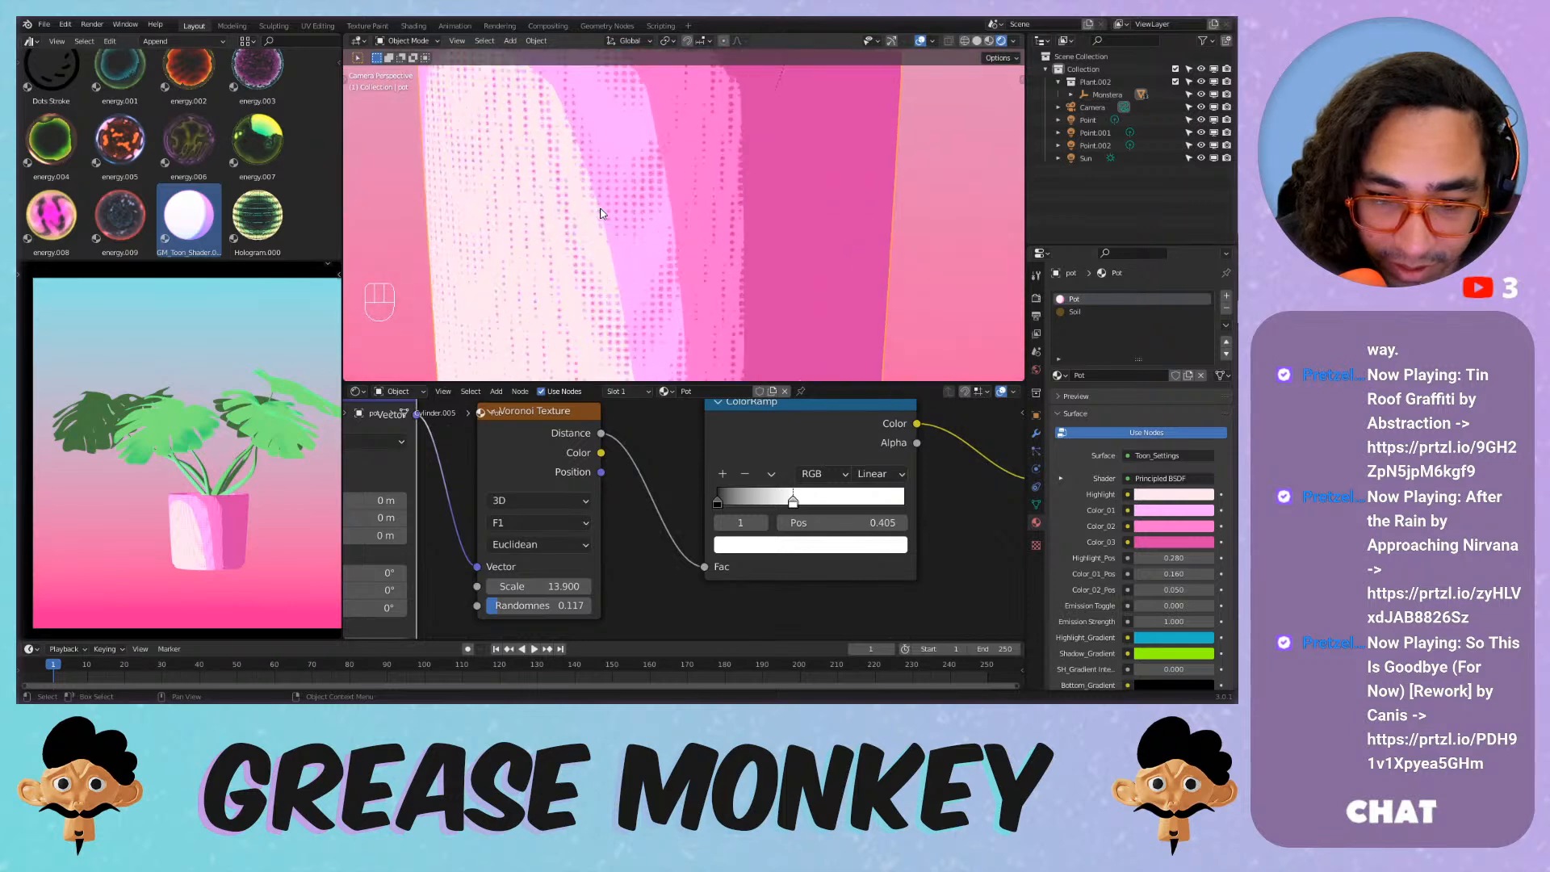
scroll(736, 419, "down", 2)
middle_click_drag(848, 565, 722, 394)
middle_click_drag(745, 626, 689, 559)
scroll(689, 558, "up", 4)
left_click_drag(689, 559, 693, 559)
left_click_drag(674, 559, 613, 558)
scroll(620, 237, "down", 4)
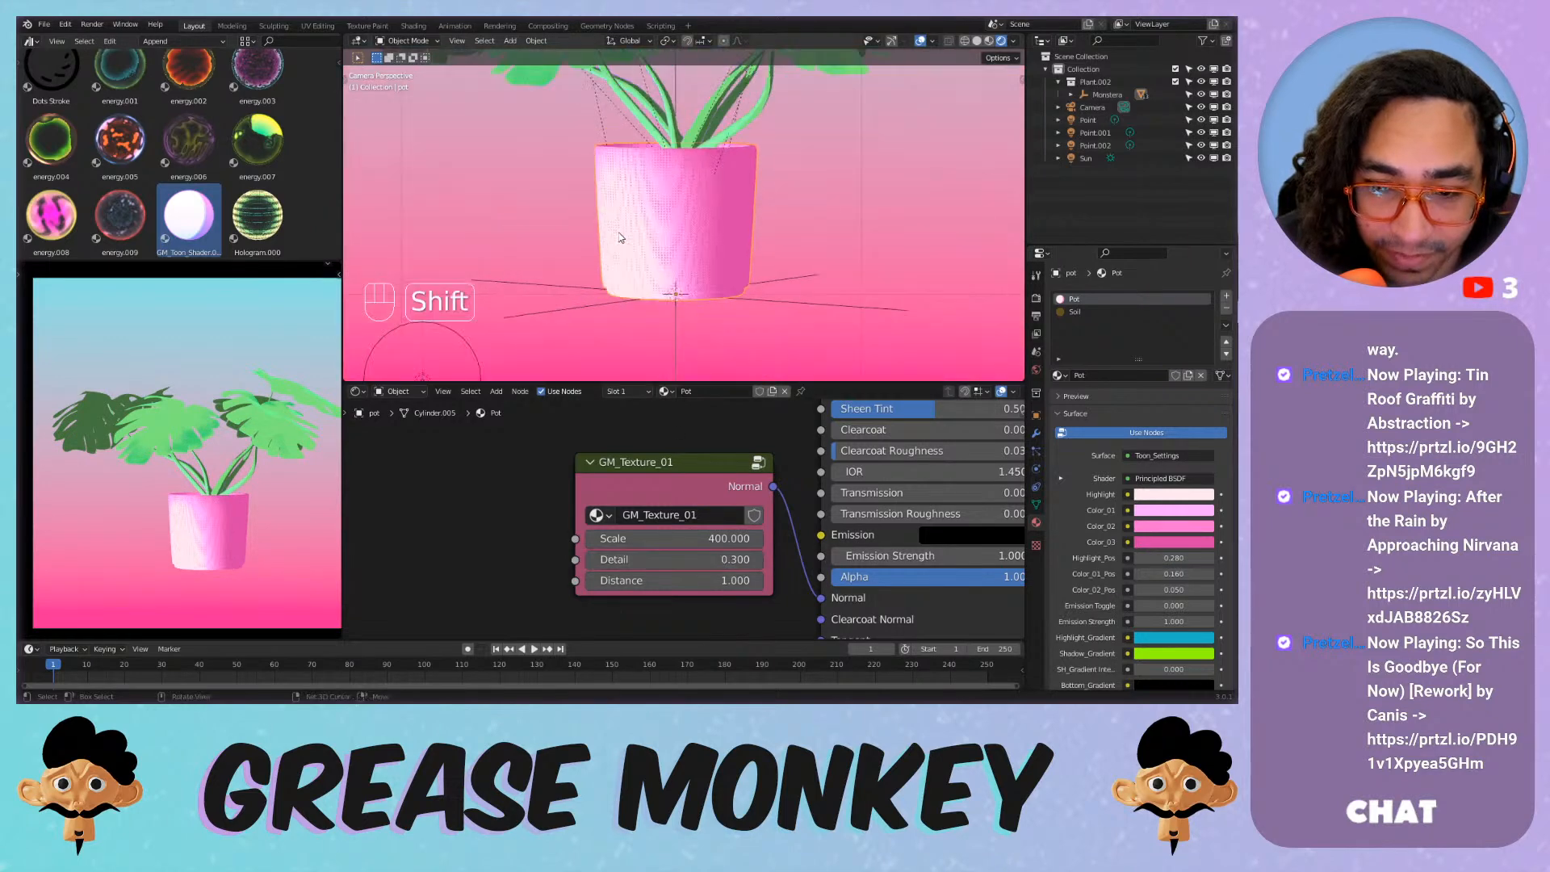
Select the pot and rotate it about the global Z axis.
mouse_move(620, 238)
middle_mouse_down()
mouse_move(690, 229)
mouse_move(593, 234)
mouse_move(634, 235)
middle_mouse_up()
scroll(230, 525, "up", 4)
scroll(208, 401, "up", 3)
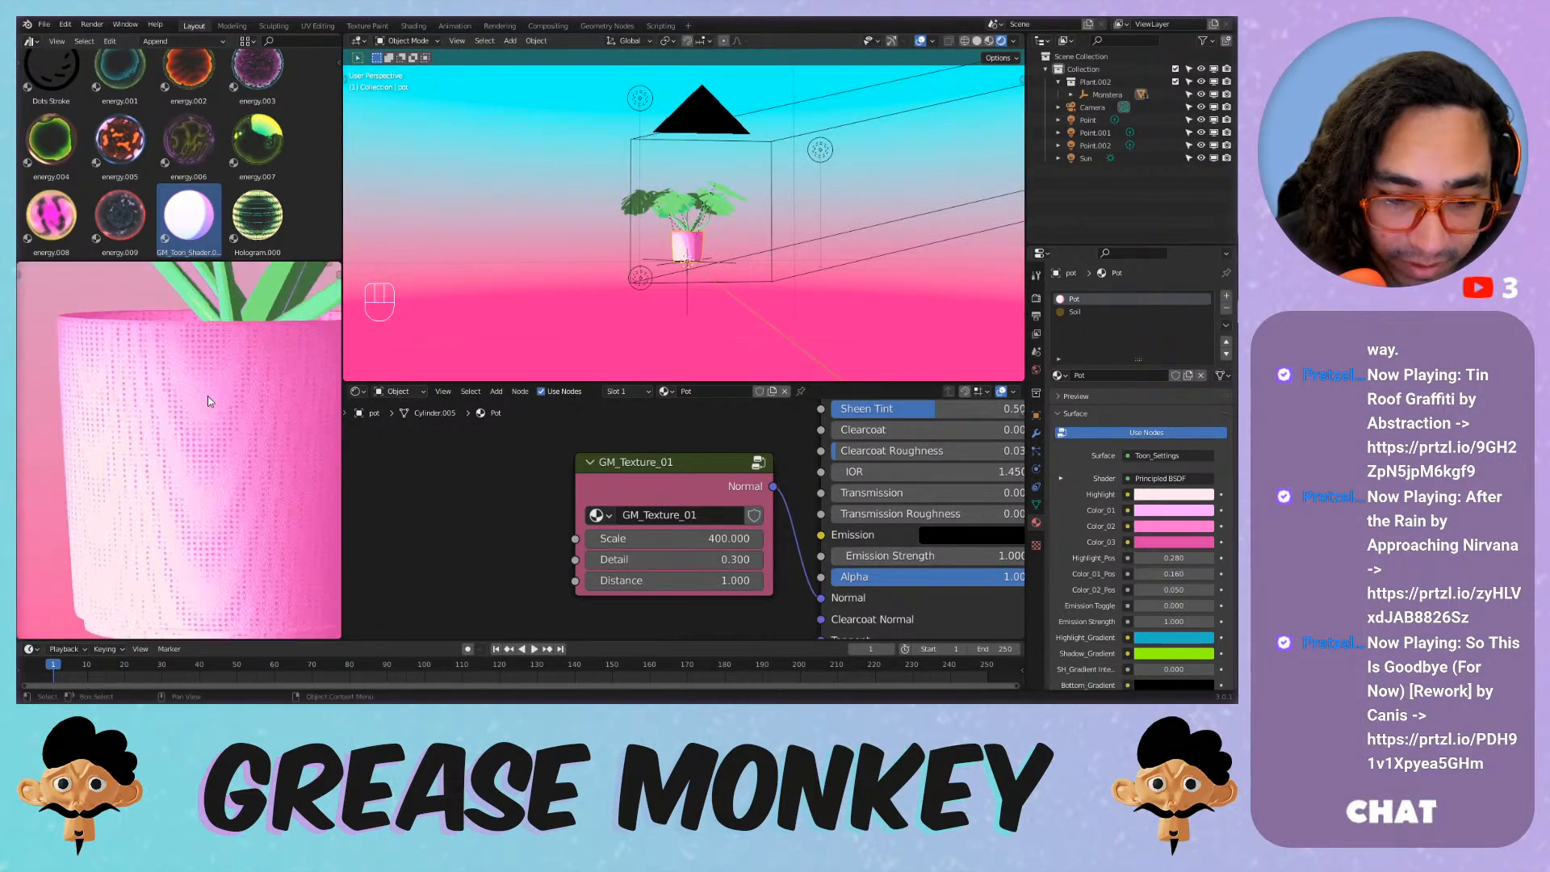
left_click(686, 244)
left_click(686, 240)
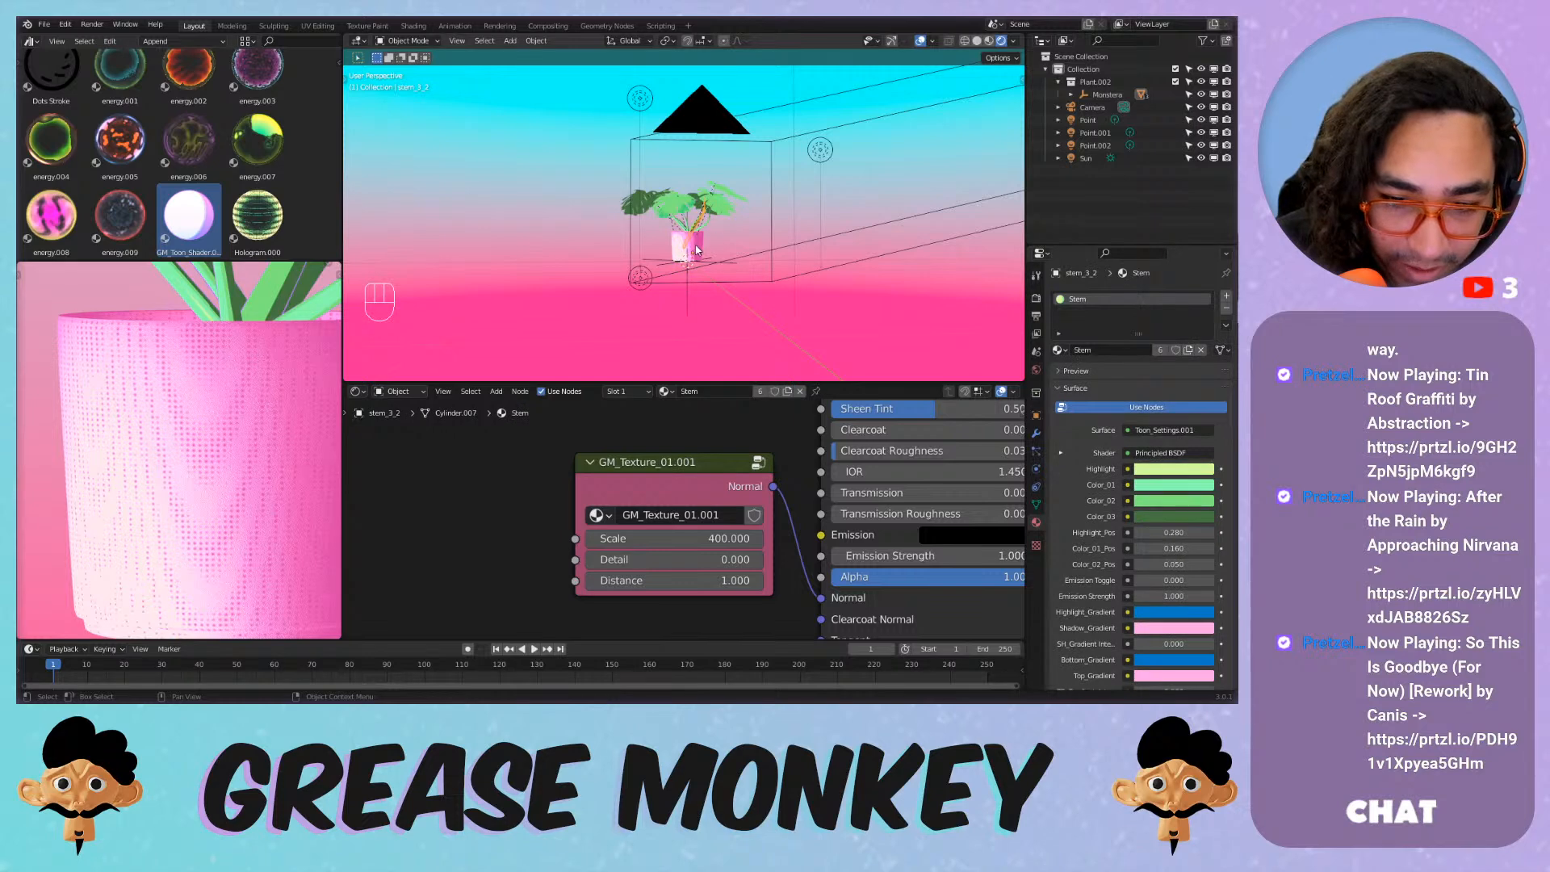
left_click(700, 239)
key("r")
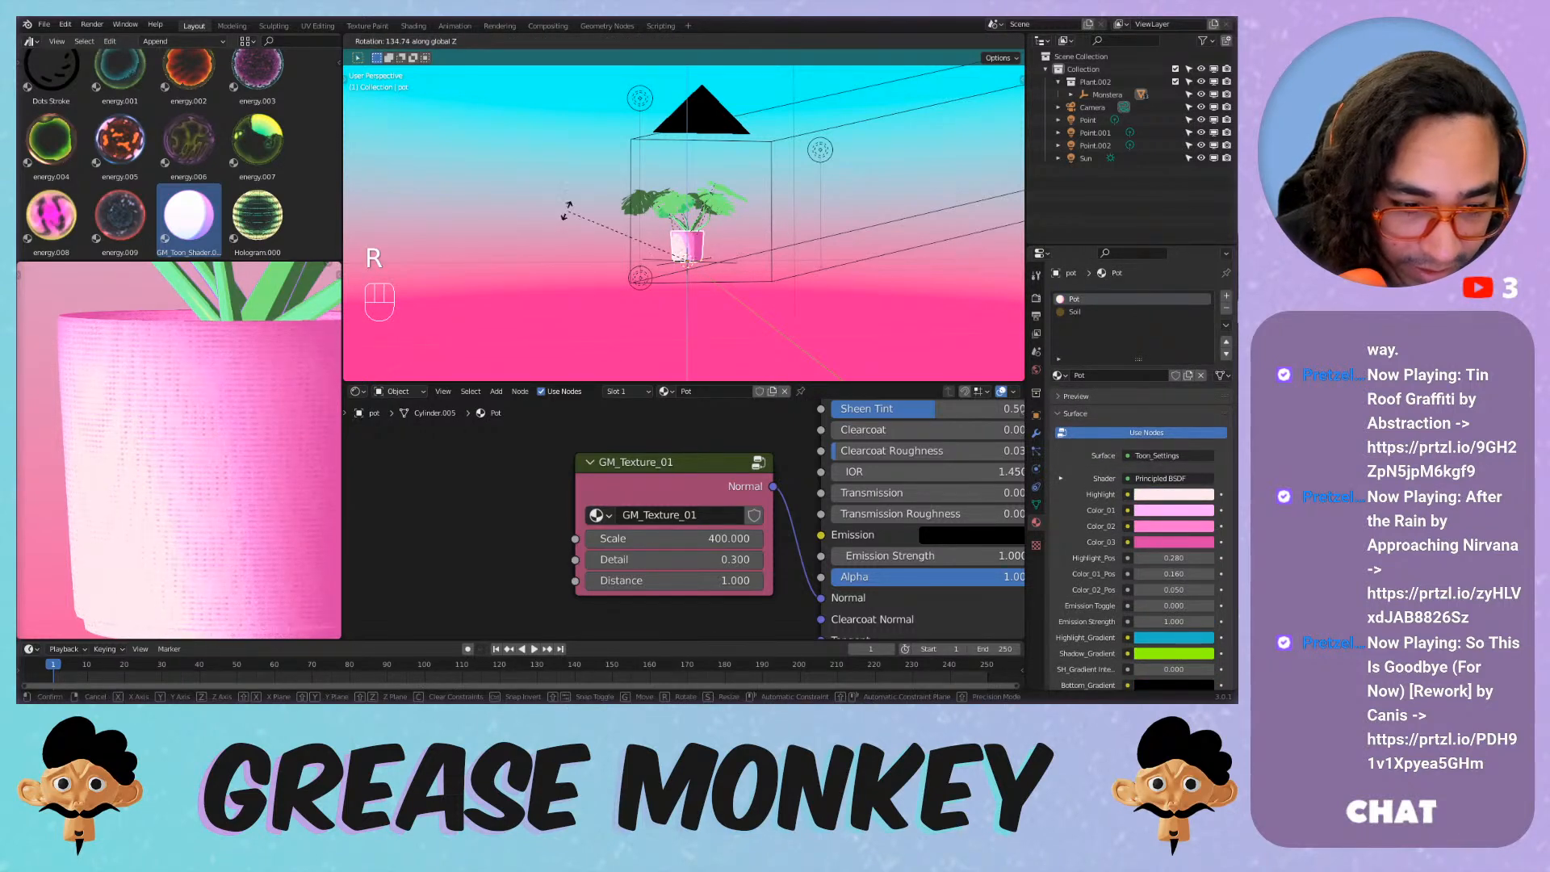
left_click(621, 368)
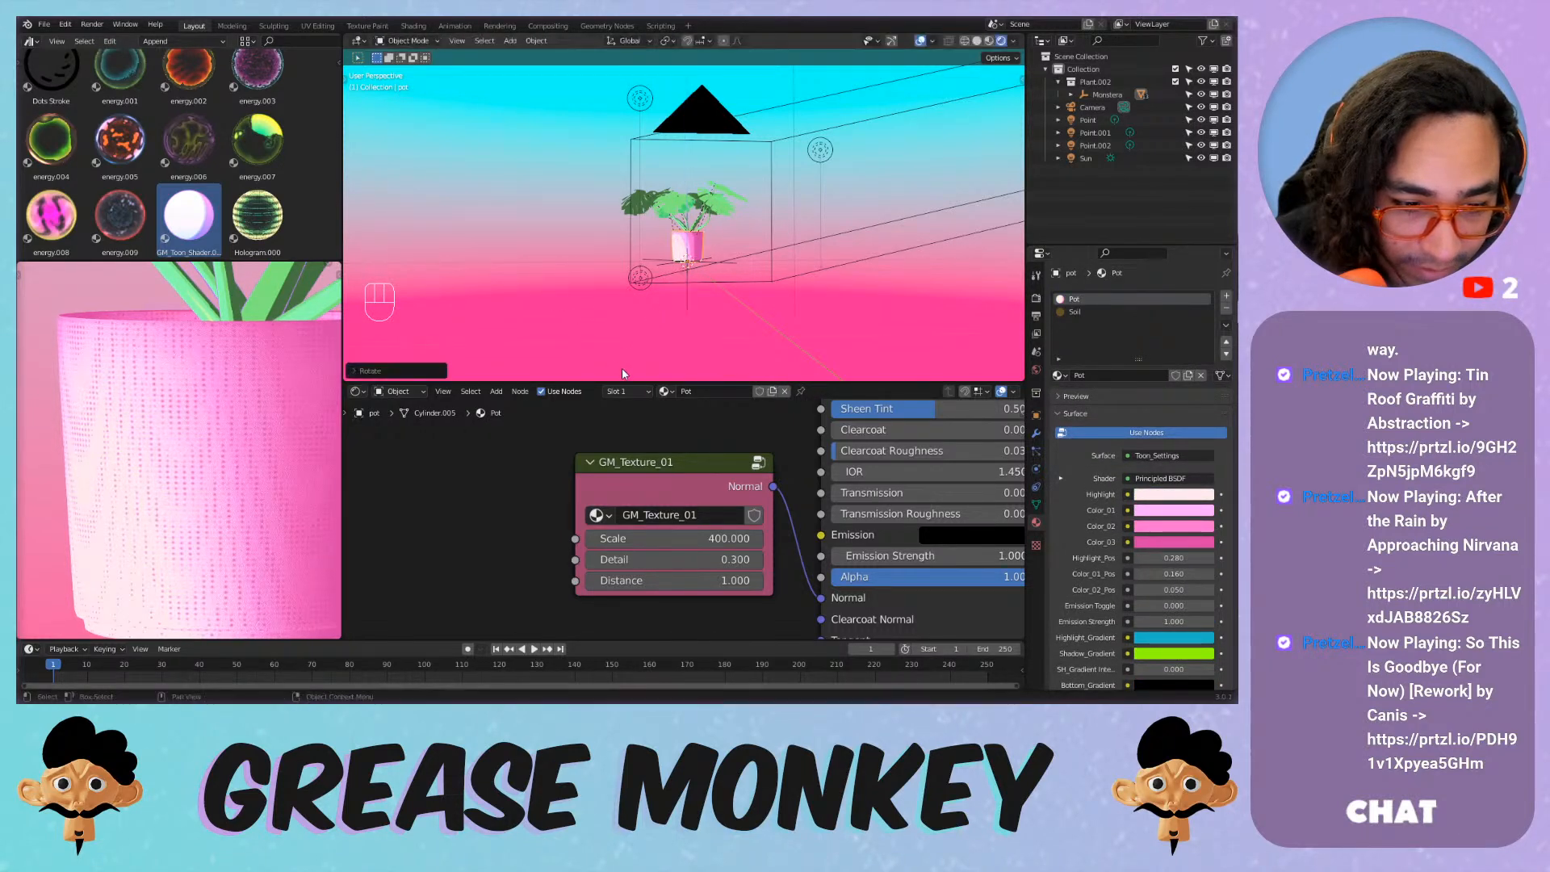
Connect the Texture Coordinate node's UV output to the Mapping node's Vector input in the Pot material.
middle_click_drag(623, 373, 630, 311)
scroll(631, 311, "down", 4)
scroll(662, 505, "down", 5)
middle_click_drag(477, 476, 816, 622)
middle_click_drag(645, 544, 646, 613)
left_click_drag(492, 475, 560, 482)
scroll(739, 297, "up", 8)
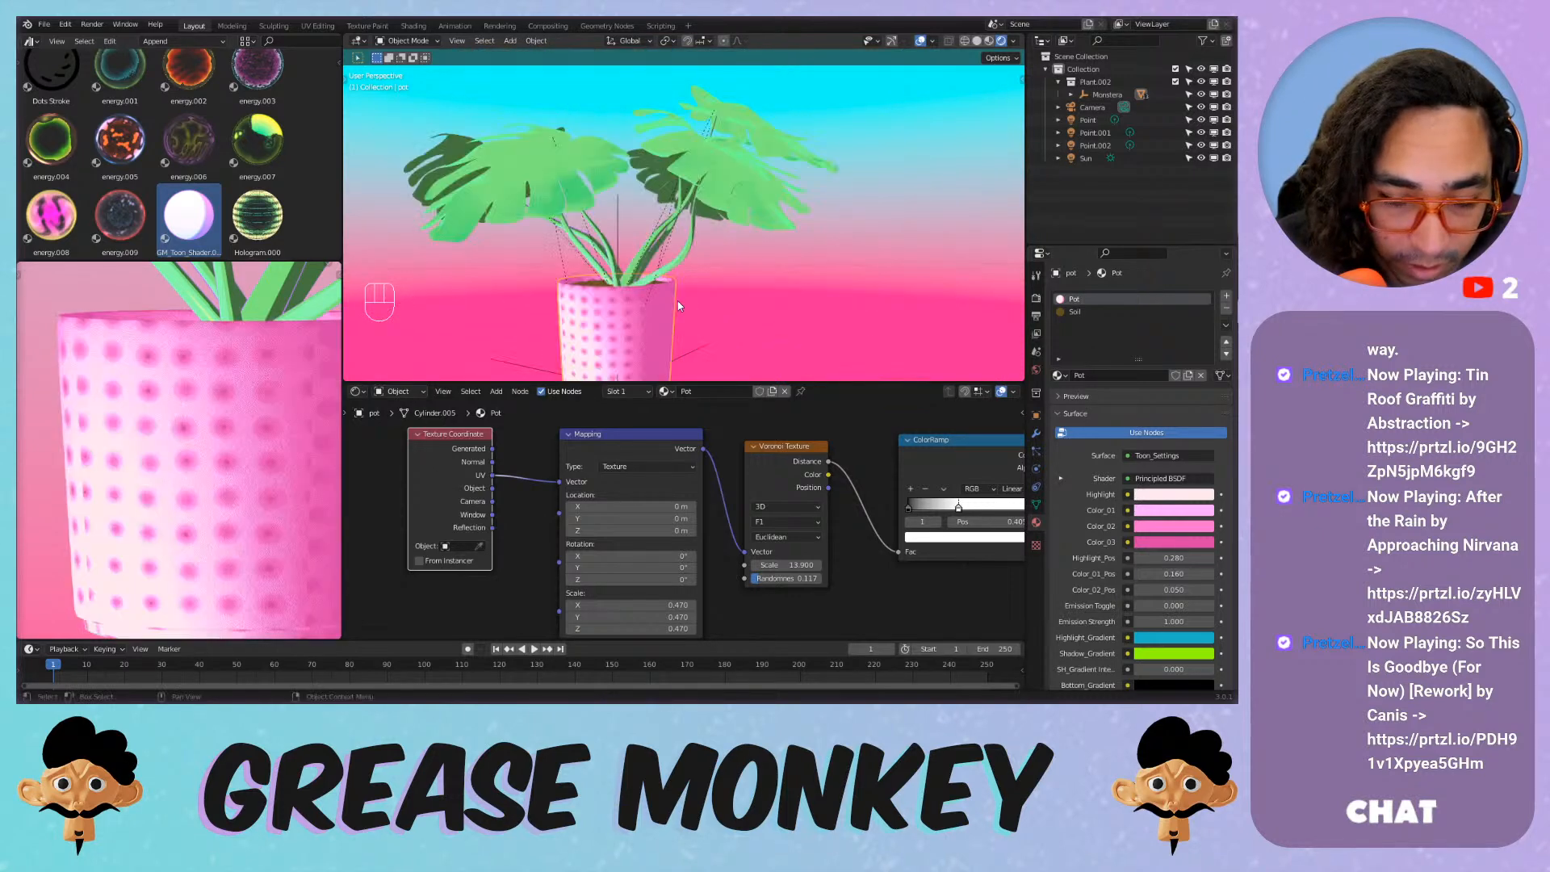
Set the pot's Voronoi Texture Scale to 89.7 and Randomness to 0.
scroll(292, 424, "down", 3)
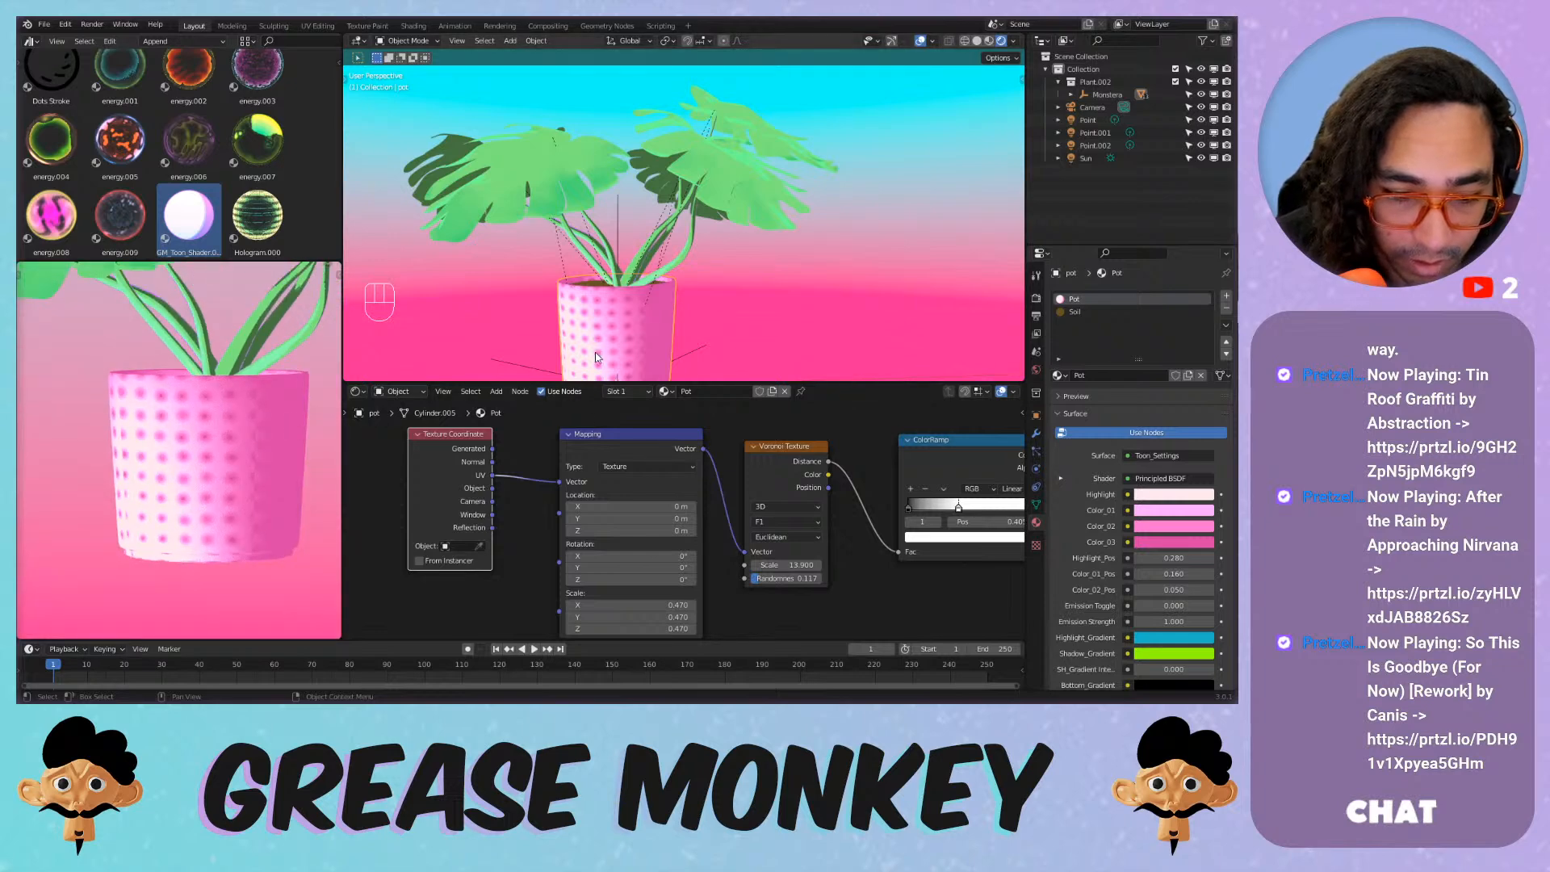
left_click_drag(779, 565, 839, 565)
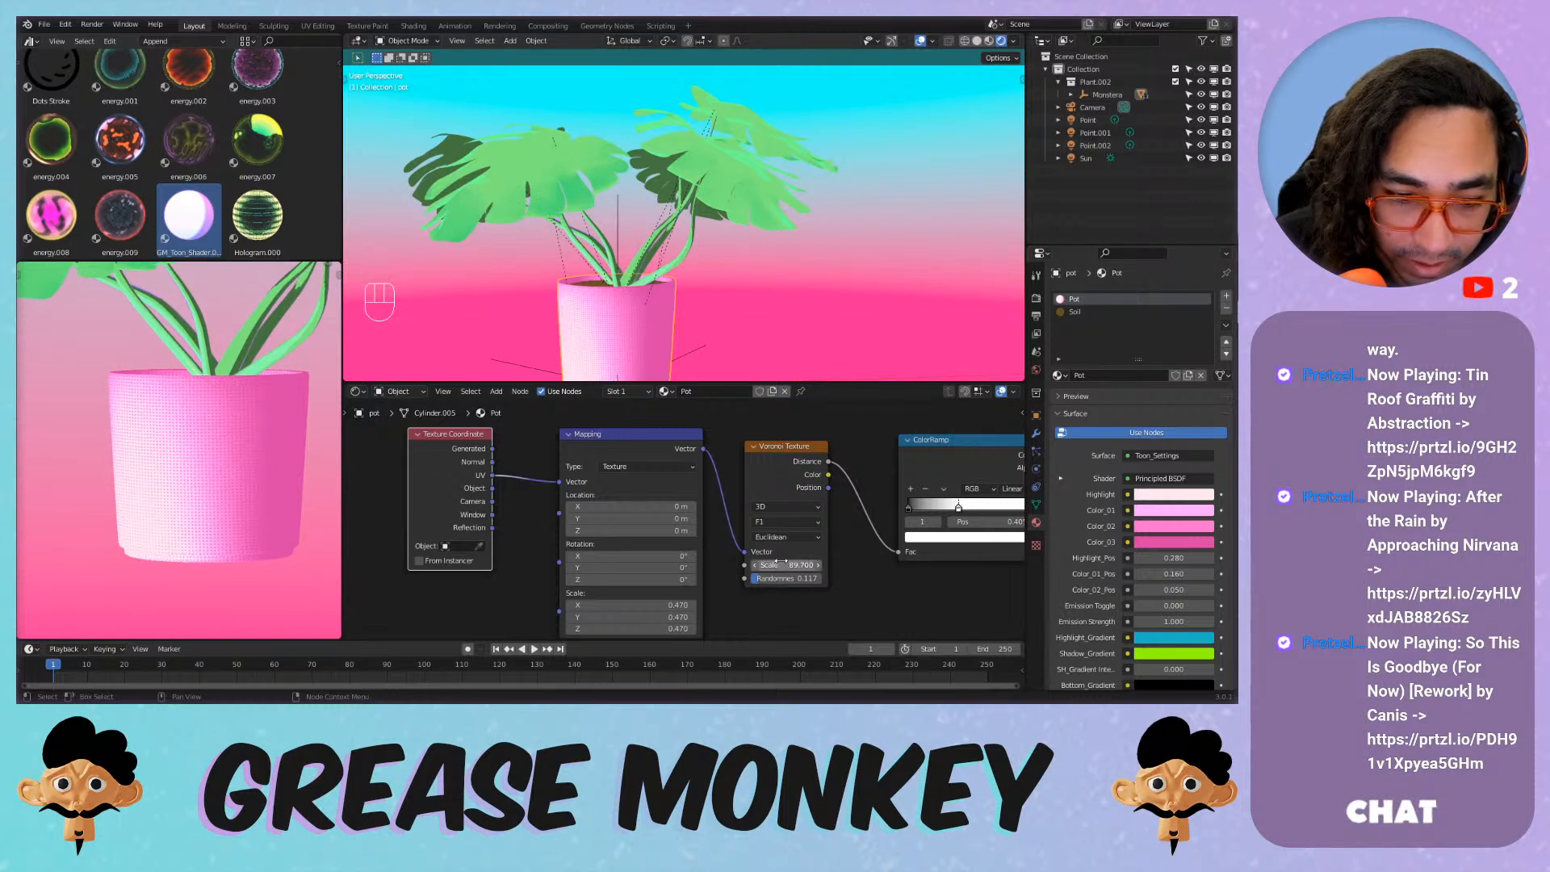
middle_click_drag(830, 519, 665, 486)
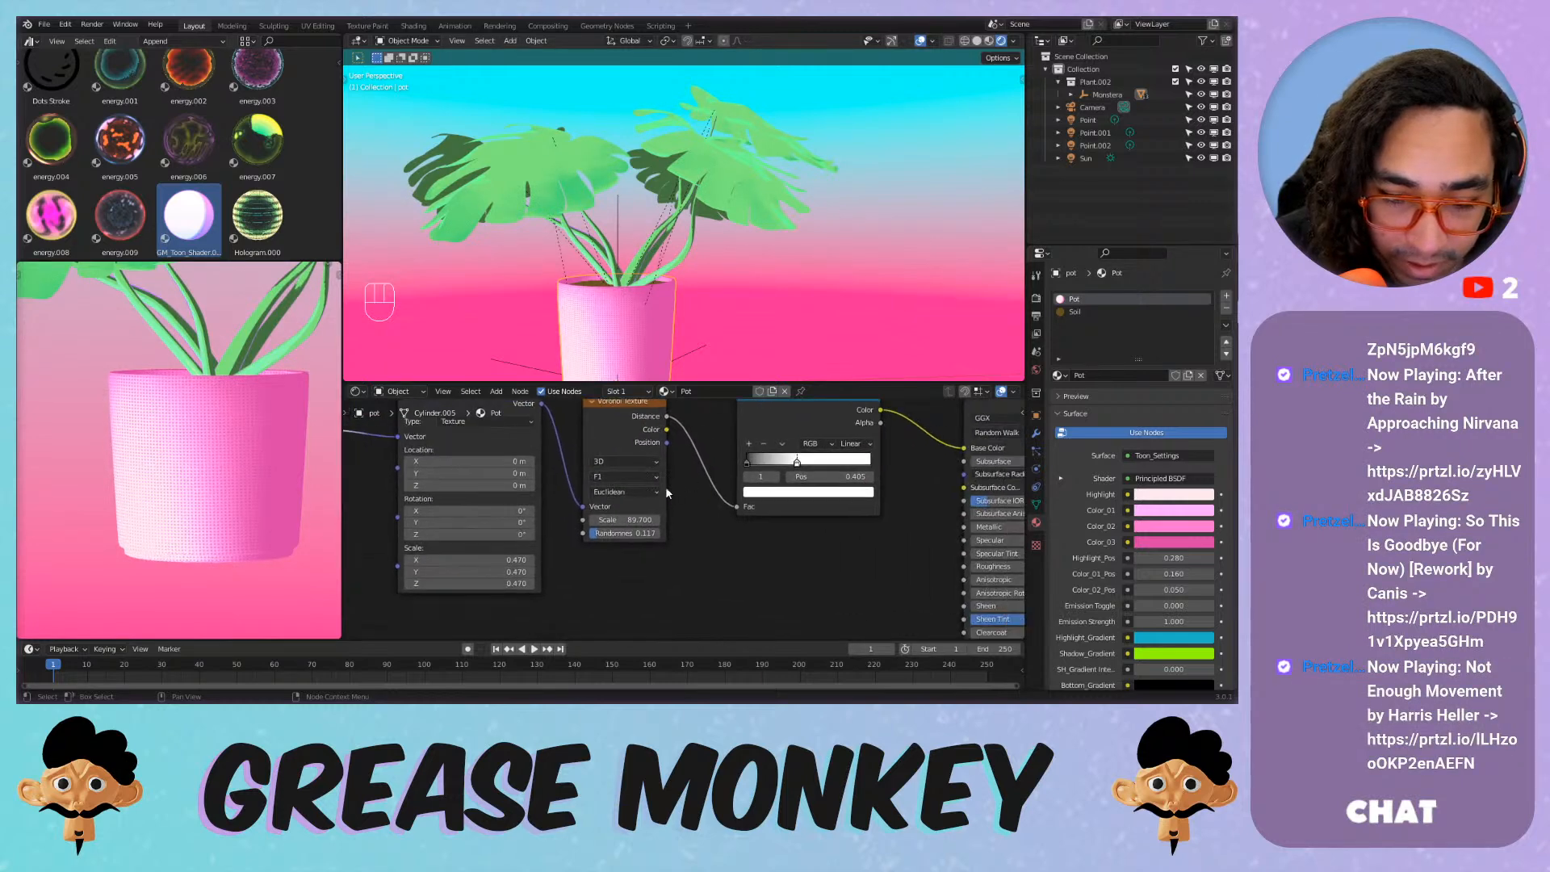
scroll(661, 487, "up", 3)
scroll(597, 262, "up", 5)
middle_click_drag(599, 271, 652, 105, "shift")
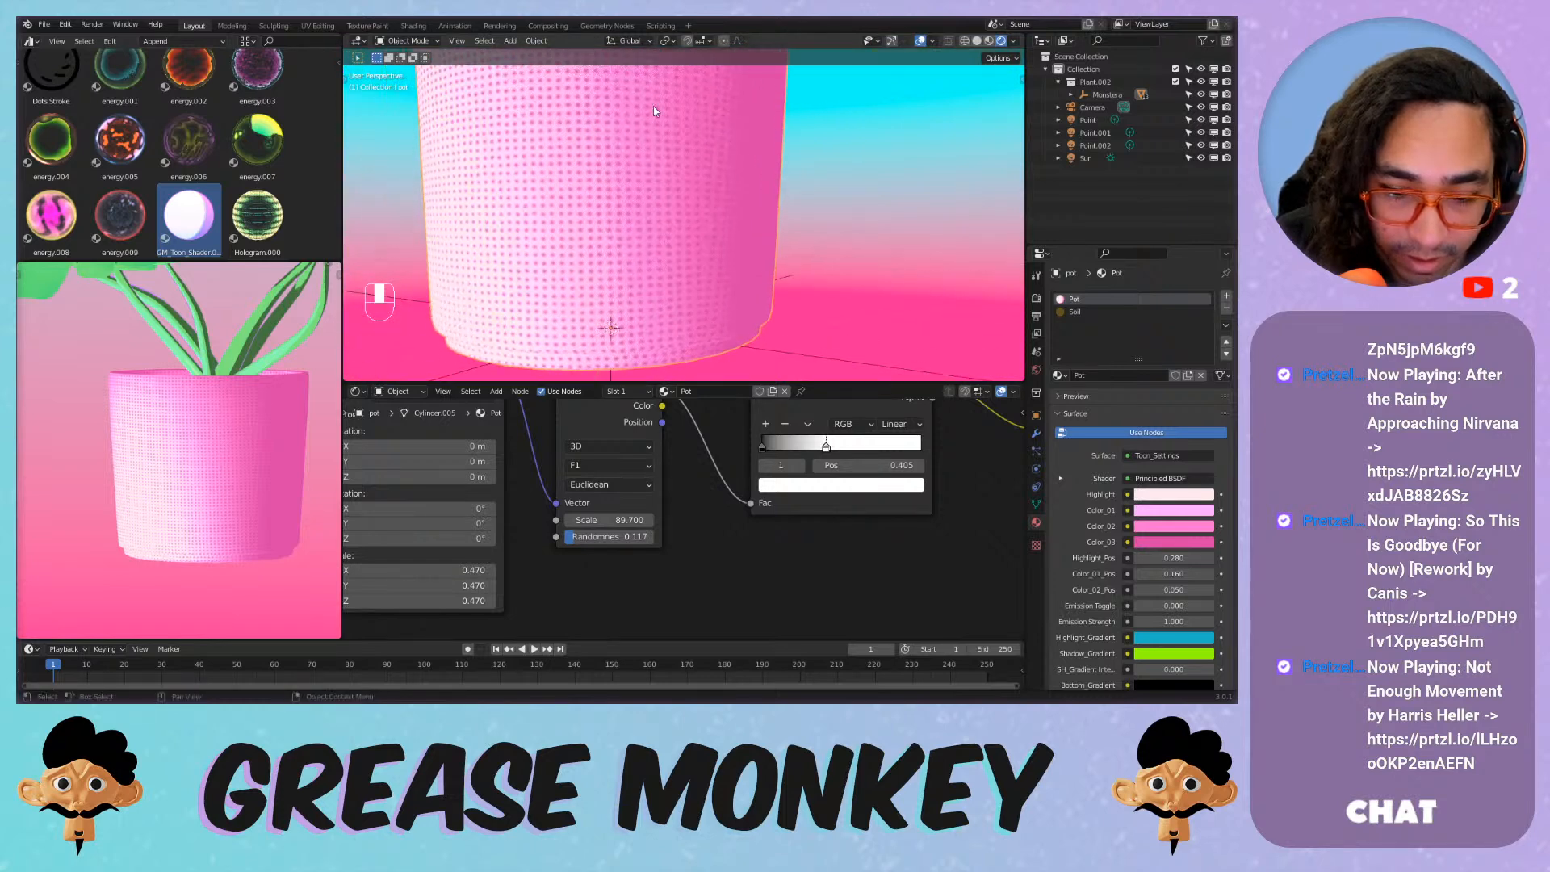
left_click_drag(607, 537, 565, 537)
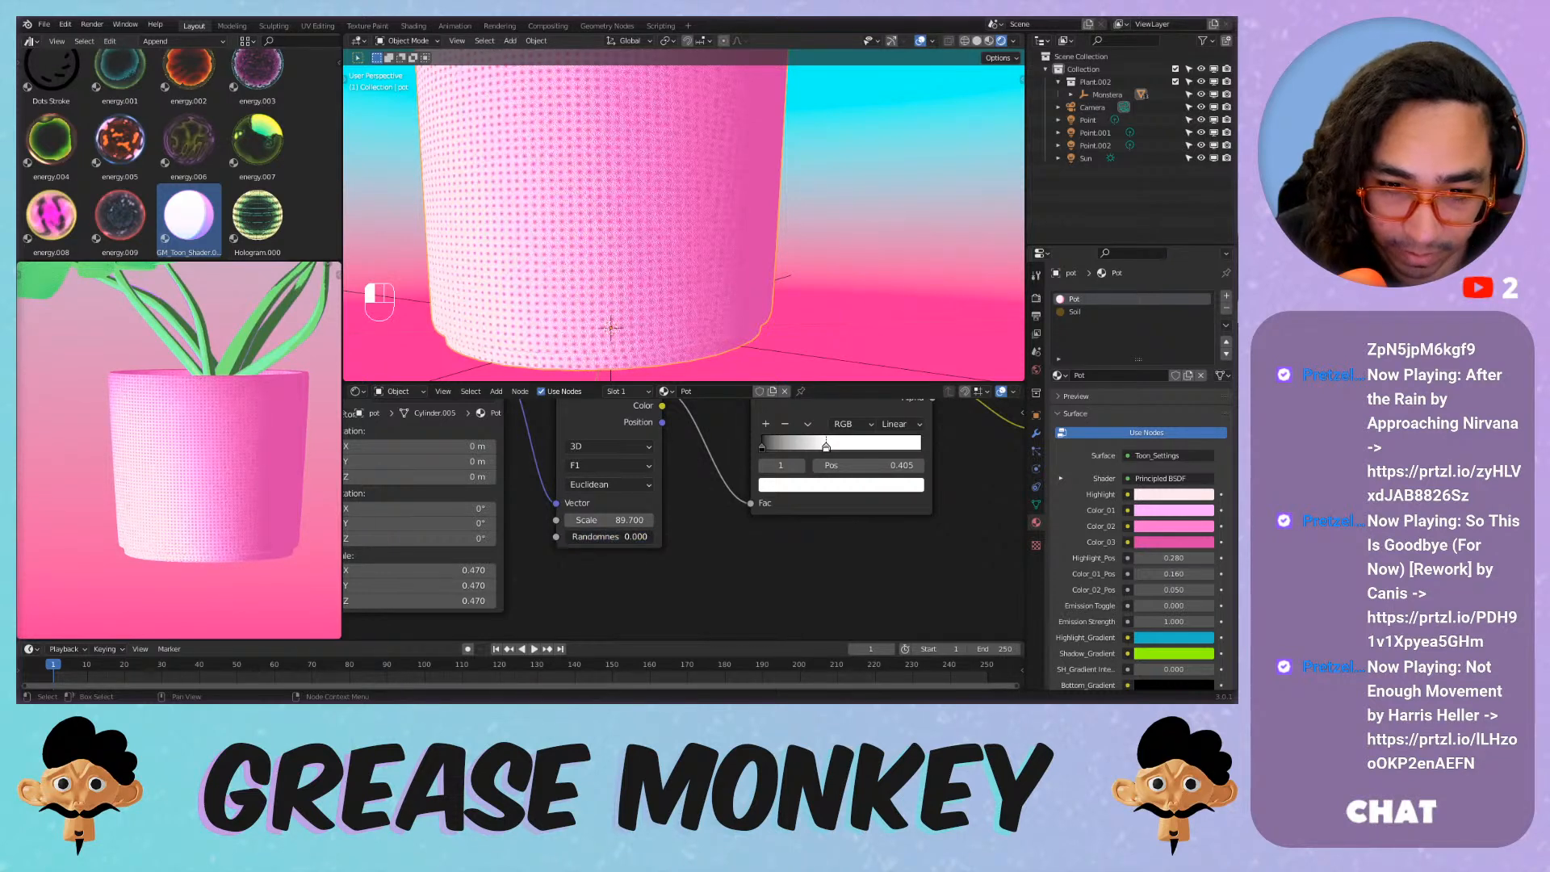
Examine the pot's dot pattern from an elevated angle and within the full camera framing.
scroll(598, 239, "down", 3)
scroll(598, 239, "down", 1)
middle_click_drag(598, 239, 605, 220)
scroll(612, 216, "up", 1)
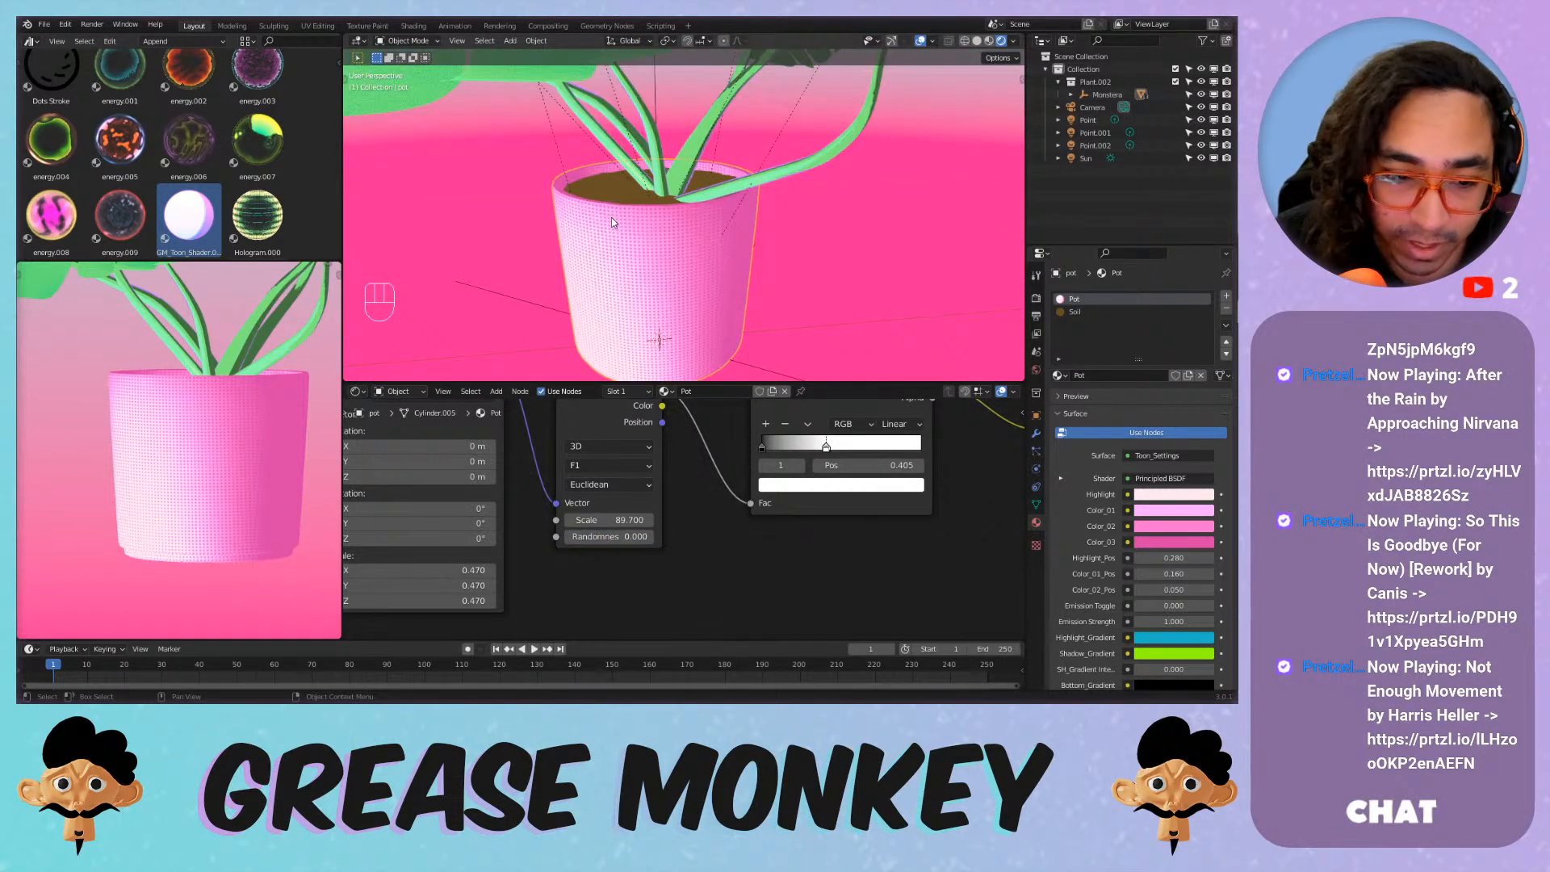
key("KP_0")
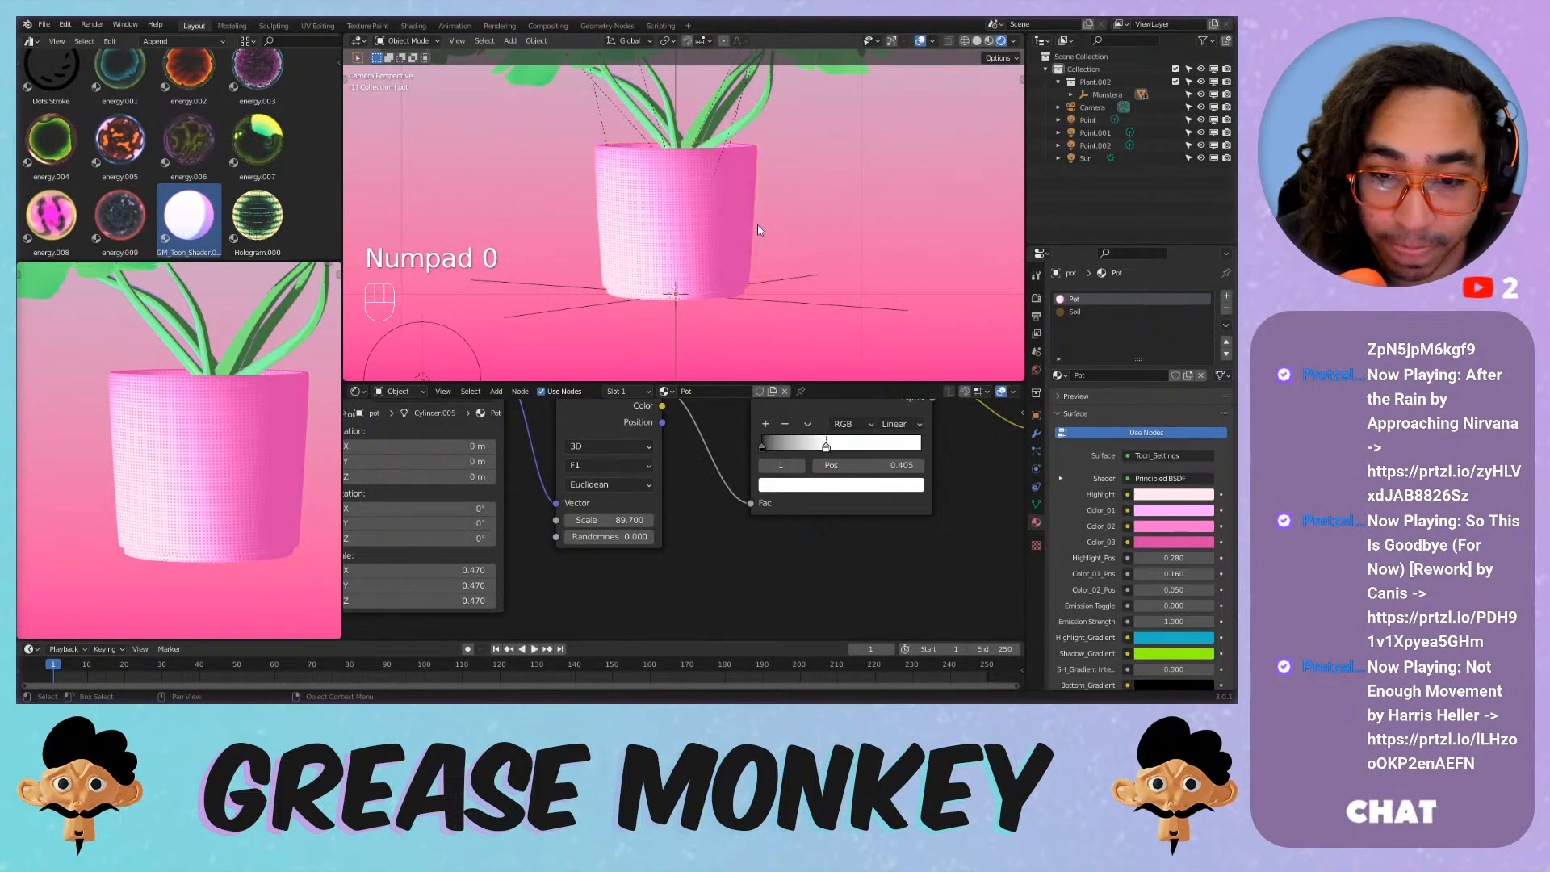
key("KP_0")
key("KP_0")
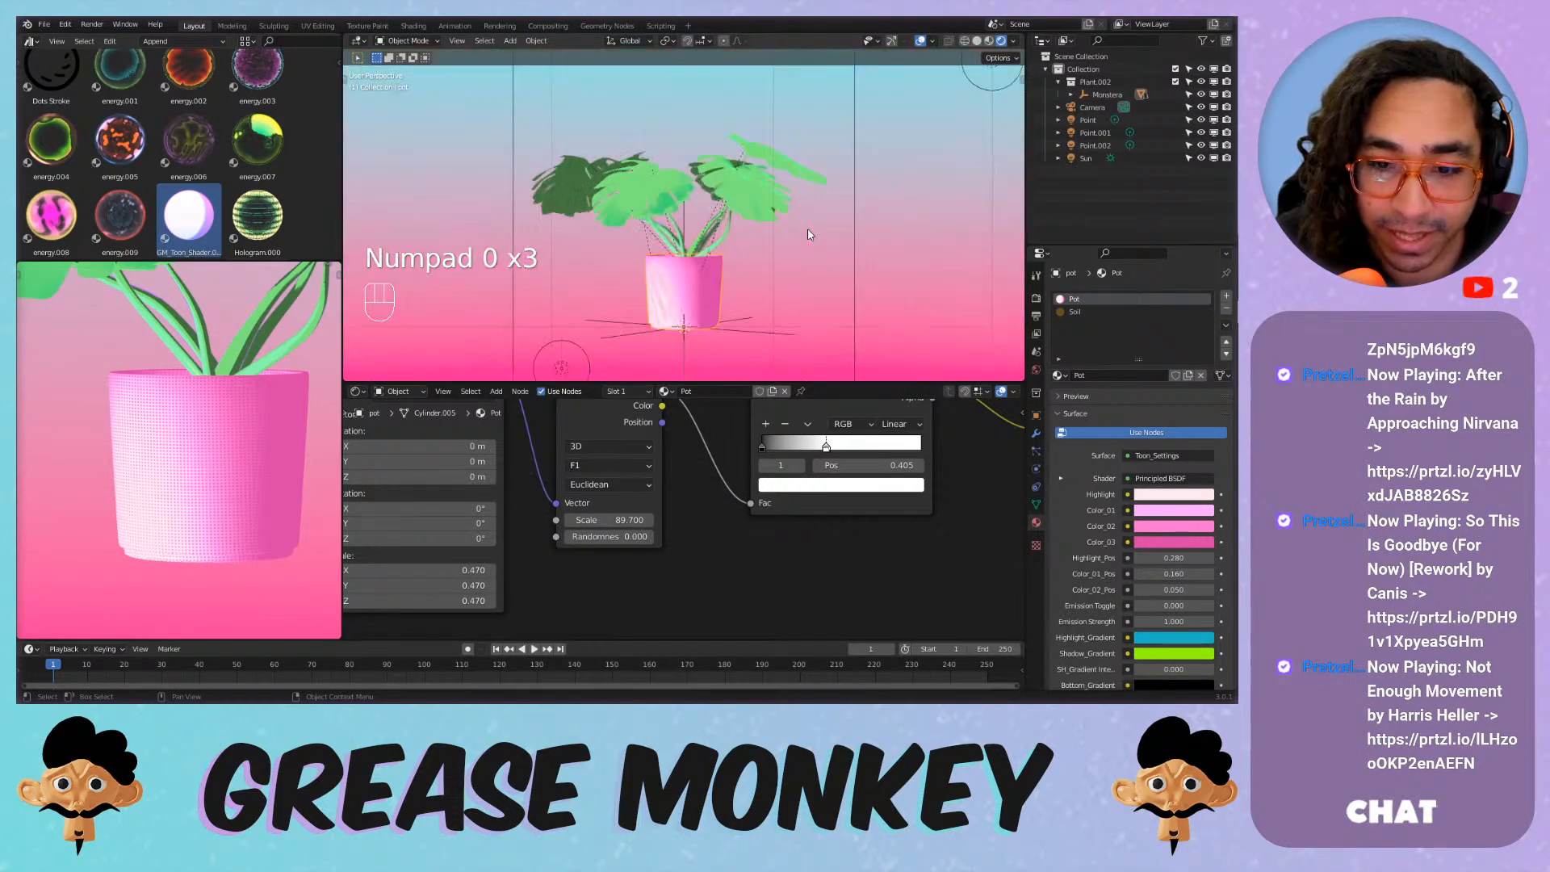
middle_click_drag(722, 221, 685, 306, "shift")
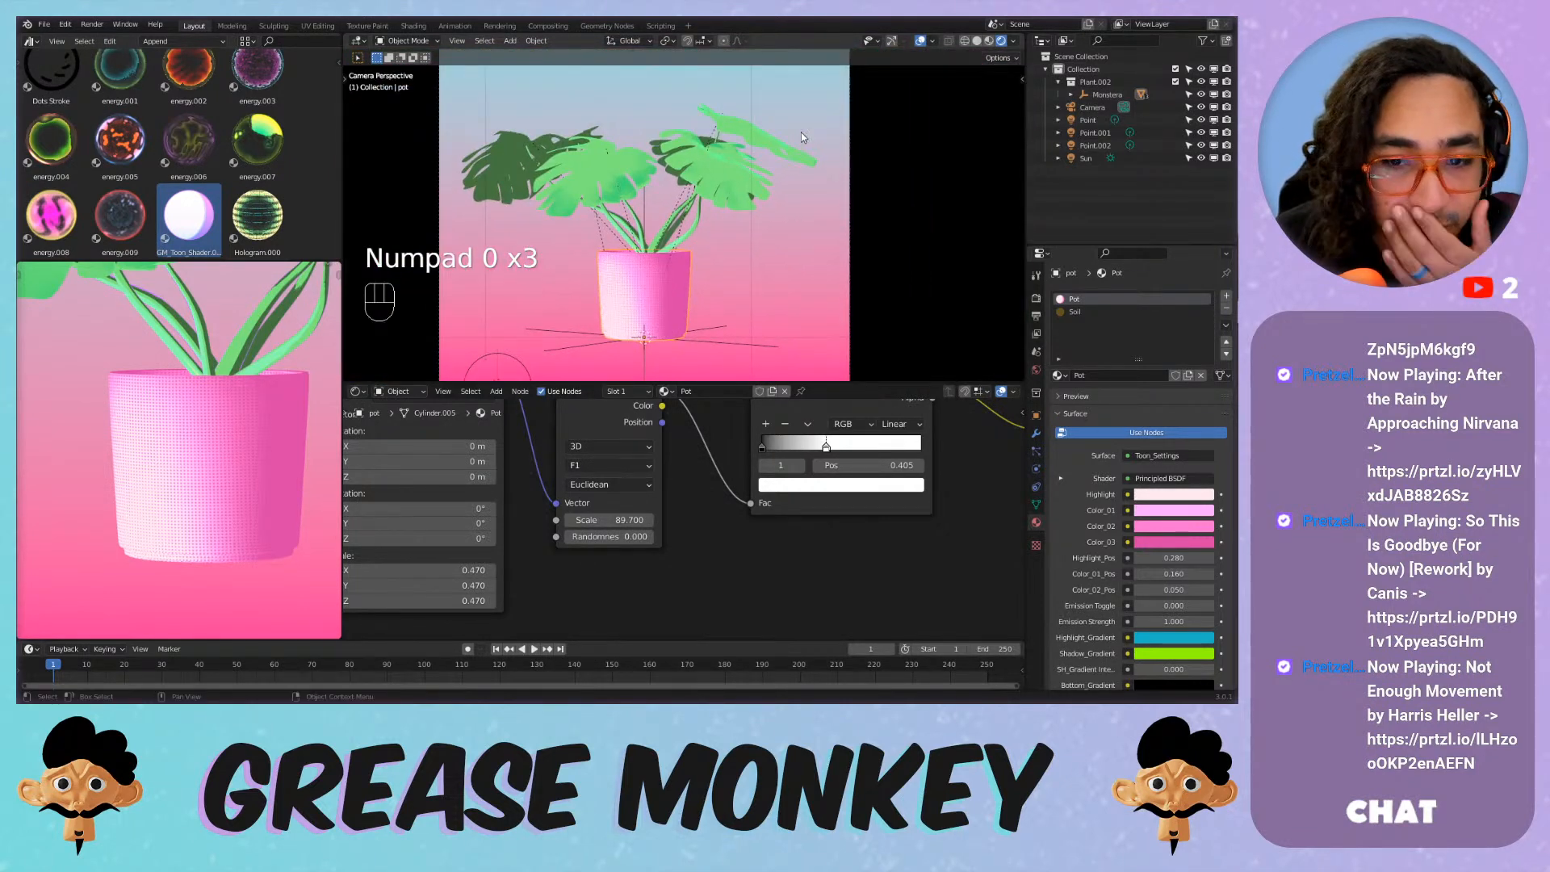
scroll(630, 184, "up", 1)
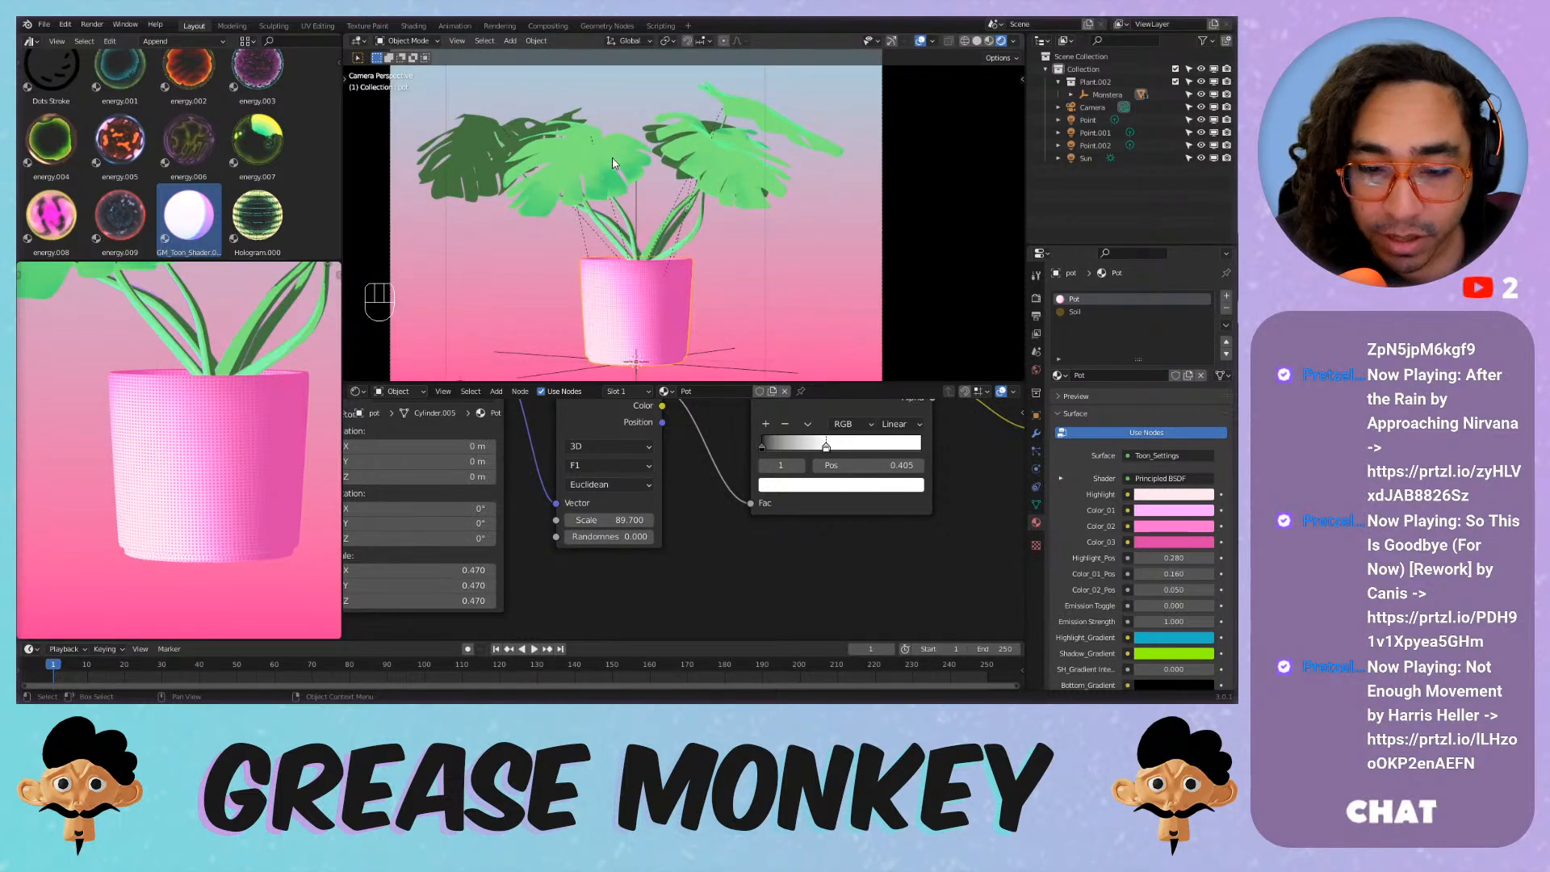
Examine the plant from above and select the dark green leaf at its outer back edge.
middle_click_drag(560, 193, 597, 262)
scroll(613, 242, "up", 5)
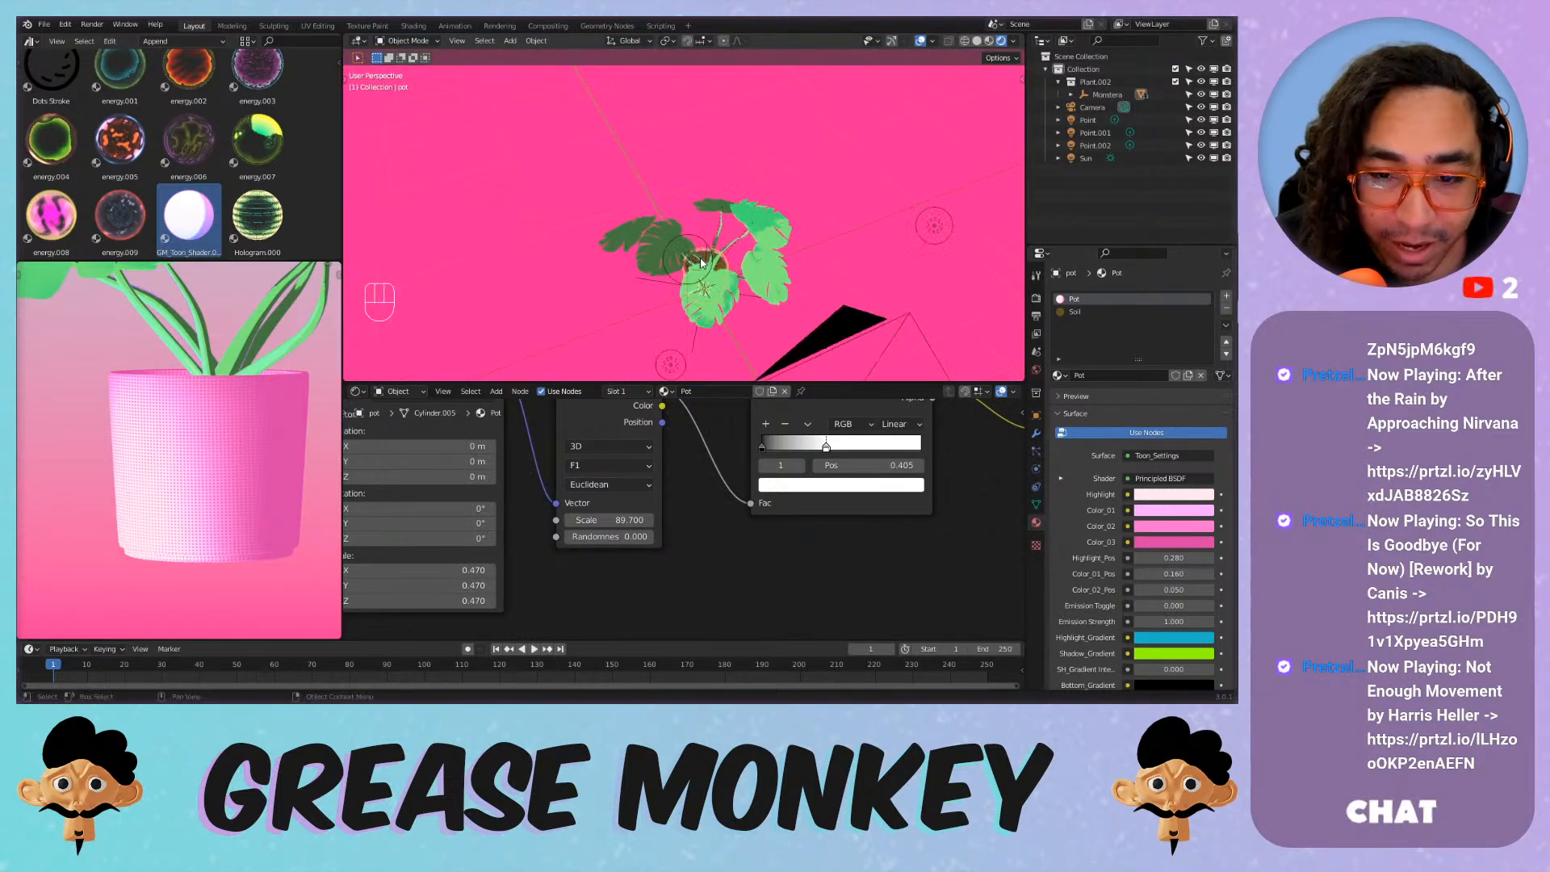
left_click(742, 191)
left_click(667, 246)
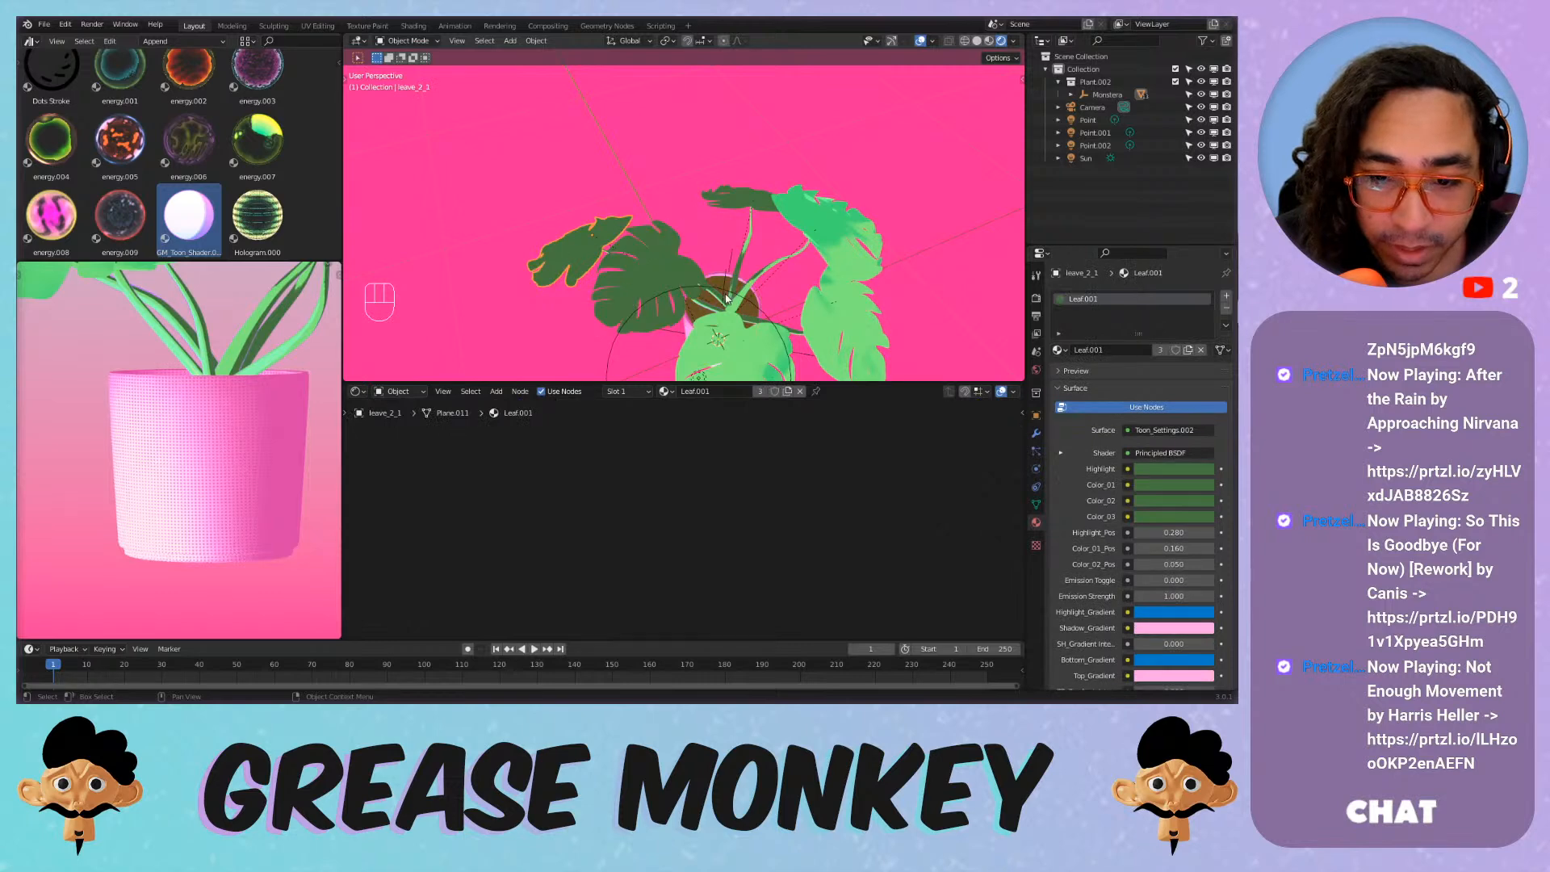
scroll(694, 242, "down", 3)
middle_click_drag(711, 250, 612, 127, "shift")
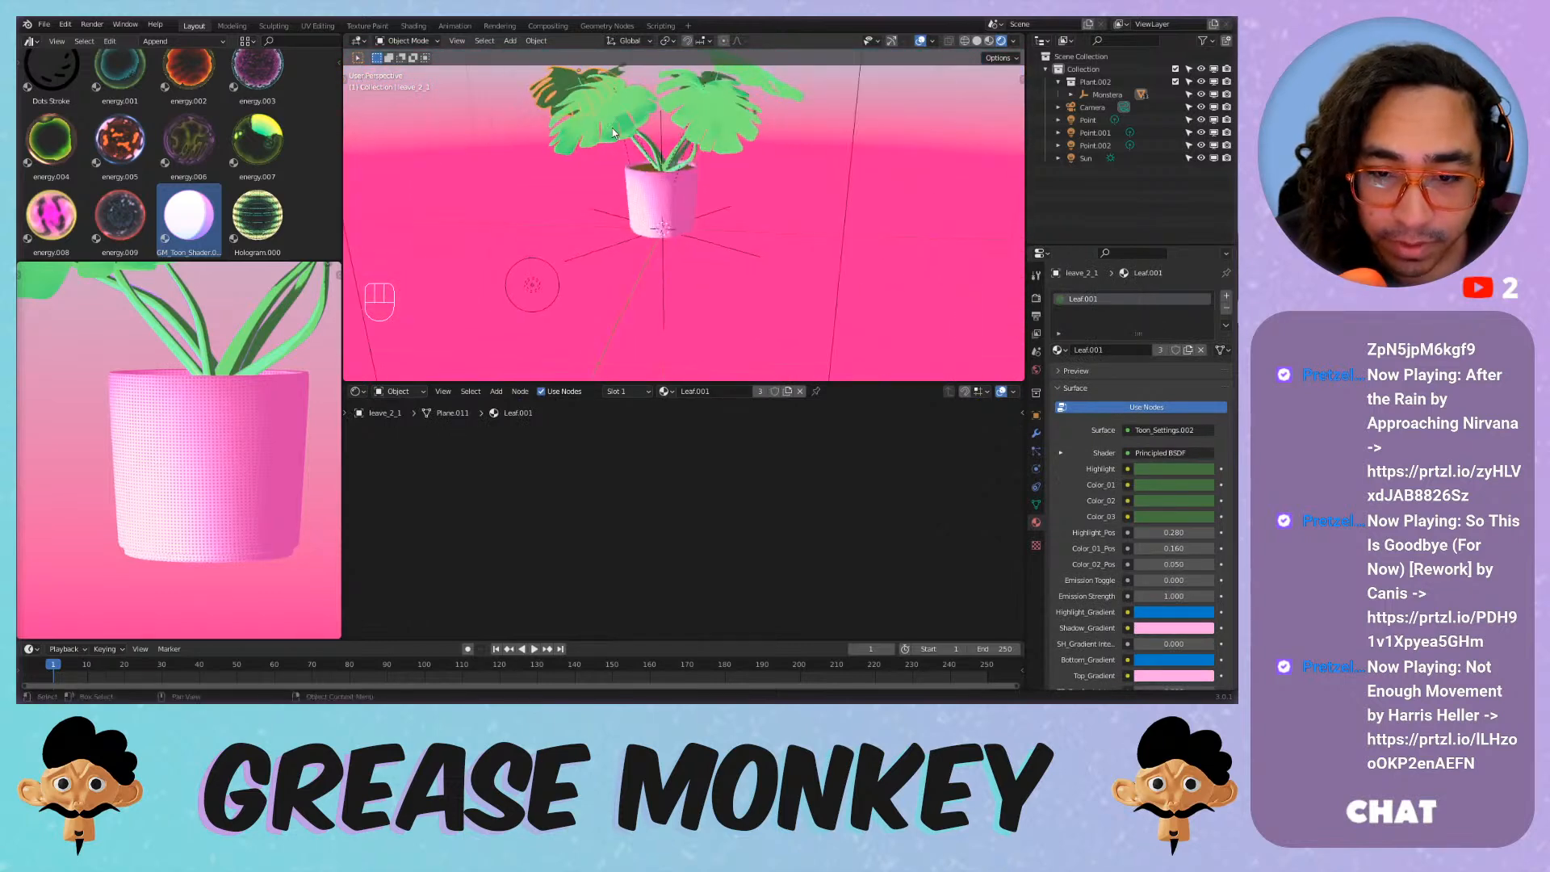
From the camera view, select the pot and set its toon shader's Fresnel Intensity to 1 and IOR to 0.95.
key("KP_0")
scroll(681, 175, "up", 2)
middle_click_drag(646, 327, 692, 166, "shift")
scroll(692, 166, "up", 2)
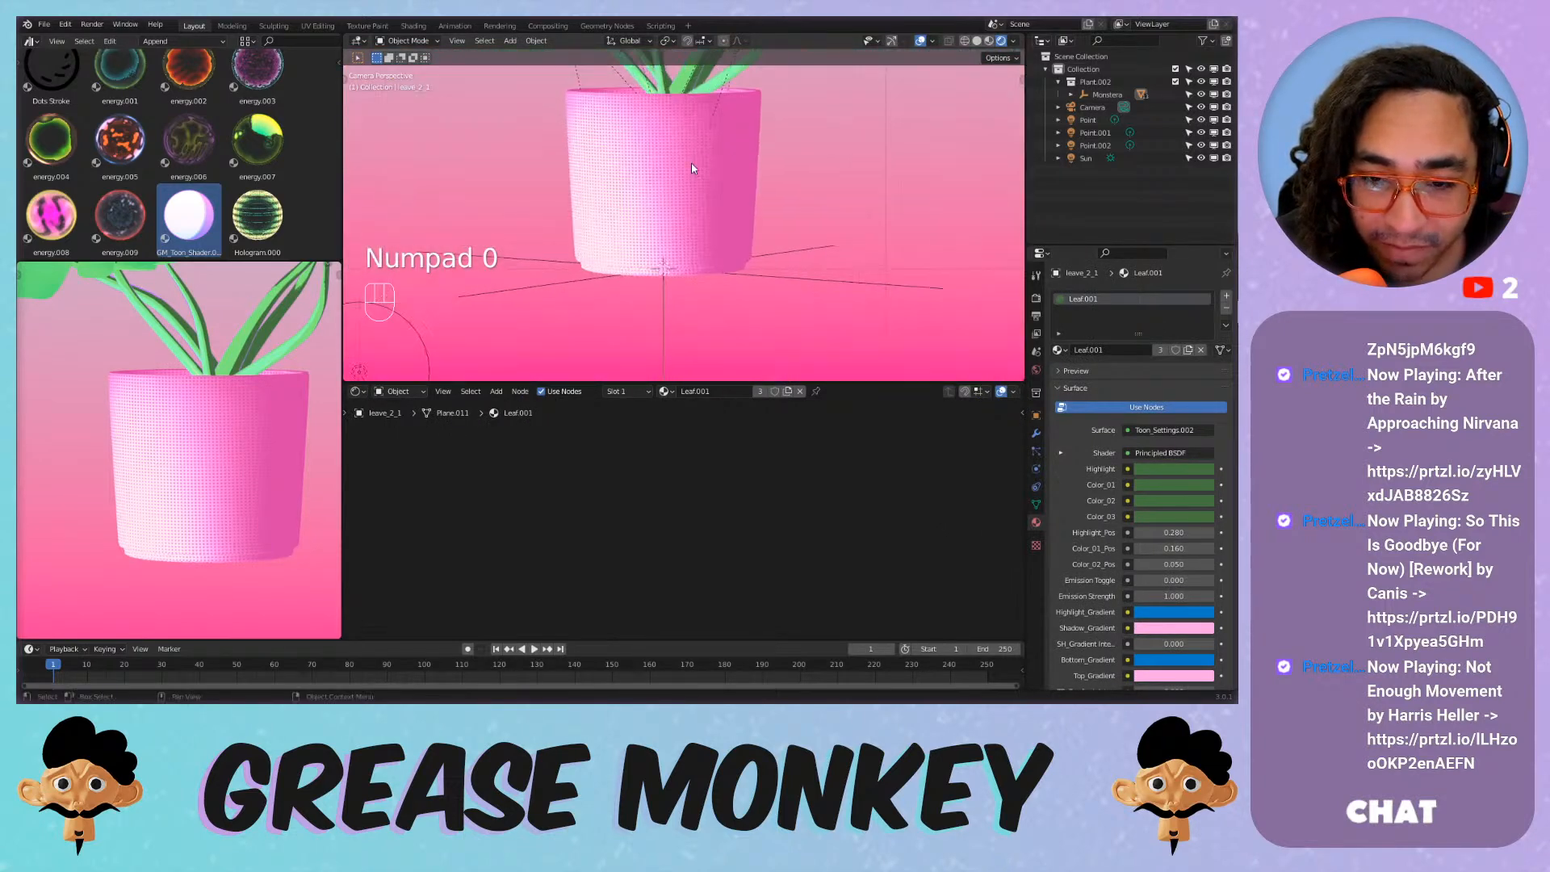
middle_click_drag(563, 103, 570, 161, "shift")
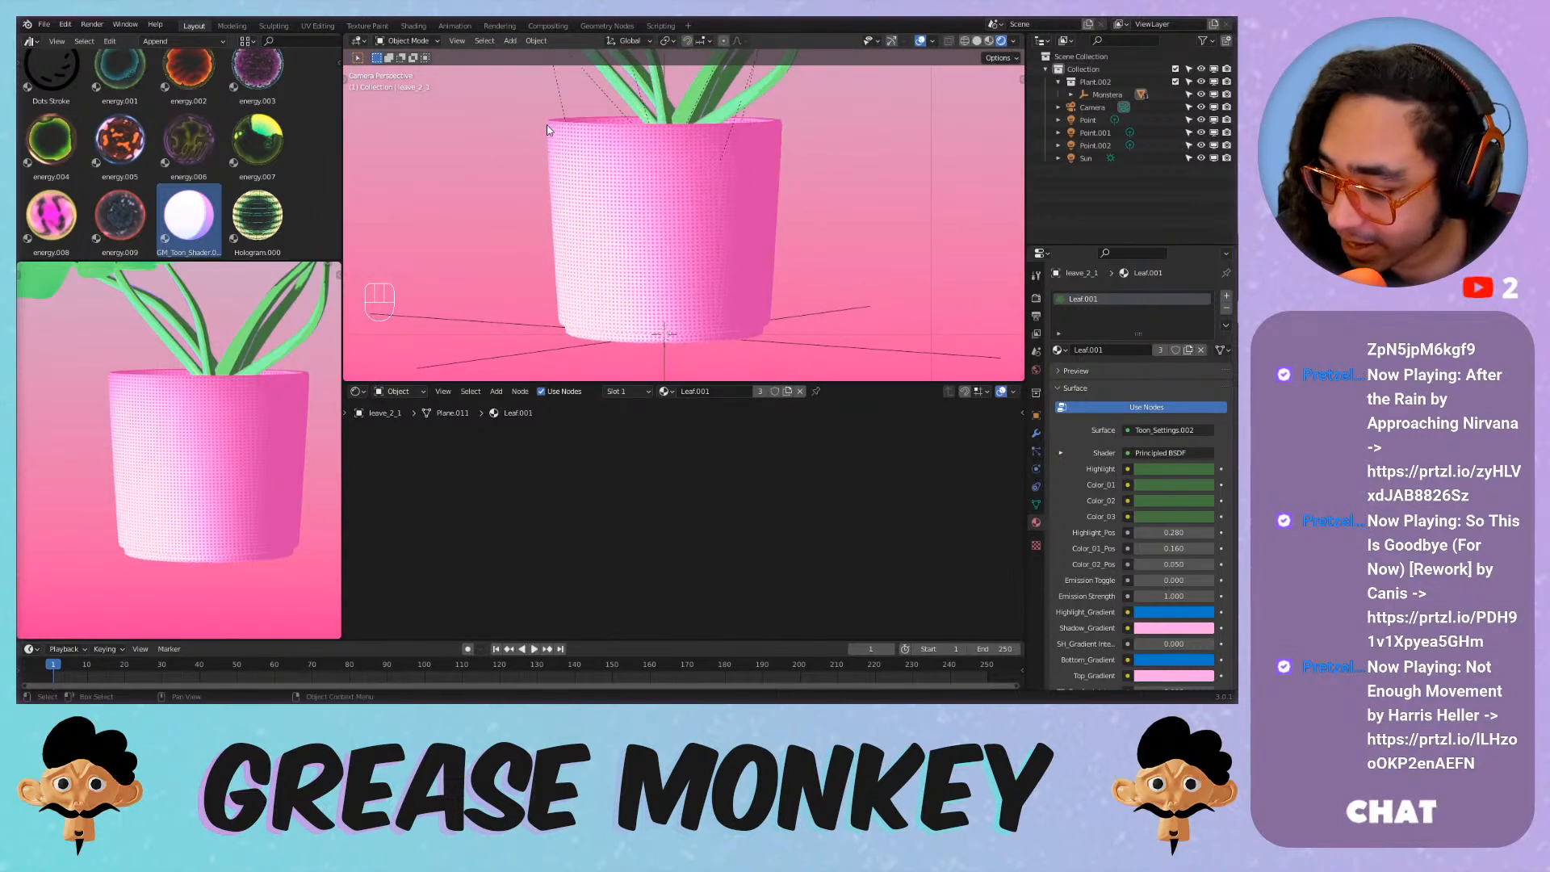
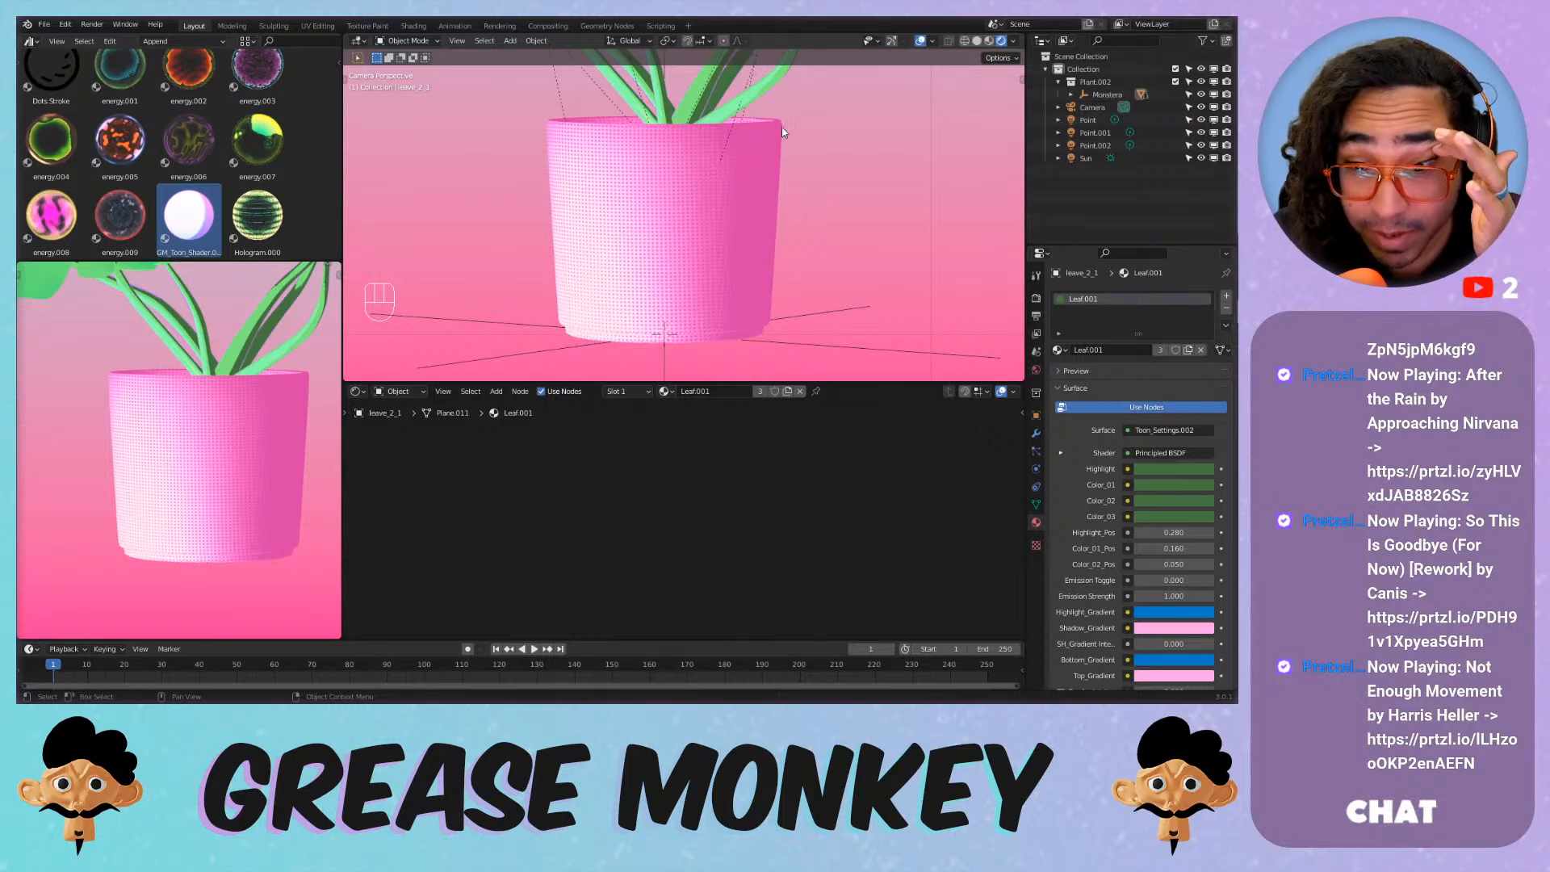
left_click(695, 186)
scroll(747, 537, "down", 8)
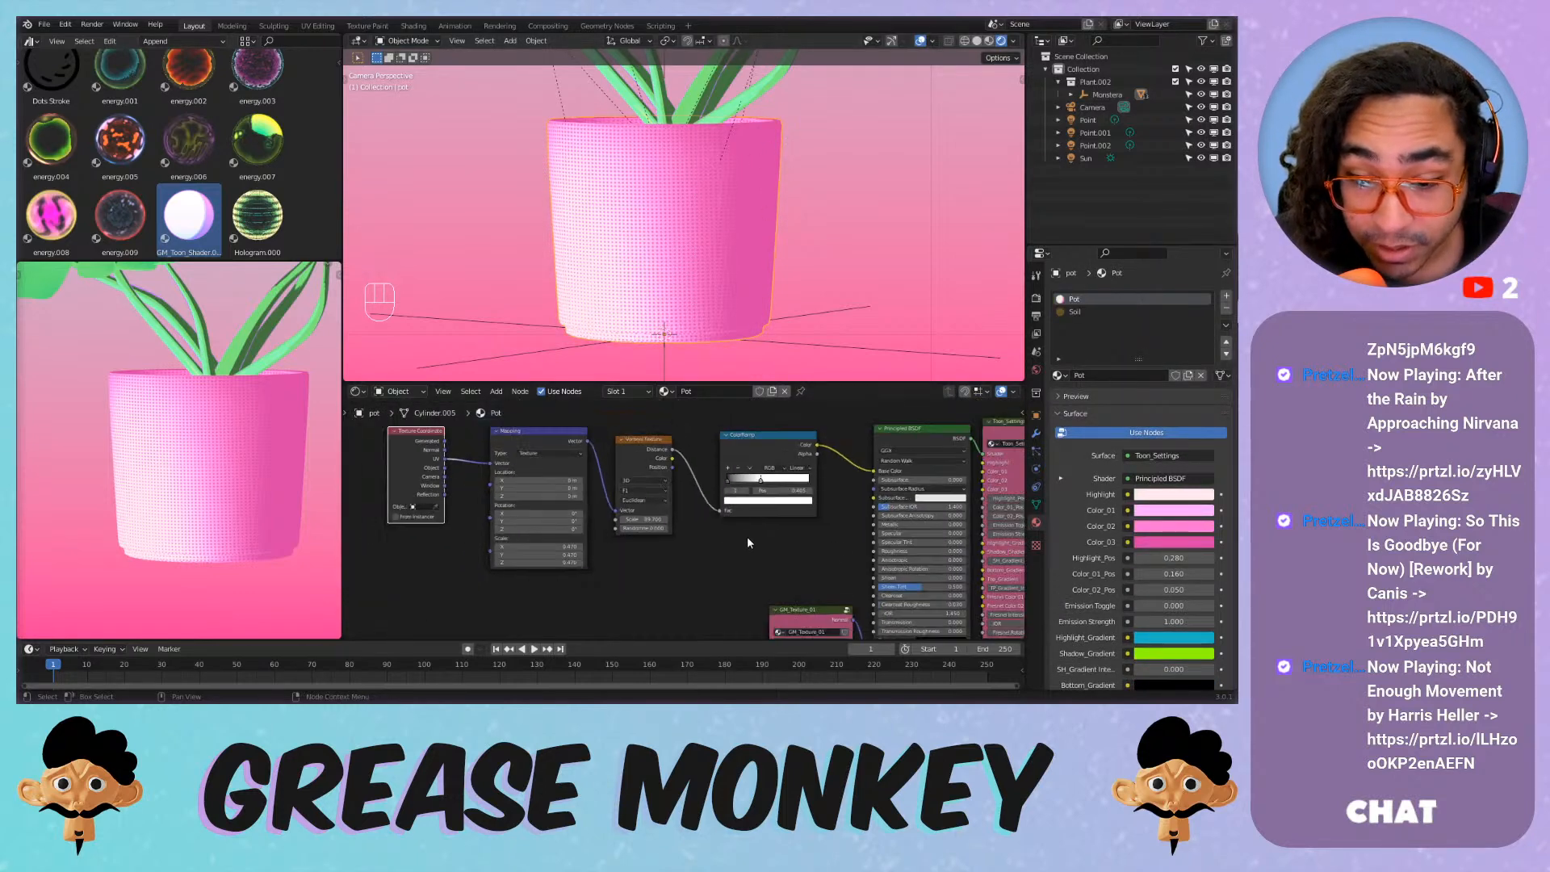
middle_click_drag(807, 548, 530, 427)
scroll(686, 521, "up", 6)
middle_click_drag(850, 527, 701, 556)
scroll(700, 556, "up", 2)
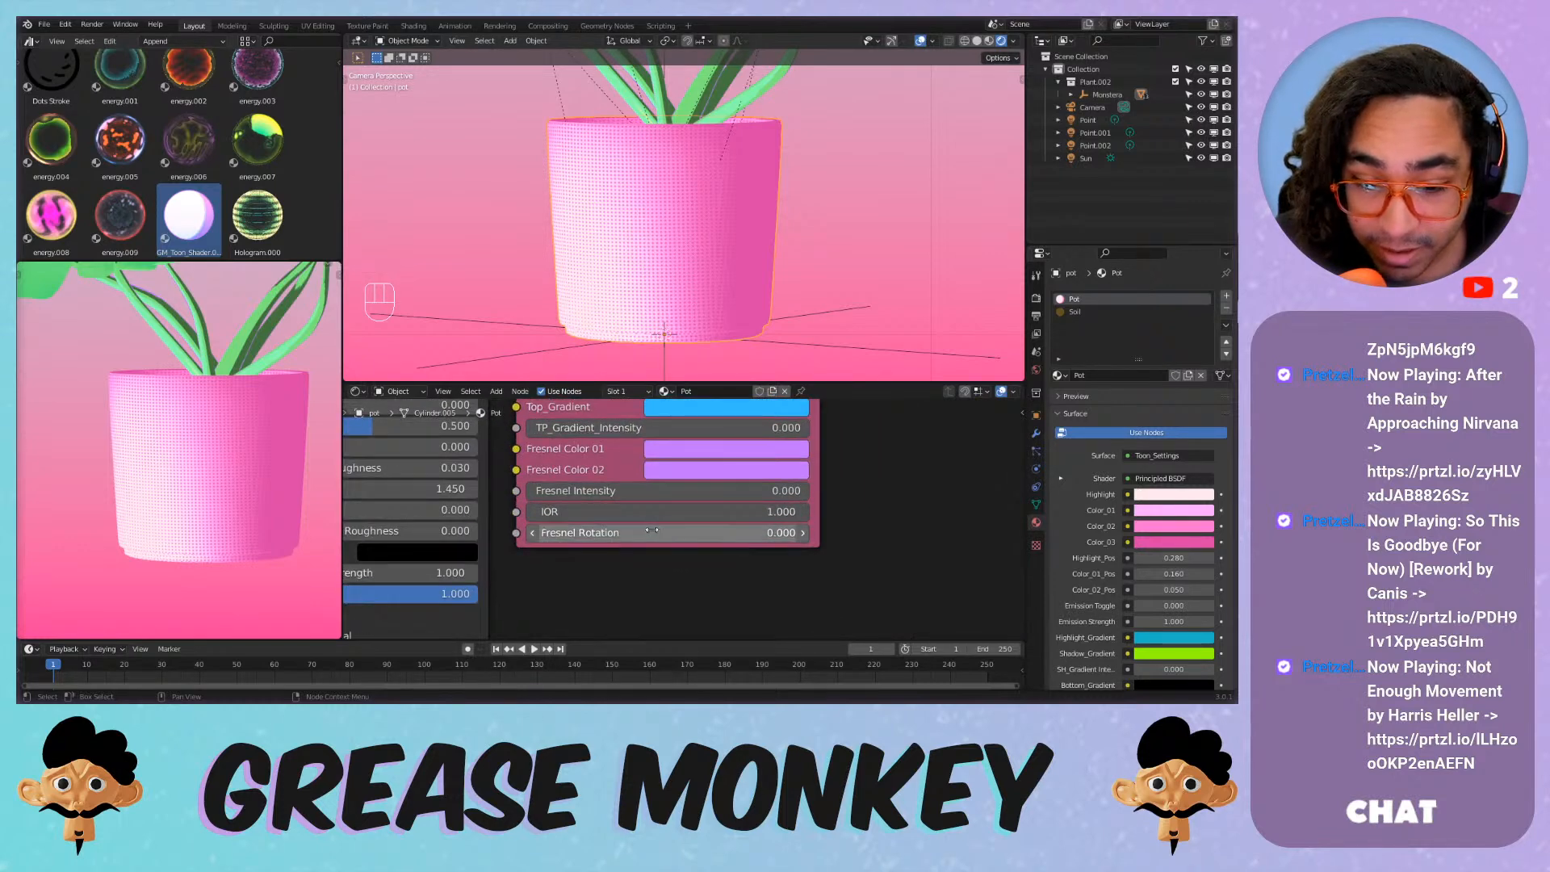
left_click_drag(599, 491, 810, 493)
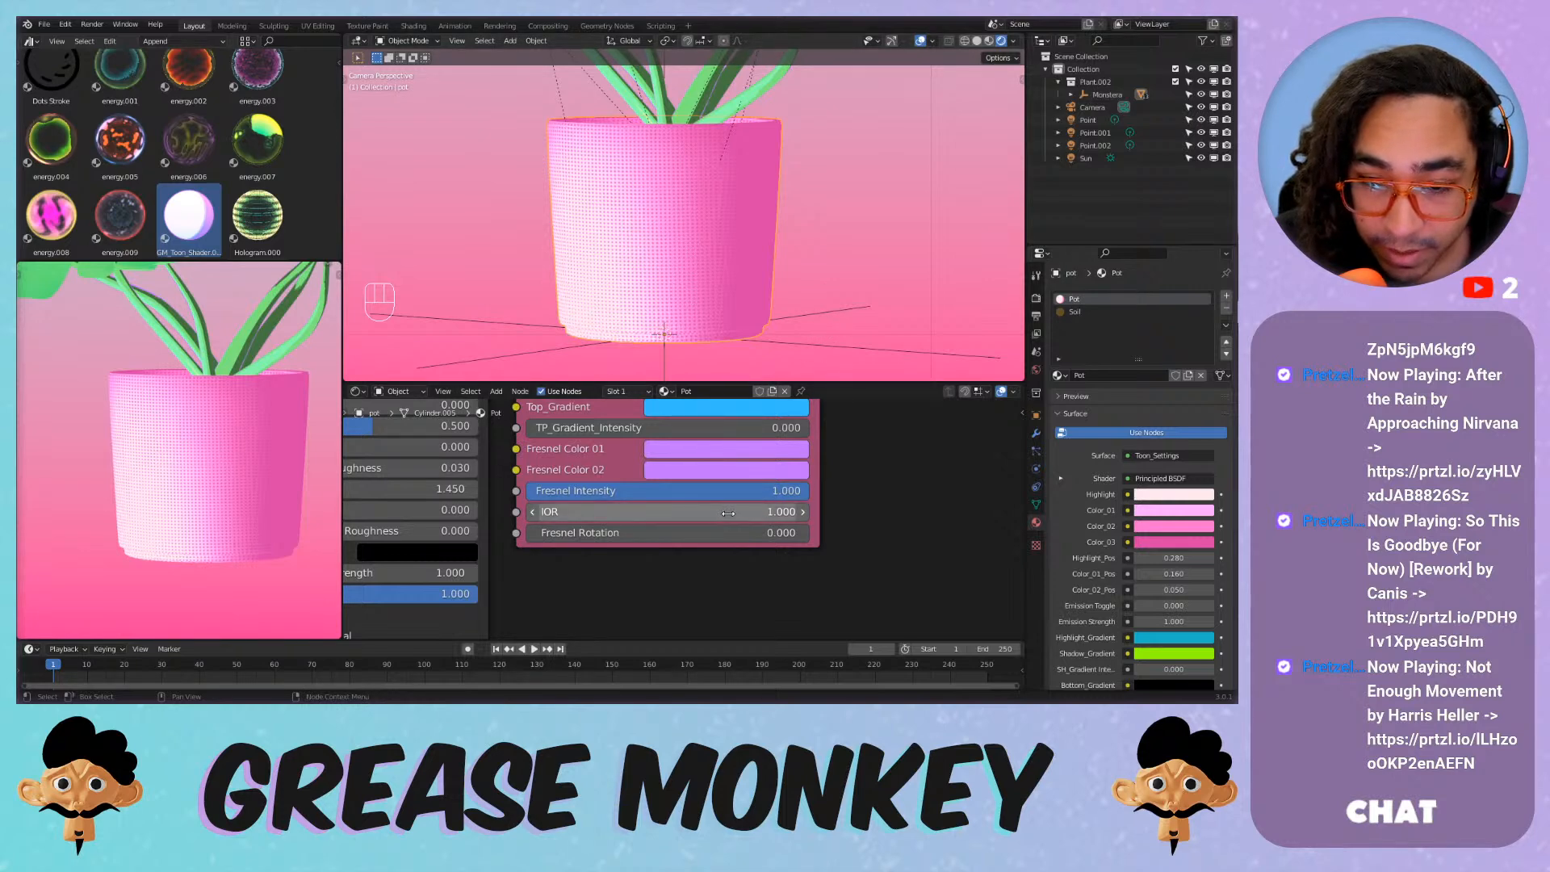
mouse_move(727, 512)
left_mouse_down()
mouse_move(702, 511)
mouse_move(724, 512)
left_mouse_up()
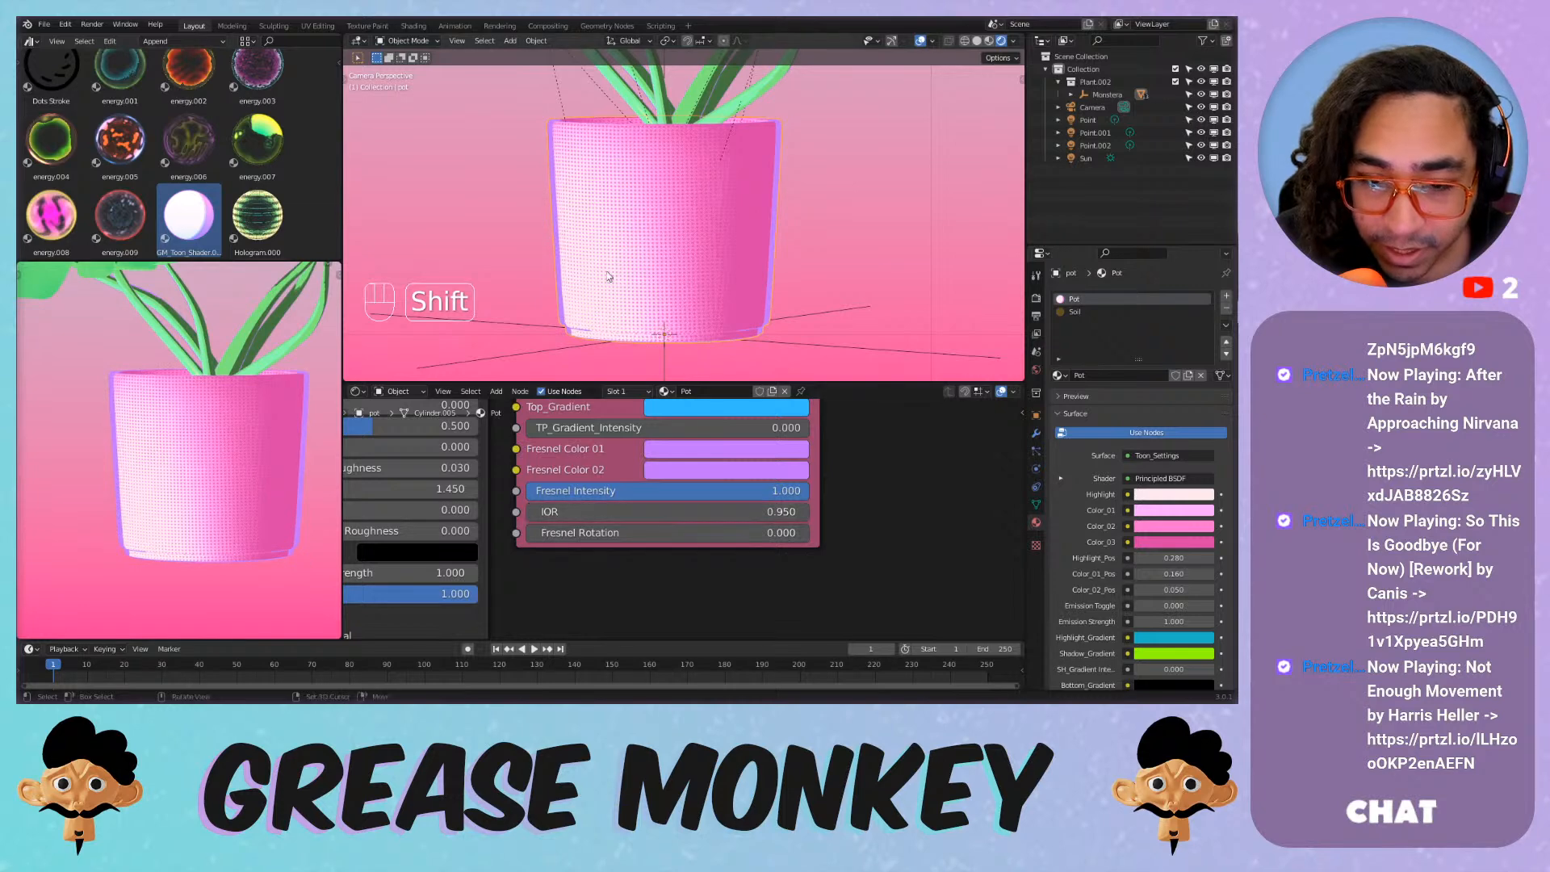
Sample Fresnel Color 01 from the pot's pale highlight and Fresnel Color 02 from its dark pink shaded side.
left_click(699, 458)
left_click(808, 360)
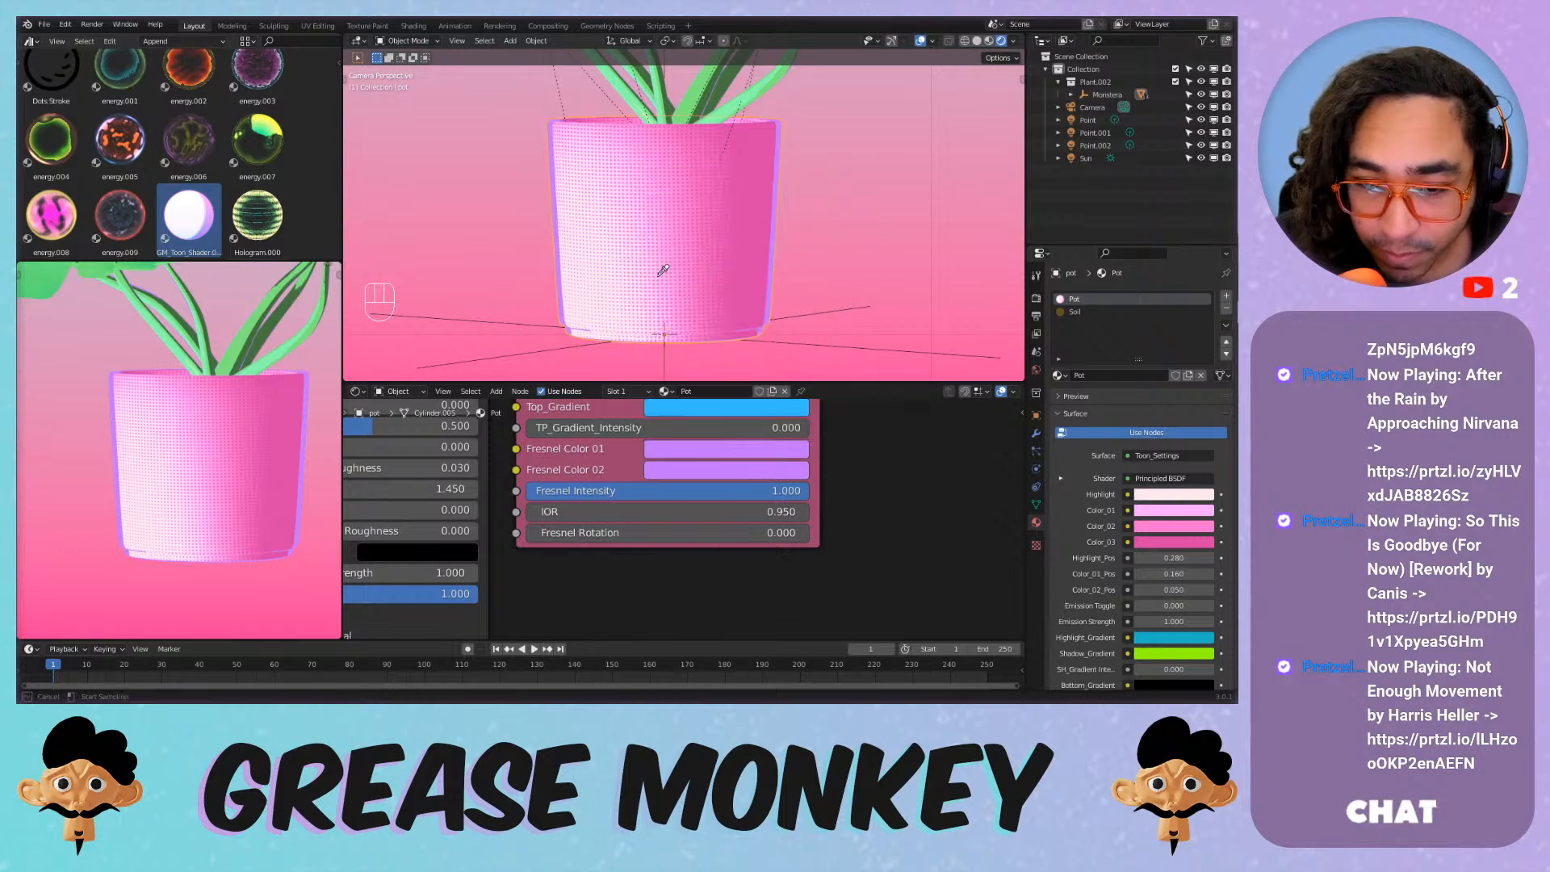
left_click(582, 182)
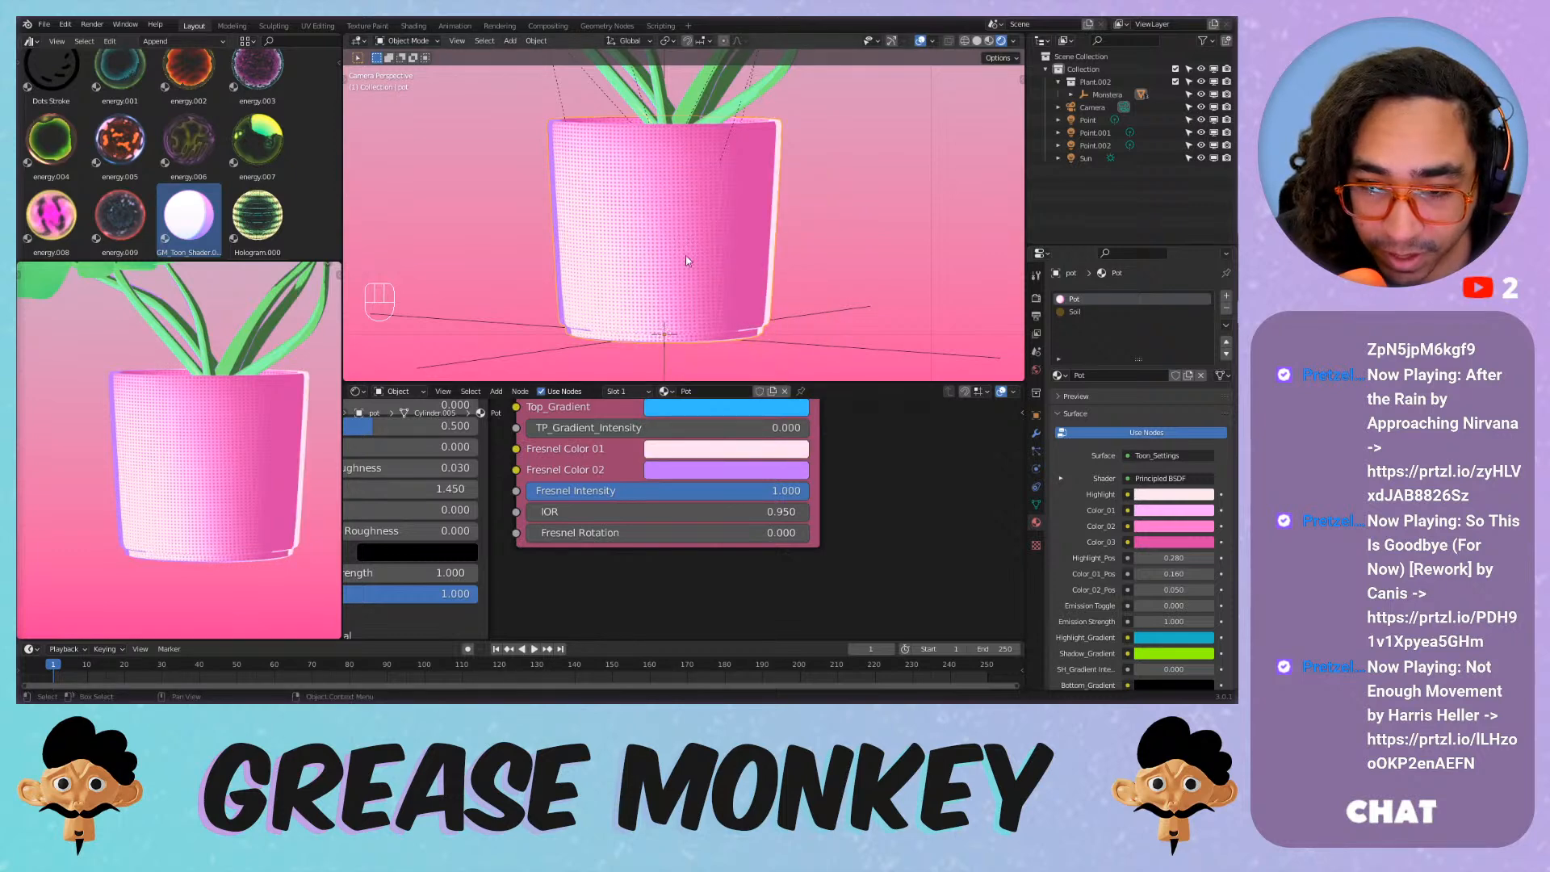
left_click(709, 471)
left_click(811, 371)
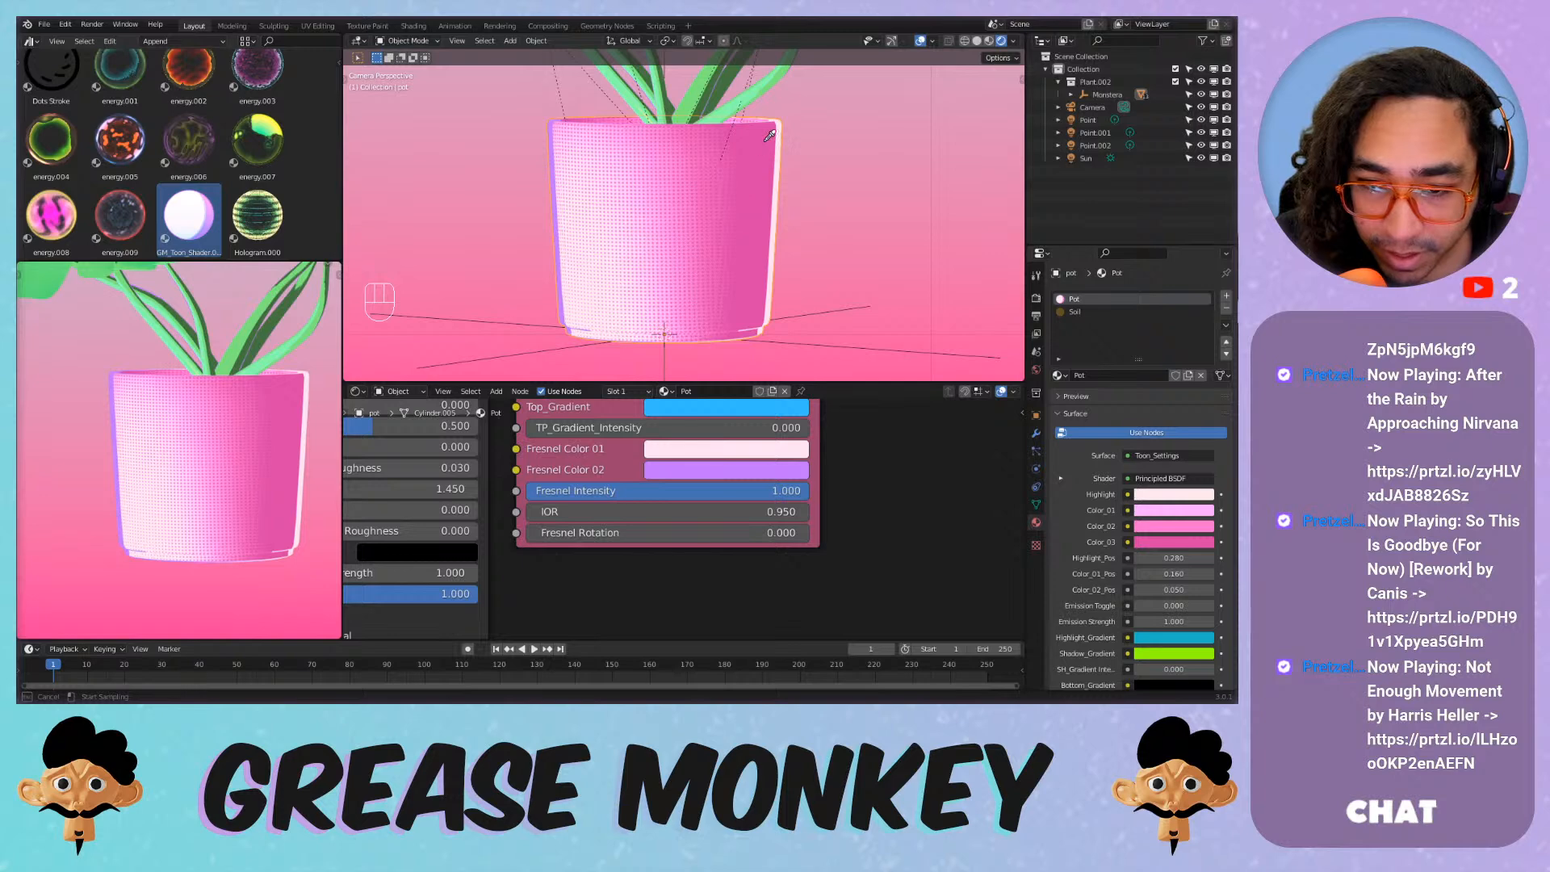
left_click(772, 161)
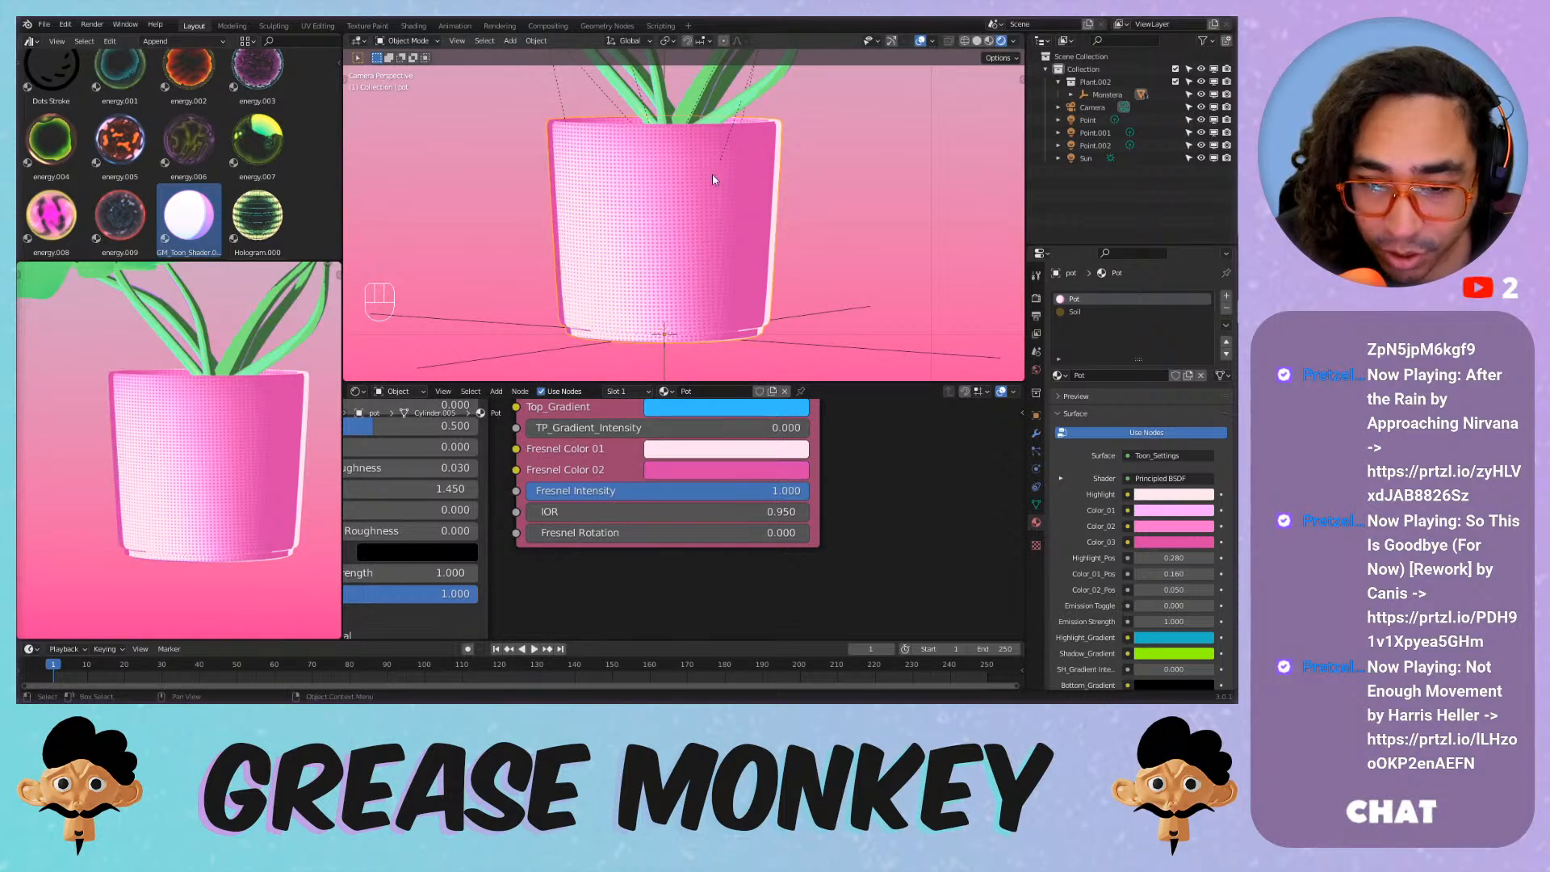
Set the Fresnel Rotation to 3.1 and darken Fresnel Color 02 to a V of 0.298.
left_click_drag(651, 531, 712, 531)
left_click(726, 469)
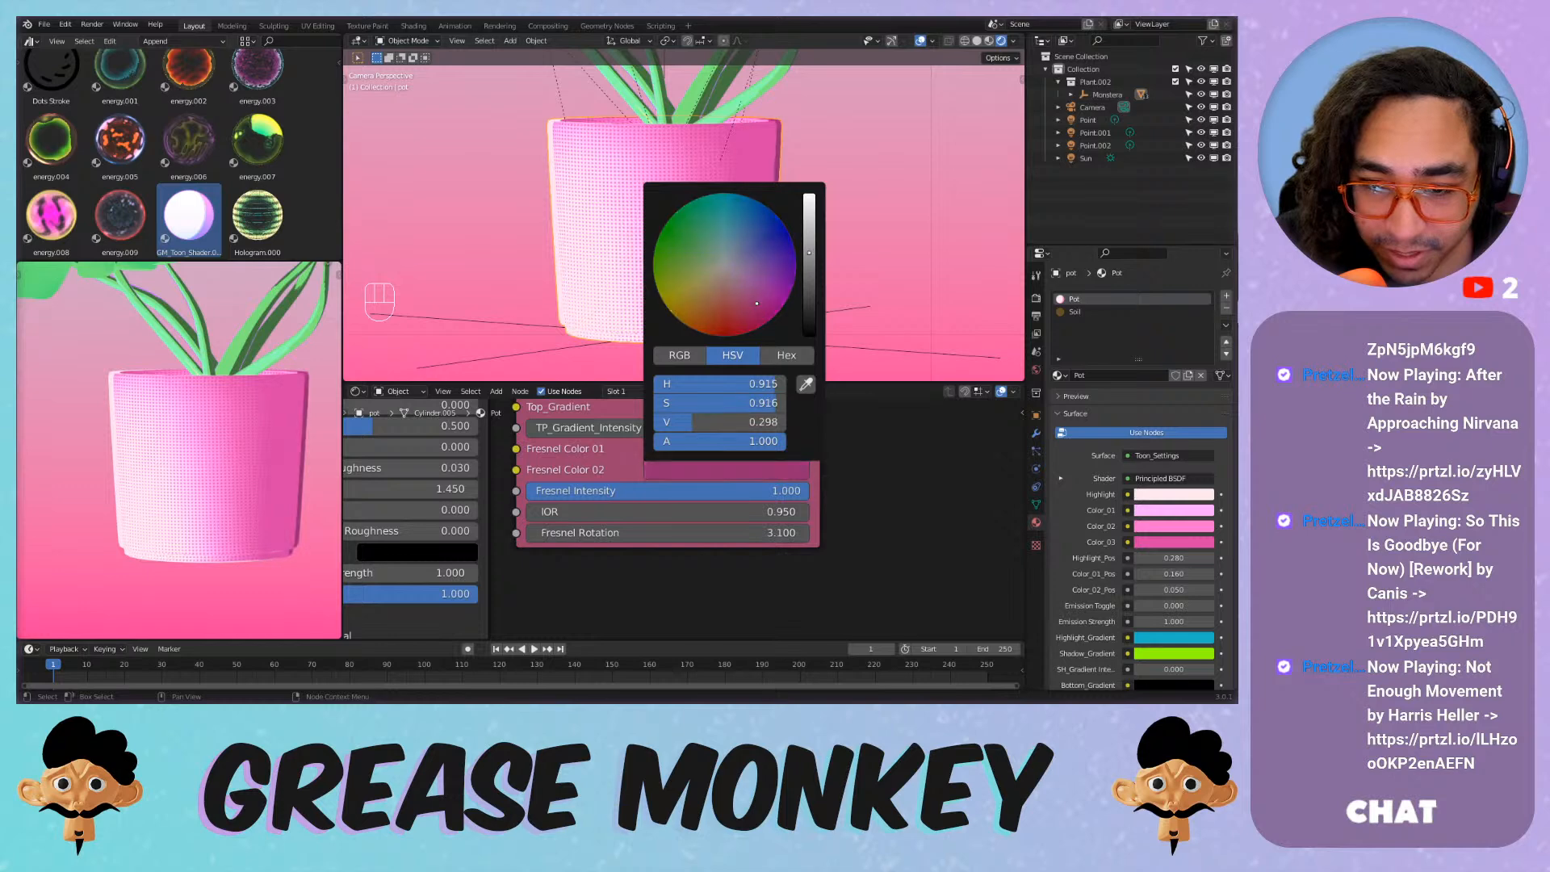
left_click_drag(809, 253, 808, 253)
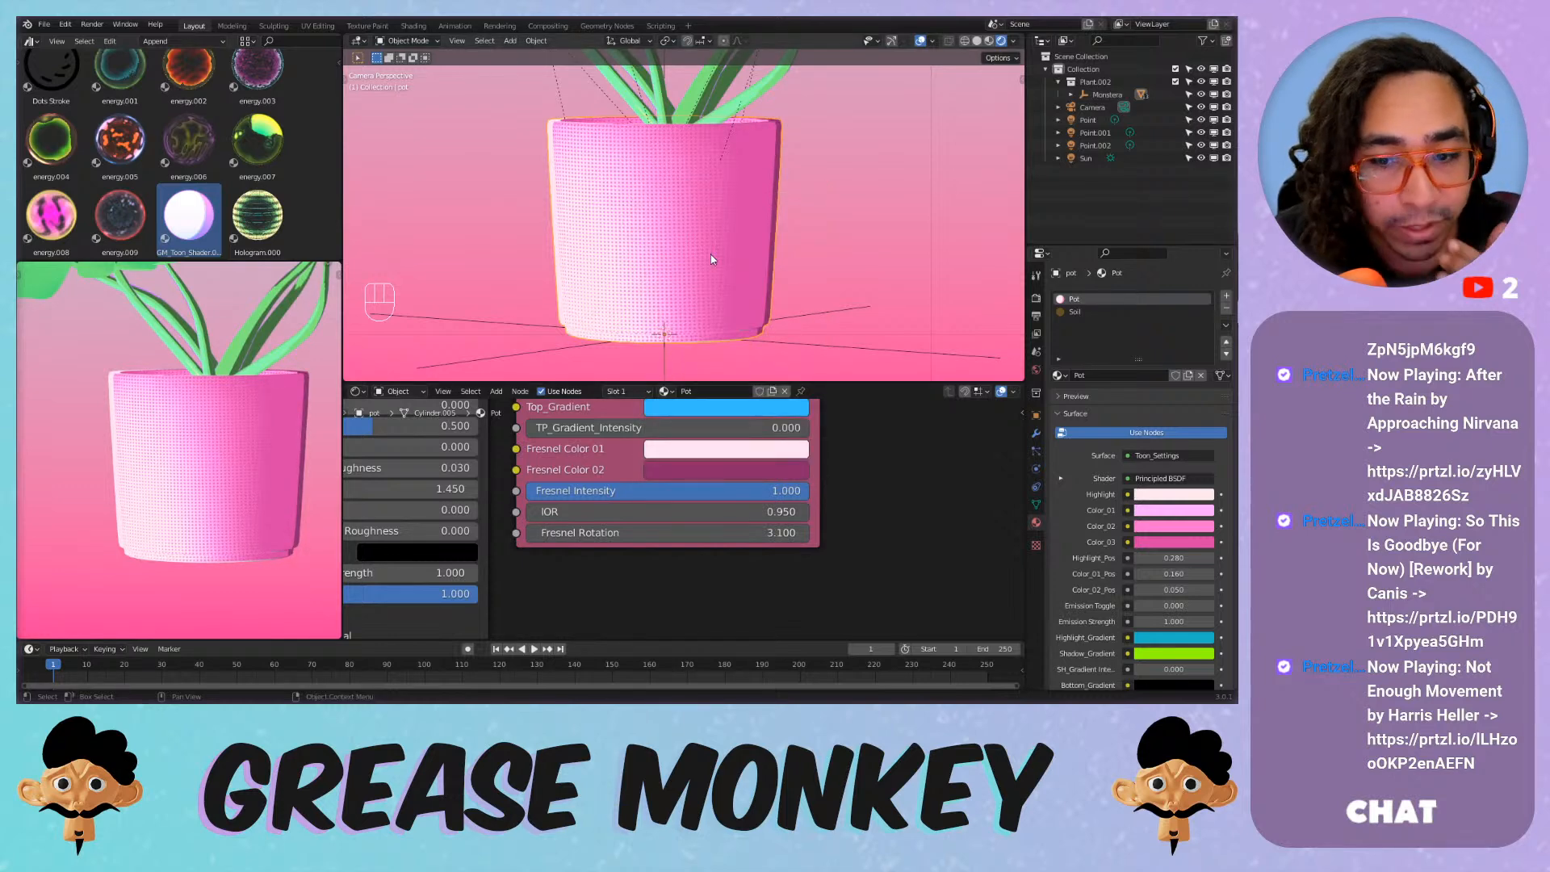
Raise the pot's Fresnel IOR to 0.97.
scroll(577, 165, "up", 1)
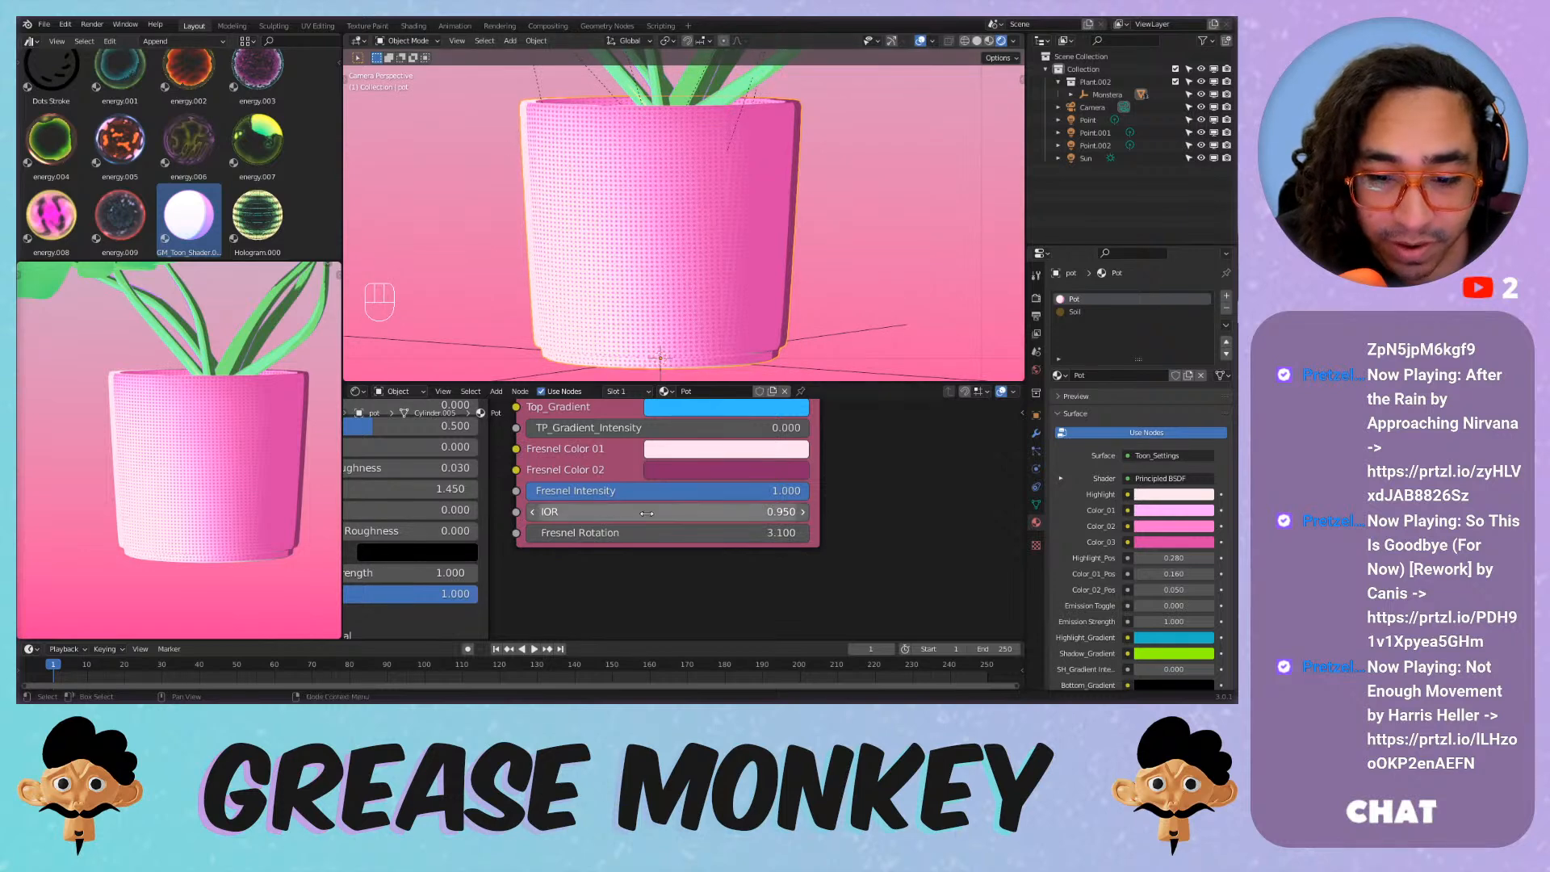
left_click_drag(645, 512, 665, 512, "shift")
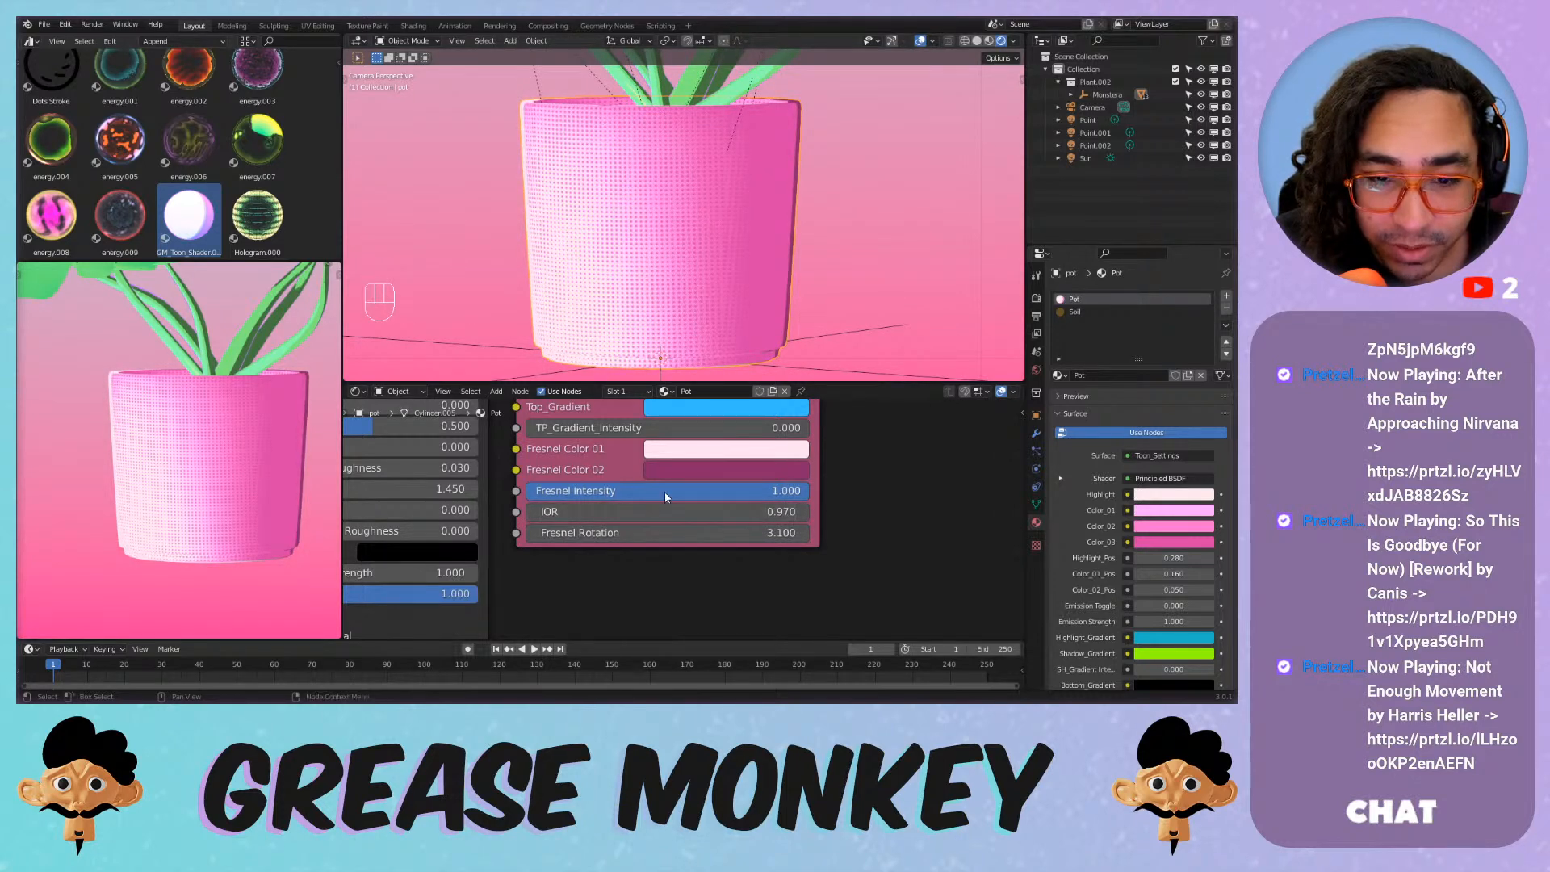
Try a saturated blue for the pot's Fresnel Color 01 and undo it.
left_click(692, 457)
mouse_move(730, 262)
left_mouse_down()
mouse_move(769, 289)
mouse_move(746, 175)
mouse_move(752, 207)
left_mouse_up()
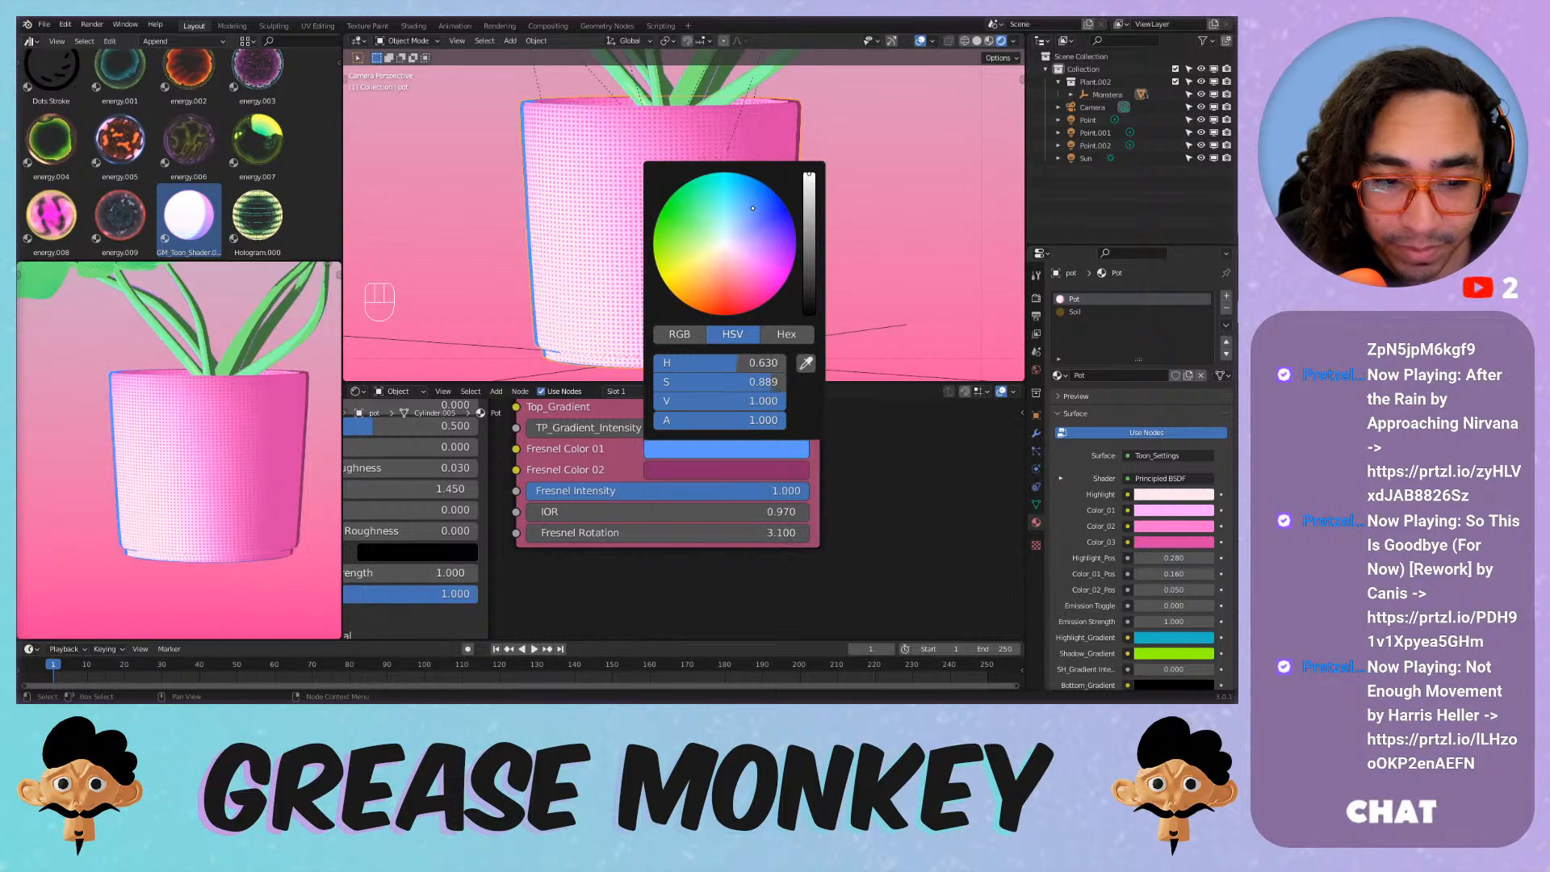
key("ctrl+z")
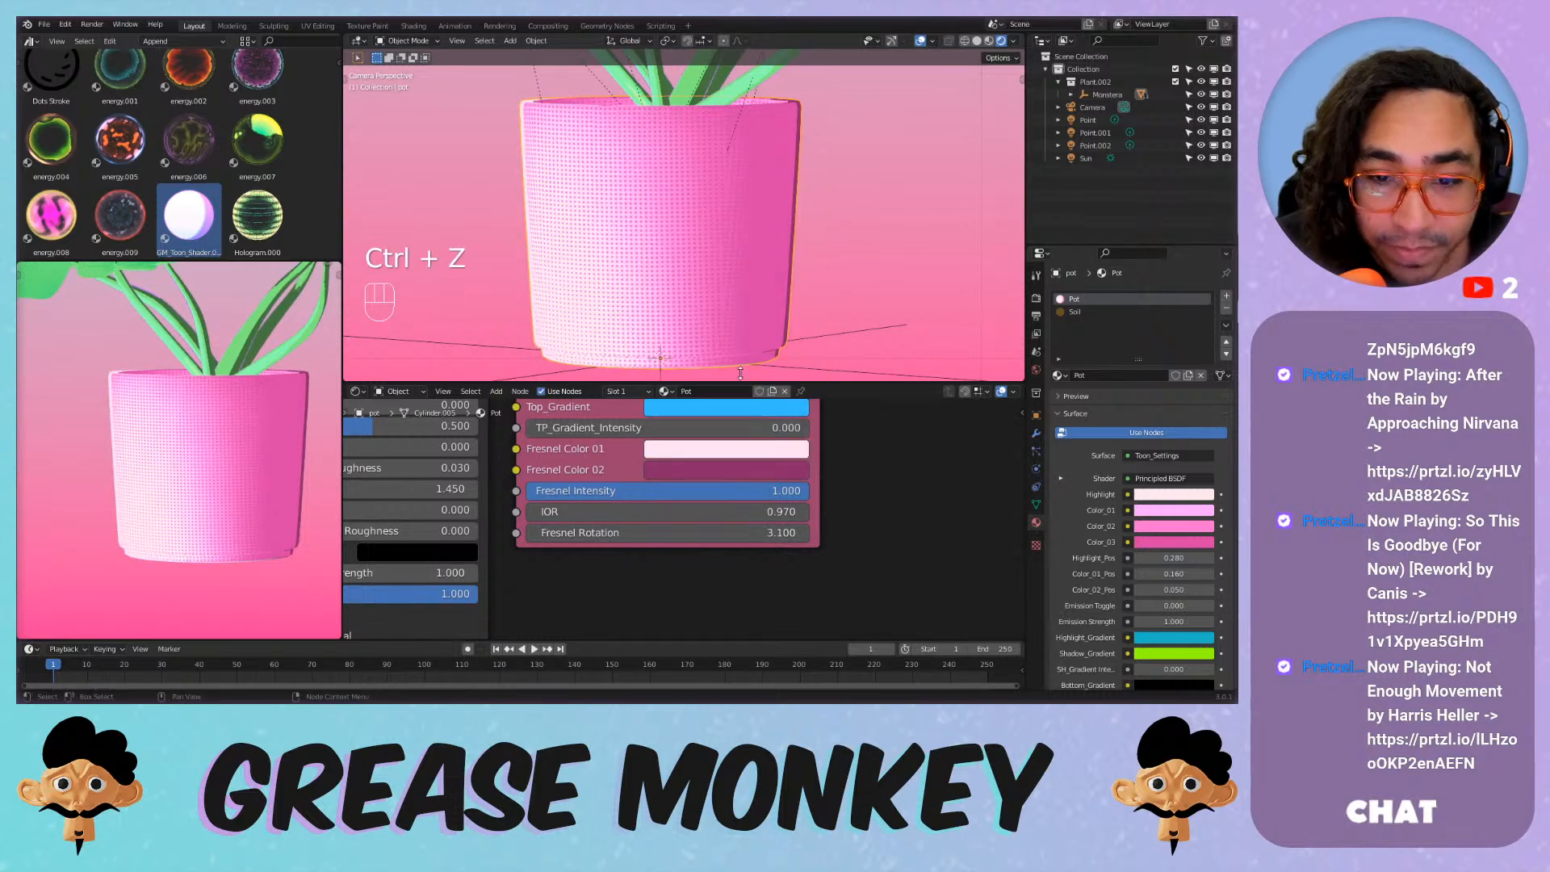
Set the Fresnel Rotation of the pot's toon shader to 3.2 and check the pot's shading.
mouse_move(751, 533)
left_mouse_down()
mouse_move(736, 532)
mouse_move(758, 533)
left_mouse_up()
scroll(840, 192, "down", 3)
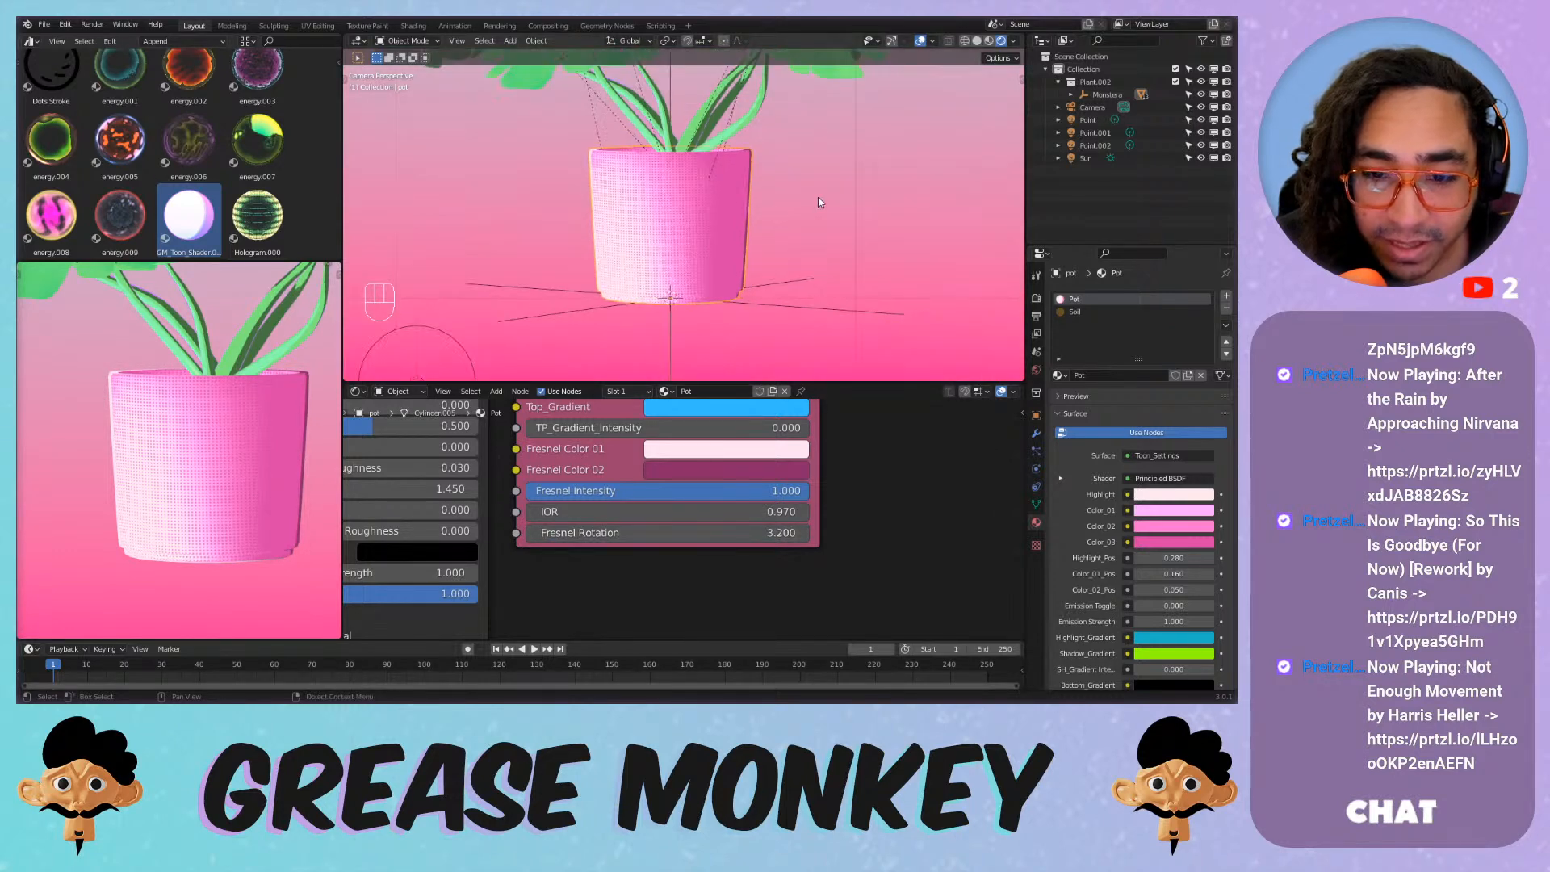
scroll(782, 215, "up", 3)
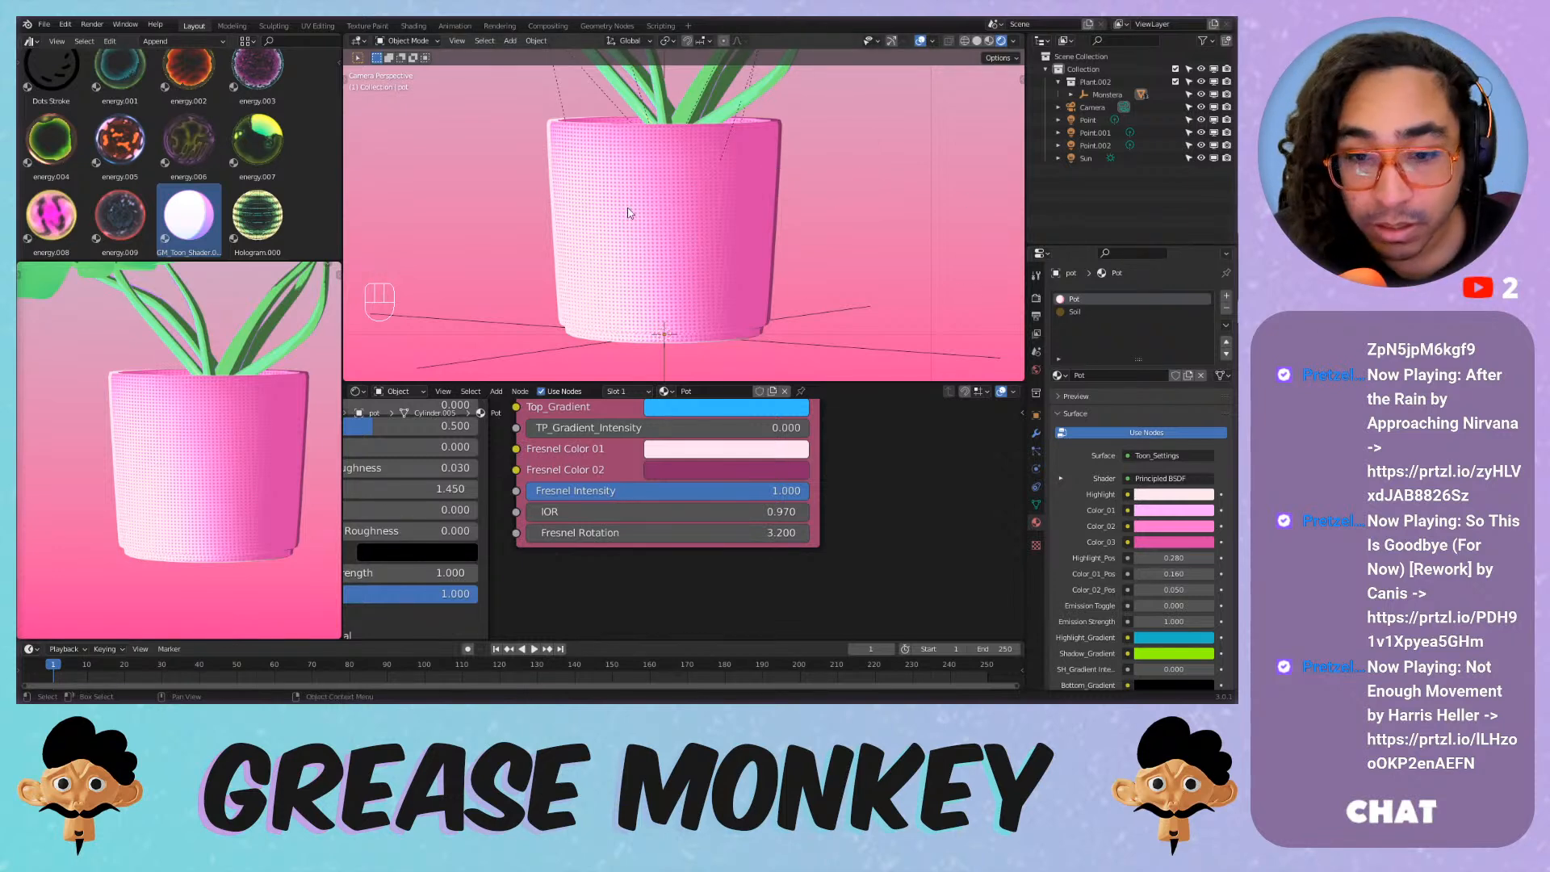
scroll(631, 212, "down", 4)
middle_click_drag(701, 150, 709, 238, "shift")
scroll(709, 238, "up", 2)
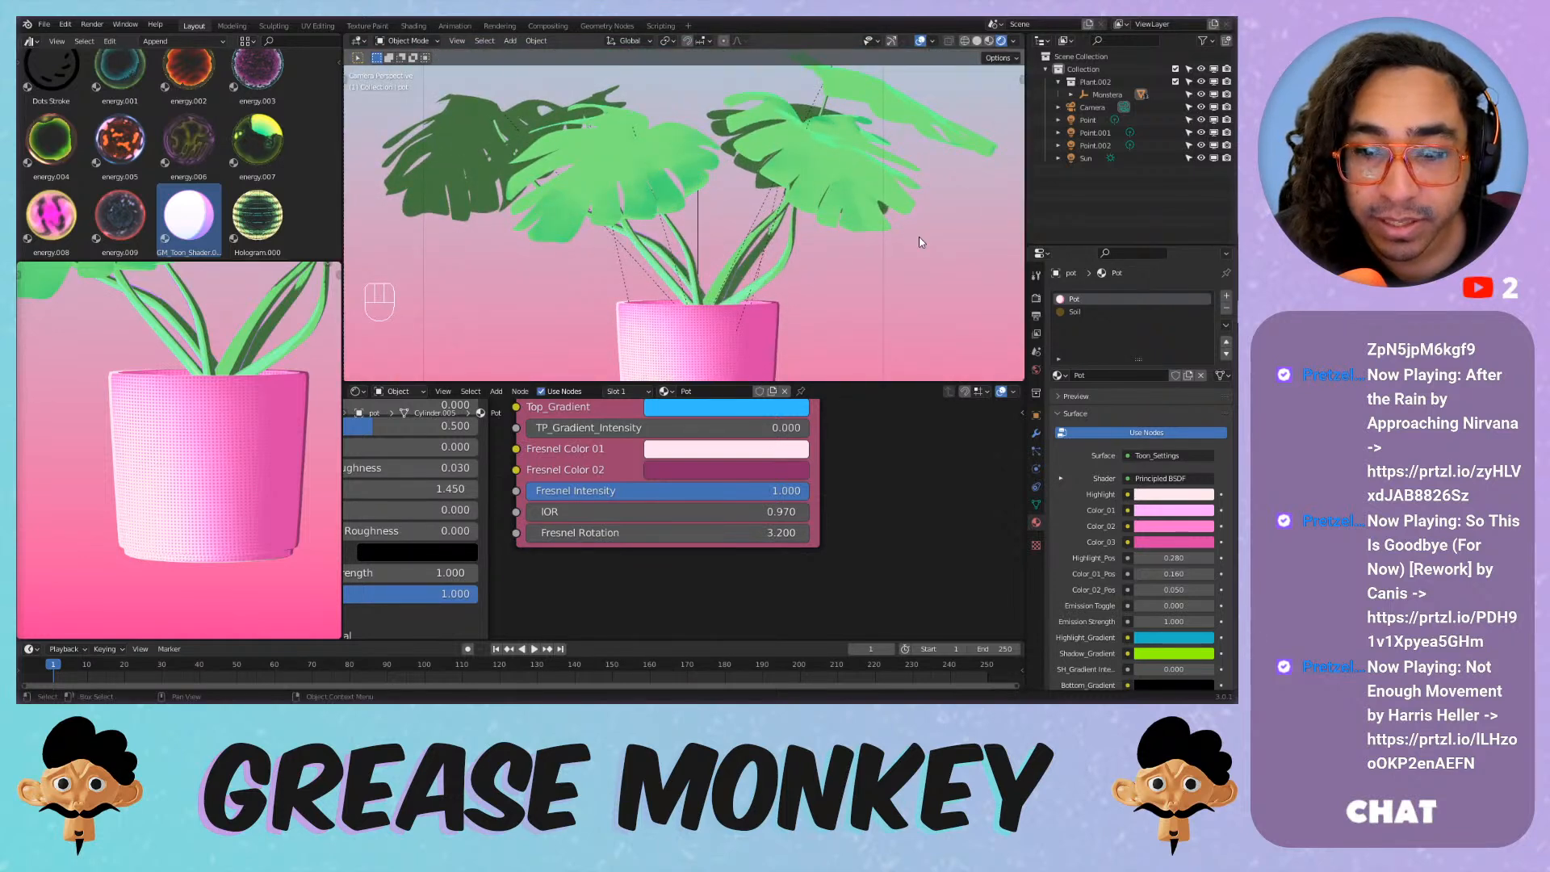
Add a Grease Pencil Collection Line Art object that outlines the Plant.002 collection.
left_click(1059, 82)
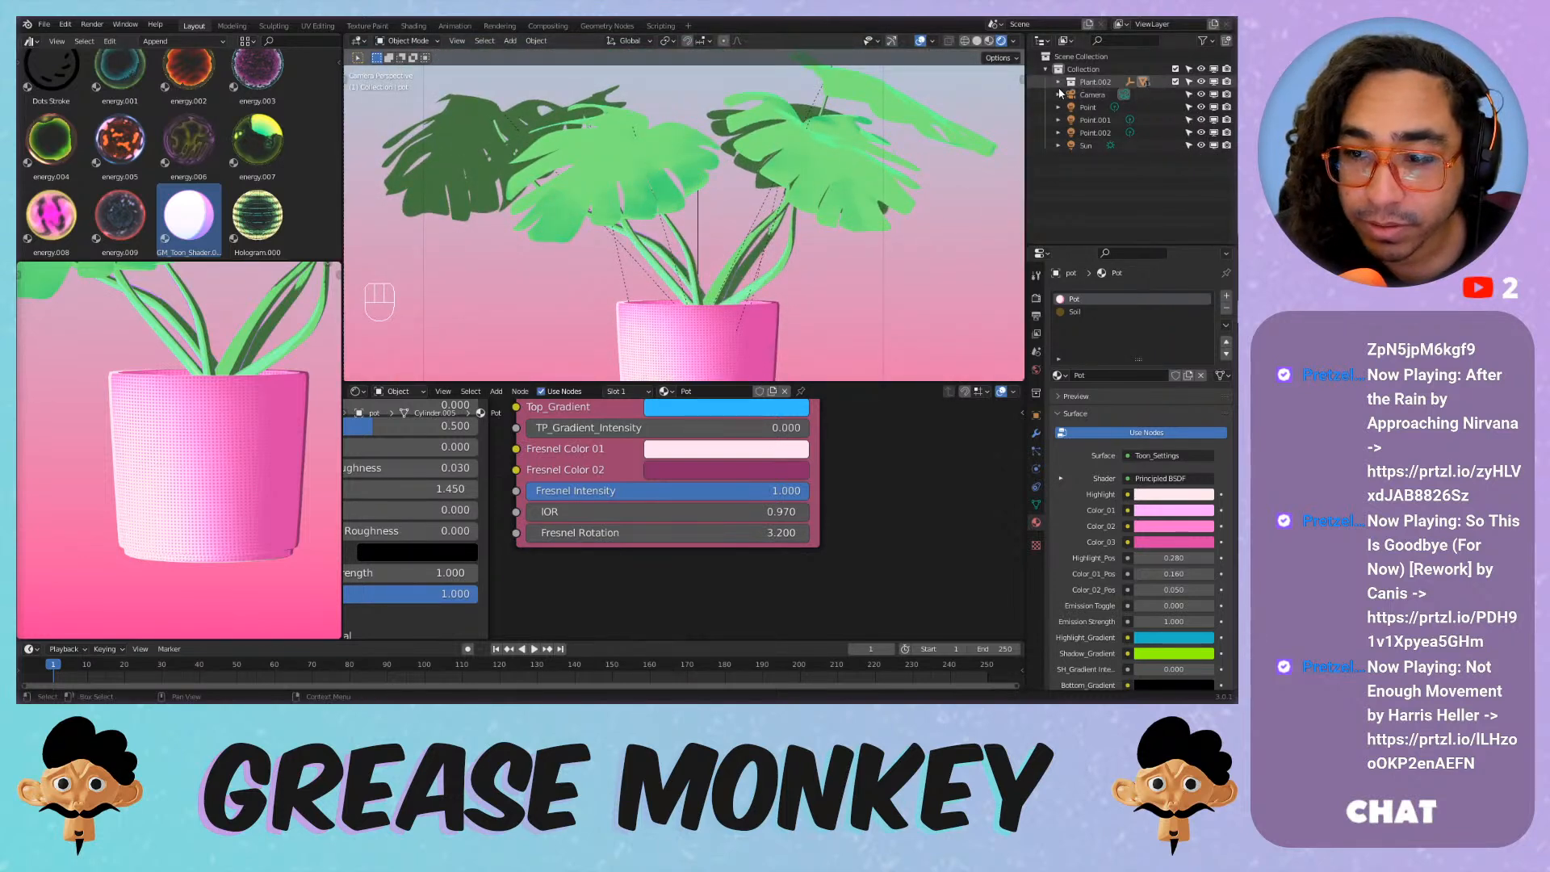
key("Home")
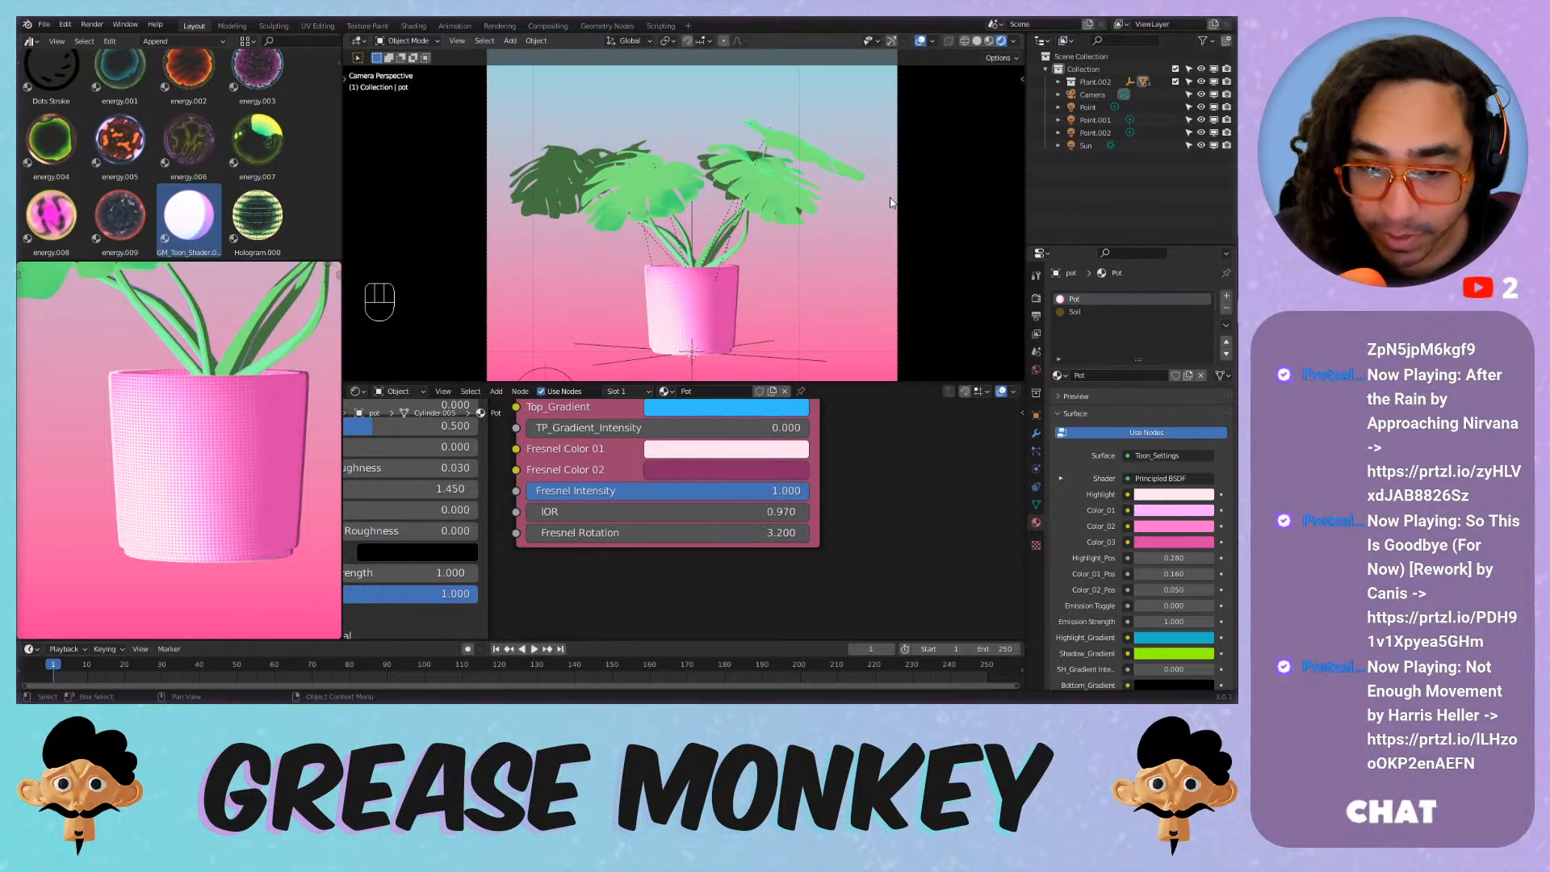
scroll(914, 181, "down", 1)
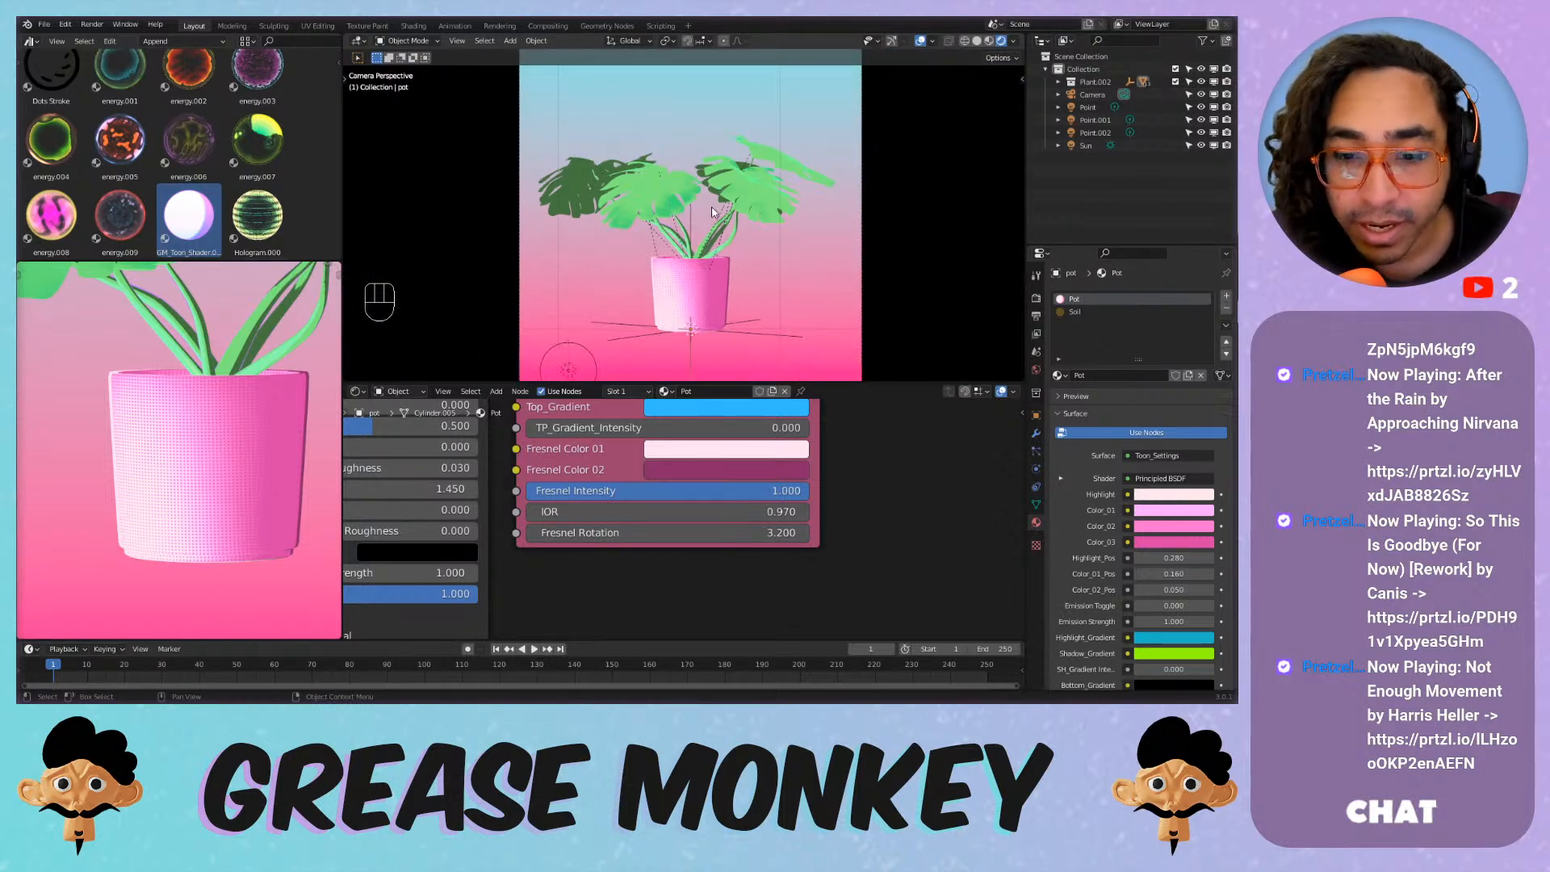
left_click(1095, 83)
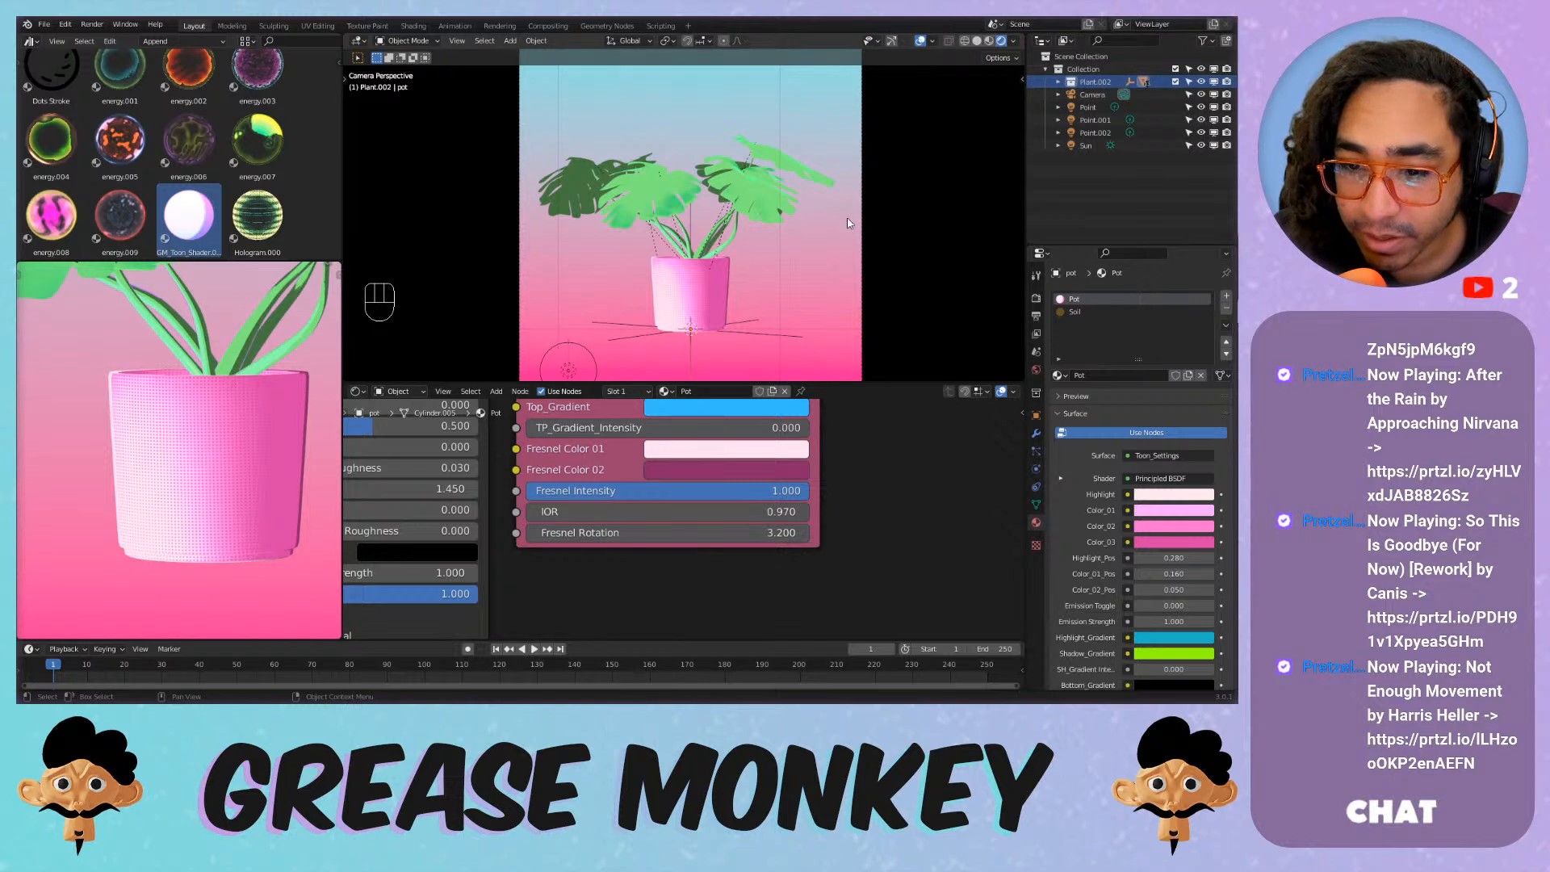
key("shift+a")
mouse_move(820, 220)
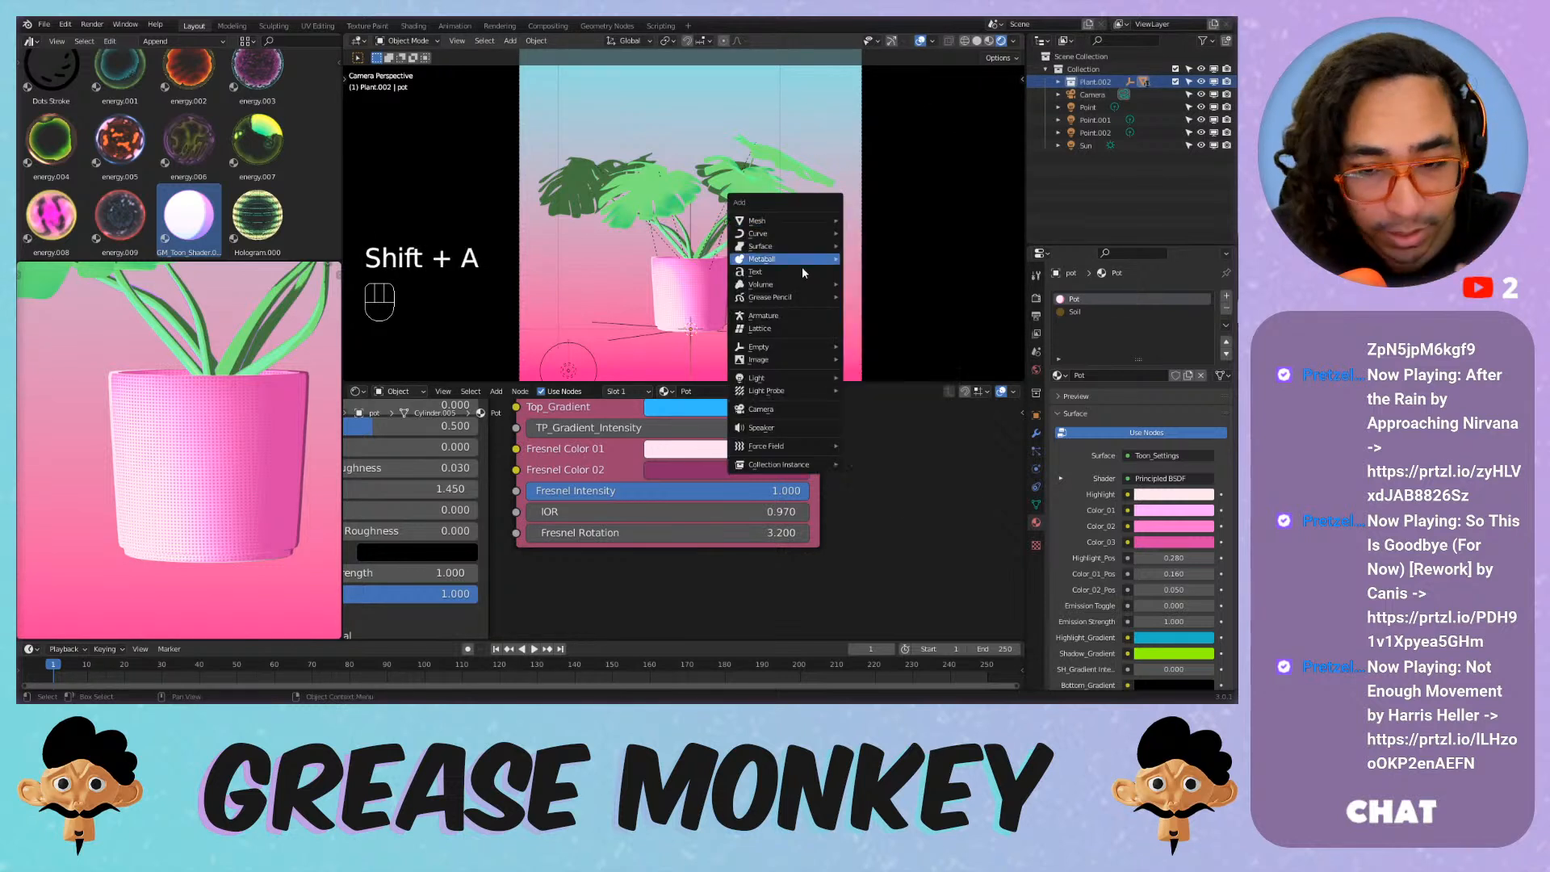
mouse_move(791, 300)
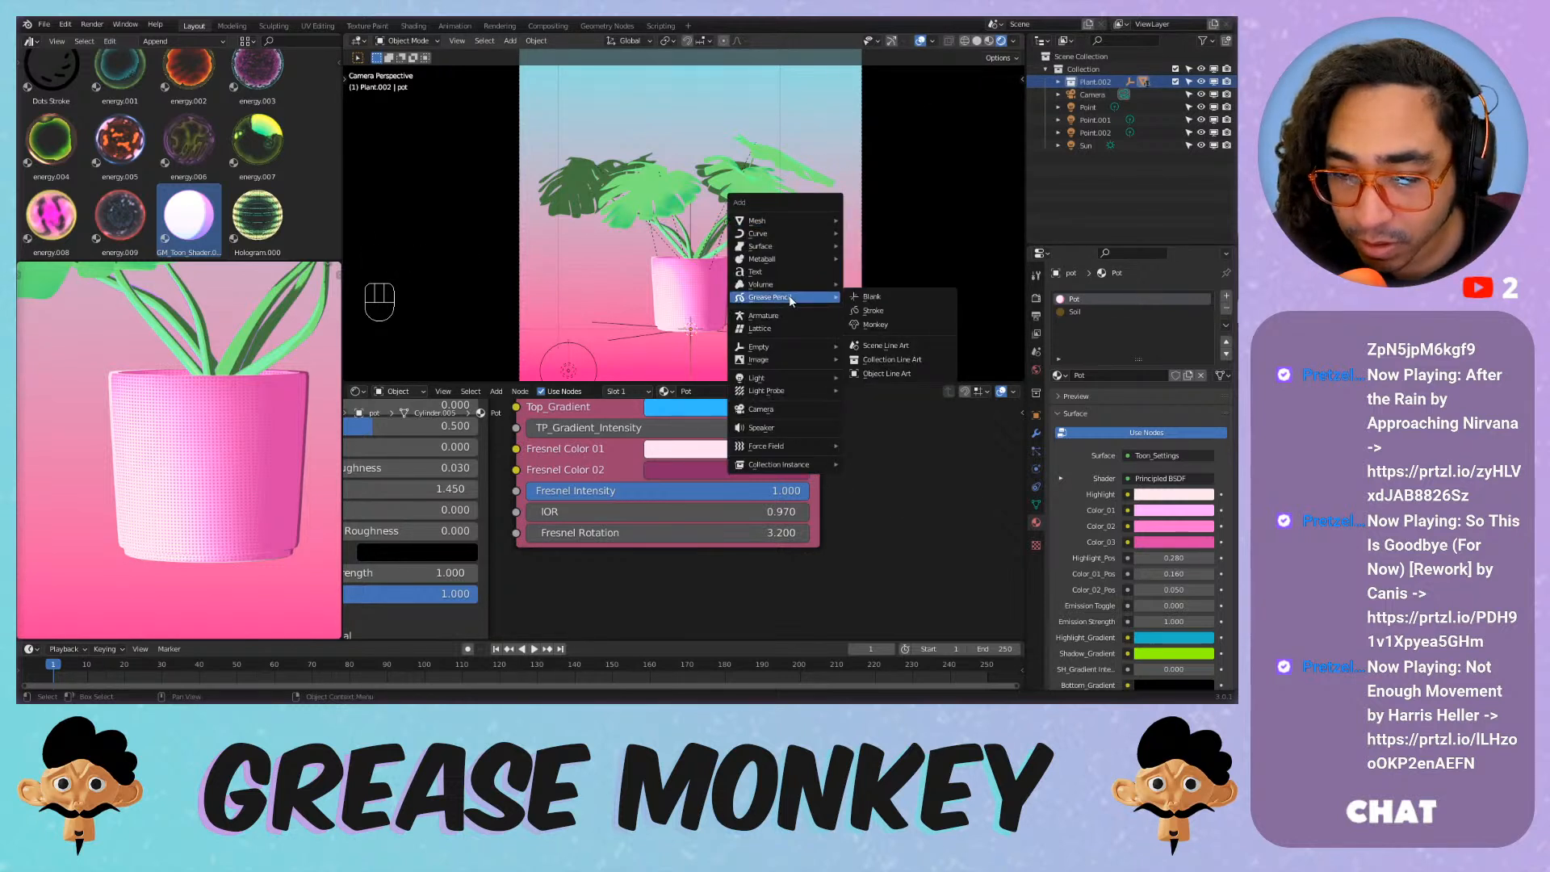
left_click(920, 372)
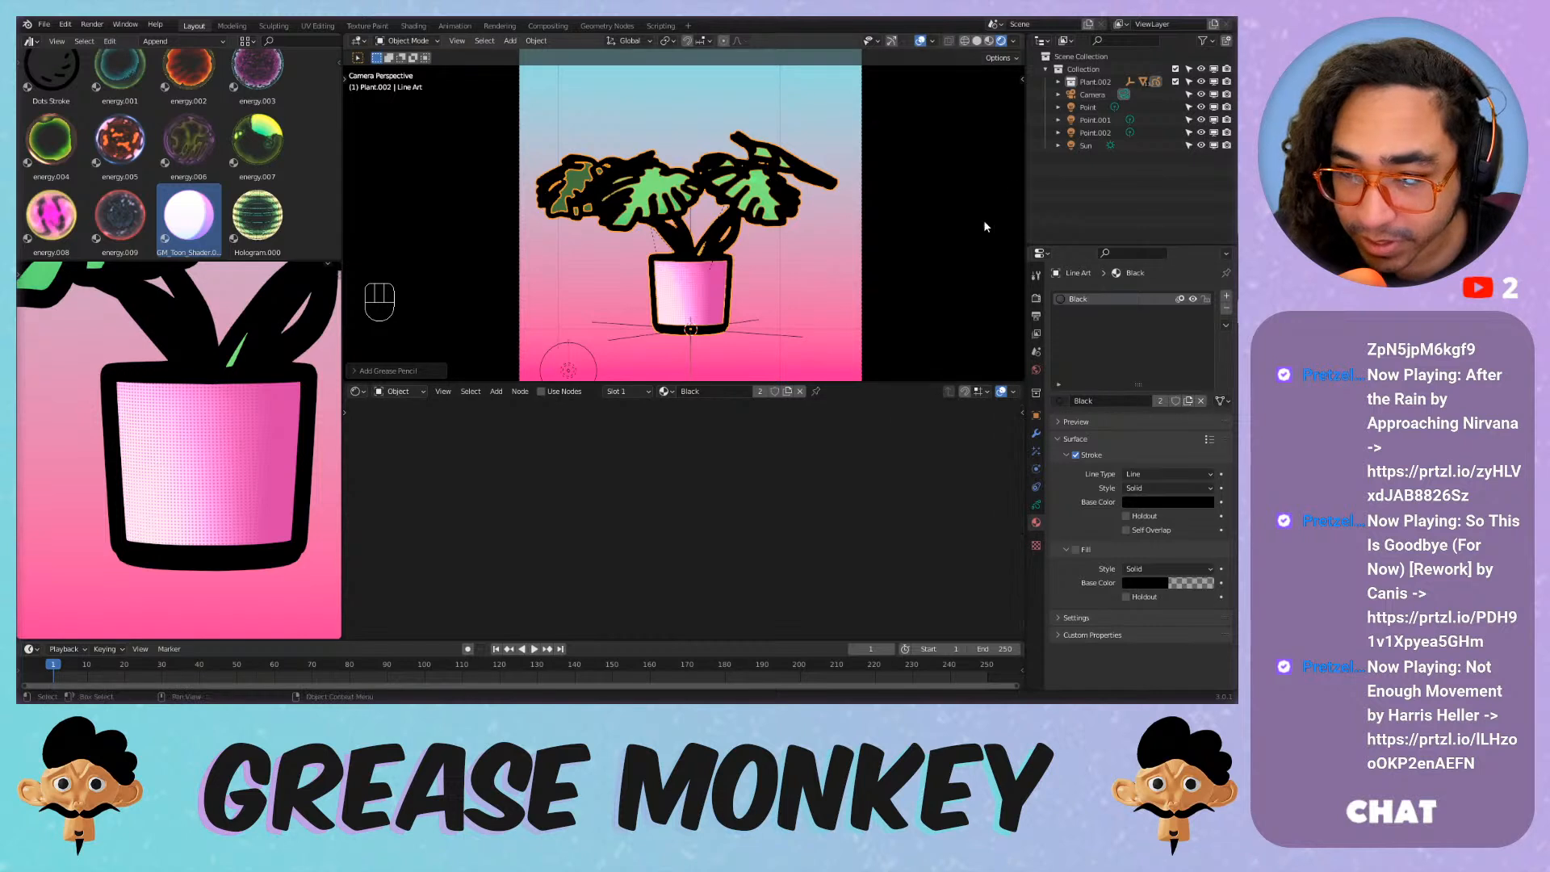
Move the Line Art object out of Plant.002 into the parent Collection and set its modifier's line thickness to 2.
left_click(1059, 82)
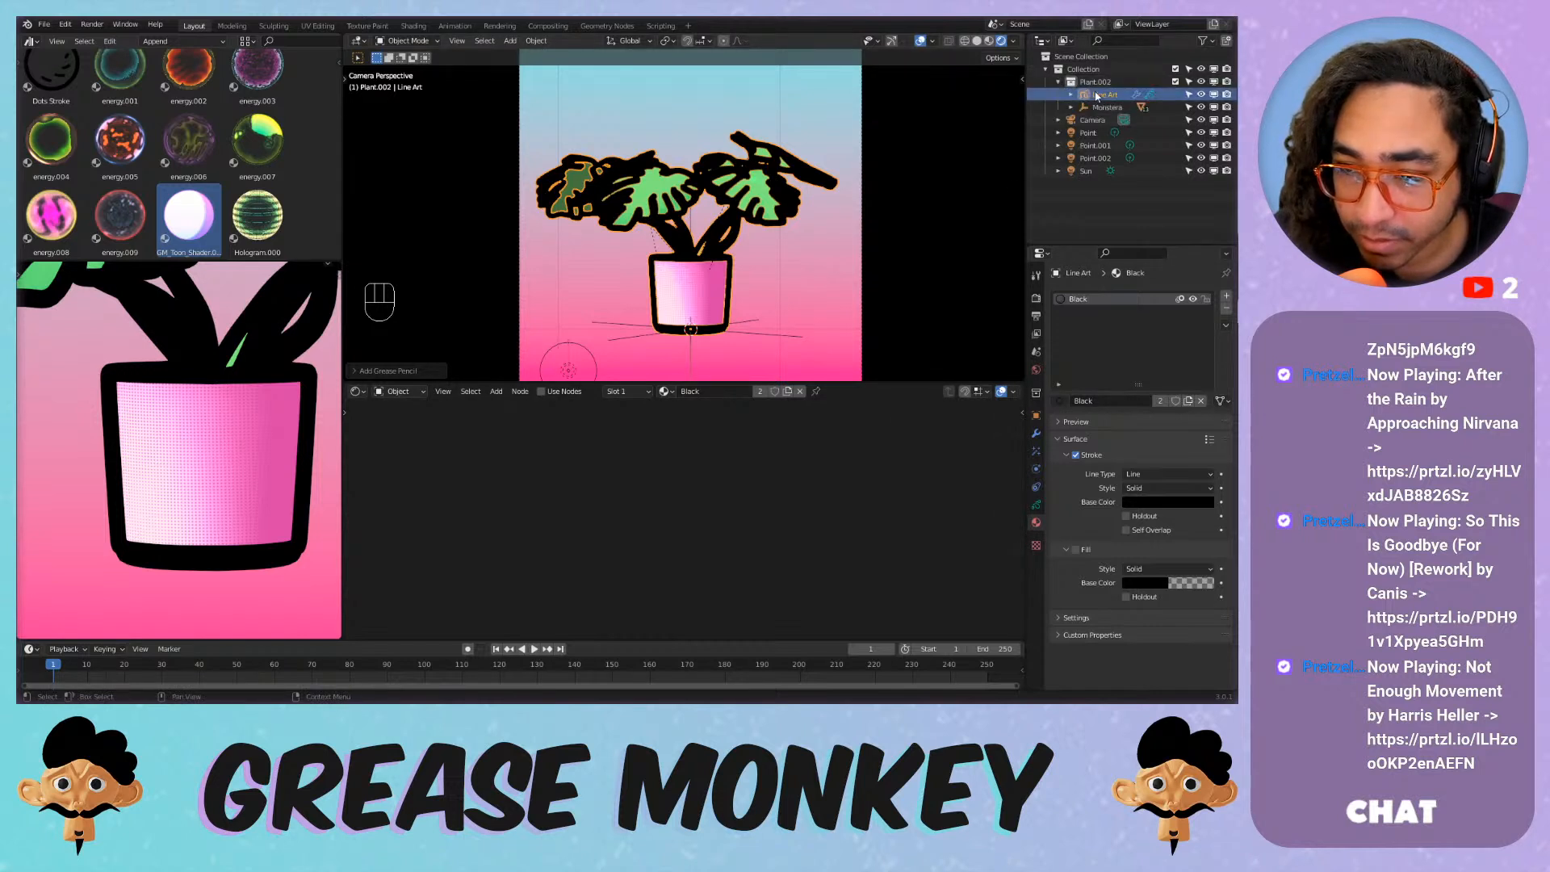
left_click_drag(1103, 101, 1083, 69)
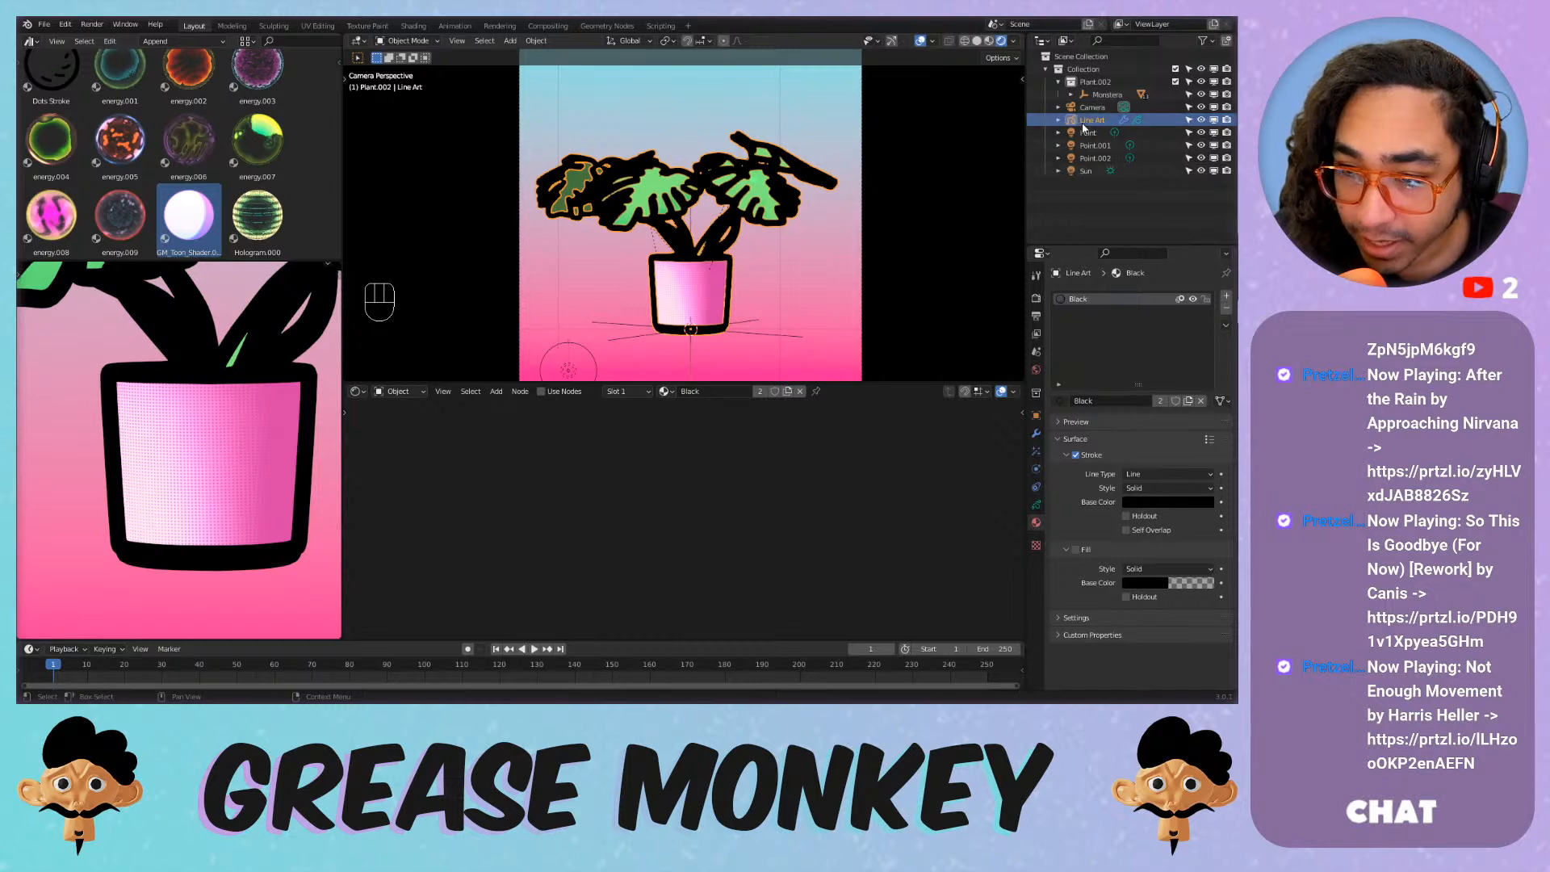
left_click(1036, 432)
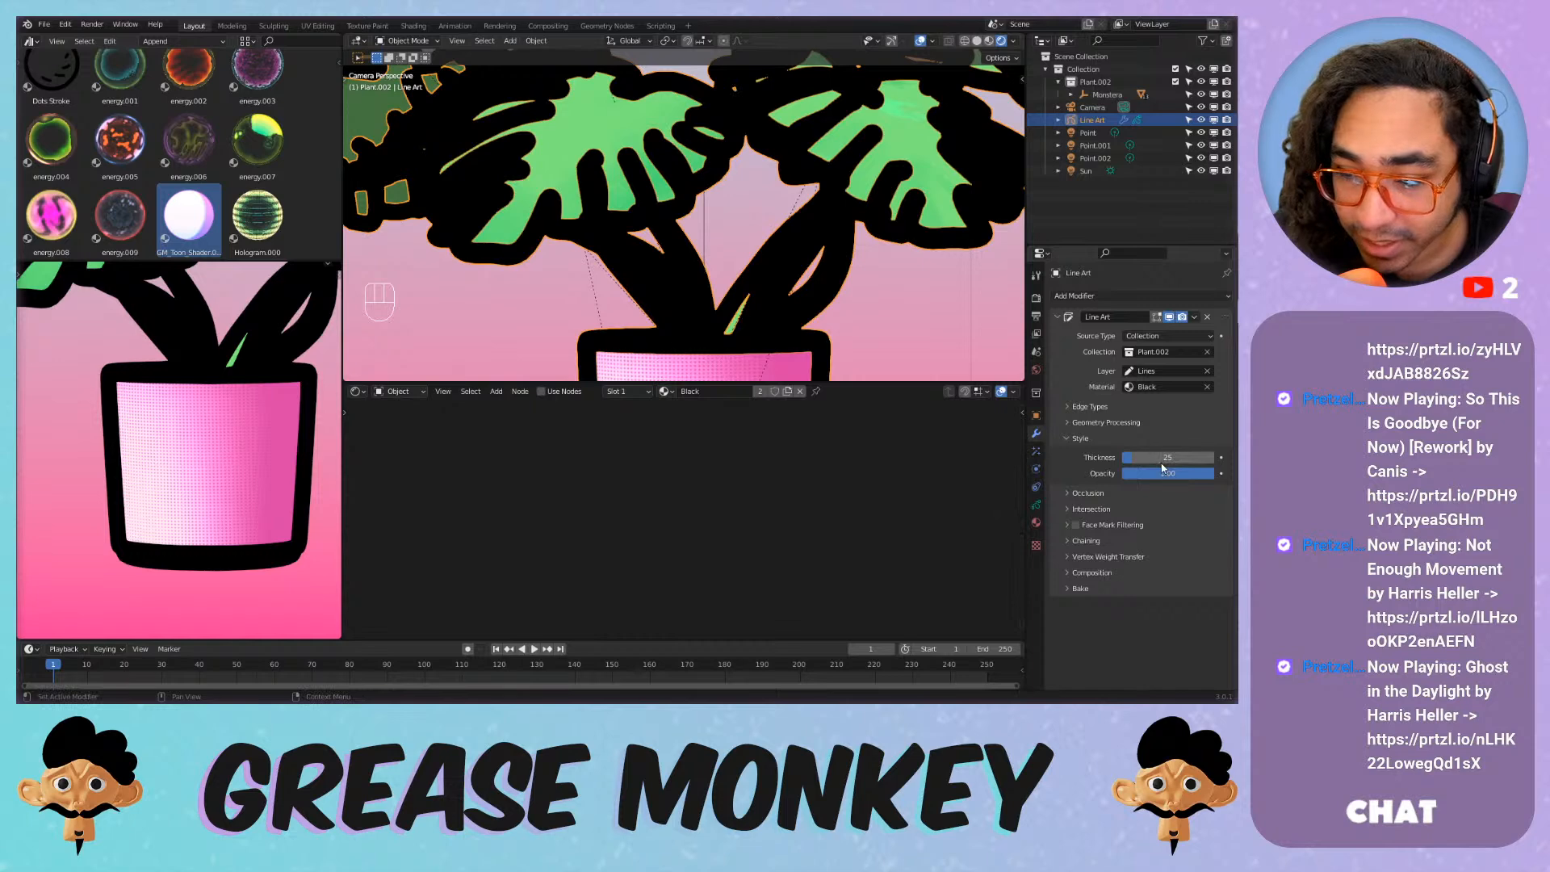
left_click(1167, 457)
type("2")
key("Return")
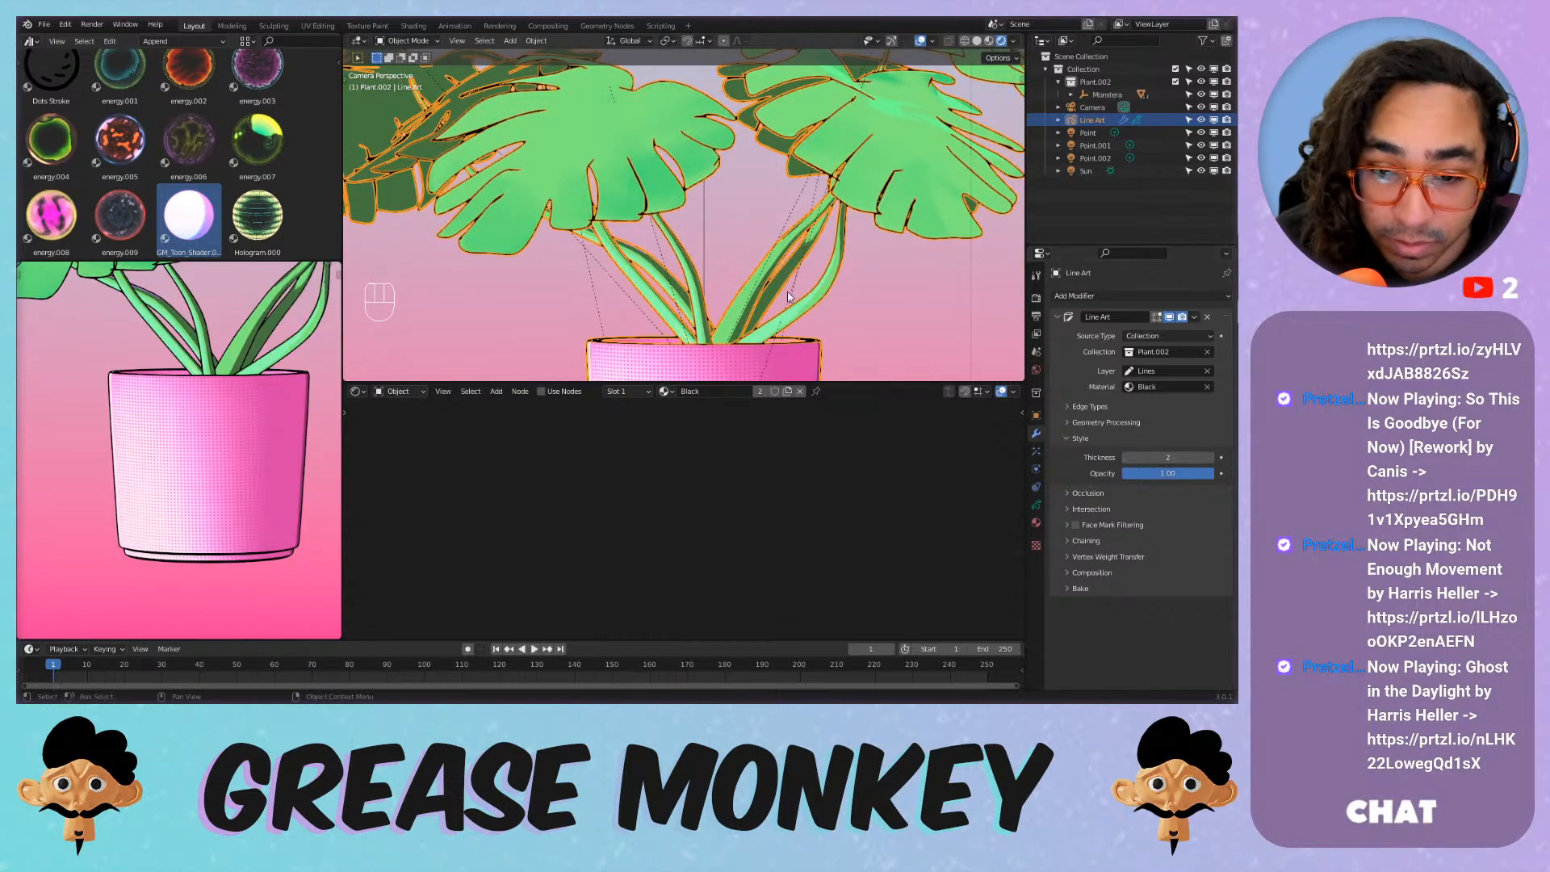
Sample the line art material's stroke Base Color from the dark green shaded part of a leaf.
scroll(196, 347, "down", 6)
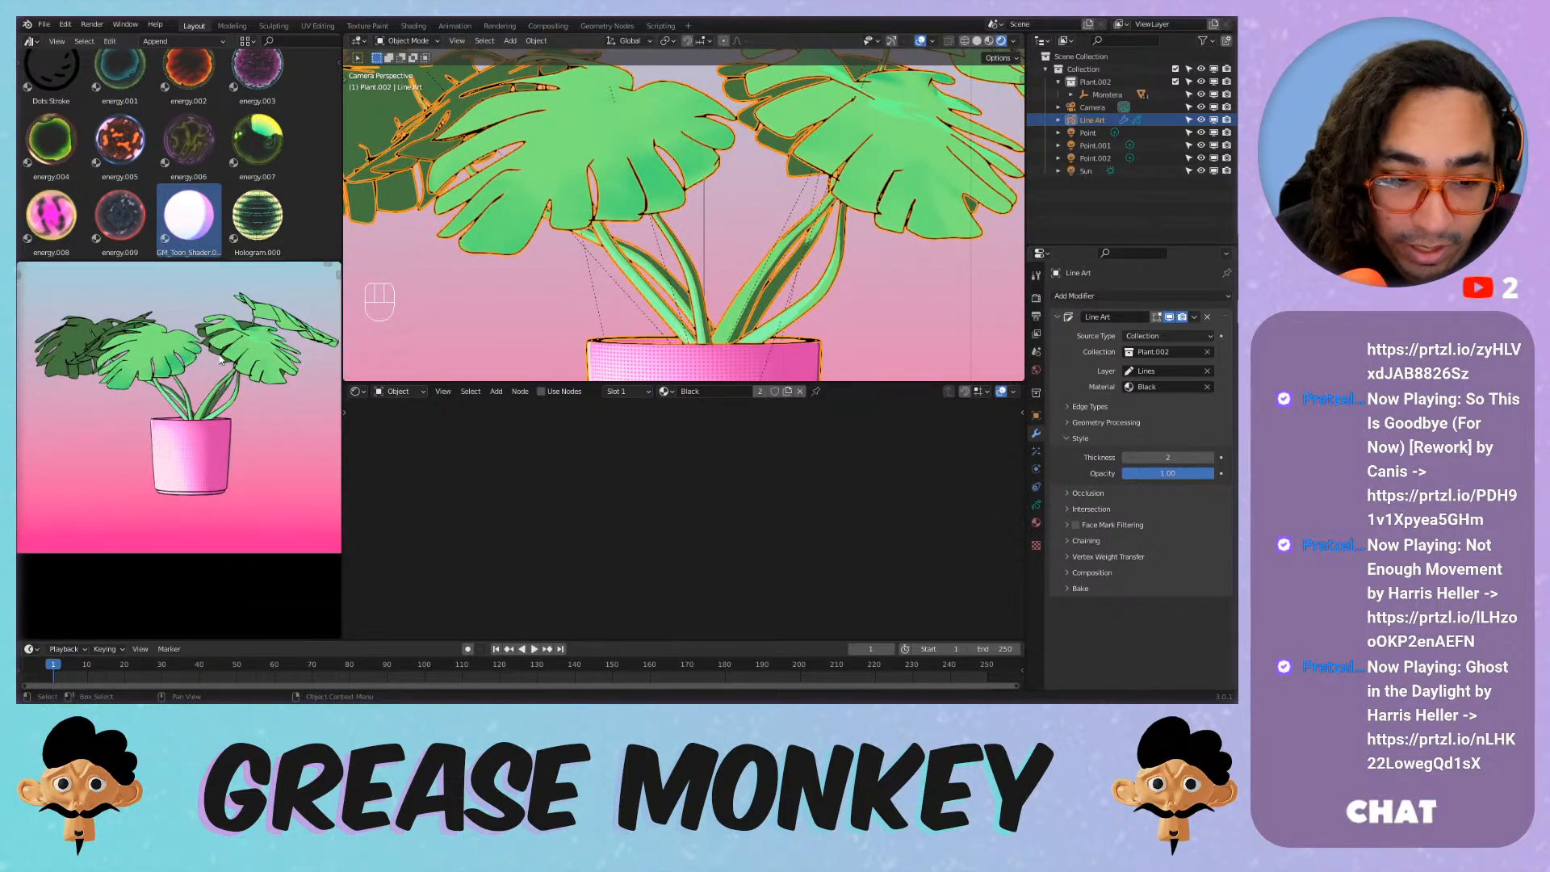
scroll(224, 370, "up", 2)
middle_click_drag(231, 349, 225, 383, "shift")
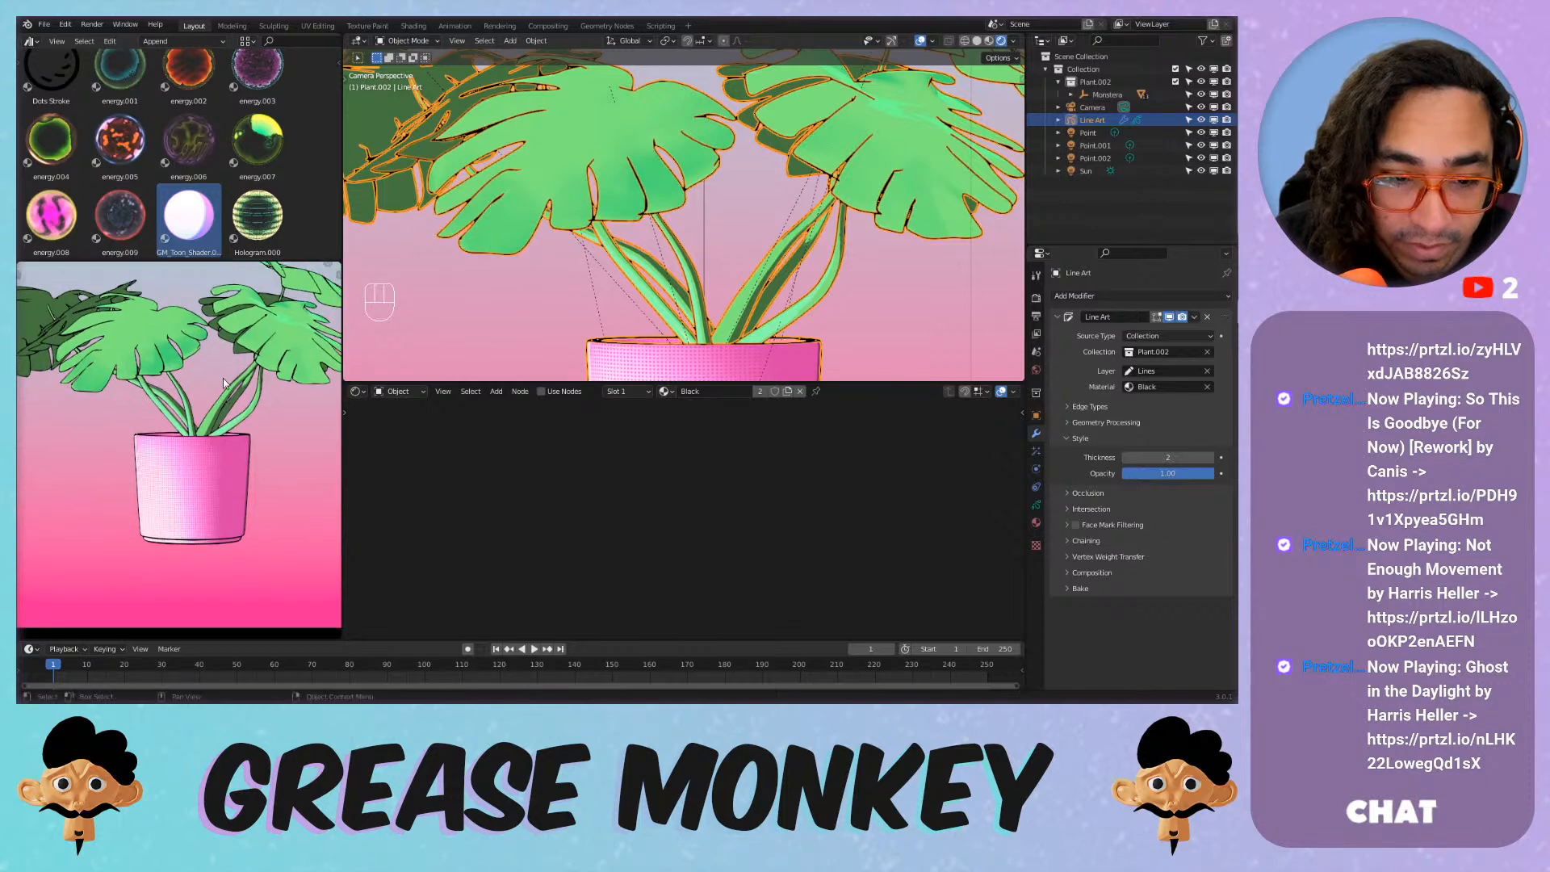
scroll(741, 246, "down", 3)
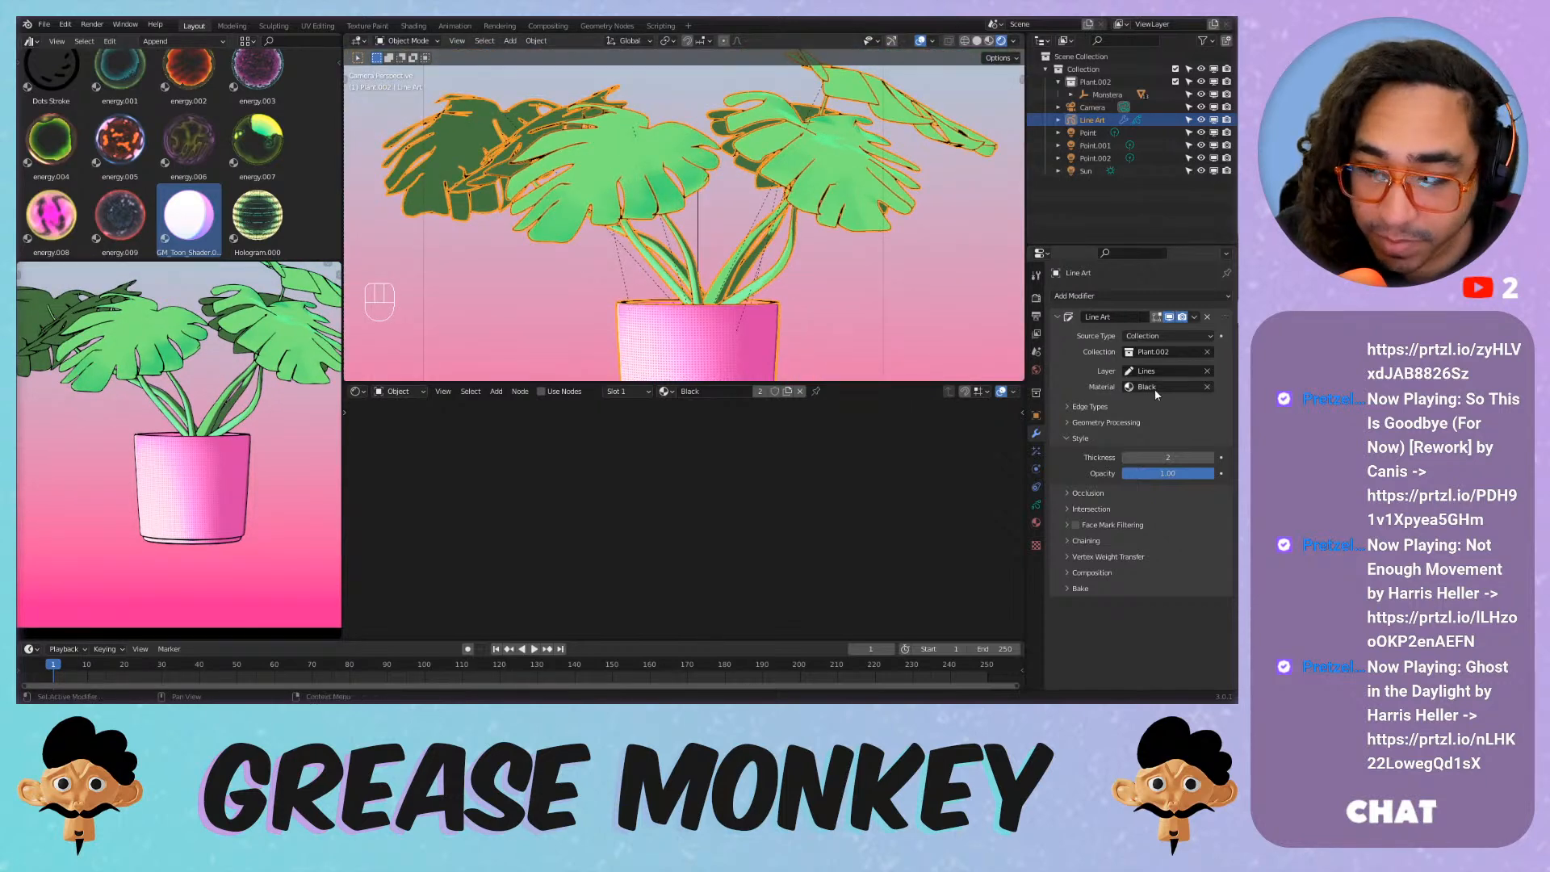
left_click(1036, 522)
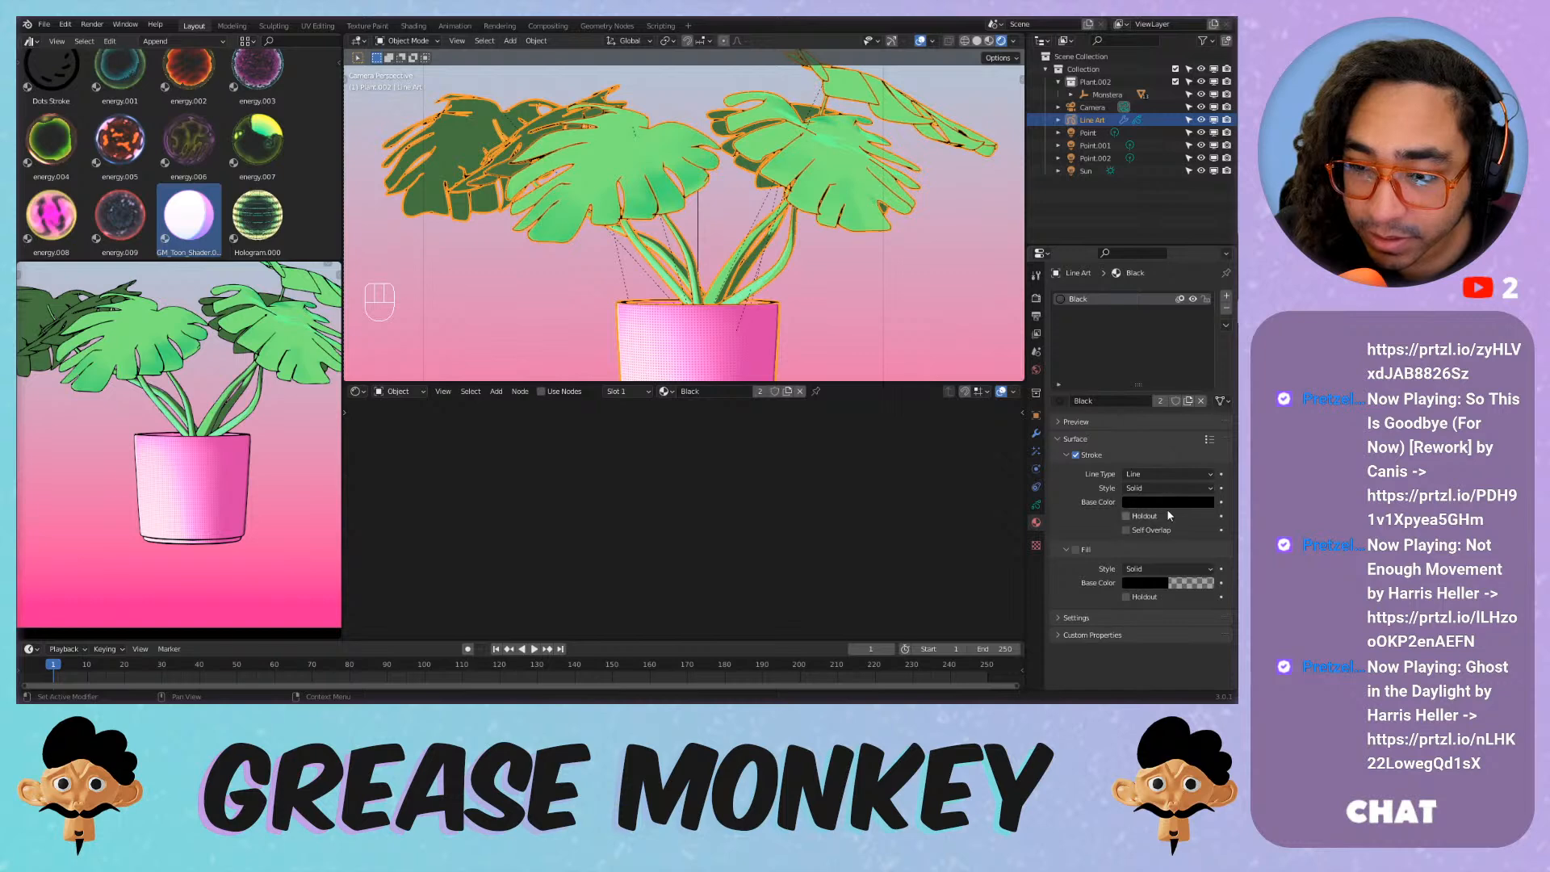
scroll(881, 205, "up", 2)
scroll(815, 168, "up", 3)
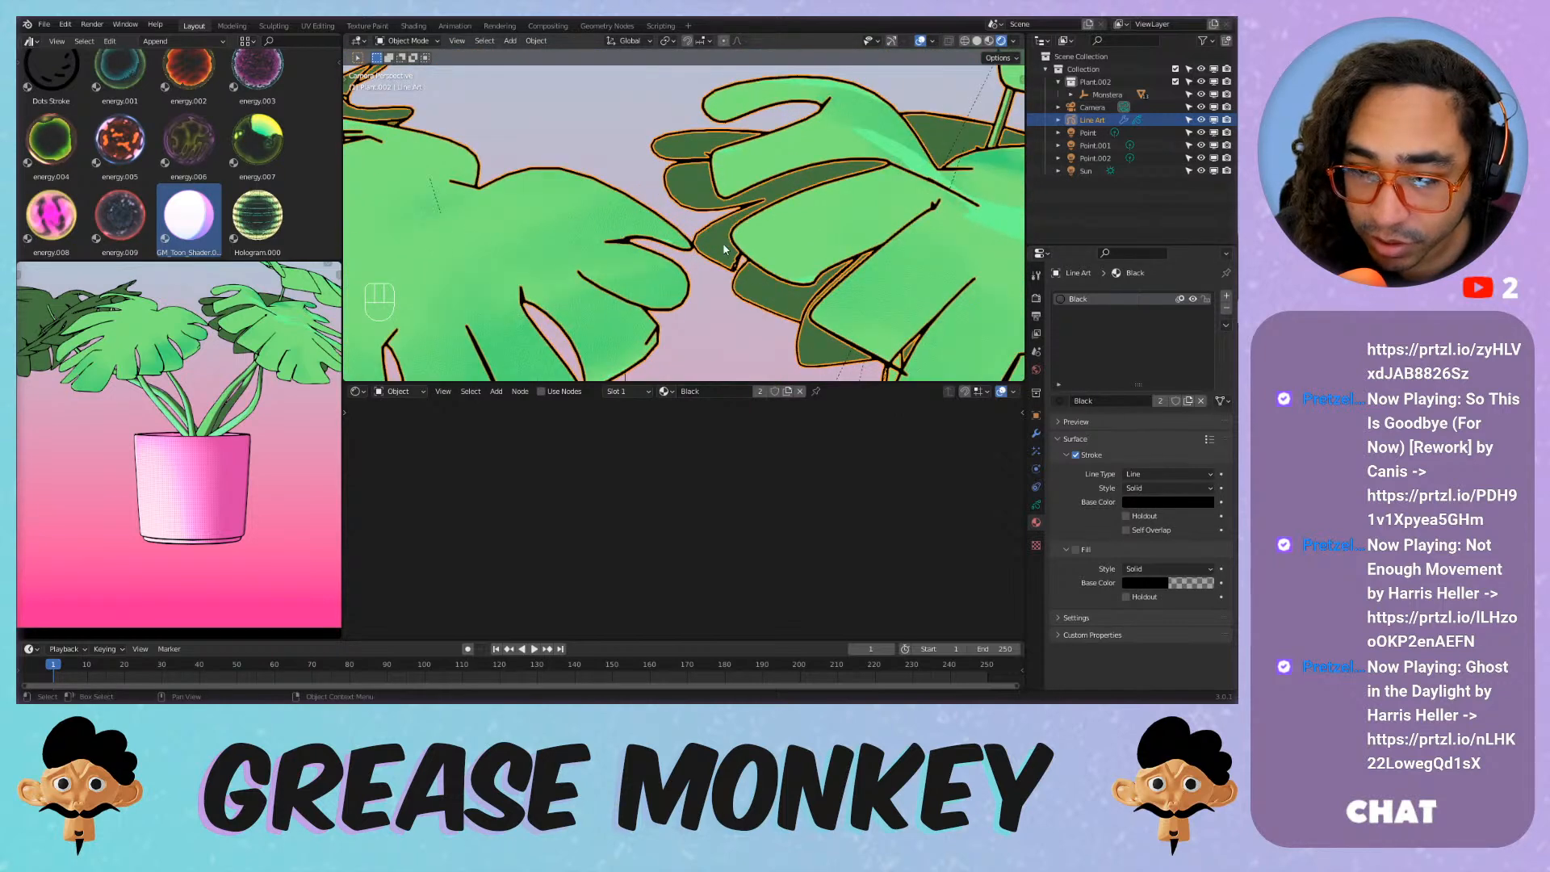
left_click(1163, 502)
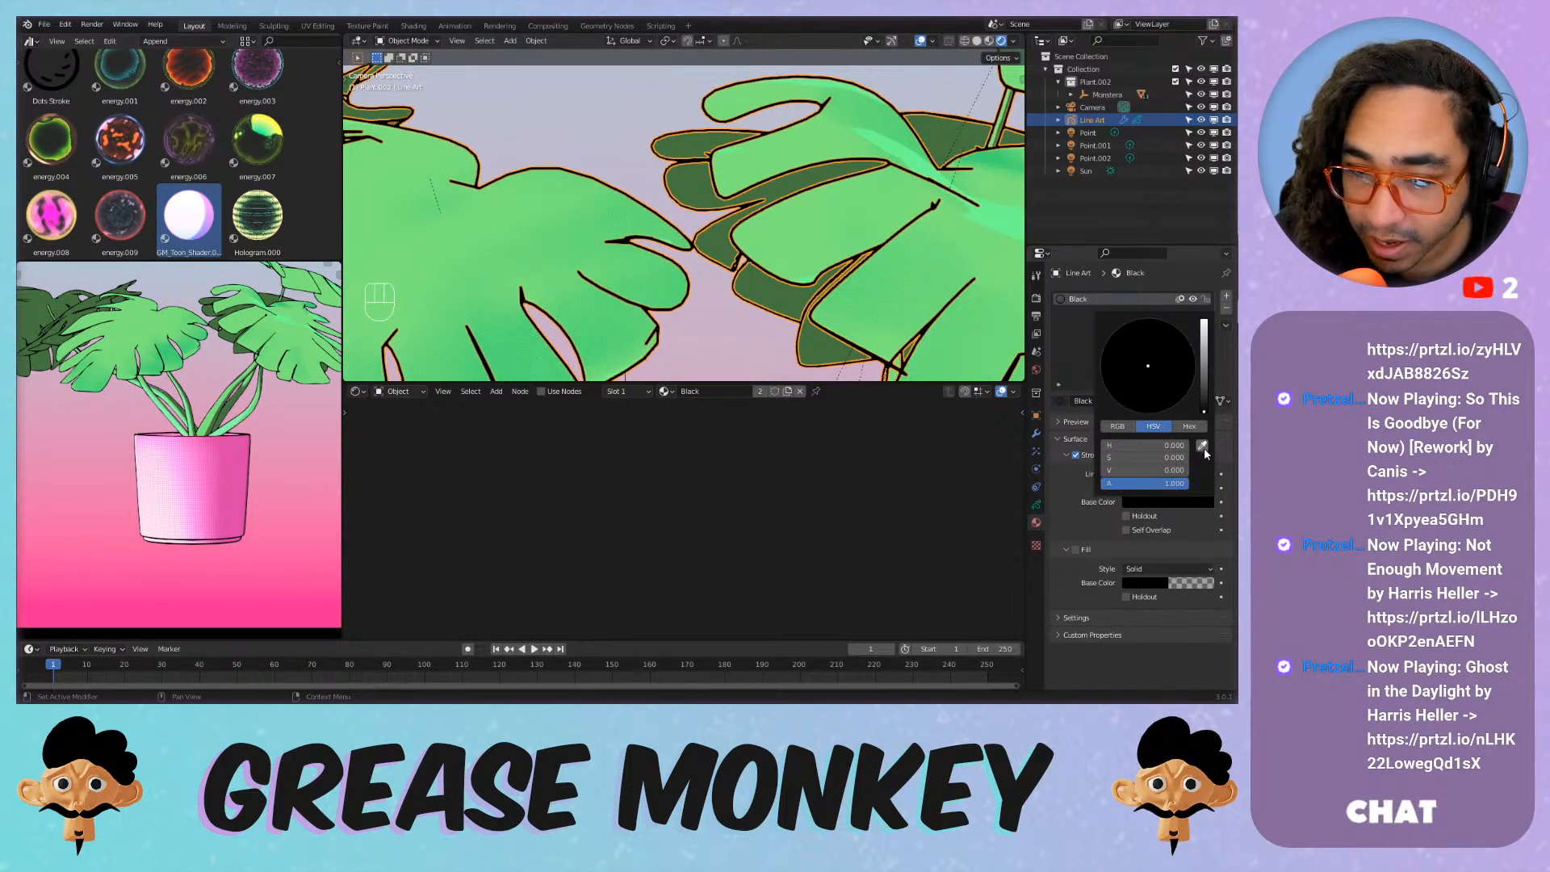
left_click(1206, 442)
left_click(719, 242)
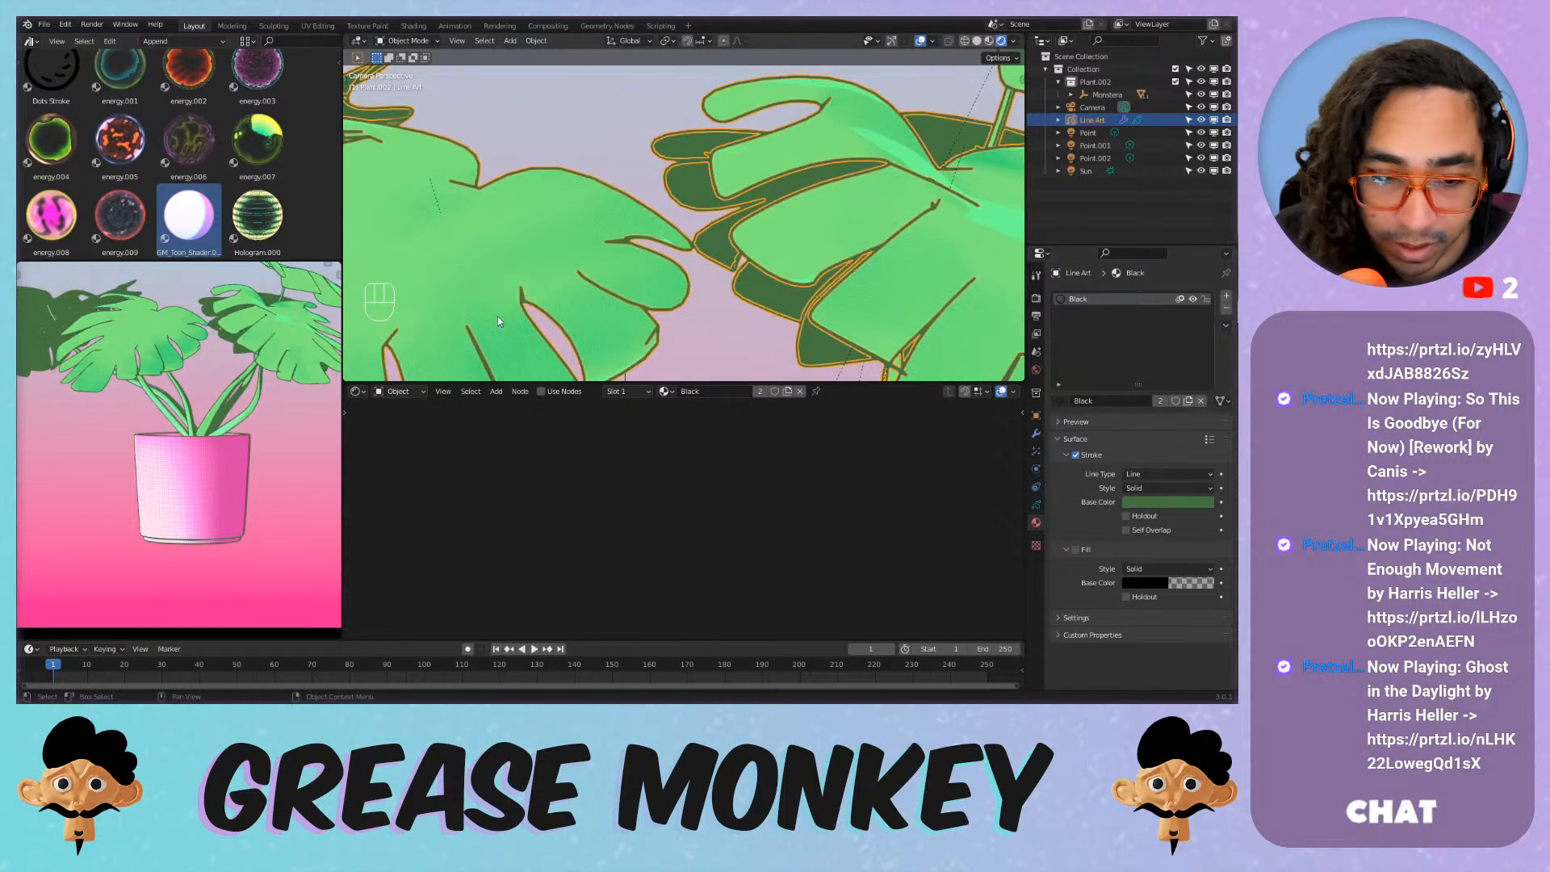
Deselect the line art and darken its stroke Base Color to a very dark green.
left_click(278, 464)
scroll(105, 525, "up", 5)
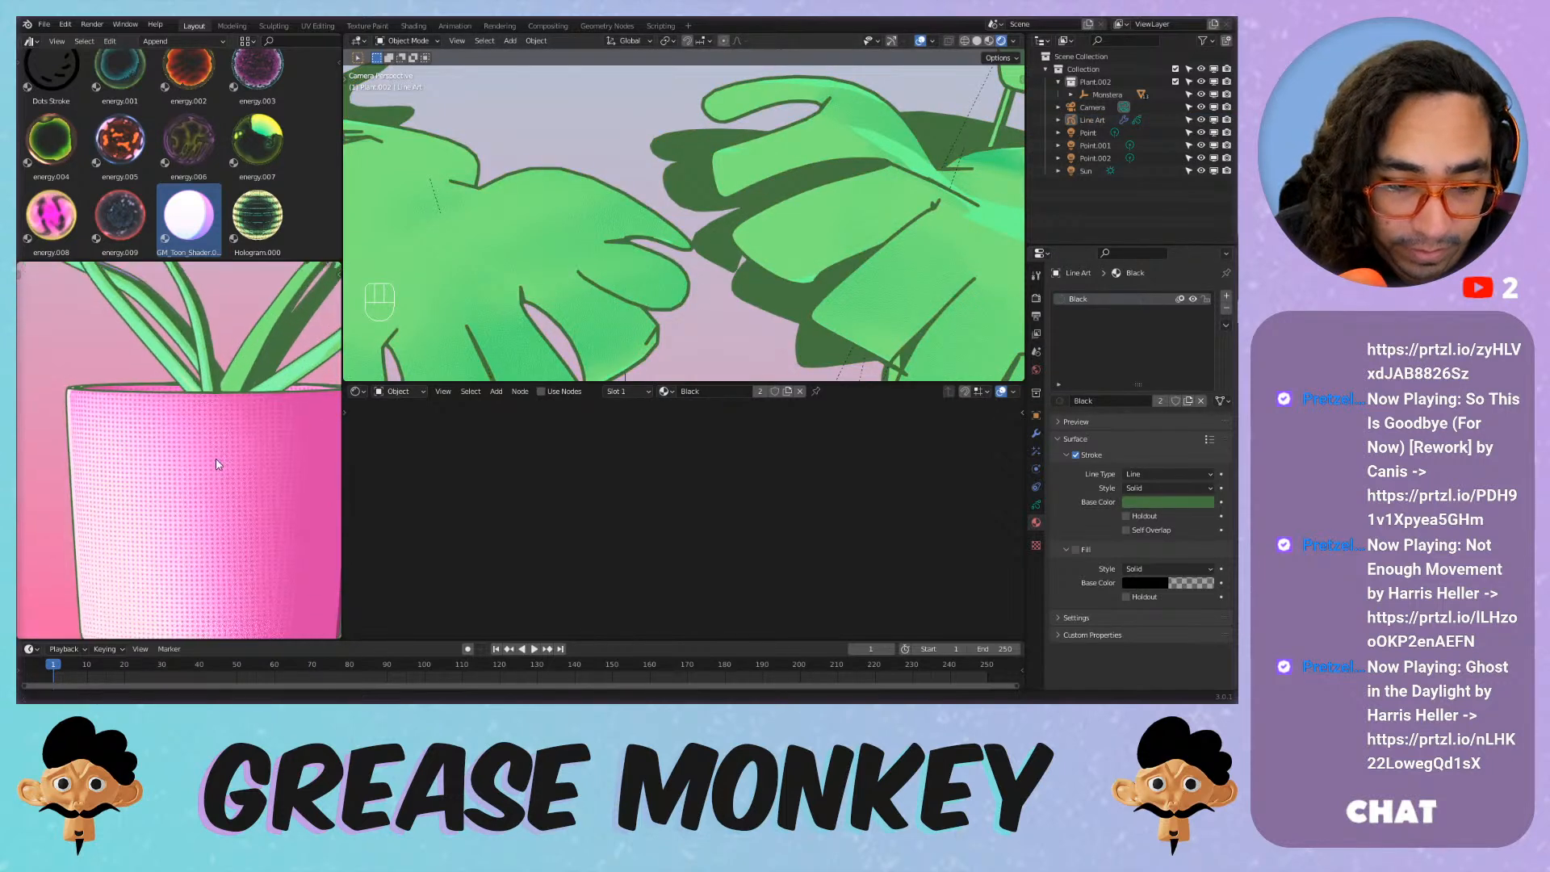
scroll(309, 441, "down", 5)
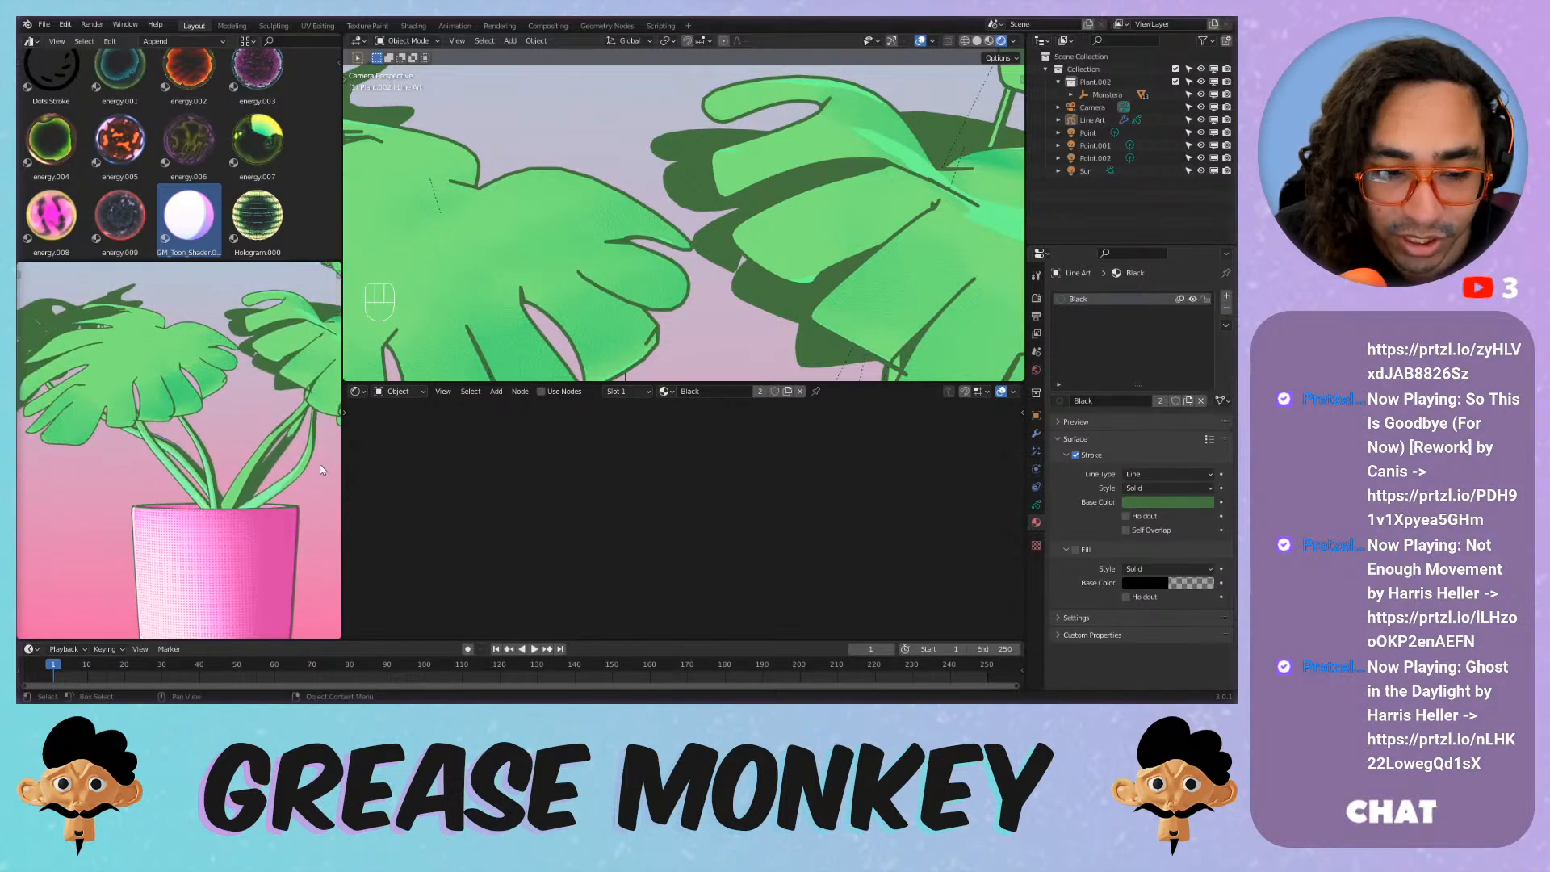
left_click(1163, 506)
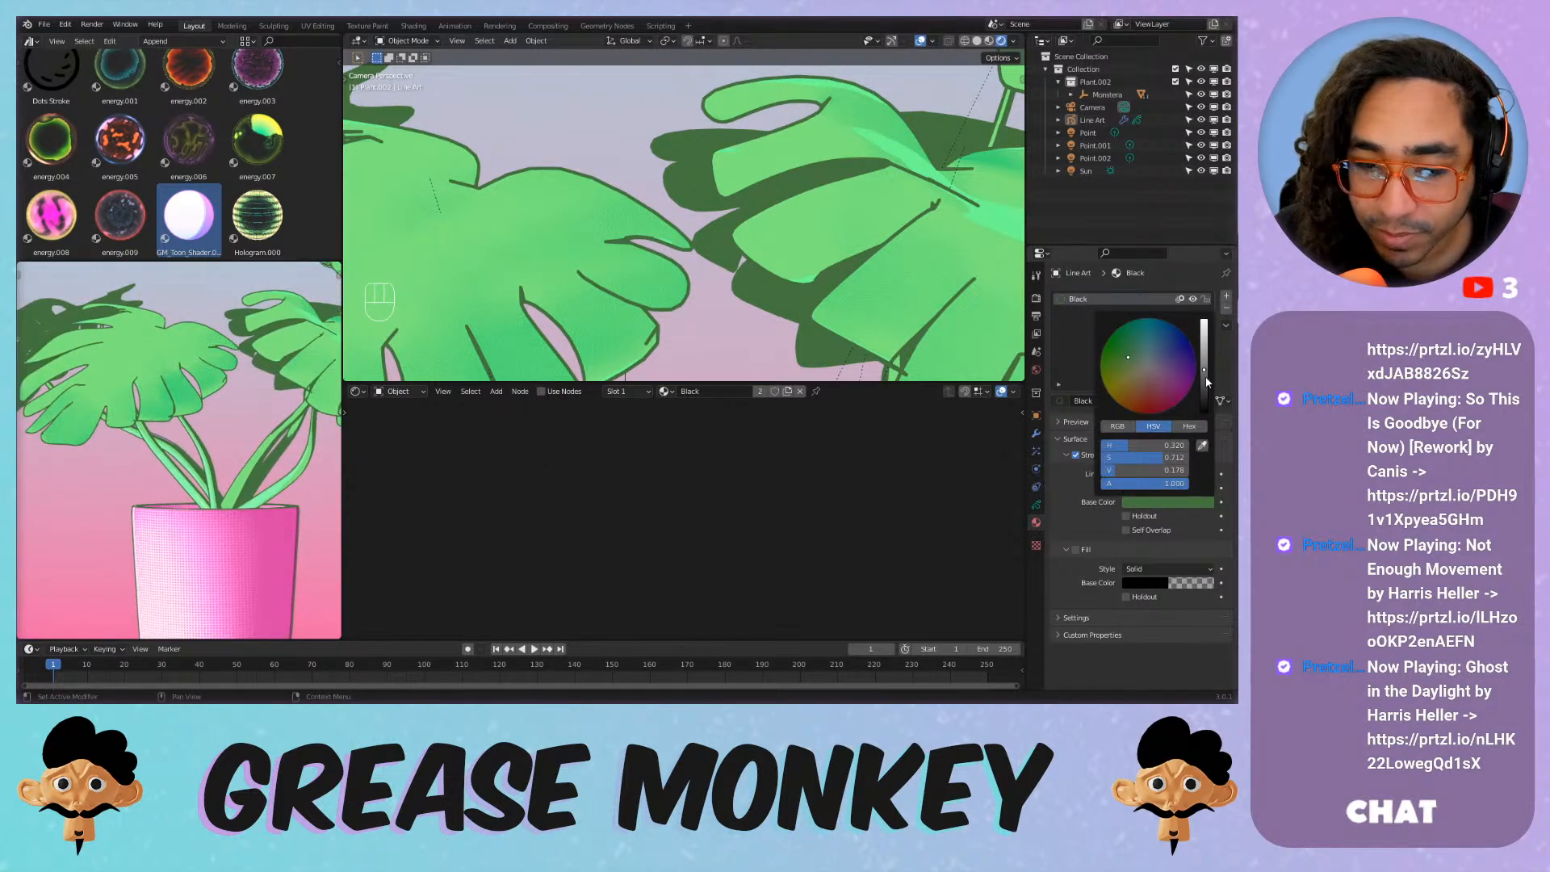
mouse_move(1207, 382)
left_mouse_down()
mouse_move(1212, 405)
mouse_move(1205, 393)
left_mouse_up()
scroll(728, 210, "down", 8)
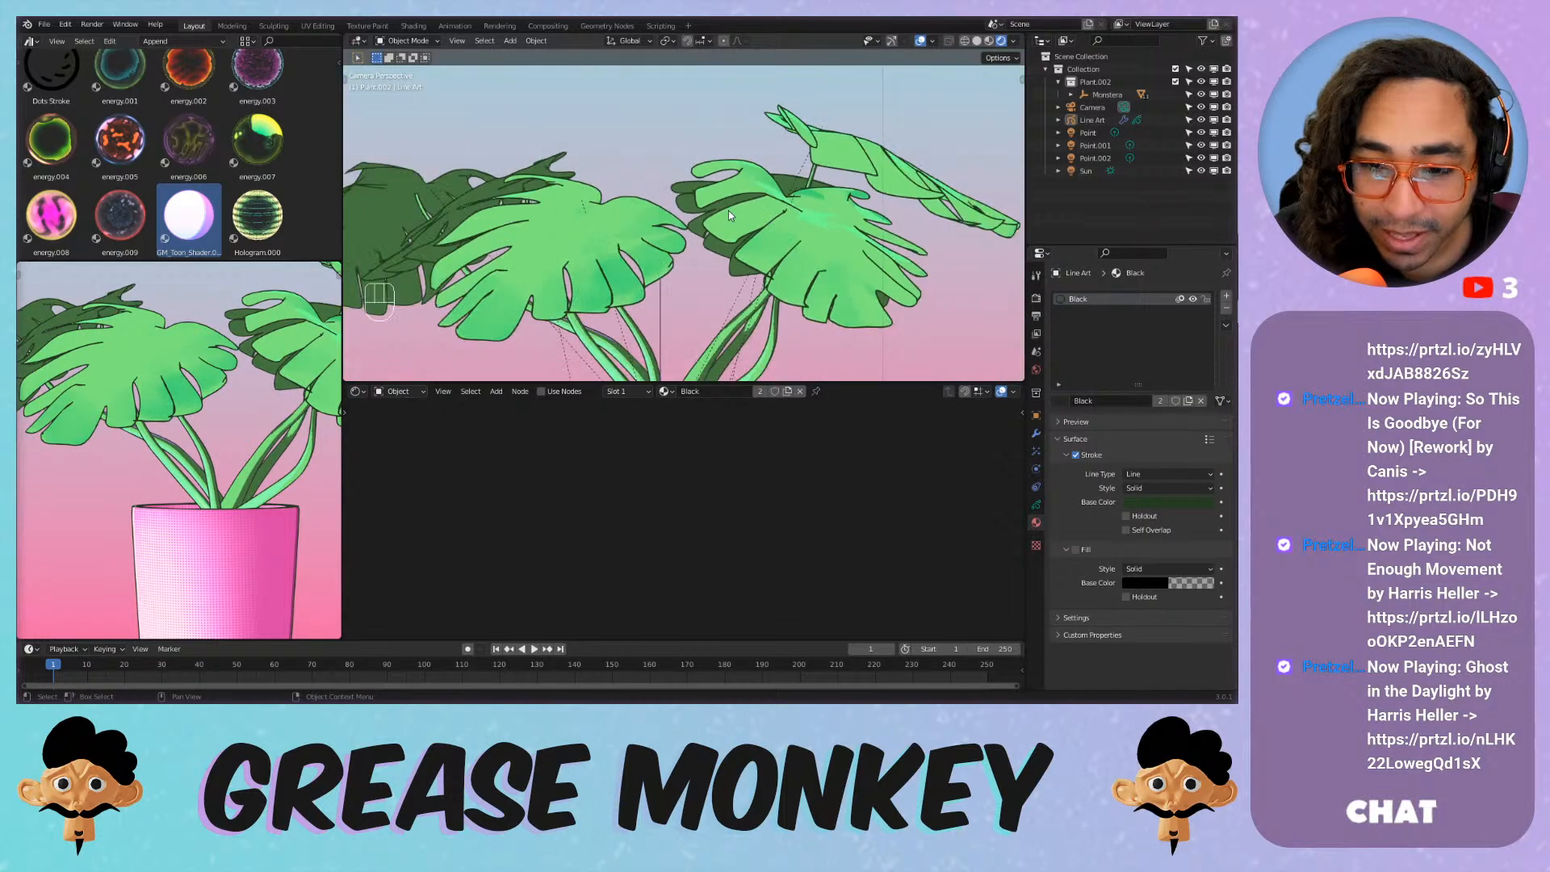
scroll(769, 227, "down", 3)
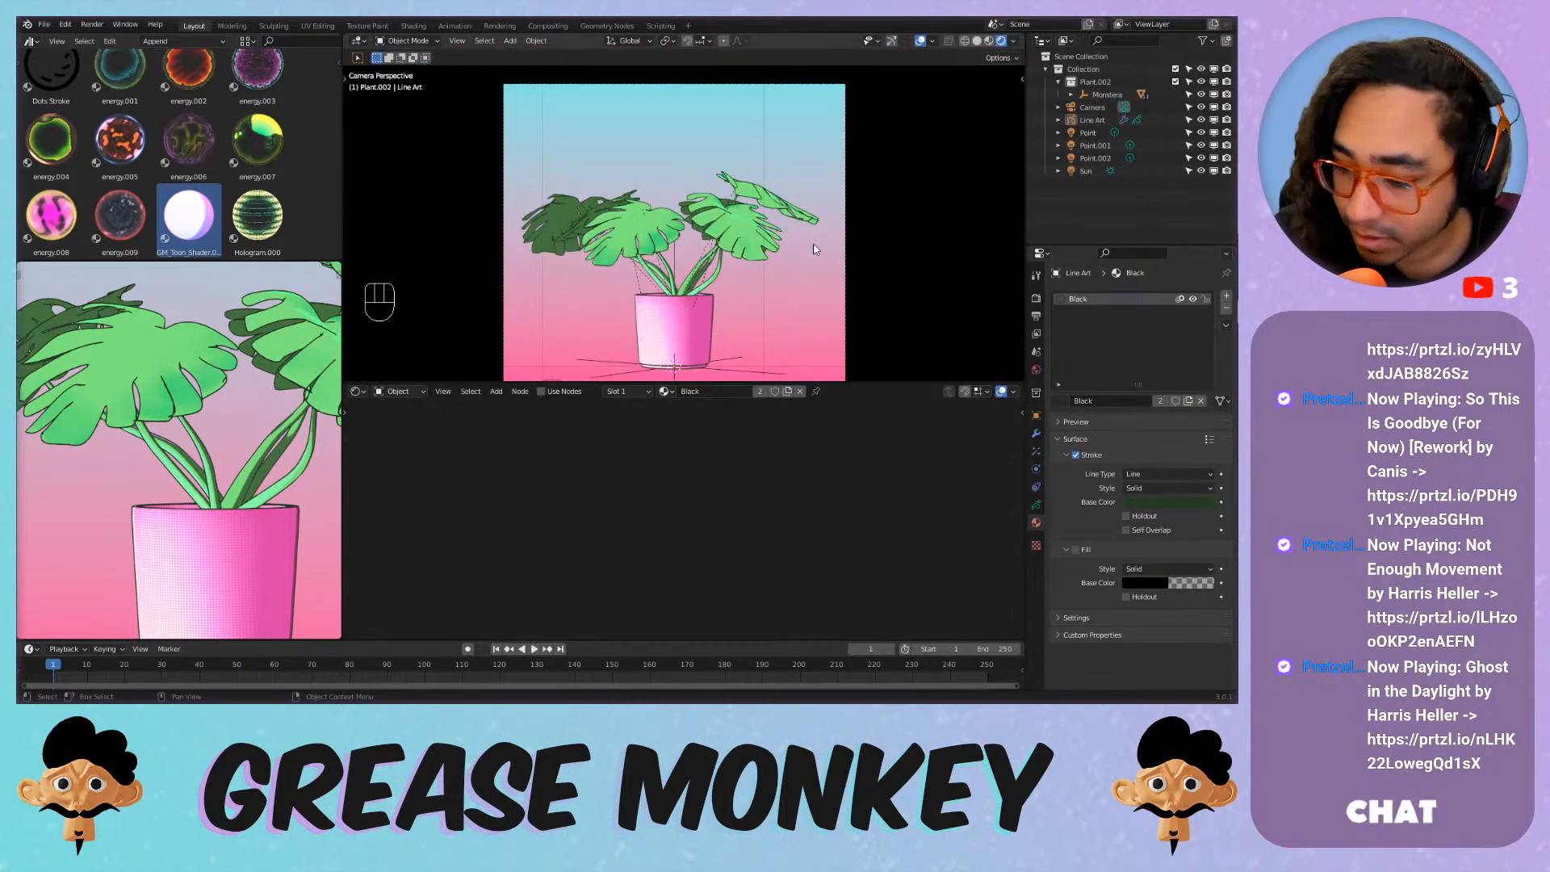
Render the outlined plant image to check it, and close the render window.
middle_click_drag(845, 250, 823, 216, "shift")
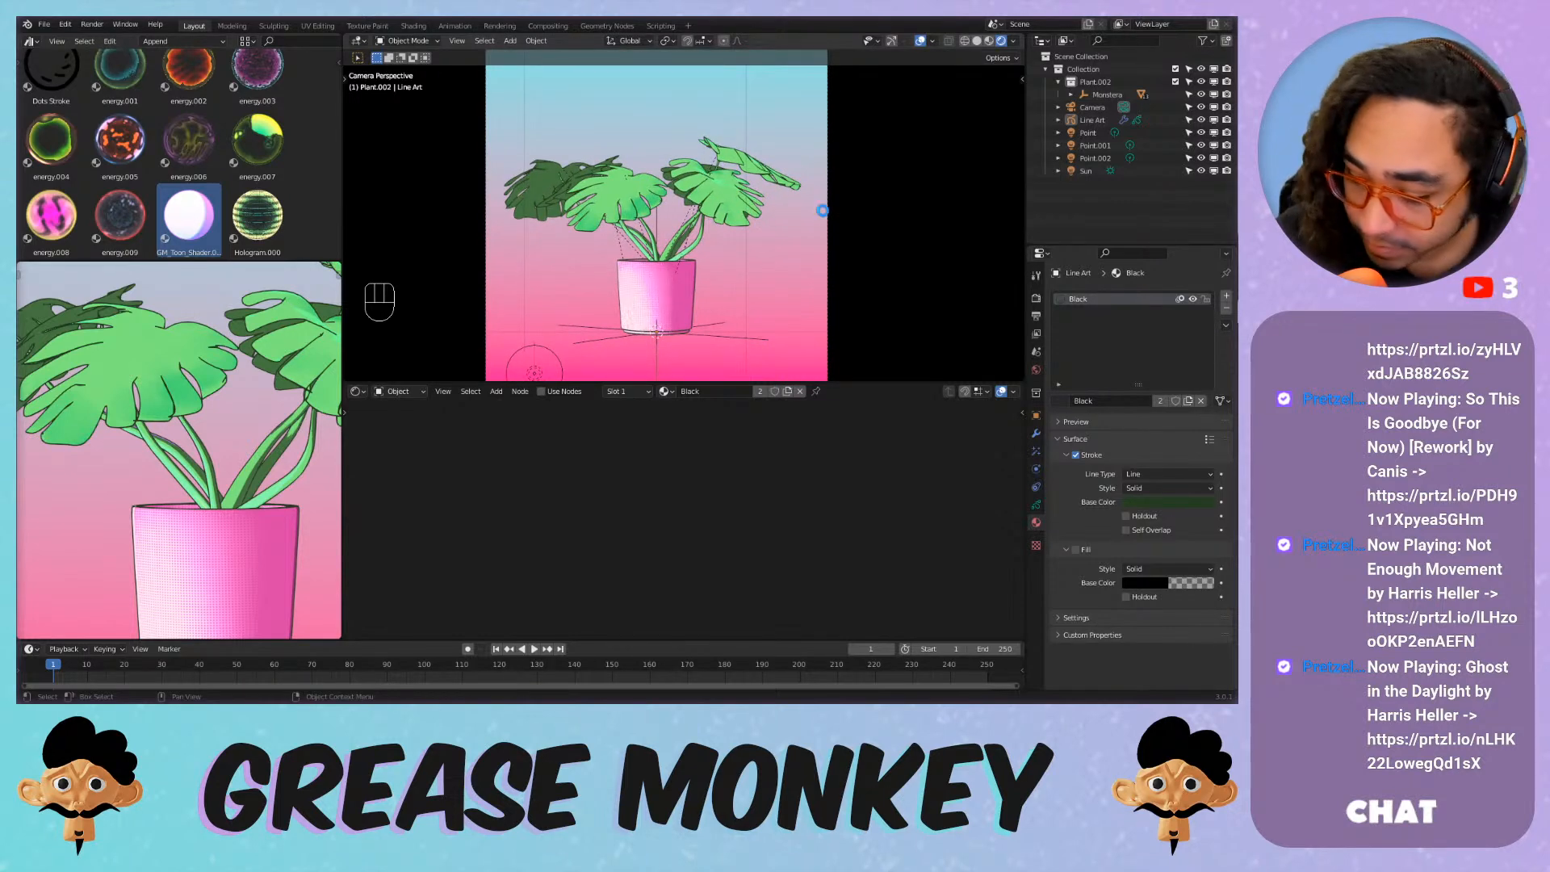
key("F12")
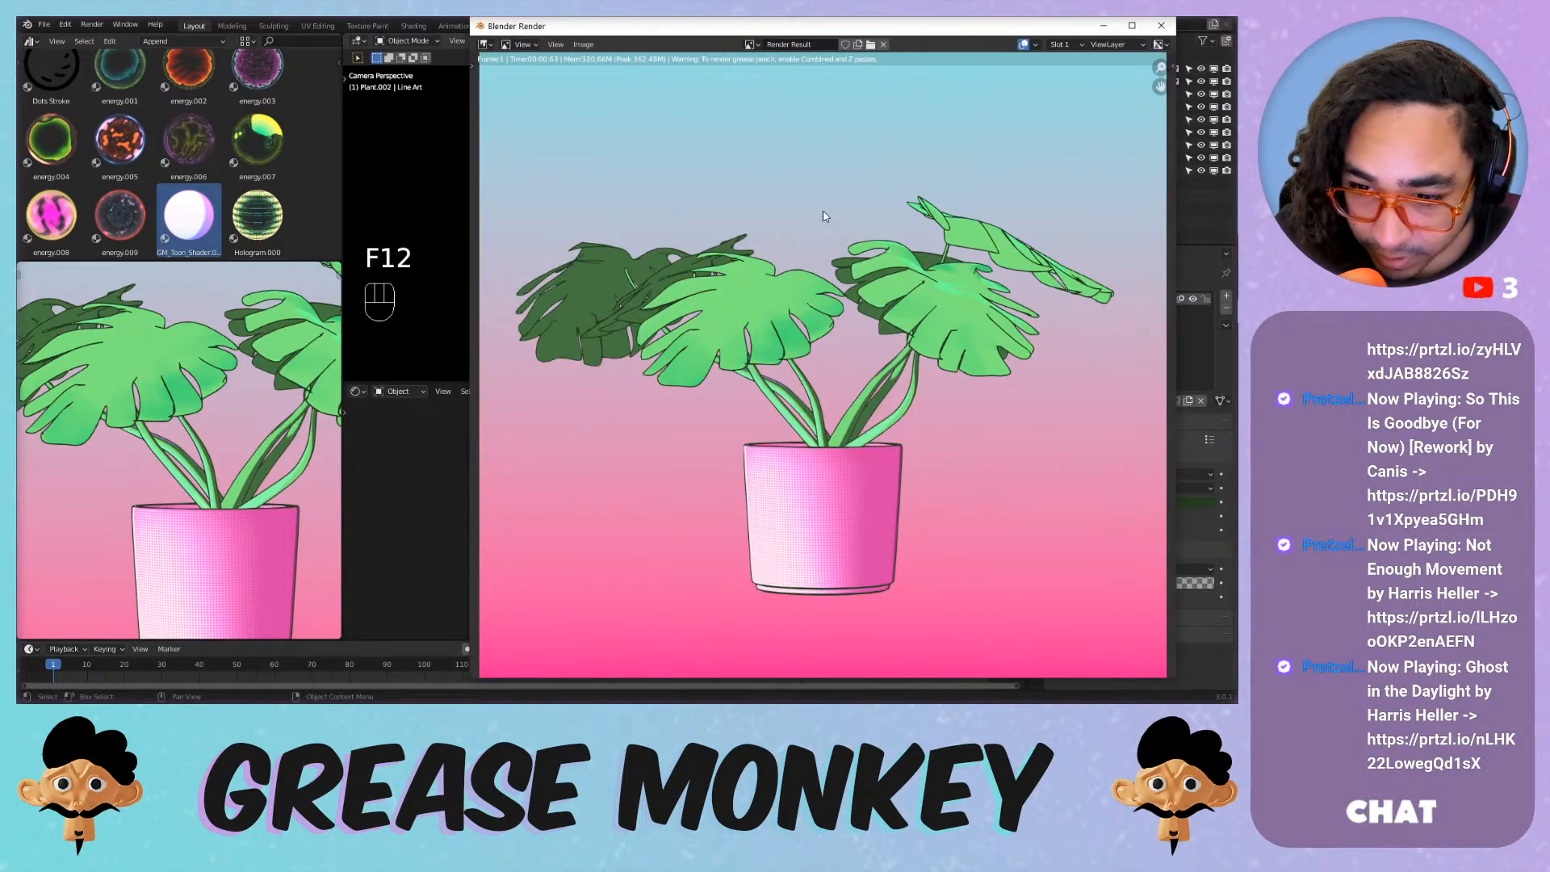
key("Escape")
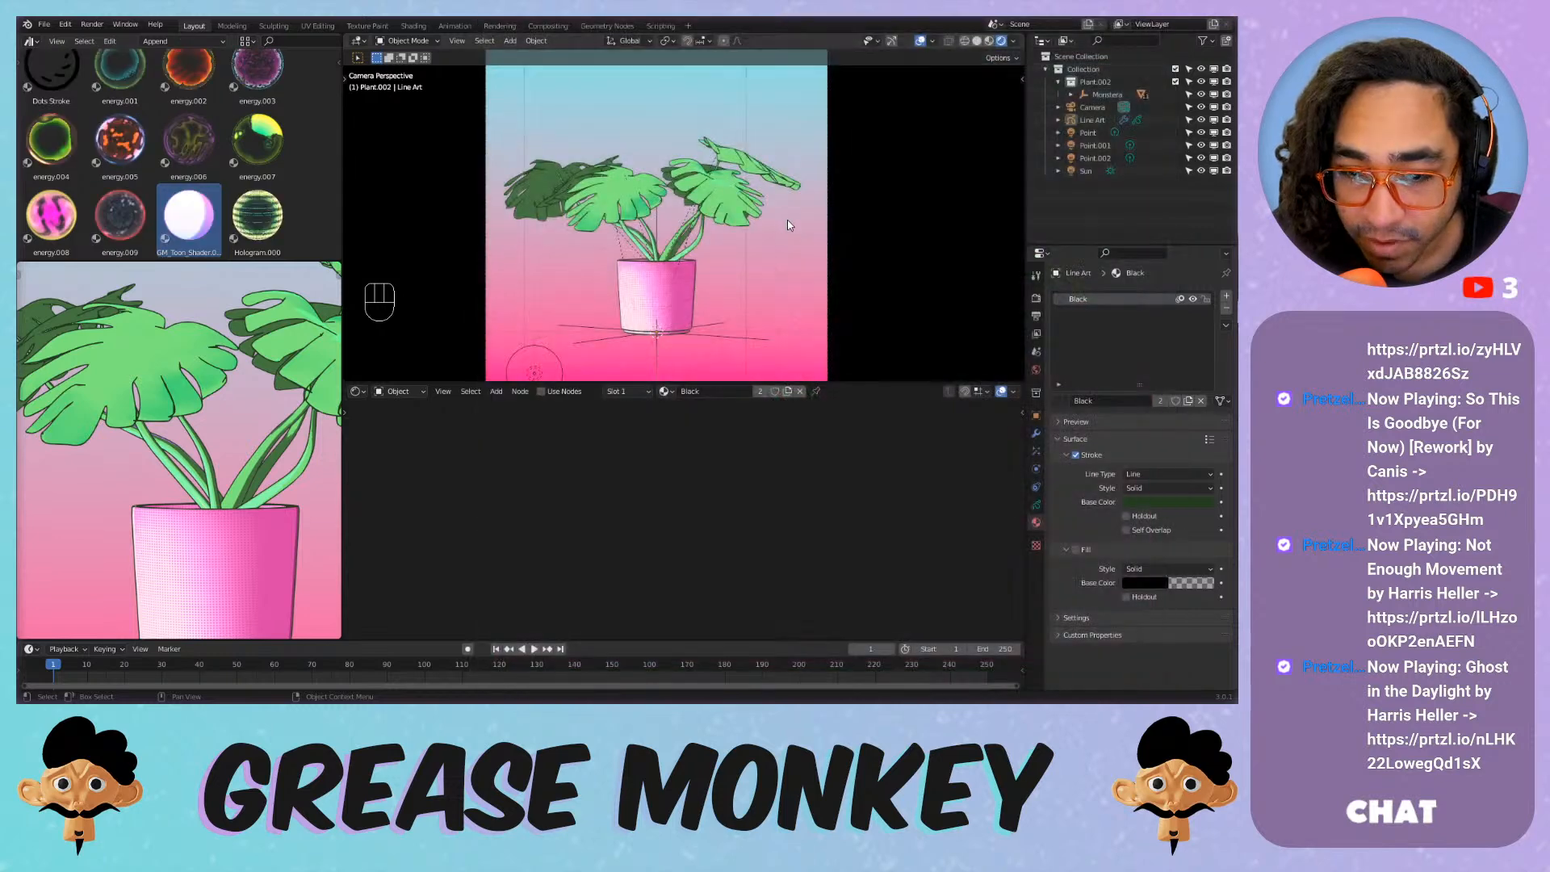
Select the large front leaf to show its Leaf material and review the outlined plant in the full camera frame.
scroll(618, 201, "up", 3)
left_click(538, 181)
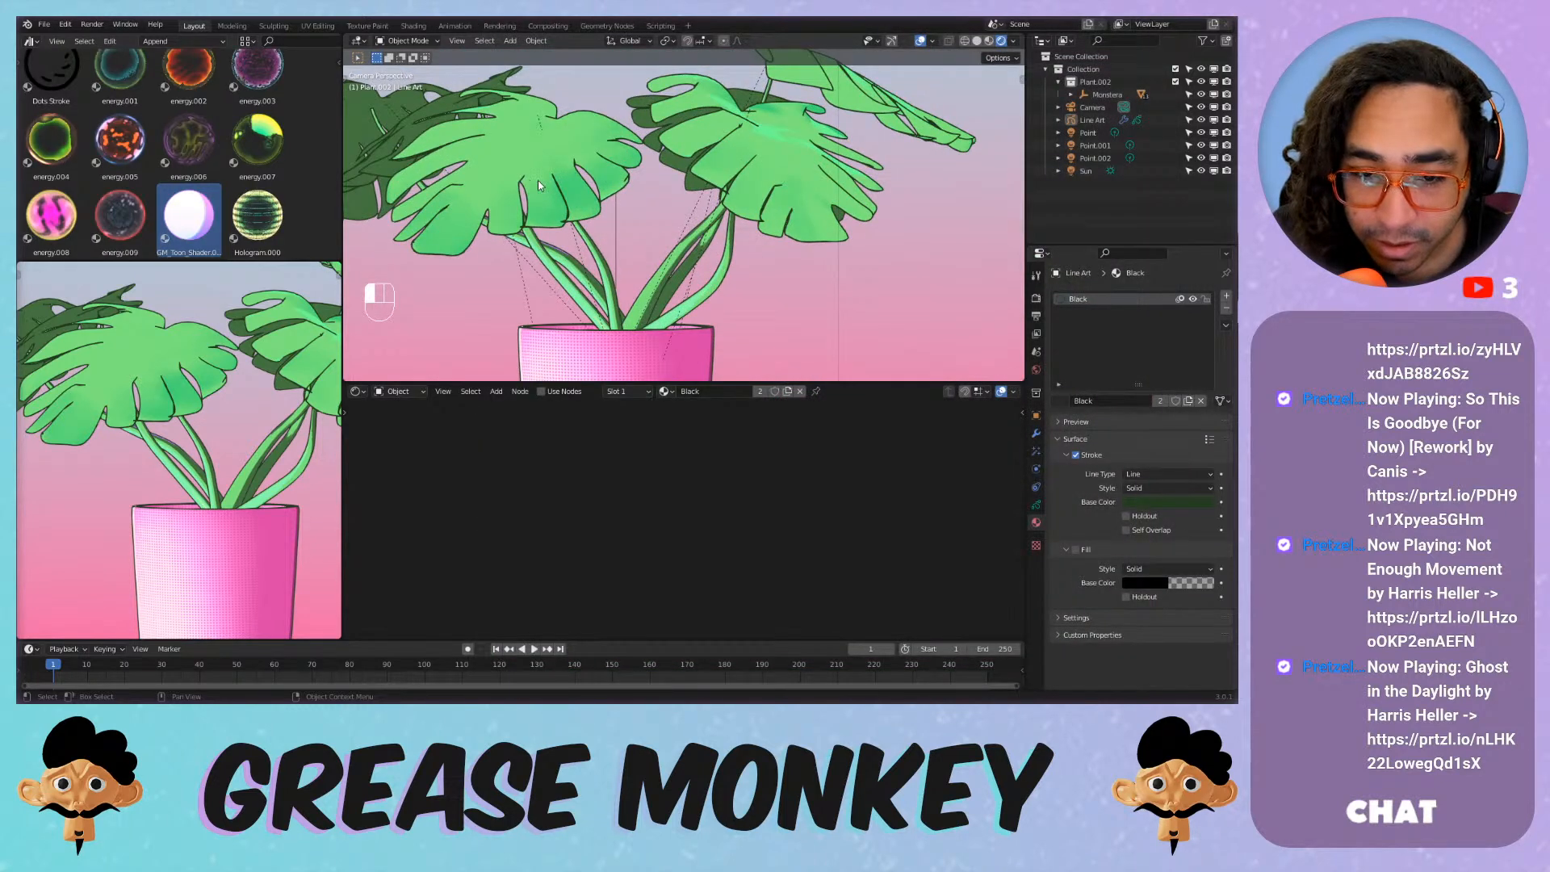
scroll(779, 494, "down", 1)
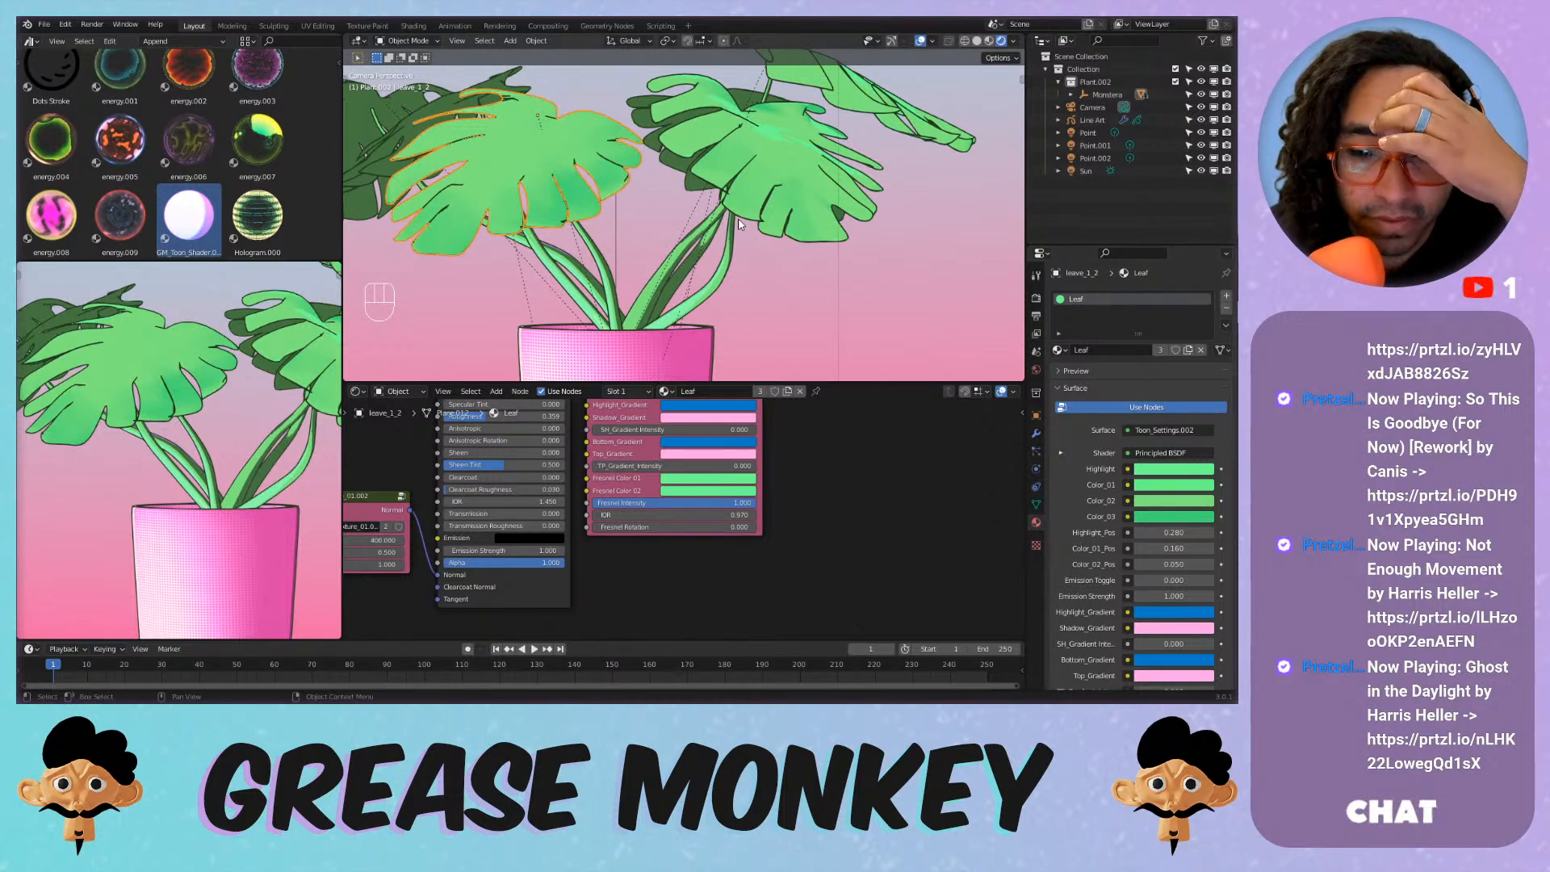
scroll(715, 229, "down", 5)
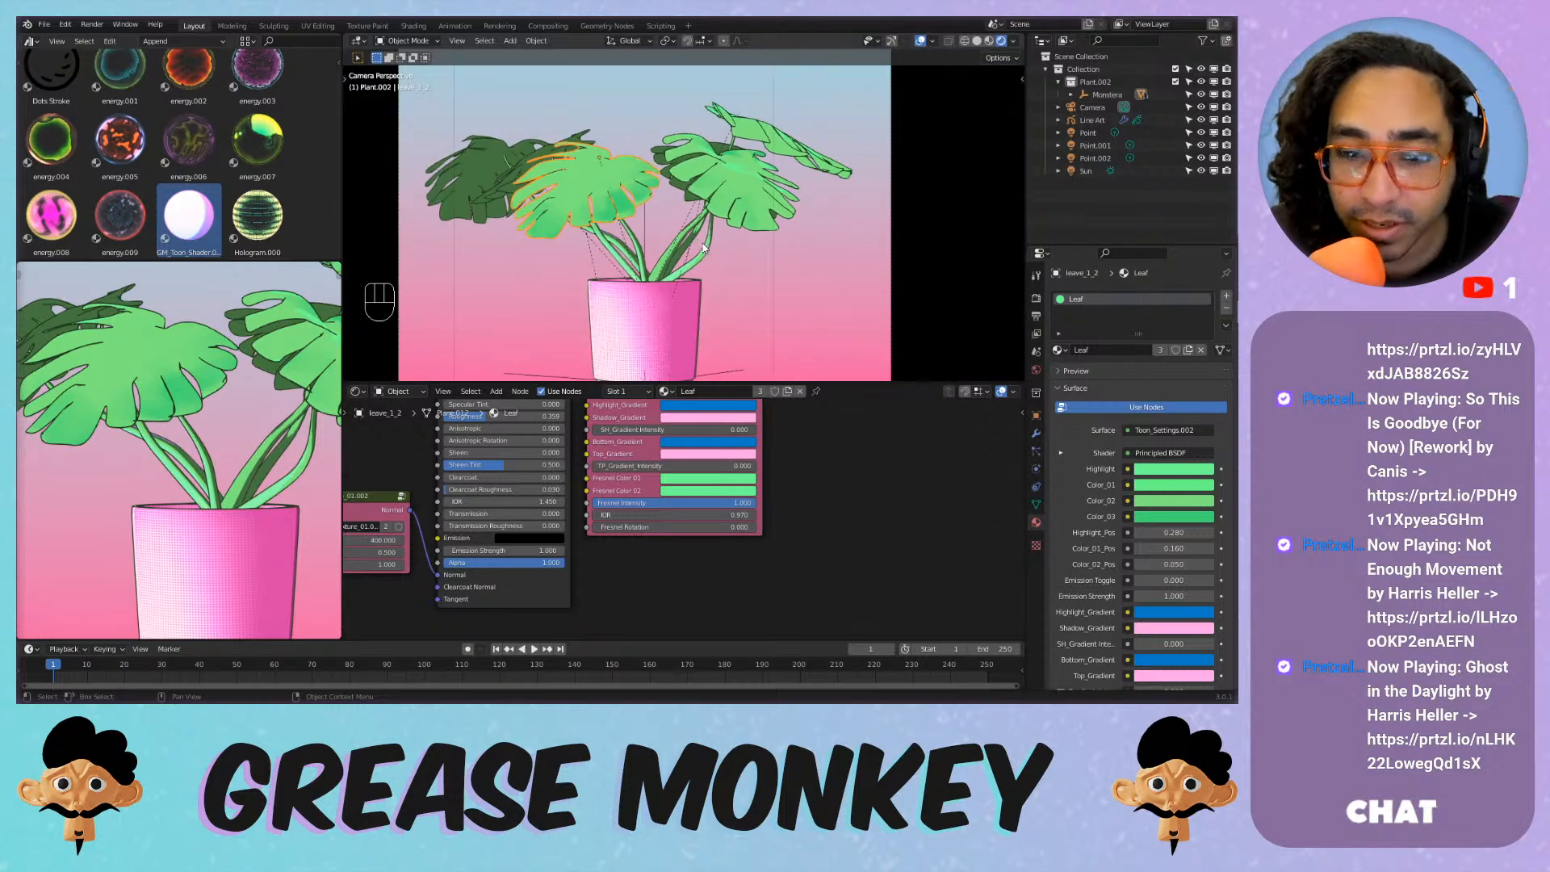
scroll(706, 254, "up", 3)
scroll(712, 265, "down", 2)
key("Home")
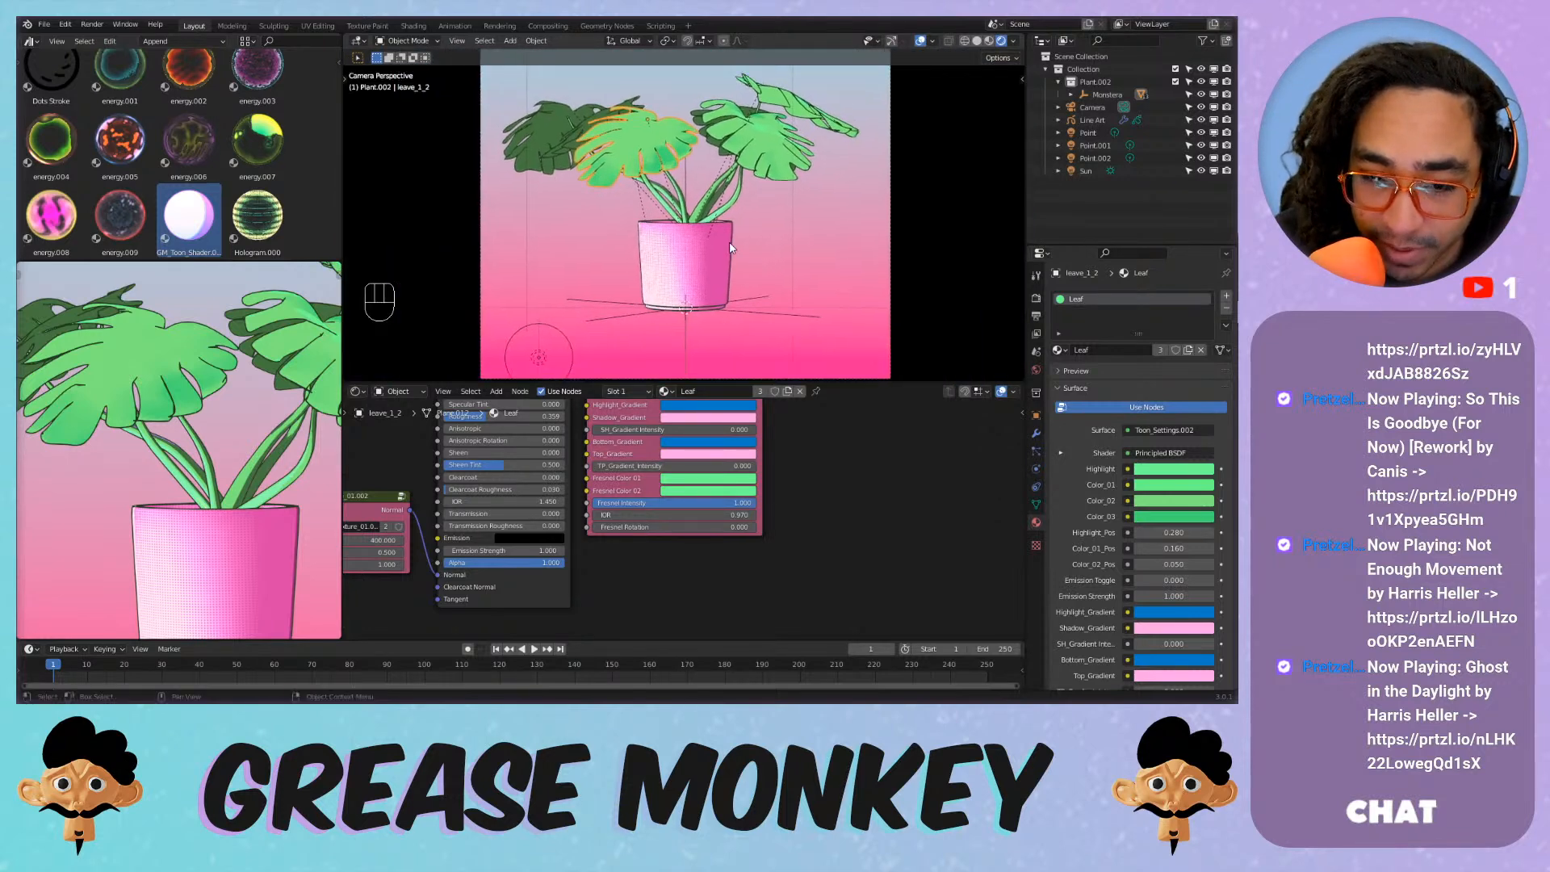
Select the point light lying over the front leaf and reposition it near the plant, adjusting its placement from two viewing angles.
scroll(729, 258, "up", 1)
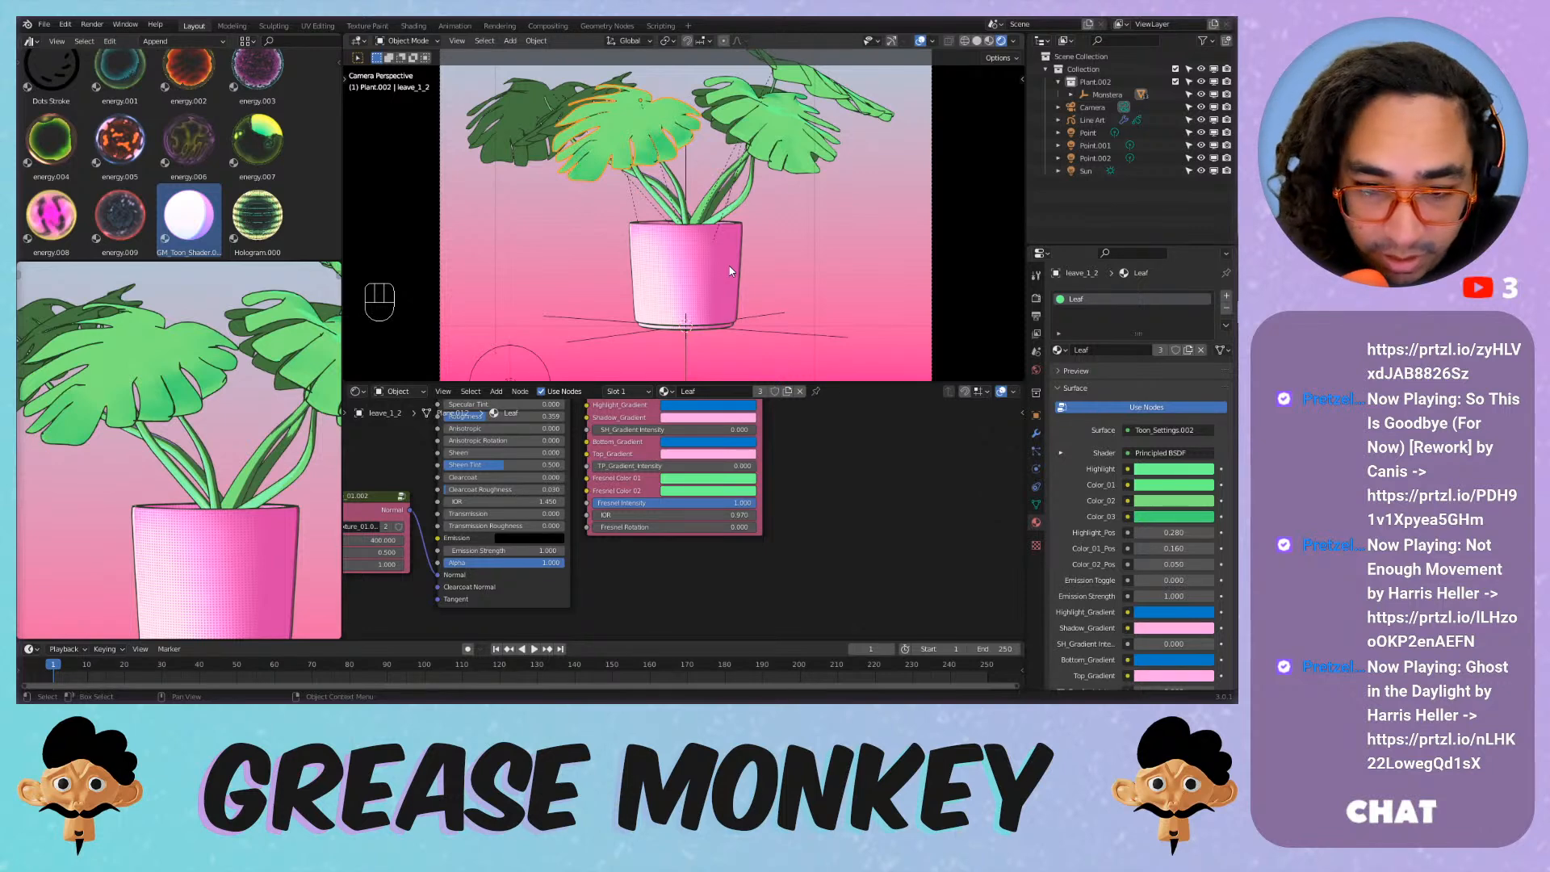
scroll(661, 190, "down", 2)
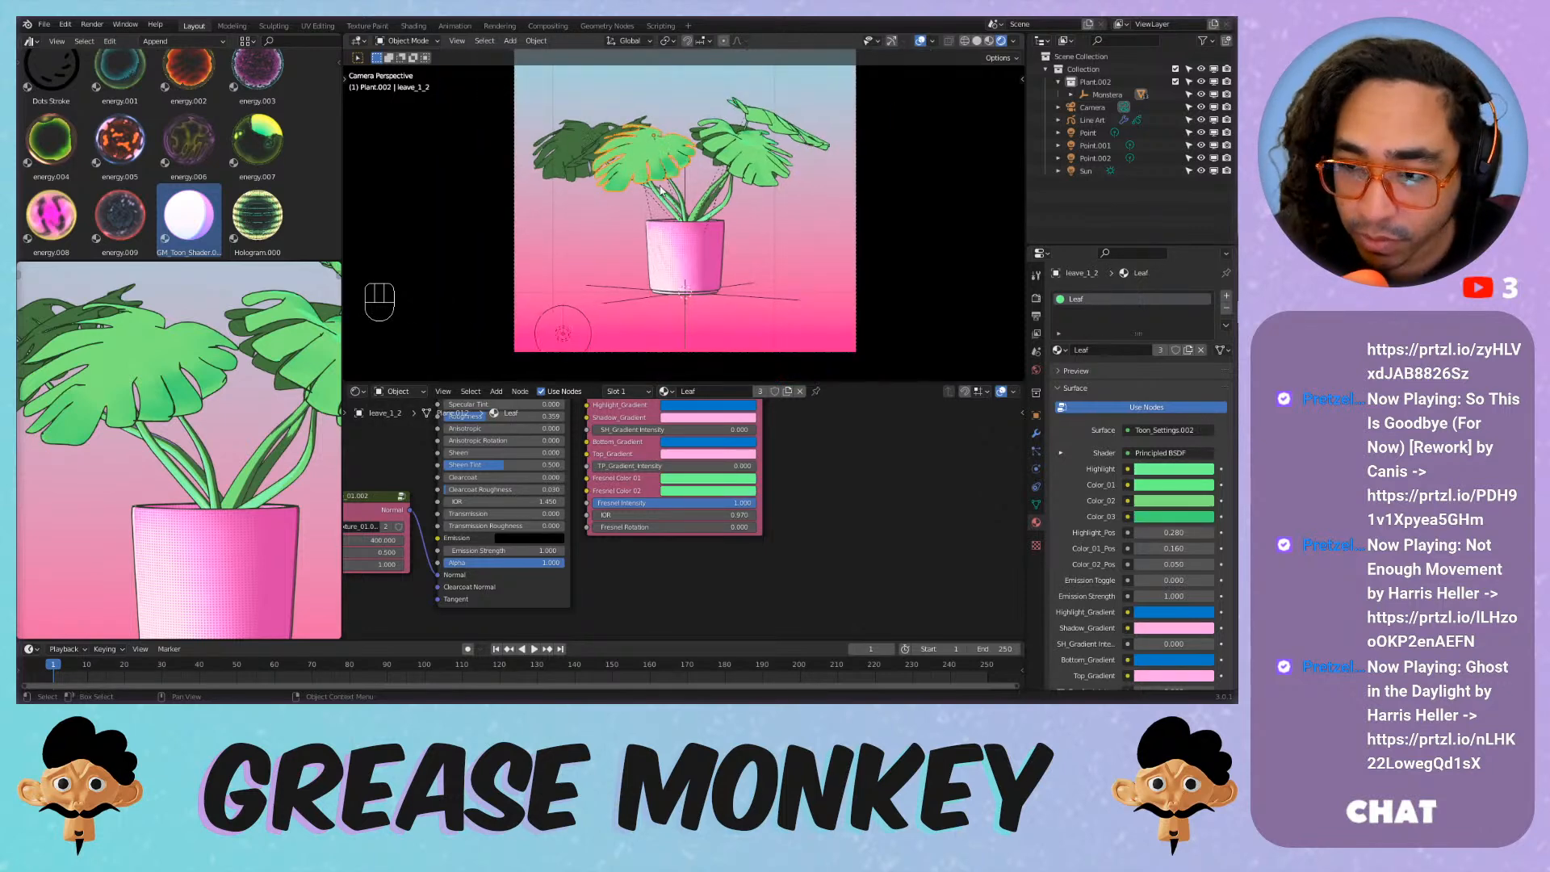
middle_click_drag(660, 191, 676, 257)
left_click(659, 160)
middle_click_drag(658, 162, 736, 182)
key("g")
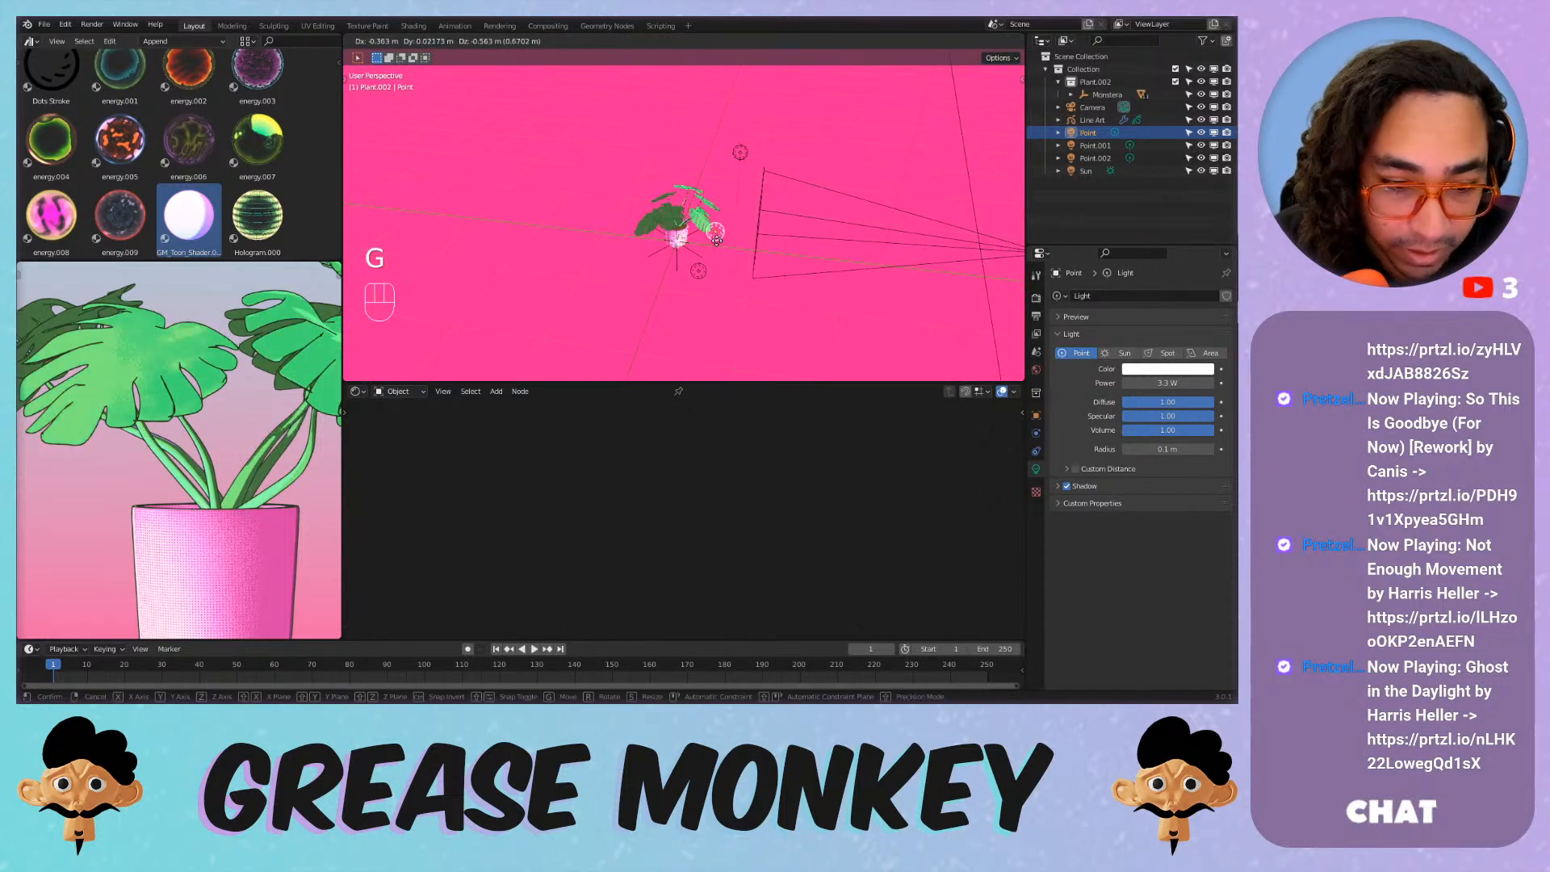
left_click(733, 228, "shift")
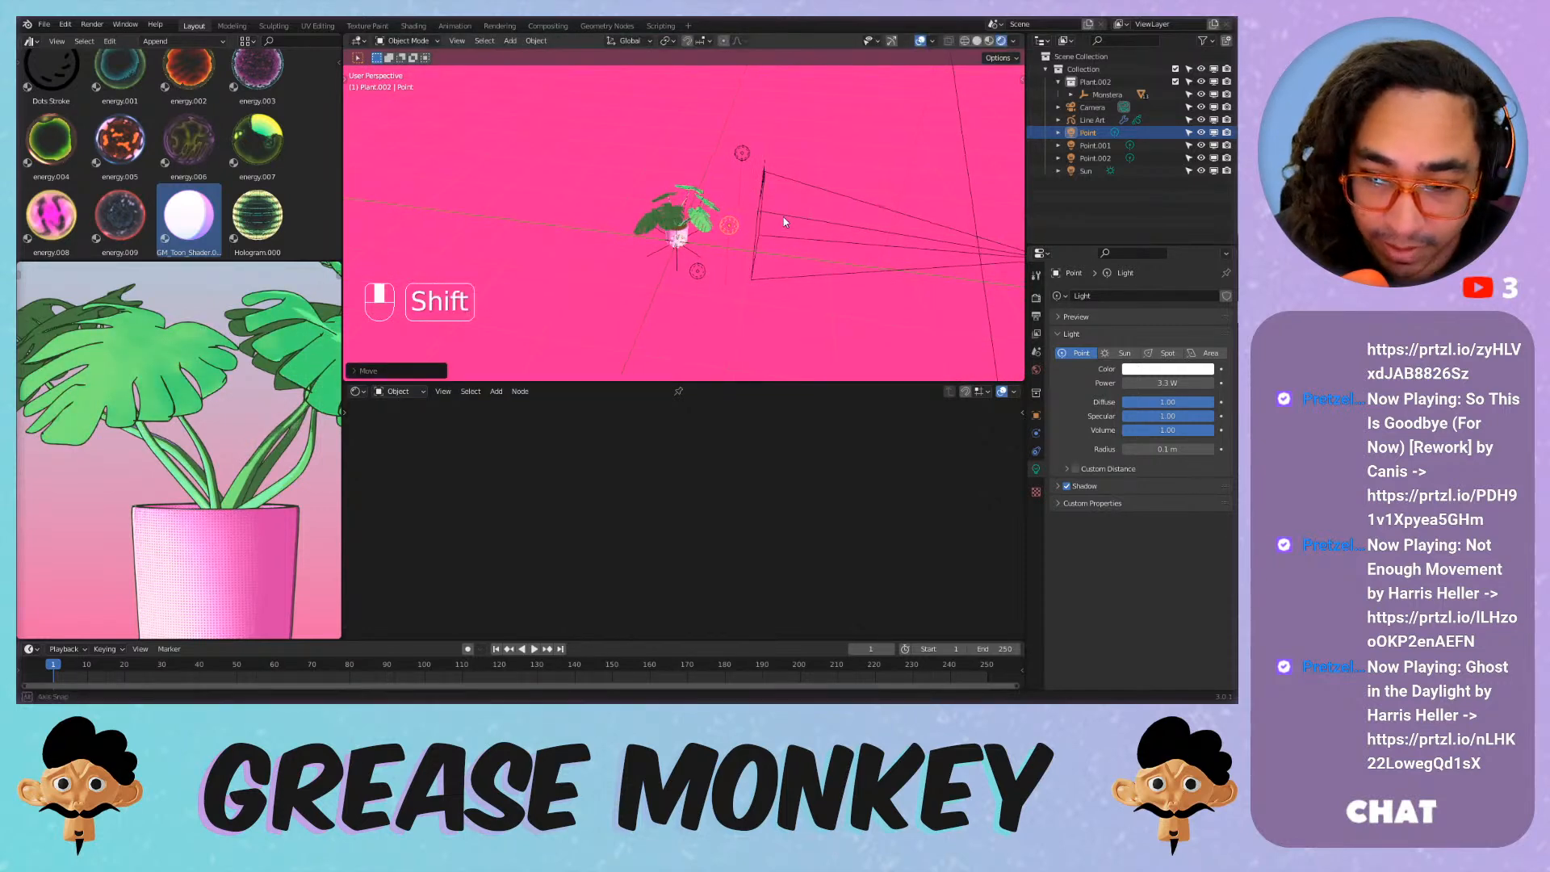
middle_click_drag(784, 222, 702, 153)
key("g")
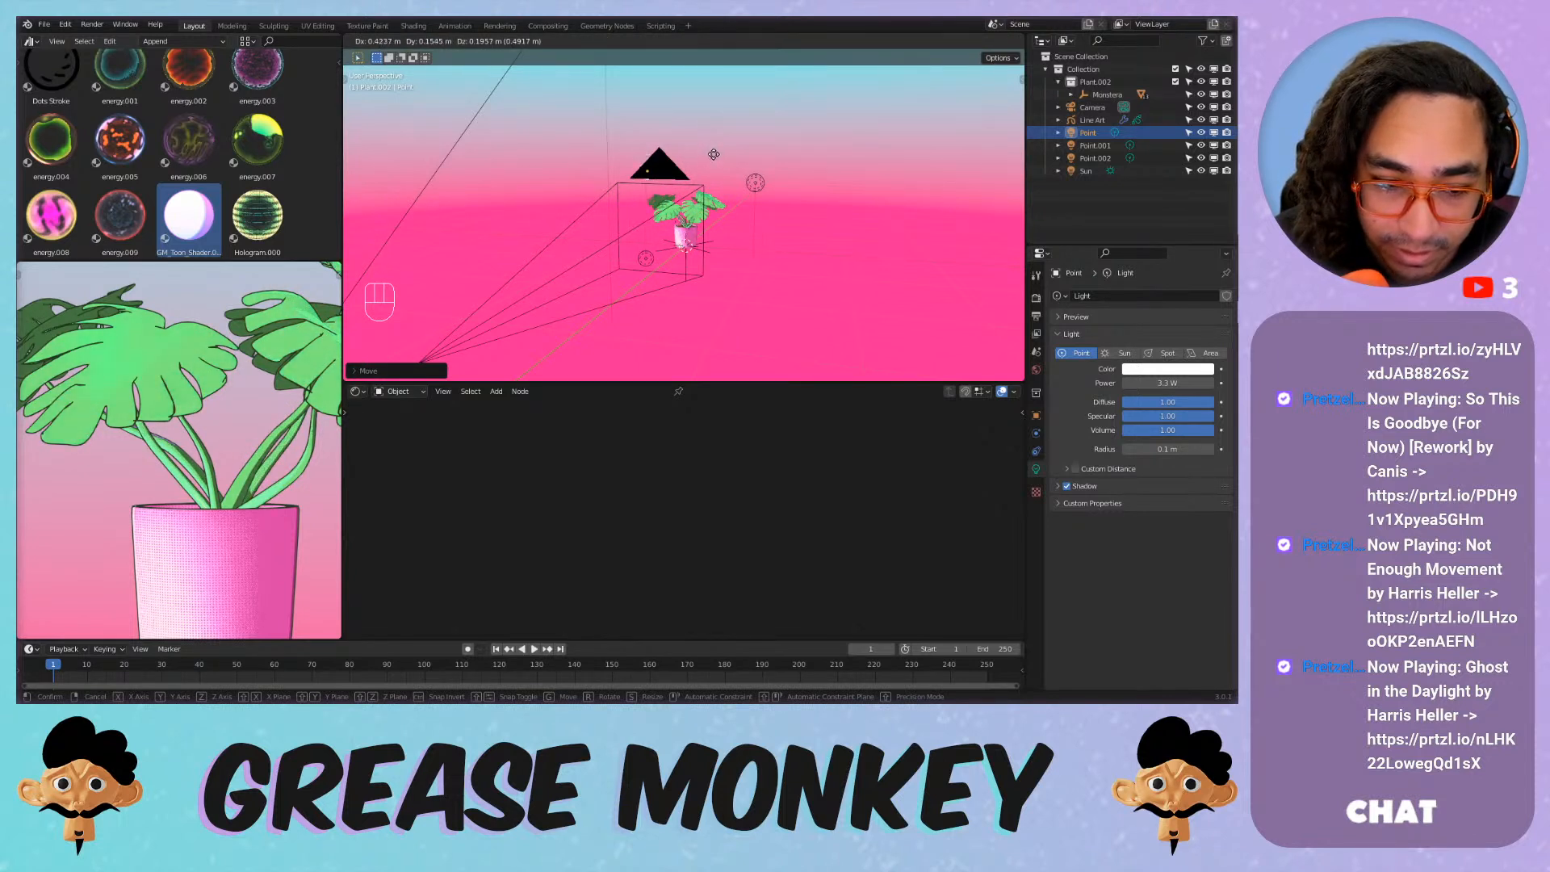
left_click(714, 156)
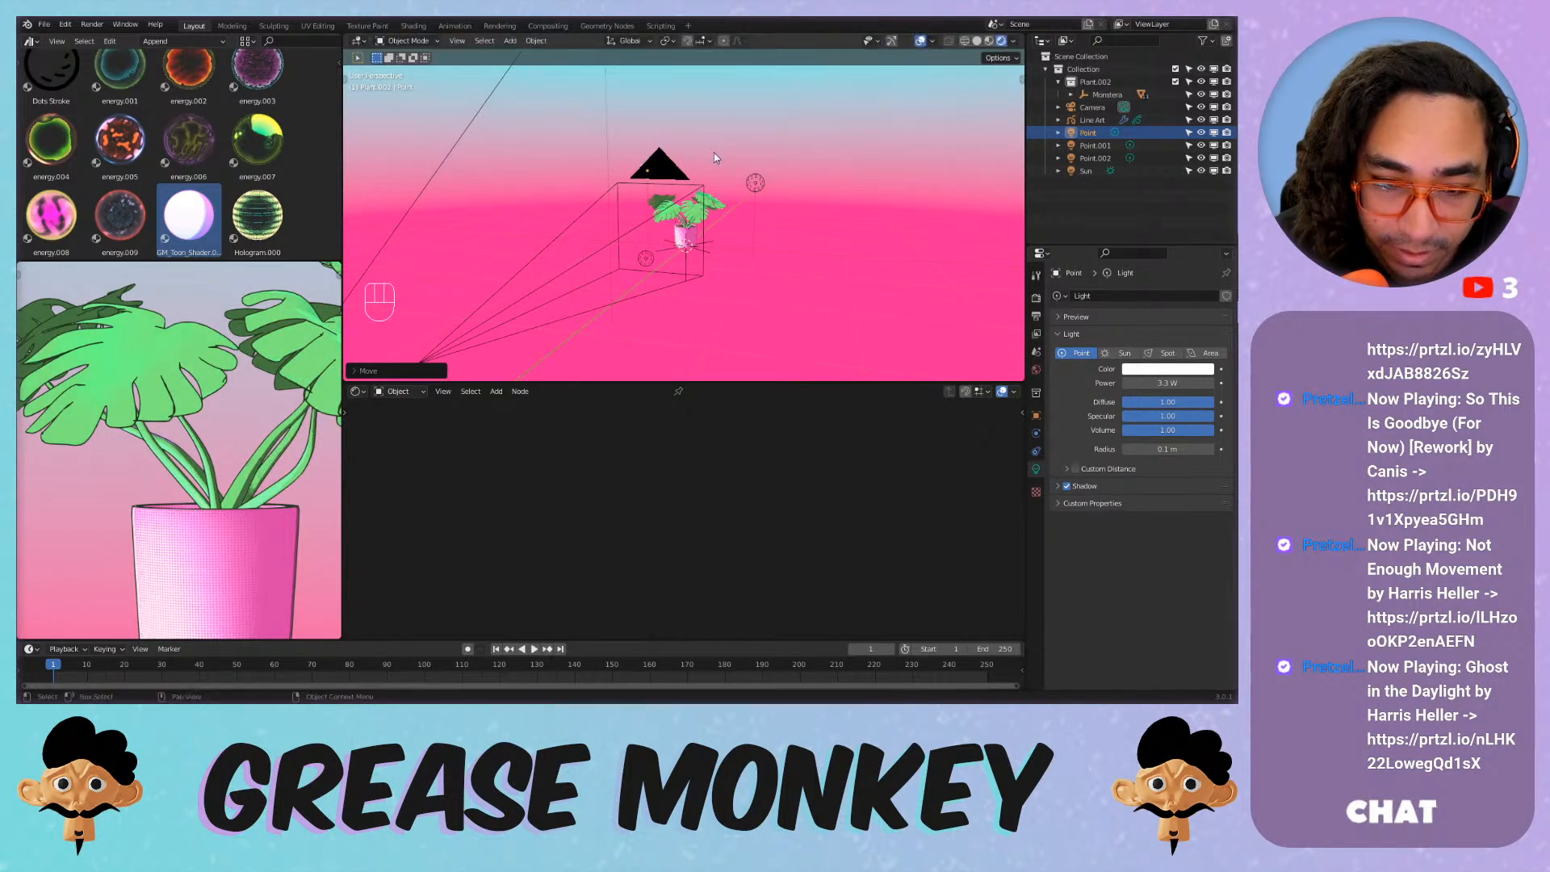
Select the large front leaf and set its toon shader's Highlight_Pos to 0.090, Color_01_Pos to 0.200 and Color_02_Pos to 0.140.
scroll(714, 155, "up", 5)
left_click(656, 217)
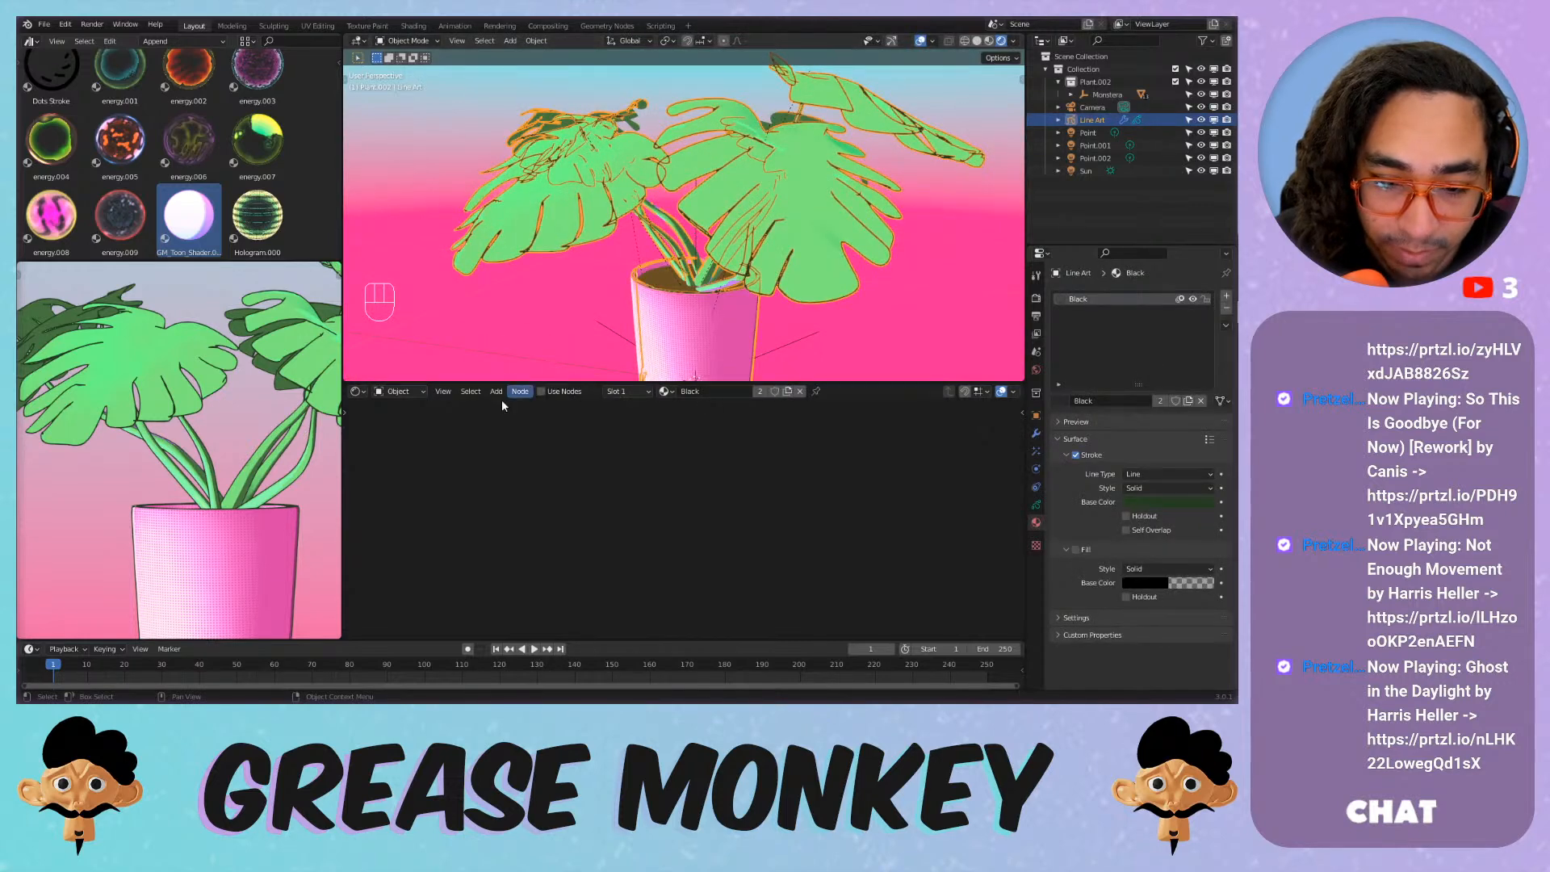
left_click(807, 235)
middle_click_drag(678, 486, 734, 619)
scroll(732, 596, "up", 6)
mouse_move(771, 446)
left_mouse_down()
mouse_move(744, 447)
mouse_move(856, 446)
mouse_move(744, 446)
mouse_move(759, 446)
left_mouse_up()
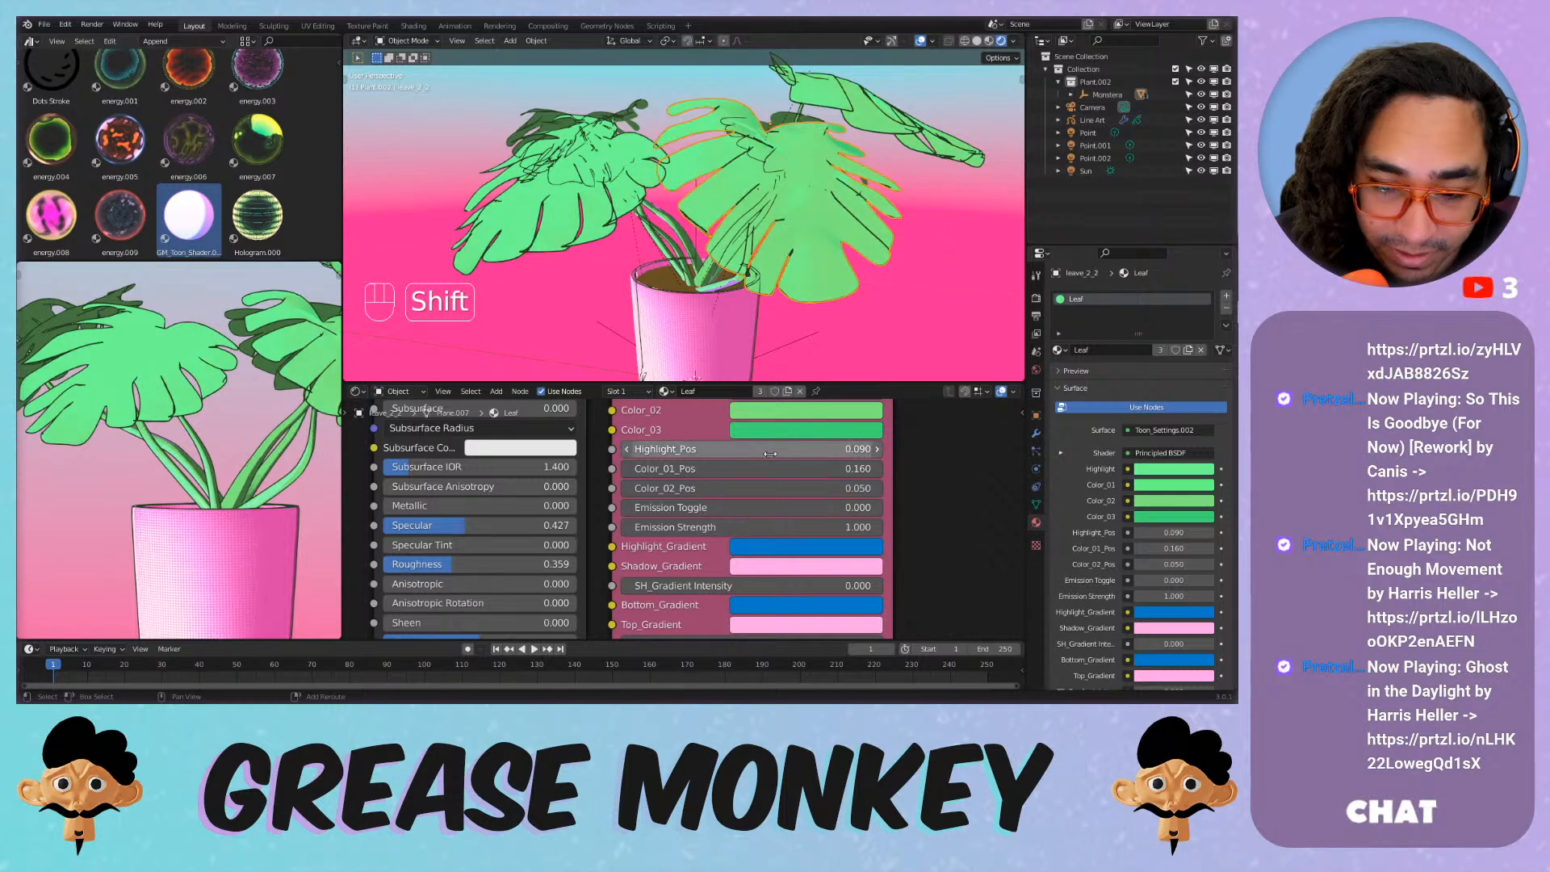
mouse_move(784, 469)
left_mouse_down("shift")
mouse_move(758, 469)
mouse_move(815, 481)
left_mouse_up("shift")
scroll(801, 230, "down", 5)
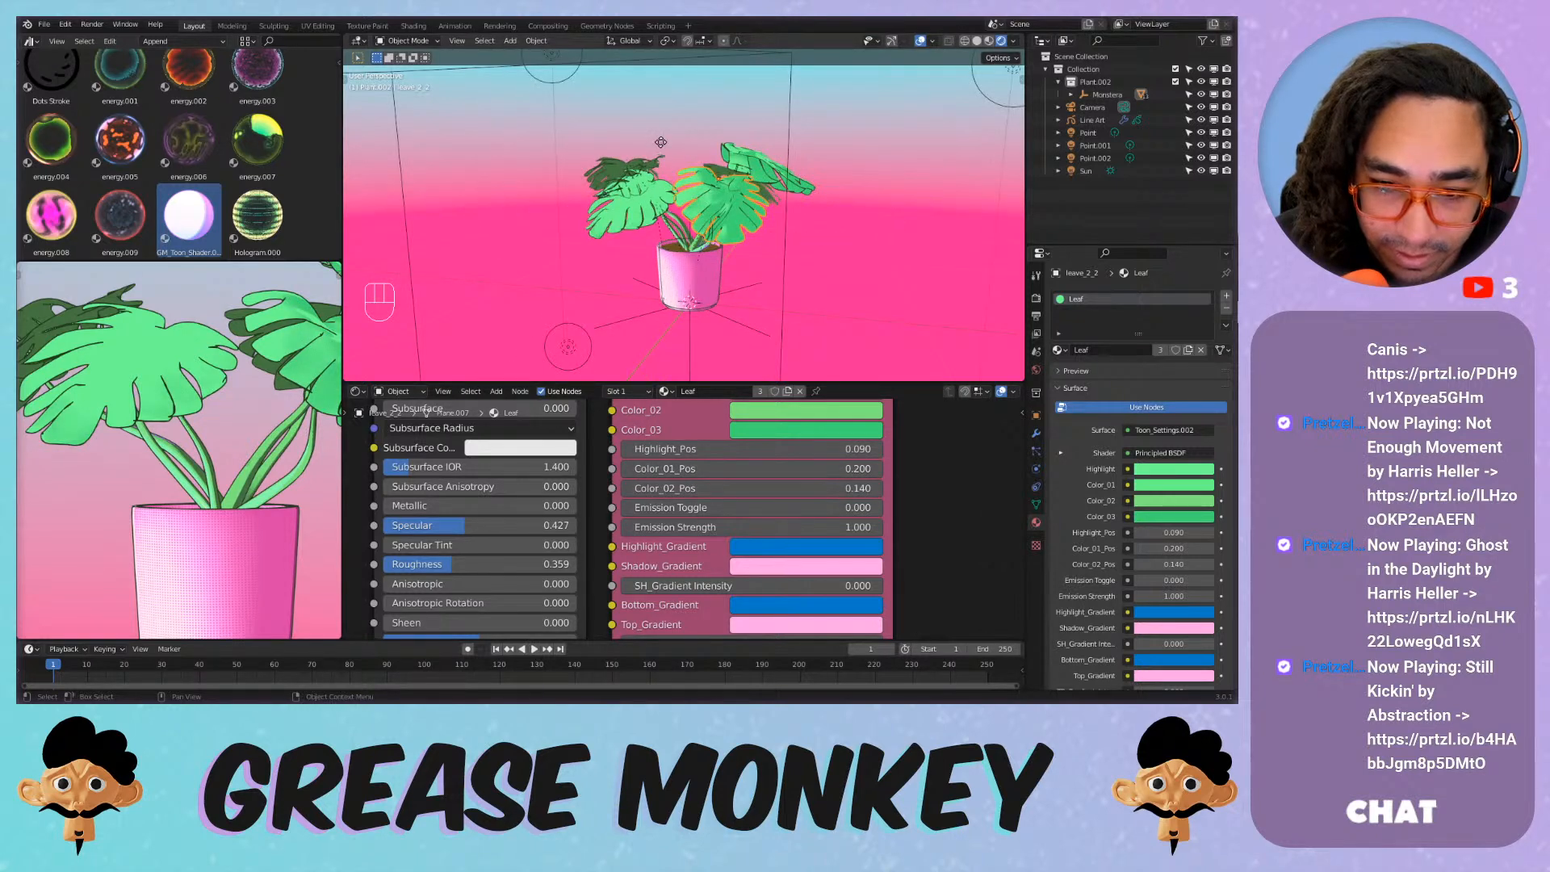
key("g")
left_click(552, 64)
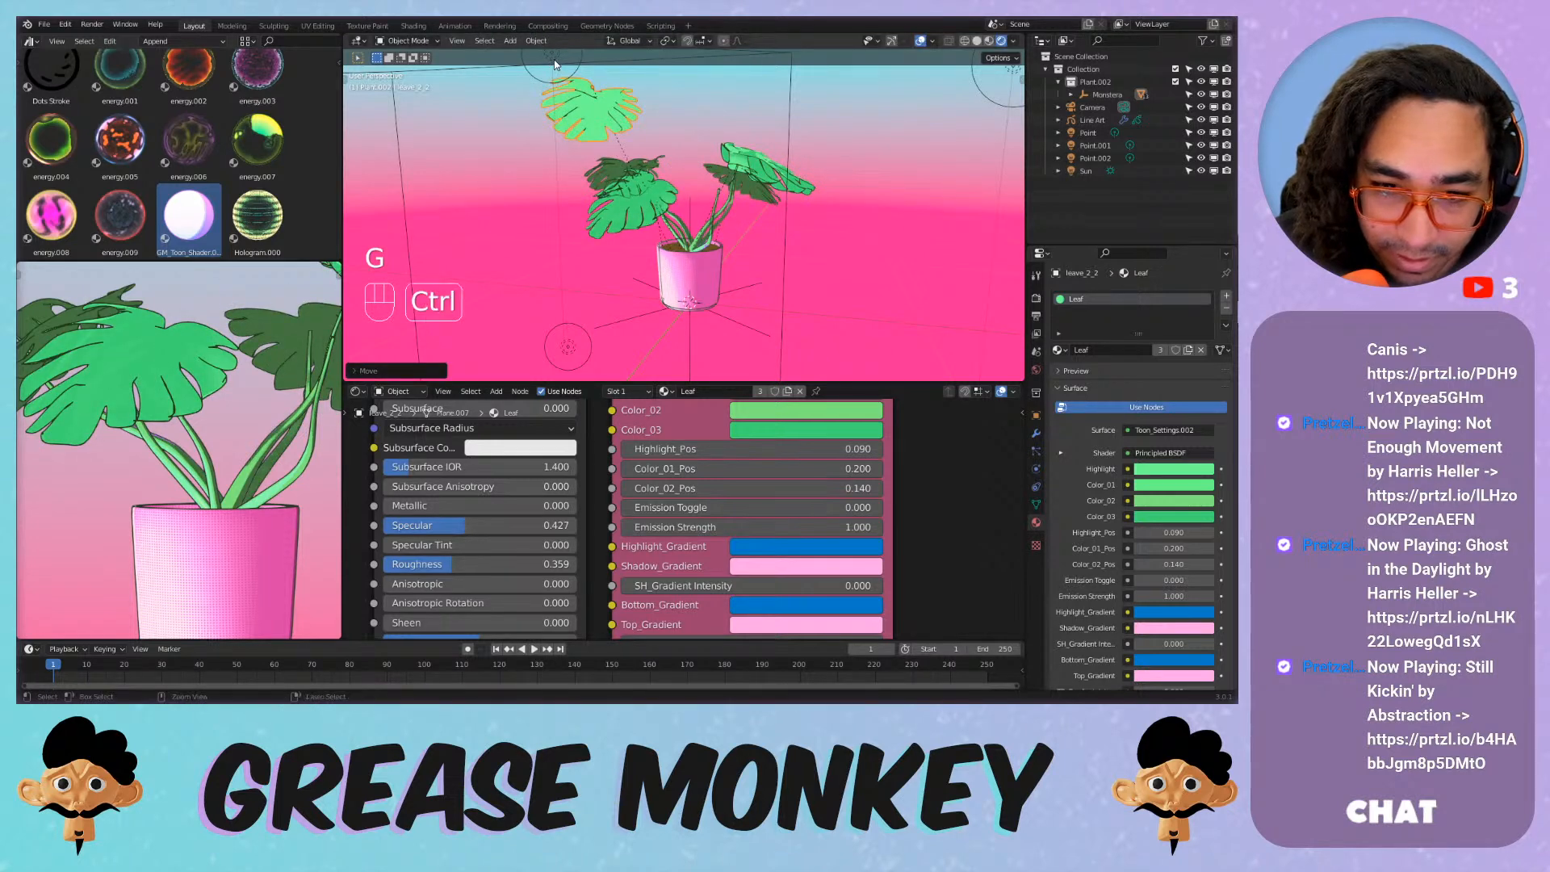
key("ctrl+z")
Move the point light above the plant and convert it to a Sun light with strength 1.200.
left_click(552, 64)
key("g")
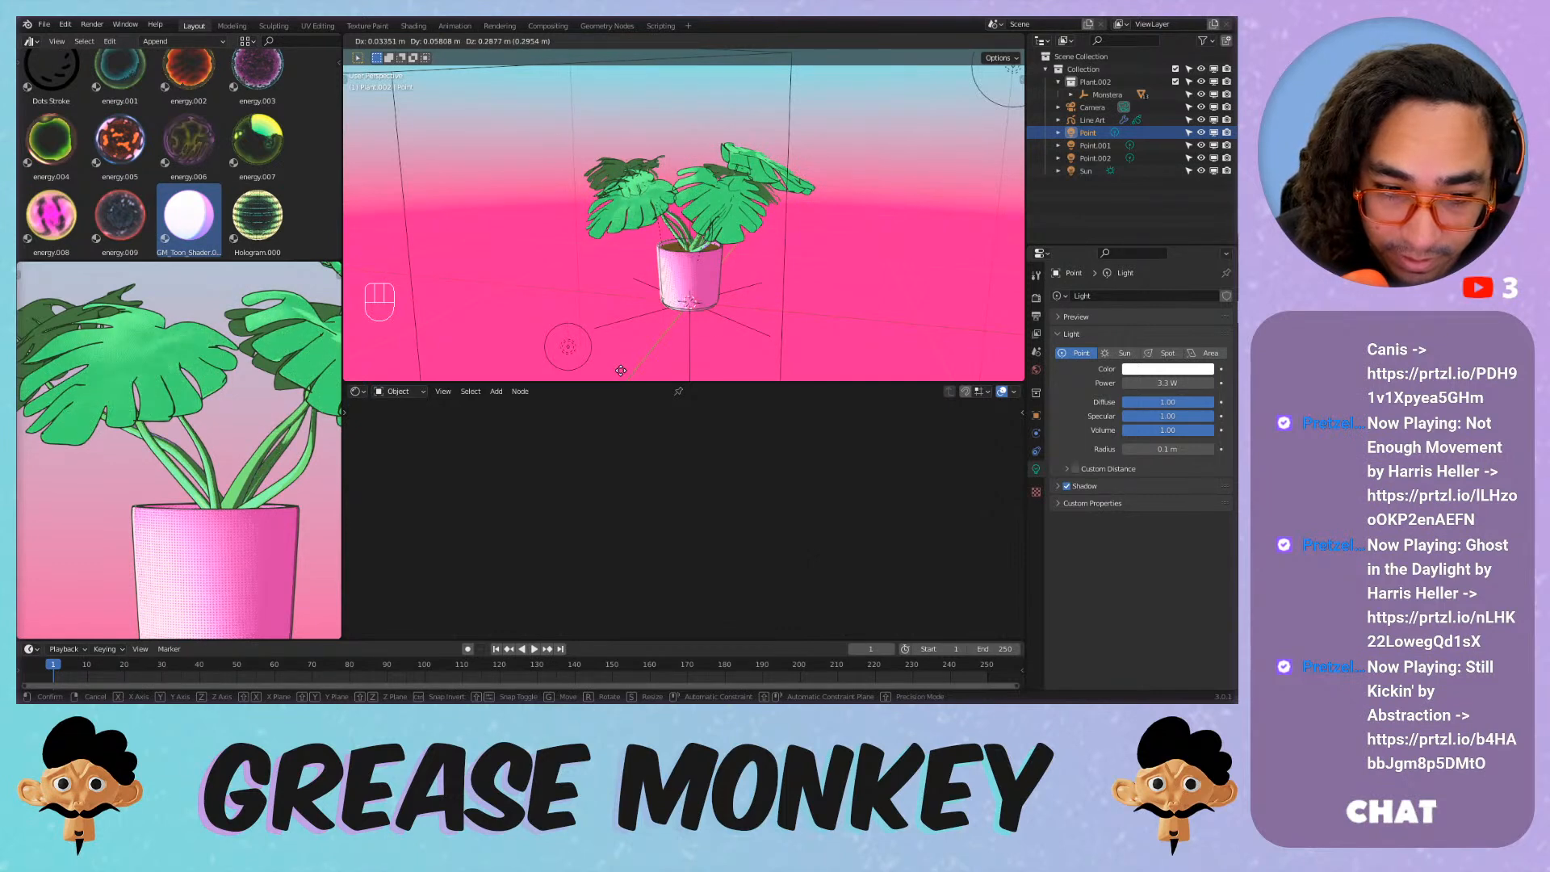
left_click(877, 378)
left_click(1122, 355)
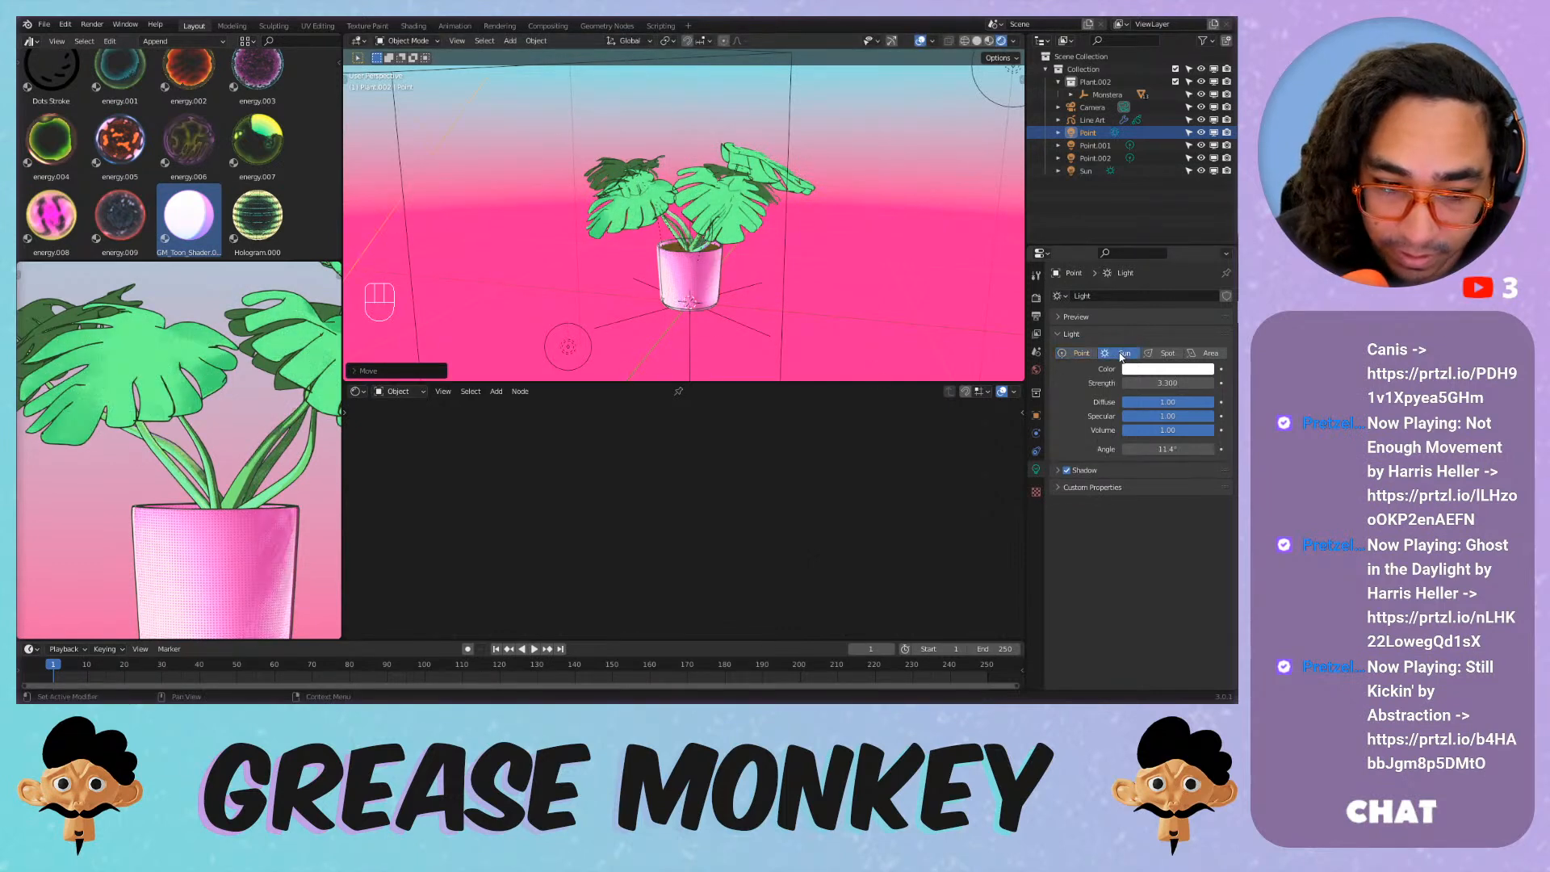
mouse_move(1149, 384)
left_mouse_down()
mouse_move(1120, 383)
mouse_move(1137, 383)
left_mouse_up()
Render the plant image to check the new lighting, and close the render window.
scroll(235, 437, "down", 3)
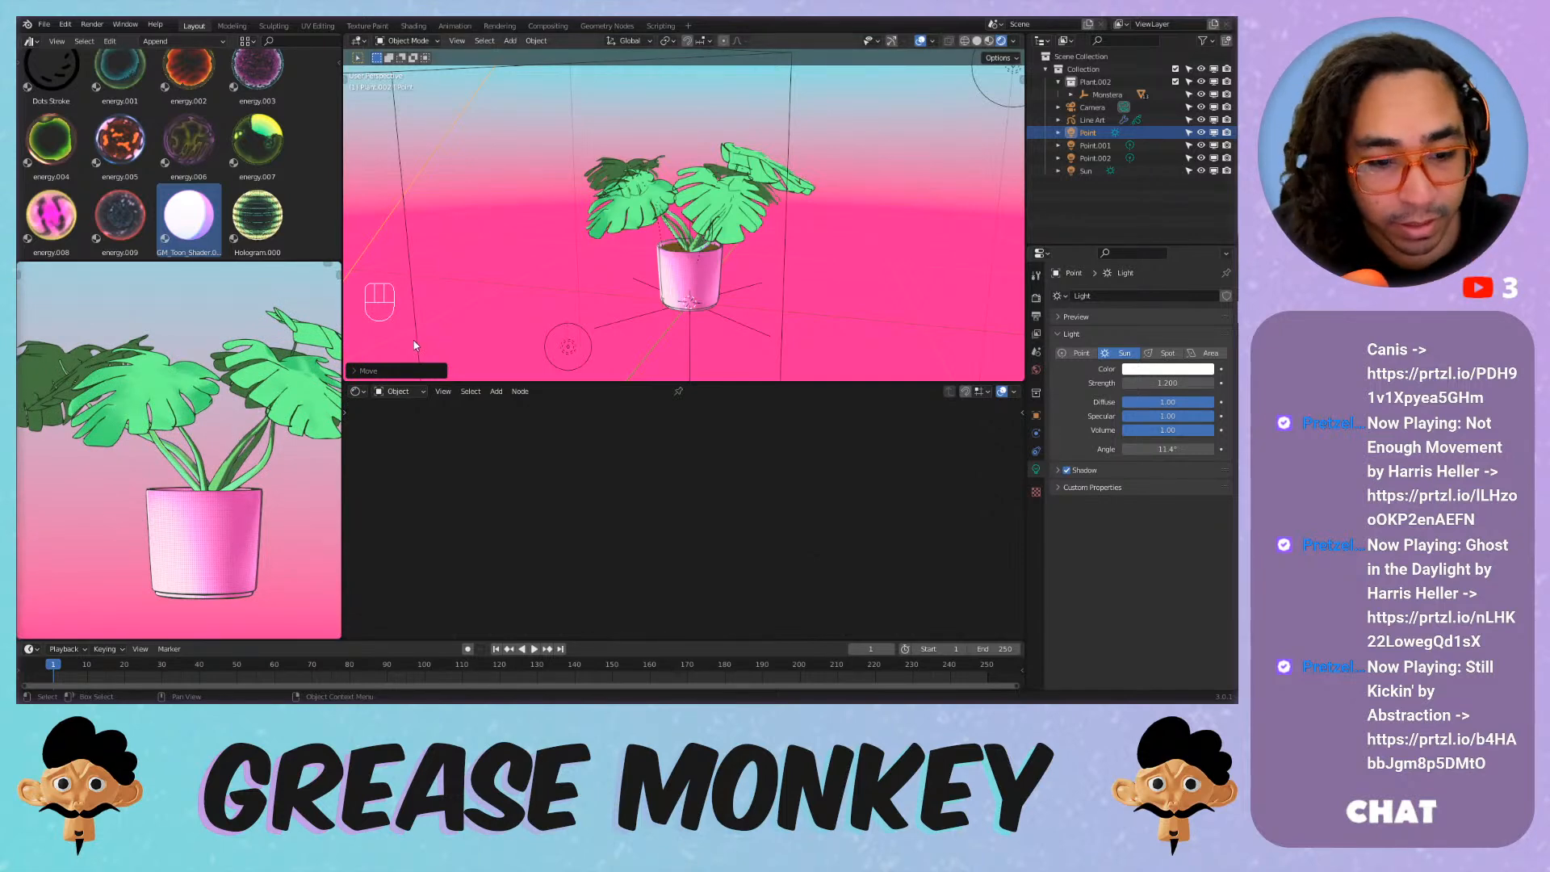
key("F12")
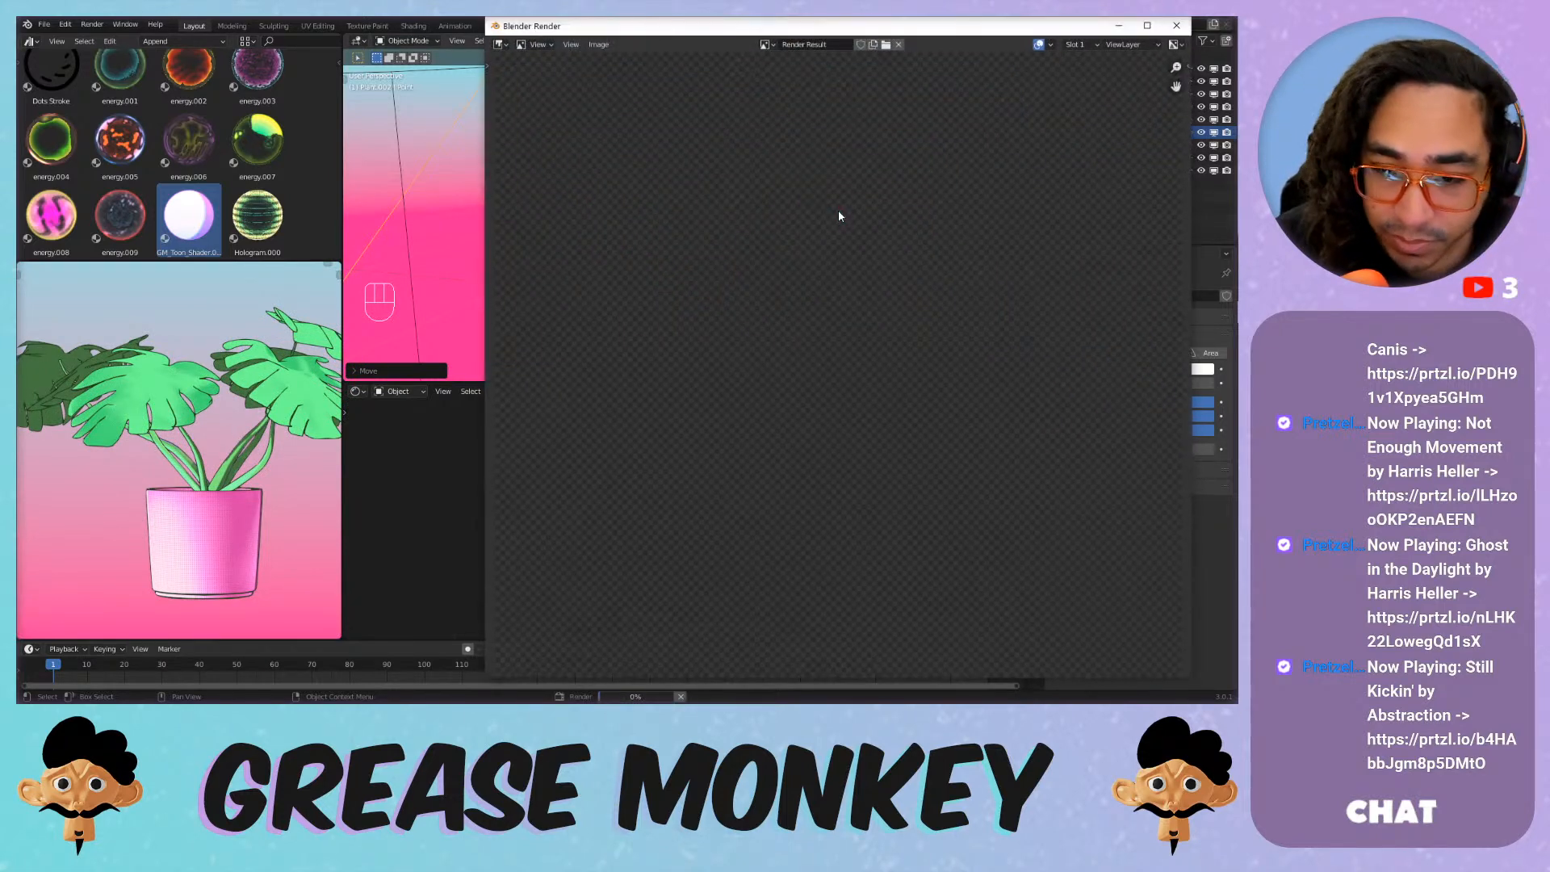
scroll(854, 281, "down", 3)
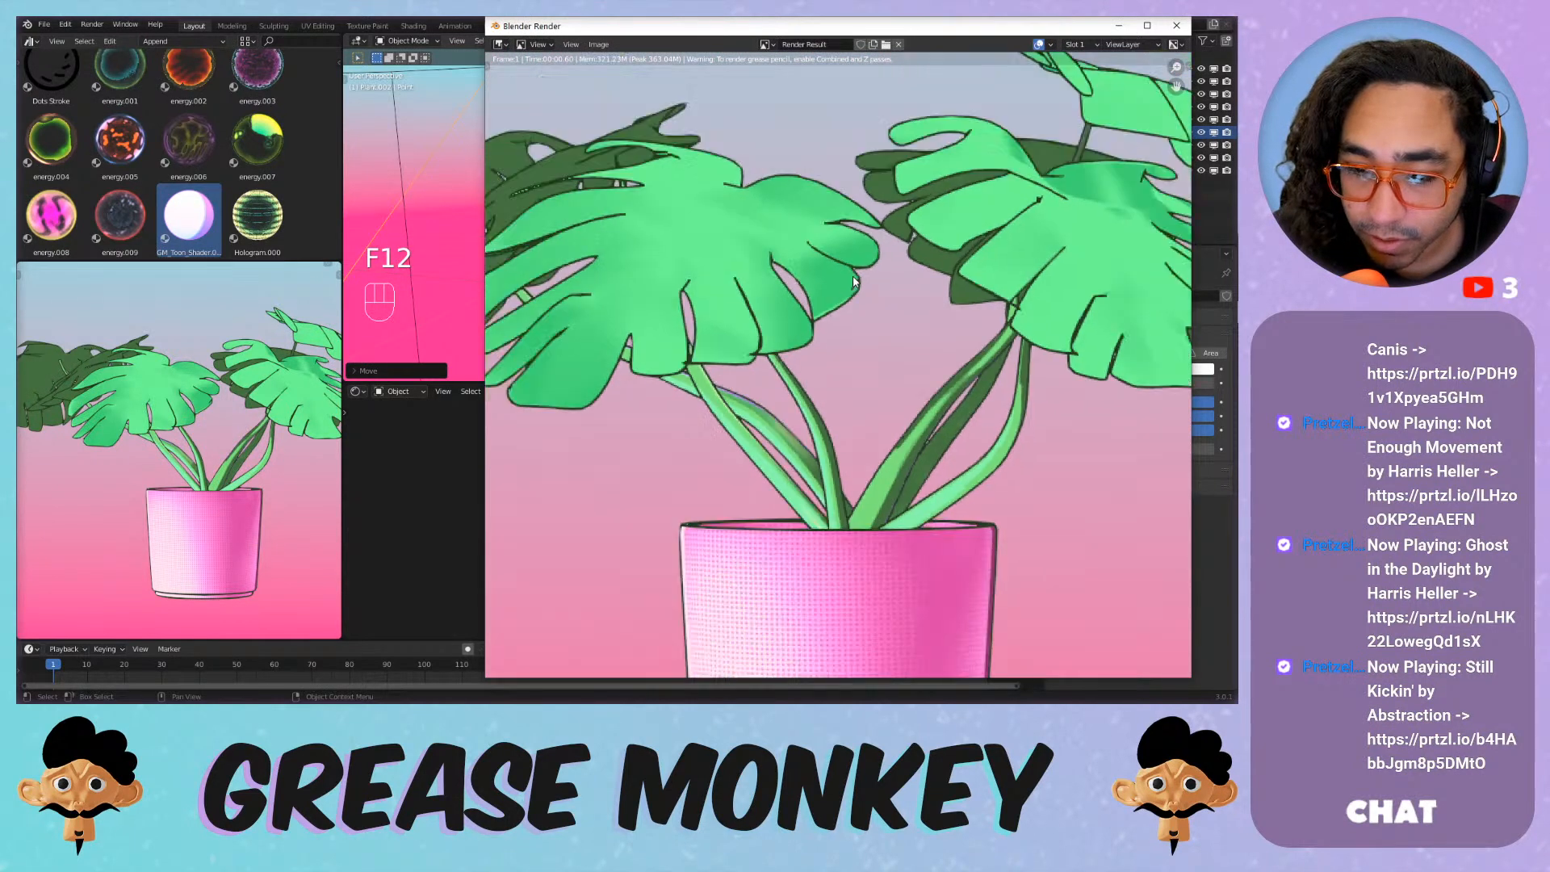
scroll(853, 282, "up", 2)
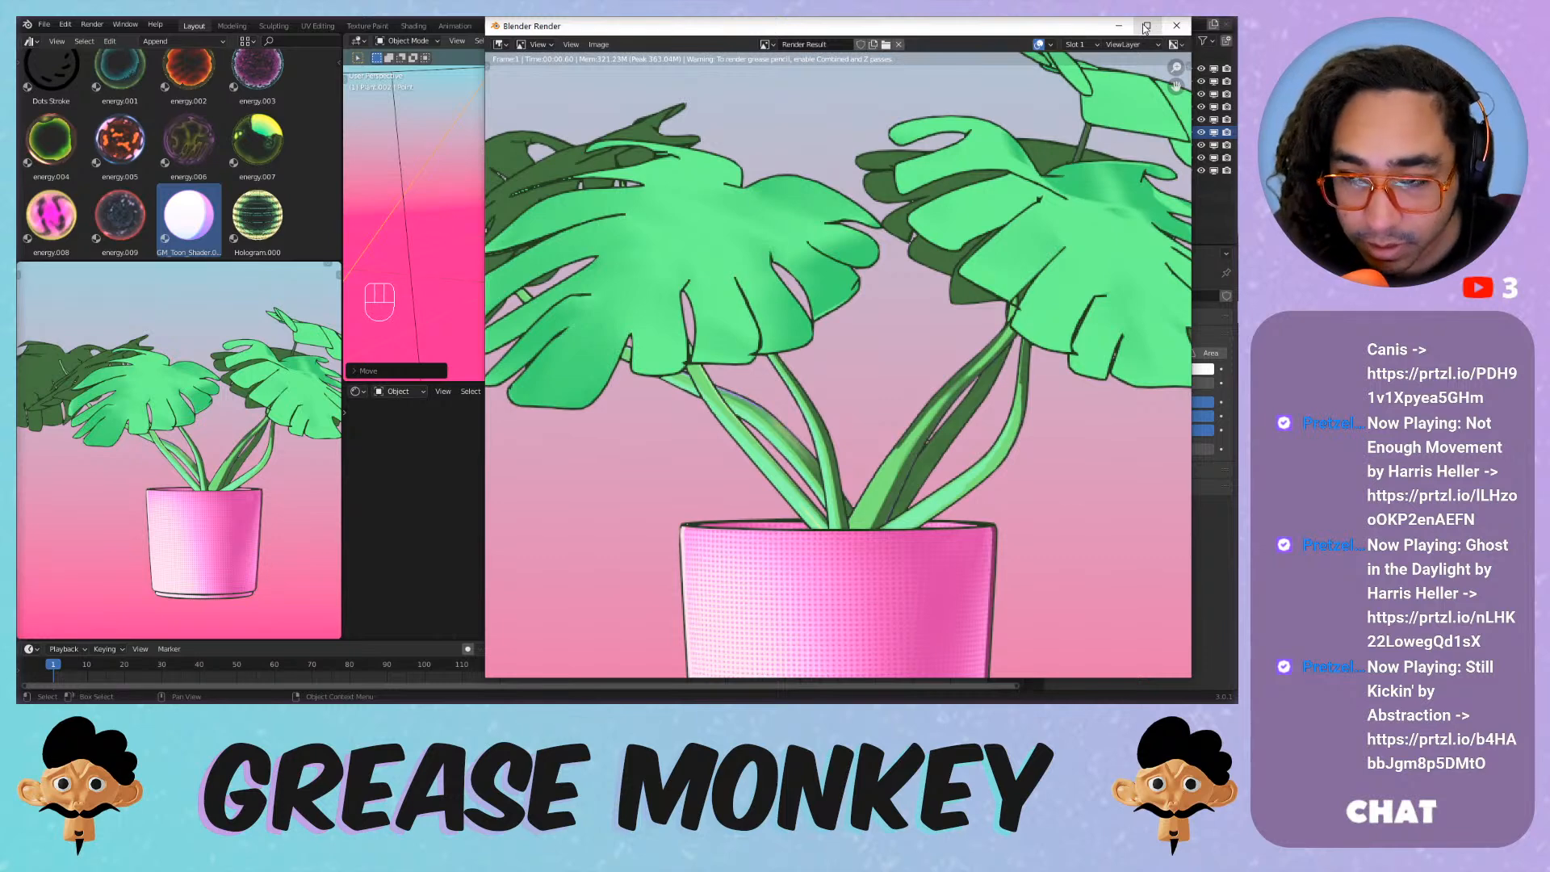
left_click(1176, 26)
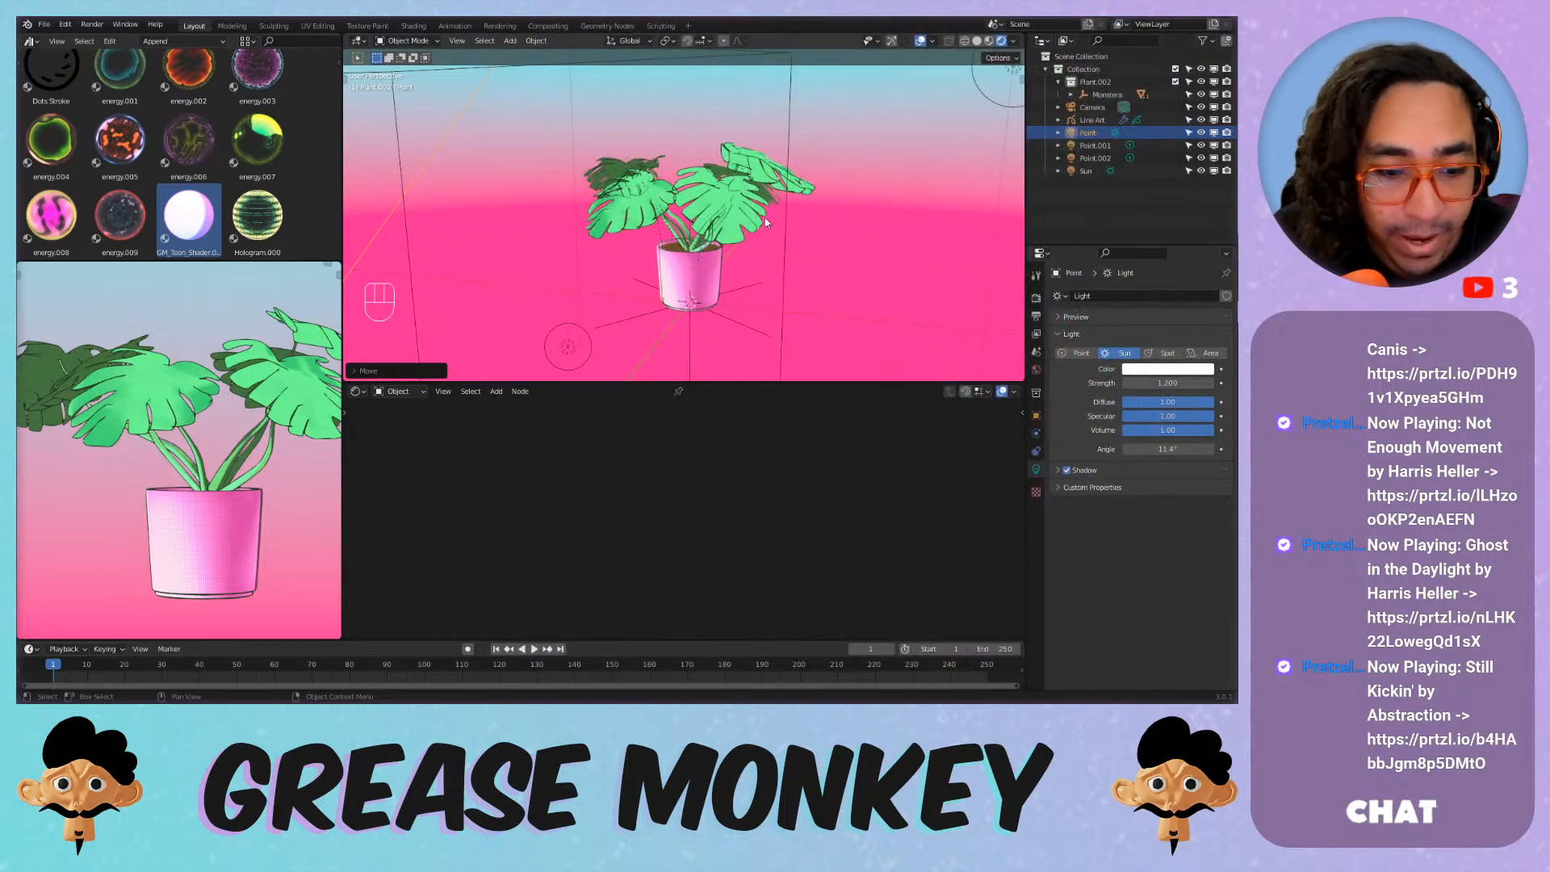
Select the pot, view it through the camera, and reduce its GM_Texture_01 Detail to 0.000.
left_click(860, 221)
scroll(807, 258, "up", 5)
left_click(692, 354)
scroll(844, 506, "down", 2)
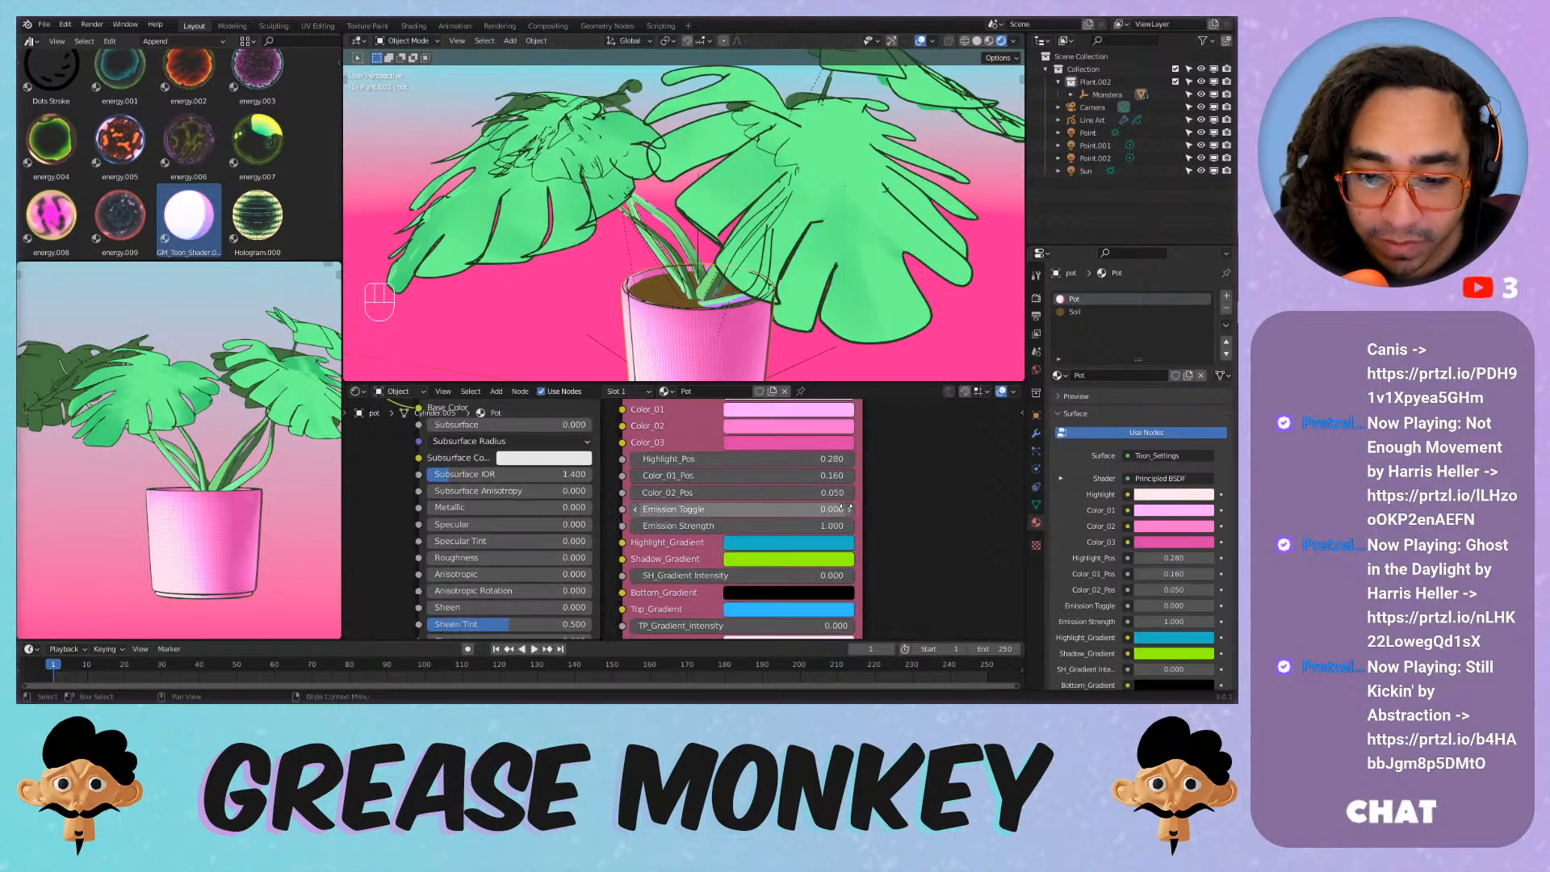
middle_click_drag(846, 508, 785, 269)
key("KP_0")
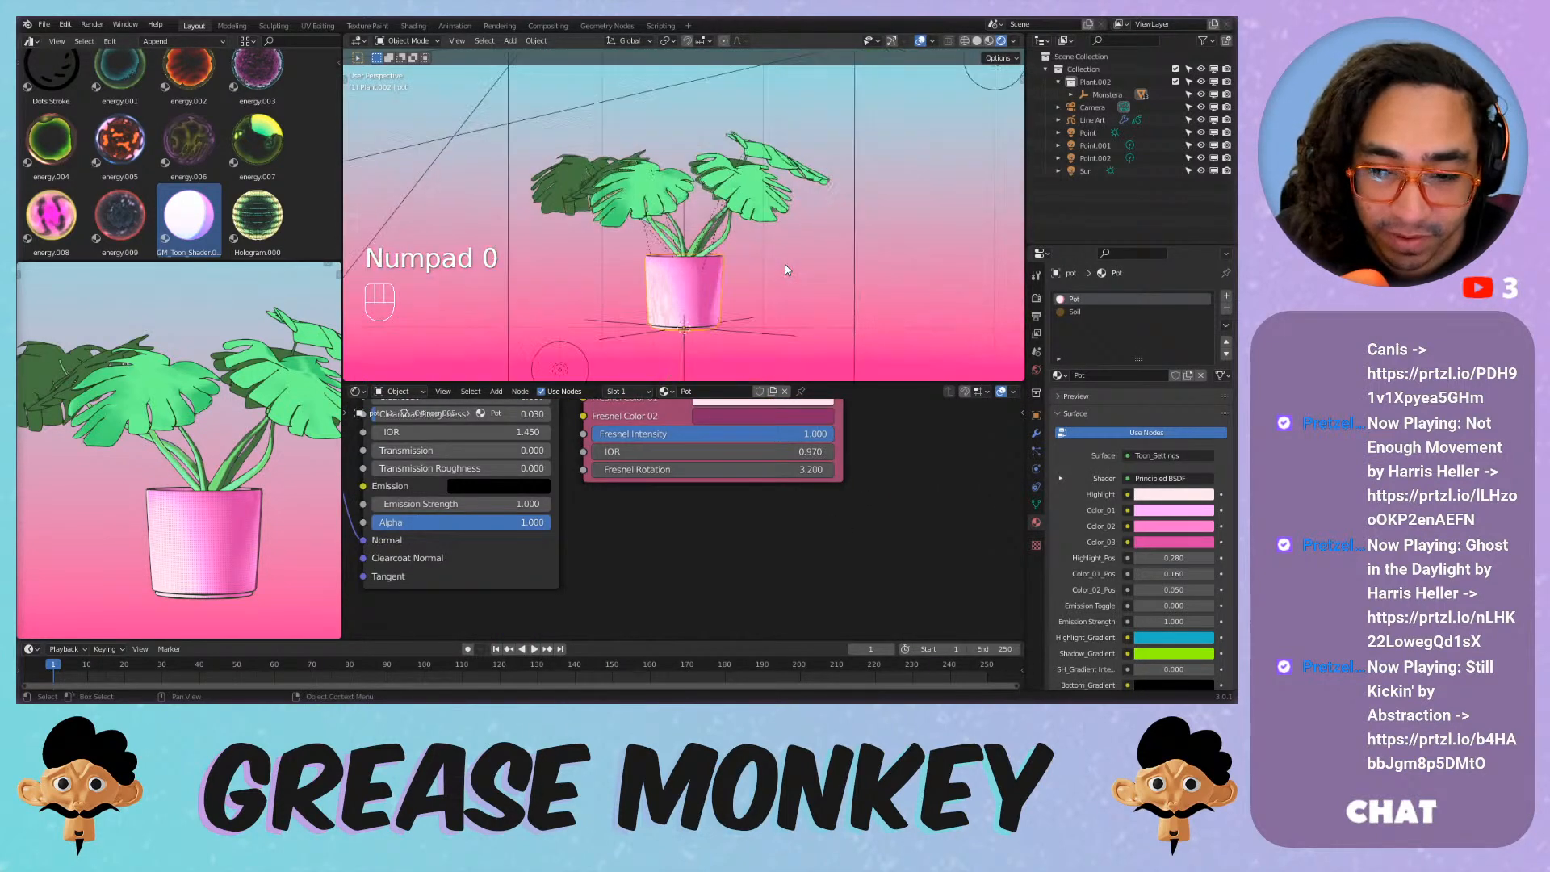
scroll(777, 218, "up", 6)
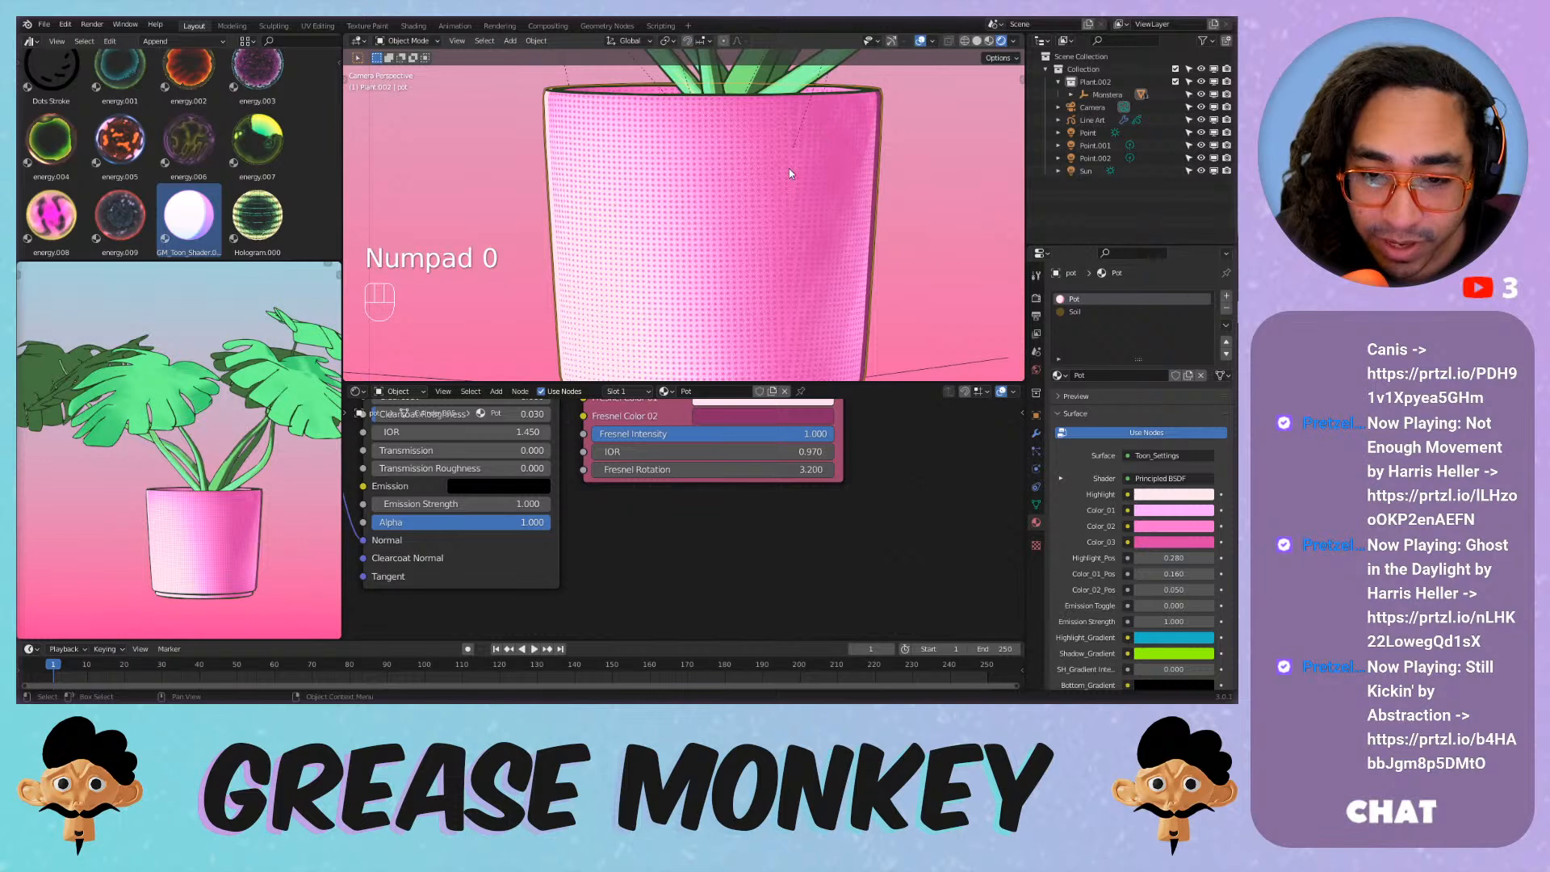
middle_click_drag(570, 508, 839, 518)
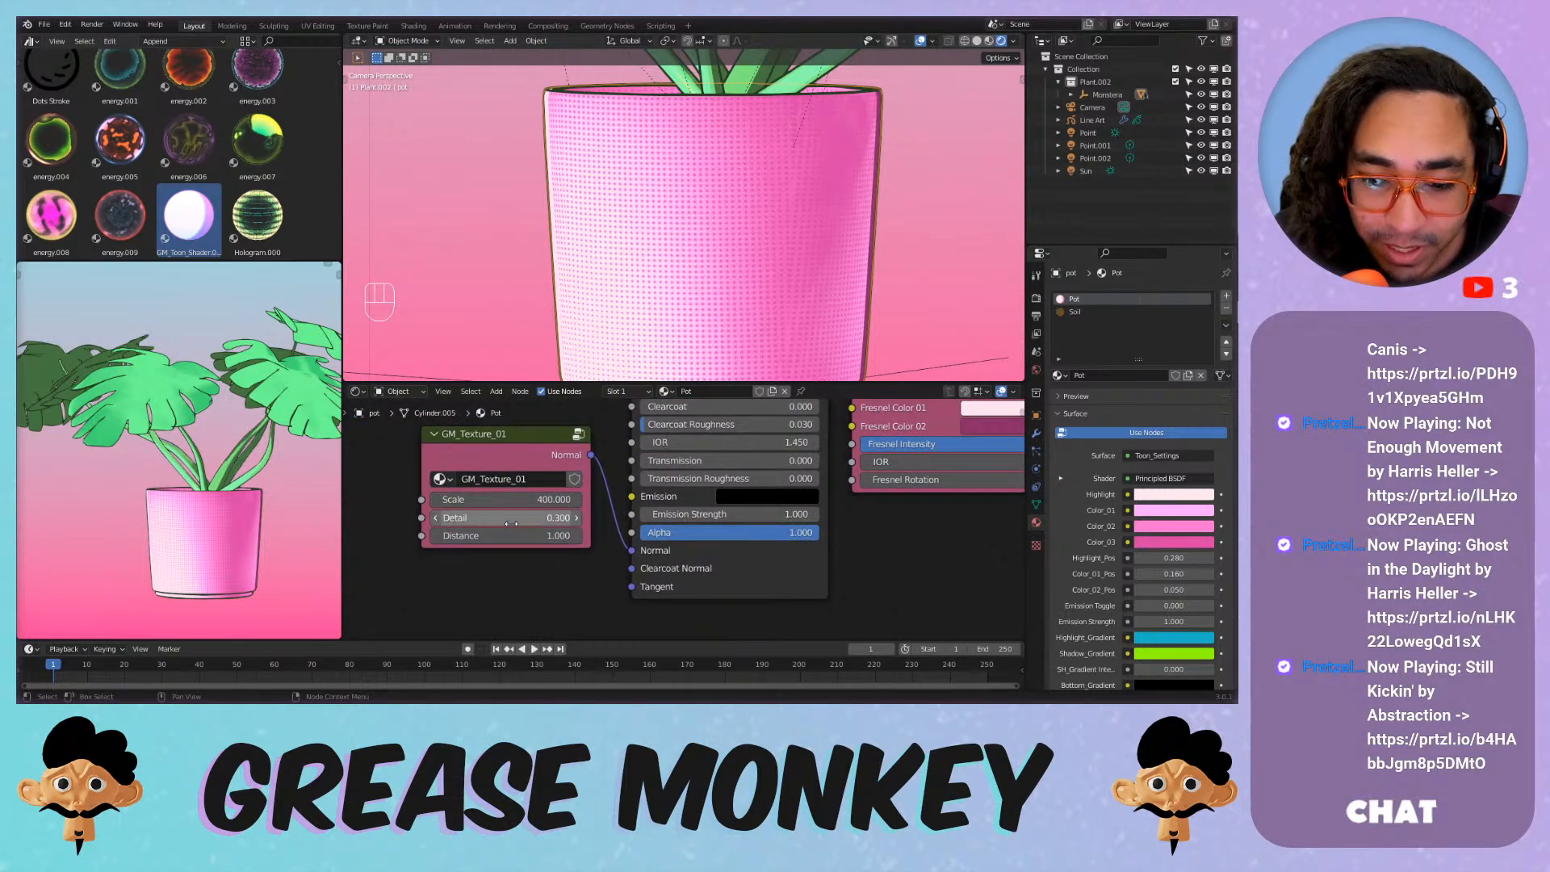
left_click_drag(513, 518, 504, 519)
Examine the shading bands on the pot and raise its GM_Texture_01 Detail slightly to 0.020.
scroll(758, 245, "down", 1)
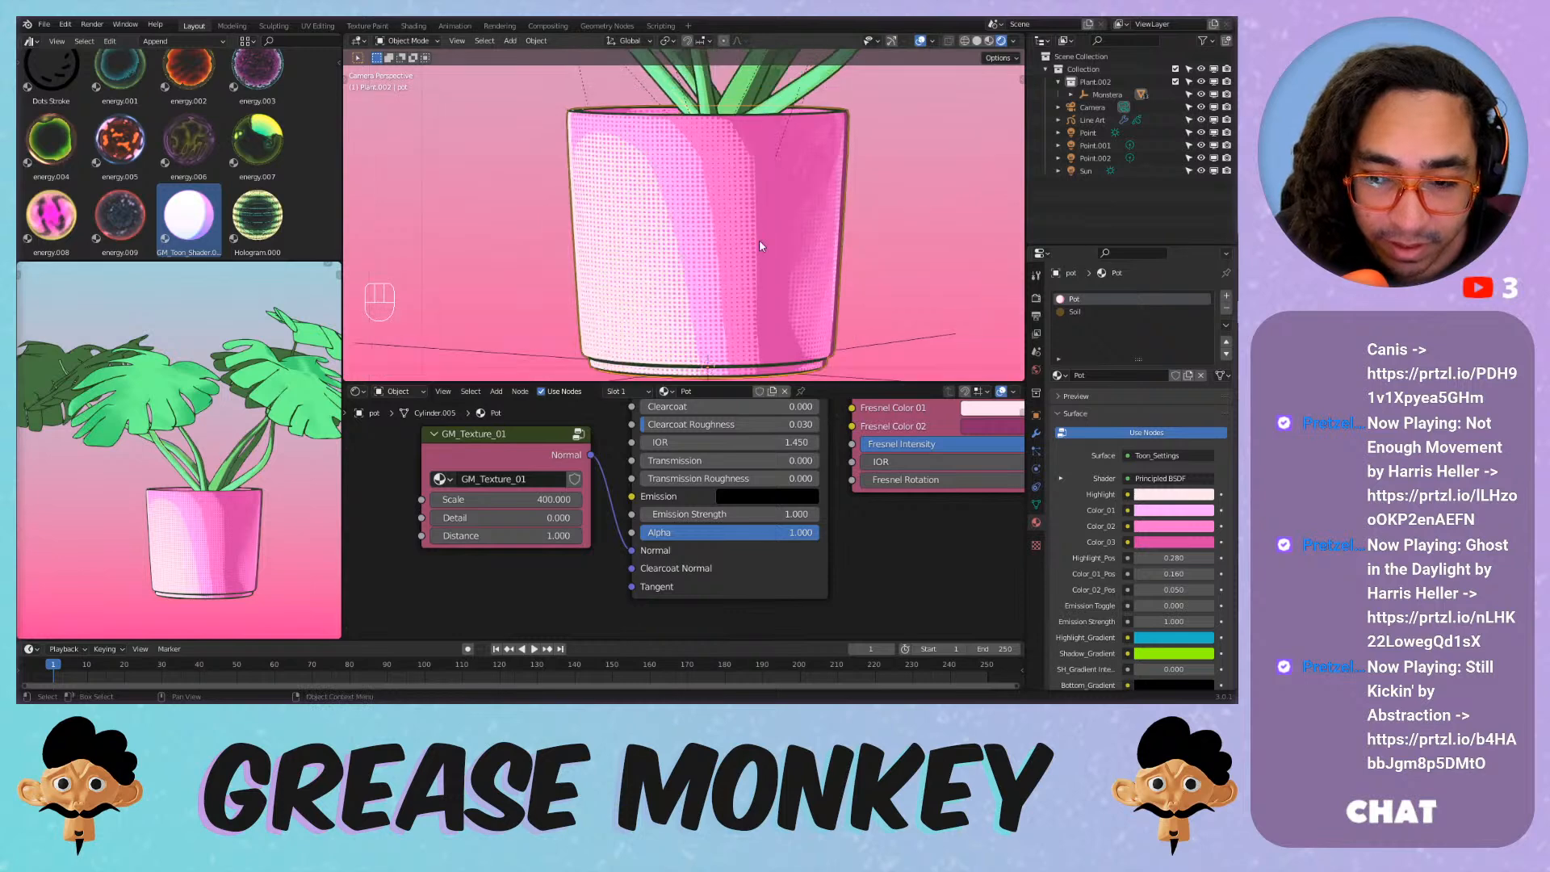
scroll(759, 244, "up", 2)
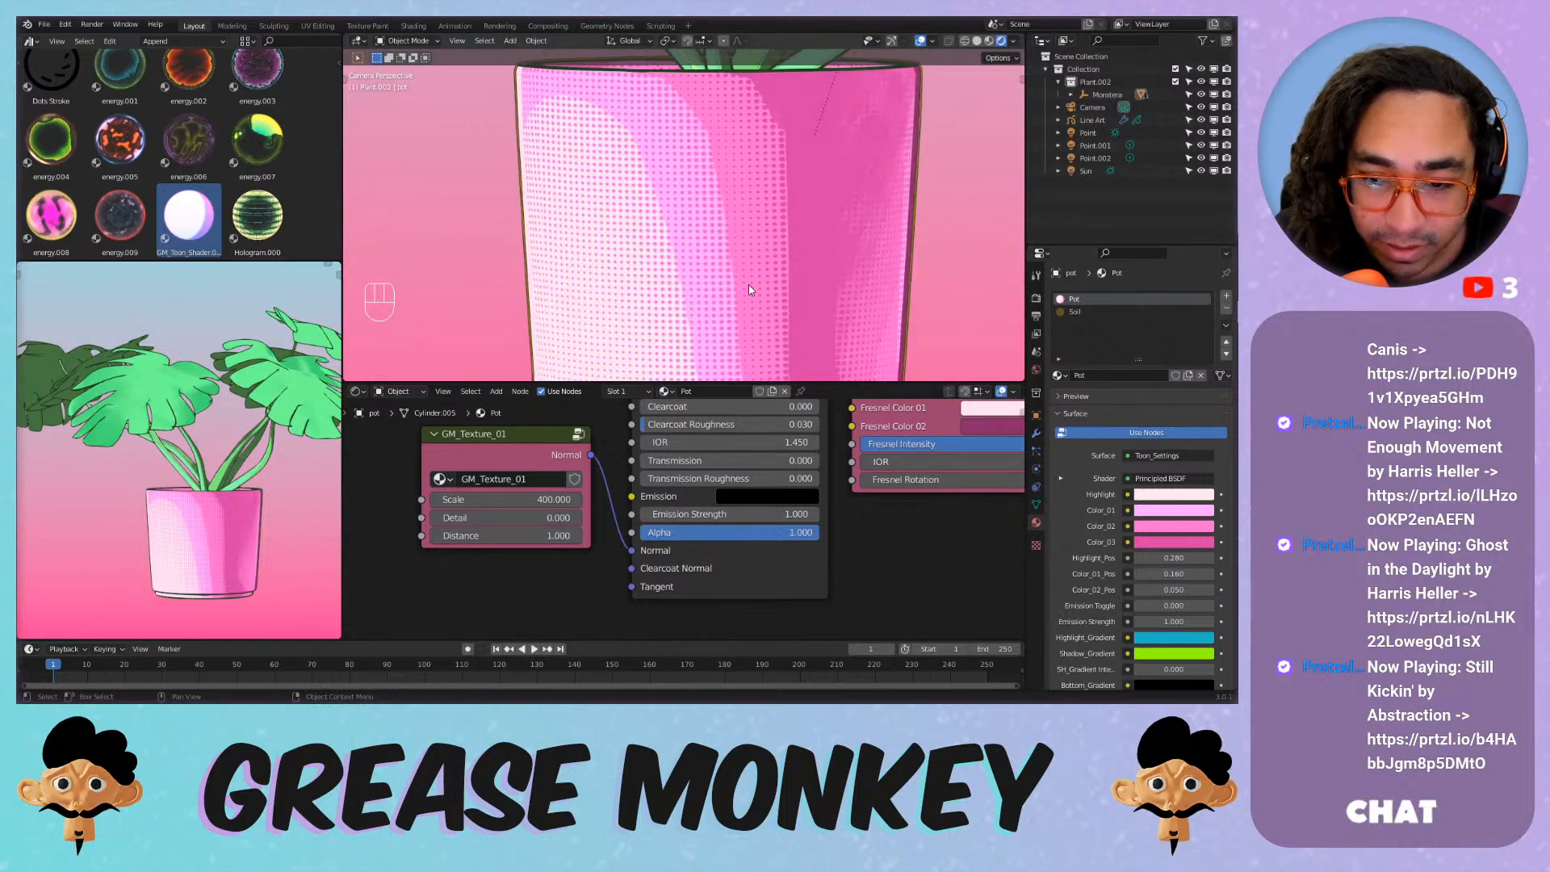
middle_click_drag(739, 302, 729, 261, "shift")
mouse_move(517, 518)
left_mouse_down("shift")
mouse_move(553, 518)
mouse_move(517, 518)
left_mouse_up("shift")
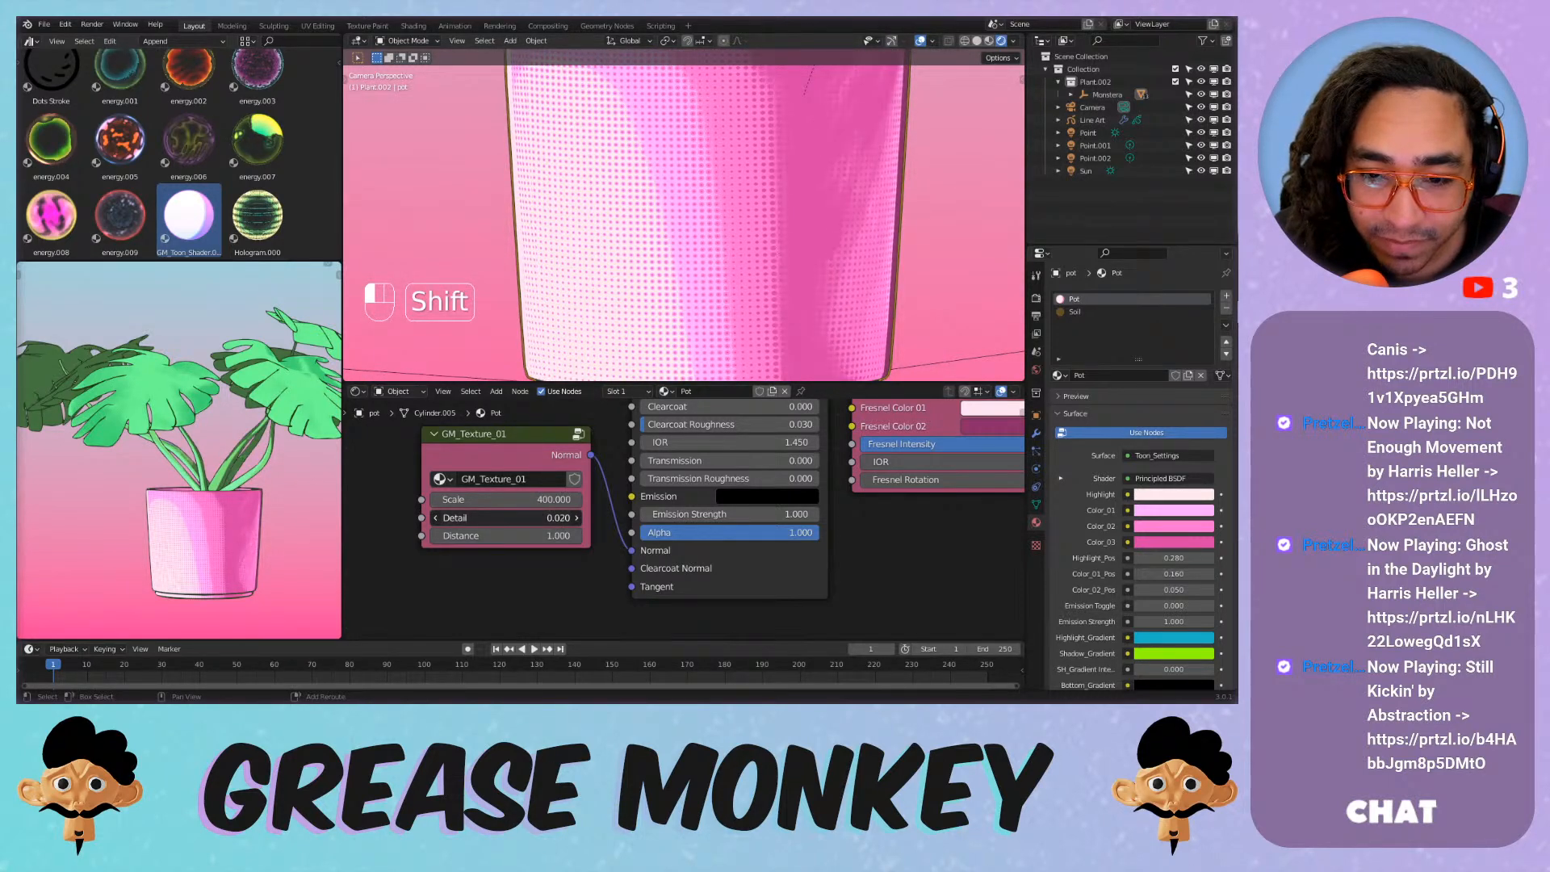
Set the TP_Gradient_Intensity of the pot's toon shader to 0.253.
middle_click_drag(774, 554, 524, 624)
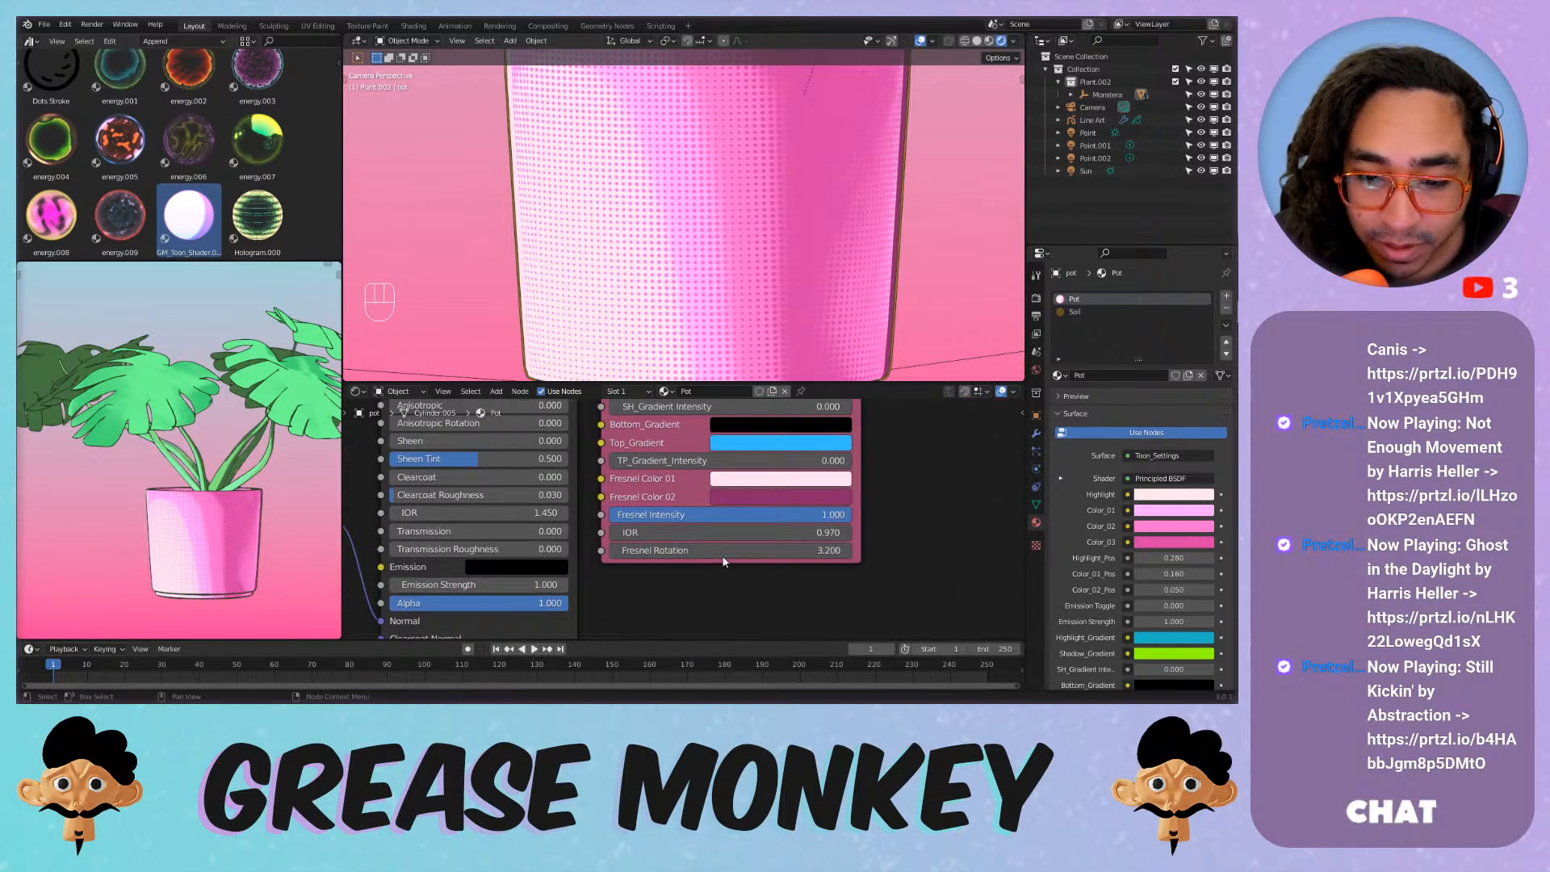
middle_click_drag(892, 420, 877, 477)
scroll(768, 184, "down", 3)
scroll(768, 184, "up", 1)
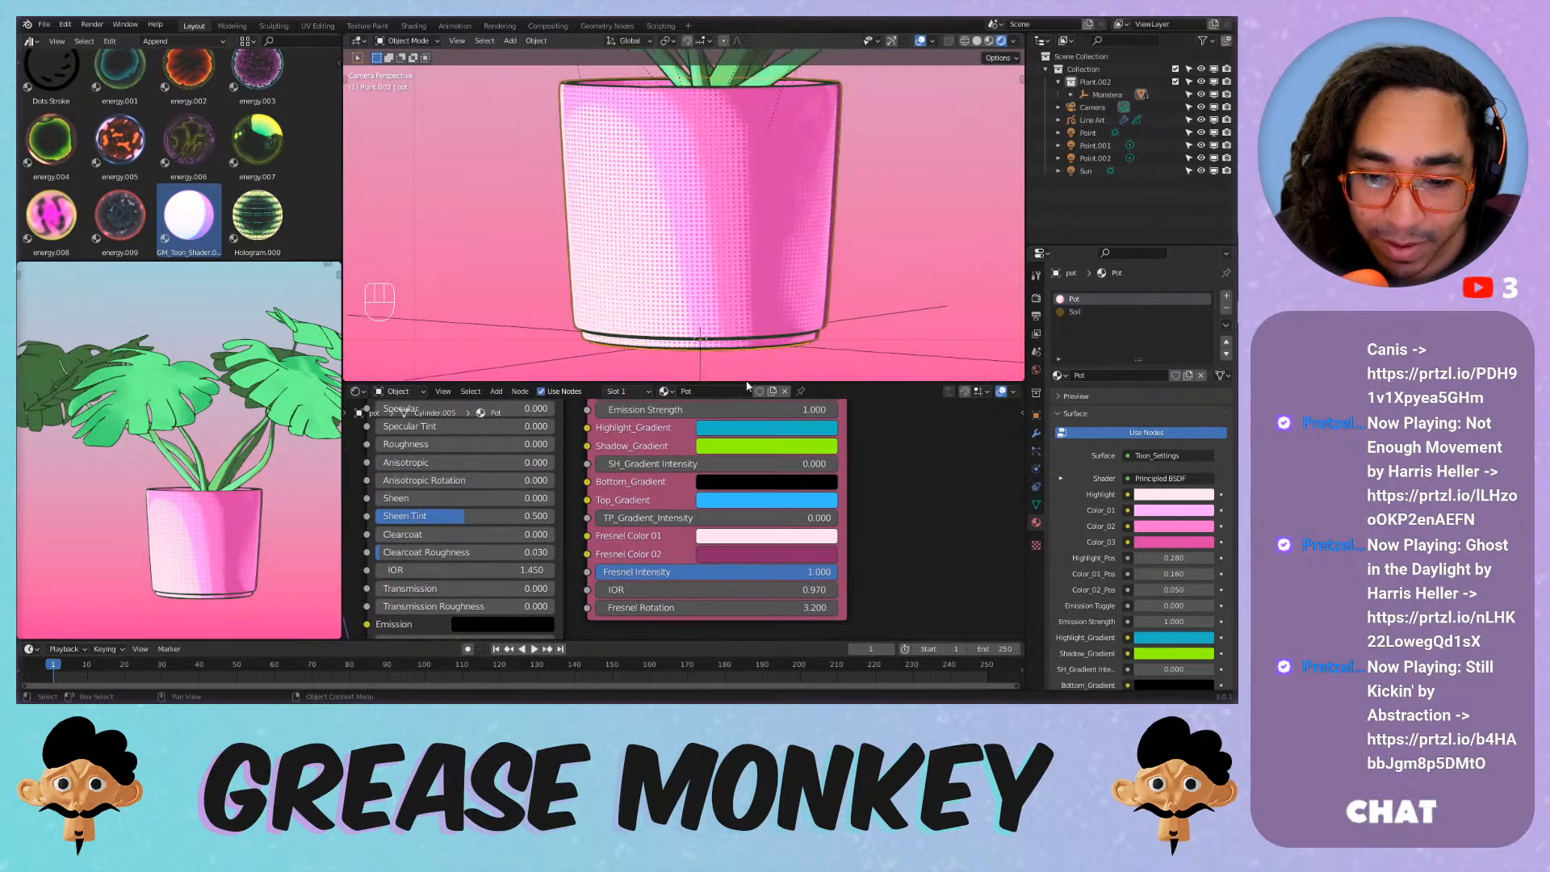
mouse_move(669, 525)
left_mouse_down()
mouse_move(831, 526)
mouse_move(607, 517)
mouse_move(661, 518)
left_mouse_up()
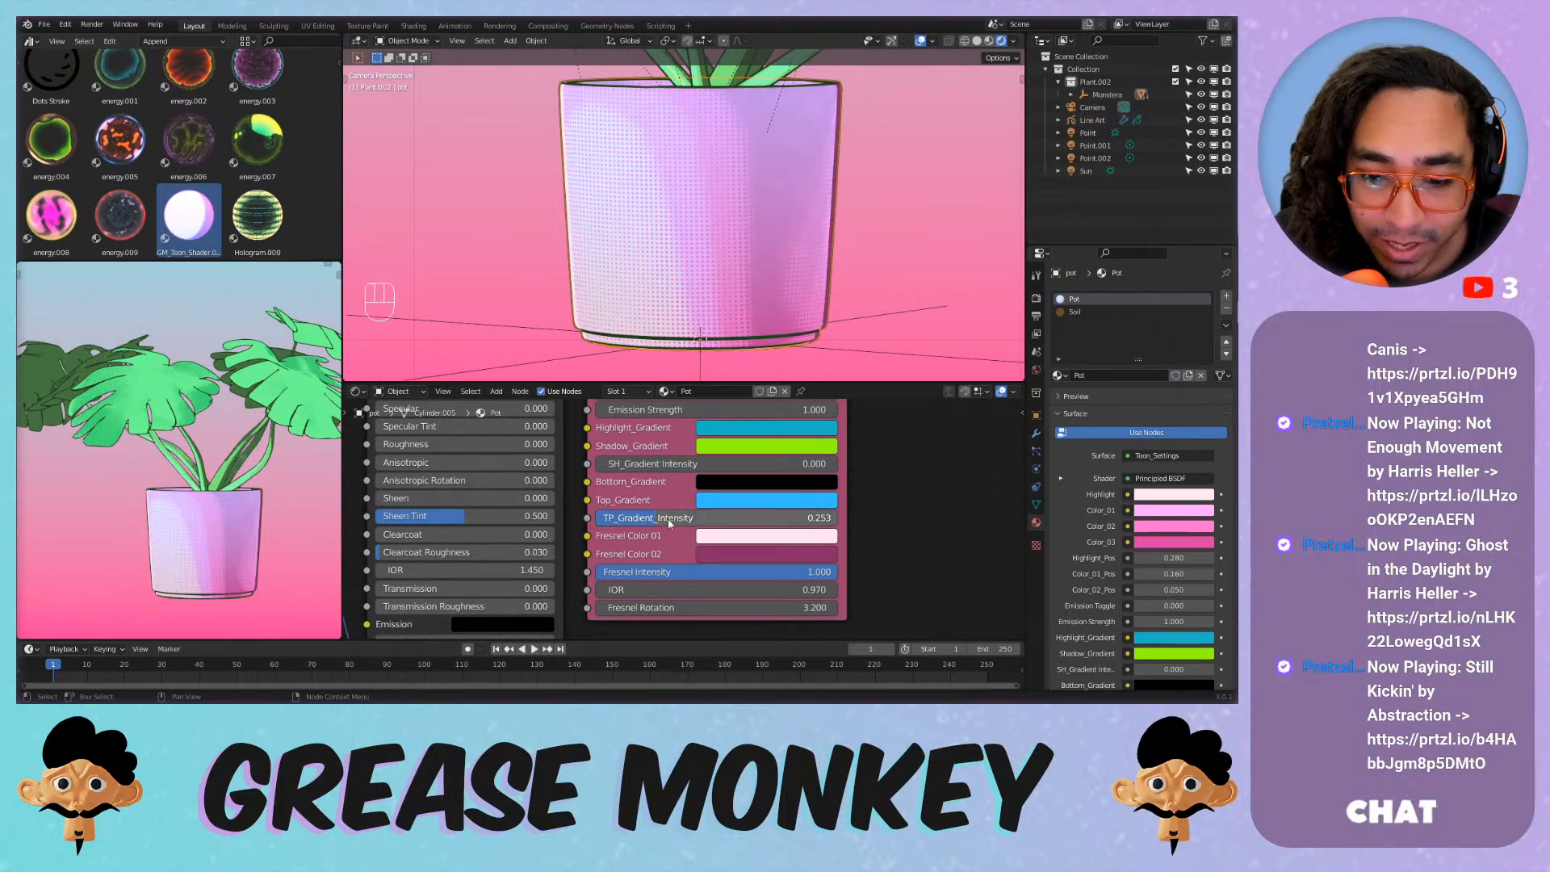
Change the pot's Top_Gradient color to a dark teal.
left_click(746, 506)
left_click_drag(772, 311, 768, 321)
mouse_move(842, 289)
left_mouse_down()
mouse_move(840, 346)
mouse_move(840, 297)
mouse_move(838, 319)
mouse_move(777, 298)
mouse_move(768, 265)
left_mouse_up()
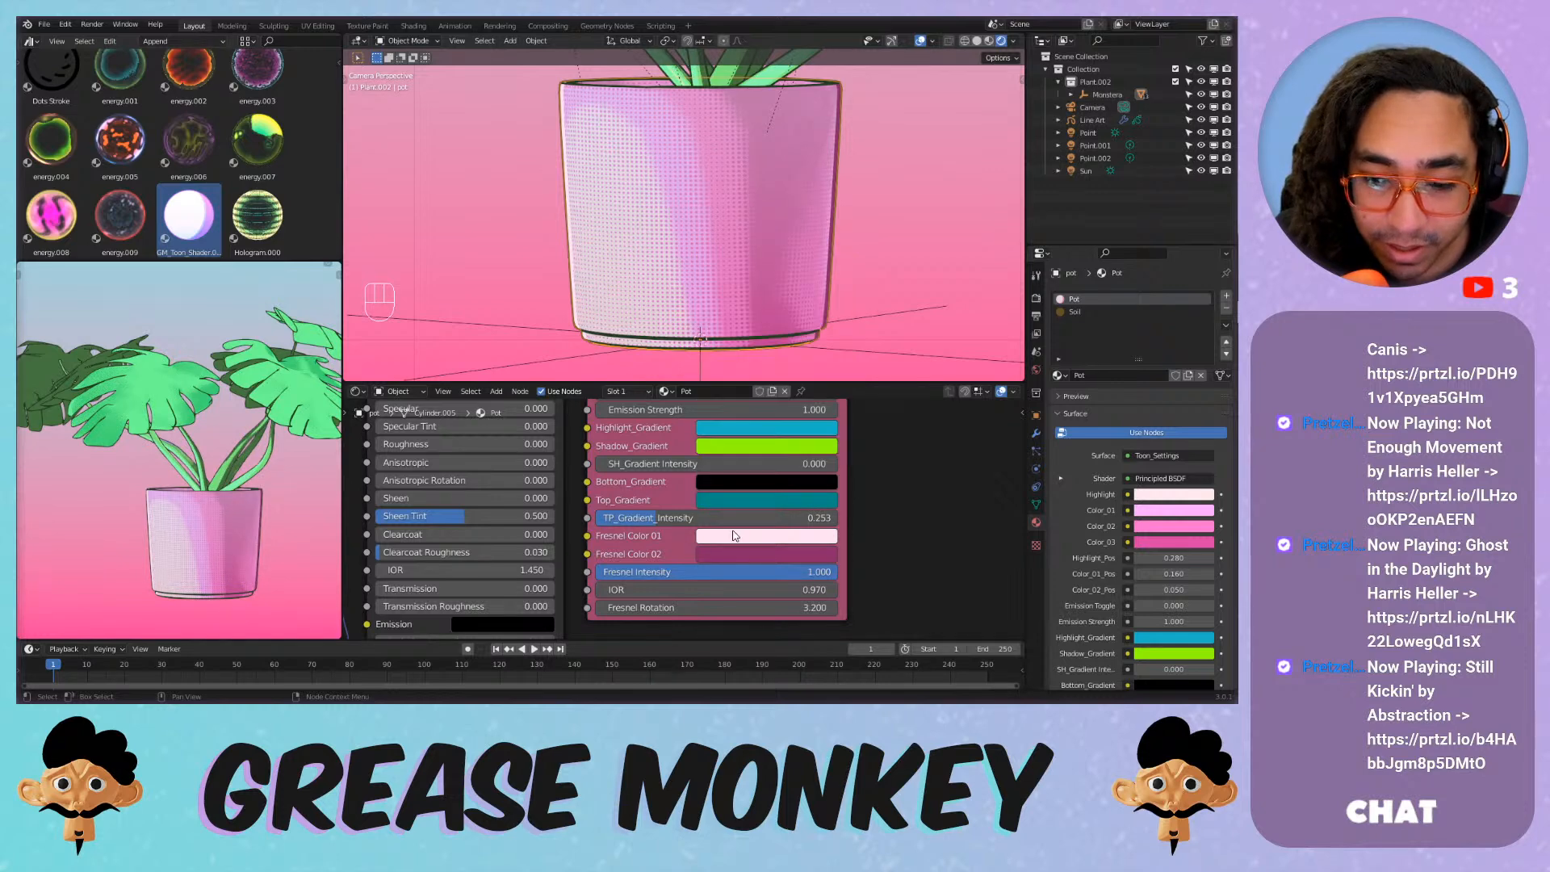
Set the pot's Bottom_Gradient to a bright orange and its Top_Gradient to a bright red.
left_click(751, 483)
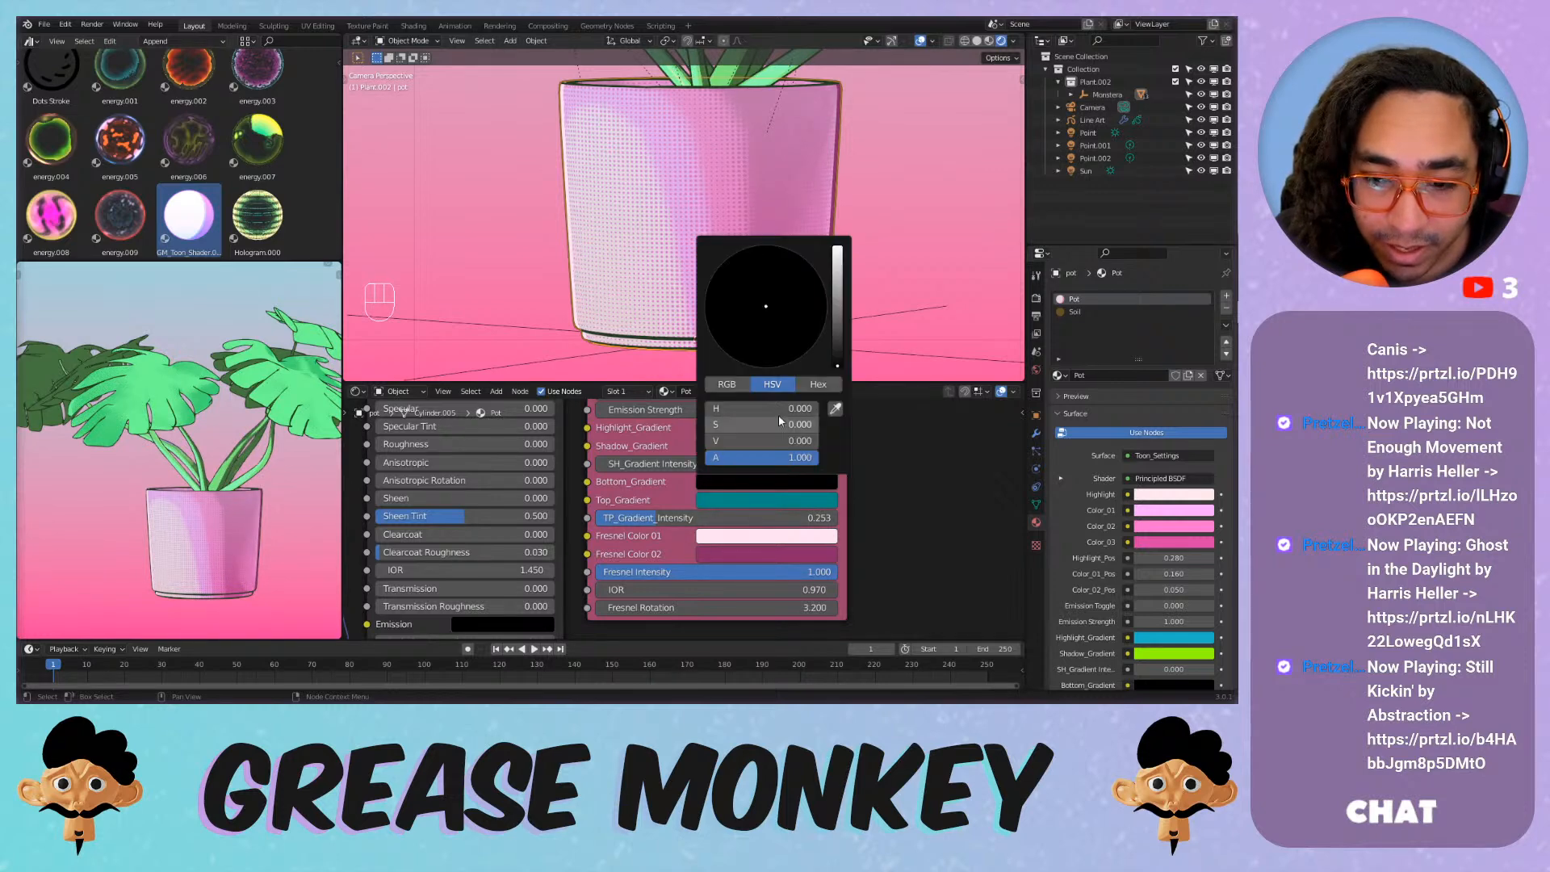
left_click_drag(839, 301, 838, 246)
mouse_move(779, 323)
left_mouse_down()
mouse_move(784, 366)
mouse_move(732, 357)
left_mouse_up()
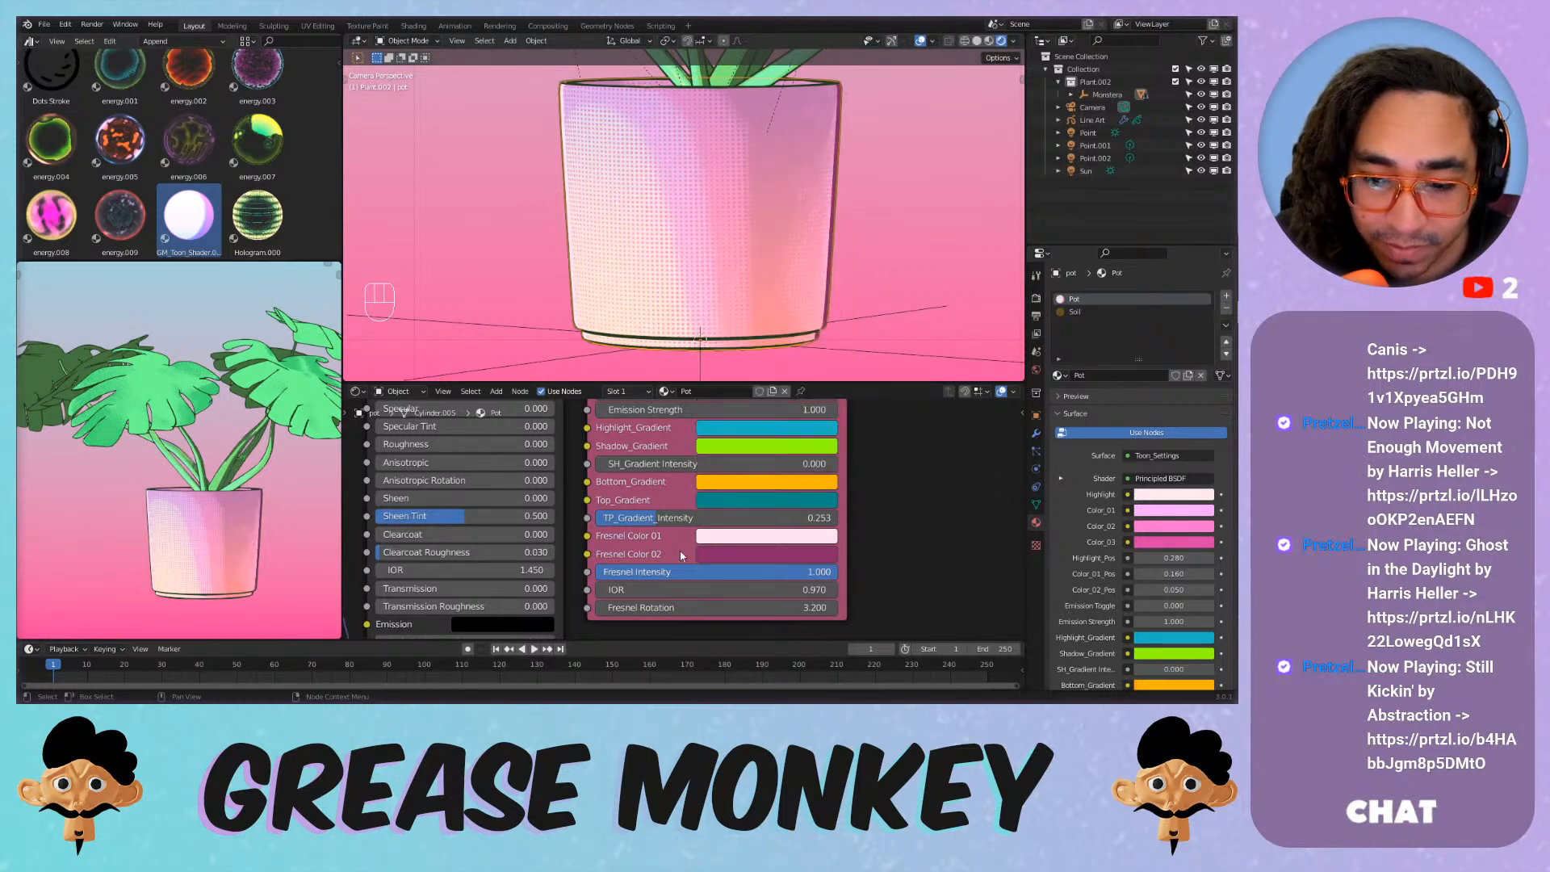
left_click(710, 500)
left_click_drag(764, 360, 777, 384)
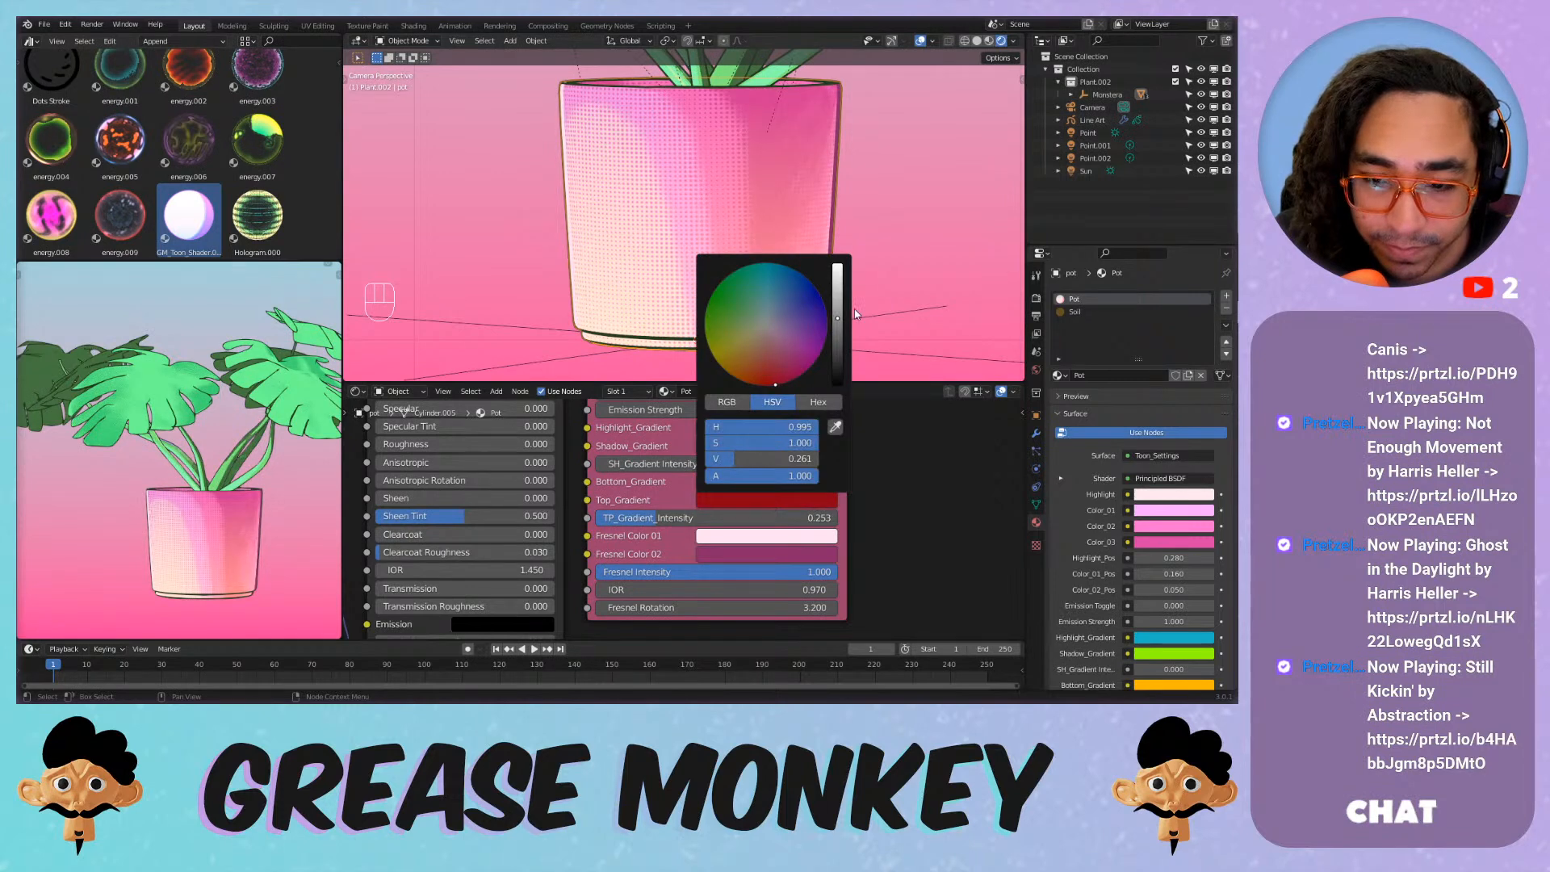
left_click_drag(838, 319, 837, 266)
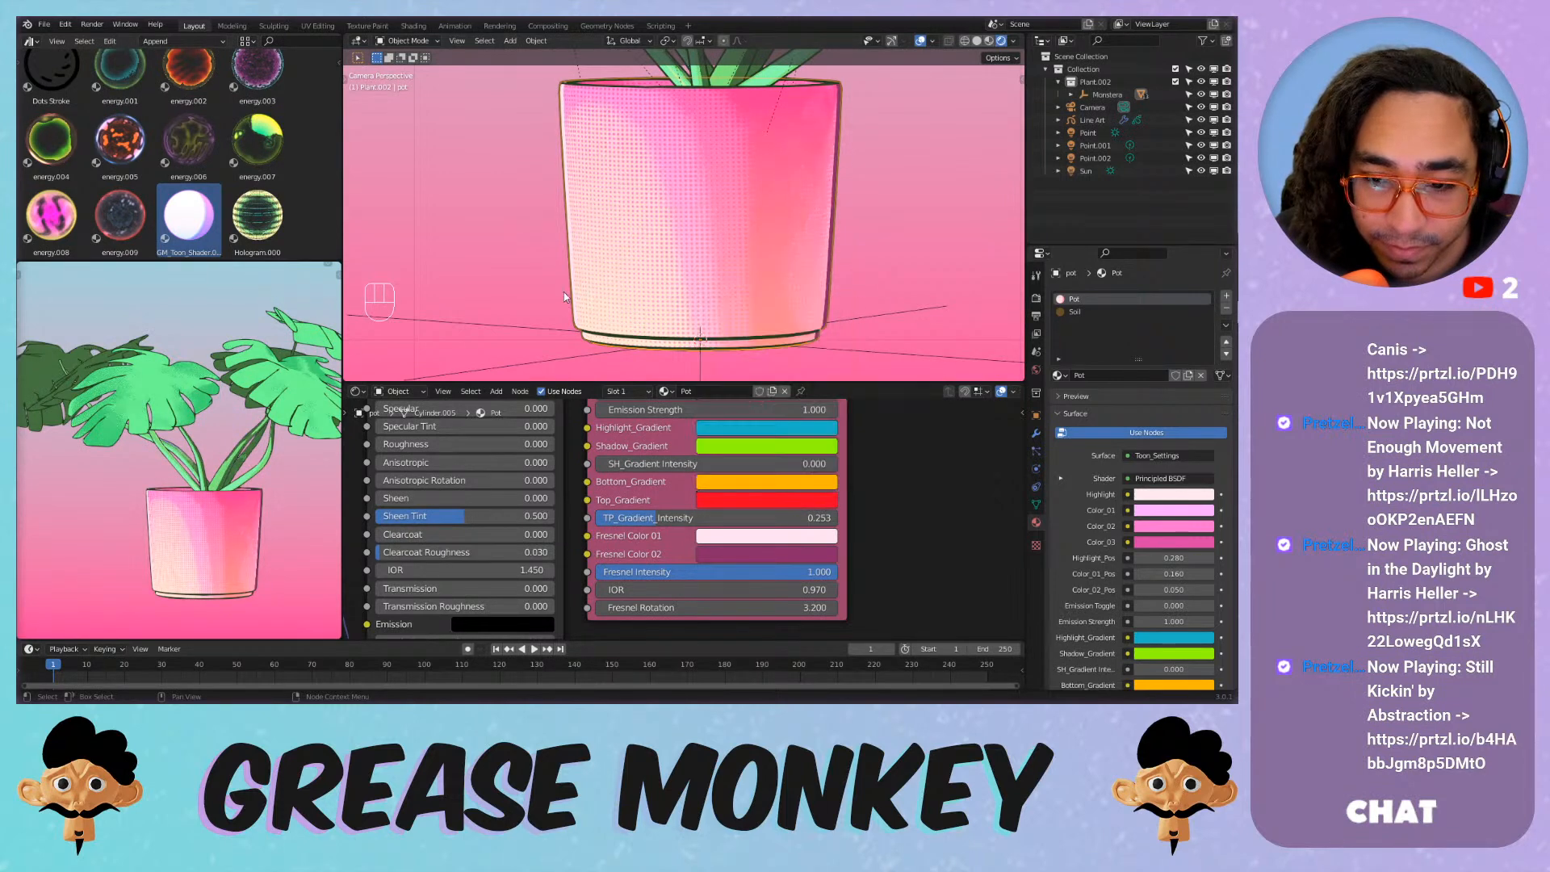
Preview the pot's top-to-bottom gradient at full intensity, and set TP_Gradient_Intensity to 0.226.
left_click(728, 485)
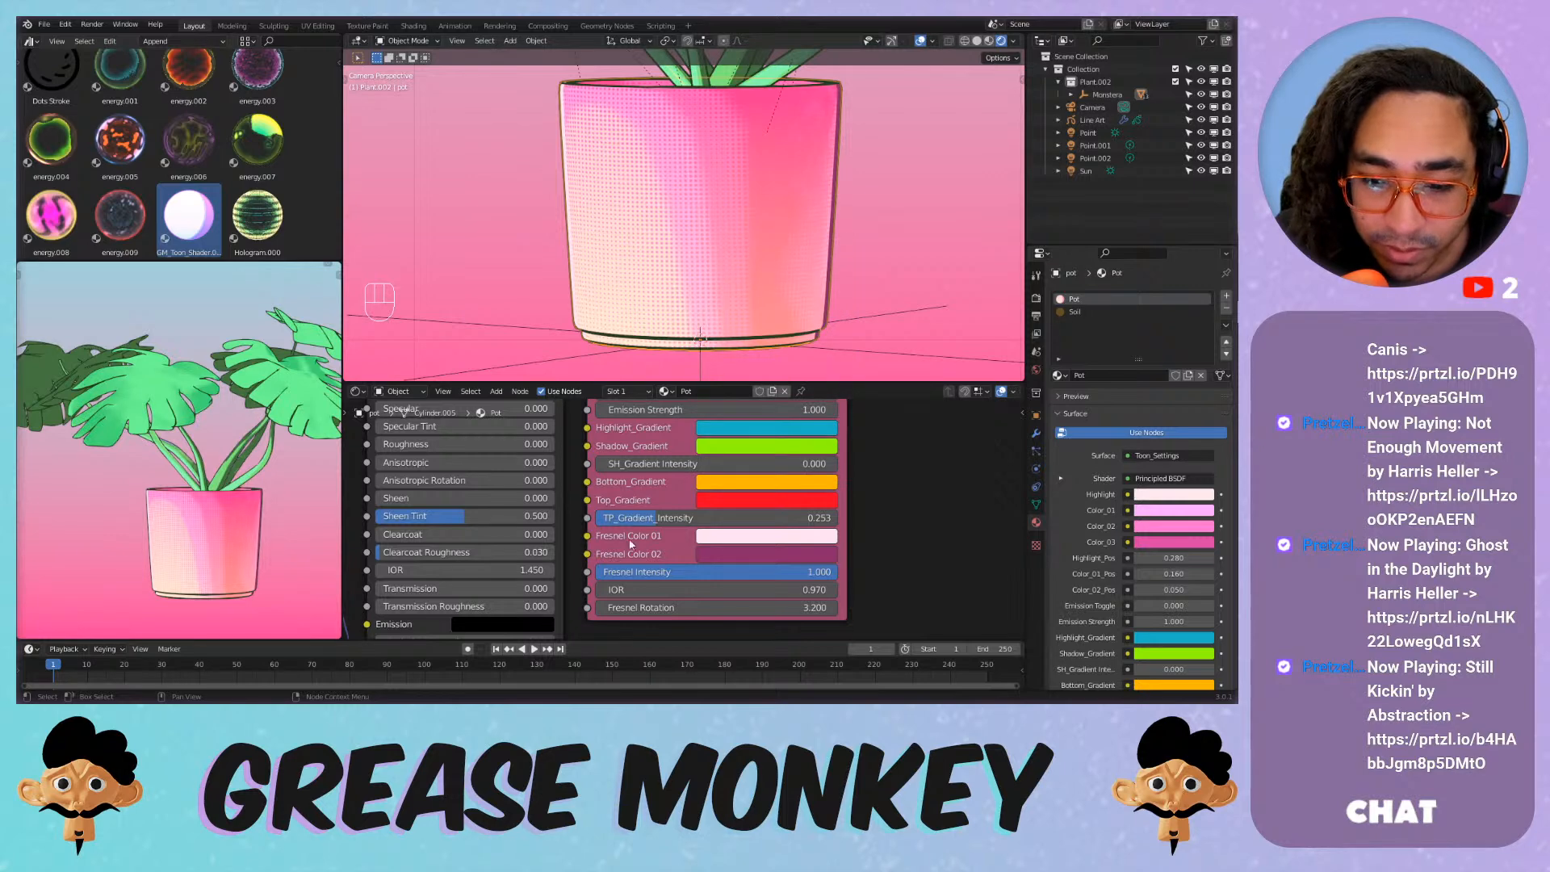
left_click_drag(638, 519, 836, 519)
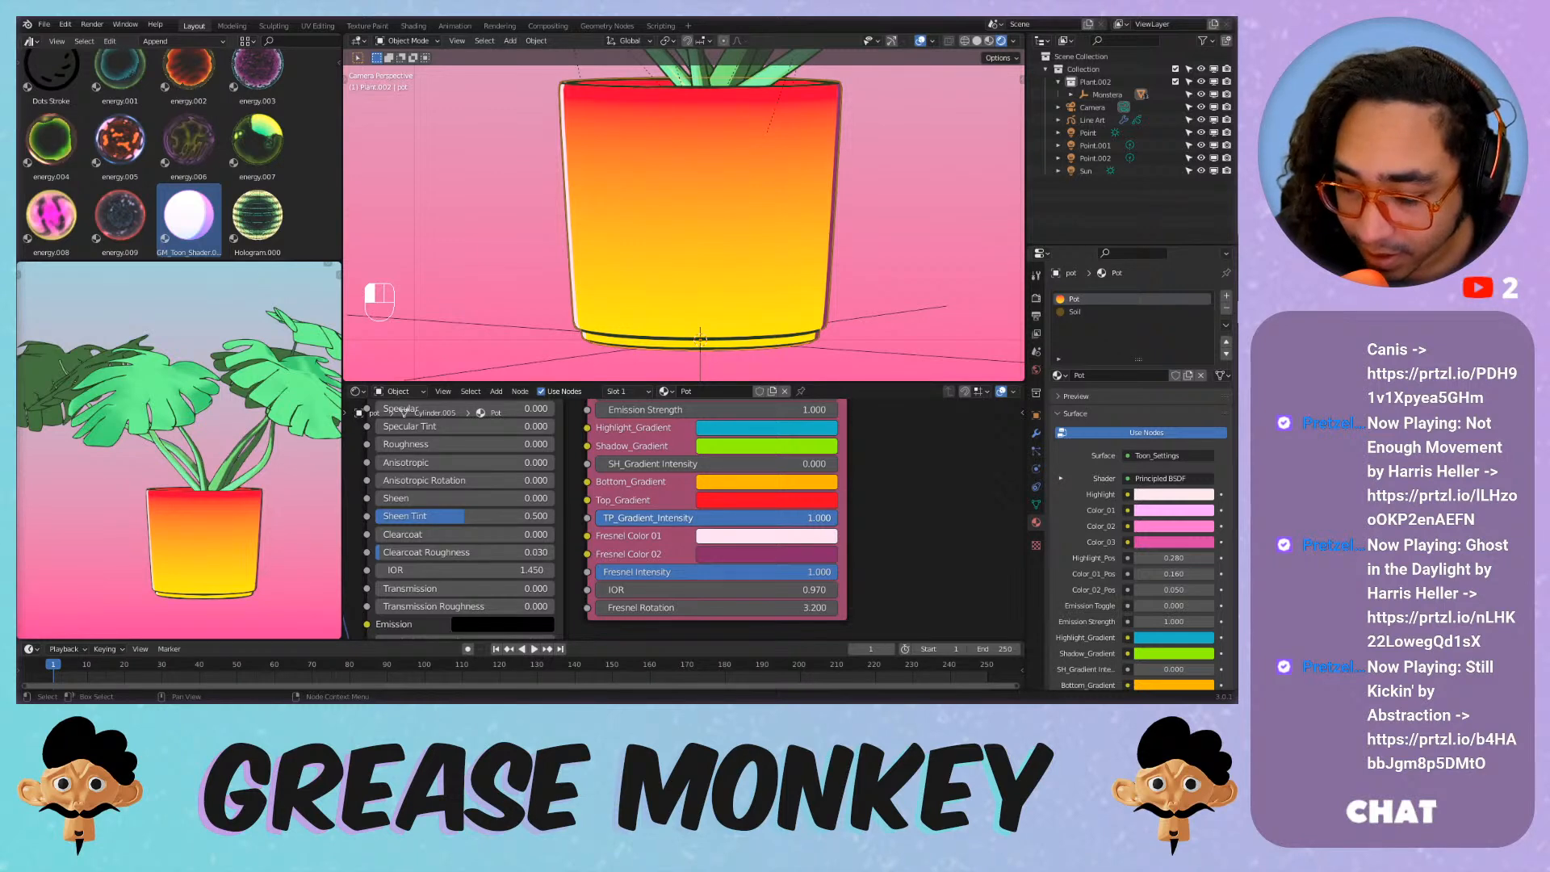
mouse_move(836, 518)
left_mouse_down()
mouse_move(619, 518)
mouse_move(651, 523)
left_mouse_up()
left_click(919, 510)
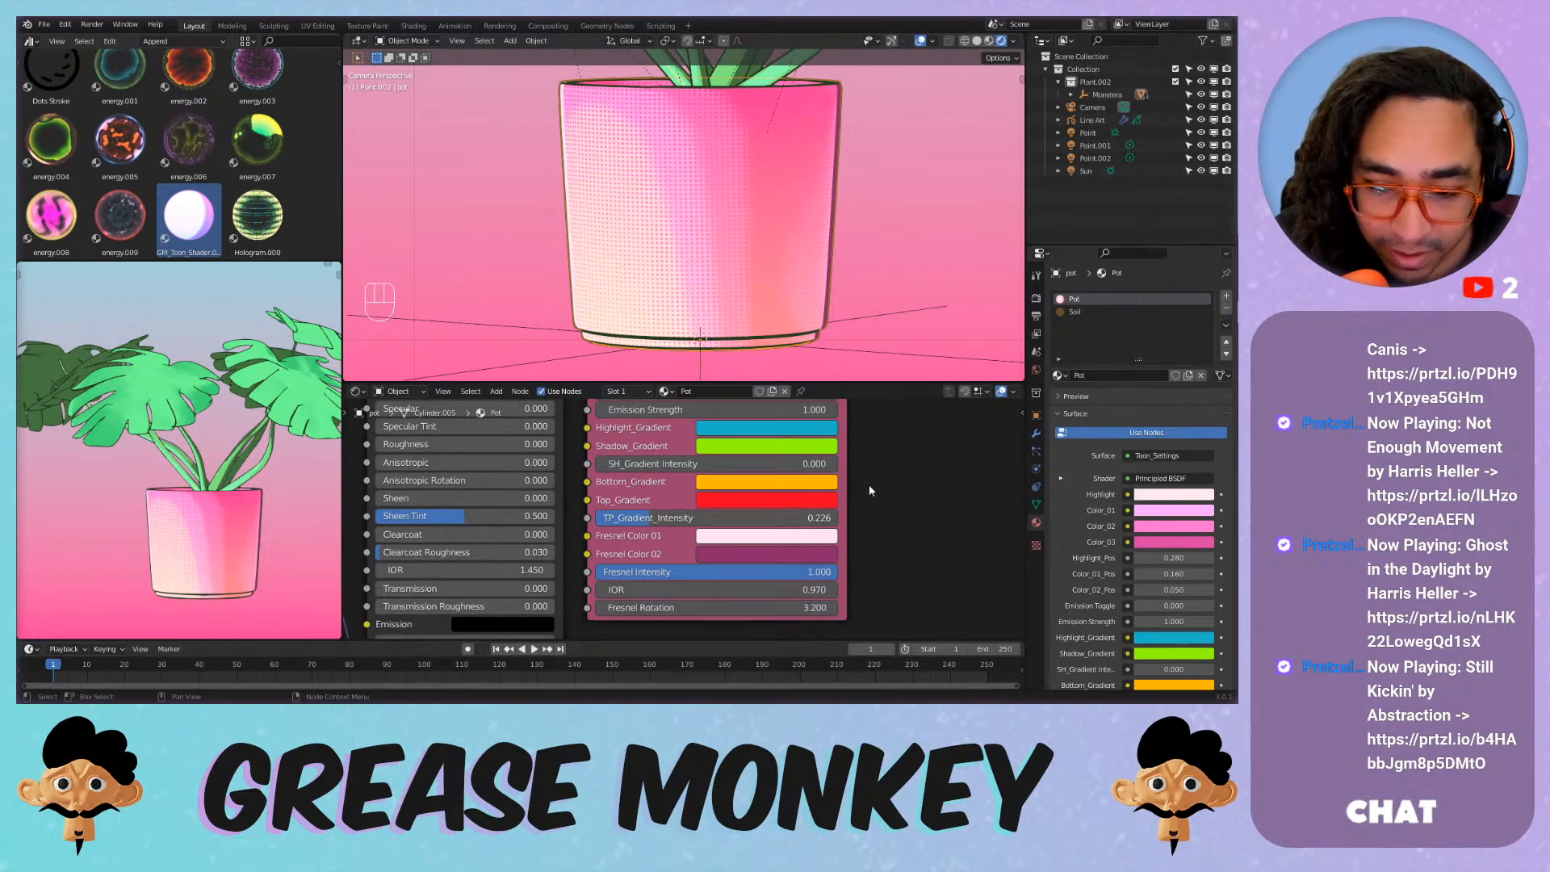
Copy the pot's Top_Gradient red to Shadow_Gradient and its Bottom_Gradient orange to Highlight_Gradient, and set SH_Gradient Intensity to 0.300.
middle_click_drag(869, 485, 868, 551)
left_click_drag(795, 532, 793, 533)
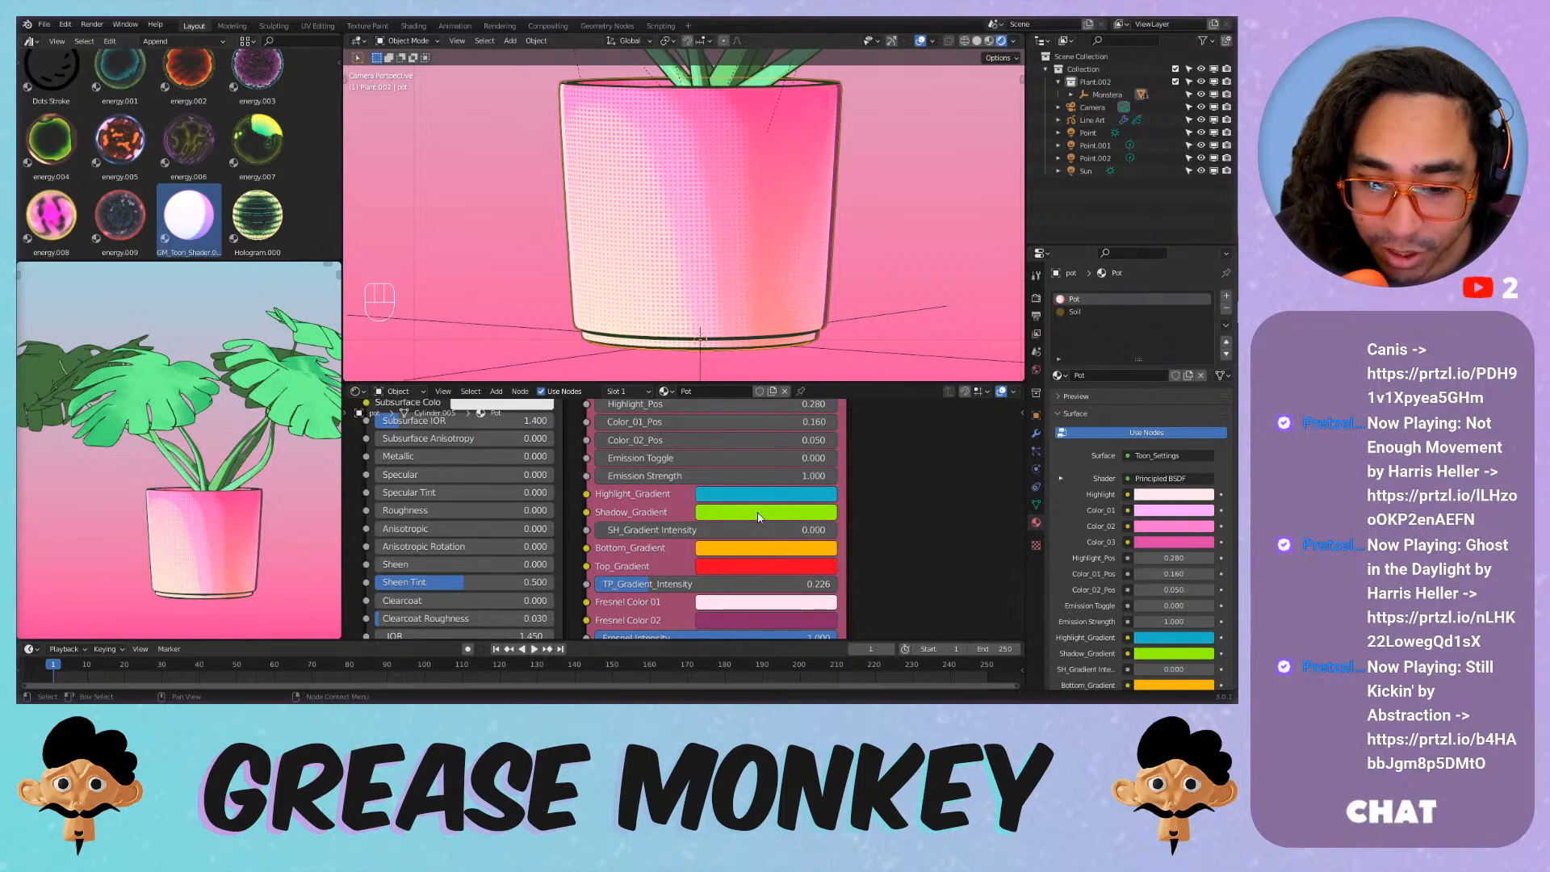
key("ctrl+c")
key("ctrl+v")
key("ctrl+v")
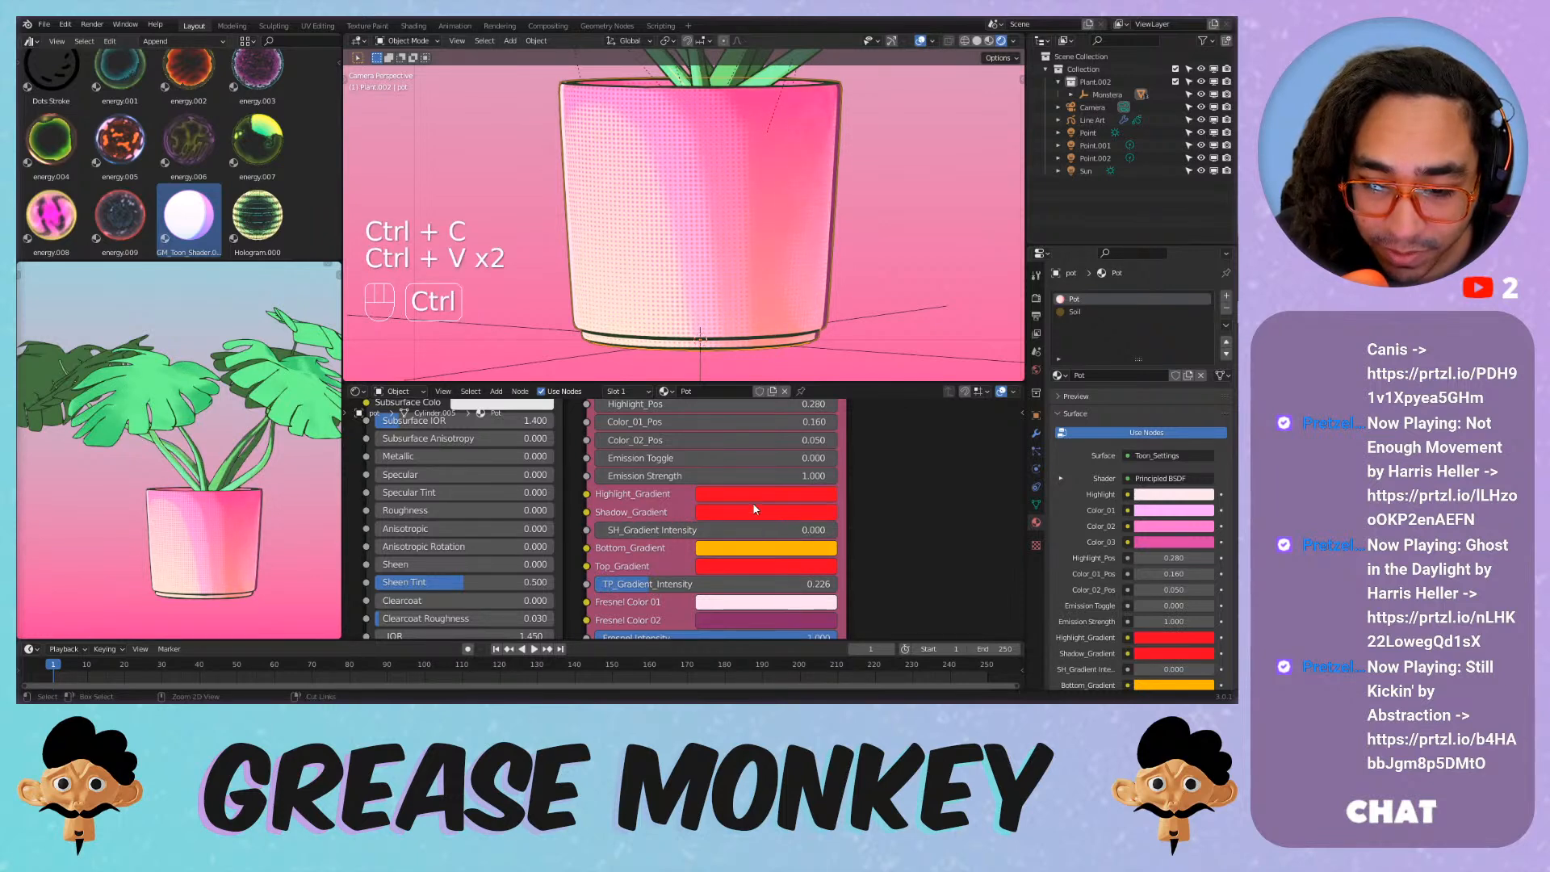
key("ctrl+c")
key("ctrl+v")
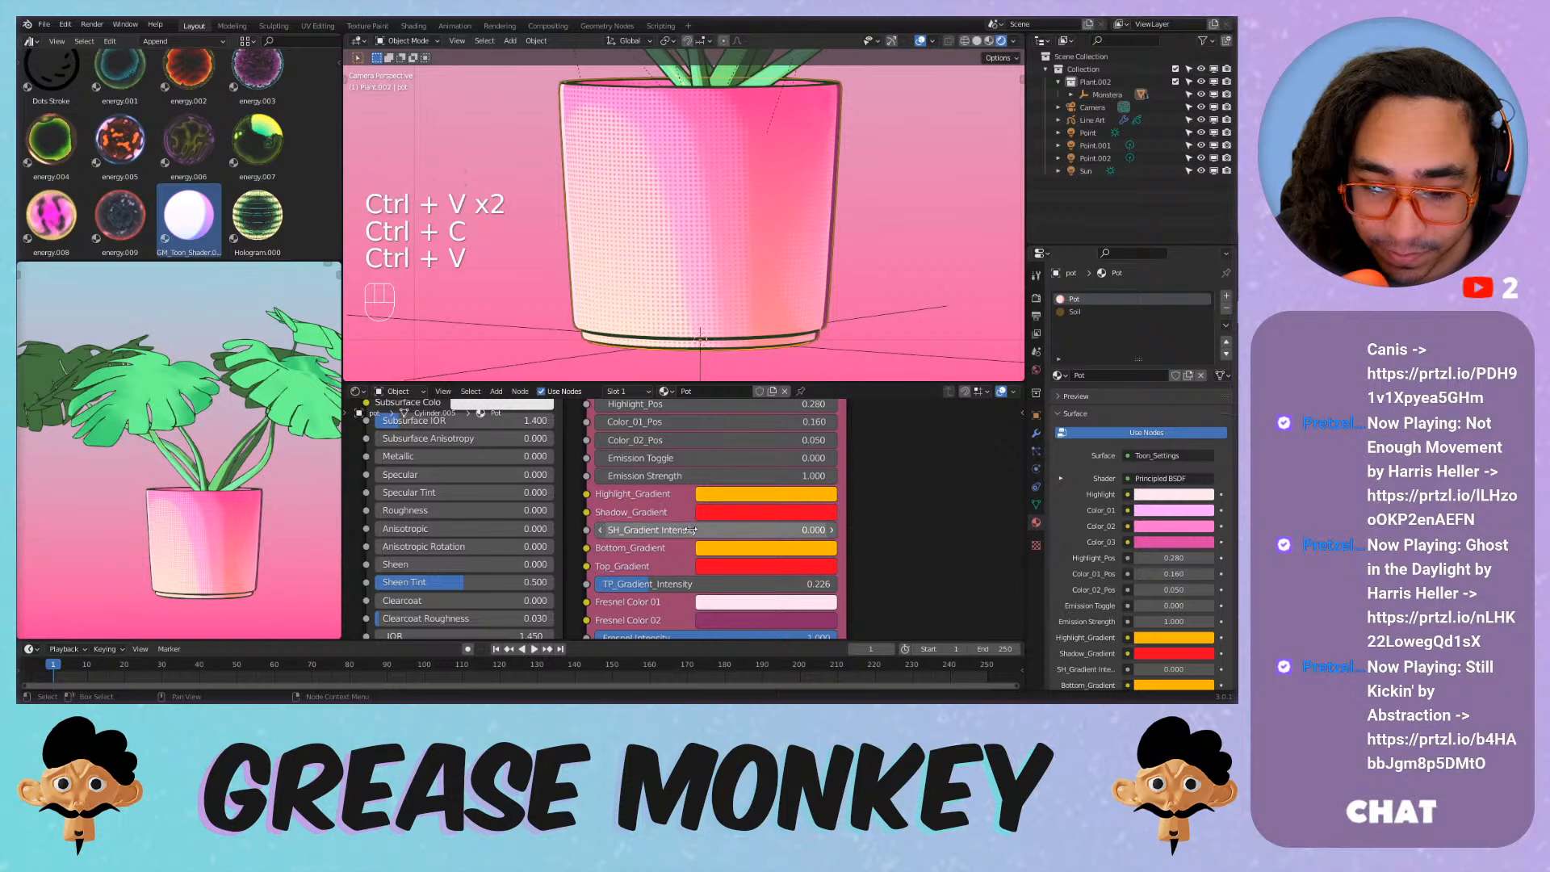
mouse_move(691, 529)
left_mouse_down()
mouse_move(739, 529)
mouse_move(718, 529)
left_mouse_up()
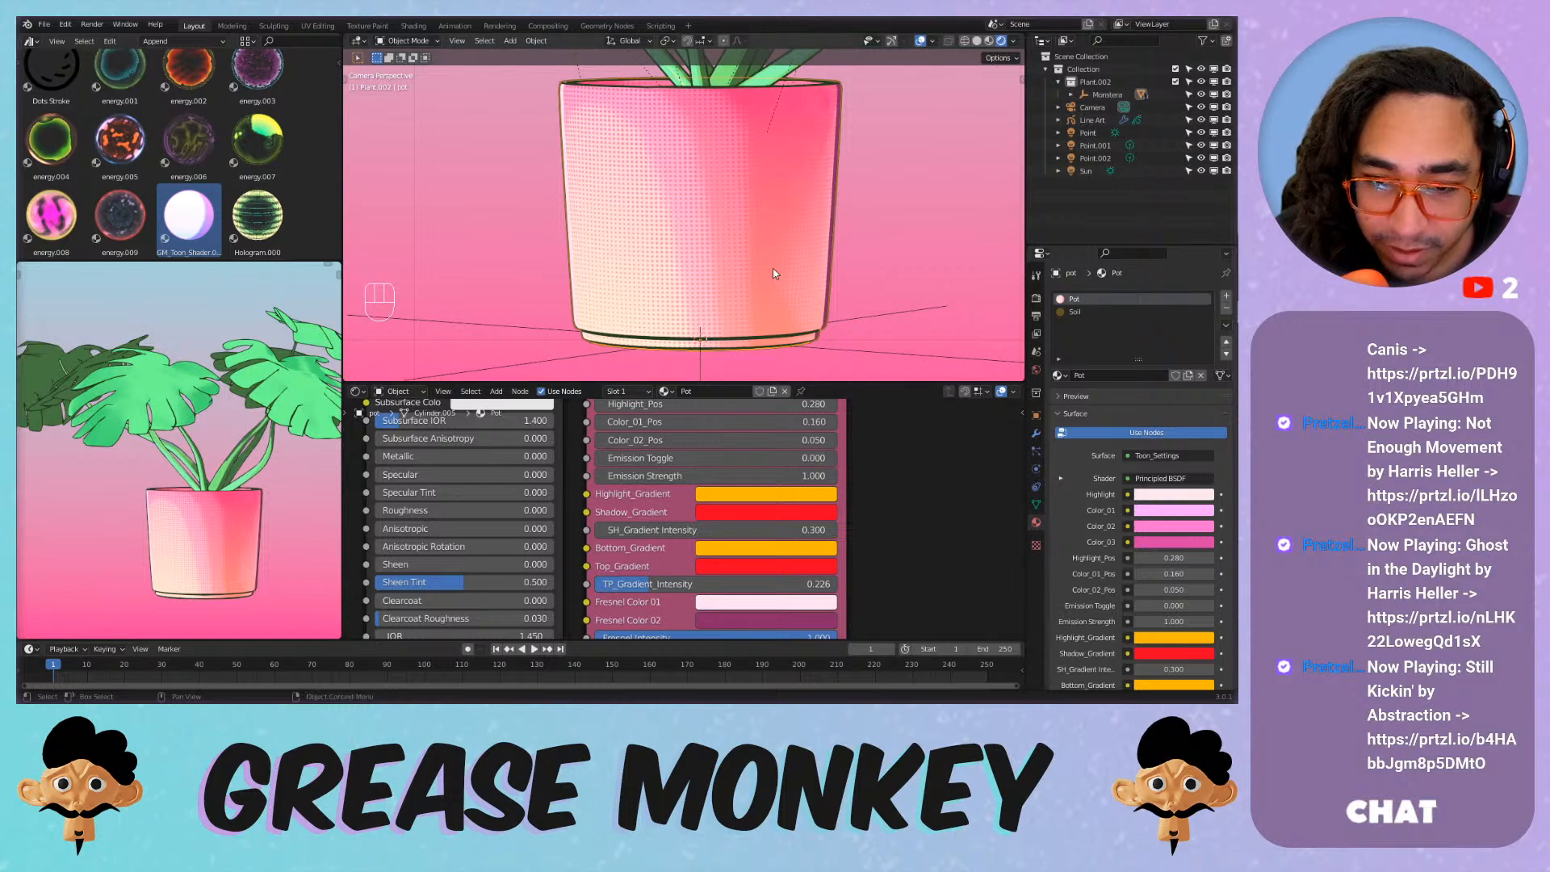
Inspect the pot's gradient shading up close and from another angle around the plant.
scroll(710, 267, "up", 2)
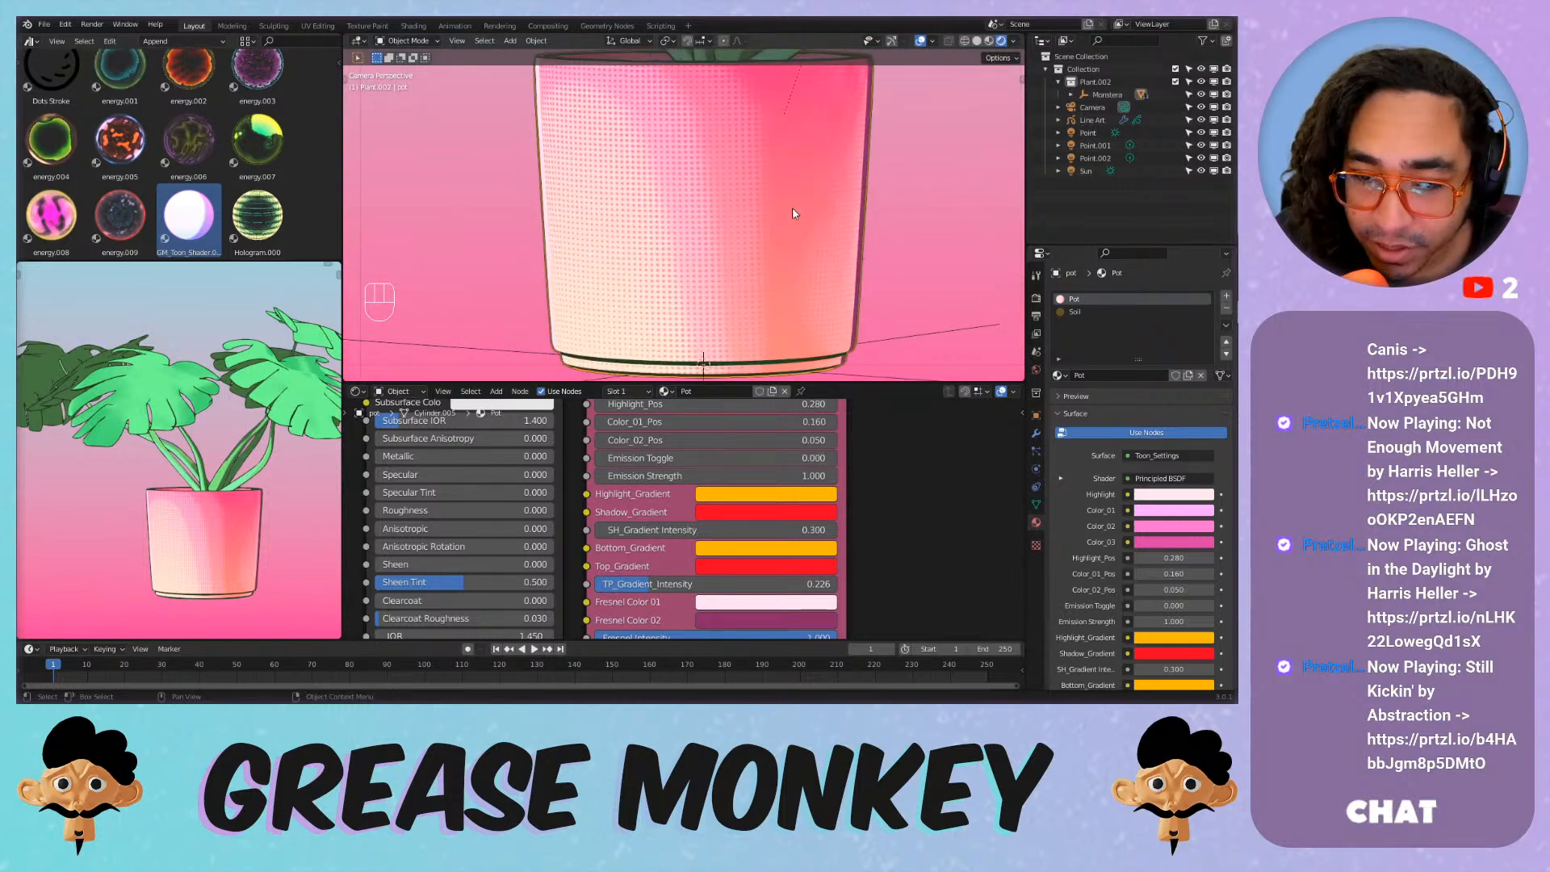
scroll(796, 211, "down", 1)
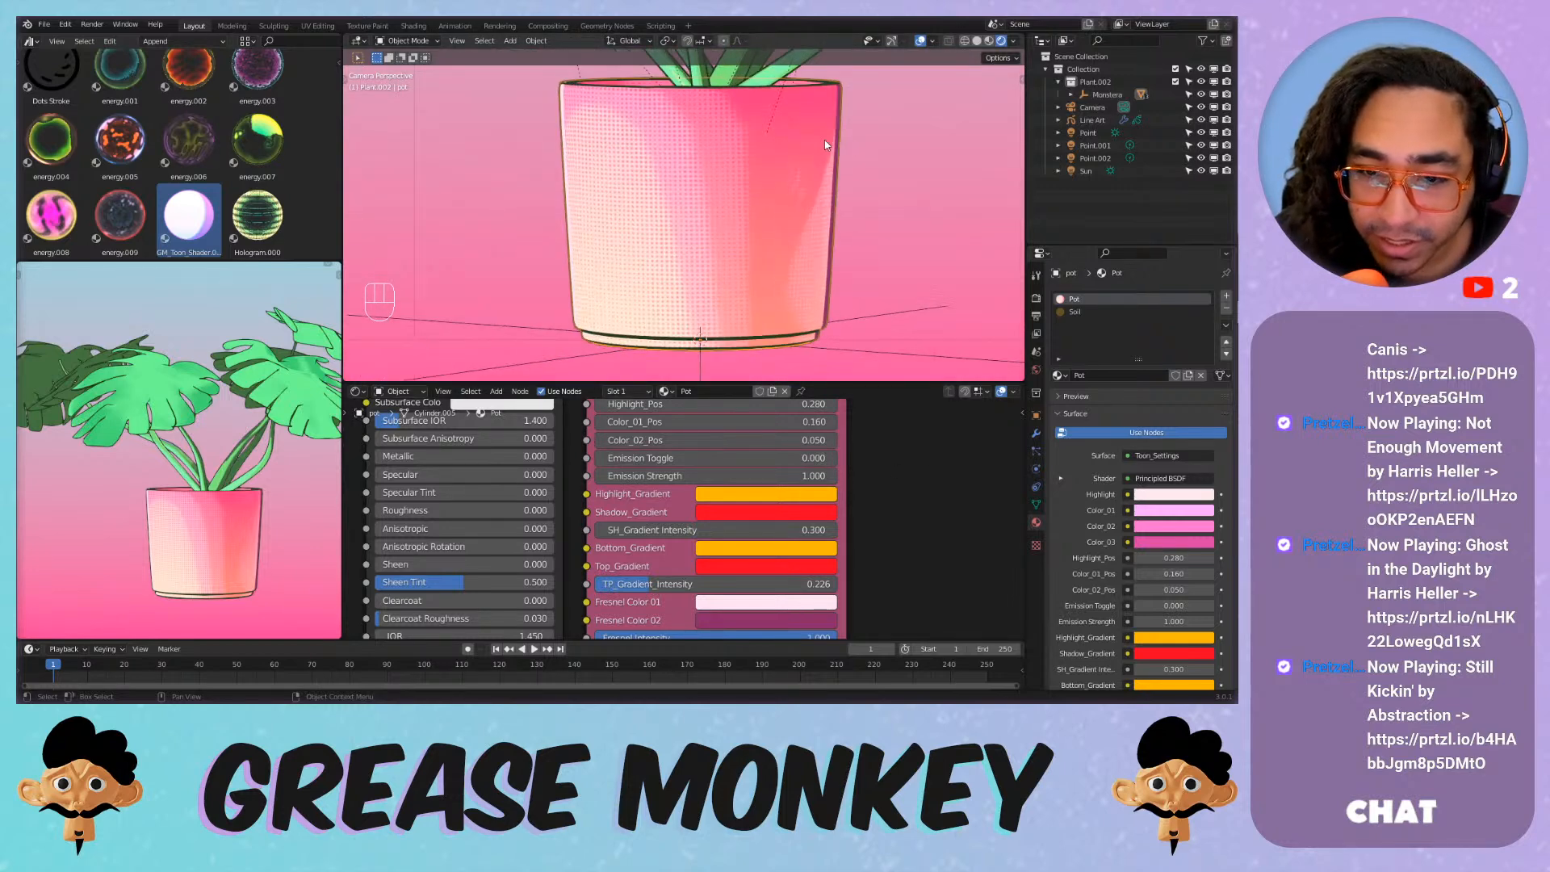
left_click(875, 153)
scroll(879, 212, "up", 5)
scroll(878, 215, "down", 4)
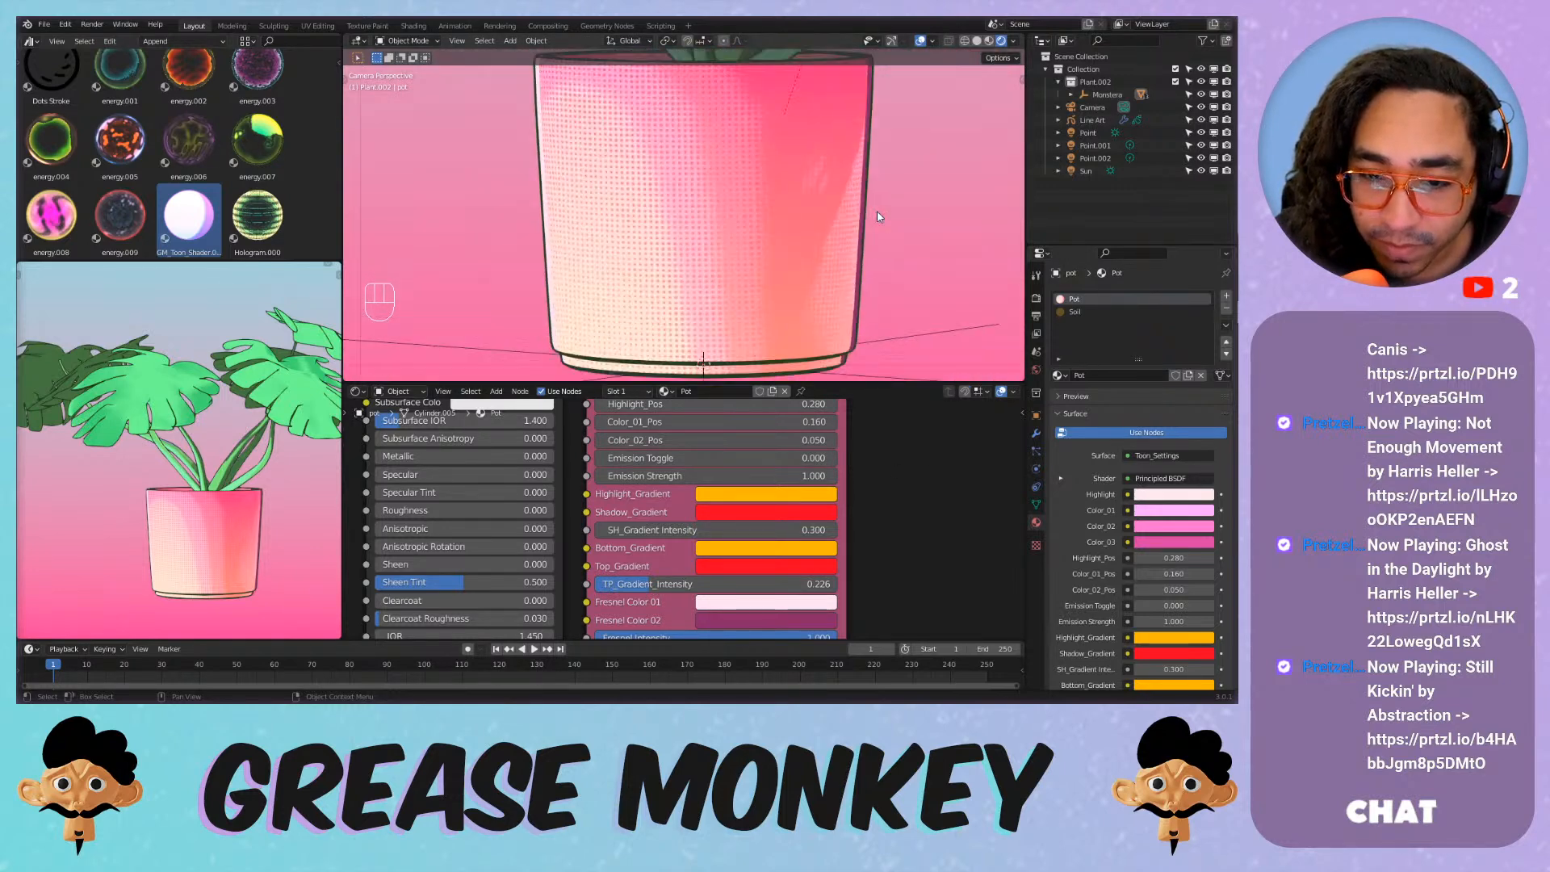
scroll(840, 204, "down", 6)
middle_click_drag(879, 216, 791, 226)
scroll(767, 239, "up", 6)
Select the front leaf on the right side of the plant and set its SH_Gradient Intensity to 1.000 in camera view.
left_click(767, 239)
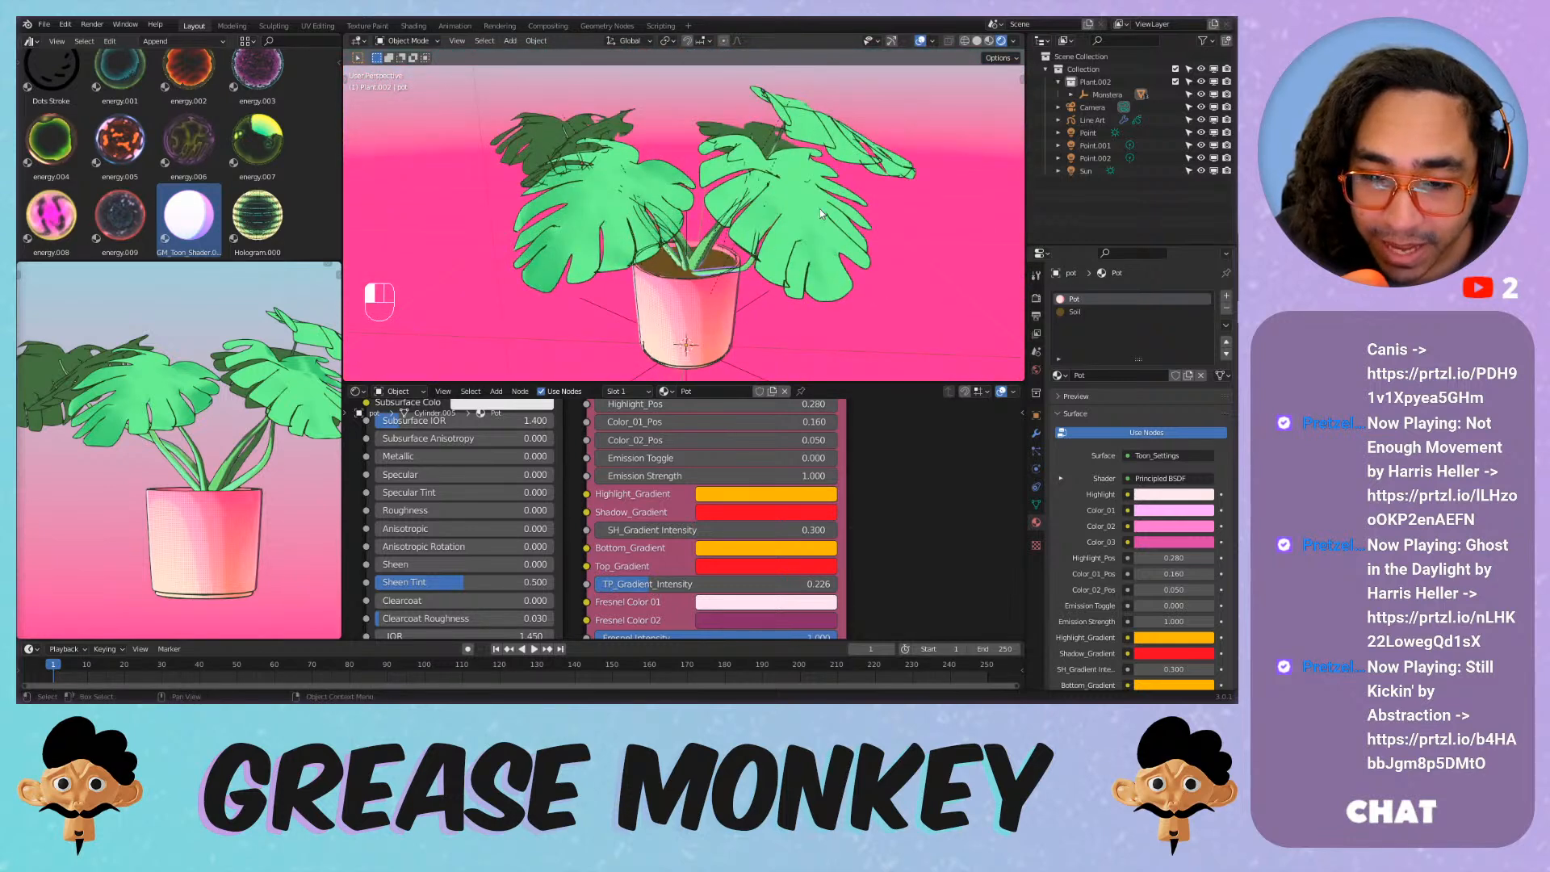
scroll(855, 470, "up", 2)
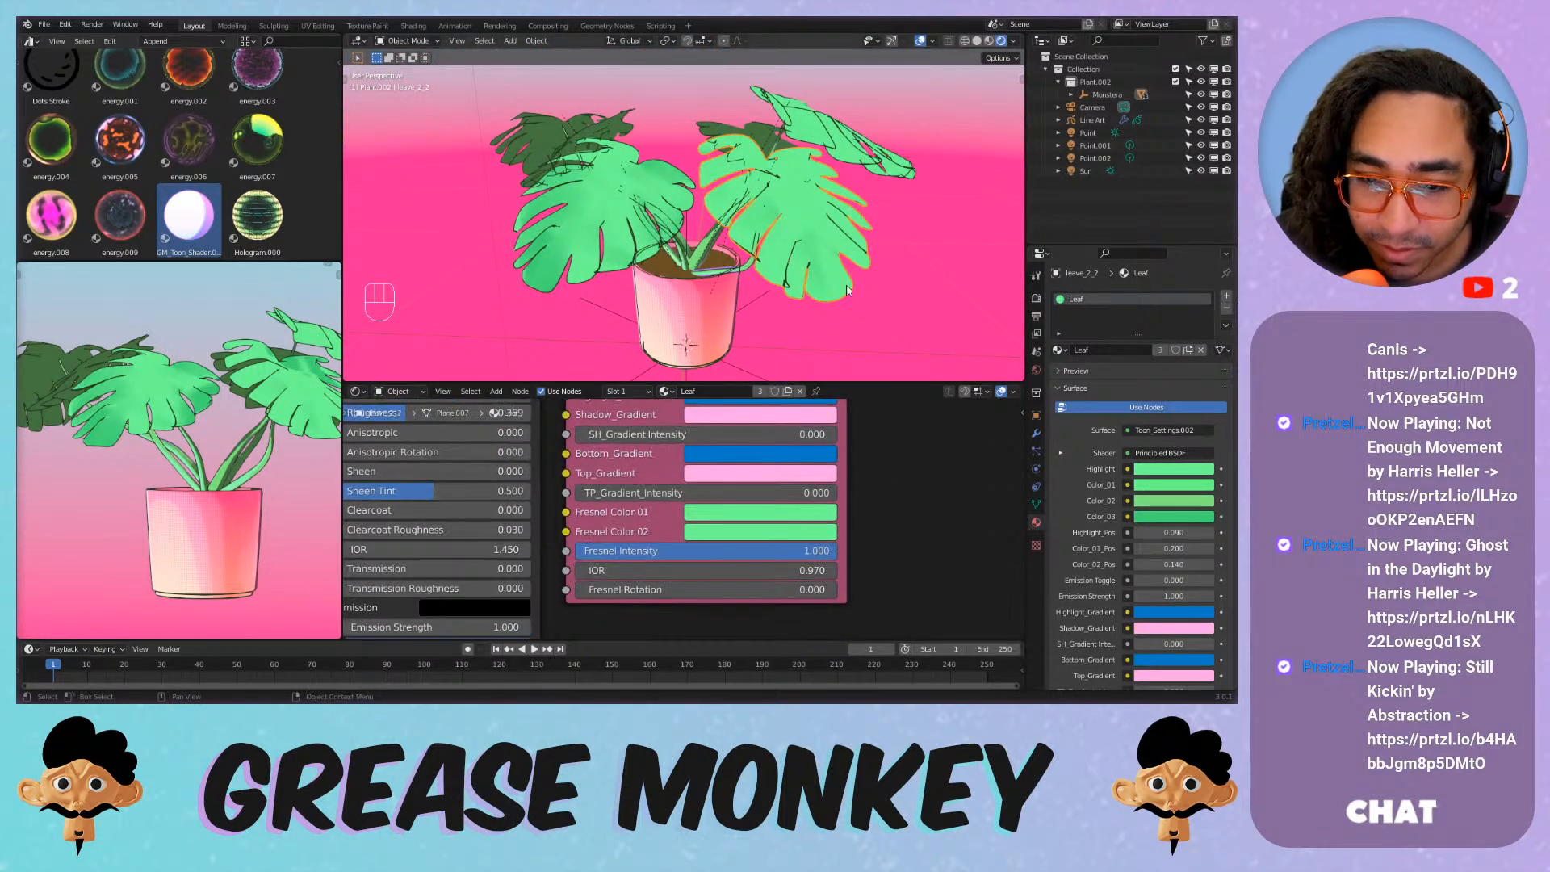
middle_click_drag(851, 287, 692, 181)
key("KP_0")
scroll(781, 245, "up", 4)
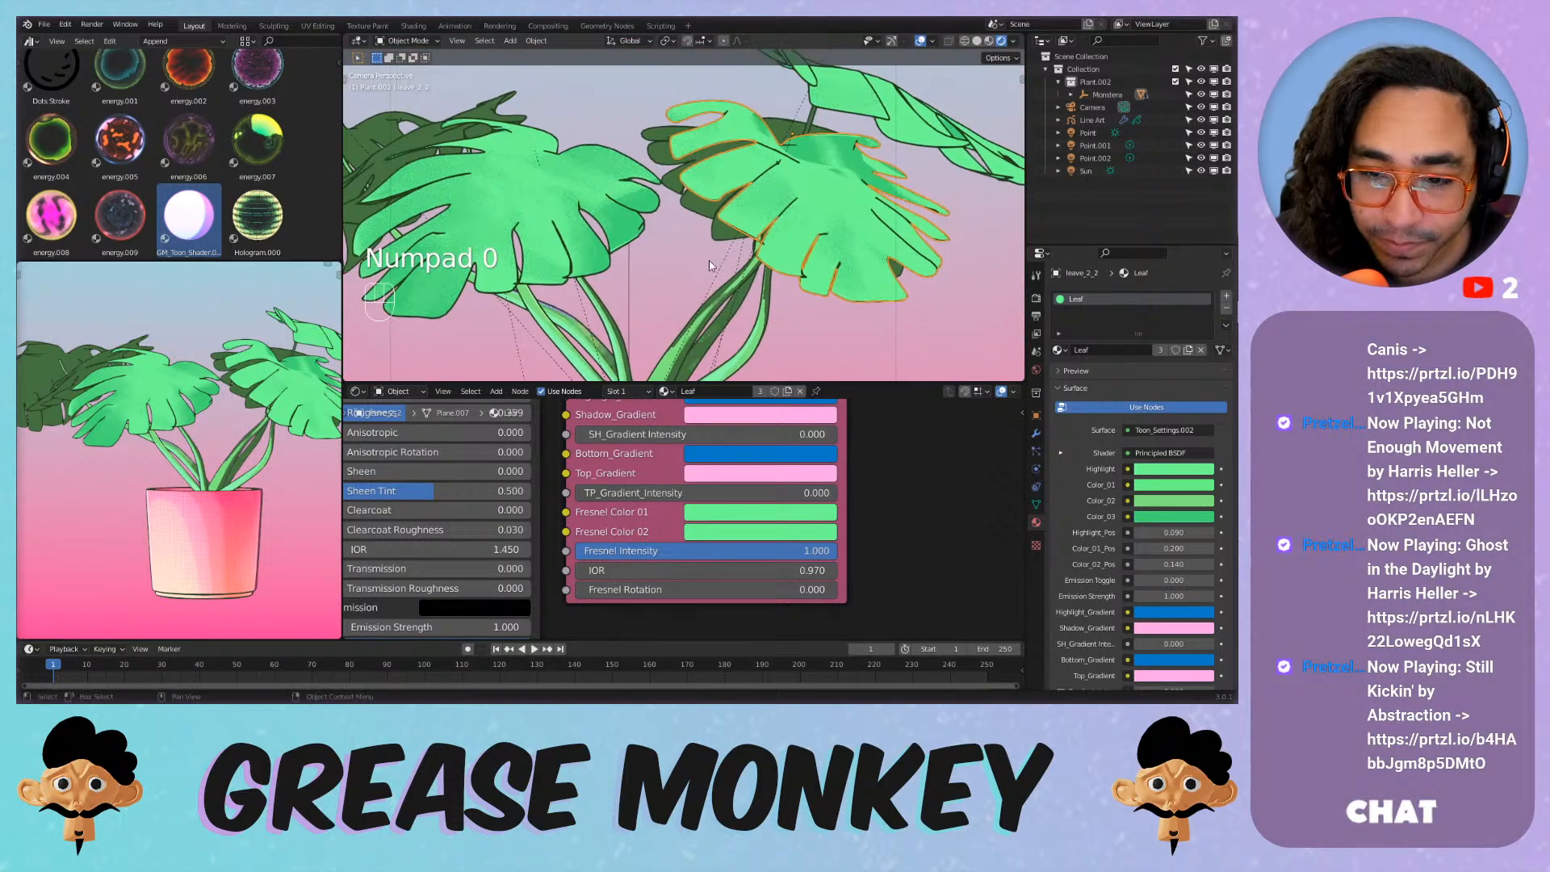
middle_click_drag(898, 470, 898, 498)
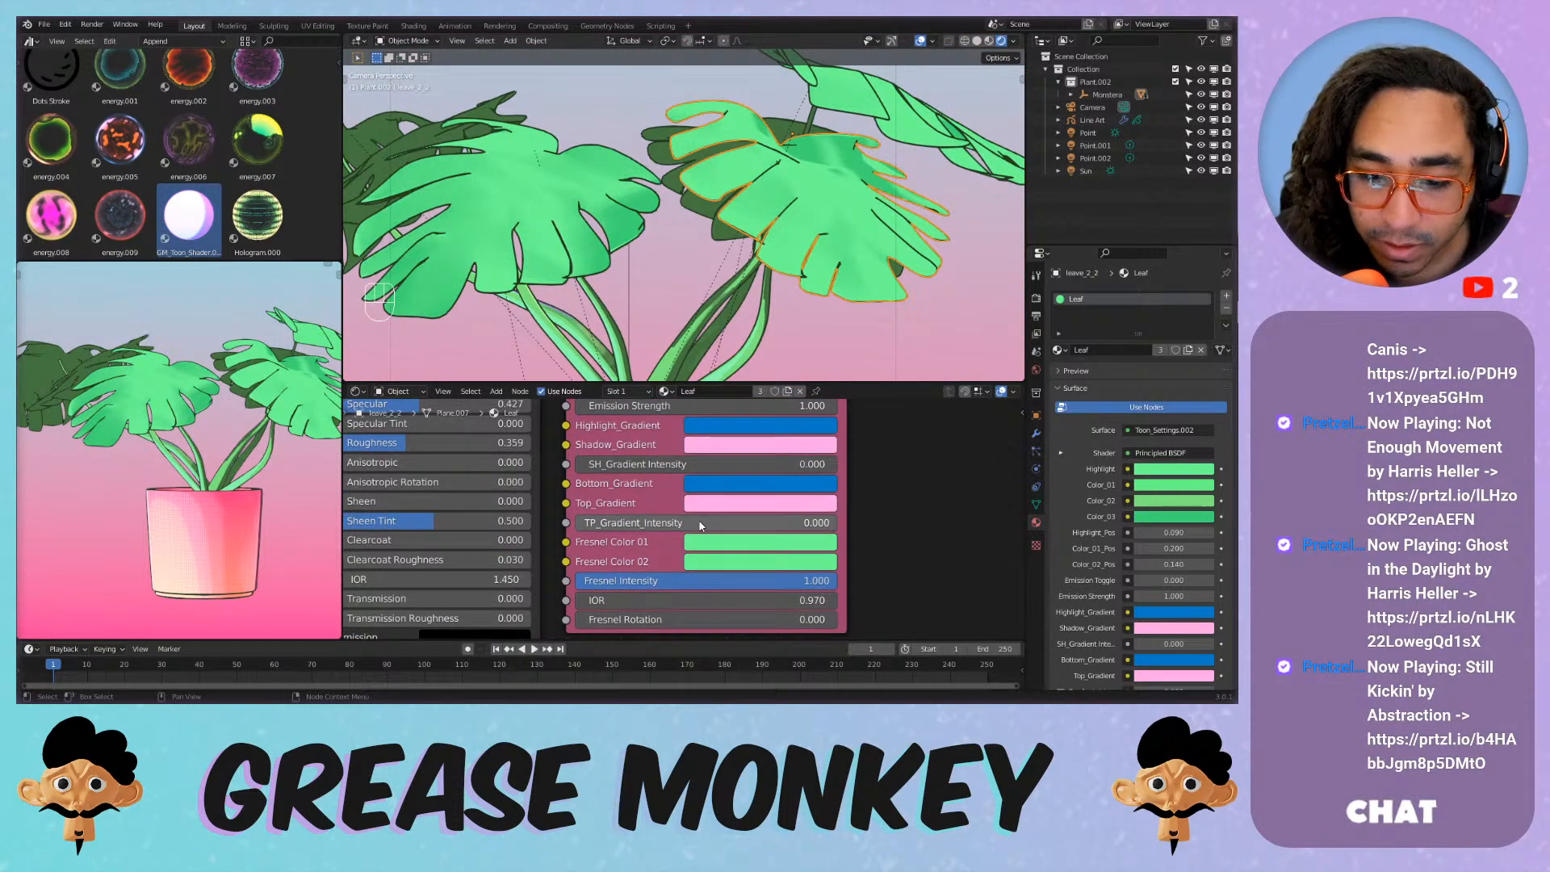
left_click_drag(702, 521, 719, 478)
key("ctrl+z")
mouse_move(718, 465)
left_mouse_down()
mouse_move(767, 465)
mouse_move(715, 465)
left_mouse_up()
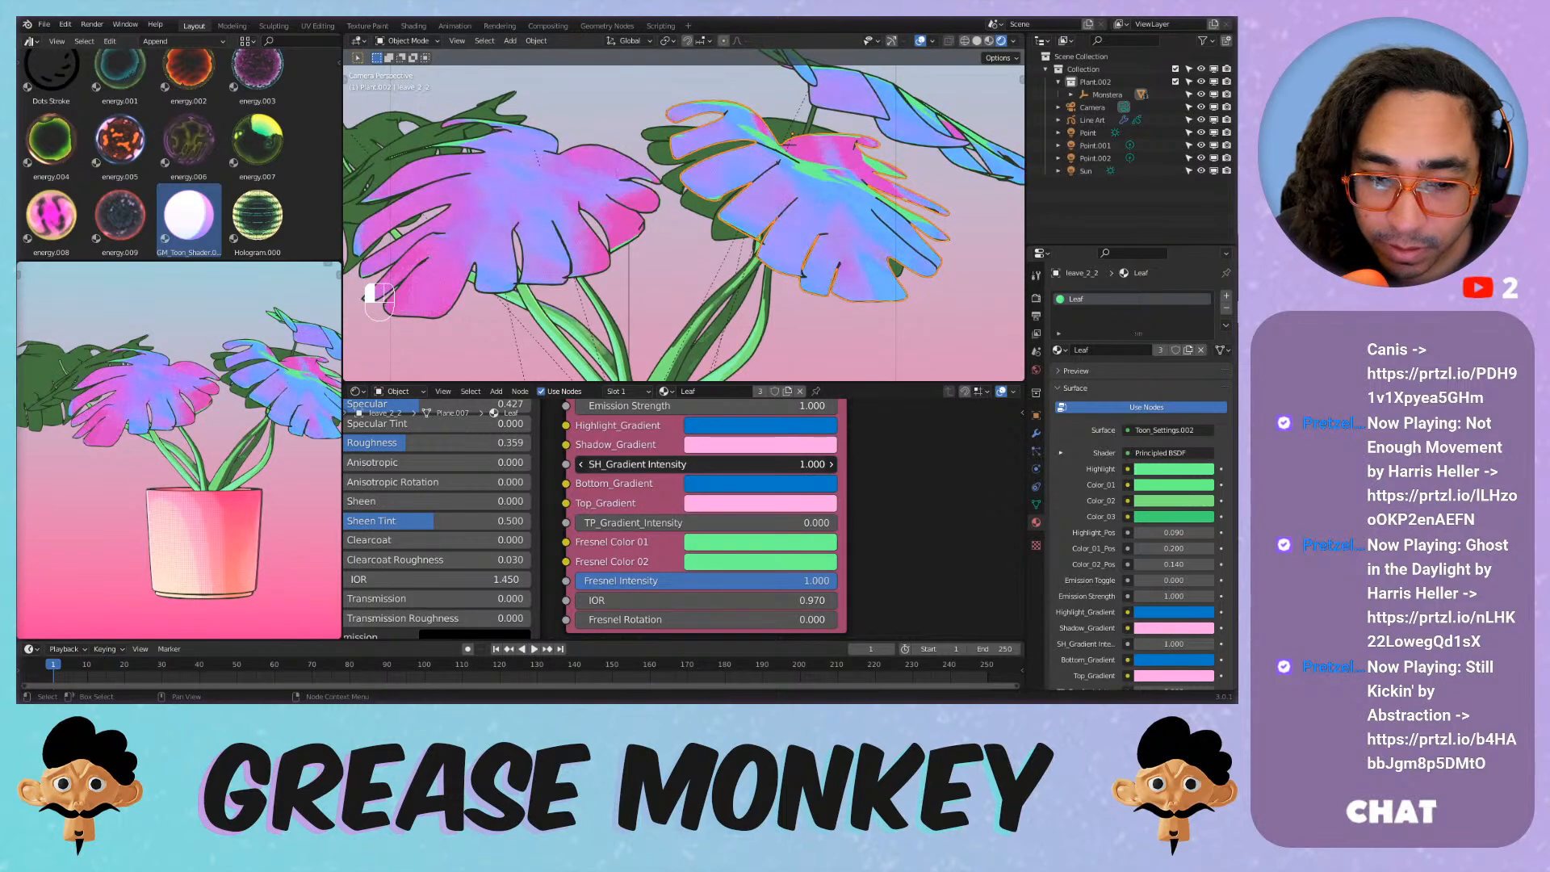
Set the leaf material's Highlight_Gradient to a full-brightness golden yellow and its Shadow_Gradient to a bright red.
scroll(884, 511, "up", 1)
left_click_drag(795, 496, 896, 495)
left_click(790, 480)
left_click_drag(823, 311, 773, 293)
left_click(773, 455)
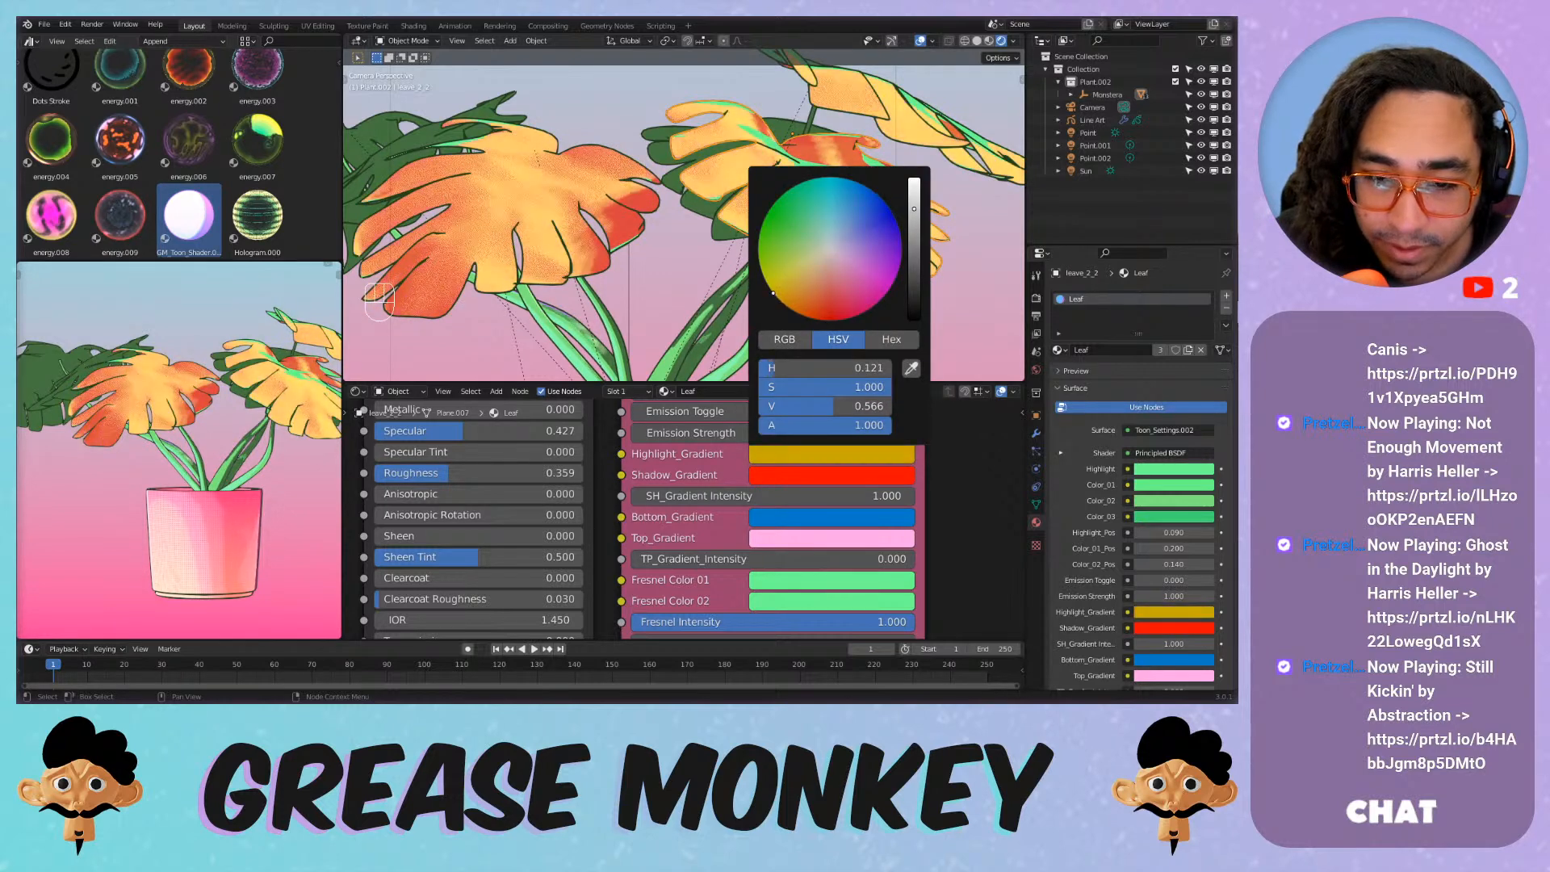
left_click_drag(916, 214, 914, 179)
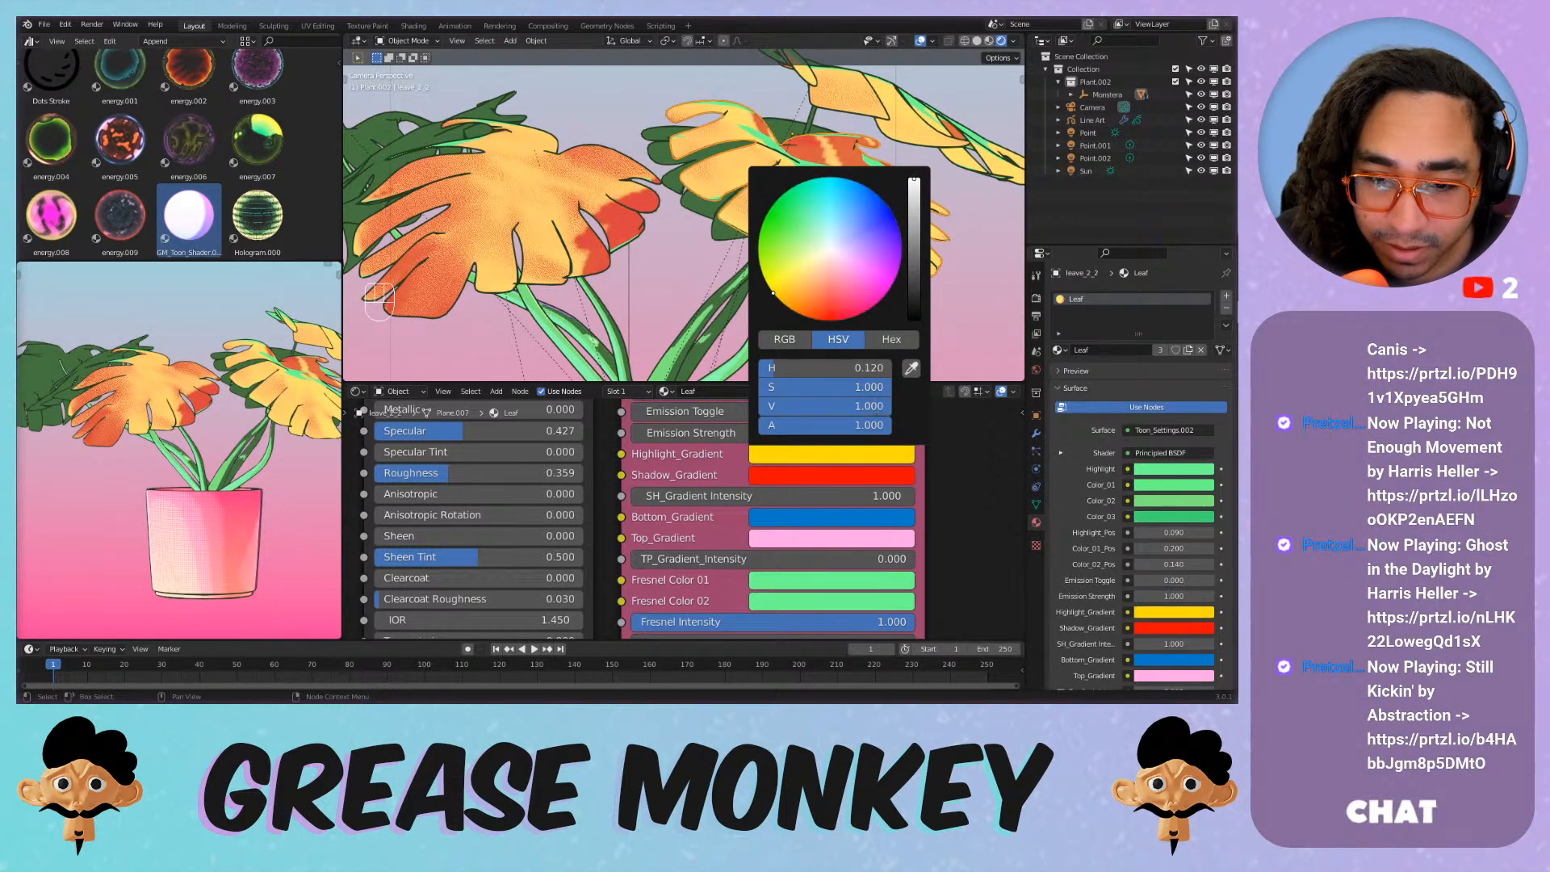
left_click(798, 475)
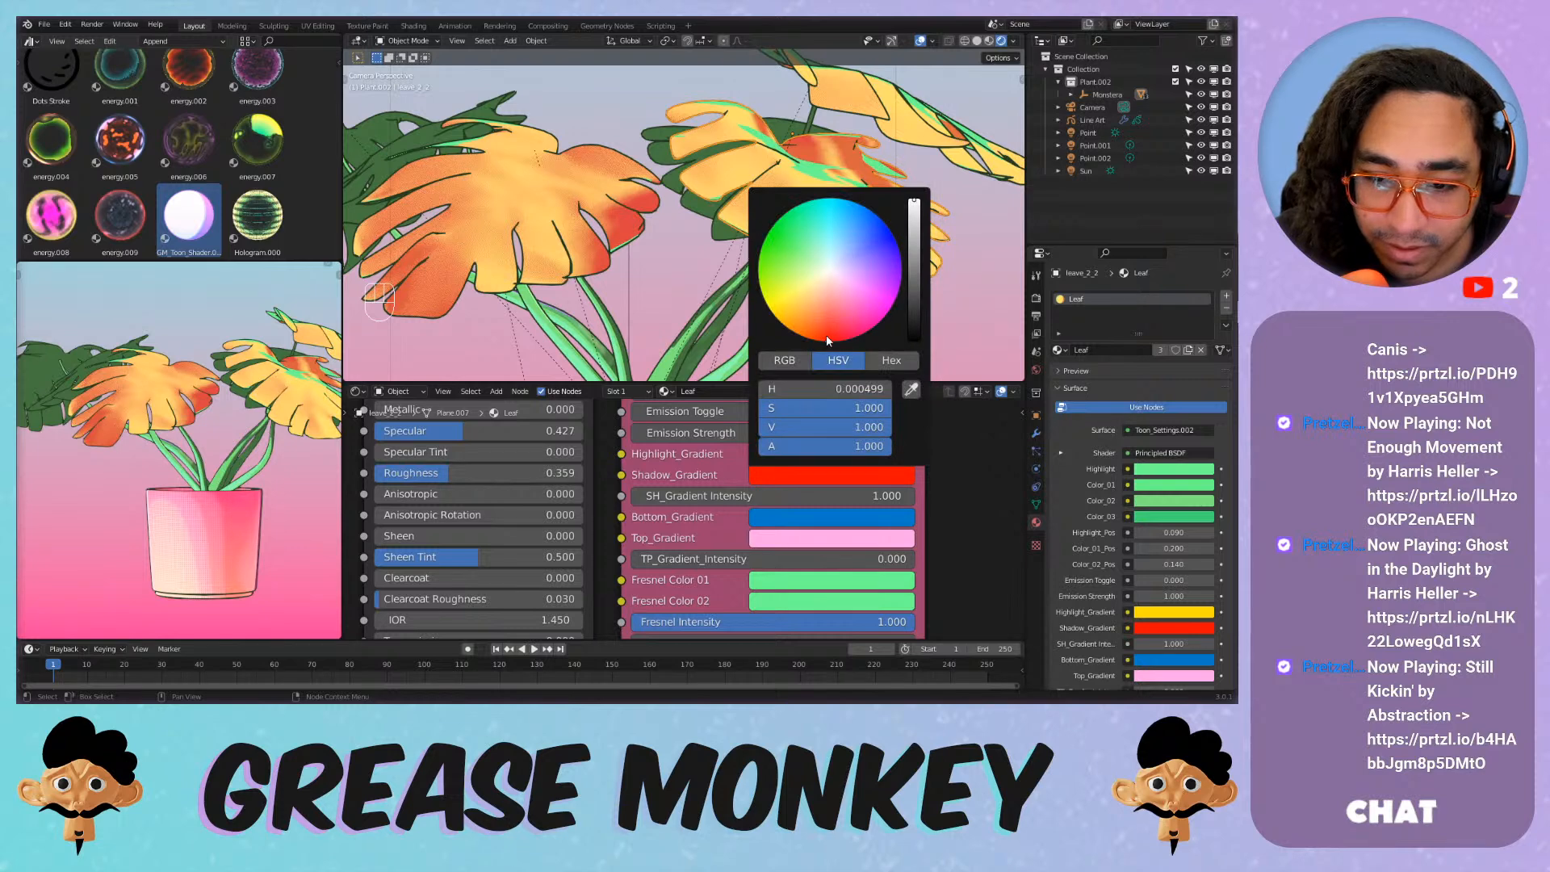
left_click_drag(826, 335, 828, 332)
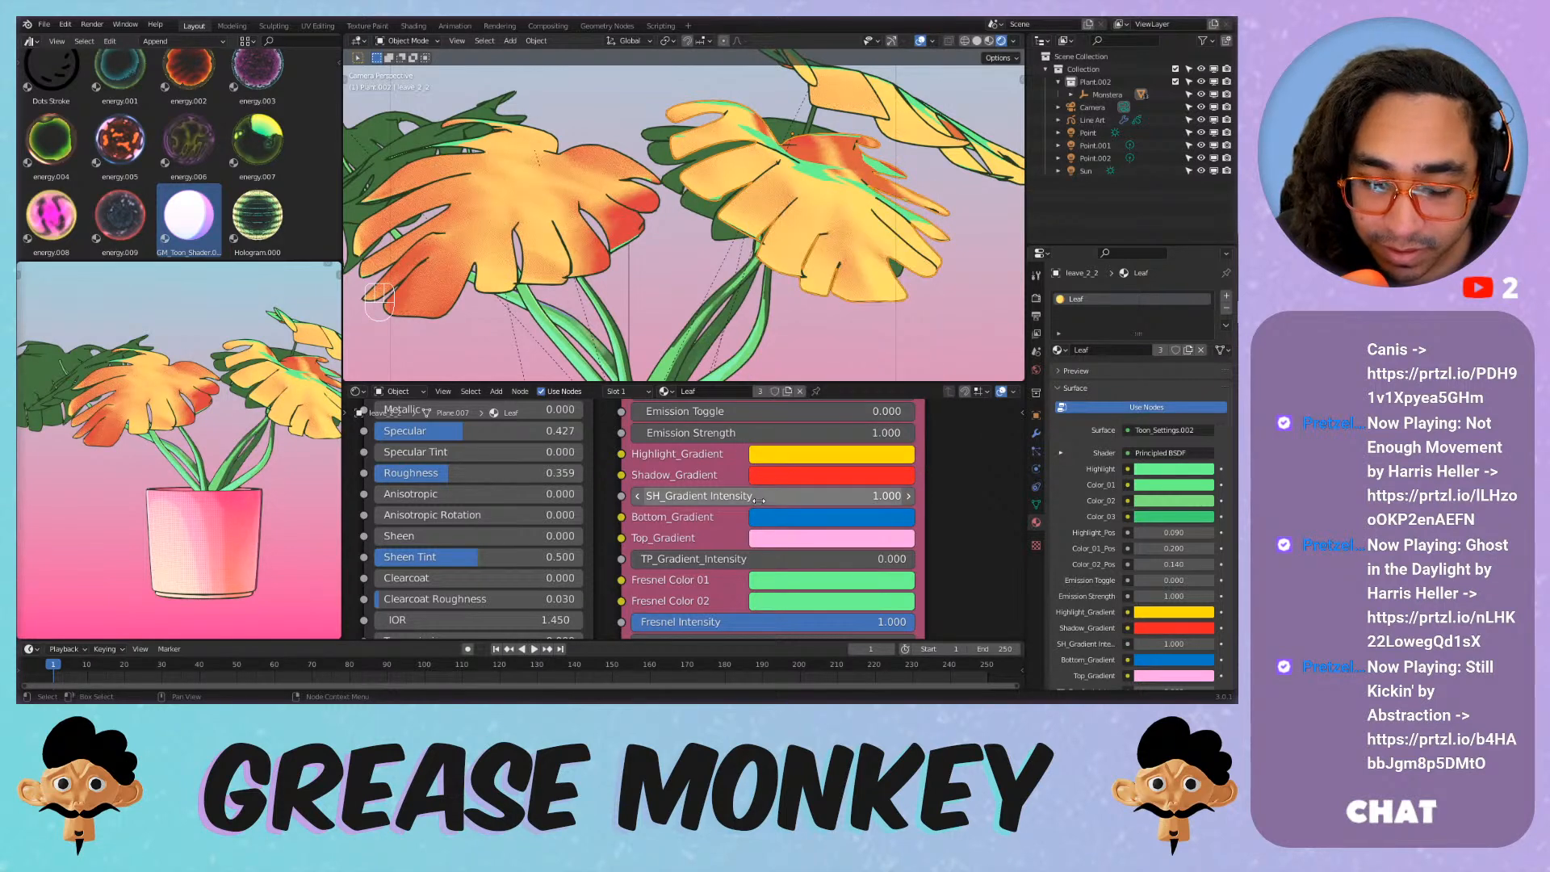
Change the leaf's Shadow_Gradient to bright green, retune Highlight_Gradient to a warm yellow, and set SH_Gradient Intensity to 0.950.
left_click_drag(775, 496, 843, 496)
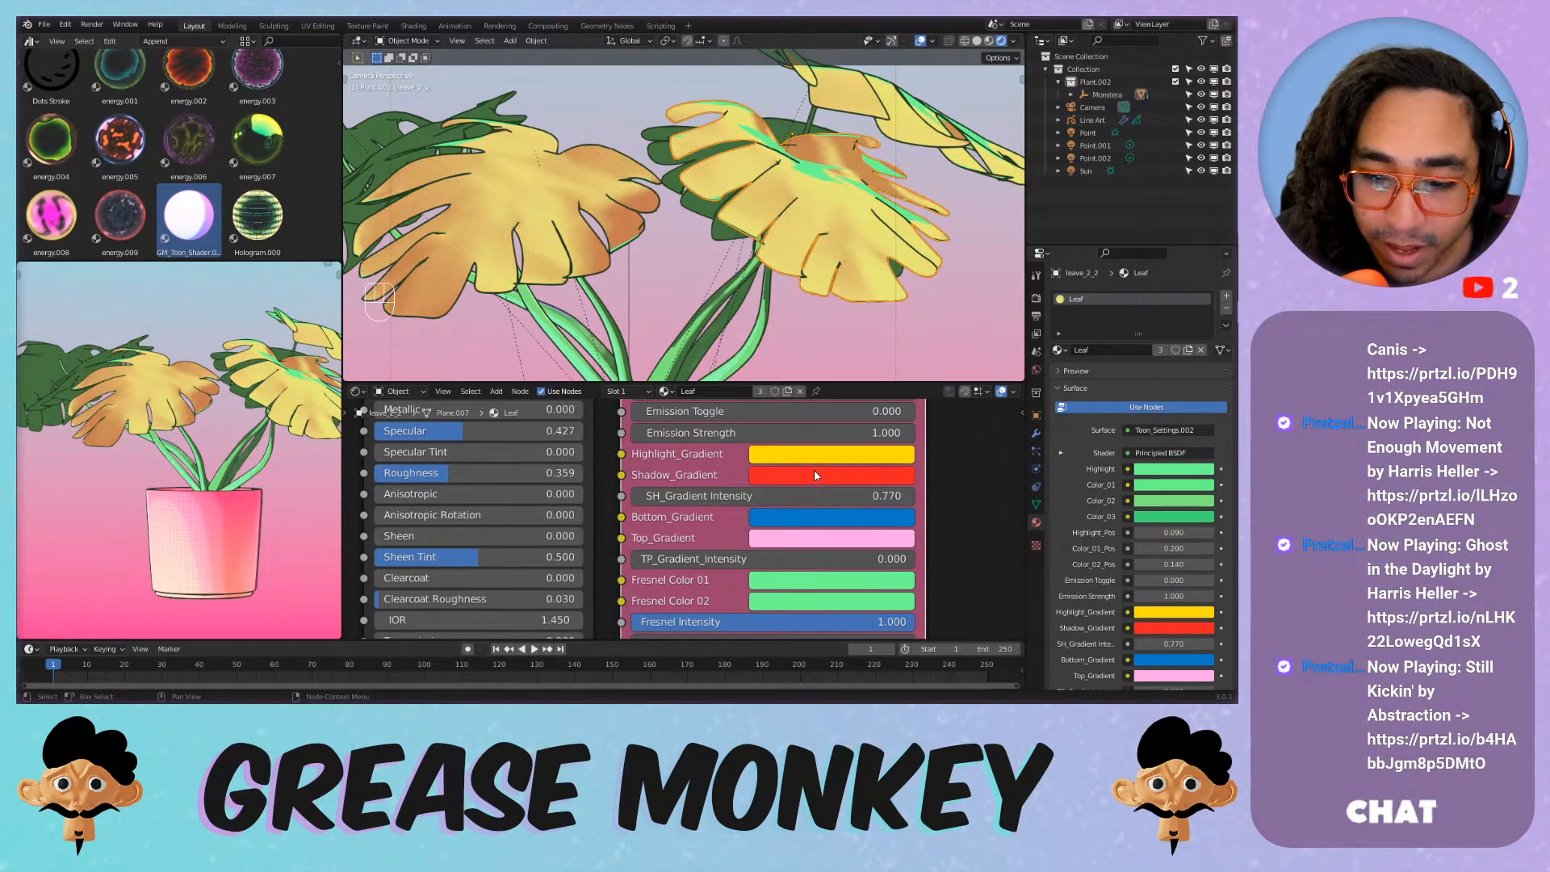
left_click(814, 473)
left_click_drag(780, 232, 800, 208)
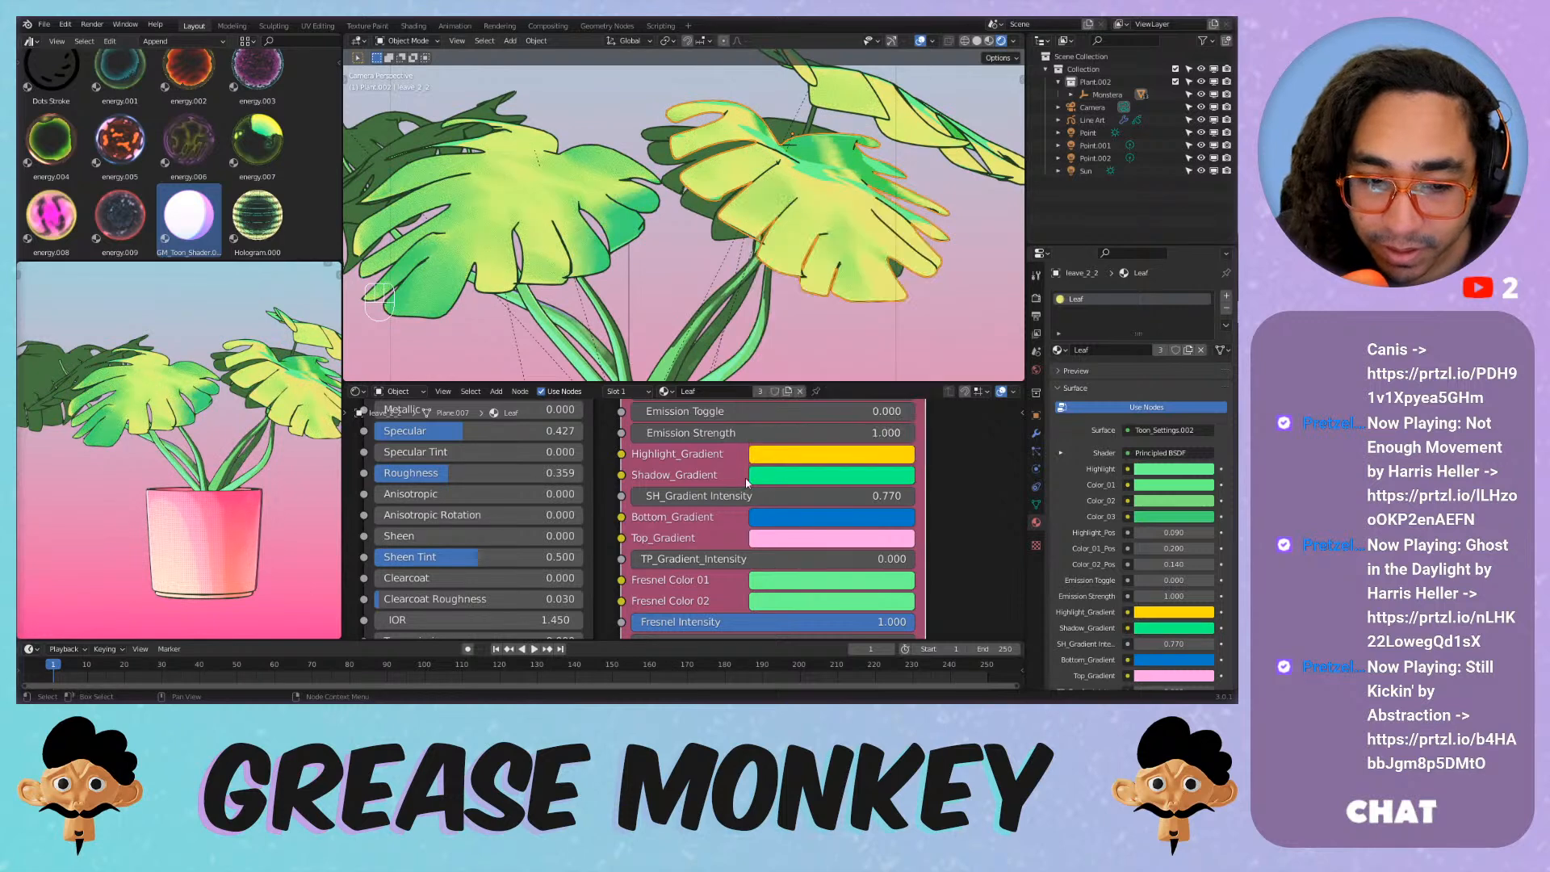
left_click(813, 459)
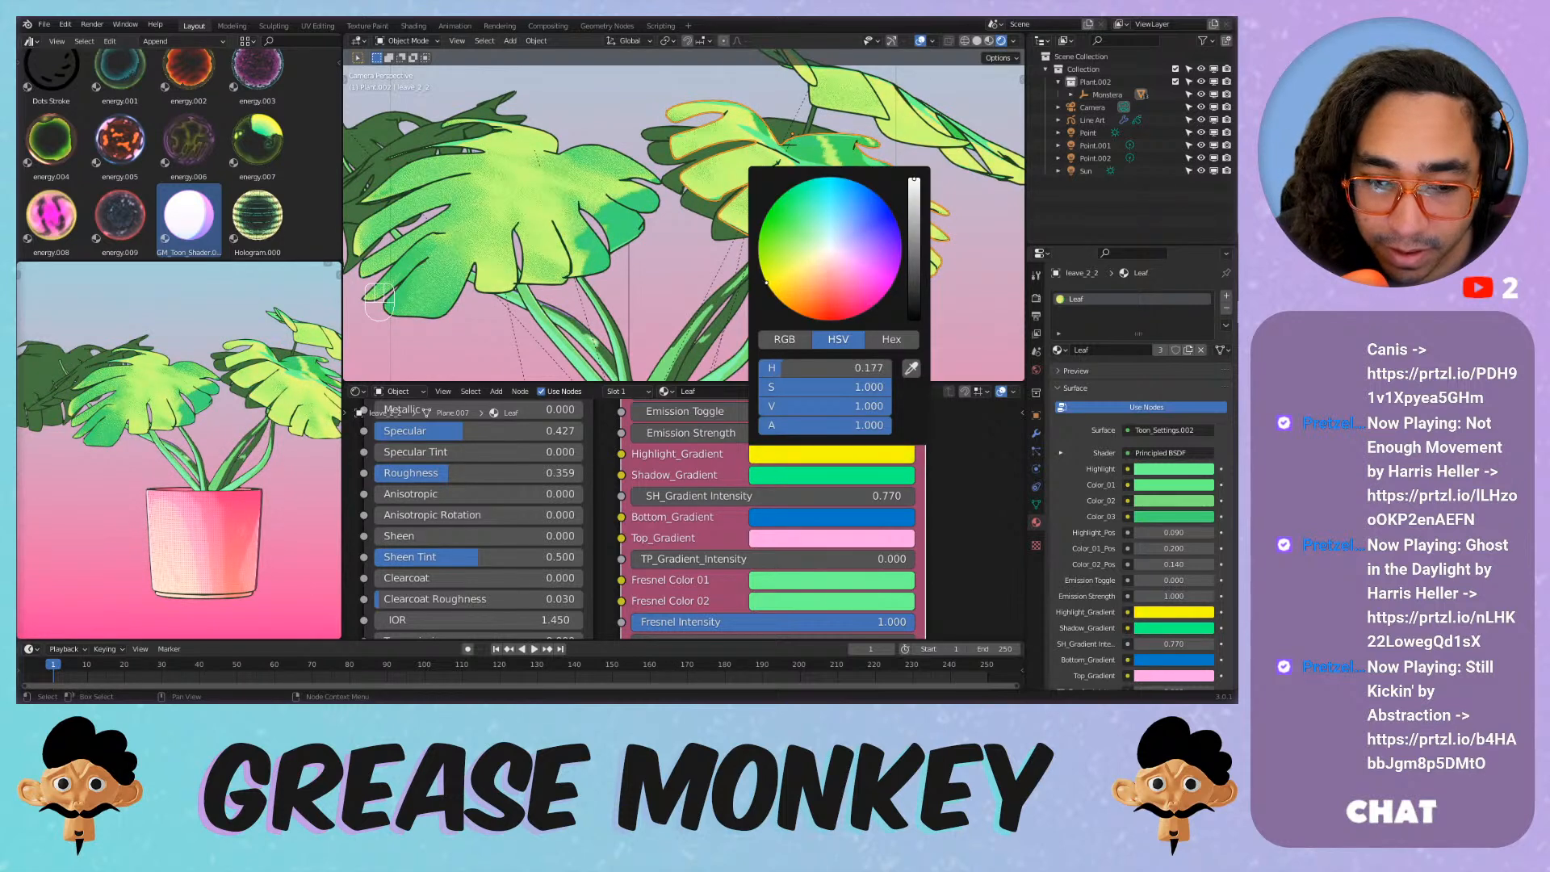
mouse_move(843, 496)
left_mouse_down("shift")
mouse_move(782, 496)
mouse_move(858, 495)
left_mouse_up("shift")
scroll(710, 234, "down", 3)
scroll(694, 218, "up", 1)
scroll(694, 218, "down", 1)
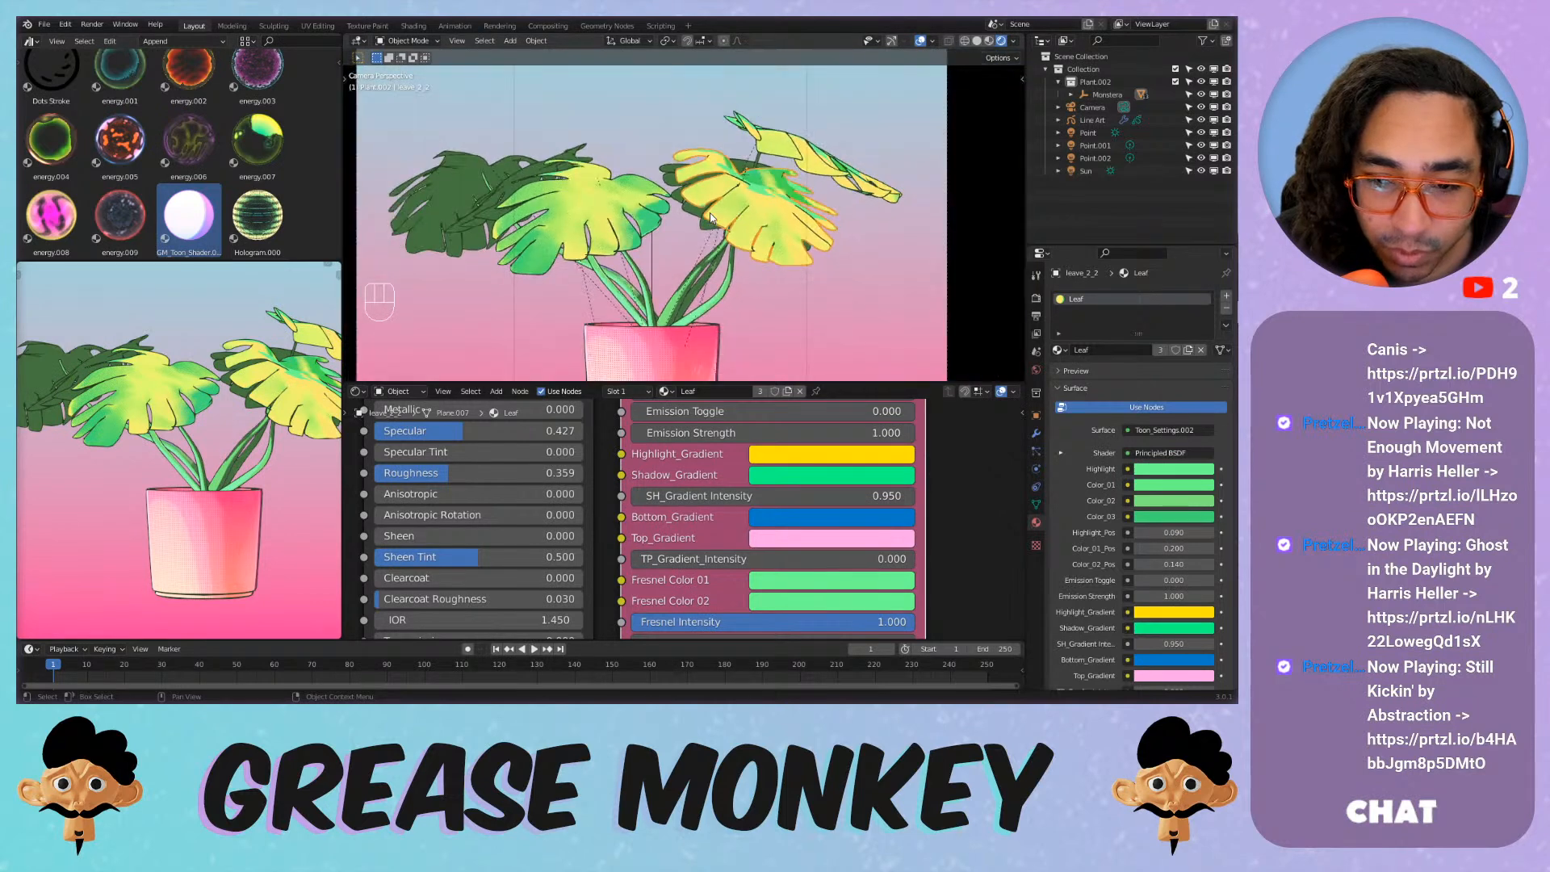
left_click(862, 213)
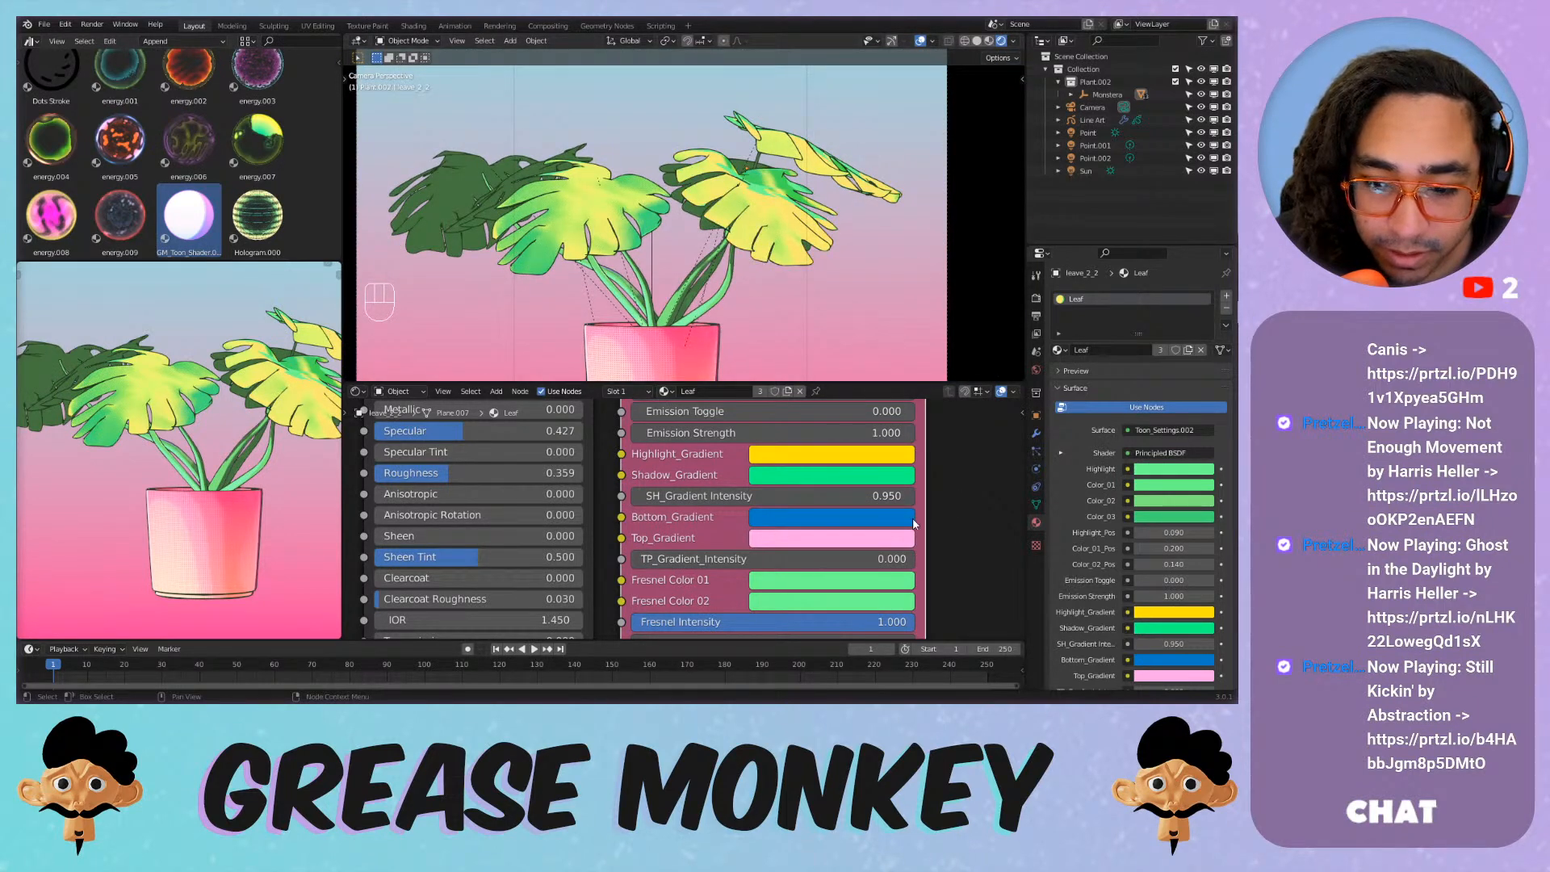
Copy the leaf's Highlight_Gradient yellow to Bottom_Gradient and its Shadow_Gradient green to Top_Gradient, and set TP_Gradient_Intensity to 0.347.
key("ctrl+c")
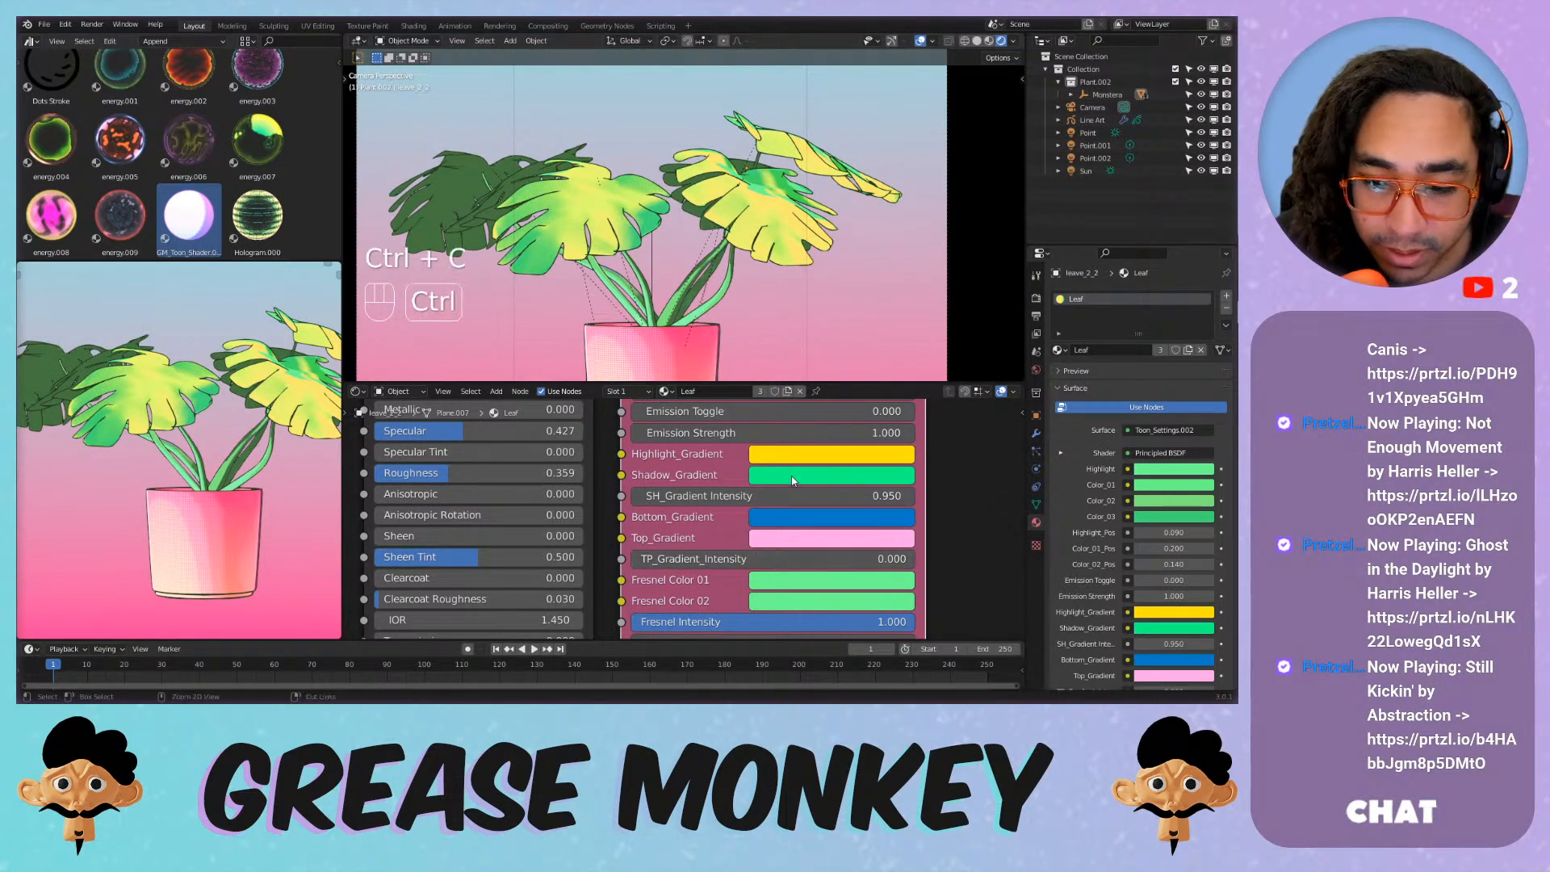
key("ctrl+v")
key("ctrl+c")
key("ctrl+v")
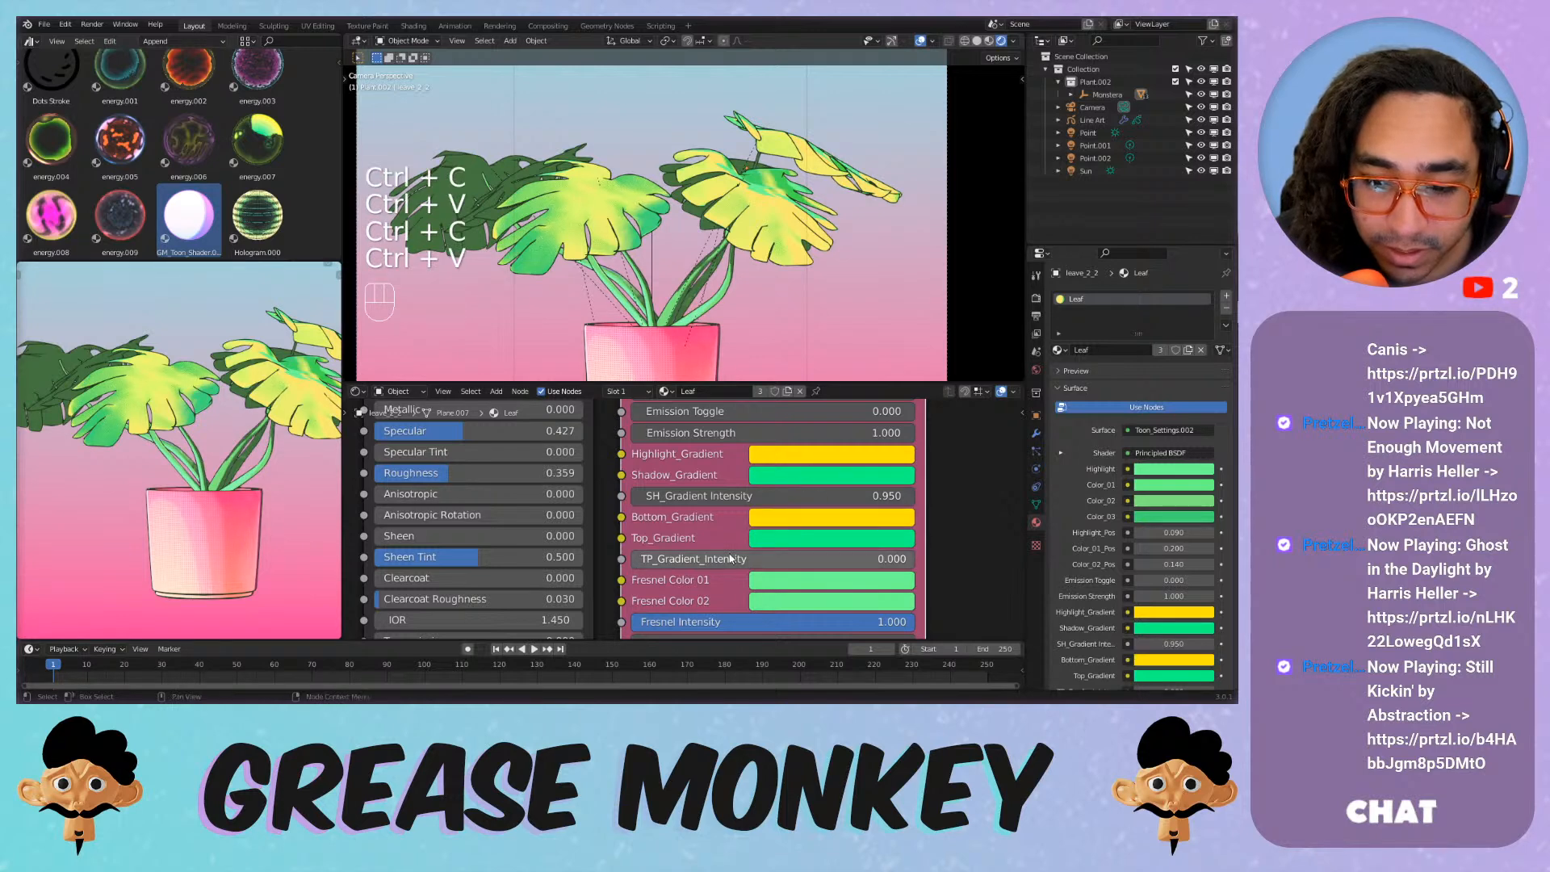
mouse_move(783, 559)
left_mouse_down()
mouse_move(877, 558)
mouse_move(638, 558)
mouse_move(856, 558)
mouse_move(731, 559)
left_mouse_up()
Try a blue and a magenta Top_Gradient on the leaves, undoing each color change.
left_click(773, 542)
mouse_move(864, 393)
left_mouse_down()
mouse_move(892, 365)
mouse_move(766, 300)
mouse_move(800, 272)
mouse_move(869, 273)
left_mouse_up()
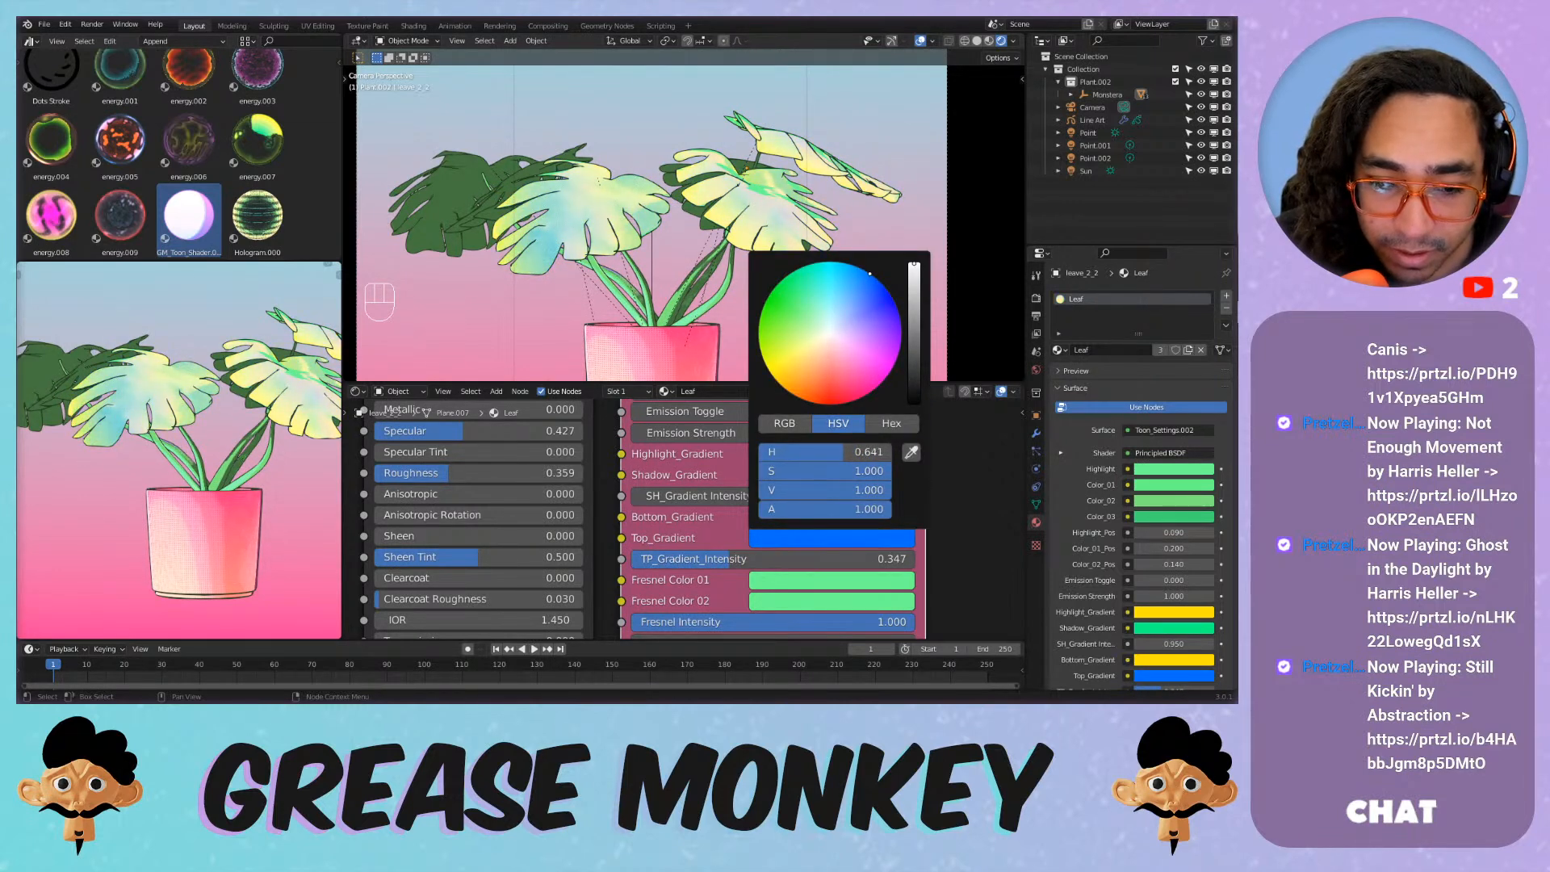
key("ctrl+z")
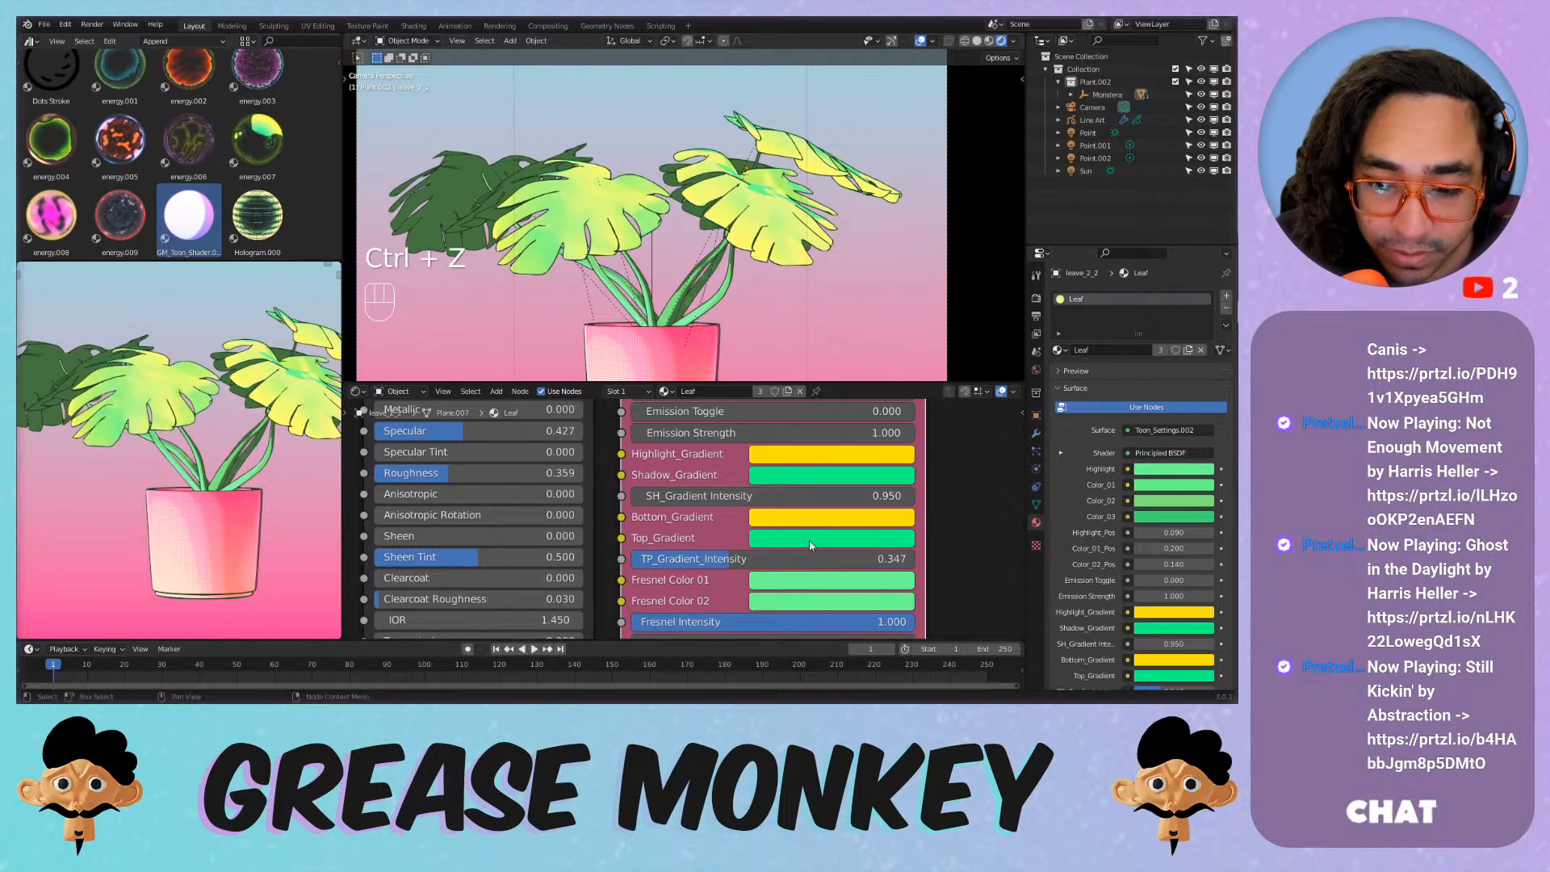
left_click(832, 537)
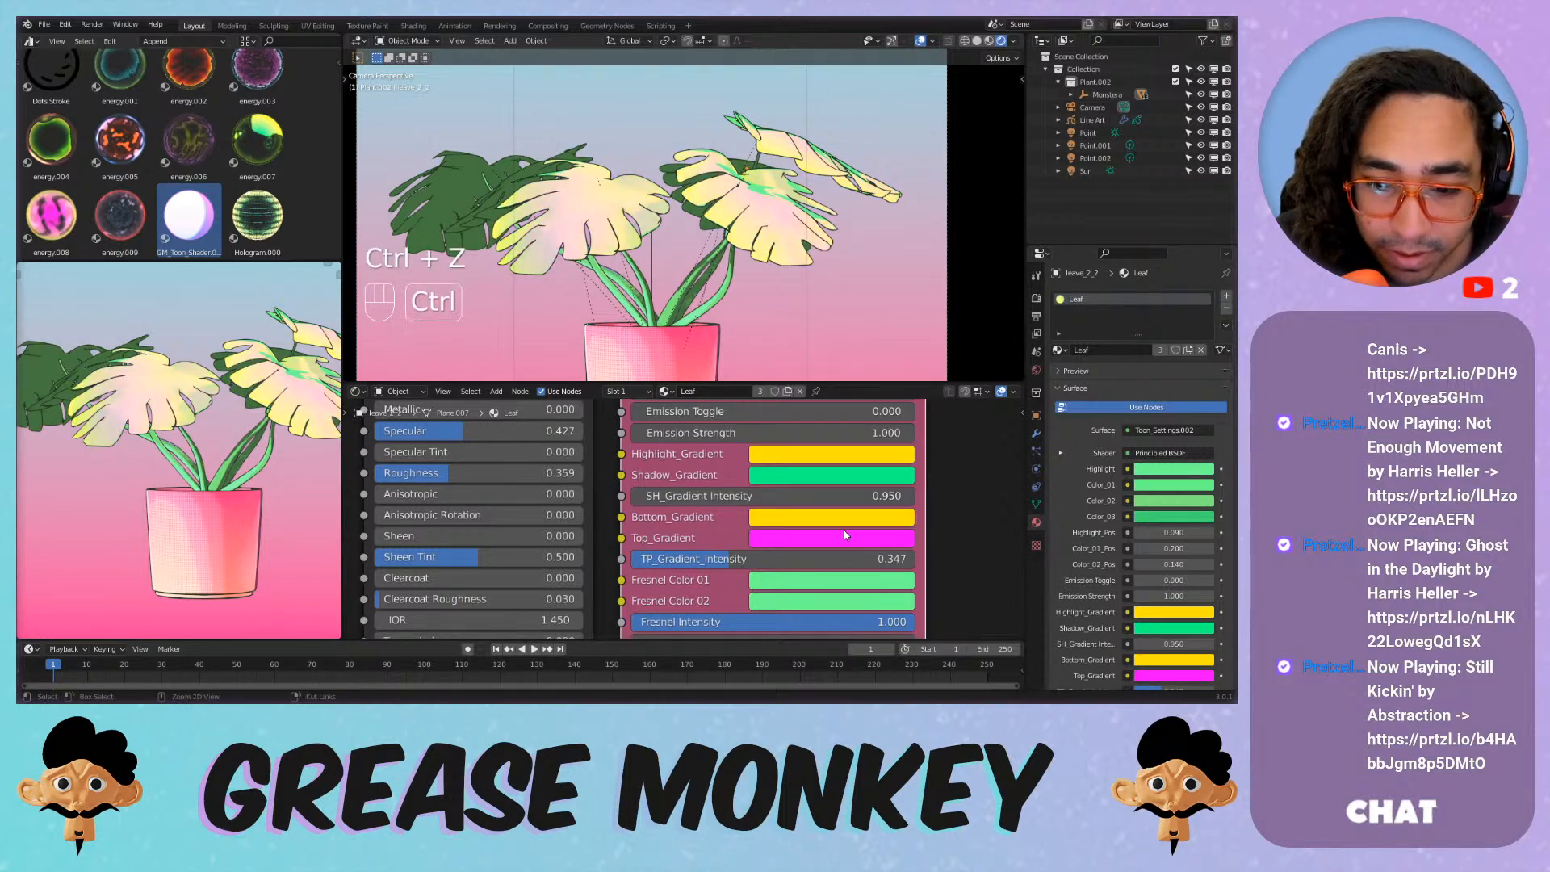
key("ctrl+z")
Render the camera view and examine the leaves and pot in the rendered image.
scroll(745, 218, "down", 4)
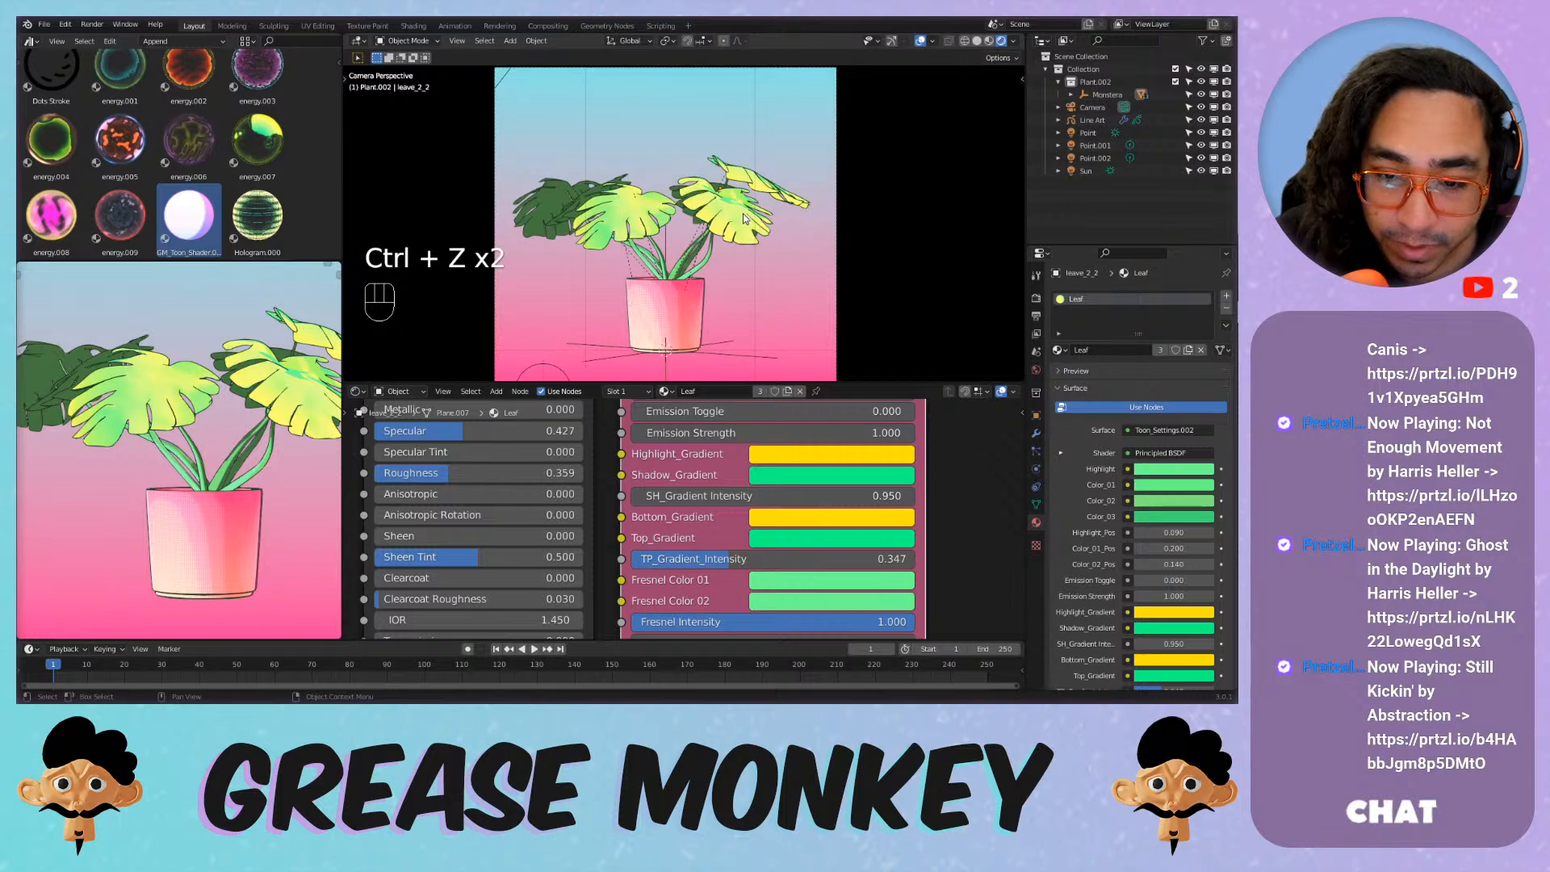
key("F12")
scroll(742, 242, "up", 3)
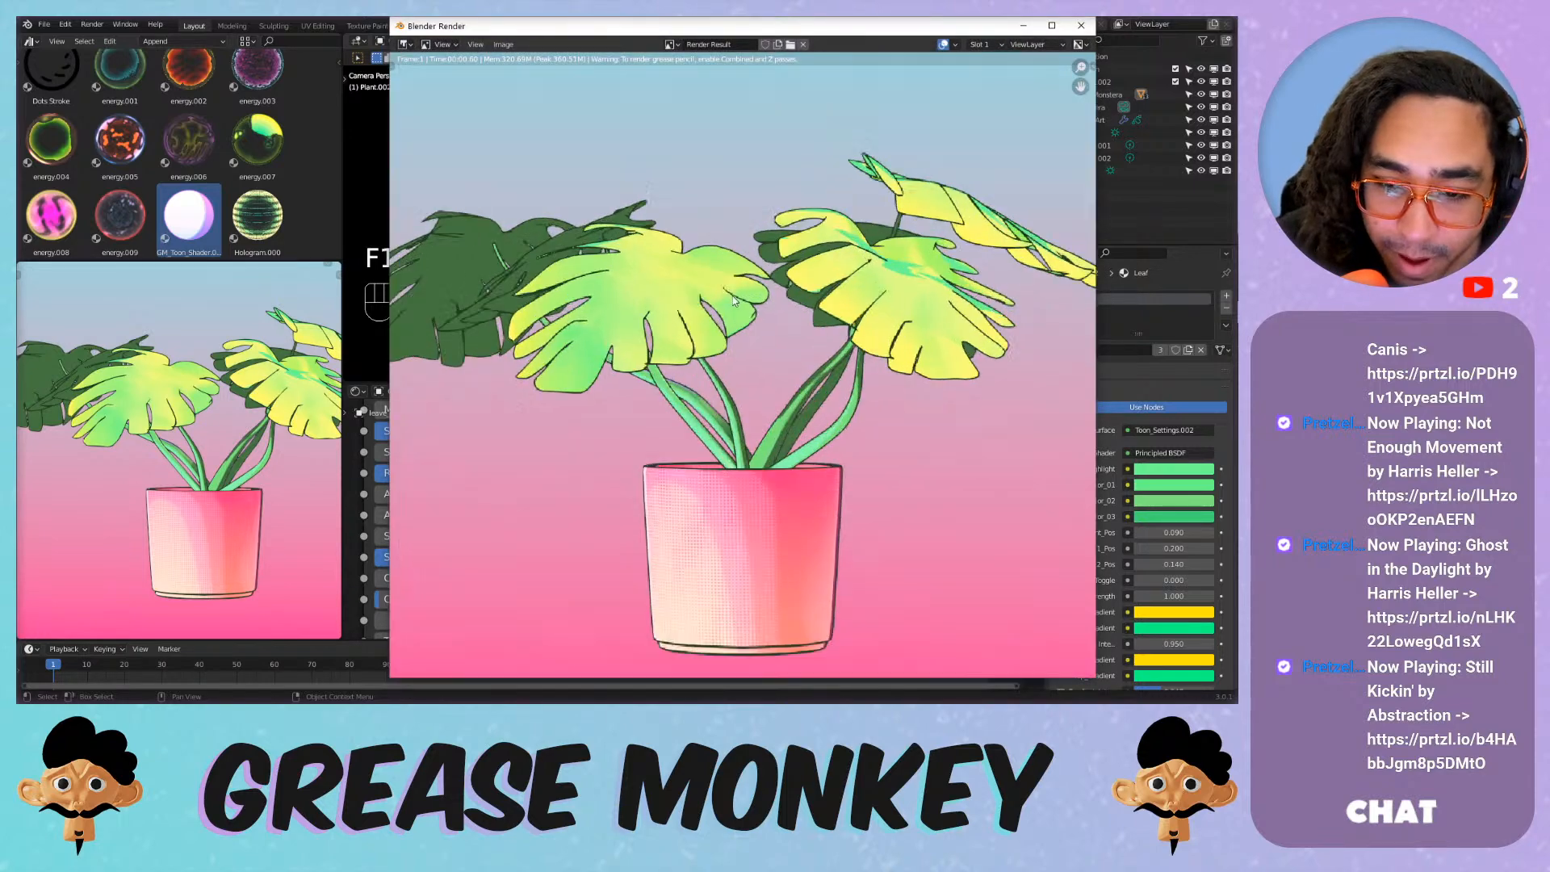
scroll(856, 315, "down", 3)
middle_click_drag(847, 277, 742, 292)
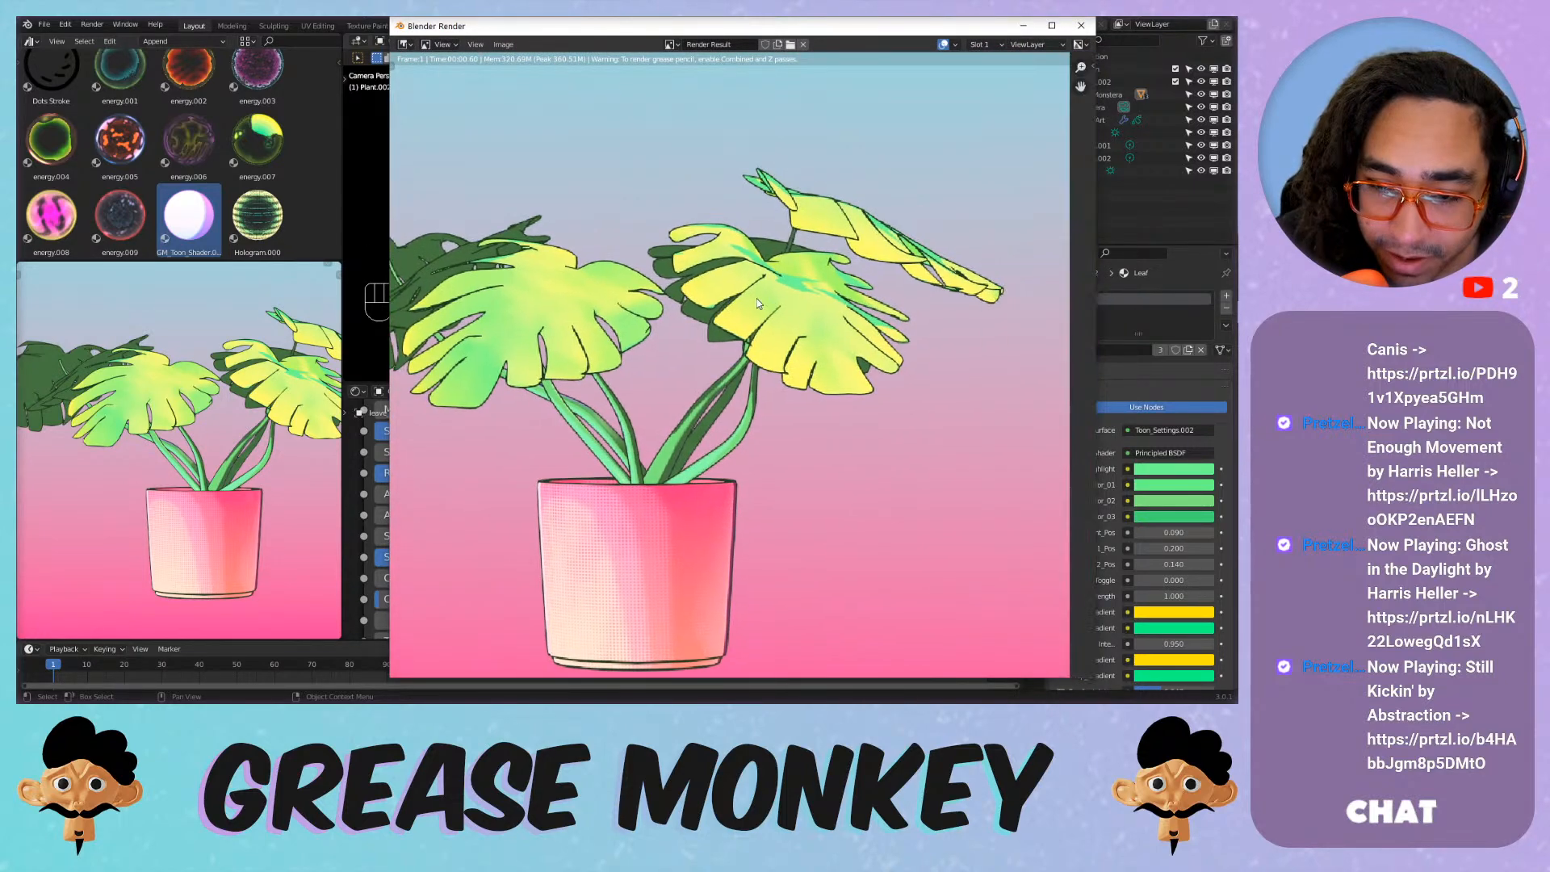
scroll(771, 323, "up", 5)
scroll(773, 321, "down", 5)
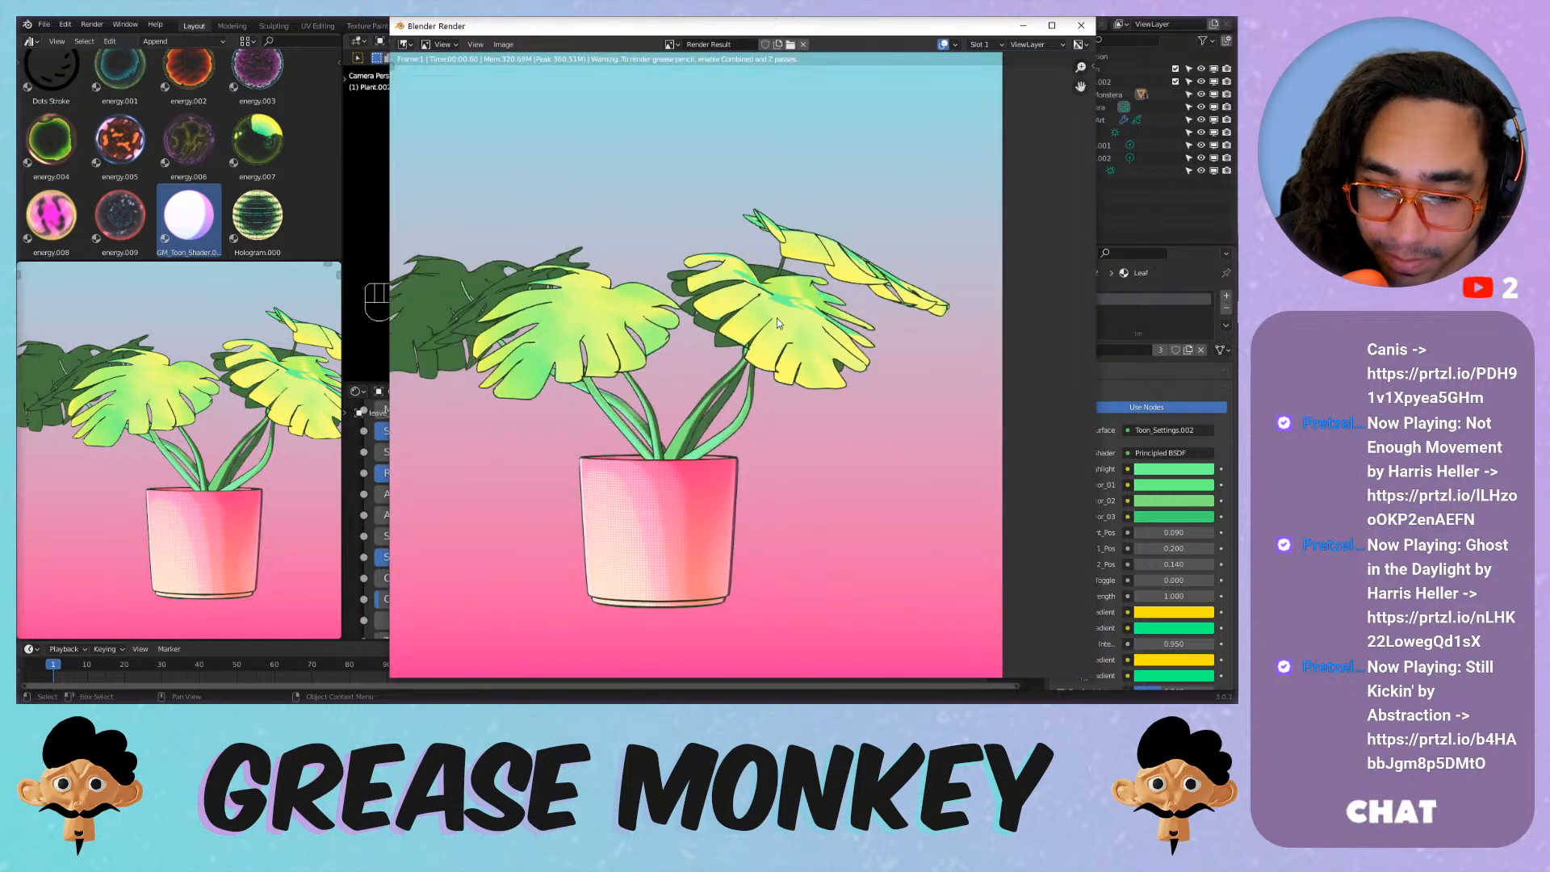
key("Escape")
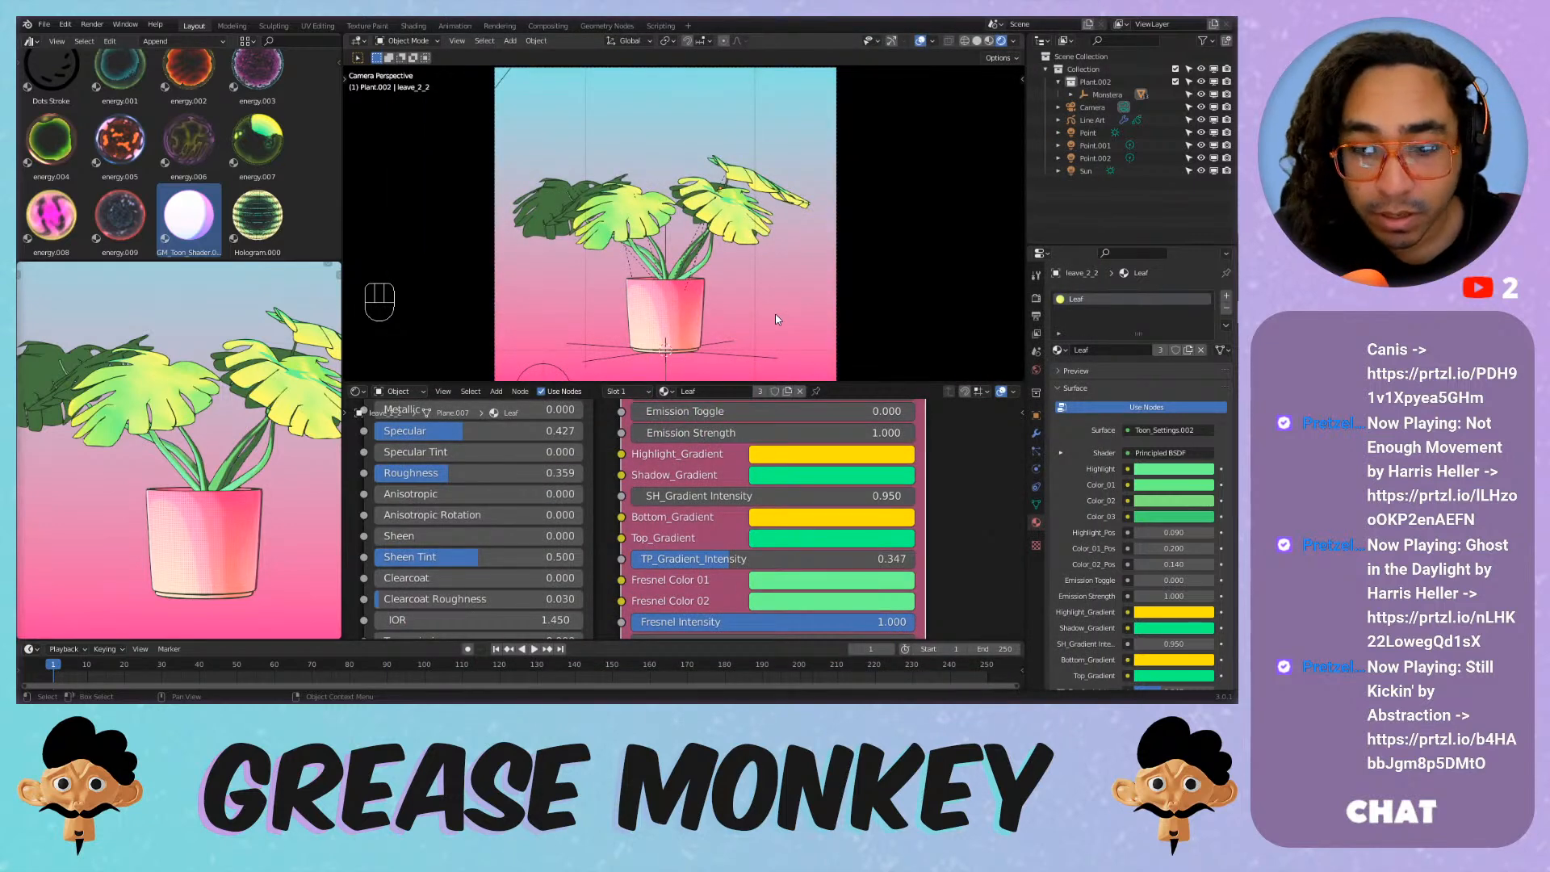
Save the file and fit the camera frame in the viewport.
key("ctrl+s")
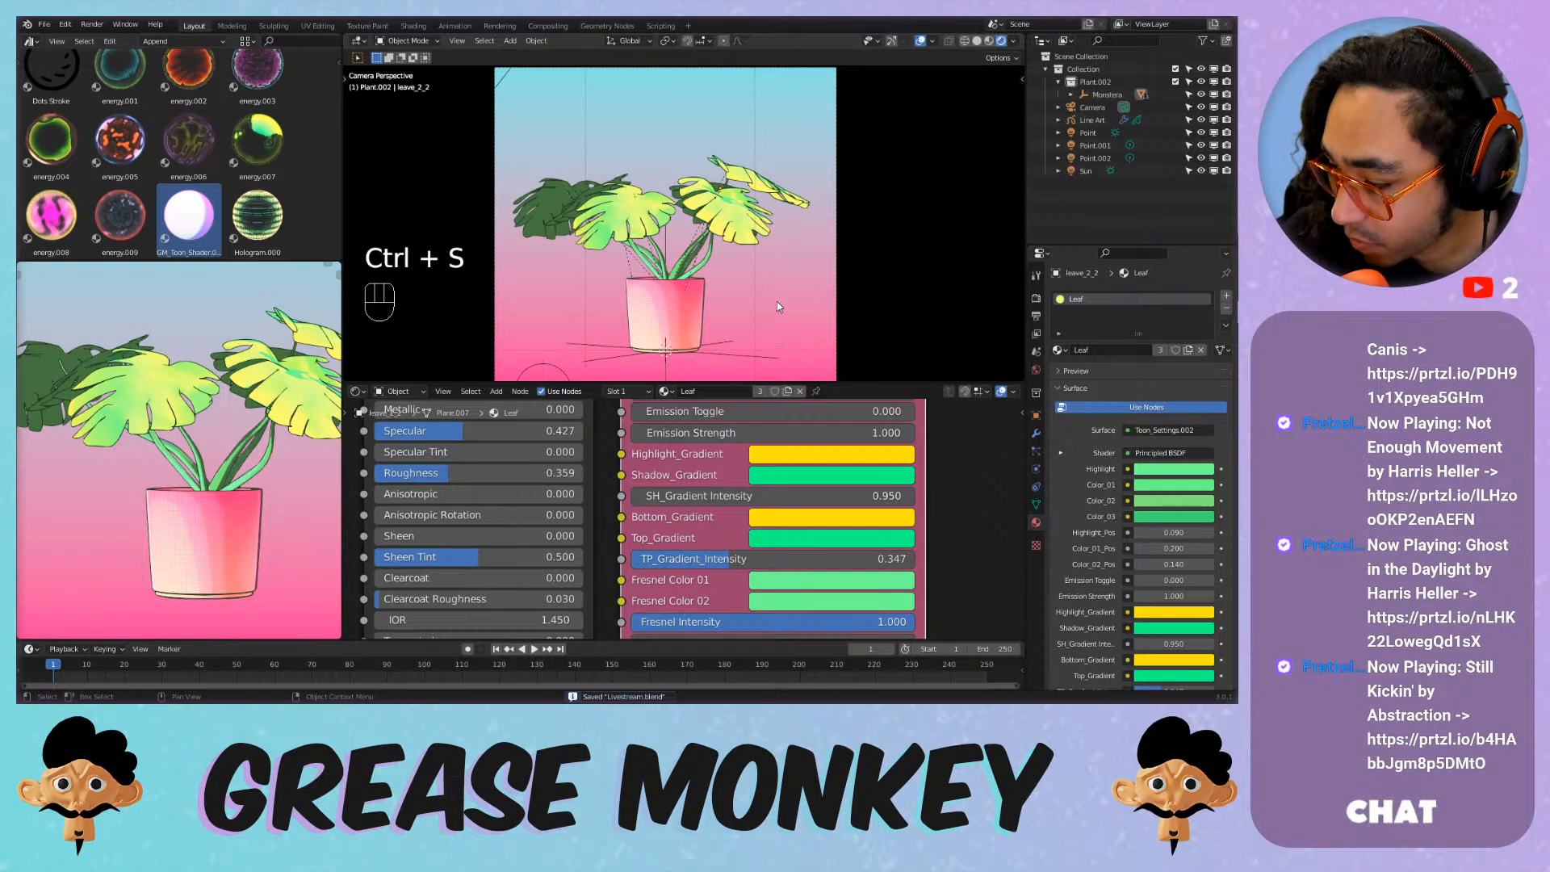
scroll(751, 284, "down", 1)
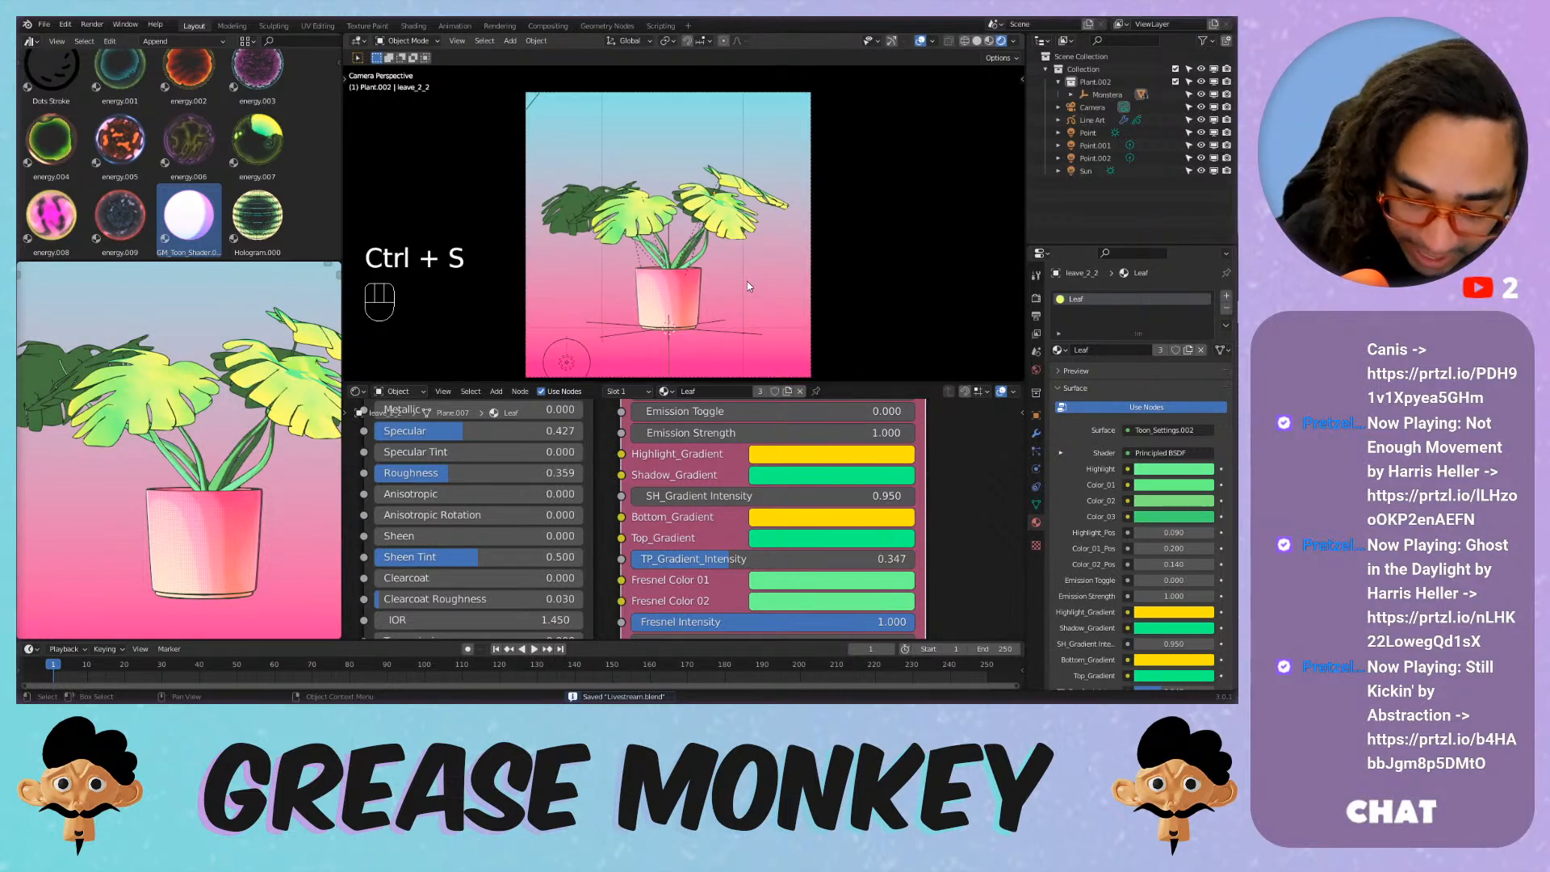
key("Home")
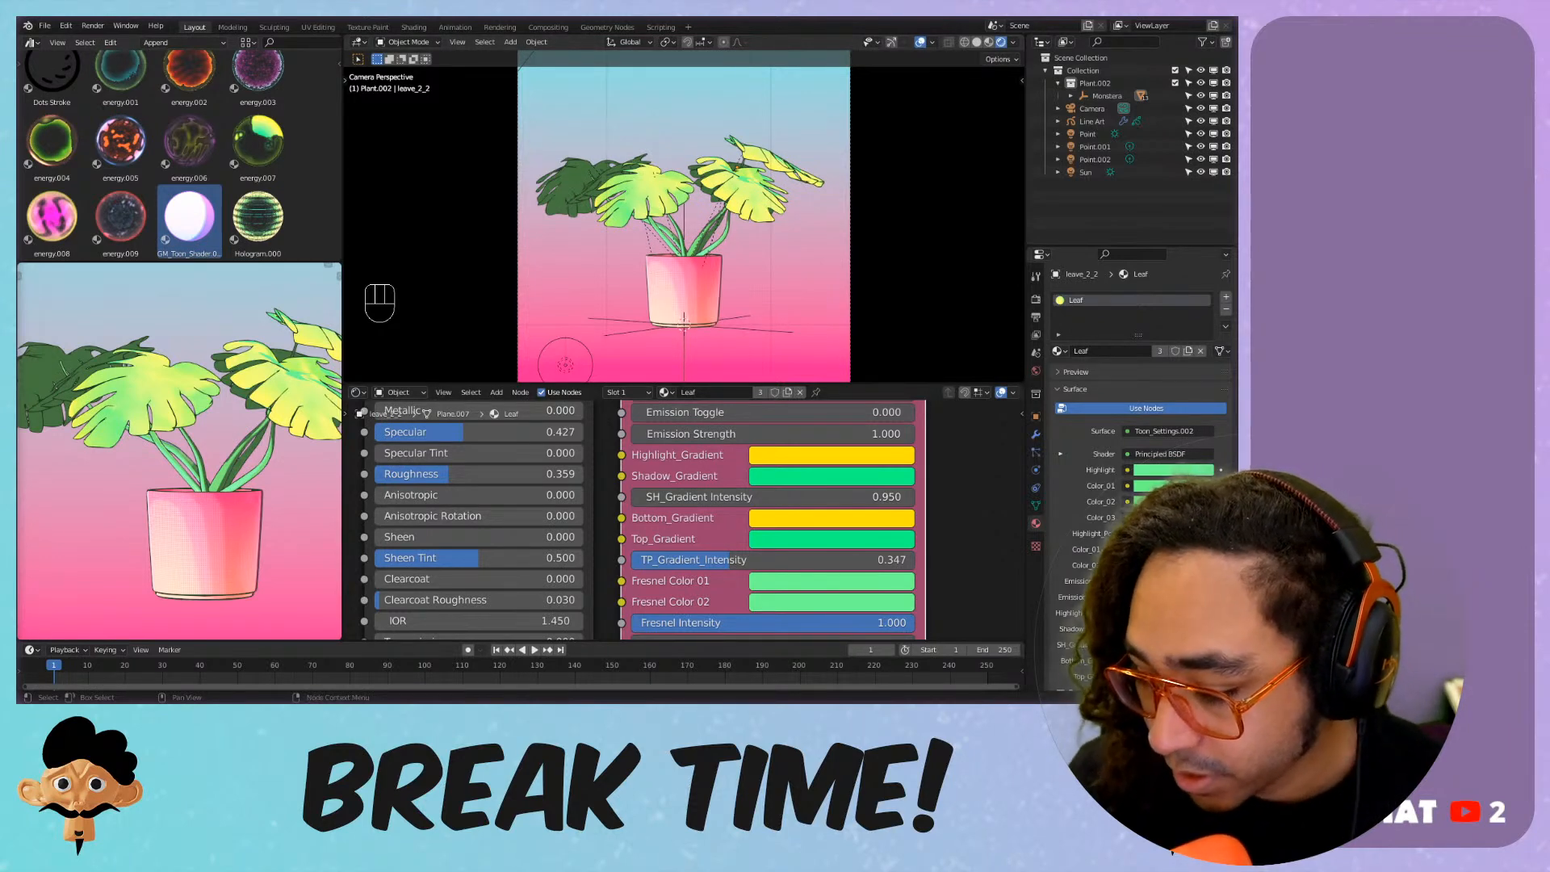
Select the pot and examine its Voronoi Texture, ColorRamp and Principled BSDF nodes.
scroll(684, 519, "down", 2)
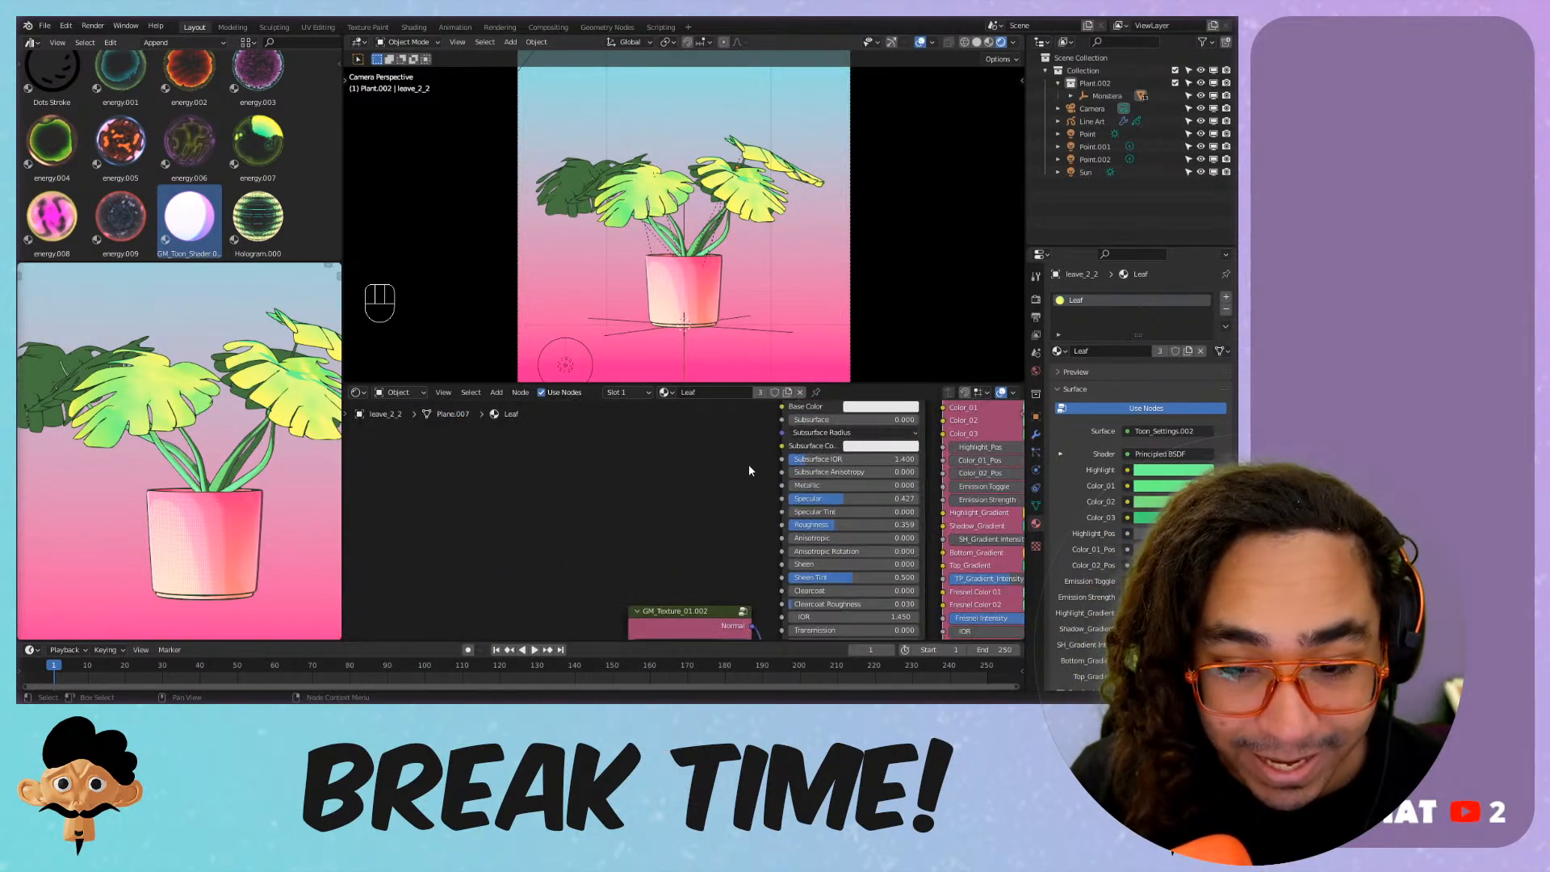
left_click(672, 291)
middle_click_drag(549, 484, 762, 578)
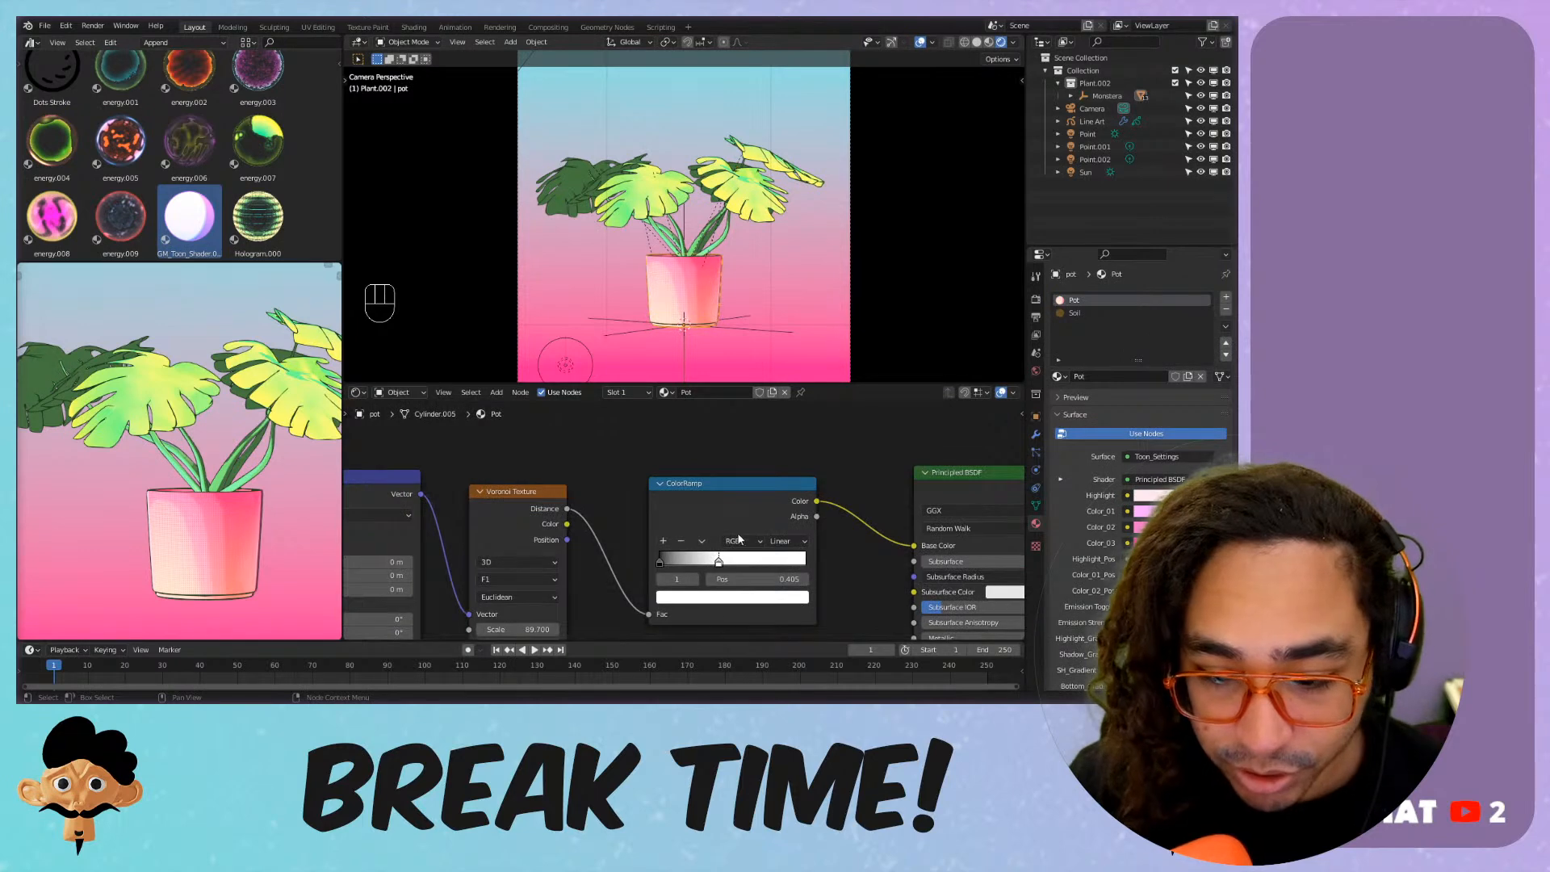
scroll(738, 531, "down", 2)
middle_click_drag(705, 495, 521, 491)
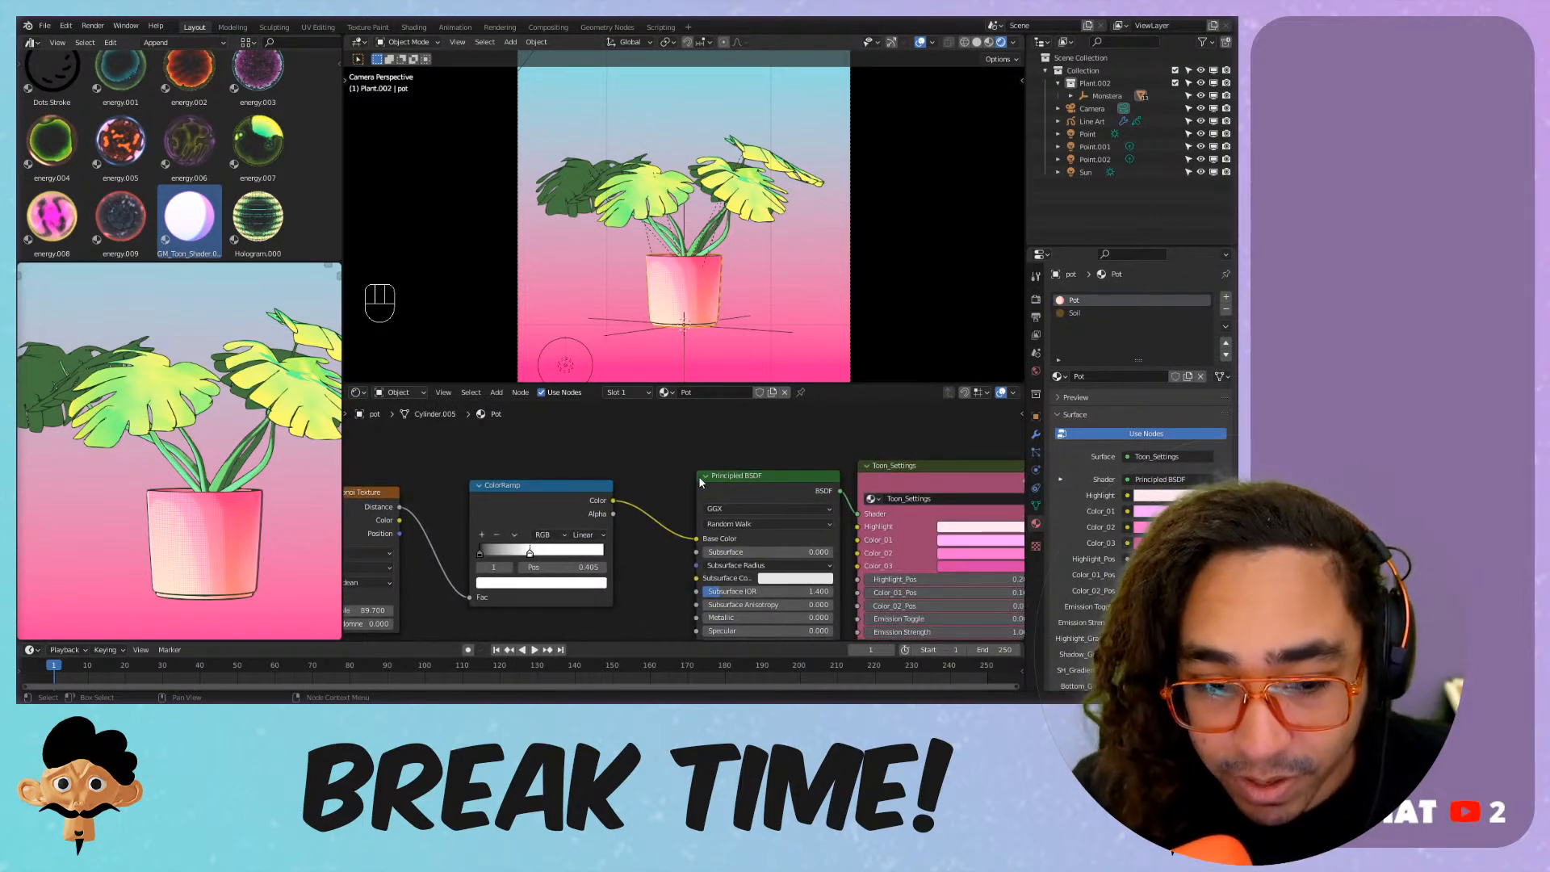
Hide the viewport overlays and fit the whole image in the small preview view.
left_click(932, 42)
left_click(920, 42)
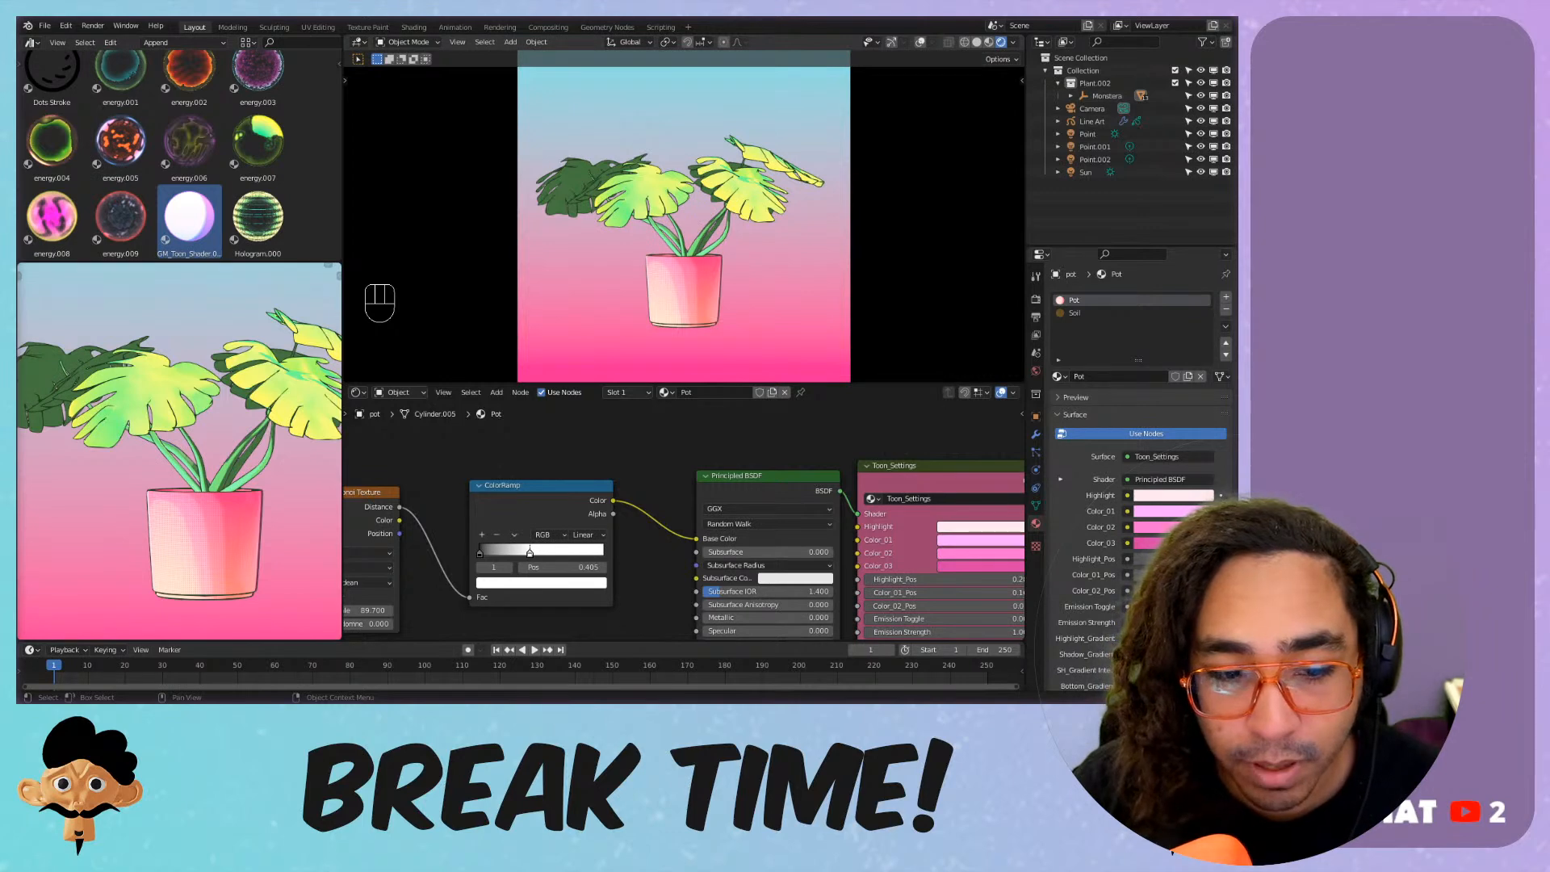
key("Home")
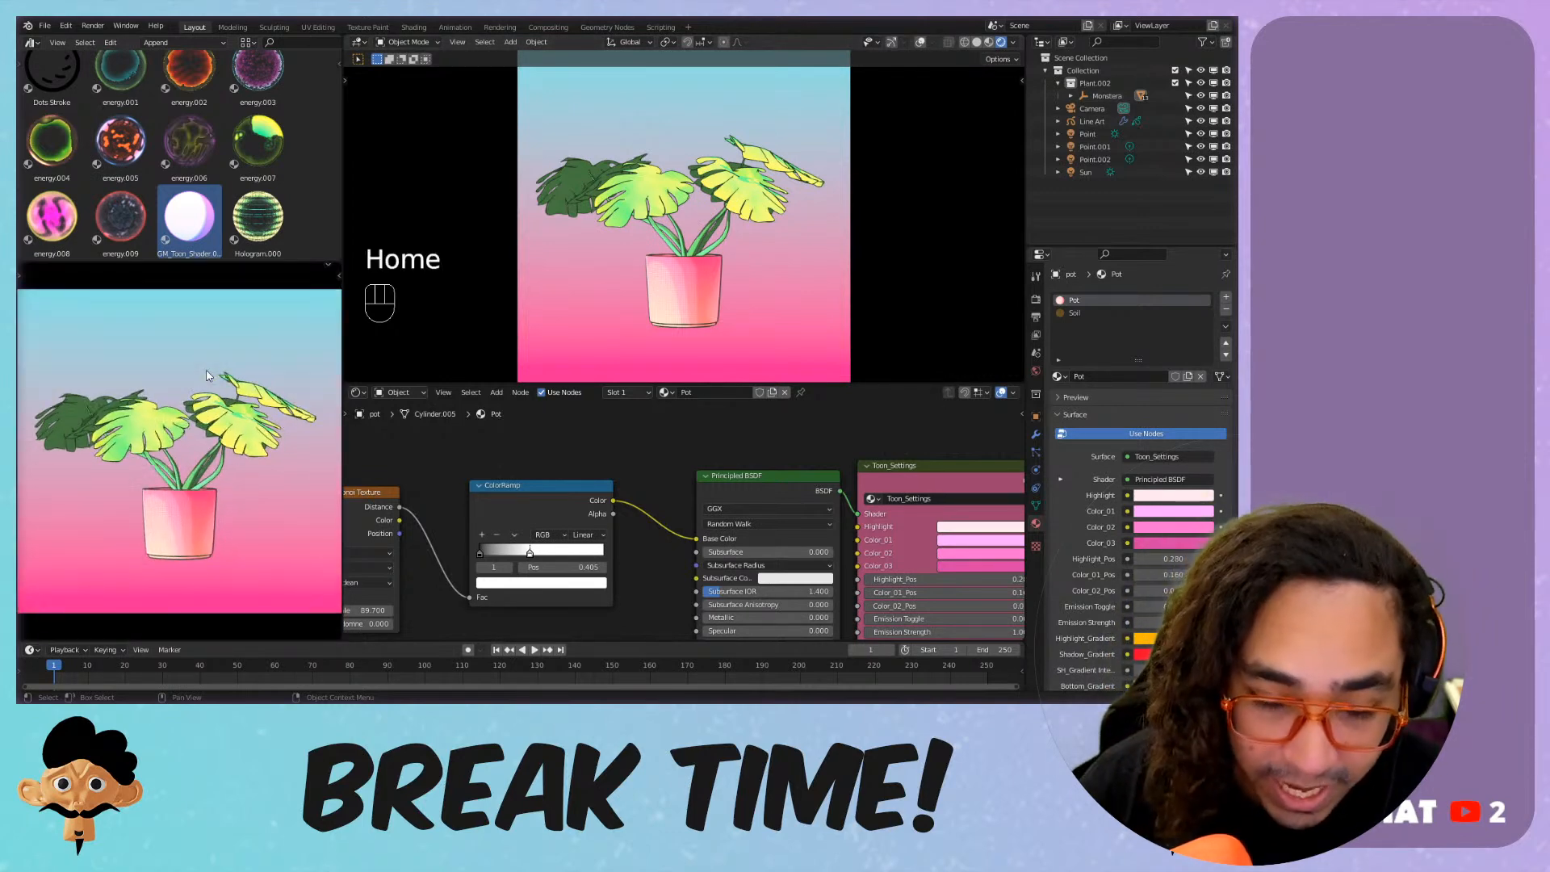